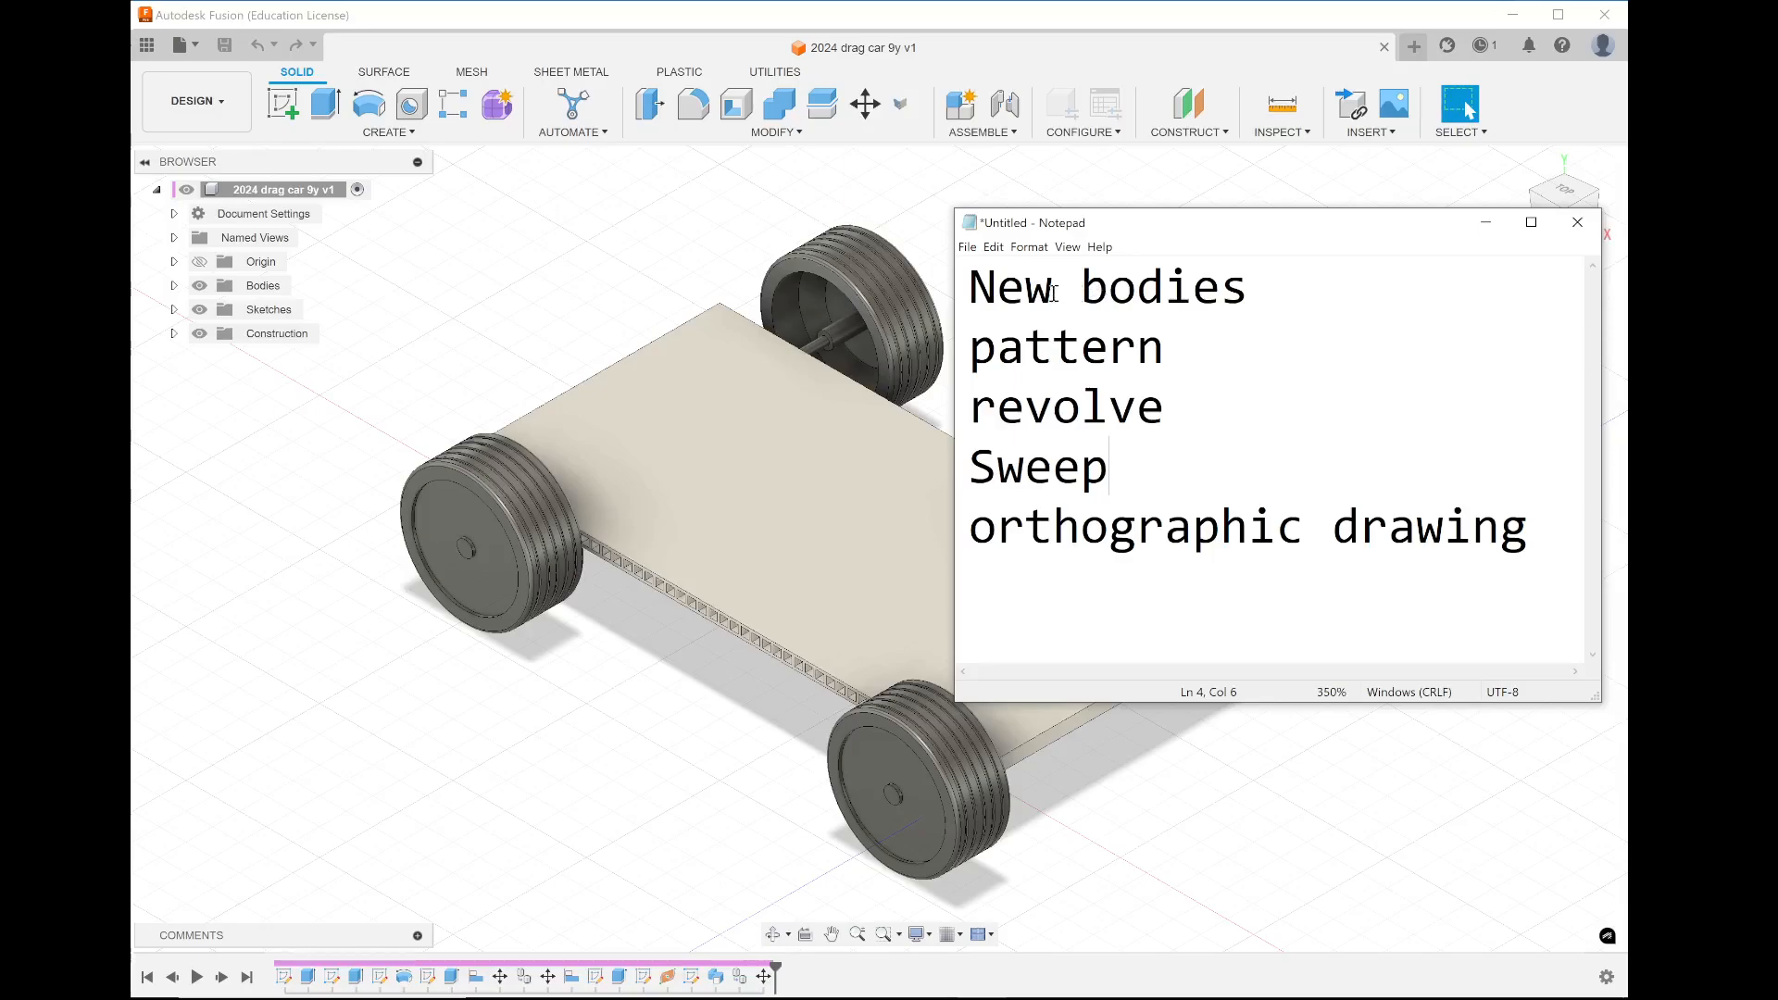
Go over the topic list in the Notepad note, from new bodies to orthographic drawing, and minimize its window
{"action": "left_click_drag", "start_coordinate": [970, 280], "coordinate": [1307, 511]}
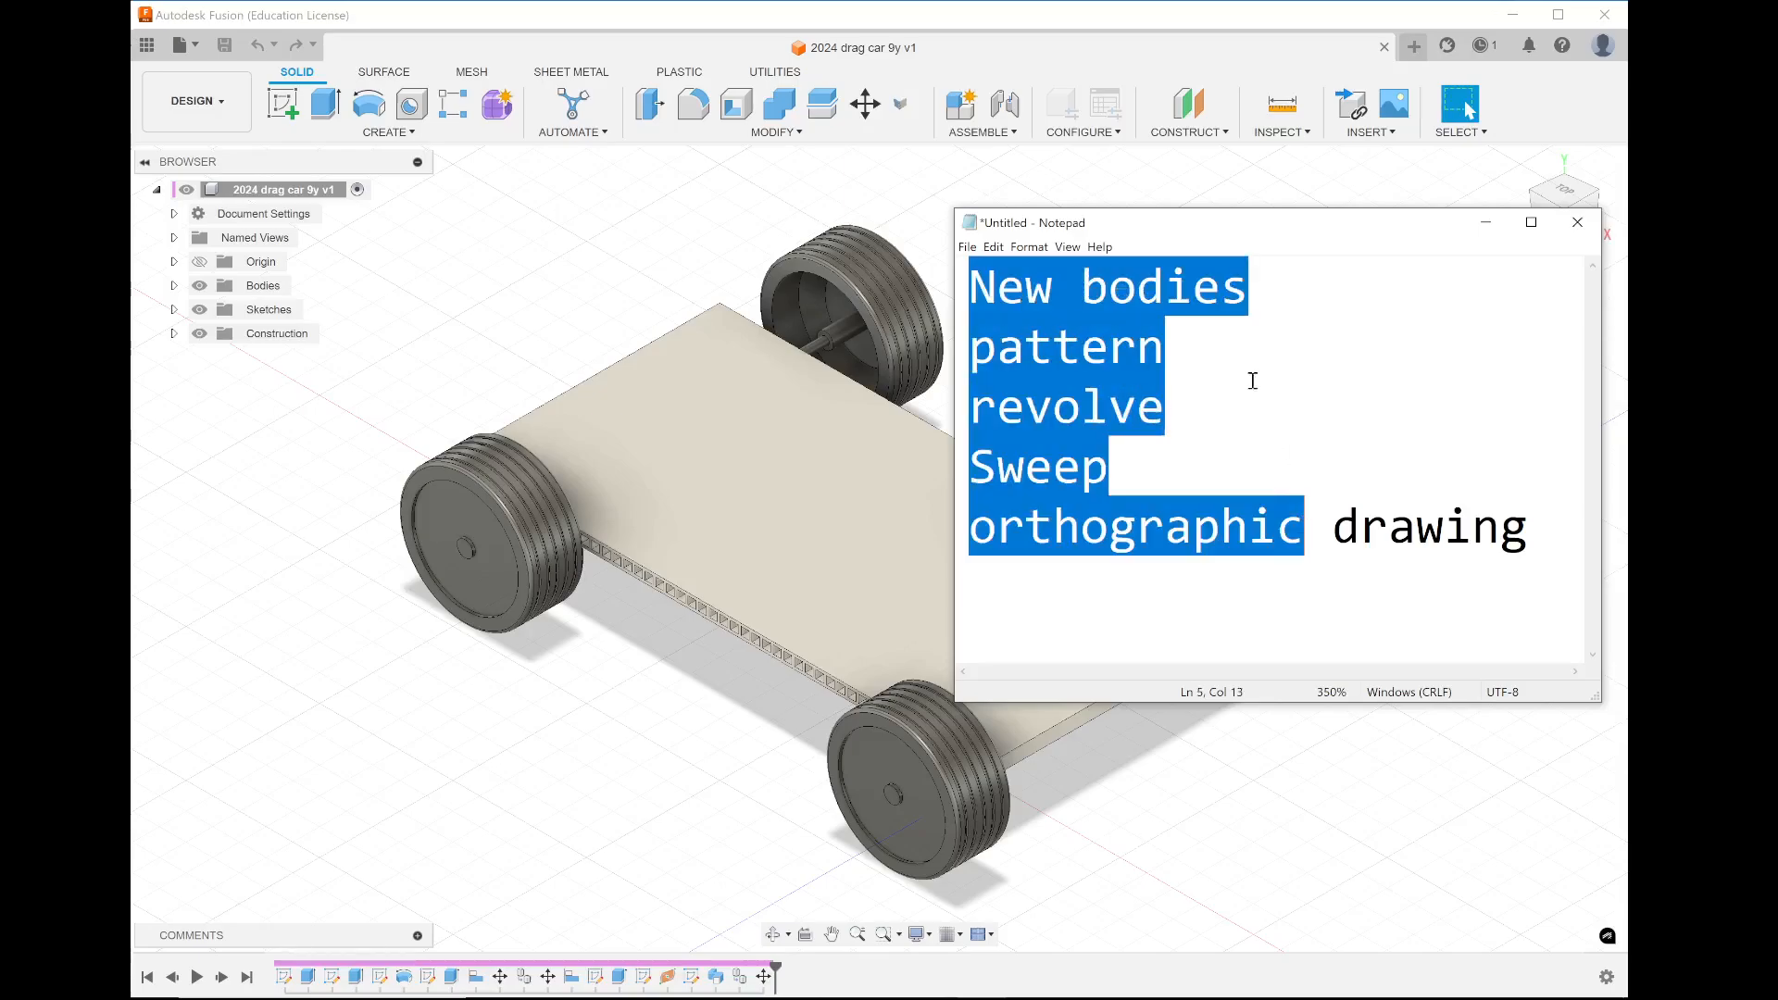
{"action": "left_click", "coordinate": [1234, 345]}
{"action": "left_click", "coordinate": [1178, 287]}
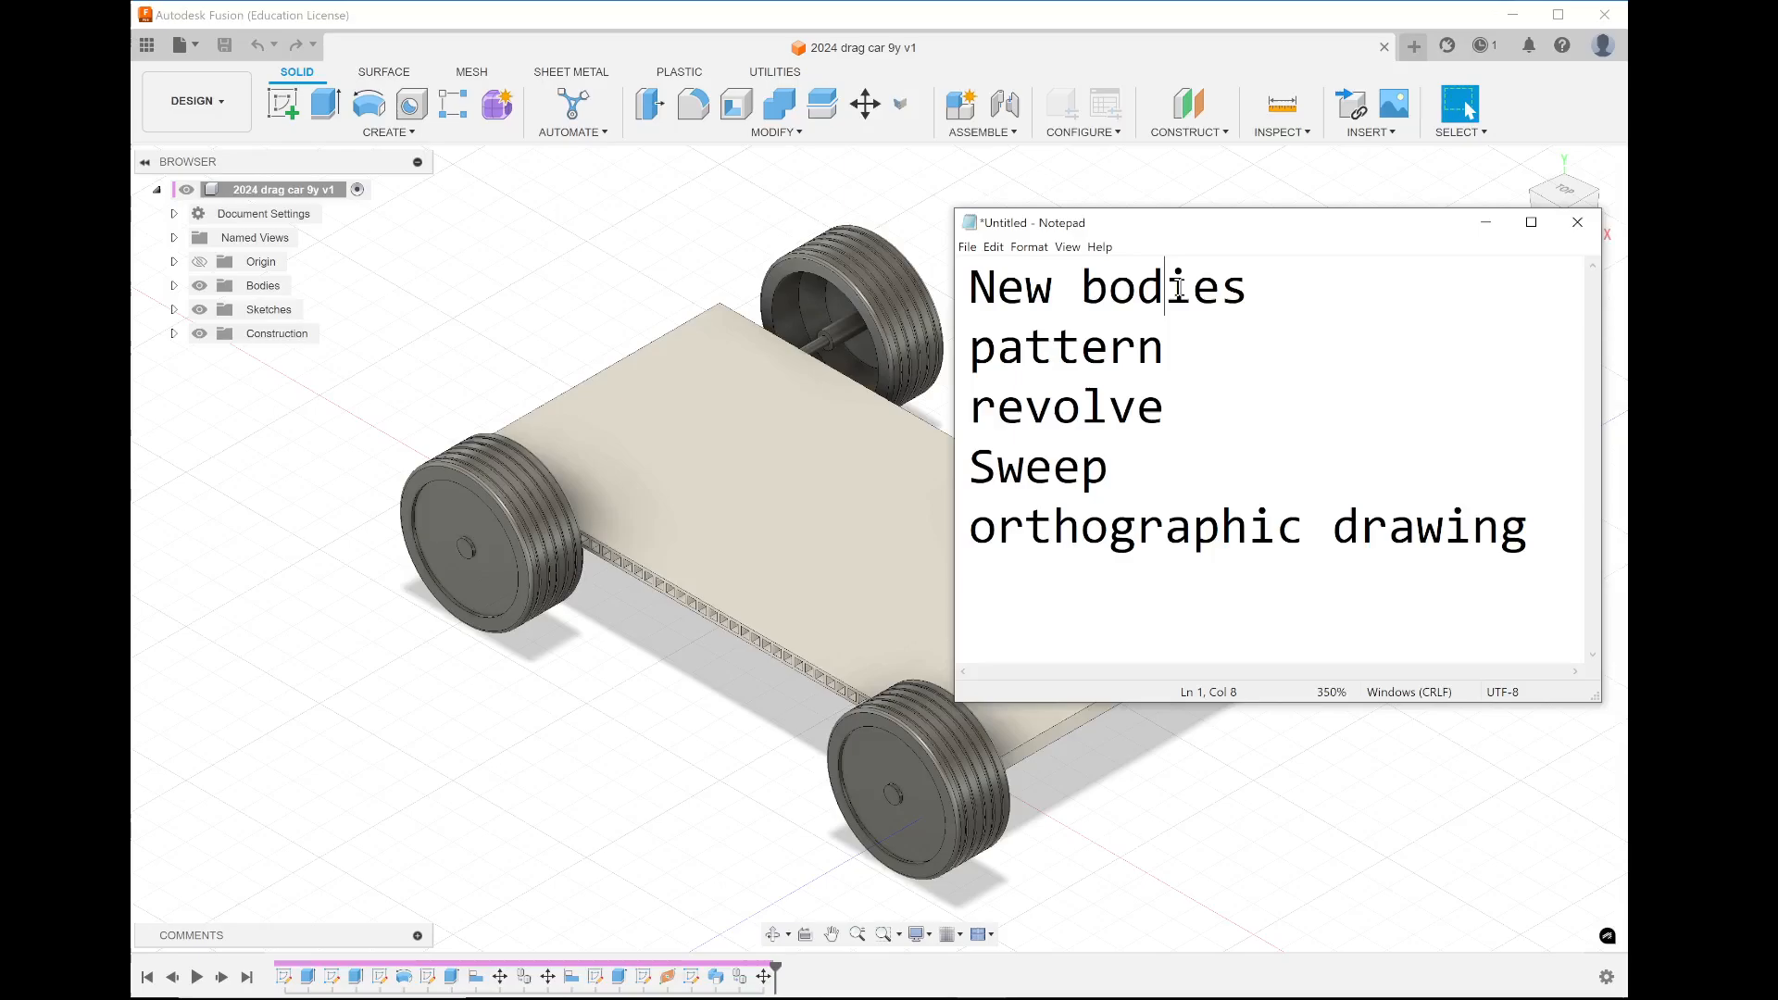
{"action": "left_click", "coordinate": [1485, 223]}
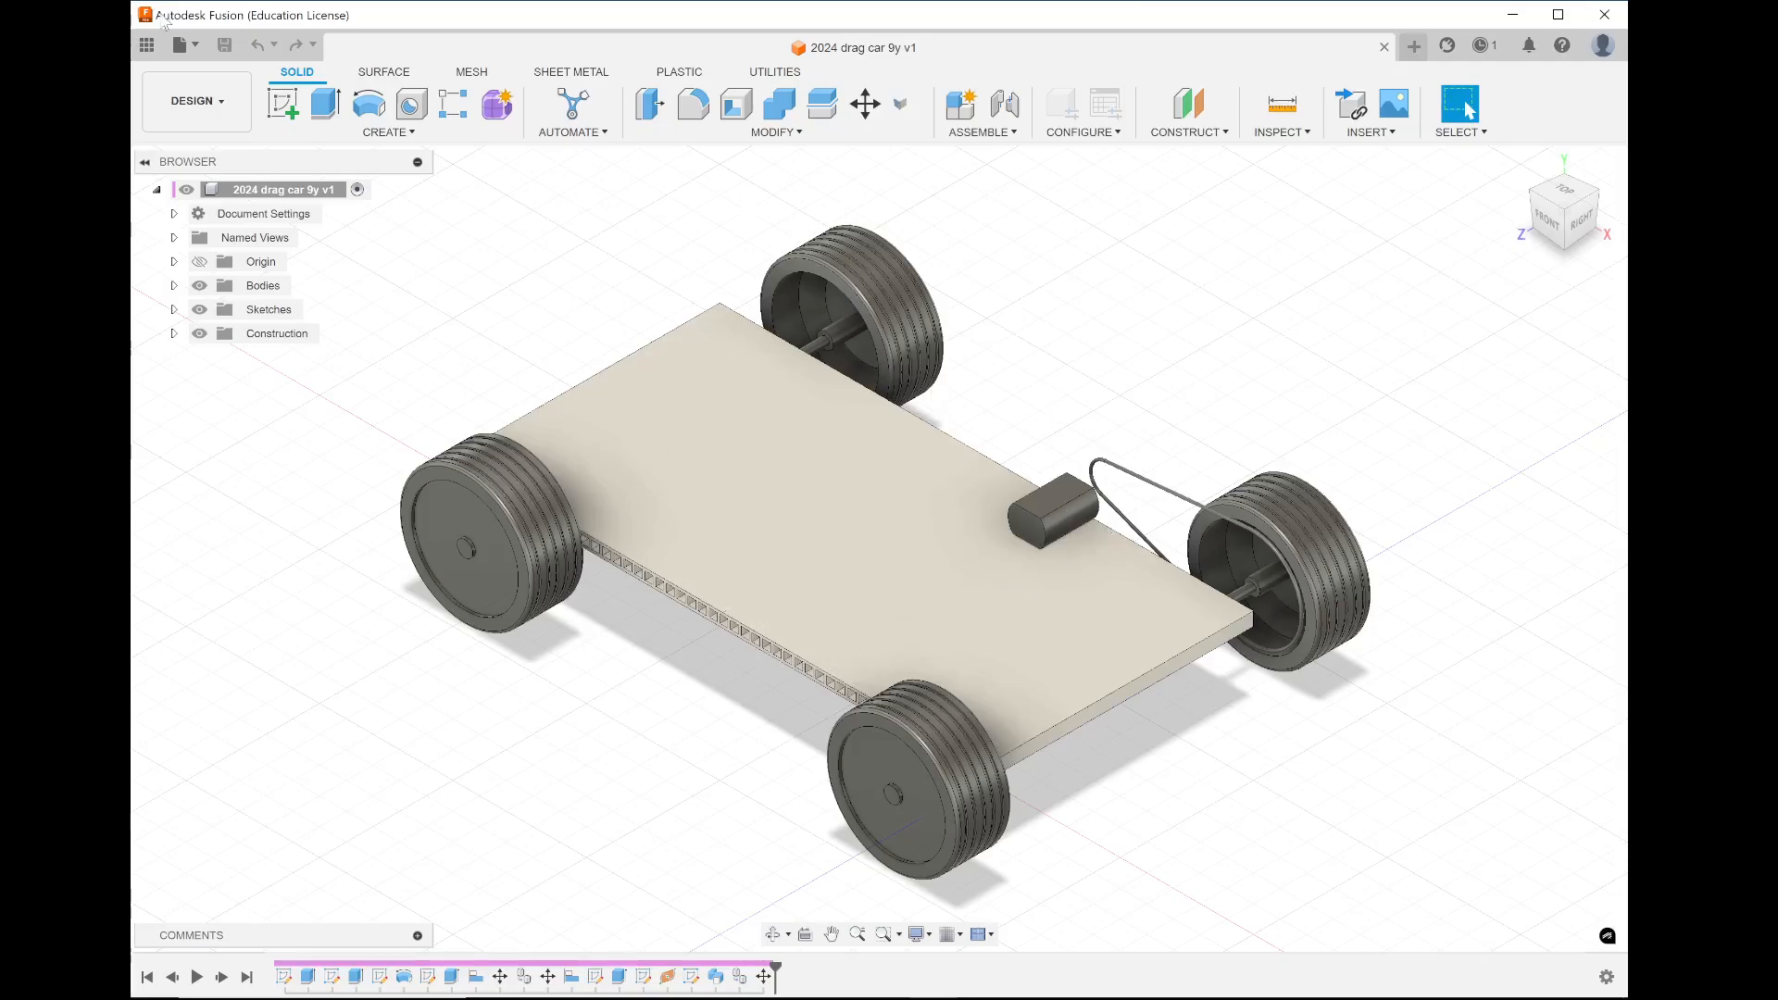
Create a new design and start a sketch on the horizontal ground plane
{"action": "left_click", "coordinate": [188, 45]}
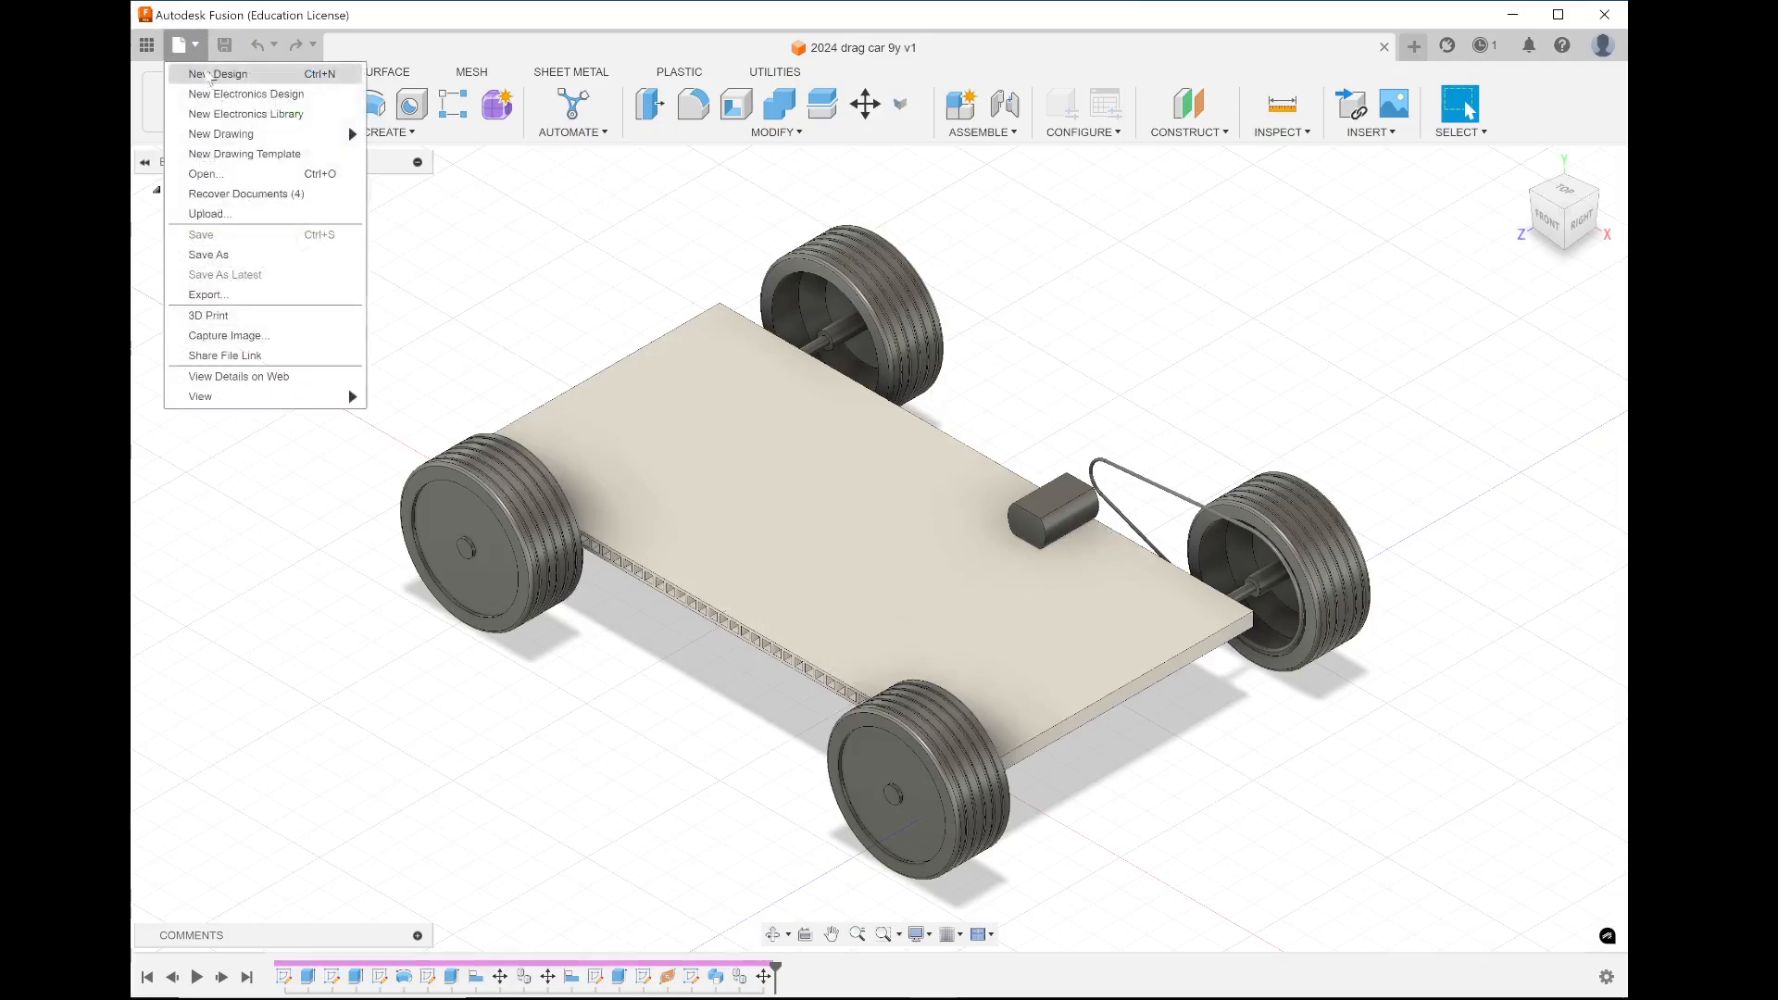
{"action": "left_click", "coordinate": [216, 75]}
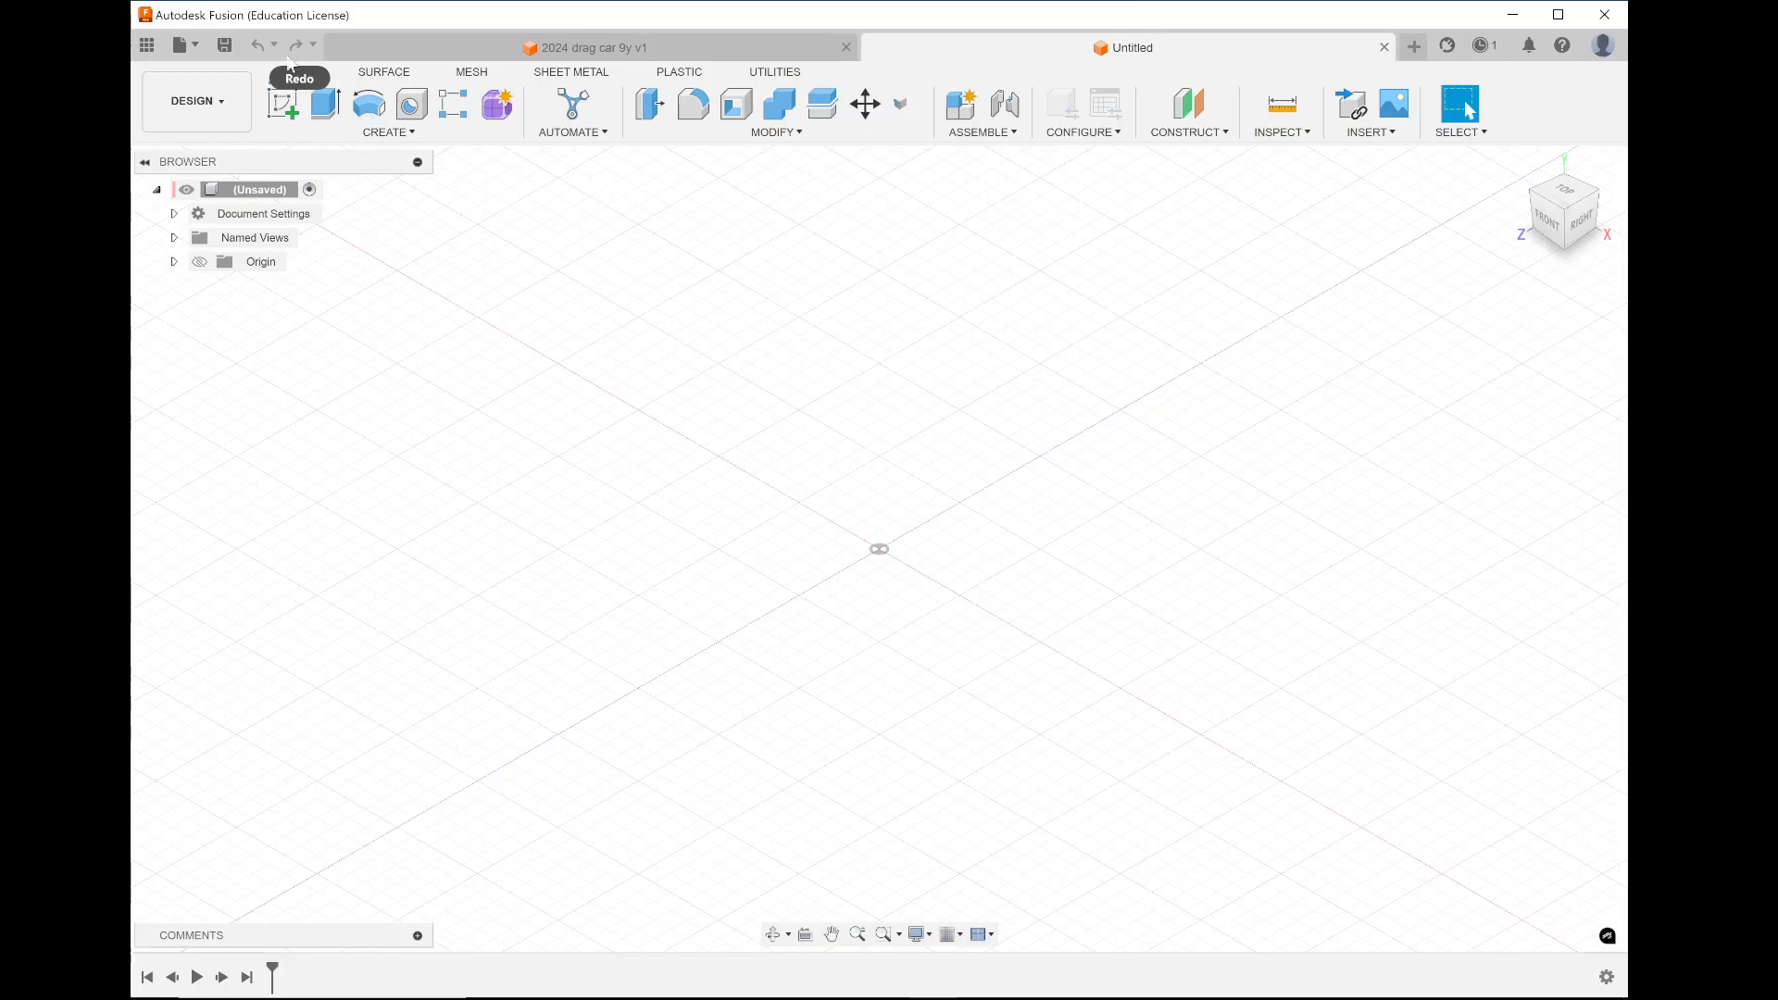
{"action": "left_click", "coordinate": [280, 113]}
{"action": "left_click", "coordinate": [884, 600]}
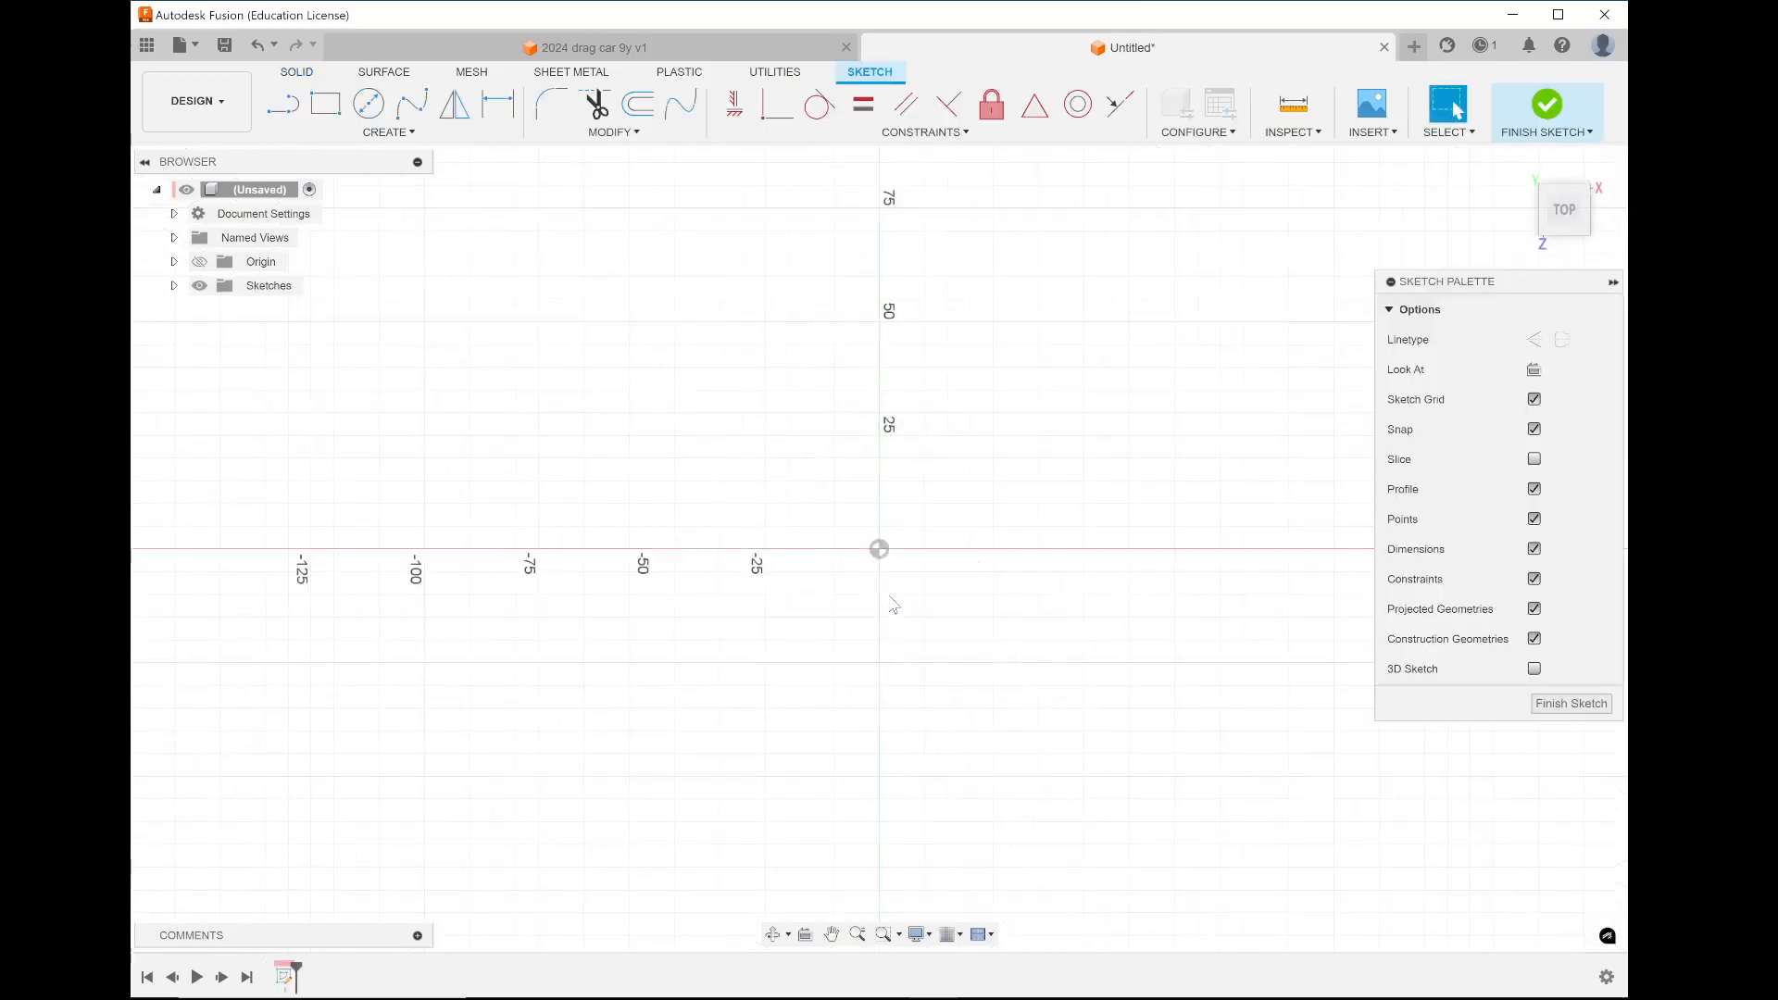
Sketch a 200 mm by 100 mm two-point rectangle with one corner on the origin
{"action": "left_click", "coordinate": [326, 107]}
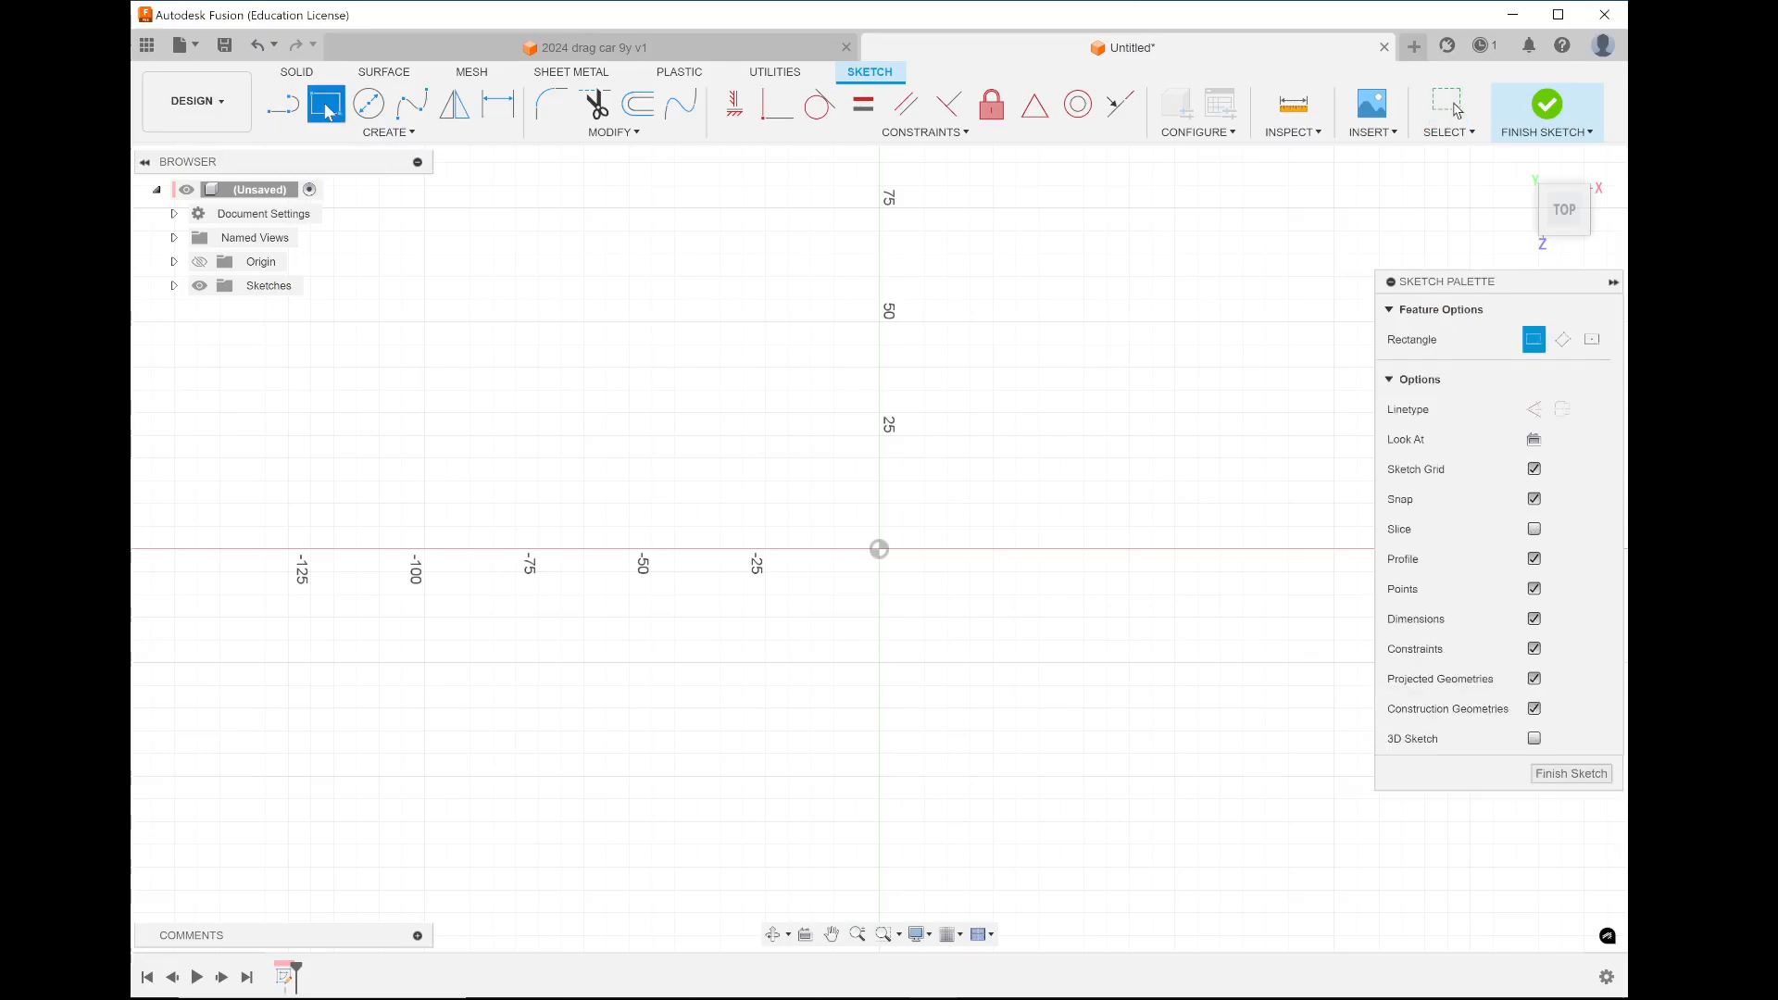
{"action": "left_click", "coordinate": [879, 550]}
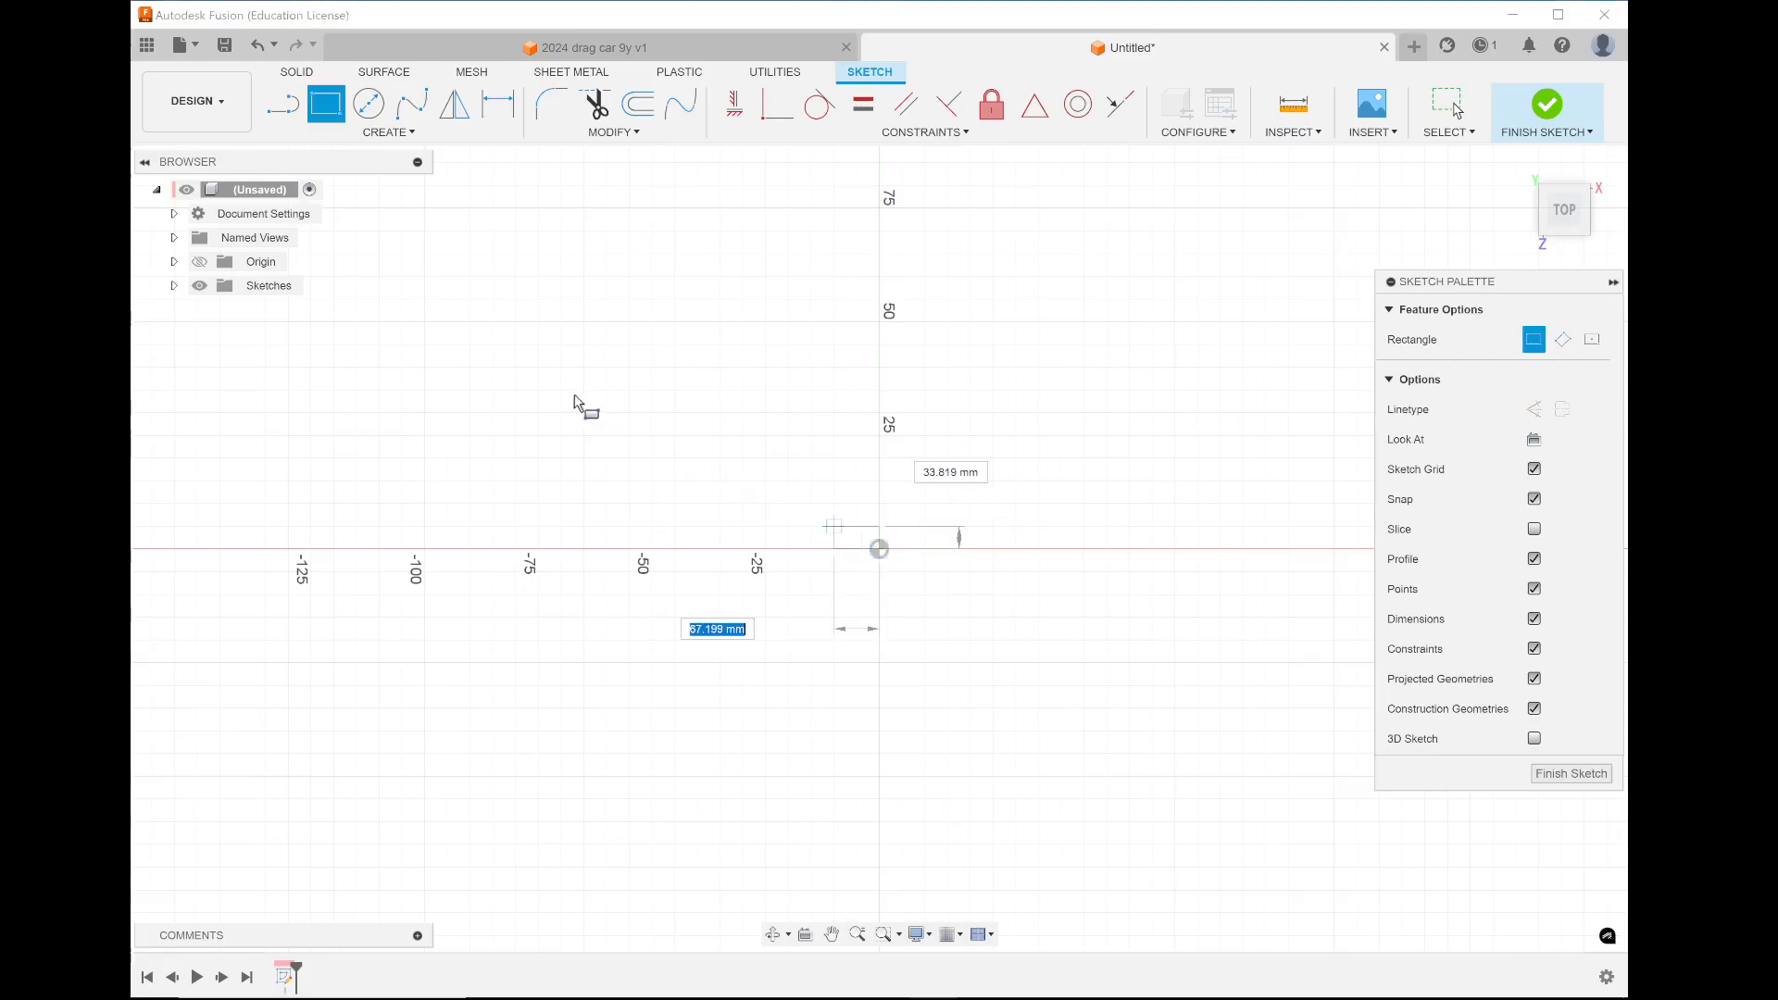
{"action": "type", "text": "200"}
{"action": "key", "text": "Tab"}
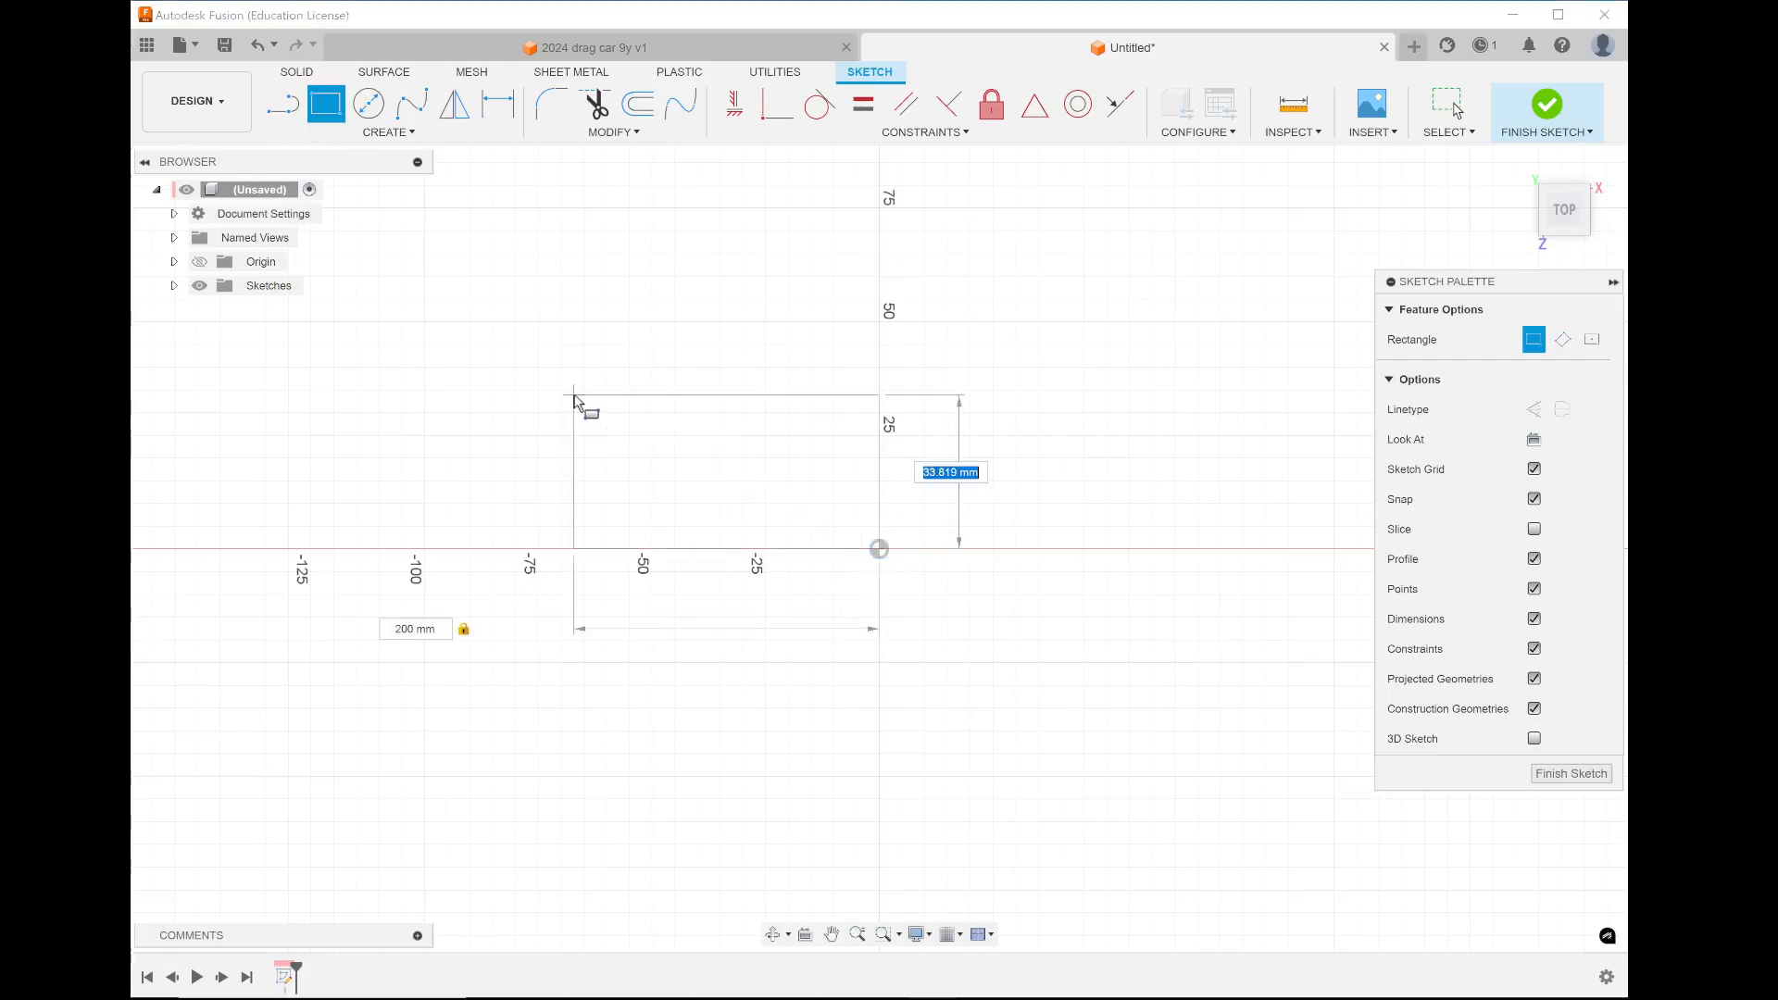
{"action": "type", "text": "100"}
{"action": "key", "text": "Return"}
{"action": "key", "text": "Escape"}
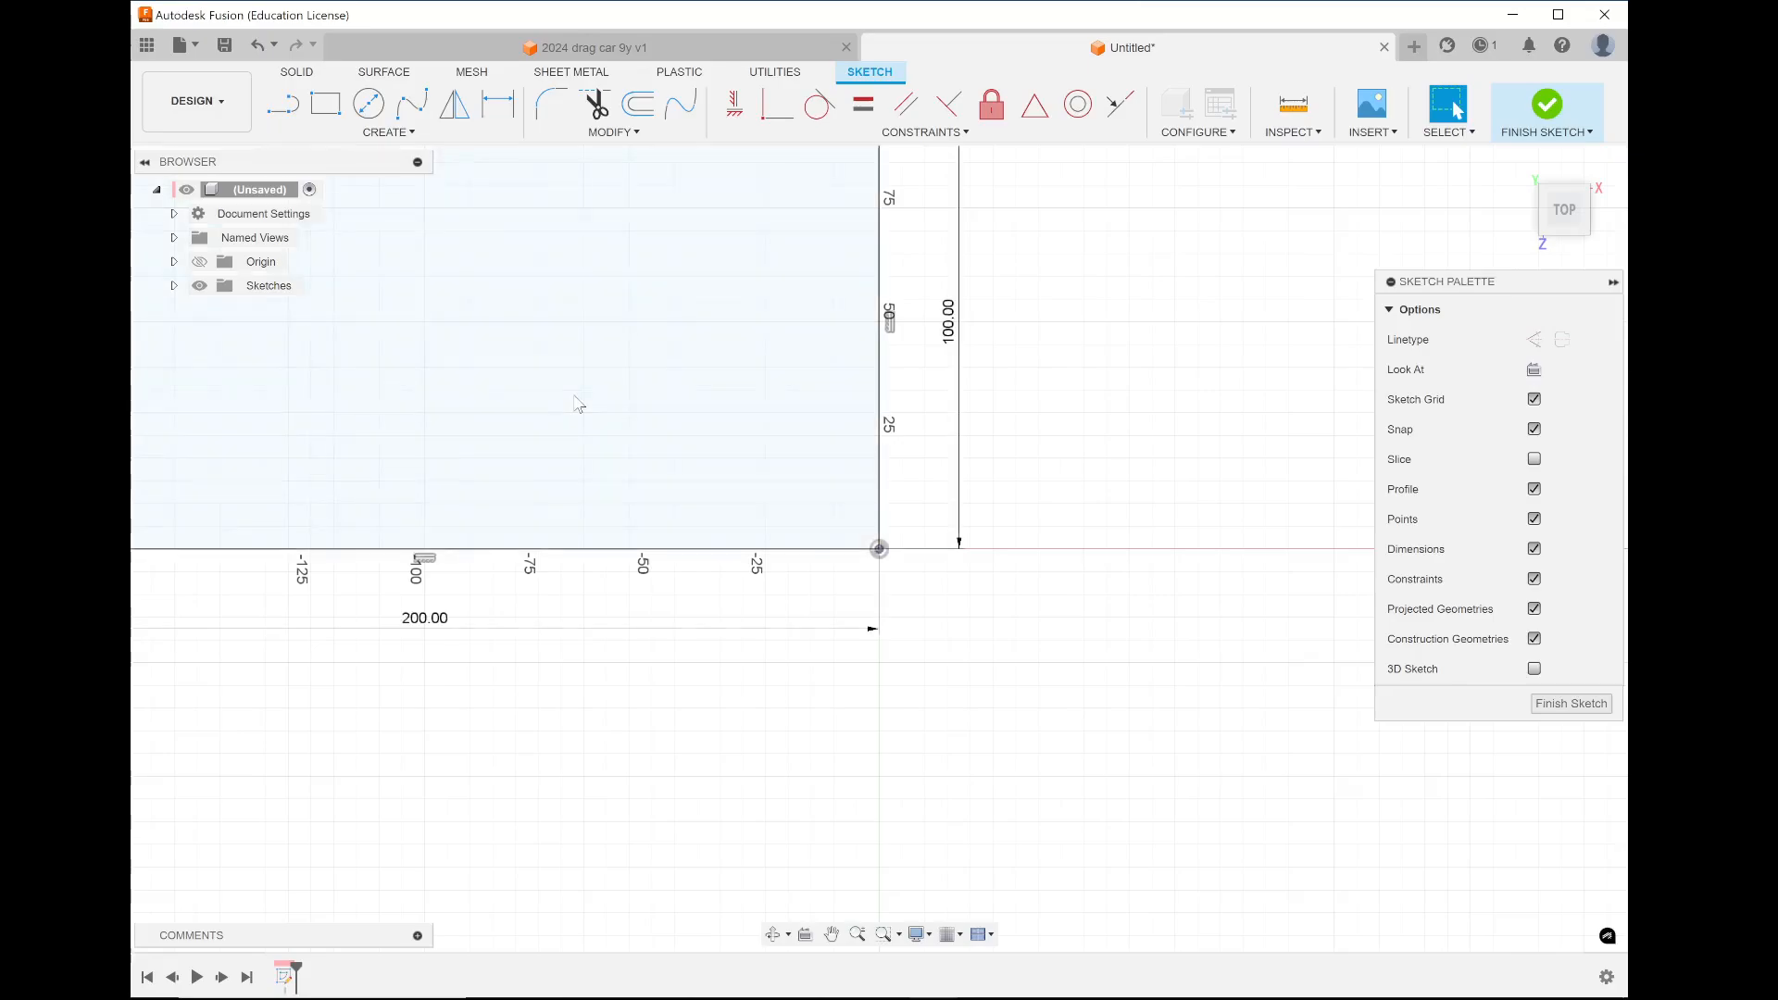
{"action": "scroll", "coordinate": [980, 513], "scroll_direction": "down", "scroll_amount": 3}
{"action": "scroll", "coordinate": [980, 512], "scroll_direction": "down", "scroll_amount": 2}
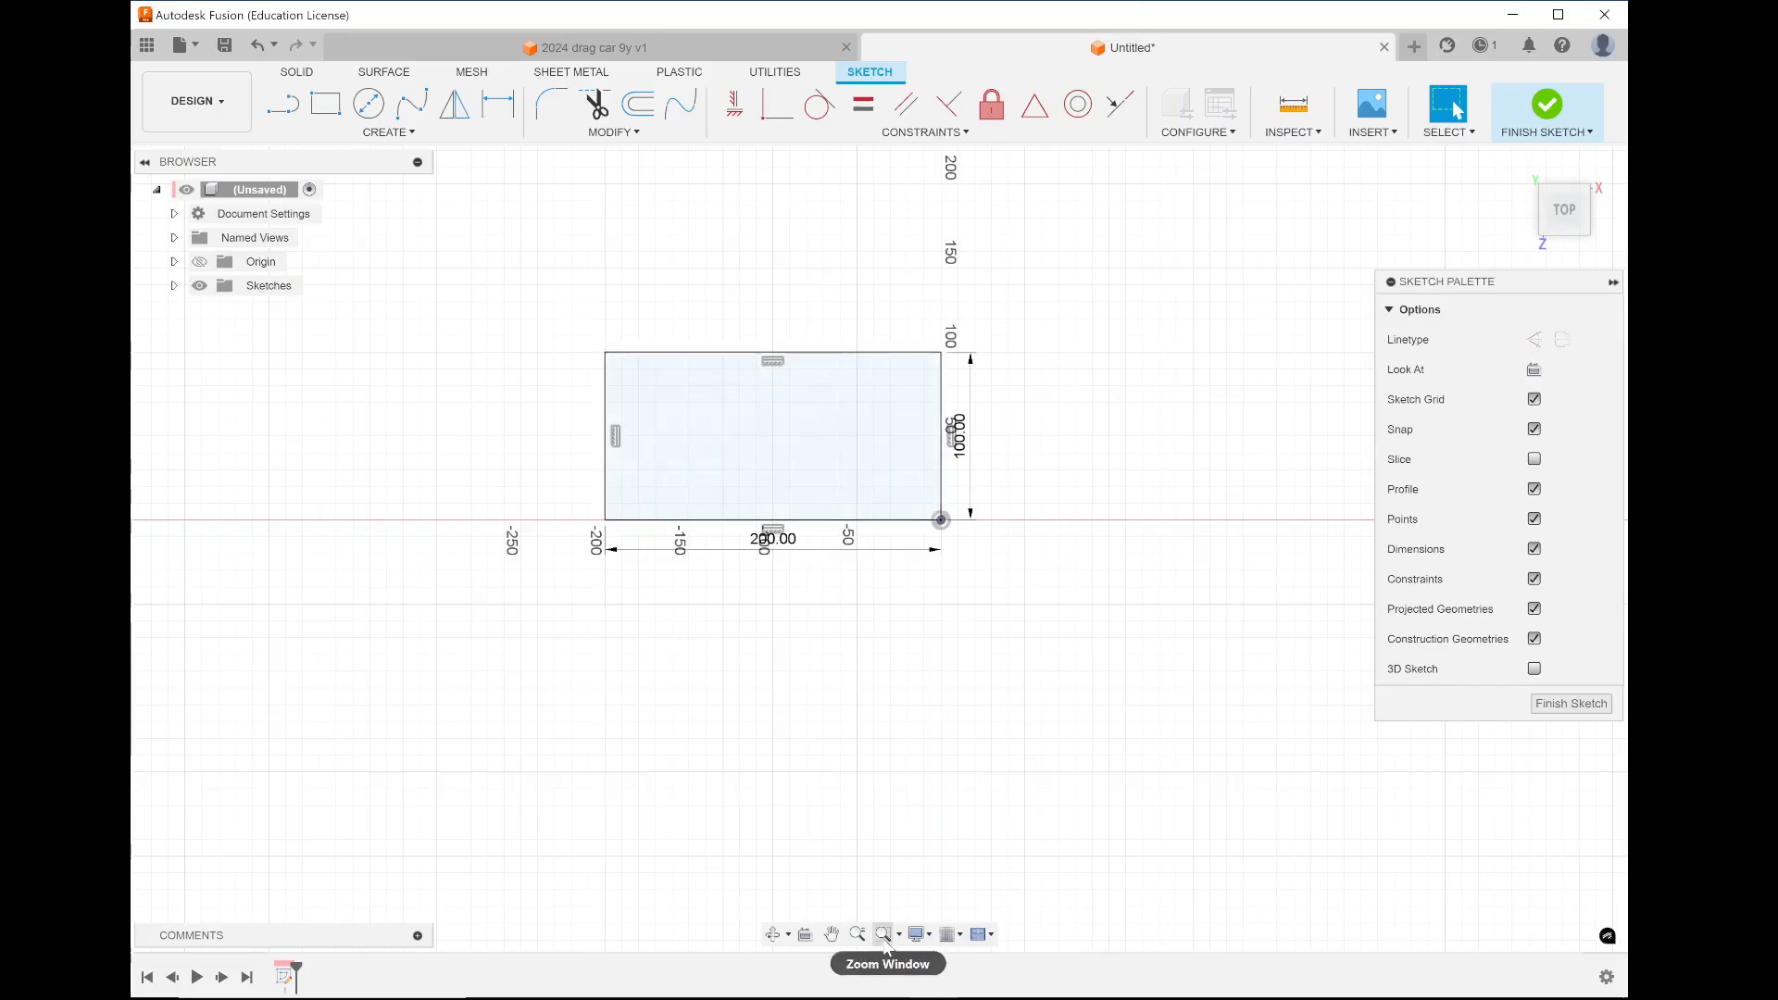
{"action": "left_click", "coordinate": [1044, 989]}
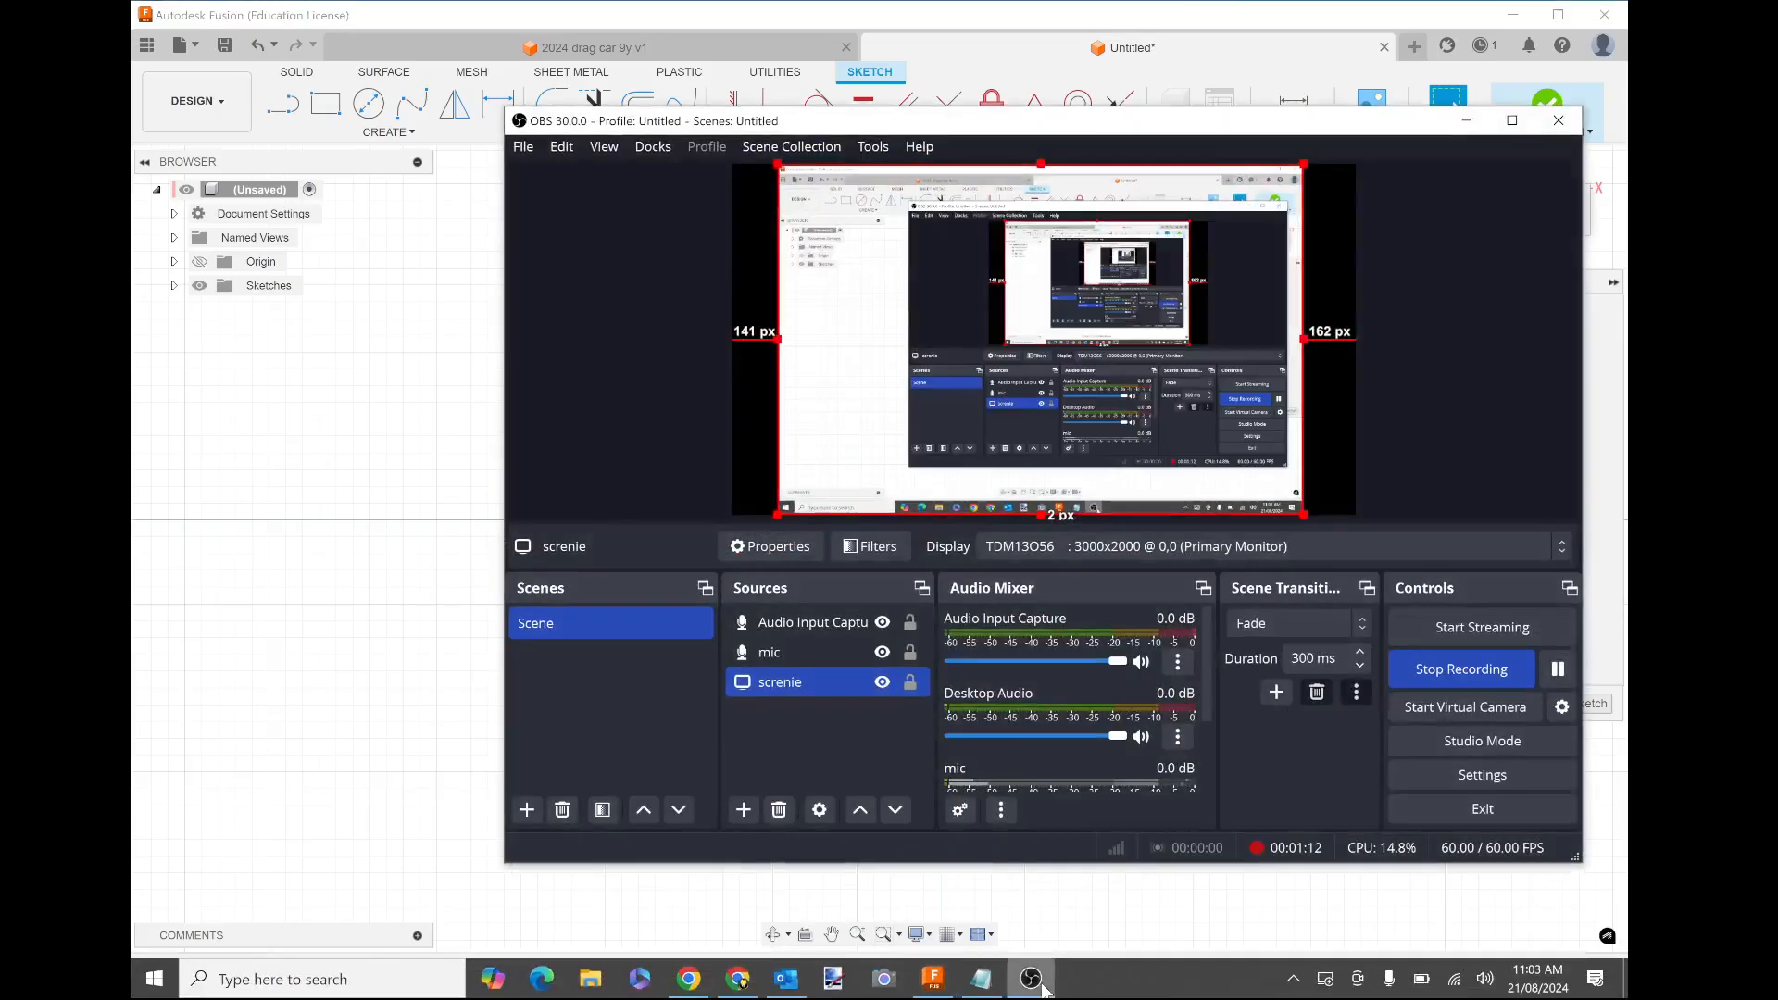
{"action": "left_click", "coordinate": [1031, 980]}
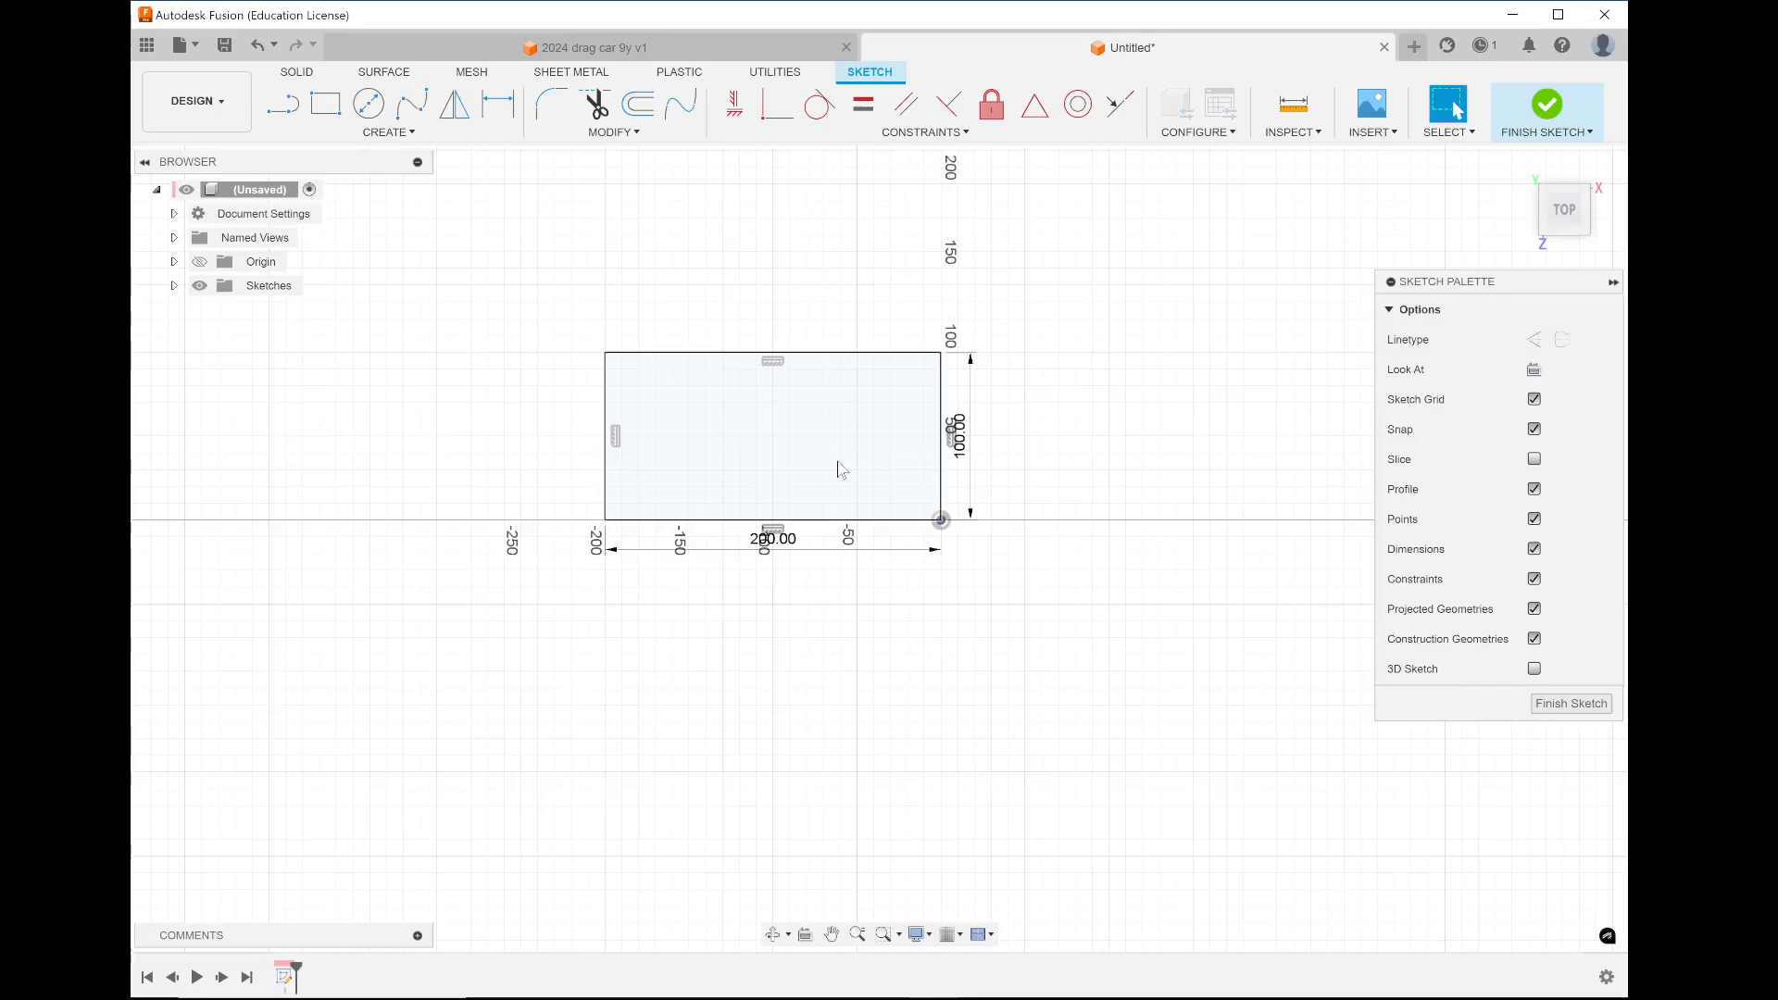
Finish the sketch and extrude the rectangle 5 mm upward as a new body
{"action": "left_click", "coordinate": [1545, 120]}
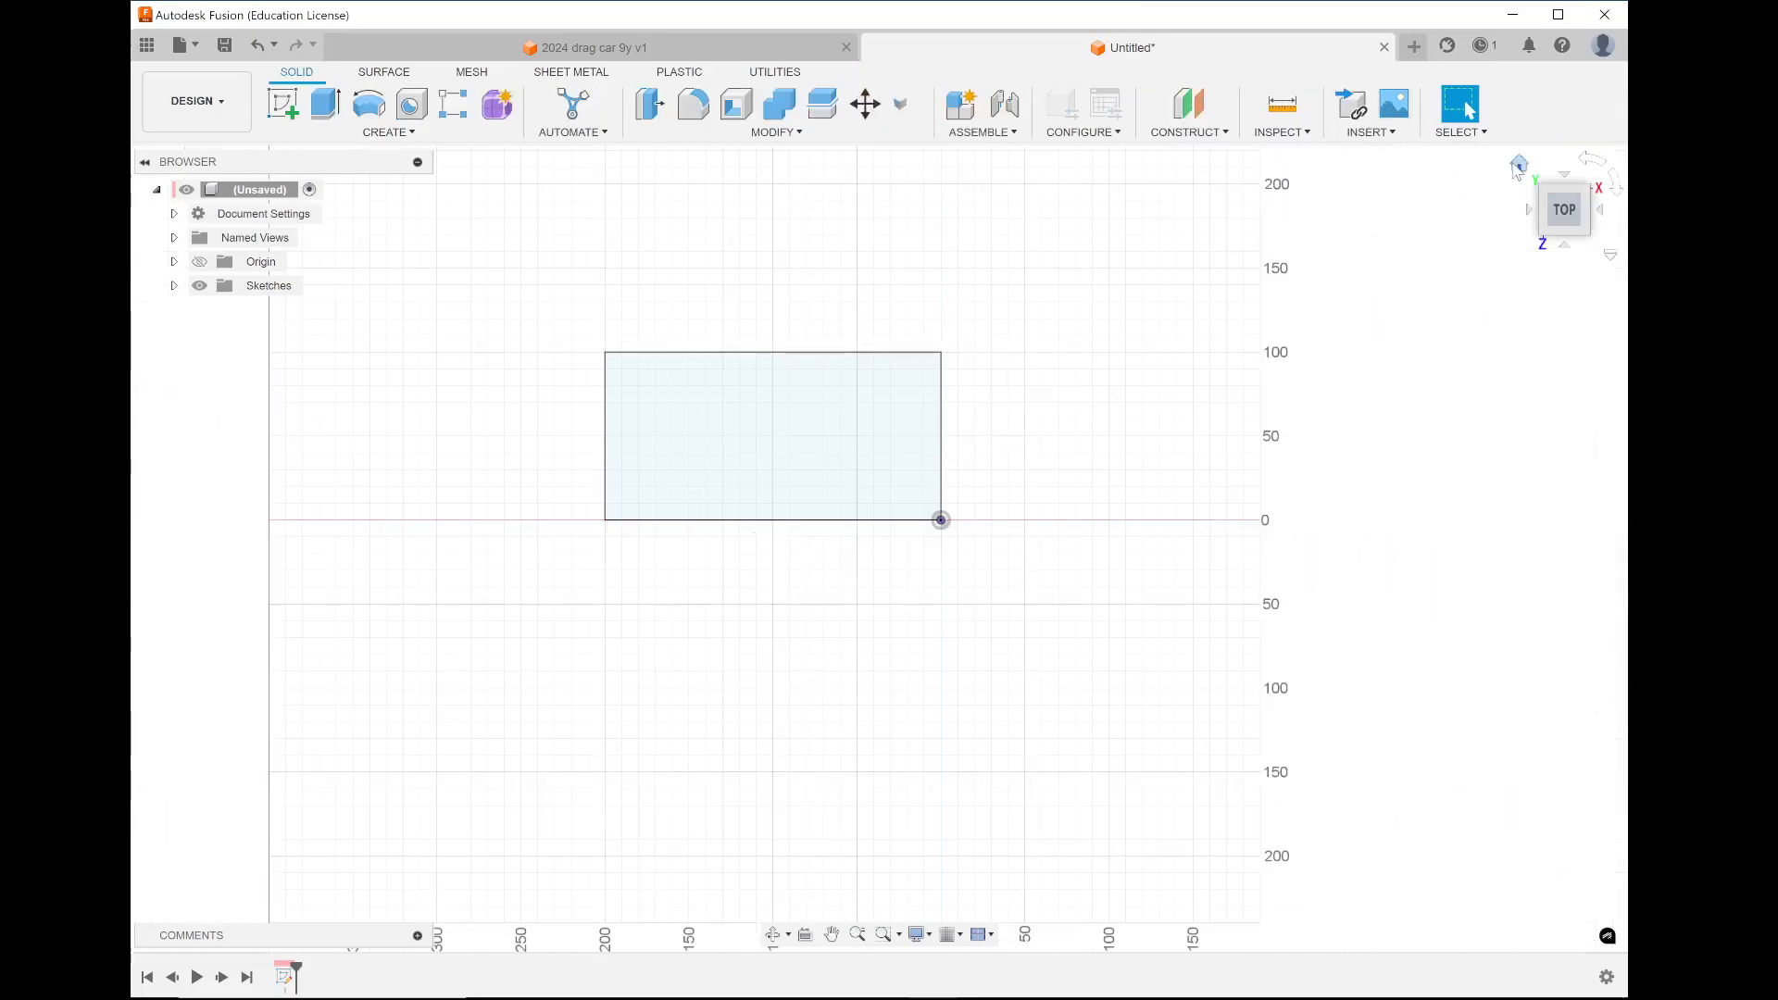
{"action": "left_click", "coordinate": [1519, 164]}
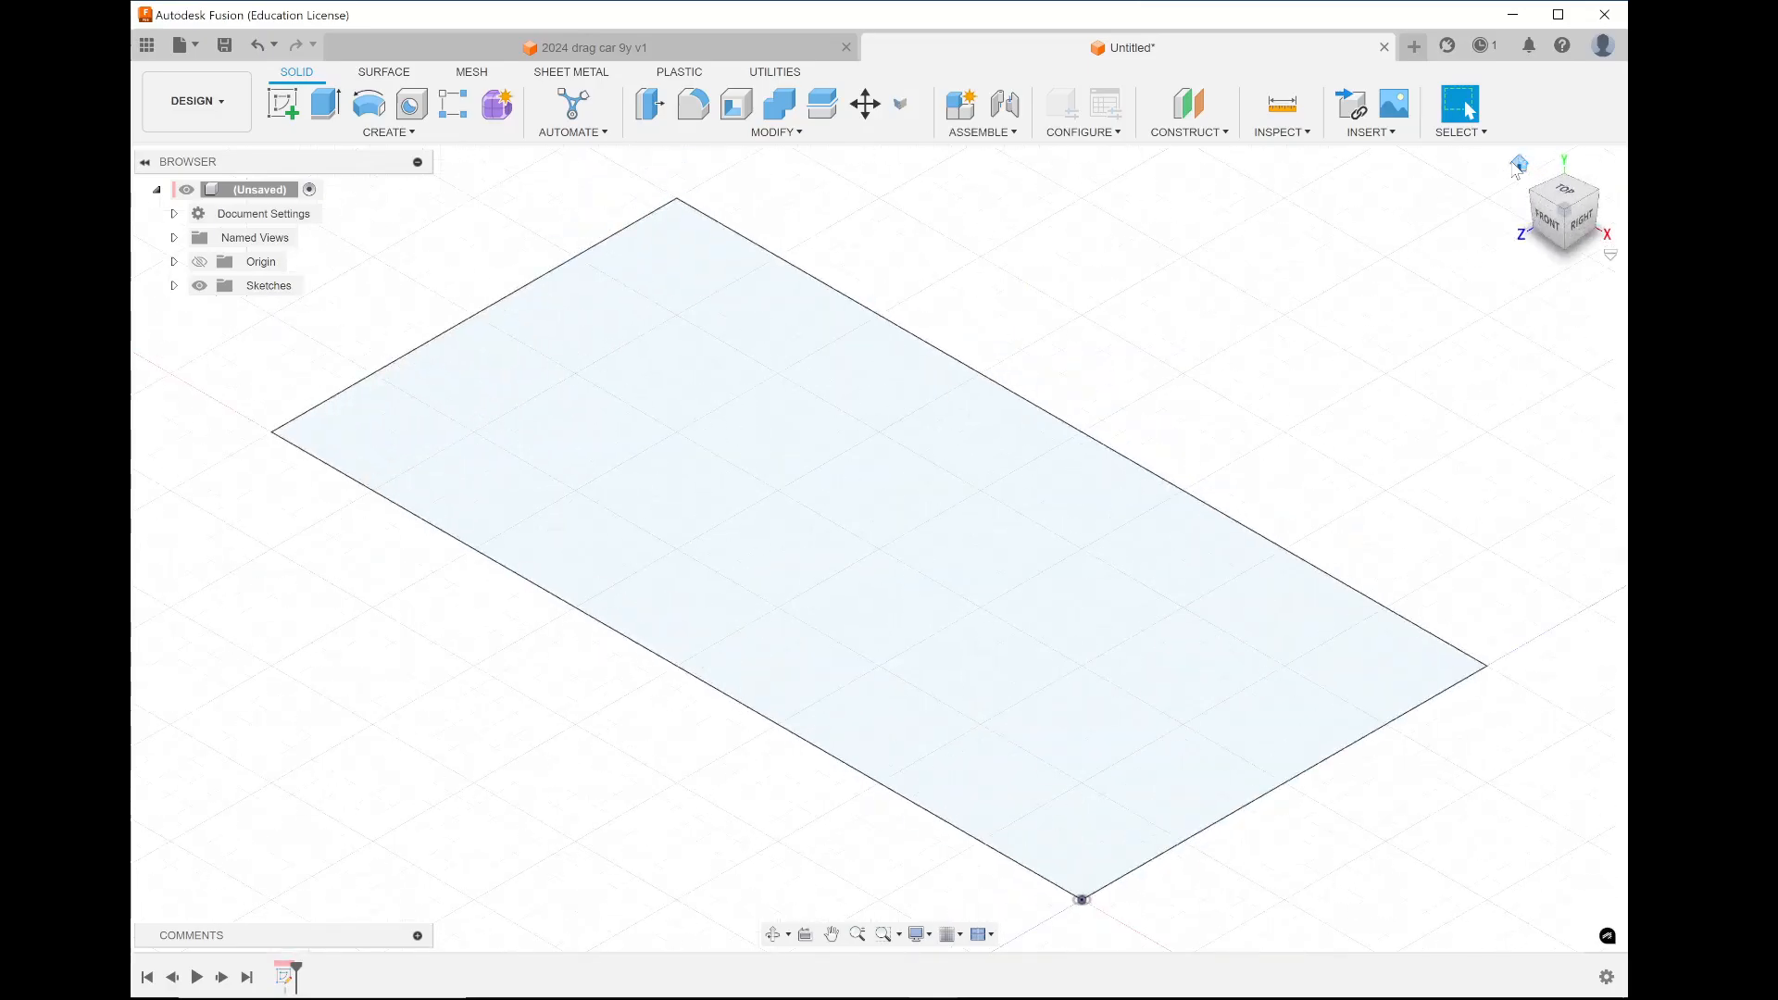
{"action": "left_click", "coordinate": [335, 96]}
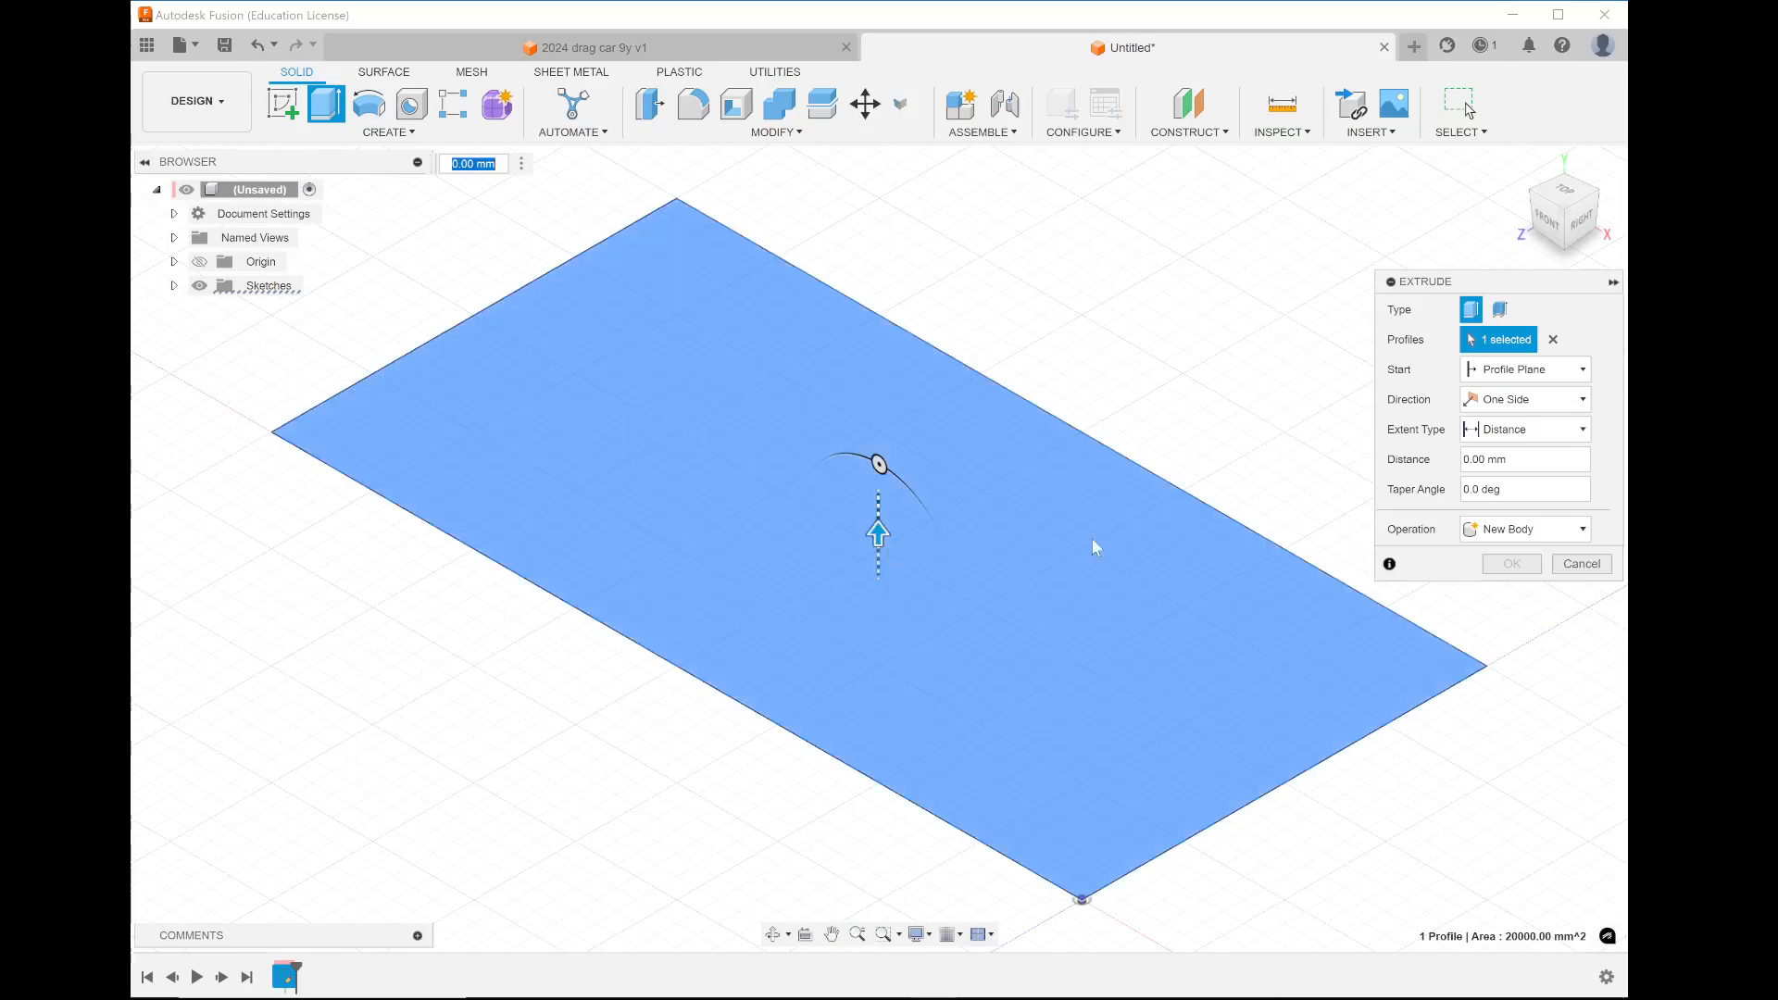
{"action": "left_click", "coordinate": [1521, 461]}
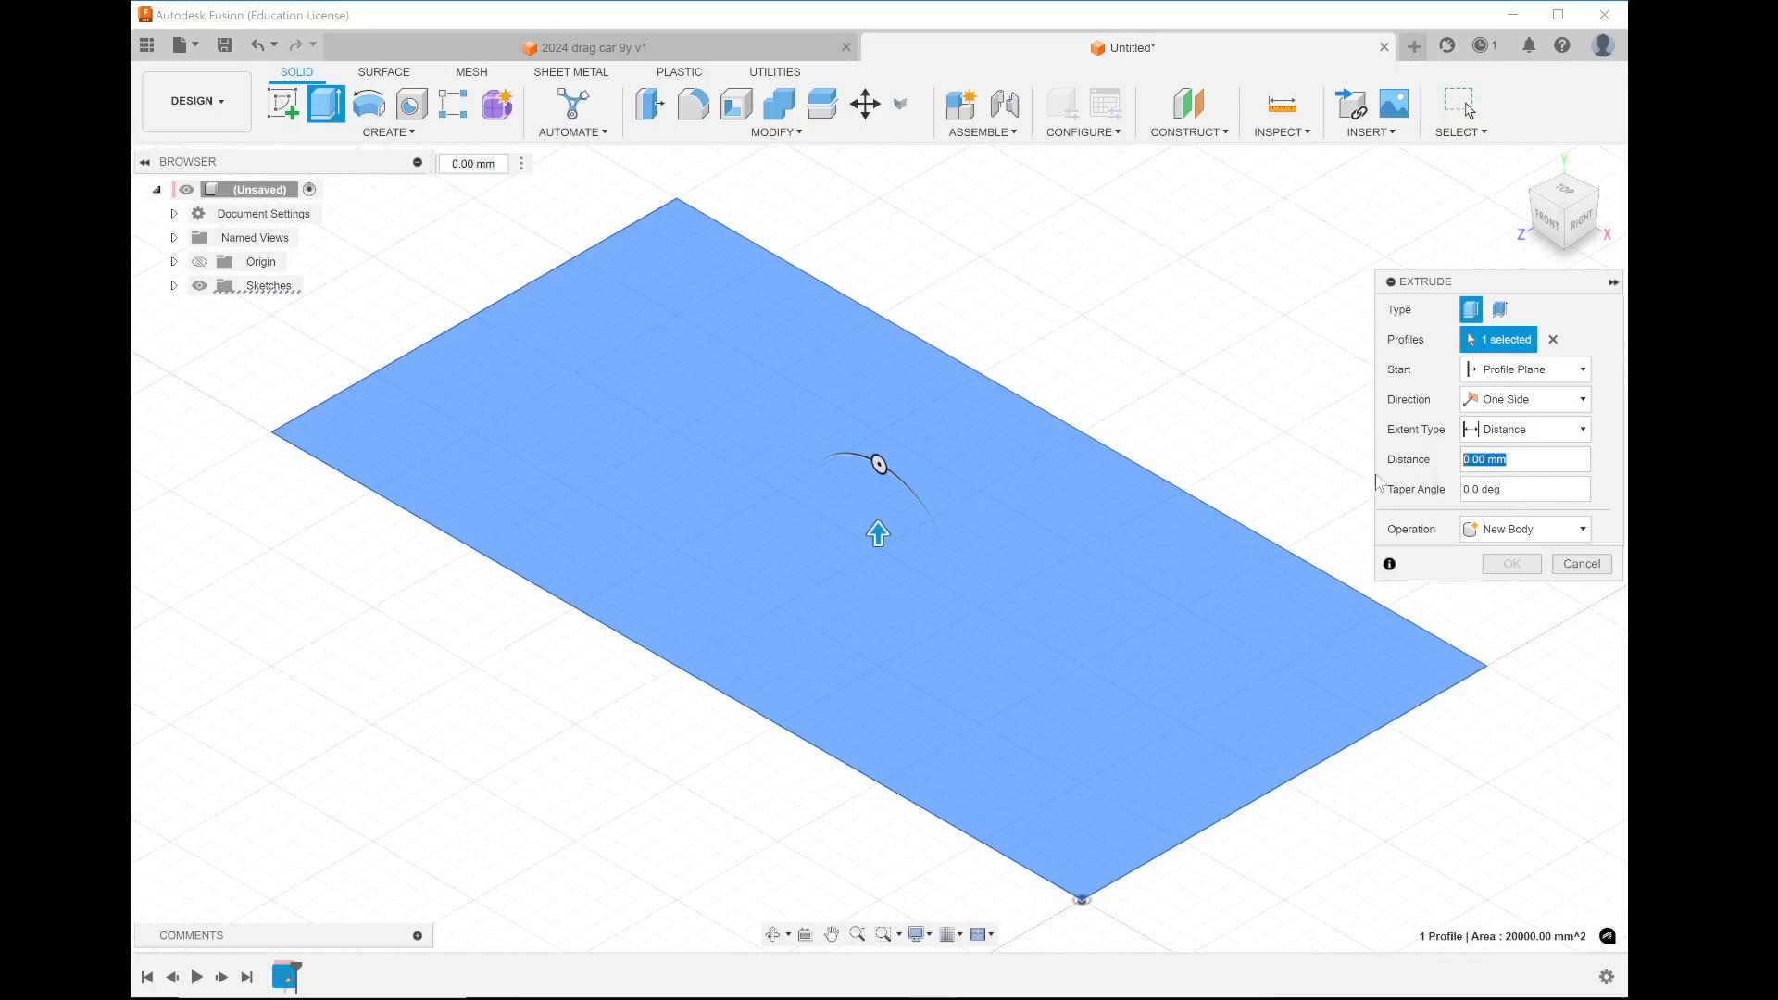
{"action": "type", "text": "5"}
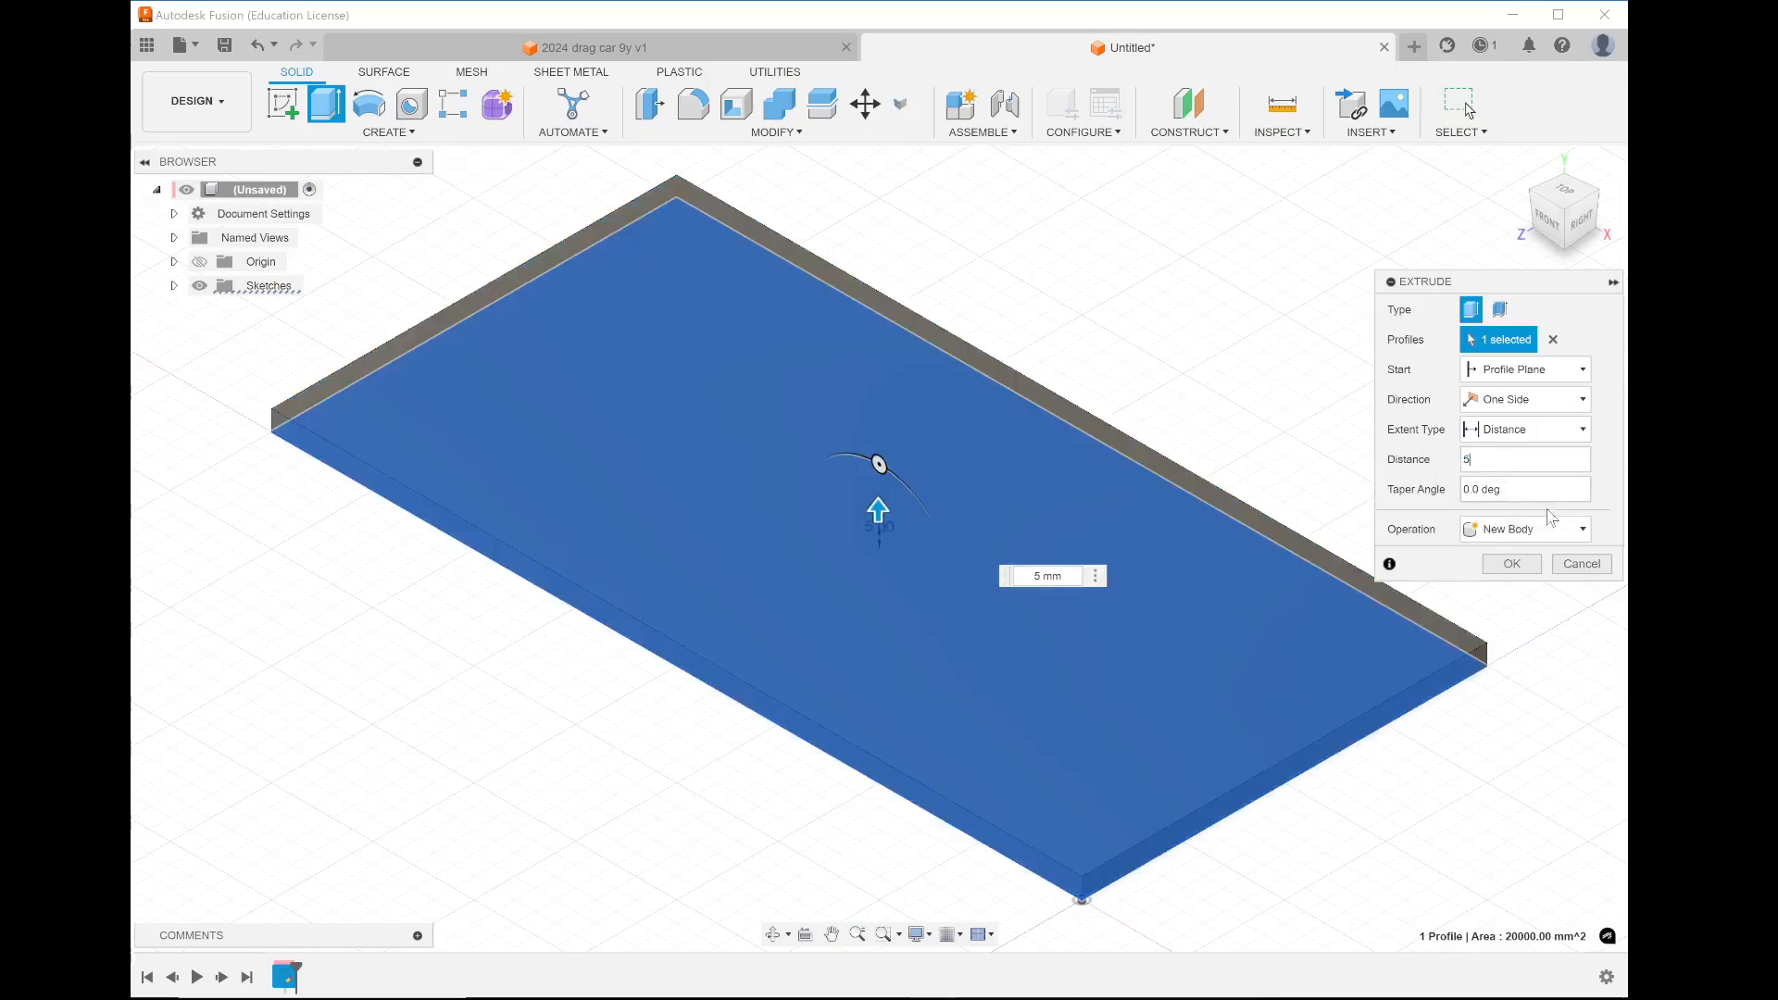
{"action": "left_click", "coordinate": [1515, 564]}
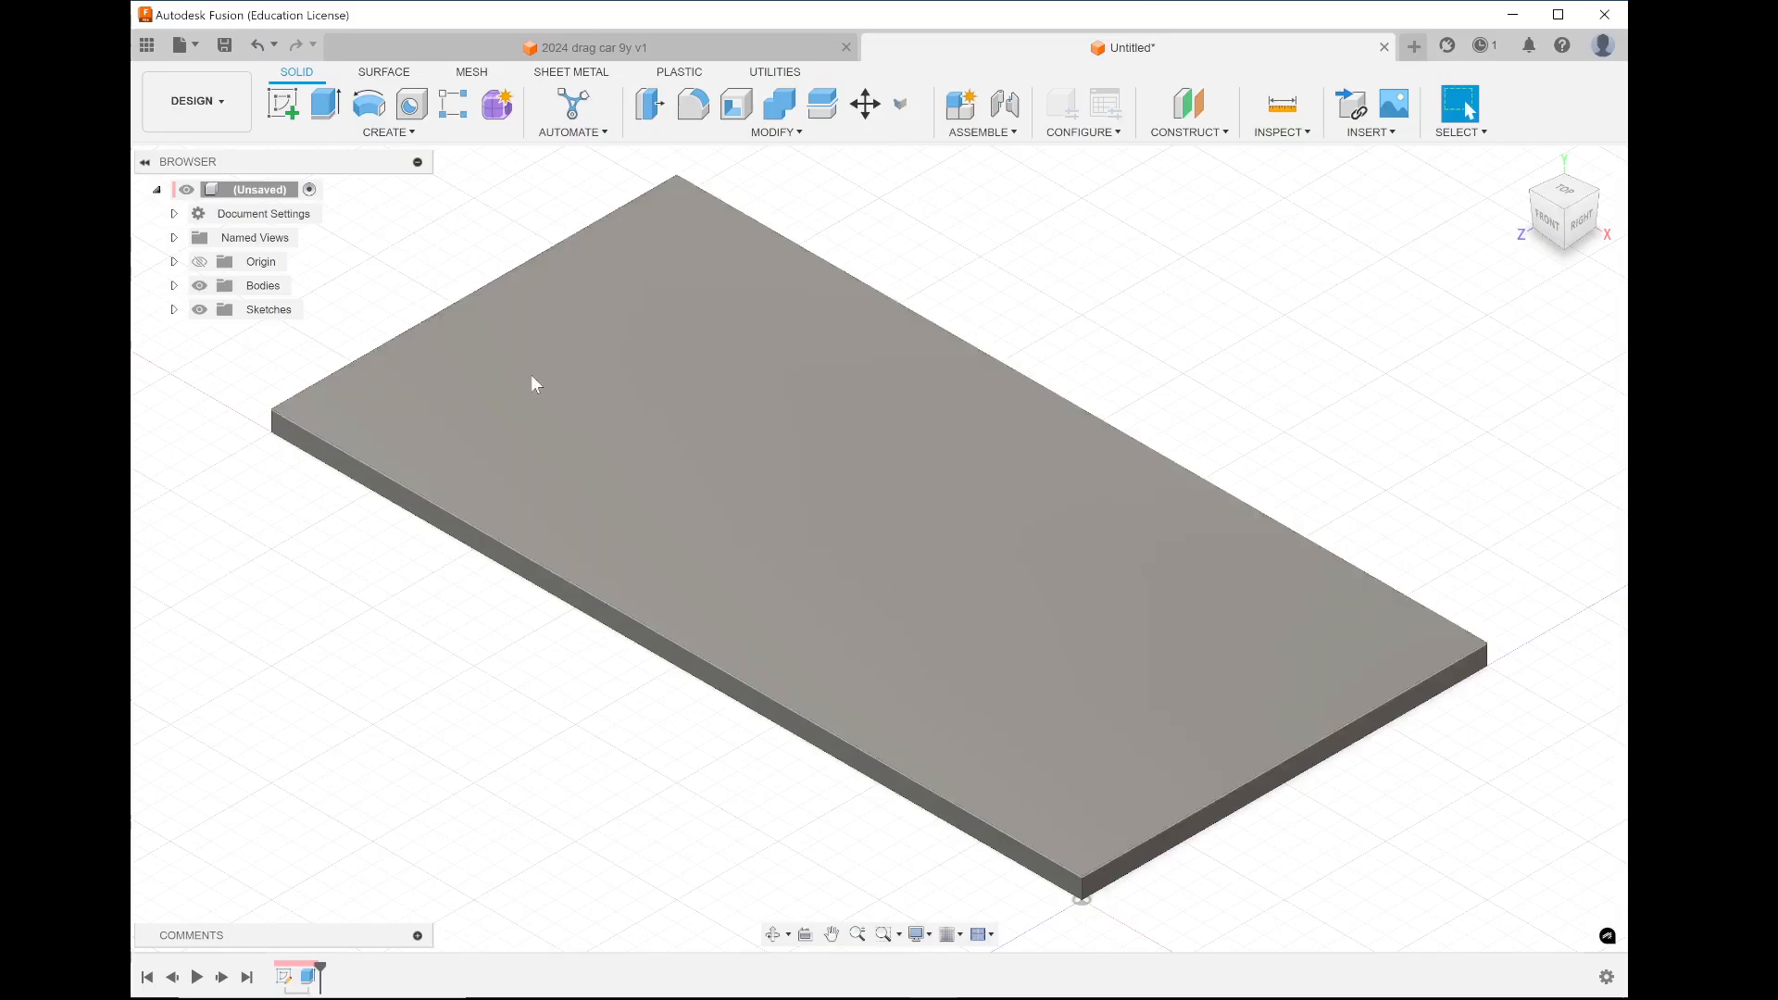
Rename the plate's body as Coreflute
{"action": "left_click", "coordinate": [174, 285]}
{"action": "left_click", "coordinate": [280, 312]}
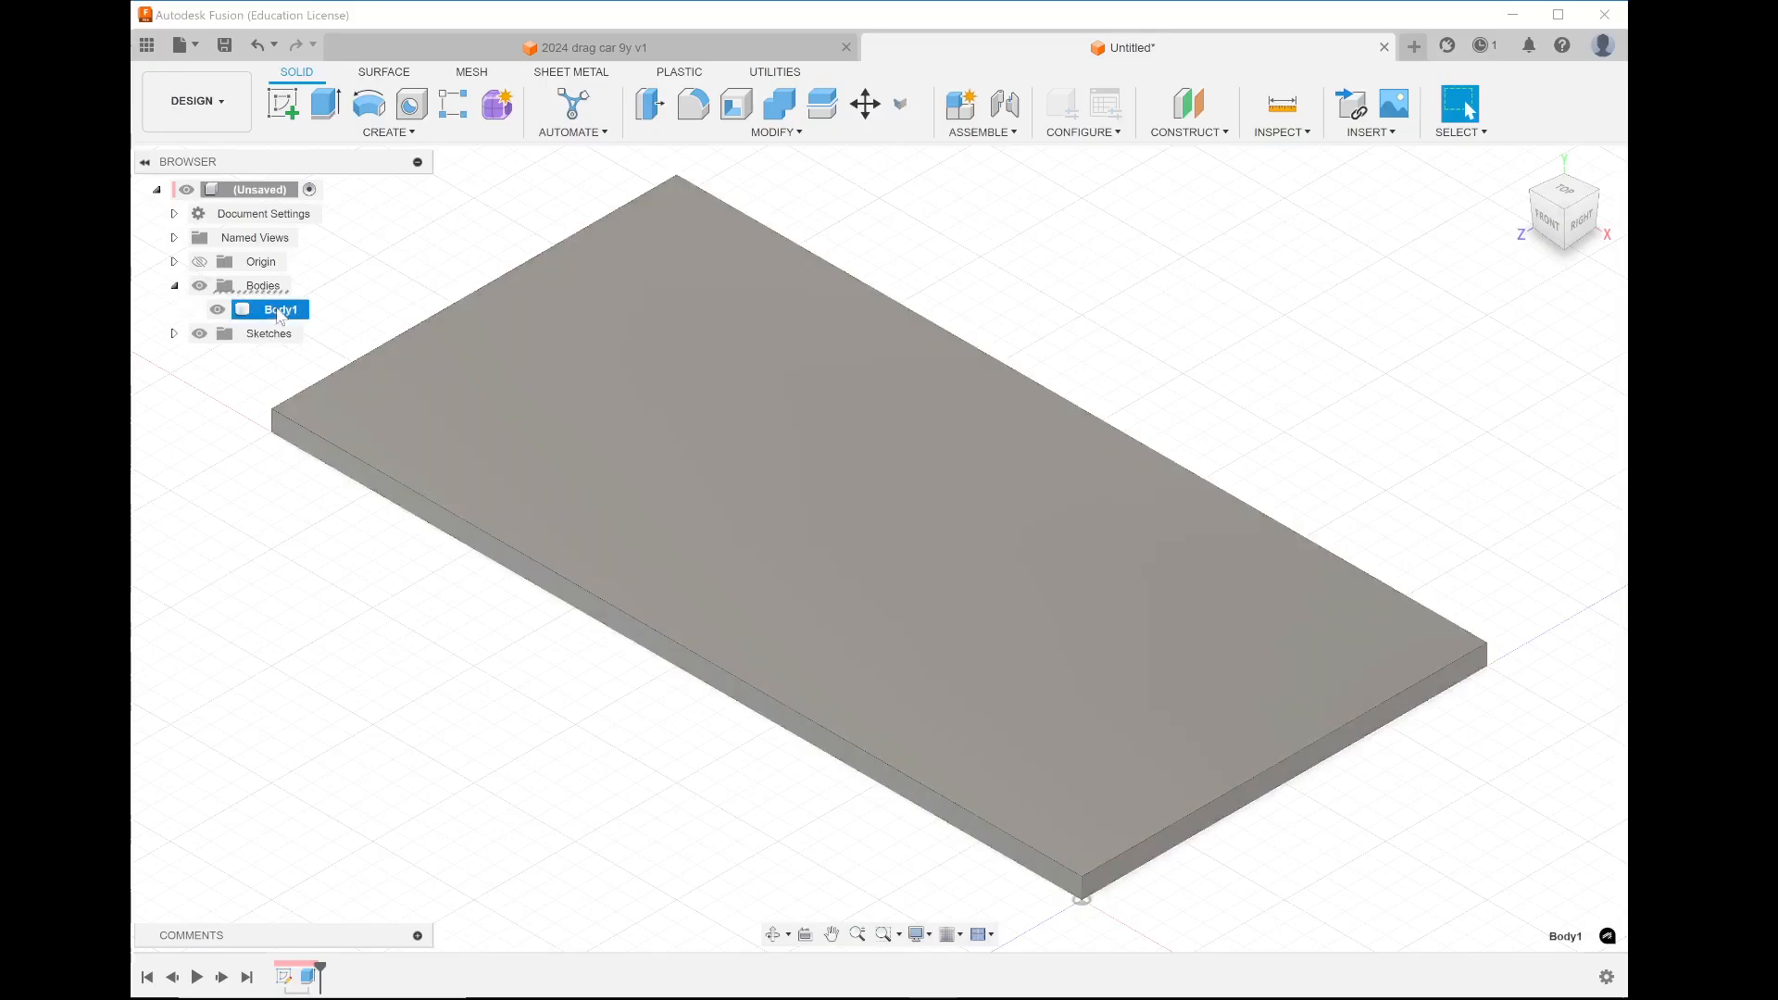
{"action": "right_click", "coordinate": [282, 315]}
{"action": "left_click", "coordinate": [266, 313]}
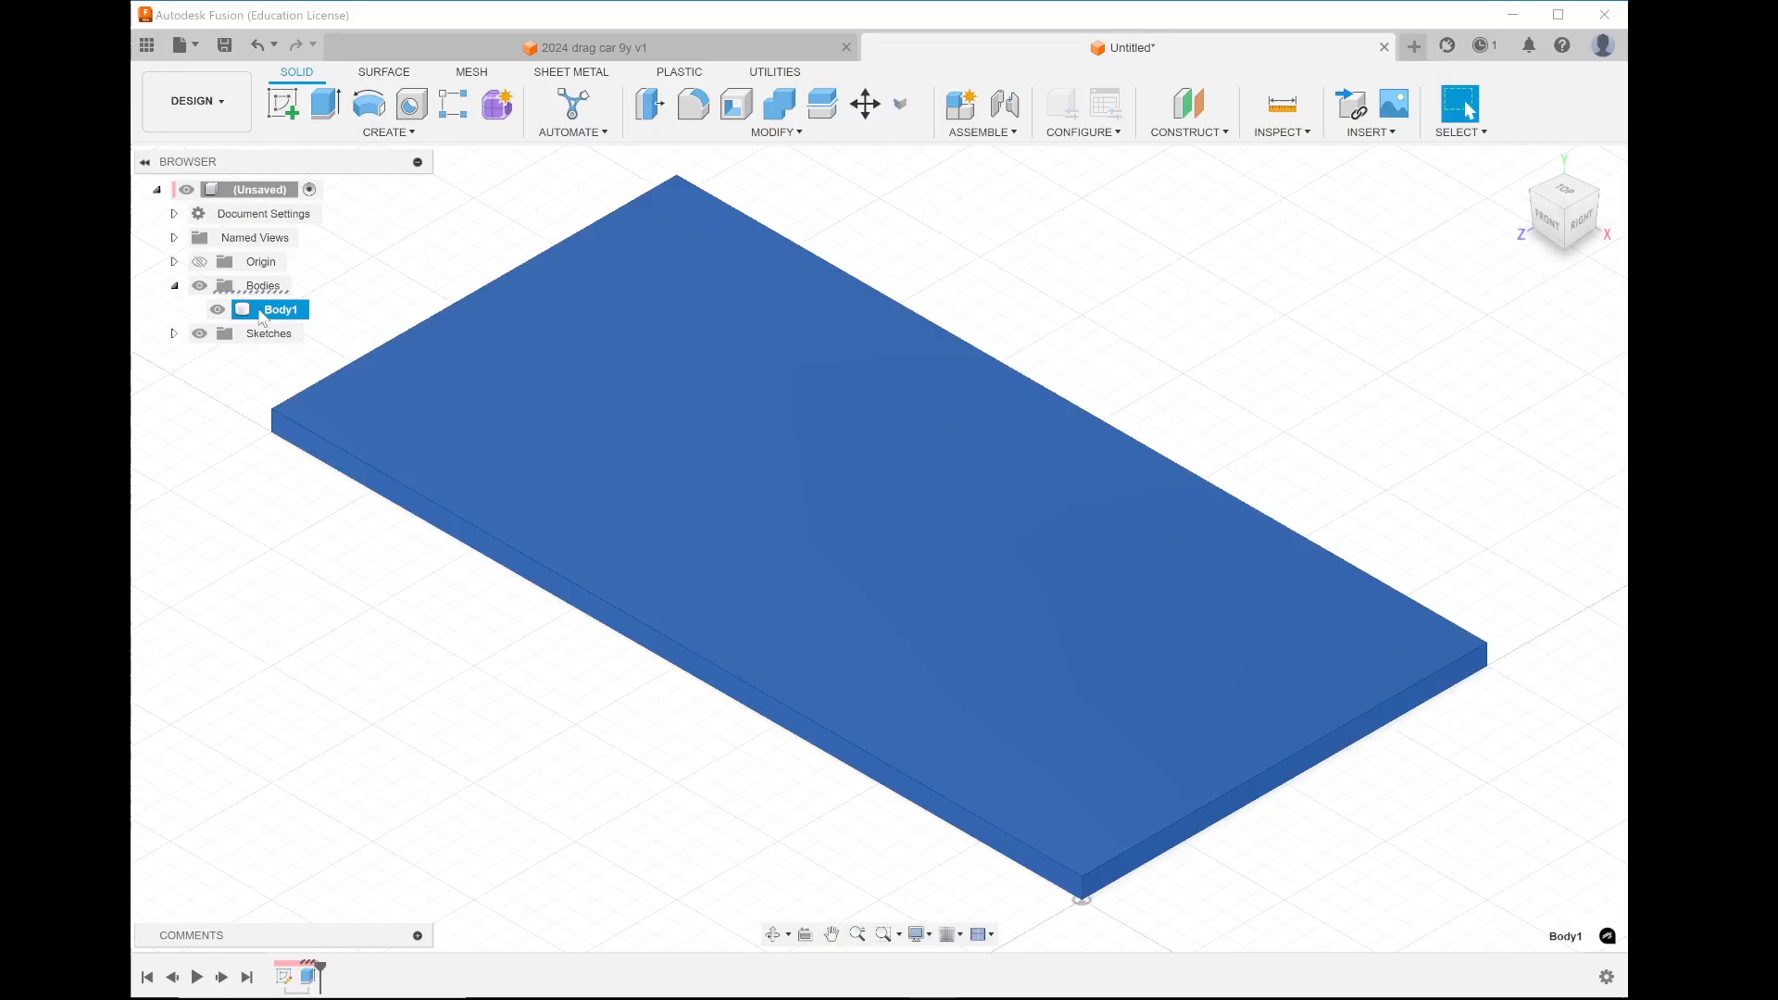
{"action": "double_click", "coordinate": [269, 310]}
{"action": "type", "text": "Coreflute"}
{"action": "key", "text": "Return"}
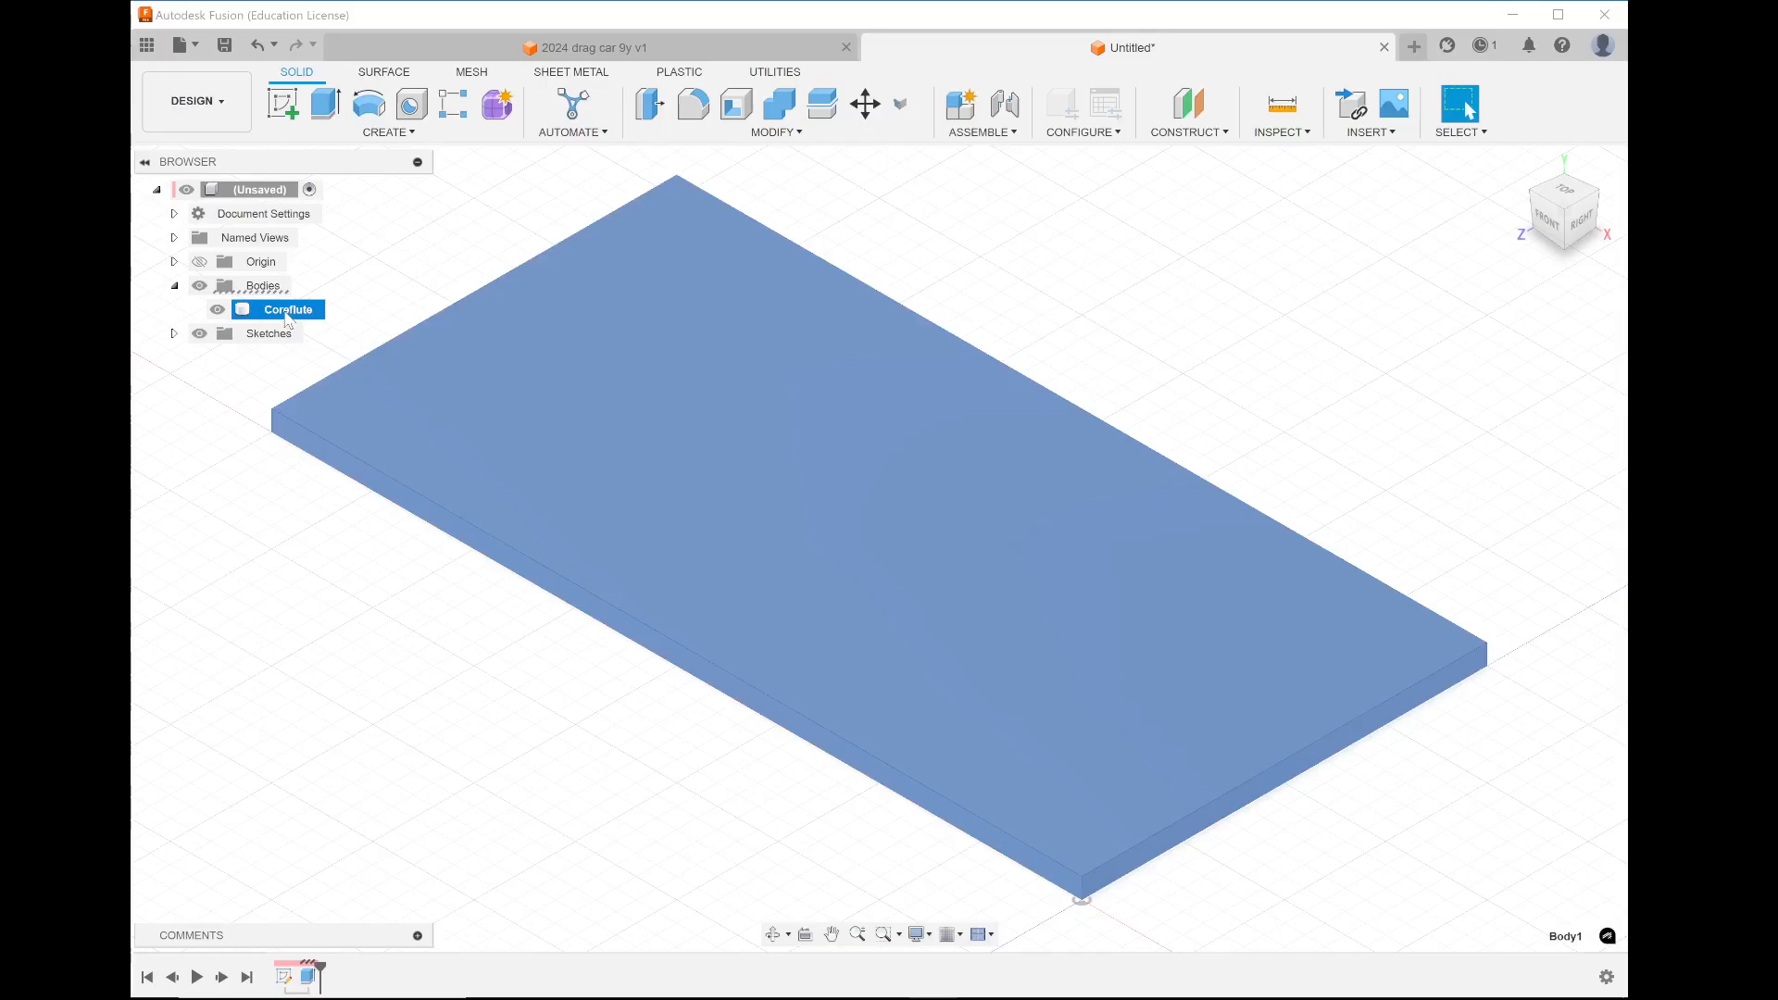
Search the appearance library for white and apply ABS (White) to the Coreflute body
{"action": "right_click", "coordinate": [286, 318]}
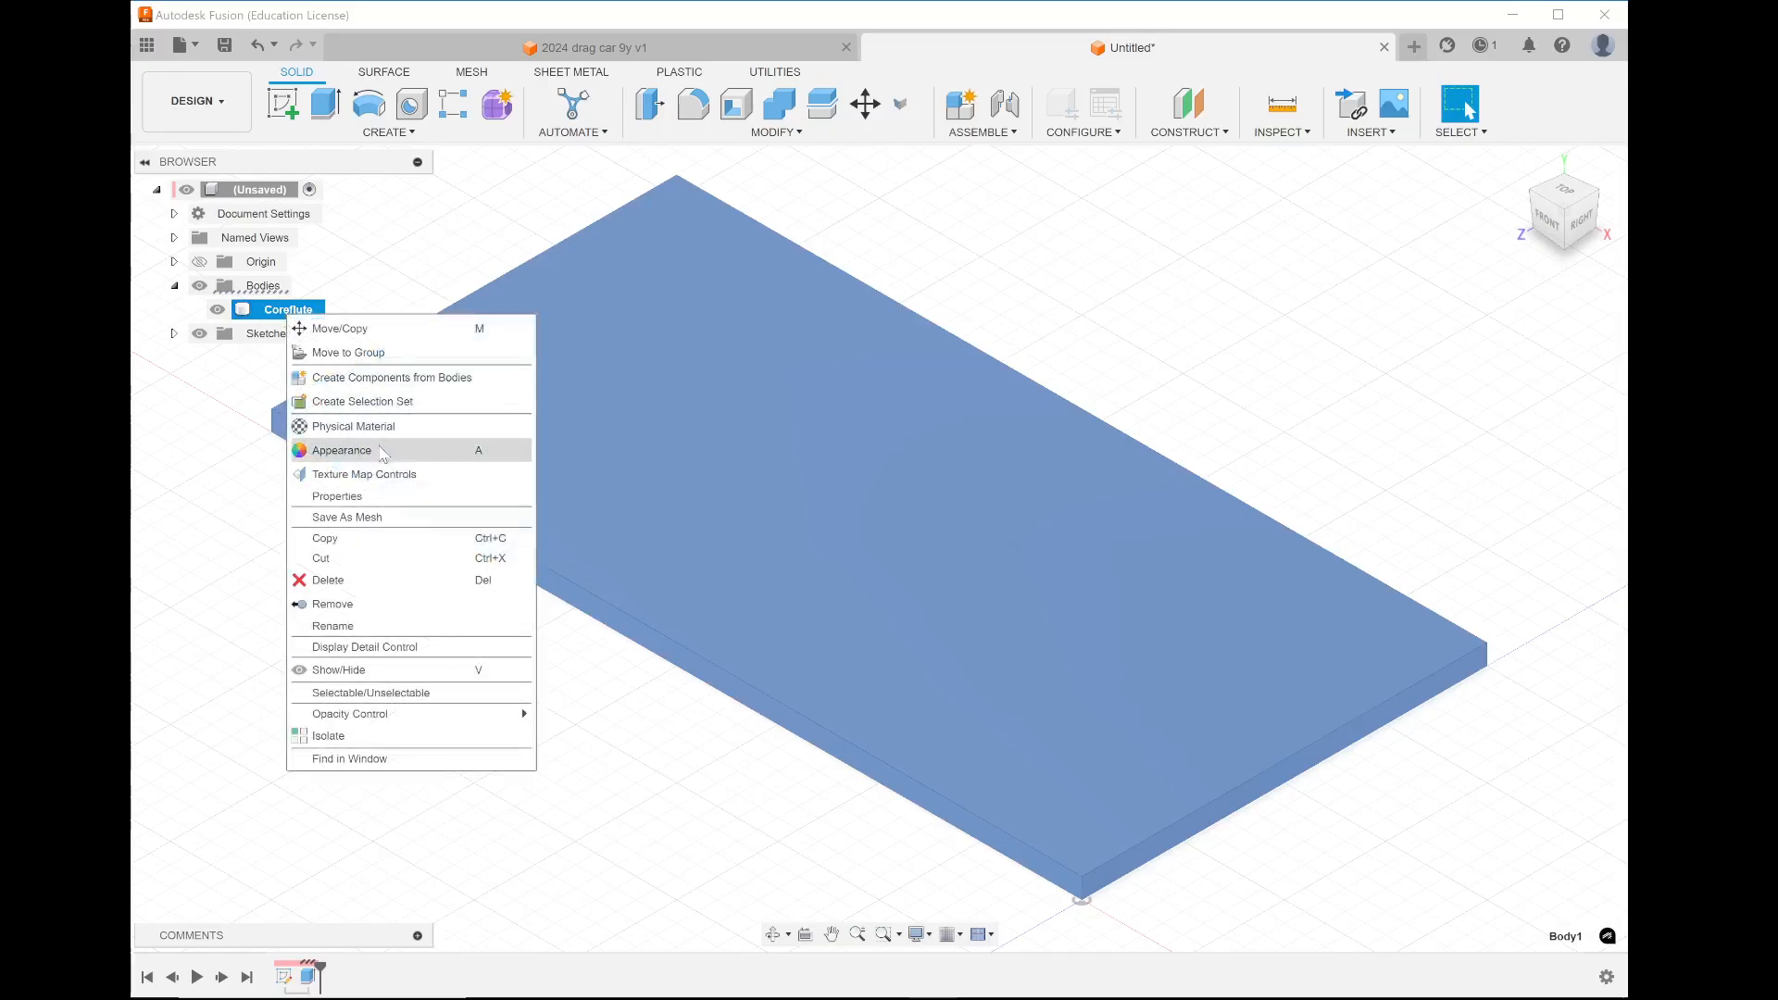
{"action": "left_click", "coordinate": [379, 451]}
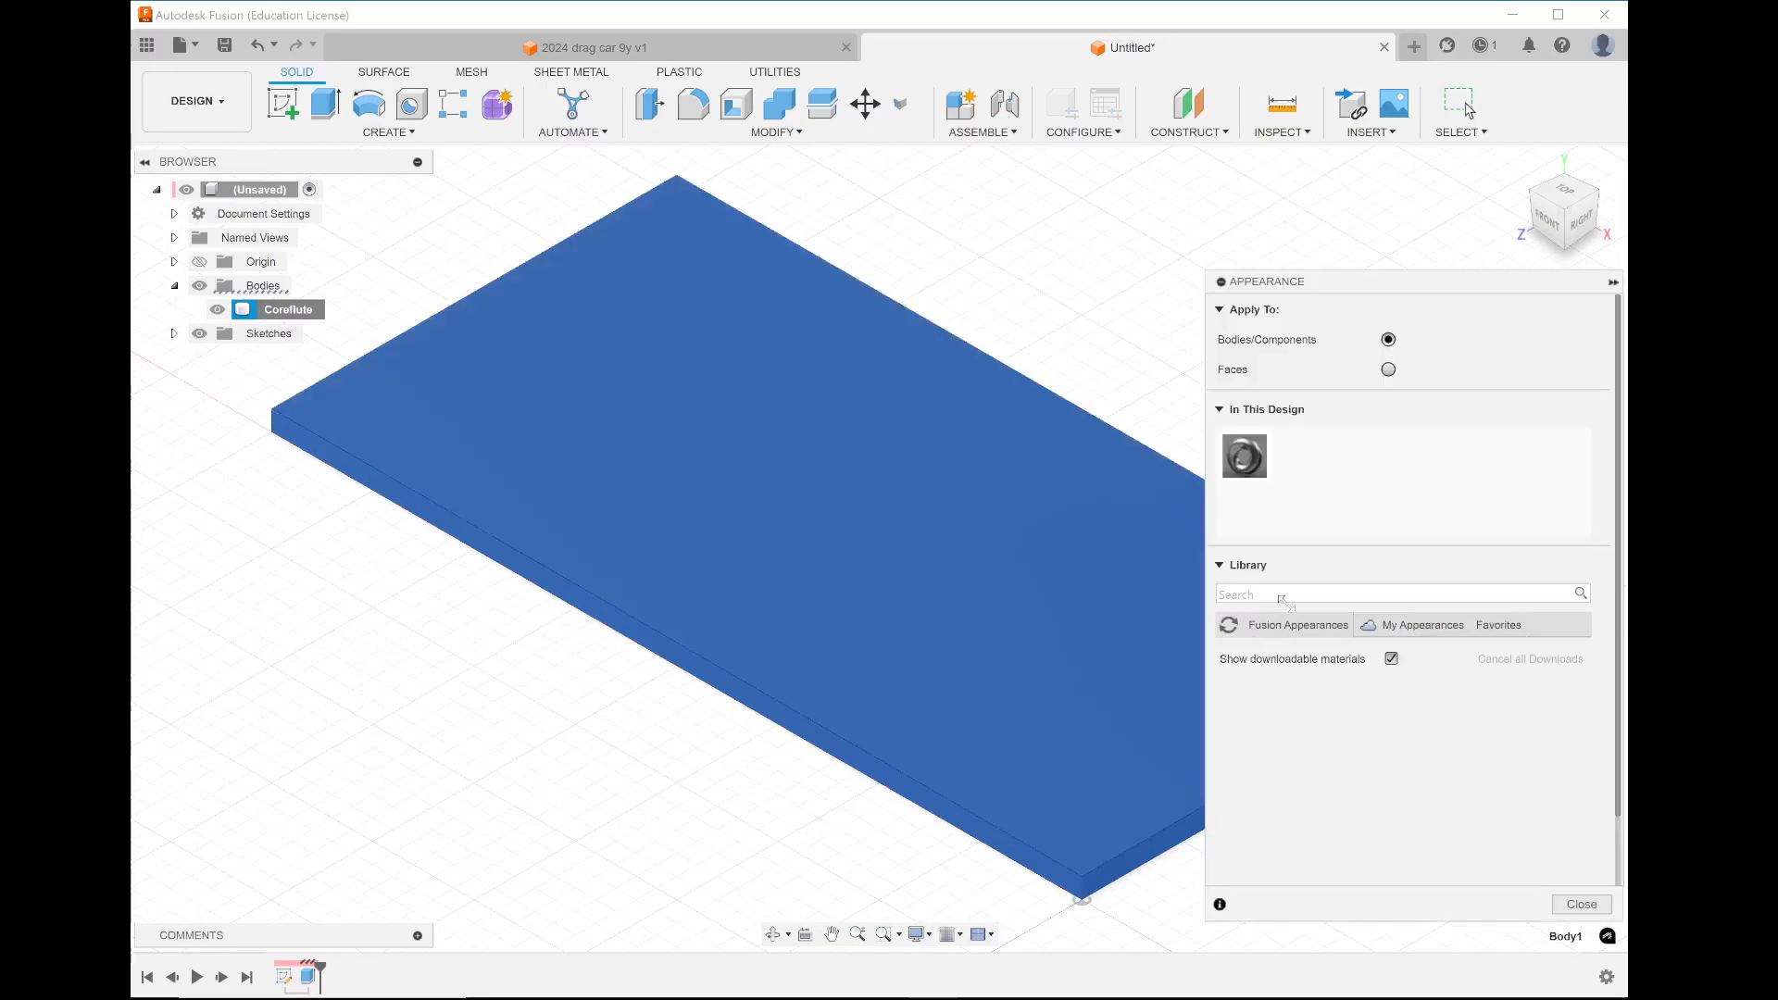
{"action": "left_click", "coordinate": [1293, 593]}
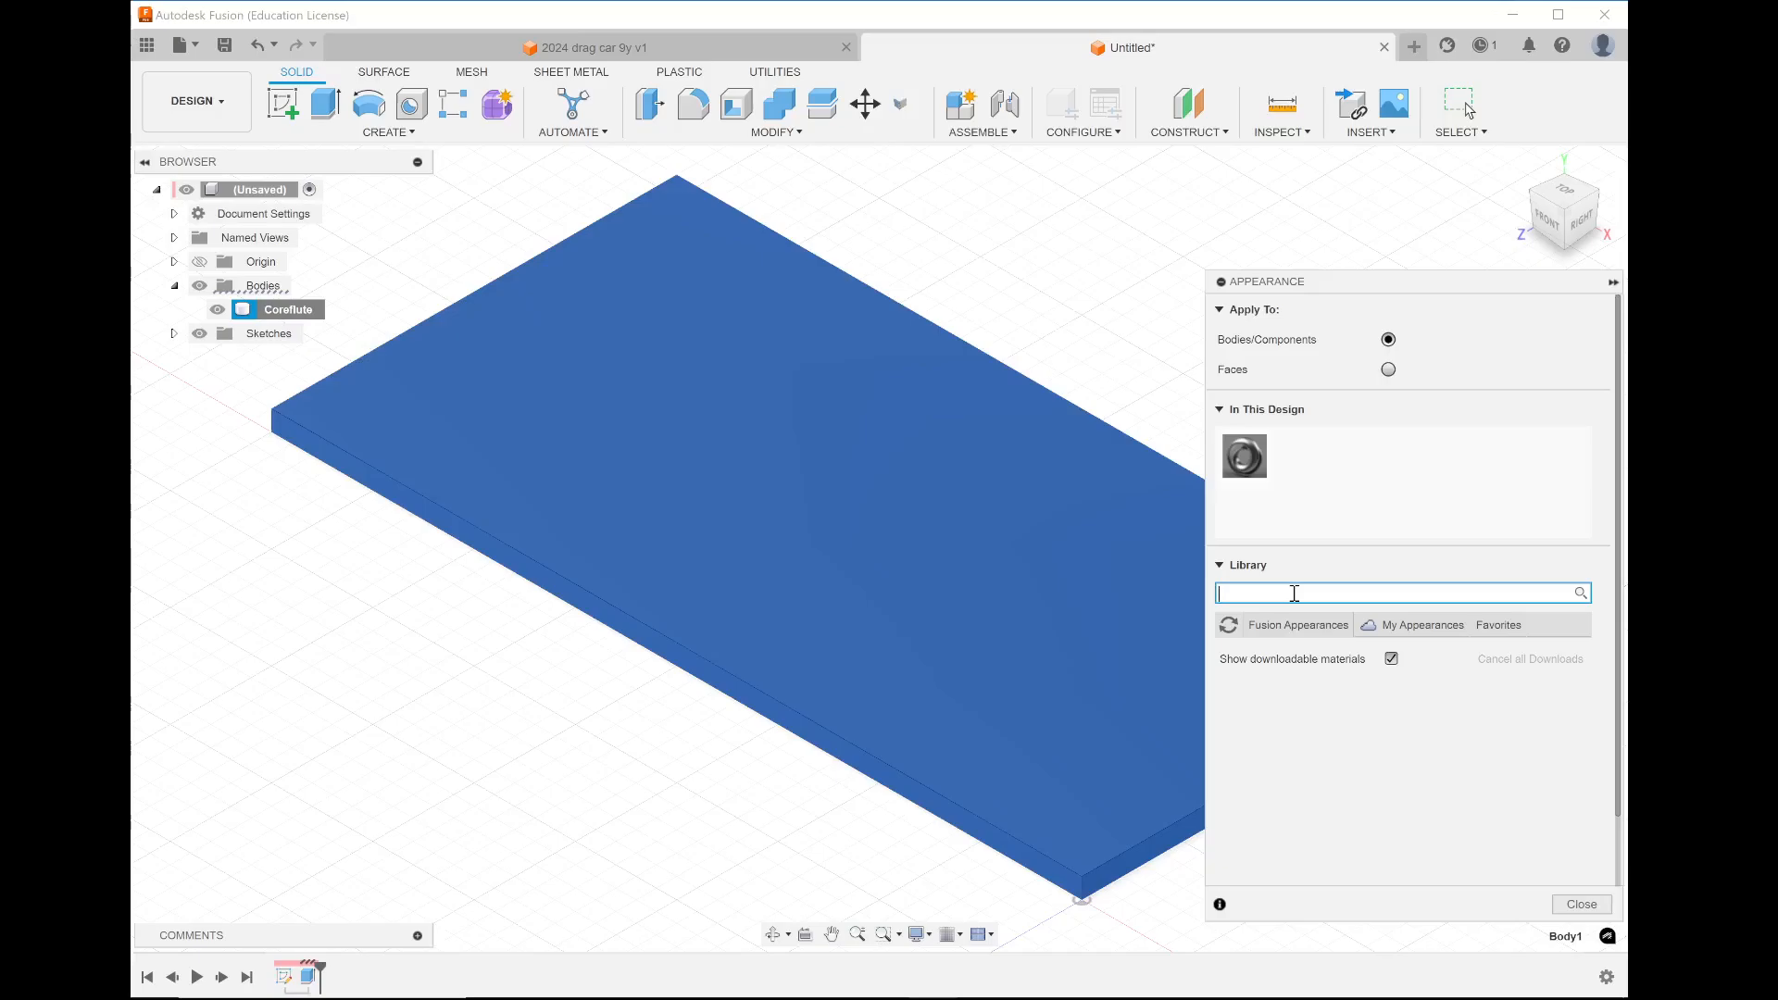
{"action": "type", "text": "white"}
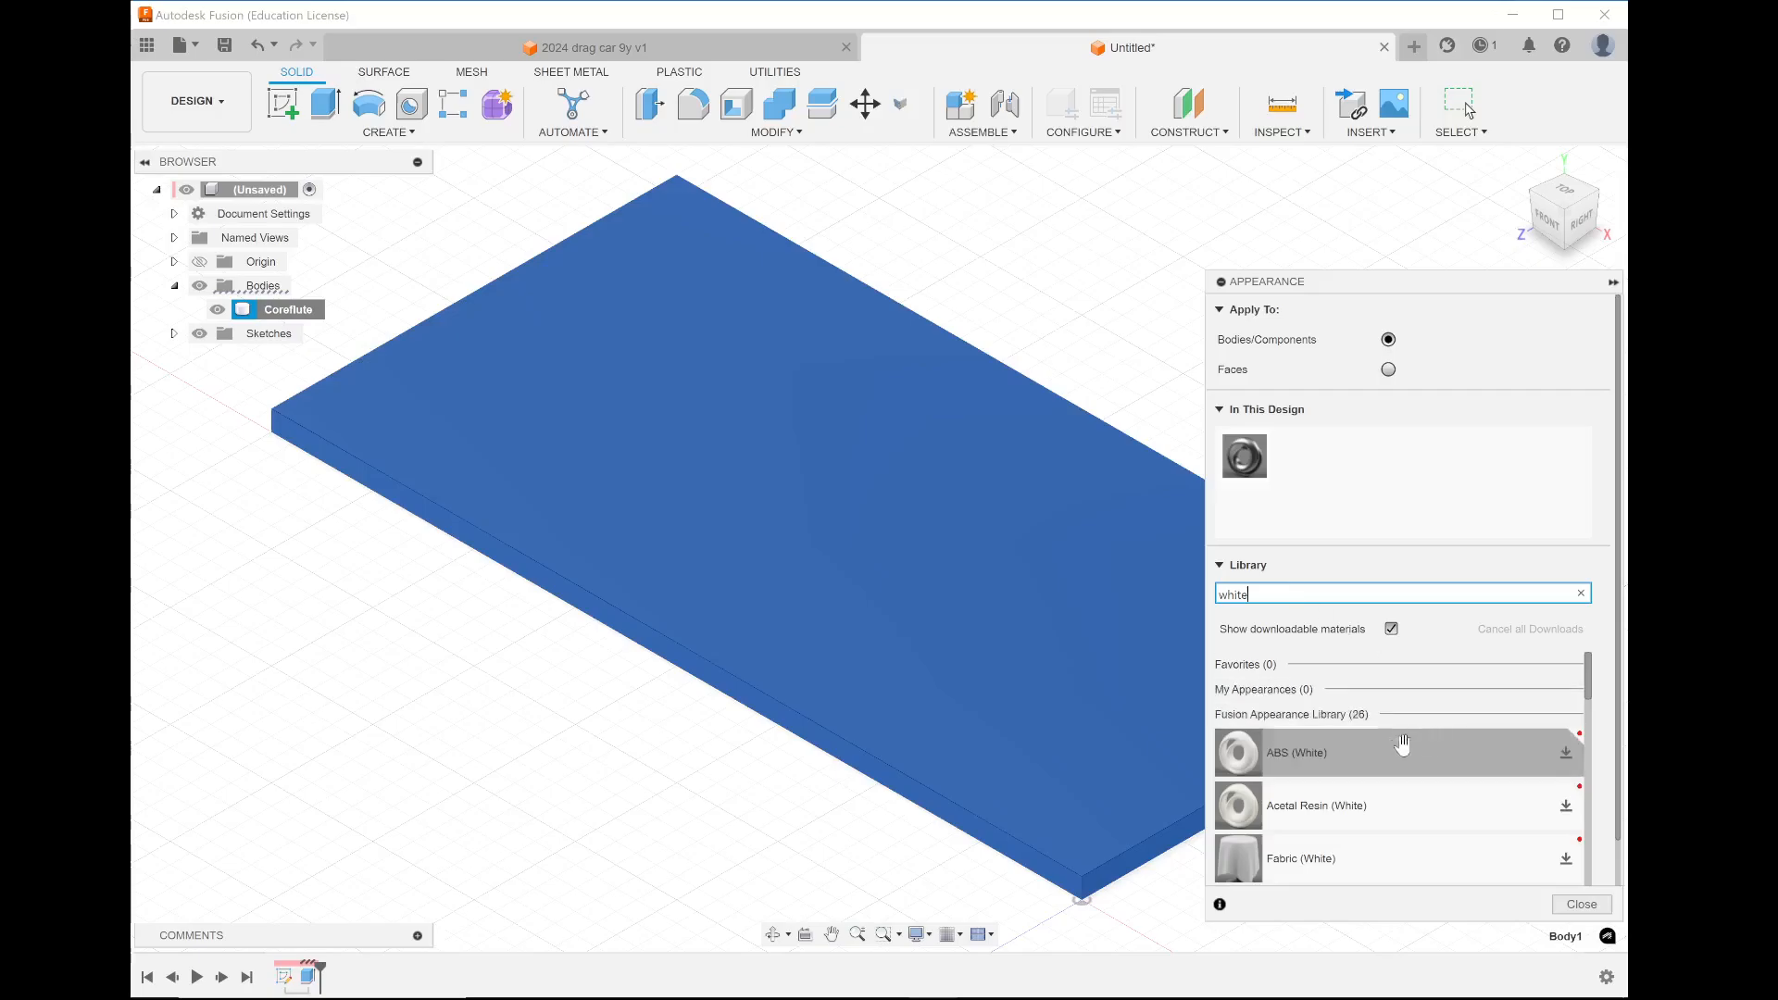
{"action": "scroll", "coordinate": [1403, 731], "scroll_direction": "down", "scroll_amount": 10}
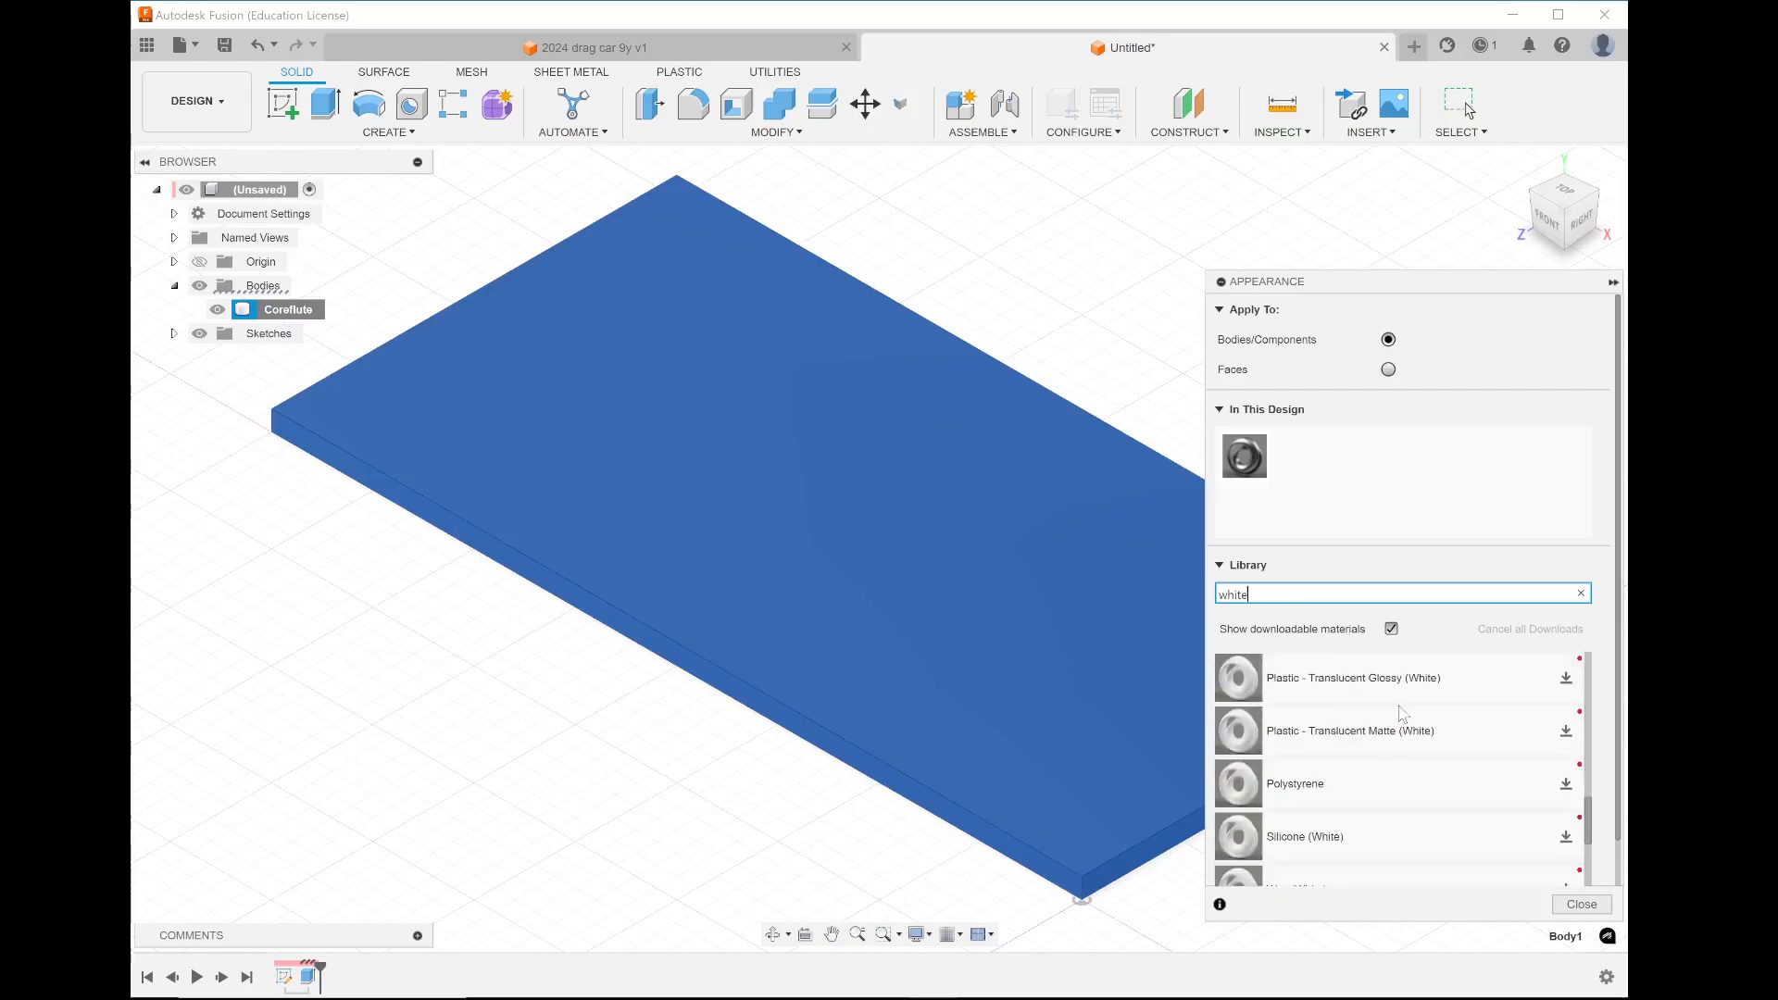
{"action": "scroll", "coordinate": [1403, 714], "scroll_direction": "down", "scroll_amount": 2}
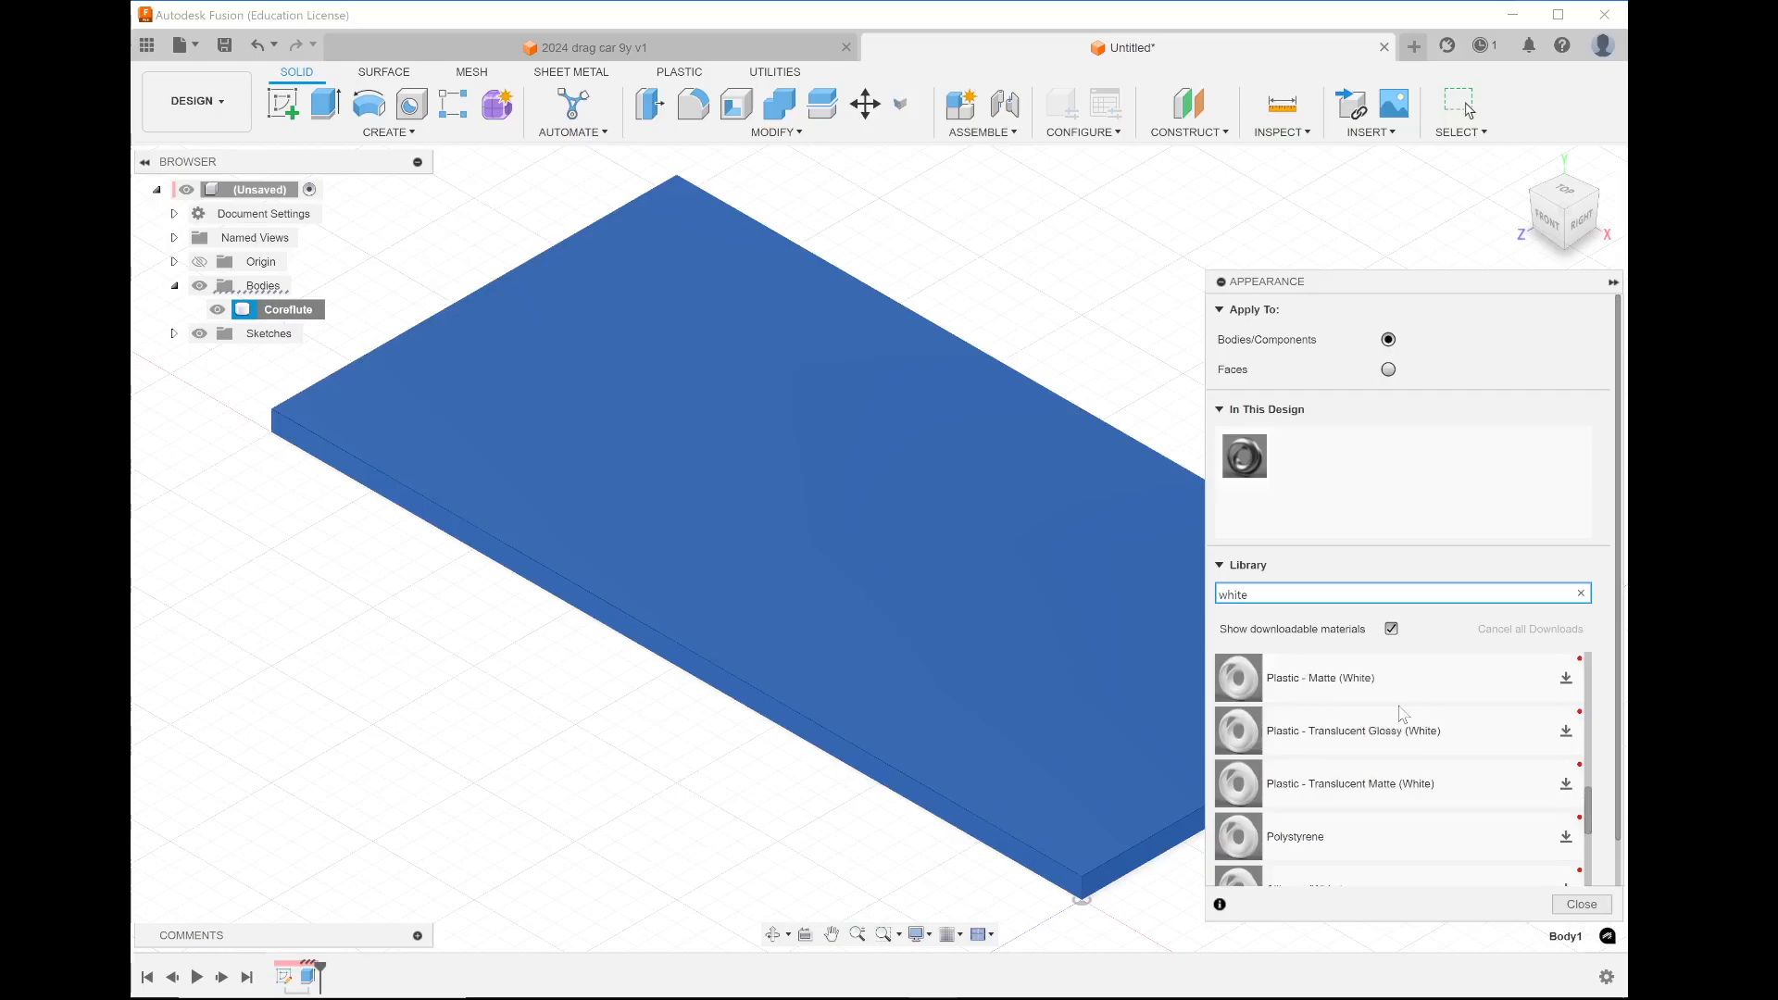
{"action": "scroll", "coordinate": [1403, 713], "scroll_direction": "up", "scroll_amount": 12}
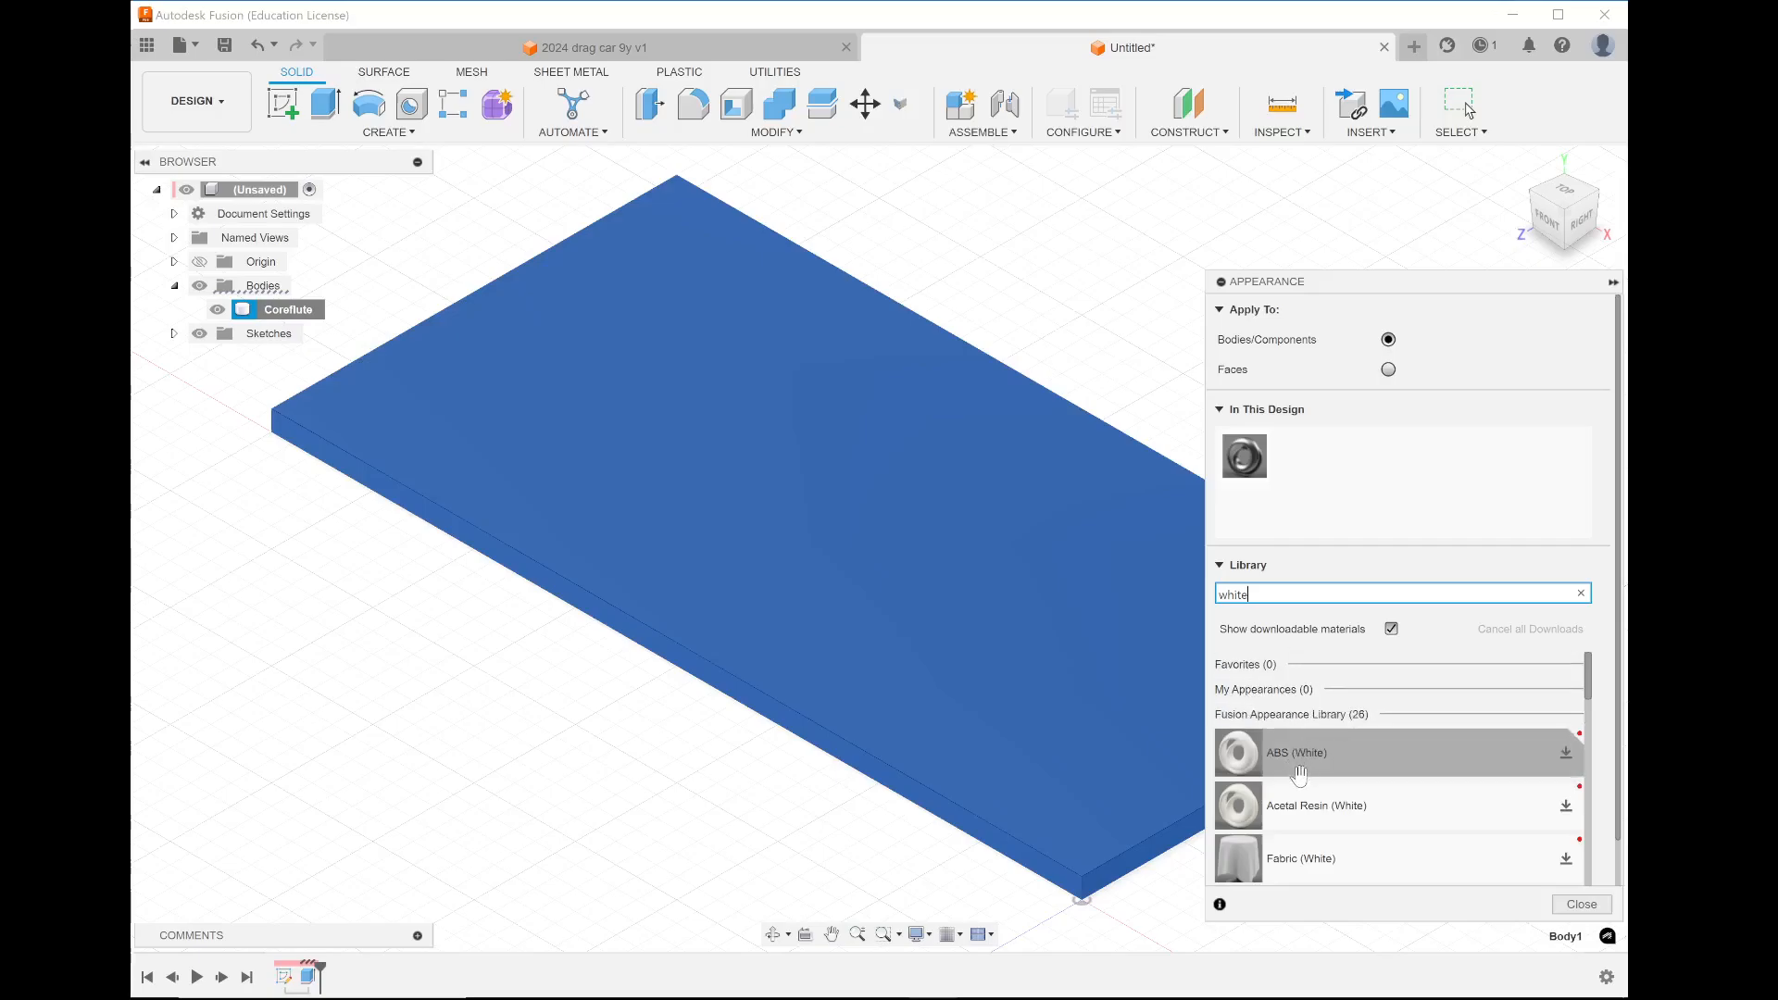
{"action": "left_click", "coordinate": [1302, 769]}
{"action": "left_click_drag", "start_coordinate": [1302, 768], "coordinate": [1042, 699]}
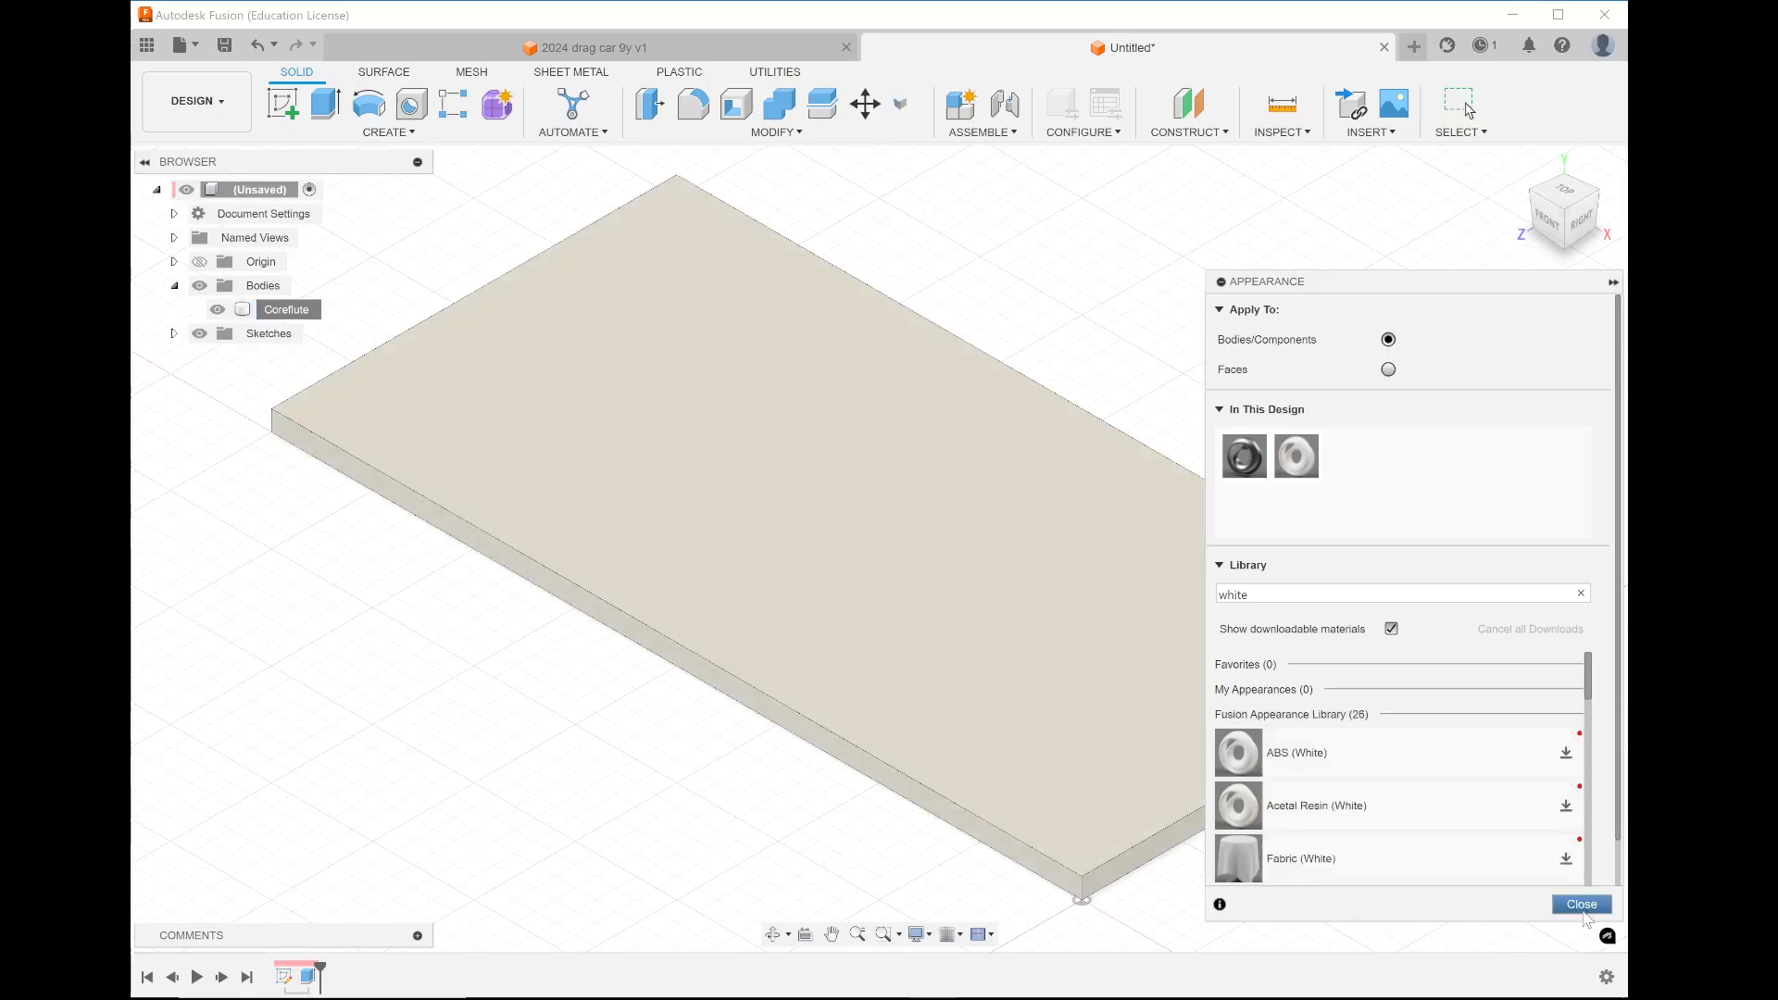
{"action": "left_click", "coordinate": [1582, 905]}
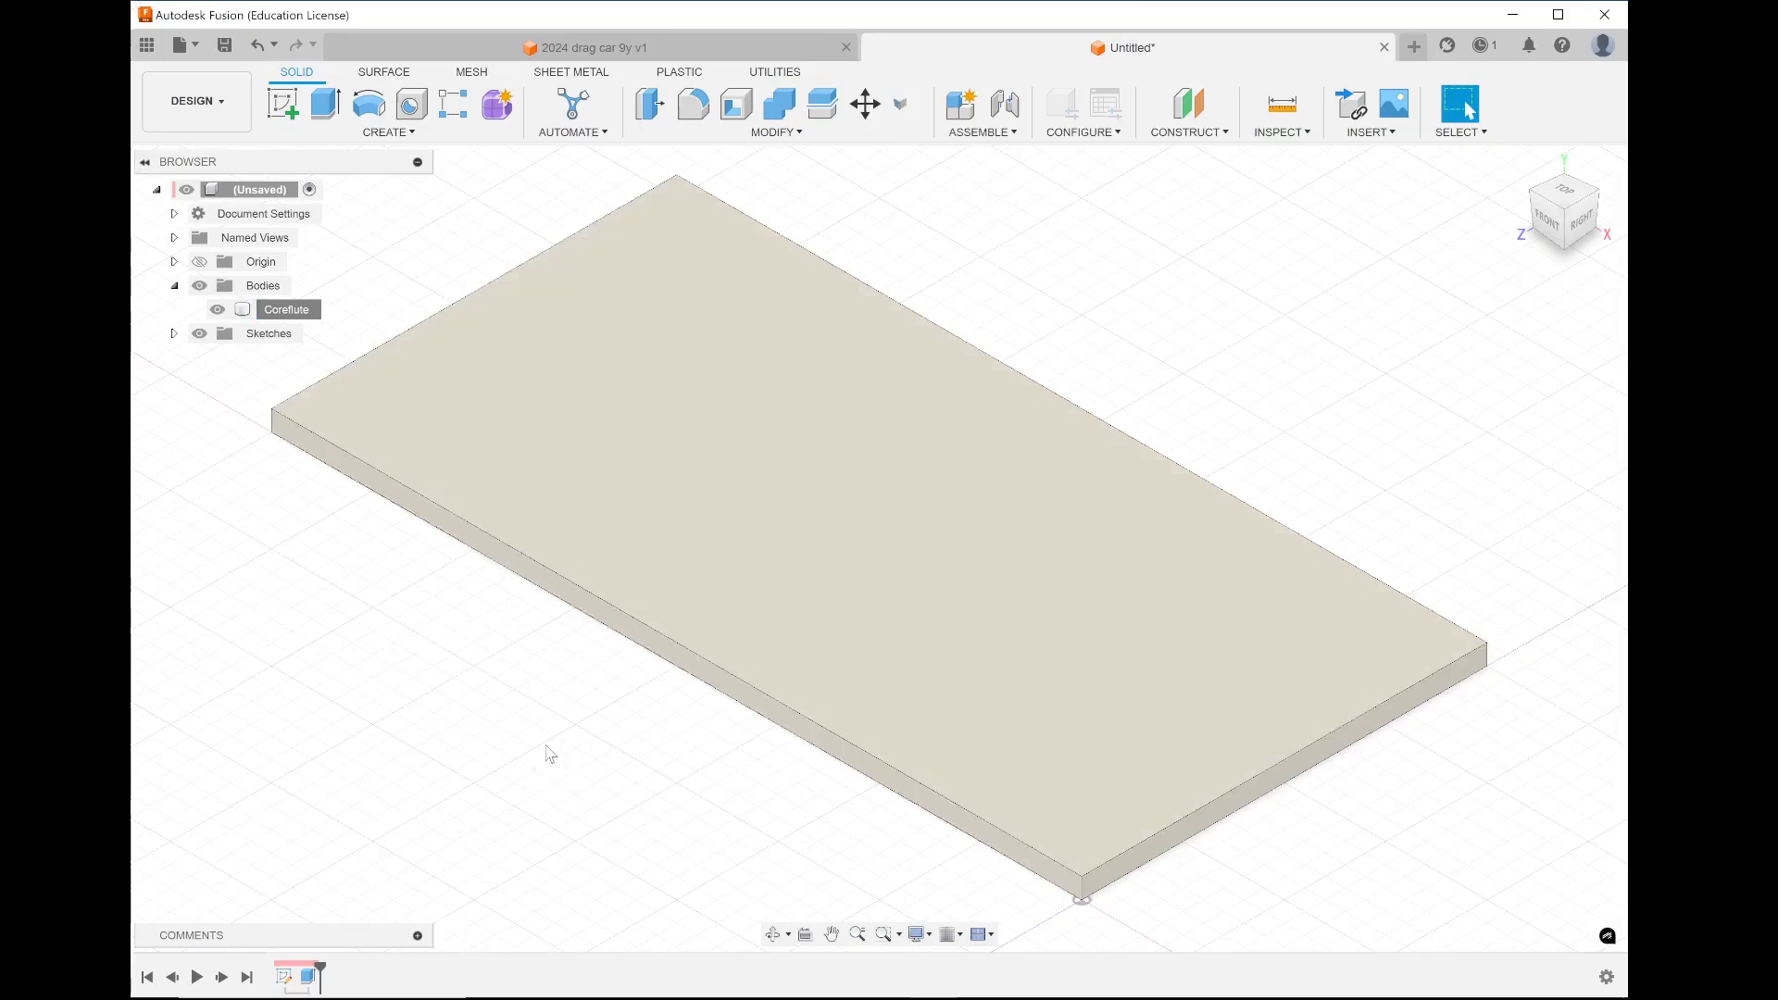
Start a sketch on the plate's long front side face and draw a small rectangle inside it near the origin end
{"action": "left_click", "coordinate": [286, 104]}
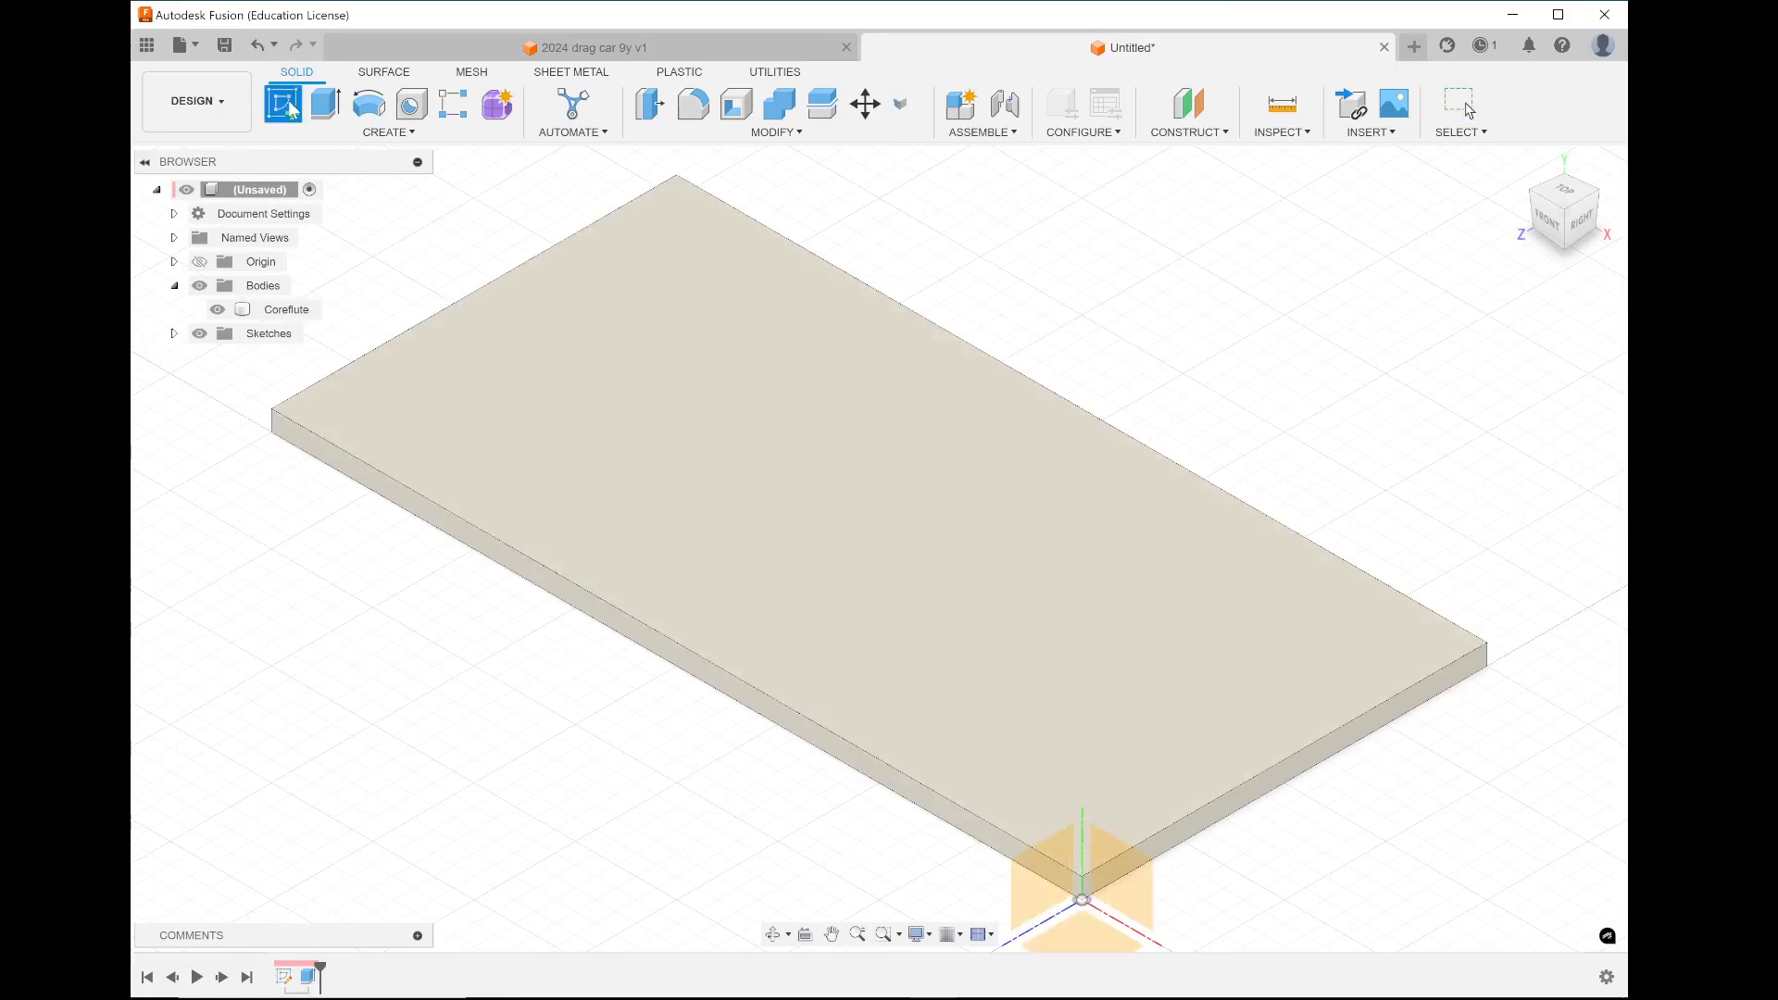
{"action": "left_click", "coordinate": [823, 748]}
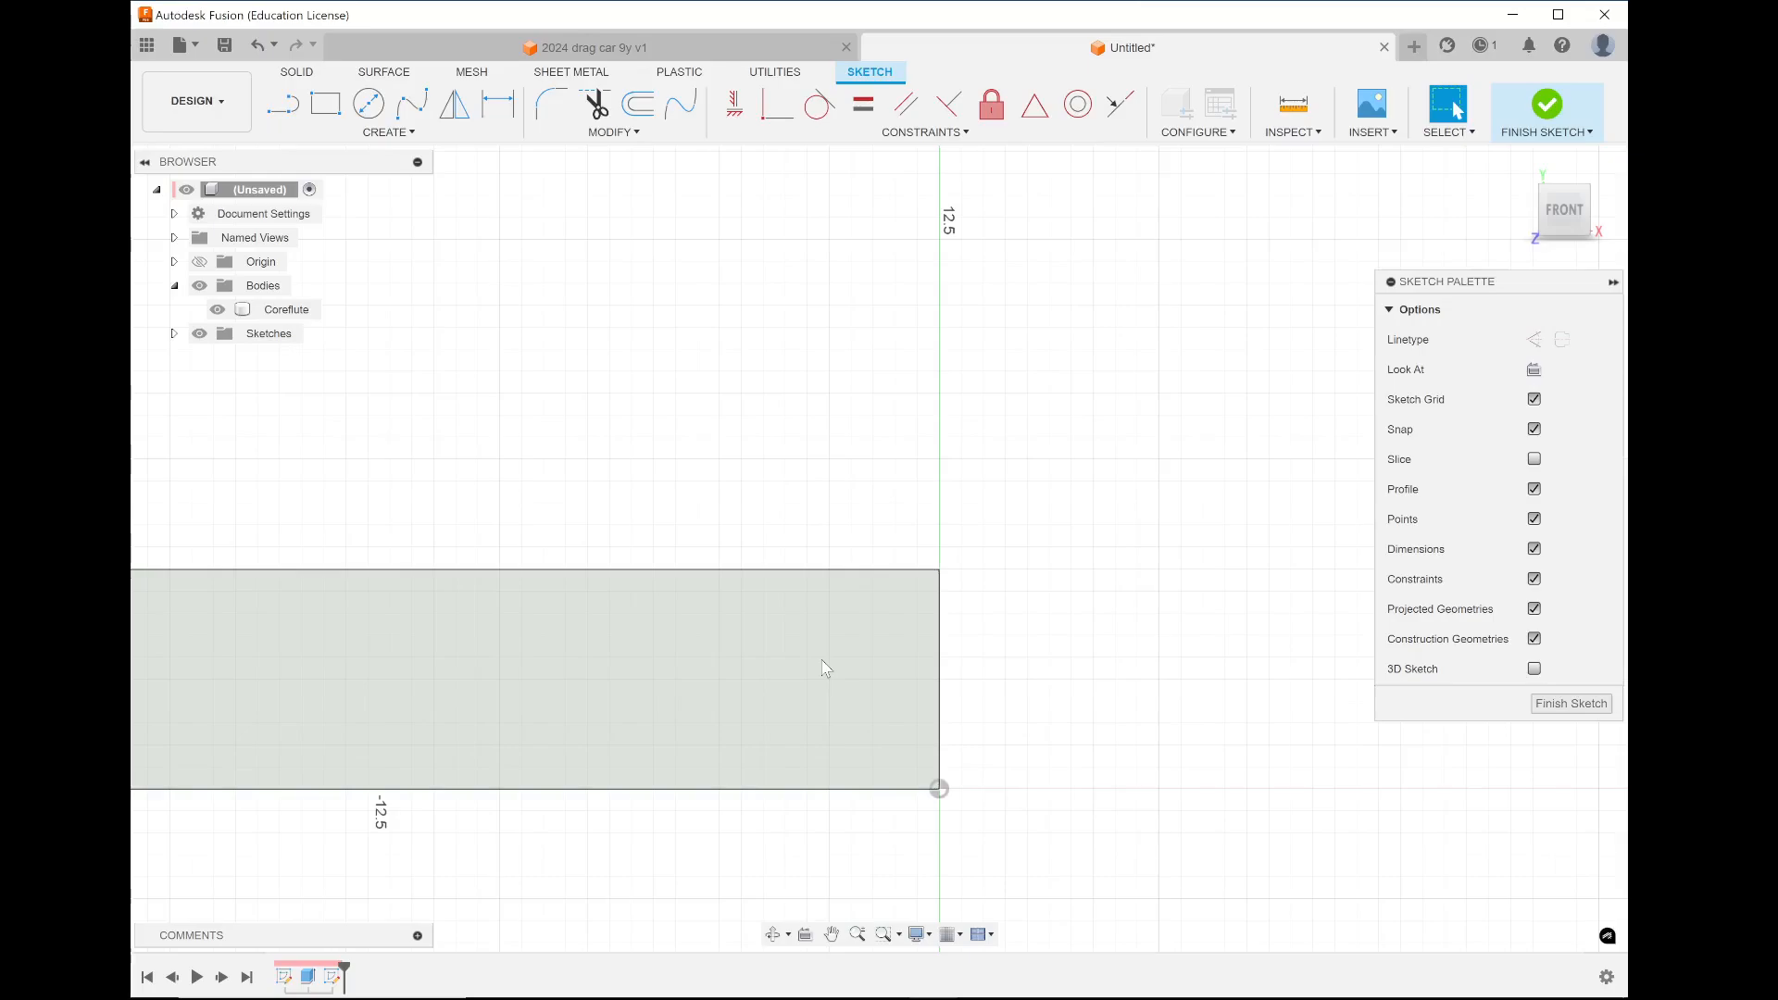
{"action": "left_click", "coordinate": [325, 115]}
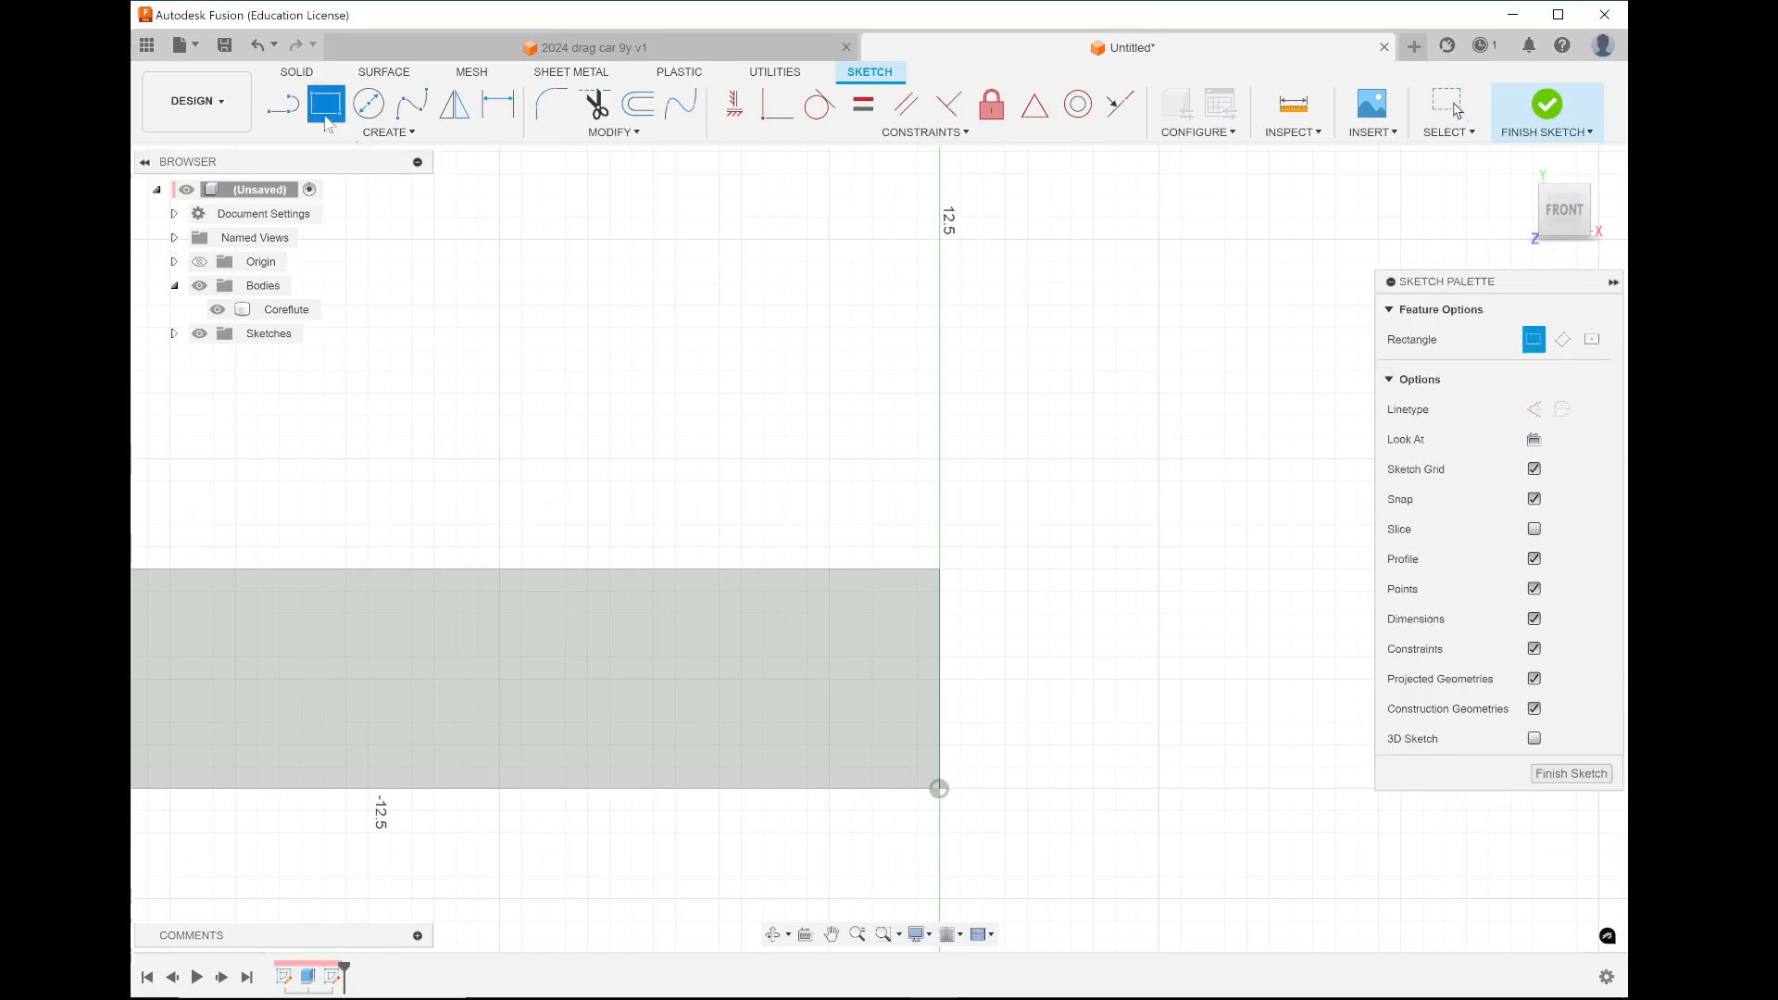
{"action": "left_click", "coordinate": [873, 614]}
{"action": "left_click", "coordinate": [675, 767]}
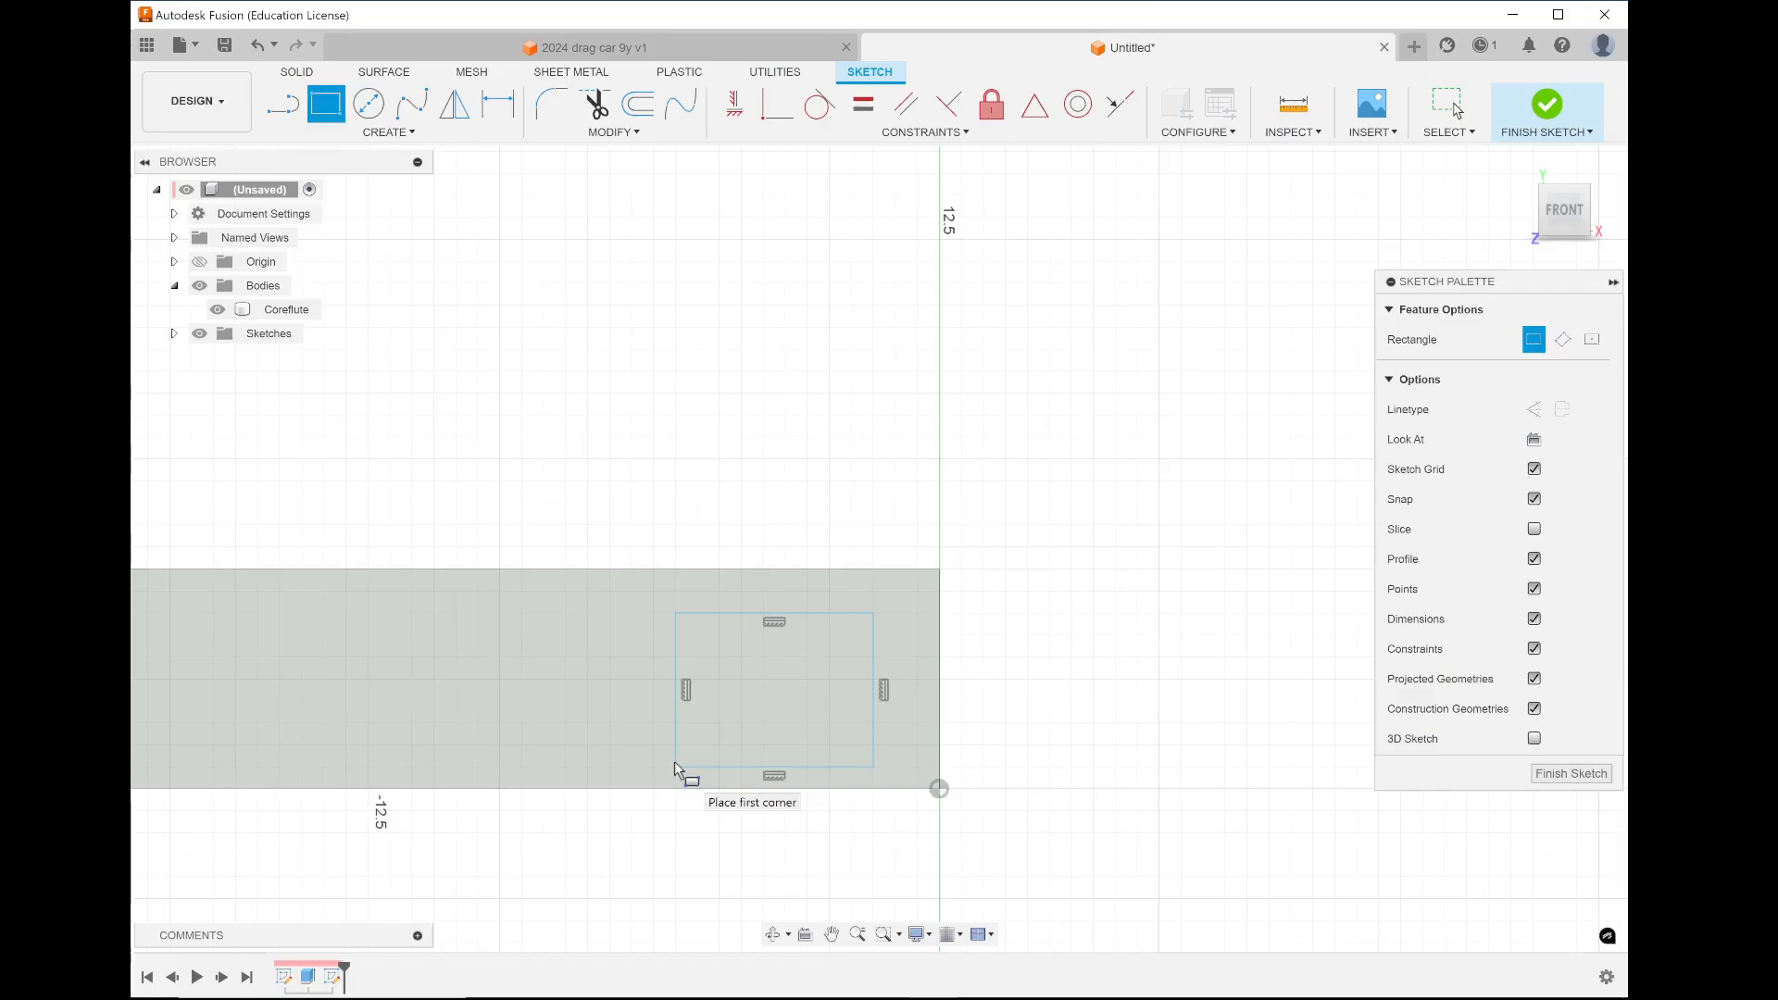
Dimension the small rectangle on the plate's side face to 3 mm wide and 3 mm high
{"action": "scroll", "coordinate": [674, 761], "scroll_direction": "down", "scroll_amount": 3}
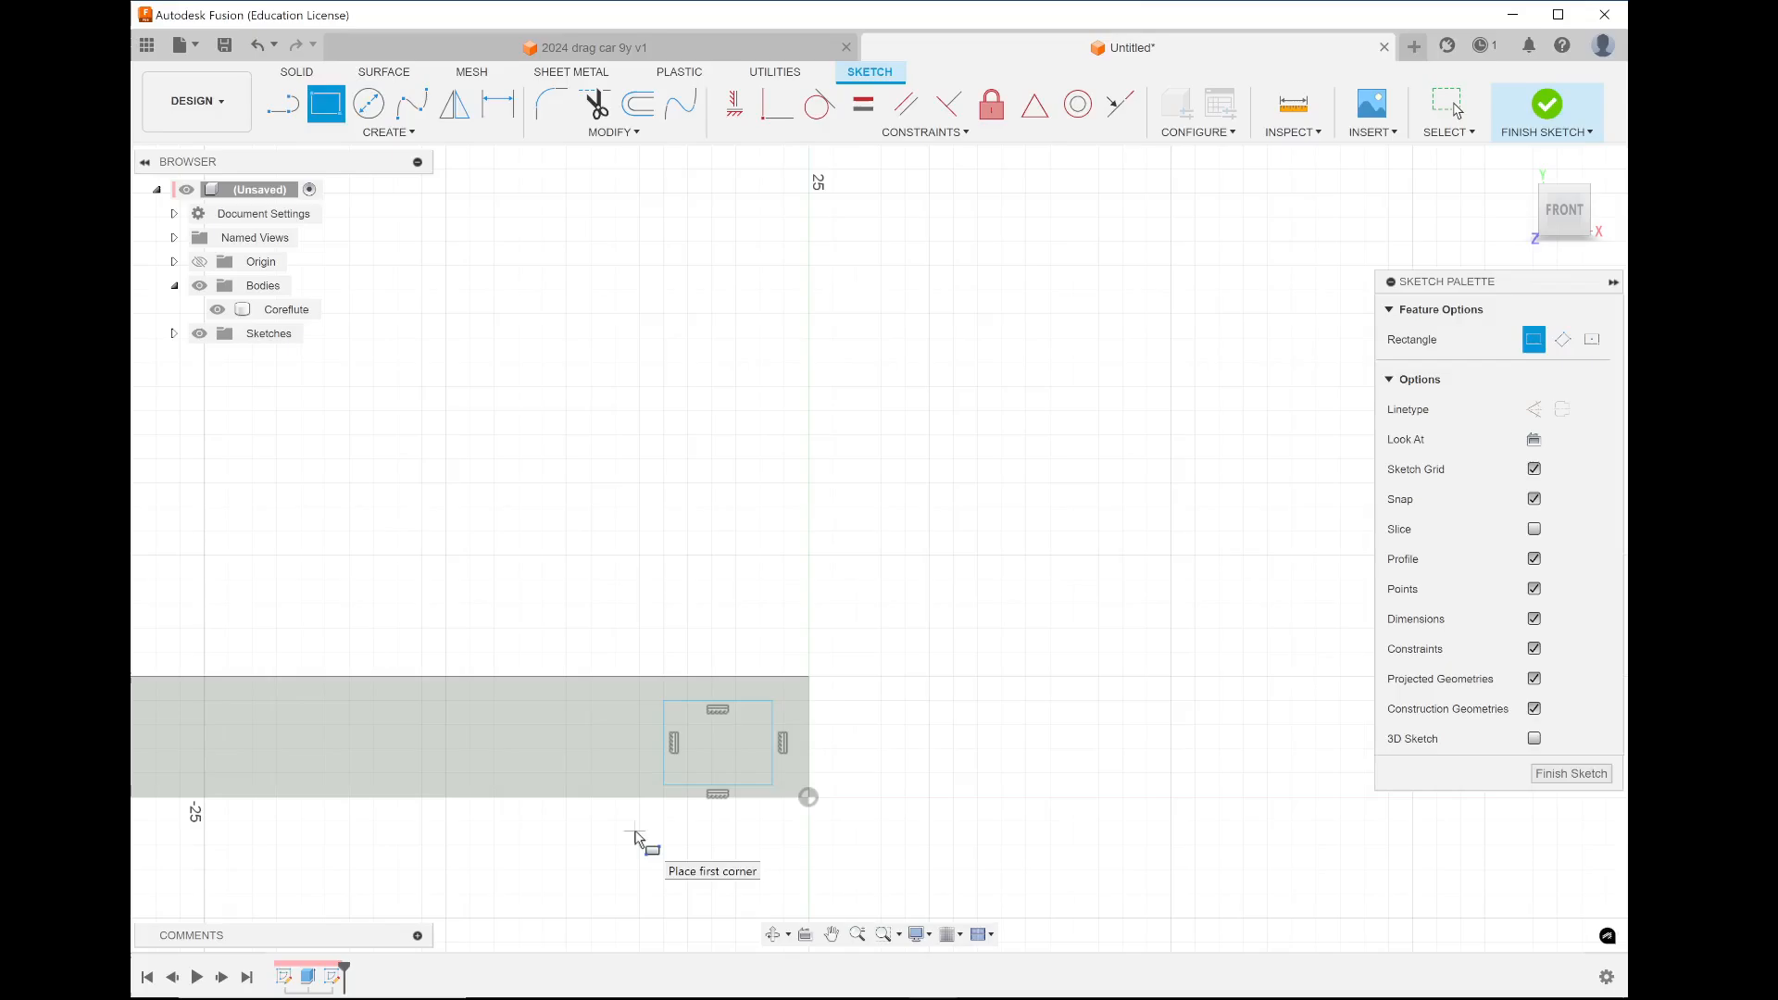
{"action": "scroll", "coordinate": [684, 891], "scroll_direction": "up", "scroll_amount": 3}
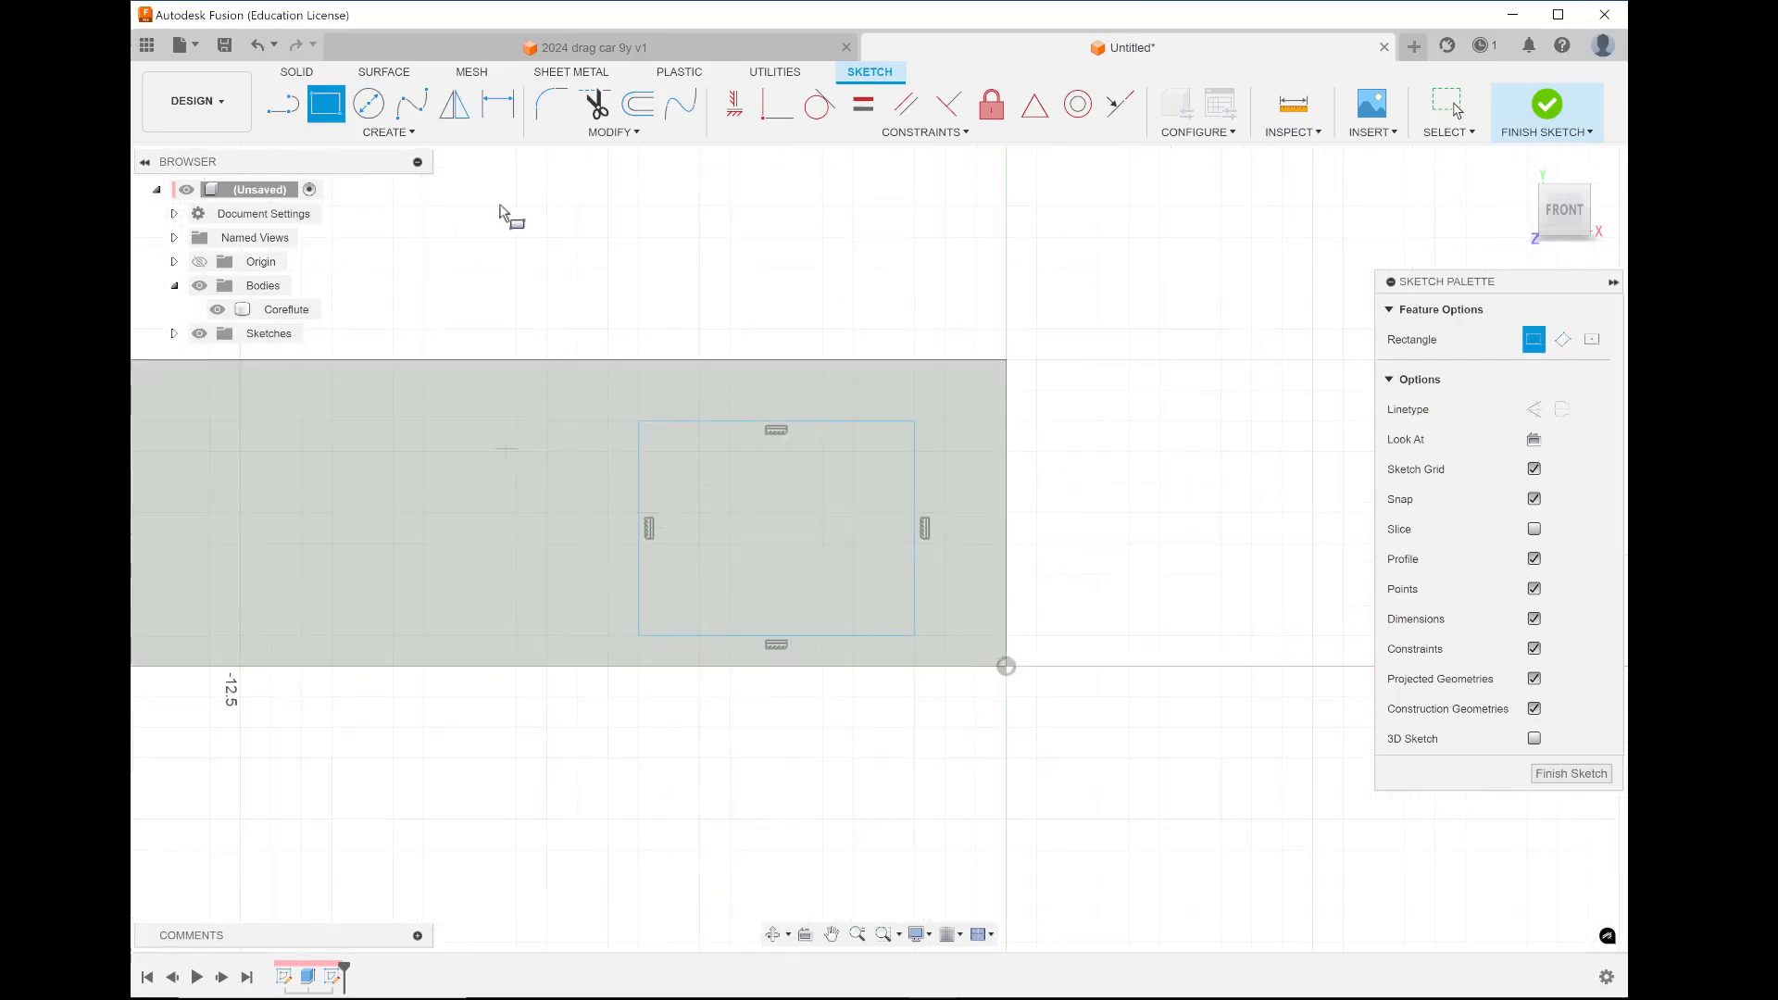
{"action": "left_click", "coordinate": [499, 108]}
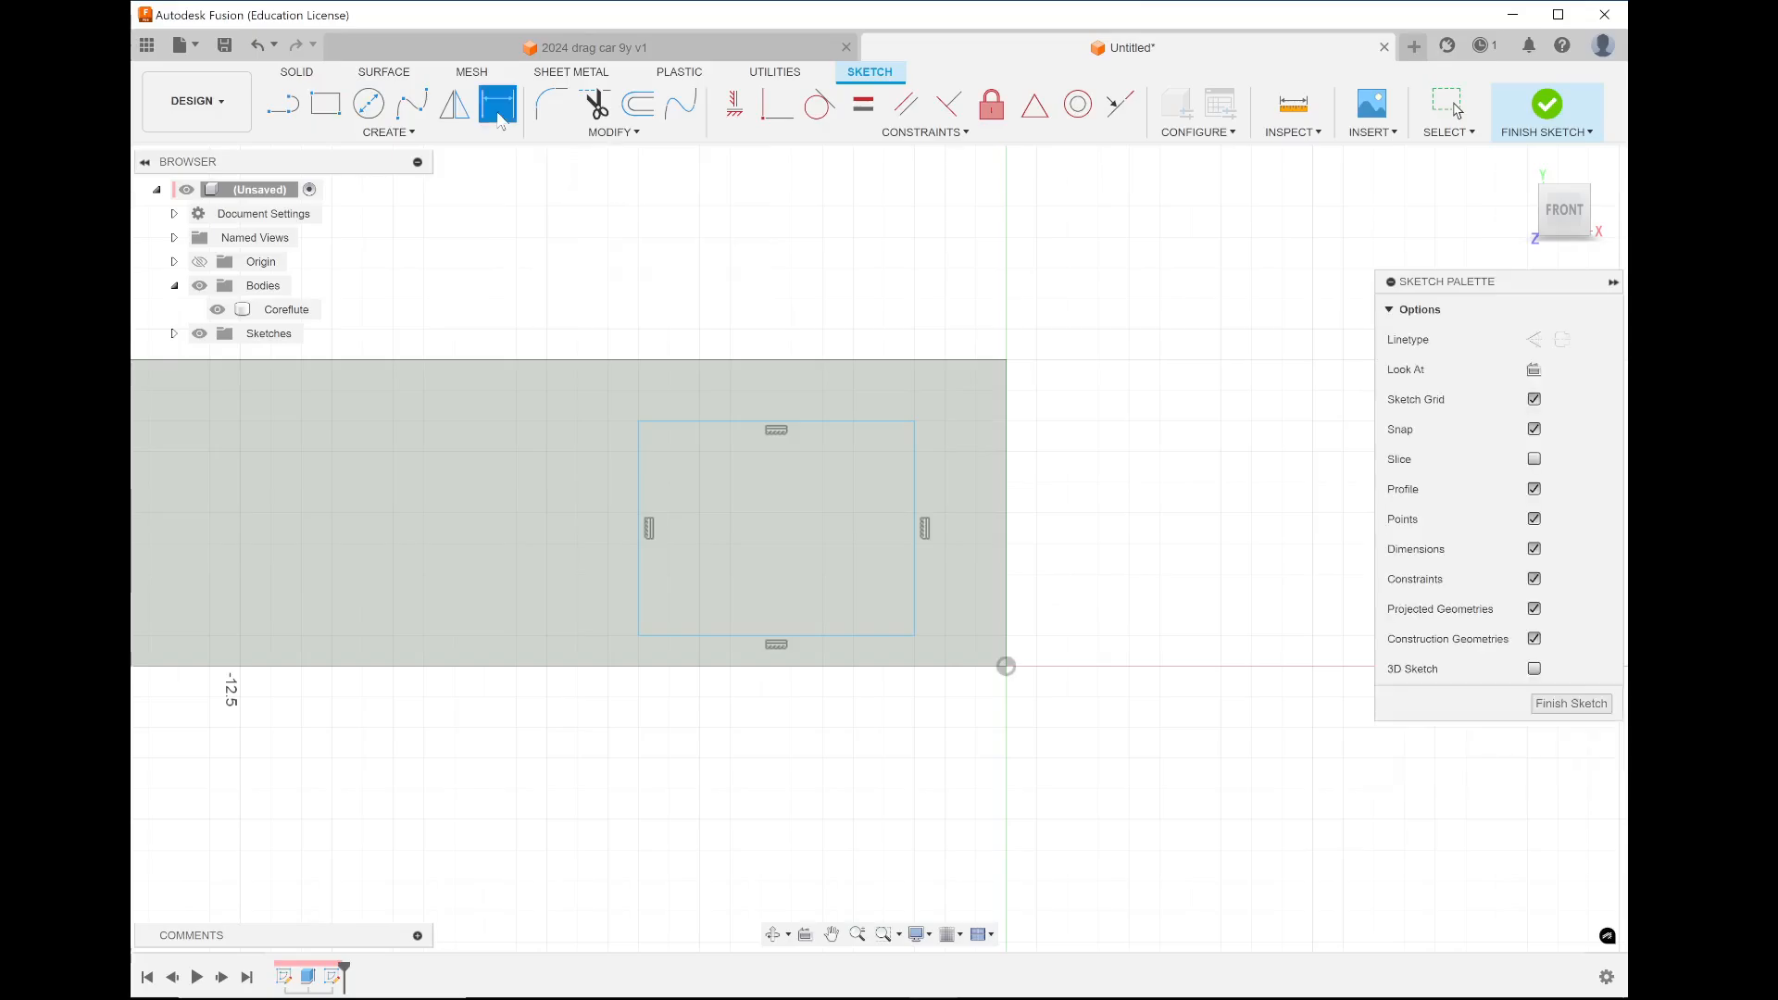
{"action": "left_click", "coordinate": [735, 421]}
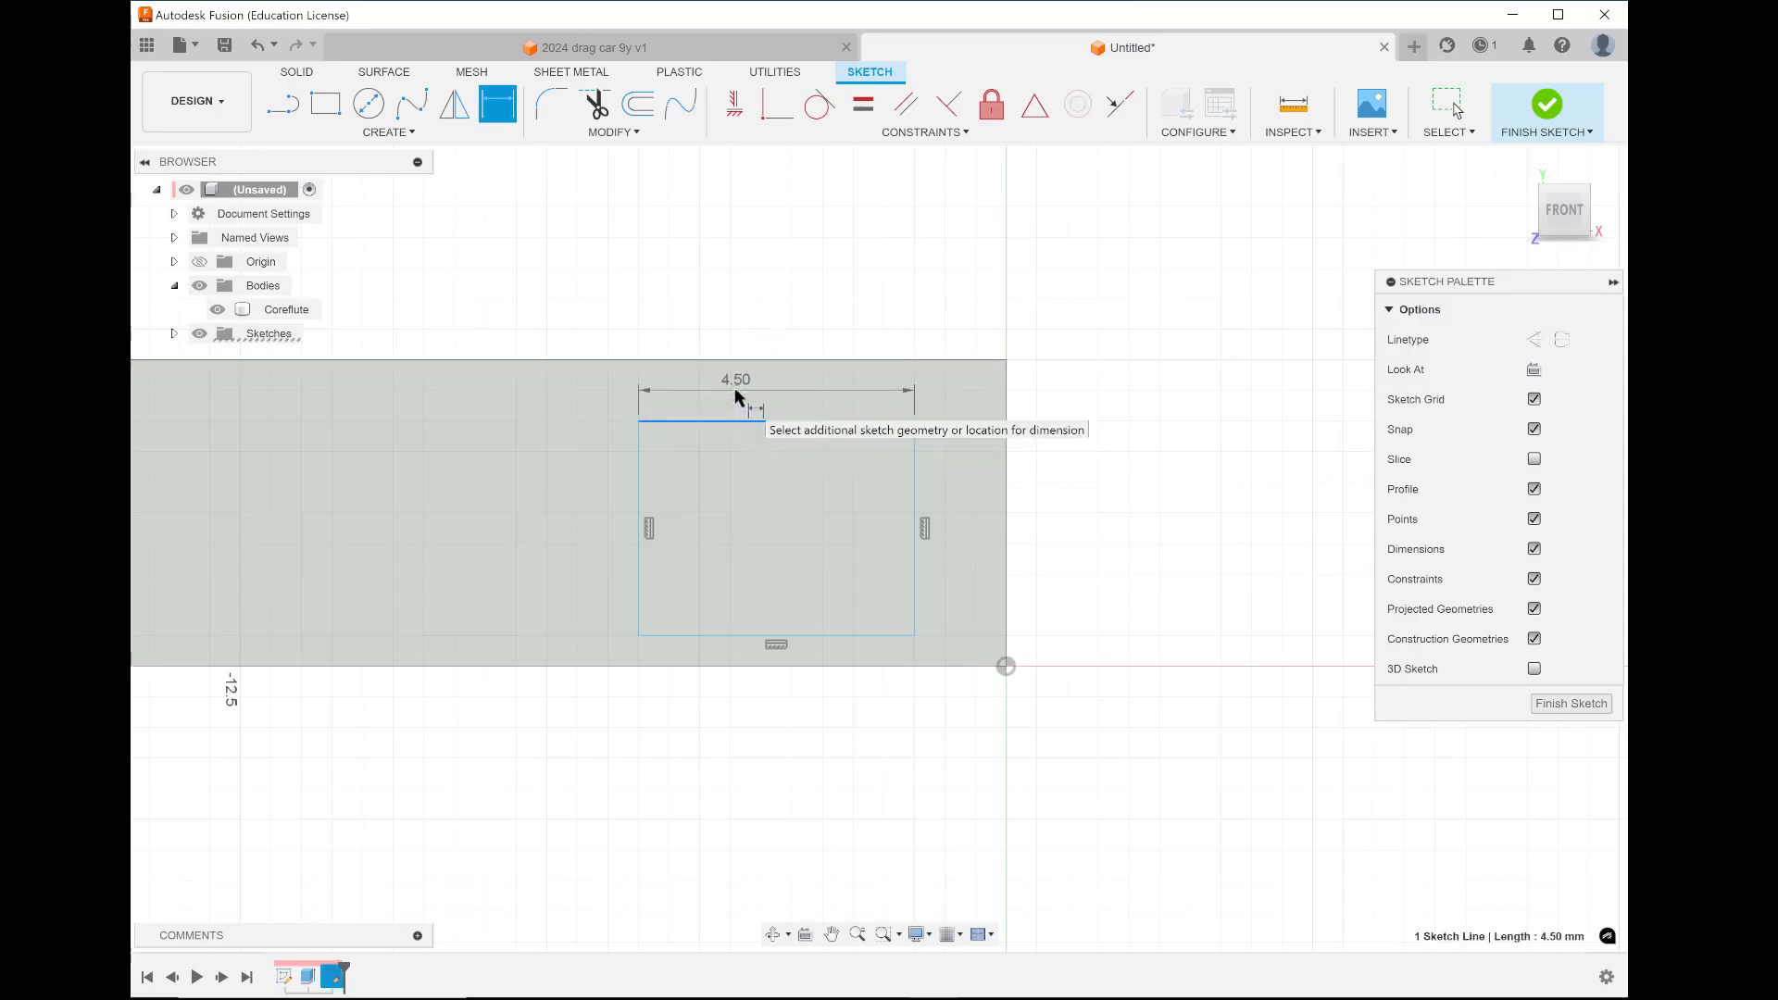
{"action": "left_click", "coordinate": [735, 390]}
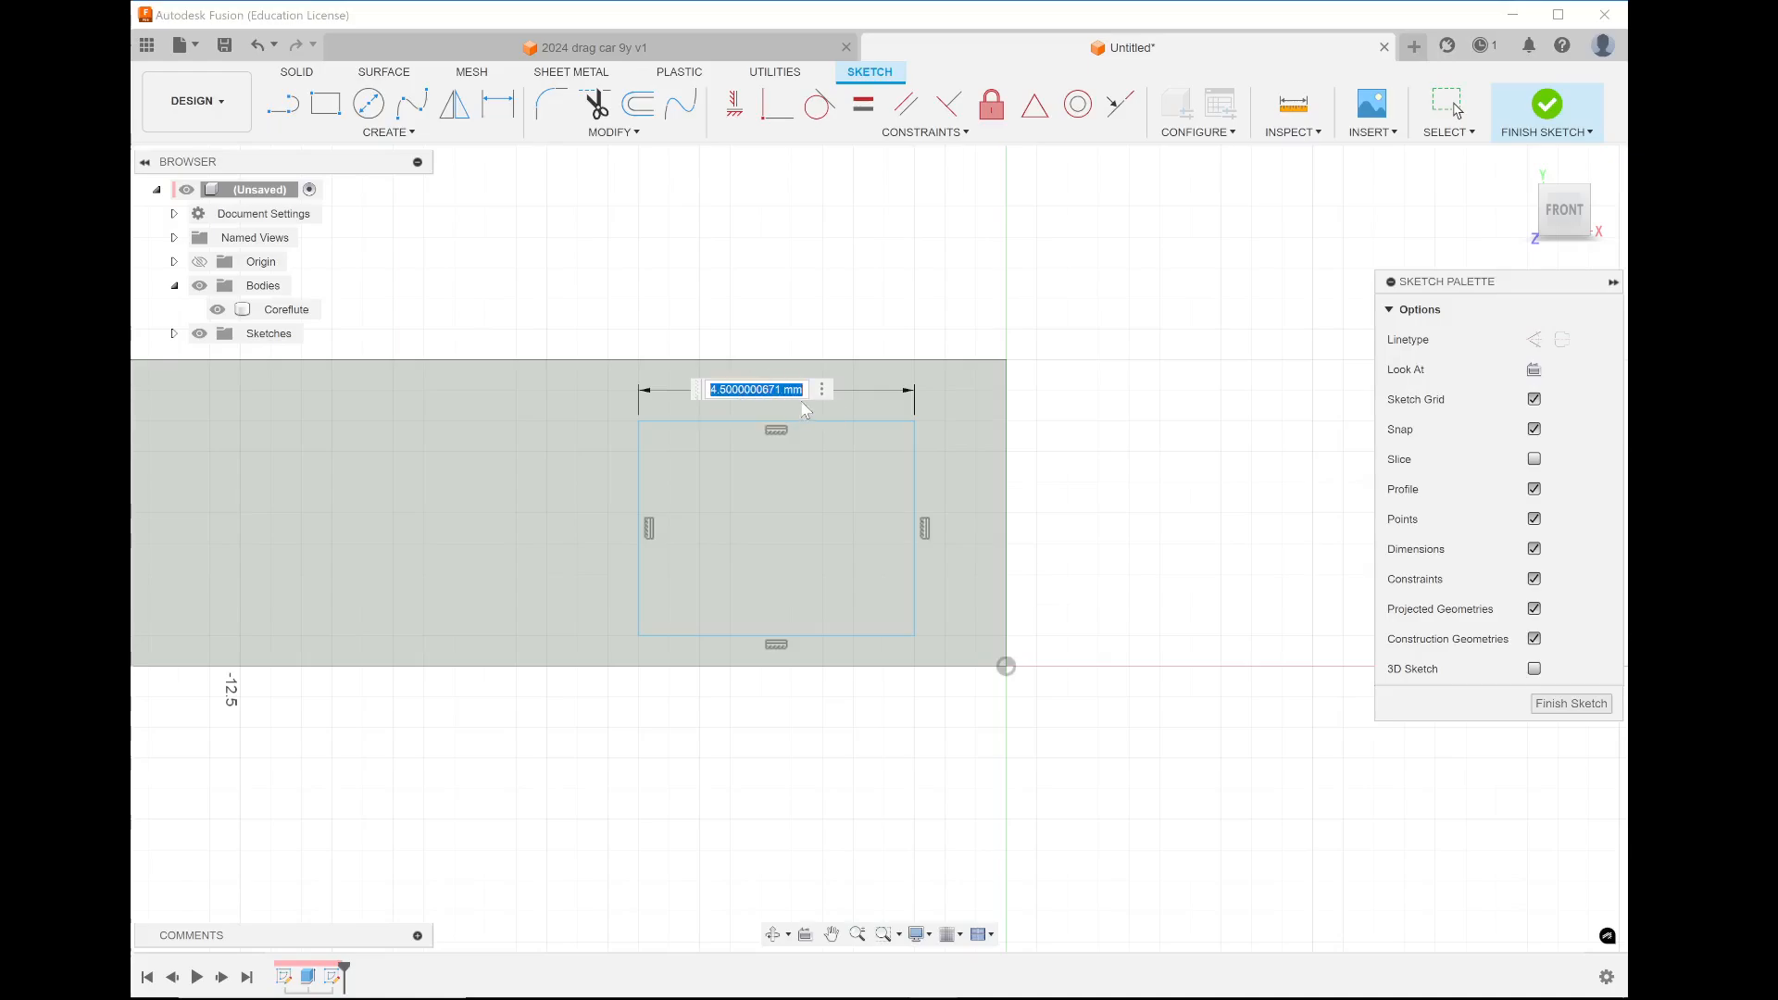
{"action": "type", "text": "3"}
{"action": "key", "text": "Return"}
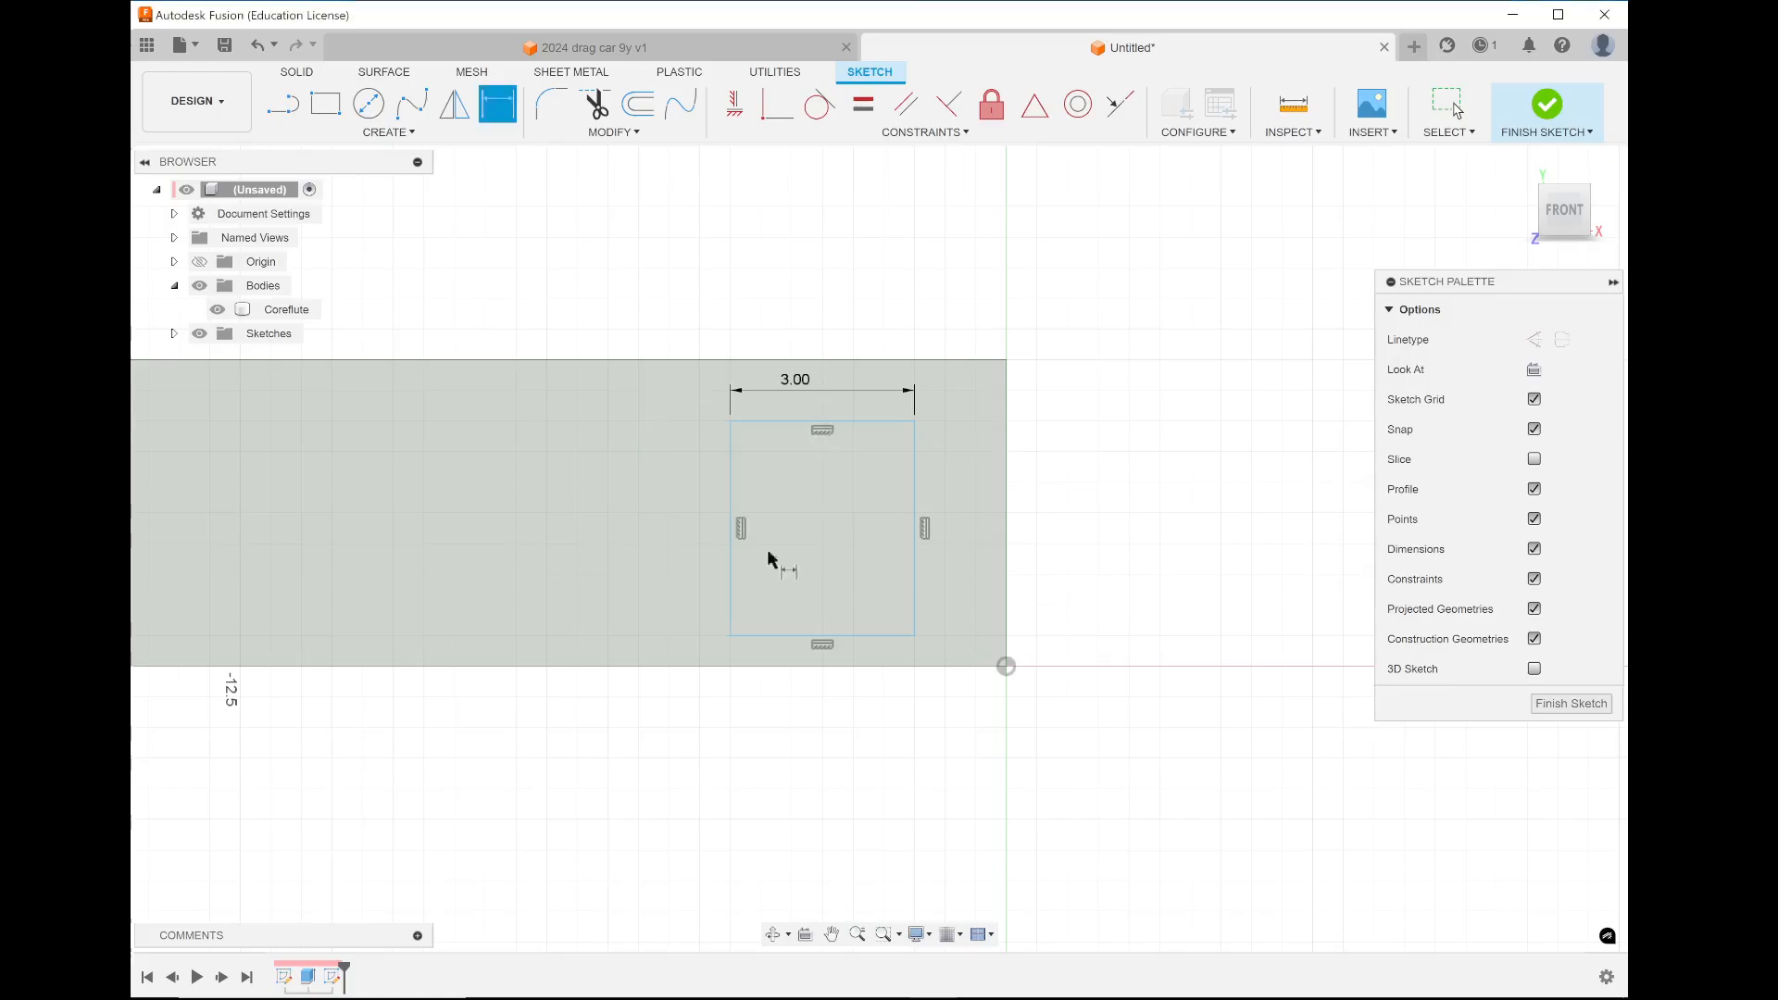
{"action": "left_click", "coordinate": [730, 563]}
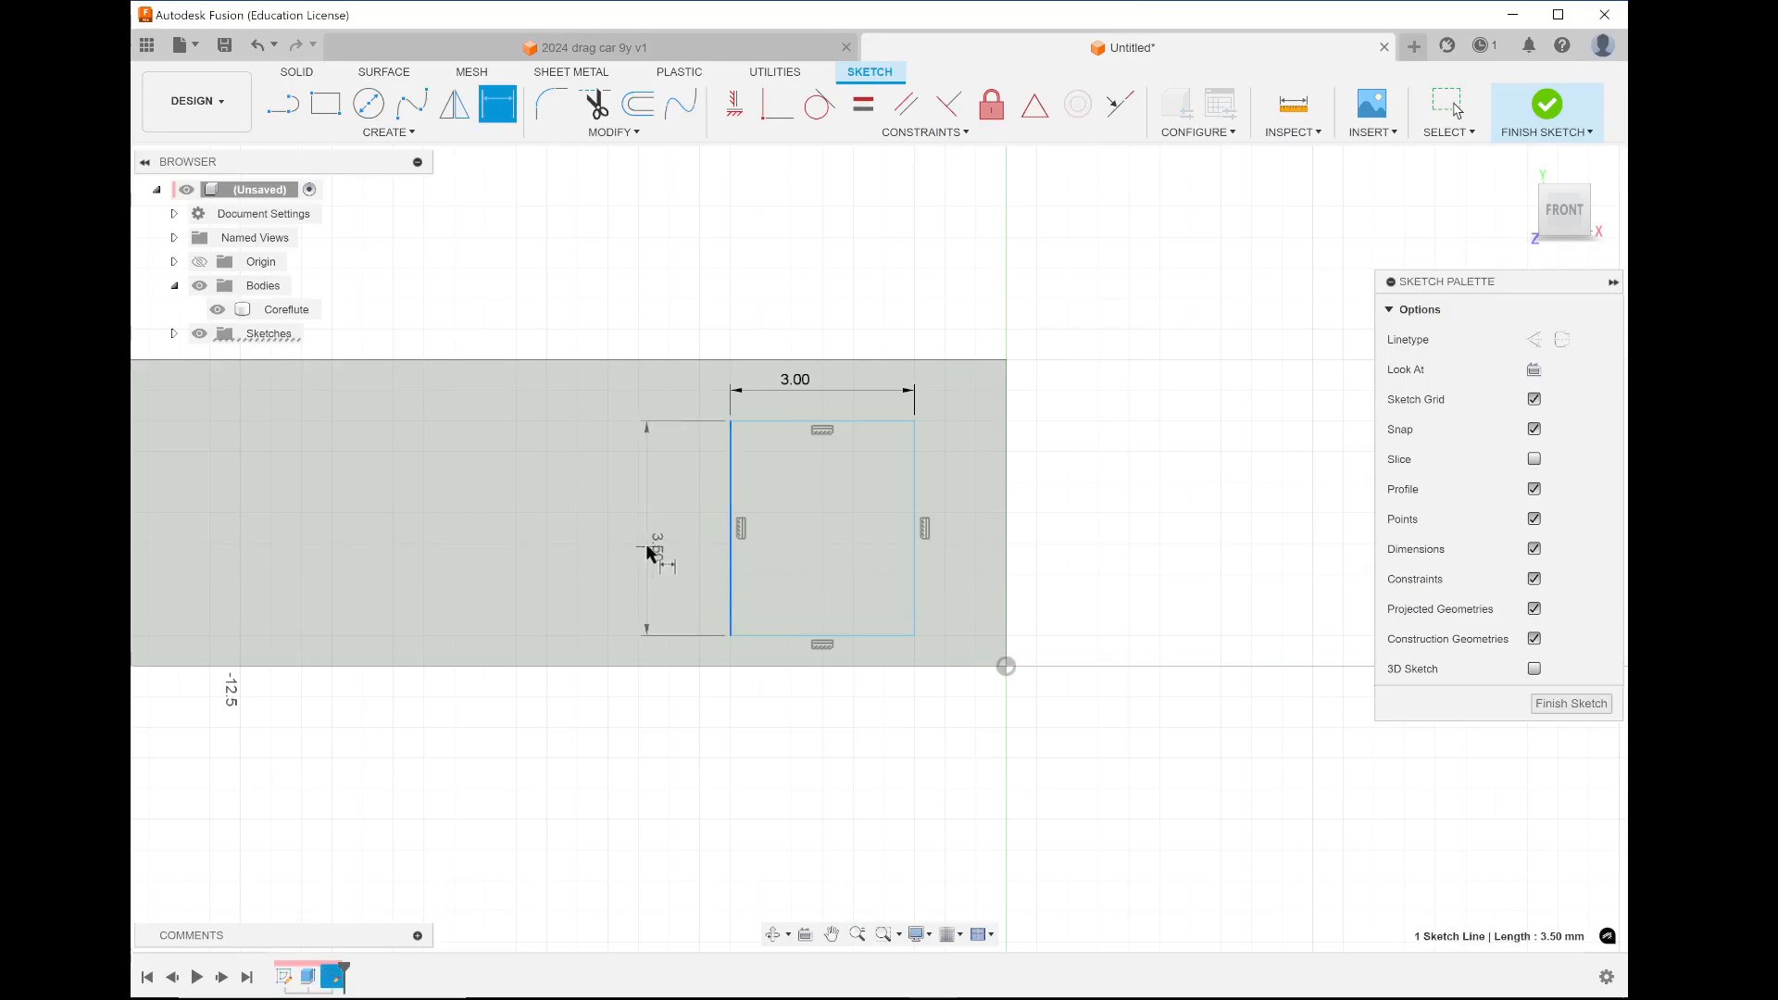
{"action": "left_click", "coordinate": [647, 543]}
{"action": "type", "text": "3"}
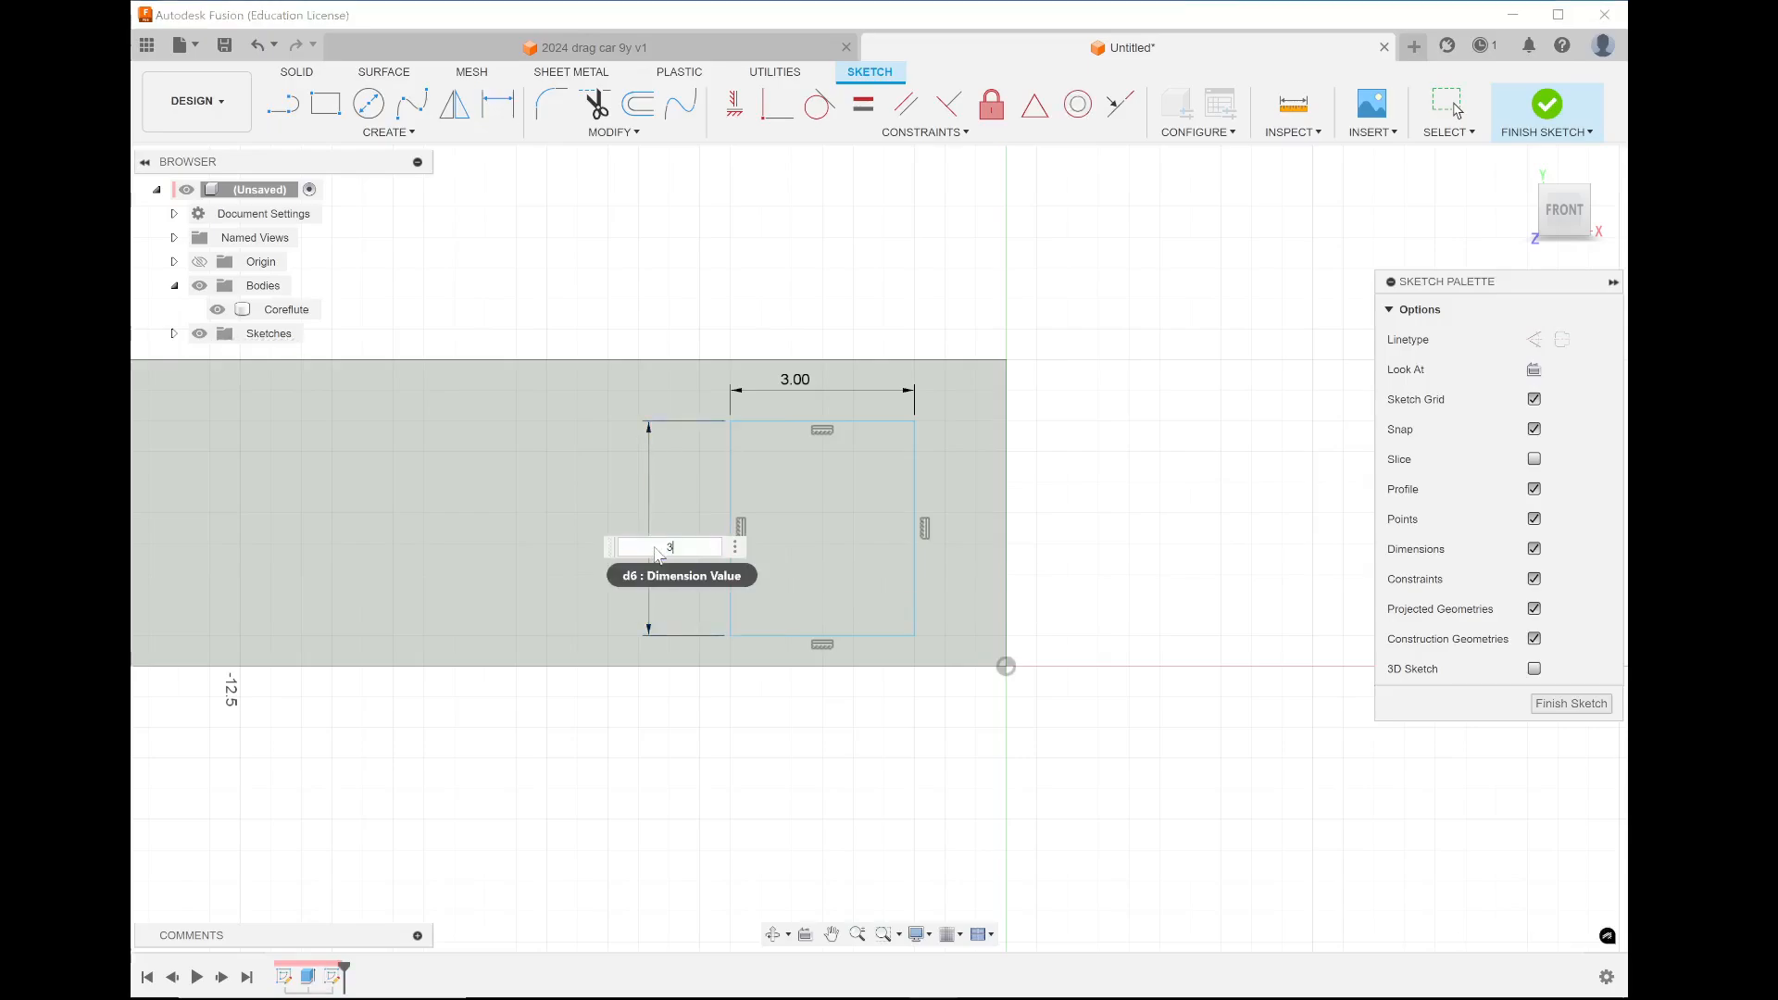
{"action": "key", "text": "Return"}
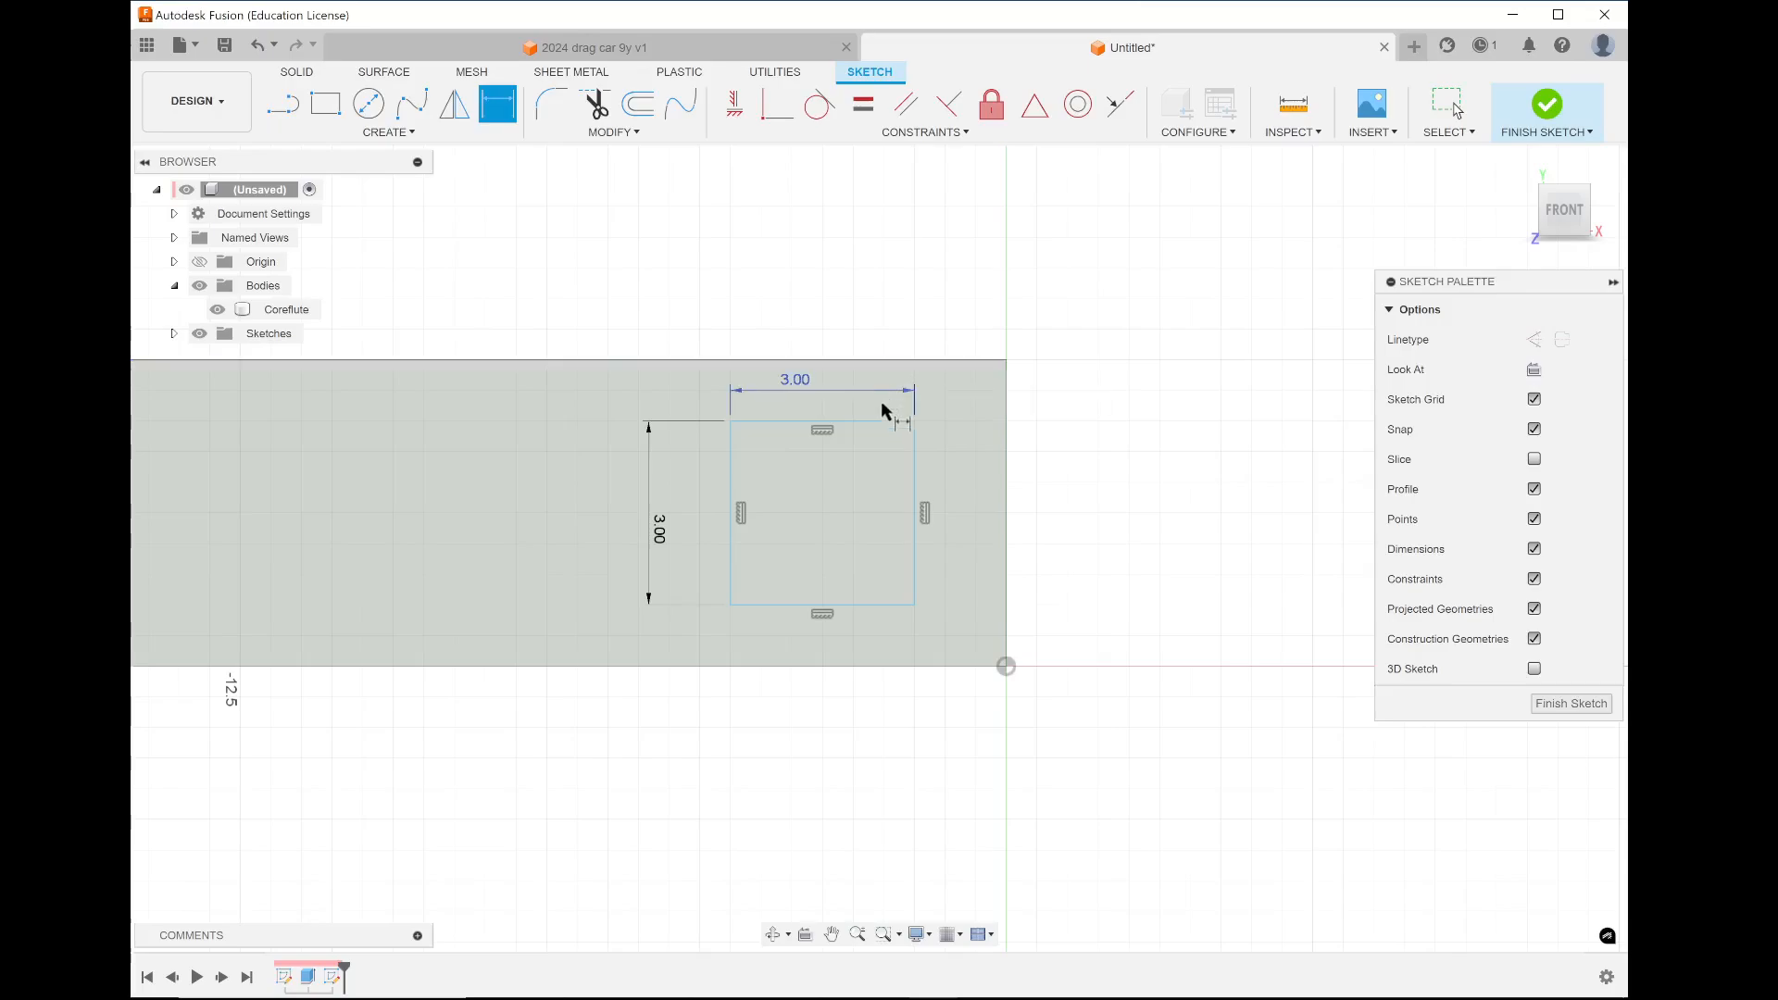
Dimension the square 1 mm below the plate's upper edge and 1 mm from the plate's end at the origin
{"action": "left_click", "coordinate": [834, 422]}
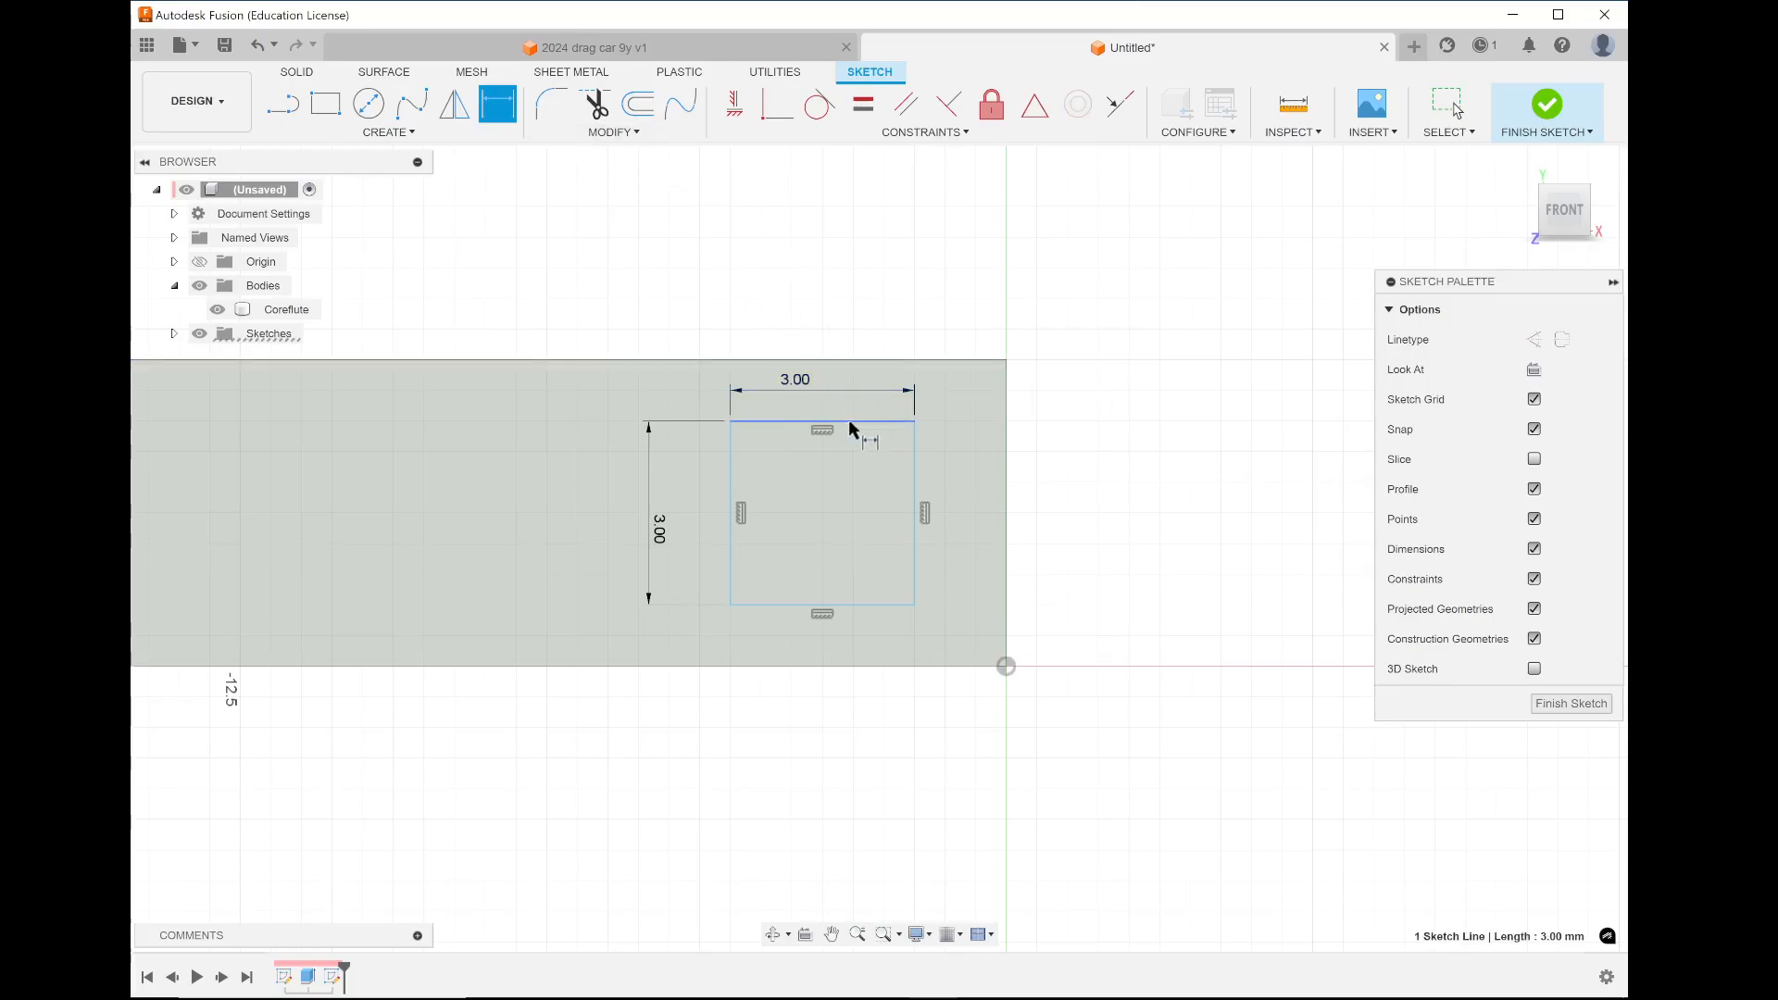
{"action": "left_click", "coordinate": [858, 360]}
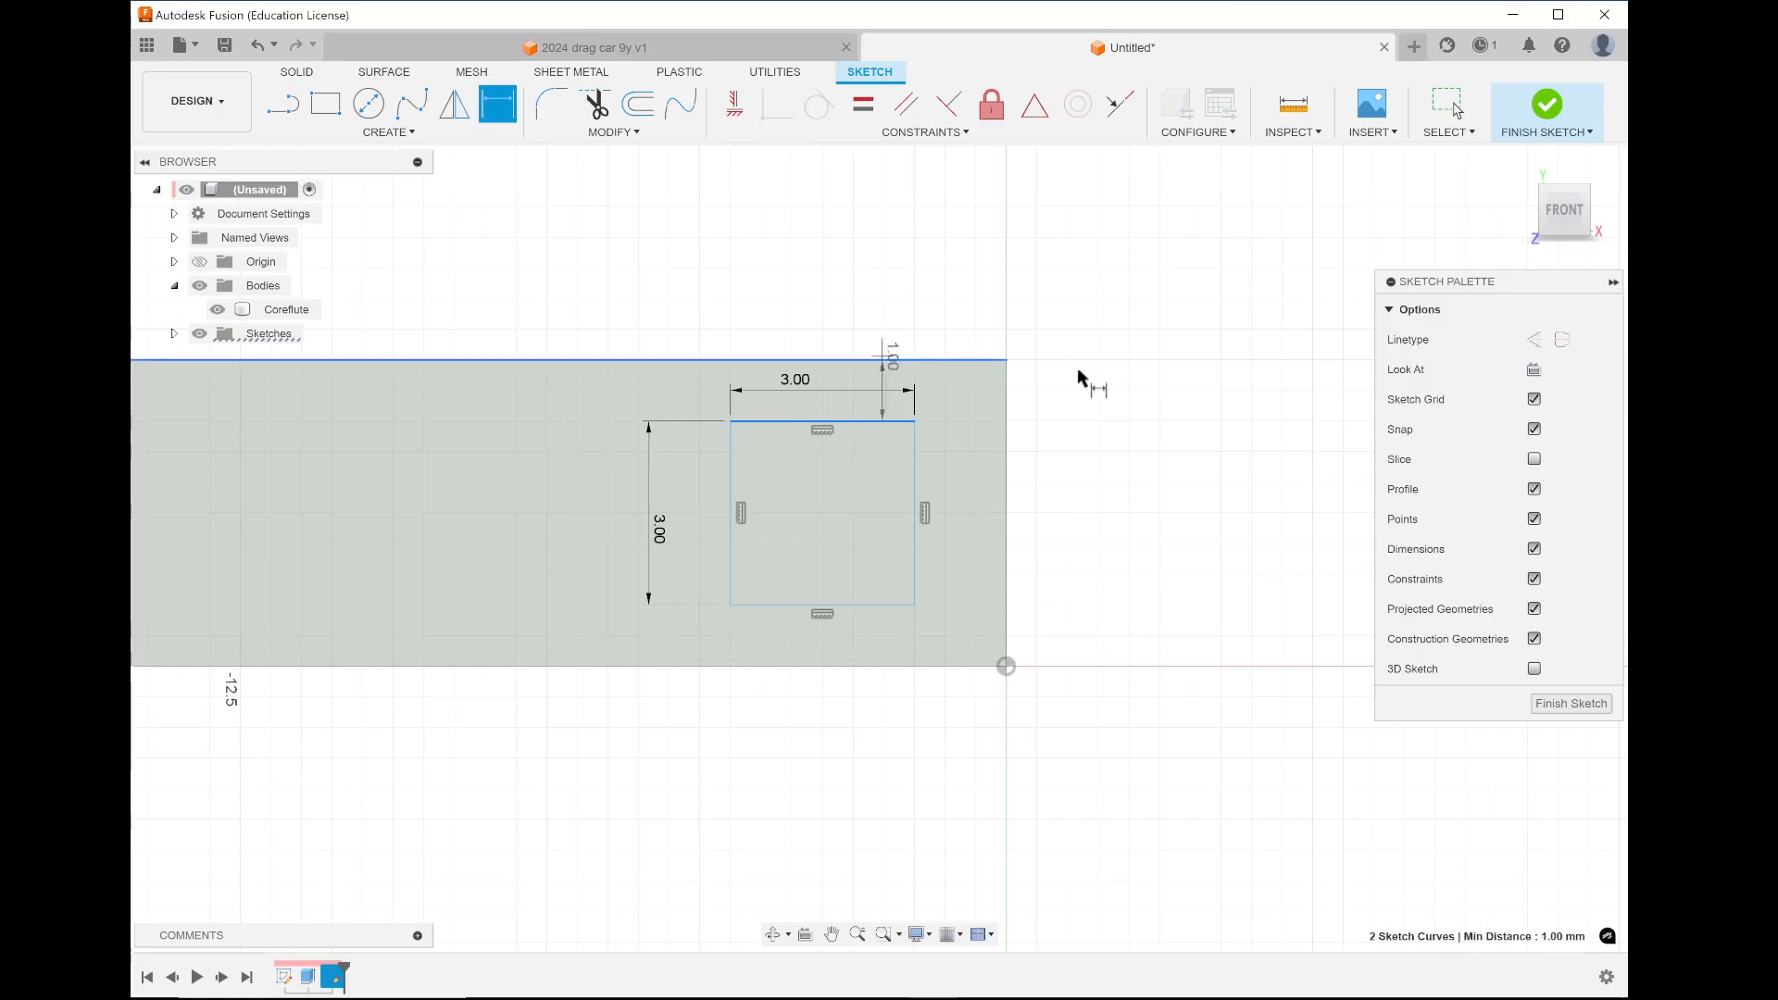
{"action": "left_click", "coordinate": [1101, 391]}
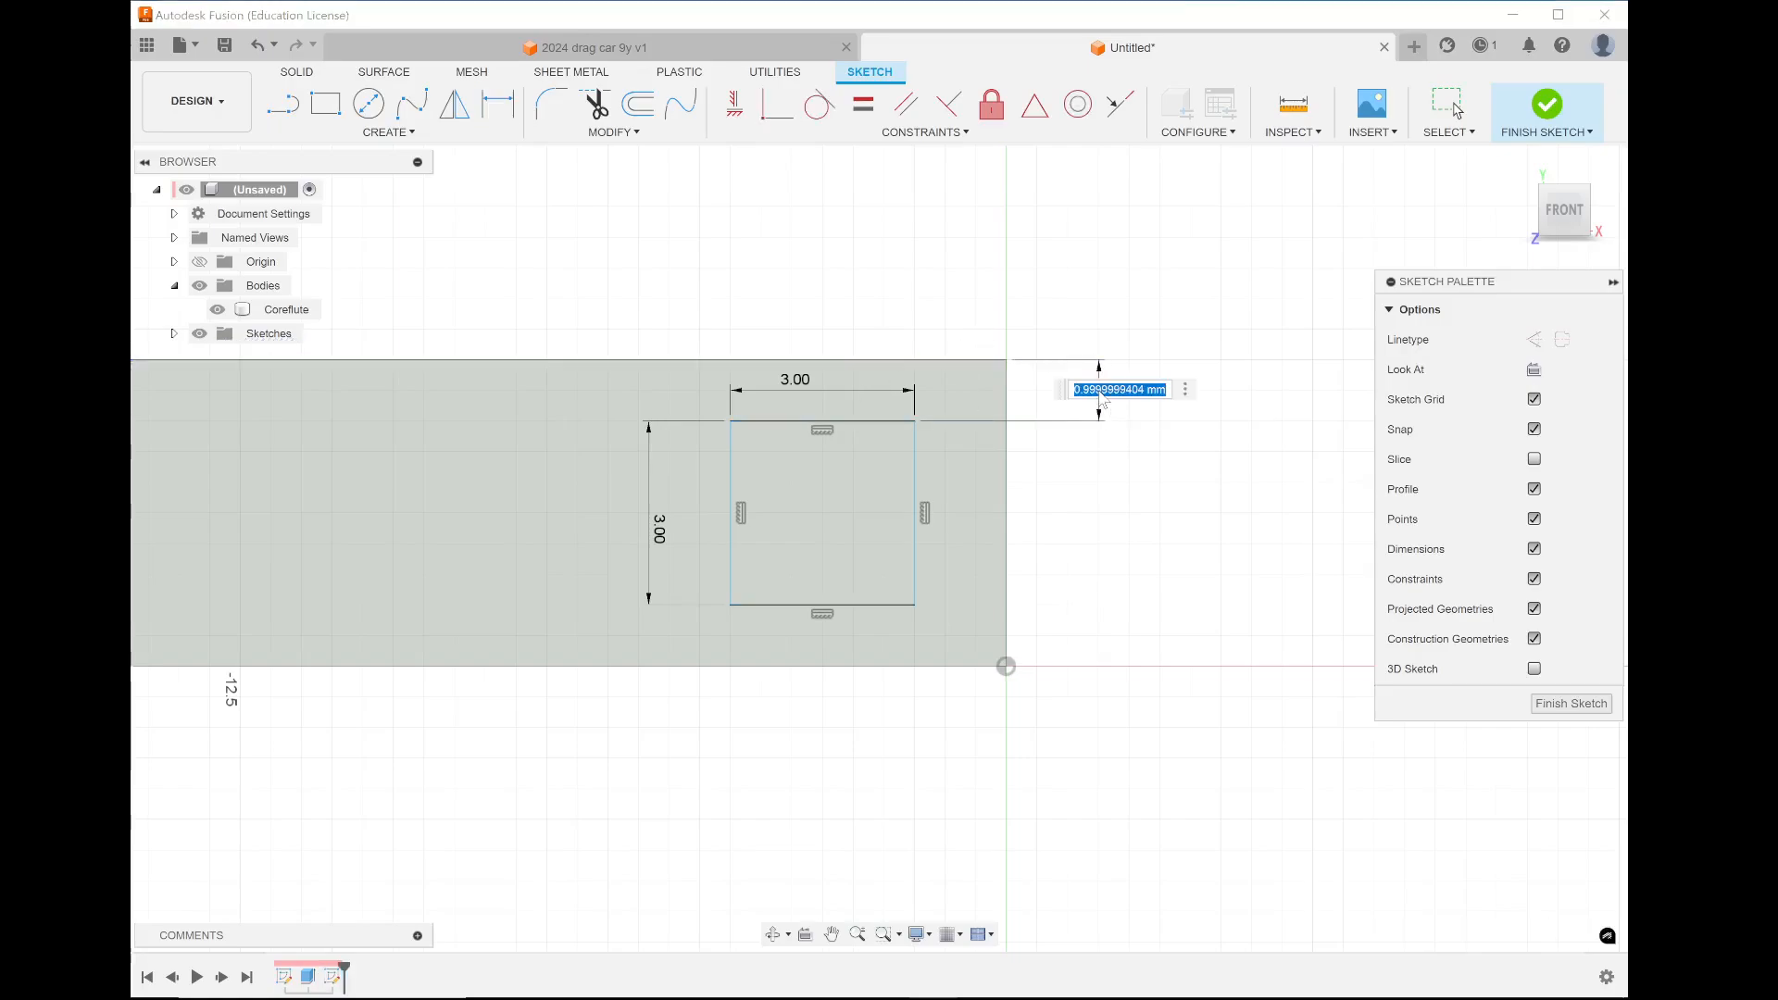
{"action": "type", "text": "1"}
{"action": "key", "text": "Return"}
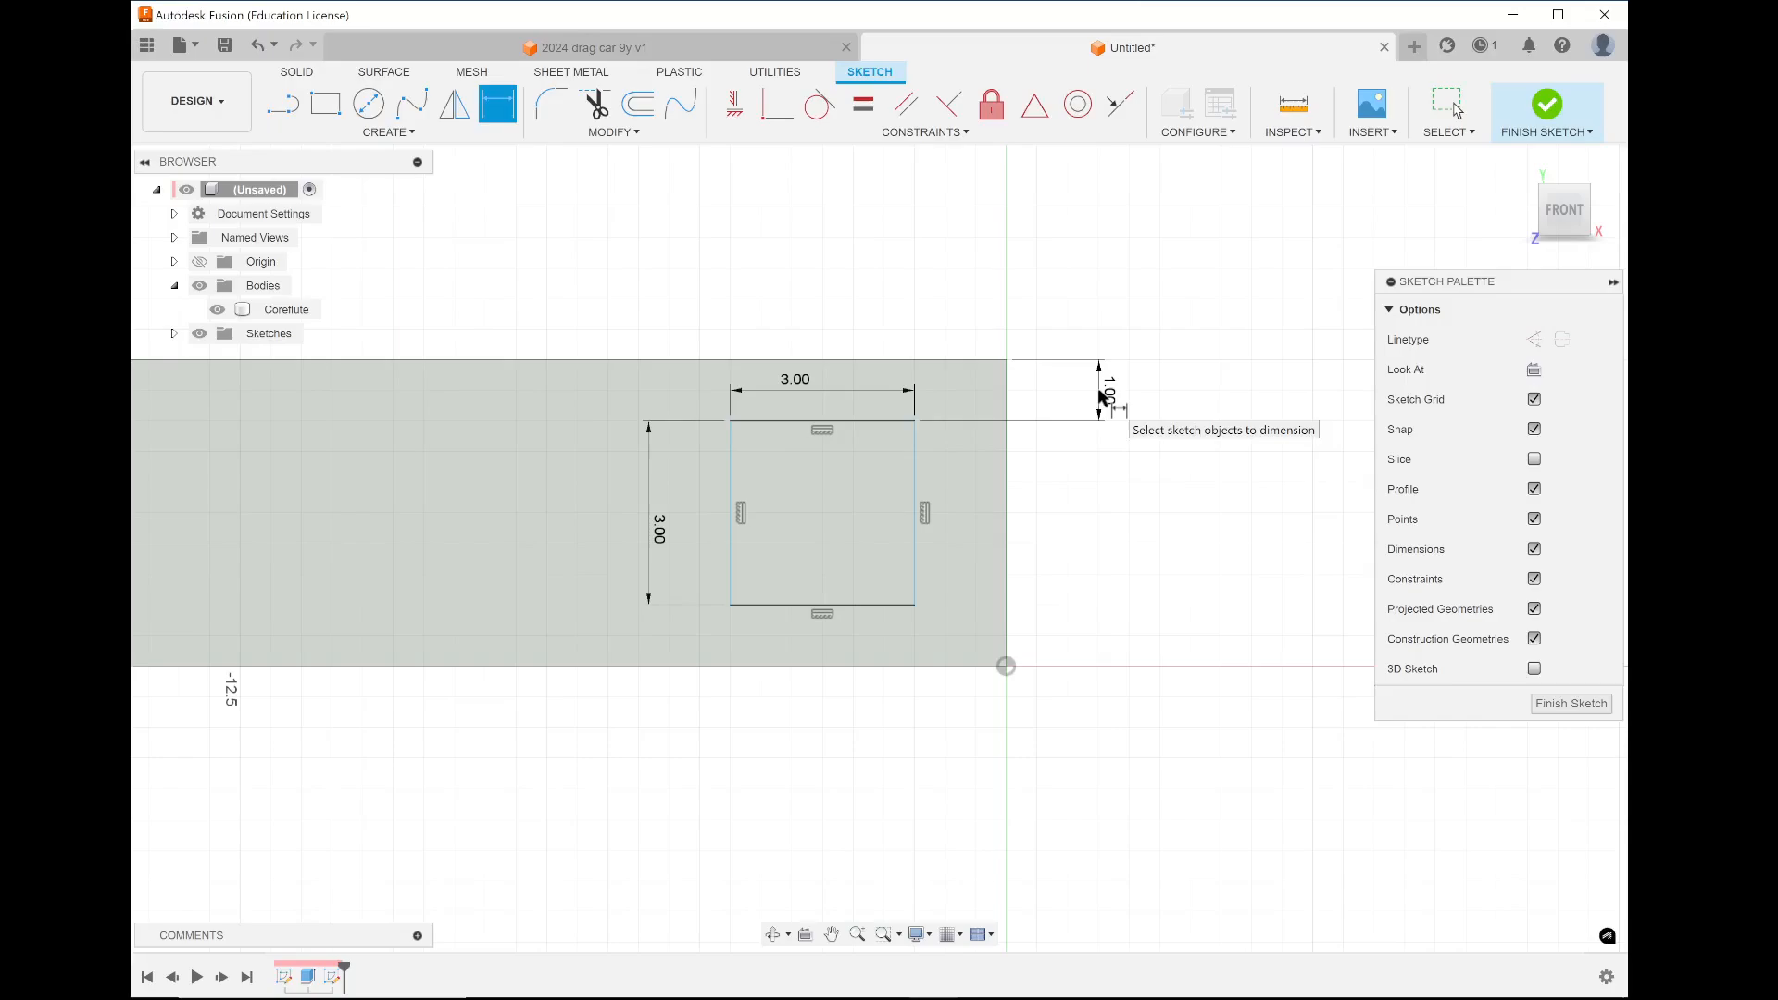
{"action": "left_click", "coordinate": [919, 583]}
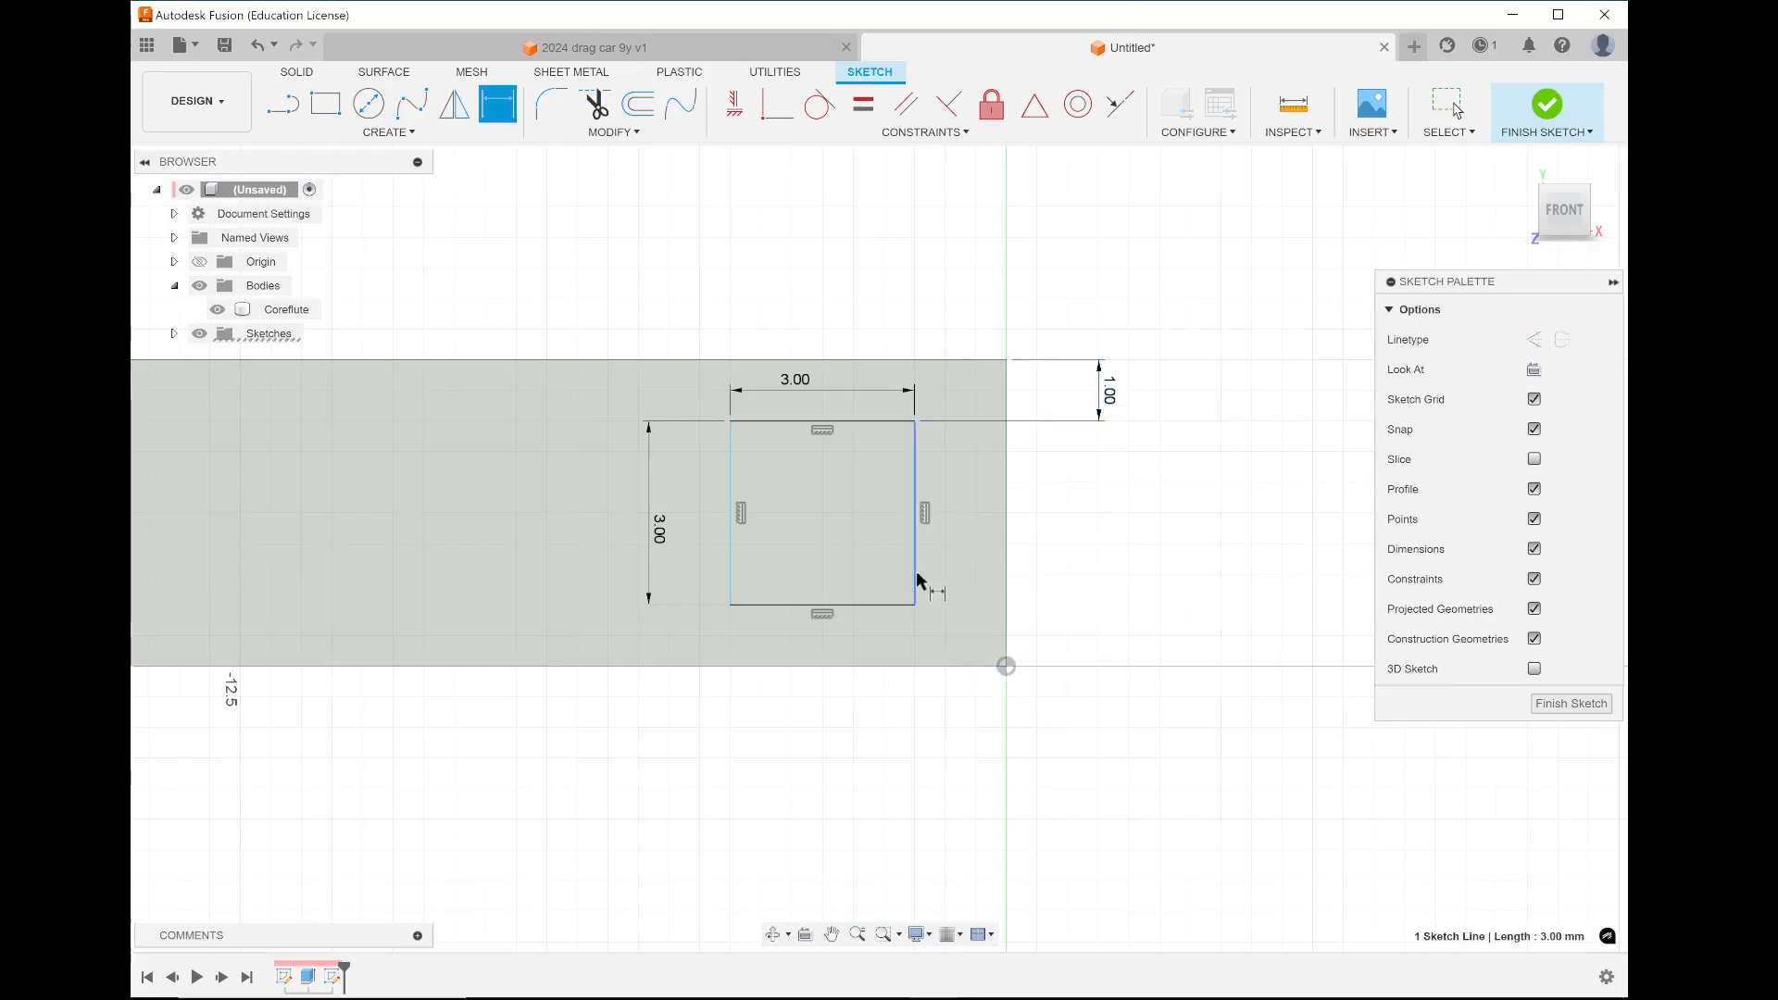
{"action": "left_click", "coordinate": [1005, 666]}
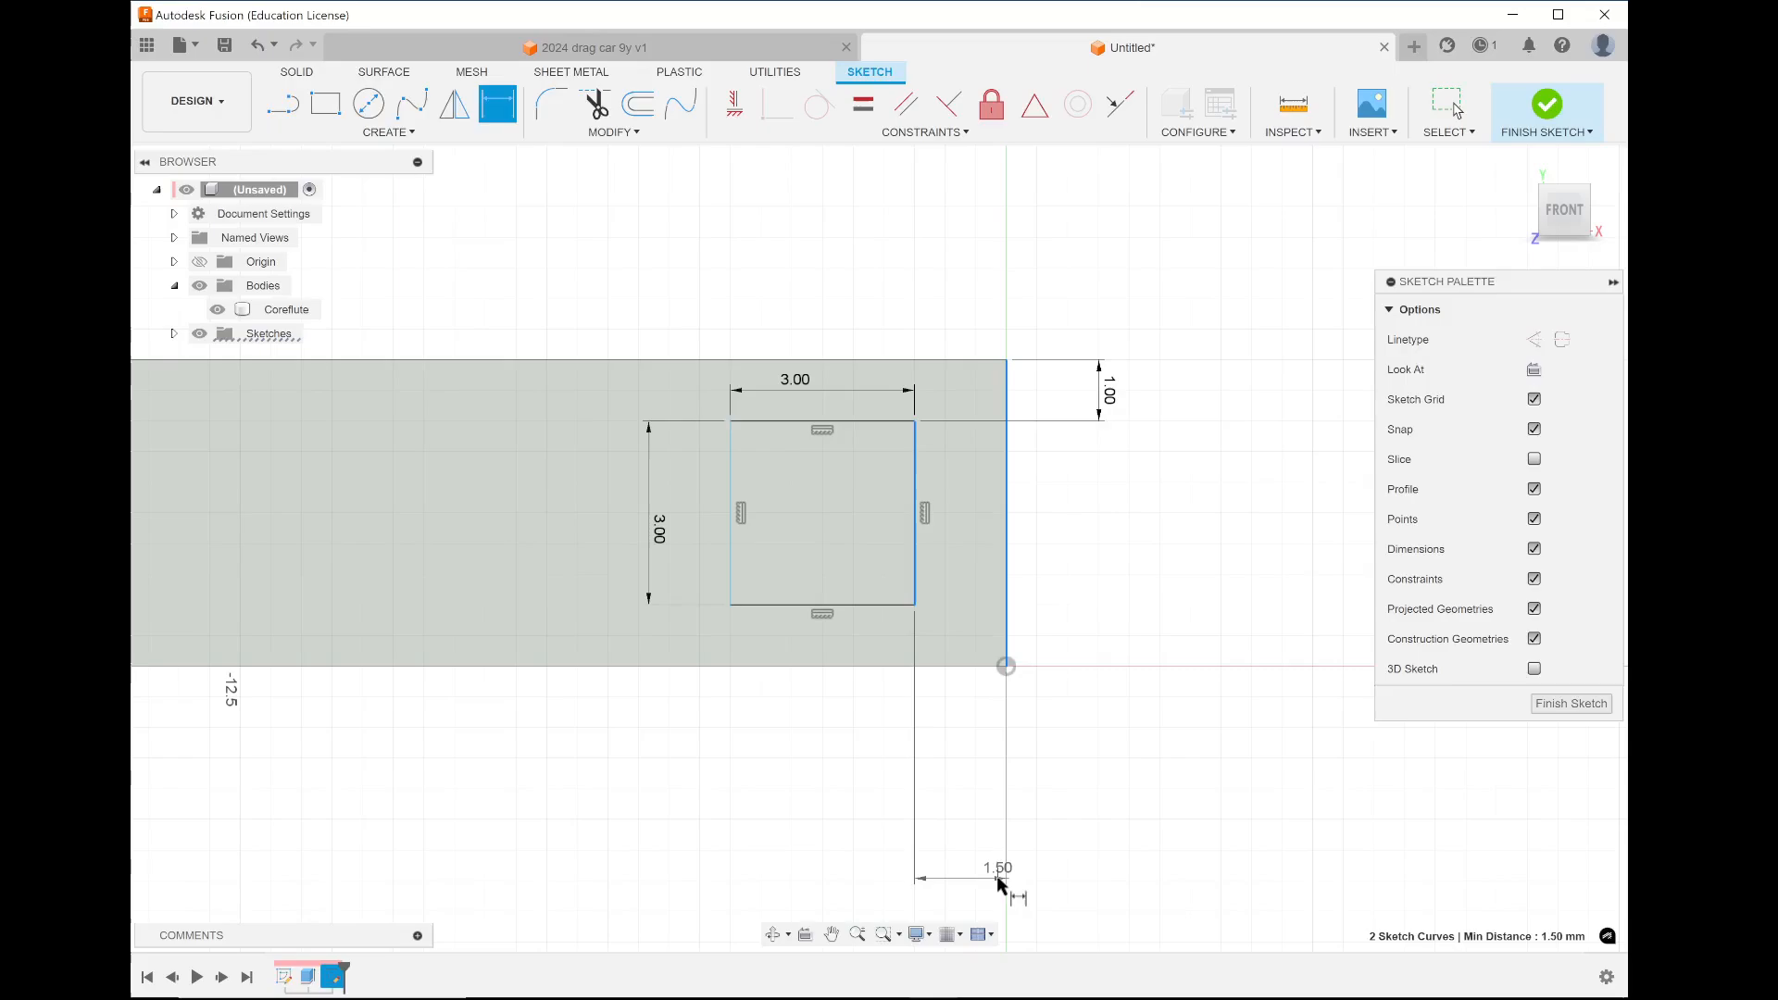
{"action": "left_click", "coordinate": [990, 841]}
{"action": "type", "text": "1"}
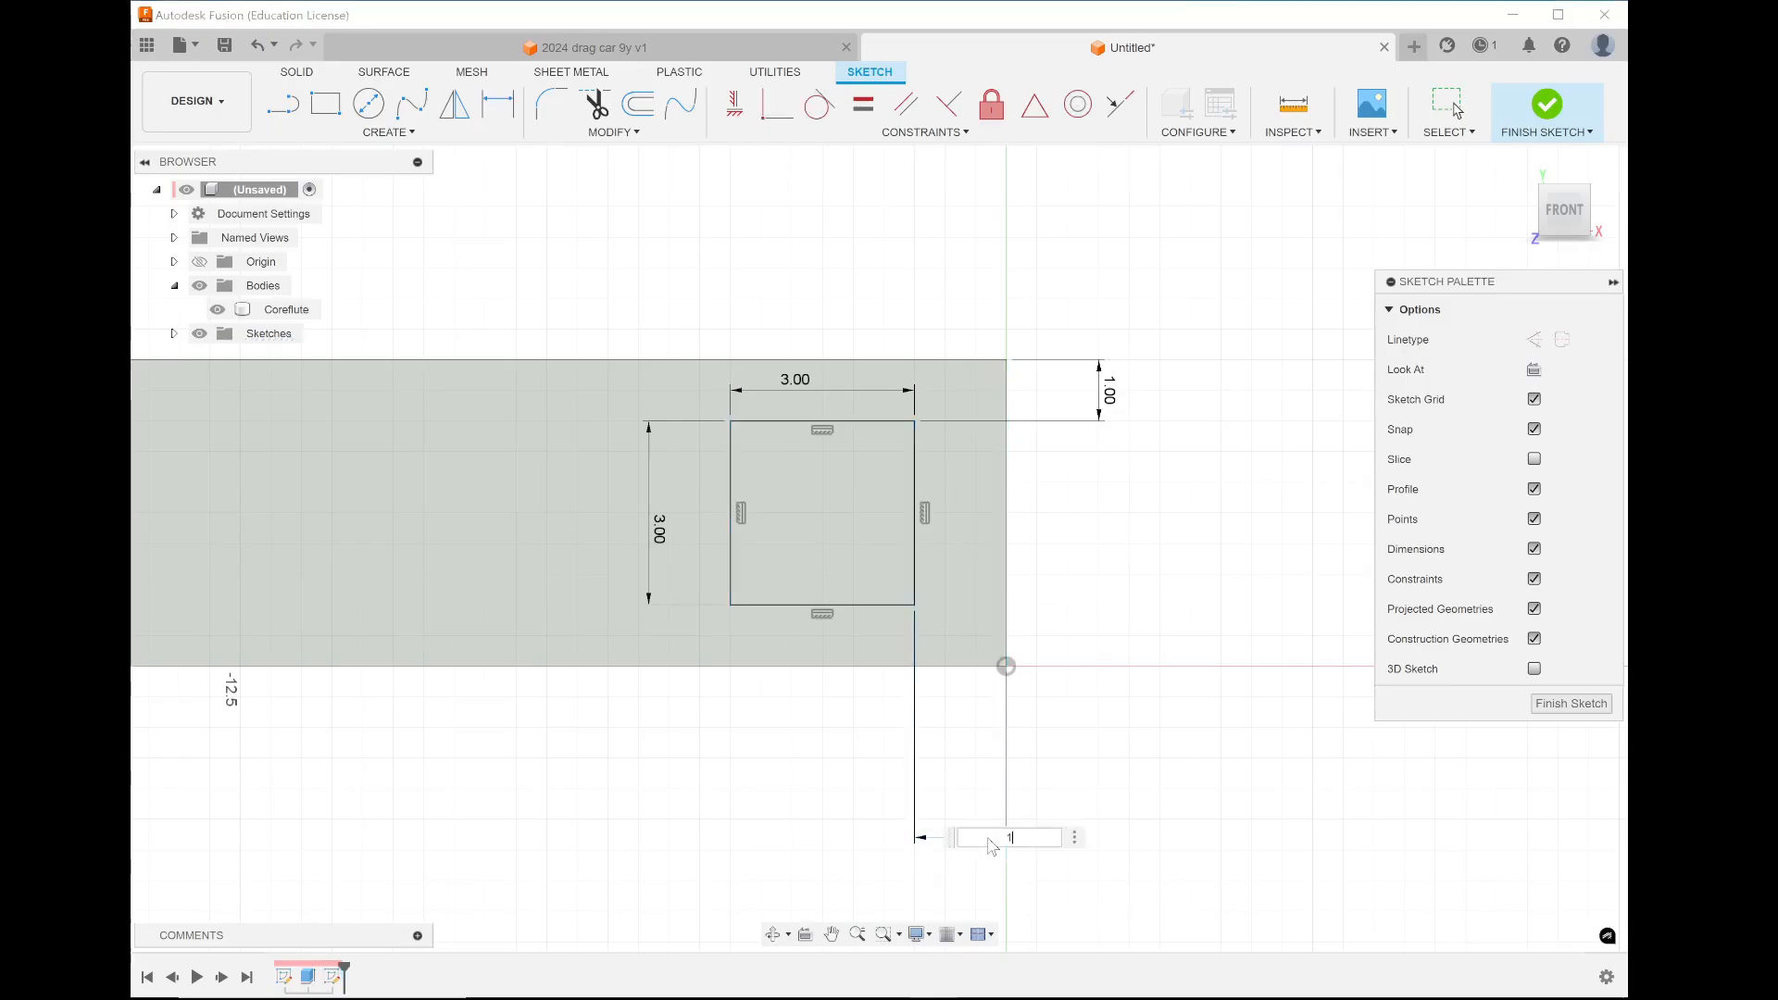
{"action": "key", "text": "Return"}
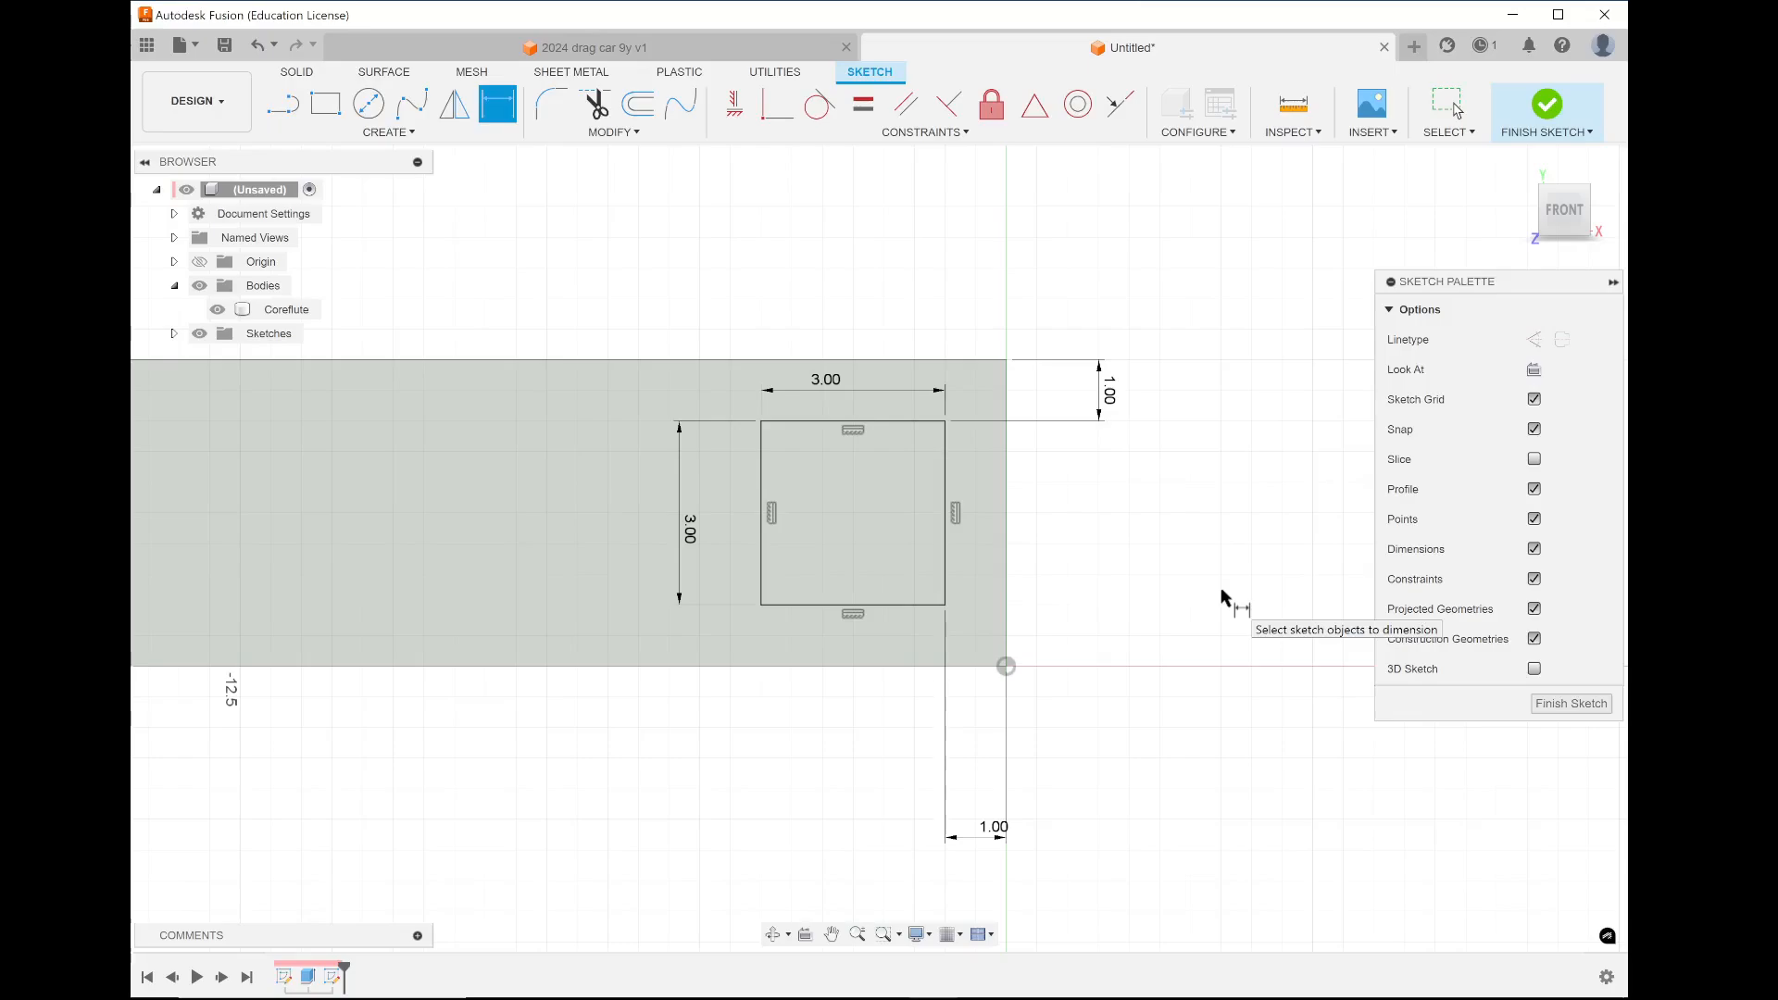
Start a sketch Rectangular Pattern and select all four sides of the 3 mm square as its objects
{"action": "scroll", "coordinate": [1224, 600], "scroll_direction": "down", "scroll_amount": 10}
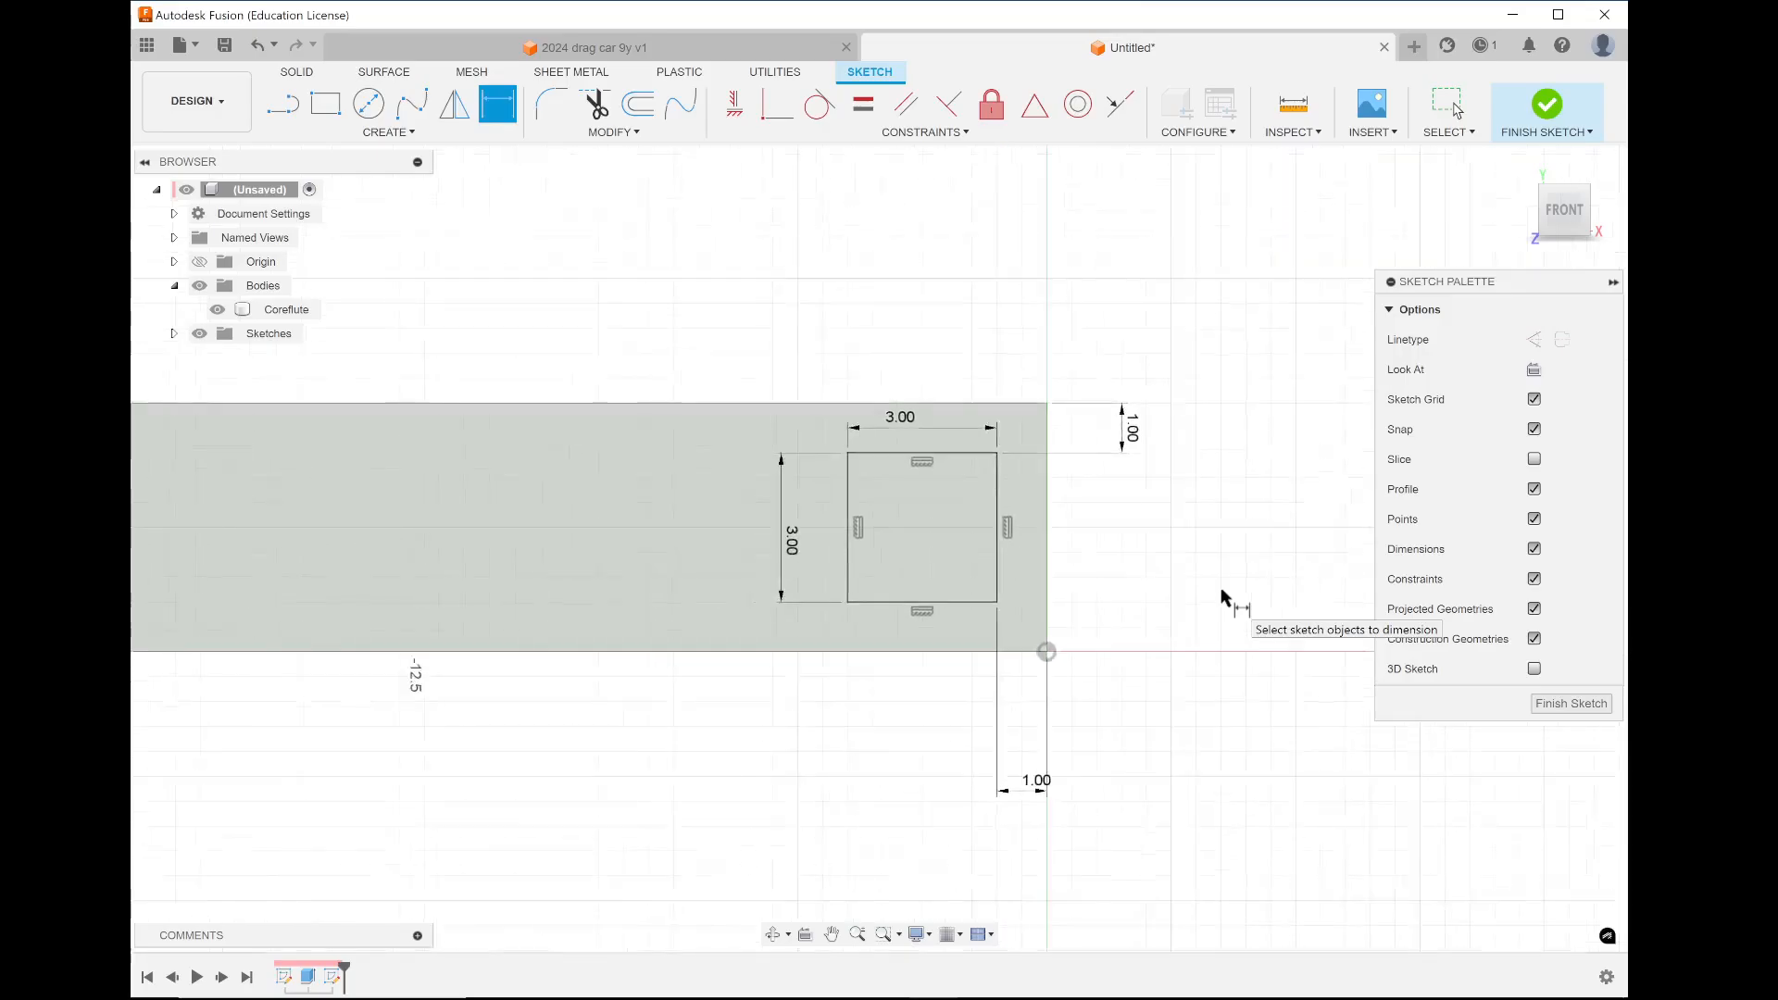
{"action": "scroll", "coordinate": [1225, 600], "scroll_direction": "down", "scroll_amount": 3}
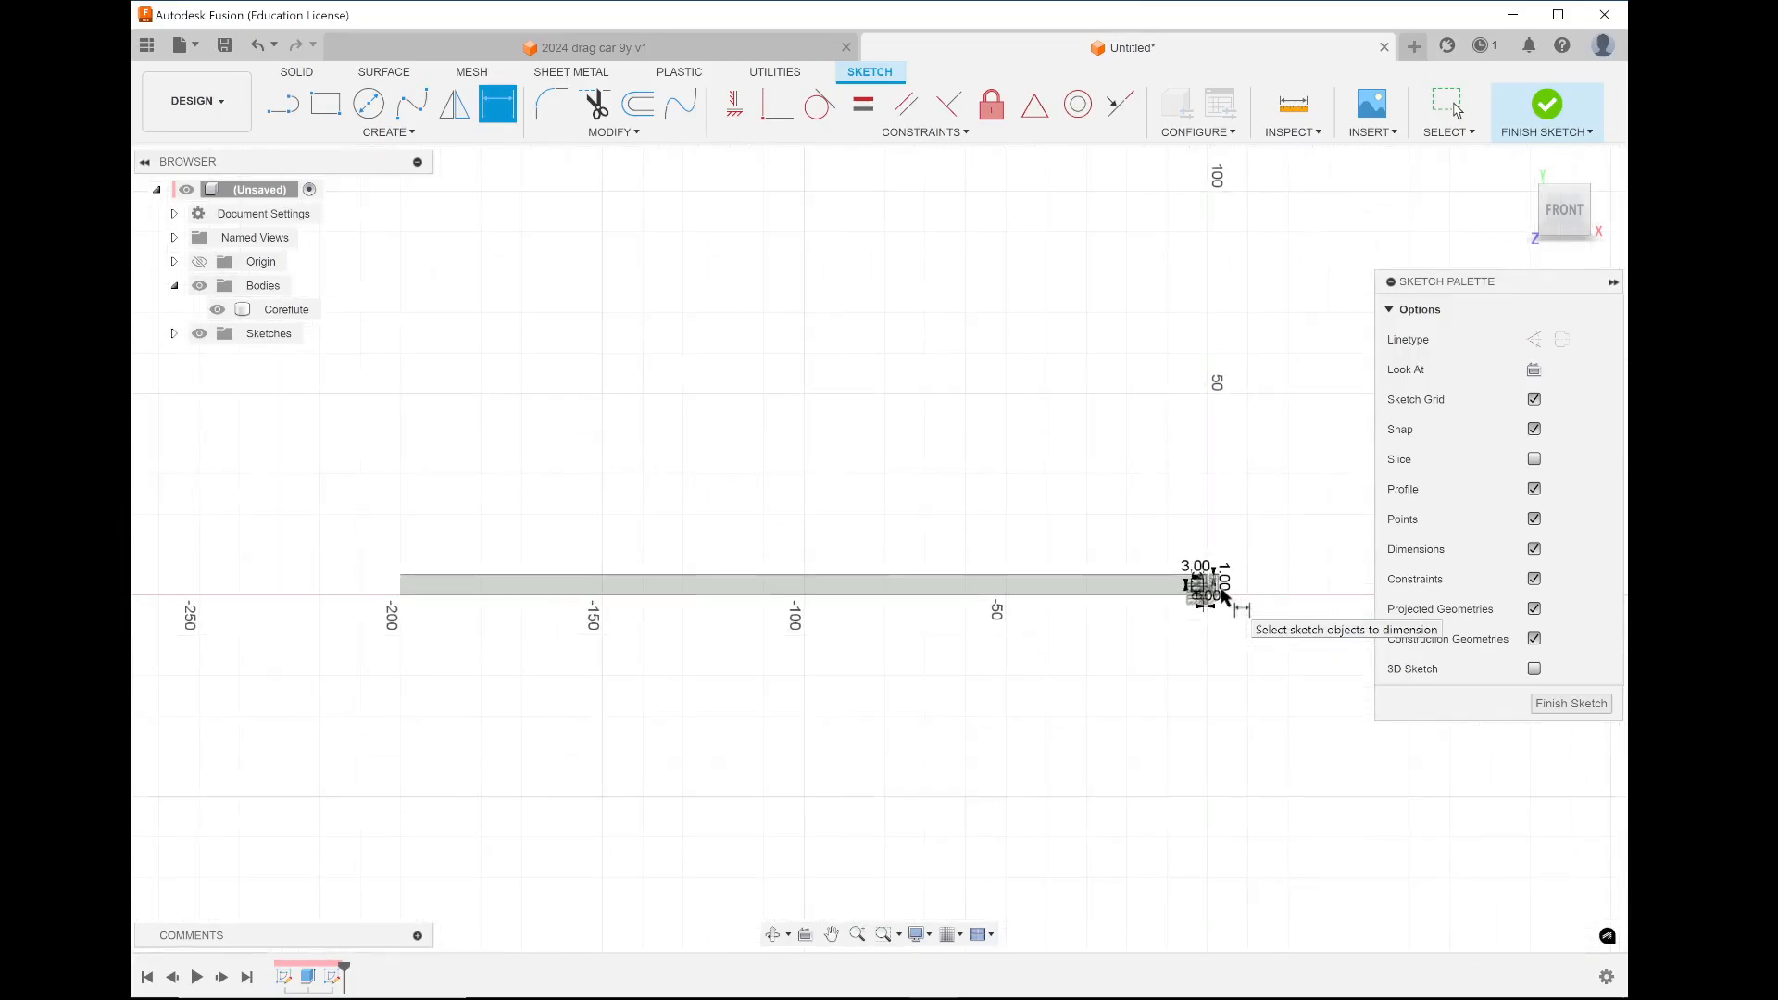
{"action": "scroll", "coordinate": [1224, 600], "scroll_direction": "up", "scroll_amount": 7}
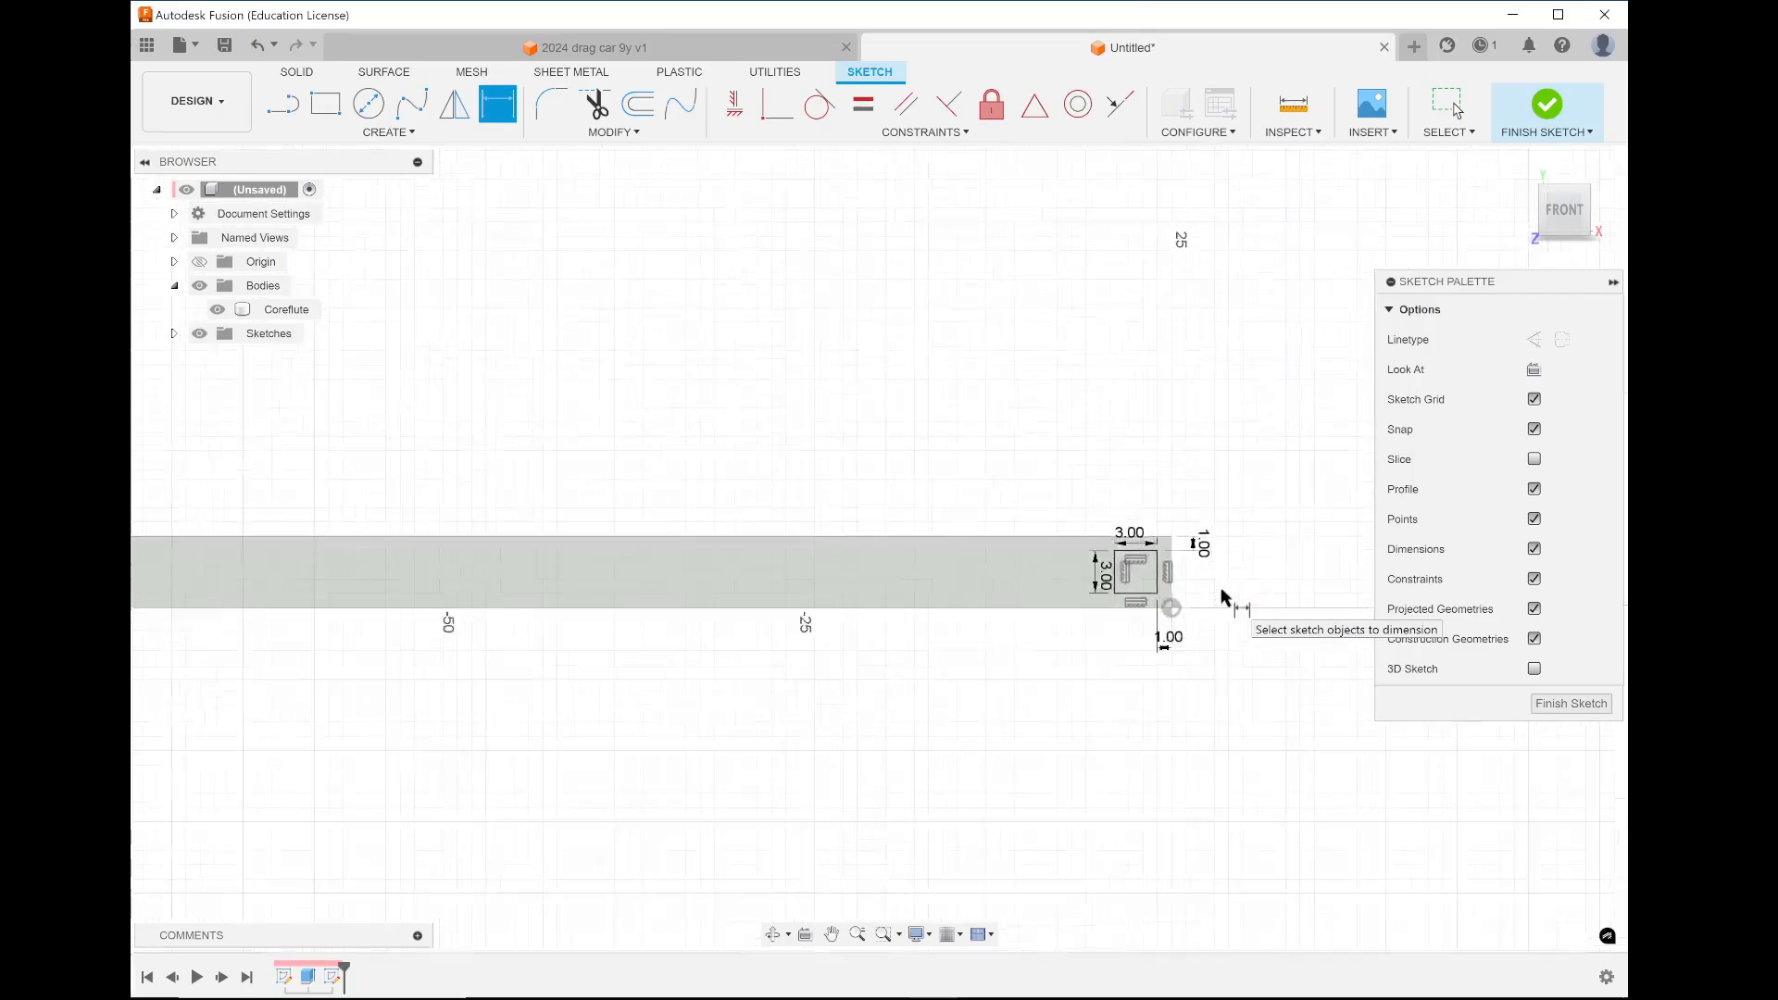
{"action": "scroll", "coordinate": [1224, 600], "scroll_direction": "up", "scroll_amount": 2}
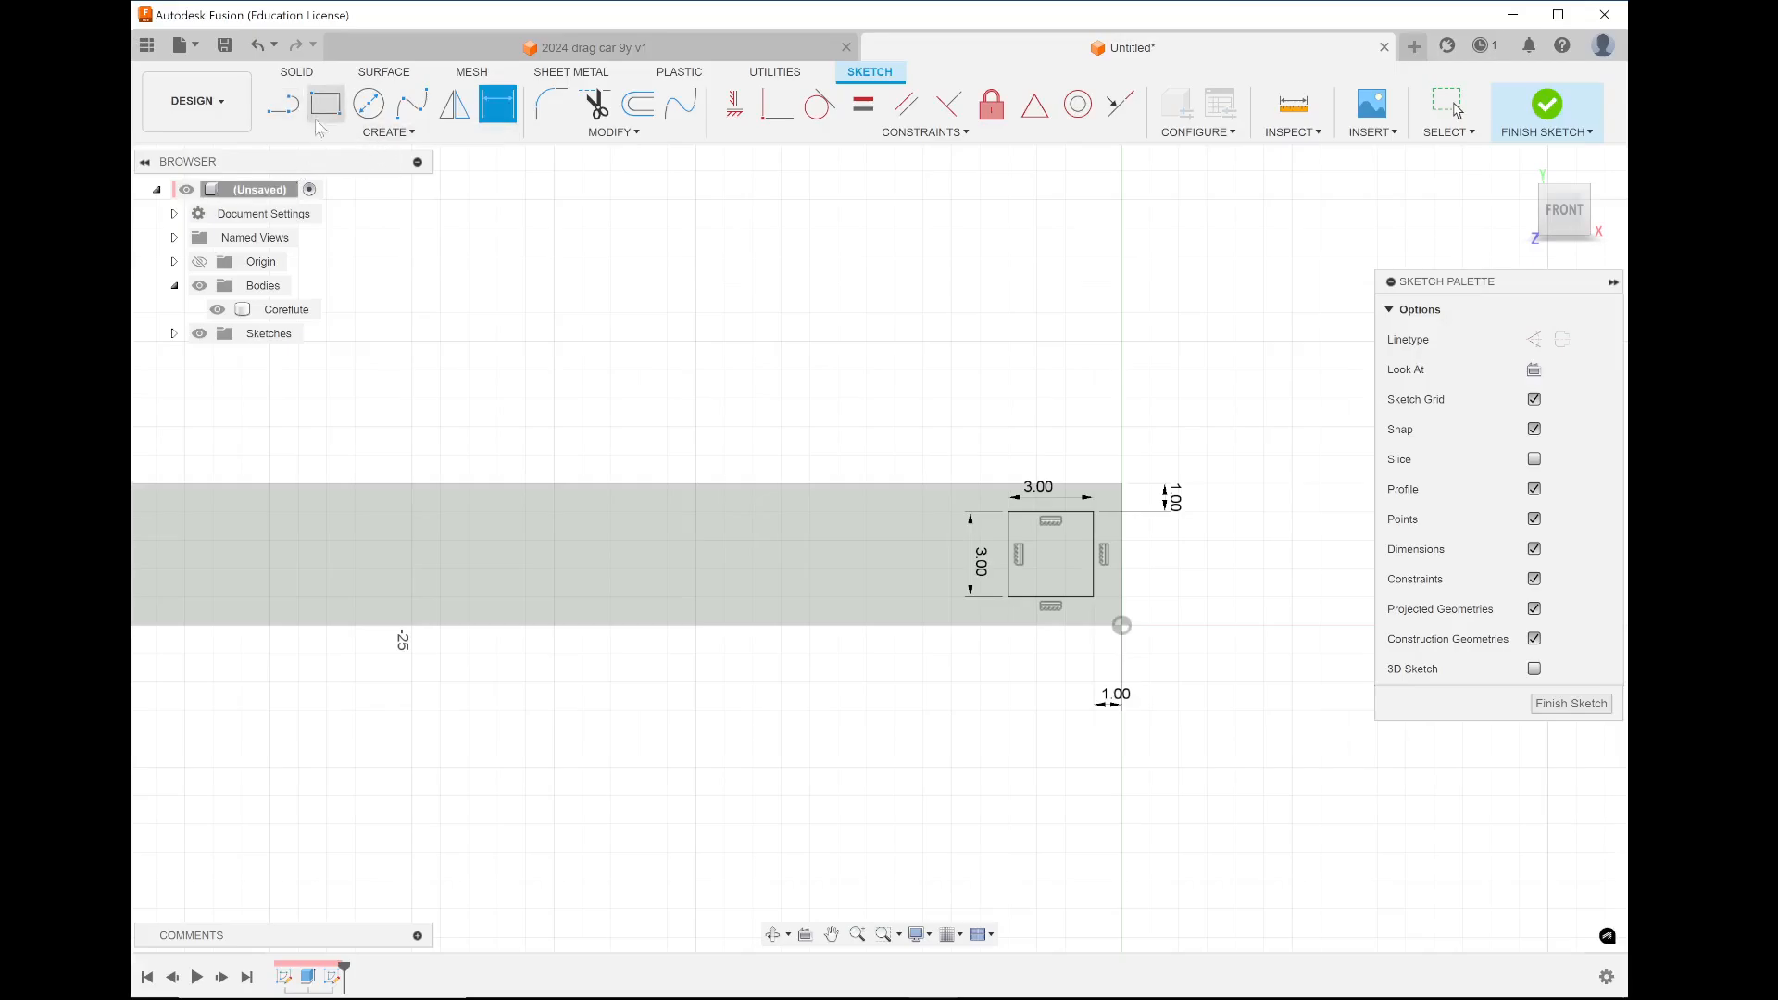
{"action": "left_click", "coordinate": [346, 135]}
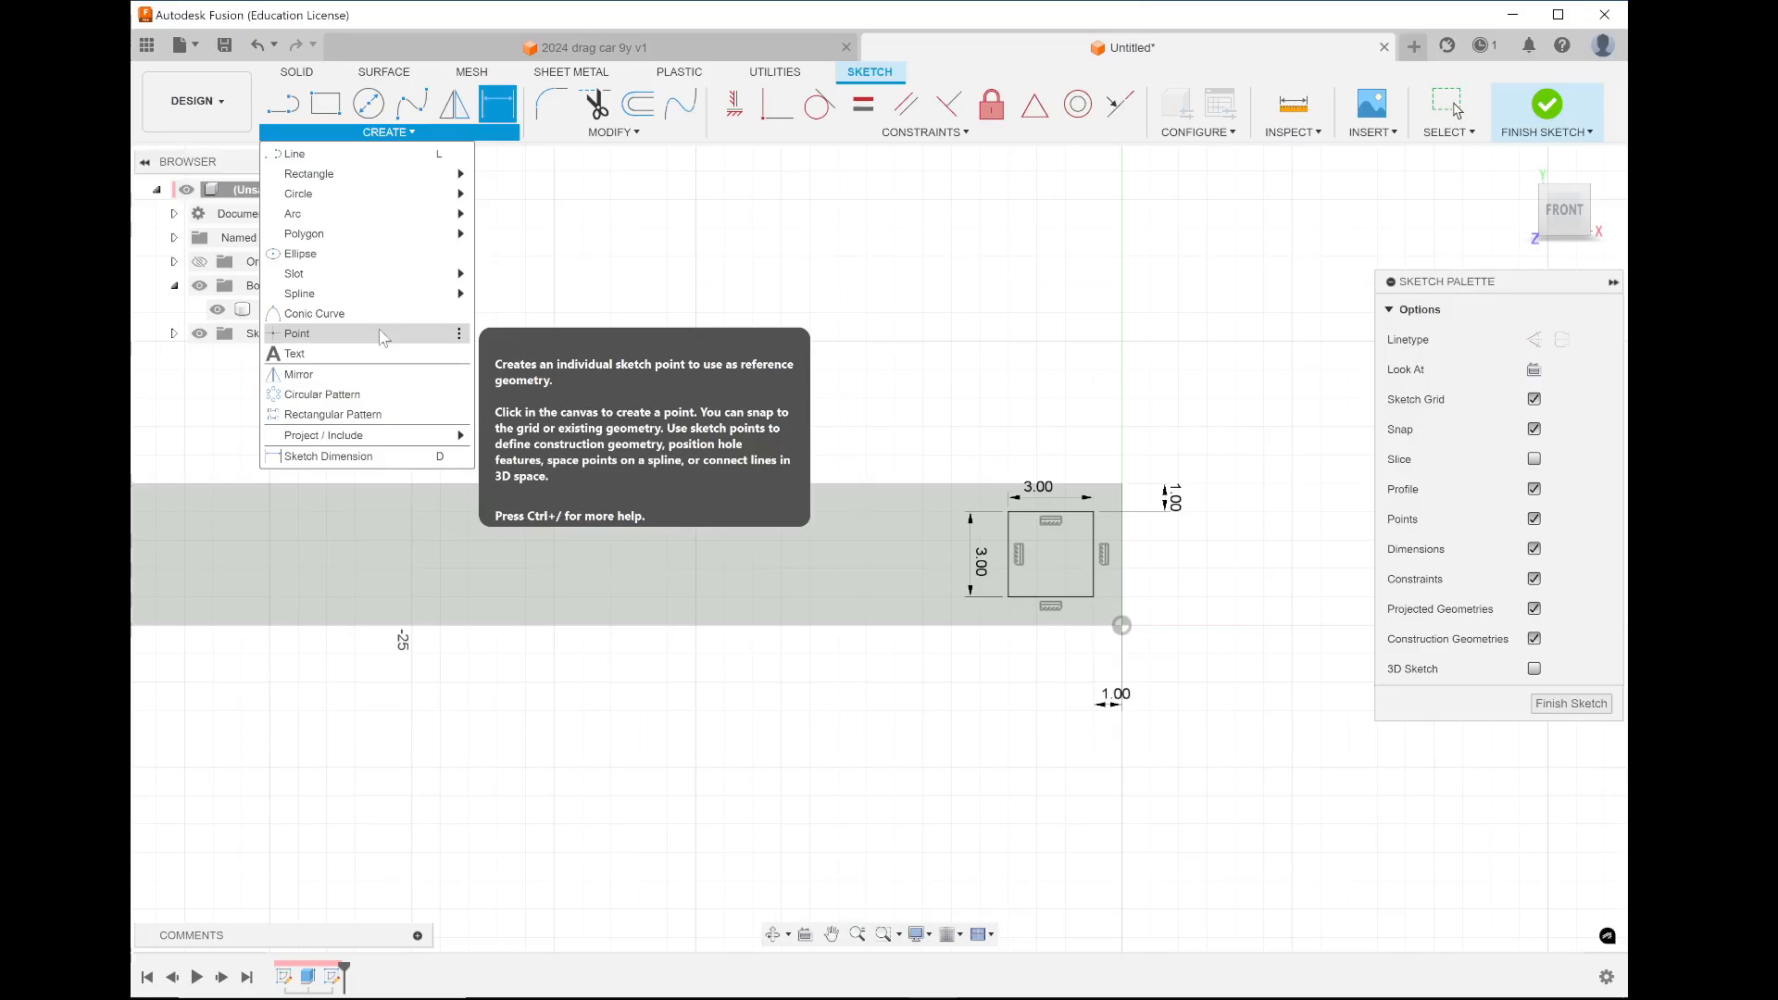
{"action": "left_click", "coordinate": [347, 420]}
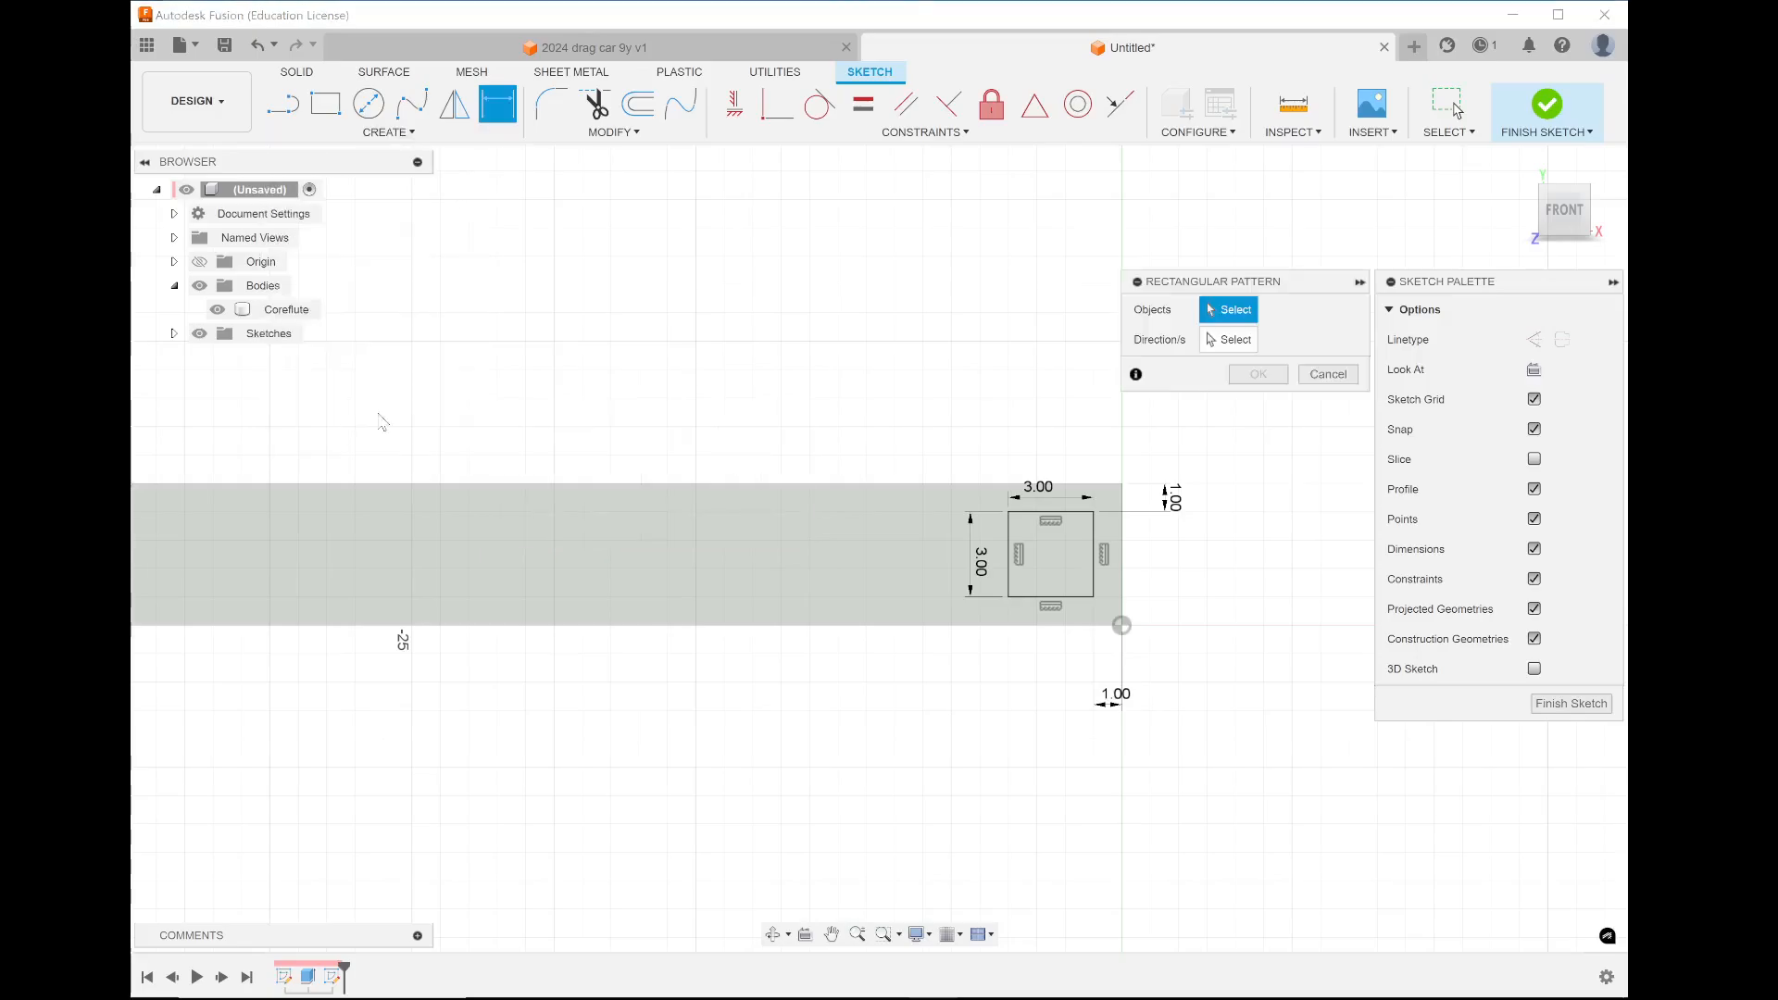
{"action": "left_click", "coordinate": [1012, 535]}
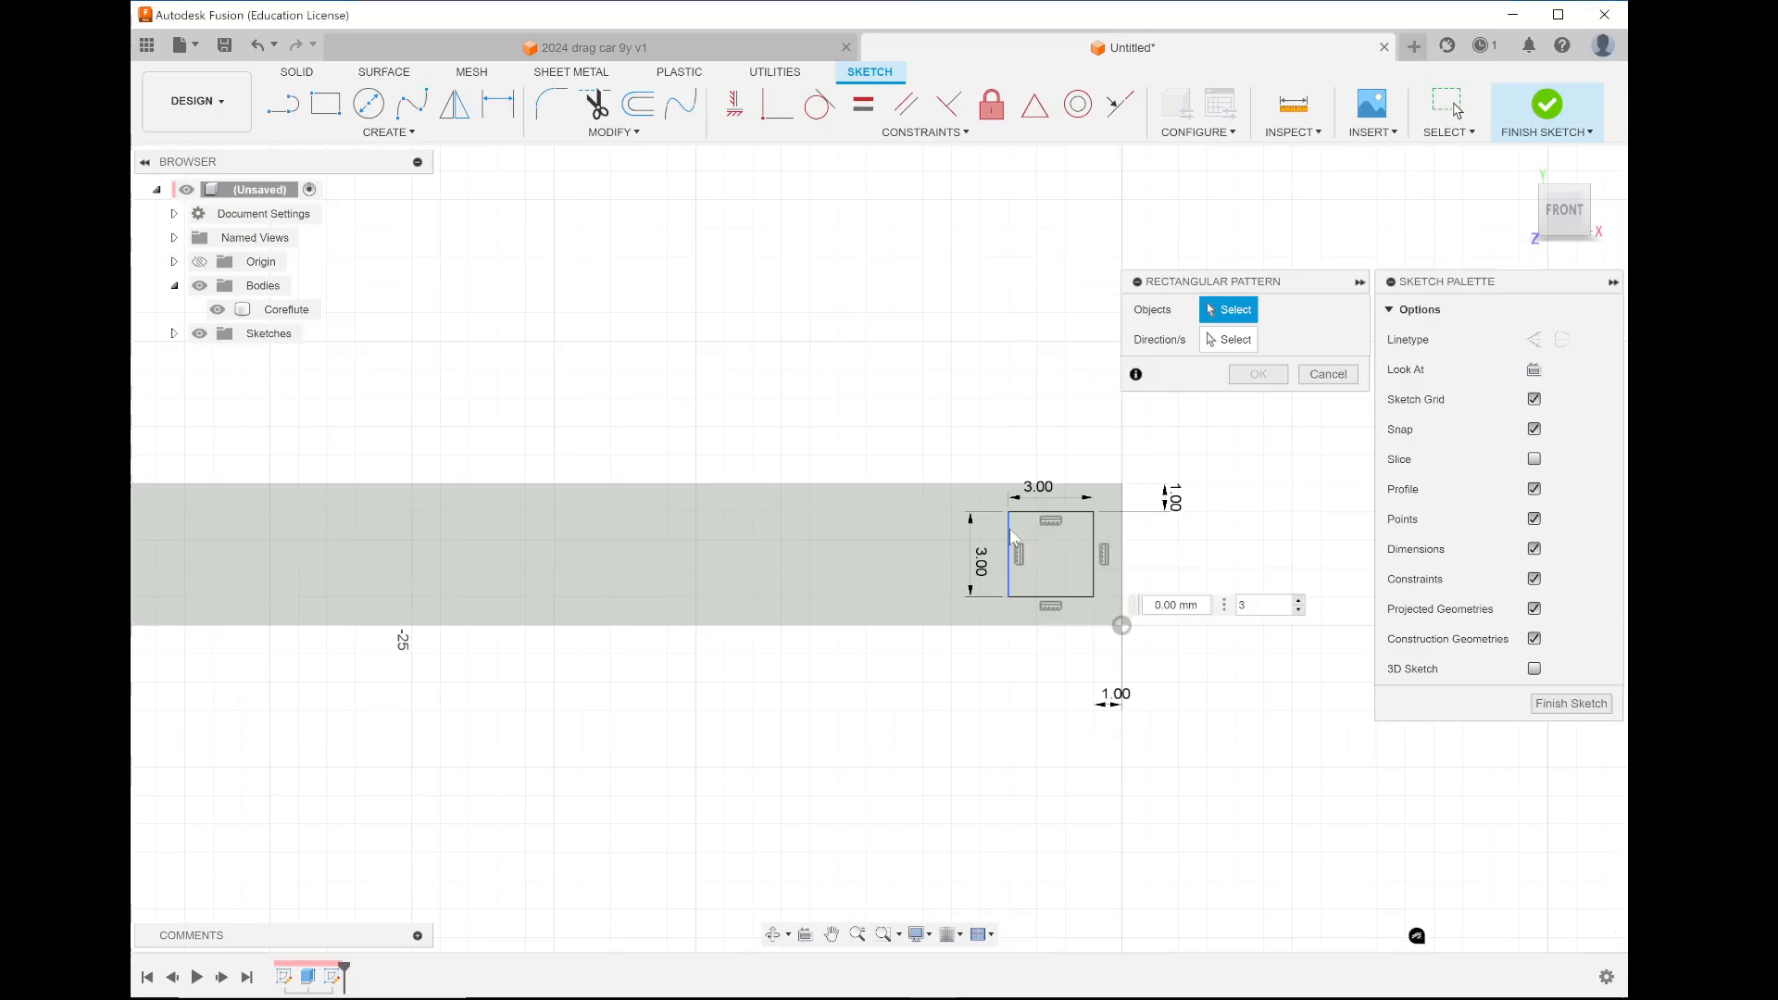
{"action": "left_click", "coordinate": [1094, 576]}
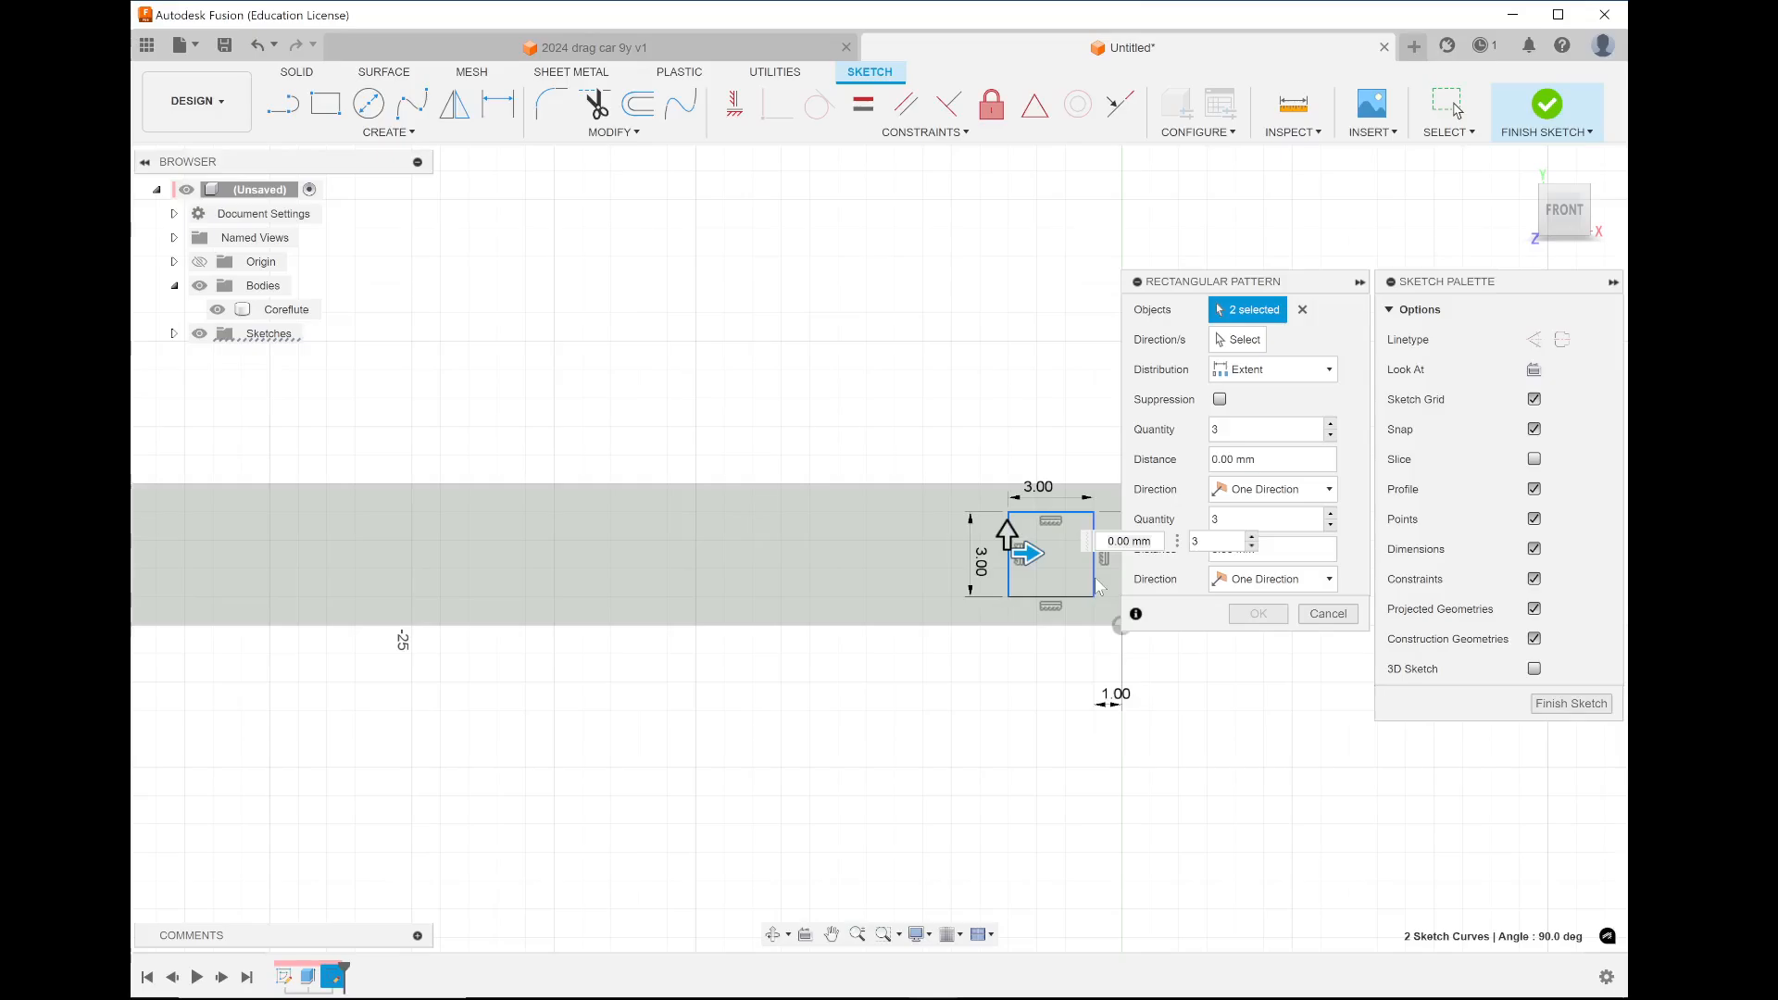
{"action": "left_click", "coordinate": [1037, 597]}
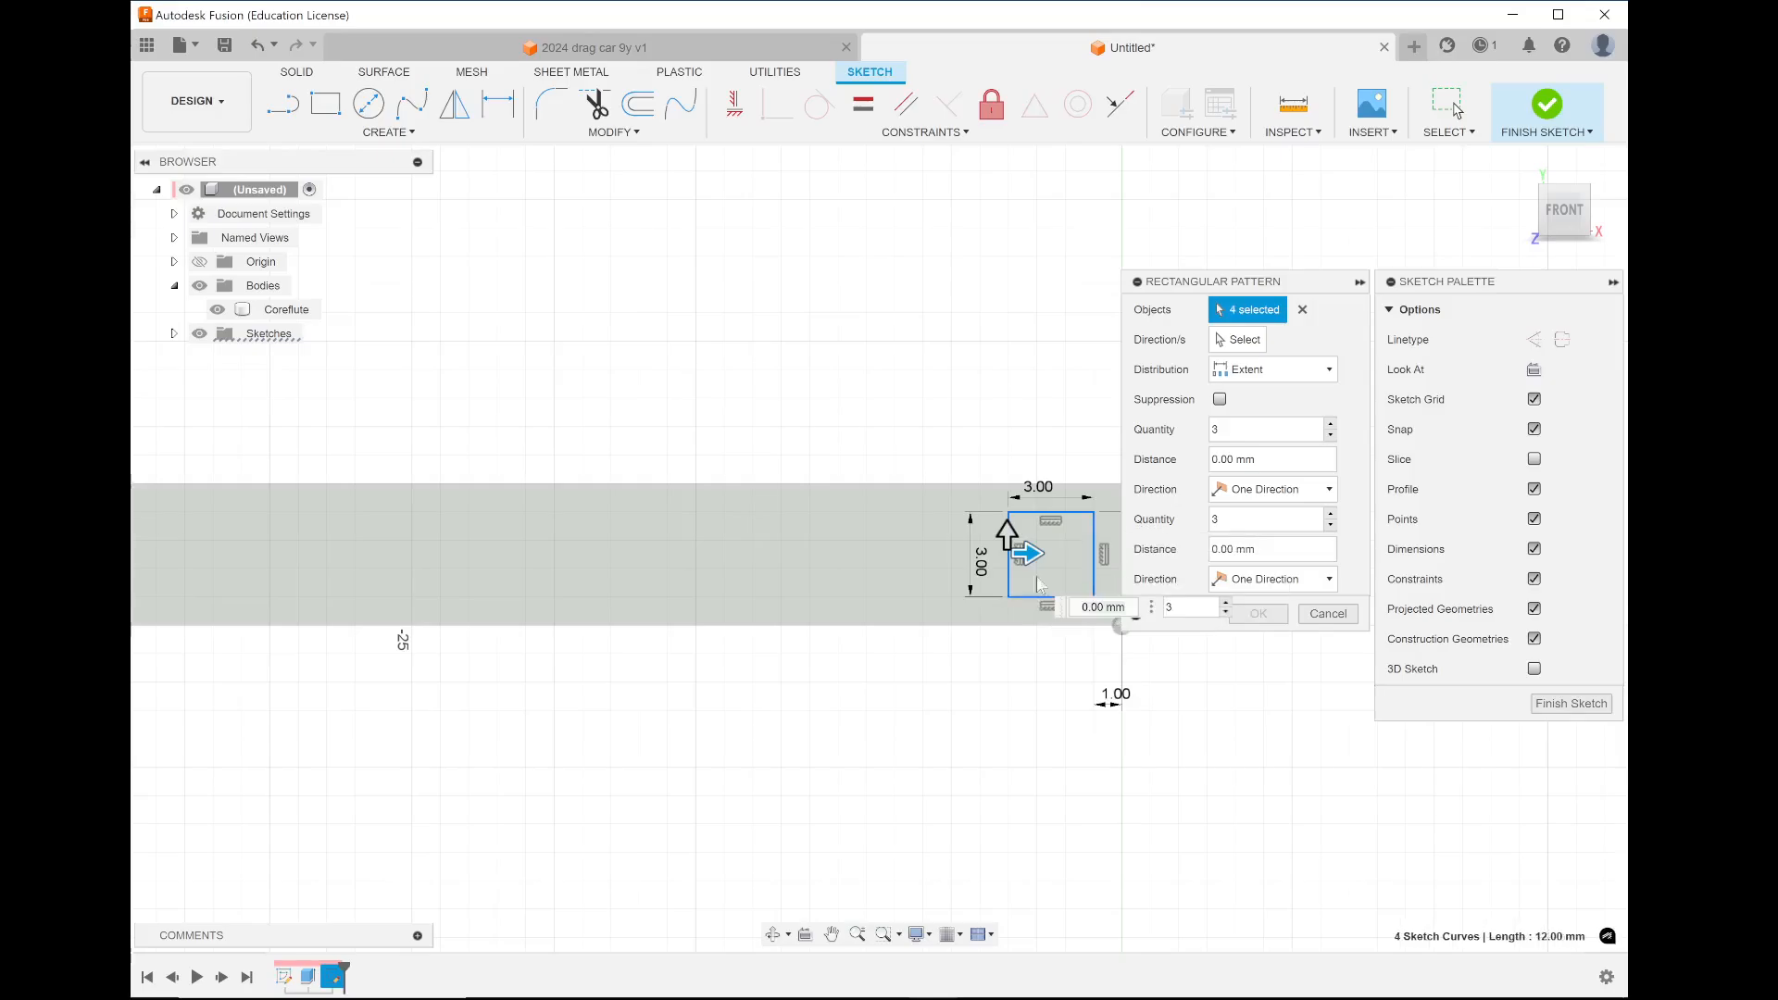
Extend the pattern along the plate away from the origin to a distance of -22 mm with a quantity of 7
{"action": "left_click", "coordinate": [1007, 556]}
{"action": "left_click_drag", "start_coordinate": [1005, 556], "coordinate": [683, 574]}
{"action": "key", "text": "Tab"}
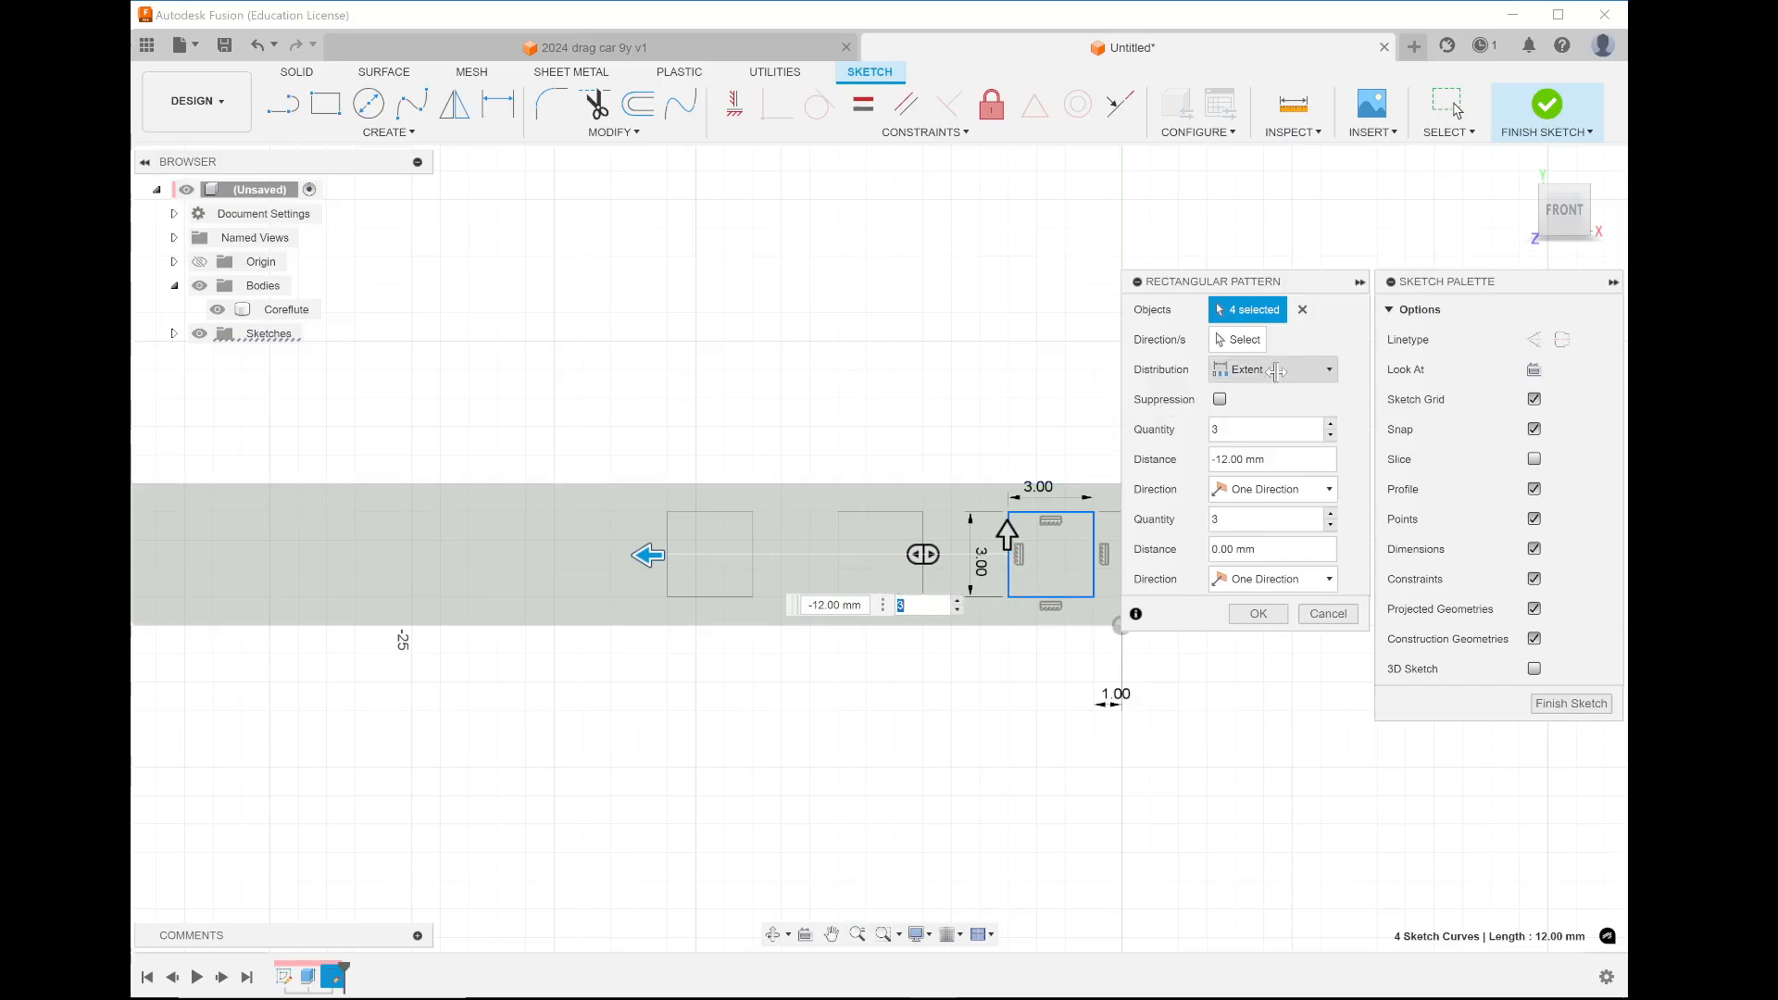
{"action": "left_click_drag", "start_coordinate": [645, 555], "coordinate": [354, 564]}
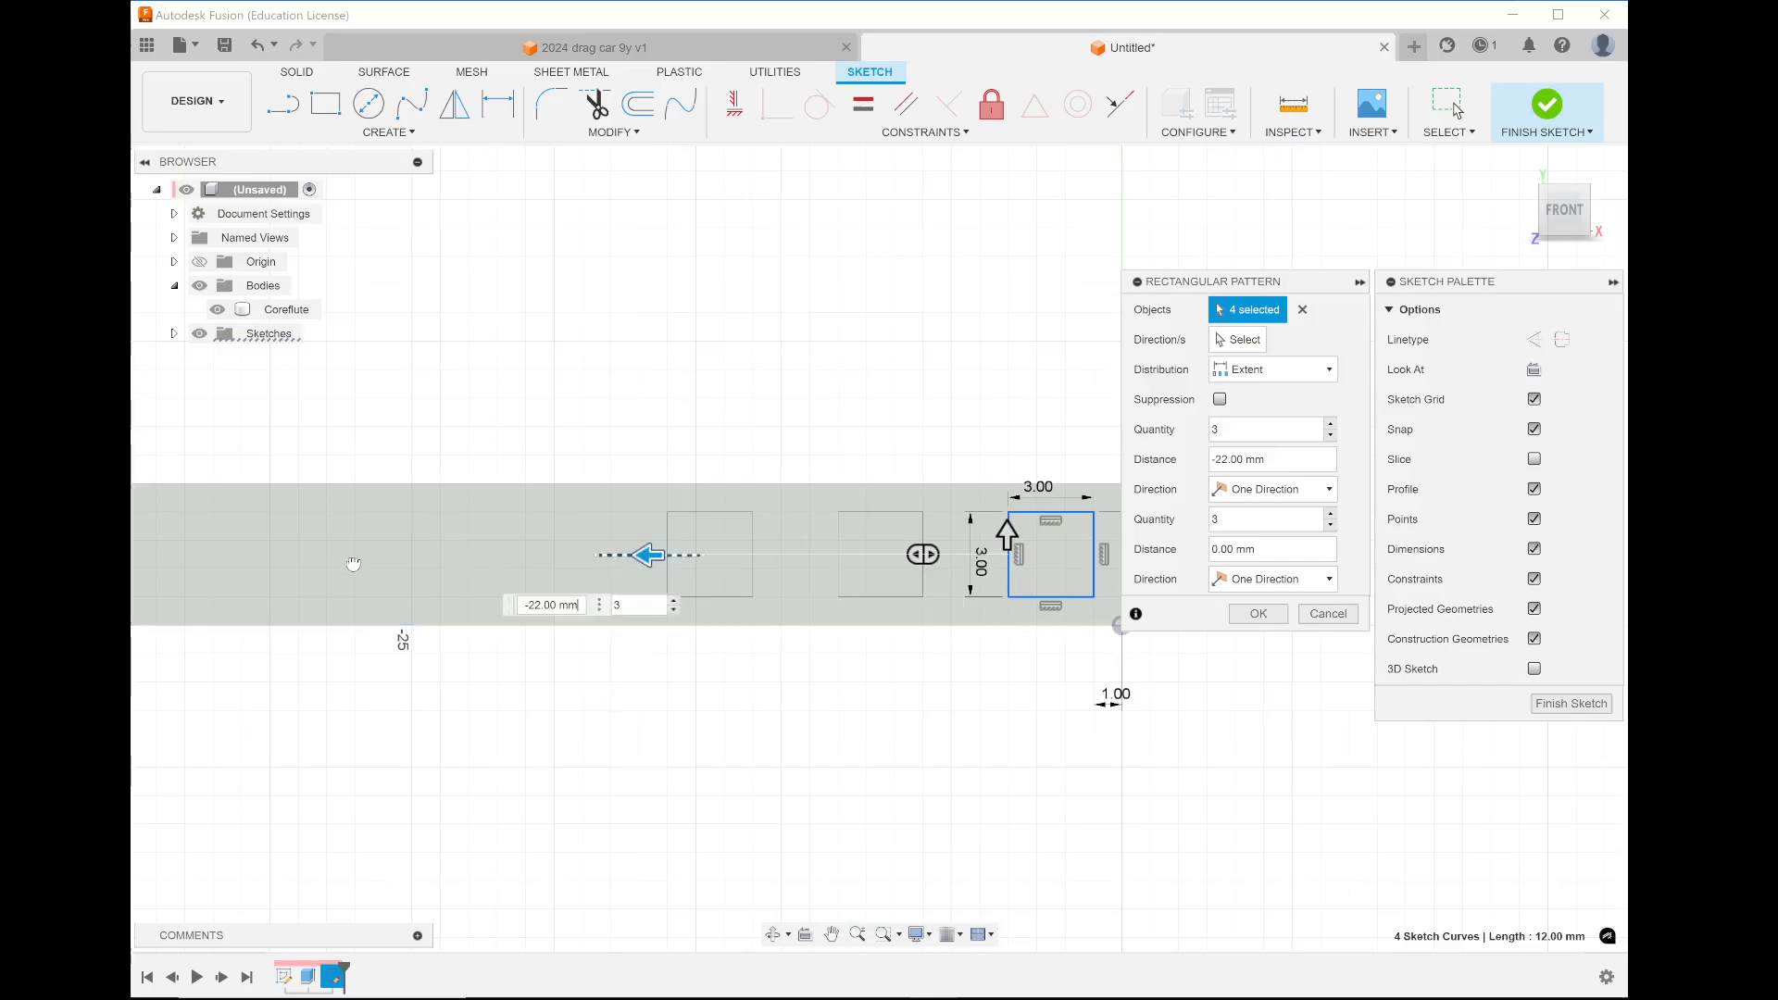
{"action": "key", "text": "Tab"}
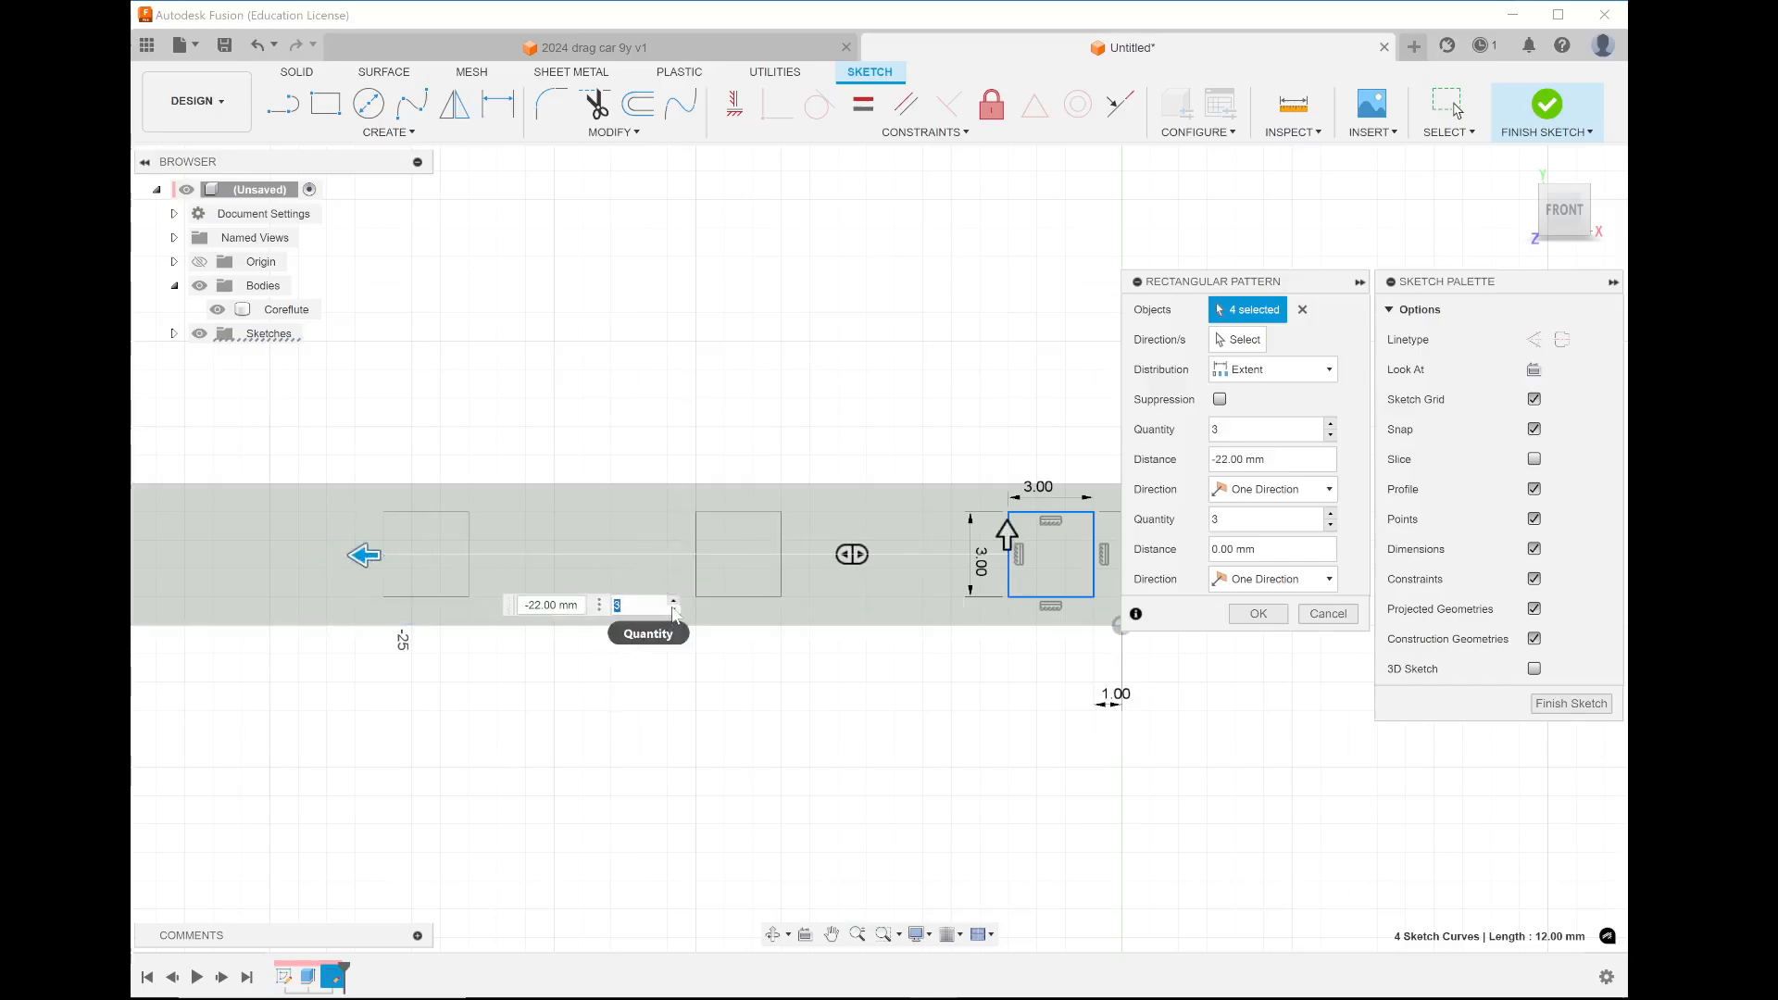
{"action": "left_click", "coordinate": [674, 601]}
{"action": "left_click", "coordinate": [674, 602]}
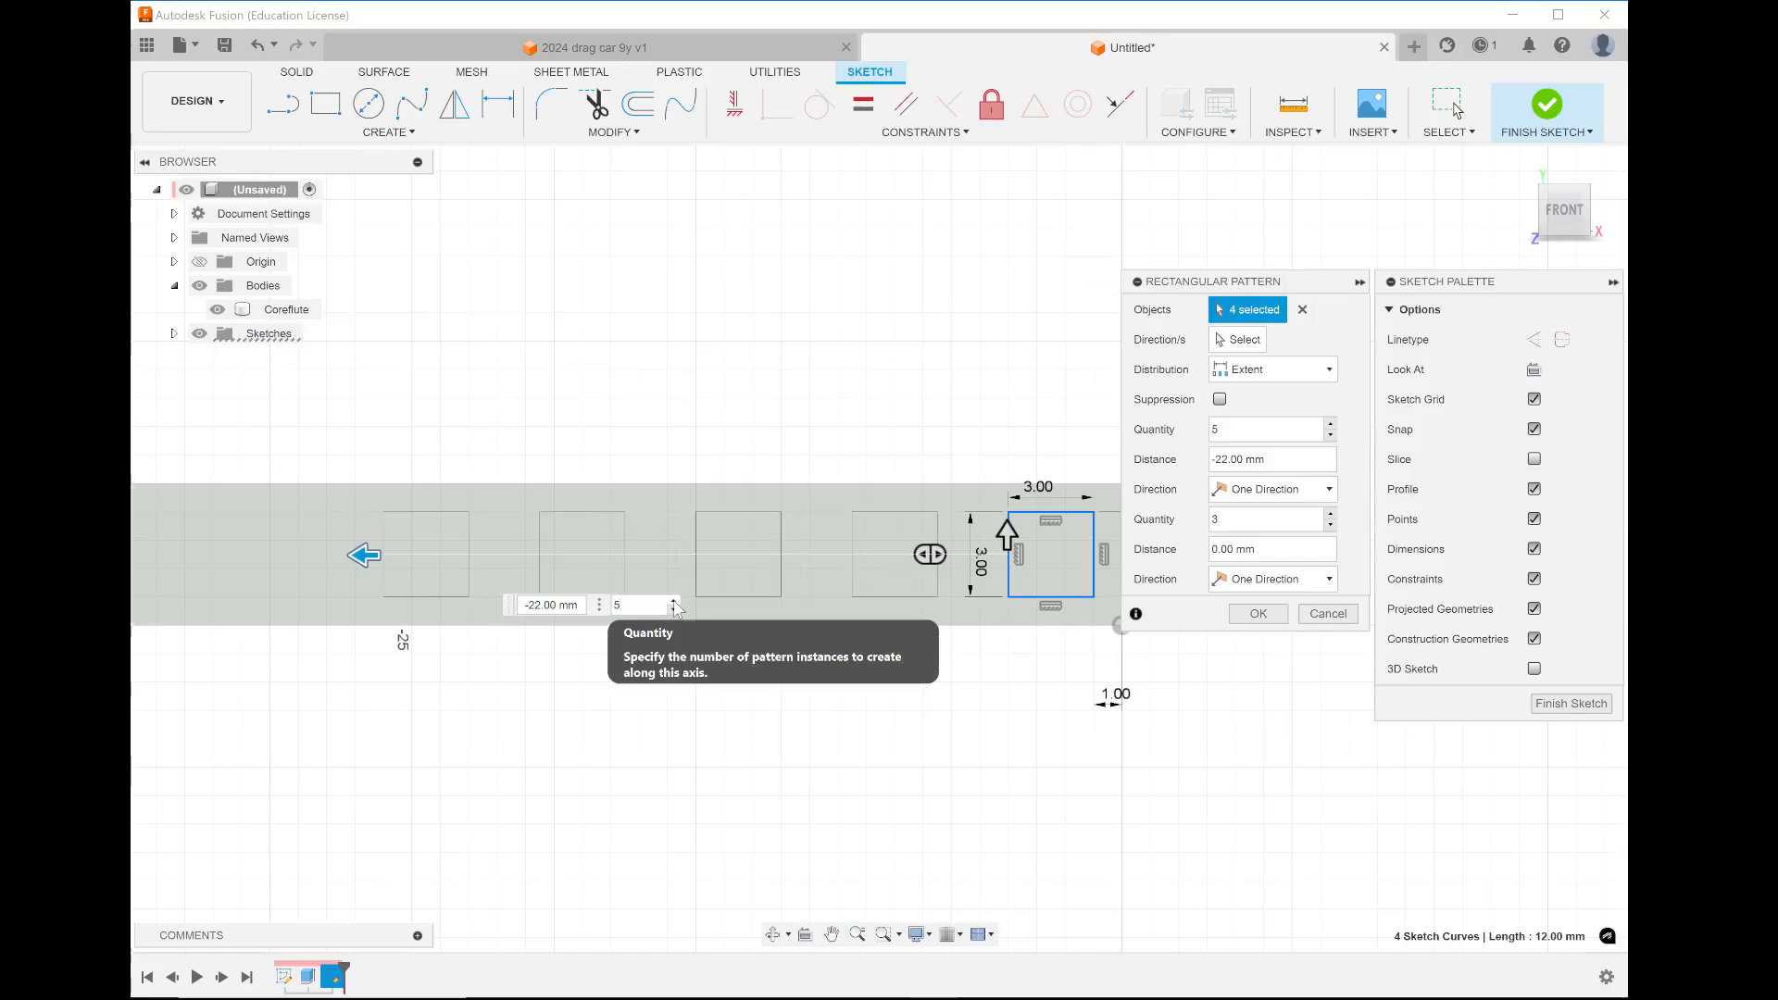
{"action": "left_click", "coordinate": [673, 601]}
{"action": "left_click", "coordinate": [674, 601]}
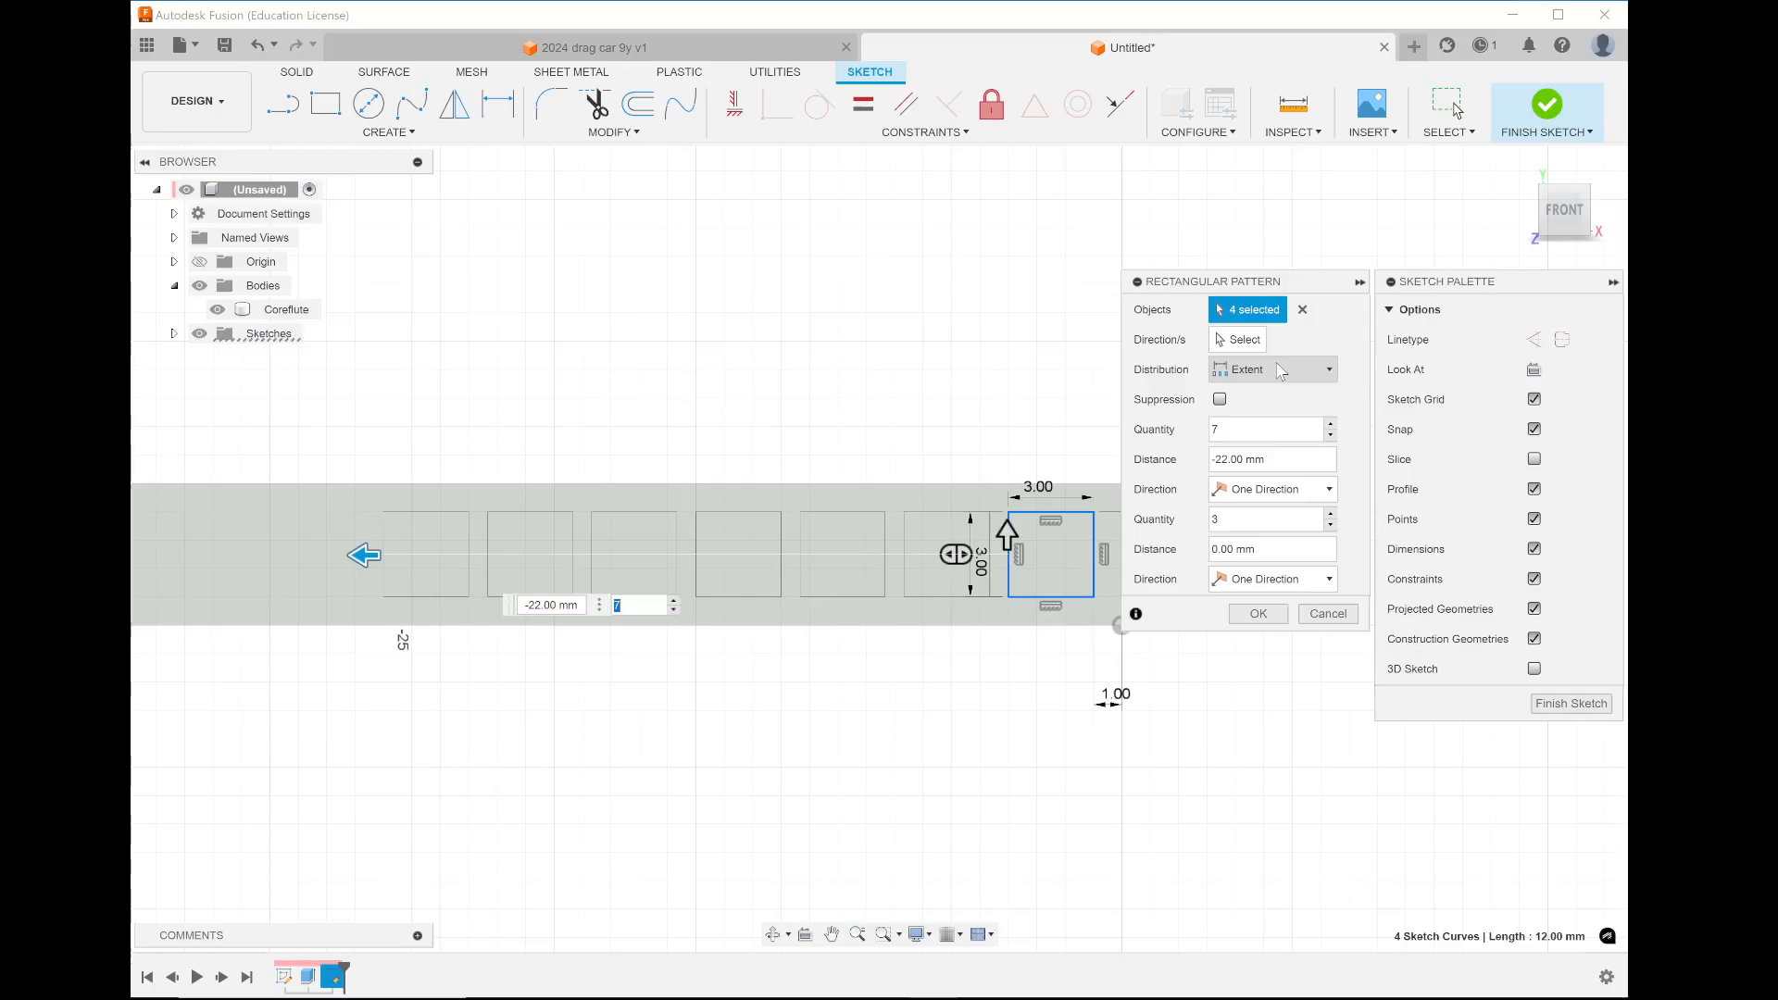
Change the pattern's distribution to Spacing and set its distance along the plate to -4 mm
{"action": "left_click", "coordinate": [1278, 370]}
{"action": "left_click", "coordinate": [1265, 413]}
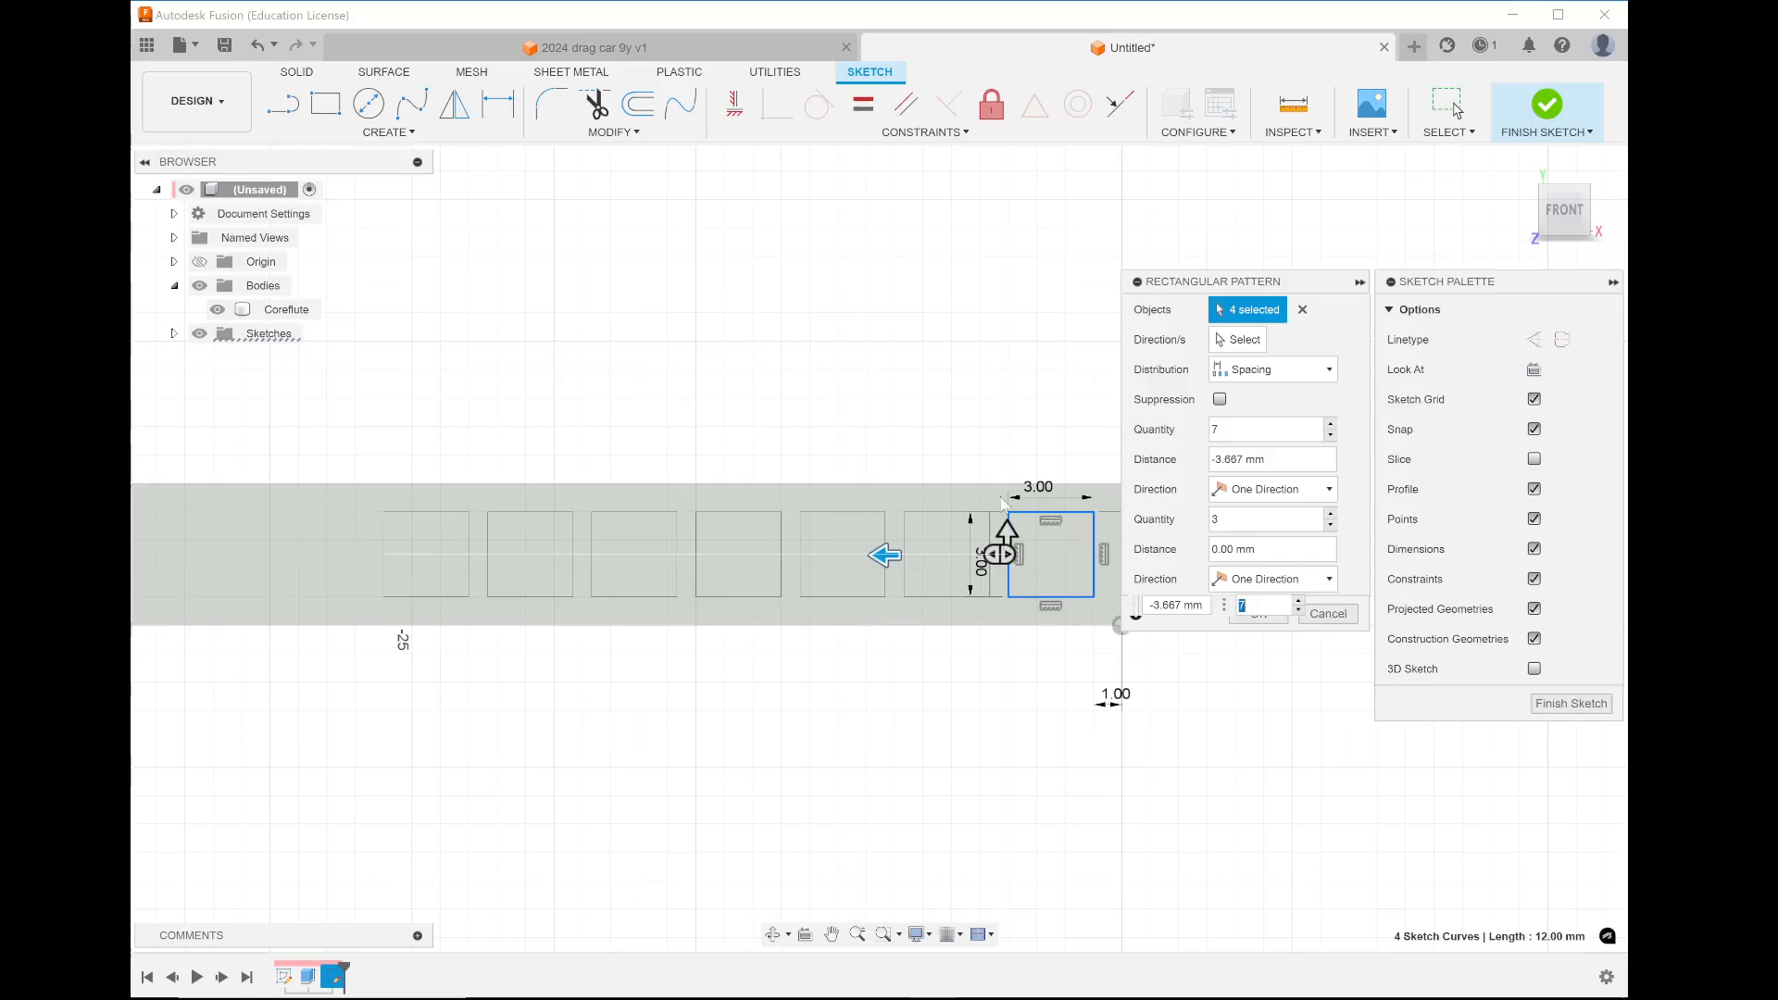
{"action": "left_click", "coordinate": [1296, 463]}
{"action": "left_click_drag", "start_coordinate": [1298, 468], "coordinate": [1158, 454]}
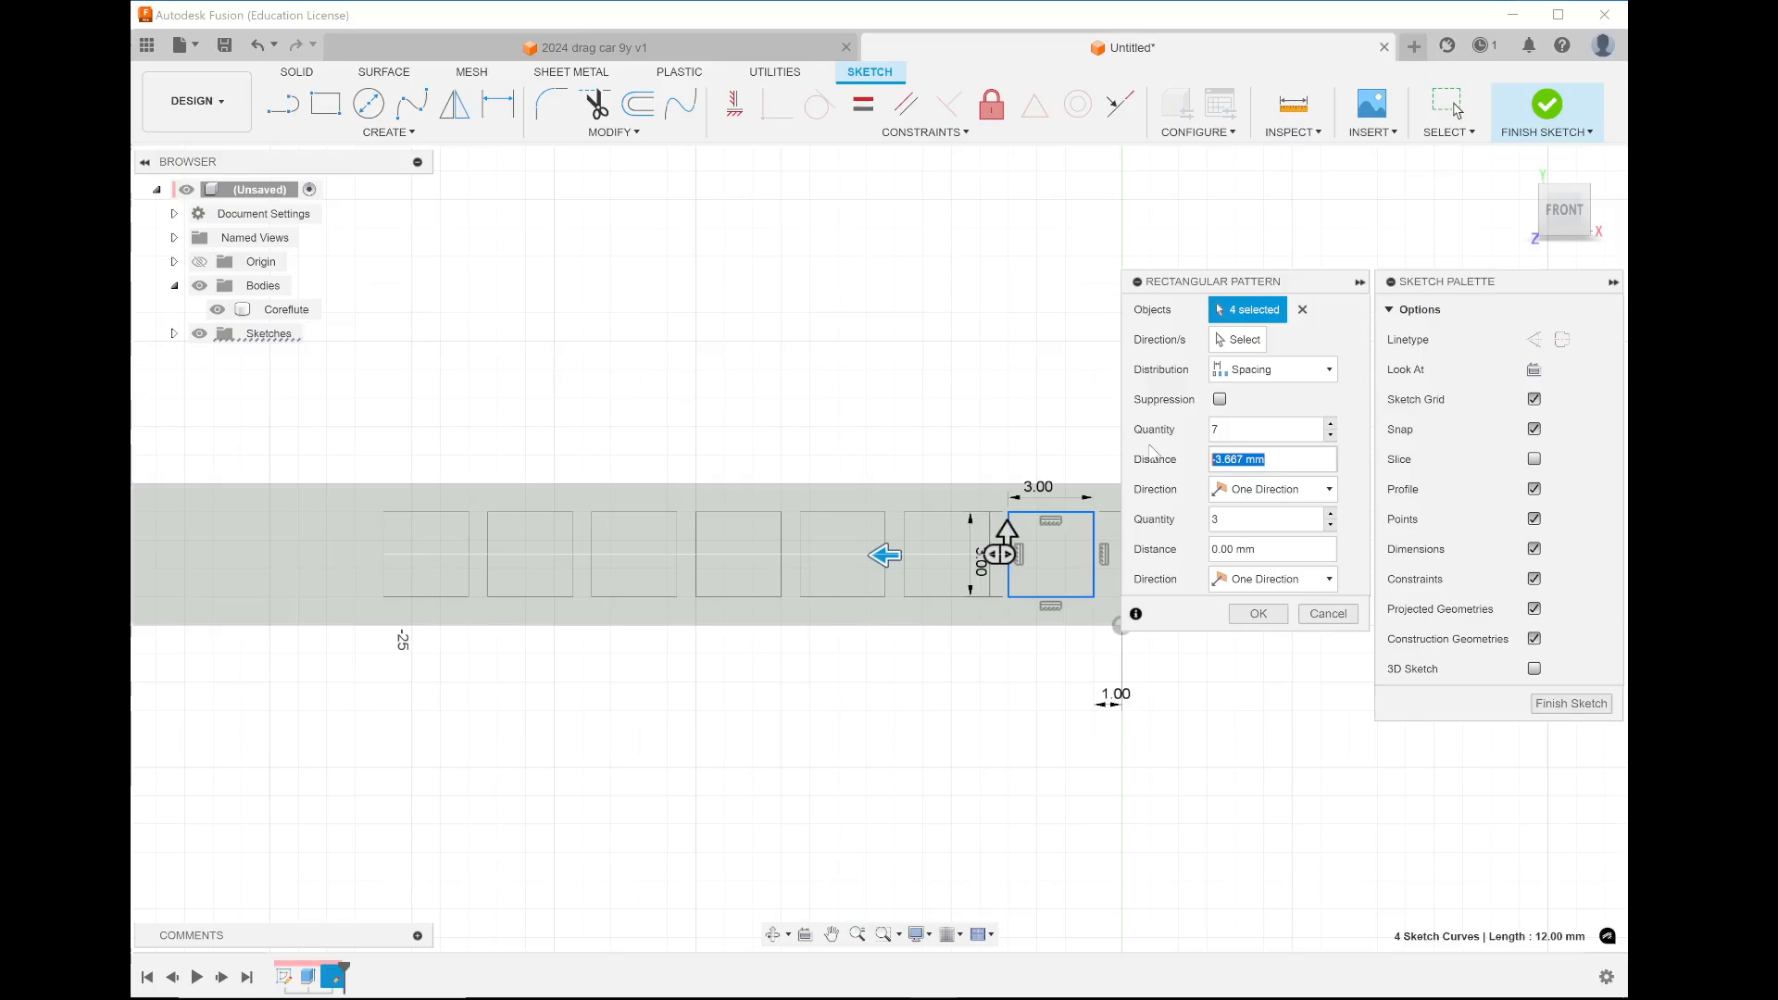
{"action": "type", "text": "-4"}
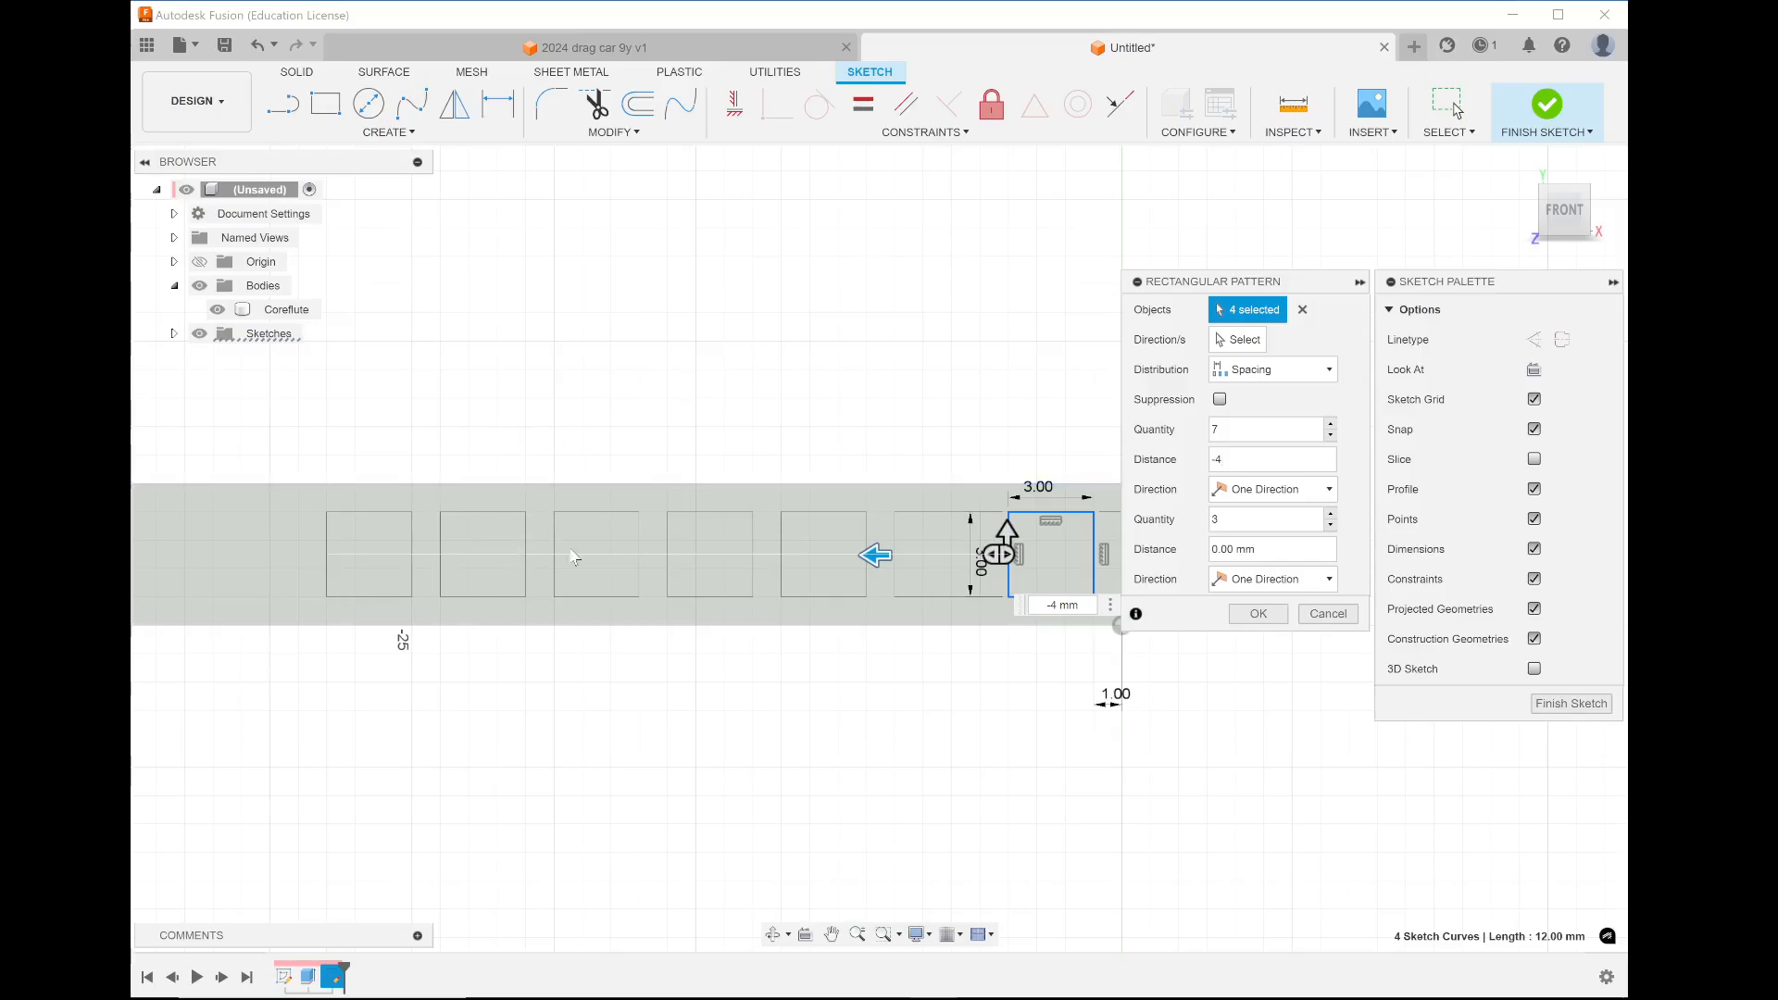
{"action": "scroll", "coordinate": [535, 582], "scroll_direction": "down", "scroll_amount": 10}
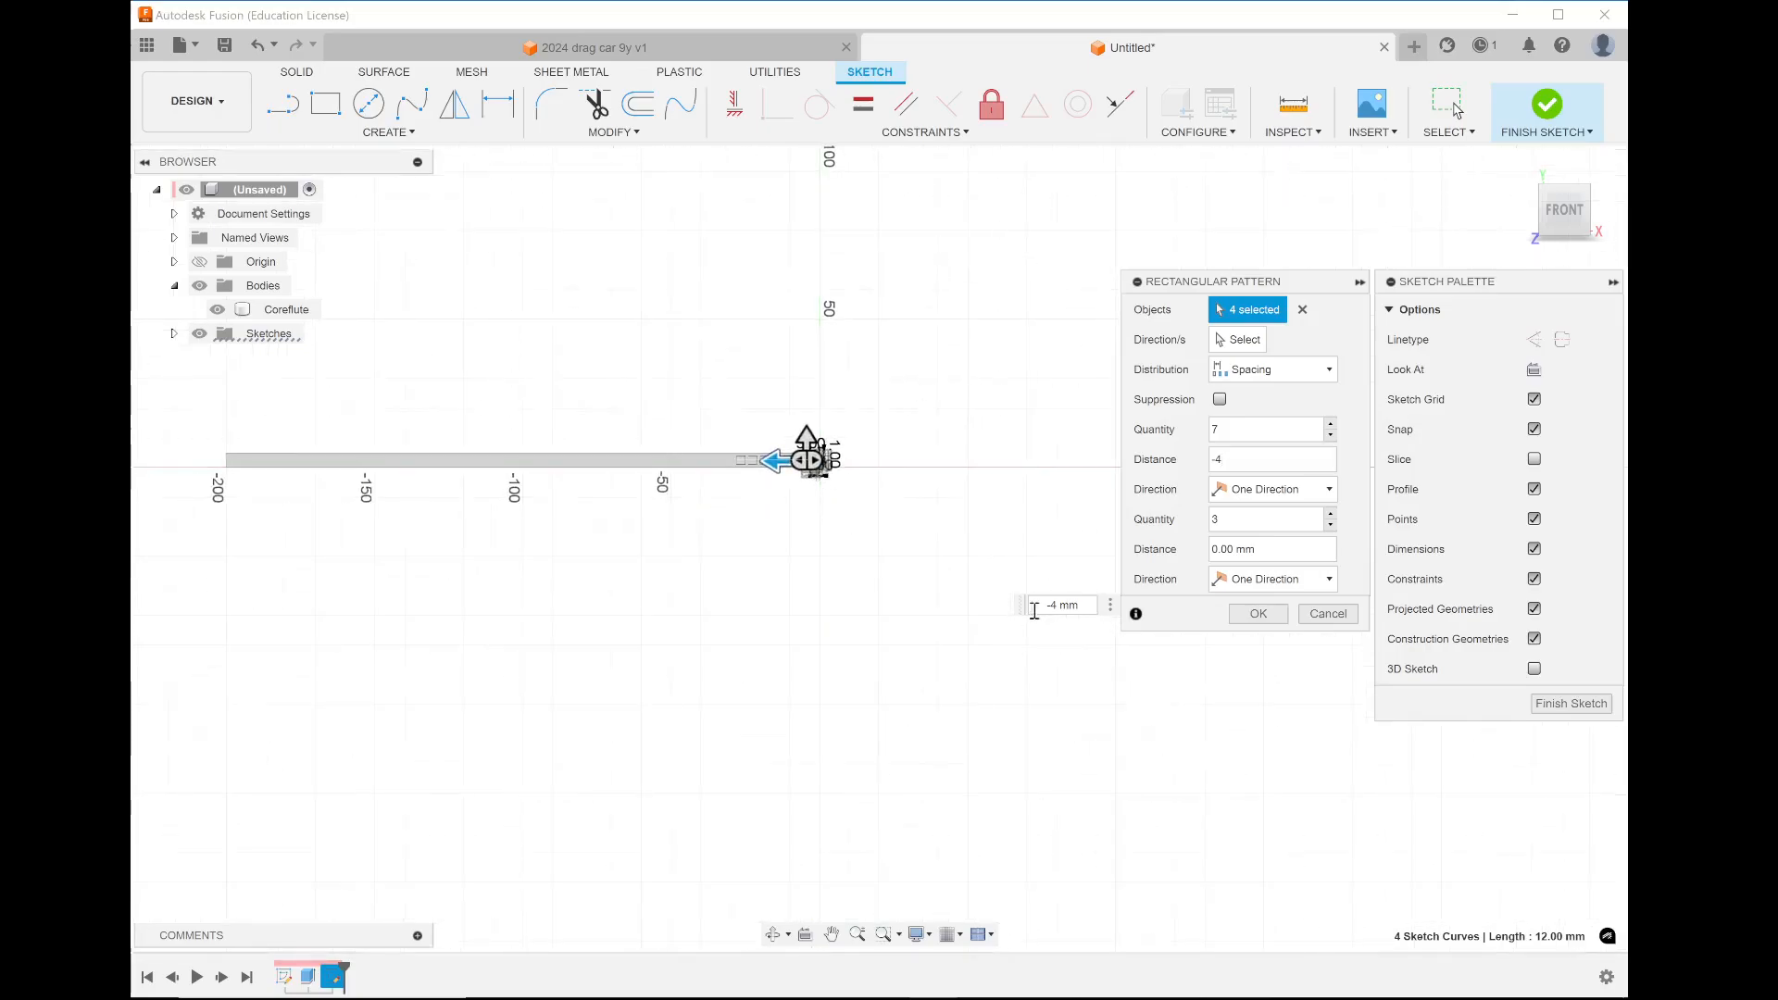
Raise the sketch pattern's quantity along the plate to 52 so the squares run its full length
{"action": "left_click_drag", "start_coordinate": [1019, 608], "coordinate": [627, 593]}
{"action": "left_click", "coordinate": [767, 585]}
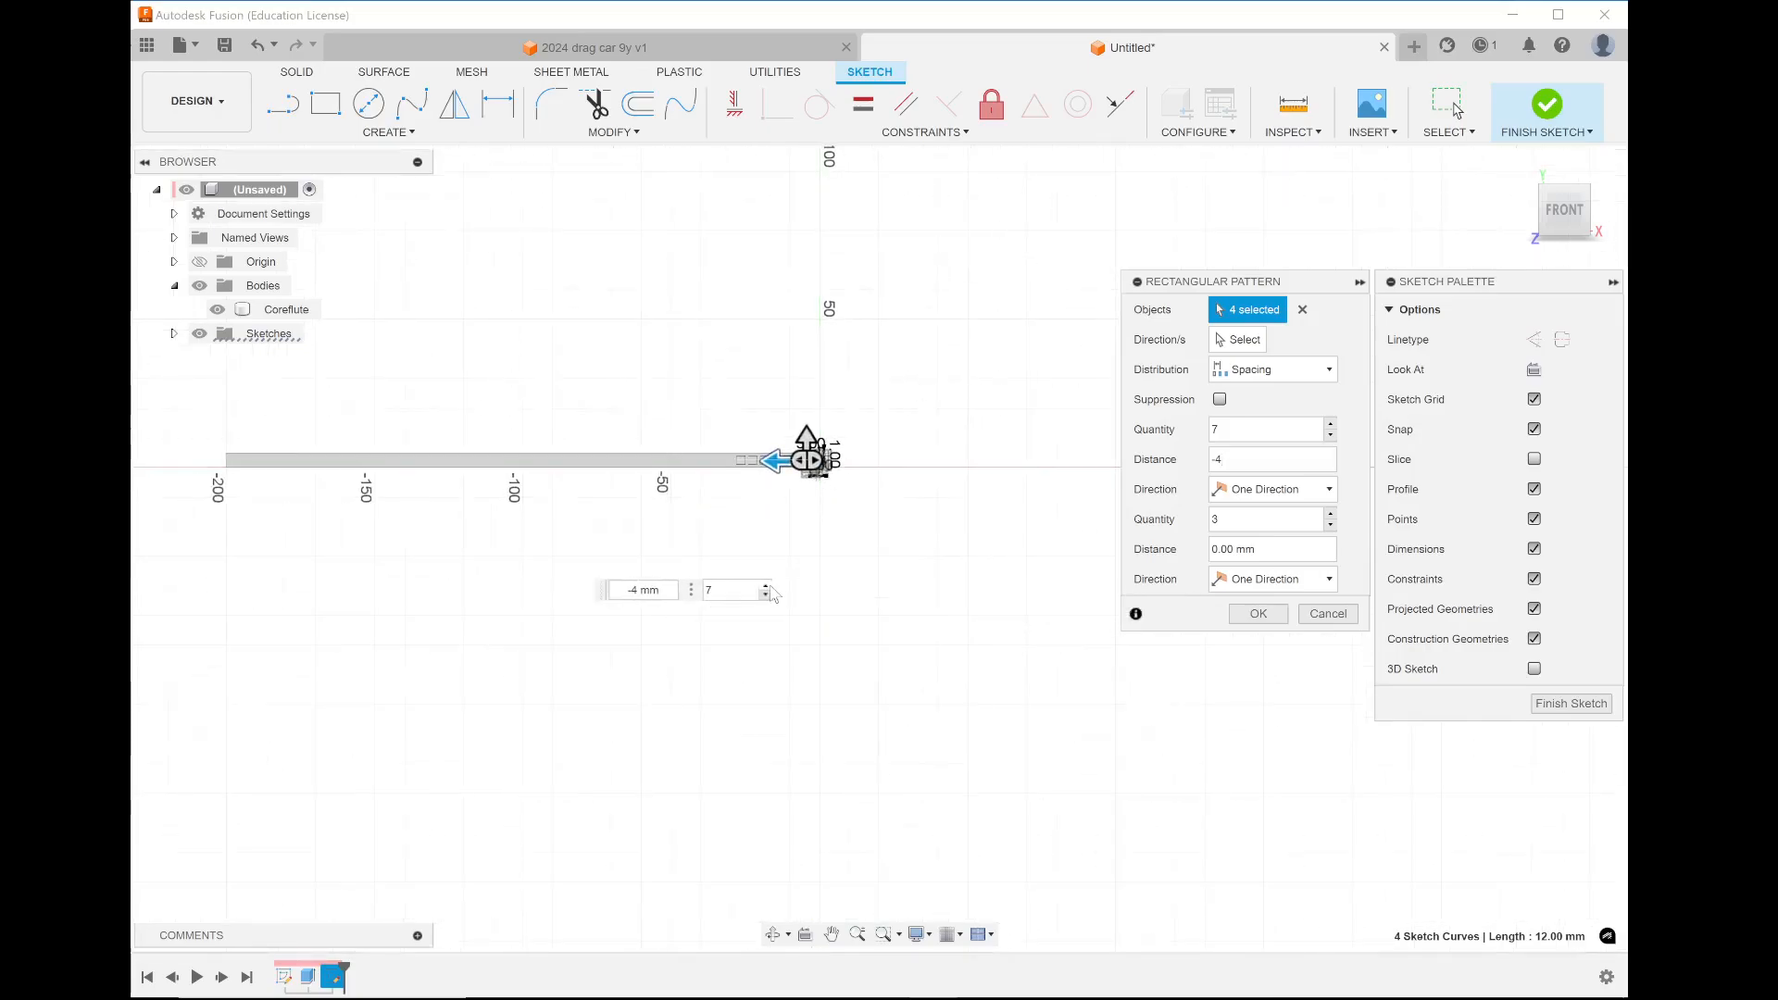
{"action": "left_click", "coordinate": [767, 585]}
{"action": "left_click", "coordinate": [767, 585]}
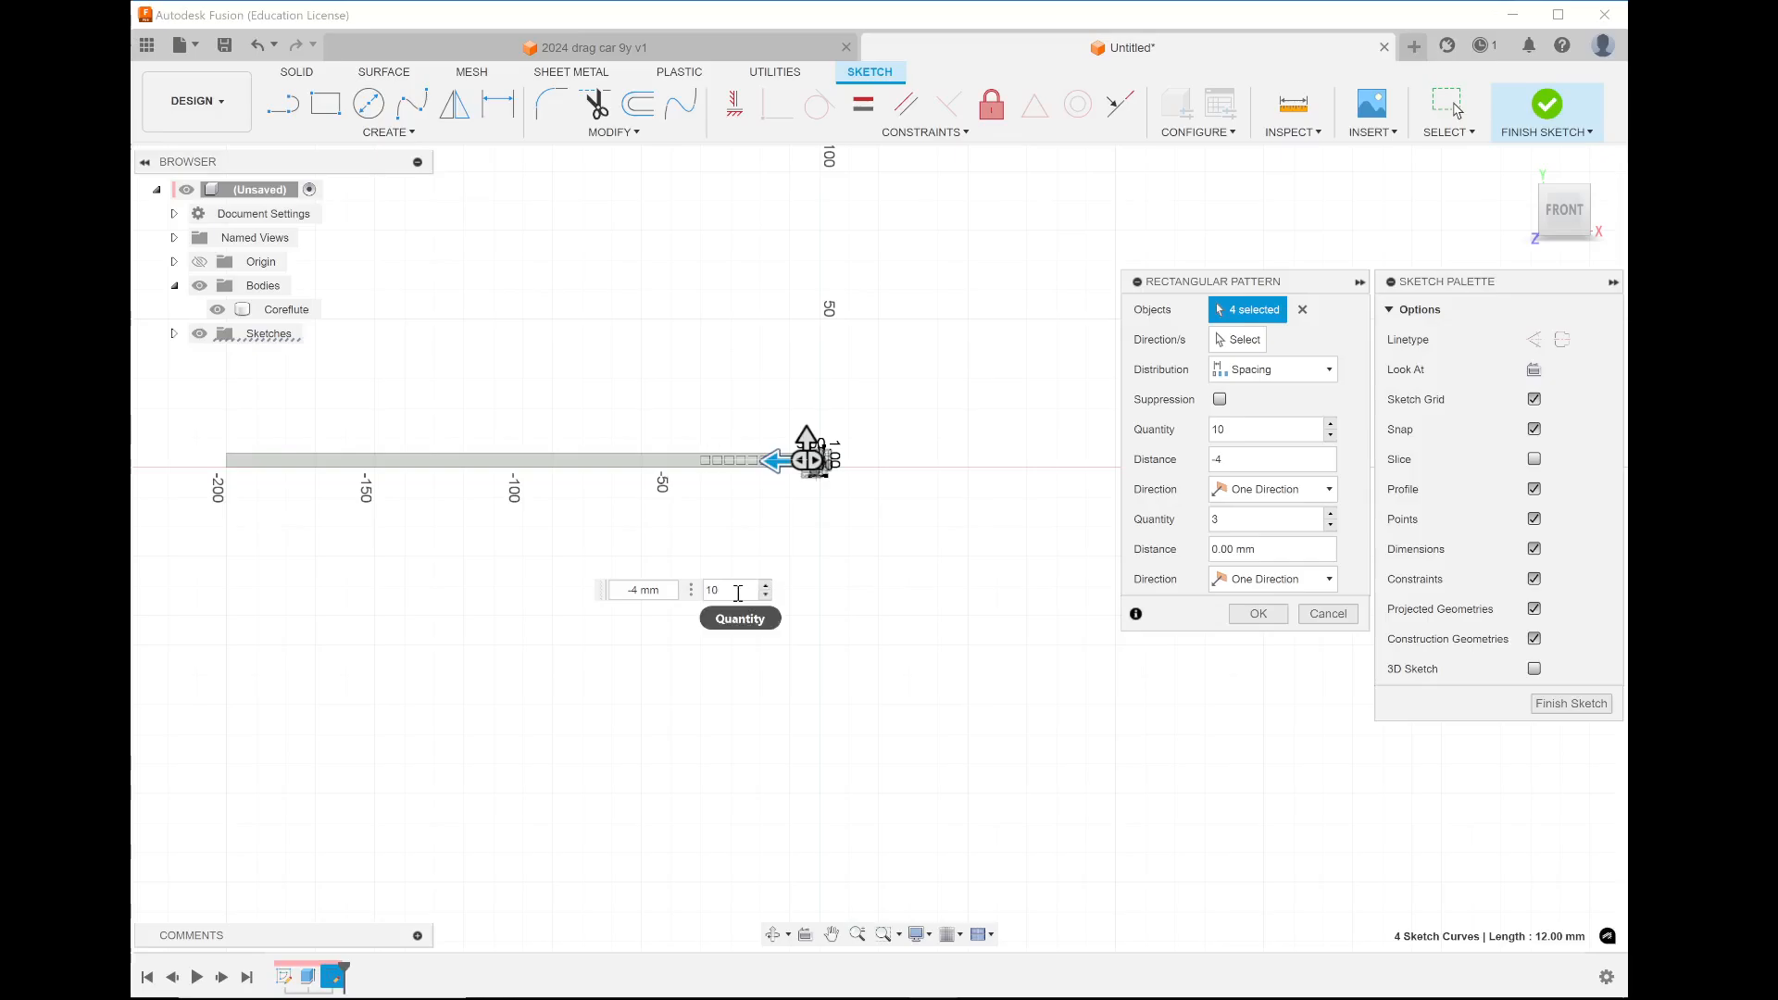
{"action": "double_click", "coordinate": [723, 587]}
{"action": "type", "text": "36"}
{"action": "key", "text": "Return"}
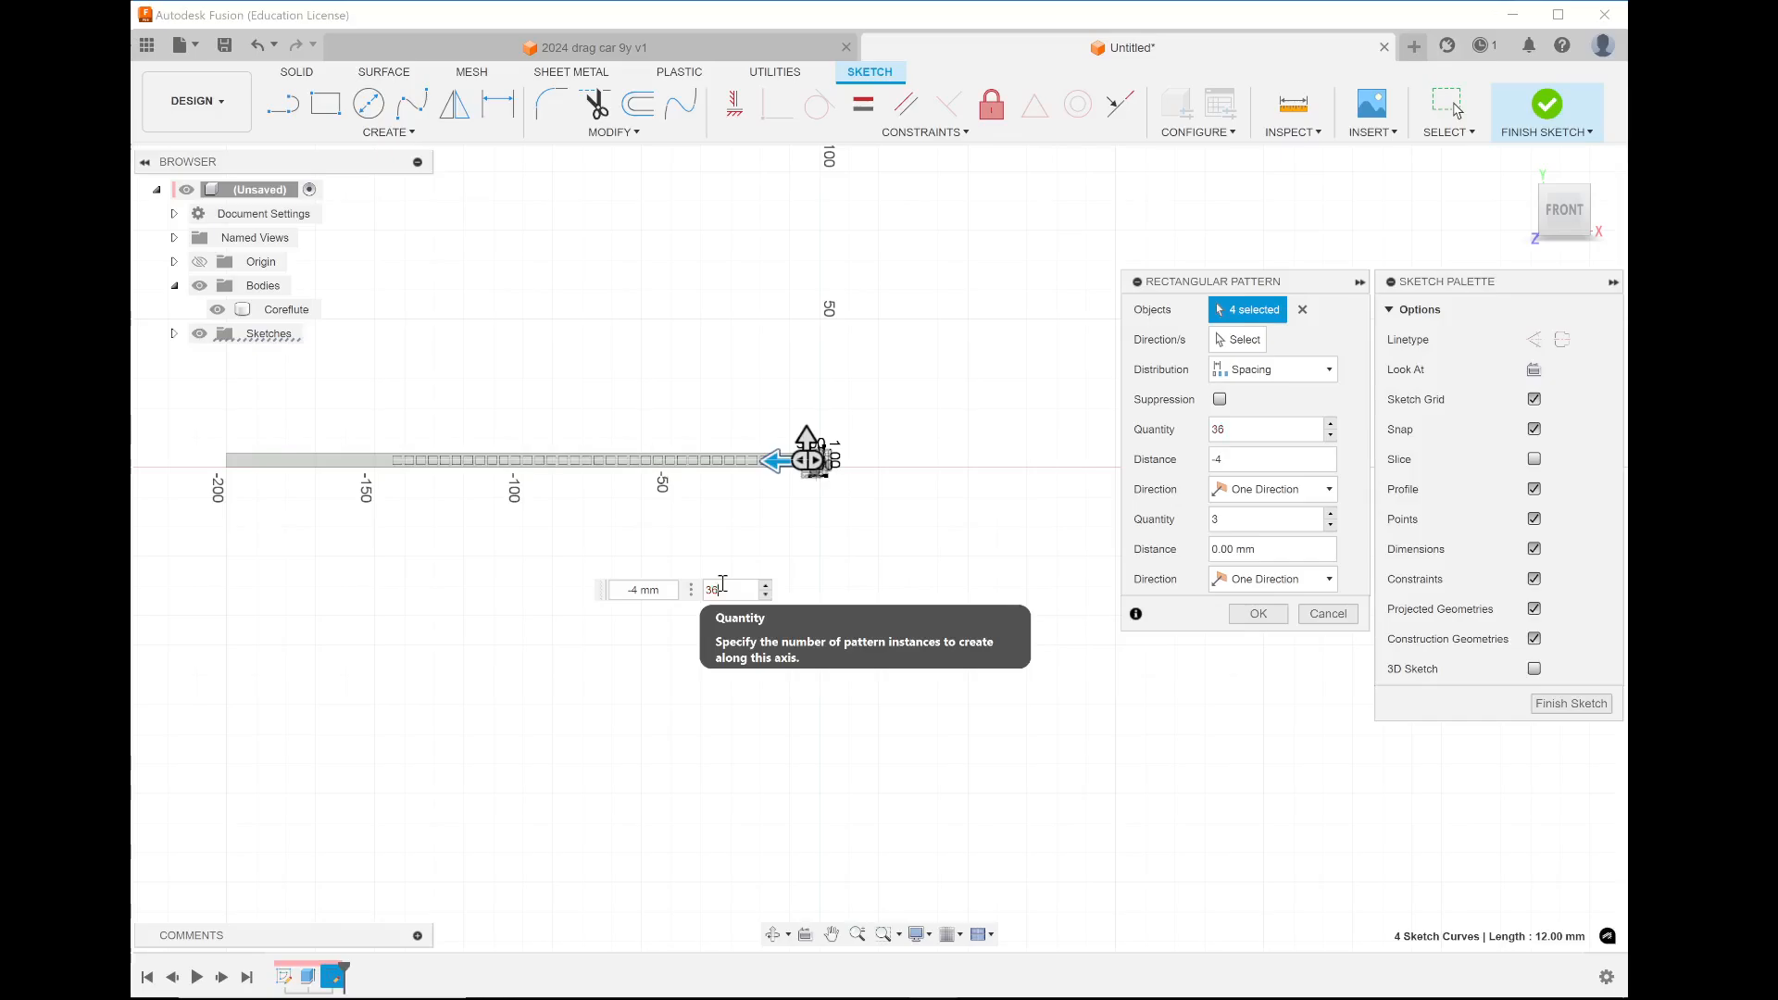
{"action": "double_click", "coordinate": [723, 588]}
{"action": "type", "text": "46"}
{"action": "key", "text": "Return"}
{"action": "key", "text": "Return"}
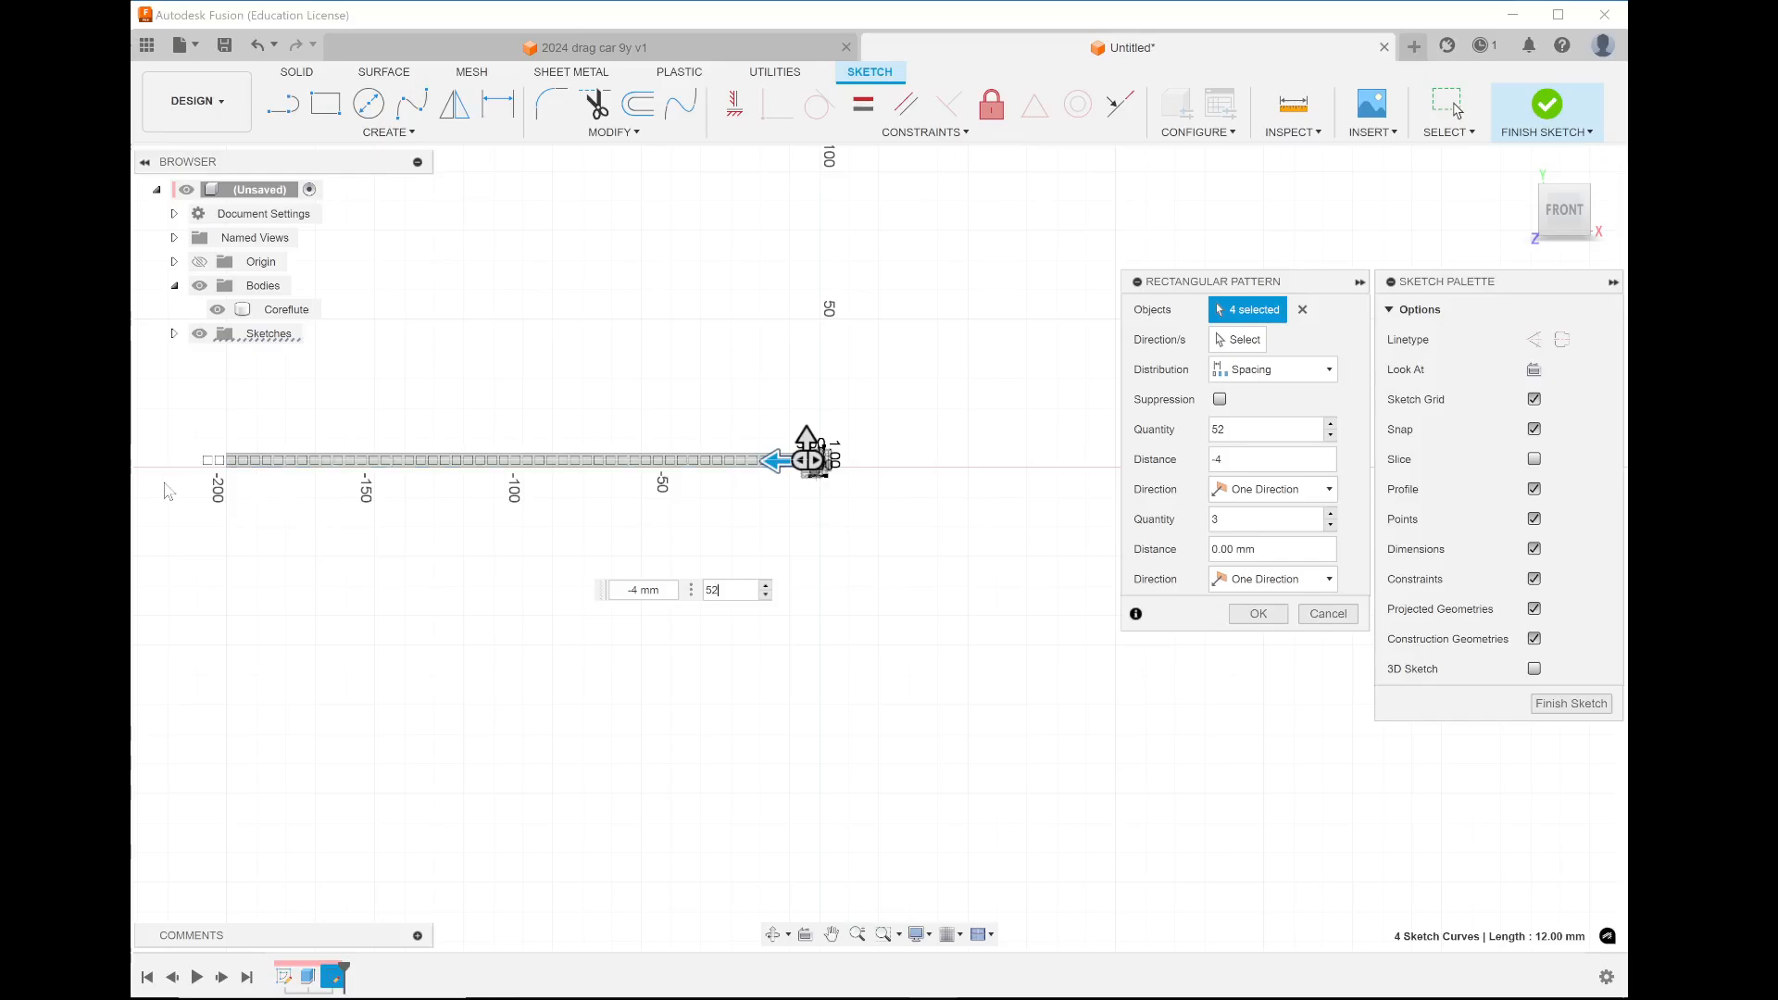
Check the squares at the plate's far end, accept the rectangular pattern and finish the sketch
{"action": "scroll", "coordinate": [213, 449], "scroll_direction": "up", "scroll_amount": 3}
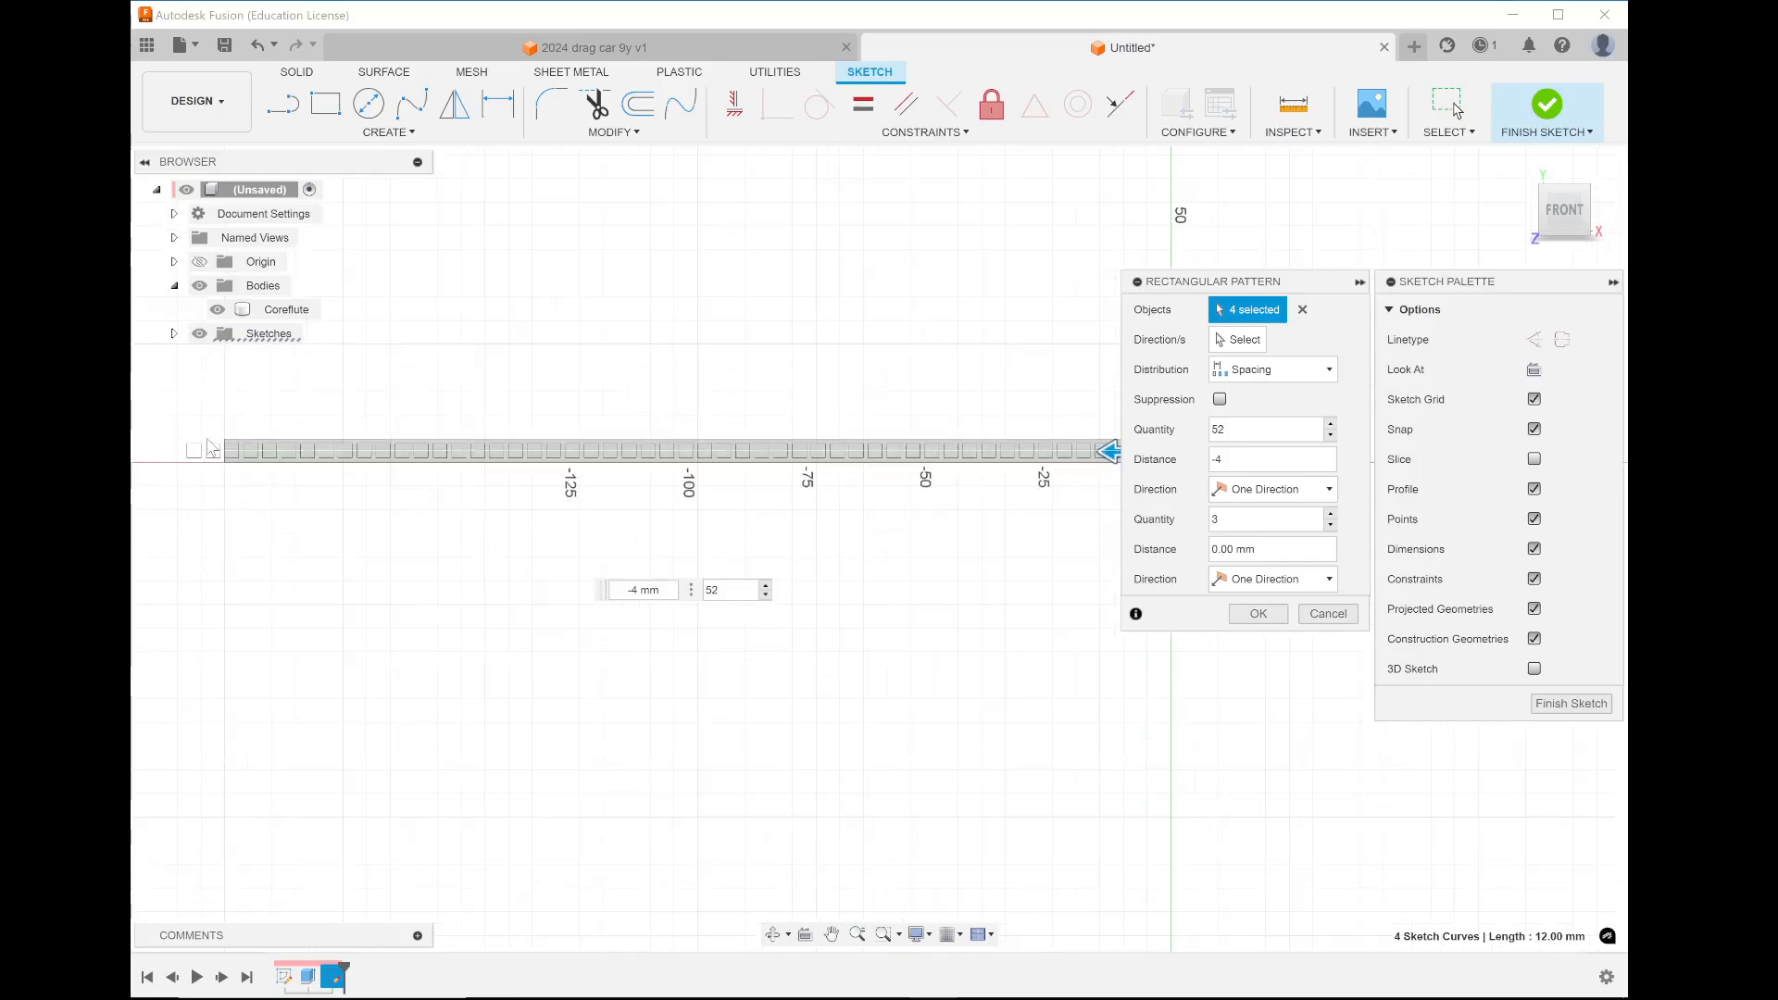
{"action": "scroll", "coordinate": [212, 449], "scroll_direction": "up", "scroll_amount": 10}
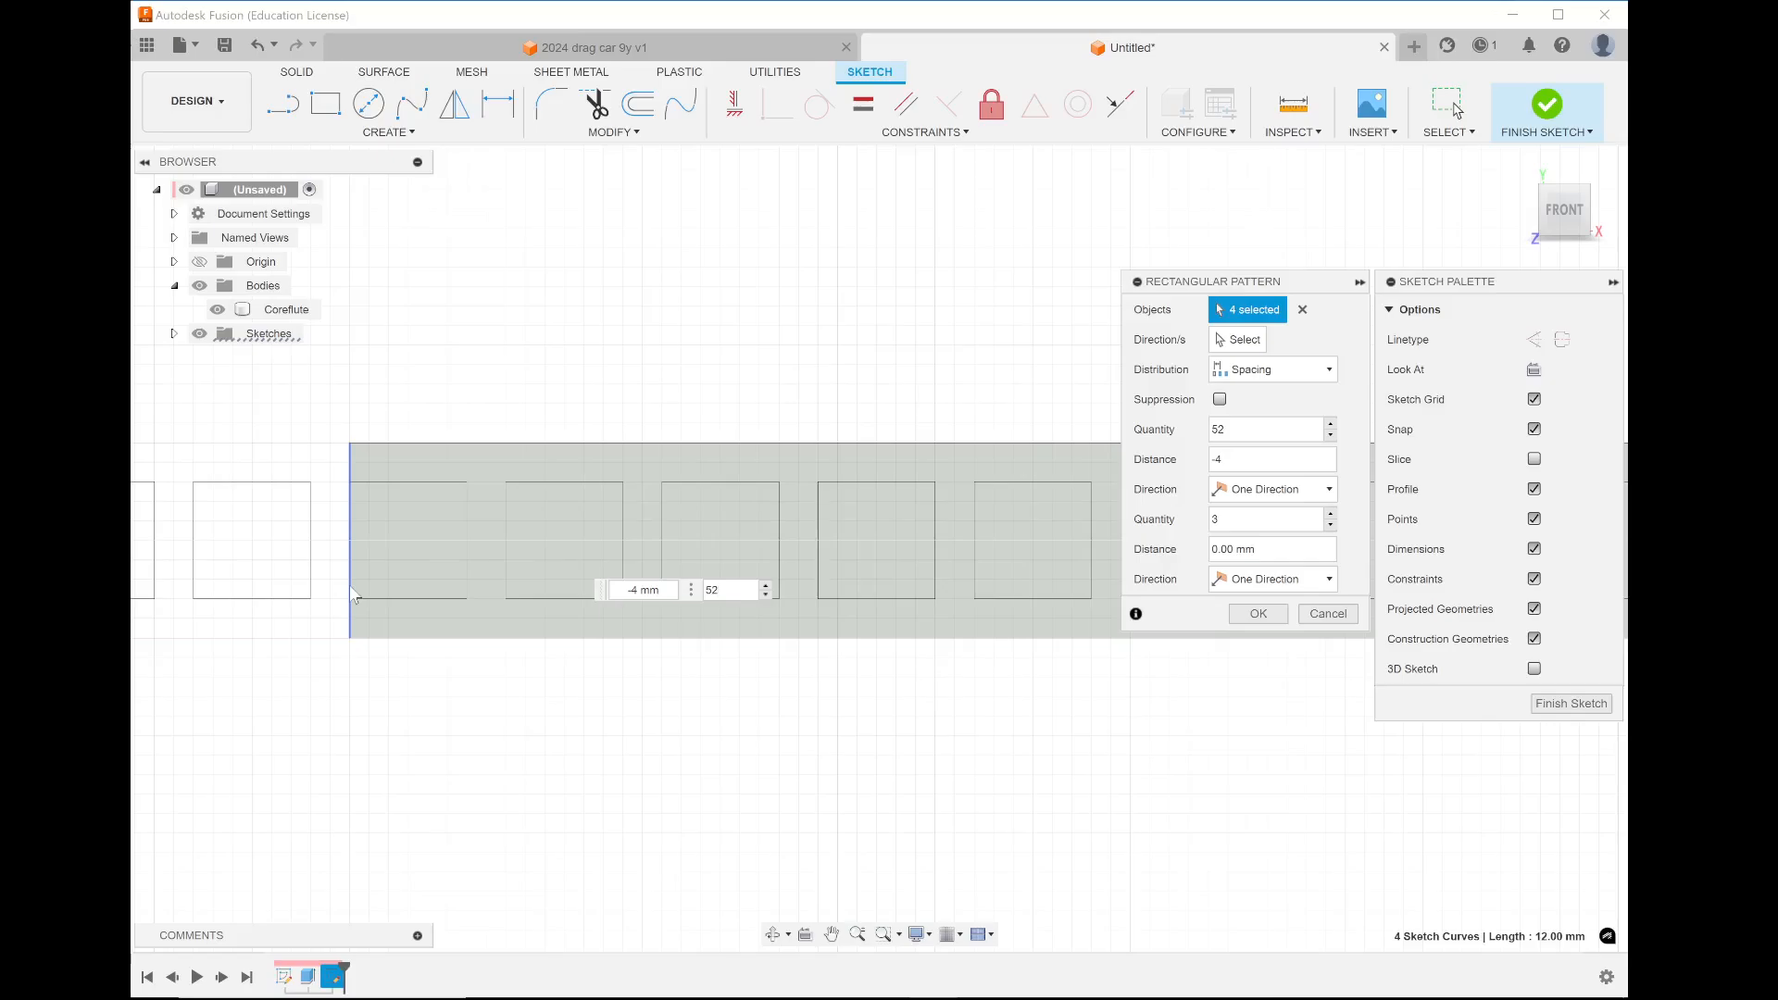
{"action": "scroll", "coordinate": [350, 593], "scroll_direction": "down", "scroll_amount": 10}
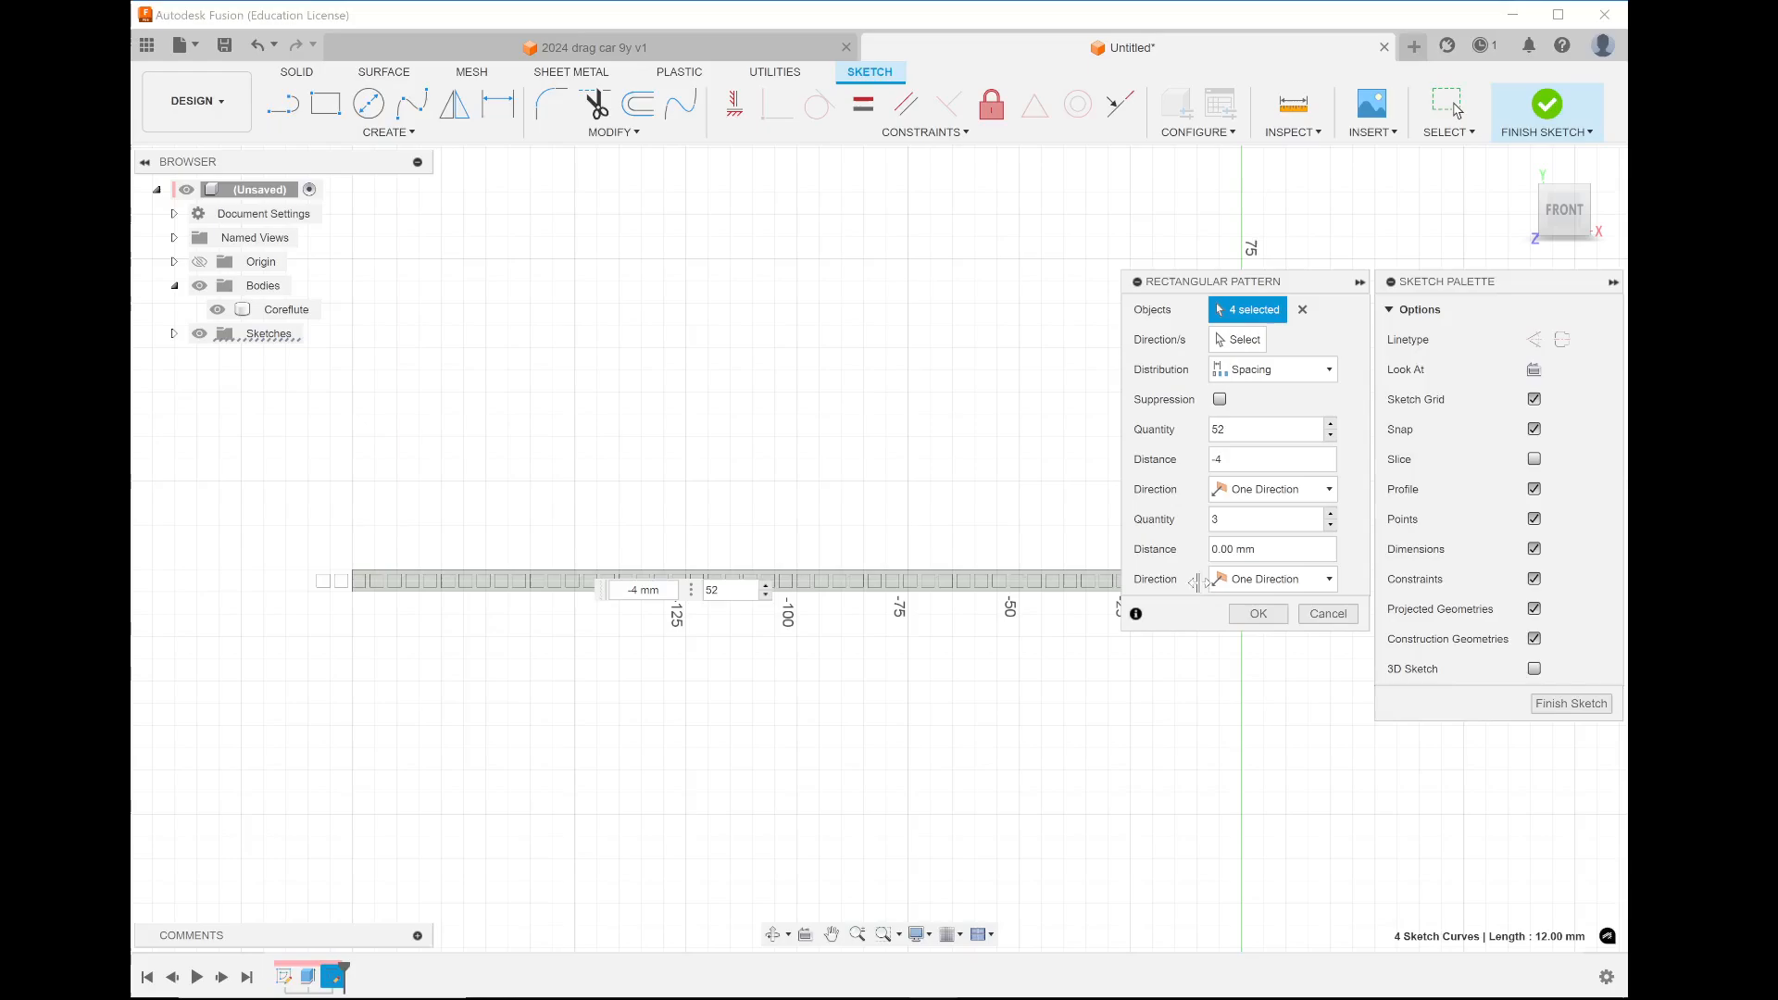
{"action": "left_click", "coordinate": [1257, 613]}
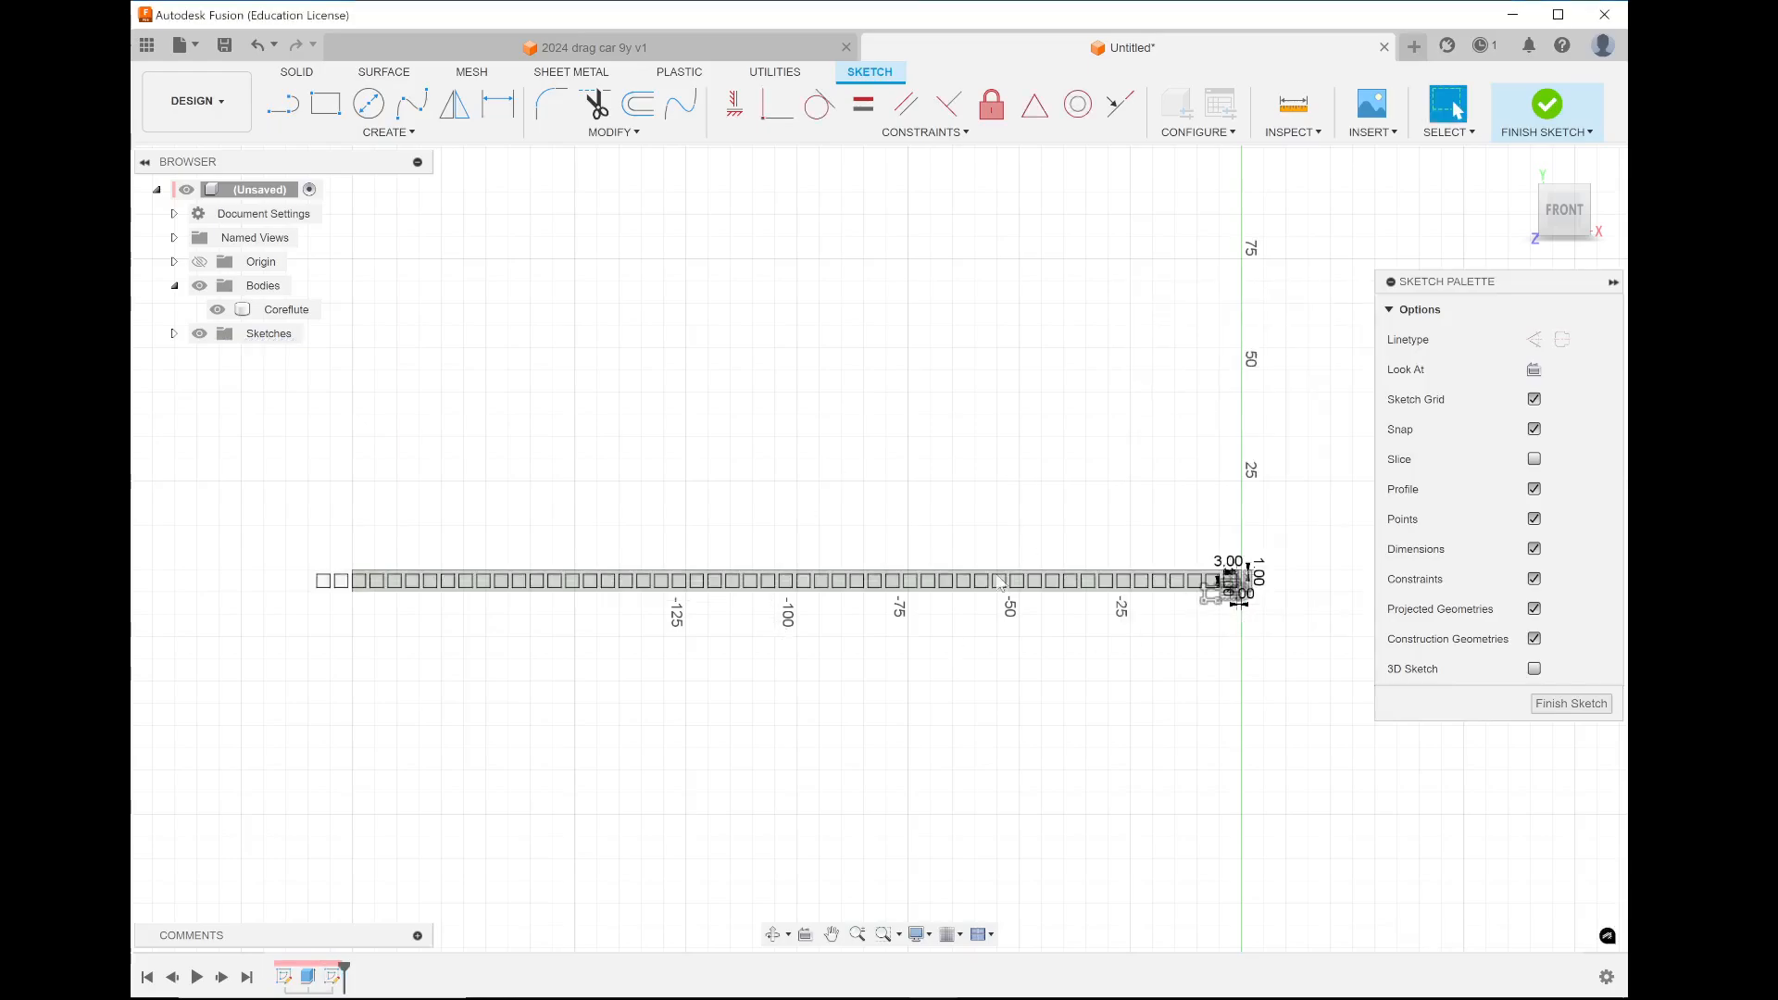
{"action": "left_click", "coordinate": [1547, 105]}
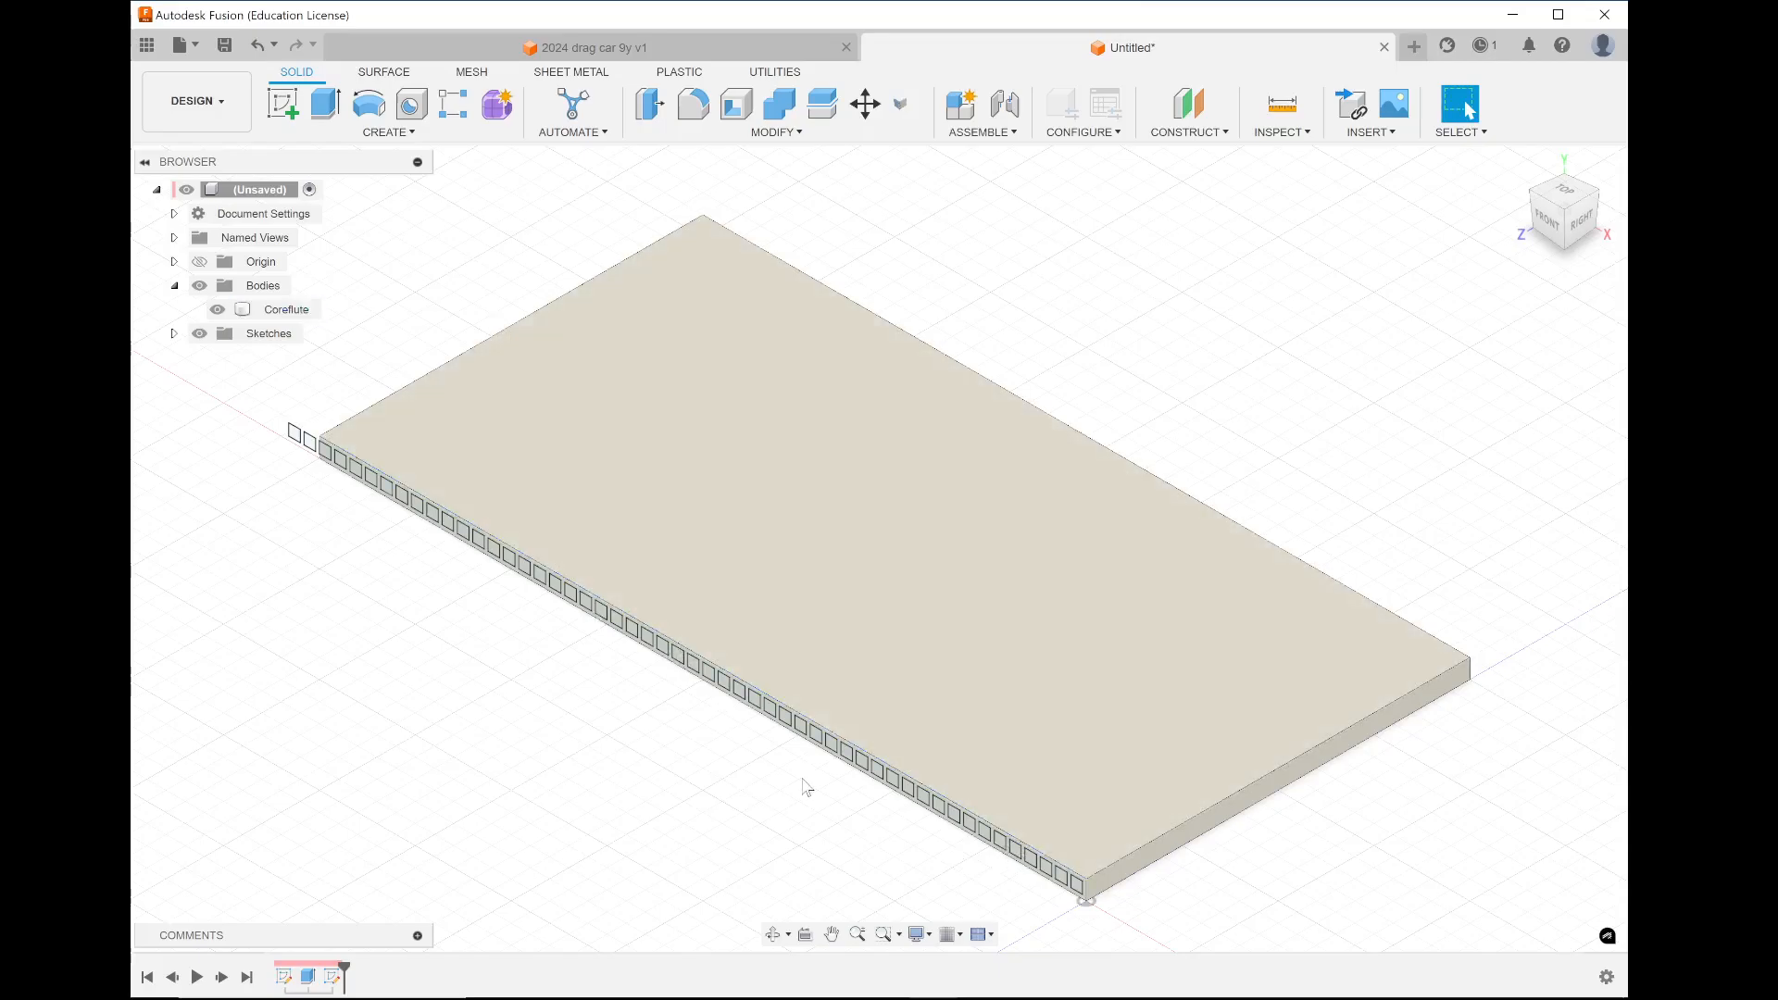
Set up an Extrude cut of -110 mm into the plate using one of the edge squares, and clear the profile selection
{"action": "scroll", "coordinate": [915, 851], "scroll_direction": "up", "scroll_amount": 3}
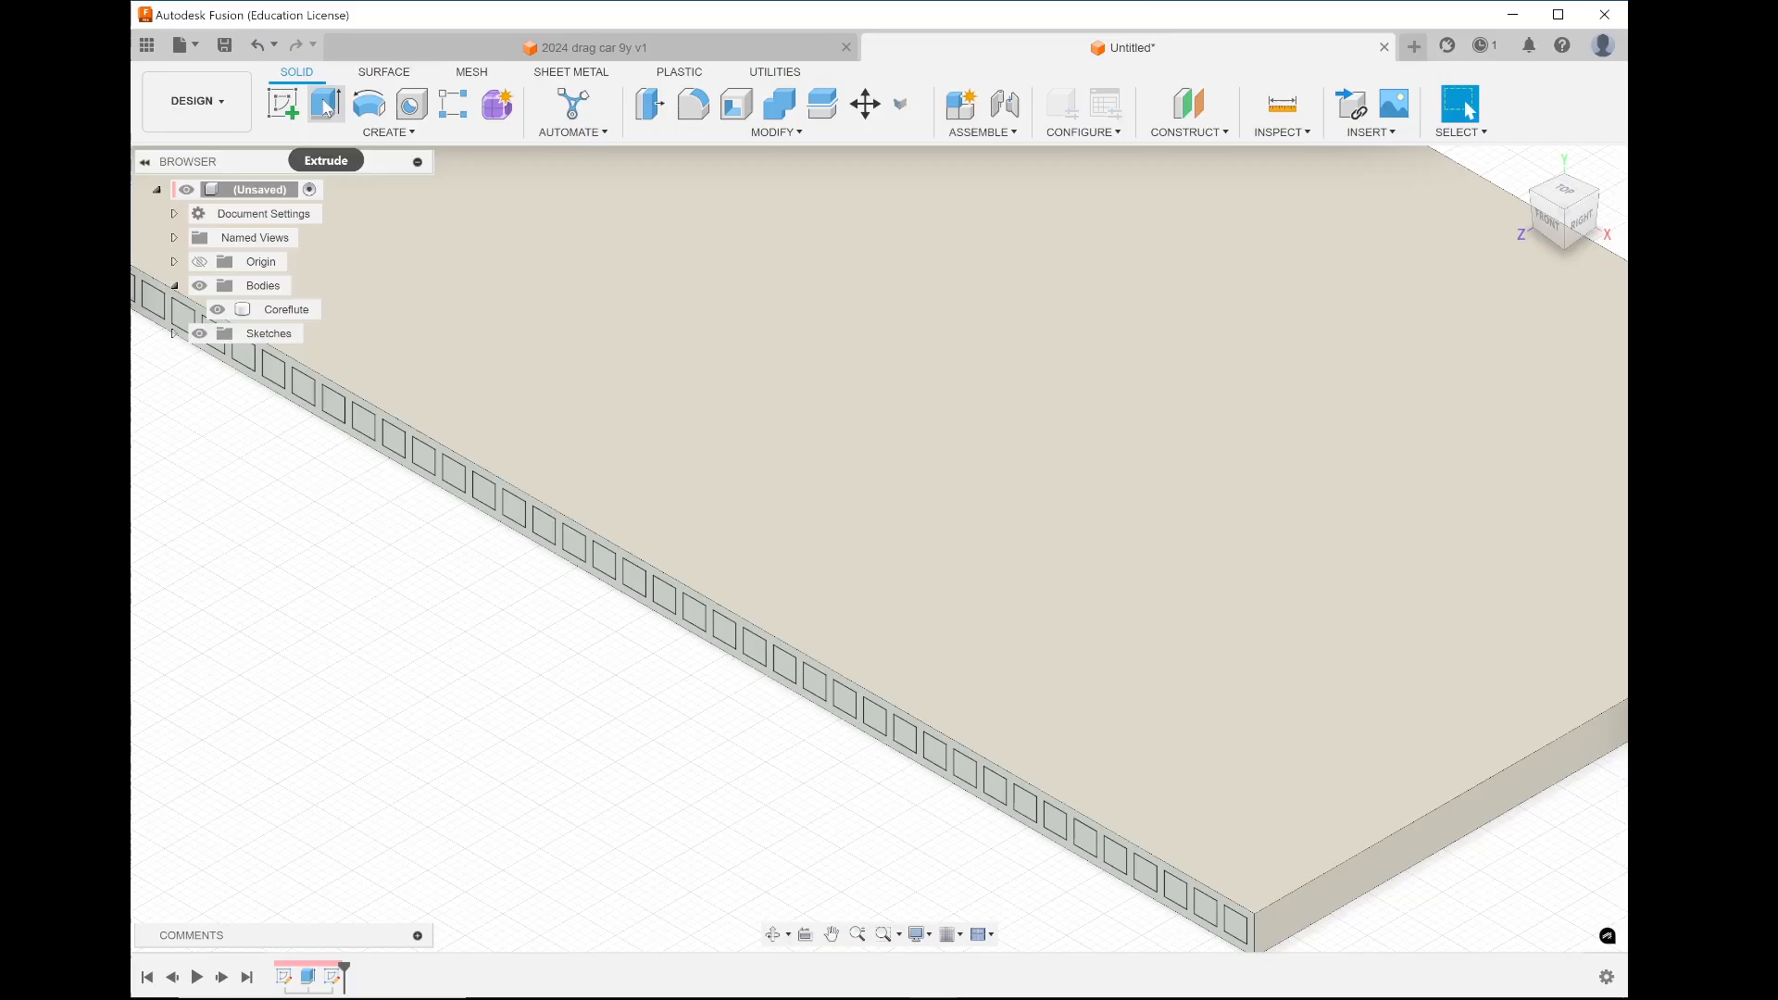
{"action": "left_click", "coordinate": [326, 108]}
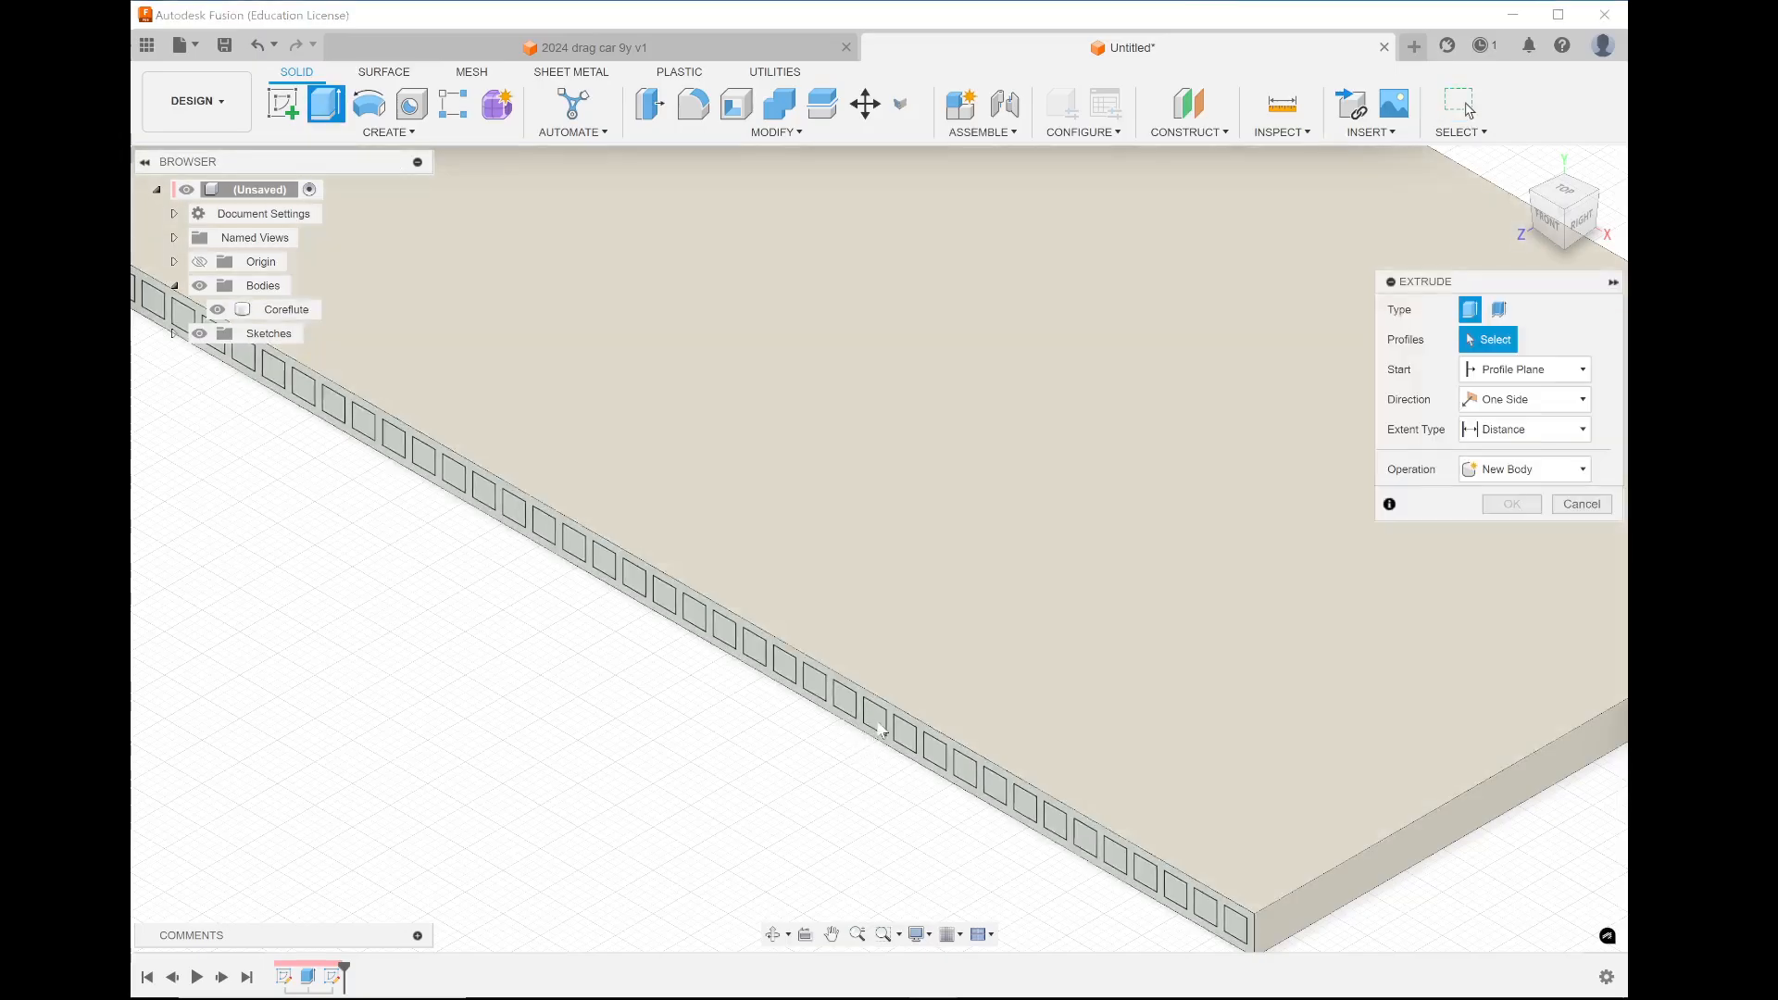
{"action": "left_click", "coordinate": [879, 724]}
{"action": "scroll", "coordinate": [802, 767], "scroll_direction": "down", "scroll_amount": 3}
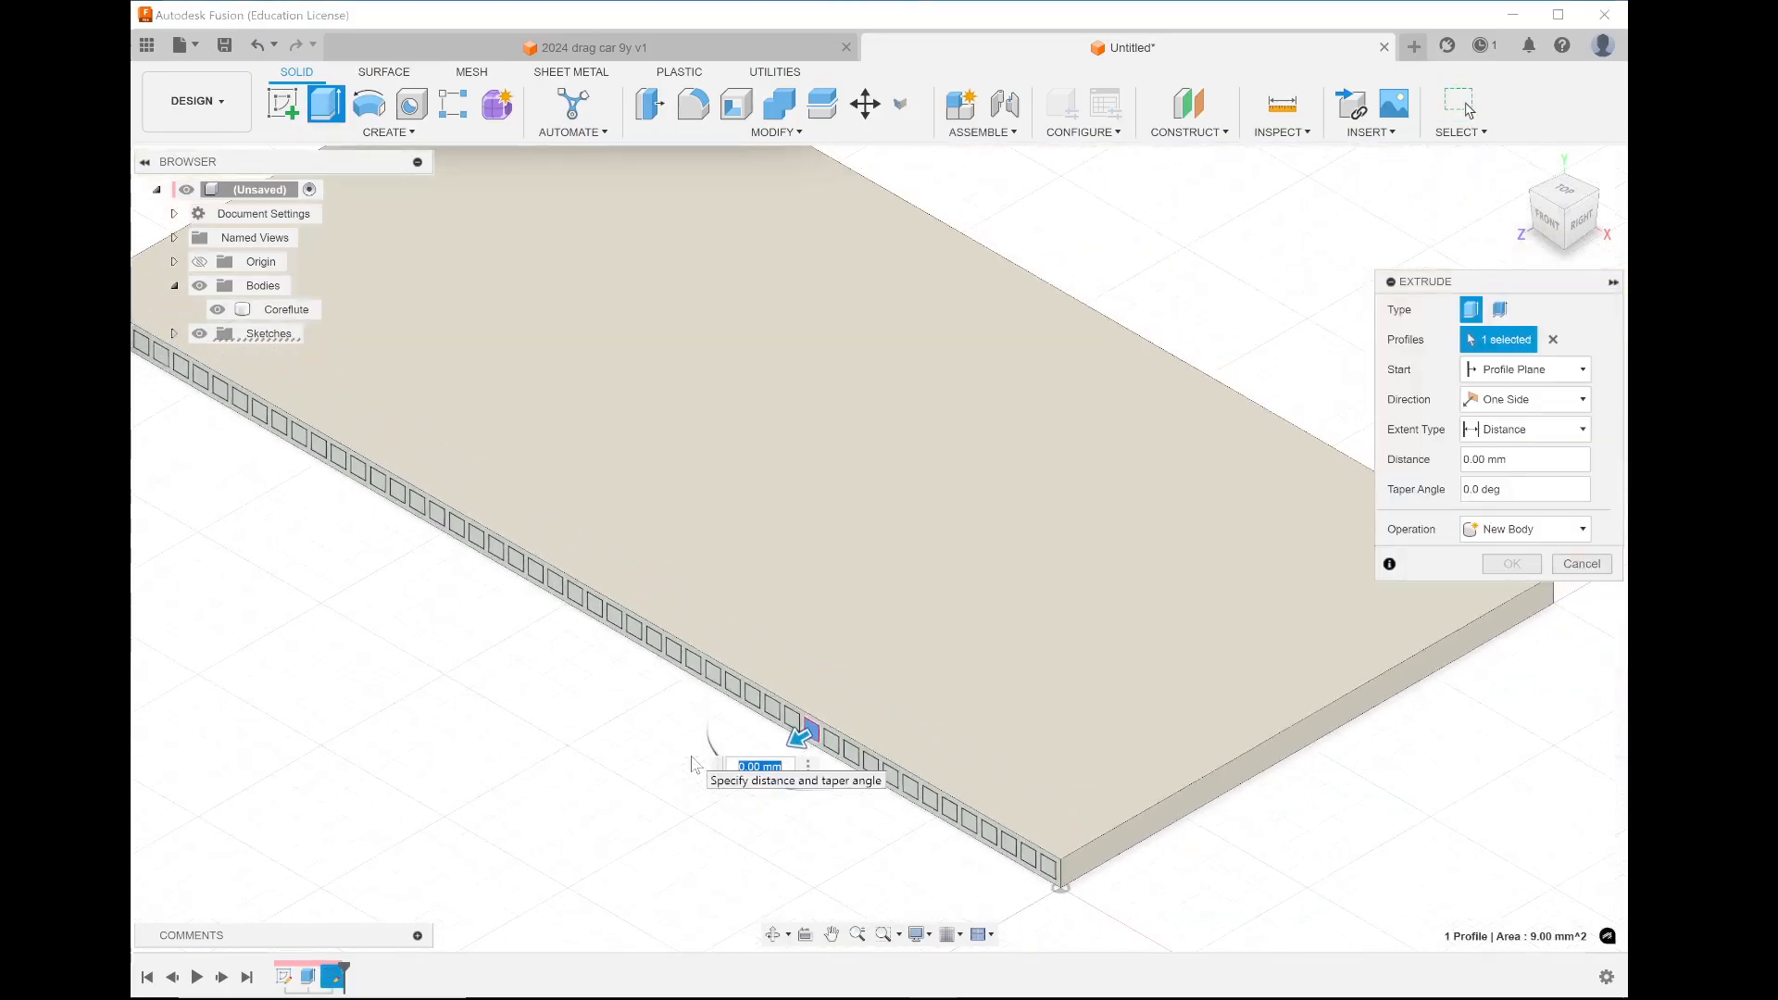
{"action": "left_click_drag", "start_coordinate": [801, 737], "coordinate": [1334, 383]}
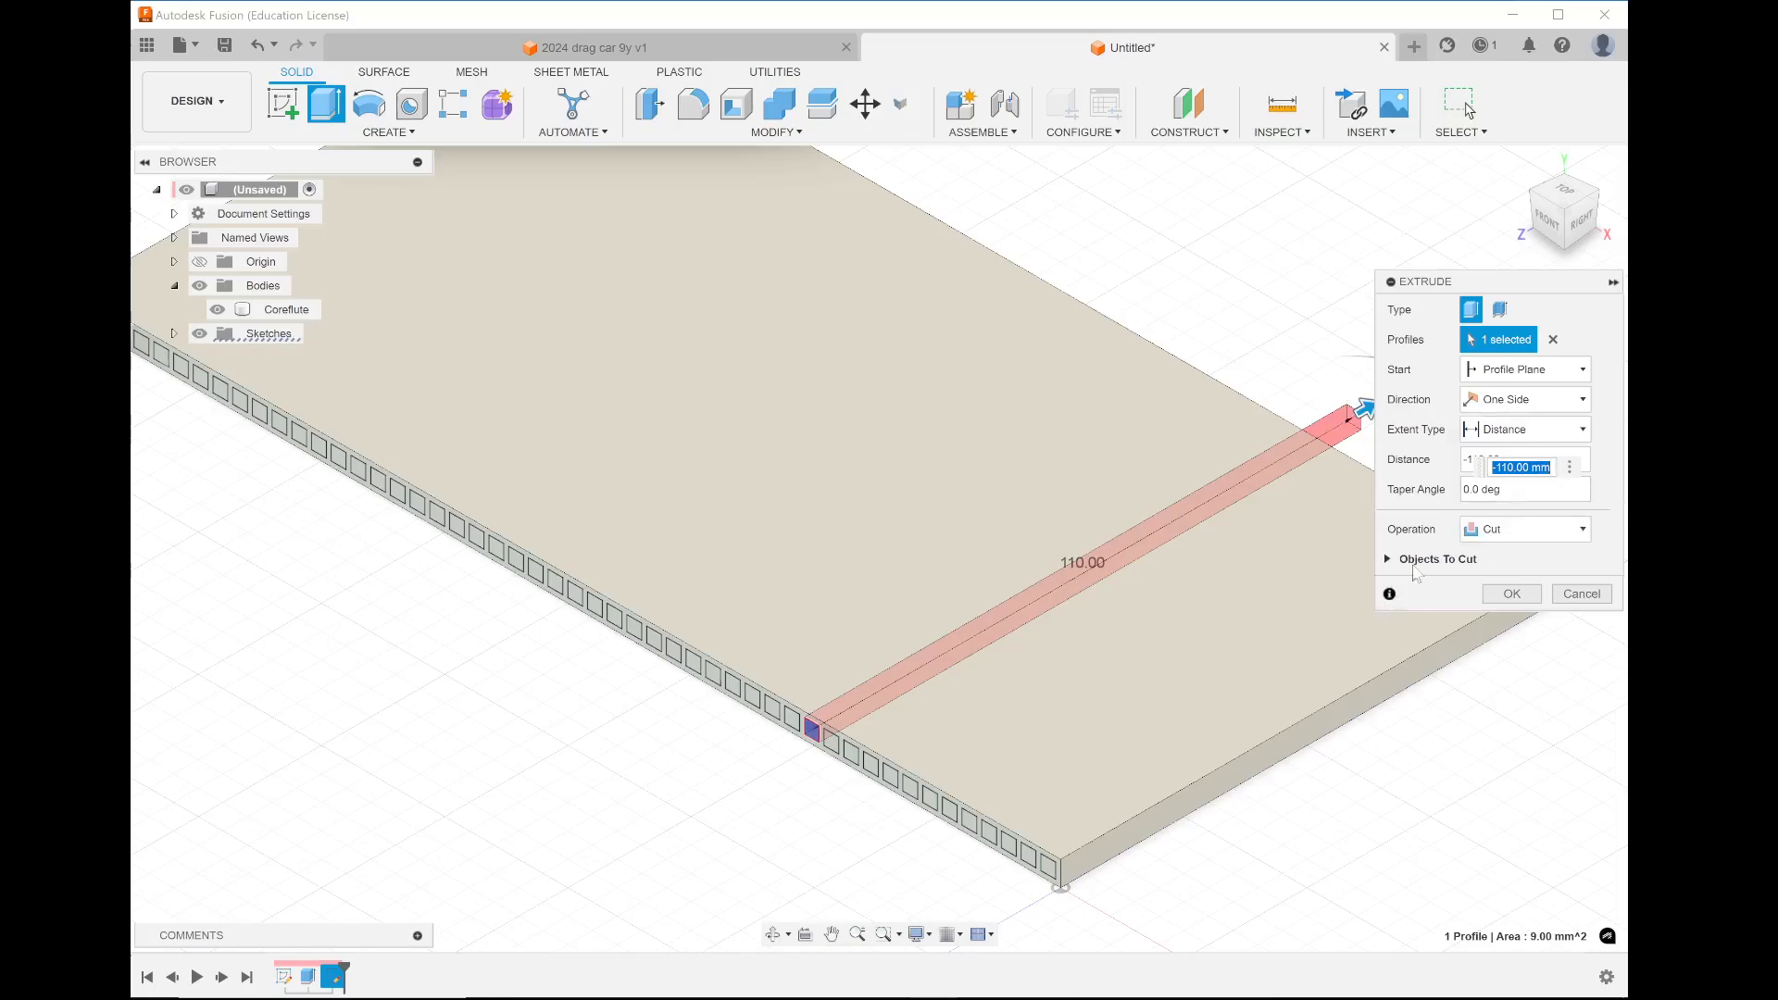
{"action": "left_click", "coordinate": [1554, 339]}
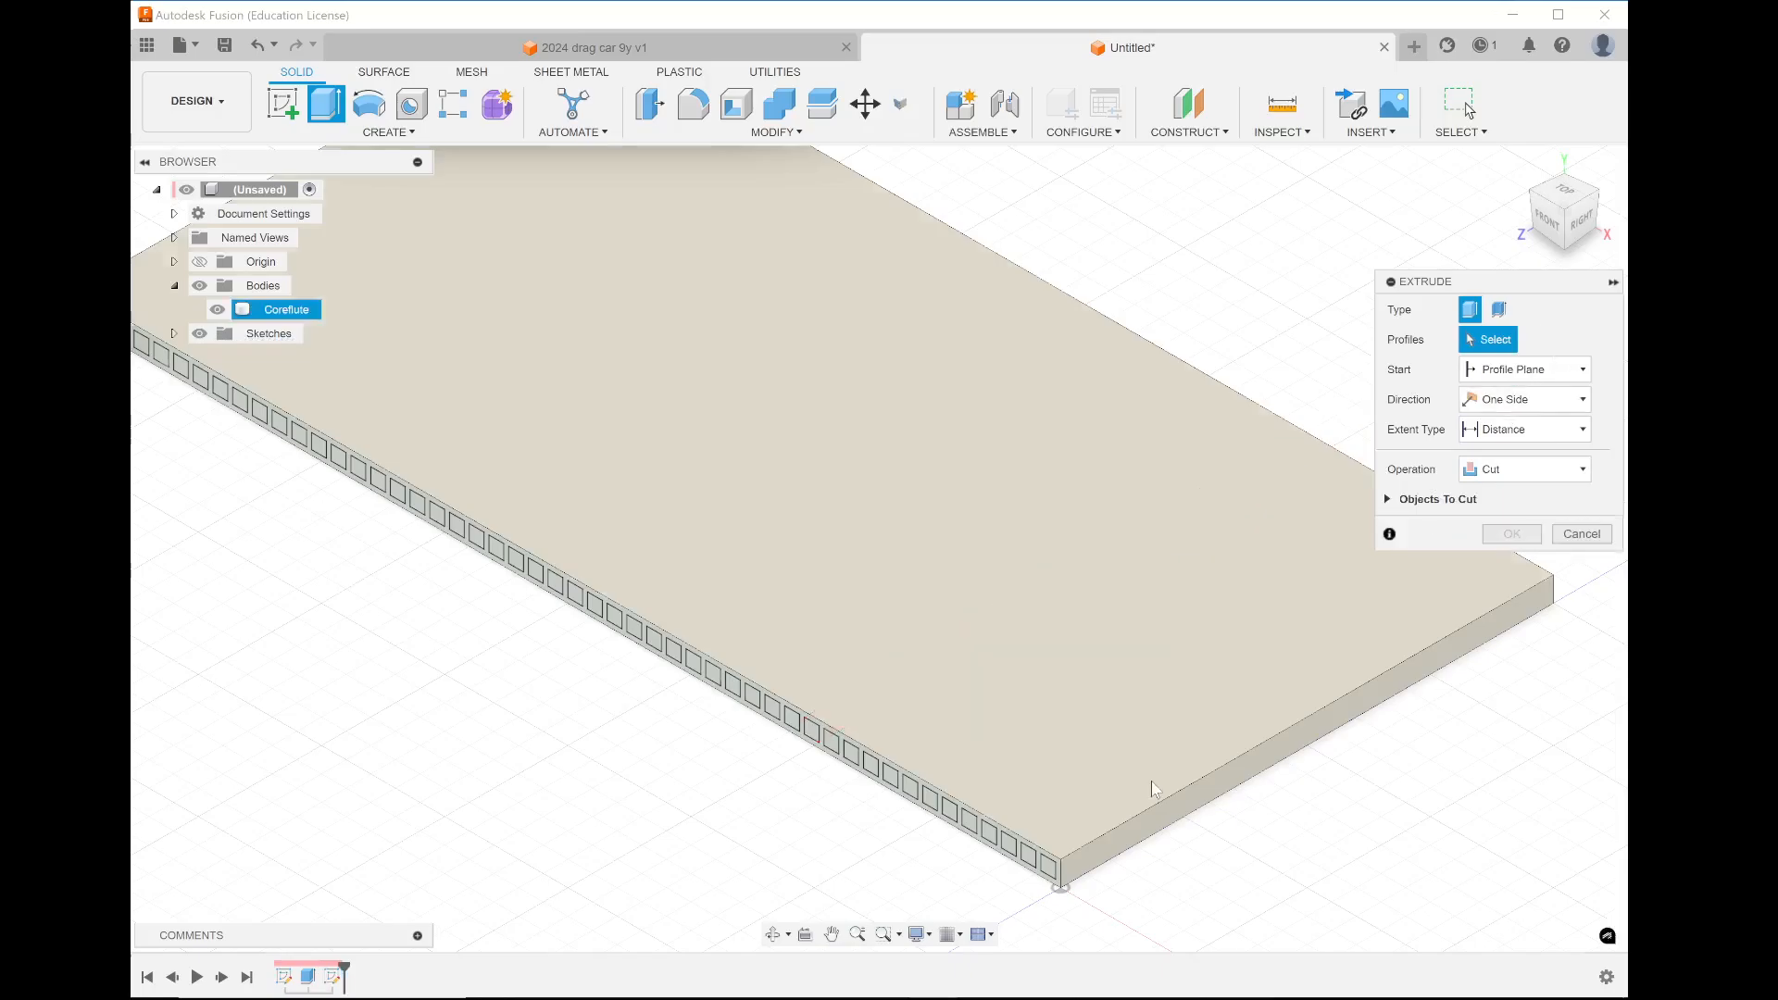
Extrude the edge profile surrounding the squares by -110 mm with the Intersect operation to hollow out the Coreflute channels
{"action": "scroll", "coordinate": [1059, 873], "scroll_direction": "up", "scroll_amount": 5}
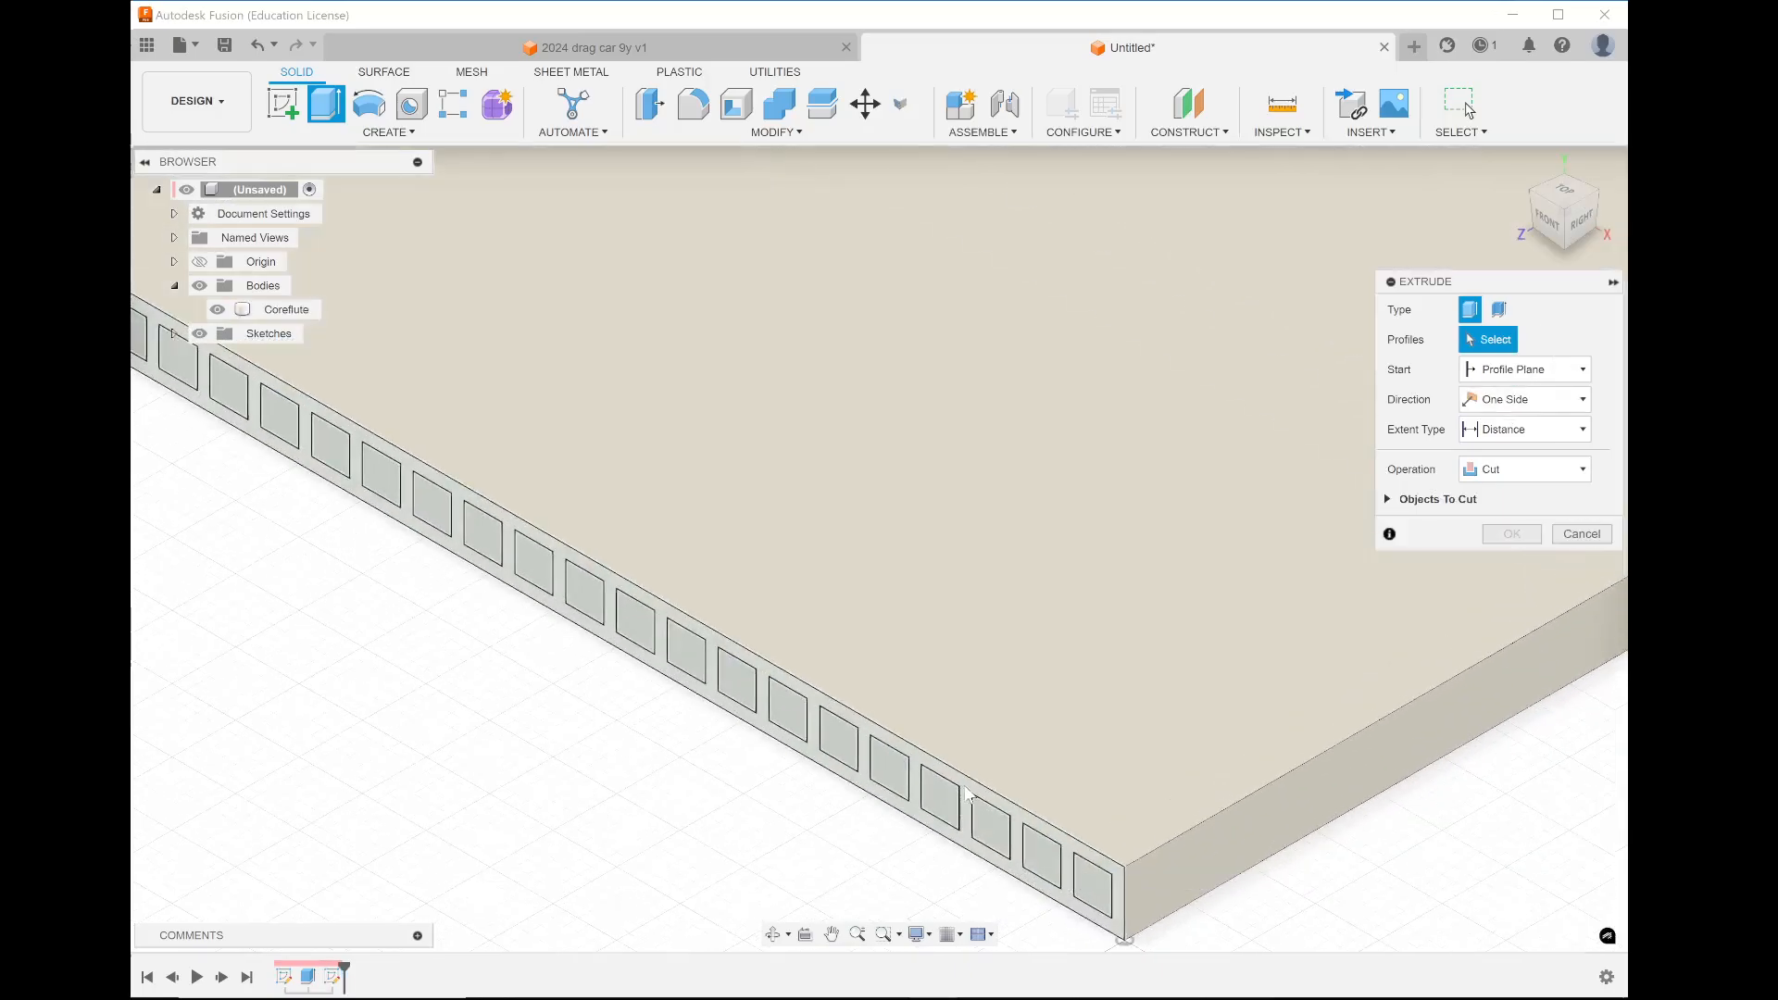
{"action": "left_click", "coordinate": [966, 793]}
{"action": "scroll", "coordinate": [966, 793], "scroll_direction": "down", "scroll_amount": 5}
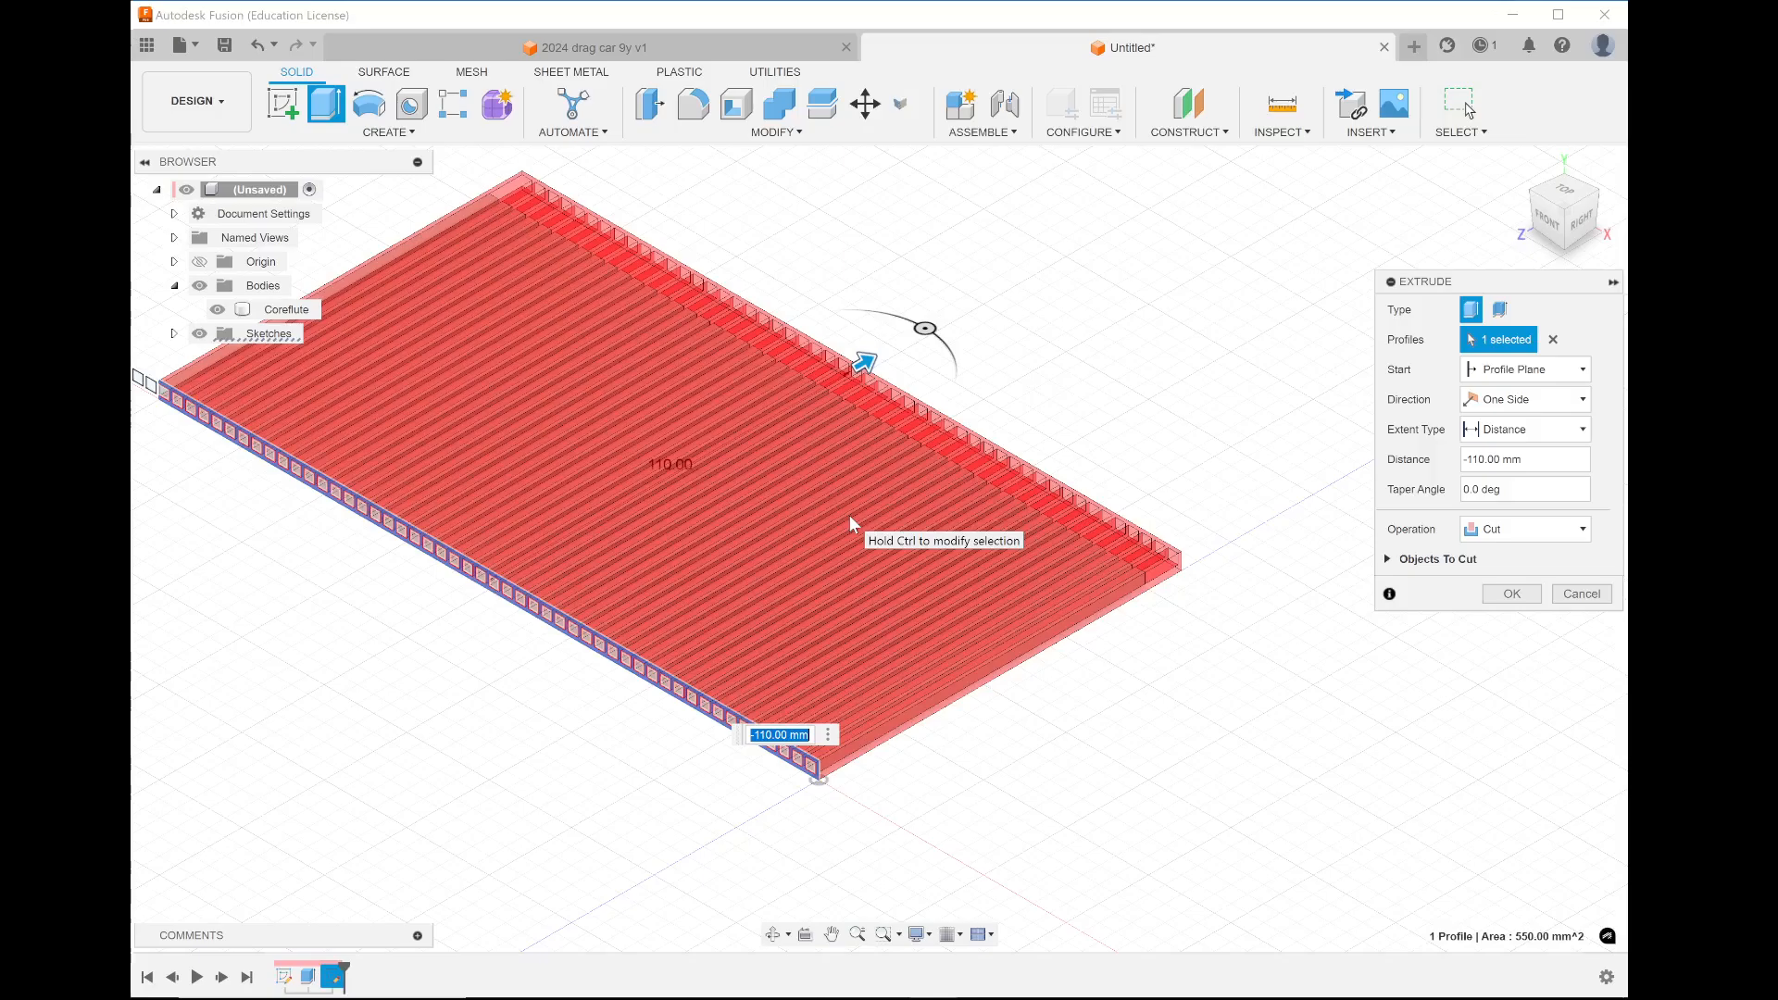
{"action": "left_click", "coordinate": [1519, 529]}
{"action": "left_click", "coordinate": [1514, 598]}
{"action": "key", "text": "Down"}
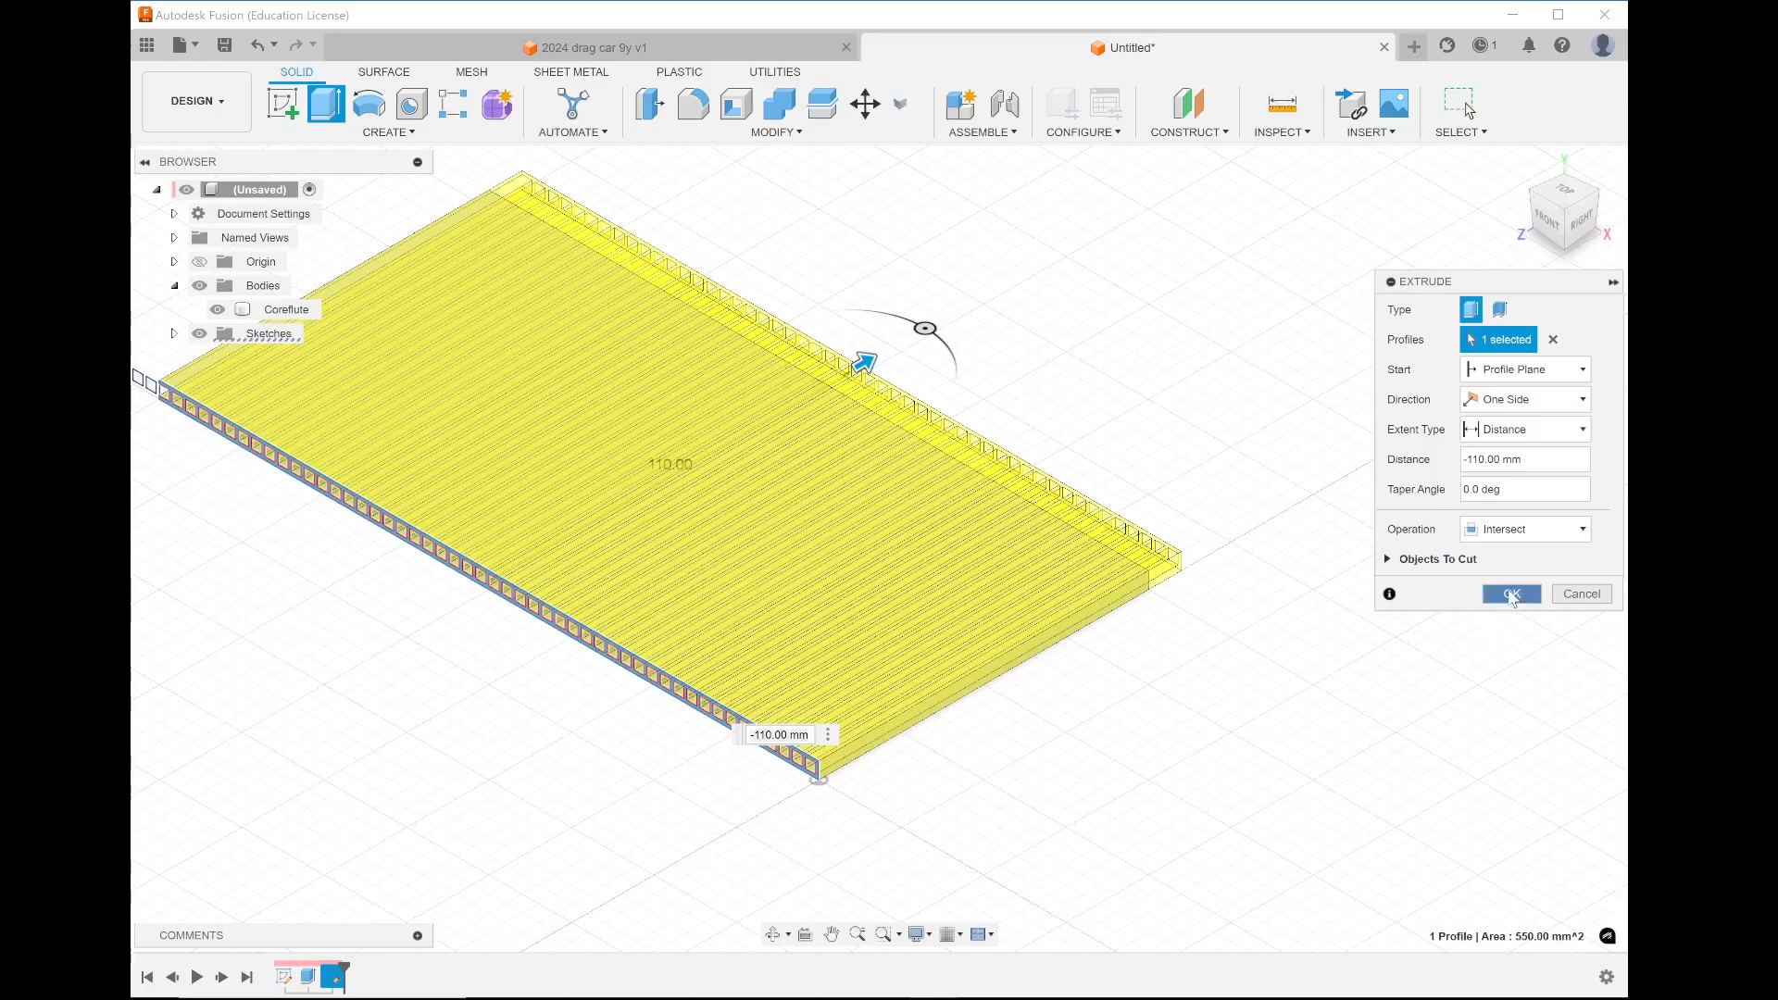
{"action": "left_click", "coordinate": [1512, 596]}
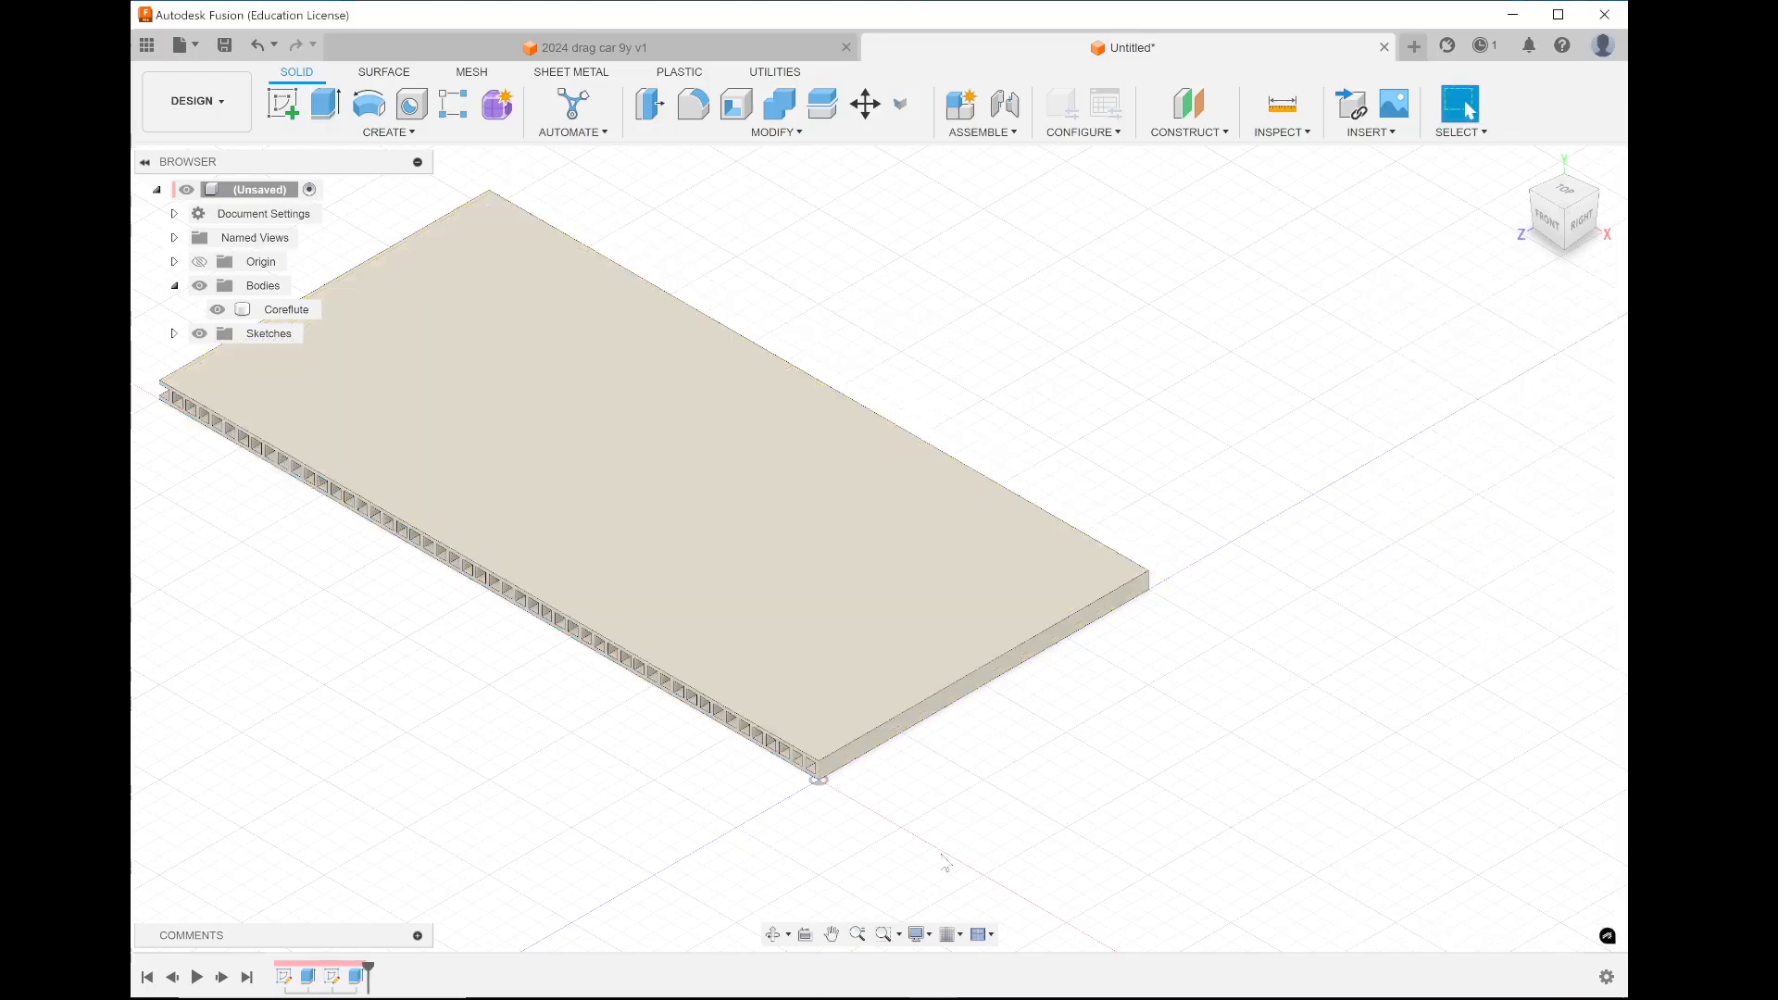
{"action": "scroll", "coordinate": [641, 774], "scroll_direction": "up", "scroll_amount": 5}
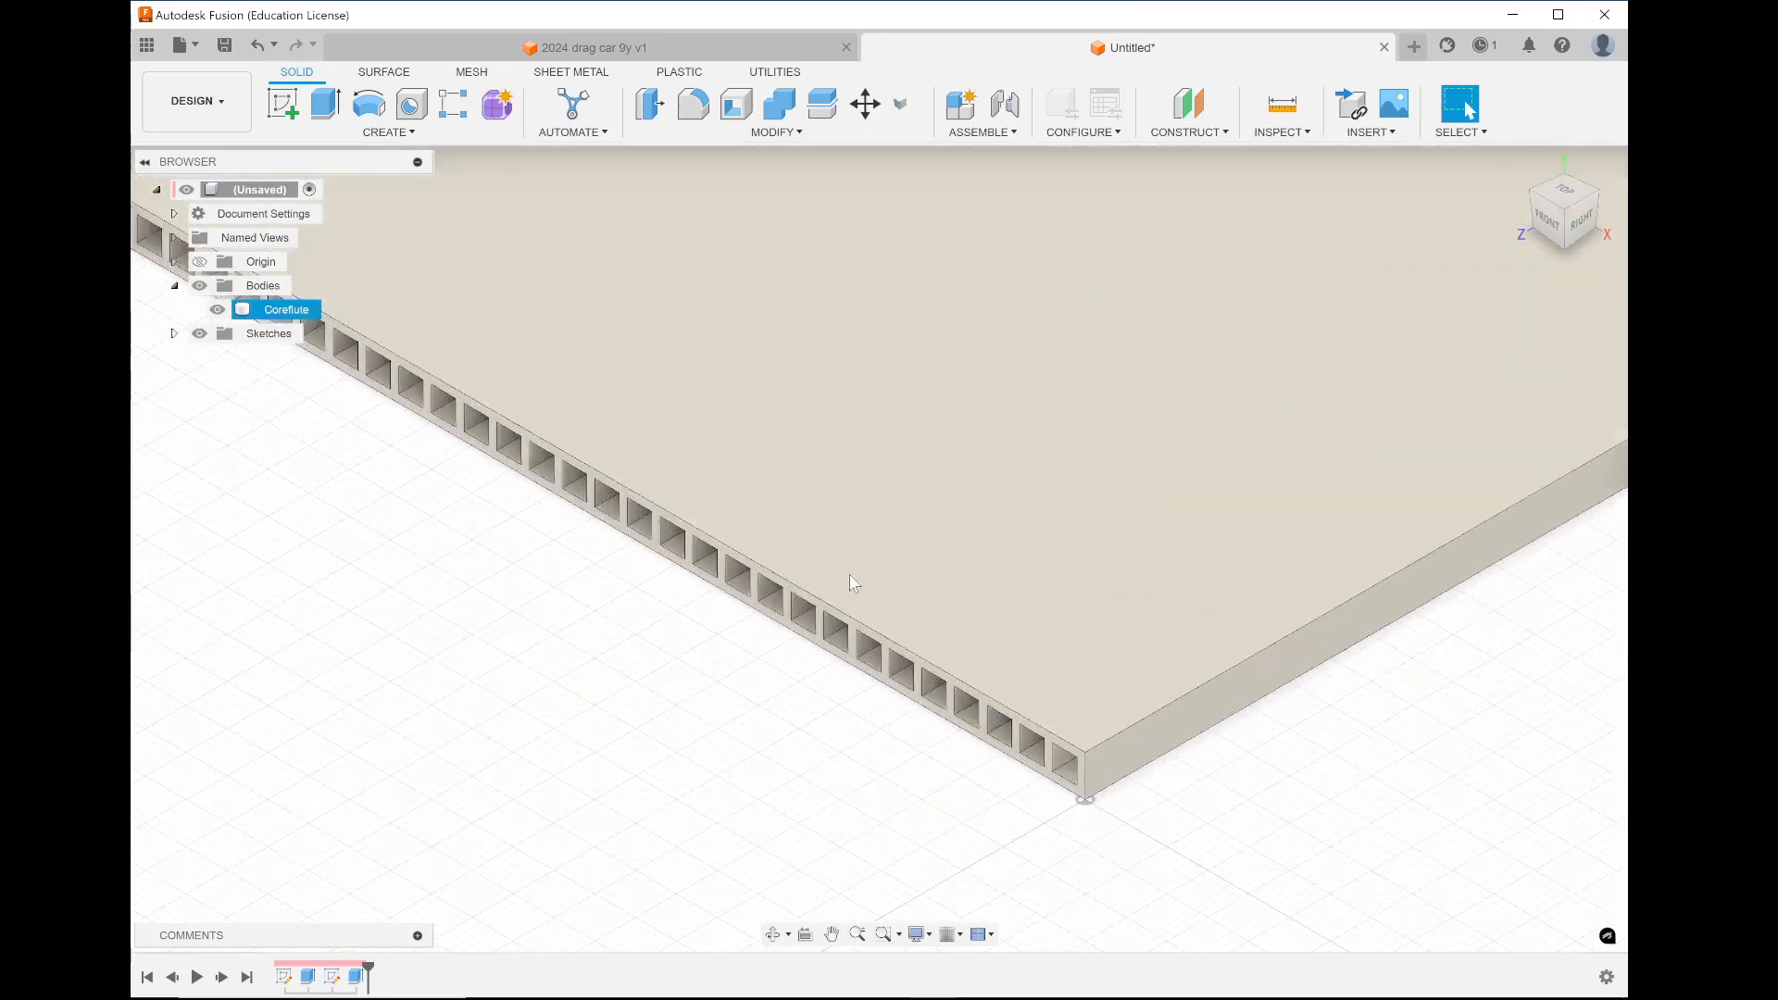
{"action": "scroll", "coordinate": [775, 679], "scroll_direction": "down", "scroll_amount": 6}
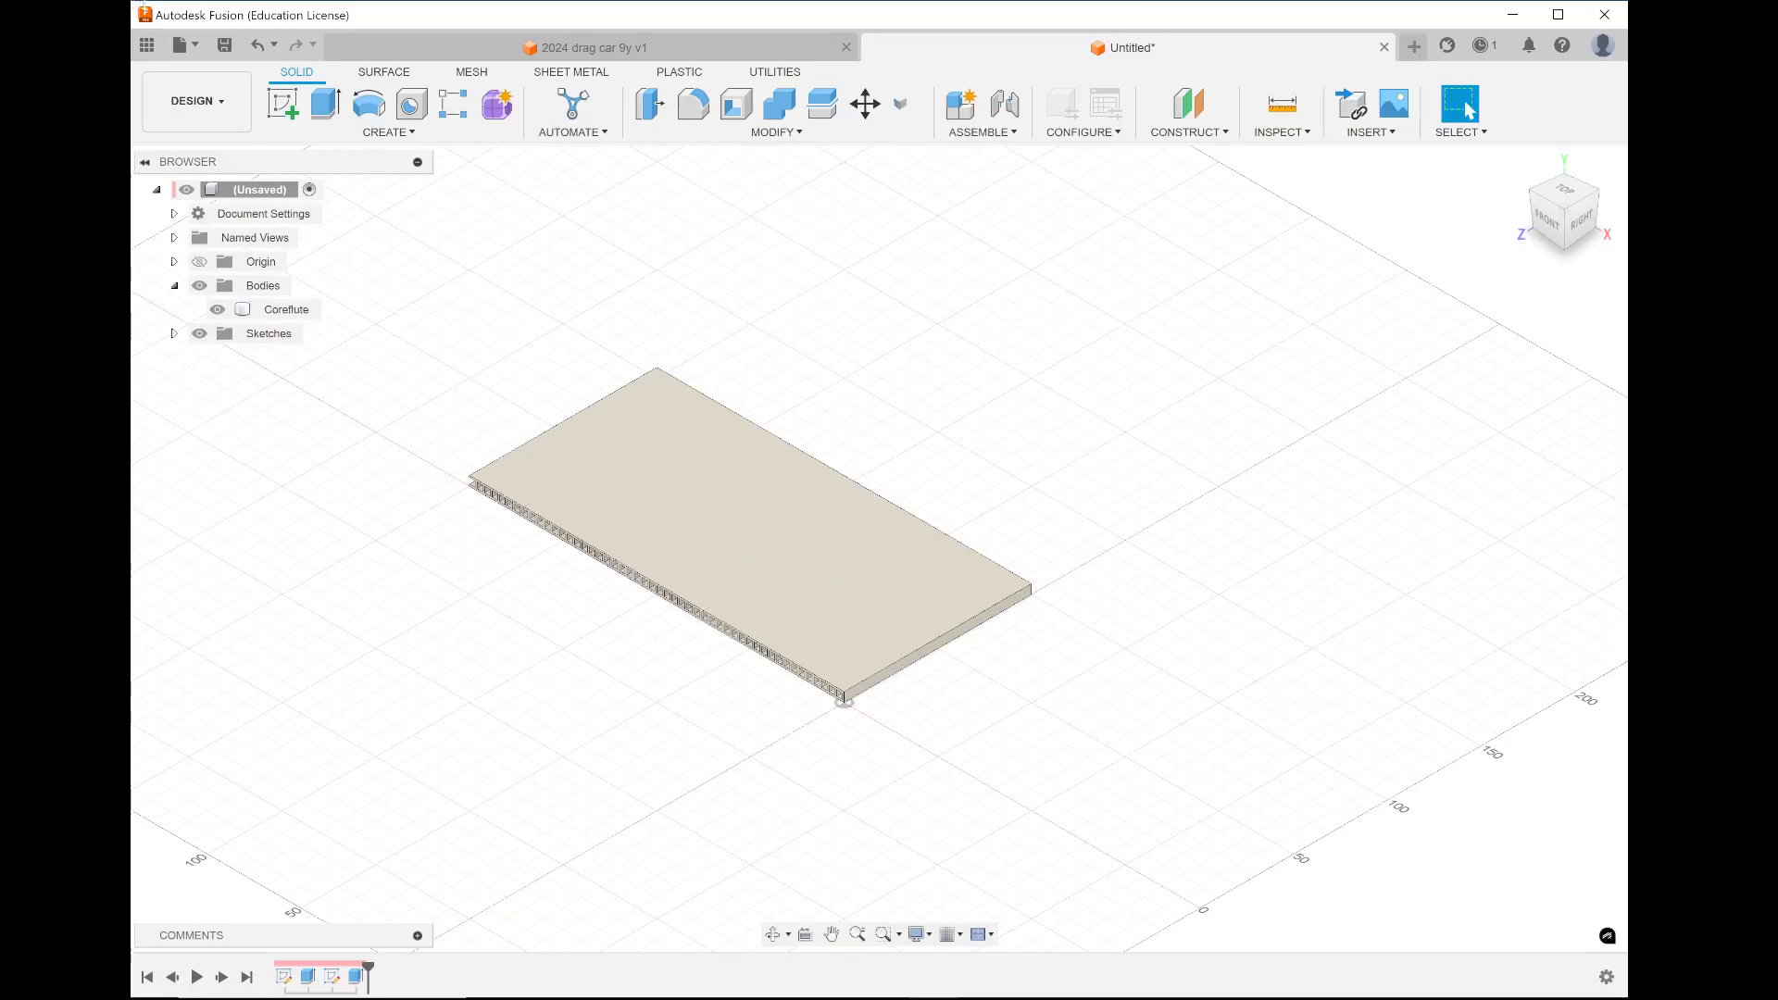
Sketch a line on the plate's top face across the origin end's far corner, about 10 mm along the end and 20 mm along the side
{"action": "left_click", "coordinate": [282, 103]}
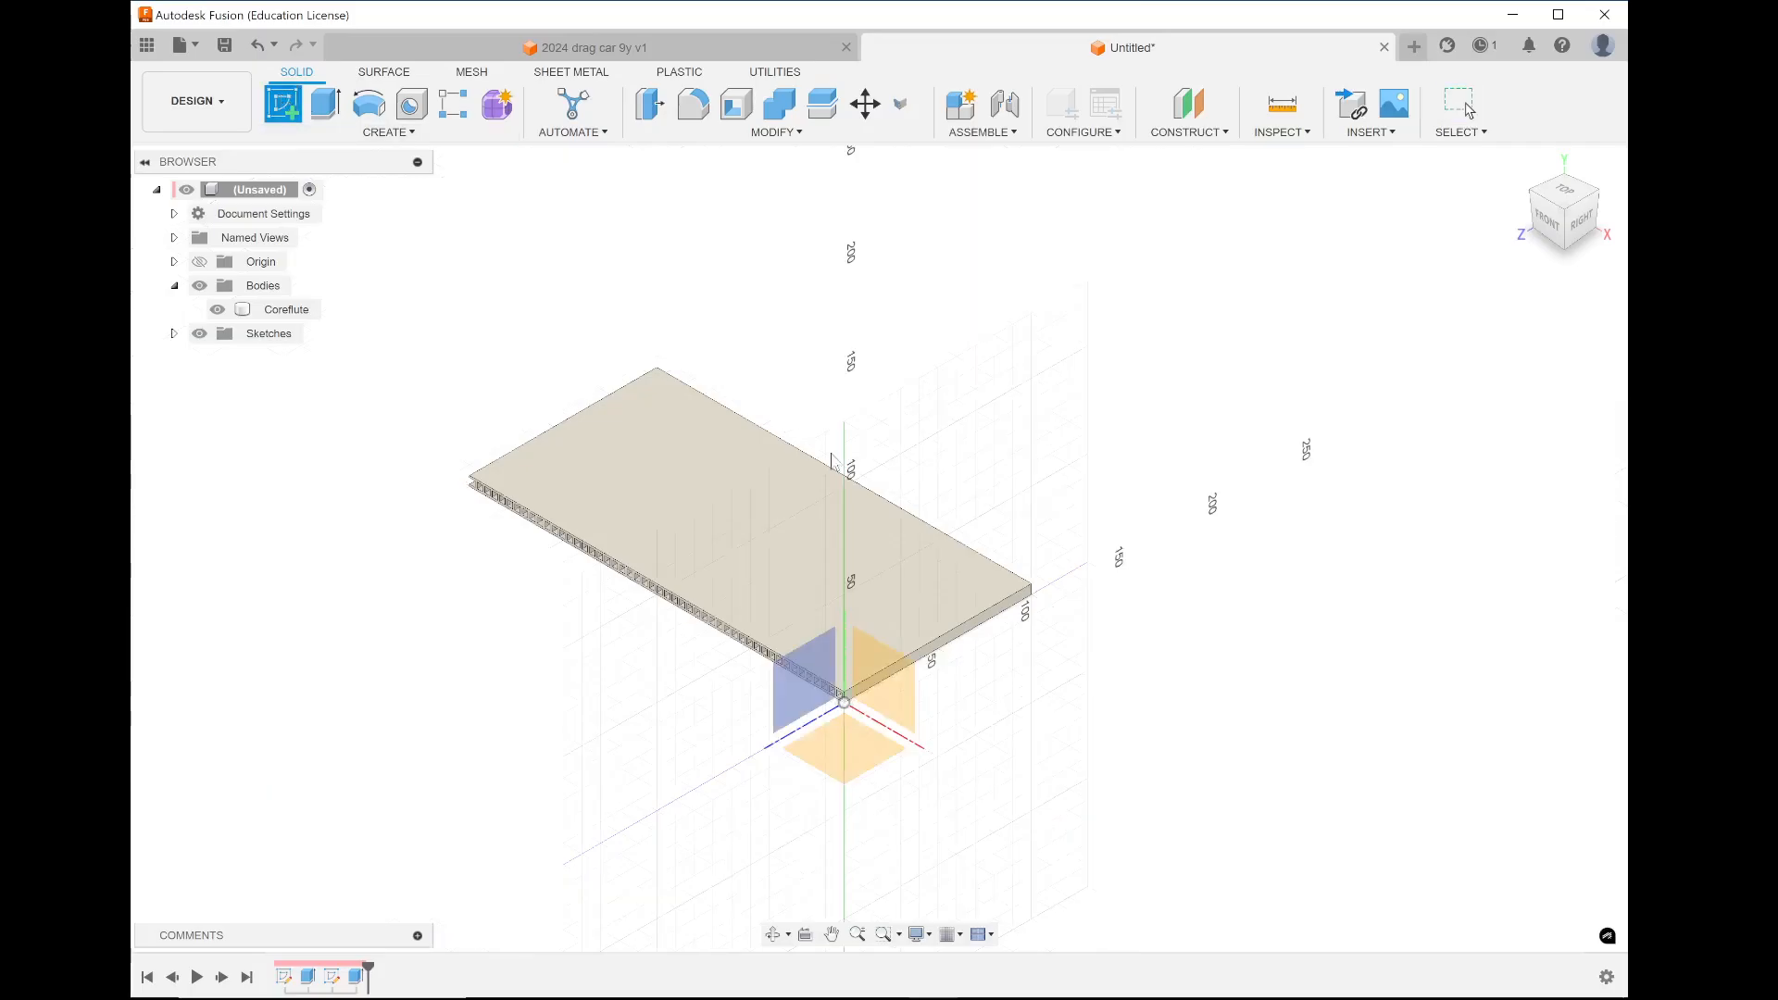
{"action": "left_click", "coordinate": [938, 559]}
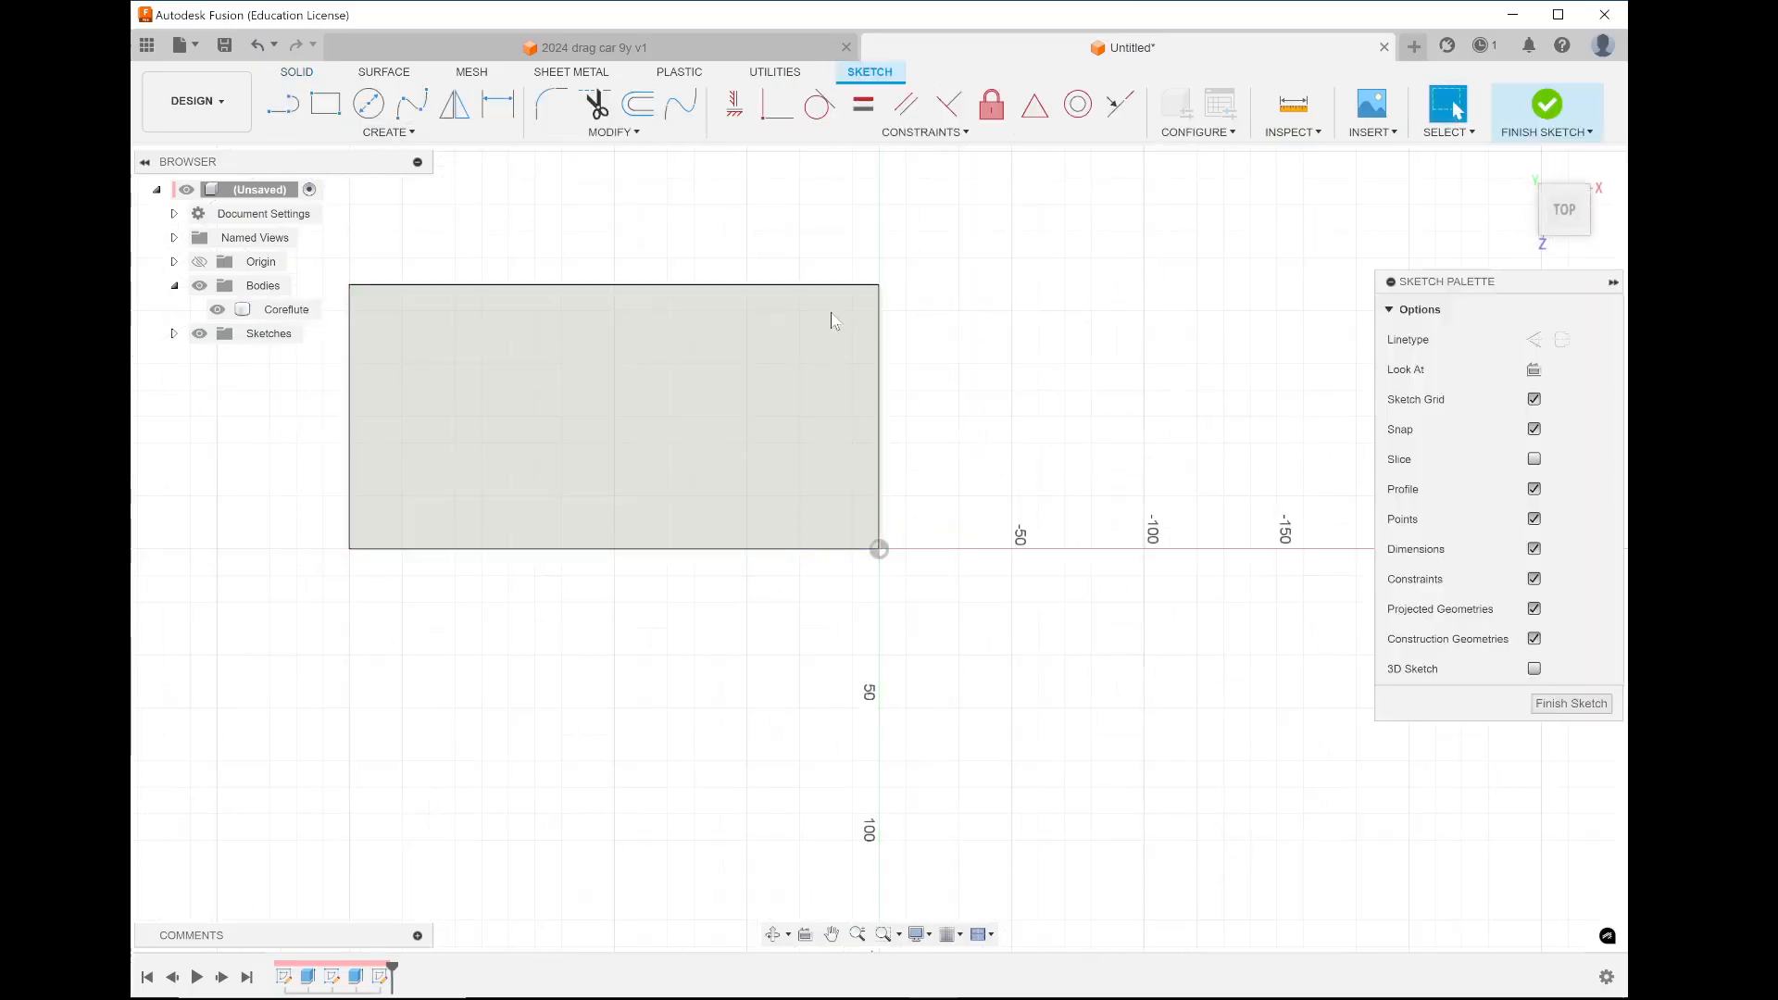
{"action": "scroll", "coordinate": [815, 310], "scroll_direction": "up", "scroll_amount": 2}
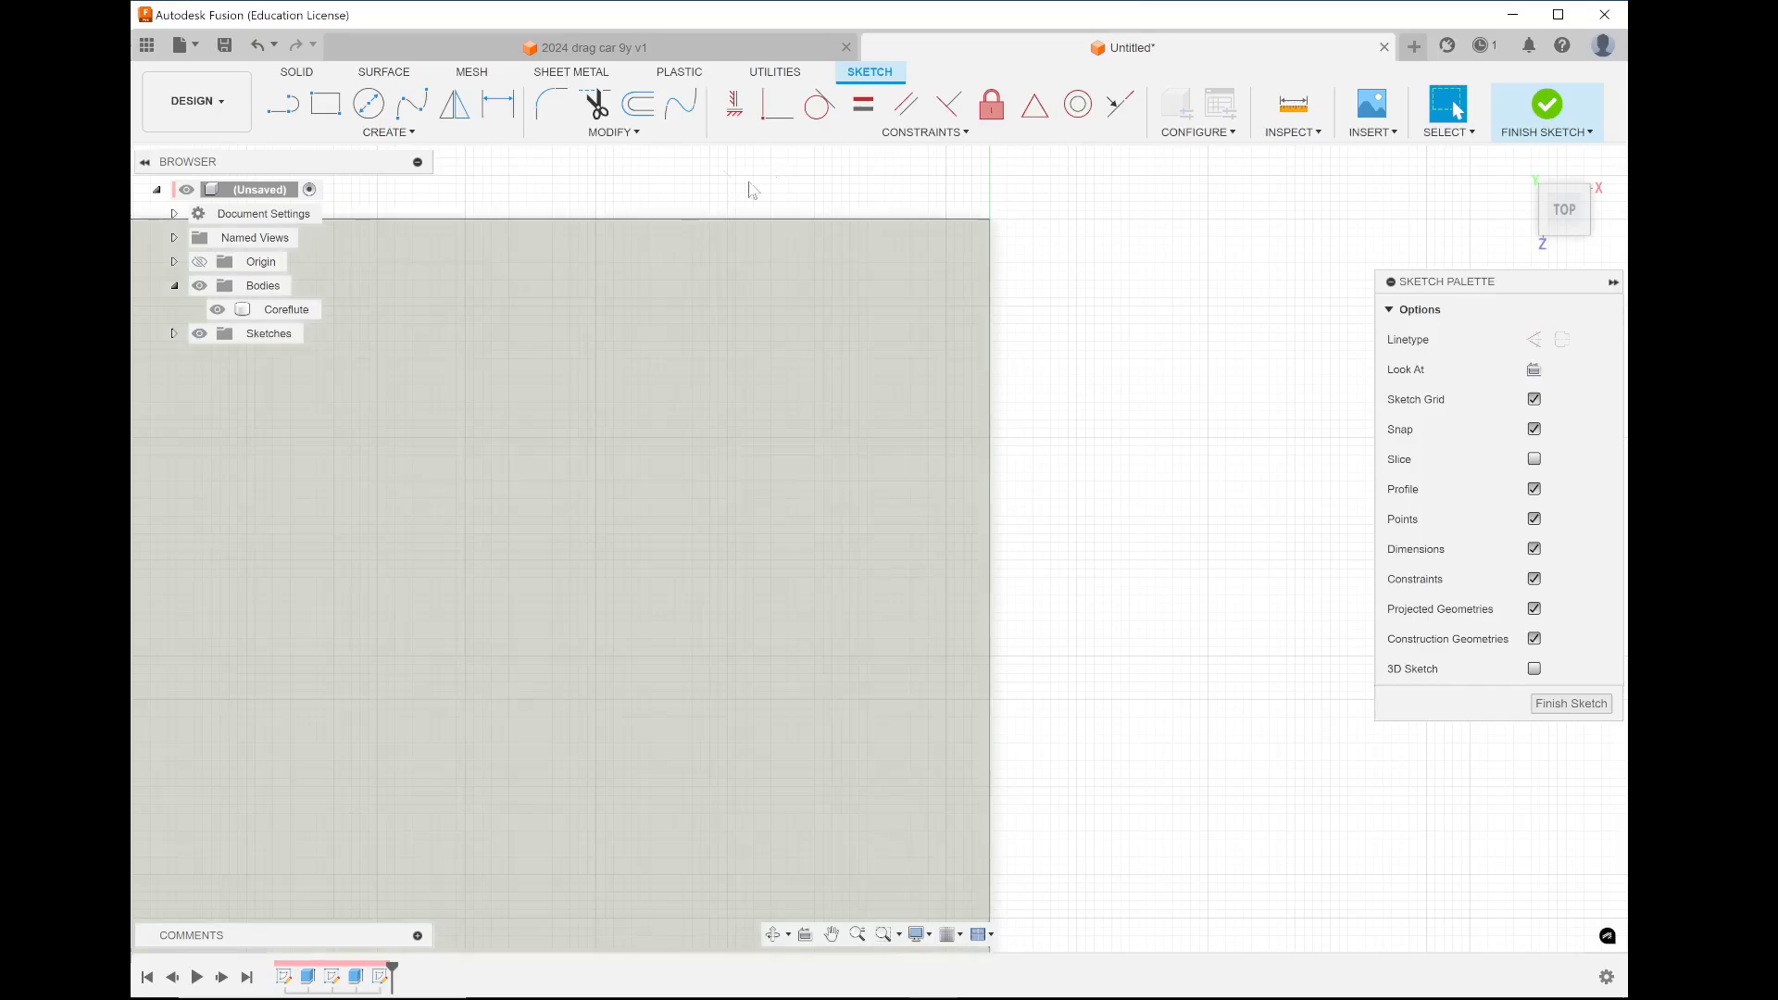
{"action": "left_click", "coordinate": [609, 132]}
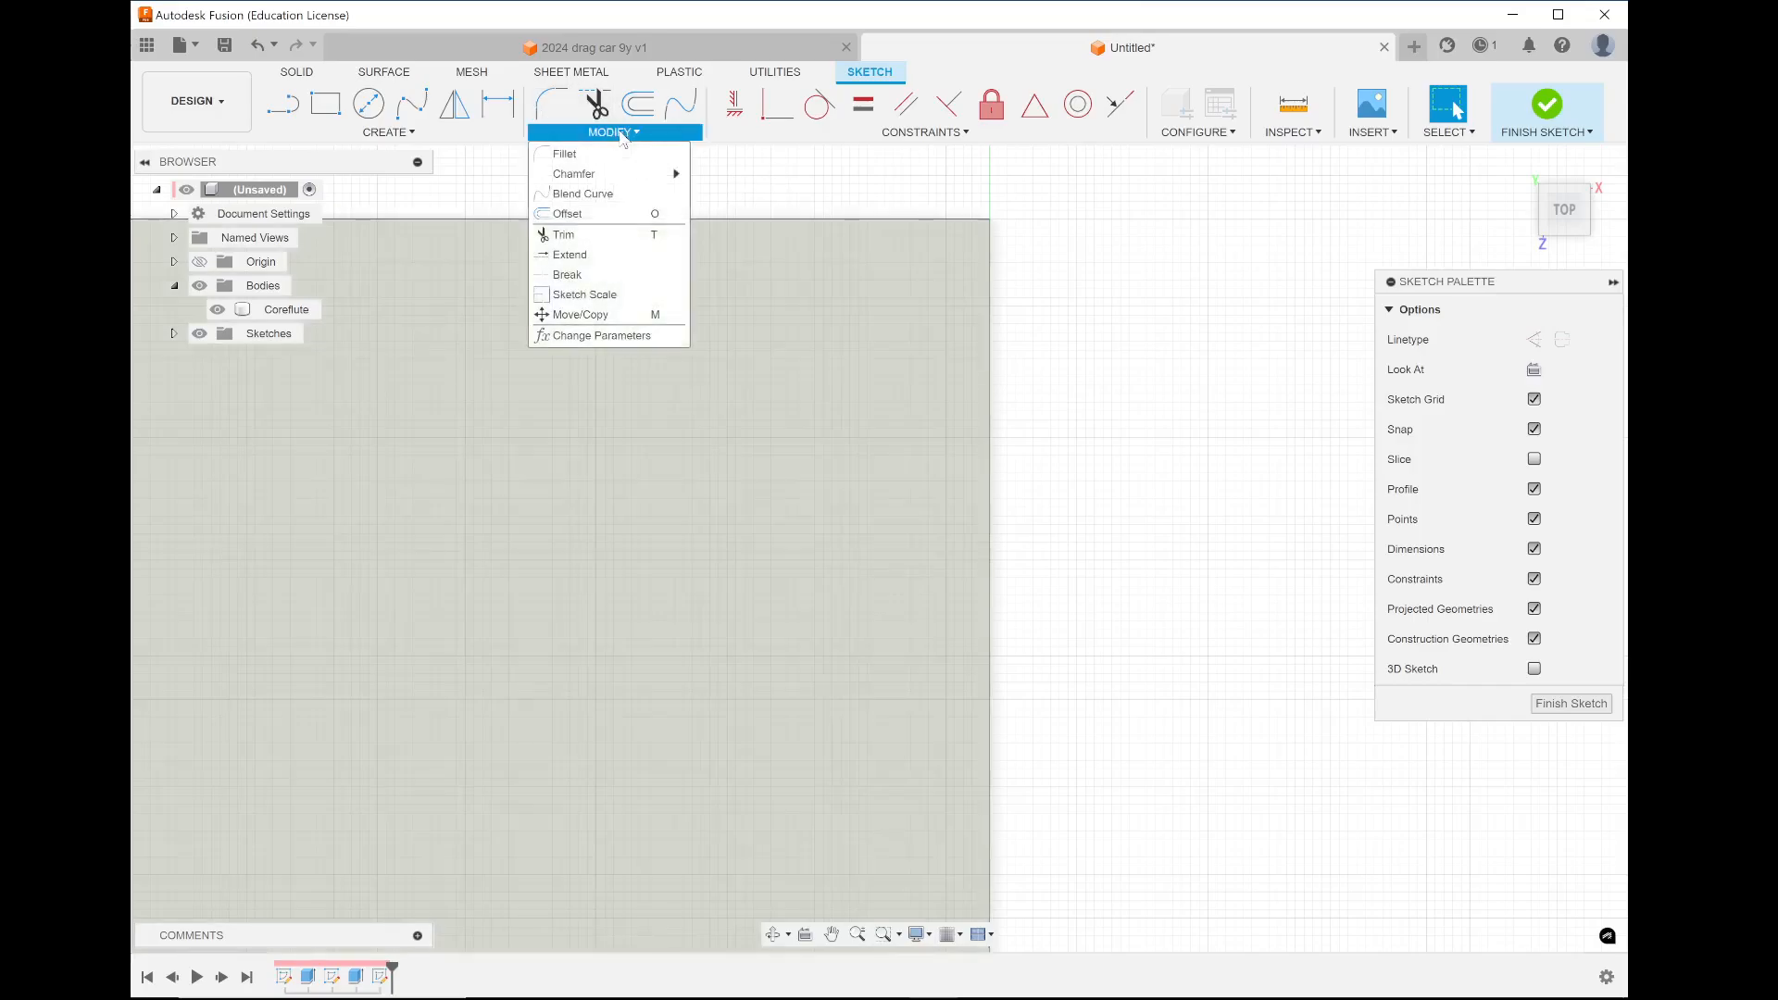
{"action": "key", "text": "l"}
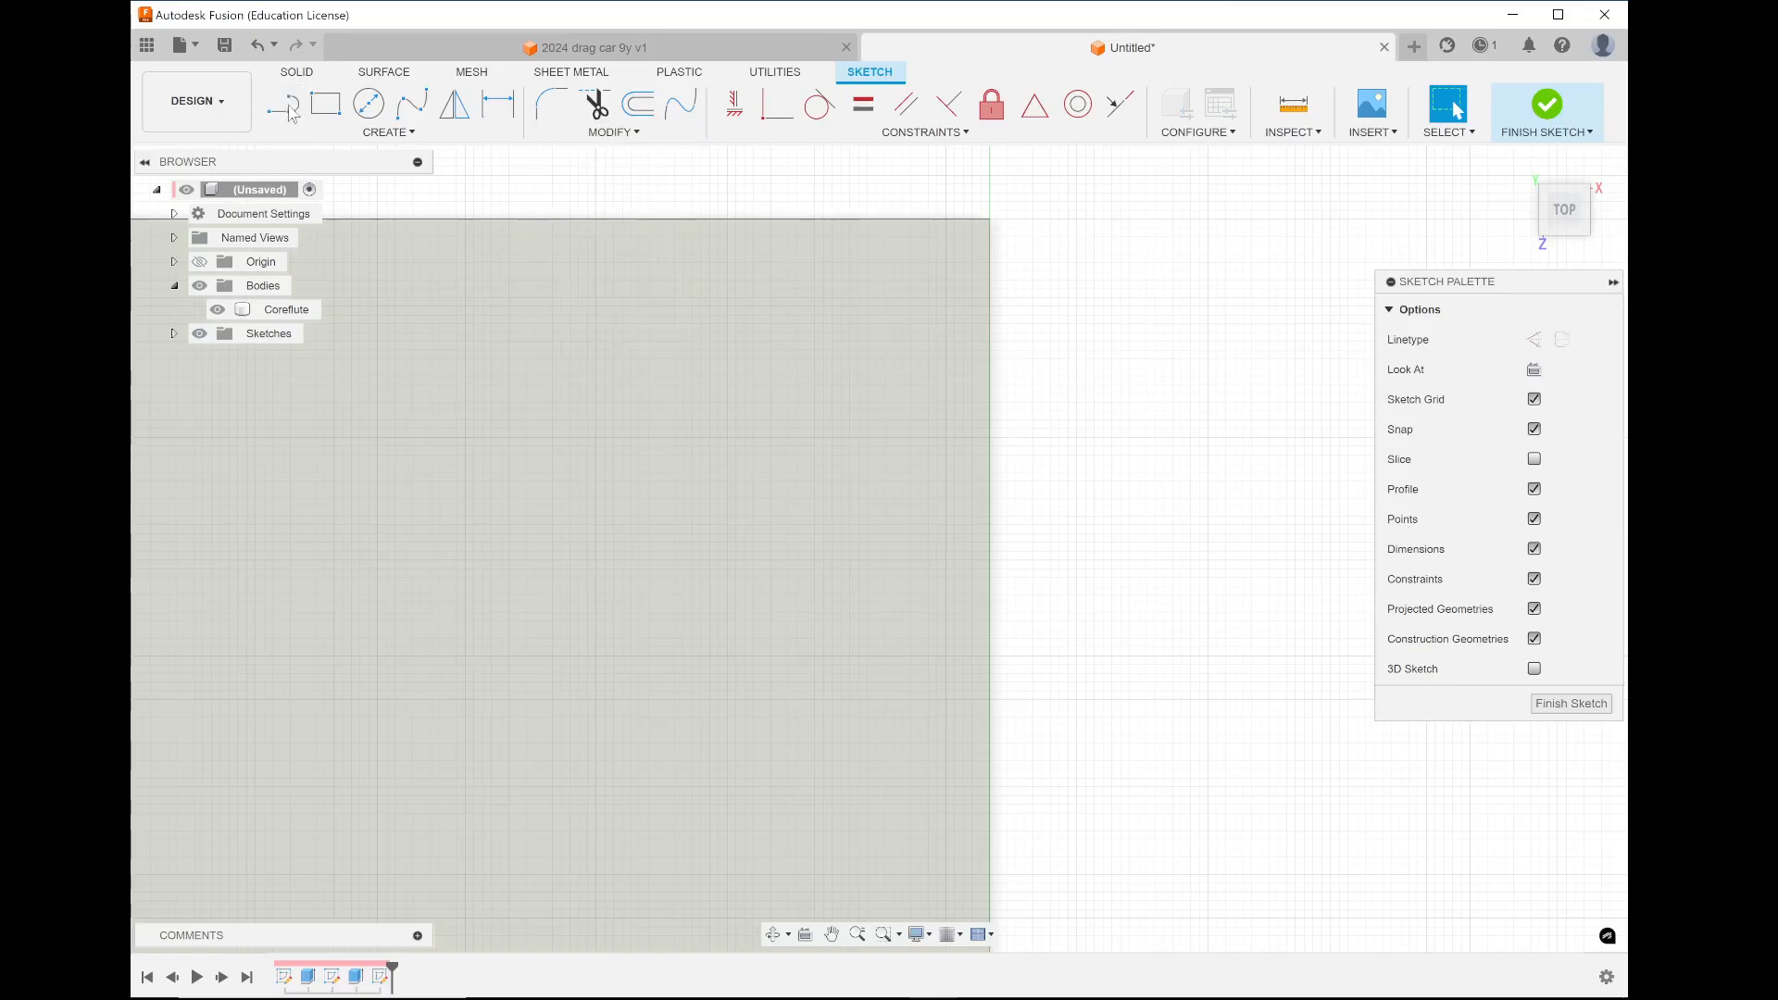
{"action": "left_click", "coordinate": [986, 306]}
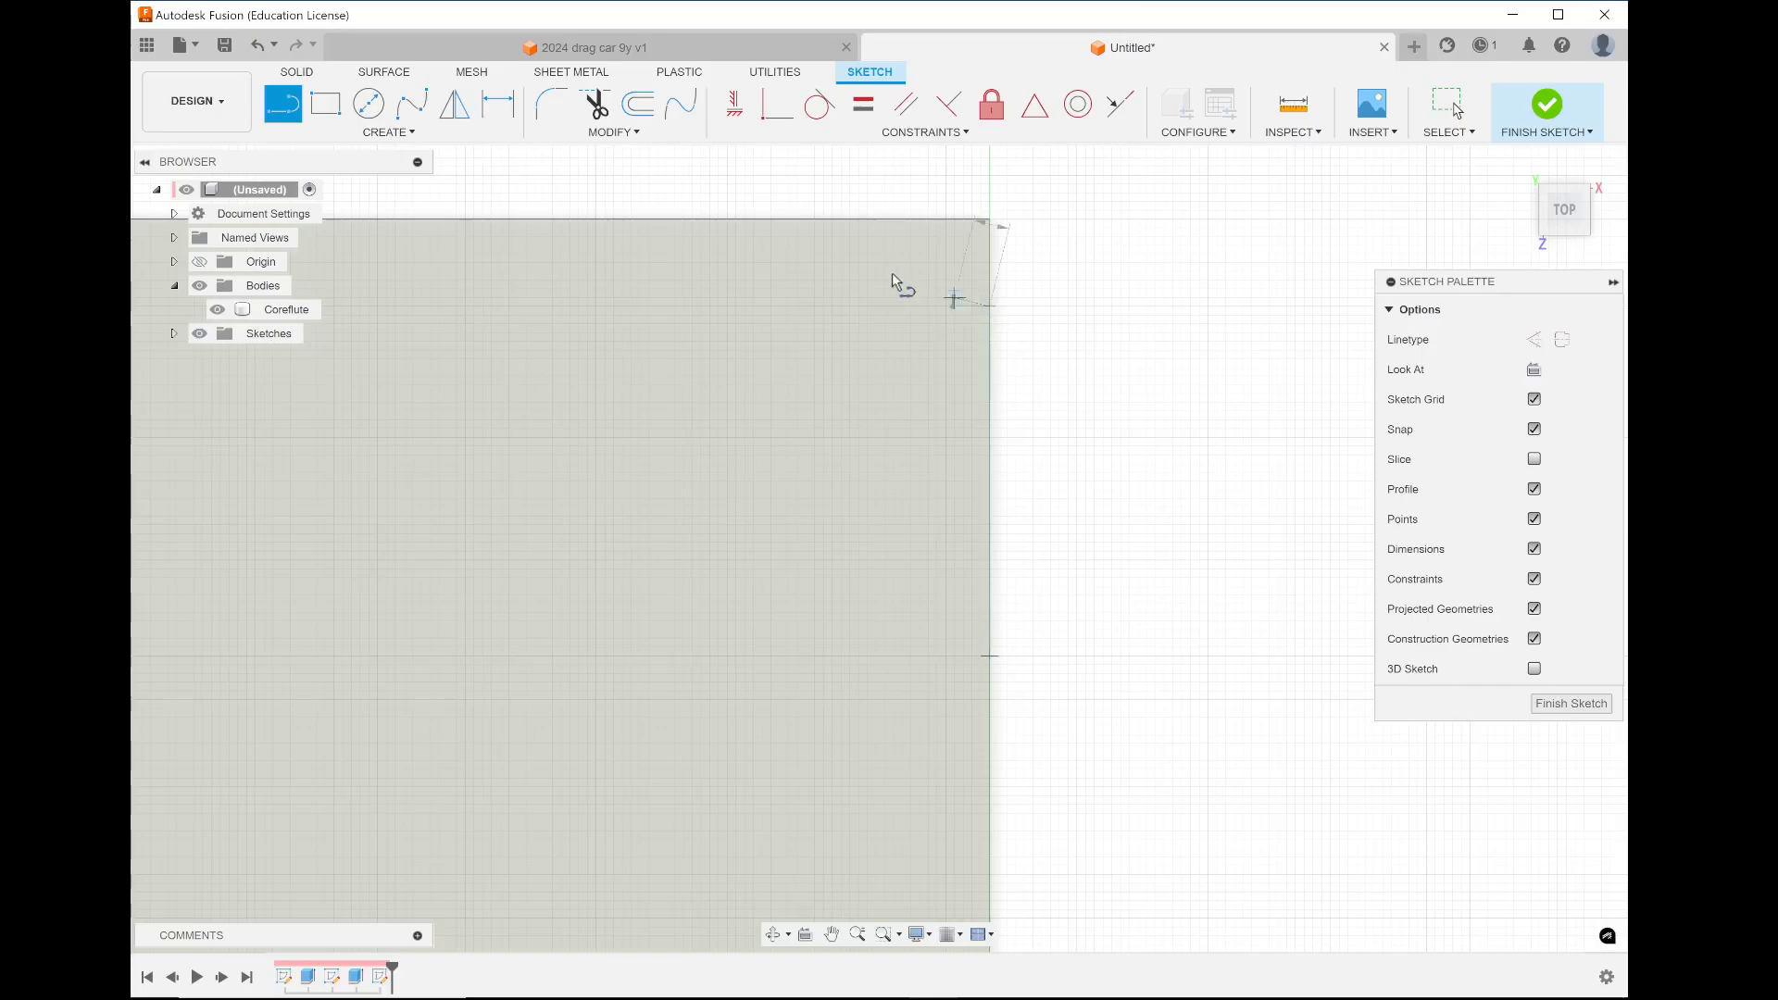
{"action": "double_click", "coordinate": [814, 220]}
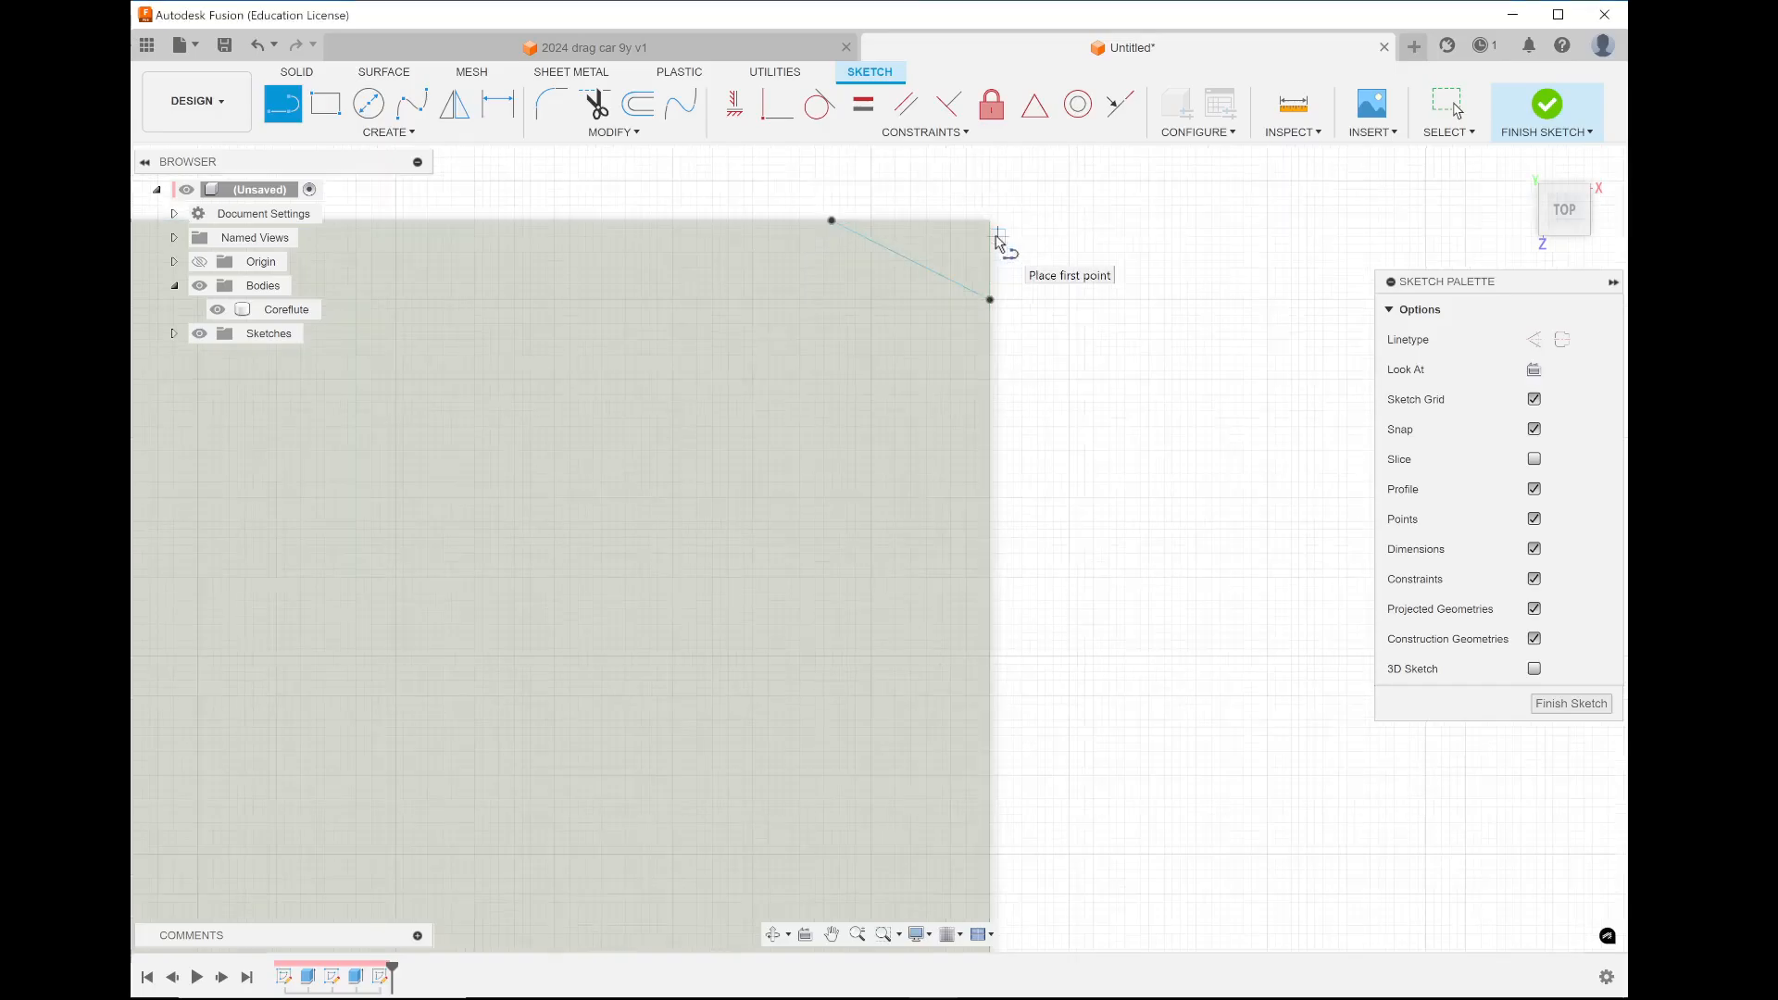
Draw a matching line across the corner at the origin, about 10 mm by 20 mm, and finish the sketch
{"action": "scroll", "coordinate": [997, 246], "scroll_direction": "down", "scroll_amount": 3}
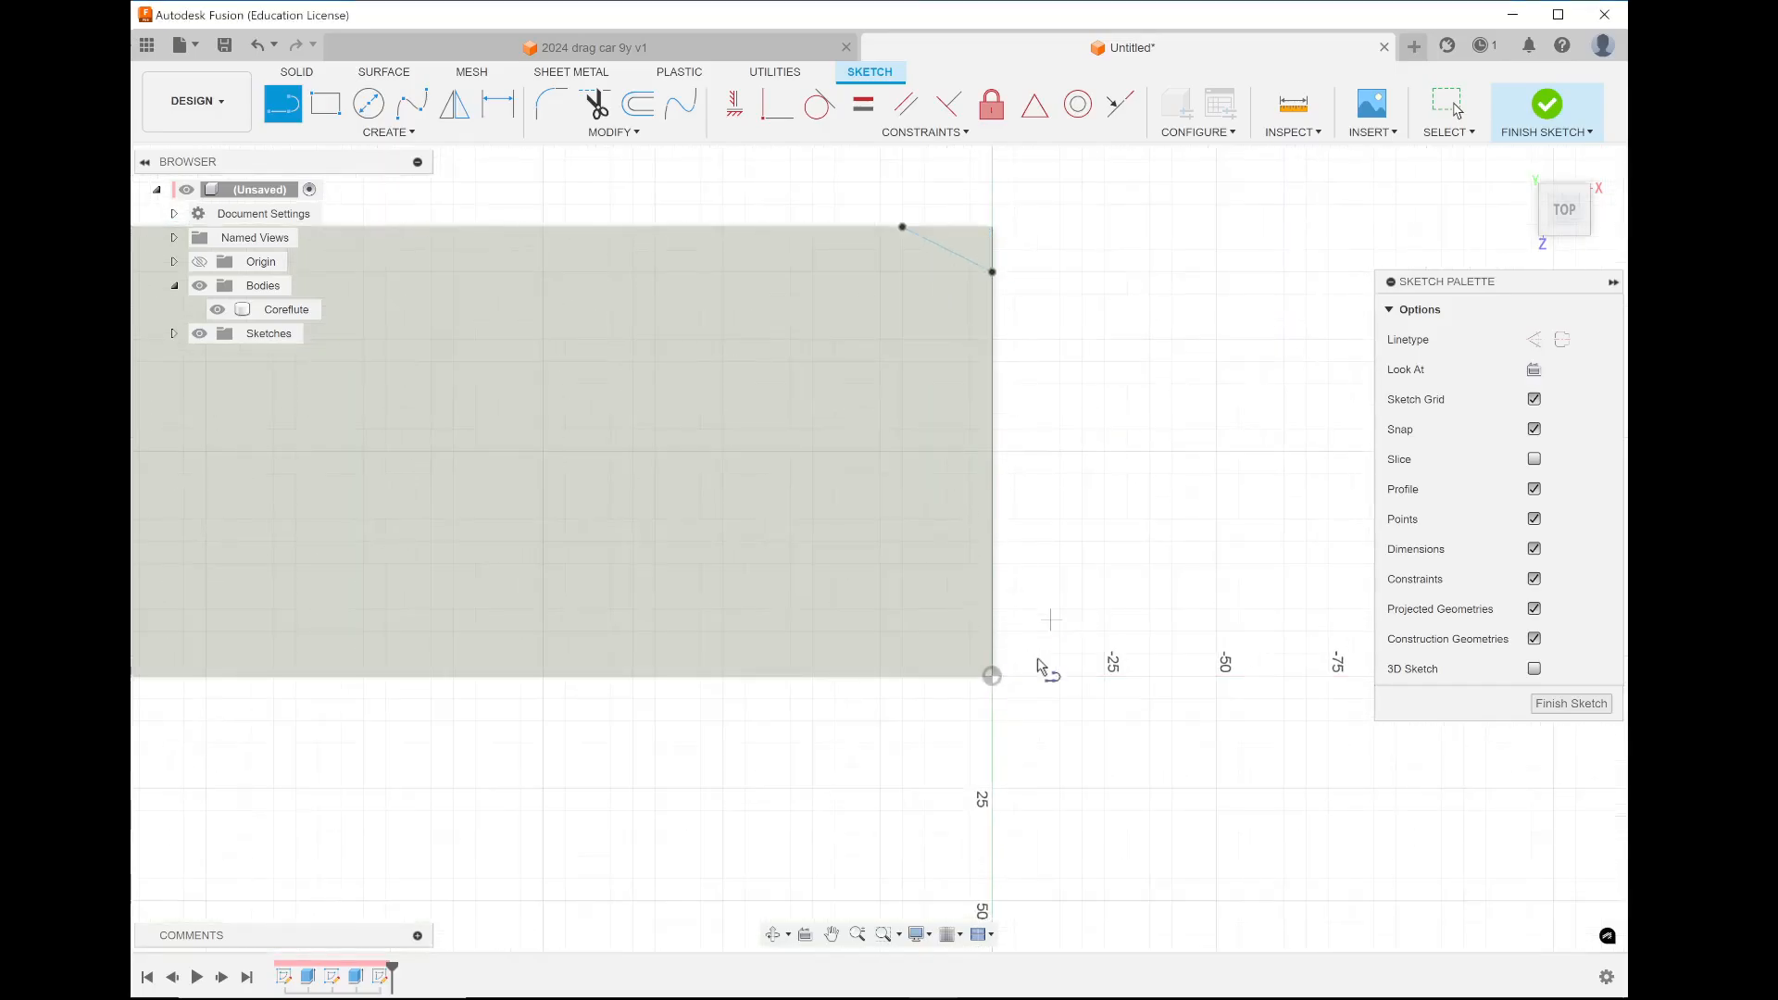
{"action": "scroll", "coordinate": [1035, 659], "scroll_direction": "up", "scroll_amount": 1}
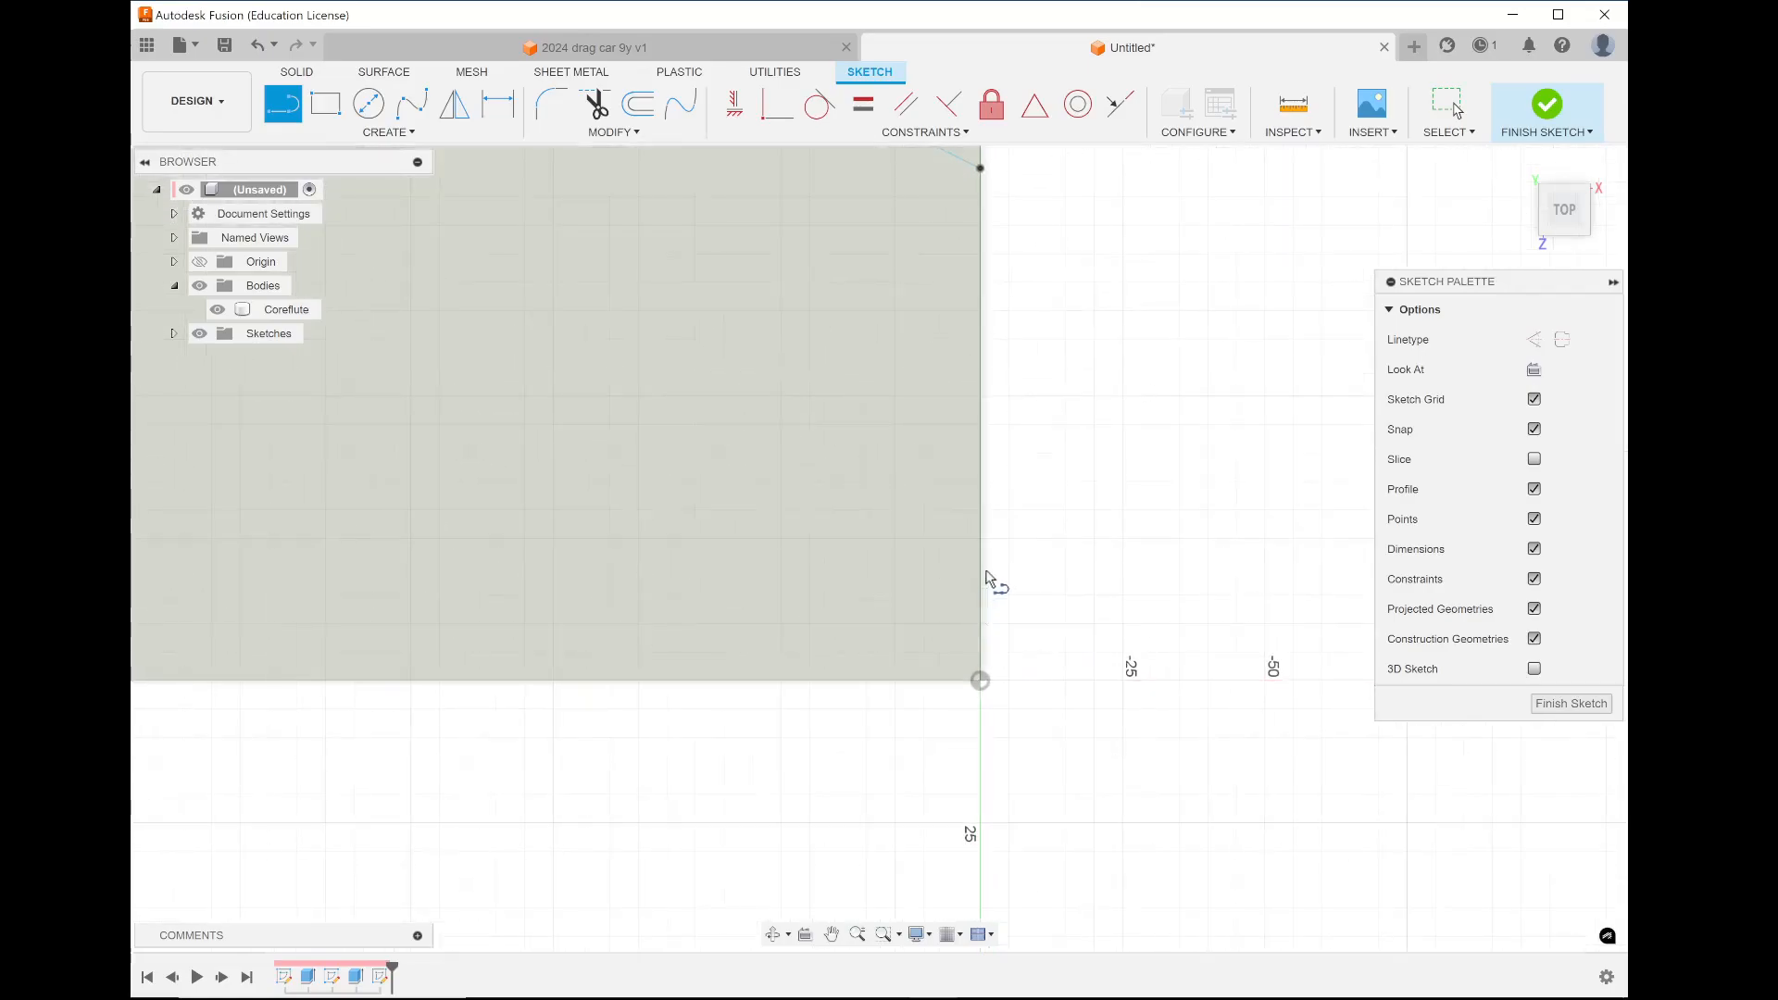
{"action": "scroll", "coordinate": [983, 616], "scroll_direction": "down", "scroll_amount": 1}
{"action": "left_click", "coordinate": [982, 614]}
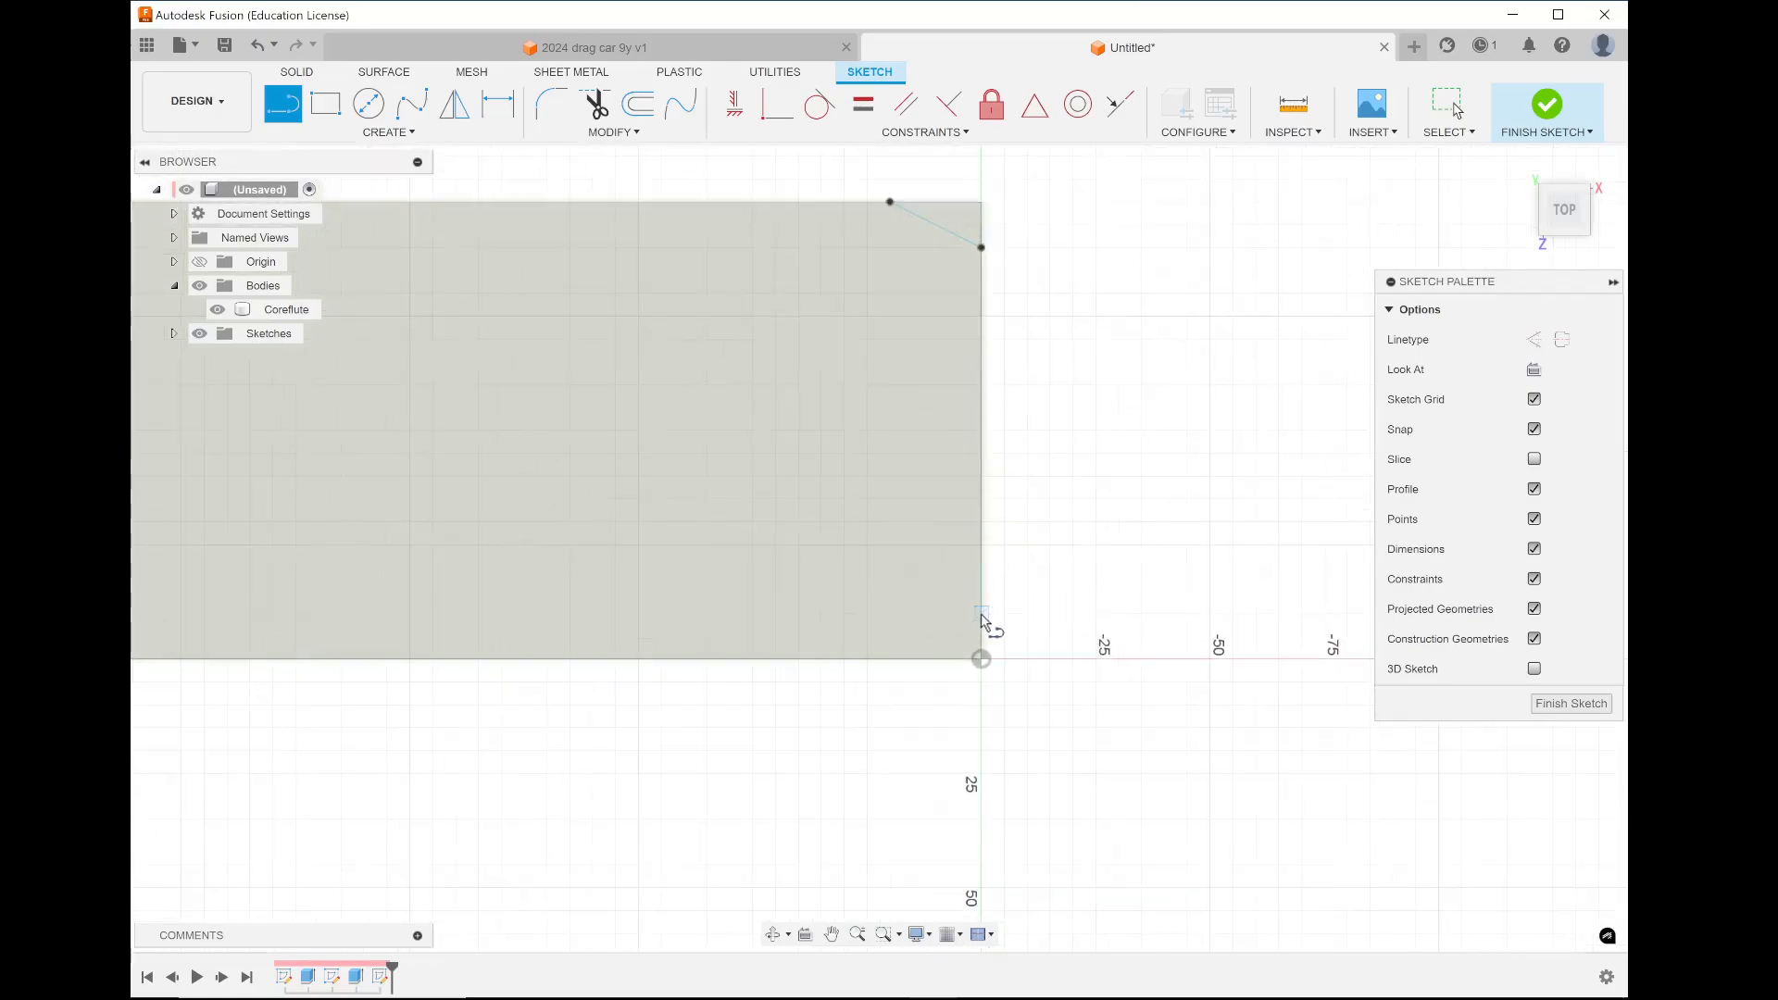
{"action": "double_click", "coordinate": [890, 659]}
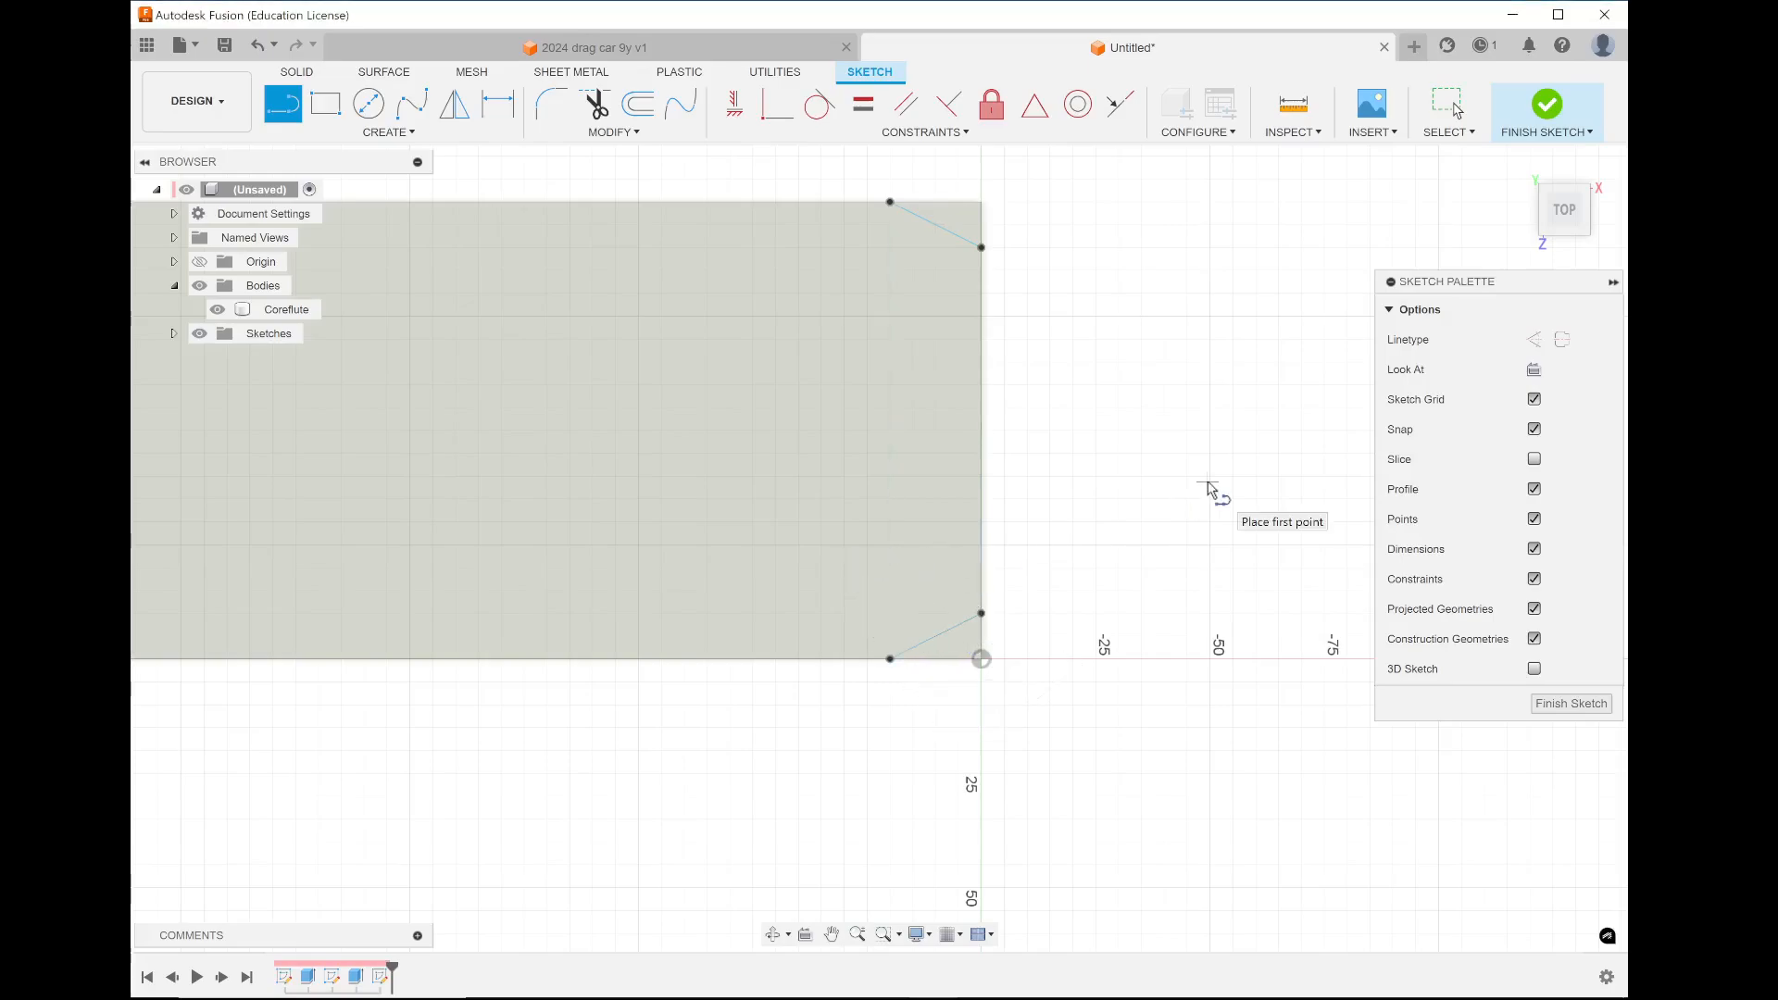
{"action": "left_click", "coordinate": [1543, 135]}
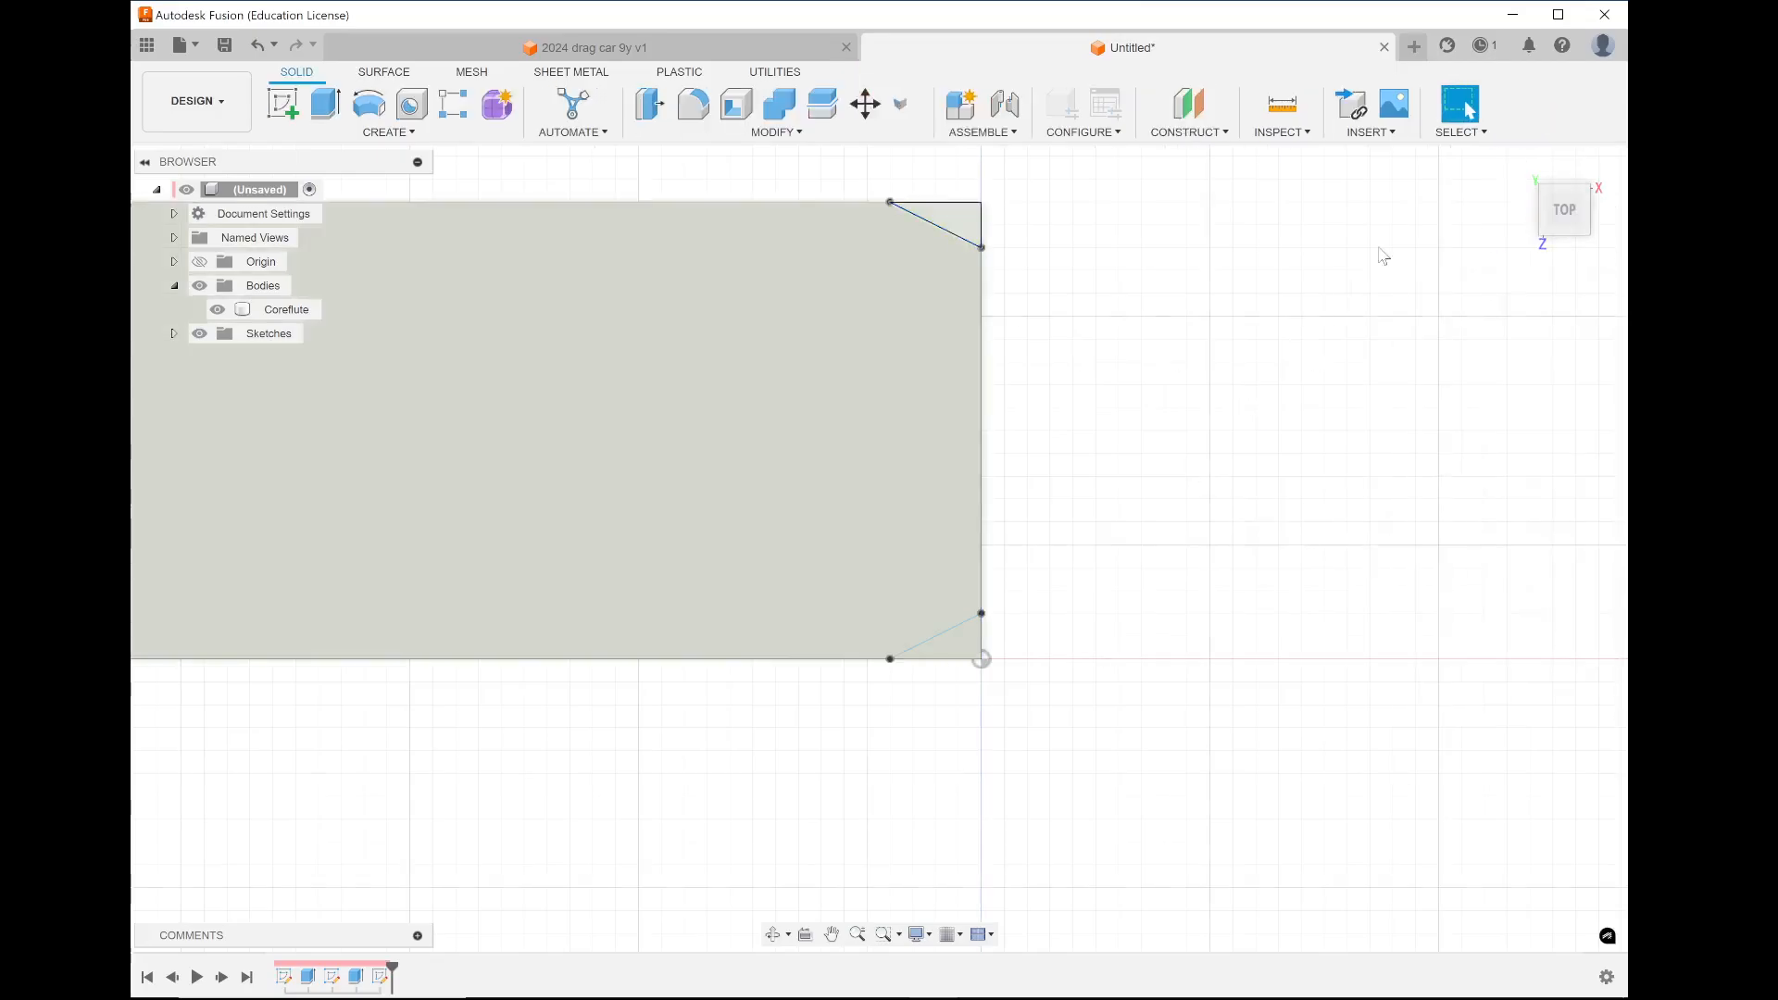
Cut off the two corner triangles at the plate's origin end with a -25 mm extrusion
{"action": "left_click", "coordinate": [1520, 161]}
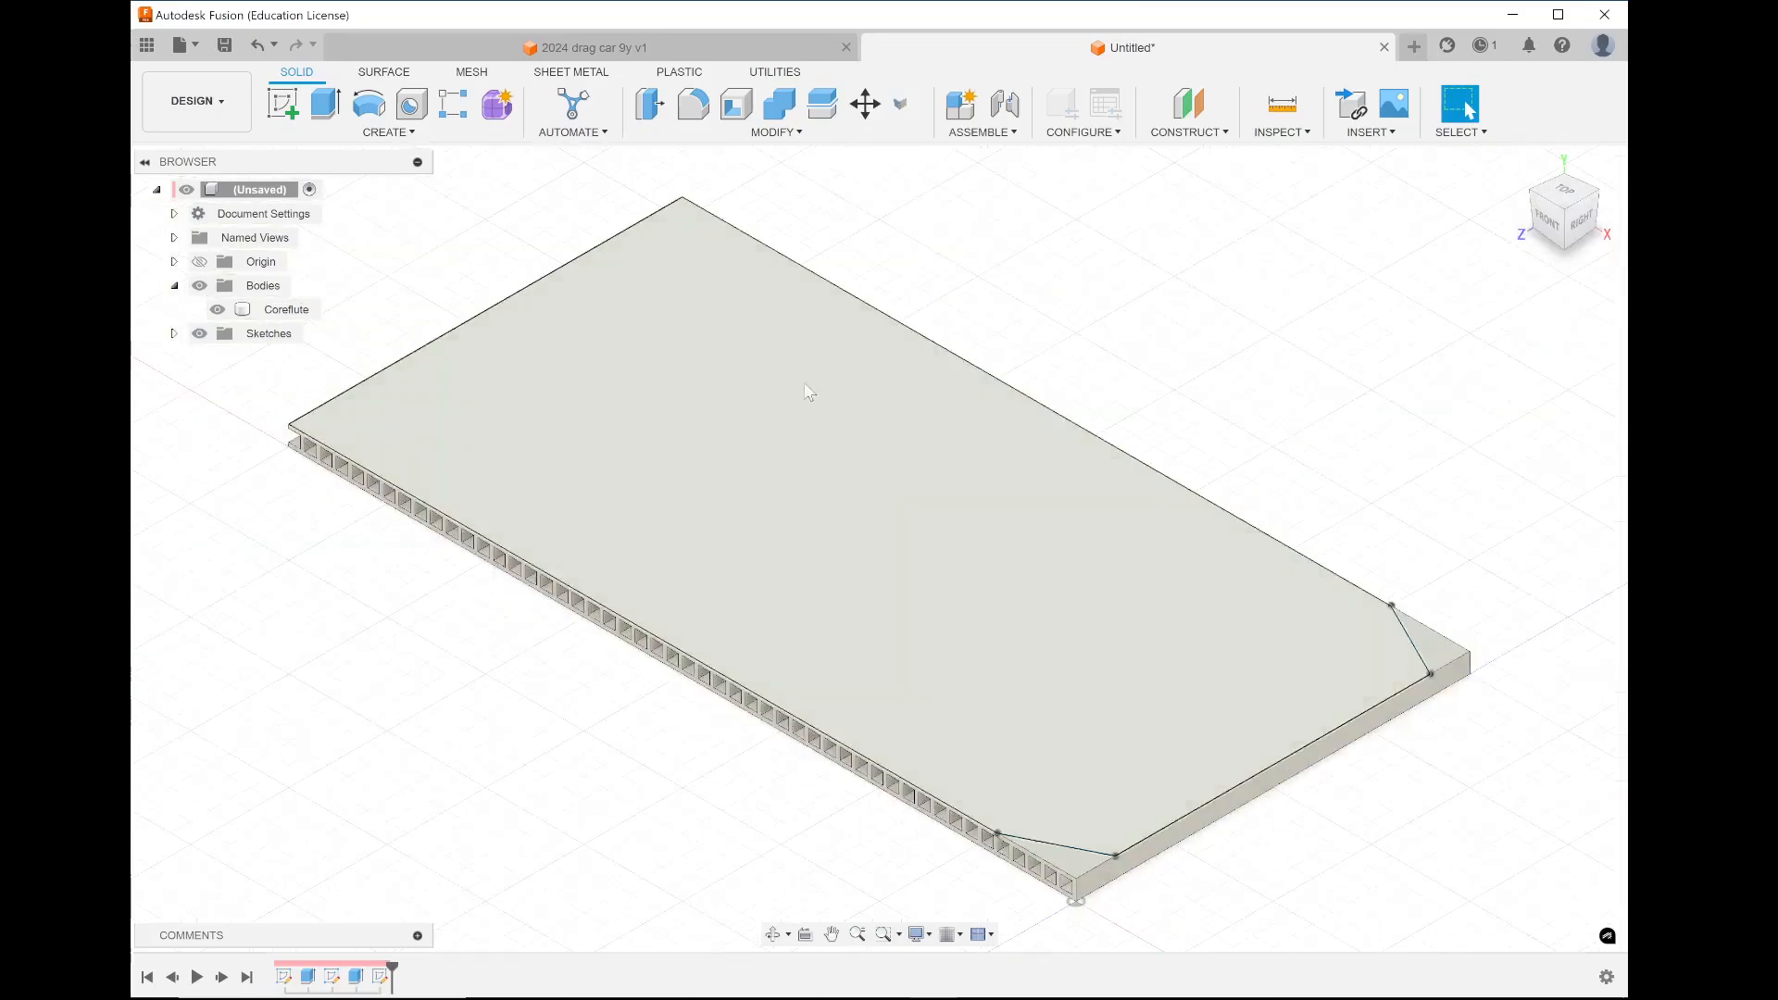
{"action": "scroll", "coordinate": [1070, 759], "scroll_direction": "up", "scroll_amount": 3}
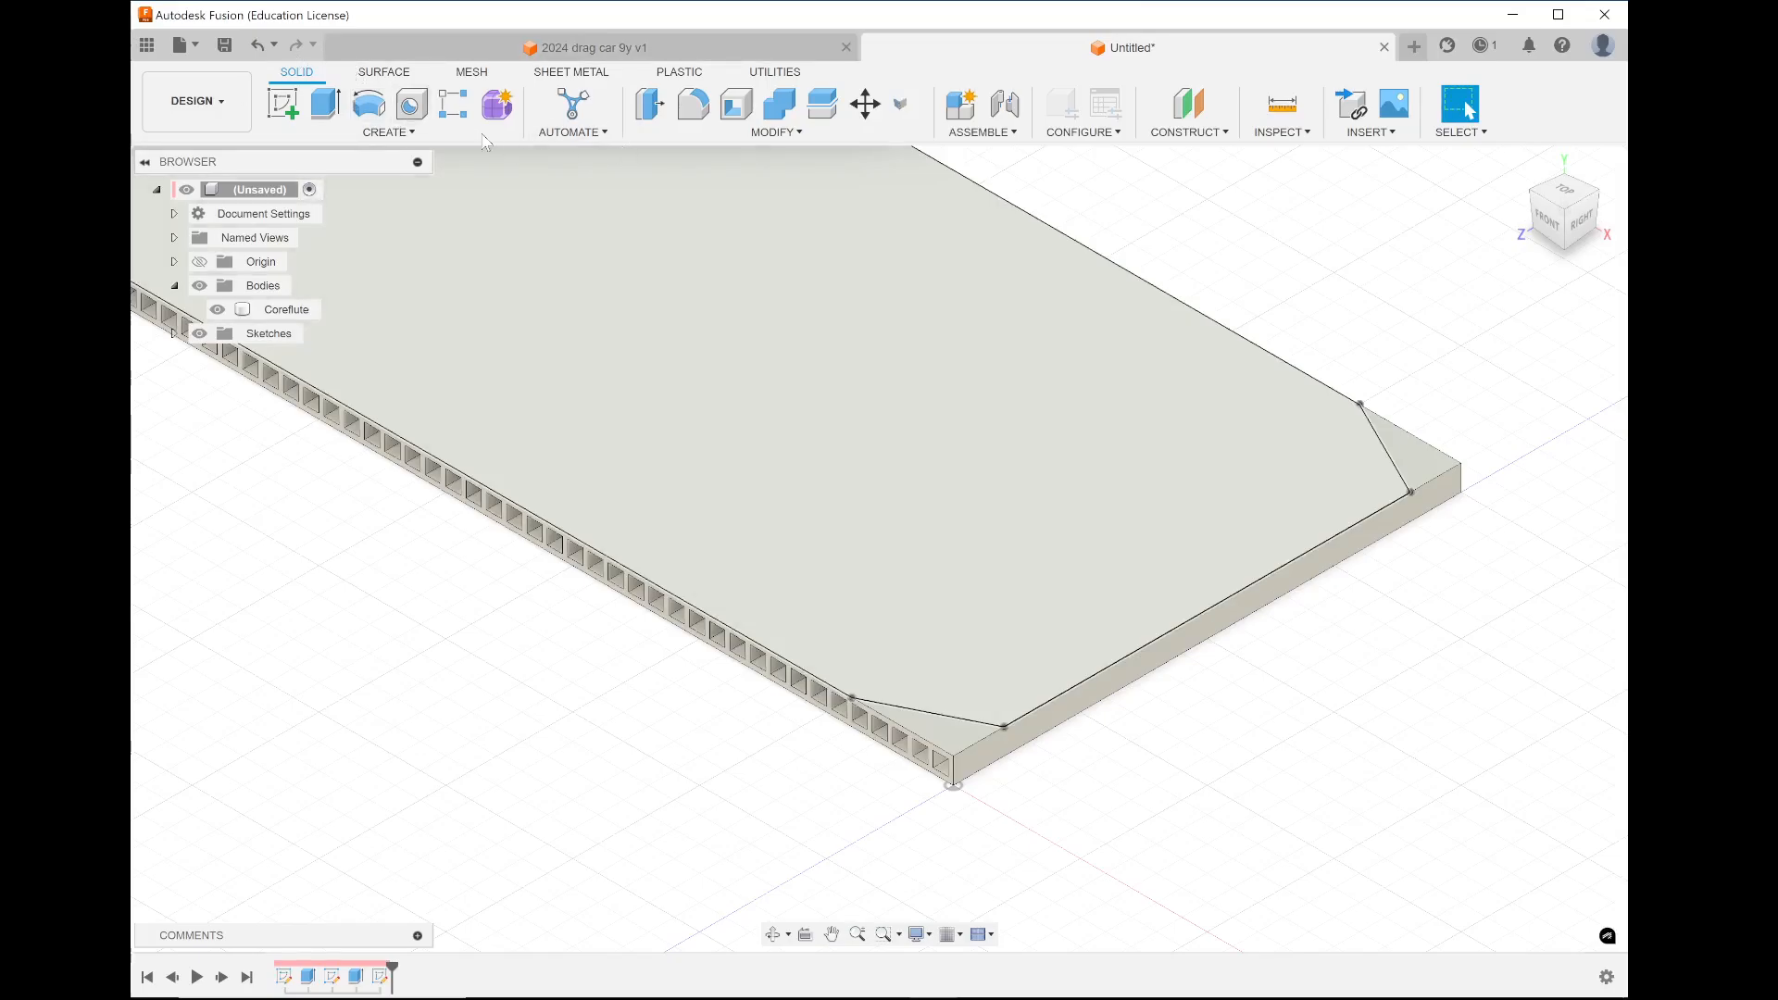
{"action": "left_click", "coordinate": [326, 102]}
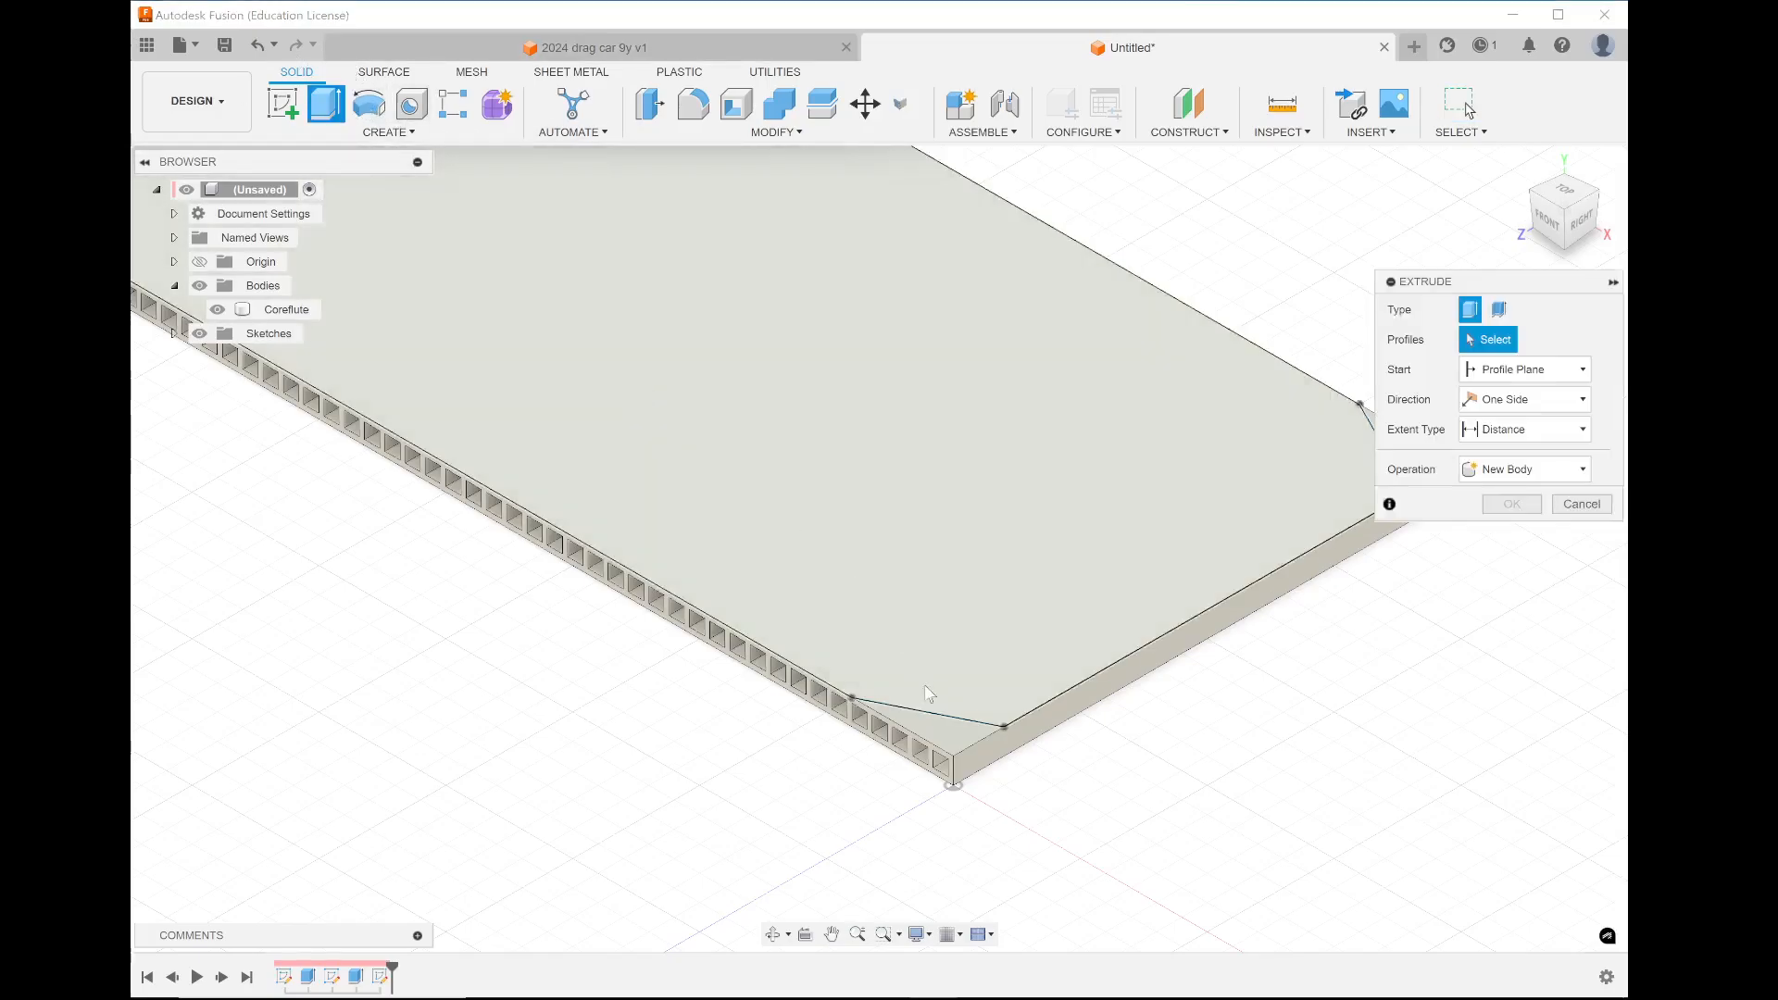
{"action": "scroll", "coordinate": [929, 695], "scroll_direction": "down", "scroll_amount": 3}
{"action": "left_click", "coordinate": [799, 739]}
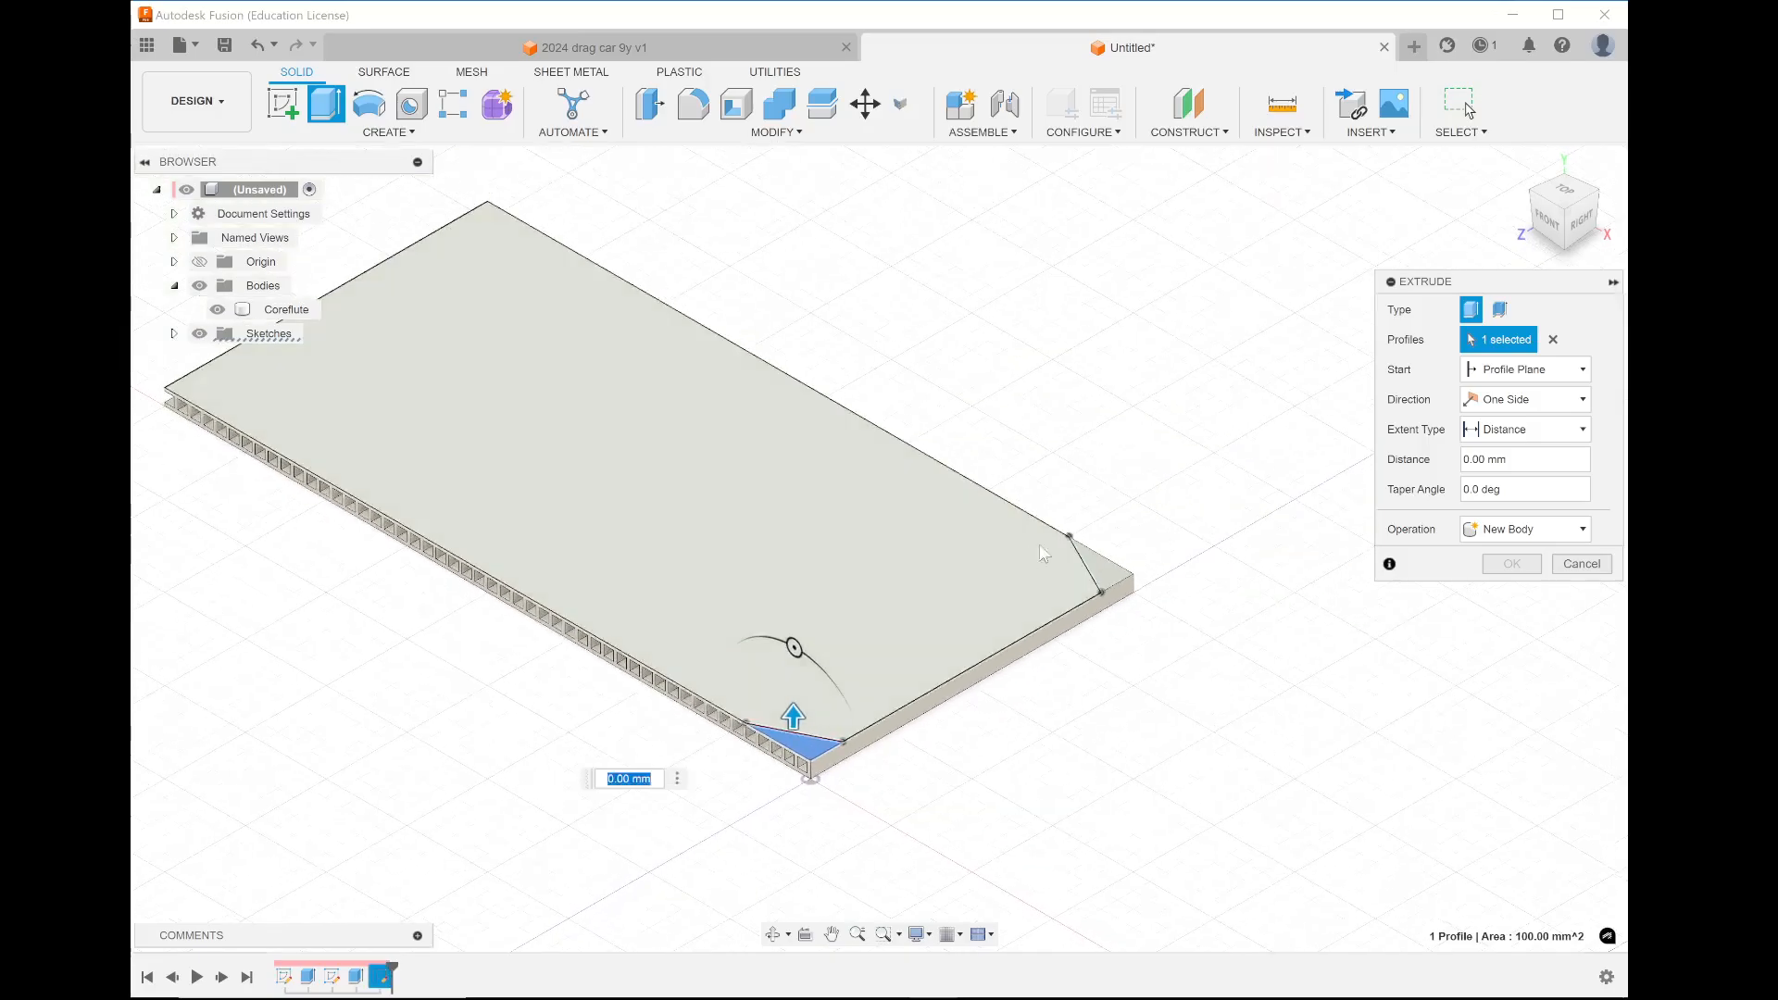
{"action": "left_click", "coordinate": [1107, 576]}
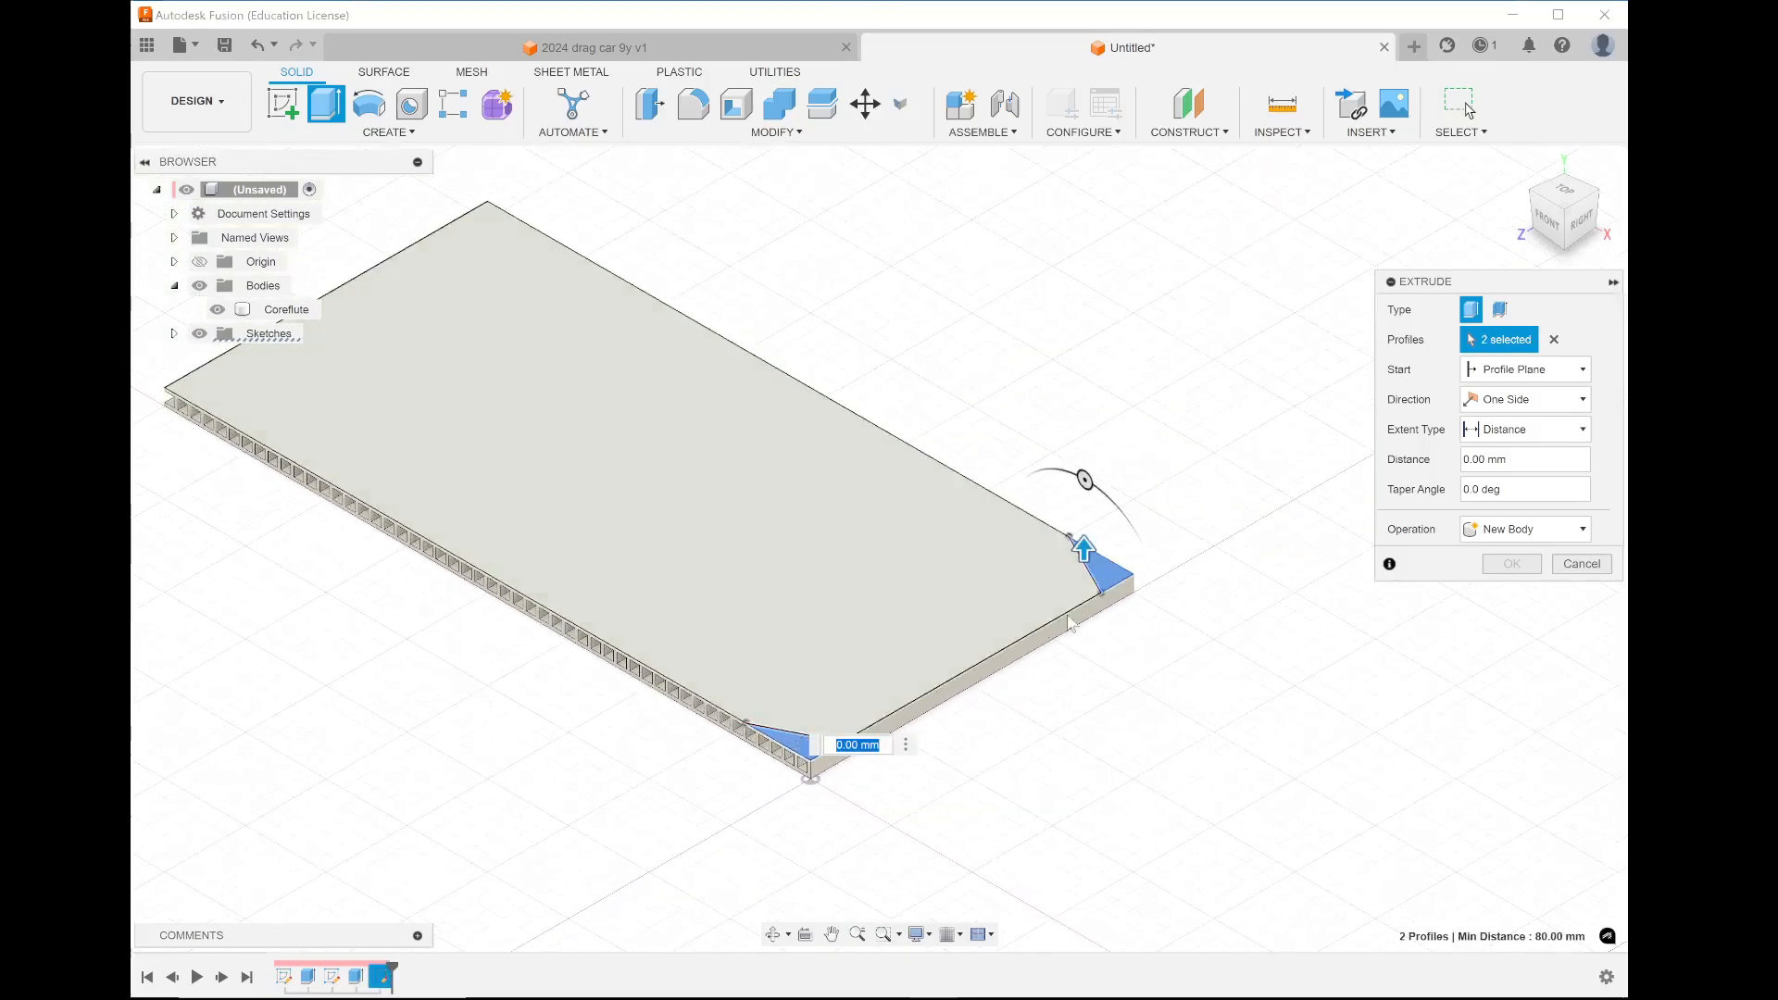
{"action": "left_click_drag", "start_coordinate": [1084, 551], "coordinate": [1127, 649]}
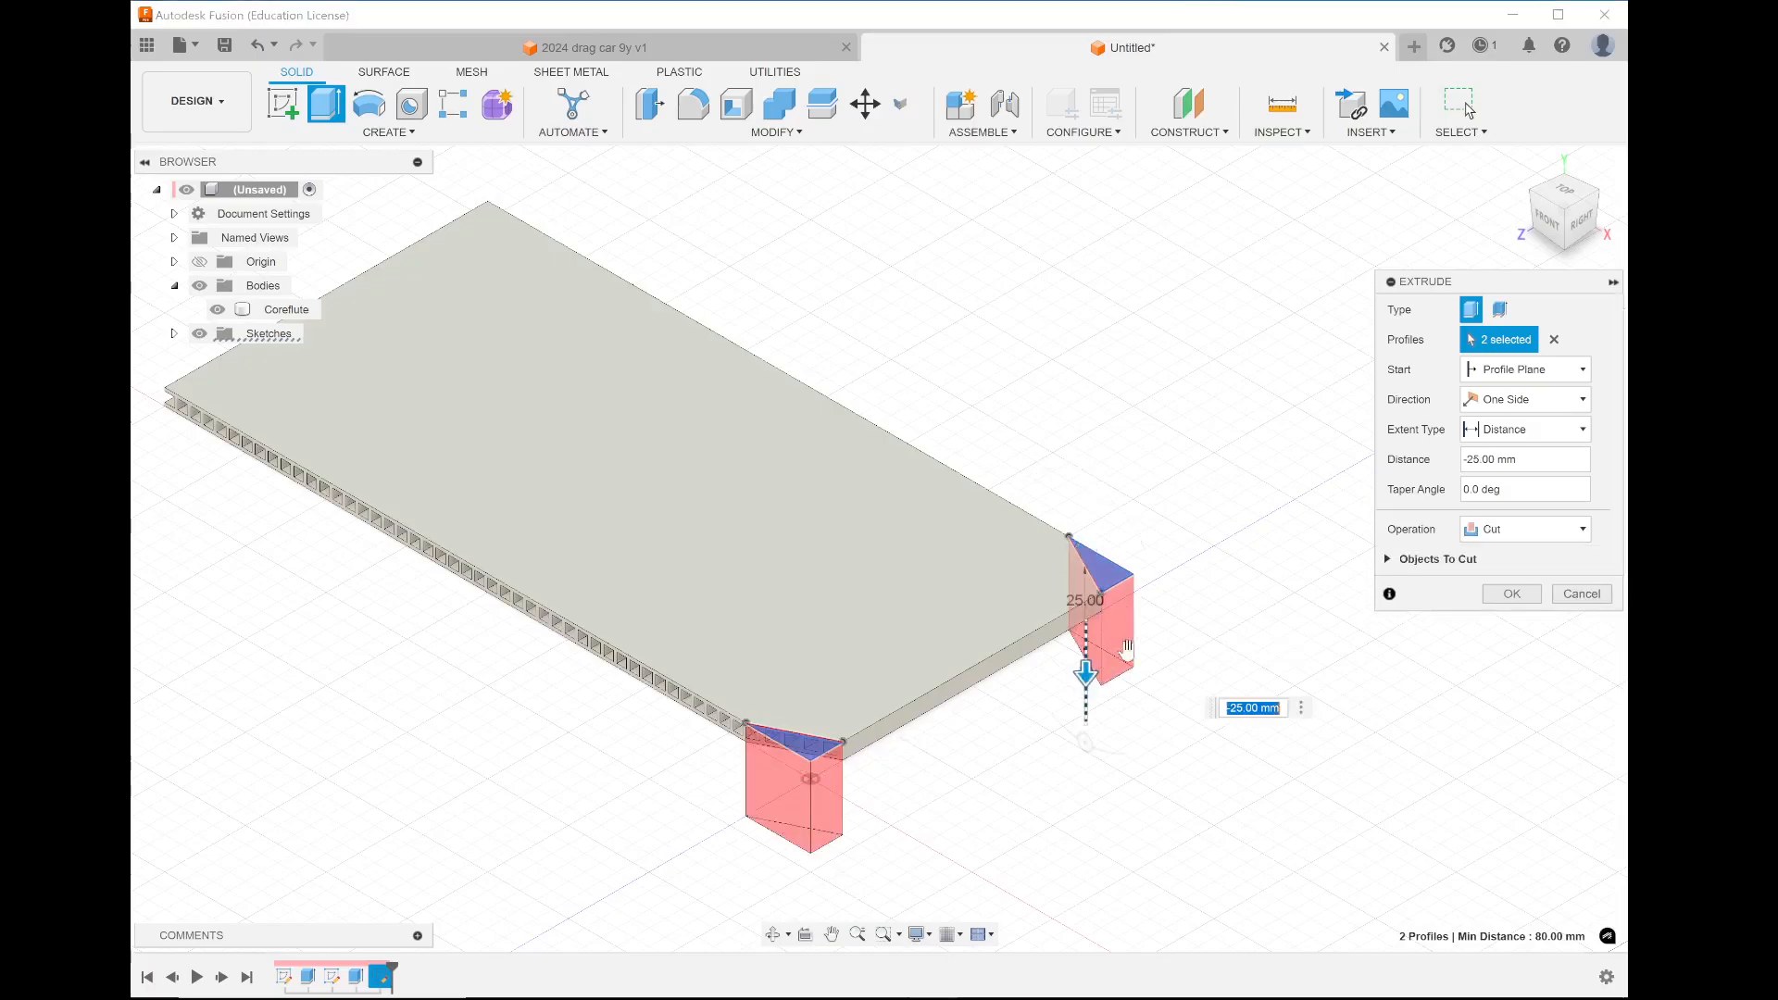
{"action": "left_click", "coordinate": [1511, 594]}
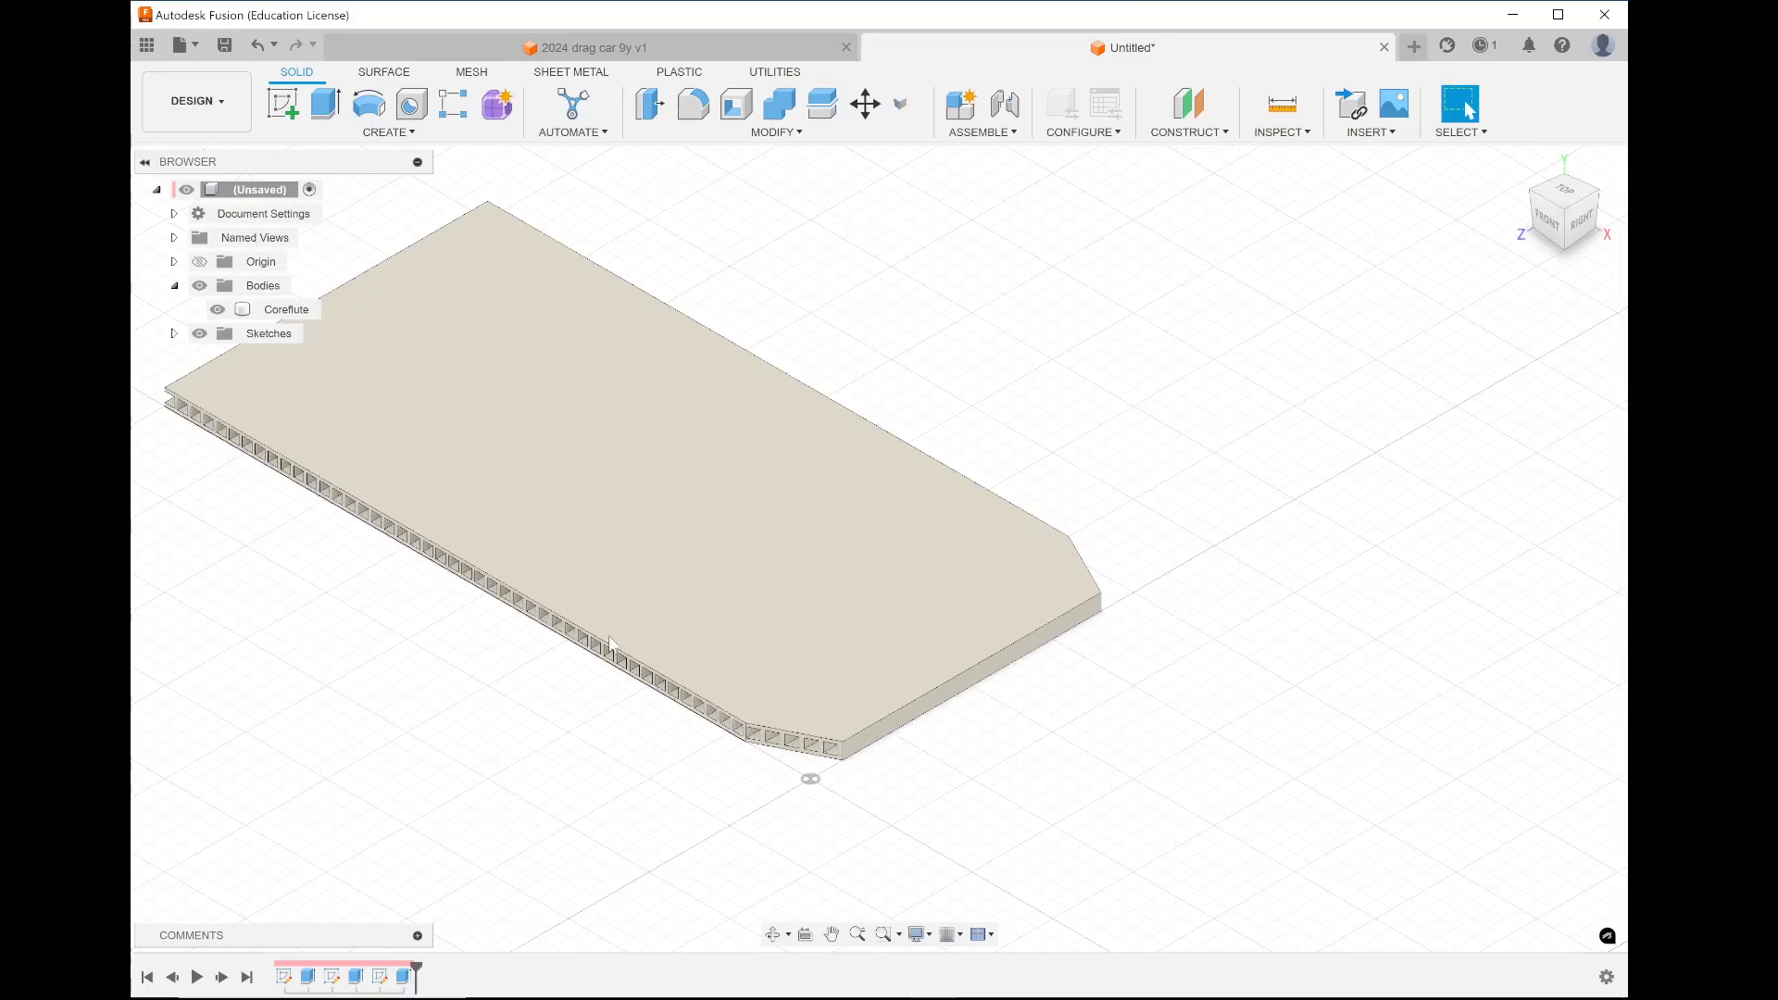
Start a sketch on the front (XY) origin plane along the plate's channelled side
{"action": "scroll", "coordinate": [755, 827], "scroll_direction": "up", "scroll_amount": 3}
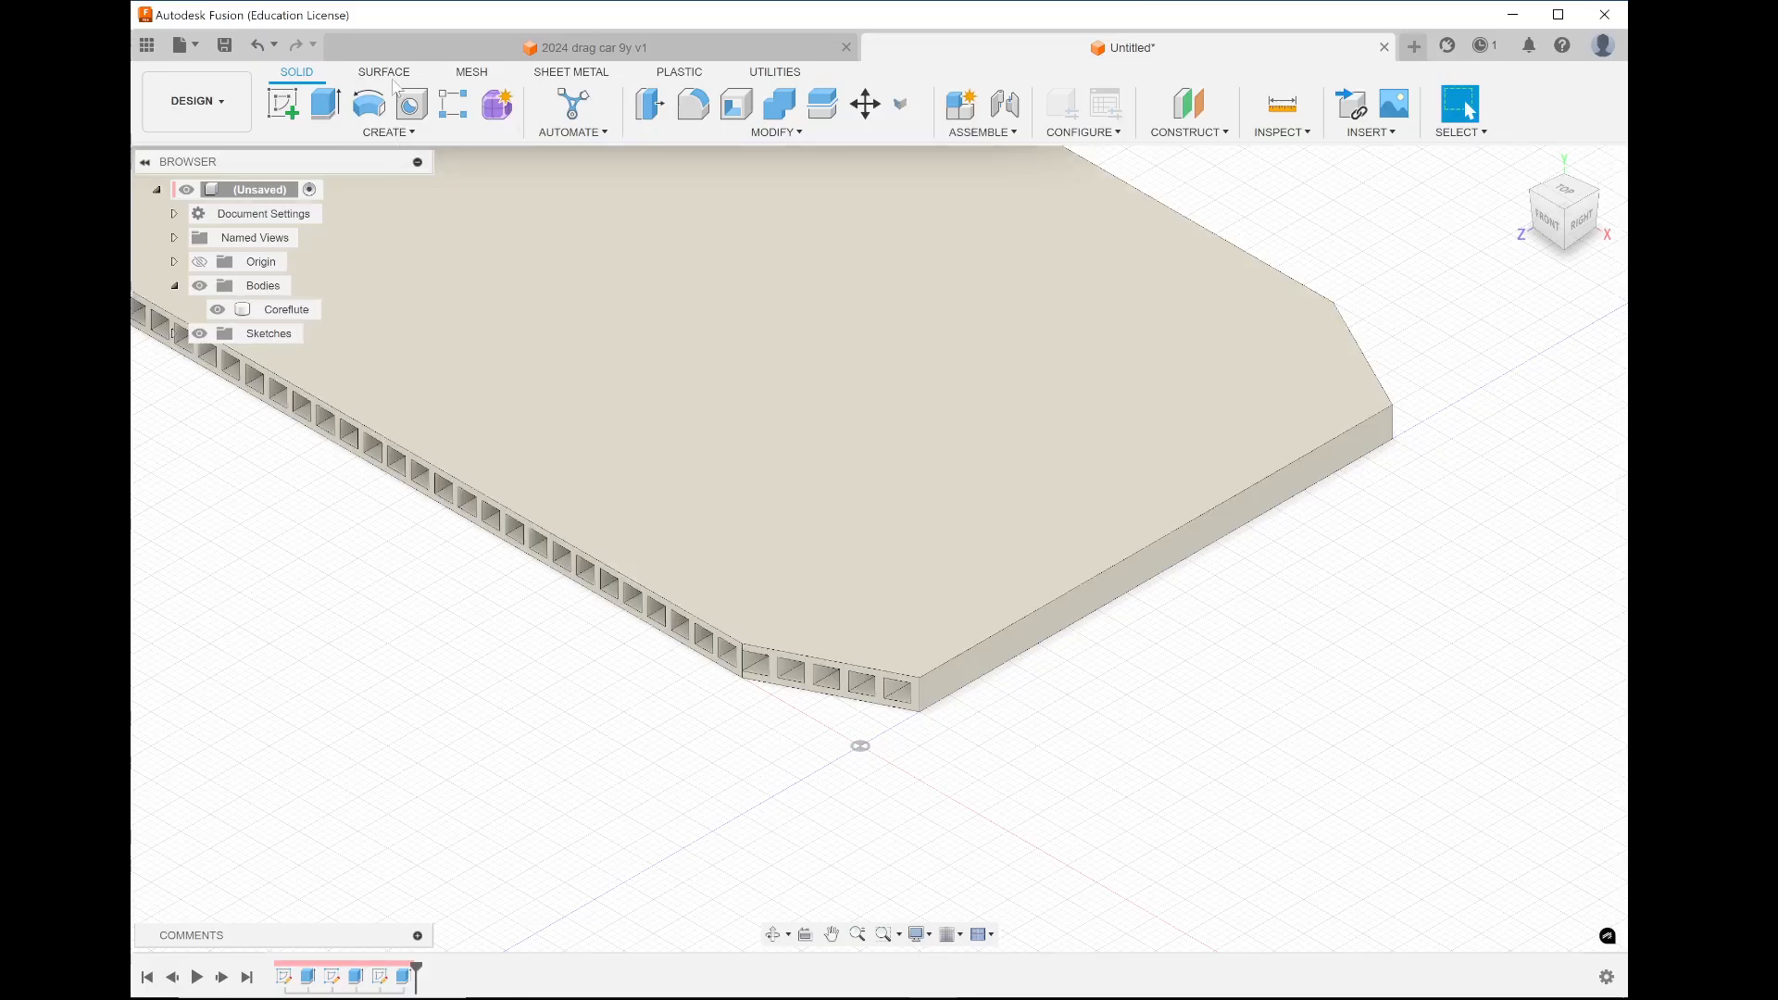
{"action": "left_click", "coordinate": [283, 104]}
{"action": "scroll", "coordinate": [648, 648], "scroll_direction": "up", "scroll_amount": 5}
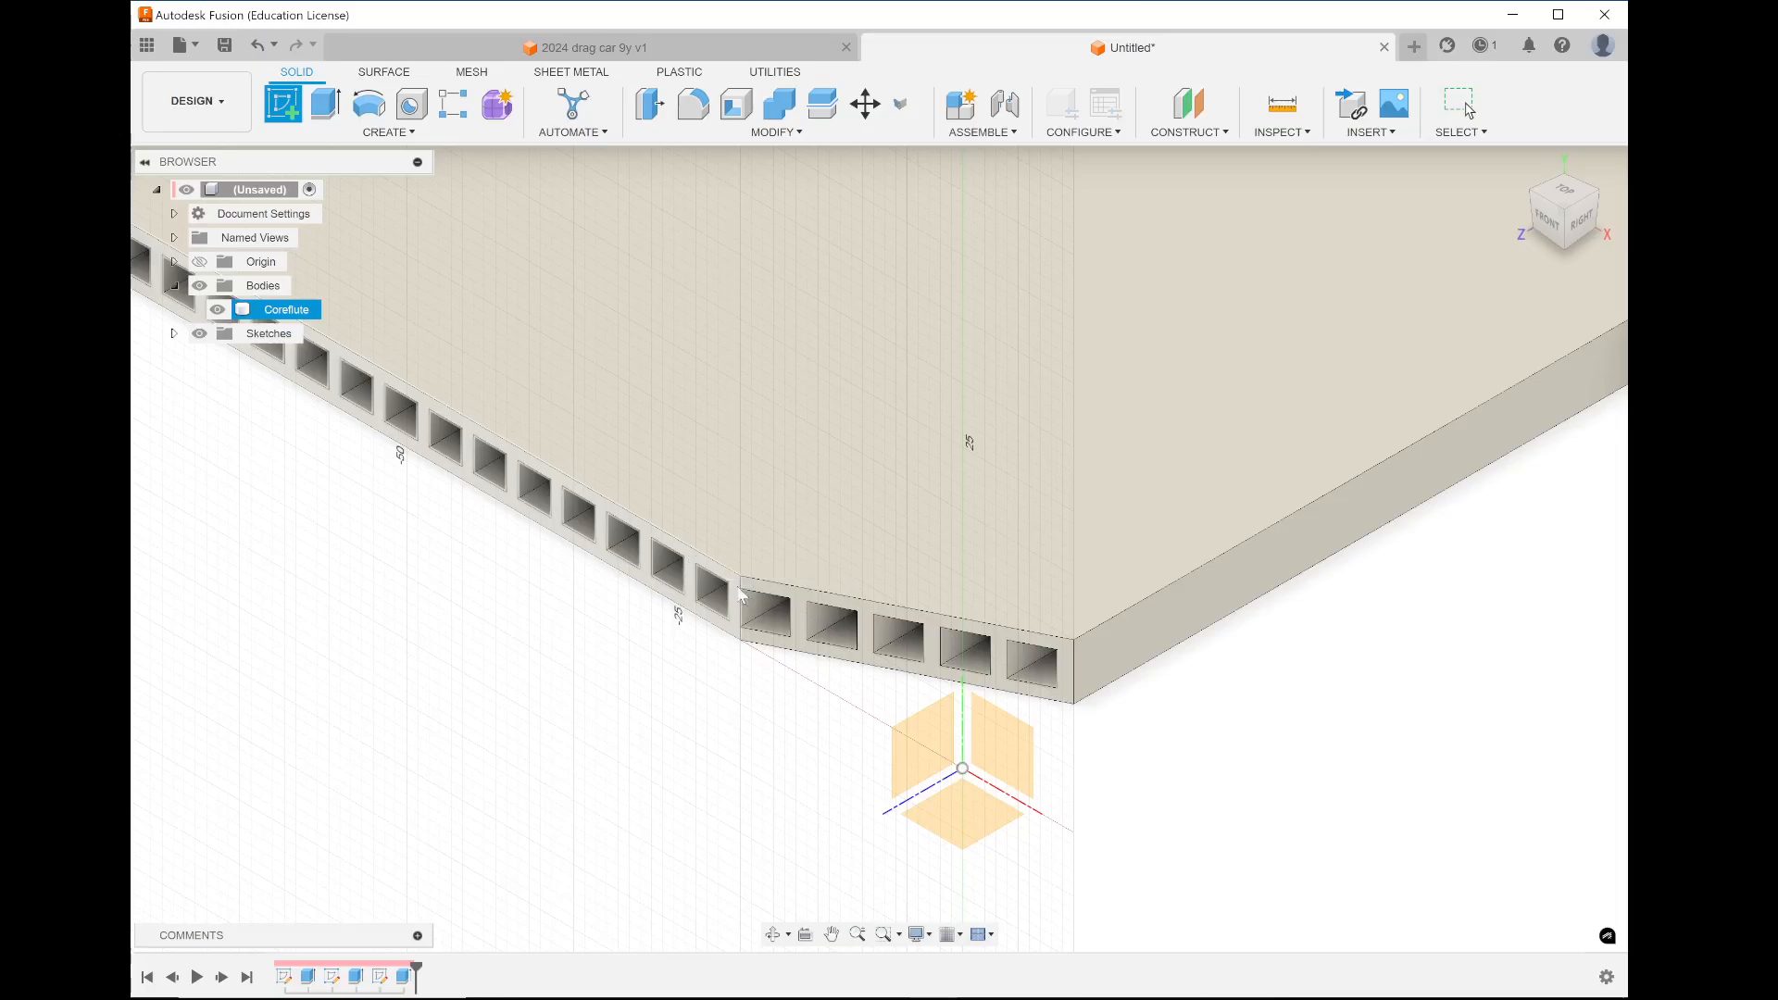
{"action": "left_click", "coordinate": [1021, 751]}
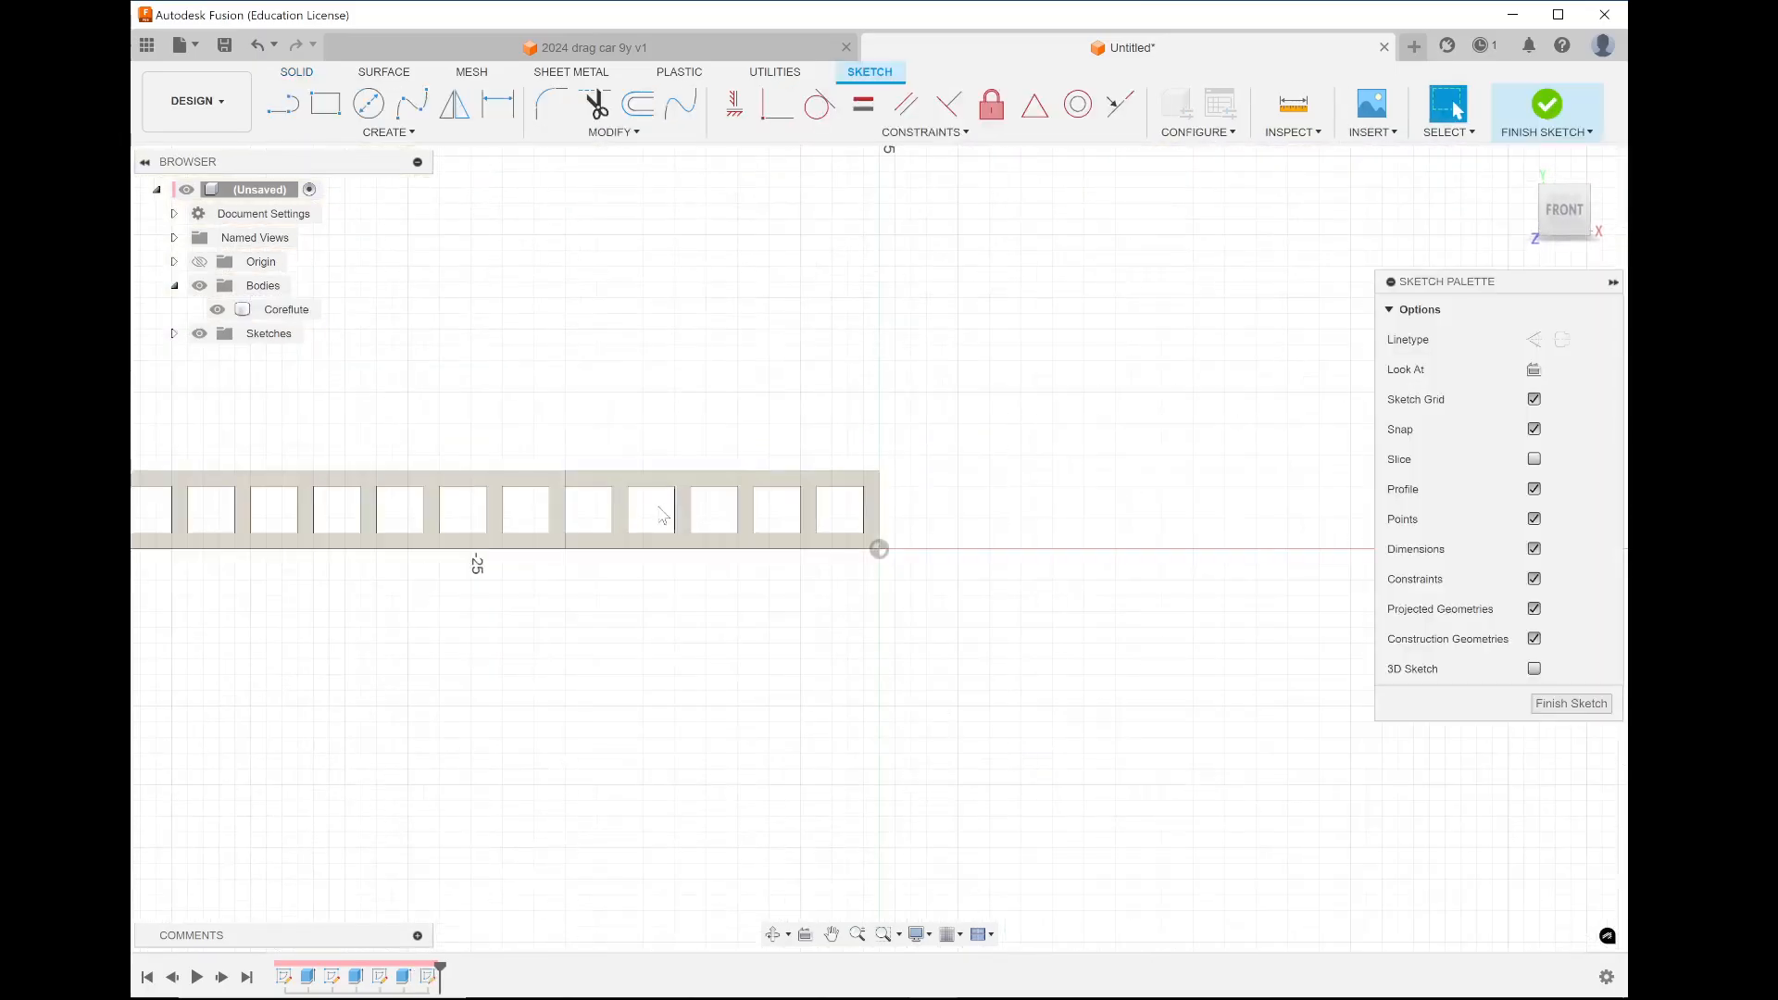
{"action": "left_click", "coordinate": [368, 104]}
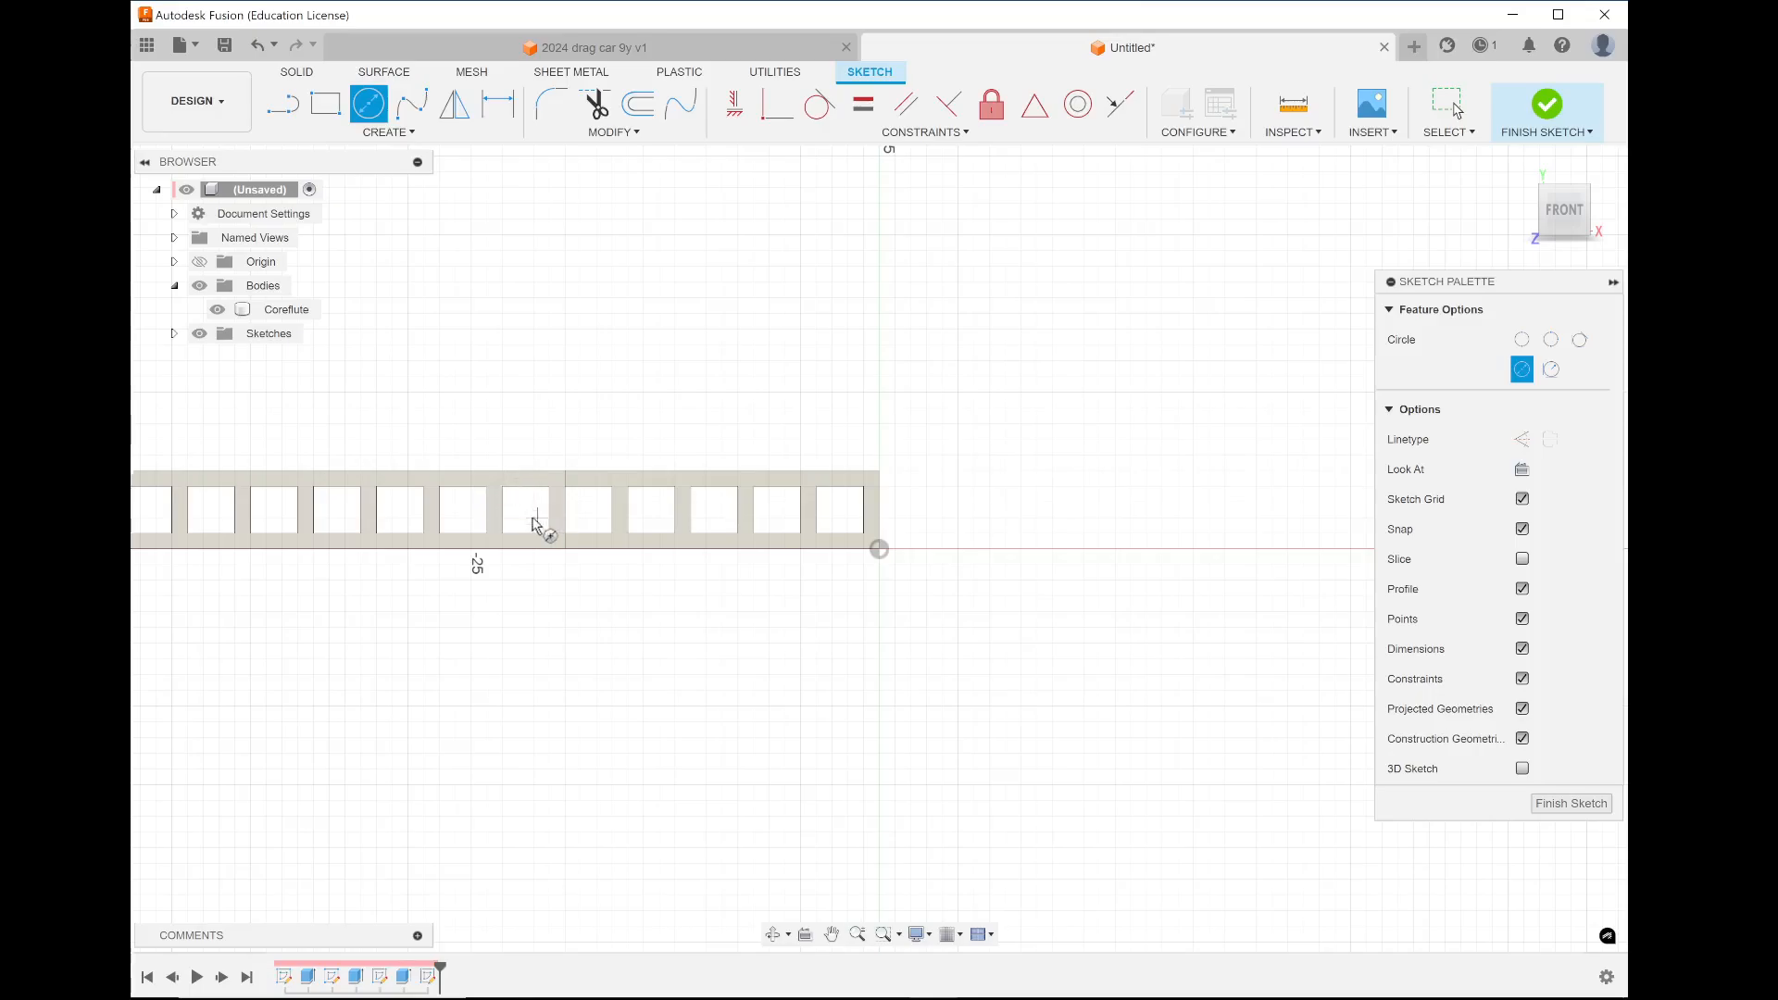
{"action": "scroll", "coordinate": [535, 519], "scroll_direction": "up", "scroll_amount": 5}
{"action": "scroll", "coordinate": [537, 526], "scroll_direction": "up", "scroll_amount": 5}
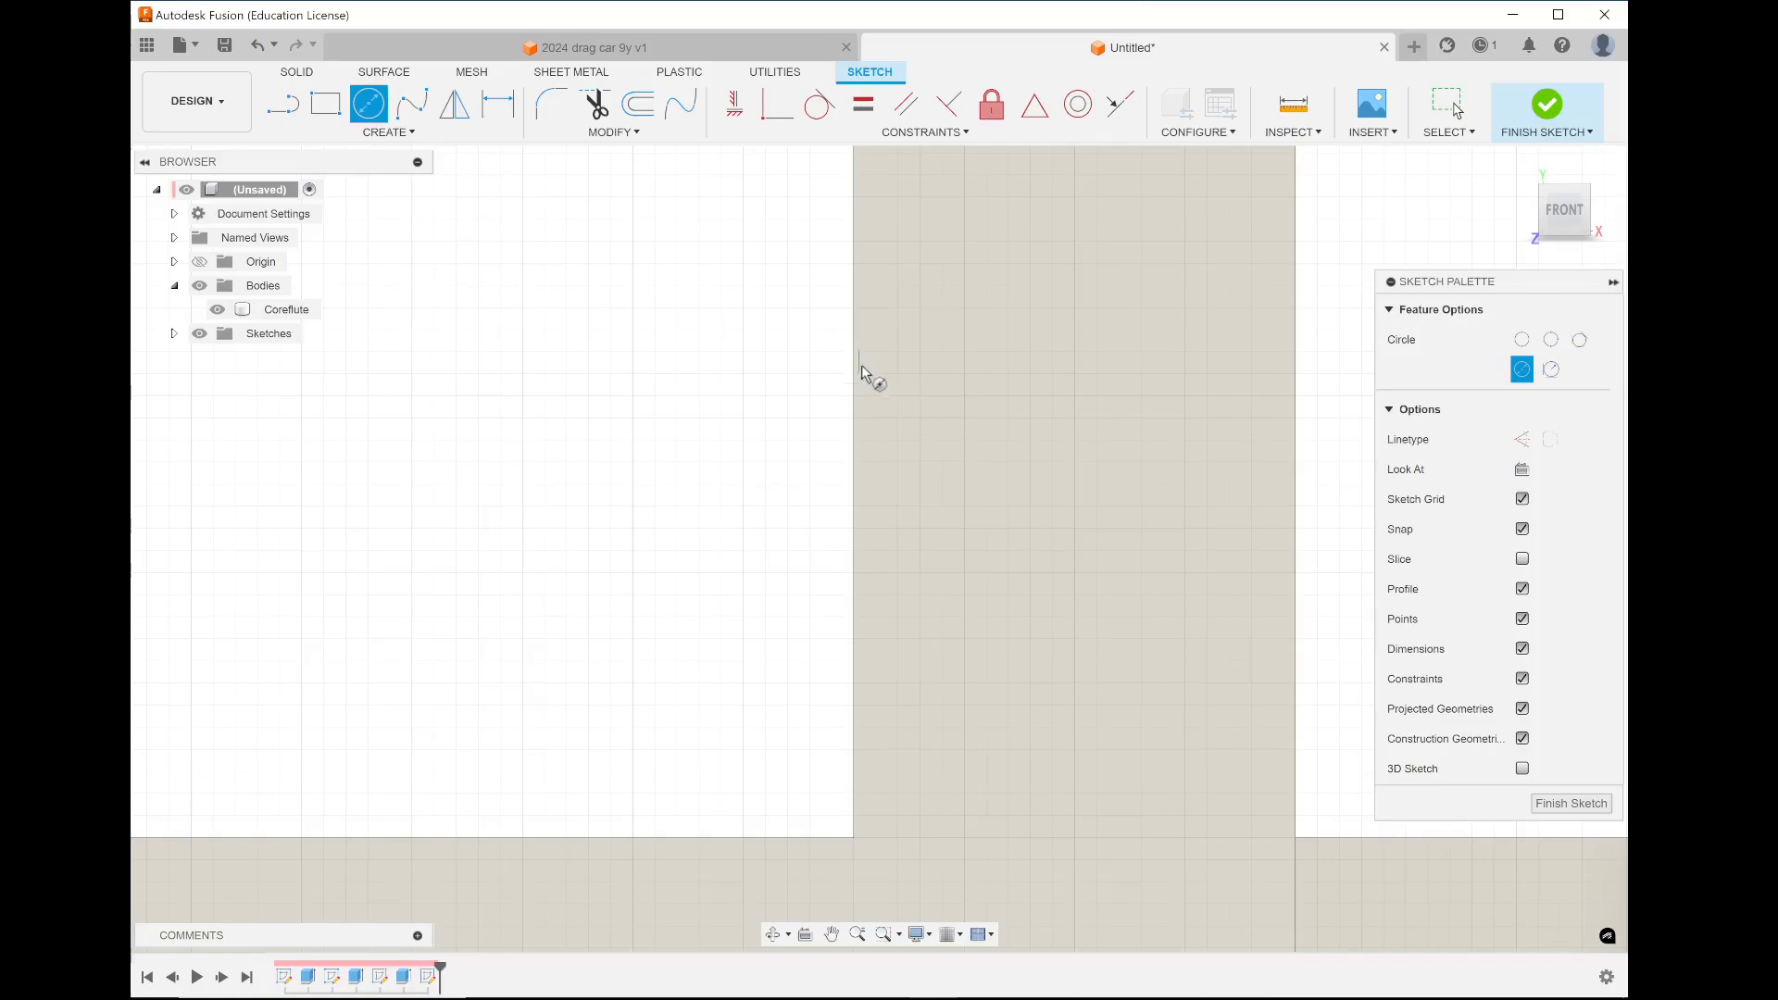
{"action": "scroll", "coordinate": [862, 378], "scroll_direction": "down", "scroll_amount": 5}
{"action": "scroll", "coordinate": [861, 381], "scroll_direction": "down", "scroll_amount": 5}
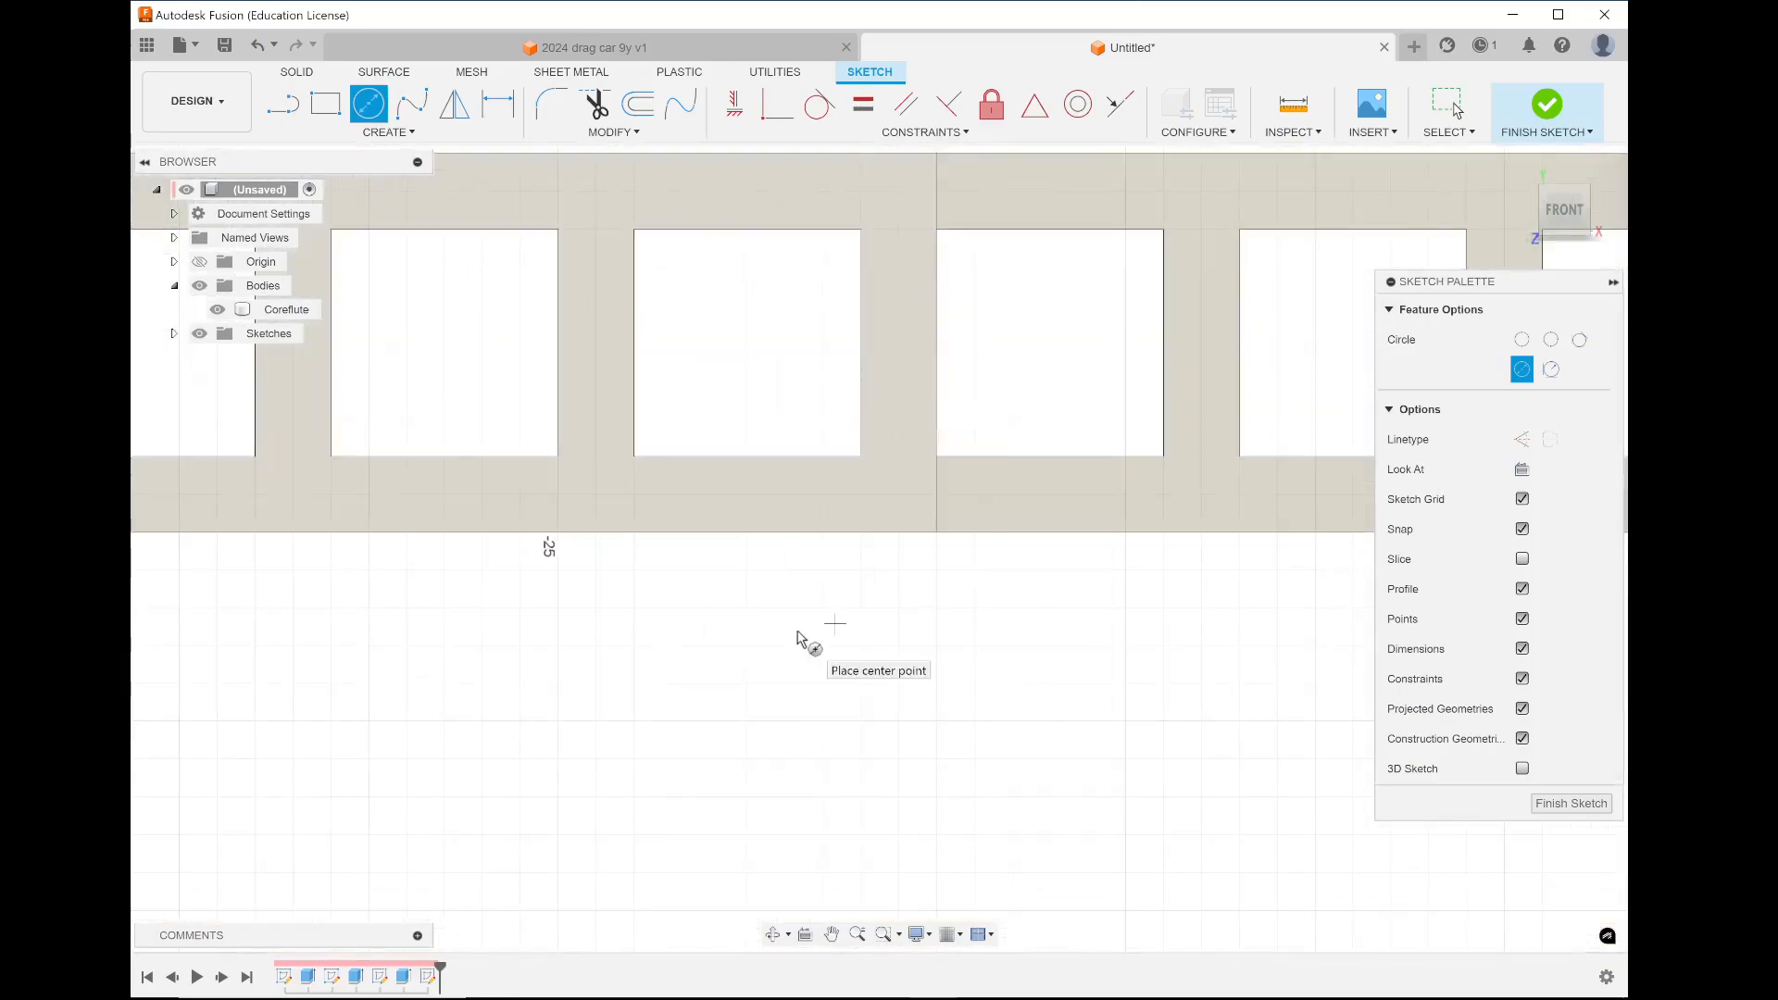
{"action": "scroll", "coordinate": [802, 636], "scroll_direction": "down", "scroll_amount": 3}
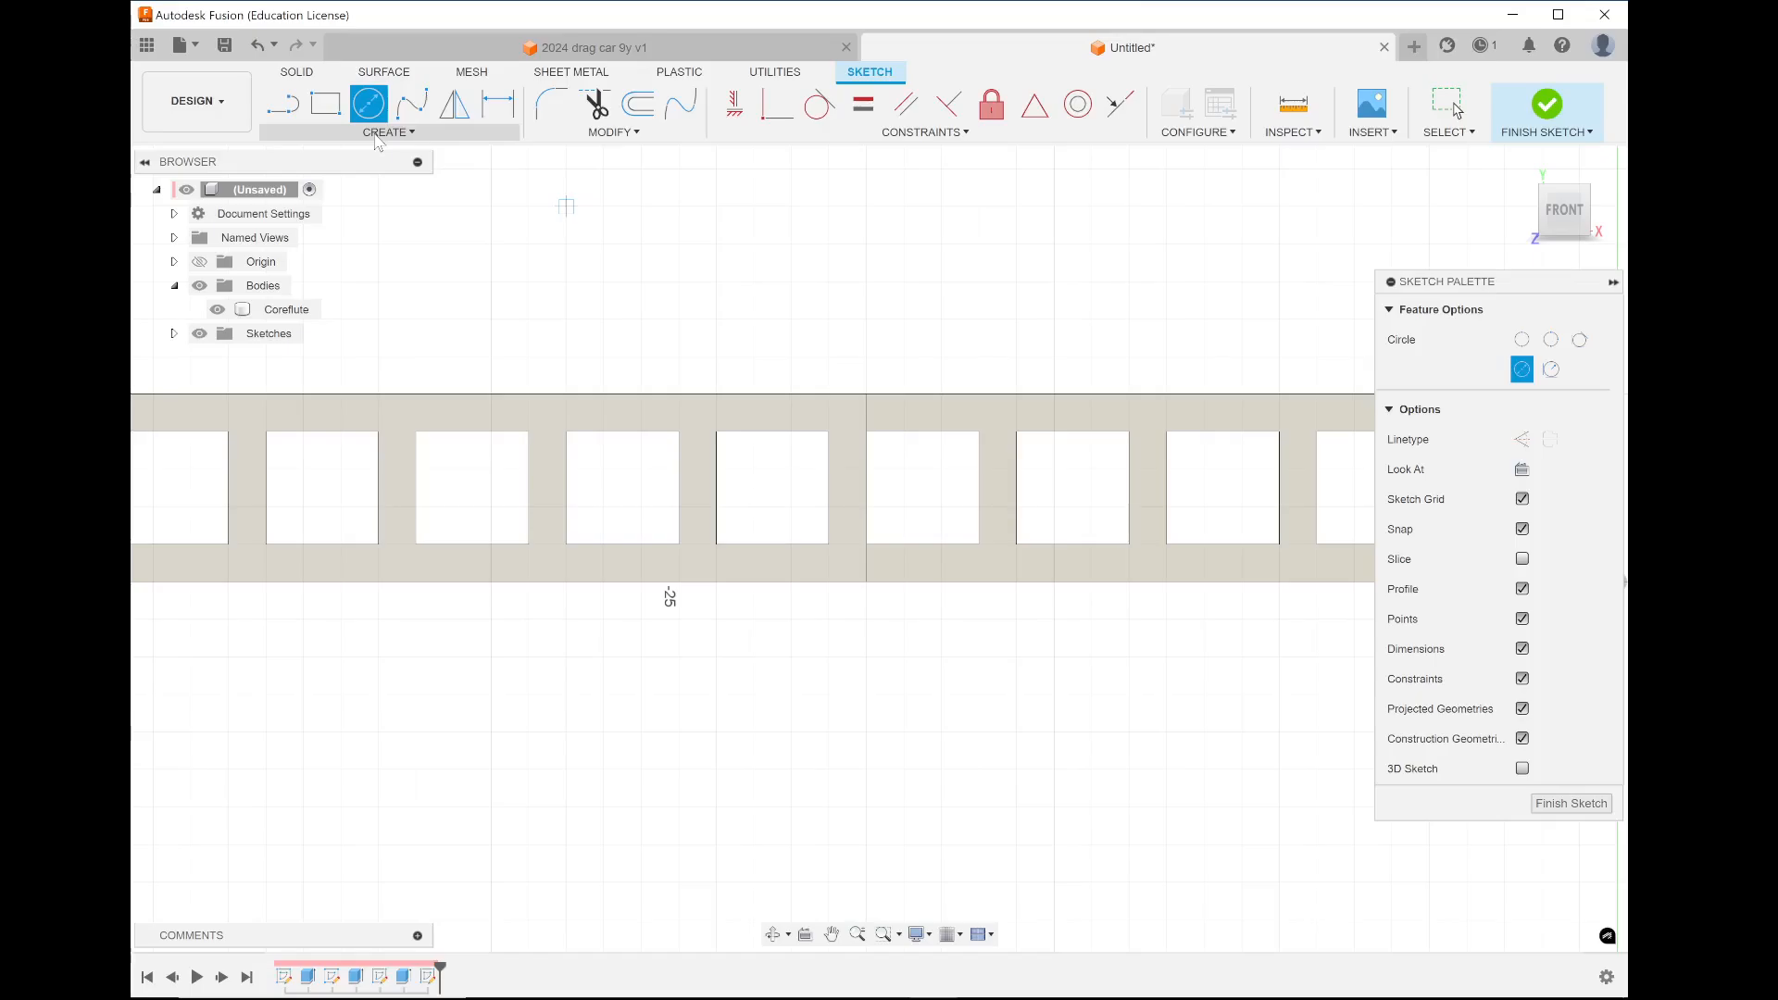
Bring the outlines of the channelled side face into the sketch with Include 3D Geometry
{"action": "left_click", "coordinate": [377, 139]}
{"action": "mouse_move", "coordinate": [414, 443]}
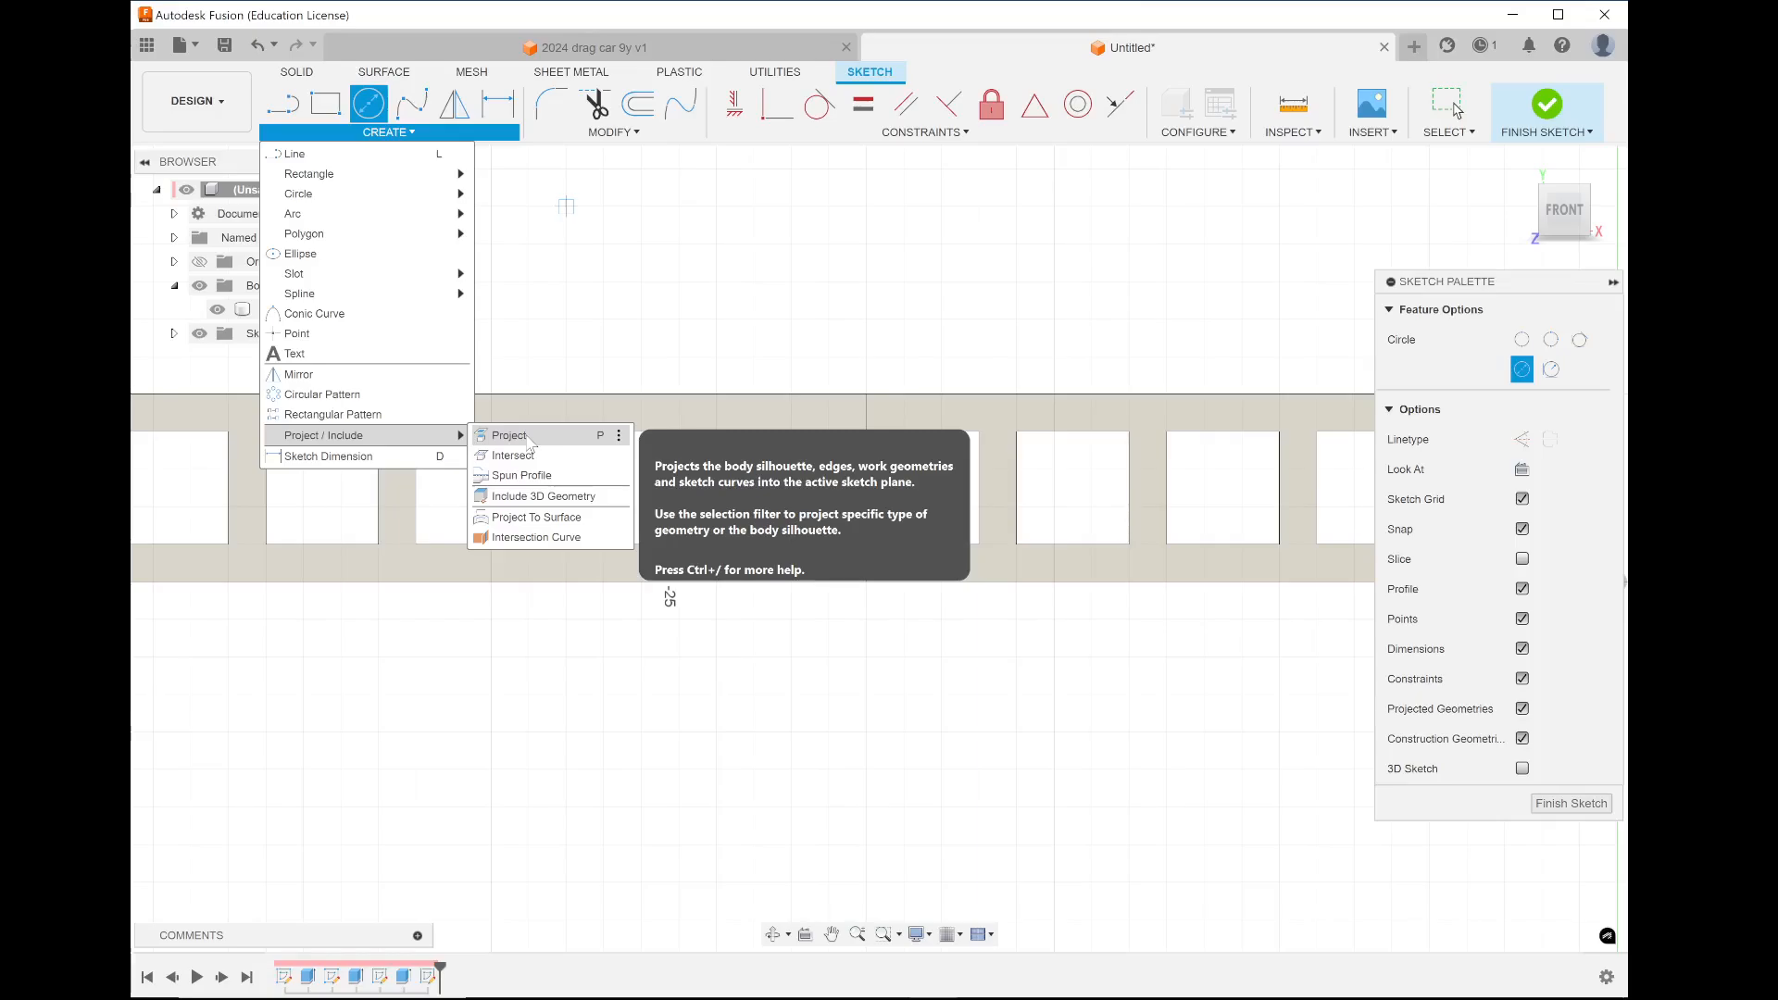
{"action": "left_click", "coordinate": [542, 498]}
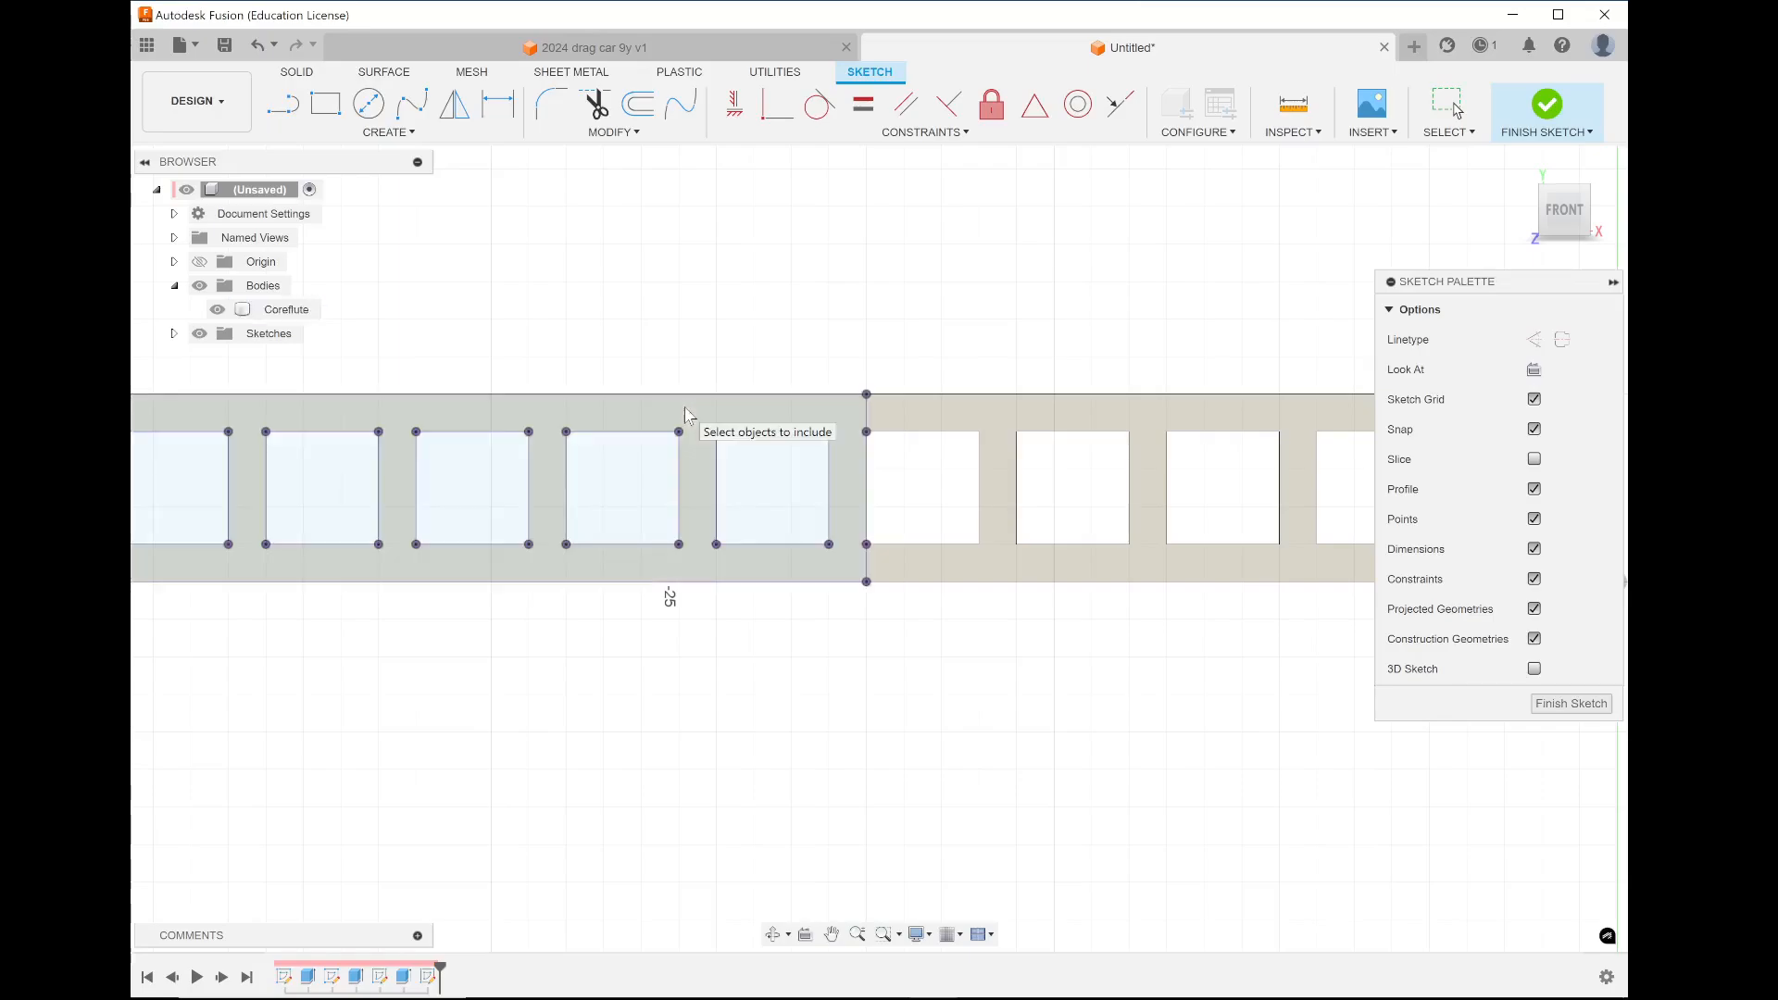
{"action": "left_click", "coordinate": [706, 426]}
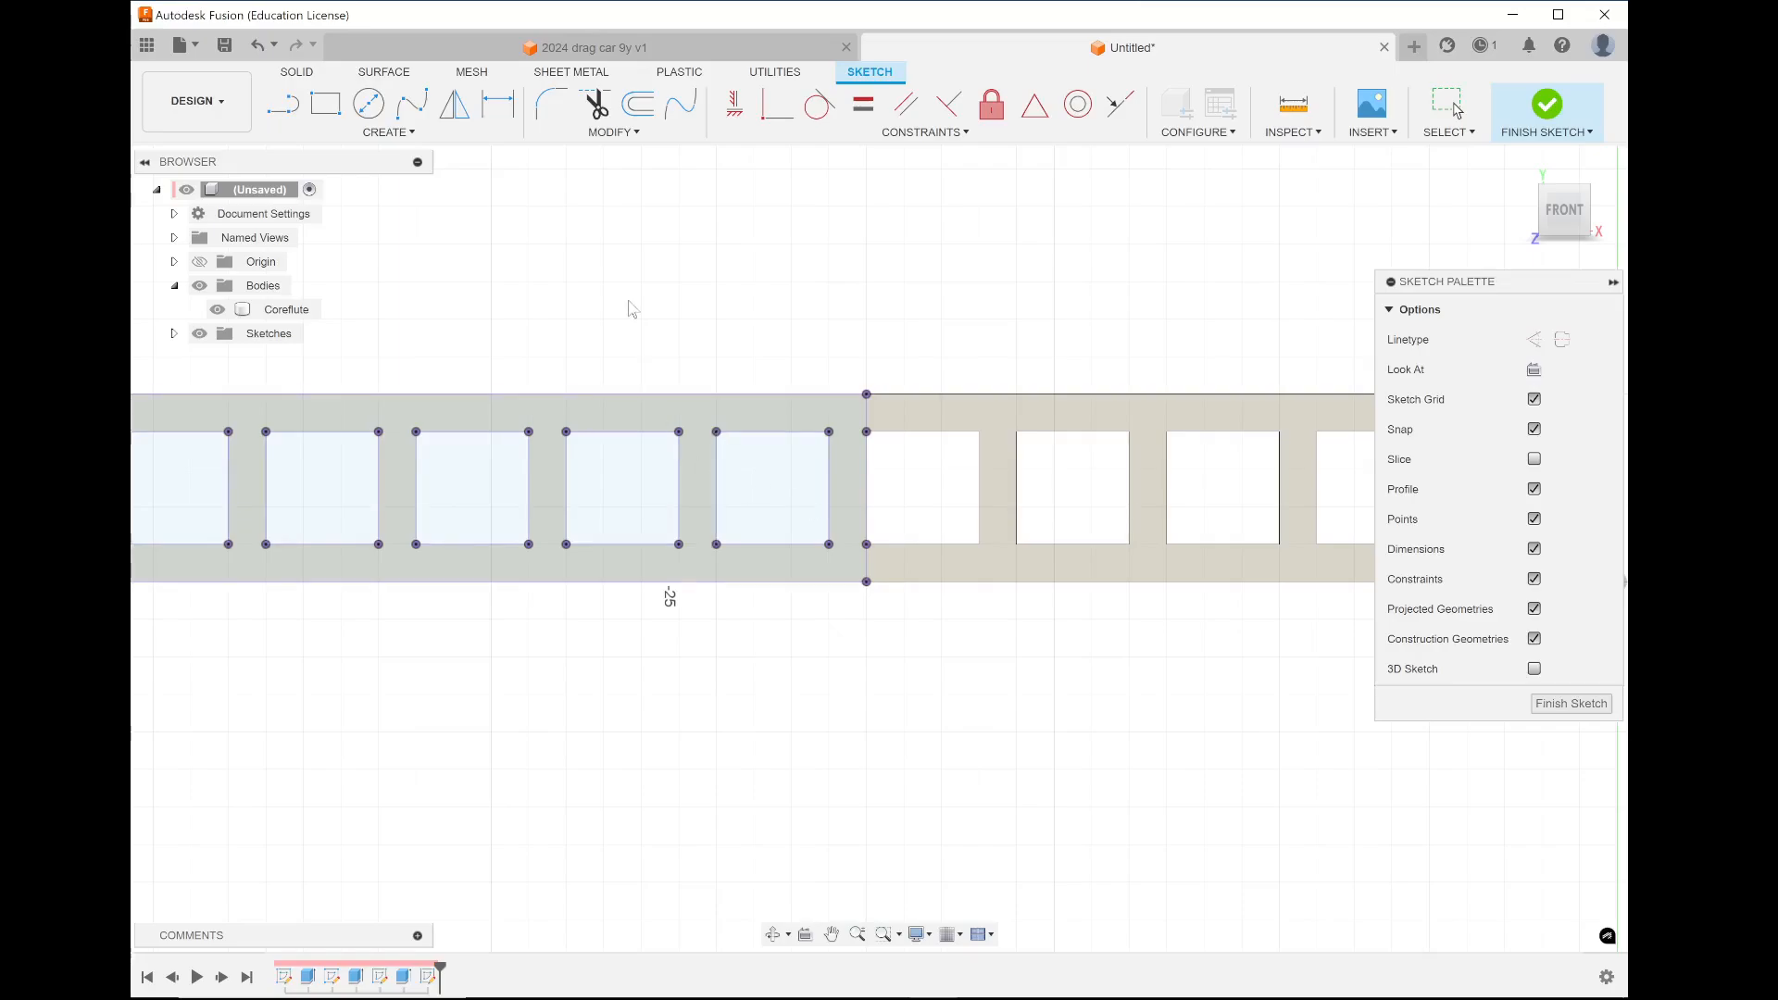
Sketch a 3-Tangent Circle inside the channel square nearest the angled corner, touching three of its edges, and finish the sketch
{"action": "left_click", "coordinate": [368, 104]}
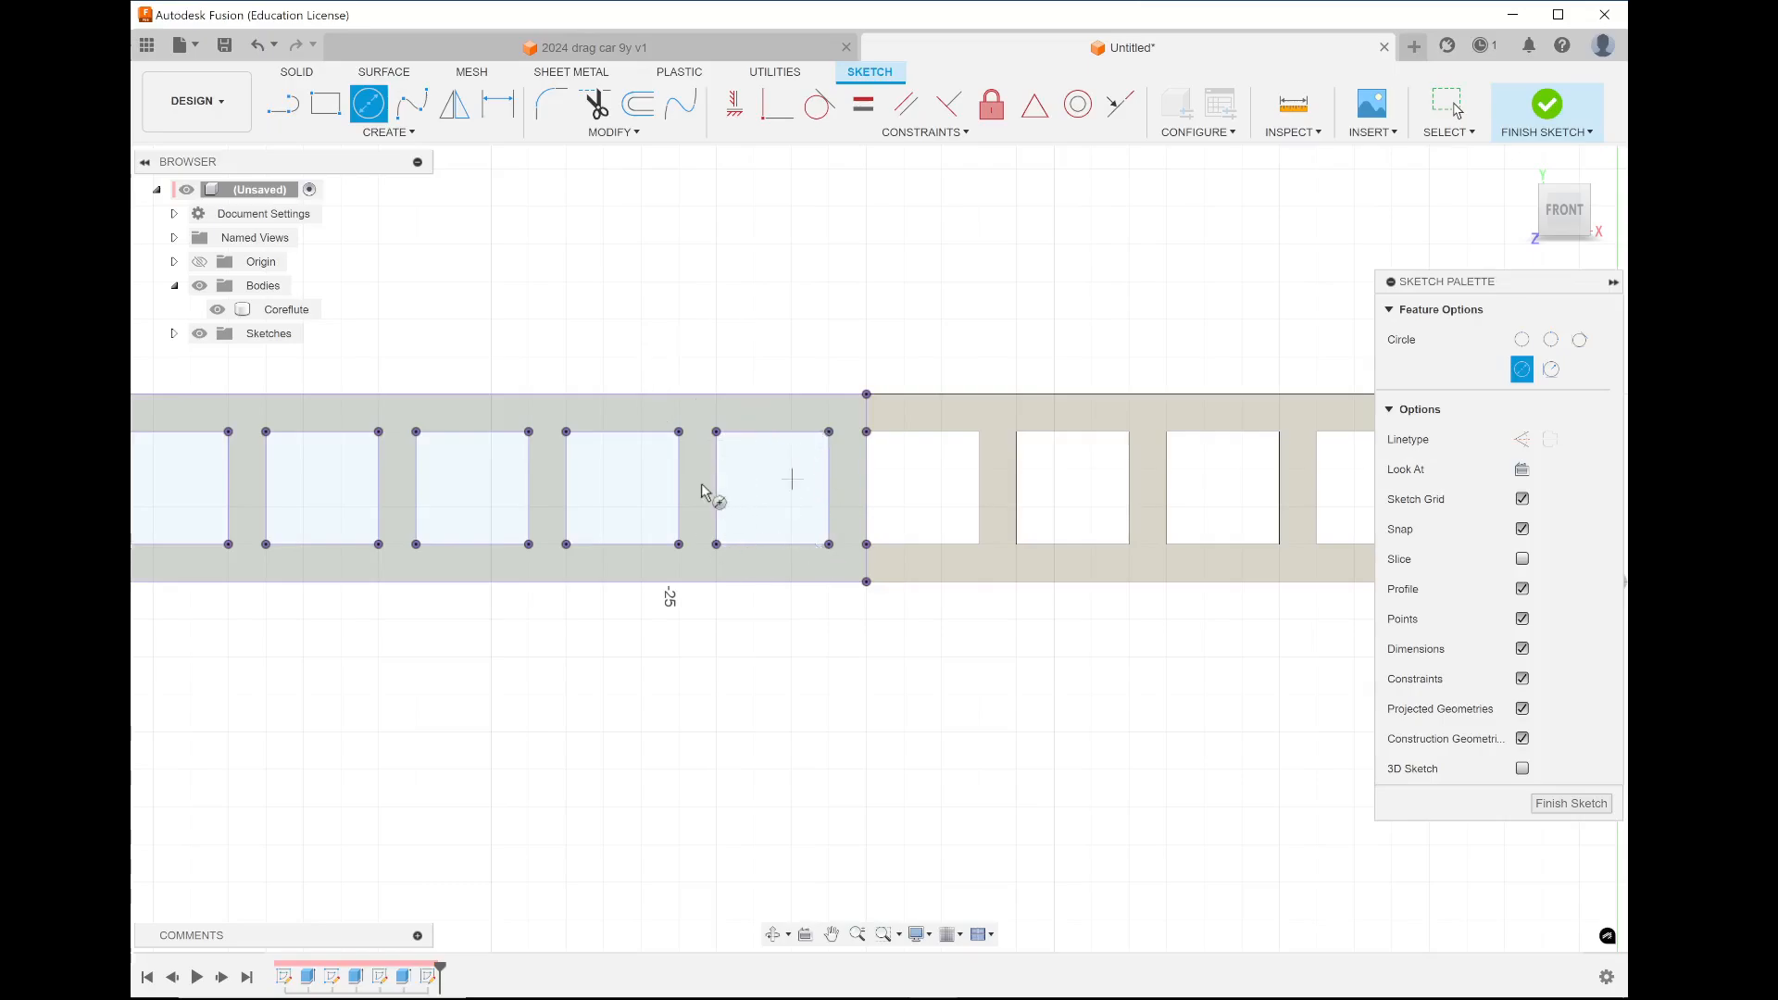
{"action": "left_click", "coordinate": [389, 131]}
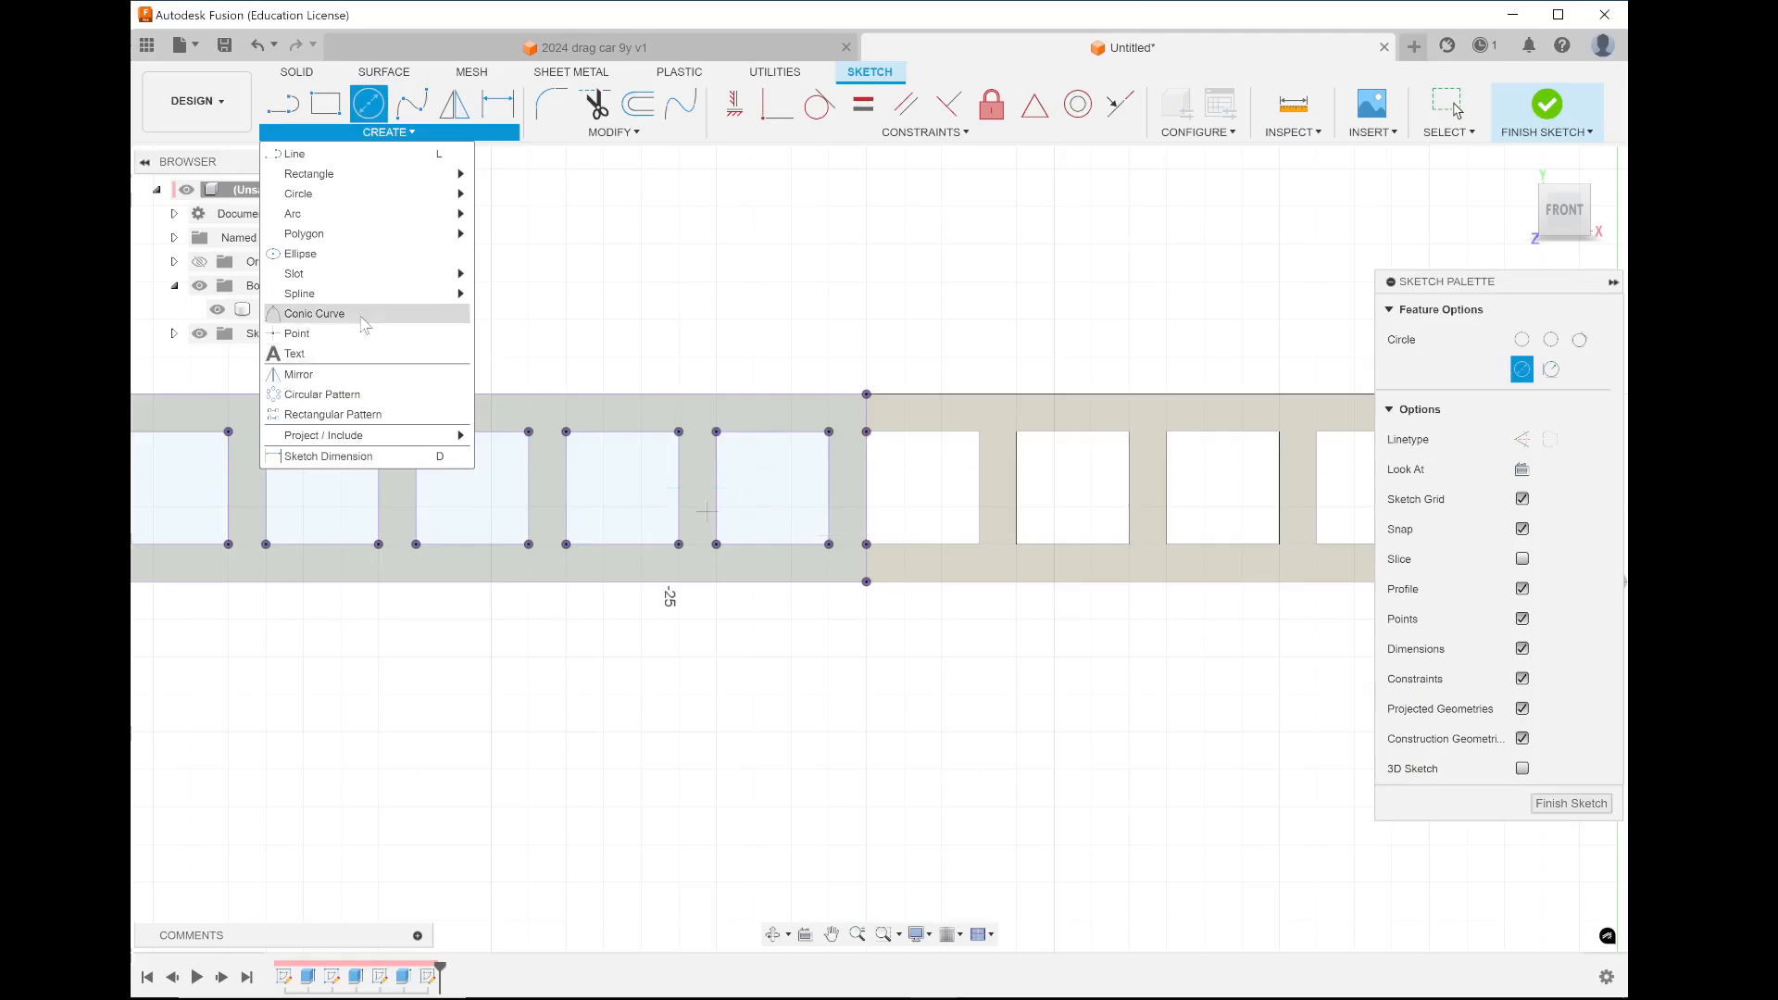
{"action": "mouse_move", "coordinate": [352, 197]}
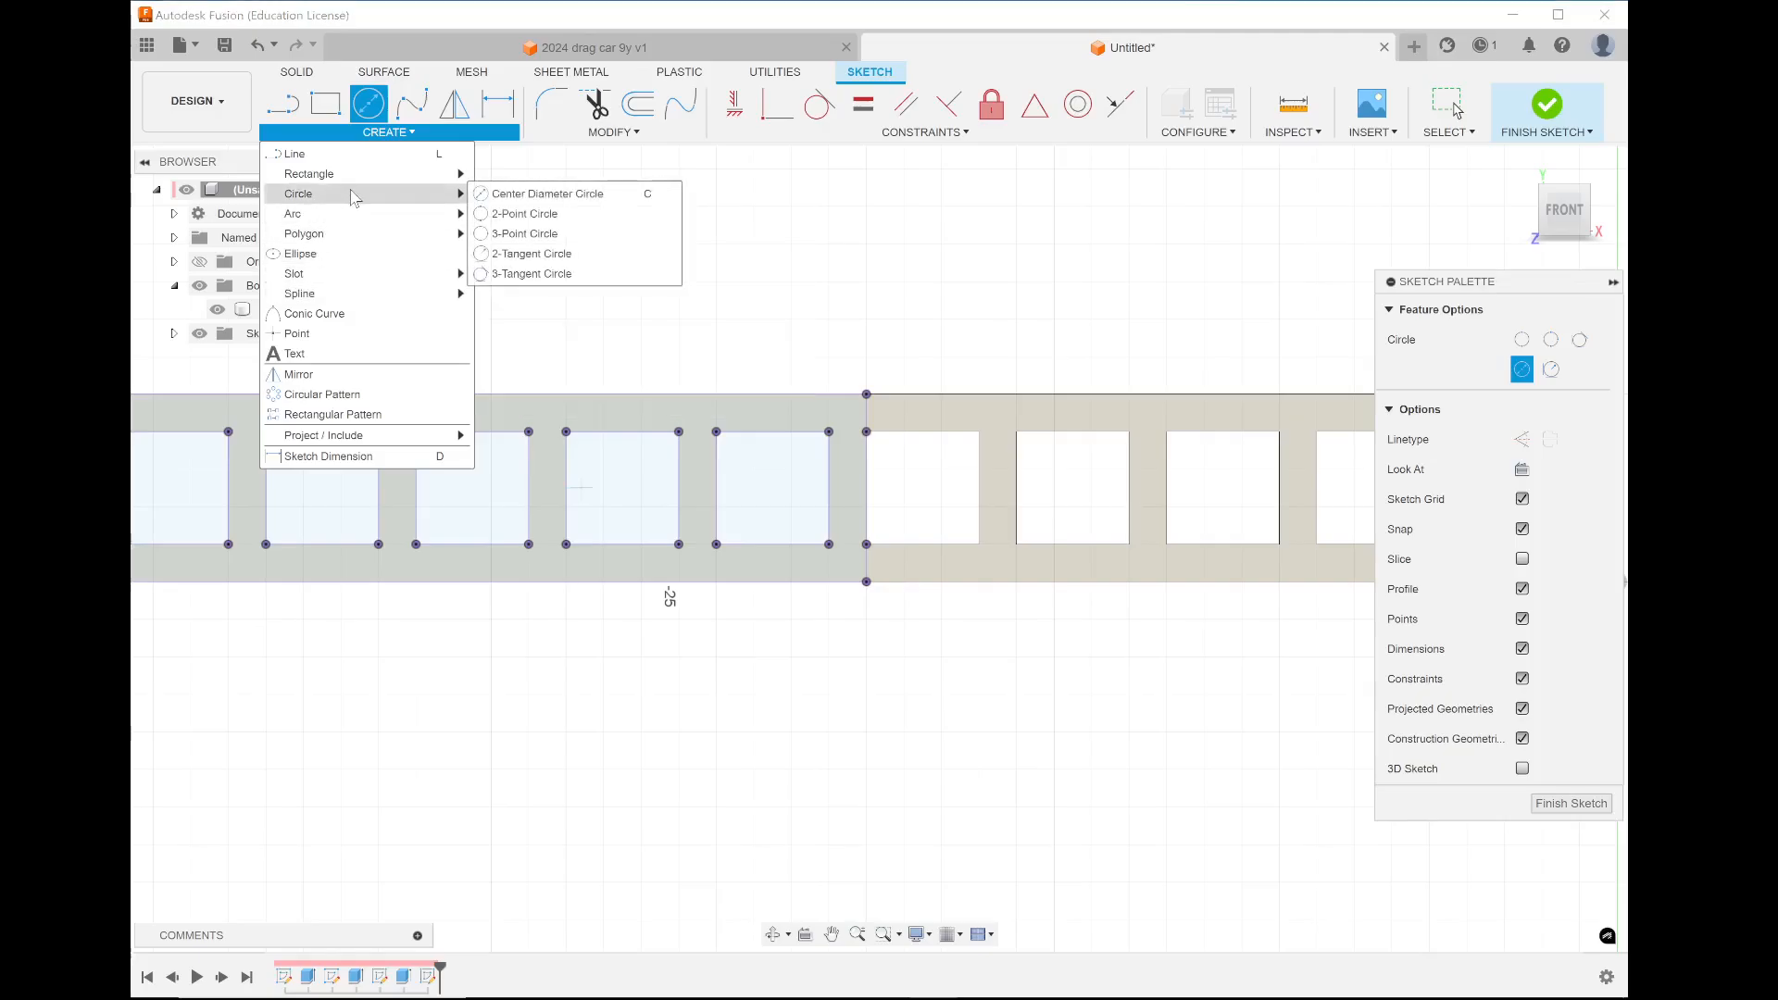
{"action": "left_click", "coordinate": [532, 276]}
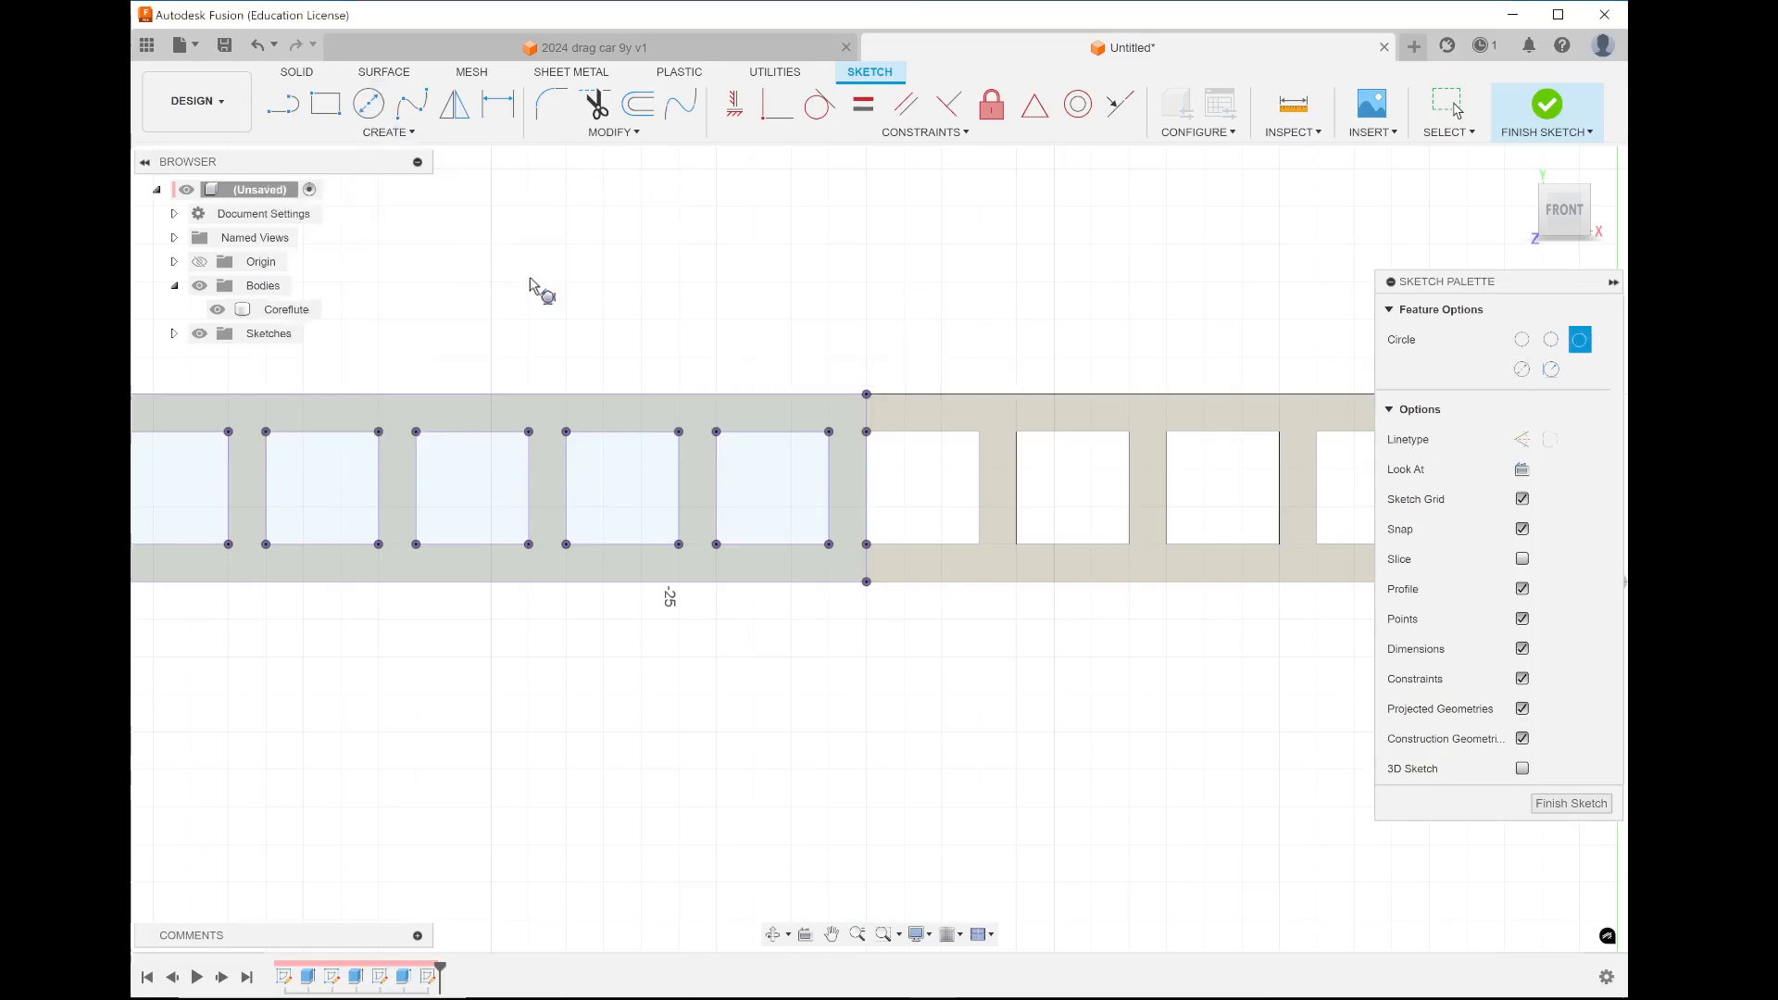
{"action": "left_click", "coordinate": [761, 433]}
{"action": "left_click", "coordinate": [718, 495]}
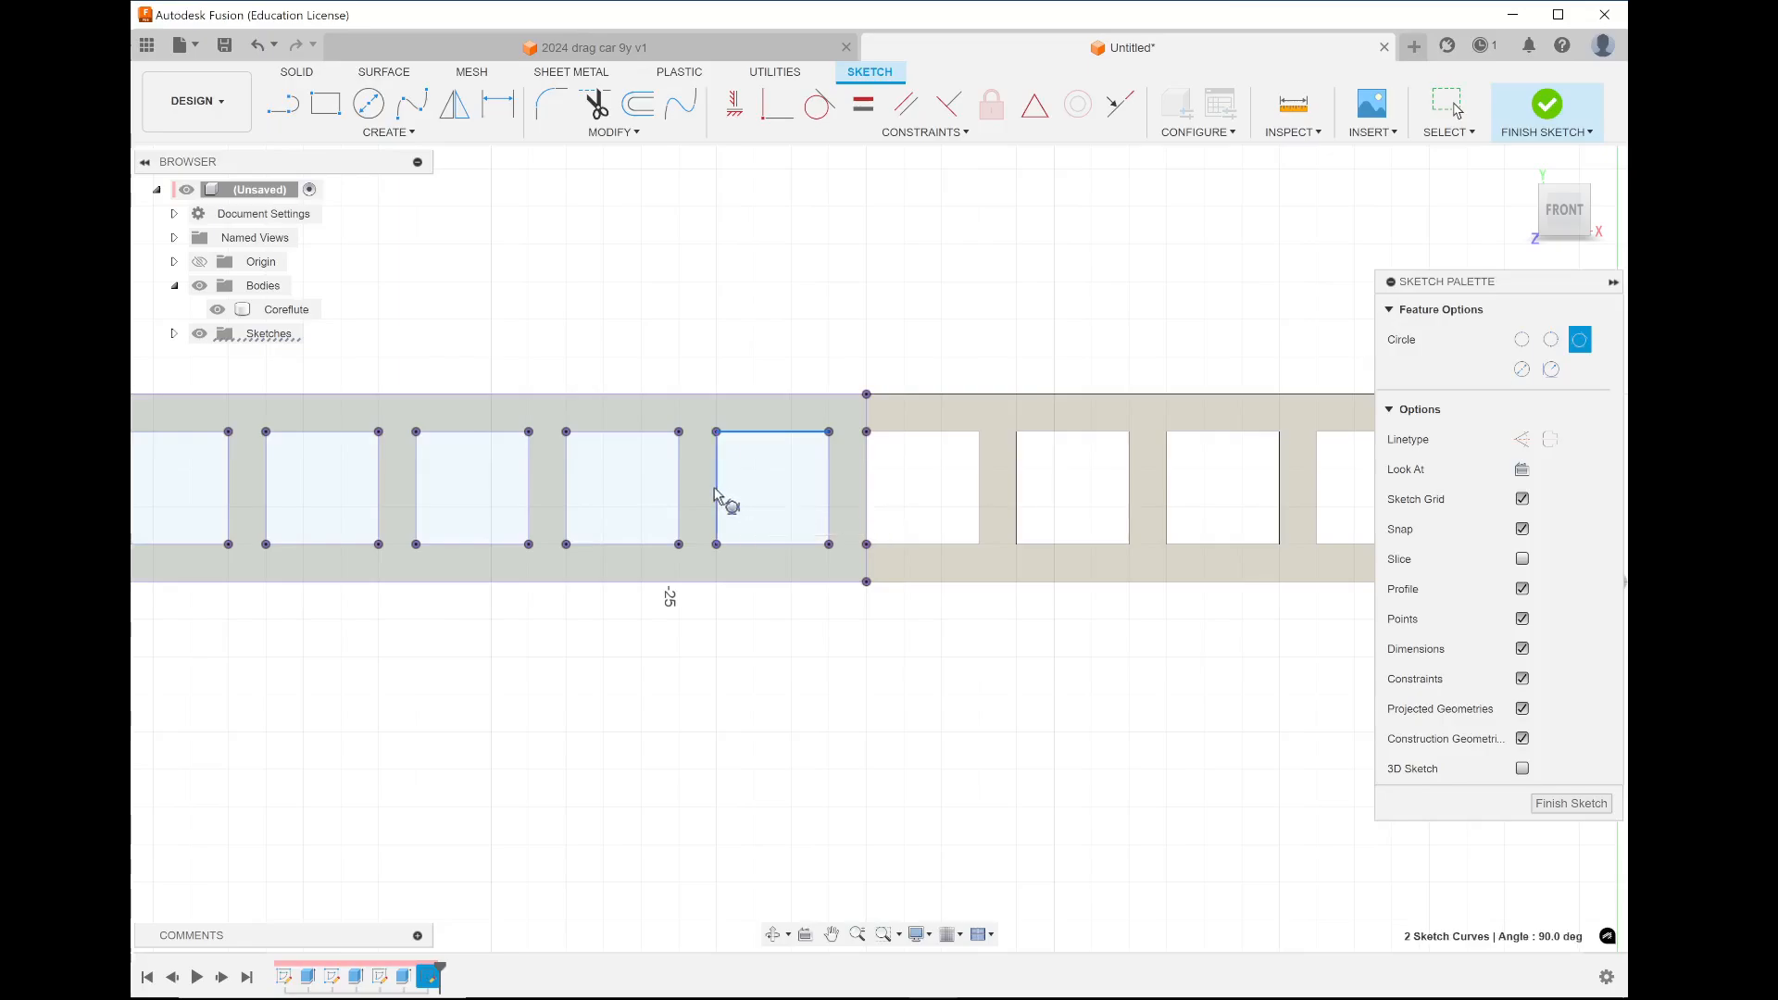
{"action": "left_click", "coordinate": [762, 547]}
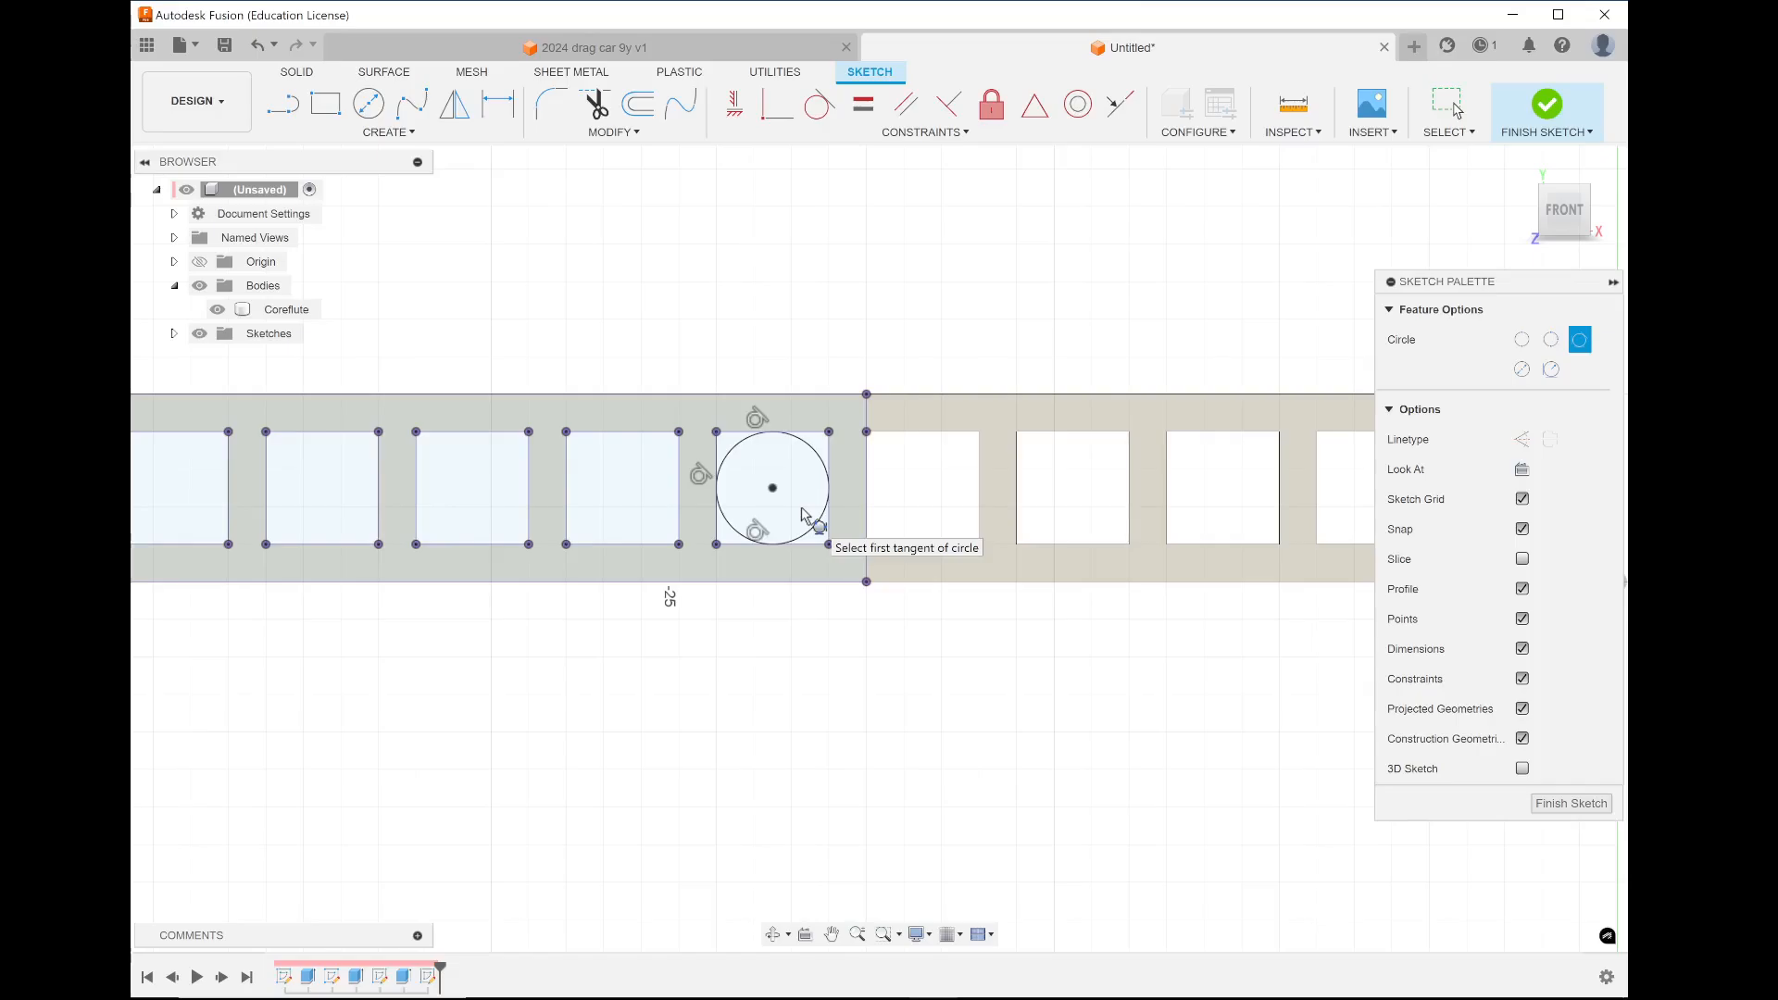
{"action": "left_click", "coordinate": [1547, 104]}
Set up a new-body extrusion of the channel circle, 10 mm outward from the plate's side
{"action": "left_click", "coordinate": [1524, 165]}
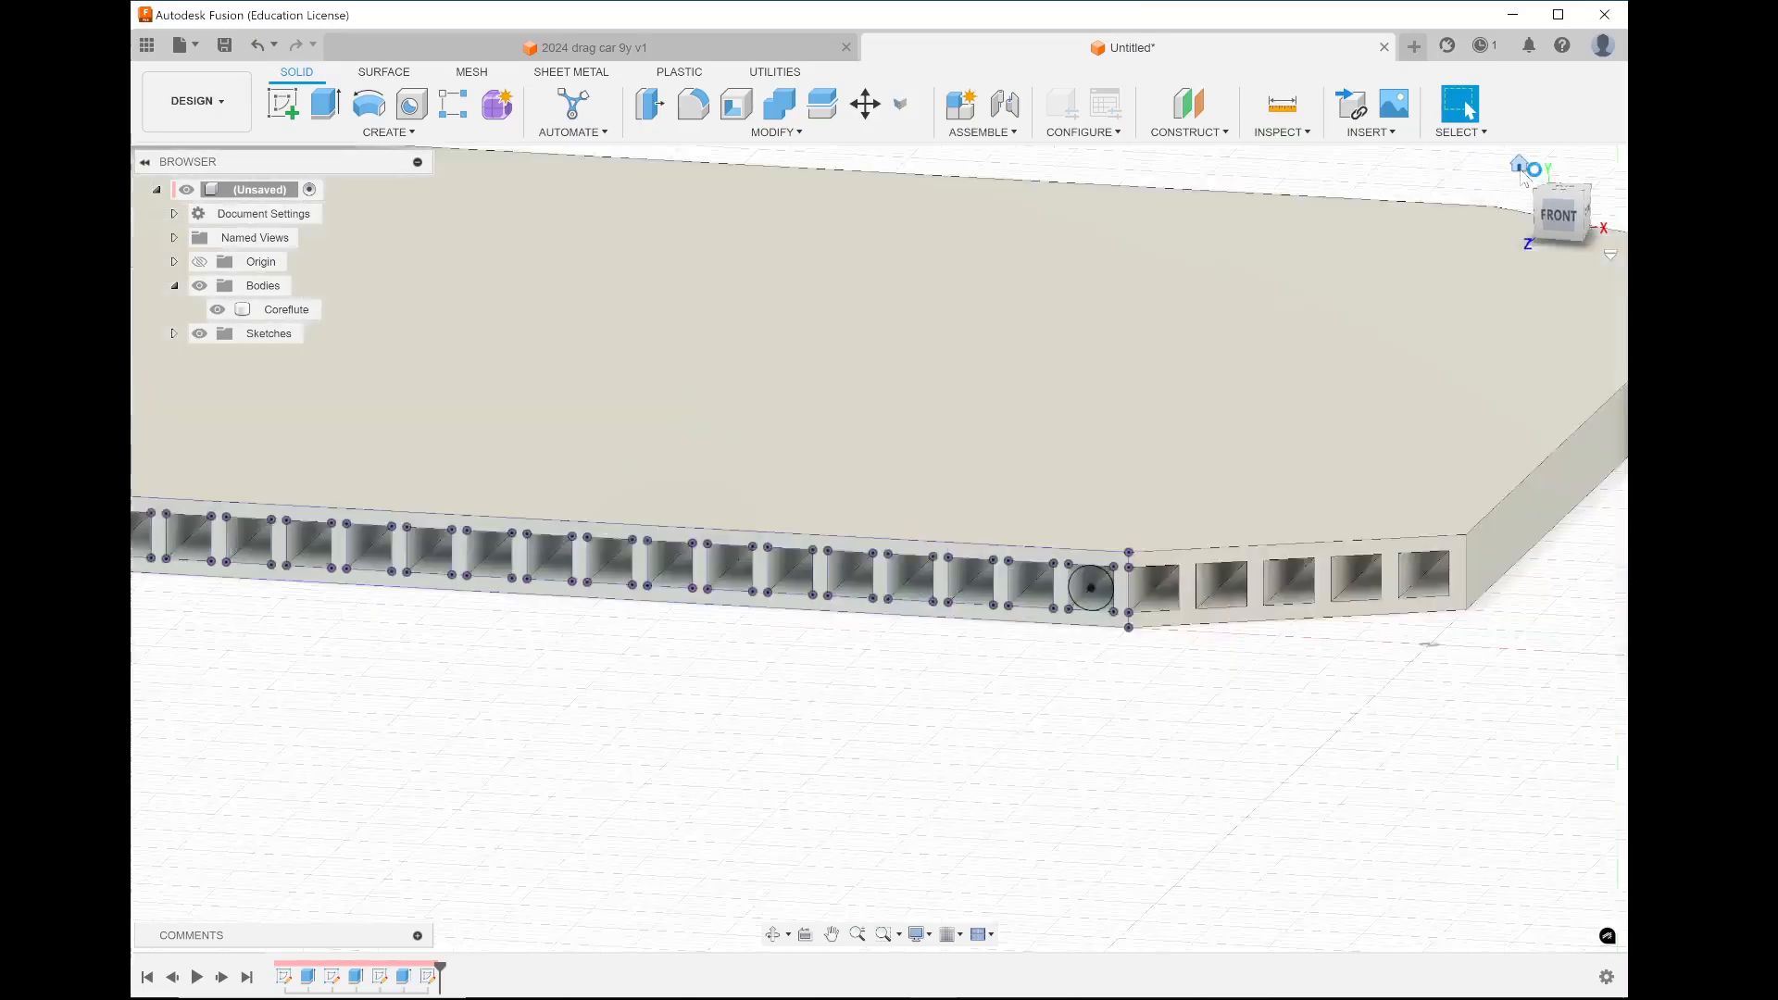
{"action": "scroll", "coordinate": [984, 802], "scroll_direction": "down", "scroll_amount": 3}
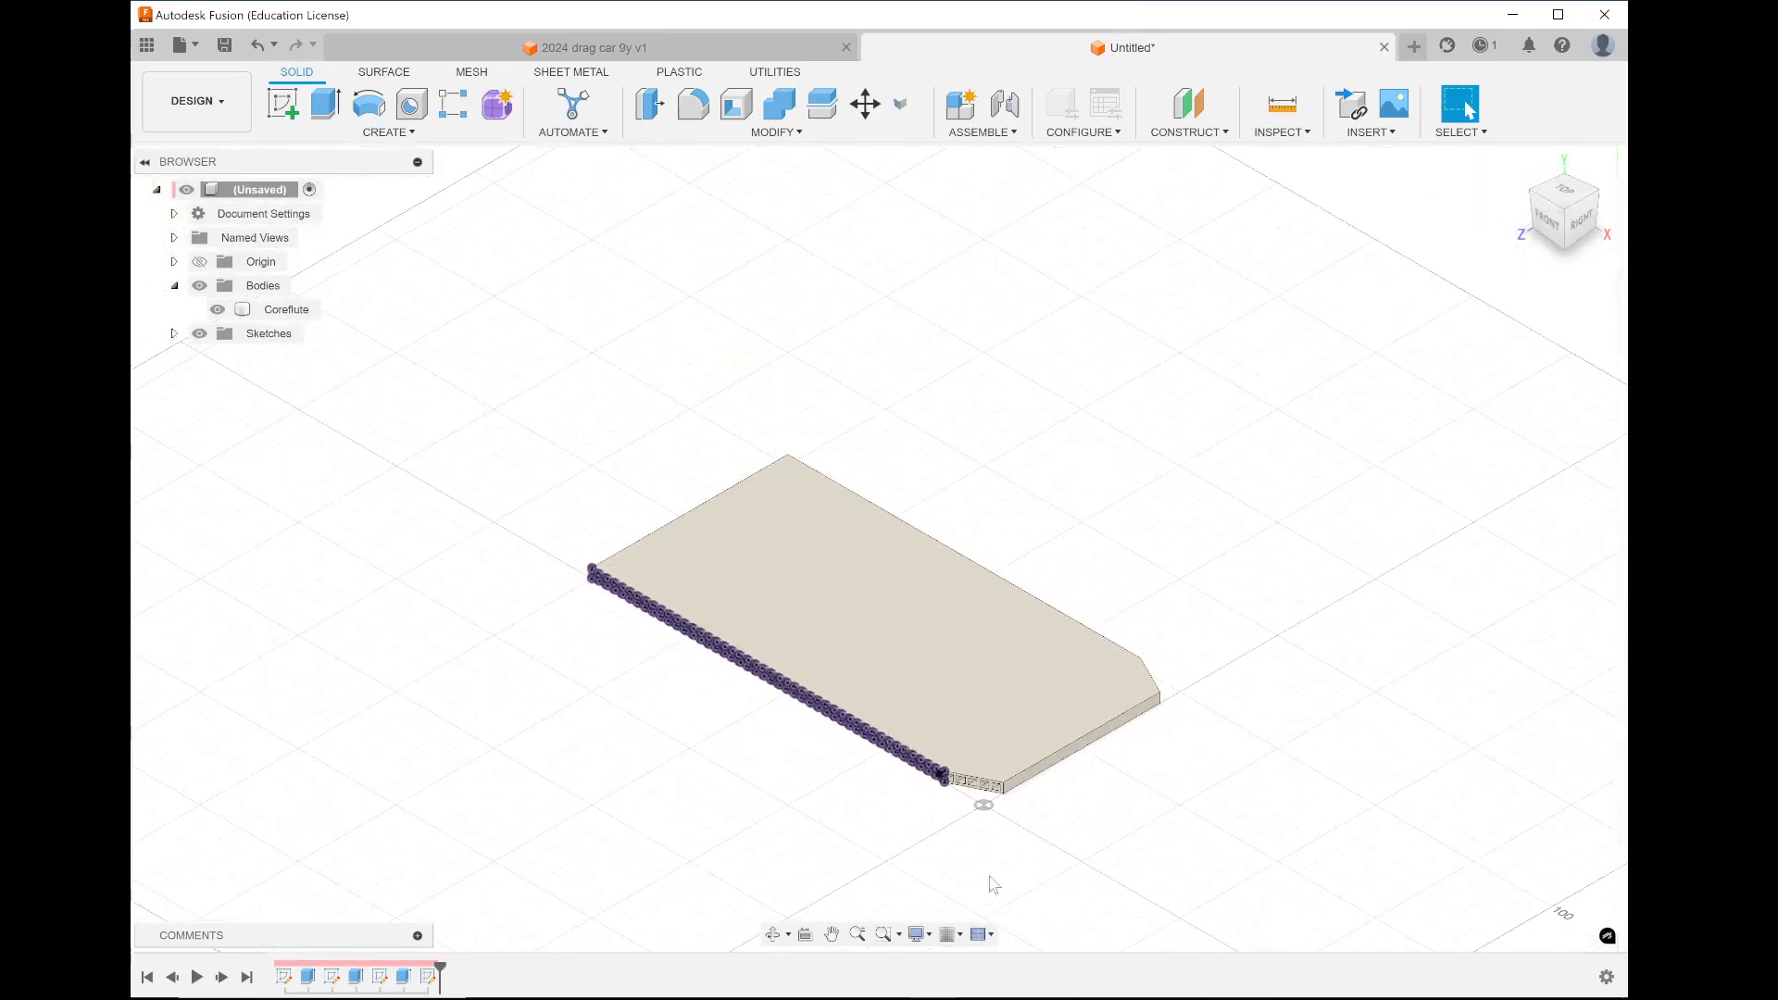
{"action": "scroll", "coordinate": [997, 867], "scroll_direction": "up", "scroll_amount": 2}
{"action": "scroll", "coordinate": [997, 866], "scroll_direction": "up", "scroll_amount": 4}
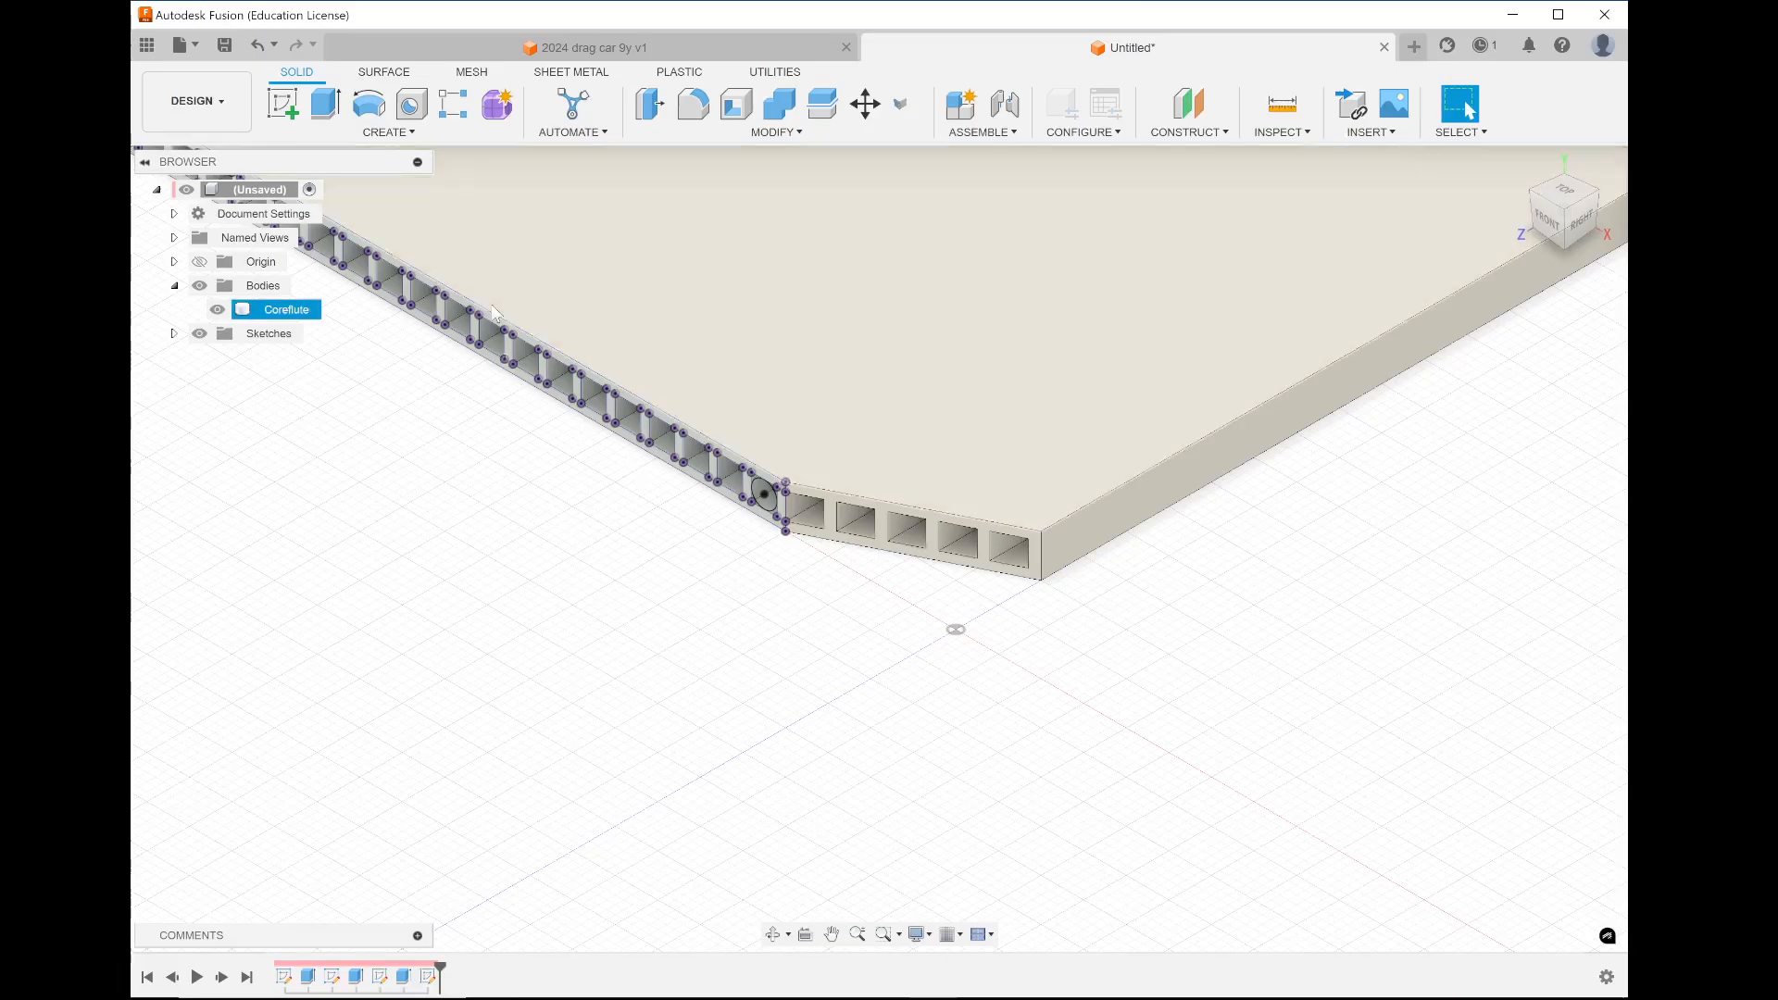
{"action": "left_click", "coordinate": [324, 113]}
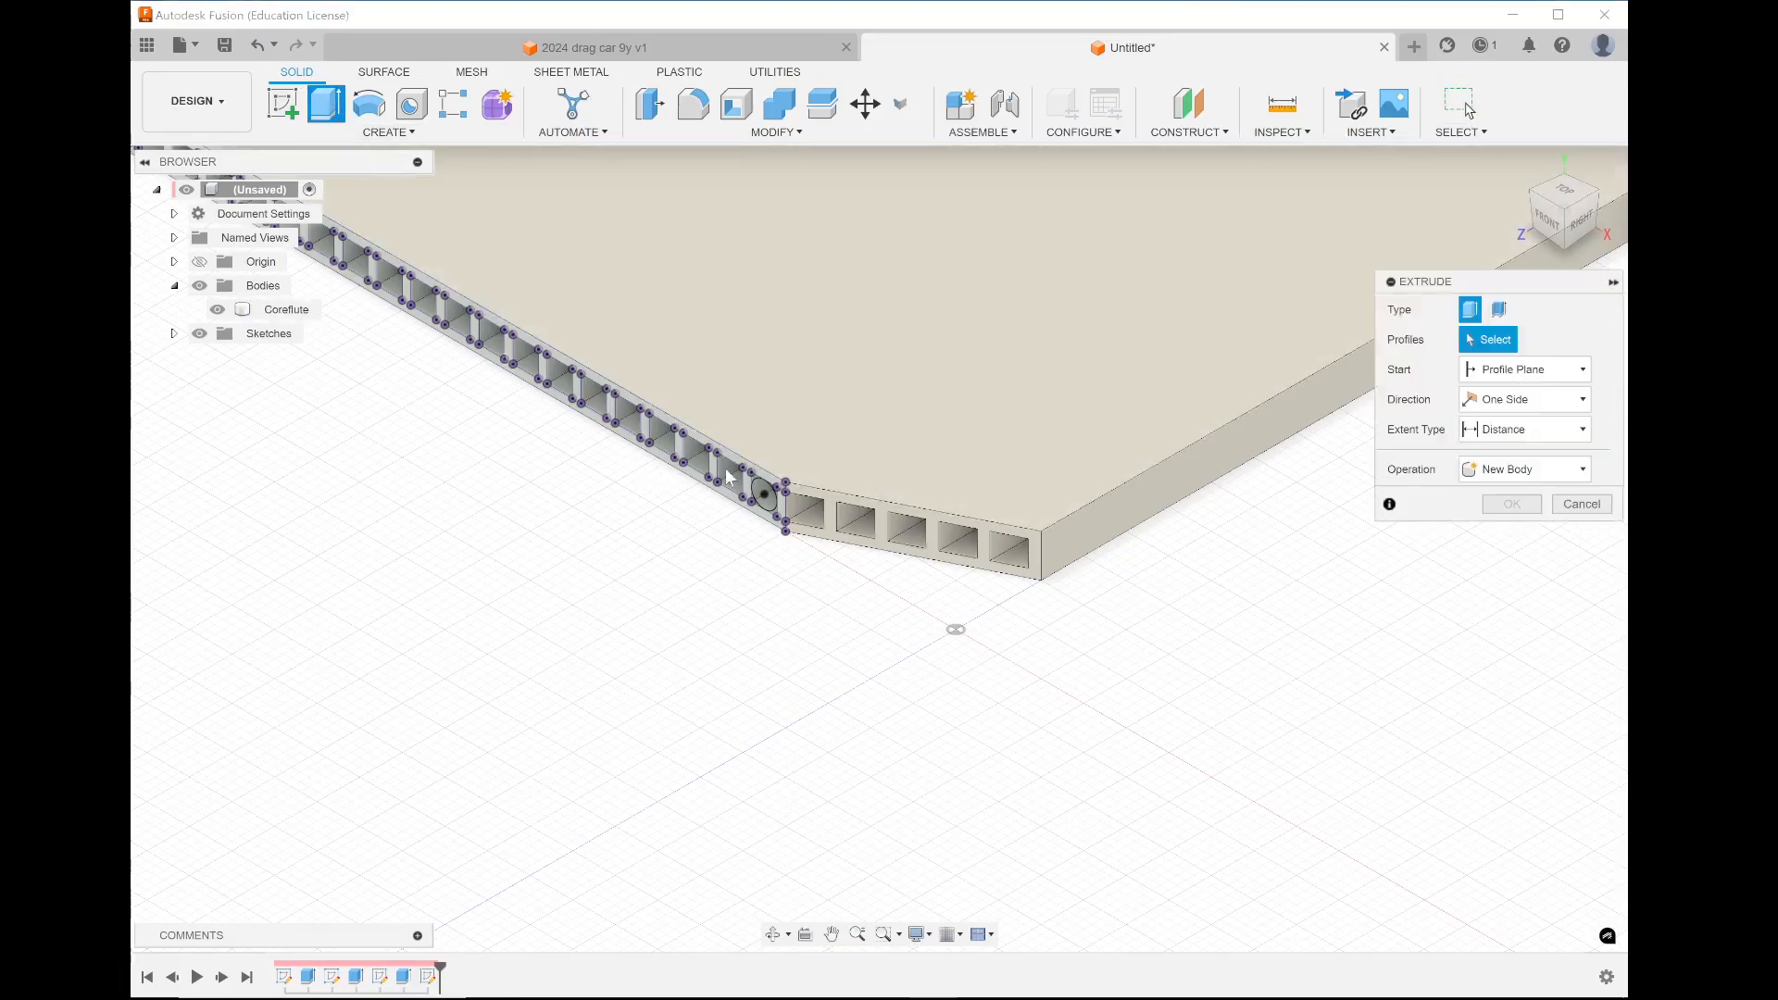
{"action": "scroll", "coordinate": [738, 413], "scroll_direction": "up", "scroll_amount": 3}
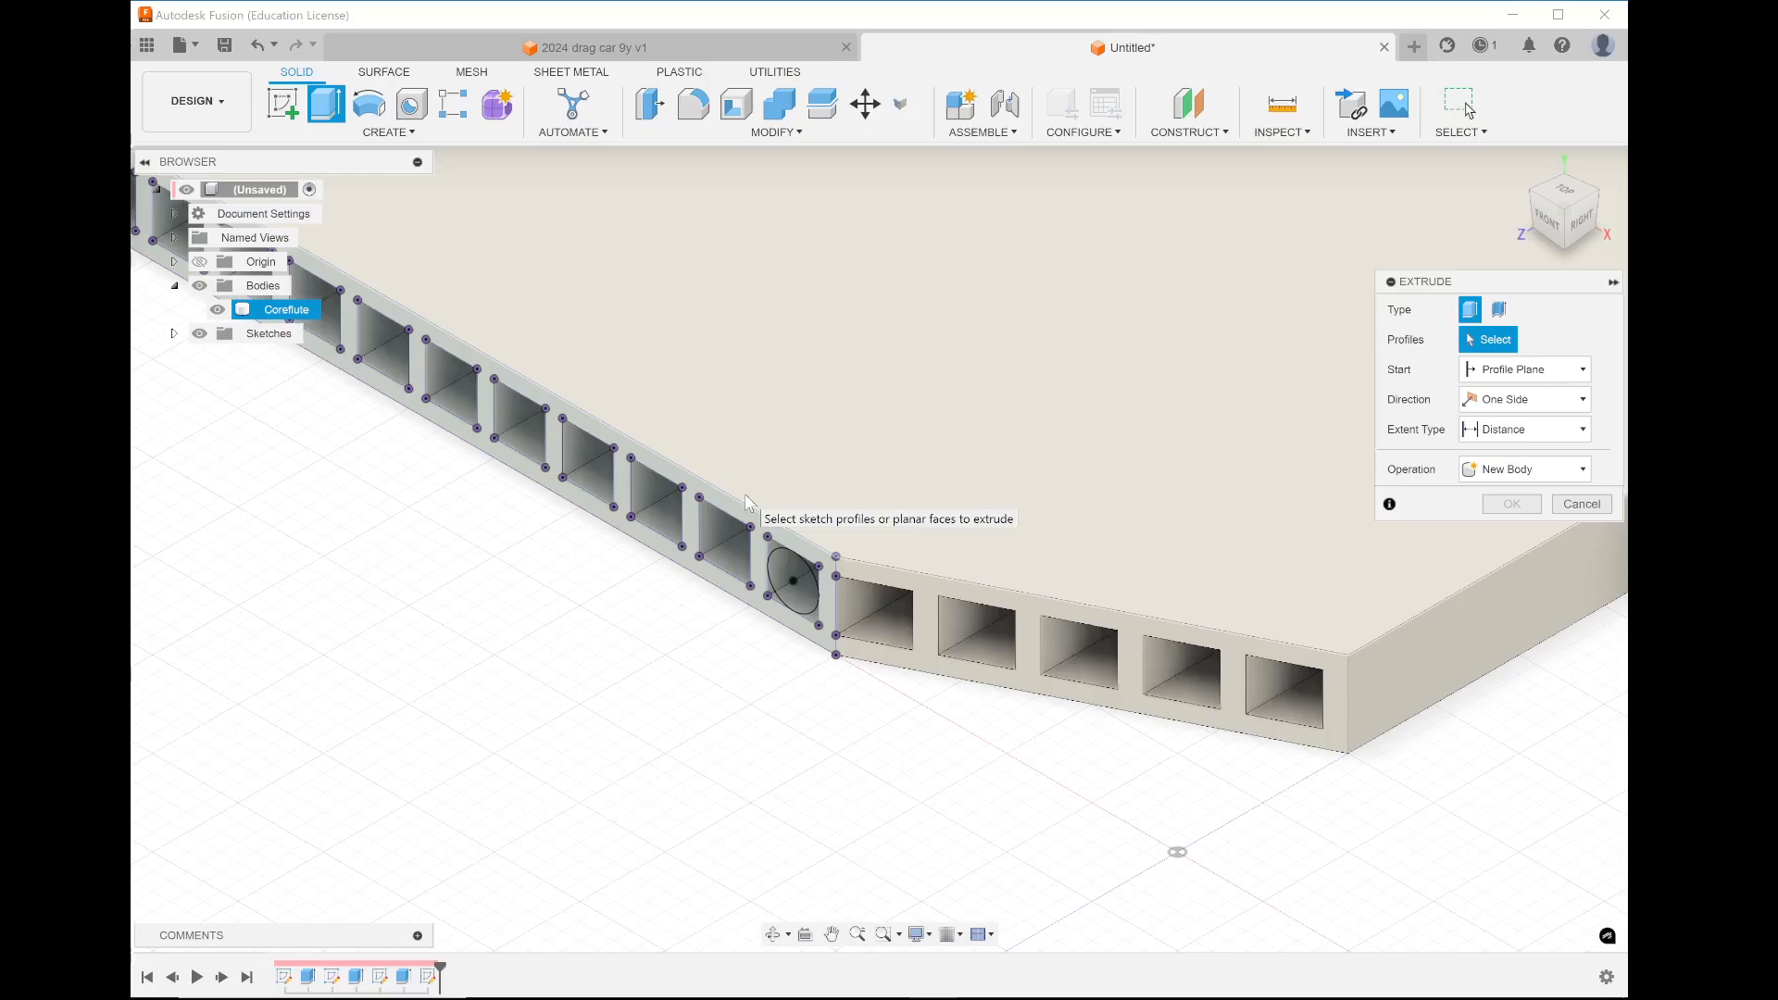
{"action": "left_click", "coordinate": [794, 600]}
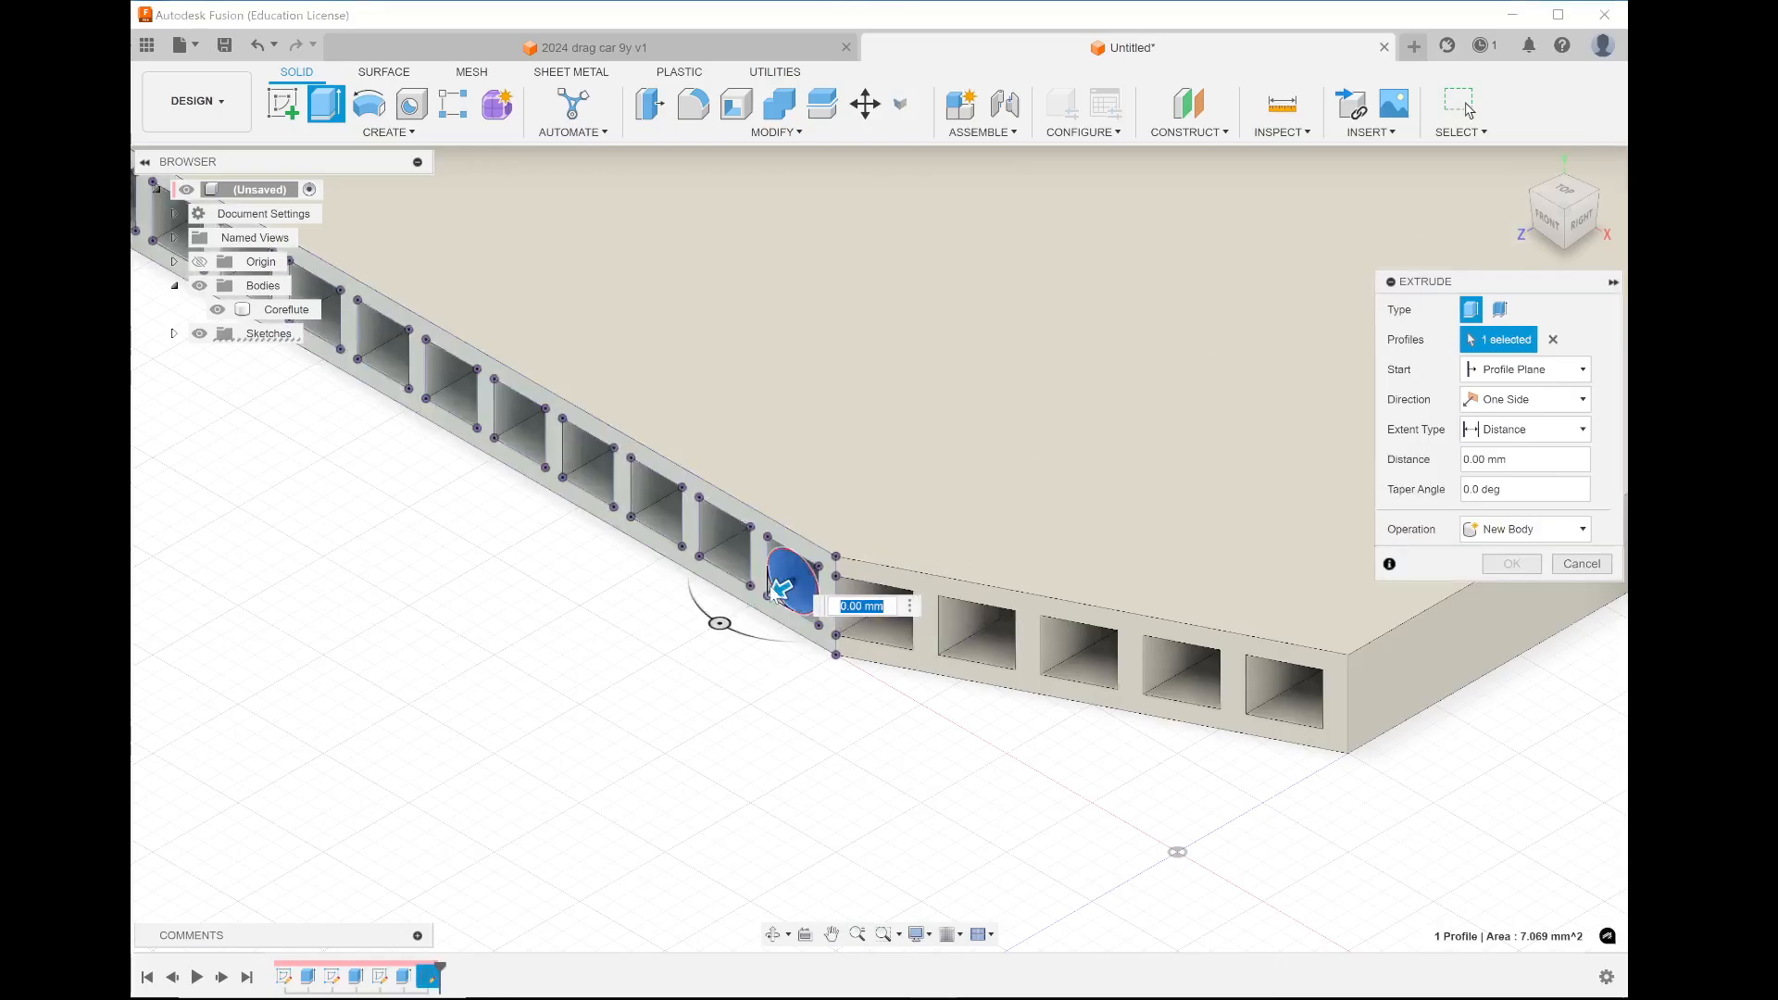
{"action": "left_click_drag", "start_coordinate": [776, 589], "coordinate": [603, 687]}
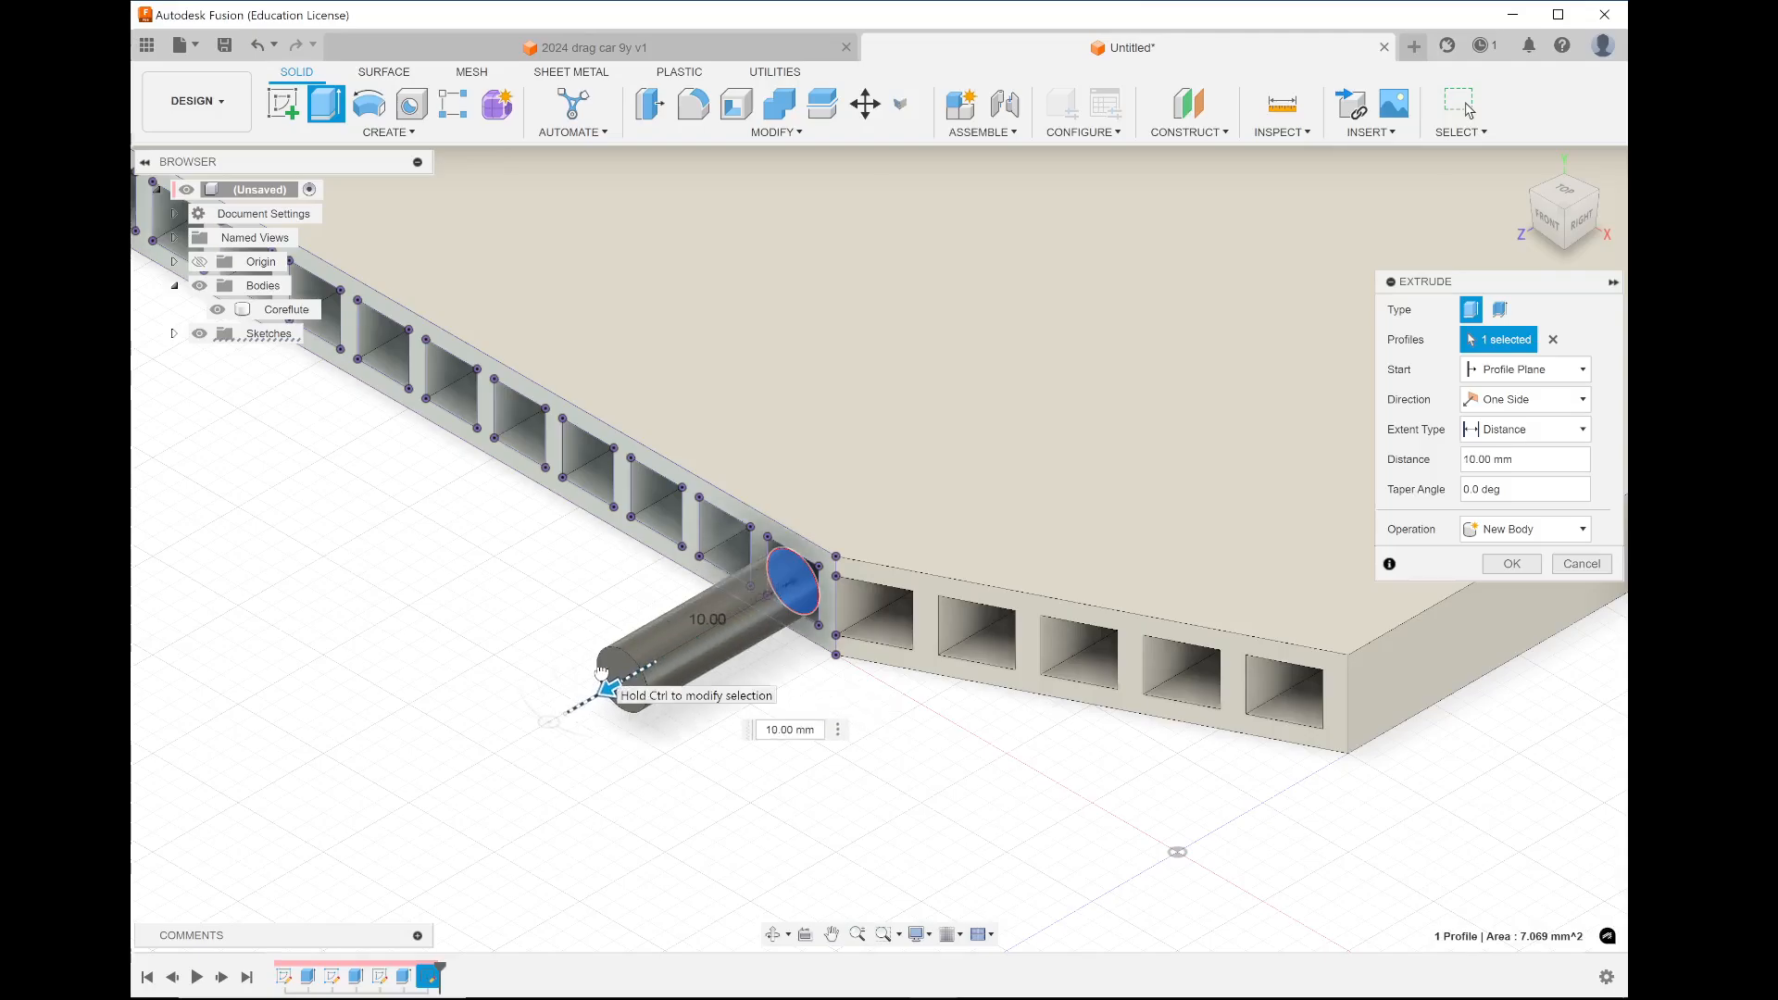
Switch the rod extrusion to Two Sides, set Side 2 to 110 mm through the plate, and create the new body
{"action": "scroll", "coordinate": [432, 781], "scroll_direction": "down", "scroll_amount": 5}
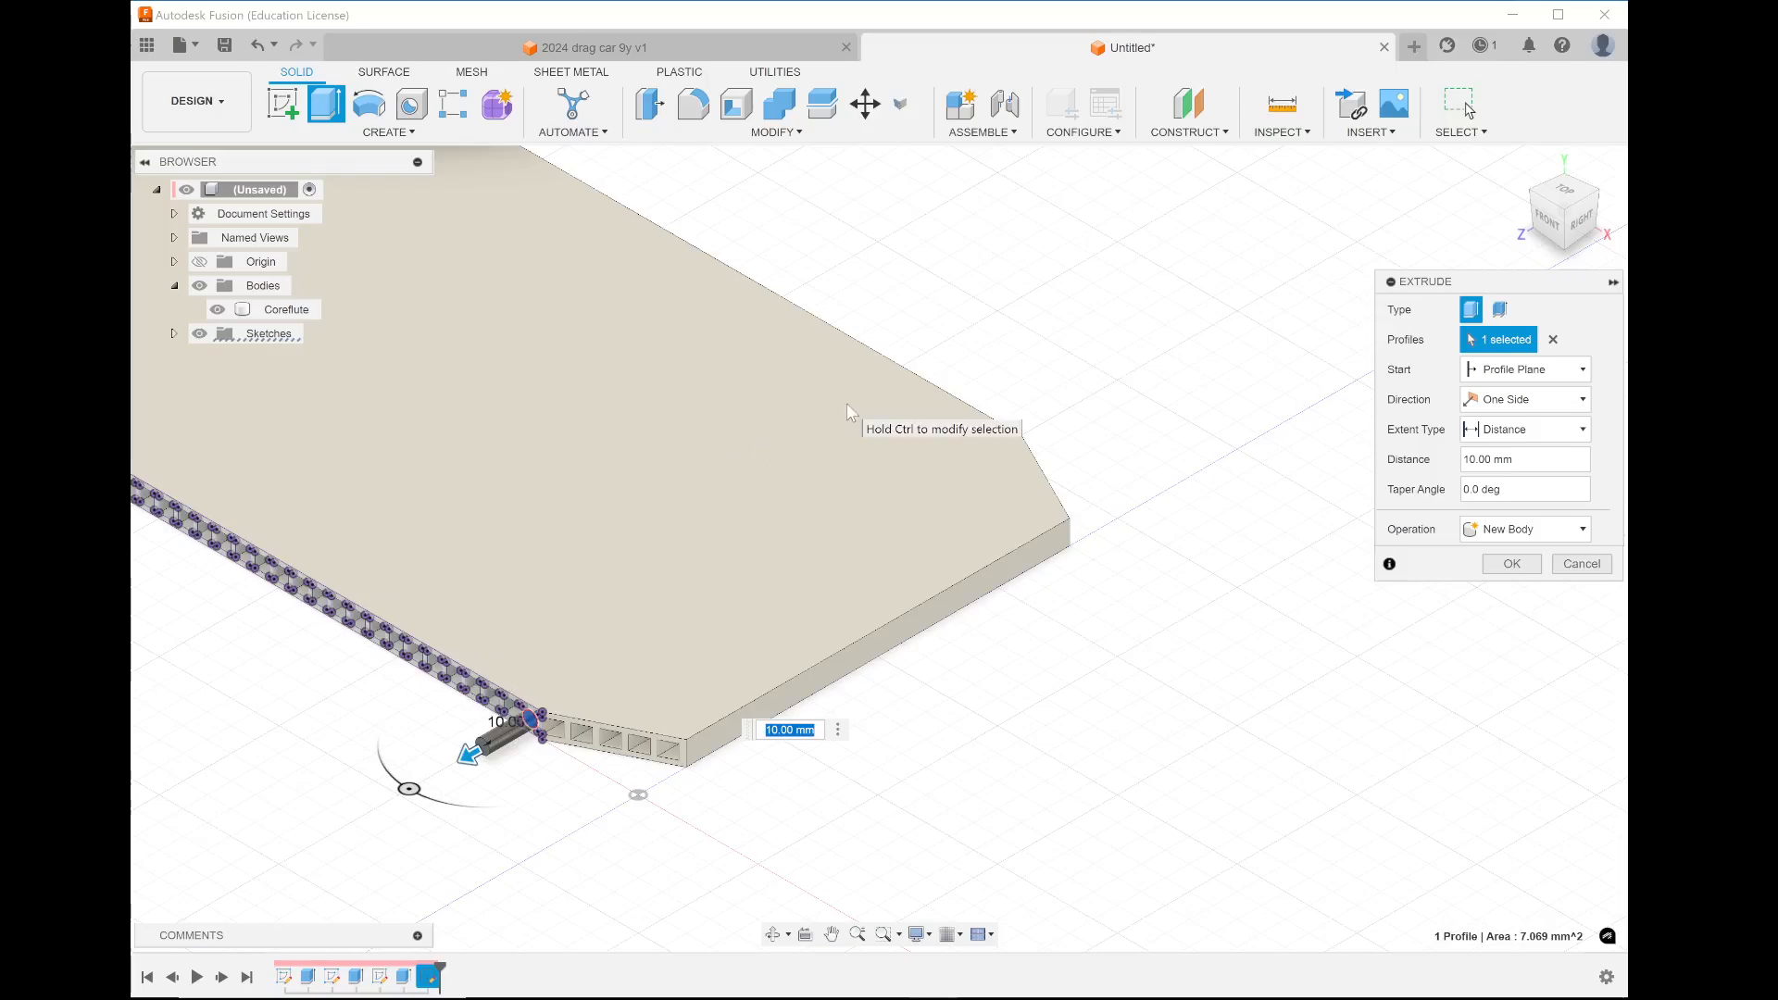
{"action": "left_click", "coordinate": [1564, 409]}
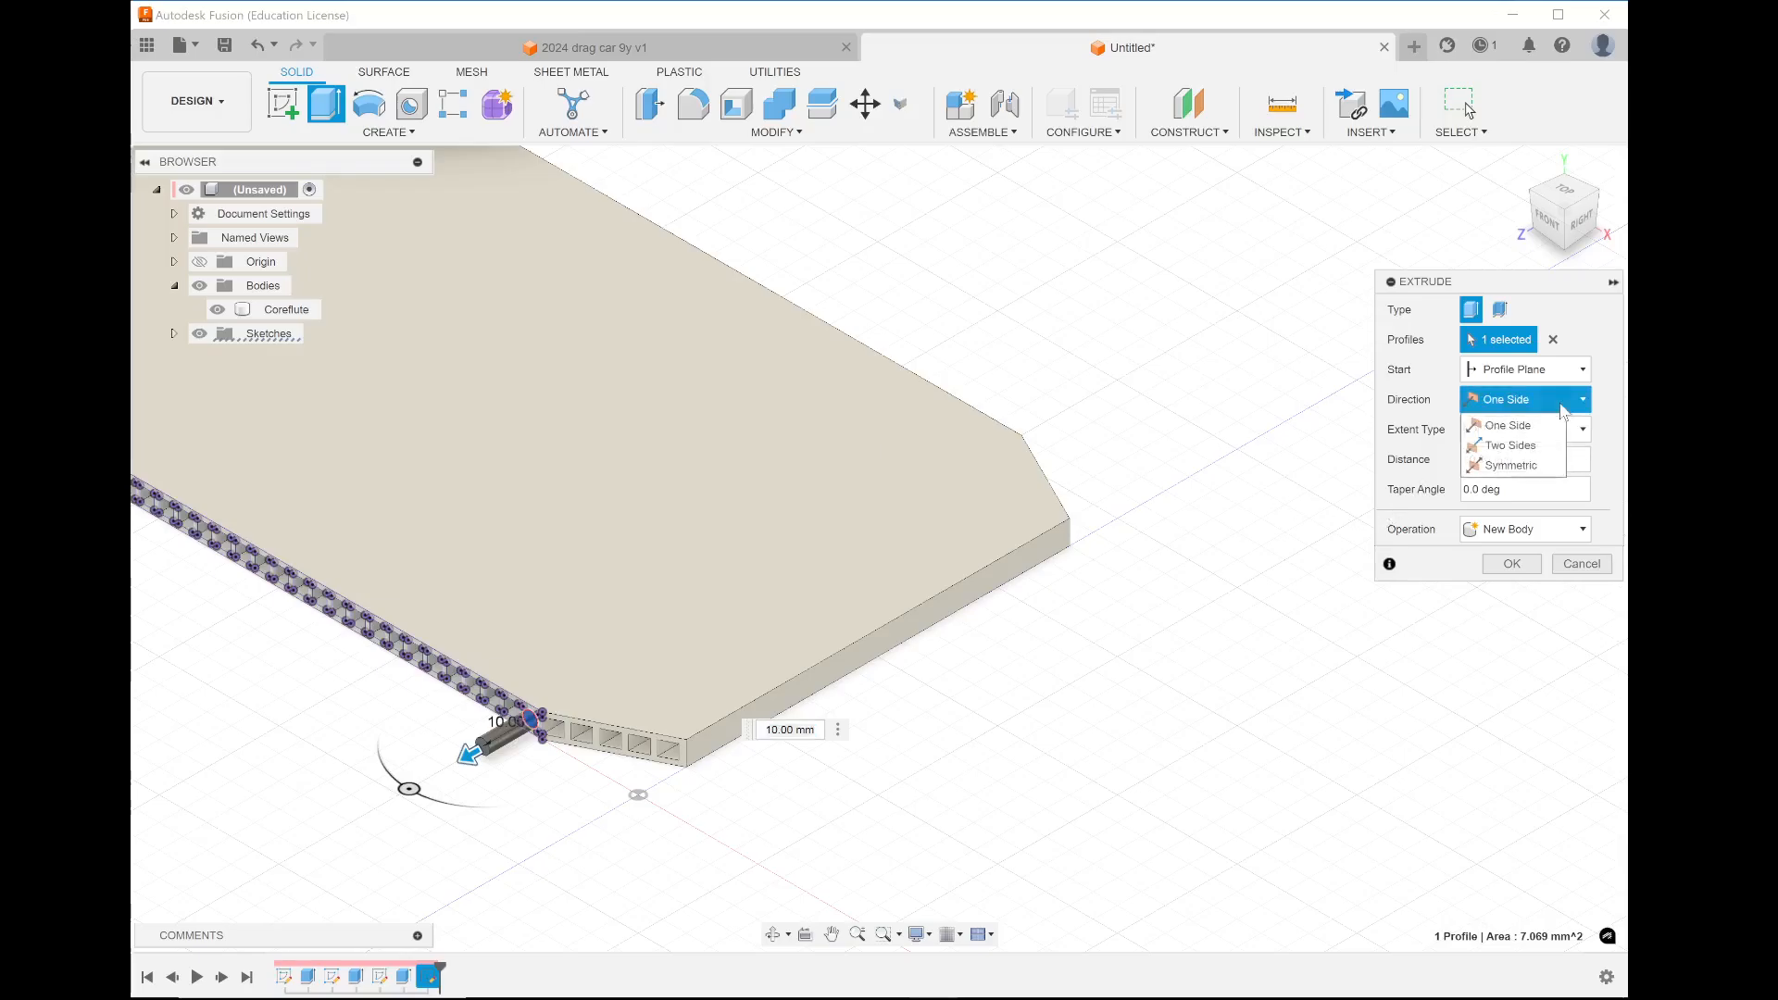
{"action": "left_click", "coordinate": [1510, 445]}
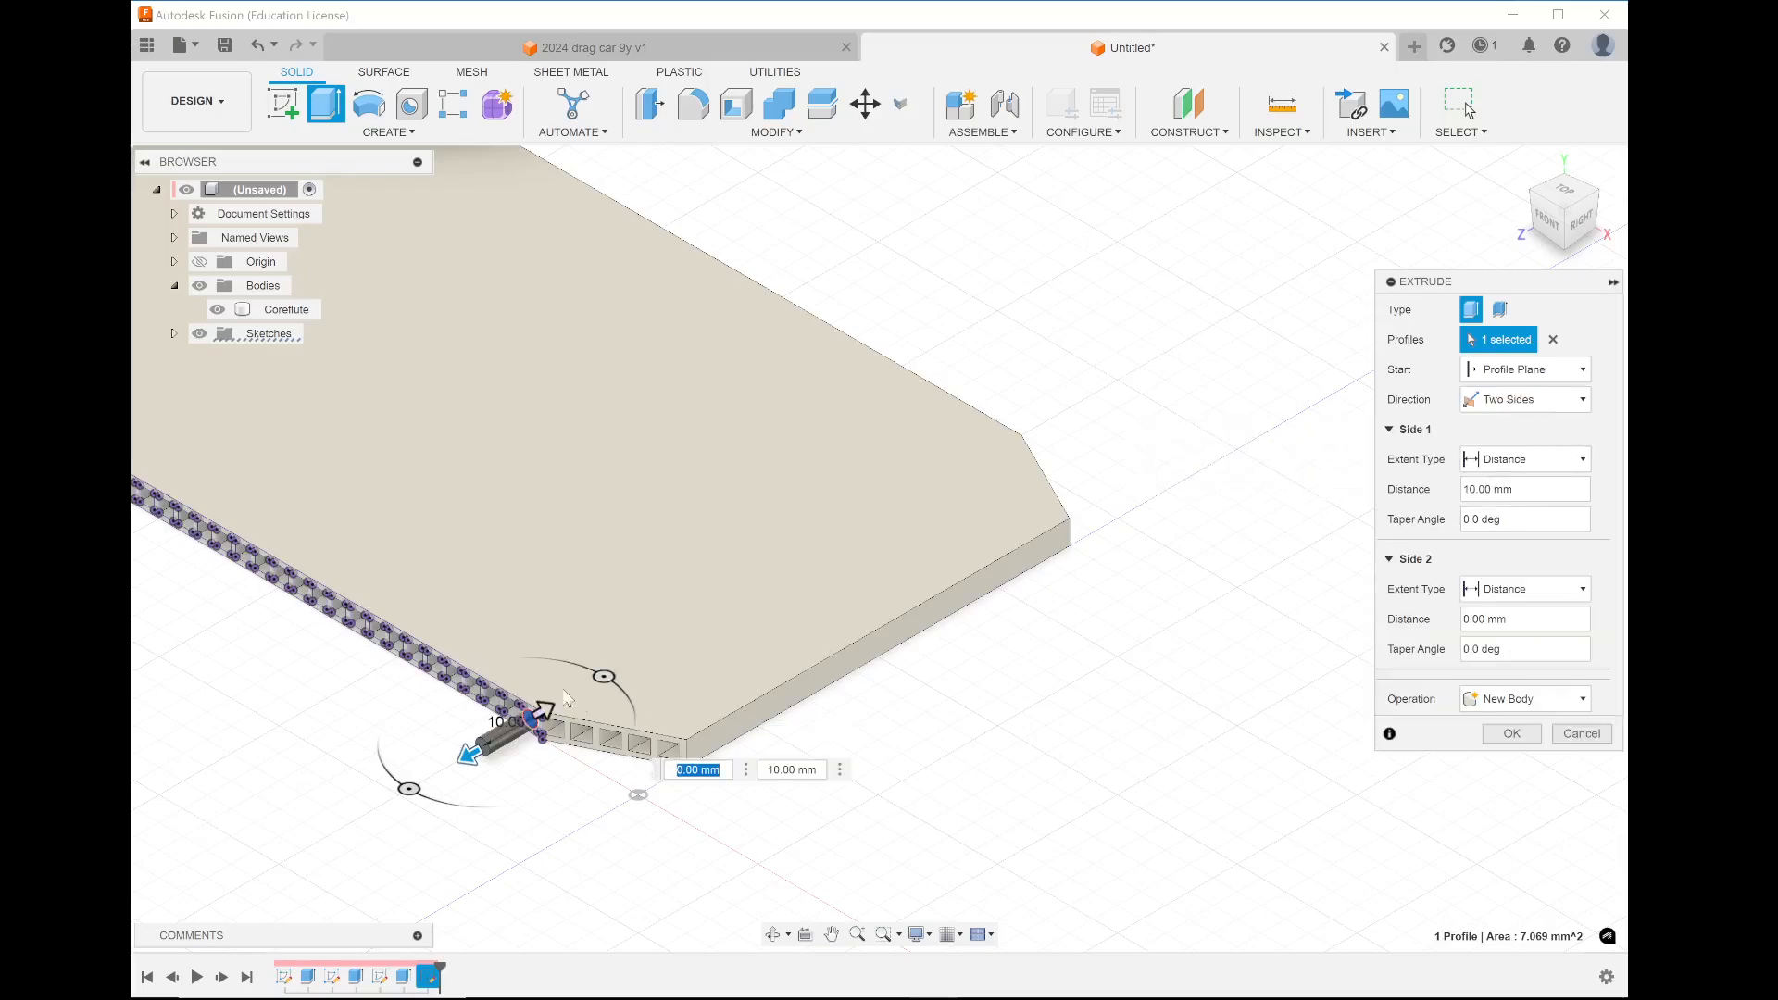
{"action": "left_click_drag", "start_coordinate": [544, 711], "coordinate": [1056, 423]}
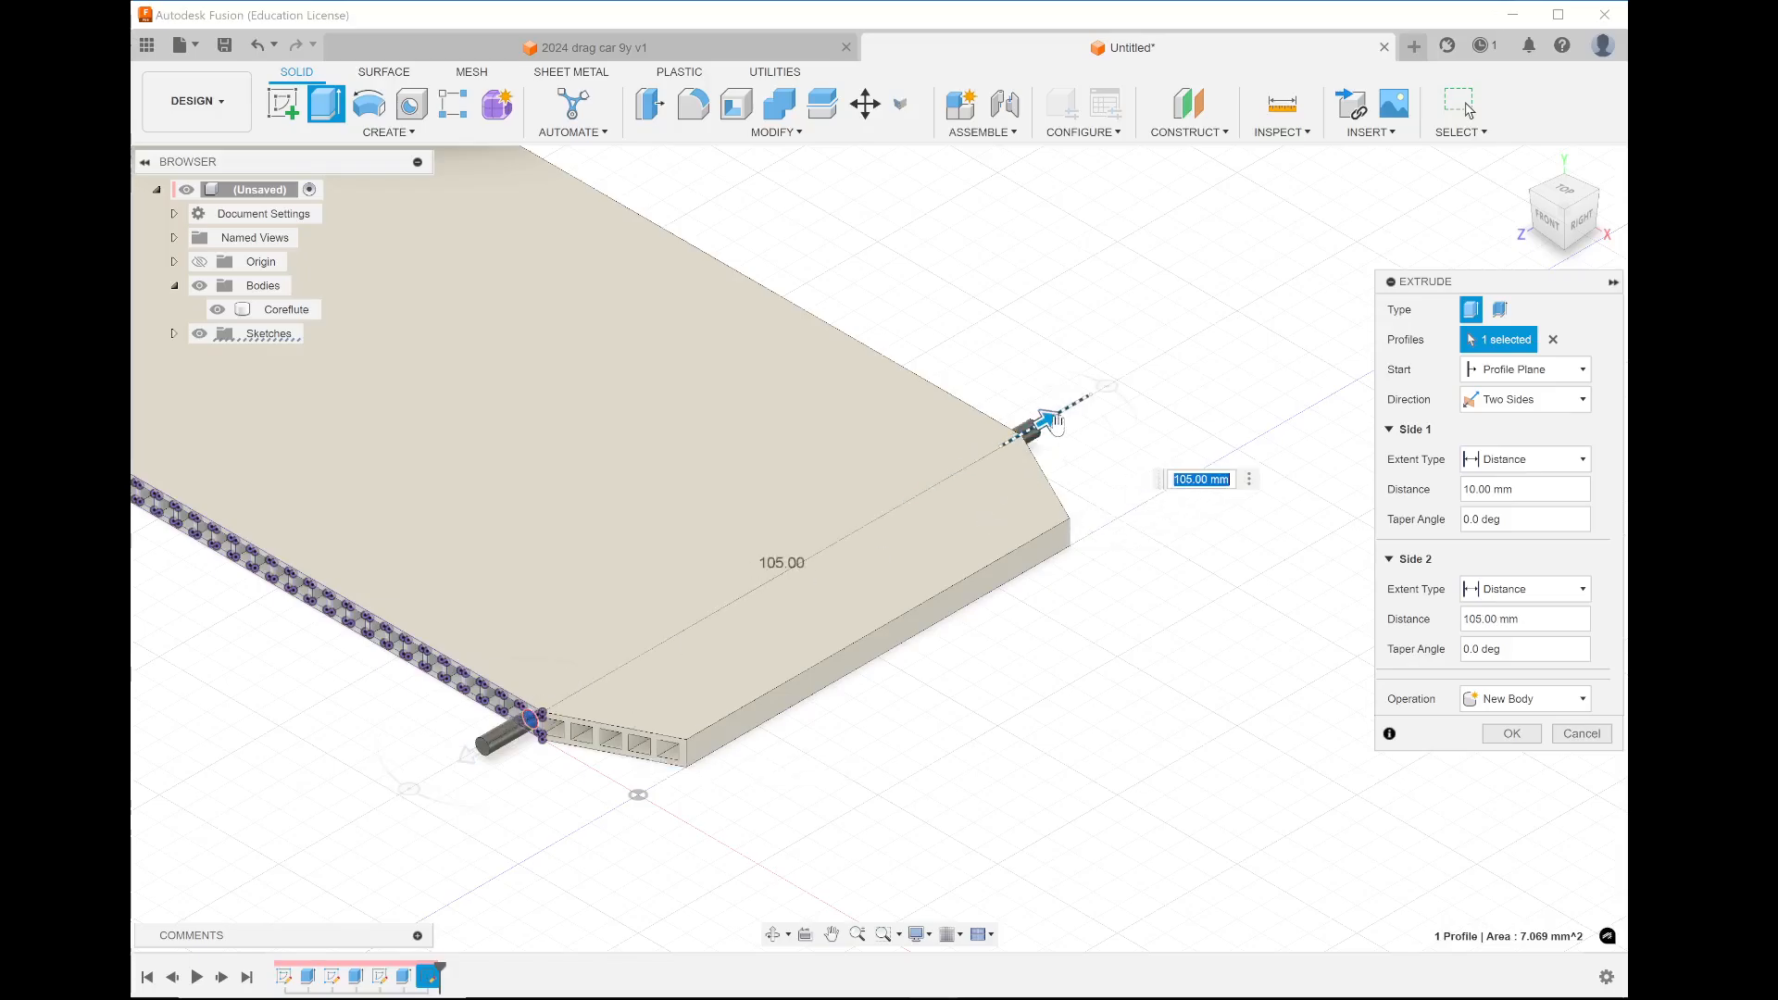
{"action": "type", "text": "110"}
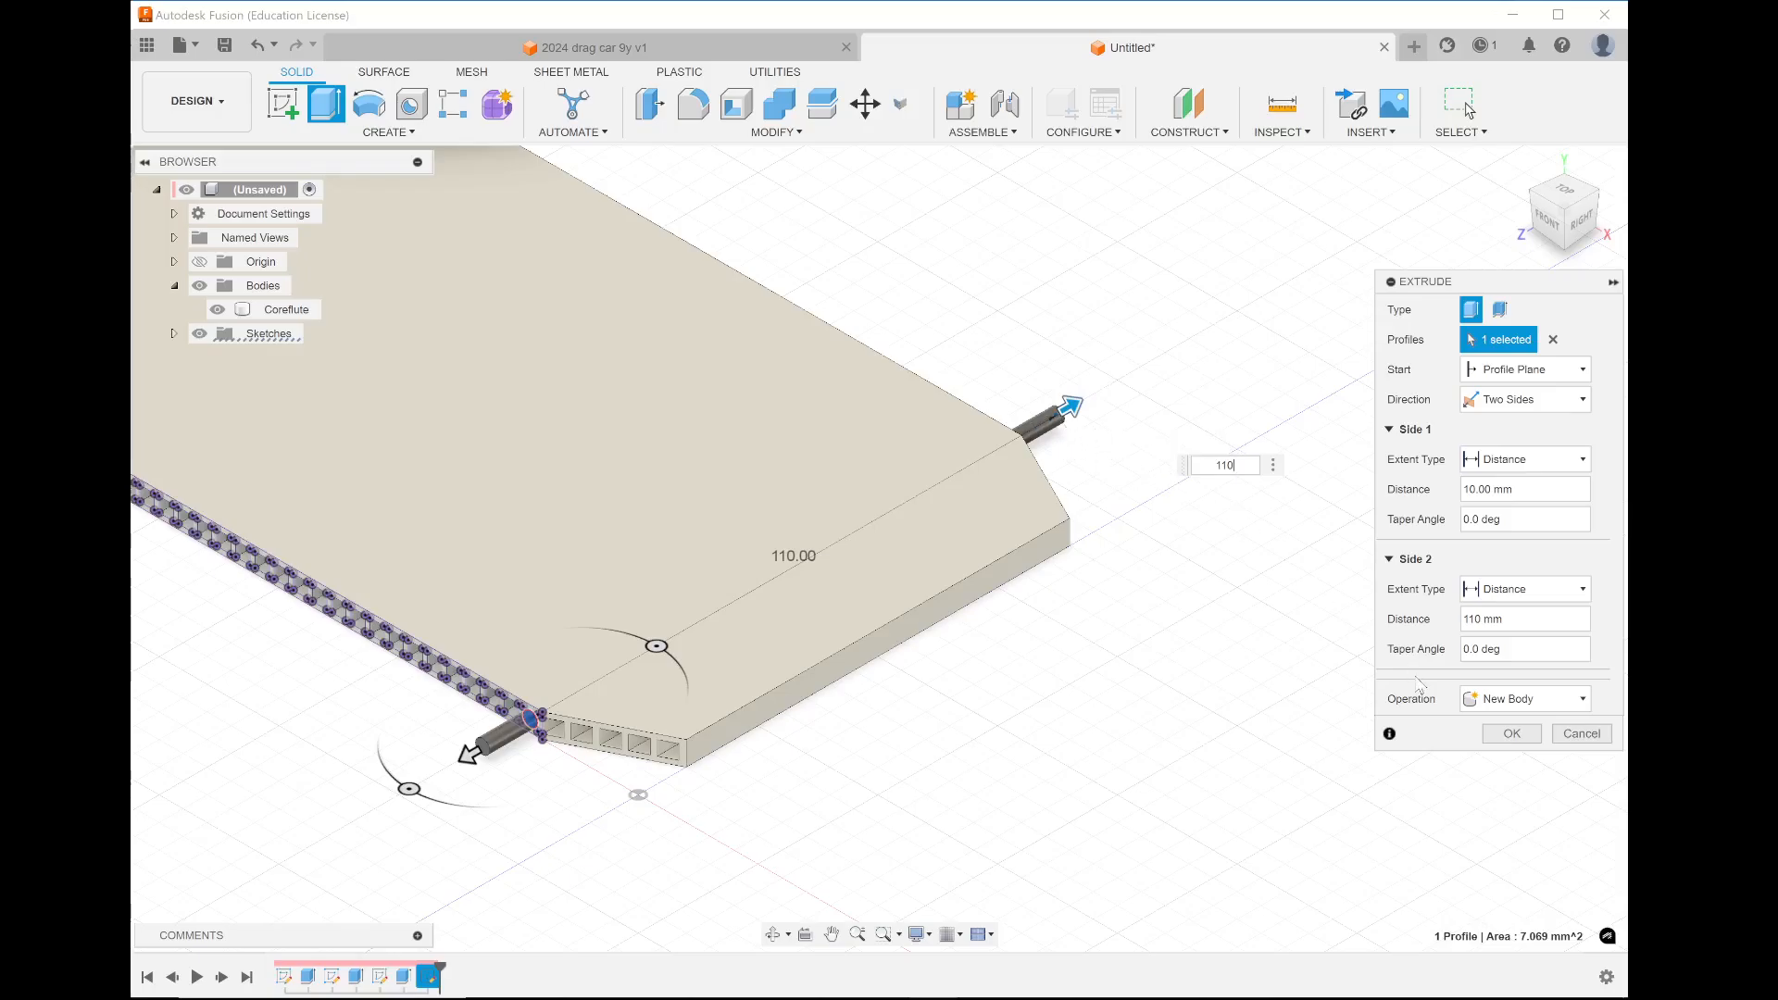
{"action": "left_click", "coordinate": [1502, 737]}
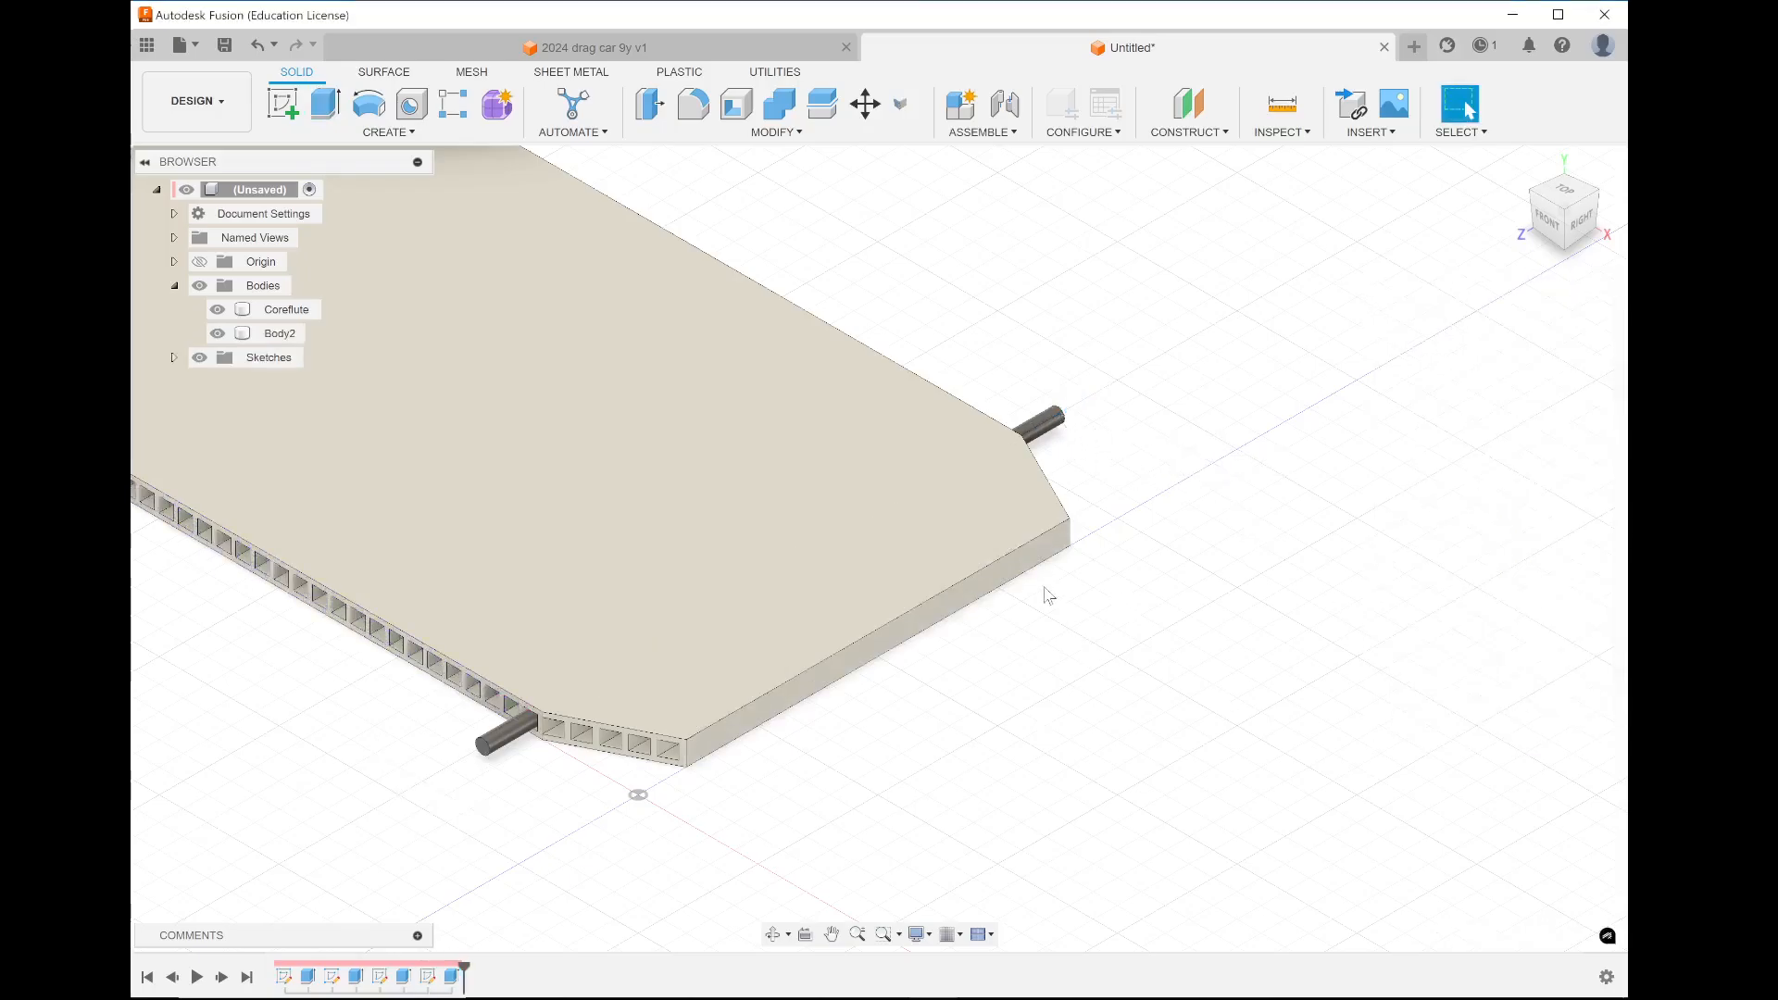
Check the rod from the top and home views, and hide both the Coreflute plate and the rod body
{"action": "left_click", "coordinate": [1564, 197]}
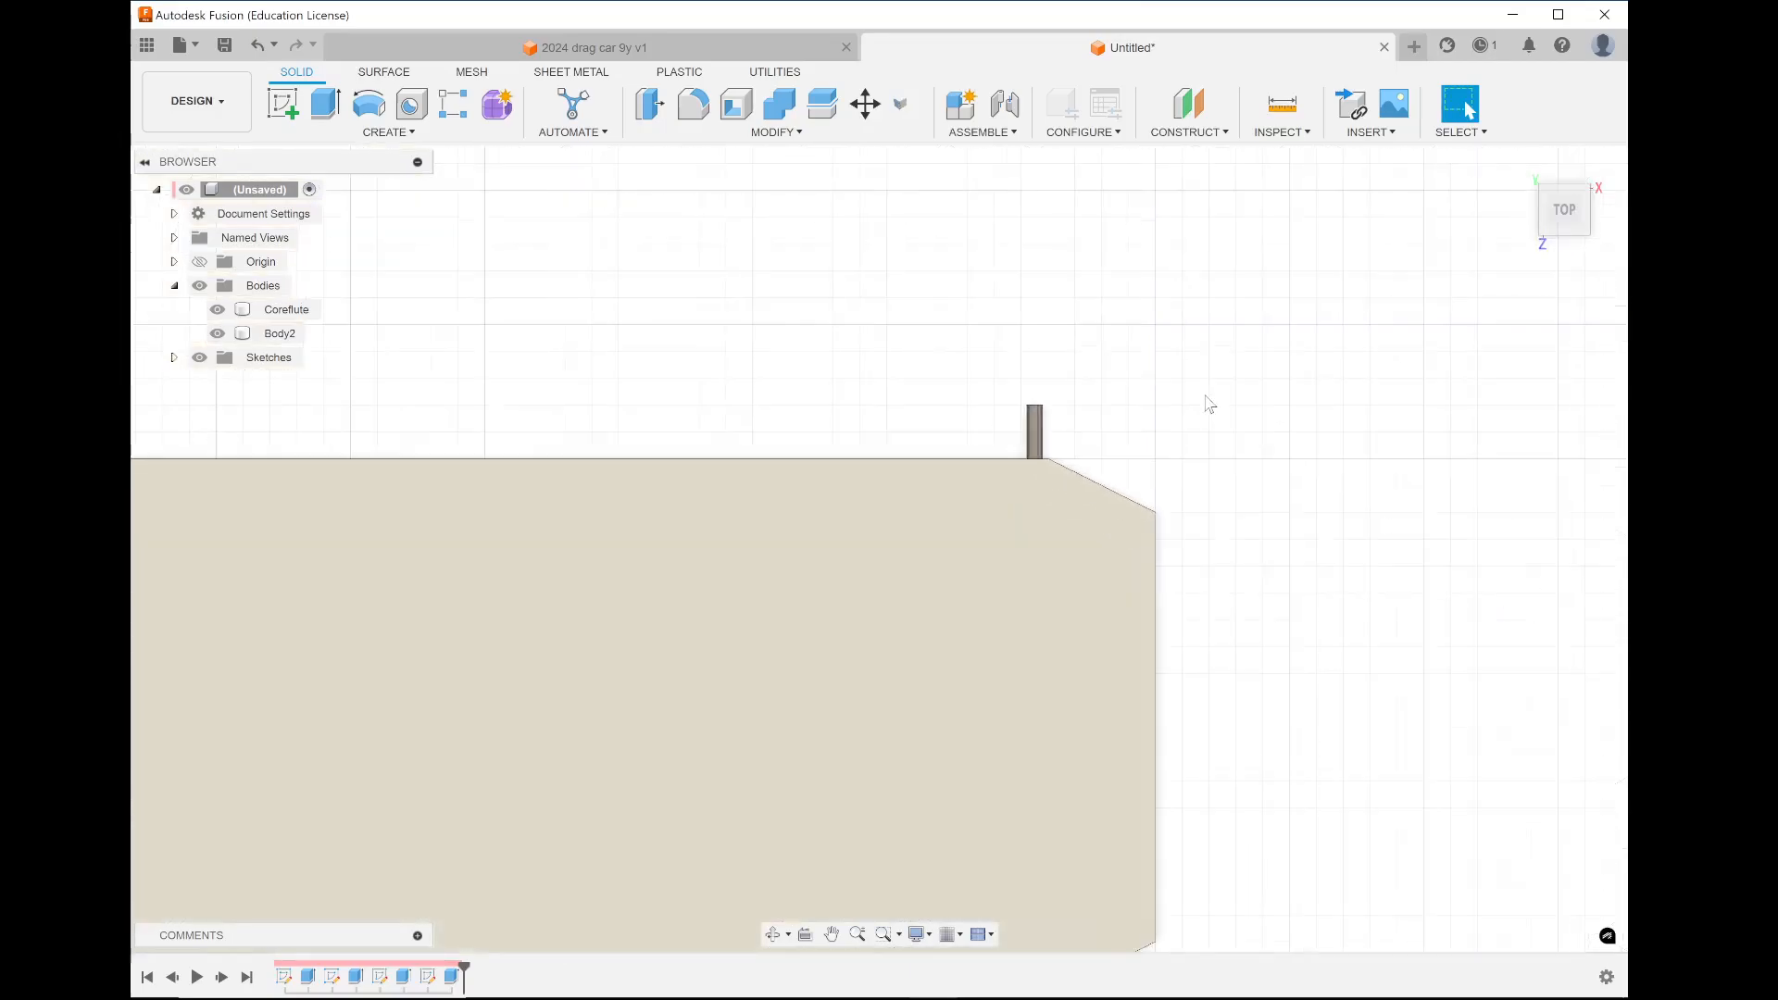
{"action": "scroll", "coordinate": [1204, 407], "scroll_direction": "down", "scroll_amount": 3}
{"action": "scroll", "coordinate": [1167, 679], "scroll_direction": "up", "scroll_amount": 4}
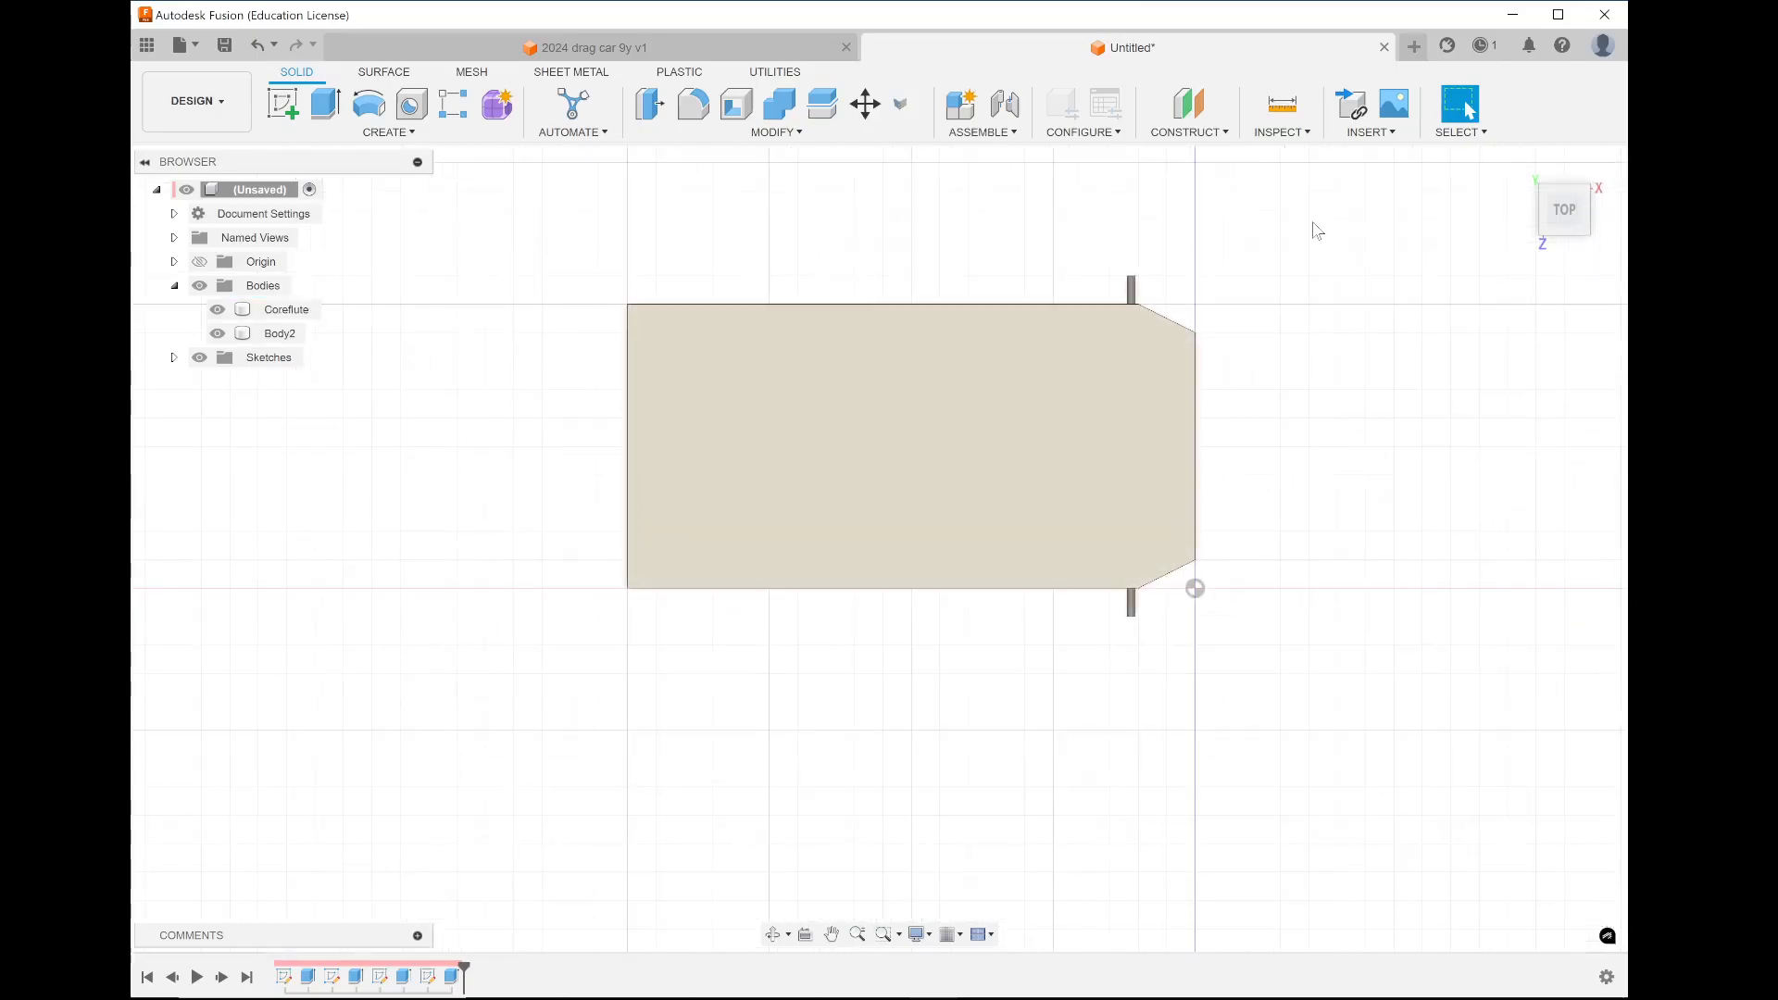
{"action": "left_click", "coordinate": [1520, 167]}
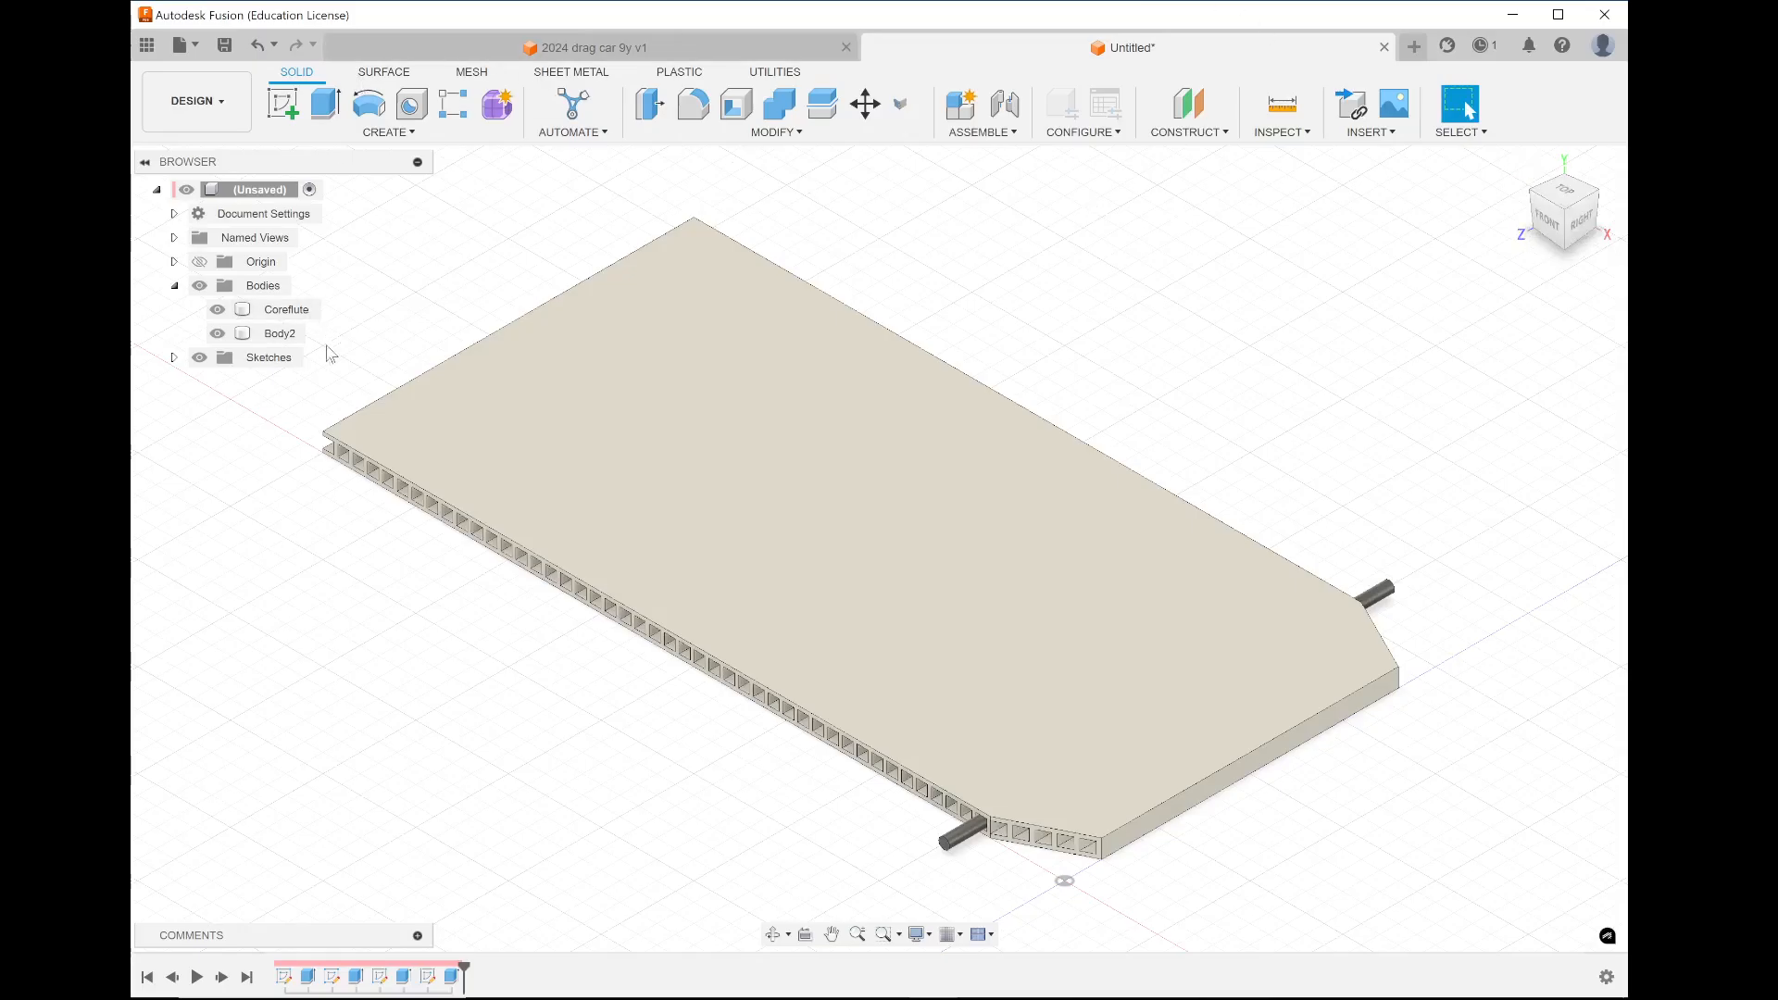
{"action": "left_click", "coordinate": [217, 333]}
{"action": "left_click", "coordinate": [217, 311]}
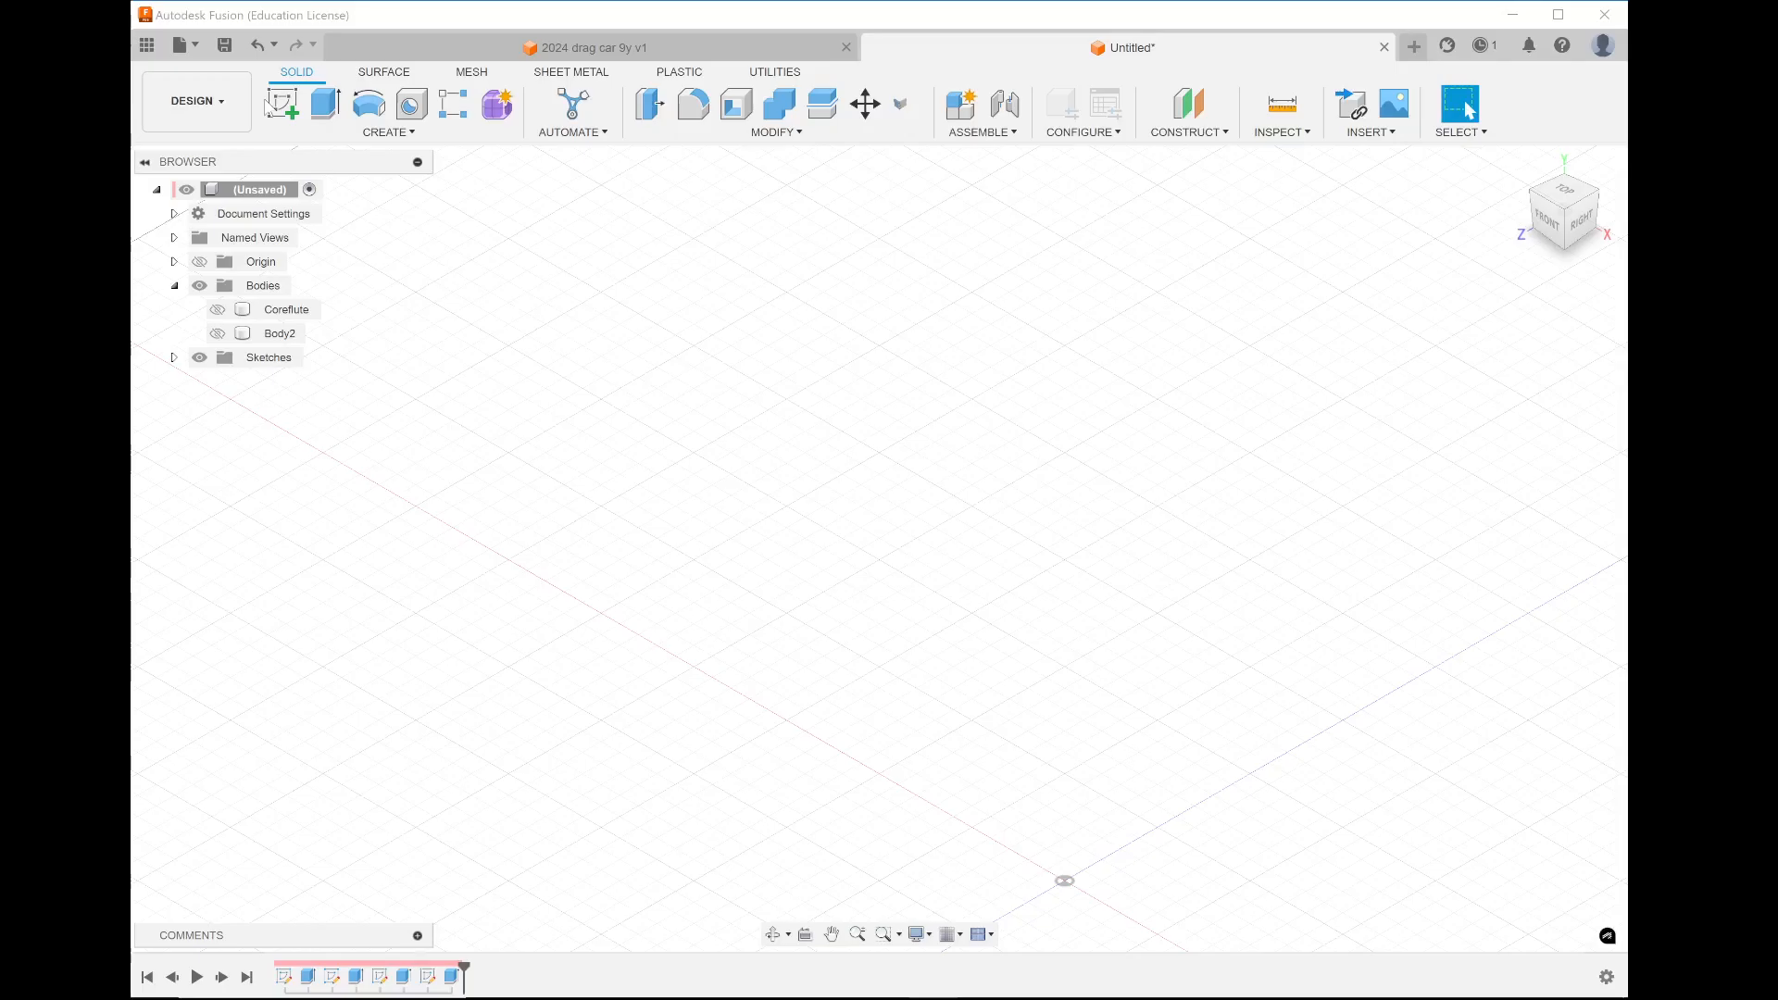
Sketch a circle about 50 mm in diameter centred on the origin on the right (YZ) origin plane and finish the sketch
{"action": "left_click", "coordinate": [282, 104]}
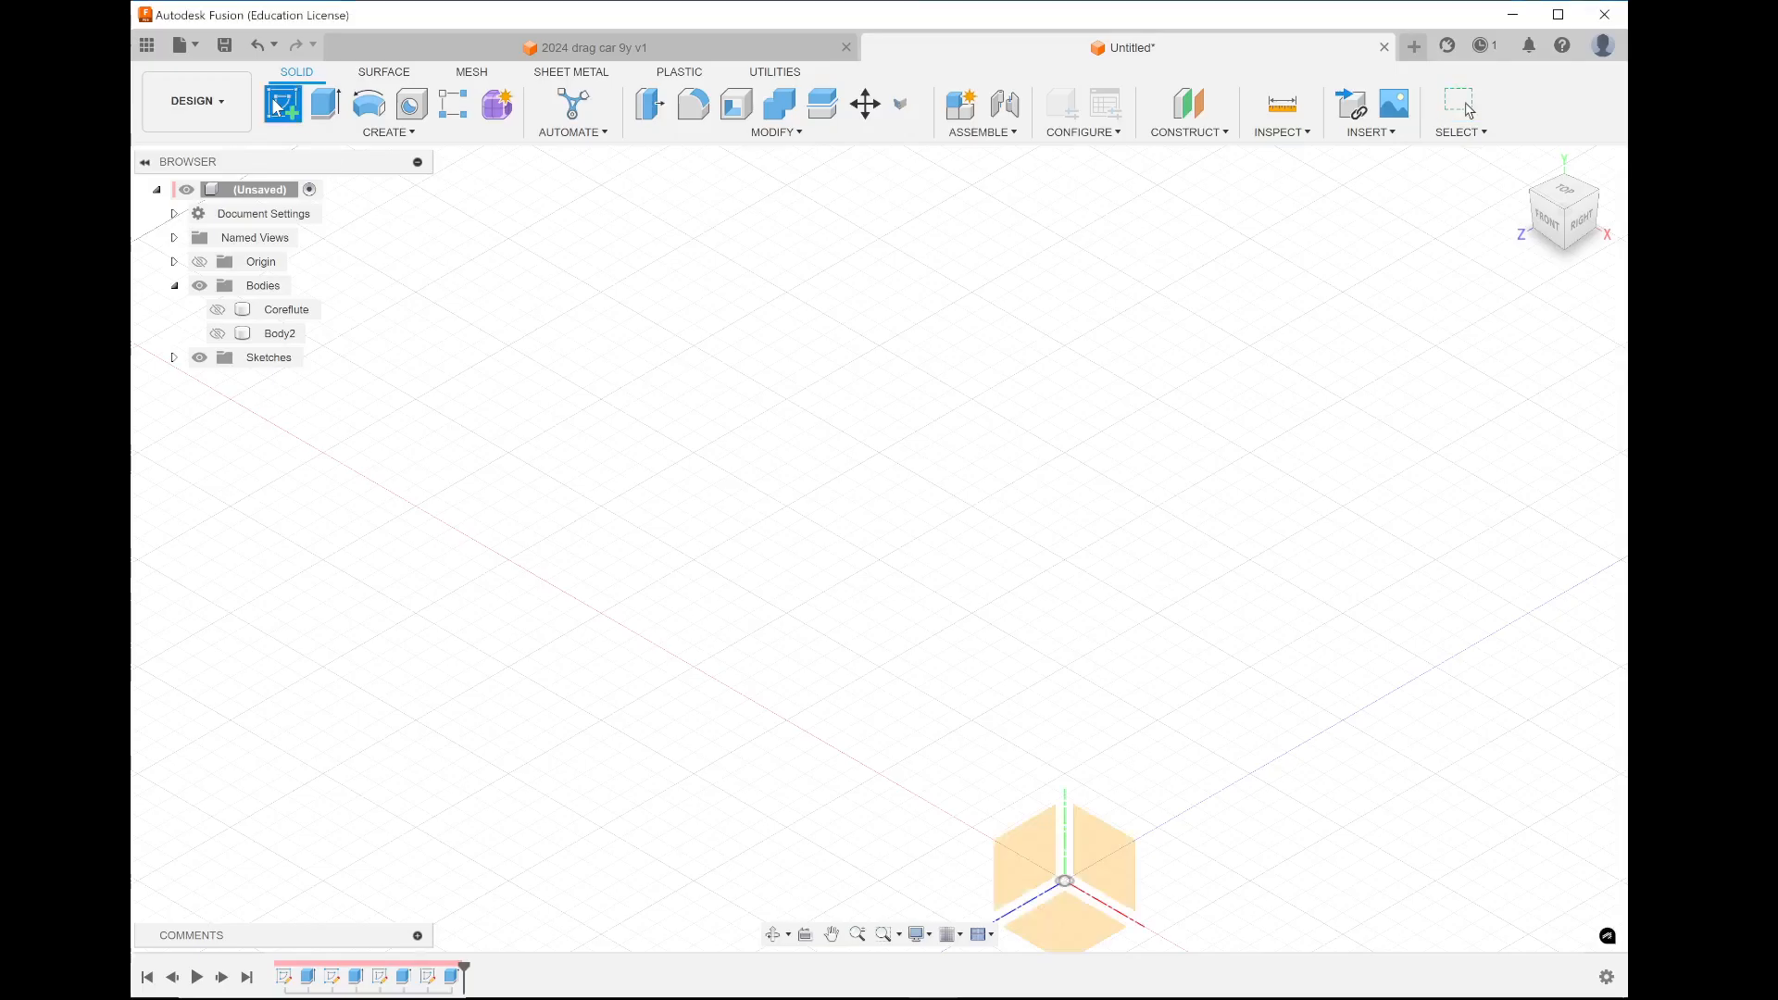
{"action": "left_click", "coordinate": [1021, 856]}
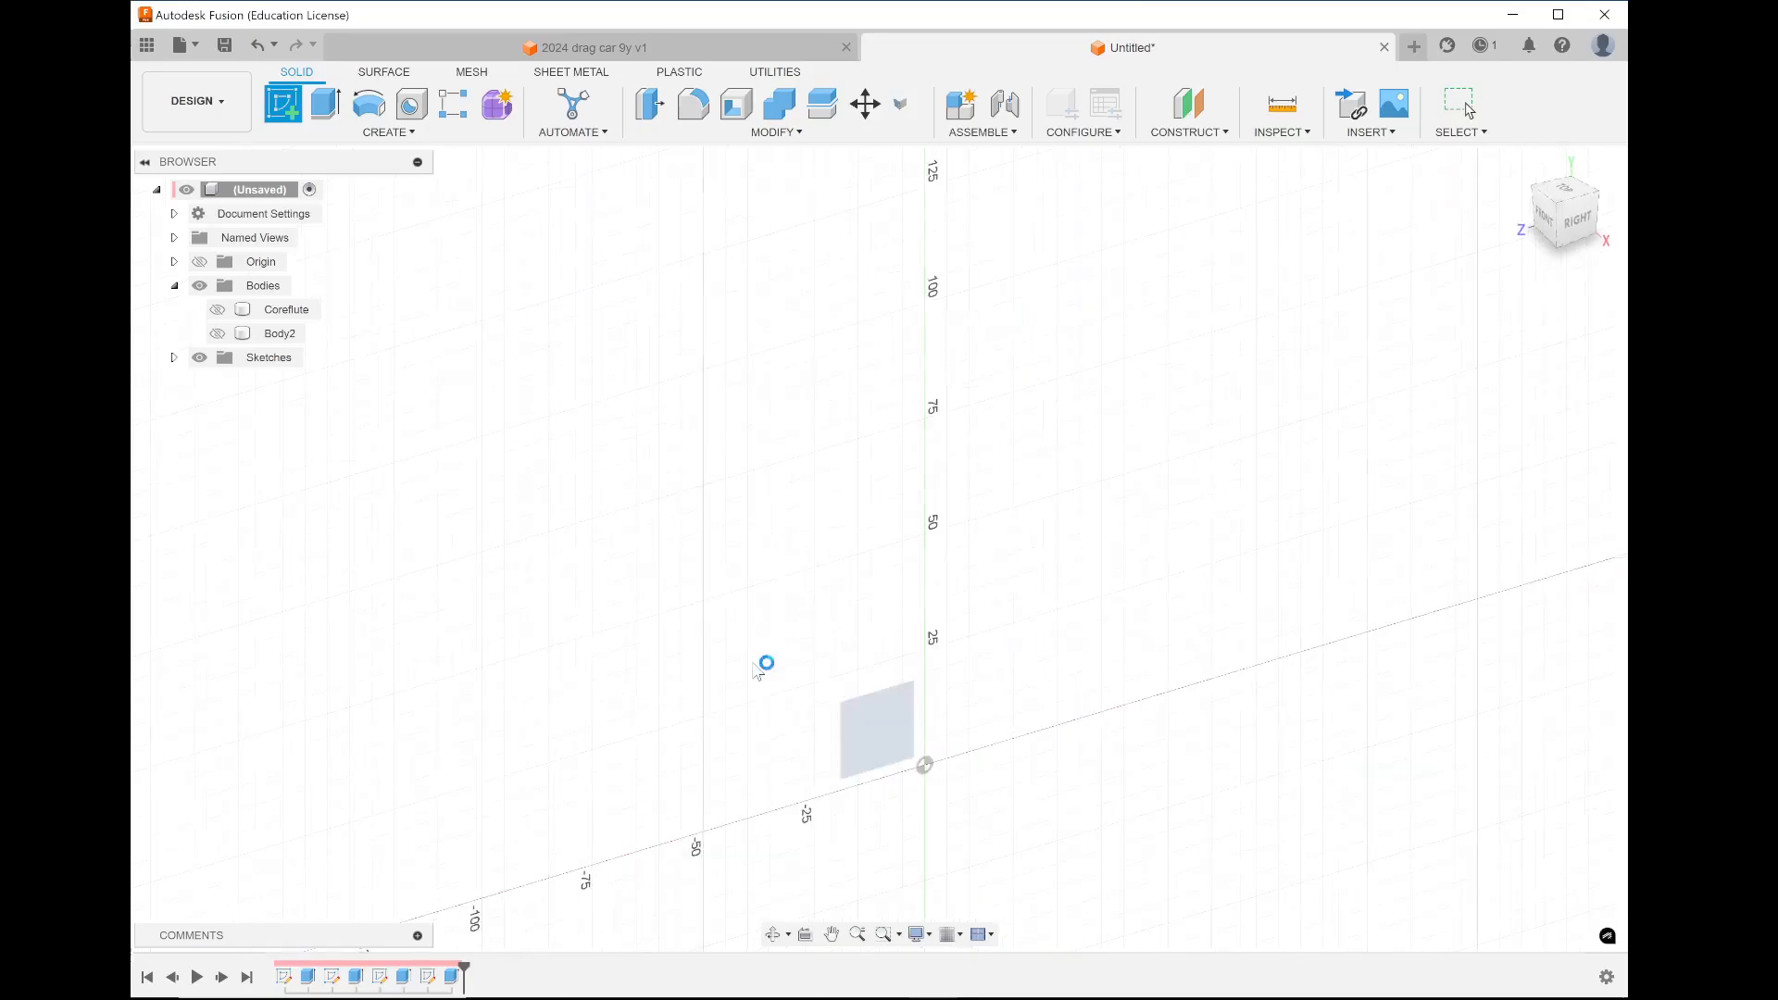
{"action": "key", "text": "c"}
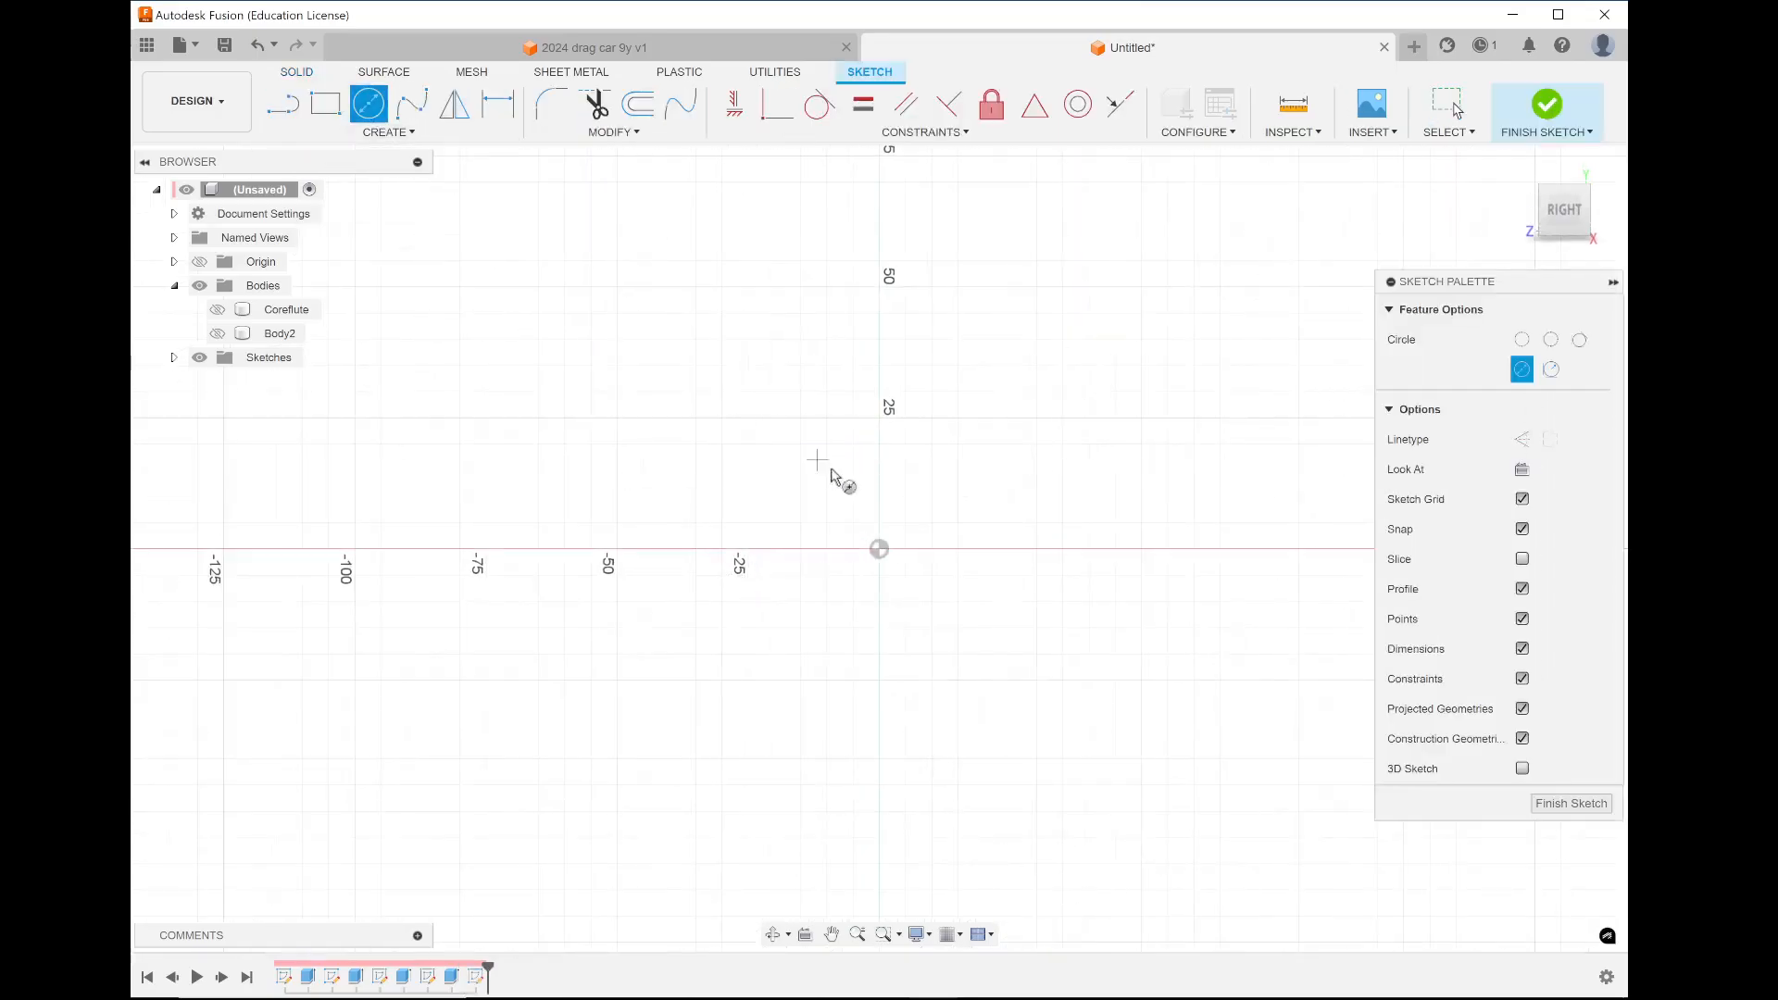
{"action": "left_click", "coordinate": [879, 549]}
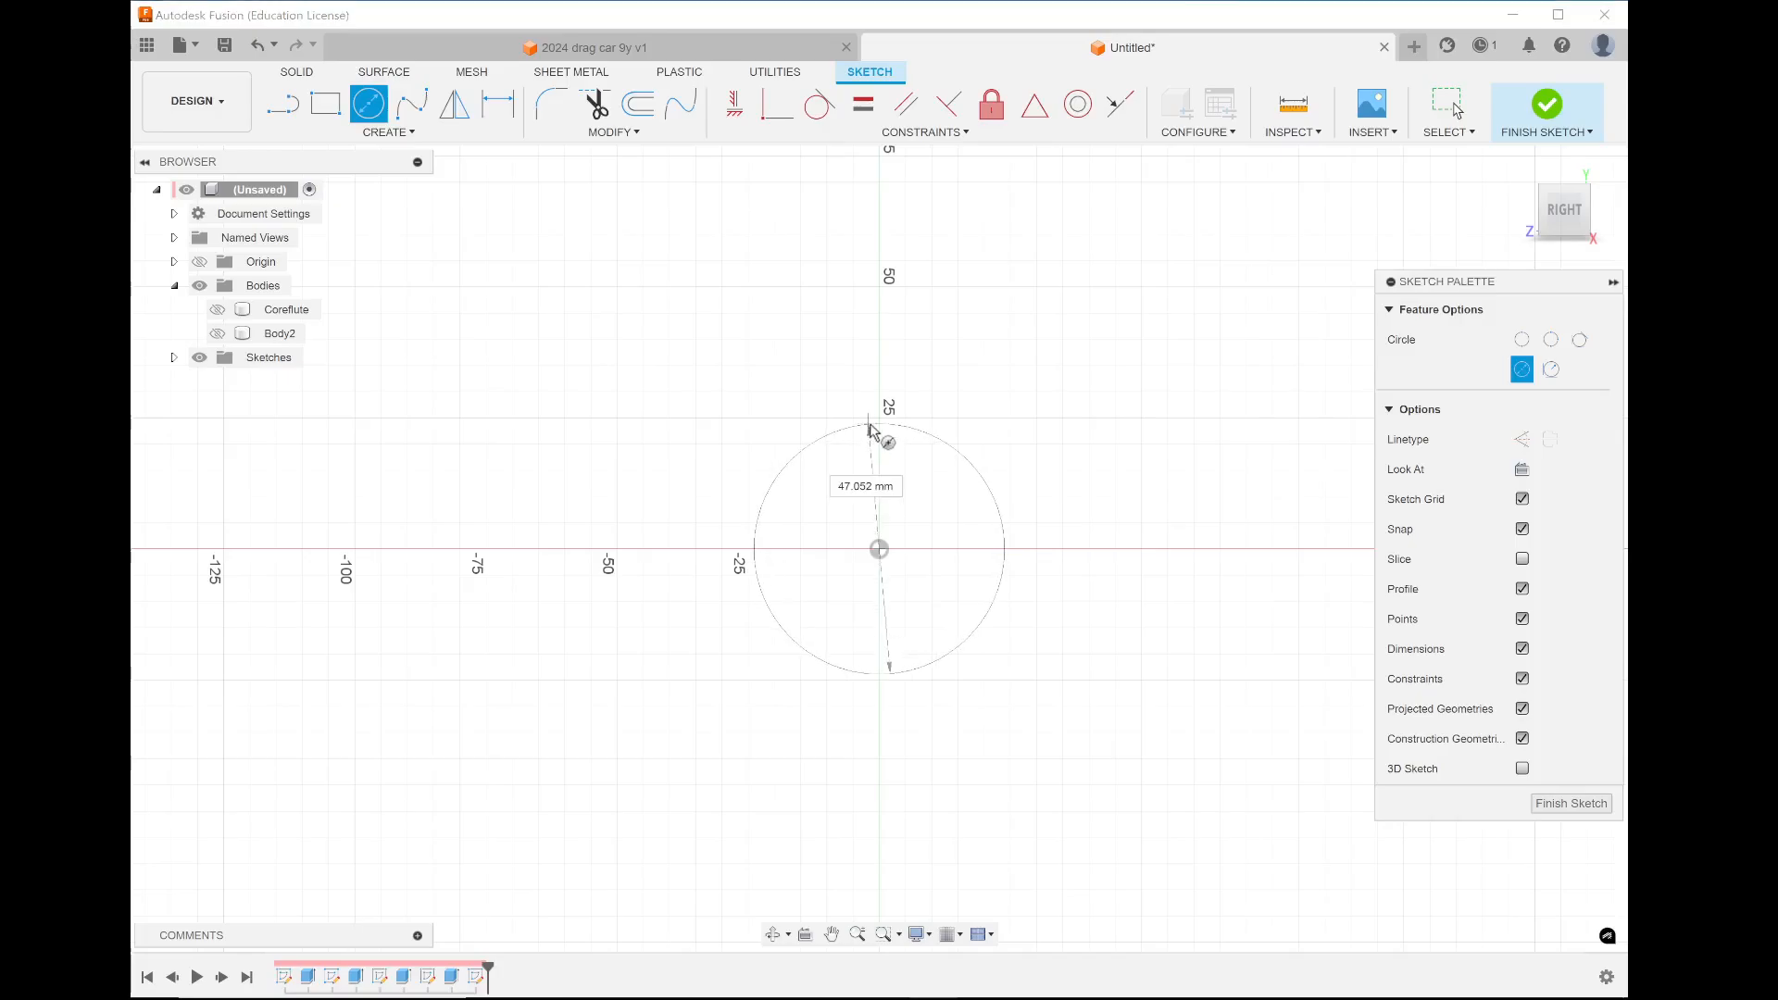
{"action": "left_click", "coordinate": [880, 420]}
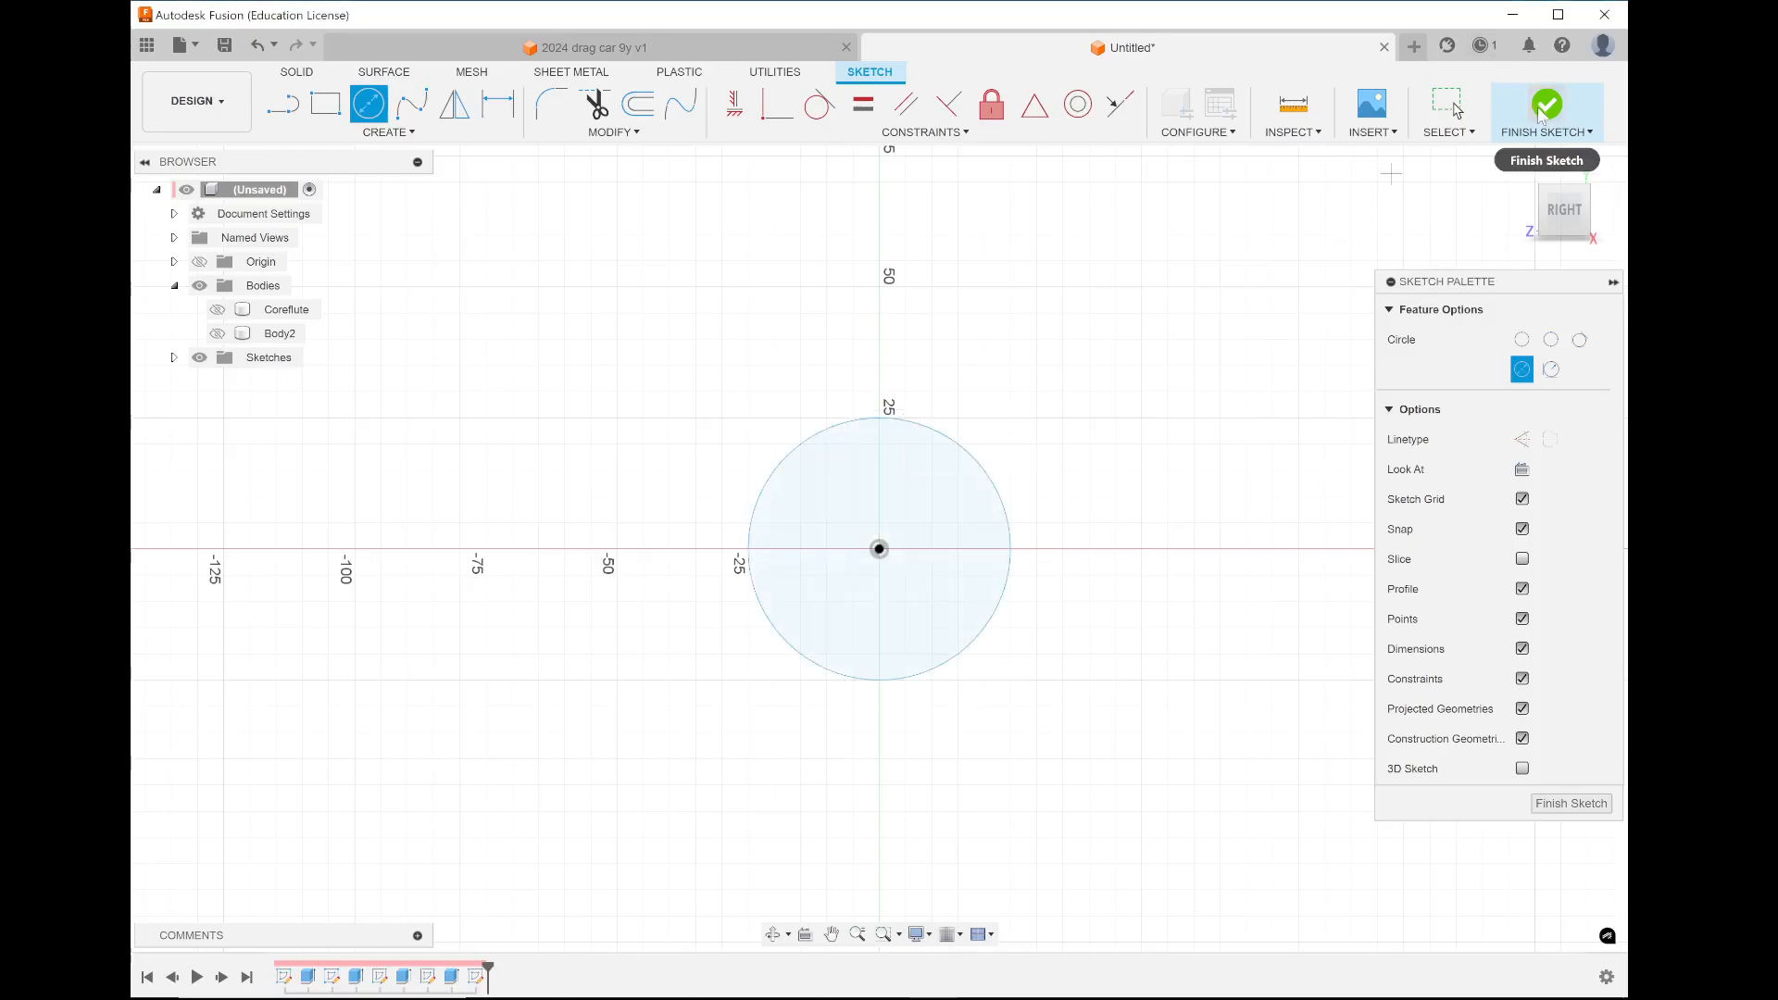
{"action": "middle_click_drag", "start_coordinate": [1445, 389], "coordinate": [693, 243], "text": "shift"}
{"action": "key", "text": "Escape"}
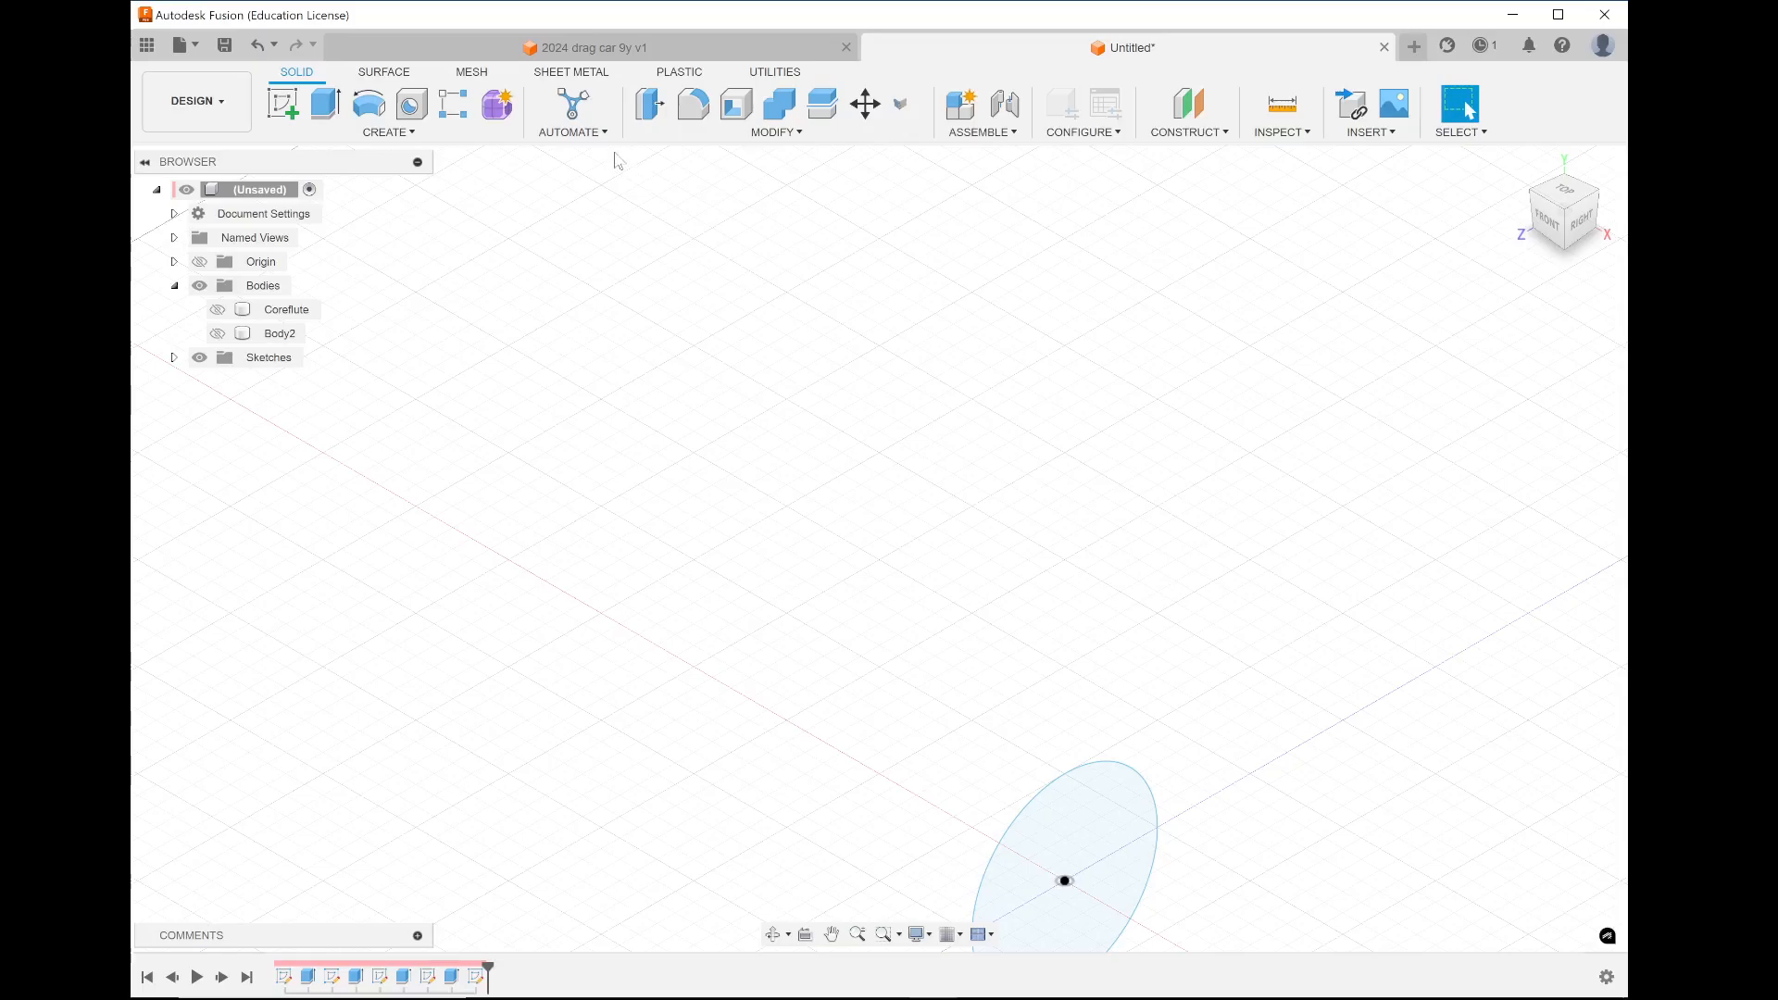
Extrude the circle -20 mm as a new body to form a solid wheel disc
{"action": "left_click", "coordinate": [350, 117]}
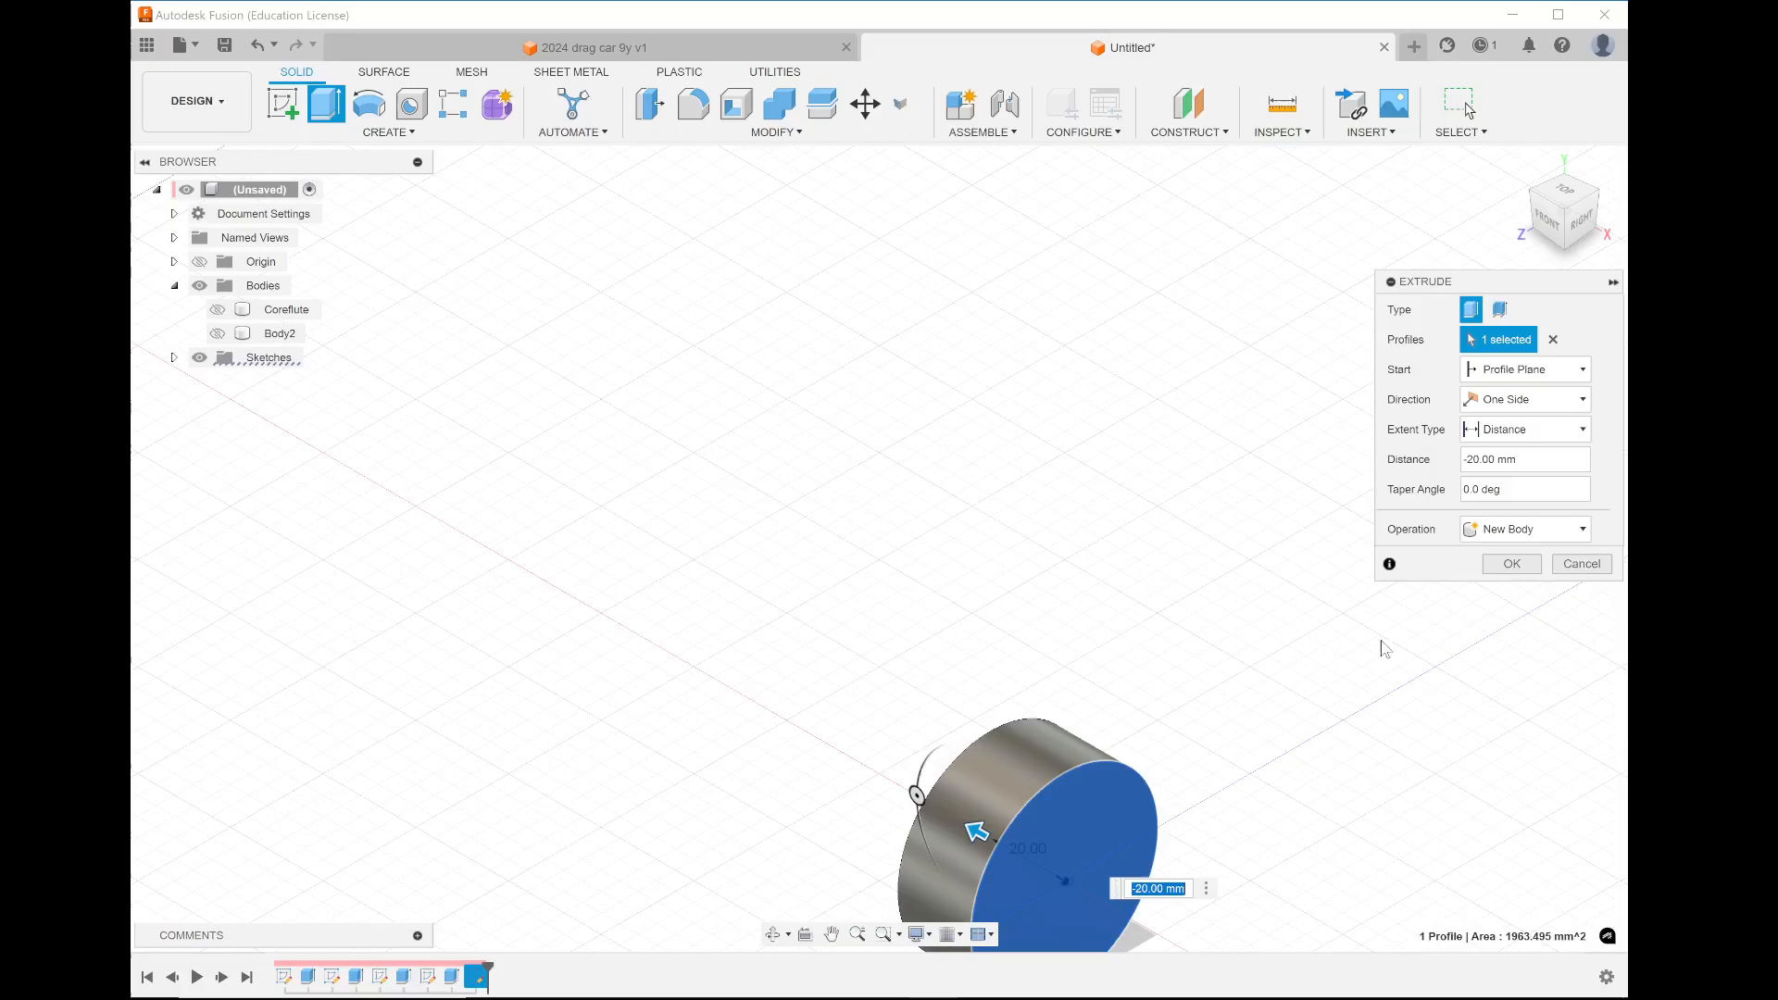
{"action": "left_click", "coordinate": [1512, 565]}
{"action": "scroll", "coordinate": [1103, 600], "scroll_direction": "down", "scroll_amount": 3}
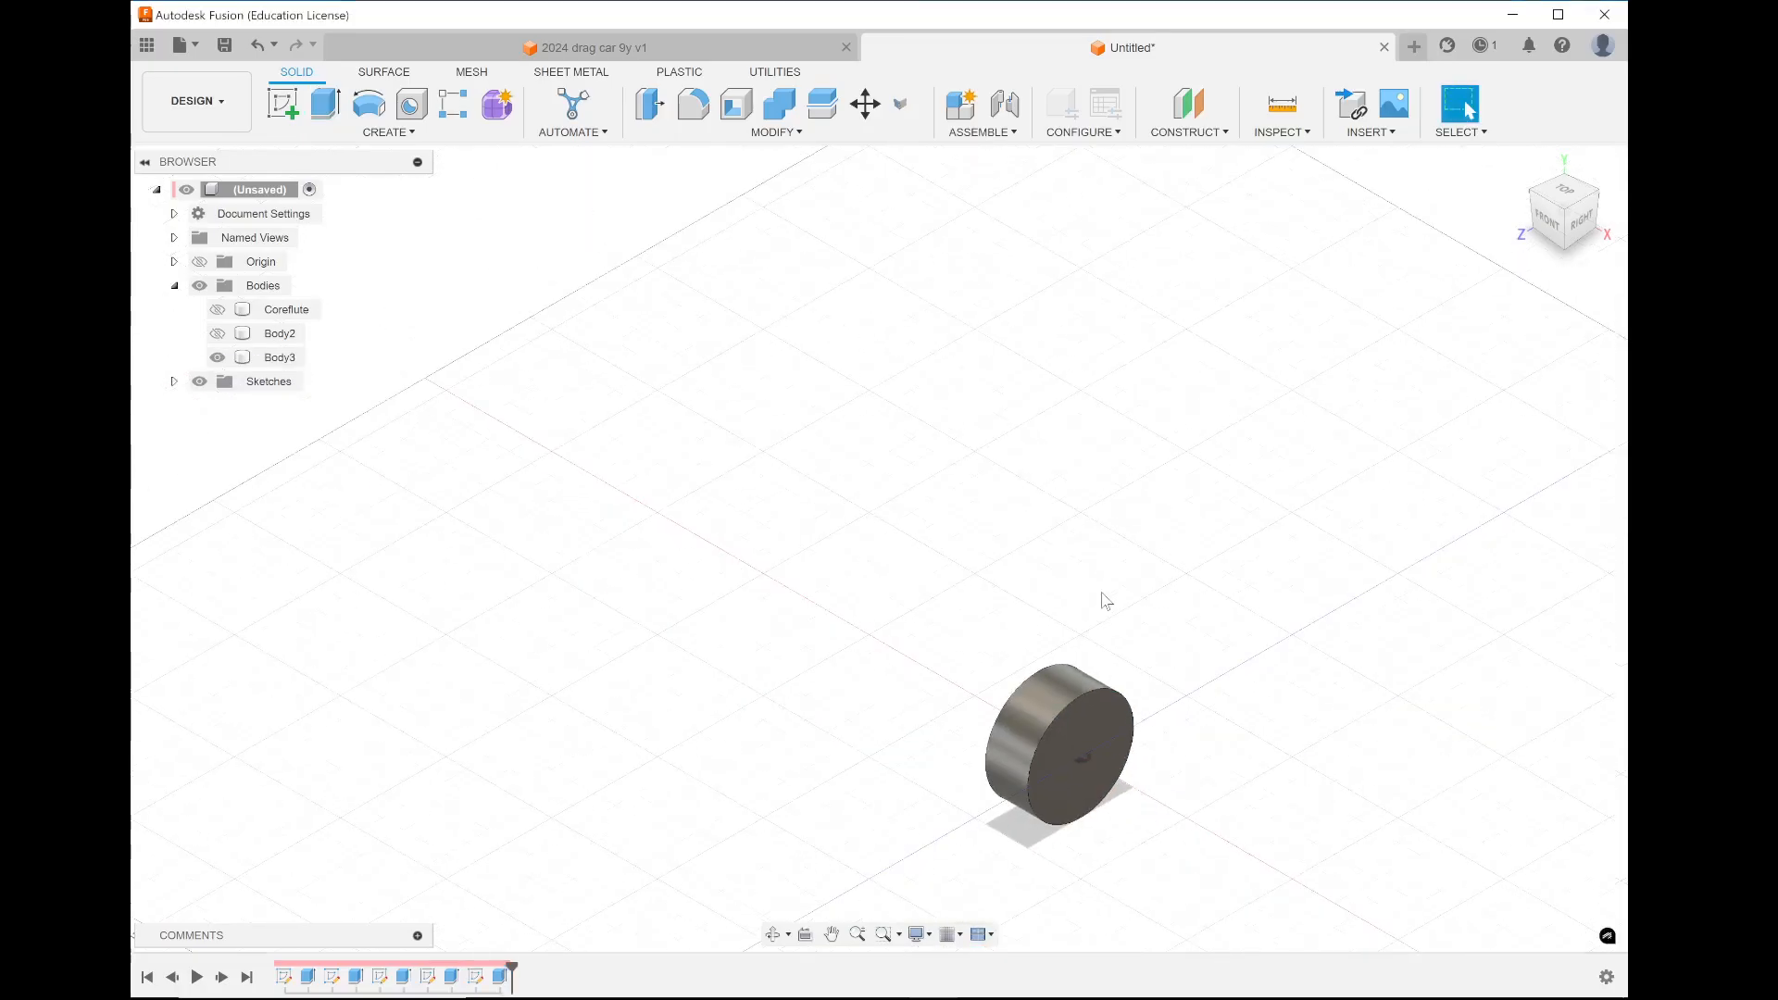
{"action": "scroll", "coordinate": [1179, 763], "scroll_direction": "up", "scroll_amount": 3}
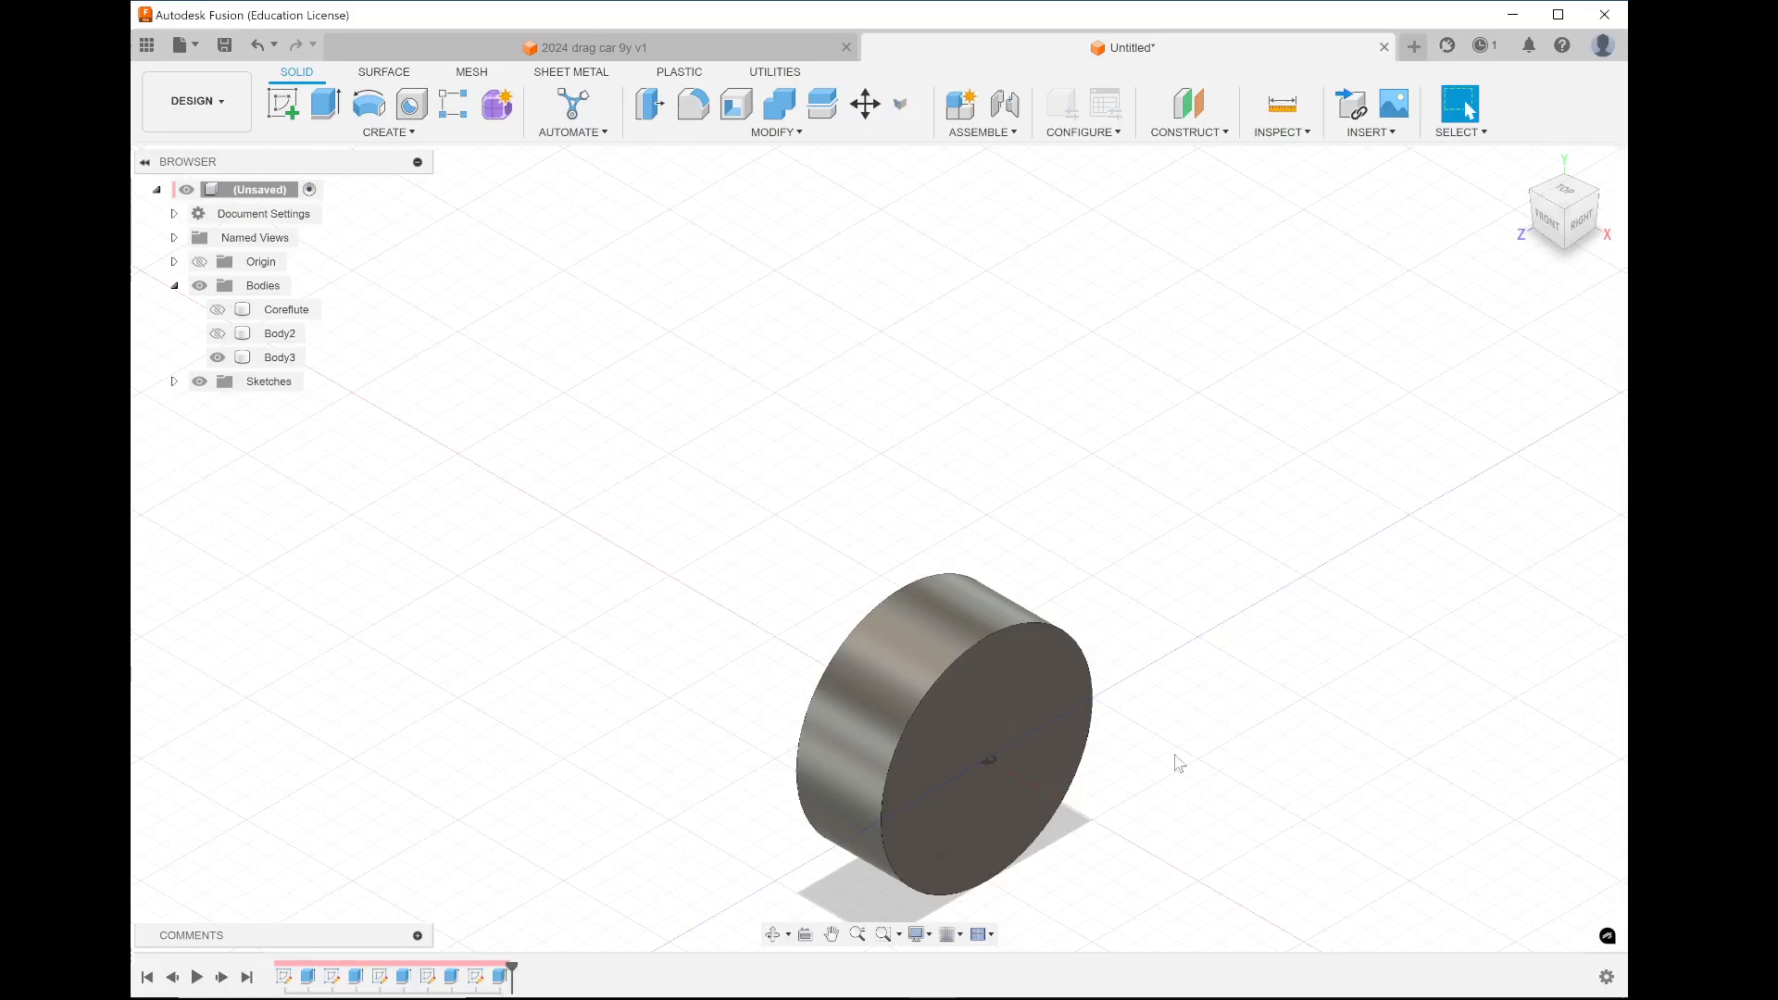
Undo the wheel disc extrusion and its circle, and leave the emptied sketch
{"action": "key", "text": "ctrl+z"}
{"action": "key", "text": "ctrl+z"}
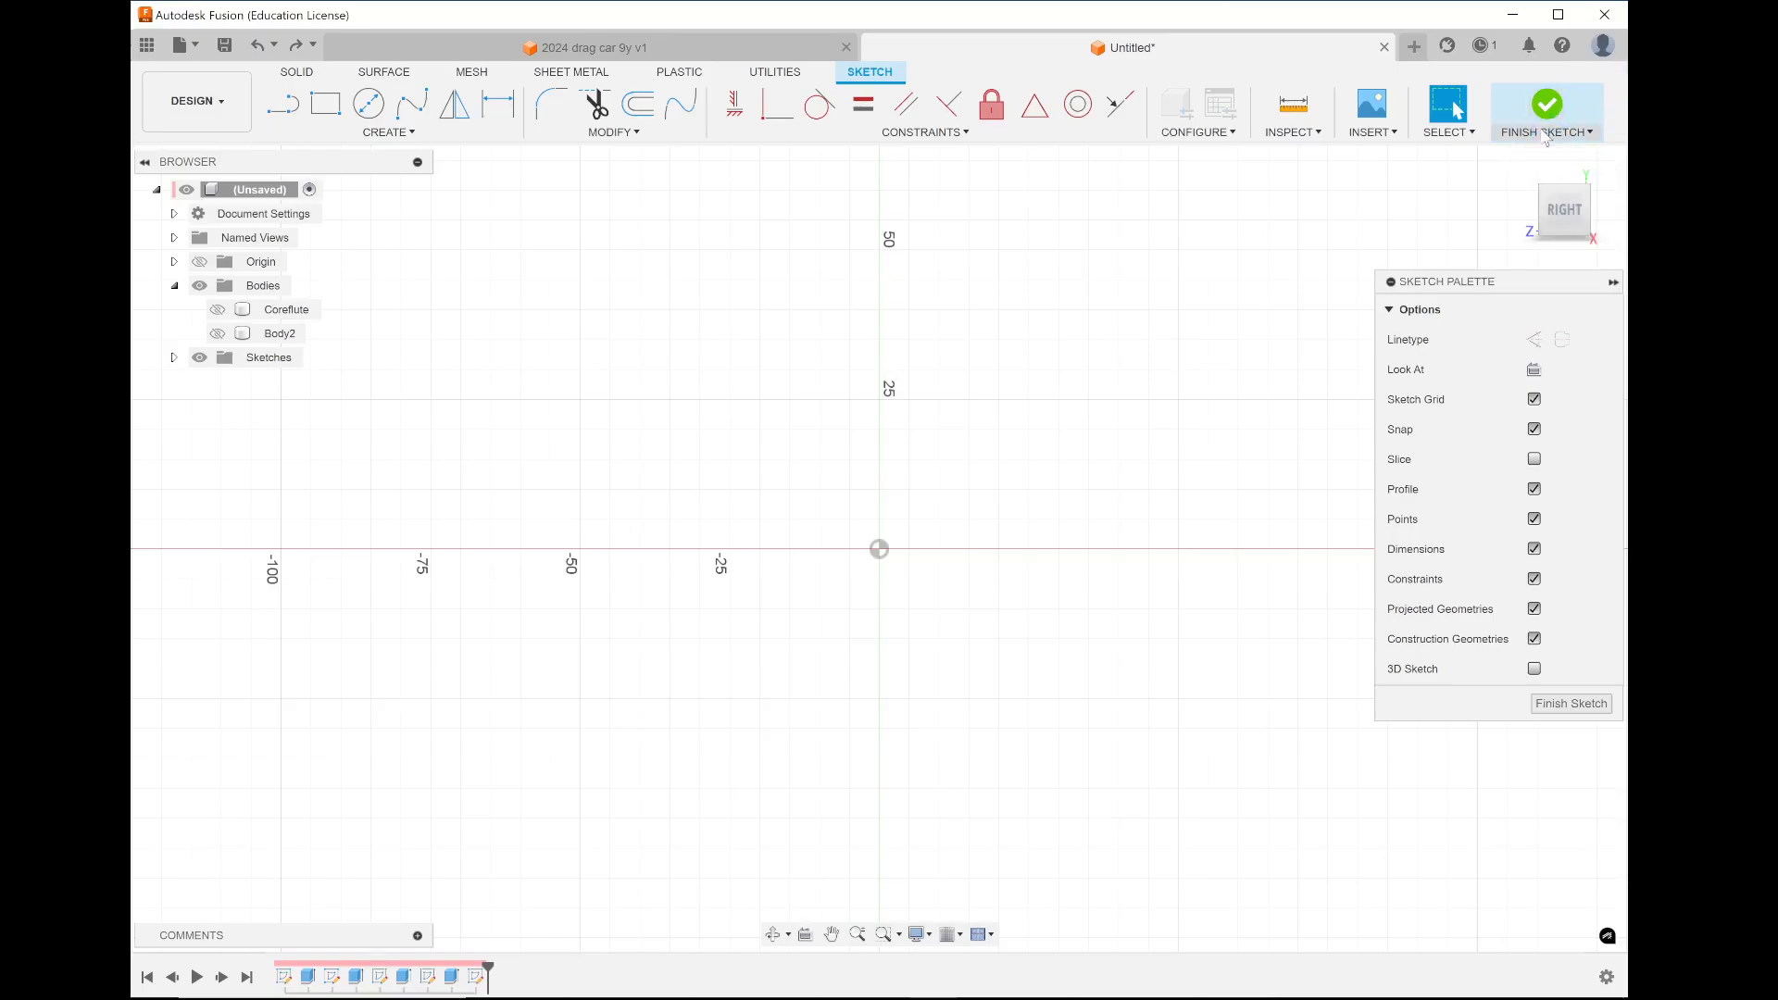
{"action": "left_click", "coordinate": [1538, 102]}
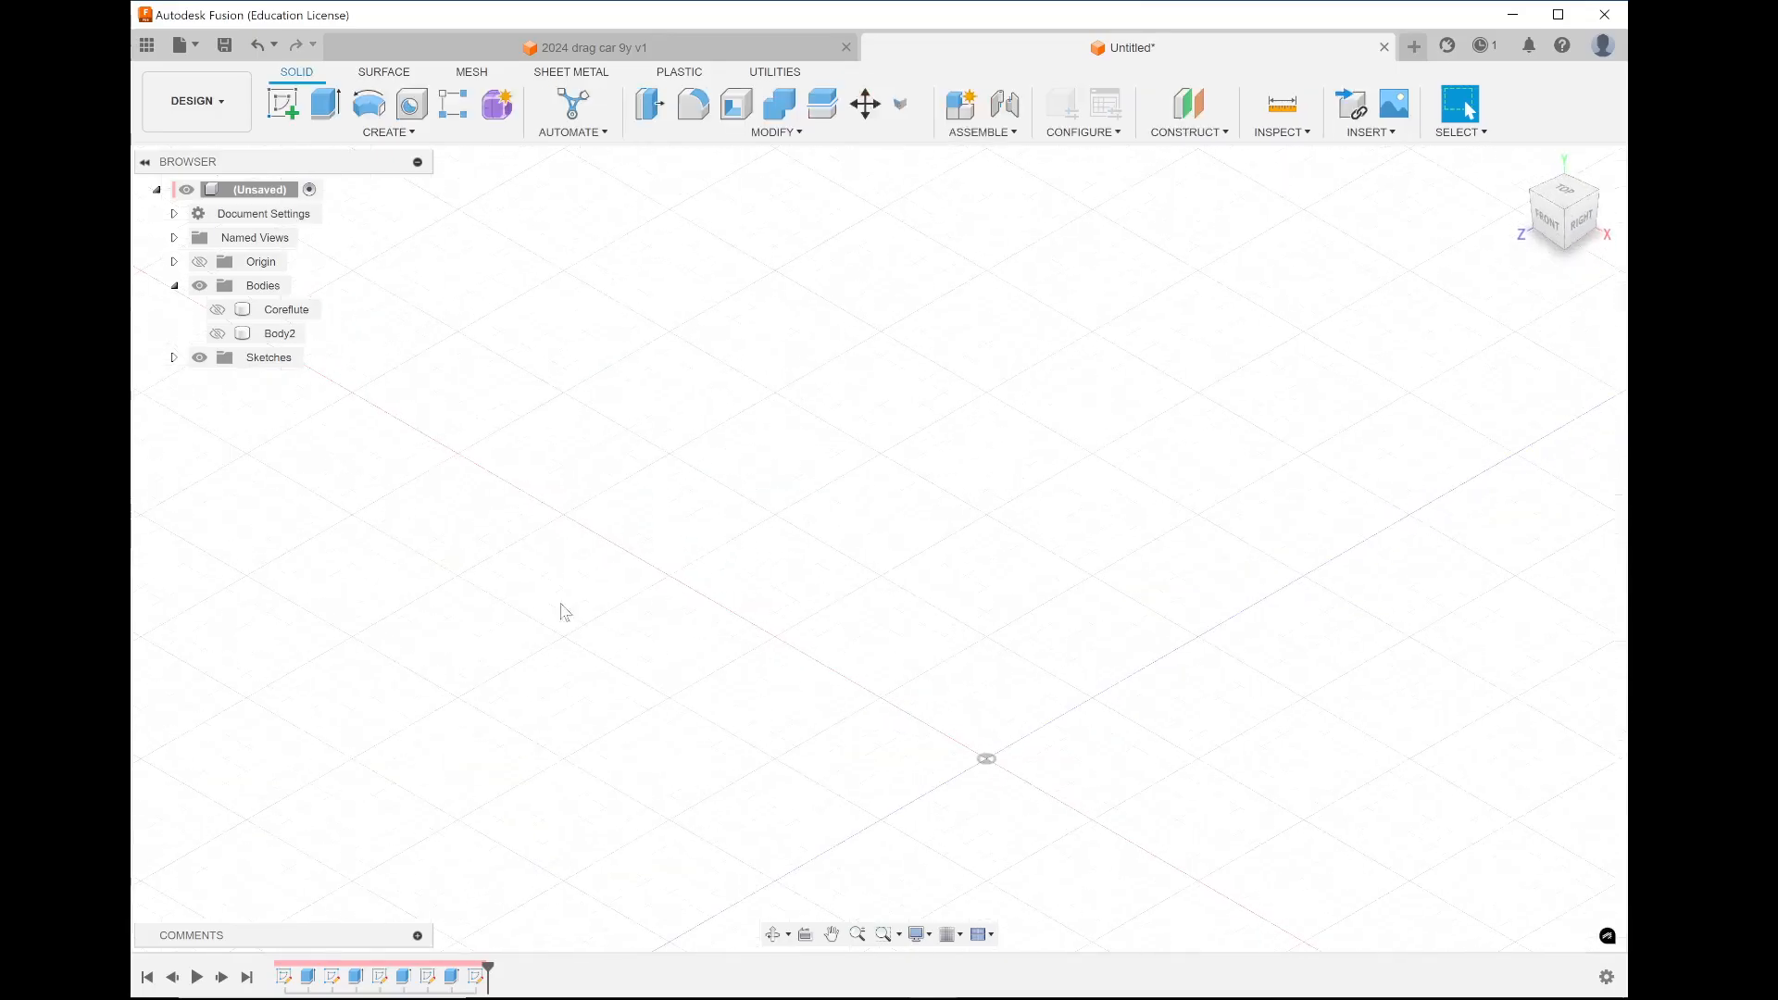
Sketch a rectangle from the origin on the top (XZ) origin plane, 50/2 mm wide and 20 mm high
{"action": "left_click", "coordinate": [283, 103]}
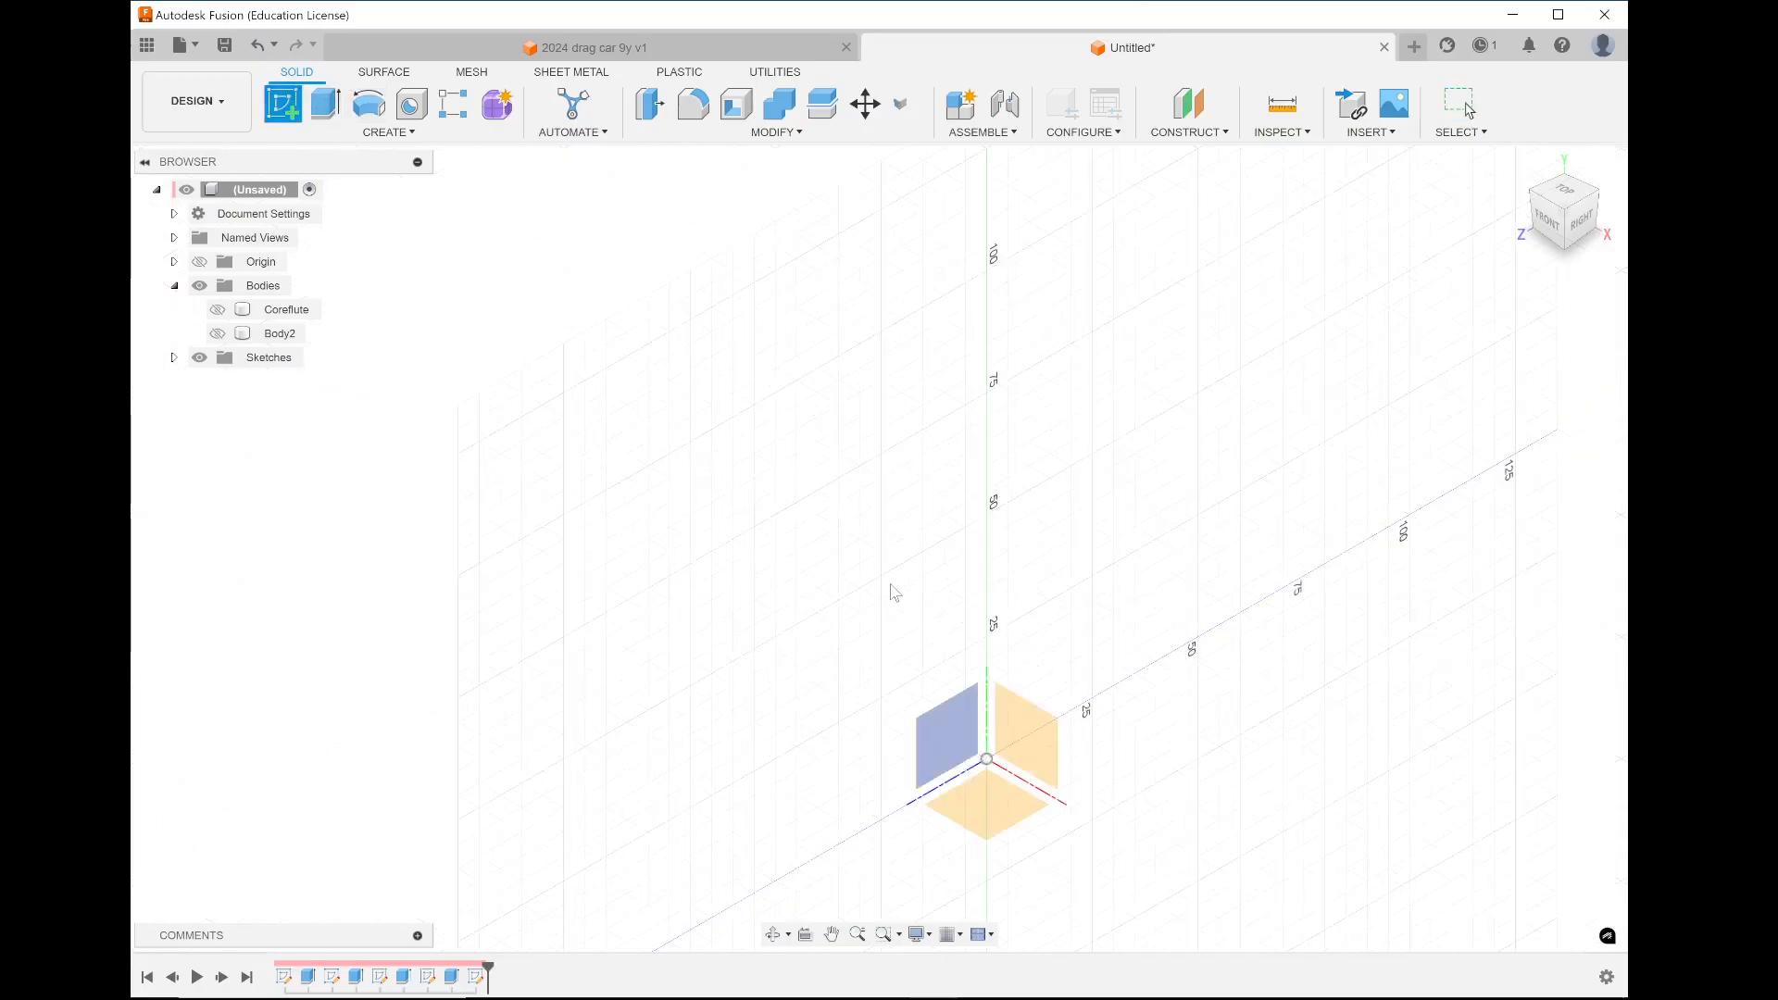
{"action": "left_click", "coordinate": [984, 804]}
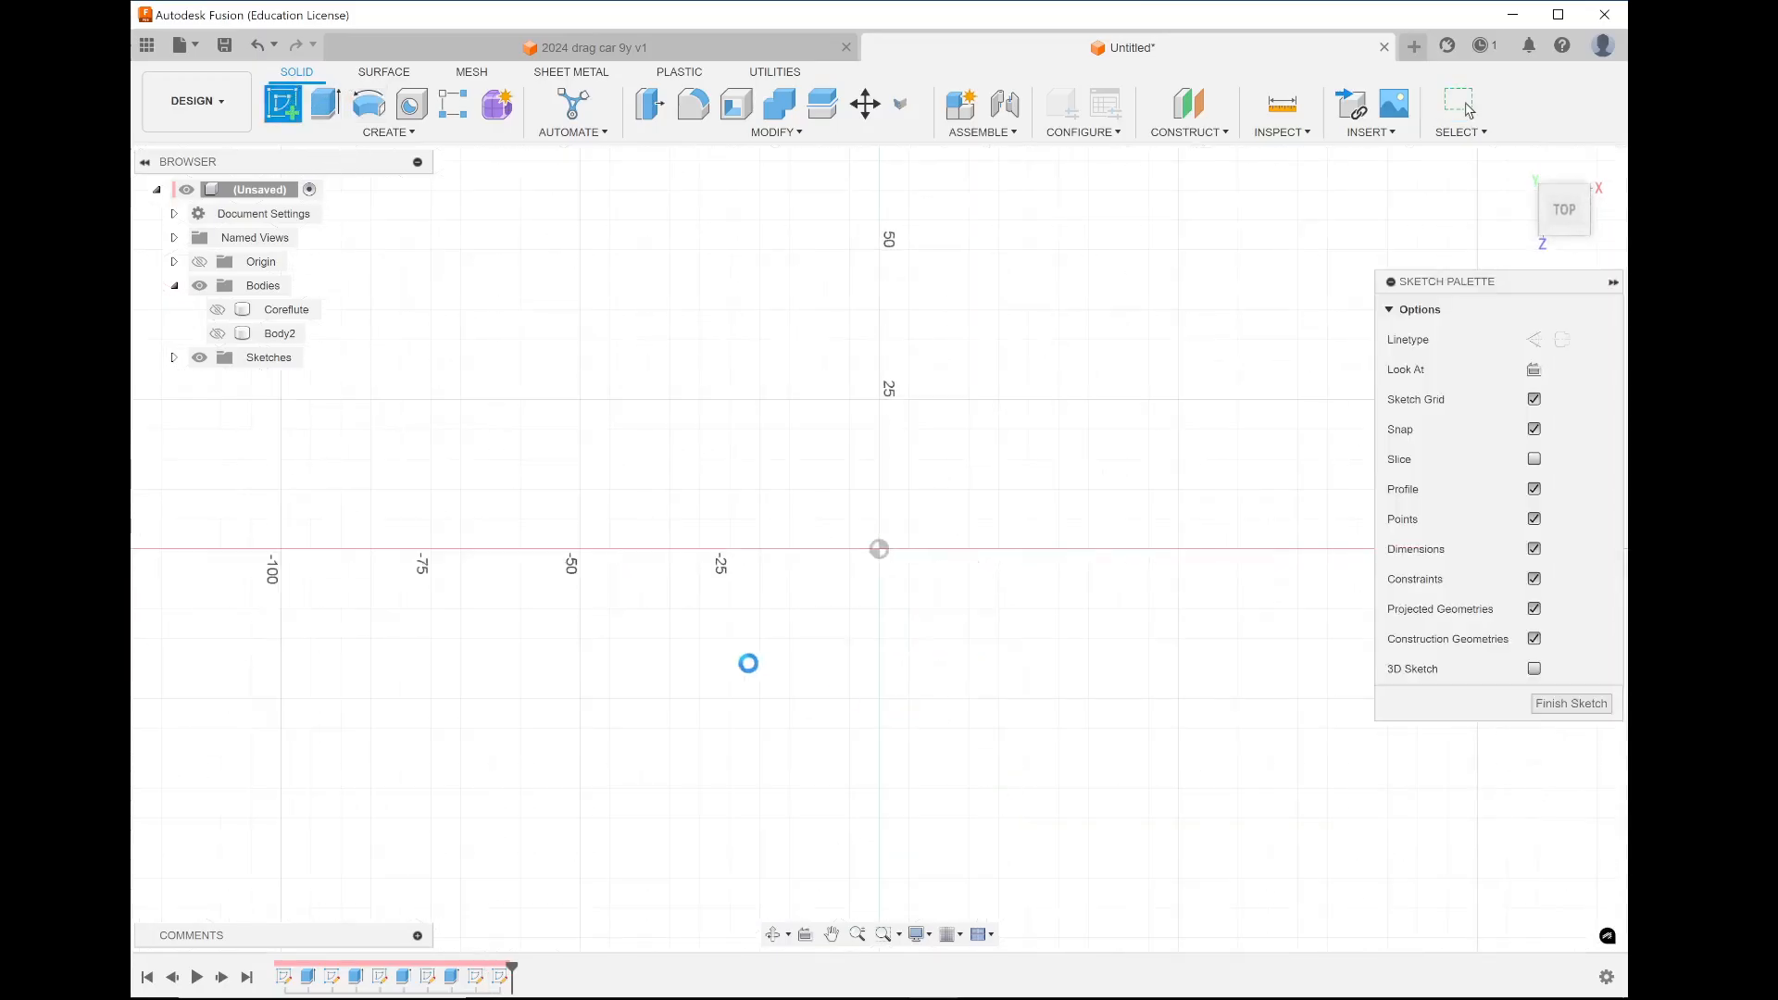
{"action": "scroll", "coordinate": [741, 653], "scroll_direction": "up", "scroll_amount": 2}
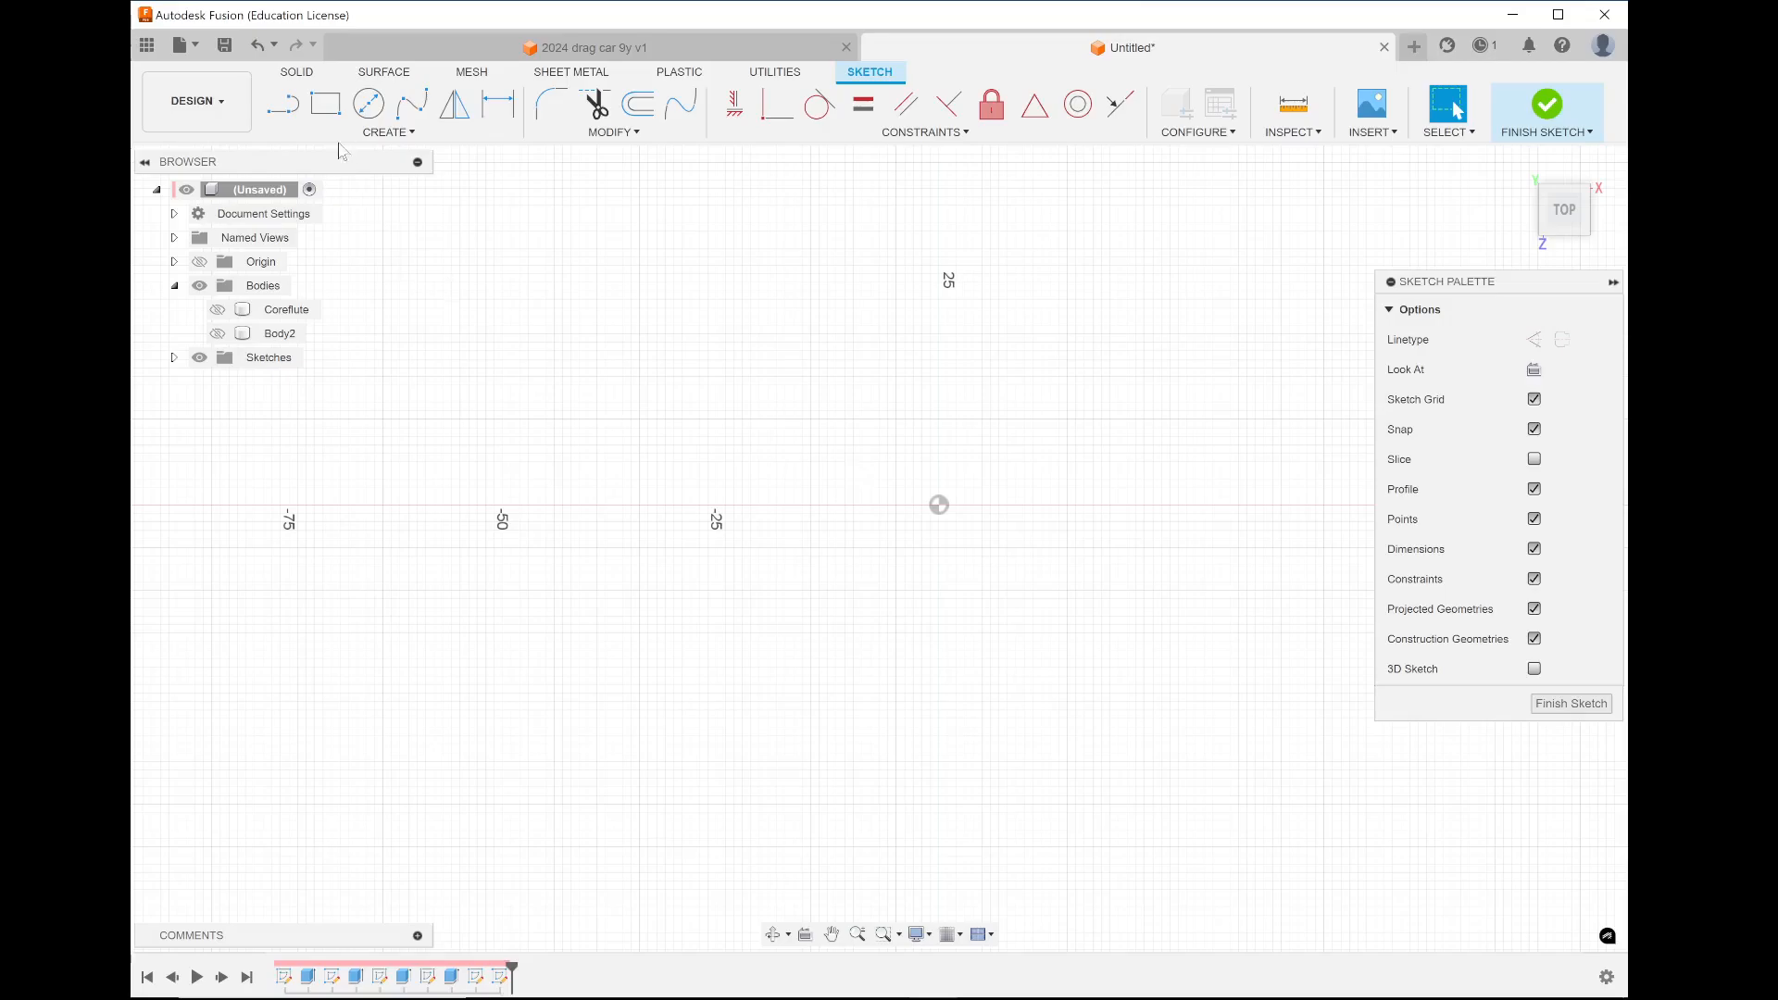
{"action": "left_click", "coordinate": [326, 105]}
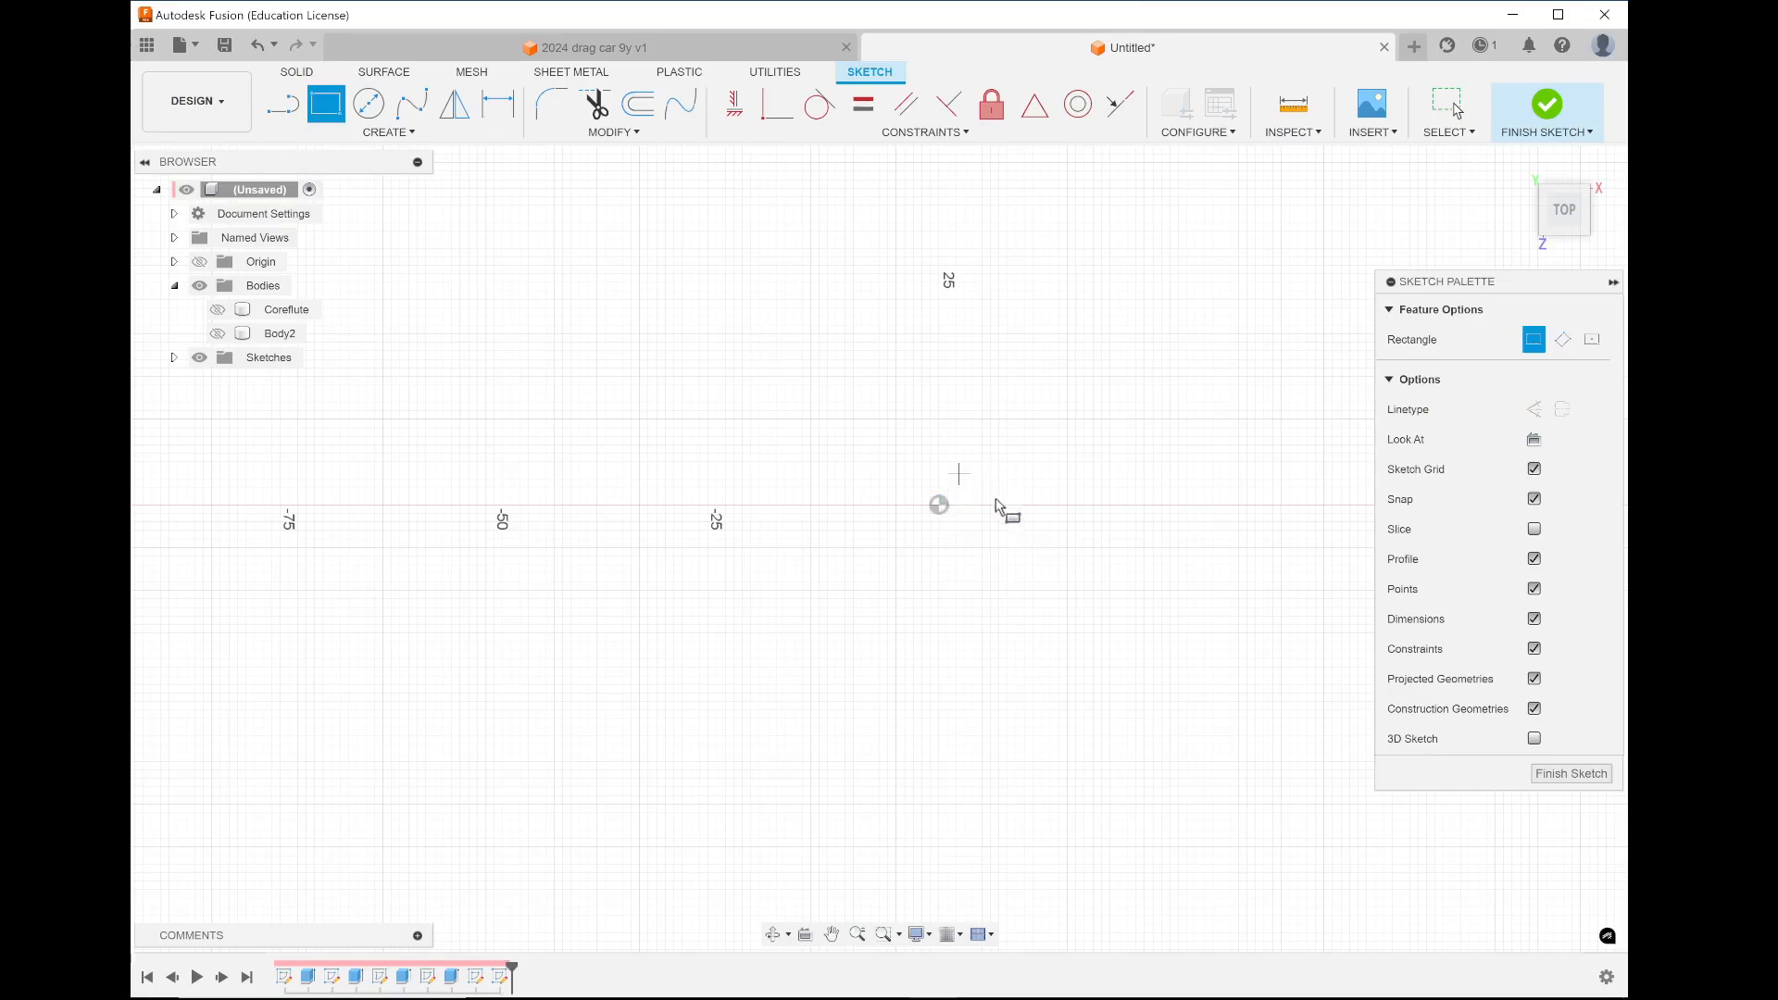
{"action": "left_click", "coordinate": [939, 505]}
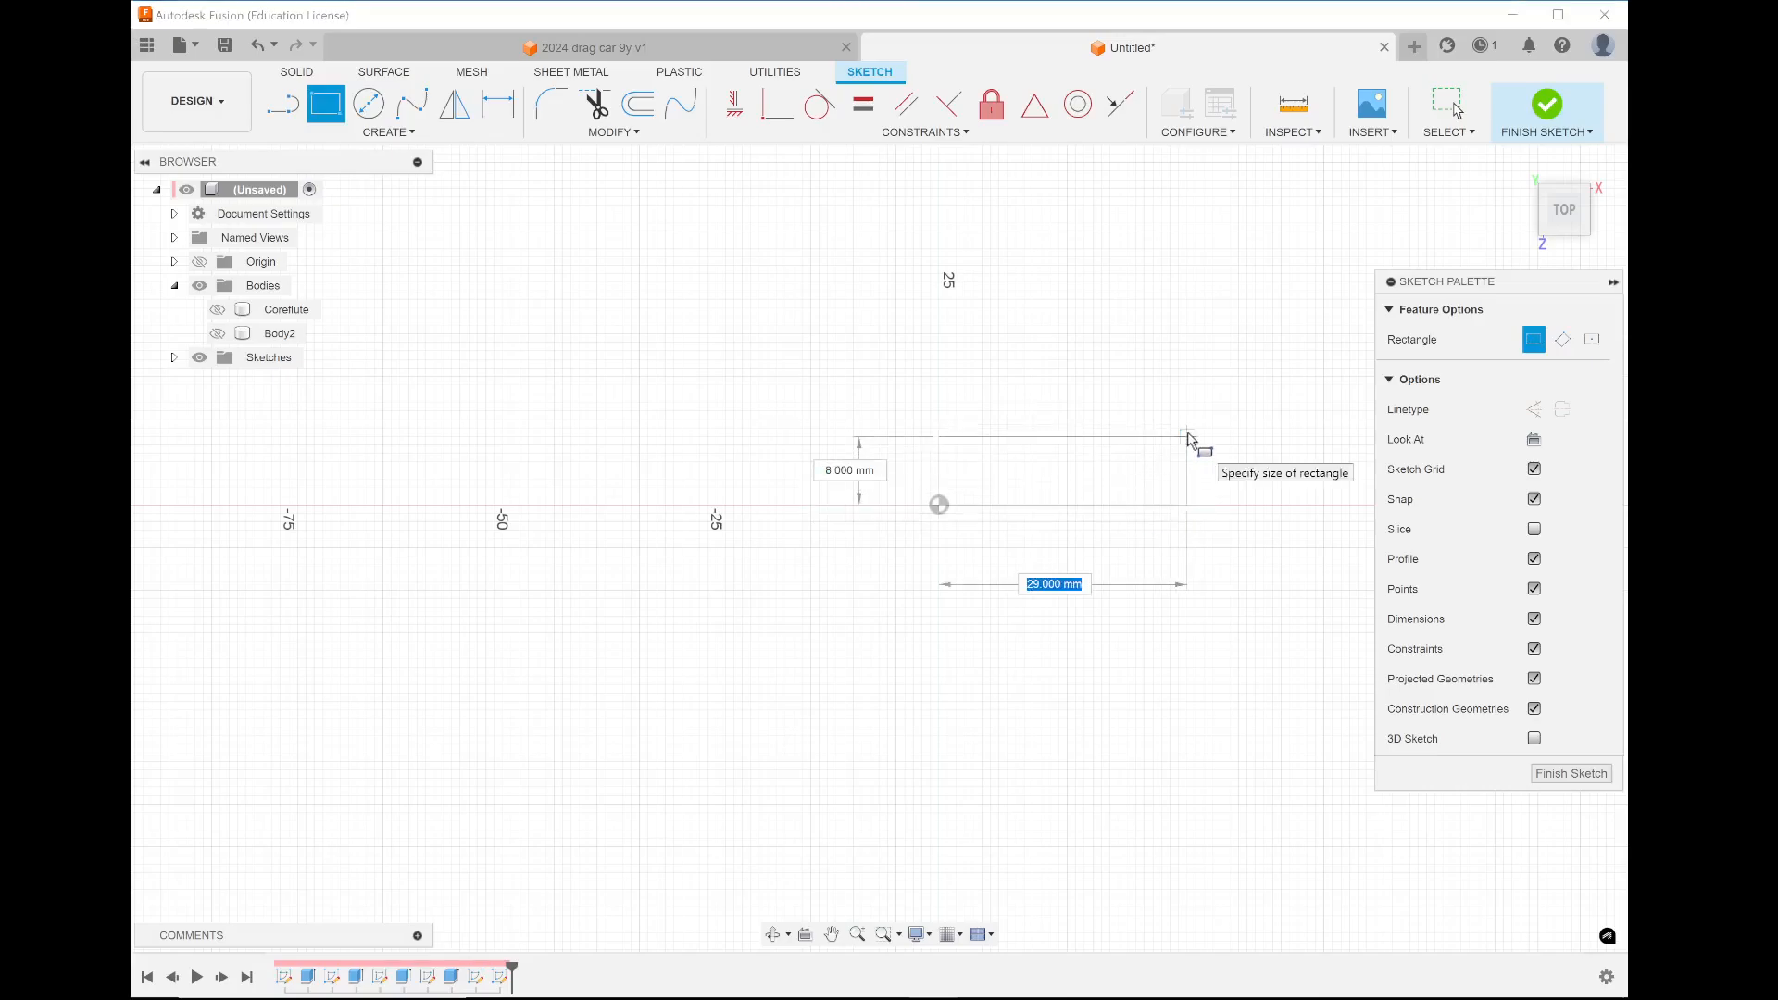
{"action": "type", "text": "50"}
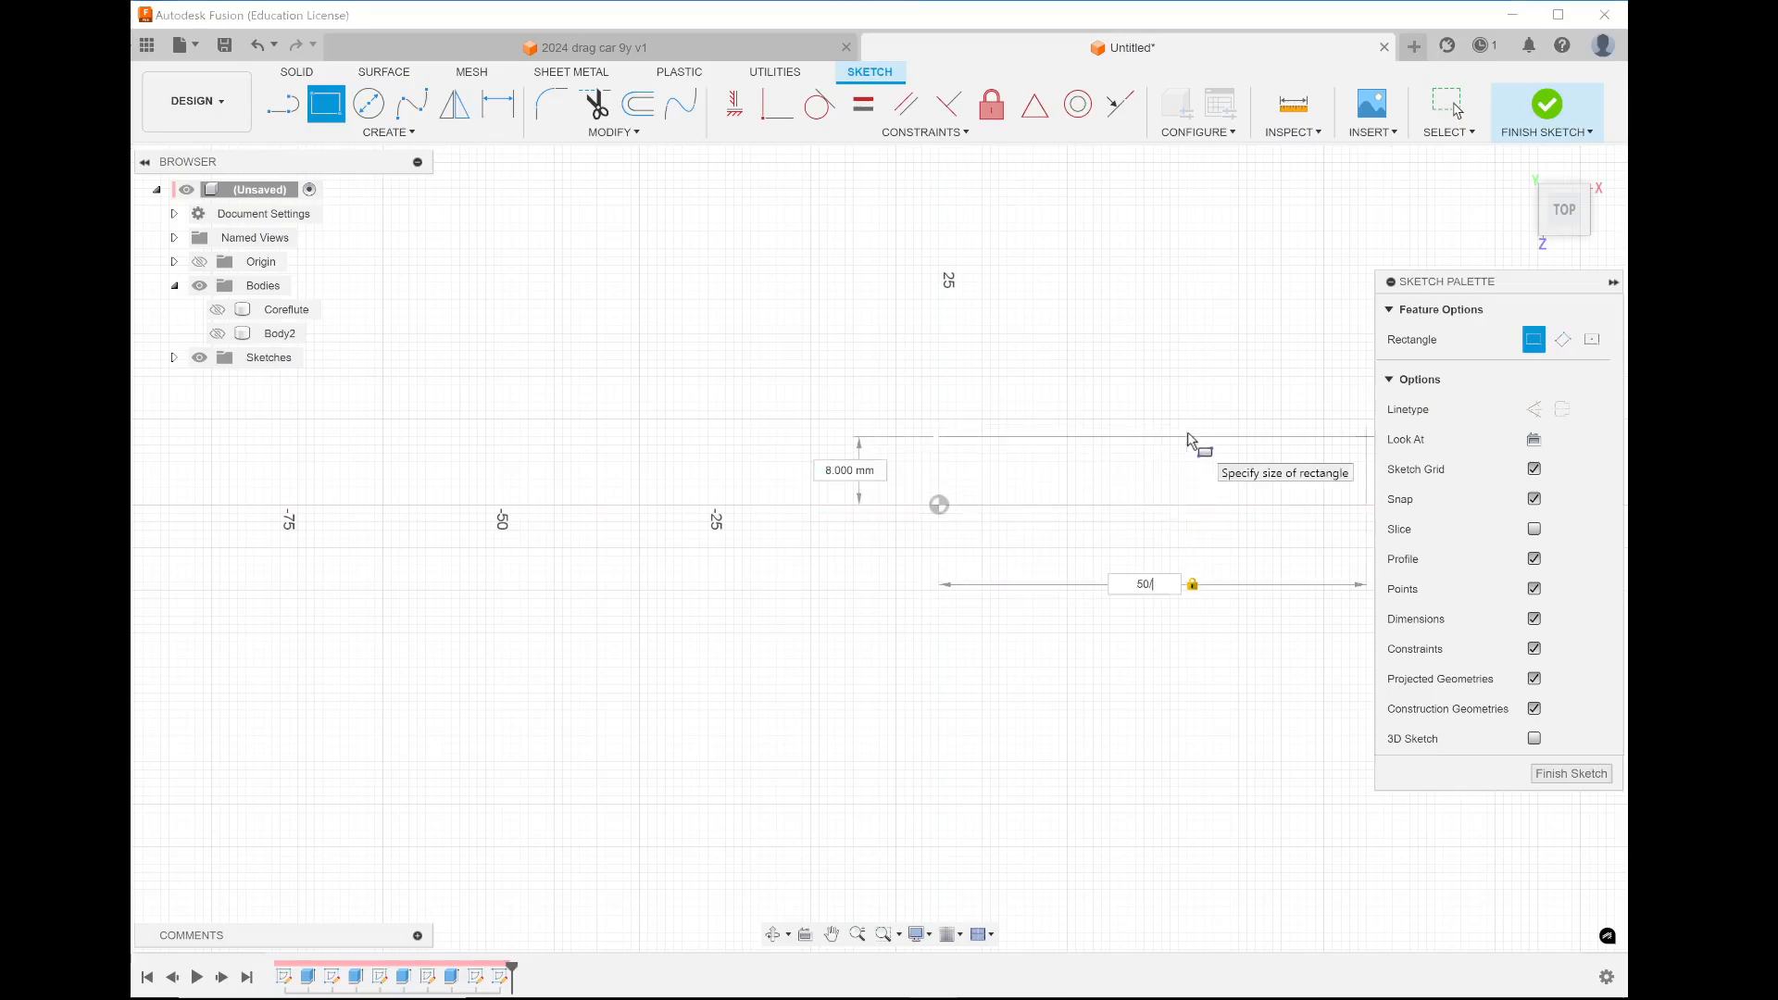
{"action": "type", "text": "/2"}
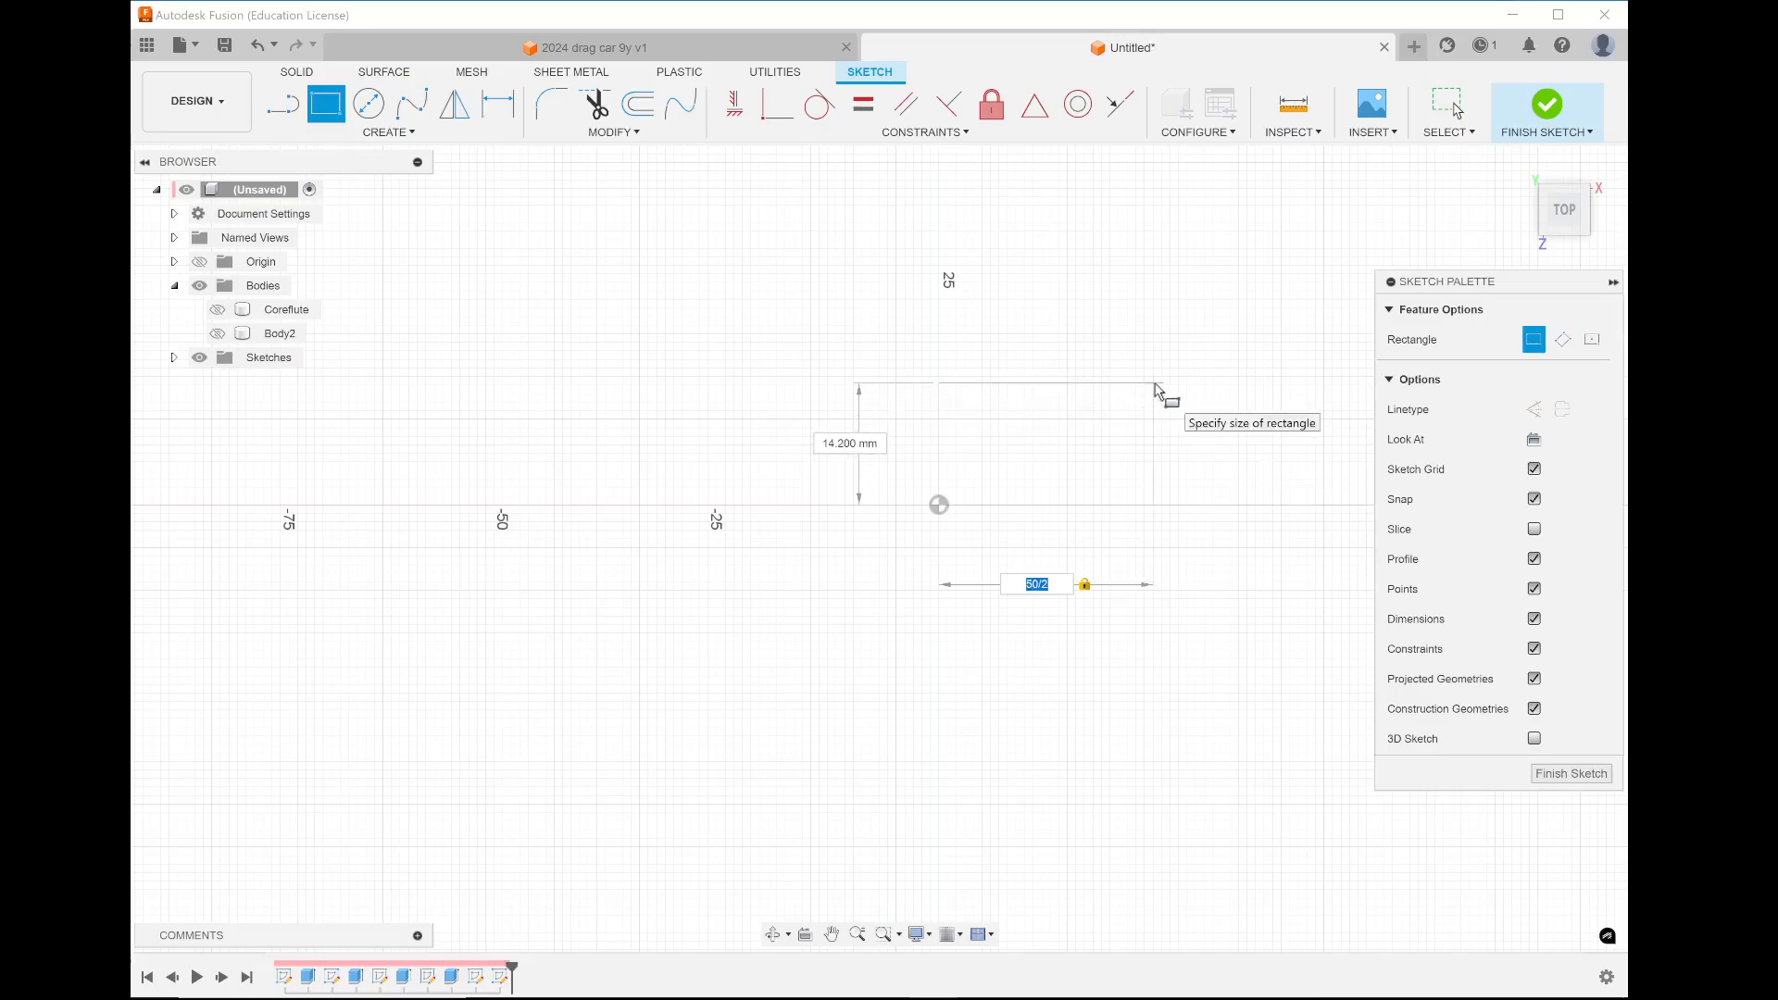
{"action": "key", "text": "Tab"}
{"action": "type", "text": "20"}
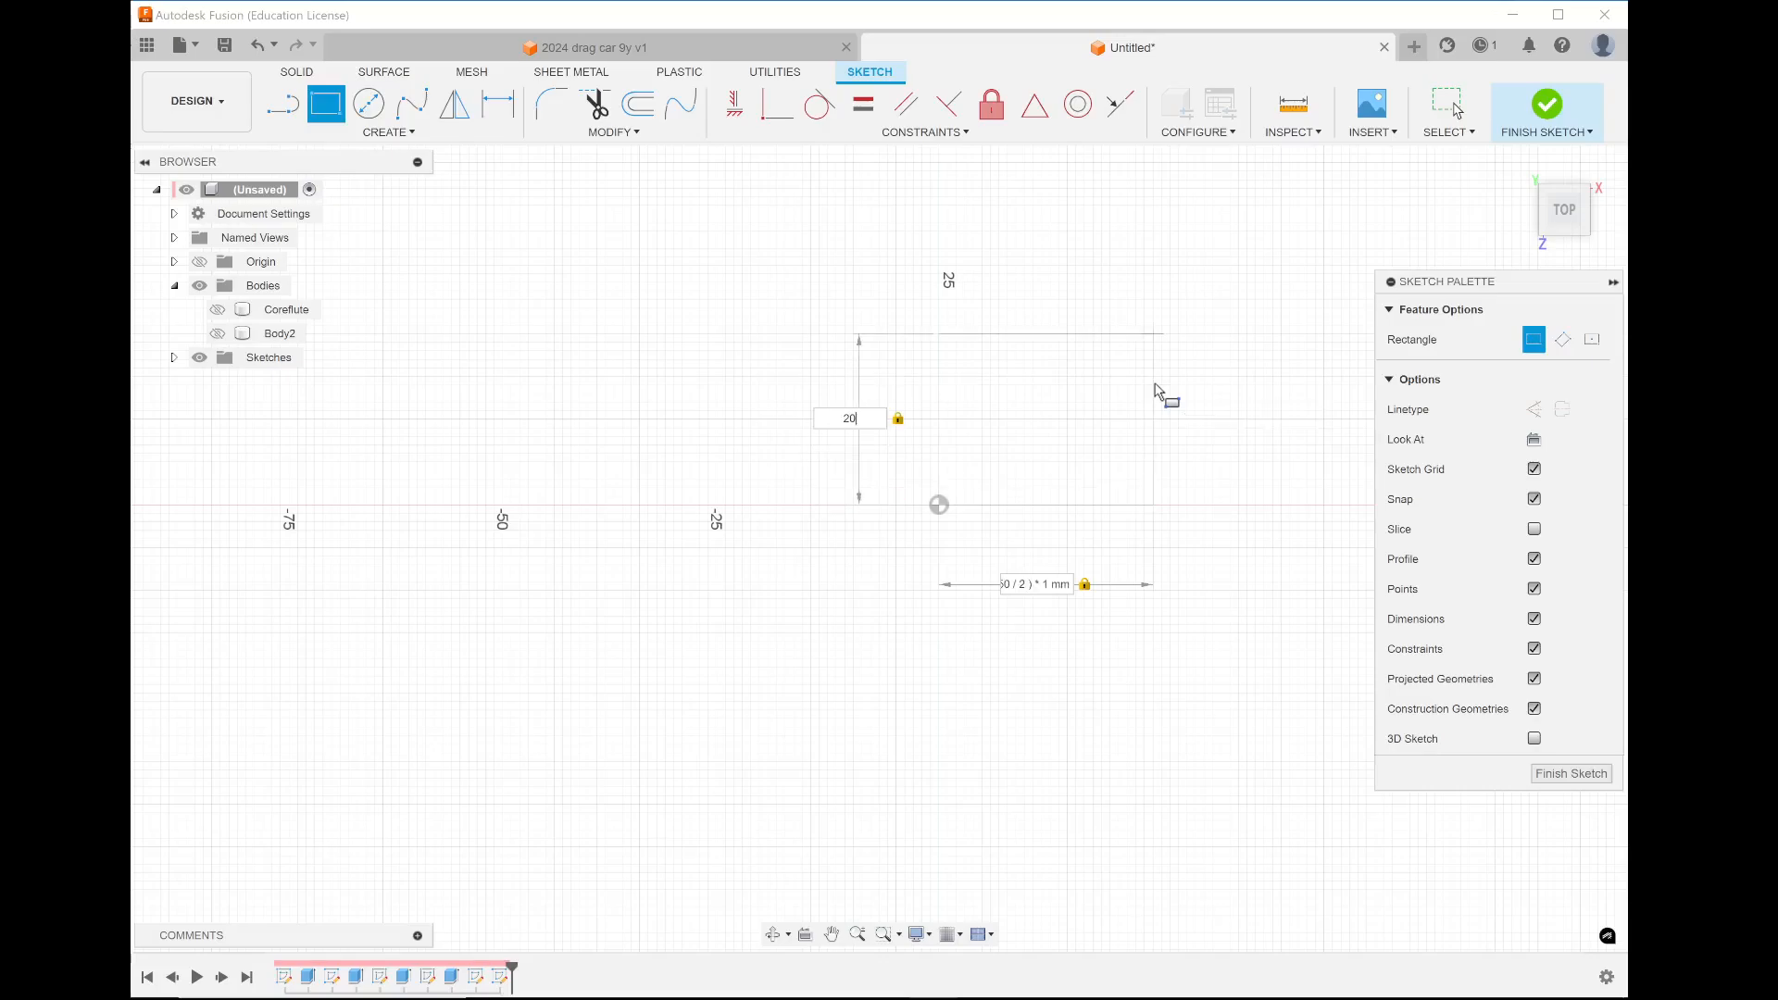
{"action": "key", "text": "Return"}
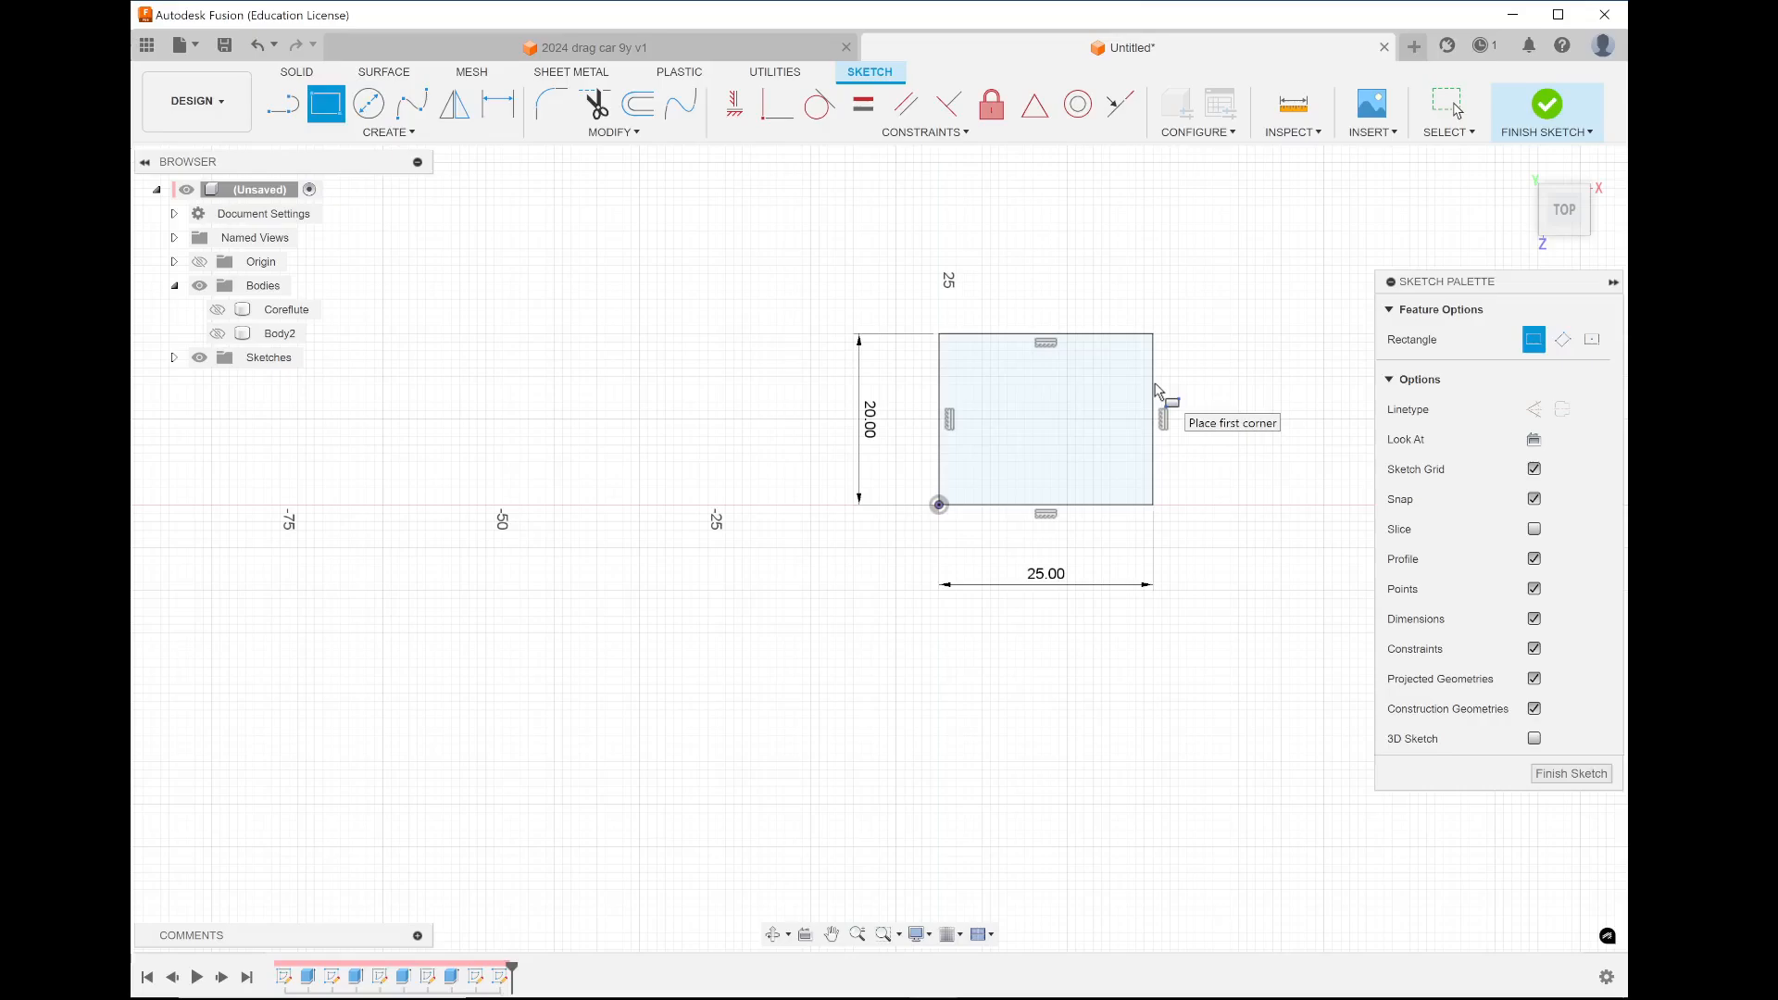
Fillet the two outer corners of the 25 by 20 mm half-profile rectangle with a 1 mm radius
{"action": "scroll", "coordinate": [1222, 375], "scroll_direction": "up", "scroll_amount": 4}
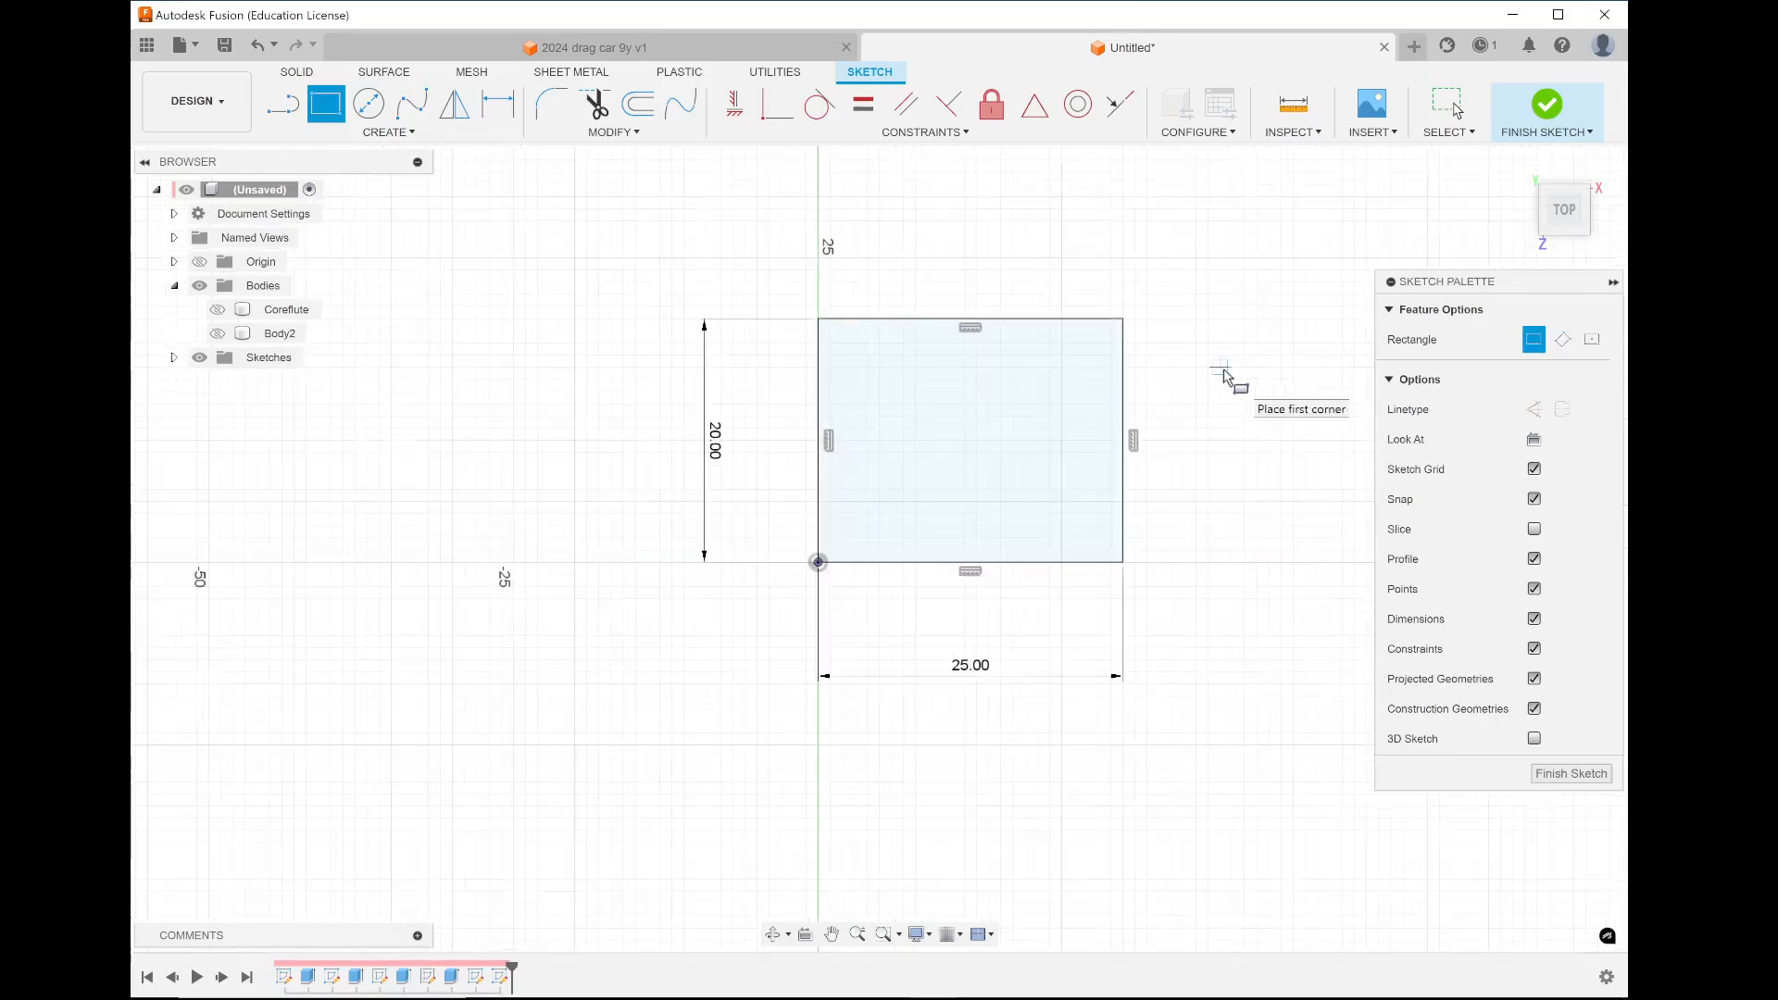
{"action": "scroll", "coordinate": [1209, 350], "scroll_direction": "up", "scroll_amount": 2}
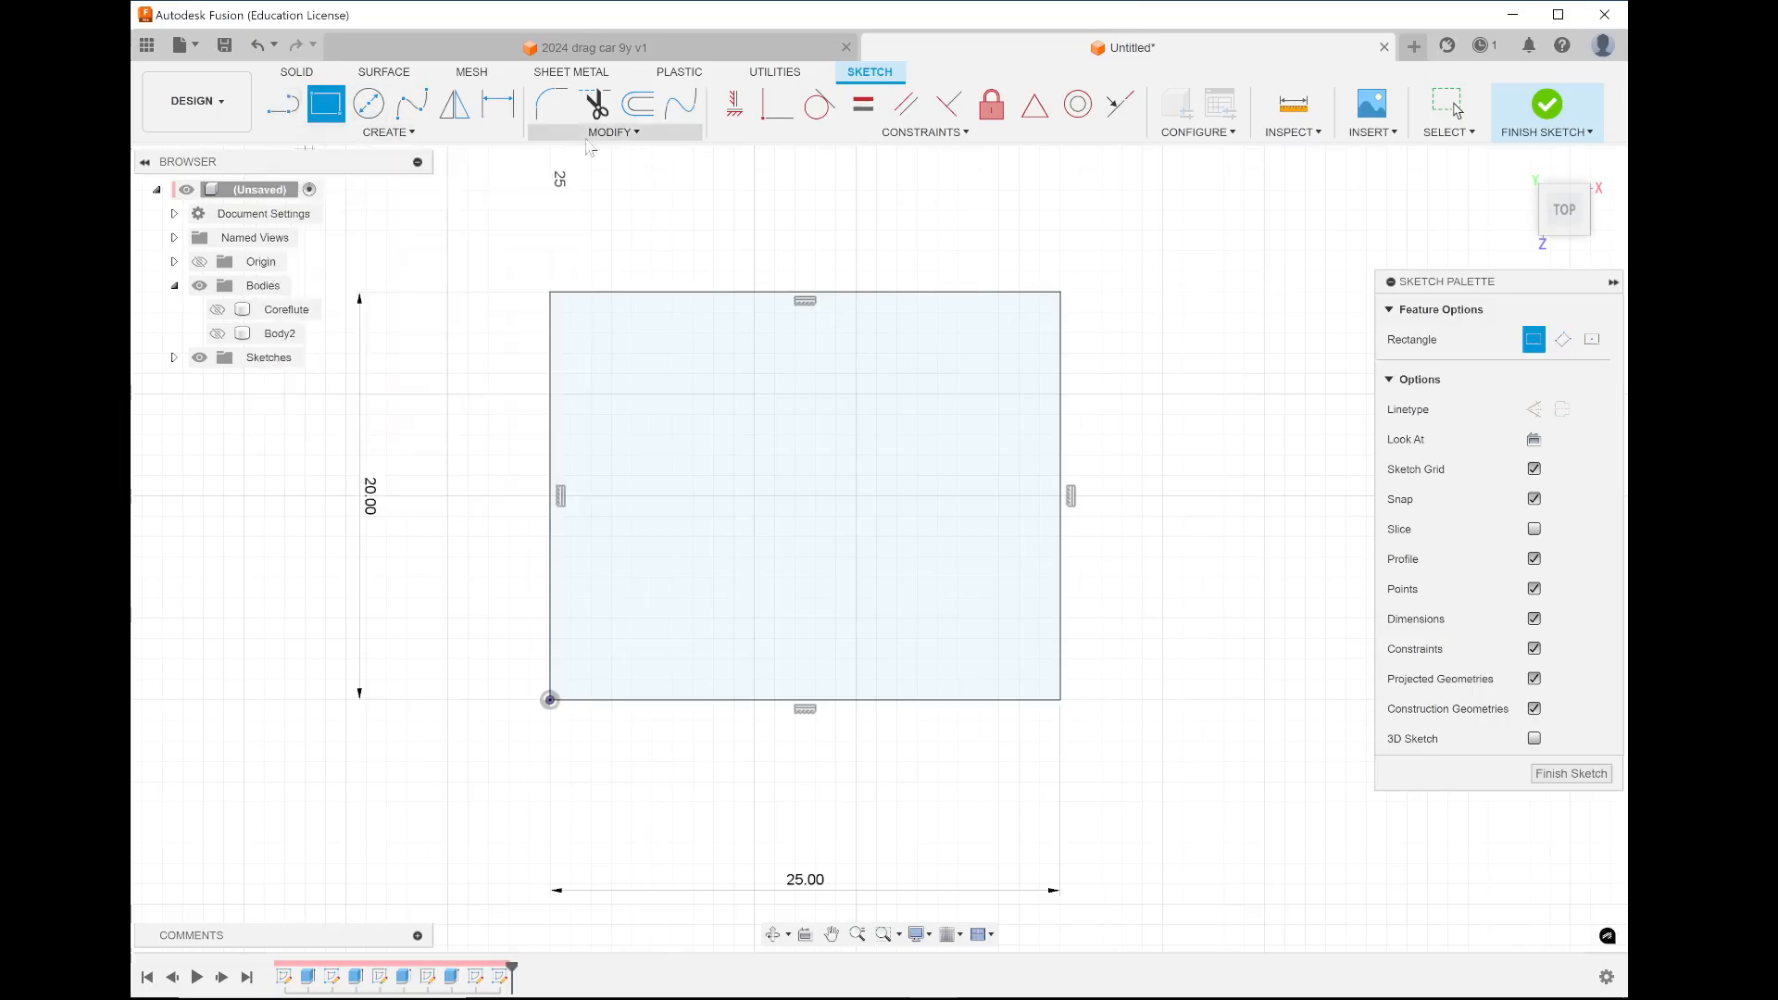
{"action": "left_click", "coordinate": [555, 109]}
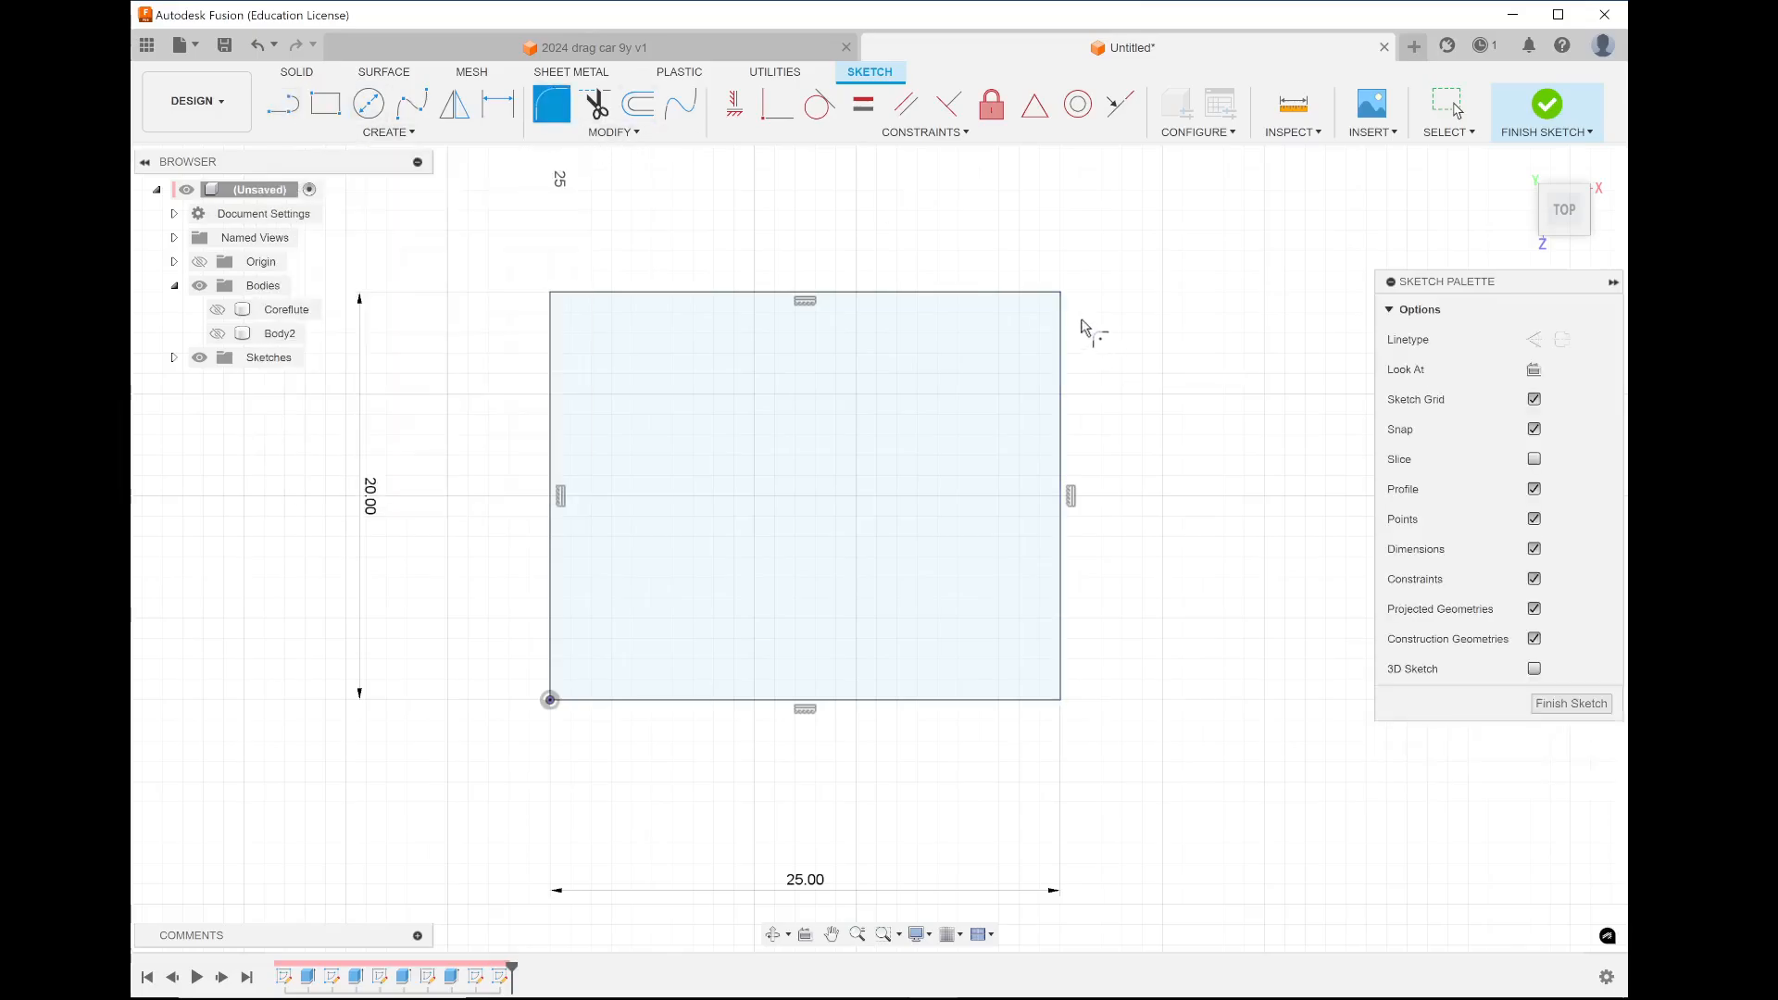
{"action": "left_click", "coordinate": [974, 294]}
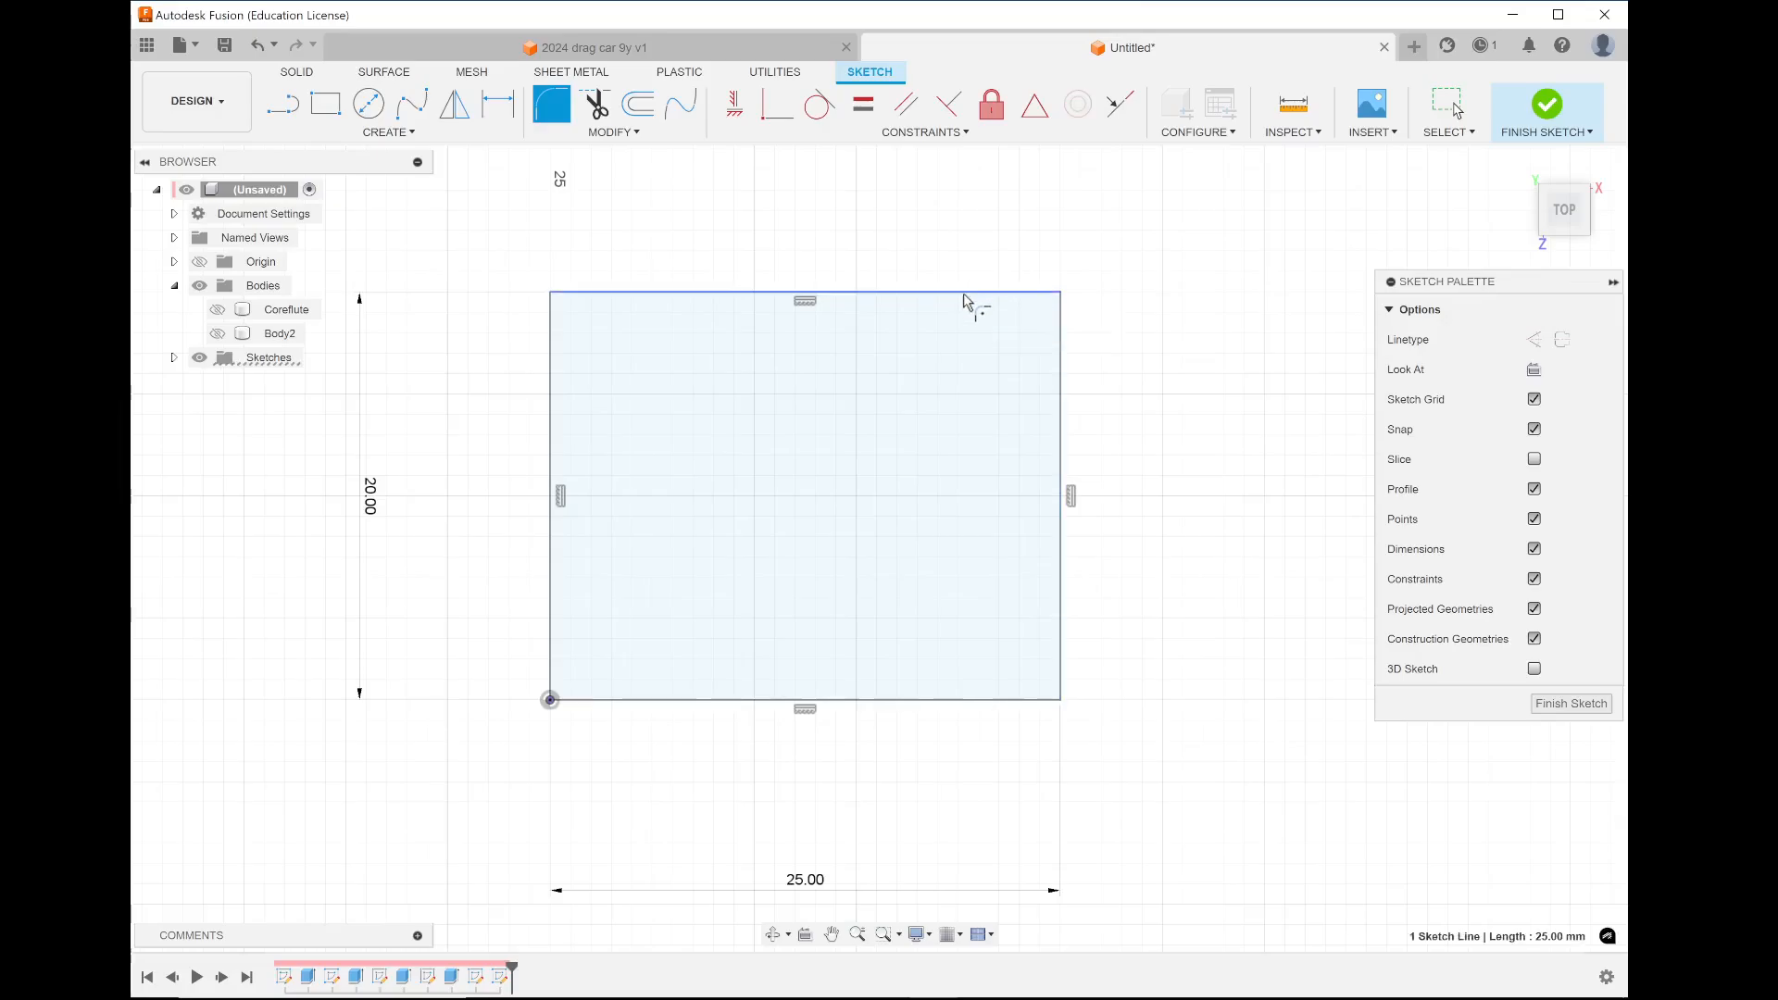
{"action": "left_click", "coordinate": [1061, 352]}
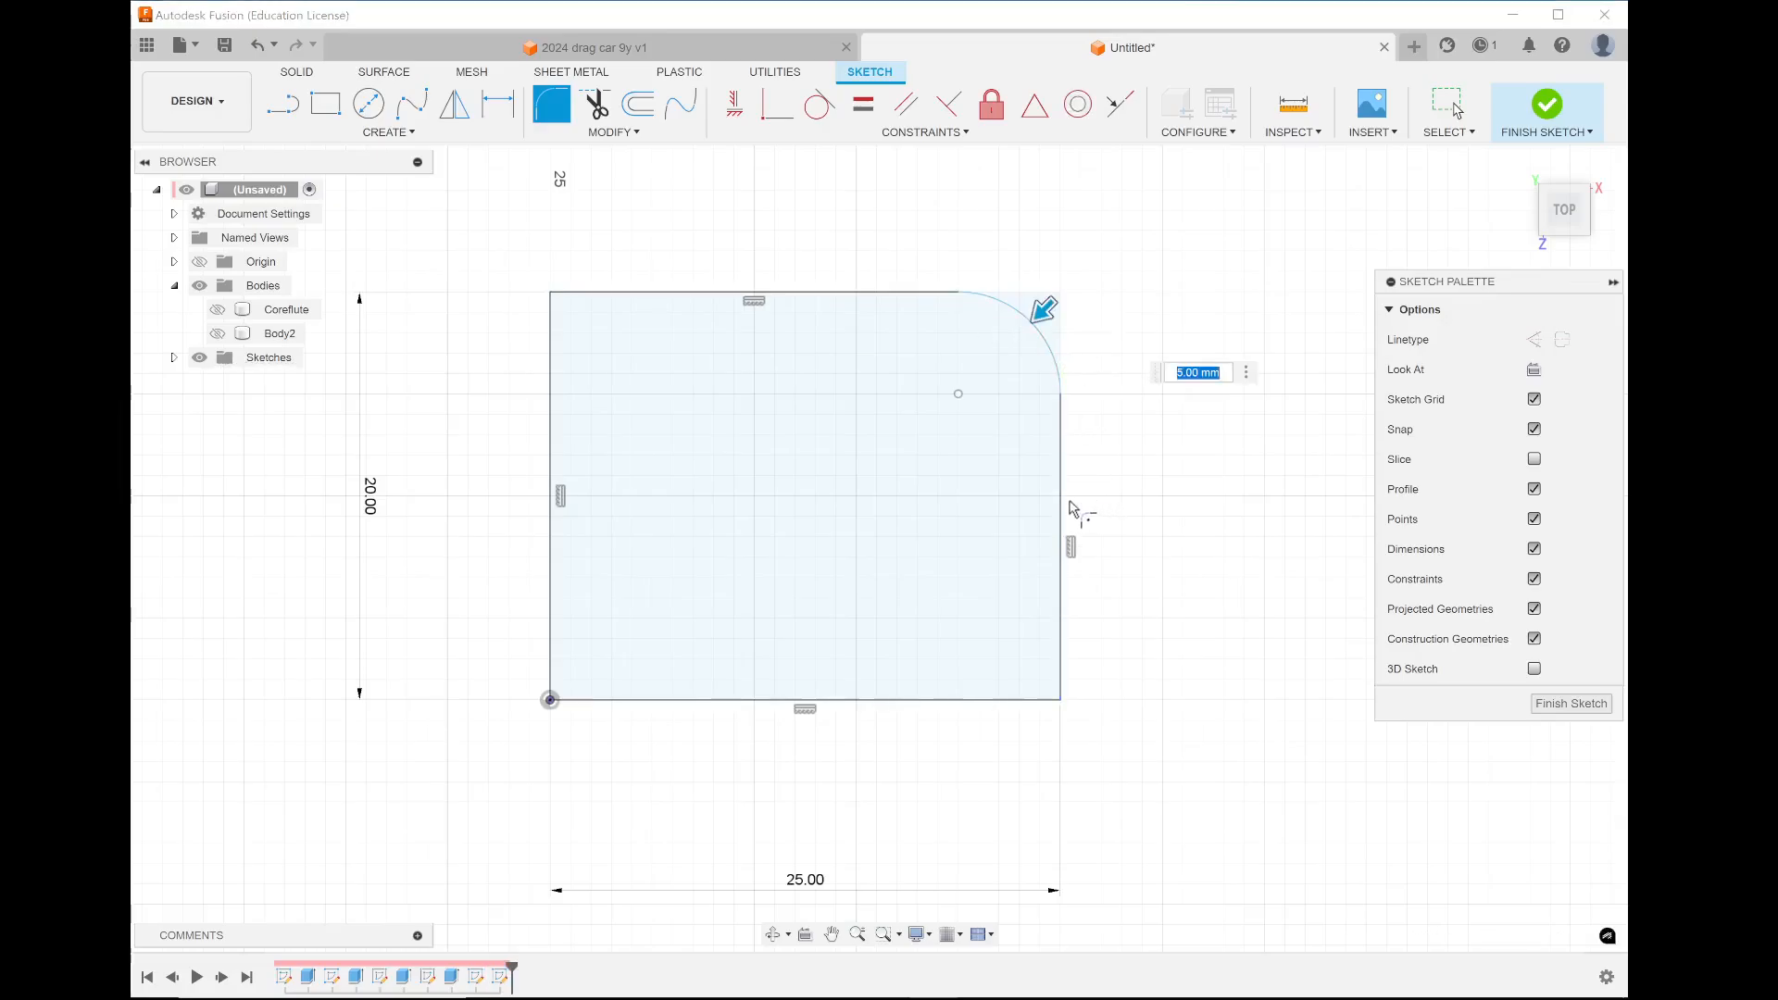
{"action": "key", "text": "Return"}
{"action": "left_click", "coordinate": [1055, 692]}
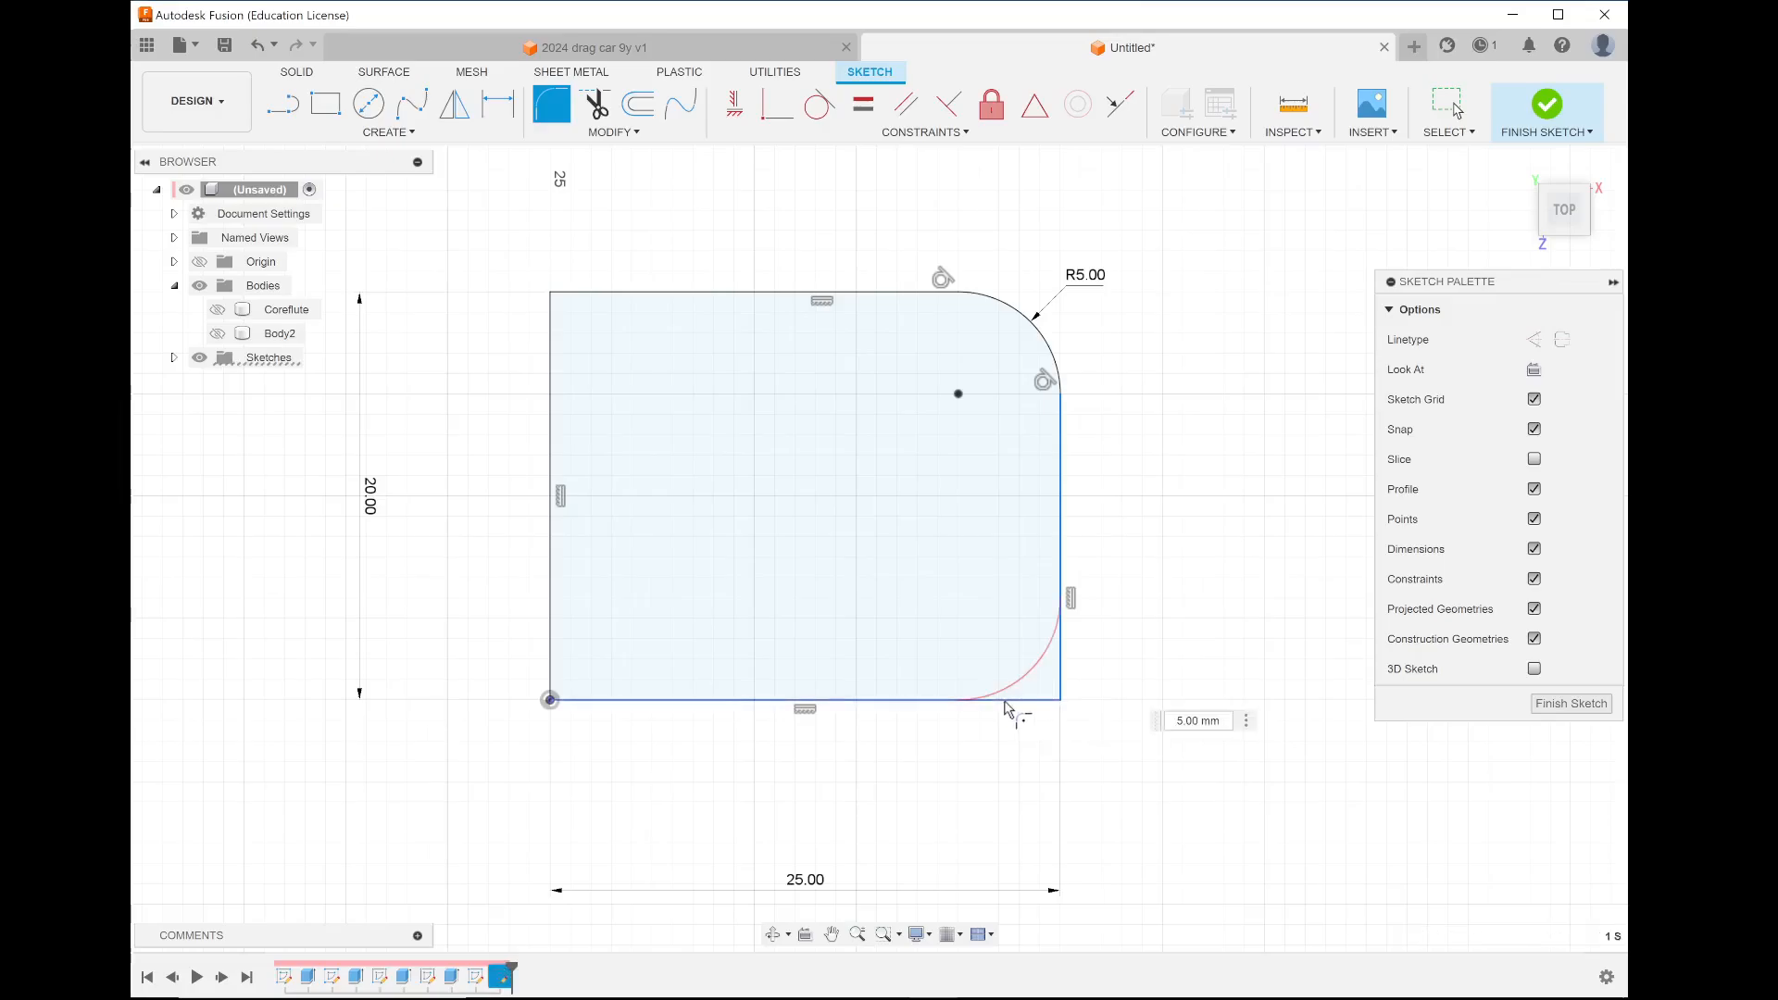
{"action": "type", "text": "1"}
{"action": "key", "text": "Return"}
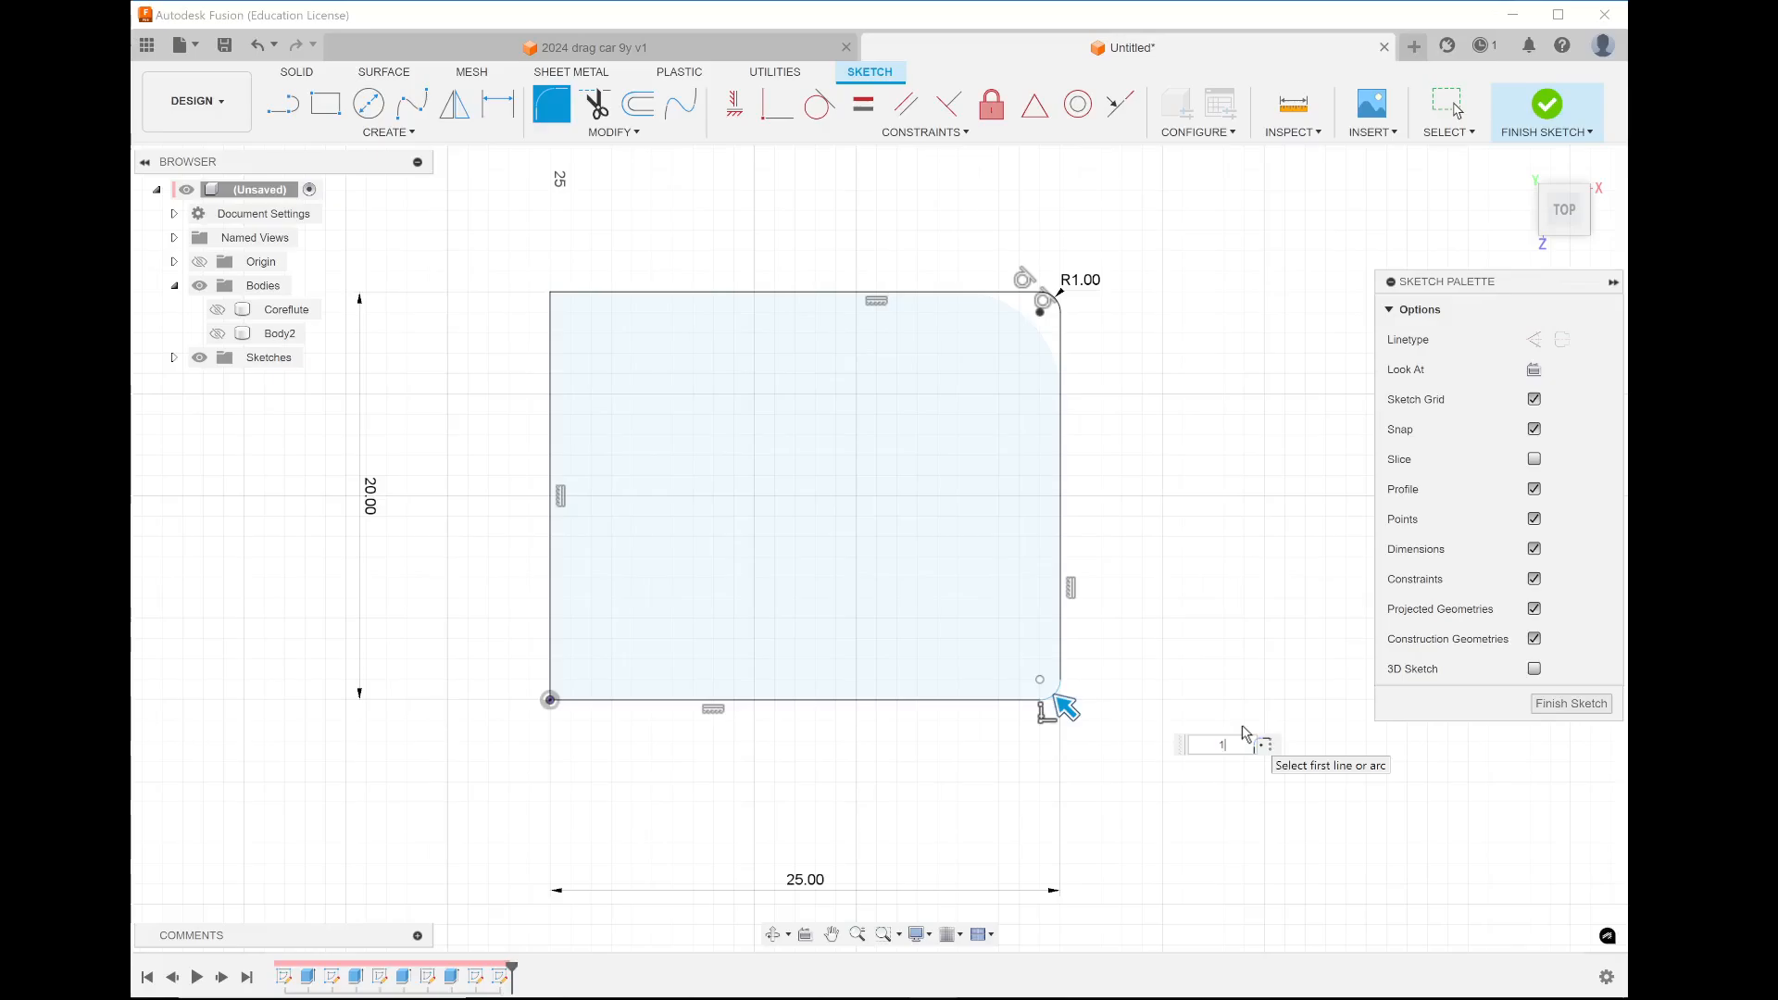
{"action": "left_click", "coordinate": [1057, 698]}
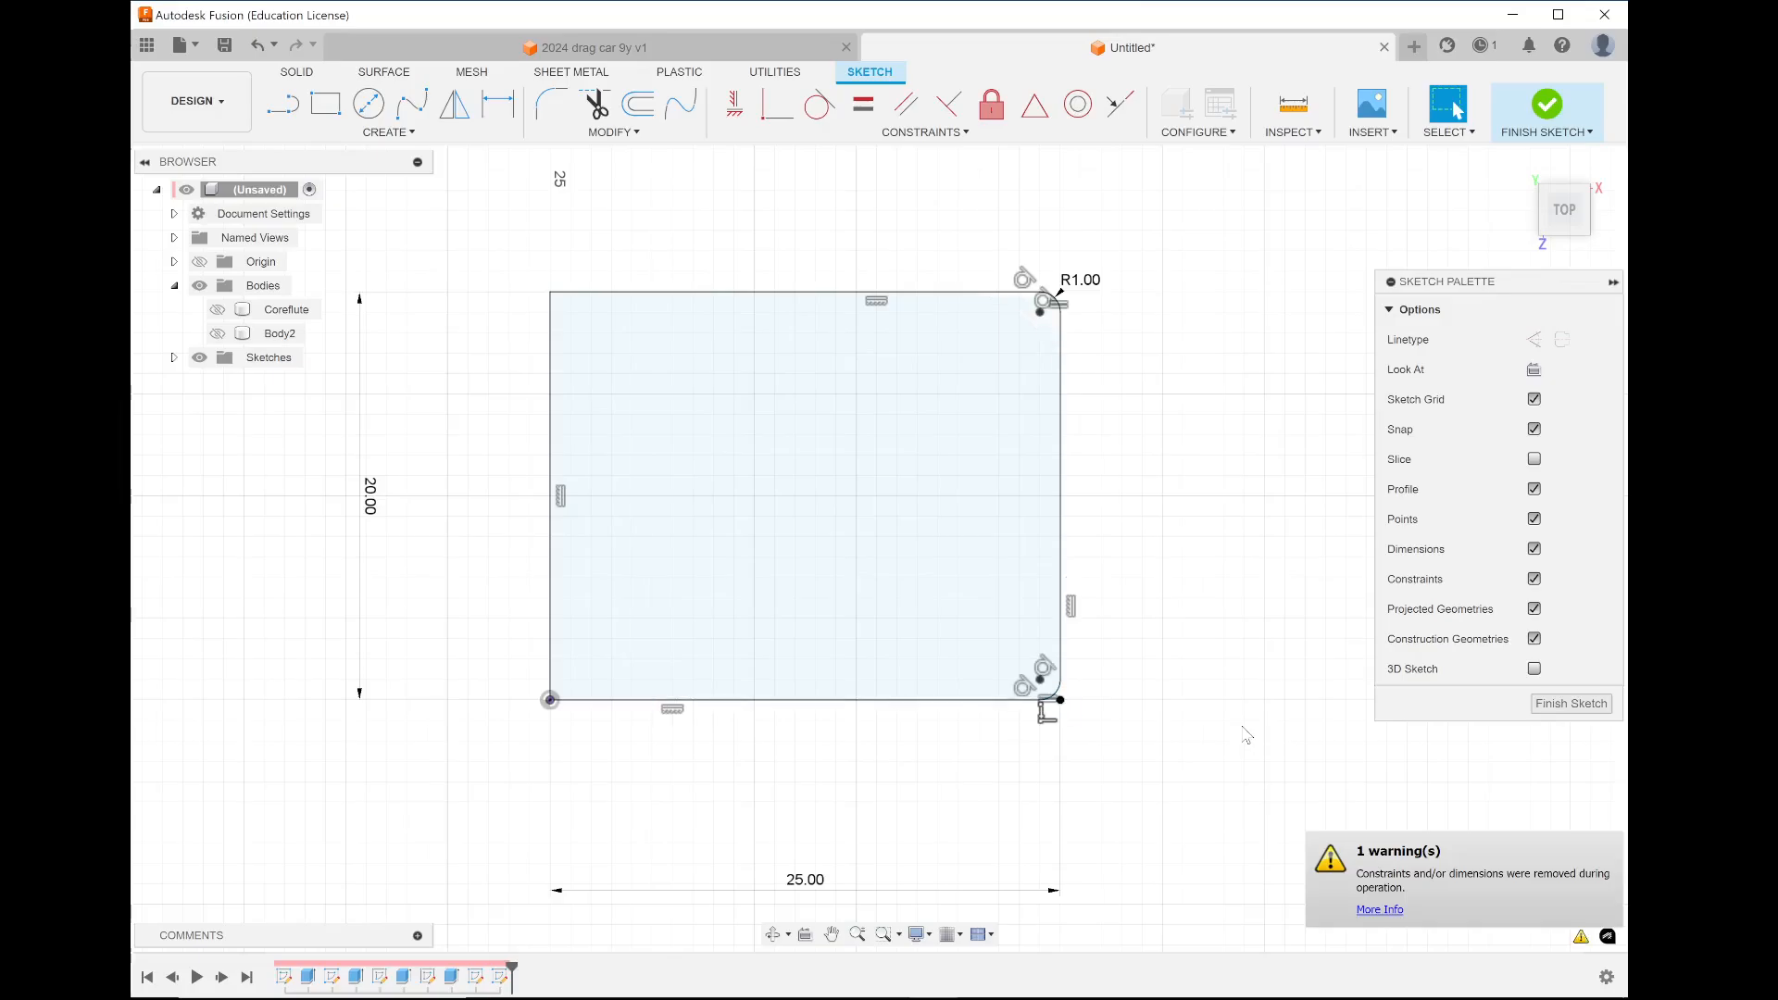
Sketch a small rectangle 1.5 mm high and 0.5 mm wide inside the profile's outer vertical edge, just below the upper fillet
{"action": "scroll", "coordinate": [1163, 518], "scroll_direction": "up", "scroll_amount": 2}
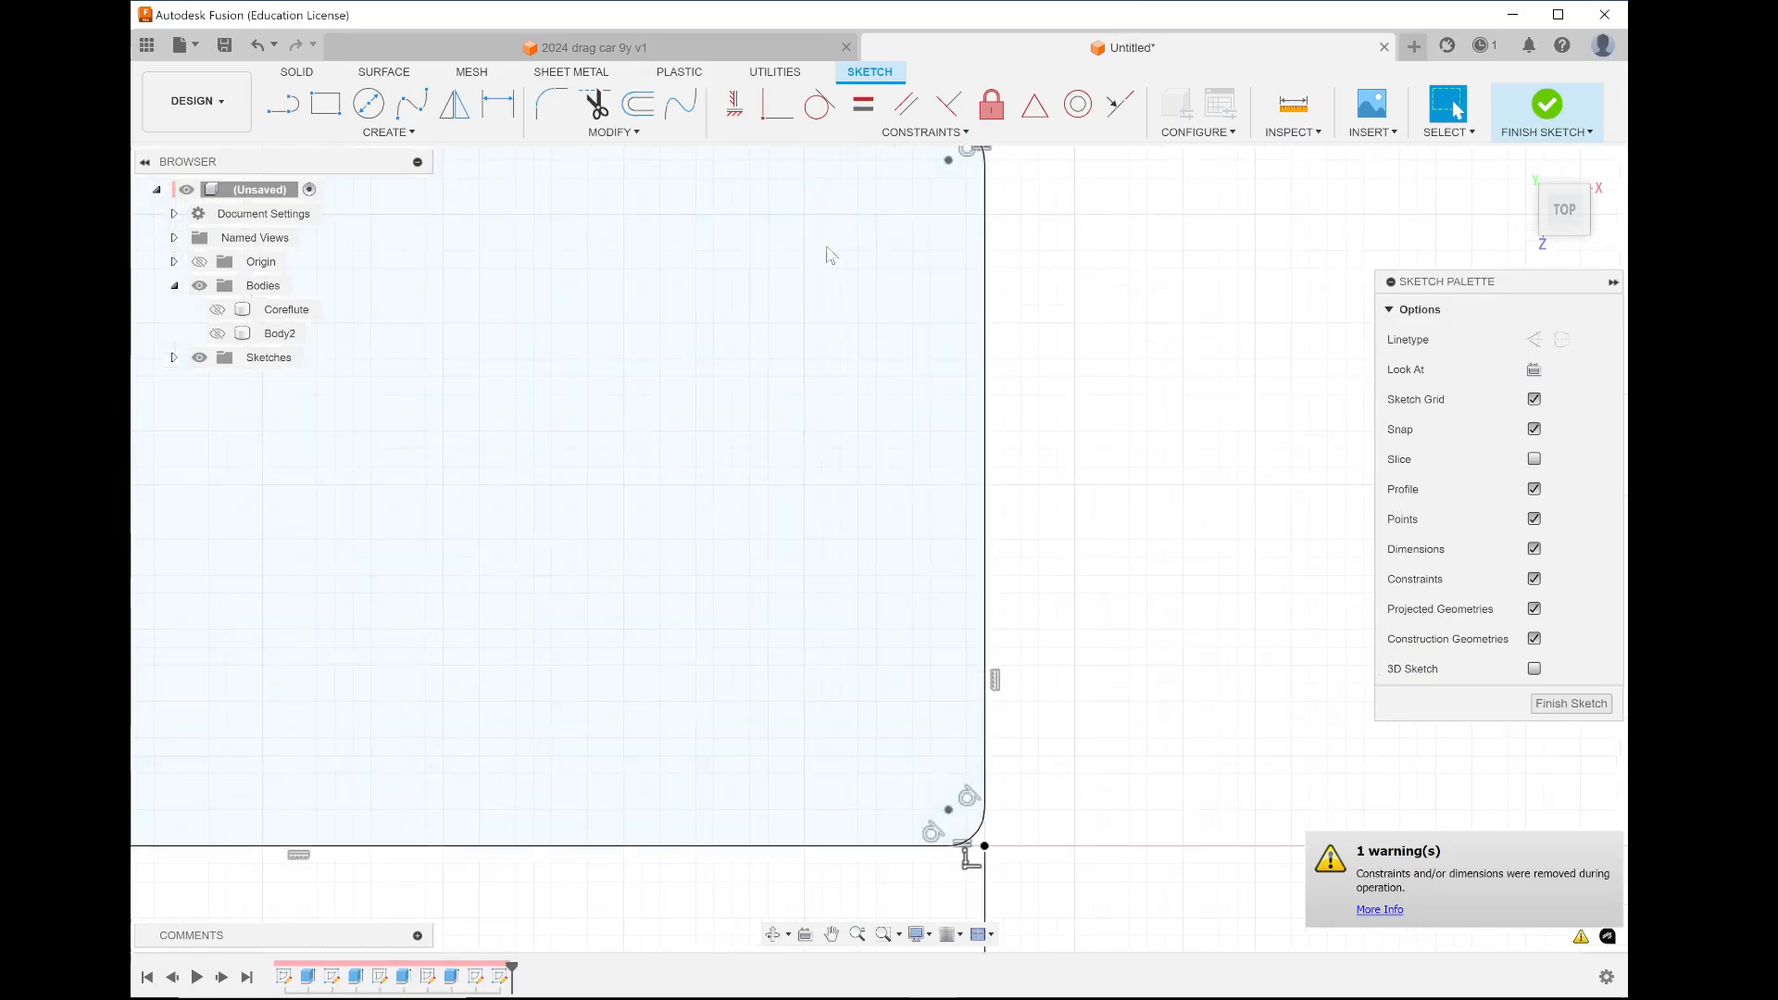
{"action": "scroll", "coordinate": [838, 273], "scroll_direction": "down", "scroll_amount": 1}
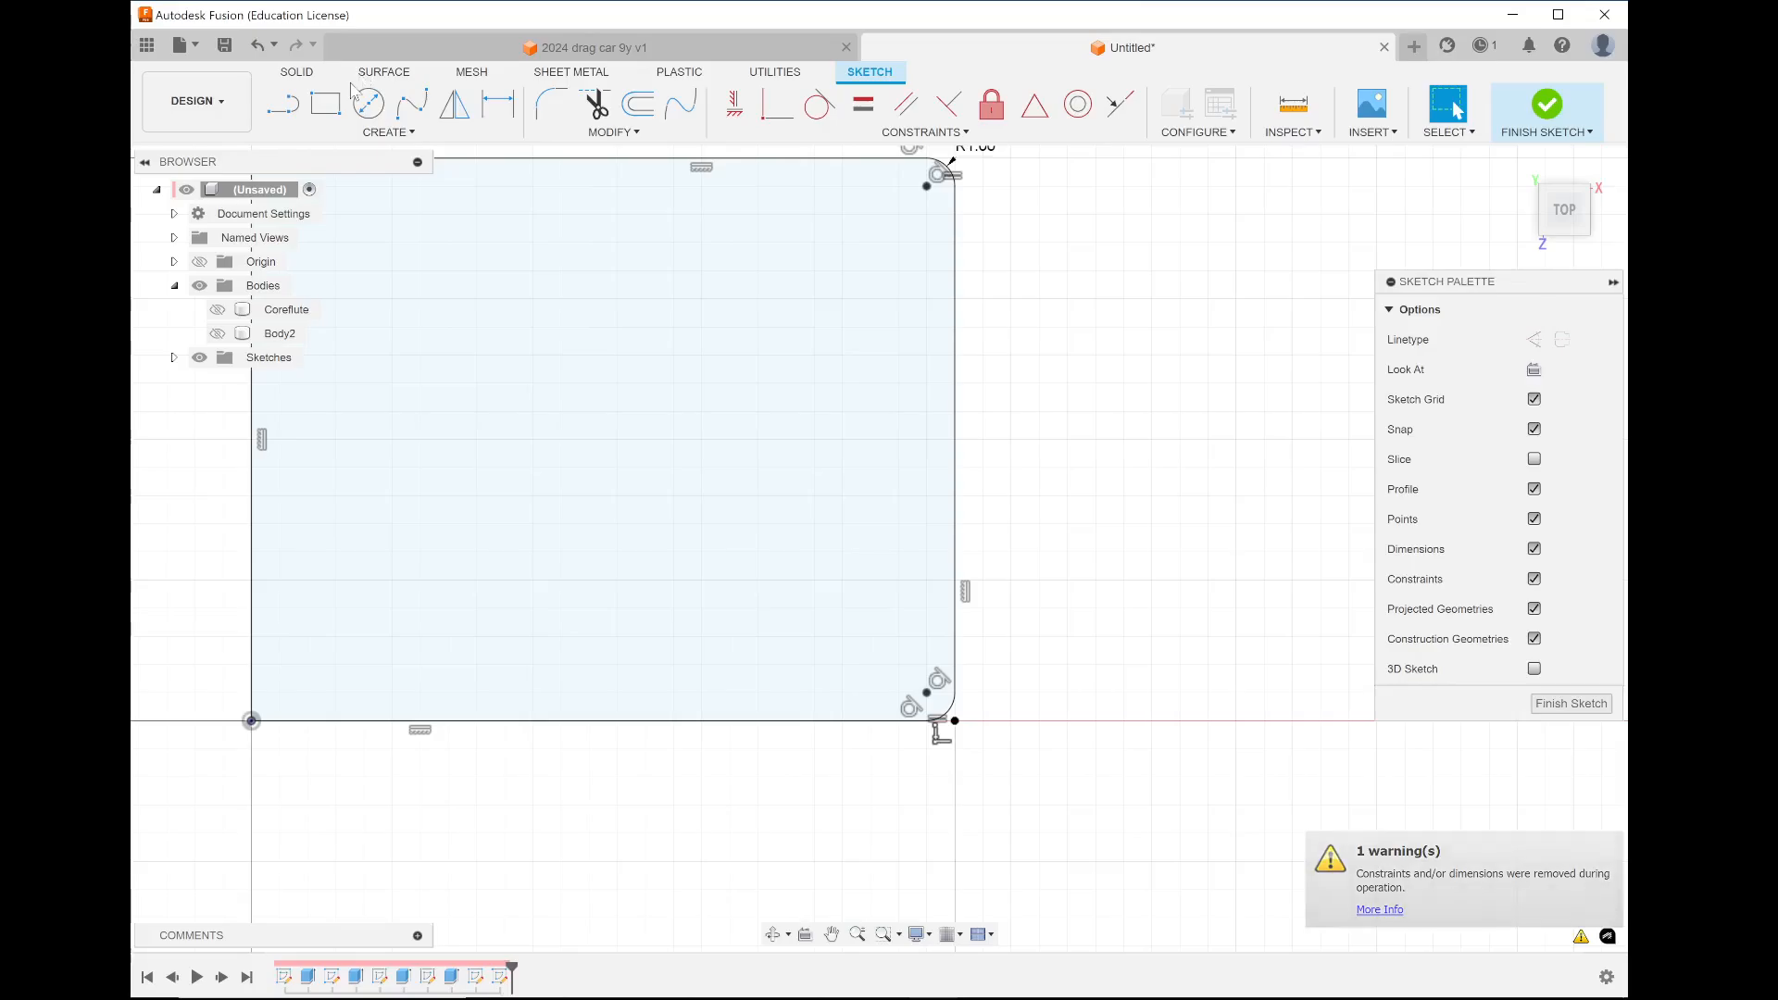
{"action": "left_click", "coordinate": [325, 104]}
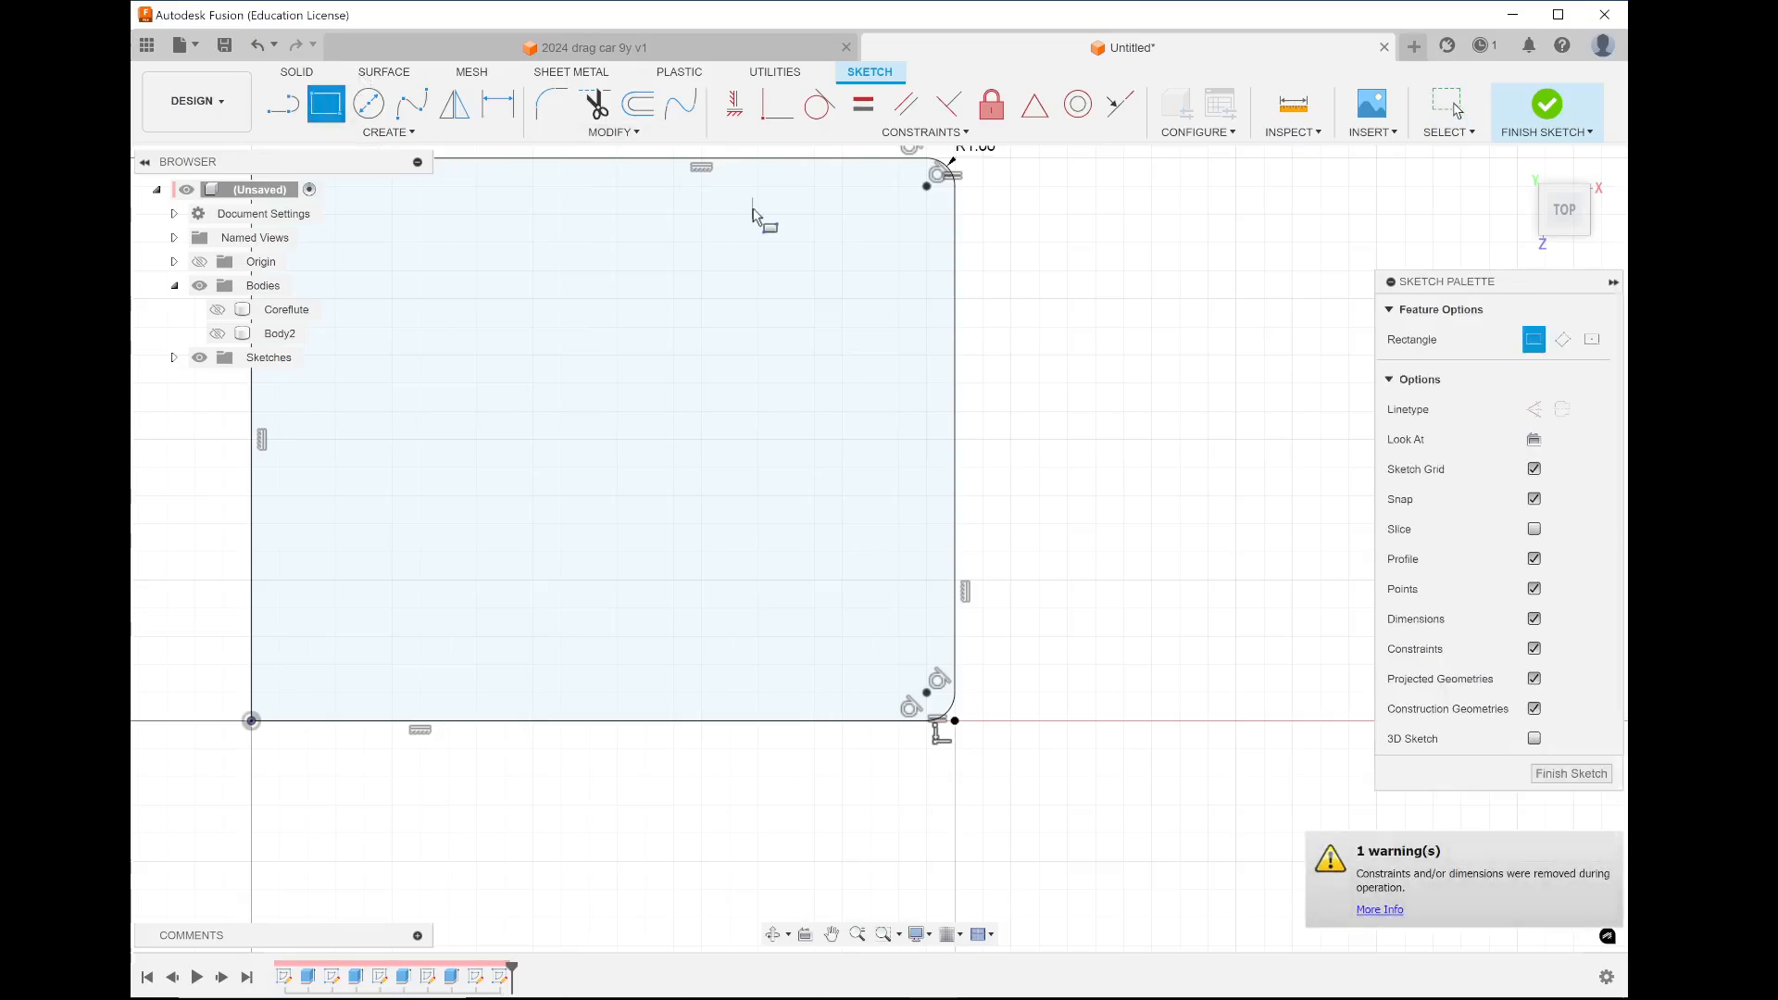
{"action": "left_click", "coordinate": [935, 215]}
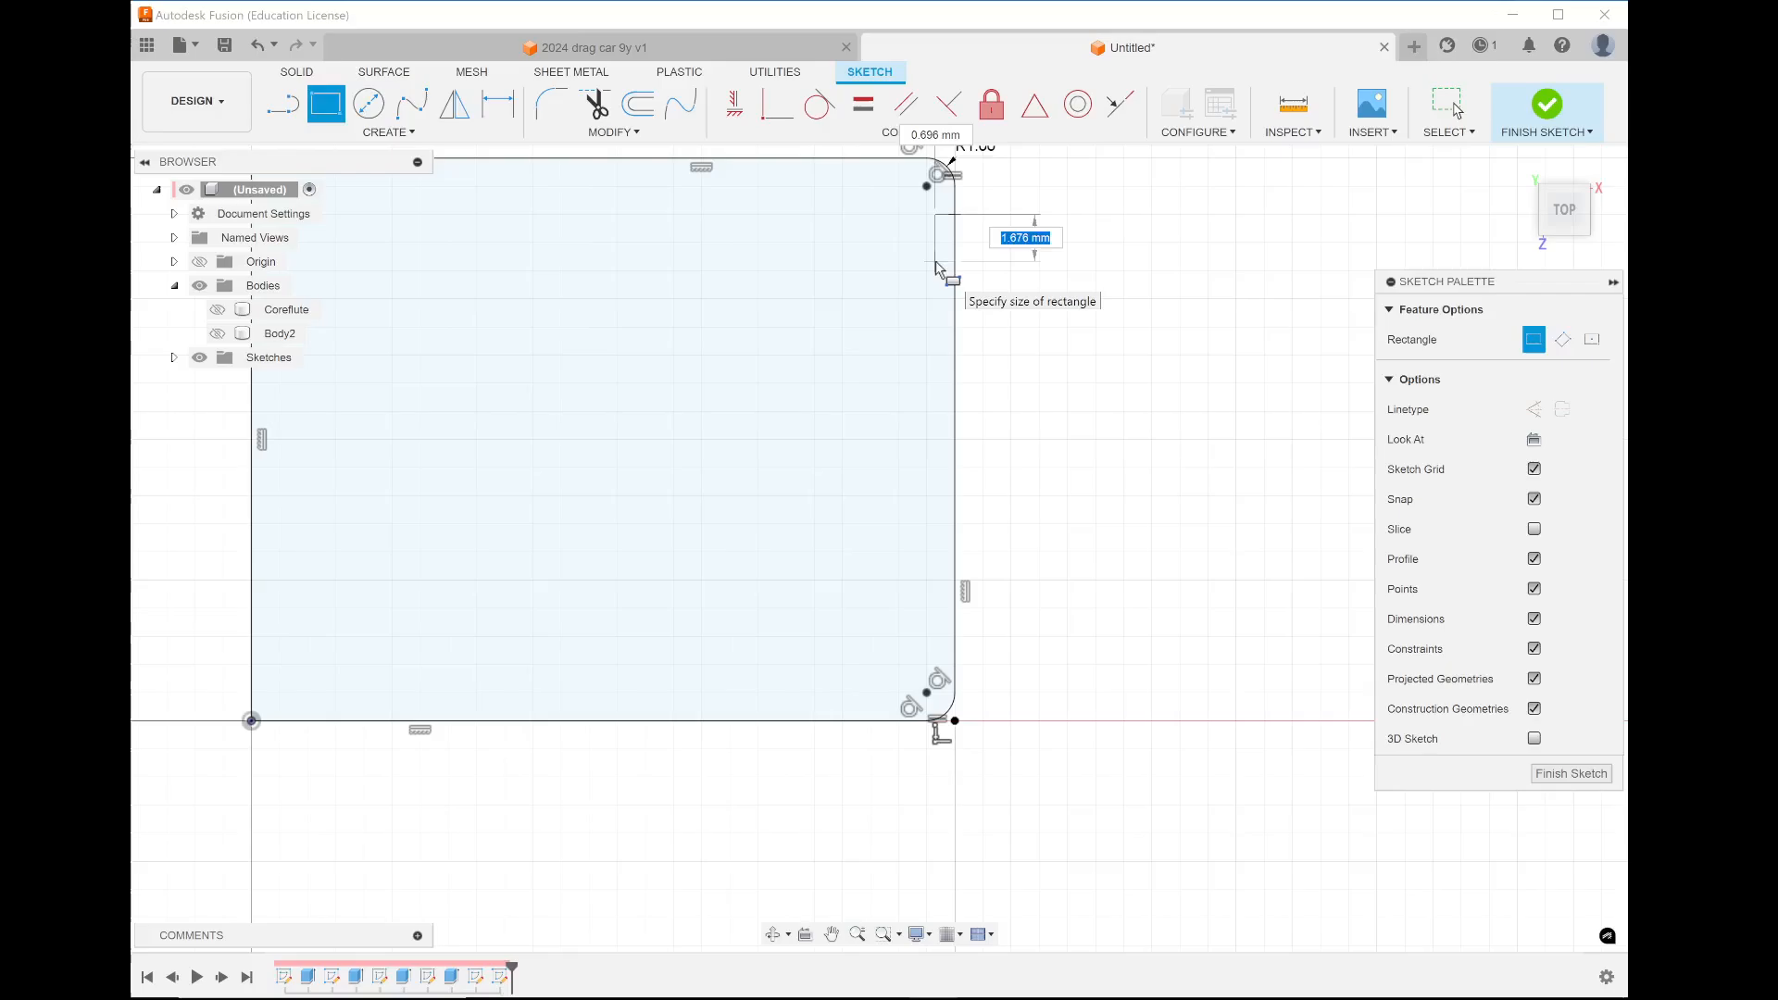
{"action": "type", "text": "1.5"}
{"action": "key", "text": "Tab"}
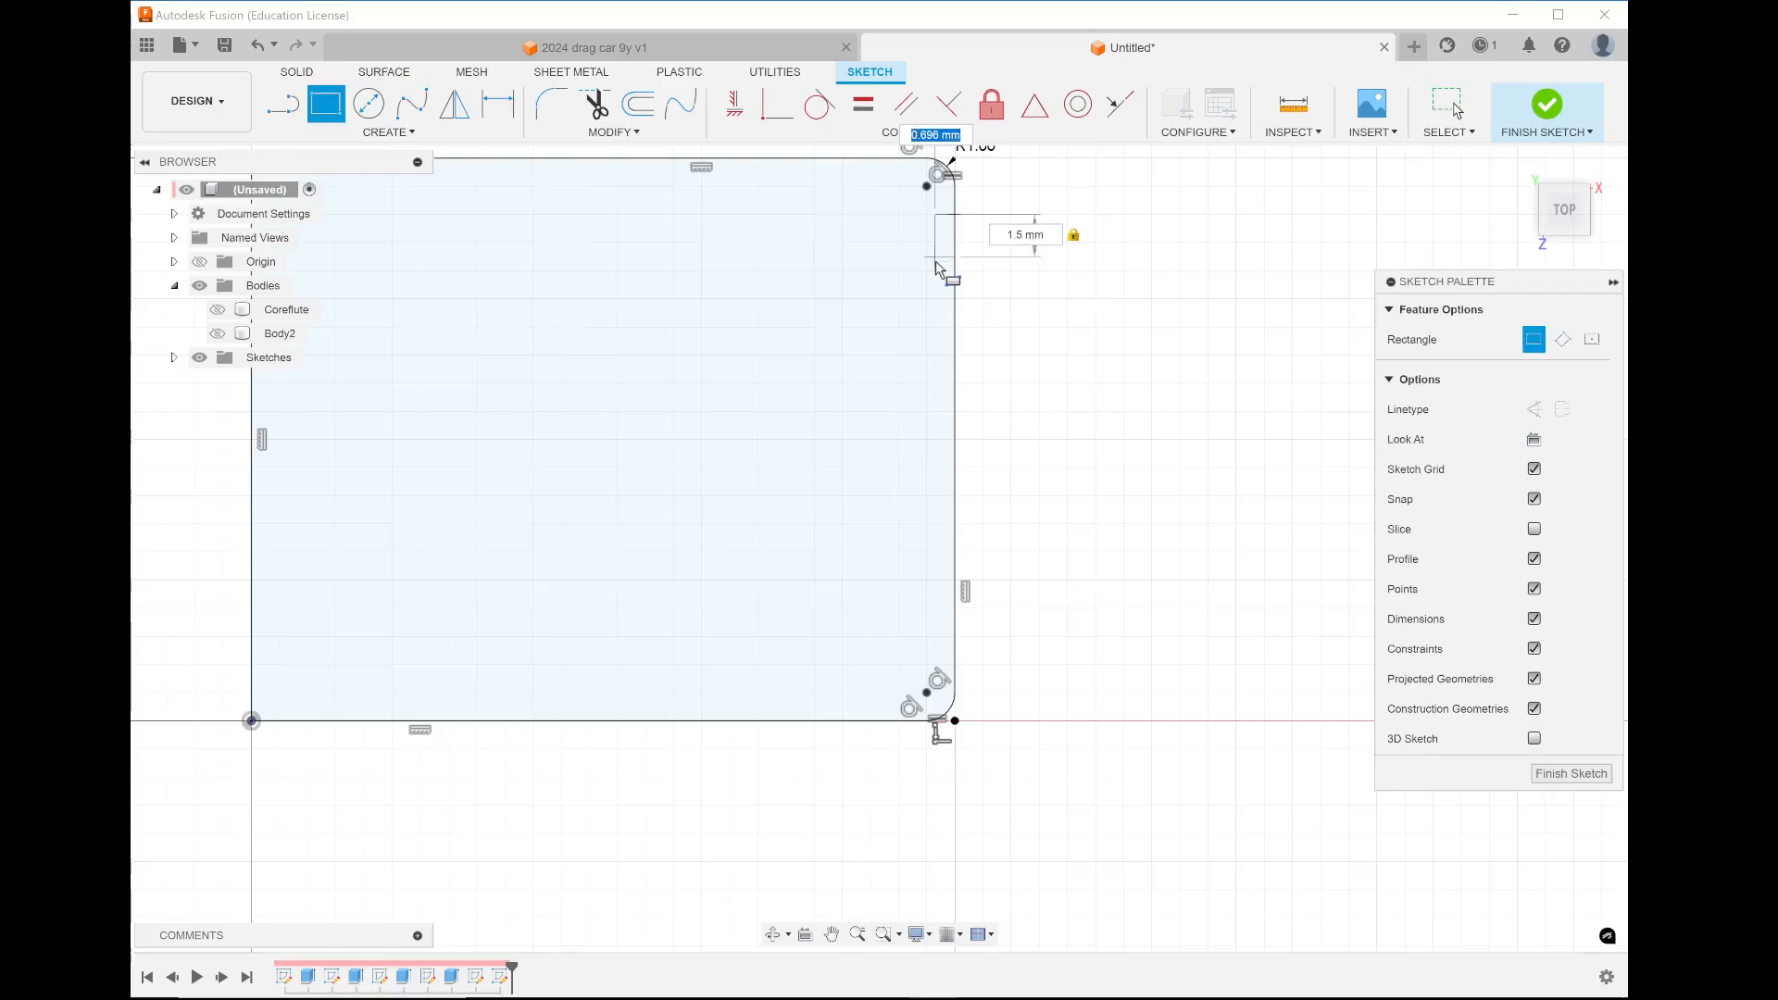
{"action": "type", "text": ".5"}
{"action": "key", "text": "Return"}
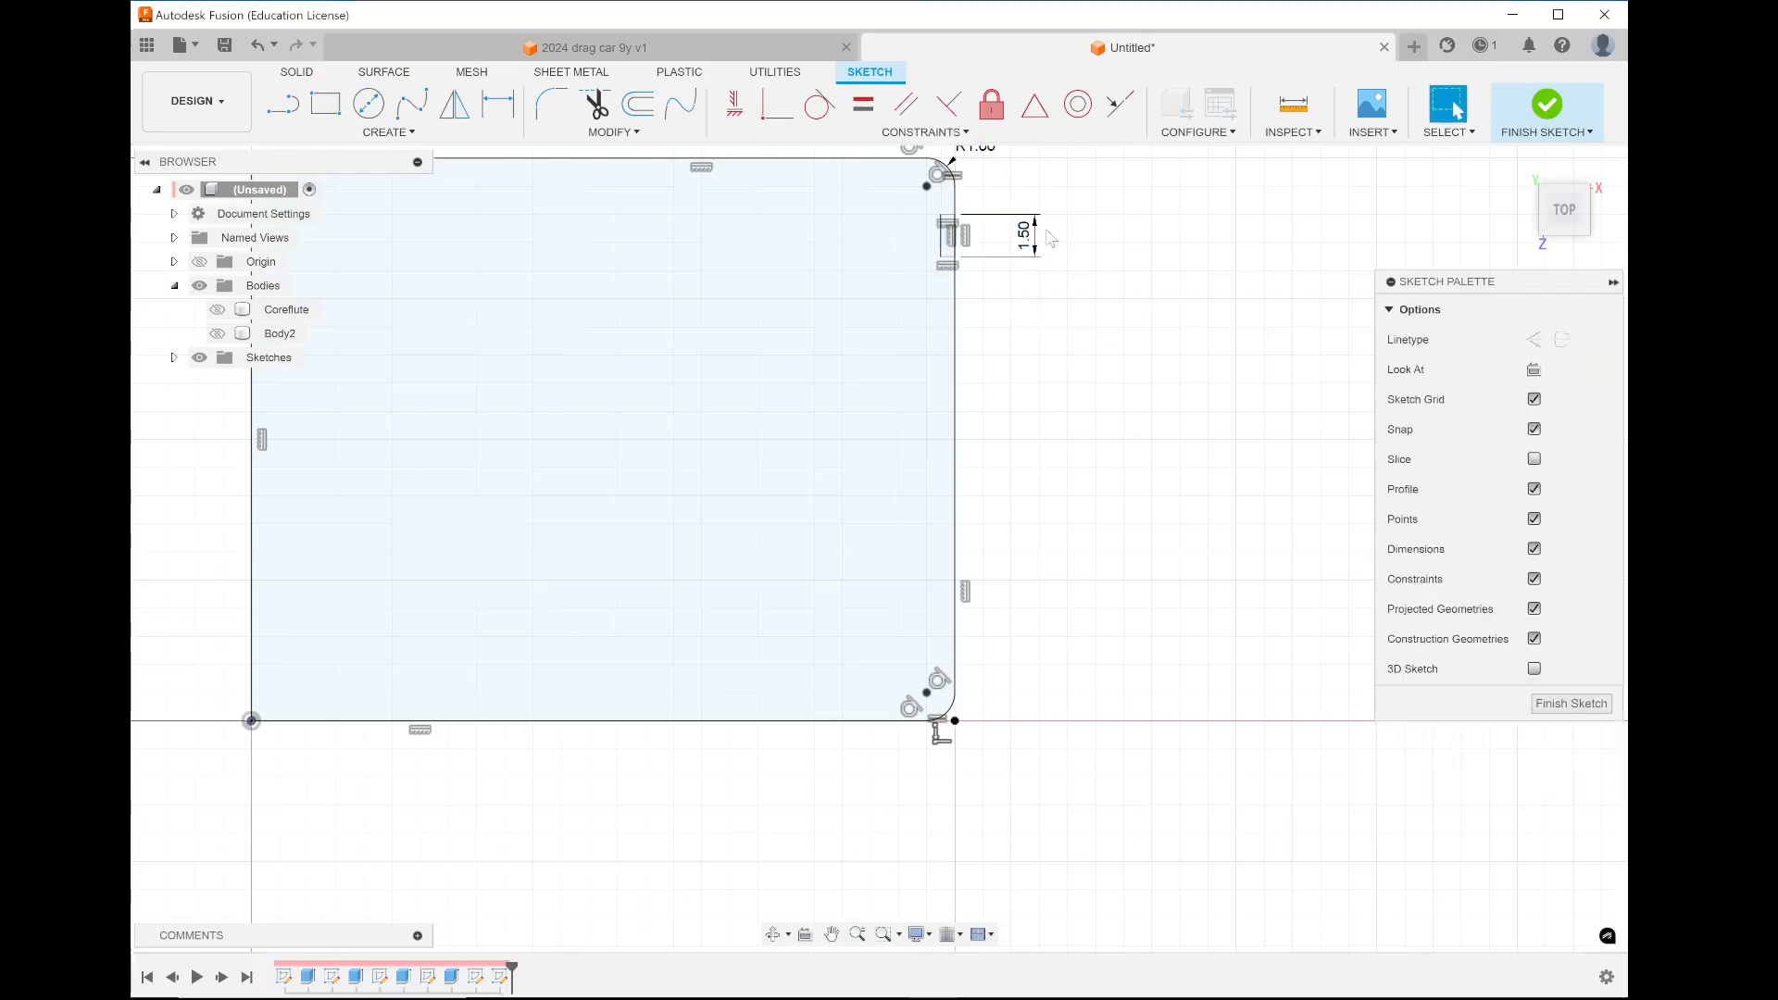
Start a rectangular sketch pattern with the small rectangle's upper, inner and lower lines as the objects
{"action": "scroll", "coordinate": [1106, 192], "scroll_direction": "up", "scroll_amount": 2}
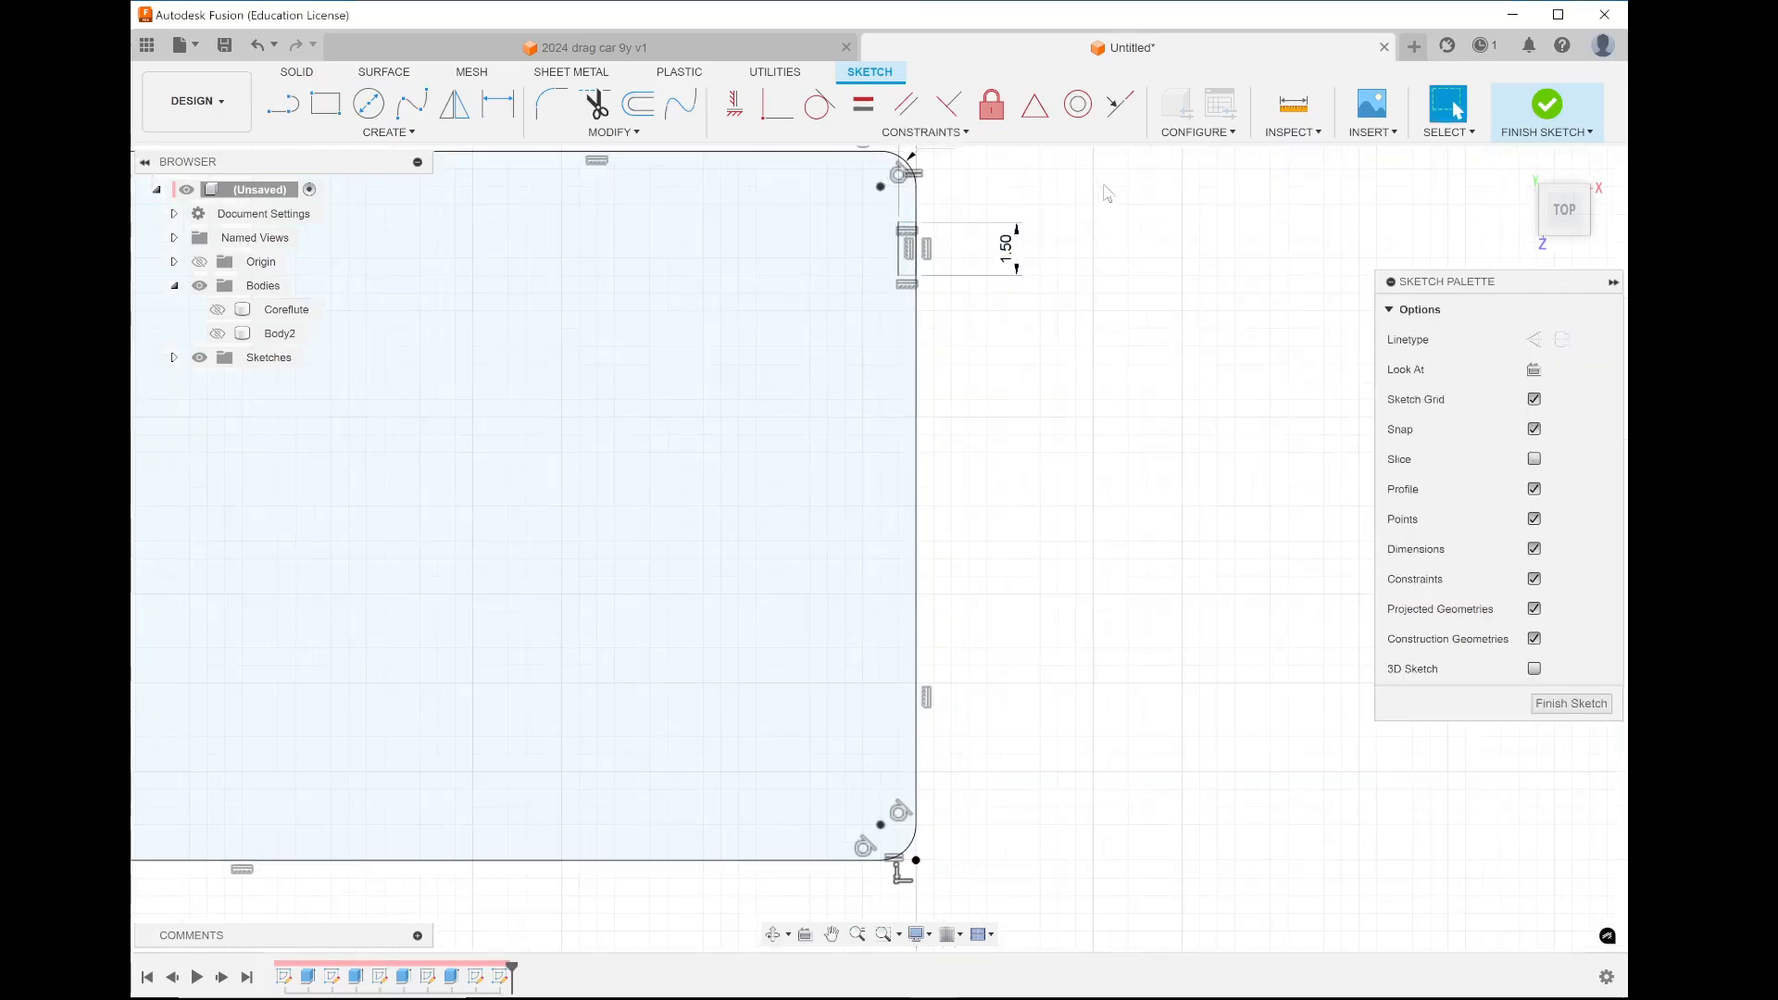
{"action": "left_click", "coordinate": [387, 133]}
{"action": "left_click", "coordinate": [333, 414]}
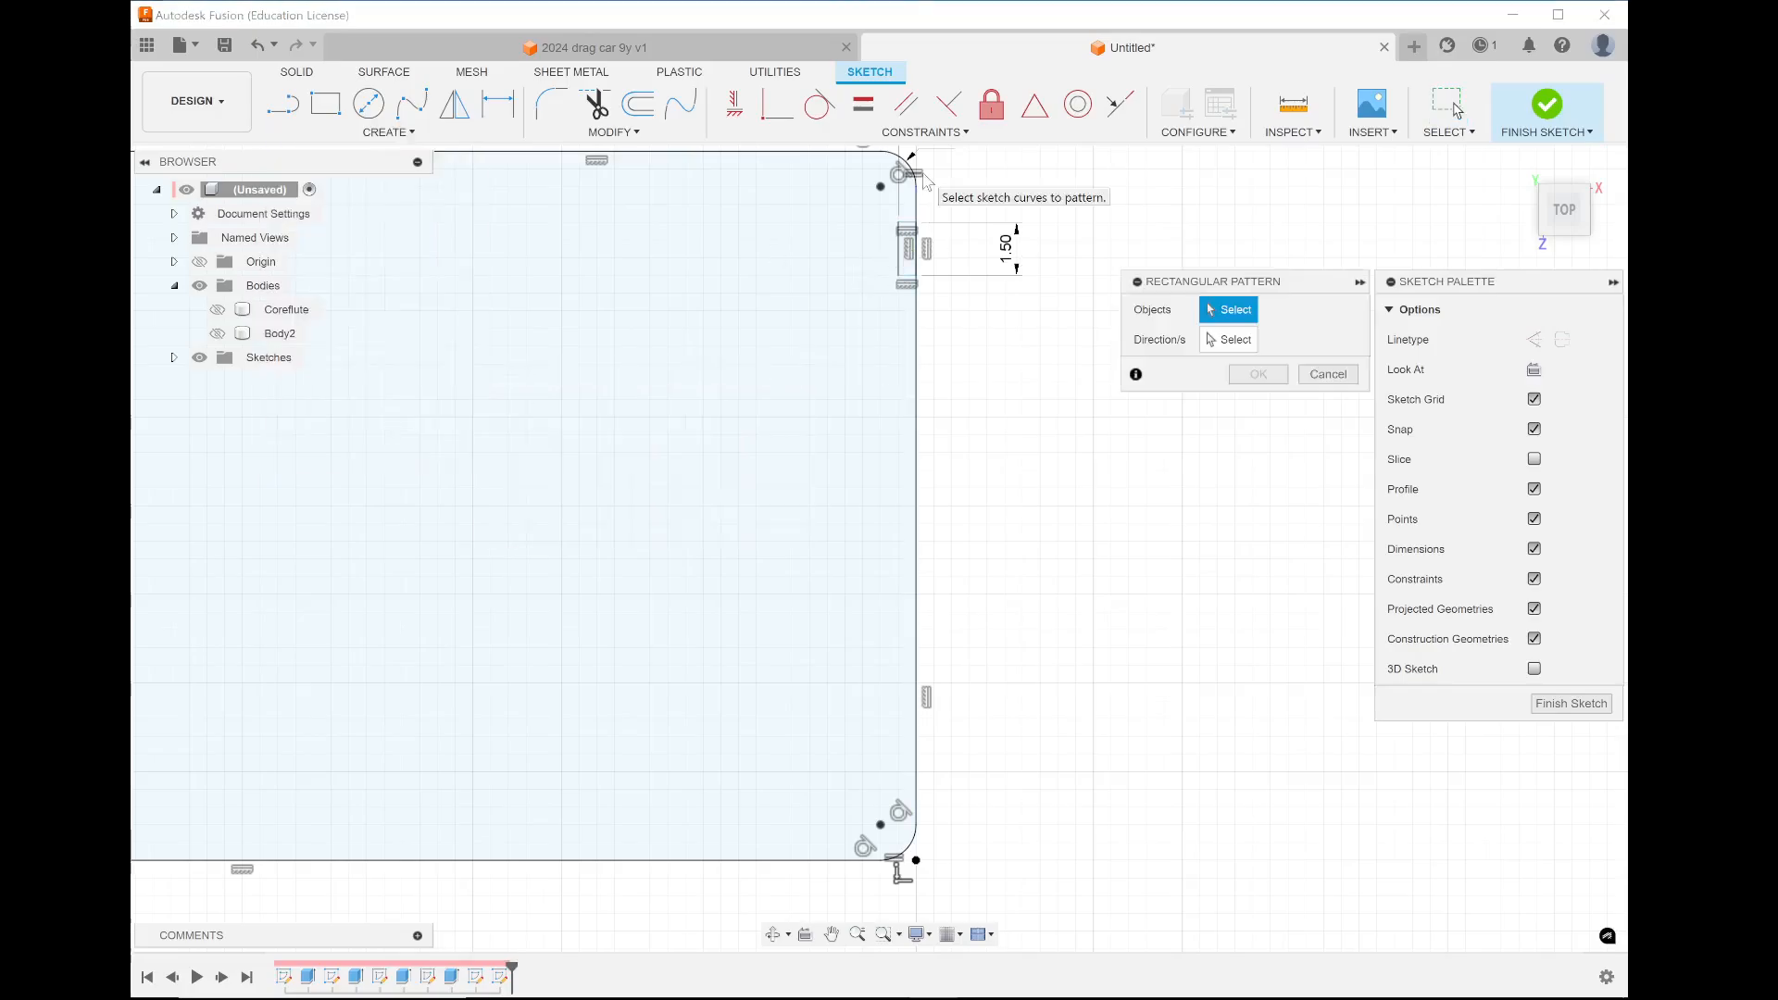
{"action": "scroll", "coordinate": [912, 252], "scroll_direction": "up", "scroll_amount": 4}
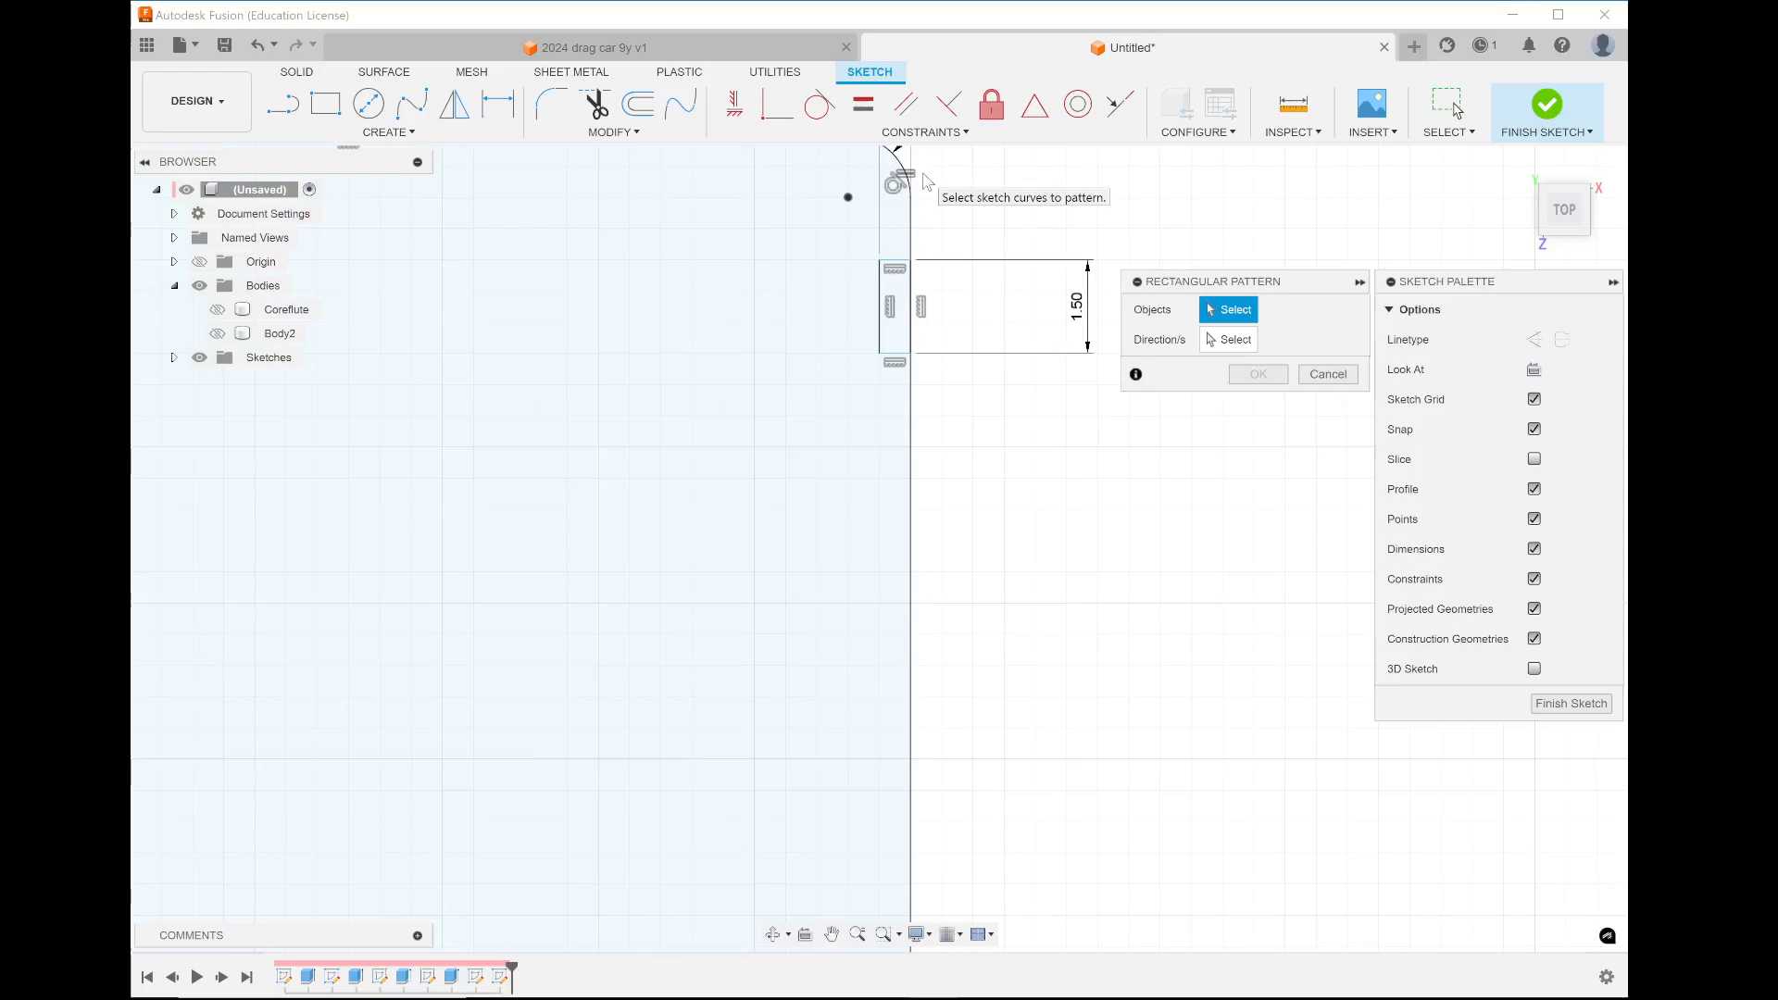
{"action": "left_click", "coordinate": [896, 259]}
{"action": "left_click", "coordinate": [875, 301]}
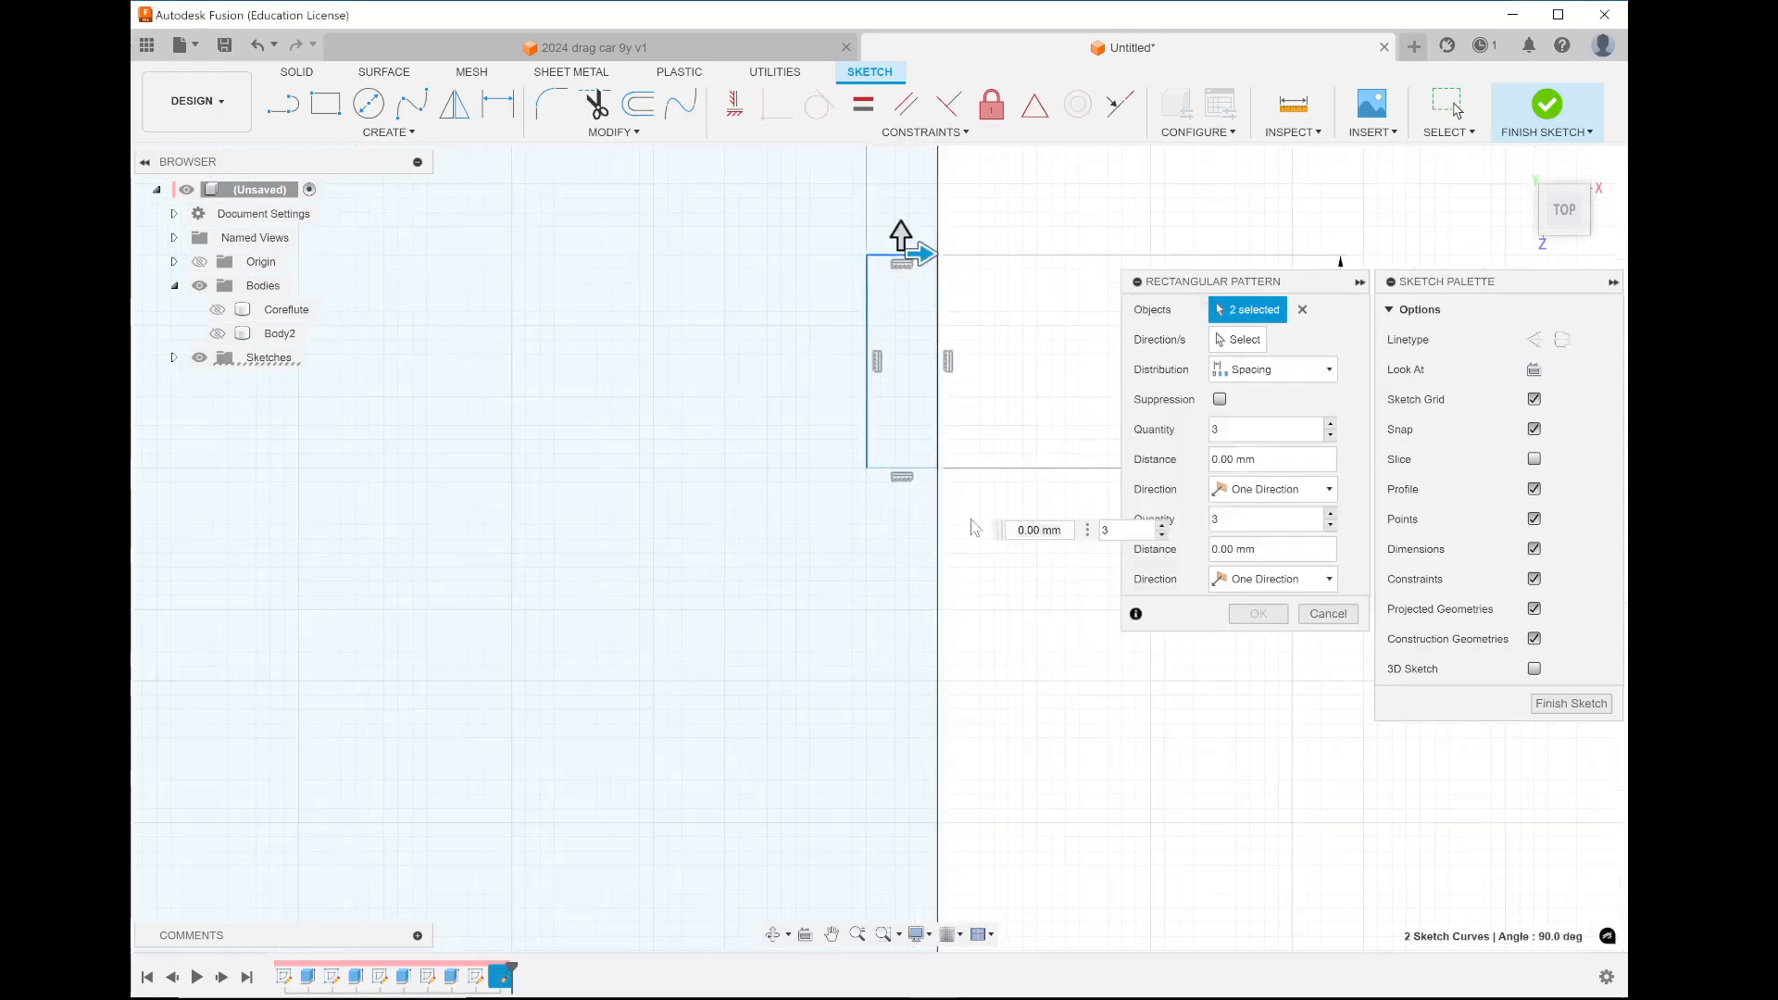
{"action": "left_click", "coordinate": [932, 469]}
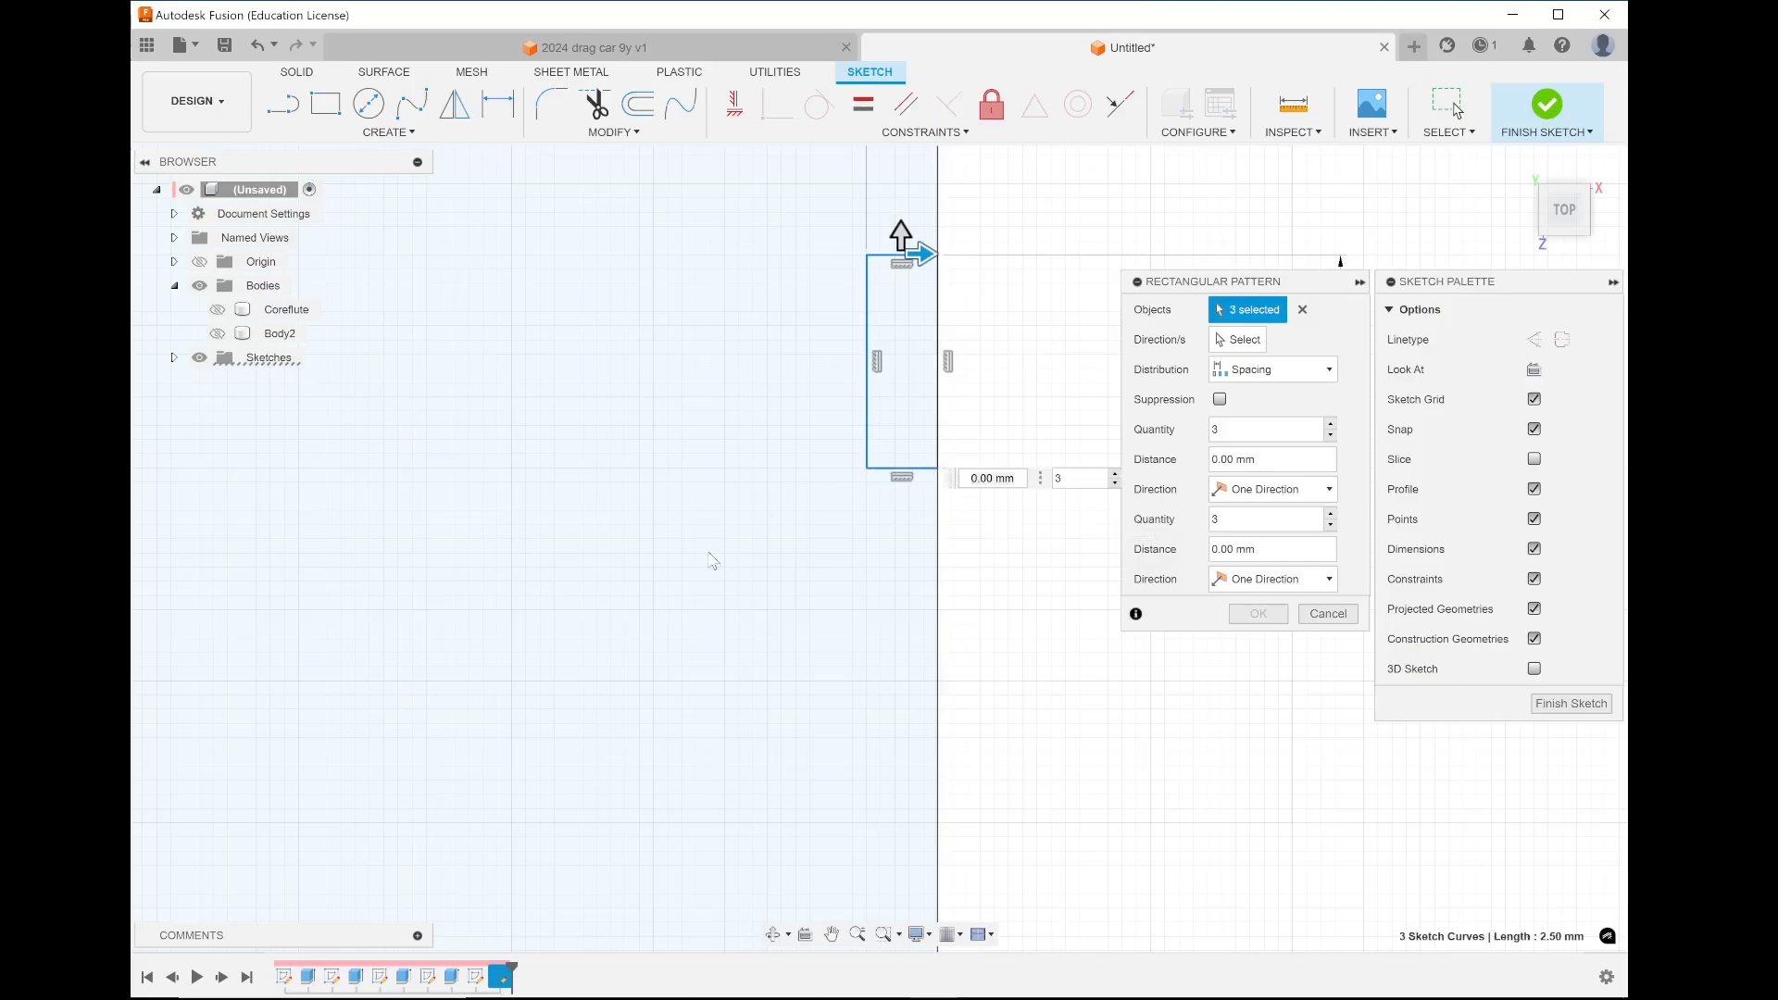
Distribute the pattern by Extent over -14 mm down the outer edge with a quantity of 5 and create it
{"action": "scroll", "coordinate": [712, 561], "scroll_direction": "down", "scroll_amount": 5}
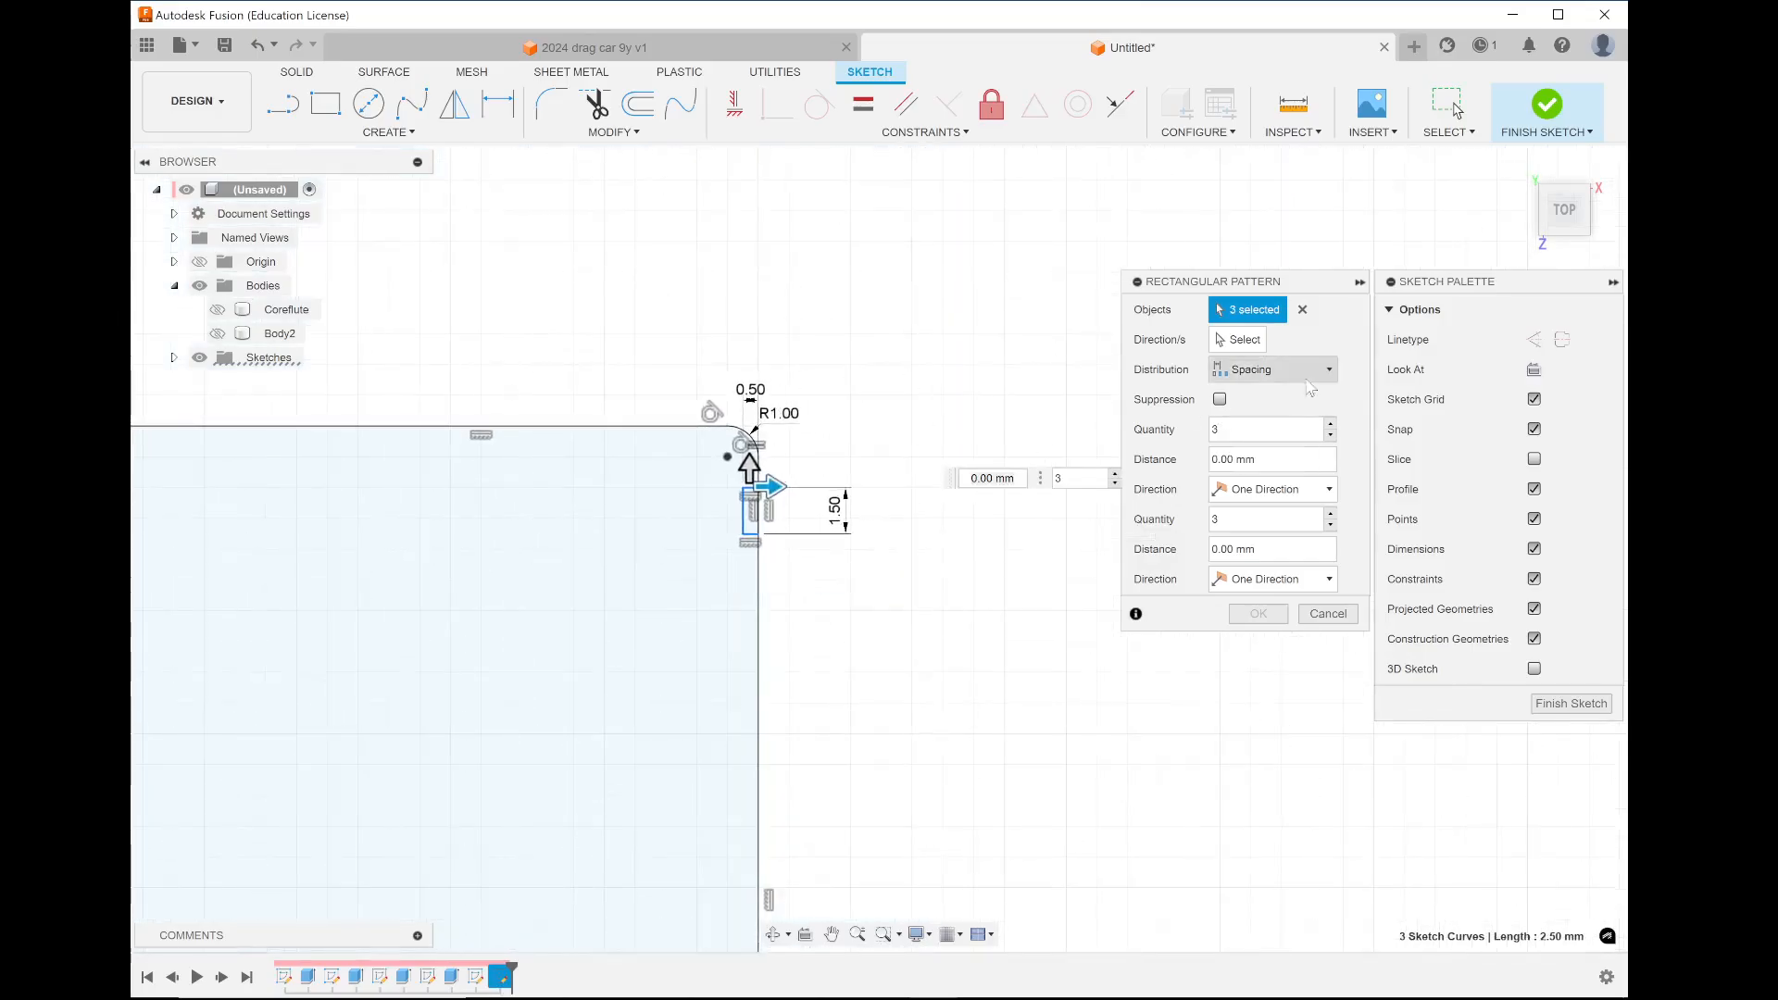
{"action": "left_click", "coordinate": [1274, 369]}
{"action": "left_click", "coordinate": [1287, 407]}
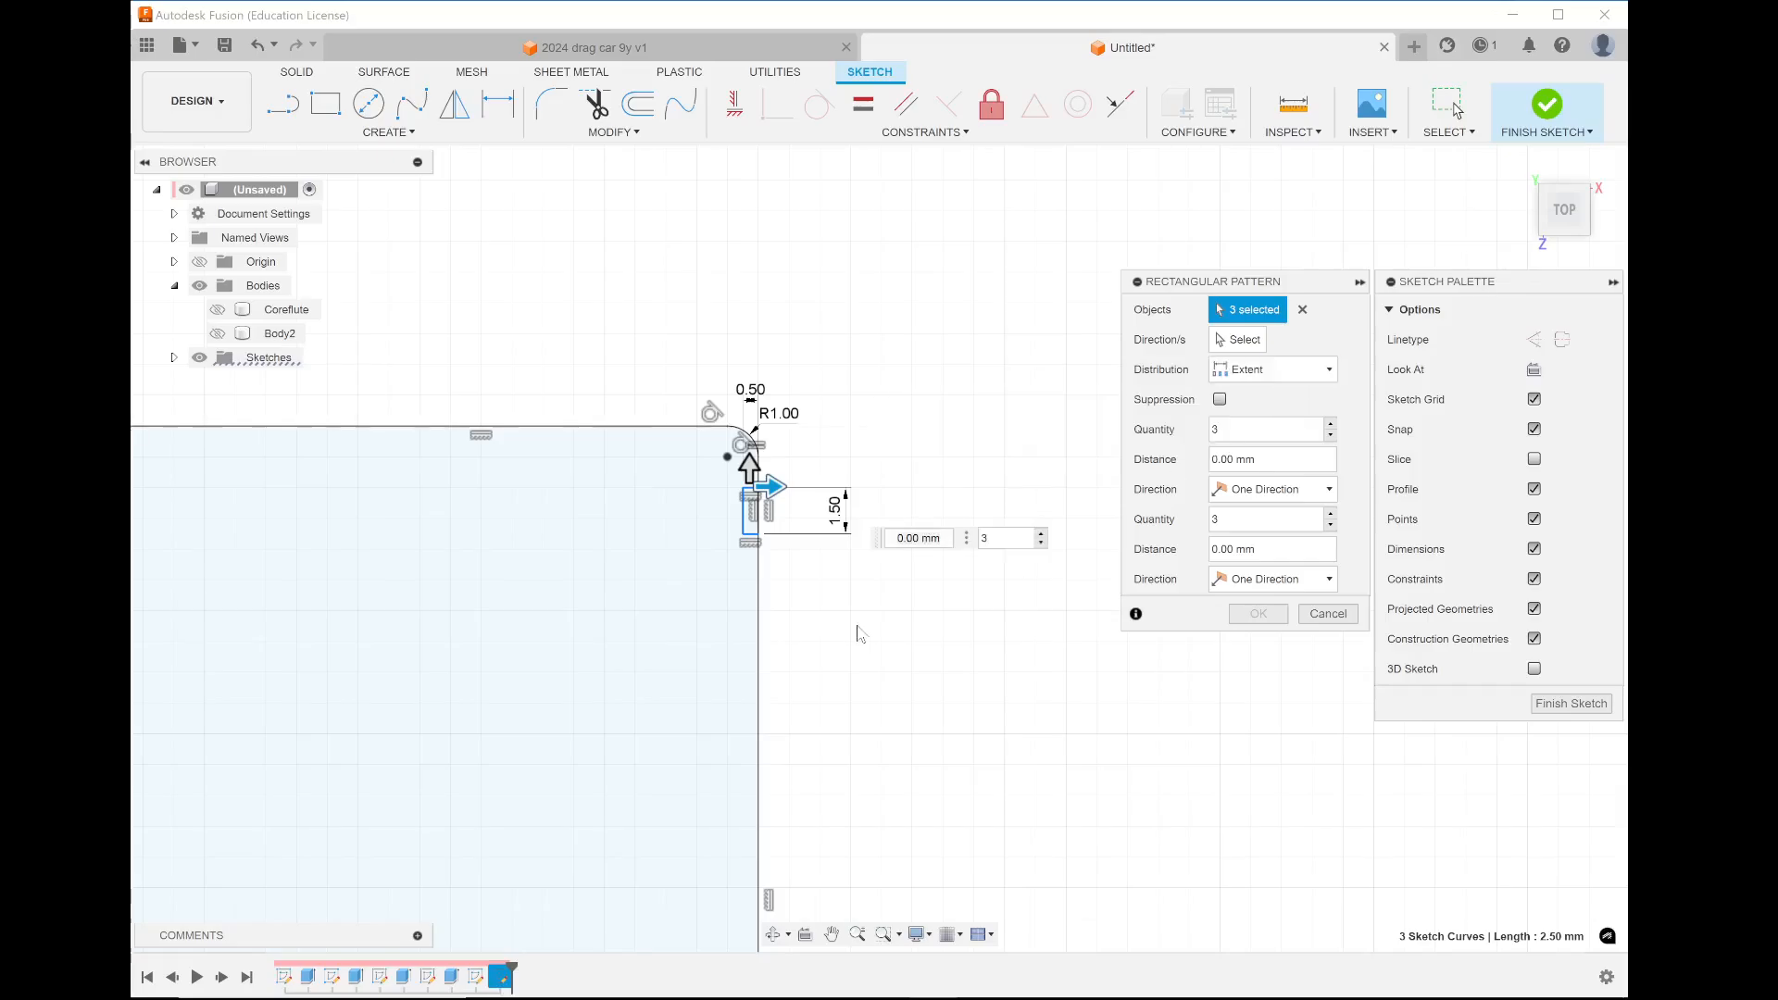
{"action": "left_click_drag", "start_coordinate": [749, 467], "coordinate": [751, 783]}
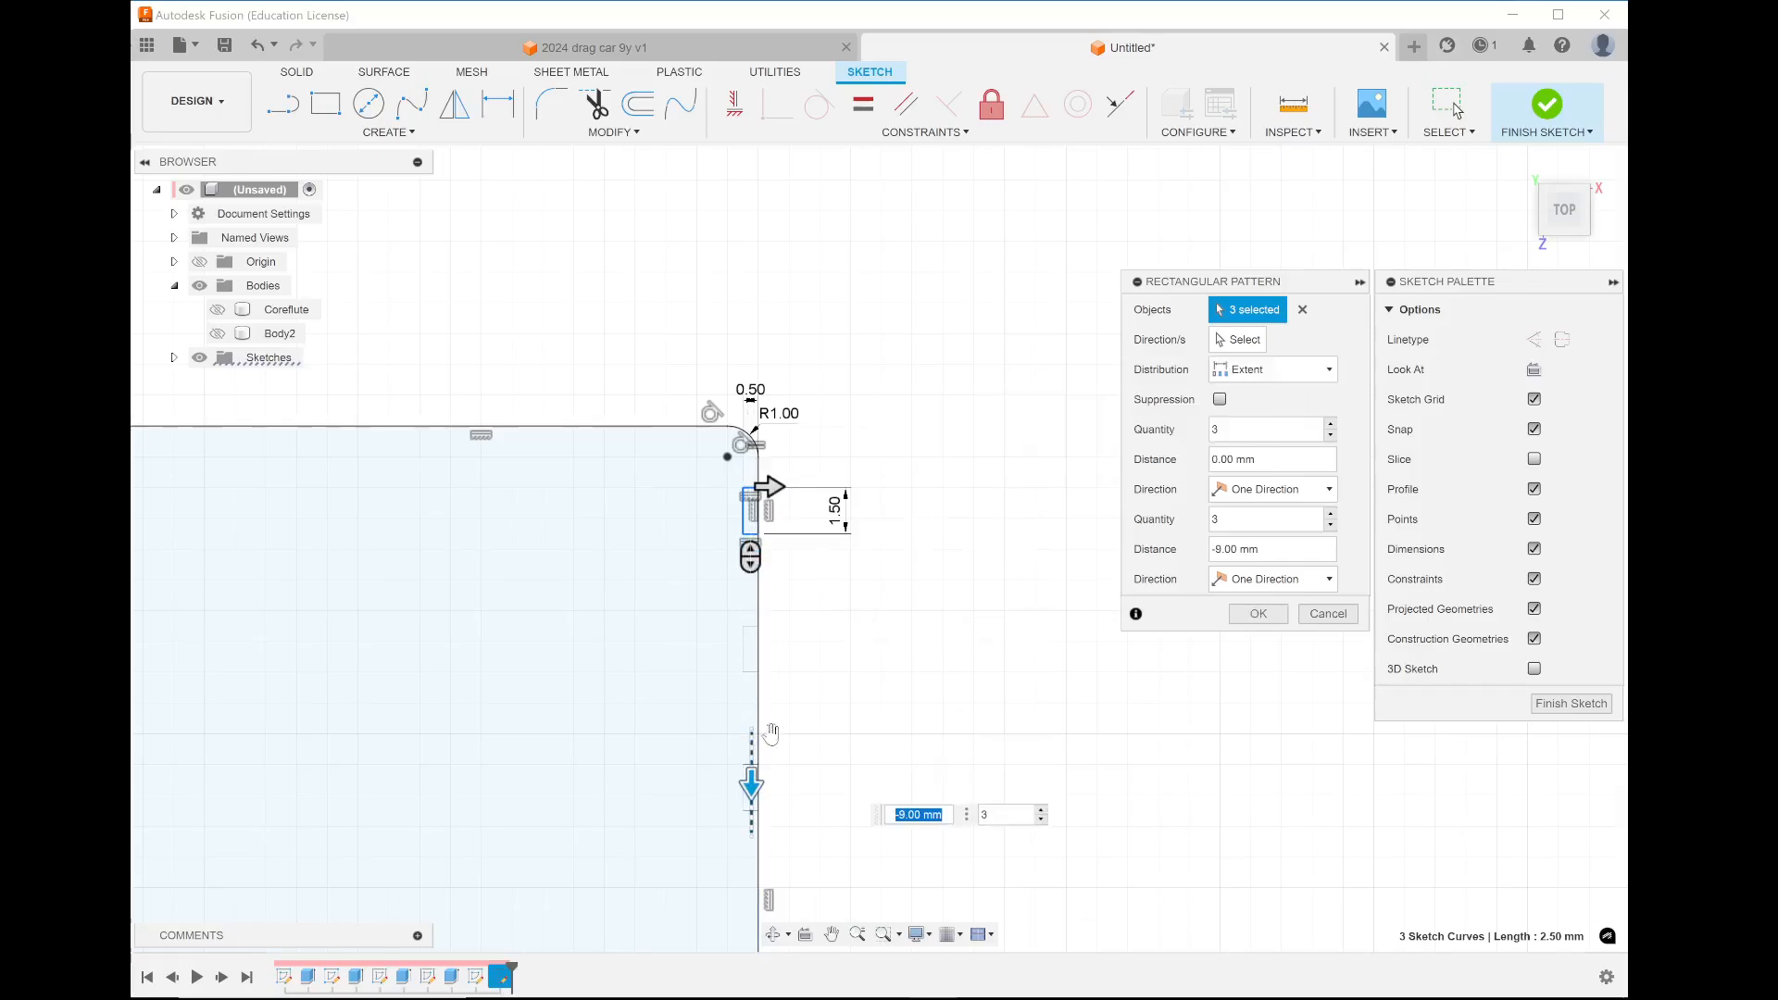
{"action": "scroll", "coordinate": [906, 635], "scroll_direction": "down", "scroll_amount": 3}
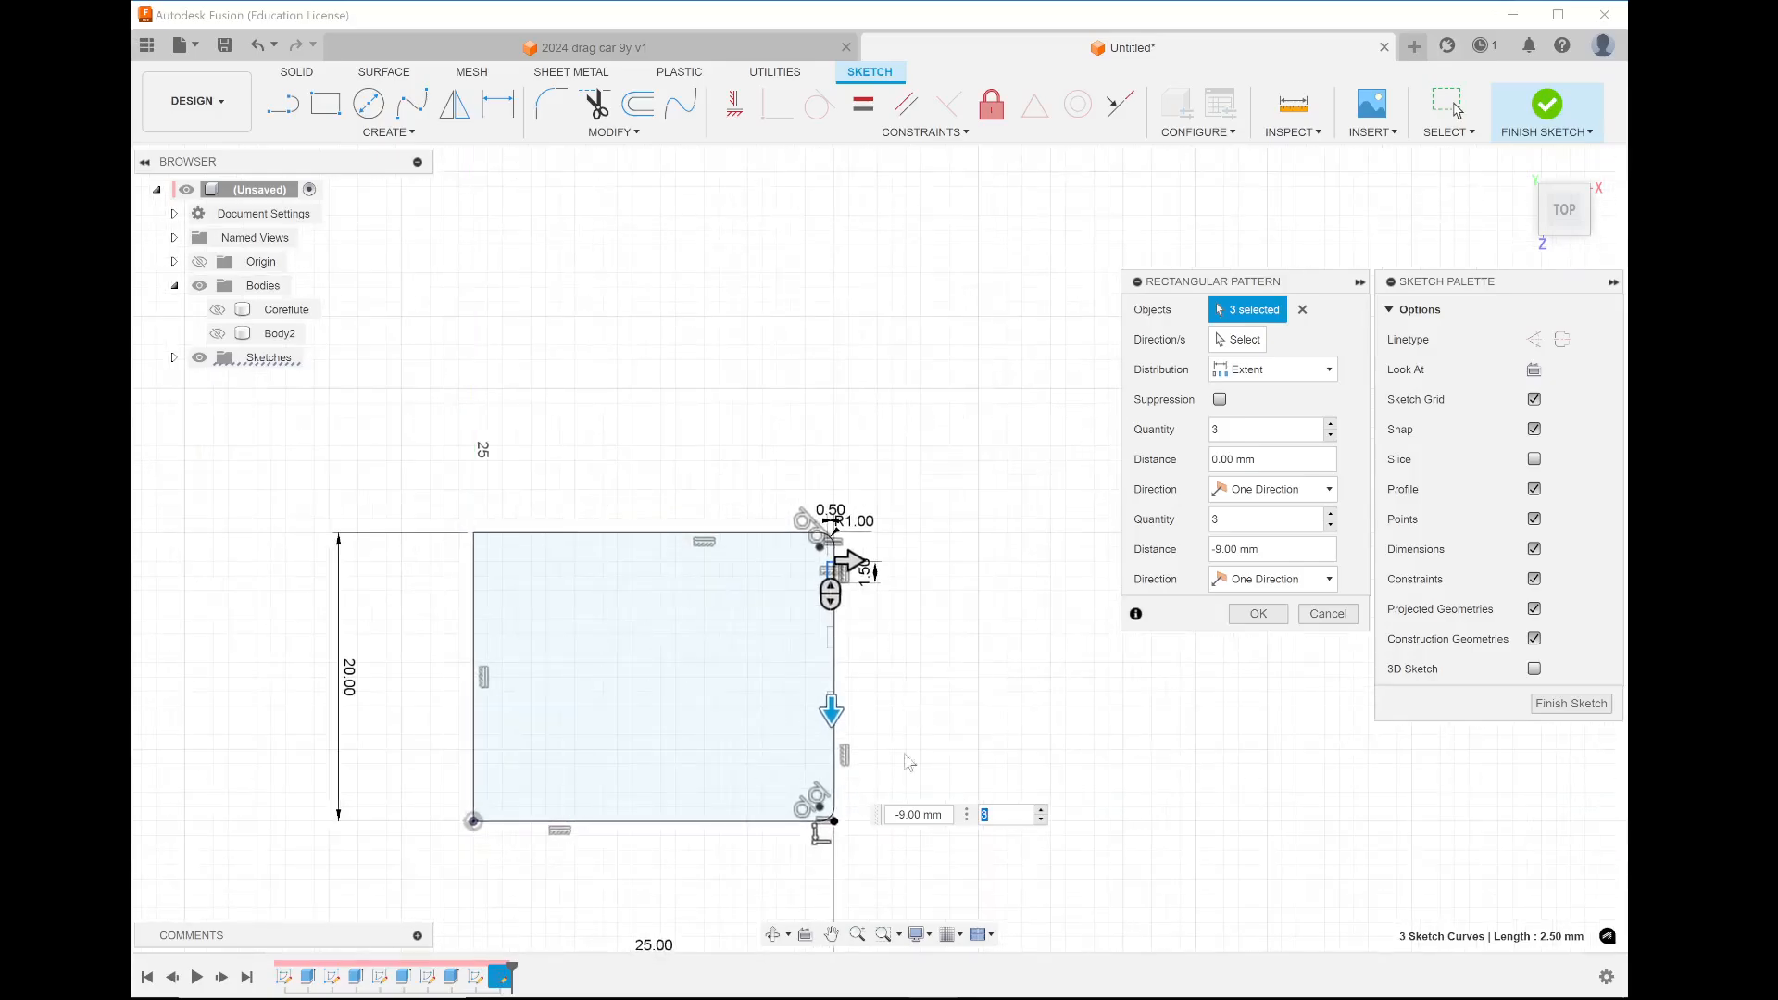
{"action": "scroll", "coordinate": [898, 764], "scroll_direction": "up", "scroll_amount": 3}
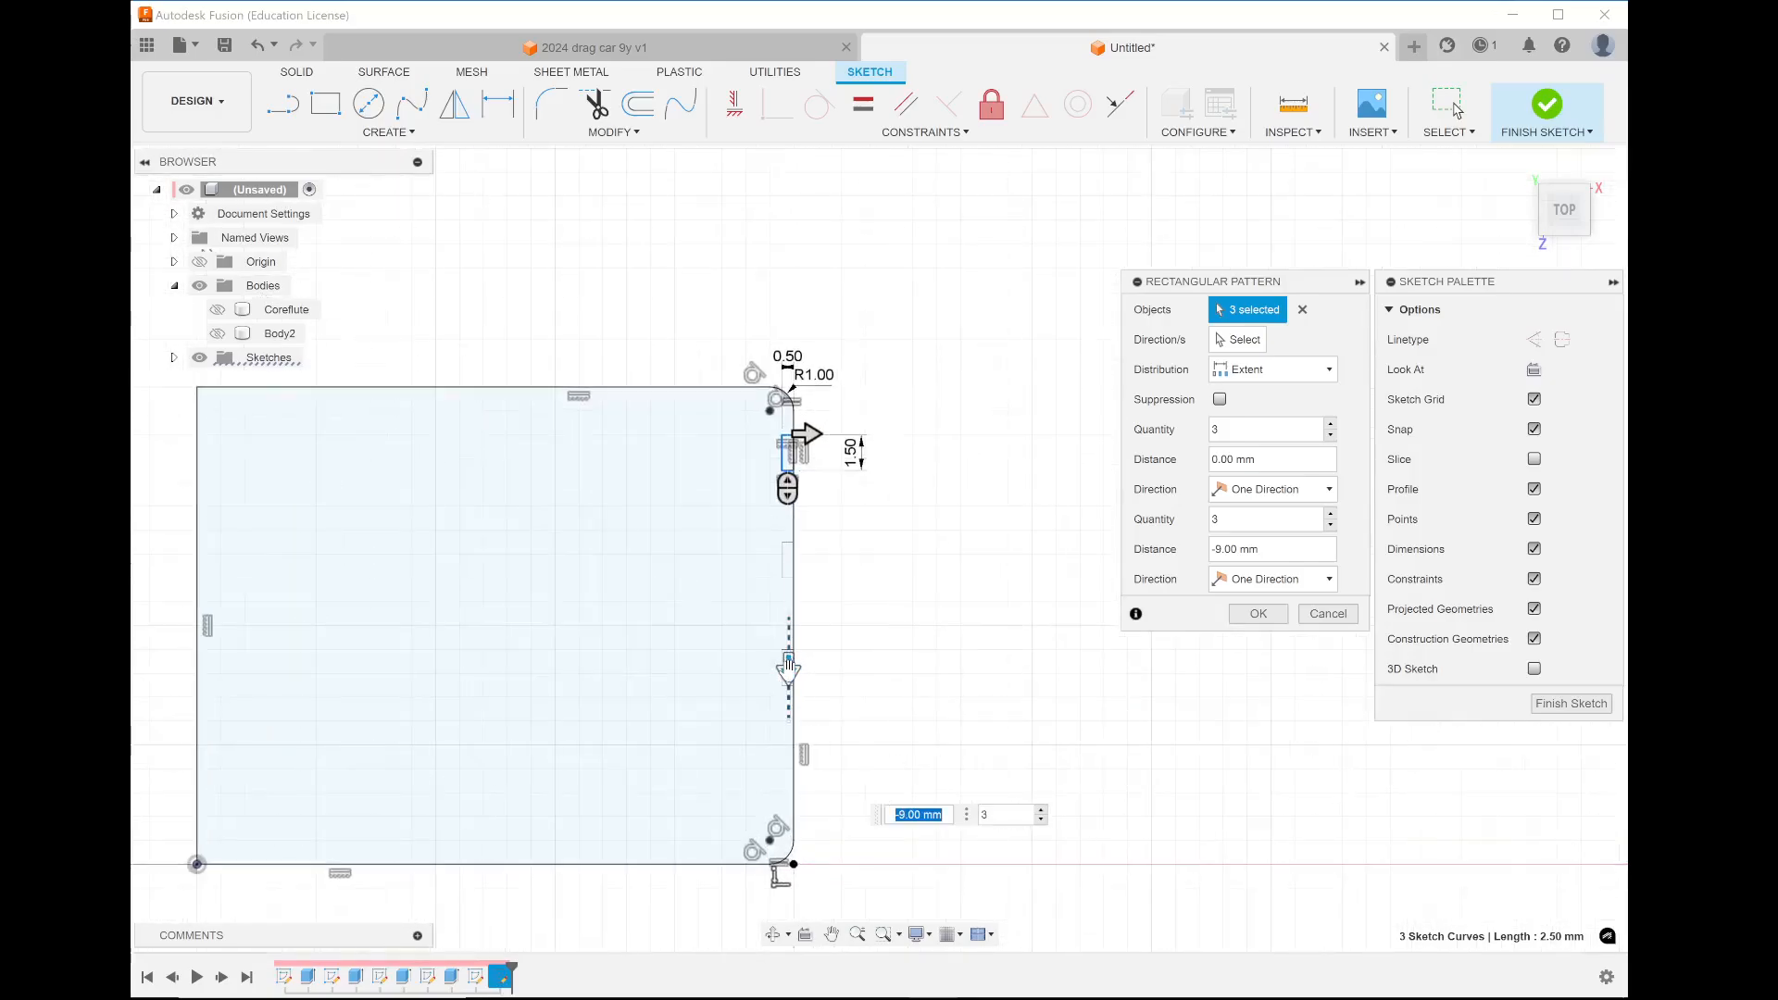
{"action": "left_click_drag", "start_coordinate": [788, 665], "coordinate": [813, 794]}
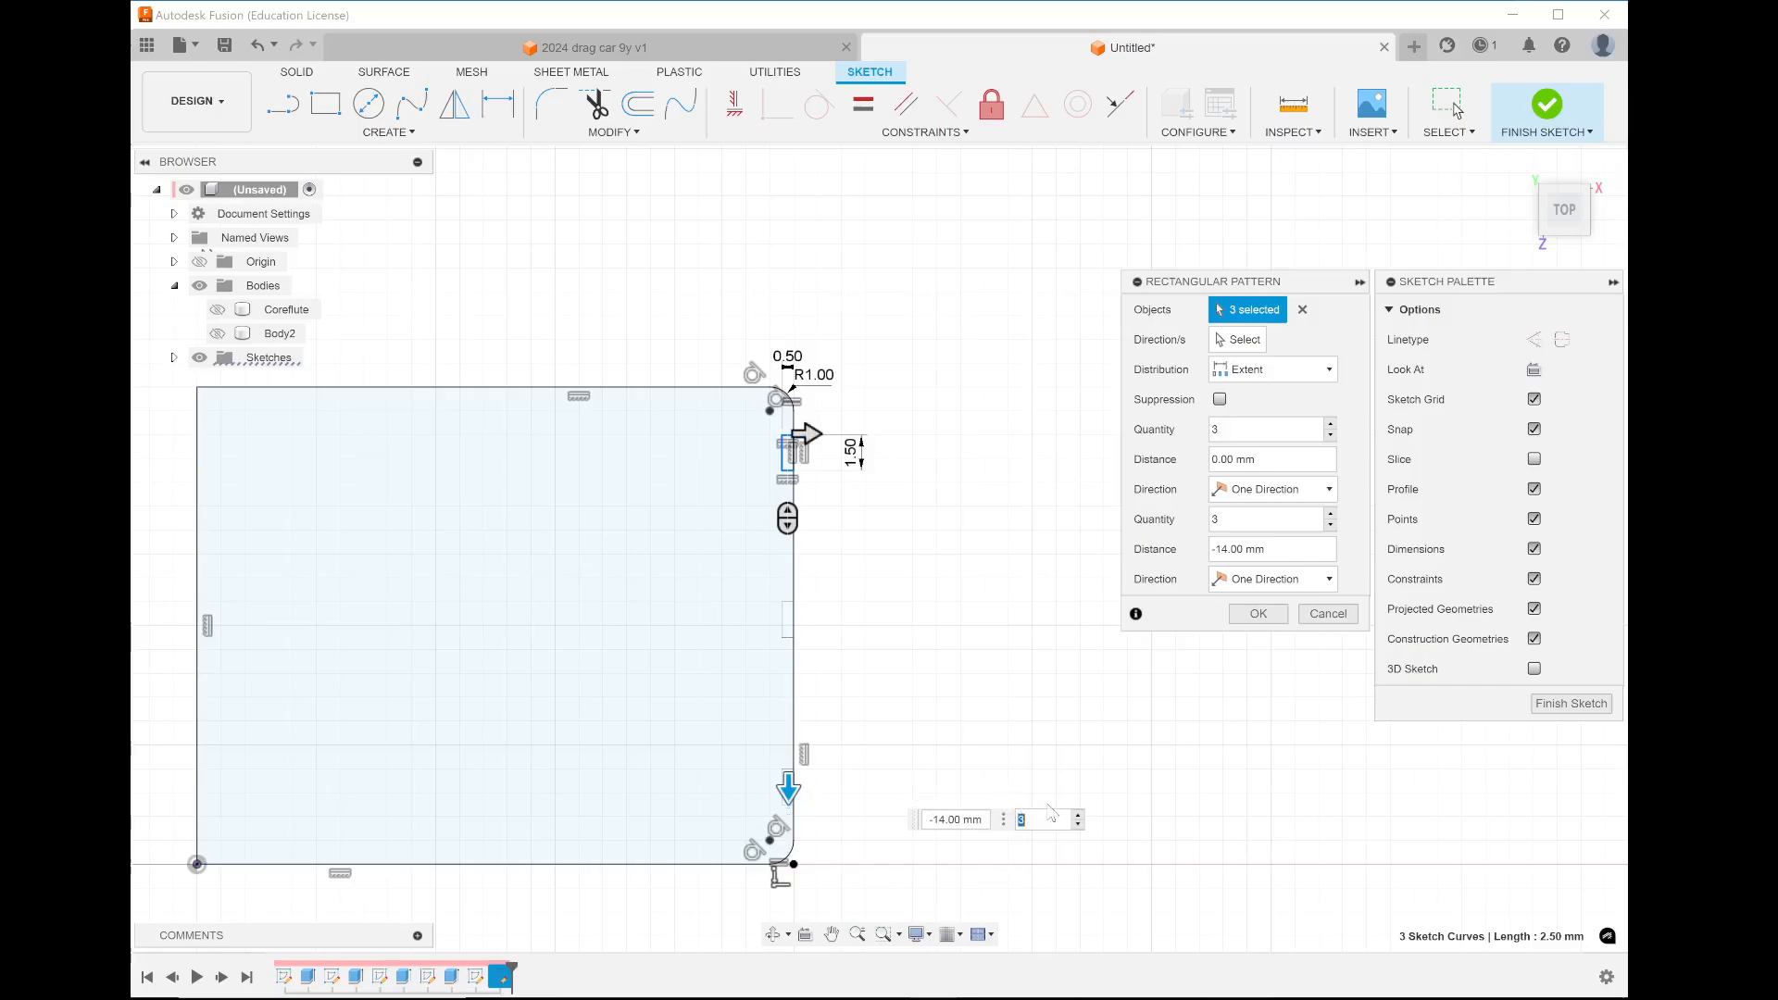
{"action": "left_click", "coordinate": [1078, 818]}
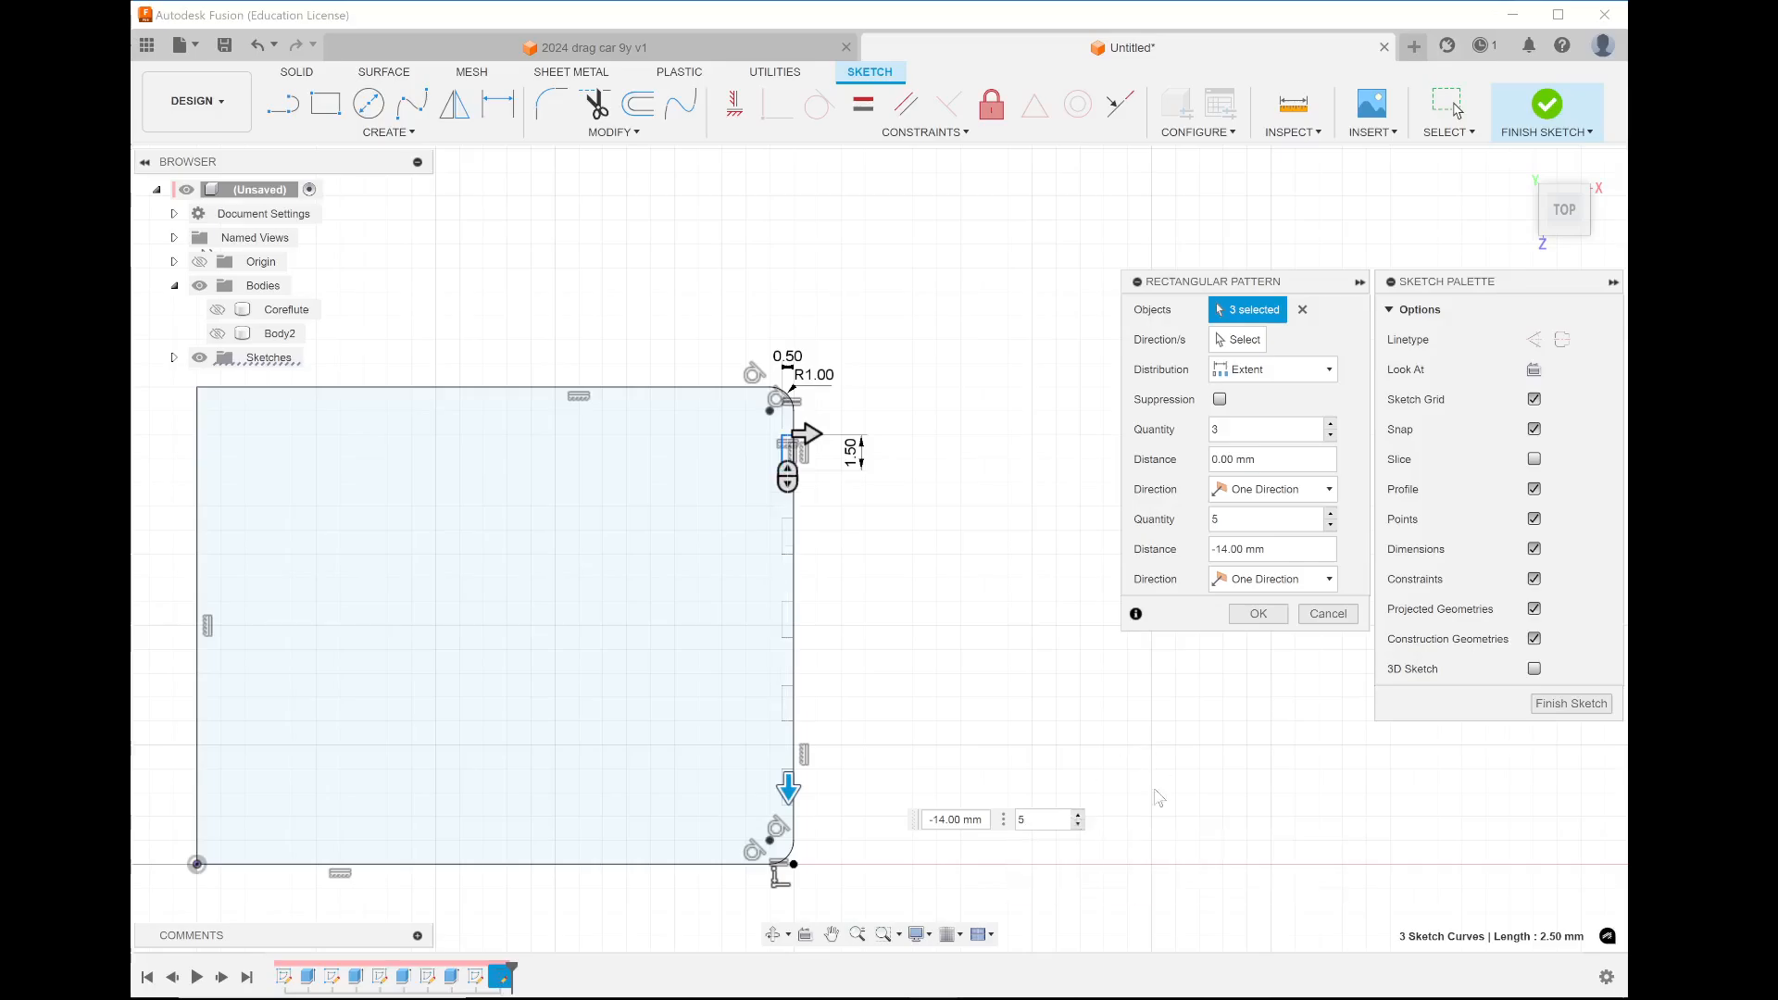
{"action": "key", "text": "Return"}
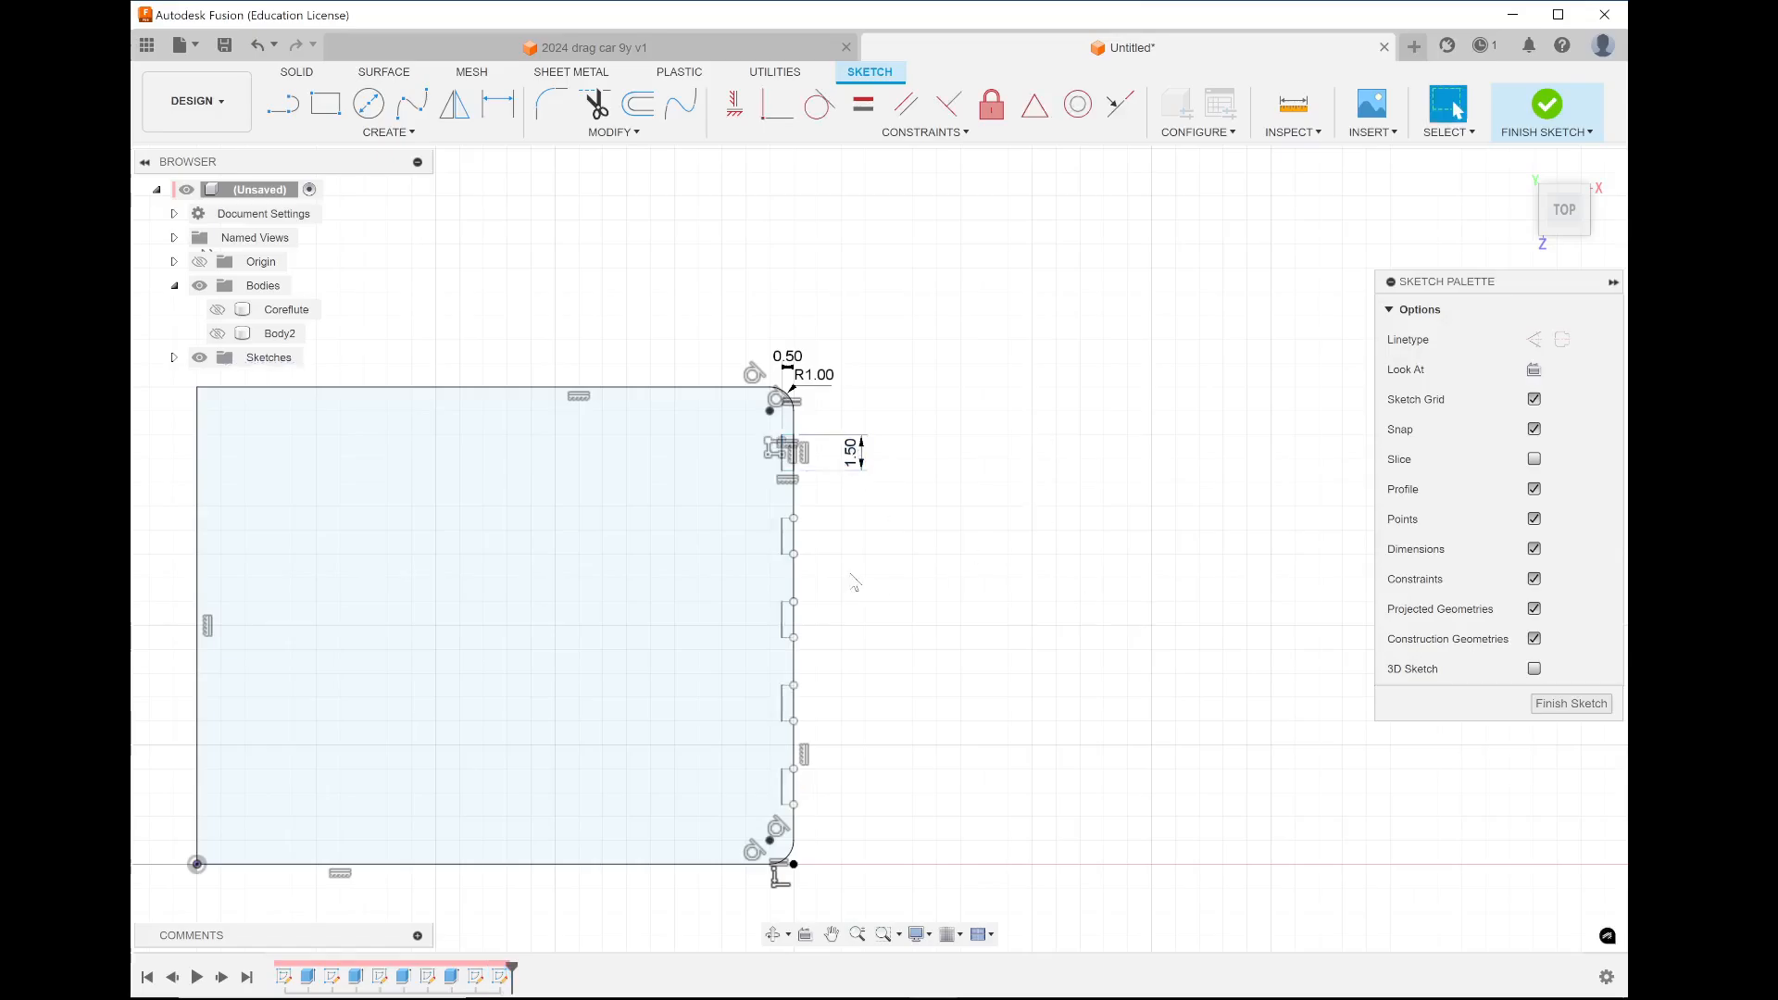
Sketch a shallow three-line recess about 1 mm deep along the profile's lower edge, ending short of the origin and the filleted corner
{"action": "scroll", "coordinate": [853, 581], "scroll_direction": "down", "scroll_amount": 2}
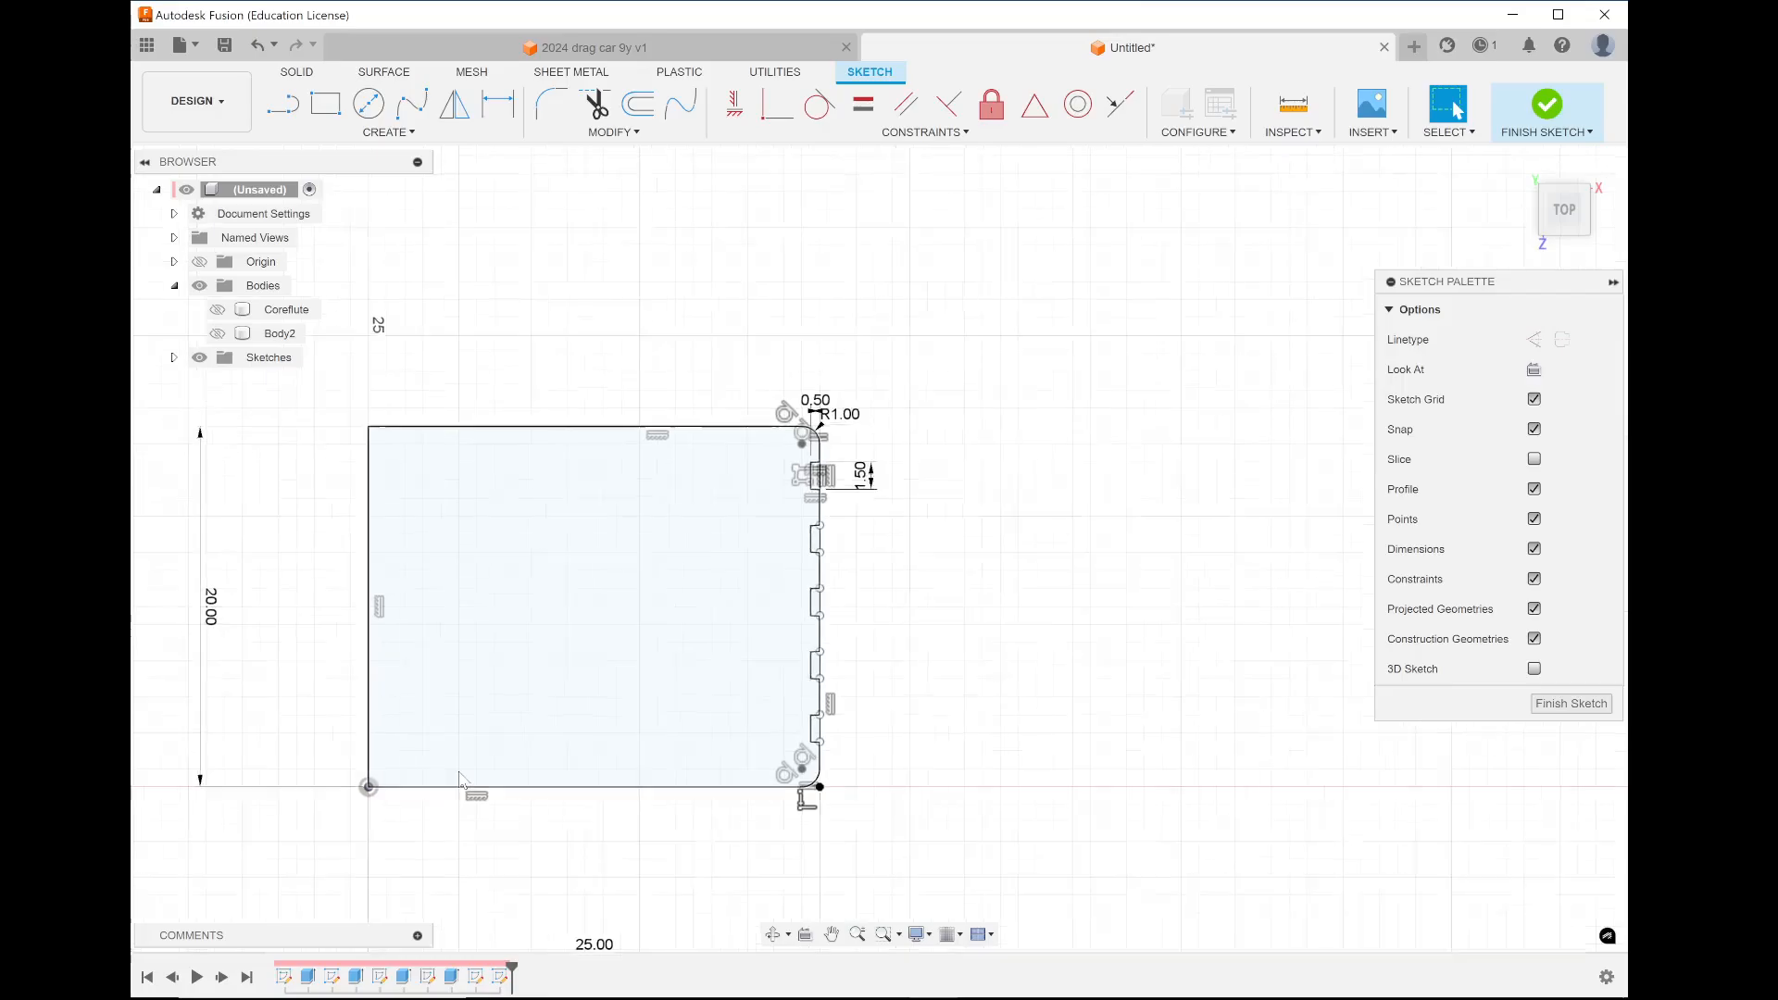
{"action": "scroll", "coordinate": [461, 778], "scroll_direction": "up", "scroll_amount": 2}
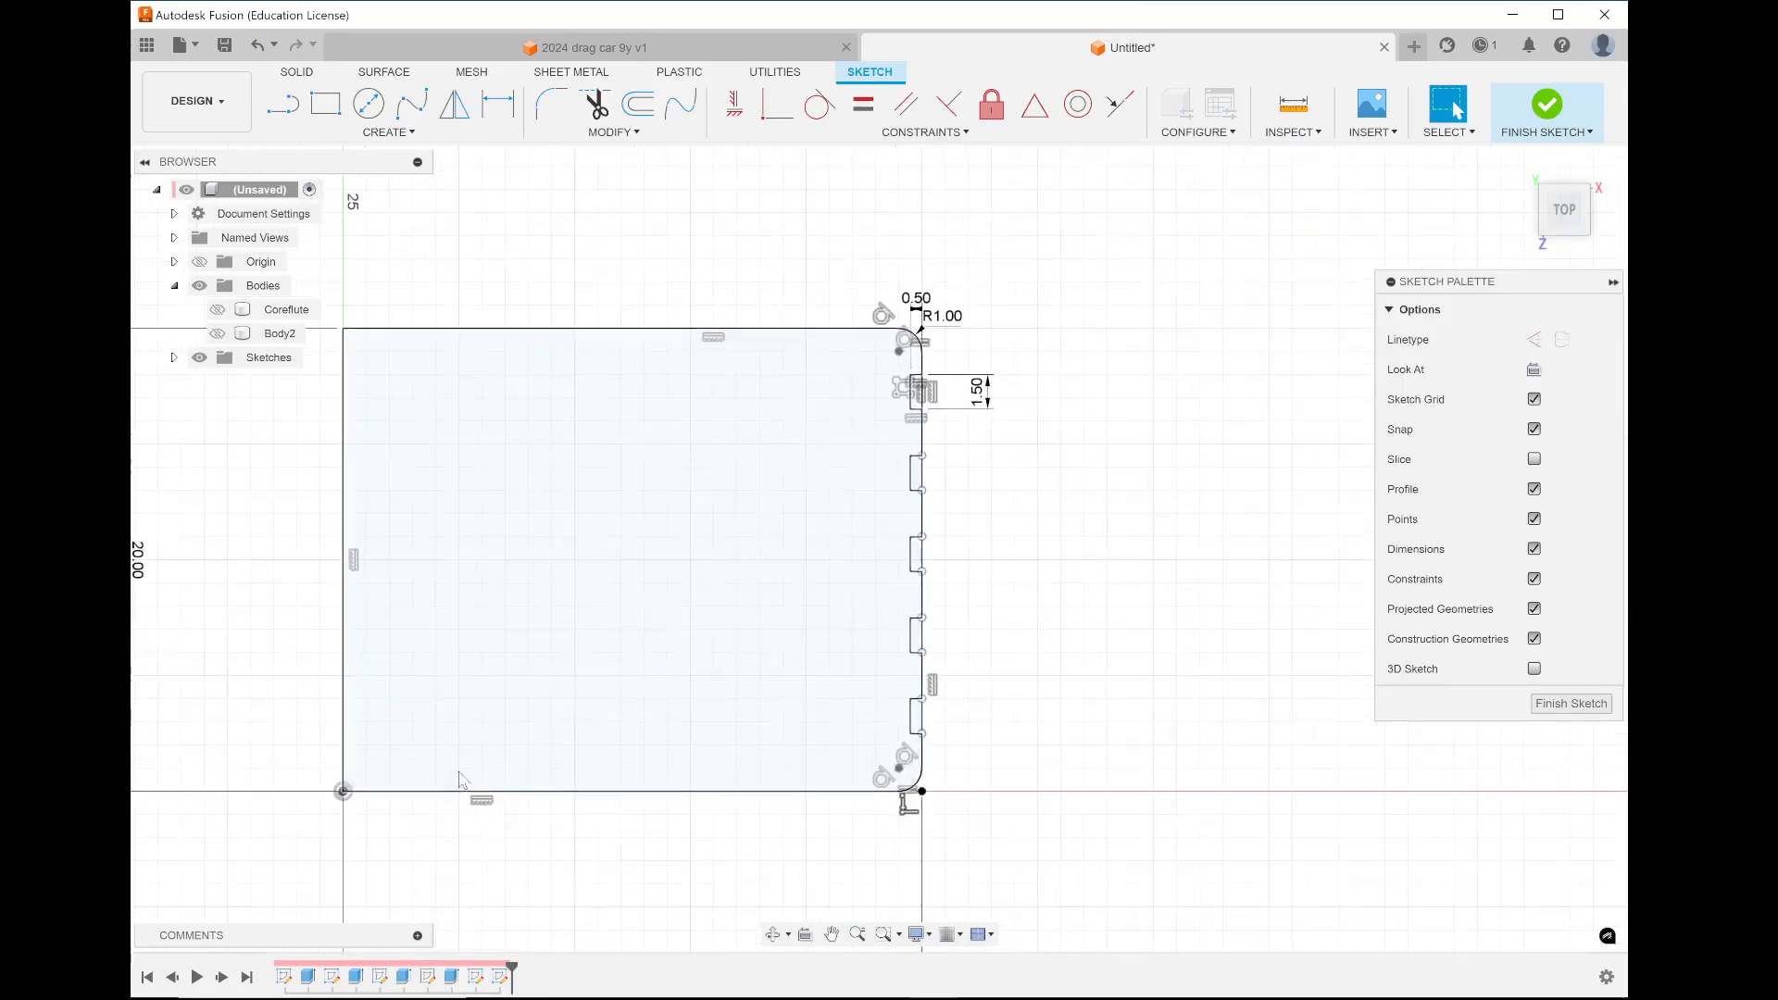
{"action": "left_click", "coordinate": [287, 106]}
{"action": "scroll", "coordinate": [917, 815], "scroll_direction": "up", "scroll_amount": 3}
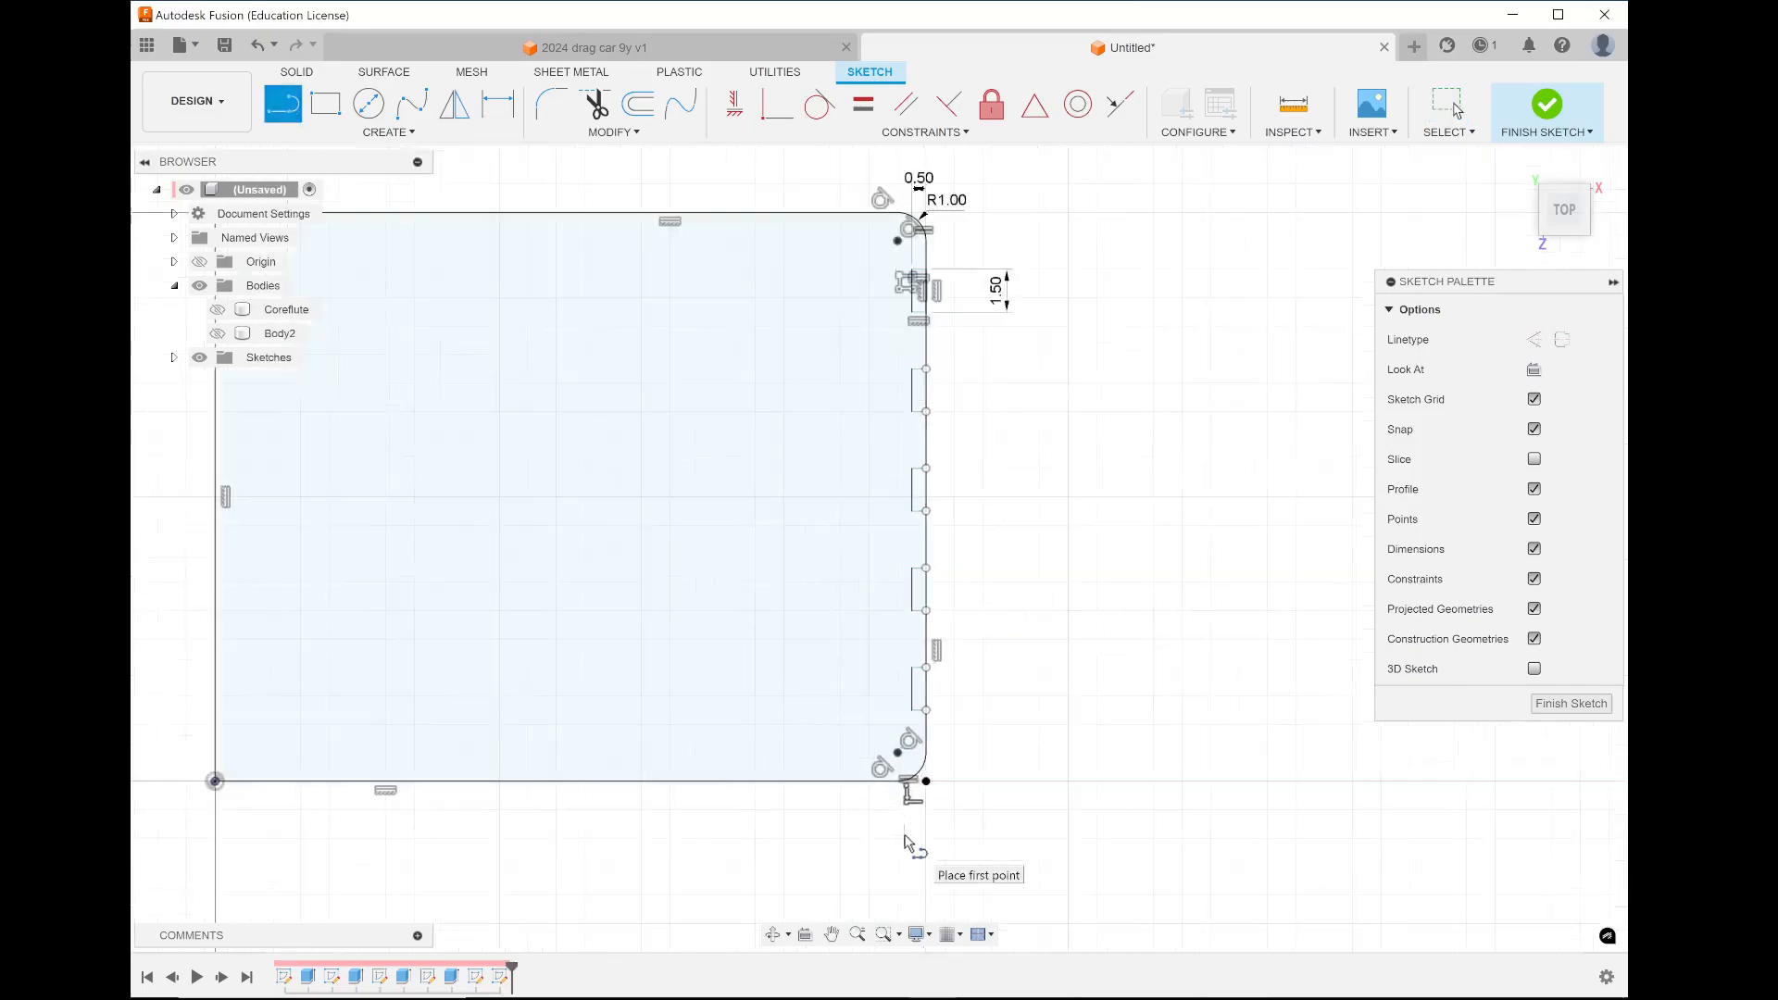
{"action": "left_click", "coordinate": [761, 767]}
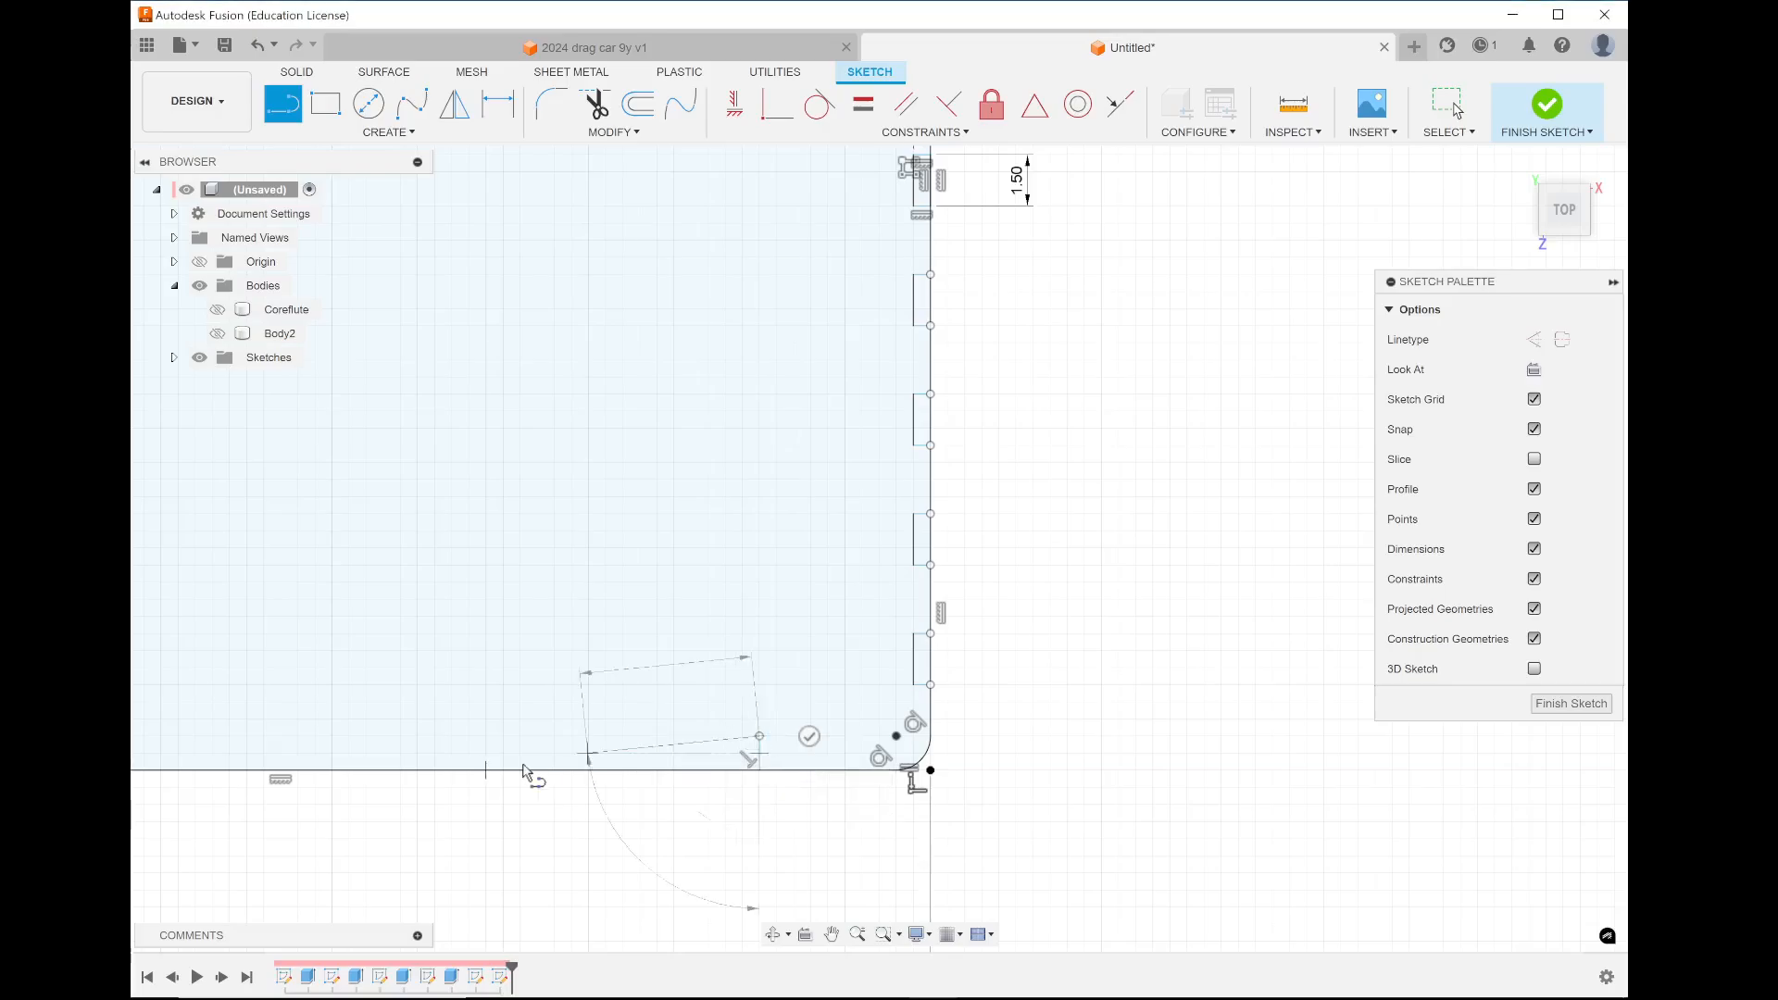
{"action": "scroll", "coordinate": [528, 771], "scroll_direction": "down", "scroll_amount": 4}
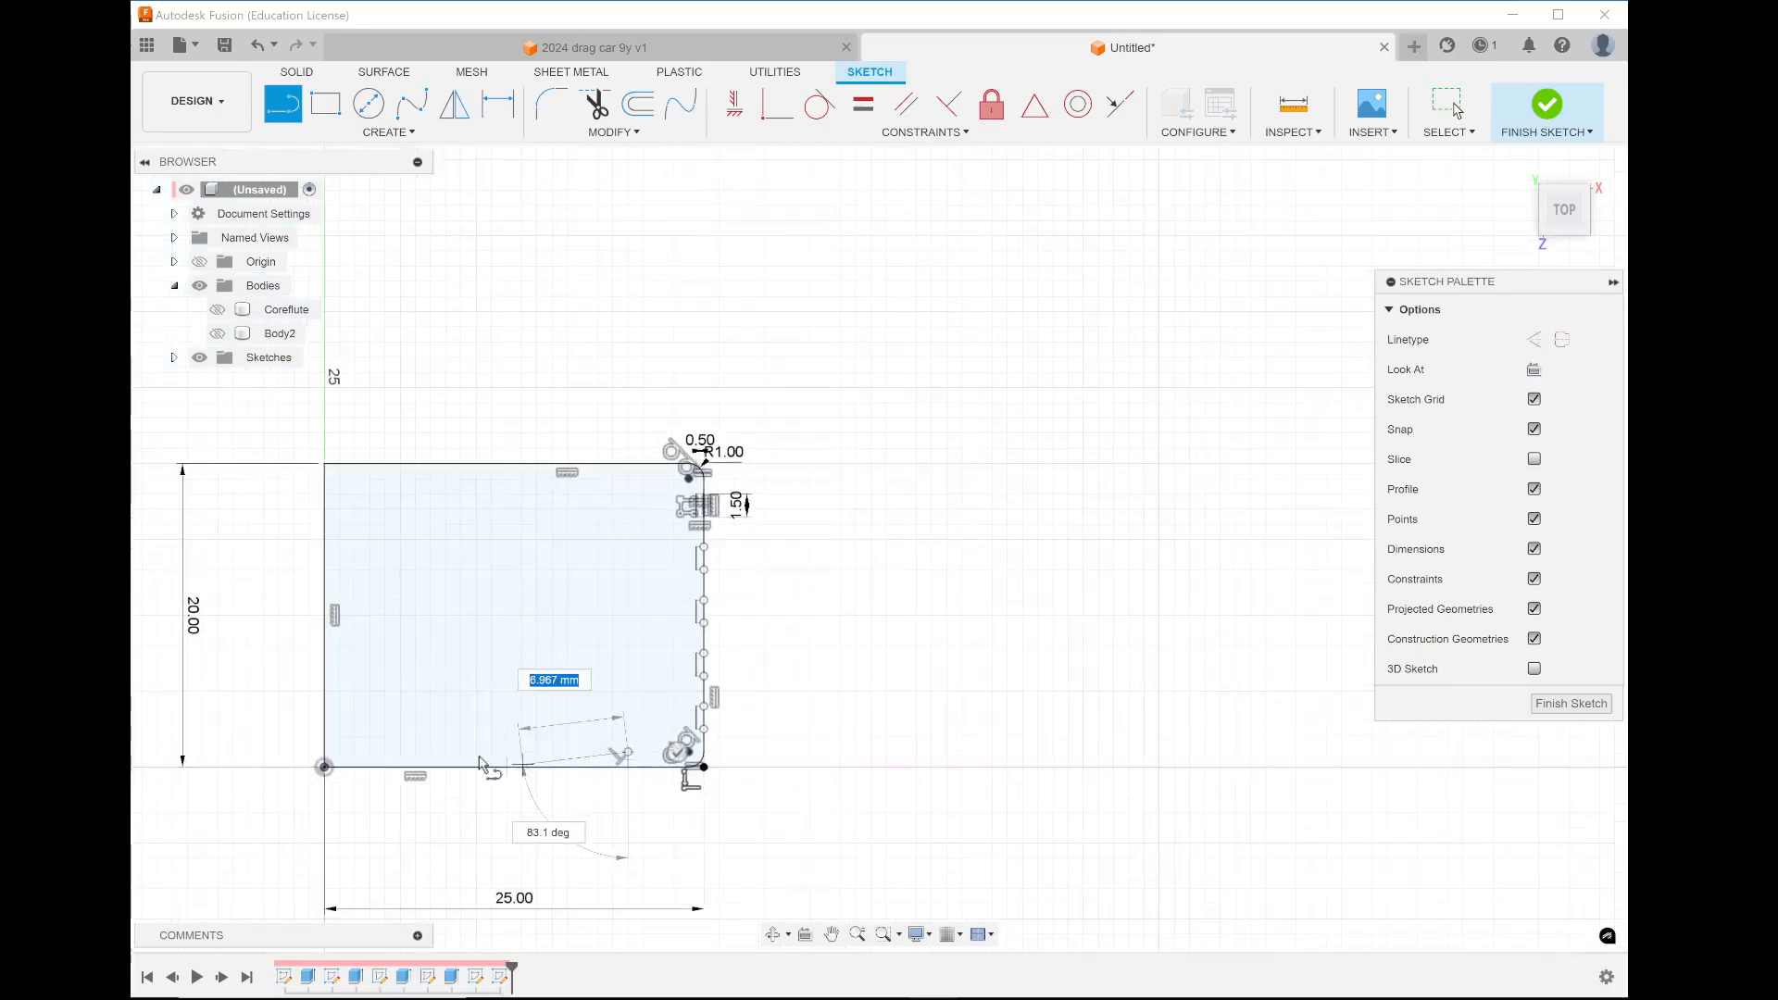
{"action": "left_click", "coordinate": [353, 755]}
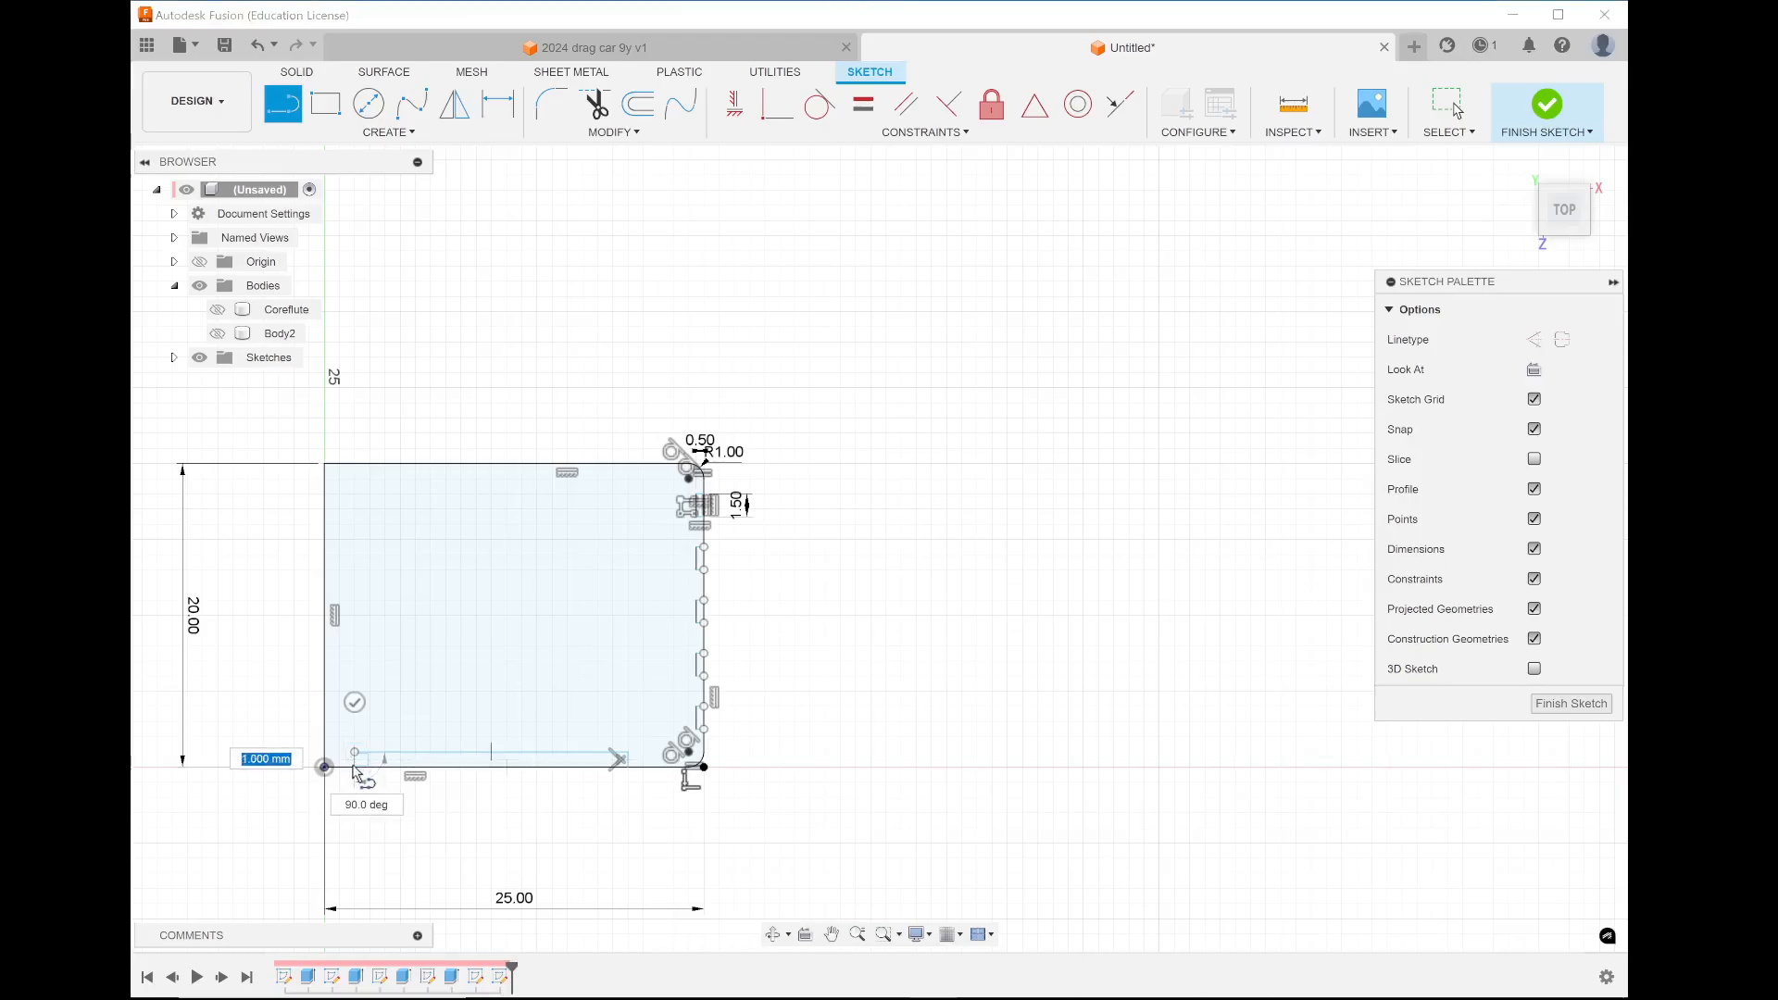
{"action": "key", "text": "Escape"}
{"action": "scroll", "coordinate": [350, 810], "scroll_direction": "up", "scroll_amount": 3}
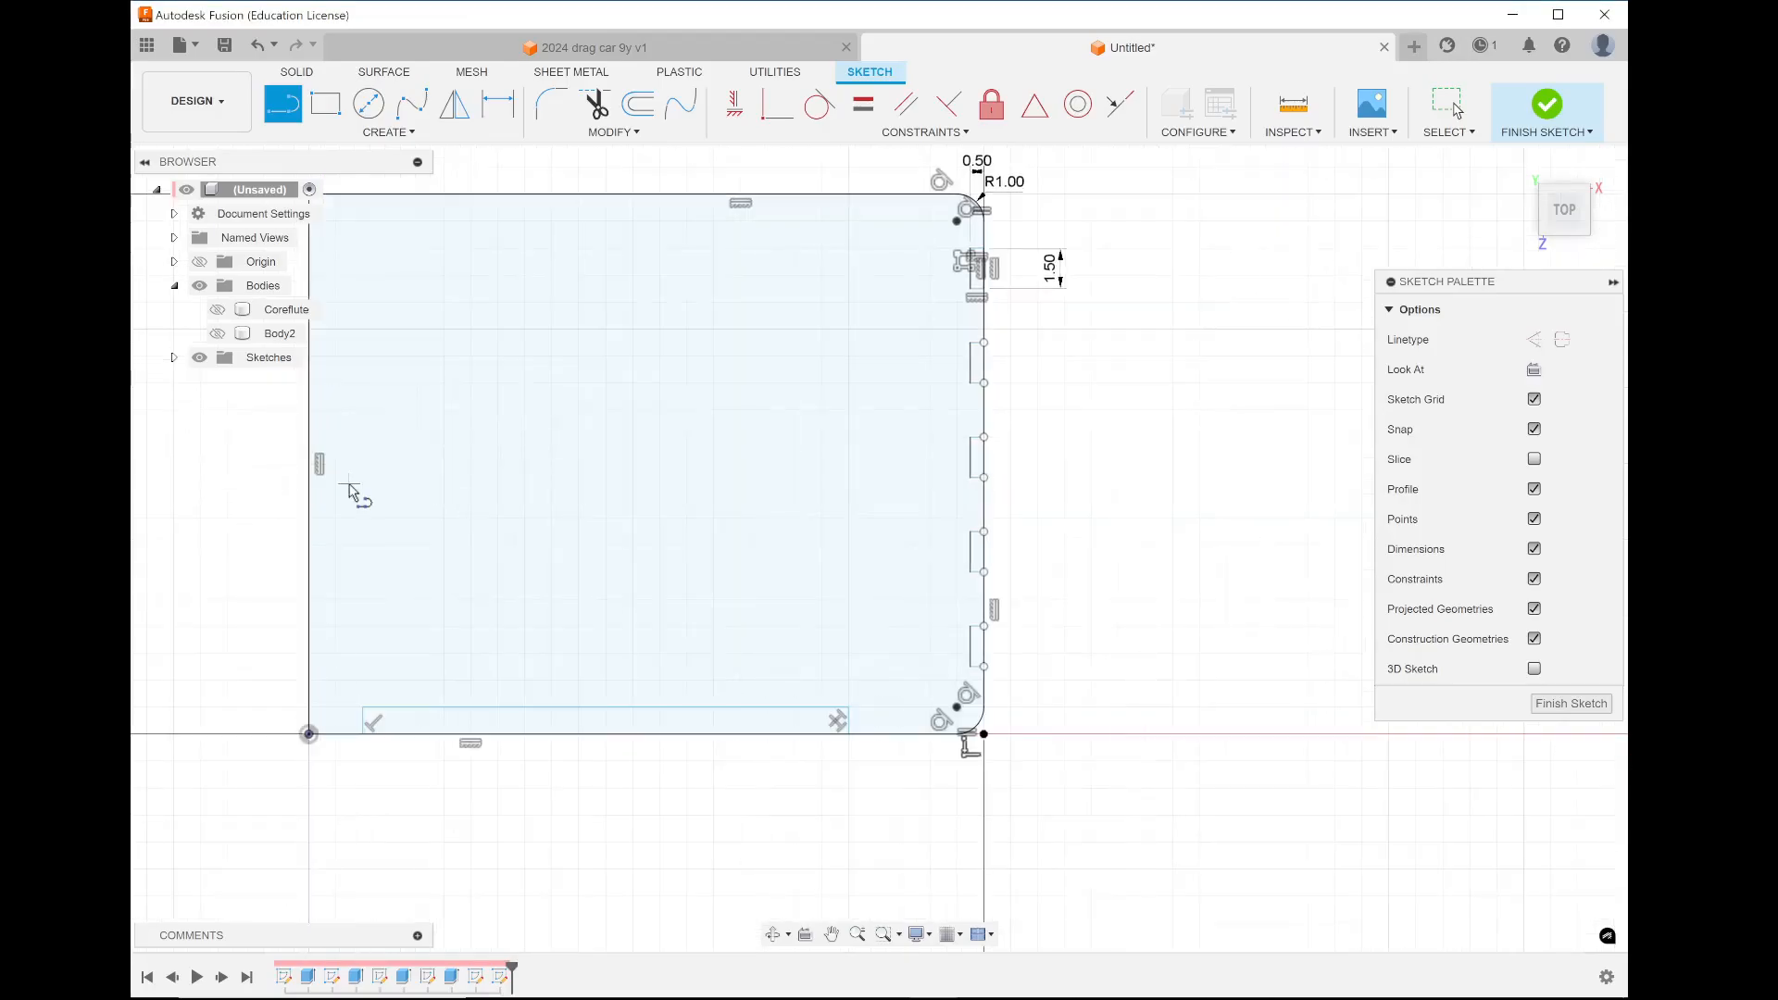
{"action": "scroll", "coordinate": [350, 491], "scroll_direction": "down", "scroll_amount": 4}
{"action": "scroll", "coordinate": [389, 407], "scroll_direction": "up", "scroll_amount": 4}
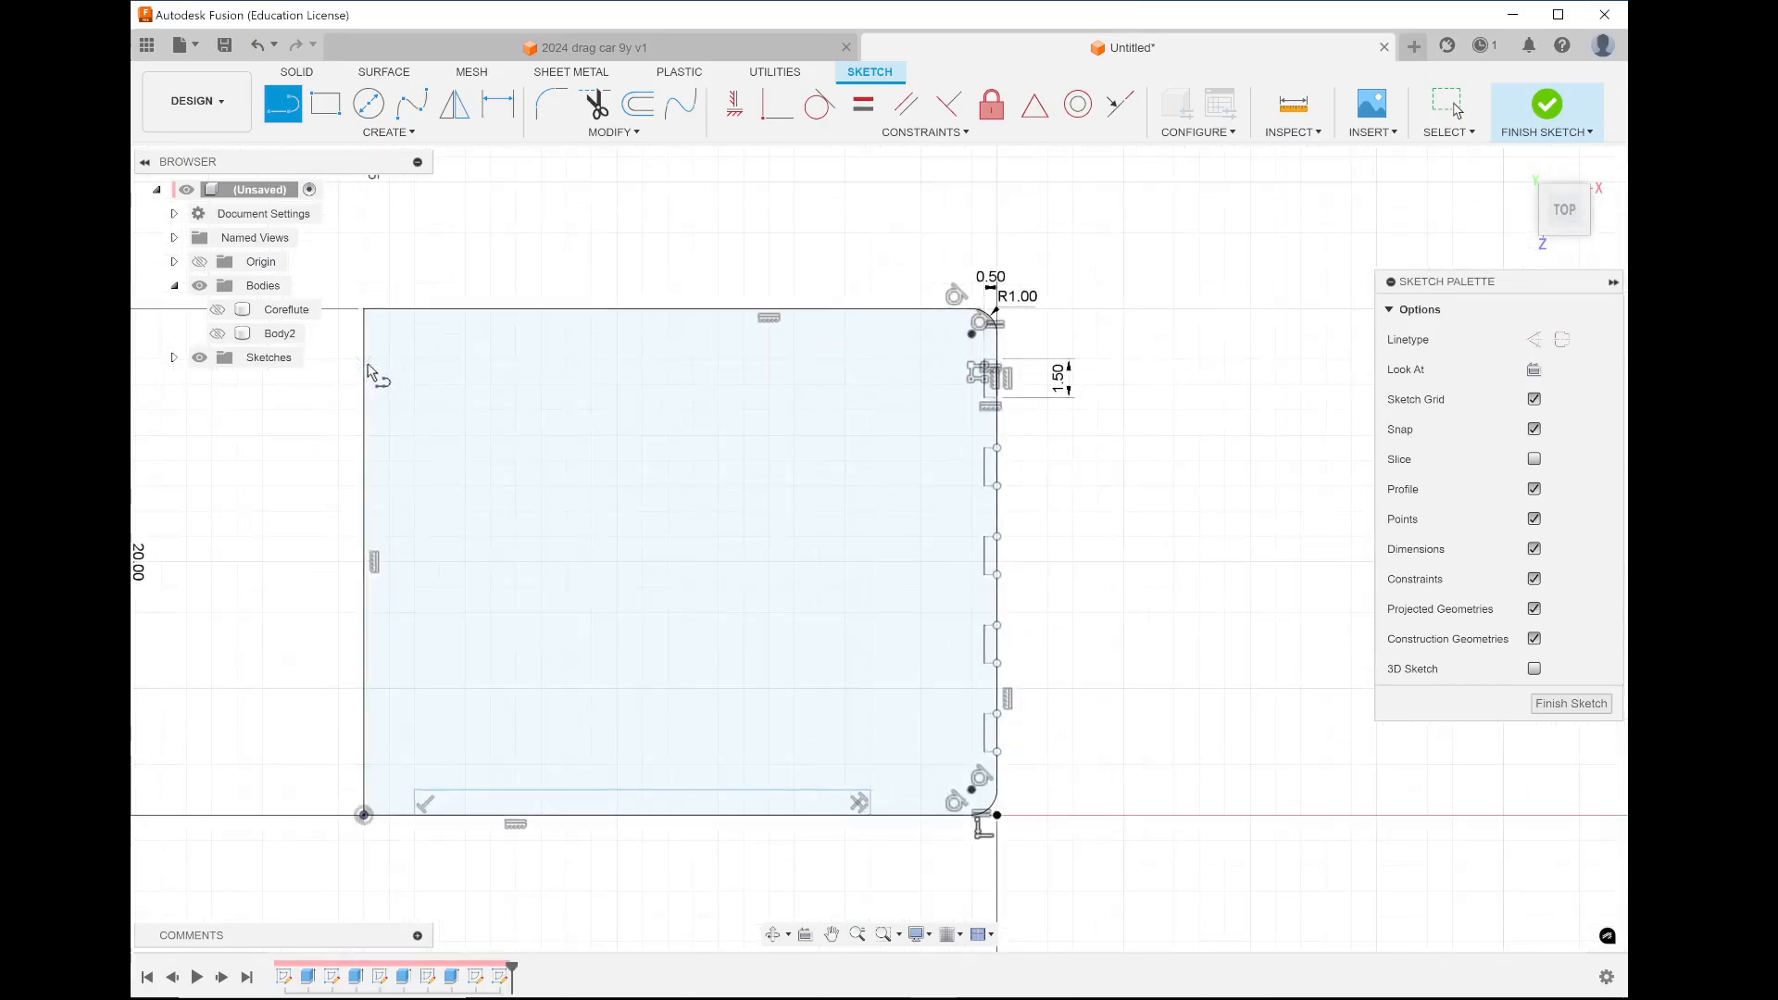
Sketch a four-line pocket outline inside the profile, starting and ending on its upper edge with one angled lower corner, and finish the sketch
{"action": "left_click", "coordinate": [439, 311]}
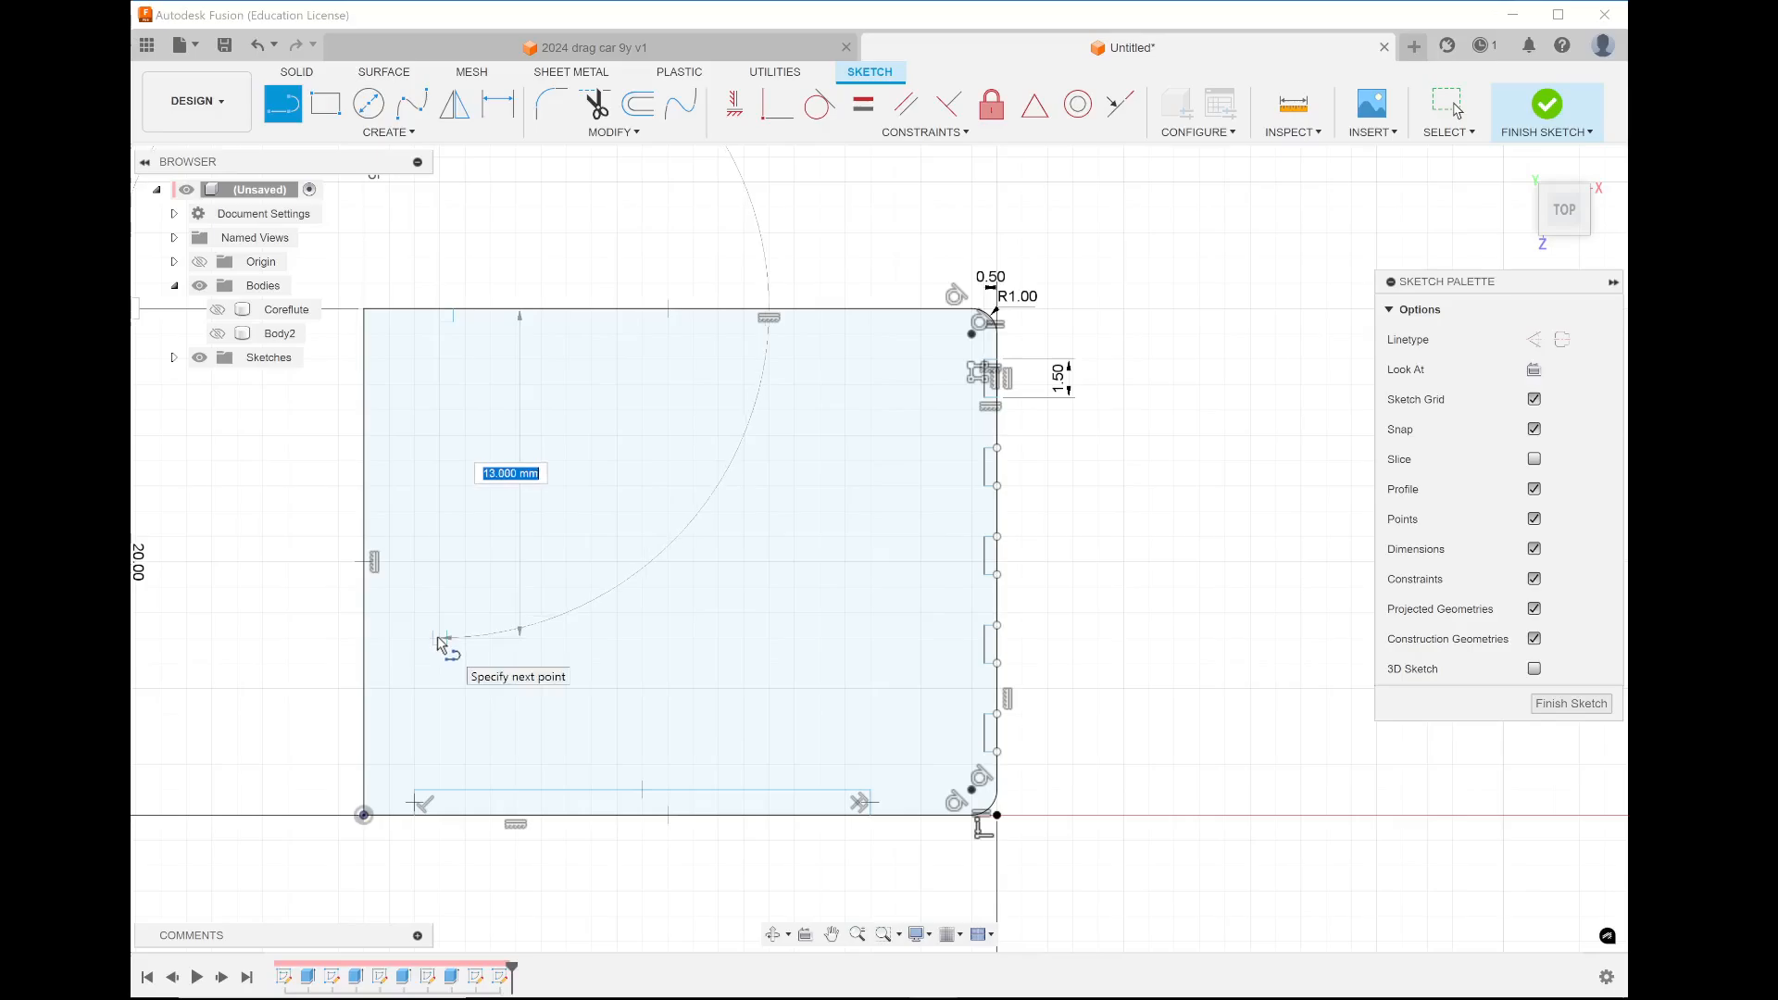
{"action": "left_click", "coordinate": [453, 691]}
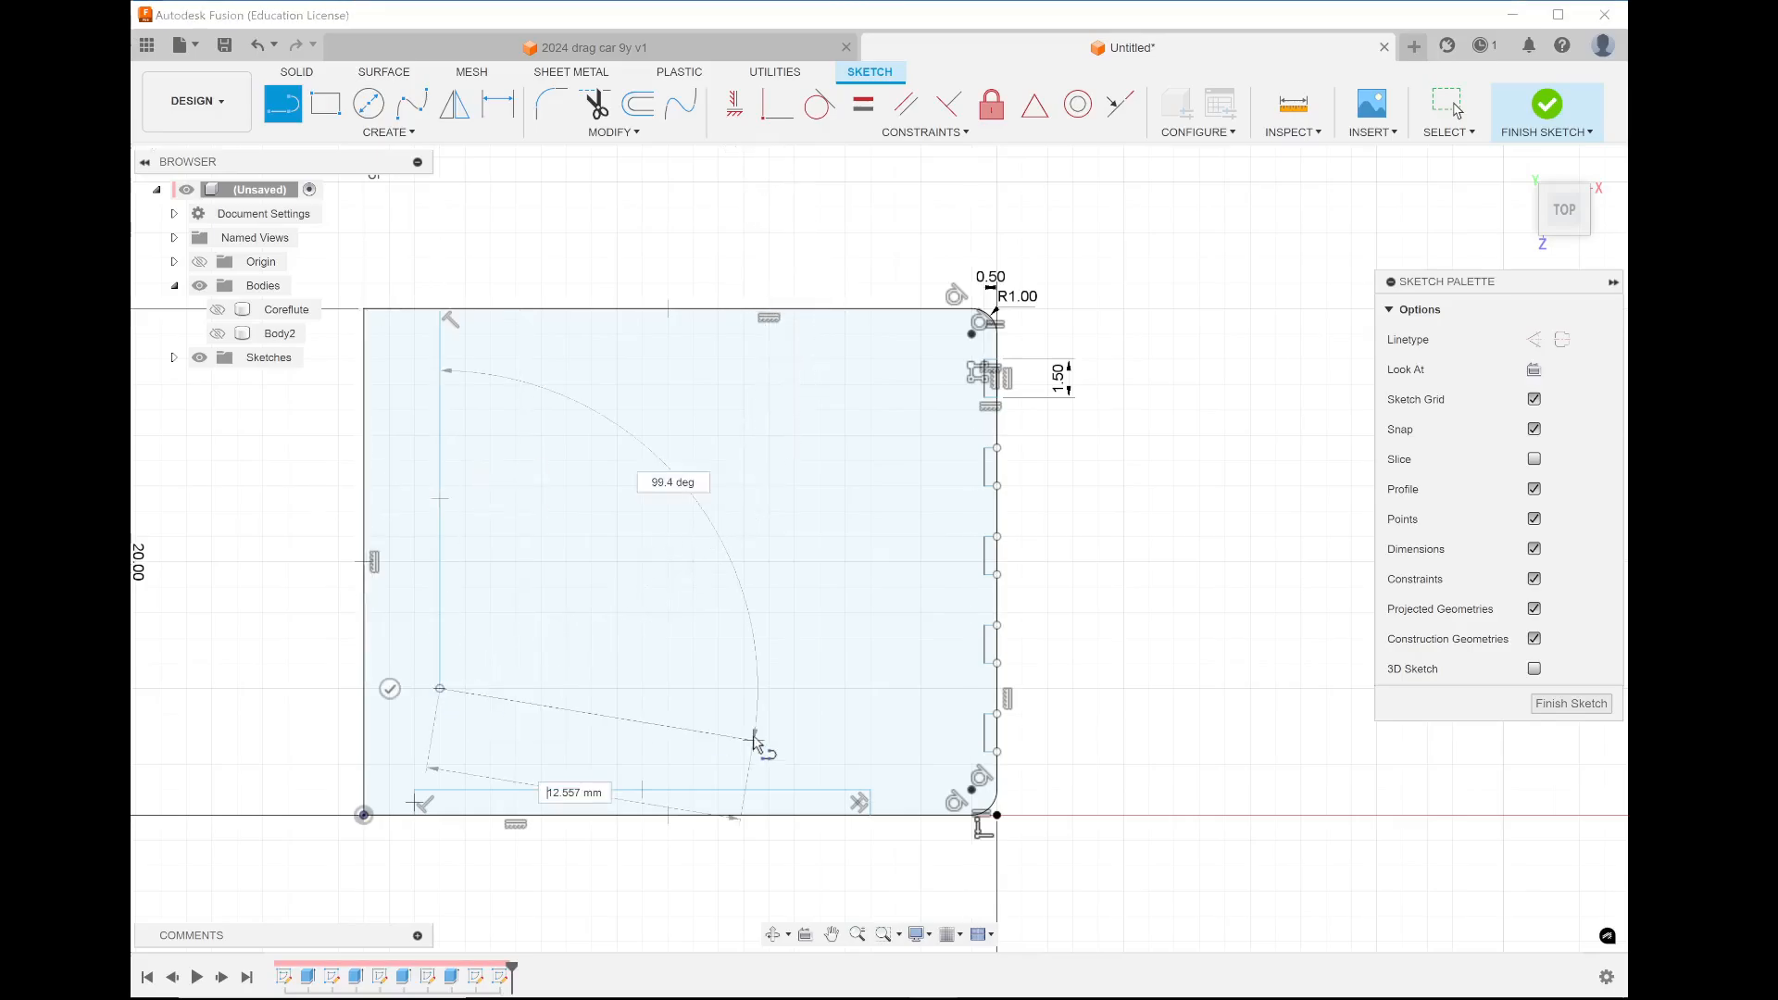
{"action": "left_click", "coordinate": [742, 690]}
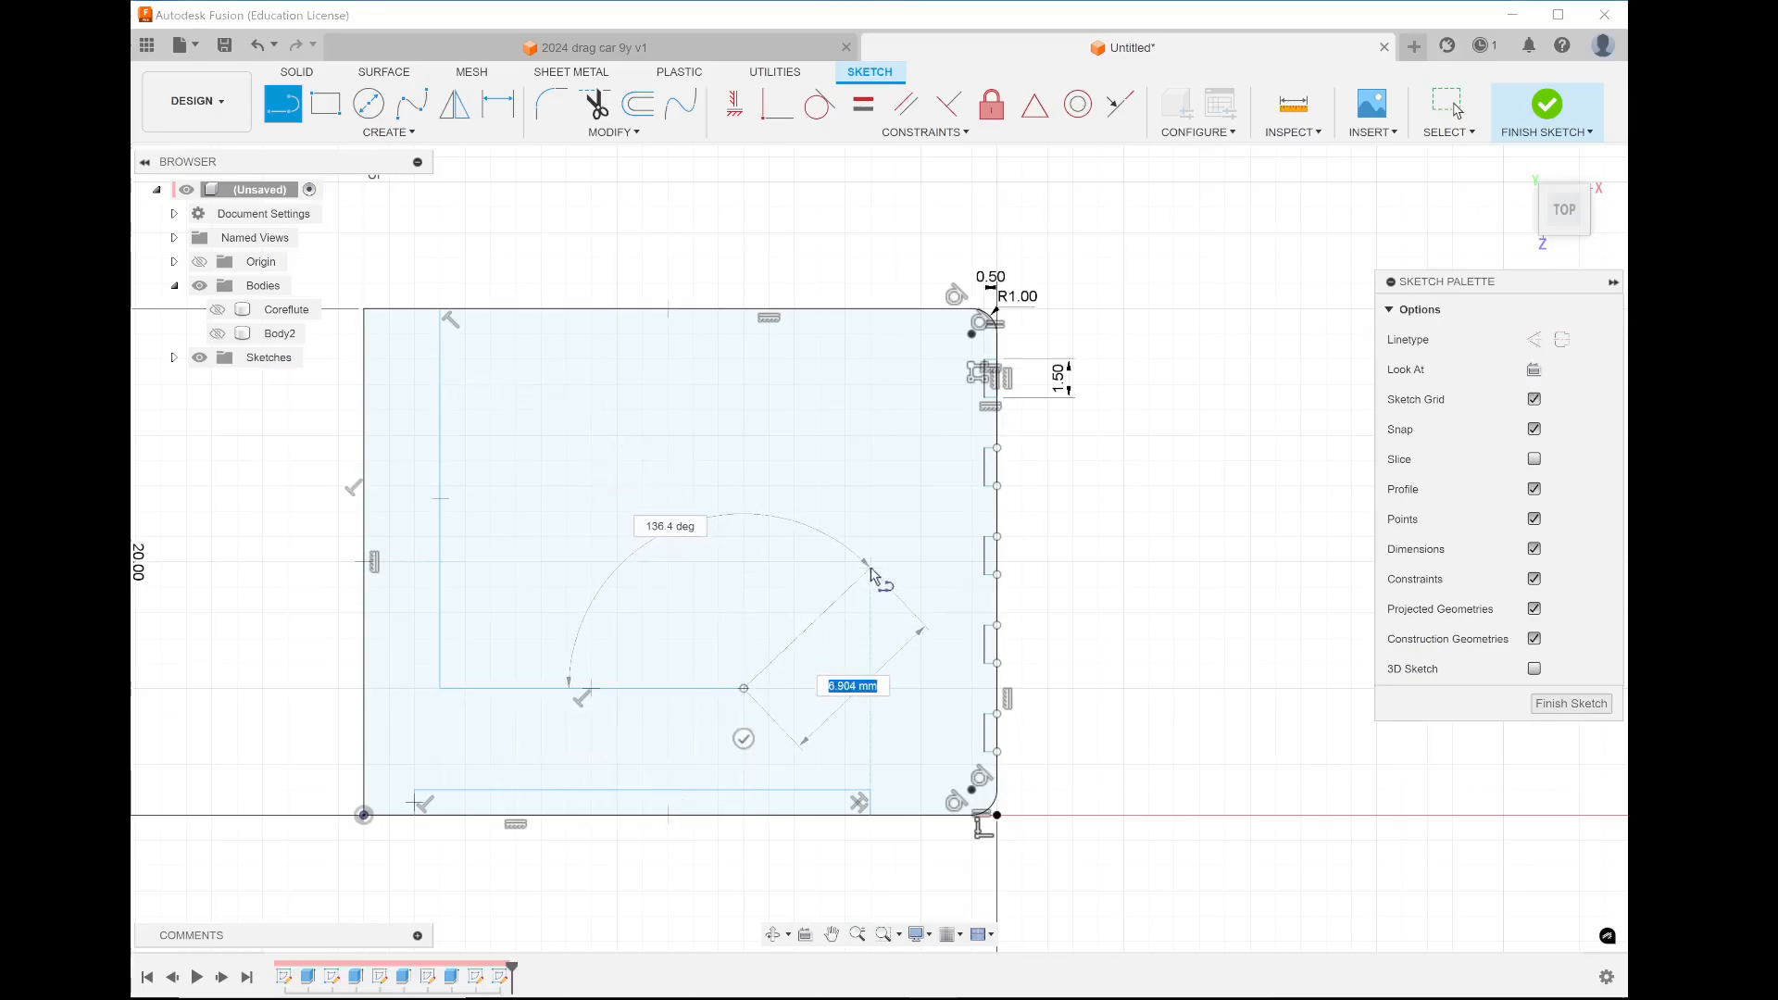
{"action": "left_click", "coordinate": [870, 562]}
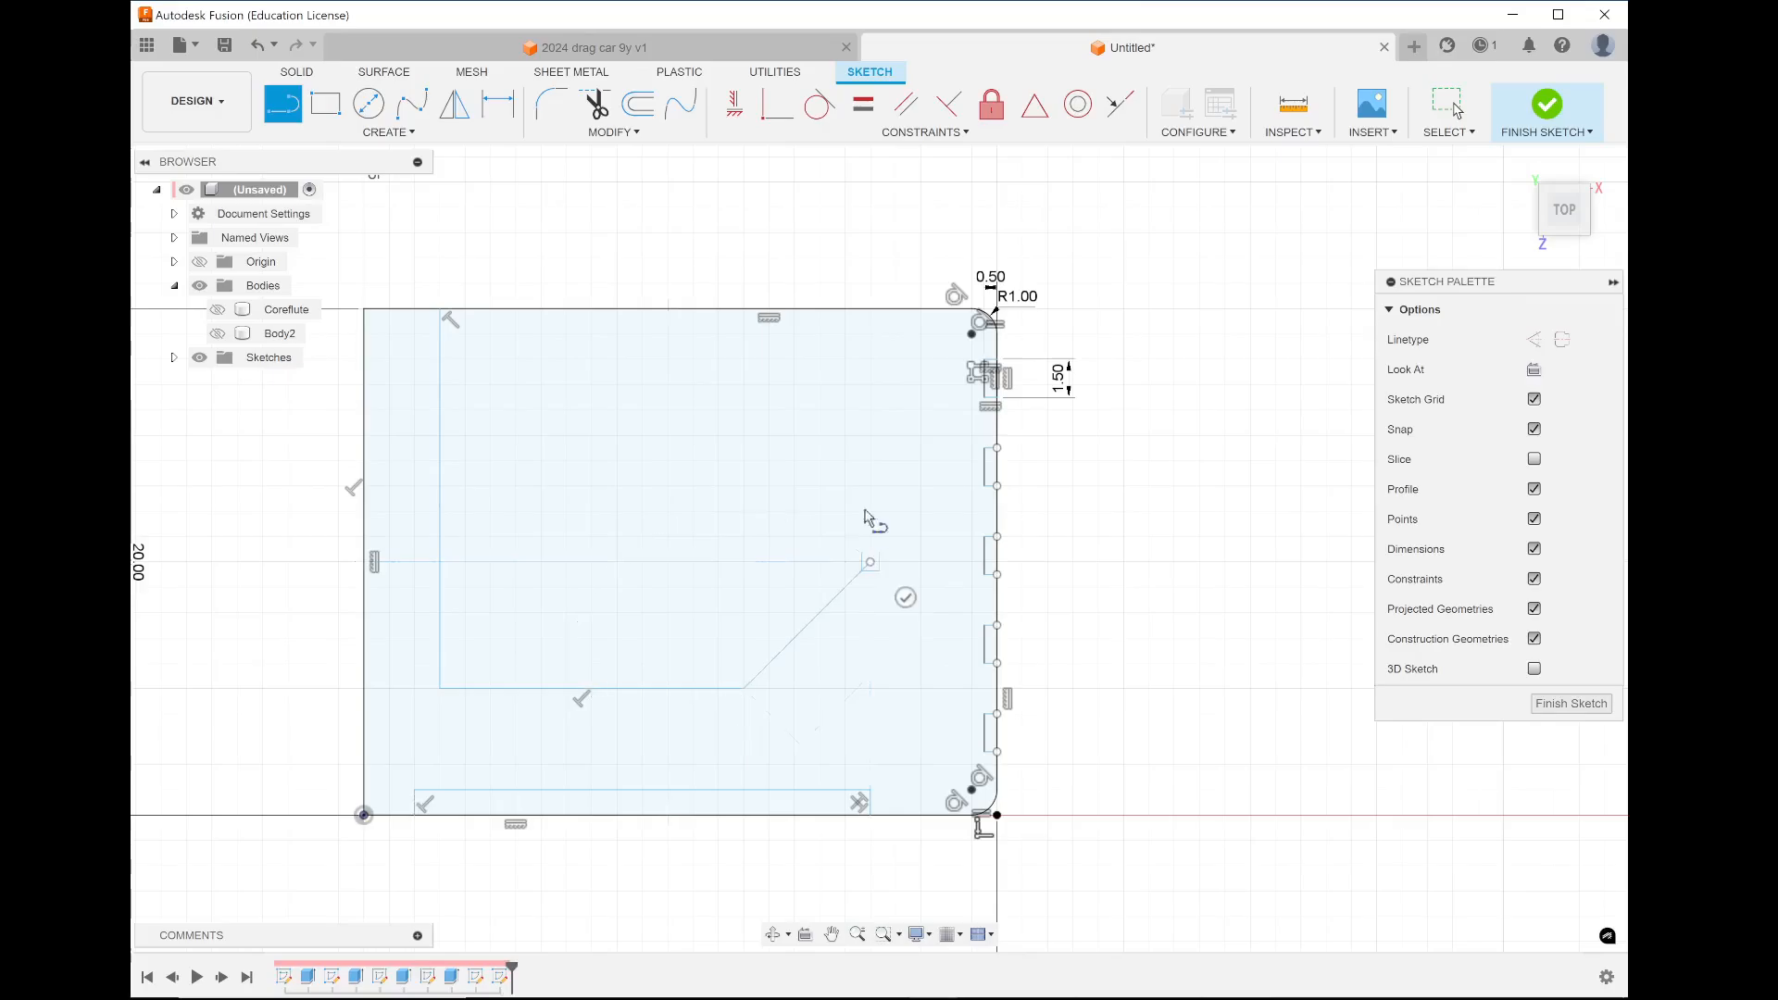
{"action": "left_click", "coordinate": [872, 322]}
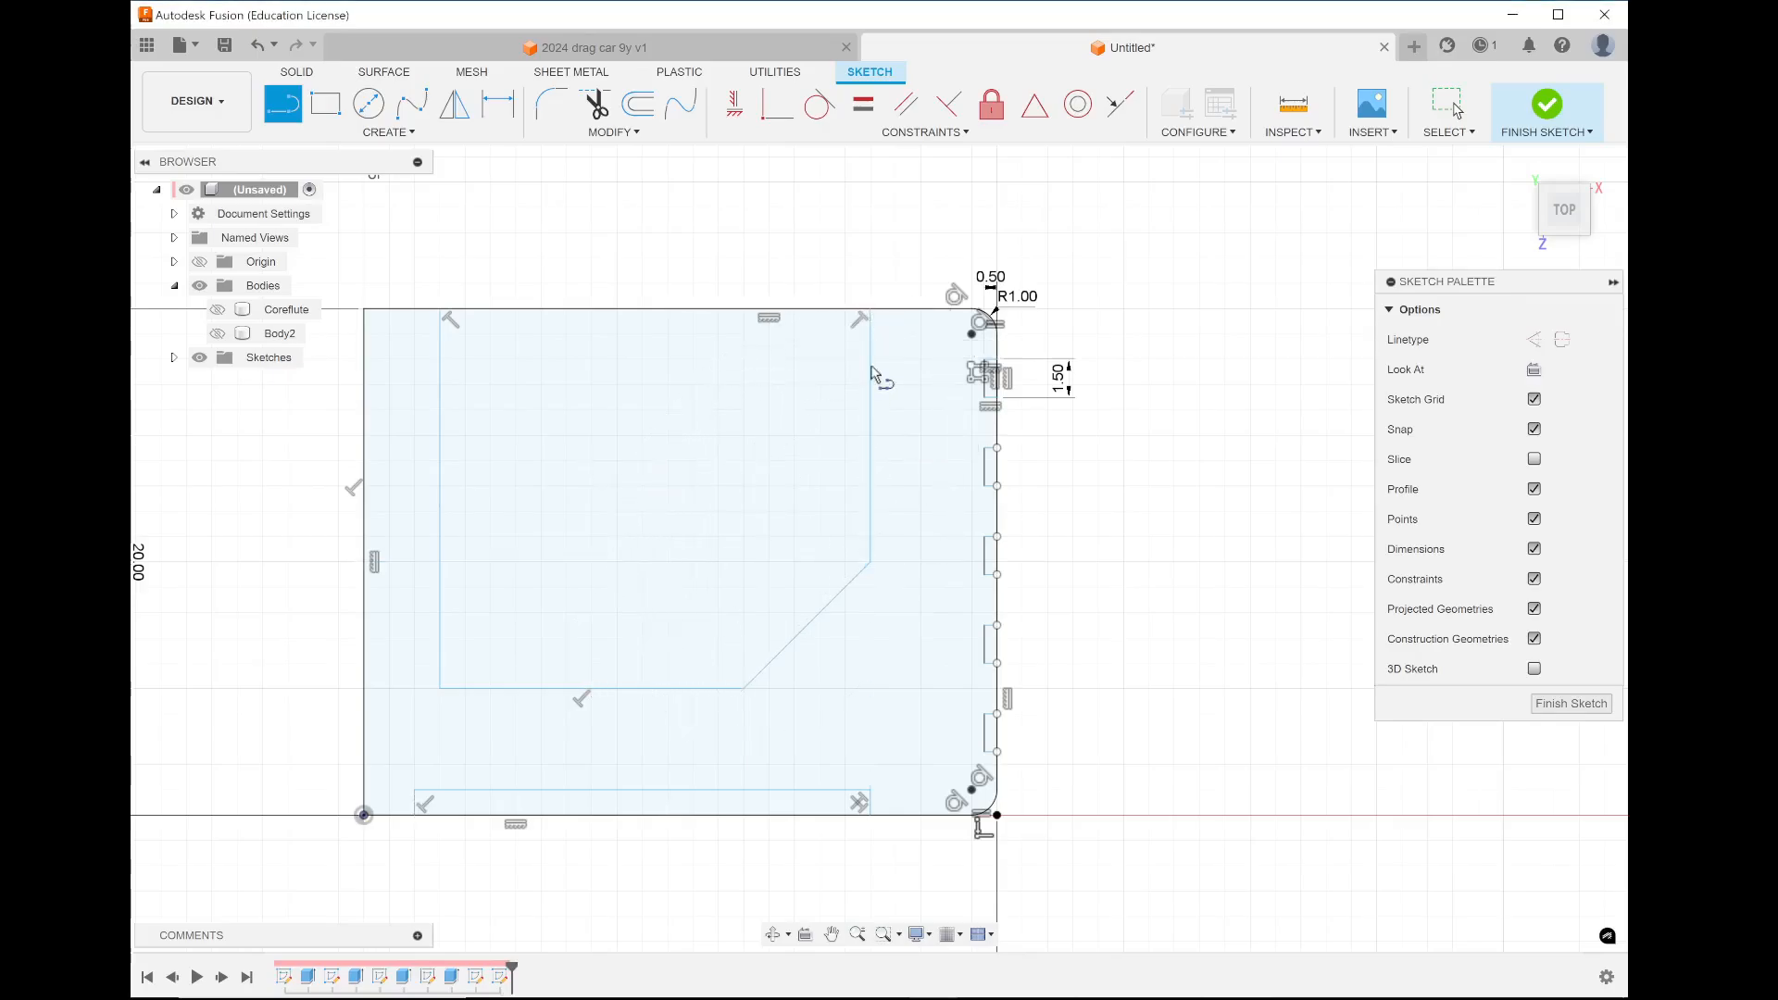
{"action": "scroll", "coordinate": [541, 461], "scroll_direction": "down", "scroll_amount": 4}
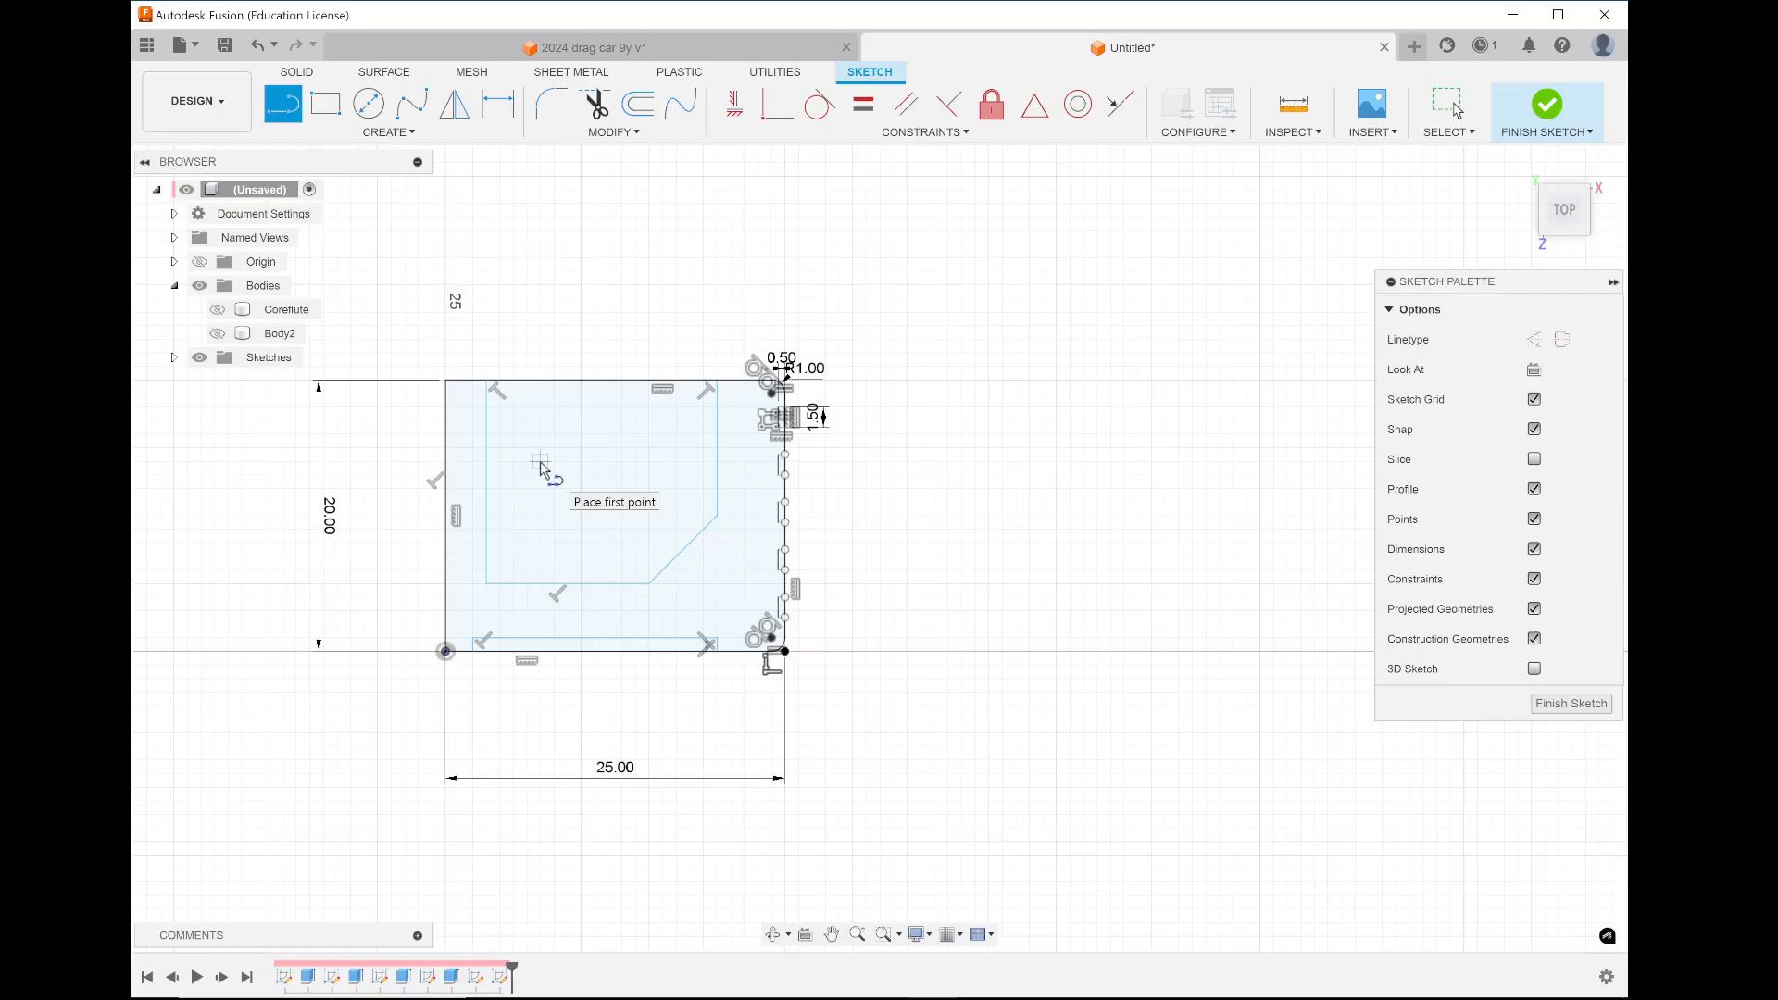
{"action": "scroll", "coordinate": [438, 382], "scroll_direction": "up", "scroll_amount": 3}
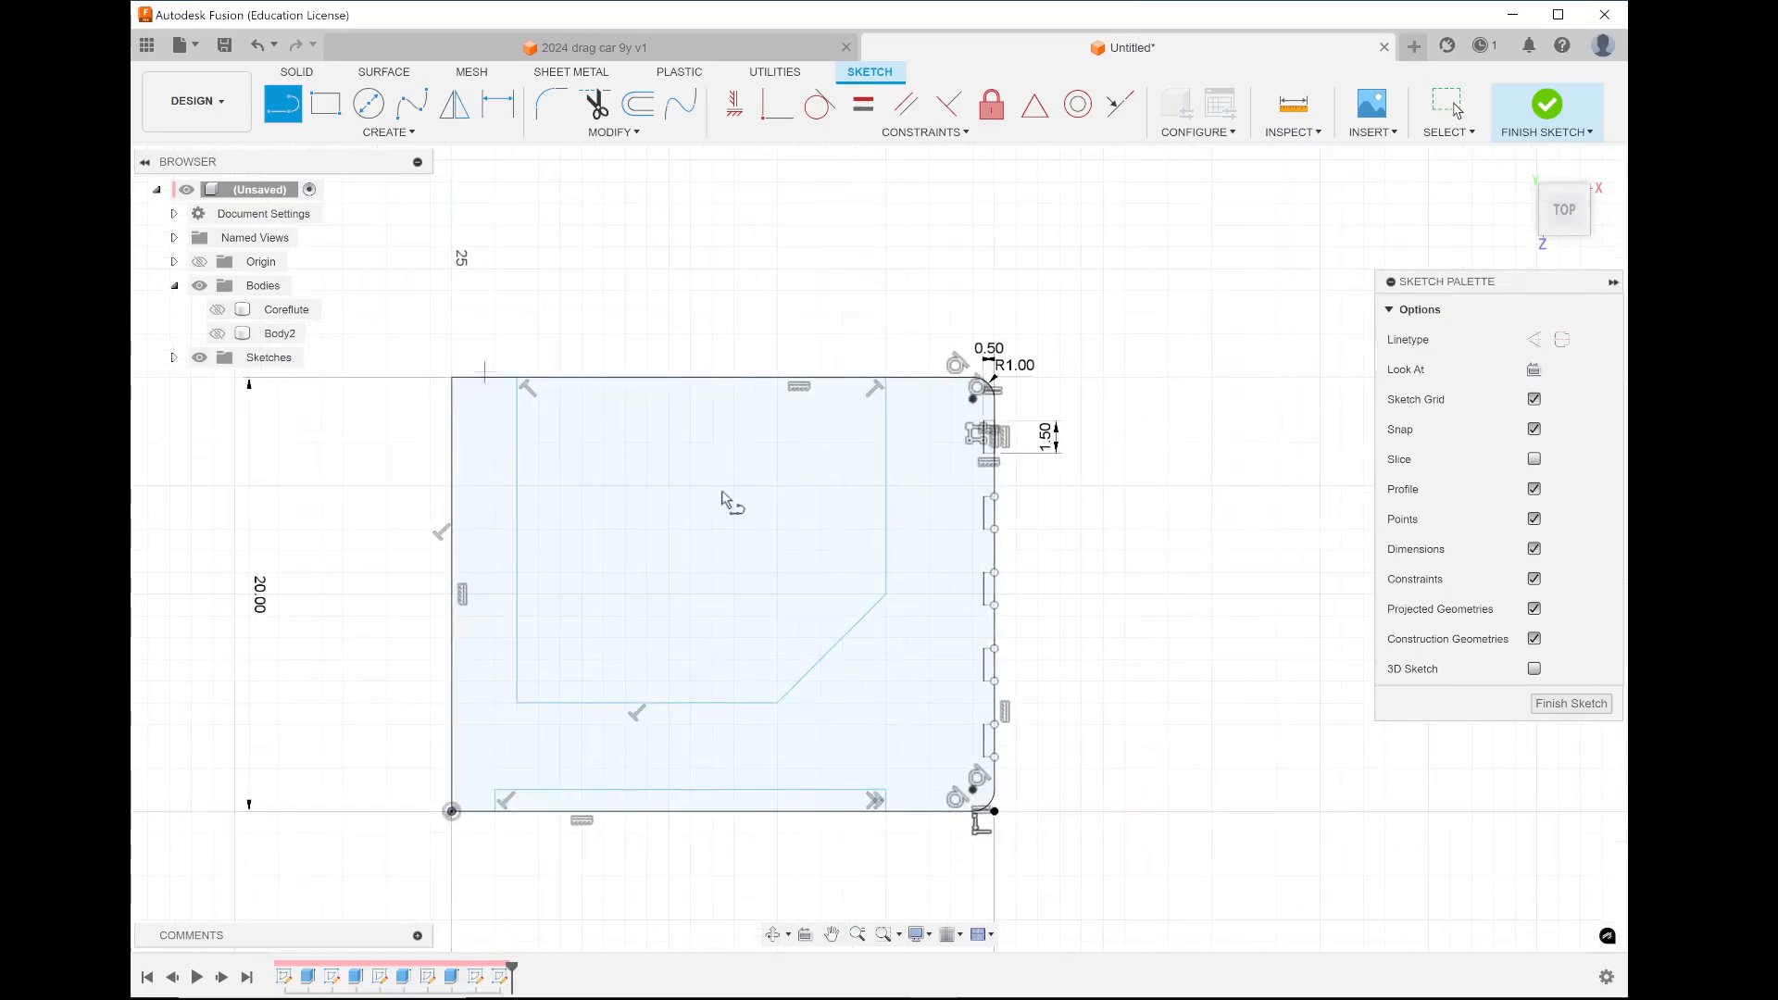
{"action": "scroll", "coordinate": [588, 510], "scroll_direction": "down", "scroll_amount": 3}
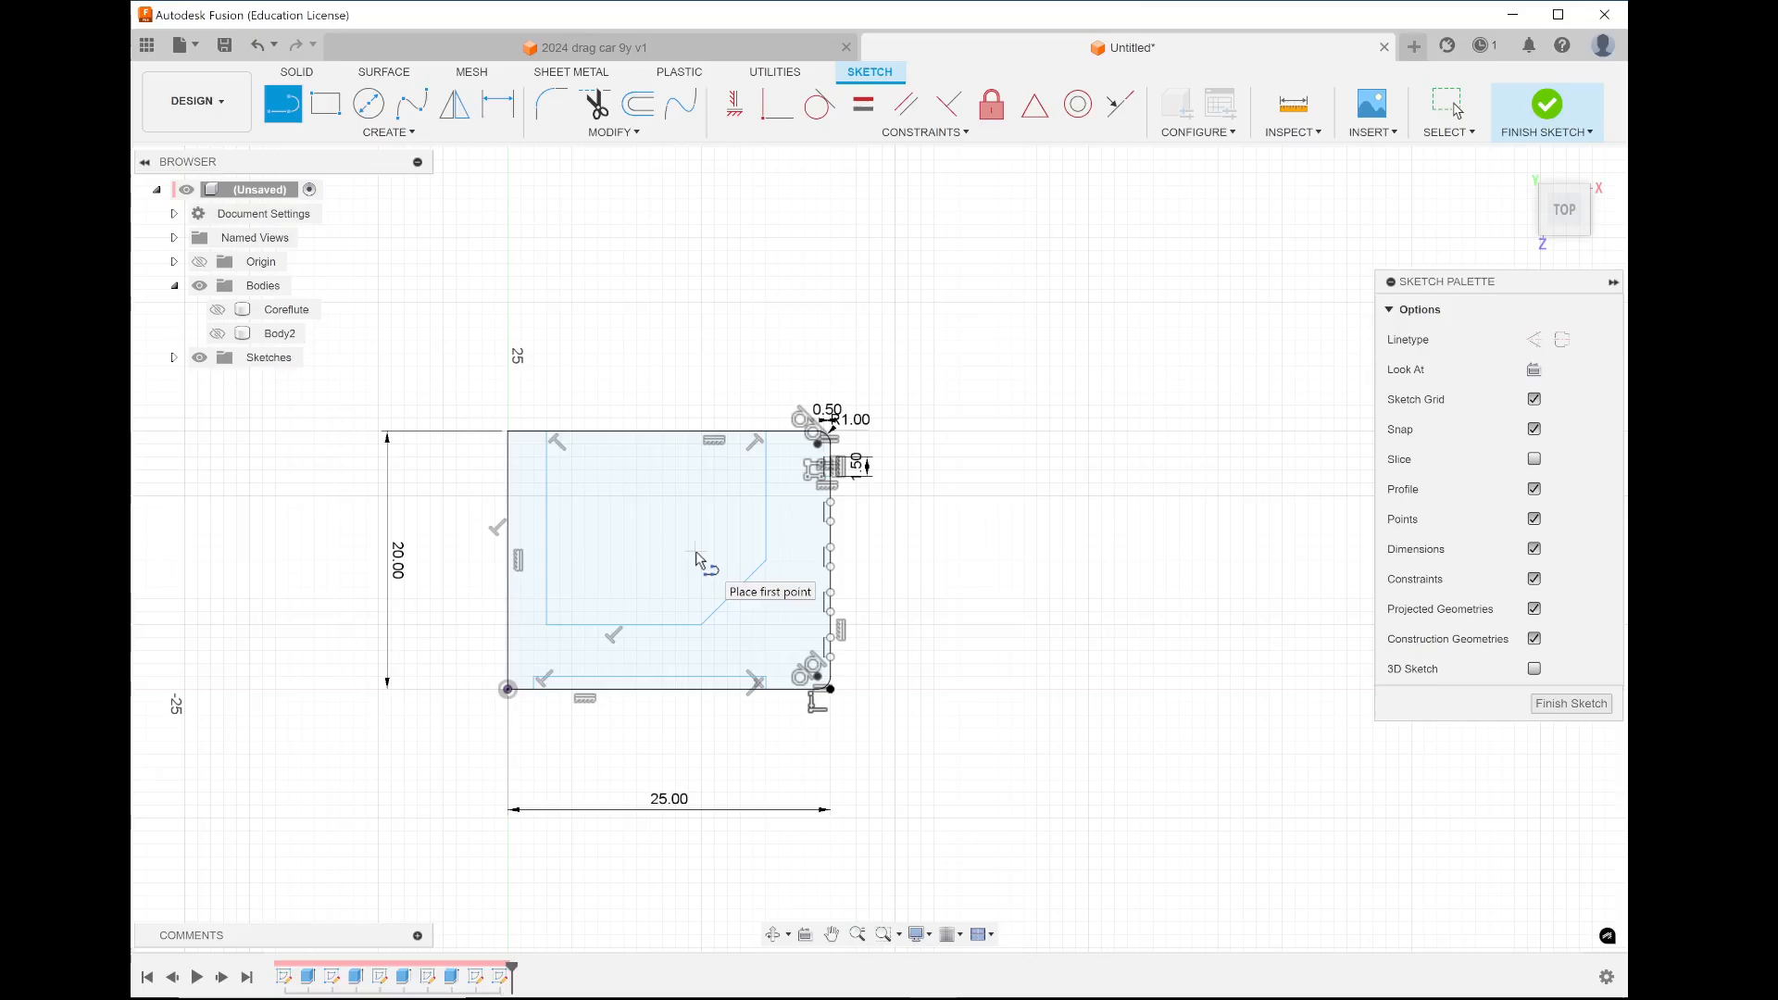
{"action": "left_click", "coordinate": [1550, 102]}
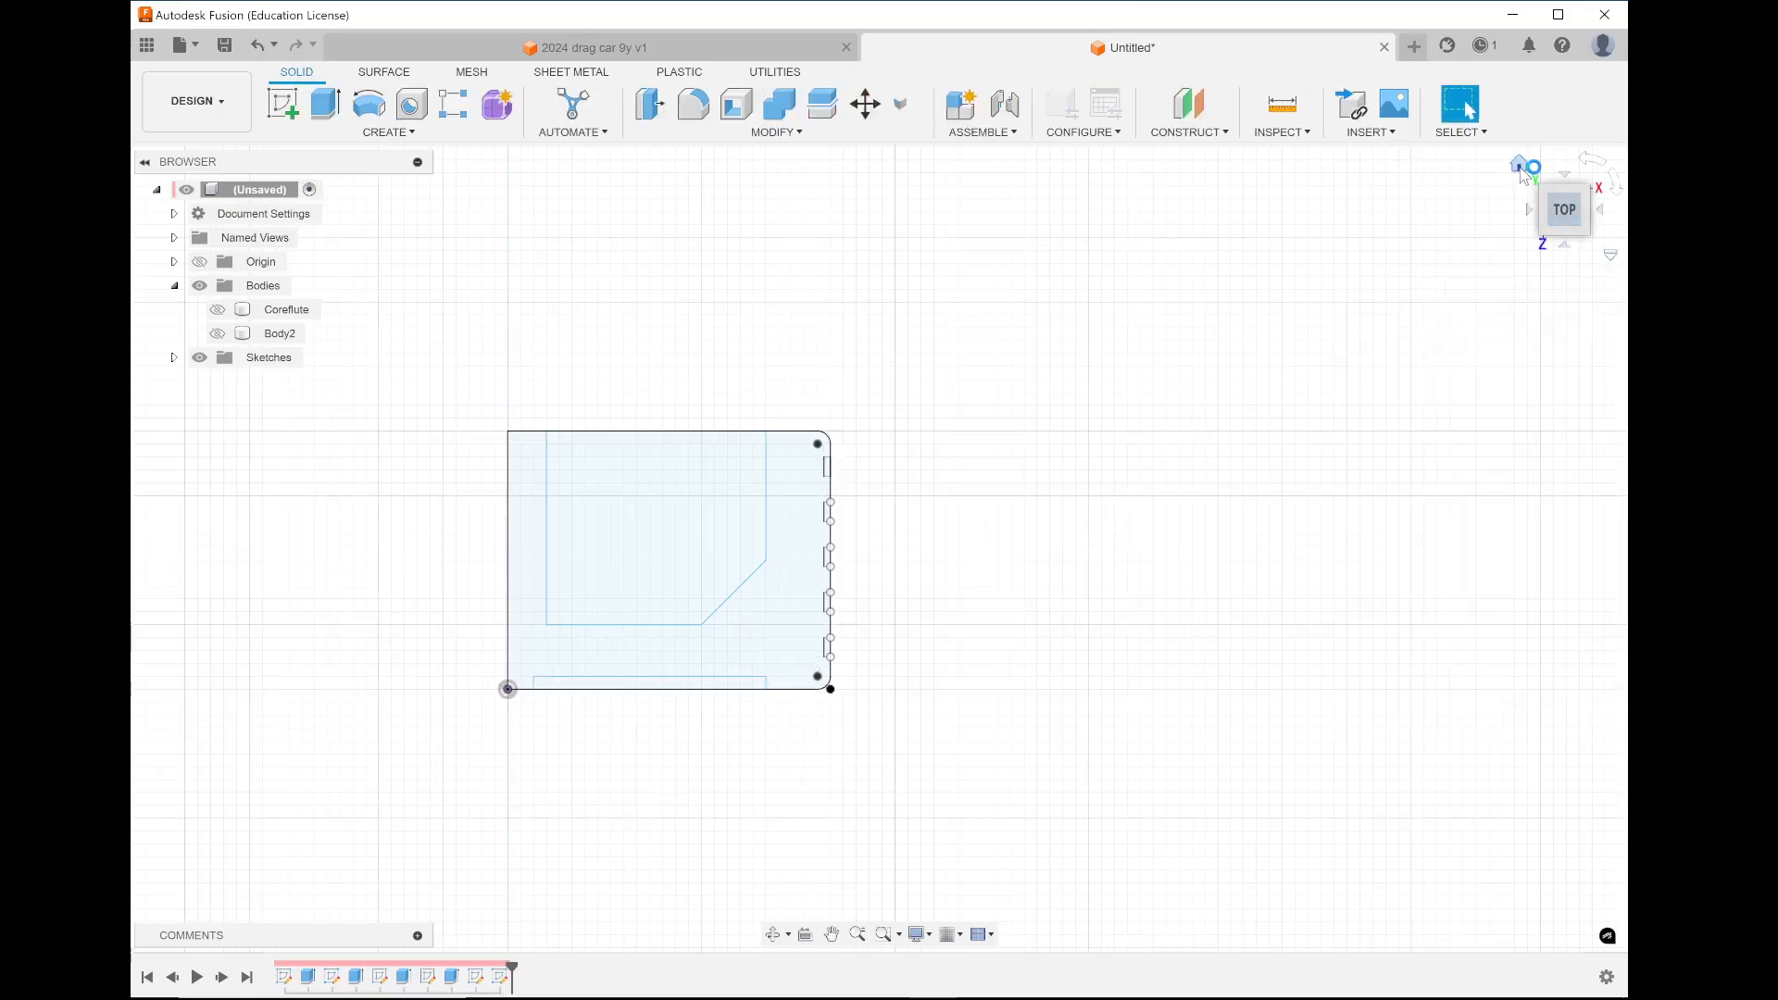
Revolve the main profile region, excluding the pocket, recess and tread grooves, 360 degrees about its straight axle-side edge as a new body
{"action": "left_click", "coordinate": [1519, 164]}
{"action": "scroll", "coordinate": [831, 645], "scroll_direction": "down", "scroll_amount": 2}
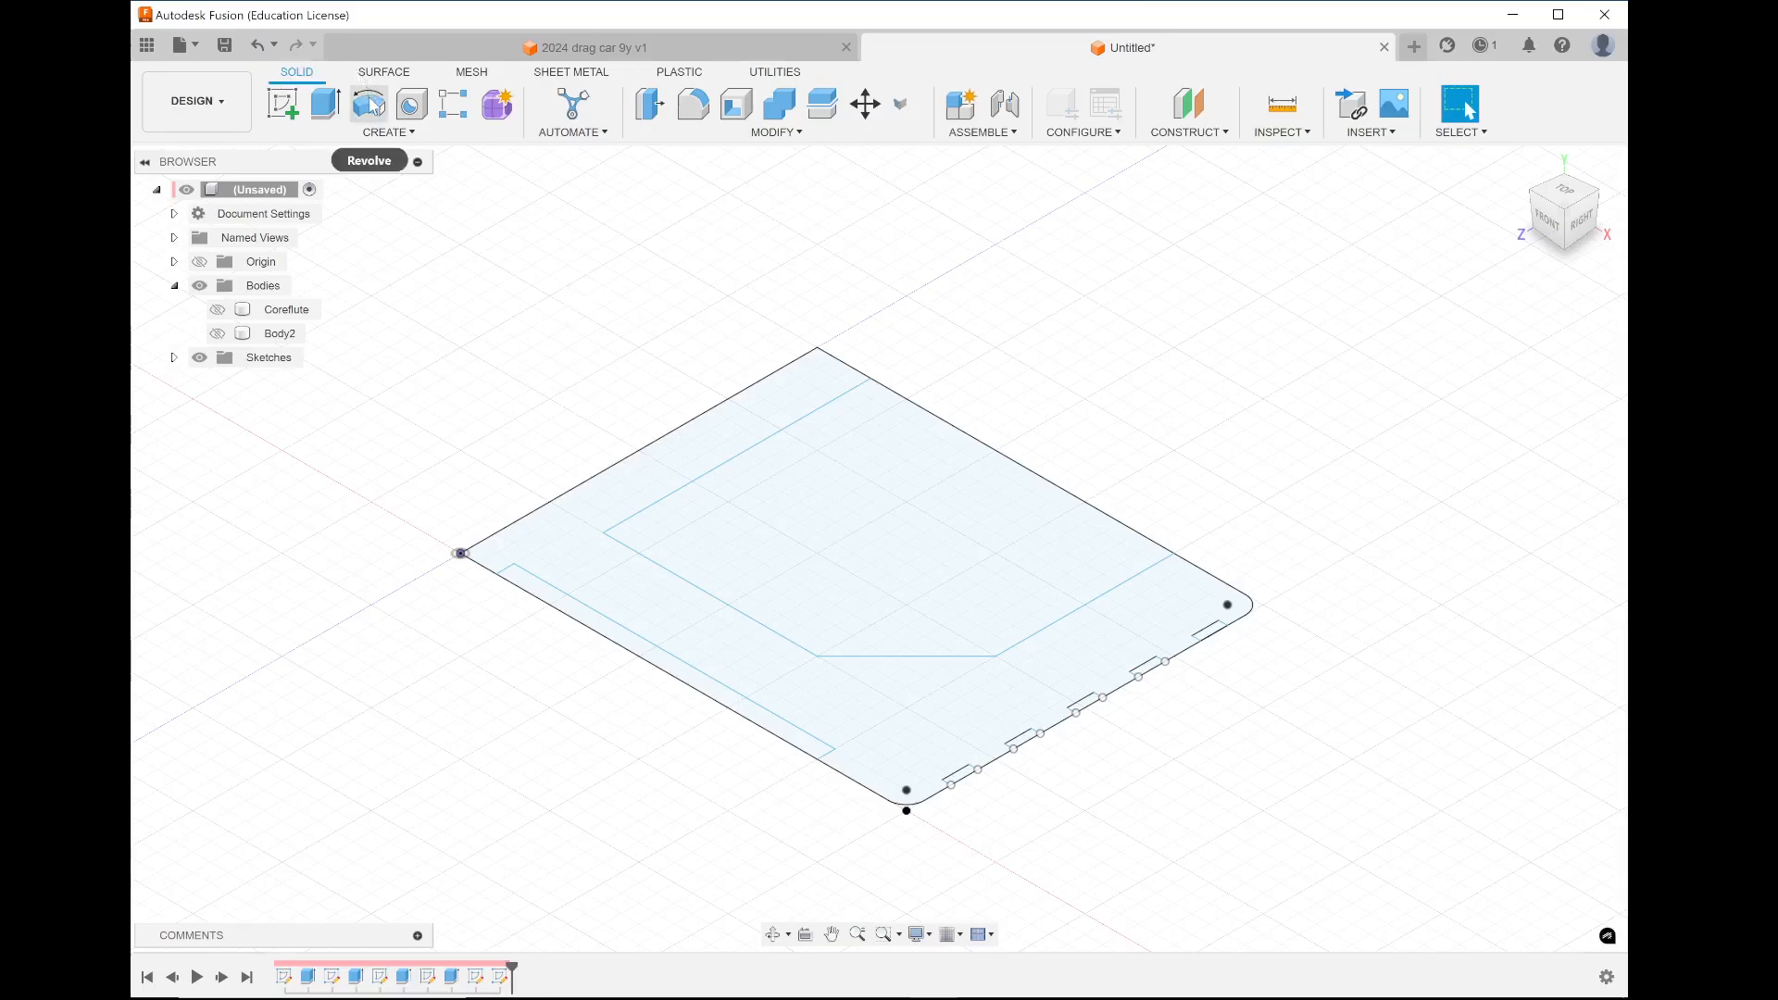
{"action": "left_click", "coordinate": [385, 132]}
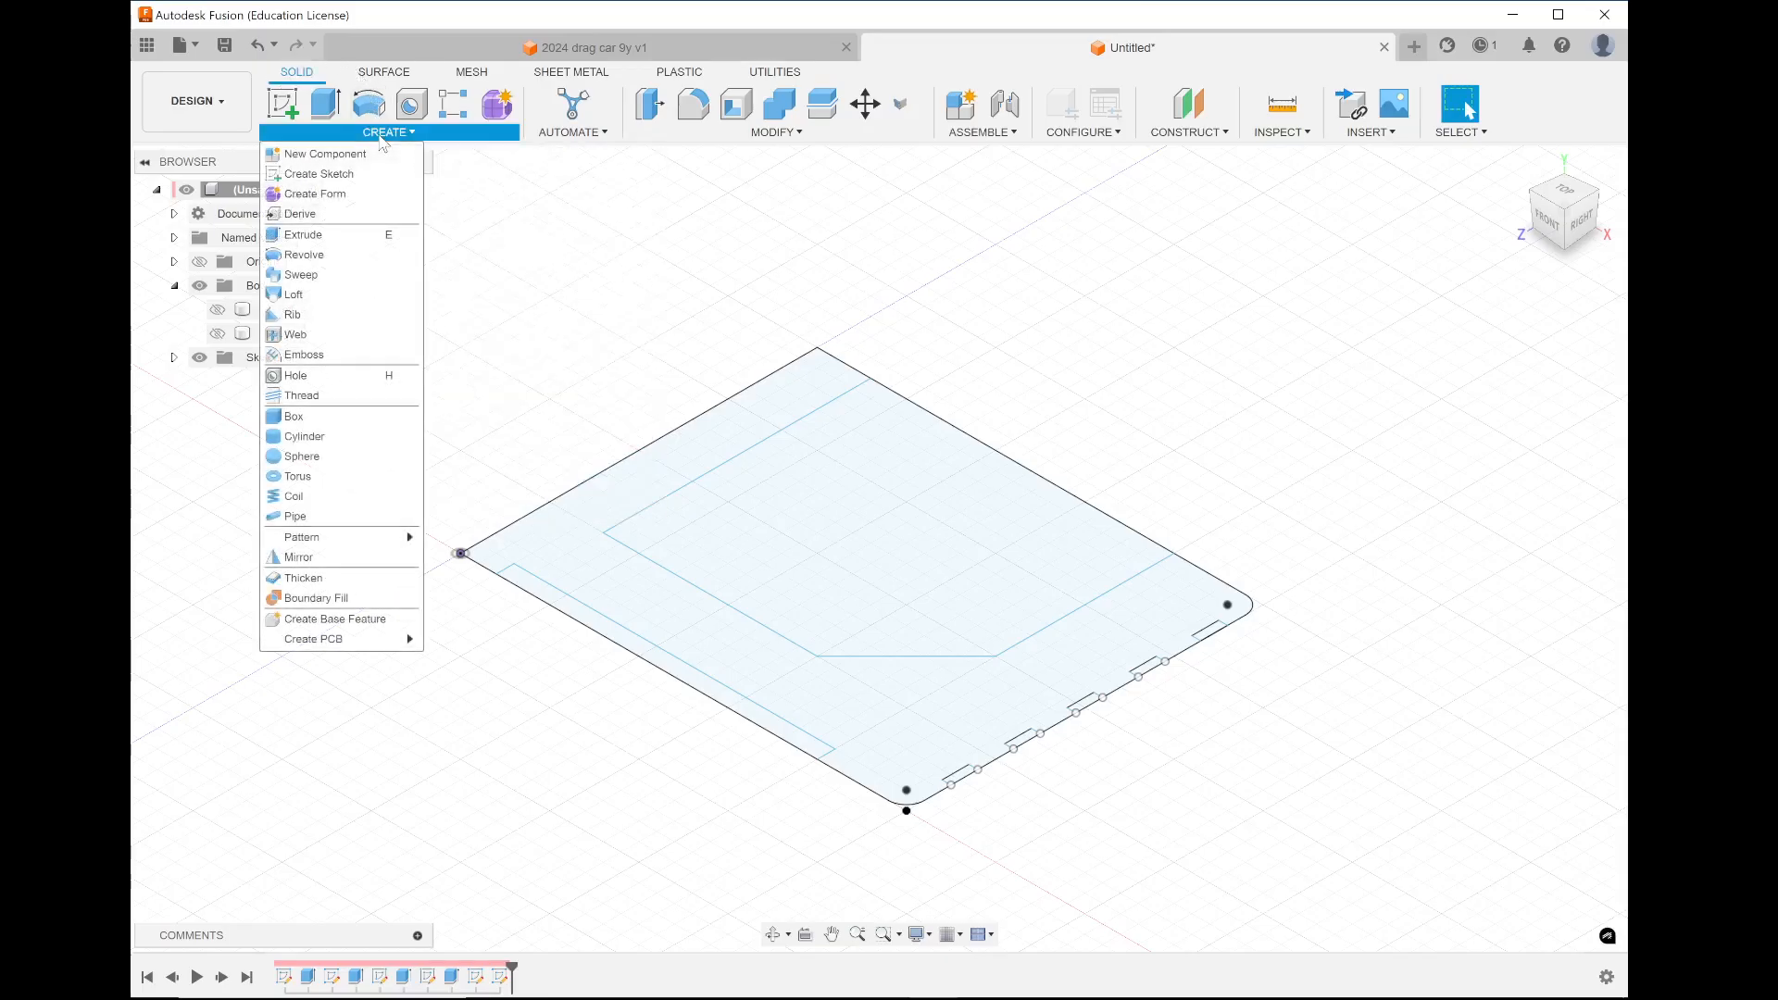
{"action": "left_click", "coordinate": [349, 259]}
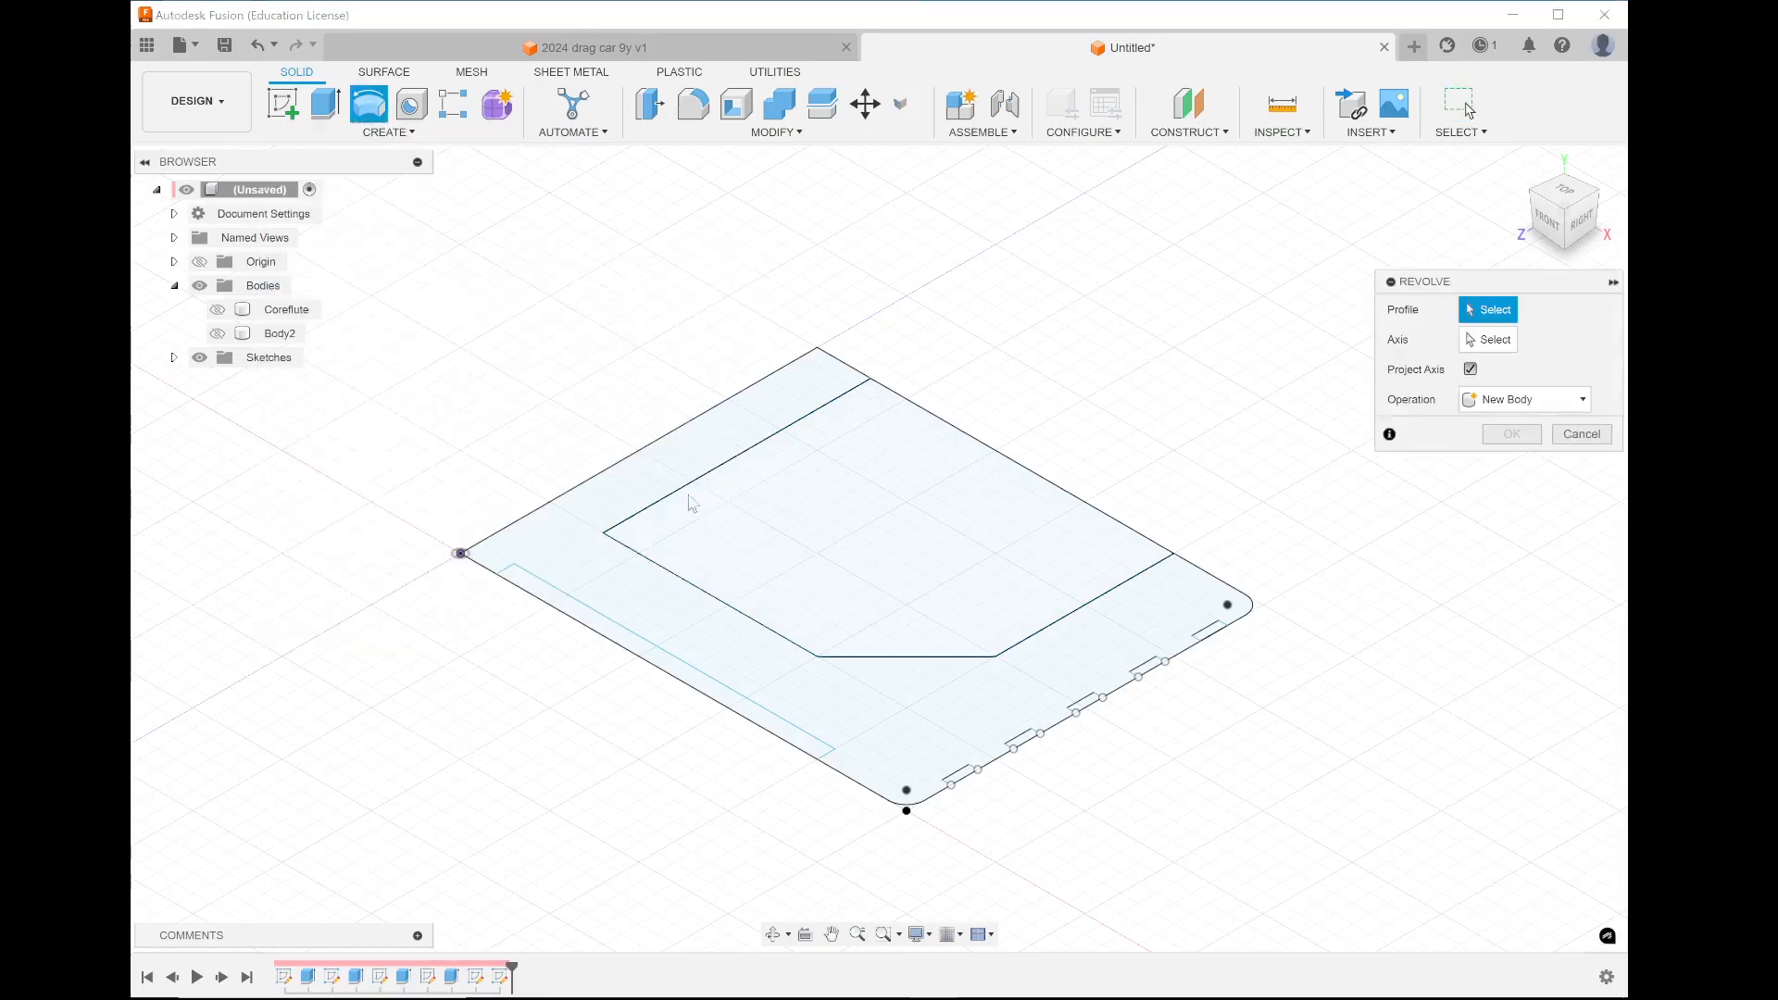
{"action": "left_click", "coordinate": [578, 562]}
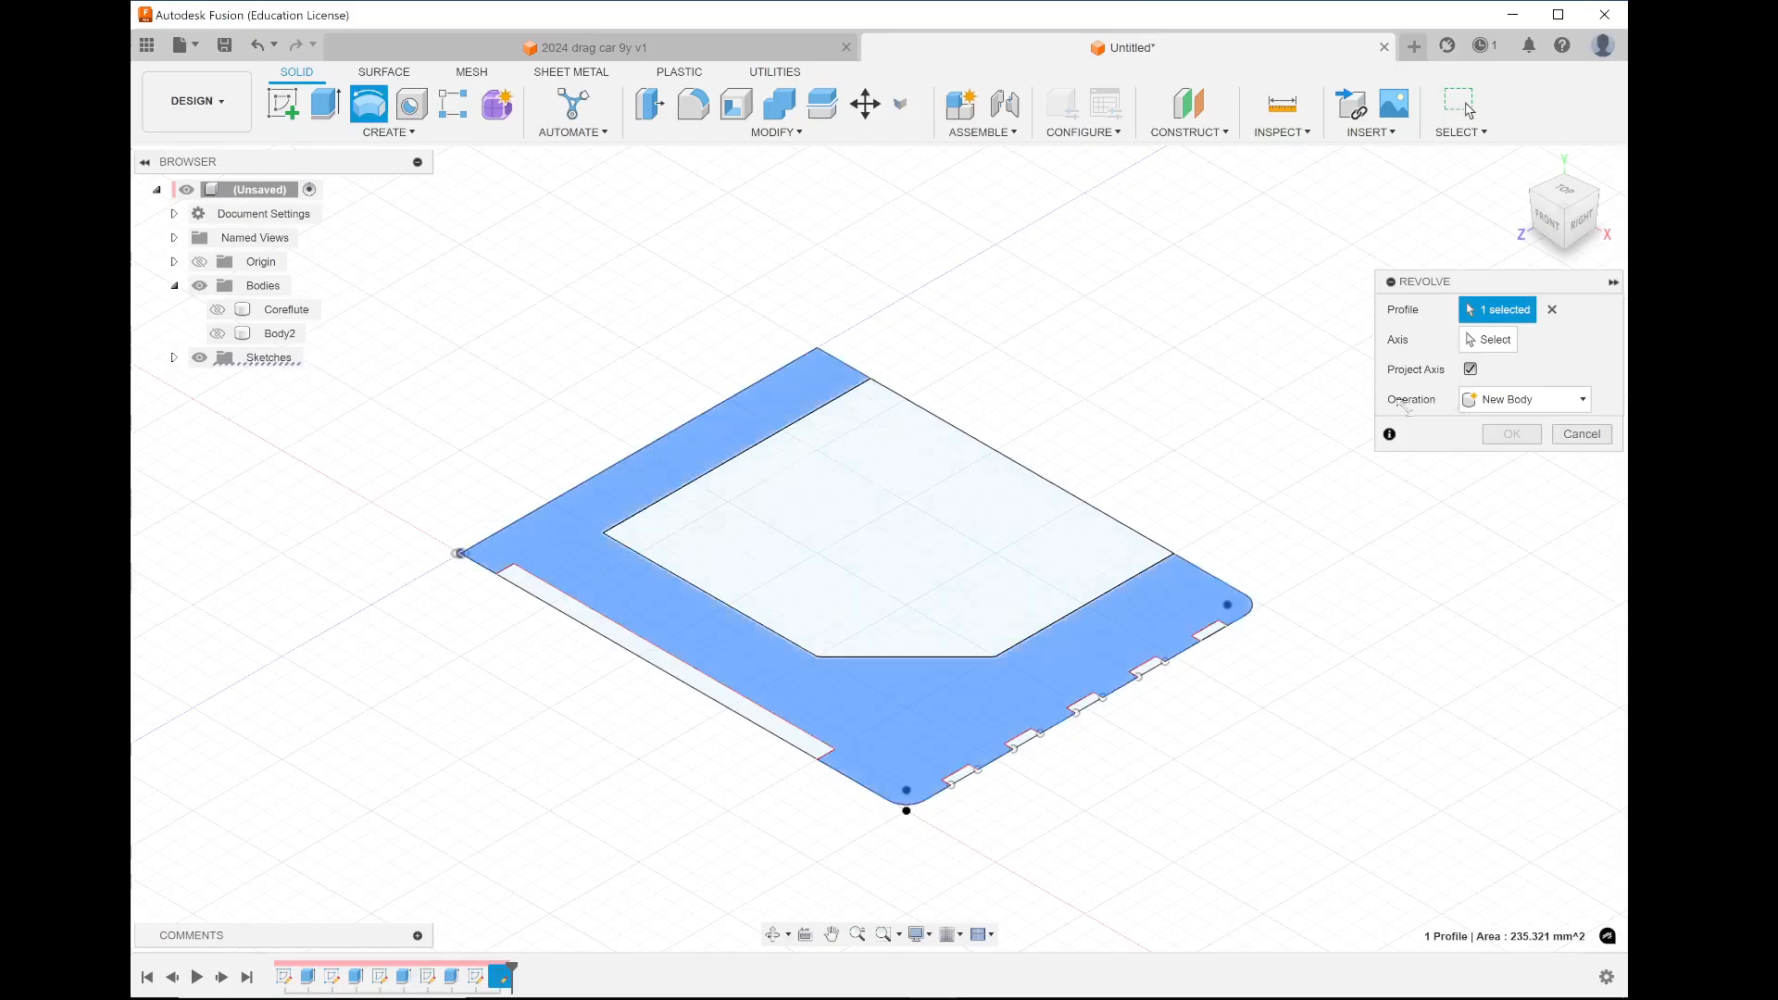
{"action": "left_click", "coordinate": [1485, 341]}
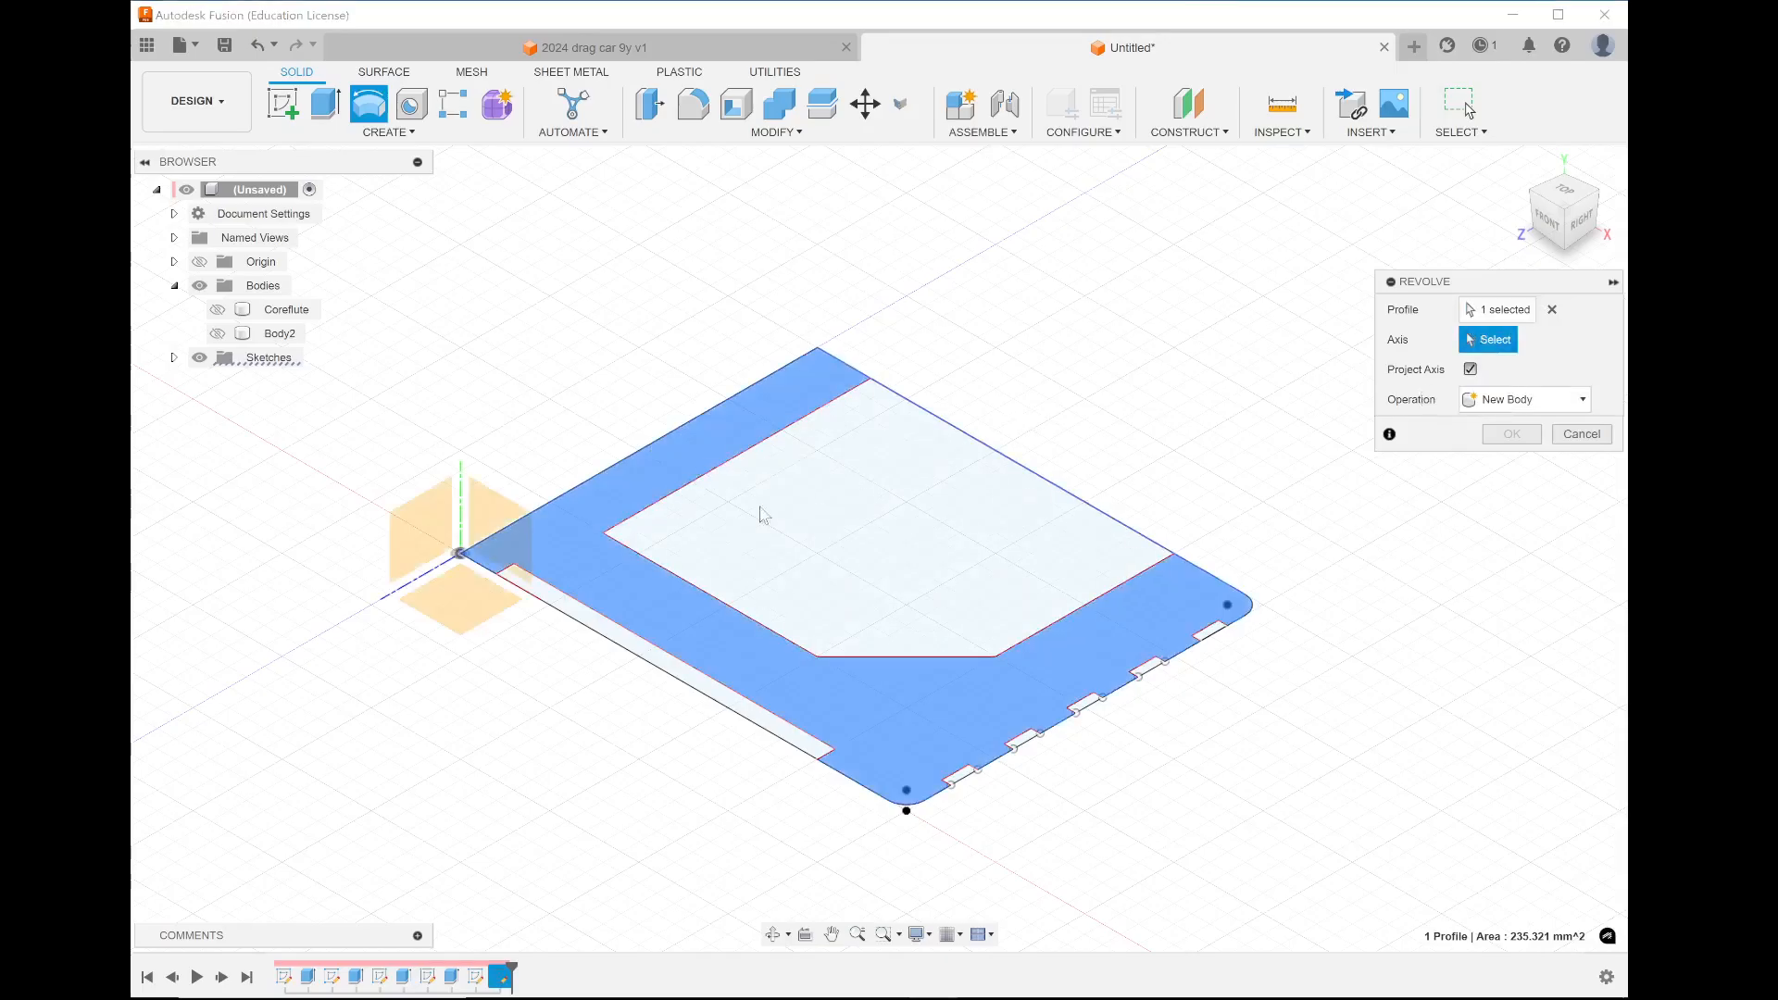
{"action": "left_click", "coordinate": [658, 441]}
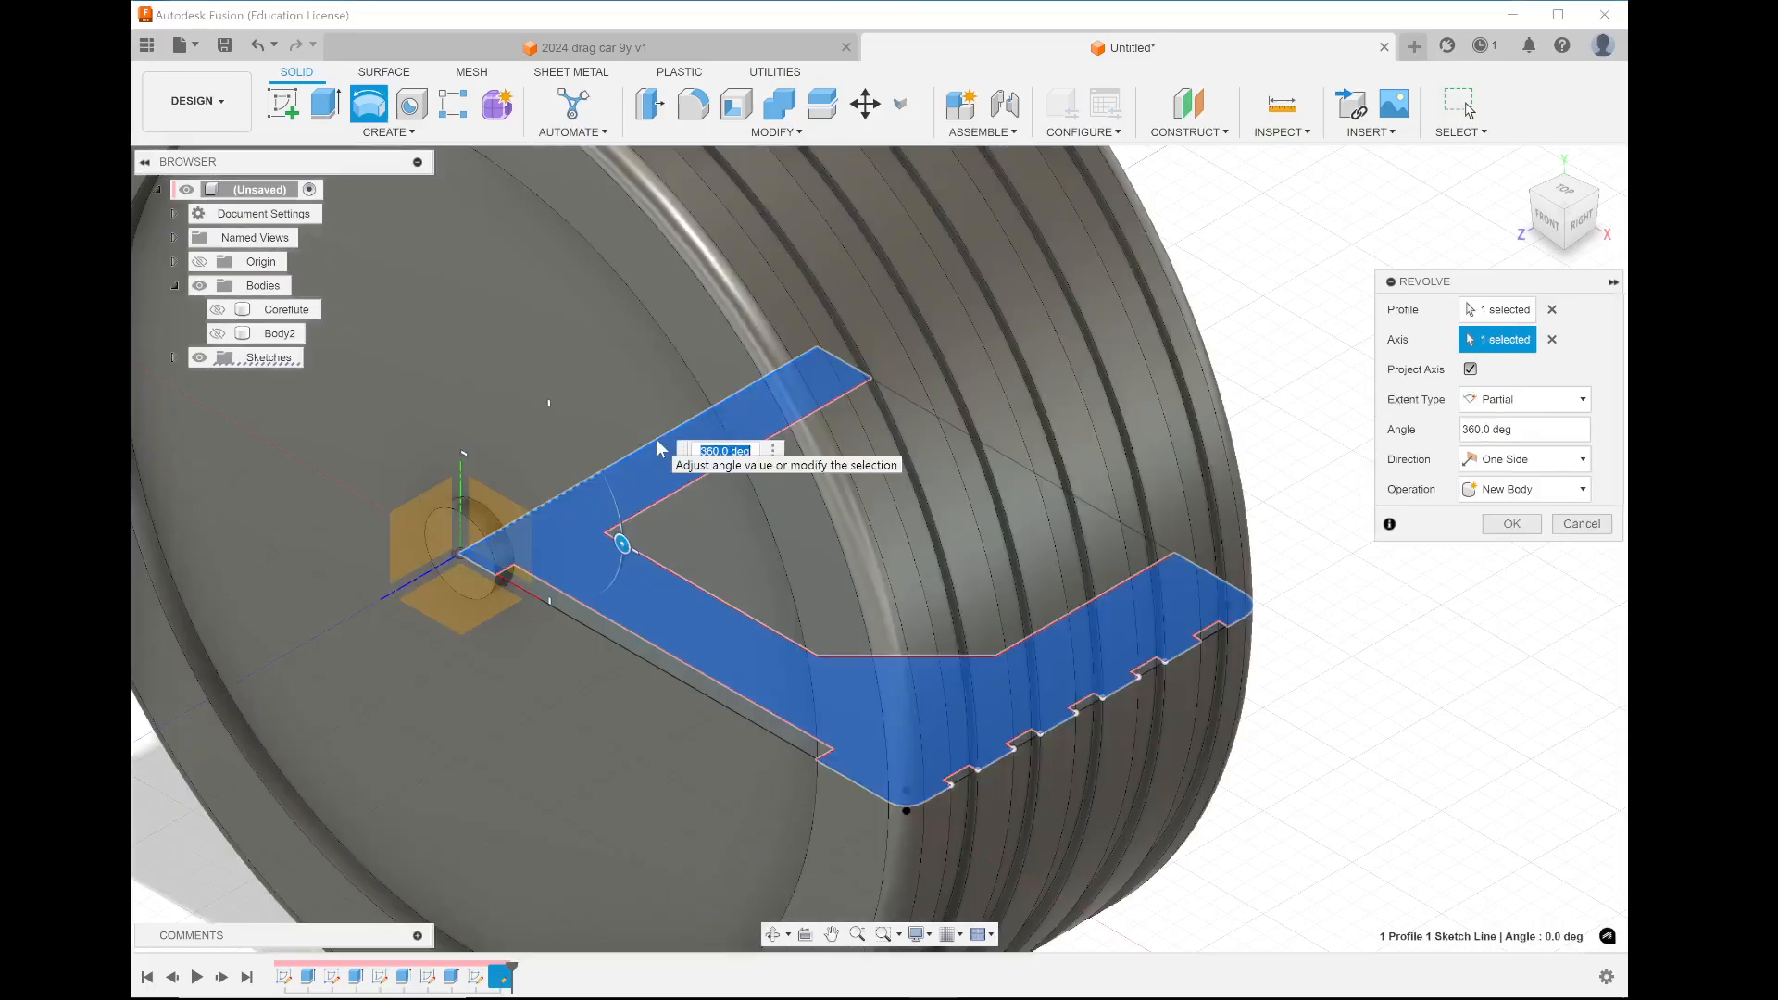
{"action": "scroll", "coordinate": [765, 522], "scroll_direction": "down", "scroll_amount": 5}
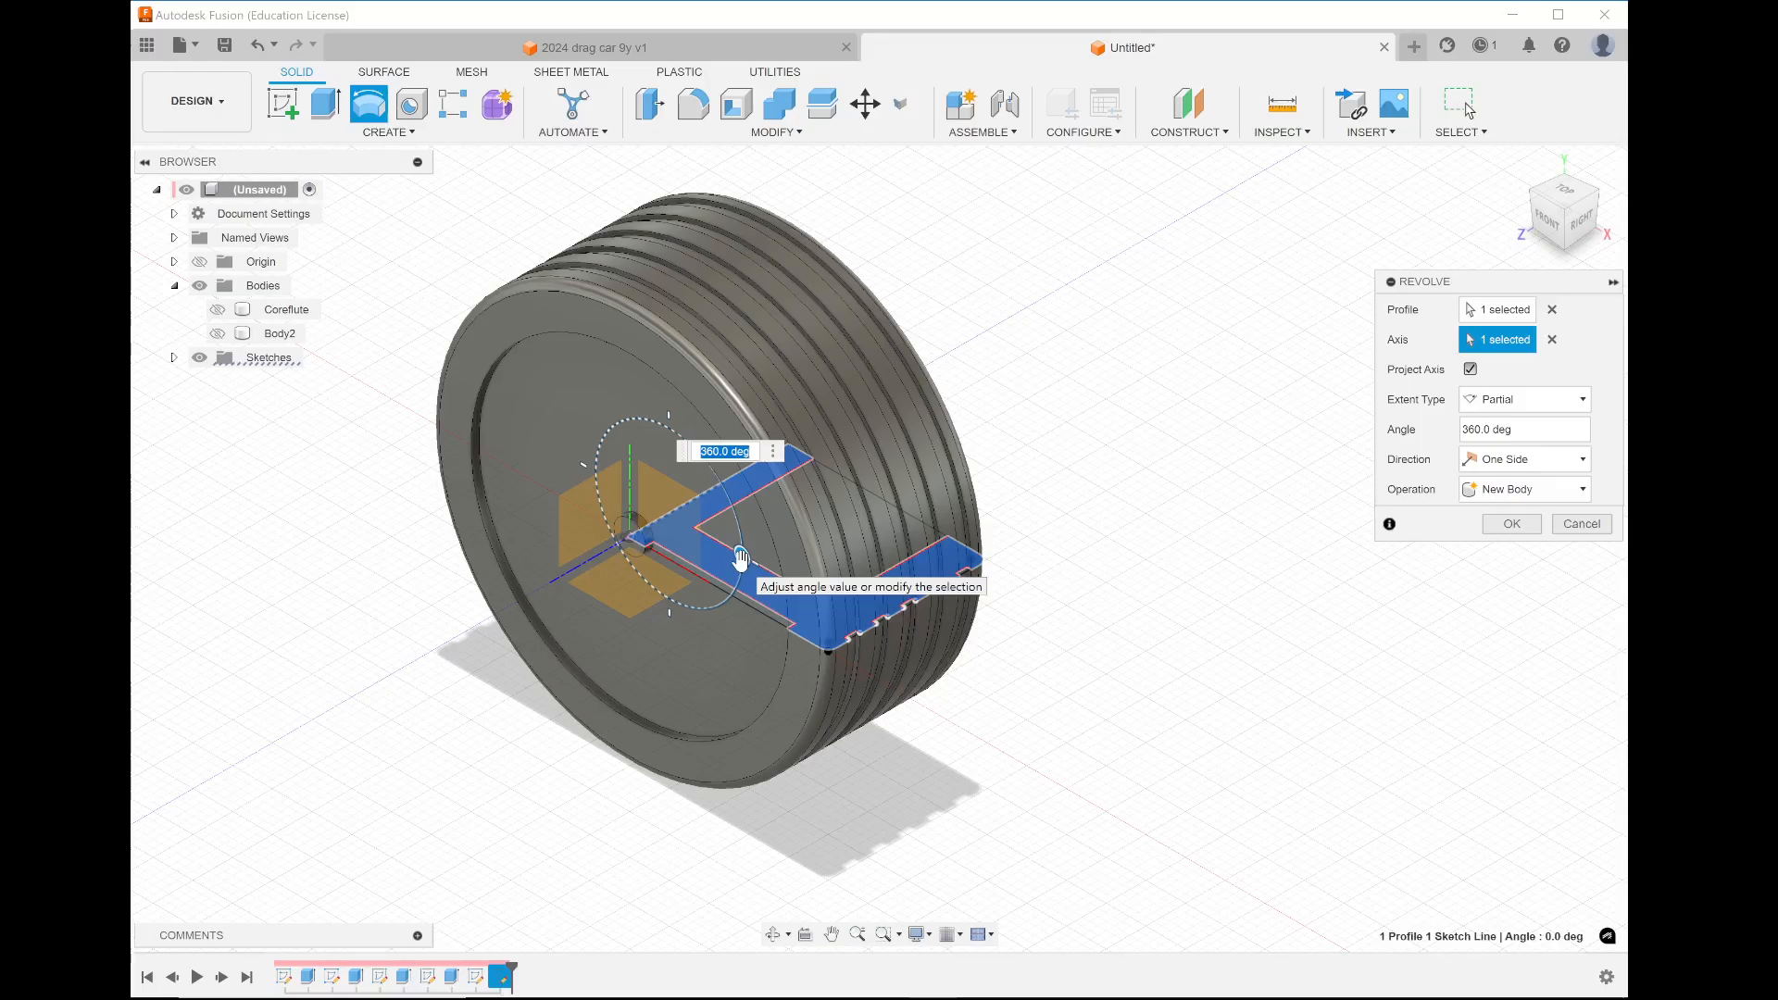
{"action": "mouse_move", "coordinate": [740, 554]}
{"action": "left_mouse_down"}
{"action": "mouse_move", "coordinate": [738, 531]}
{"action": "mouse_move", "coordinate": [602, 500]}
{"action": "mouse_move", "coordinate": [595, 556]}
{"action": "mouse_move", "coordinate": [682, 596]}
{"action": "mouse_move", "coordinate": [714, 533]}
{"action": "left_mouse_up"}
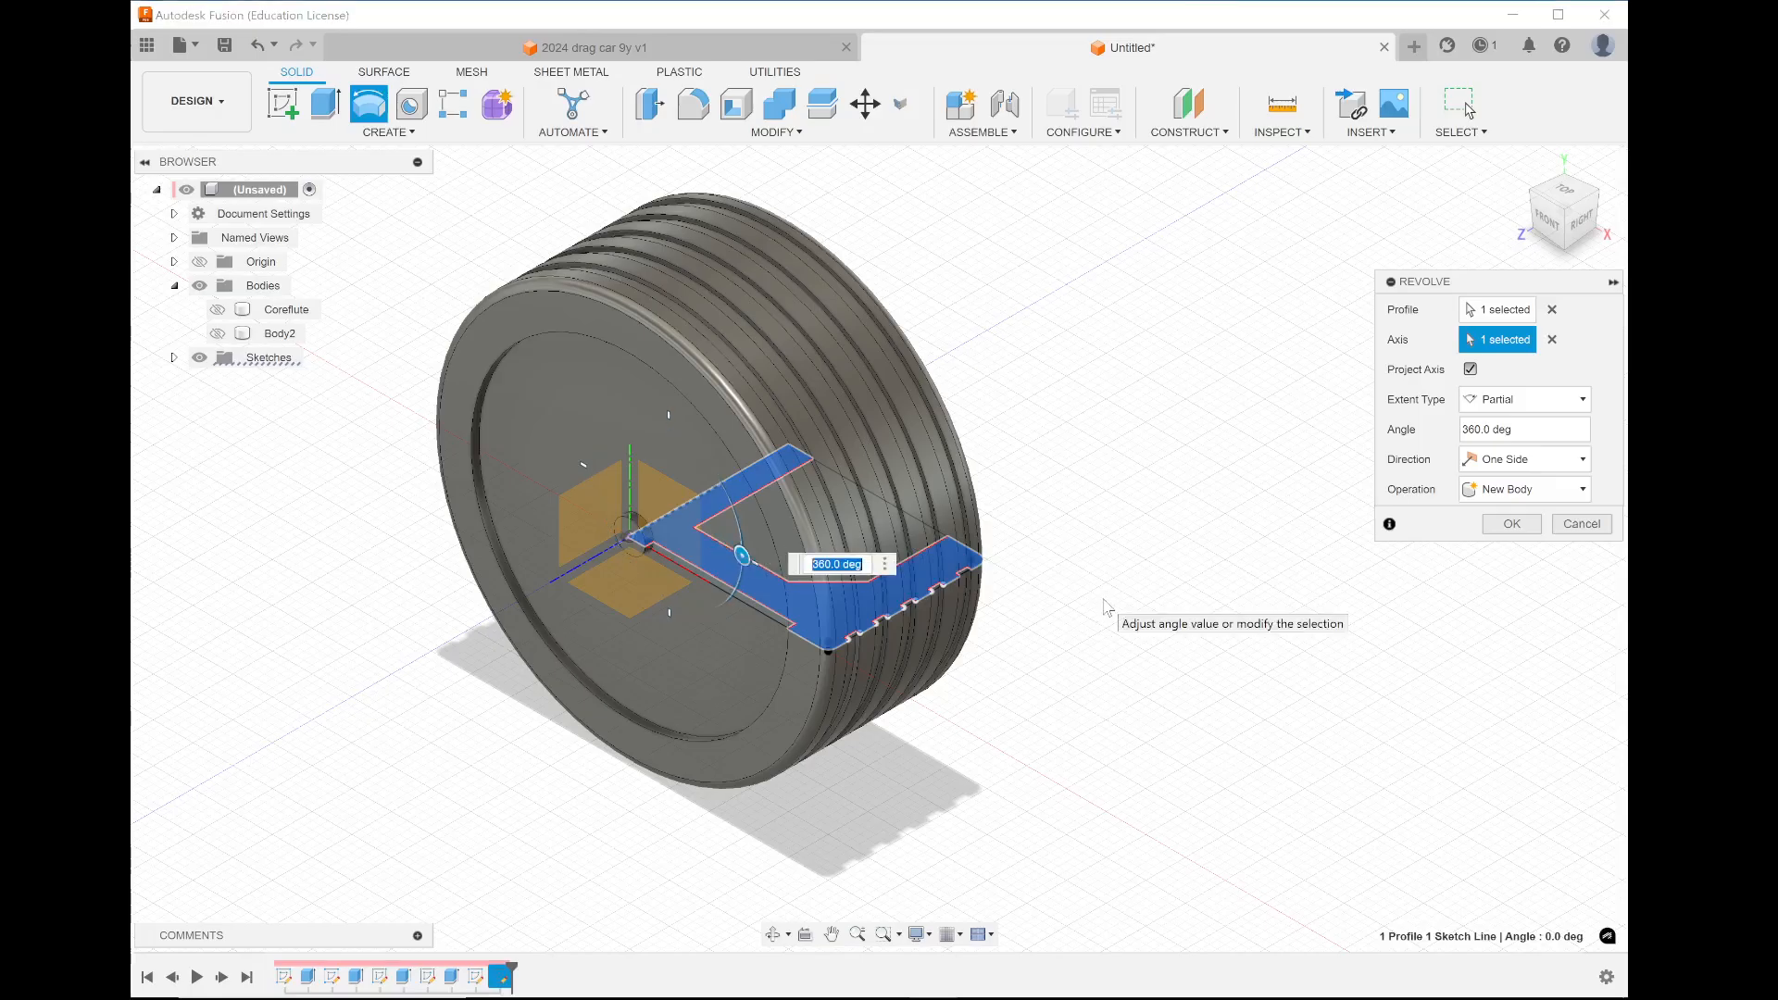
{"action": "left_click", "coordinate": [1502, 525]}
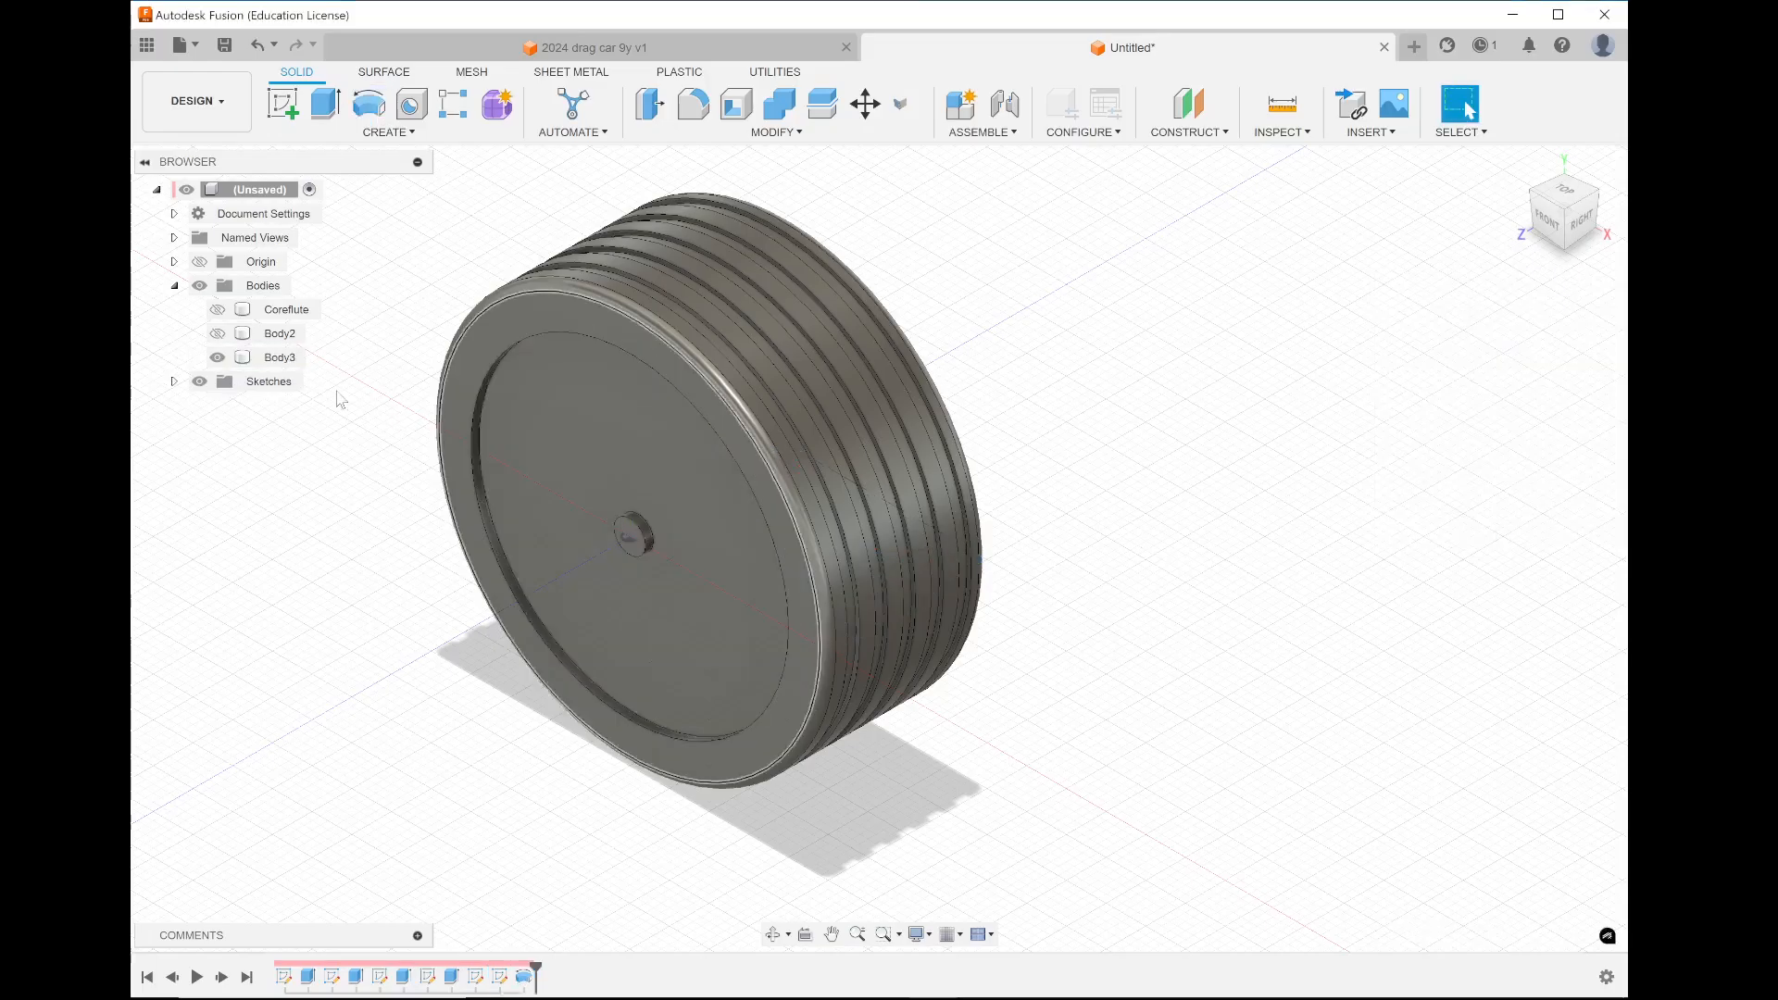
Rename the rod body as Axel and the revolved body as Wheel
{"action": "double_click", "coordinate": [278, 331]}
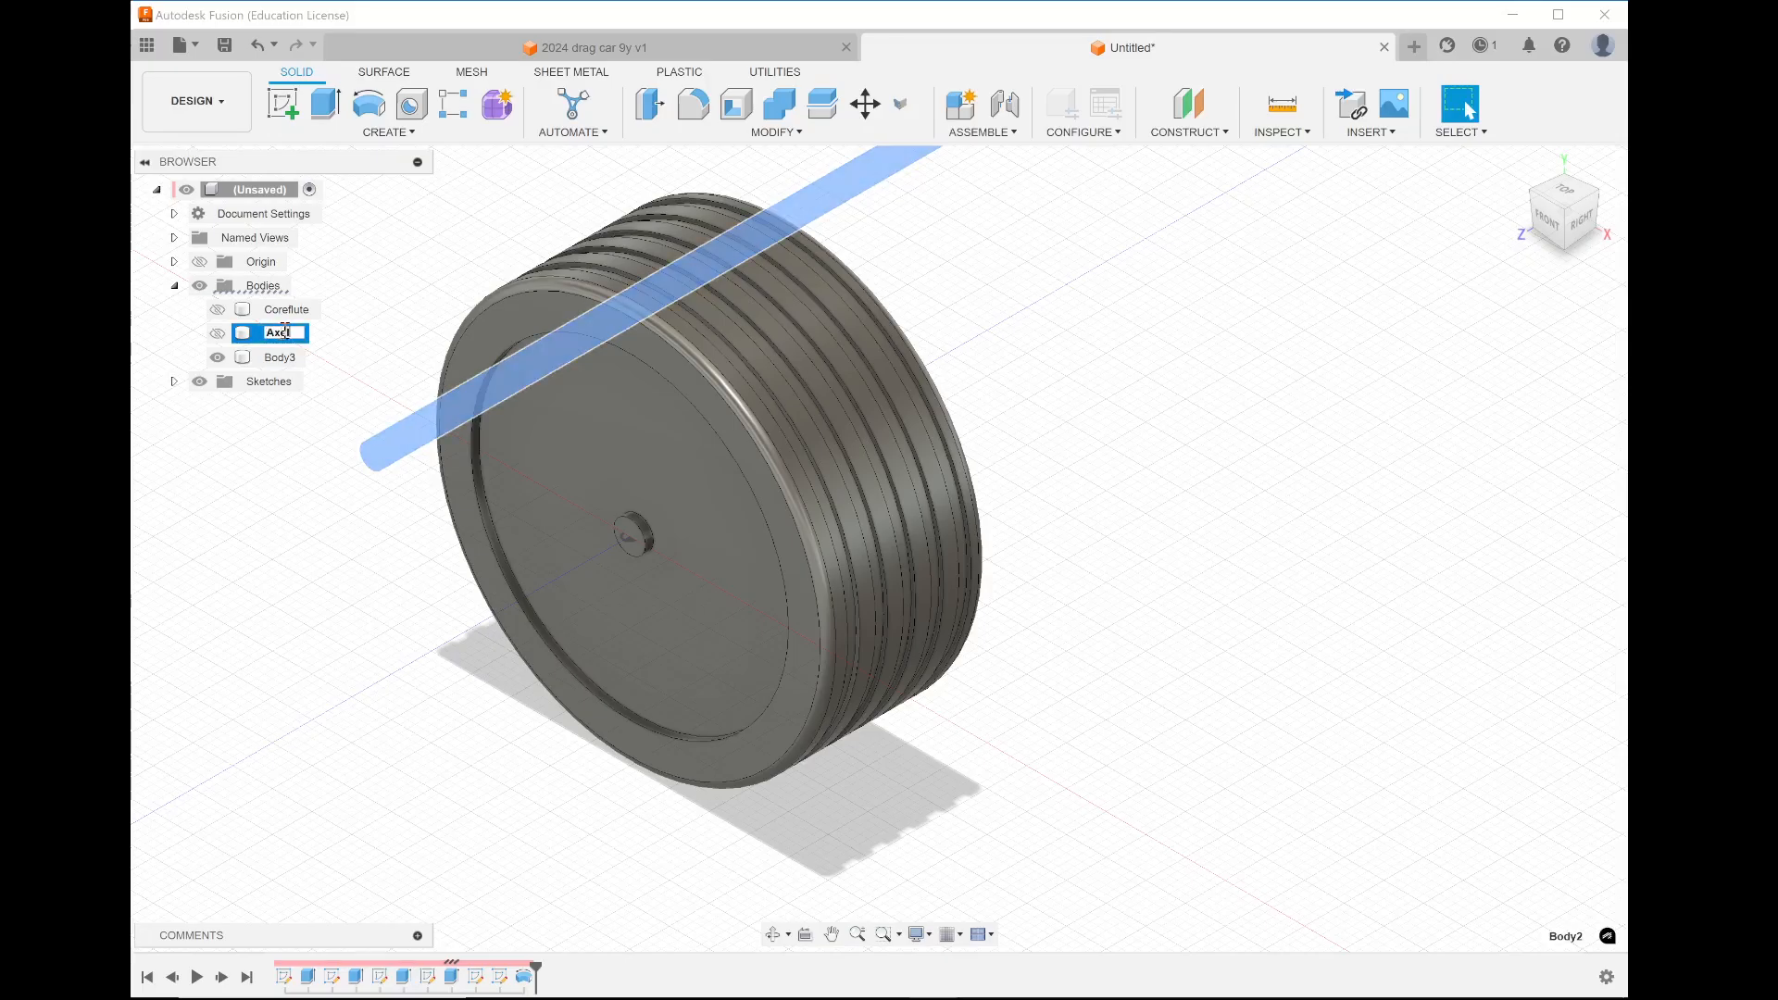
{"action": "key", "text": "Return"}
{"action": "double_click", "coordinate": [283, 357]}
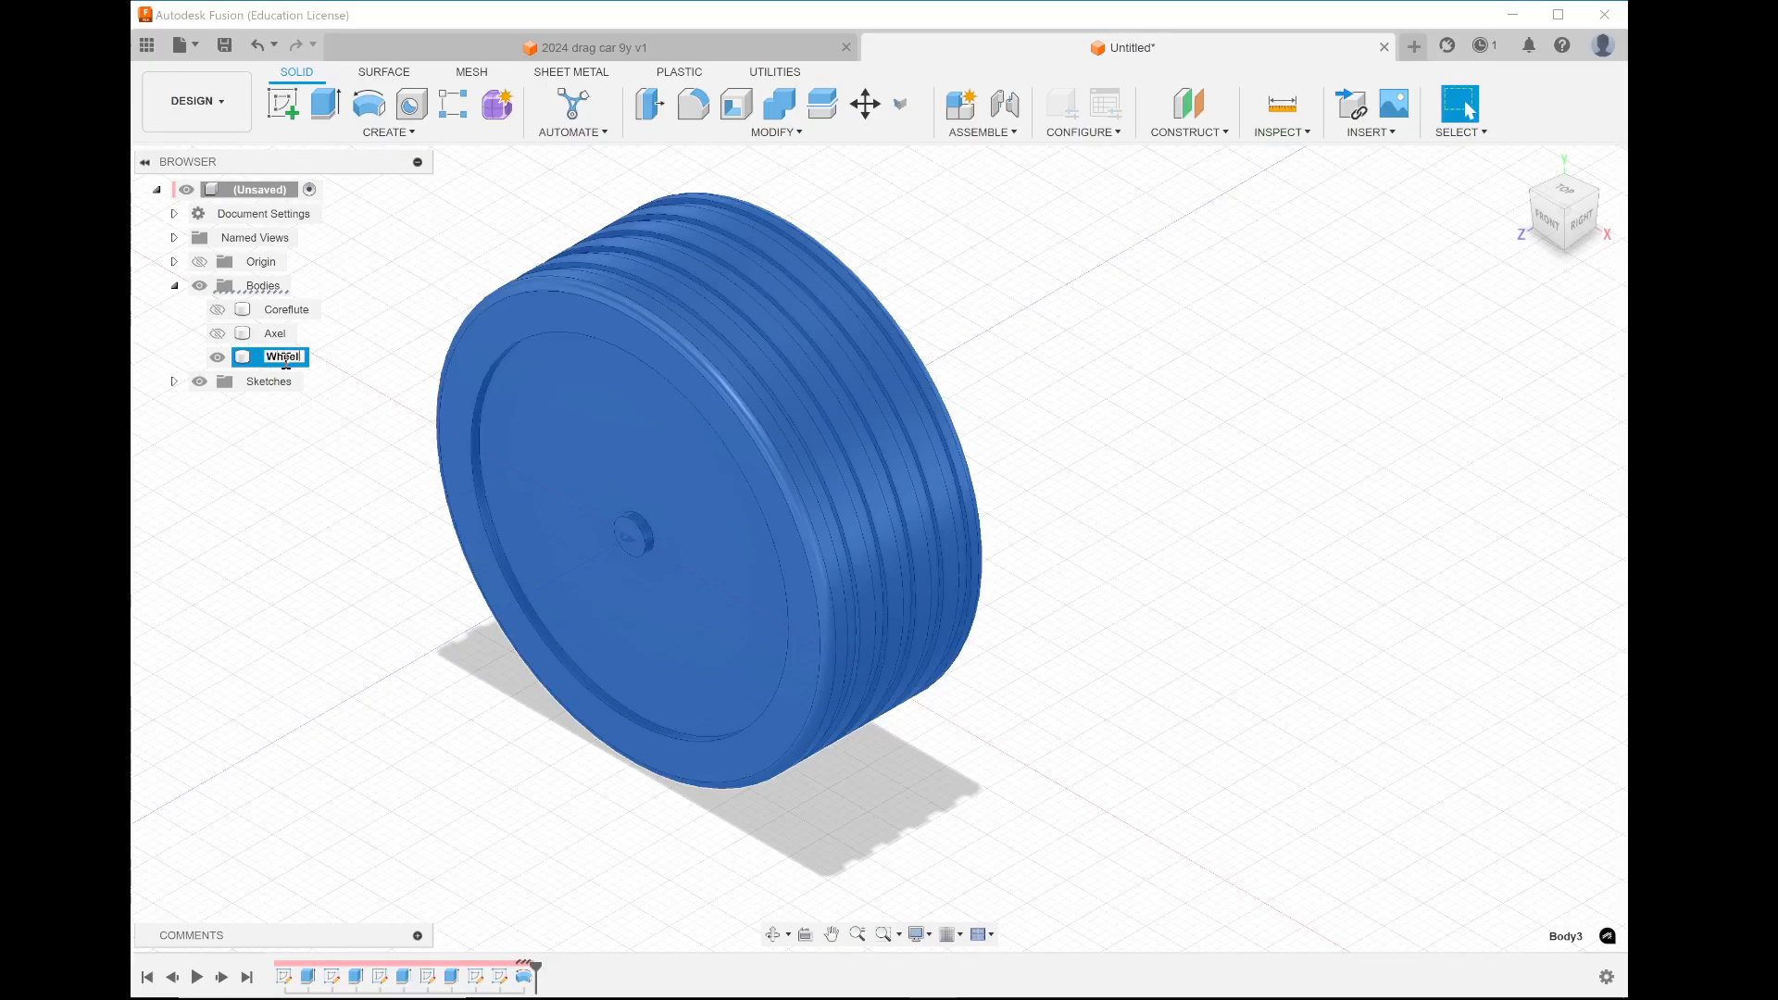
{"action": "key", "text": "Return"}
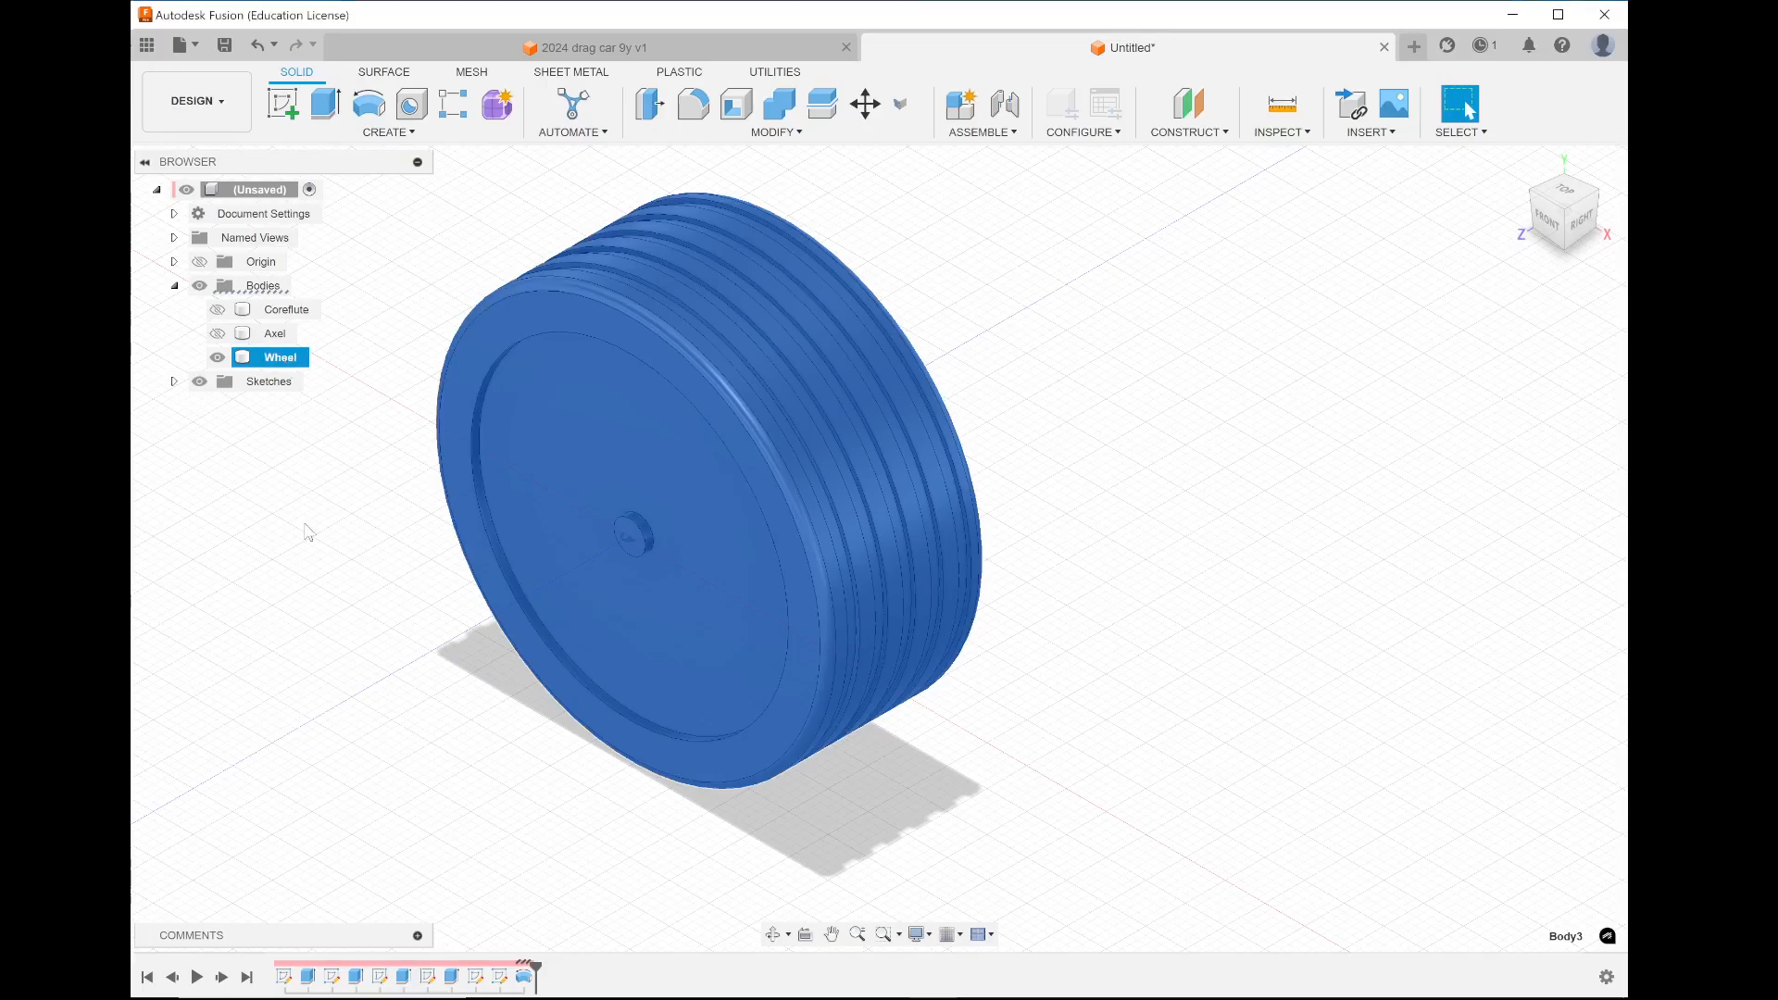
{"action": "key", "text": "Escape"}
Search the appearance library for rubber and apply Rubber - Hard to the Wheel body
{"action": "right_click", "coordinate": [277, 350]}
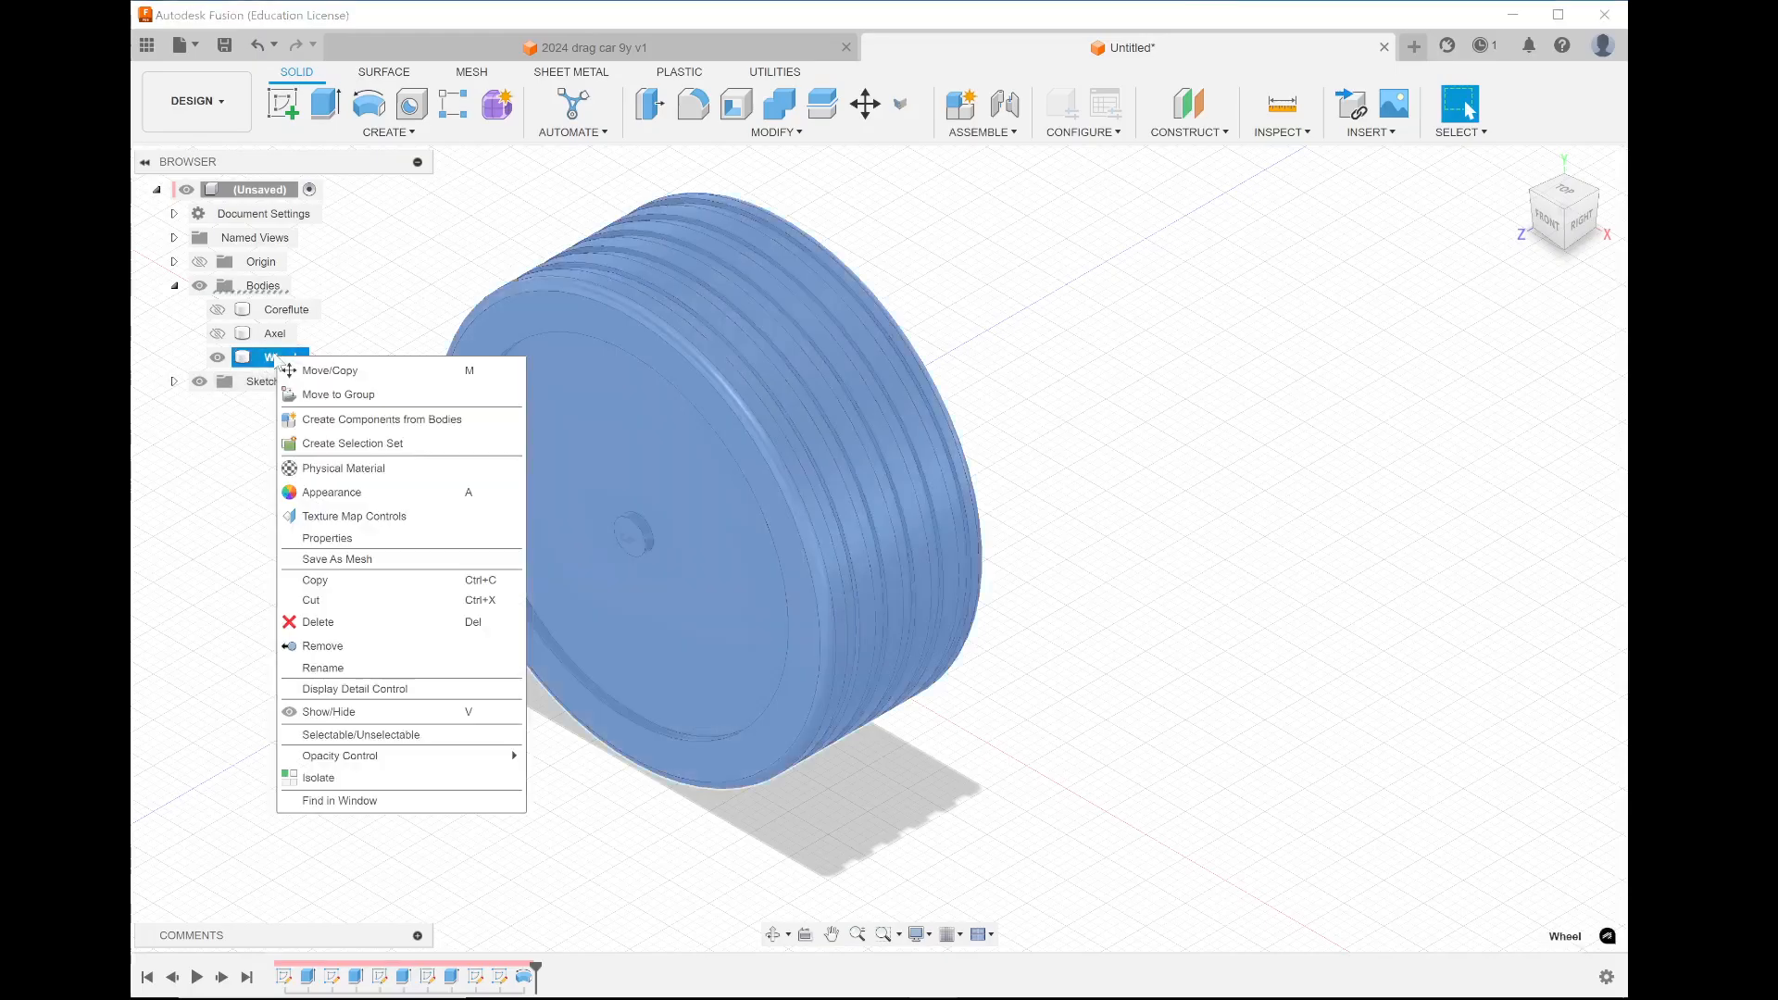
{"action": "left_click", "coordinate": [911, 531]}
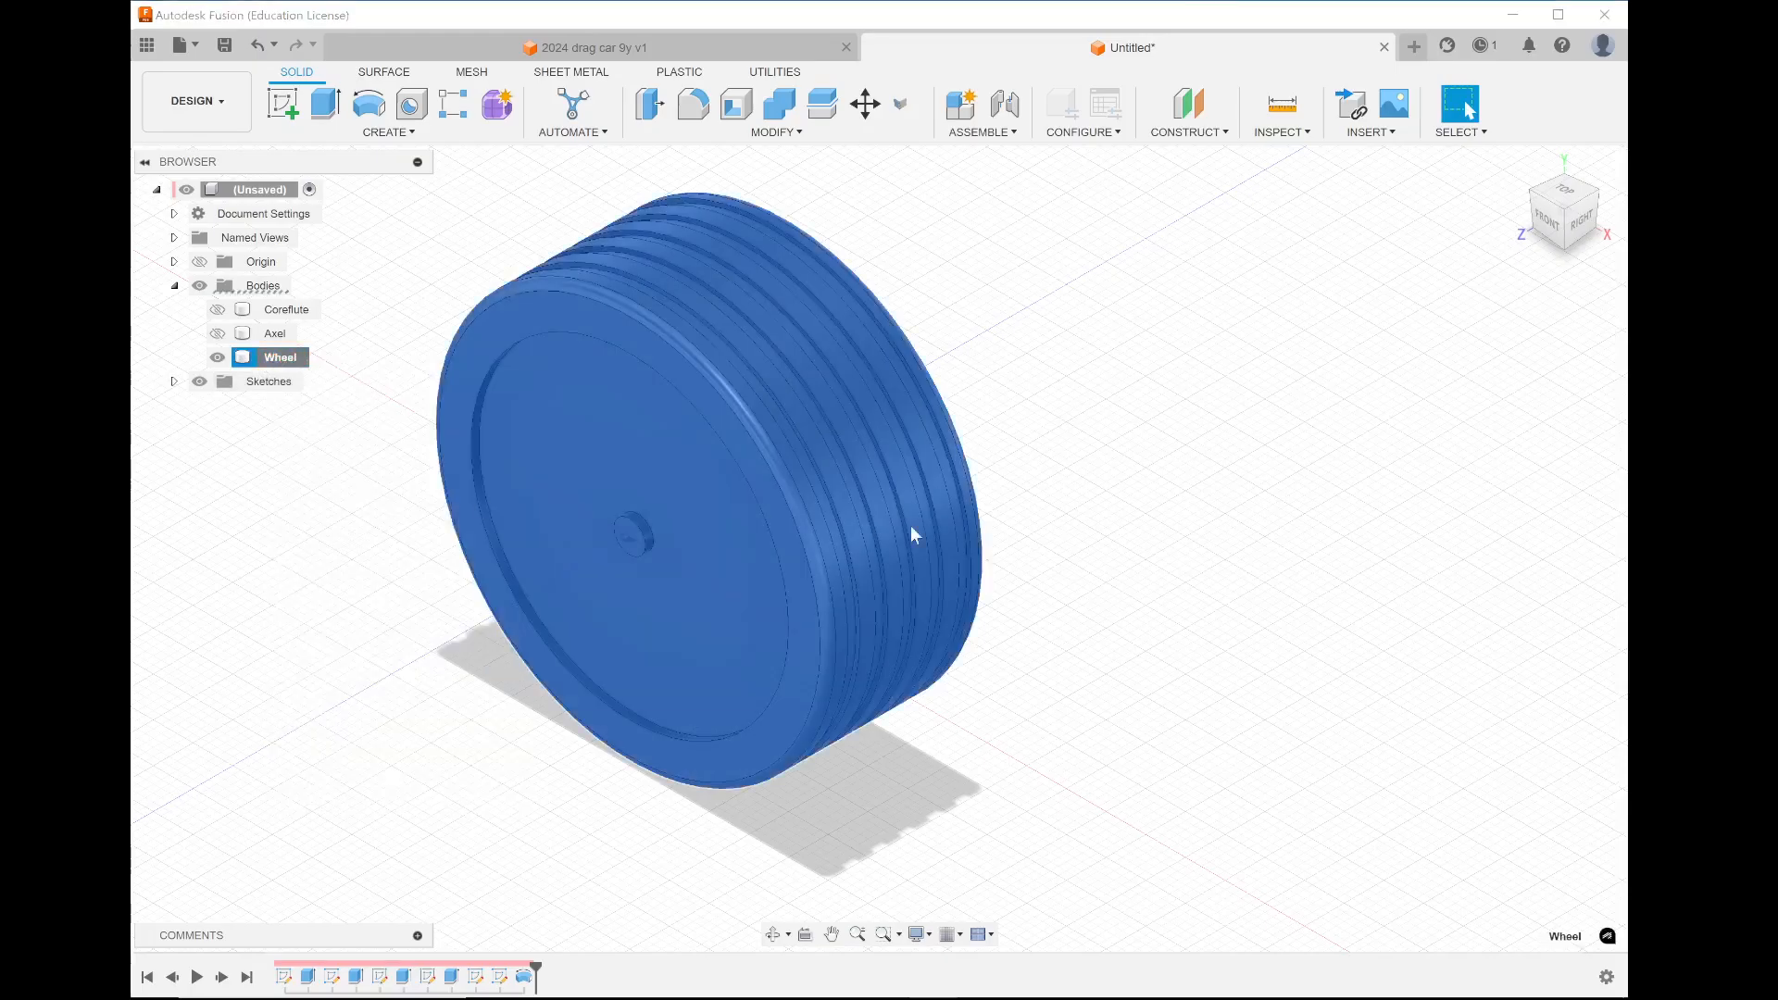
{"action": "key", "text": "a"}
{"action": "left_click", "coordinate": [1369, 594]}
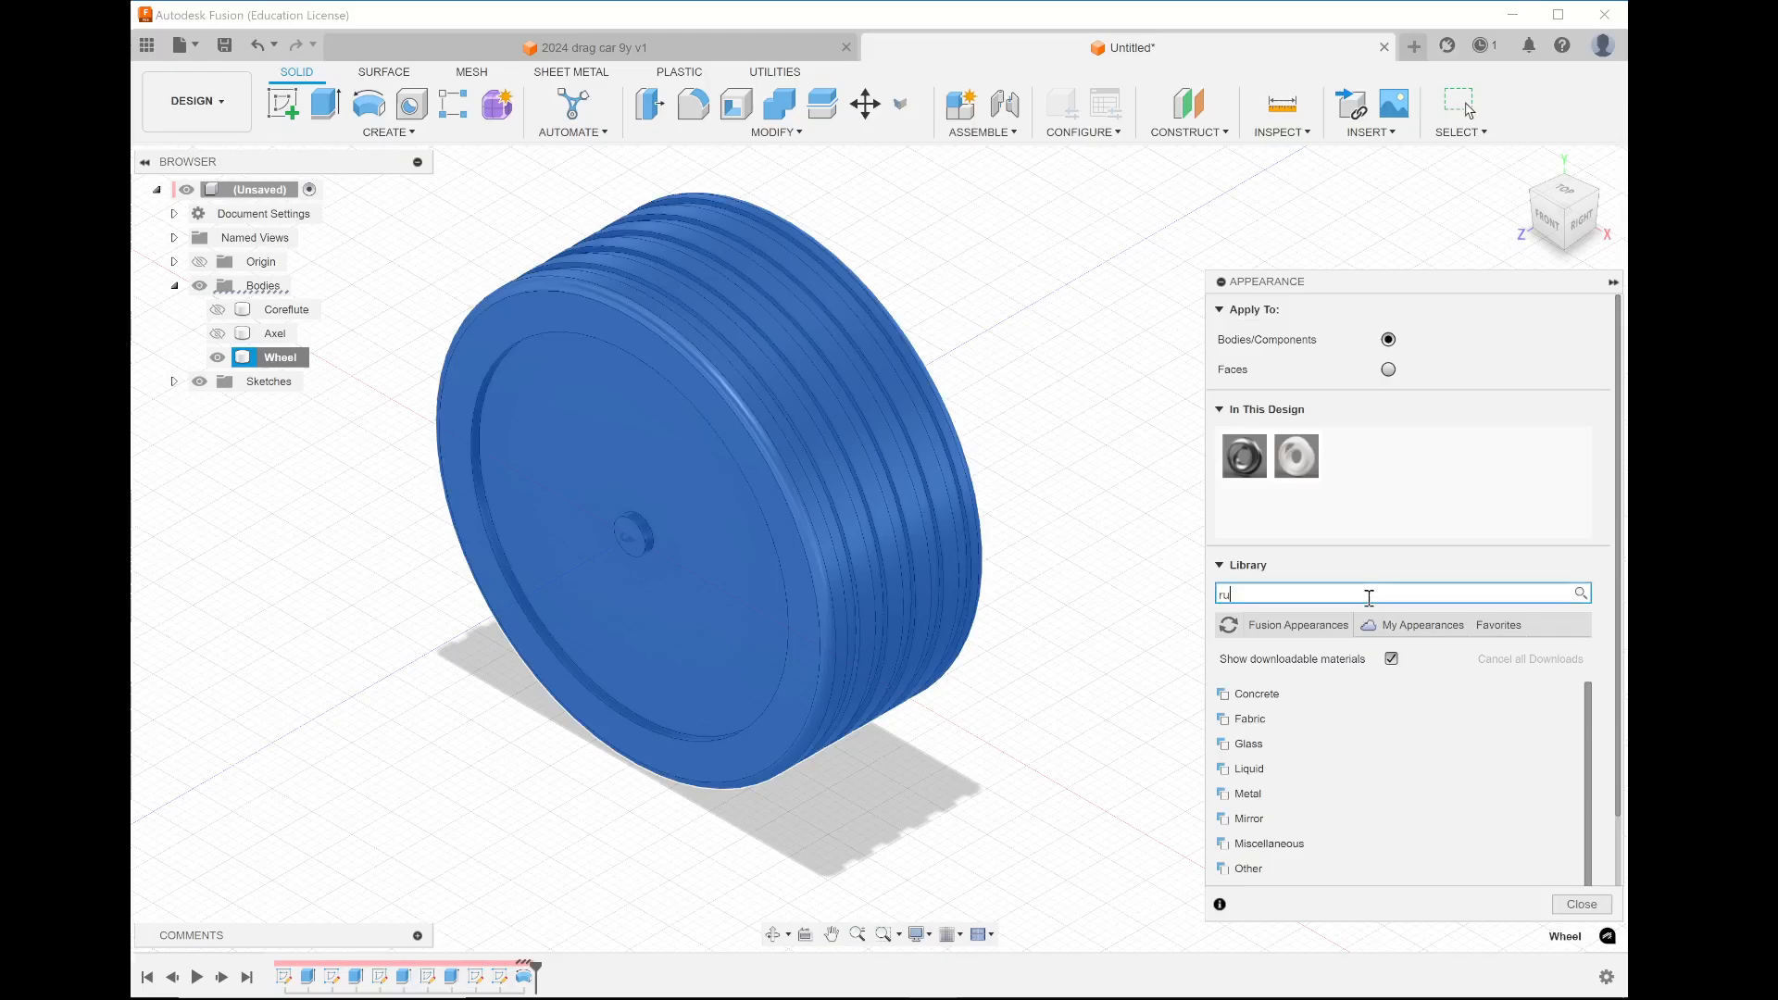
{"action": "key", "text": "Return"}
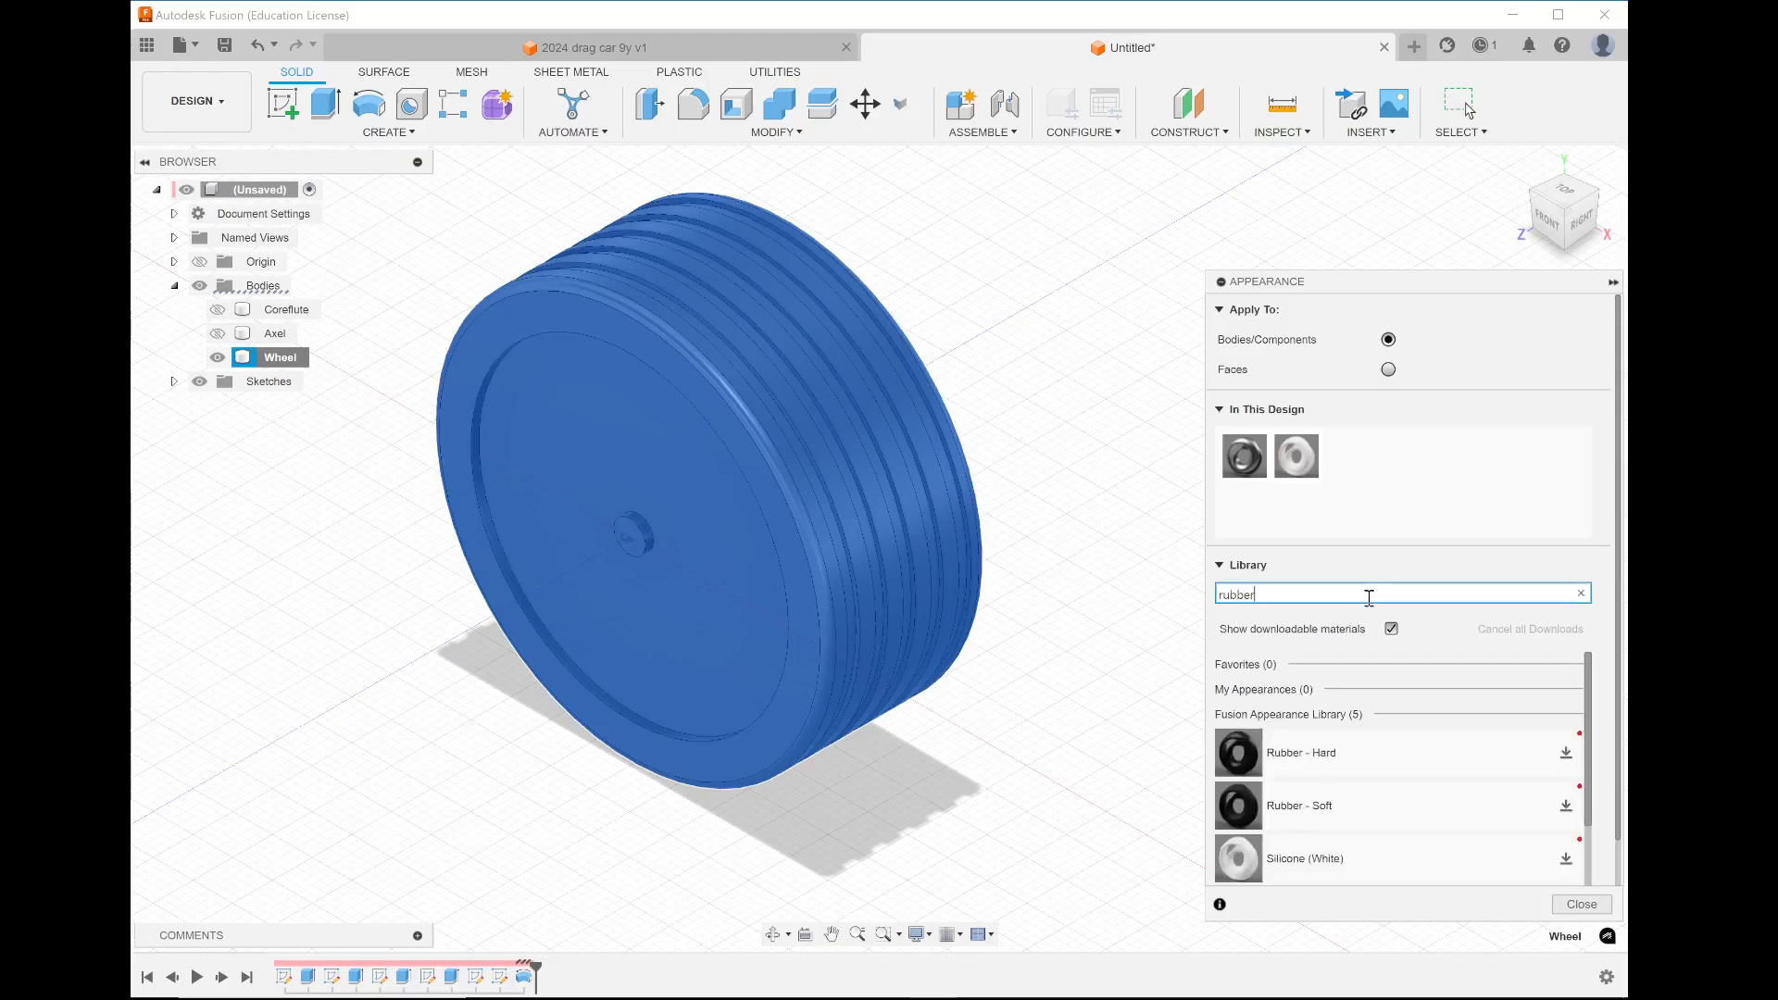
{"action": "left_click_drag", "start_coordinate": [1361, 750], "coordinate": [805, 637]}
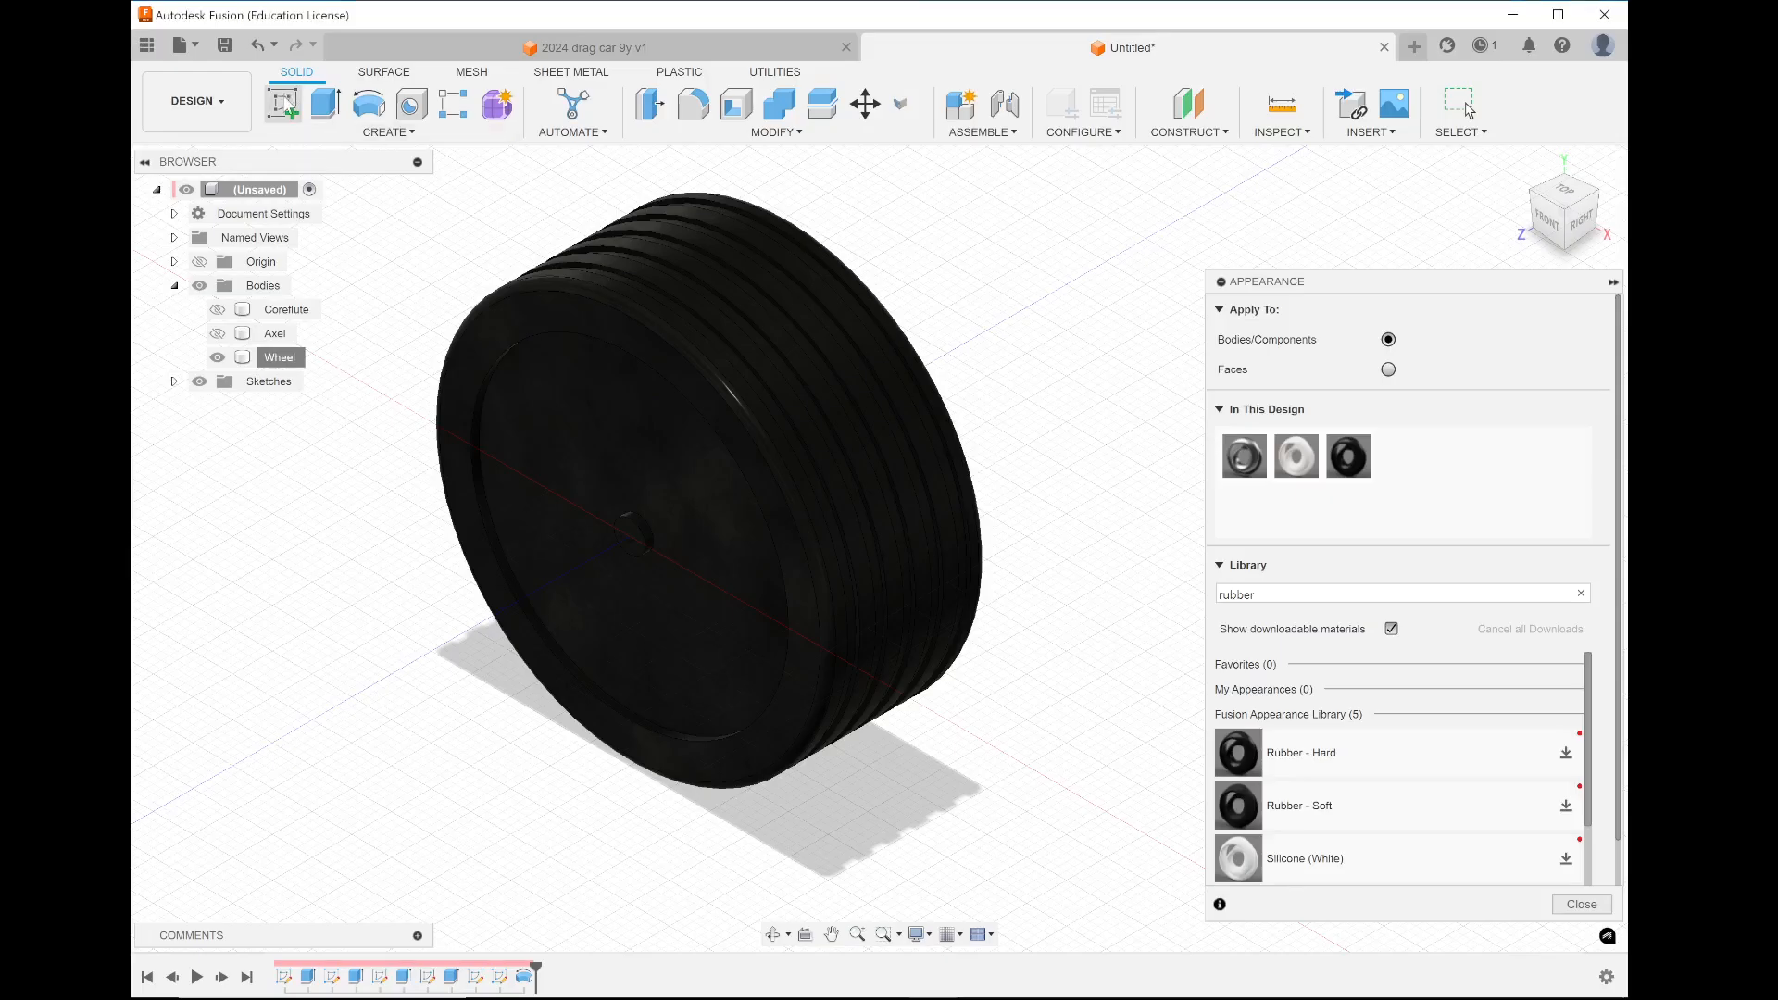
Create a sketch on the wheel's recessed front face to capture its circular outline, and finish it without drawing anything extra
{"action": "left_click", "coordinate": [282, 102]}
{"action": "left_click", "coordinate": [576, 352]}
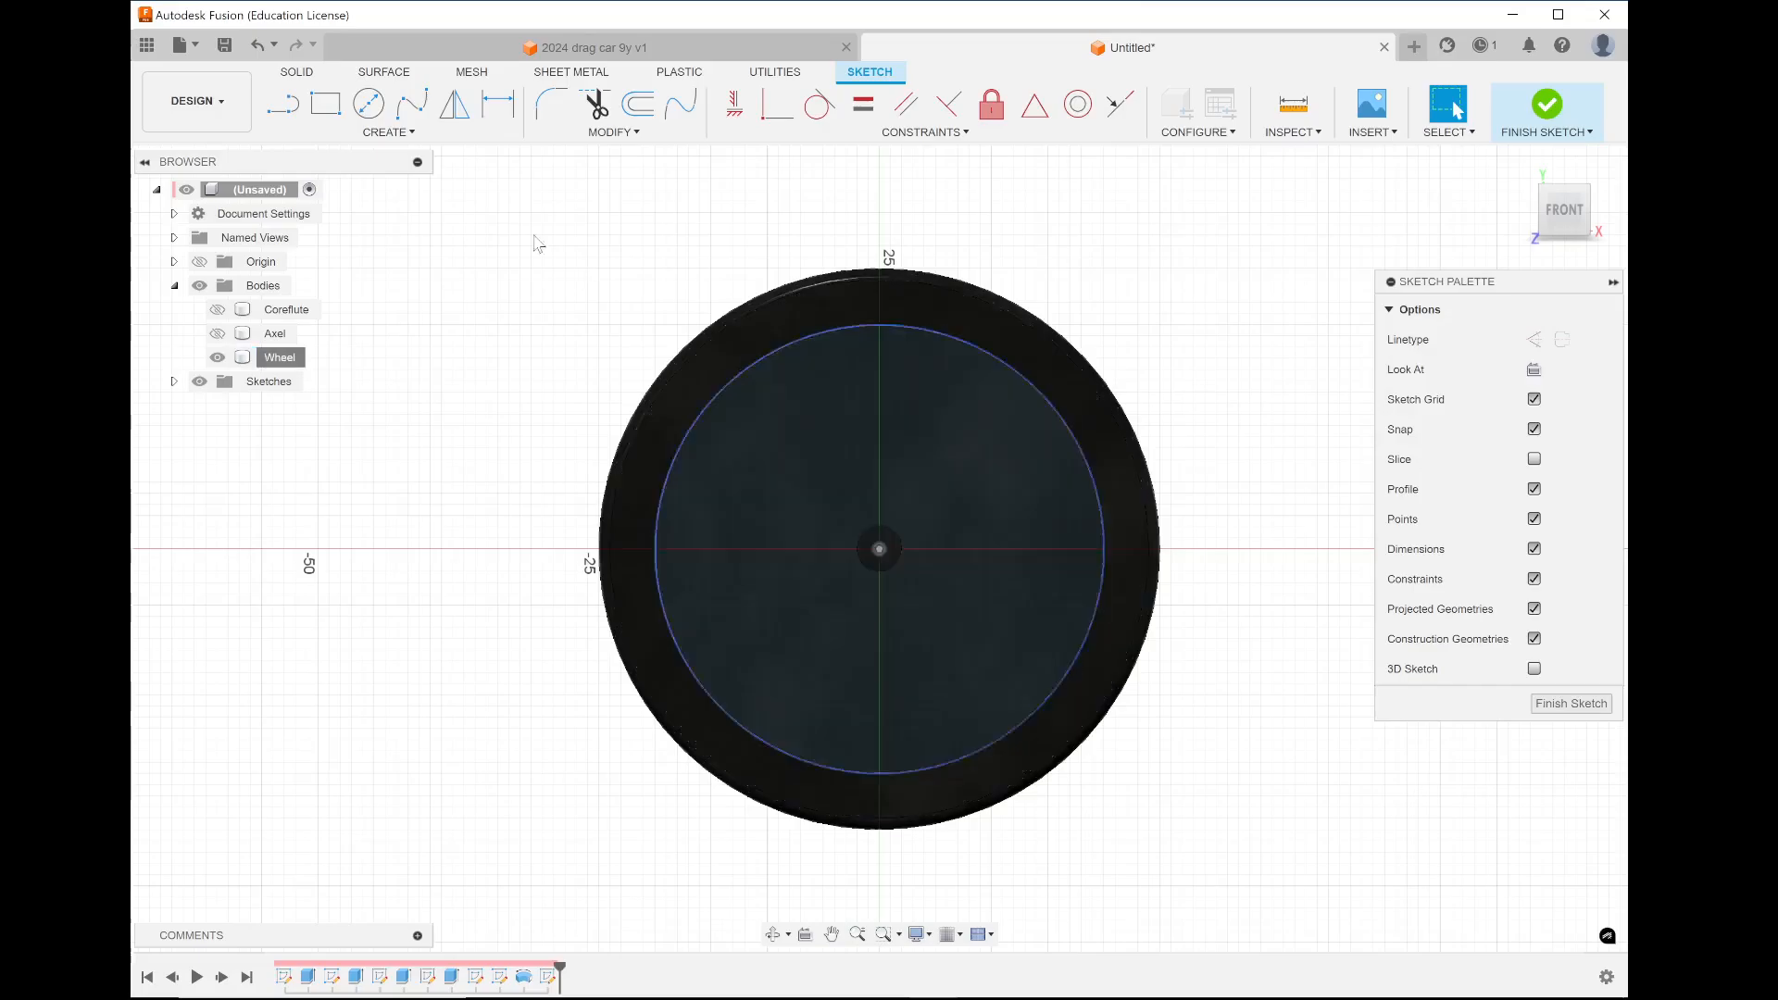
{"action": "left_click", "coordinate": [369, 104]}
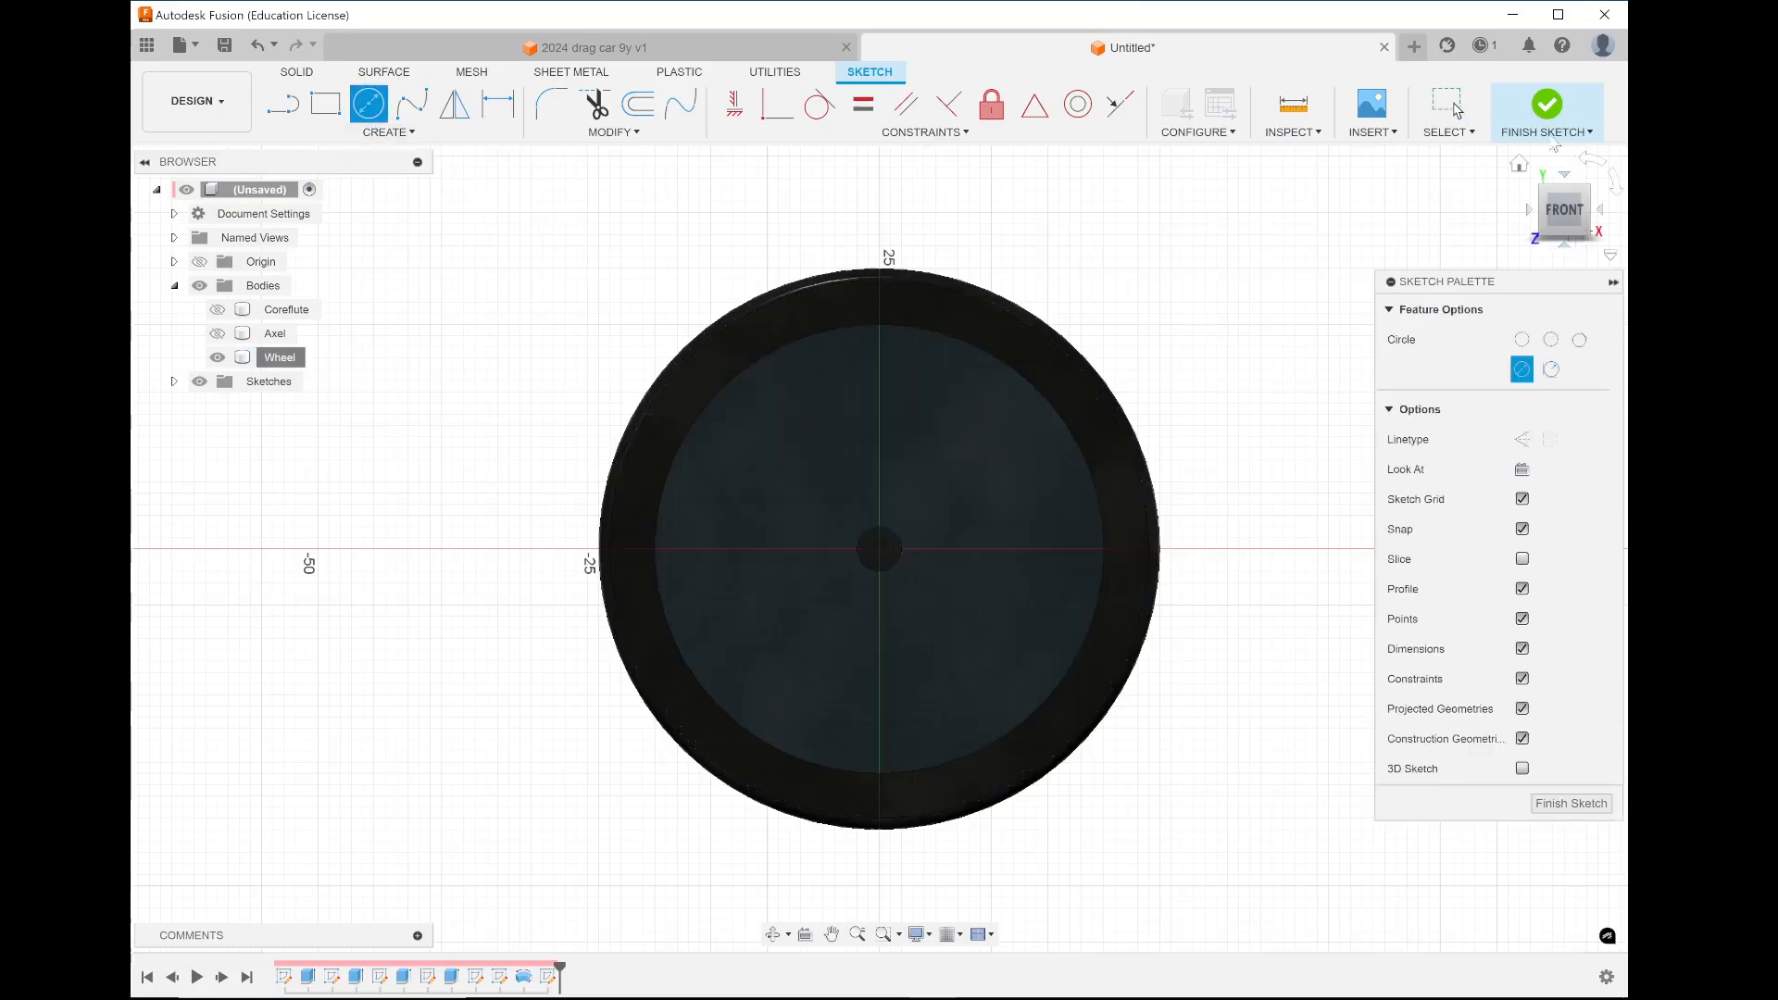
{"action": "left_click", "coordinate": [1519, 164]}
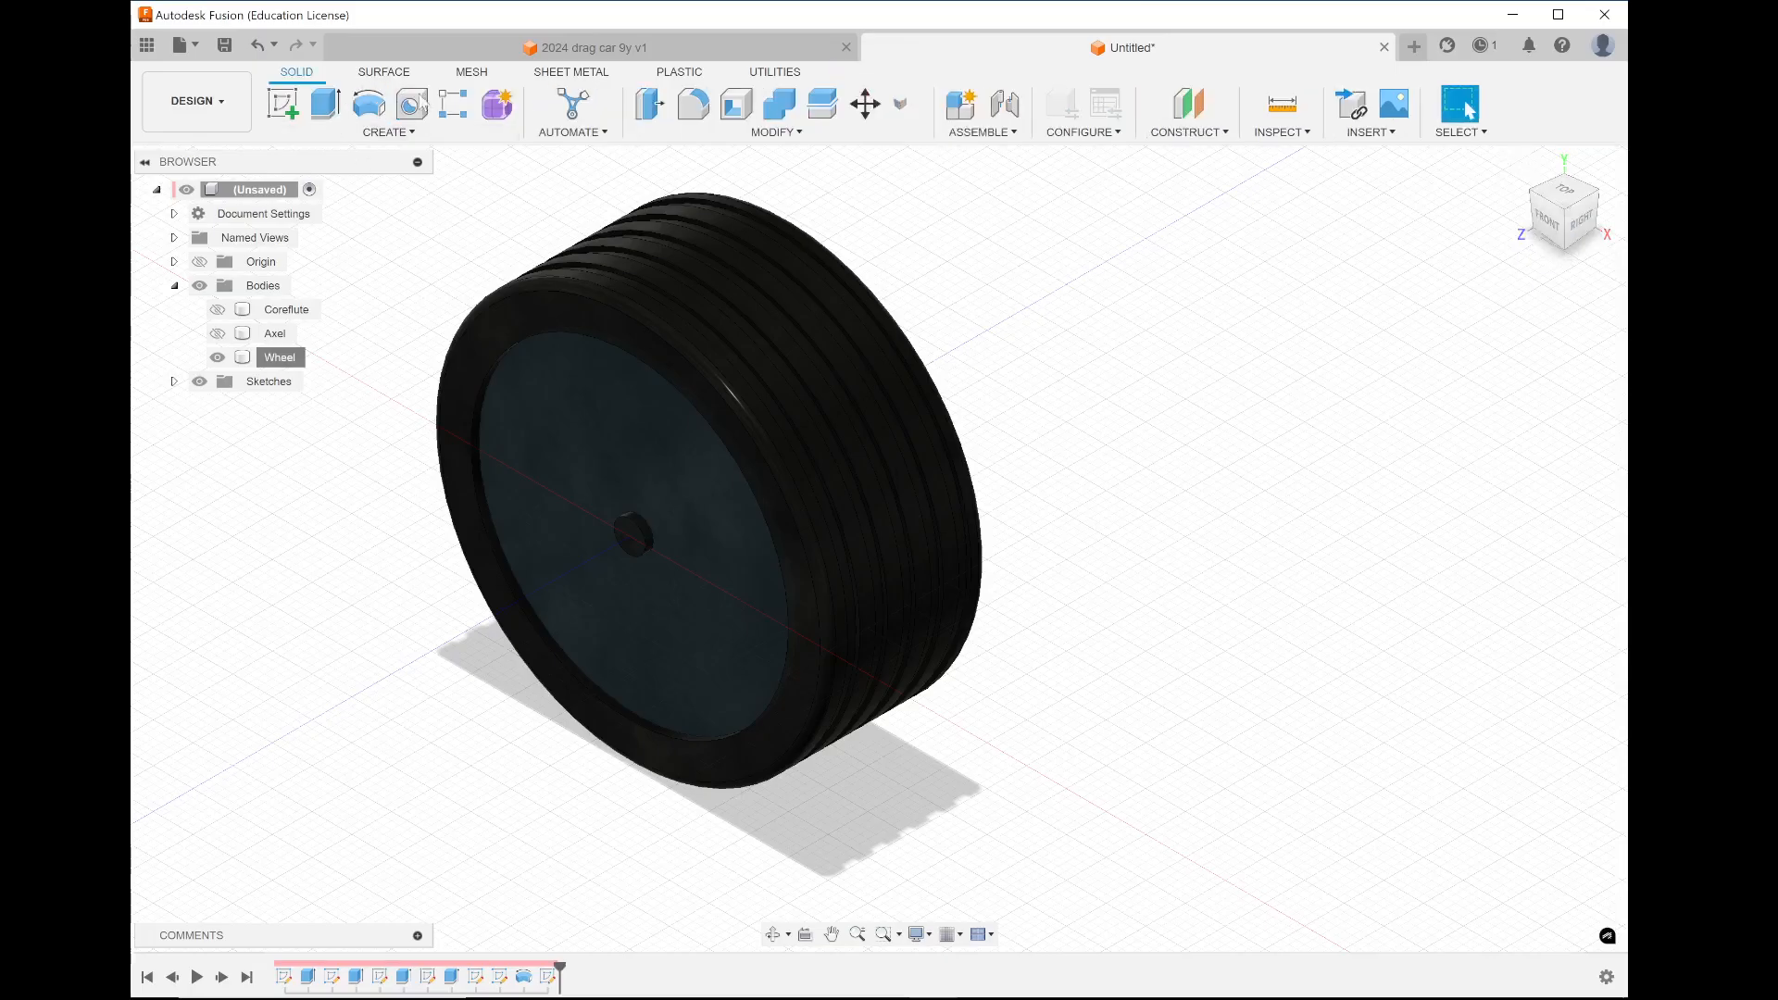
Extrude the ring-shaped profile on the wheel's recessed front face 0.1 mm as a new body
{"action": "left_click", "coordinate": [326, 104]}
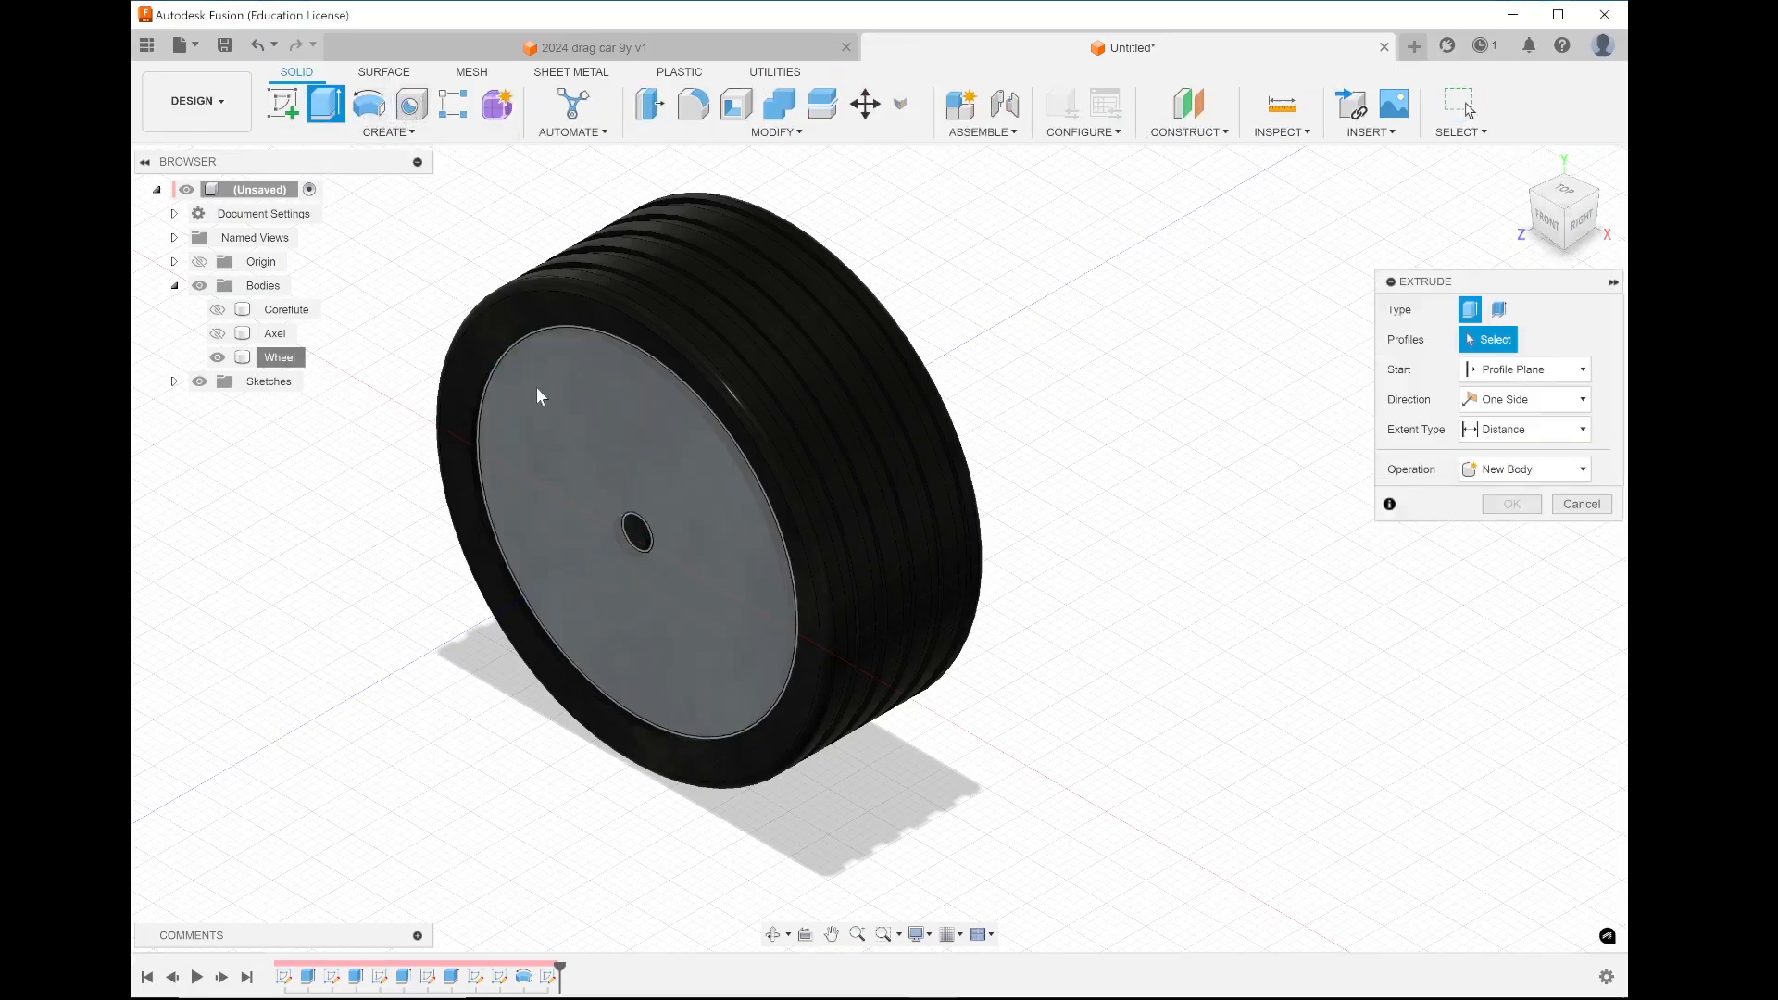
{"action": "left_click", "coordinate": [536, 386]}
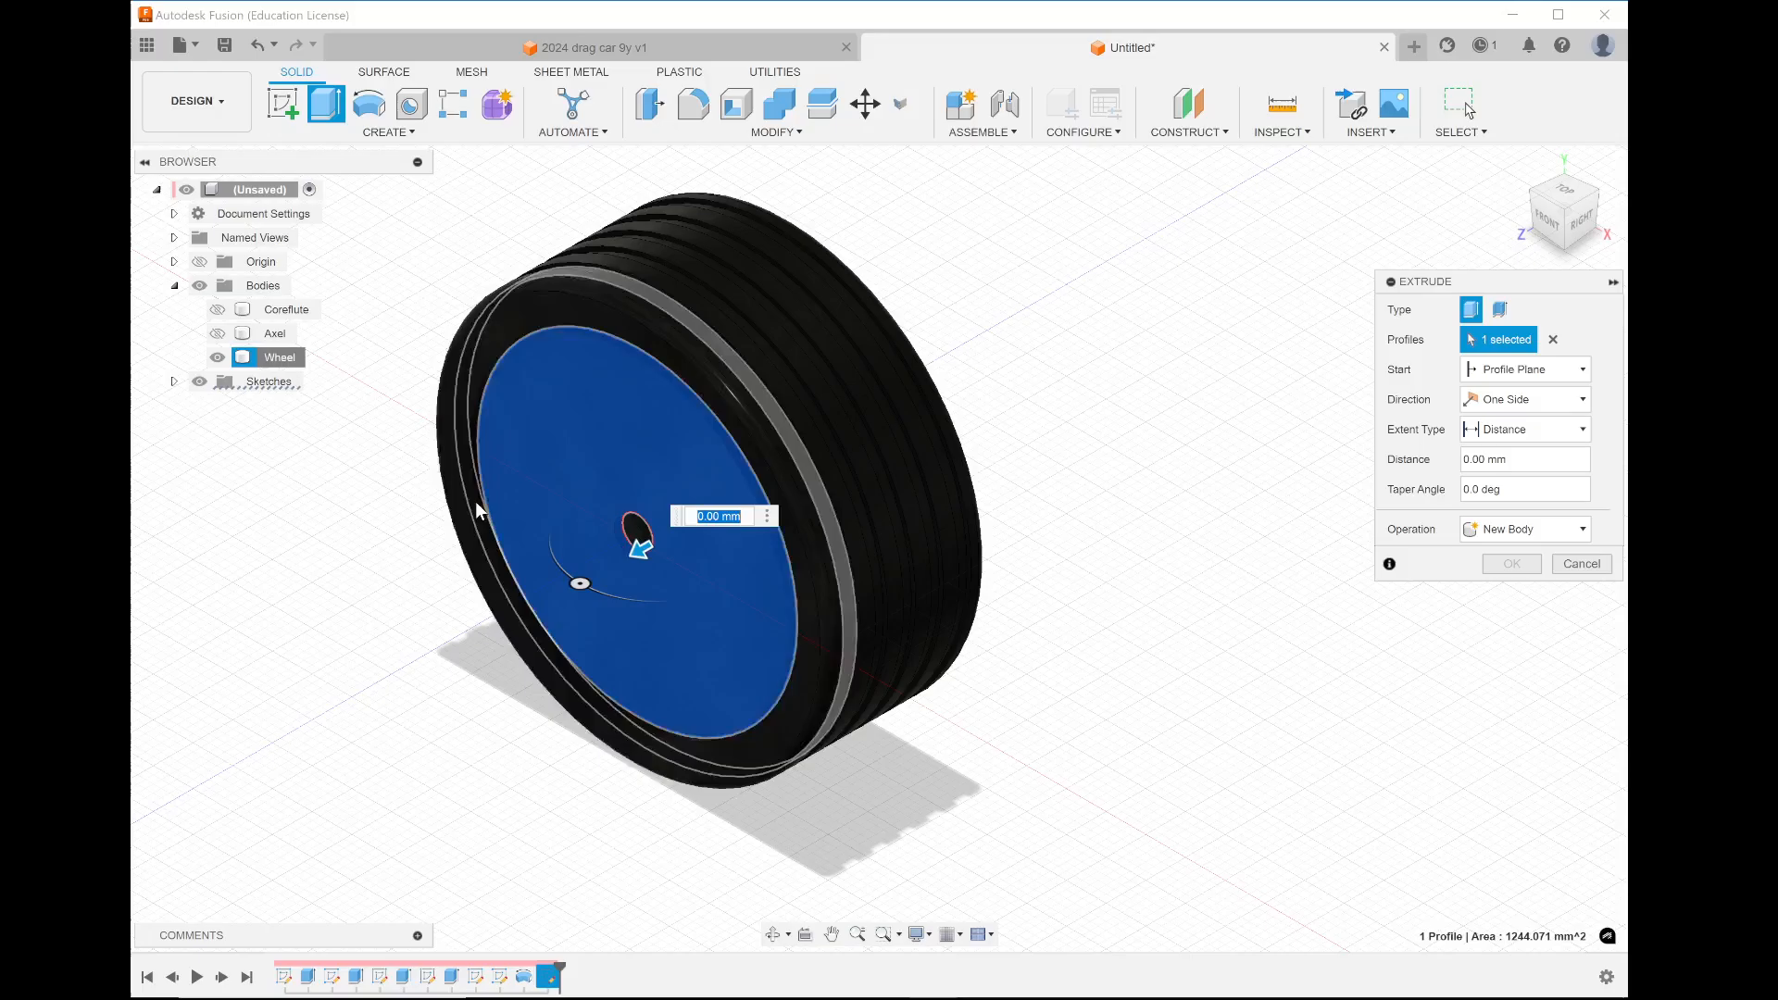
{"action": "scroll", "coordinate": [457, 480], "scroll_direction": "up", "scroll_amount": 1}
{"action": "scroll", "coordinate": [457, 480], "scroll_direction": "up", "scroll_amount": 3}
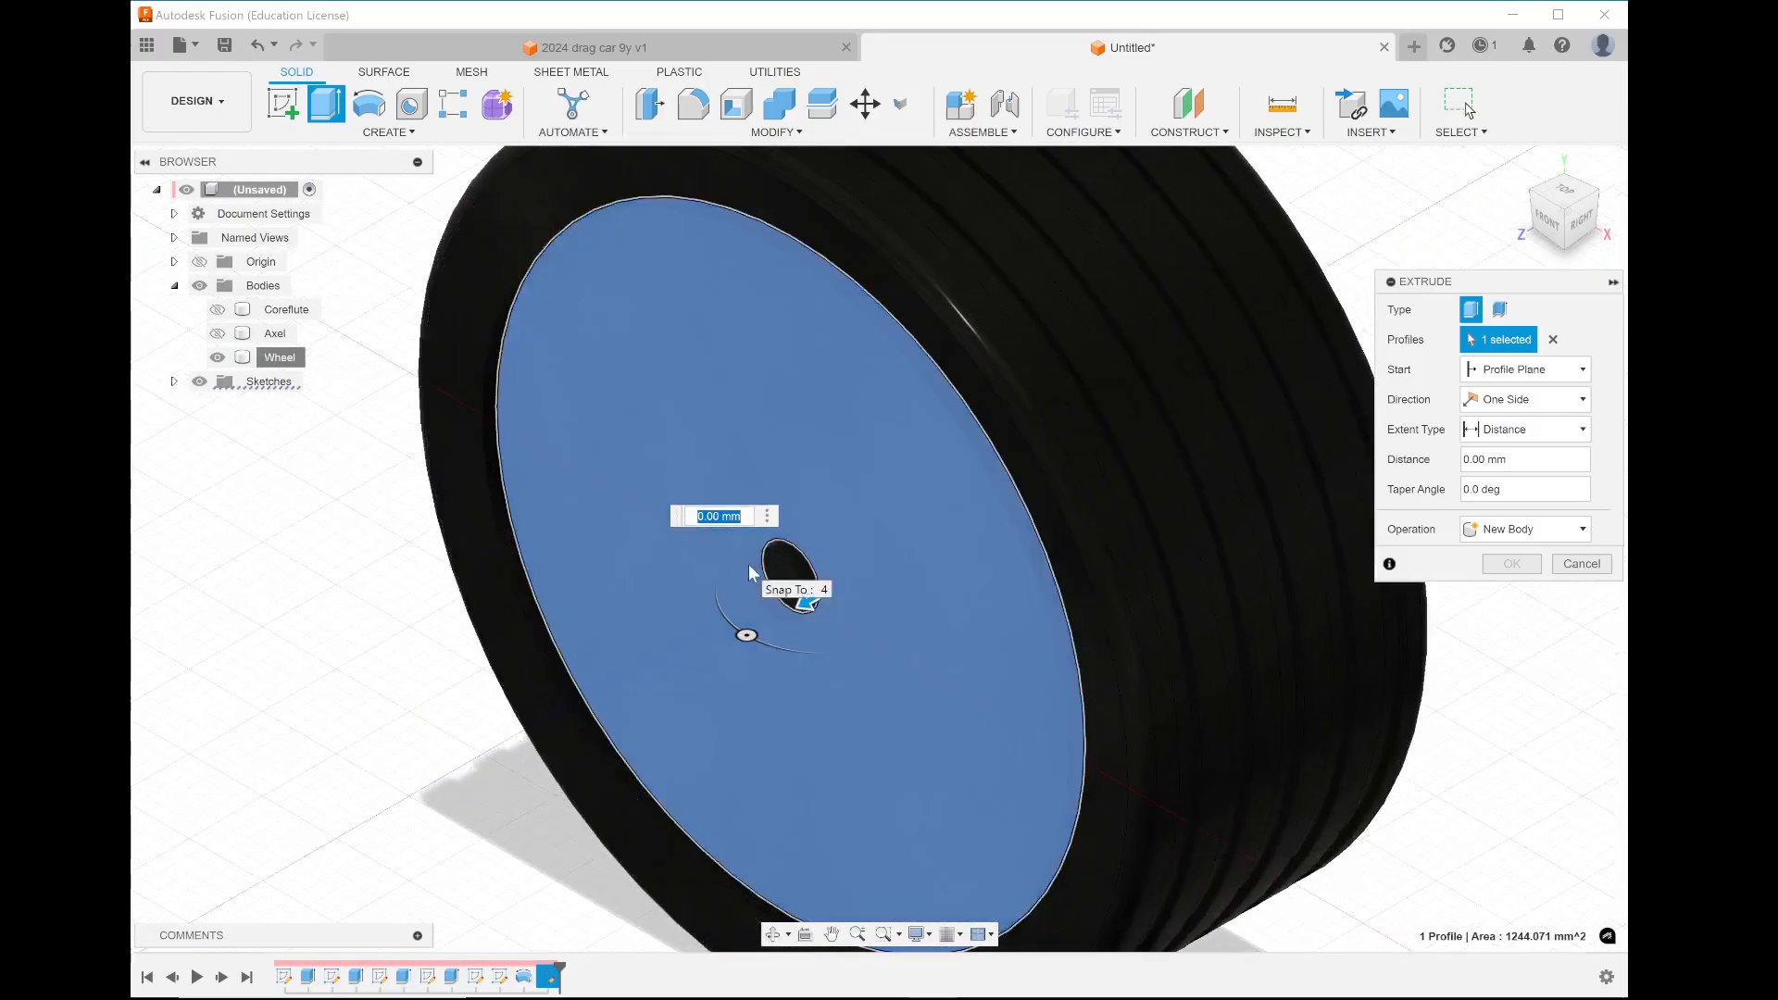
{"action": "key", "text": "BackSpace"}
{"action": "type", "text": ".1"}
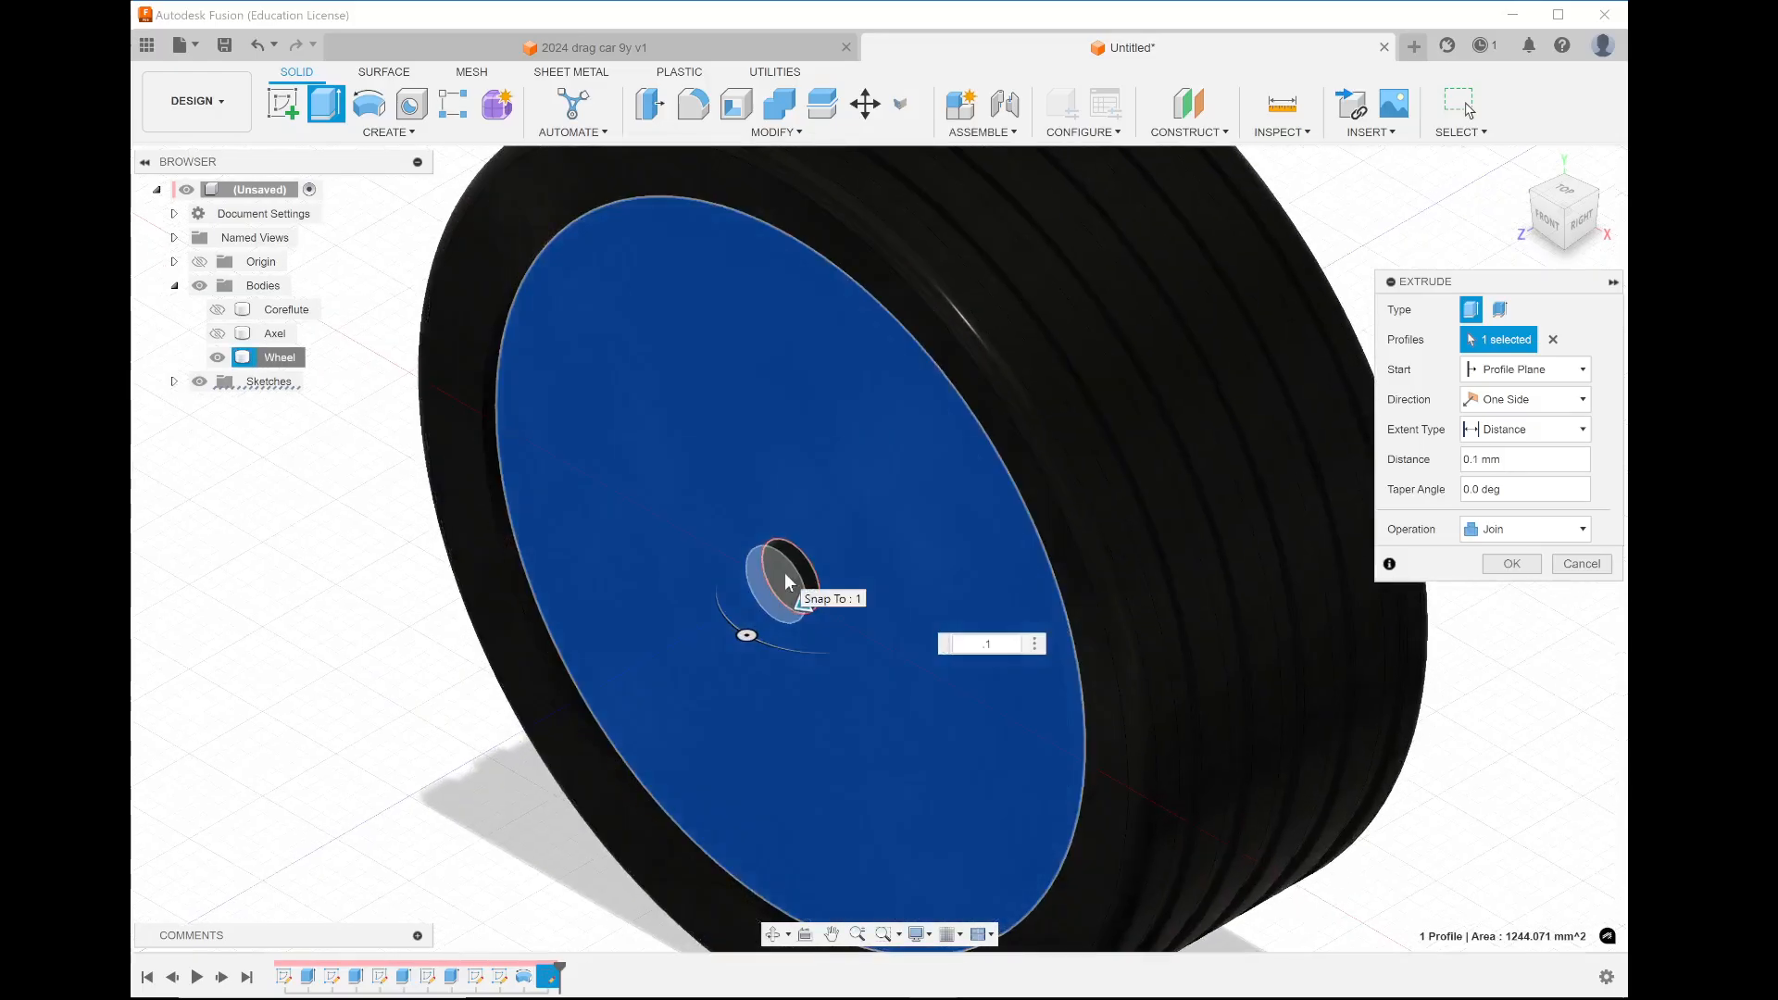
{"action": "left_click", "coordinate": [1558, 530]}
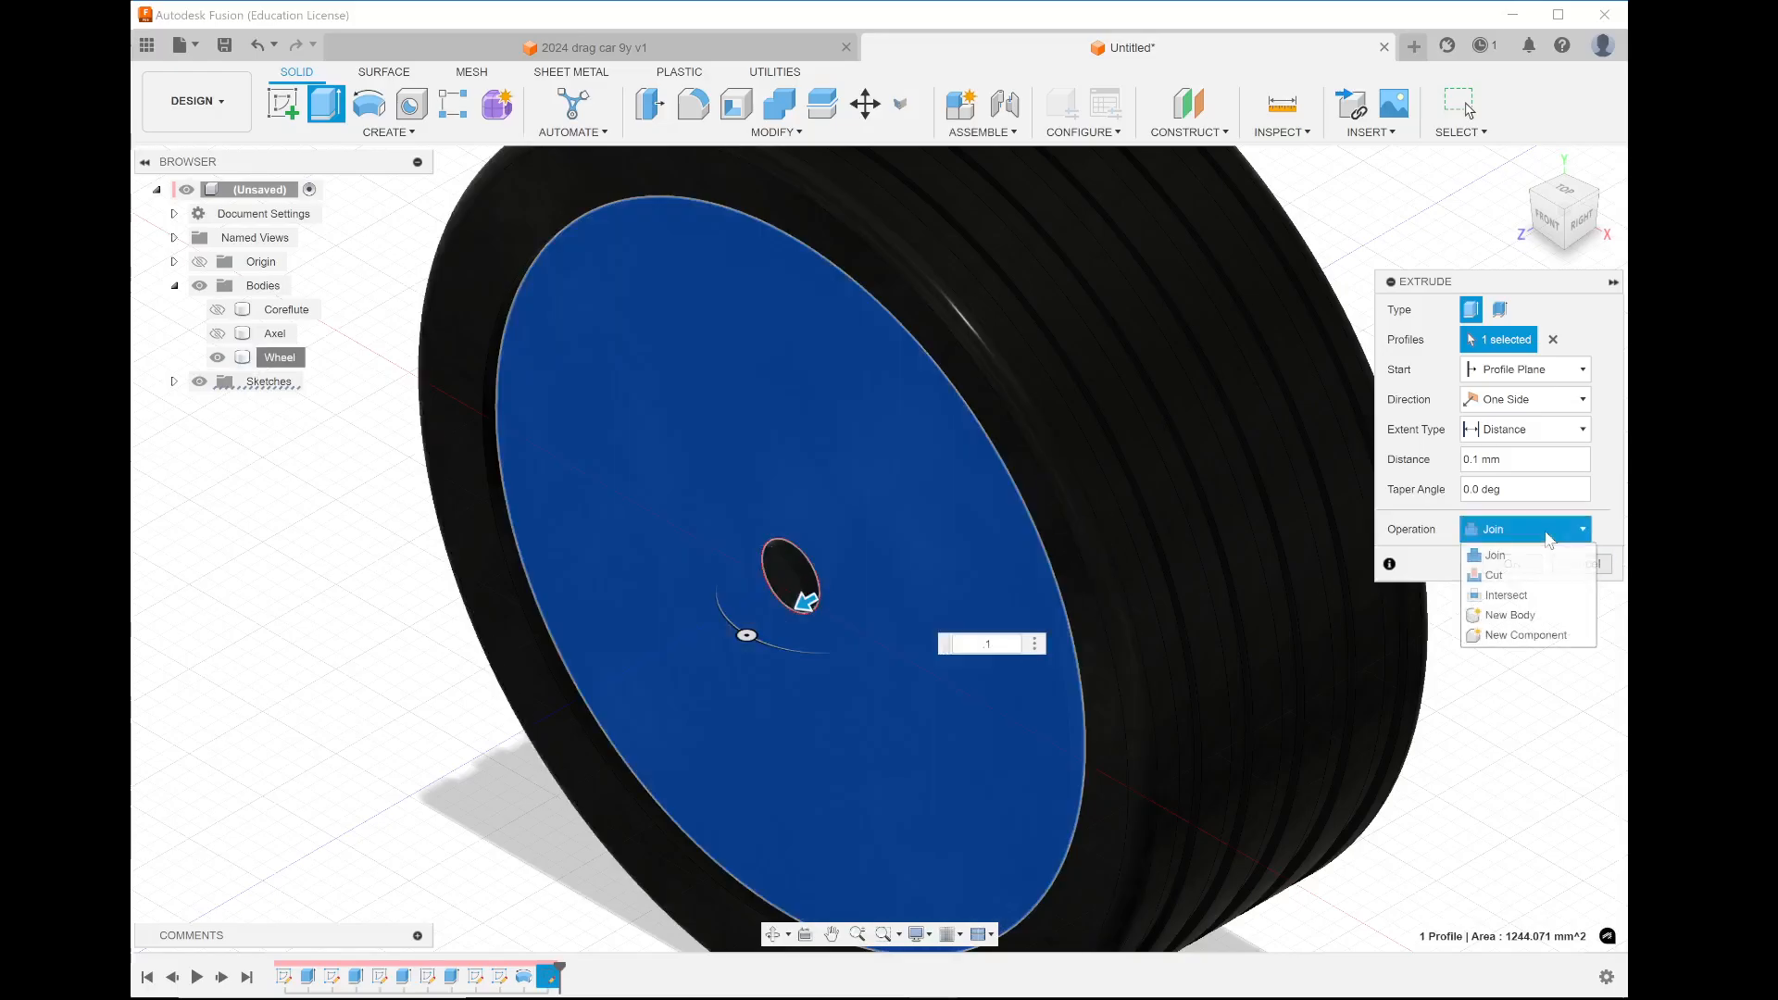
{"action": "left_click", "coordinate": [1527, 616]}
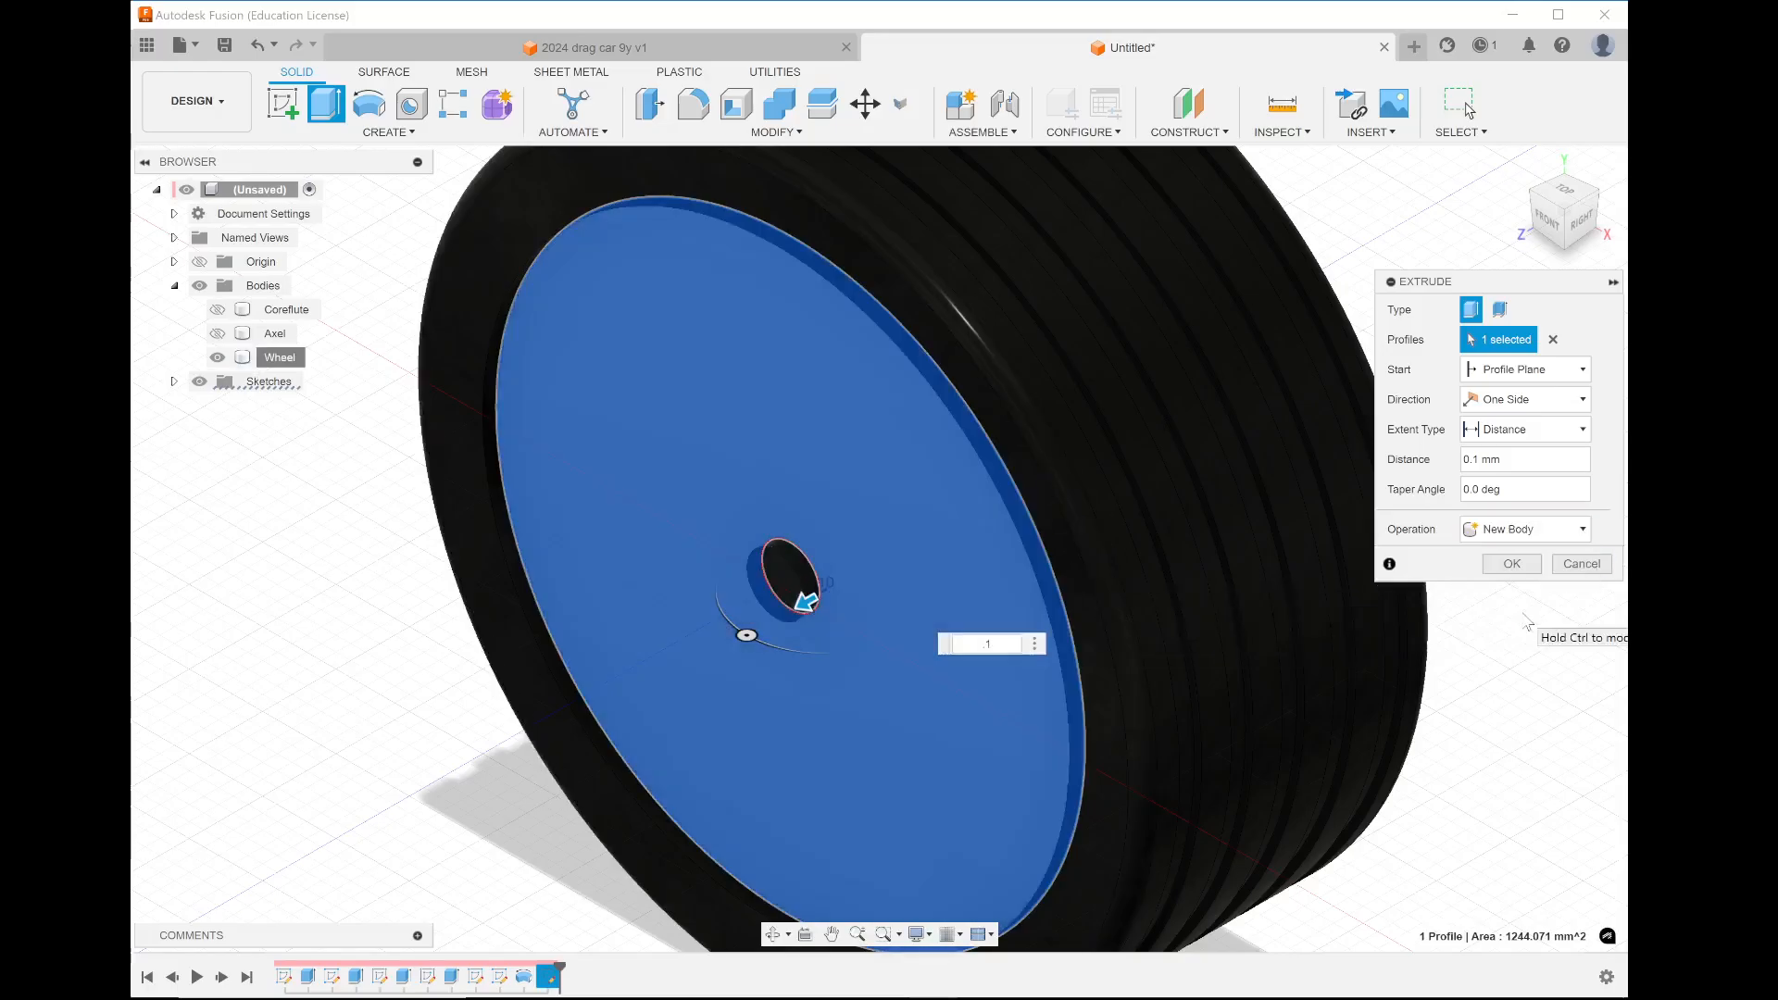
{"action": "left_click", "coordinate": [1519, 565]}
{"action": "scroll", "coordinate": [1102, 561], "scroll_direction": "down", "scroll_amount": 5}
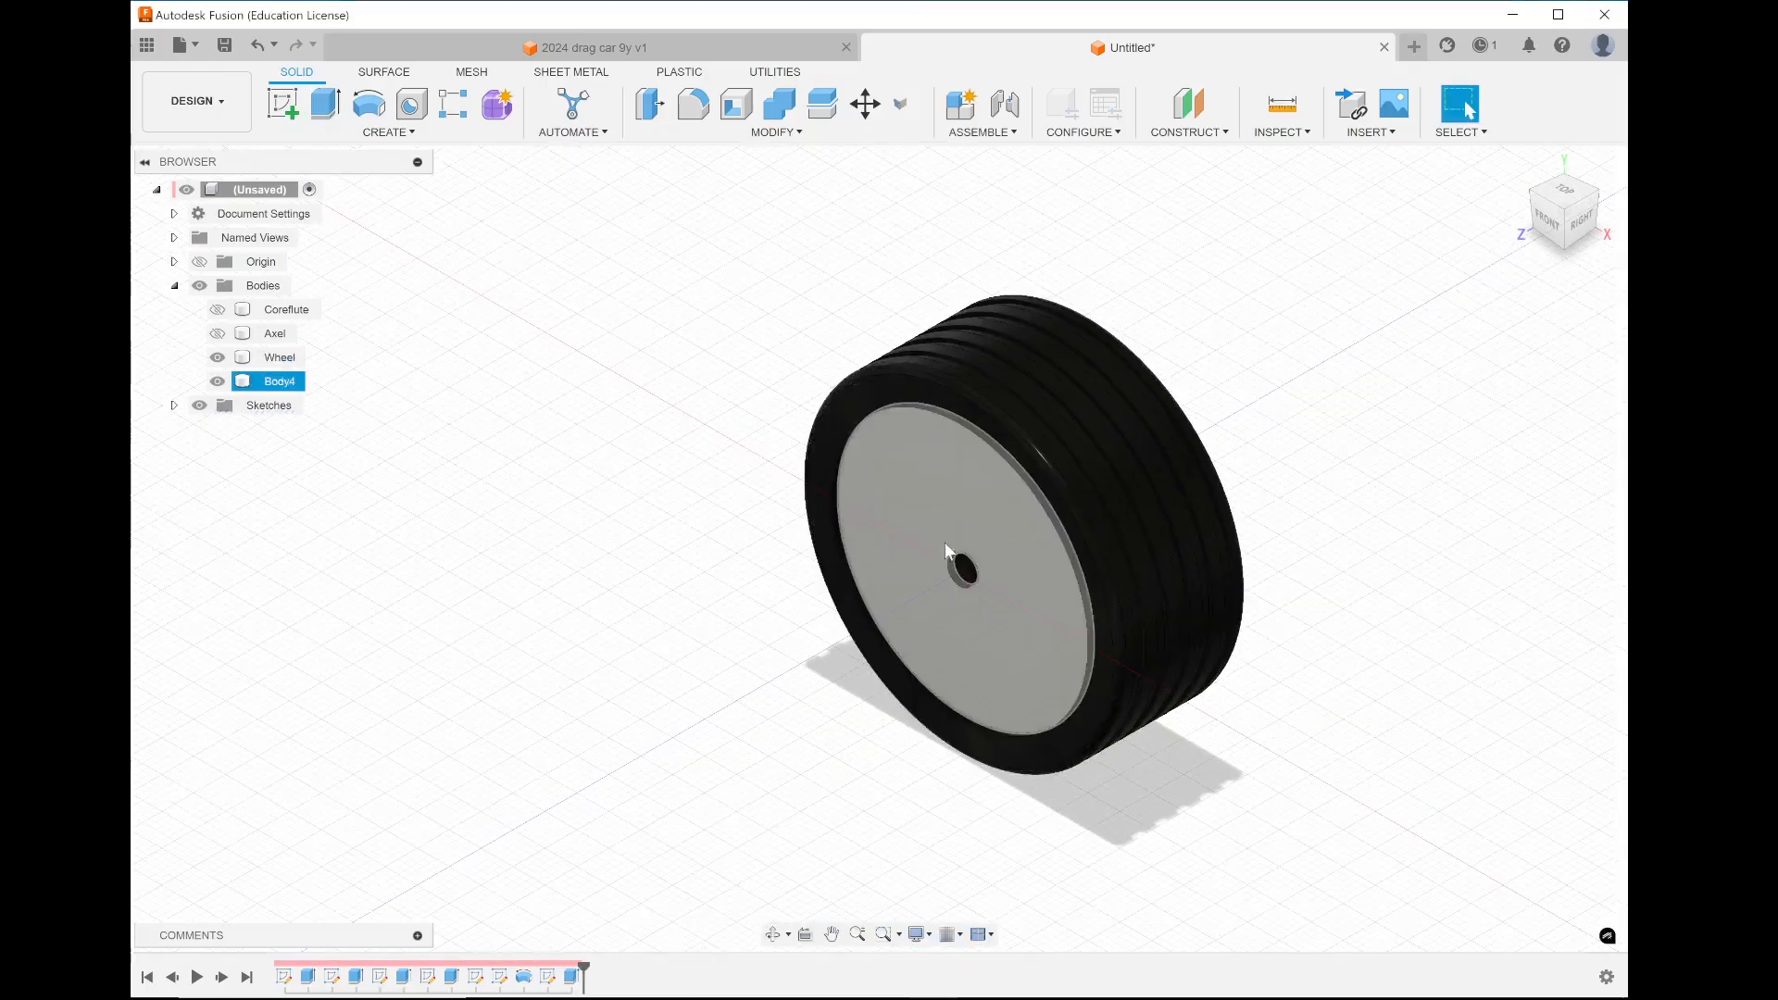
Rename the newly extruded disc body as Rim
{"action": "double_click", "coordinate": [277, 382]}
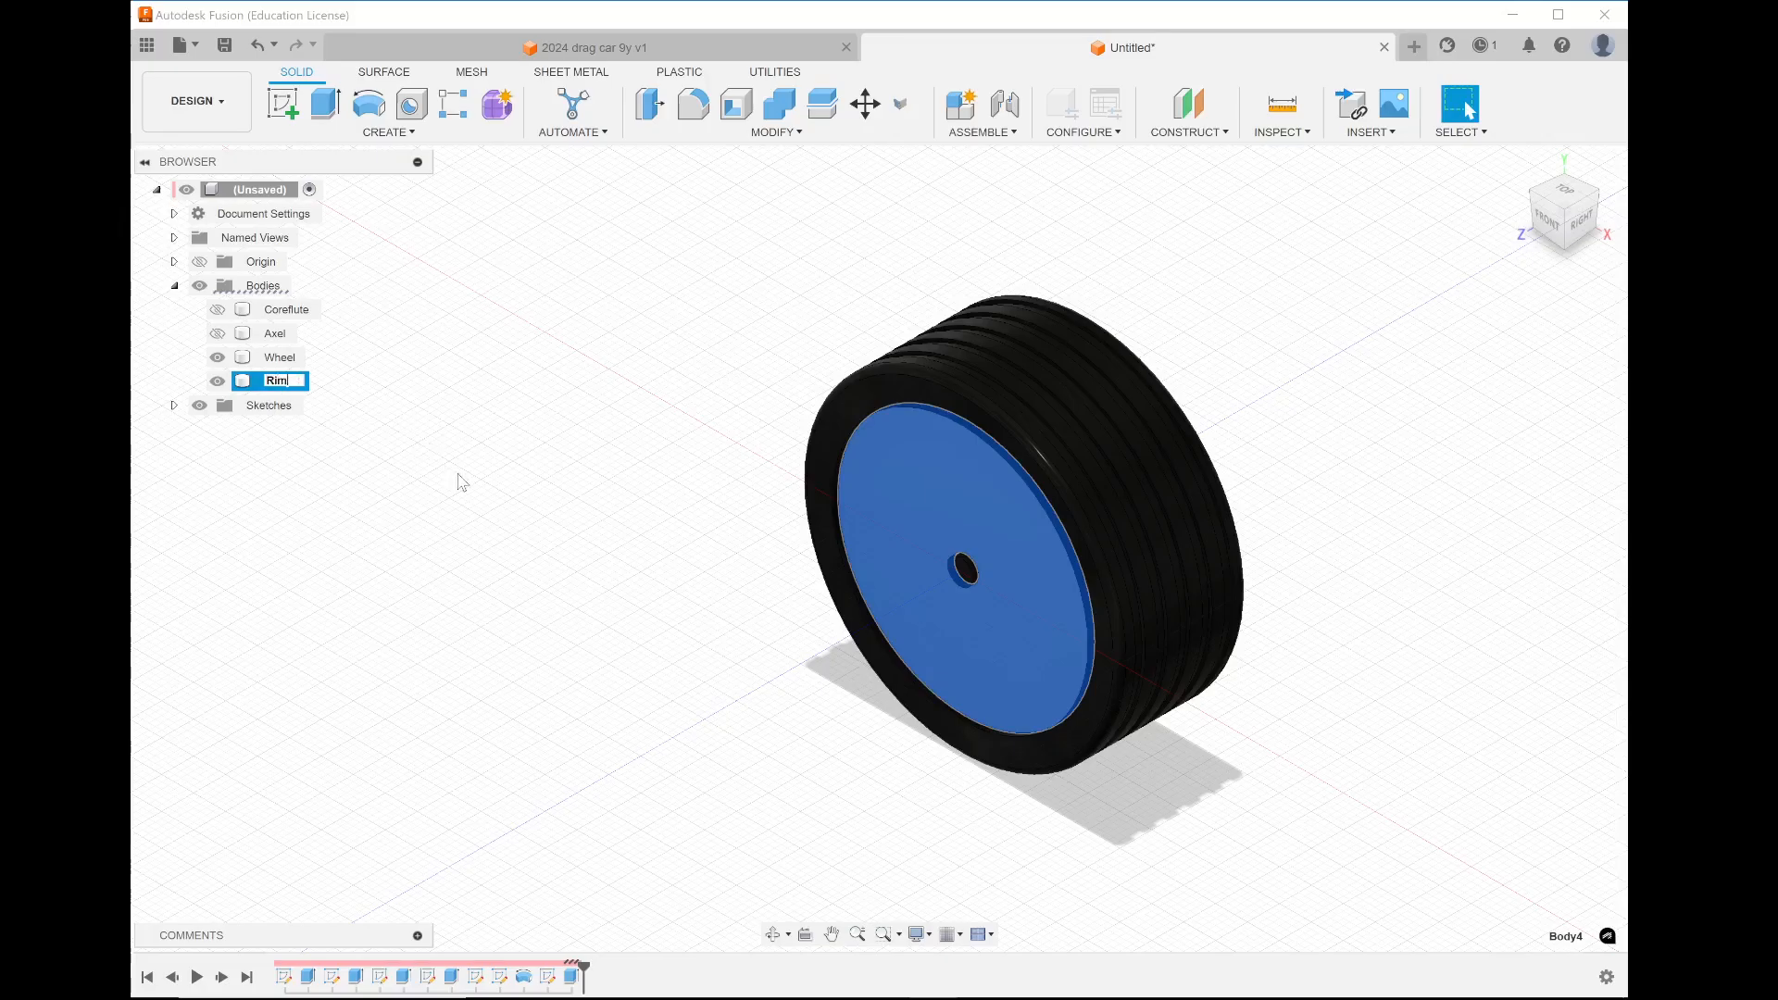
{"action": "key", "text": "Escape"}
{"action": "key", "text": "Escape"}
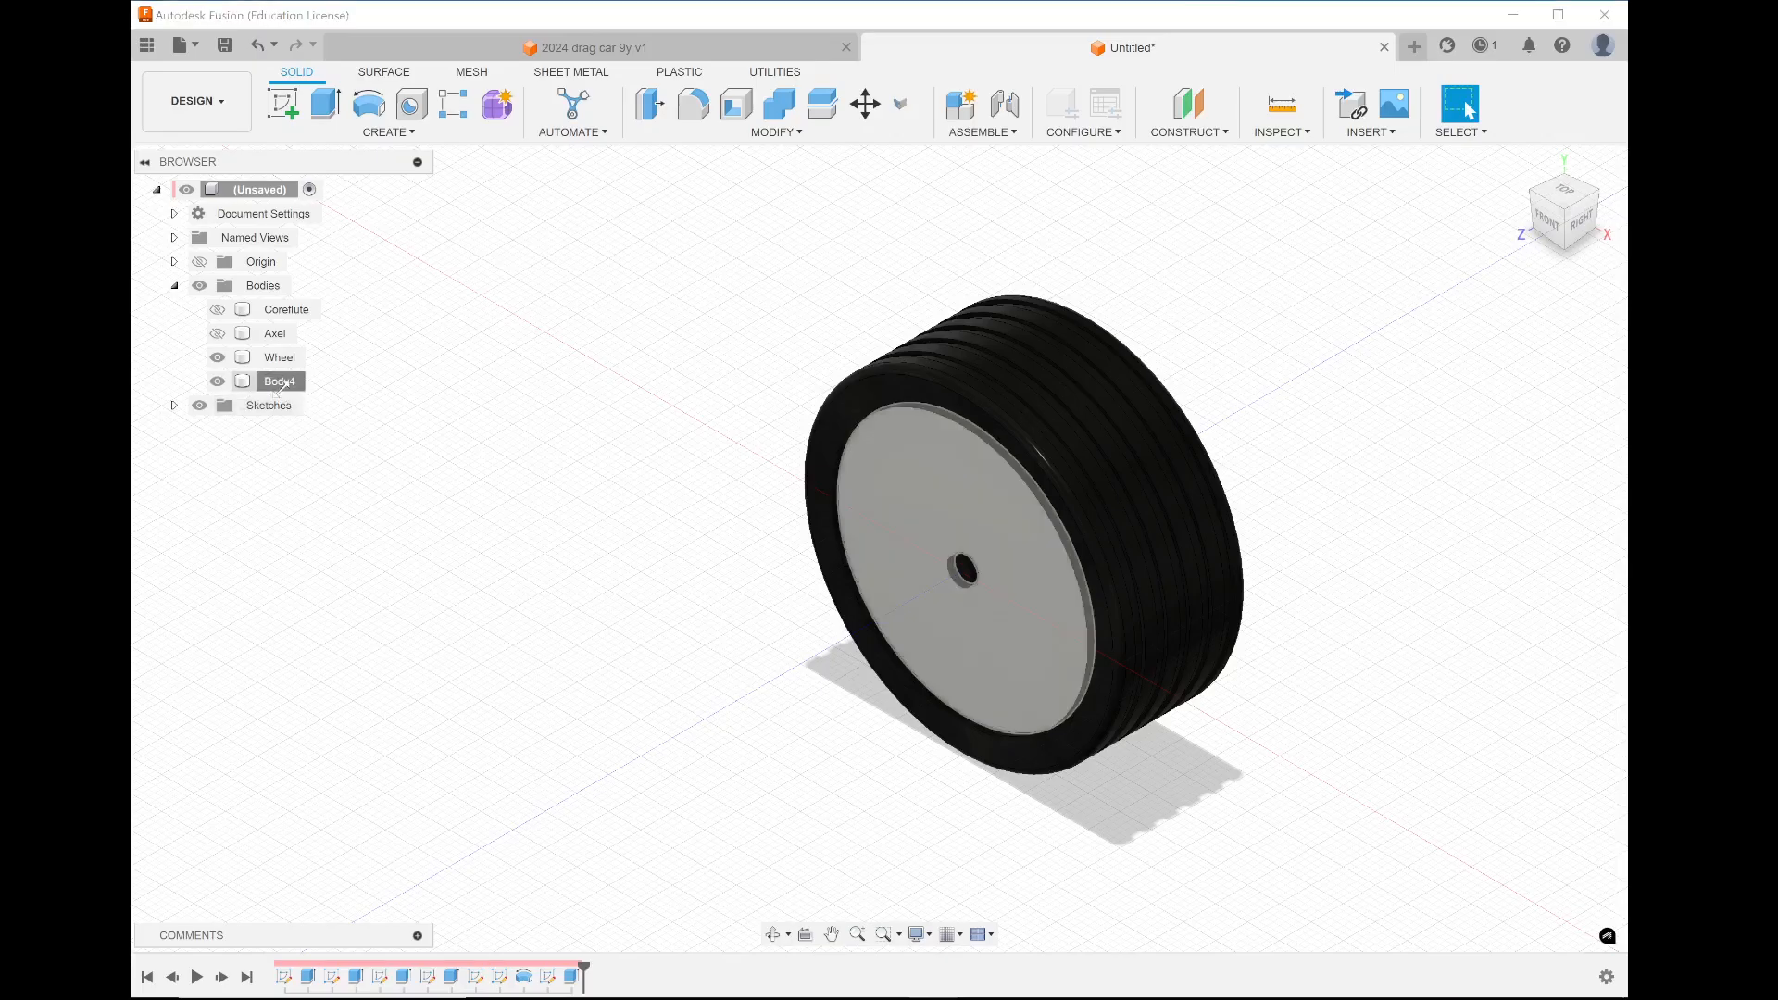
{"action": "double_click", "coordinate": [278, 382]}
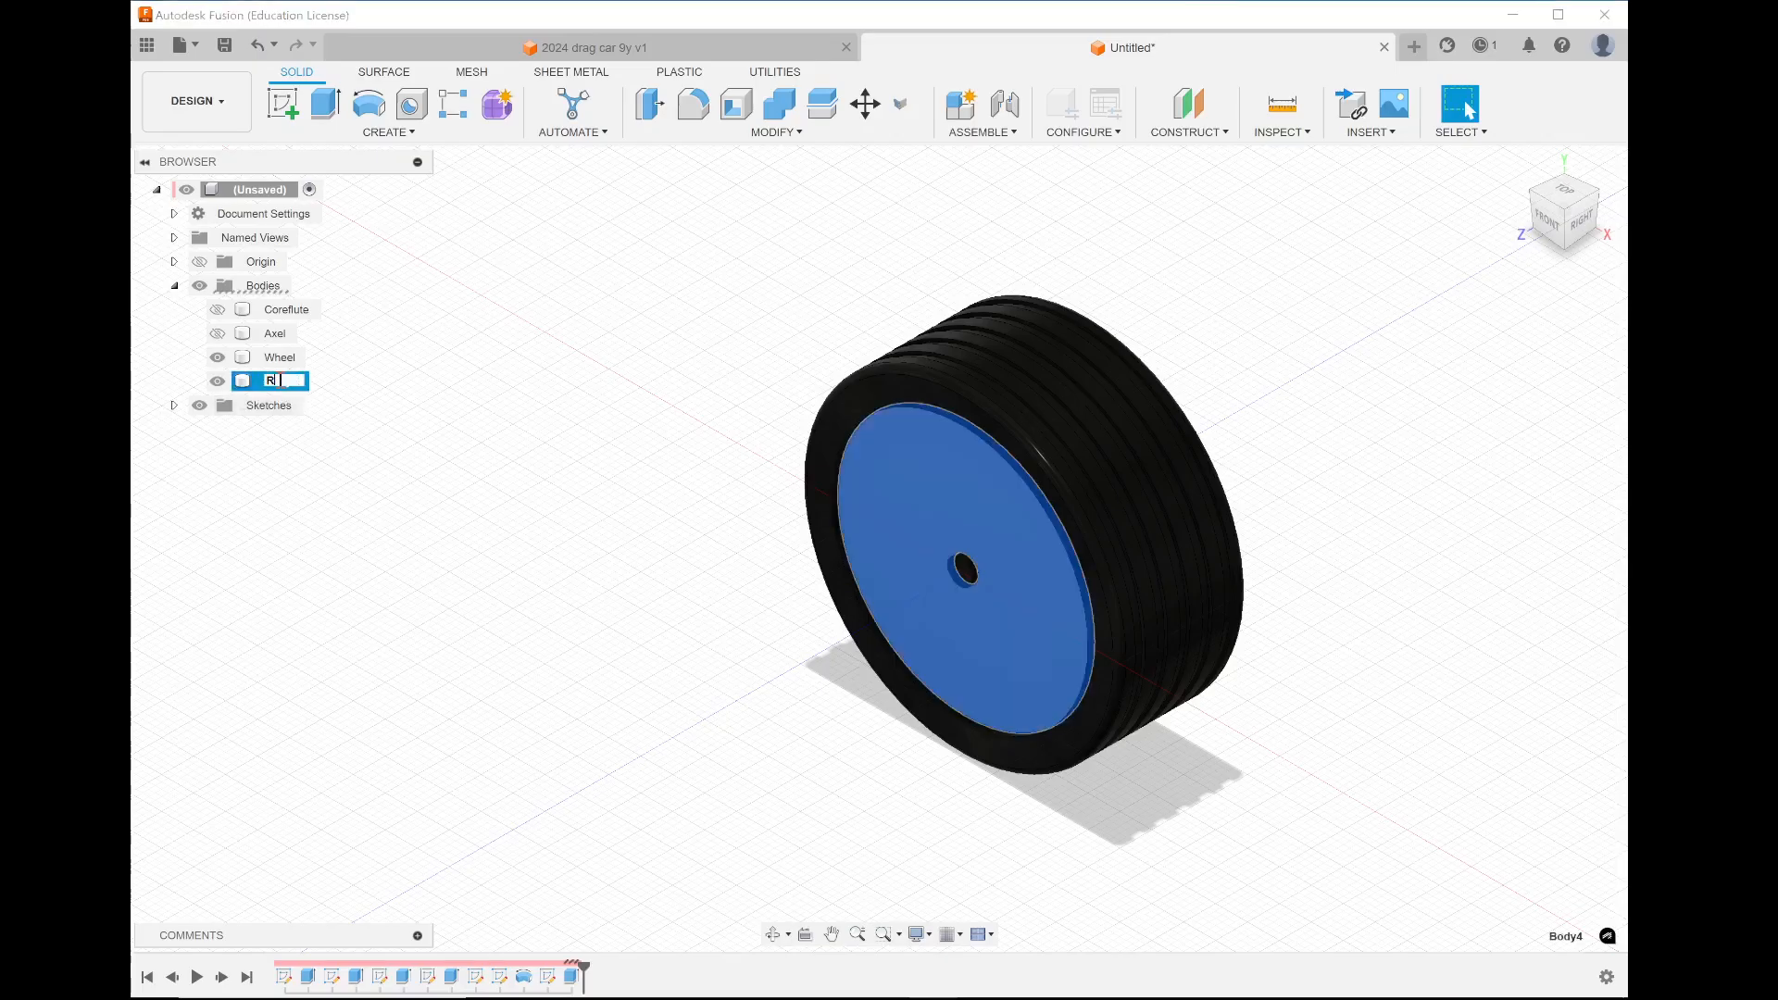
{"action": "type", "text": "Rim"}
{"action": "key", "text": "Return"}
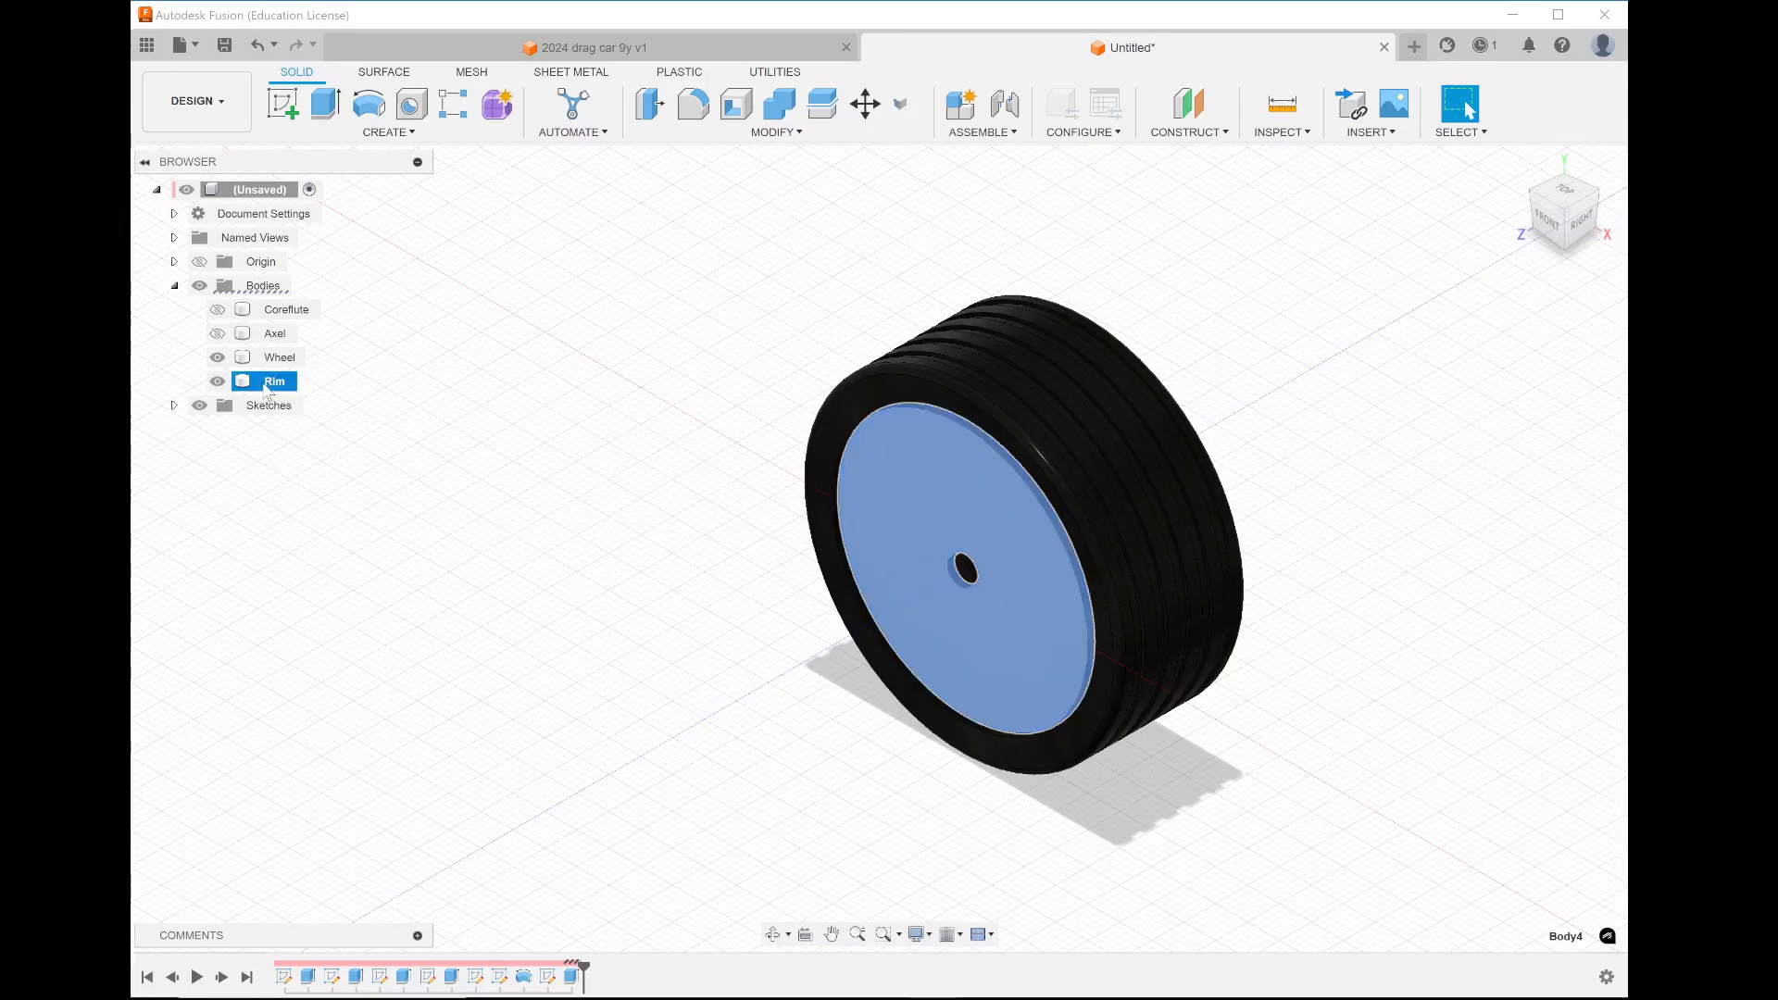
Search the appearance library for silver and apply Silver - Polished to the Rim body
{"action": "right_click", "coordinate": [260, 383]}
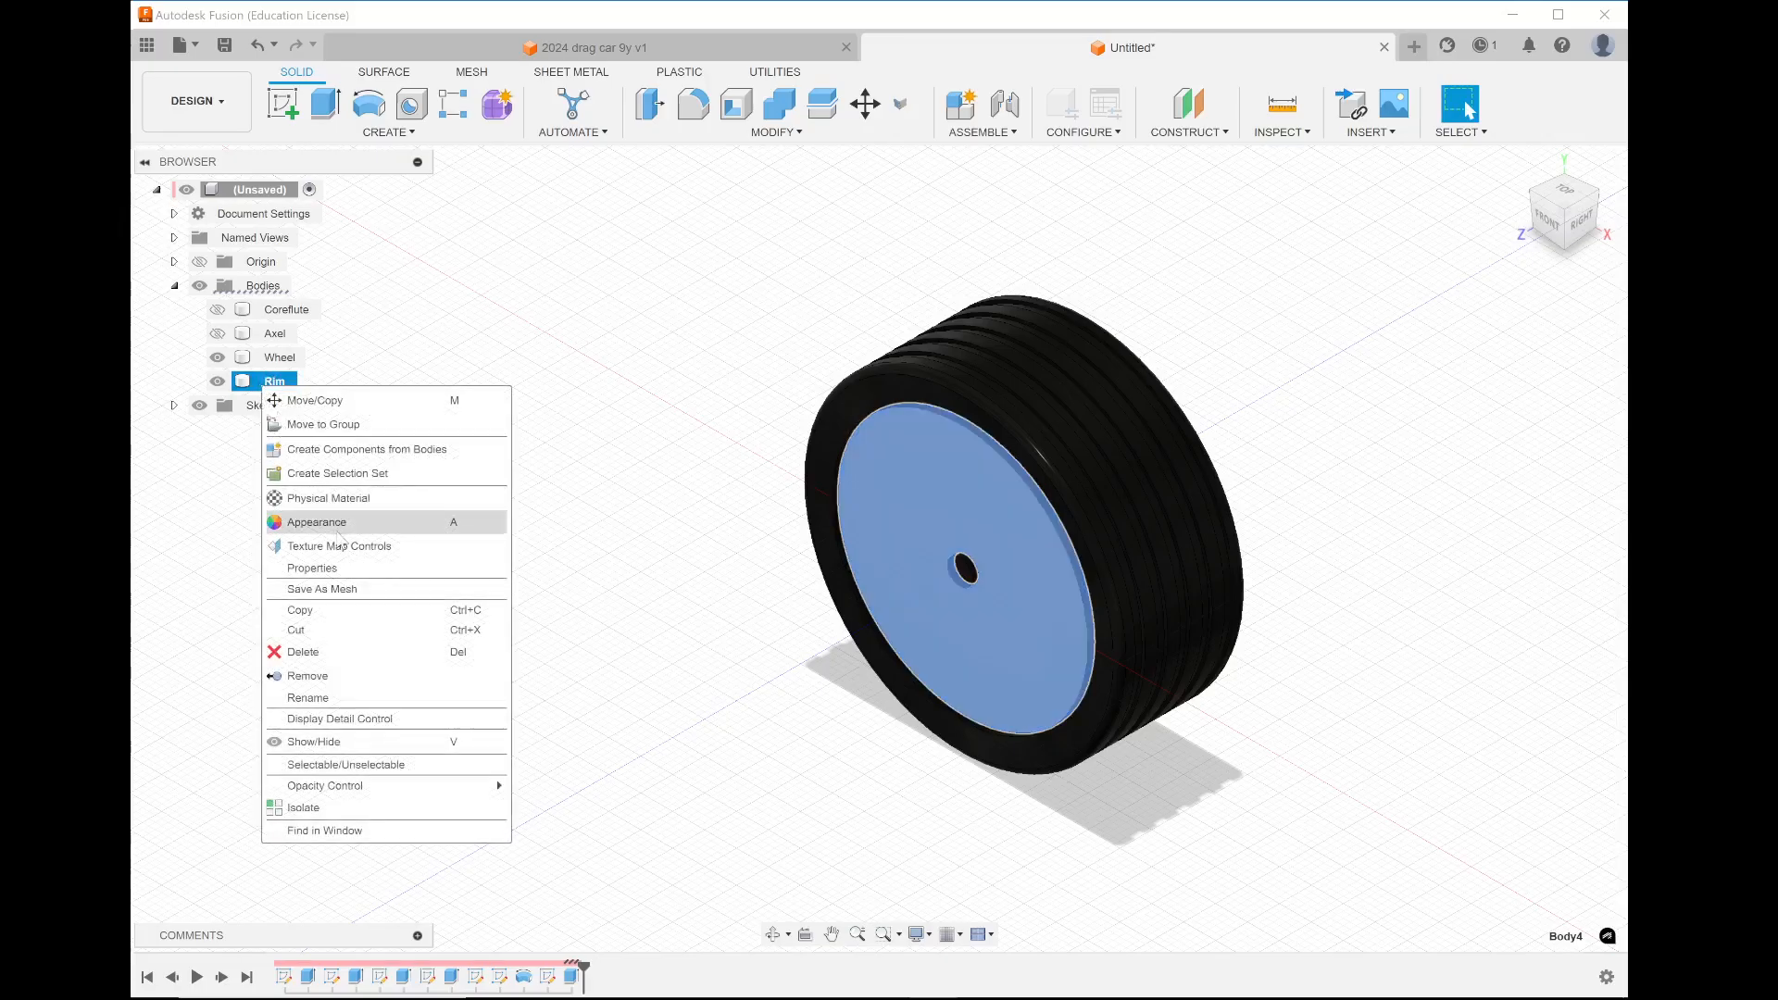
{"action": "left_click", "coordinate": [315, 521]}
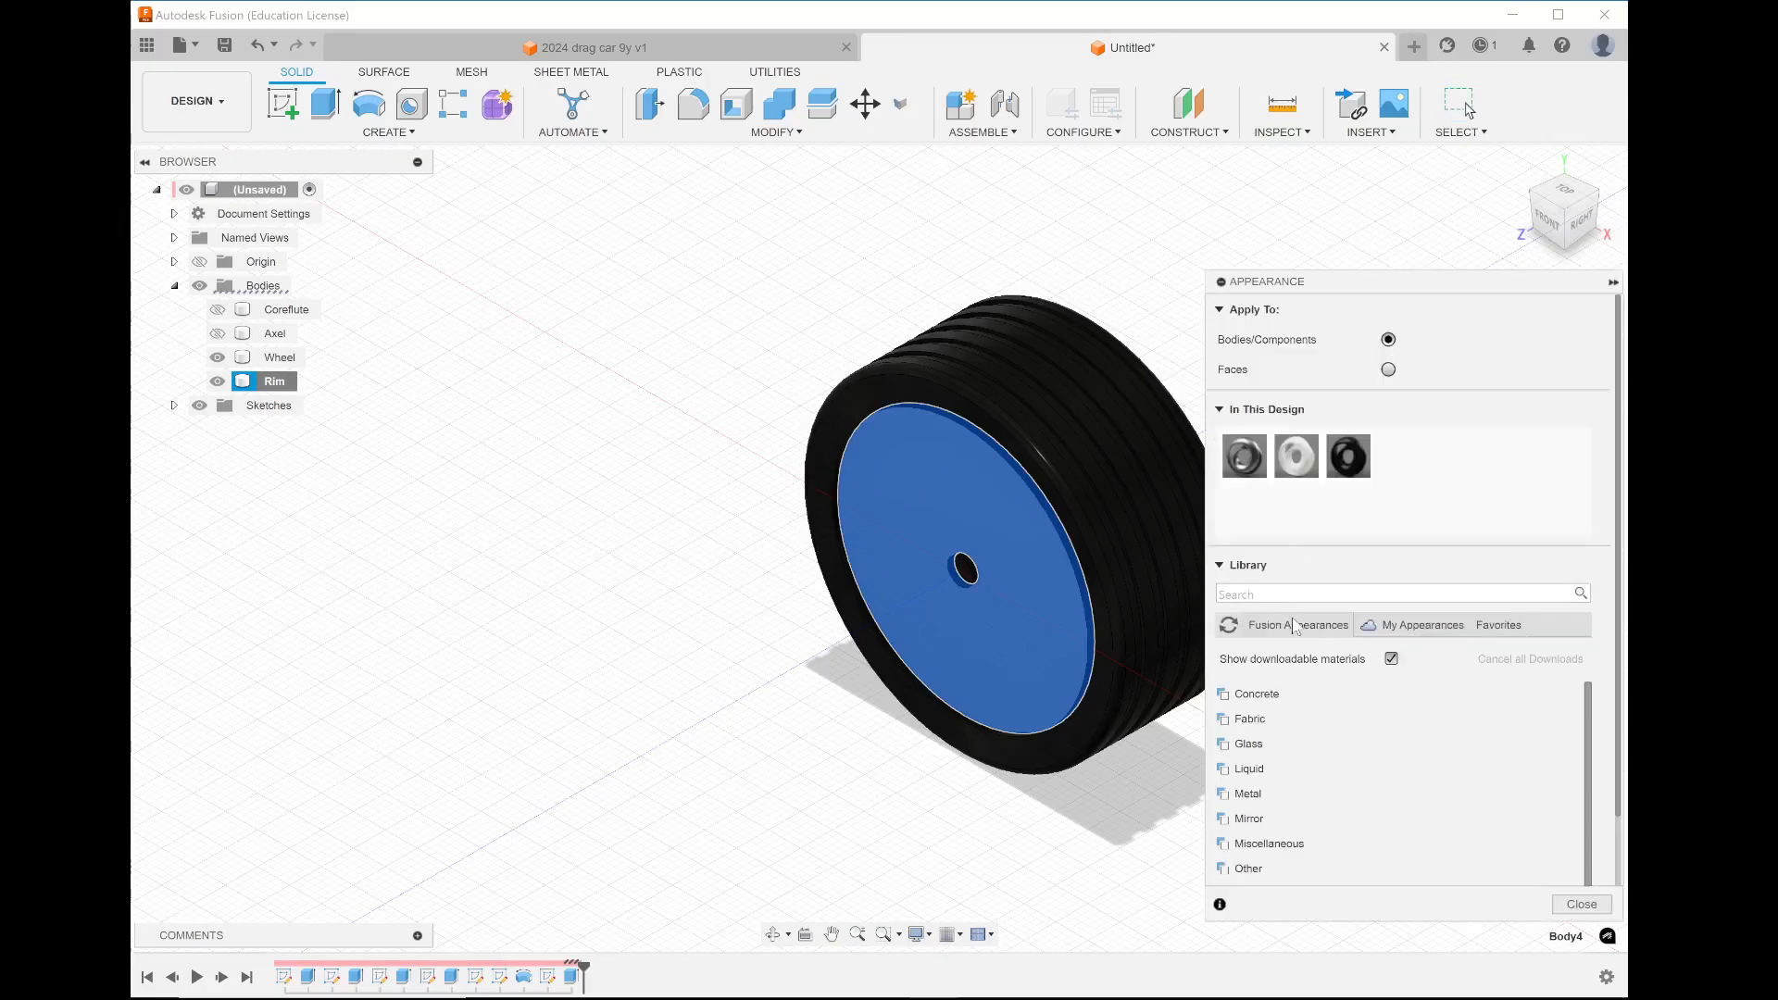
{"action": "left_click", "coordinate": [1293, 593]}
{"action": "type", "text": "silv"}
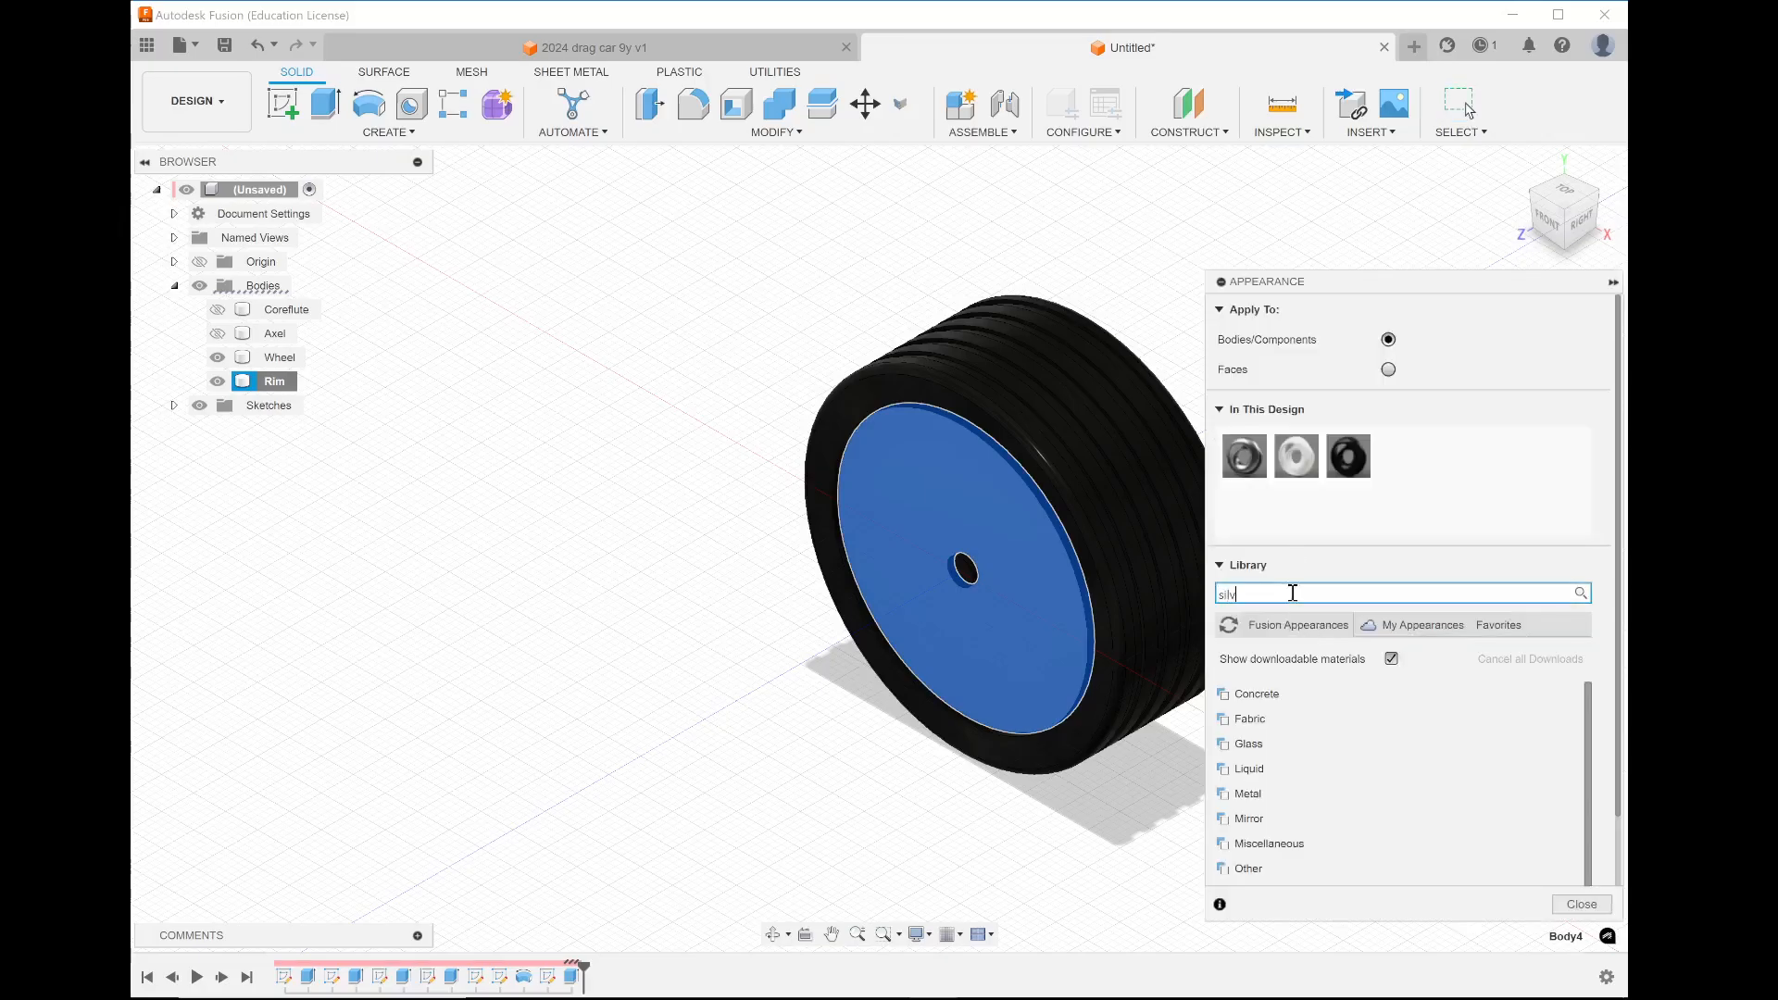
{"action": "type", "text": "er"}
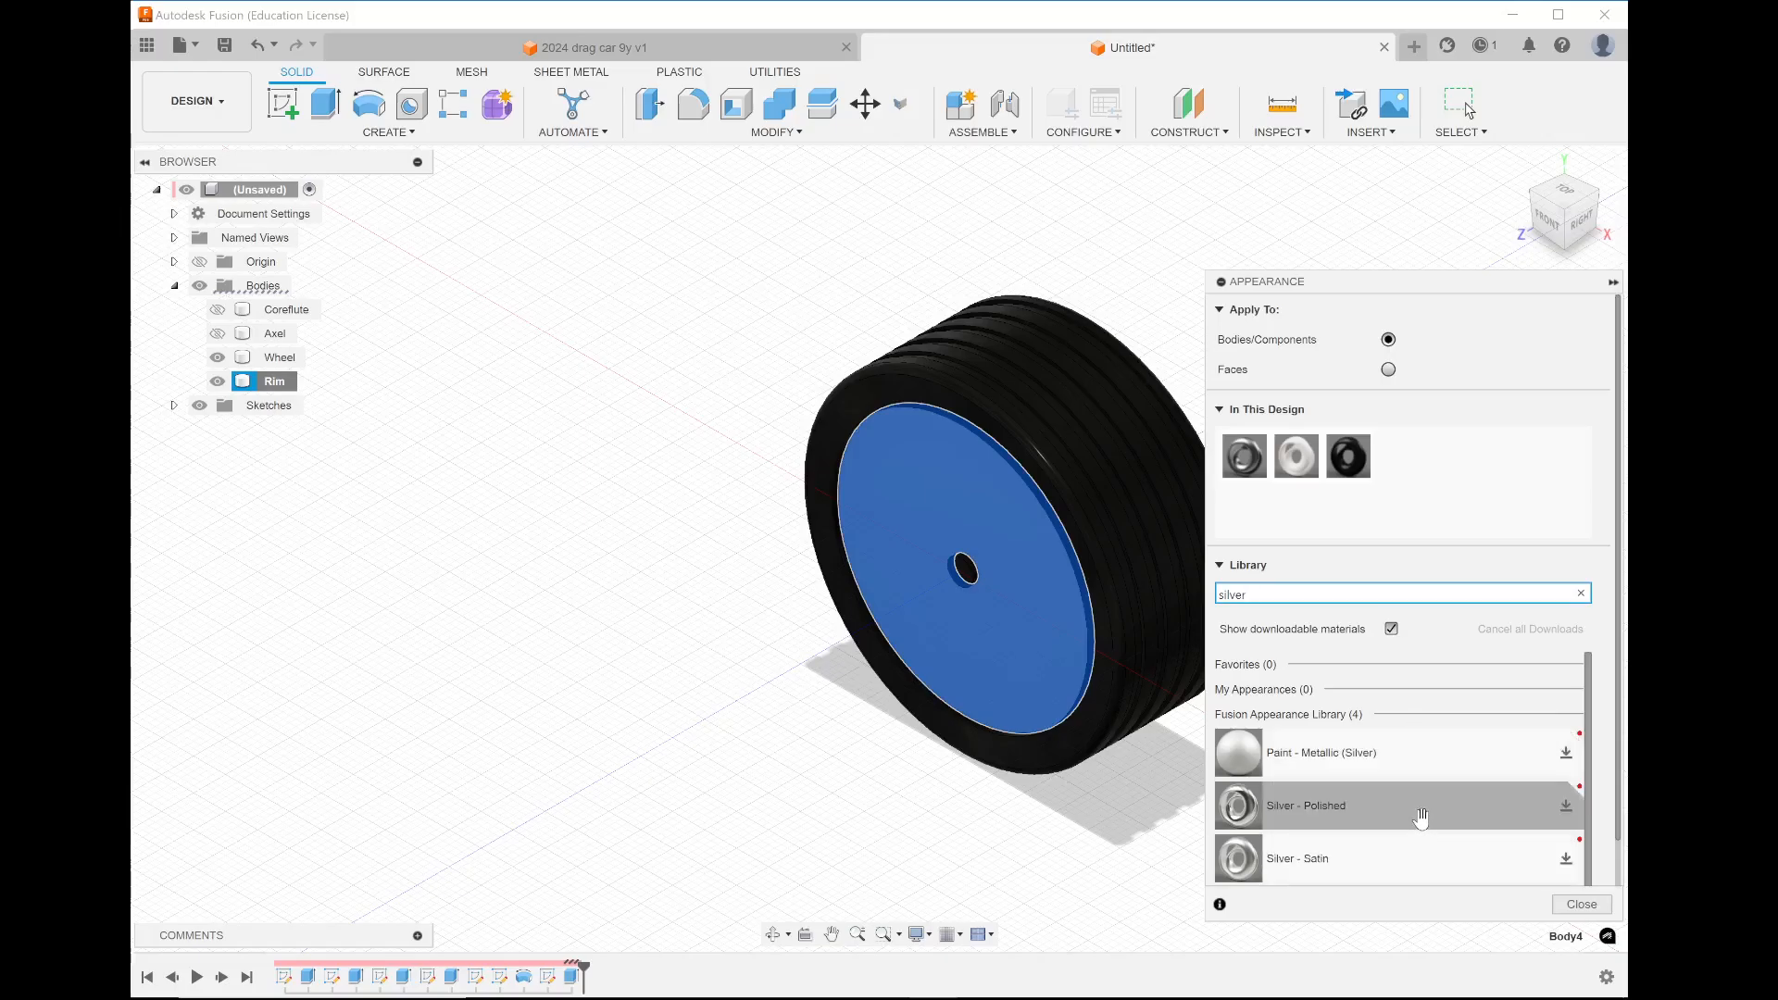
{"action": "left_click_drag", "start_coordinate": [1417, 815], "coordinate": [881, 521]}
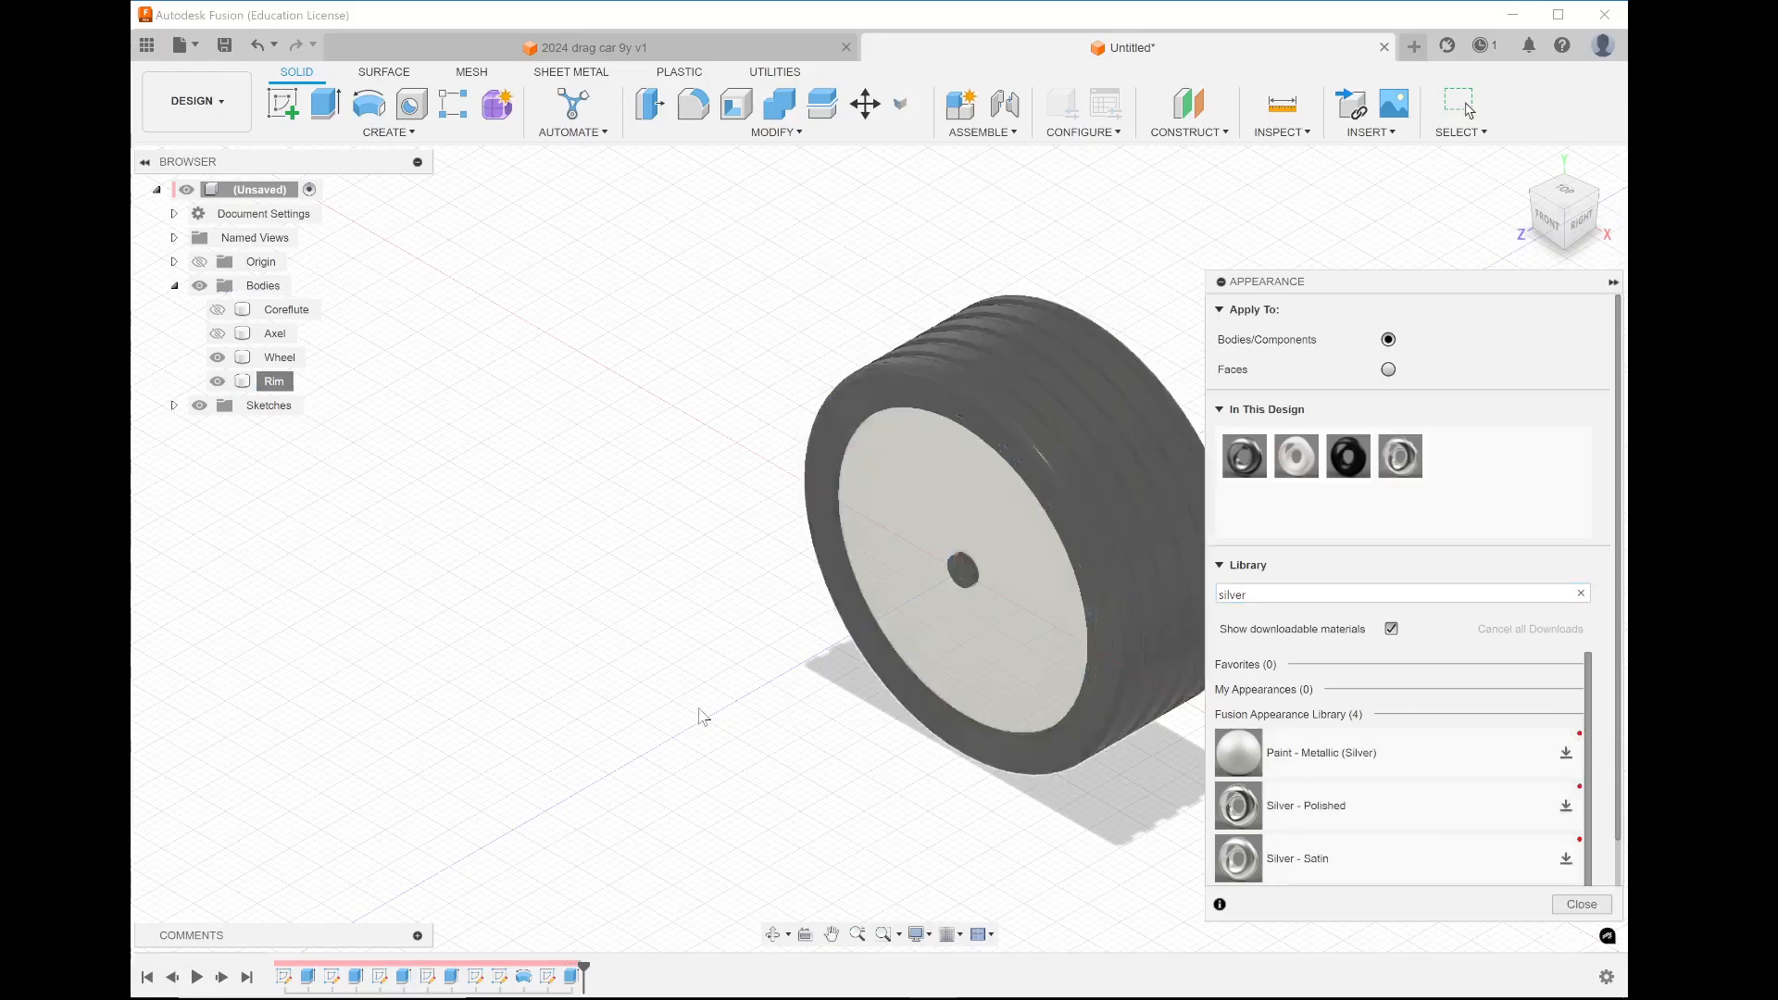
{"action": "scroll", "coordinate": [701, 716], "scroll_direction": "down", "scroll_amount": 4}
{"action": "left_click", "coordinate": [861, 721]}
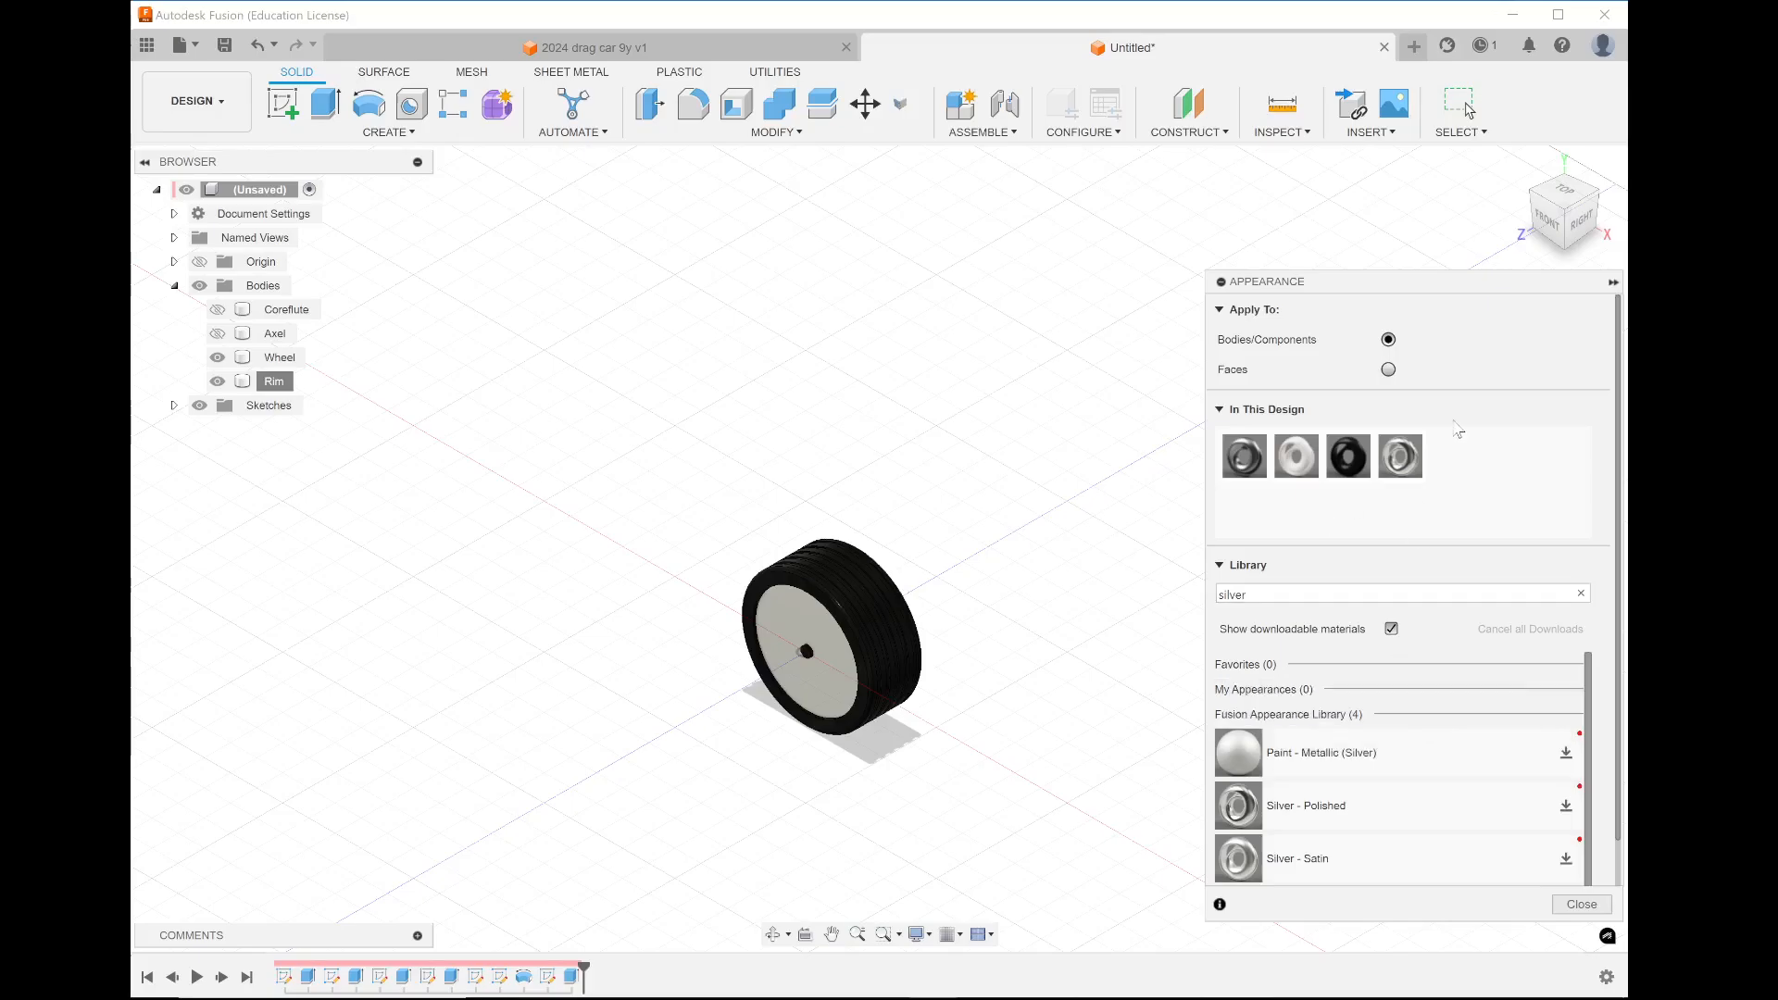
Show the Axel and Coreflute bodies to view them together with the wheel, and hide both again
{"action": "left_click", "coordinate": [218, 333]}
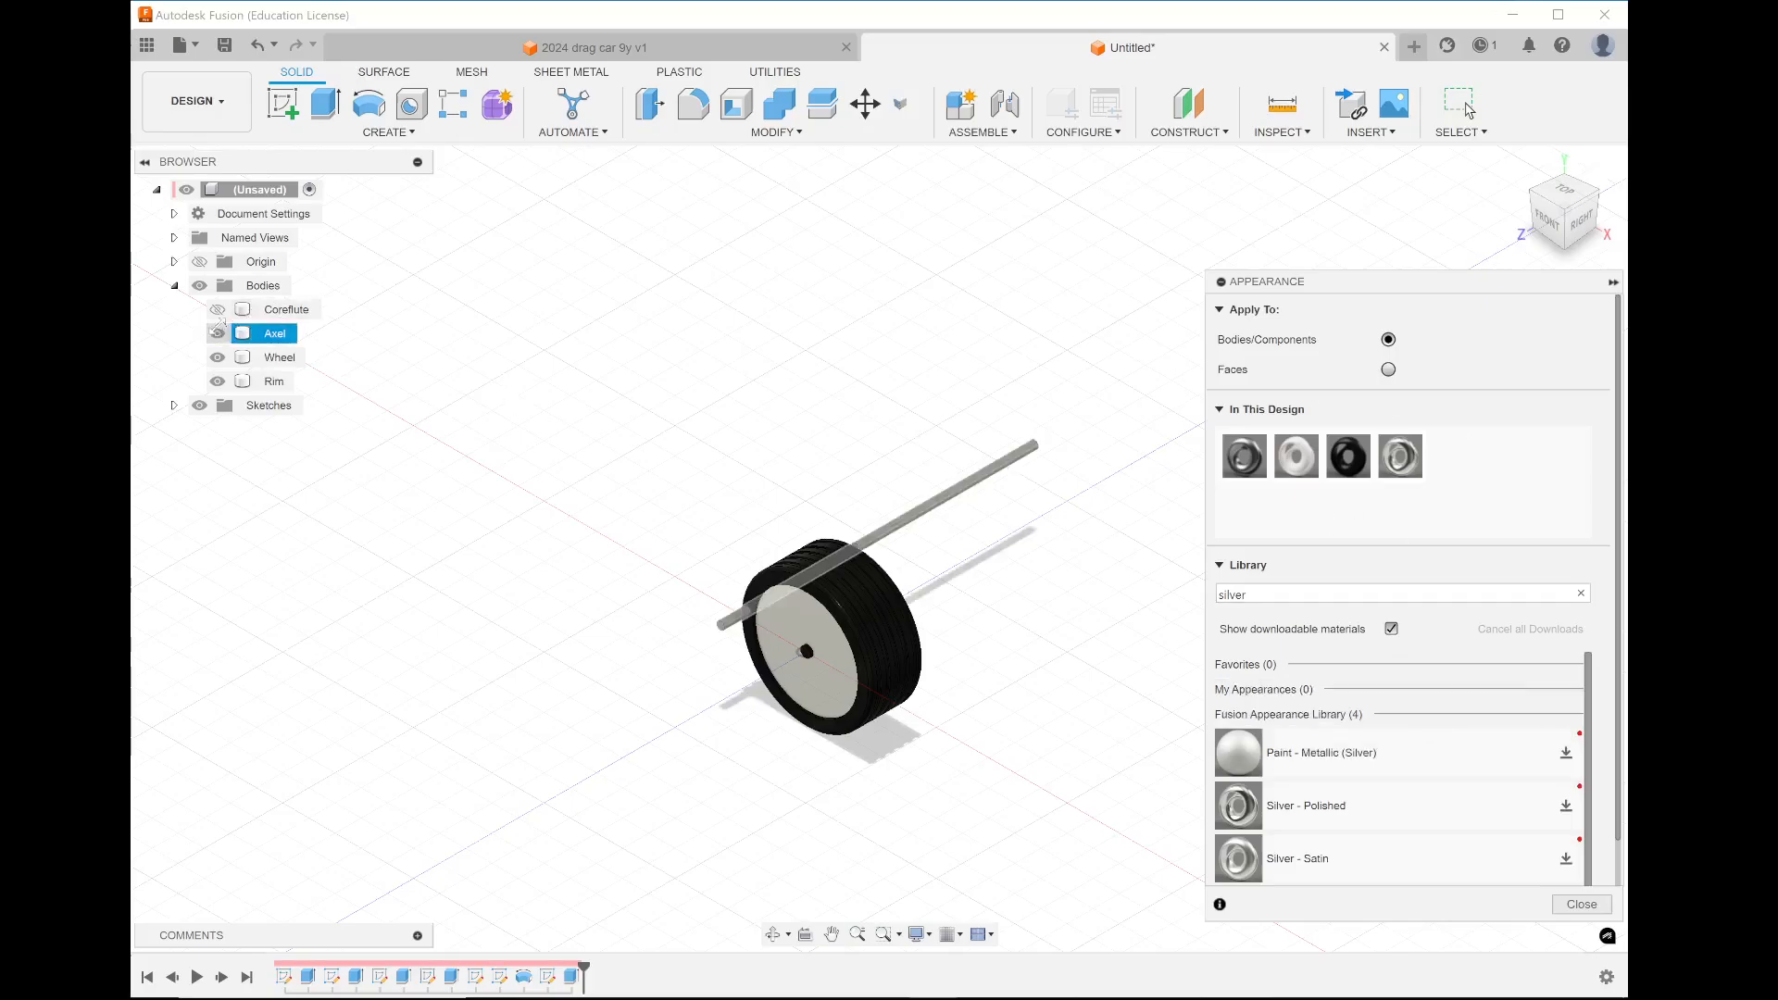
{"action": "left_click", "coordinate": [215, 309]}
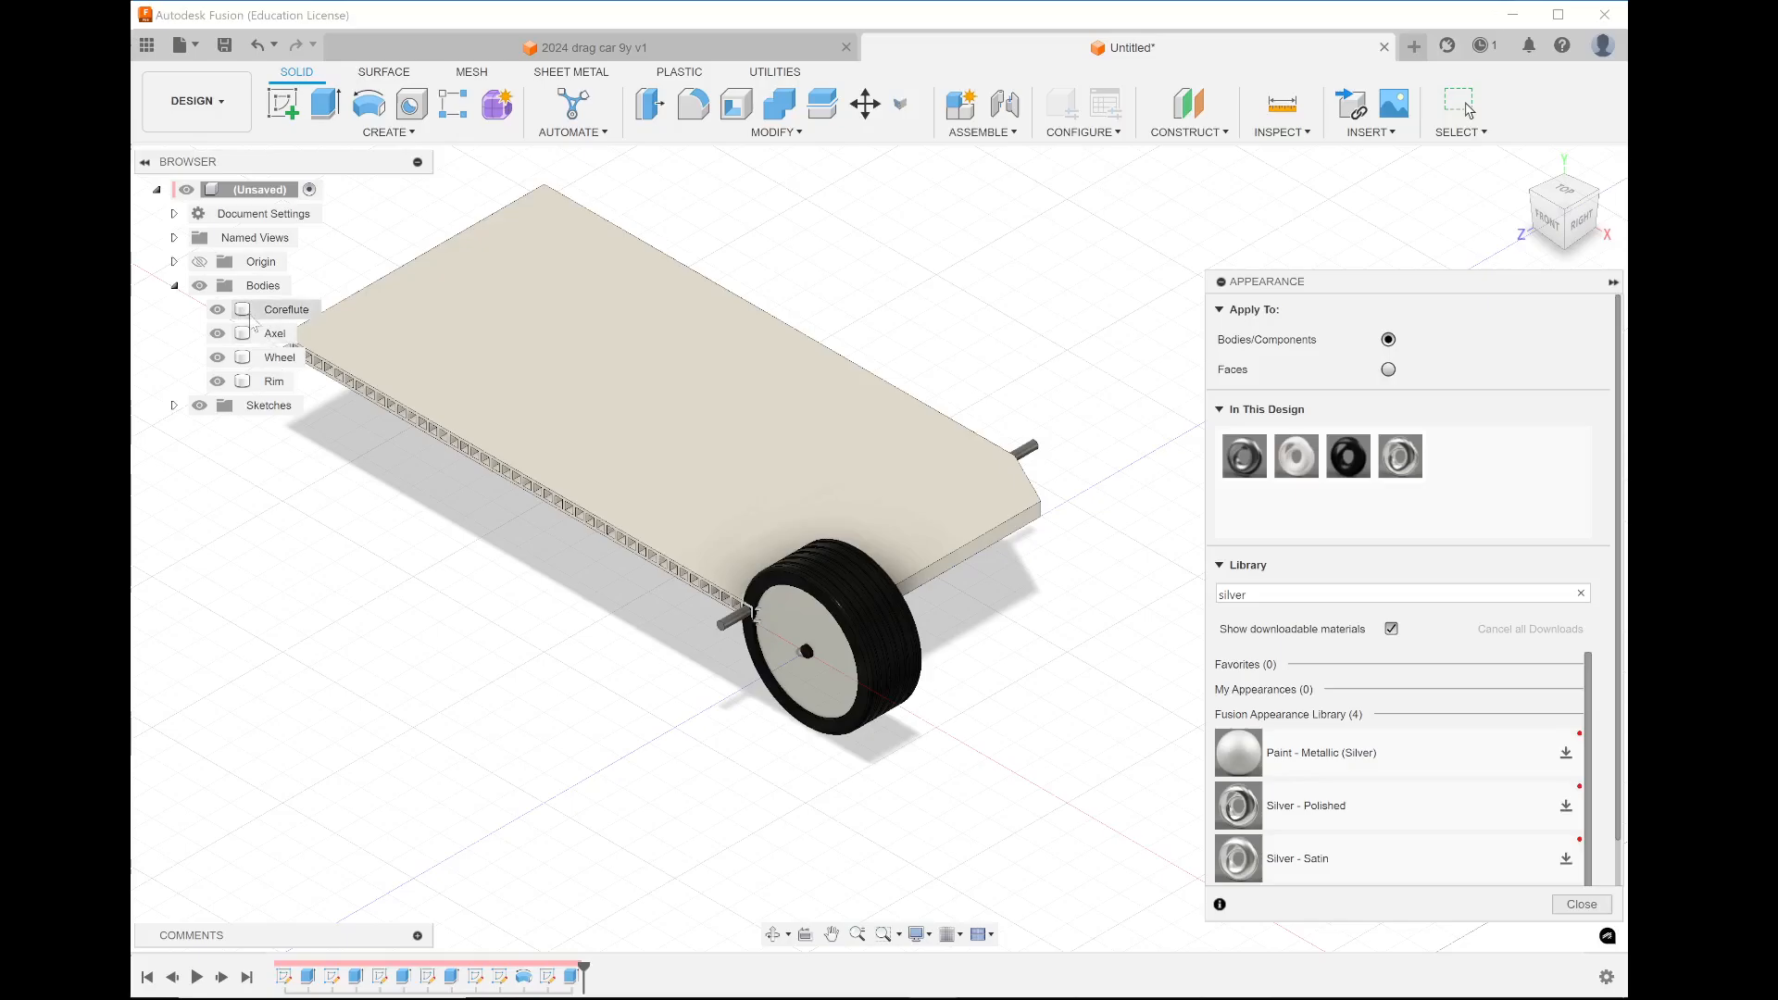
{"action": "left_click", "coordinate": [217, 334]}
{"action": "left_click", "coordinate": [216, 309]}
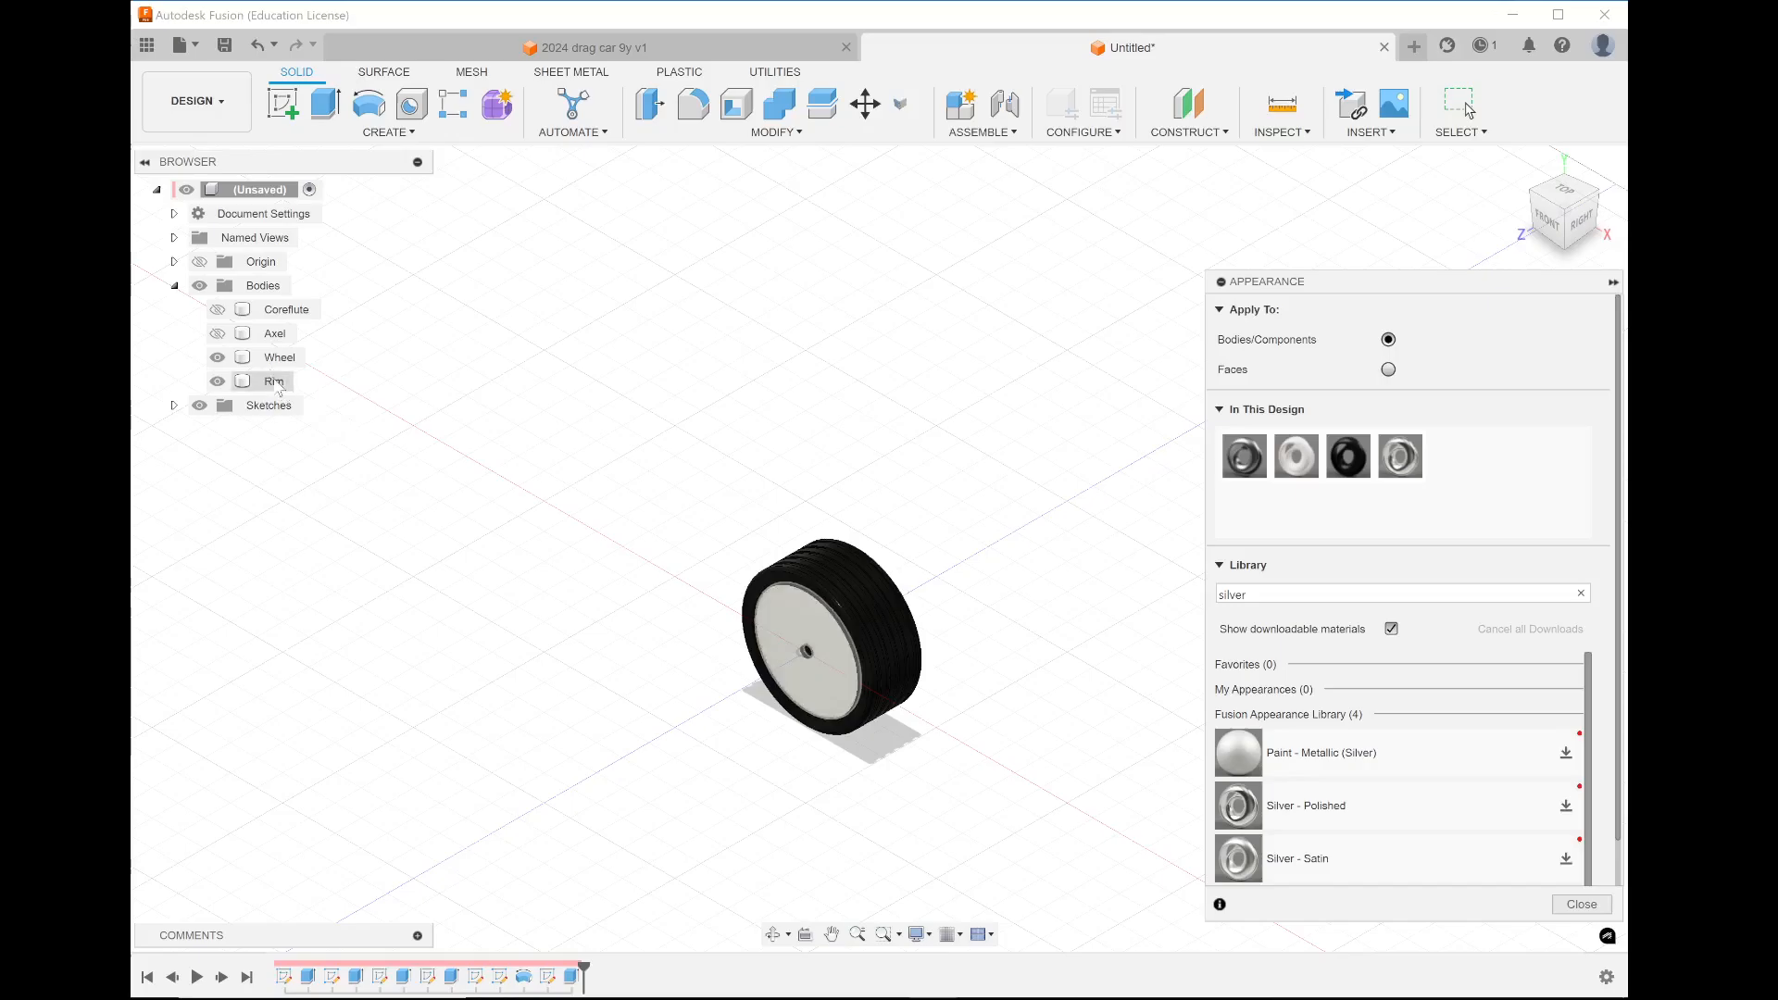
Close the appearance settings and clear the selection of the Wheel and Rim bodies
{"action": "left_click", "coordinate": [274, 381]}
{"action": "left_click", "coordinate": [280, 359], "text": "ctrl"}
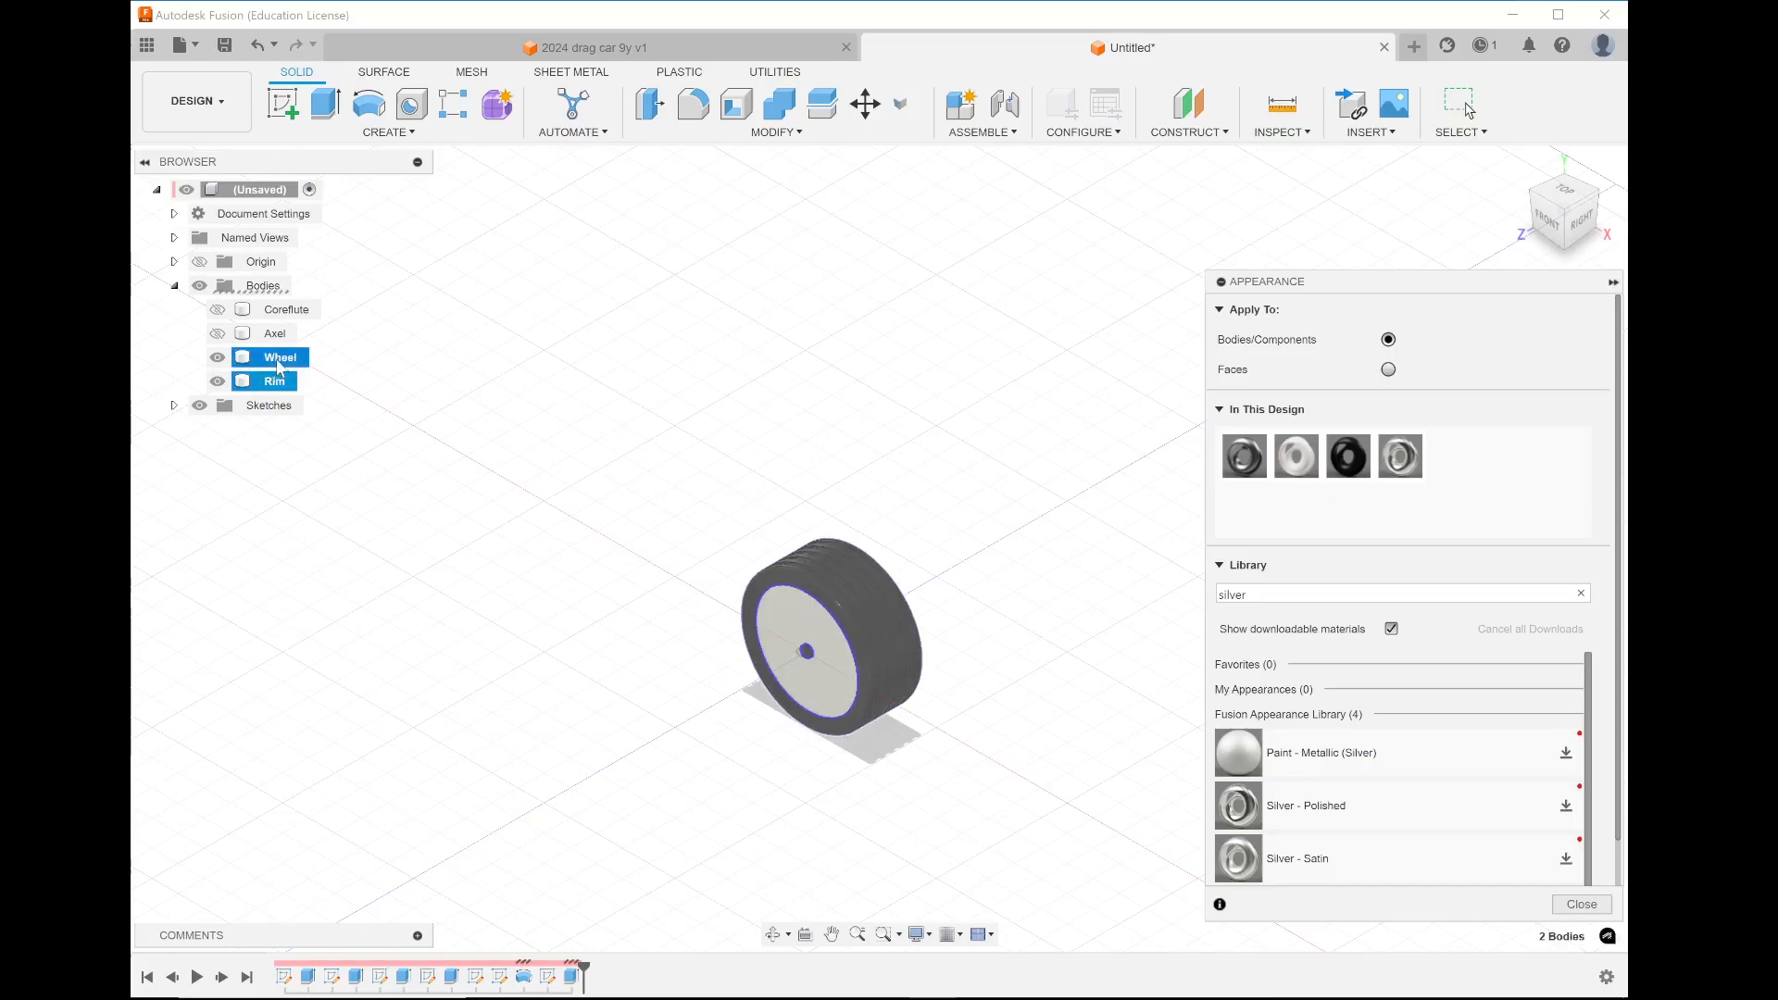
{"action": "double_click", "coordinate": [279, 361]}
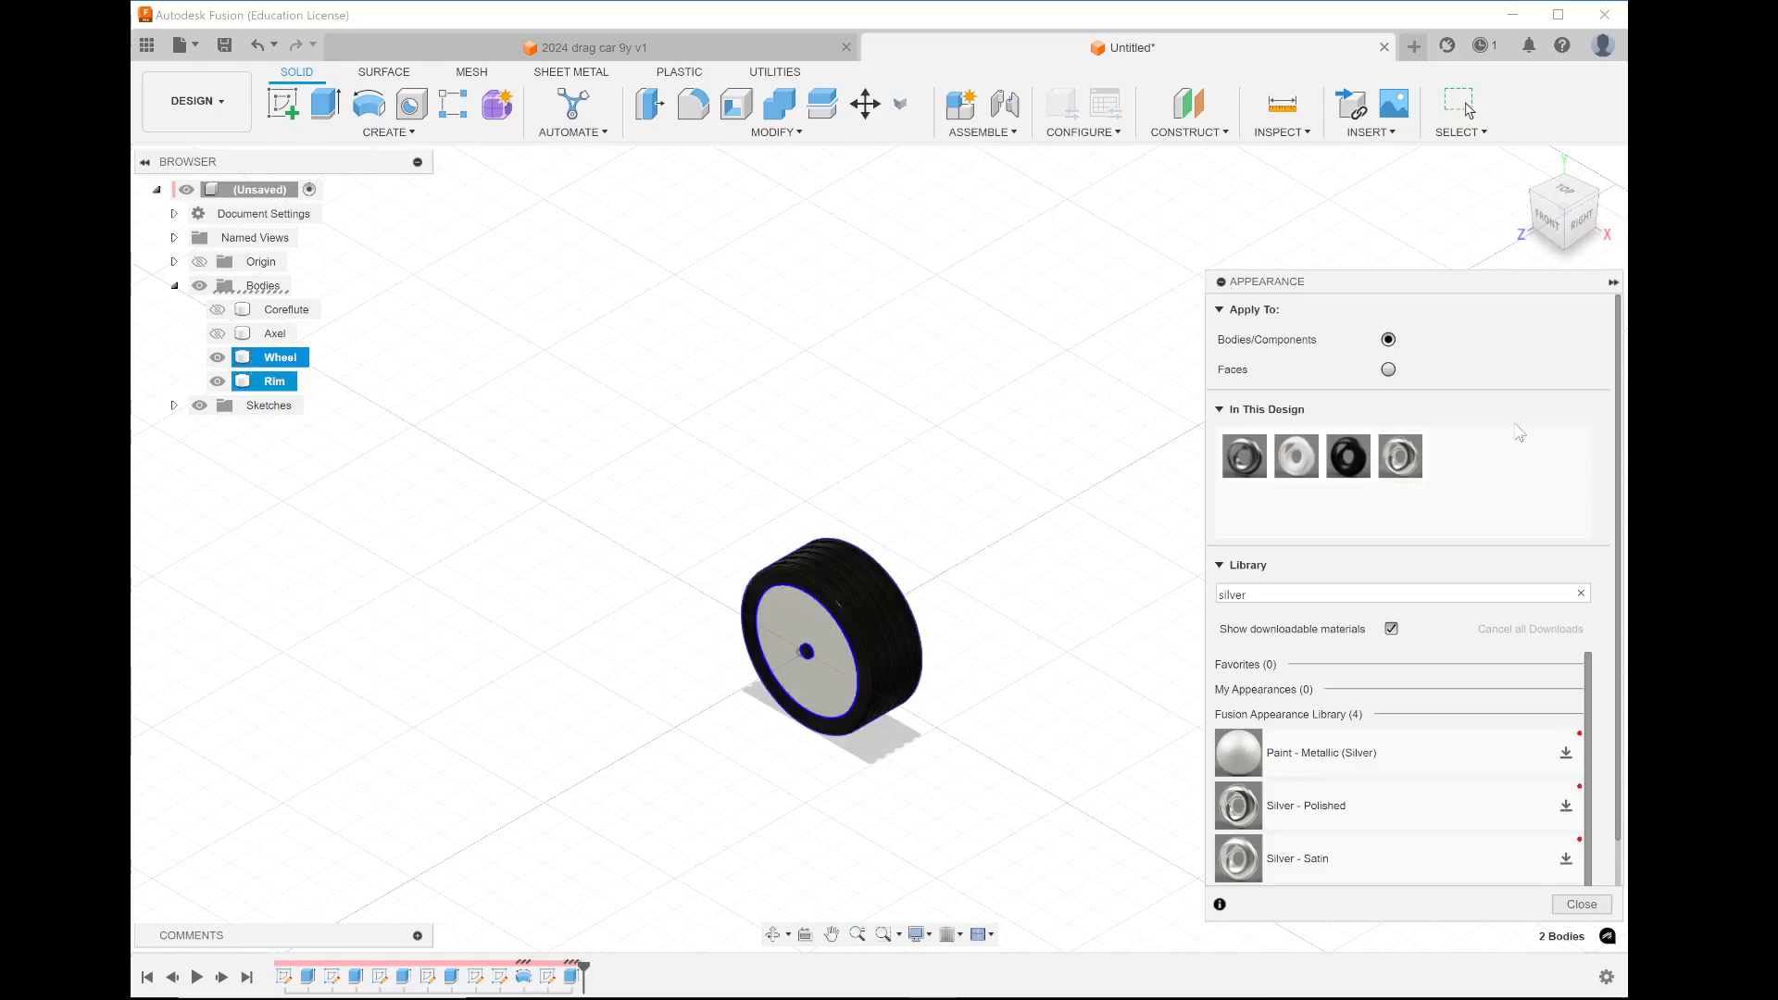
{"action": "left_click", "coordinate": [1610, 284]}
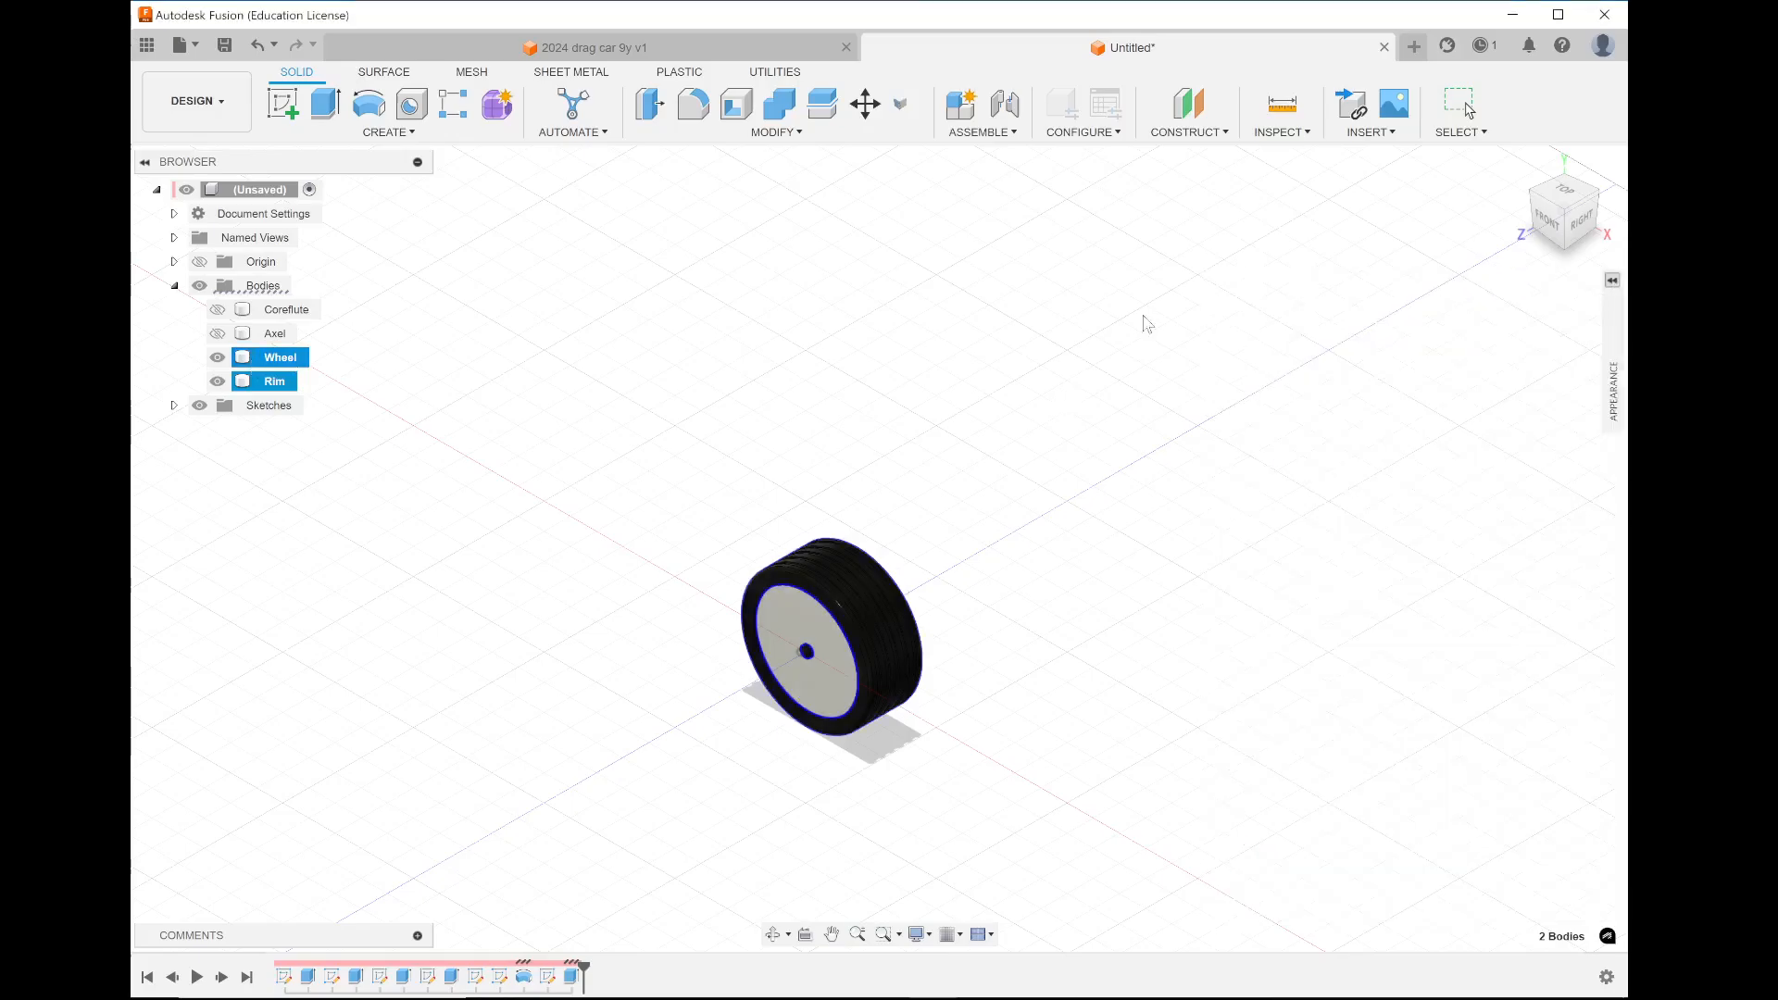
{"action": "double_click", "coordinate": [270, 357]}
{"action": "key", "text": "Return"}
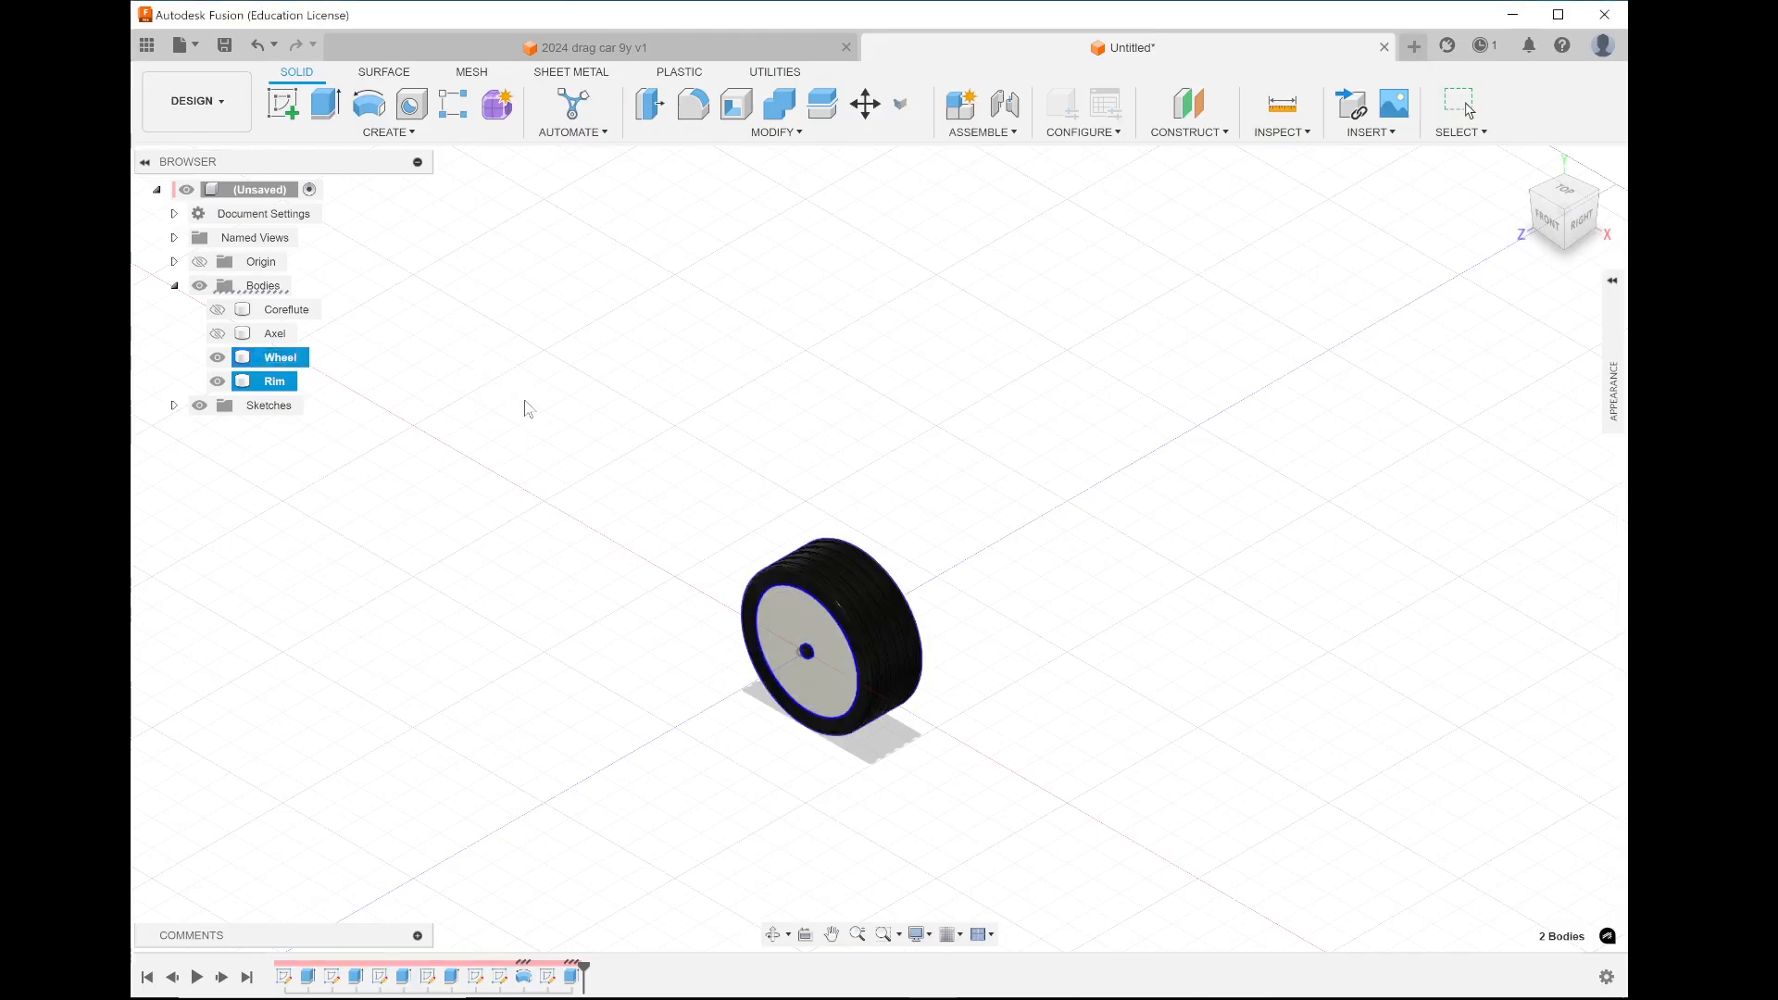
{"action": "left_click", "coordinate": [547, 503]}
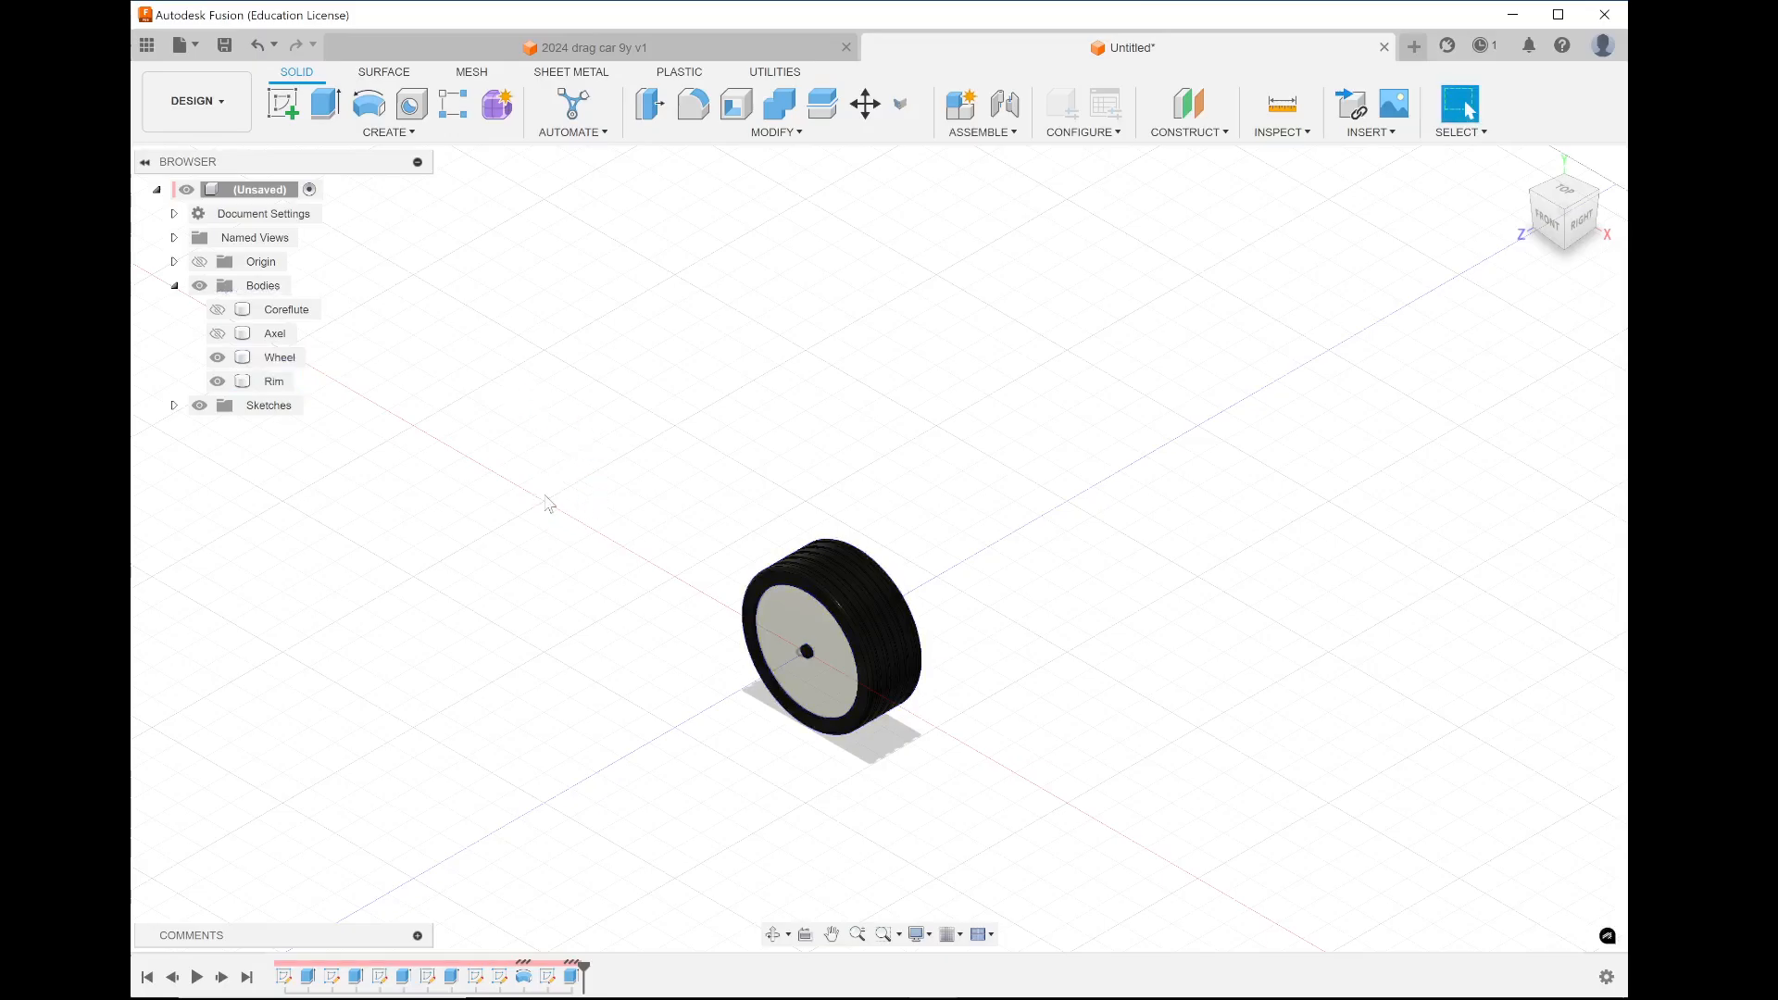
{"action": "left_click", "coordinate": [262, 357]}
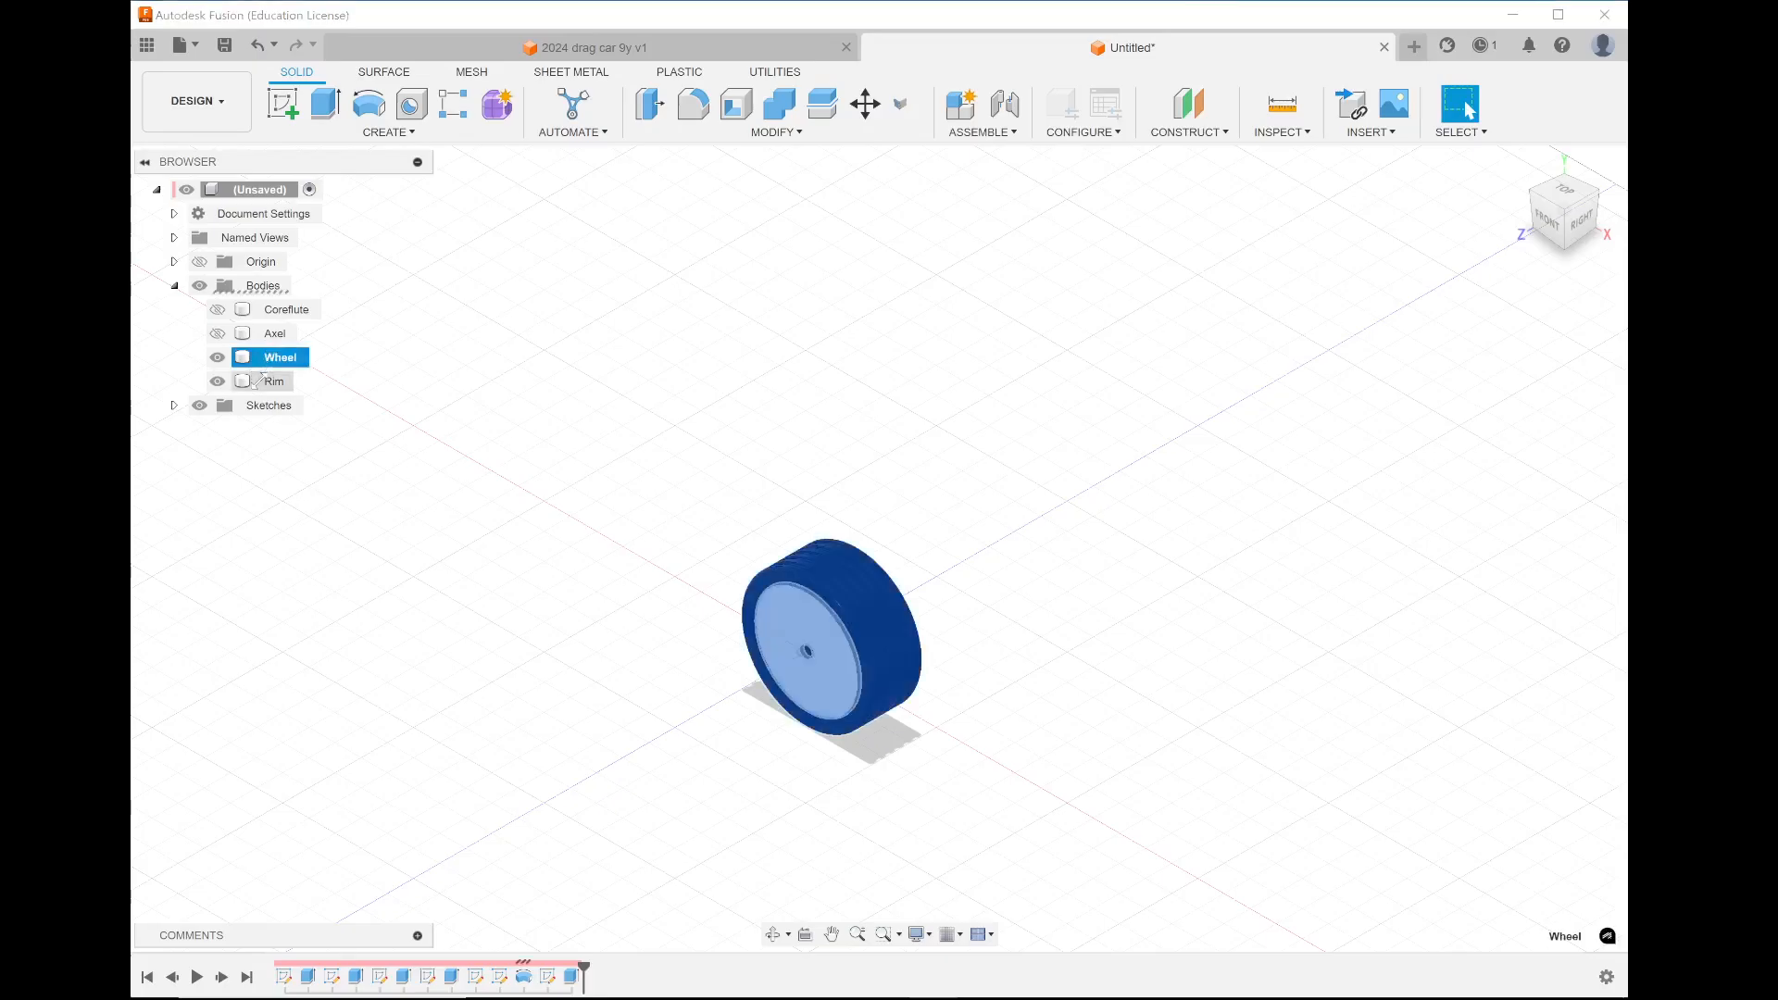
{"action": "left_click", "coordinate": [255, 378]}
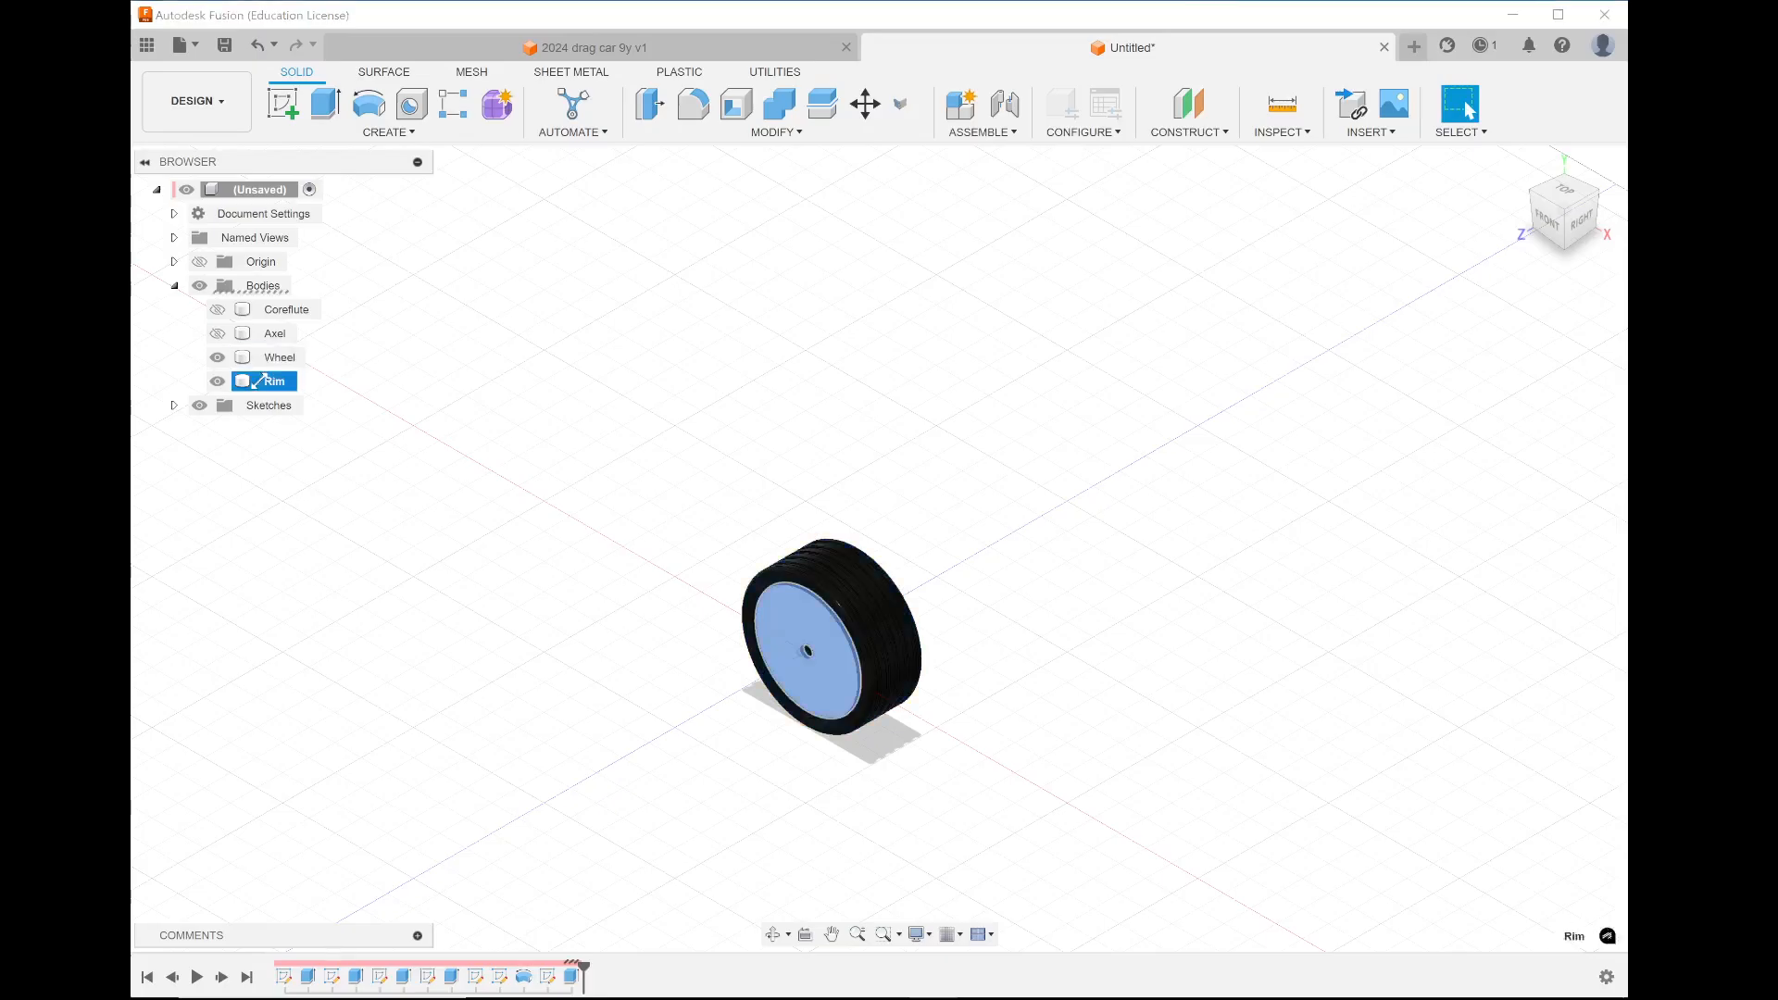
{"action": "left_click", "coordinate": [262, 358], "text": "ctrl"}
{"action": "right_click", "coordinate": [260, 363]}
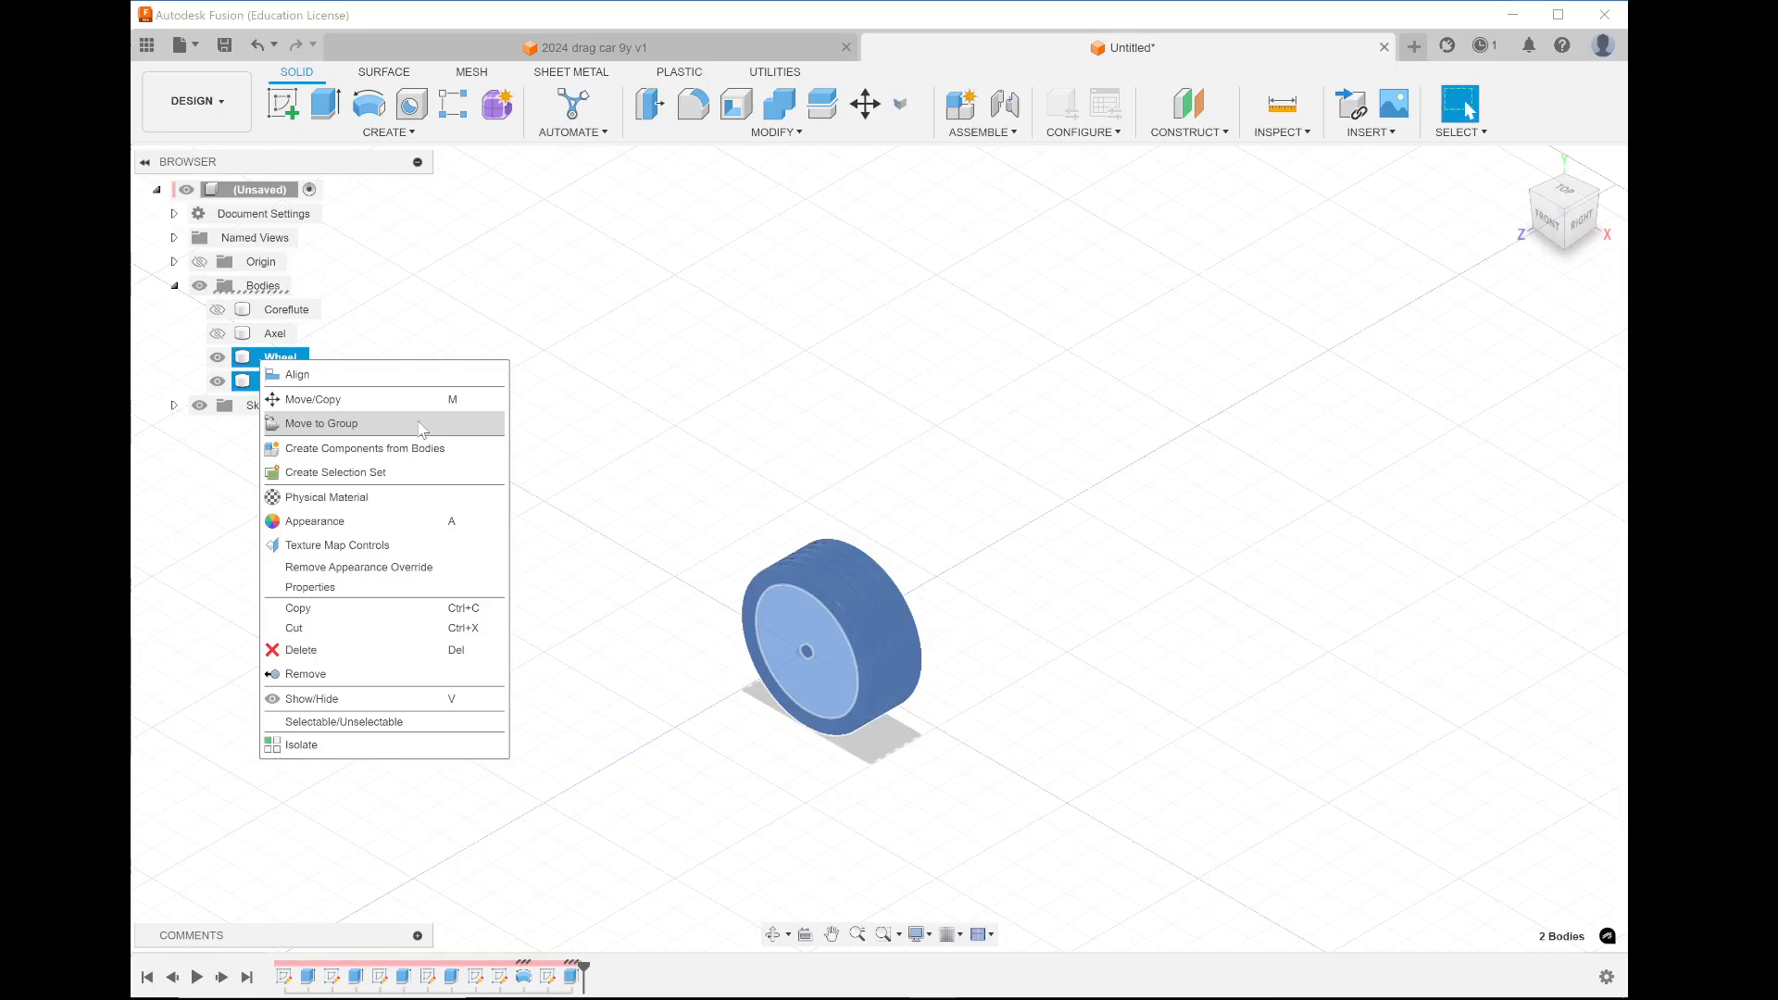
{"action": "left_click", "coordinate": [788, 146]}
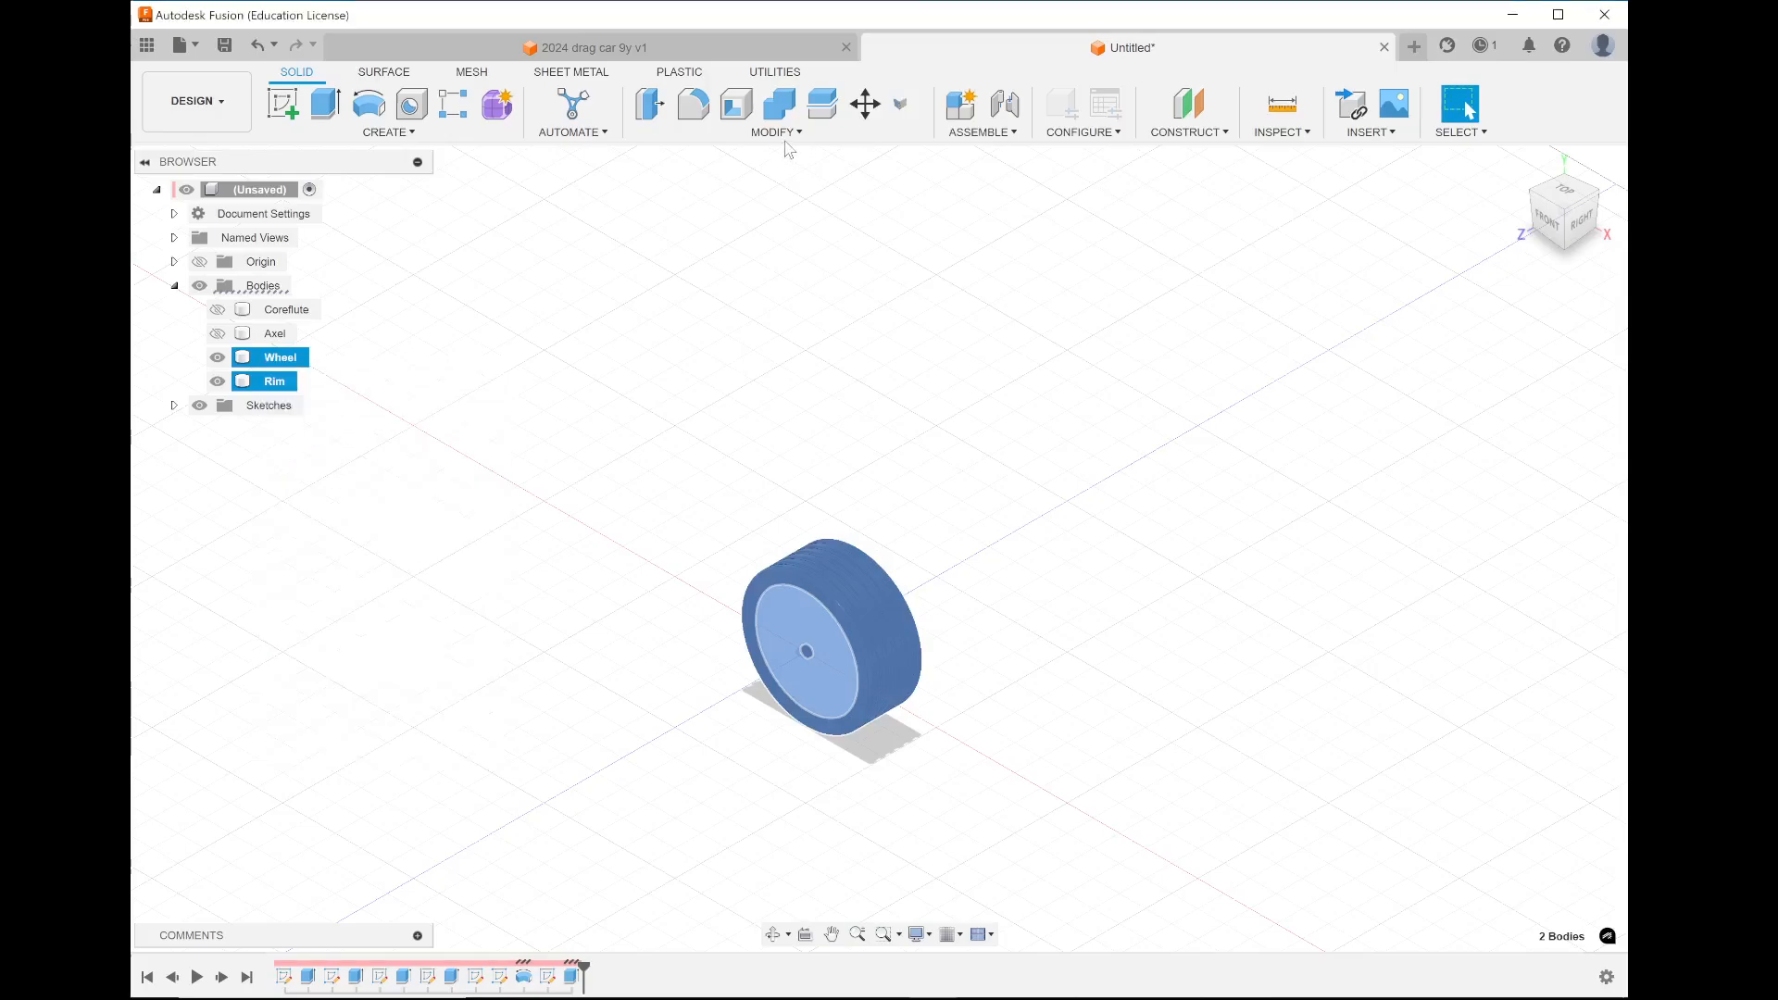
{"action": "left_click", "coordinate": [786, 137]}
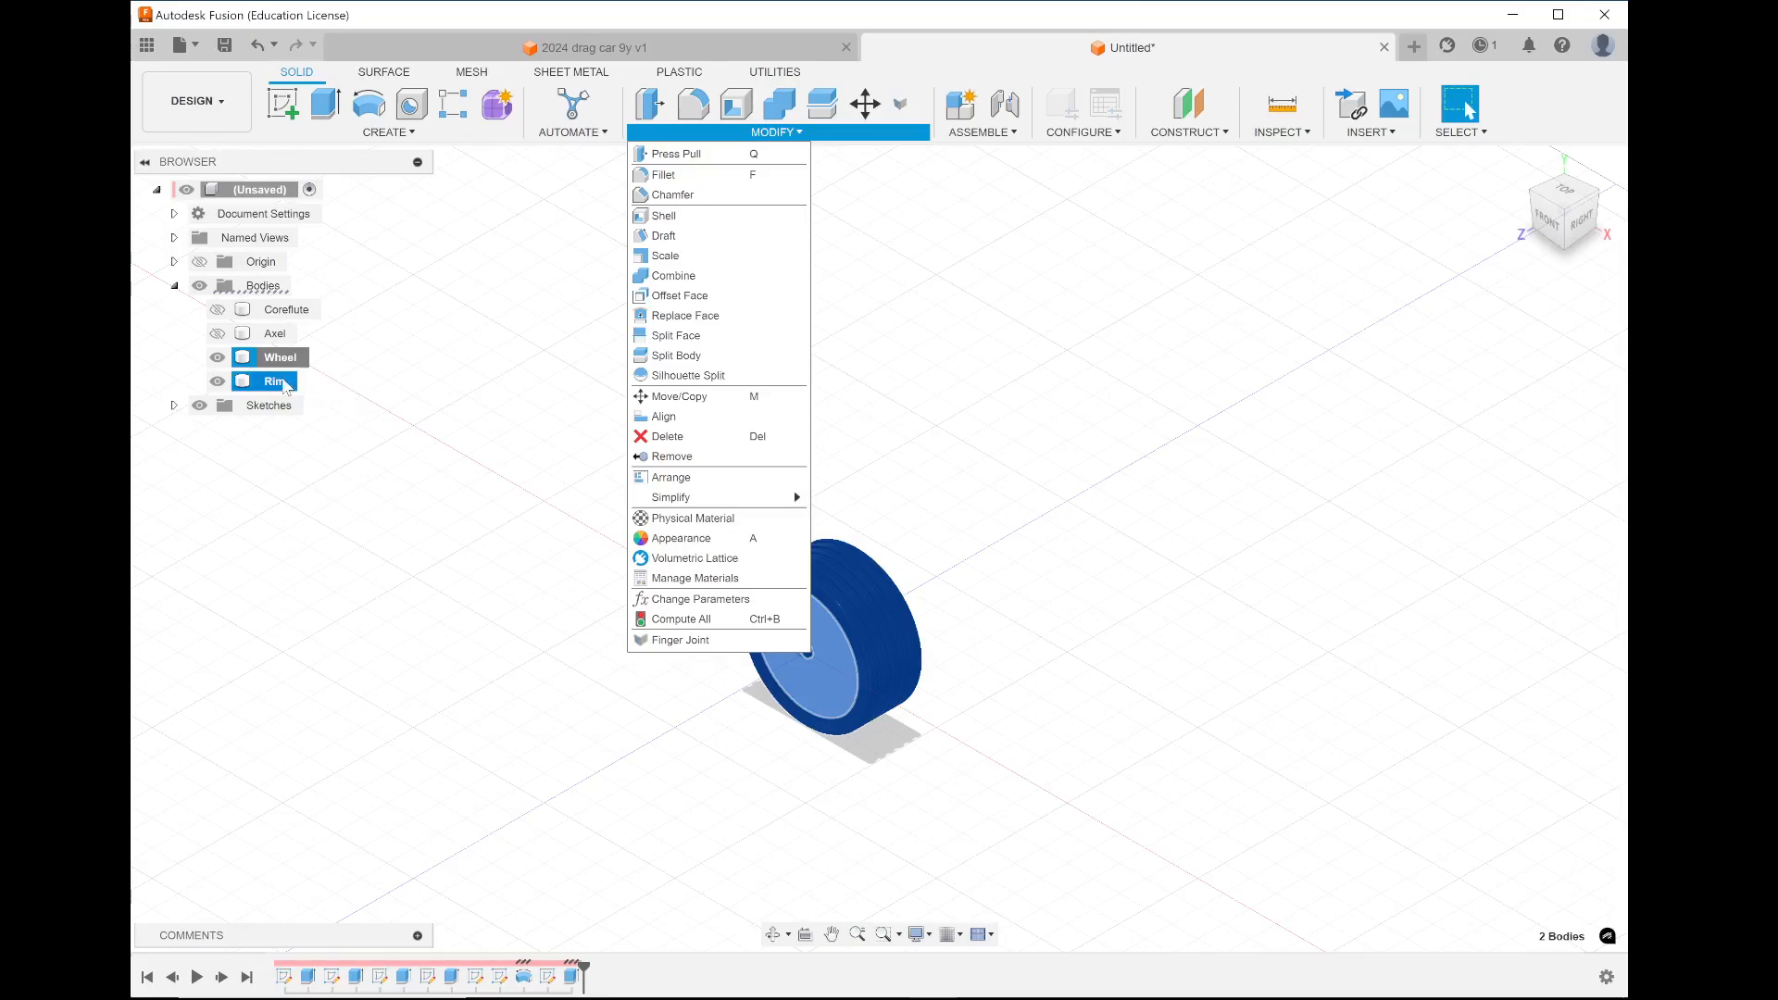
{"action": "left_click", "coordinate": [358, 655]}
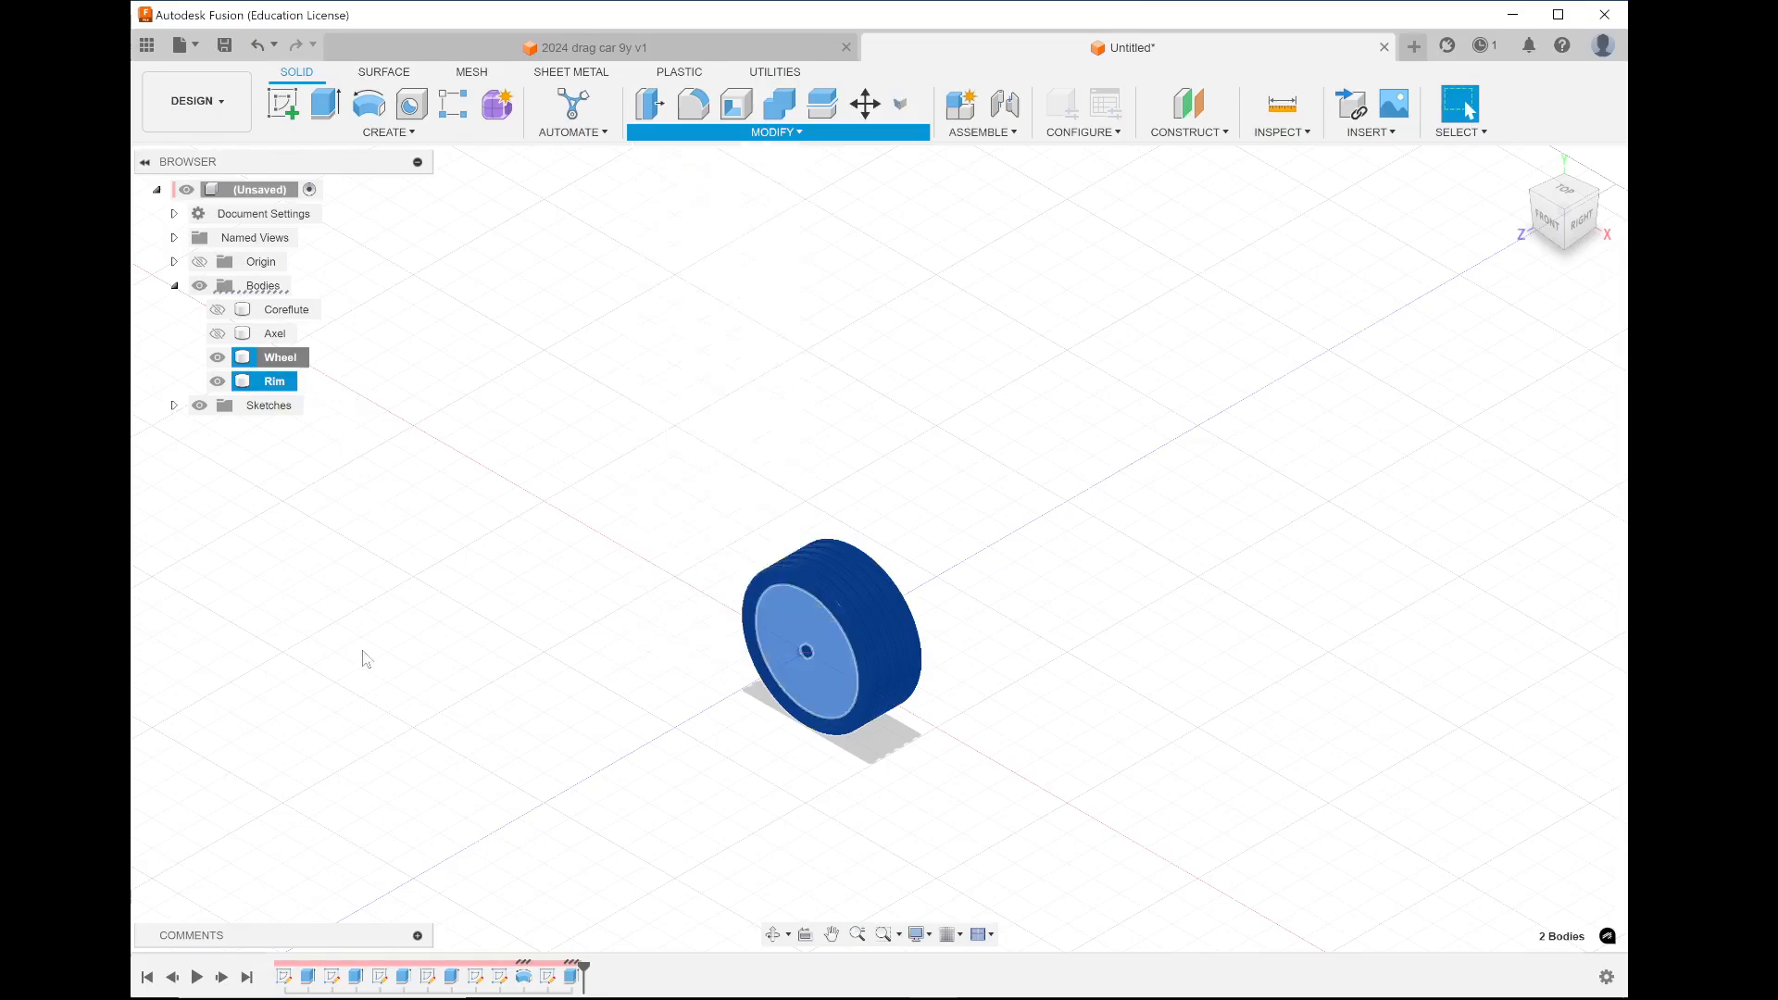
{"action": "left_click", "coordinate": [977, 648]}
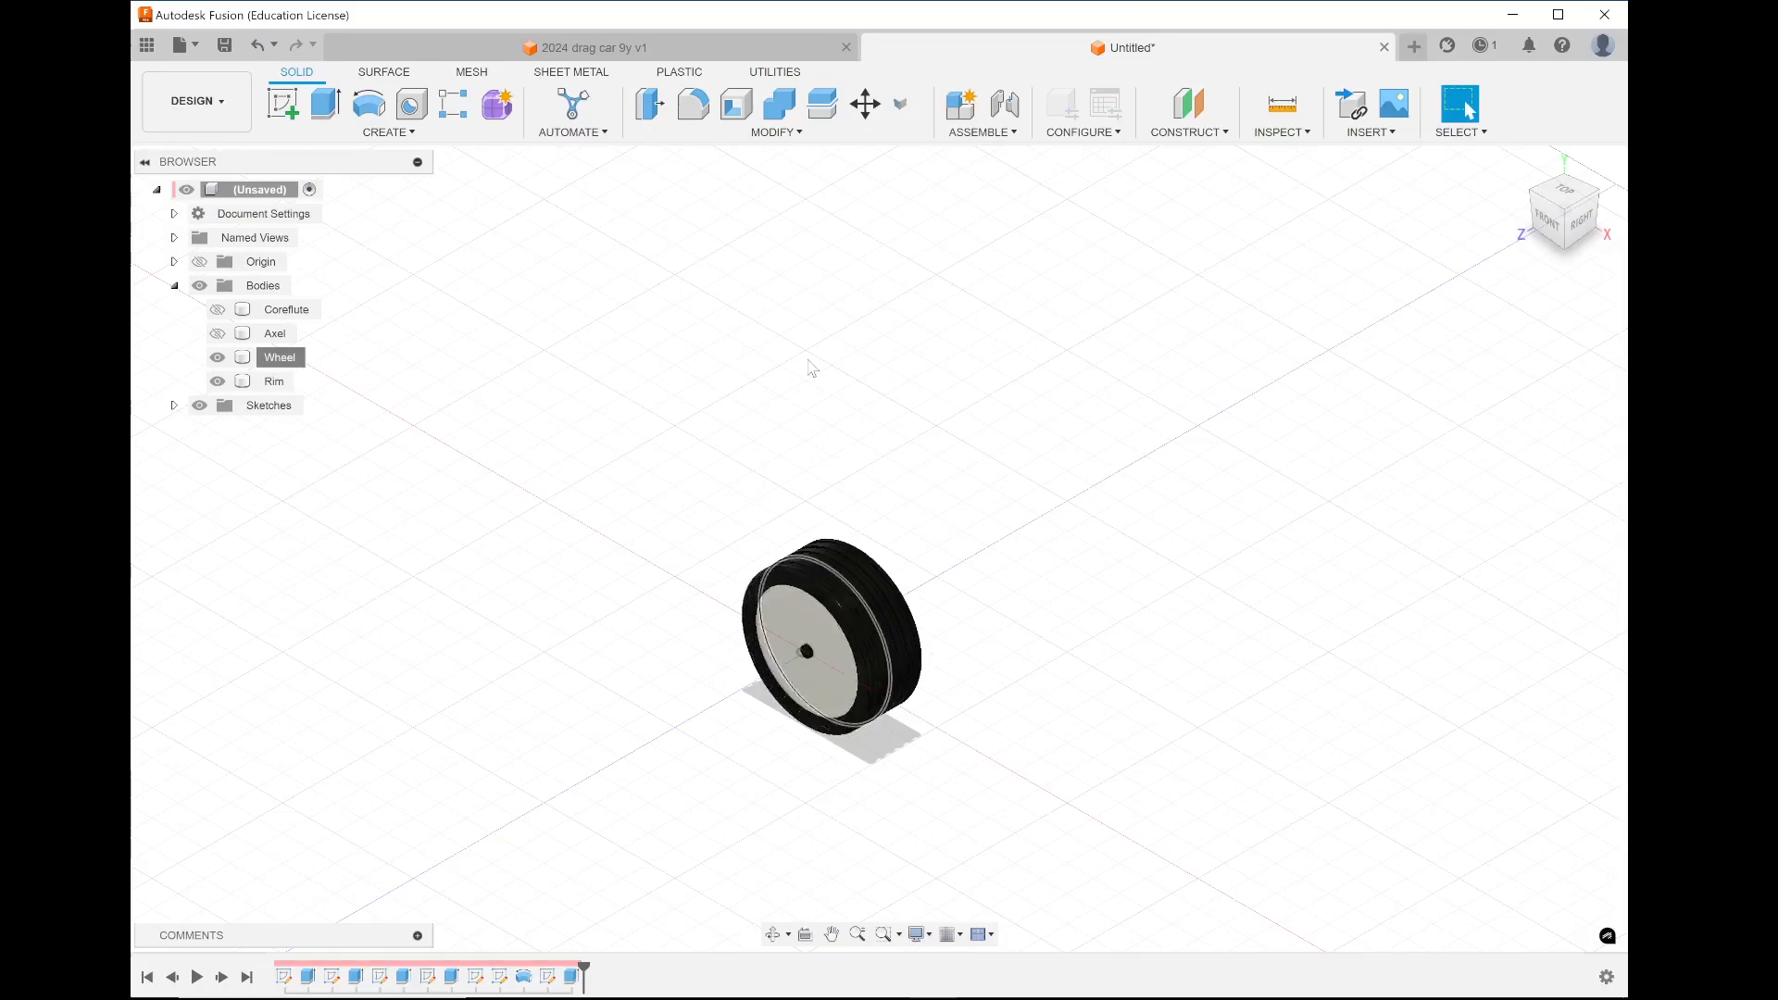
Show the Axel and Coreflute bodies together with the wheel
{"action": "left_click", "coordinate": [216, 333]}
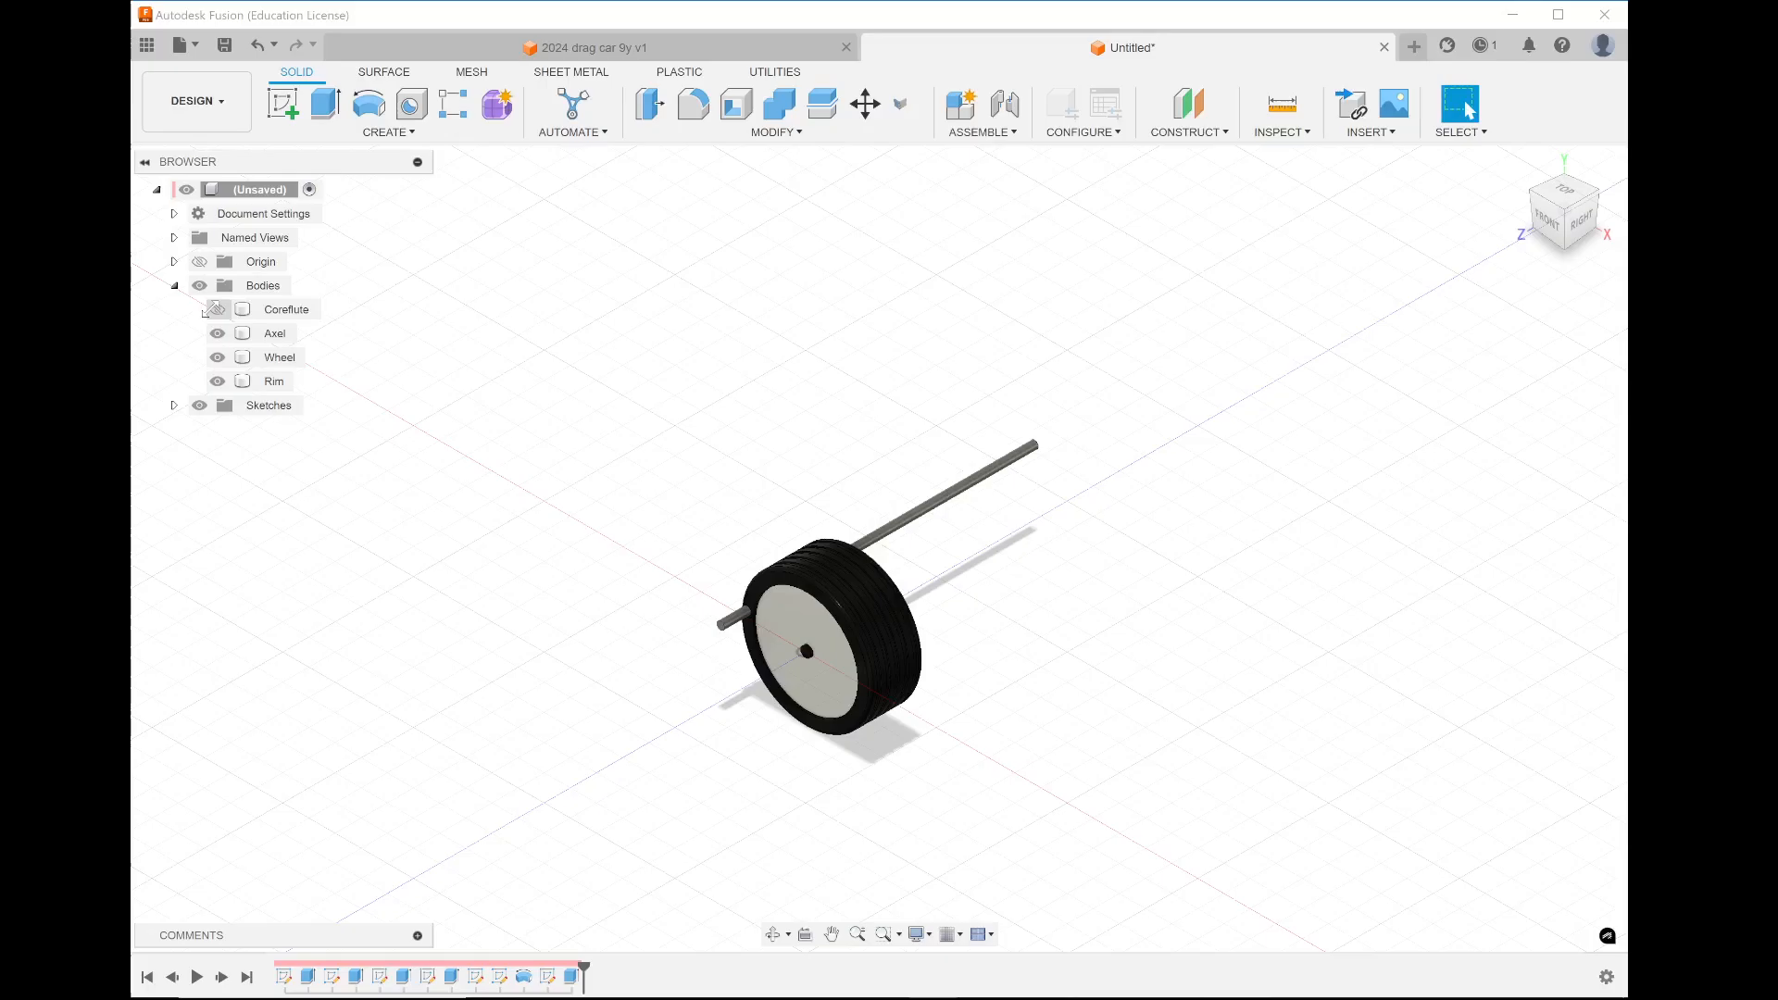
{"action": "left_click", "coordinate": [216, 309]}
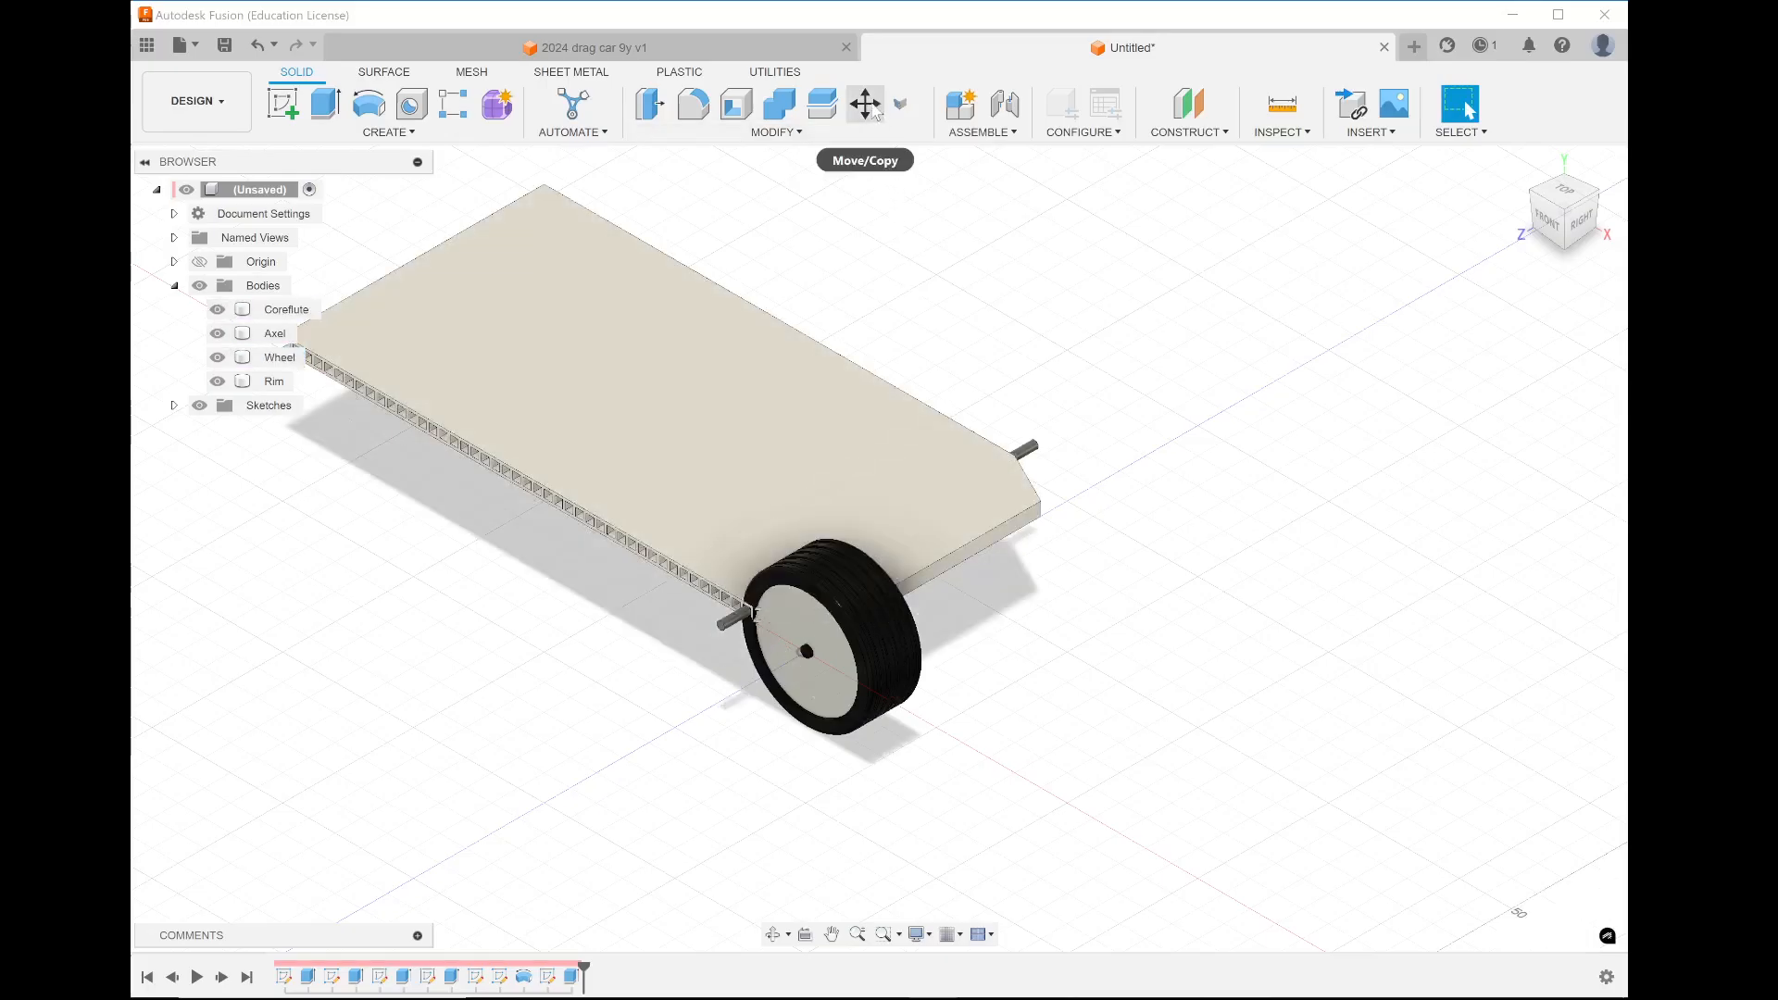
{"action": "left_click", "coordinate": [865, 104]}
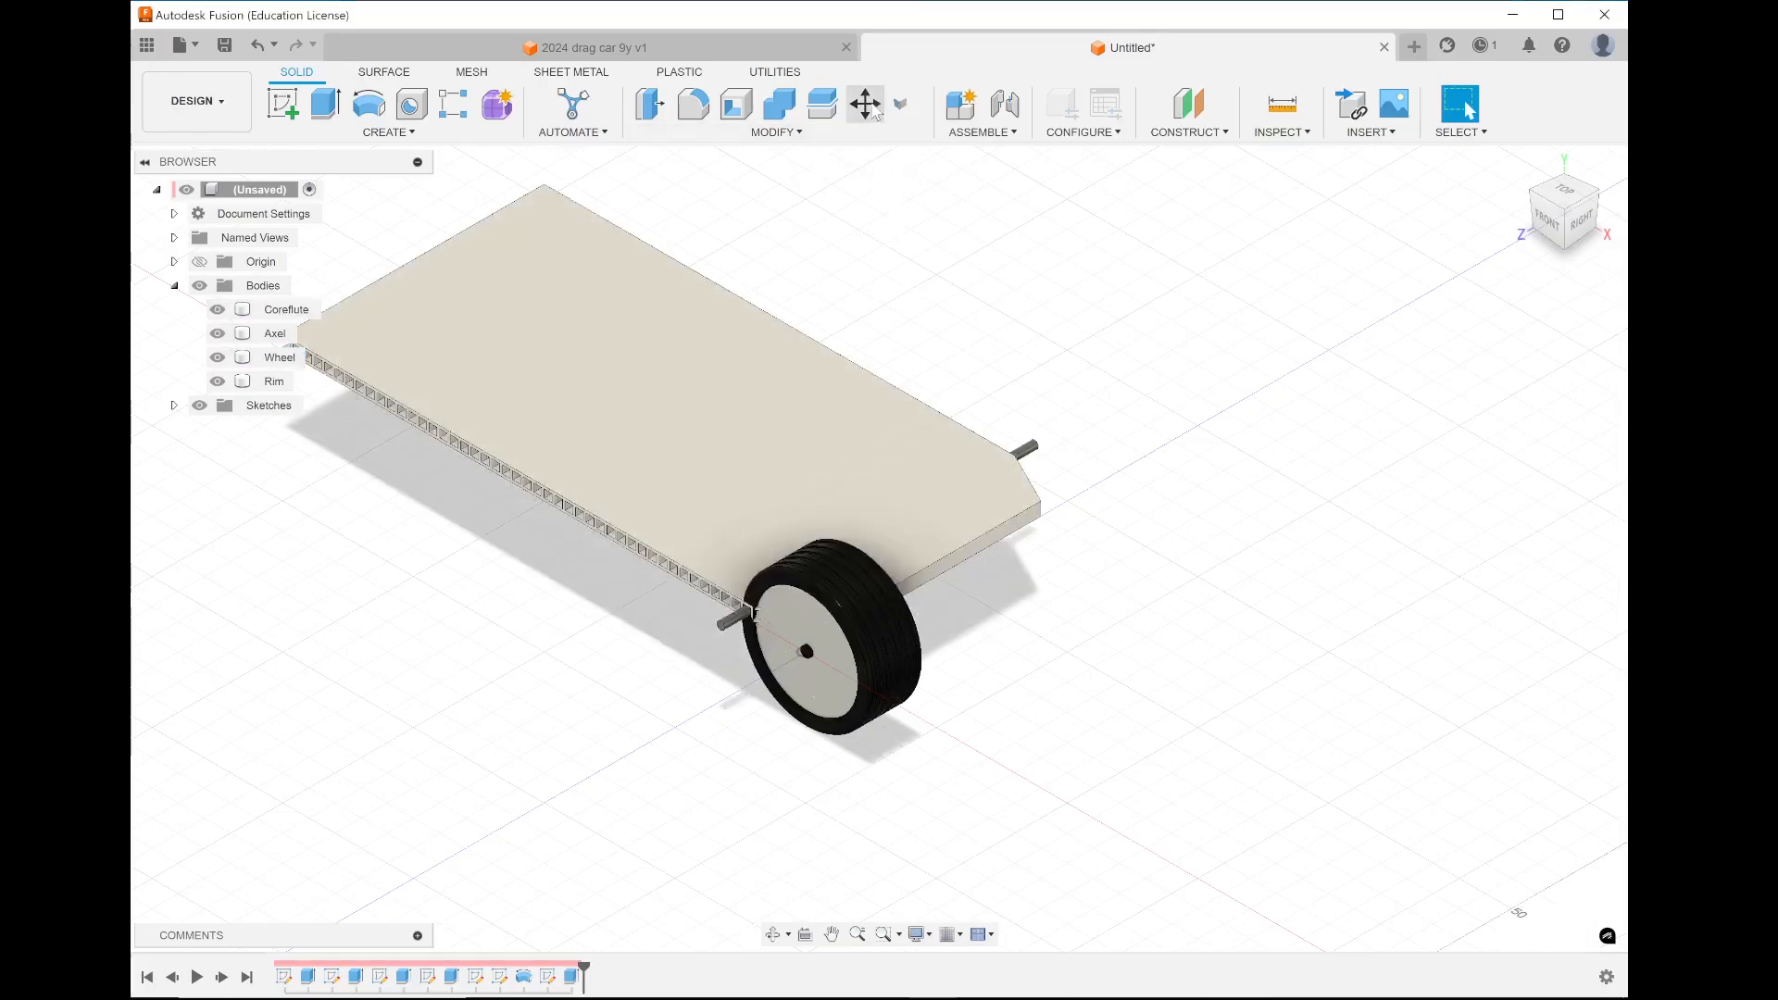
{"action": "left_click", "coordinate": [897, 653]}
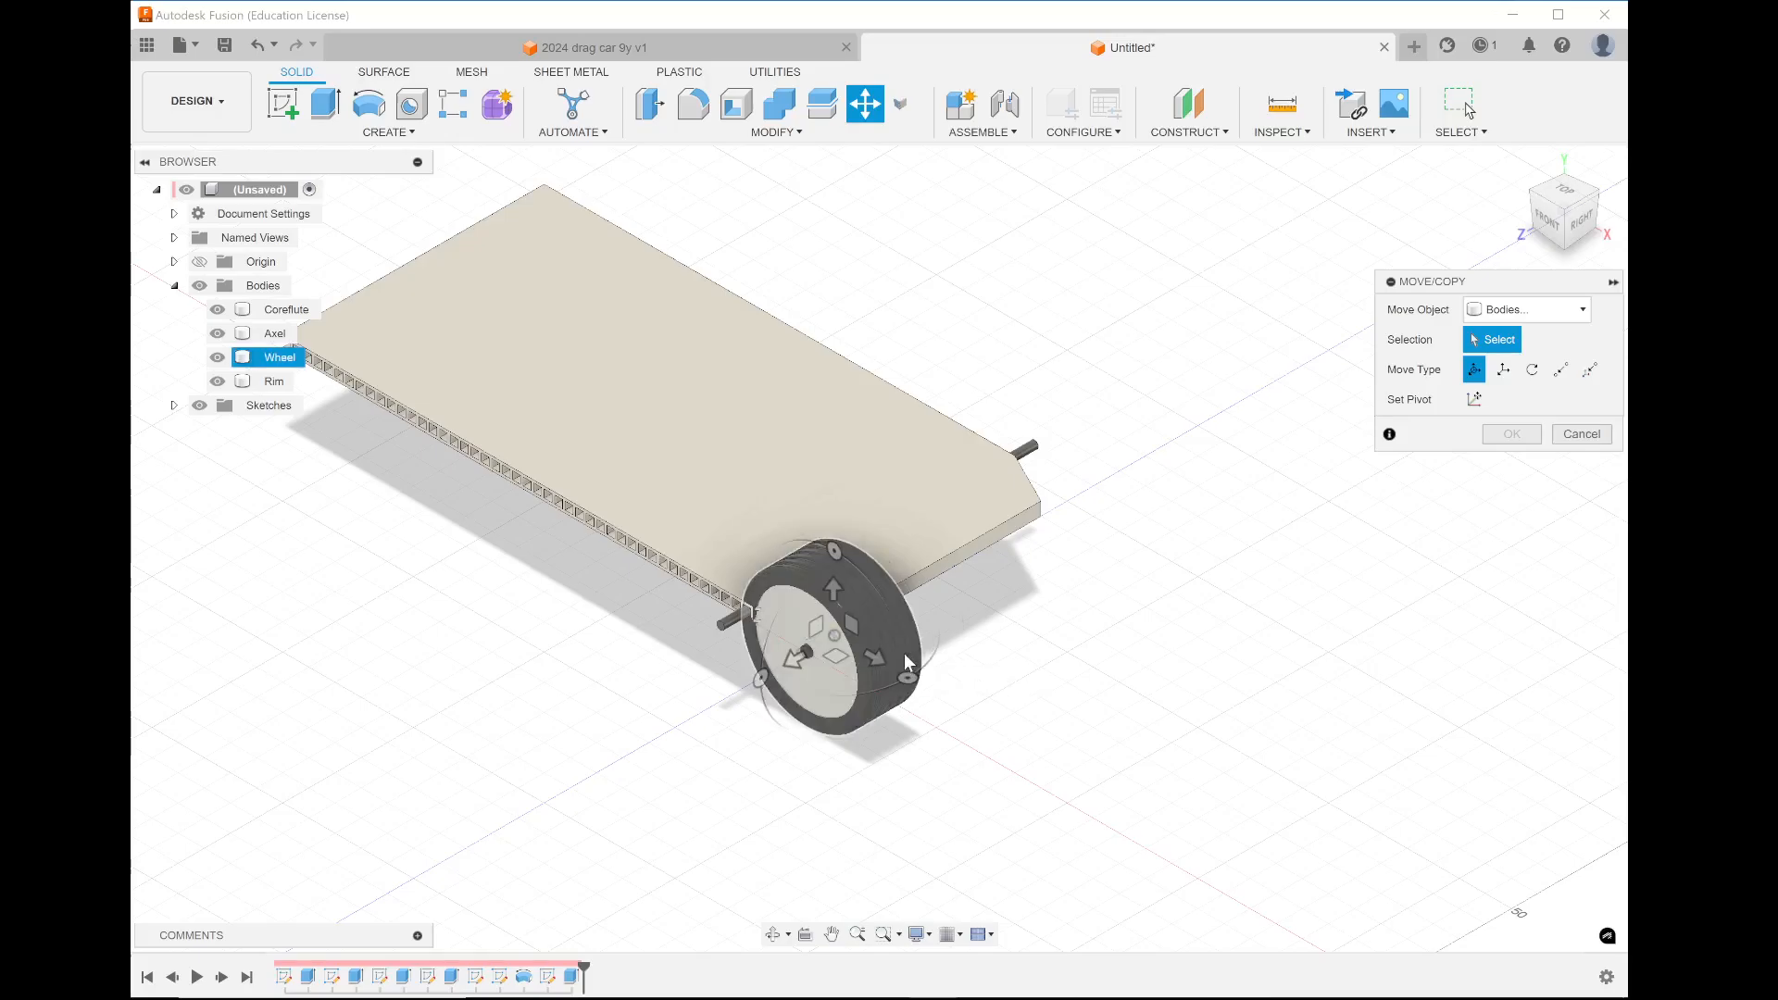
{"action": "left_click", "coordinate": [904, 653]}
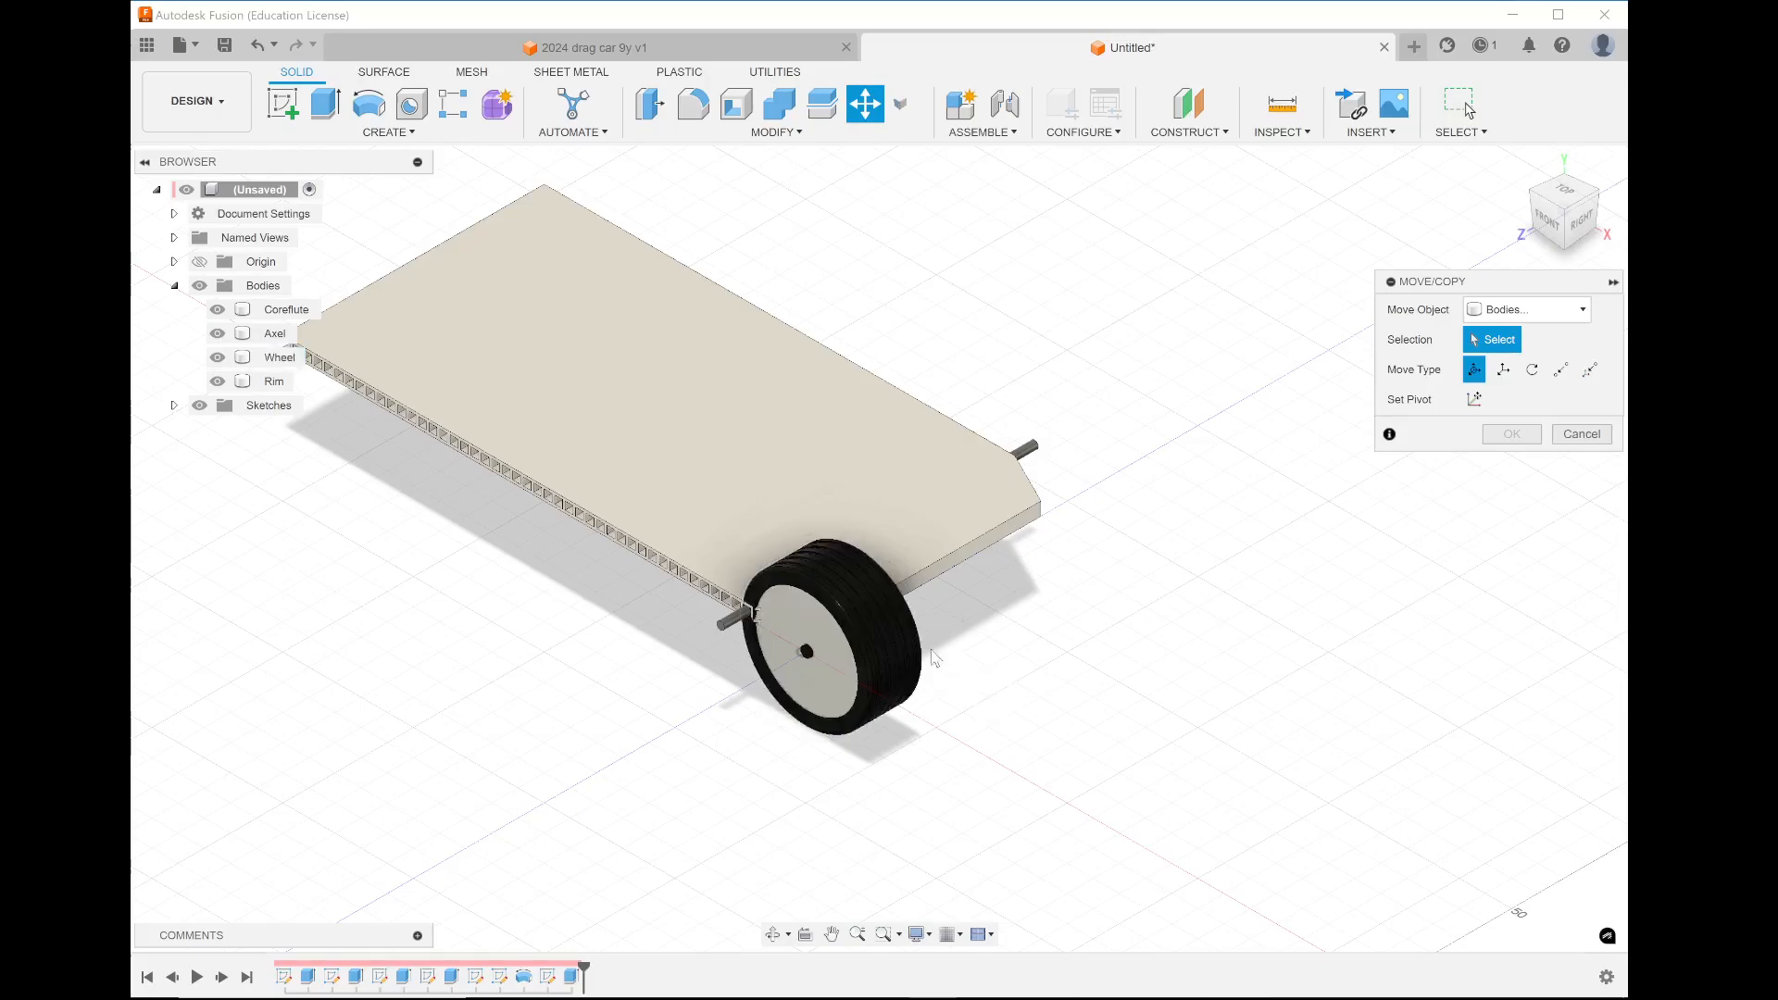
{"action": "left_click", "coordinate": [909, 658]}
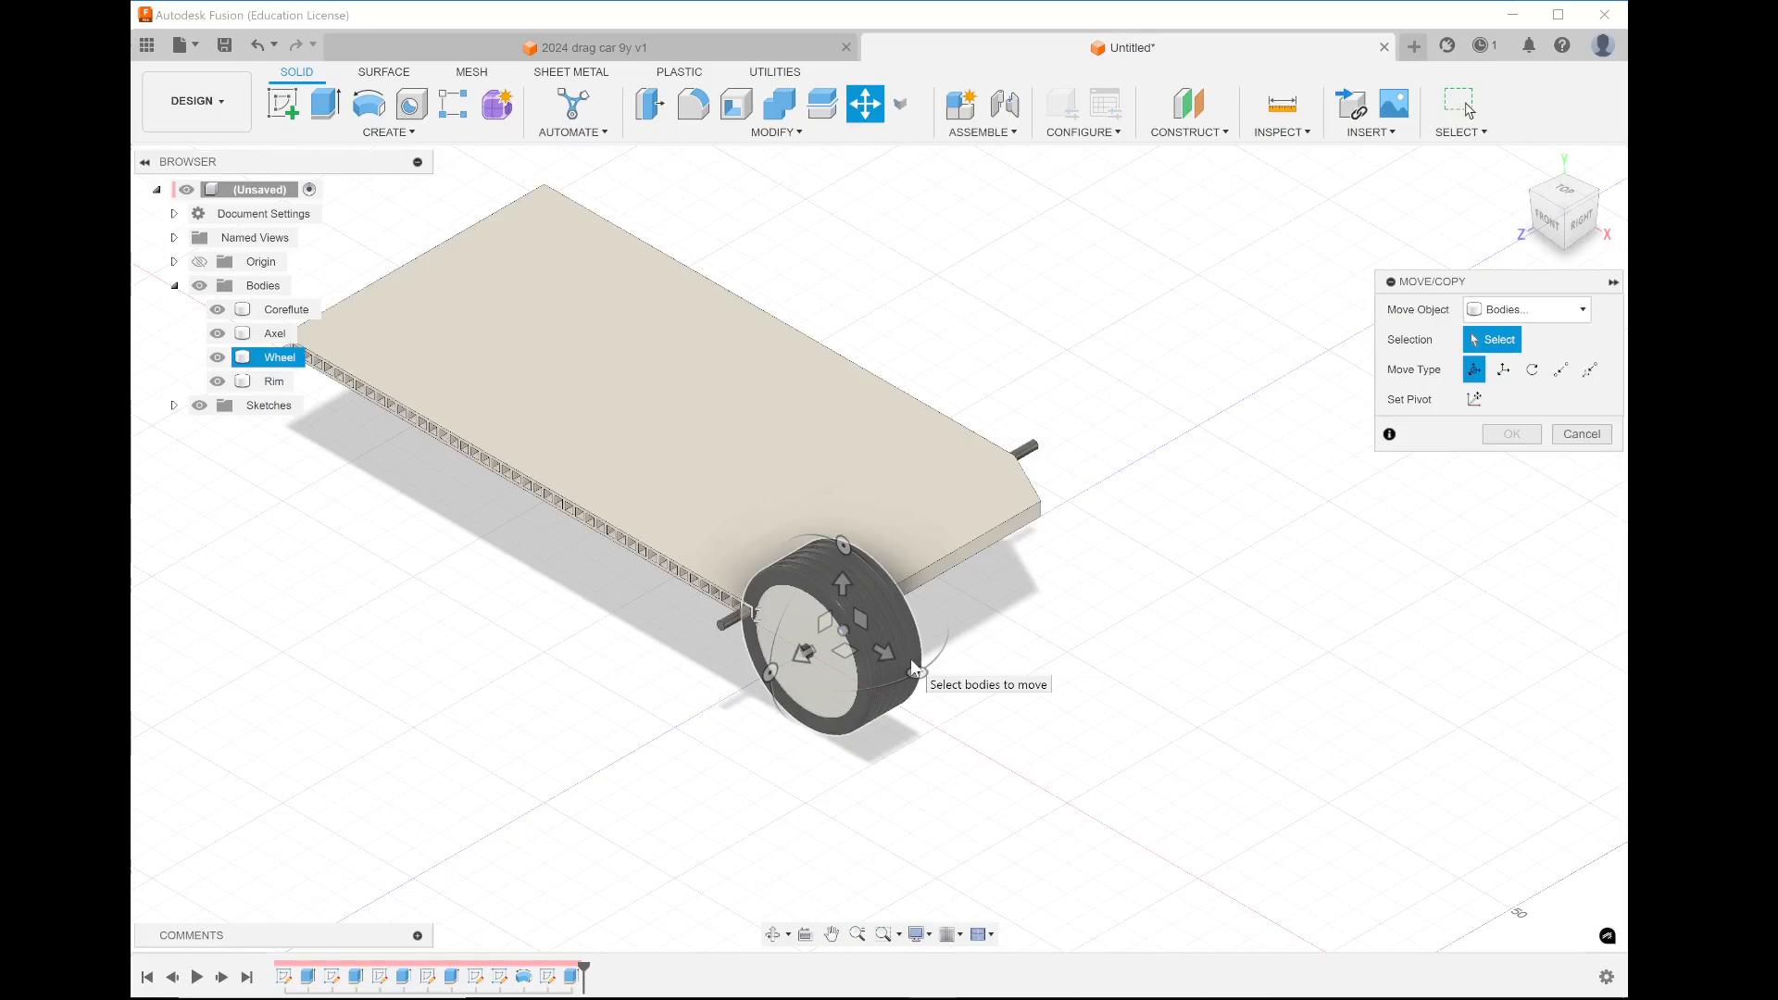
{"action": "left_click", "coordinate": [912, 669]}
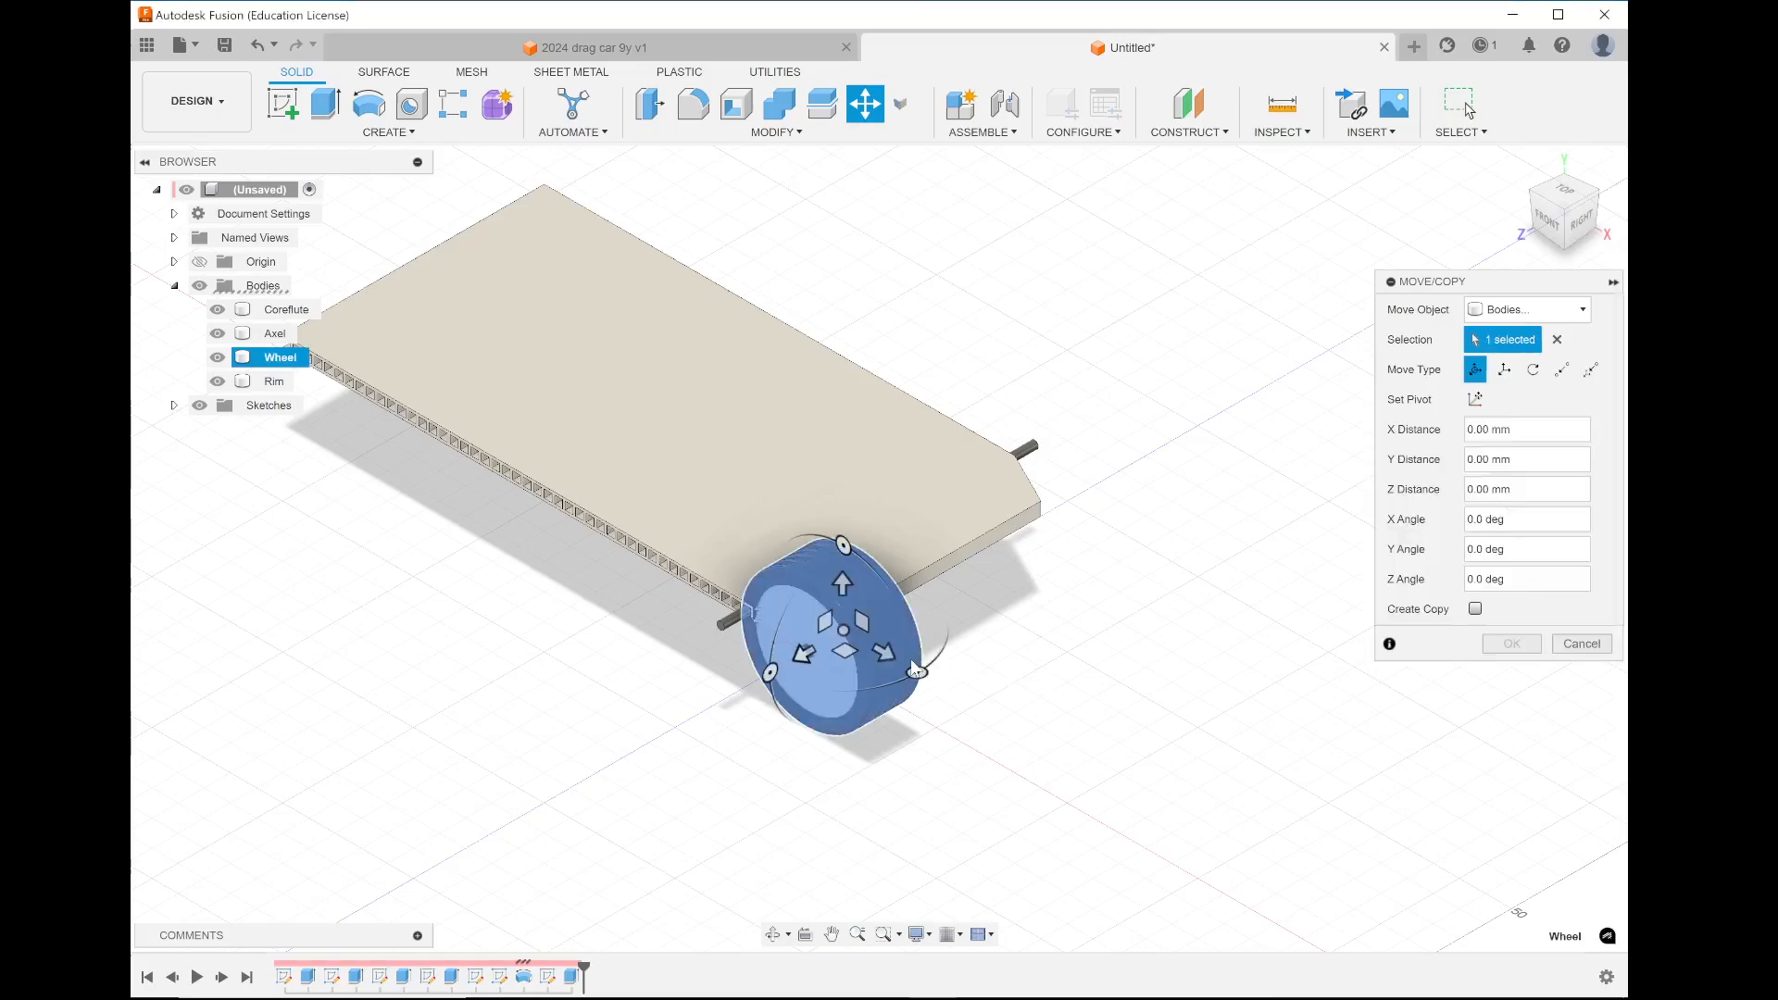
{"action": "left_click_drag", "start_coordinate": [802, 654], "coordinate": [754, 664]}
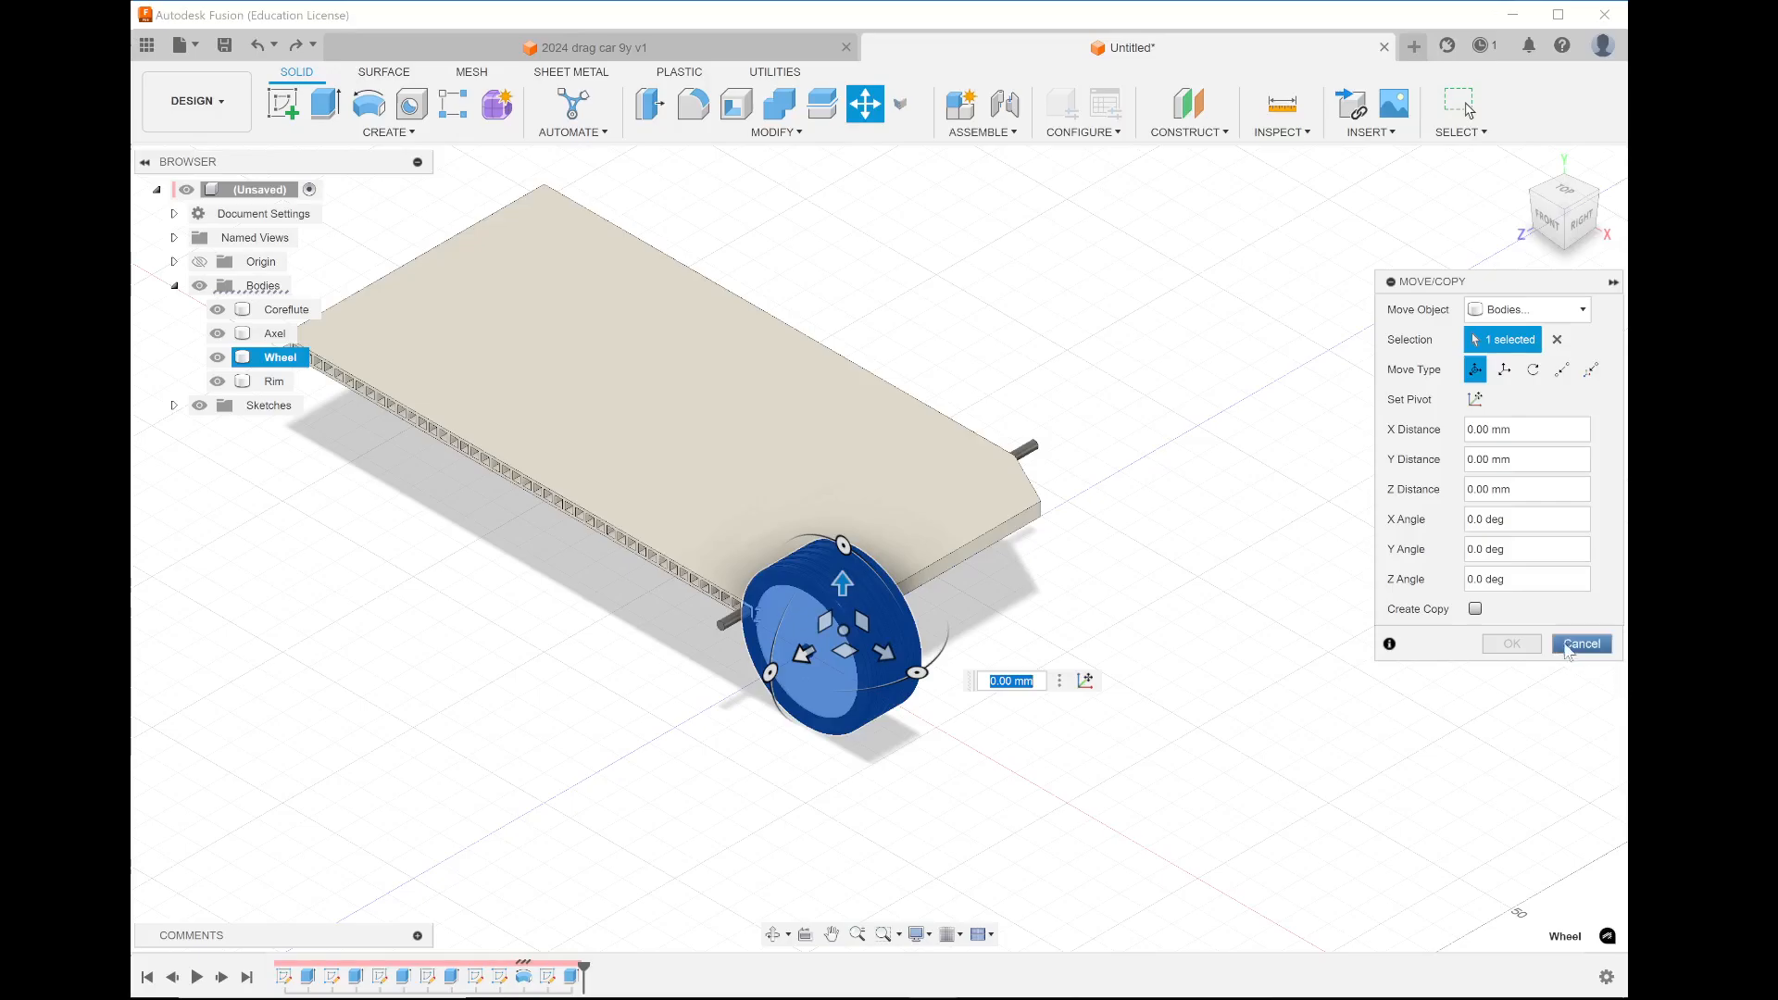
{"action": "left_click", "coordinate": [1566, 647]}
Align the end face of the Wheel's inner hub with the end face of the Axel on the wheel side
{"action": "left_click", "coordinate": [802, 137]}
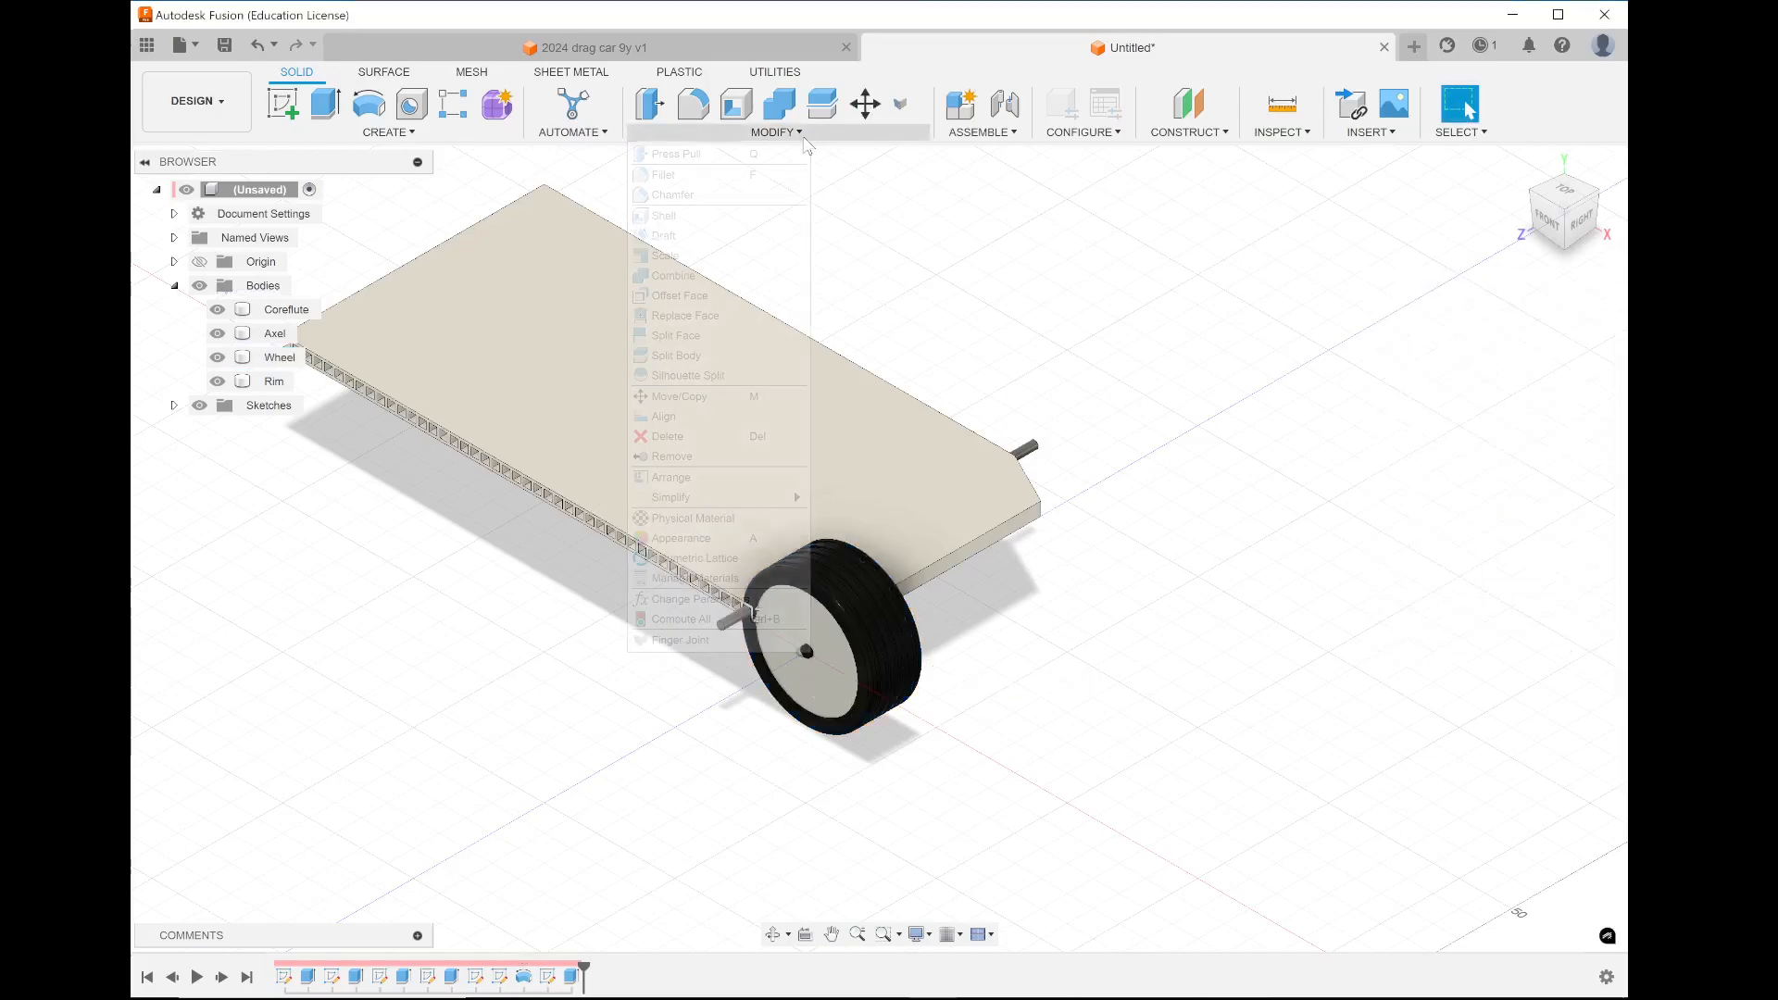
{"action": "left_click", "coordinate": [665, 416]}
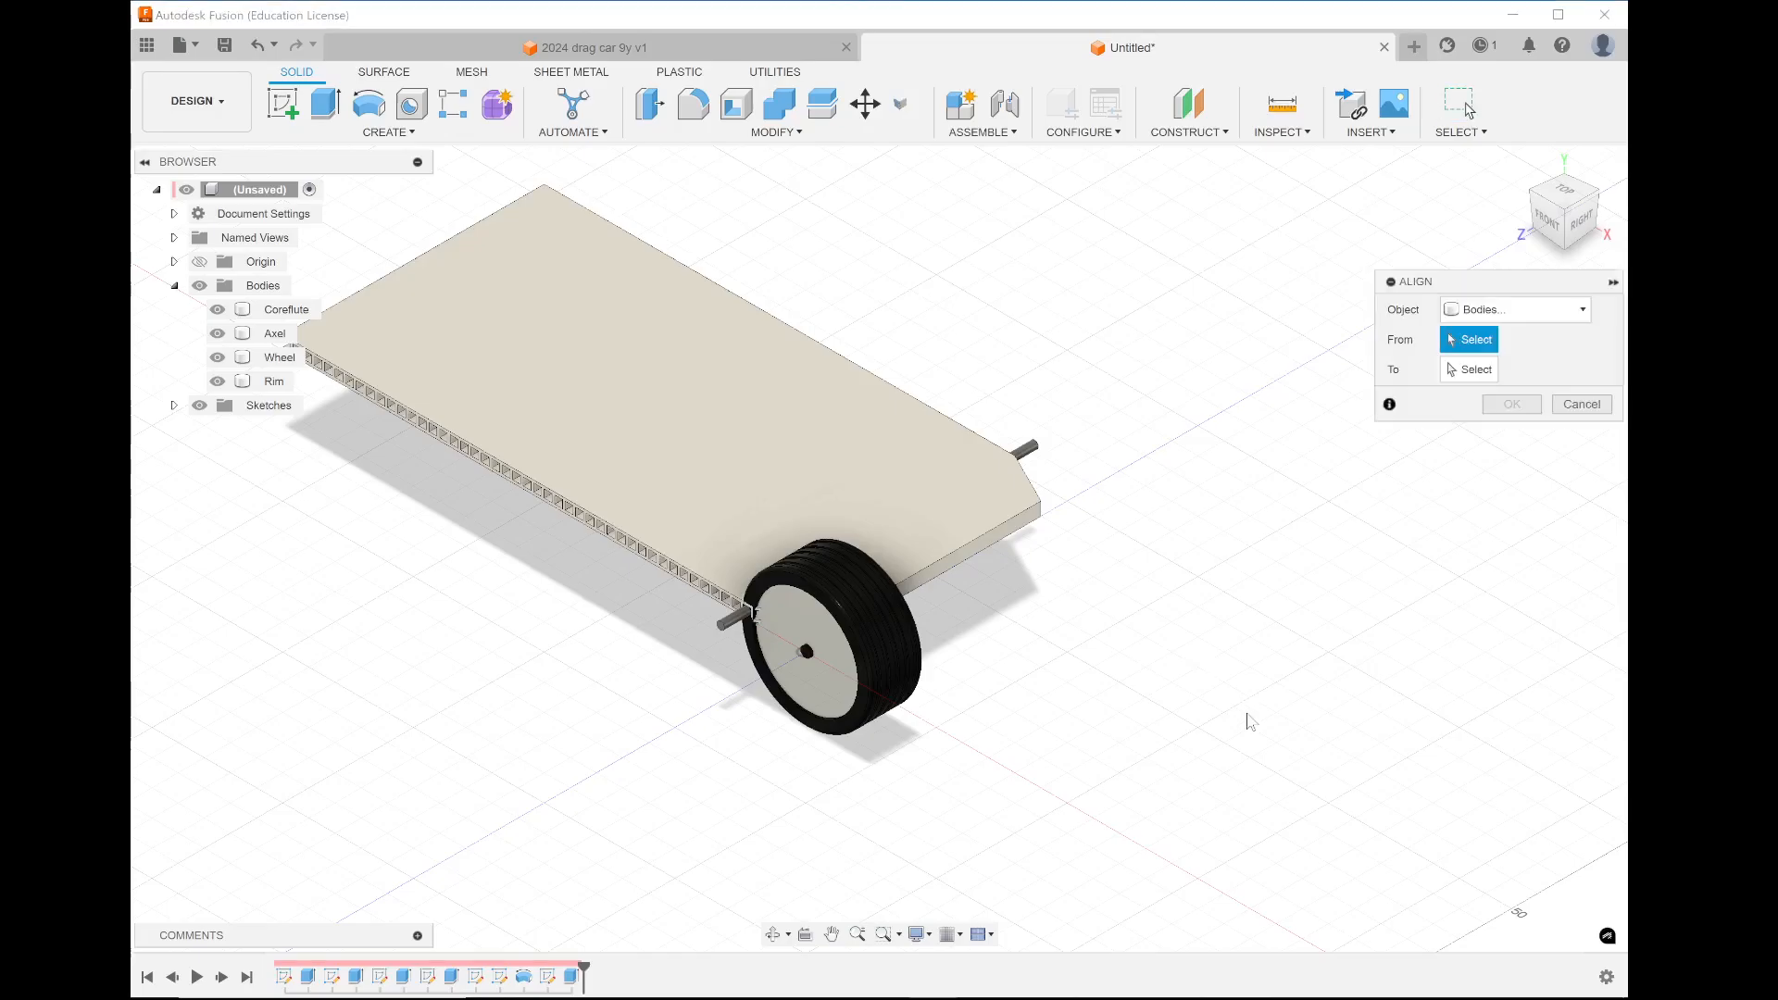
{"action": "left_click", "coordinate": [1597, 193]}
{"action": "scroll", "coordinate": [895, 656], "scroll_direction": "up", "scroll_amount": 8}
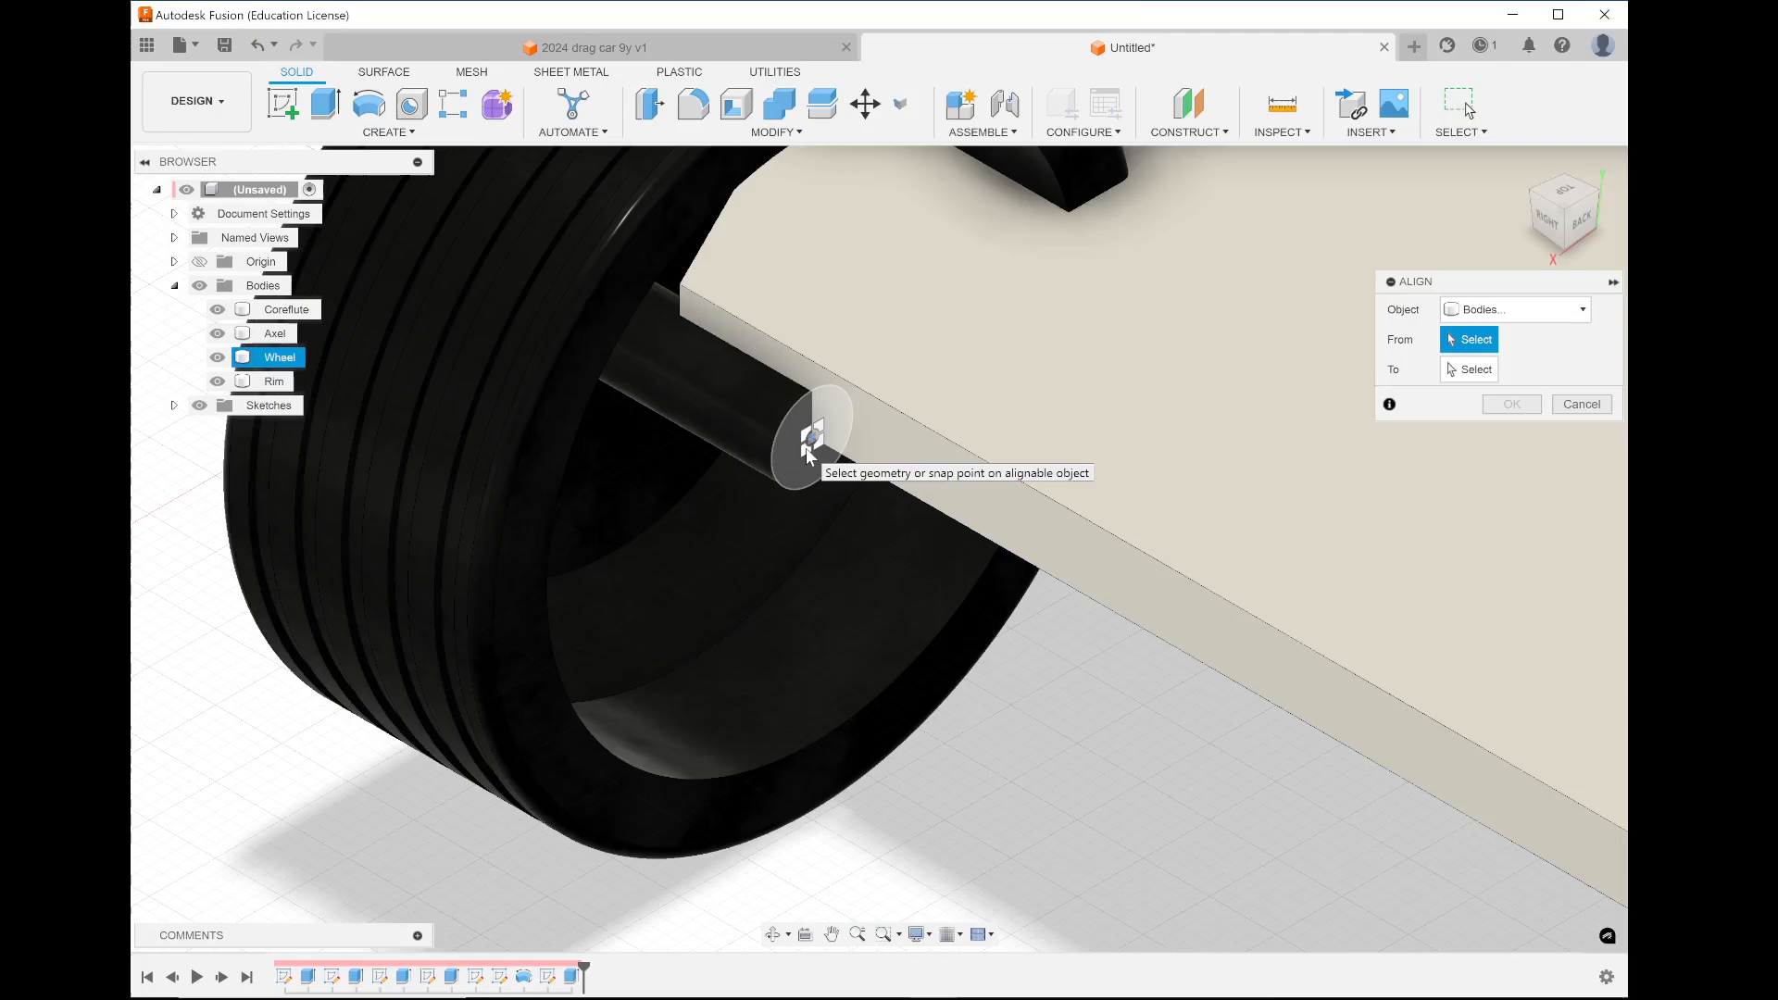
{"action": "left_click", "coordinate": [806, 447]}
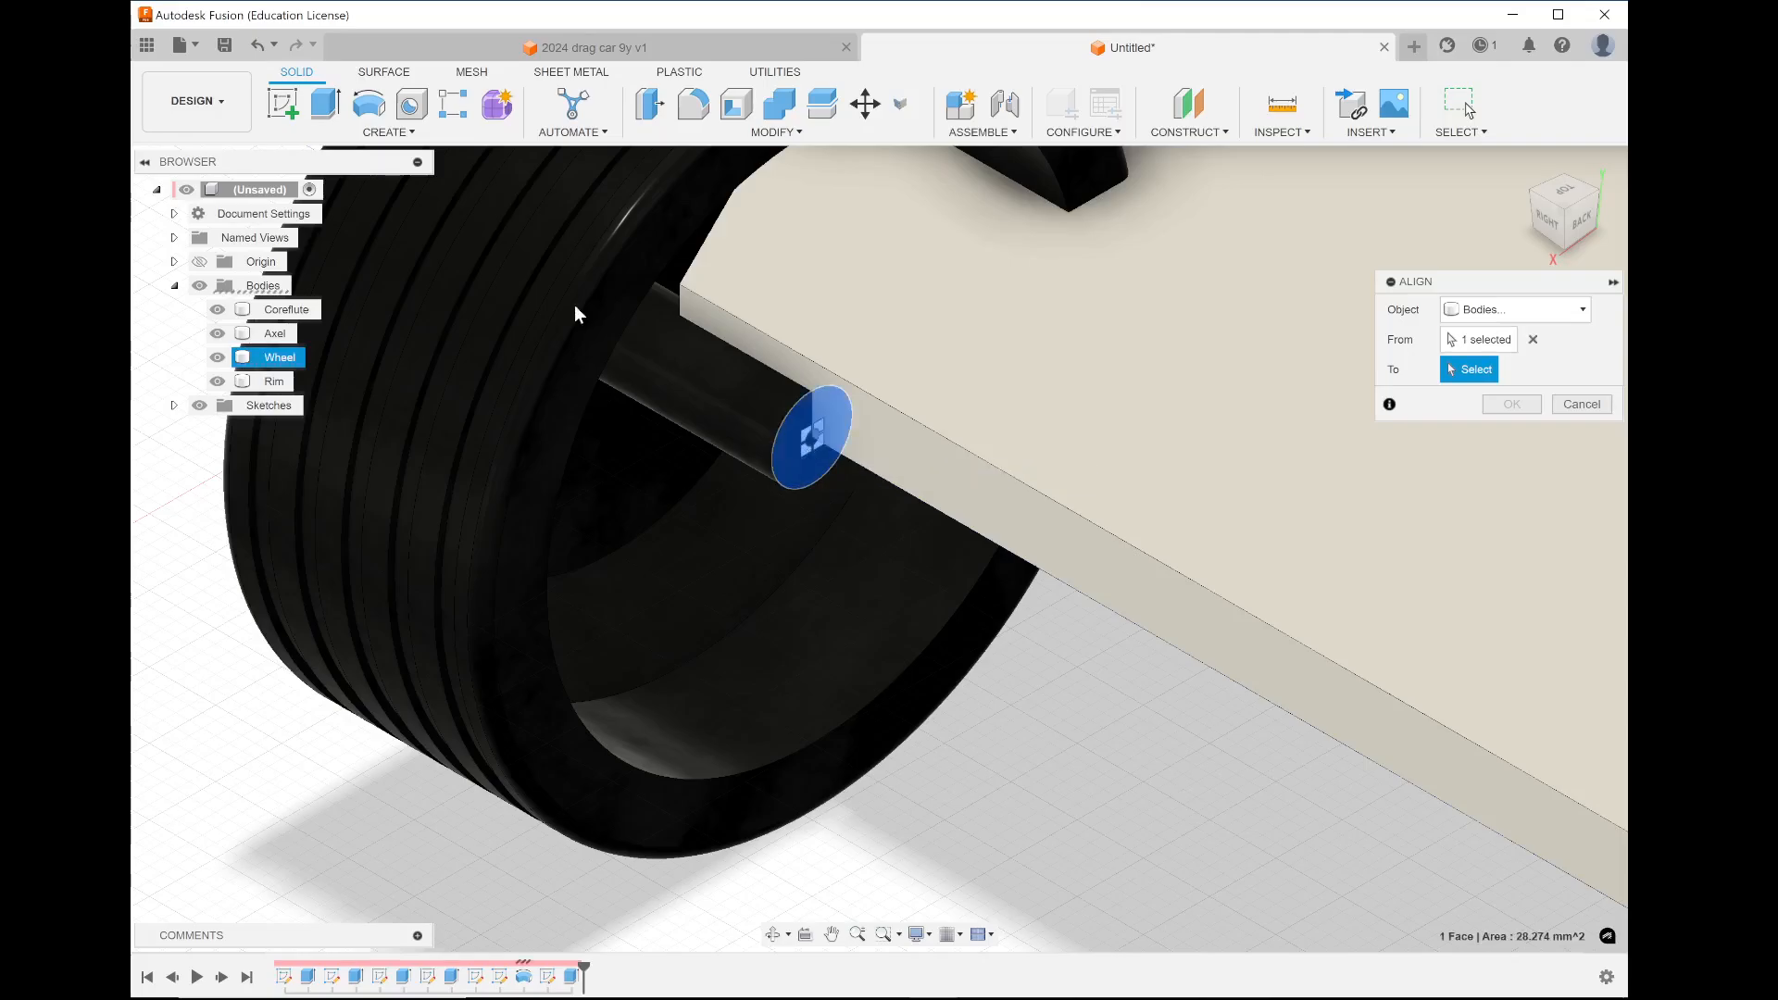
{"action": "scroll", "coordinate": [574, 304], "scroll_direction": "down", "scroll_amount": 5}
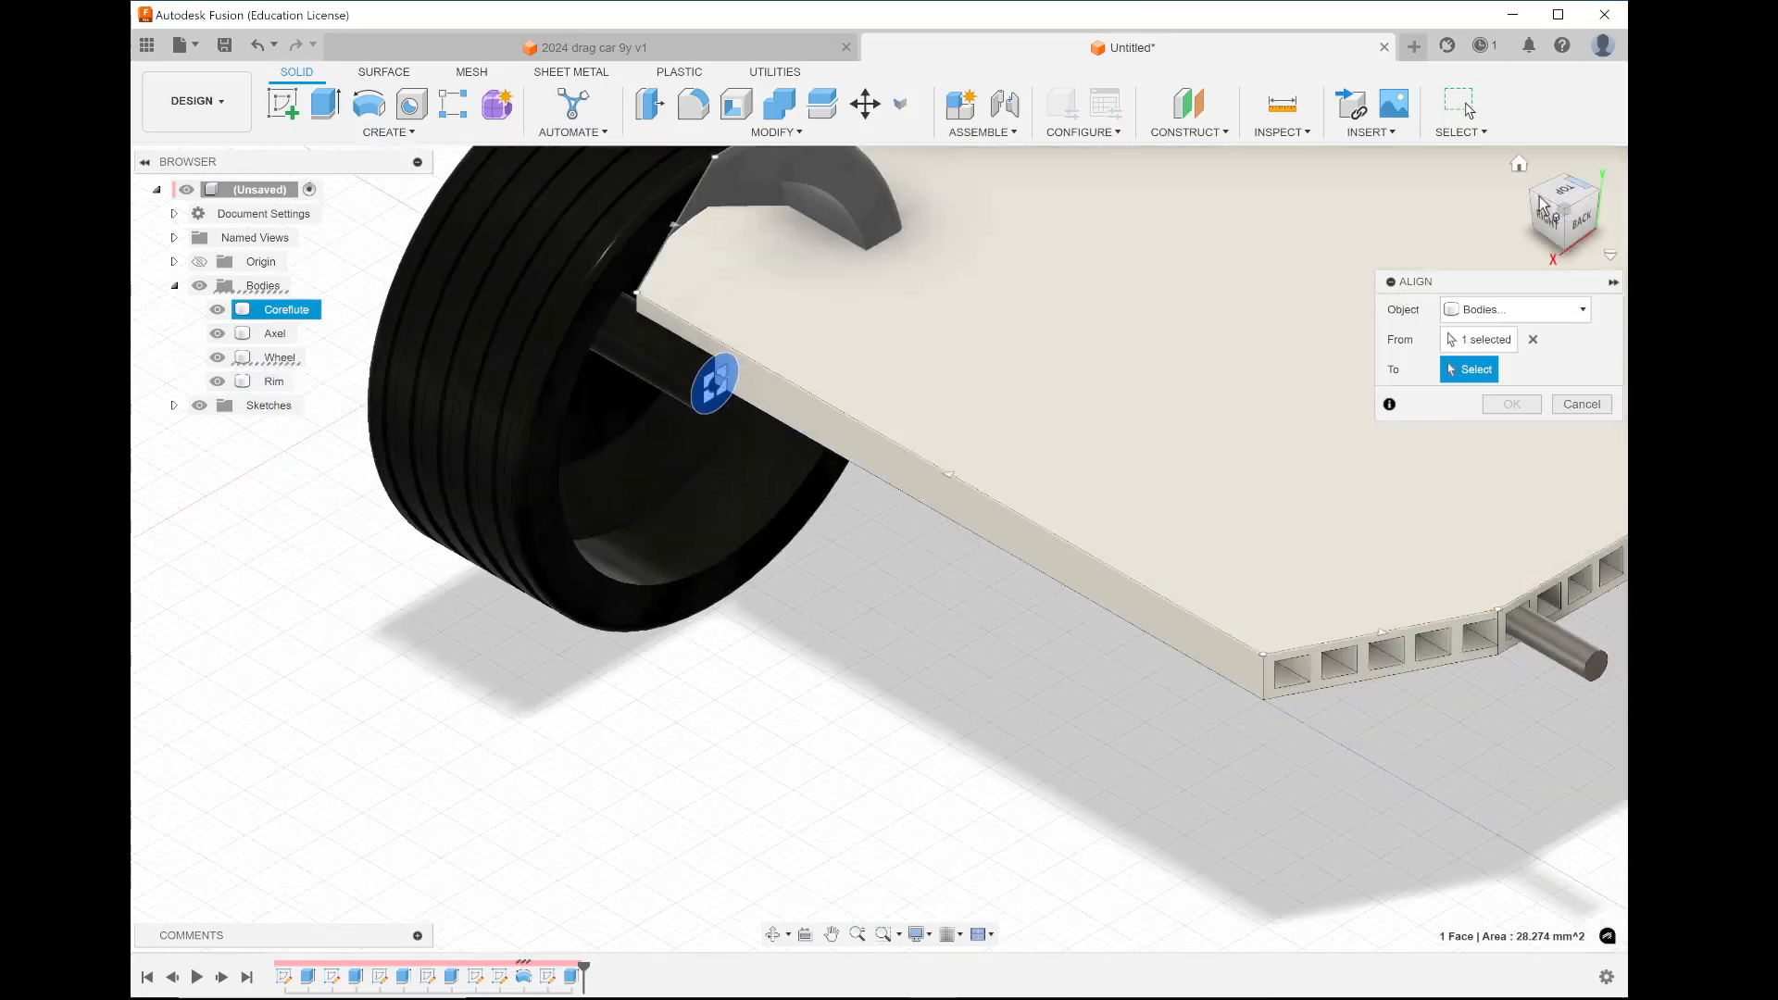
{"action": "left_click", "coordinate": [1534, 190]}
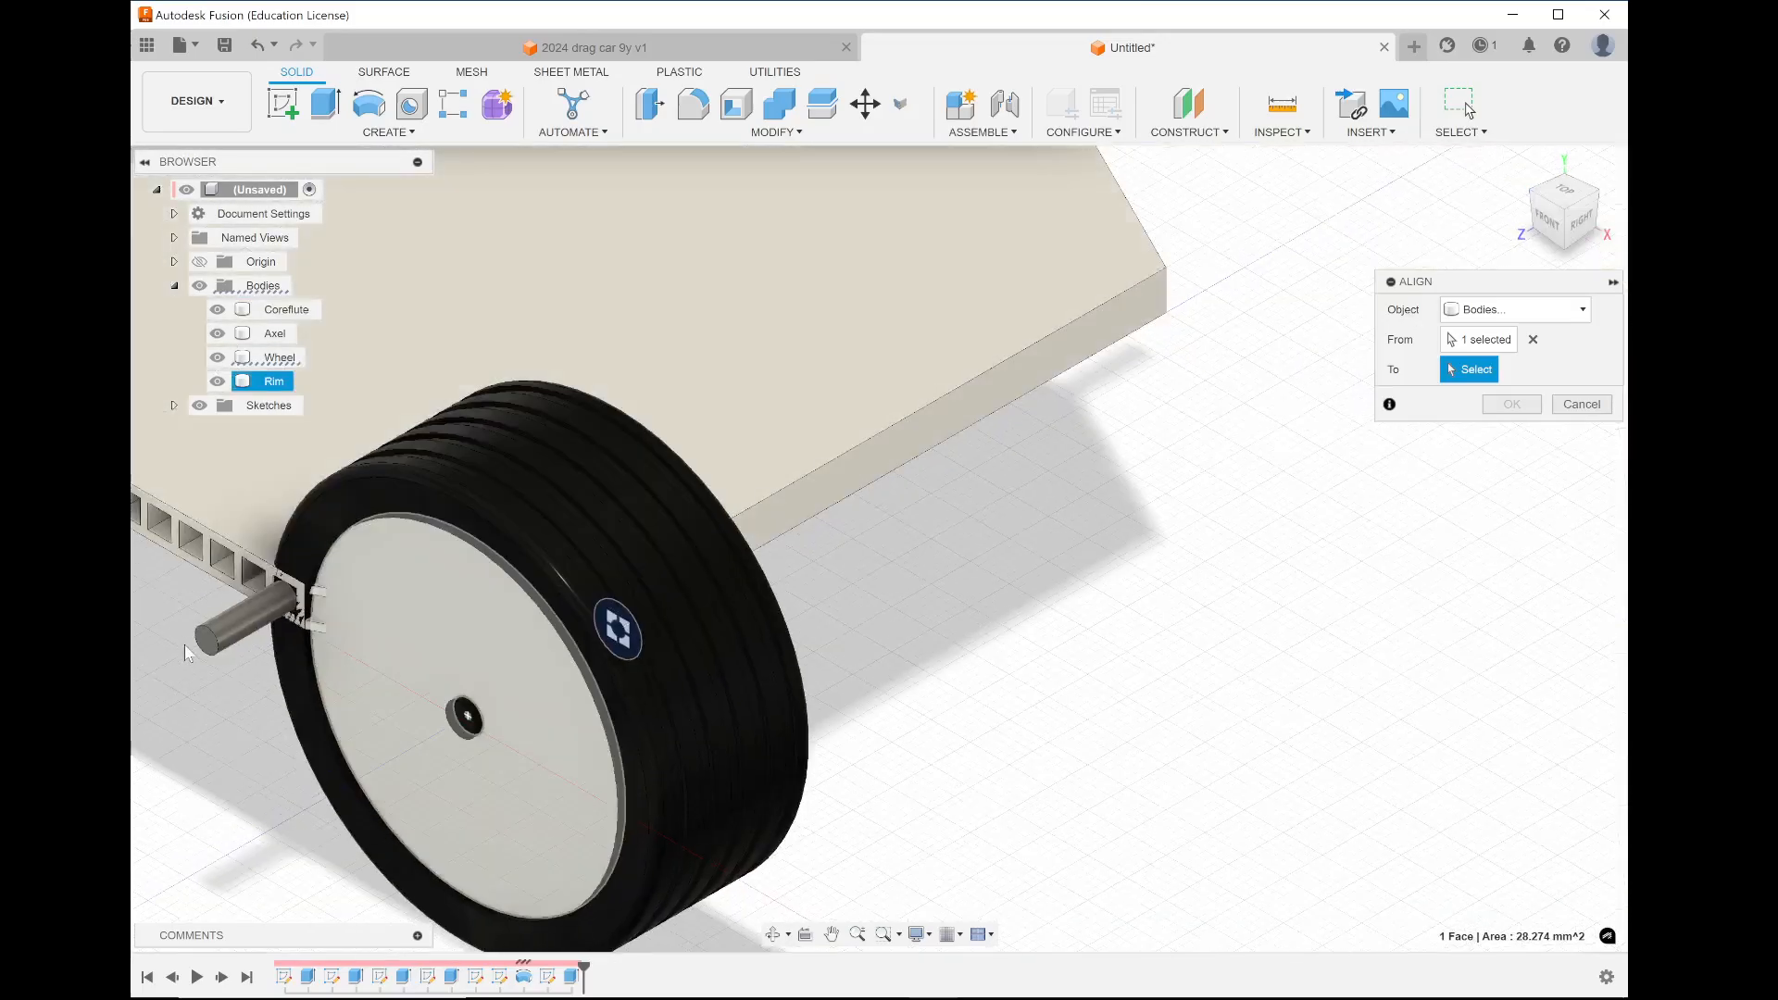
{"action": "left_click", "coordinate": [208, 641]}
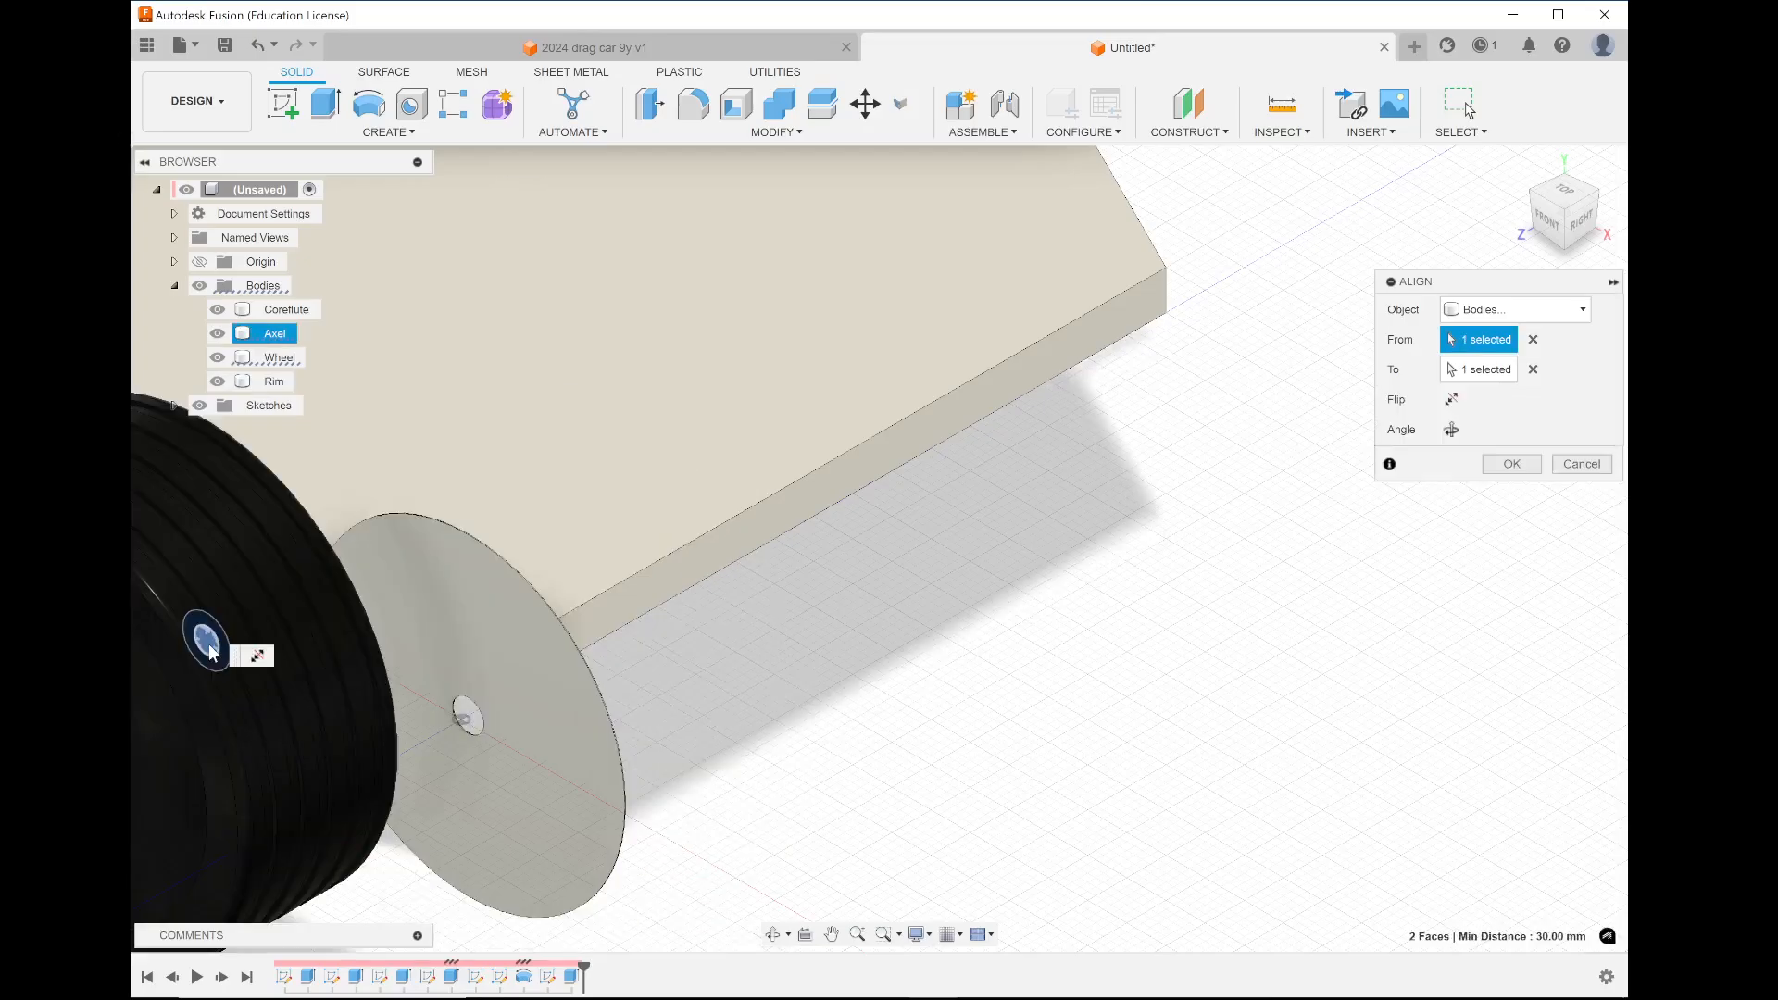
{"action": "scroll", "coordinate": [704, 657], "scroll_direction": "down", "scroll_amount": 3}
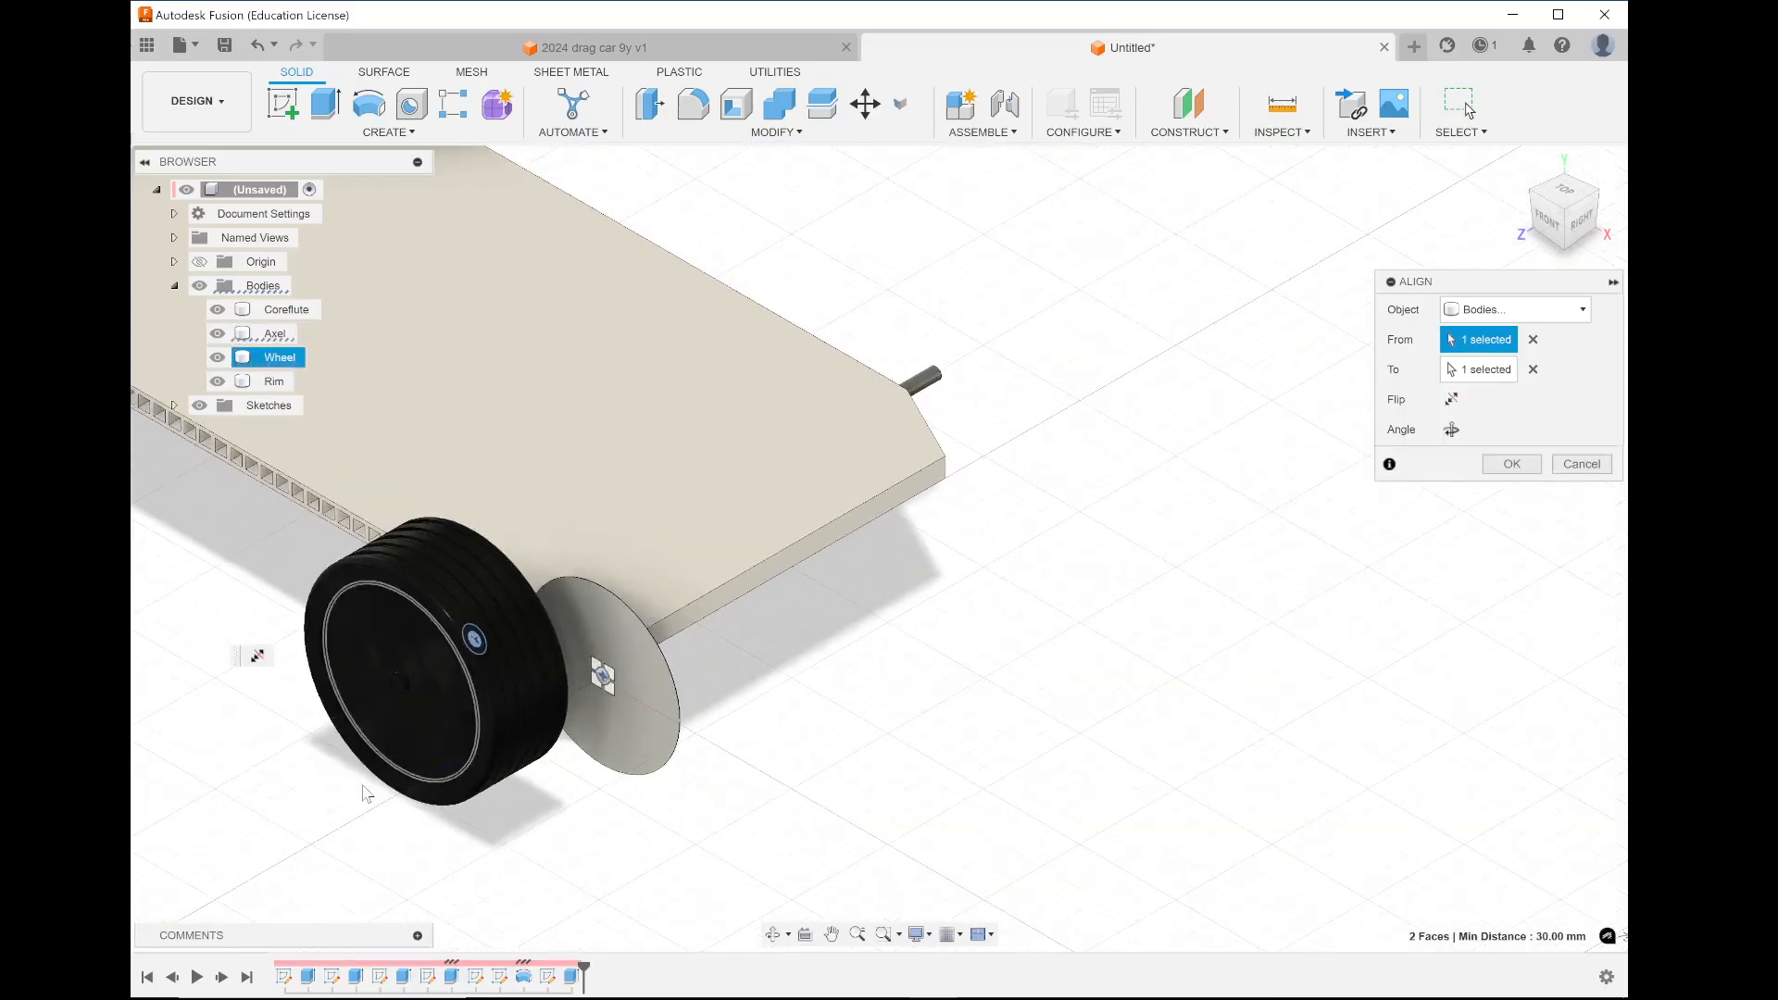
{"action": "scroll", "coordinate": [365, 793], "scroll_direction": "up", "scroll_amount": 1}
{"action": "scroll", "coordinate": [366, 794], "scroll_direction": "up", "scroll_amount": 2}
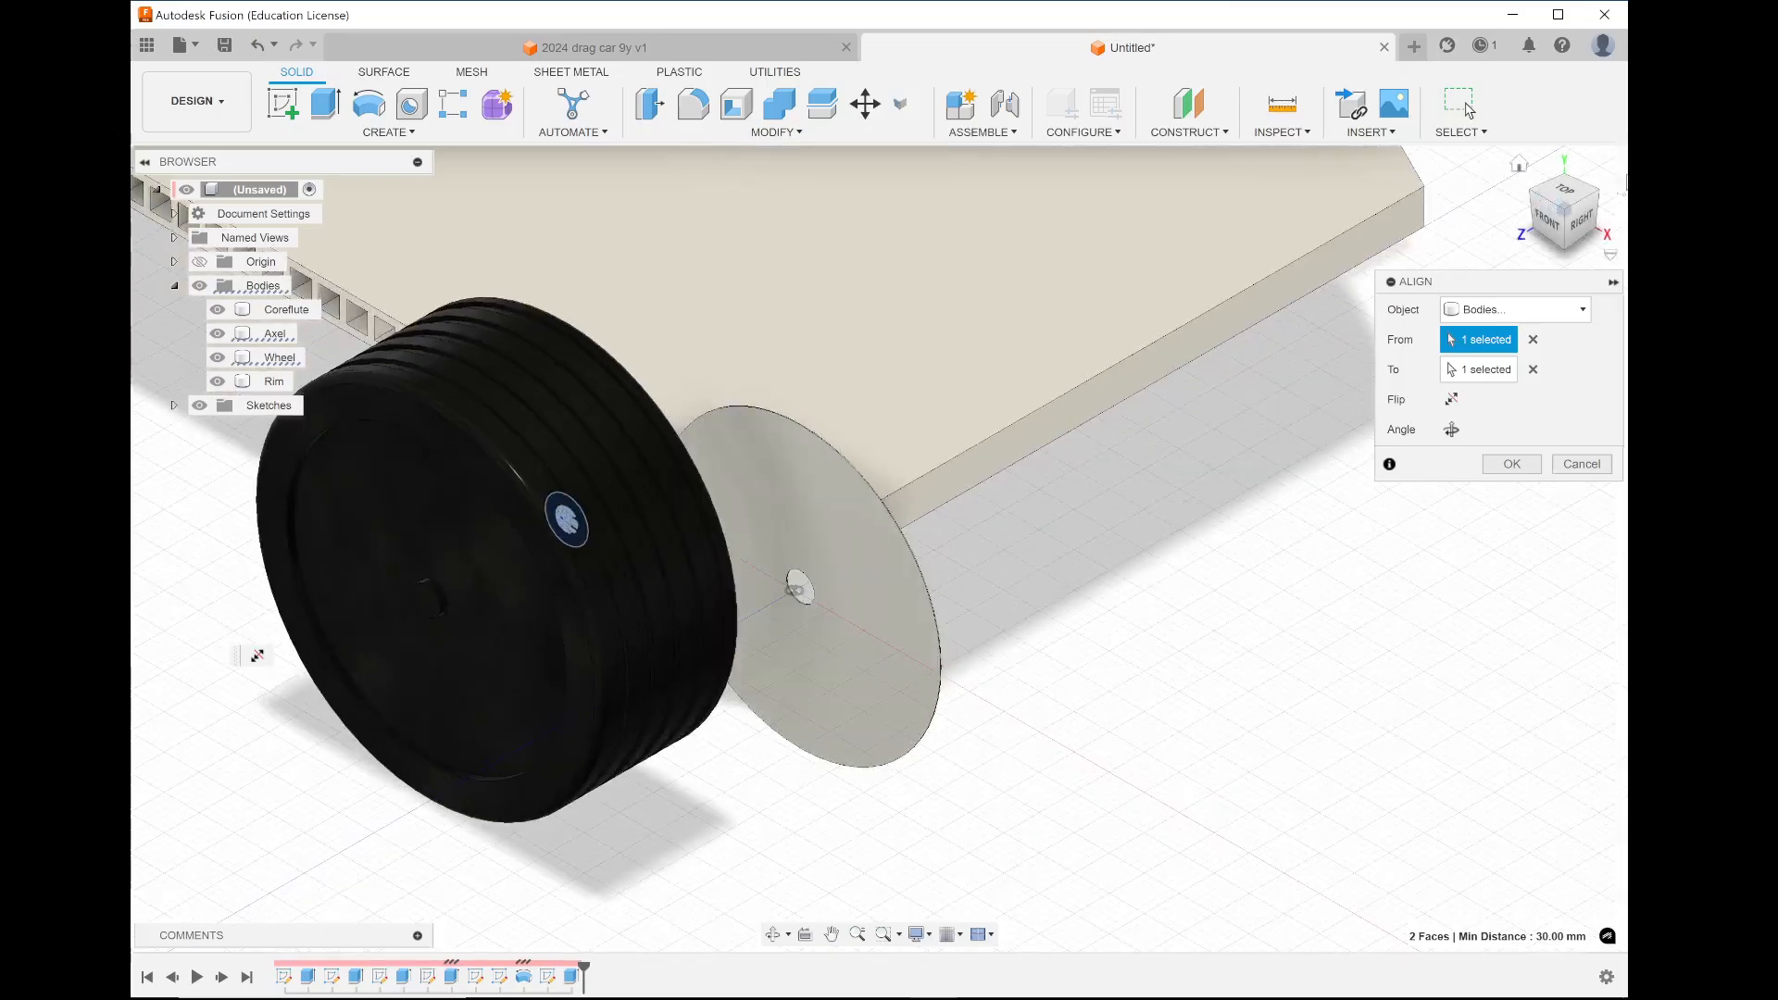
Align the edge of the Rim's centre hole with the edge of the centre hole on the Wheel's outer face
{"action": "left_click_drag", "start_coordinate": [1540, 245], "coordinate": [466, 651]}
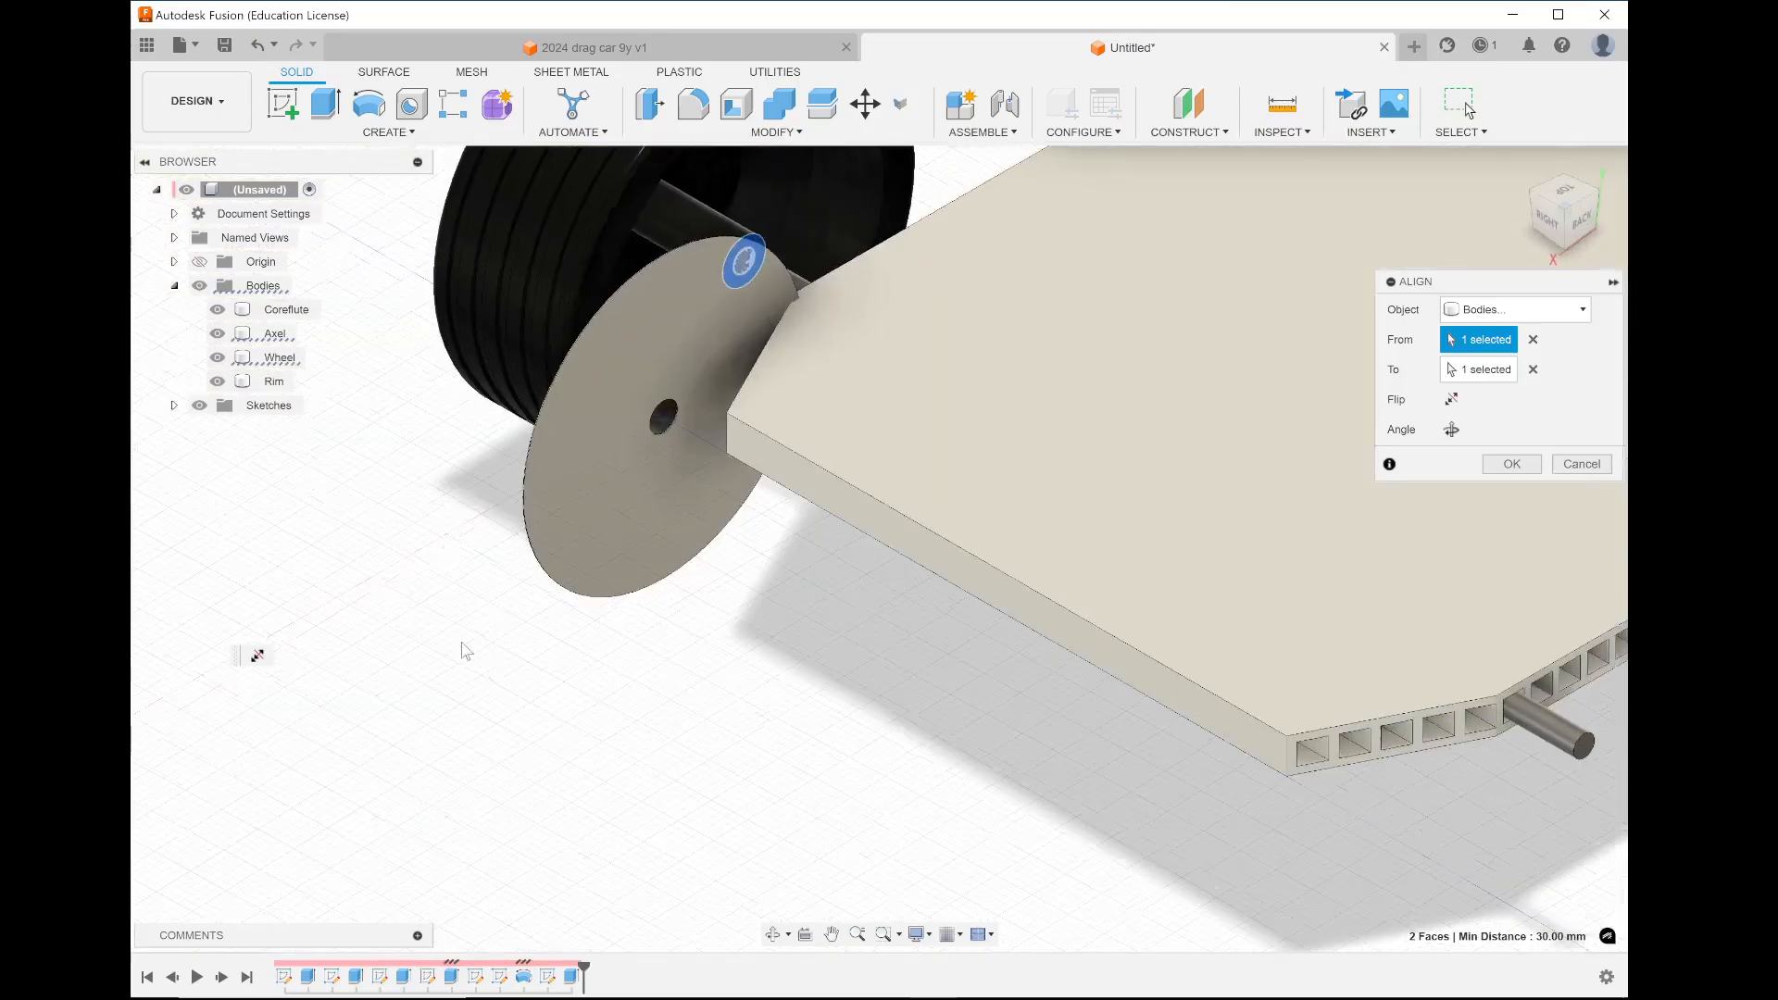
{"action": "left_click", "coordinate": [663, 415]}
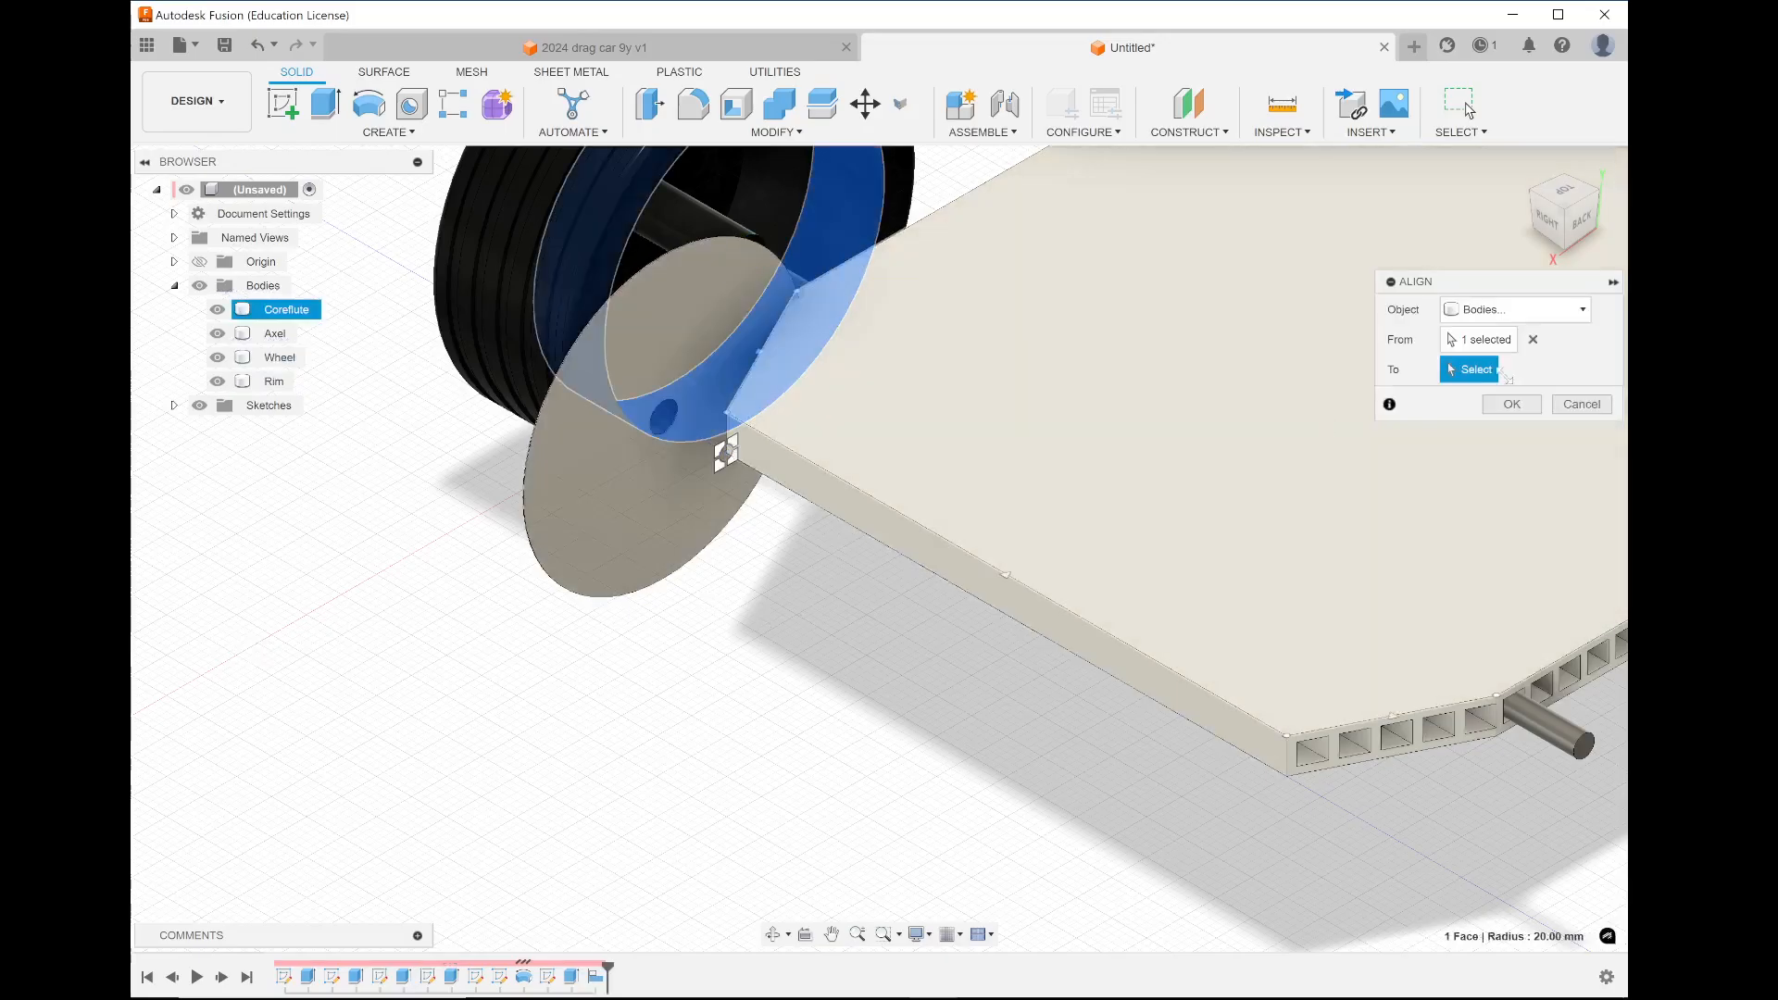
{"action": "left_click", "coordinate": [1532, 340]}
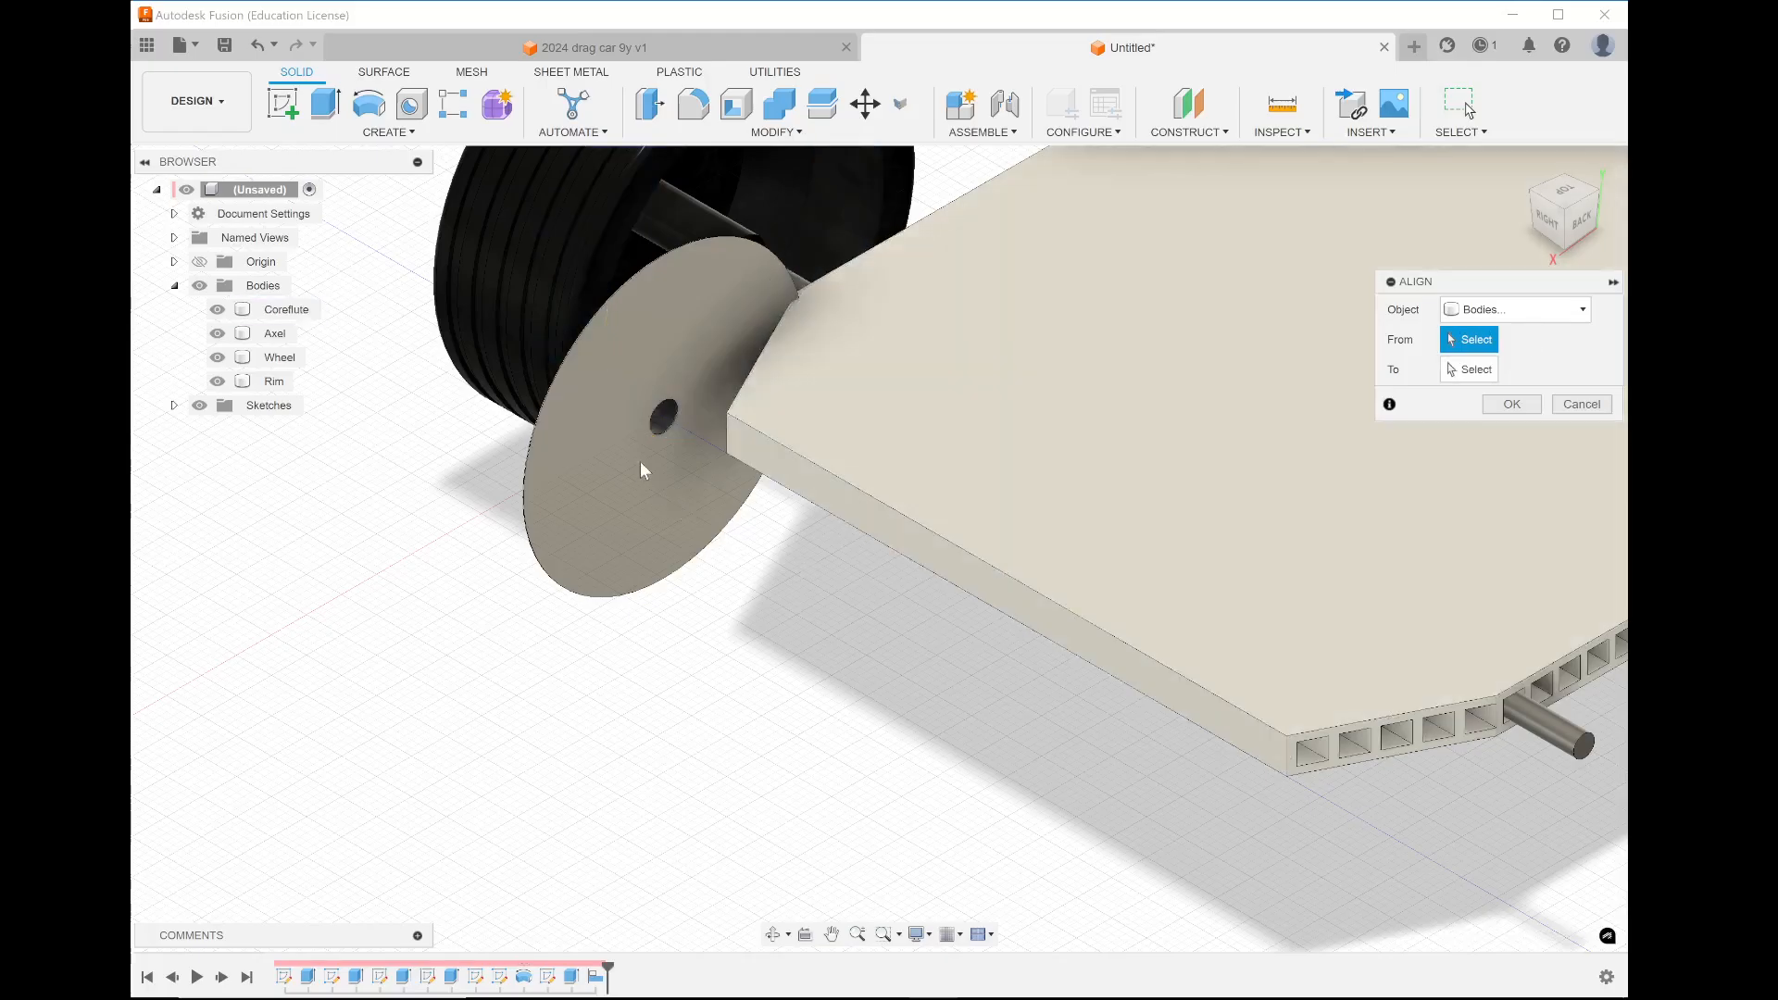
{"action": "left_click", "coordinate": [661, 435]}
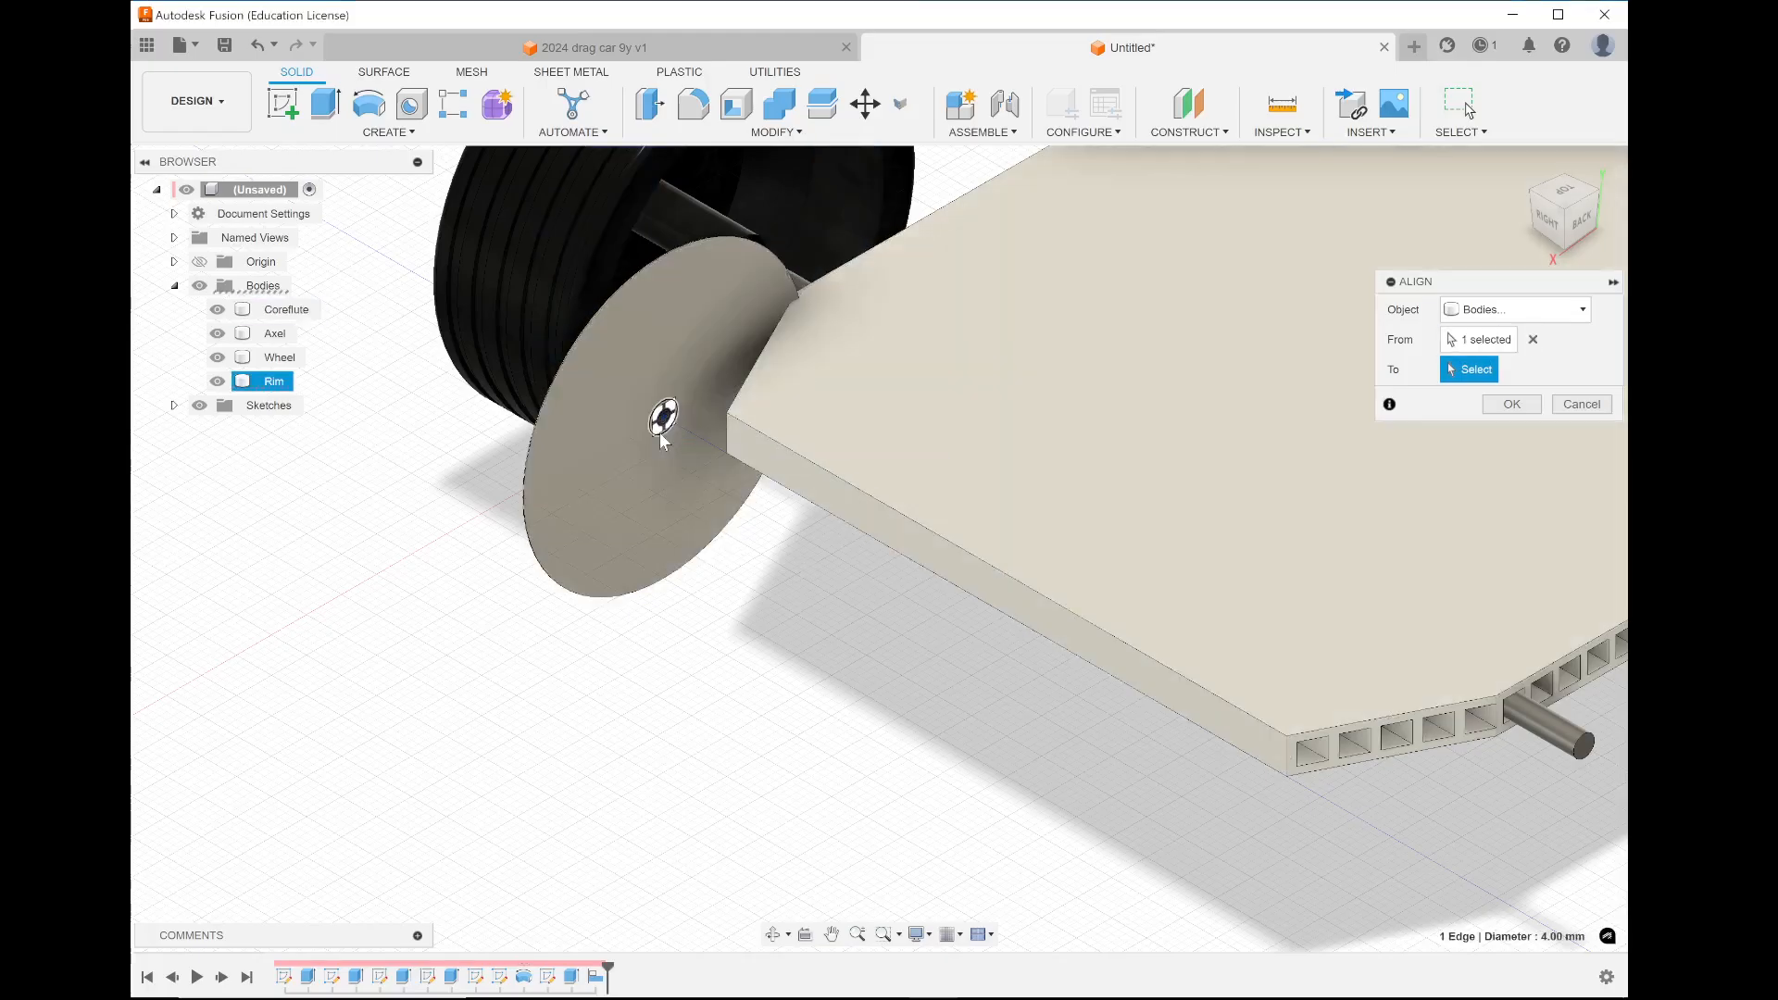
{"action": "left_click", "coordinate": [1532, 193]}
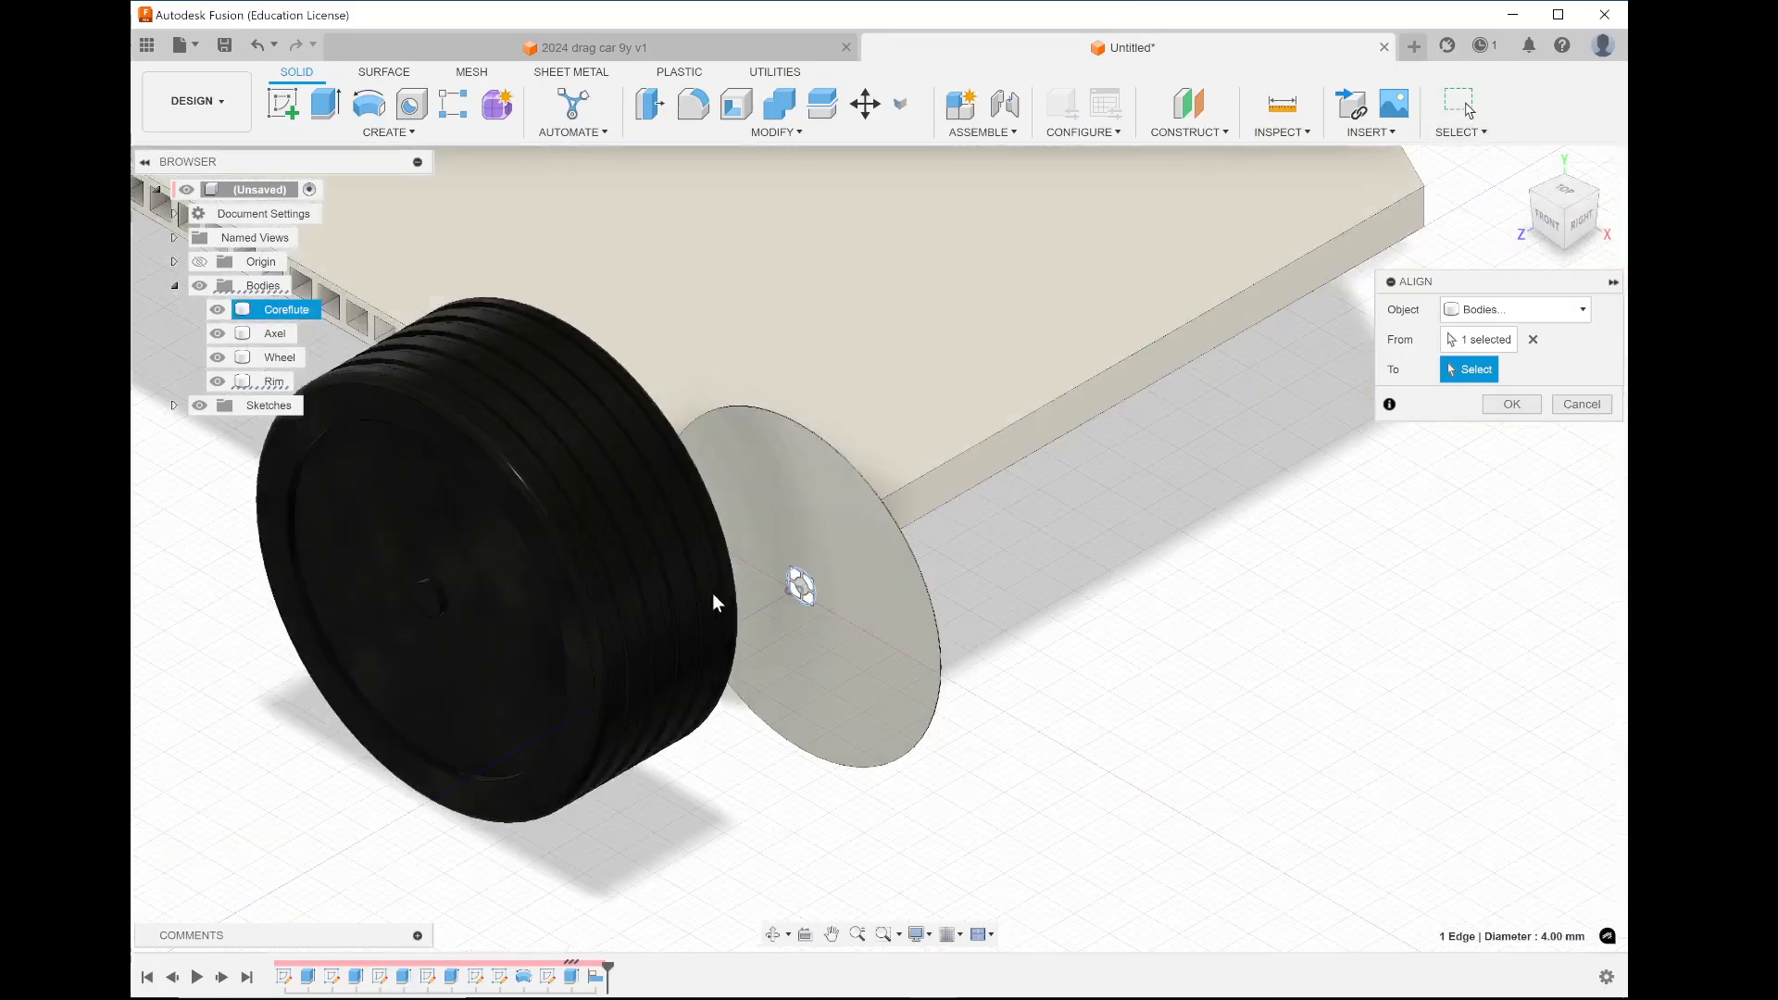
{"action": "left_click", "coordinate": [473, 592]}
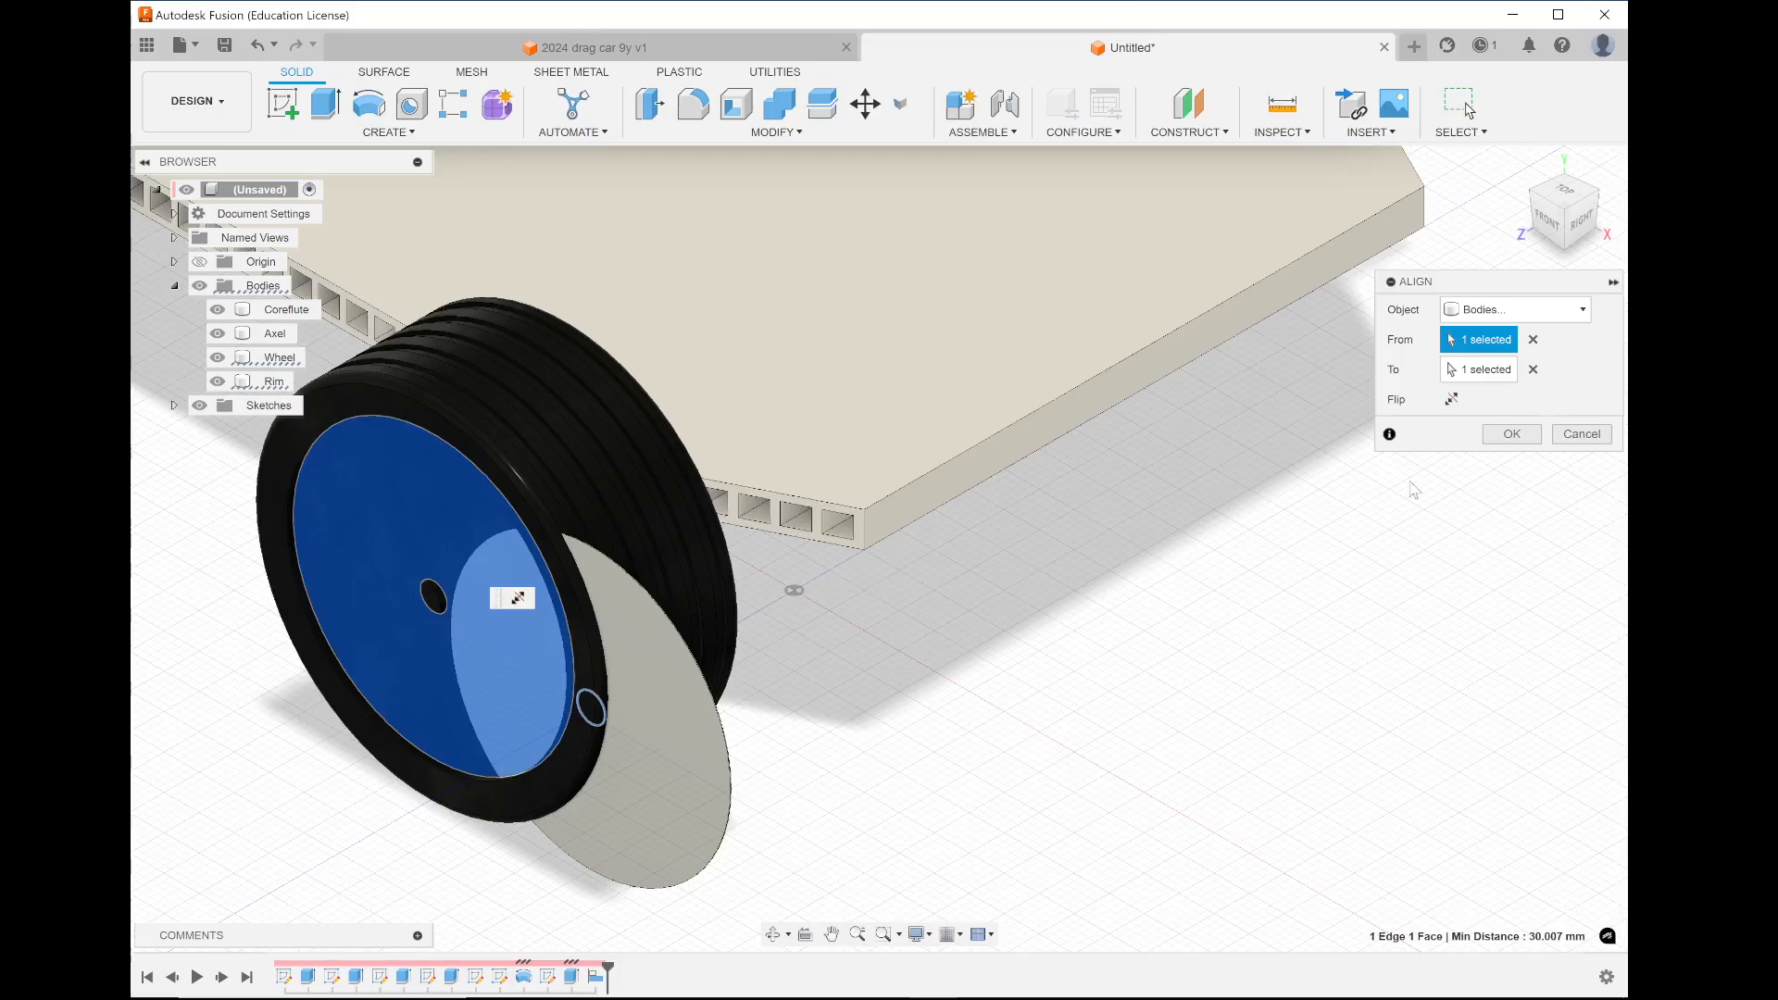
{"action": "left_click", "coordinate": [1532, 368]}
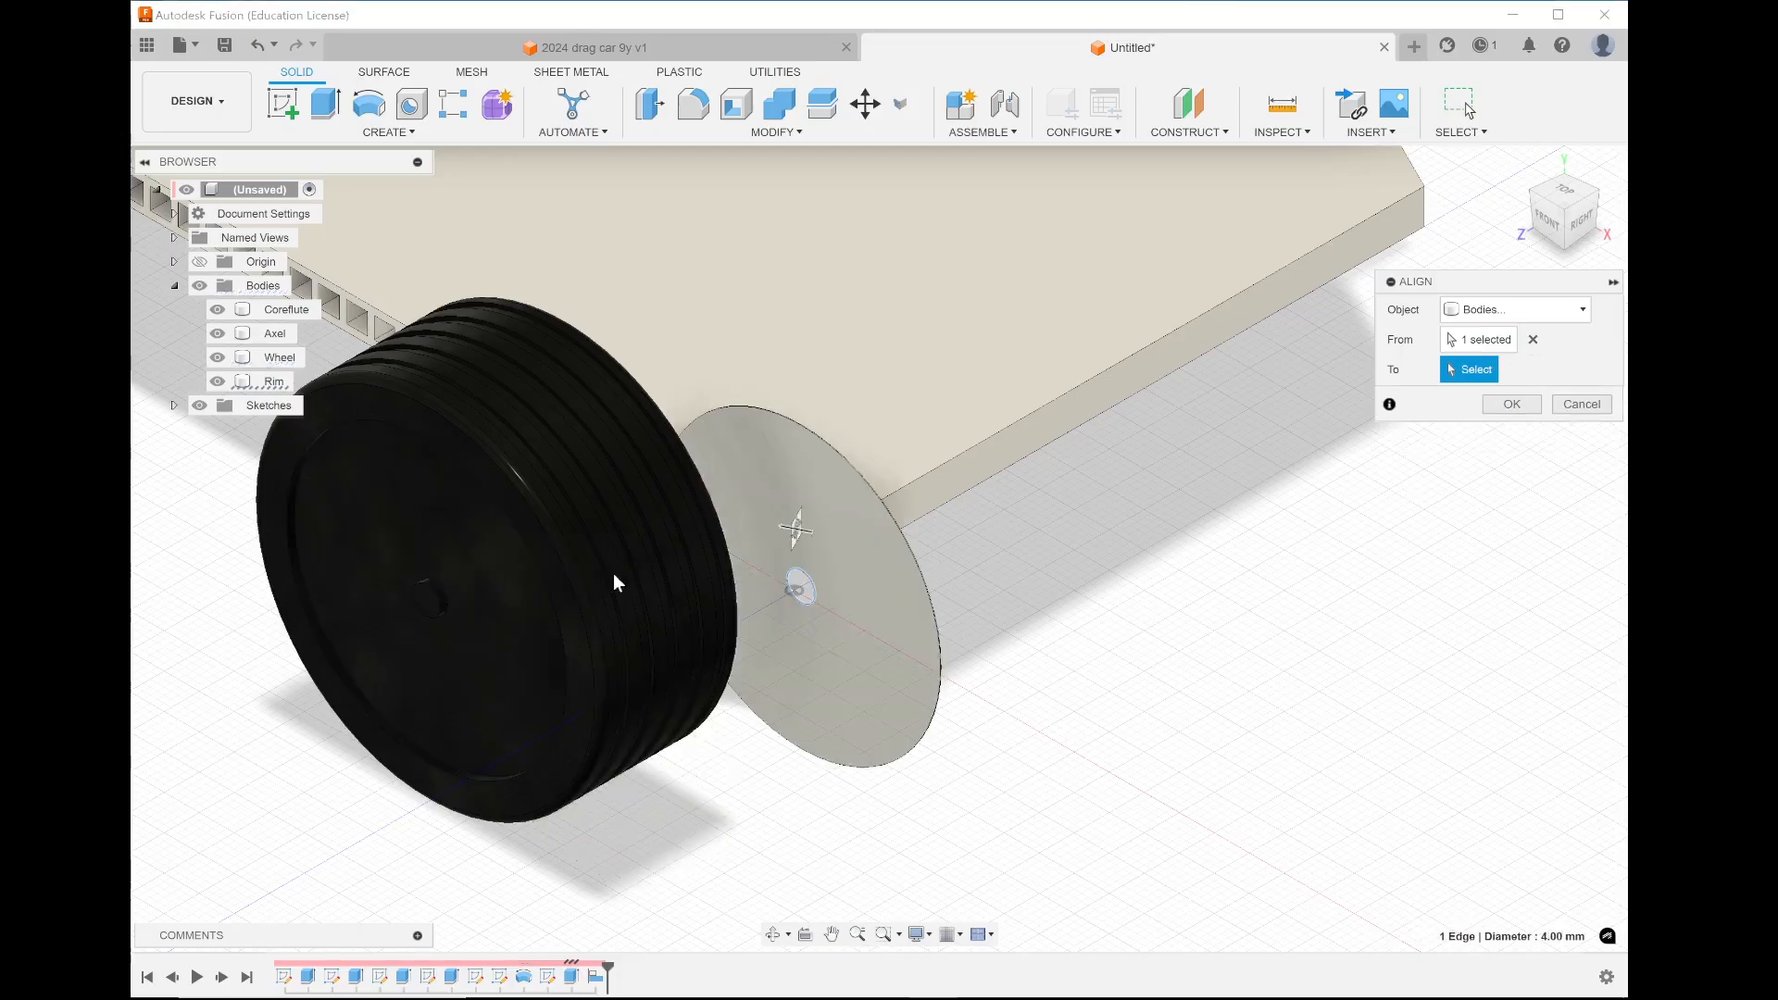
{"action": "left_click", "coordinate": [435, 598]}
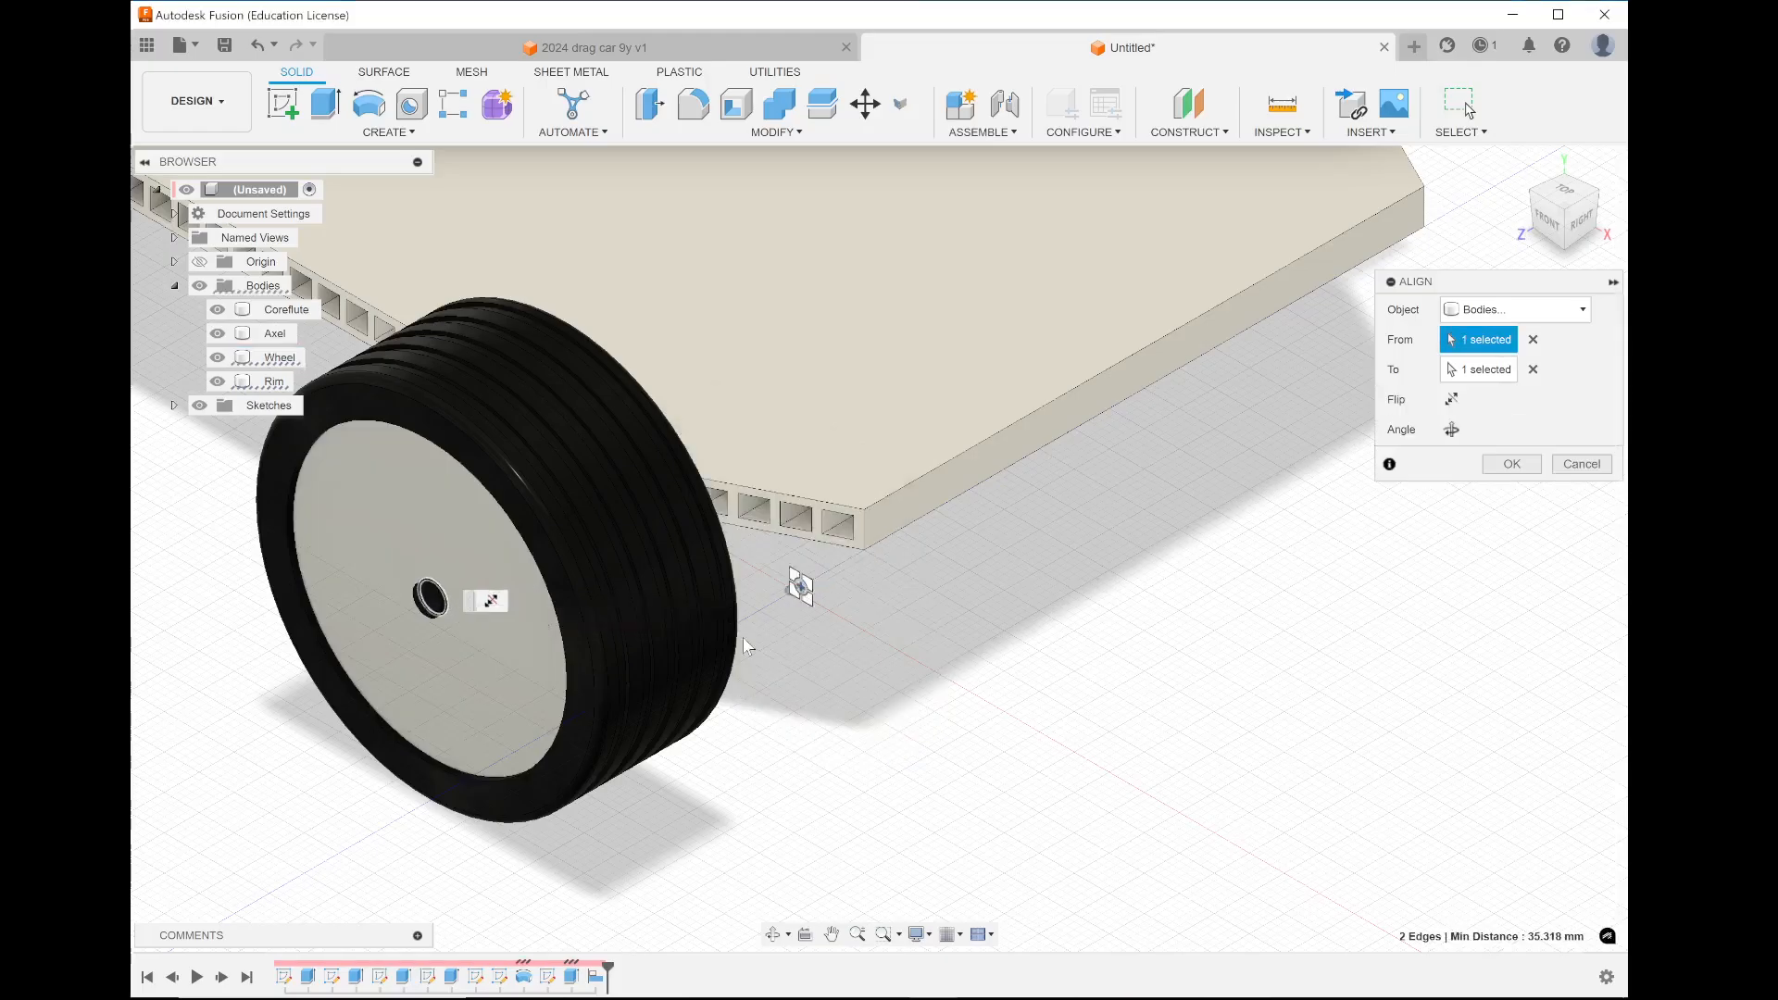
{"action": "left_click", "coordinate": [1511, 464]}
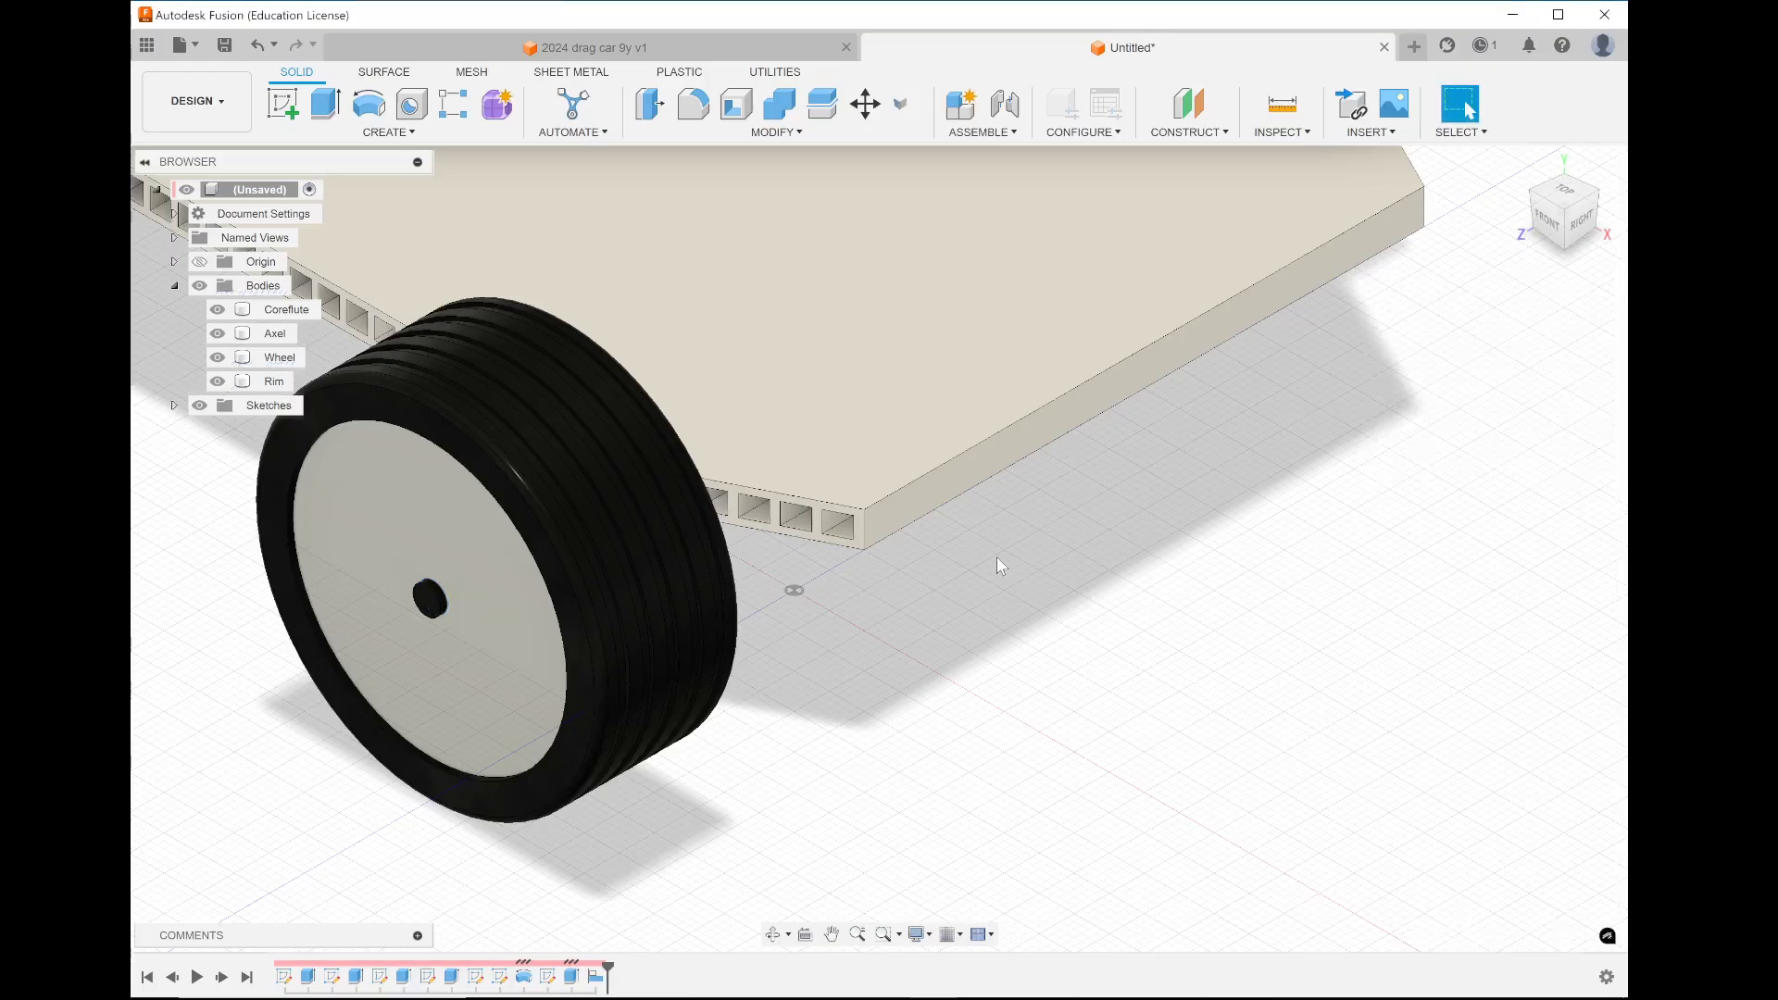
Copy the Wheel and Rim bodies together and move the copies -165 mm along Z to the opposite end of the axle
{"action": "scroll", "coordinate": [998, 565], "scroll_direction": "down", "scroll_amount": 5}
{"action": "scroll", "coordinate": [999, 565], "scroll_direction": "up", "scroll_amount": 4}
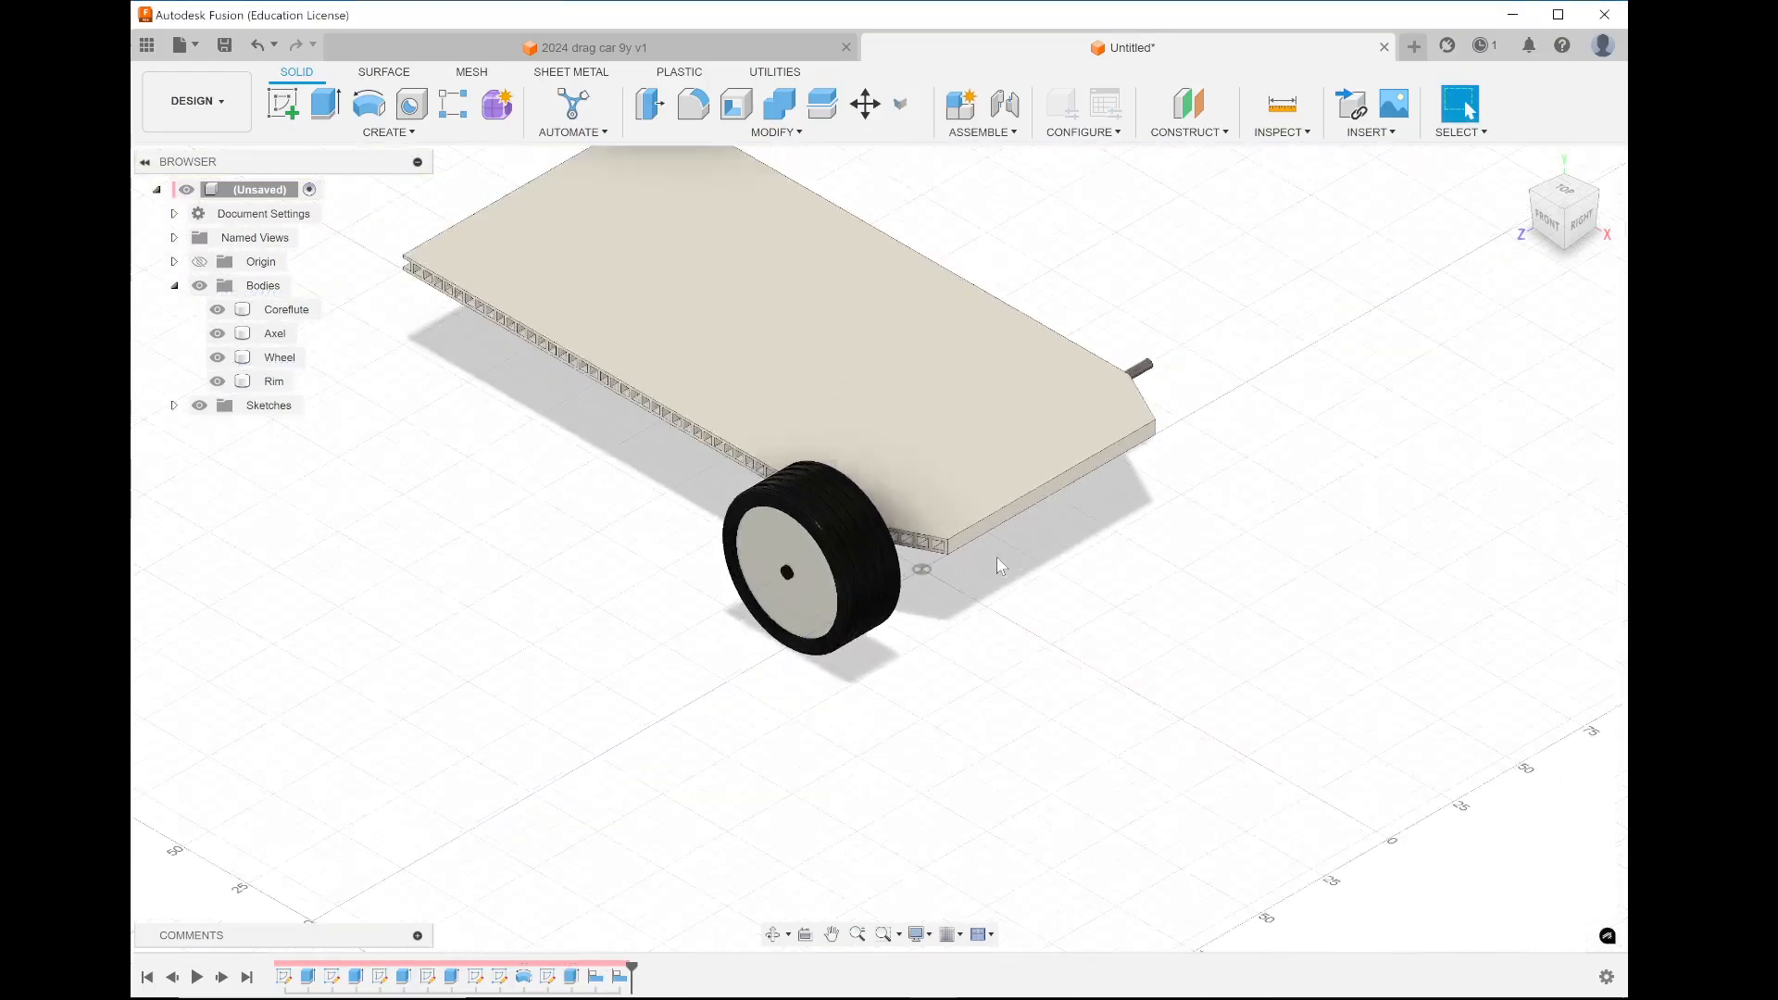
{"action": "left_click", "coordinate": [896, 436]}
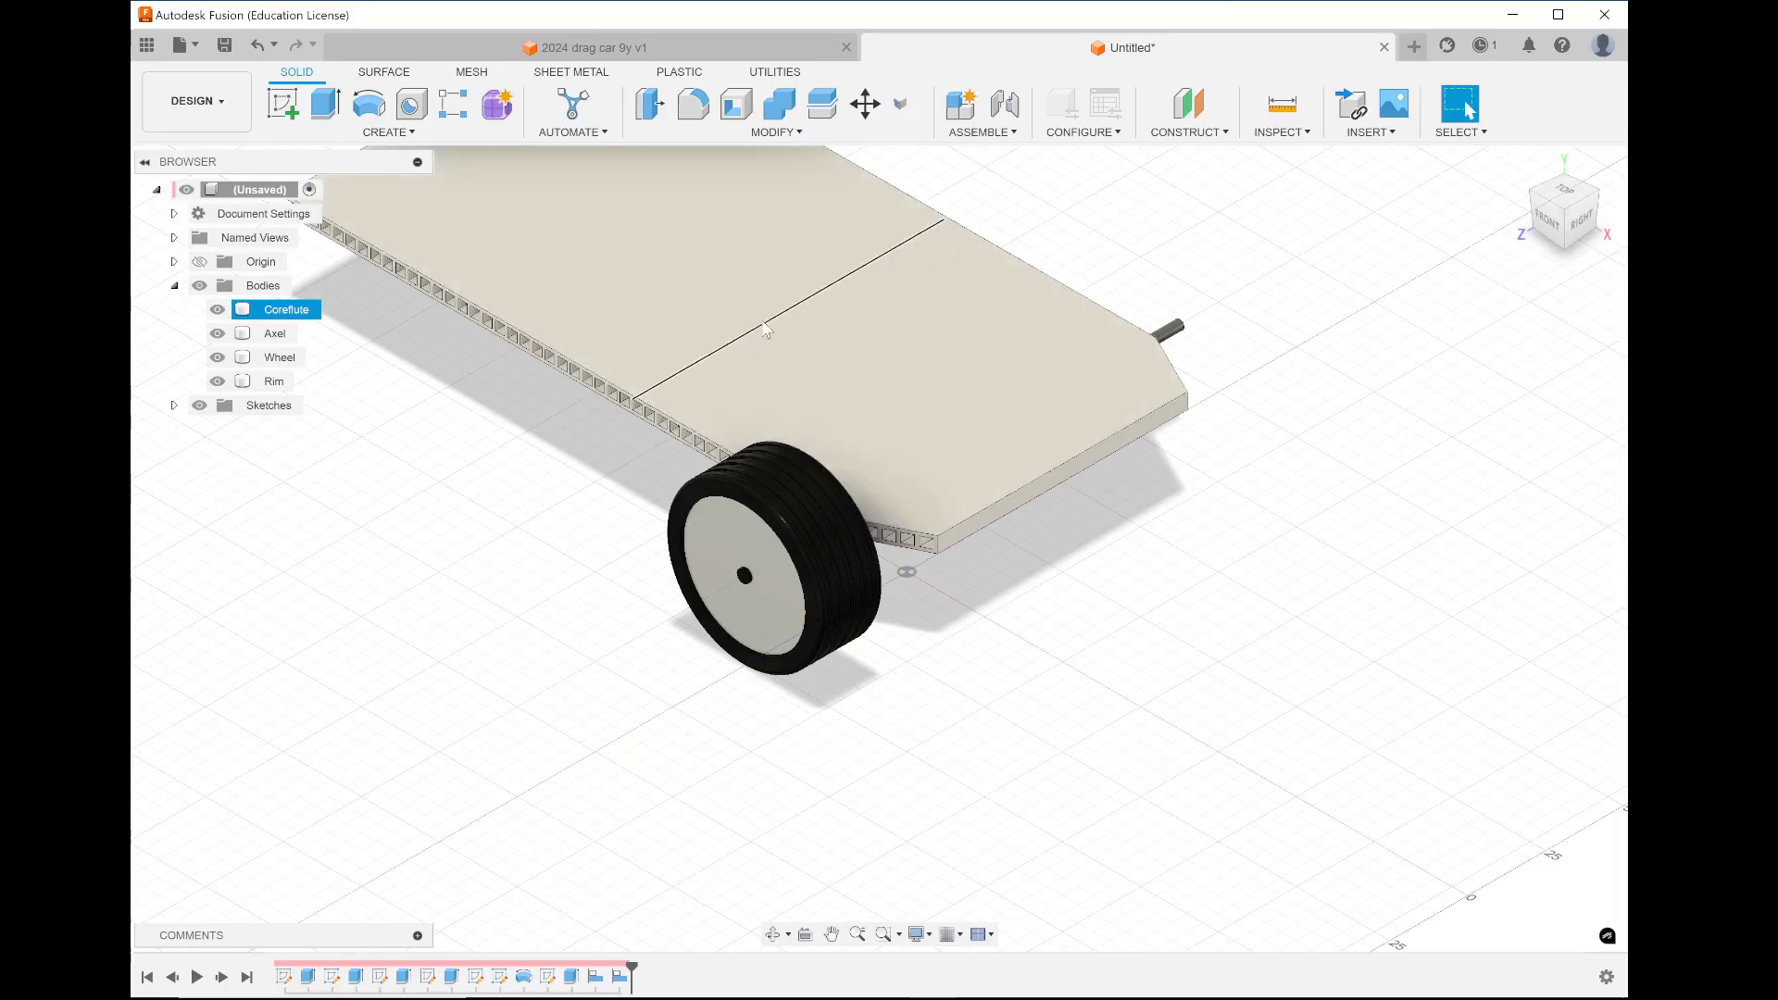
{"action": "left_click", "coordinate": [841, 551]}
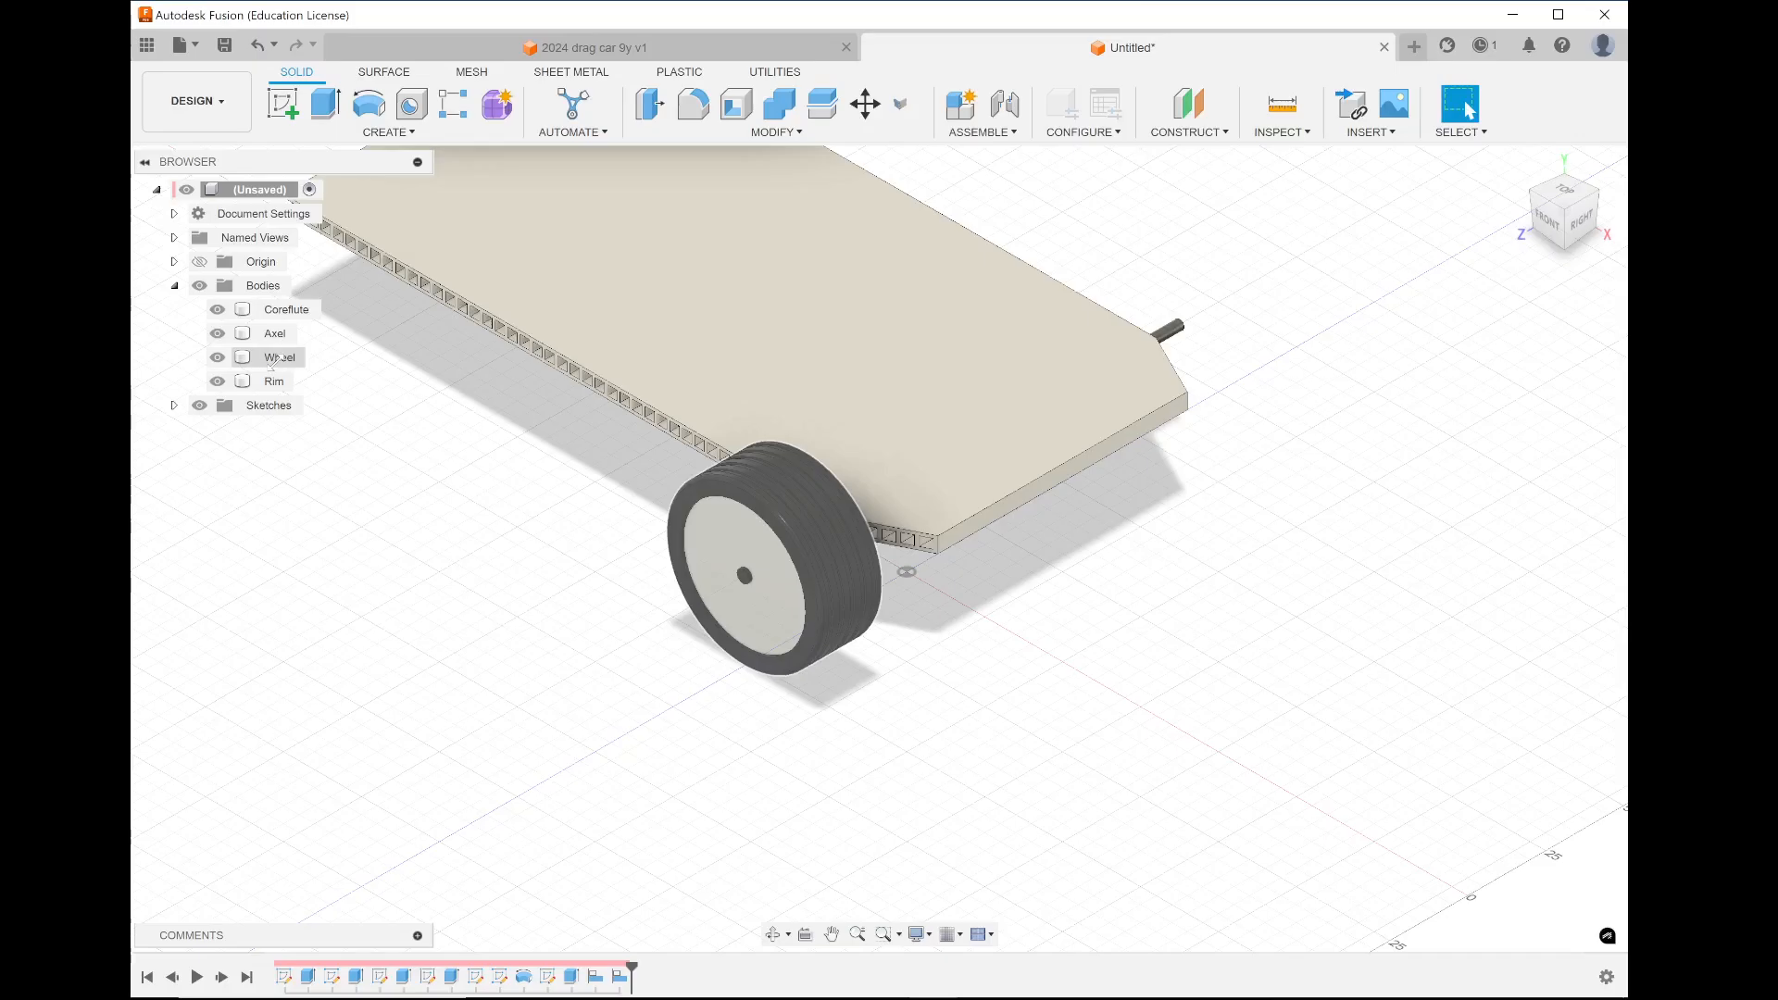
{"action": "left_click", "coordinate": [867, 106]}
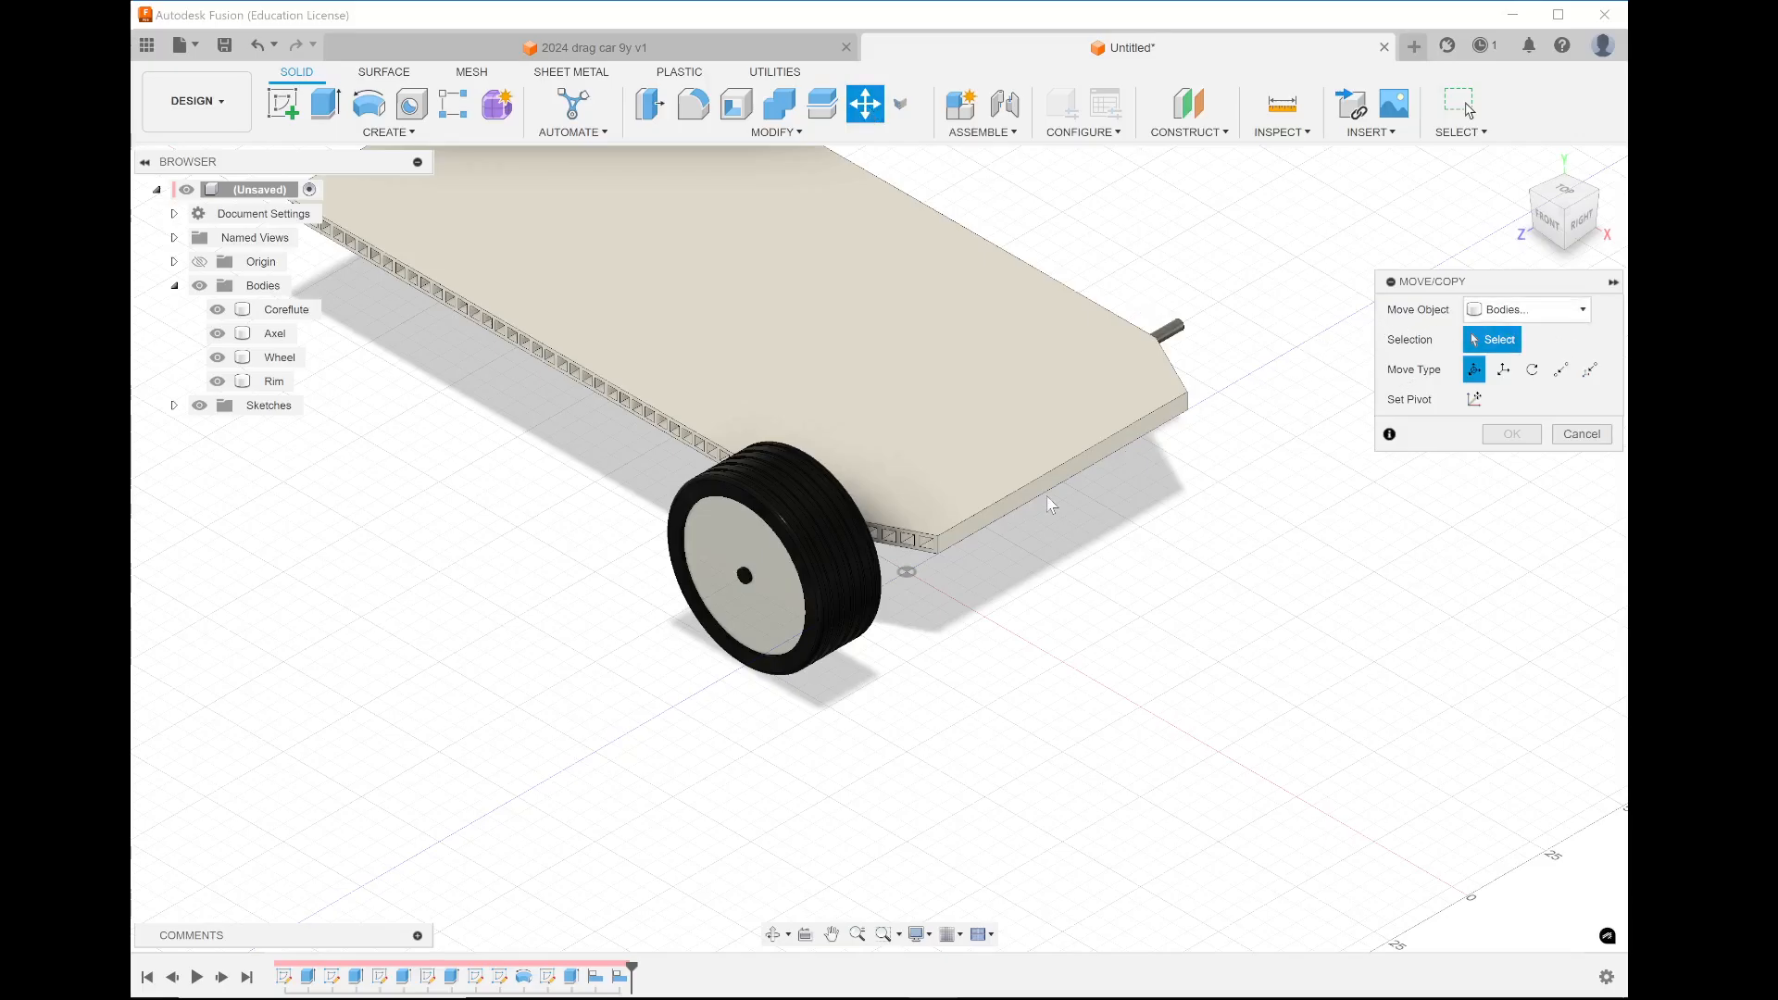
{"action": "left_click", "coordinate": [795, 554]}
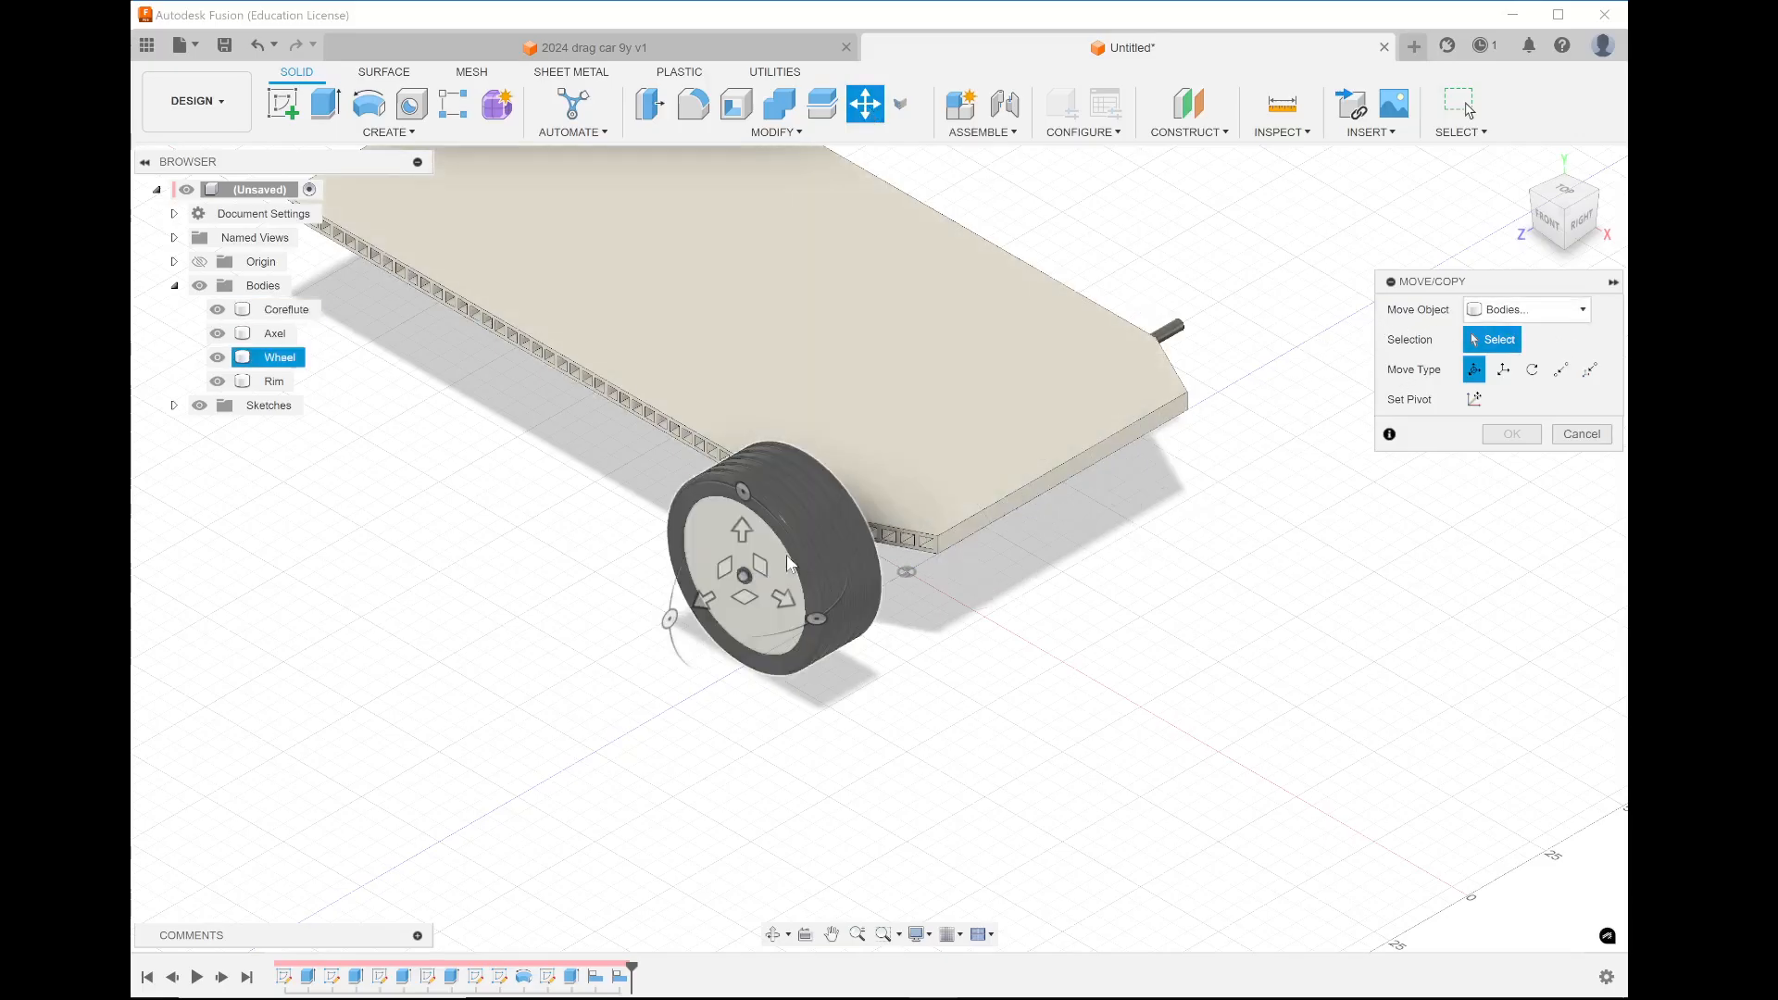
{"action": "left_click", "coordinate": [787, 554]}
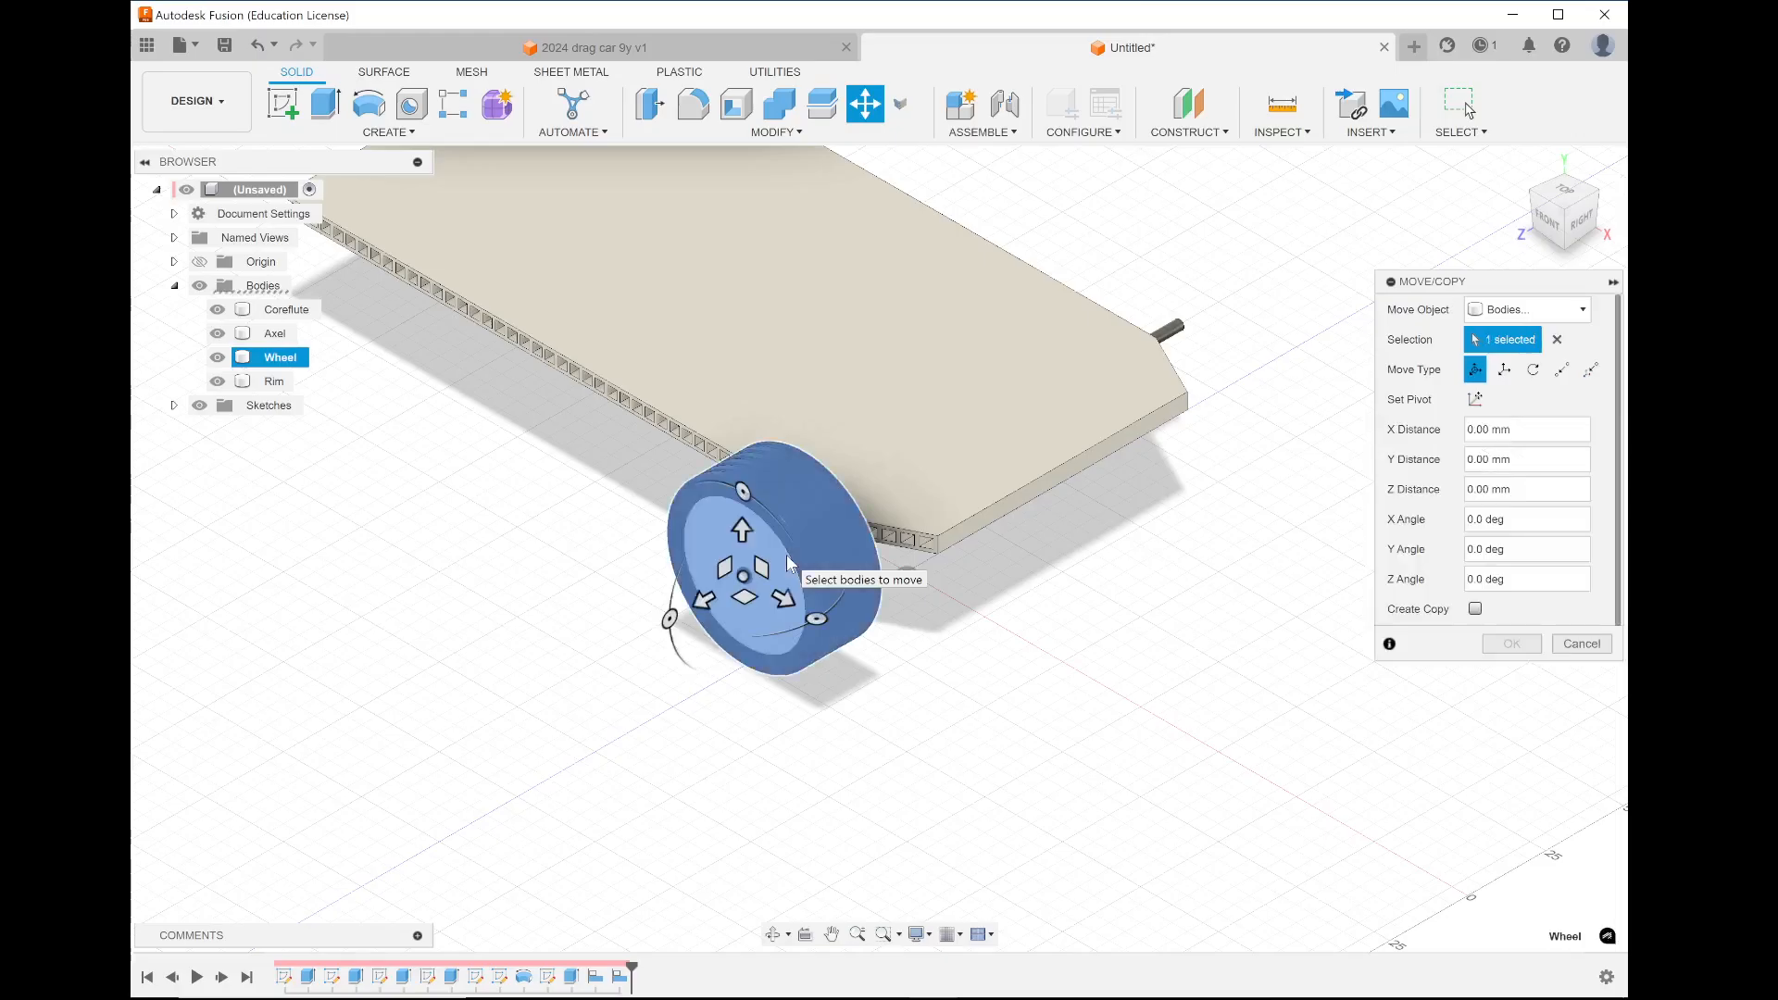
{"action": "left_click", "coordinate": [726, 568]}
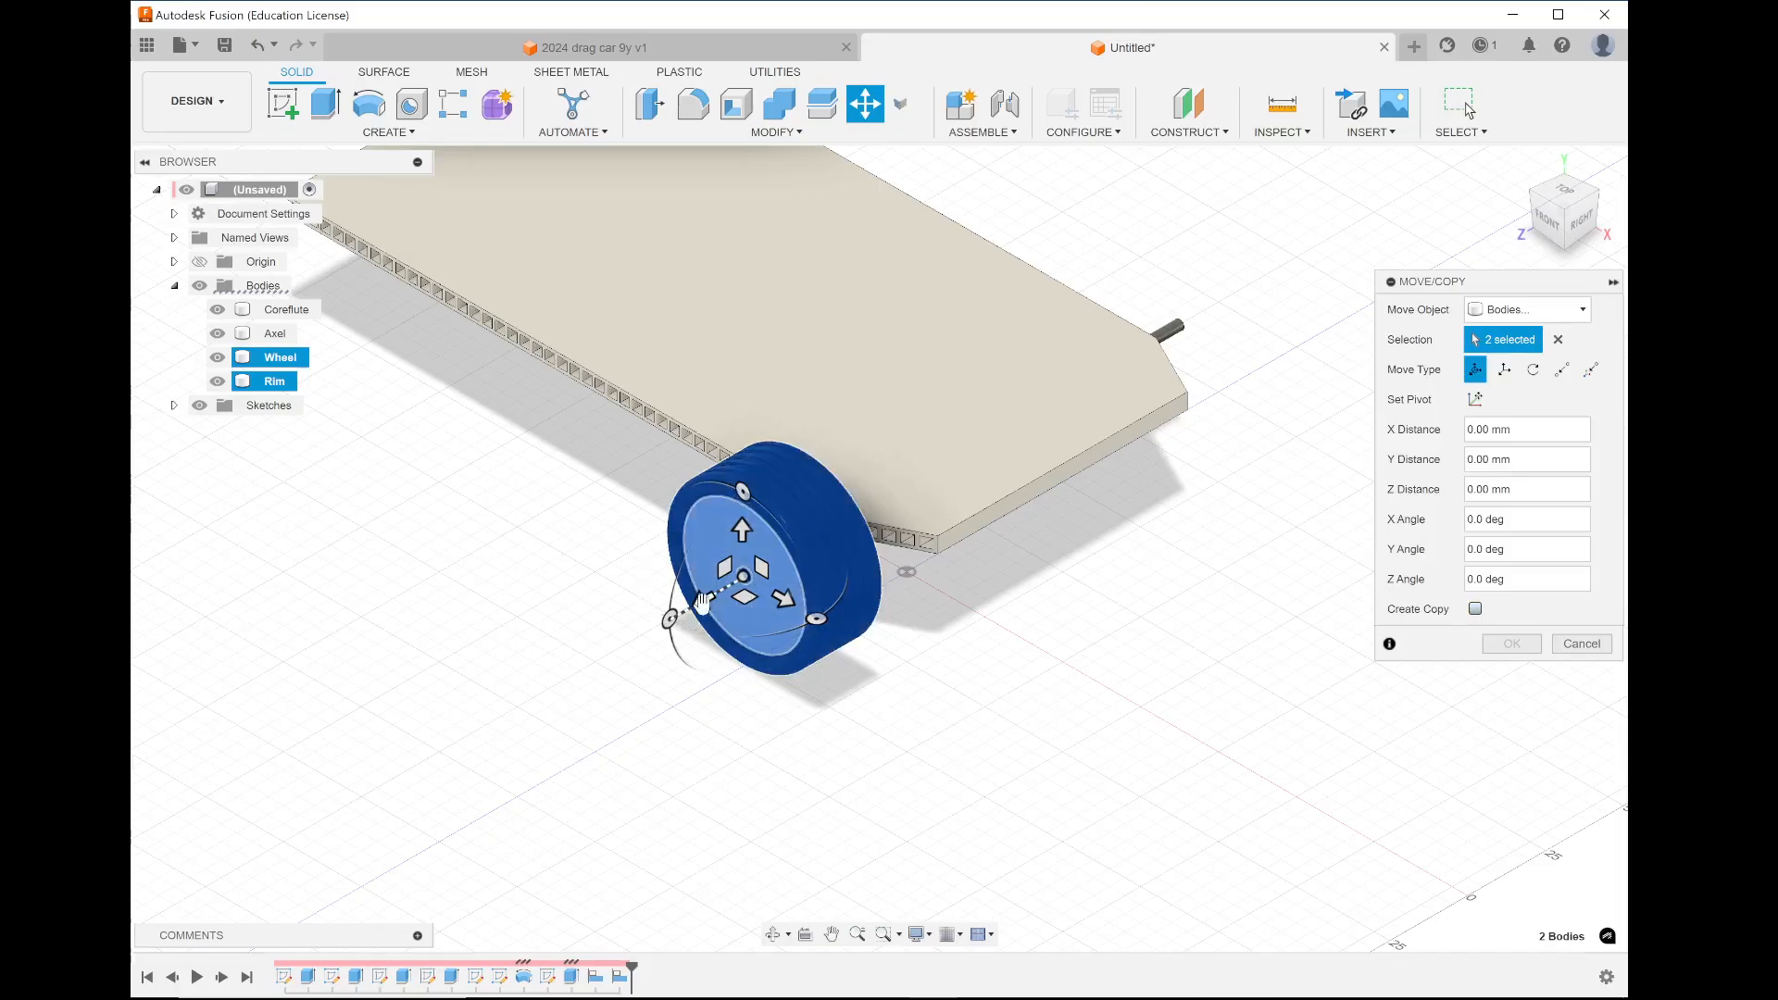
{"action": "left_click_drag", "start_coordinate": [704, 601], "coordinate": [596, 679]}
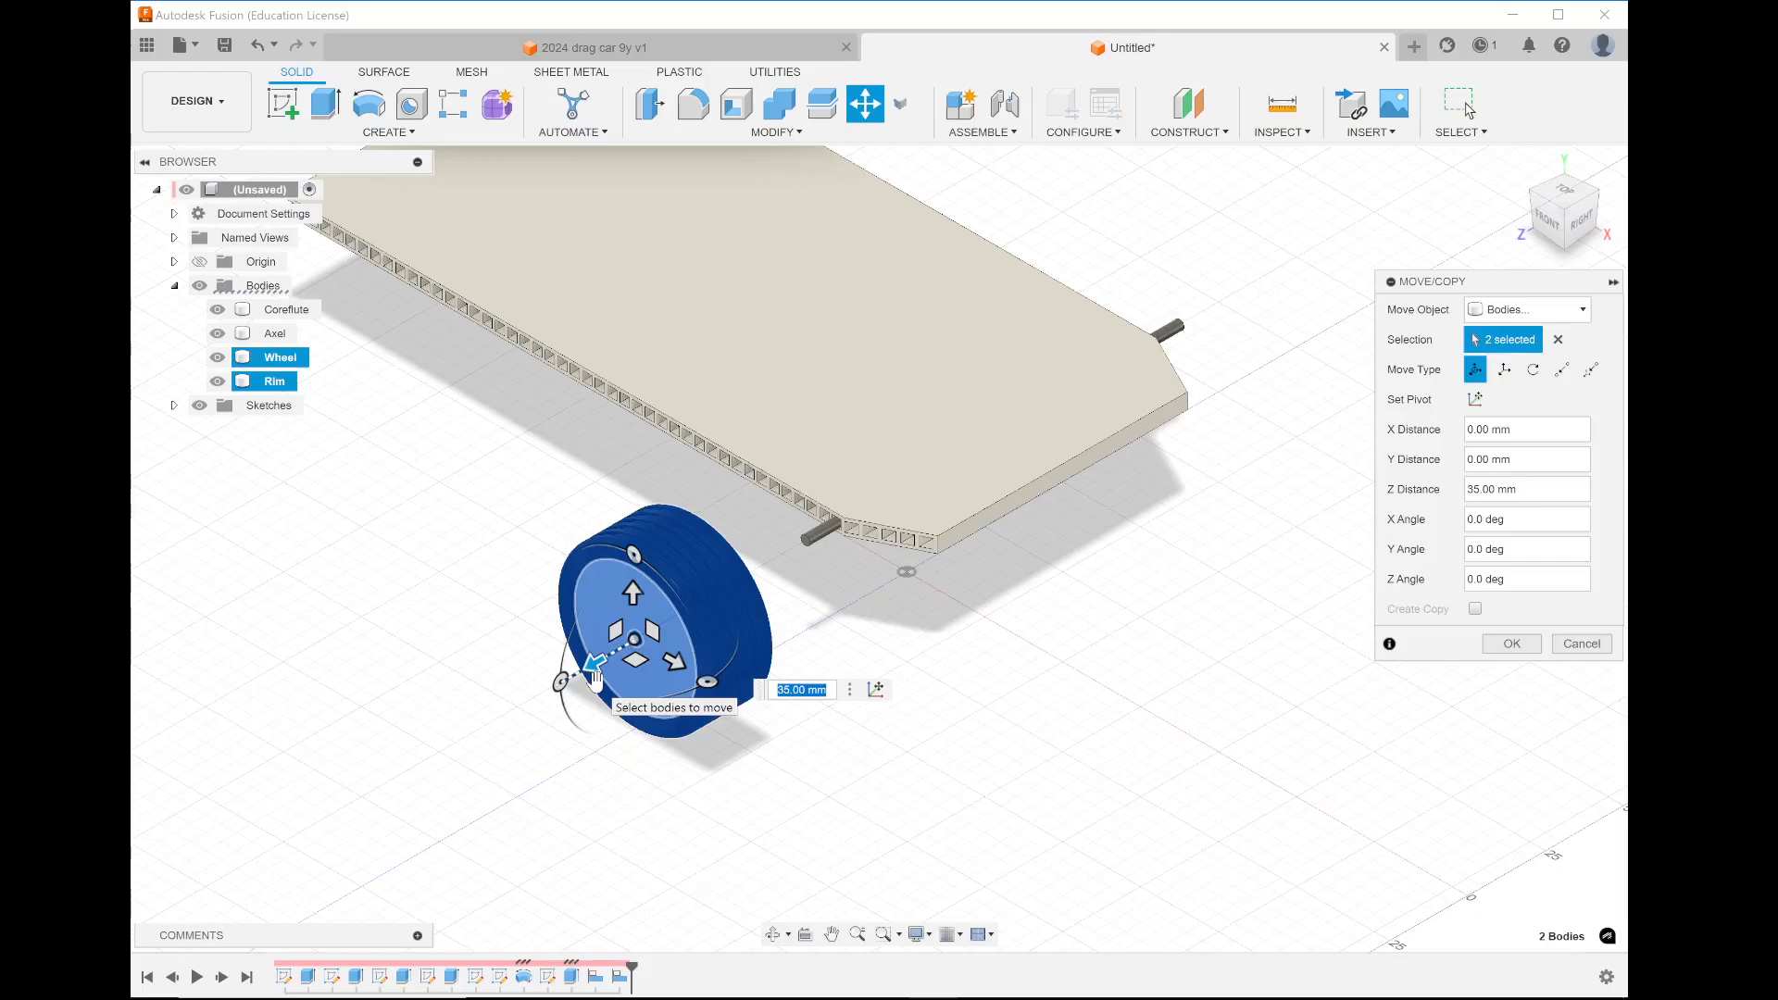
{"action": "type", "text": "0"}
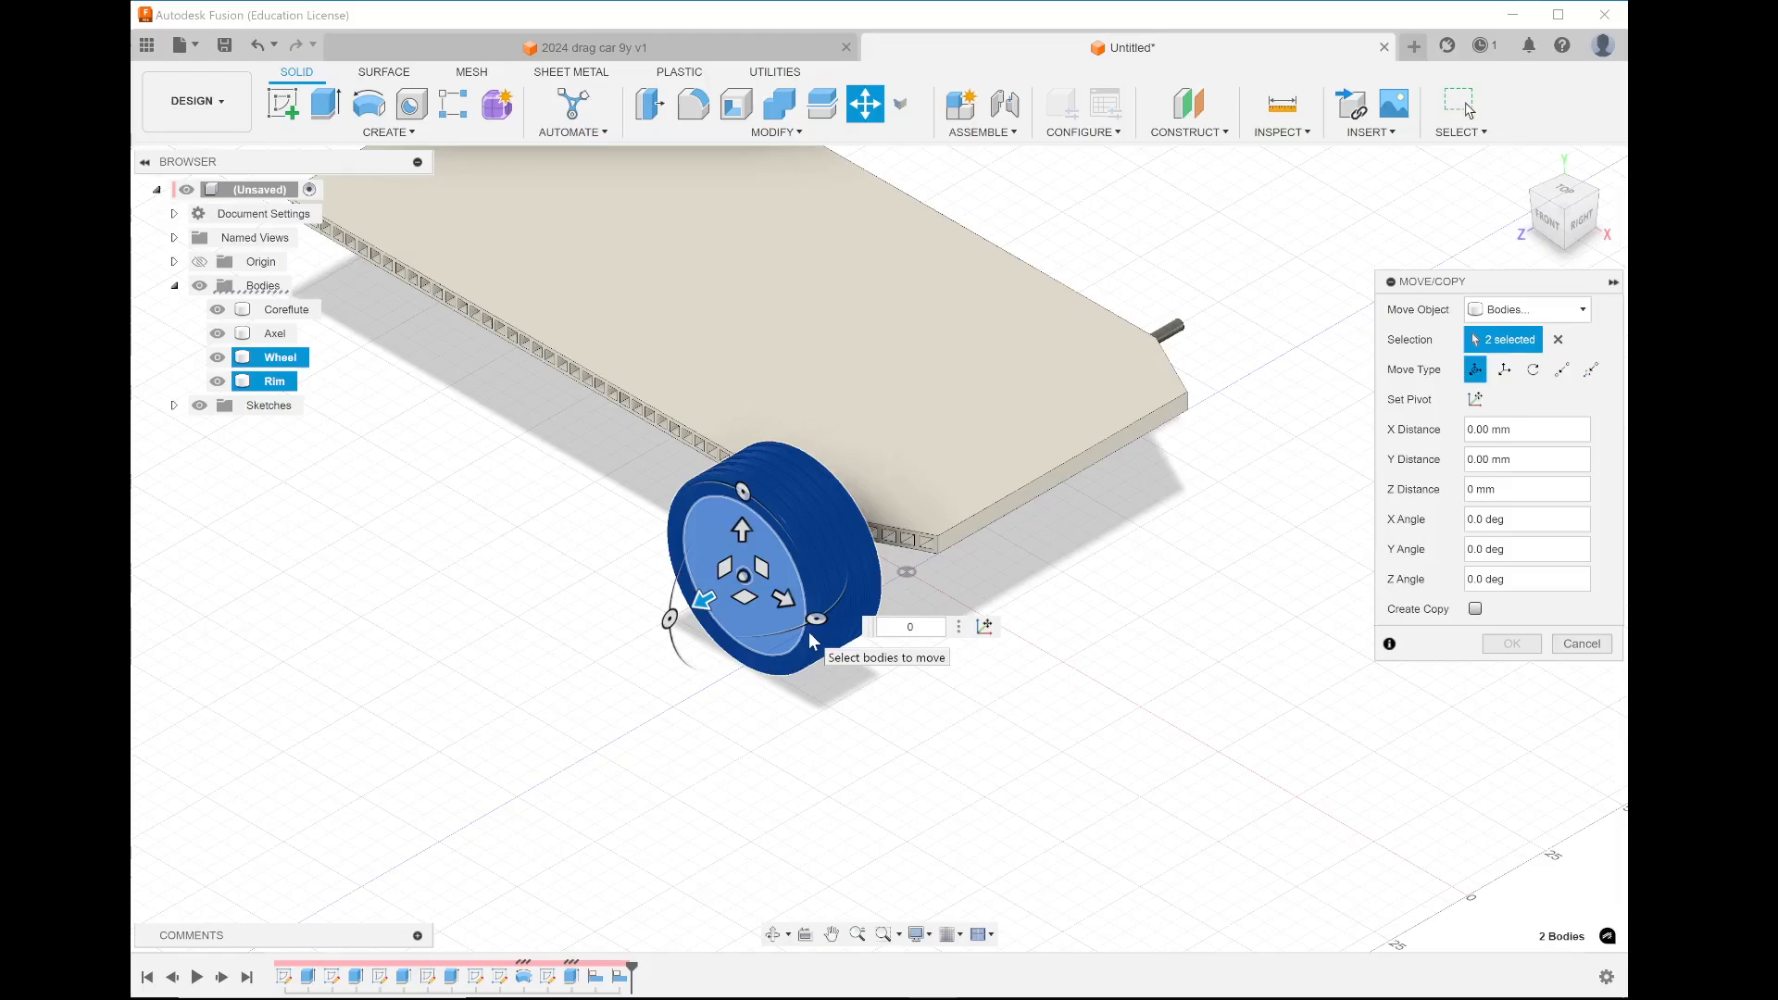
{"action": "left_click", "coordinate": [1475, 609]}
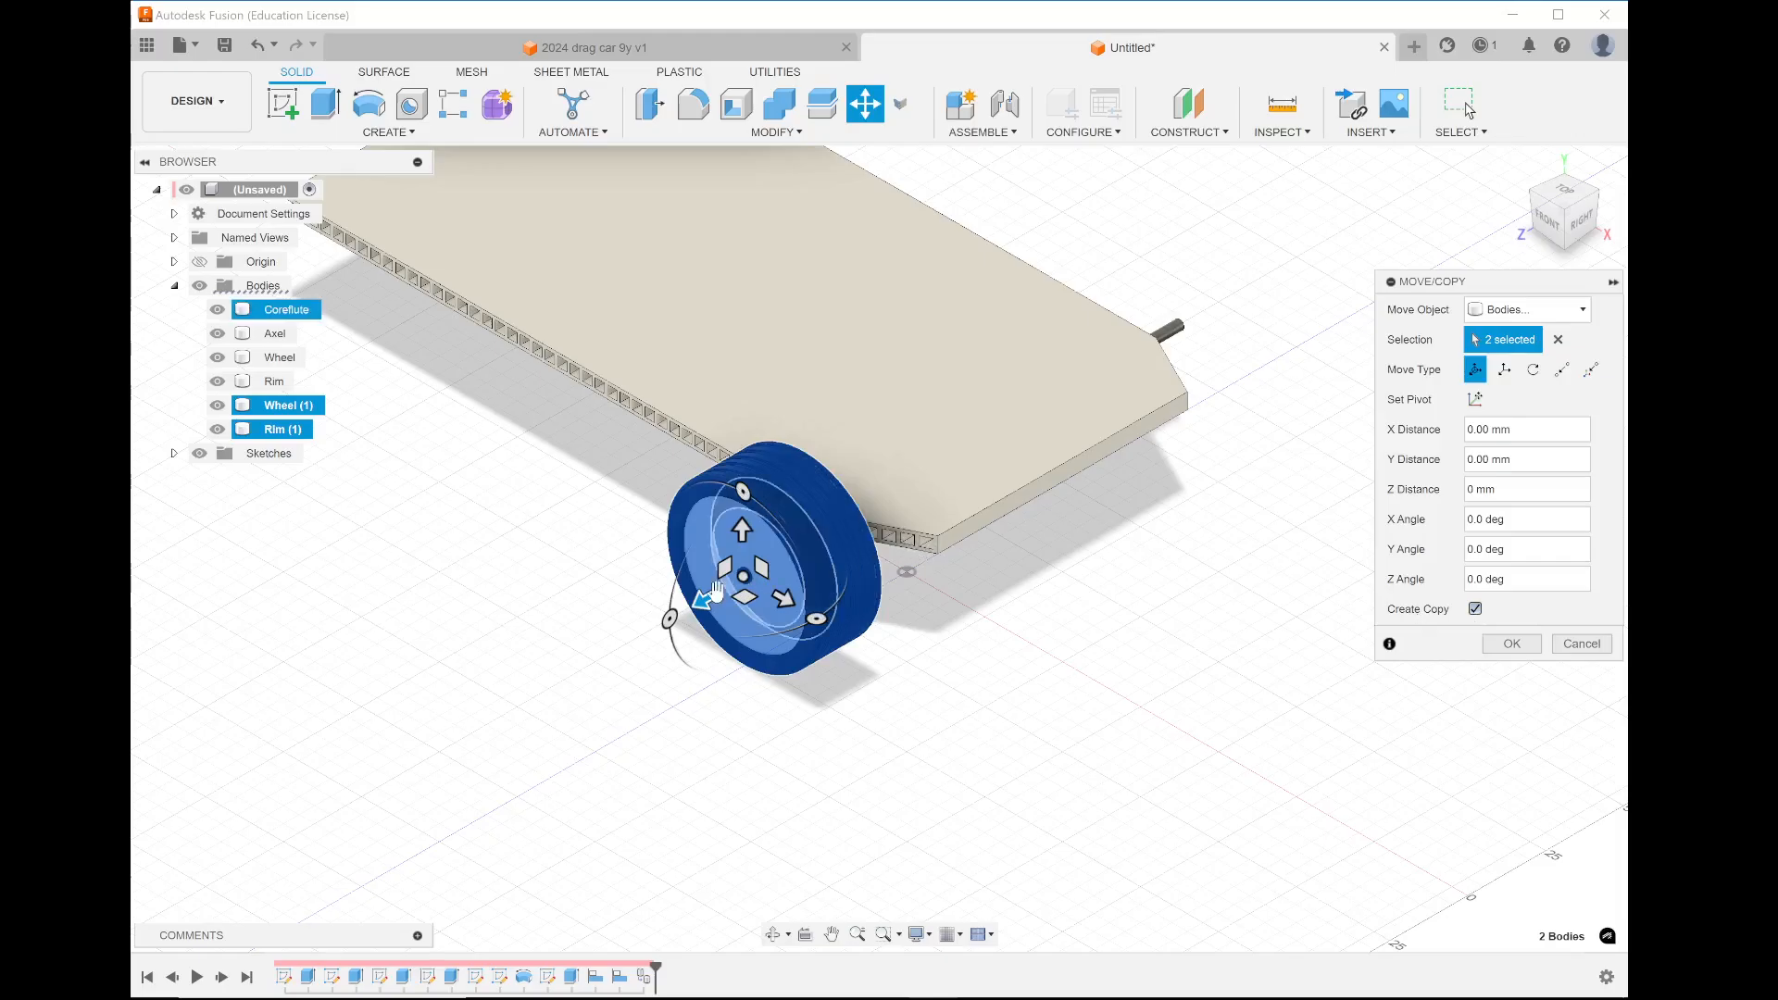
{"action": "left_click_drag", "start_coordinate": [703, 600], "coordinate": [1217, 303]}
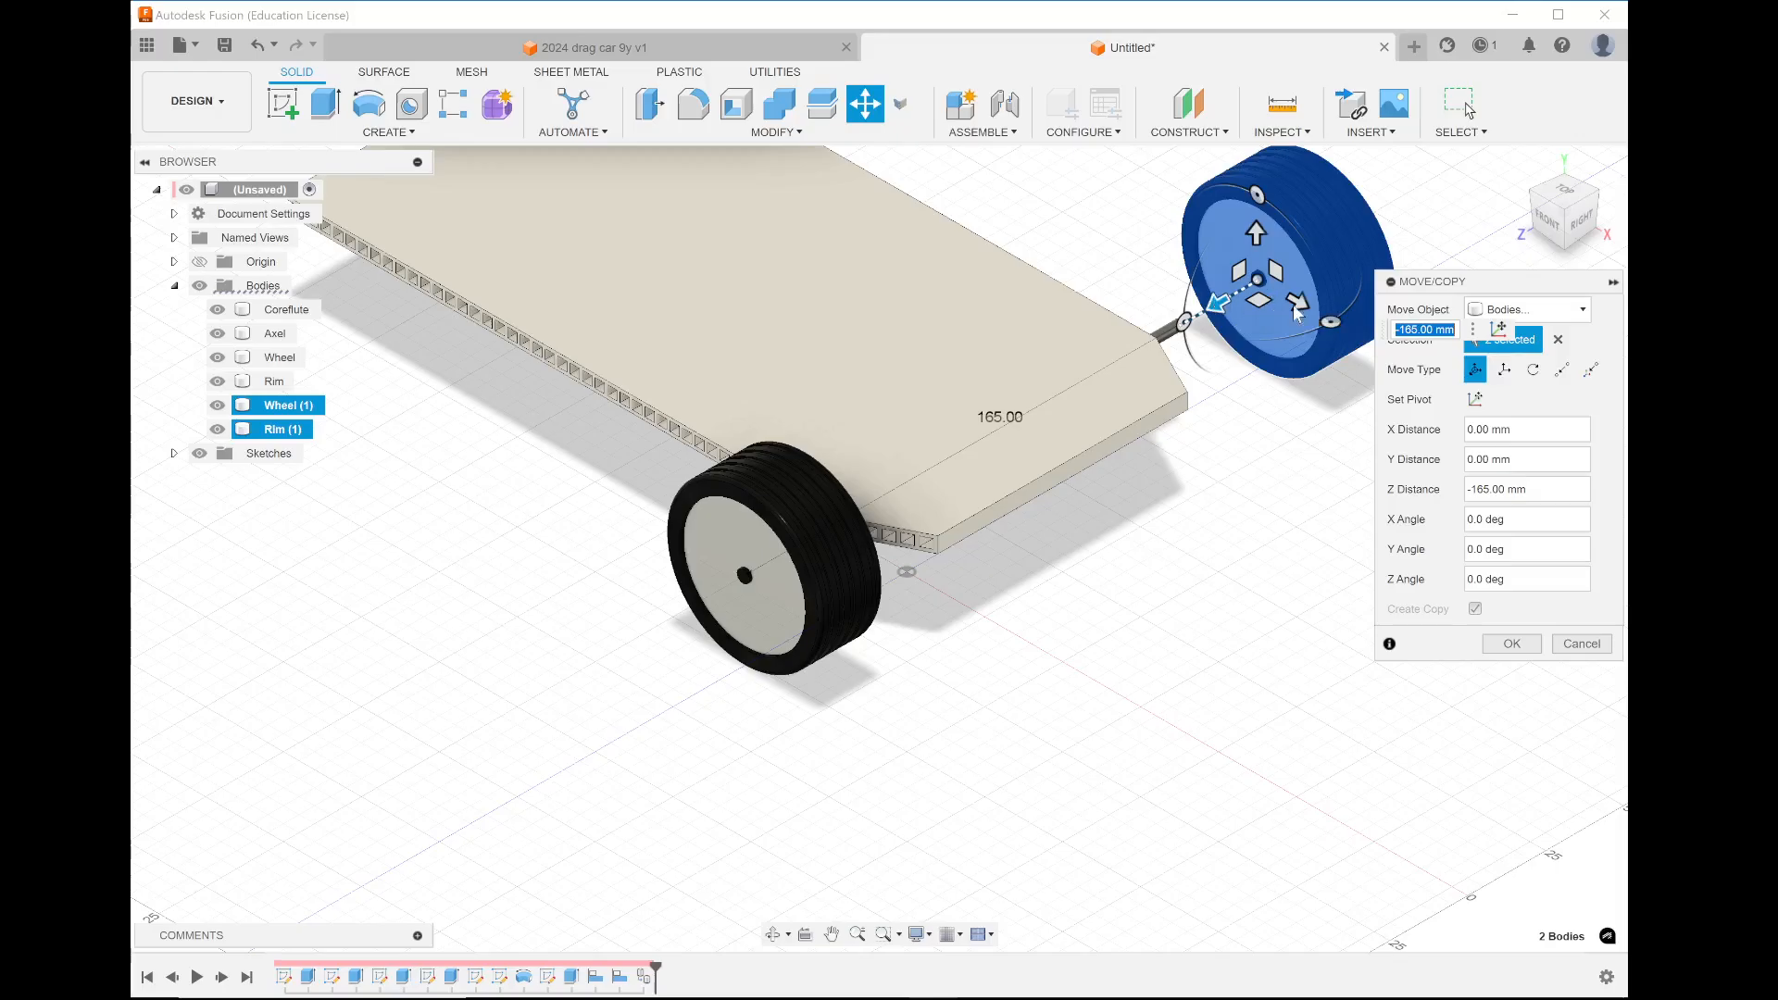
Rotate the copied wheel and rim -180 degrees about Y and apply the move
{"action": "left_click_drag", "start_coordinate": [1333, 321], "coordinate": [1148, 221]}
{"action": "scroll", "coordinate": [1253, 542], "scroll_direction": "down", "scroll_amount": 3}
{"action": "scroll", "coordinate": [1252, 542], "scroll_direction": "up", "scroll_amount": 3}
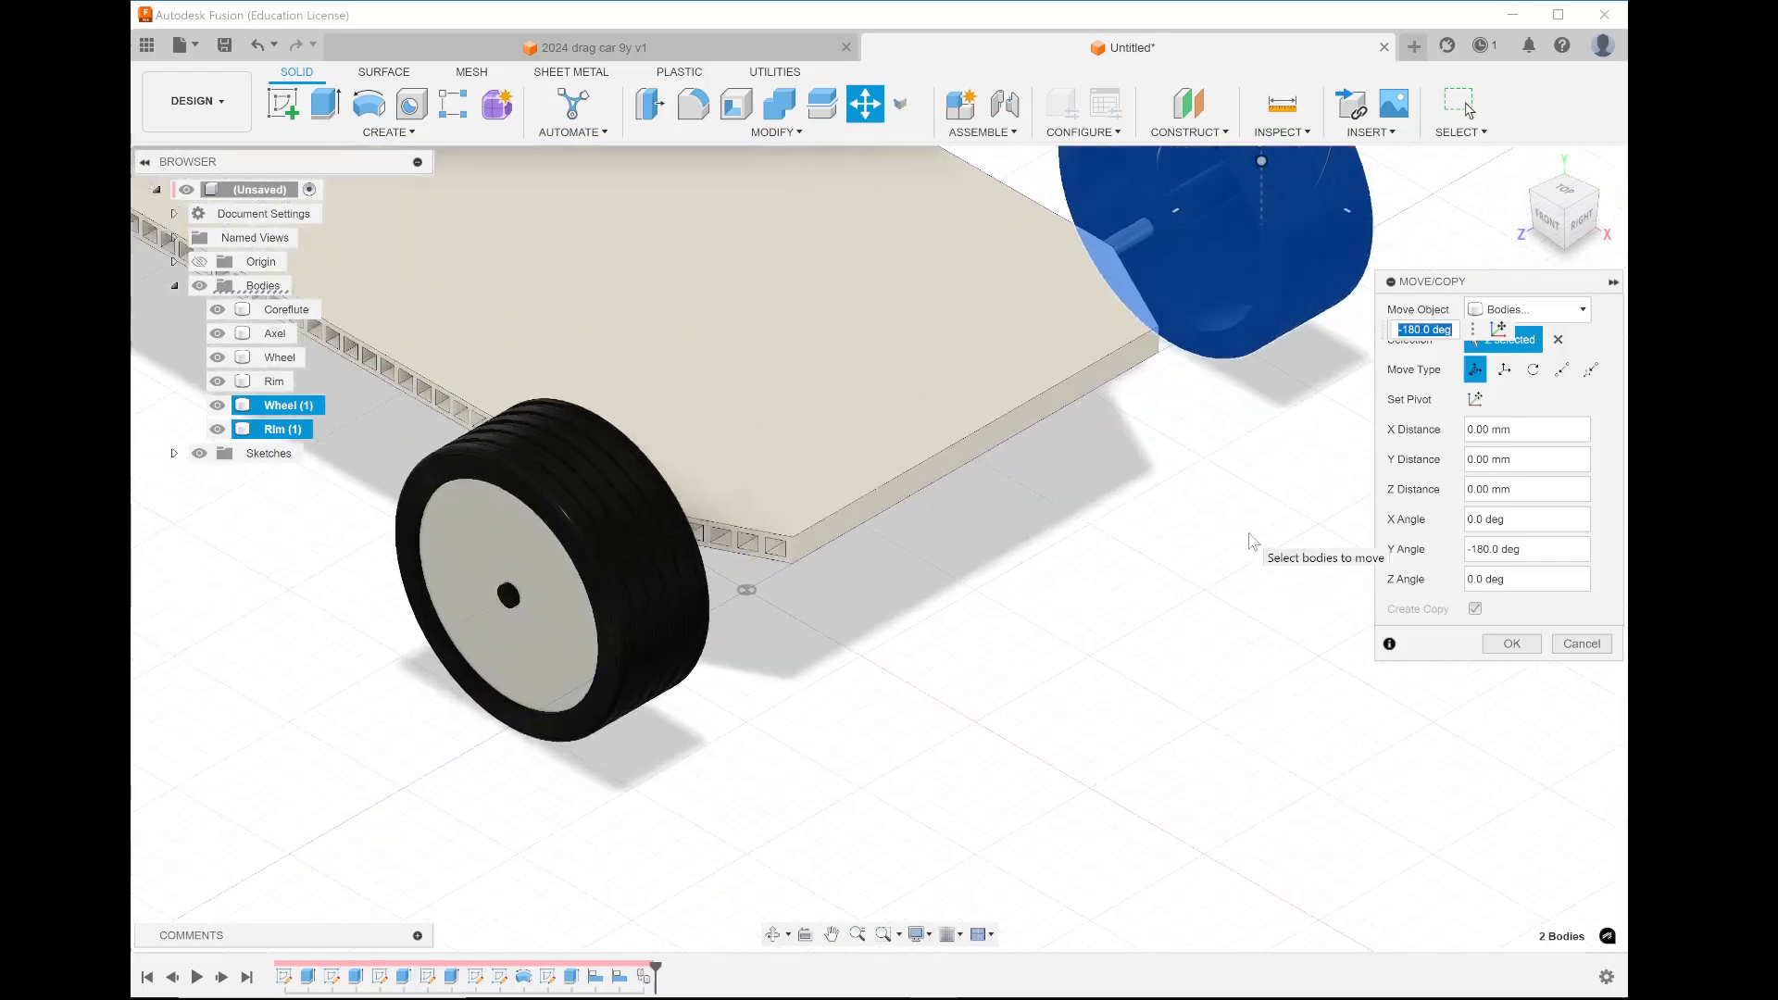
{"action": "left_click", "coordinate": [1485, 648]}
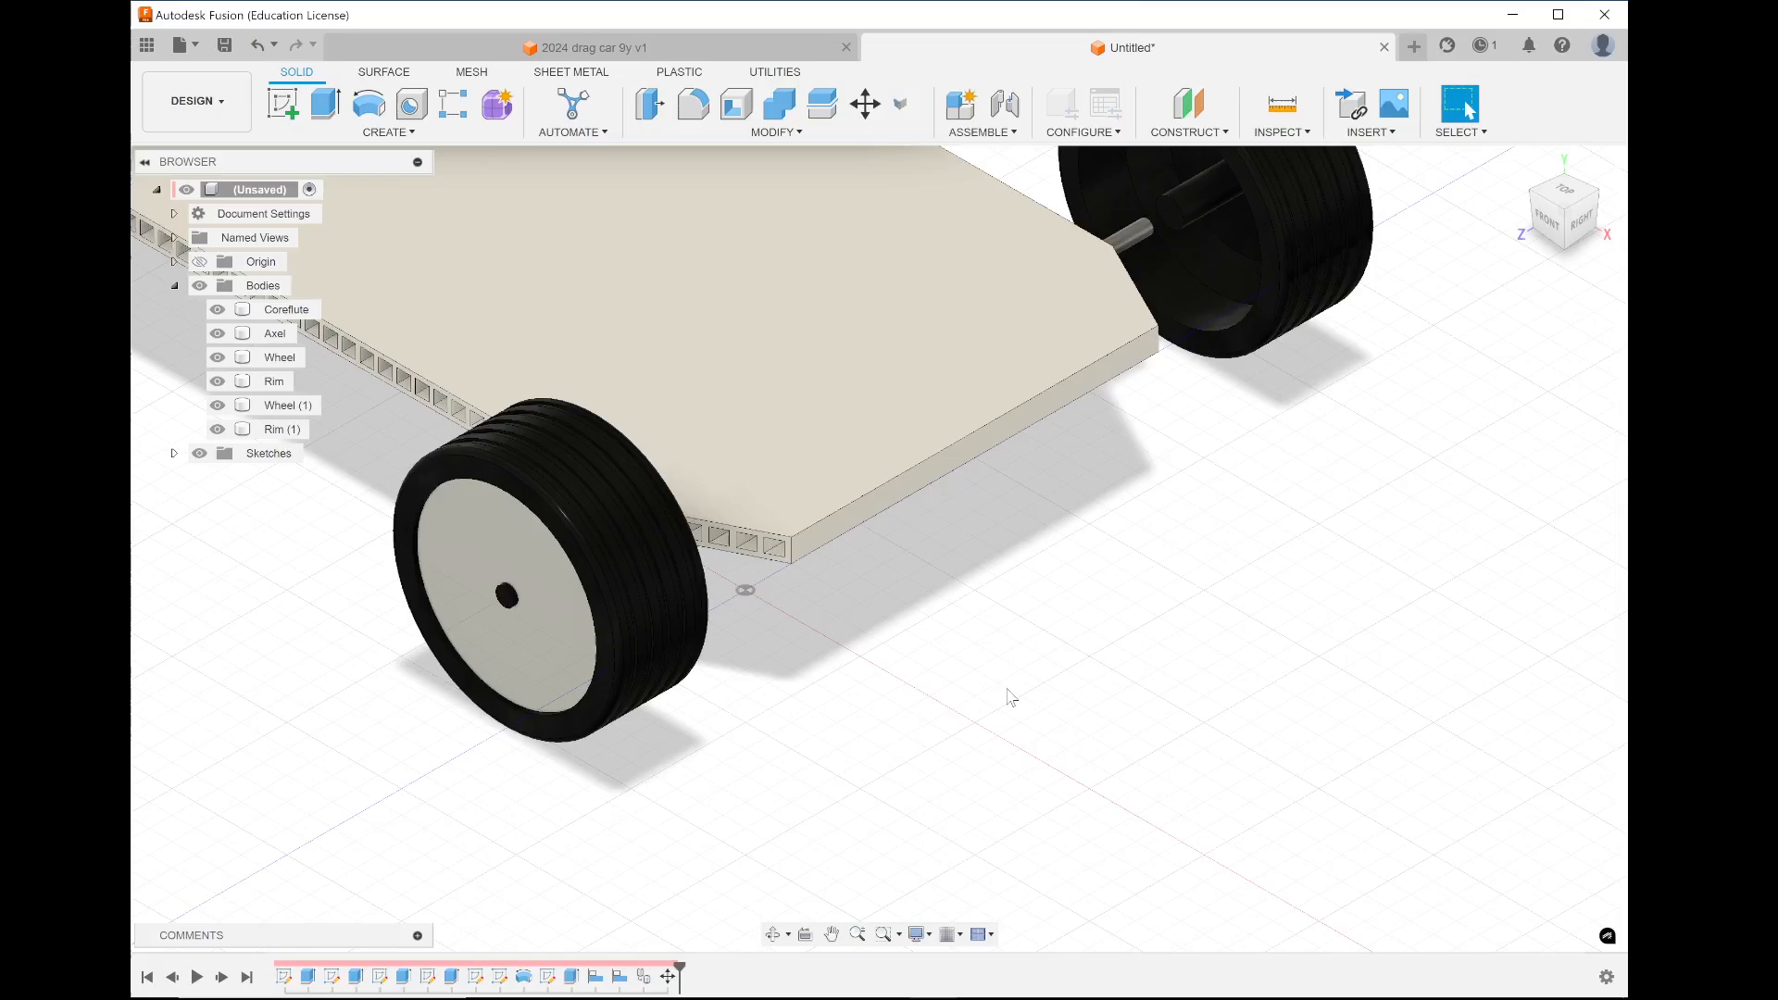
Align the end edge of the copied wheel's inner hub with the circular end edge of the Axel
{"action": "scroll", "coordinate": [1014, 694], "scroll_direction": "down", "scroll_amount": 3}
{"action": "scroll", "coordinate": [1164, 371], "scroll_direction": "up", "scroll_amount": 6}
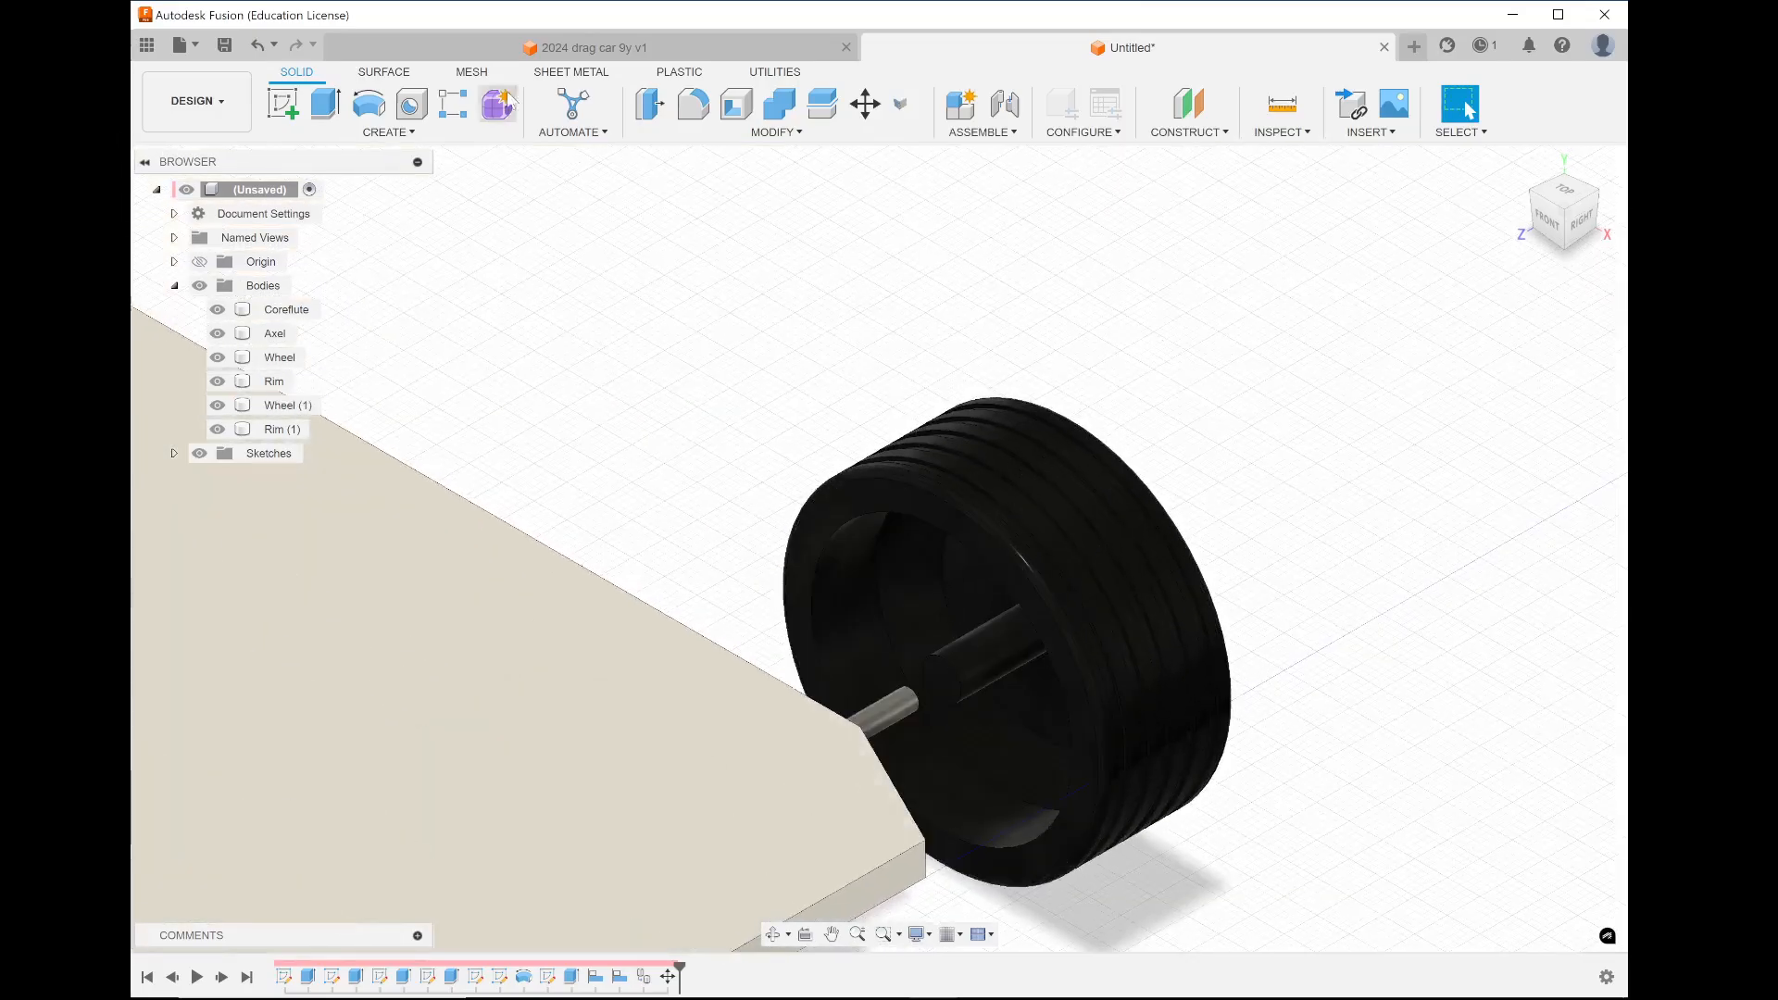
{"action": "left_click", "coordinate": [776, 131]}
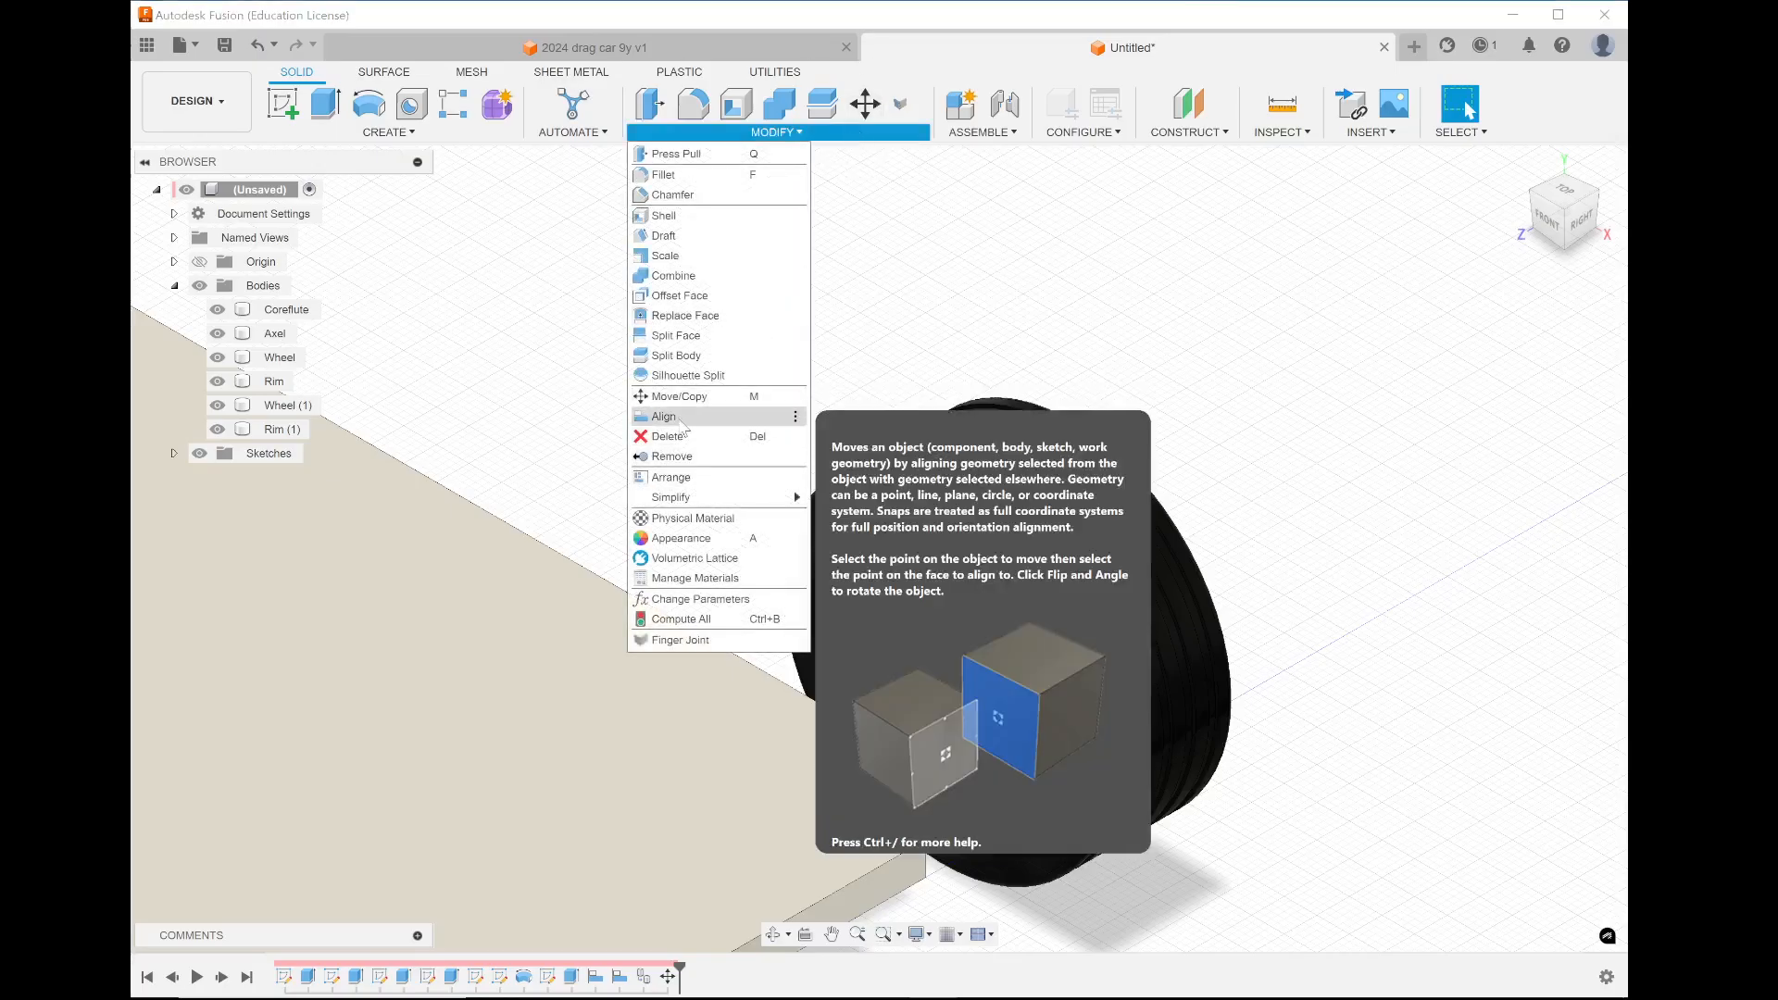
{"action": "left_click", "coordinate": [941, 680]}
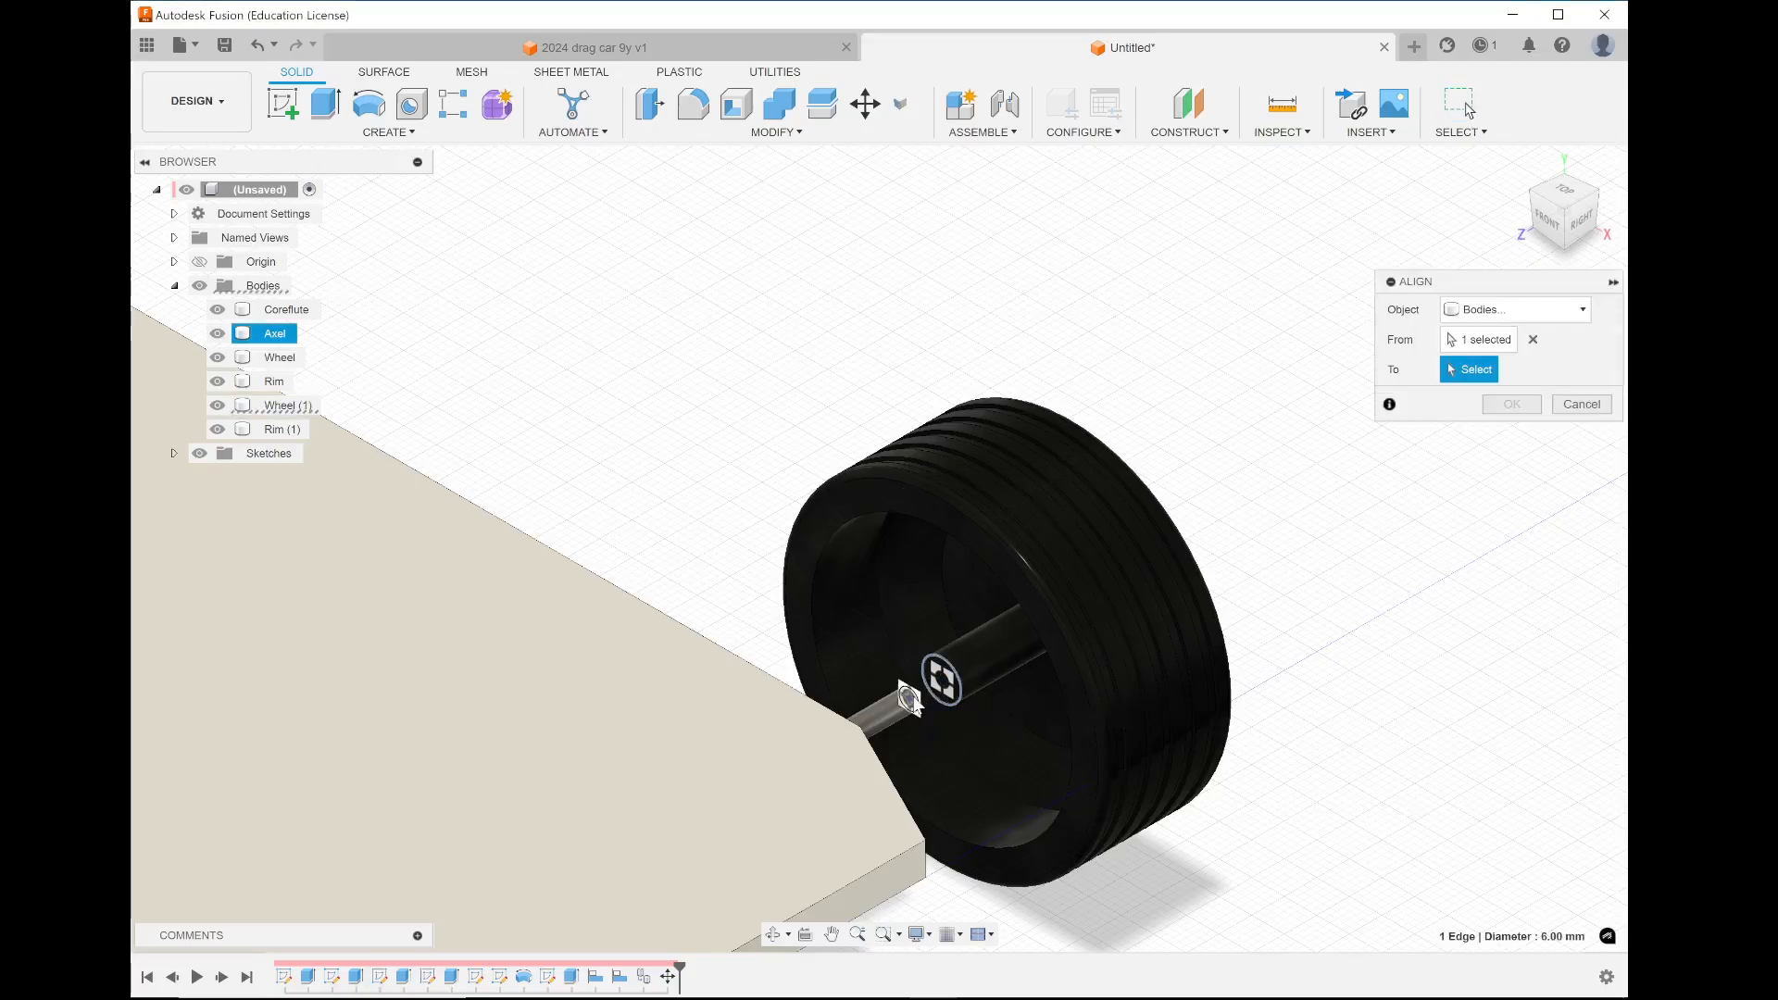
{"action": "left_click", "coordinate": [910, 699]}
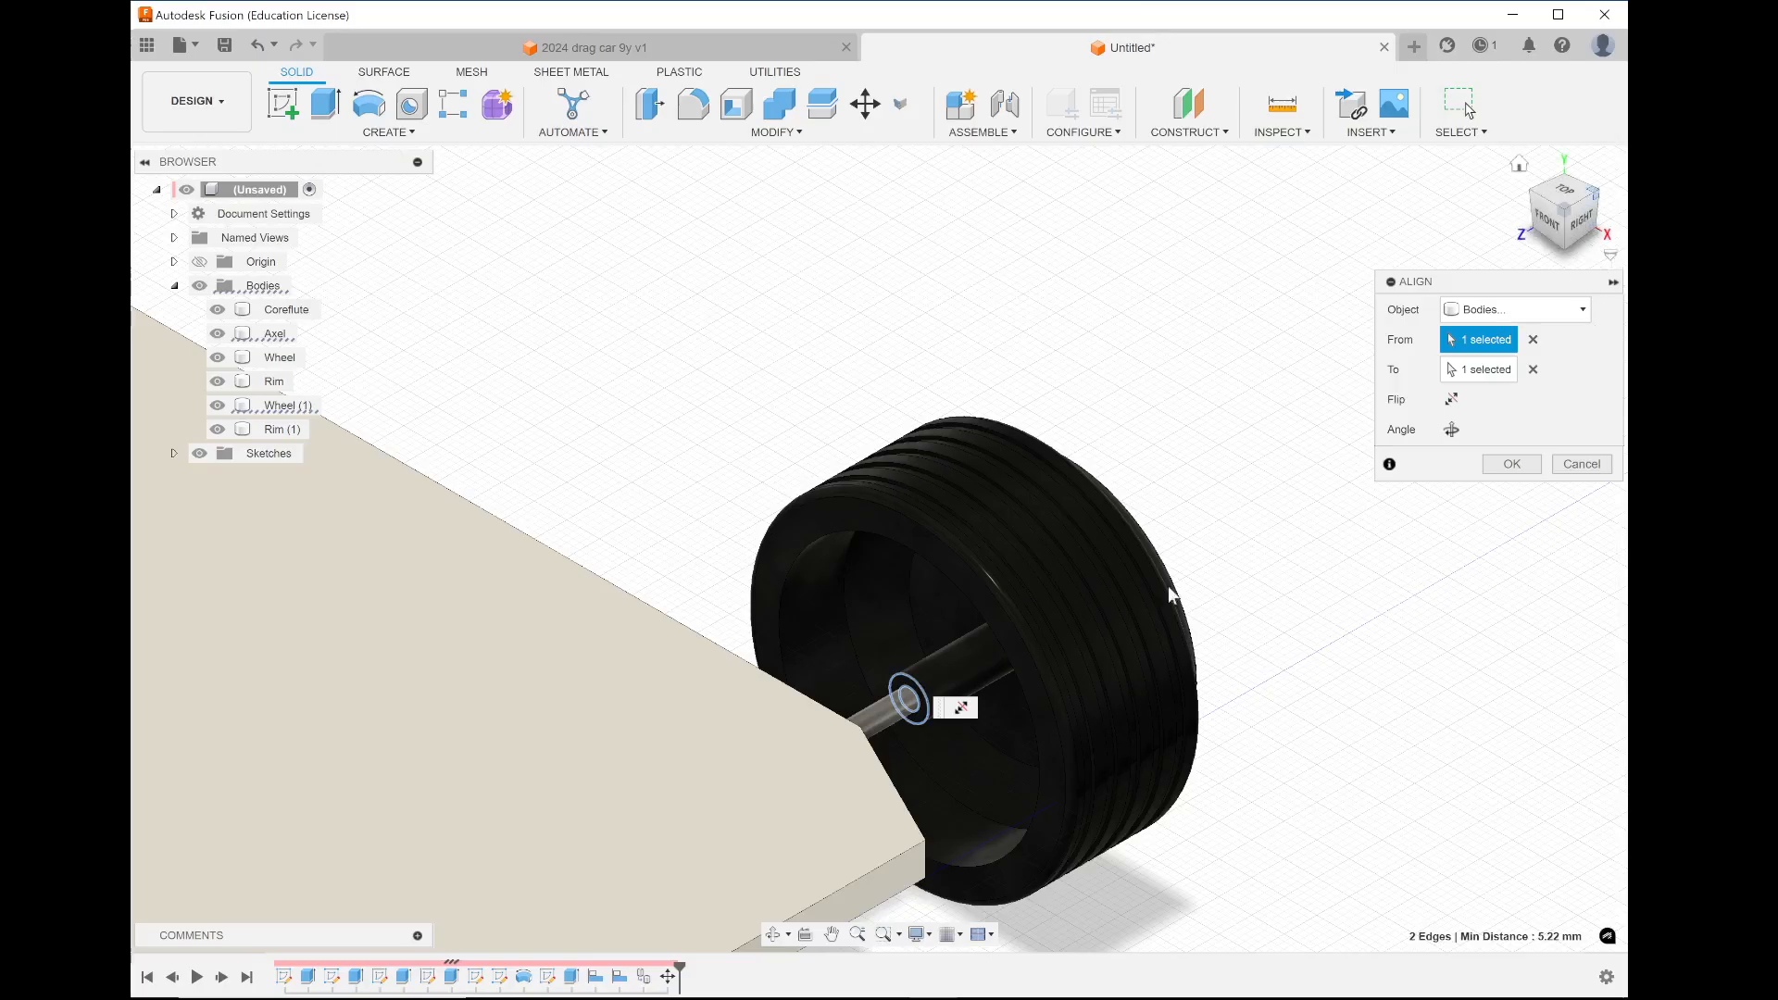
Align the edge of the copied rim's centre hole with the hole edge on the copied wheel's outer face, hiding the rim while picking the target
{"action": "middle_click_drag", "start_coordinate": [1168, 585], "coordinate": [930, 615], "text": "shift"}
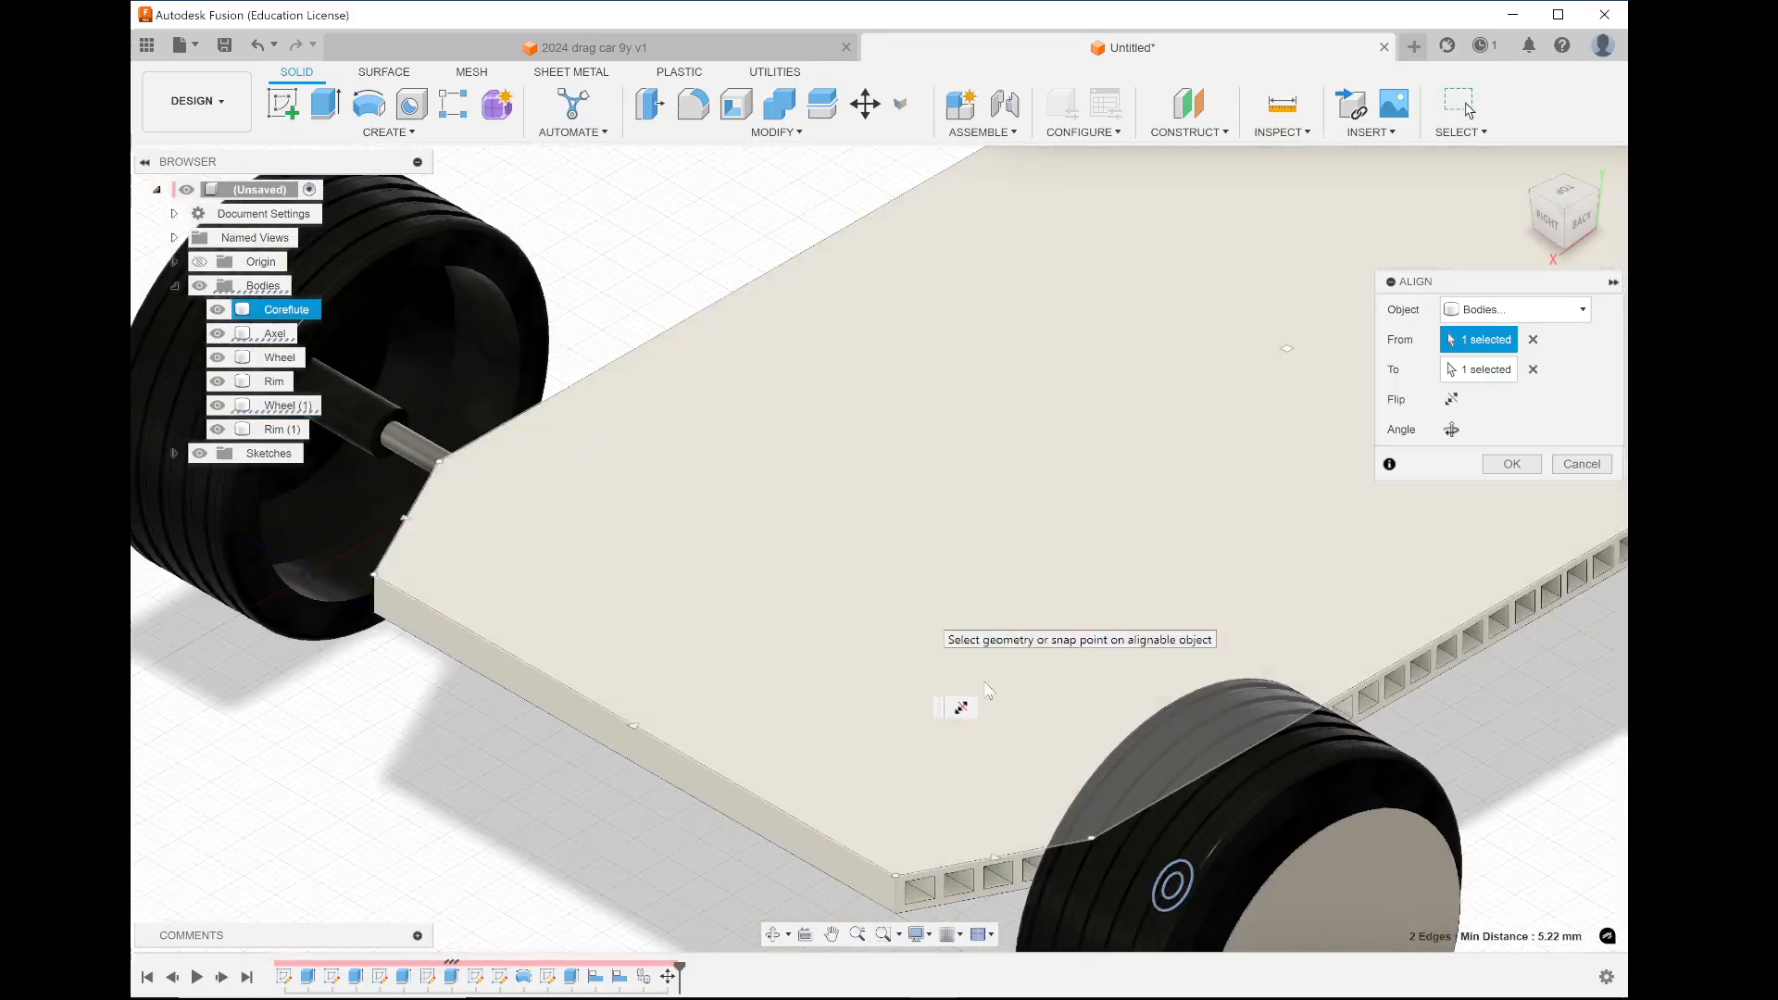
{"action": "scroll", "coordinate": [985, 691], "scroll_direction": "down", "scroll_amount": 4}
{"action": "scroll", "coordinate": [1112, 741], "scroll_direction": "up", "scroll_amount": 8}
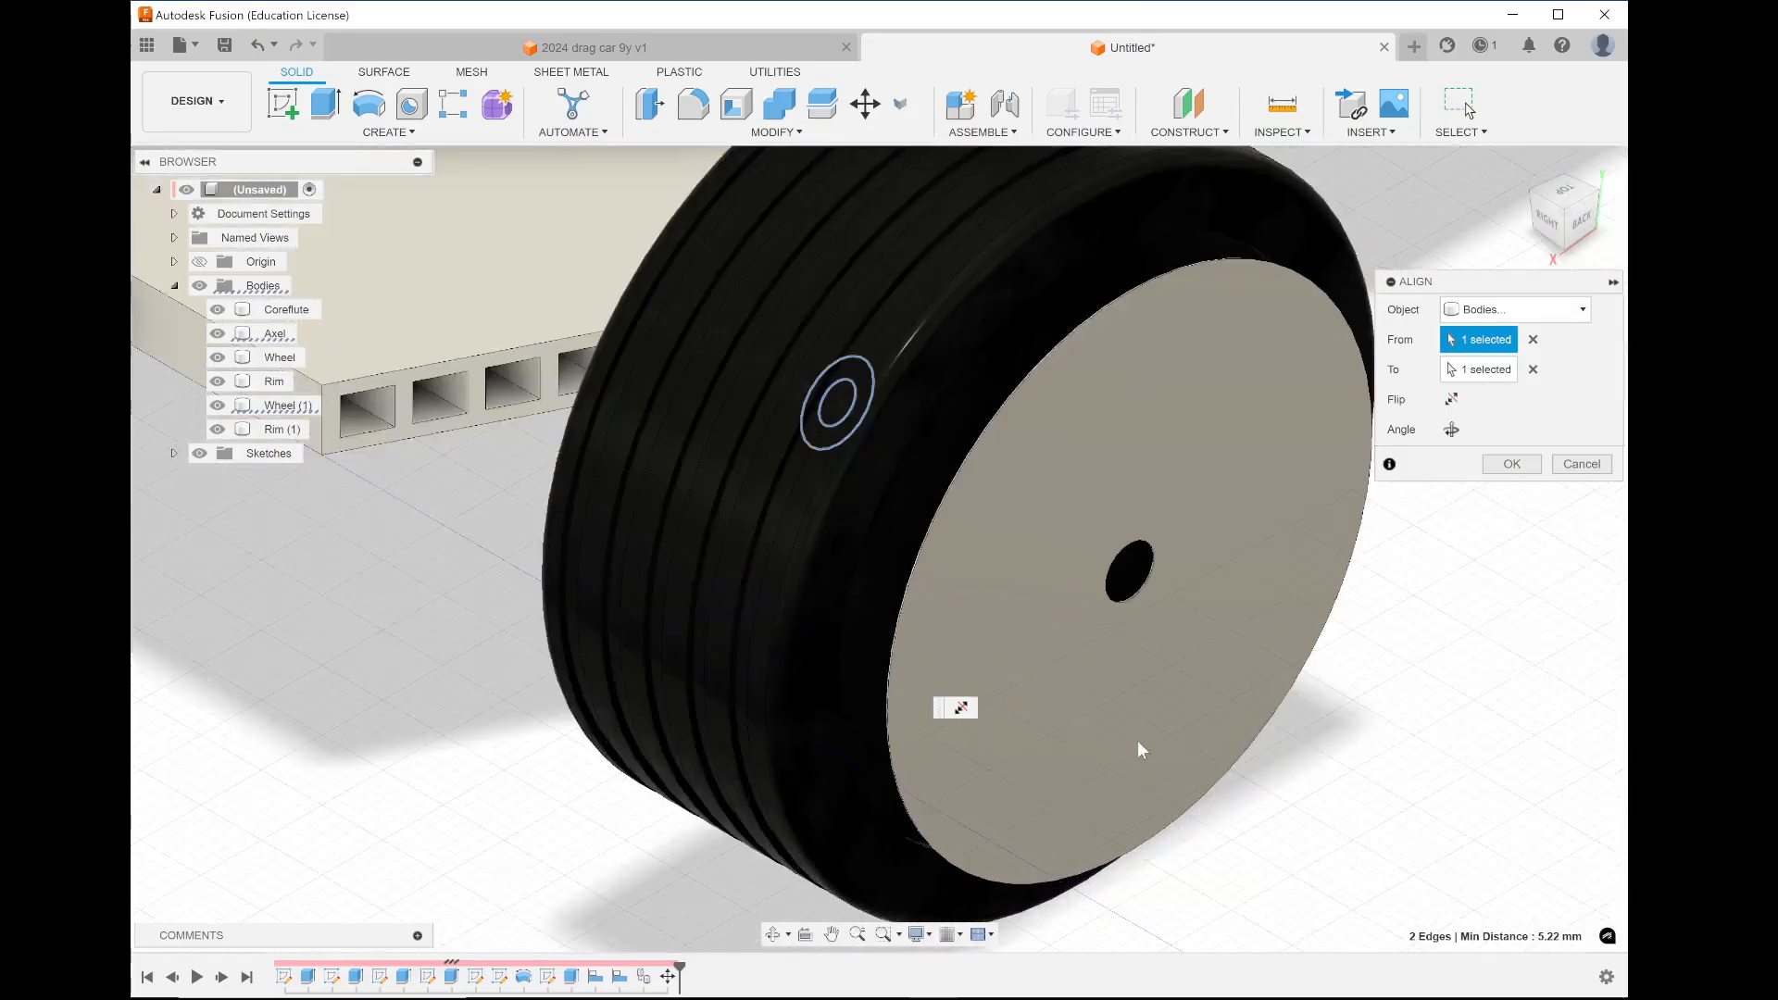
{"action": "scroll", "coordinate": [1128, 625], "scroll_direction": "up", "scroll_amount": 2}
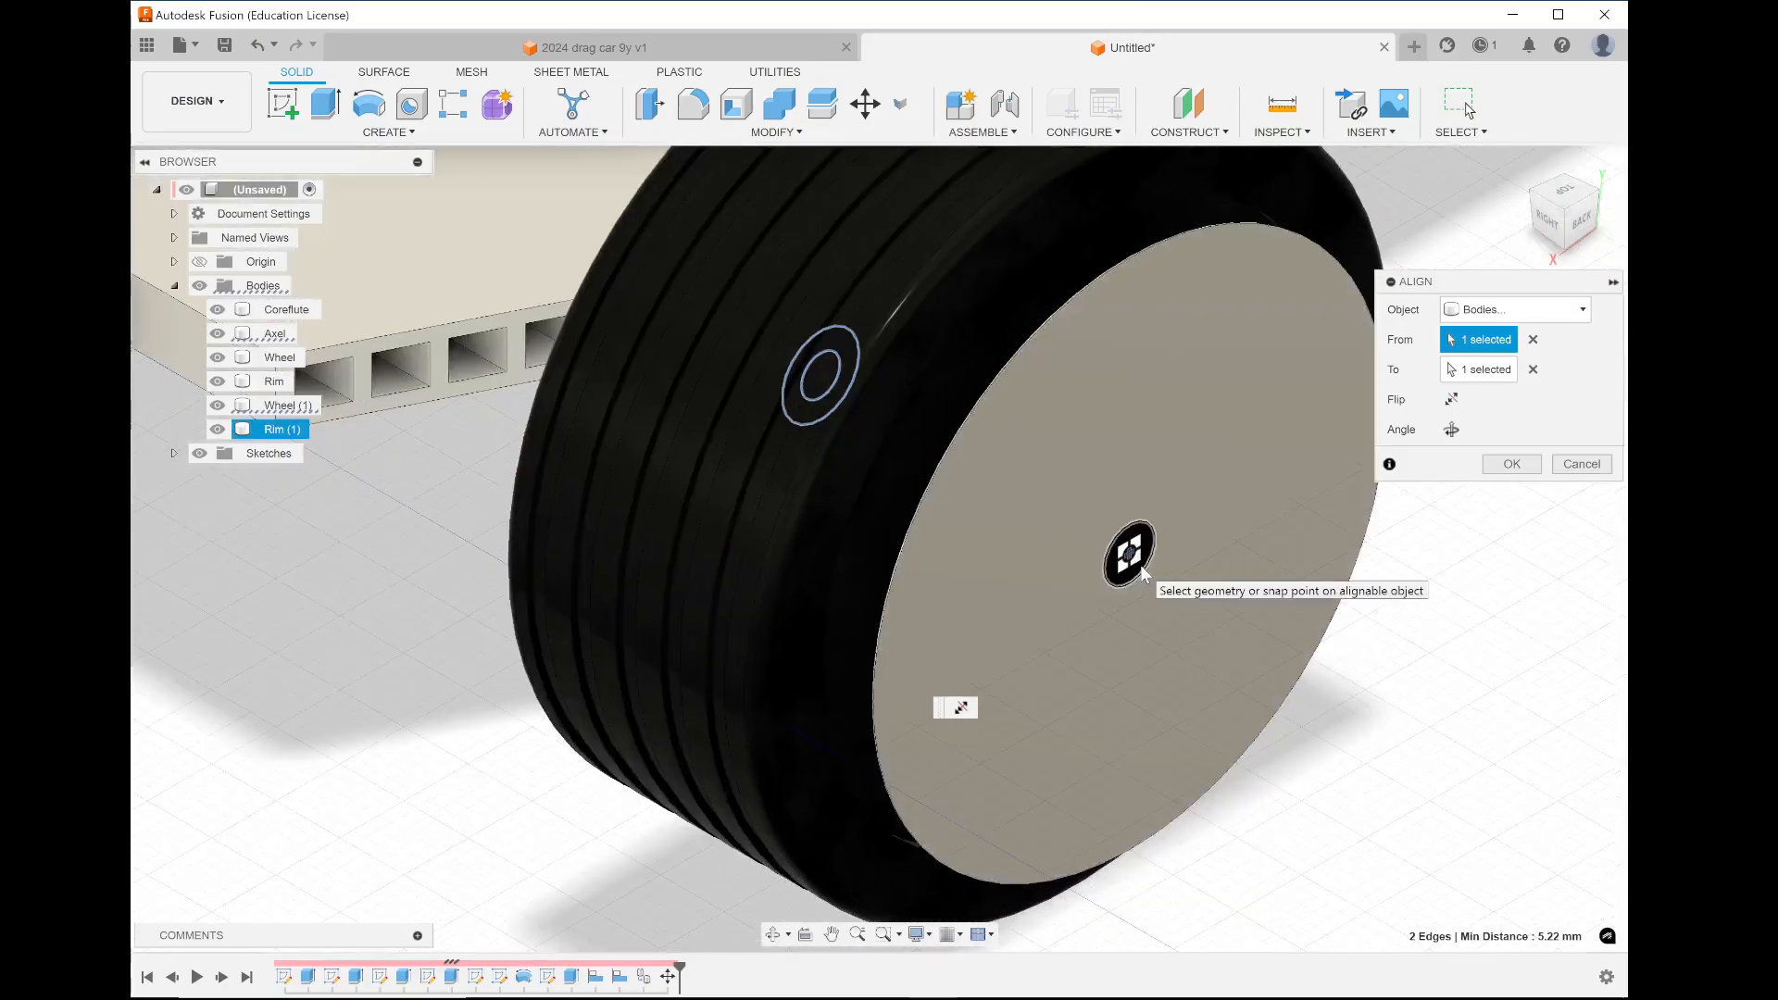
{"action": "left_click", "coordinate": [1129, 554]}
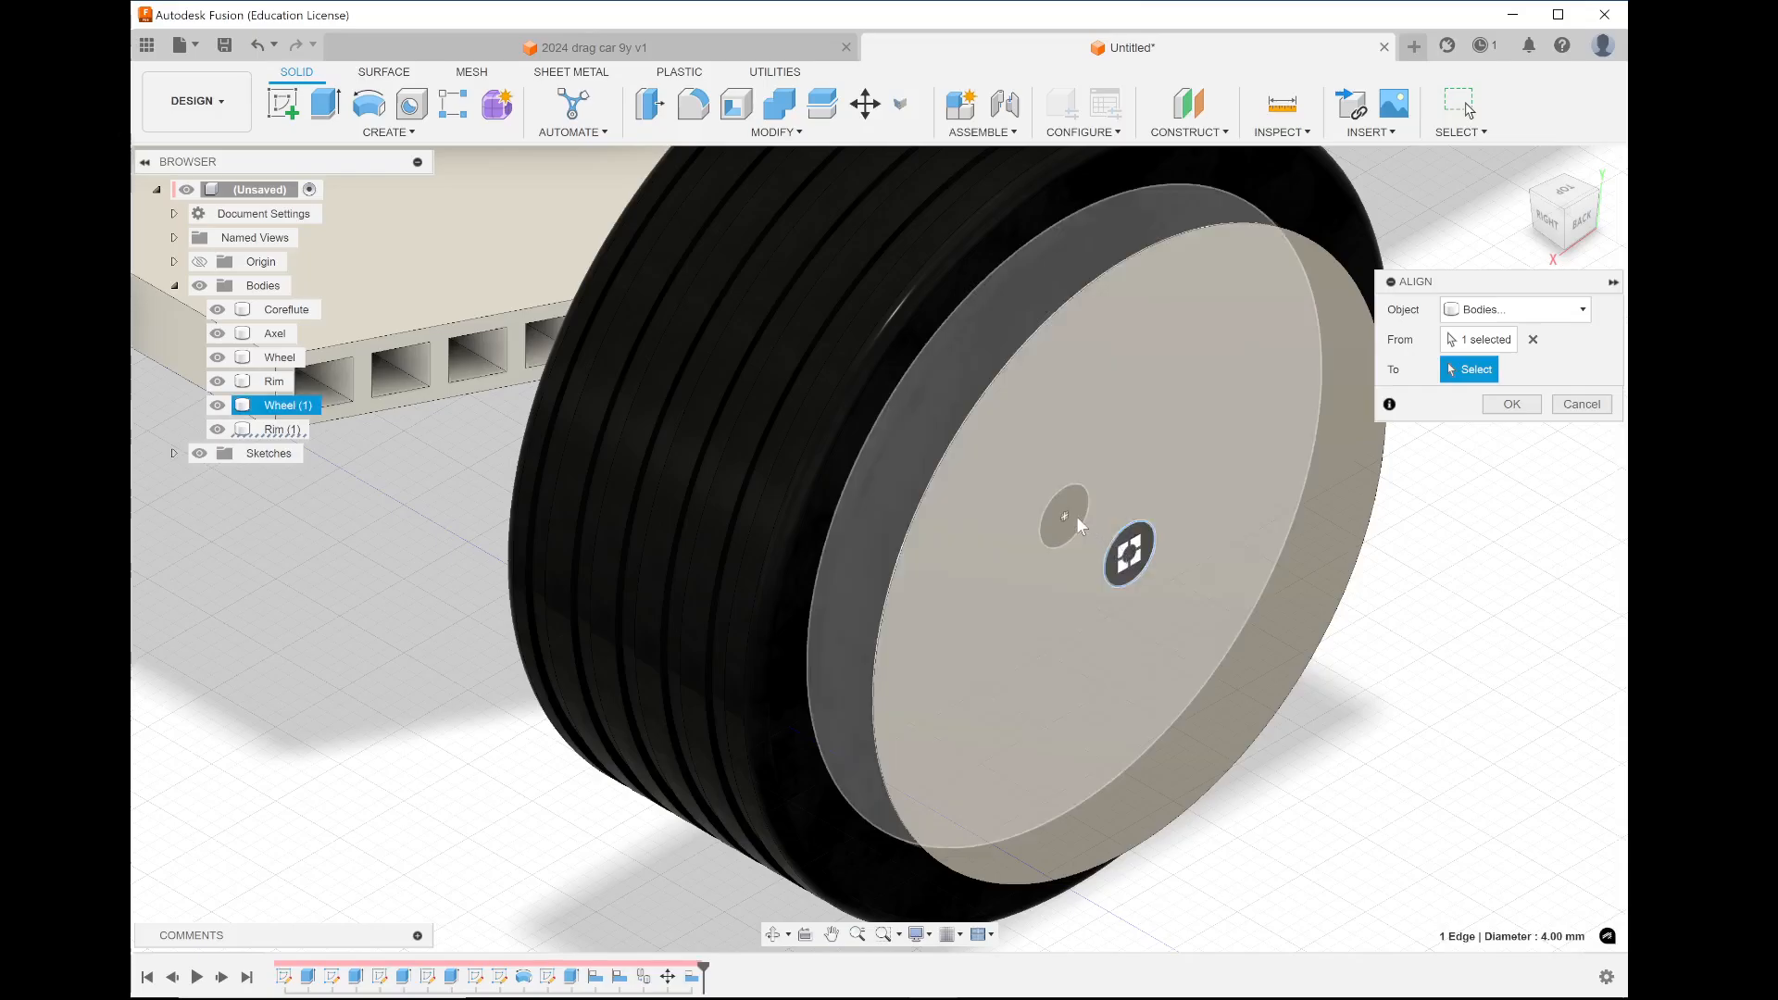
{"action": "left_click", "coordinate": [217, 429]}
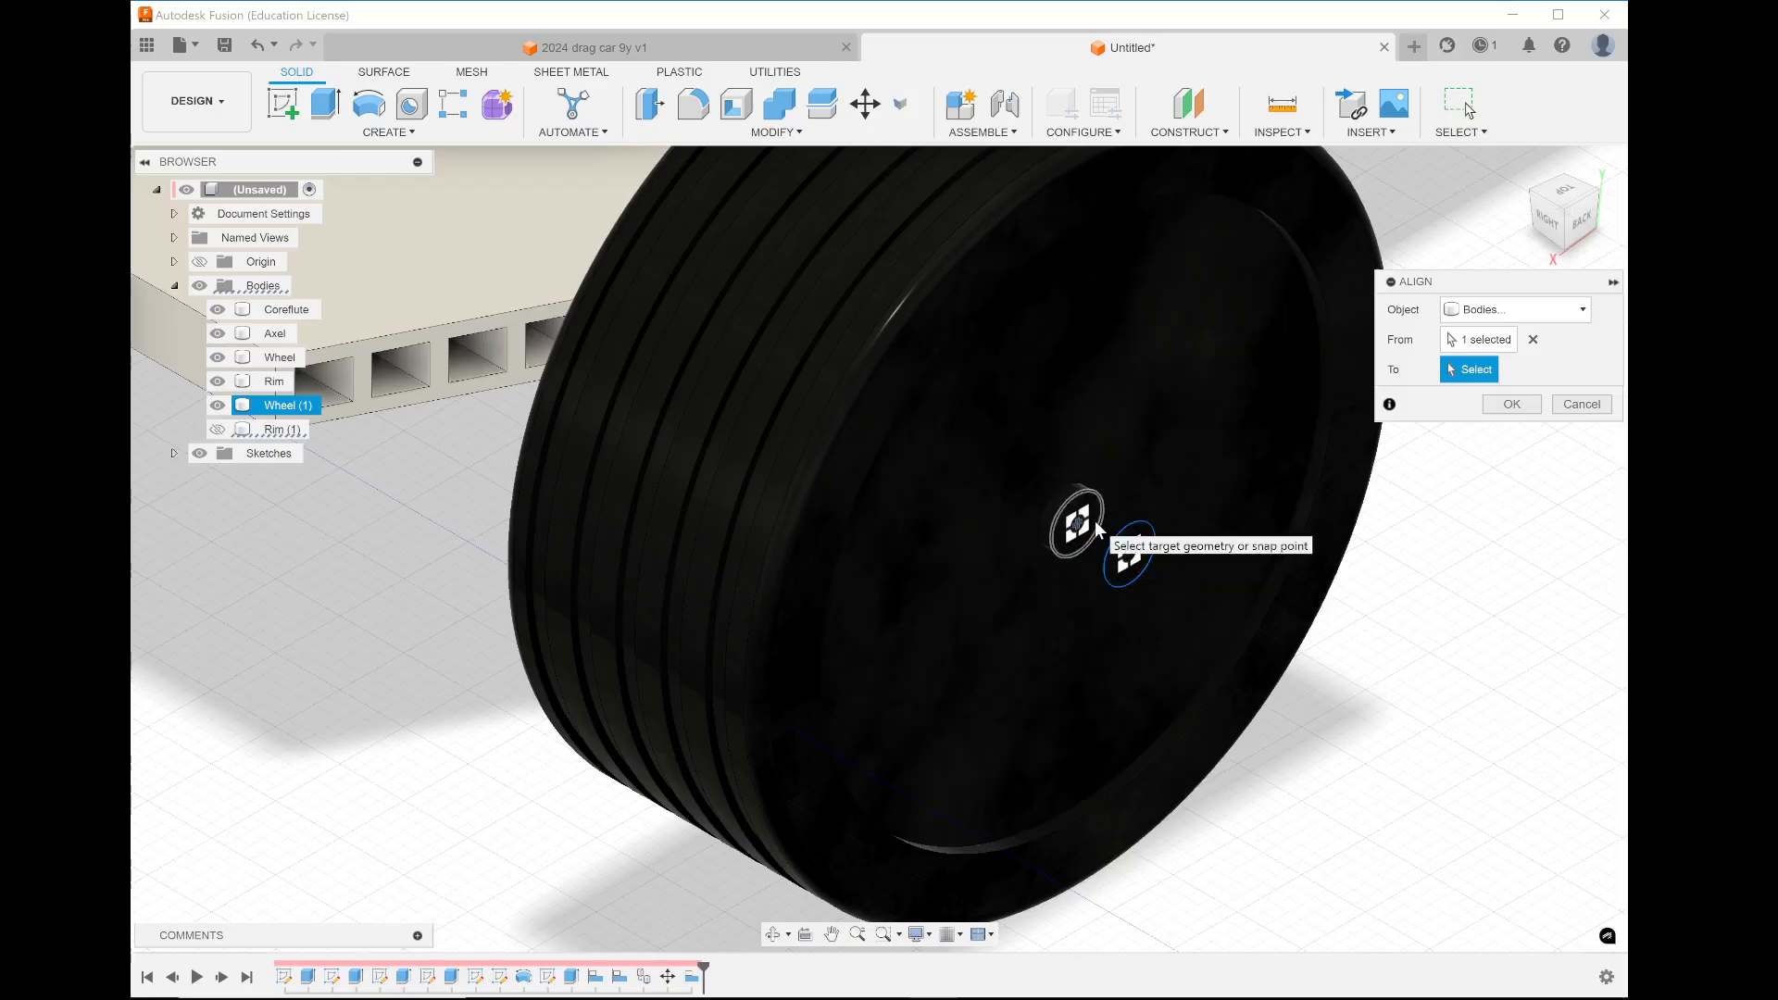
{"action": "left_click", "coordinate": [1097, 528]}
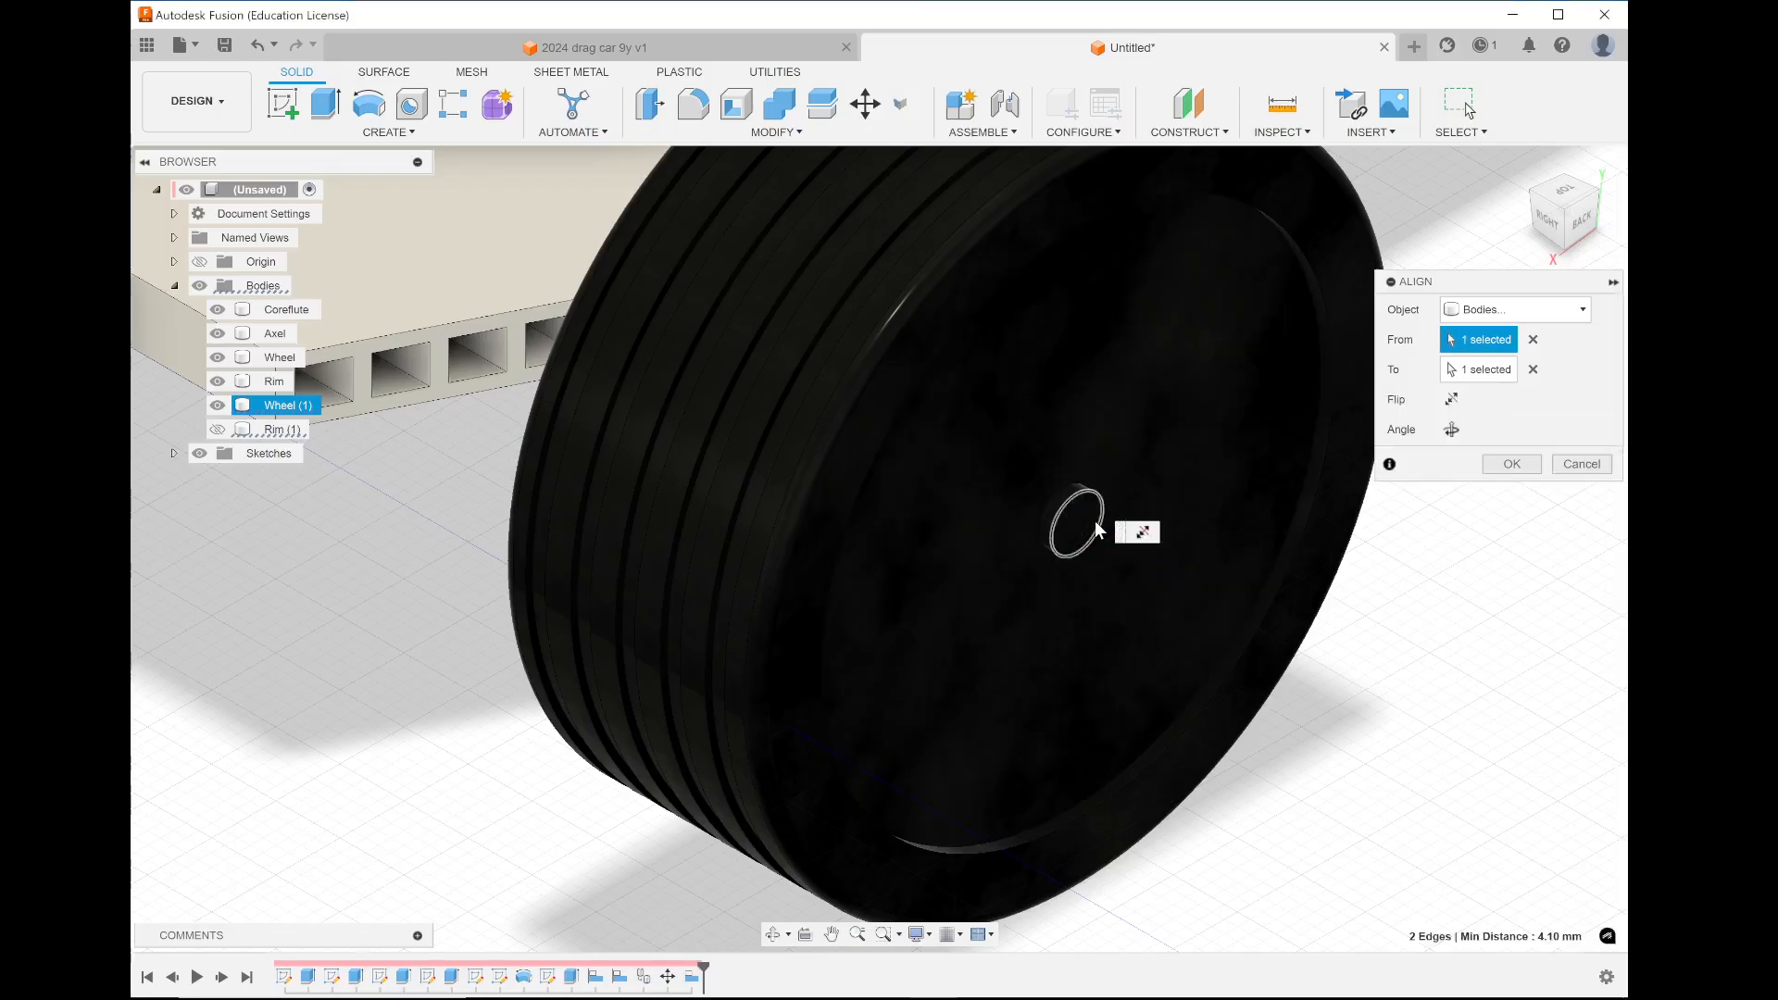
{"action": "left_click", "coordinate": [218, 430]}
{"action": "left_click", "coordinate": [278, 430]}
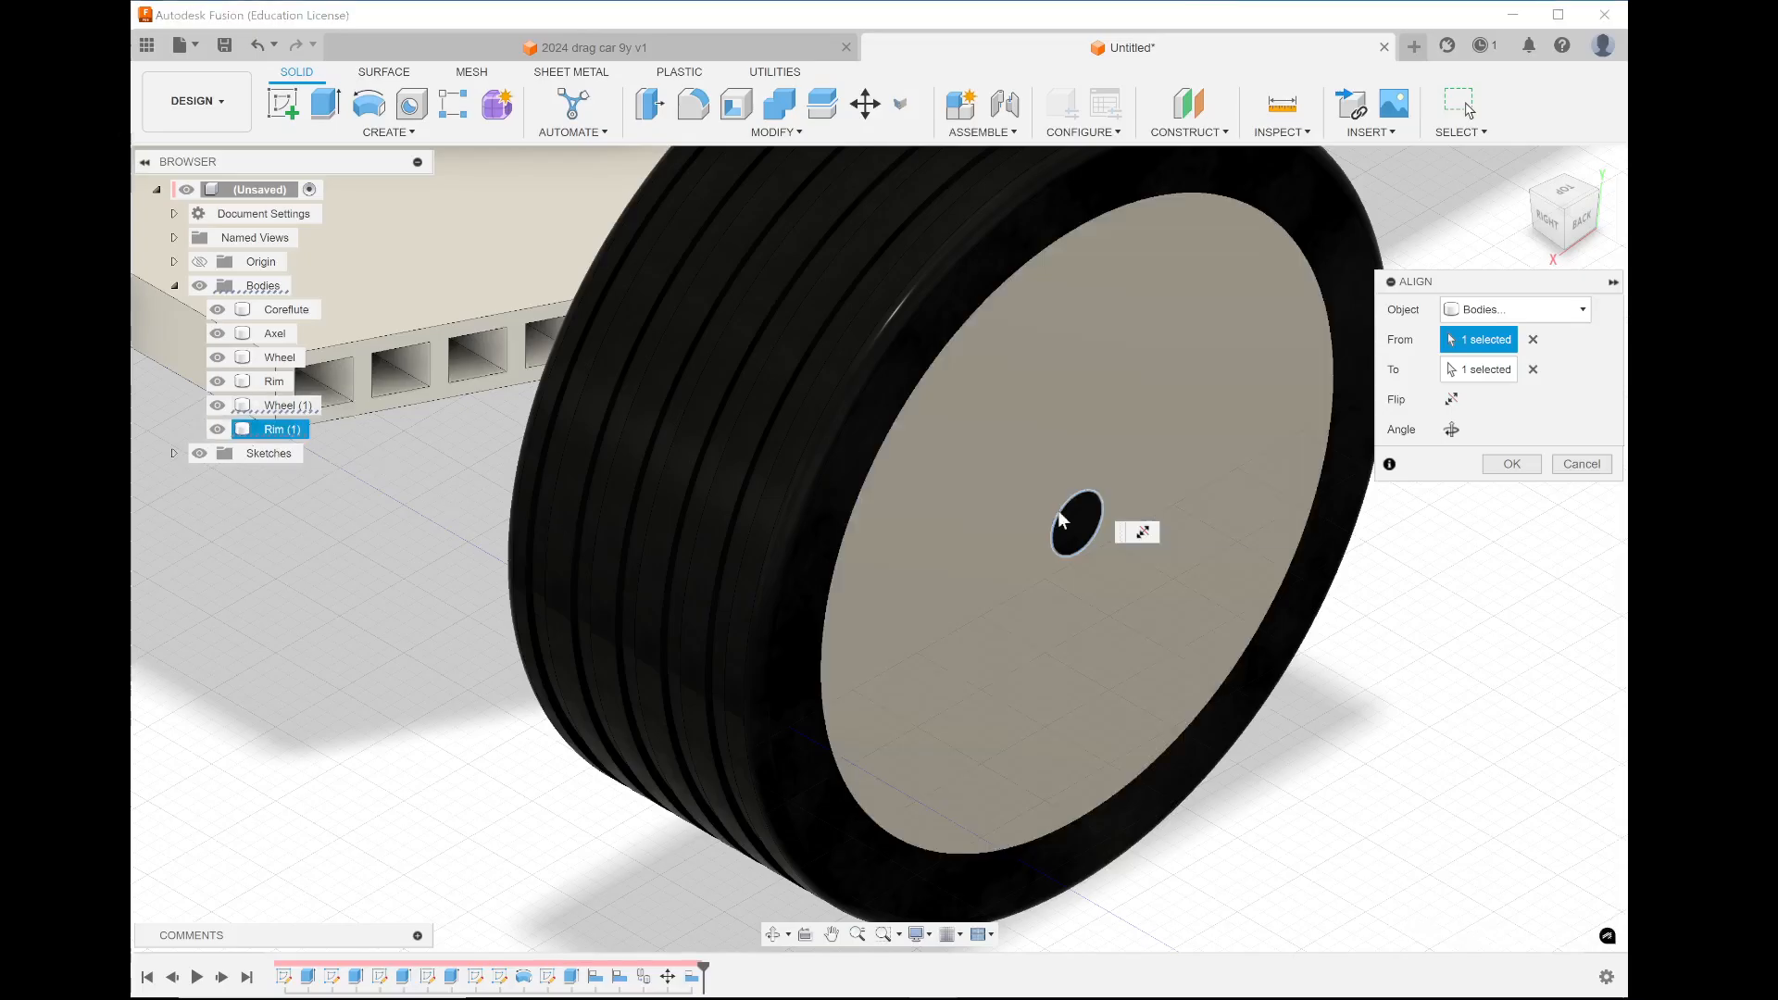
{"action": "scroll", "coordinate": [1065, 518], "scroll_direction": "down", "scroll_amount": 5}
{"action": "scroll", "coordinate": [1064, 518], "scroll_direction": "down", "scroll_amount": 5}
{"action": "key", "text": "Return"}
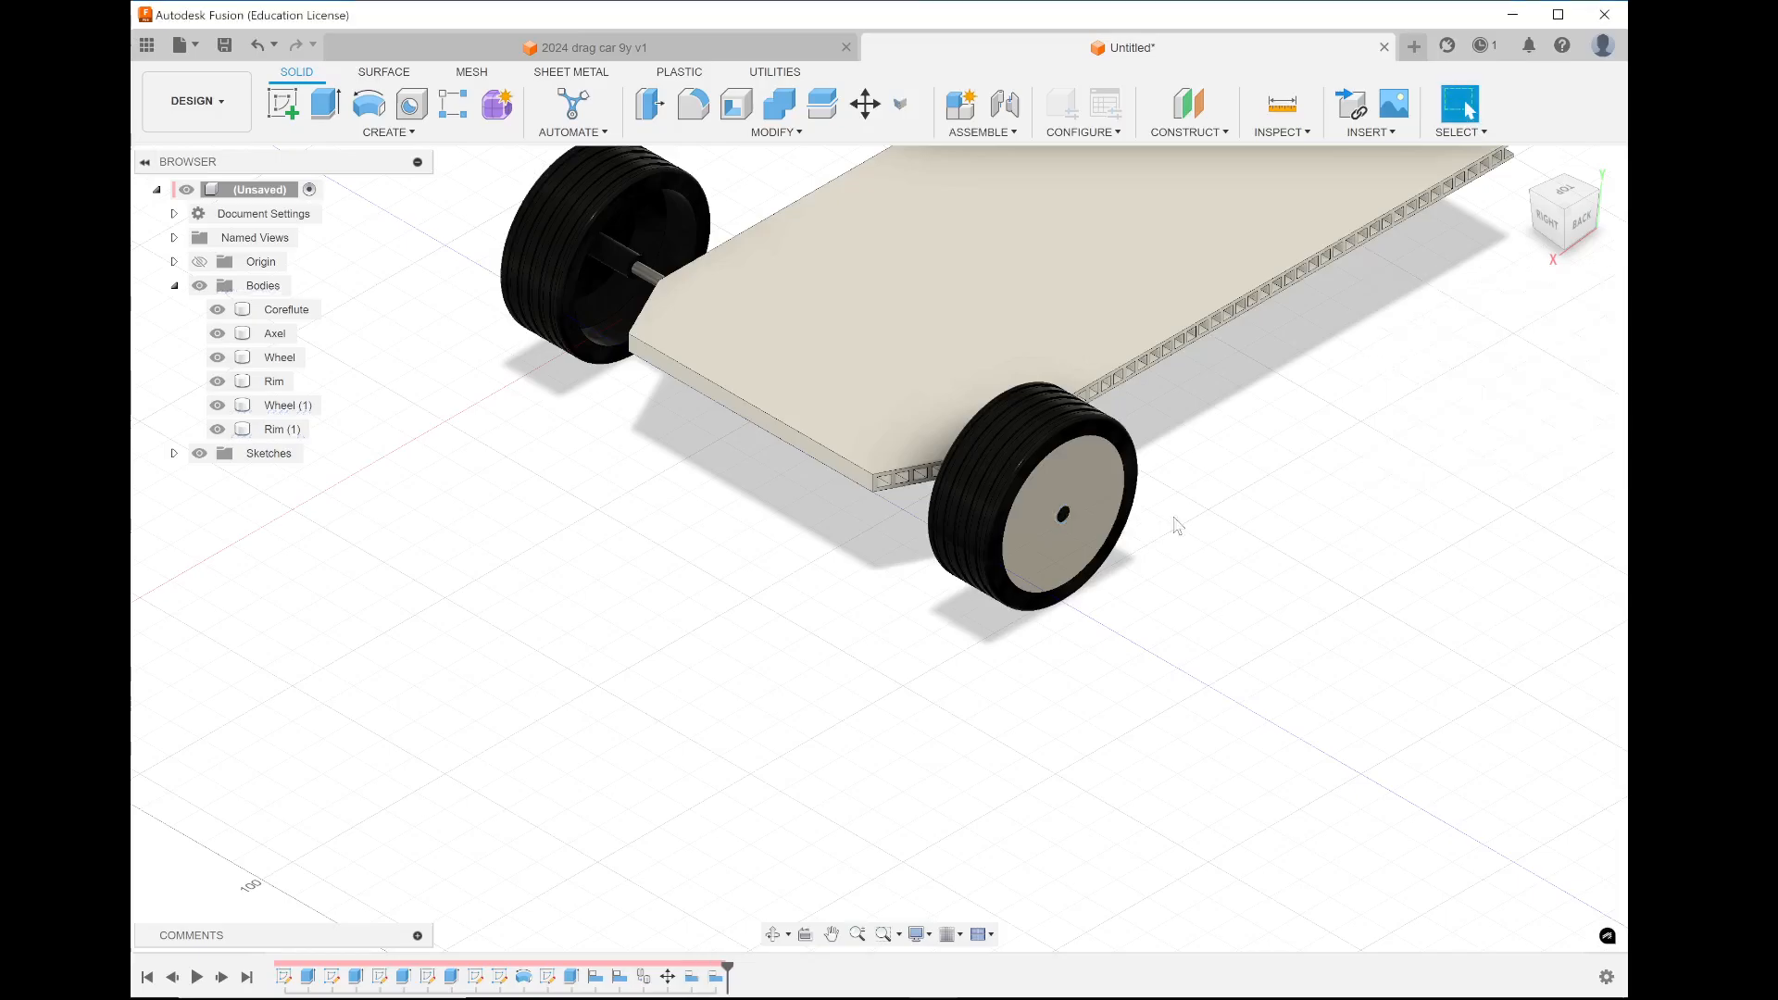
{"action": "key", "text": "Escape"}
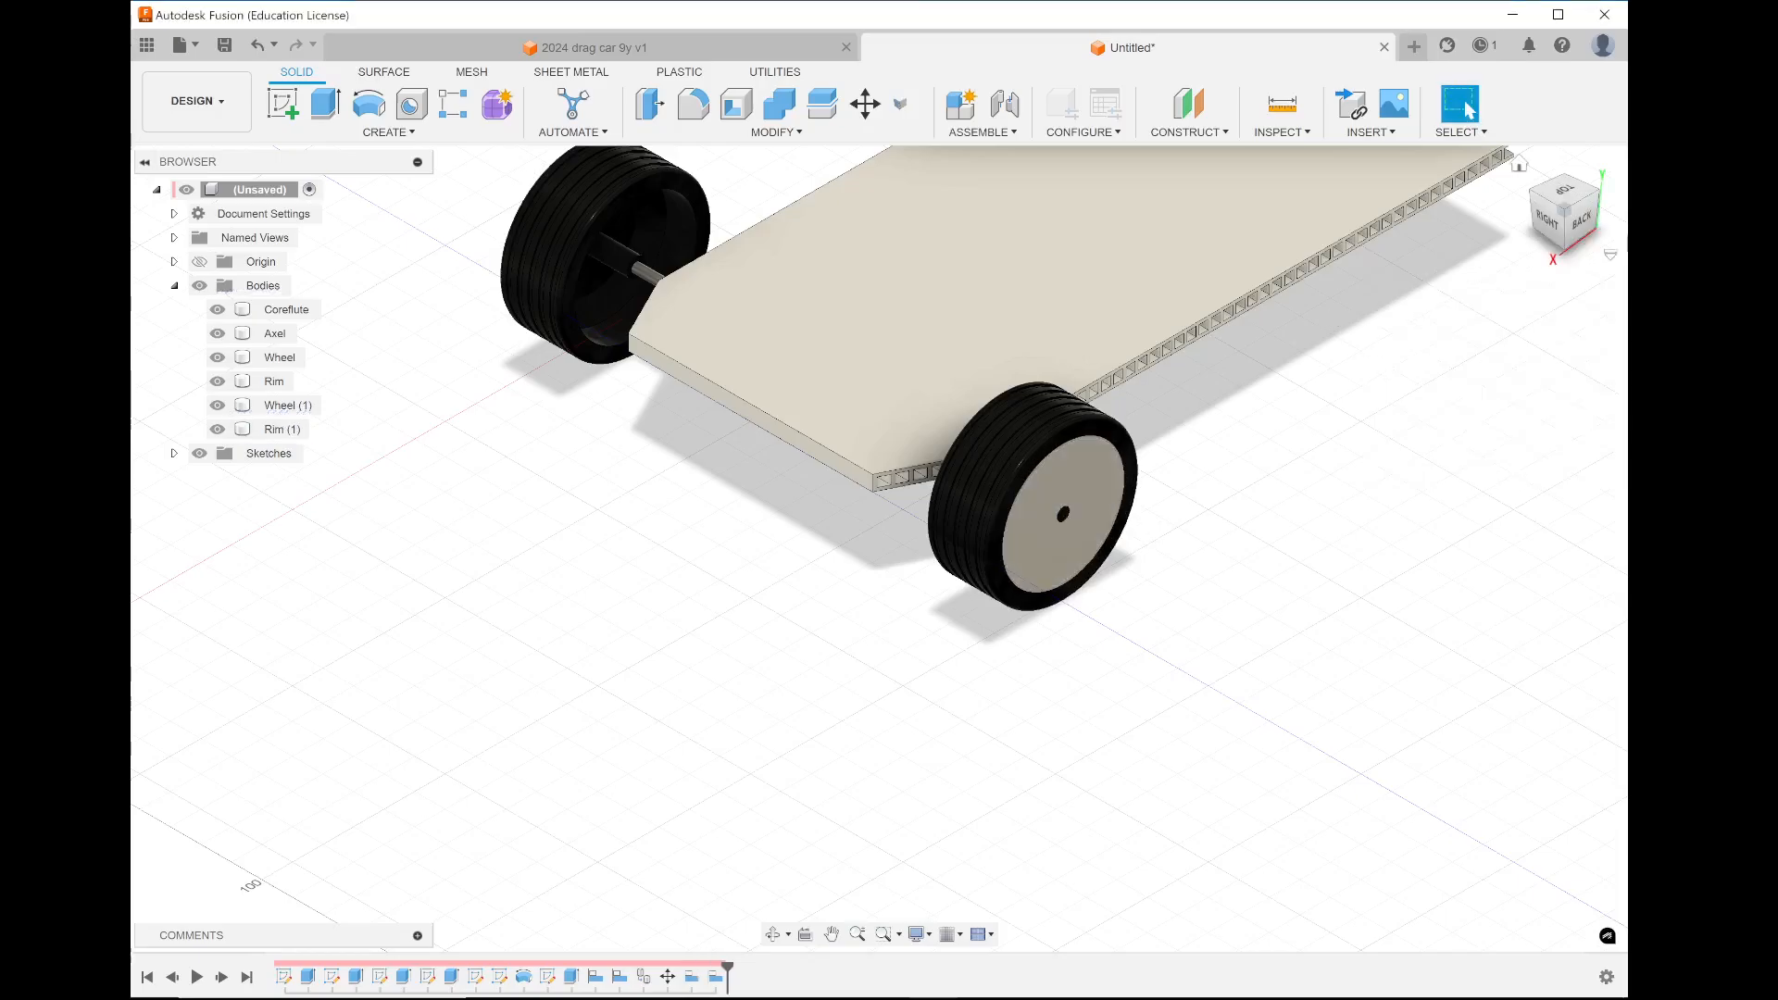
Start a new sketch on the vertical front (XY) origin plane
{"action": "left_click", "coordinate": [1561, 194]}
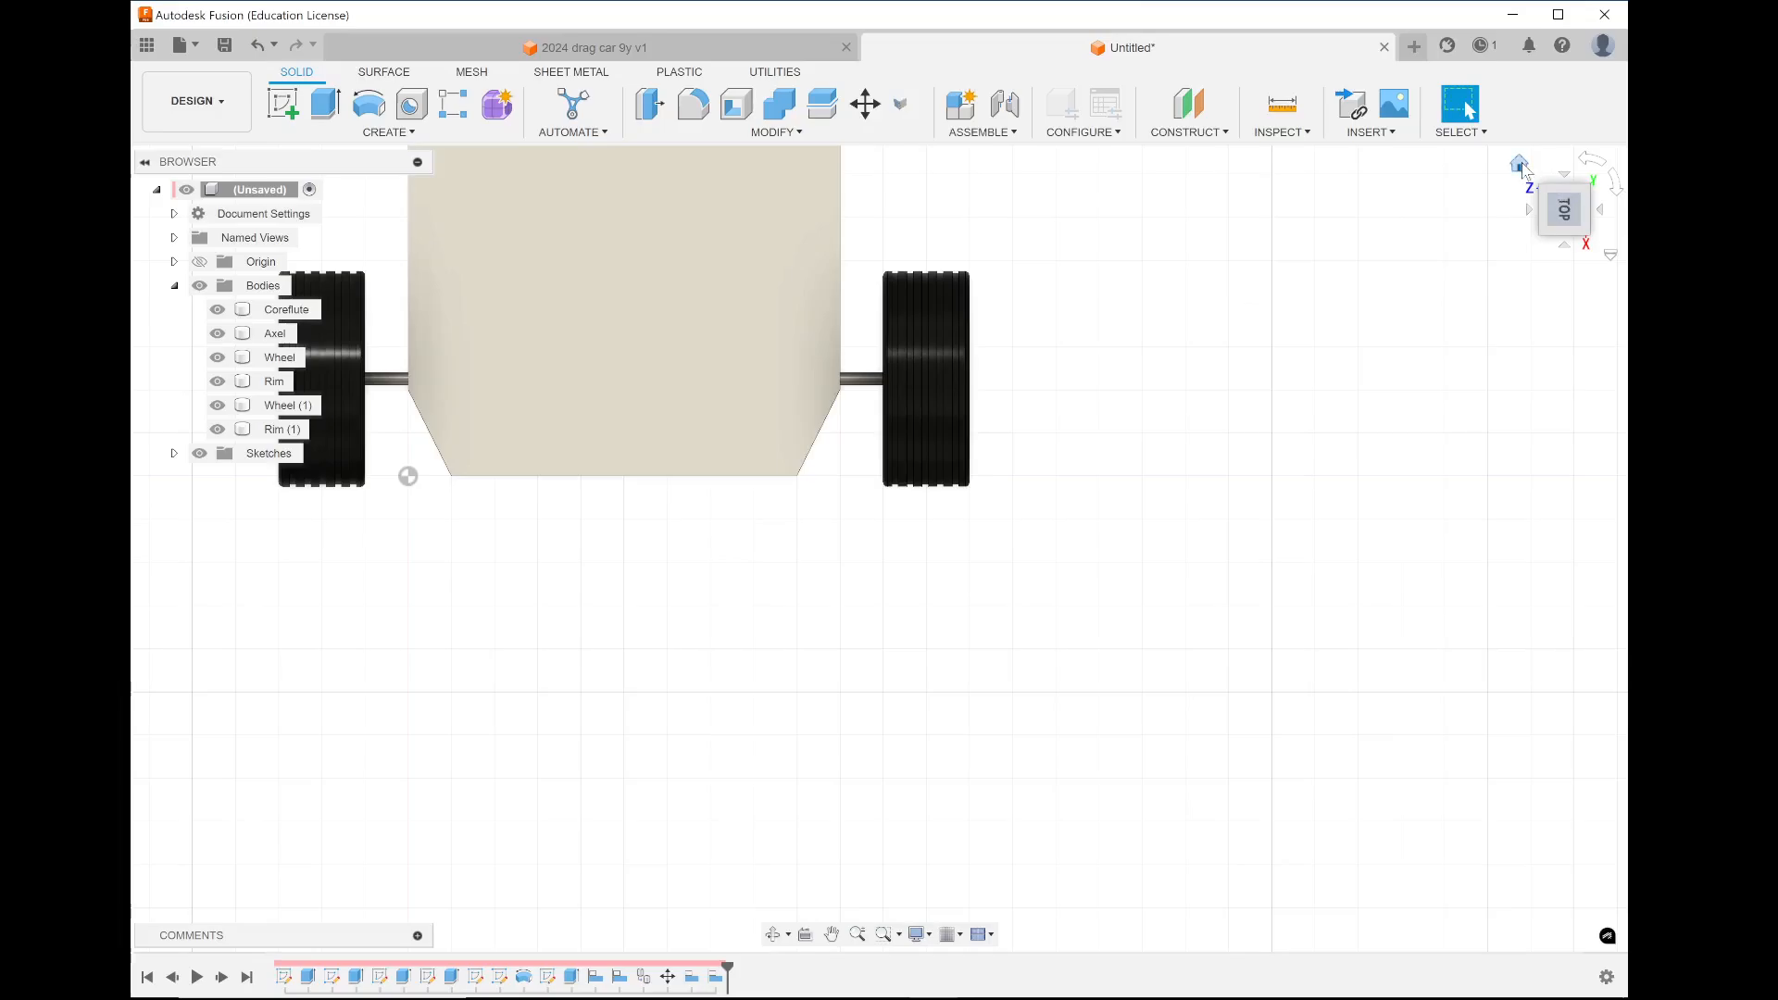
{"action": "left_click", "coordinate": [1519, 164]}
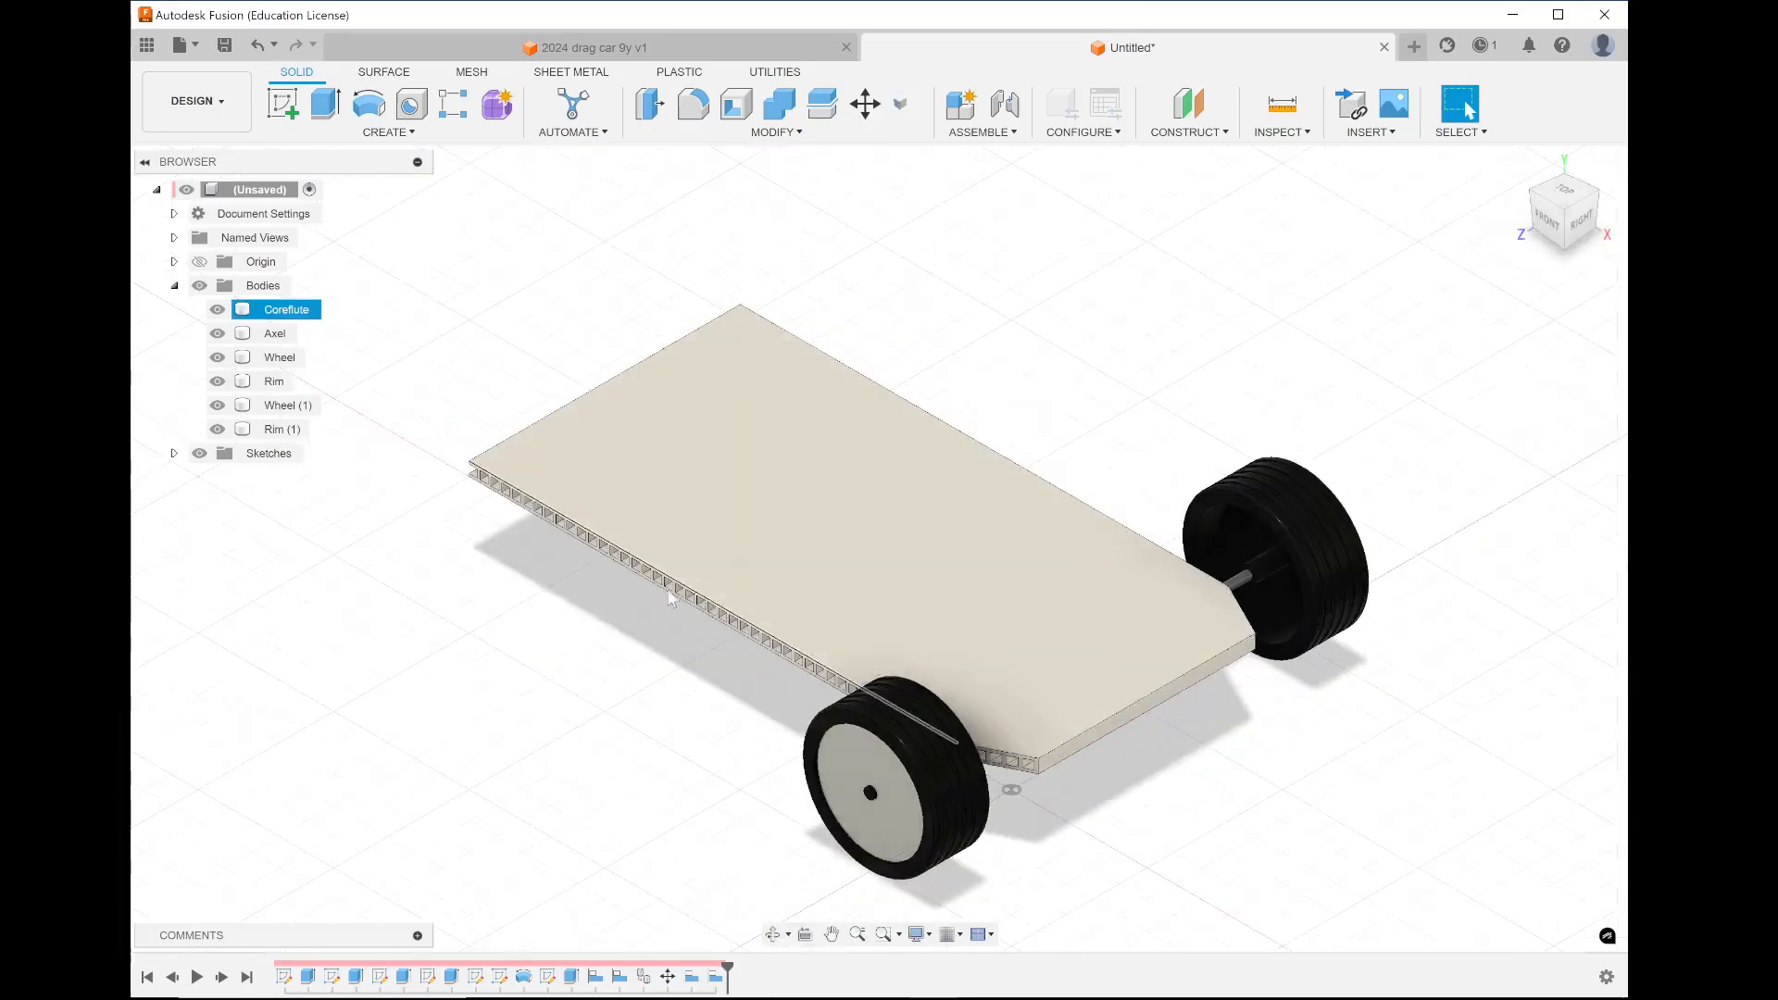
{"action": "left_click", "coordinate": [283, 103]}
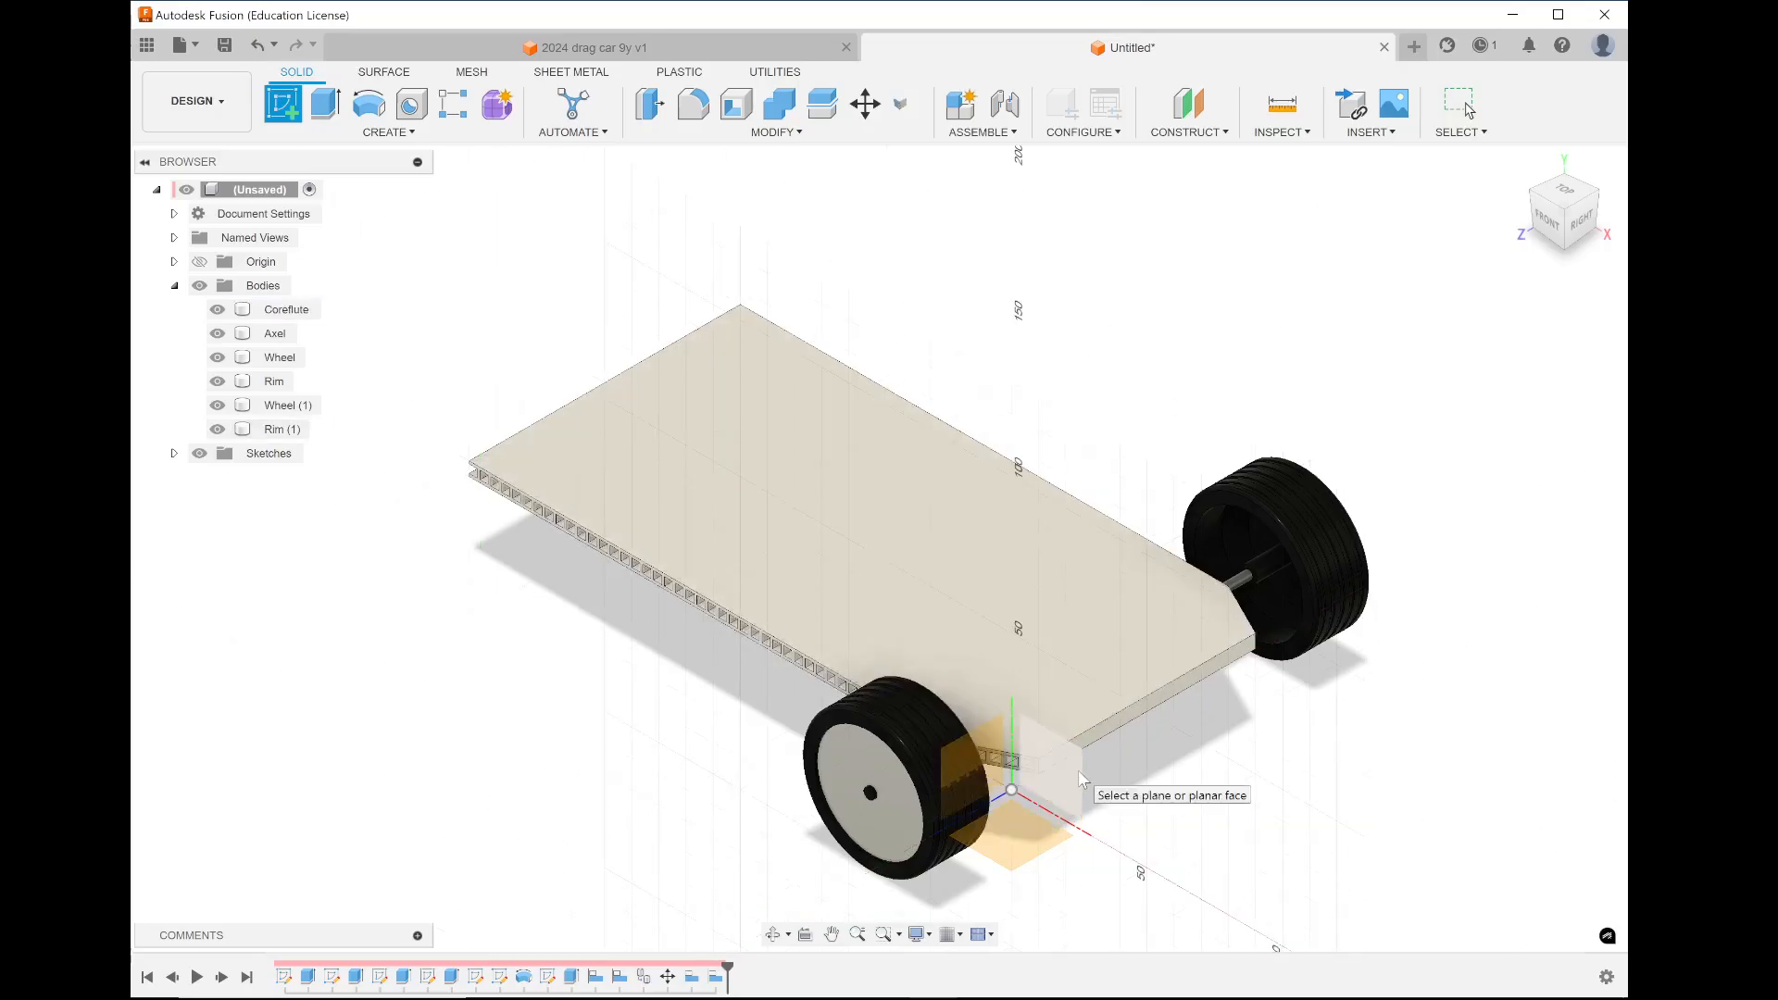
{"action": "left_click", "coordinate": [1082, 776]}
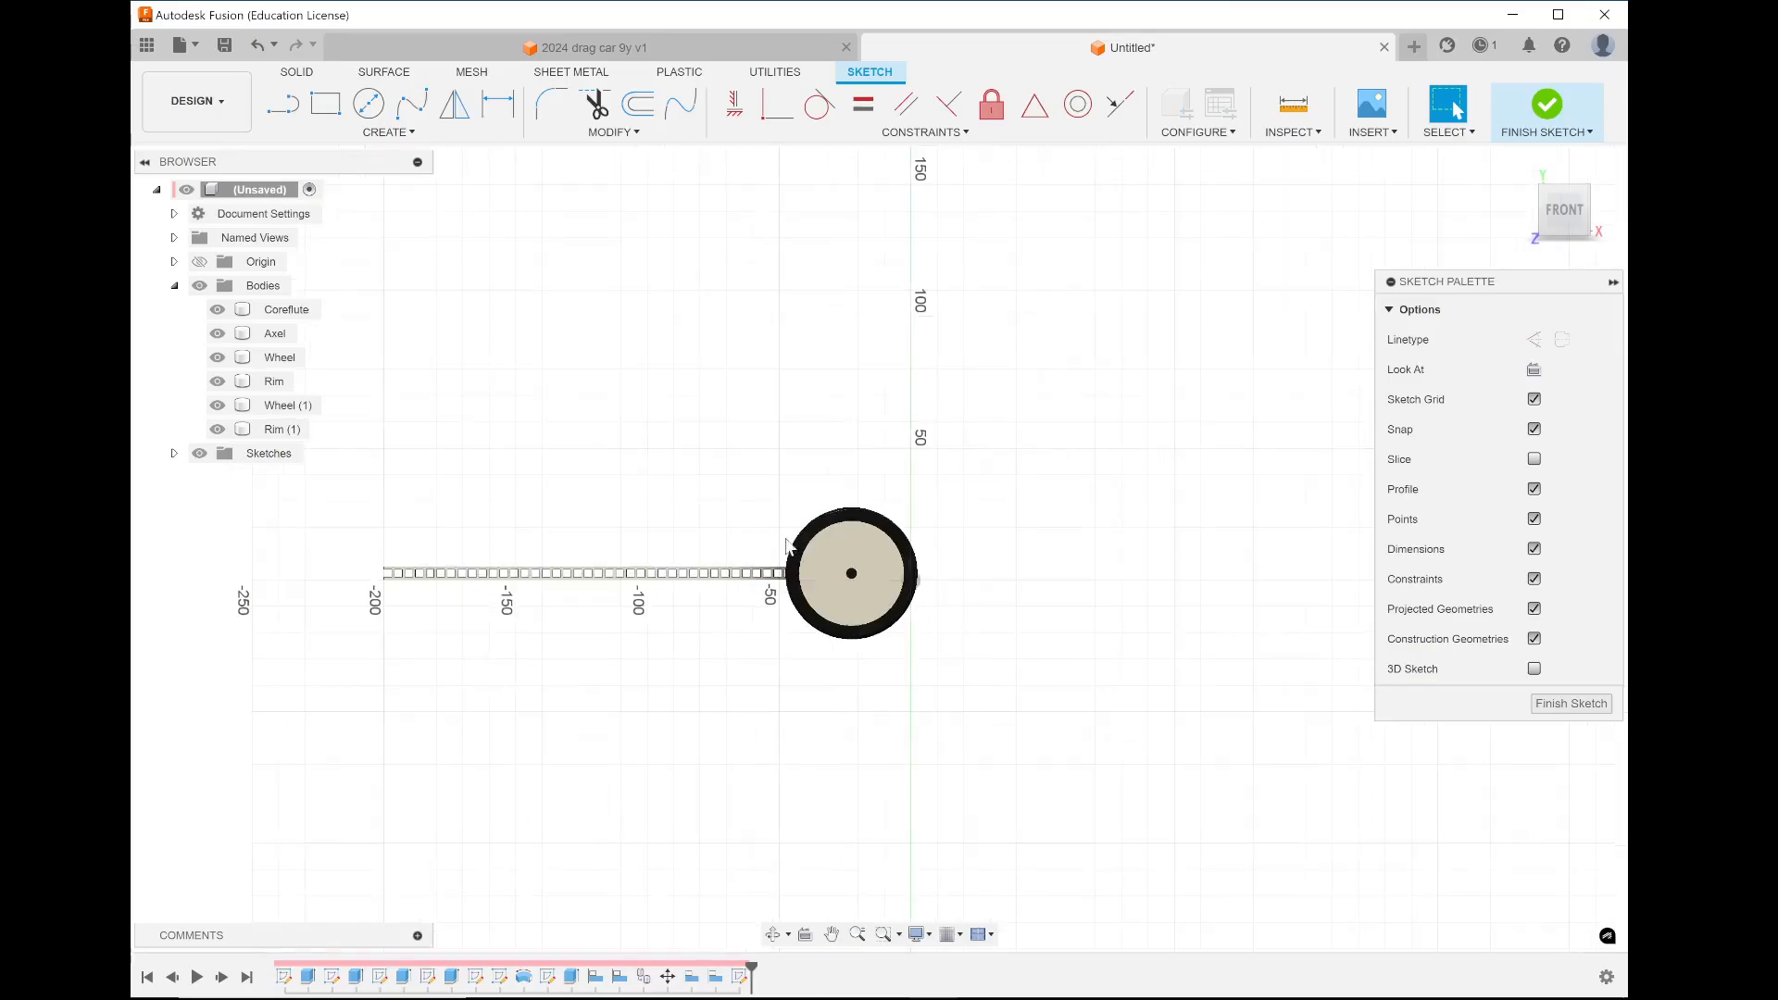
Sketch a rectangle about 10 mm by 10 mm resting on the Coreflute's upper edge, between the wheel and the far end
{"action": "scroll", "coordinate": [638, 457], "scroll_direction": "up", "scroll_amount": 3}
{"action": "scroll", "coordinate": [731, 594], "scroll_direction": "up", "scroll_amount": 3}
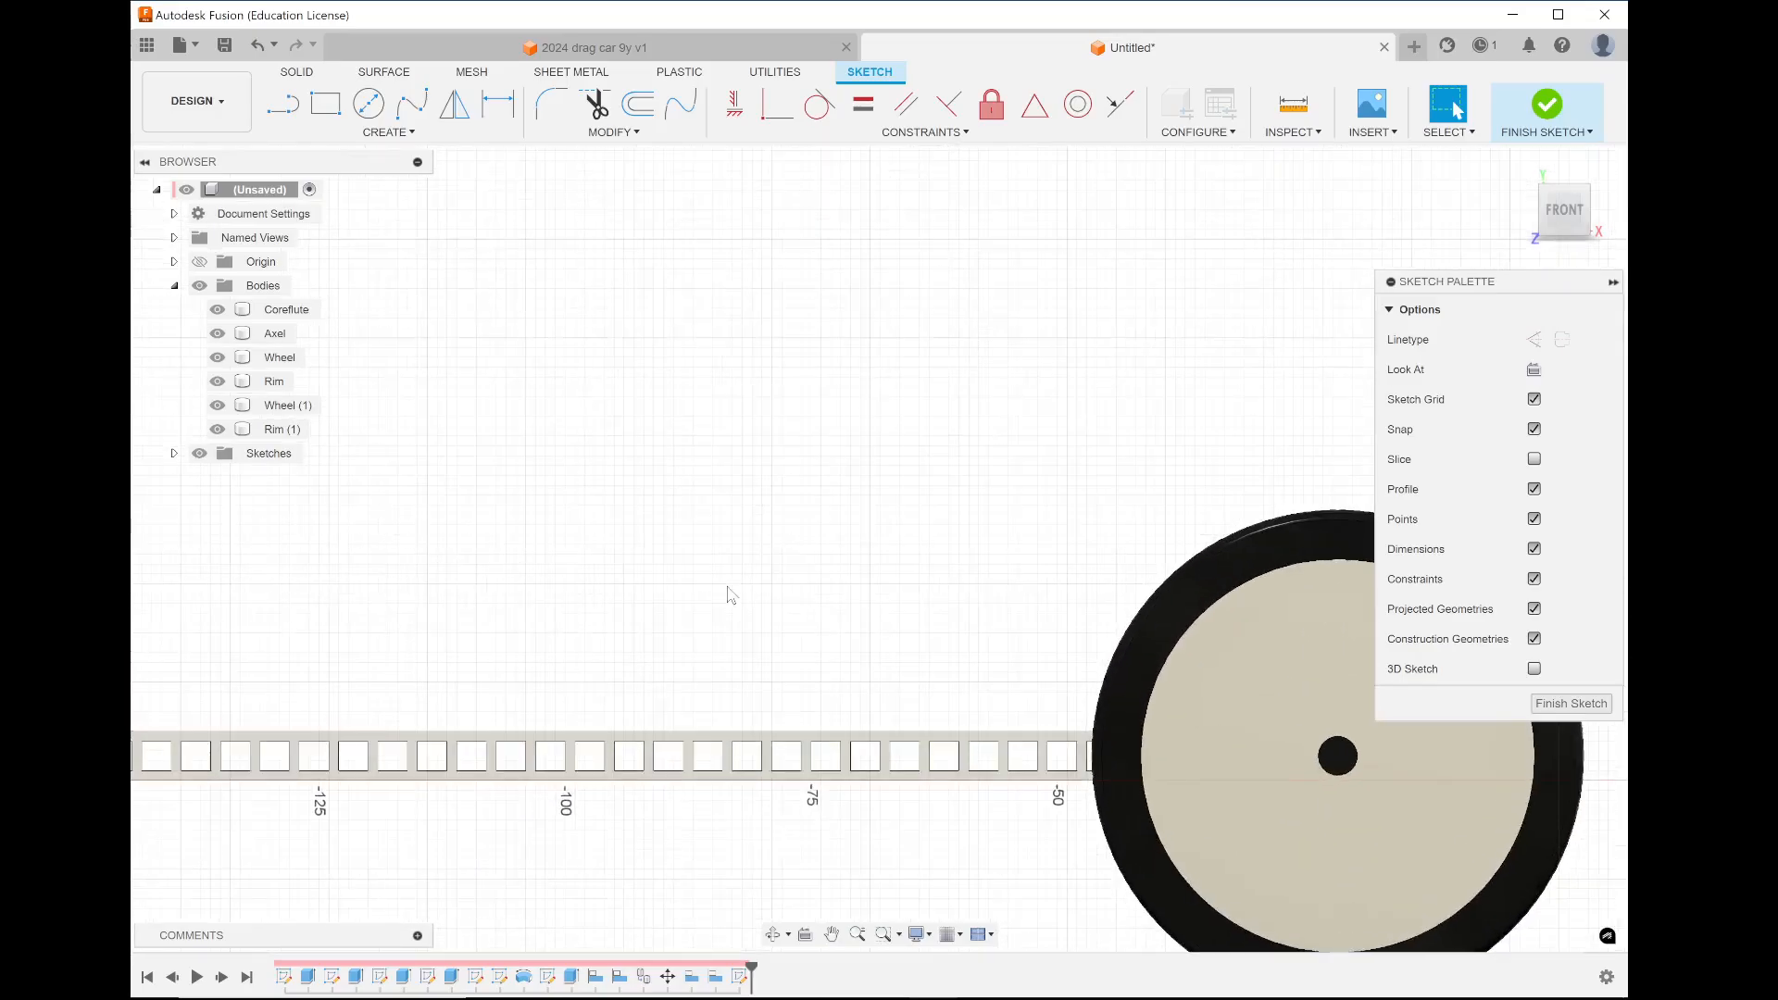
{"action": "scroll", "coordinate": [731, 594], "scroll_direction": "up", "scroll_amount": 2}
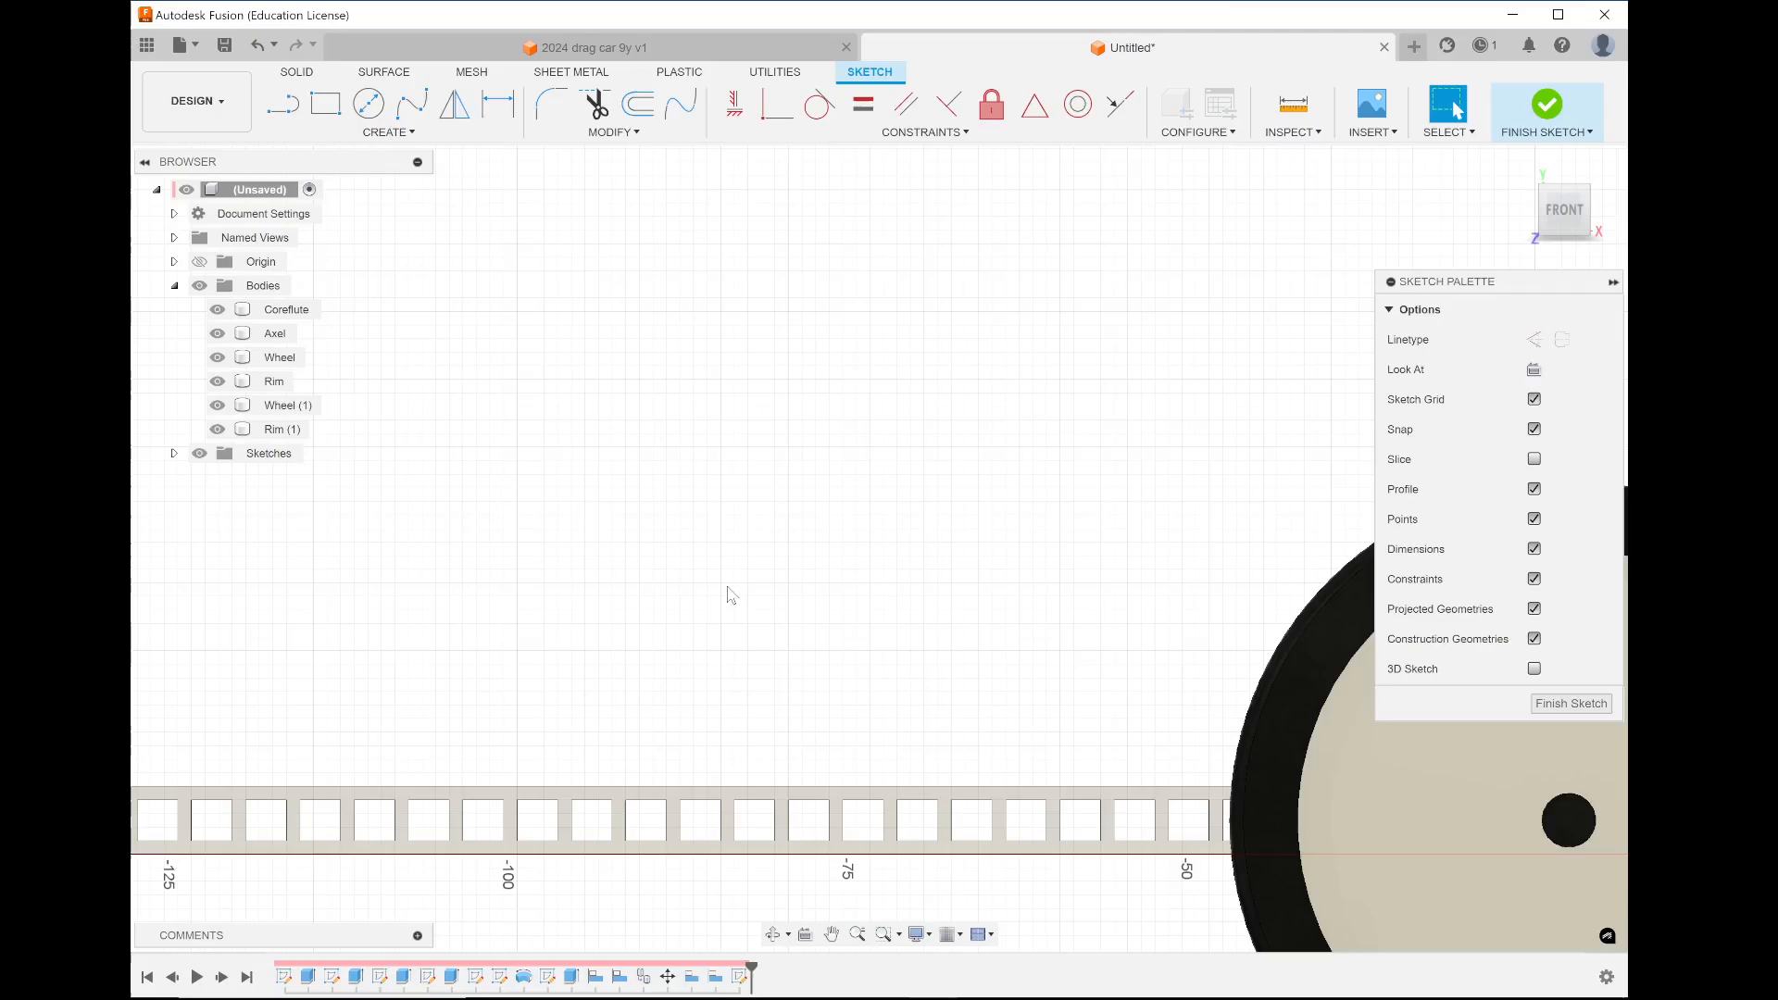
{"action": "left_click", "coordinate": [326, 104]}
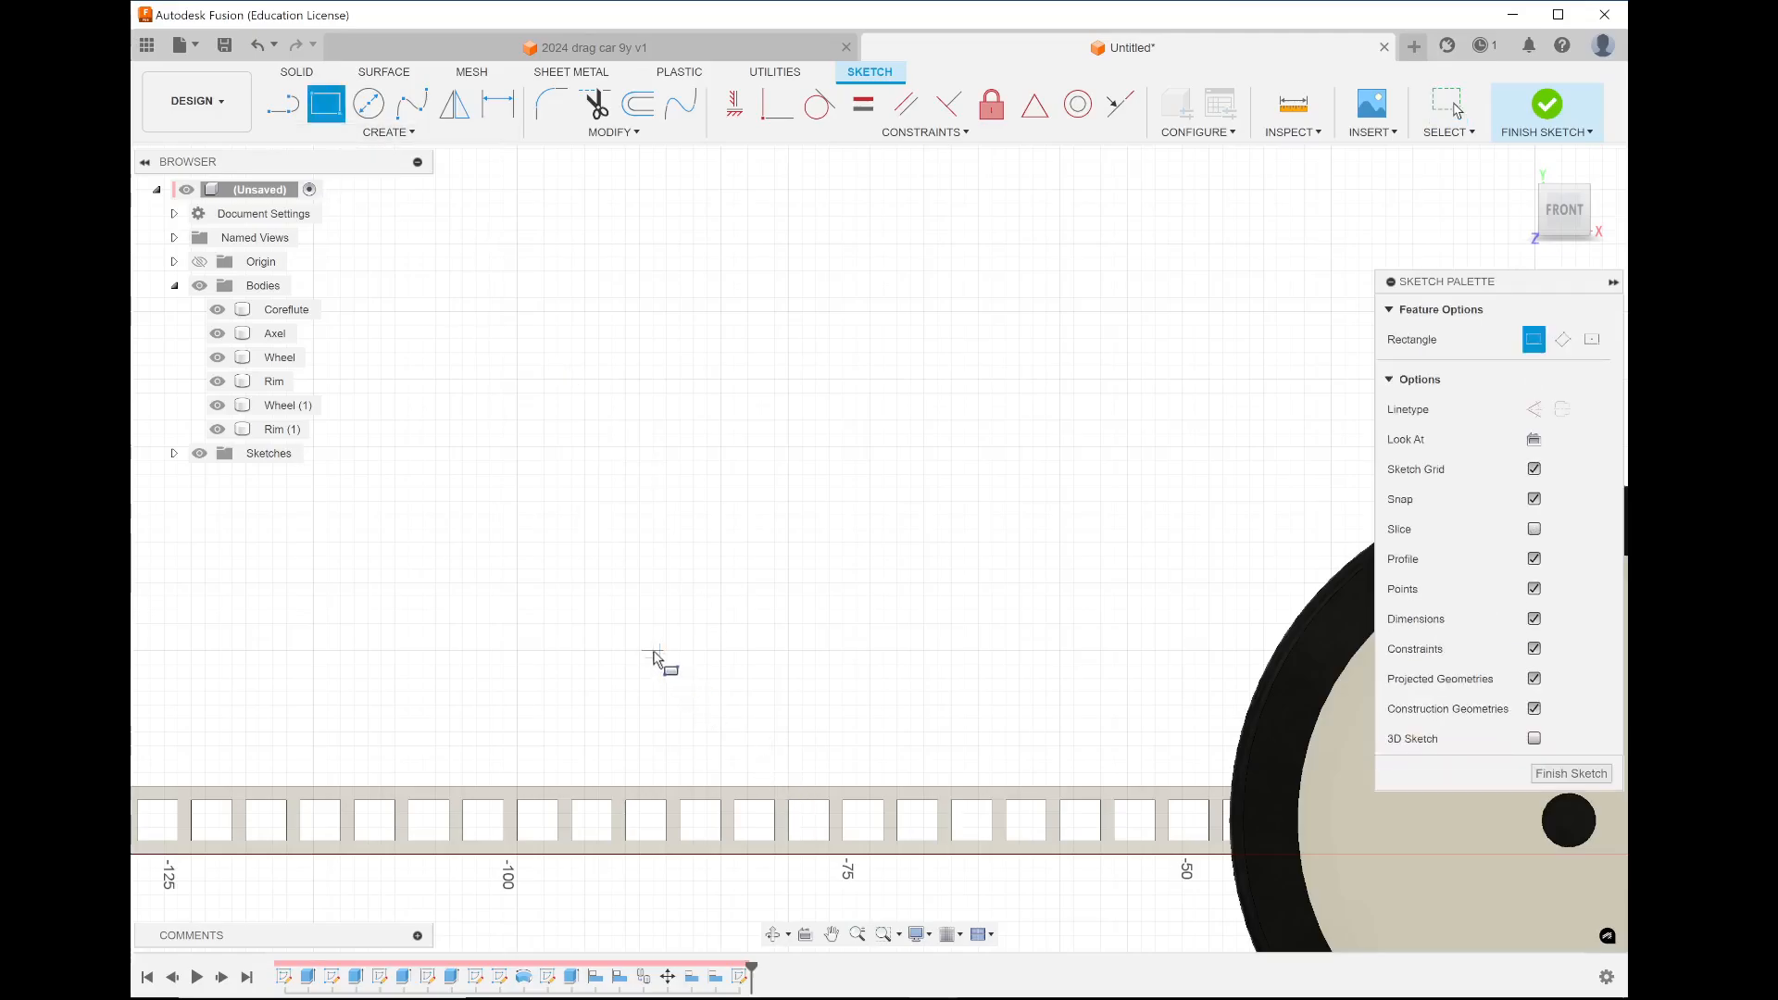
{"action": "key", "text": "Tab"}
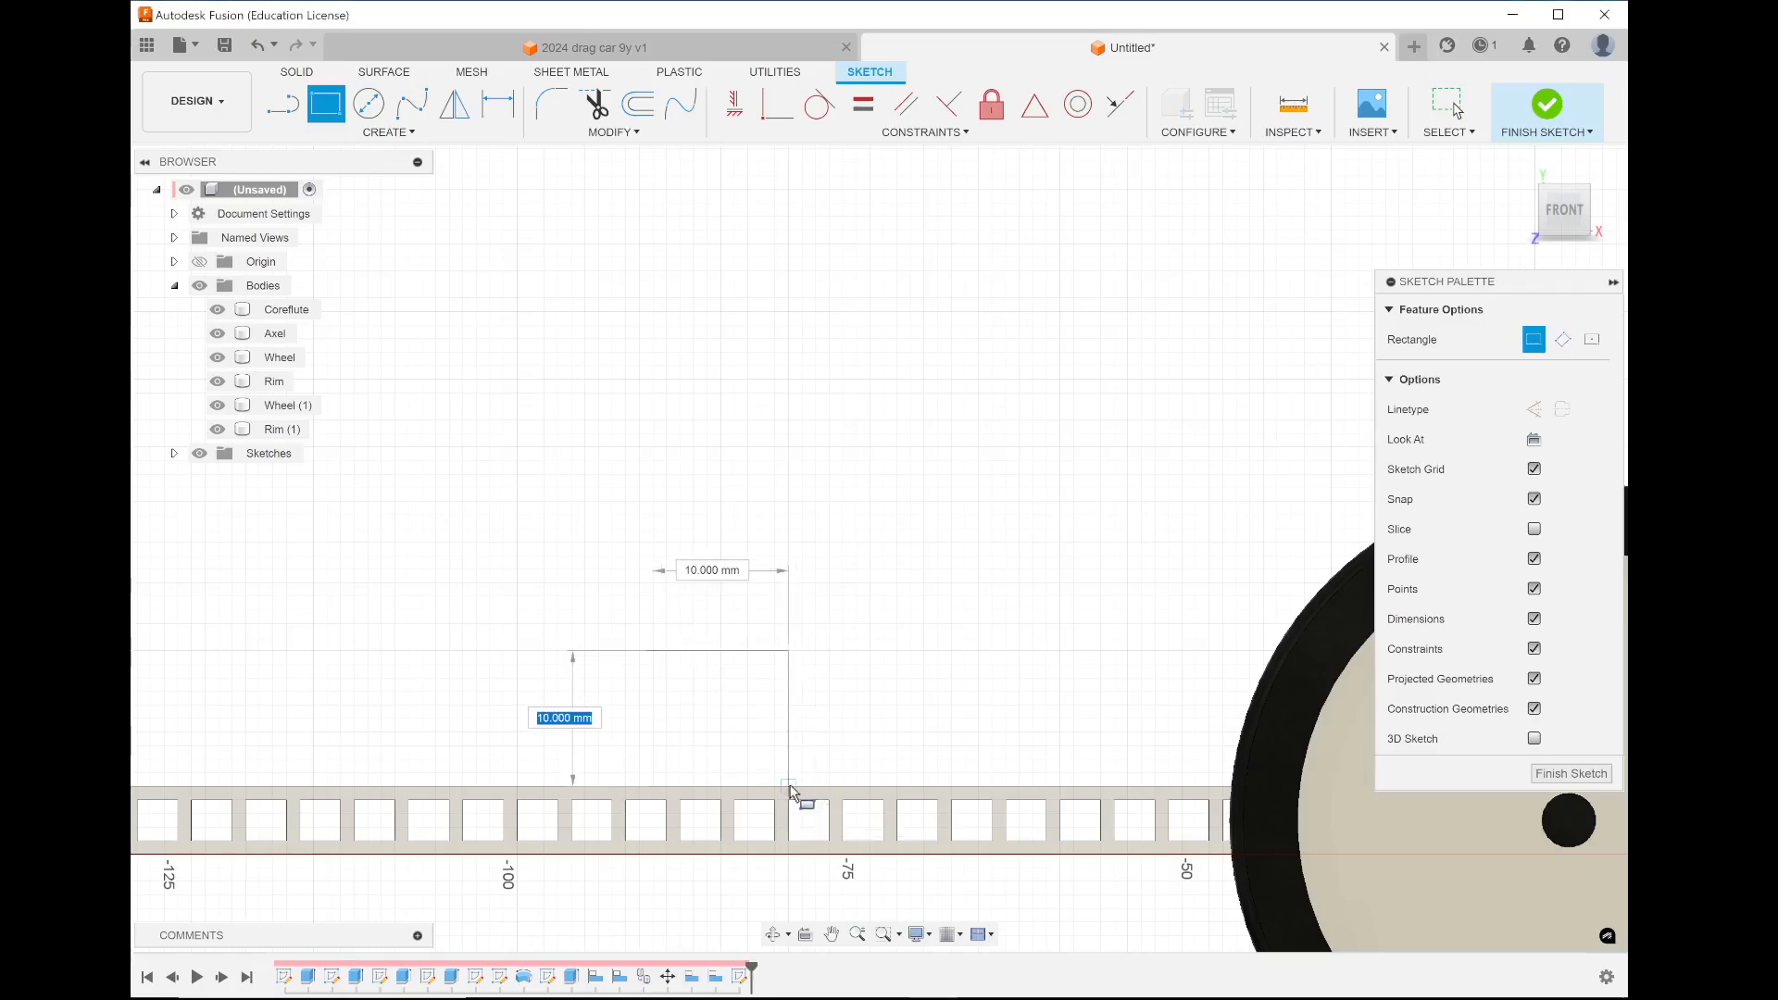
{"action": "left_click", "coordinate": [790, 788]}
Sketch a circle about 14.1 mm in diameter, centred on the rectangle and passing through its corners, and finish the sketch
{"action": "left_click", "coordinate": [369, 104]}
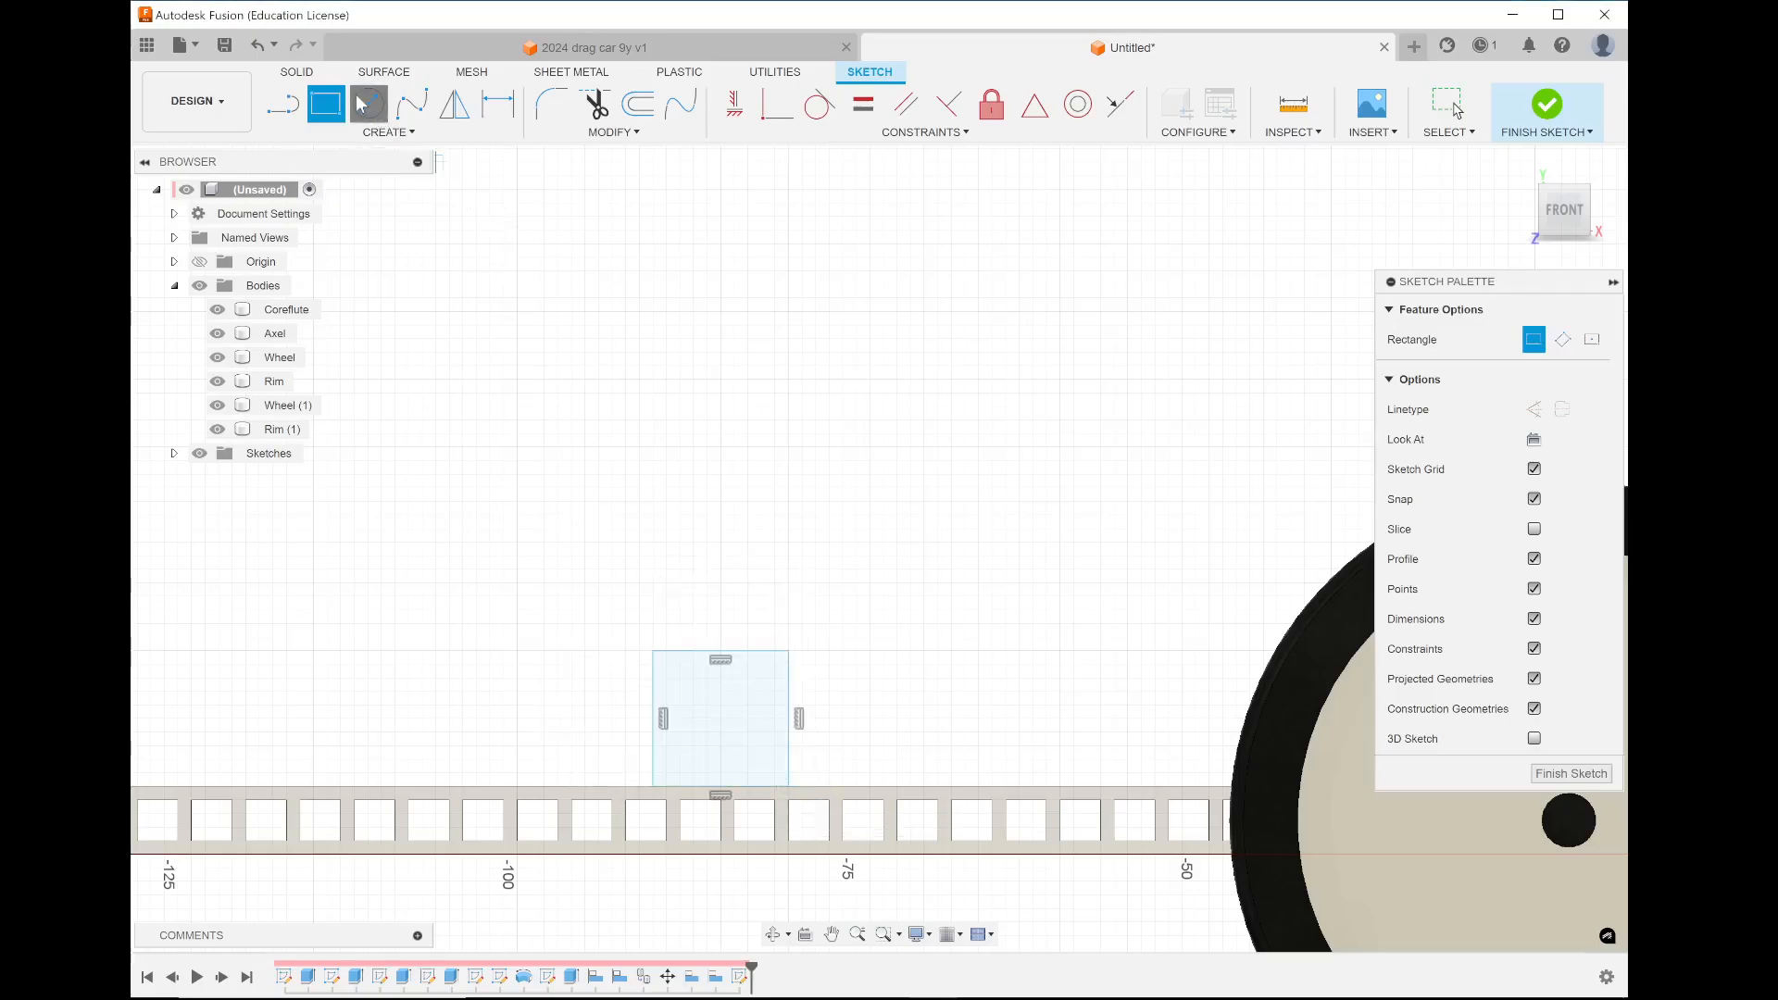
{"action": "left_click", "coordinate": [722, 719]}
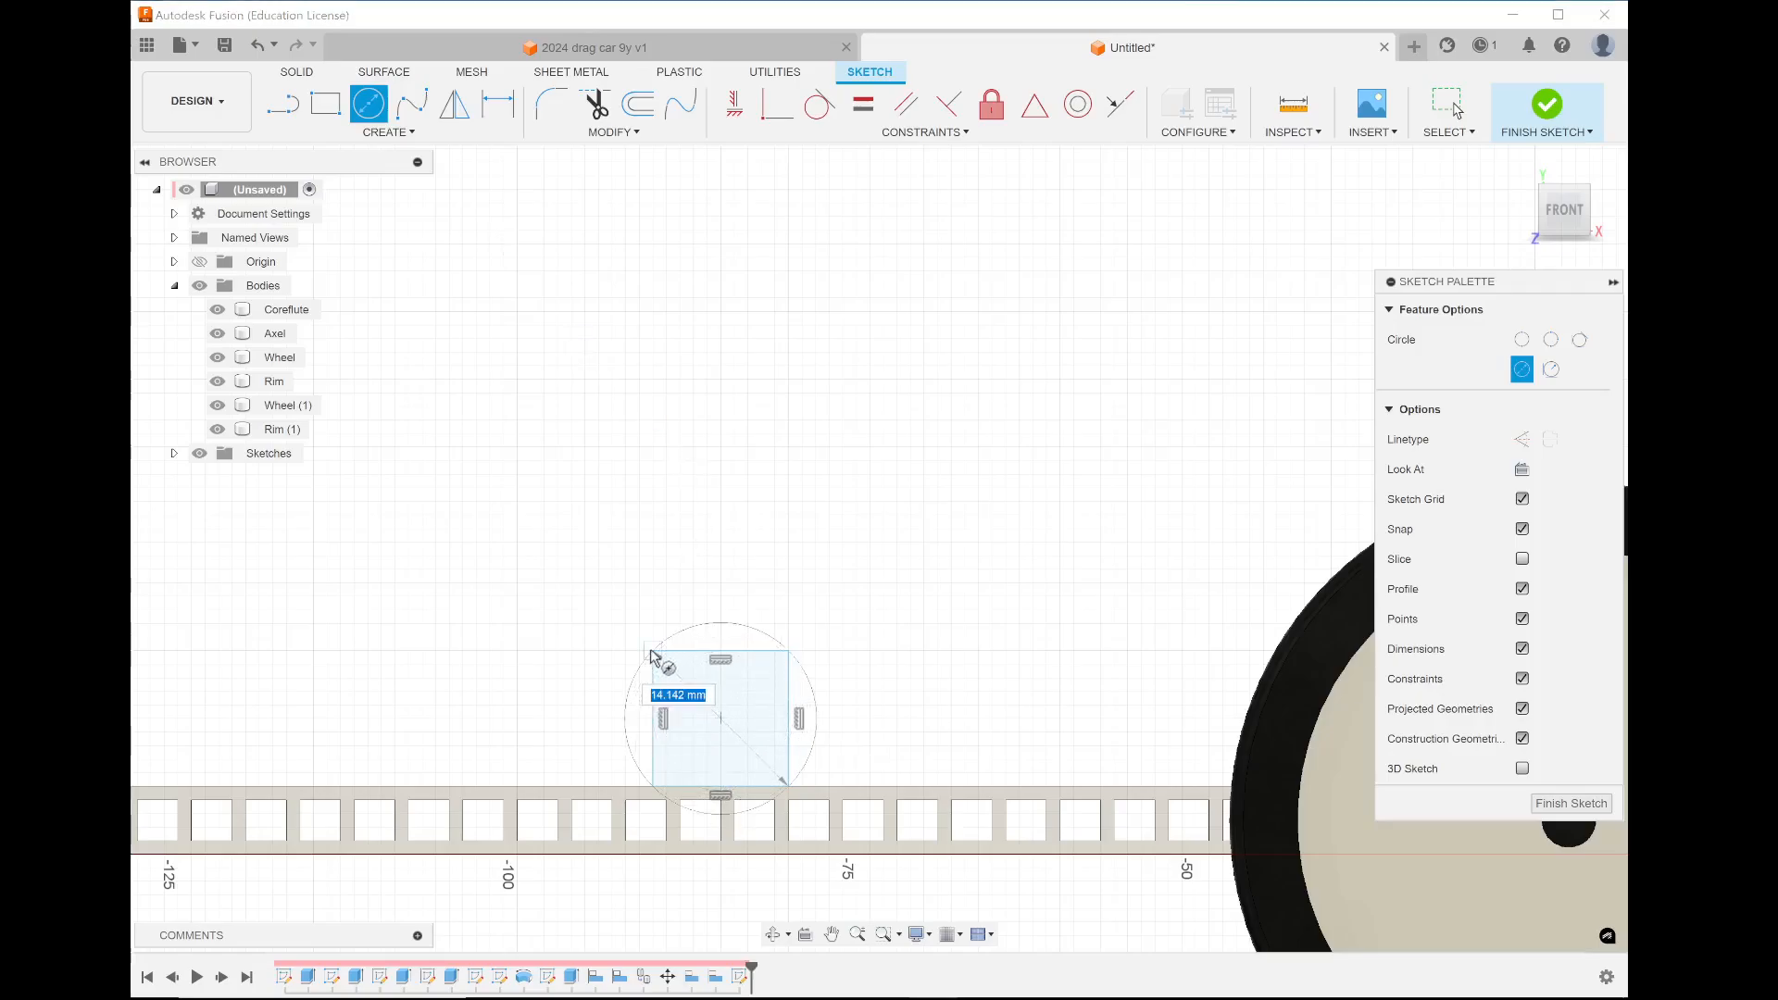
{"action": "left_click", "coordinate": [652, 651]}
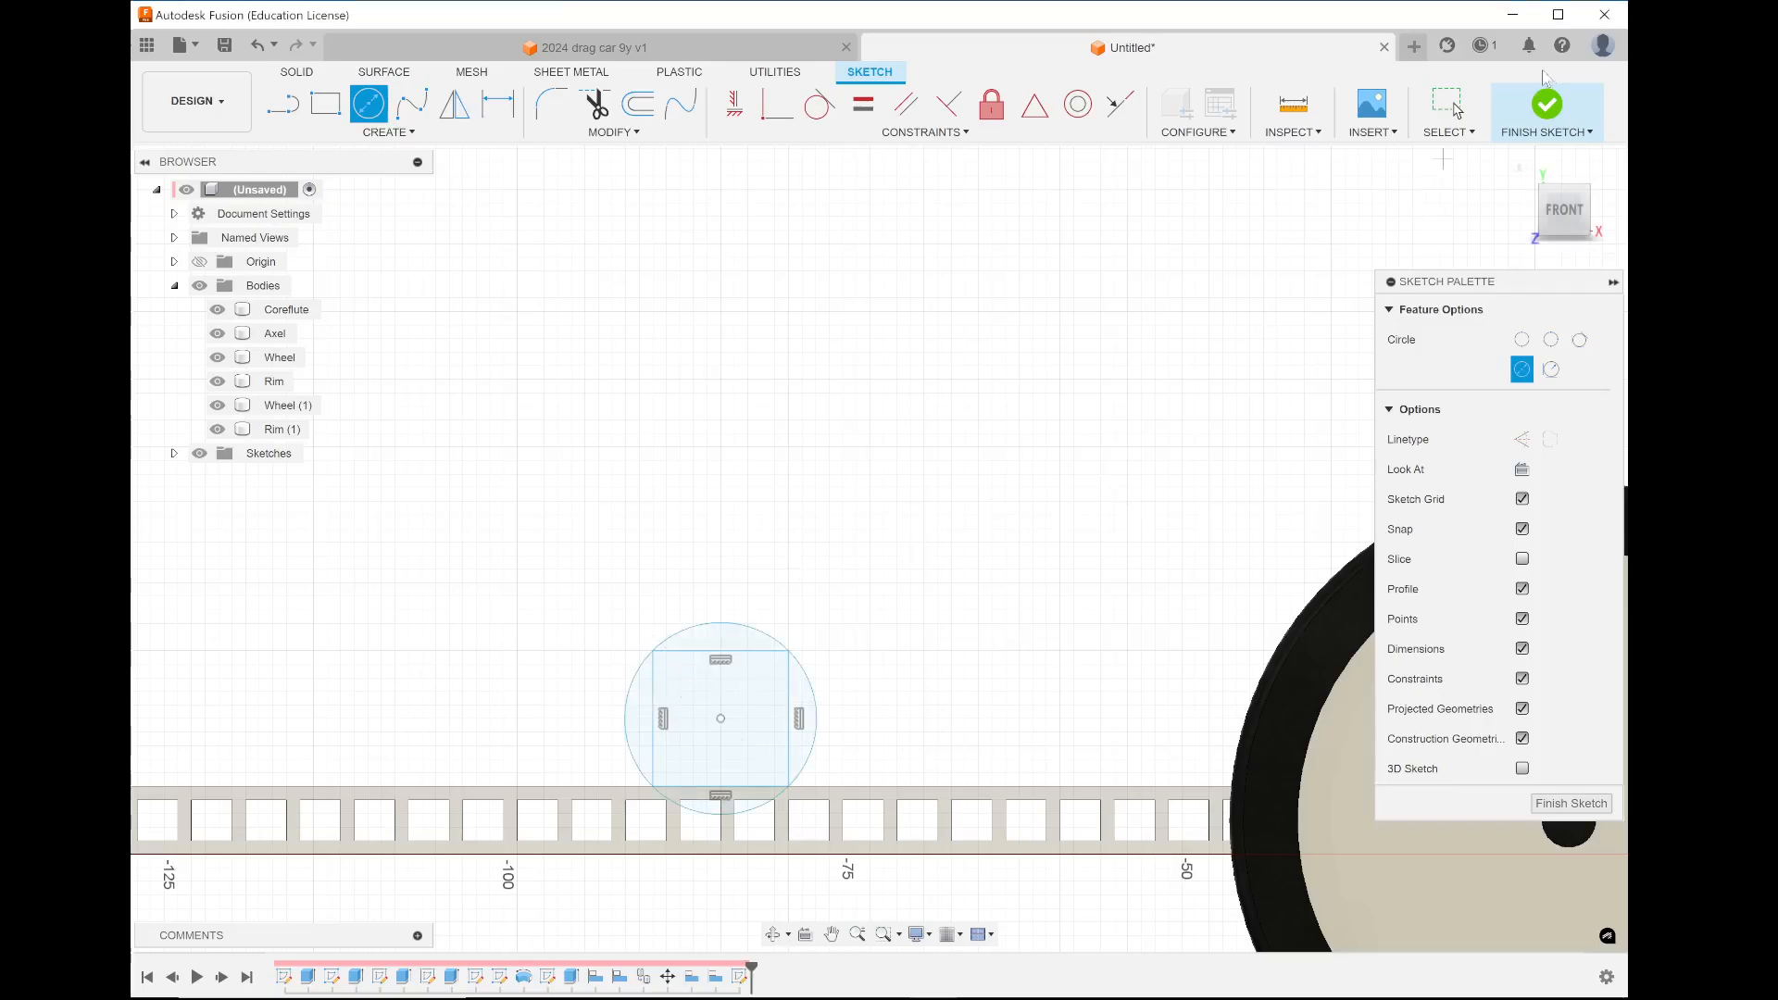
{"action": "left_click", "coordinate": [1547, 104]}
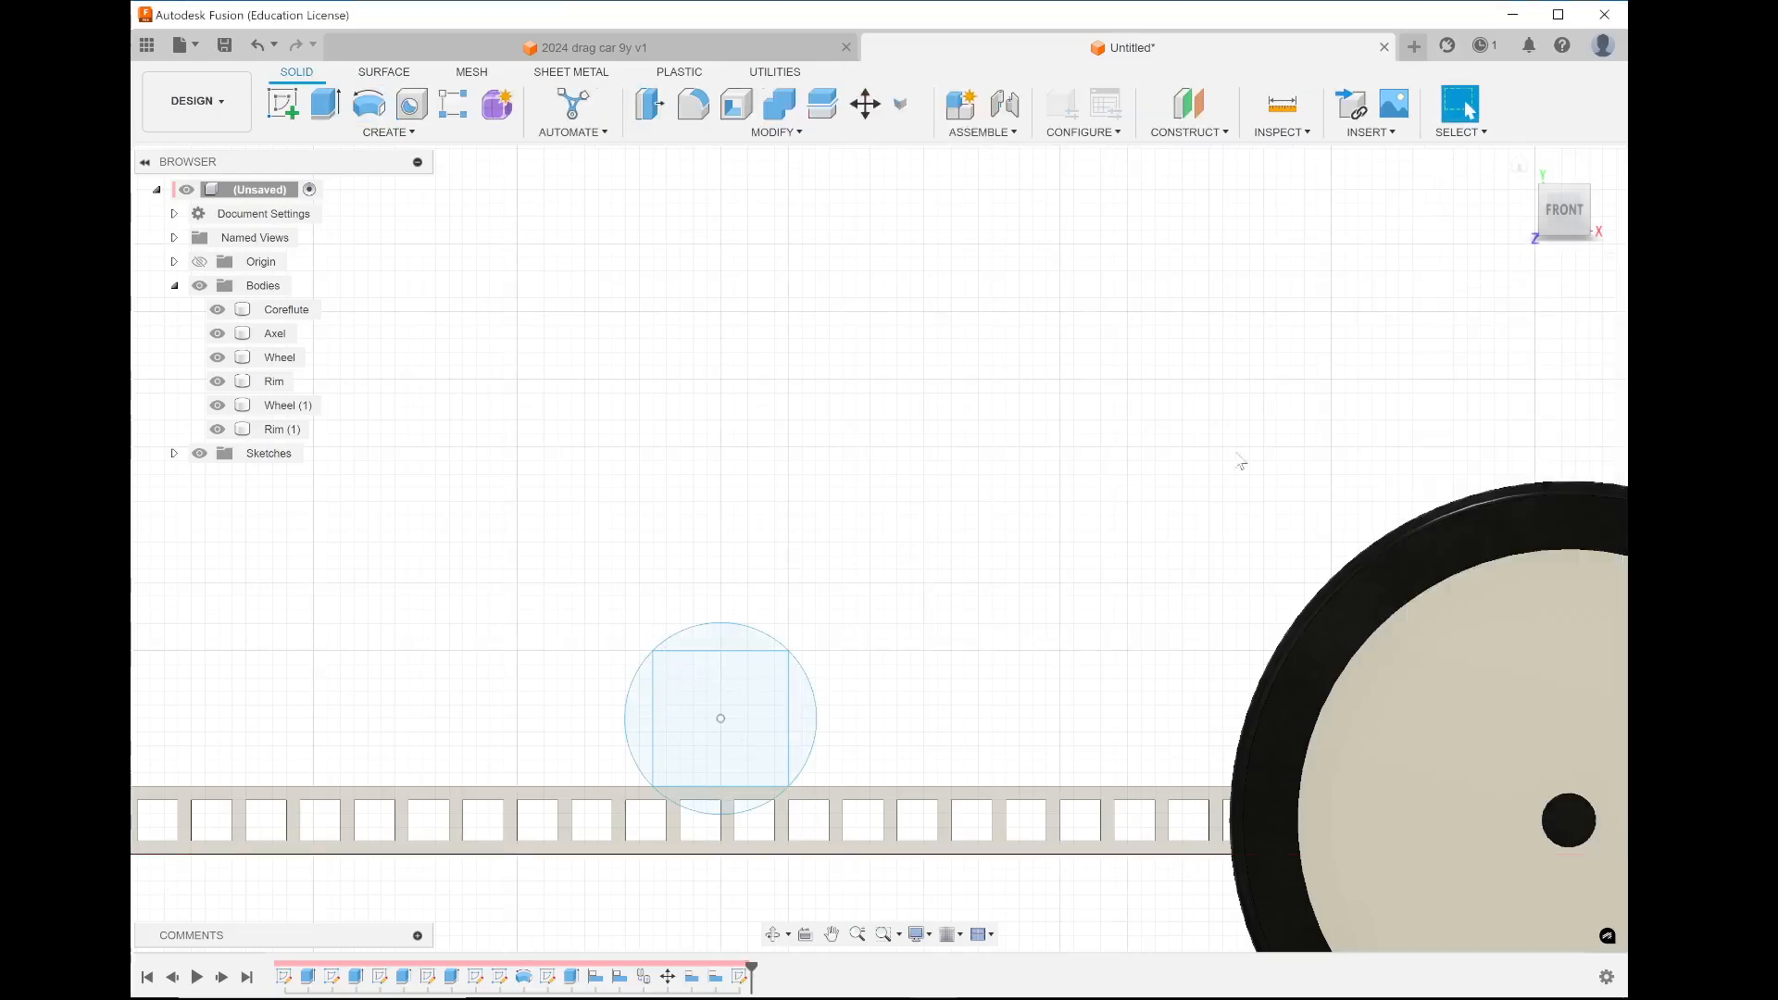
Extrude the rectangle and the two circle segments at its sides by -20 mm, inward over the Coreflute
{"action": "left_click", "coordinate": [1519, 166]}
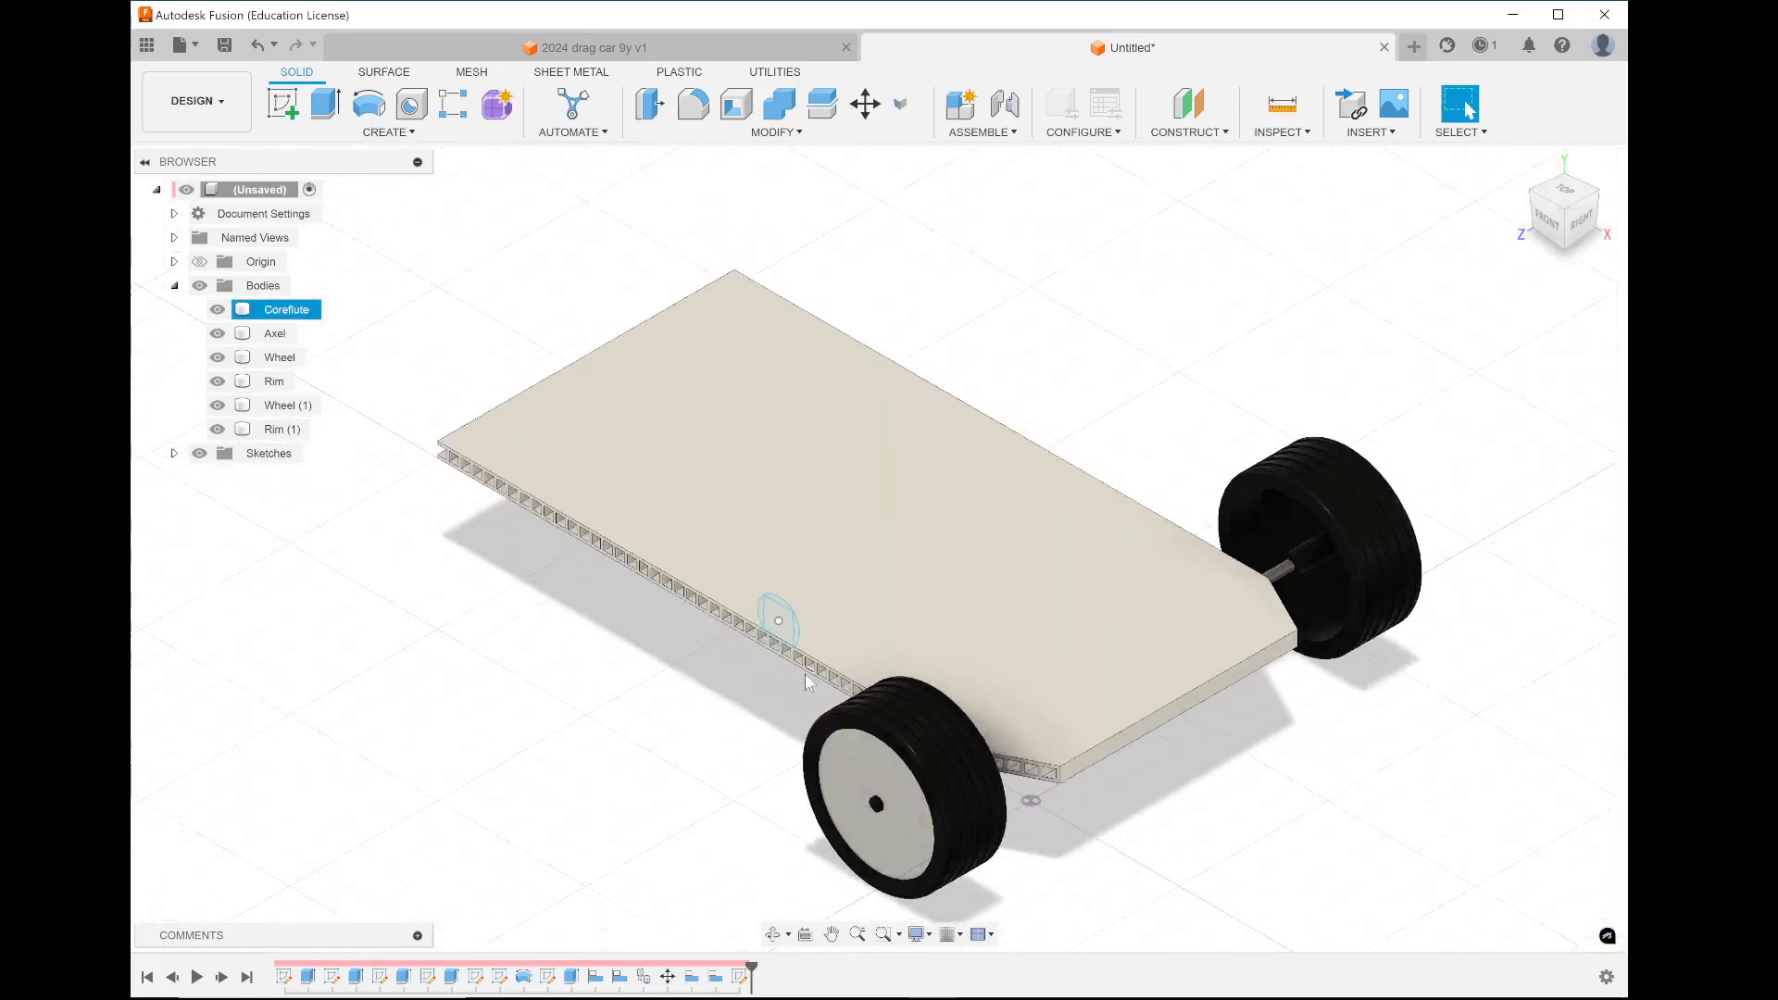
{"action": "scroll", "coordinate": [803, 674], "scroll_direction": "up", "scroll_amount": 5}
{"action": "scroll", "coordinate": [804, 674], "scroll_direction": "up", "scroll_amount": 3}
{"action": "scroll", "coordinate": [535, 444], "scroll_direction": "down", "scroll_amount": 2}
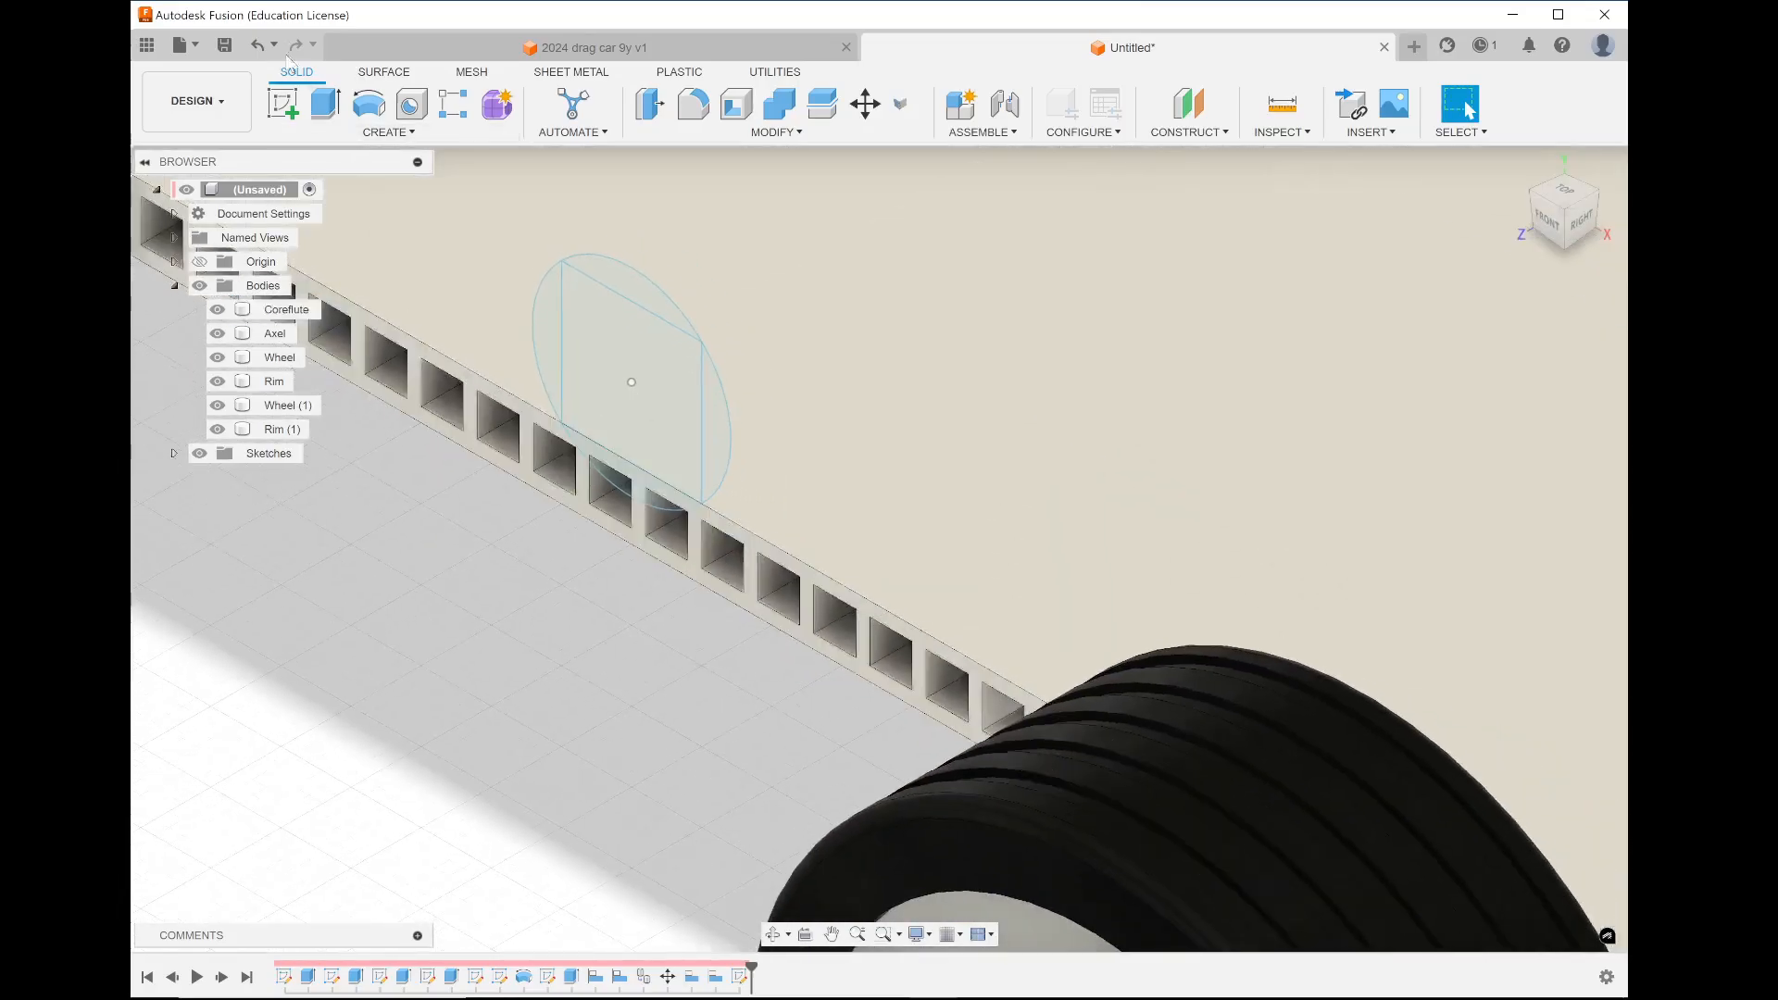
{"action": "left_click", "coordinate": [325, 103]}
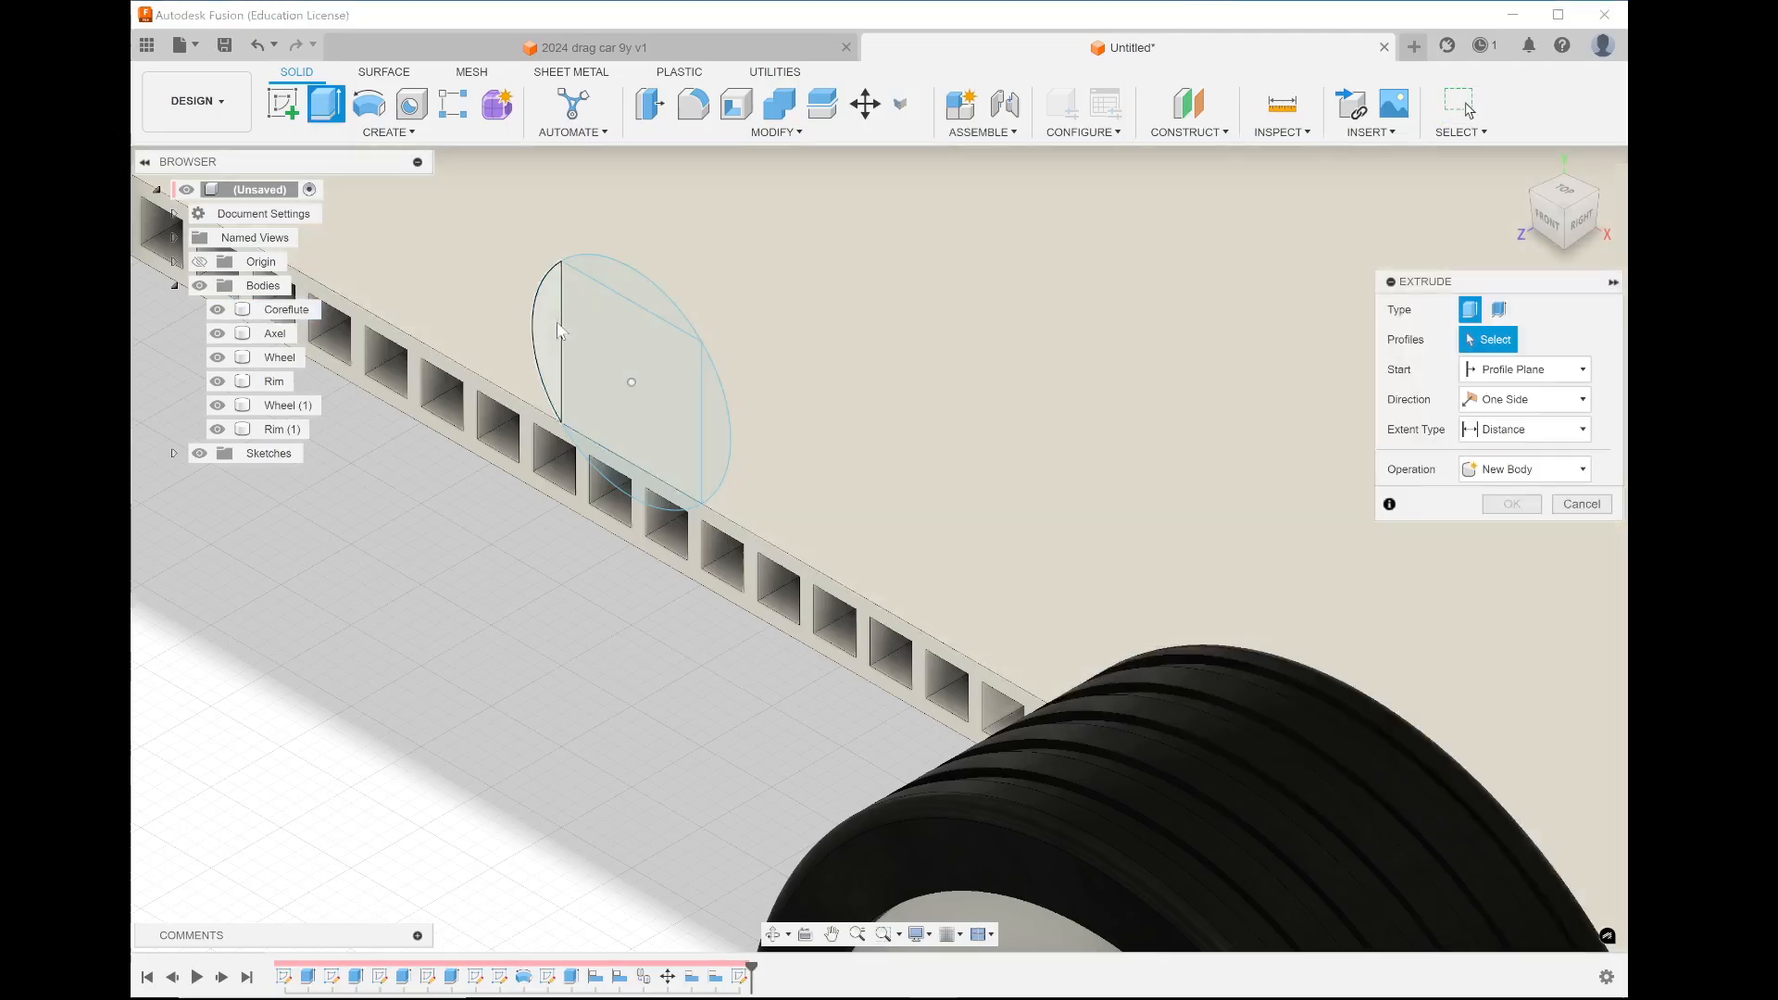
{"action": "left_click", "coordinate": [554, 338]}
{"action": "left_click", "coordinate": [687, 432]}
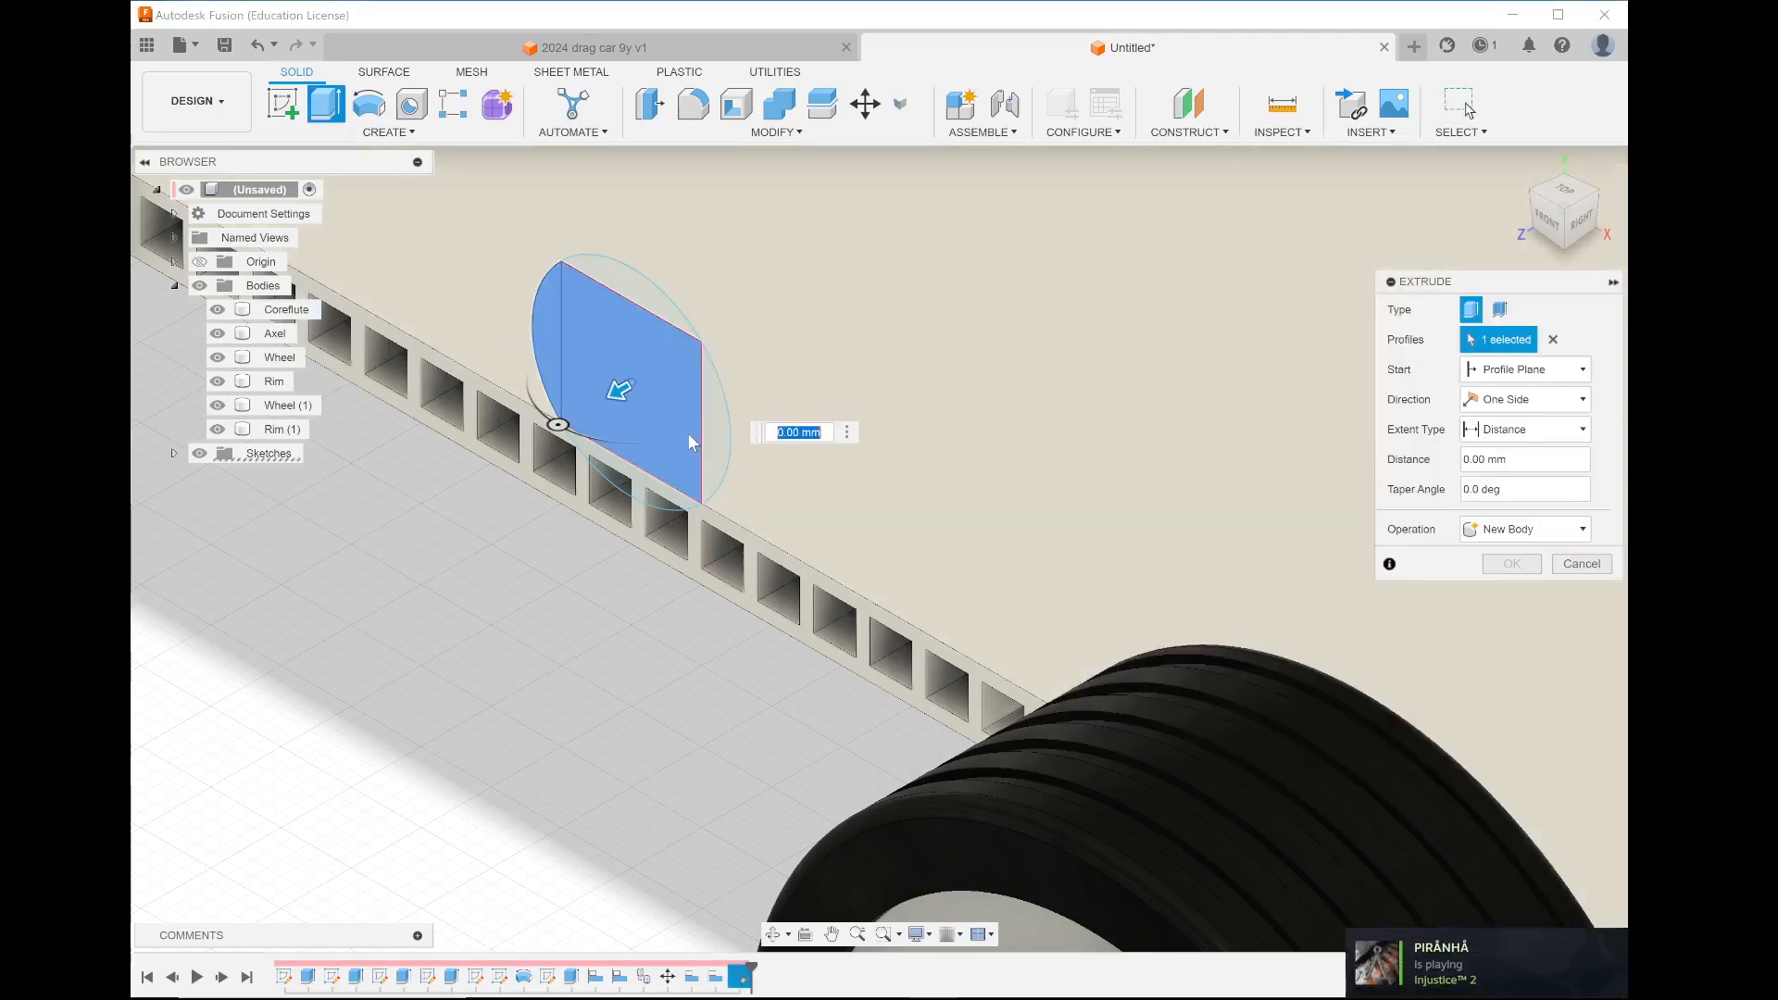
{"action": "left_click", "coordinate": [716, 450]}
{"action": "scroll", "coordinate": [536, 608], "scroll_direction": "down", "scroll_amount": 5}
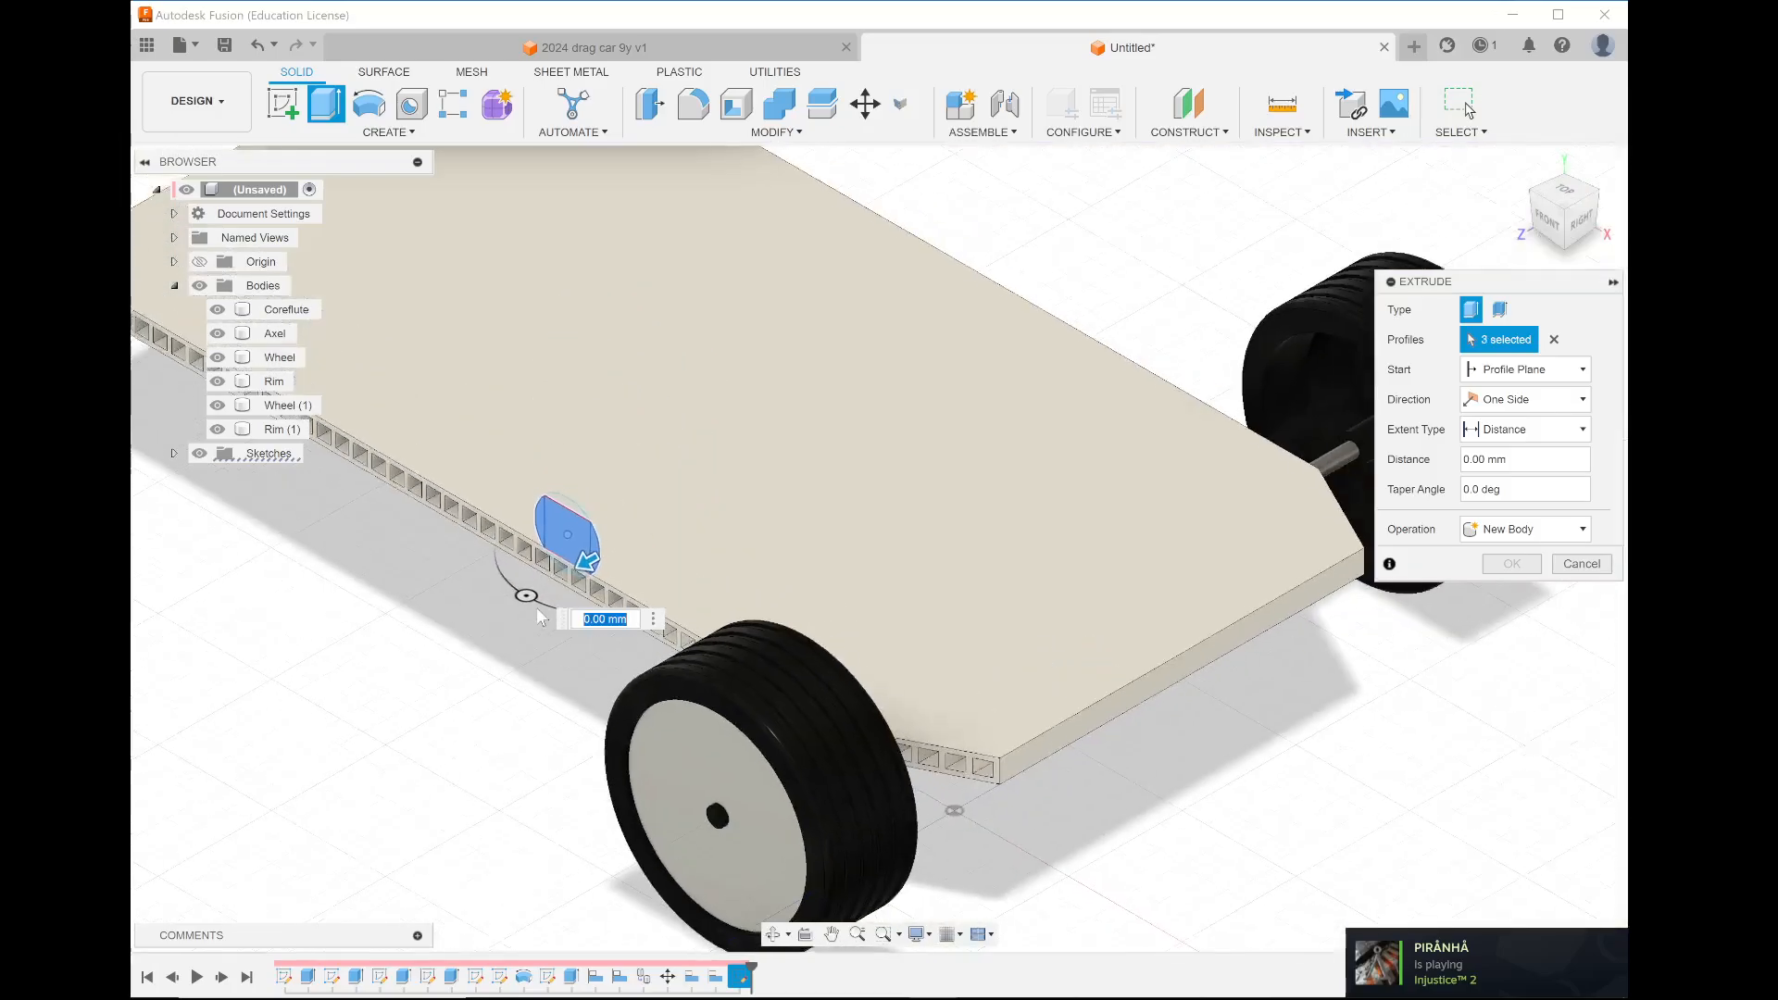
{"action": "scroll", "coordinate": [522, 442], "scroll_direction": "up", "scroll_amount": 2}
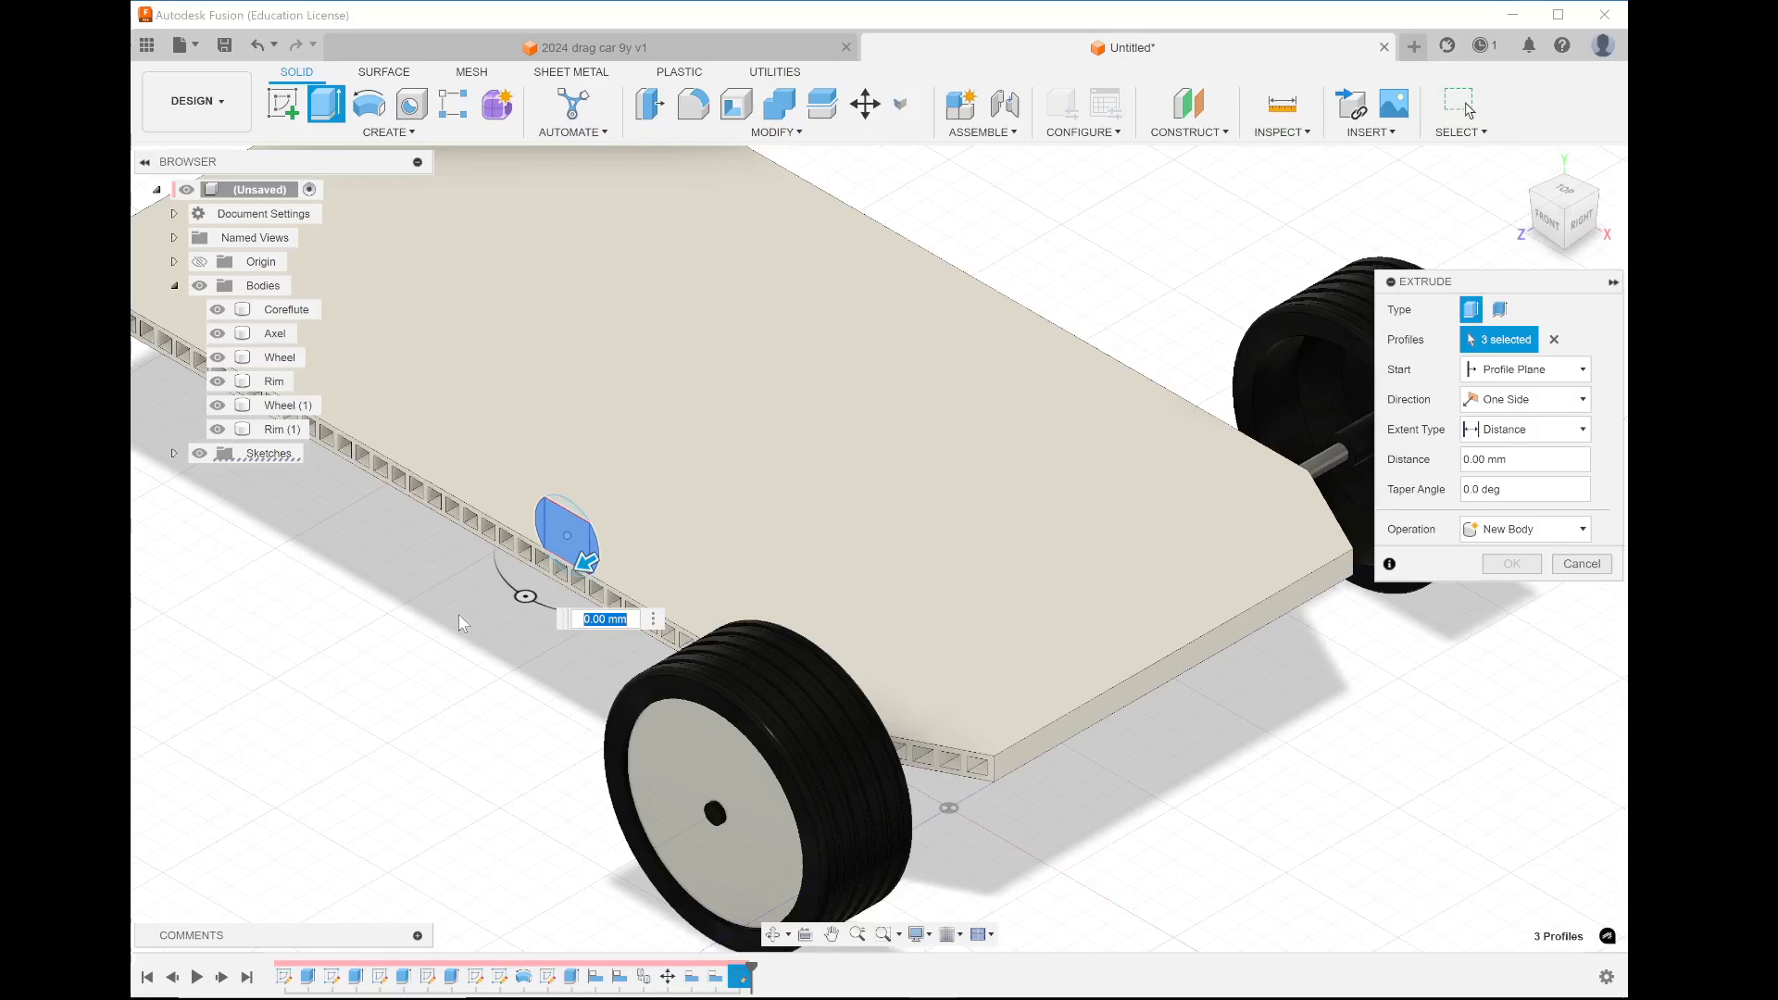
{"action": "type", "text": "-10"}
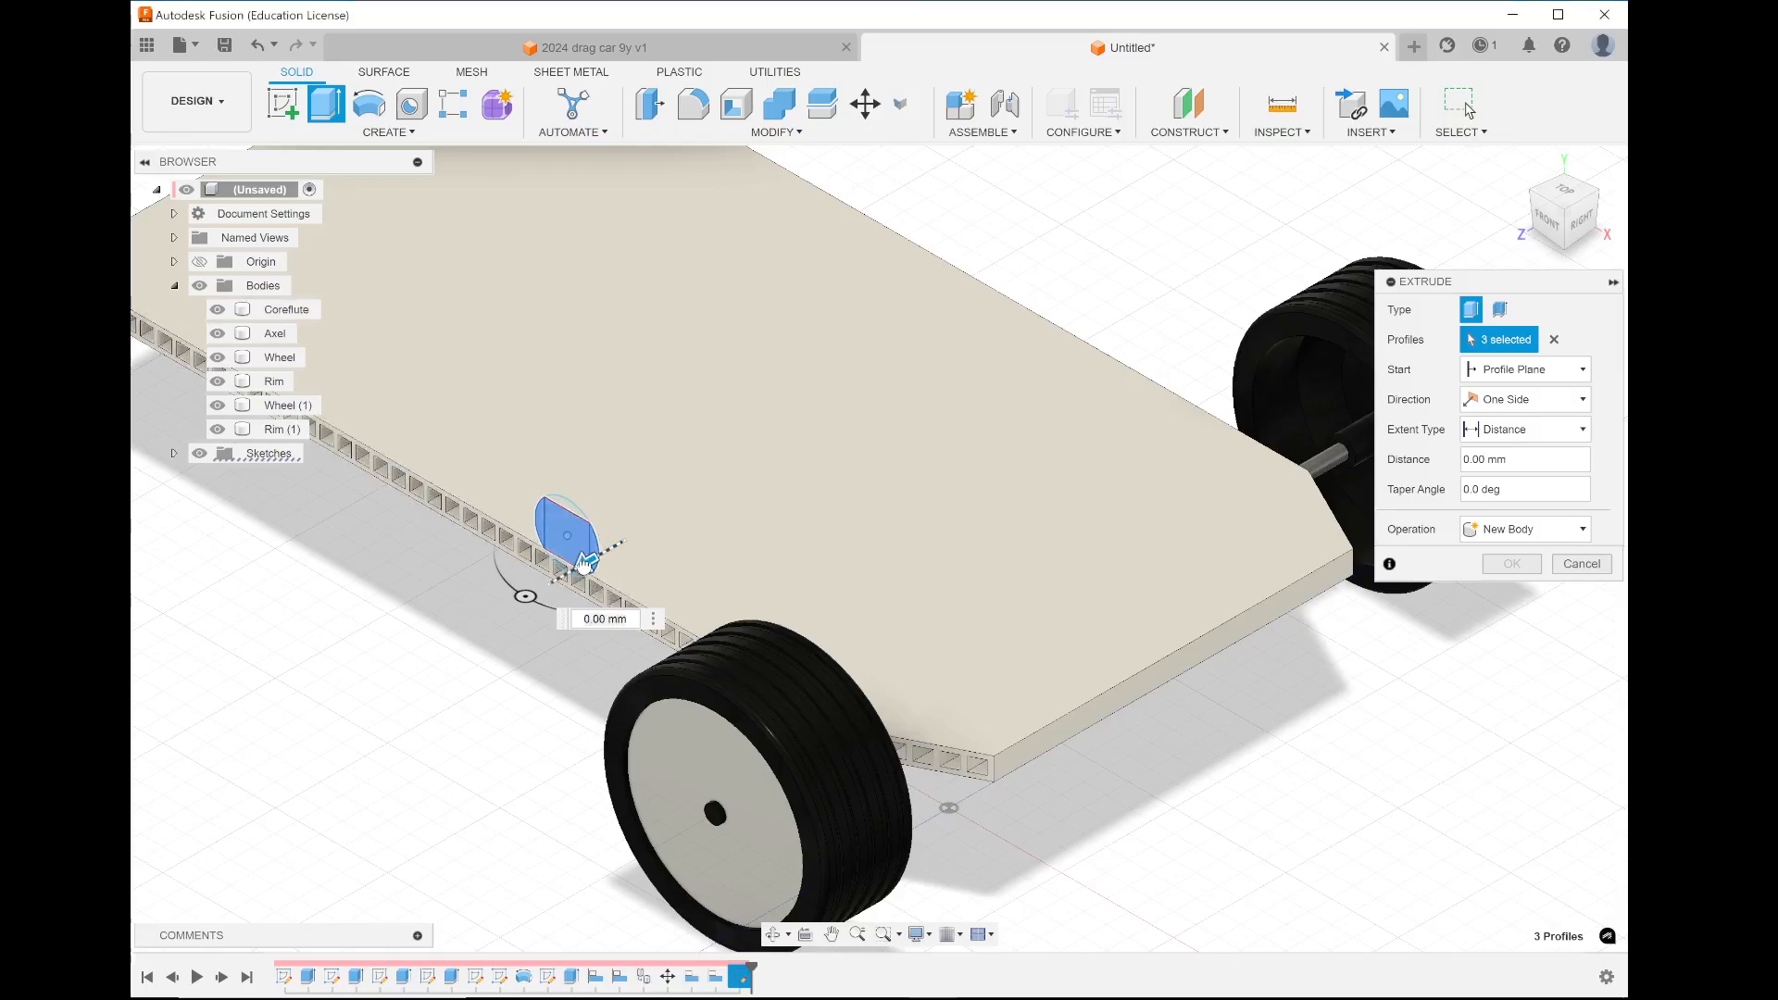
{"action": "left_click_drag", "start_coordinate": [644, 536], "coordinate": [674, 520]}
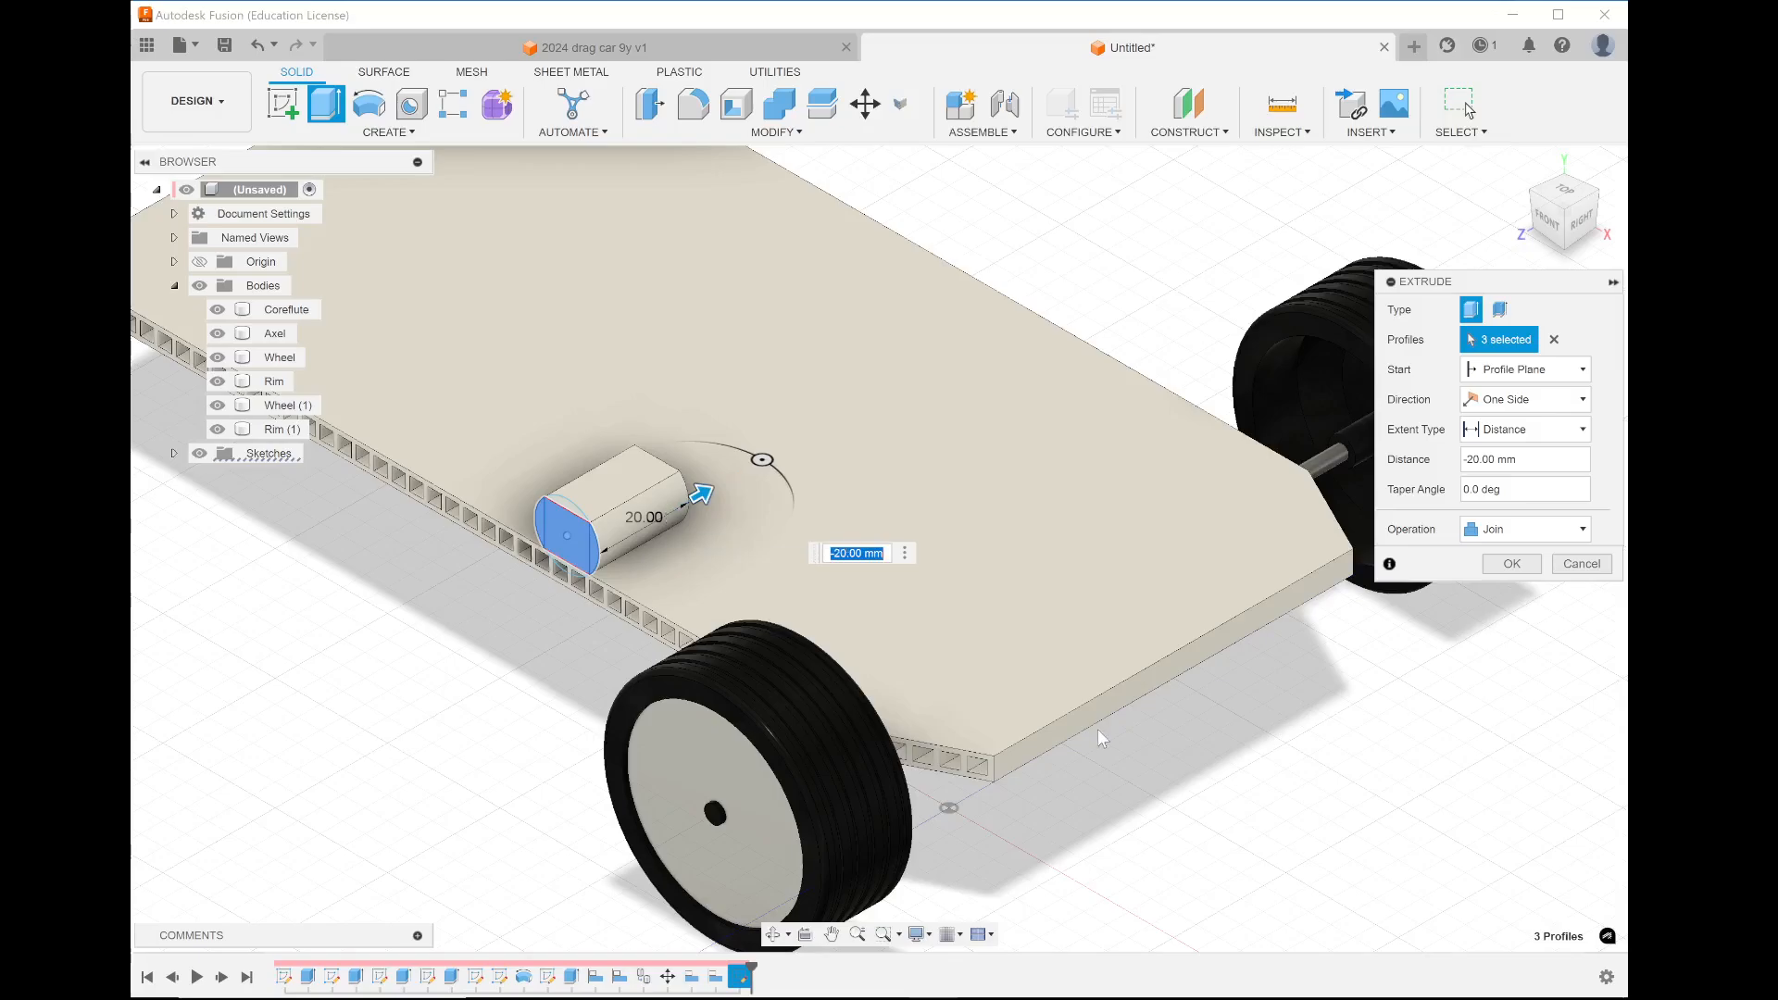
Set the extrusion's operation to New Body and complete it
{"action": "left_click", "coordinate": [1541, 542]}
{"action": "left_click", "coordinate": [1541, 542]}
{"action": "left_click", "coordinate": [1541, 543]}
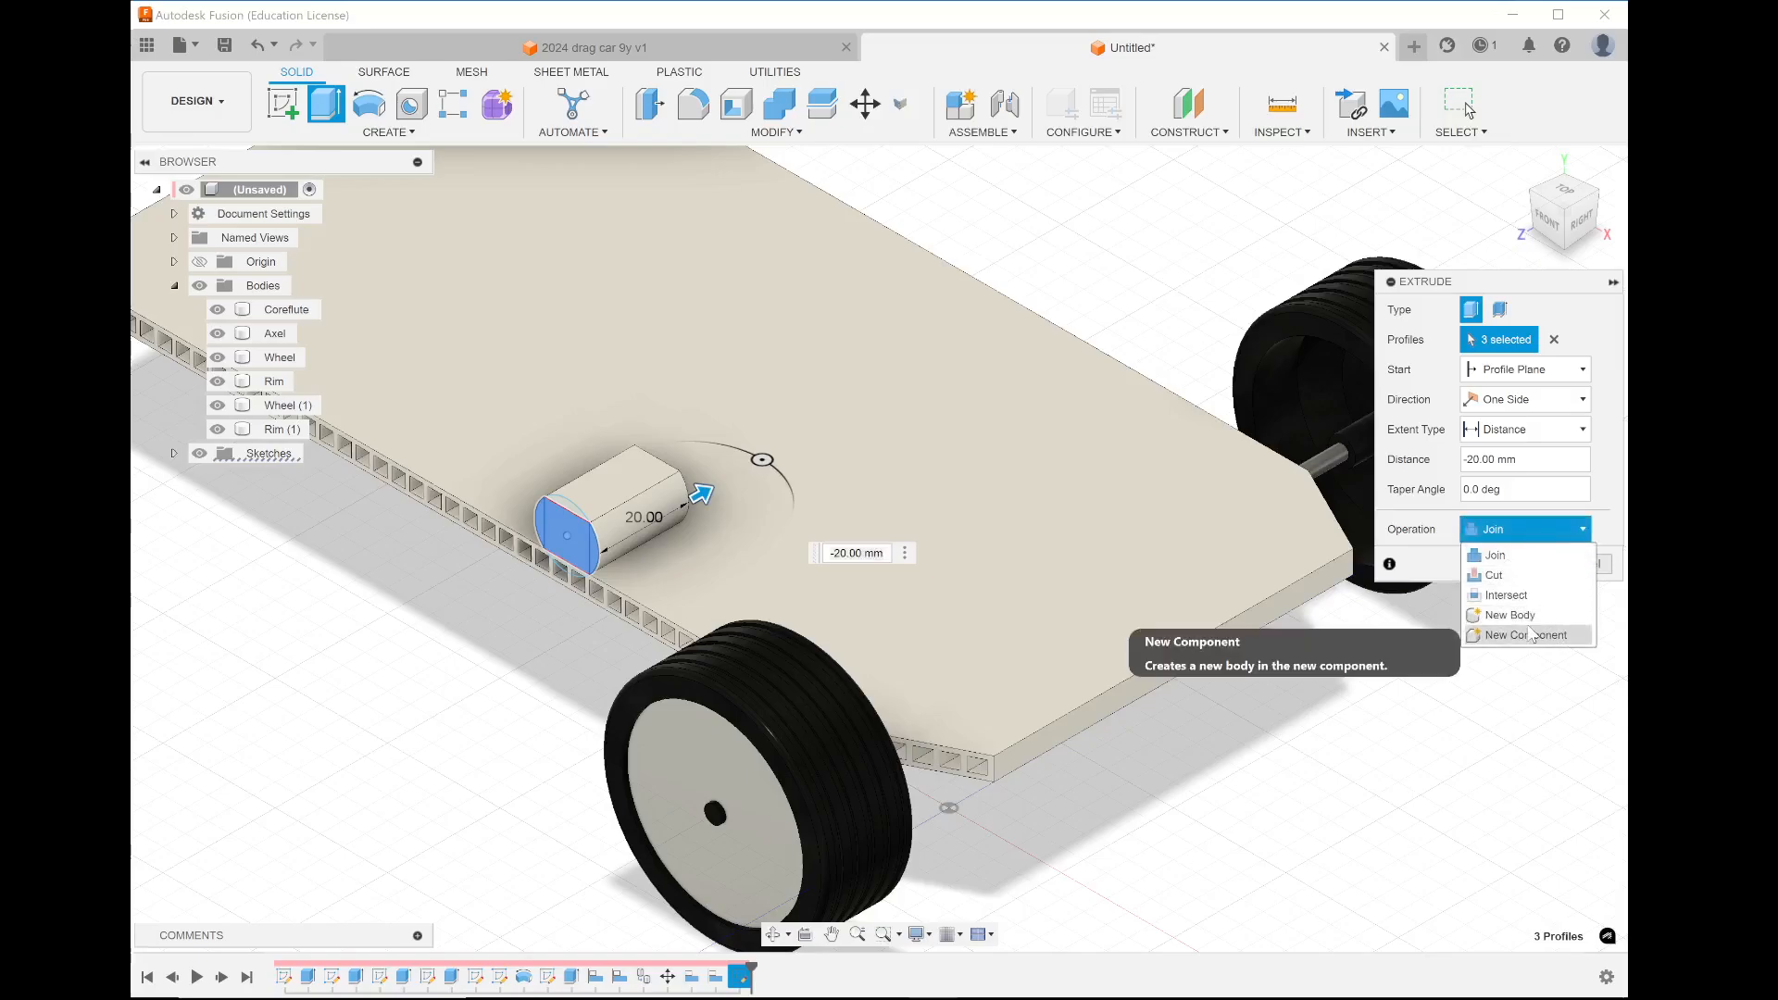
{"action": "left_click", "coordinate": [1531, 617]}
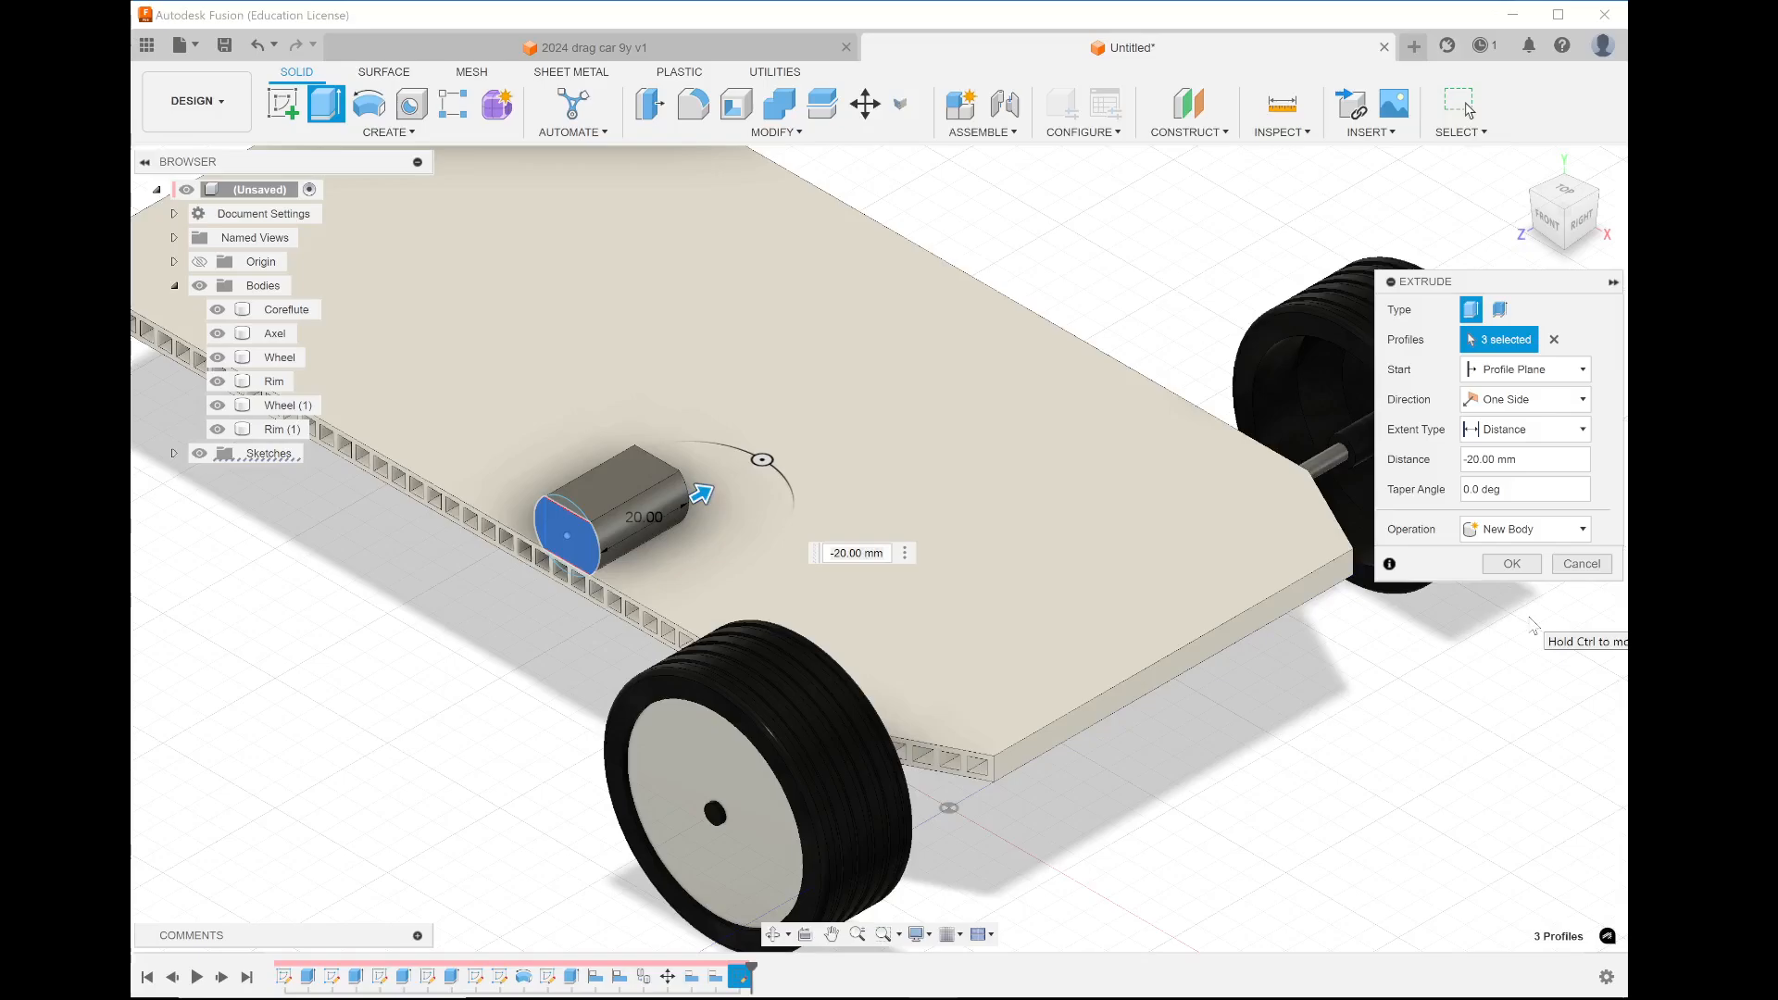
{"action": "left_click", "coordinate": [1513, 564]}
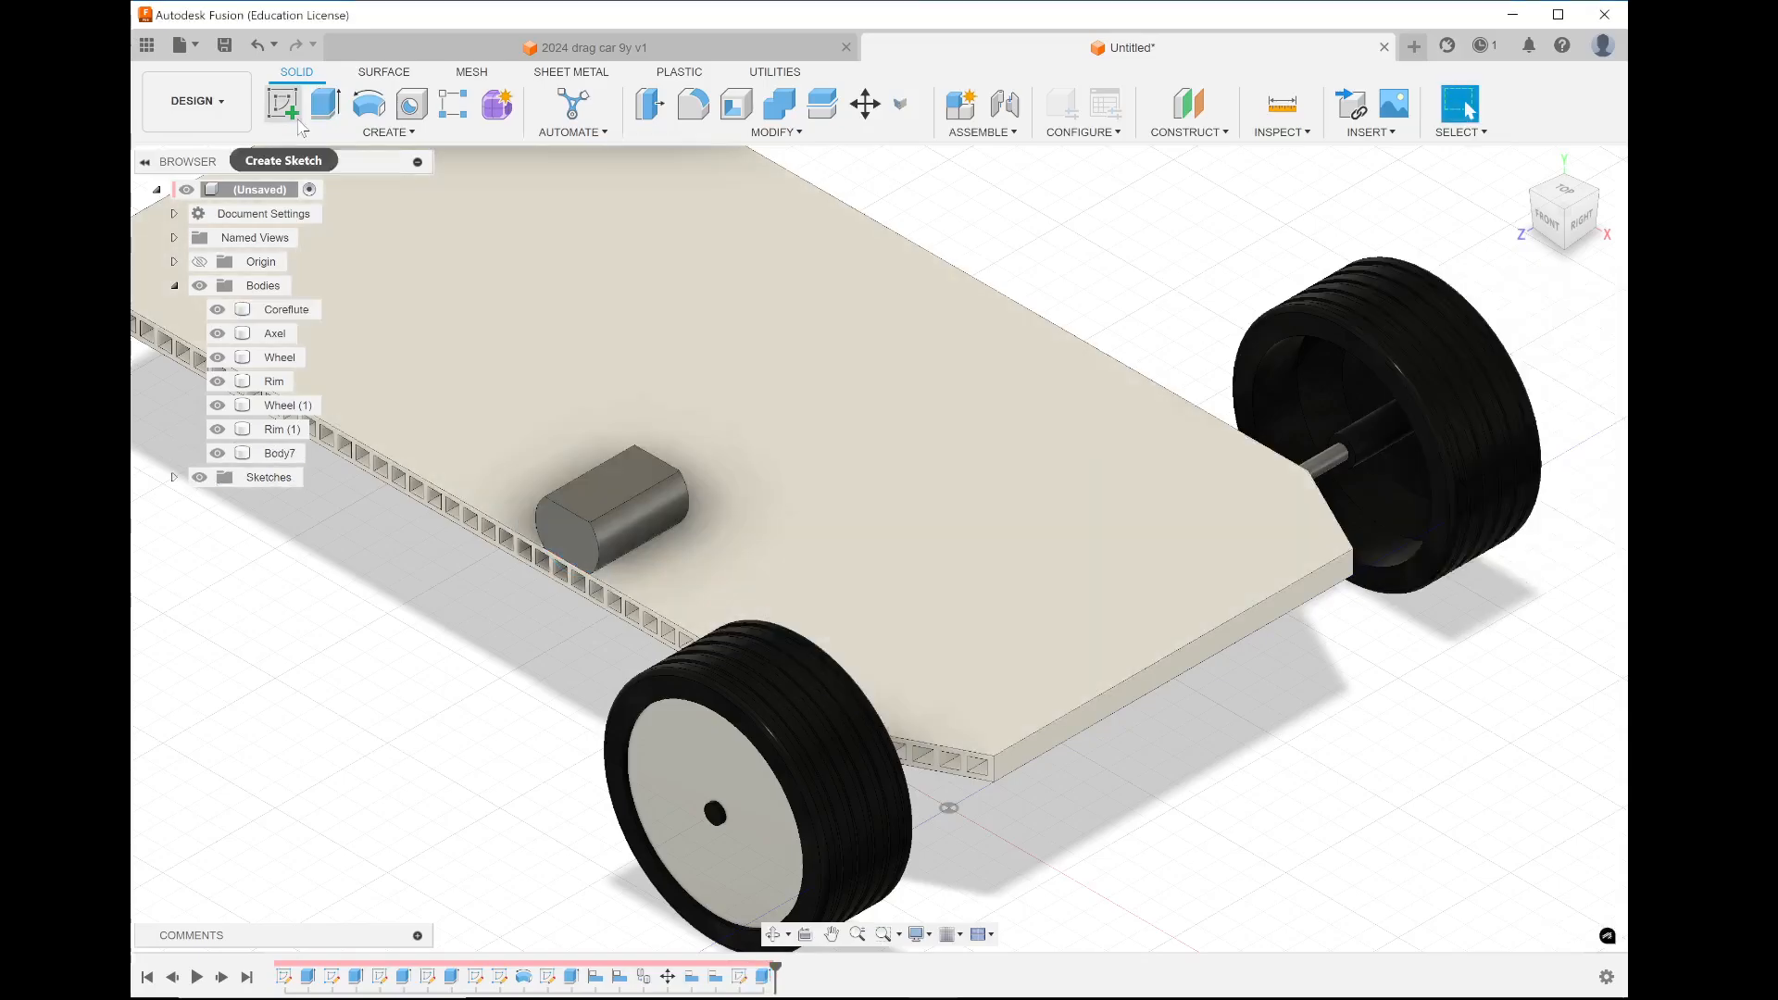
Sketch a 1.5 mm diameter circle at the centre of the flat-sided body's front end face and finish the sketch
{"action": "left_click", "coordinate": [283, 104]}
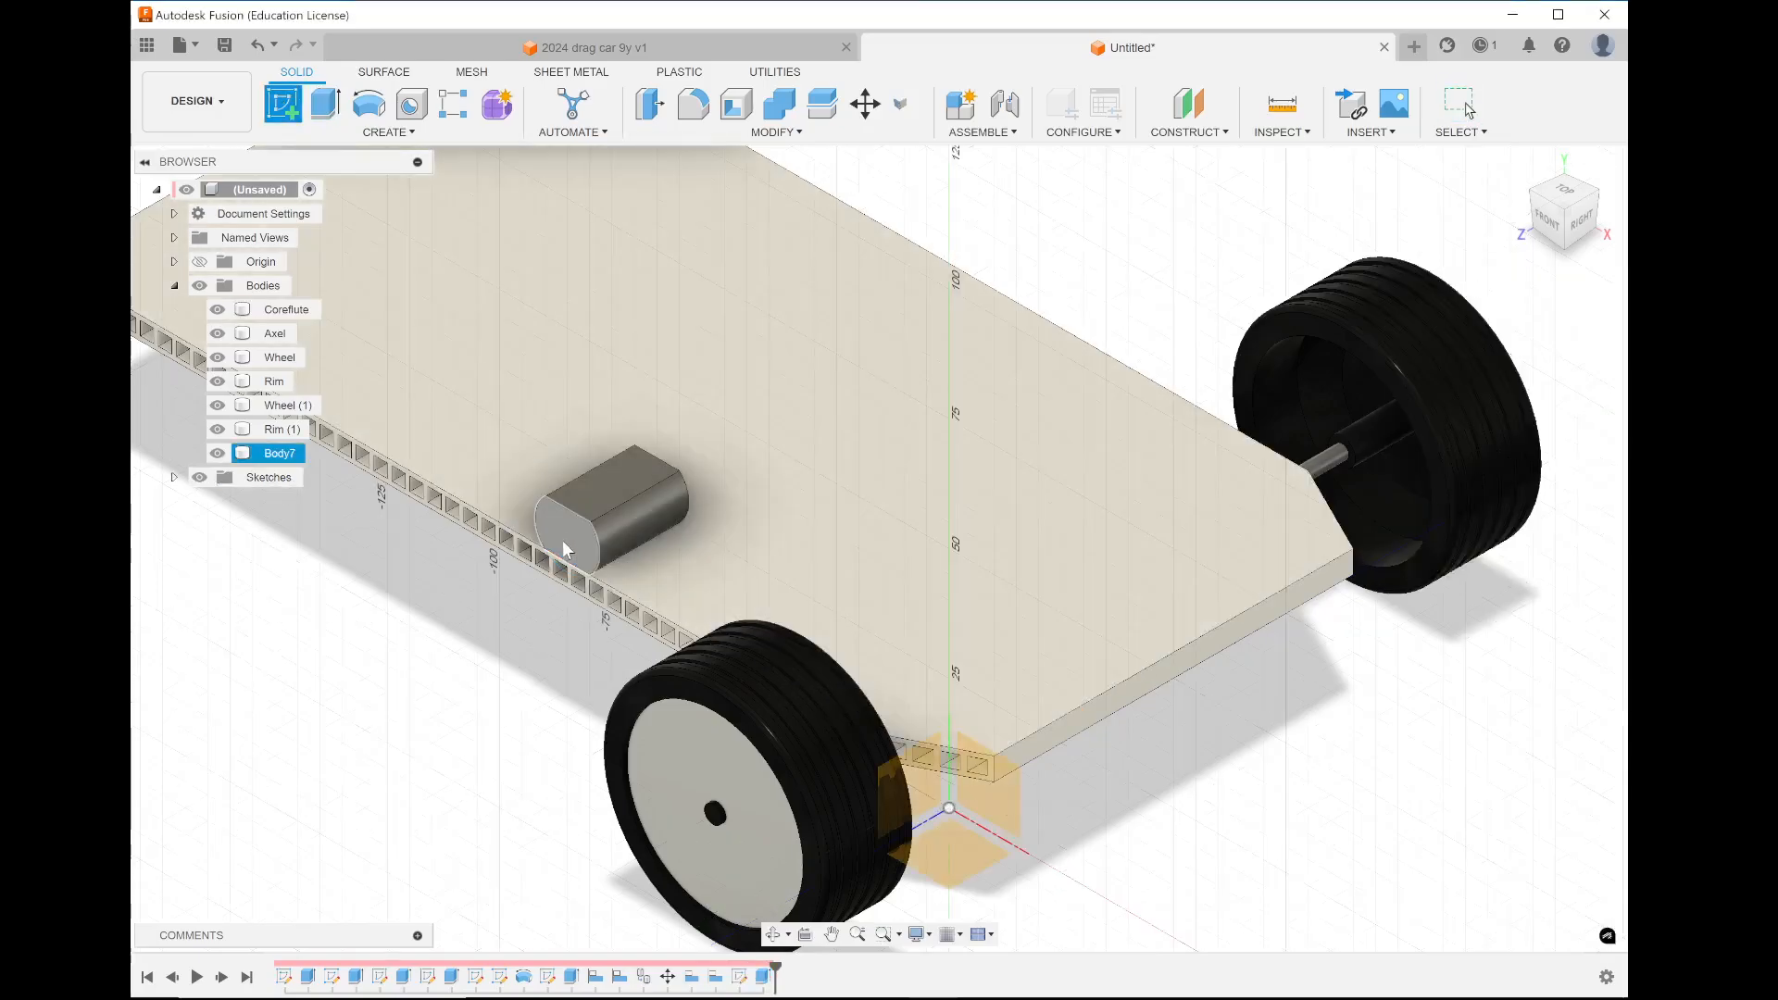
{"action": "left_click", "coordinate": [563, 541]}
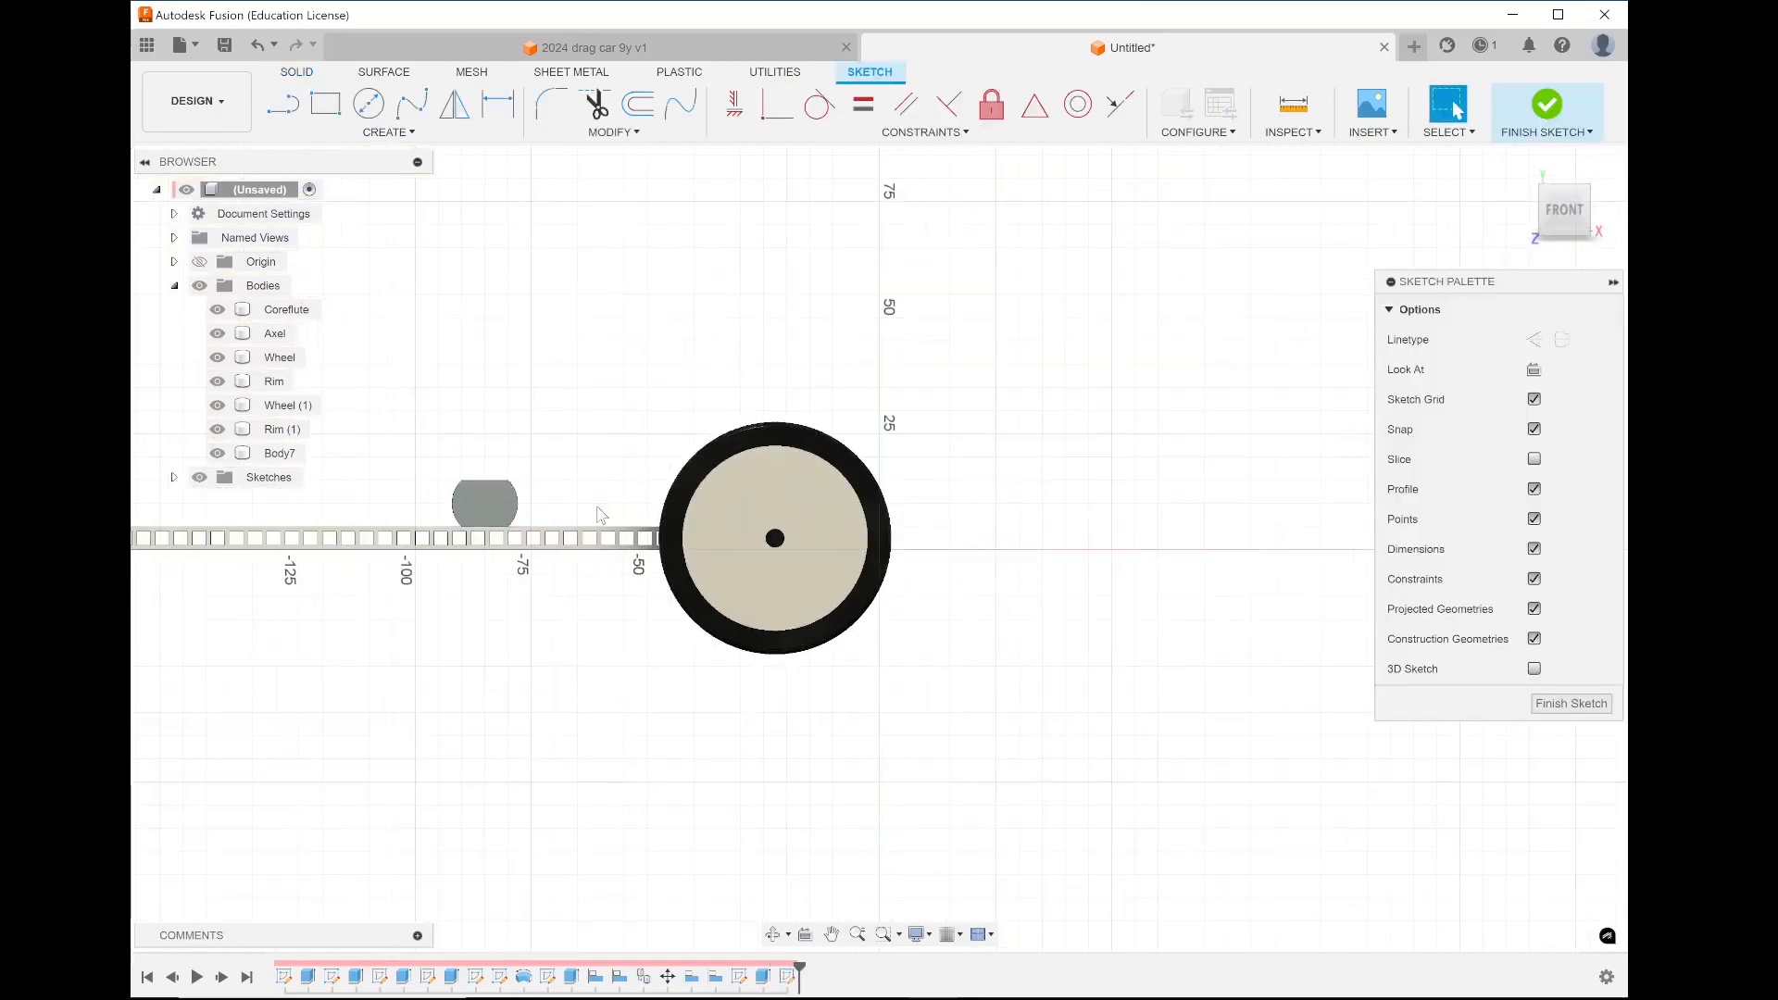
{"action": "scroll", "coordinate": [485, 528], "scroll_direction": "up", "scroll_amount": 10}
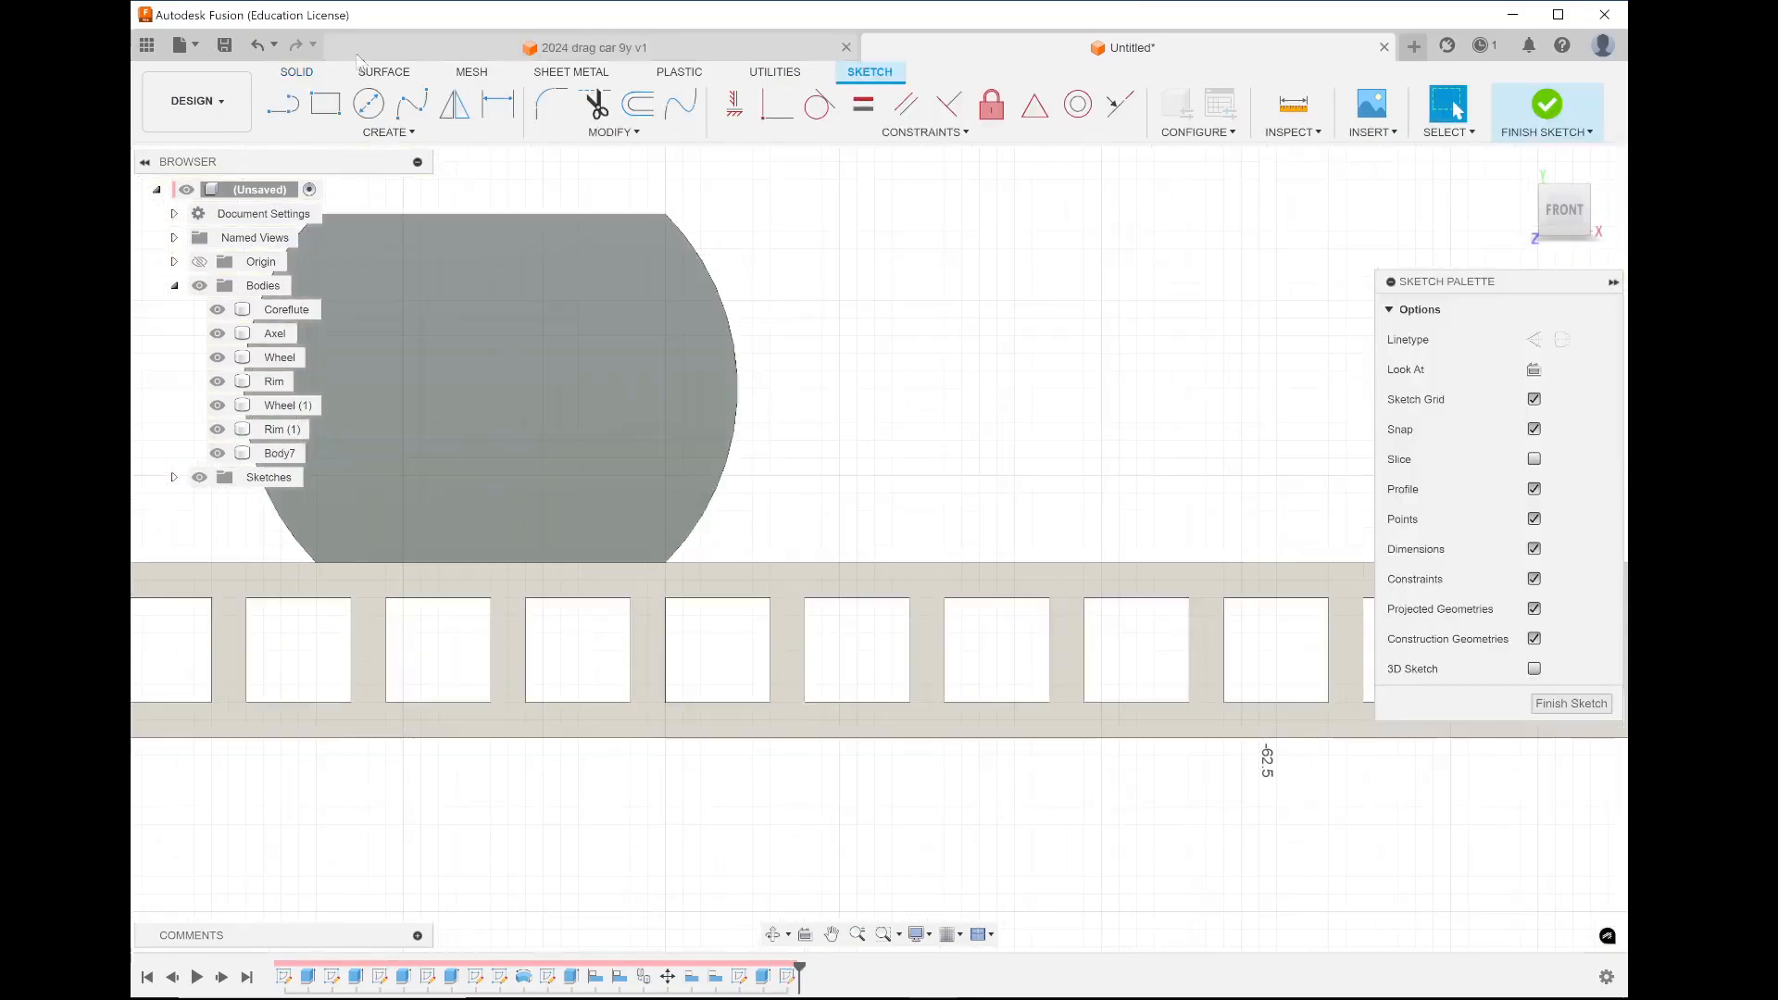
{"action": "left_click", "coordinate": [371, 104]}
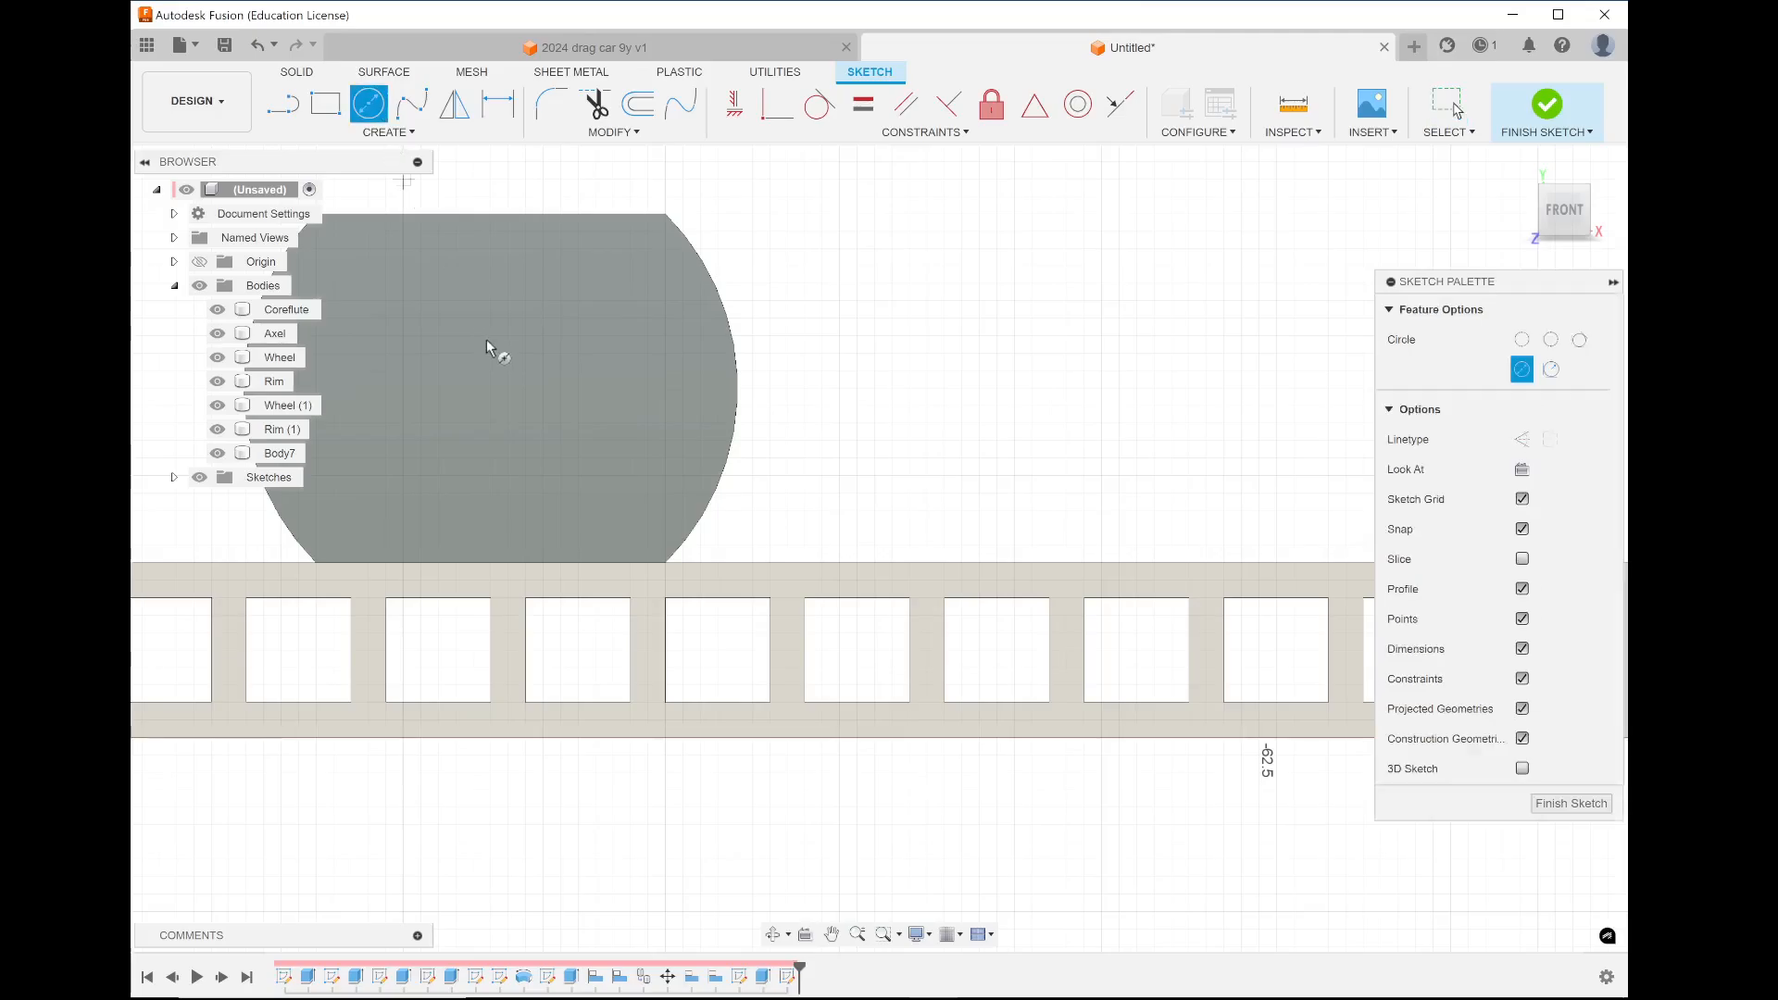
{"action": "left_click", "coordinate": [491, 396]}
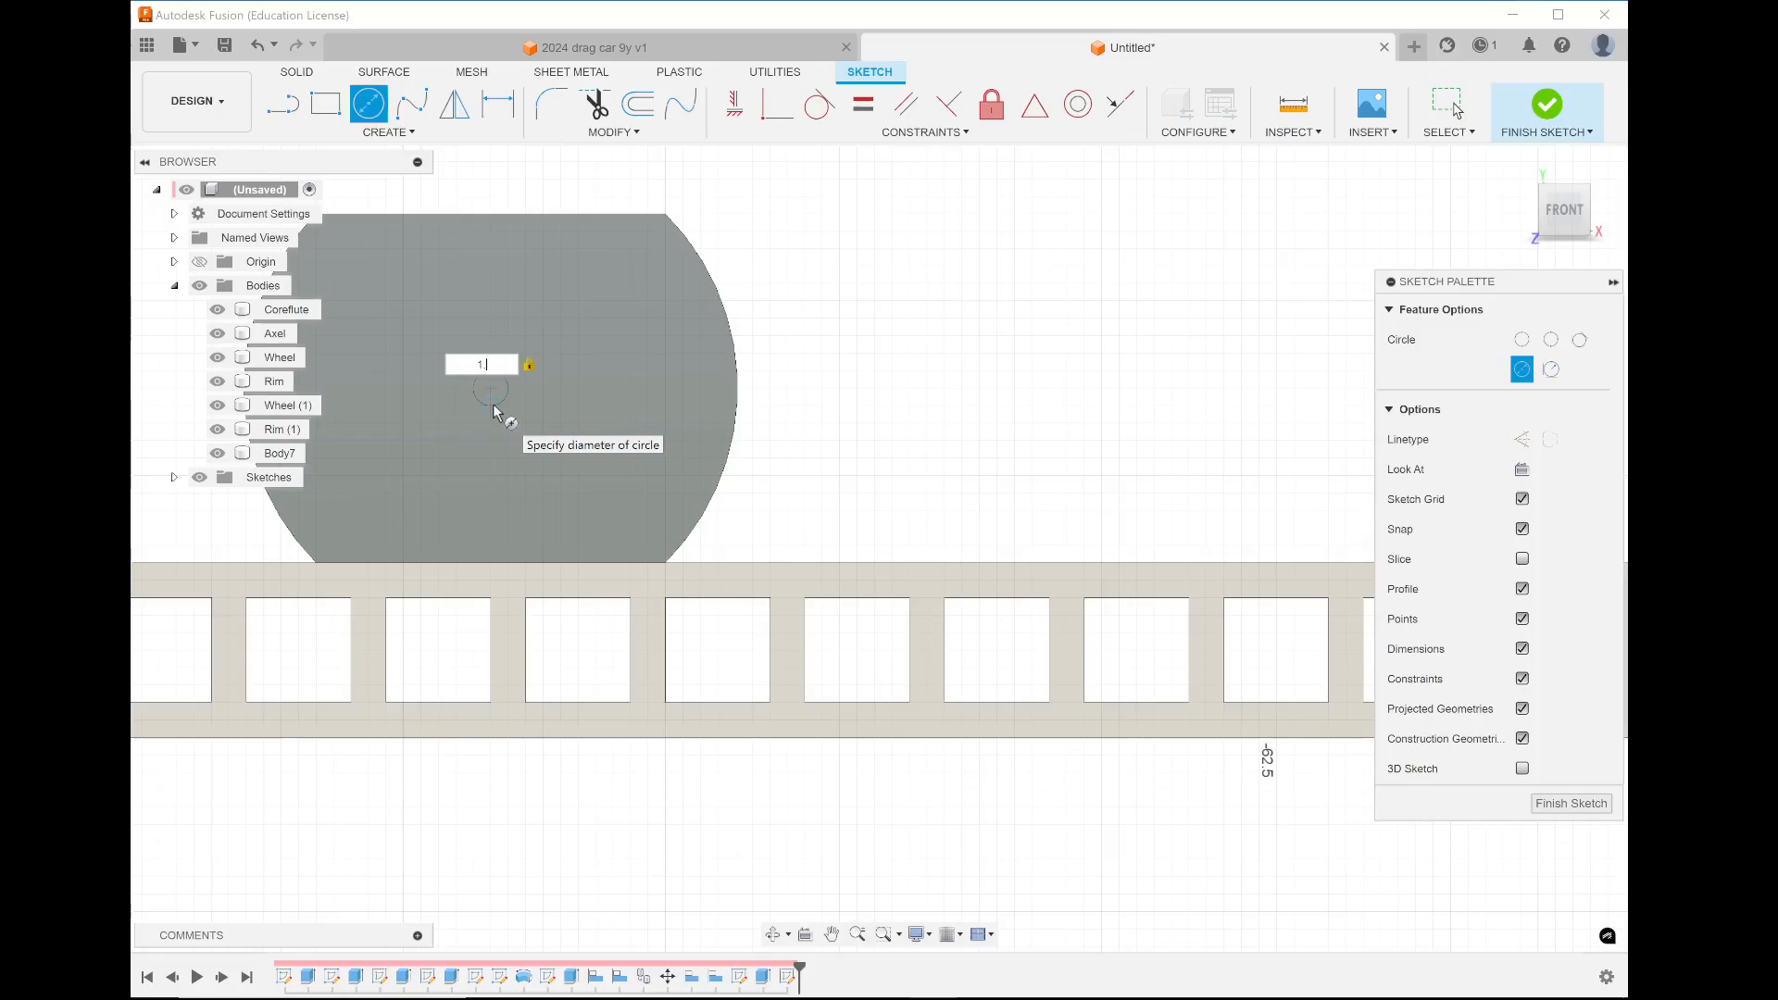
{"action": "type", "text": "1.5"}
{"action": "key", "text": "Return"}
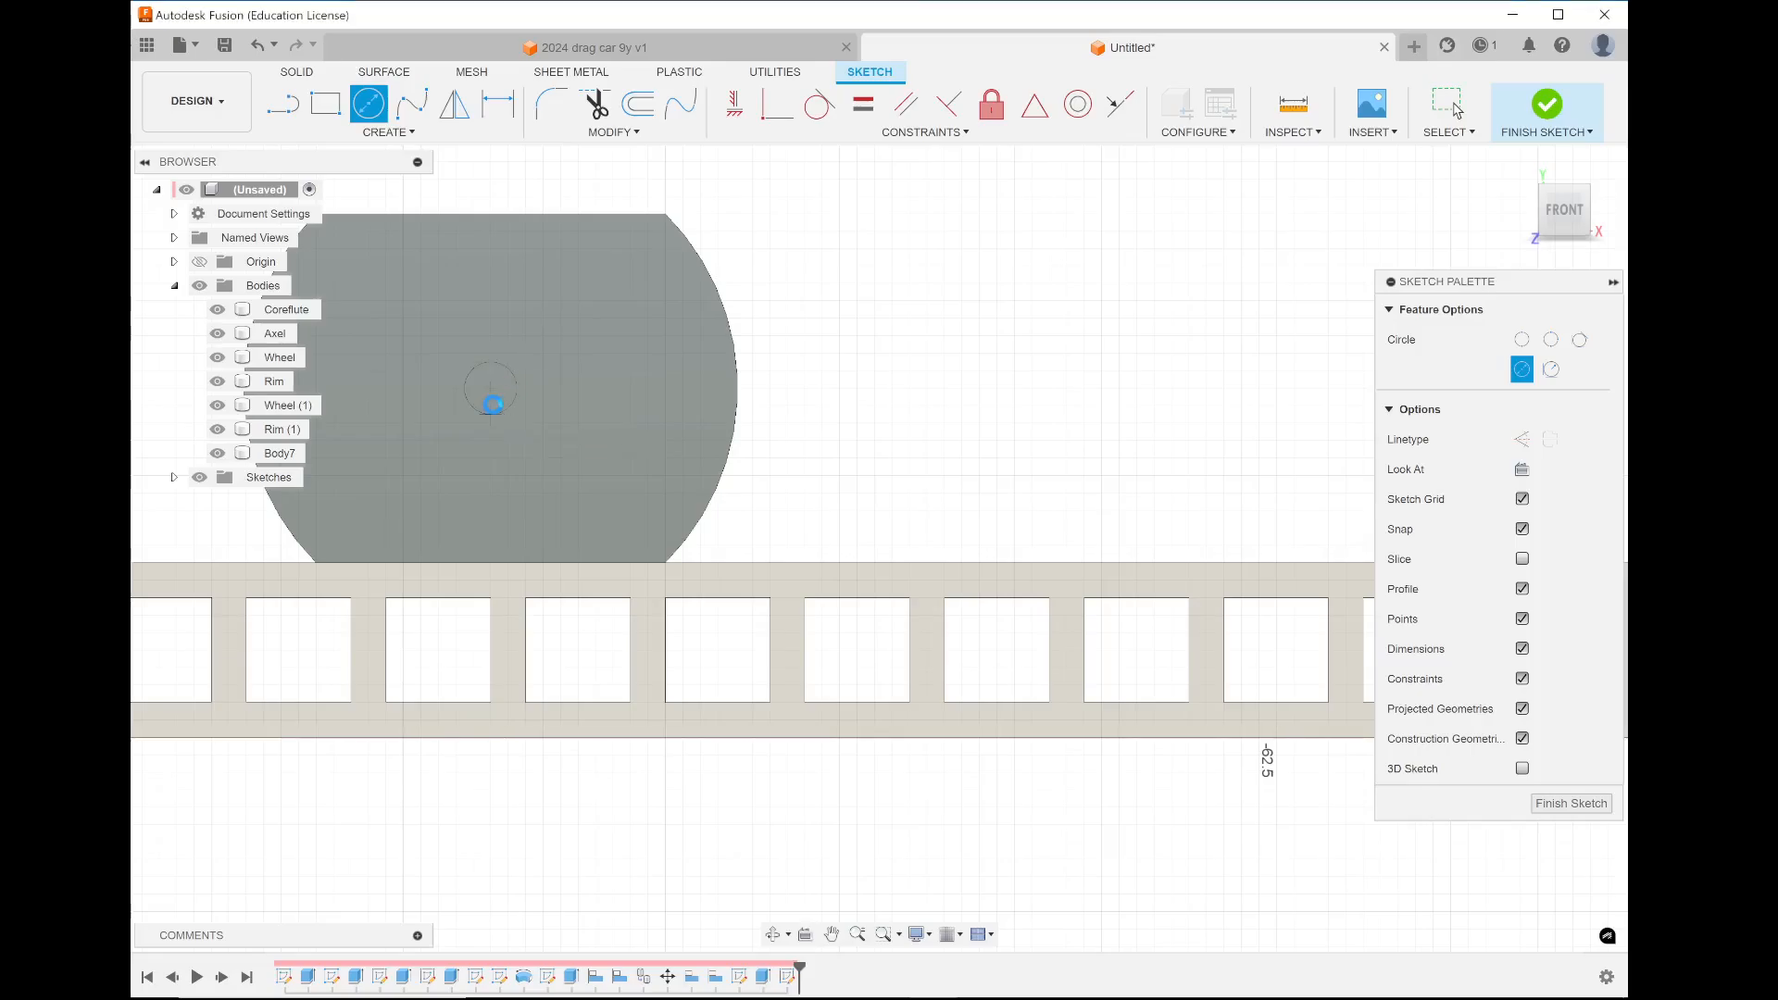
{"action": "left_click", "coordinate": [1457, 109]}
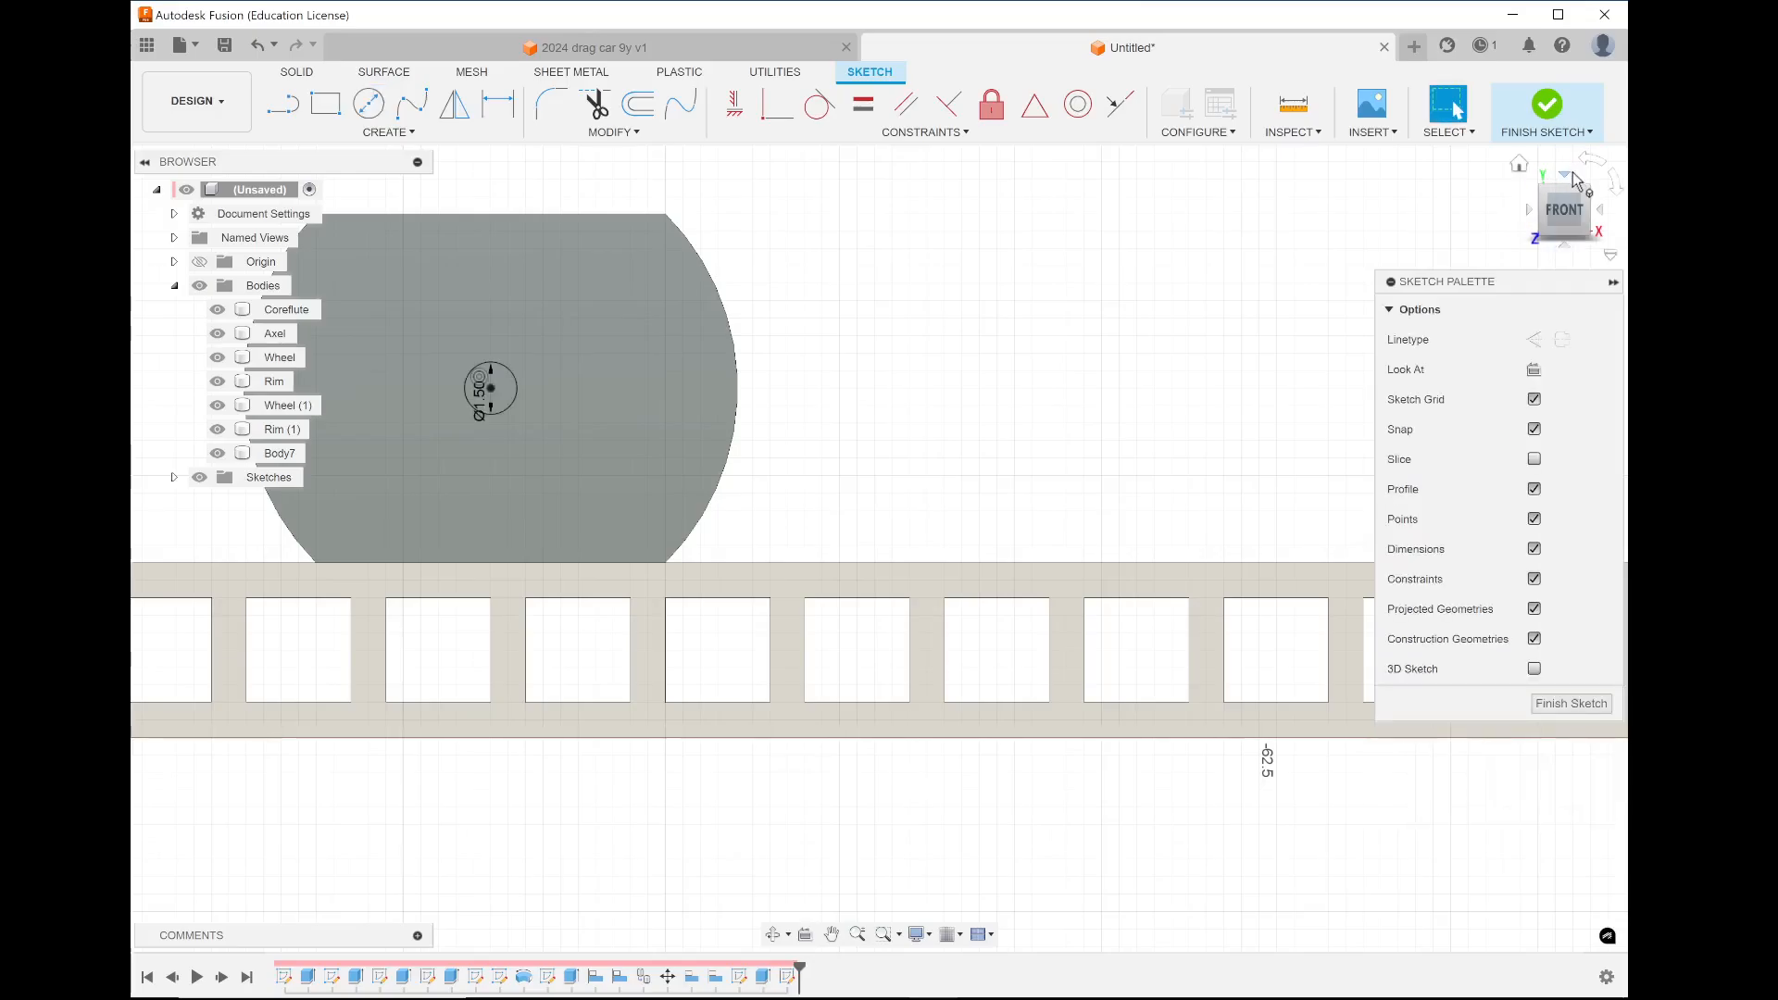
{"action": "left_click", "coordinate": [1547, 107]}
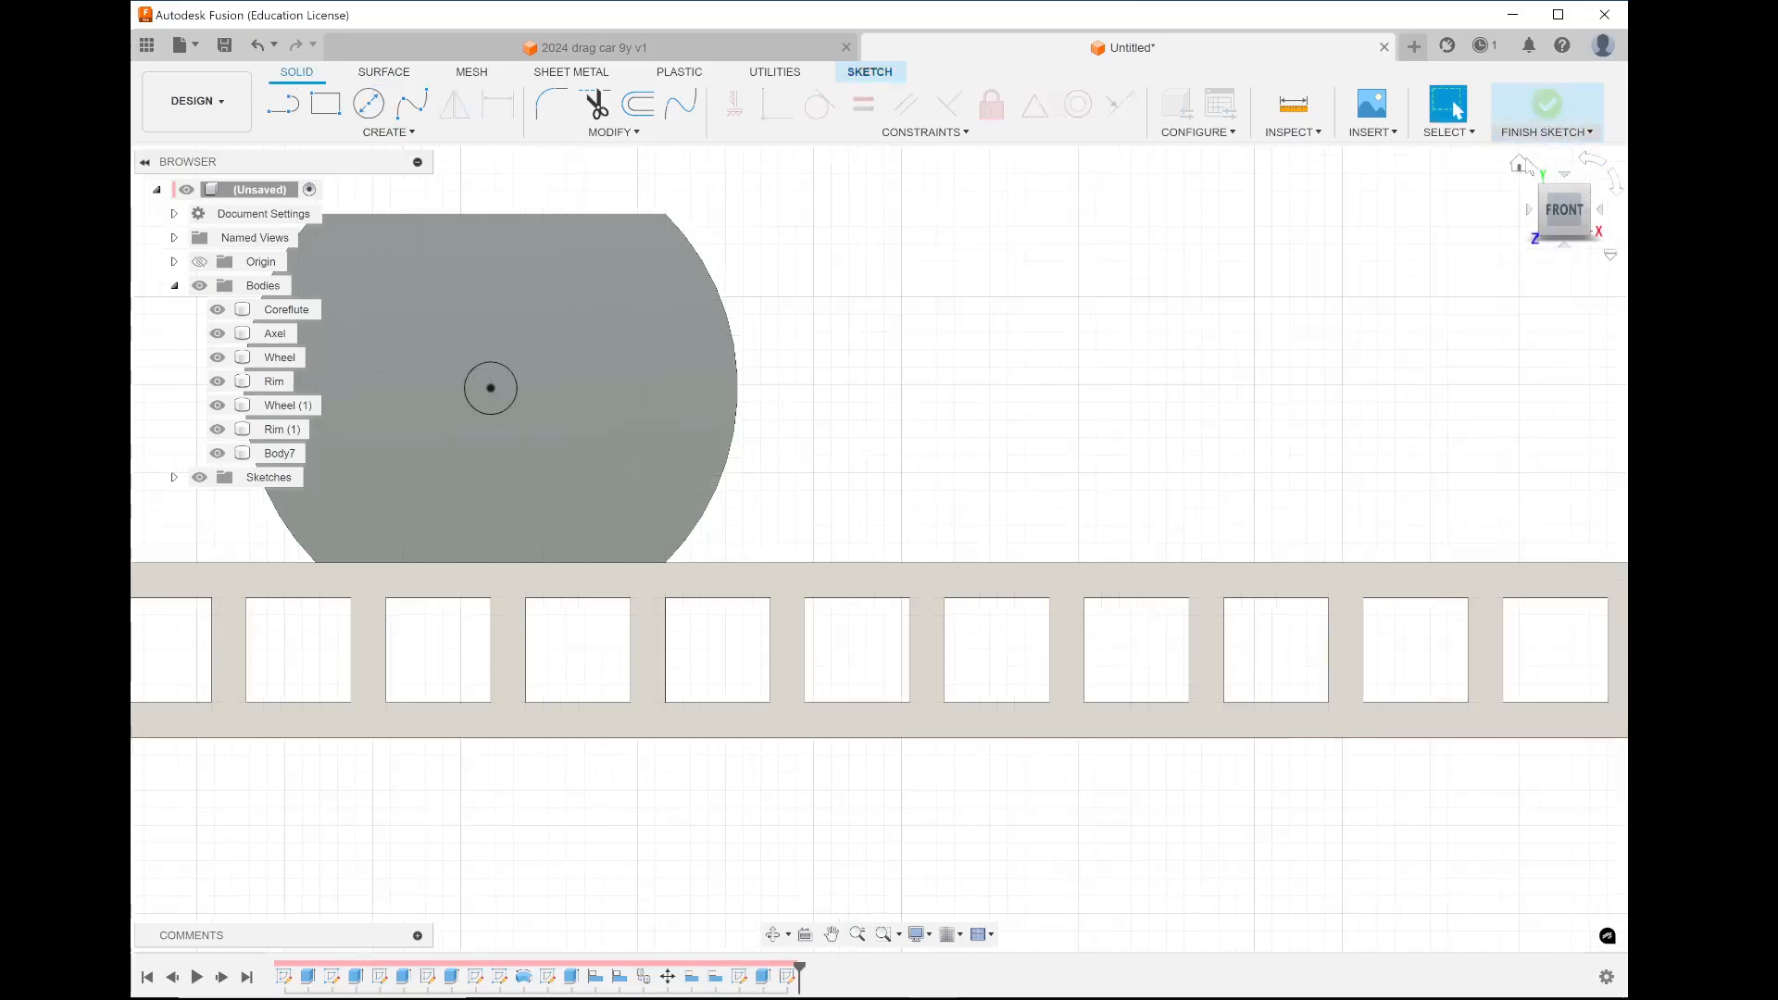
Start an extrusion for the small circle on the flat-sided body's end face
{"action": "left_click", "coordinate": [1519, 167]}
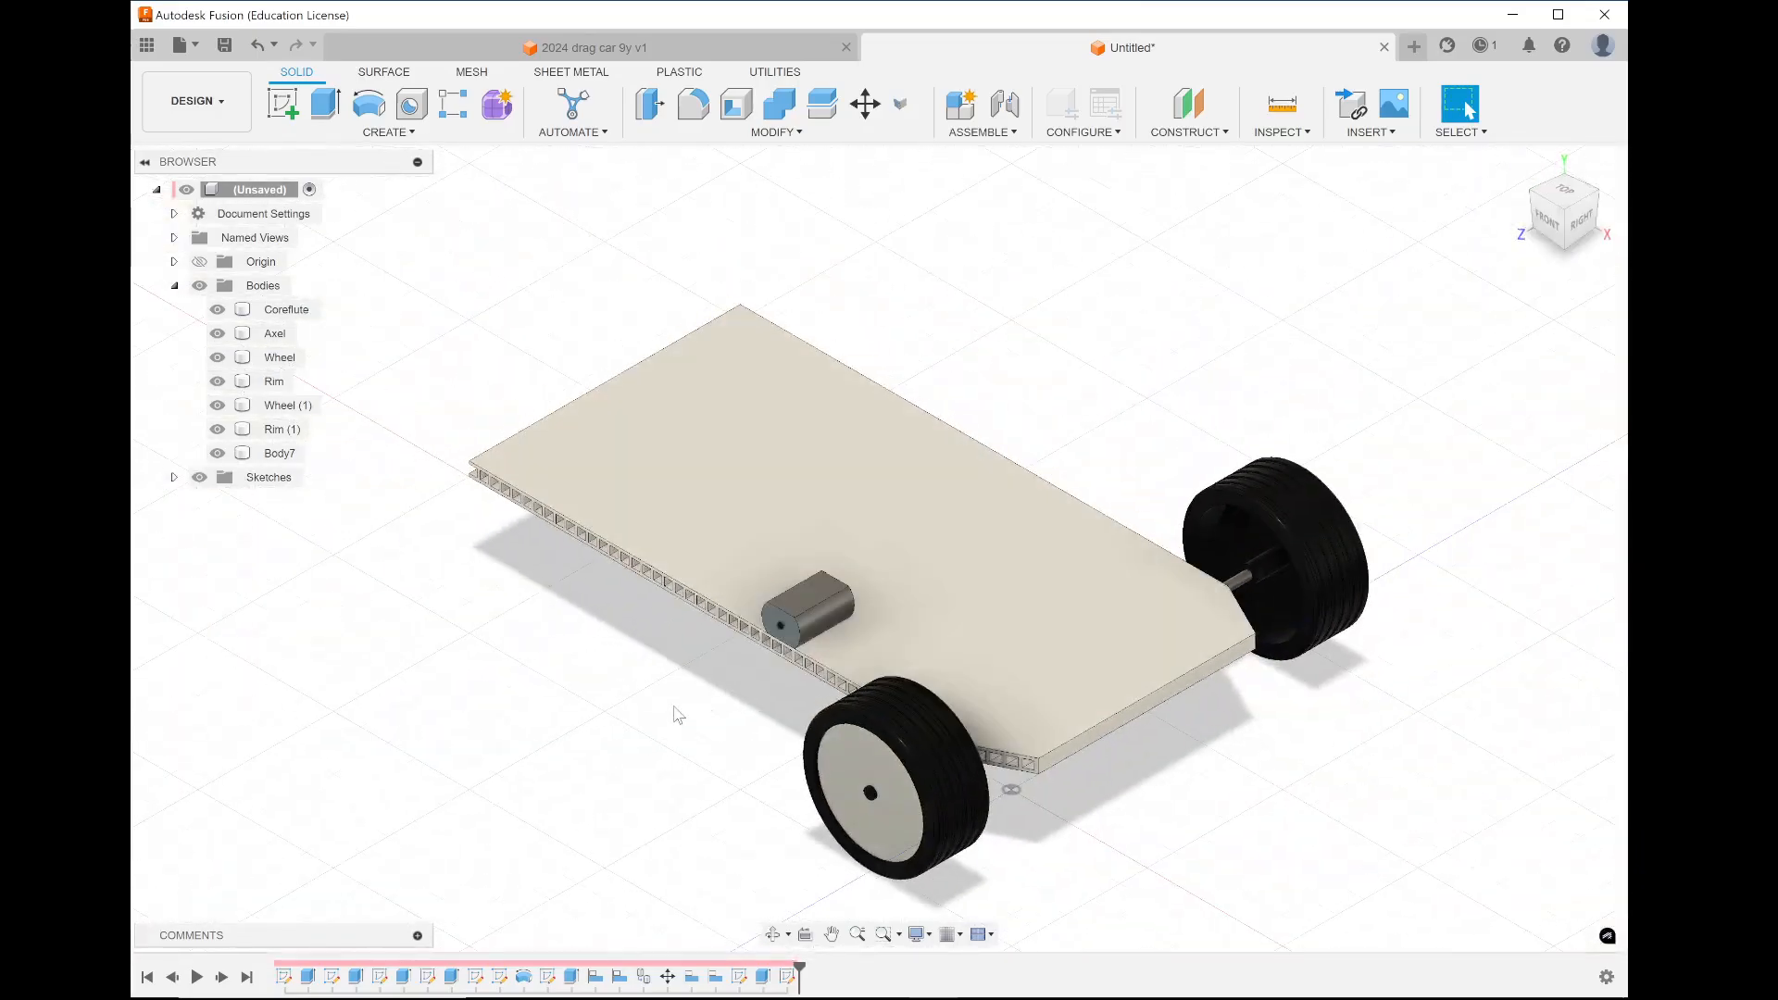
{"action": "scroll", "coordinate": [677, 714], "scroll_direction": "up", "scroll_amount": 5}
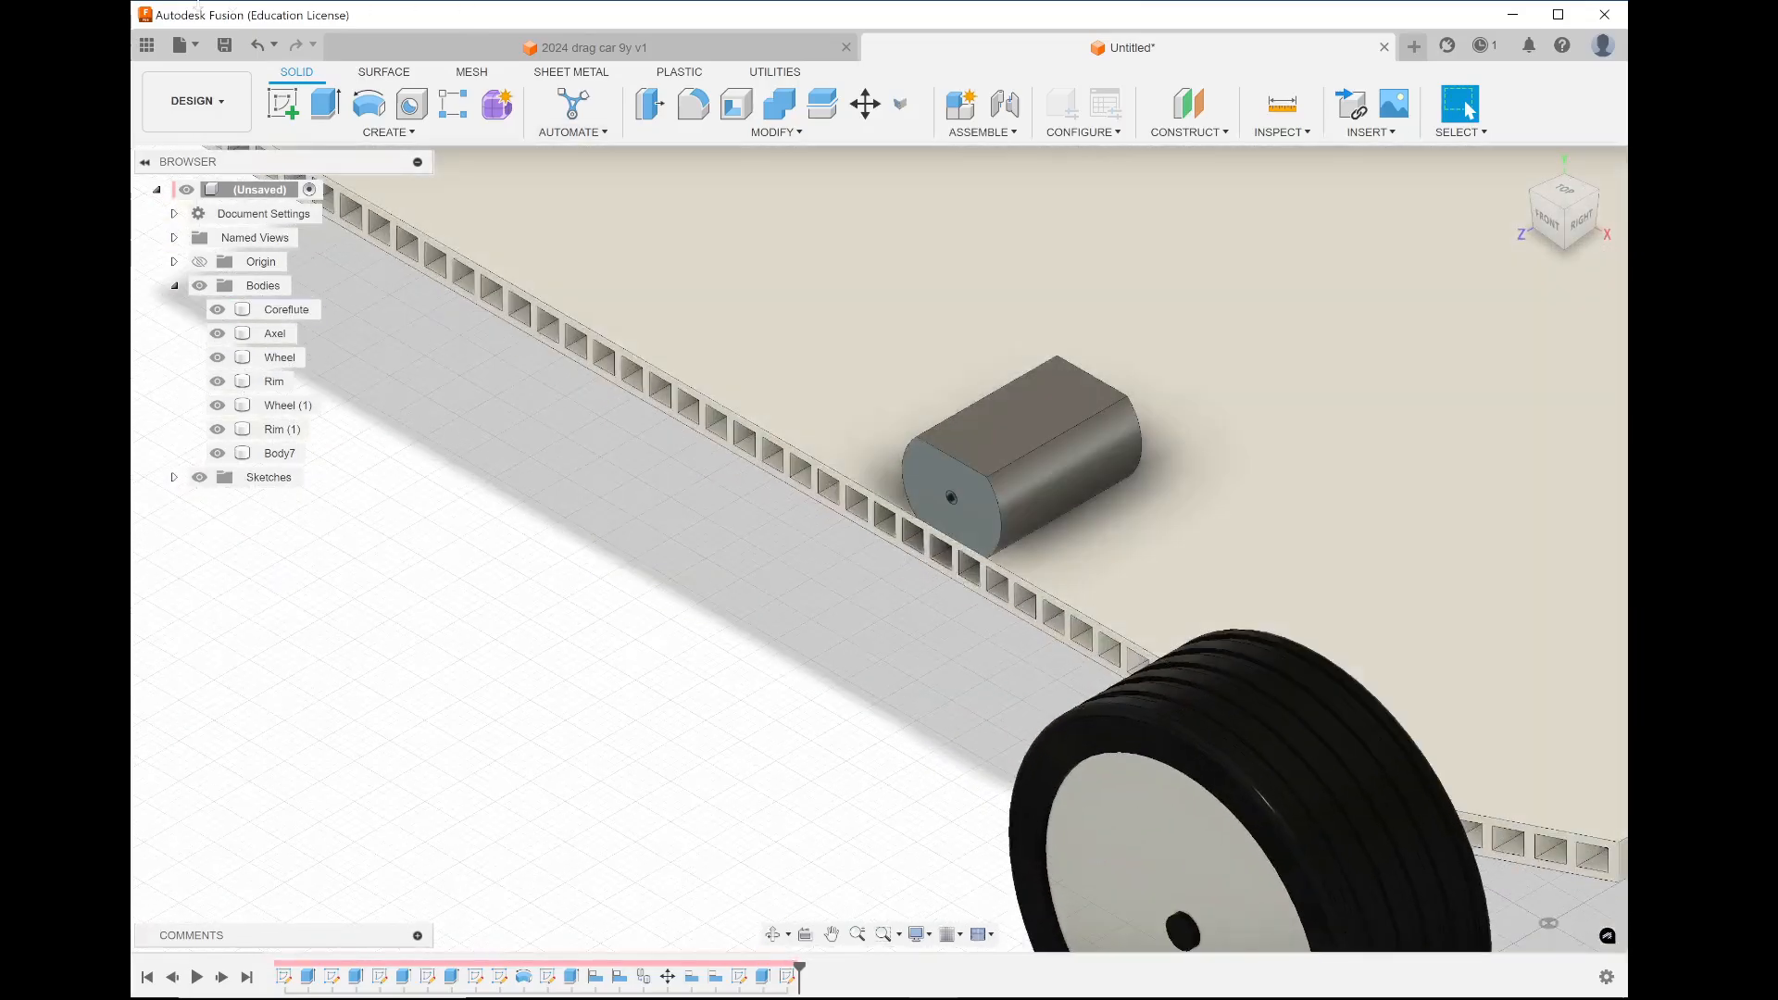
{"action": "left_click", "coordinate": [325, 104]}
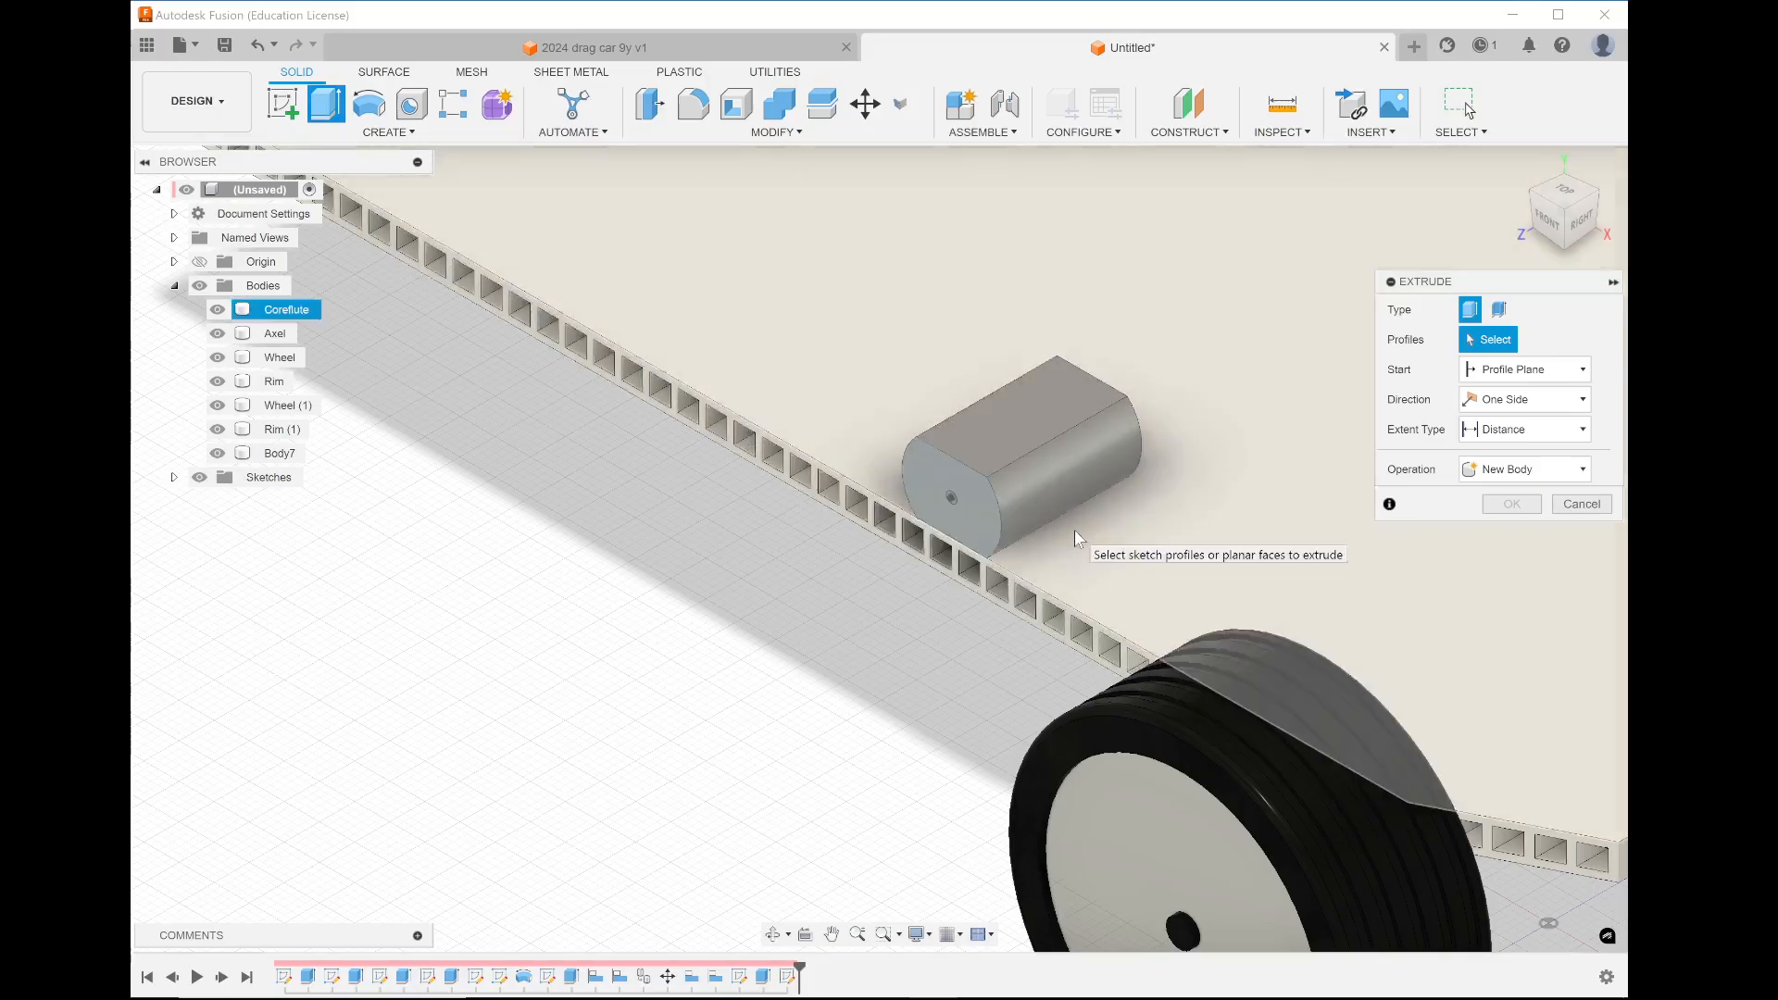
Extrude the small circle on the motor's end face outward 8 mm, joined to the body, as the motor shaft
{"action": "scroll", "coordinate": [1075, 530], "scroll_direction": "up", "scroll_amount": 3}
{"action": "scroll", "coordinate": [871, 474], "scroll_direction": "up", "scroll_amount": 2}
{"action": "left_click", "coordinate": [813, 468]}
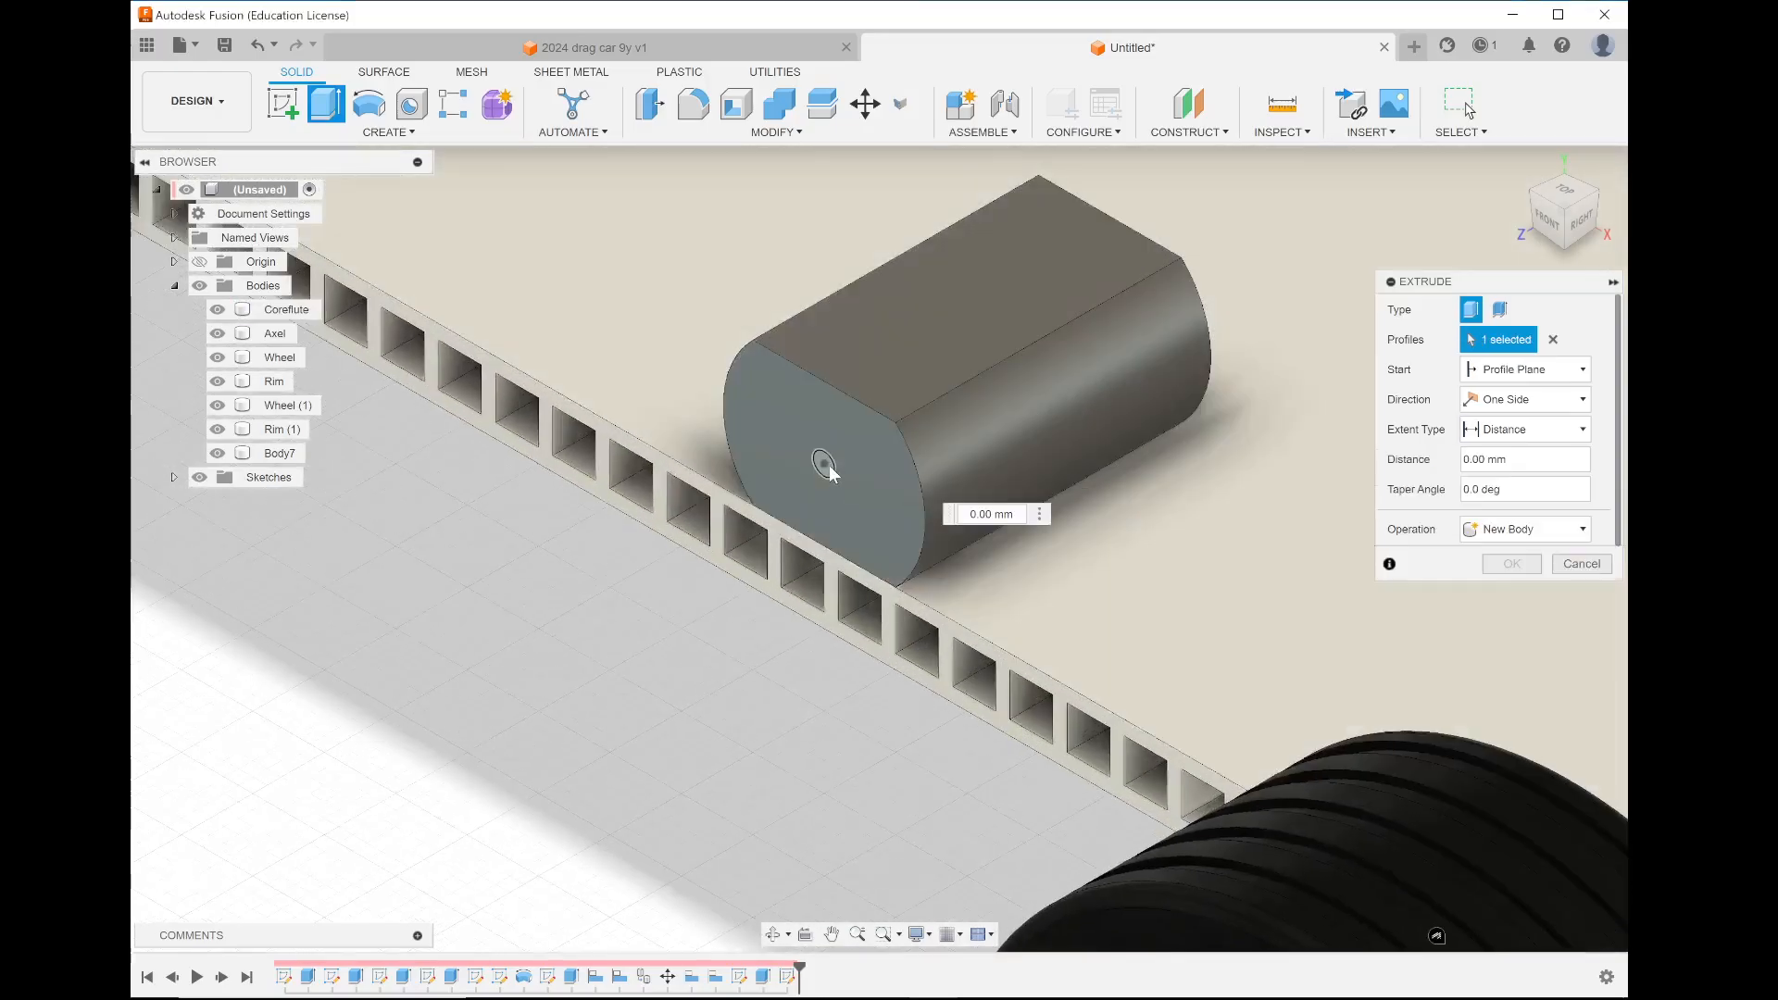
{"action": "left_click_drag", "start_coordinate": [813, 467], "coordinate": [692, 539]}
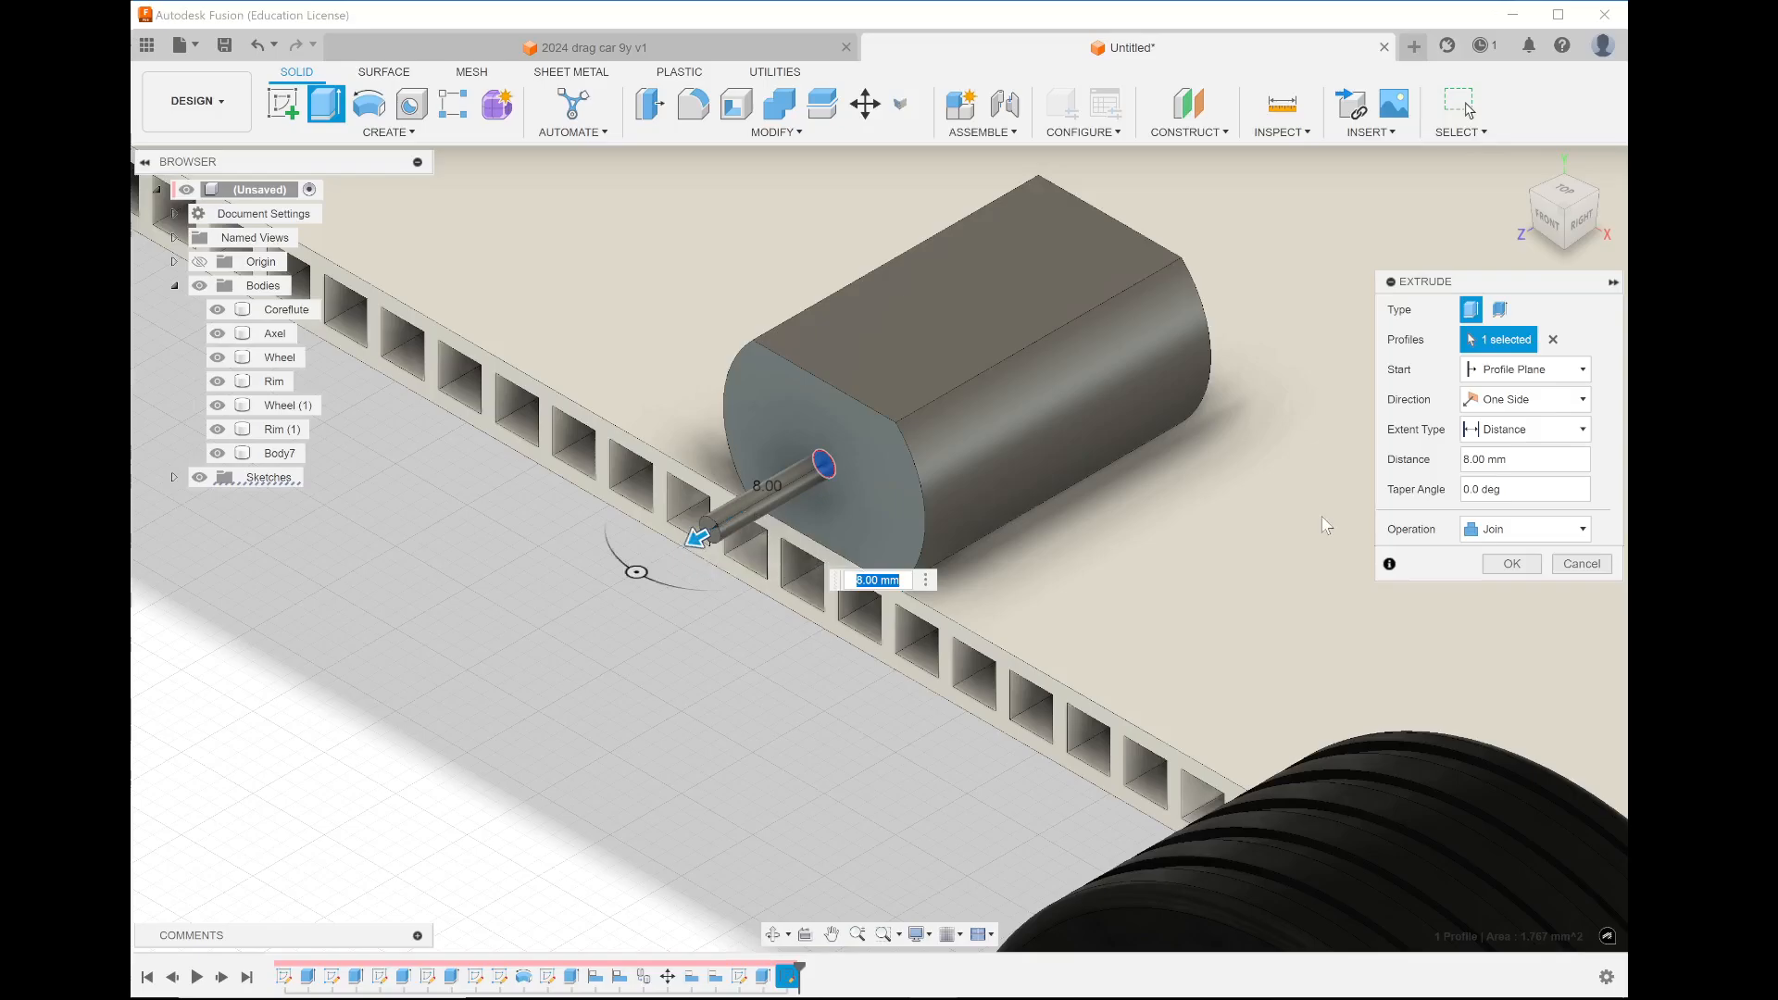
{"action": "left_click", "coordinate": [1523, 564]}
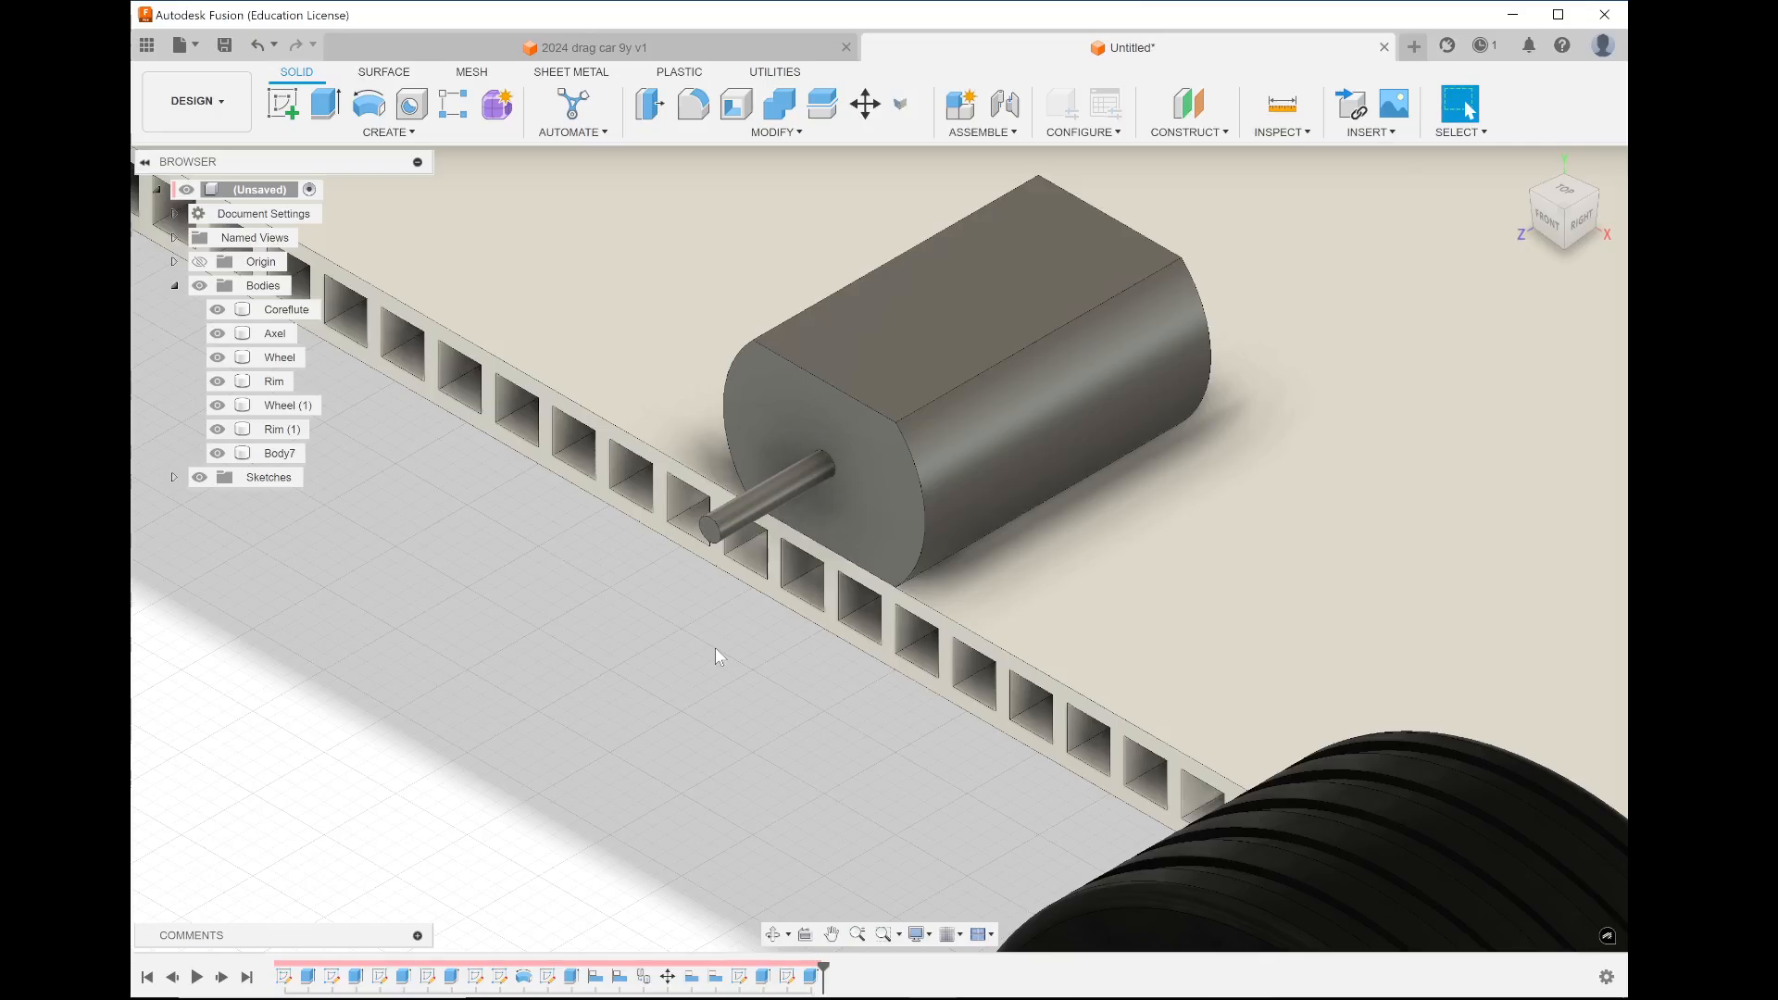
Hide both wheel bodies and both rim bodies, leaving the coreflute, axle and motor body shown
{"action": "scroll", "coordinate": [719, 656], "scroll_direction": "down", "scroll_amount": 4}
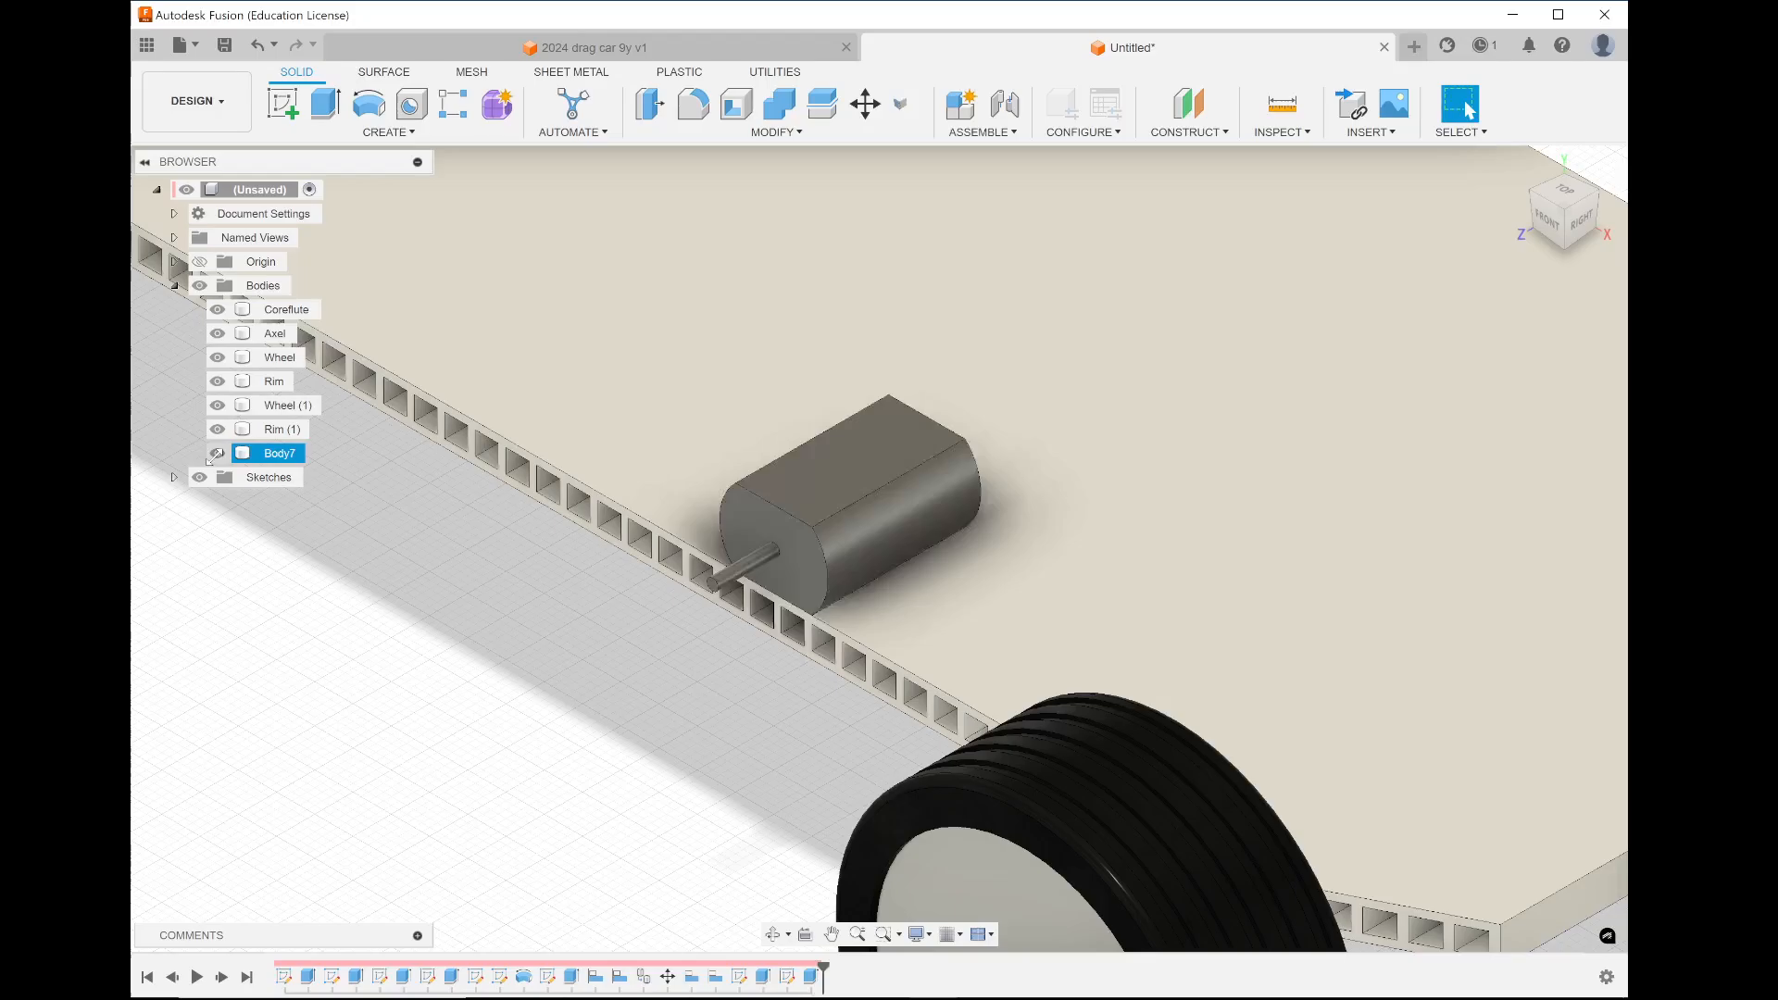
{"action": "left_click", "coordinate": [216, 429]}
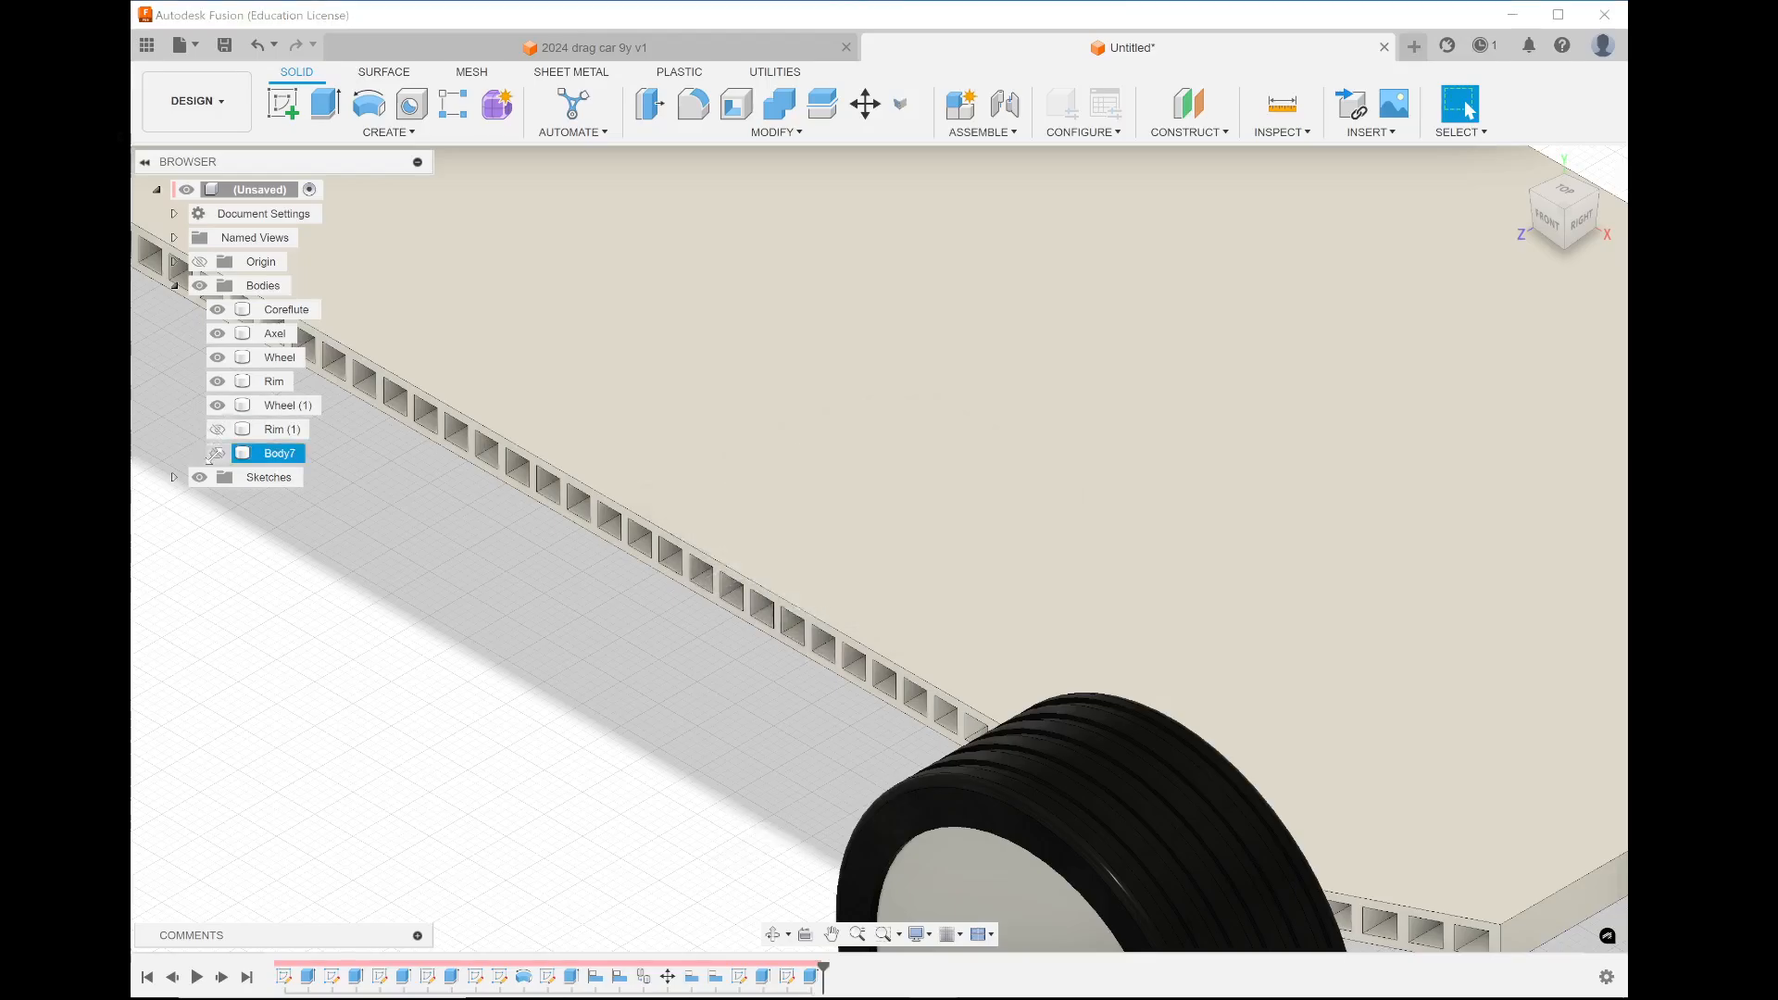
{"action": "left_click", "coordinate": [217, 406]}
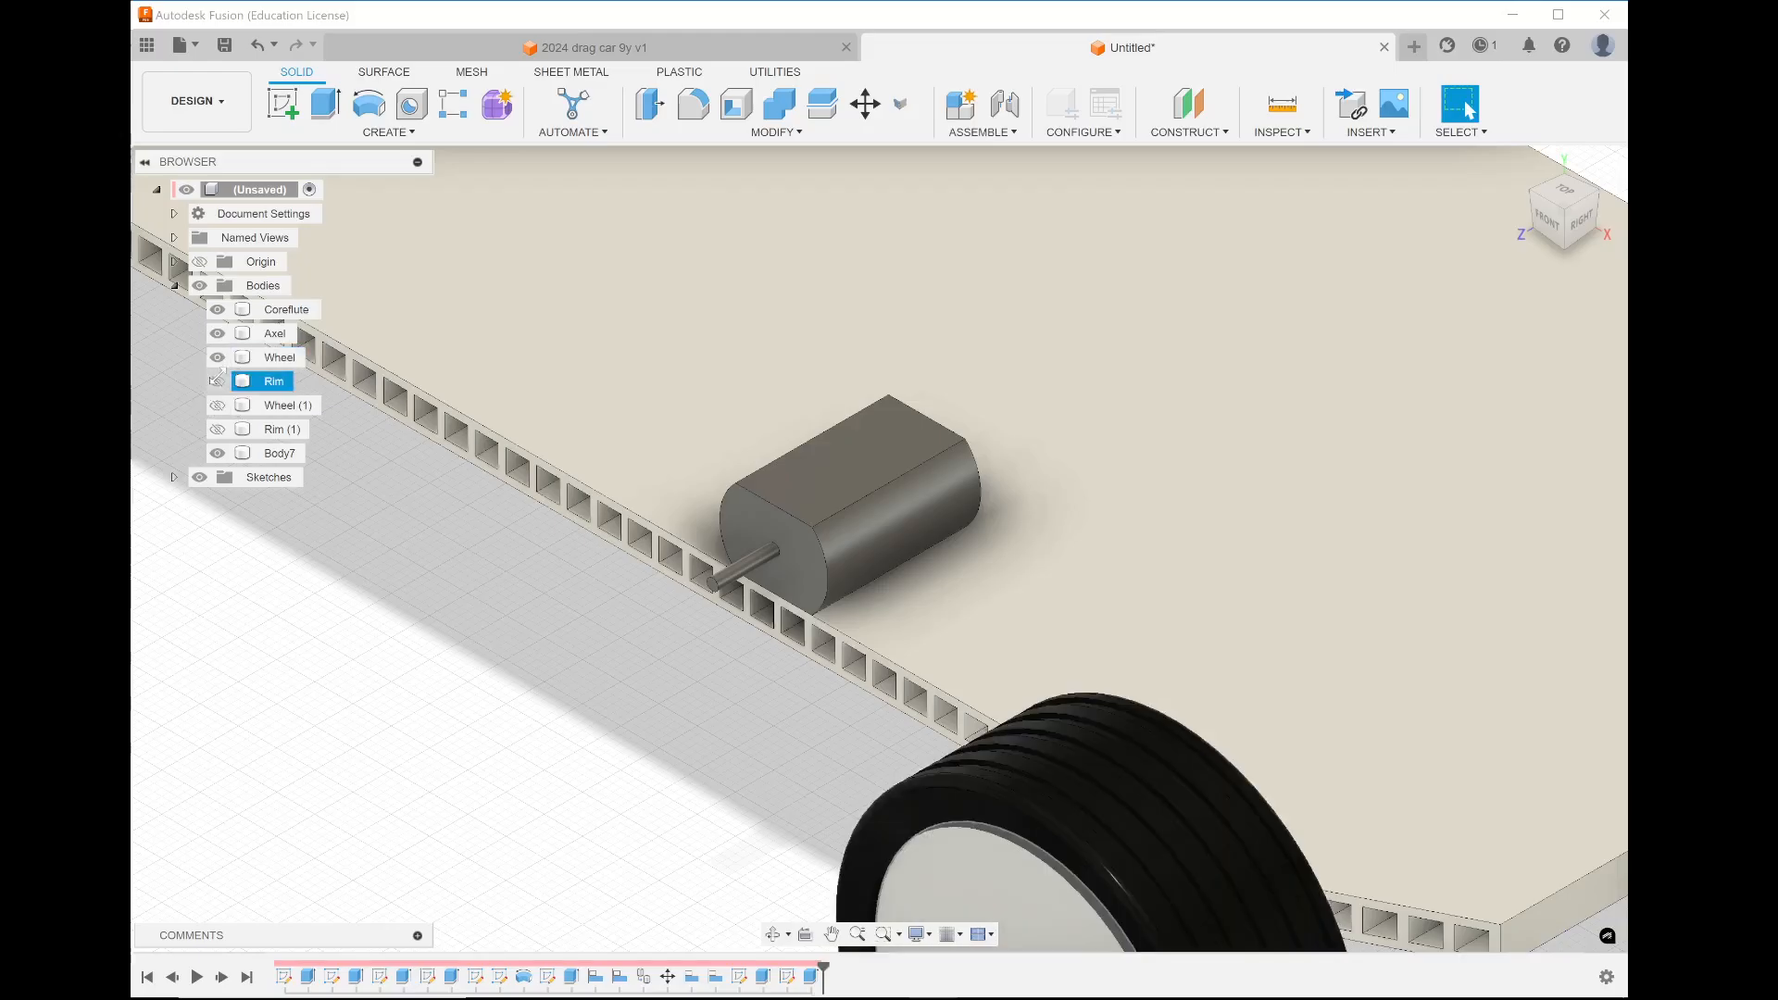
{"action": "left_click", "coordinate": [217, 380]}
{"action": "left_click", "coordinate": [217, 357]}
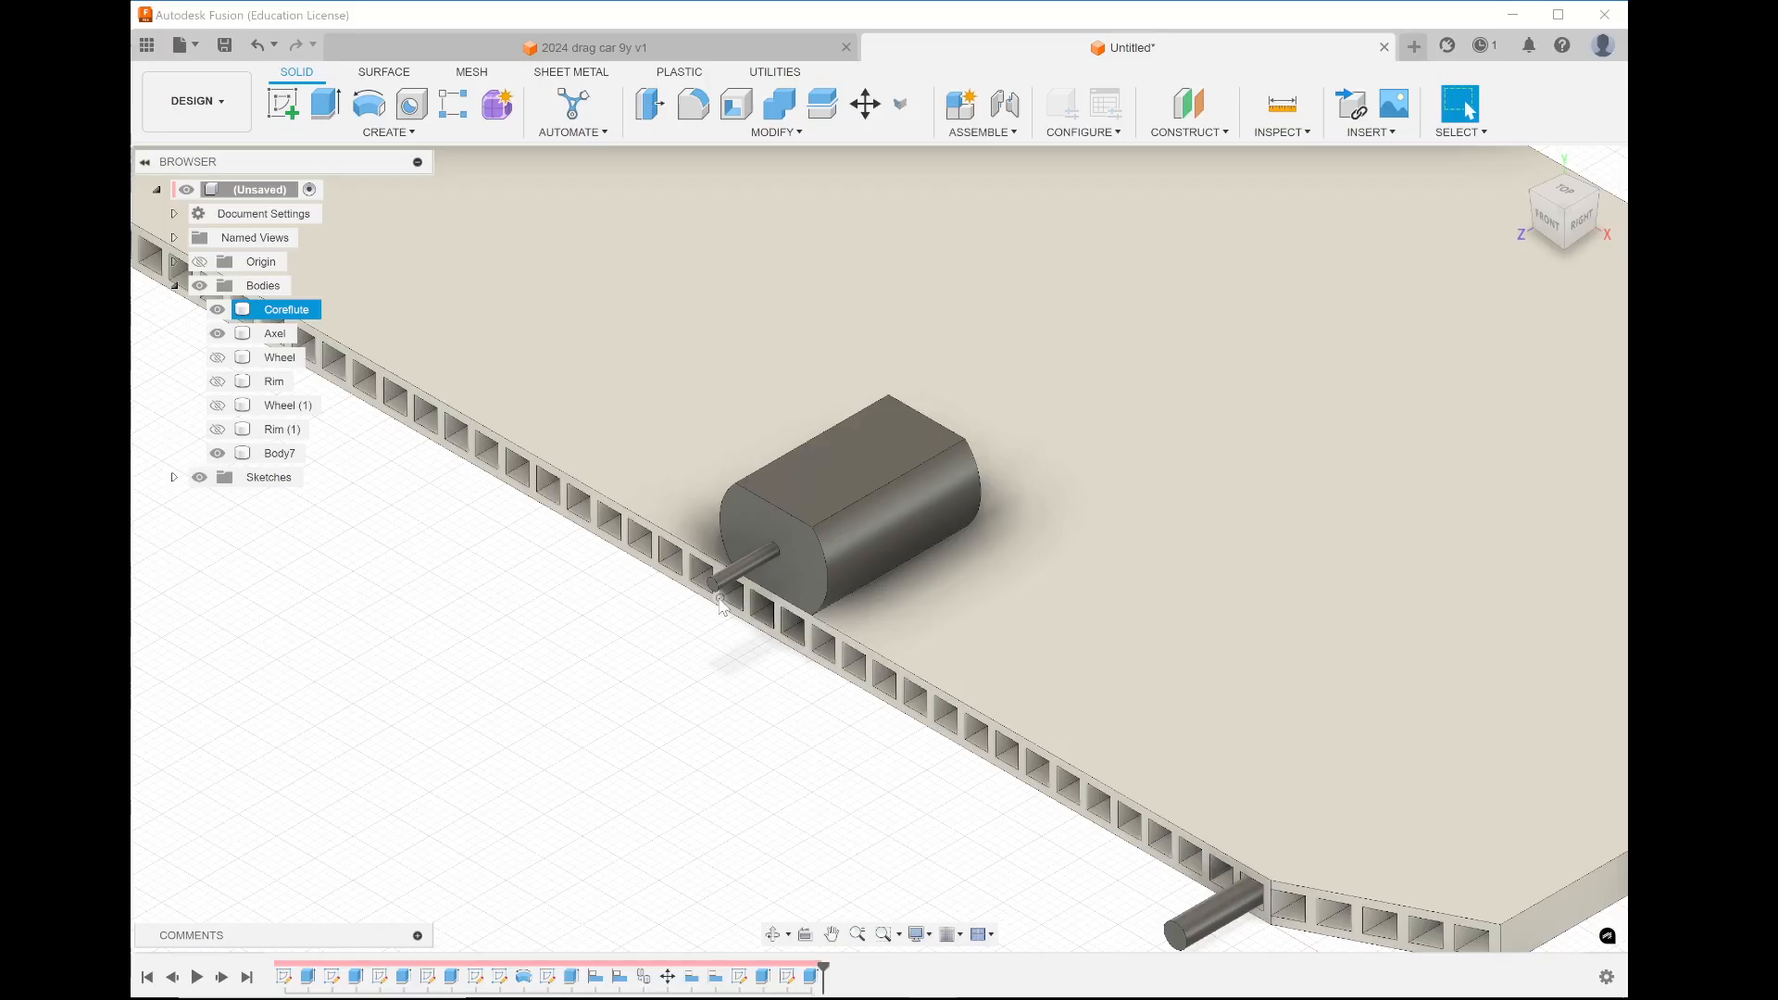
Rename Body7 as Motor
{"action": "left_click", "coordinate": [289, 457]}
{"action": "double_click", "coordinate": [289, 454]}
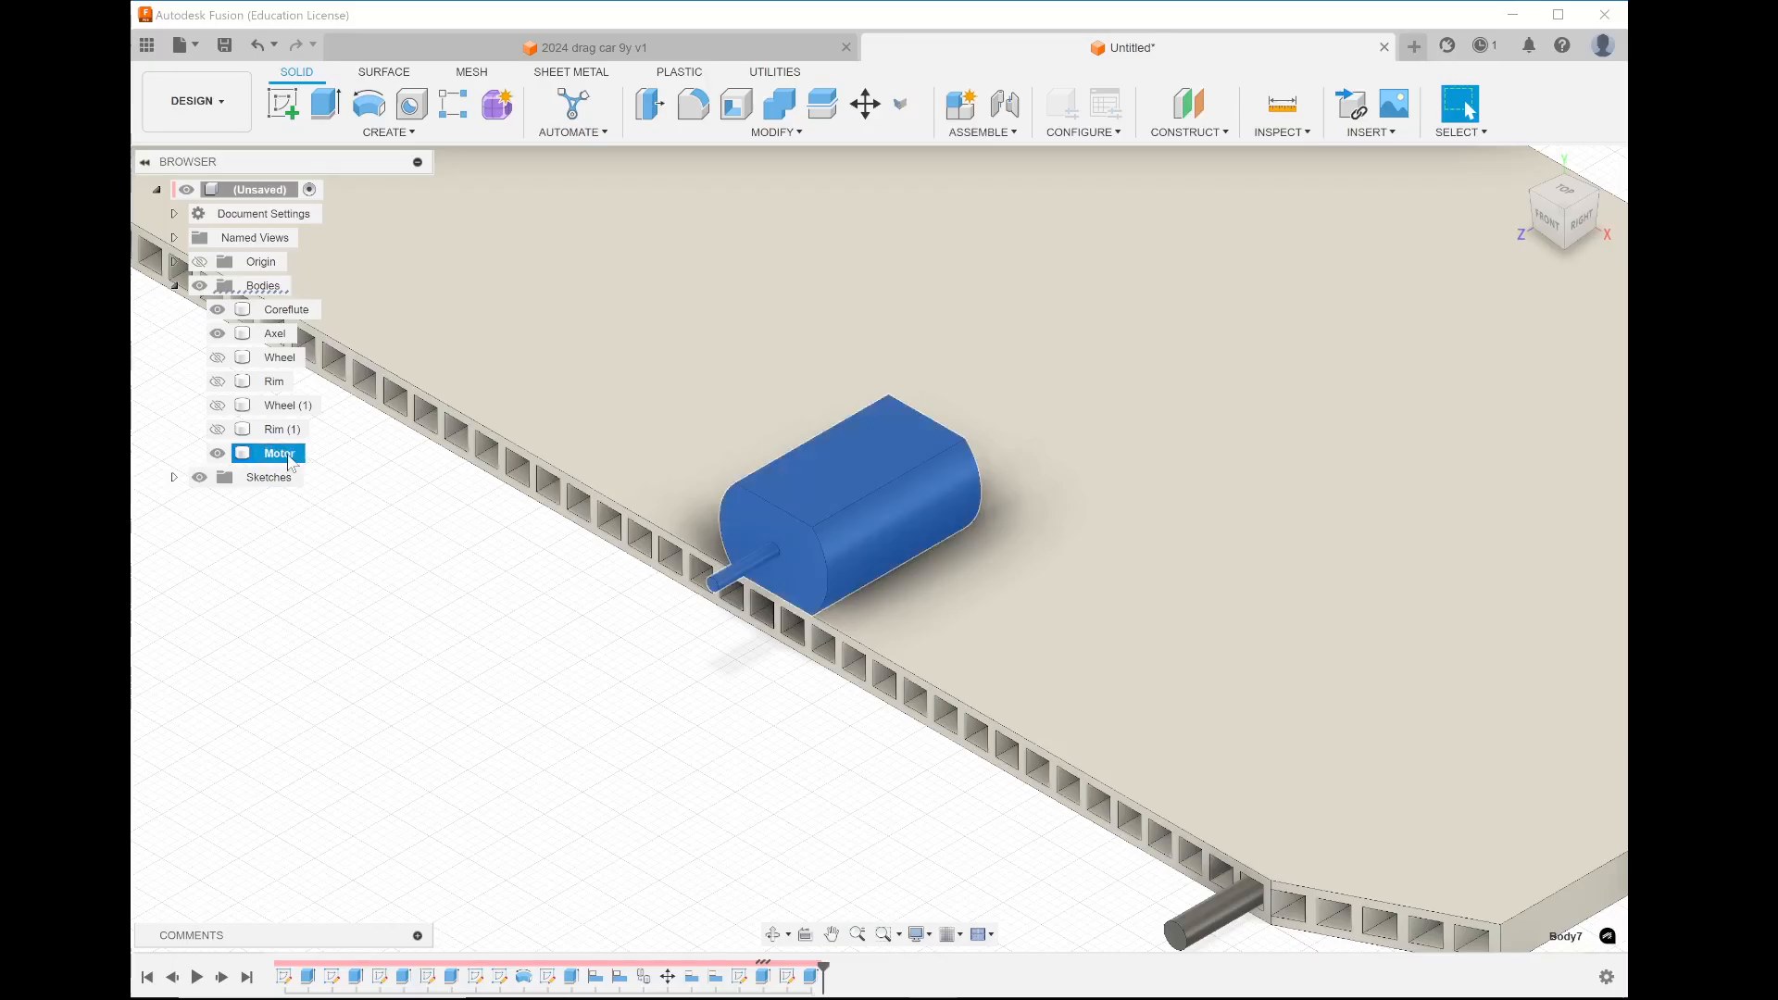
{"action": "left_click", "coordinate": [342, 580]}
Start a new sketch on the front XY origin plane
{"action": "scroll", "coordinate": [751, 755], "scroll_direction": "down", "scroll_amount": 1}
{"action": "scroll", "coordinate": [750, 755], "scroll_direction": "down", "scroll_amount": 3}
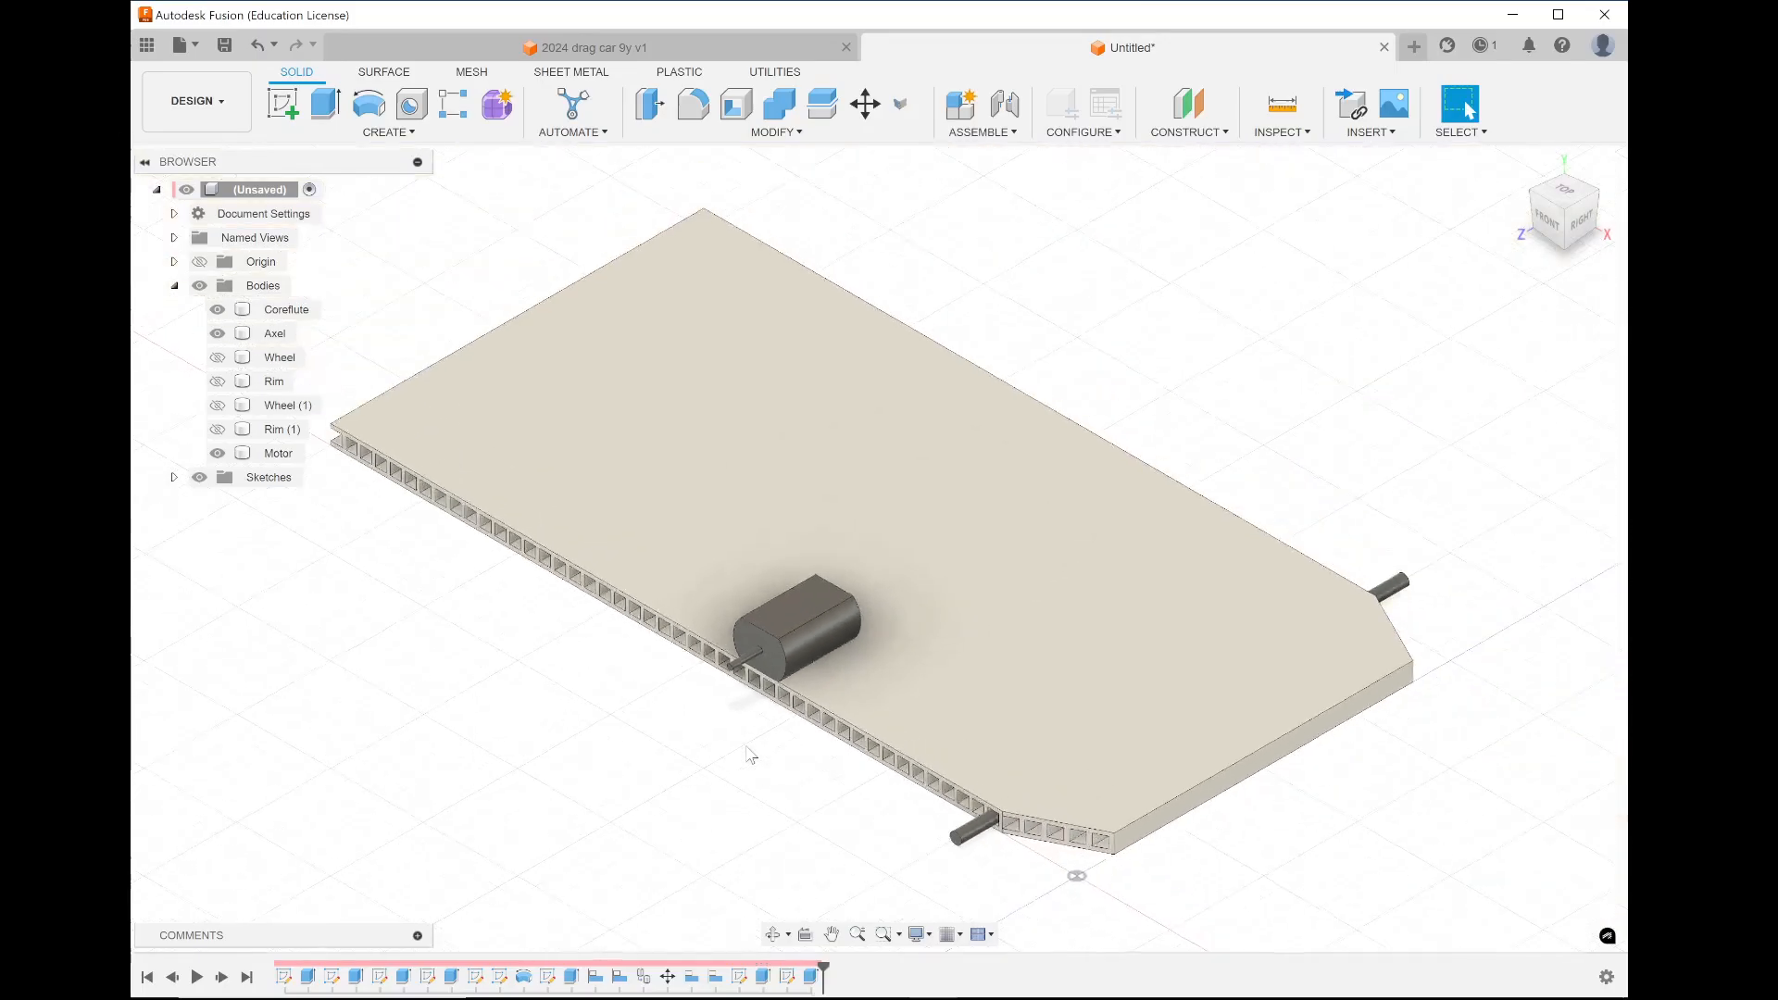
{"action": "left_click", "coordinate": [282, 103]}
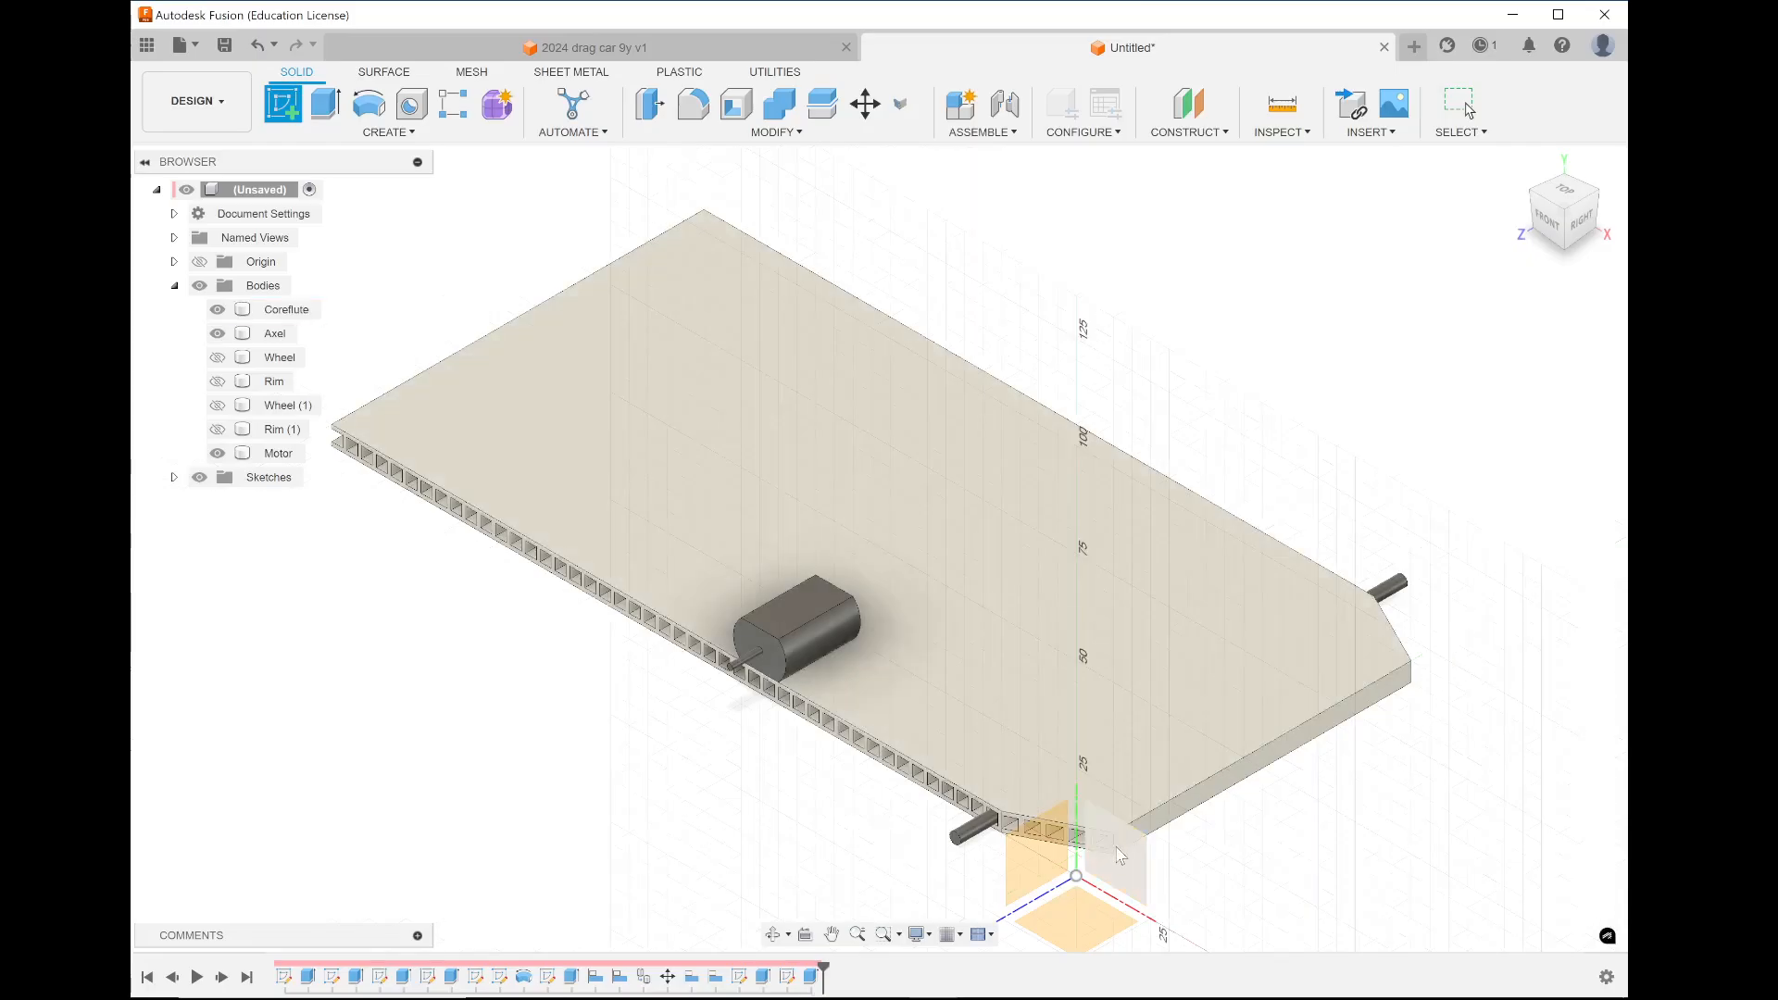
{"action": "left_click", "coordinate": [1122, 850]}
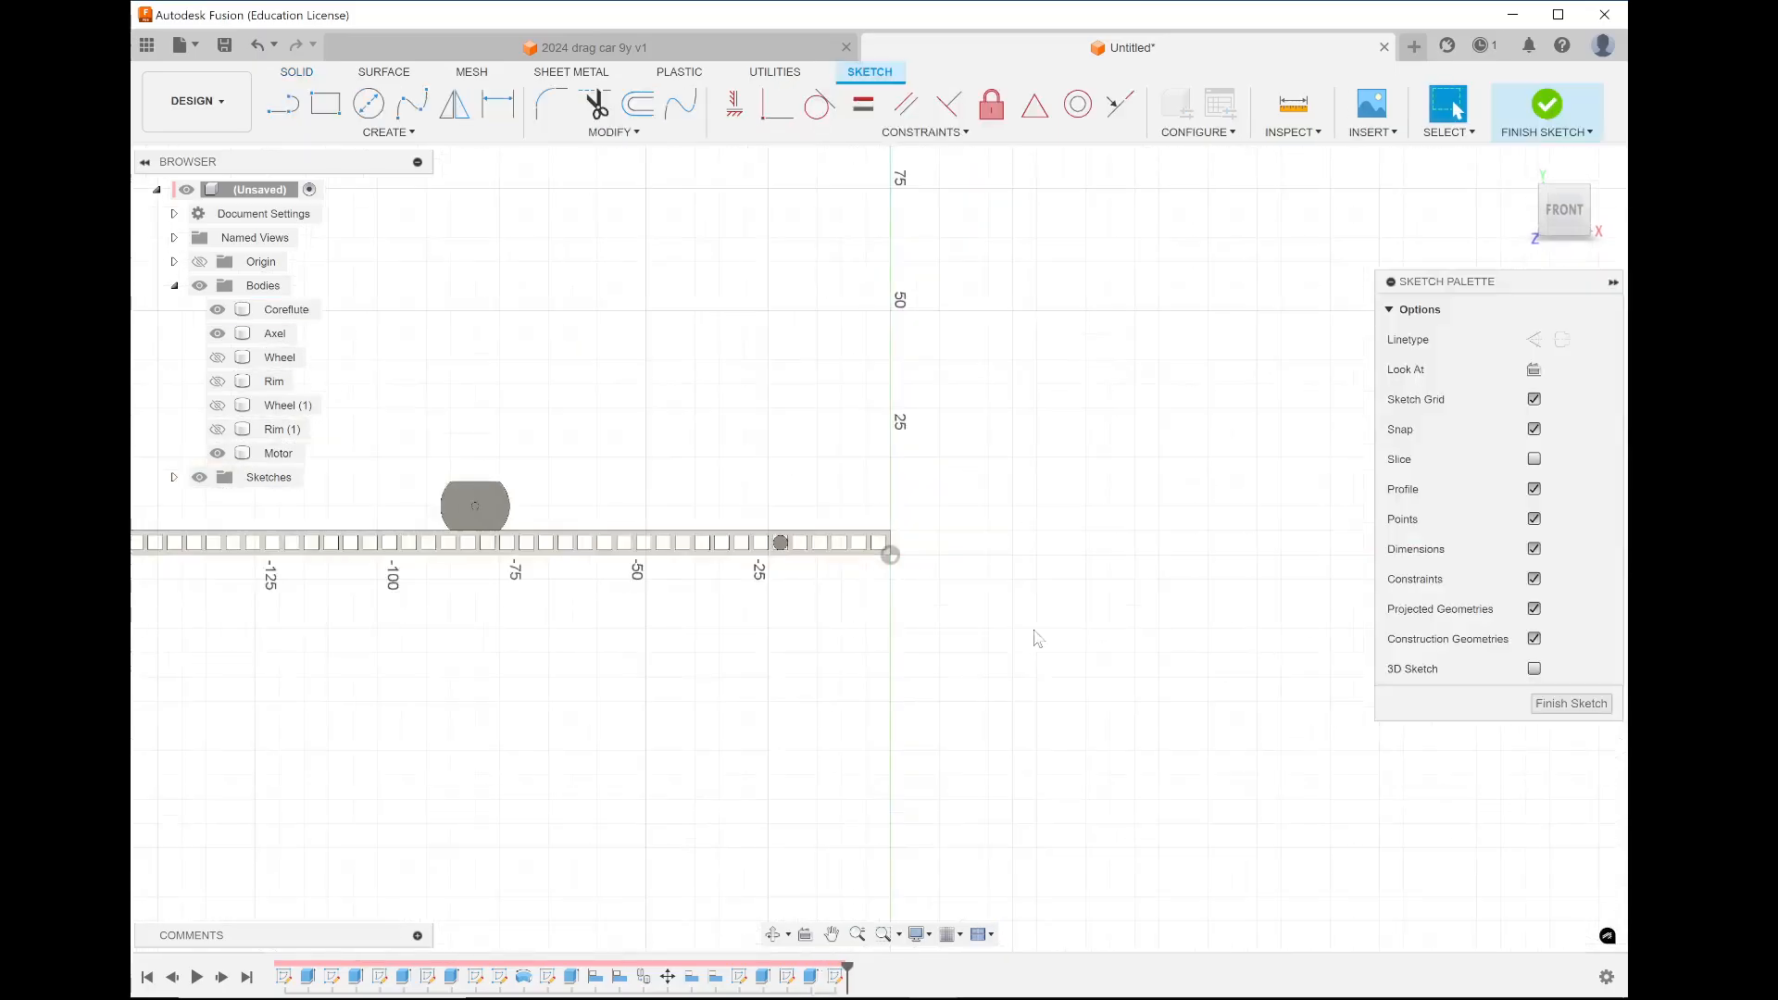
Project the motor shaft's end face and the axle's circular edge into the sketch, with the projection link on
{"action": "scroll", "coordinate": [579, 675], "scroll_direction": "up", "scroll_amount": 5}
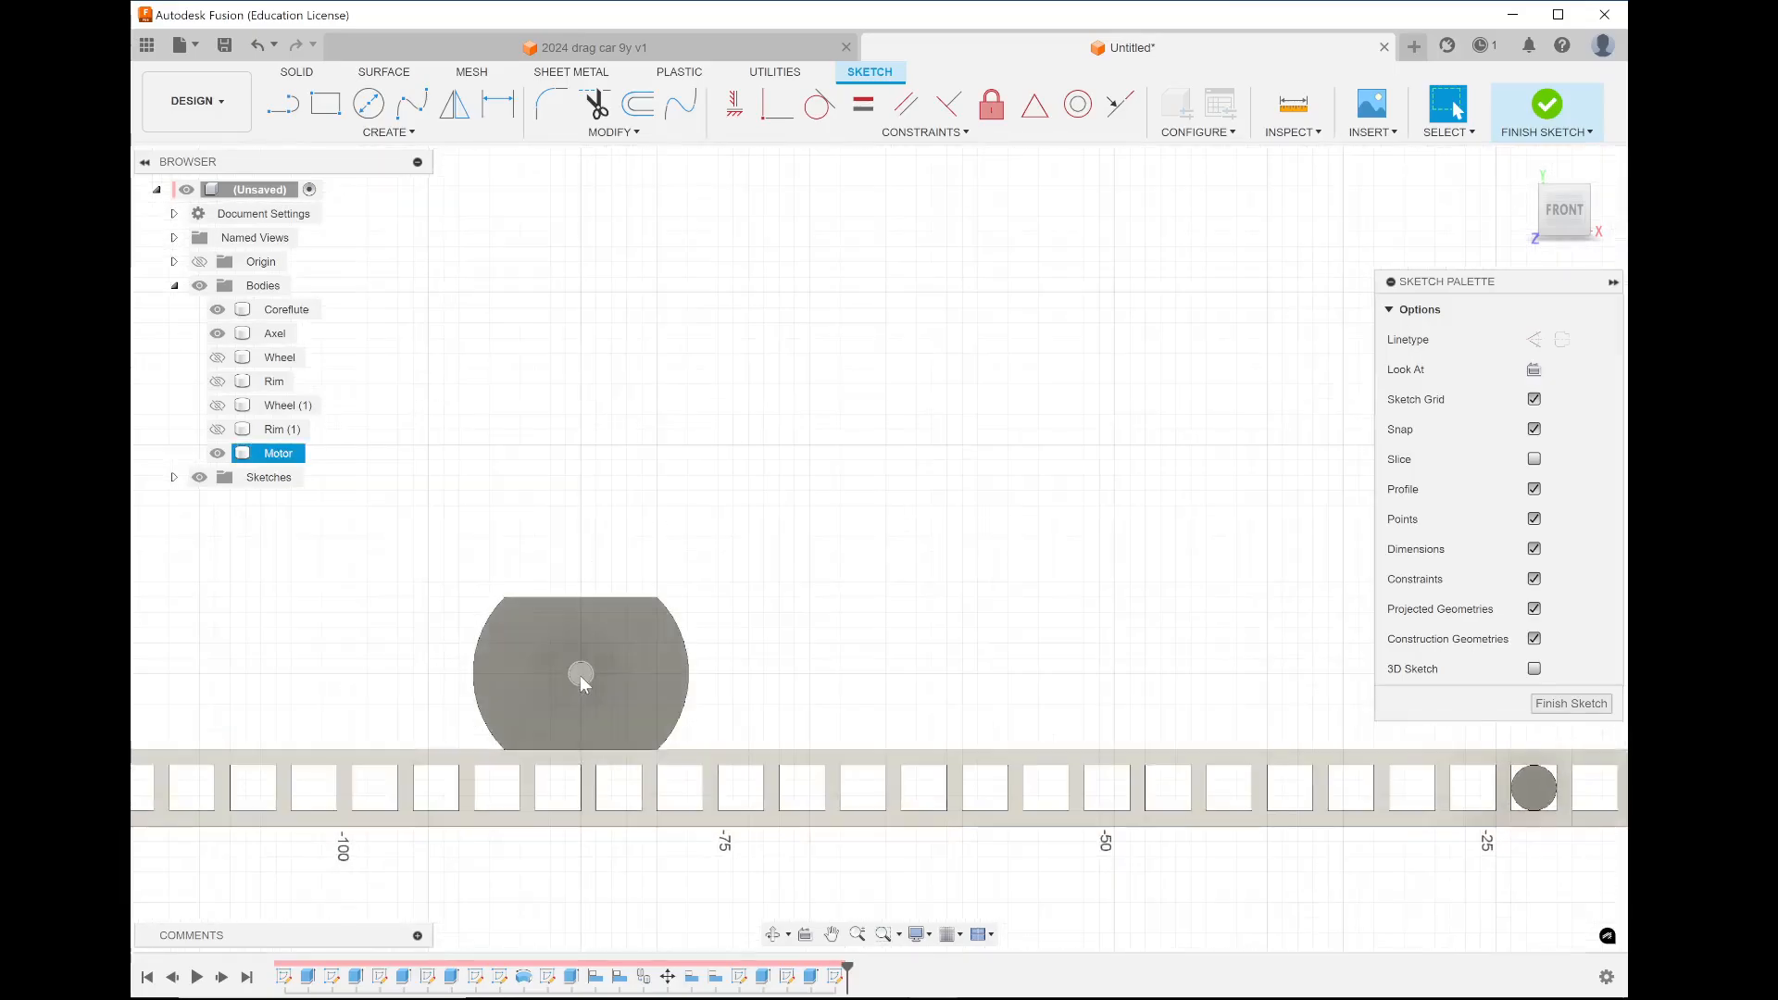
{"action": "left_click", "coordinate": [379, 137]}
{"action": "mouse_move", "coordinate": [421, 435]}
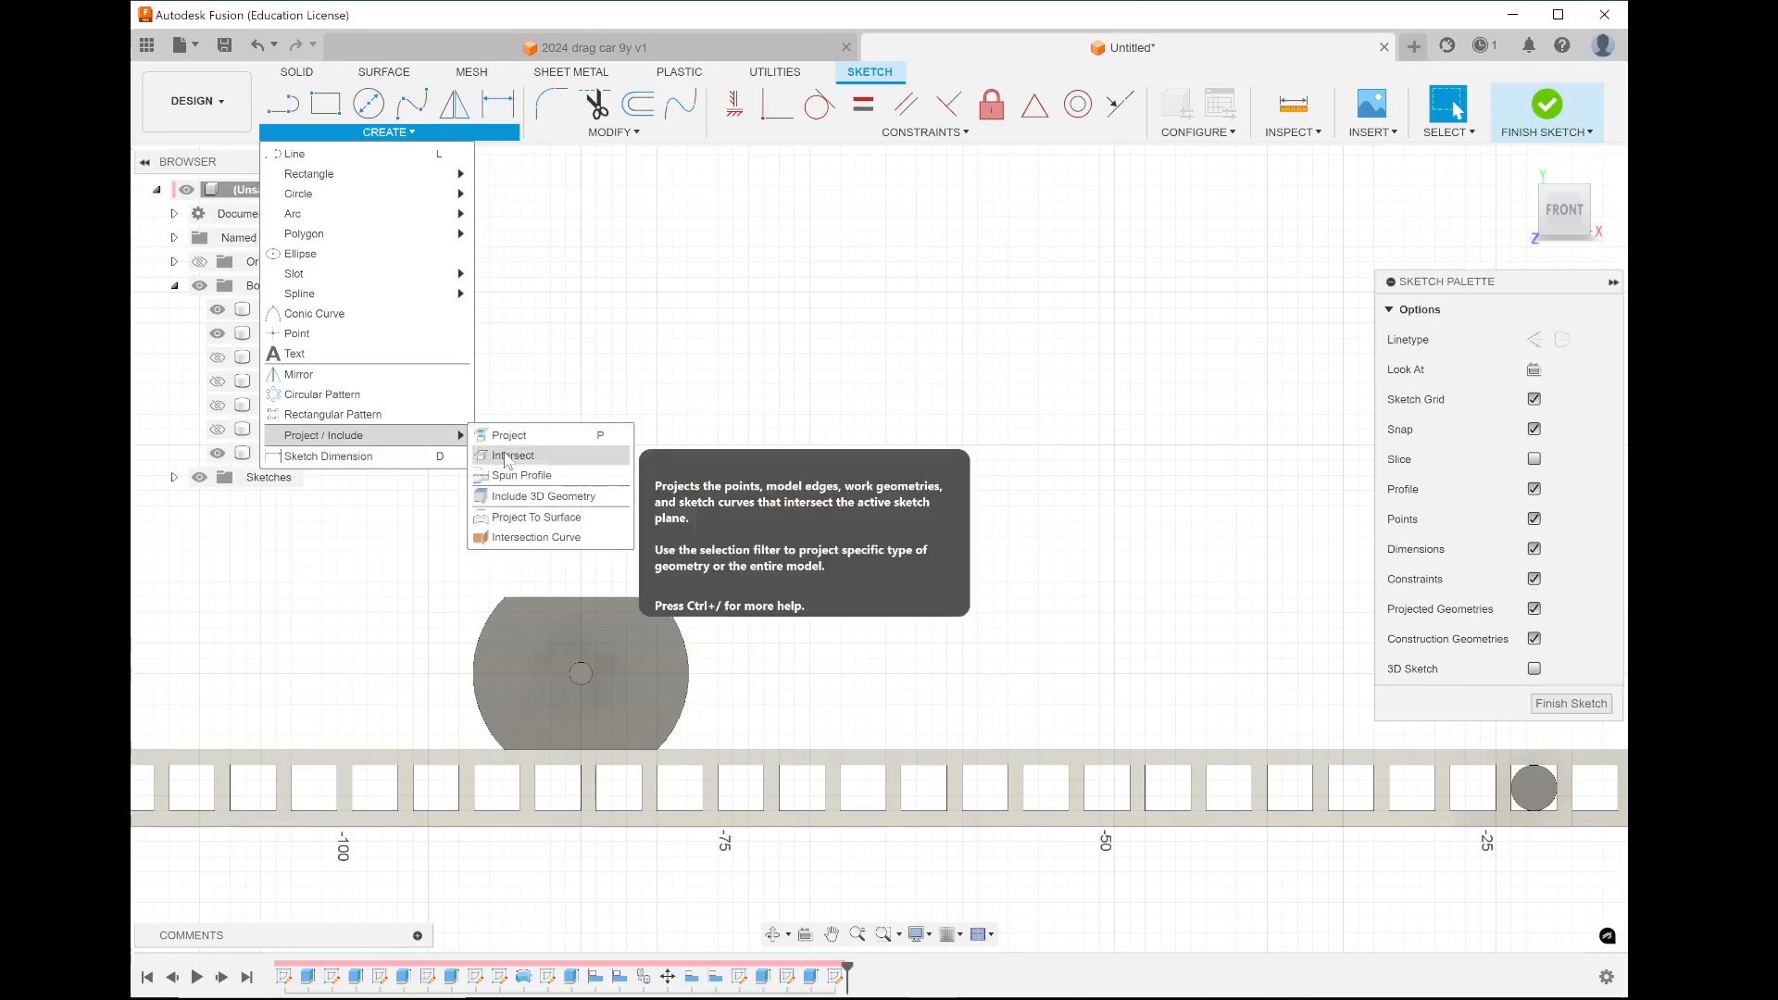
{"action": "left_click", "coordinate": [509, 435]}
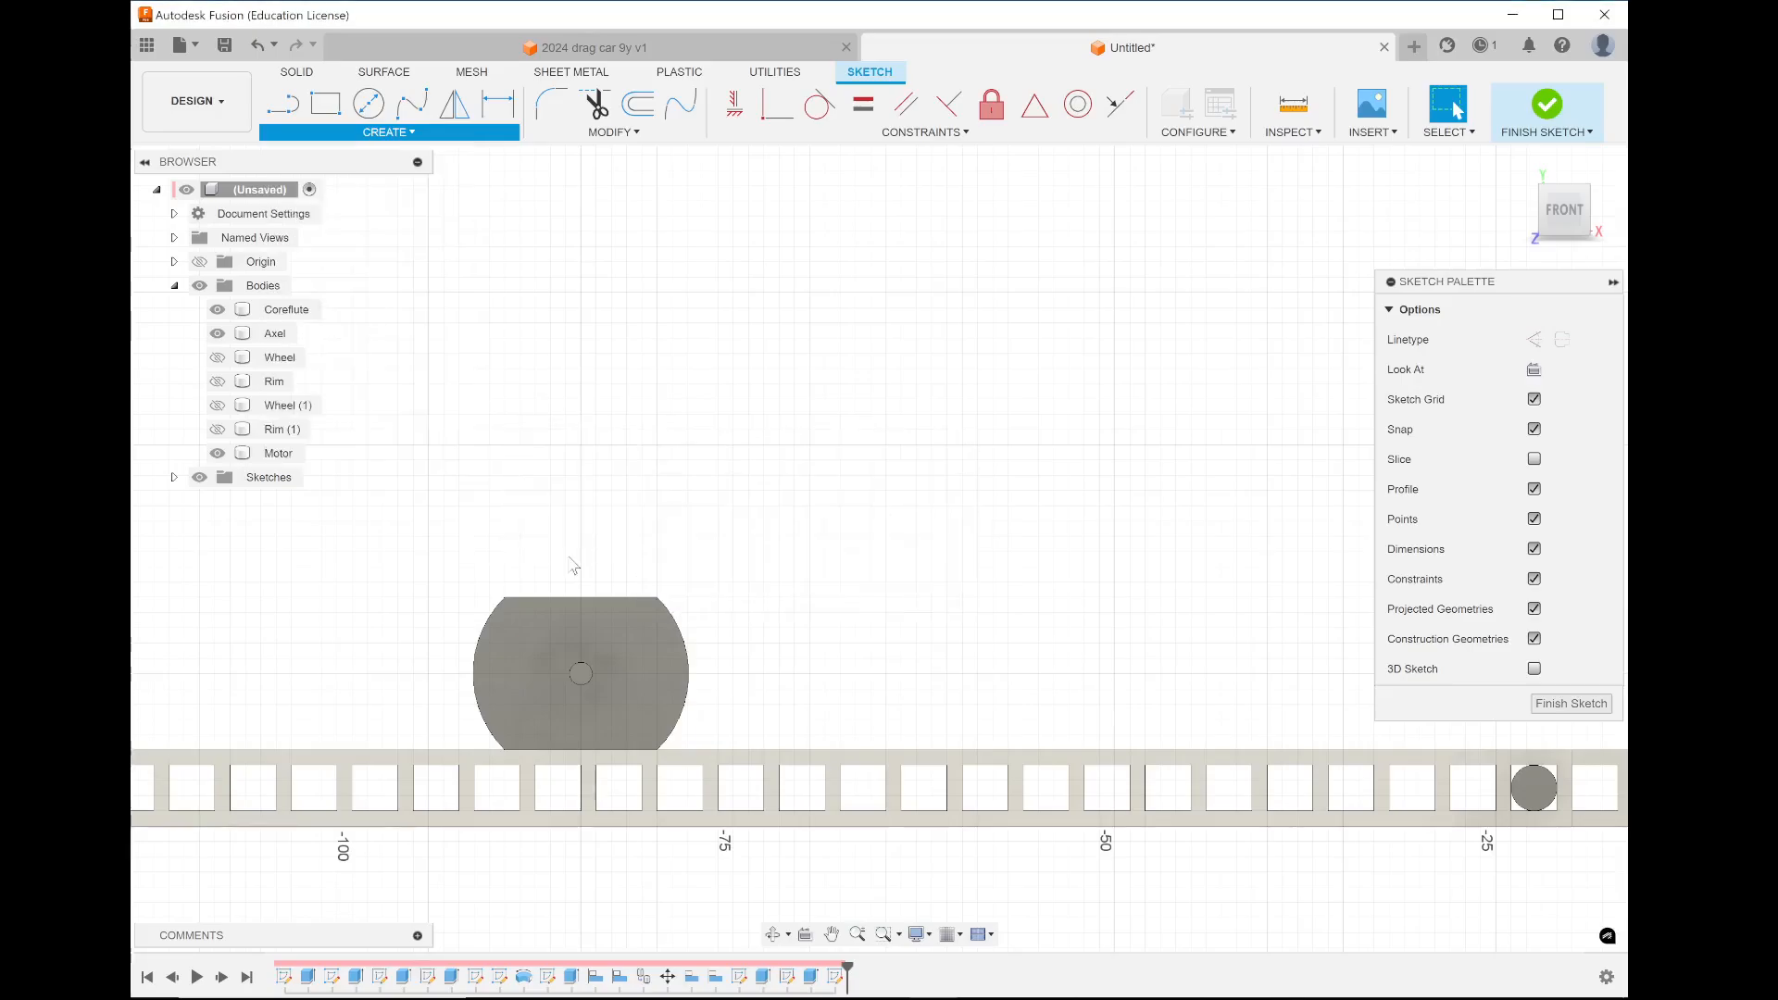
{"action": "left_click", "coordinate": [581, 675]}
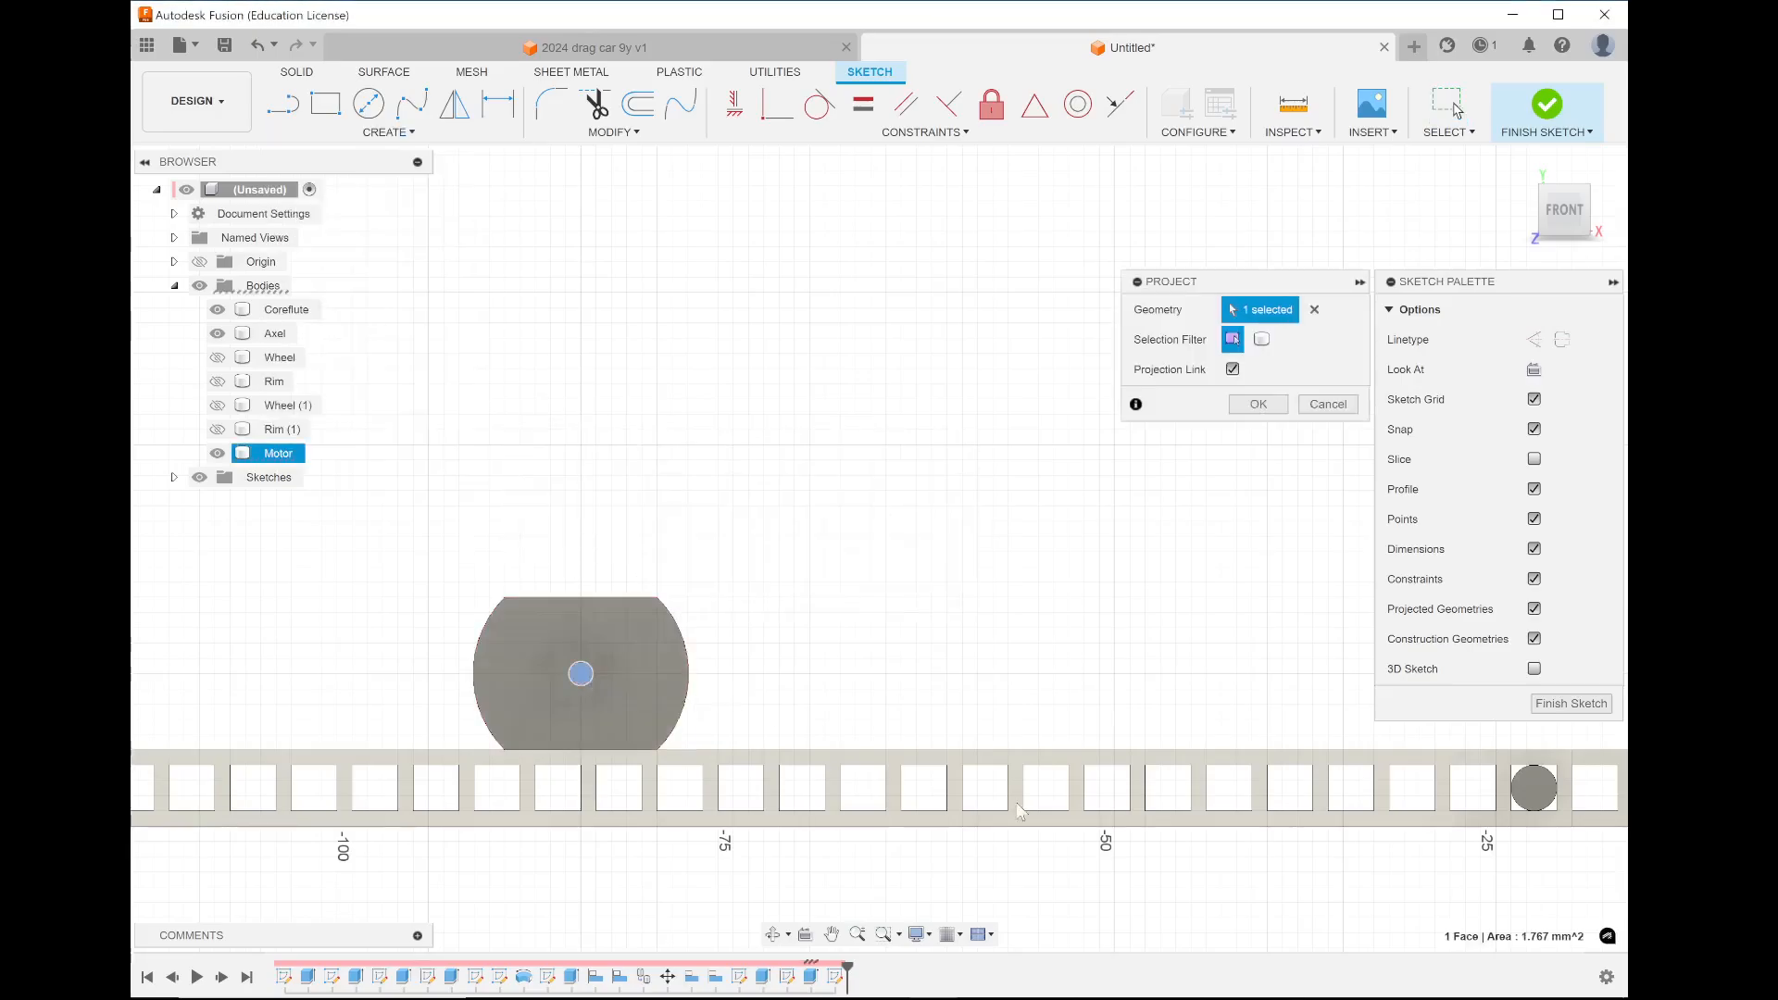
{"action": "left_click", "coordinate": [1534, 789]}
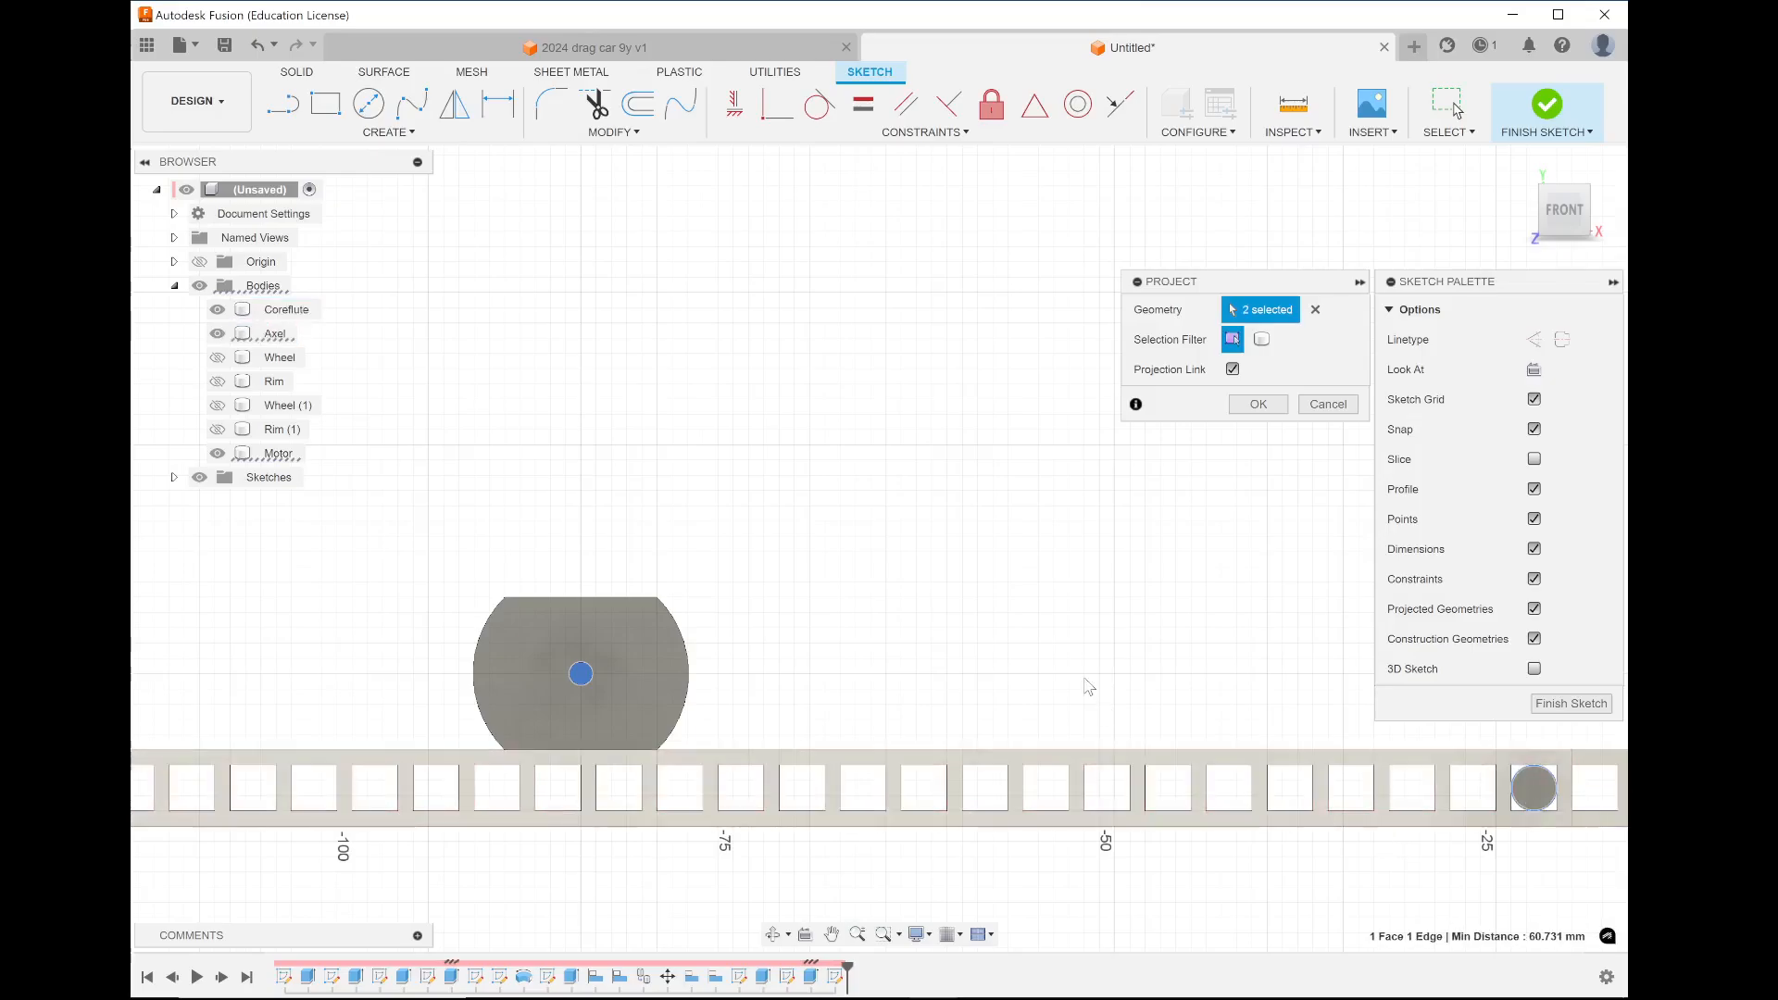
{"action": "scroll", "coordinate": [1088, 687], "scroll_direction": "down", "scroll_amount": 3}
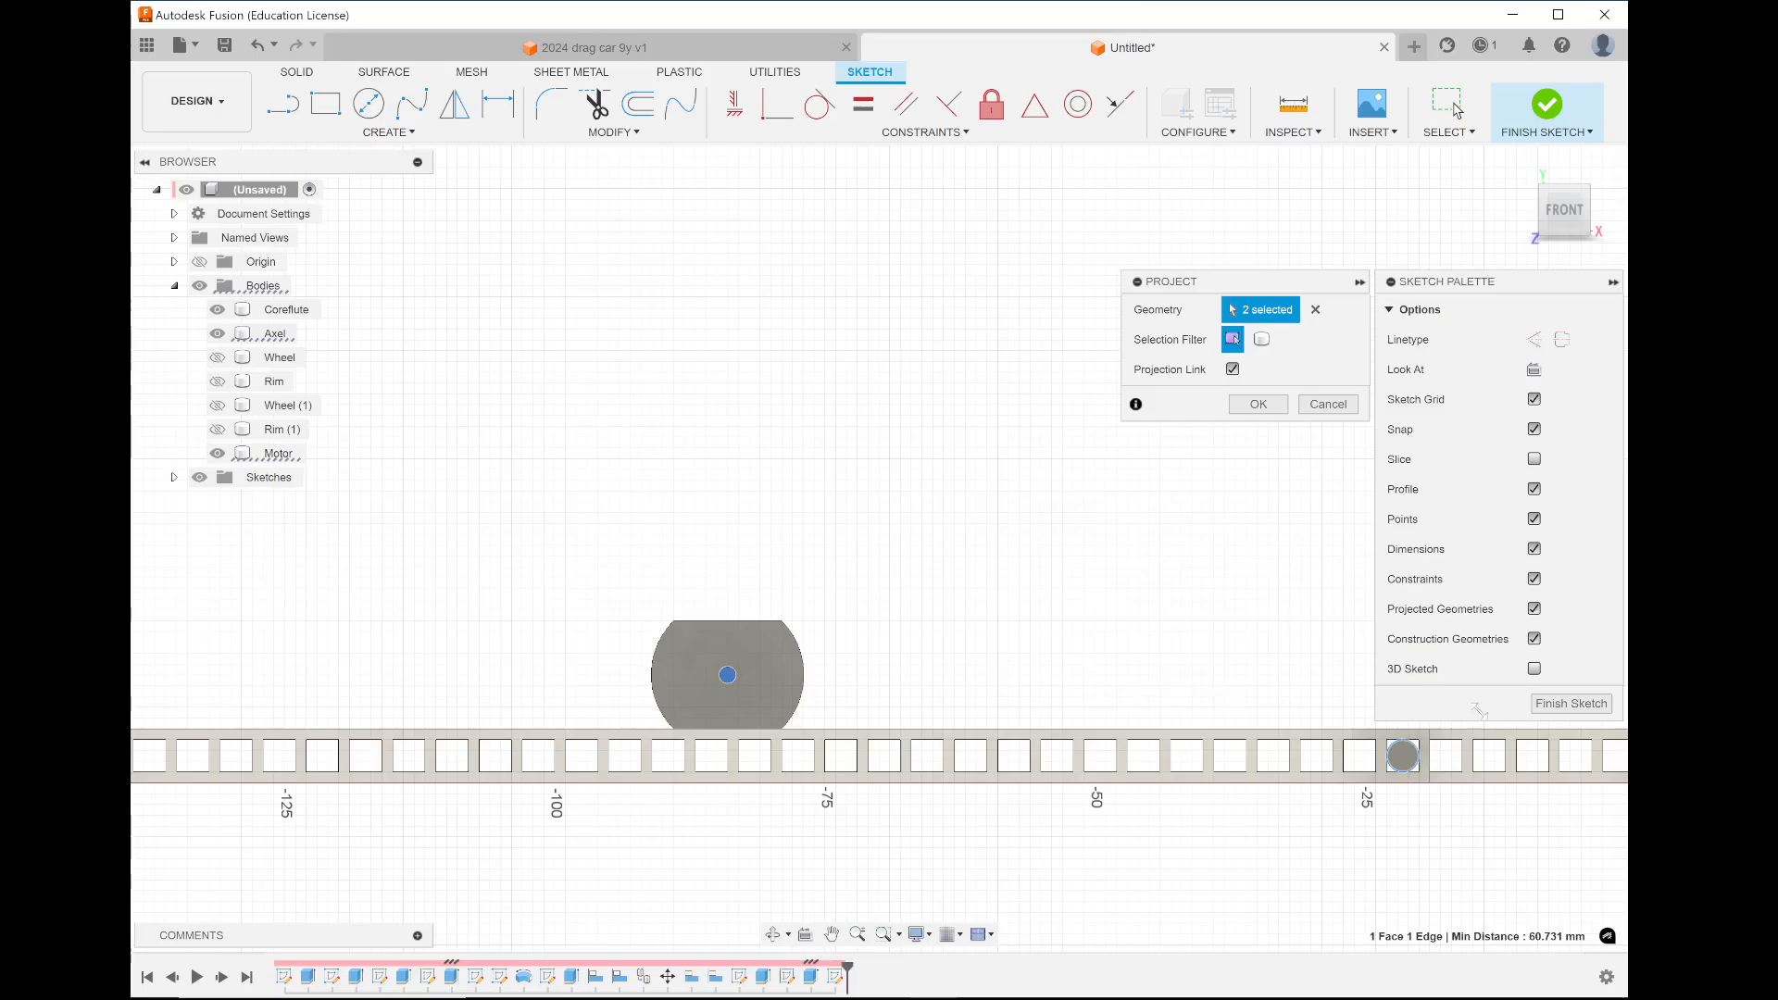
{"action": "left_click", "coordinate": [1264, 408]}
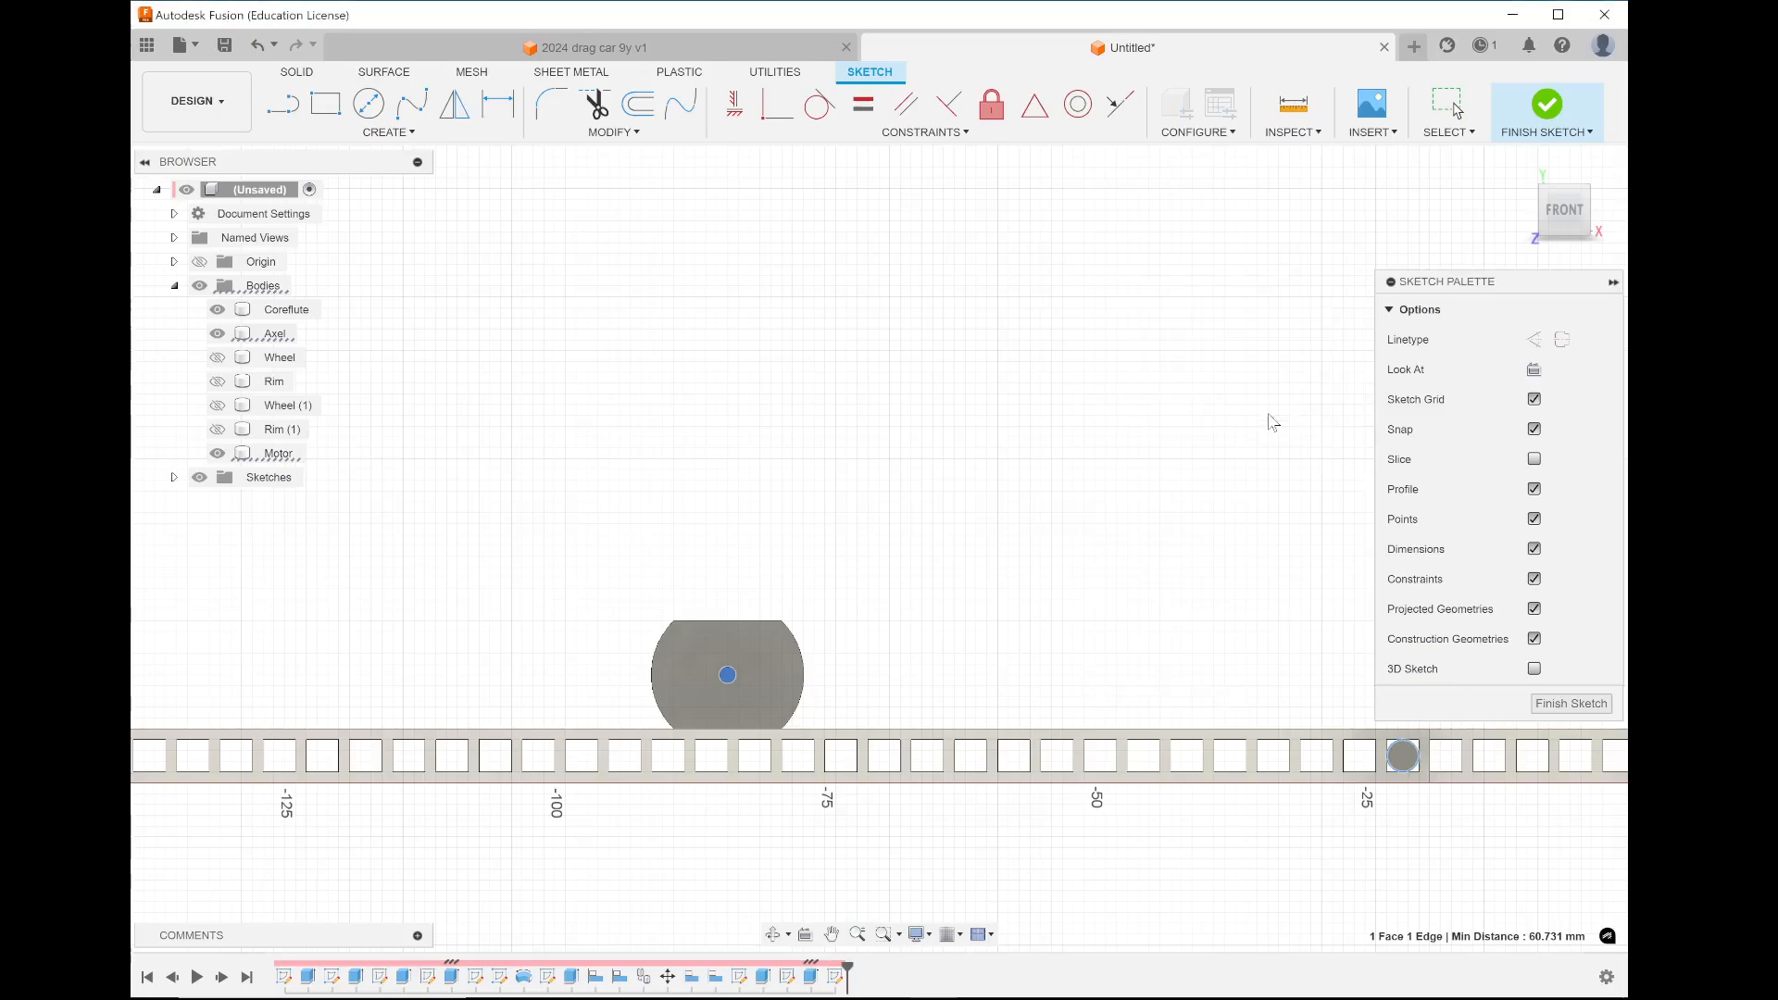
Sketch a 12 mm diameter circle centred on the projected motor shaft
{"action": "scroll", "coordinate": [941, 651], "scroll_direction": "down", "scroll_amount": 1}
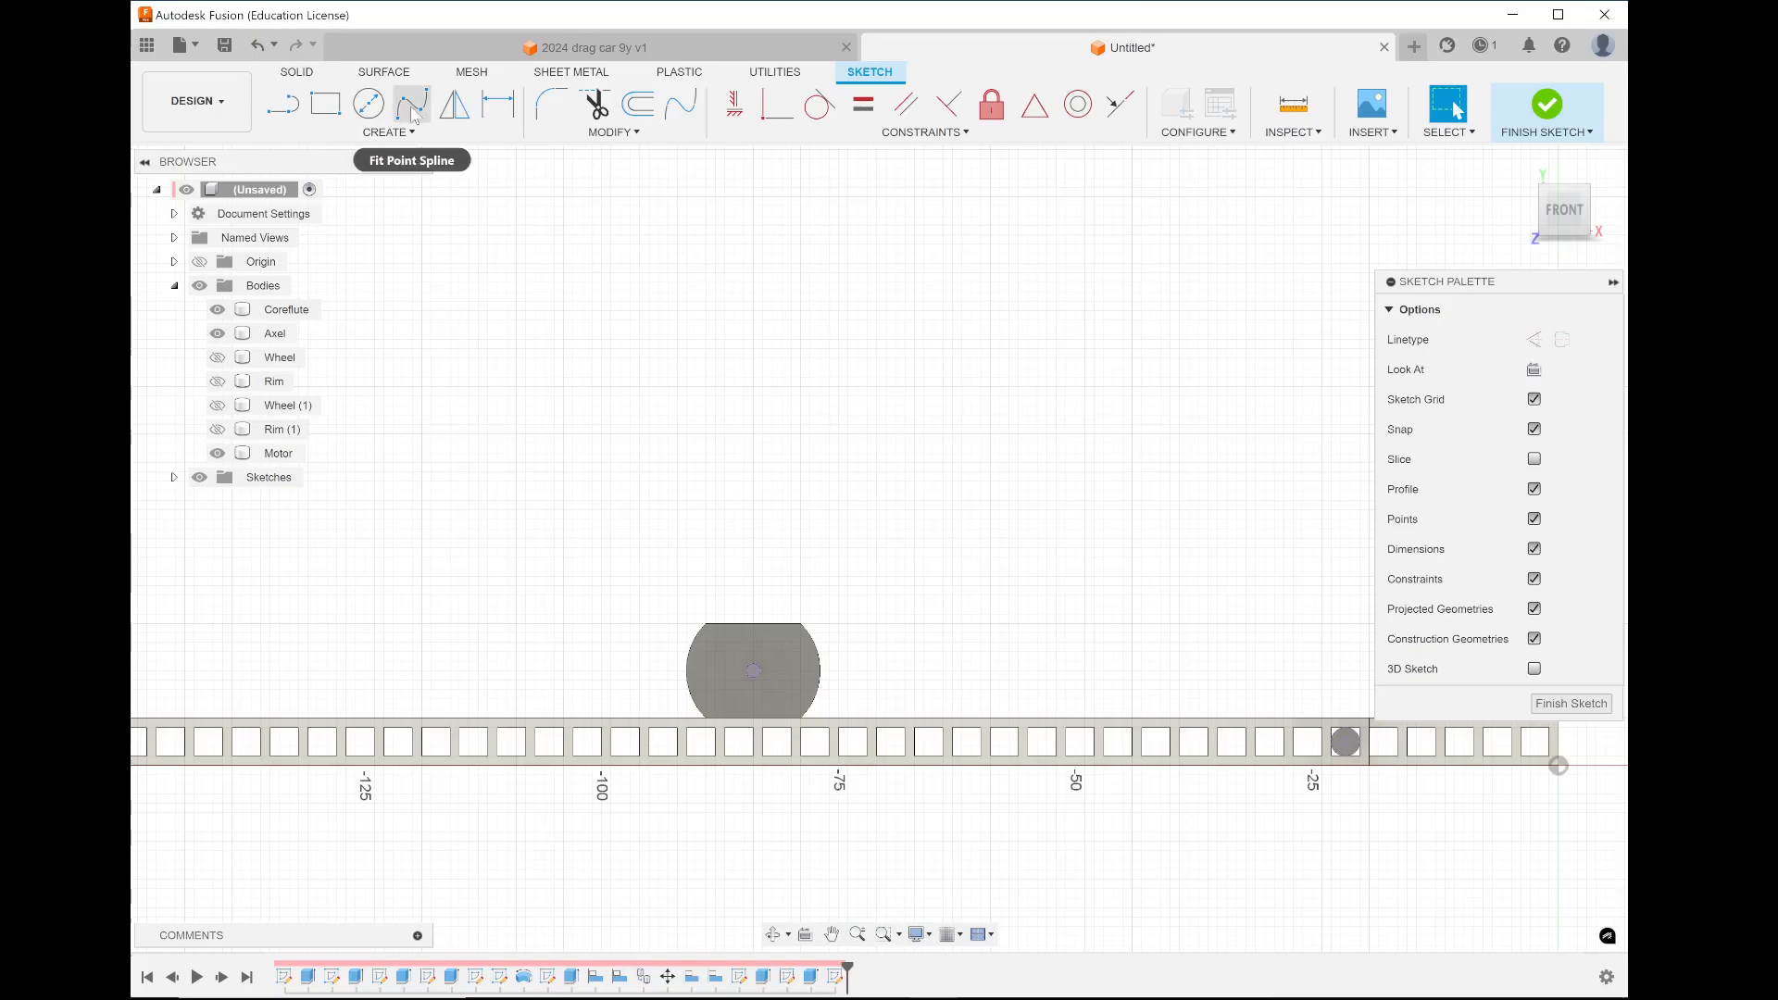
{"action": "left_click", "coordinate": [363, 108]}
{"action": "scroll", "coordinate": [754, 726], "scroll_direction": "up", "scroll_amount": 2}
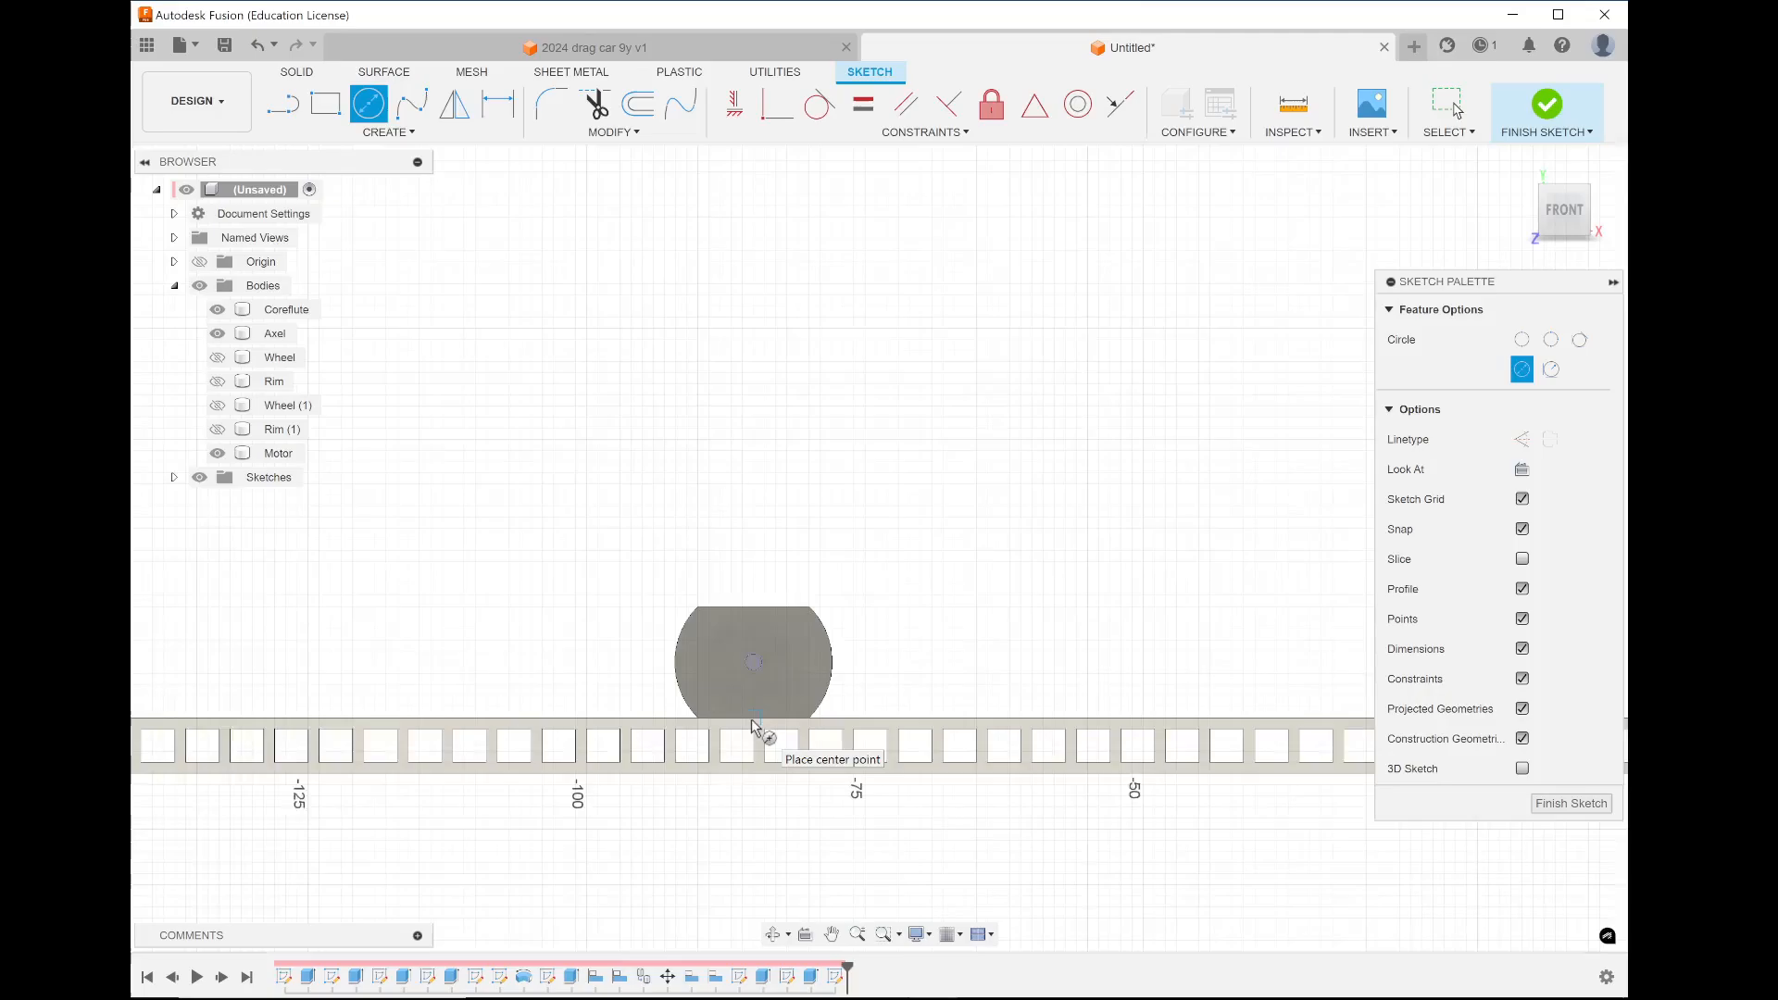
{"action": "left_click", "coordinate": [755, 649]}
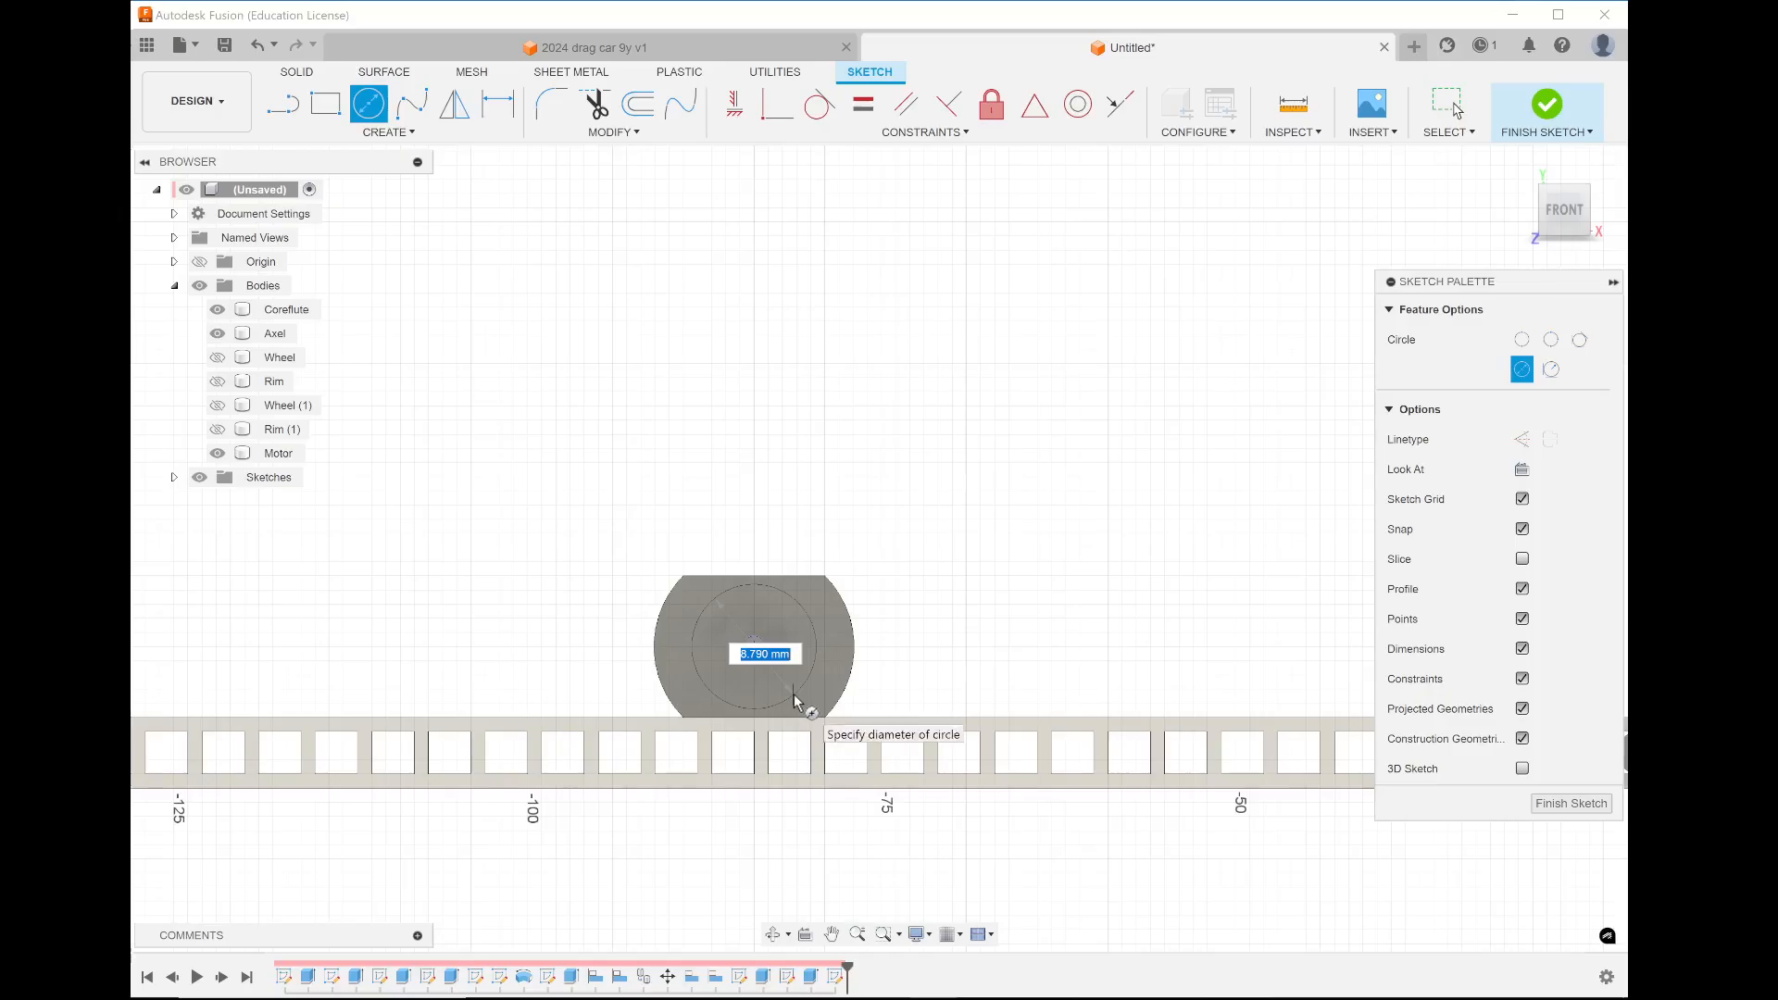
{"action": "type", "text": "14"}
{"action": "key", "text": "Return"}
Sketch a 42 mm diameter circle centred on the projected axle
{"action": "scroll", "coordinate": [508, 574], "scroll_direction": "down", "scroll_amount": 3}
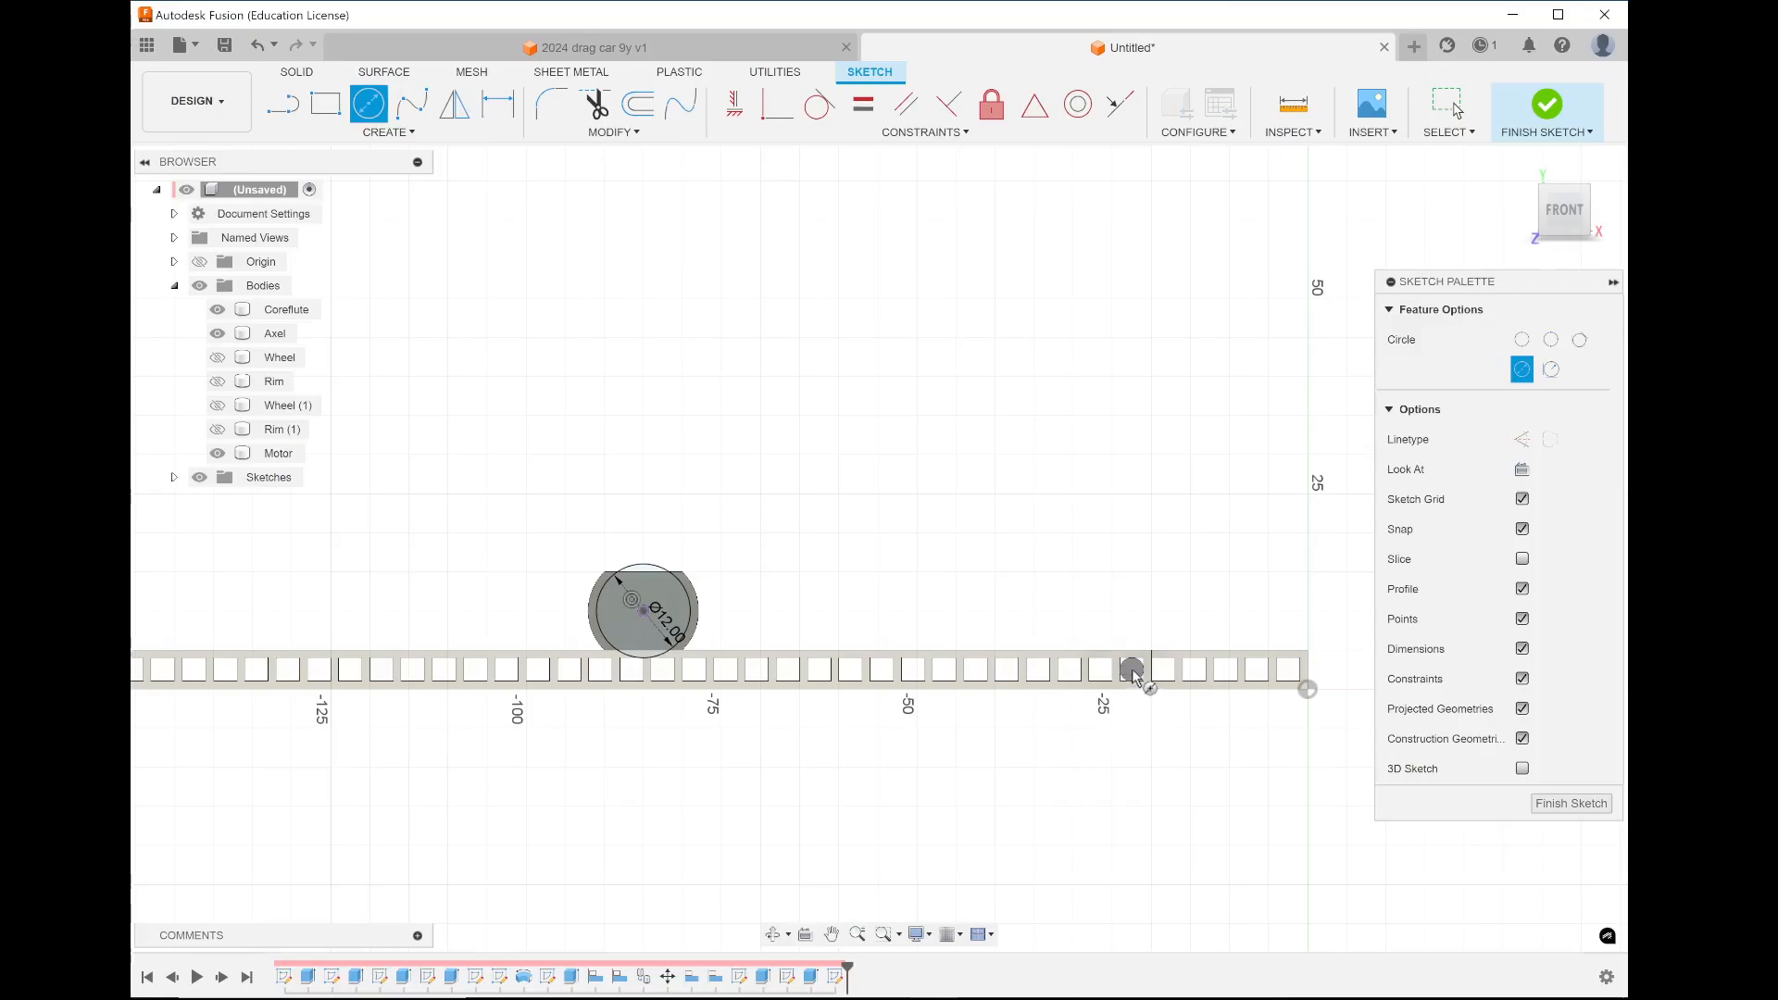
{"action": "left_click", "coordinate": [1132, 669]}
{"action": "type", "text": "42"}
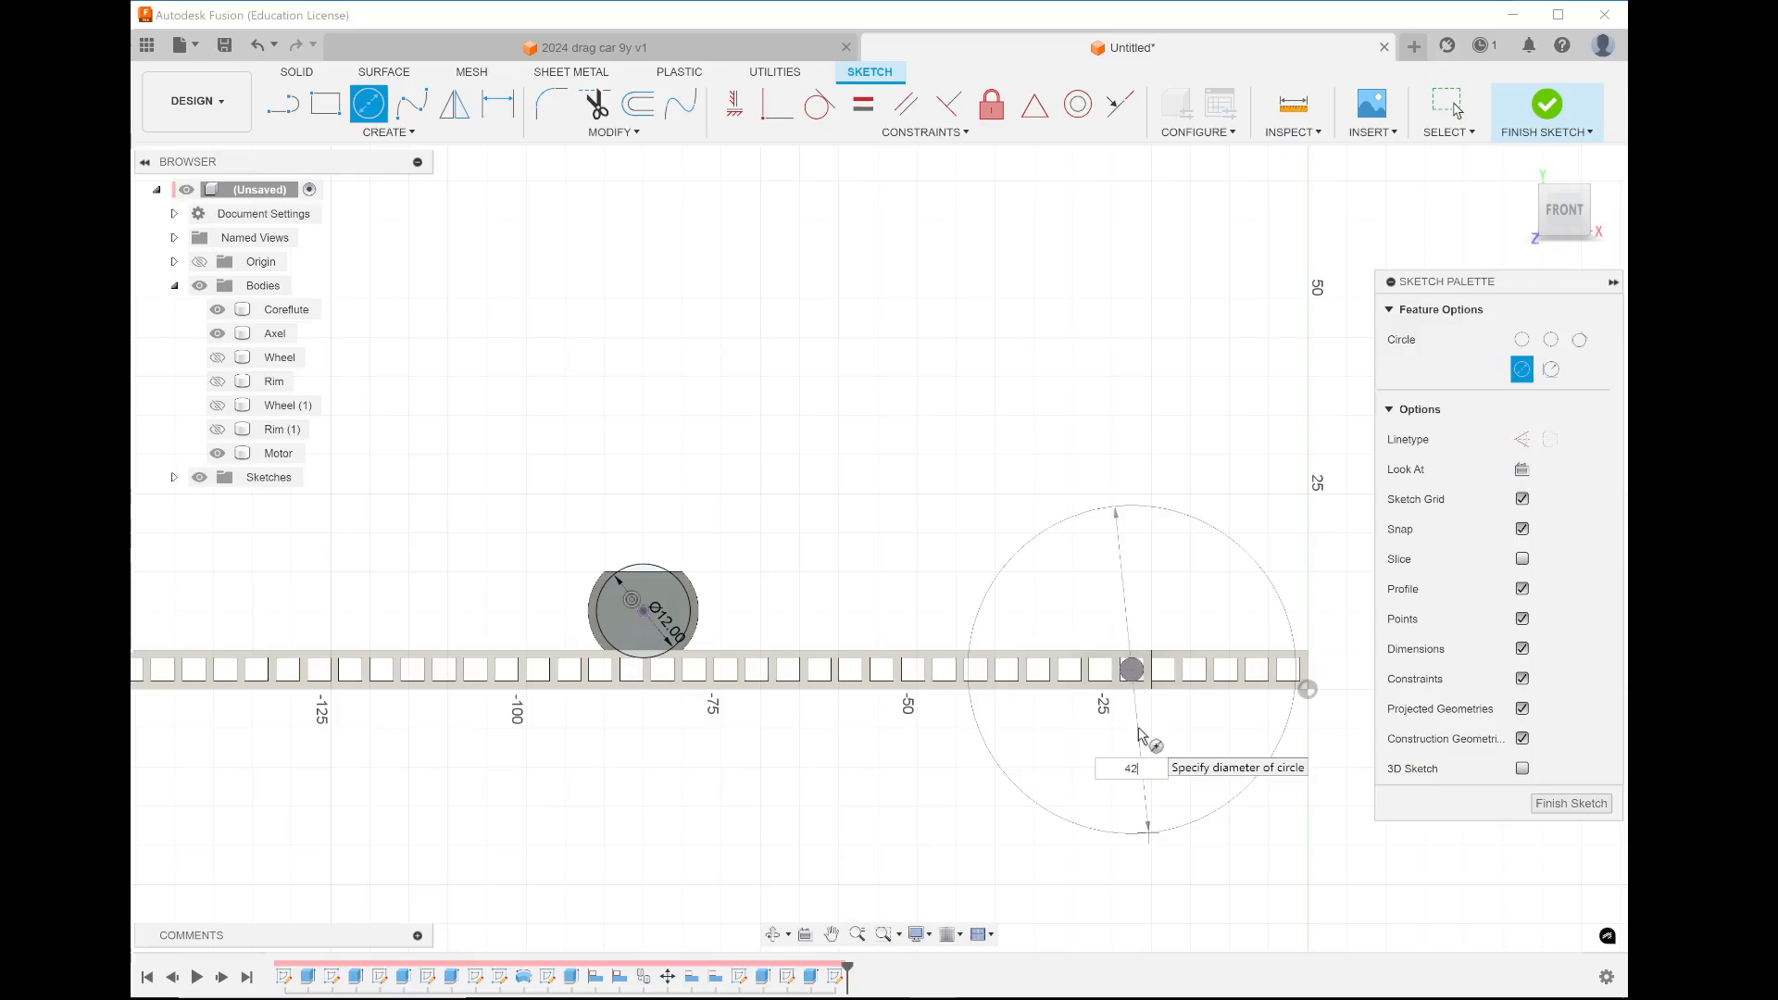
{"action": "key", "text": "Return"}
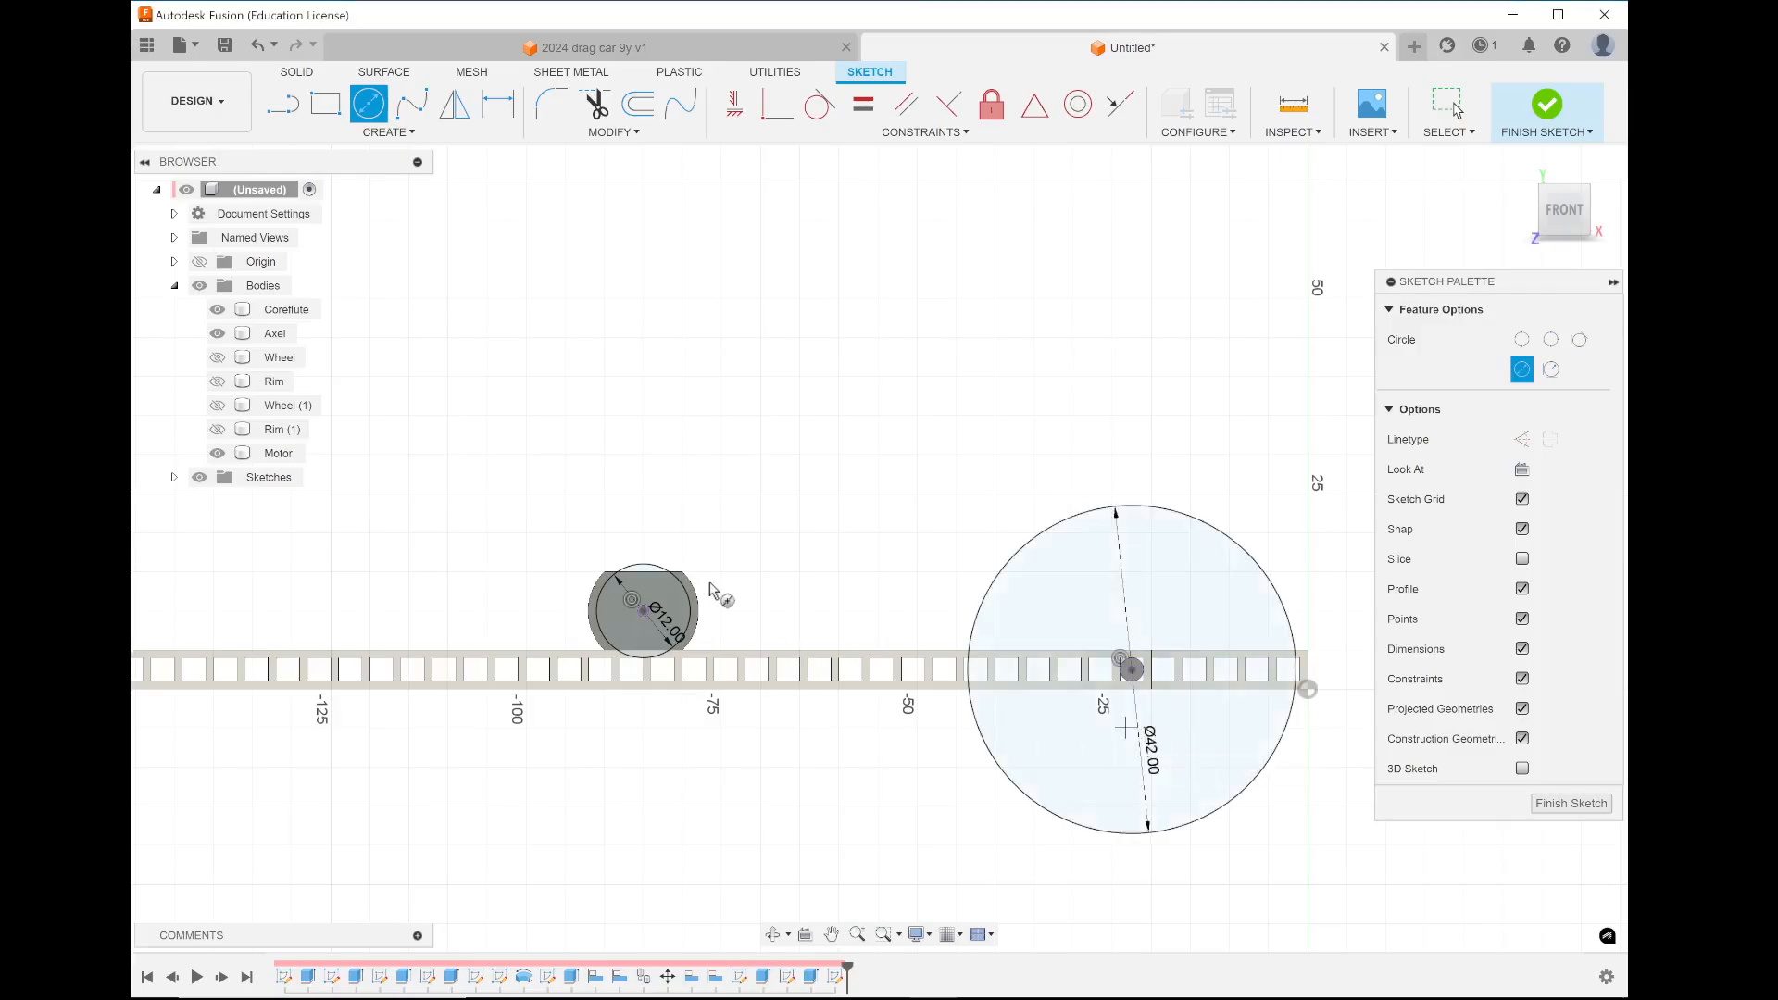
Draw a sloping line about 93 mm long just above both circles, extending past each of them
{"action": "left_click", "coordinate": [282, 104]}
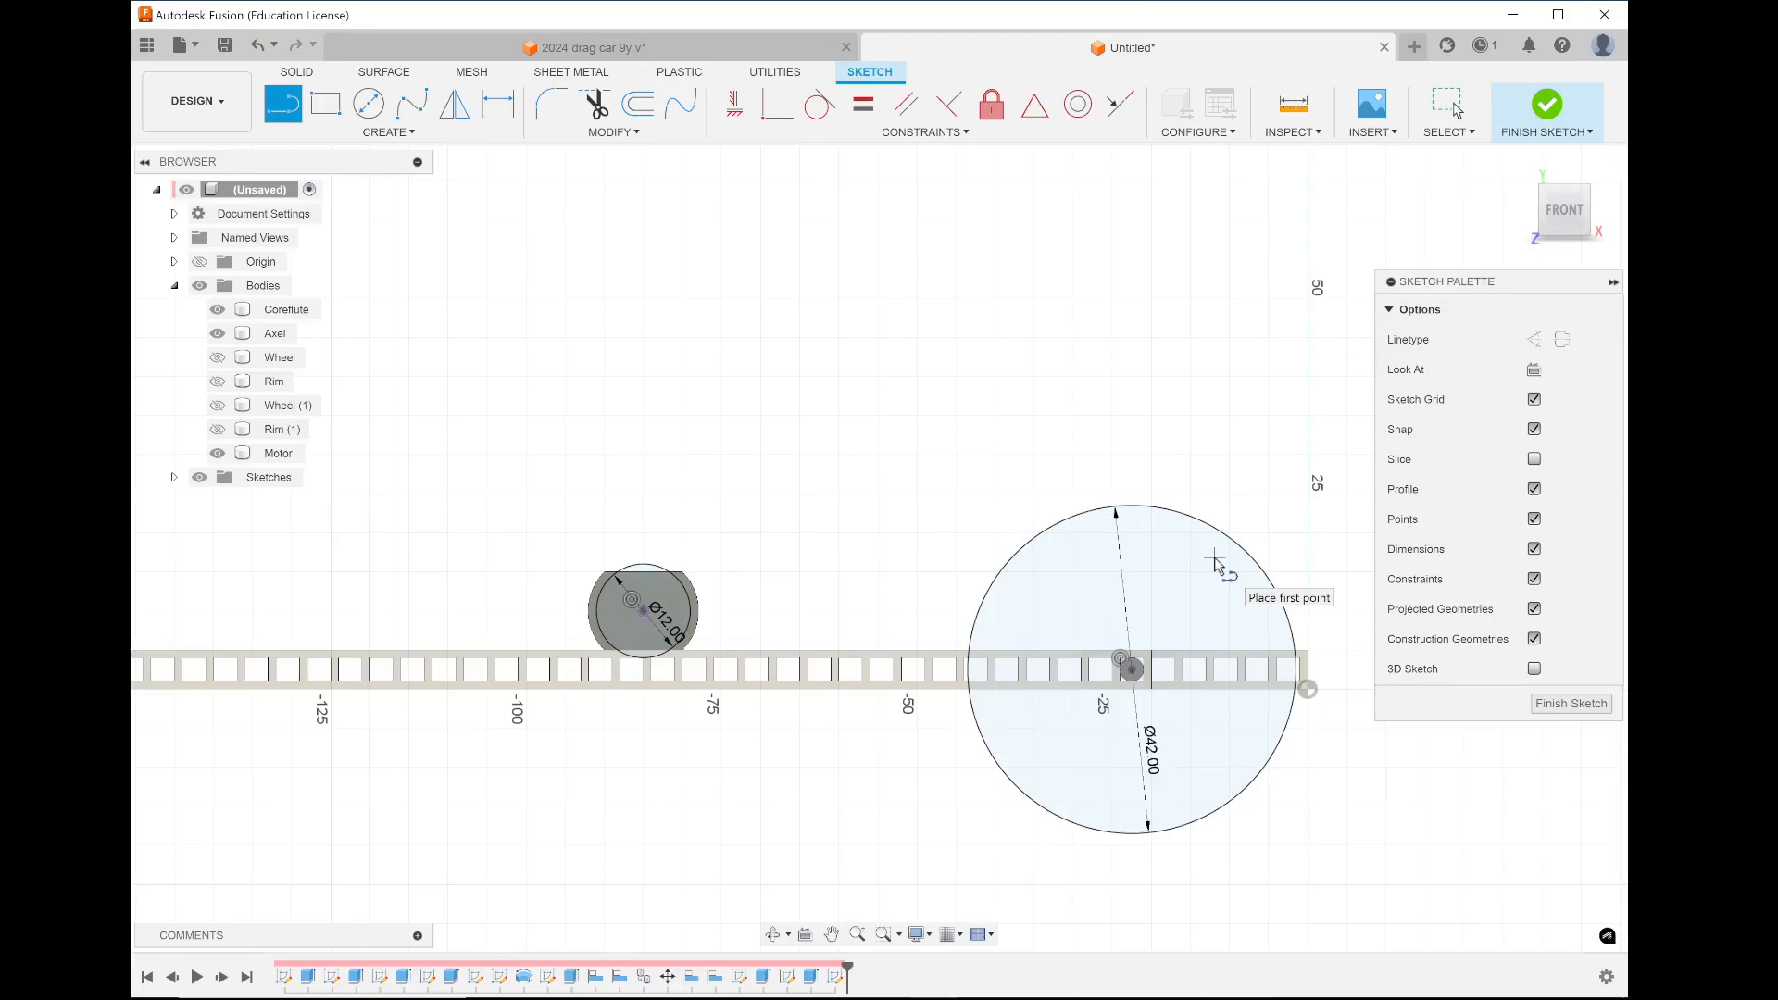
{"action": "left_click", "coordinate": [524, 572]}
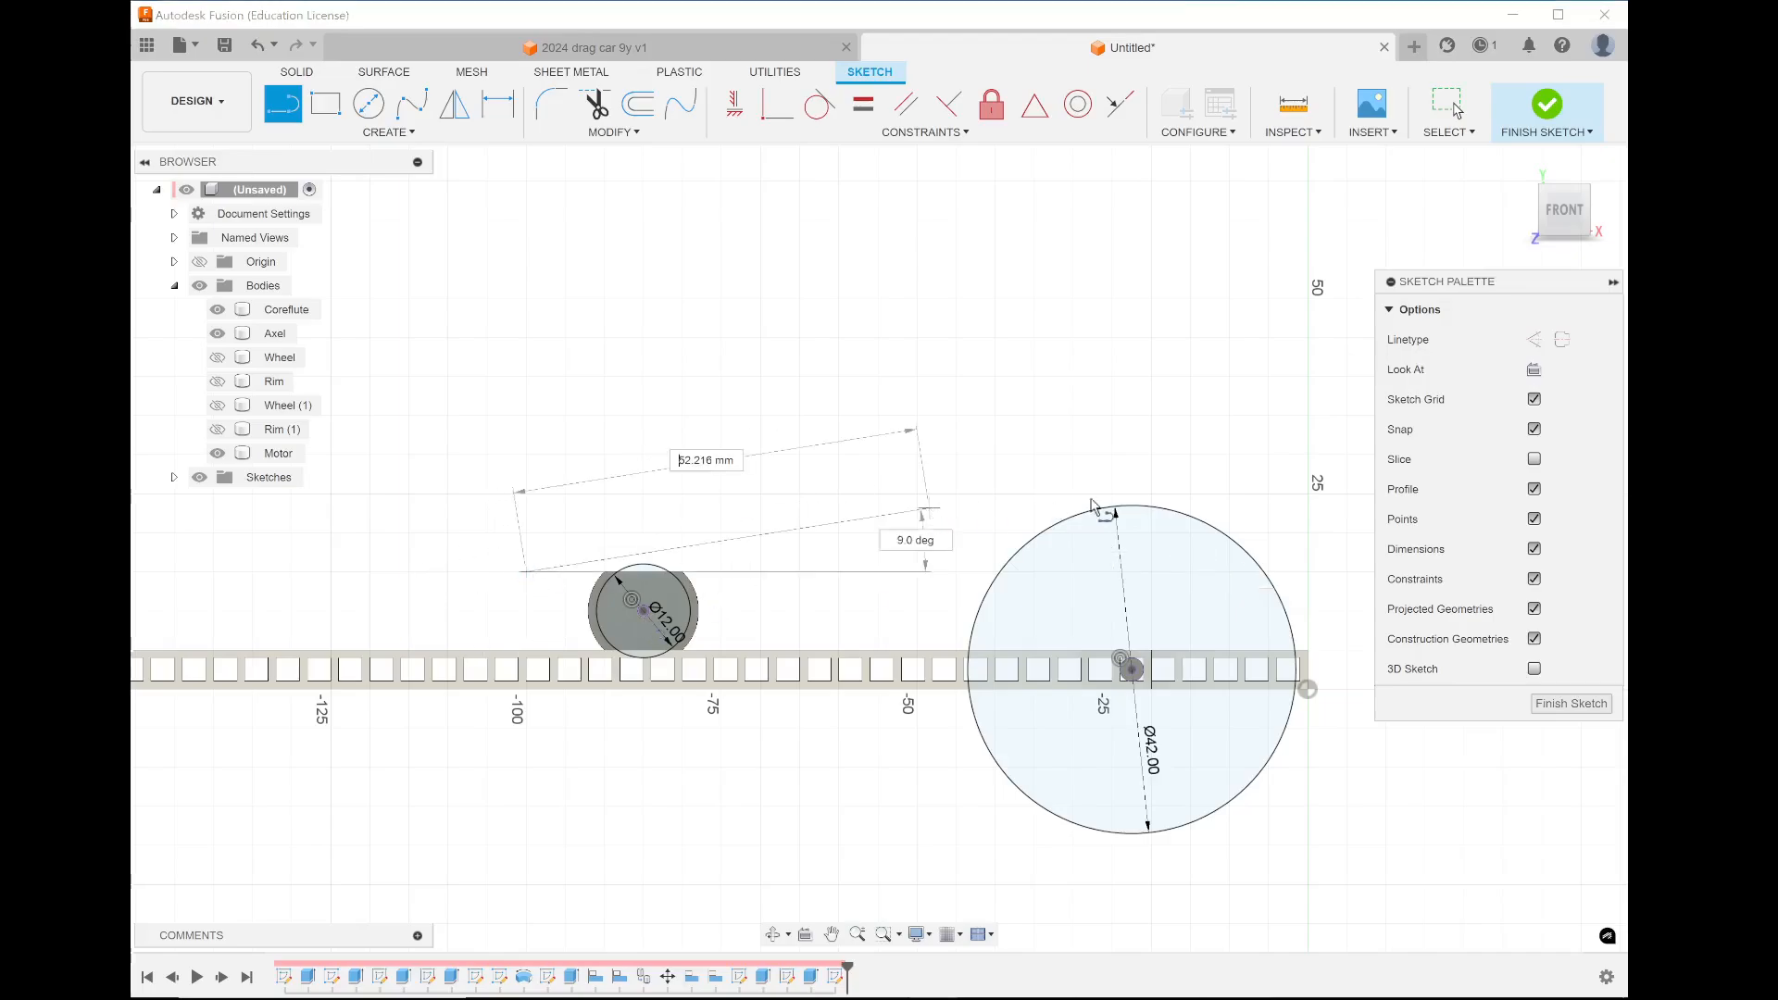
{"action": "left_click", "coordinate": [1246, 473]}
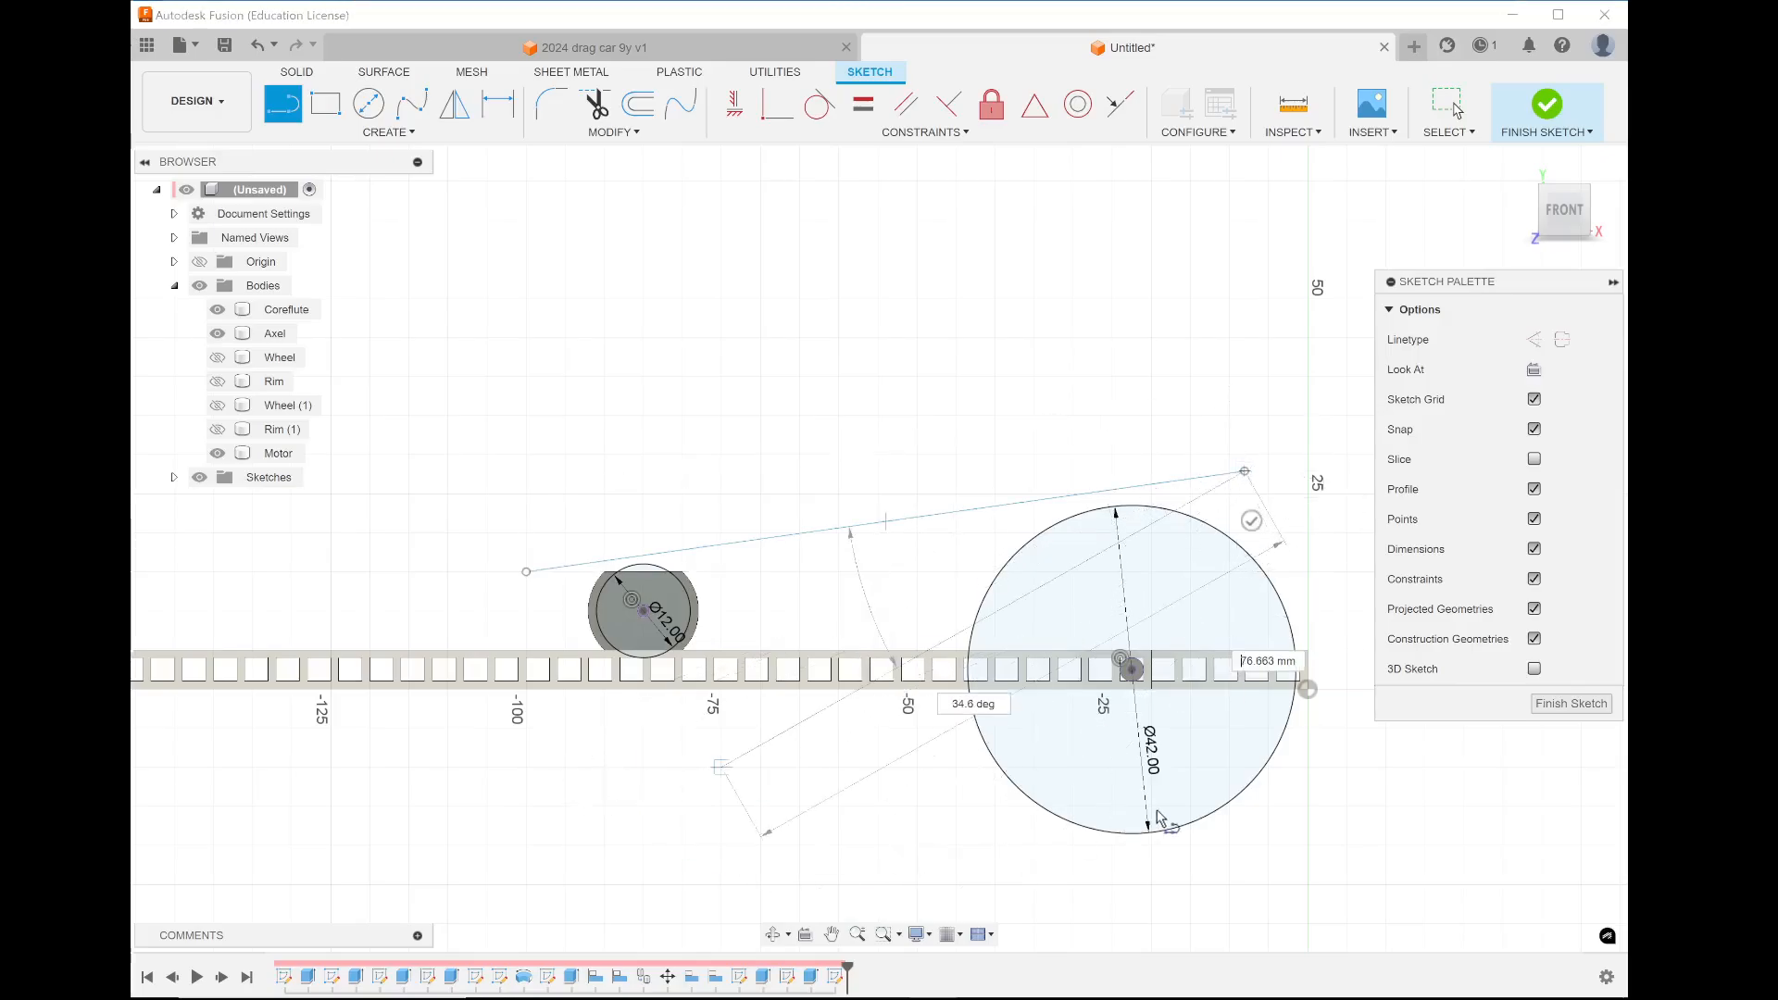
{"action": "key", "text": "Escape"}
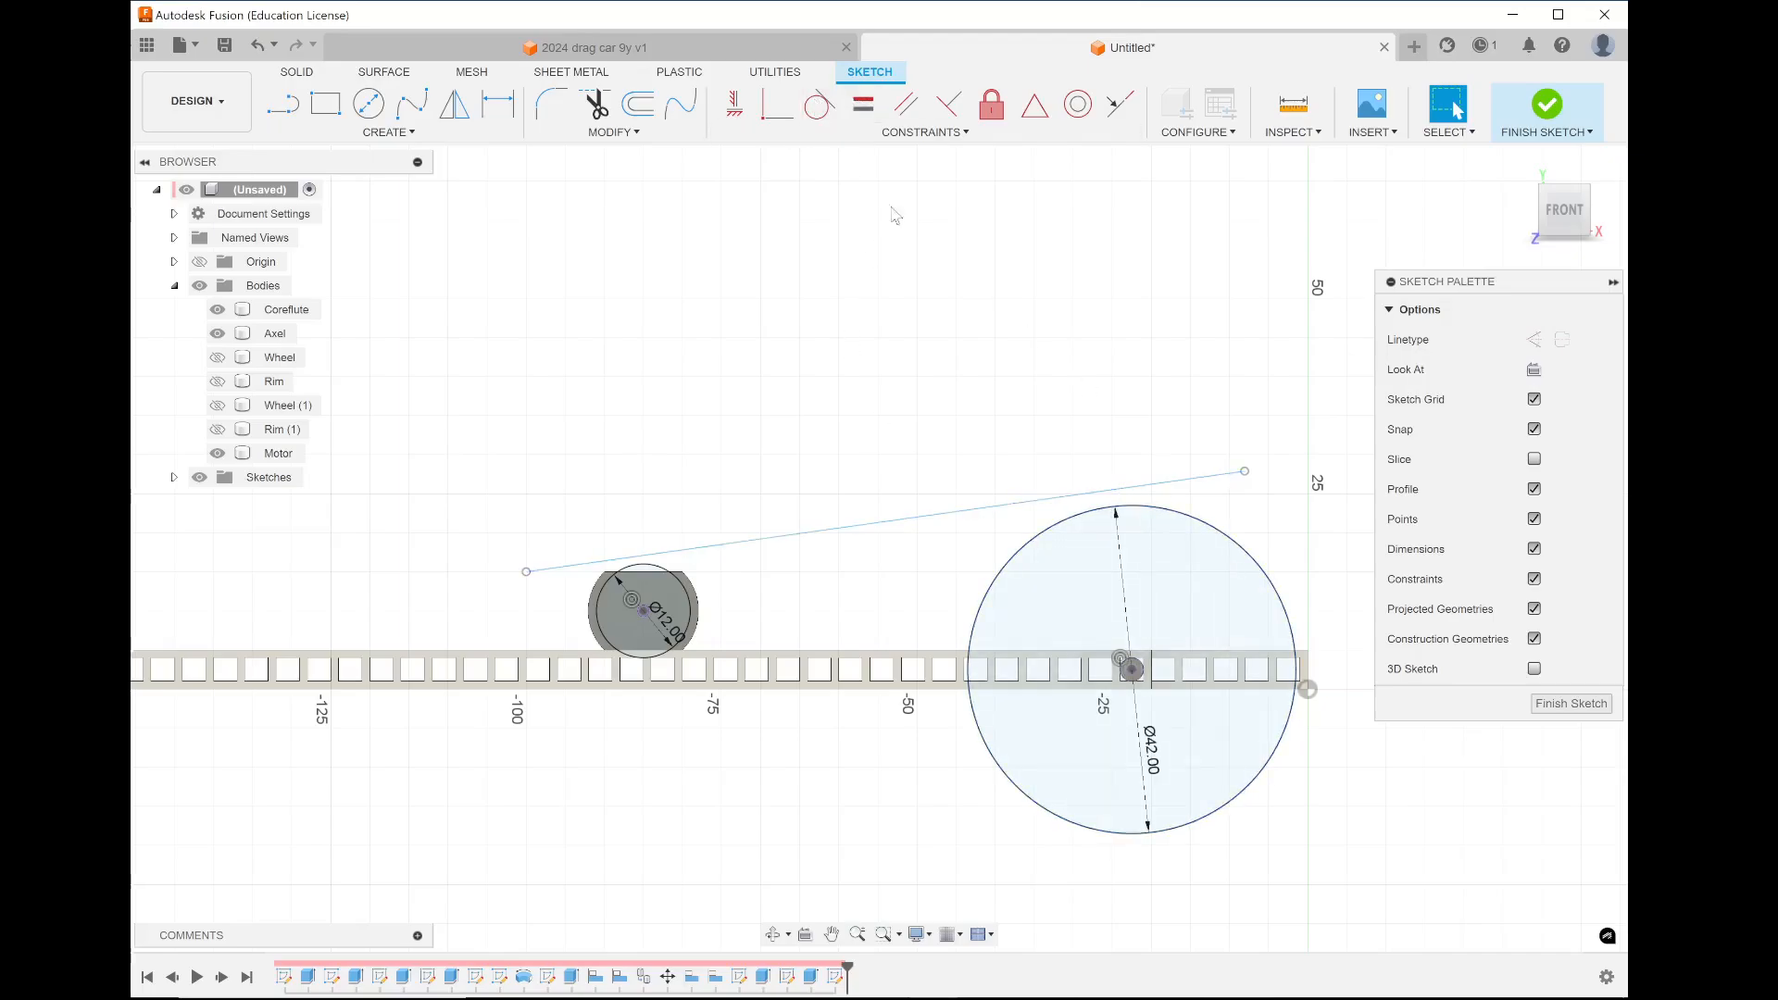
Try to make the 42 mm circle concentric with the projected axle circle
{"action": "left_click", "coordinate": [1078, 108]}
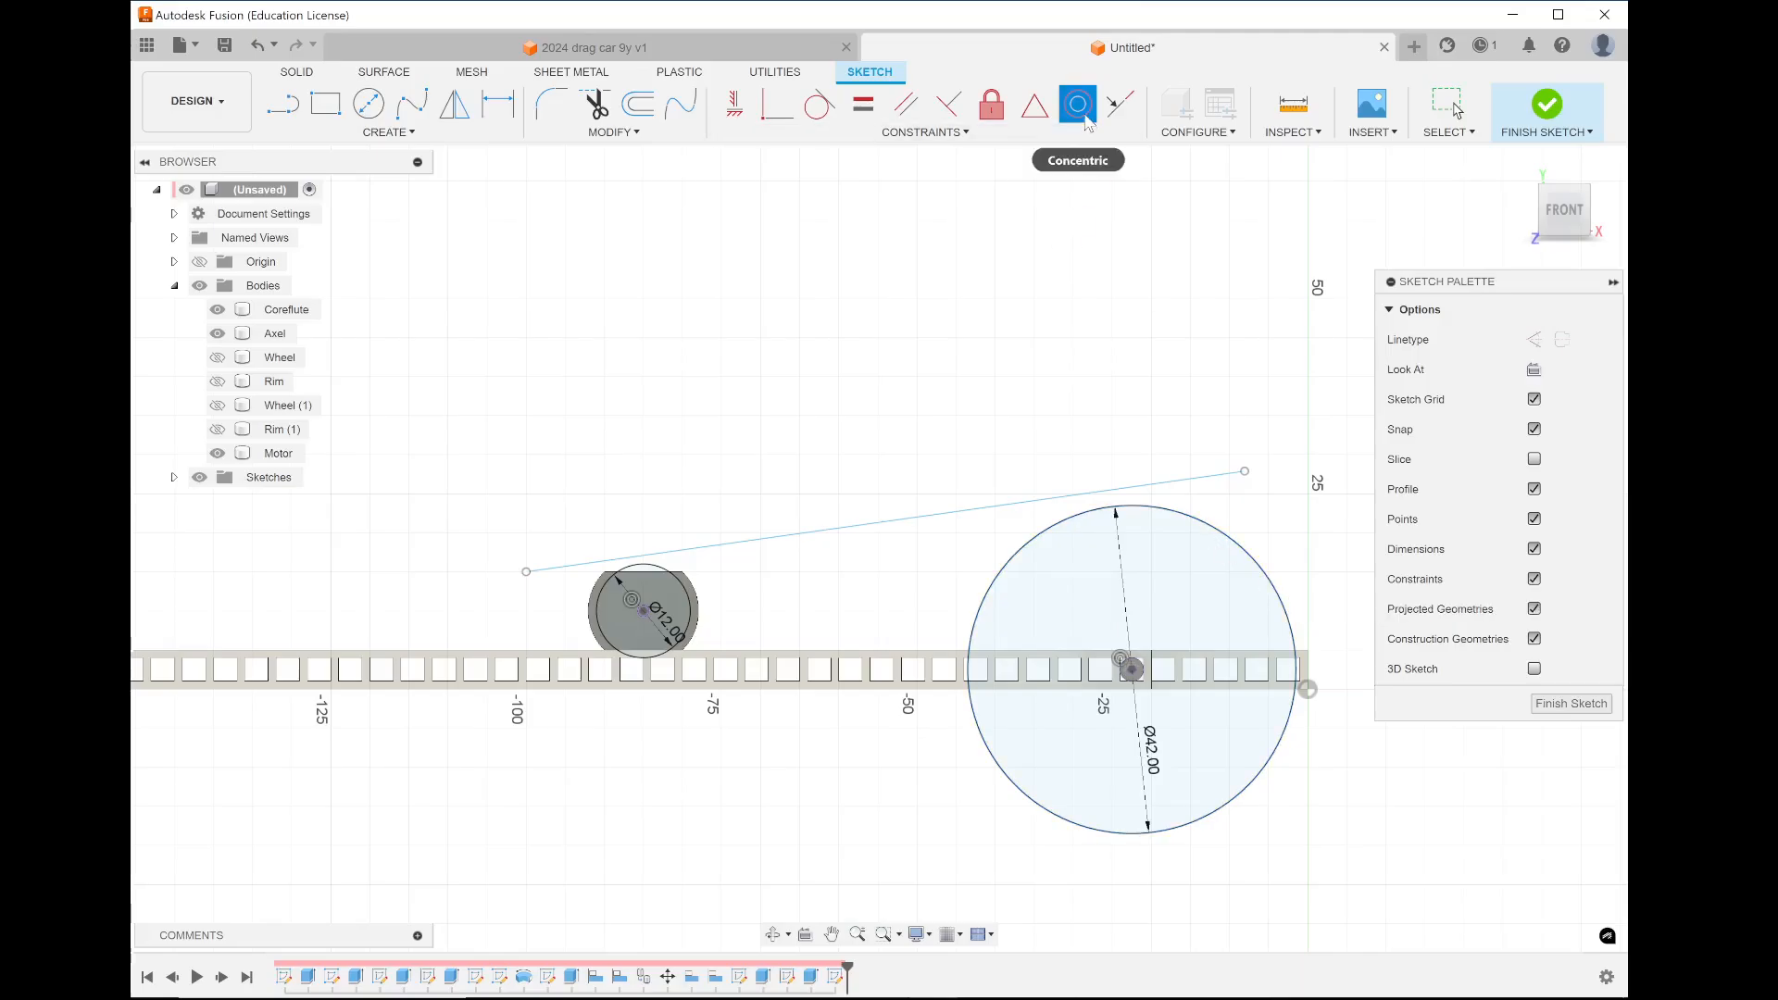
{"action": "left_click", "coordinate": [1272, 587]}
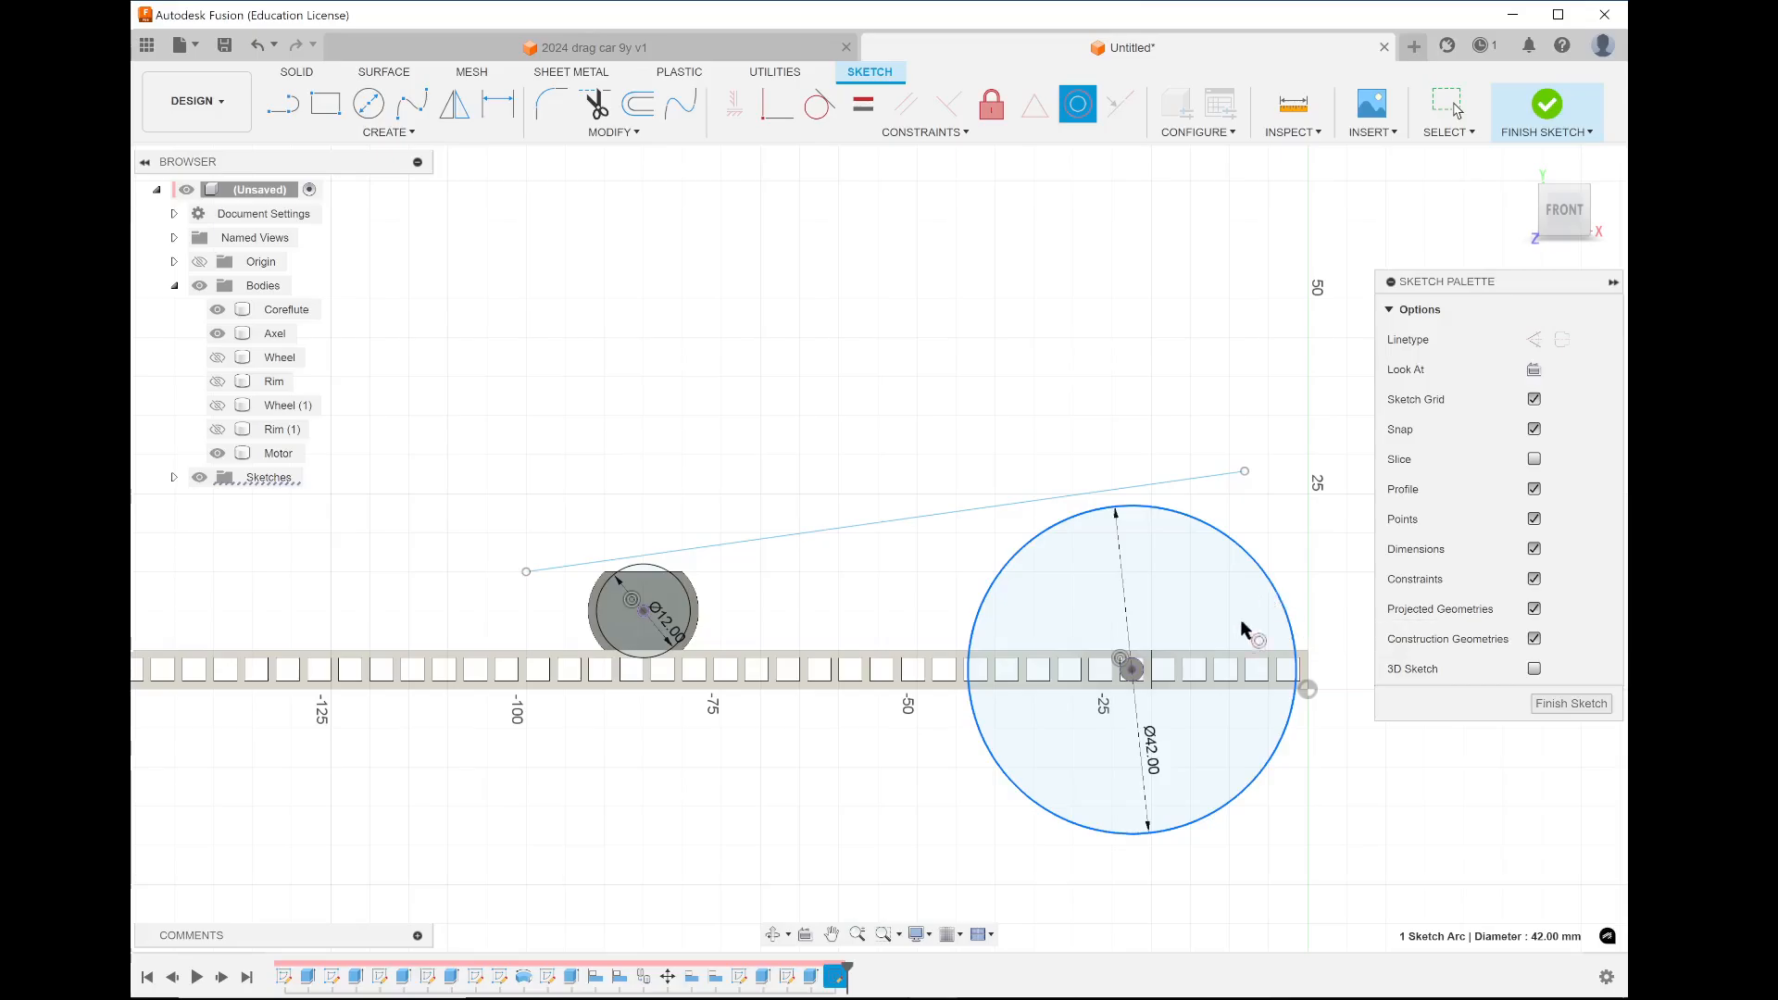
{"action": "left_click", "coordinate": [1143, 669]}
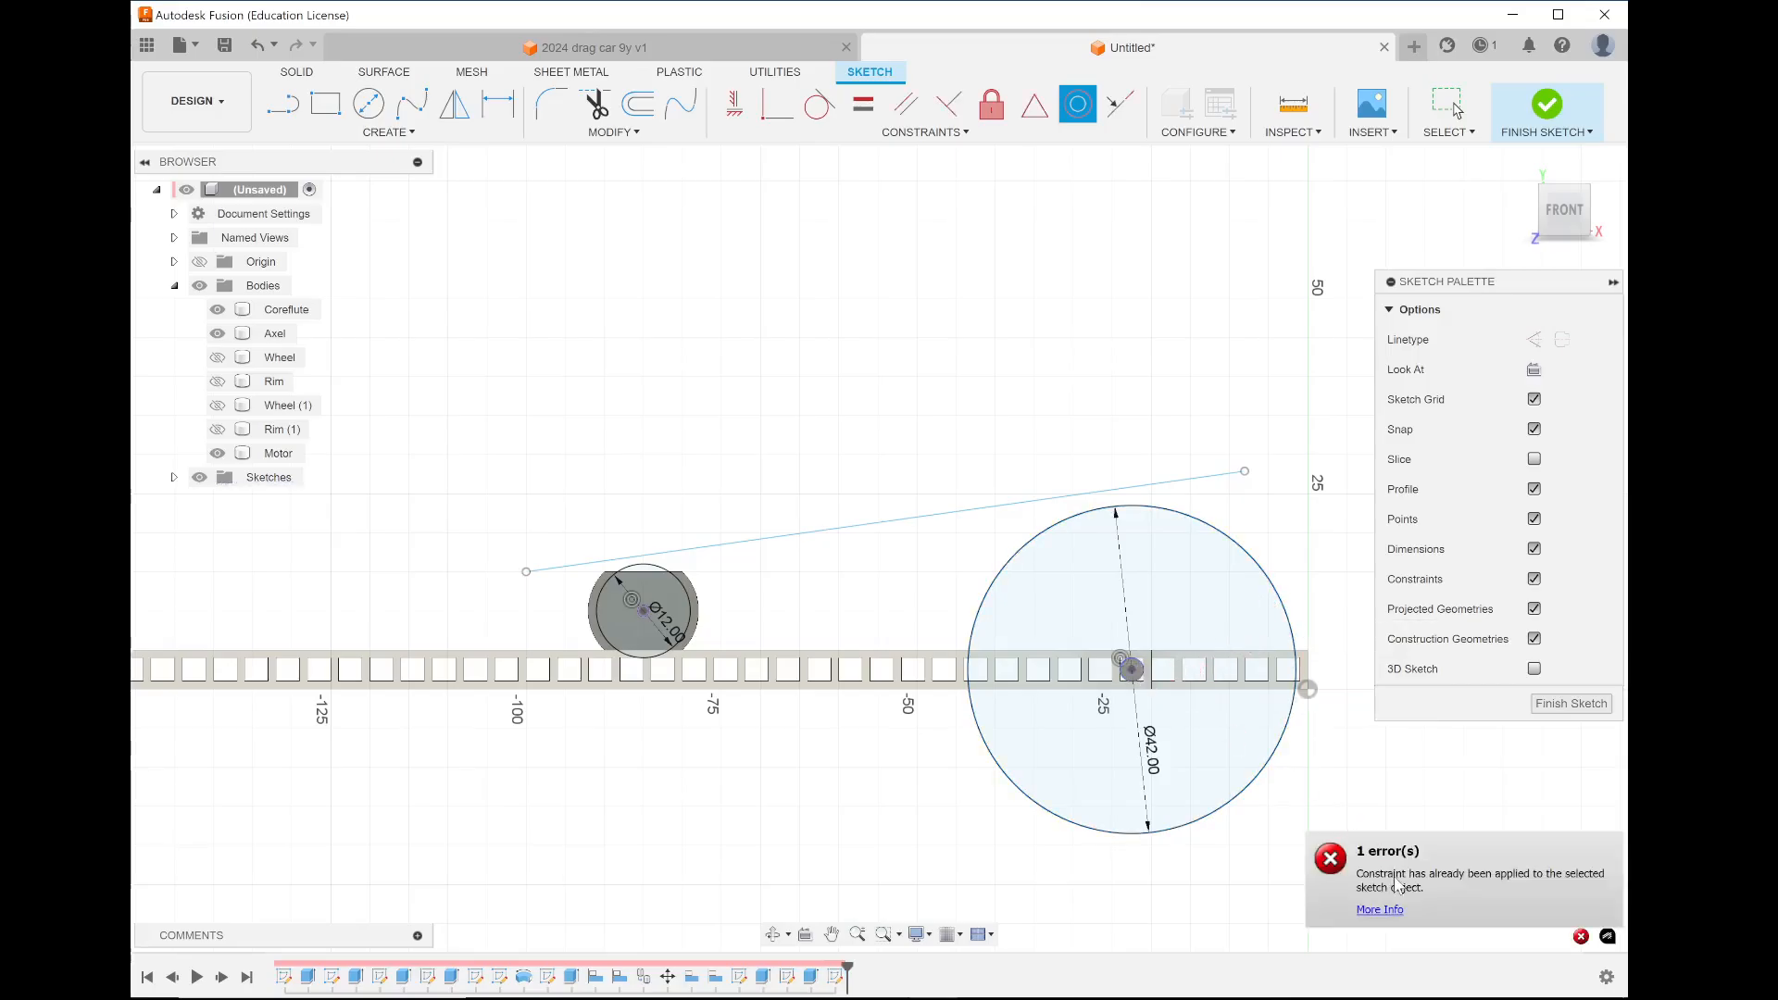
{"action": "key", "text": "Escape"}
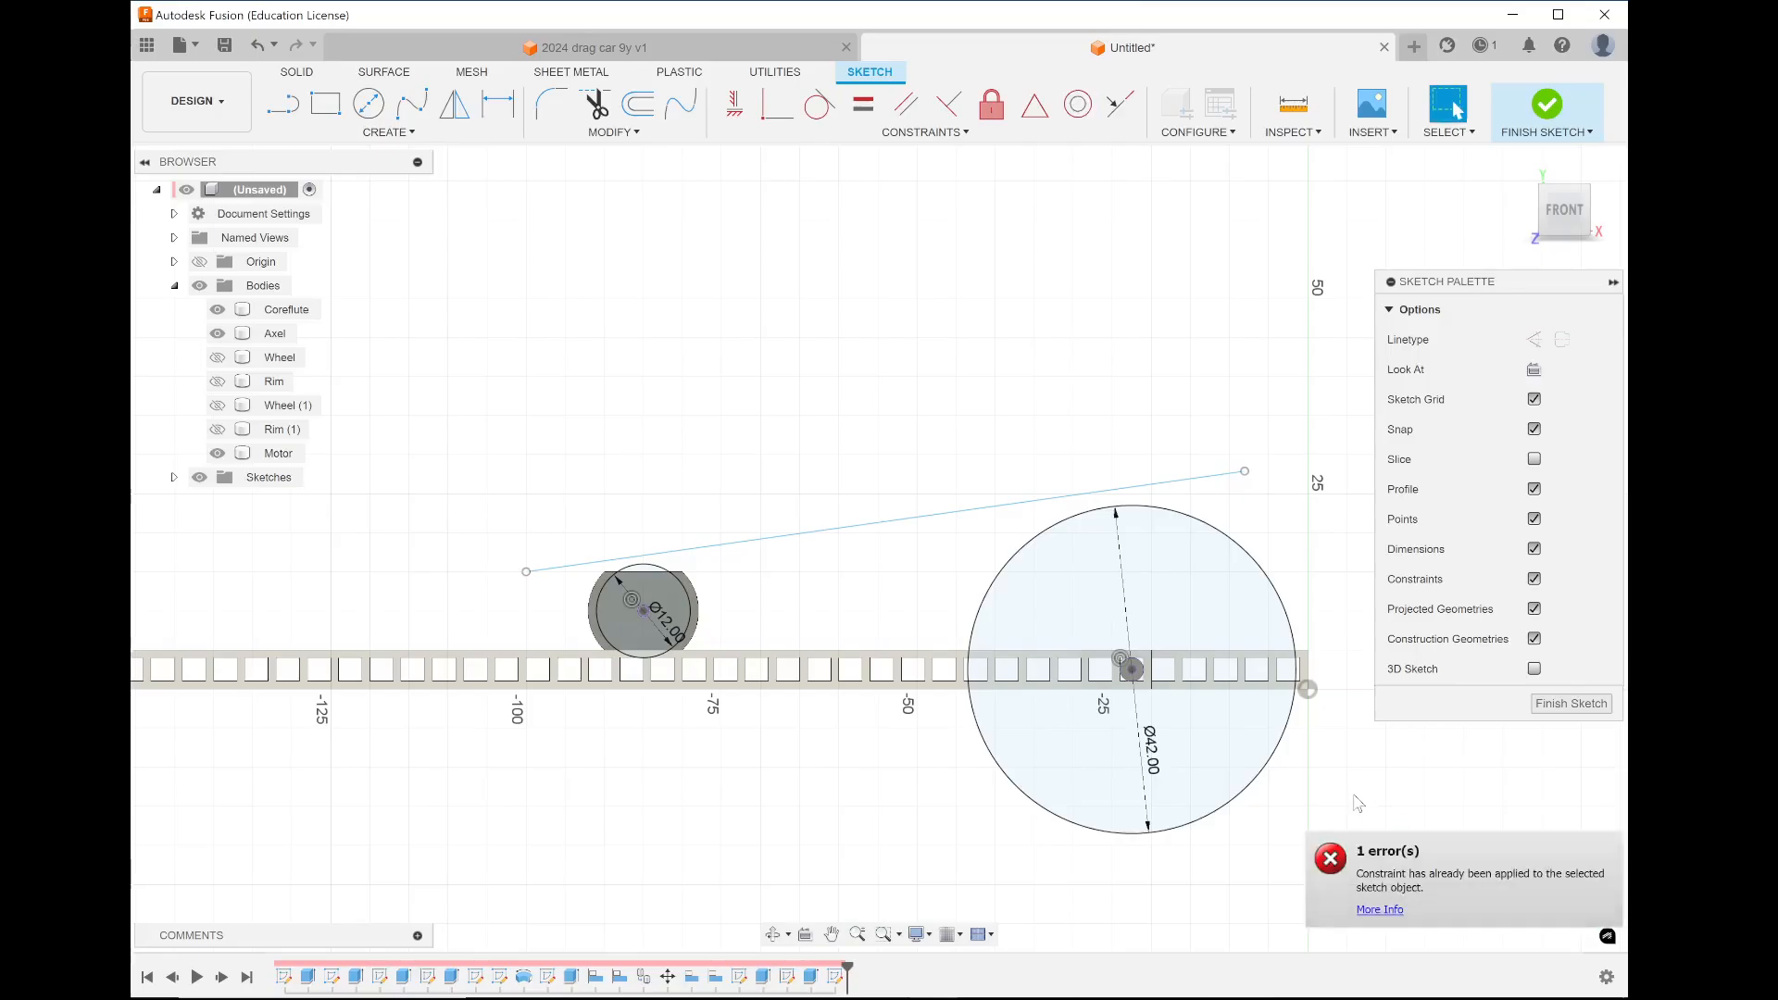
Constrain the sloping line above the circles tangent to both the 42 mm circle and the 12 mm circle
{"action": "scroll", "coordinate": [1102, 778], "scroll_direction": "up", "scroll_amount": 1}
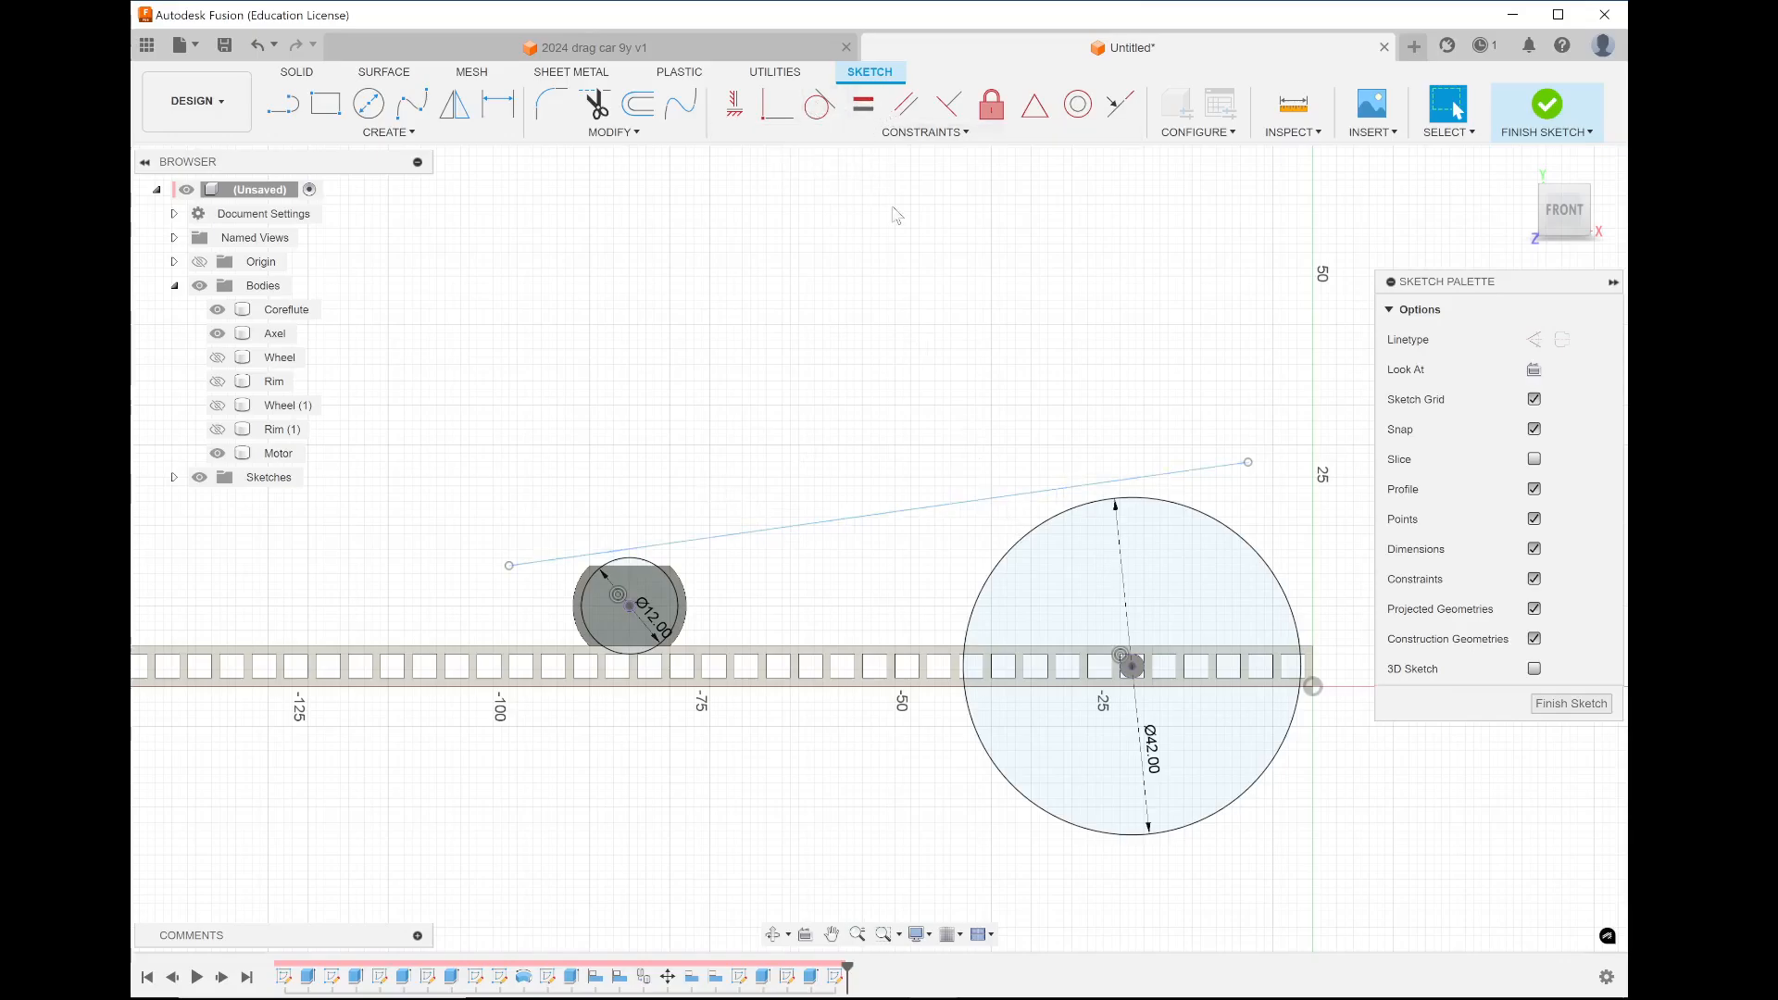
{"action": "left_click", "coordinate": [827, 111]}
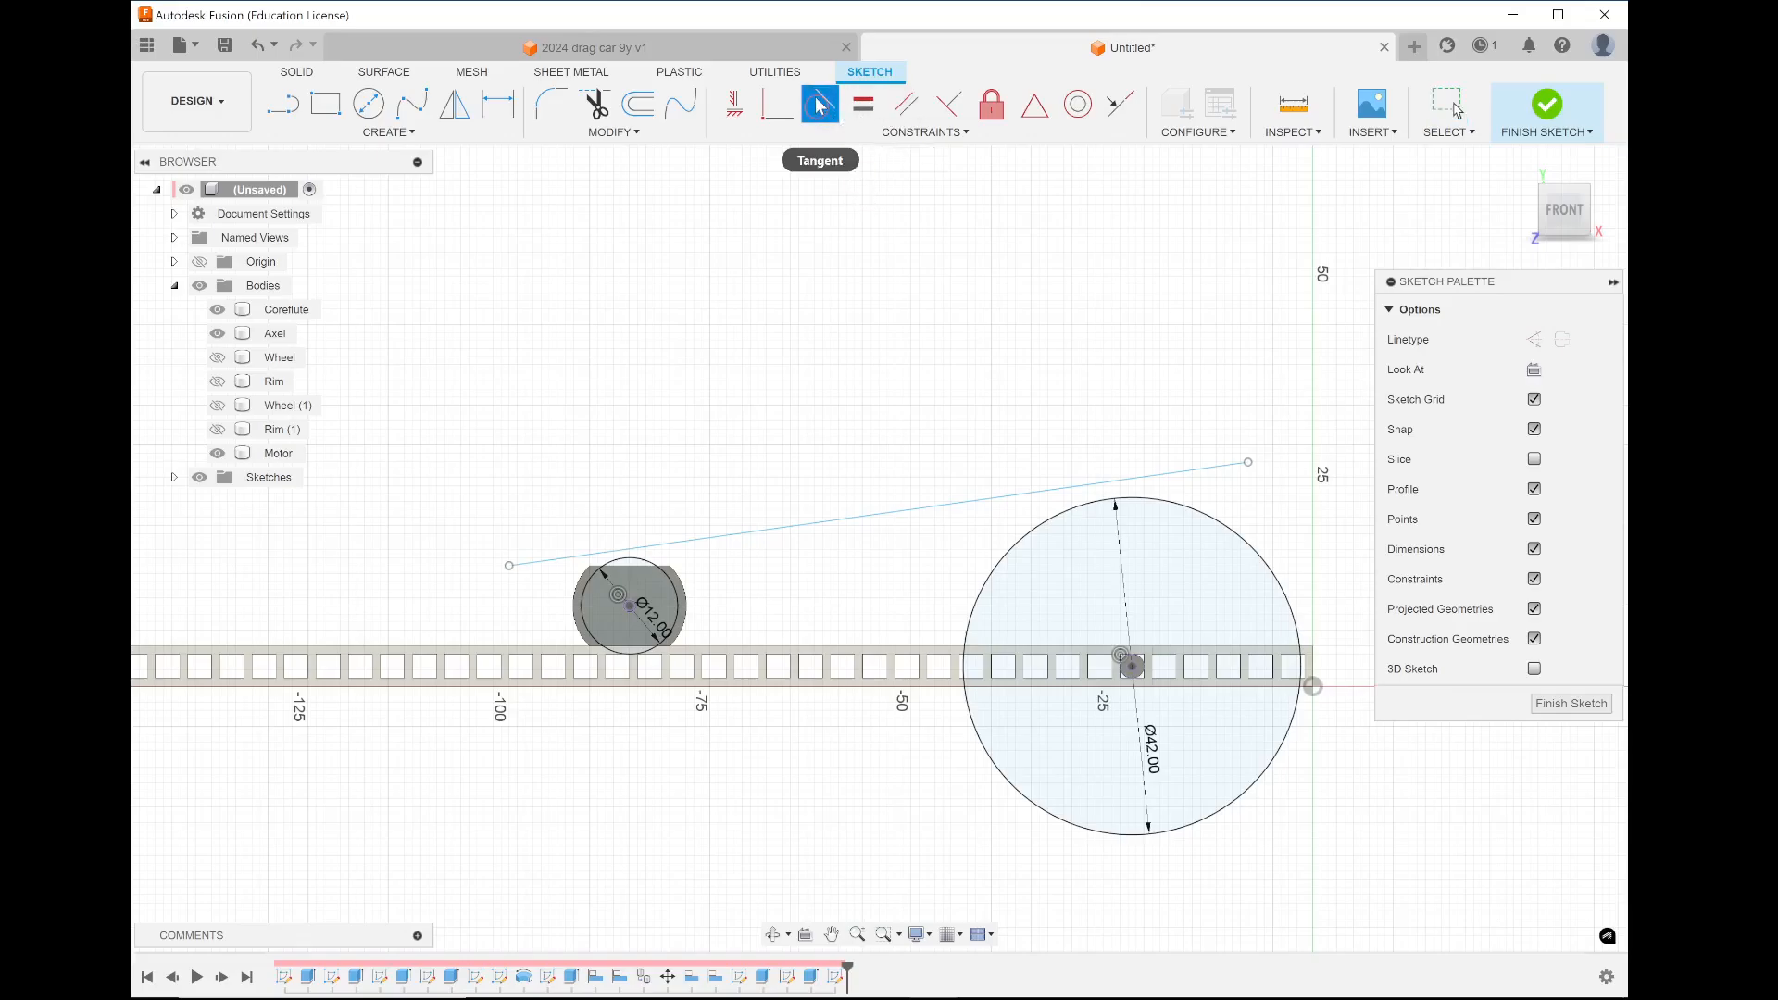
{"action": "left_click", "coordinate": [1067, 497]}
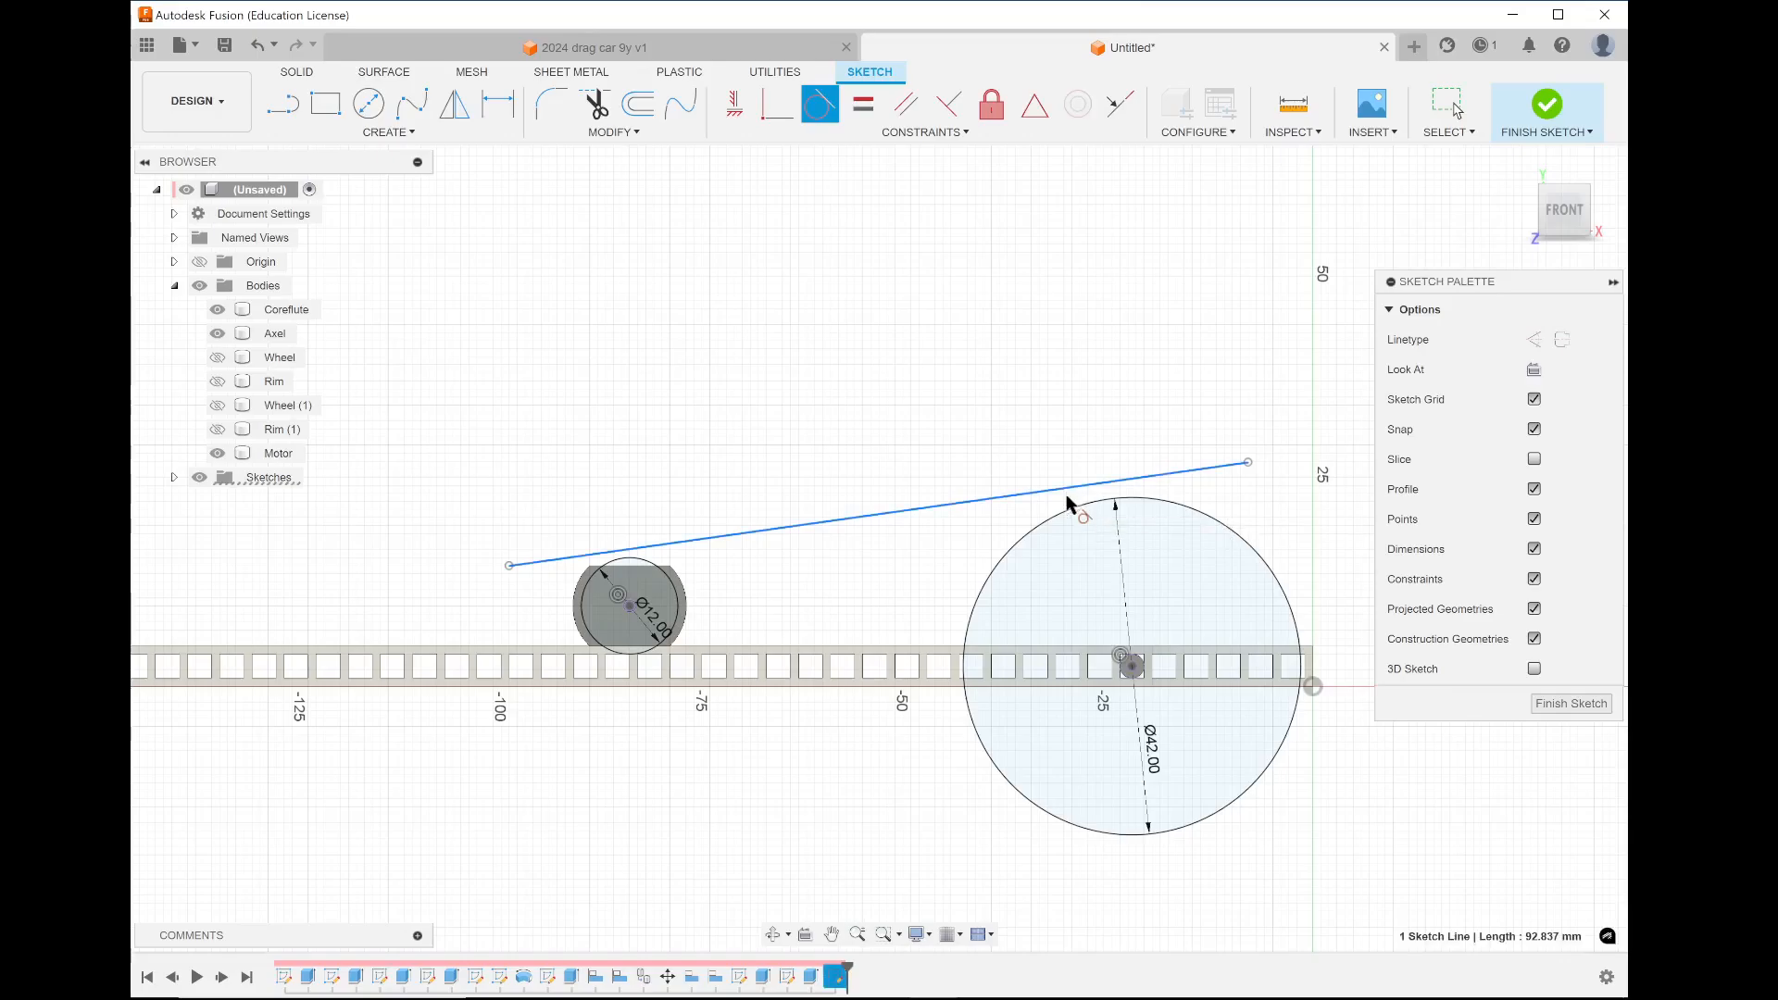
{"action": "left_click", "coordinate": [1070, 509]}
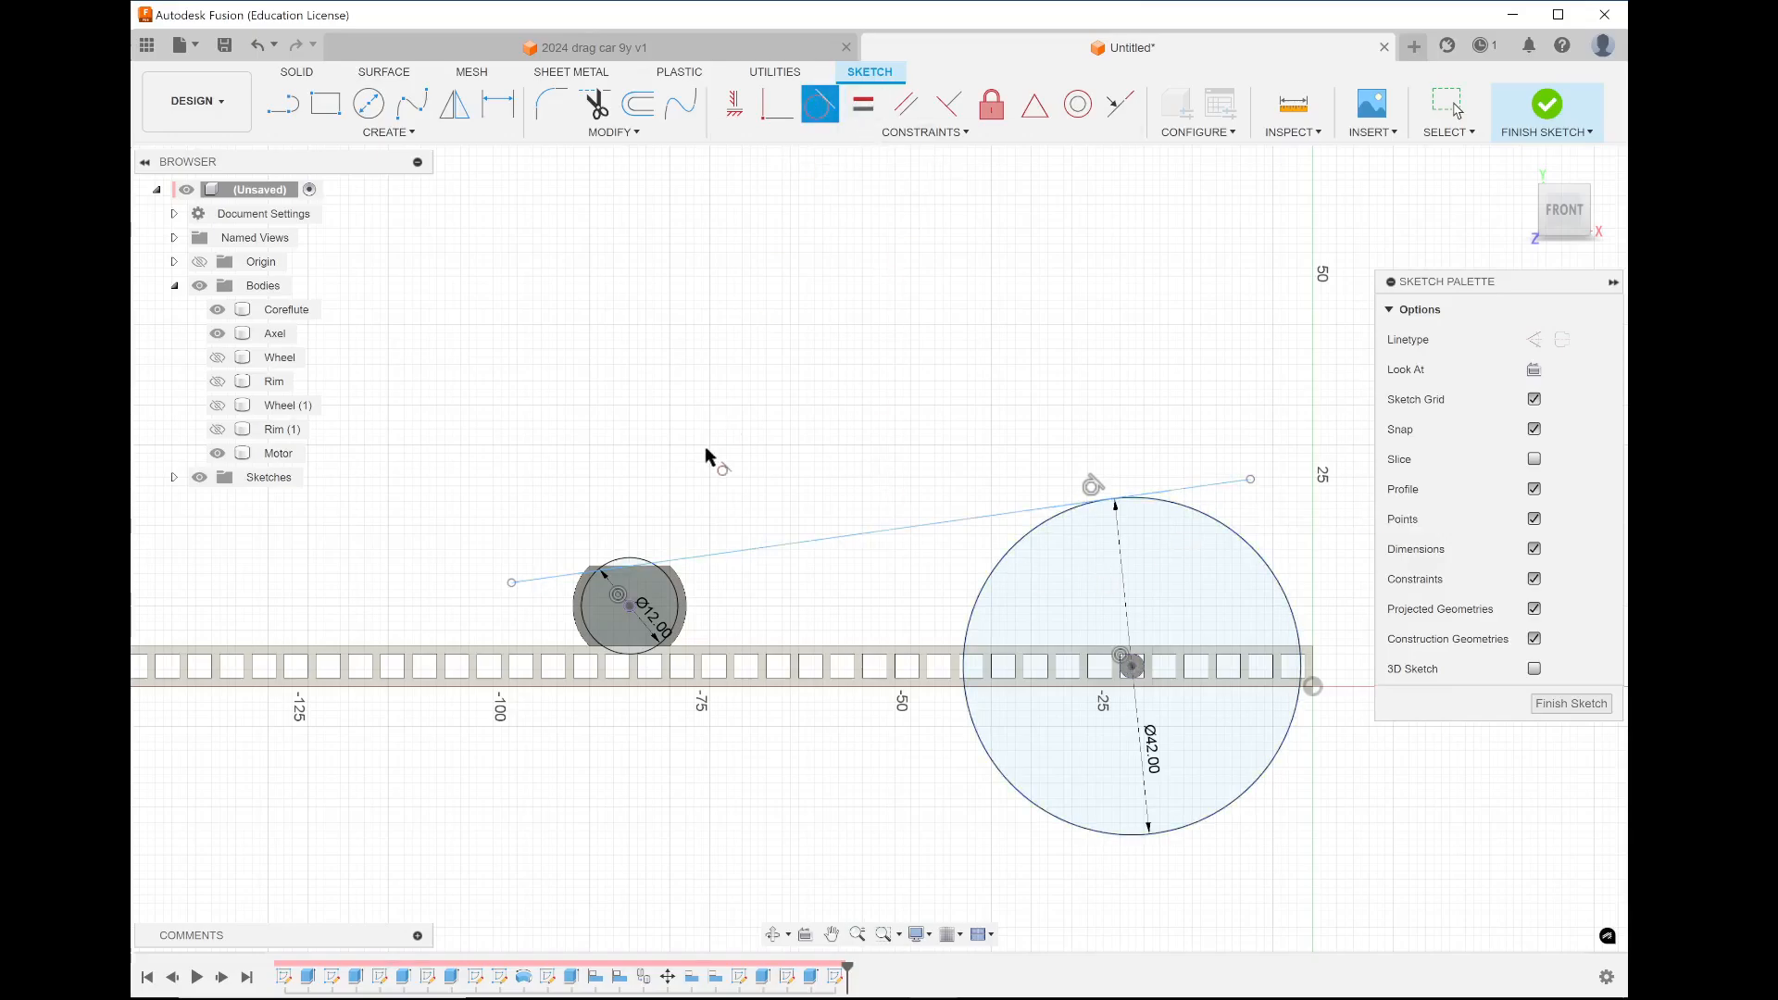
{"action": "left_click", "coordinate": [703, 557]}
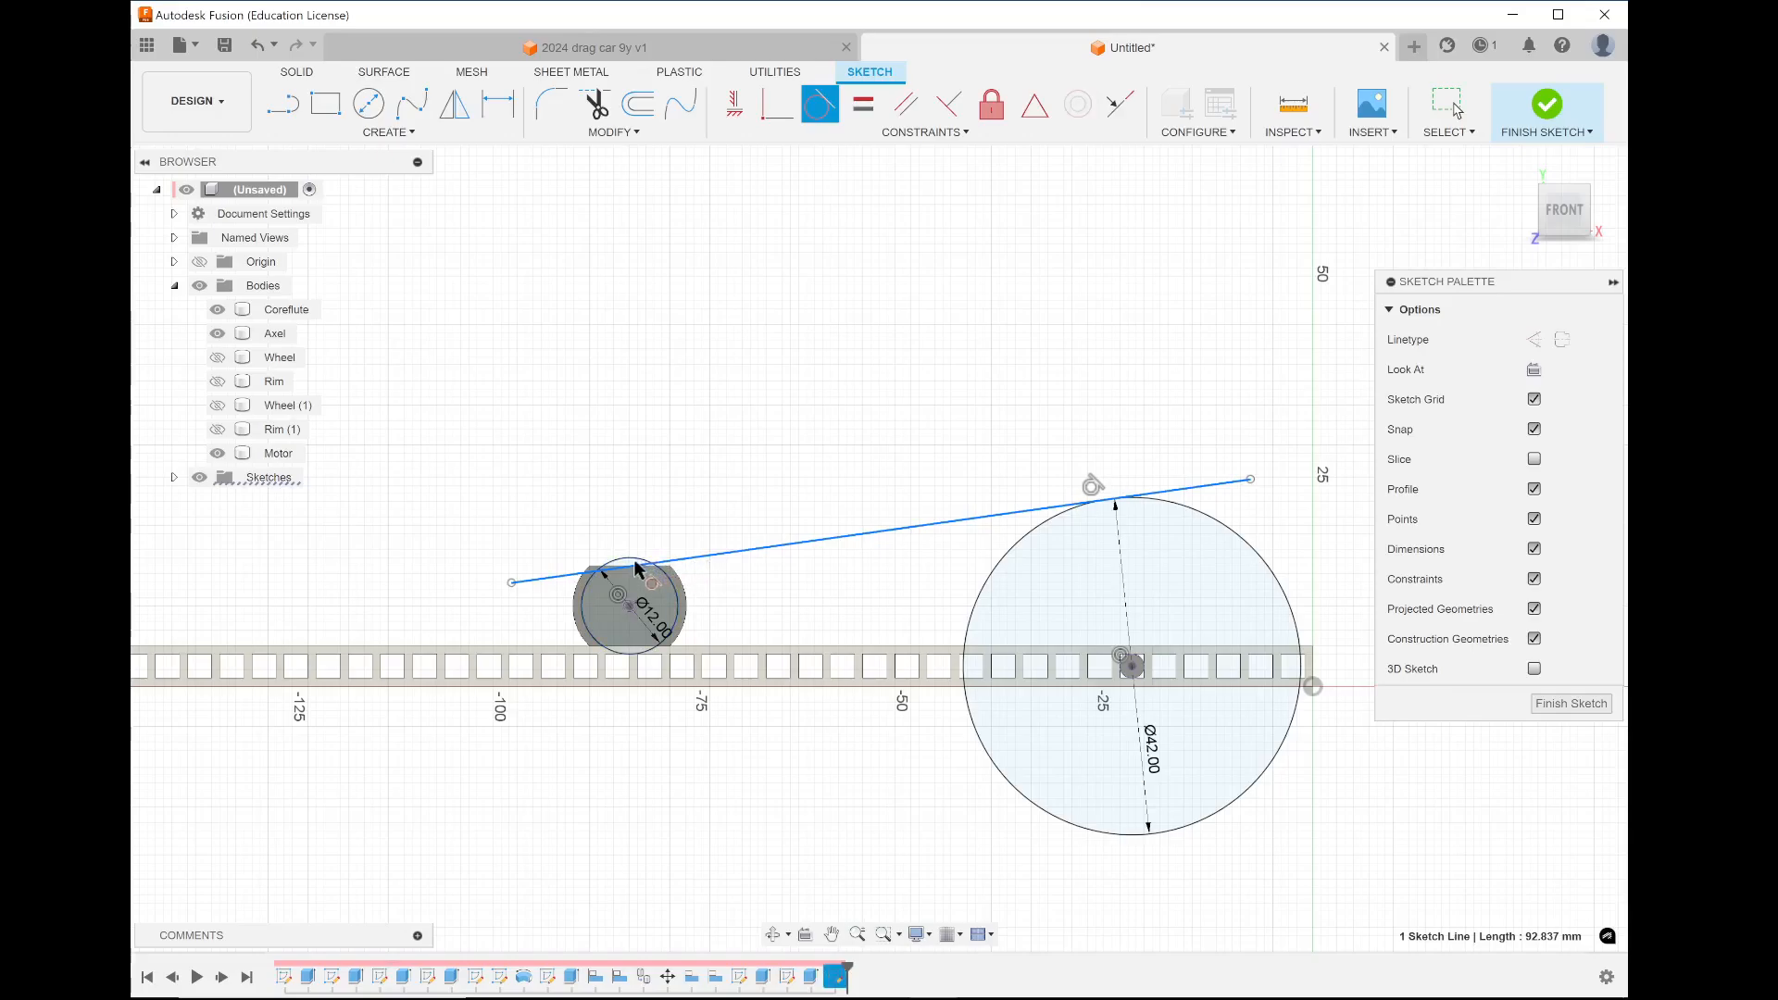
{"action": "left_click", "coordinate": [633, 558]}
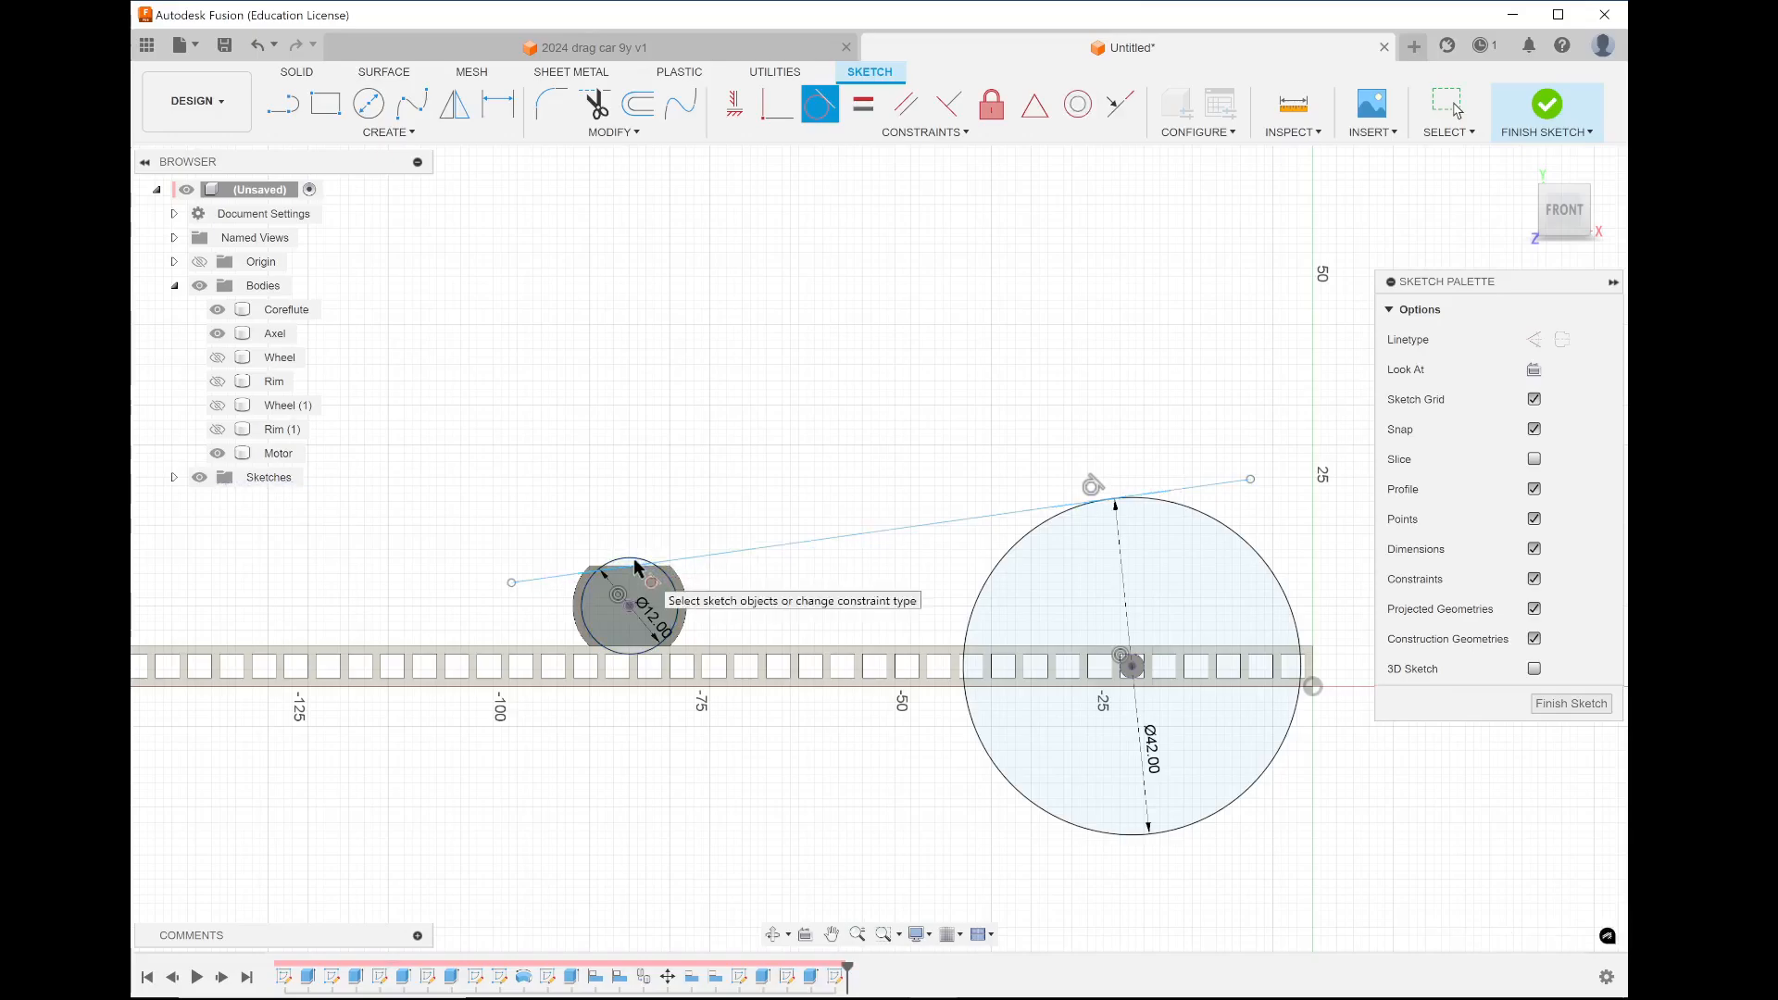
{"action": "scroll", "coordinate": [631, 667], "scroll_direction": "up", "scroll_amount": 4}
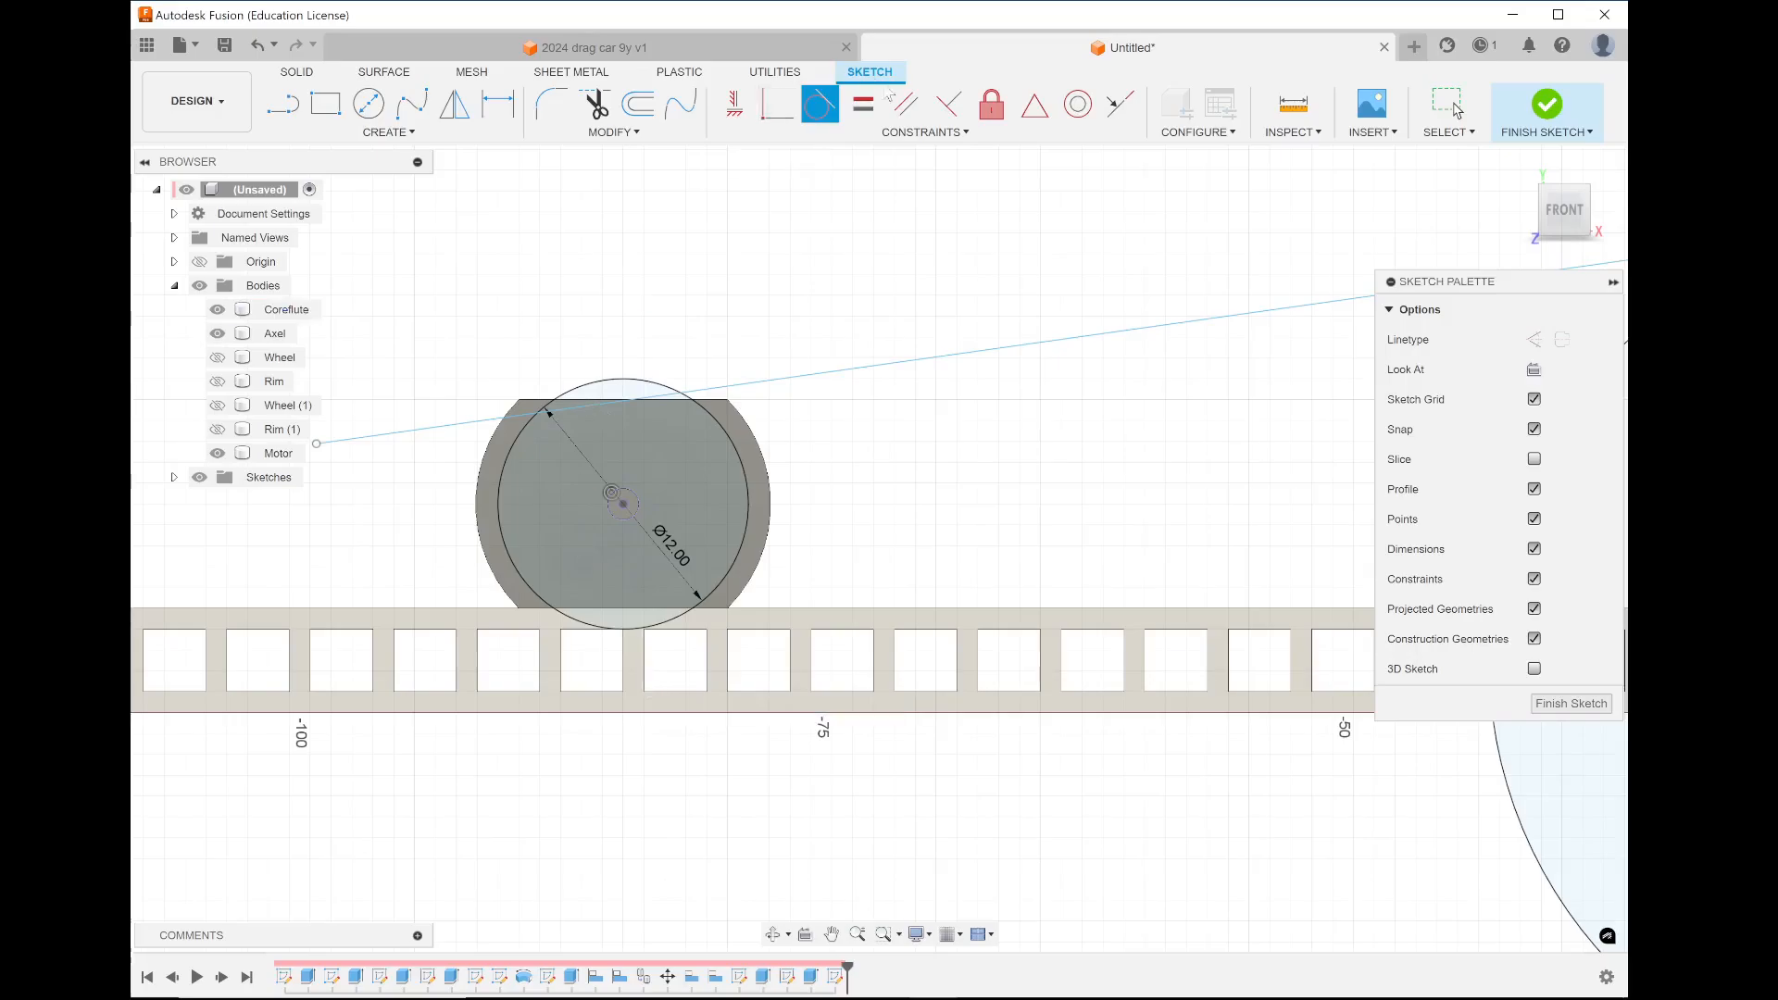
{"action": "left_click", "coordinate": [789, 376]}
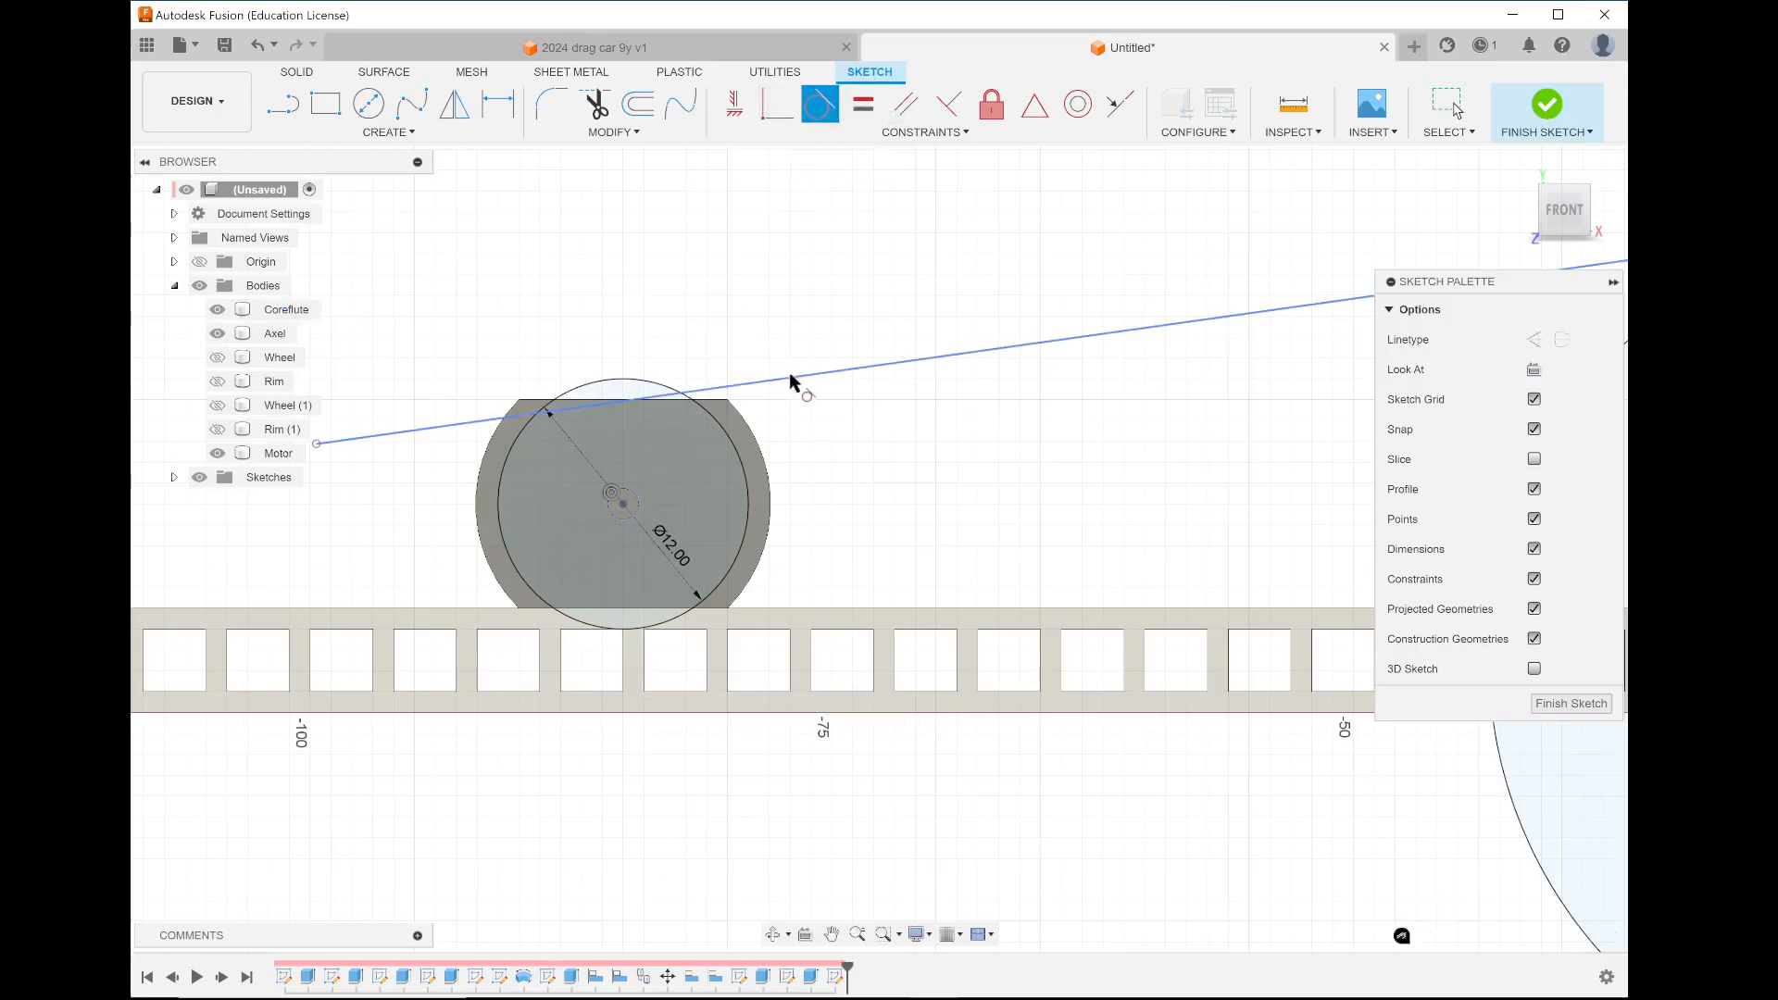
{"action": "left_click", "coordinate": [648, 384]}
{"action": "scroll", "coordinate": [661, 515], "scroll_direction": "down", "scroll_amount": 1}
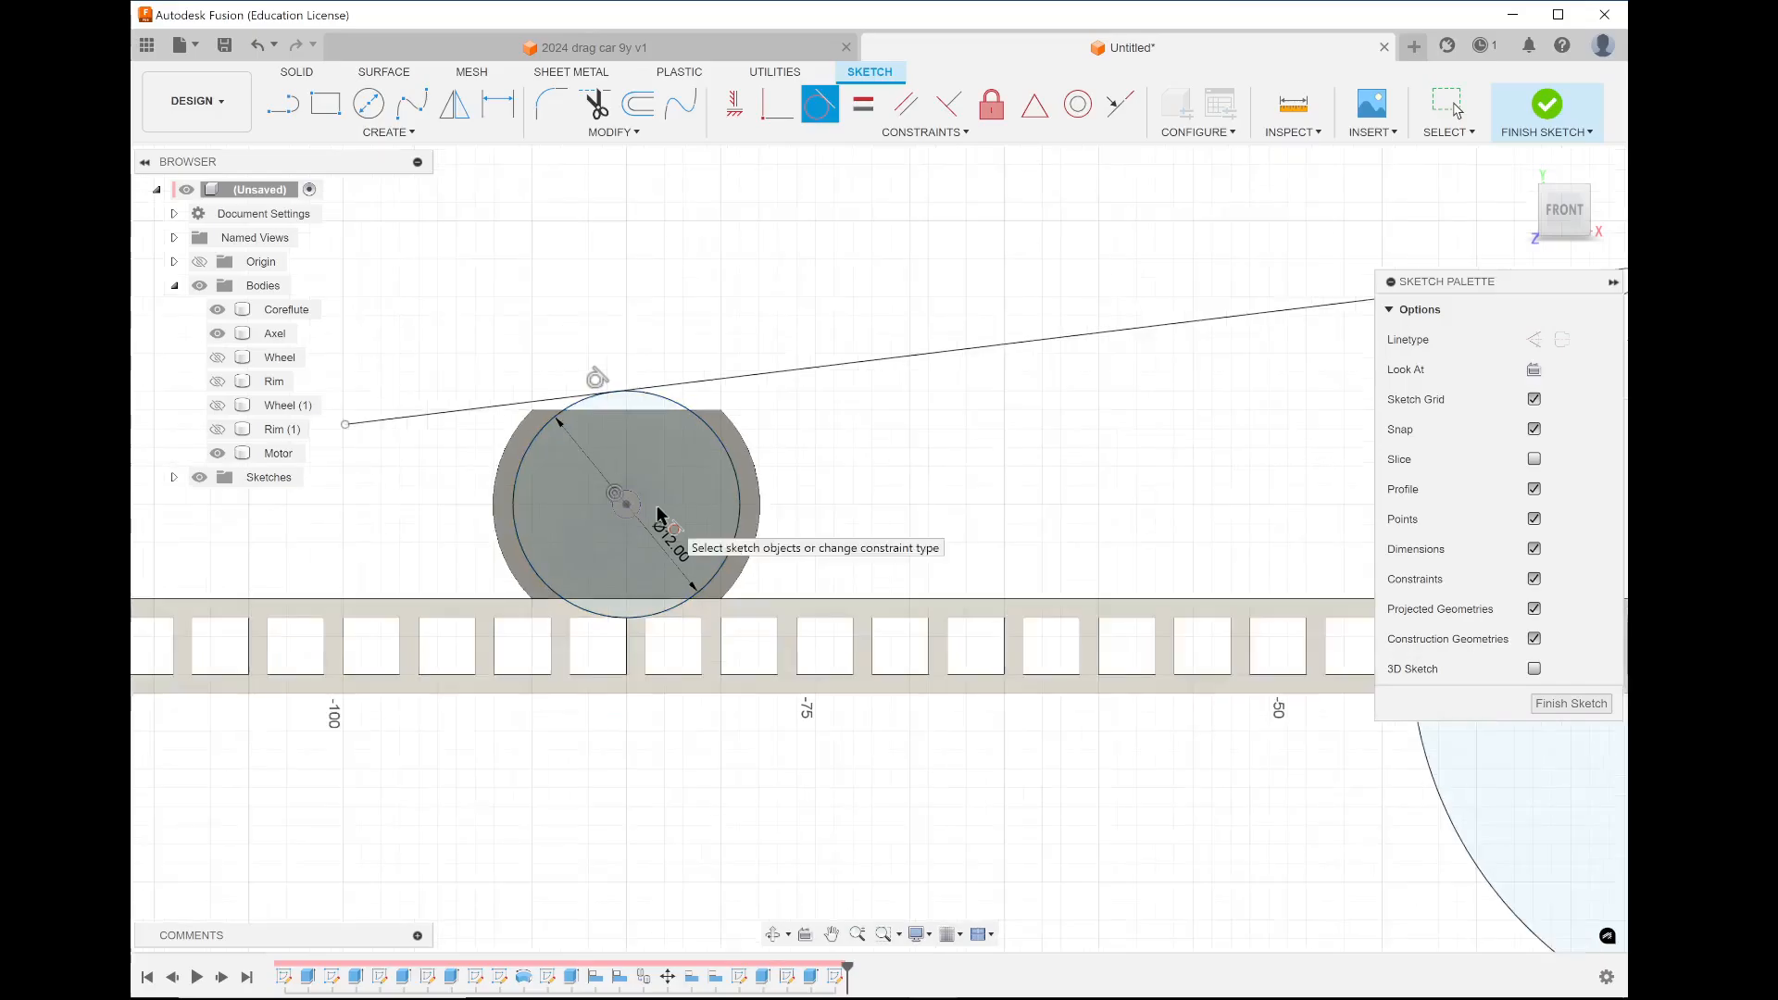
{"action": "scroll", "coordinate": [661, 515], "scroll_direction": "down", "scroll_amount": 4}
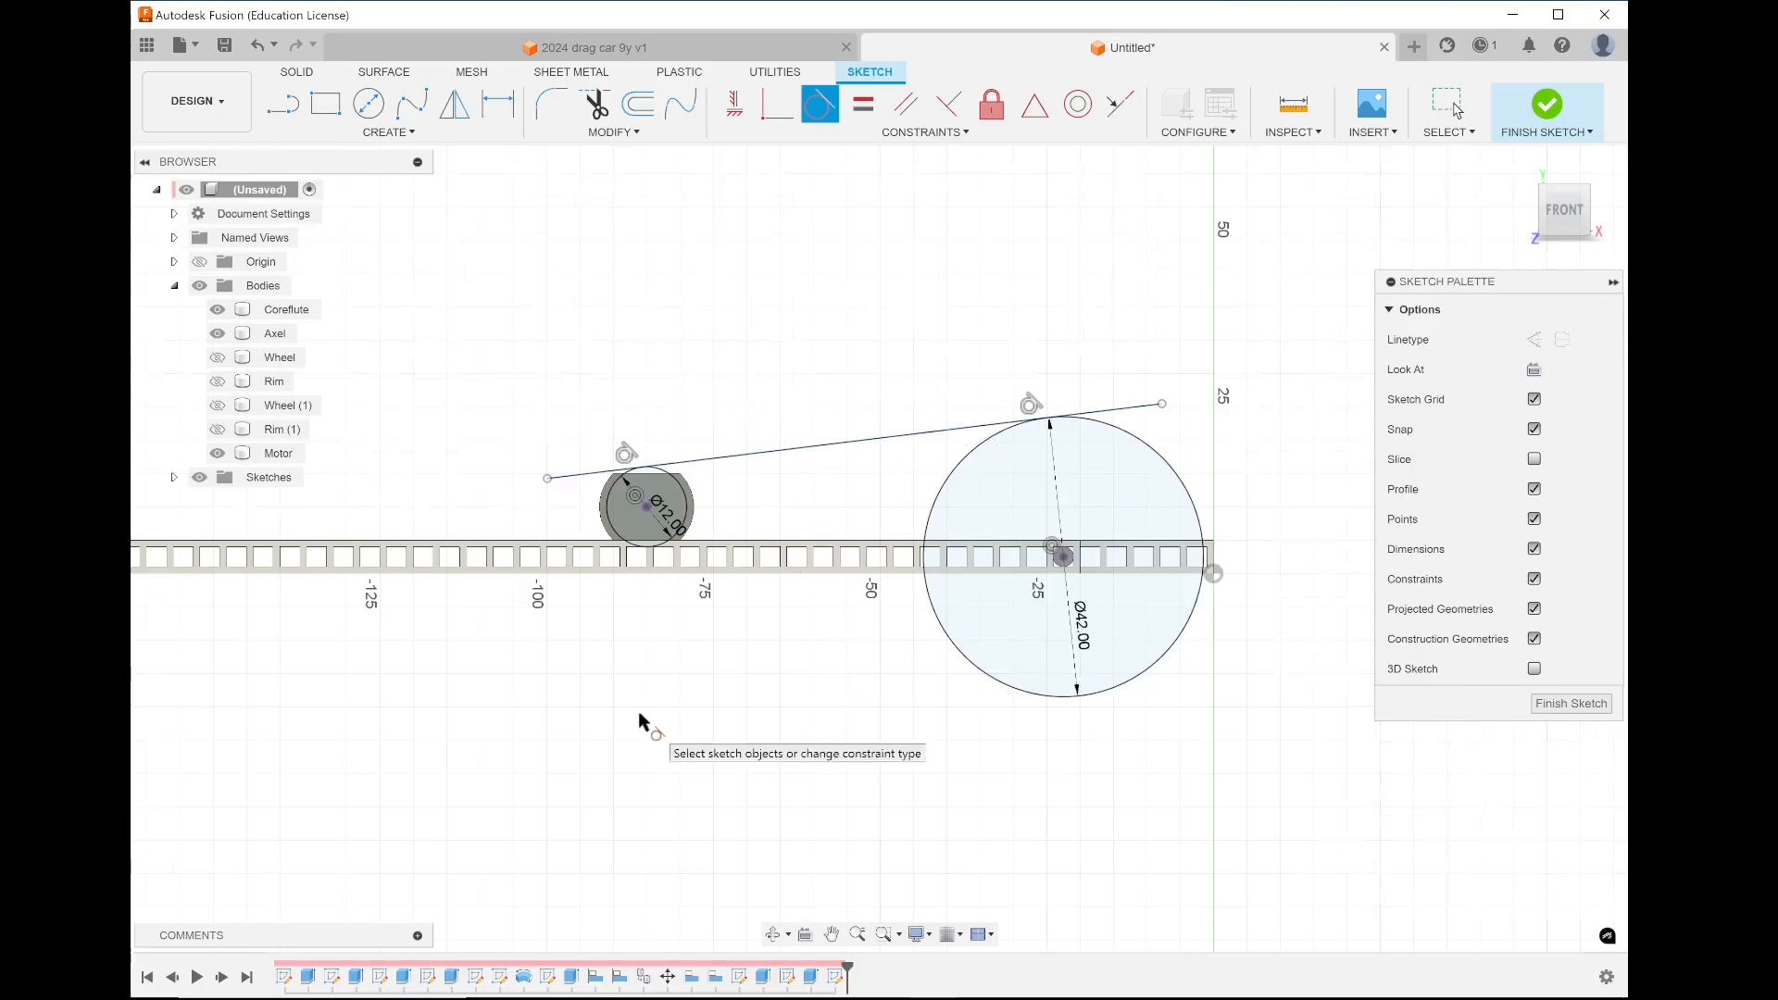
Draw a second line sloping down from beside the 12 mm circle to a point well below the 42 mm circle
{"action": "scroll", "coordinate": [637, 711], "scroll_direction": "up", "scroll_amount": 2}
{"action": "key", "text": "l"}
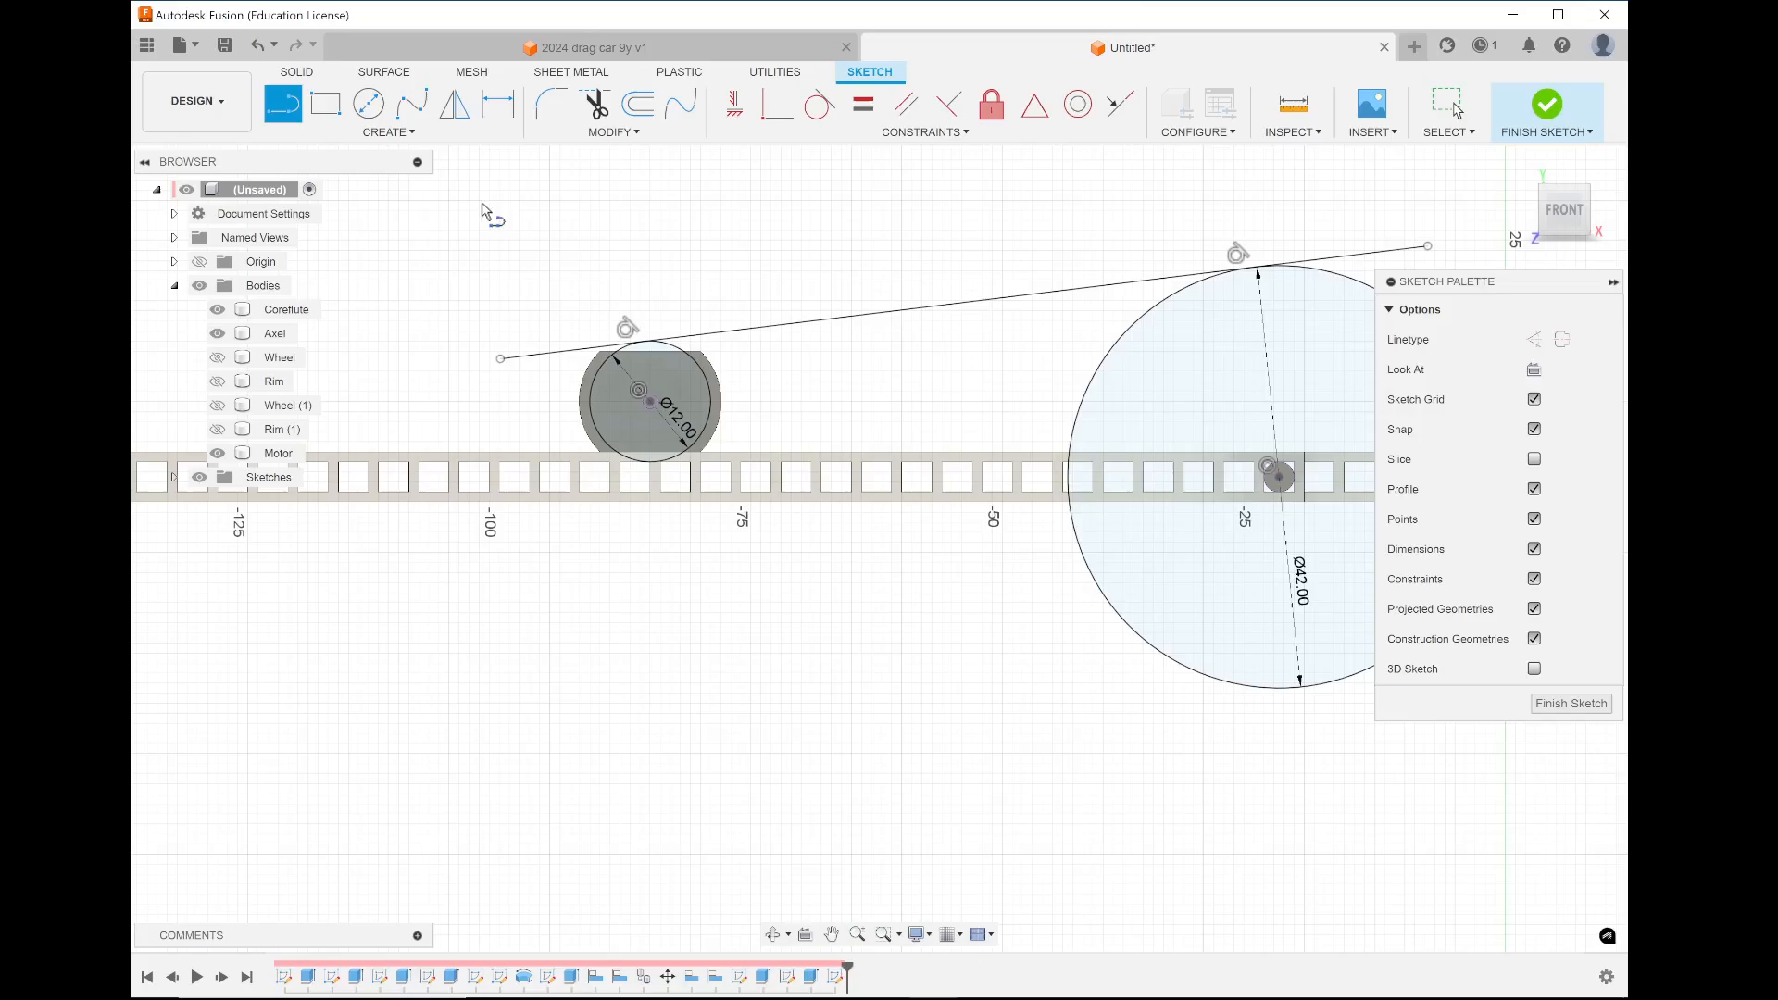
{"action": "left_click", "coordinate": [506, 430]}
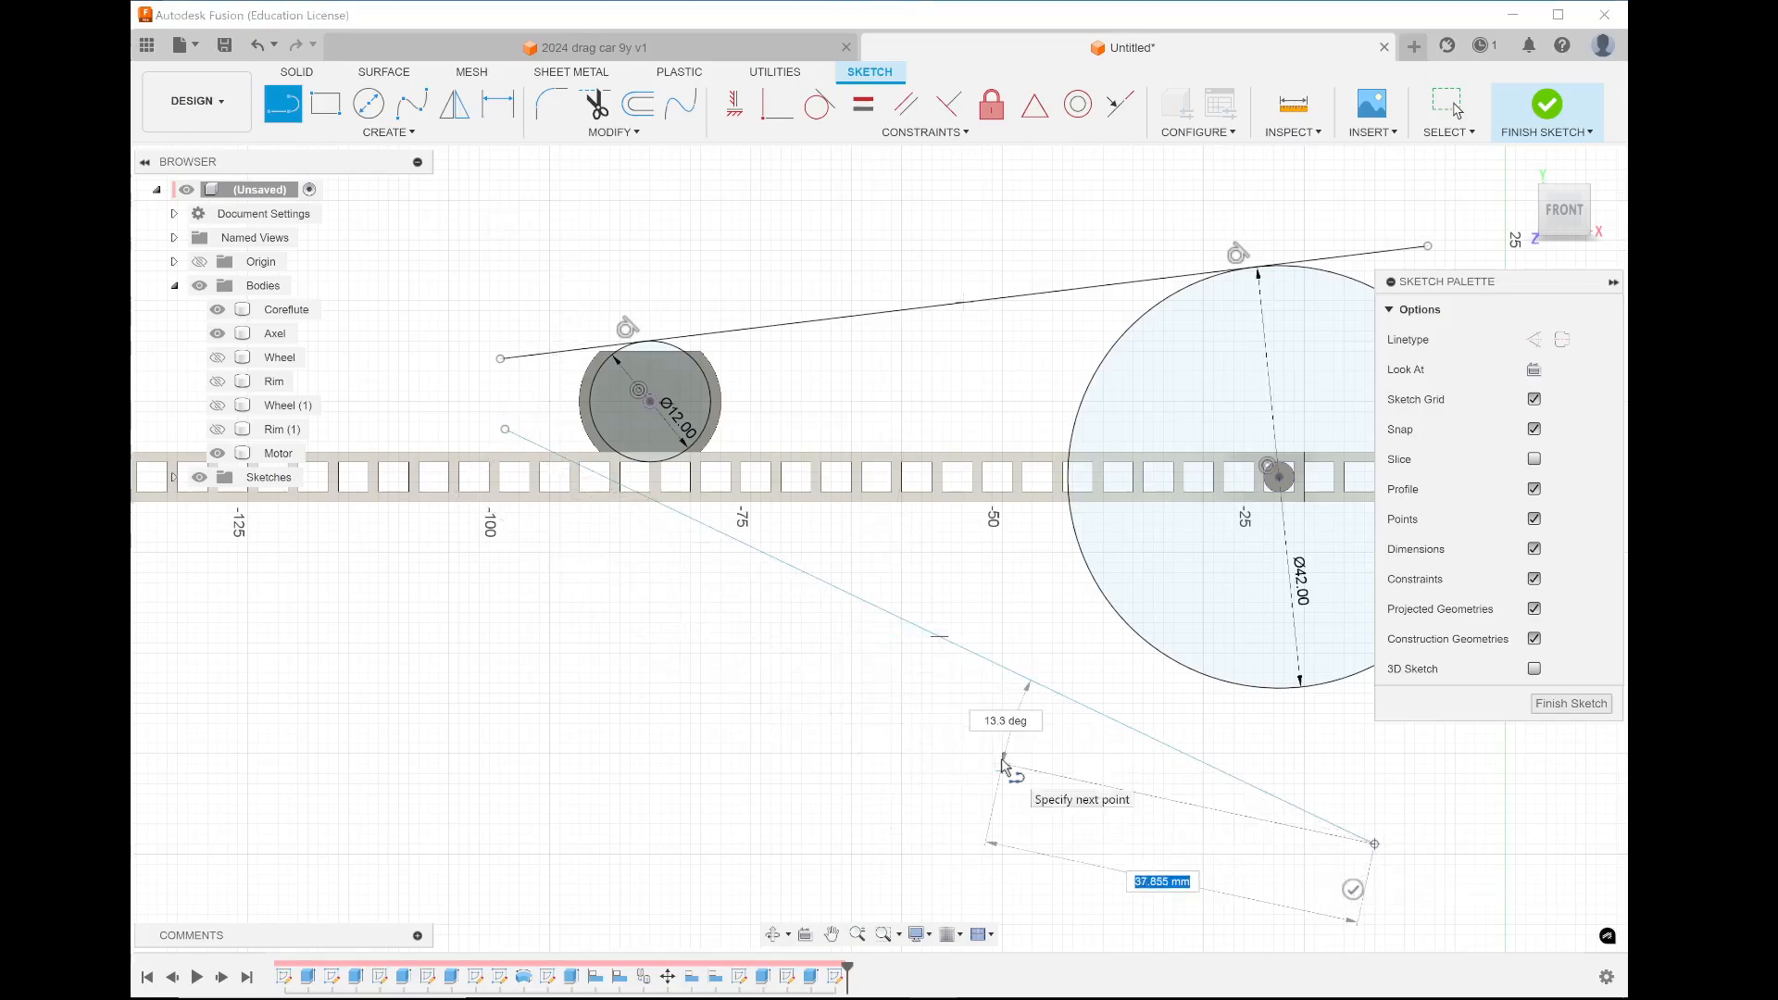
{"action": "key", "text": "Escape"}
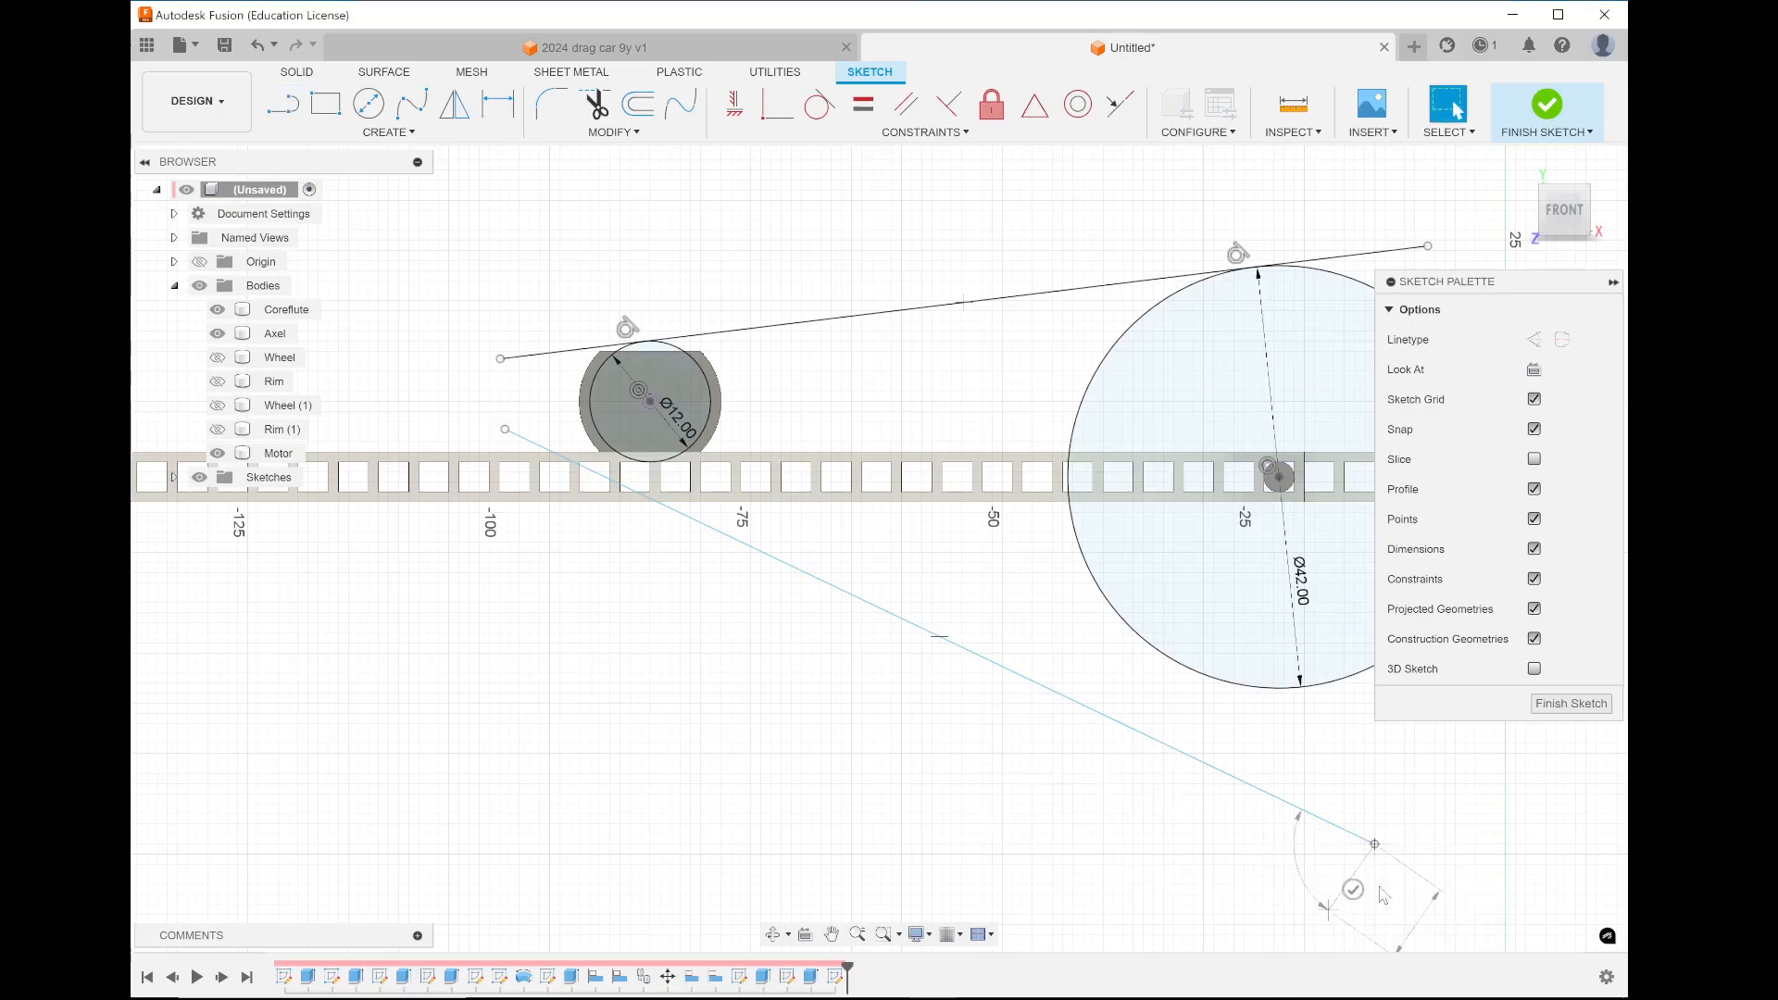
Constrain the lower sloping line tangent to the undersides of the 12 mm circle and the 42 mm circle
{"action": "left_click", "coordinate": [819, 104]}
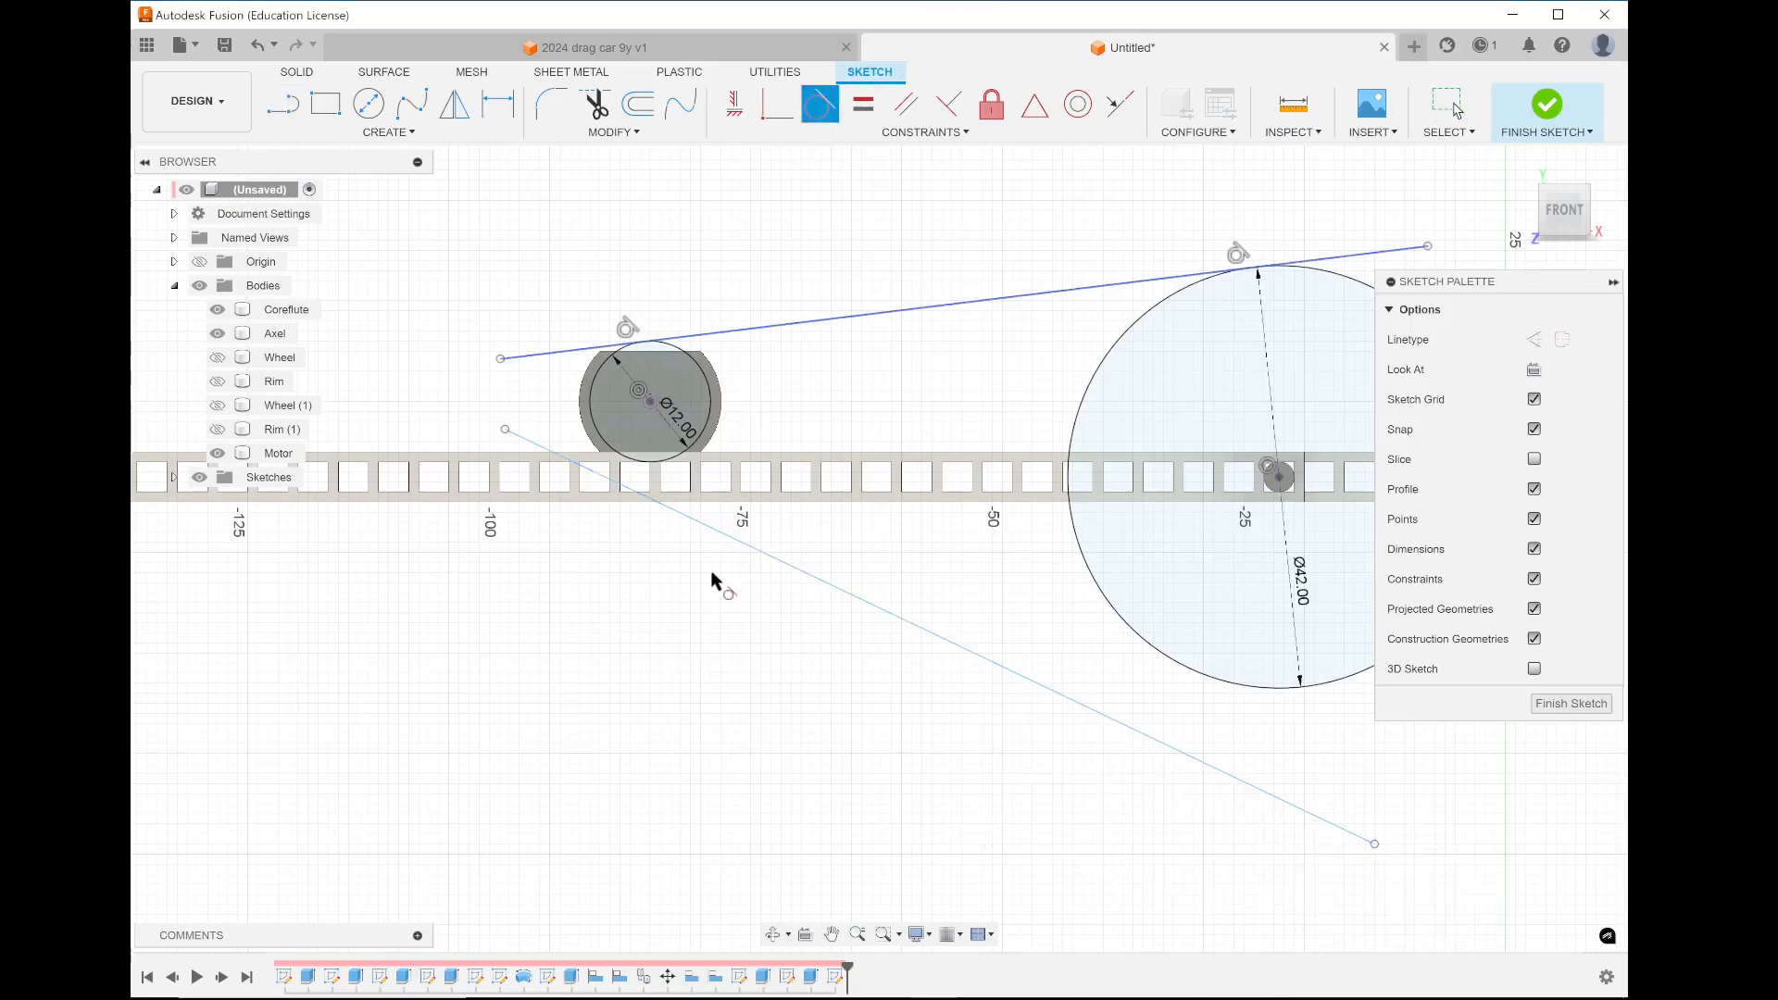
{"action": "left_click", "coordinate": [713, 530]}
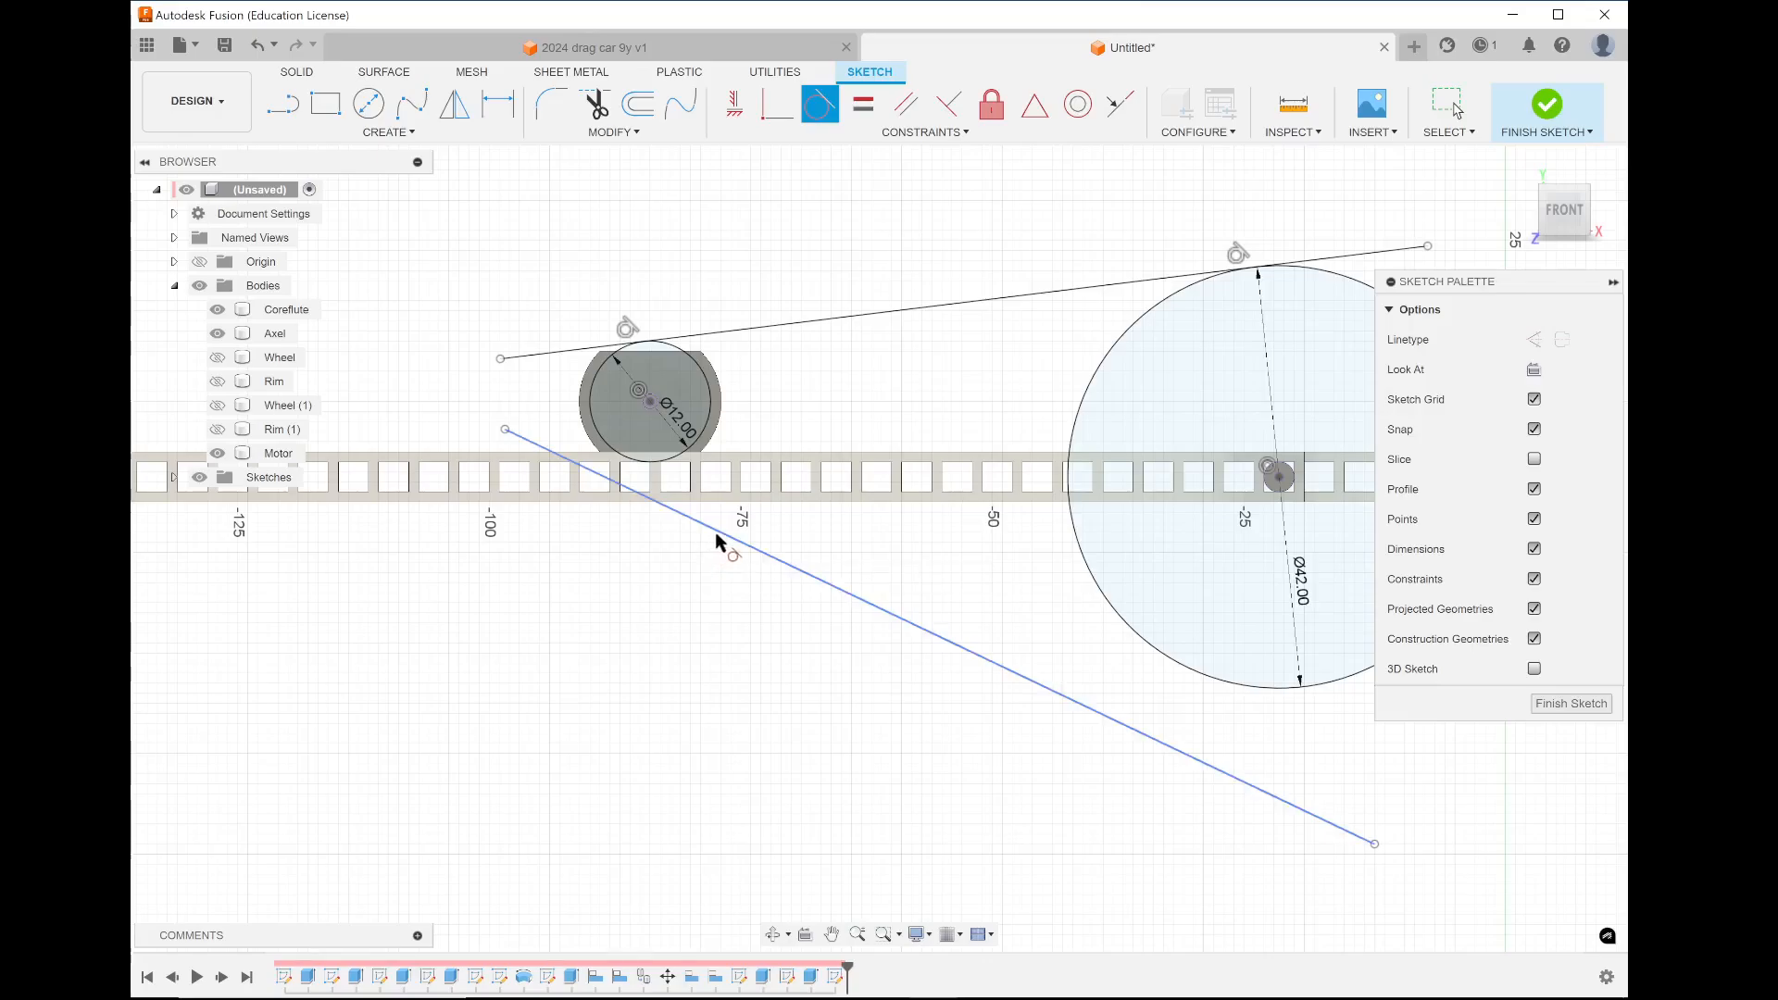
{"action": "left_click", "coordinate": [673, 462]}
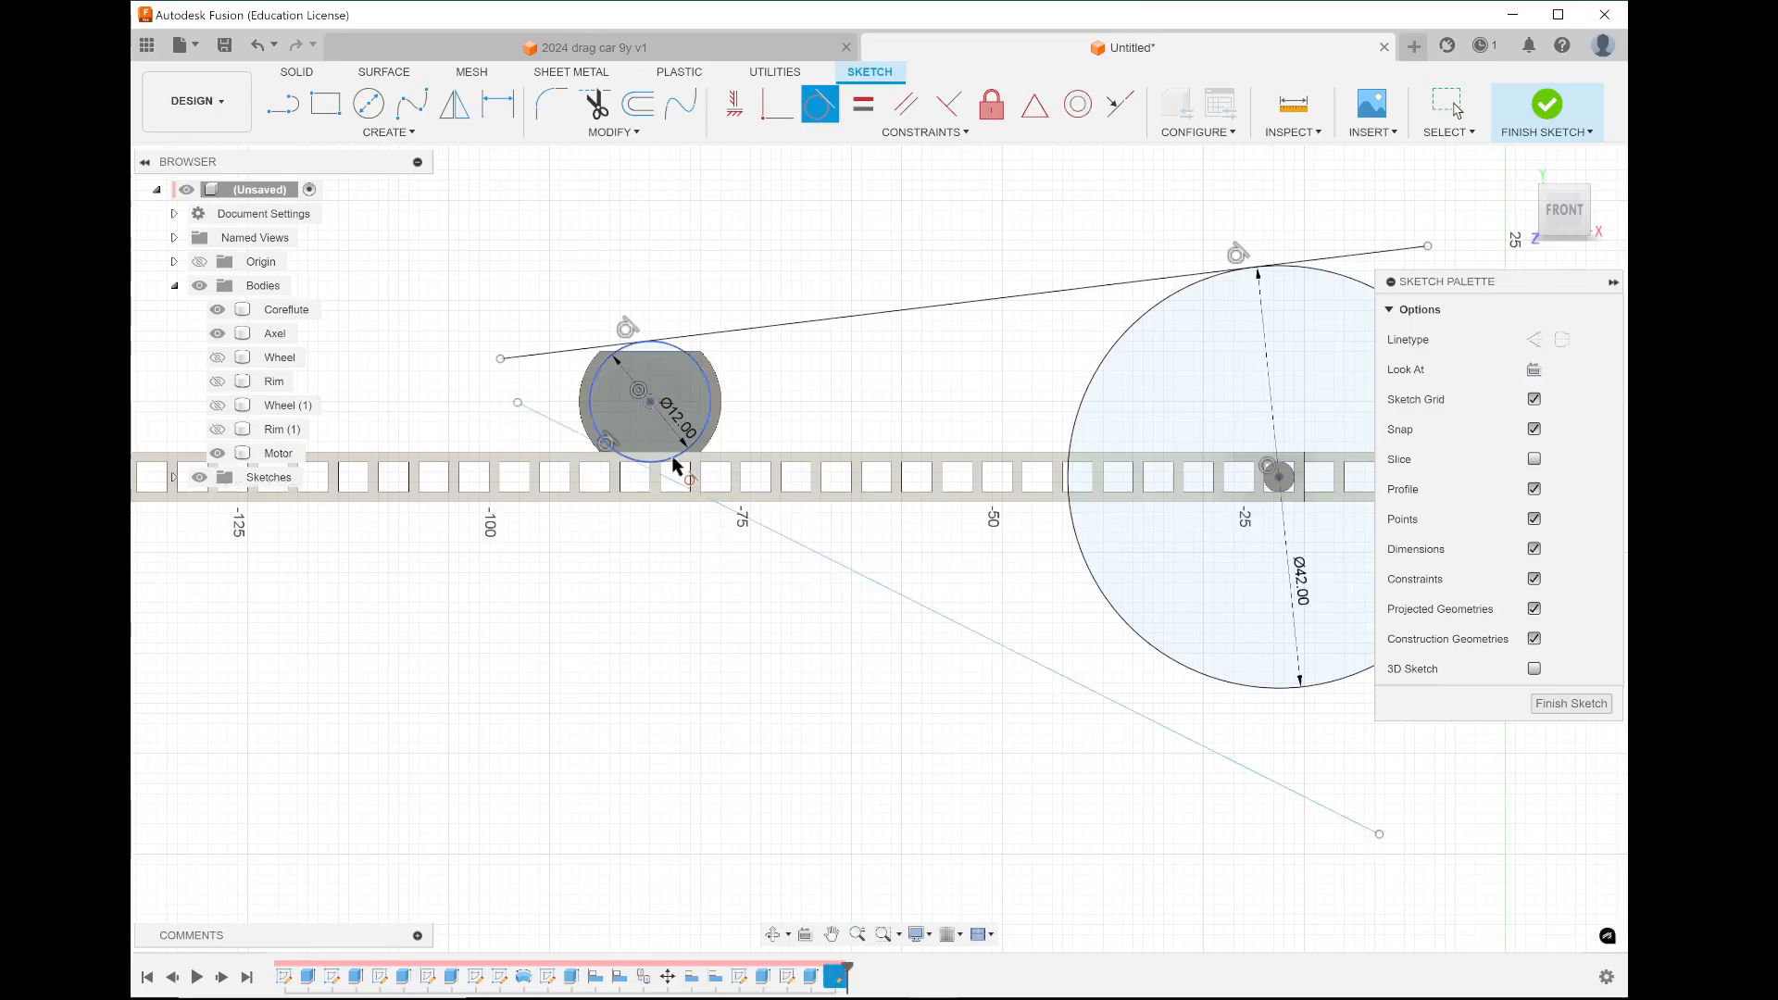
{"action": "left_click", "coordinate": [1197, 682]}
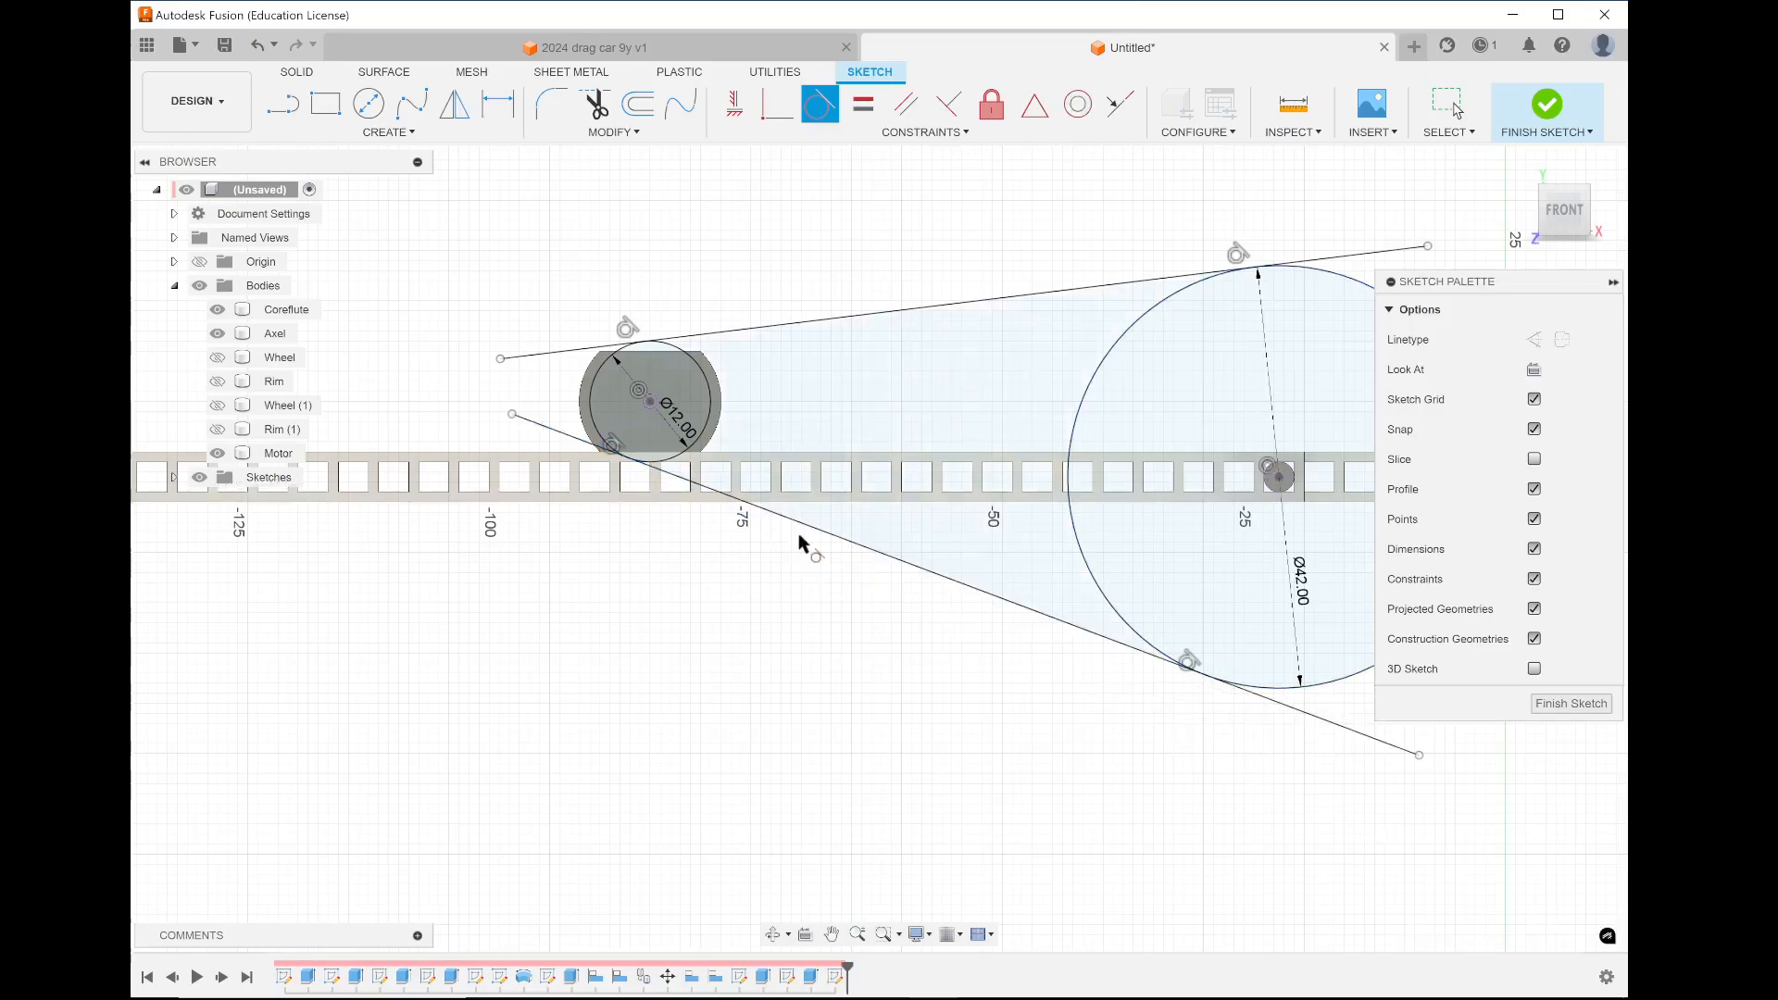
Trim the overhanging ends of both tangent lines where they extend past the 12 mm and 42 mm circles
{"action": "scroll", "coordinate": [543, 205], "scroll_direction": "up", "scroll_amount": 2}
{"action": "scroll", "coordinate": [542, 205], "scroll_direction": "up", "scroll_amount": 1}
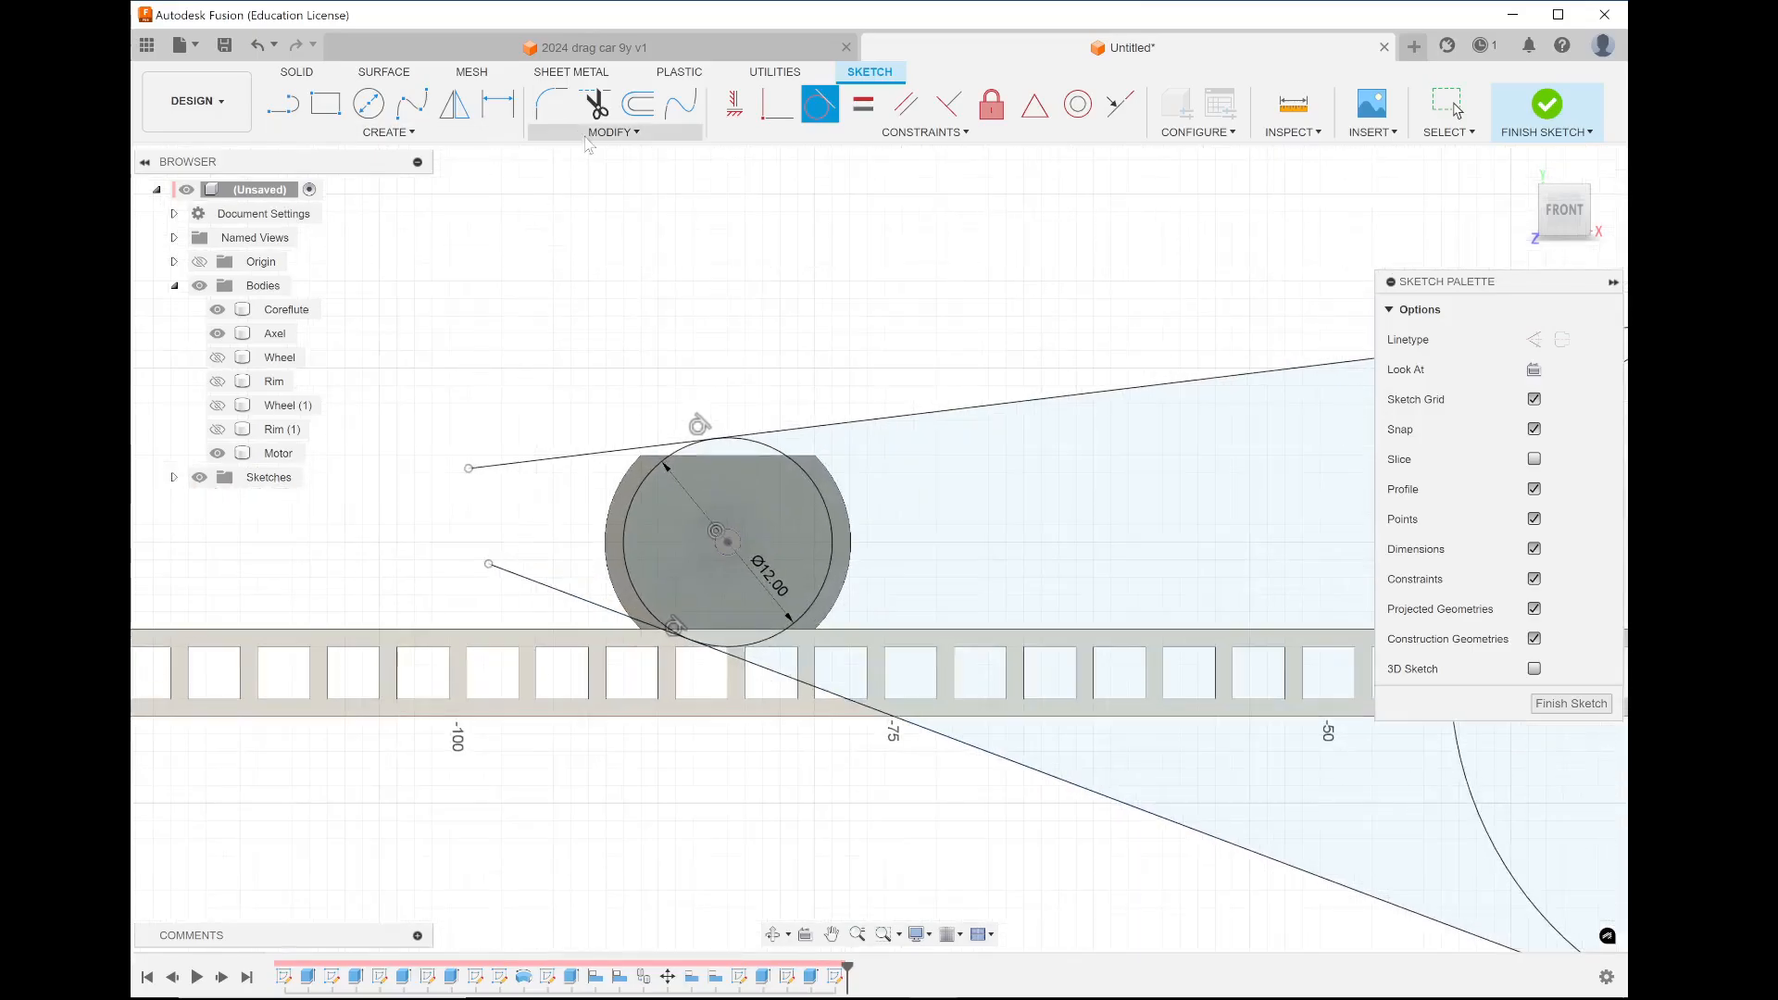
{"action": "left_click", "coordinate": [598, 105]}
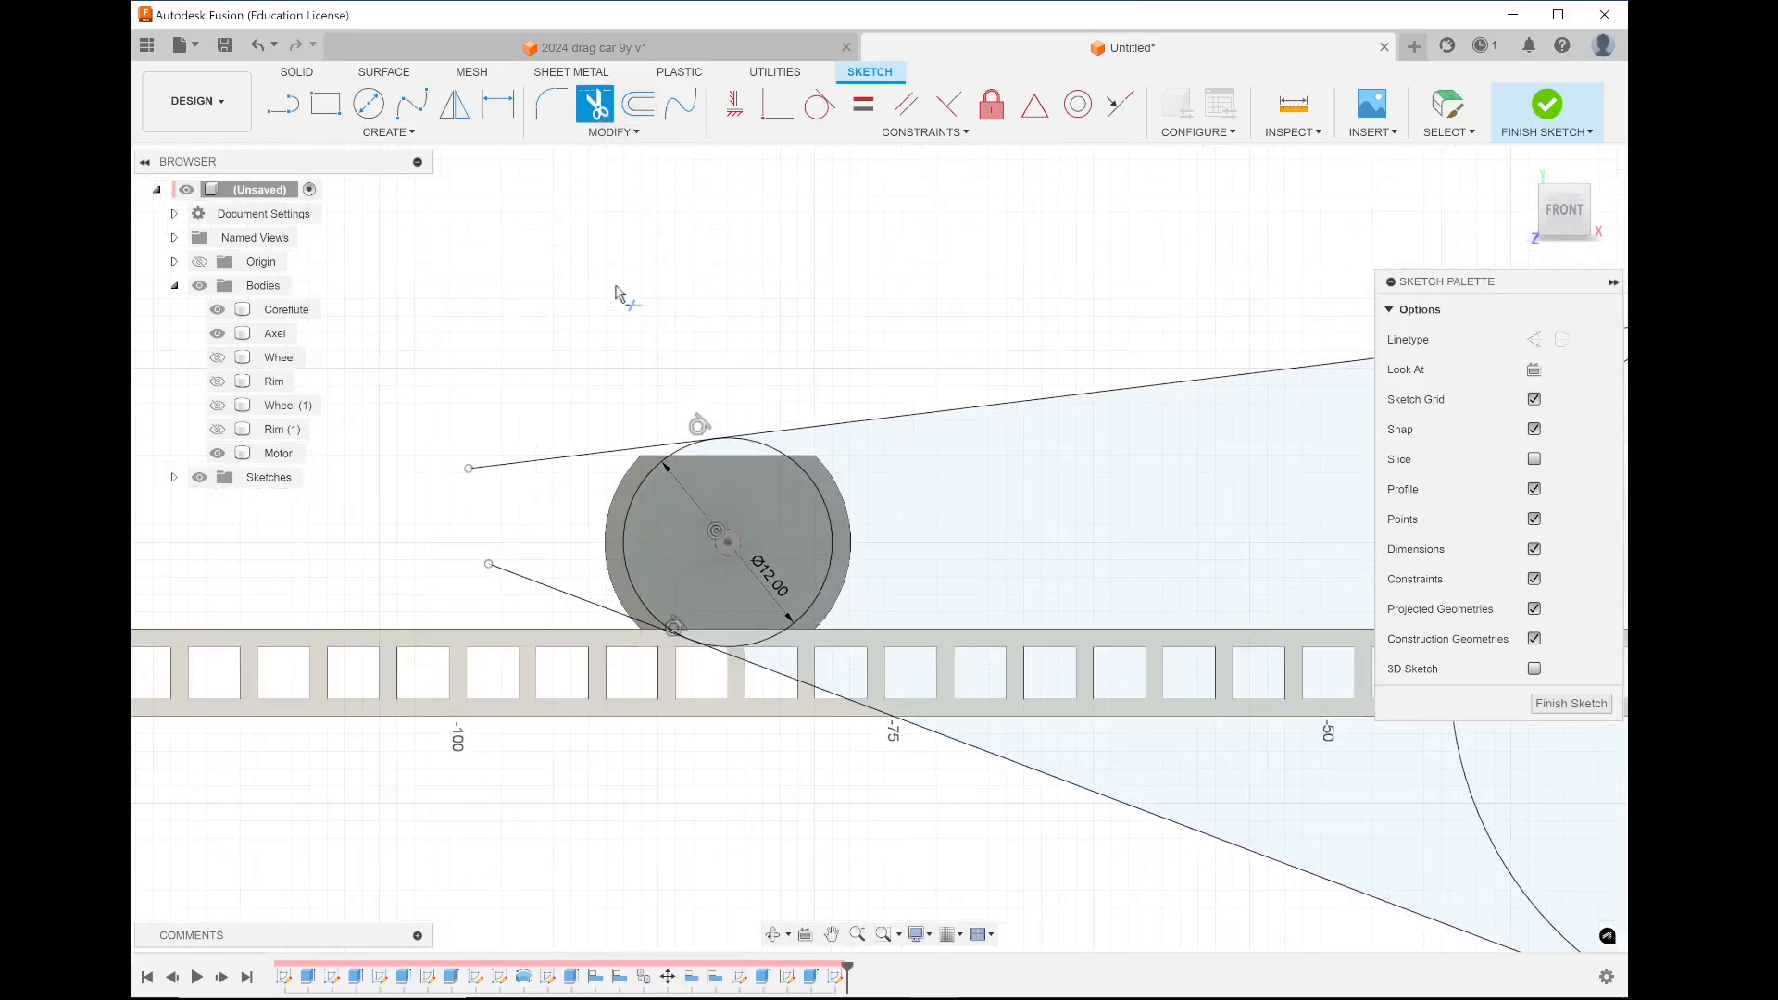
{"action": "left_click", "coordinate": [596, 451]}
{"action": "left_click", "coordinate": [568, 595]}
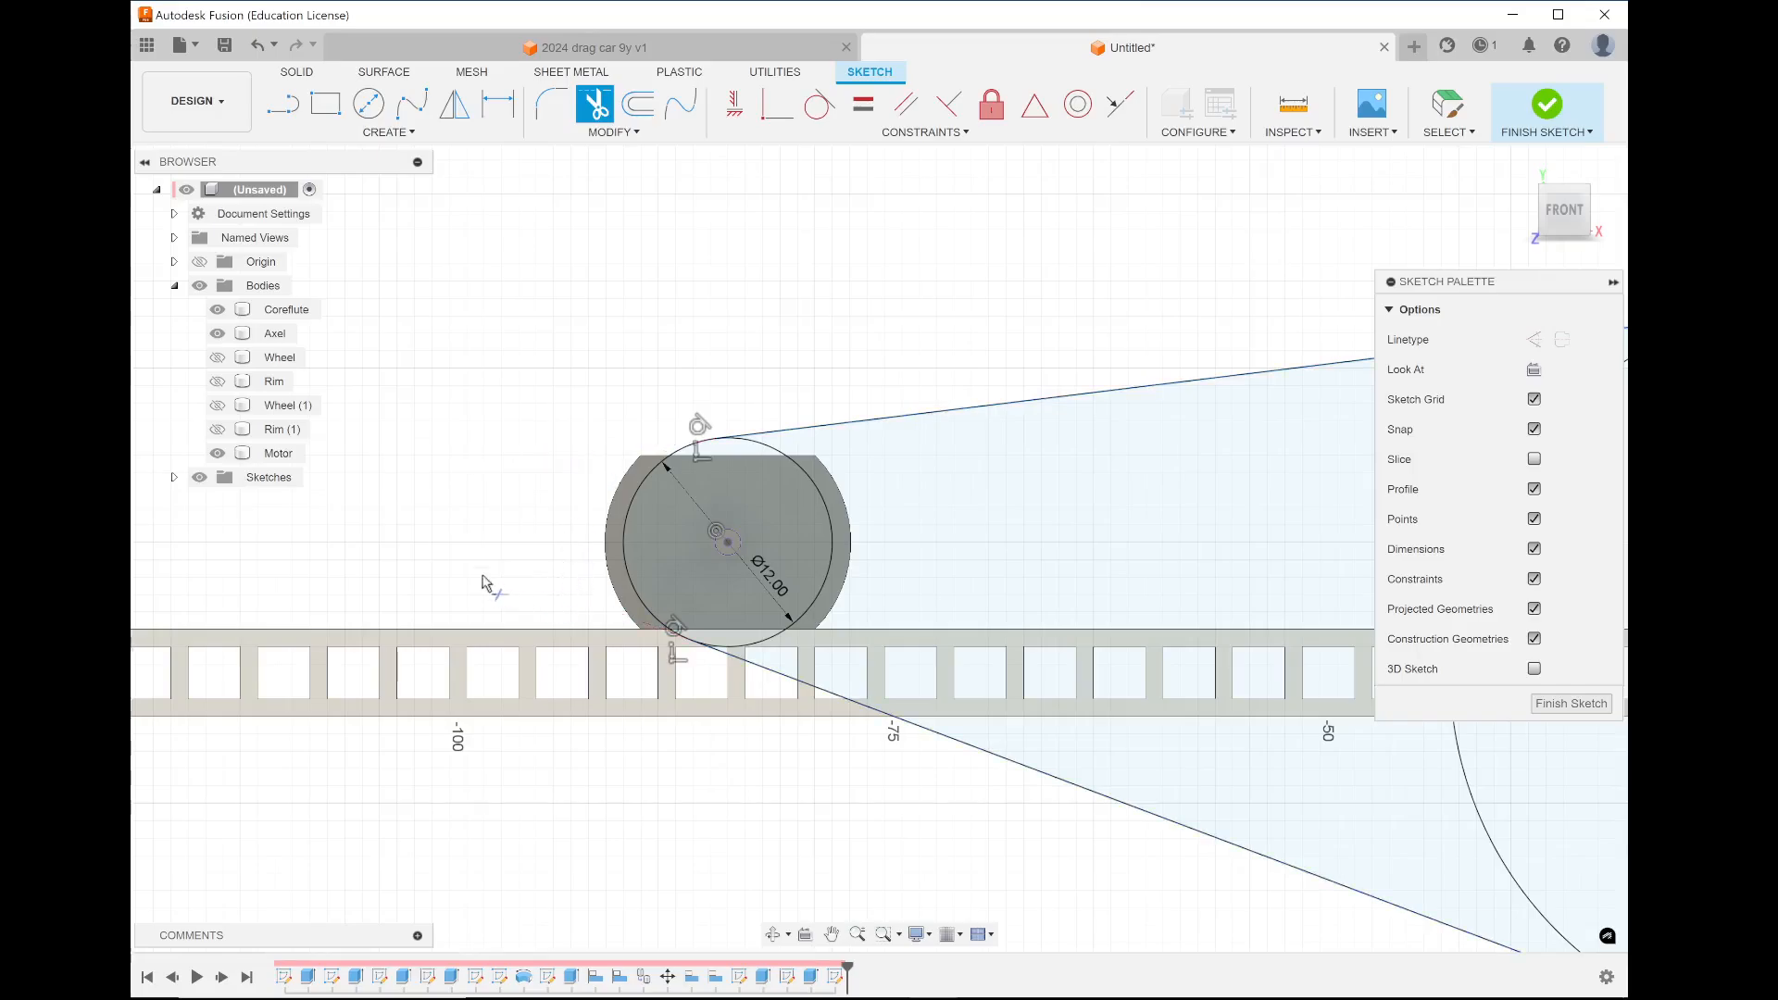
{"action": "scroll", "coordinate": [457, 556], "scroll_direction": "down", "scroll_amount": 4}
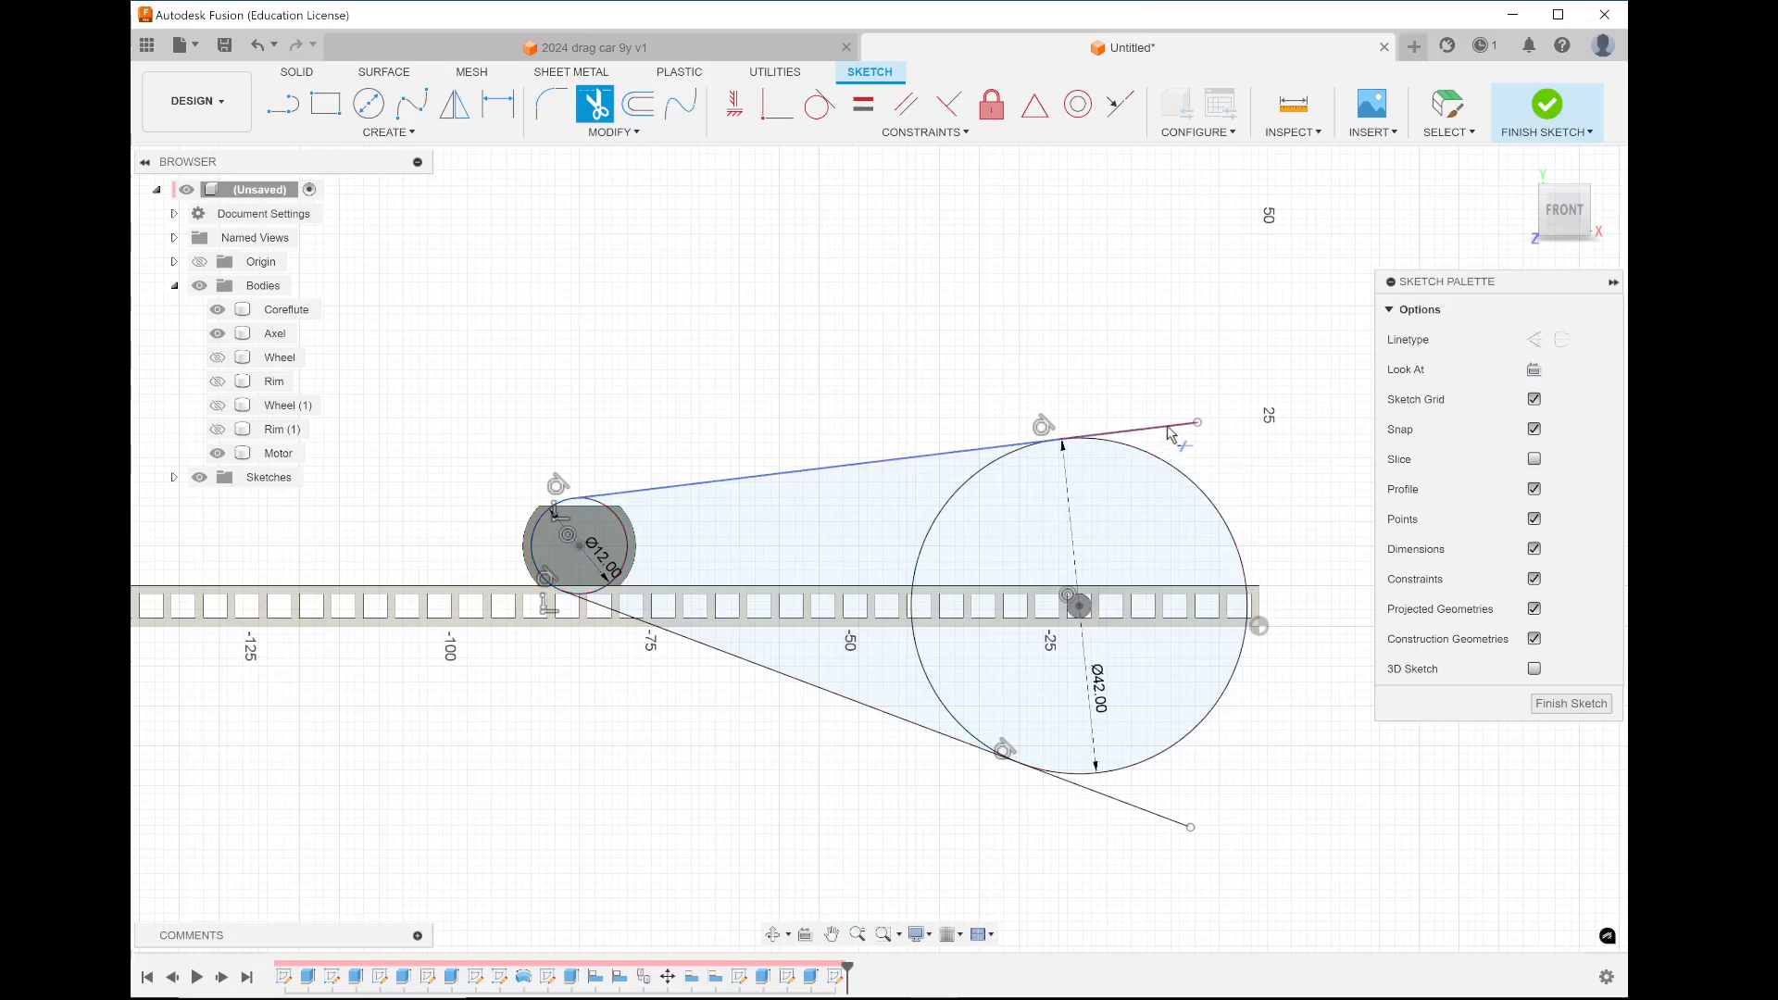
{"action": "left_click", "coordinate": [1170, 433]}
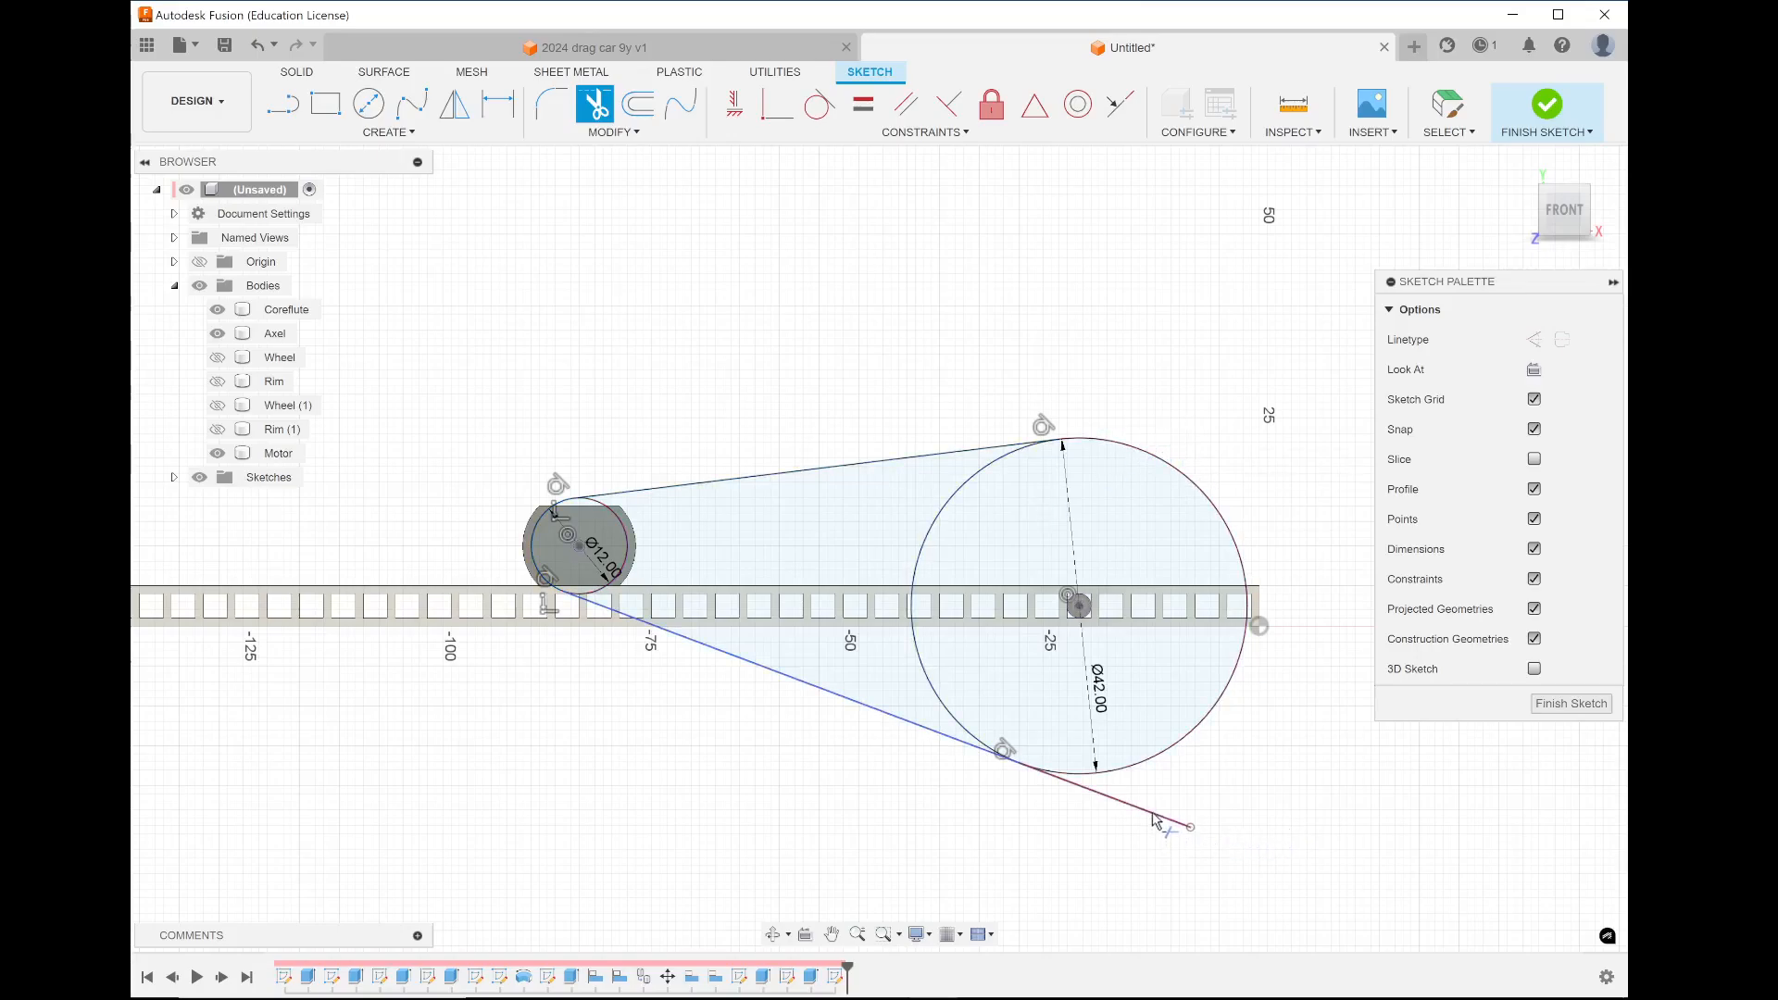
{"action": "left_click", "coordinate": [1156, 819]}
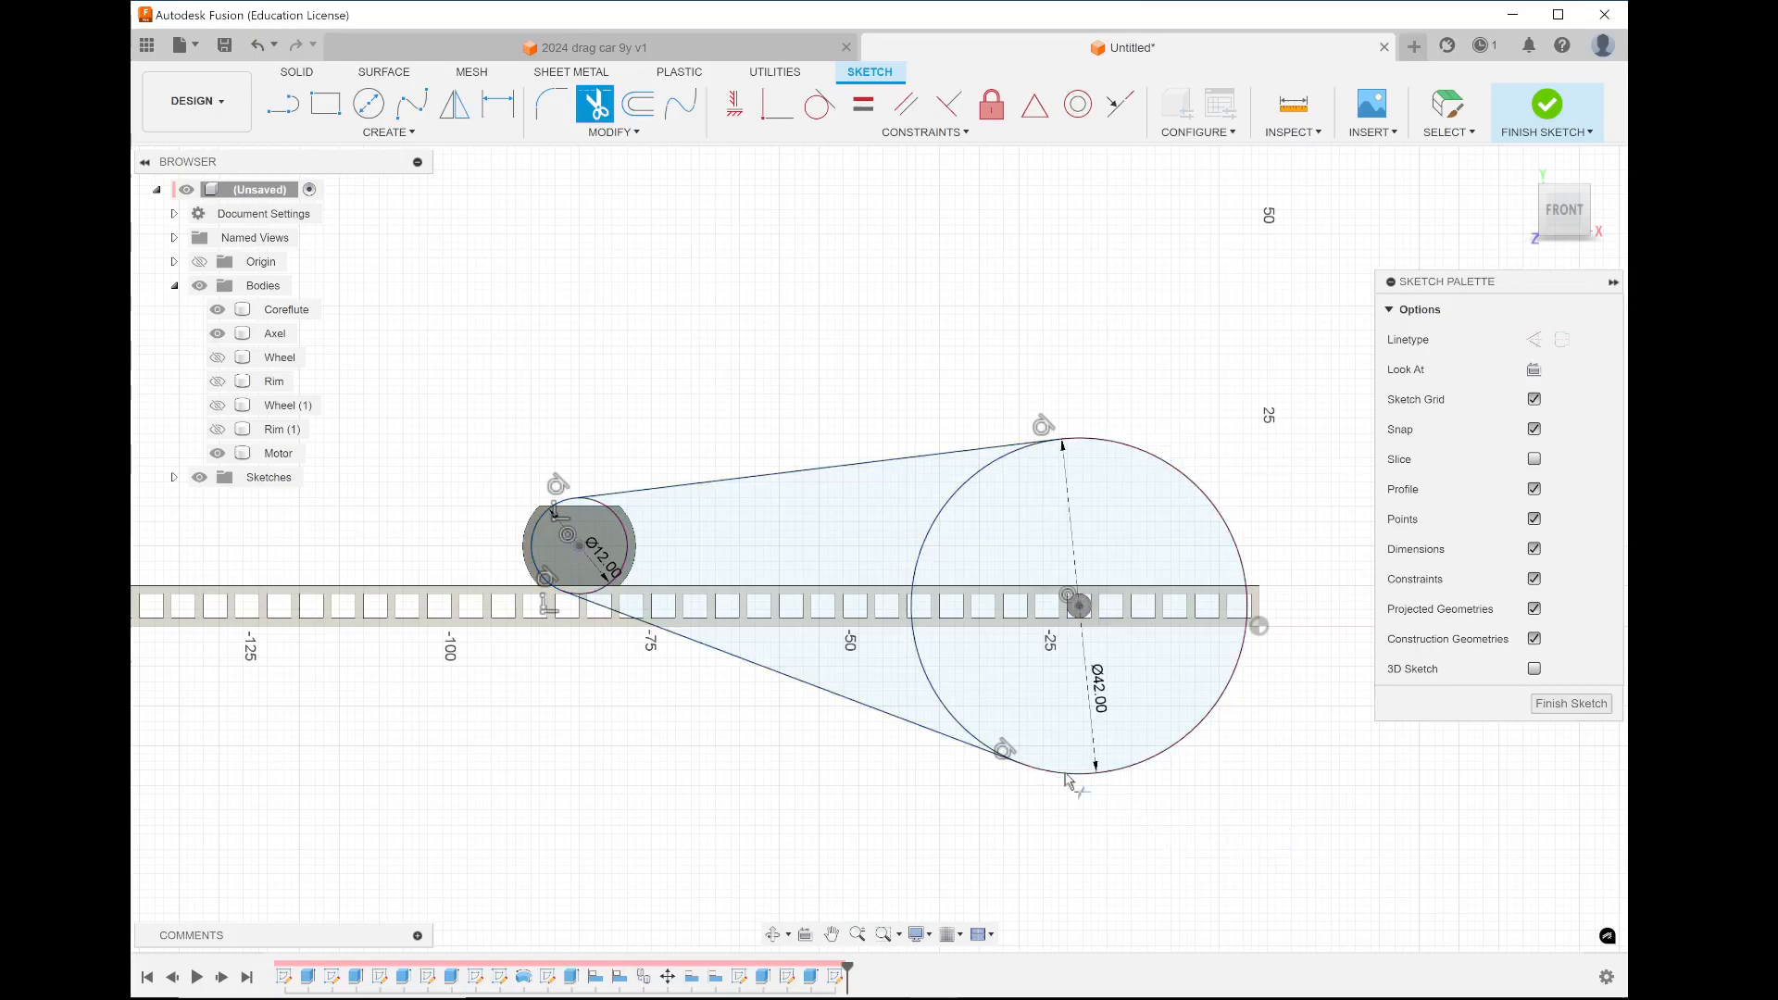
Trim the inner arcs of both circles so only the outer belt outline remains, and finish the sketch
{"action": "left_click", "coordinate": [943, 532]}
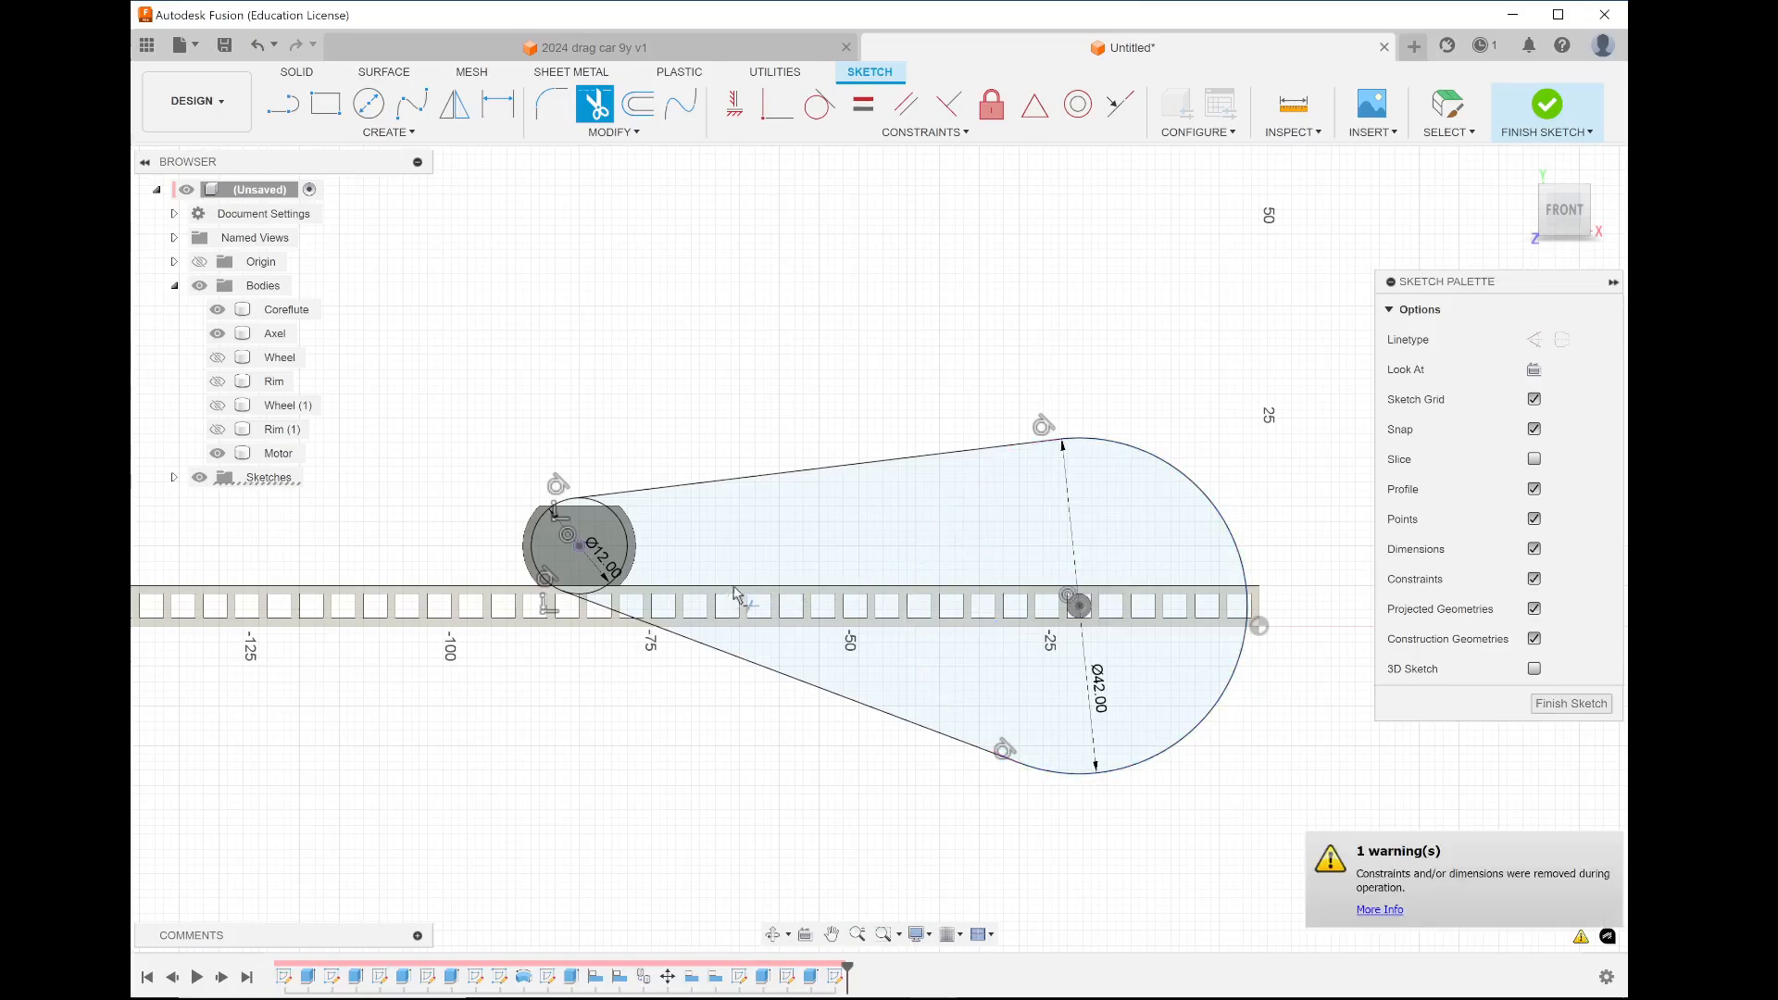
{"action": "left_click", "coordinate": [633, 547]}
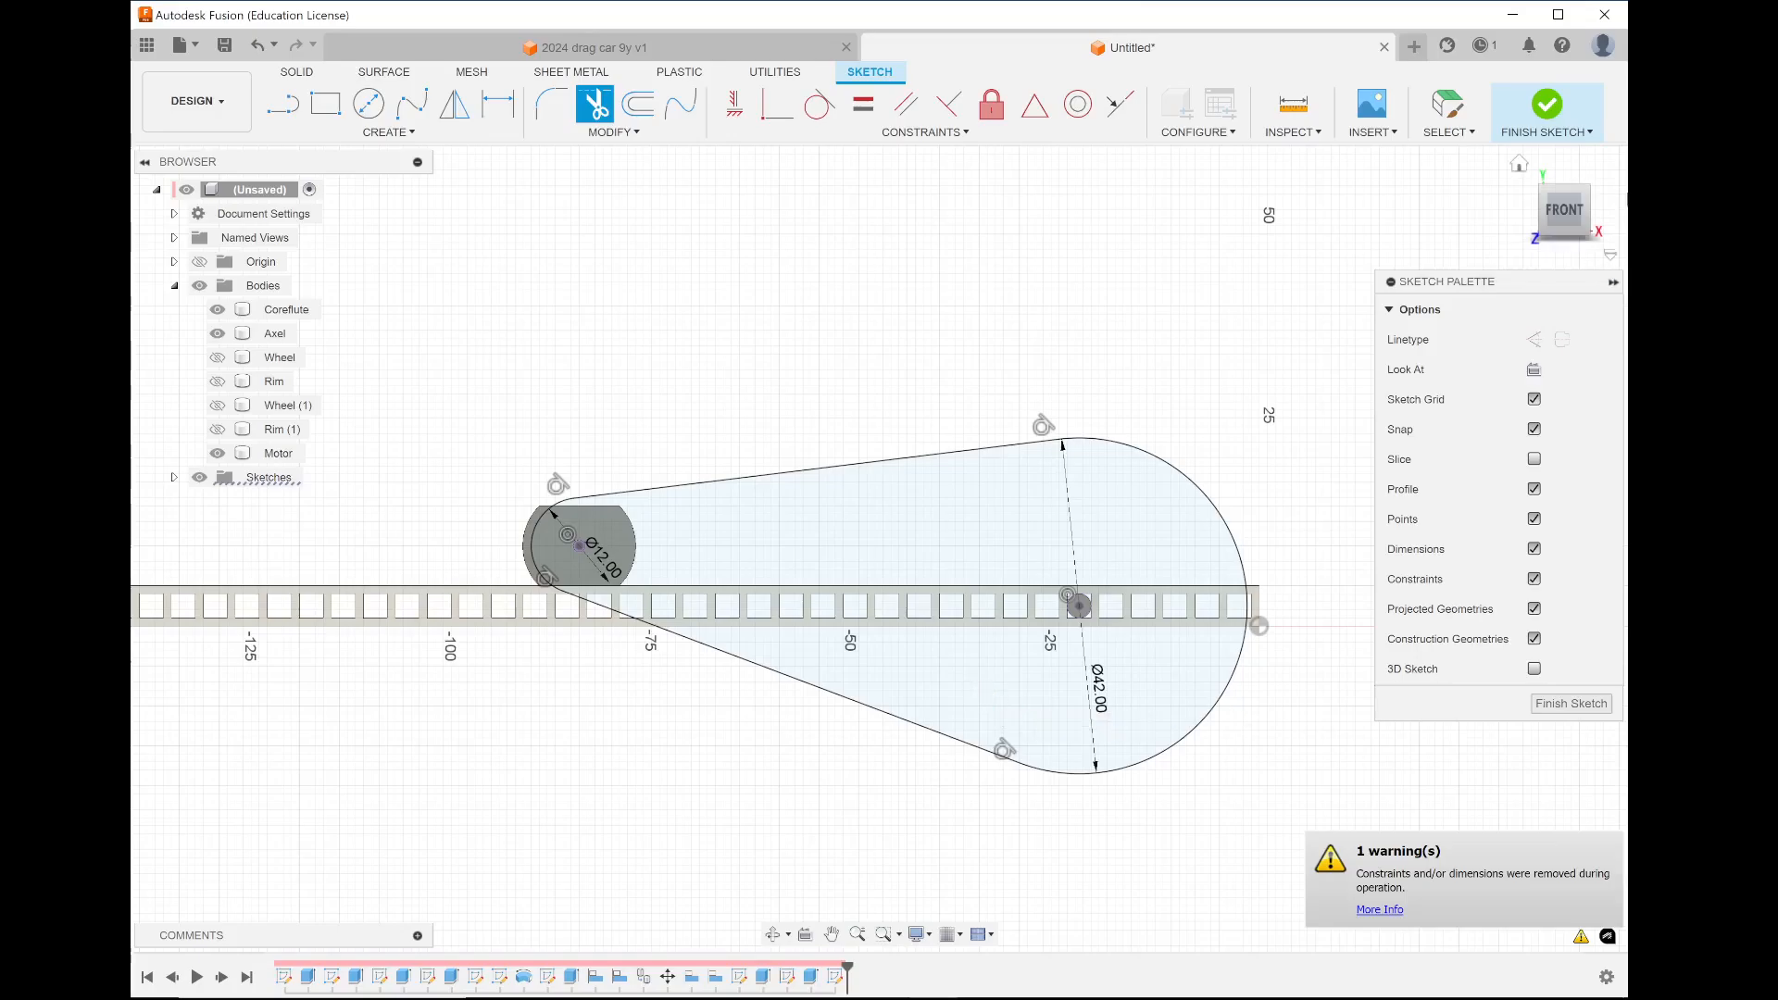
{"action": "left_click", "coordinate": [1546, 105]}
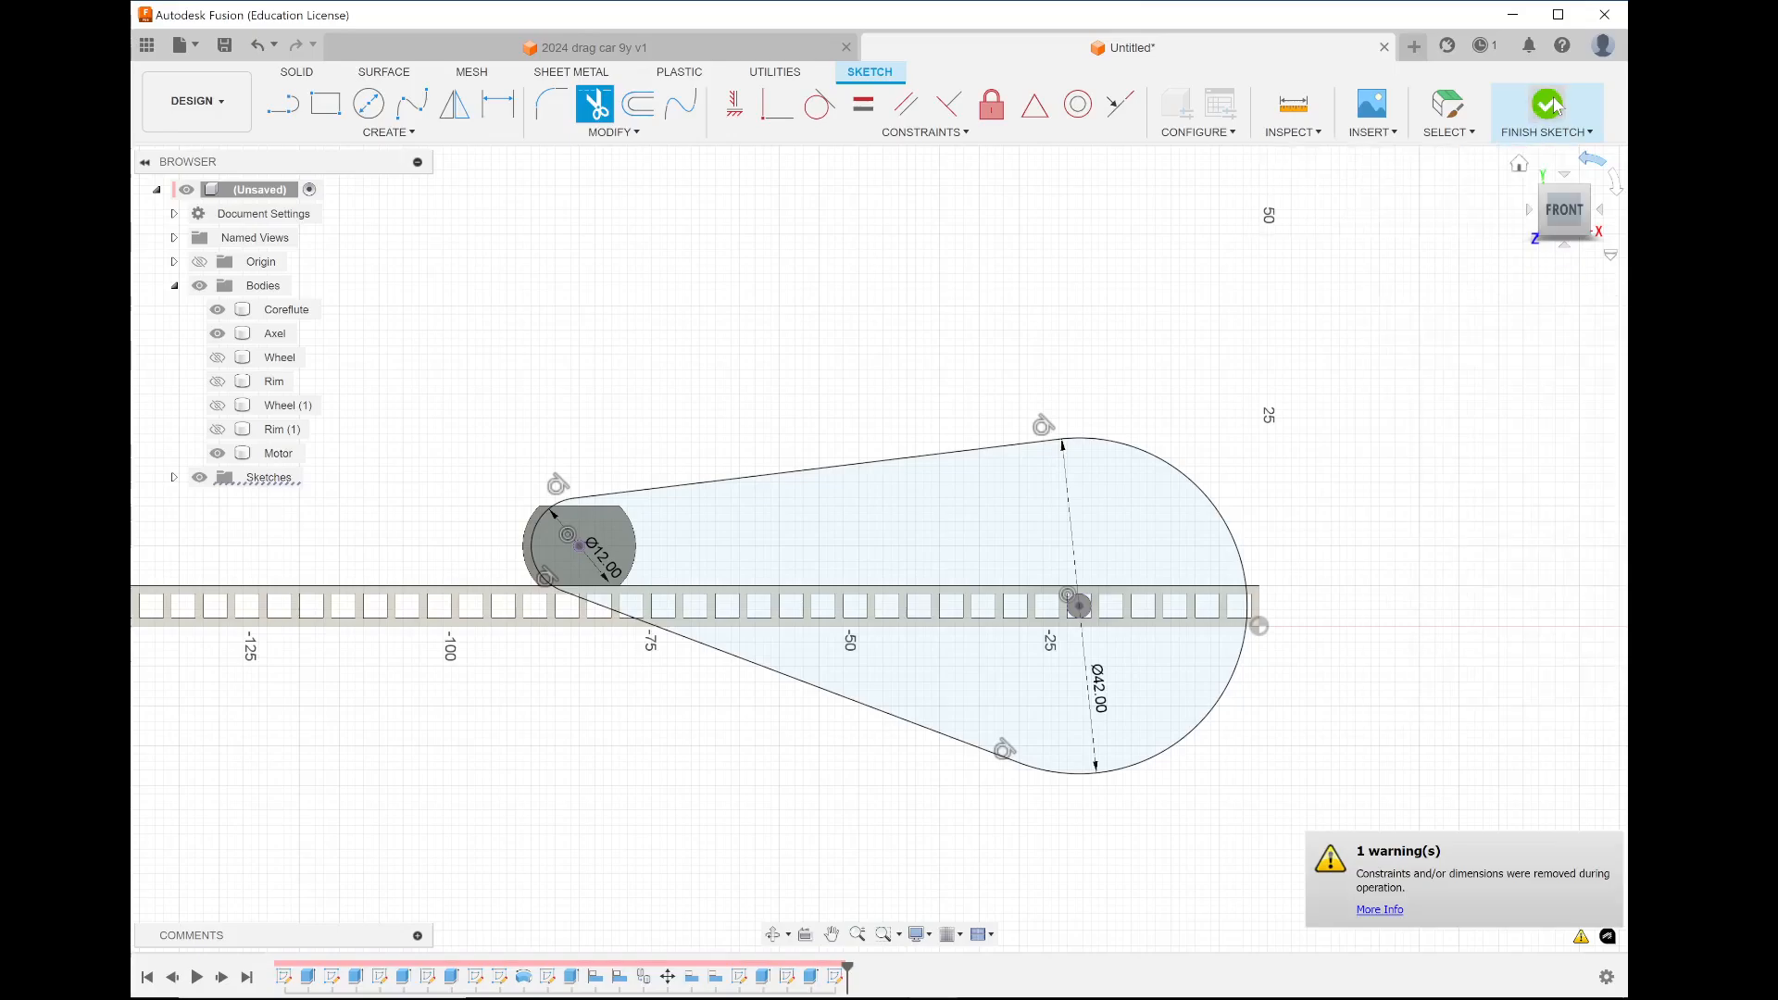
Construct a plane along the belt outline path on its upper straight section, at a proportional distance of 0.88
{"action": "left_click", "coordinate": [1519, 163]}
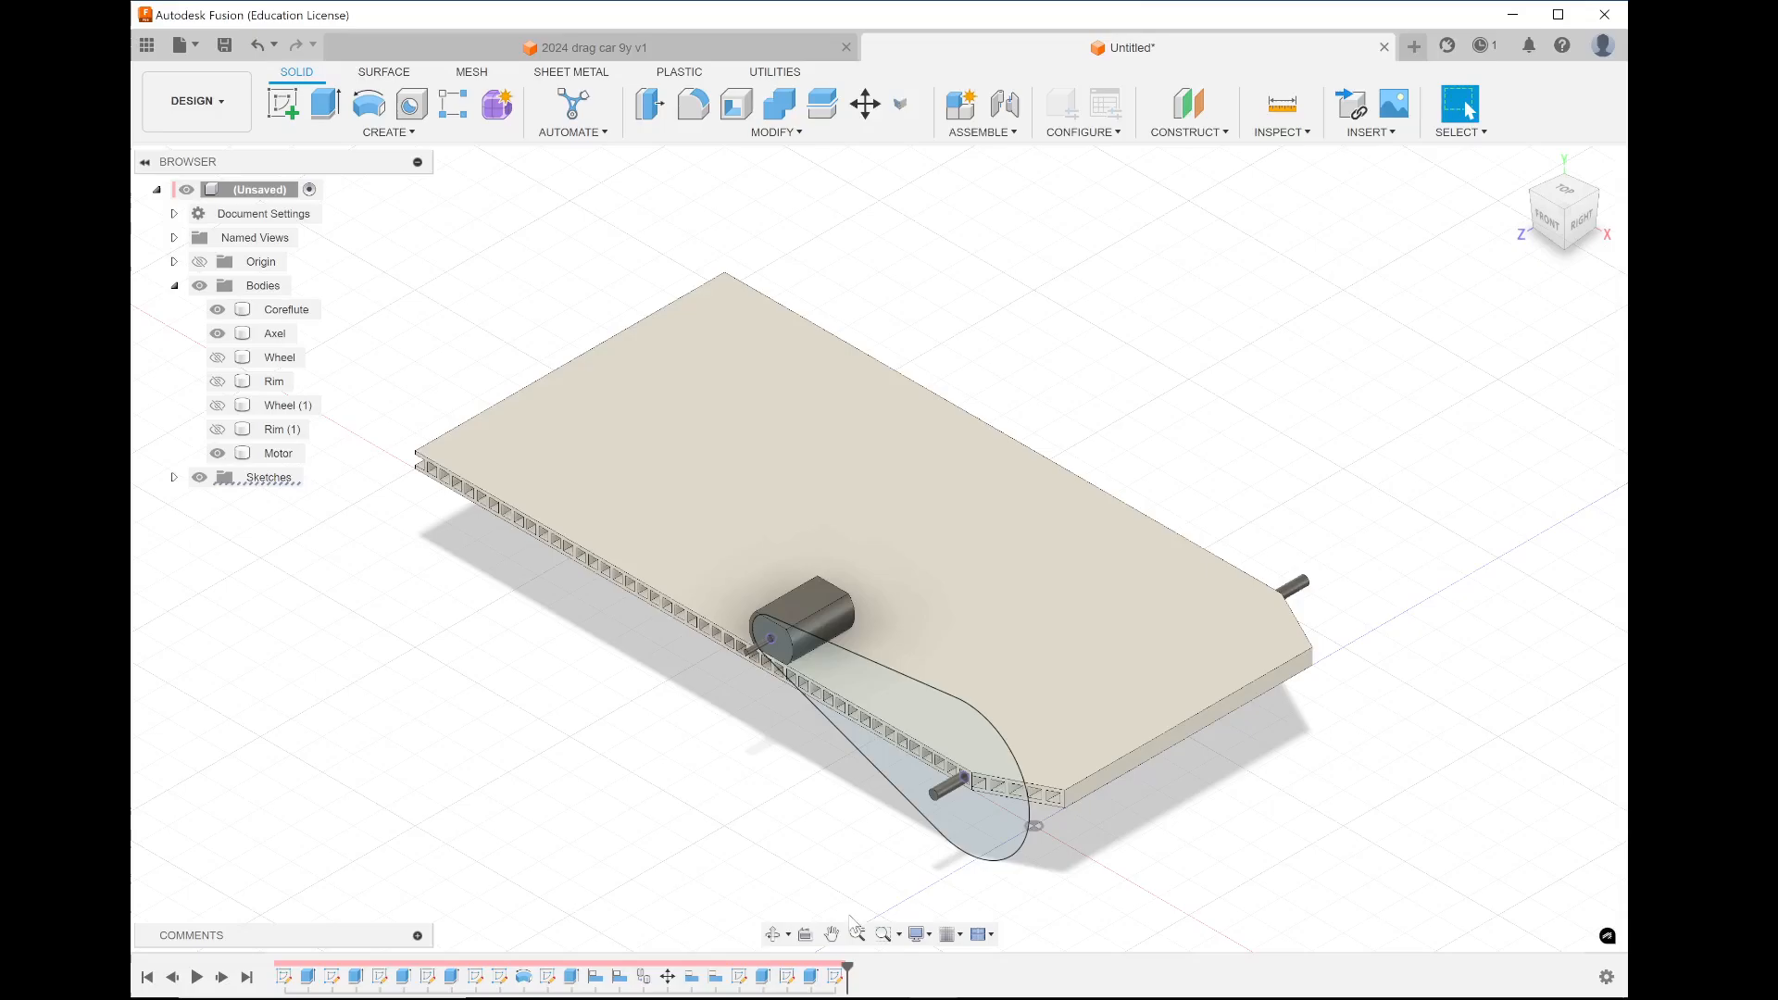
{"action": "left_click", "coordinate": [738, 618]}
{"action": "left_click", "coordinate": [1207, 134]}
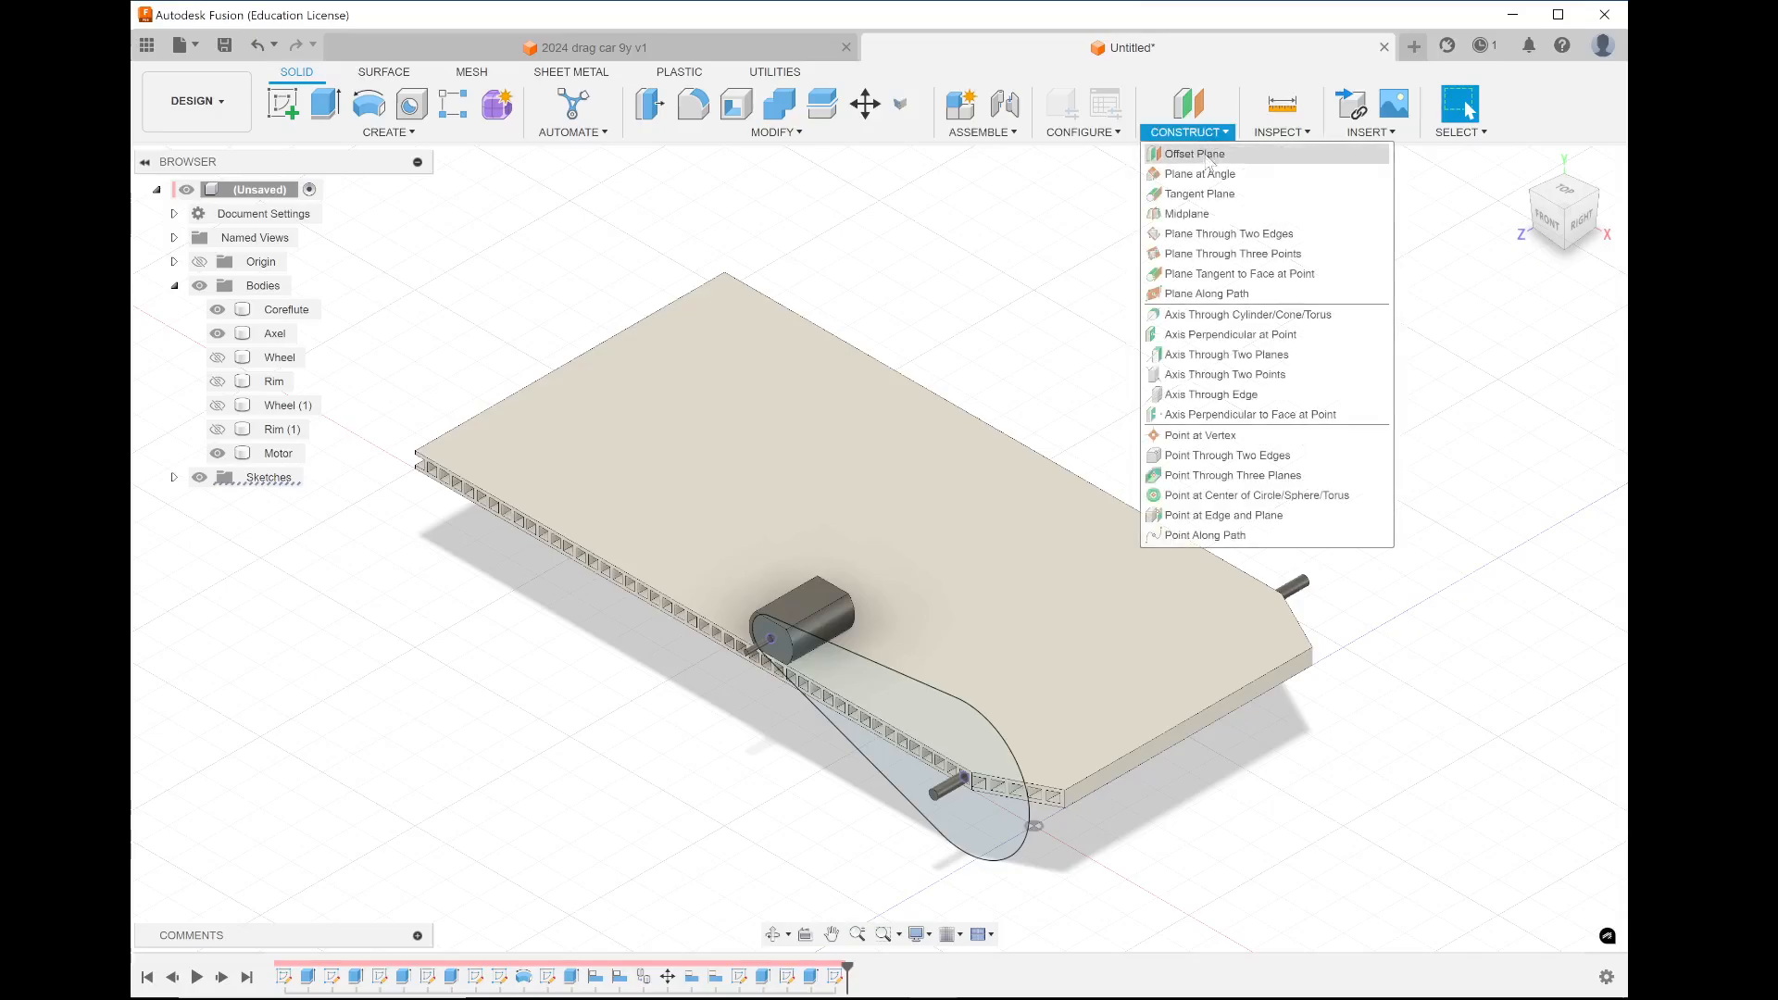
{"action": "left_click", "coordinate": [1207, 293]}
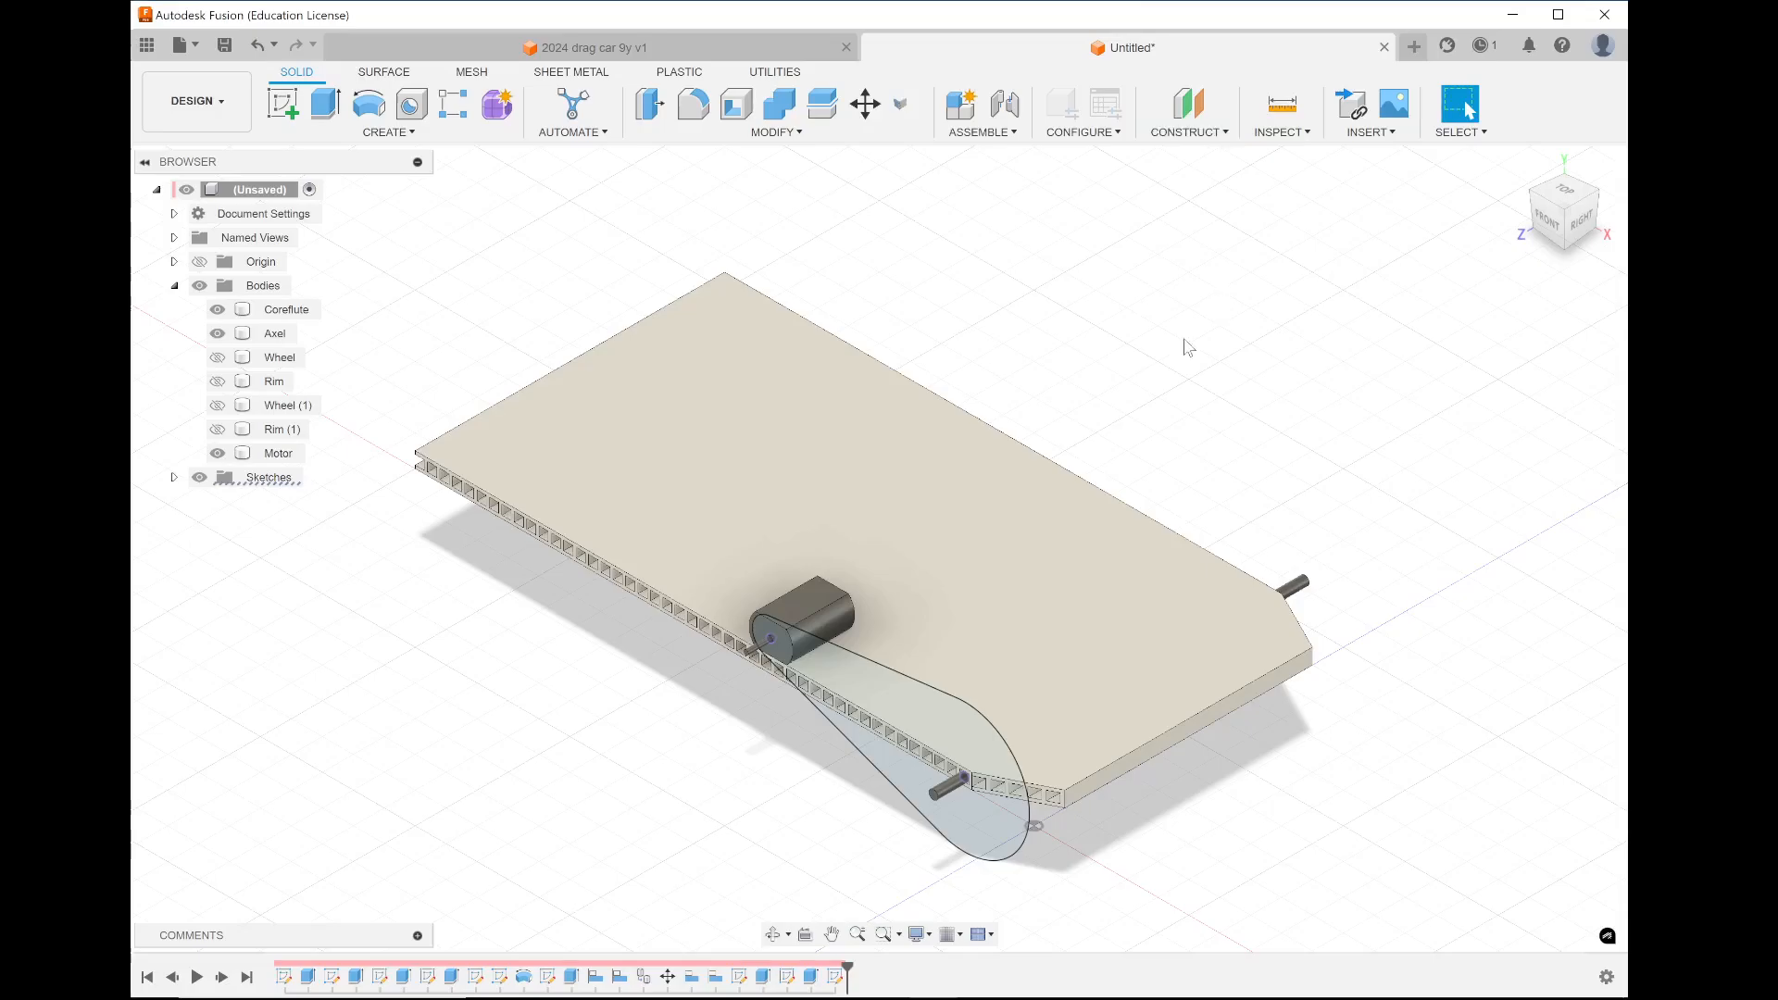
{"action": "left_click", "coordinate": [912, 679]}
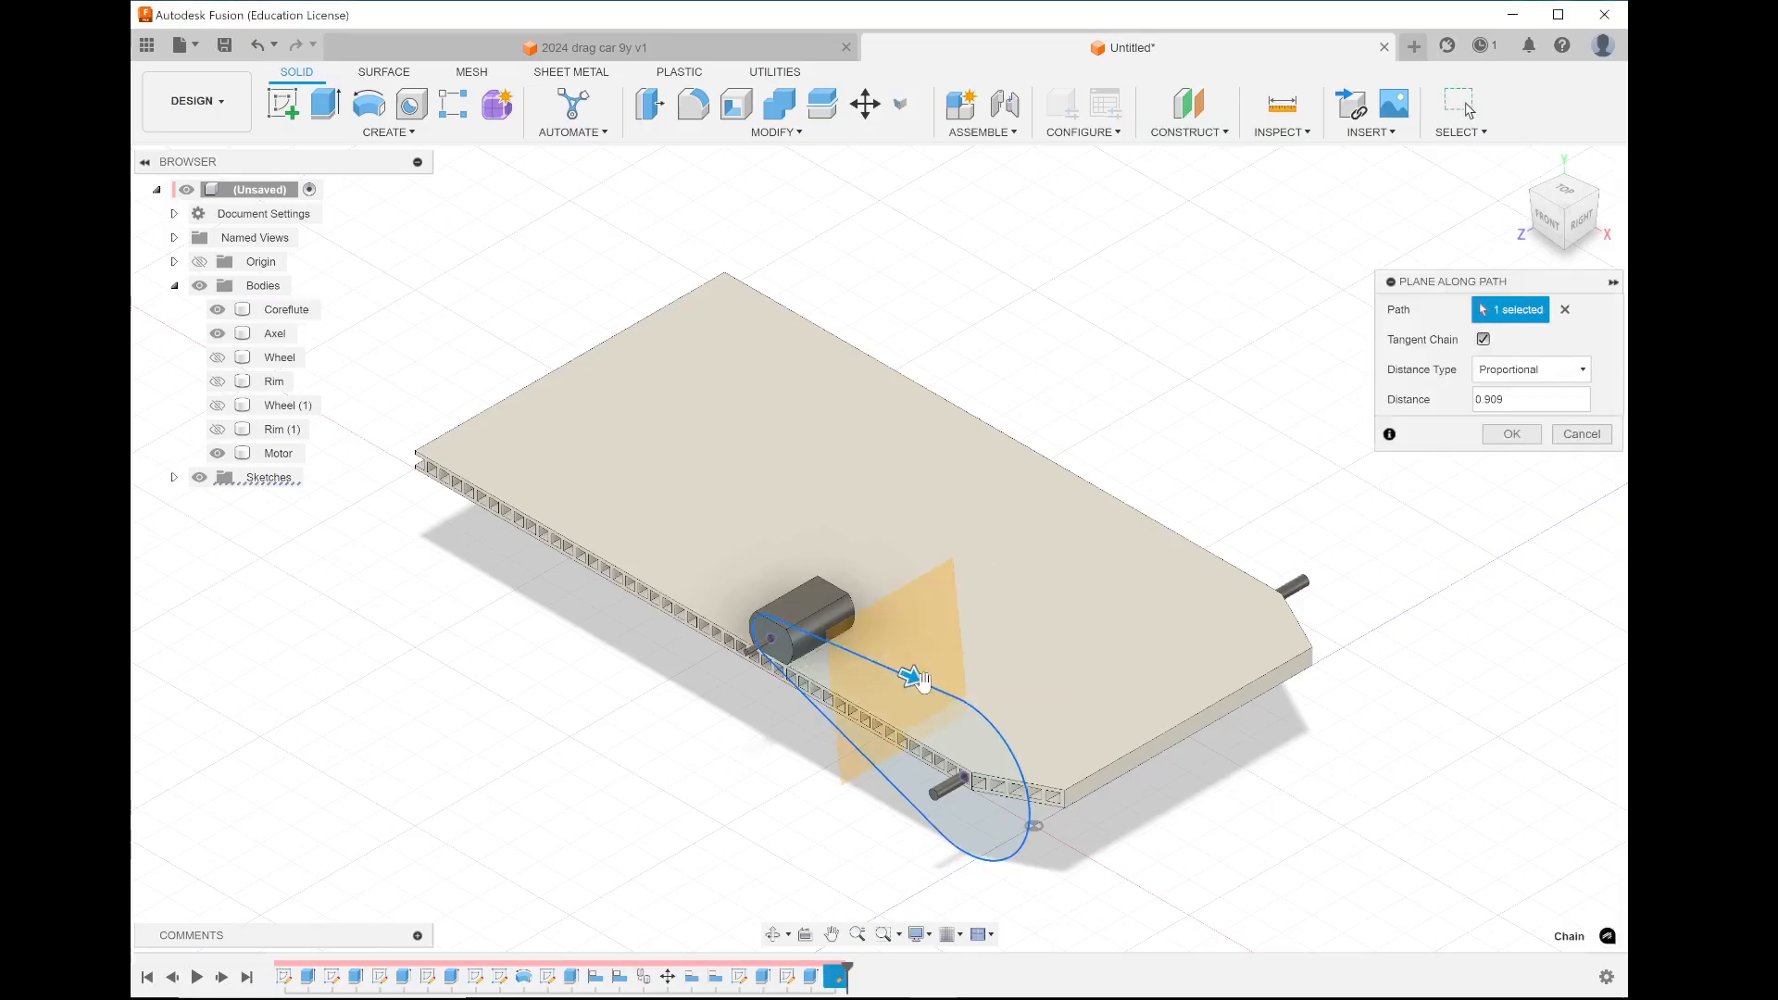
{"action": "scroll", "coordinate": [875, 735], "scroll_direction": "up", "scroll_amount": 5}
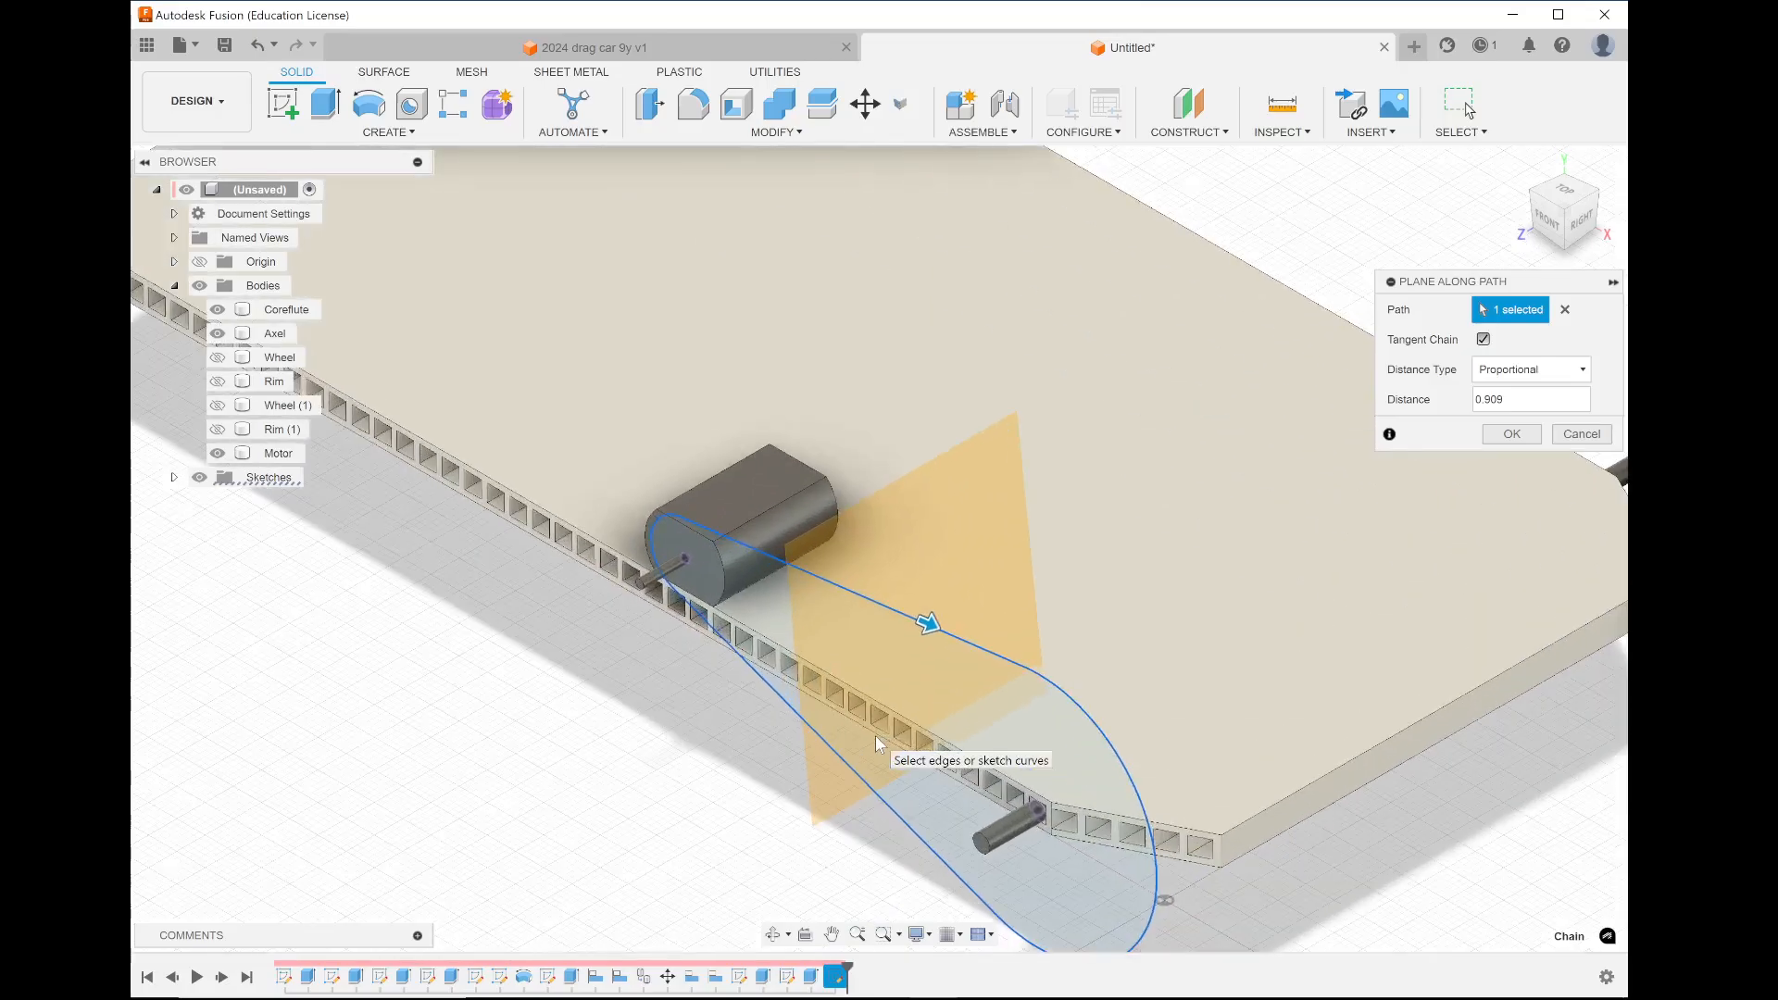
{"action": "mouse_move", "coordinate": [941, 591]}
{"action": "left_mouse_down"}
{"action": "mouse_move", "coordinate": [1148, 741]}
{"action": "mouse_move", "coordinate": [1220, 848]}
{"action": "mouse_move", "coordinate": [1134, 693]}
{"action": "mouse_move", "coordinate": [892, 580]}
{"action": "left_mouse_up"}
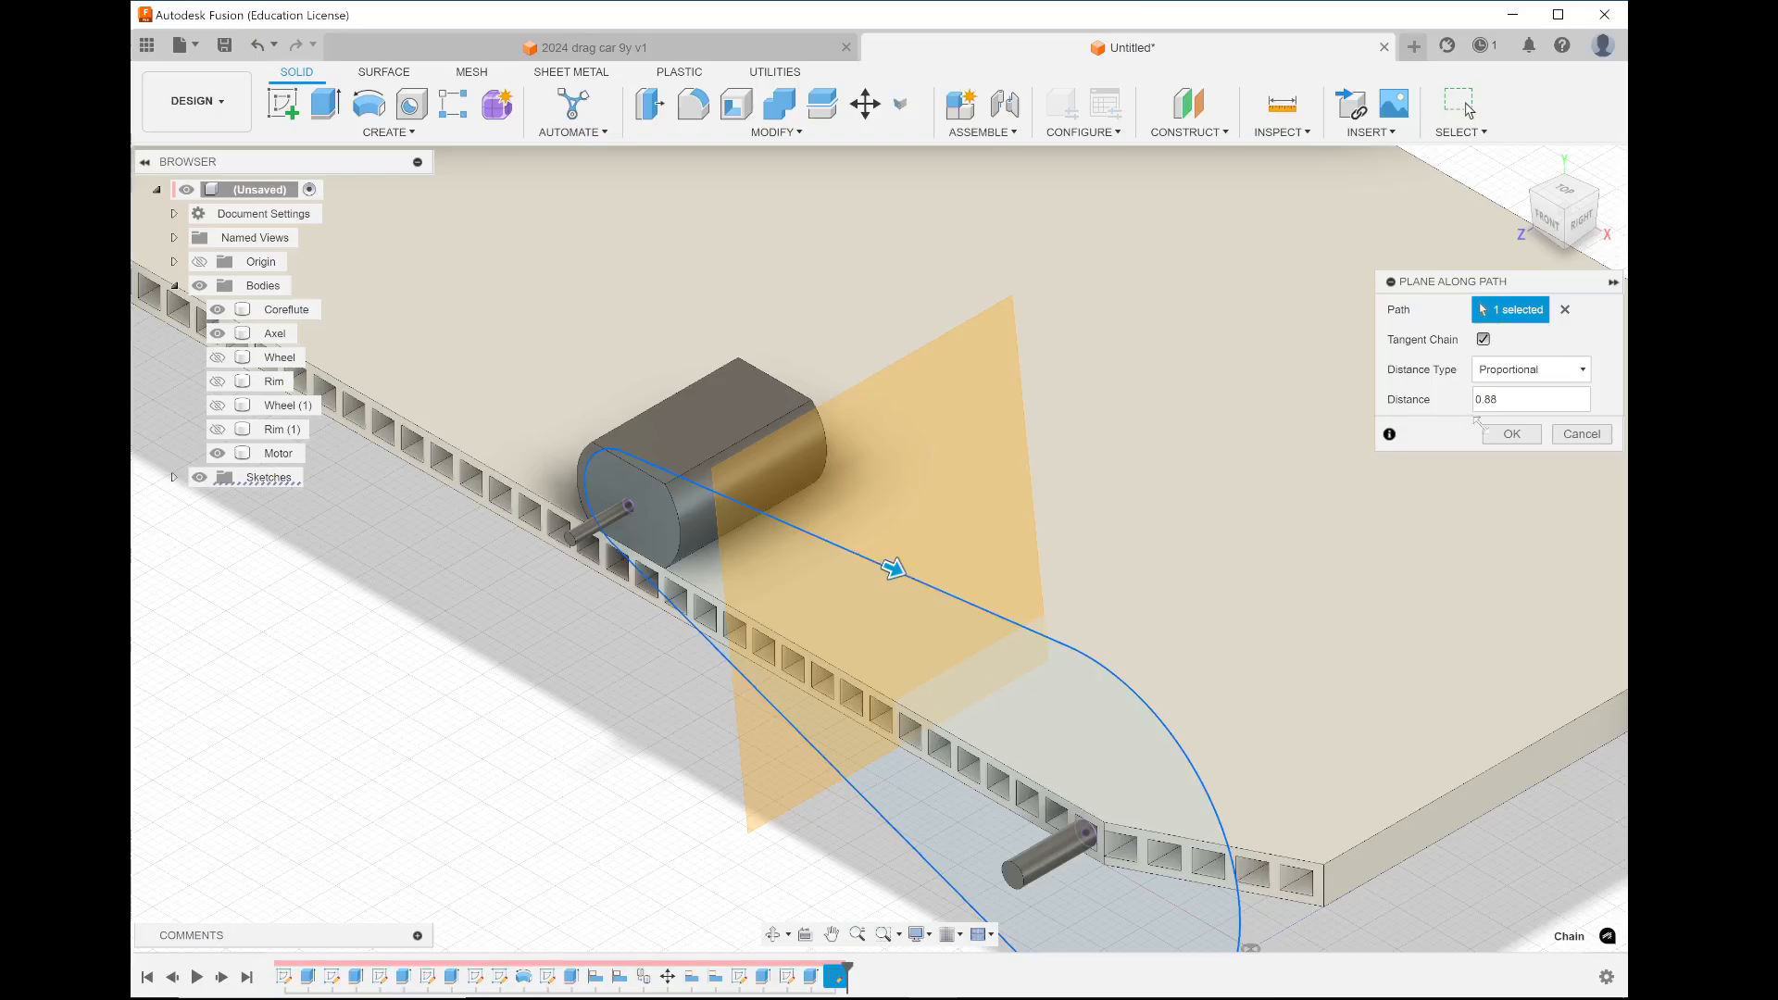
{"action": "left_click", "coordinate": [1511, 434]}
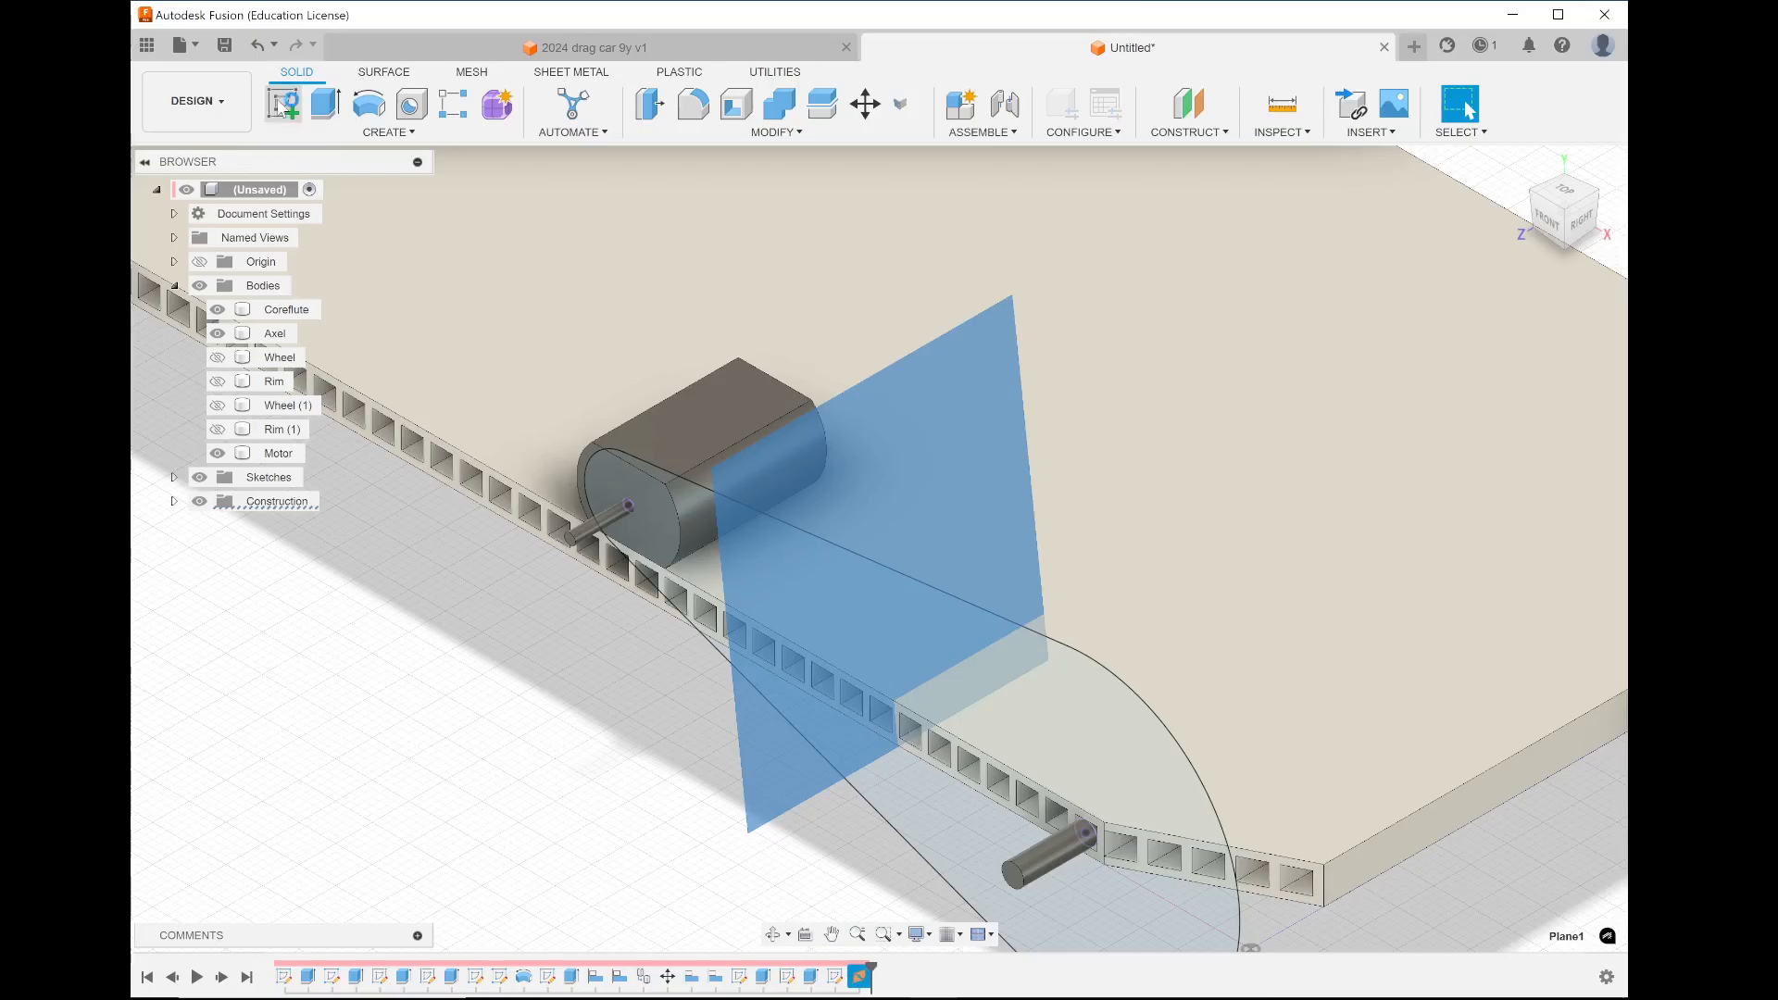
Sketch a 1 mm diameter circle centred on the belt path on the new construction plane, and finish the sketch
{"action": "left_click", "coordinate": [284, 101]}
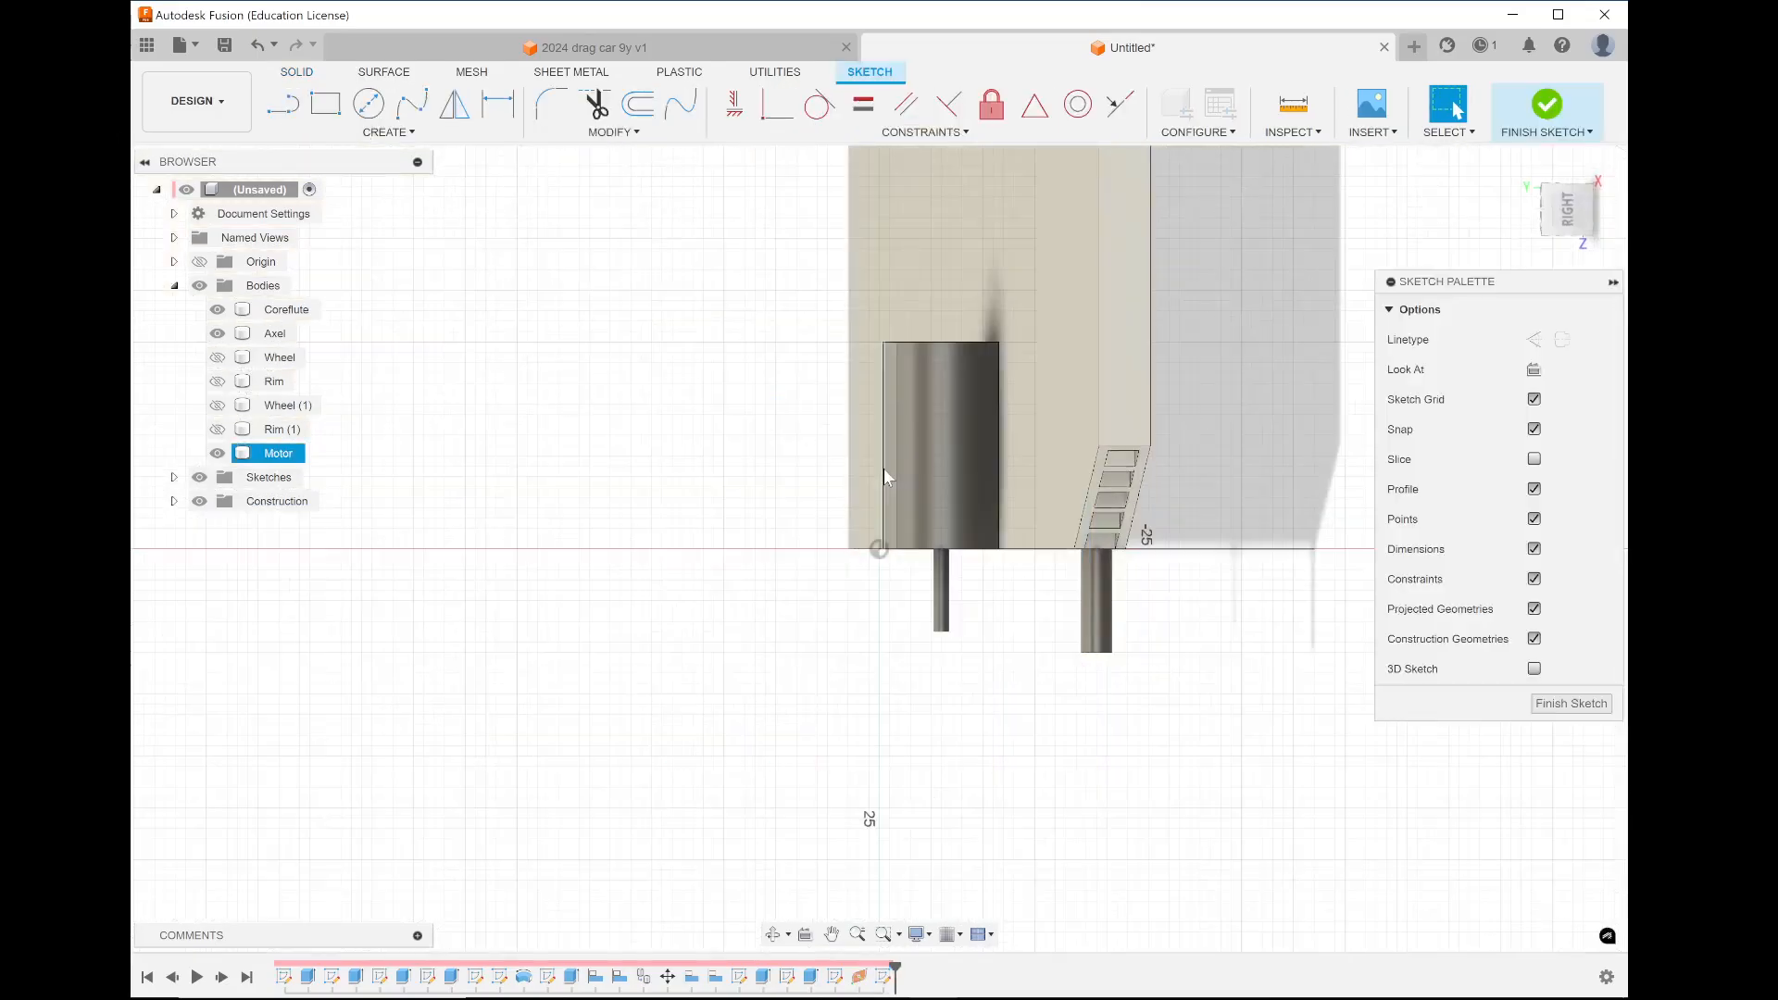
{"action": "left_click", "coordinate": [369, 104]}
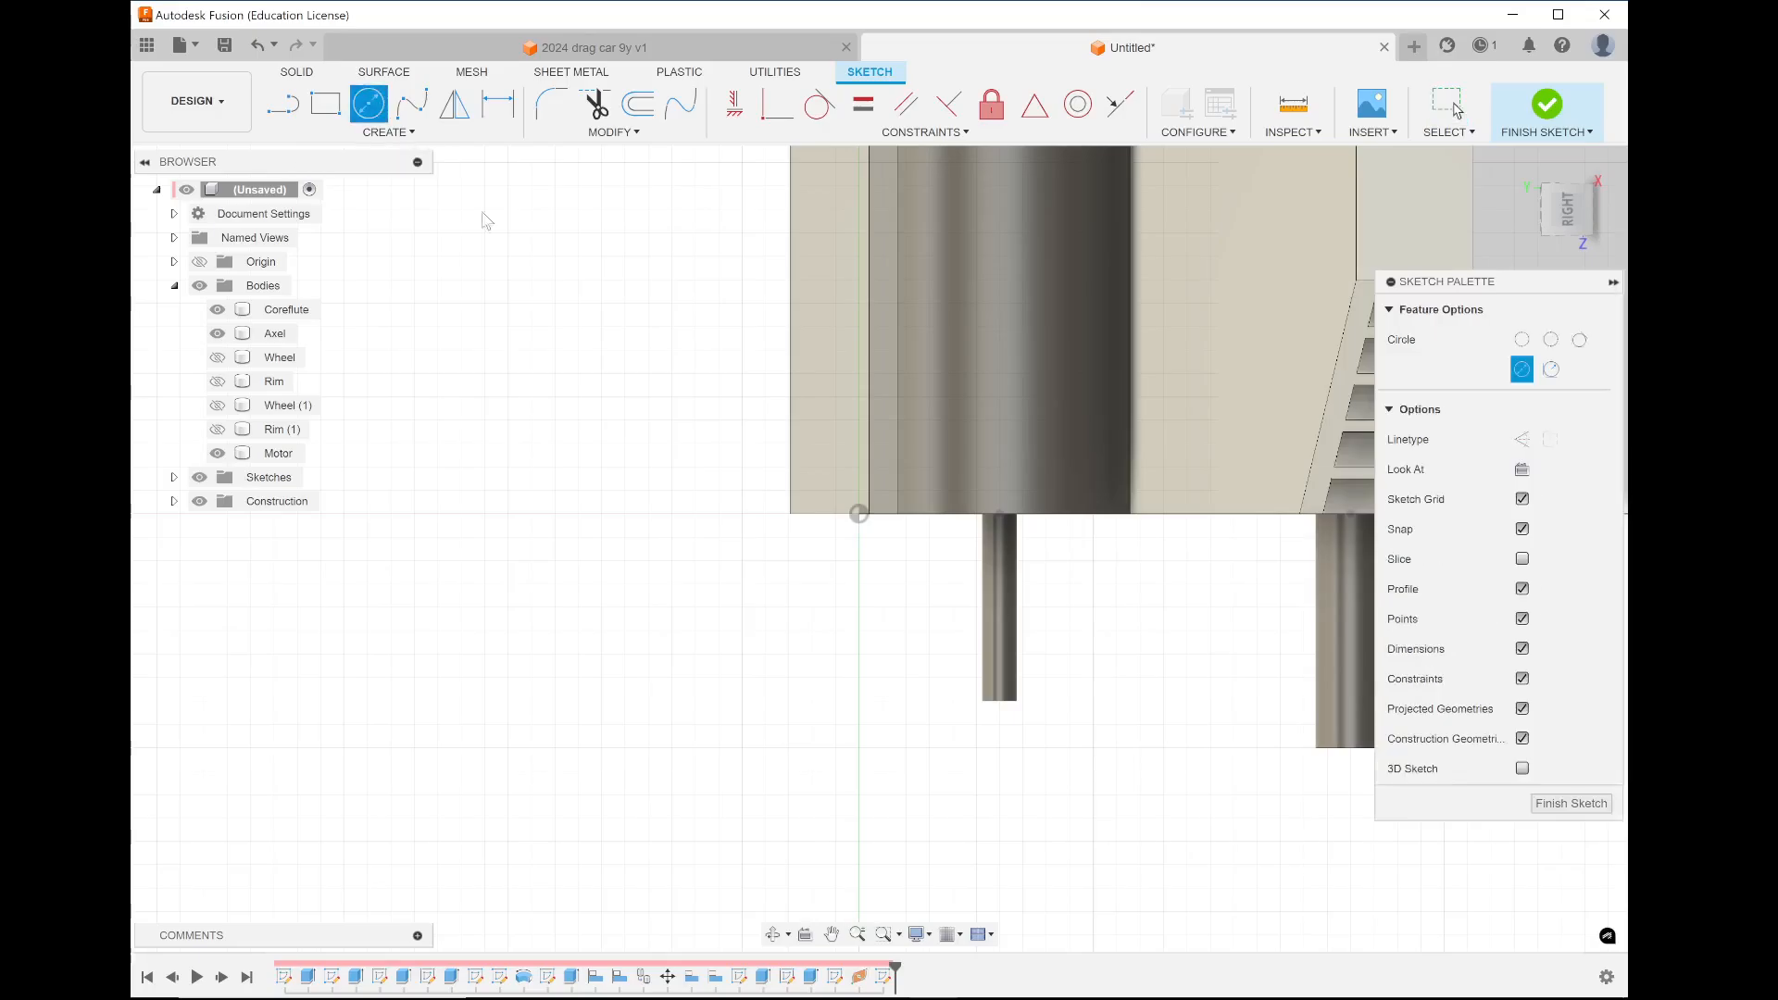
{"action": "left_click", "coordinate": [857, 527]}
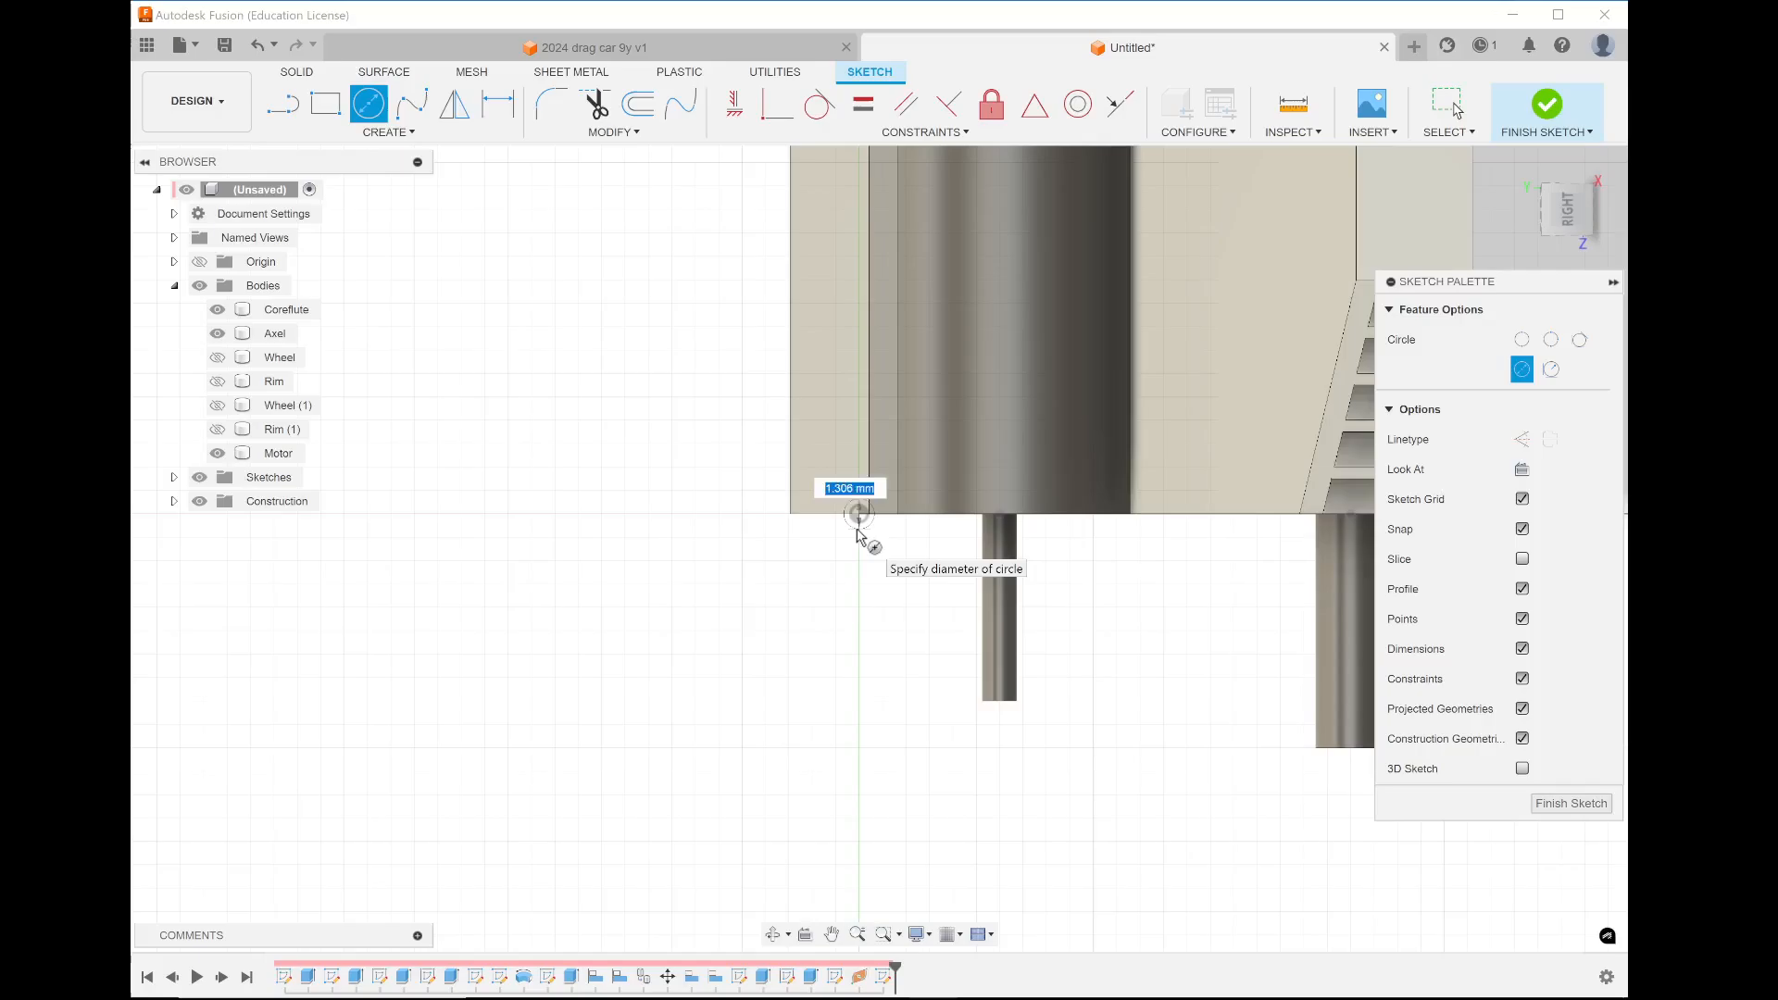
{"action": "type", "text": "1"}
{"action": "key", "text": "Return"}
{"action": "key", "text": "Escape"}
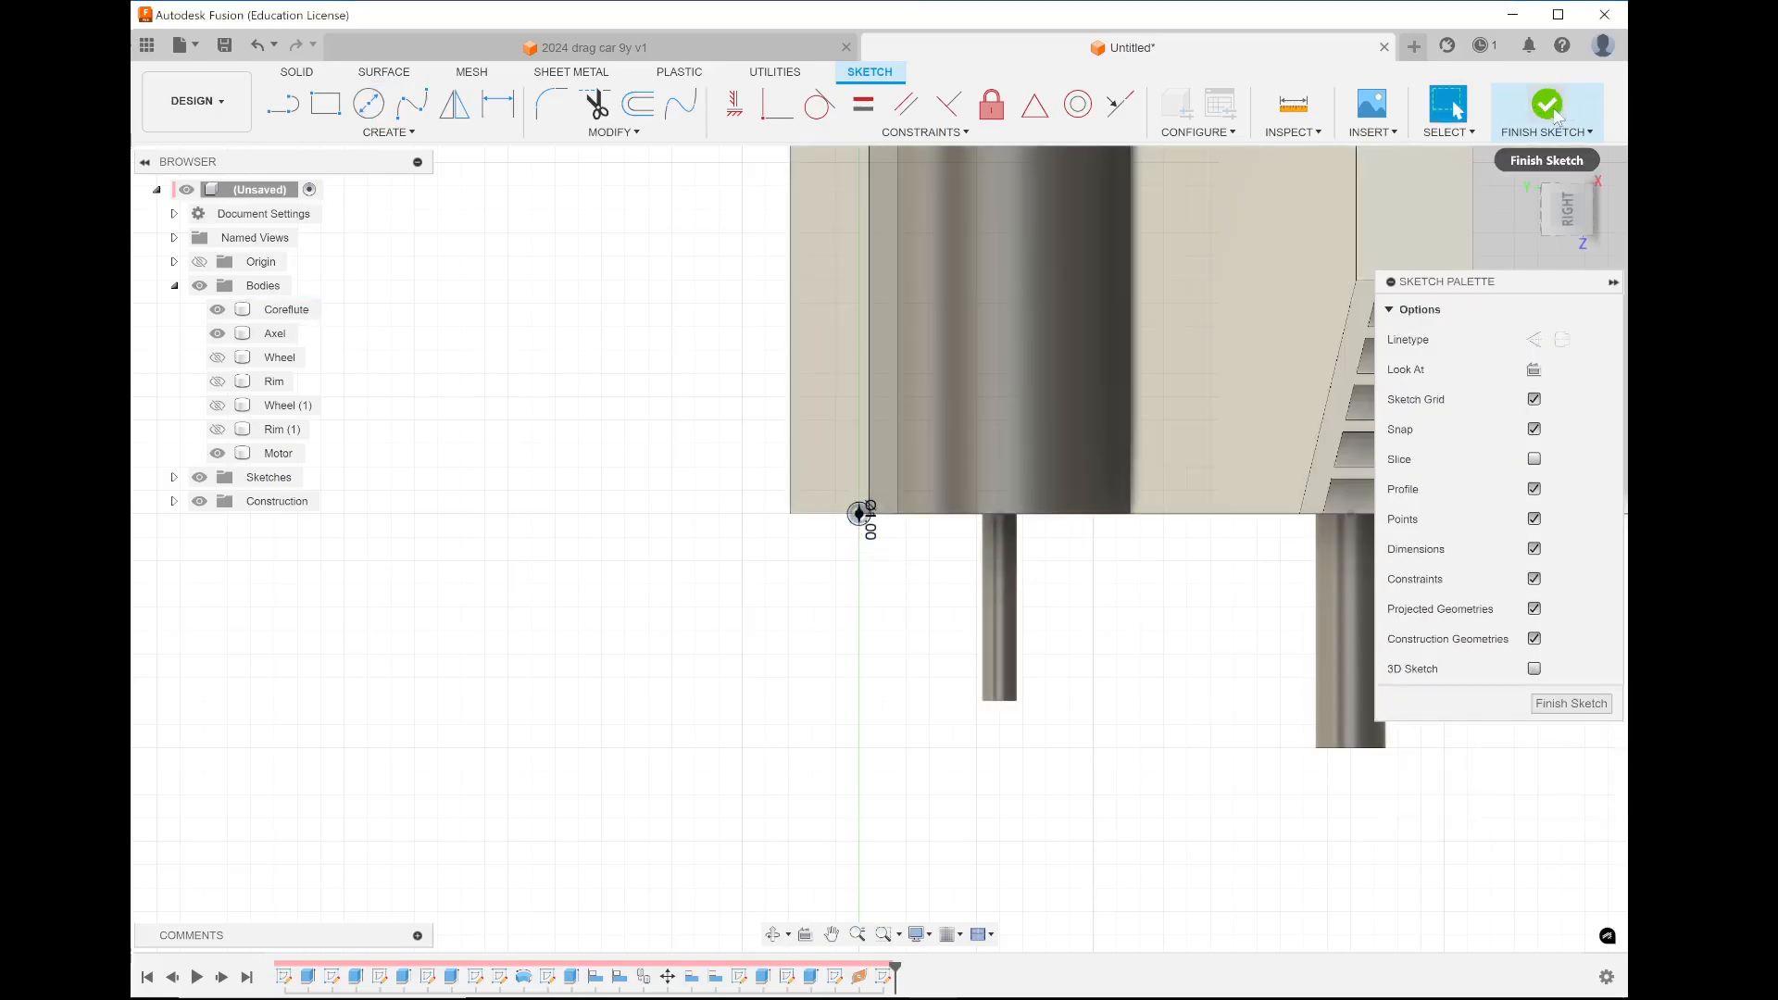
{"action": "left_click", "coordinate": [1547, 106]}
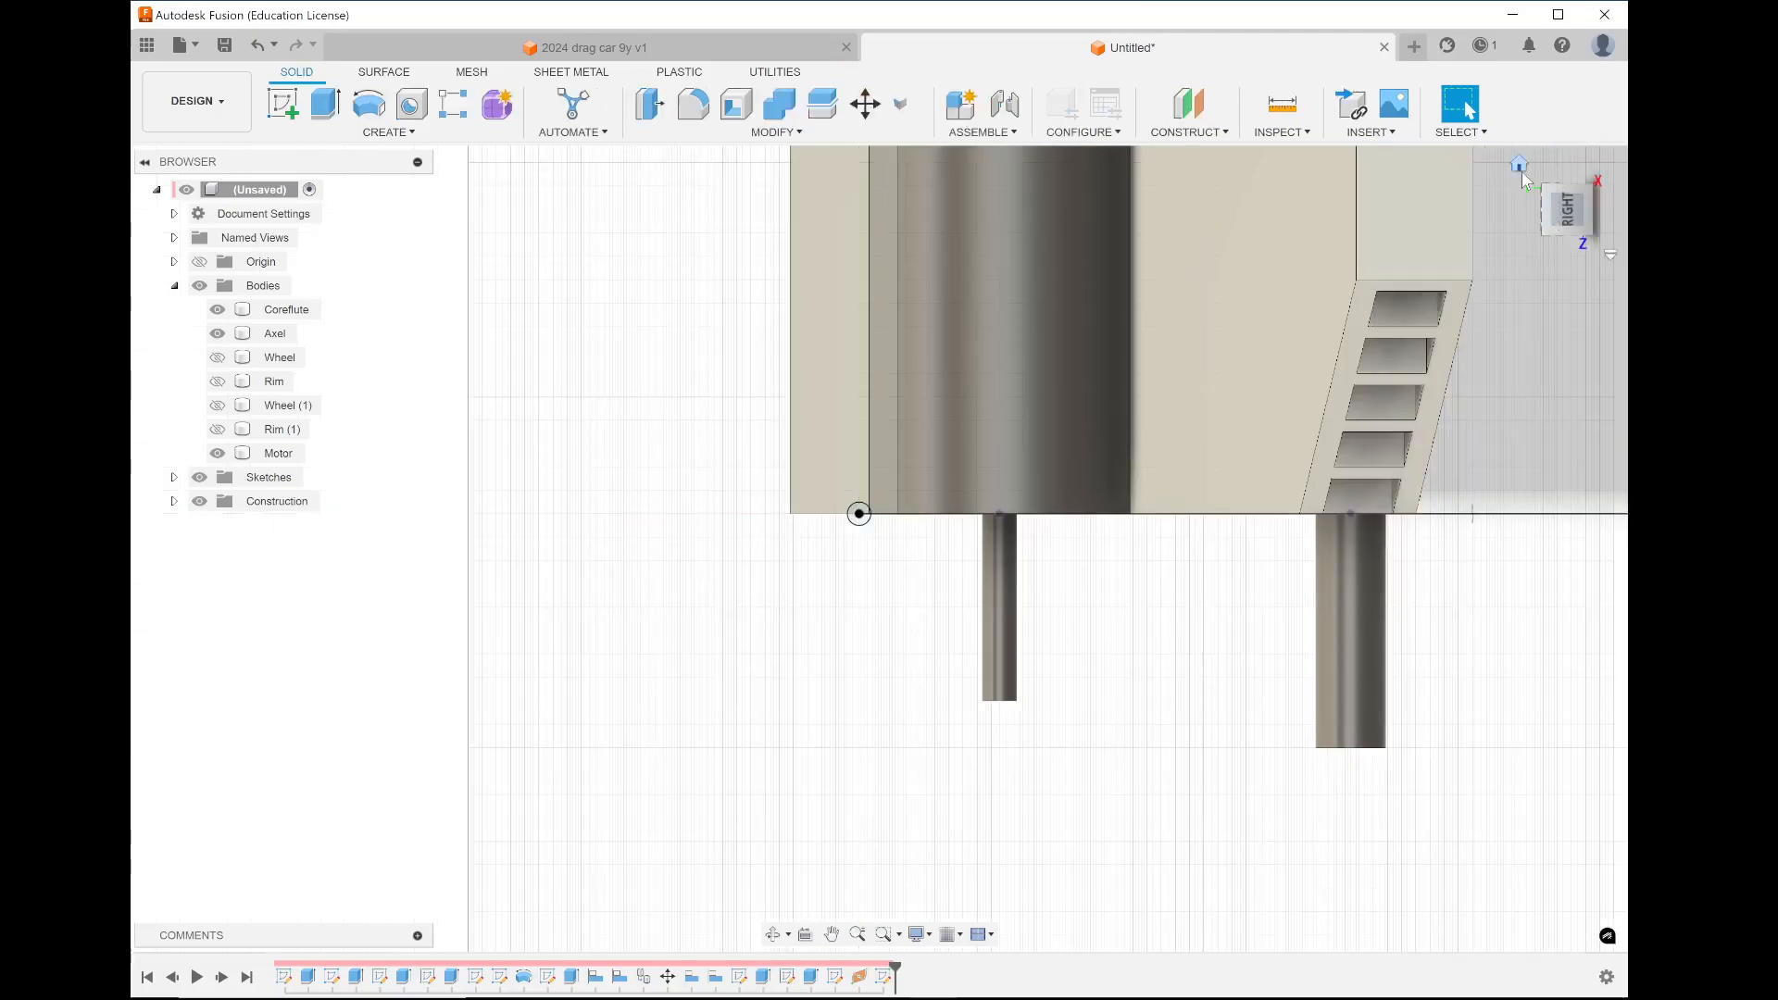
Start a single-path Sweep with the 1 mm circle on the belt outline as its profile
{"action": "left_click", "coordinate": [1520, 166]}
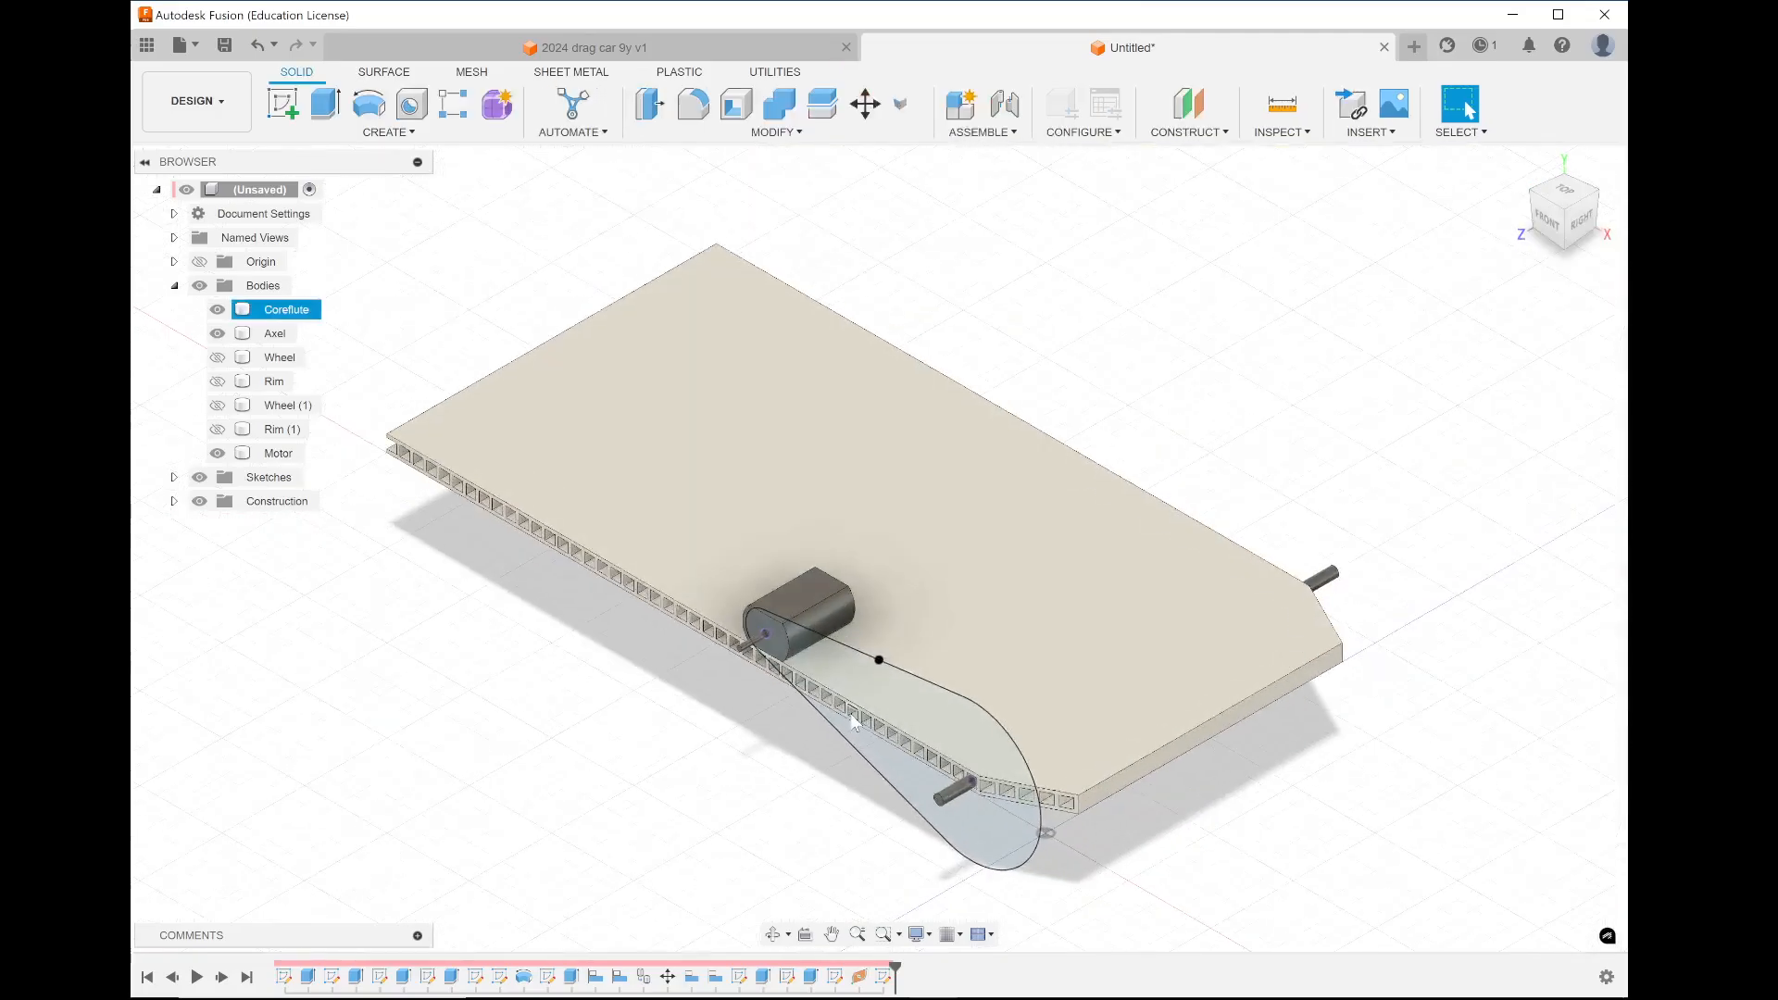
{"action": "scroll", "coordinate": [853, 724], "scroll_direction": "up", "scroll_amount": 10}
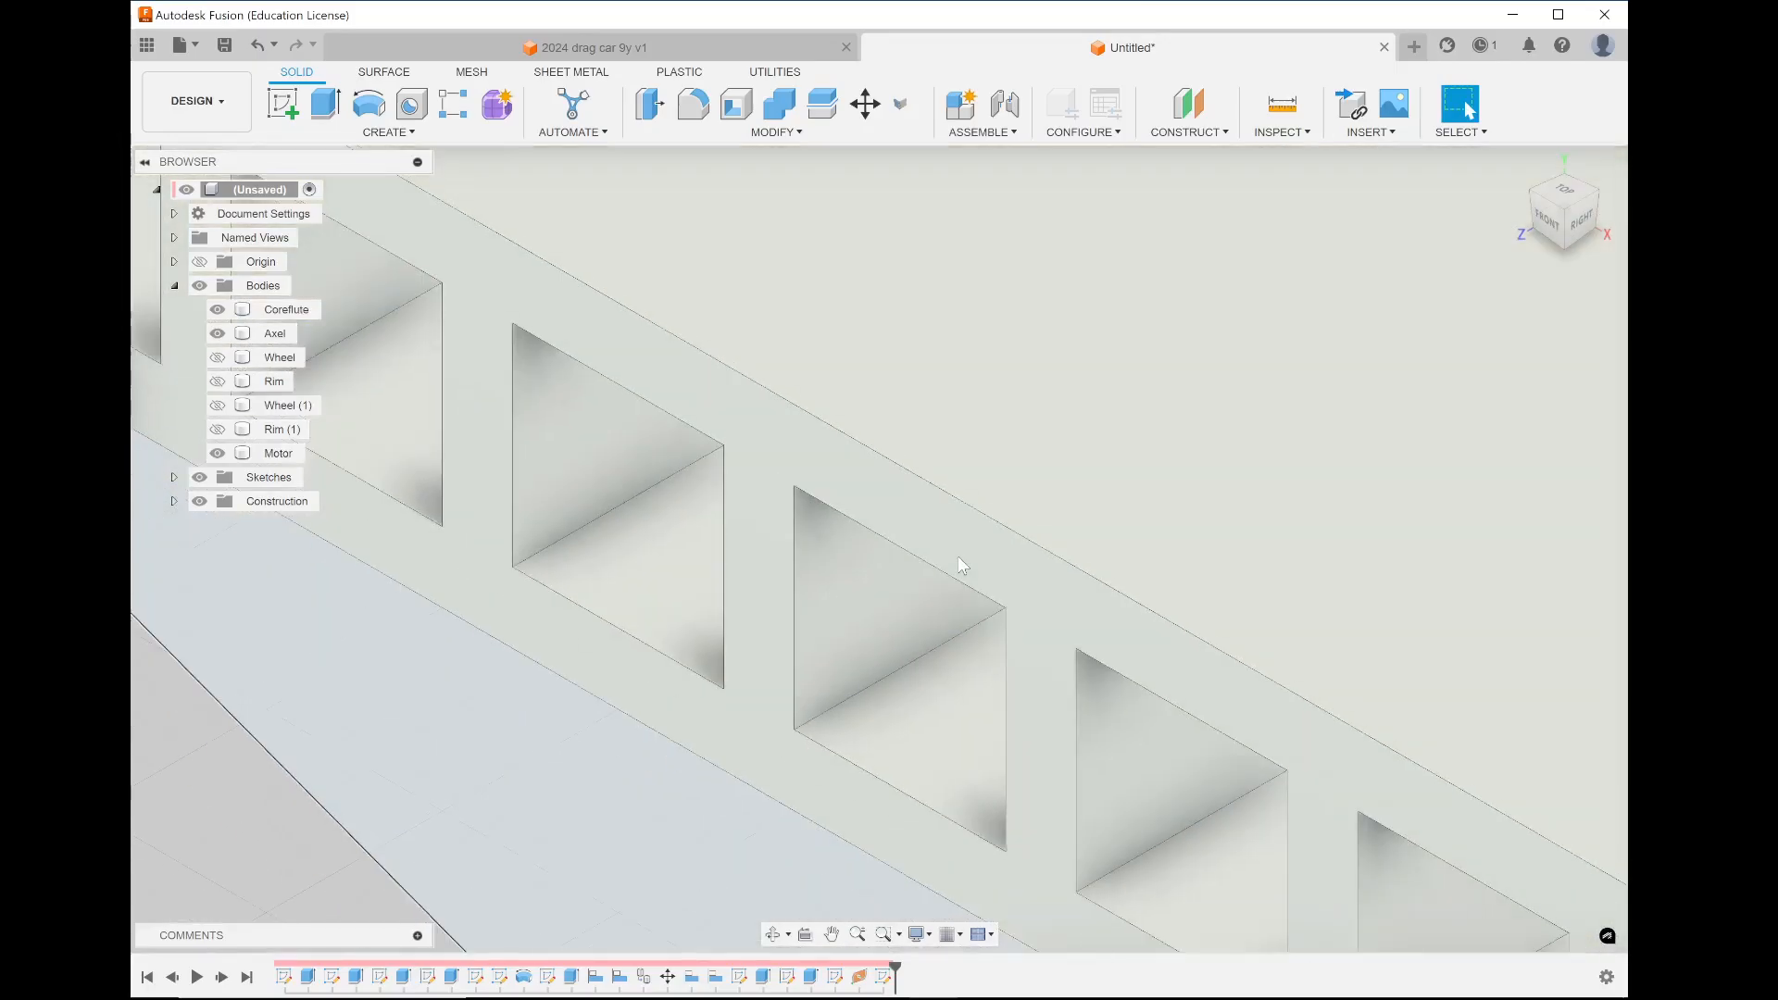
{"action": "scroll", "coordinate": [958, 556], "scroll_direction": "down", "scroll_amount": 10}
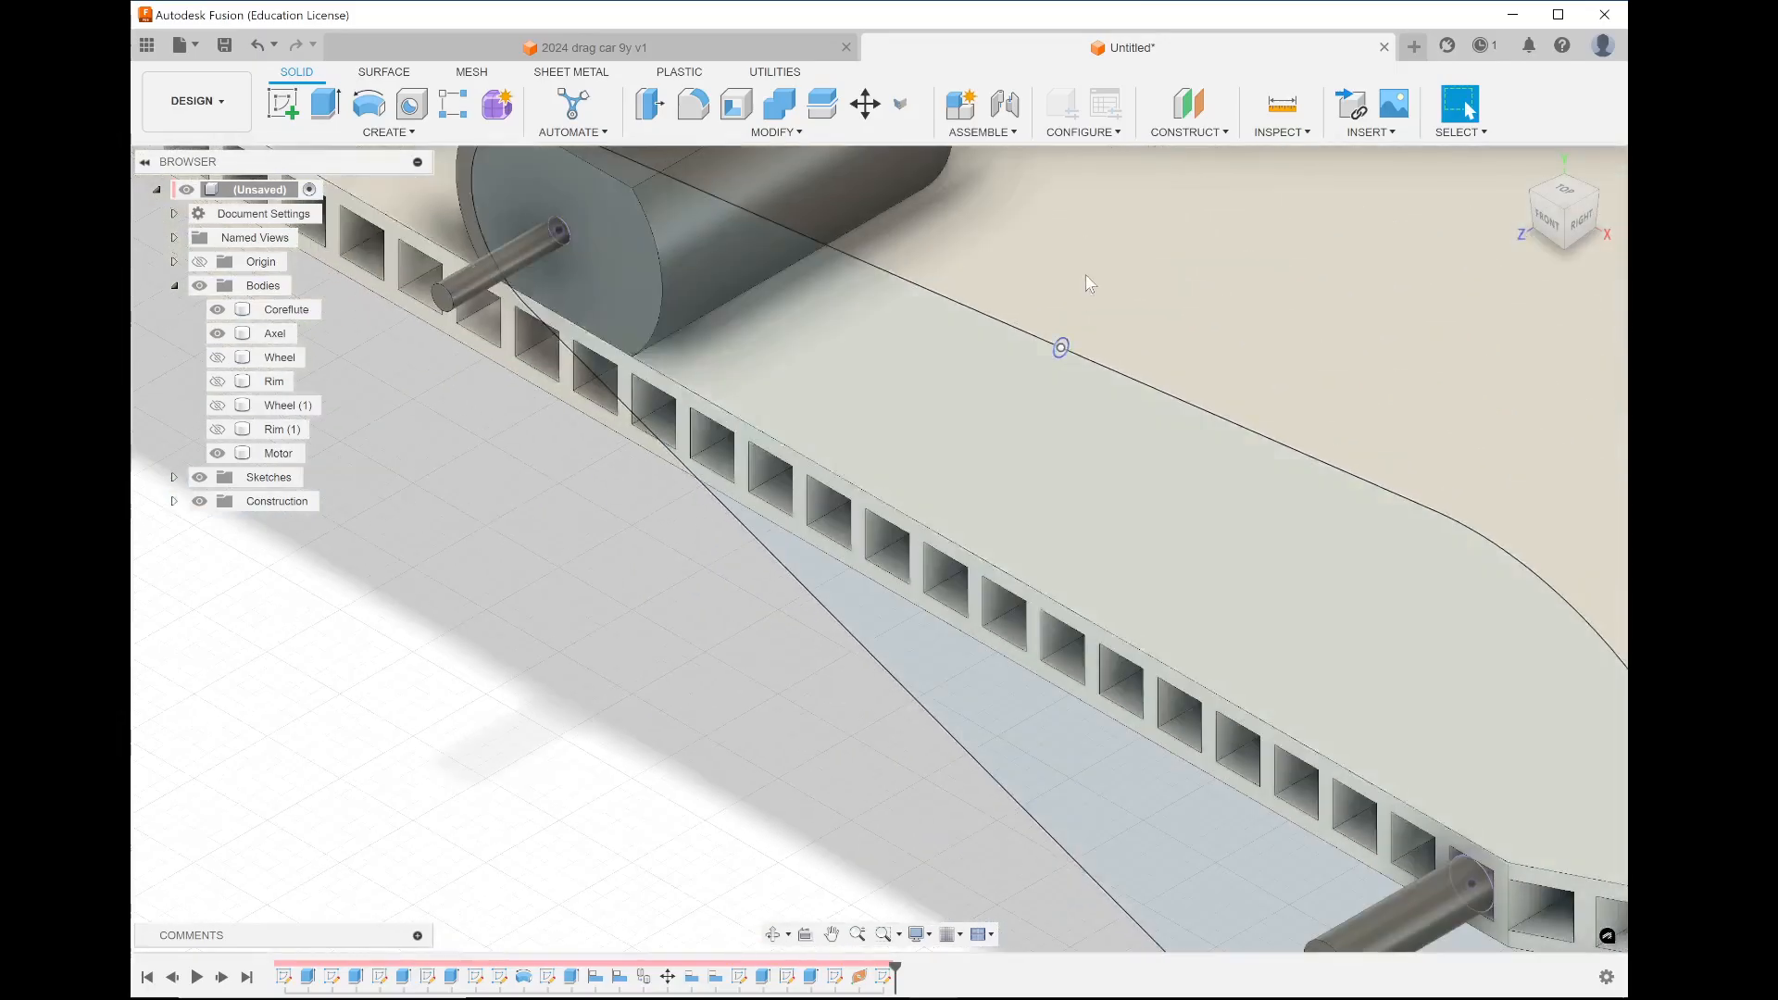
{"action": "scroll", "coordinate": [1058, 350], "scroll_direction": "up", "scroll_amount": 5}
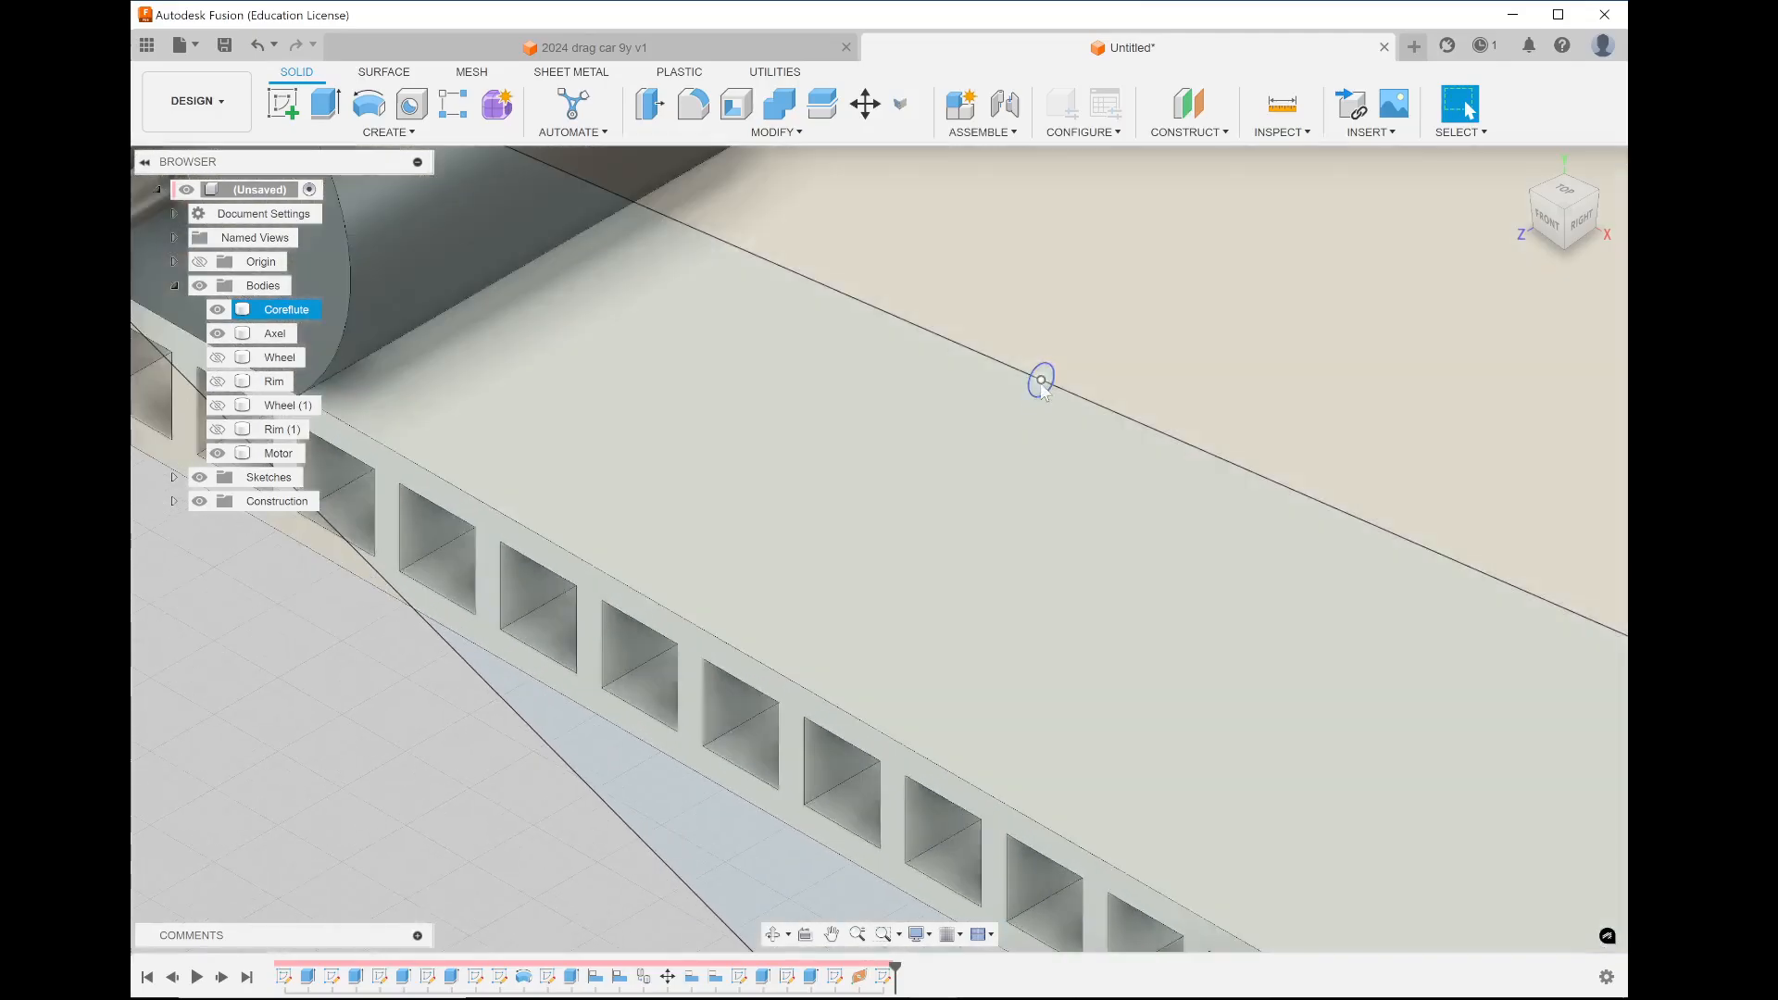
{"action": "left_click", "coordinate": [1043, 389]}
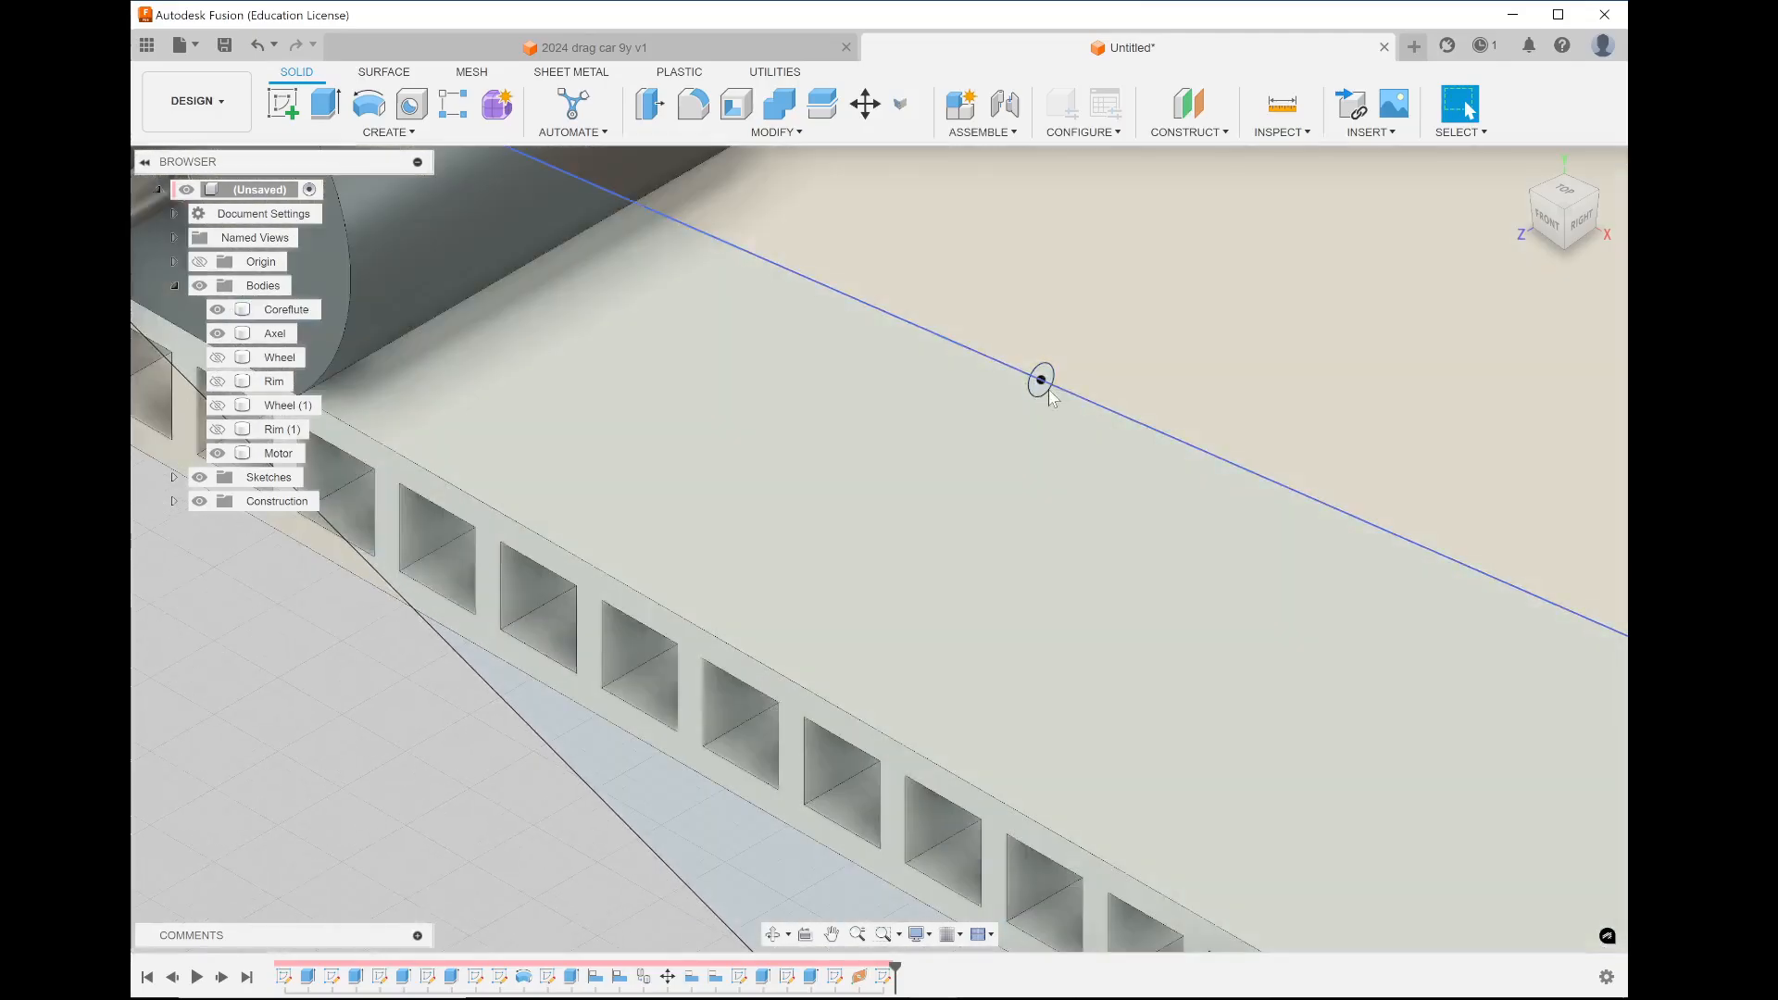
{"action": "scroll", "coordinate": [1041, 379], "scroll_direction": "down", "scroll_amount": 6}
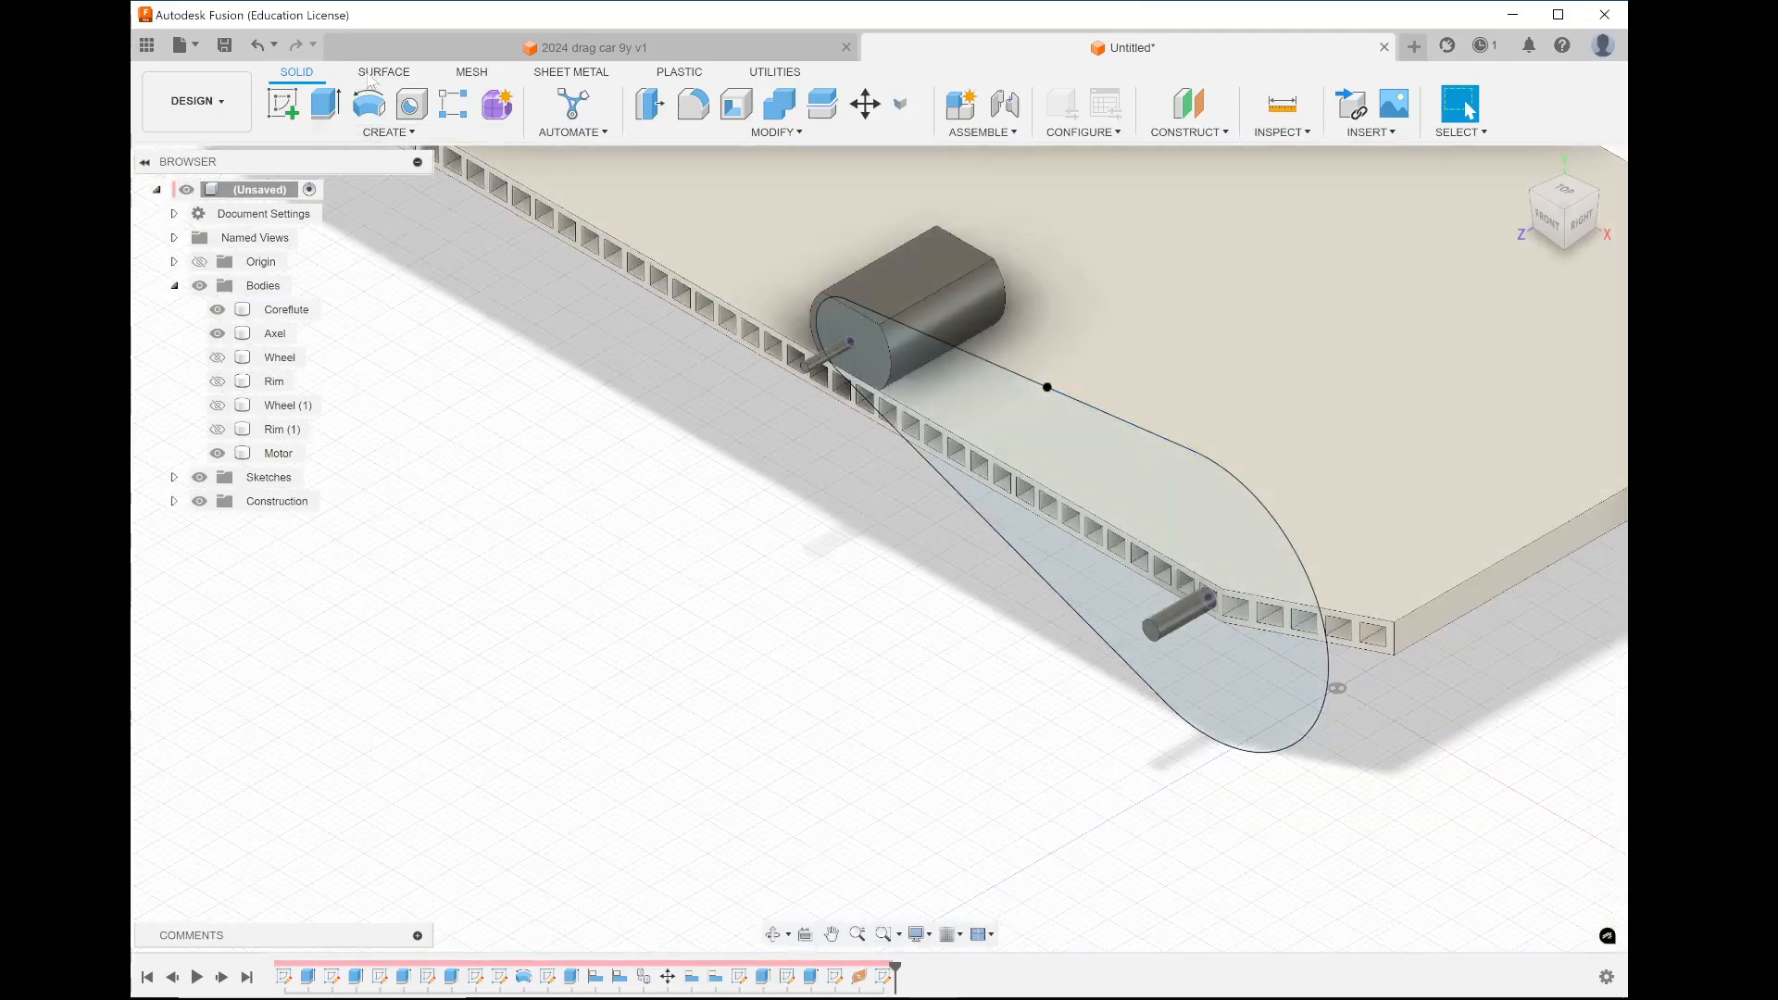
{"action": "left_click", "coordinate": [372, 132]}
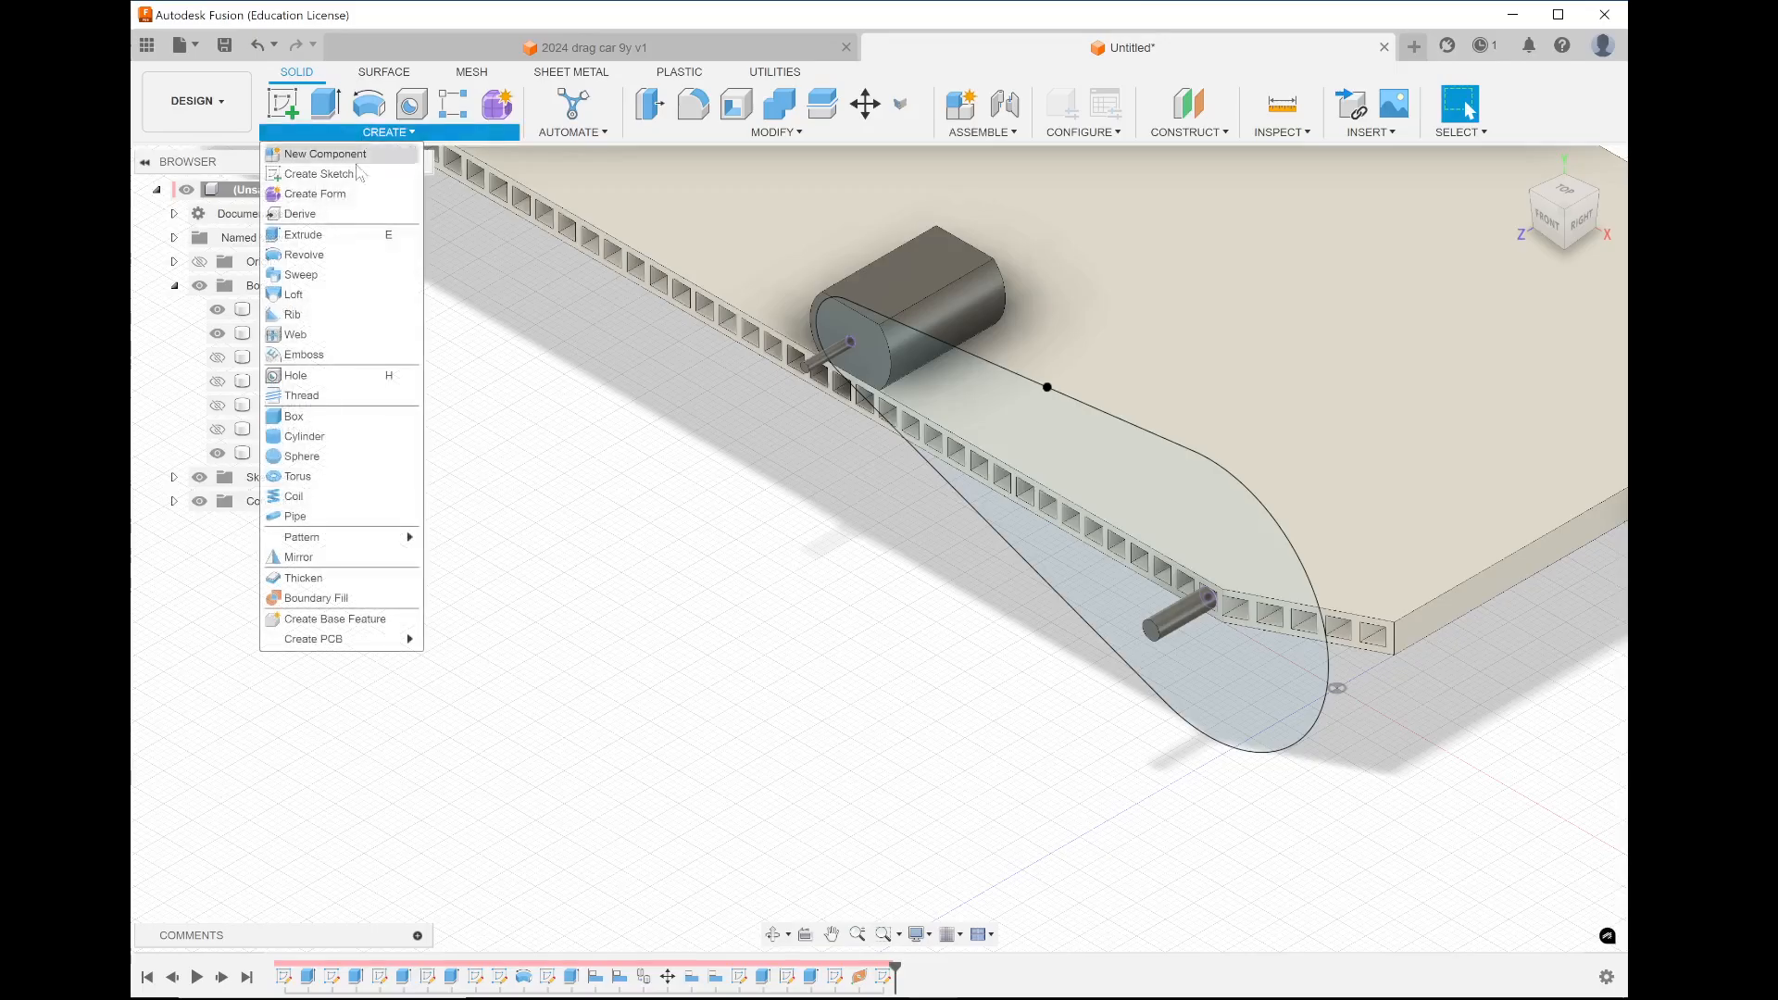
{"action": "left_click", "coordinate": [315, 275]}
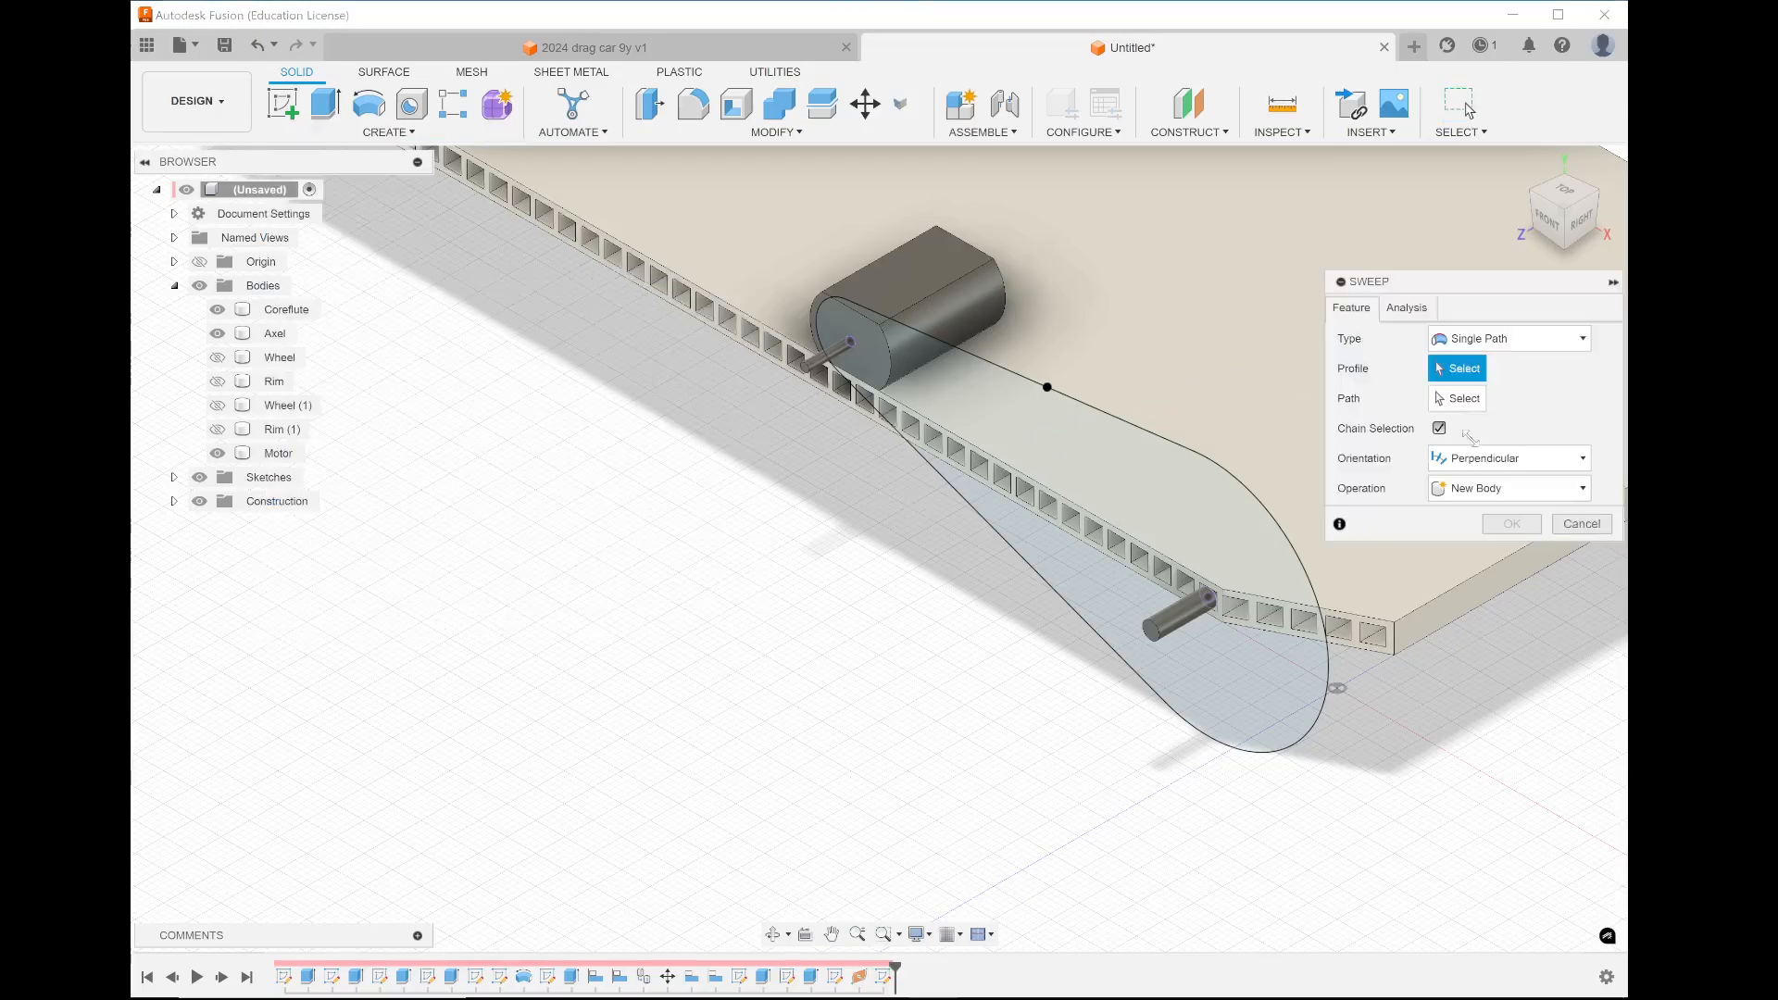
{"action": "scroll", "coordinate": [1056, 426], "scroll_direction": "up", "scroll_amount": 5}
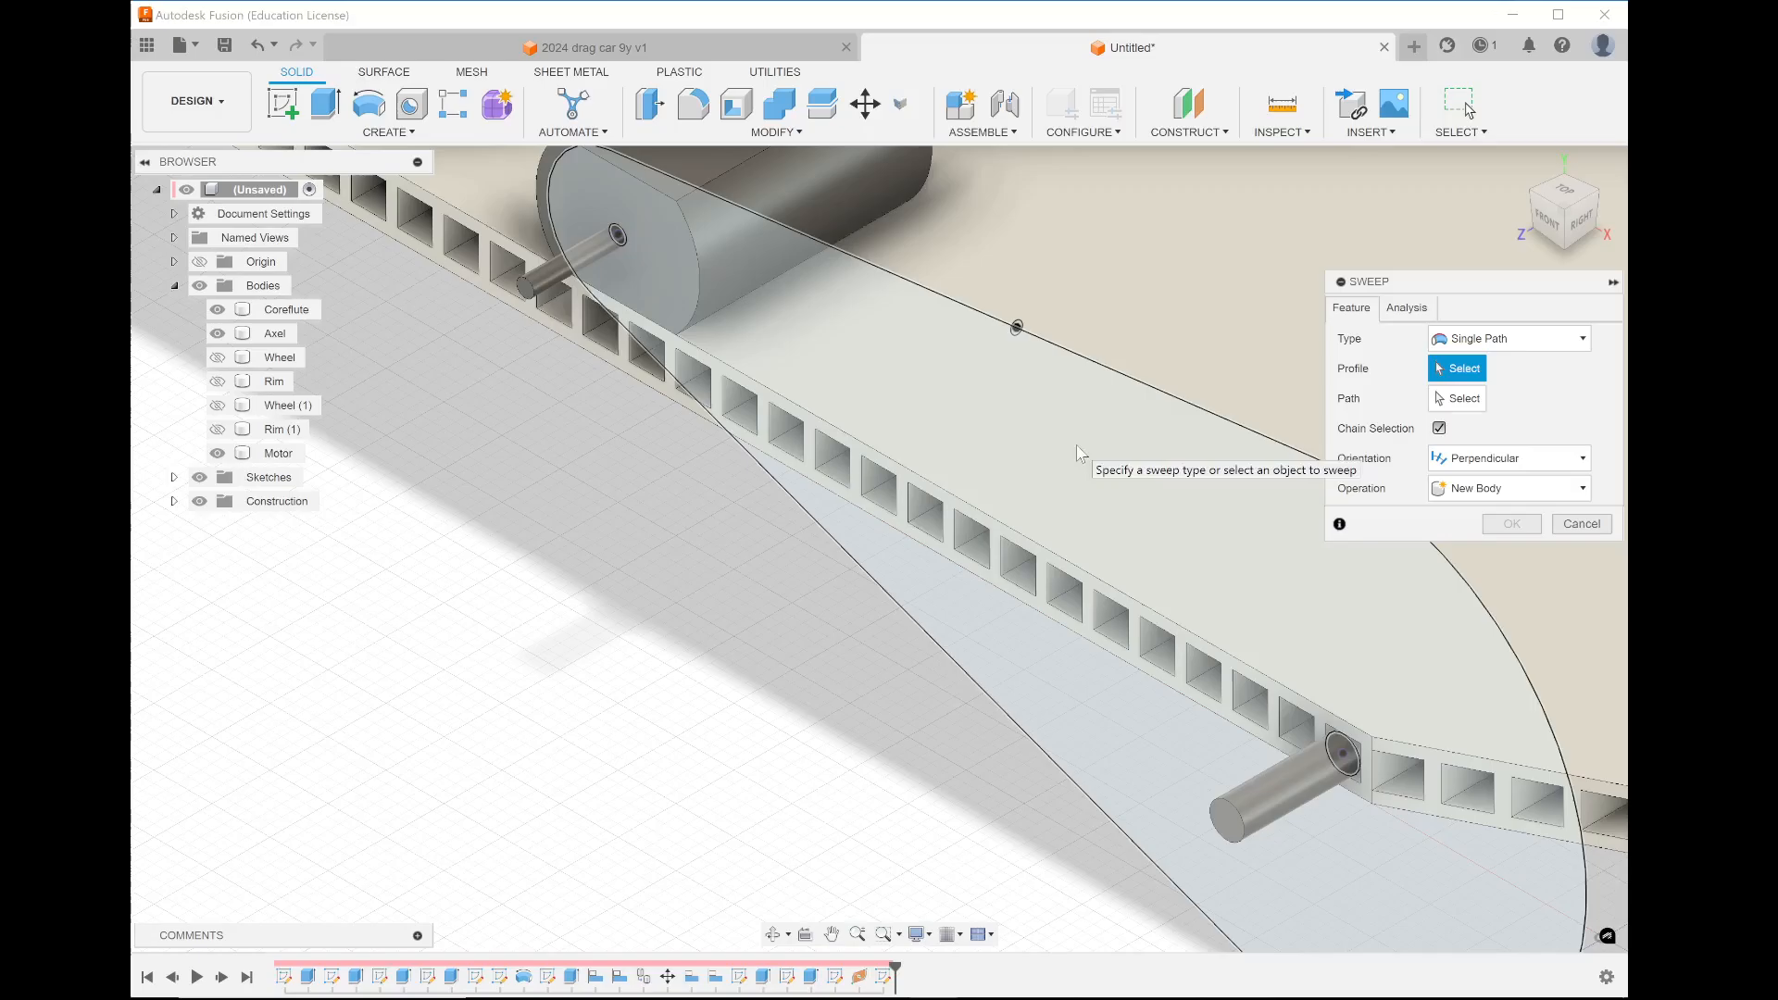
{"action": "scroll", "coordinate": [965, 256], "scroll_direction": "up", "scroll_amount": 2}
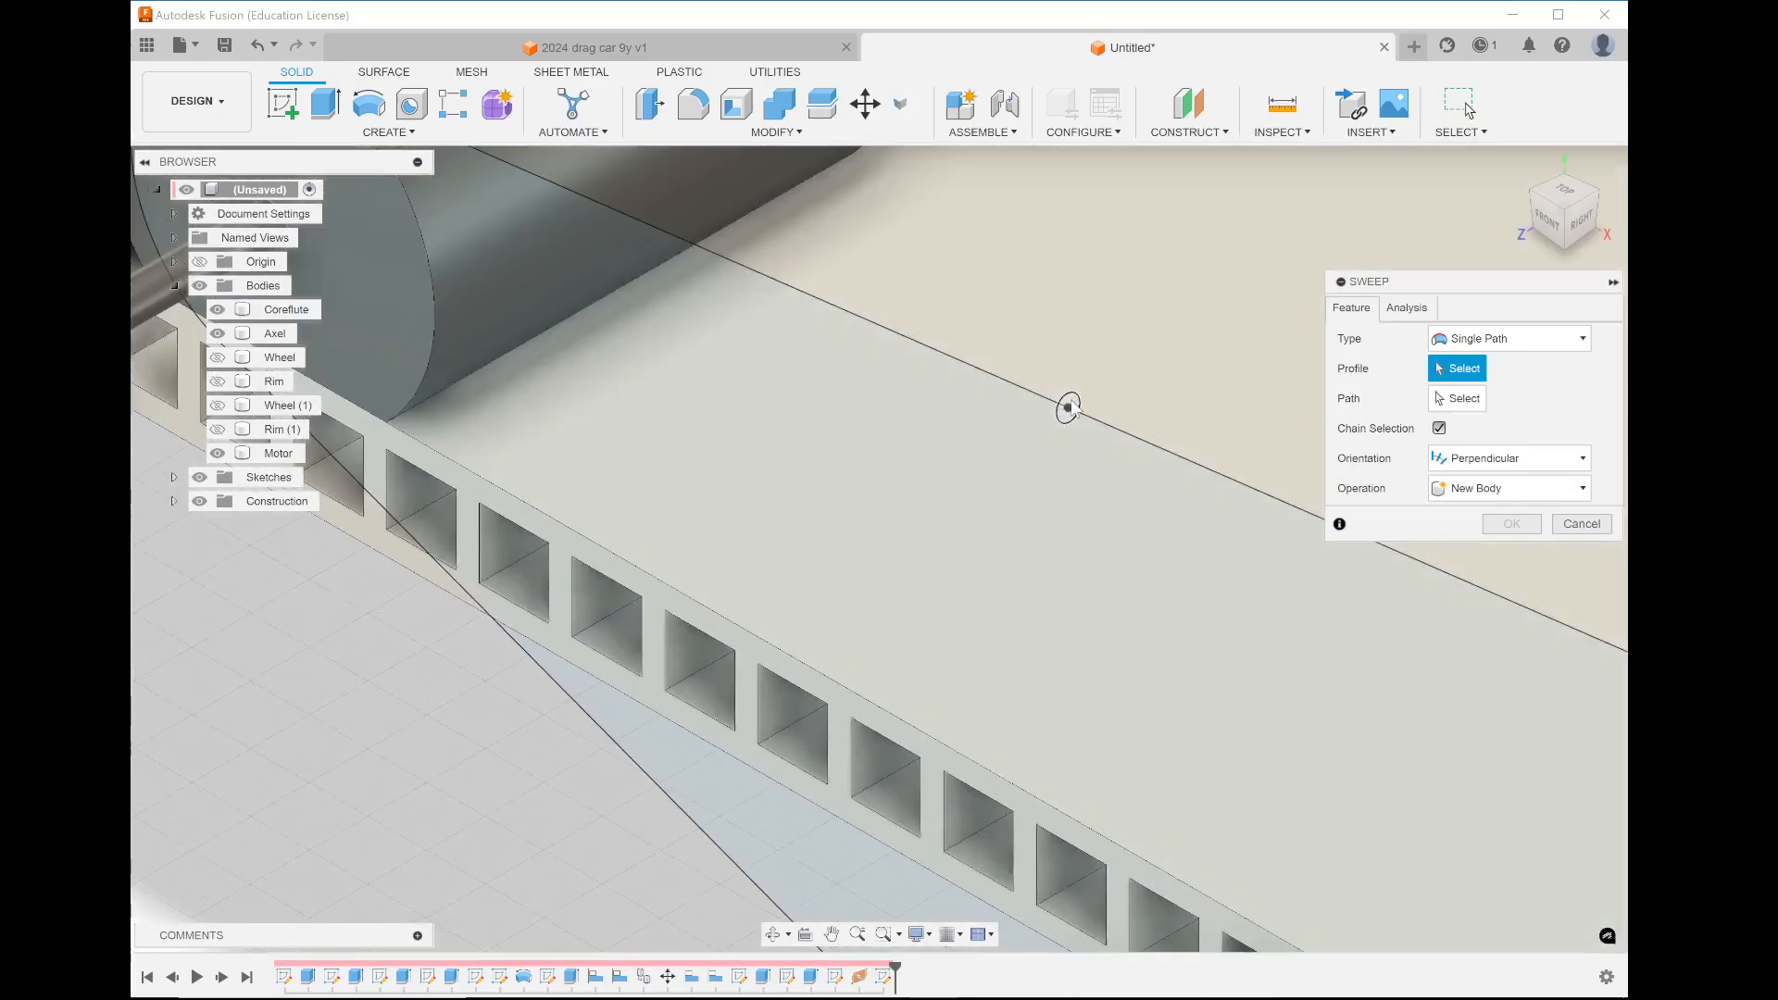
{"action": "left_click", "coordinate": [1067, 408]}
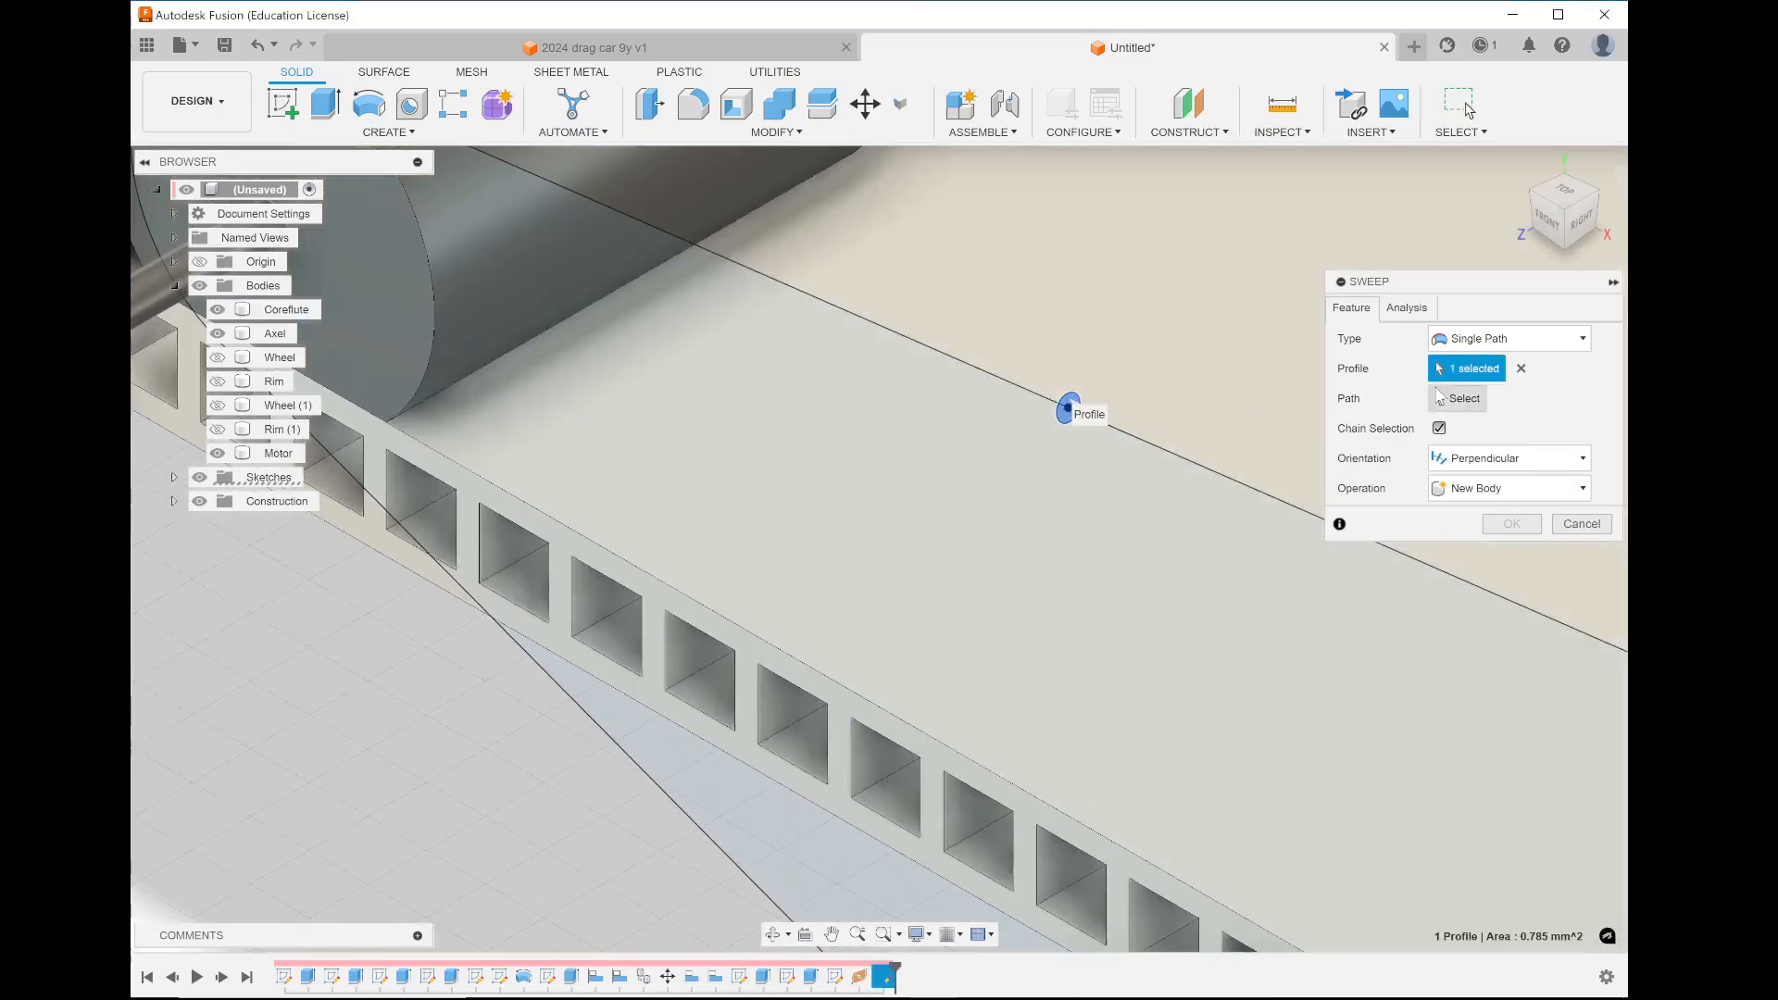
Sweep the circle profile along the entire chained belt outline around motor shaft and axle as a new body
{"action": "left_click", "coordinate": [1440, 398]}
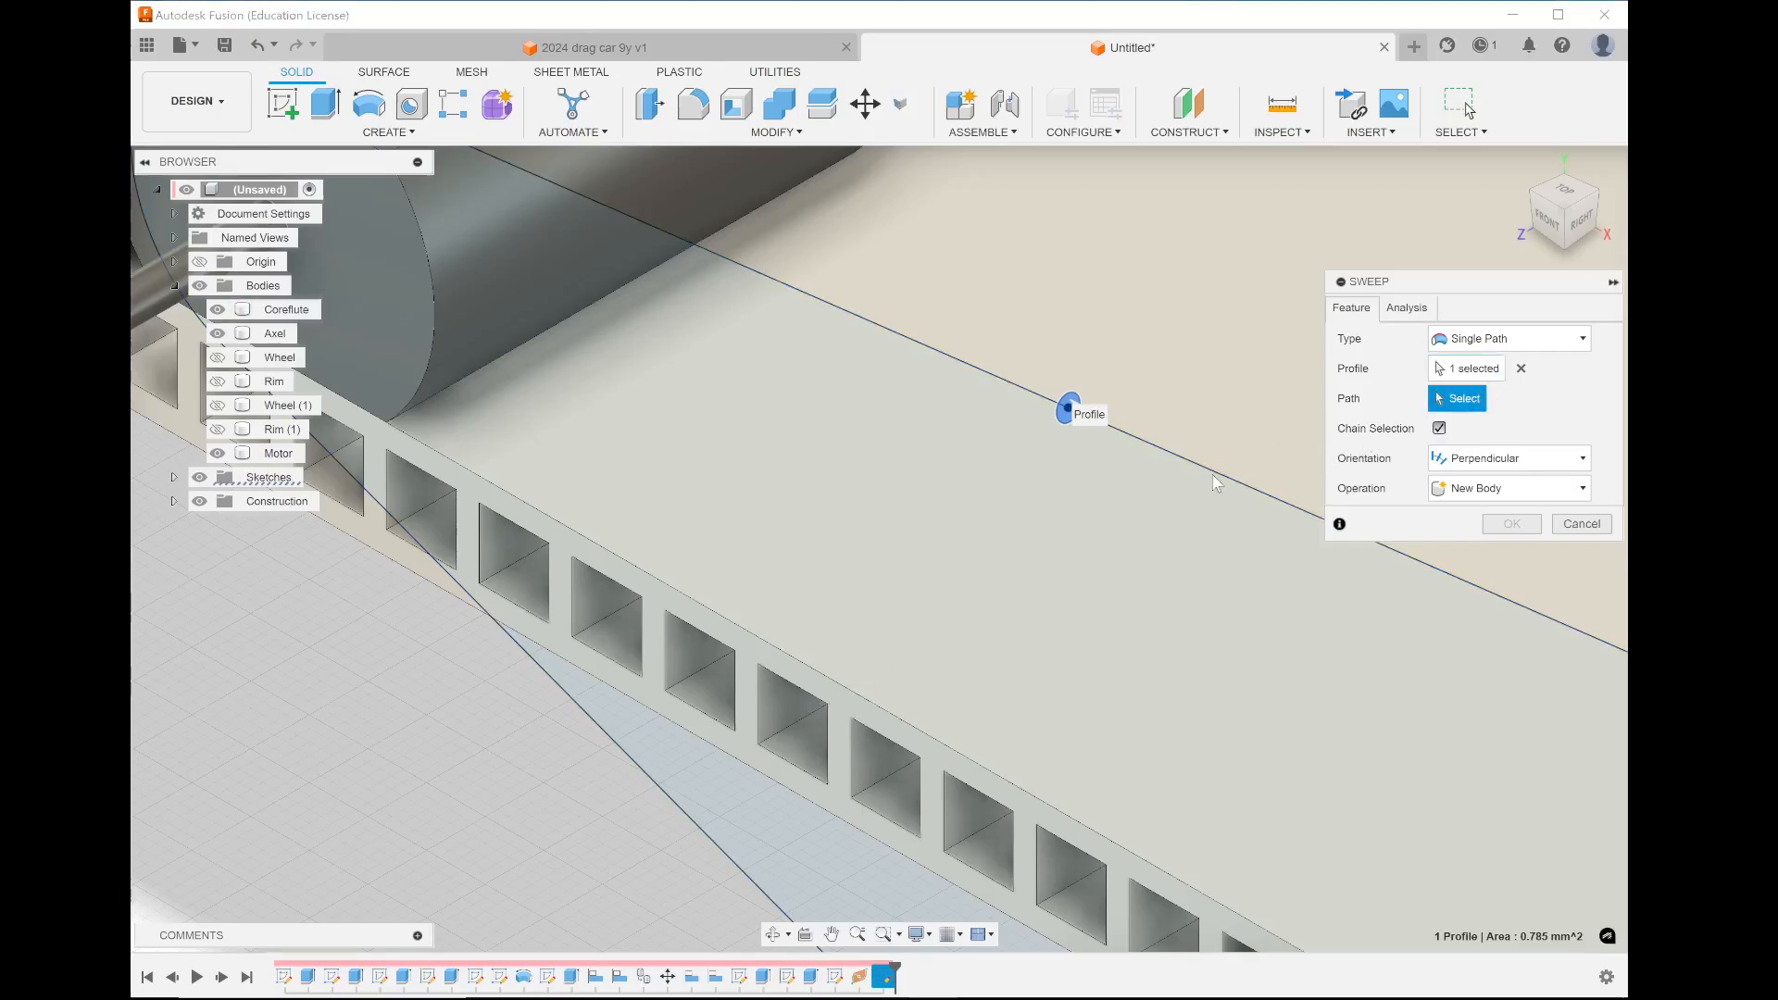
{"action": "left_click", "coordinate": [1230, 485]}
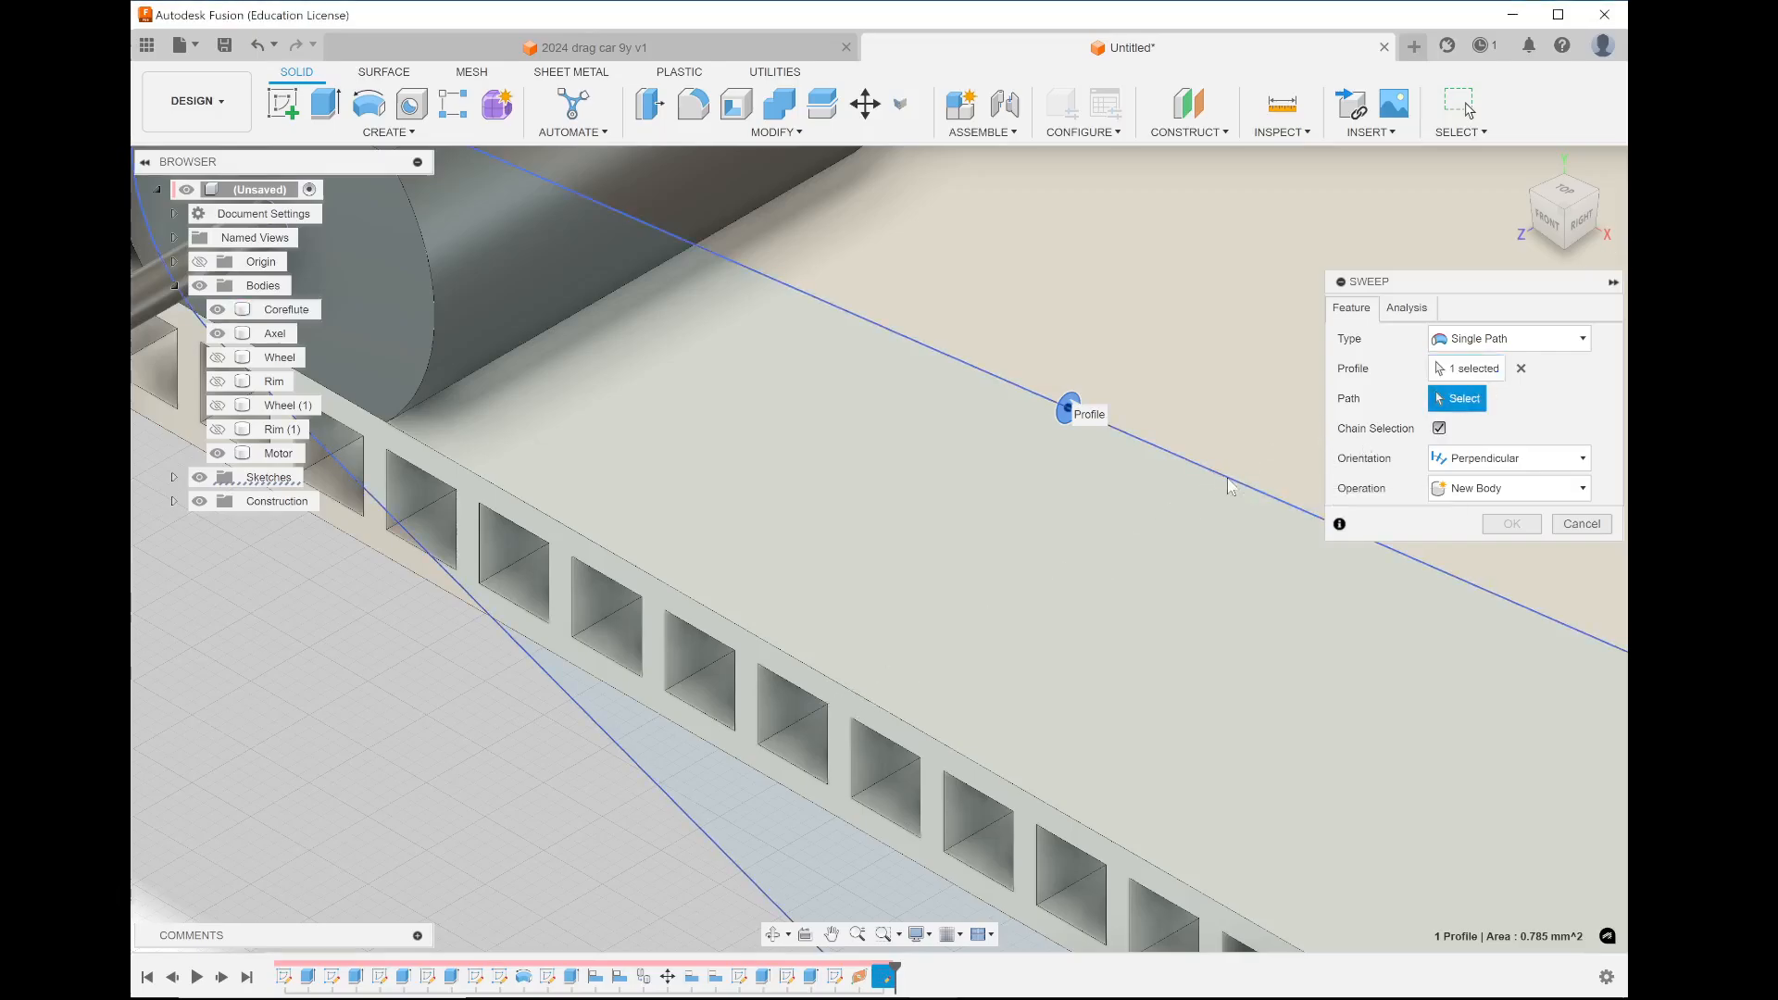
{"action": "scroll", "coordinate": [957, 557], "scroll_direction": "down", "scroll_amount": 2}
{"action": "scroll", "coordinate": [957, 557], "scroll_direction": "down", "scroll_amount": 2}
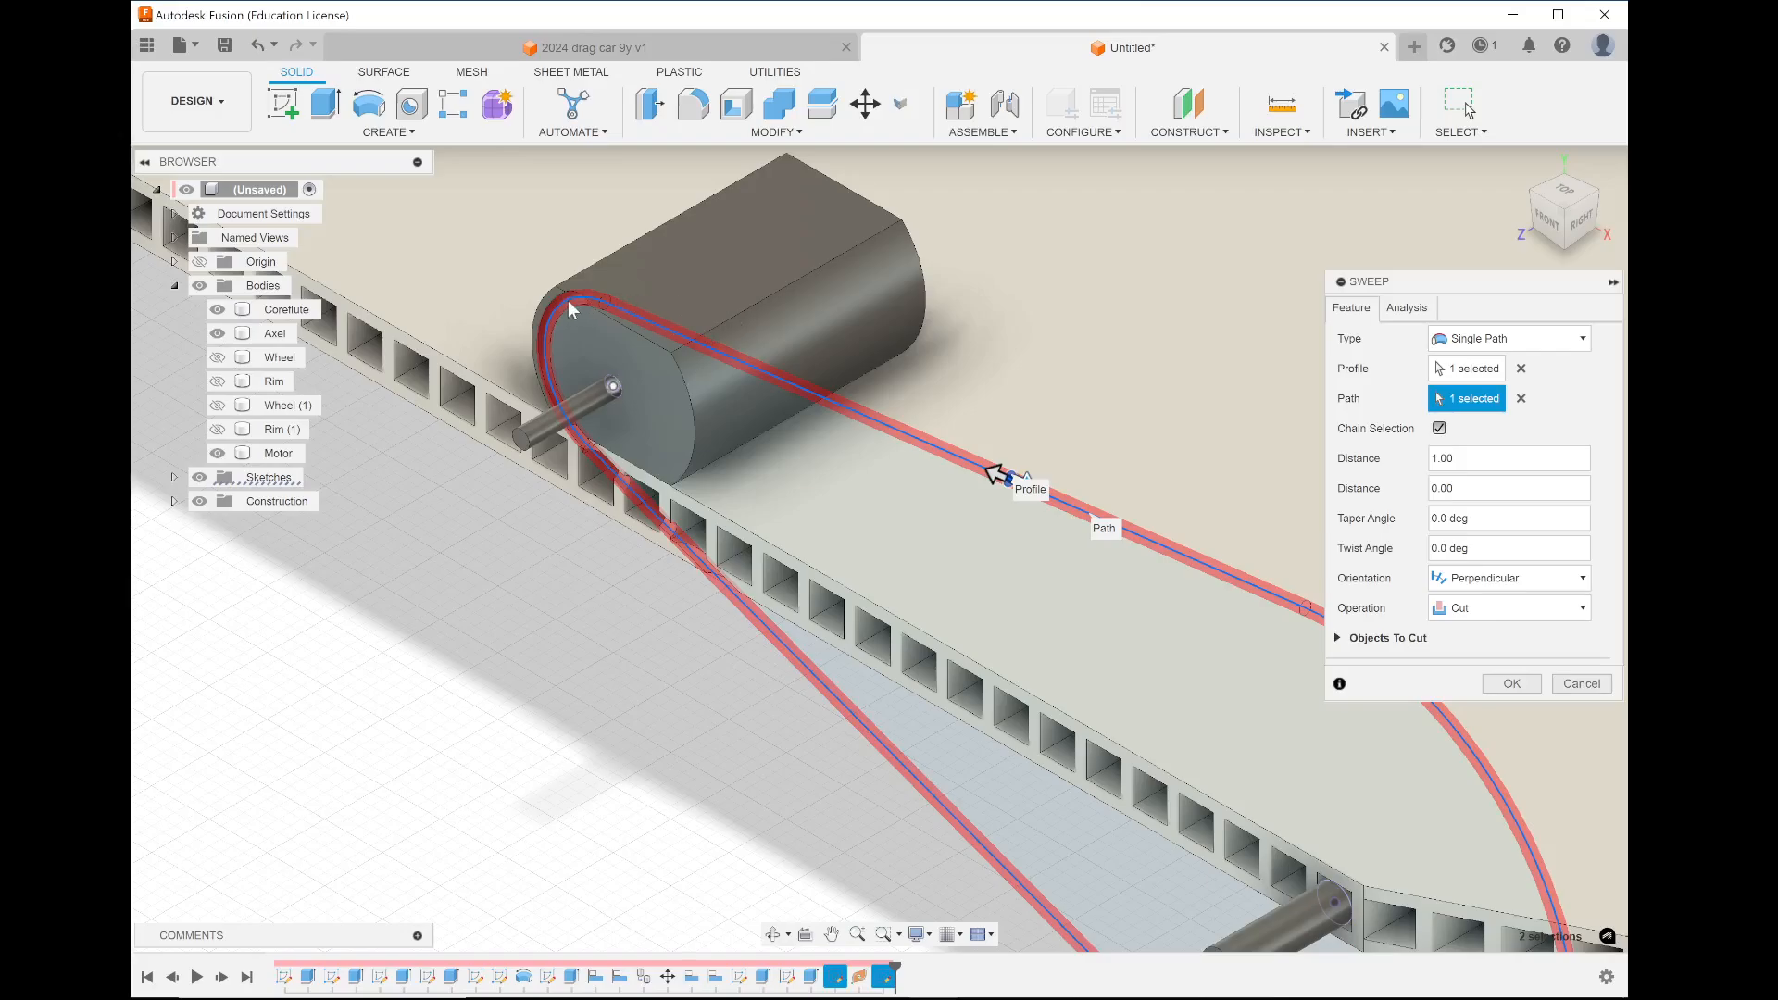
{"action": "left_click", "coordinate": [1491, 610]}
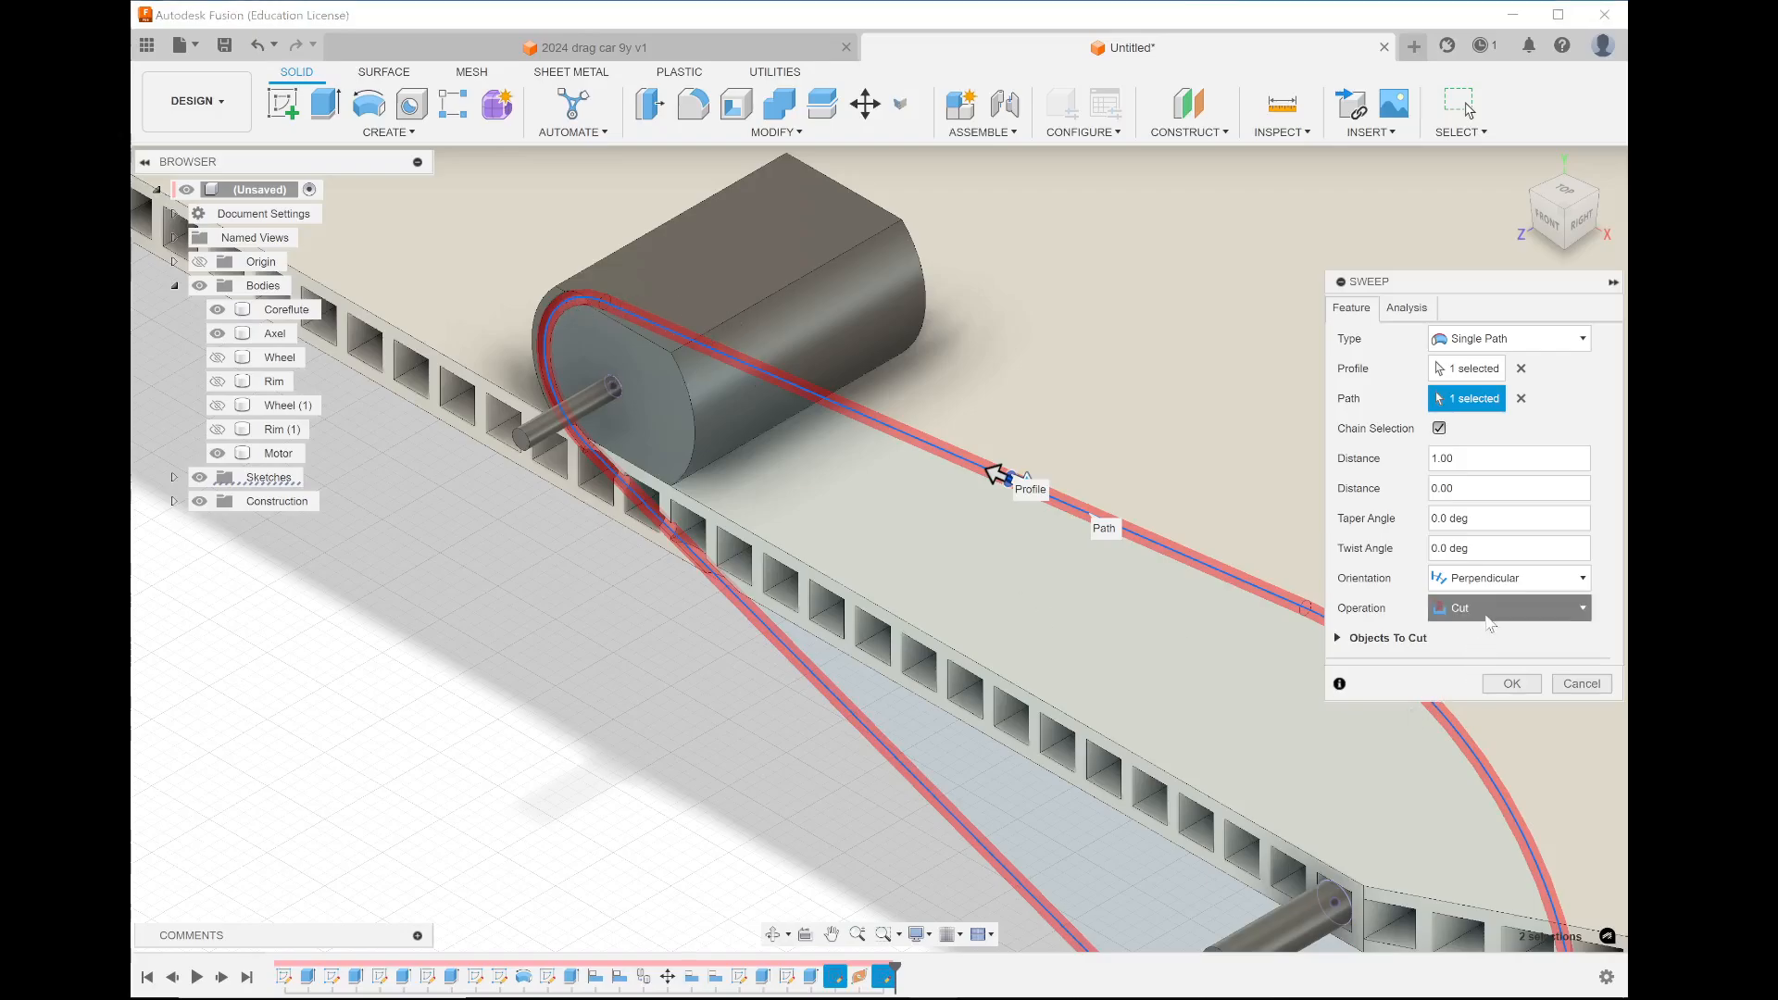
{"action": "left_click", "coordinate": [1479, 693]}
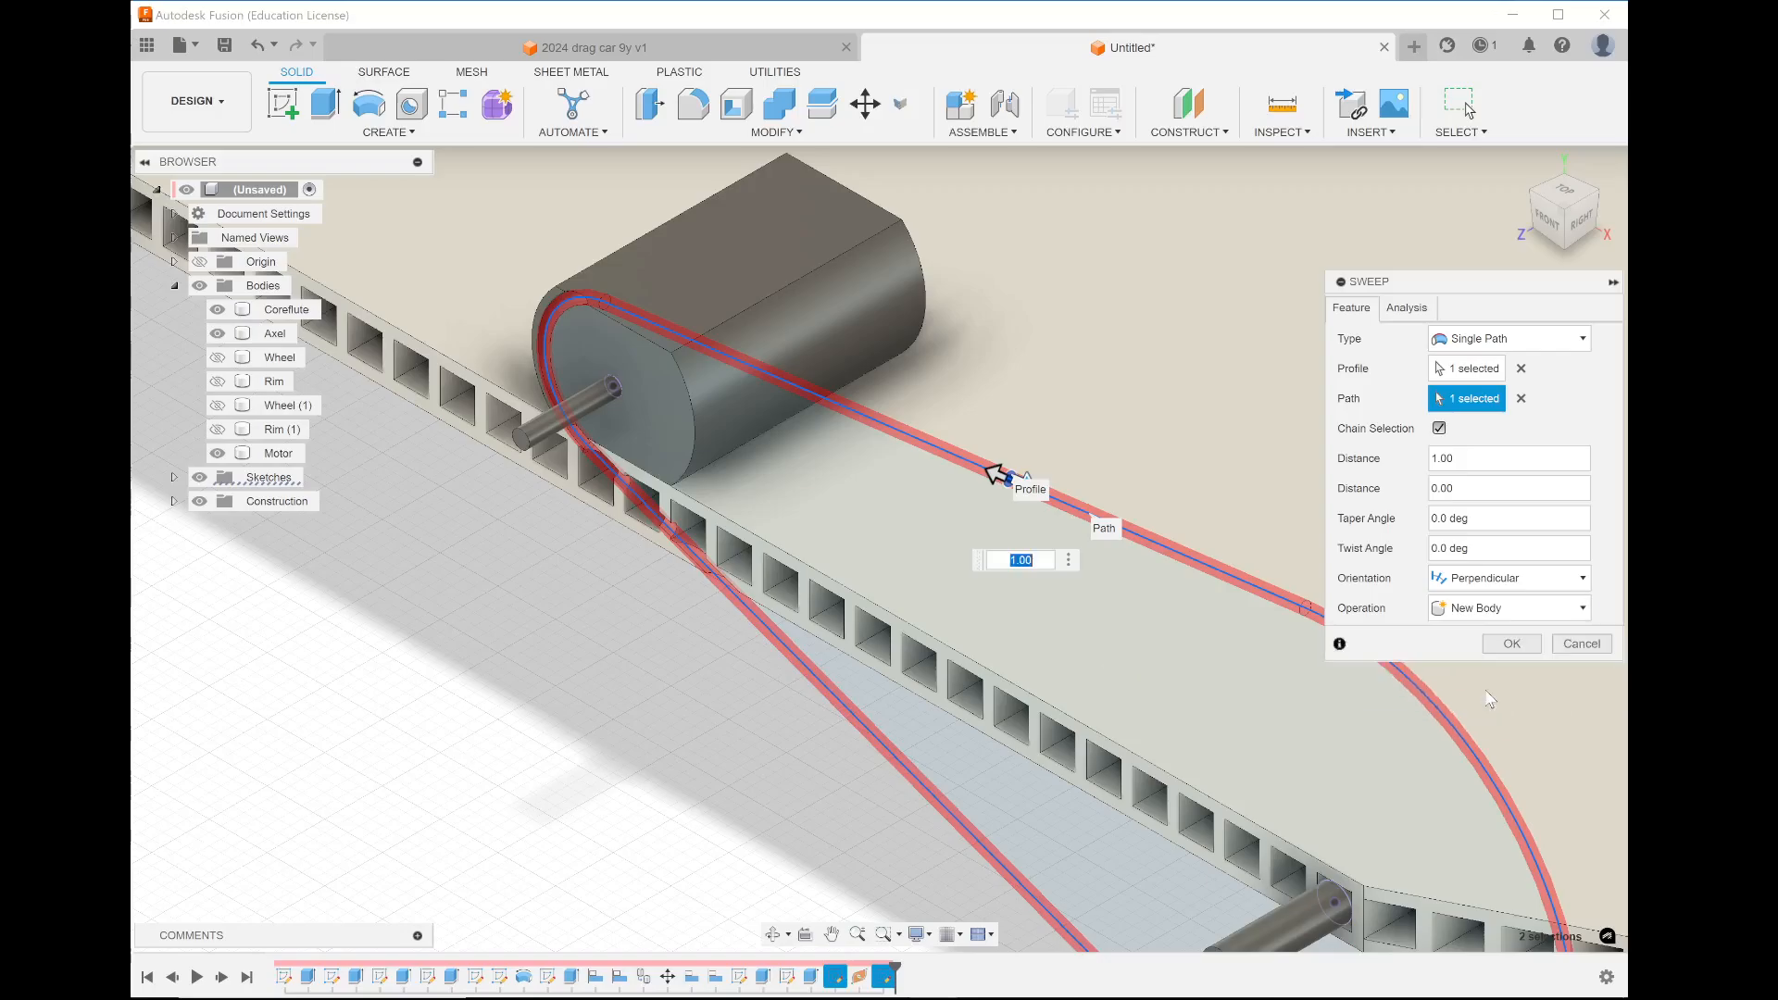
{"action": "left_click", "coordinate": [1525, 645]}
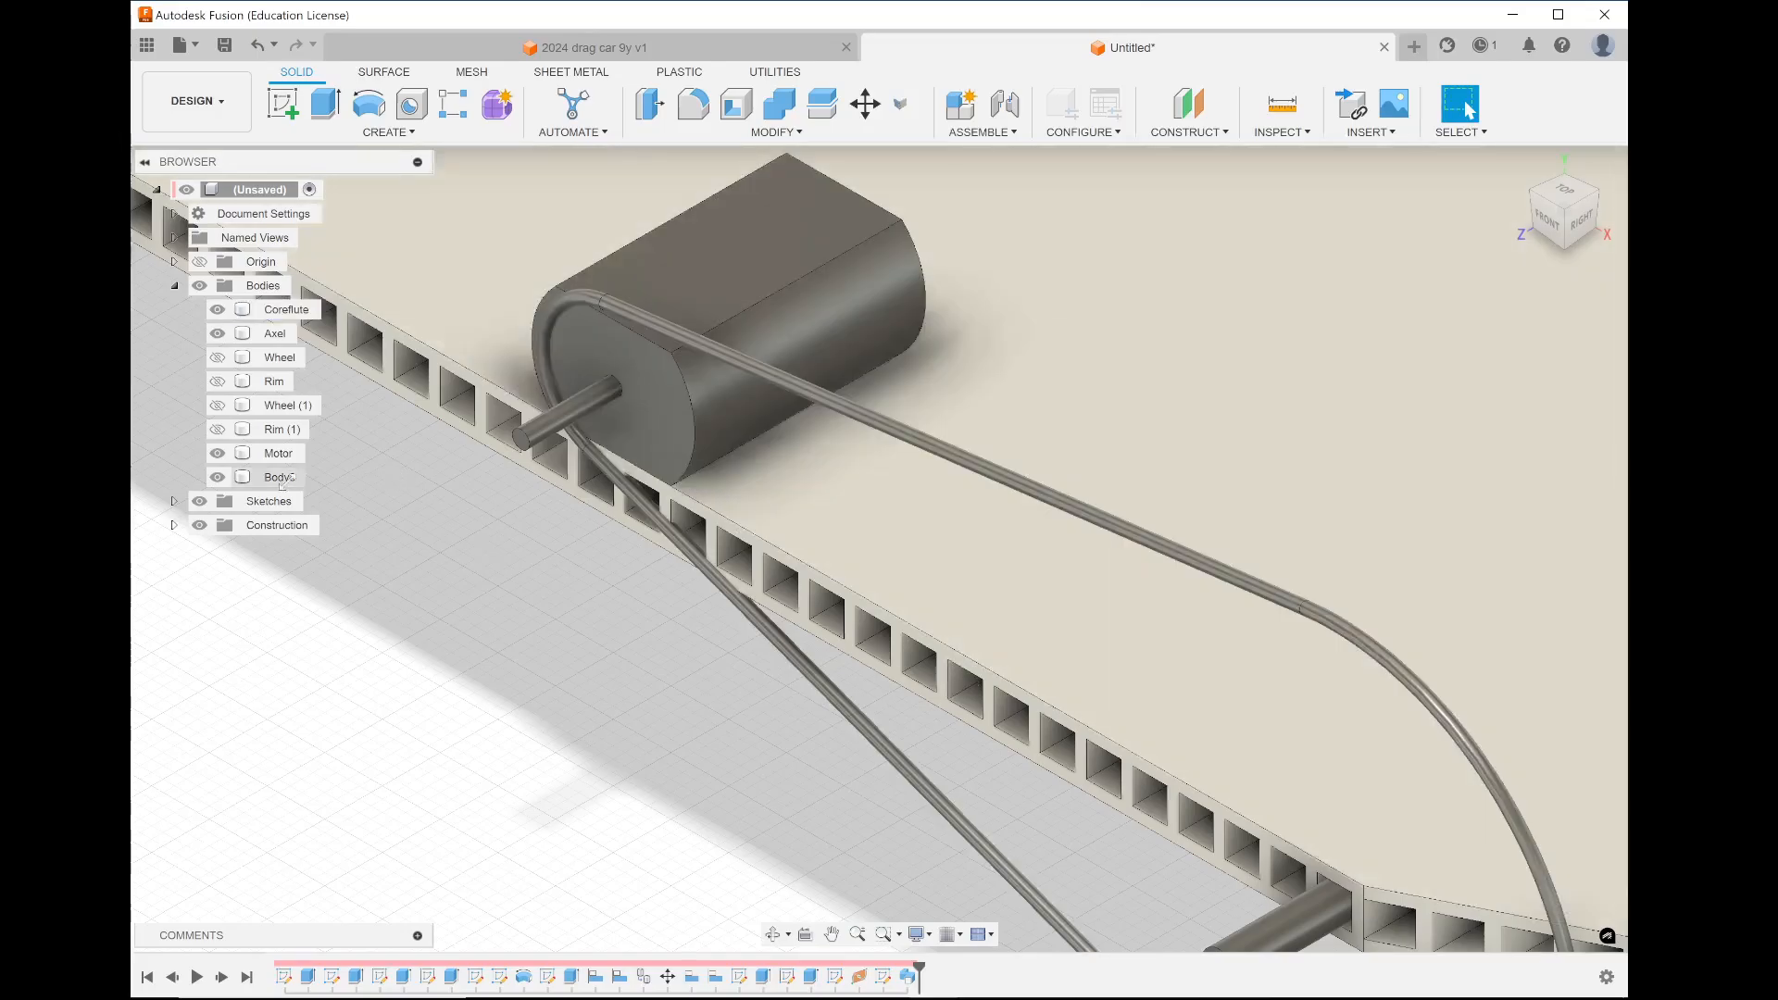
Rename the swept belt body as Pully
{"action": "left_click", "coordinate": [281, 476]}
{"action": "double_click", "coordinate": [280, 476]}
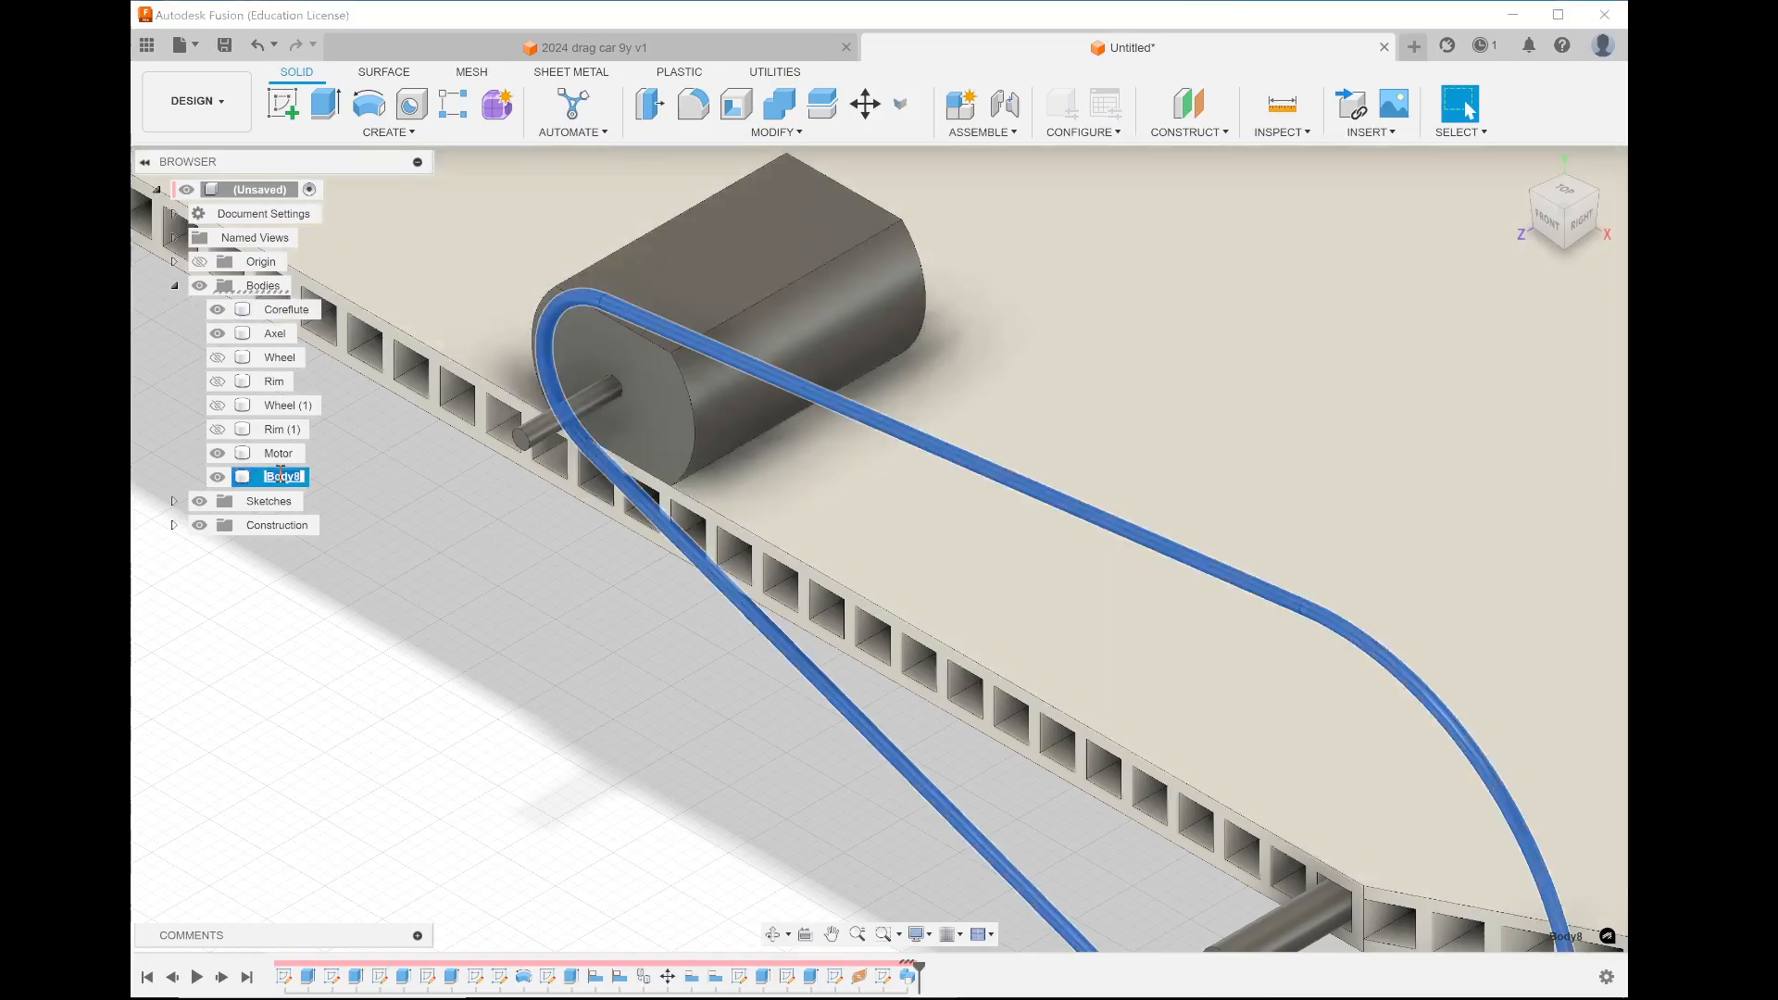
{"action": "type", "text": "Pl"}
{"action": "type", "text": "lly"}
{"action": "key", "text": "Return"}
{"action": "left_click", "coordinate": [599, 662]}
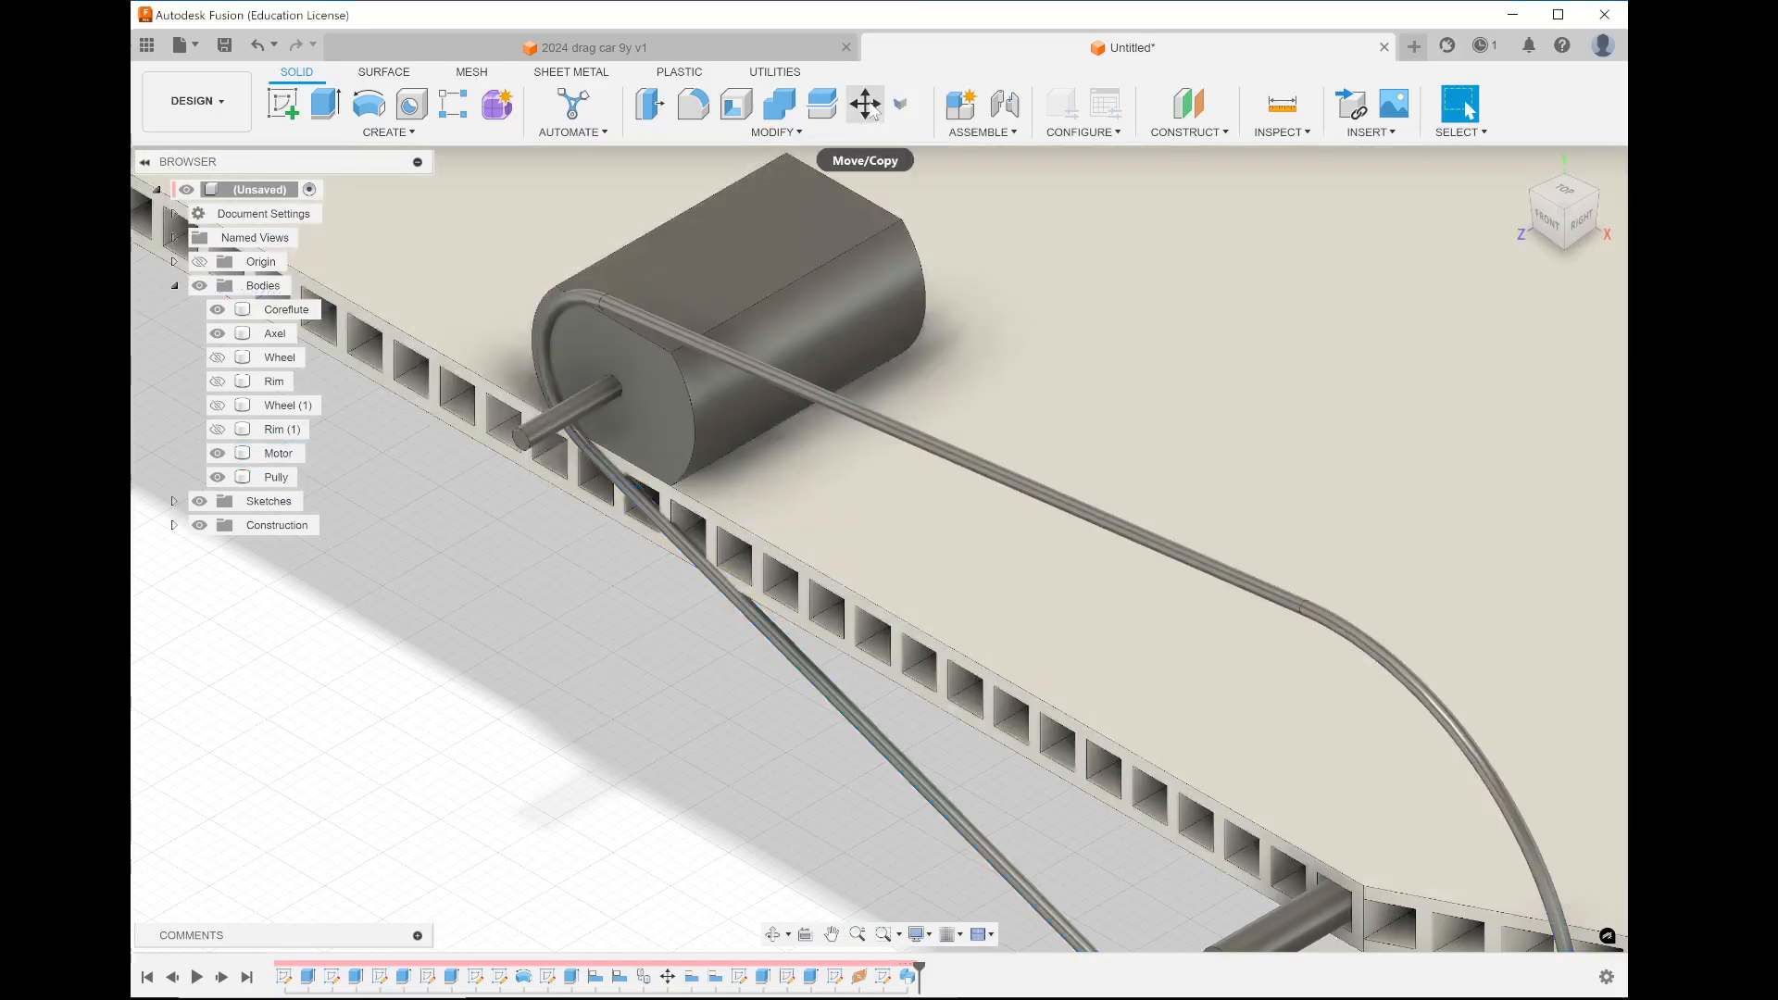
Move the Pully body with a Z distance of -2 mm, outward from the Coreflute edge along the motor shaft and axle
{"action": "left_click", "coordinate": [865, 103]}
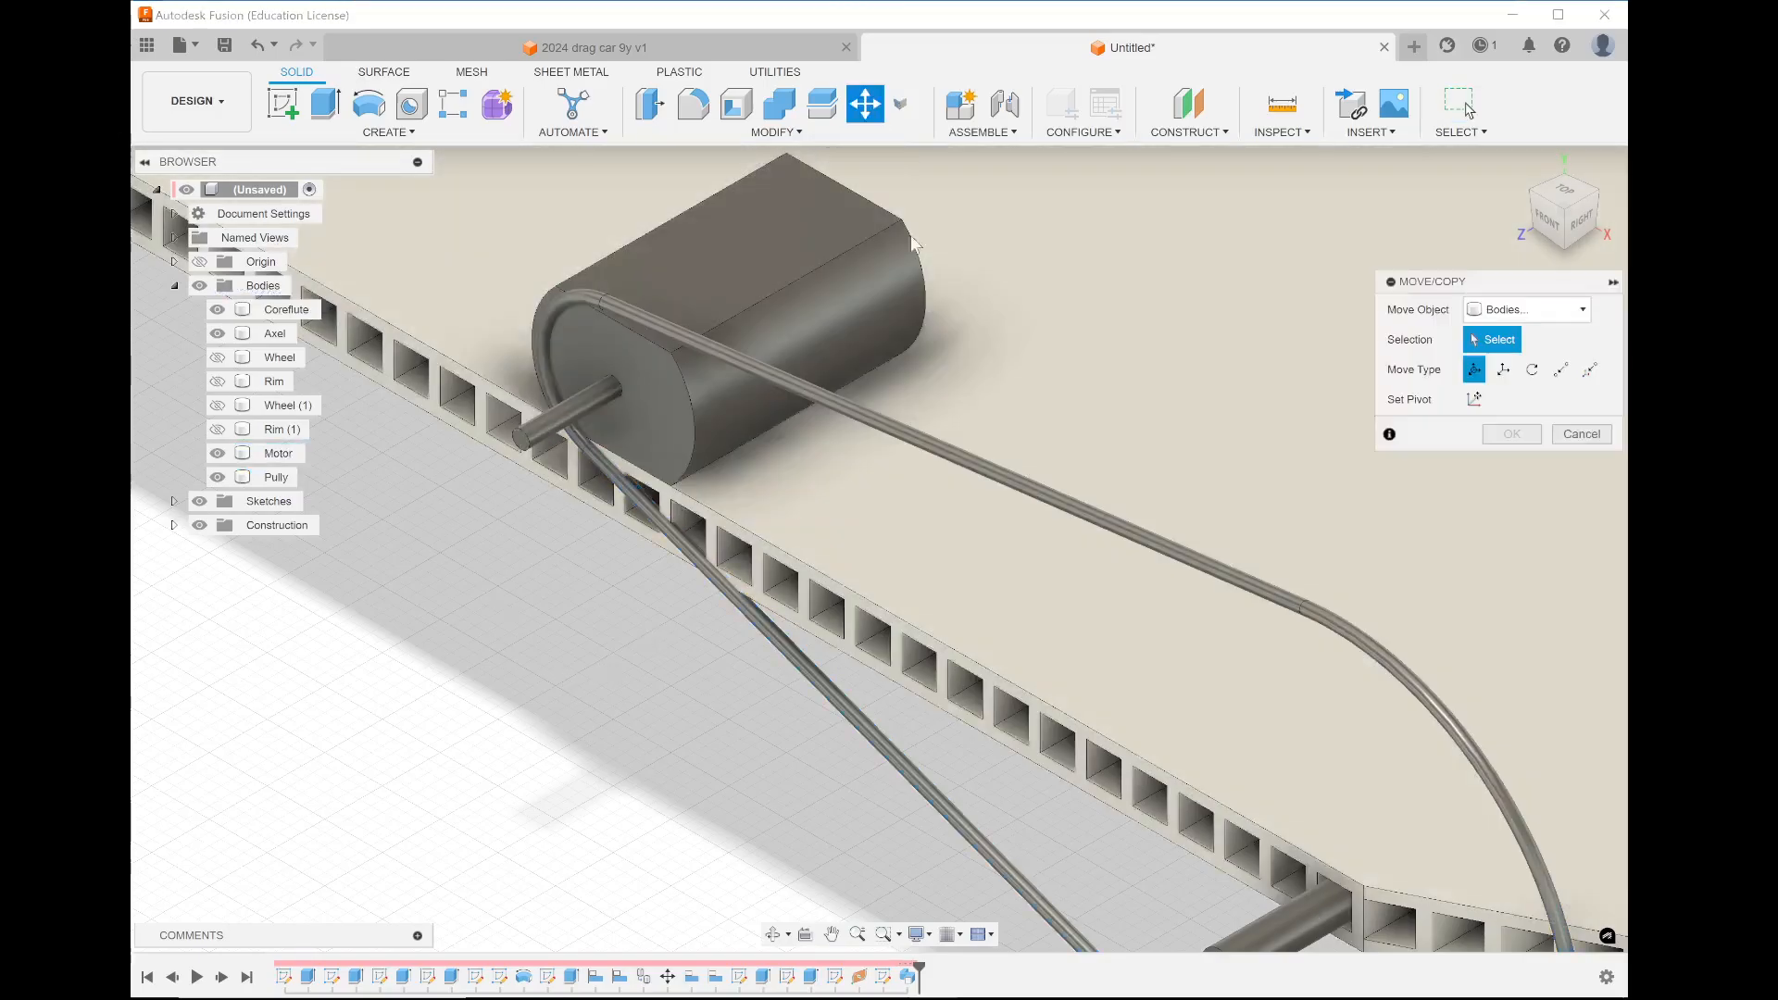
{"action": "left_click", "coordinate": [283, 309]}
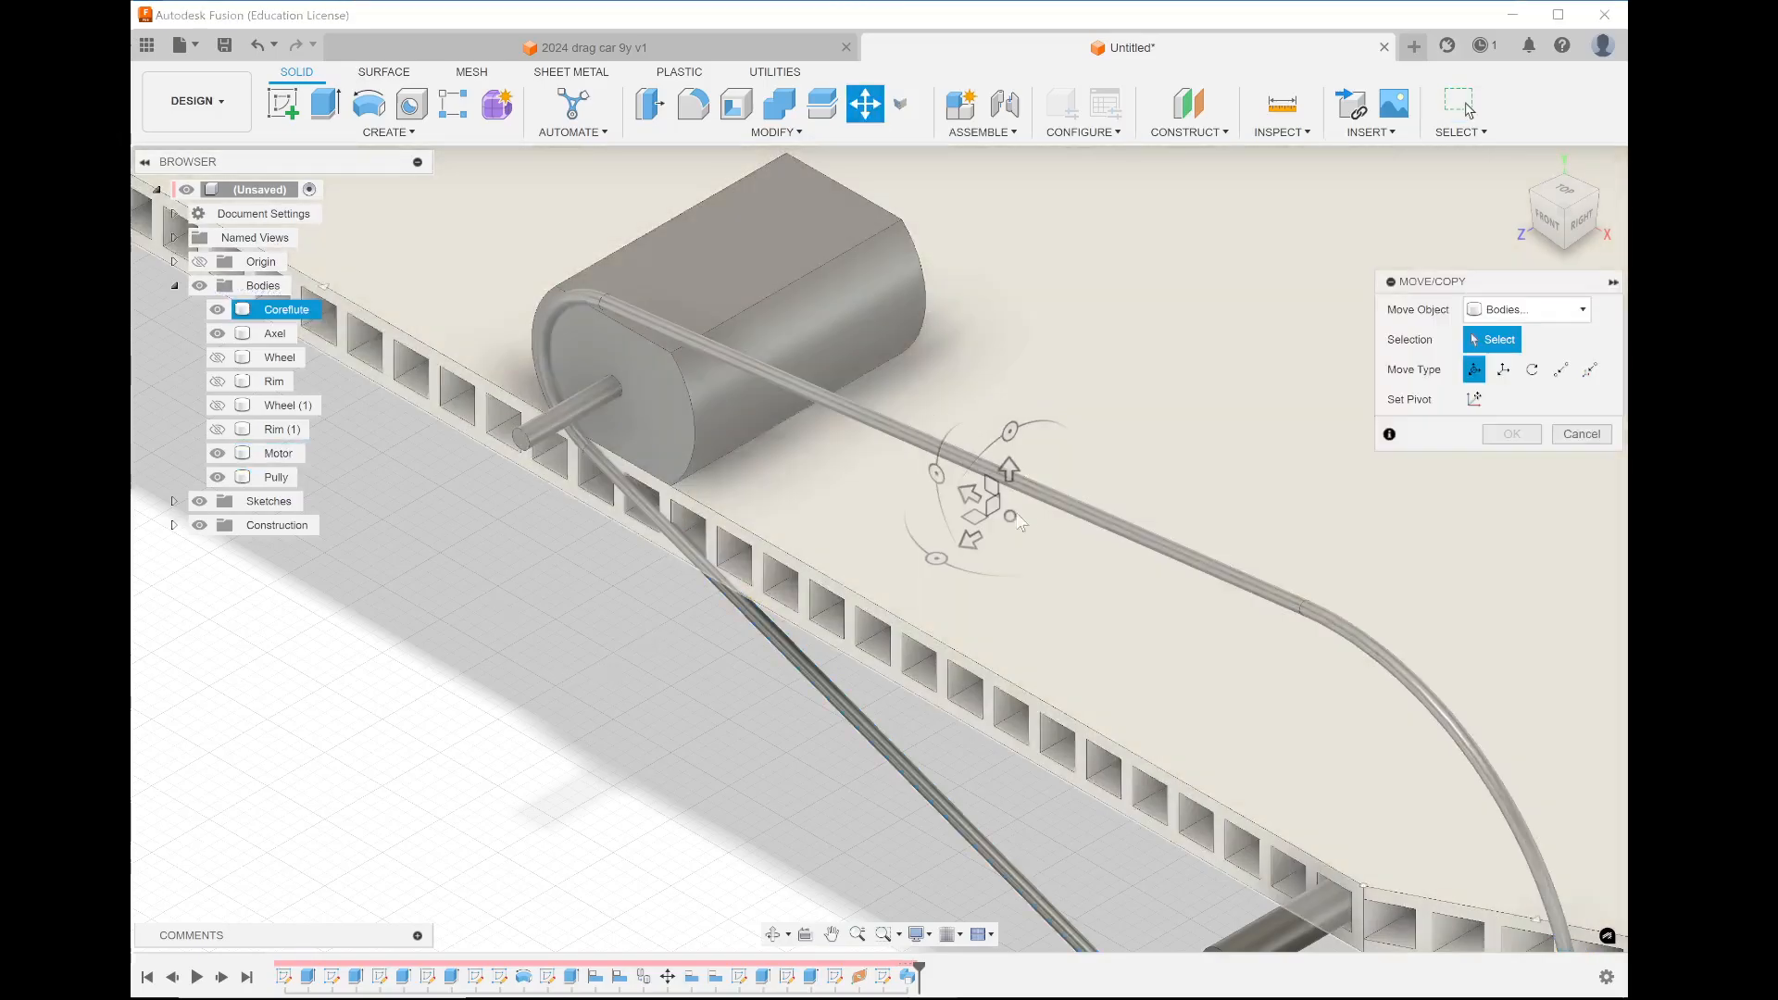
{"action": "left_click", "coordinate": [337, 524]}
{"action": "scroll", "coordinate": [825, 726], "scroll_direction": "down", "scroll_amount": 3}
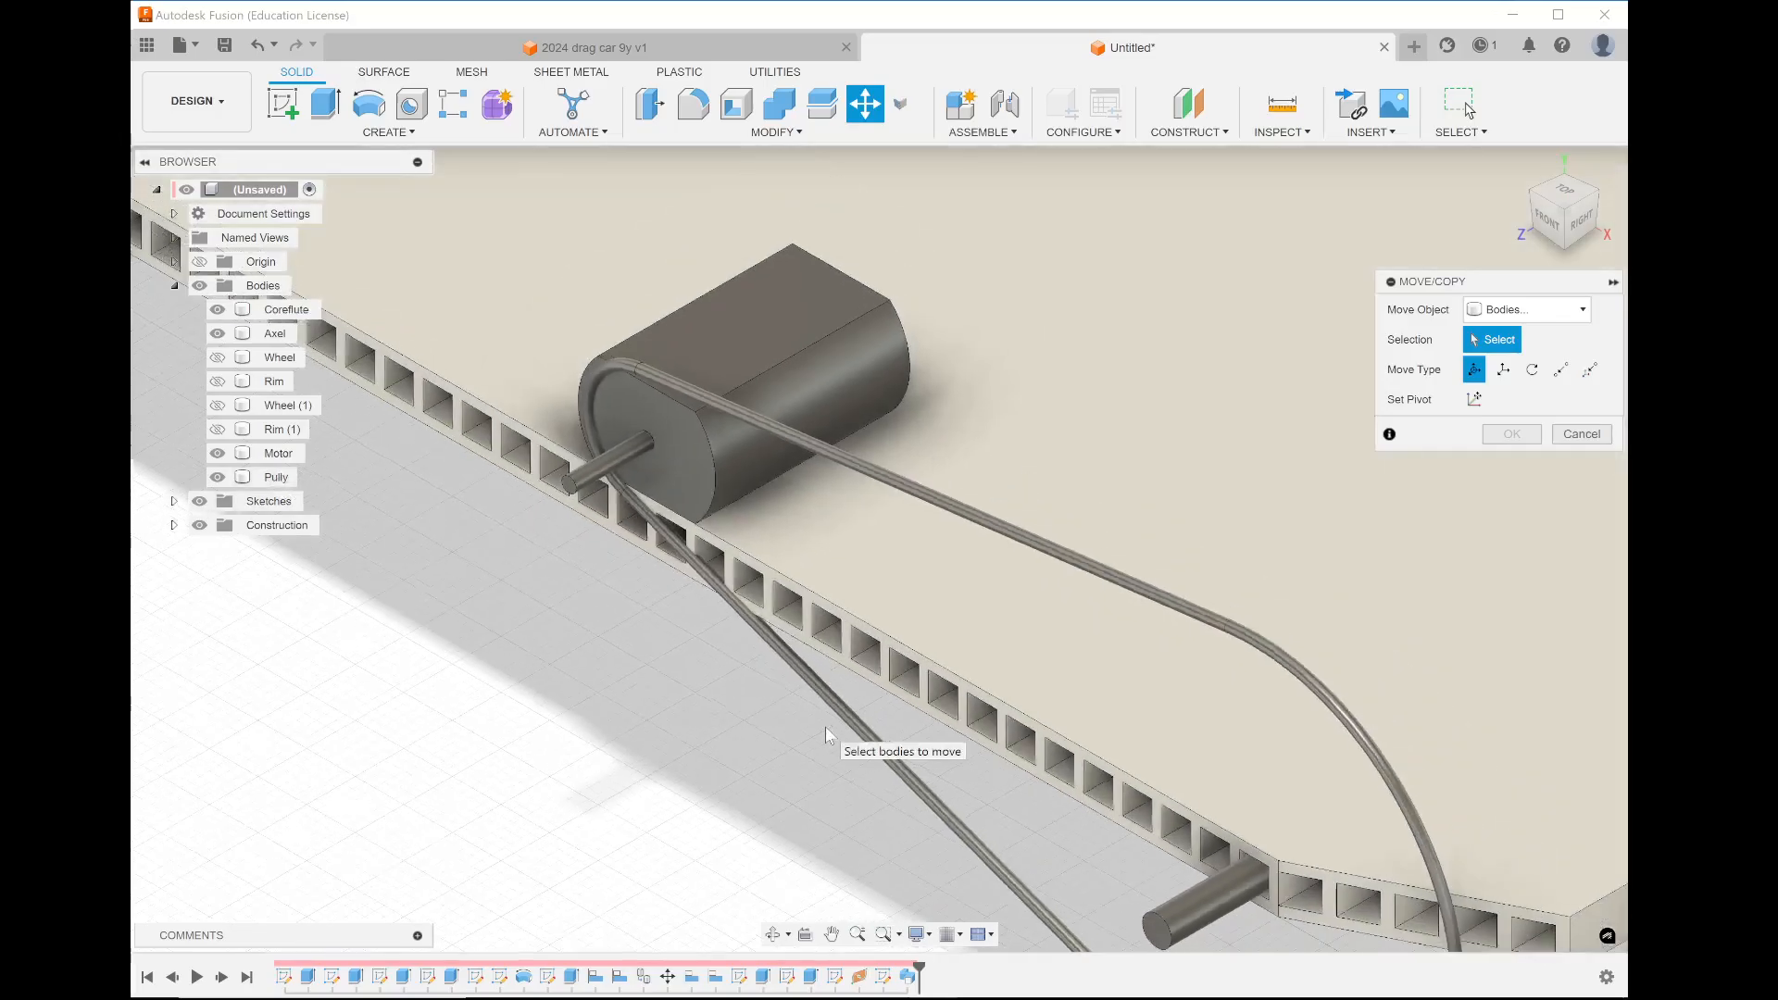
{"action": "scroll", "coordinate": [825, 726], "scroll_direction": "down", "scroll_amount": 3}
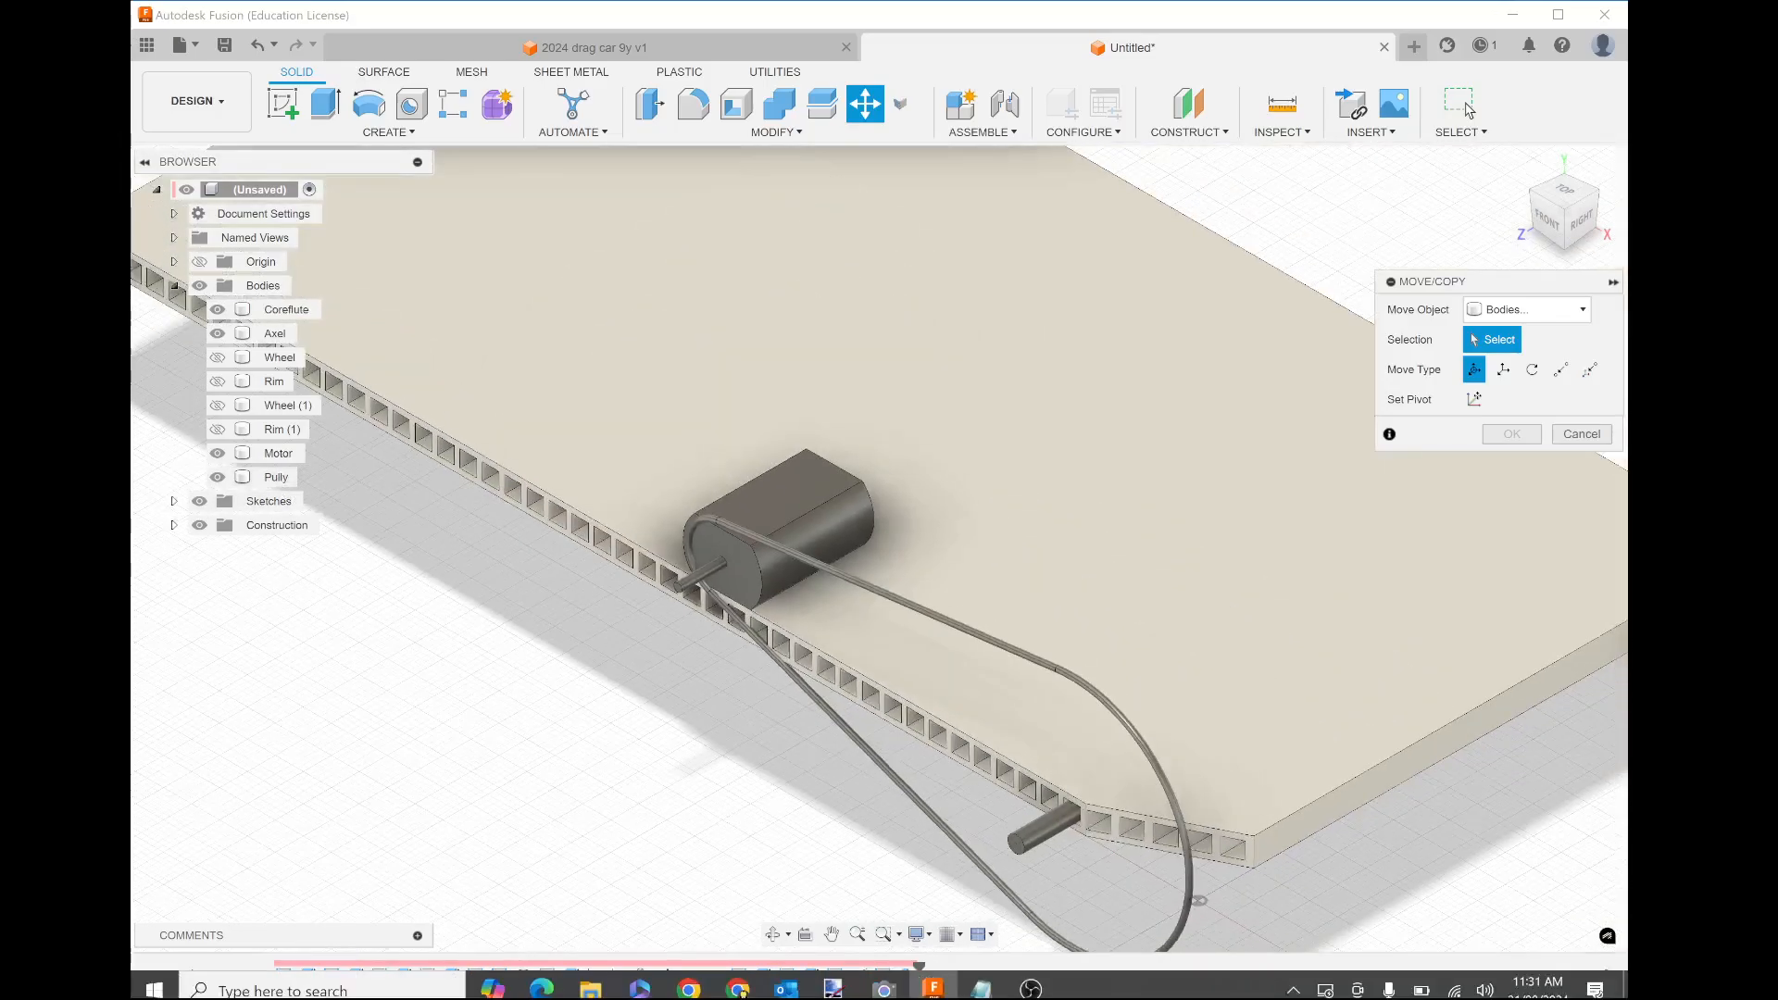
{"action": "left_click", "coordinate": [1186, 914]}
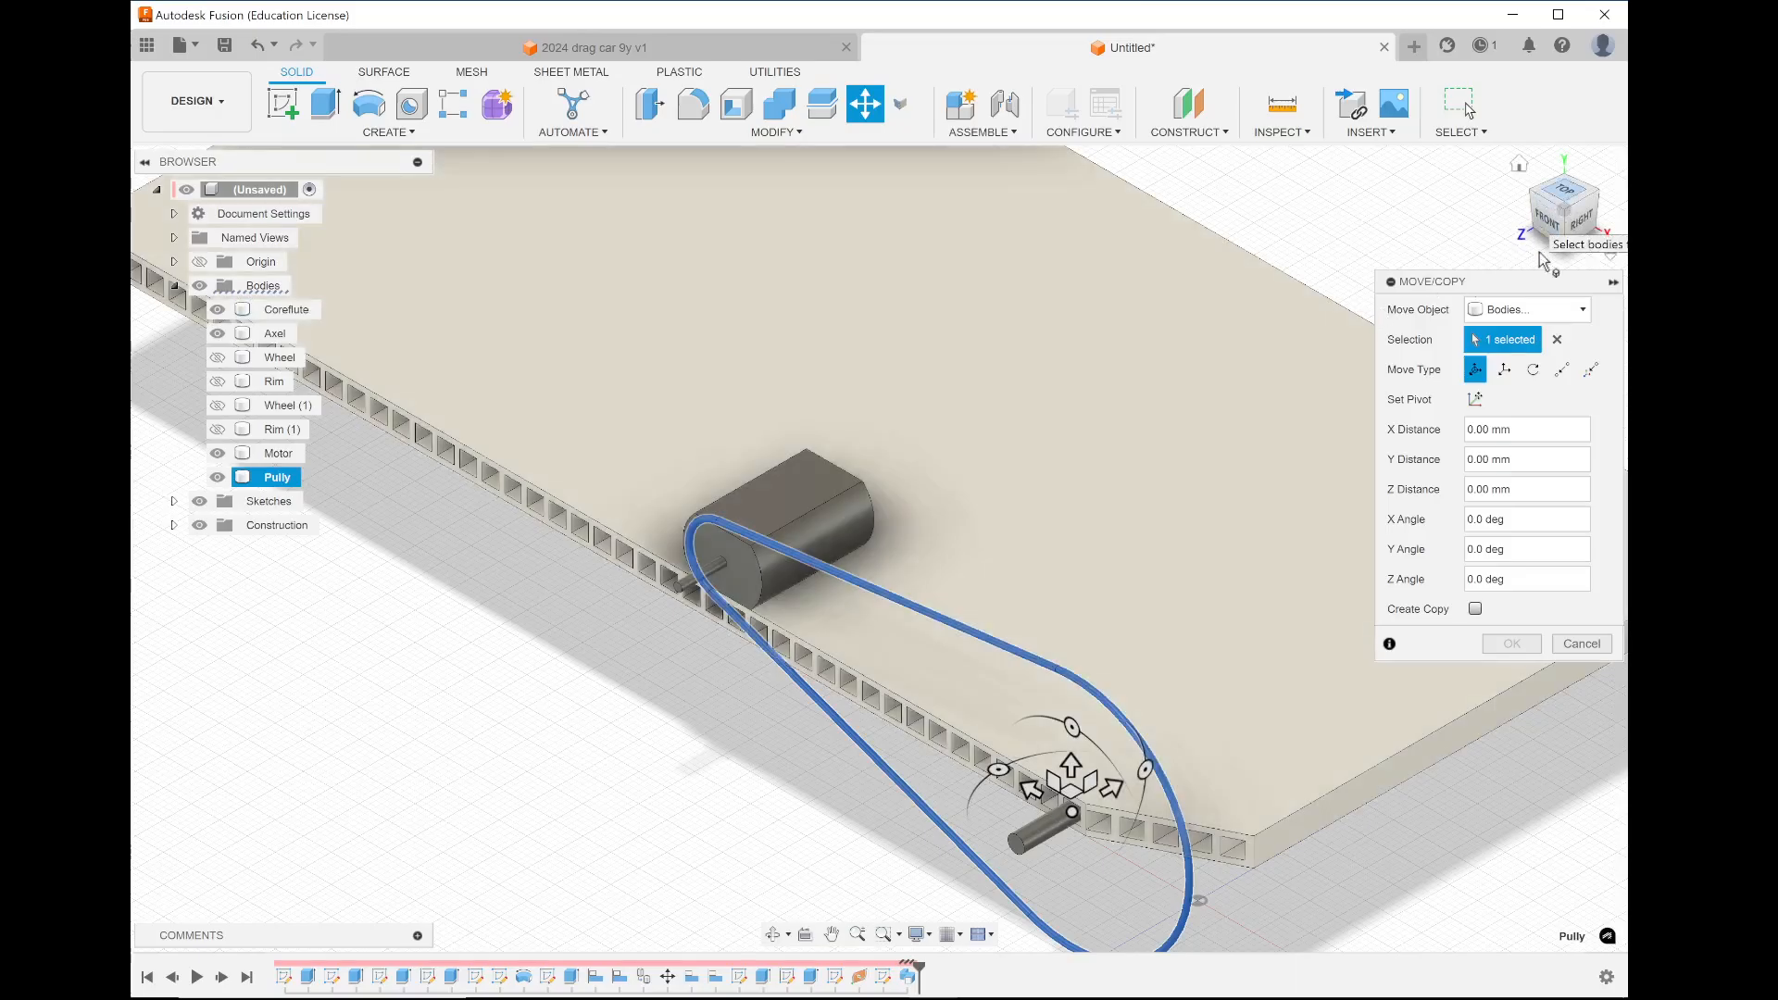
{"action": "left_click", "coordinate": [1565, 192]}
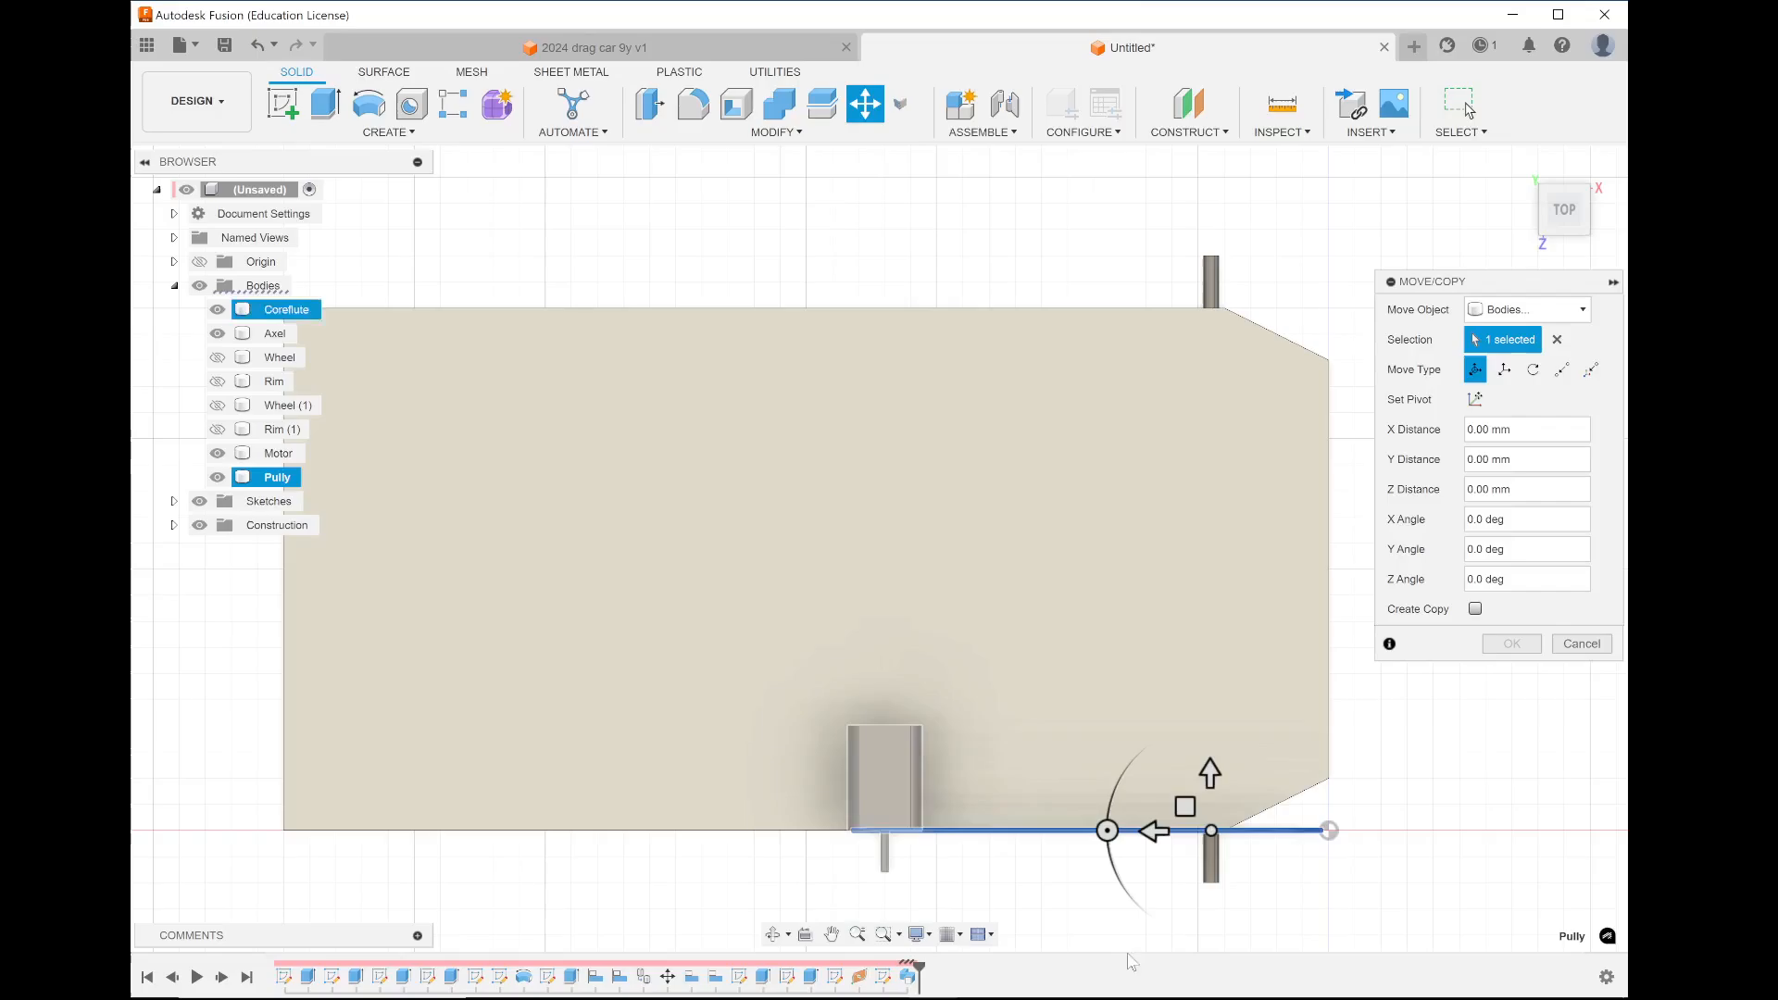
{"action": "scroll", "coordinate": [1108, 919], "scroll_direction": "up", "scroll_amount": 2}
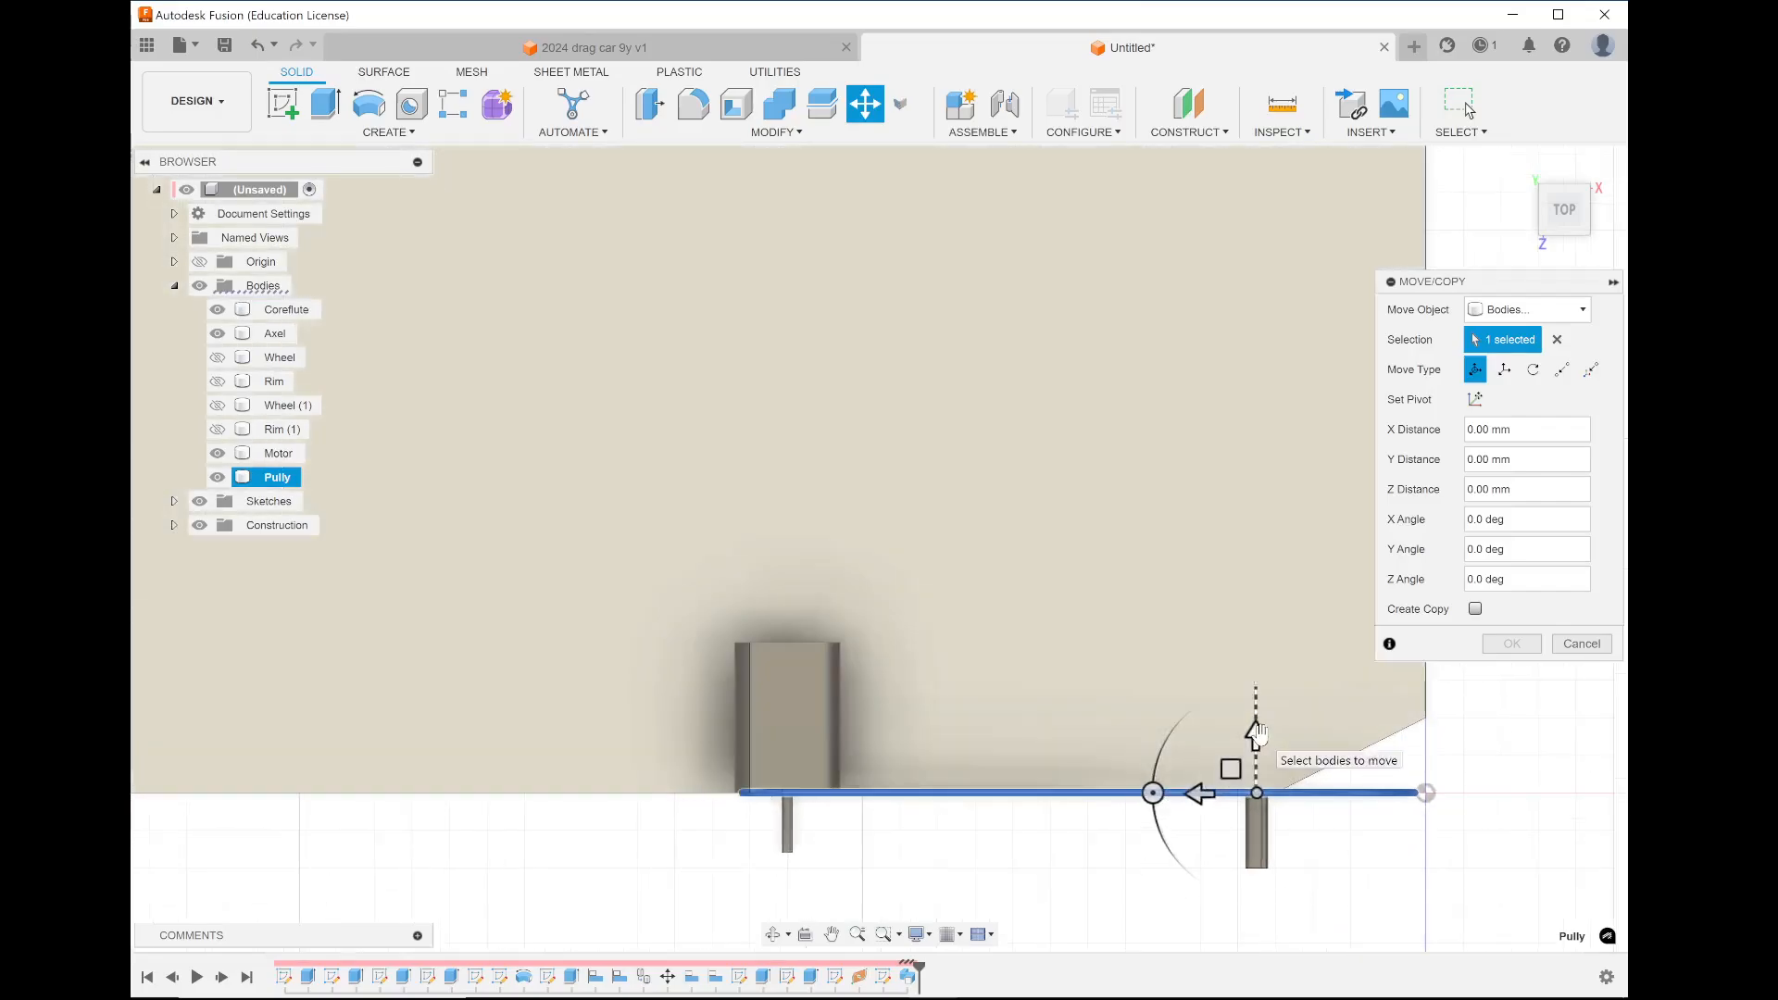
{"action": "left_click", "coordinate": [1256, 733]}
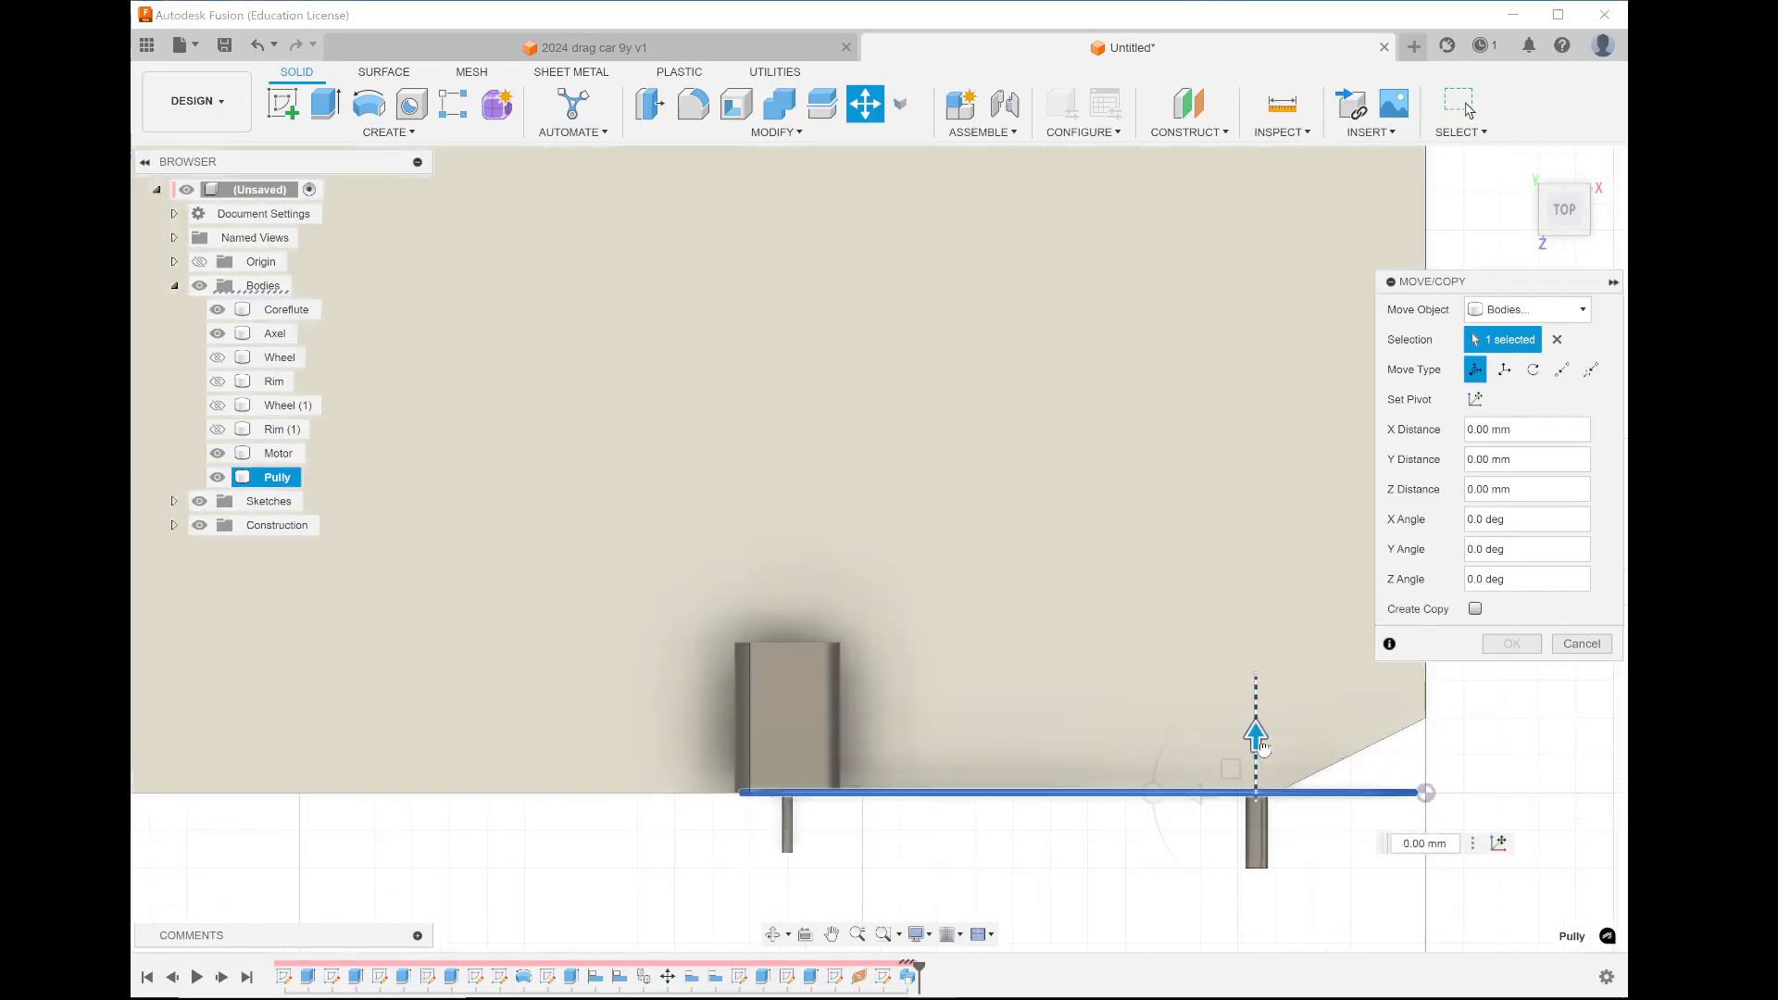
{"action": "type", "text": "1"}
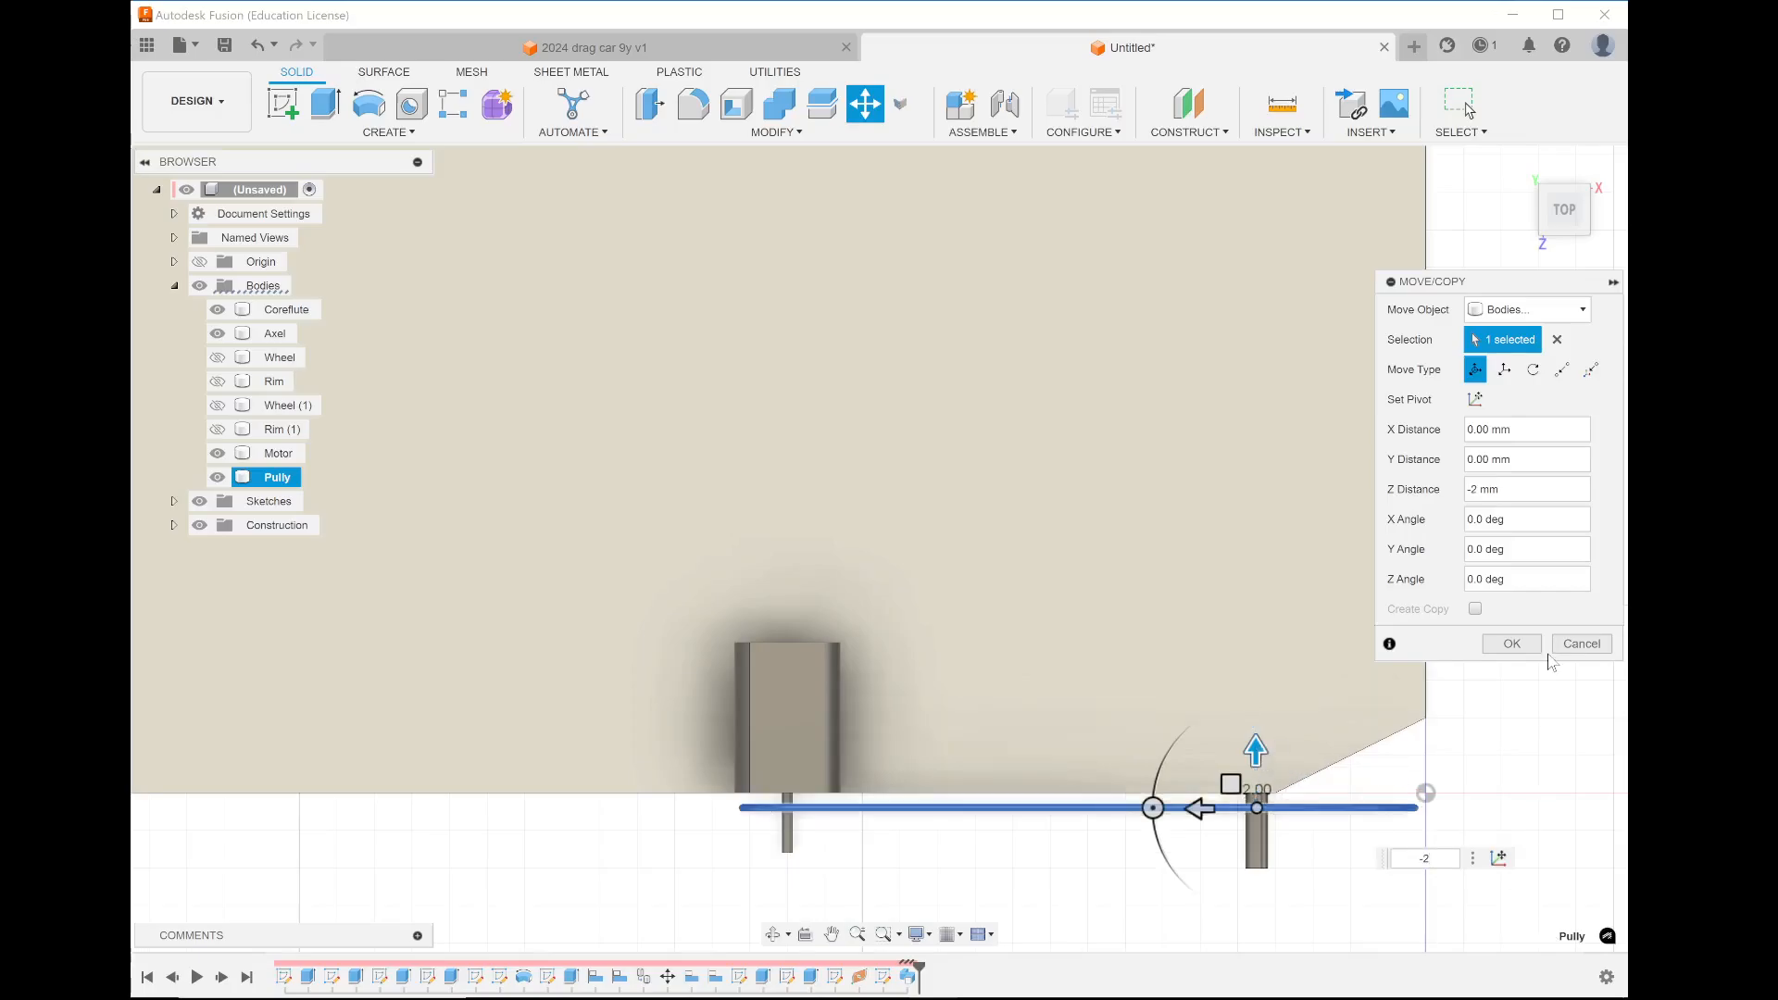
{"action": "left_click", "coordinate": [1512, 644]}
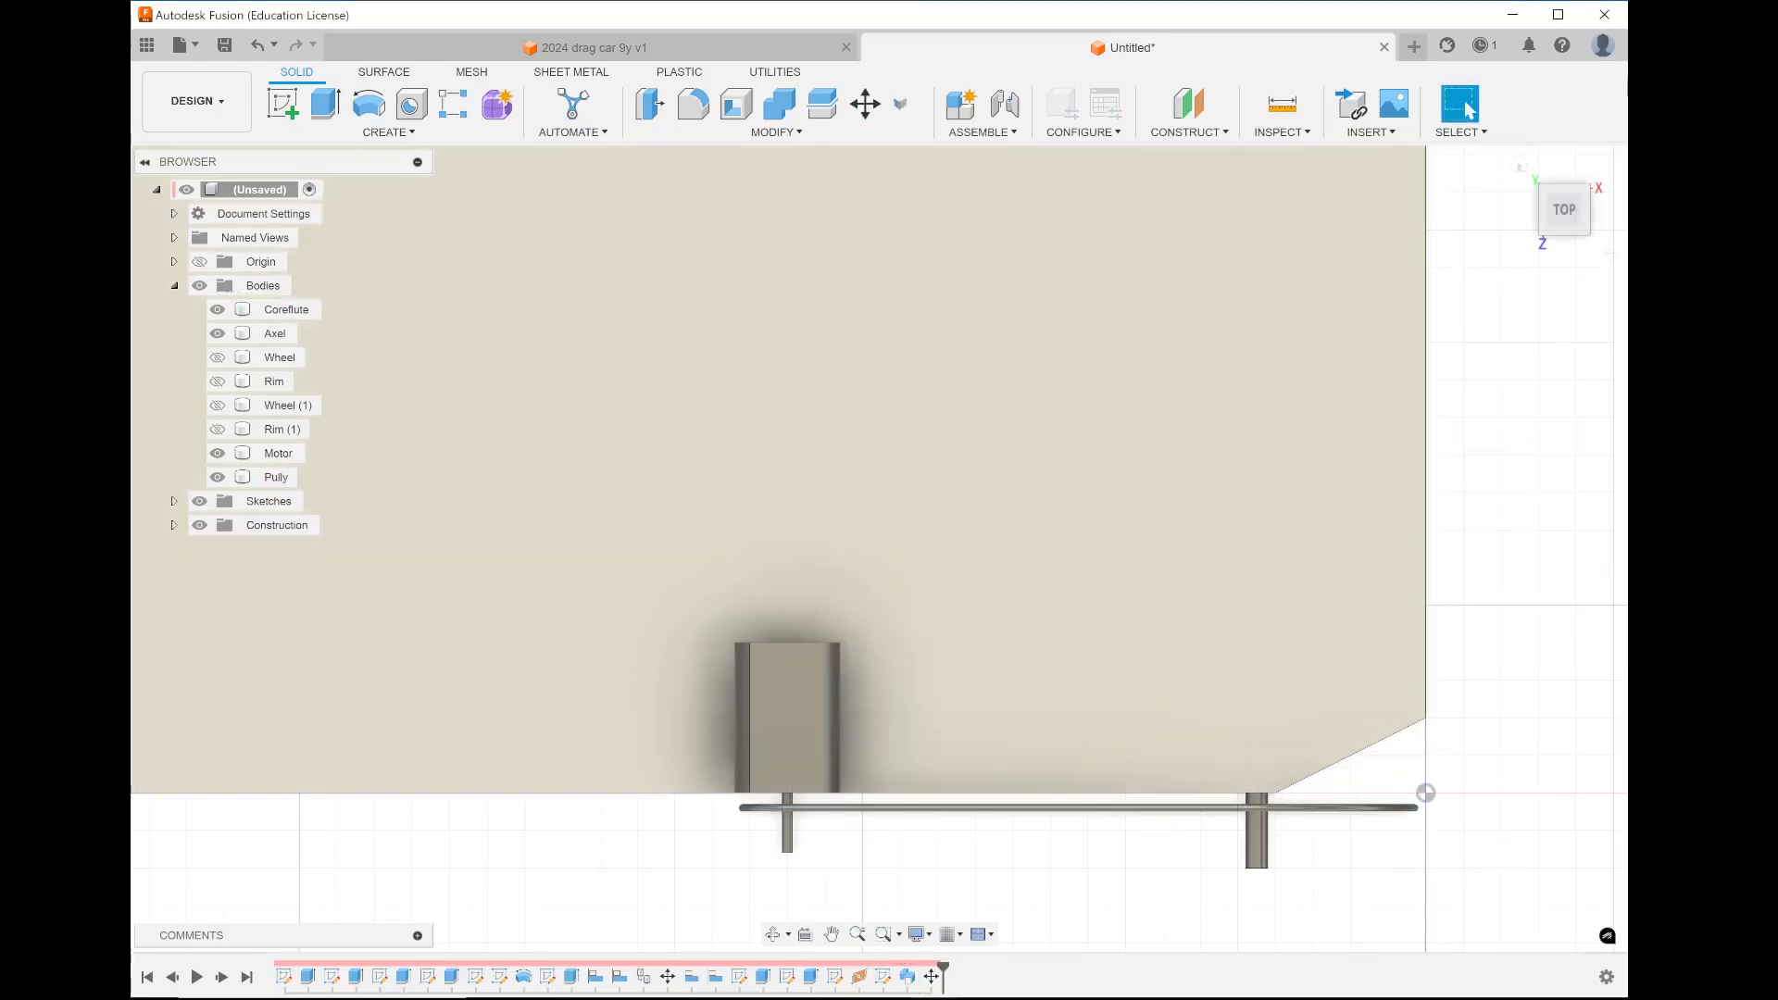
{"action": "left_click", "coordinate": [1522, 172]}
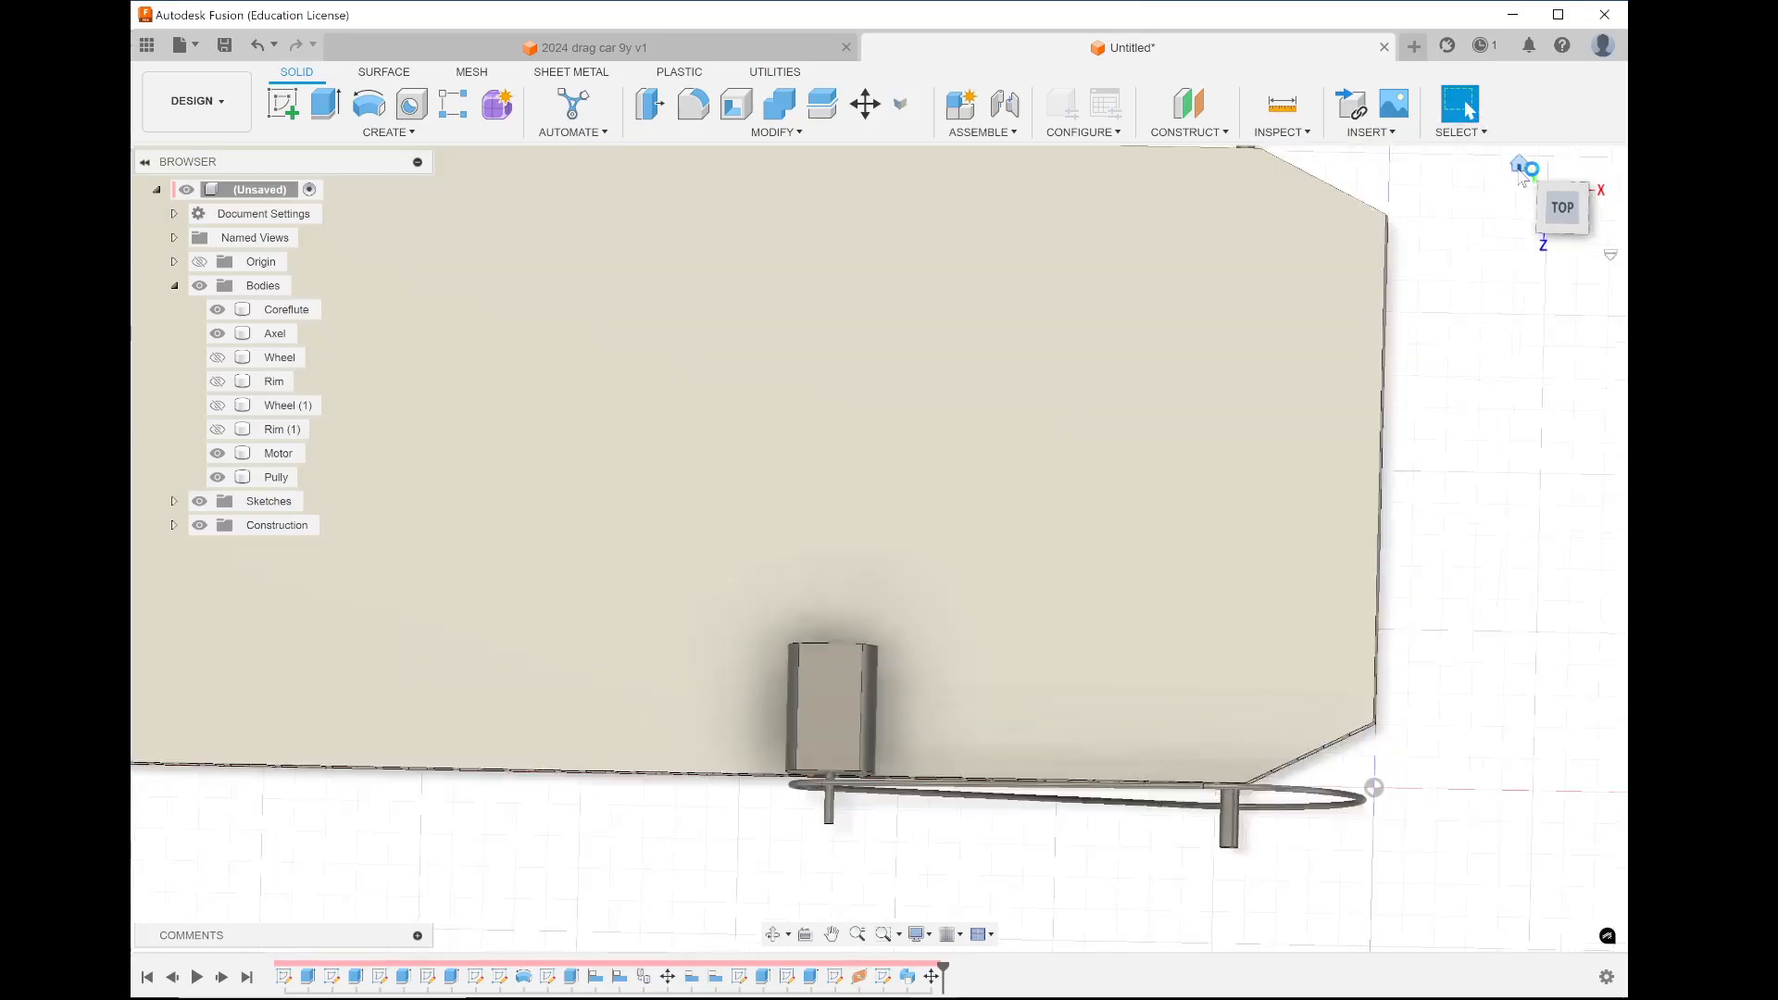
Start a new sketch on the horizontal origin plane below the belt and axle
{"action": "scroll", "coordinate": [723, 840], "scroll_direction": "up", "scroll_amount": 5}
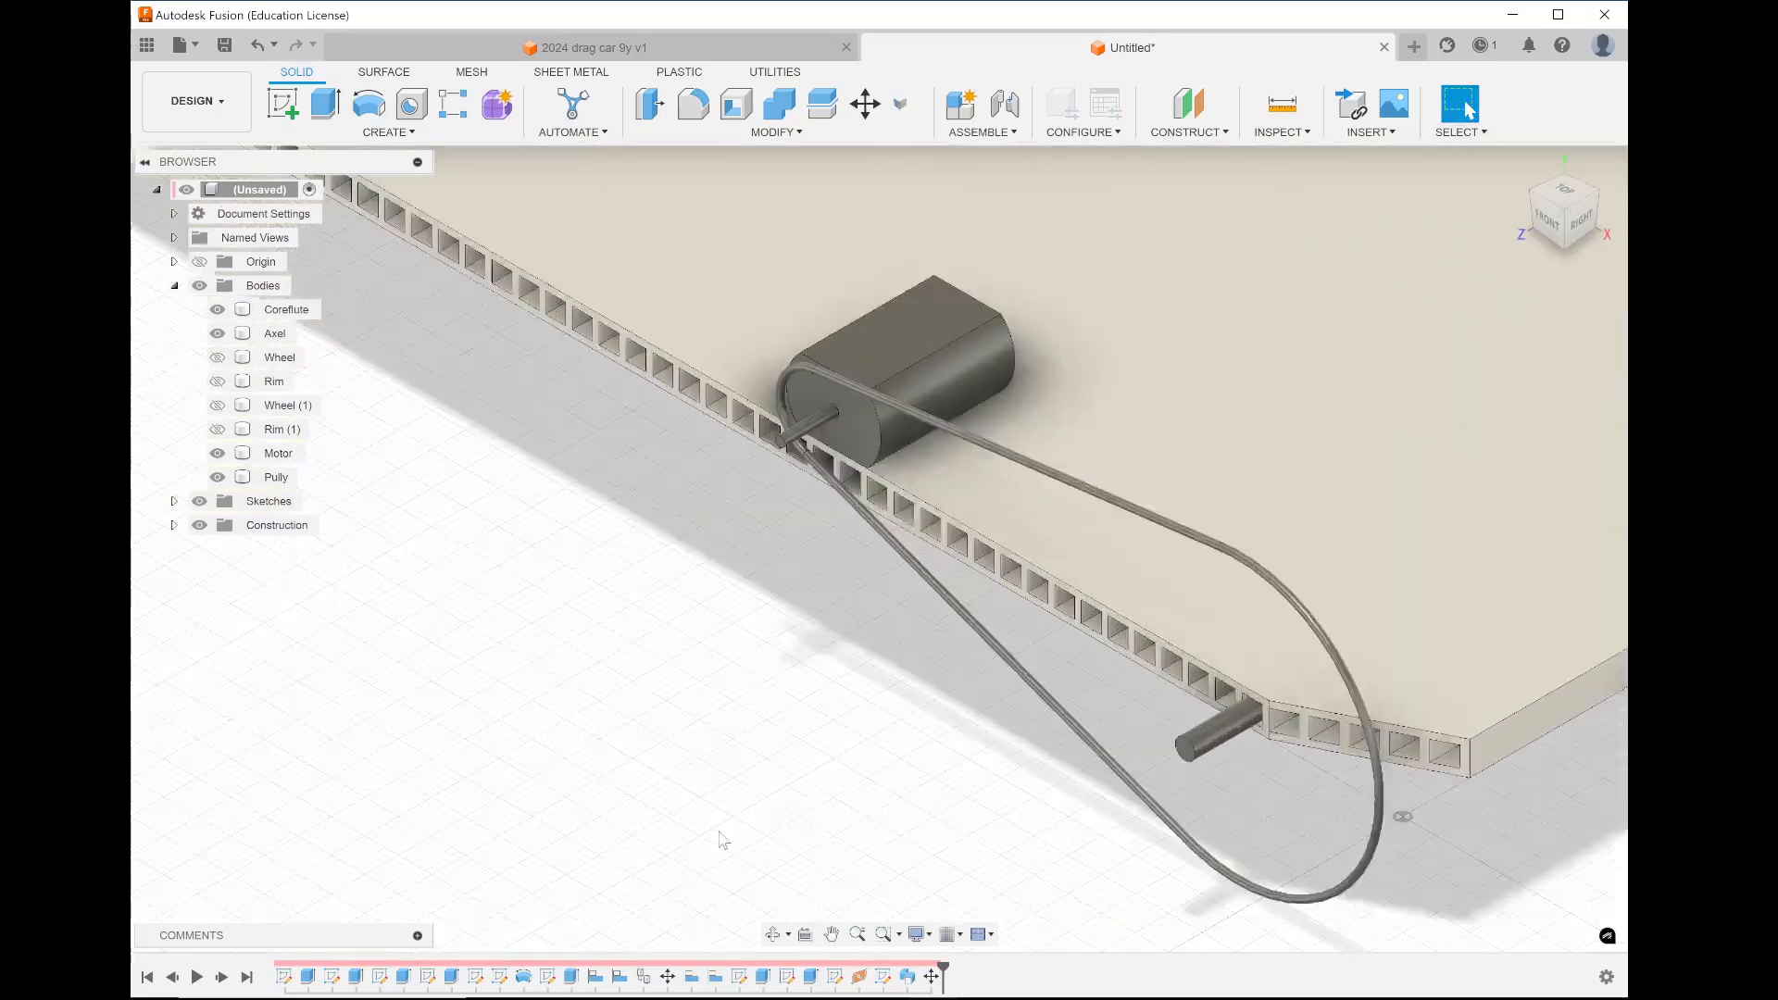
{"action": "scroll", "coordinate": [723, 840], "scroll_direction": "up", "scroll_amount": 2}
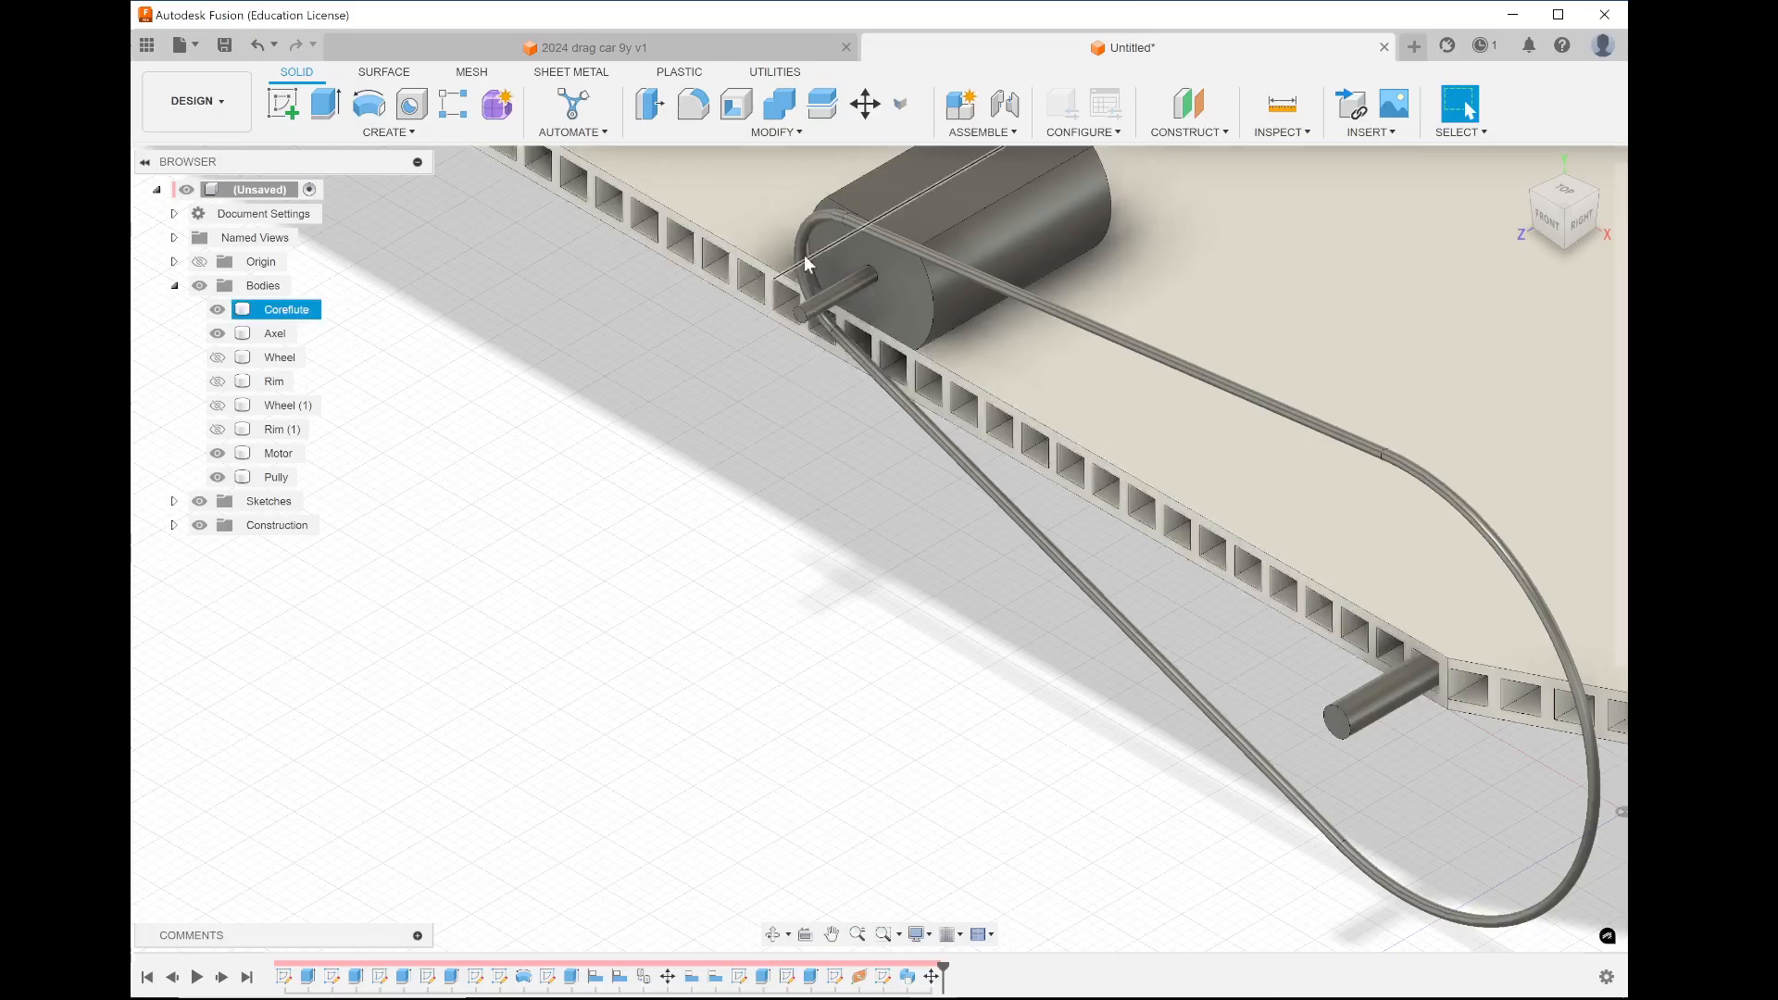
{"action": "scroll", "coordinate": [979, 625], "scroll_direction": "down", "scroll_amount": 5}
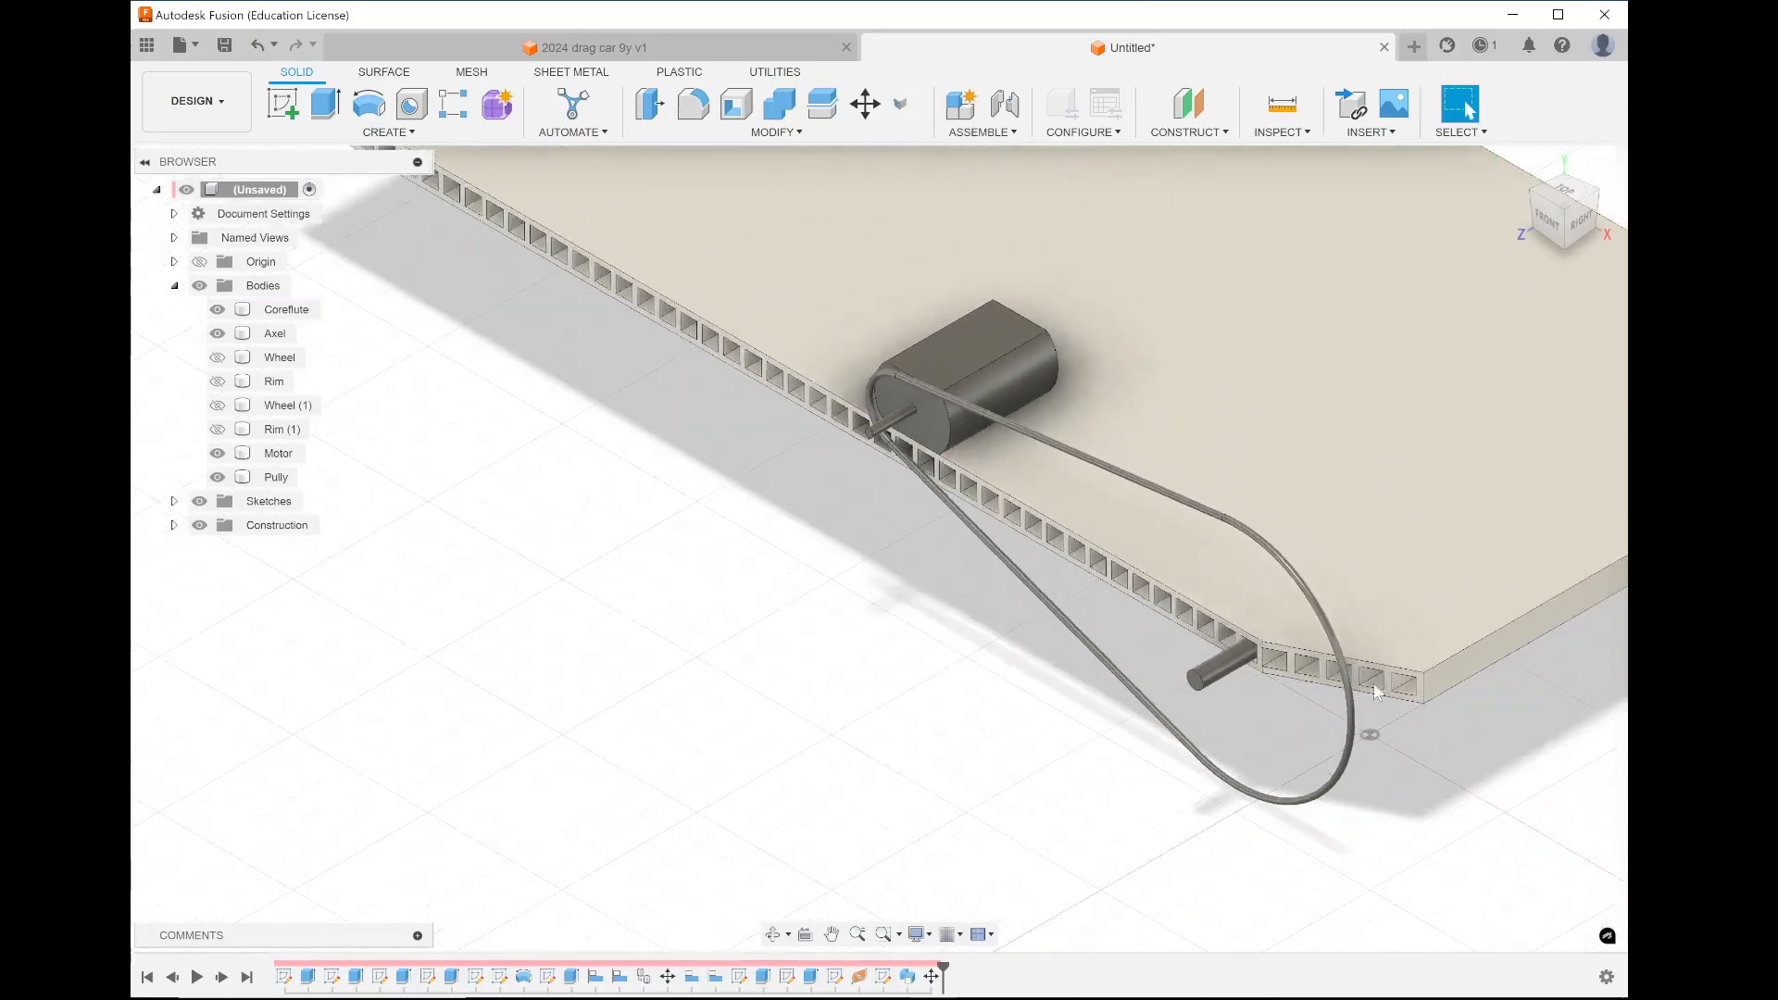
{"action": "left_click", "coordinate": [282, 102]}
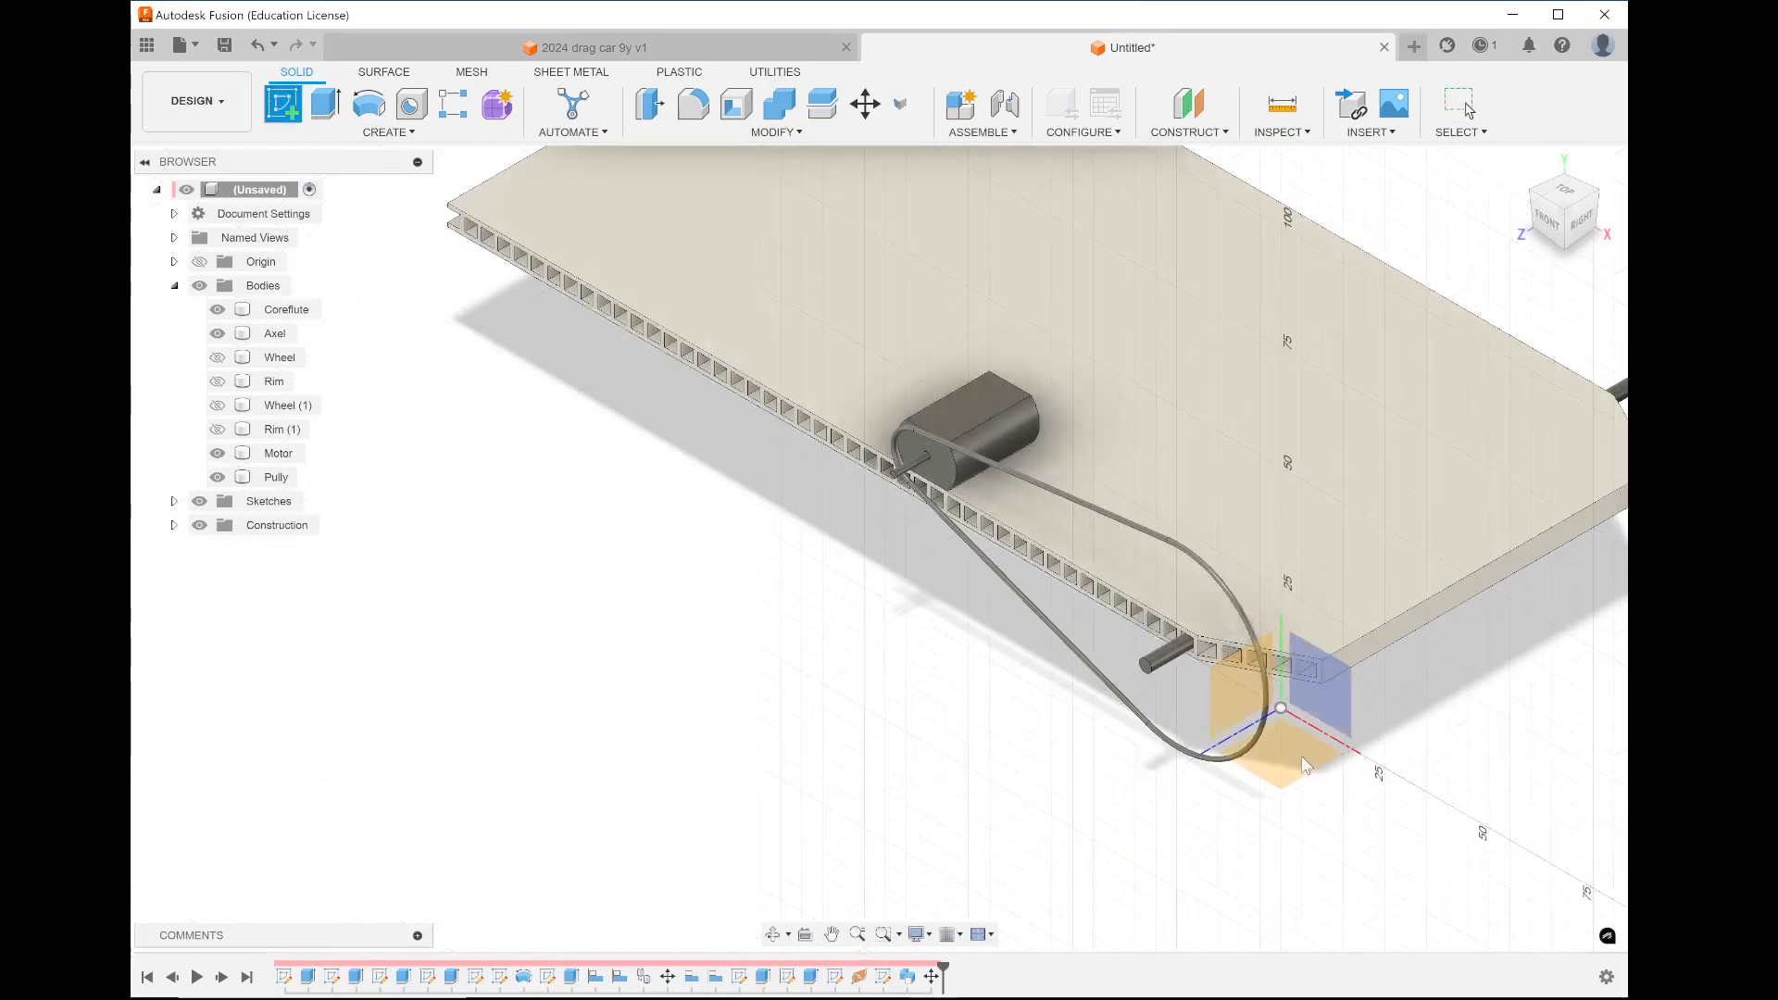
{"action": "left_click", "coordinate": [1302, 756]}
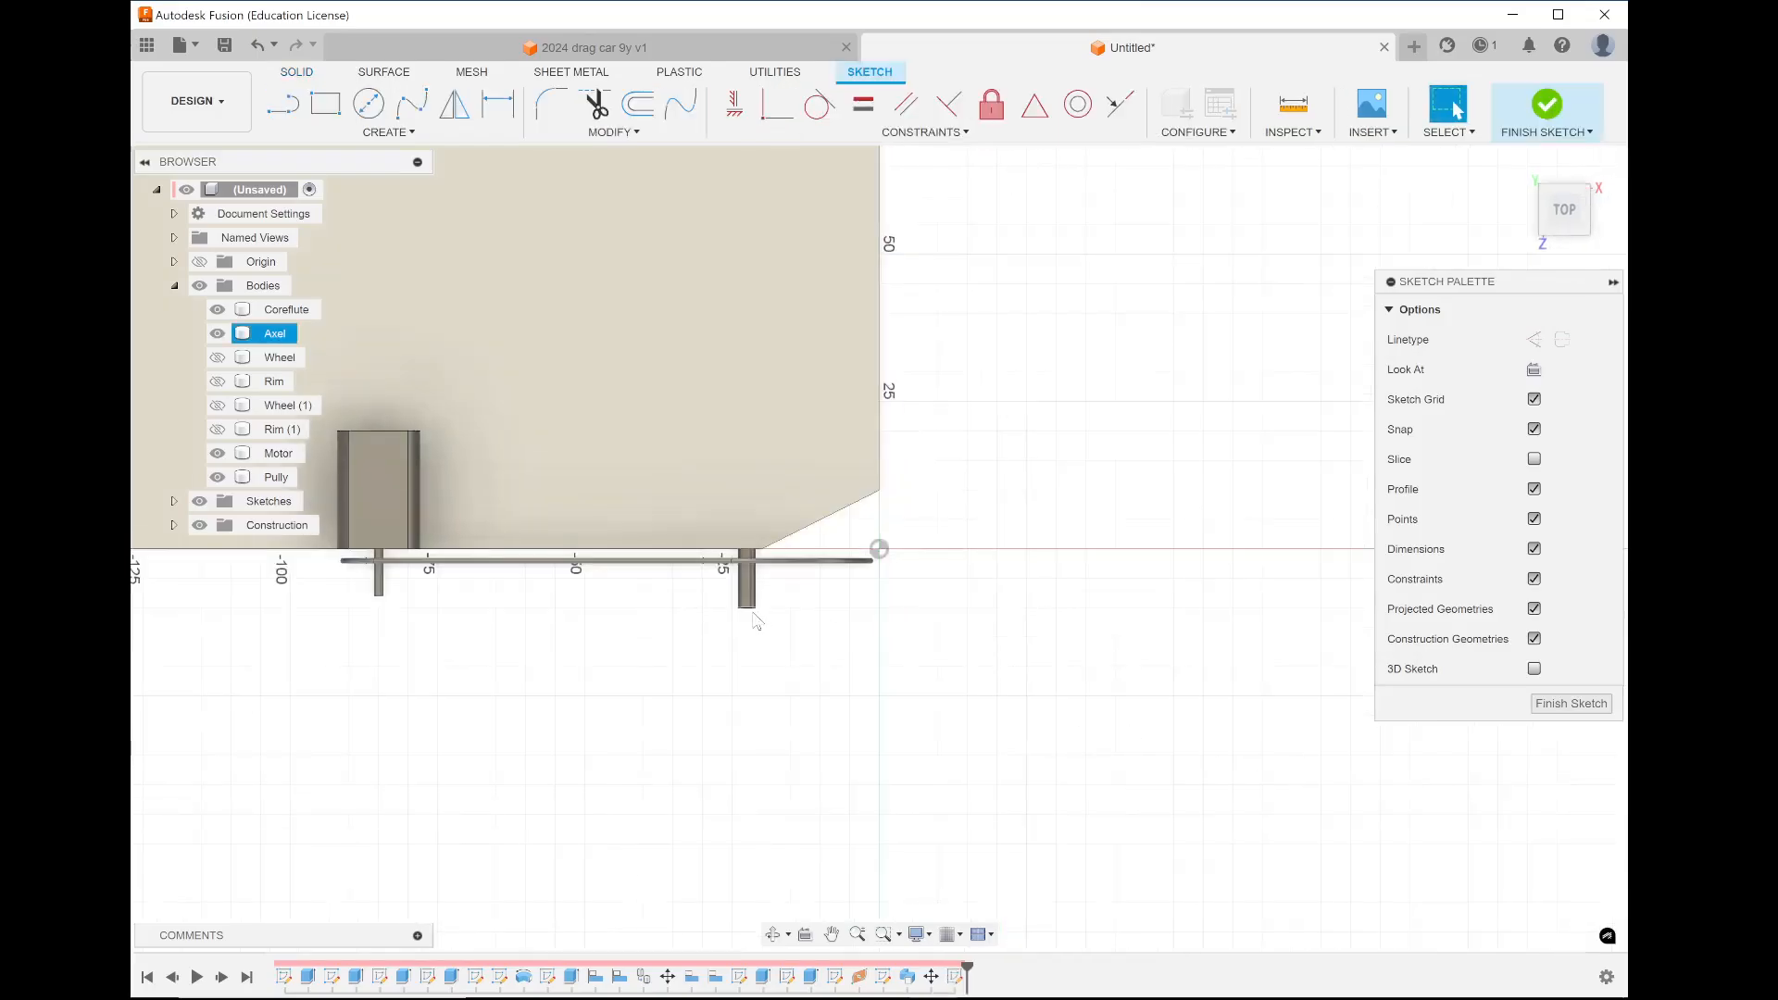
{"action": "scroll", "coordinate": [754, 616], "scroll_direction": "up", "scroll_amount": 5}
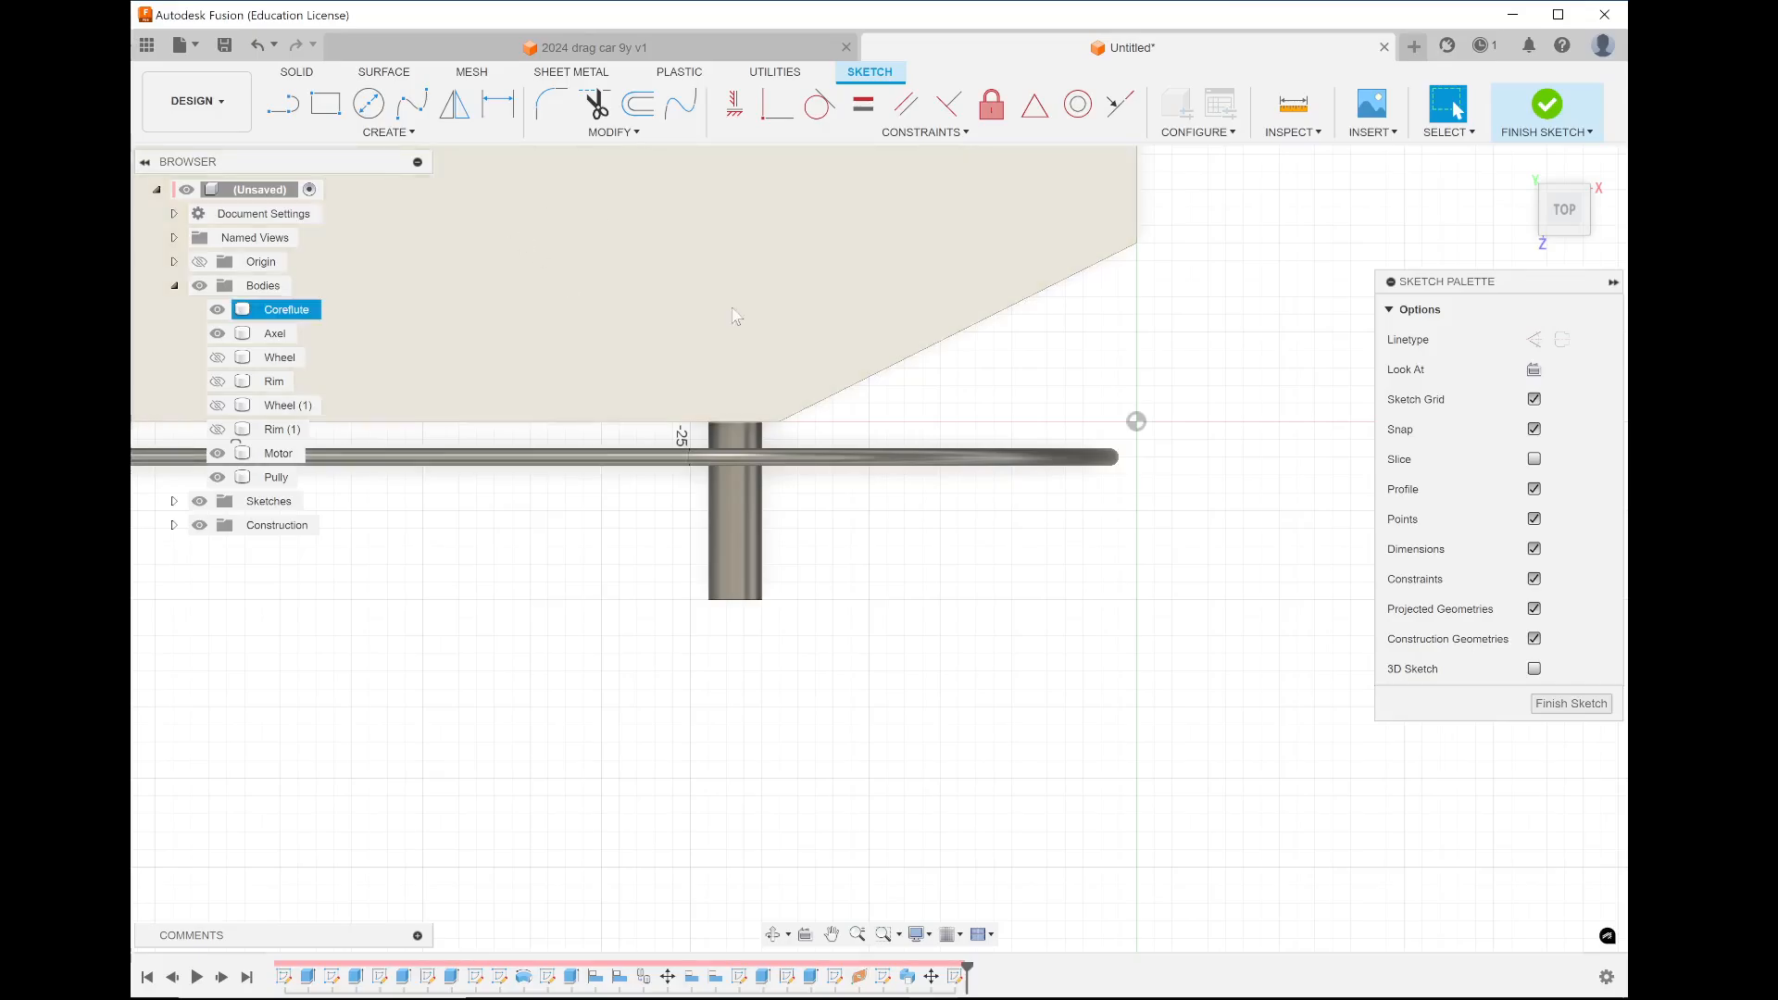
Include 3D geometry from the axle and the Pully belt in the sketch as reference
{"action": "left_click", "coordinate": [292, 112]}
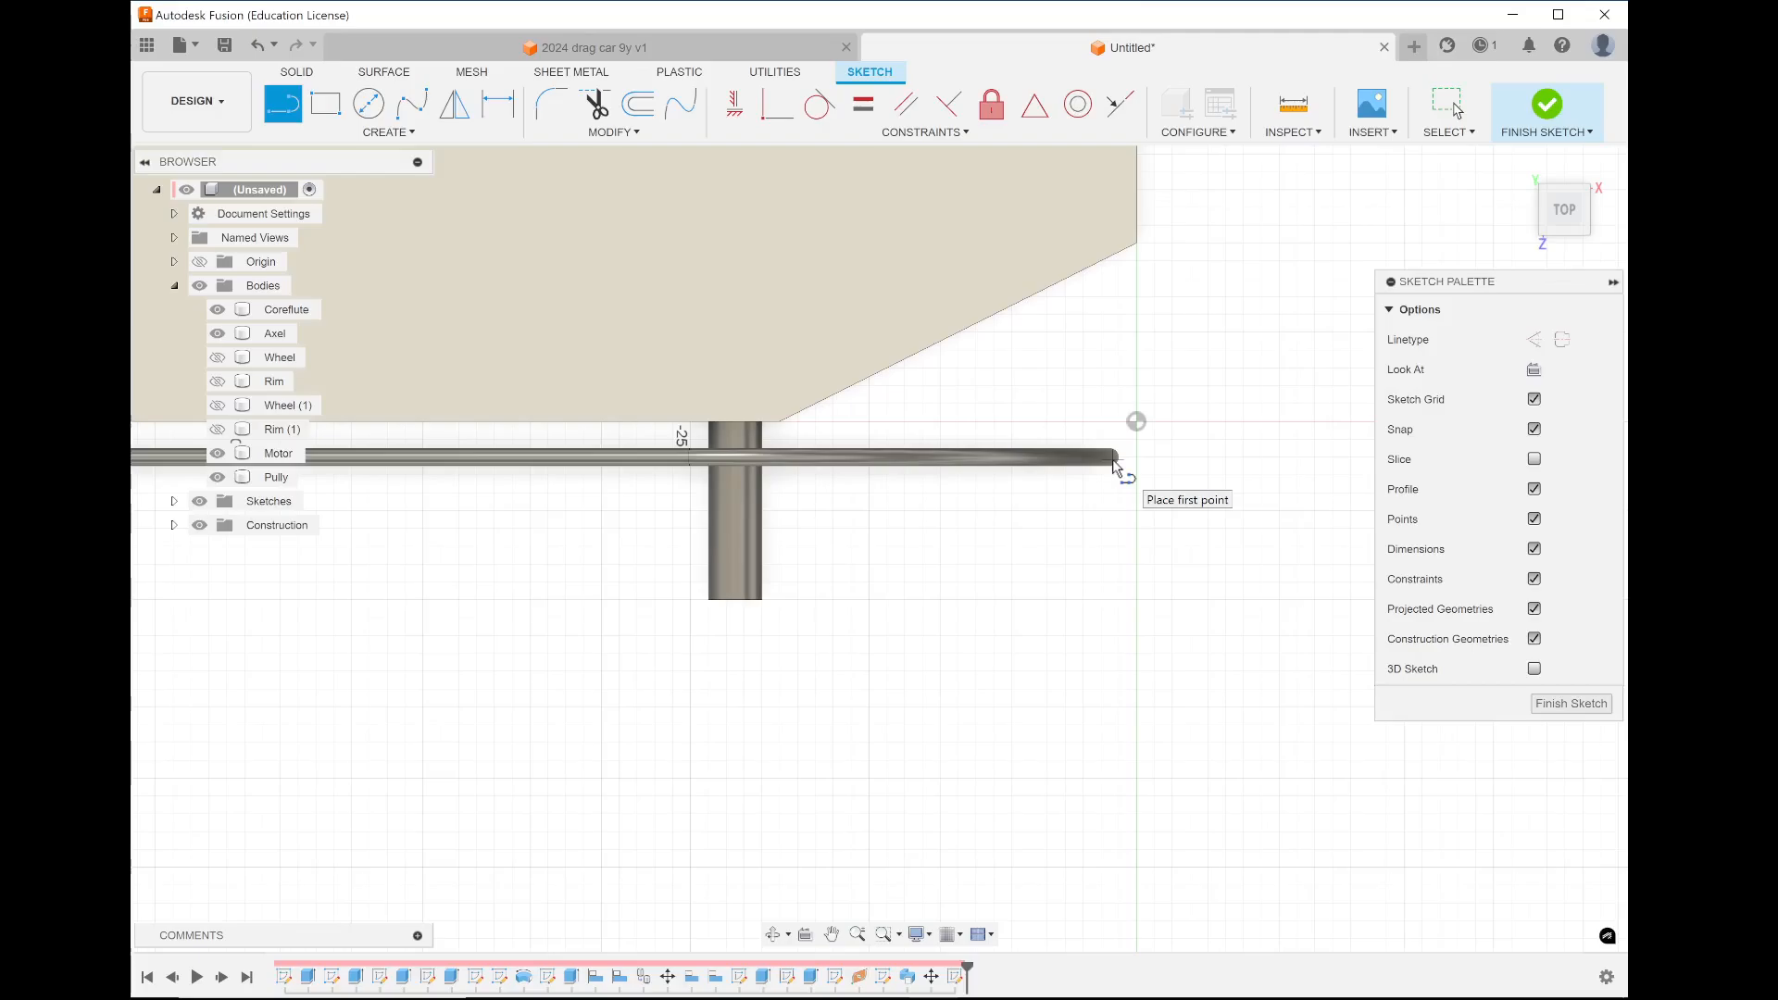
{"action": "left_click", "coordinate": [406, 133]}
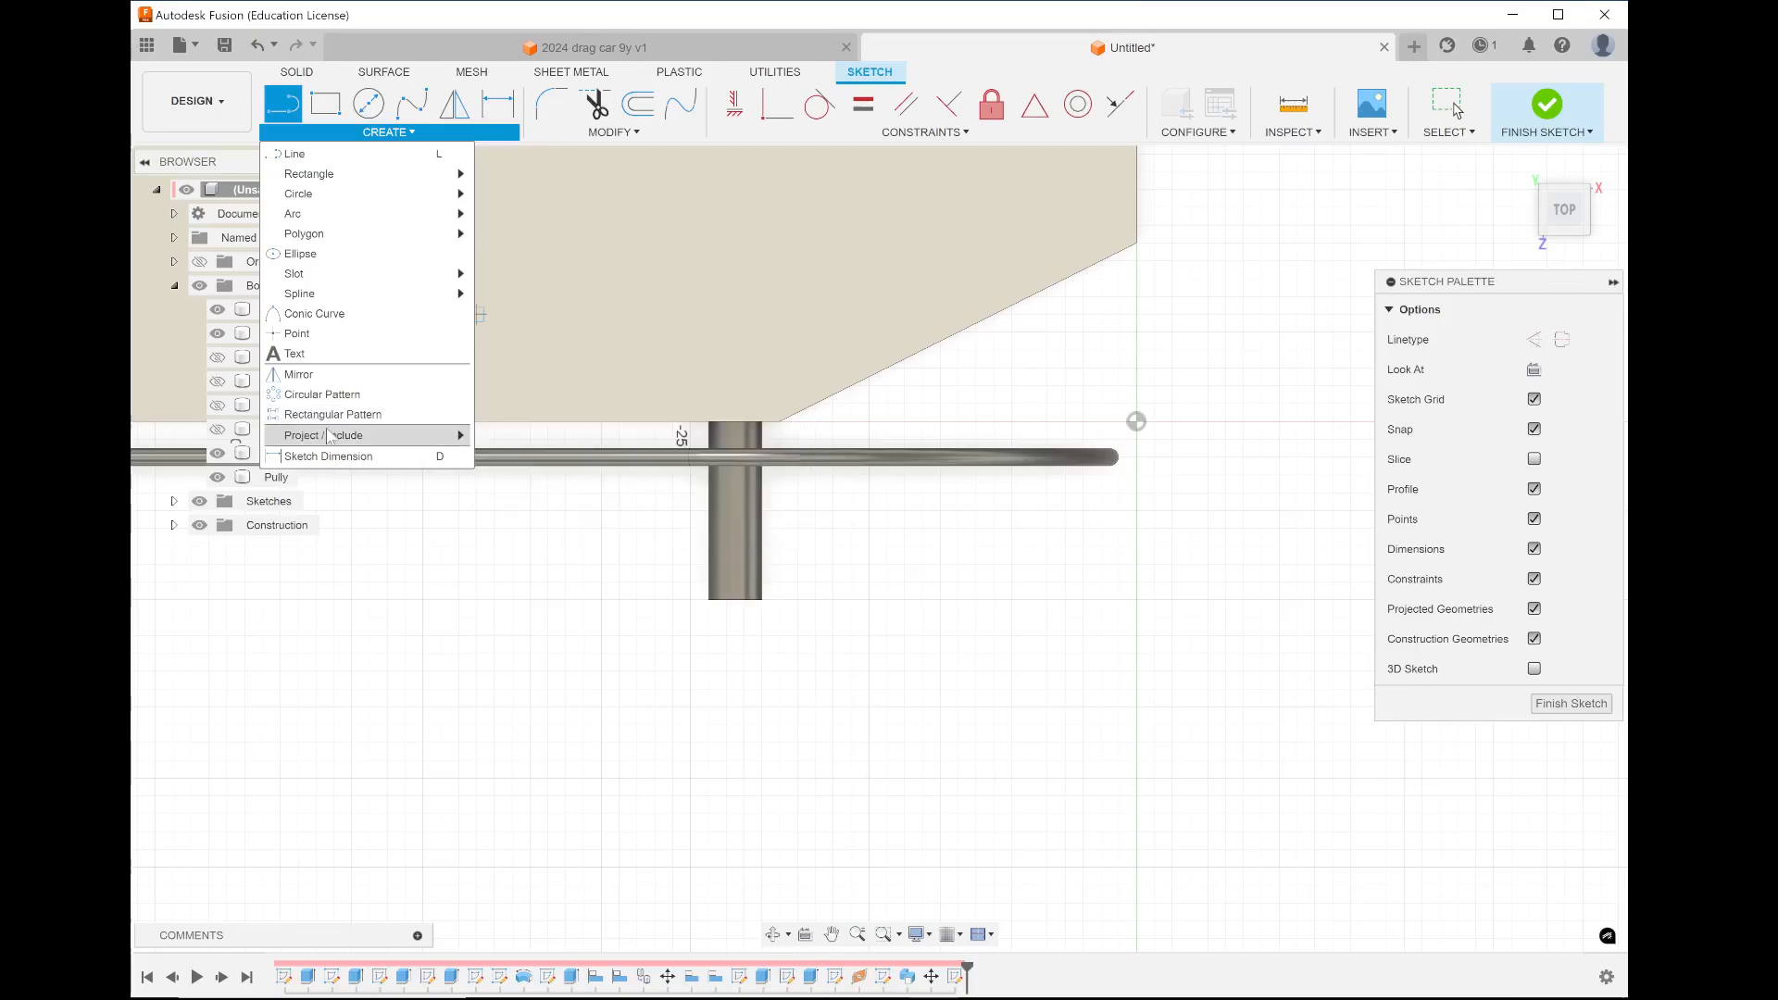
{"action": "mouse_move", "coordinate": [328, 435]}
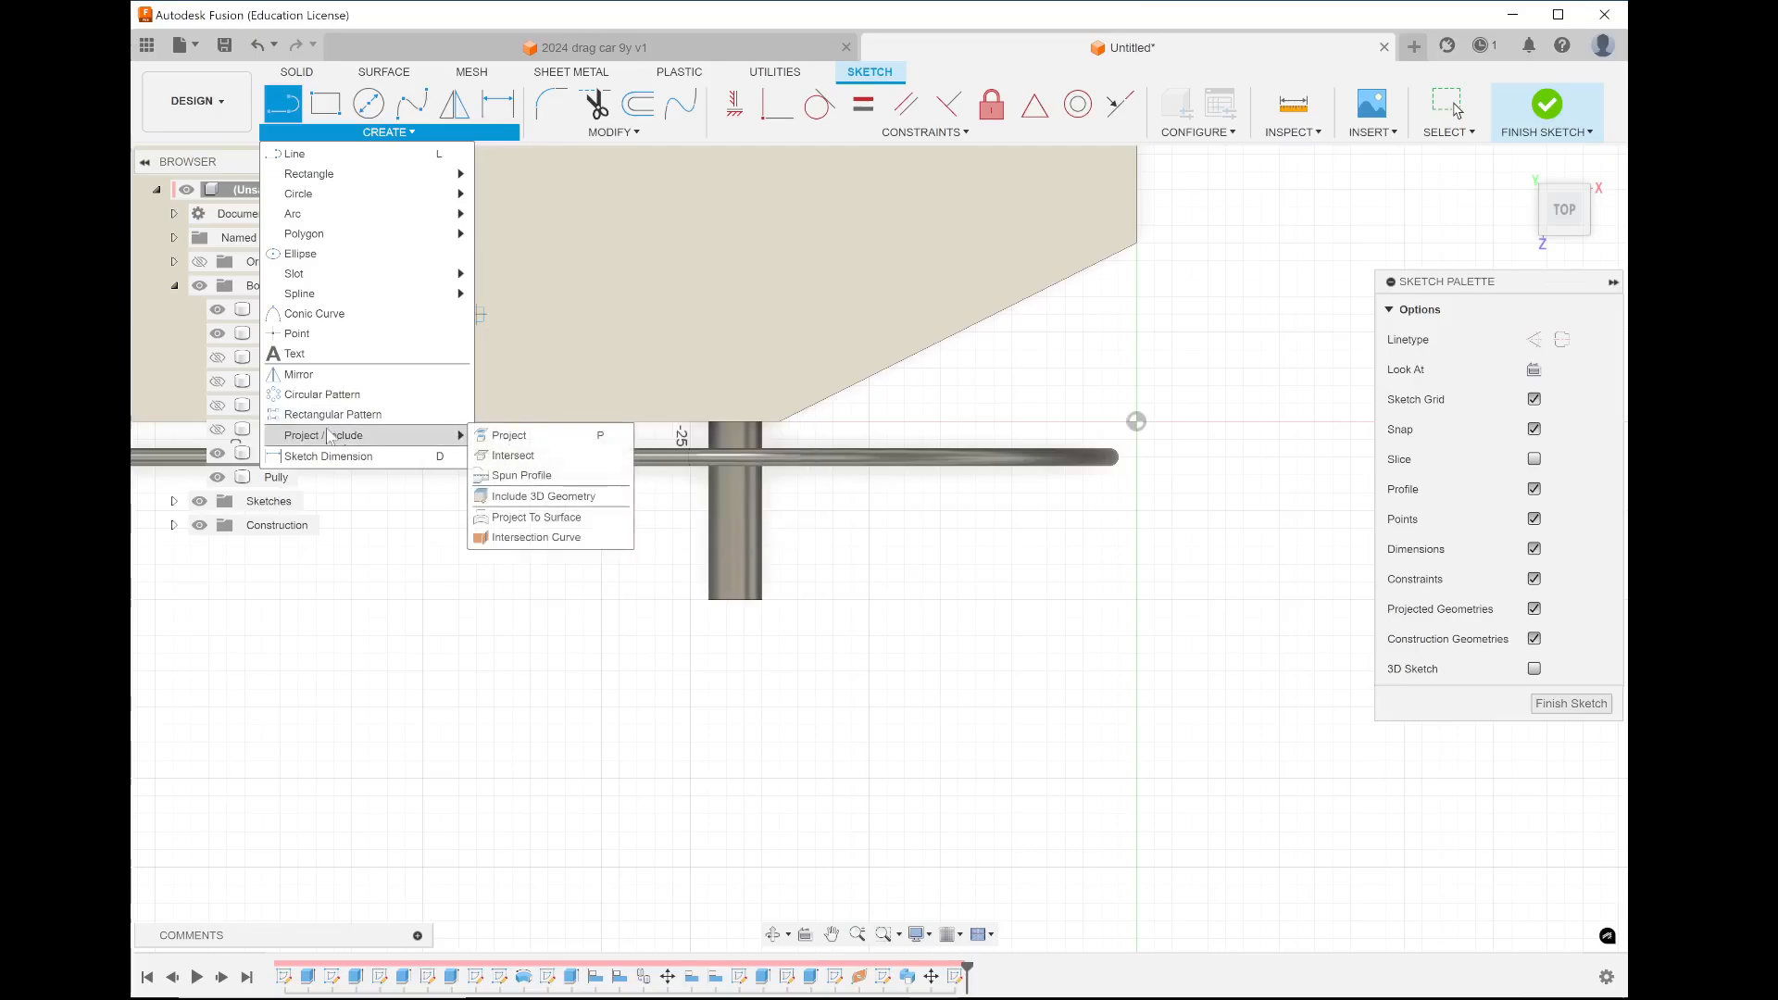
{"action": "left_click", "coordinate": [543, 496]}
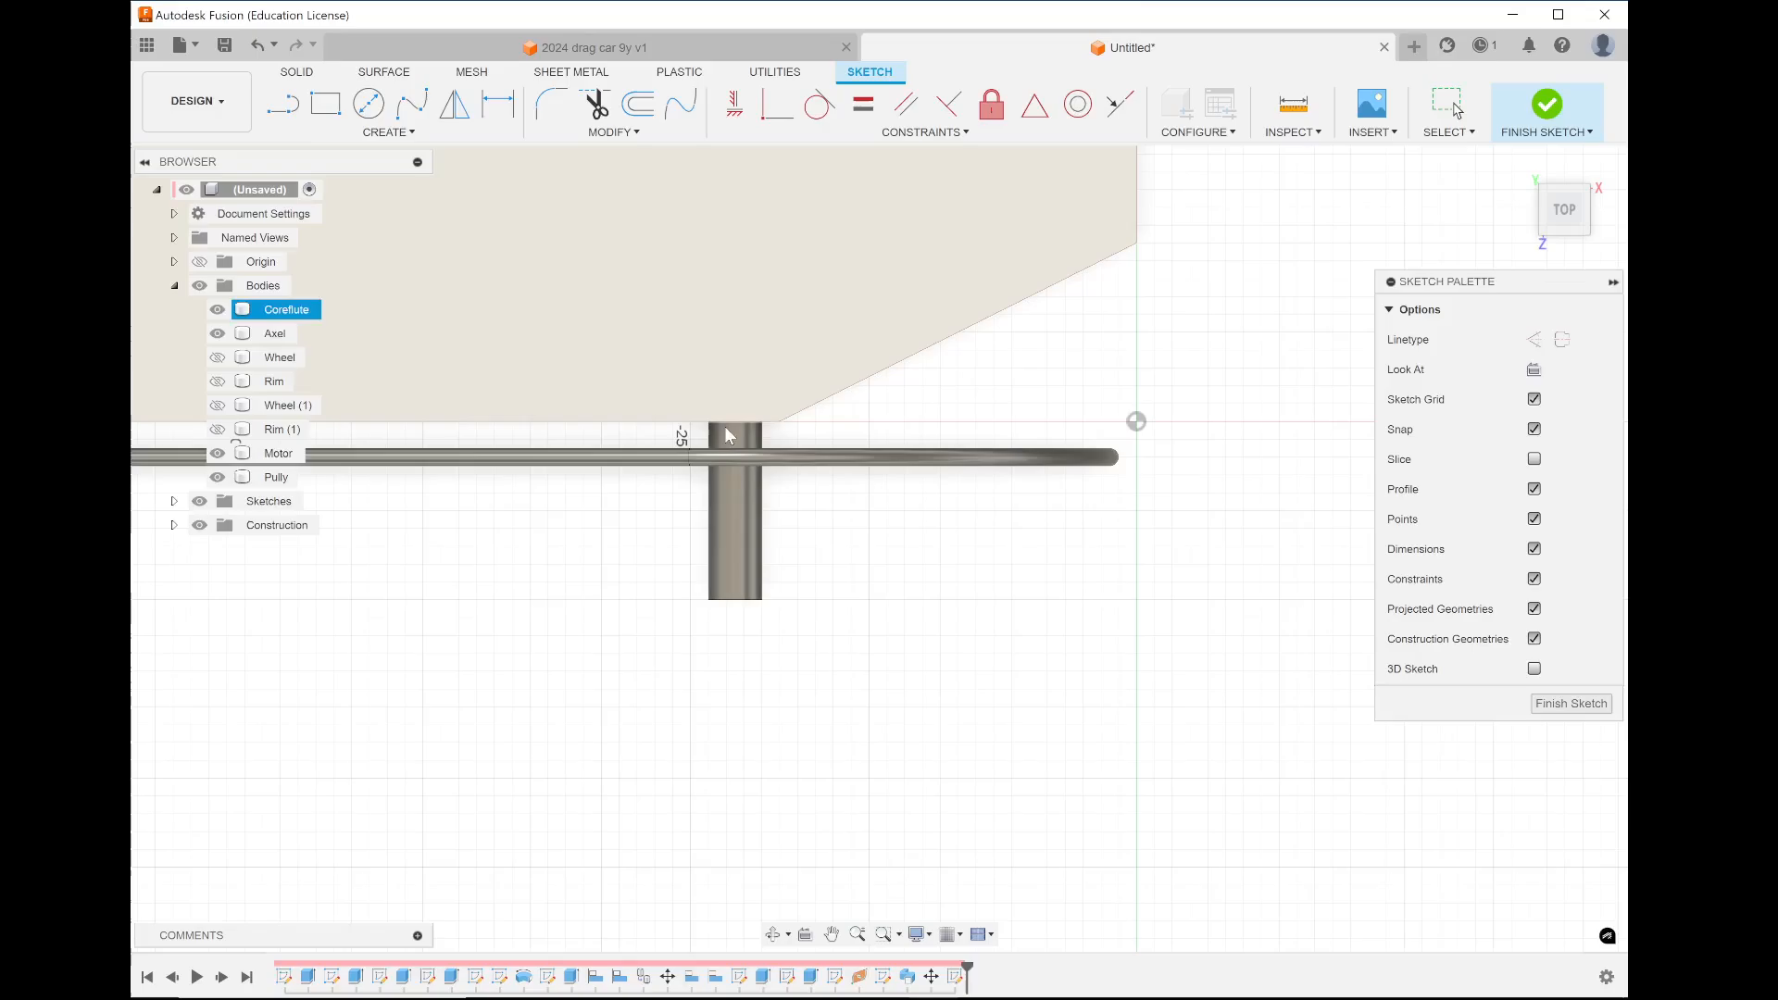
{"action": "left_click", "coordinate": [735, 472]}
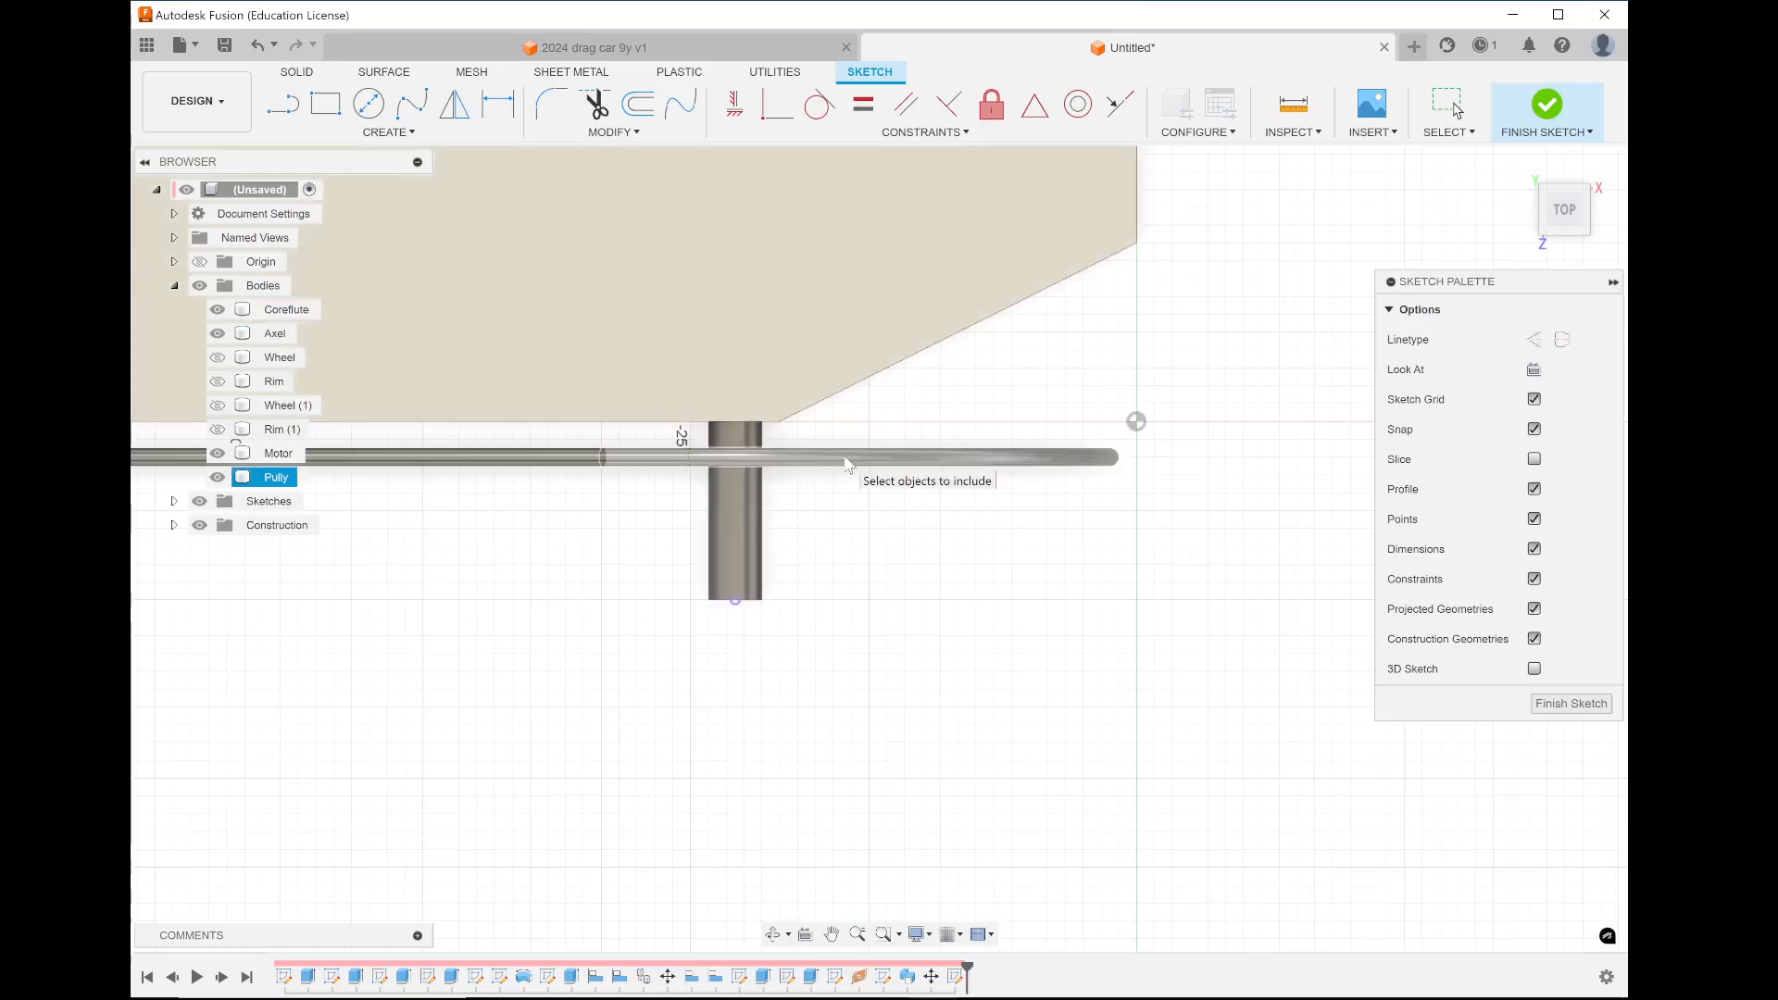
{"action": "left_click", "coordinate": [845, 458]}
{"action": "scroll", "coordinate": [659, 541], "scroll_direction": "down", "scroll_amount": 8}
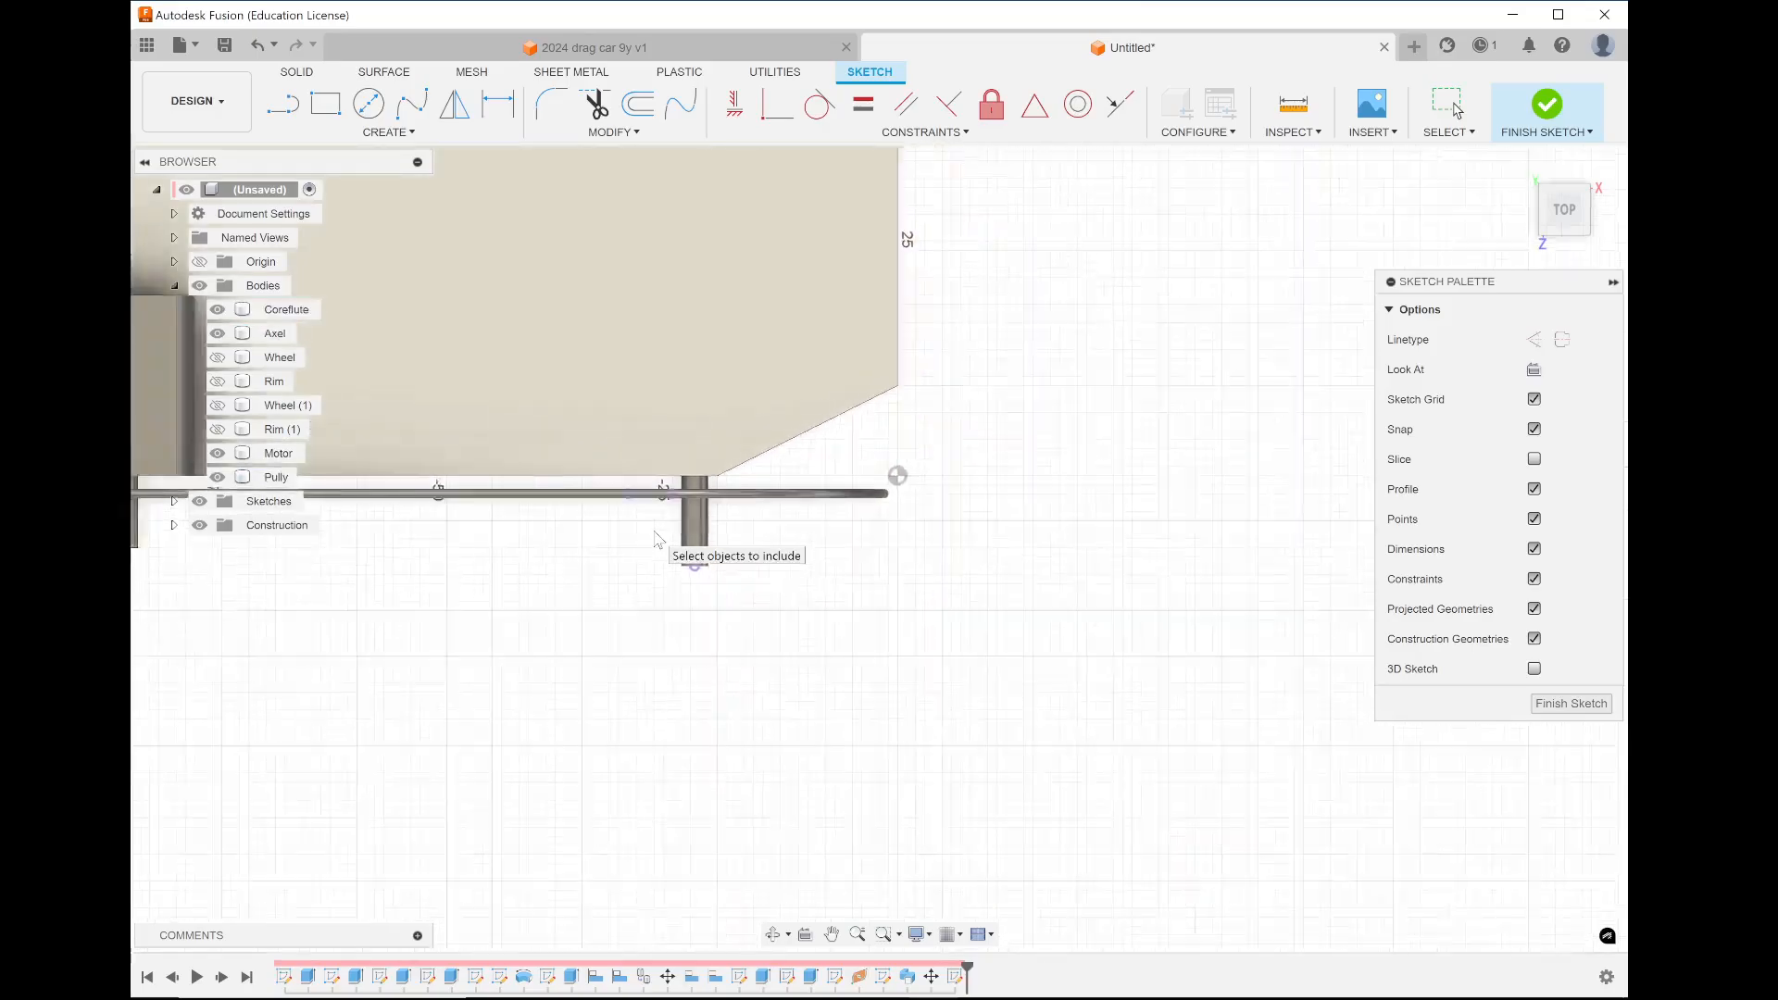
{"action": "scroll", "coordinate": [659, 541], "scroll_direction": "up", "scroll_amount": 5}
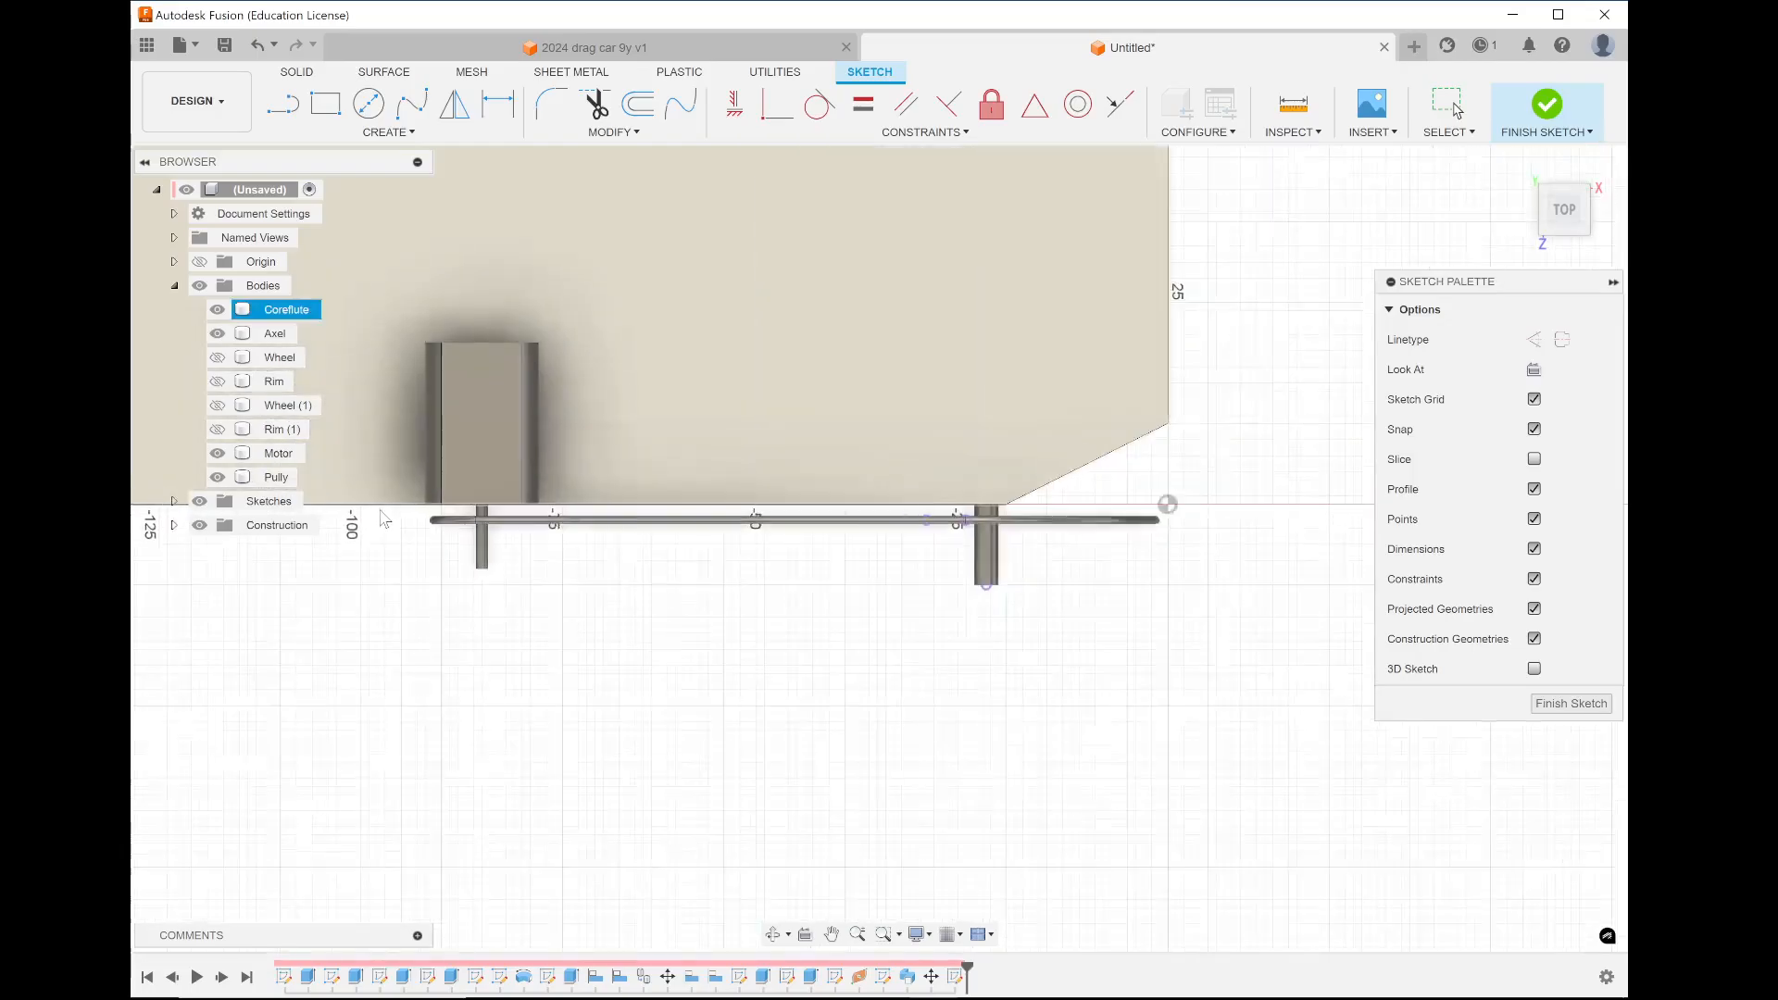
{"action": "scroll", "coordinate": [1133, 562], "scroll_direction": "up", "scroll_amount": 4}
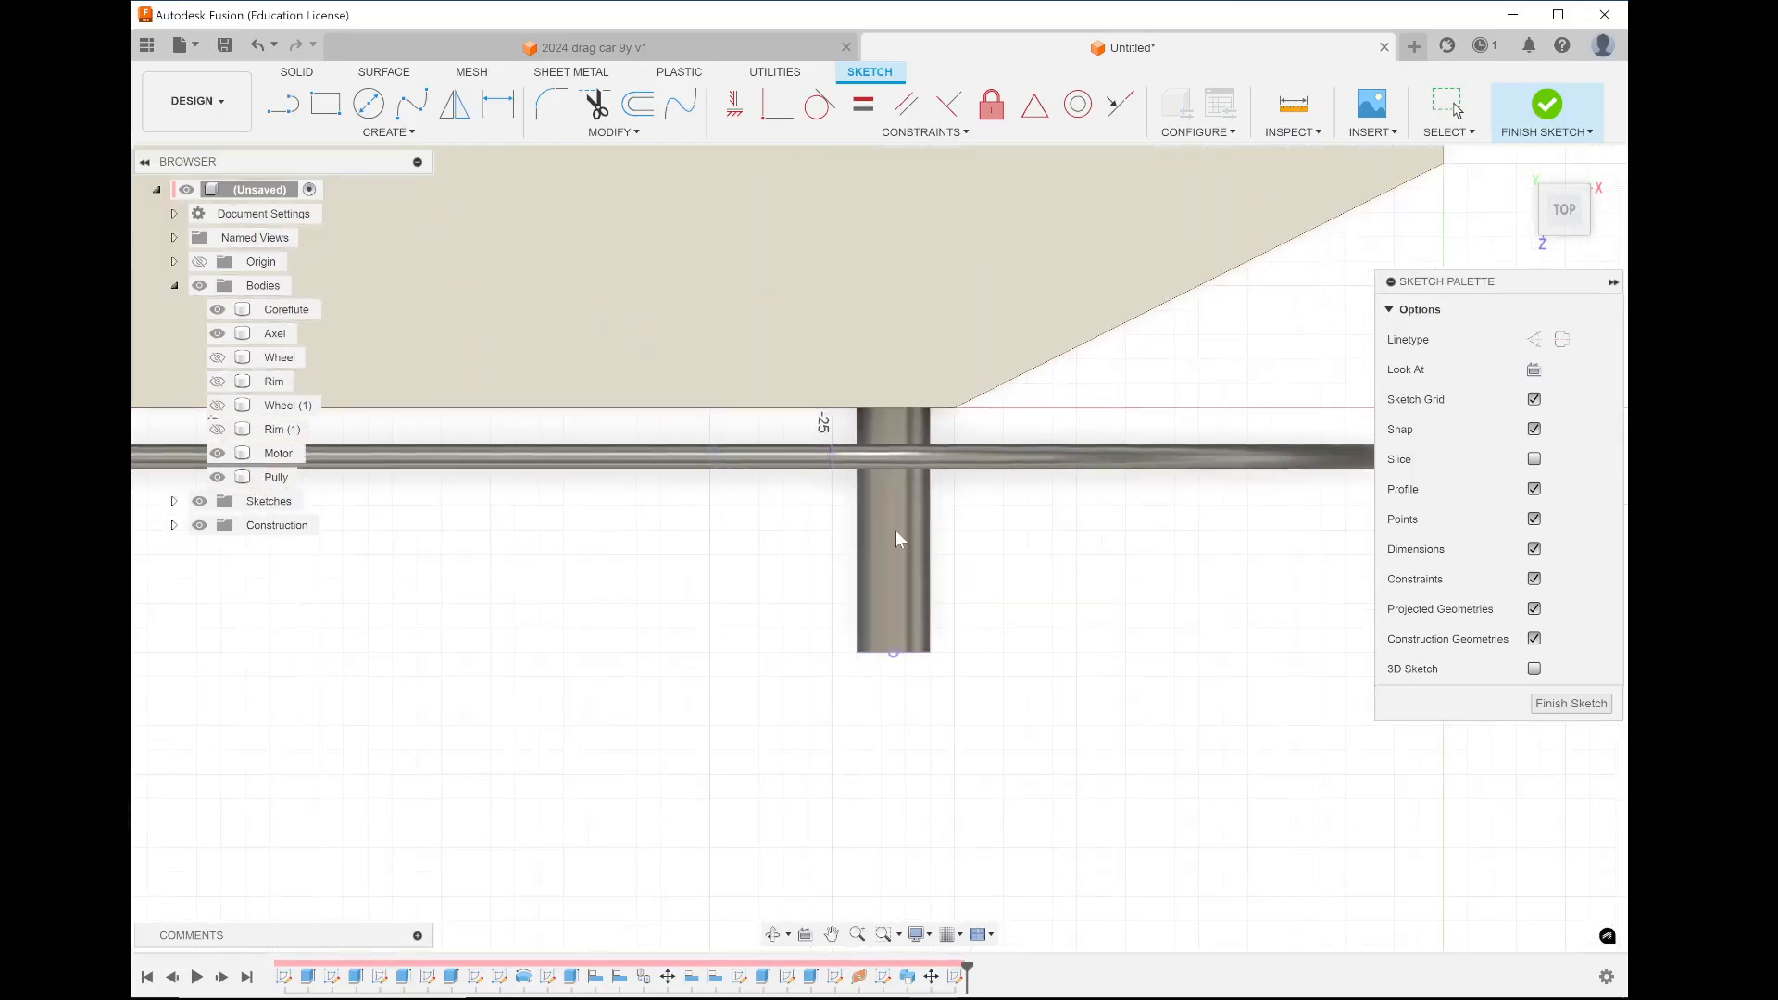
{"action": "scroll", "coordinate": [897, 534], "scroll_direction": "down", "scroll_amount": 2}
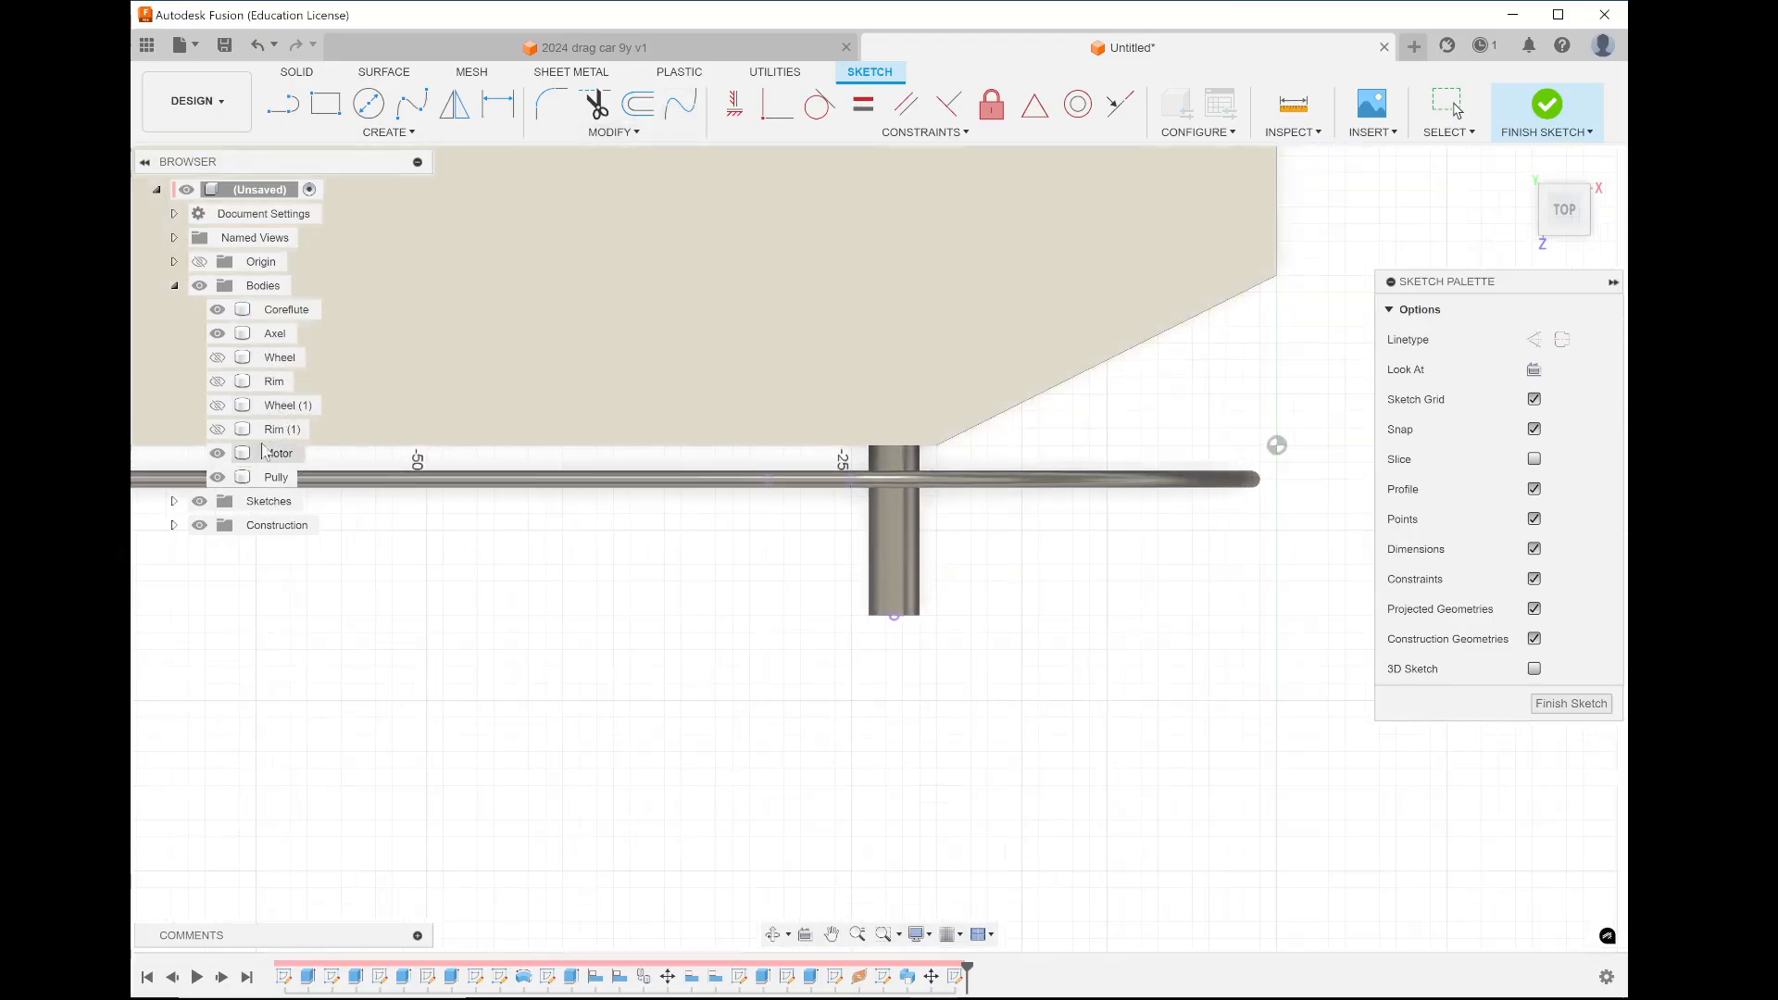
Check the included sketch geometry with the Pully and Motor bodies temporarily hidden
{"action": "left_click", "coordinate": [276, 477]}
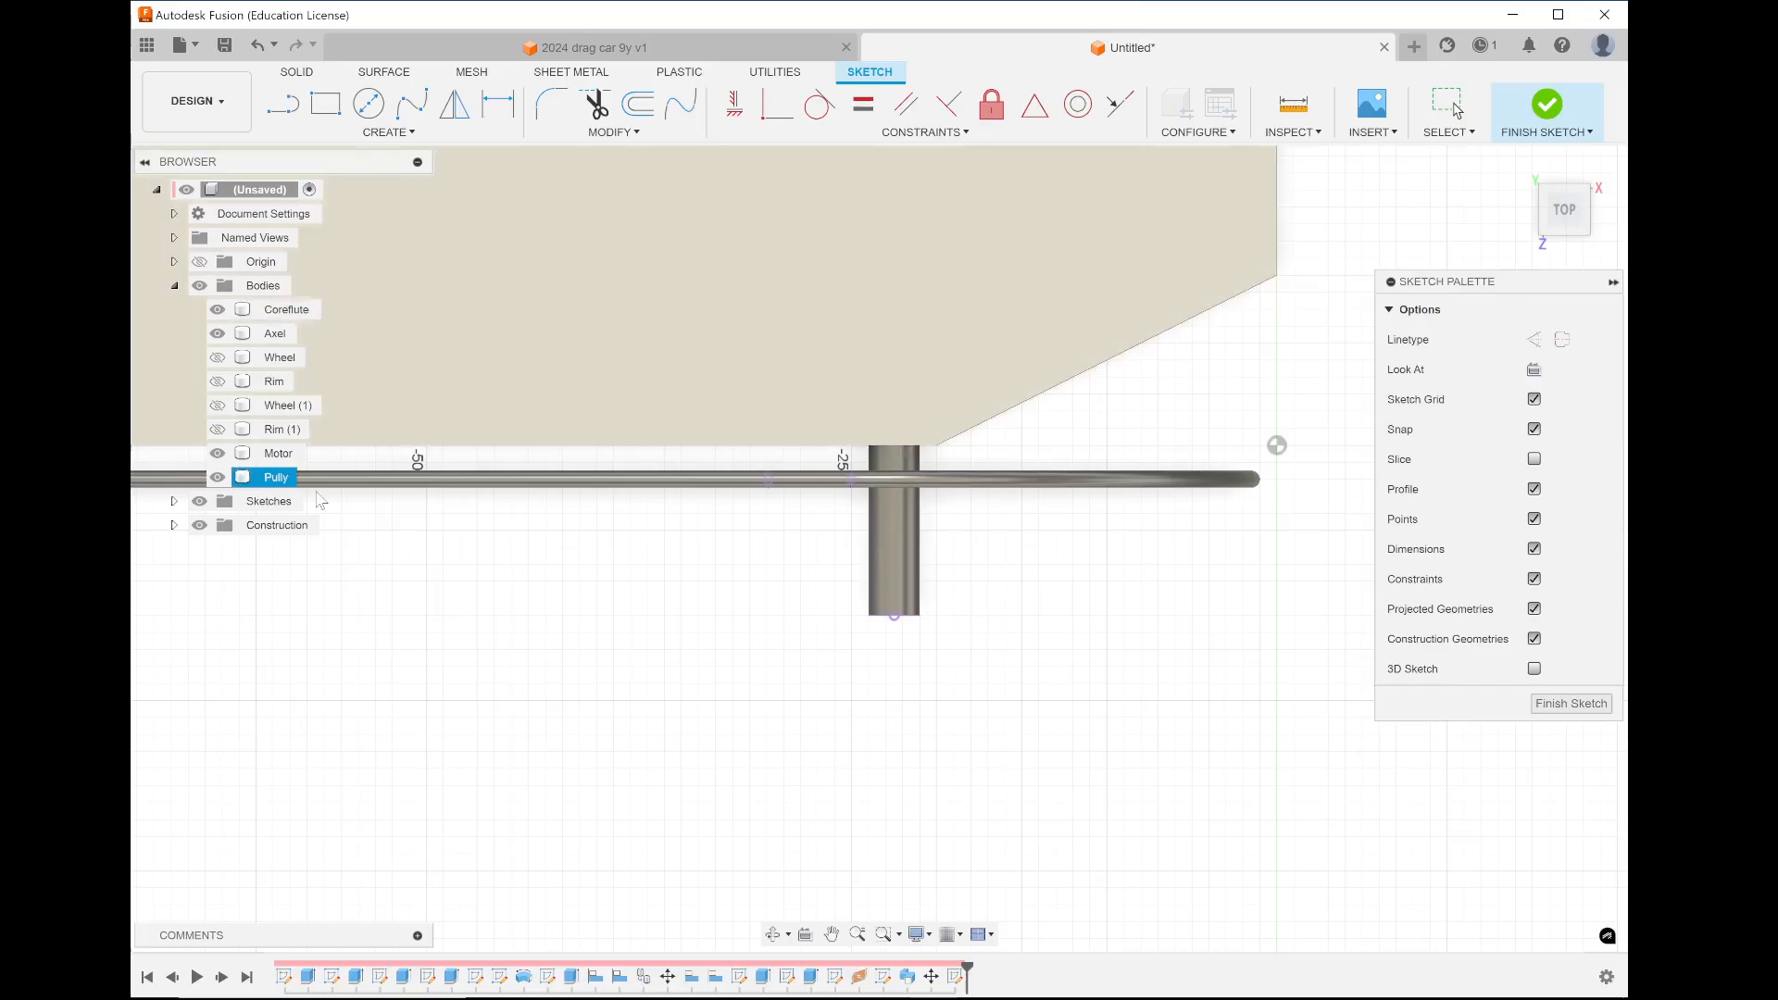
{"action": "left_click", "coordinate": [218, 477]}
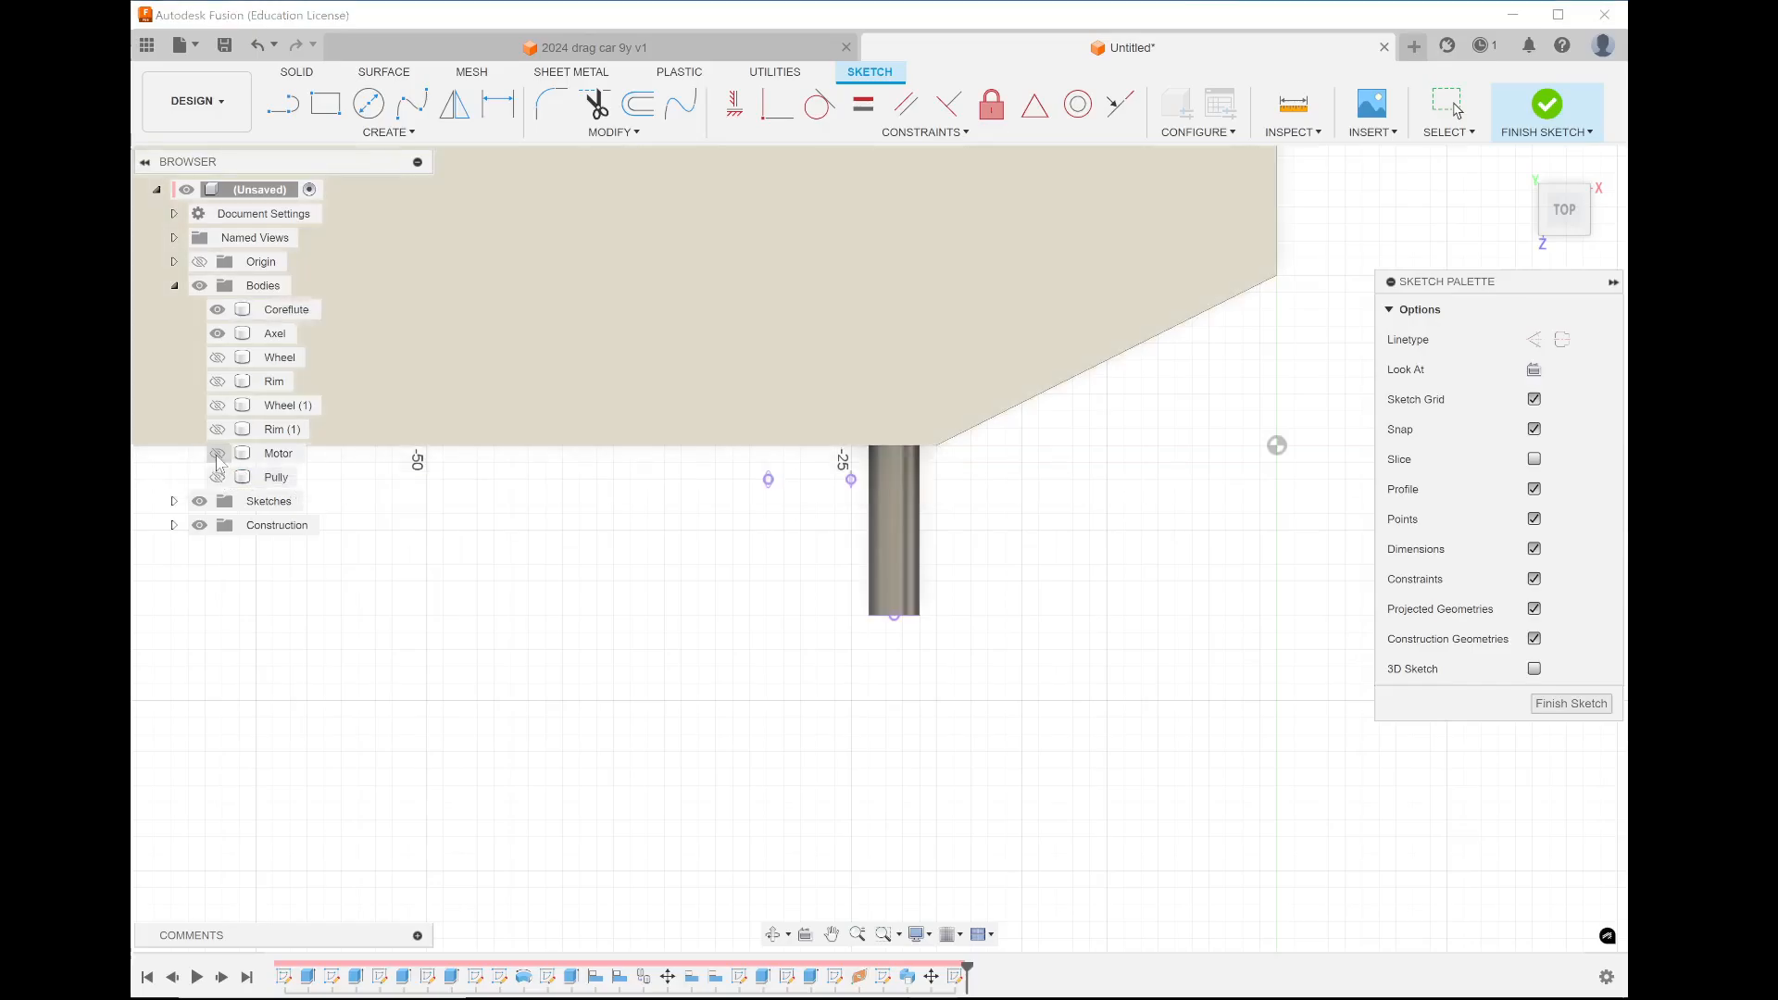
{"action": "left_click", "coordinate": [218, 477]}
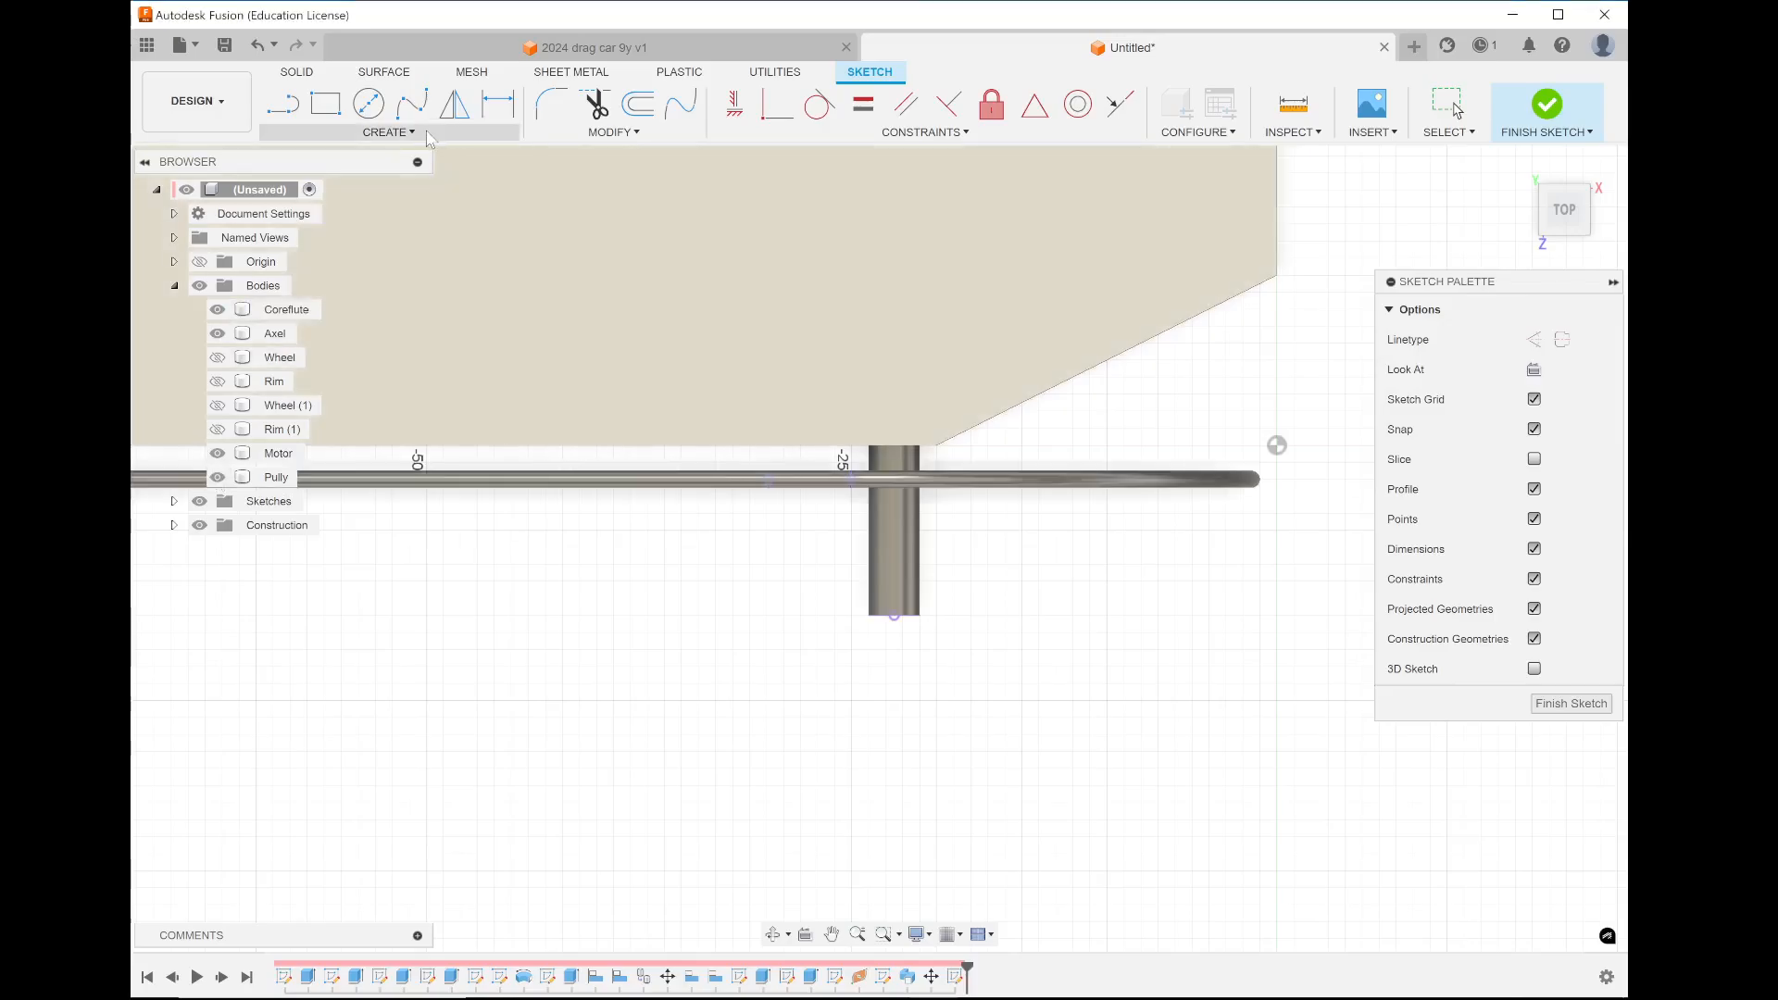
Project the whole Axel and Pully bodies into the sketch using the body selection filter
{"action": "left_click", "coordinate": [389, 131]}
{"action": "mouse_move", "coordinate": [407, 435]}
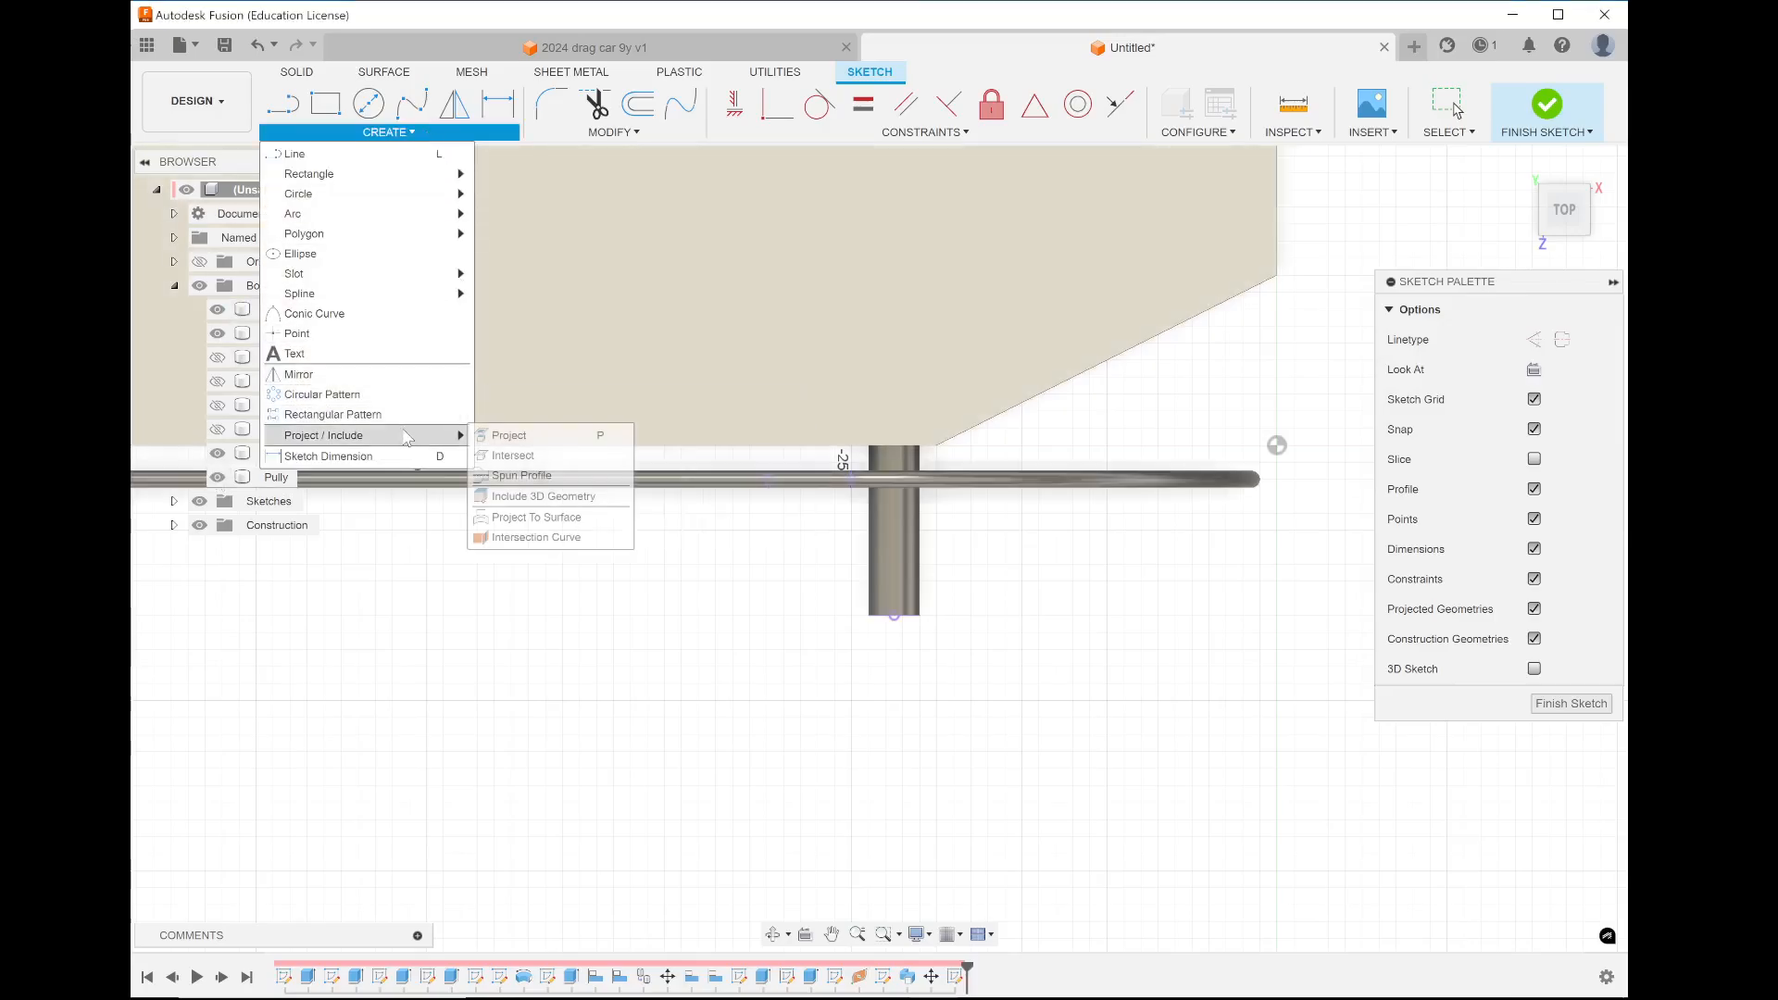
{"action": "left_click", "coordinate": [500, 435]}
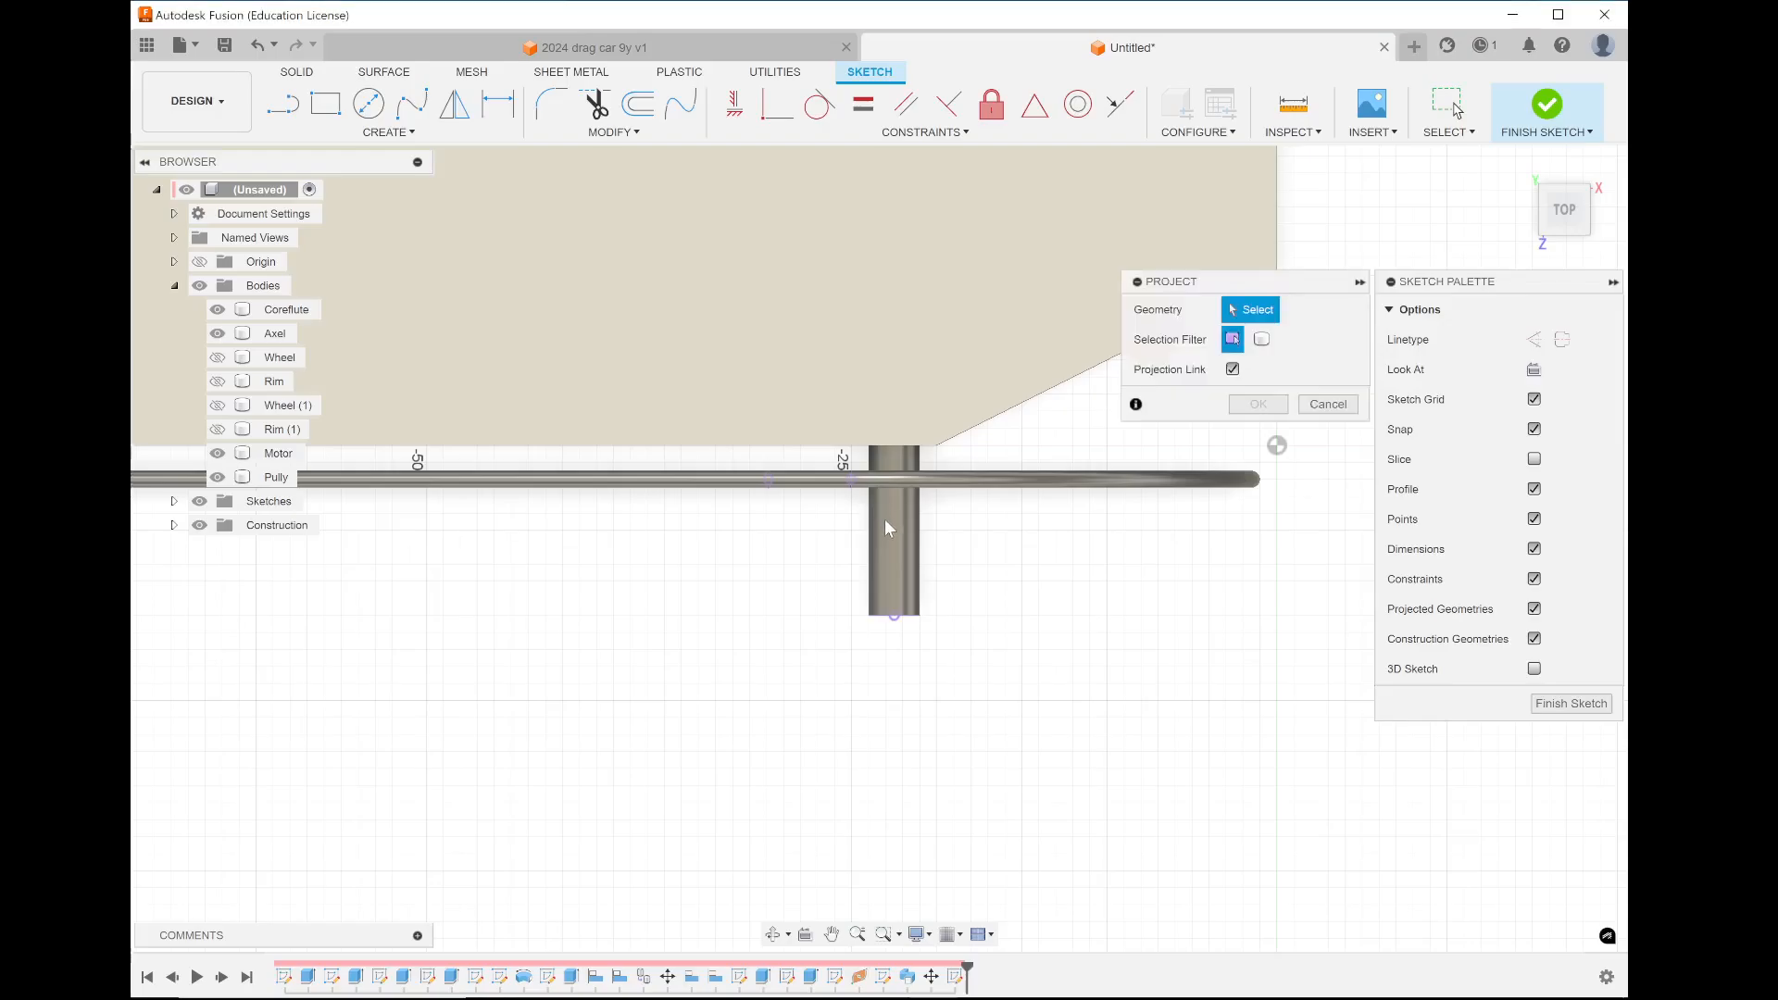
{"action": "left_click", "coordinate": [1262, 339]}
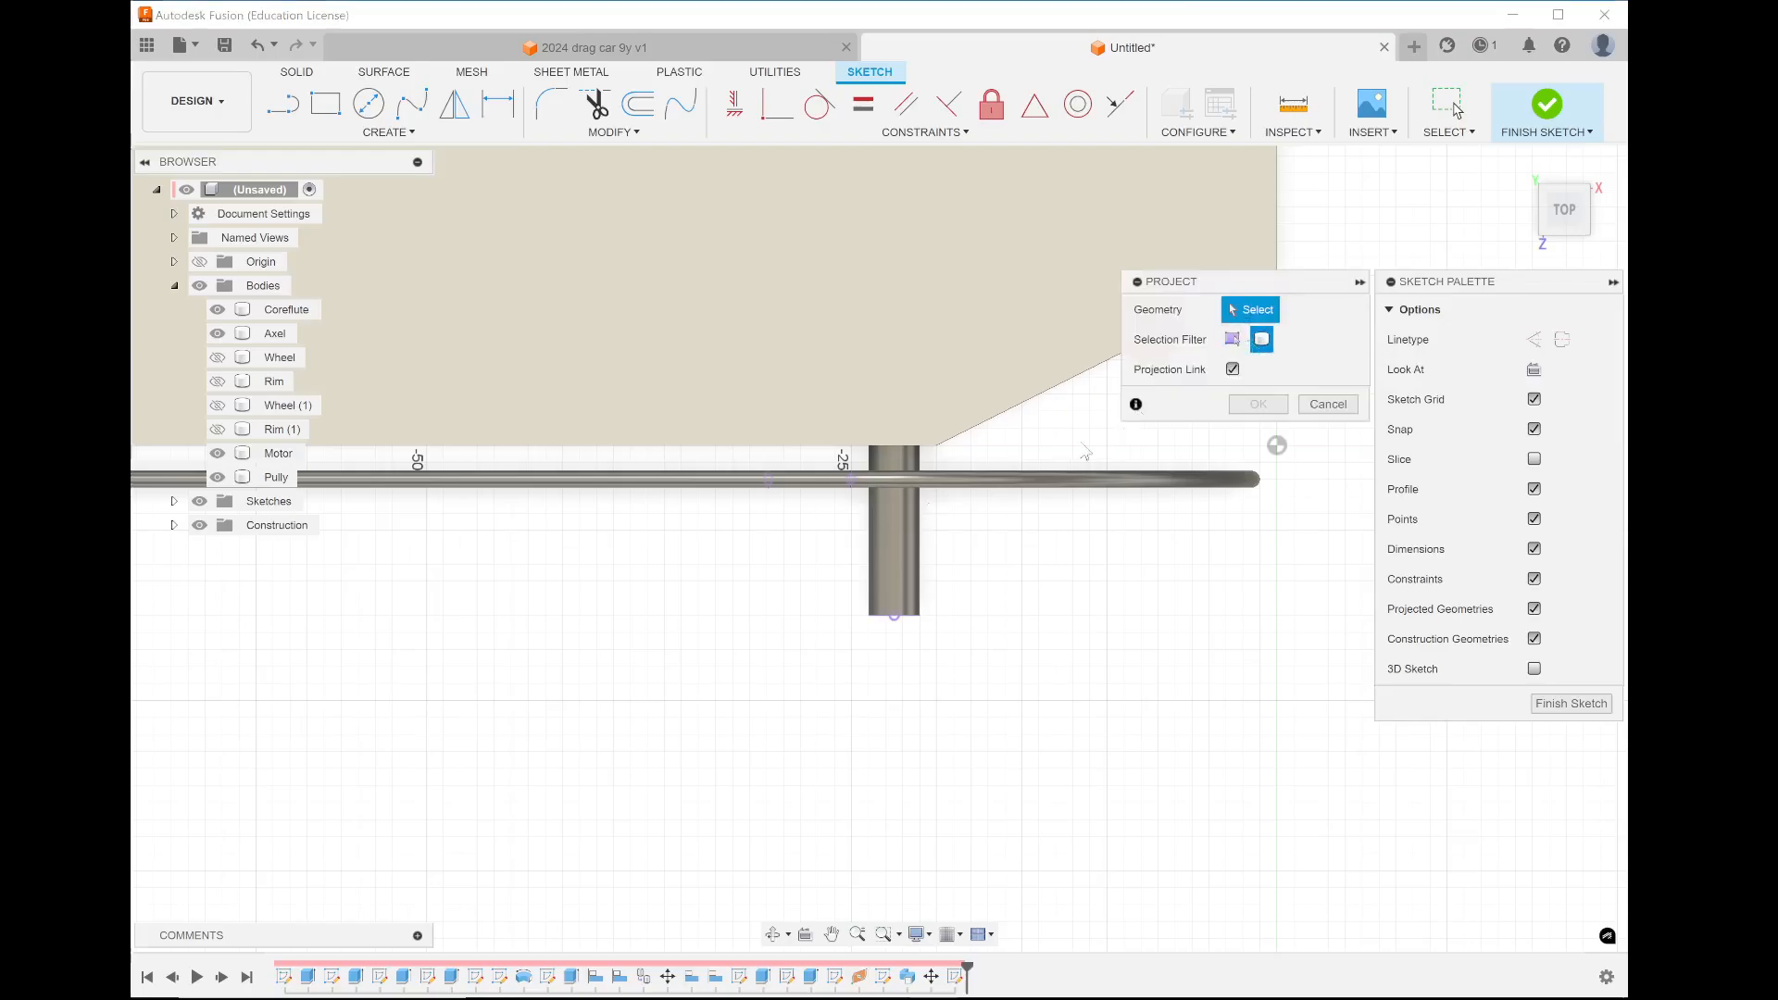
{"action": "left_click", "coordinate": [906, 518]}
{"action": "left_click", "coordinate": [906, 528]}
{"action": "left_click", "coordinate": [992, 479]}
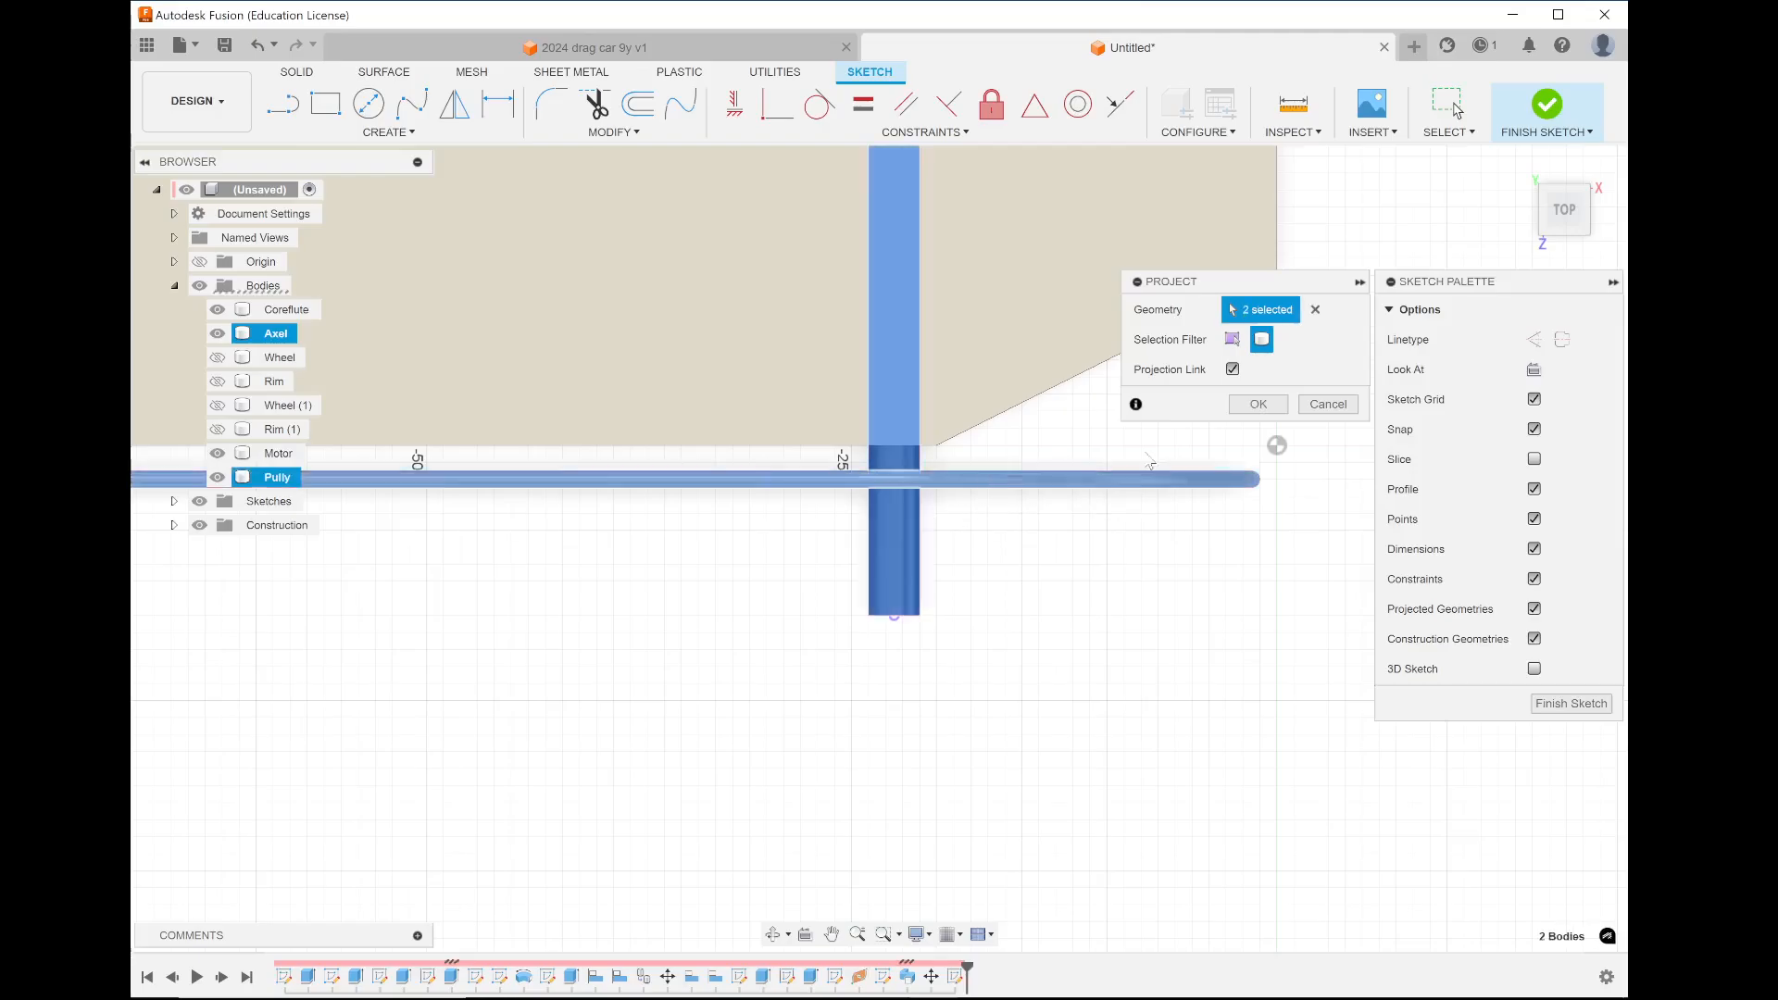
{"action": "left_click", "coordinate": [1257, 404]}
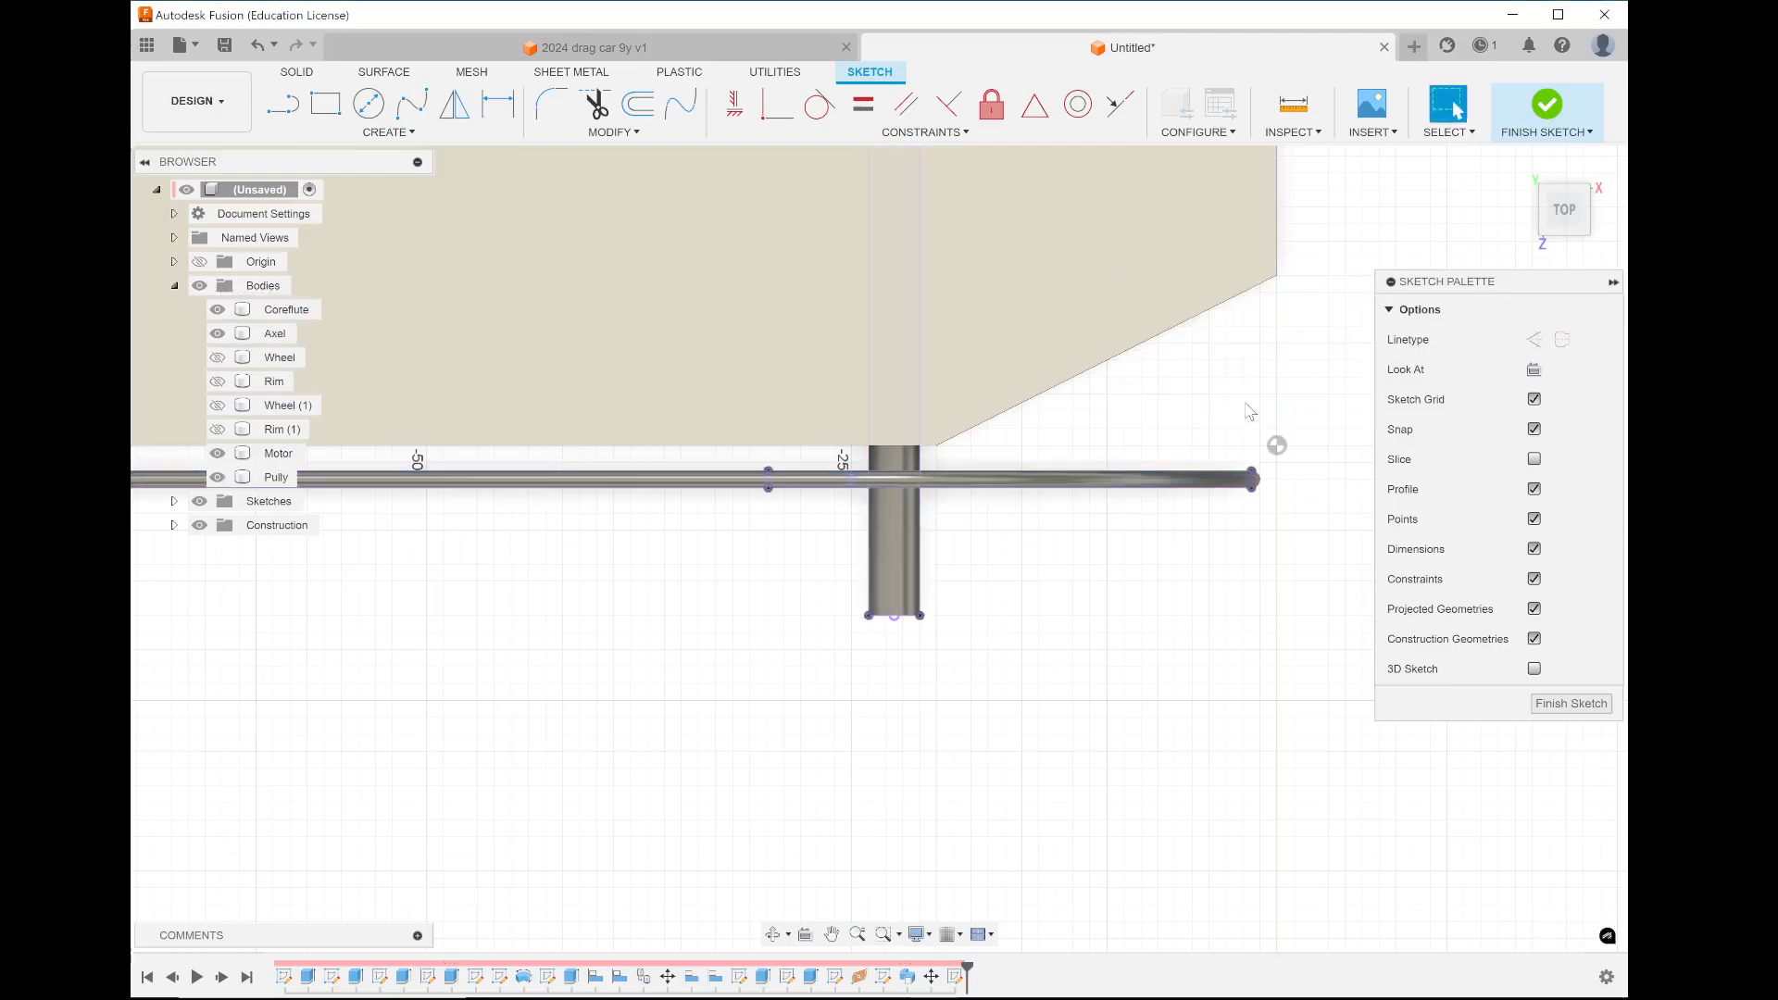
Hide the Pully, Motor and Axel bodies so only their projected outlines and the Coreflute remain shown
{"action": "left_click", "coordinate": [217, 477]}
{"action": "left_click", "coordinate": [217, 453]}
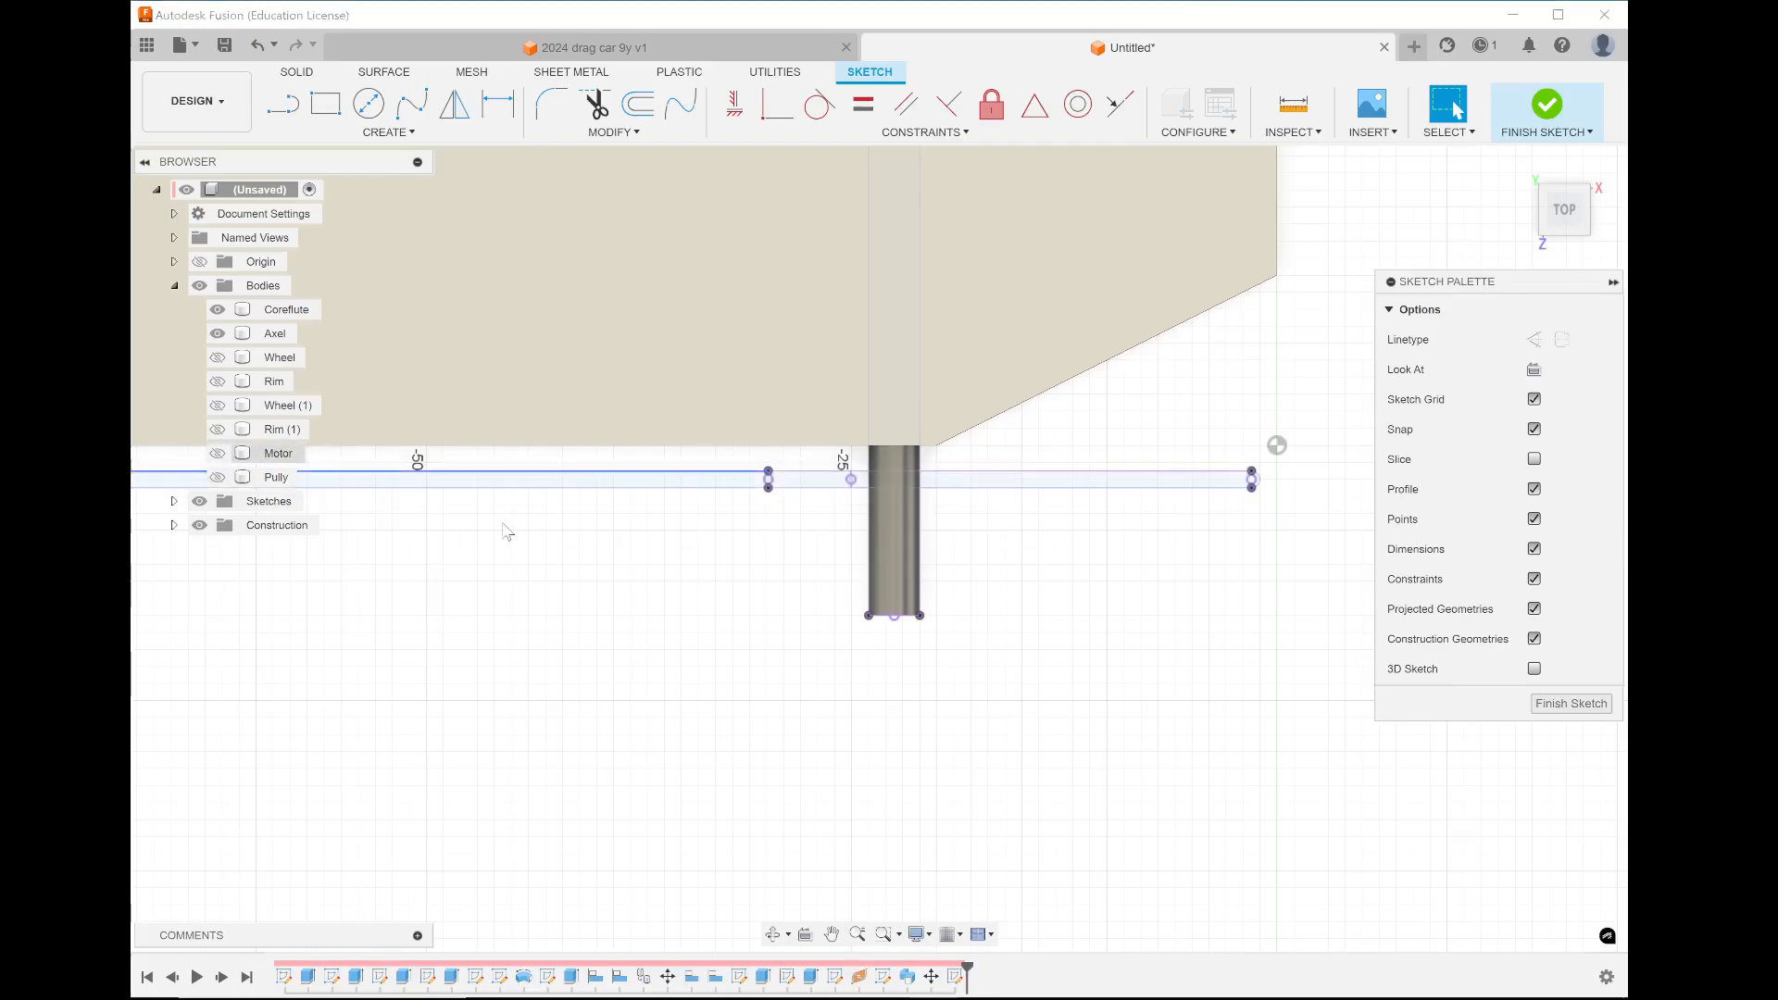
{"action": "left_click", "coordinate": [217, 333]}
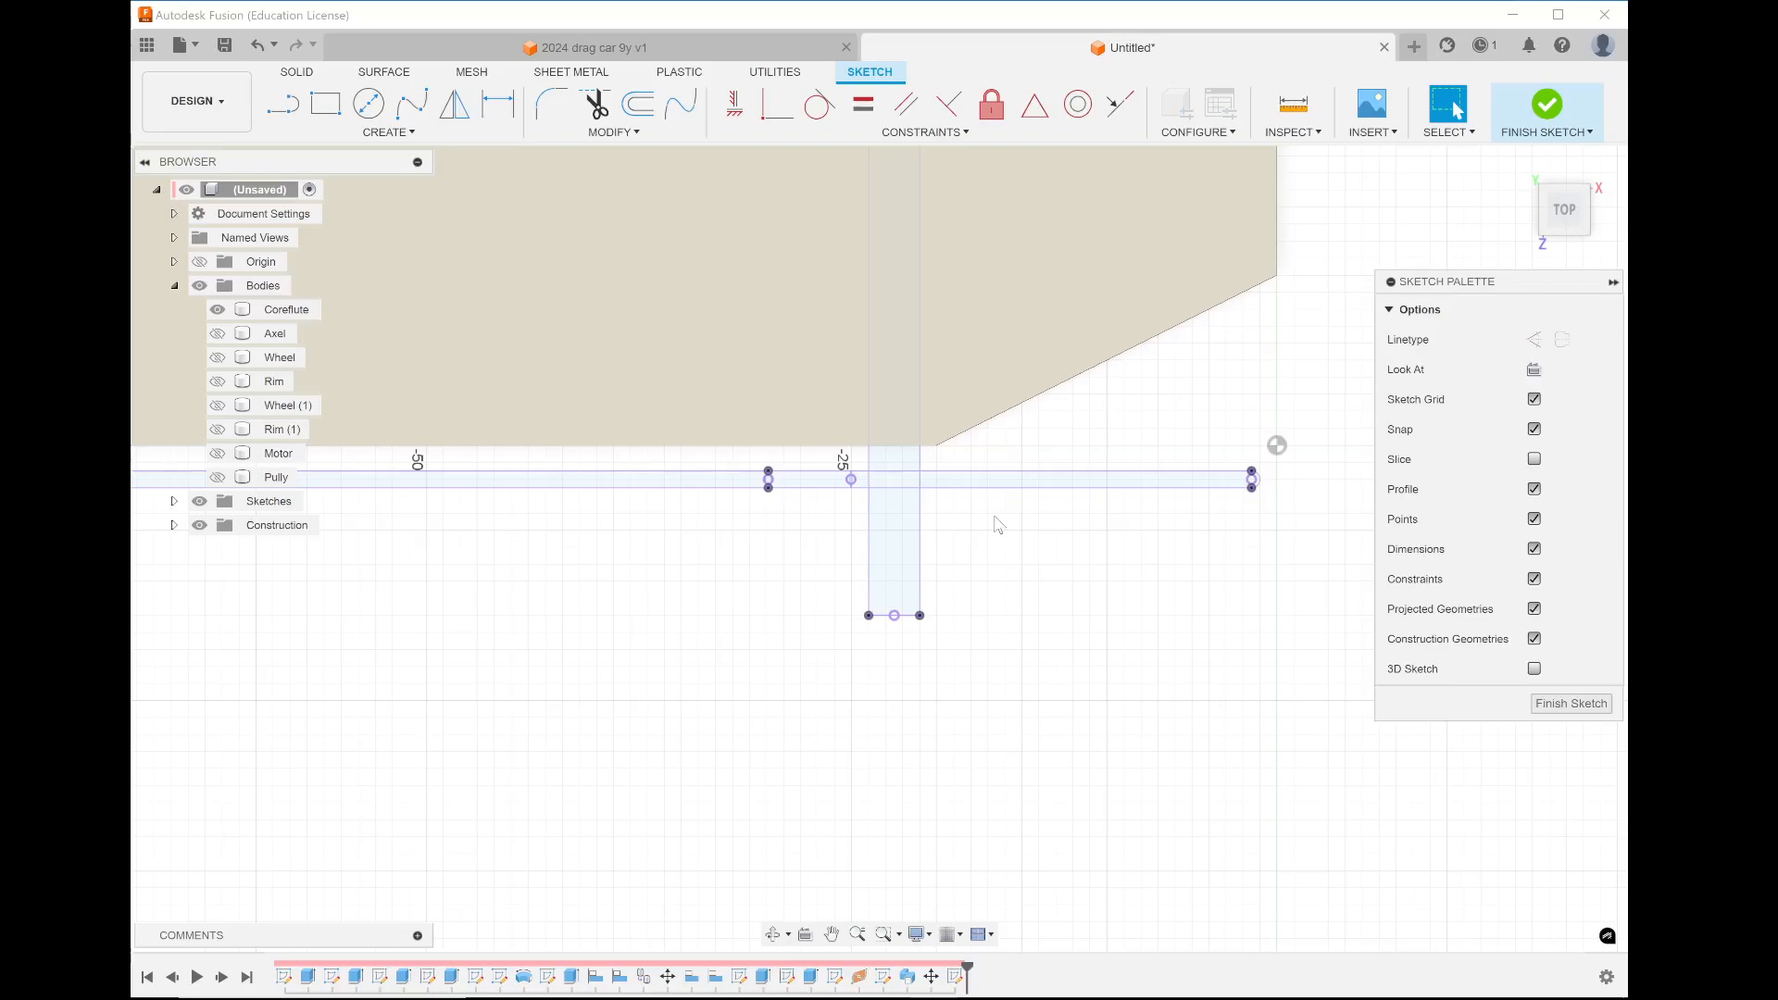
{"action": "scroll", "coordinate": [474, 632], "scroll_direction": "down", "scroll_amount": 3}
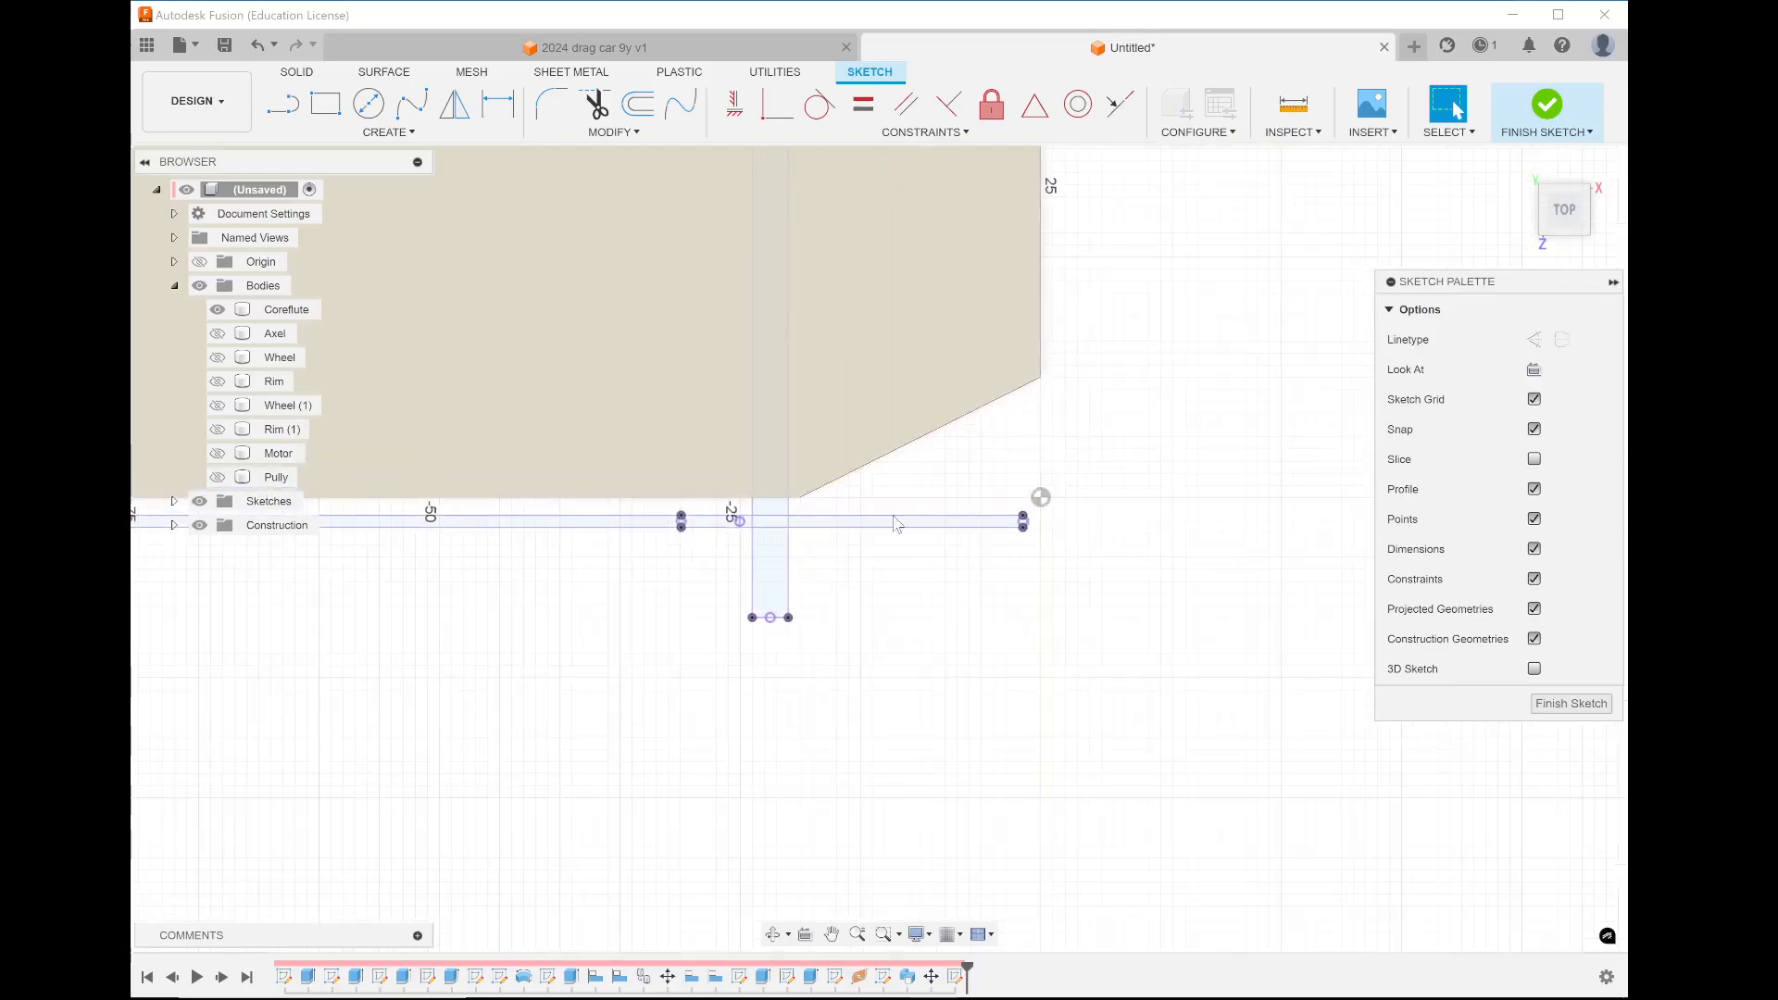
{"action": "scroll", "coordinate": [1003, 613], "scroll_direction": "up", "scroll_amount": 3}
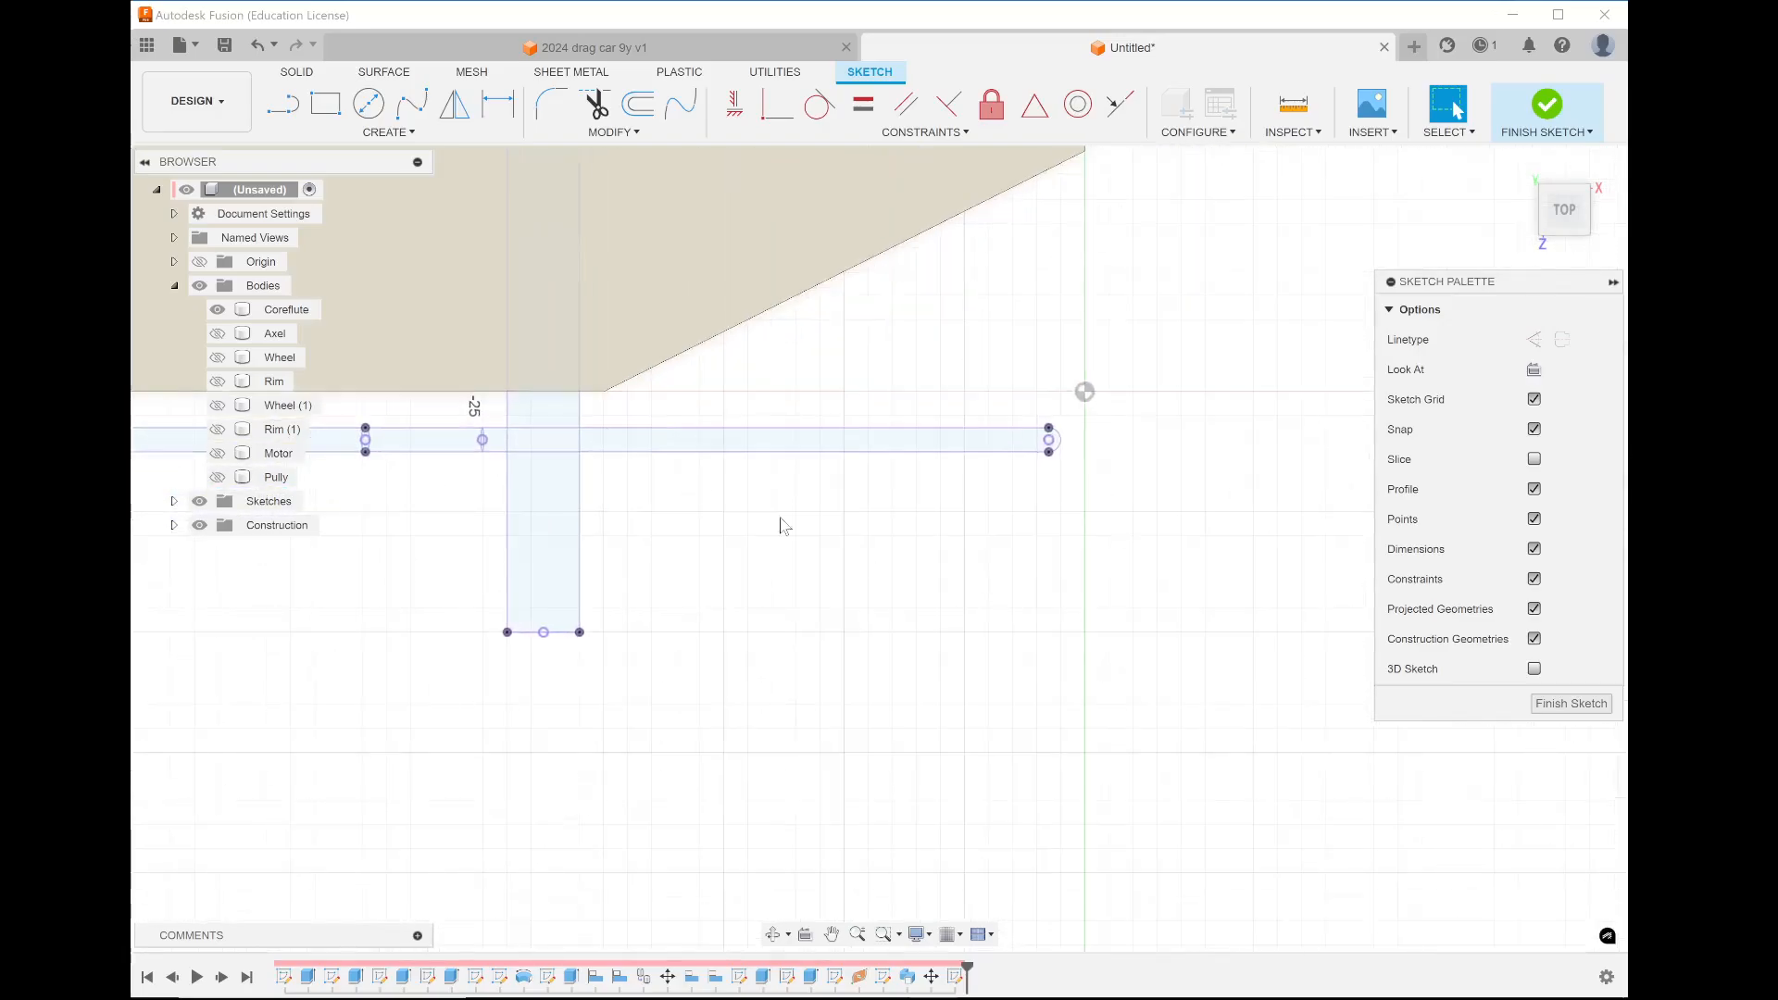
{"action": "left_click", "coordinate": [282, 109]}
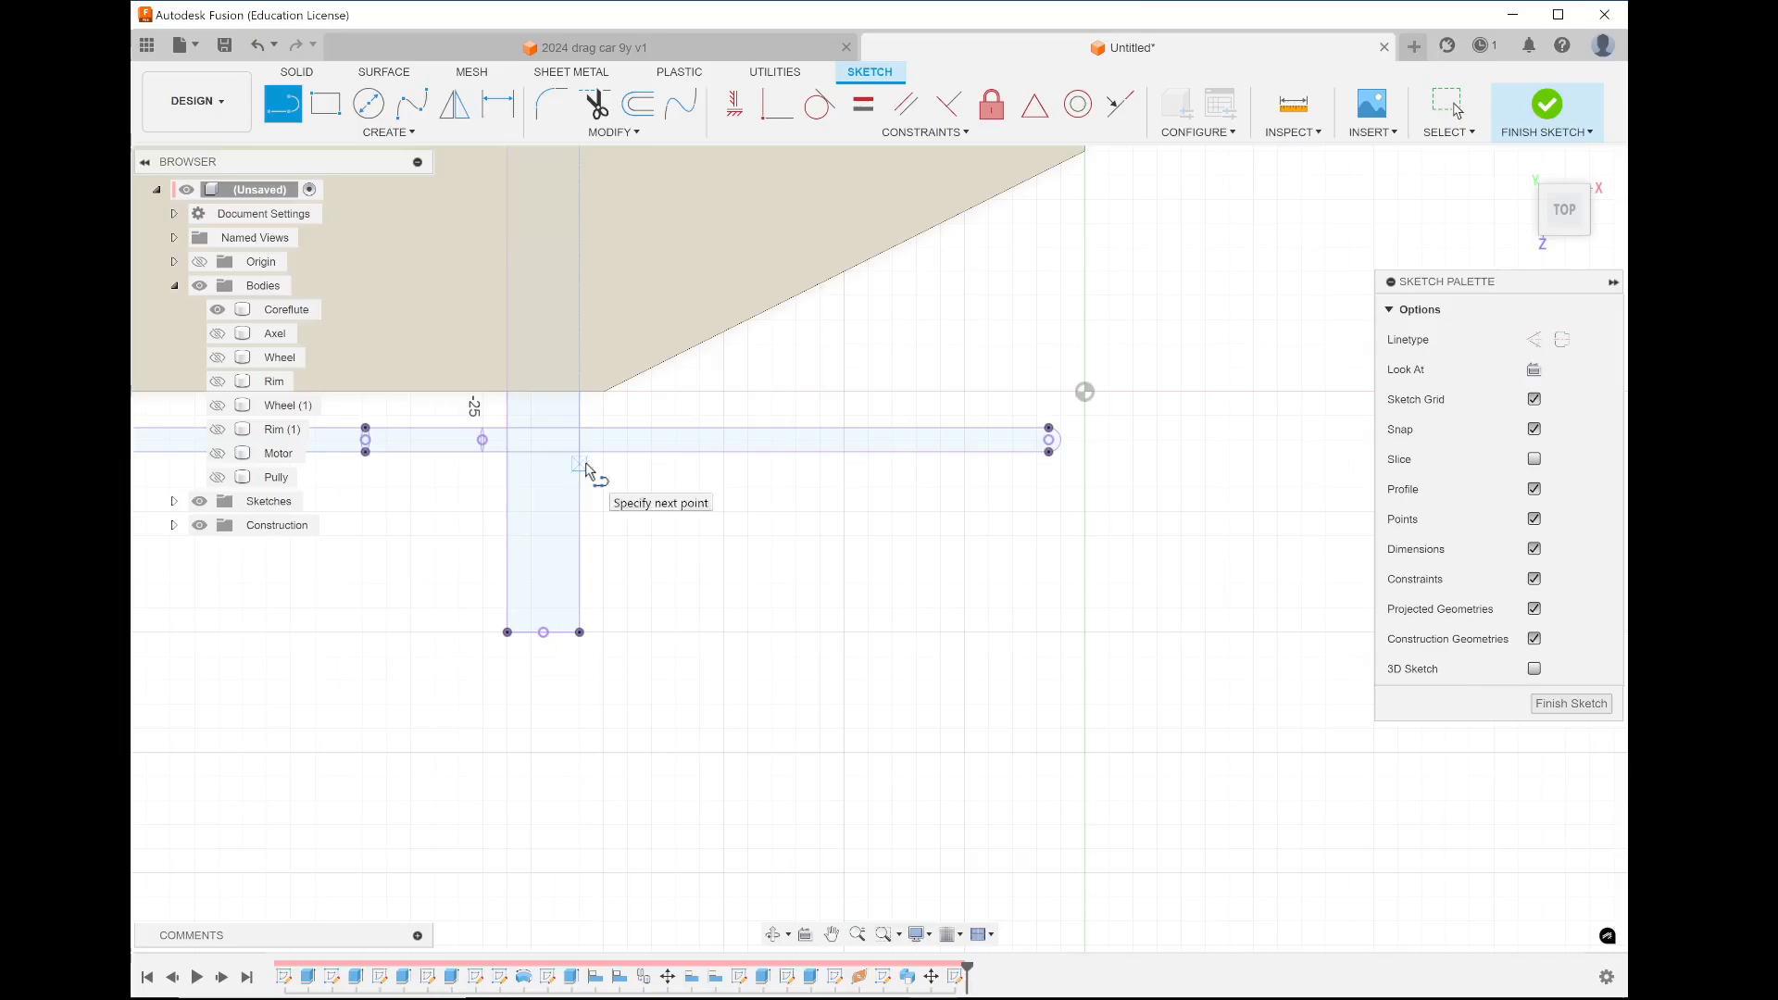
{"action": "left_click", "coordinate": [580, 466]}
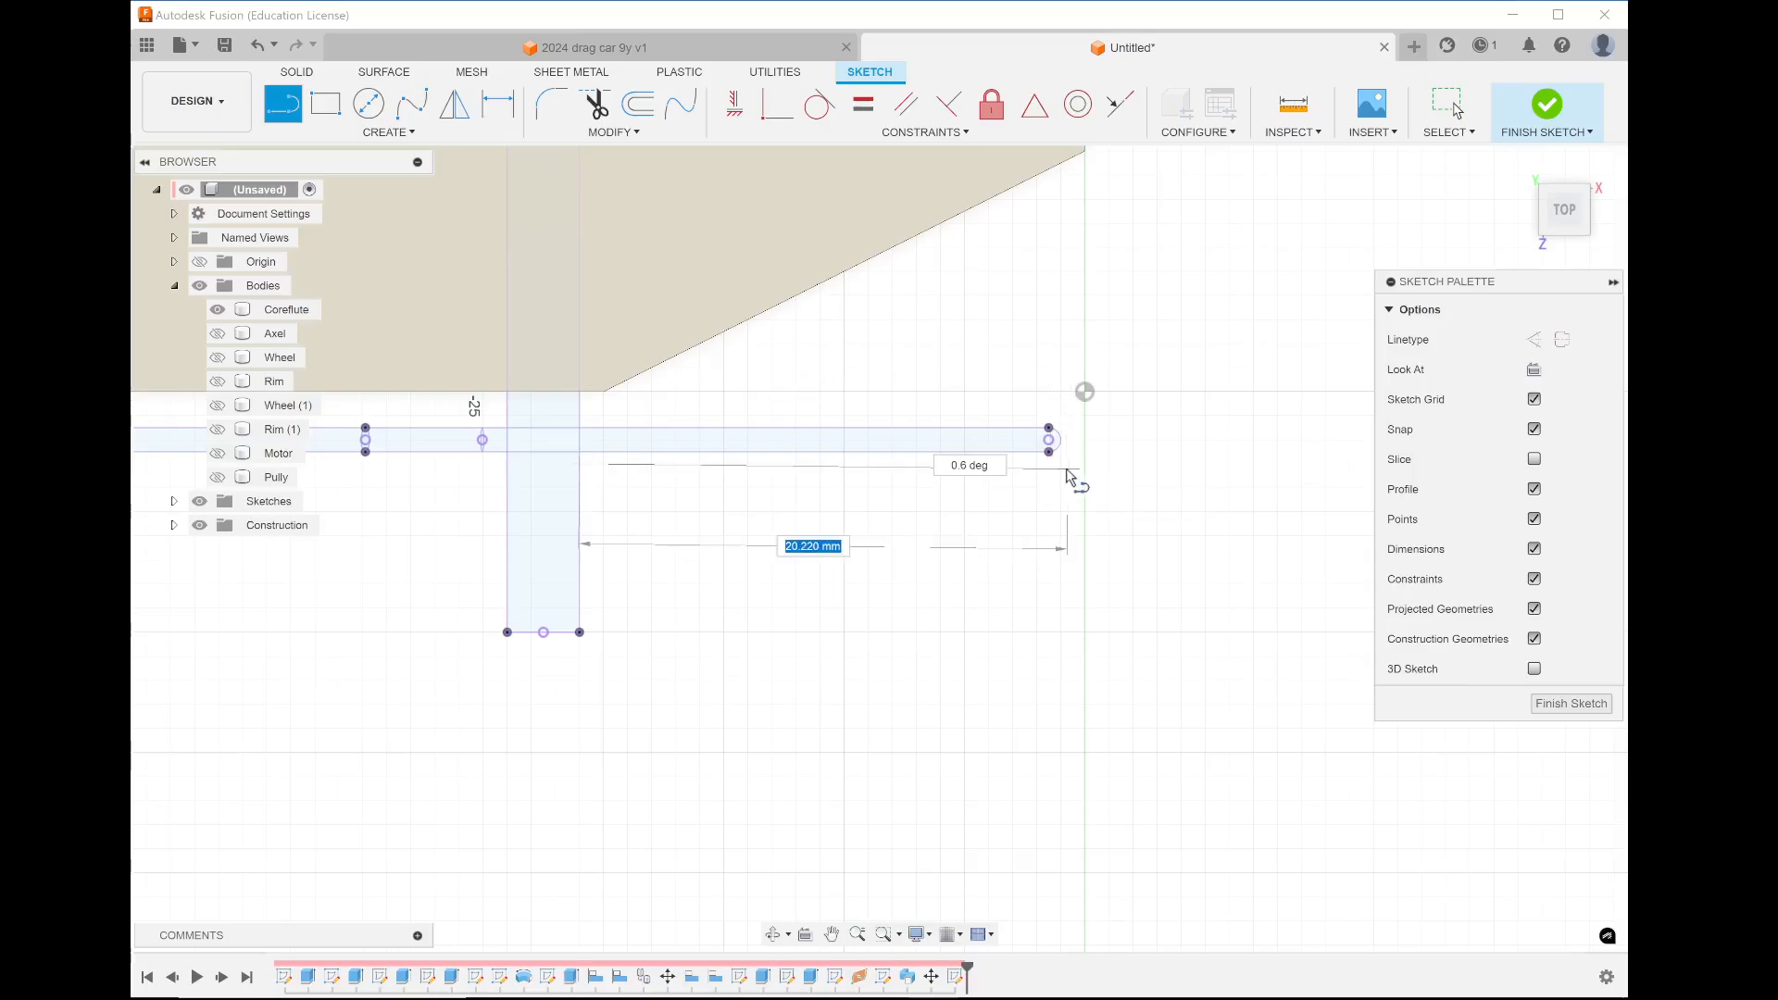
{"action": "key", "text": "Escape"}
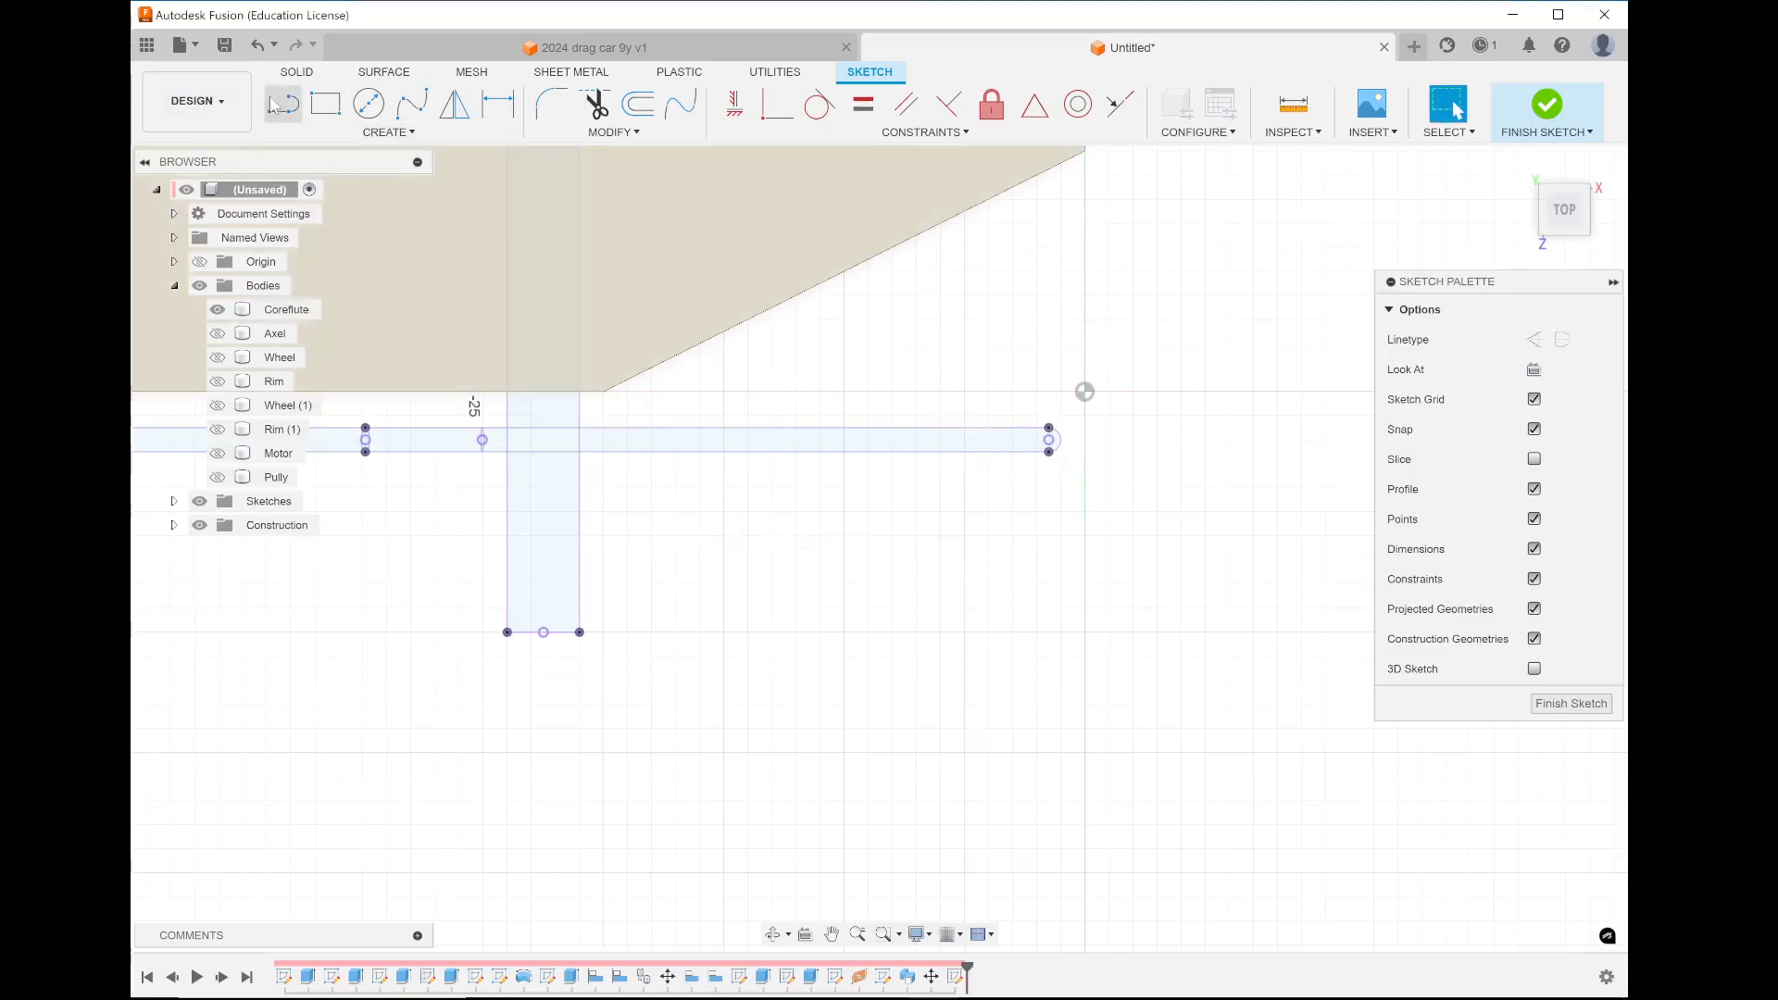
Draw a line about 19 mm long along the belt outline's centreline, from the axle's edge to just short of the belt's rounded end
{"action": "left_click", "coordinate": [297, 121]}
{"action": "scroll", "coordinate": [558, 410], "scroll_direction": "up", "scroll_amount": 3}
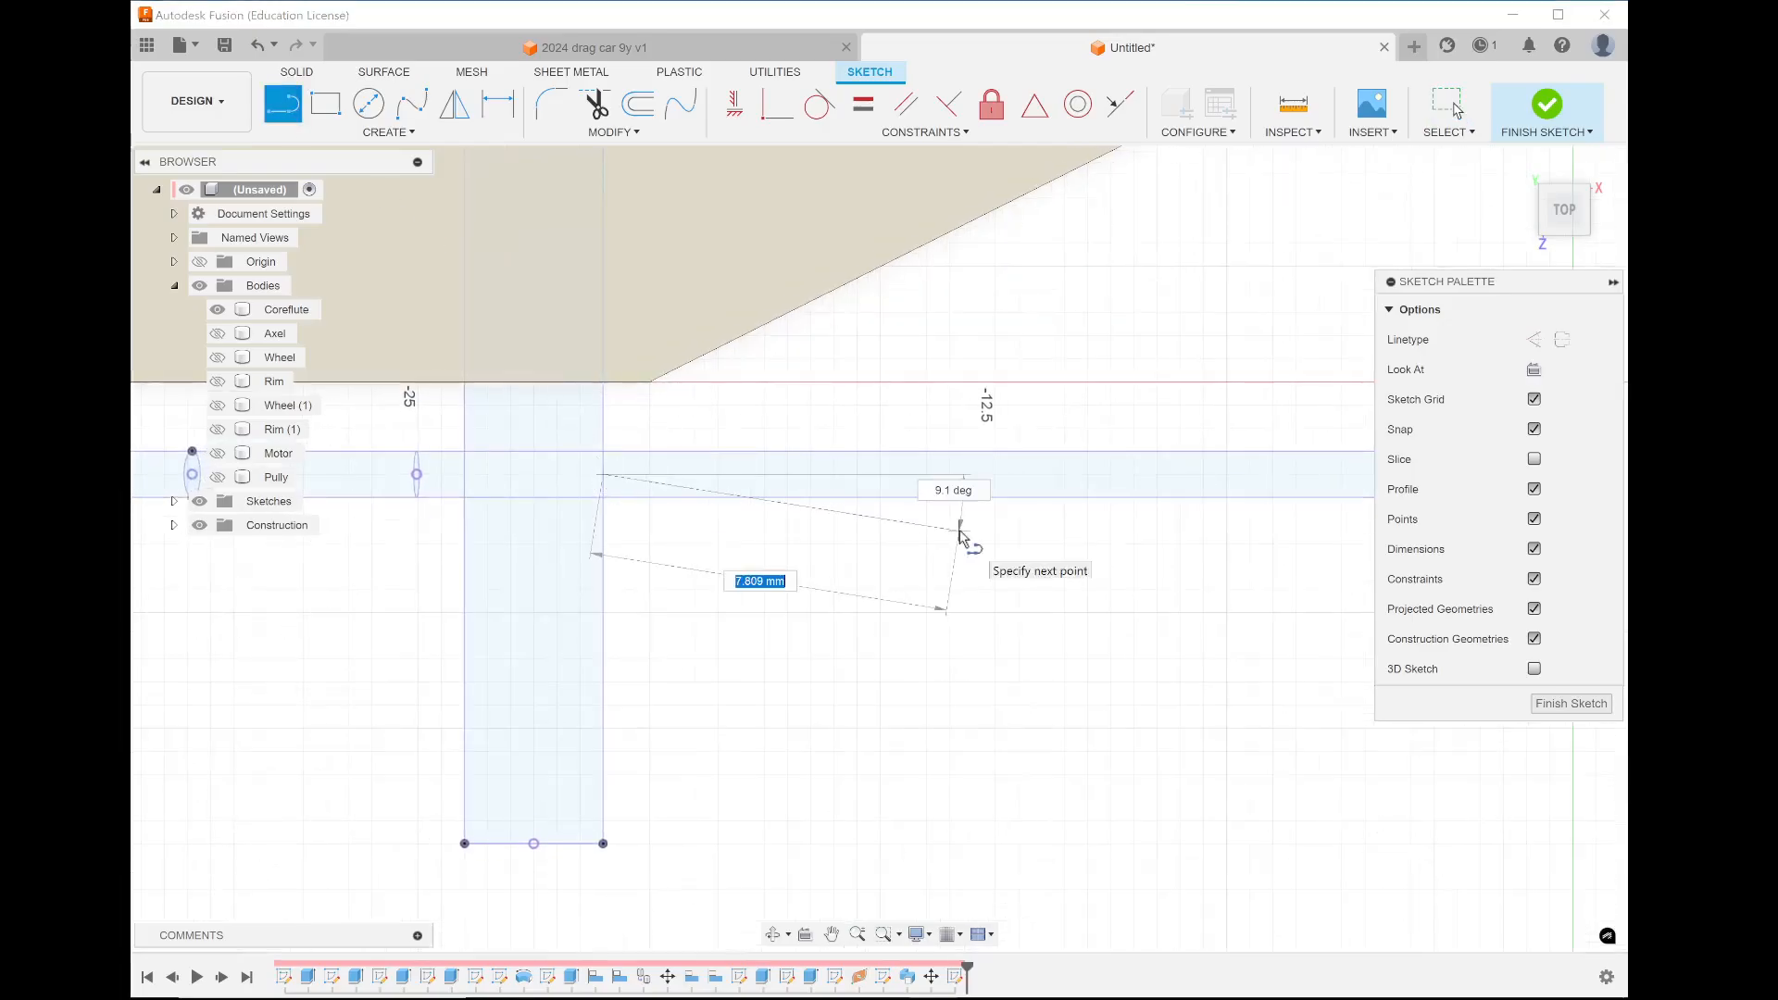
{"action": "scroll", "coordinate": [961, 533], "scroll_direction": "down", "scroll_amount": 2}
{"action": "scroll", "coordinate": [1348, 501], "scroll_direction": "up", "scroll_amount": 3}
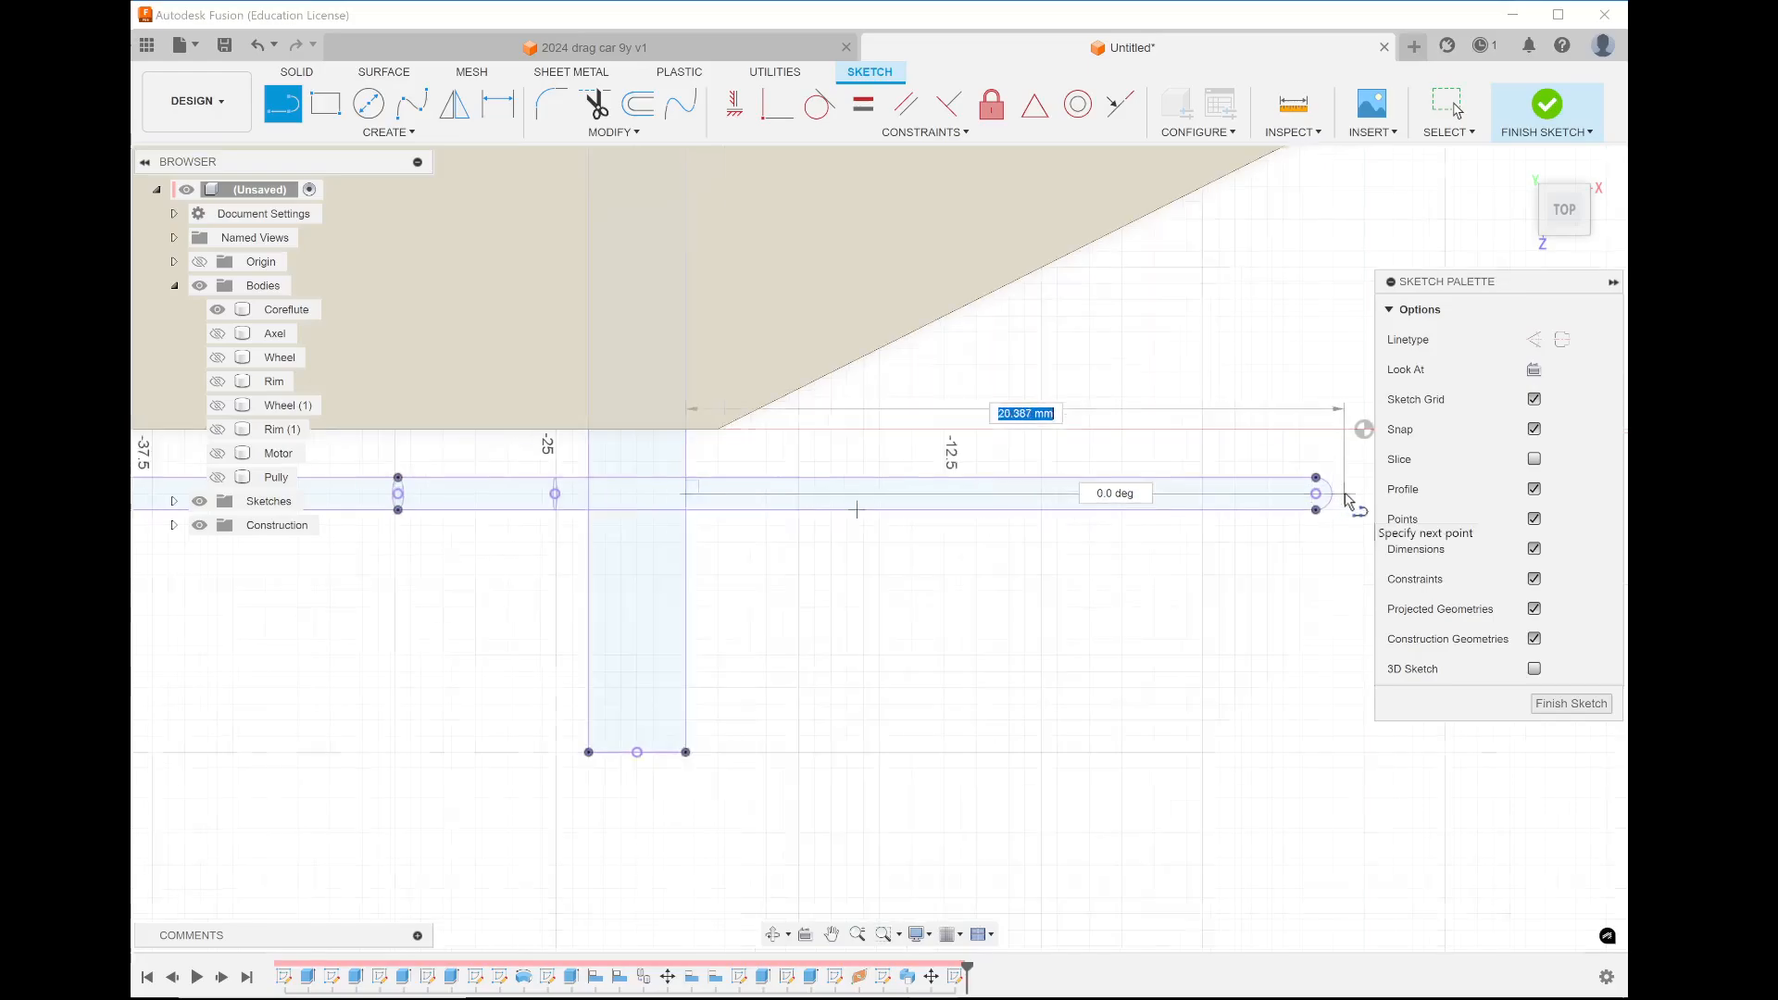
{"action": "left_click", "coordinate": [1272, 501]}
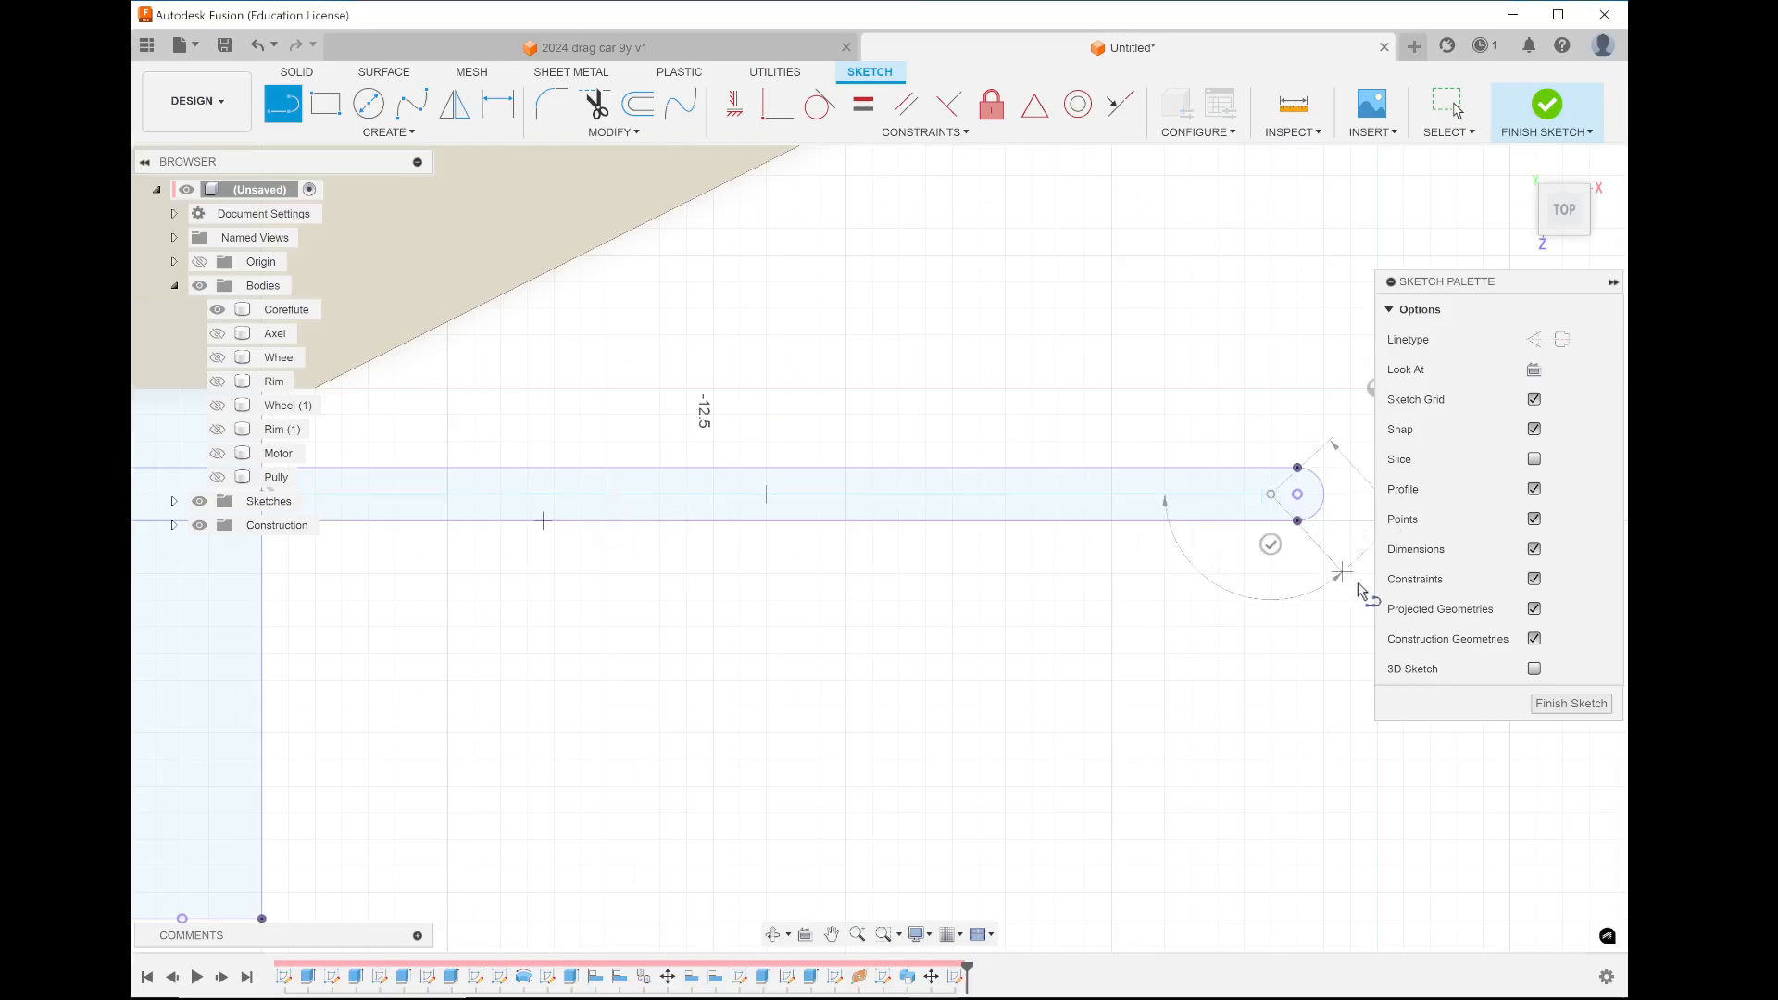
Continue the profile from the centreline's end with a short 45-degree line sloping past the belt outline's edge
{"action": "scroll", "coordinate": [1354, 582], "scroll_direction": "down", "scroll_amount": 1}
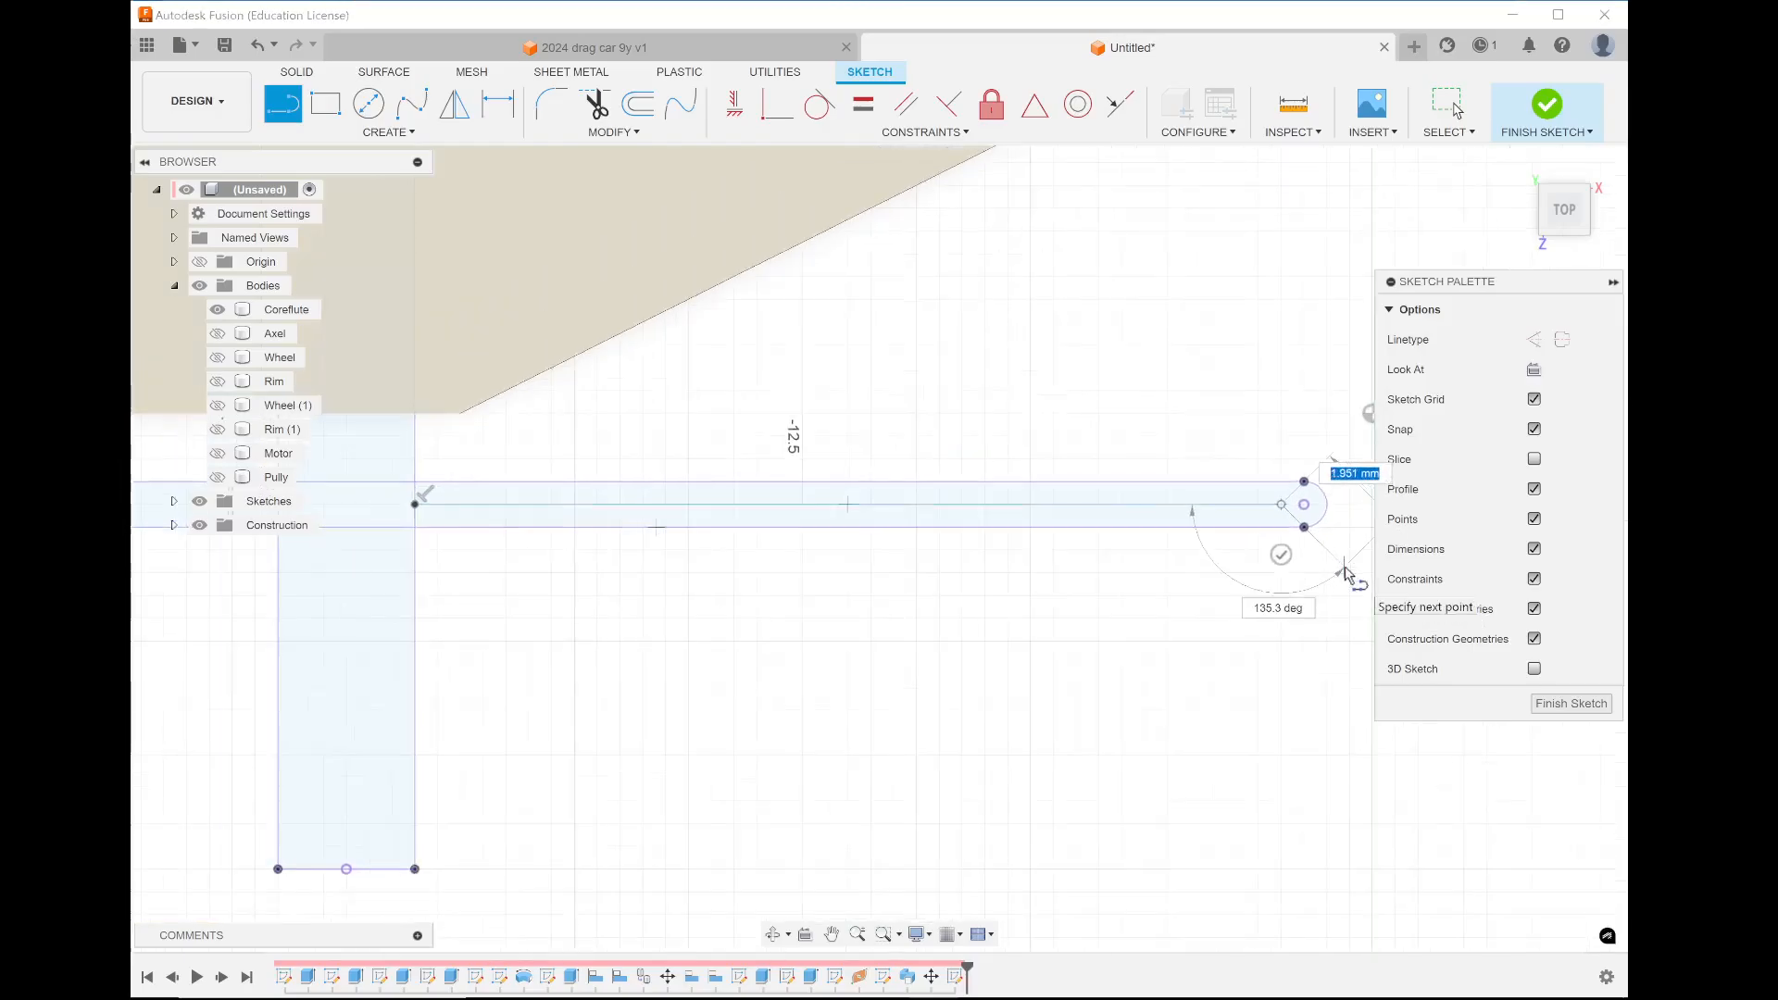
{"action": "scroll", "coordinate": [1065, 700], "scroll_direction": "down", "scroll_amount": 2}
{"action": "scroll", "coordinate": [1017, 690], "scroll_direction": "down", "scroll_amount": 2}
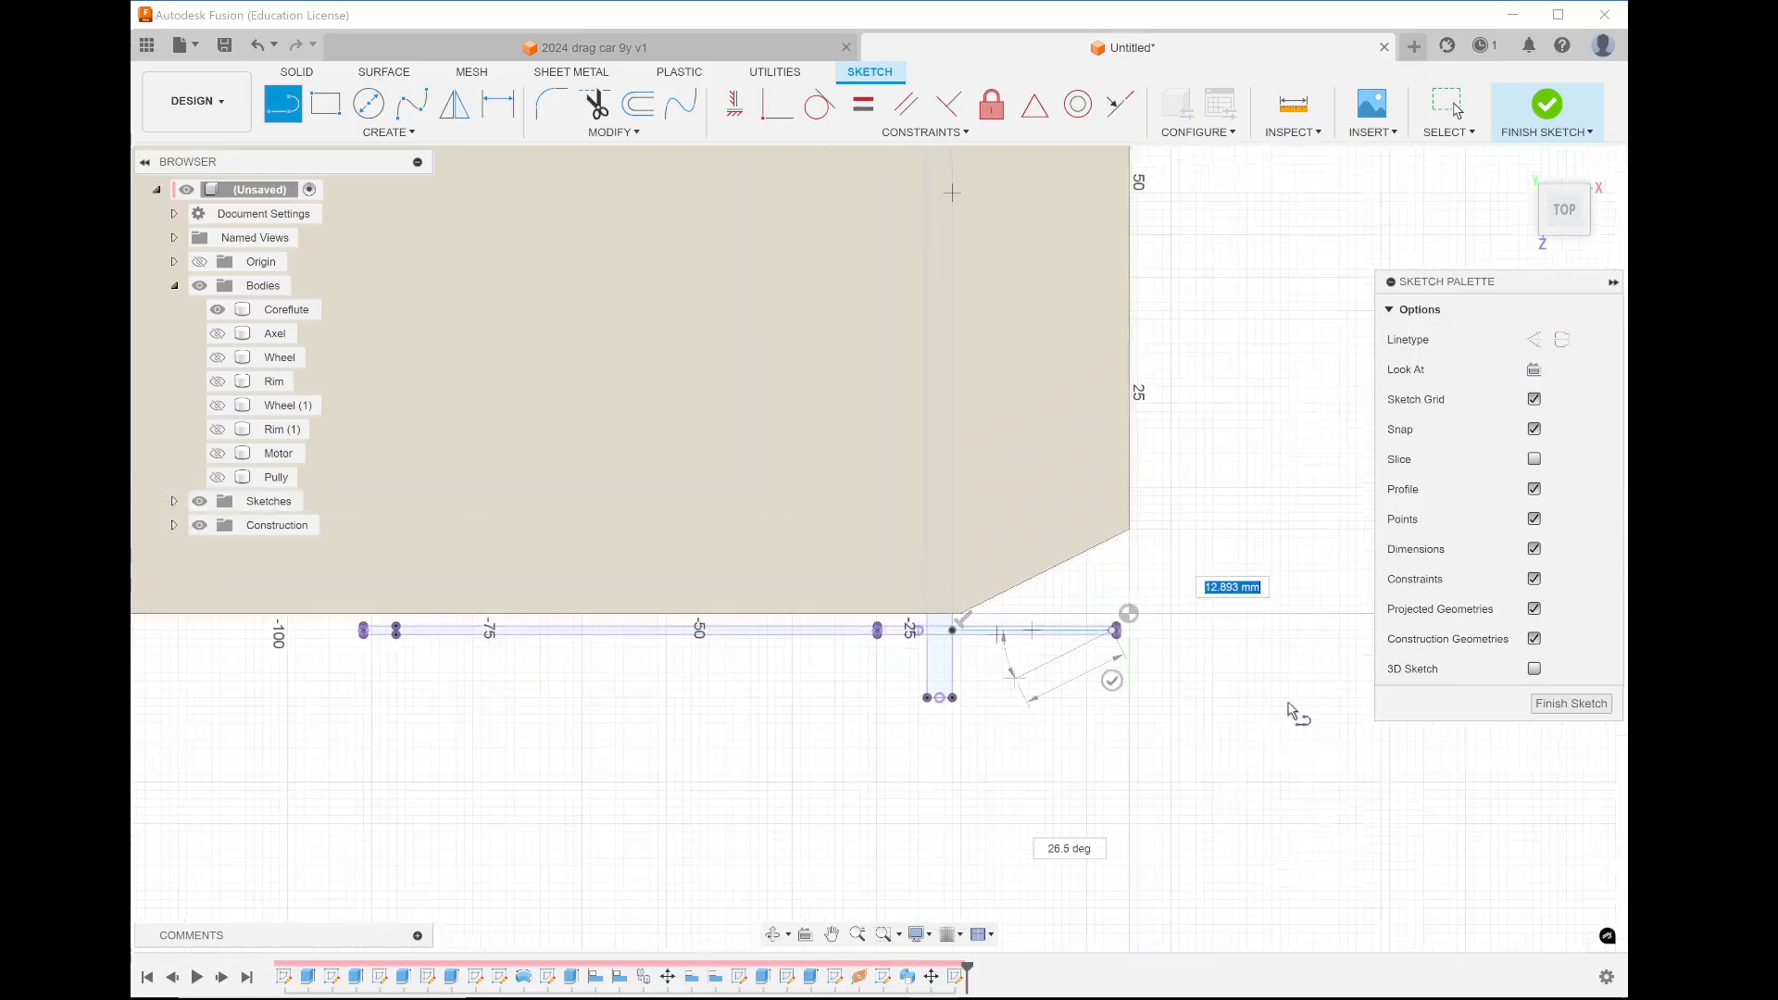
{"action": "scroll", "coordinate": [1169, 683], "scroll_direction": "up", "scroll_amount": 6}
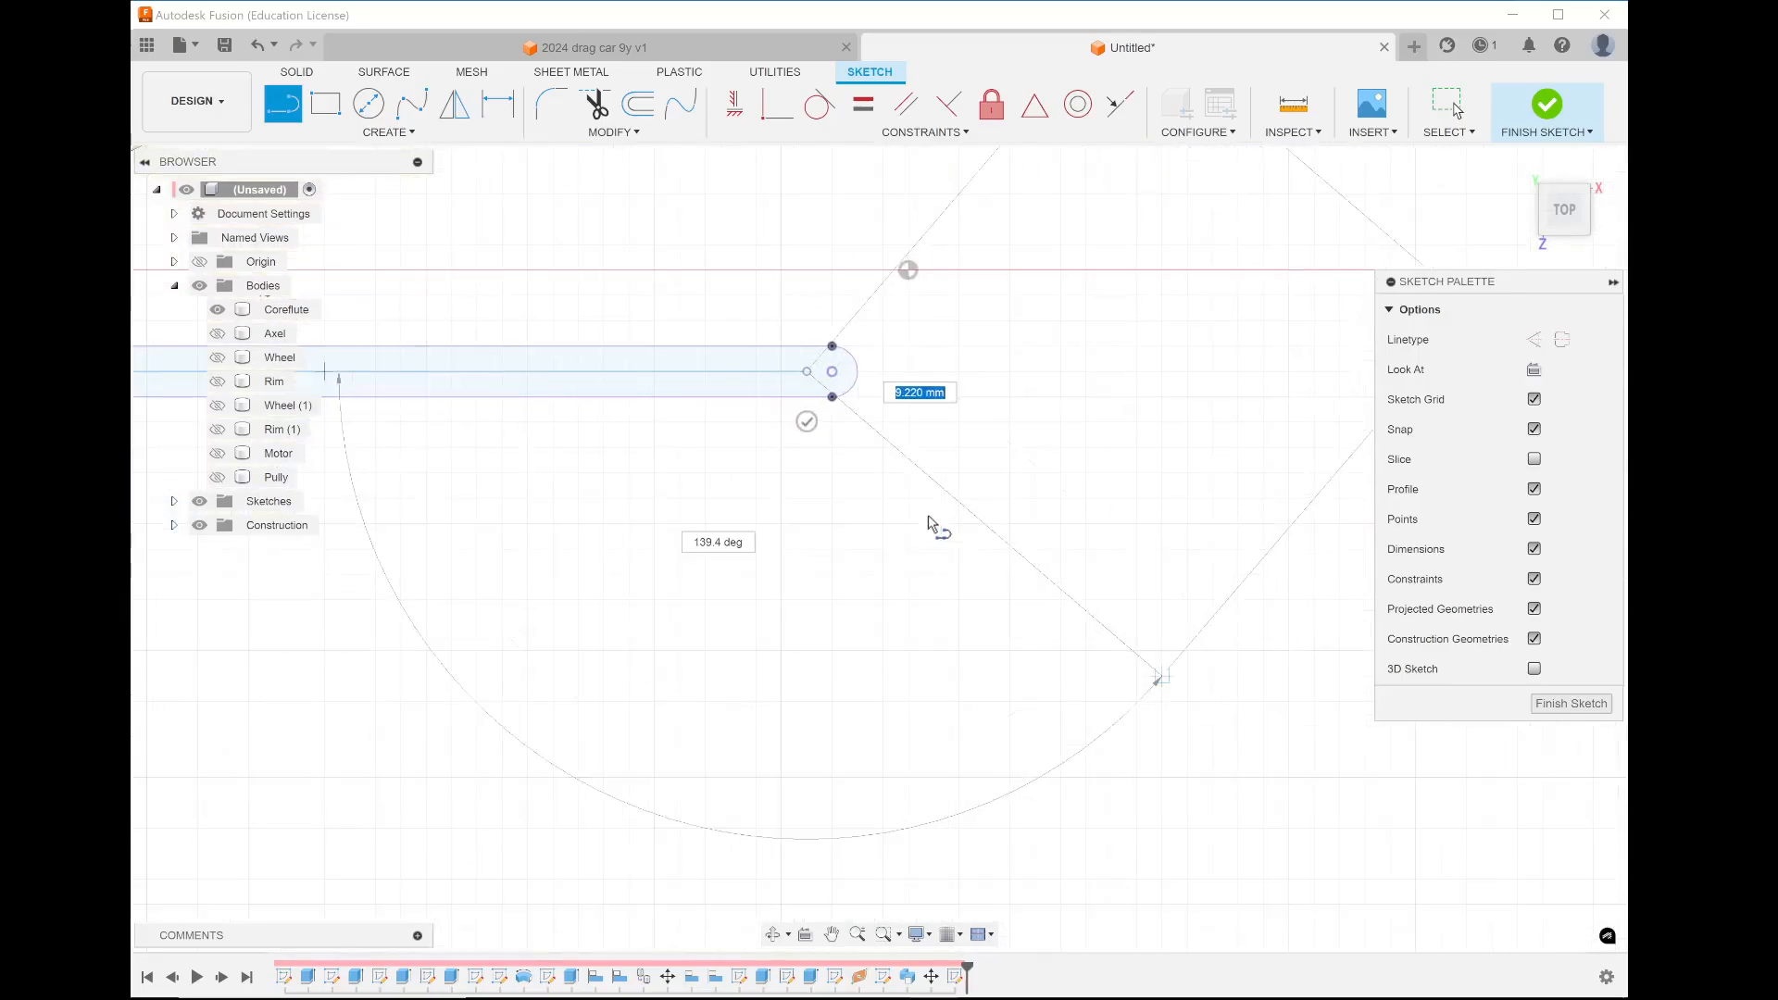
{"action": "scroll", "coordinate": [887, 458], "scroll_direction": "down", "scroll_amount": 3}
{"action": "left_click", "coordinate": [874, 442]}
Draw a line about 21.5 mm long back to the axle's centreline and end it with a perpendicular line to the belt's centreline
{"action": "scroll", "coordinate": [551, 444], "scroll_direction": "up", "scroll_amount": 3}
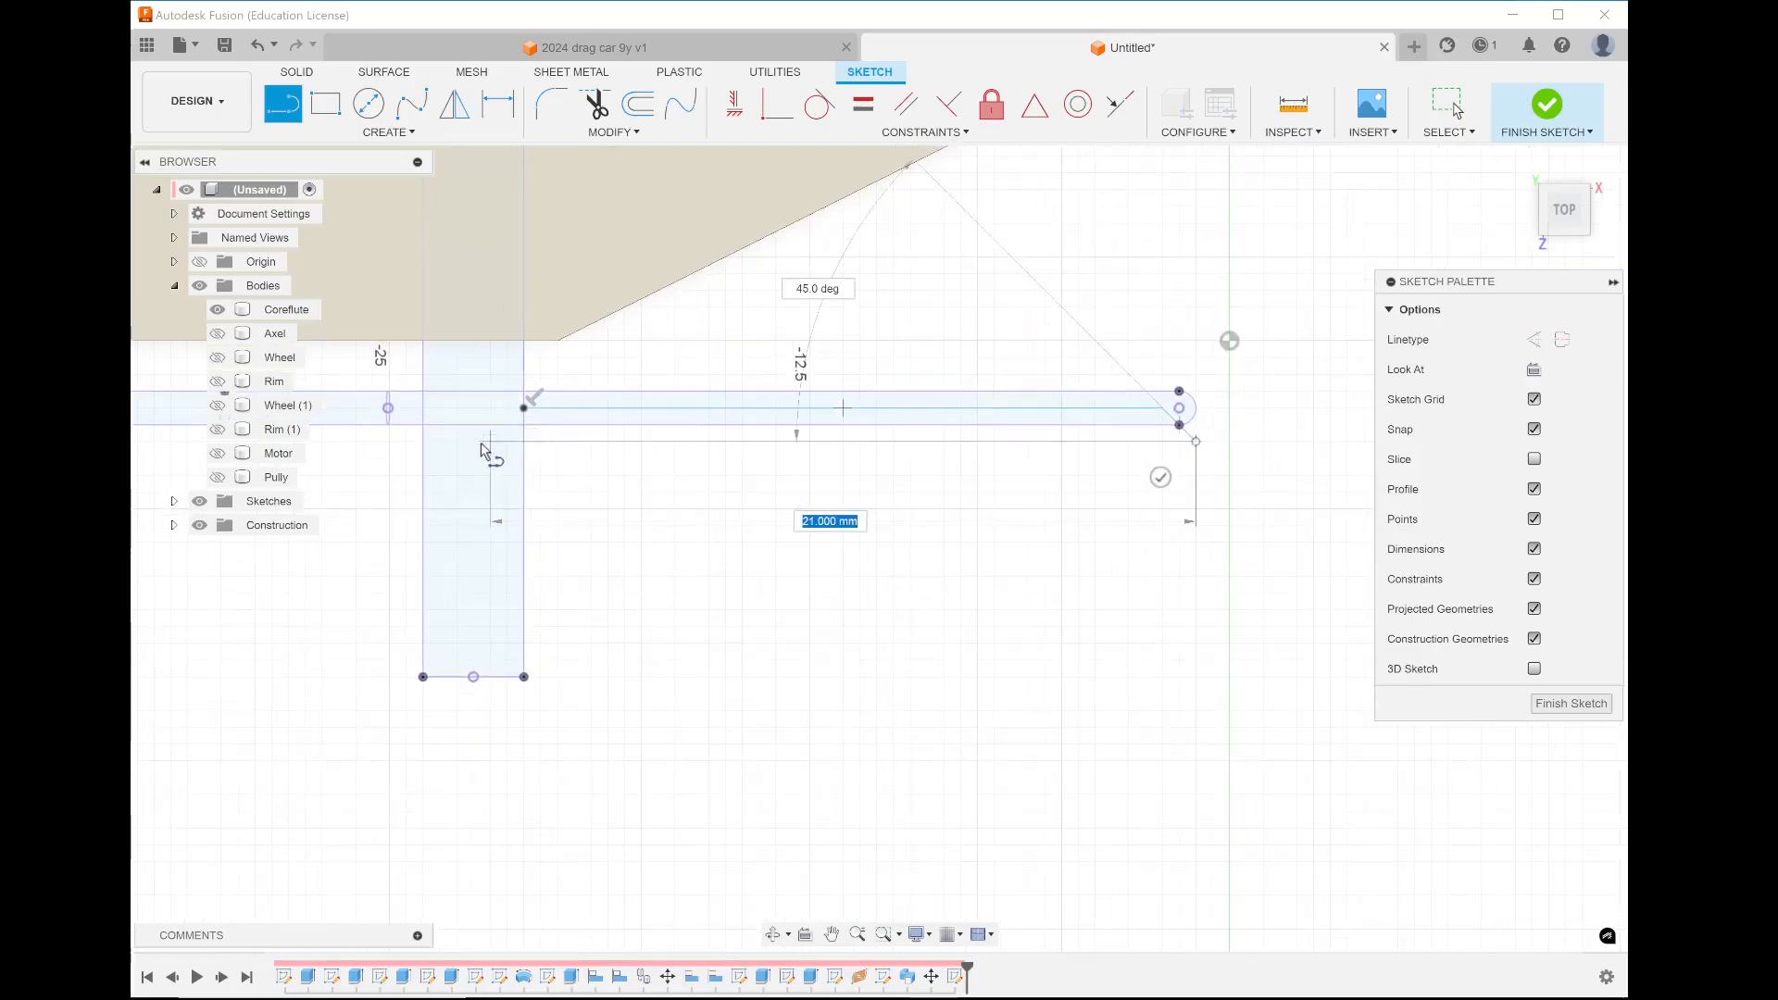
{"action": "left_click", "coordinate": [519, 440]}
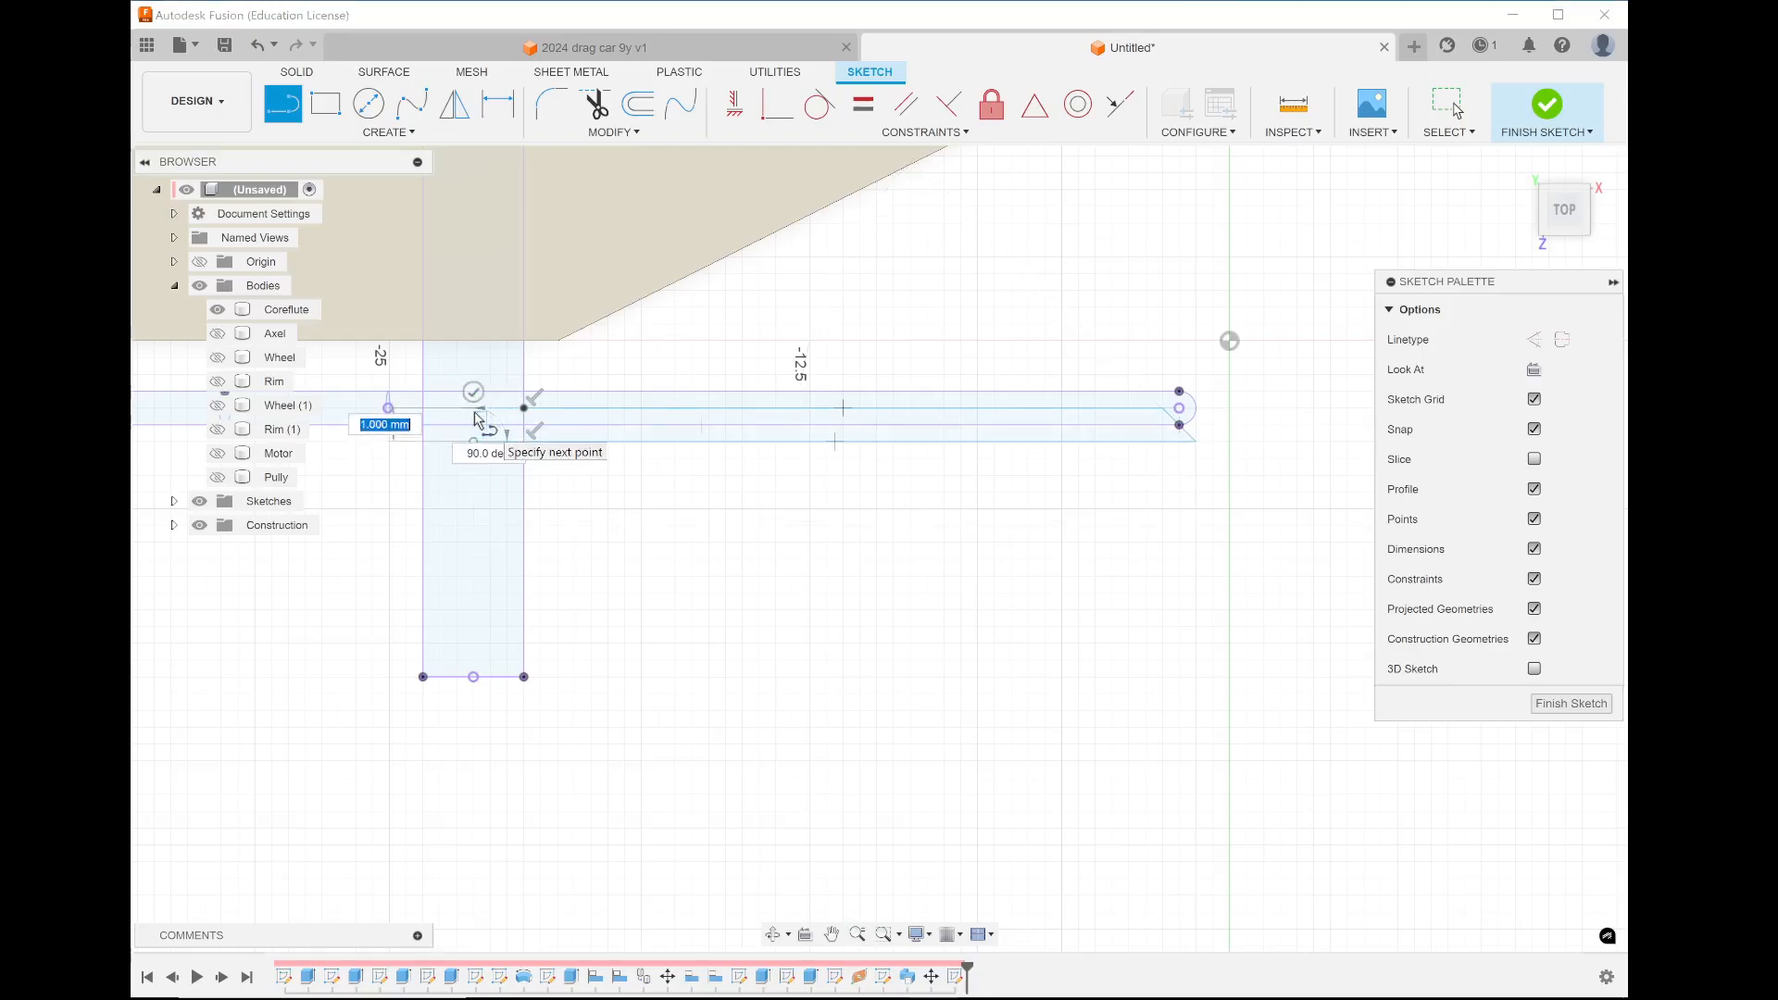
{"action": "left_click", "coordinate": [521, 408]}
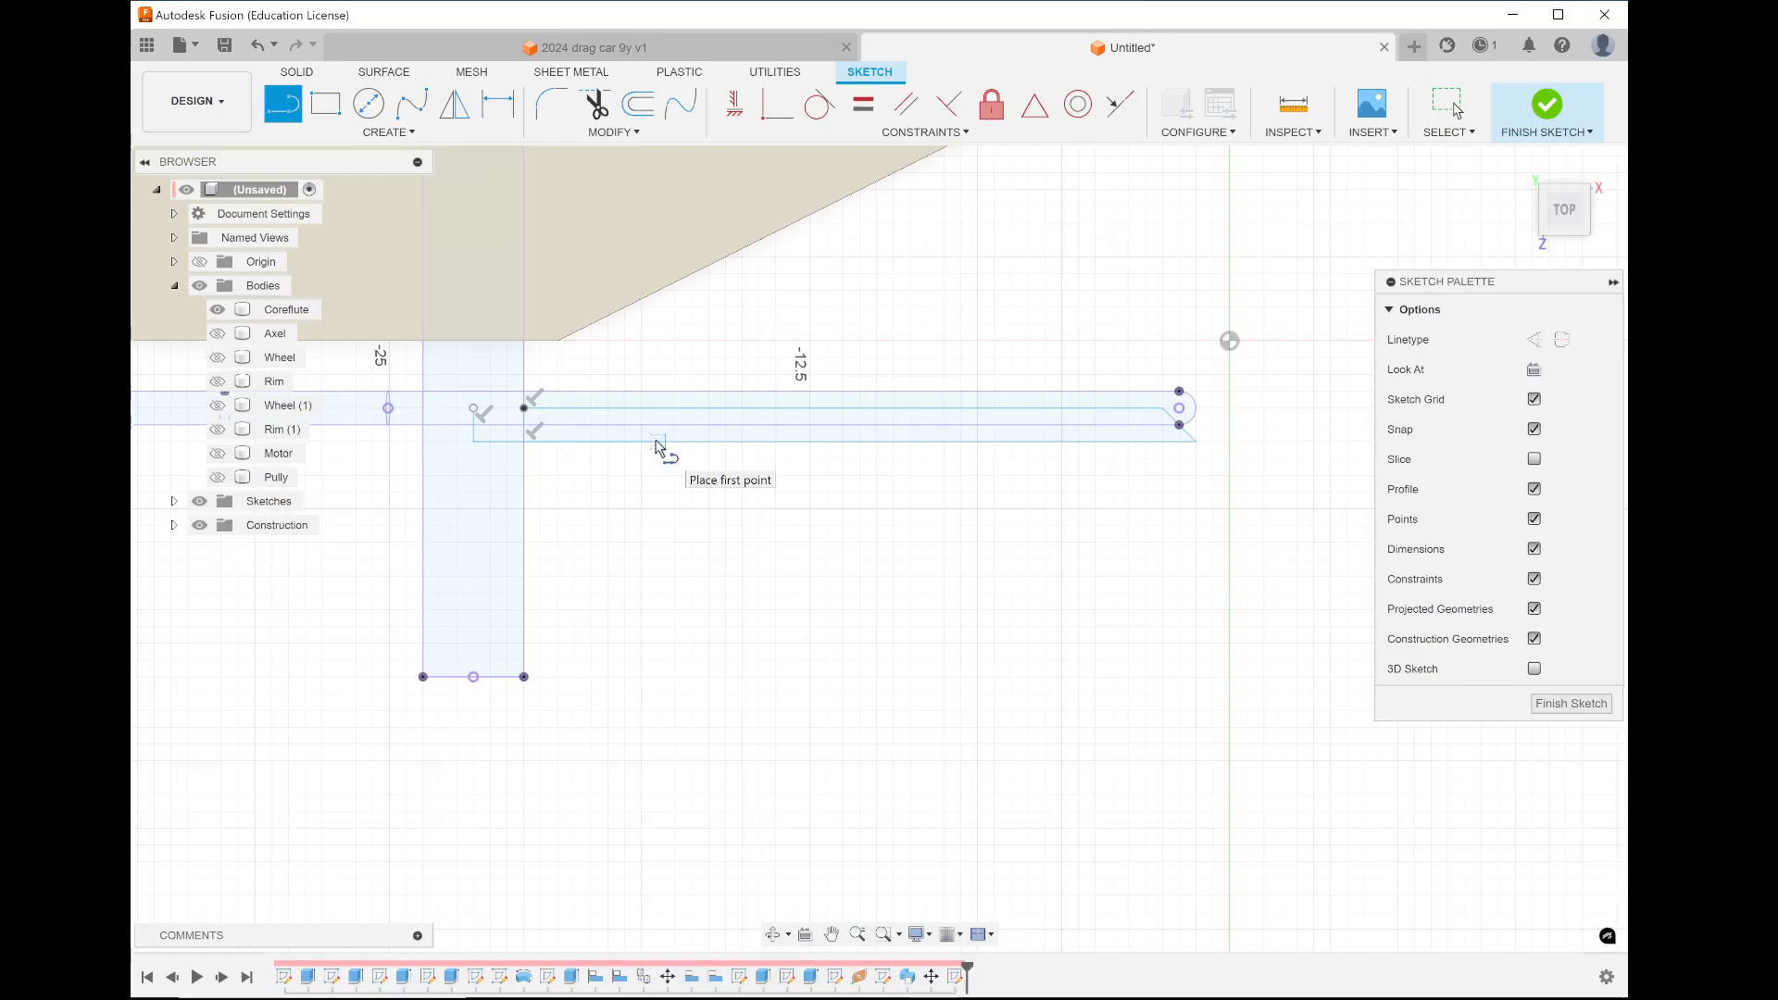
Mirror the three half-profile lines about the line along the belt's centre and finish the sketch
{"action": "left_click", "coordinate": [389, 131]}
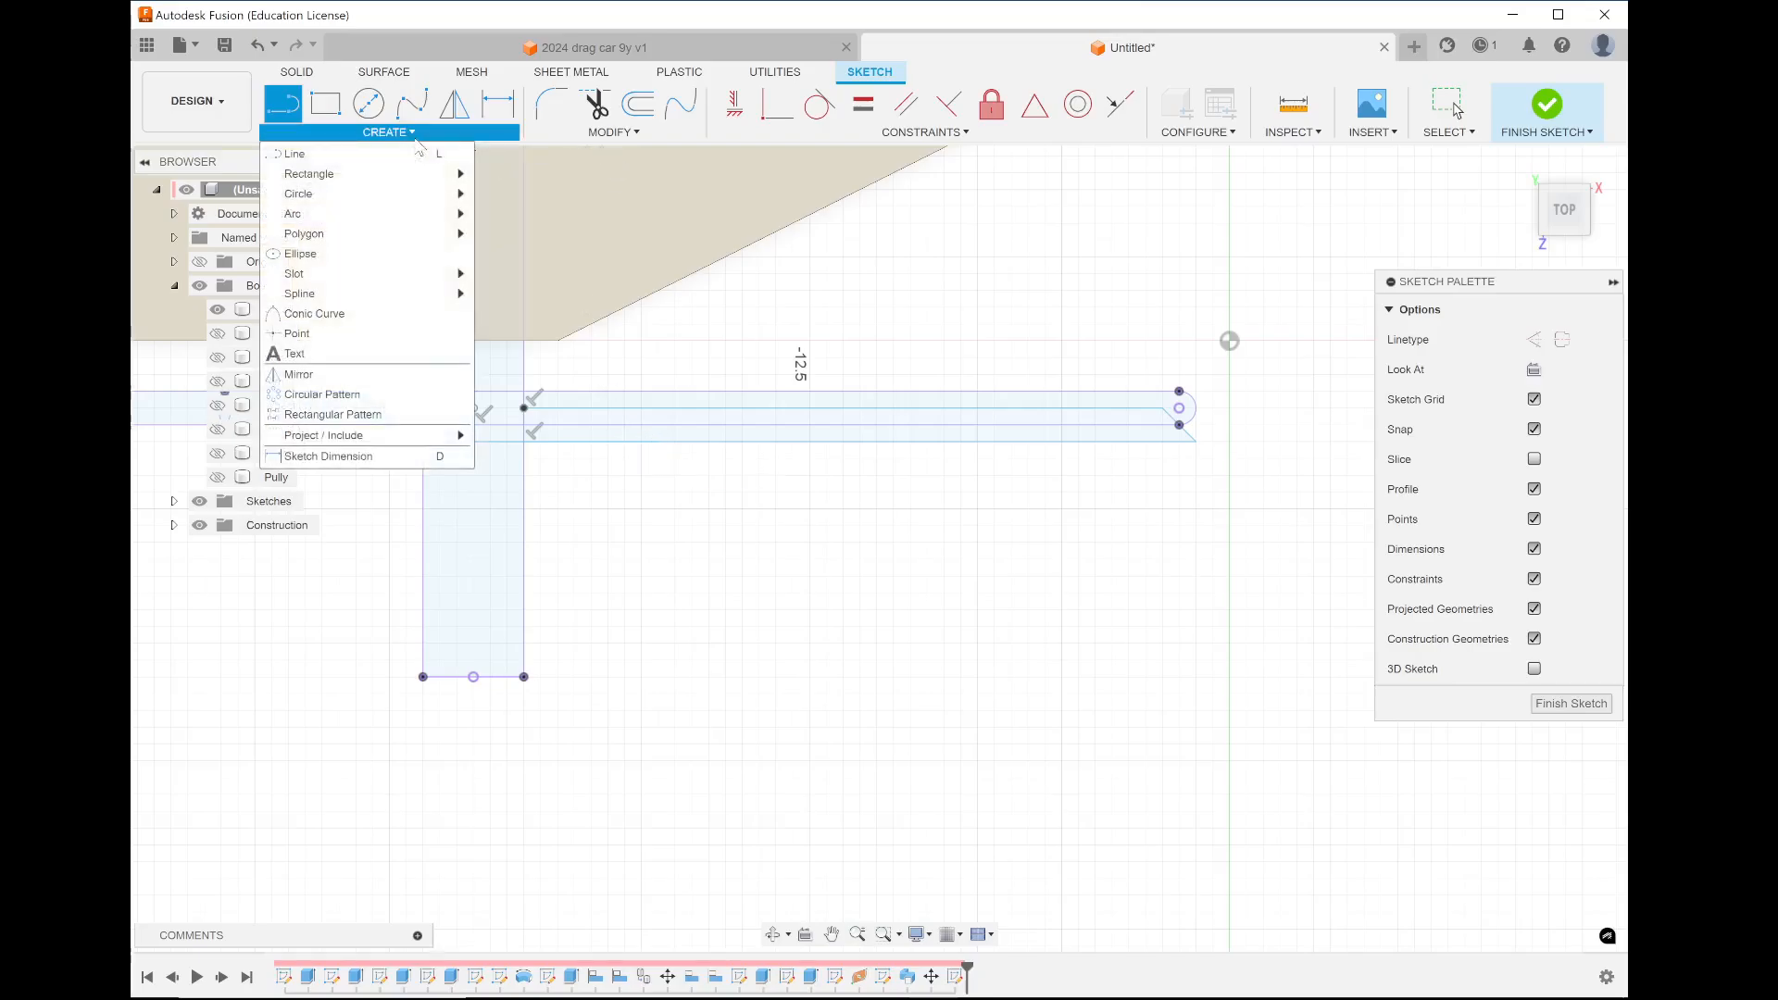
{"action": "left_click", "coordinate": [454, 107]}
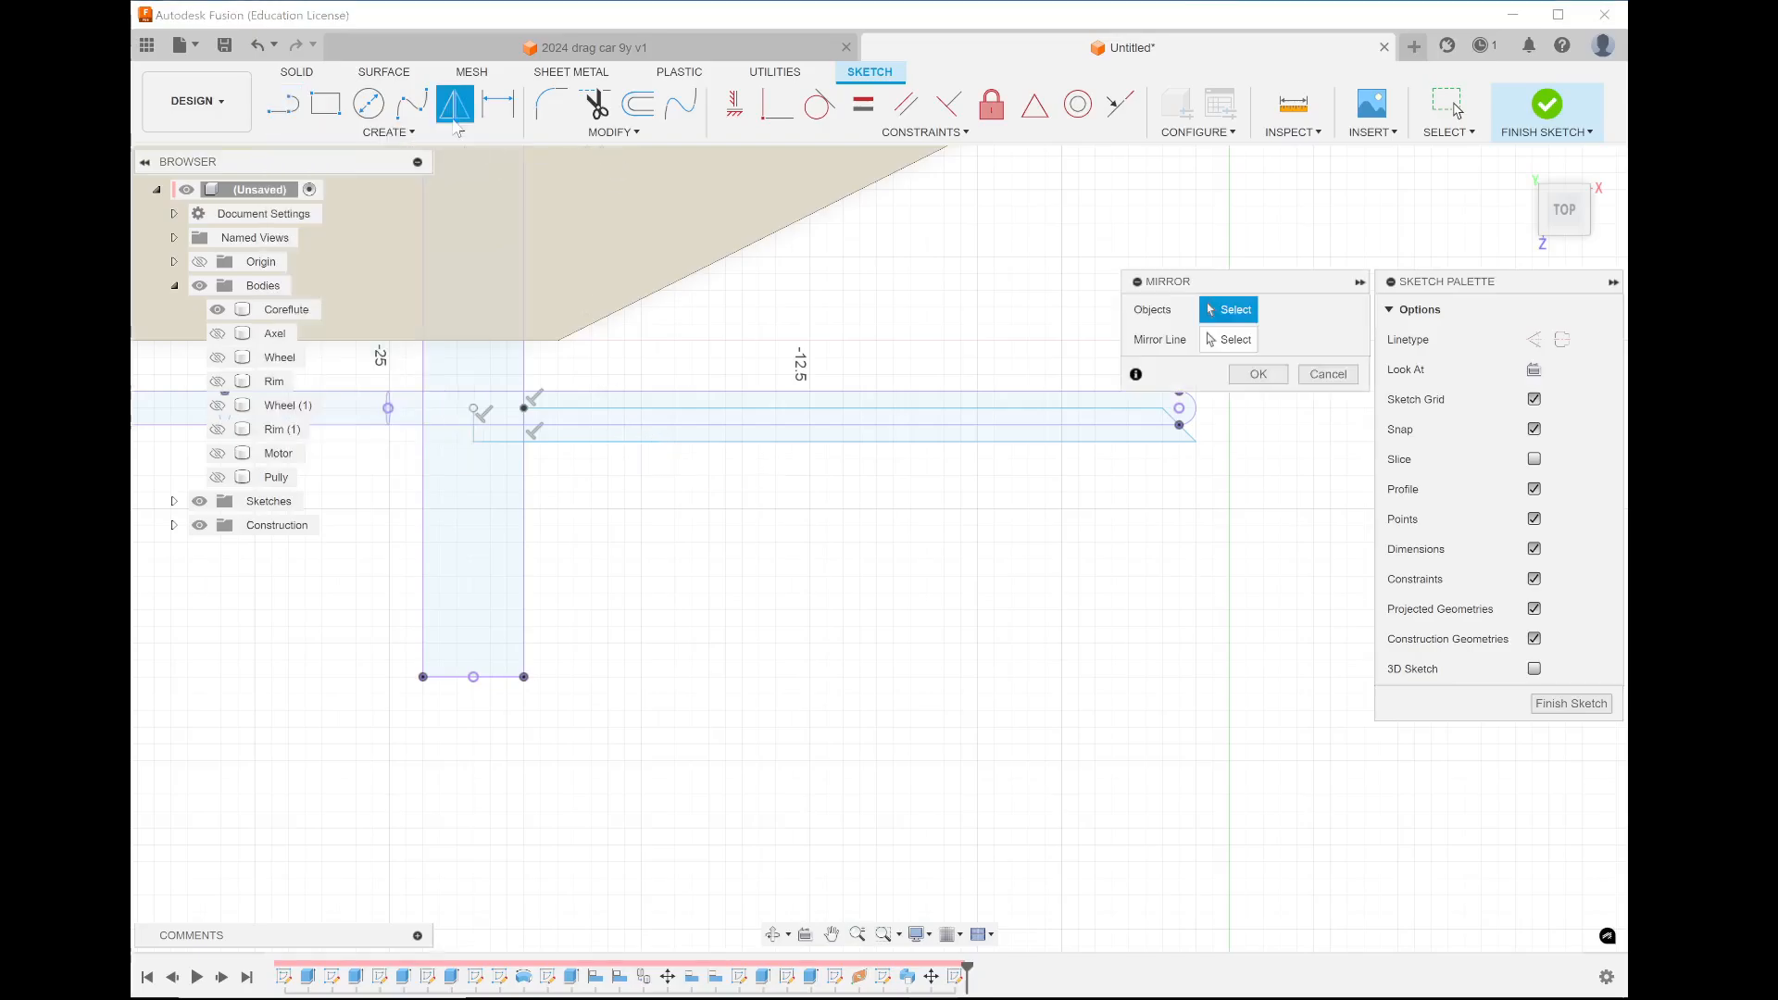
{"action": "left_click", "coordinate": [771, 453]}
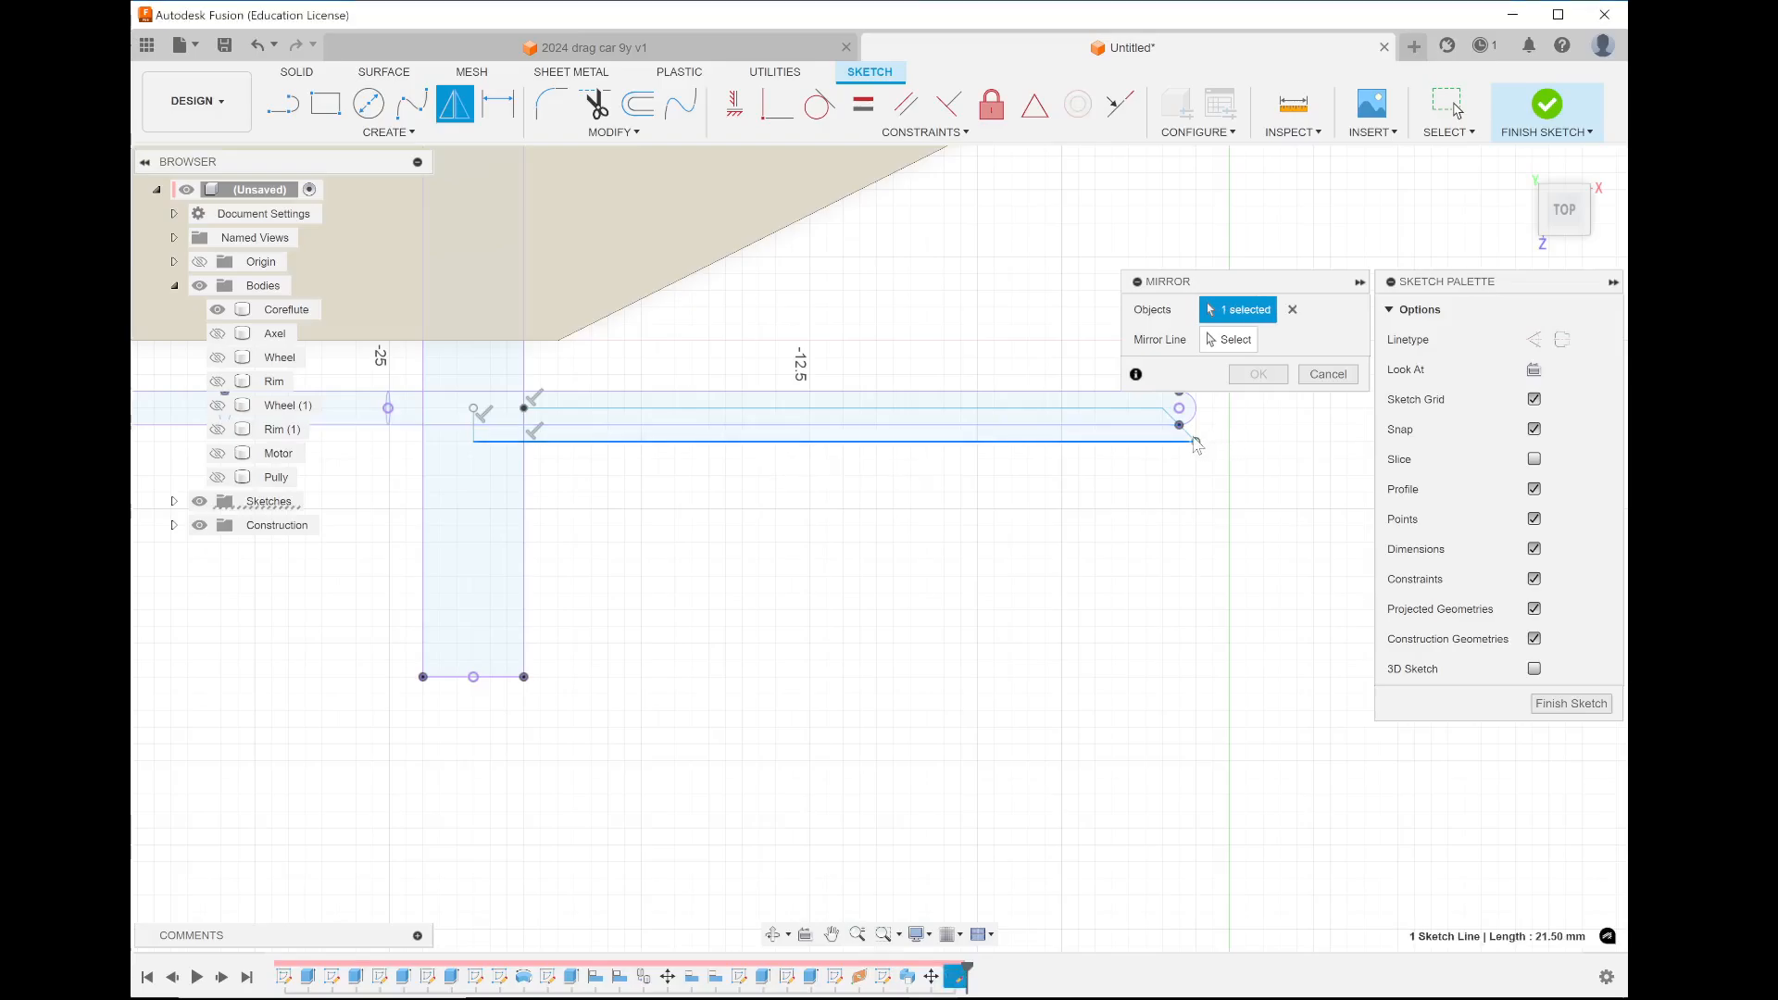
{"action": "scroll", "coordinate": [1194, 443], "scroll_direction": "up", "scroll_amount": 3}
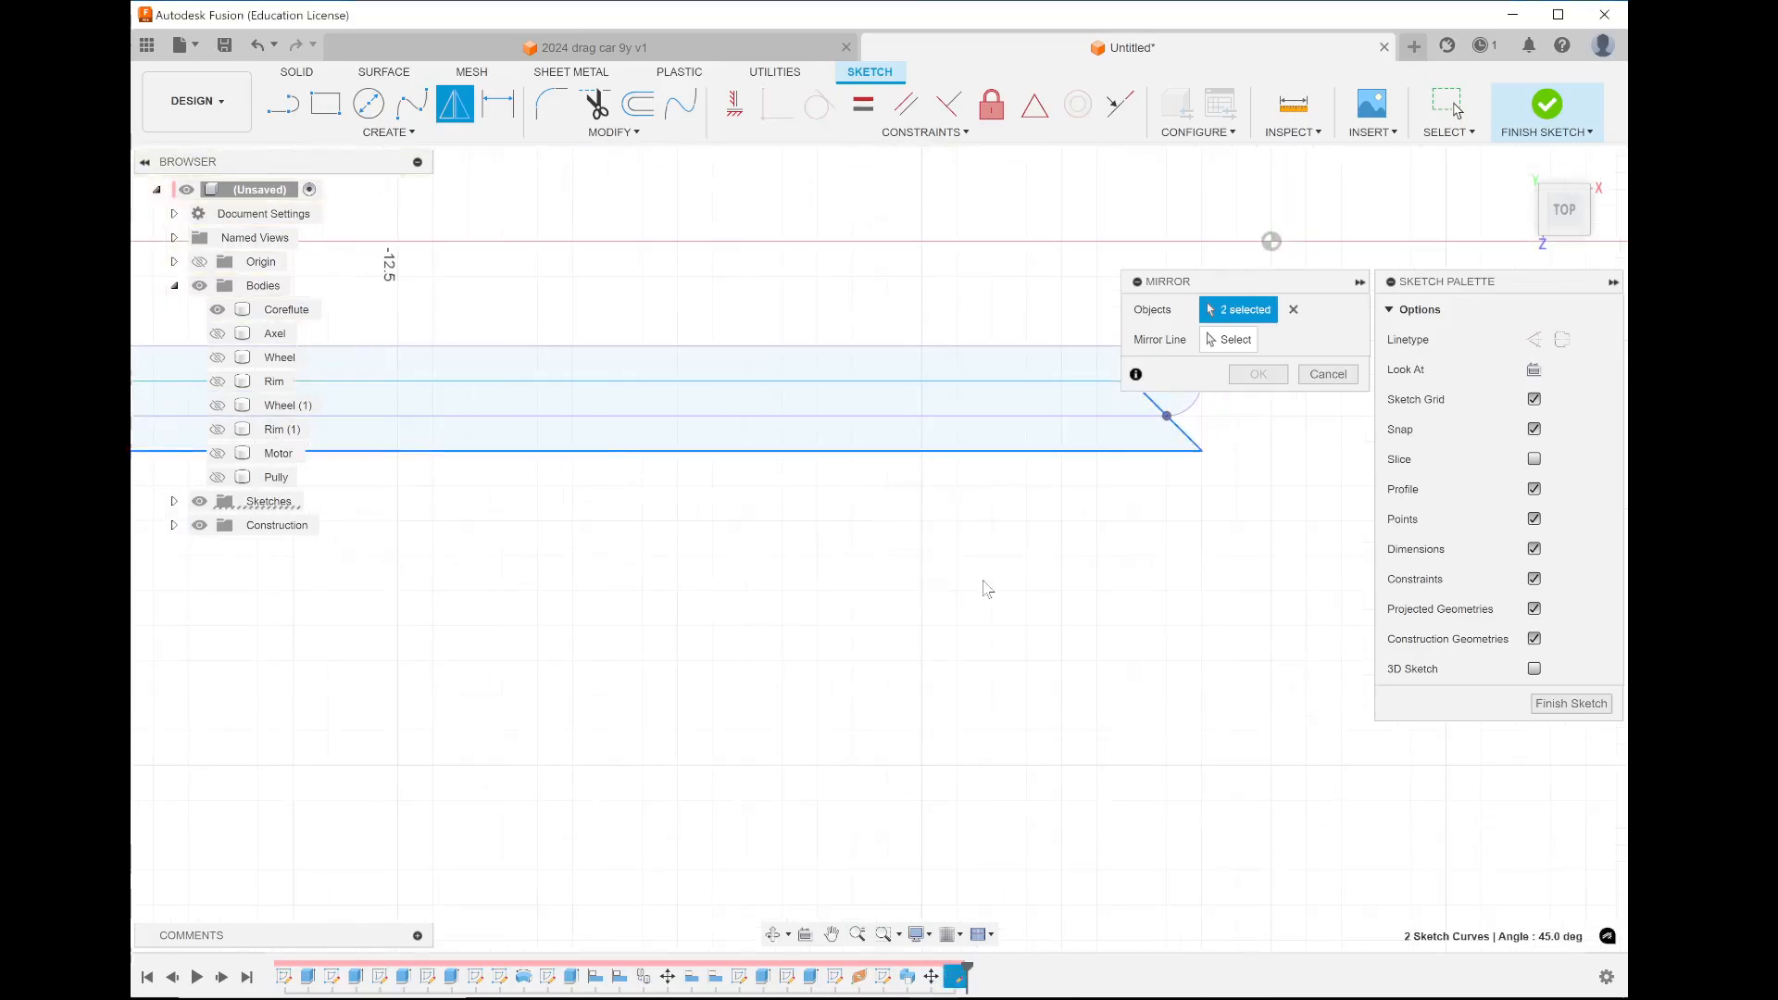
{"action": "scroll", "coordinate": [984, 590], "scroll_direction": "down", "scroll_amount": 3}
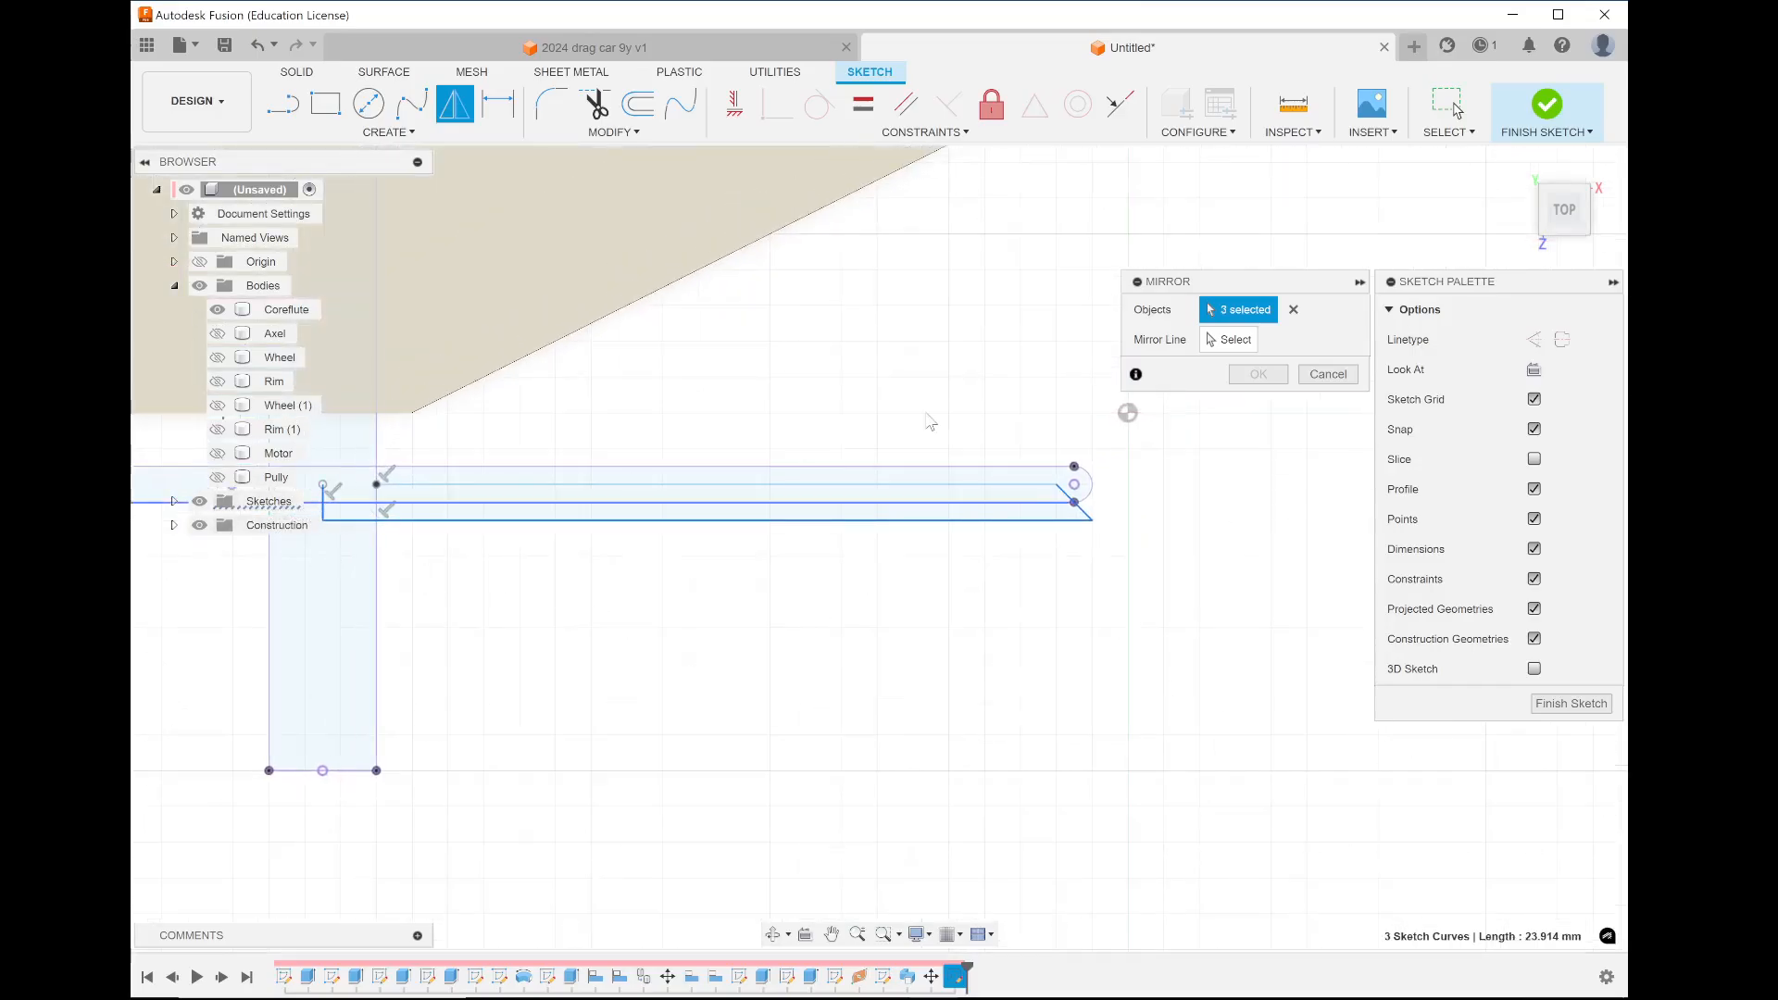
{"action": "left_click", "coordinate": [1230, 340]}
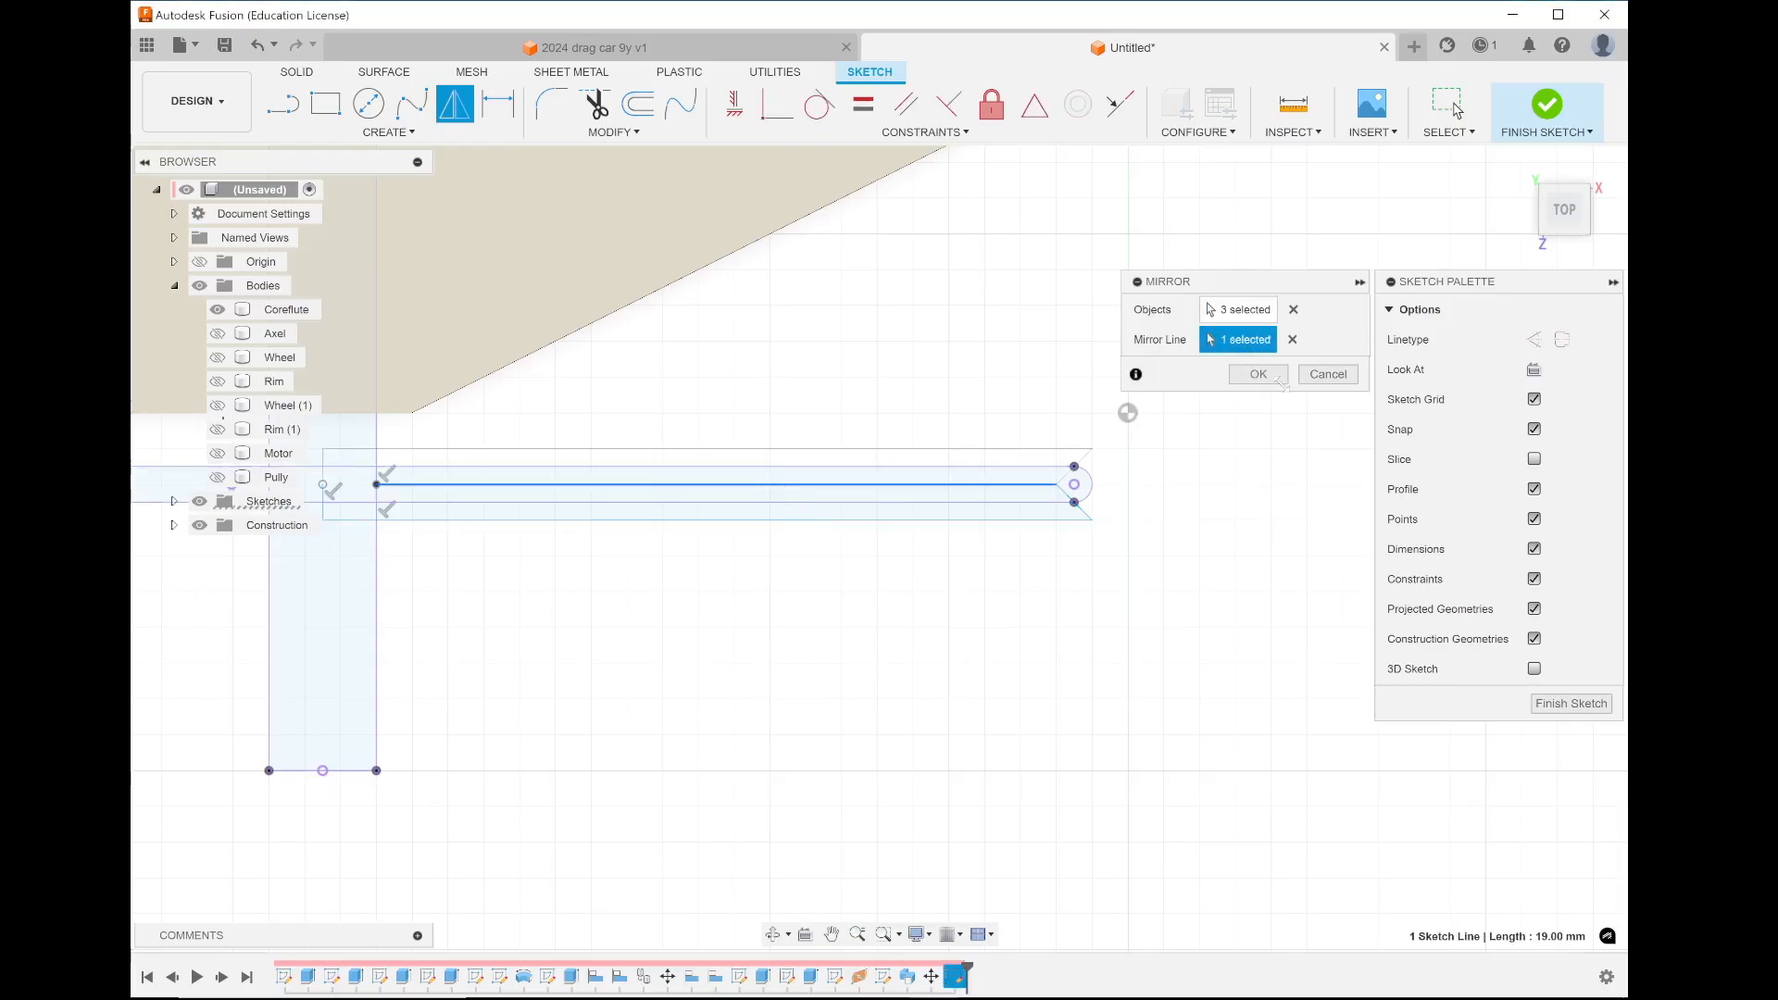
{"action": "left_click", "coordinate": [1277, 377]}
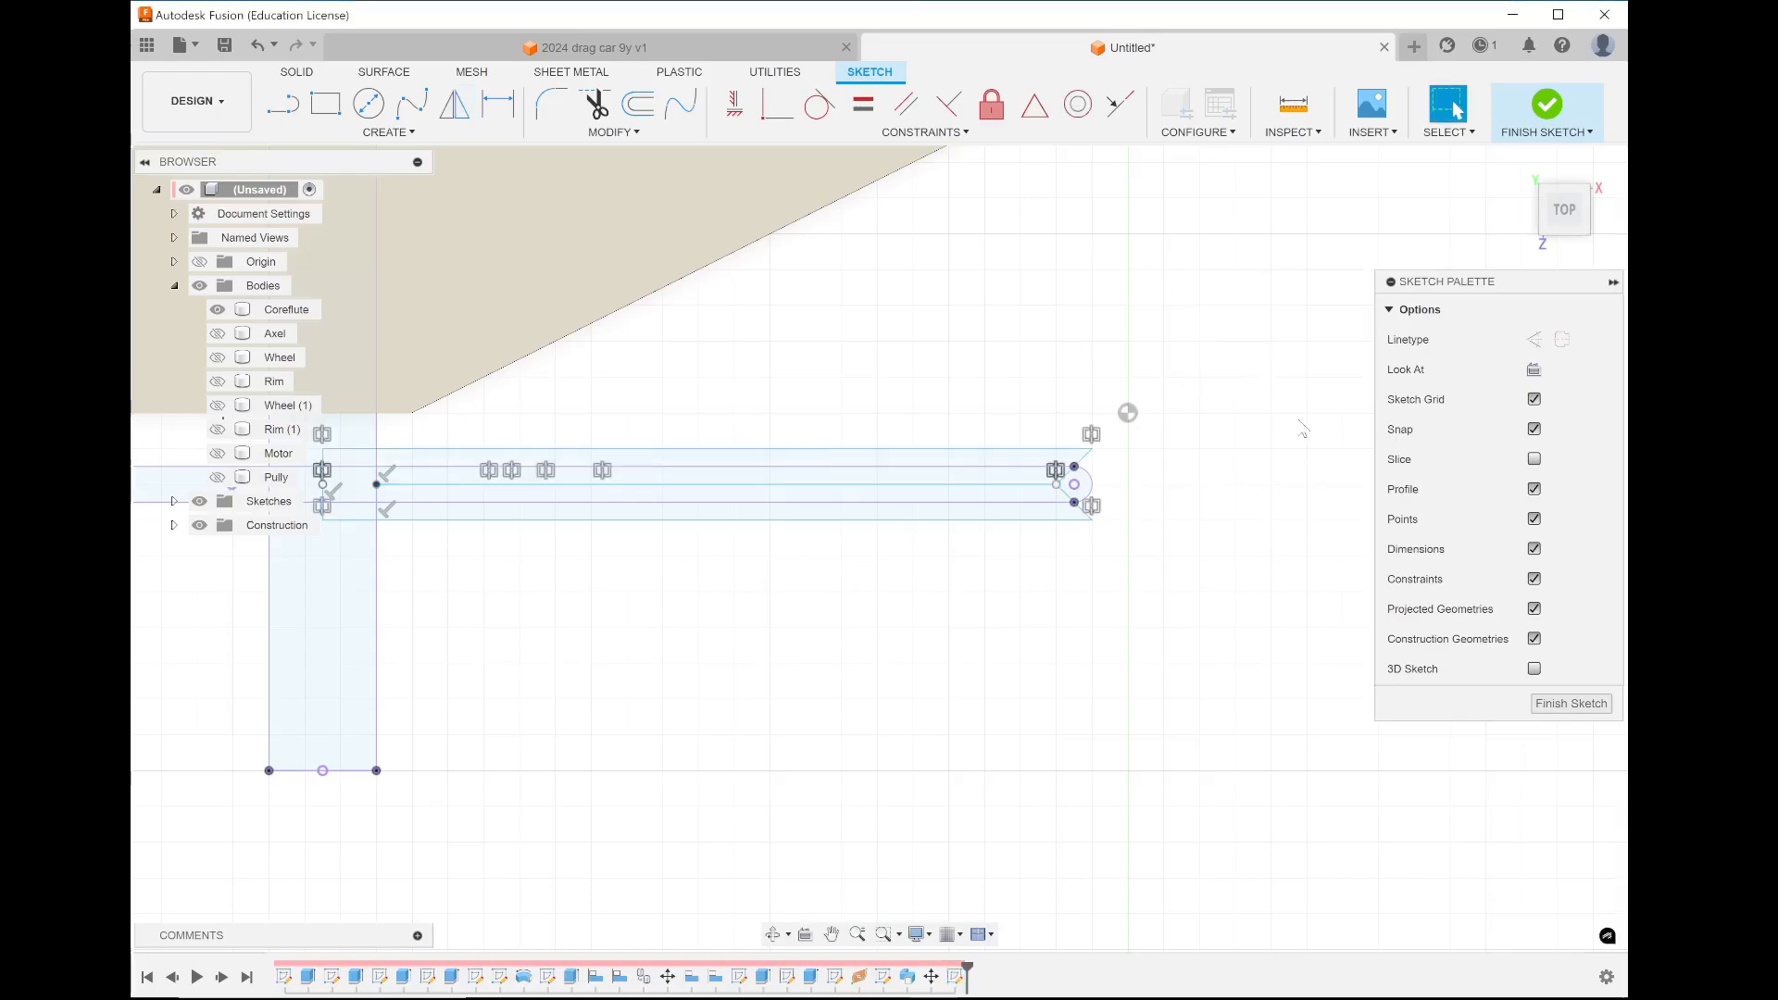
{"action": "left_click", "coordinate": [1545, 105]}
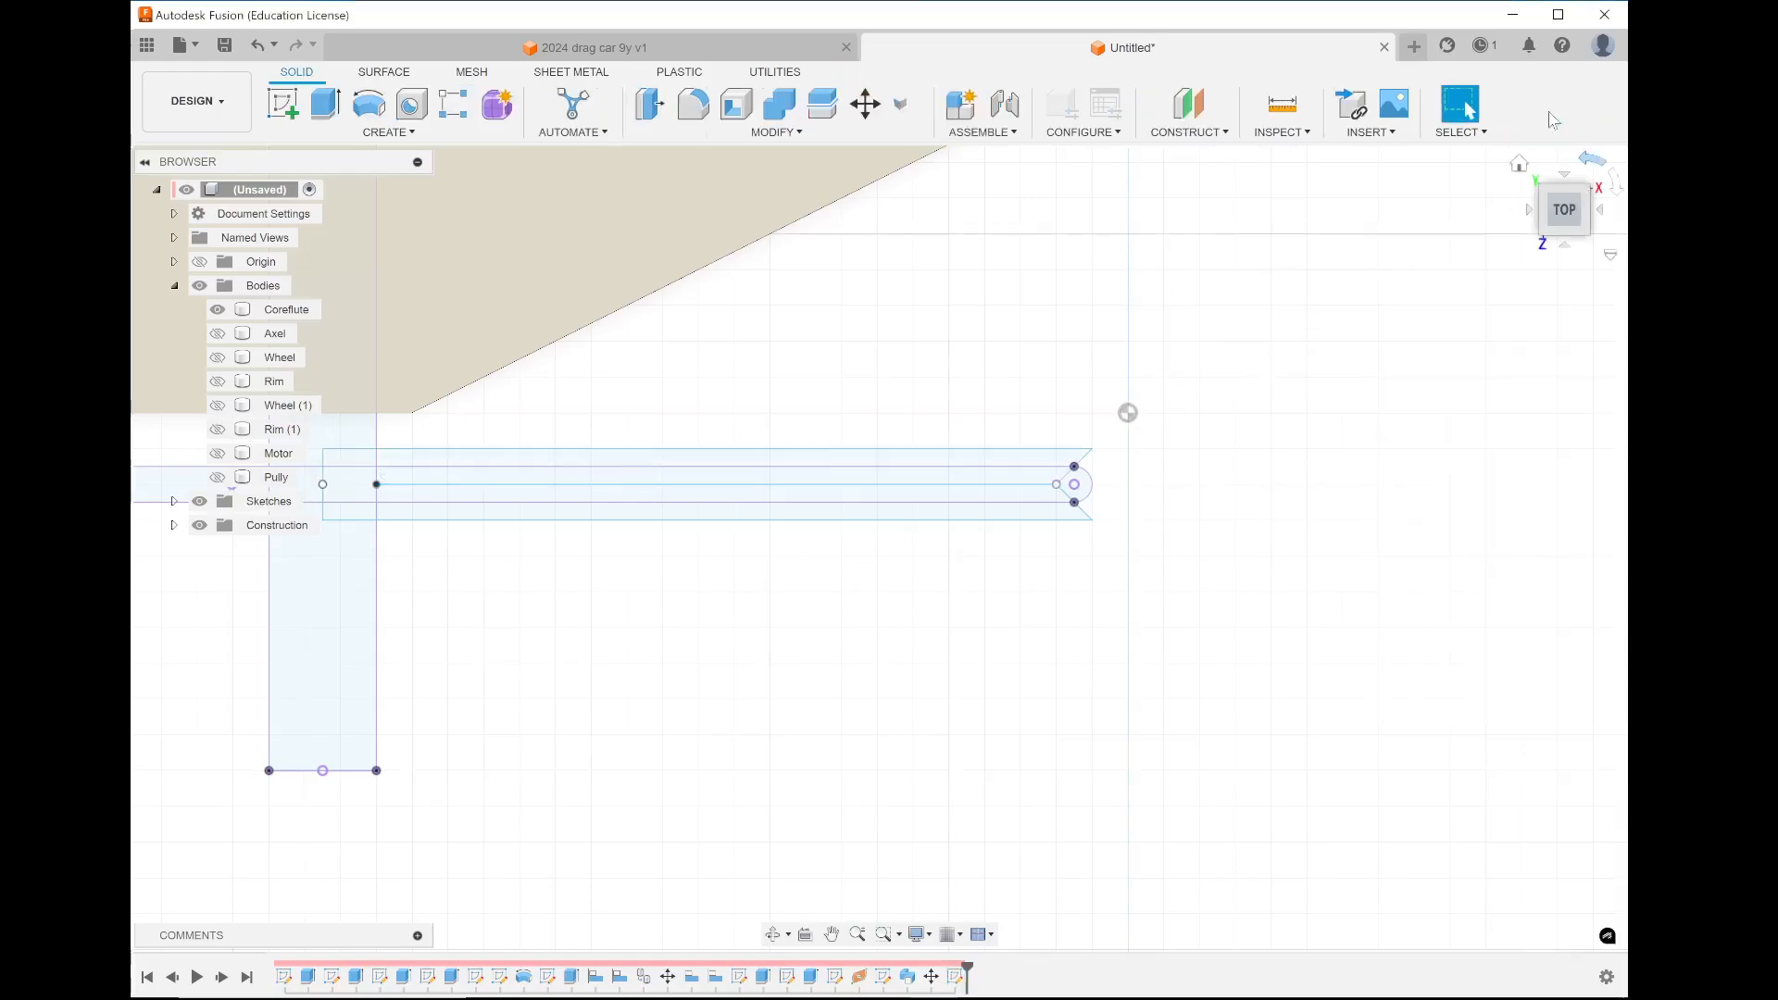
Start a Revolve with all seven regions of the mirrored, V-notched profile selected
{"action": "left_click", "coordinate": [1528, 162]}
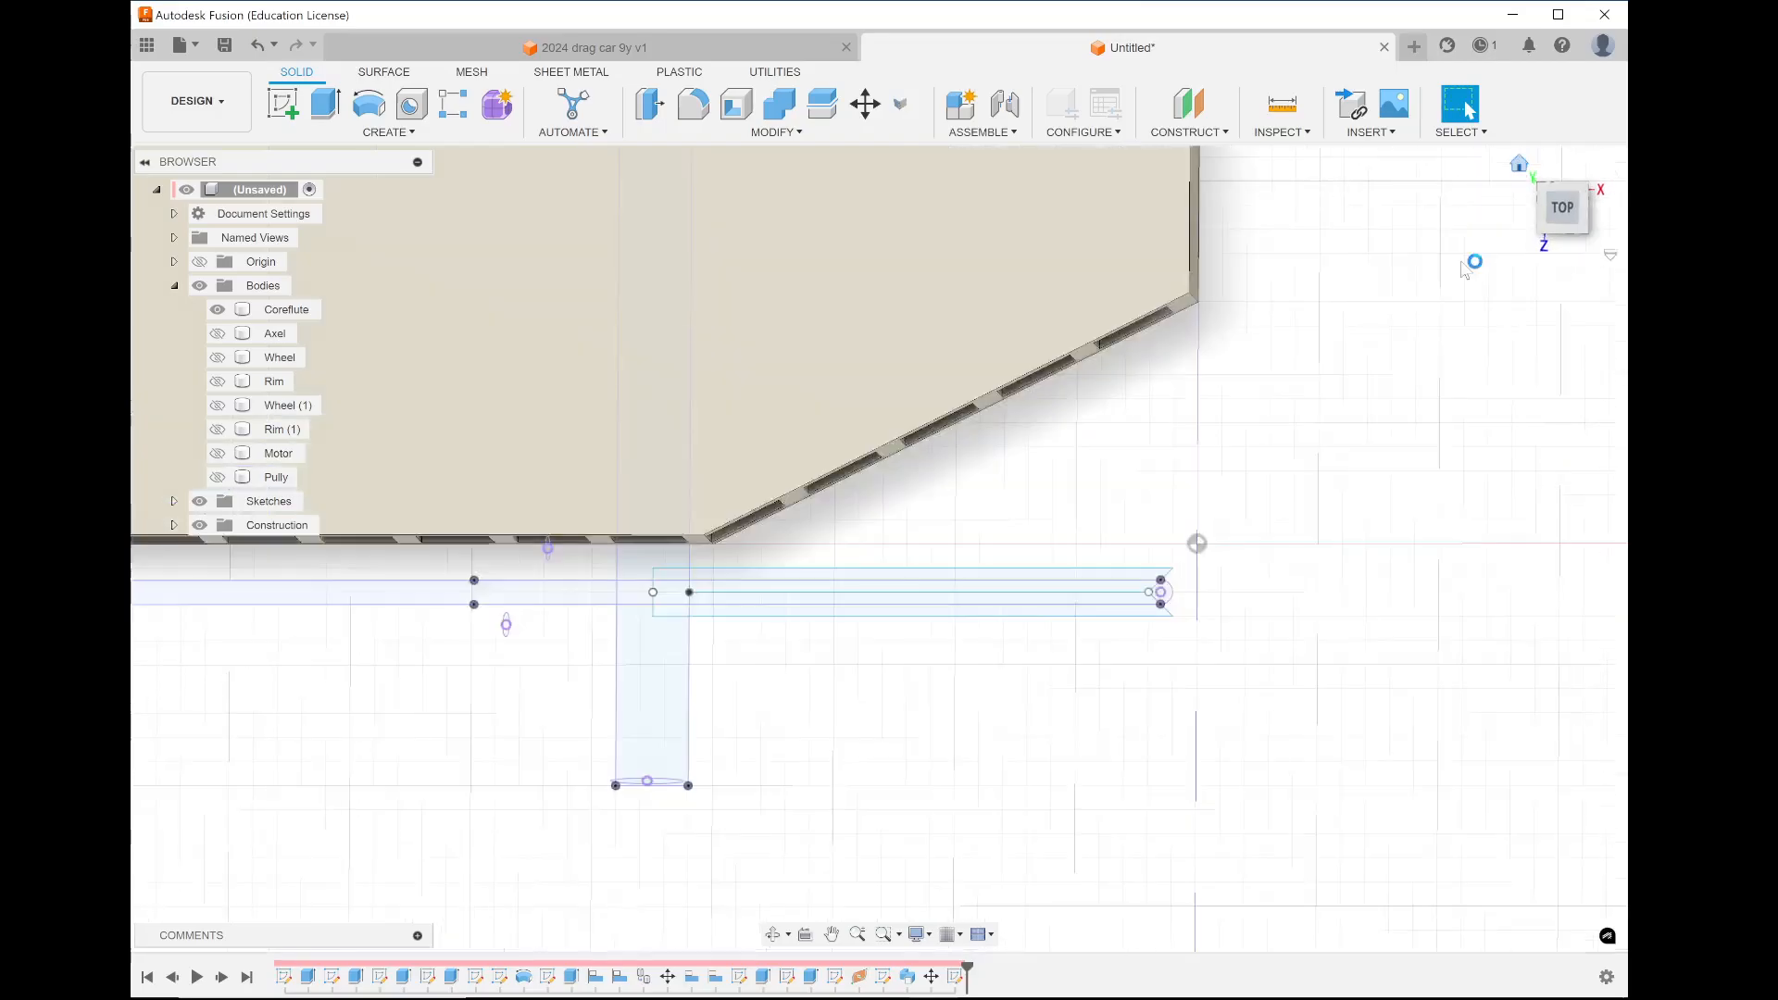
{"action": "scroll", "coordinate": [1048, 871], "scroll_direction": "up", "scroll_amount": 5}
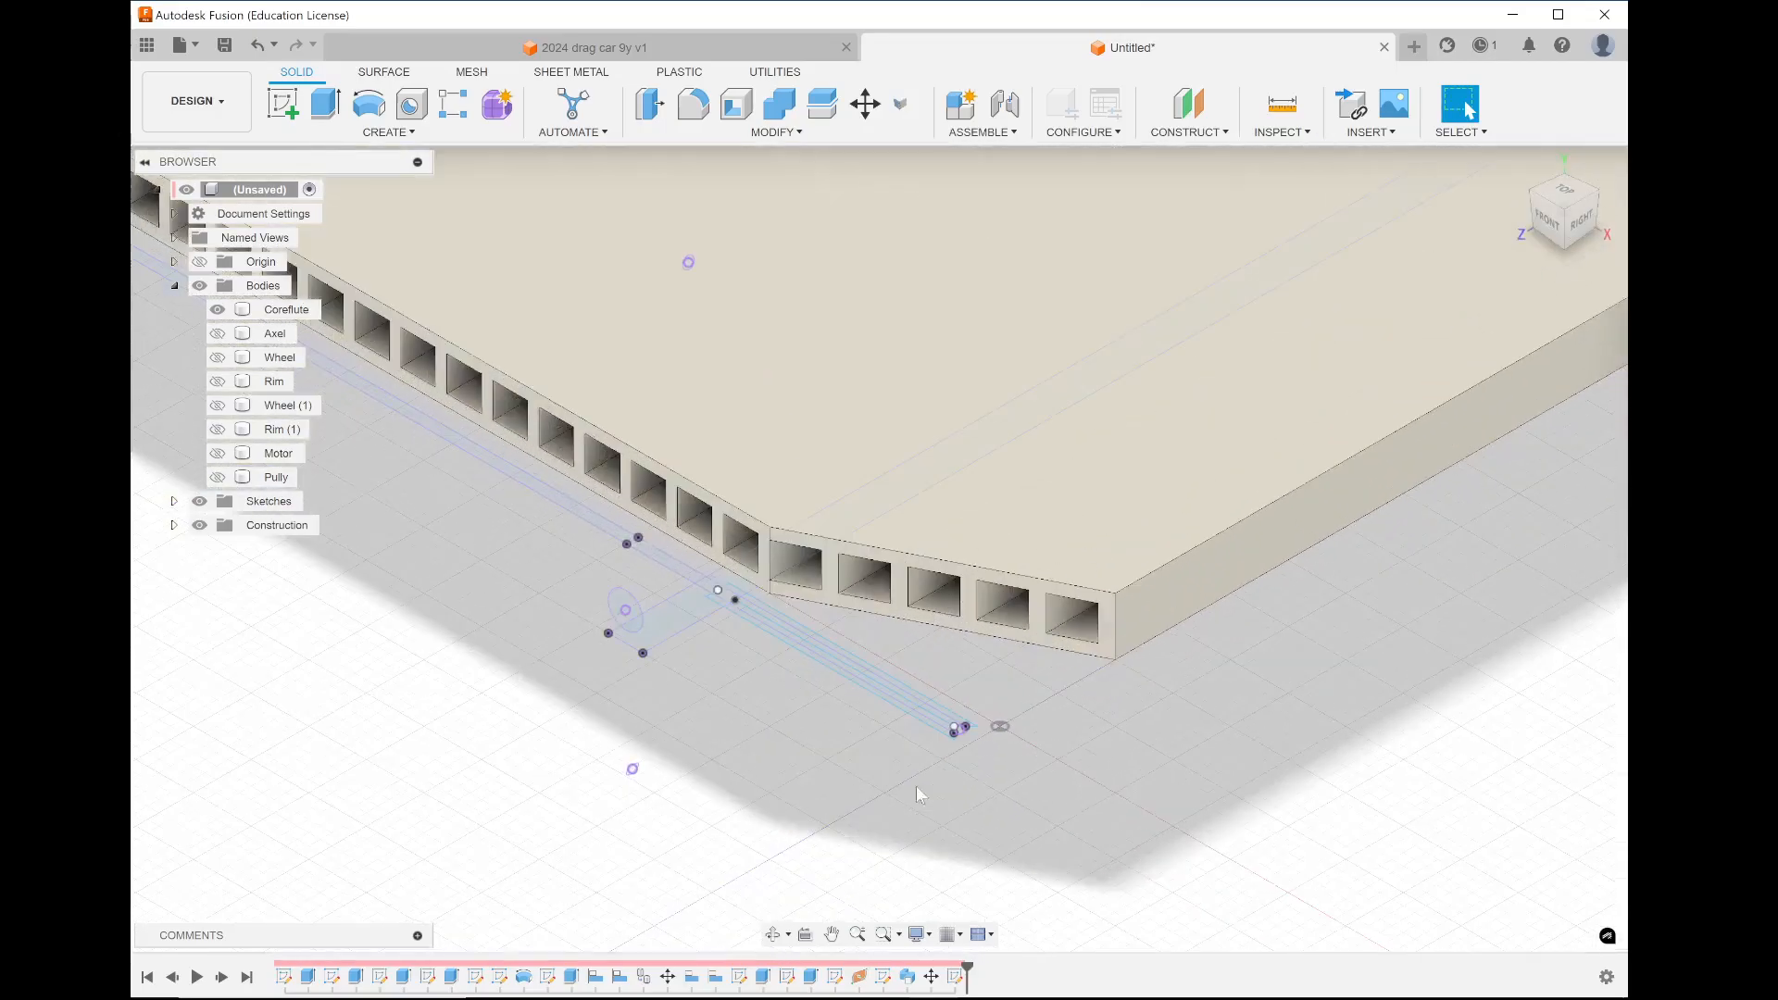
{"action": "scroll", "coordinate": [687, 537], "scroll_direction": "up", "scroll_amount": 3}
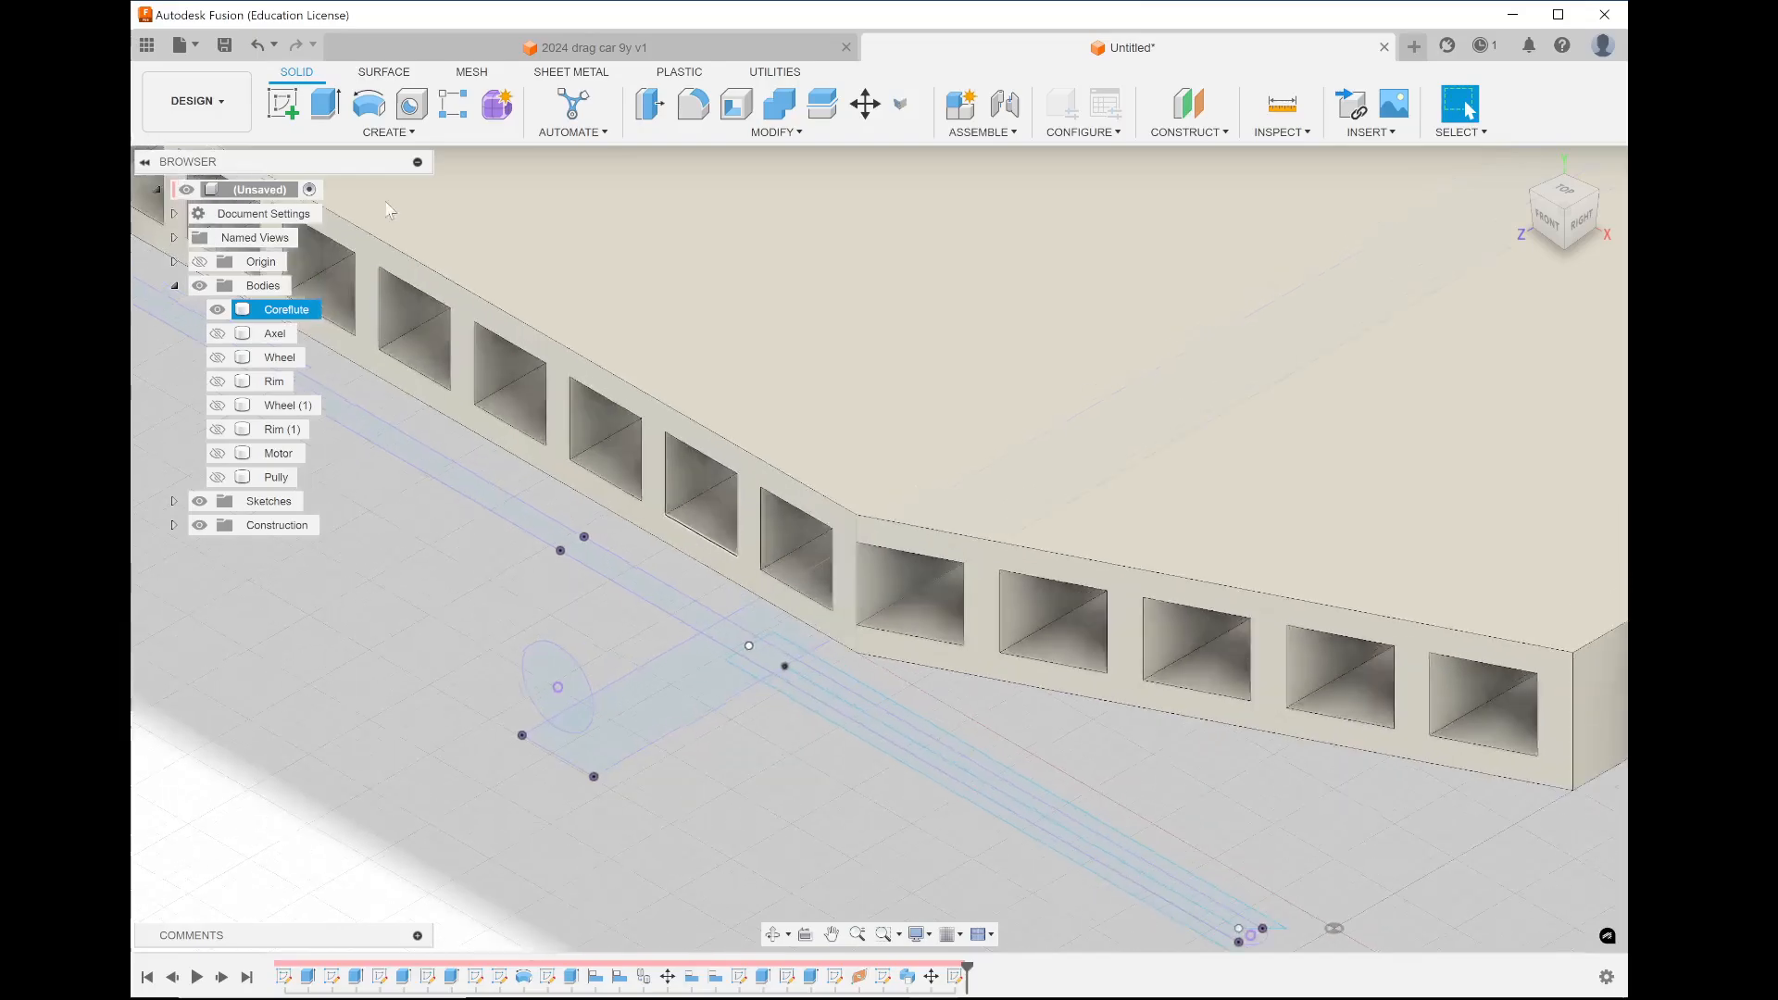
{"action": "left_click", "coordinate": [369, 104]}
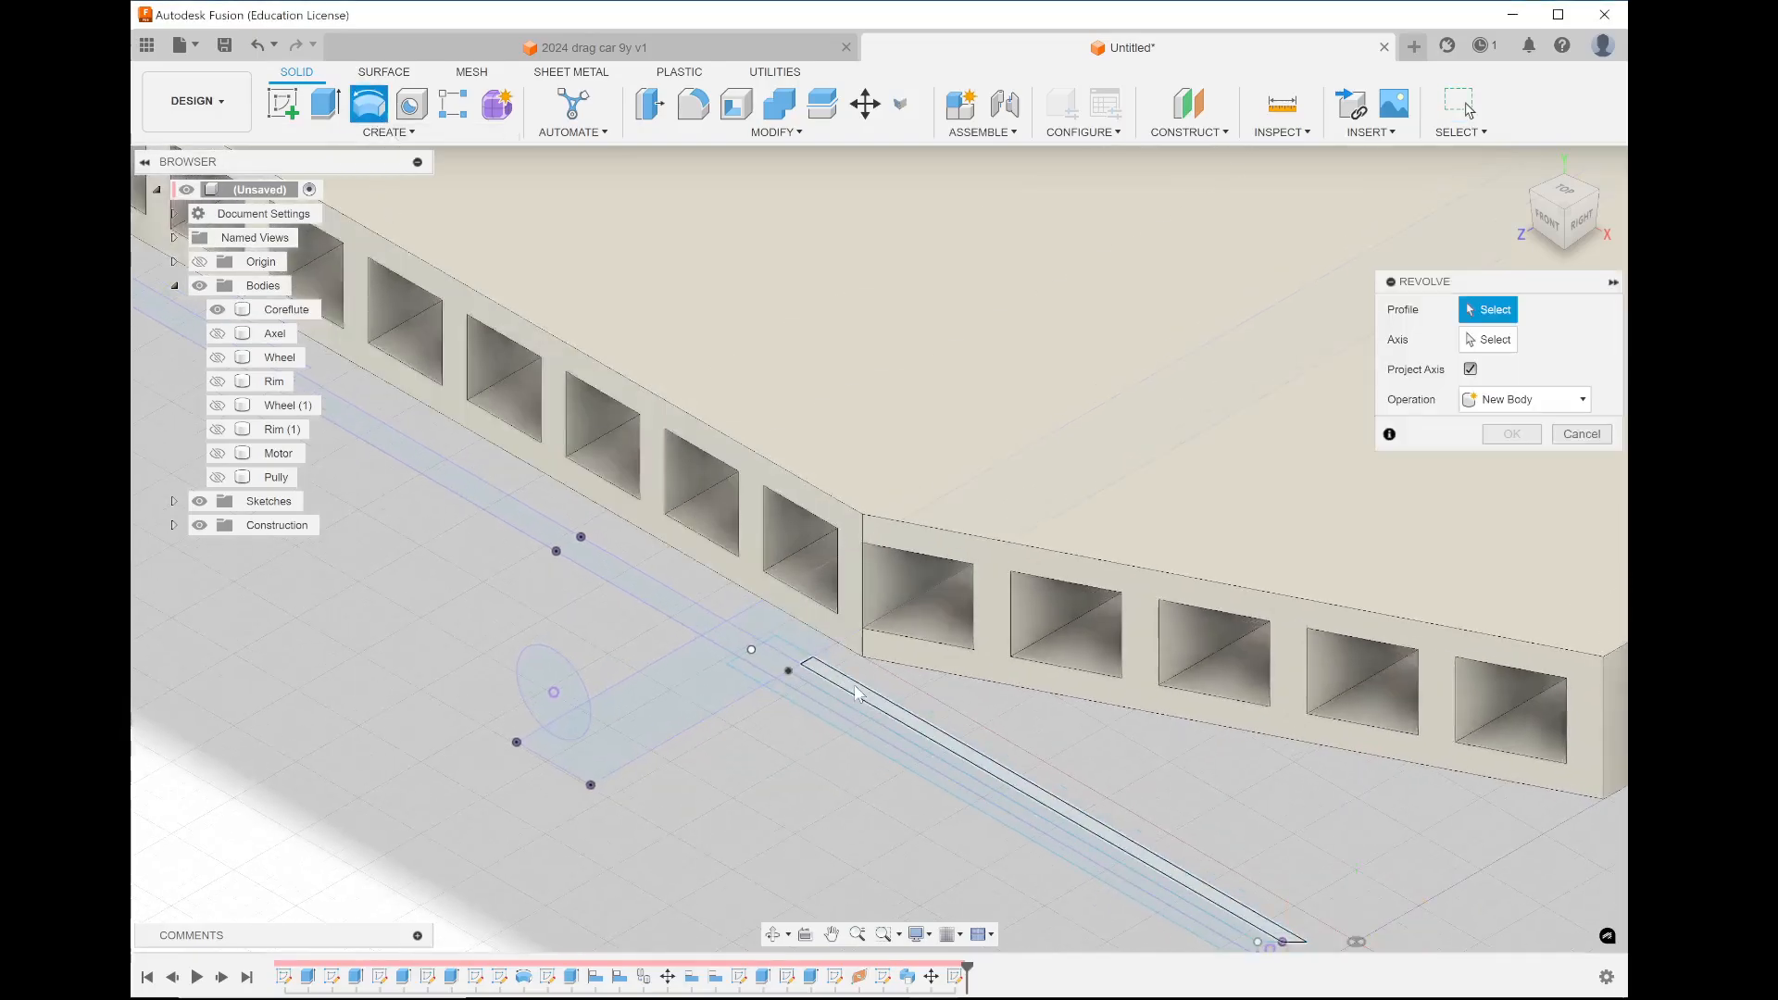
{"action": "left_click", "coordinate": [801, 665]}
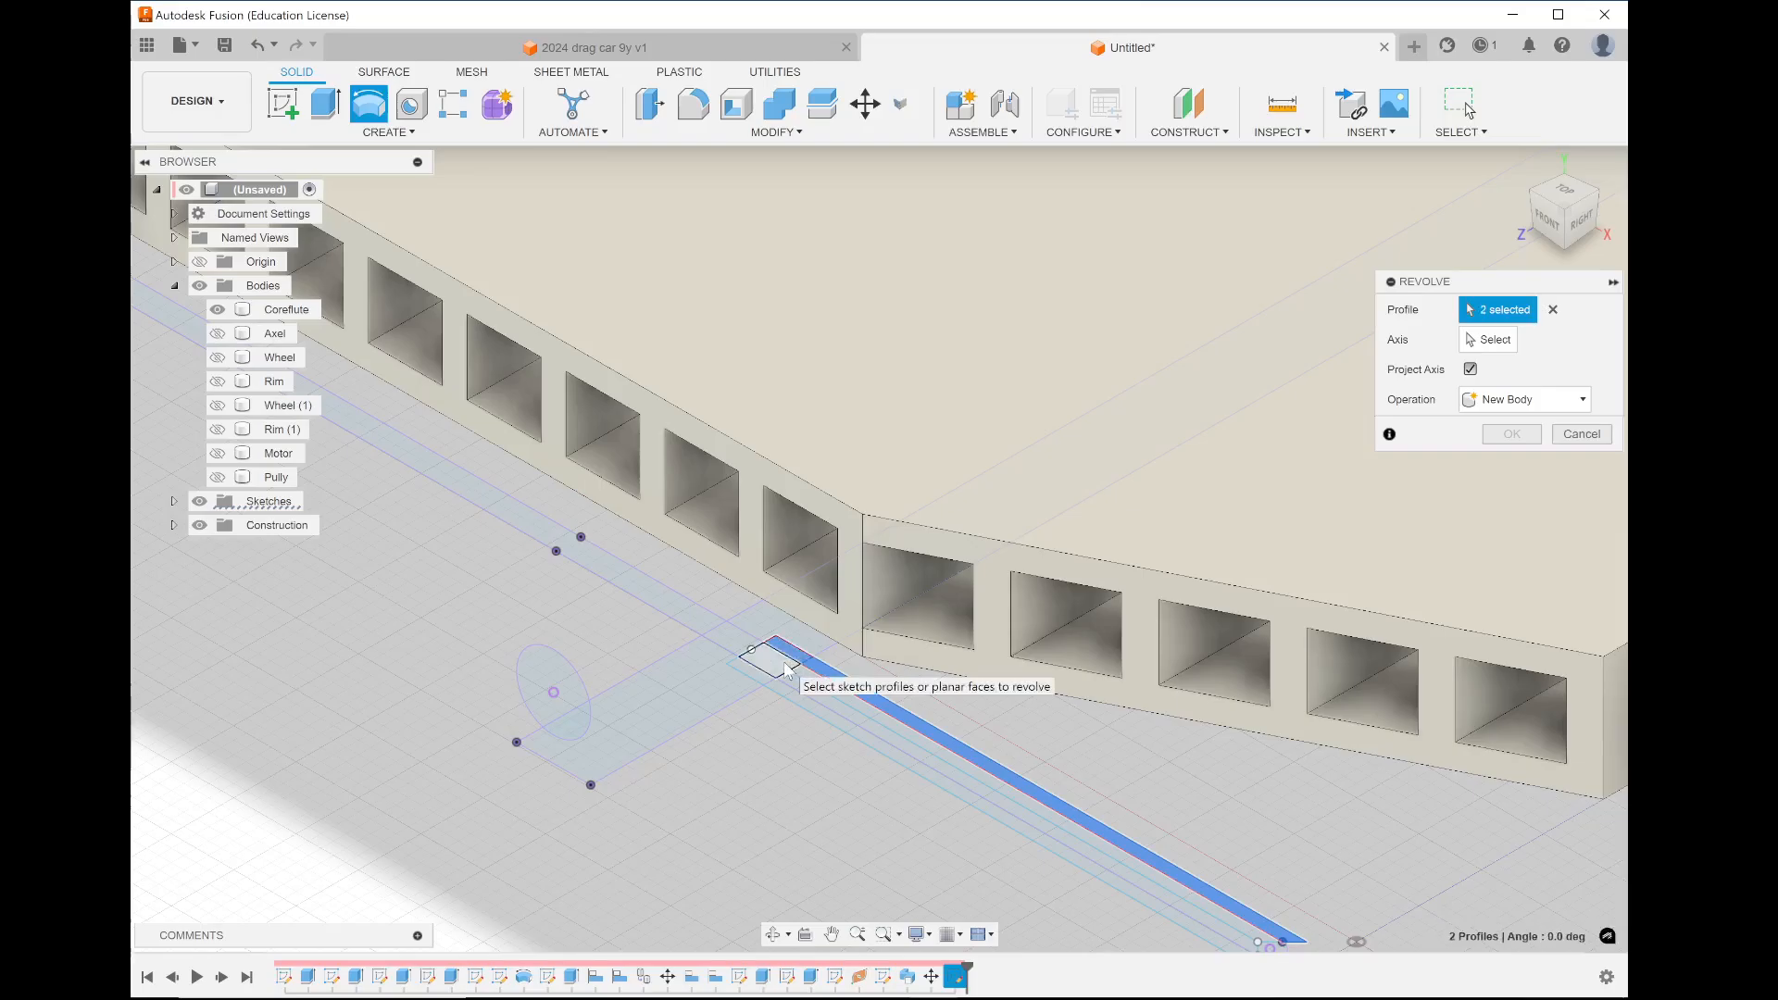
{"action": "left_click", "coordinate": [758, 679]}
{"action": "left_click", "coordinate": [757, 679]}
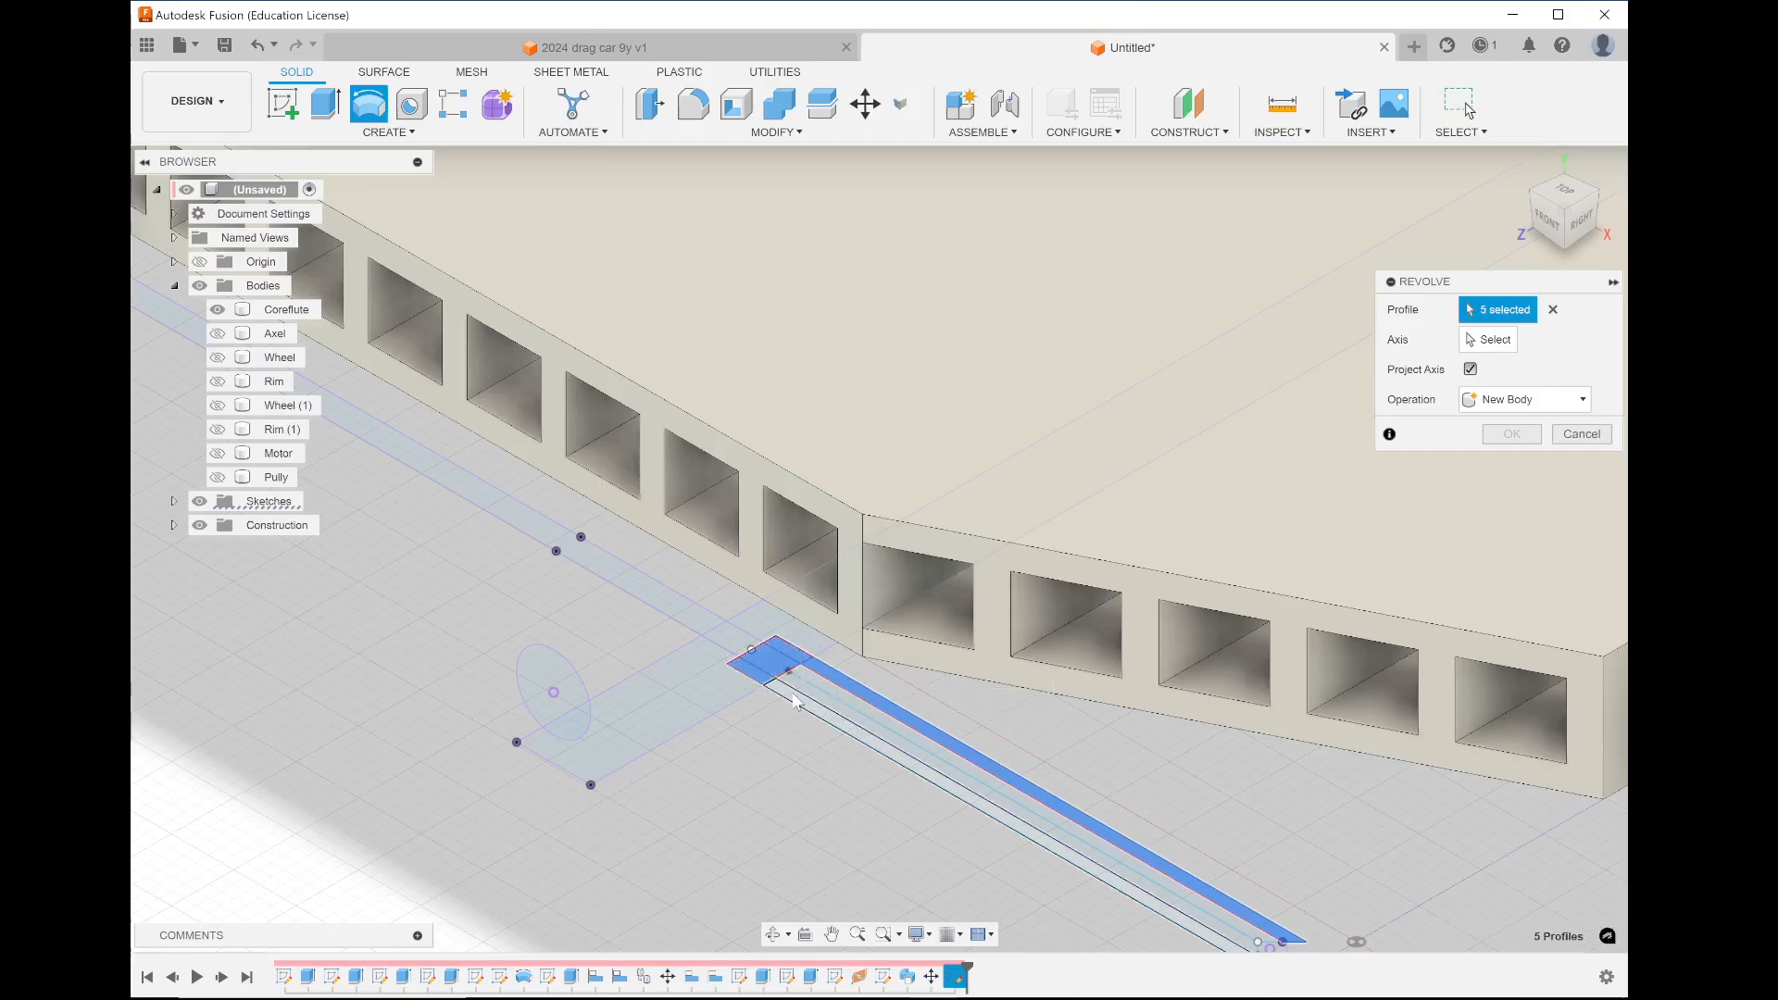
{"action": "left_click", "coordinate": [795, 693]}
{"action": "left_click", "coordinate": [801, 695]}
{"action": "left_click", "coordinate": [802, 697]}
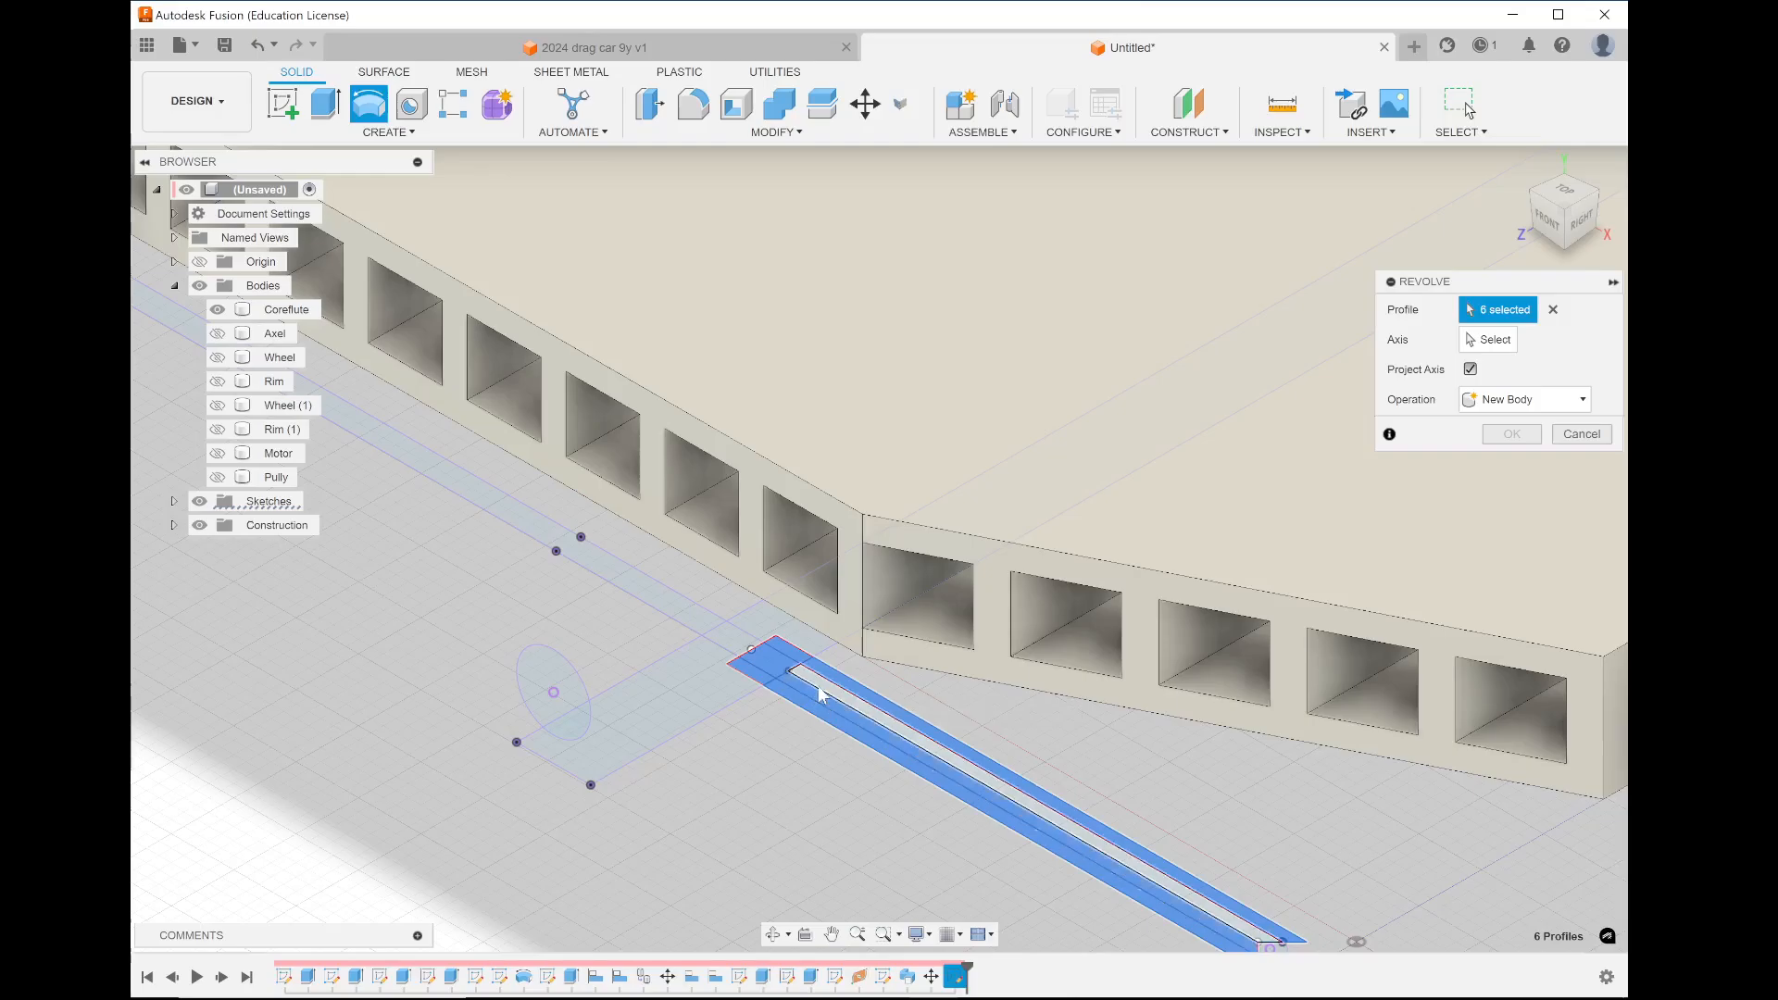
{"action": "scroll", "coordinate": [631, 631], "scroll_direction": "down", "scroll_amount": 3}
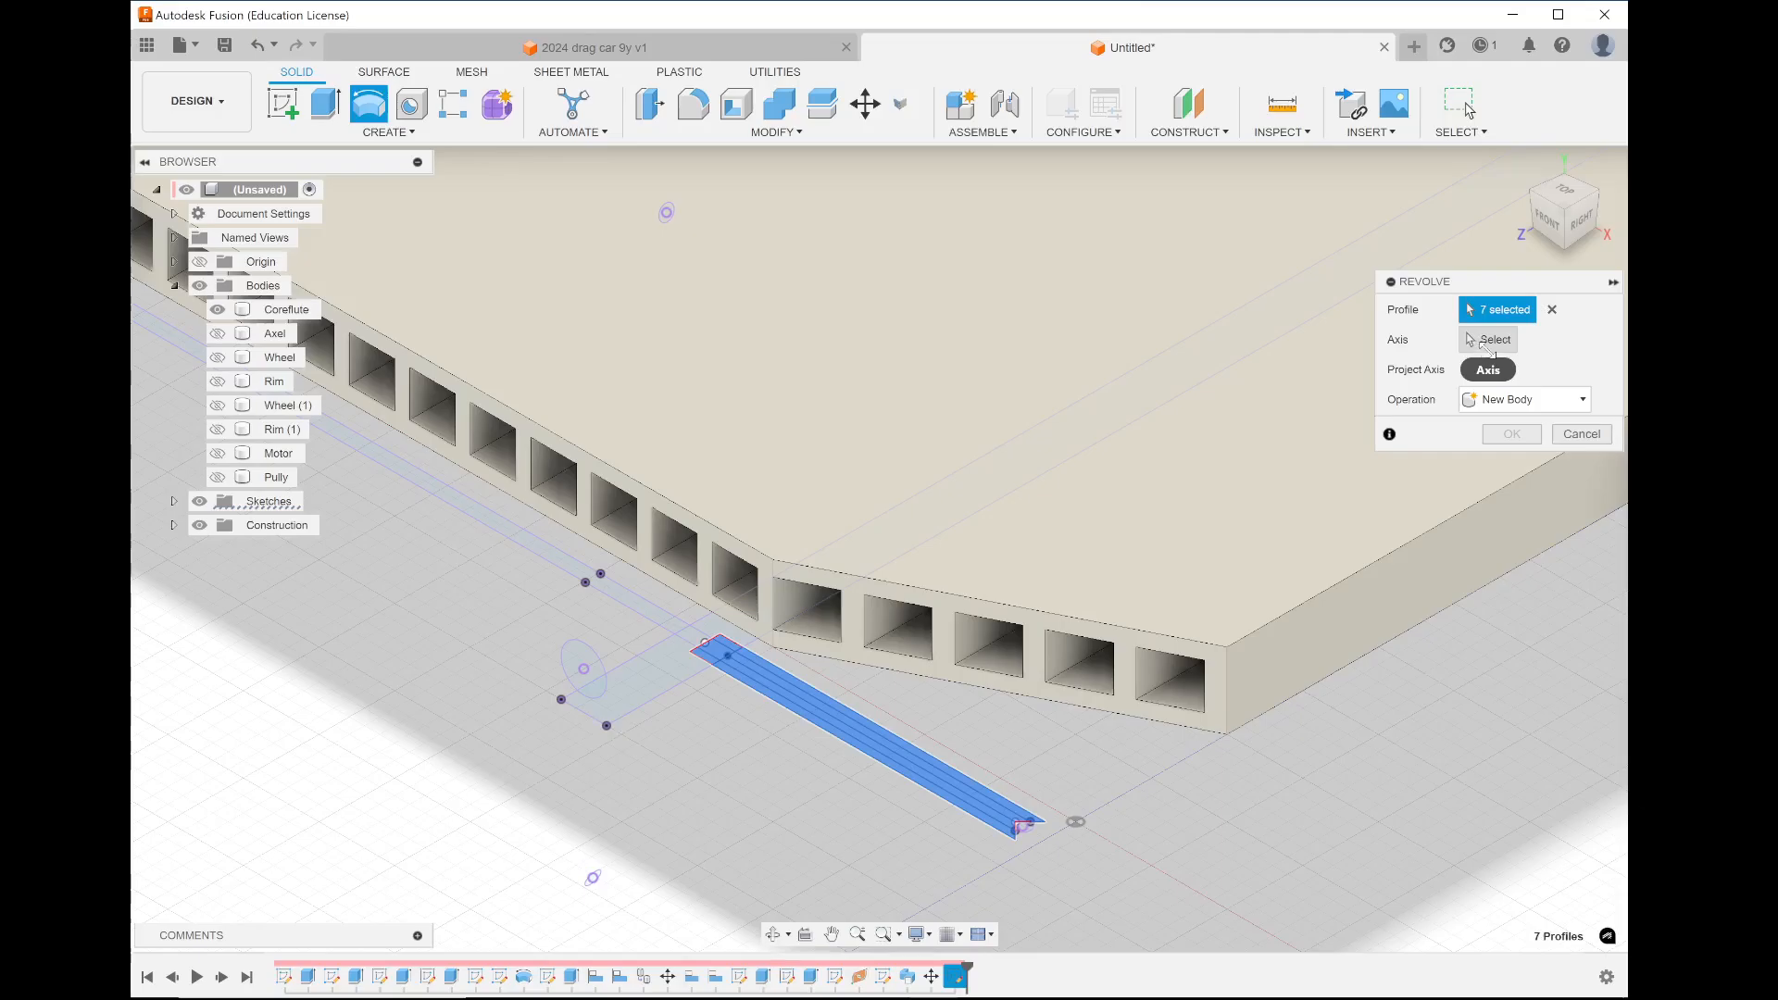
Revolve the selected regions 360 degrees about the profile's short end line on the axle's centreline as a new body
{"action": "left_click", "coordinate": [1489, 340]}
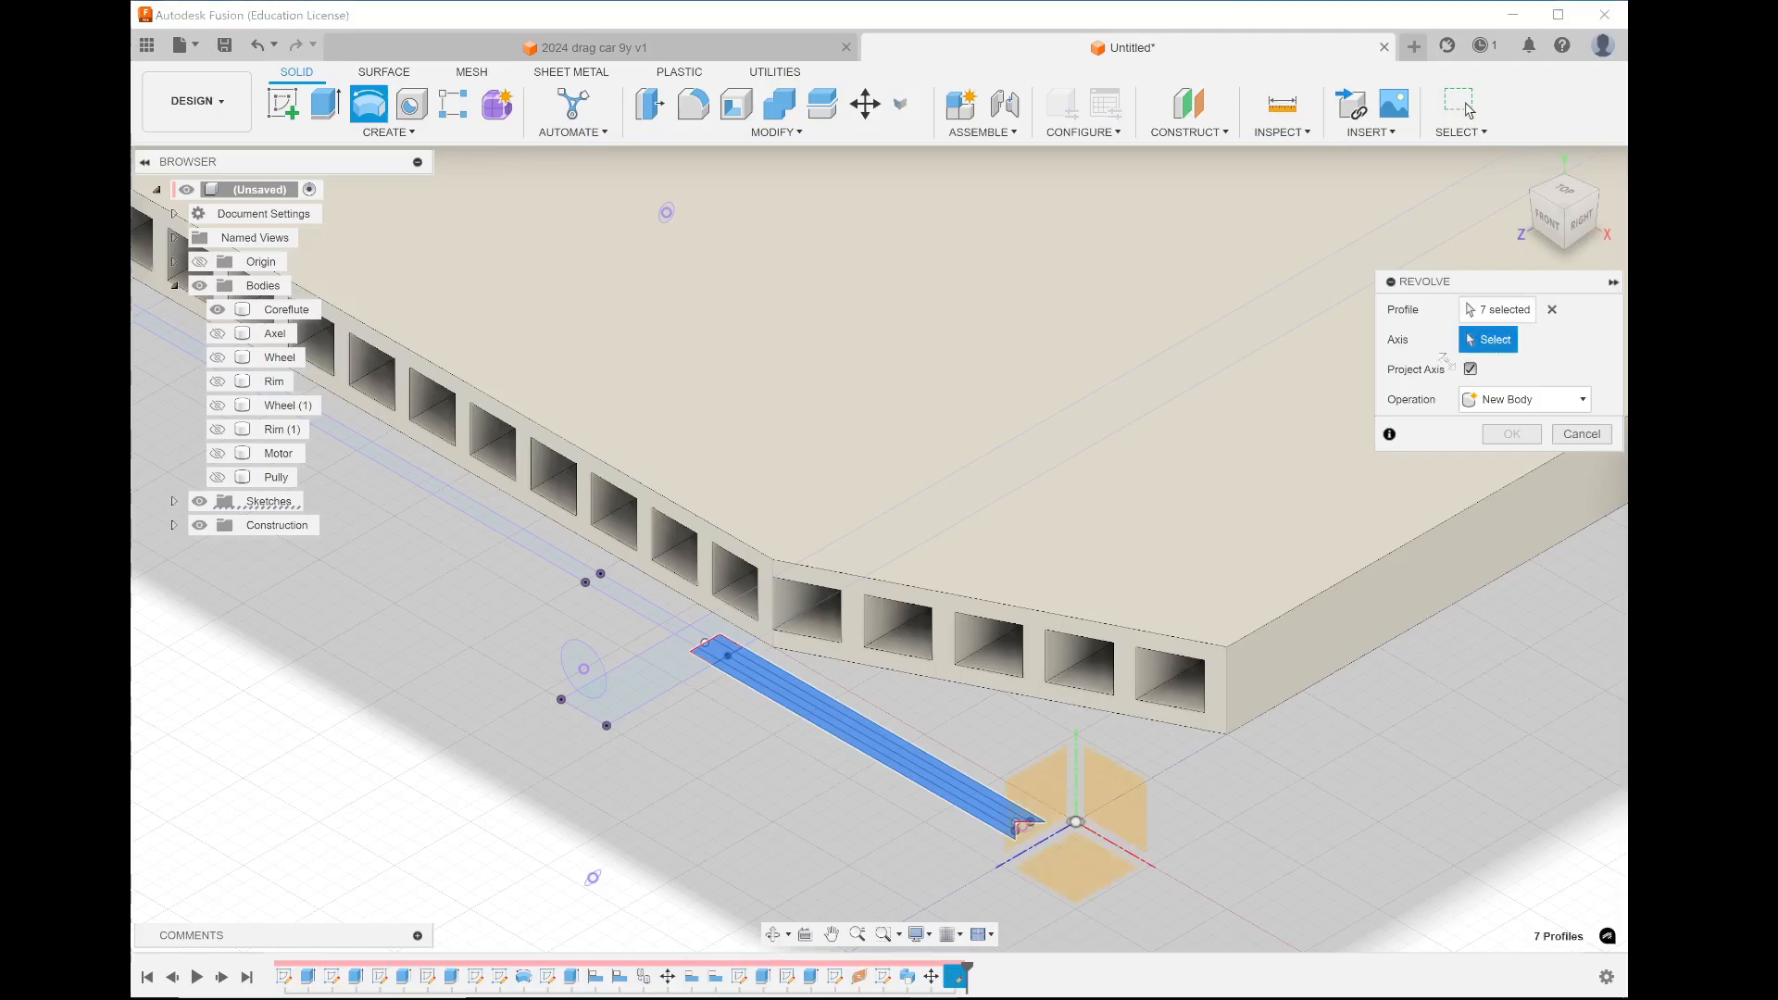
{"action": "scroll", "coordinate": [701, 626], "scroll_direction": "up", "scroll_amount": 3}
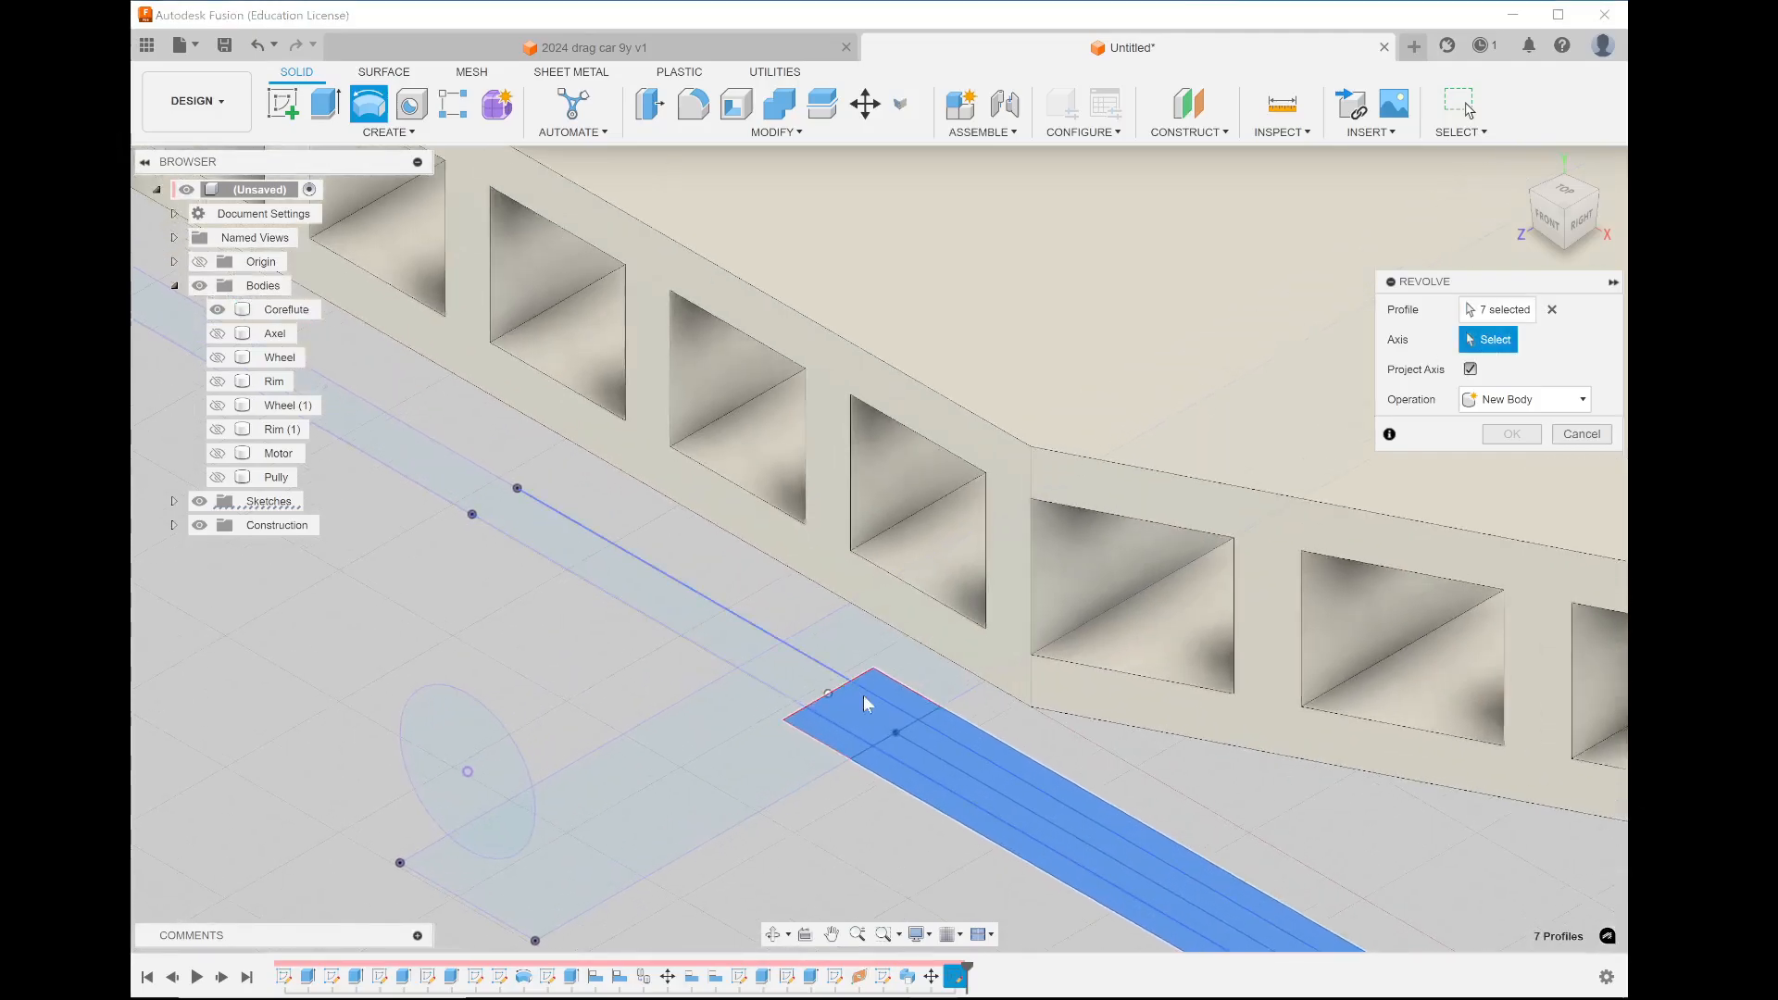
{"action": "scroll", "coordinate": [555, 641], "scroll_direction": "down", "scroll_amount": 5}
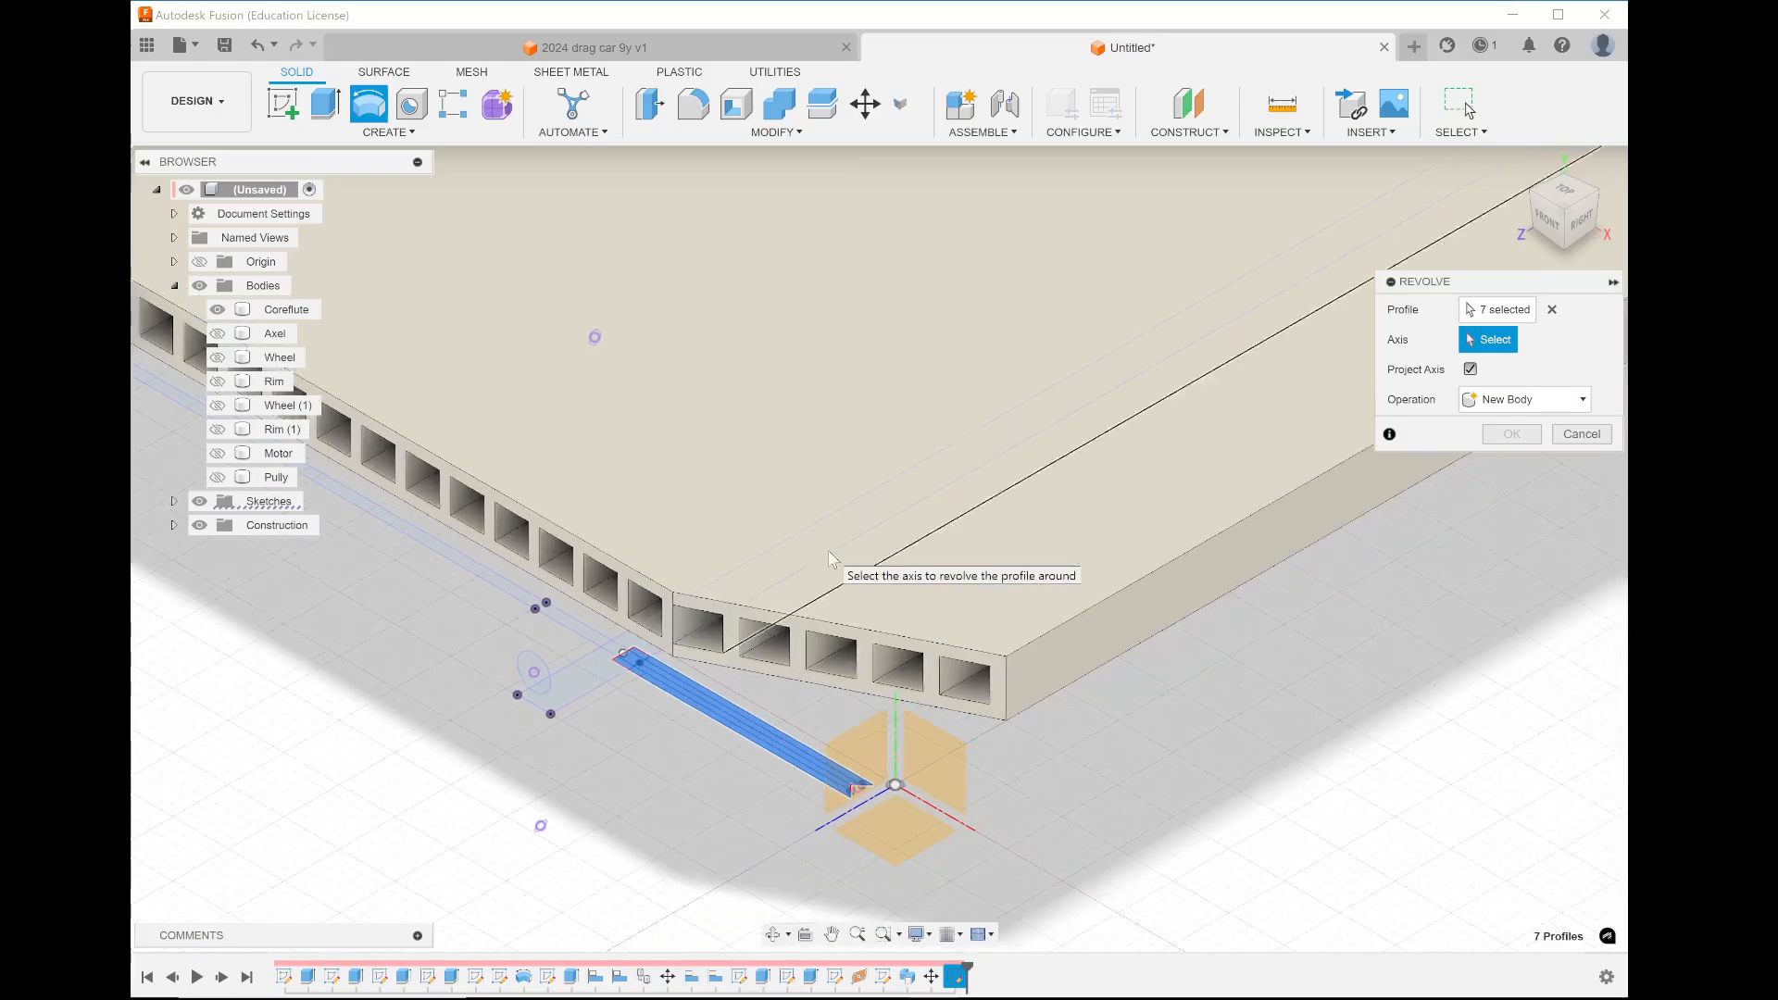
{"action": "scroll", "coordinate": [846, 829], "scroll_direction": "up", "scroll_amount": 3}
{"action": "scroll", "coordinate": [846, 826], "scroll_direction": "up", "scroll_amount": 1}
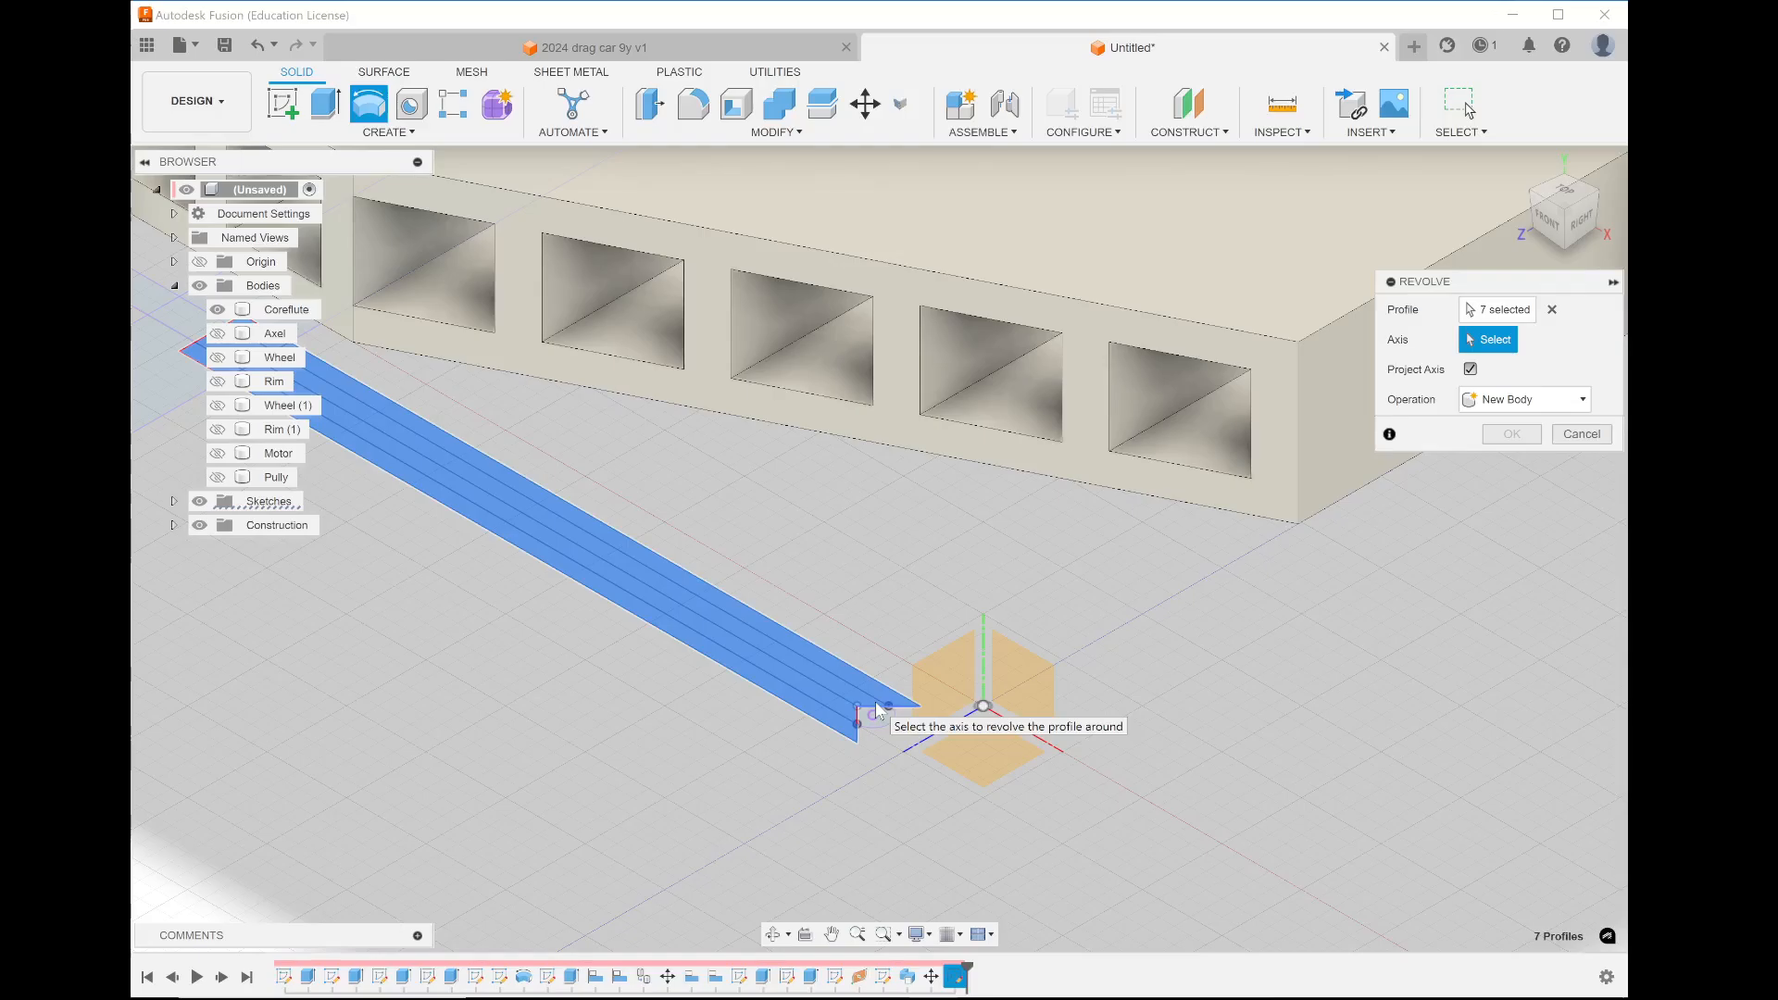
{"action": "middle_click_drag", "start_coordinate": [560, 823], "coordinate": [242, 818], "text": "shift"}
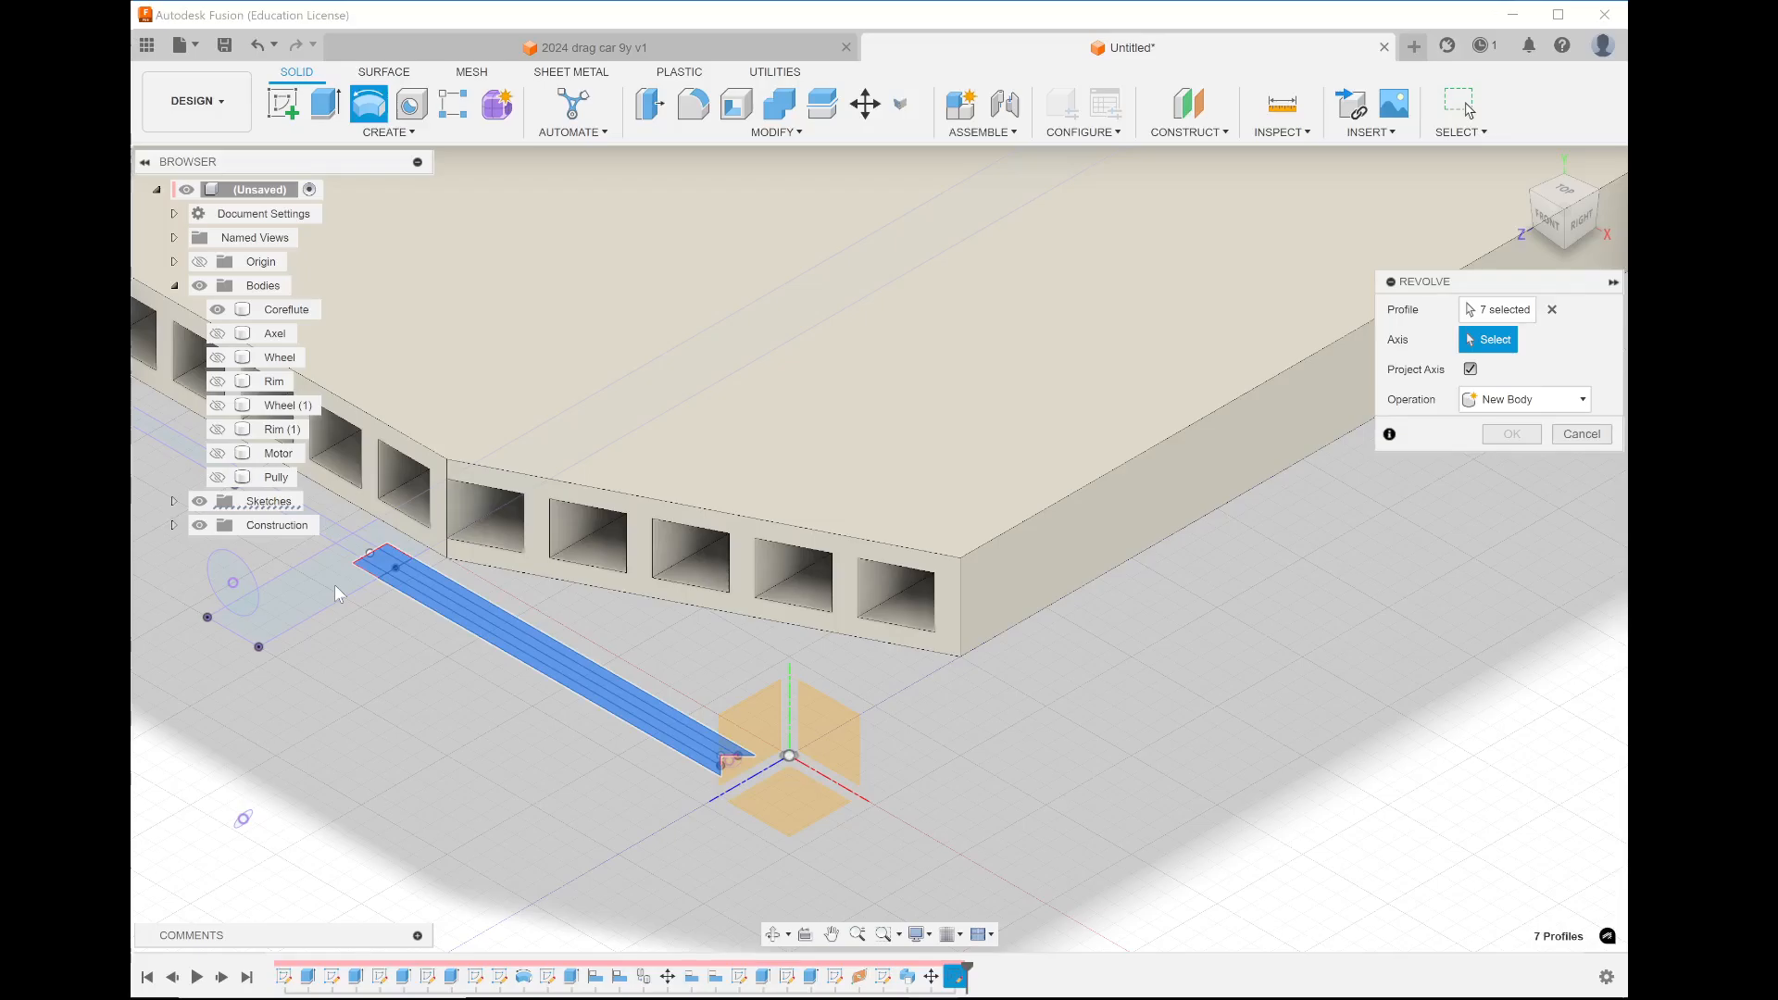
{"action": "scroll", "coordinate": [364, 565], "scroll_direction": "up", "scroll_amount": 1}
{"action": "scroll", "coordinate": [364, 565], "scroll_direction": "up", "scroll_amount": 8}
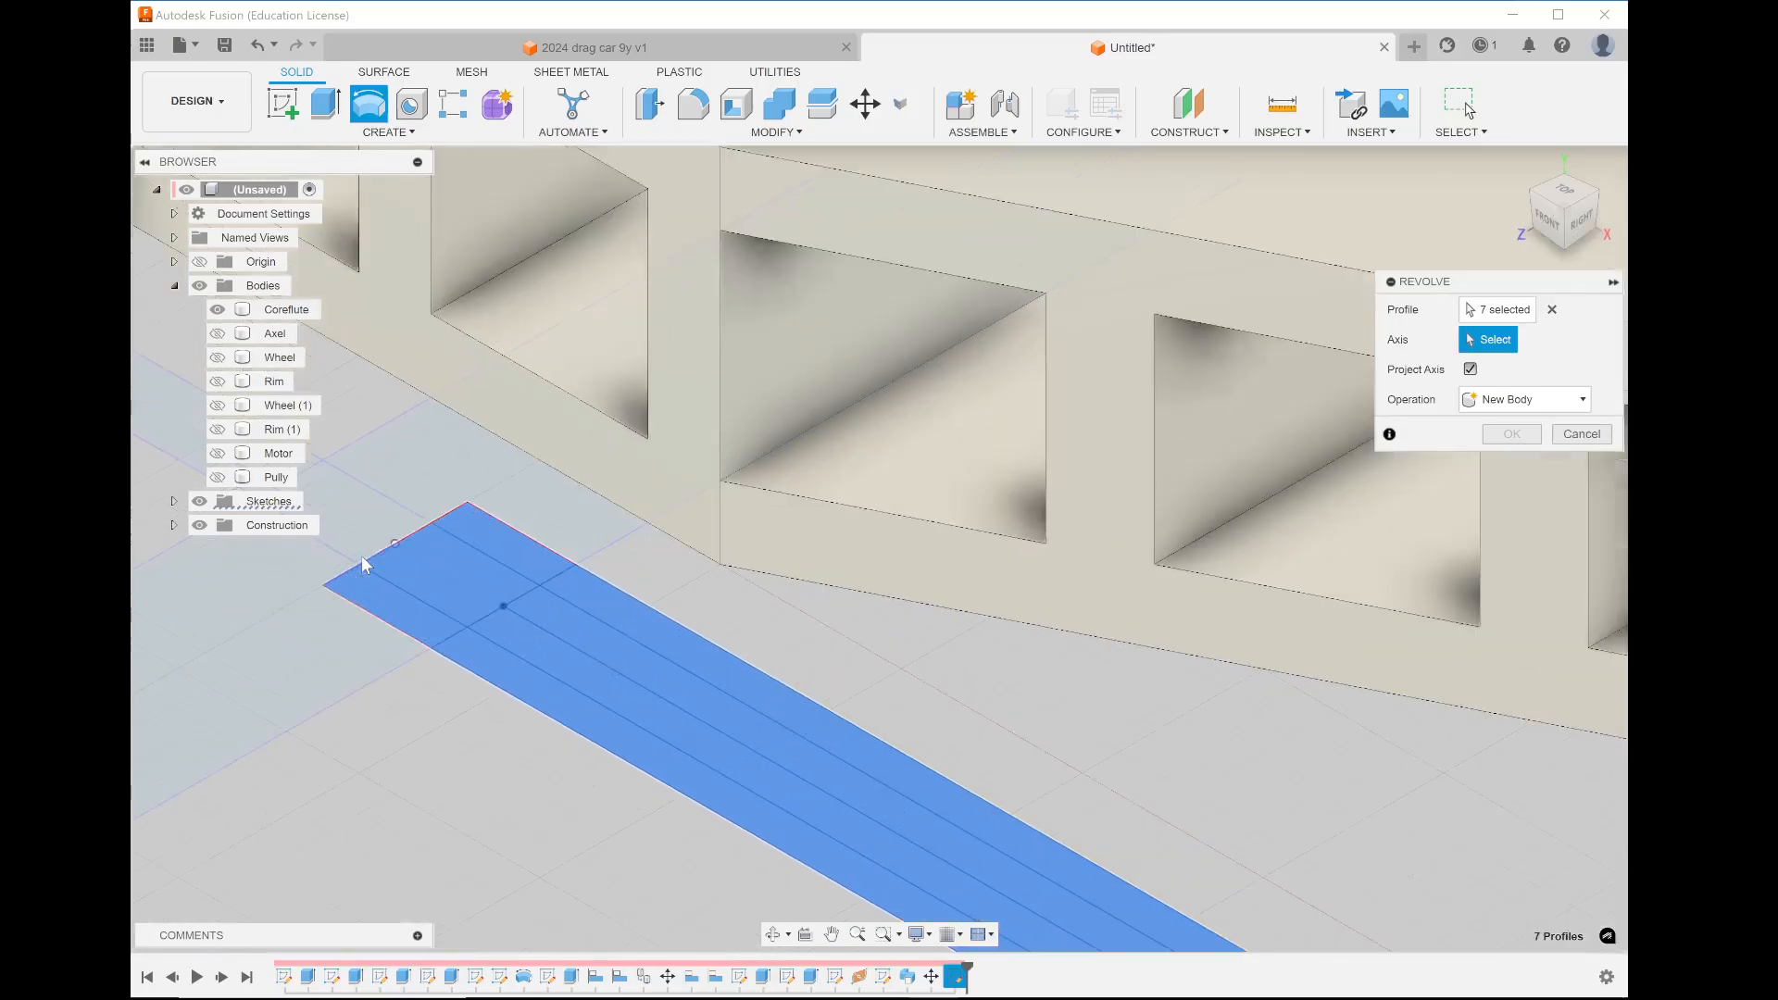
{"action": "left_click", "coordinate": [410, 549]}
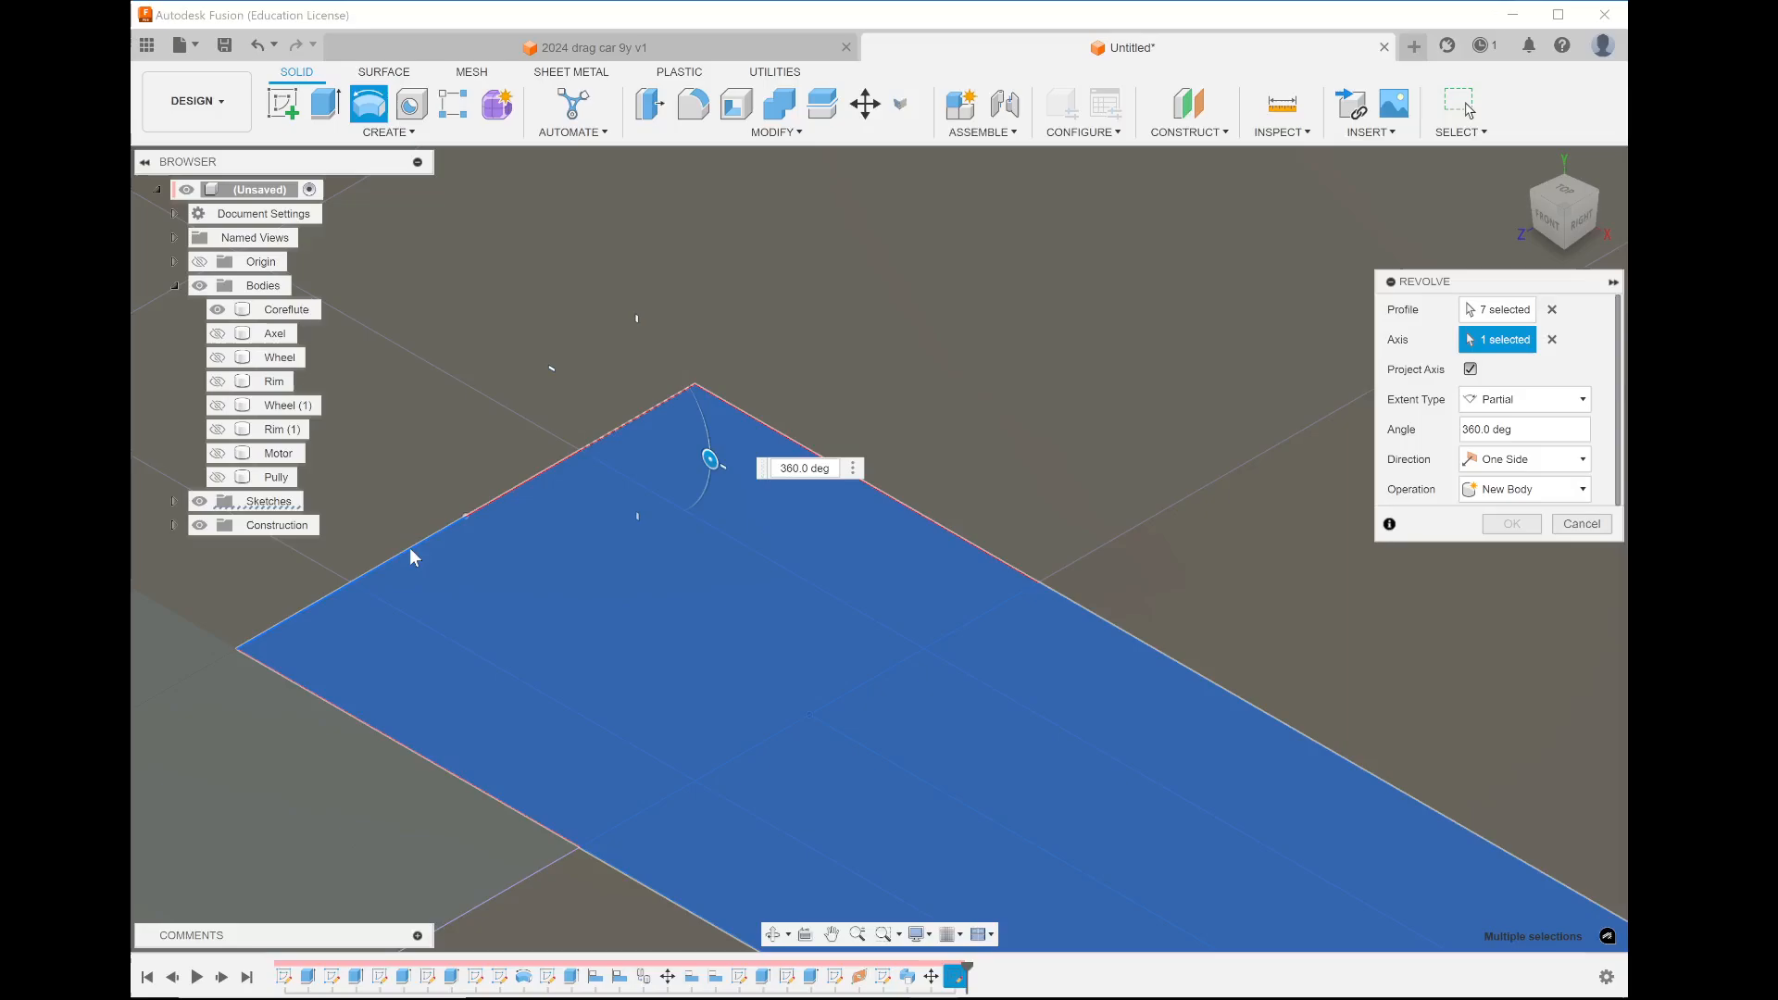
{"action": "scroll", "coordinate": [521, 670], "scroll_direction": "down", "scroll_amount": 8}
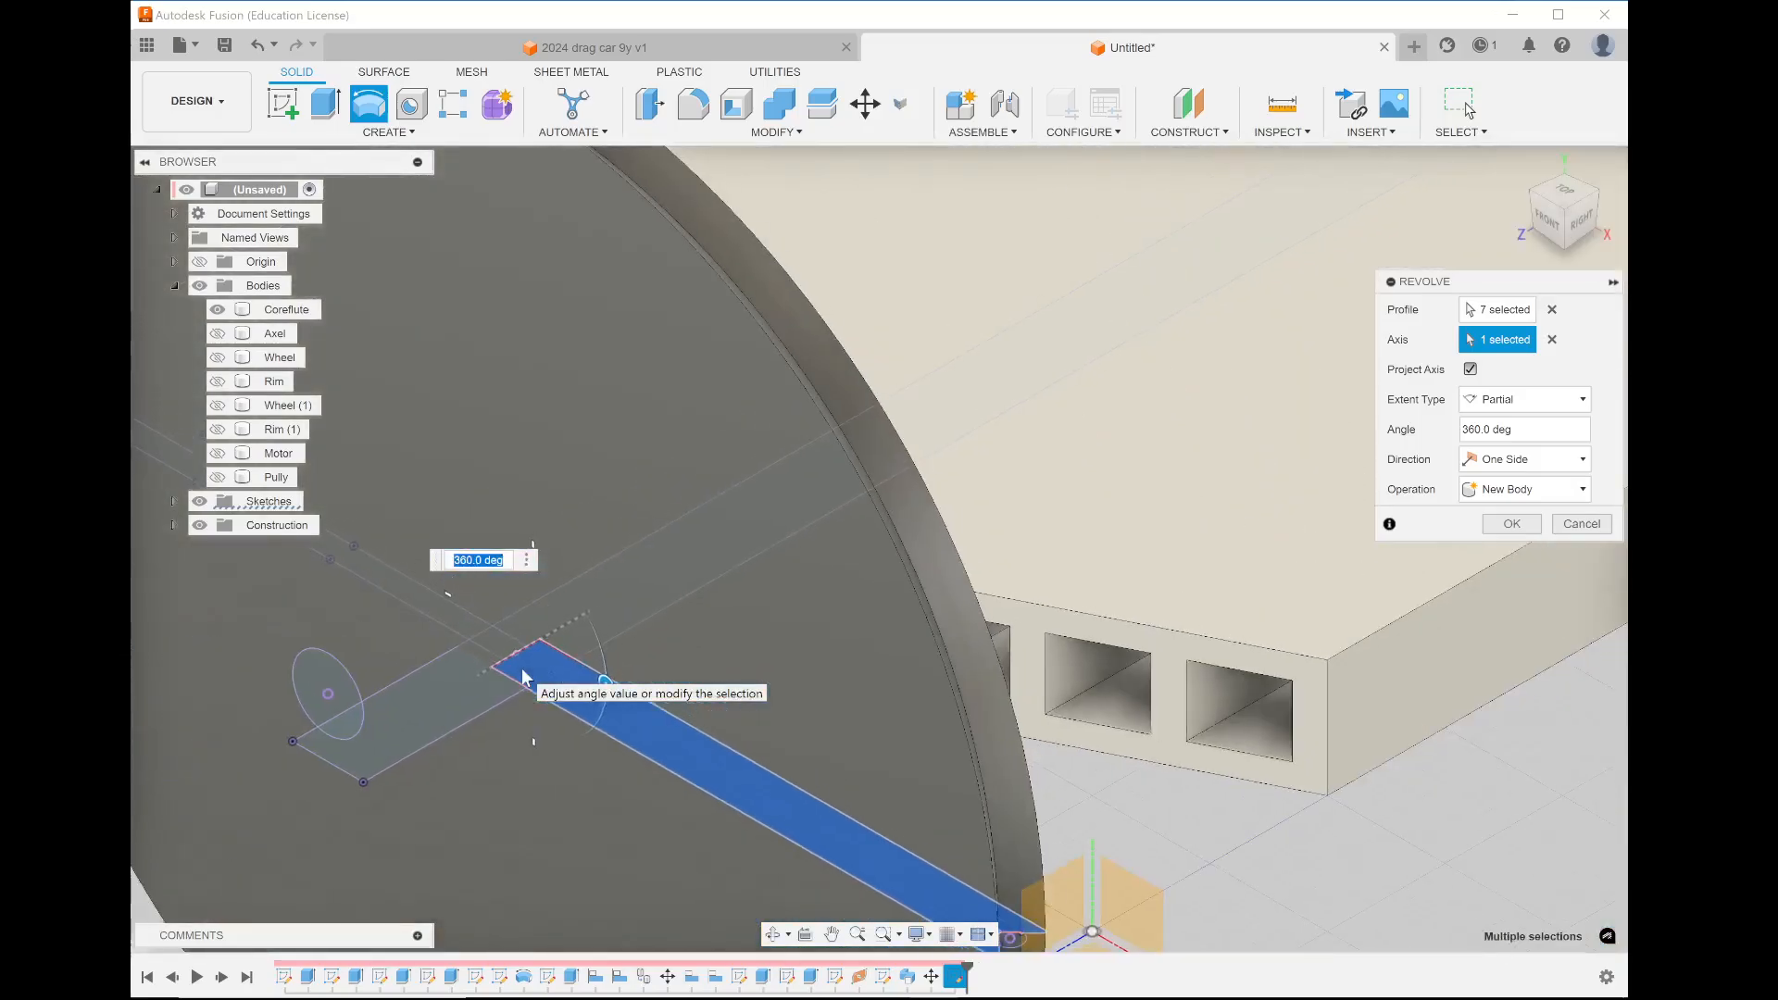
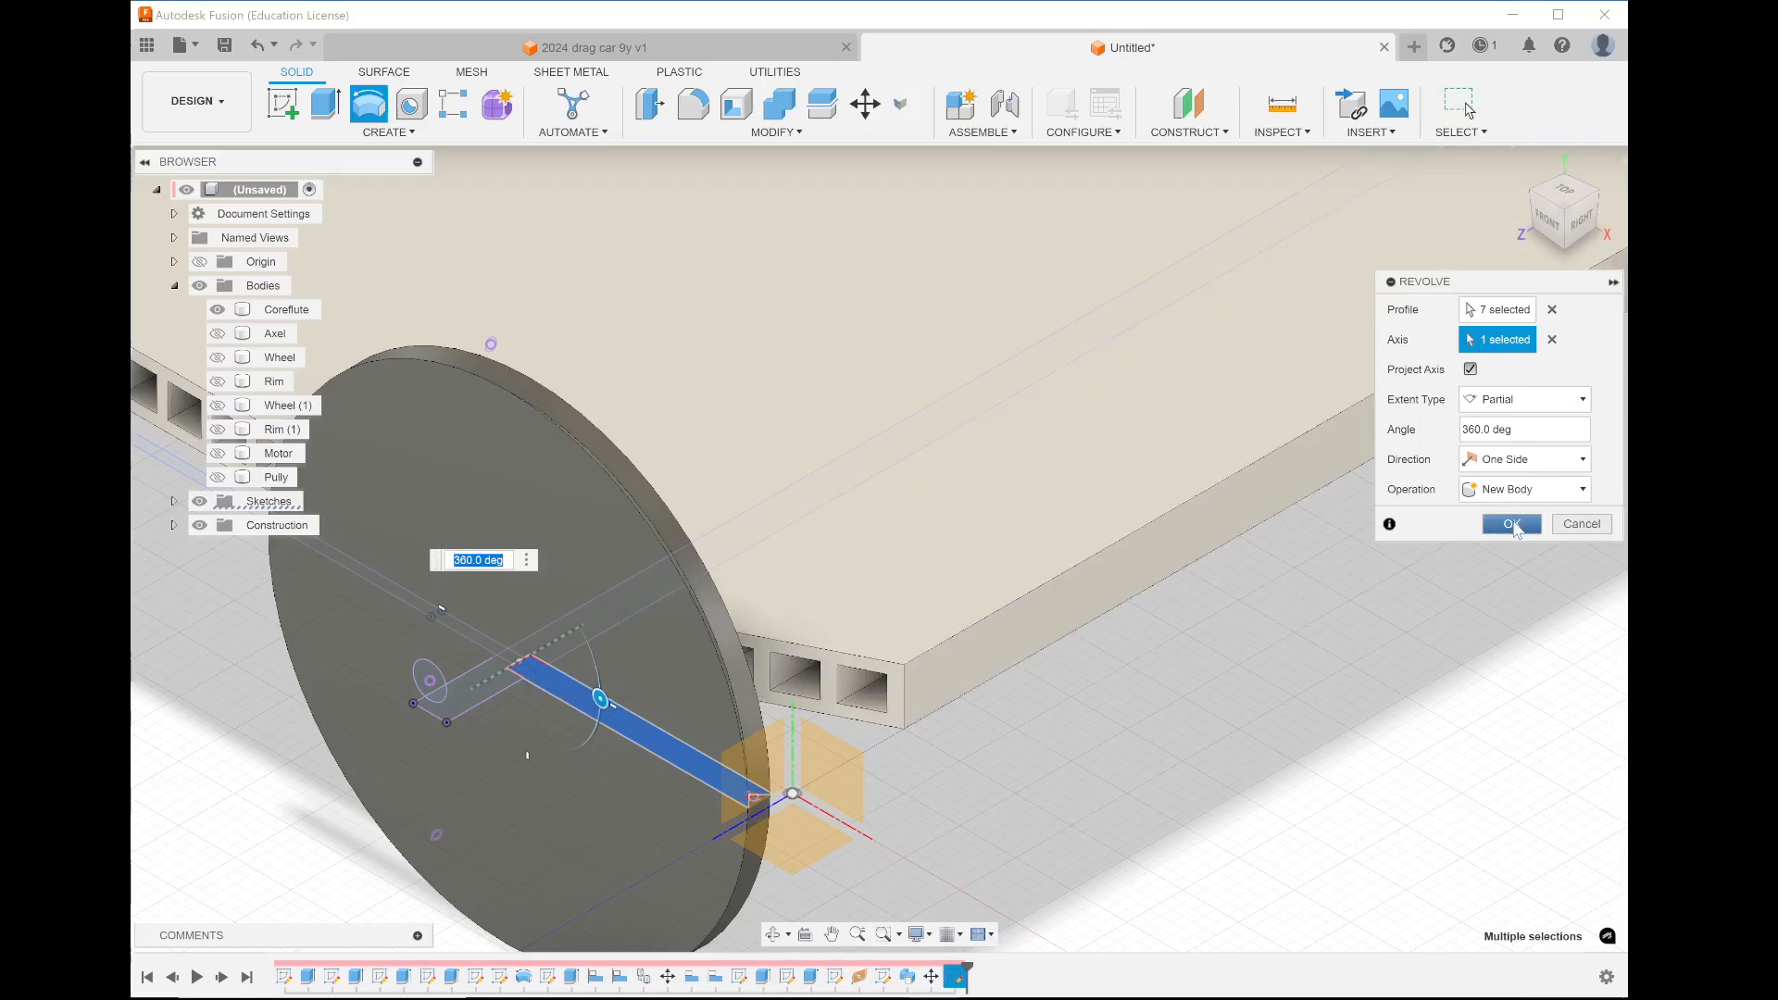
{"action": "left_click", "coordinate": [1513, 524]}
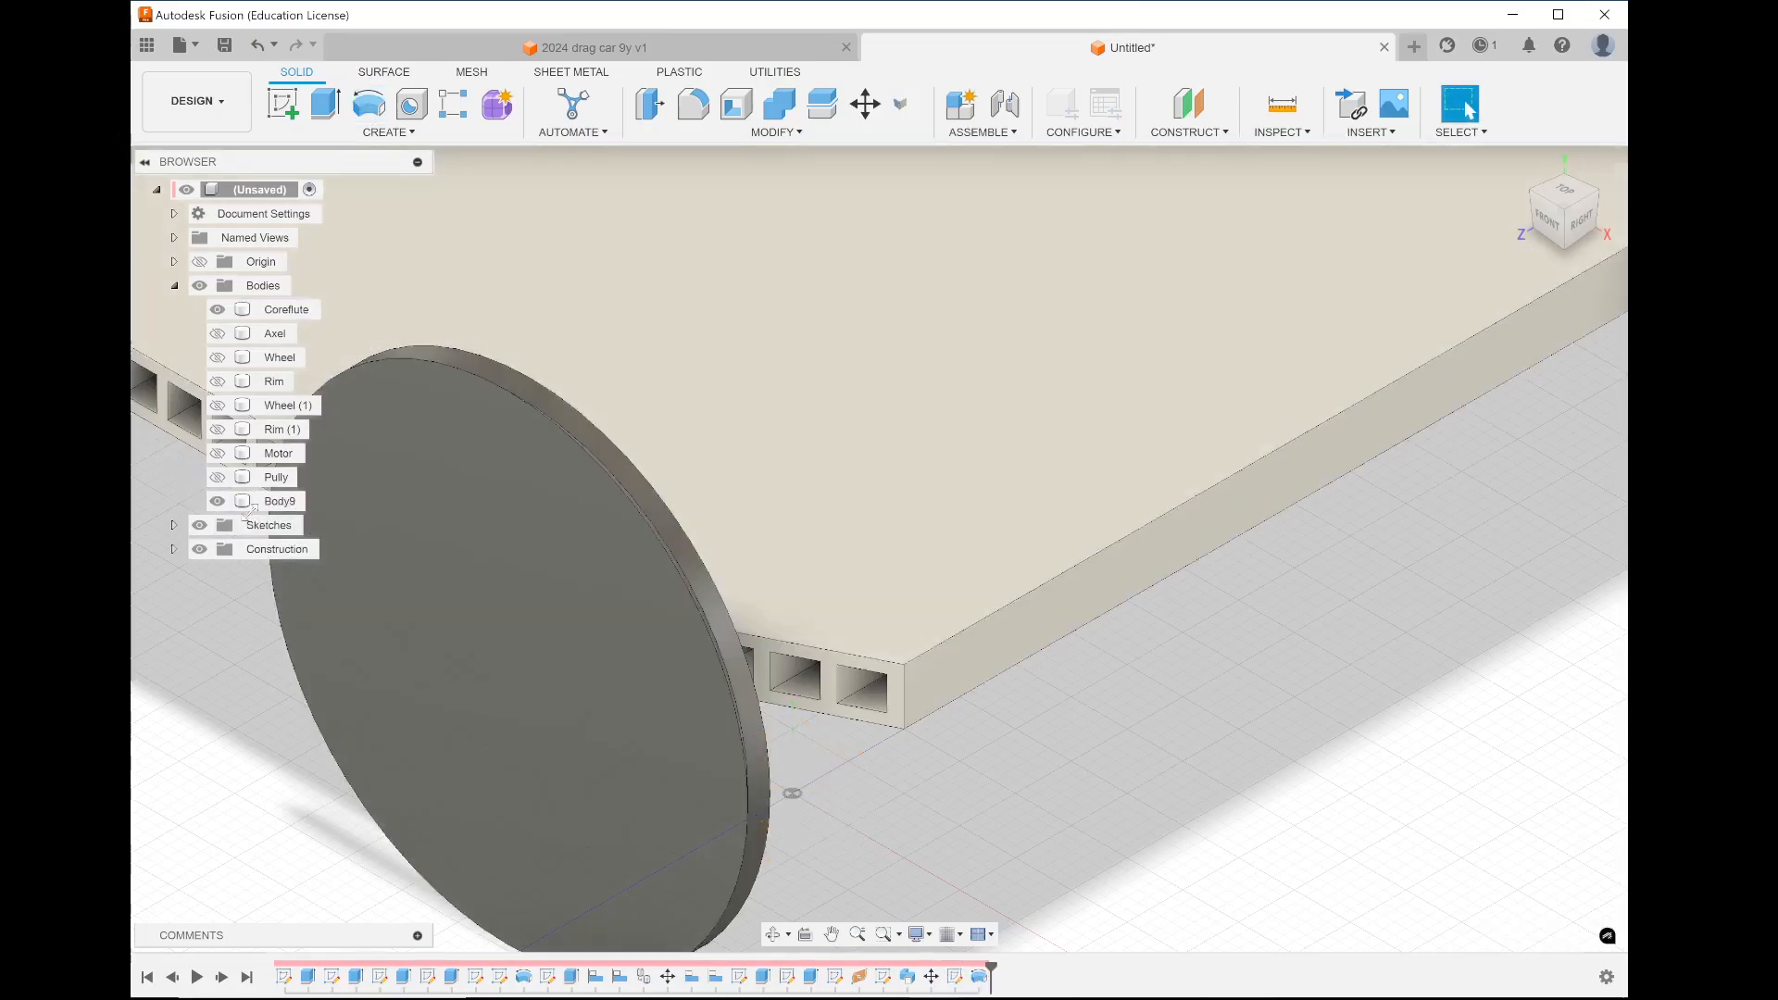
Show the hidden belt, motor, axle, wheel and rim bodies, toggling the Coreflute board off and back on
{"action": "left_click", "coordinate": [218, 477]}
{"action": "left_click", "coordinate": [217, 453]}
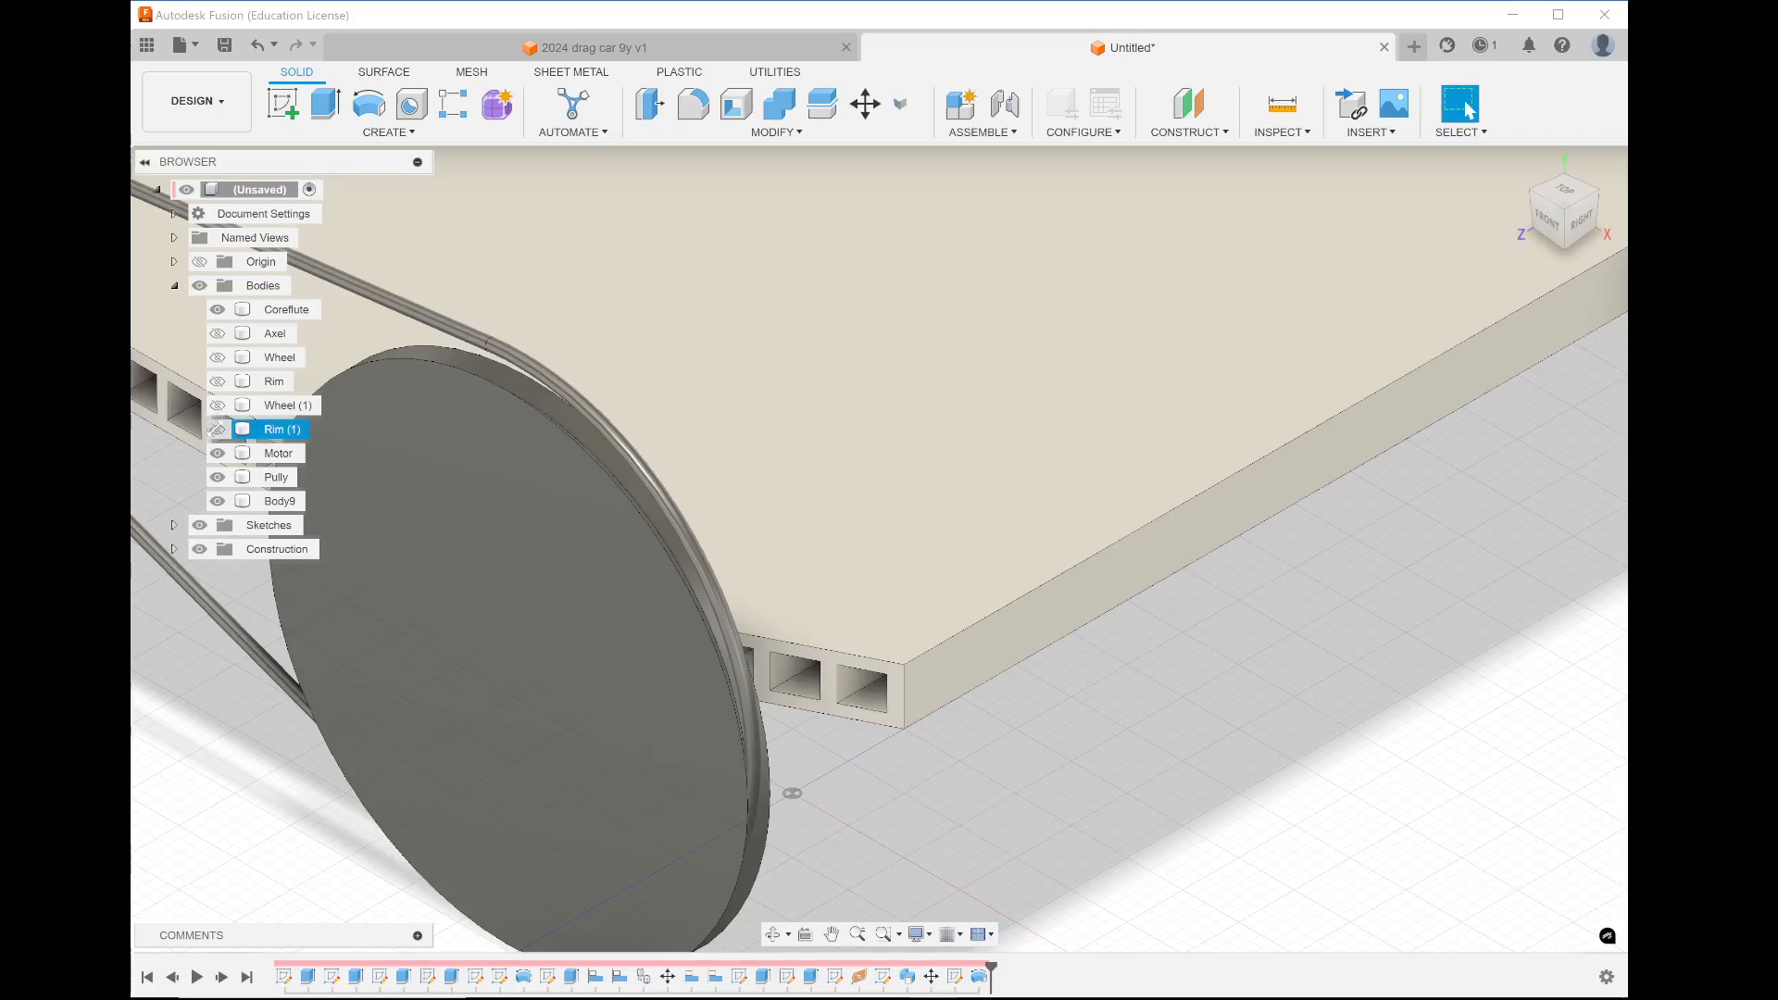
{"action": "left_click", "coordinate": [217, 428]}
{"action": "left_click", "coordinate": [216, 405]}
{"action": "left_click", "coordinate": [216, 380]}
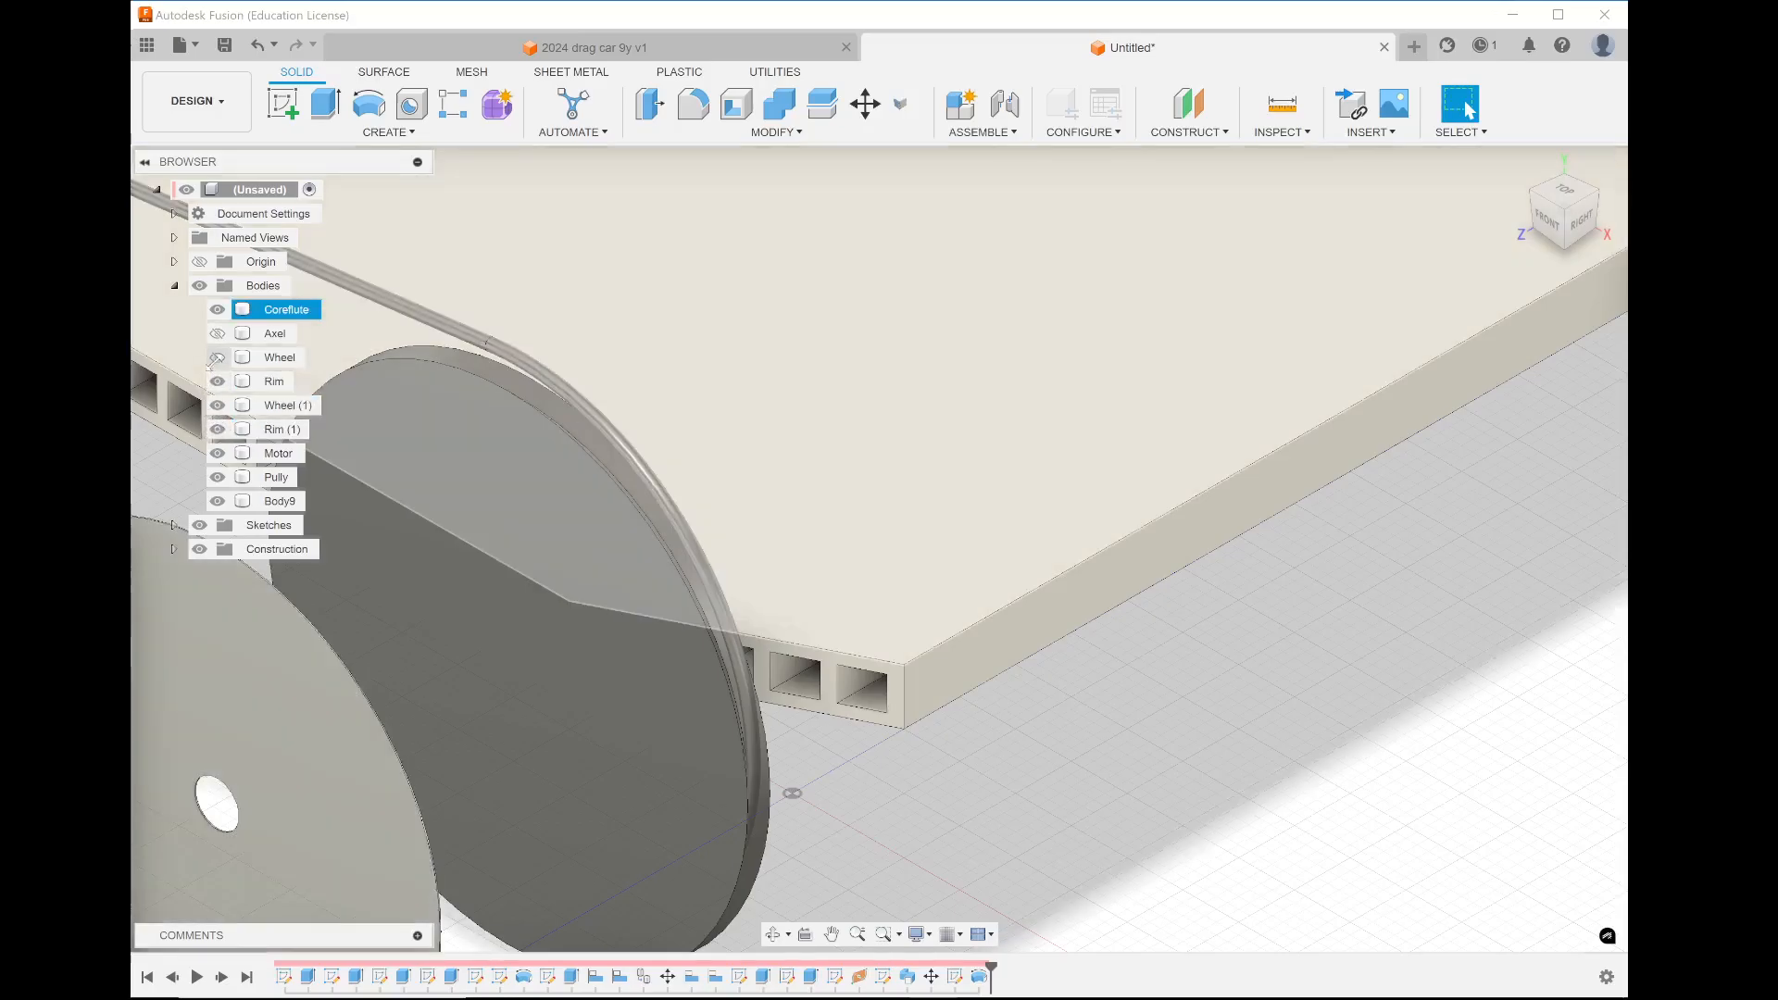
{"action": "left_click", "coordinate": [217, 357]}
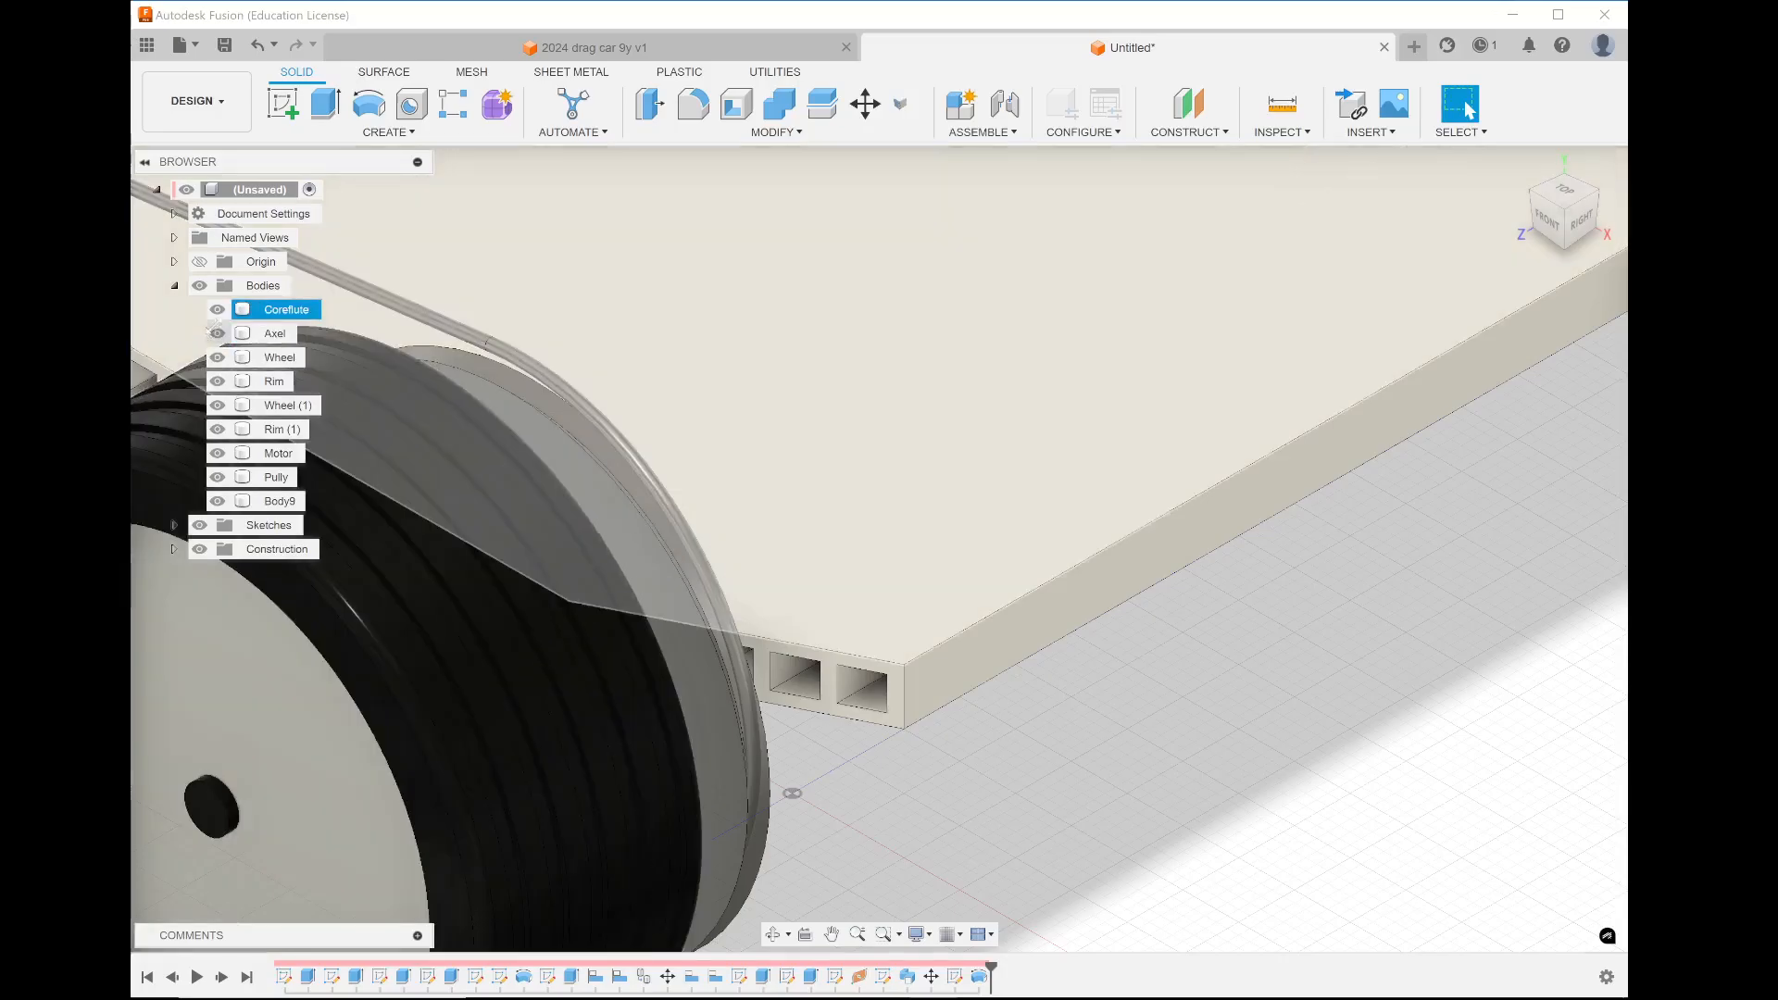
{"action": "left_click", "coordinate": [217, 334]}
{"action": "left_click", "coordinate": [217, 309]}
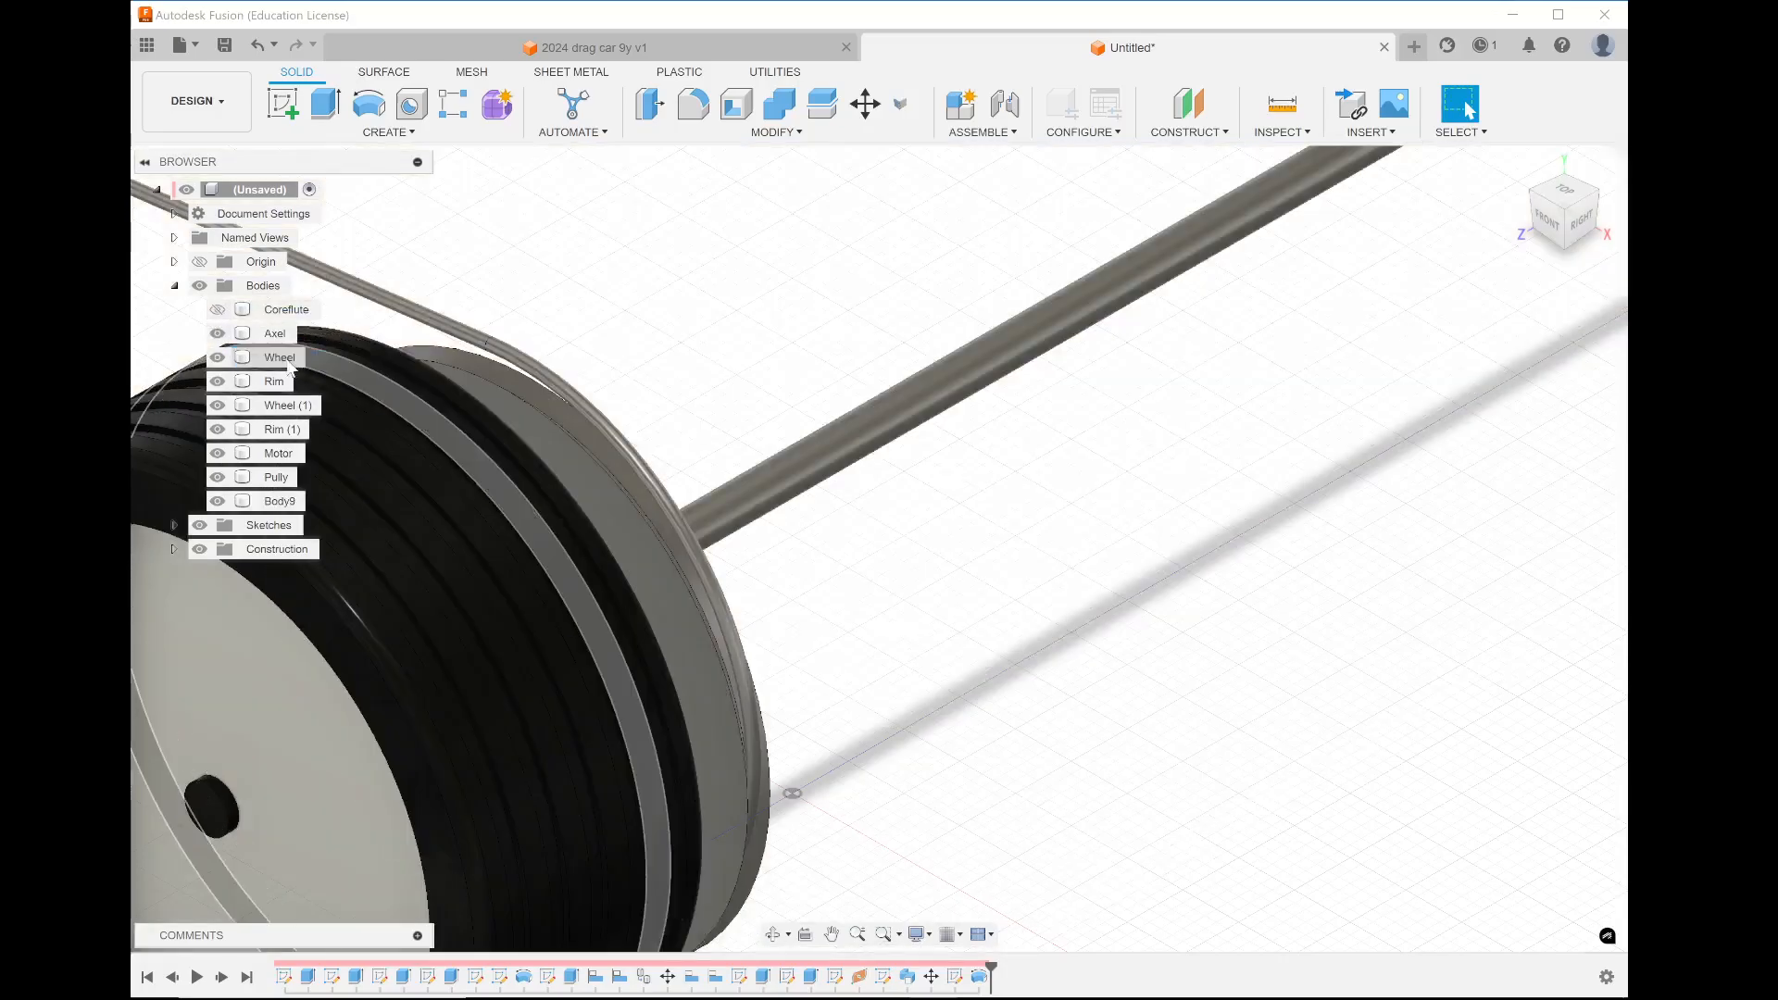
{"action": "left_click", "coordinate": [217, 310]}
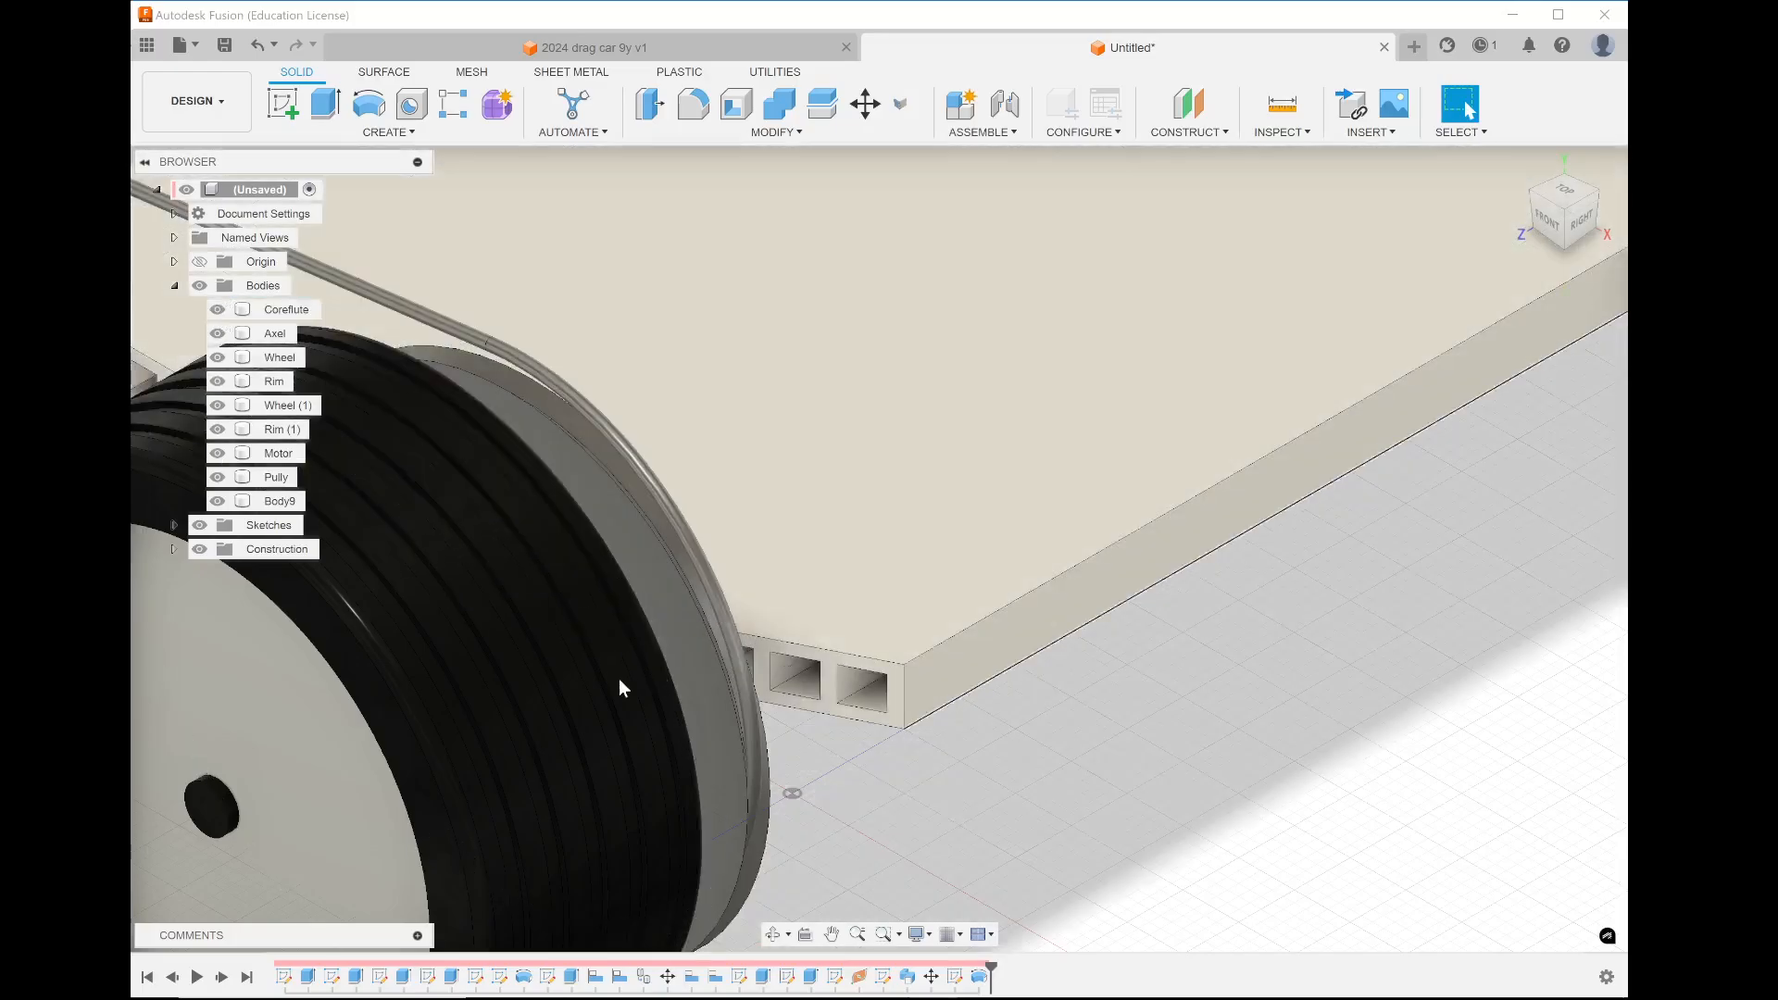
Hide both wheels and both rims, keeping the board, axle, motor, belt and revolved disc shown
{"action": "left_click", "coordinate": [217, 429]}
{"action": "left_click", "coordinate": [217, 404]}
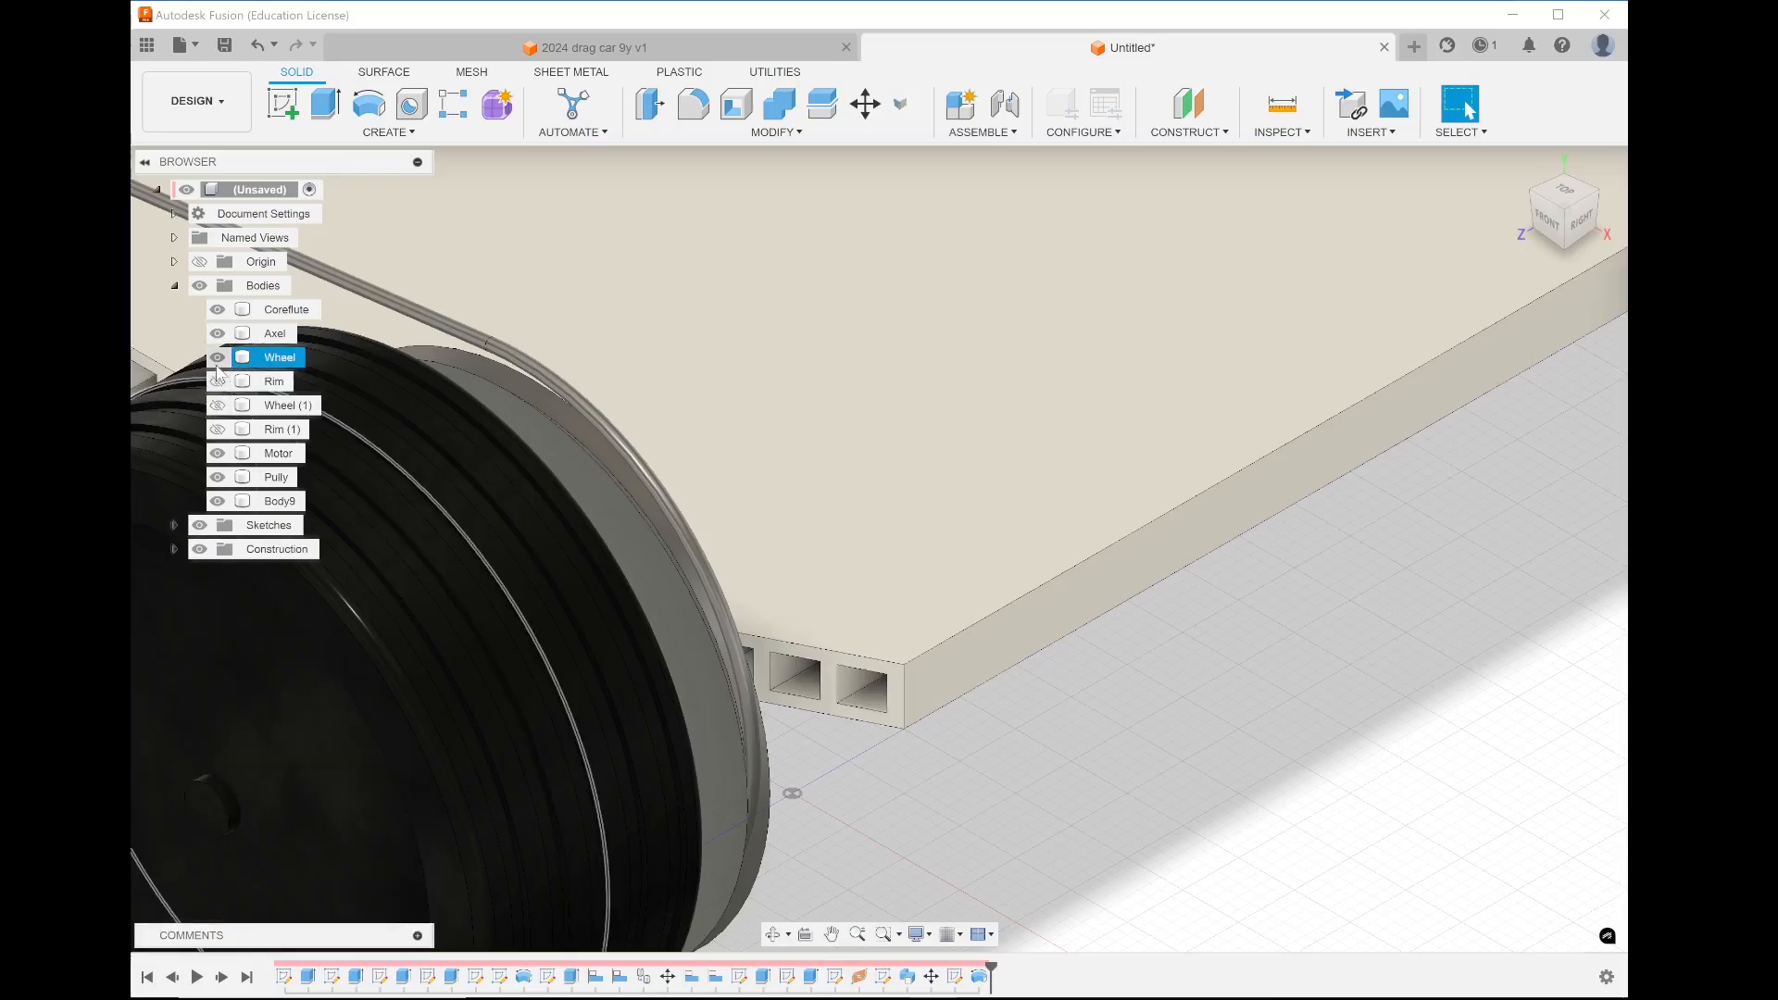
{"action": "left_click", "coordinate": [217, 357]}
{"action": "left_click", "coordinate": [217, 381]}
{"action": "left_click", "coordinate": [603, 460]}
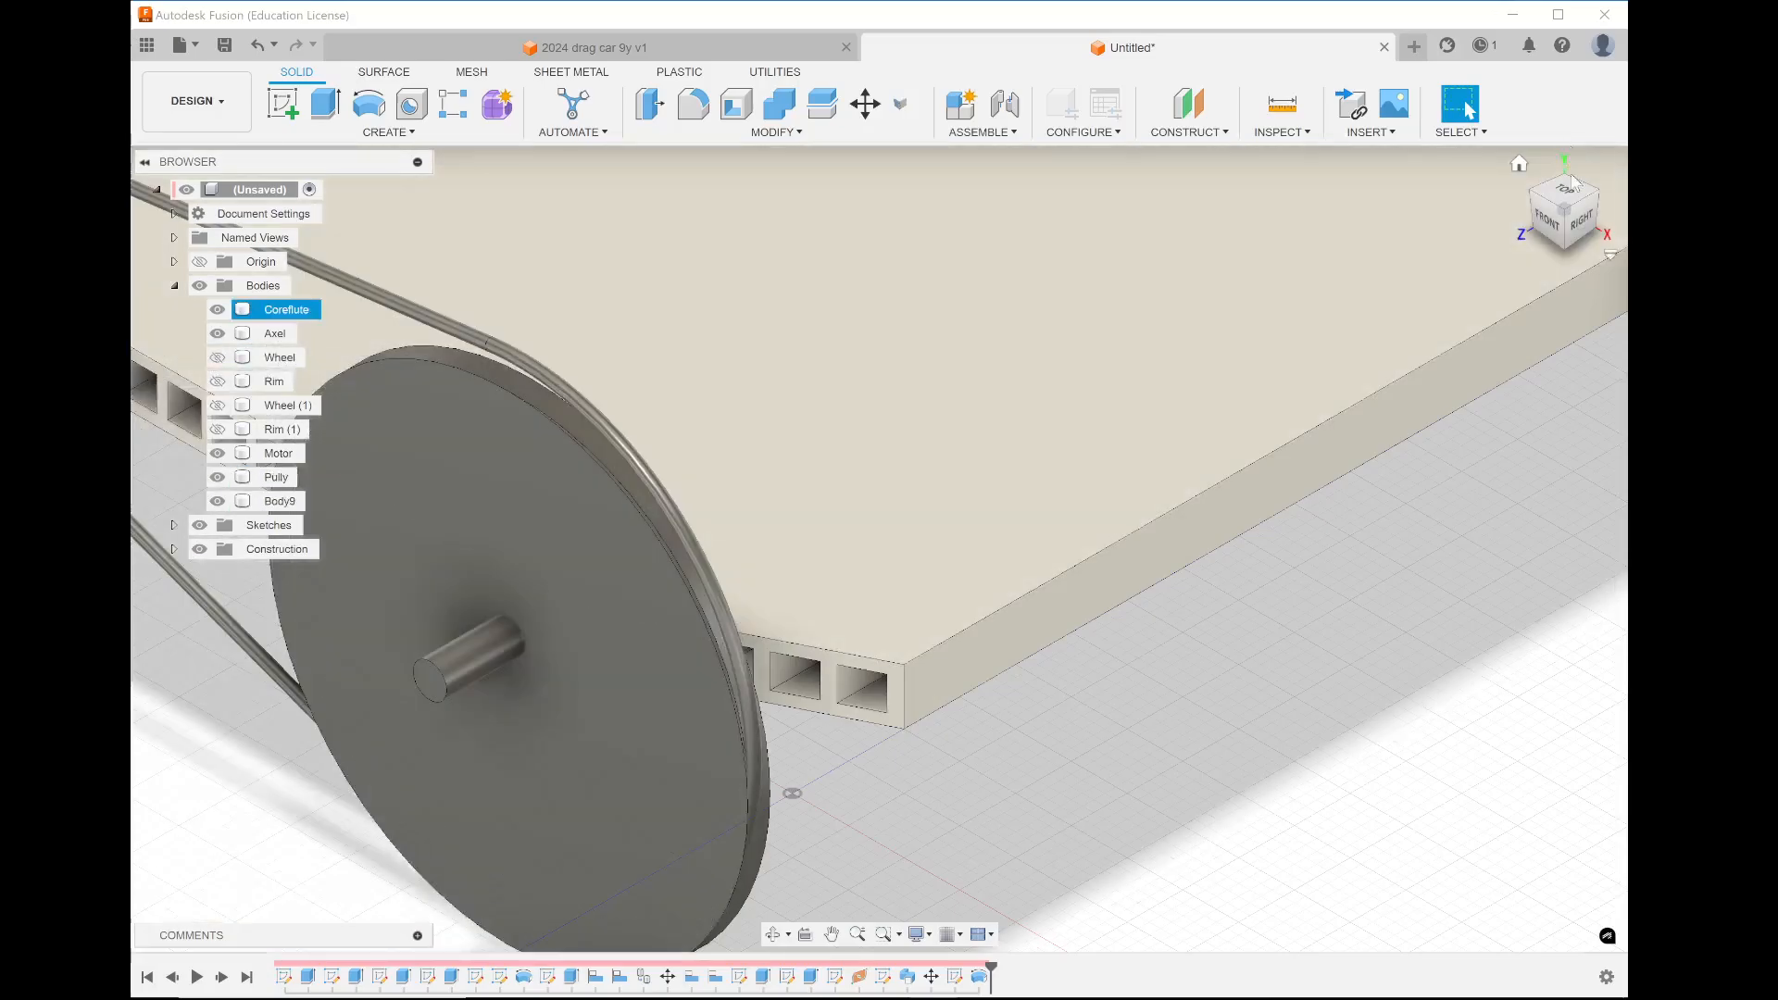
Examine from the front how the revolved disc sits relative to the belt, and return to the home view
{"action": "left_click", "coordinate": [1549, 214]}
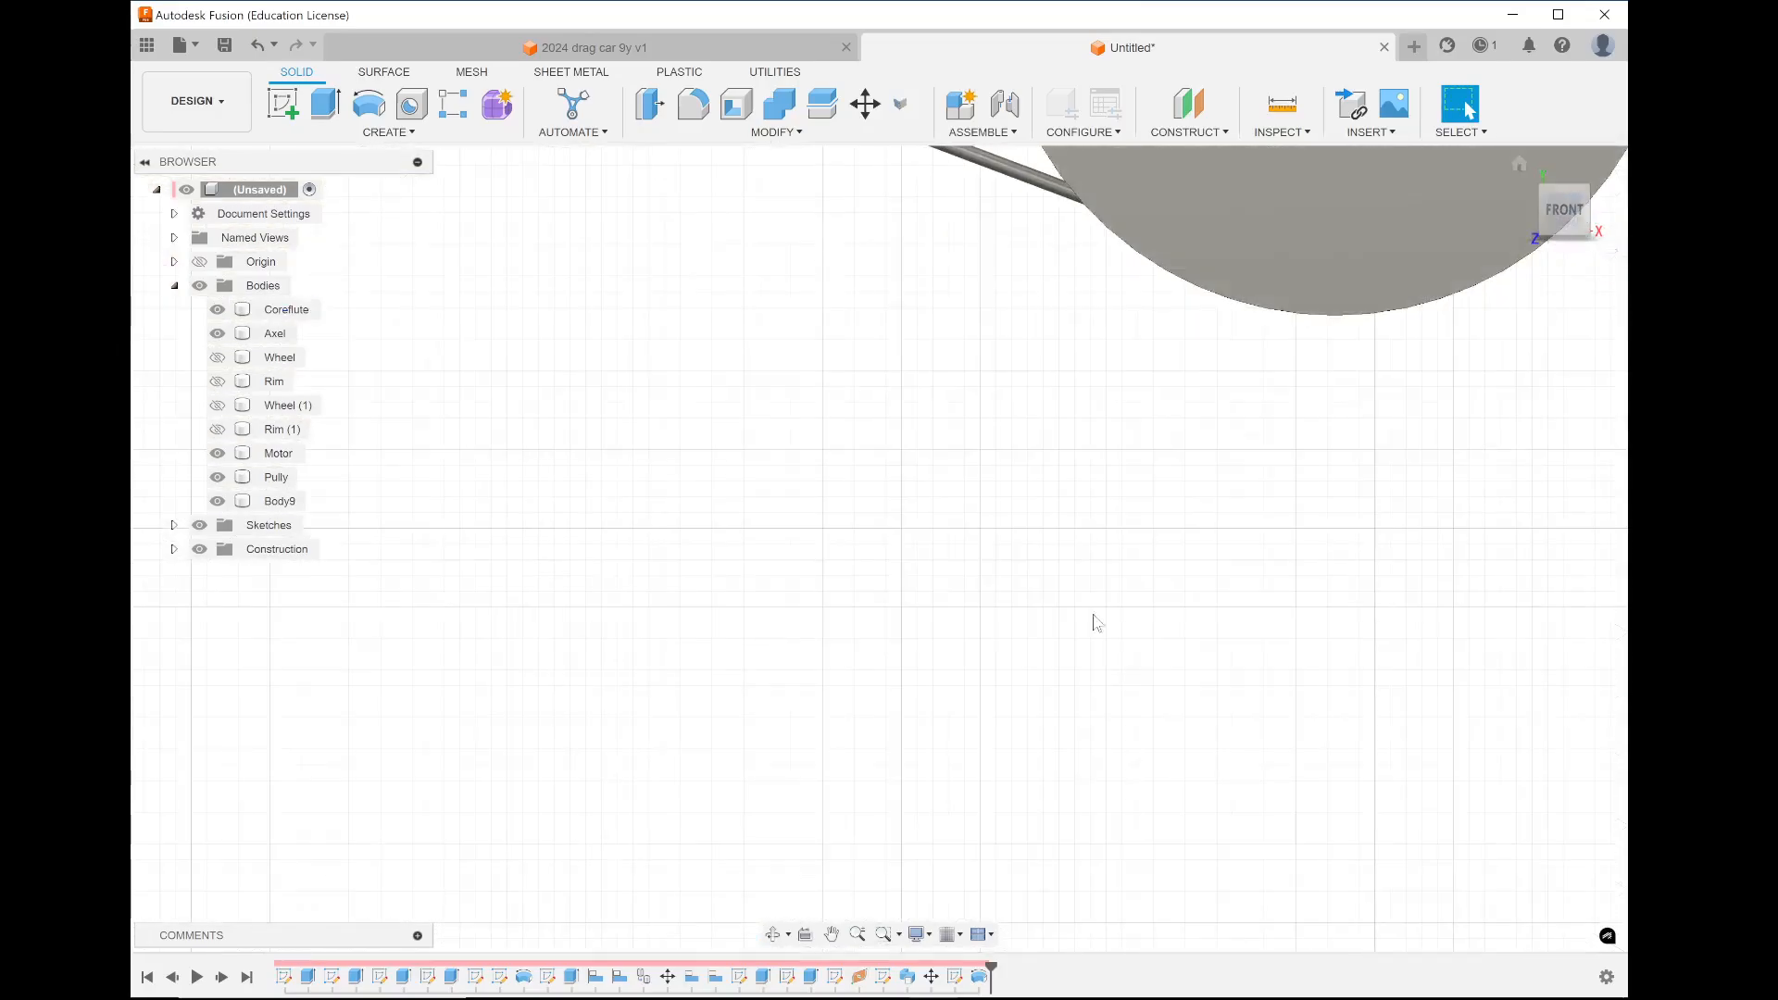
{"action": "scroll", "coordinate": [1095, 623], "scroll_direction": "down", "scroll_amount": 5}
{"action": "scroll", "coordinate": [1345, 463], "scroll_direction": "up", "scroll_amount": 4}
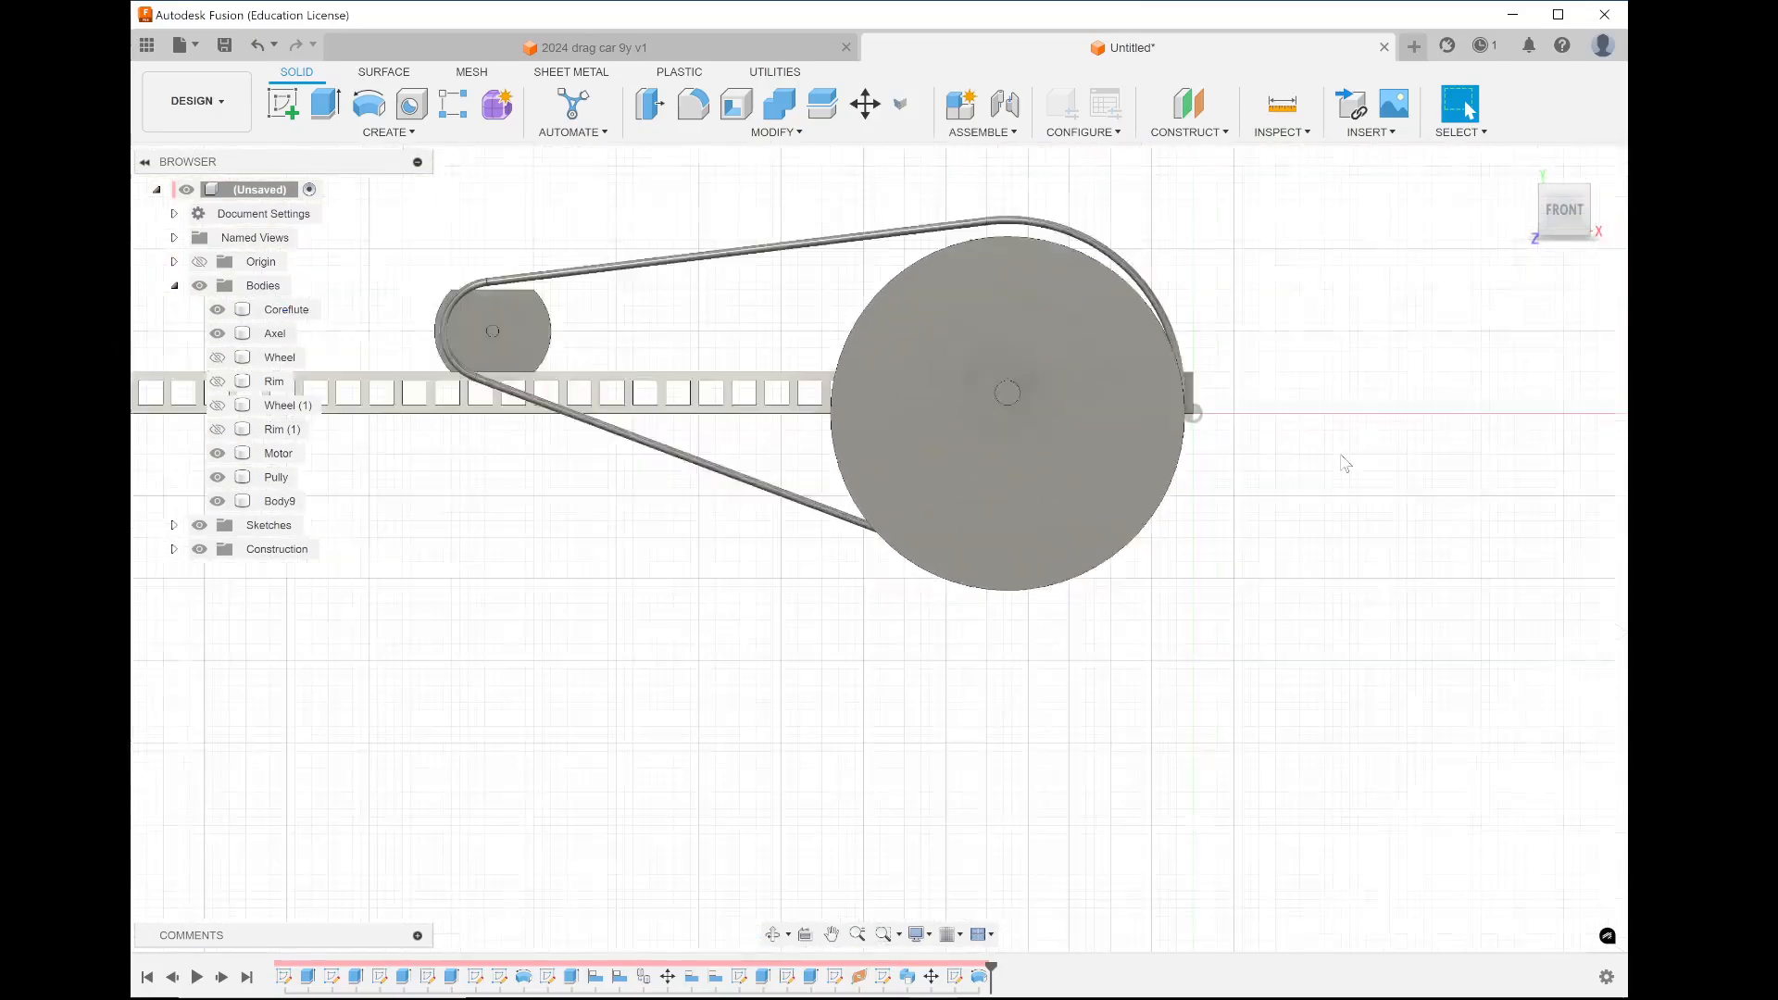
{"action": "left_click", "coordinate": [947, 338]}
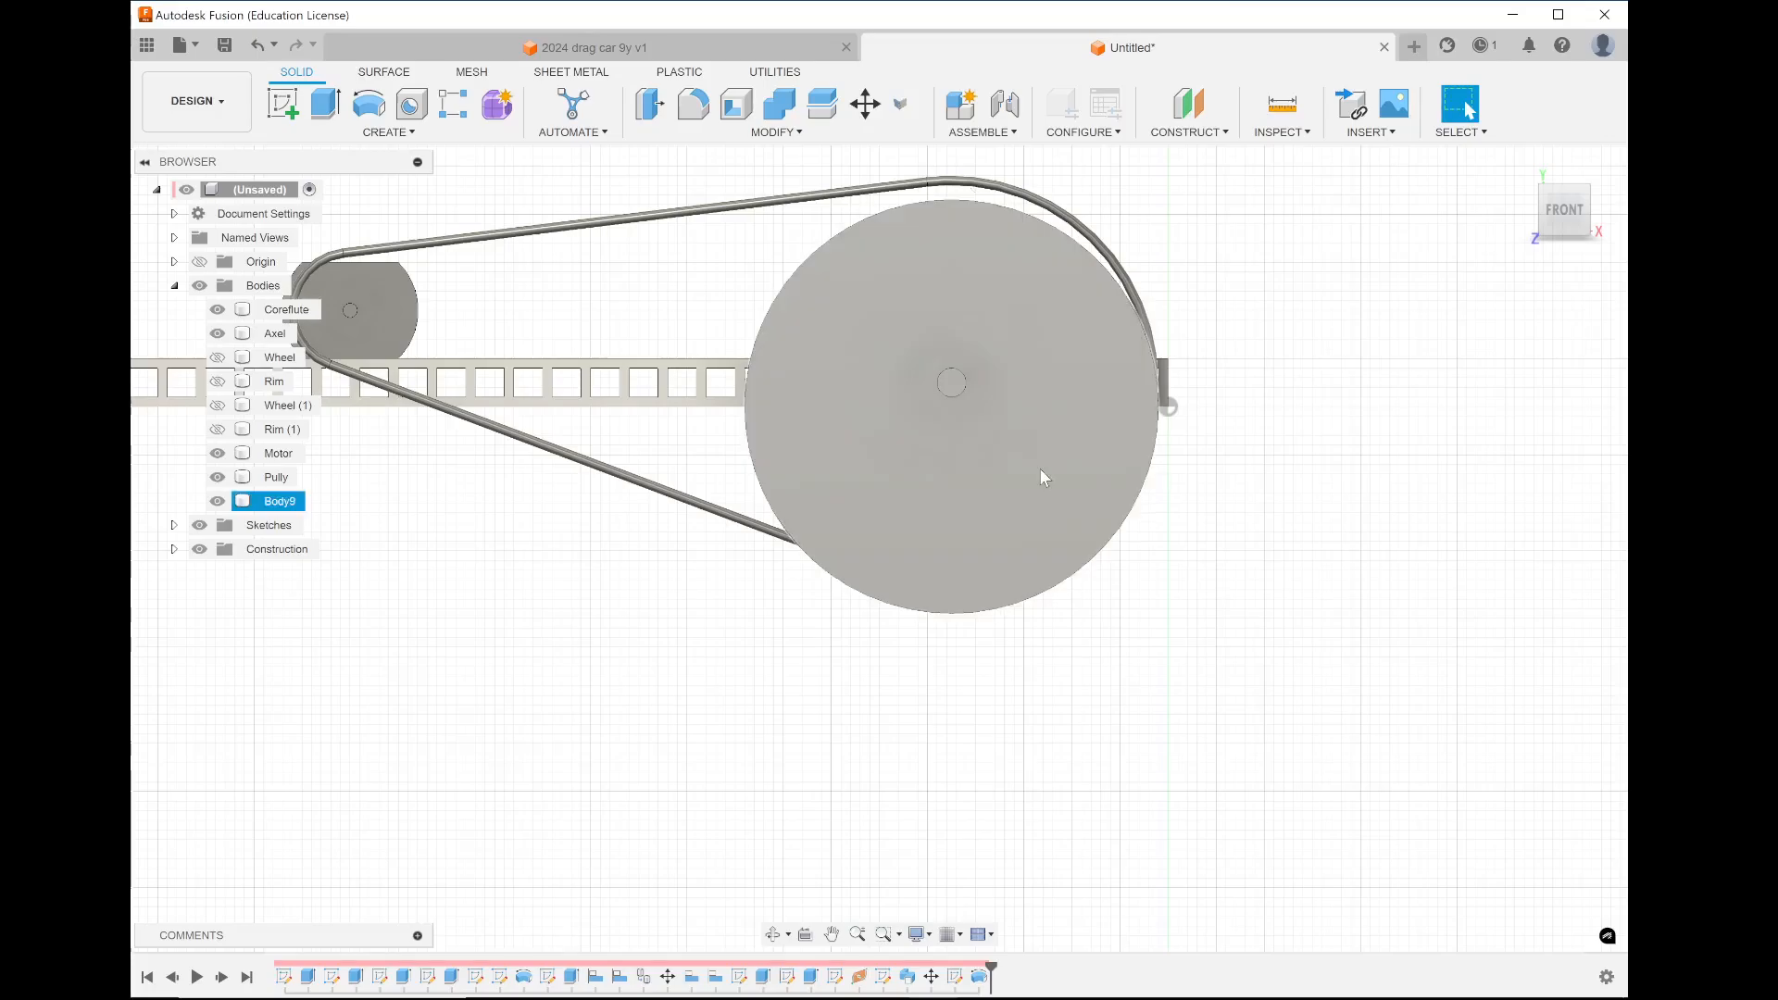
{"action": "scroll", "coordinate": [1039, 469], "scroll_direction": "down", "scroll_amount": 5}
{"action": "left_click", "coordinate": [1502, 220]}
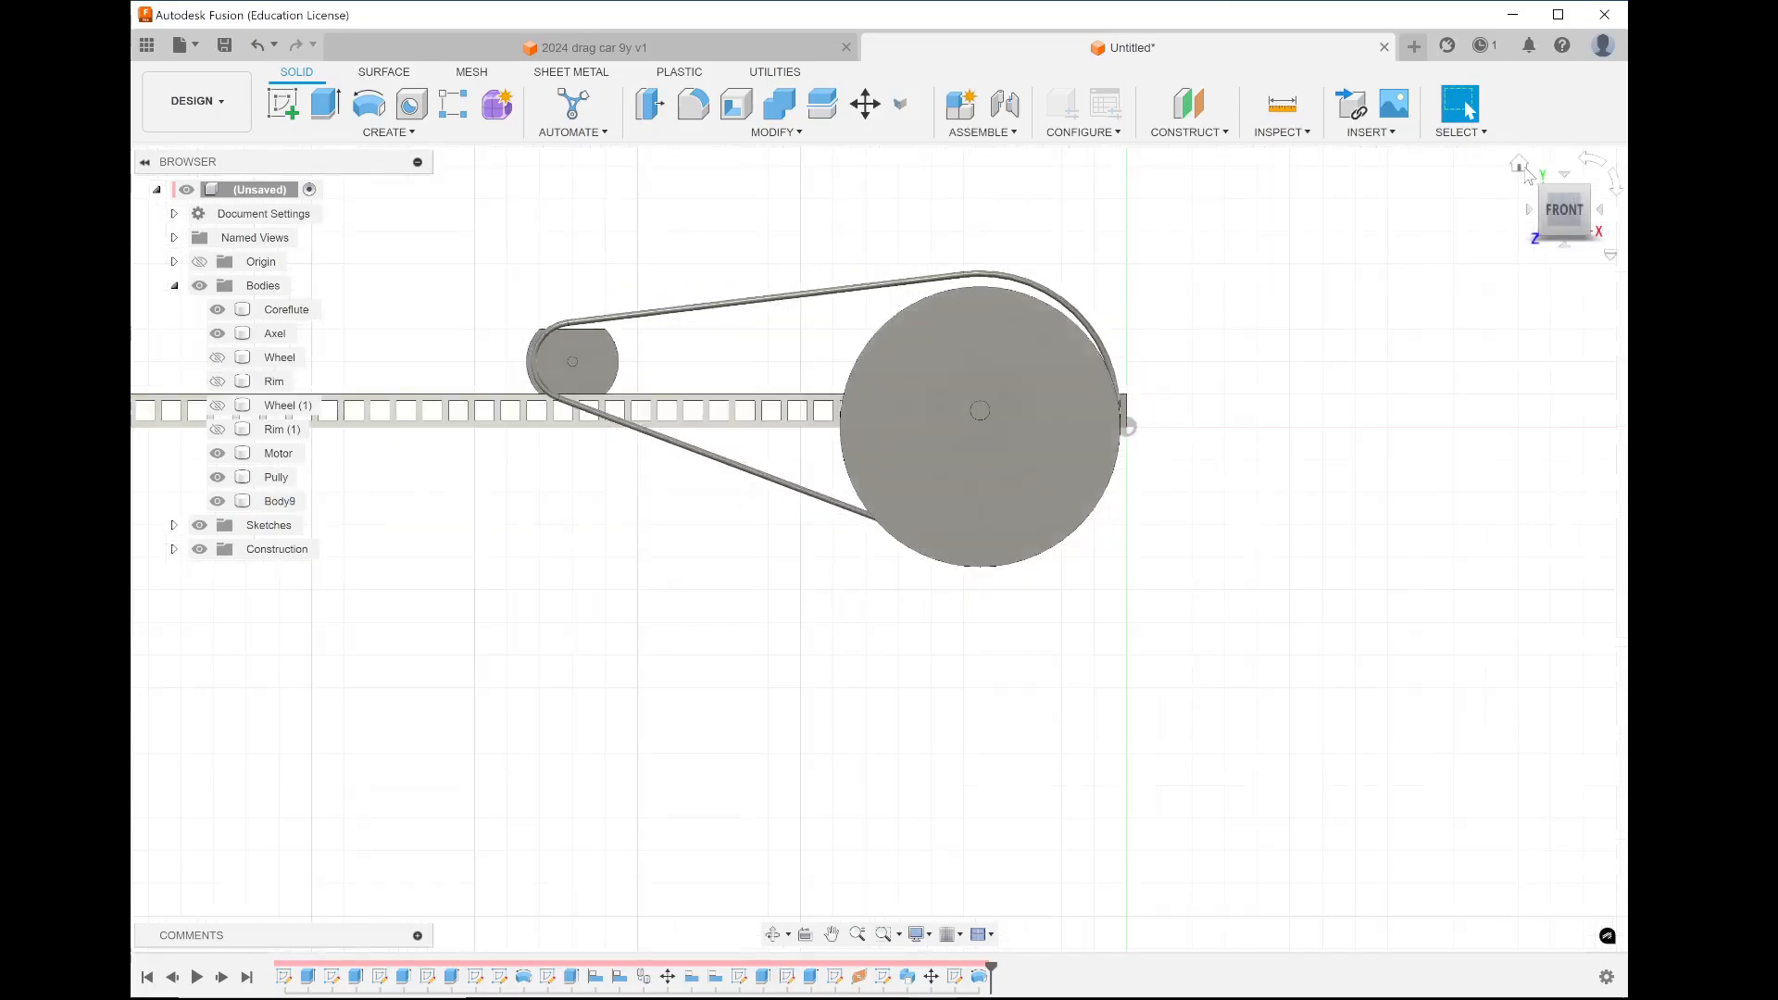
{"action": "left_click", "coordinate": [1520, 167]}
{"action": "scroll", "coordinate": [1053, 937], "scroll_direction": "up", "scroll_amount": 5}
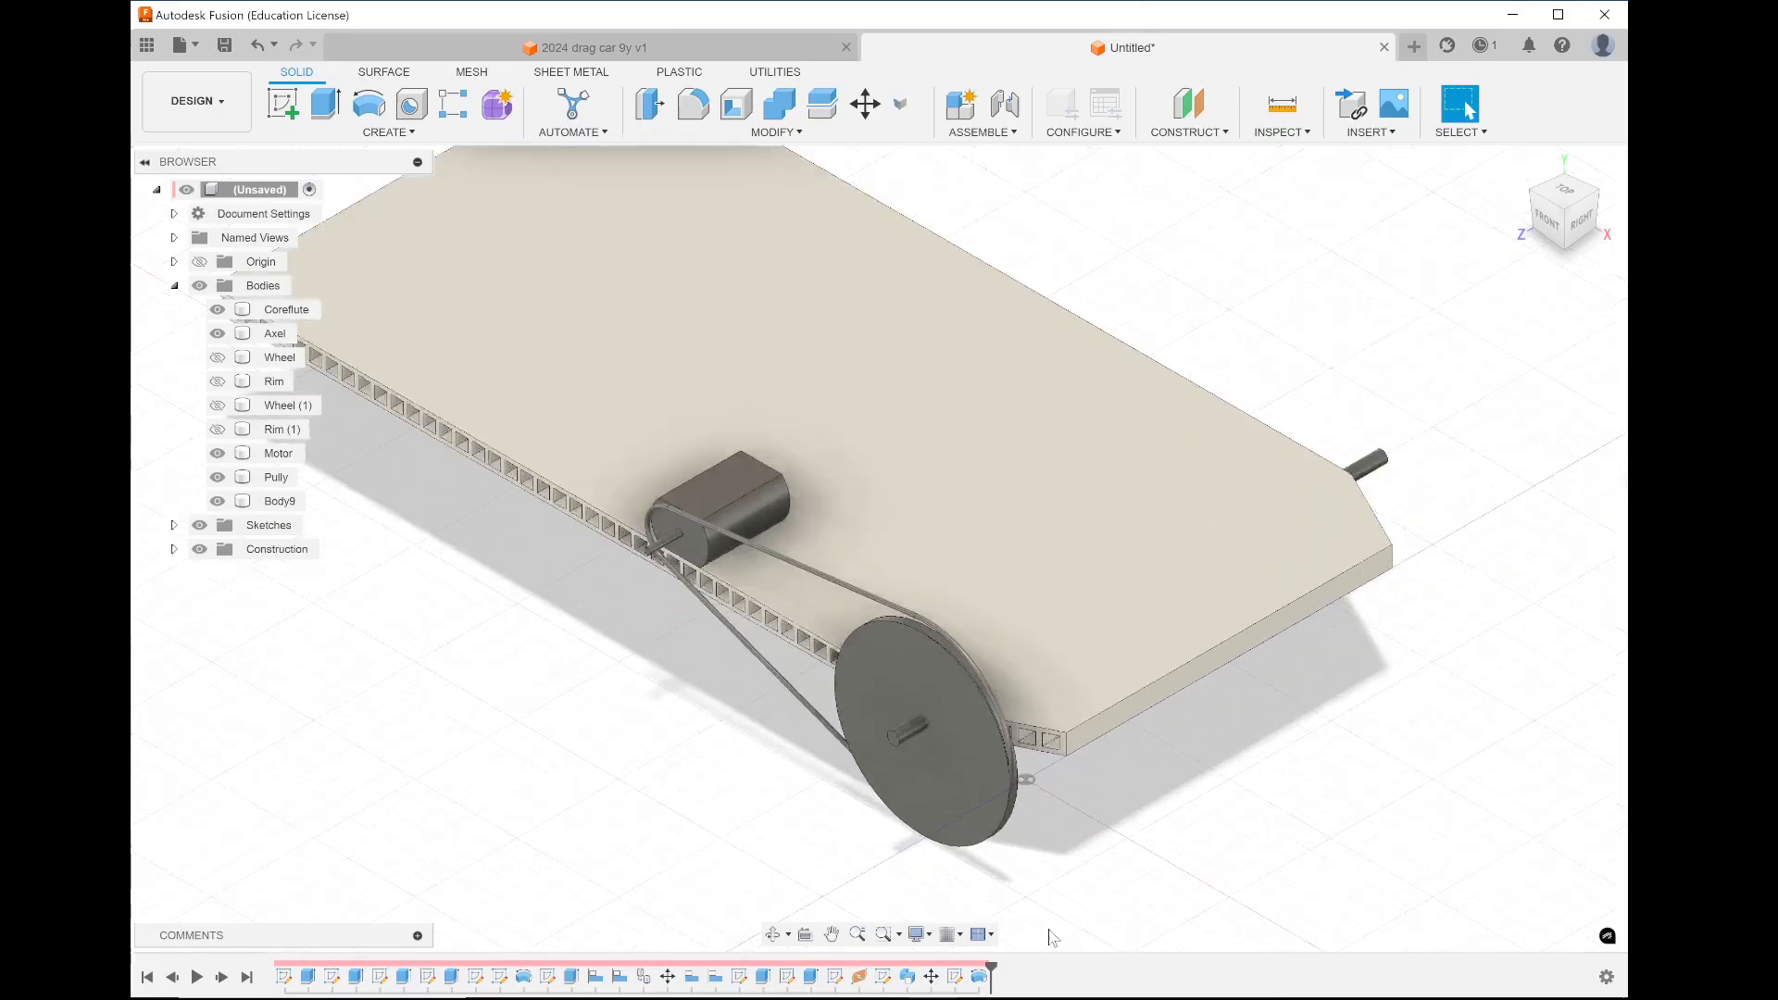
Align the revolved disc by its outer circular edge to the axle's cylindrical face and check how the belt sits on its rim
{"action": "left_click", "coordinate": [776, 131]}
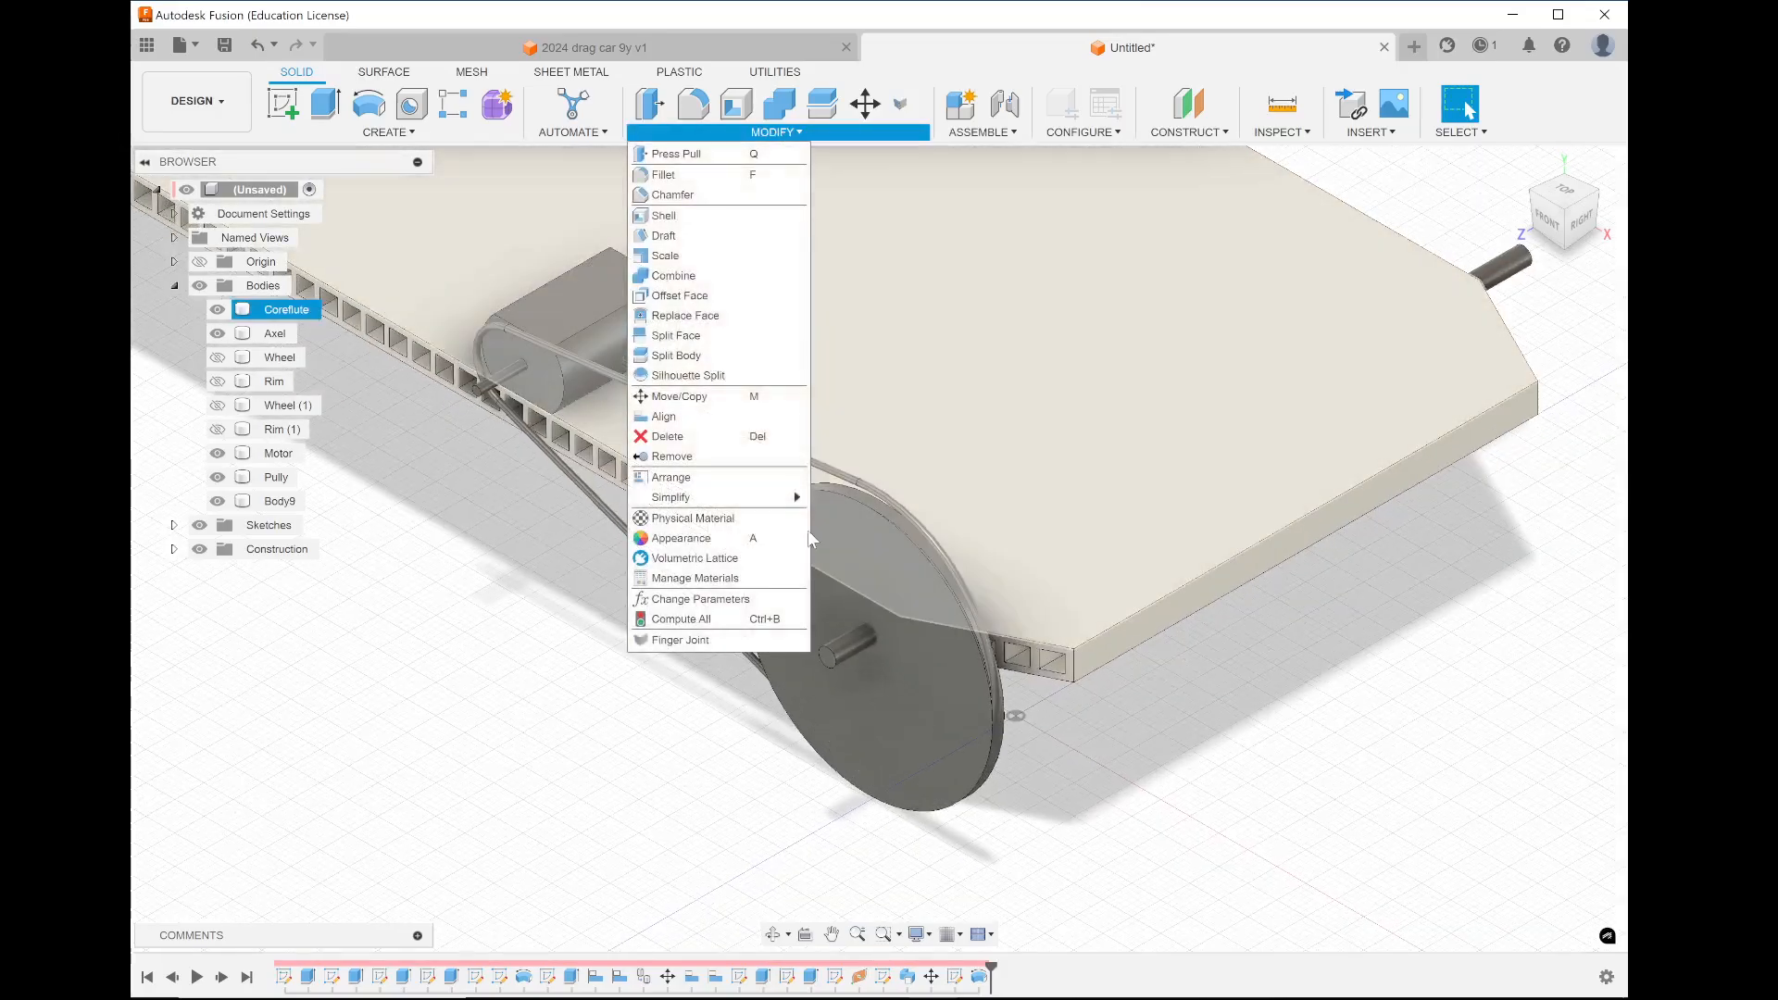
{"action": "left_click", "coordinate": [665, 416]}
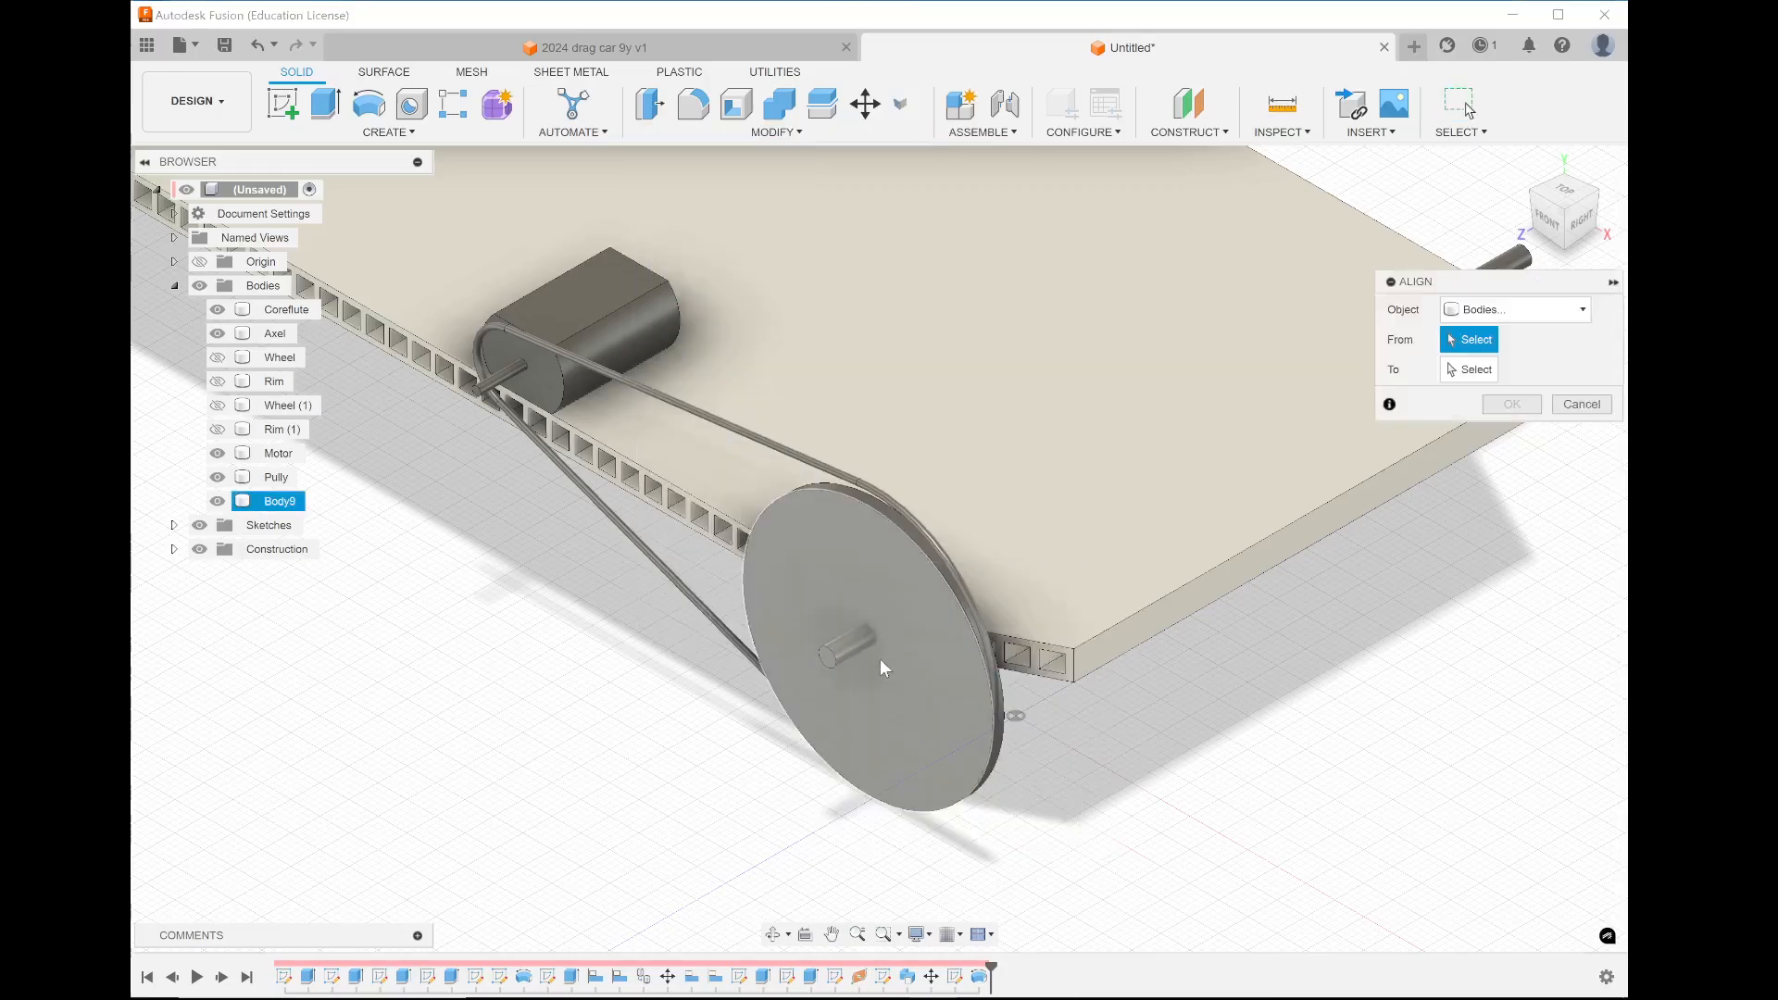
{"action": "left_click", "coordinate": [902, 531]}
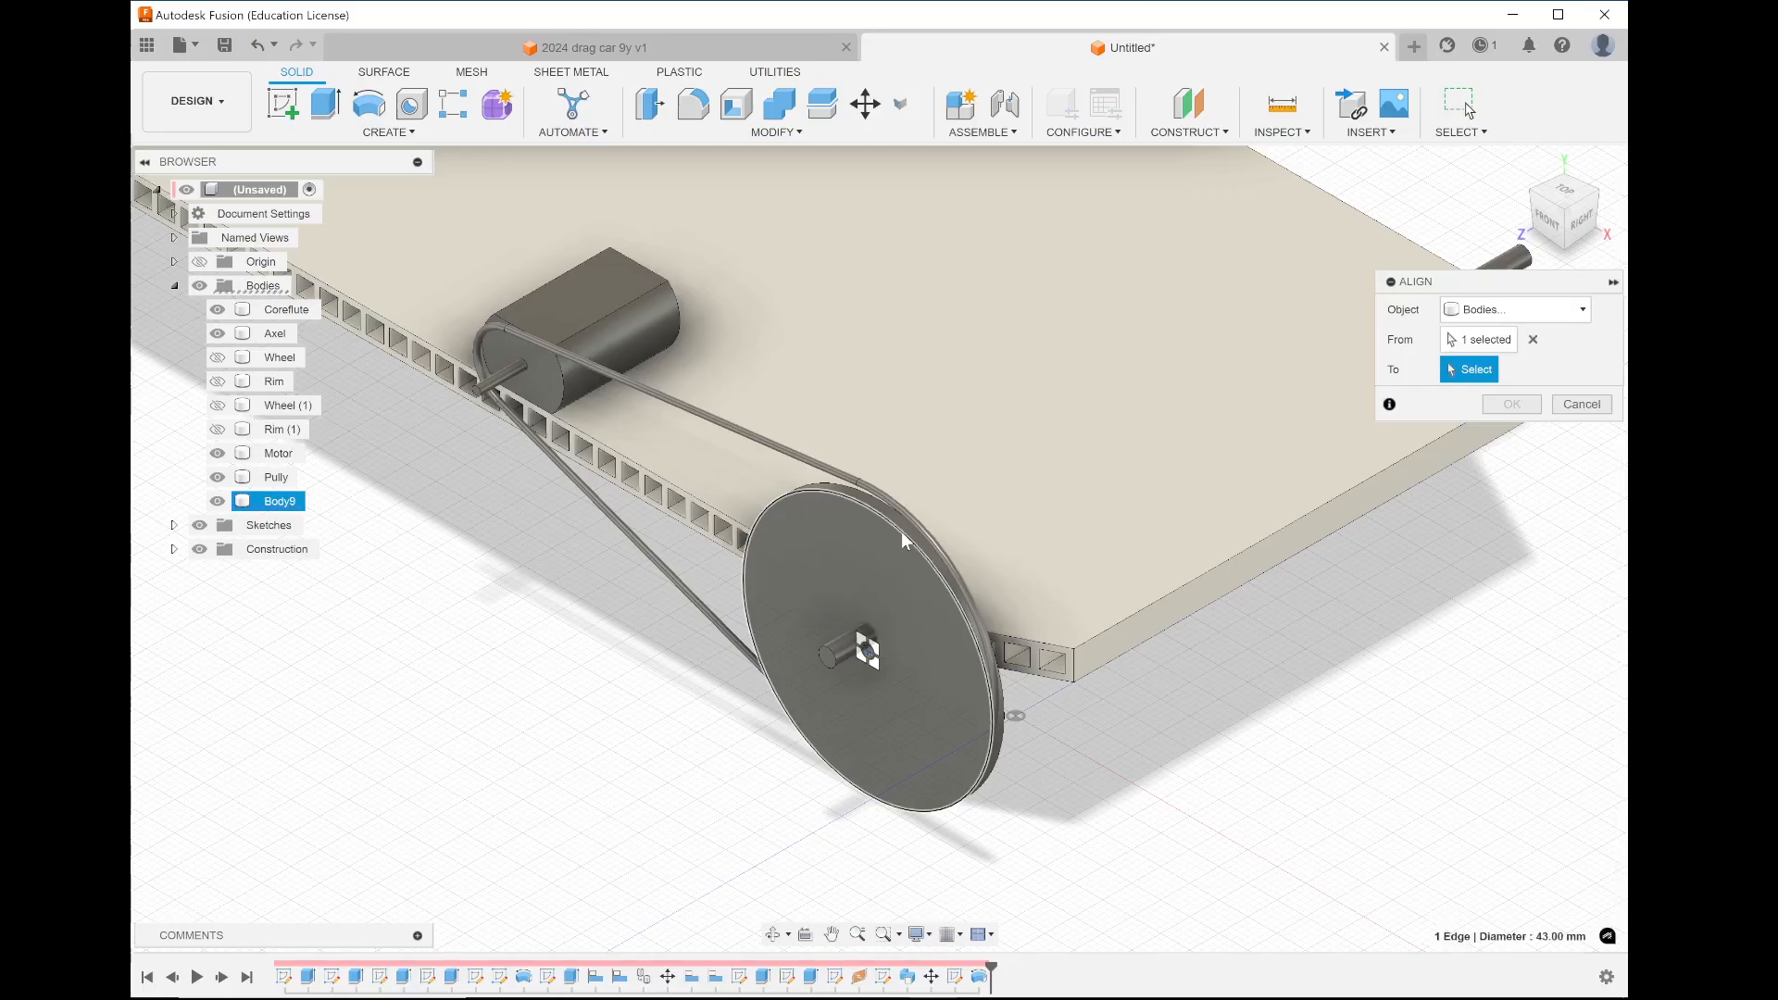
{"action": "left_click", "coordinate": [862, 635]}
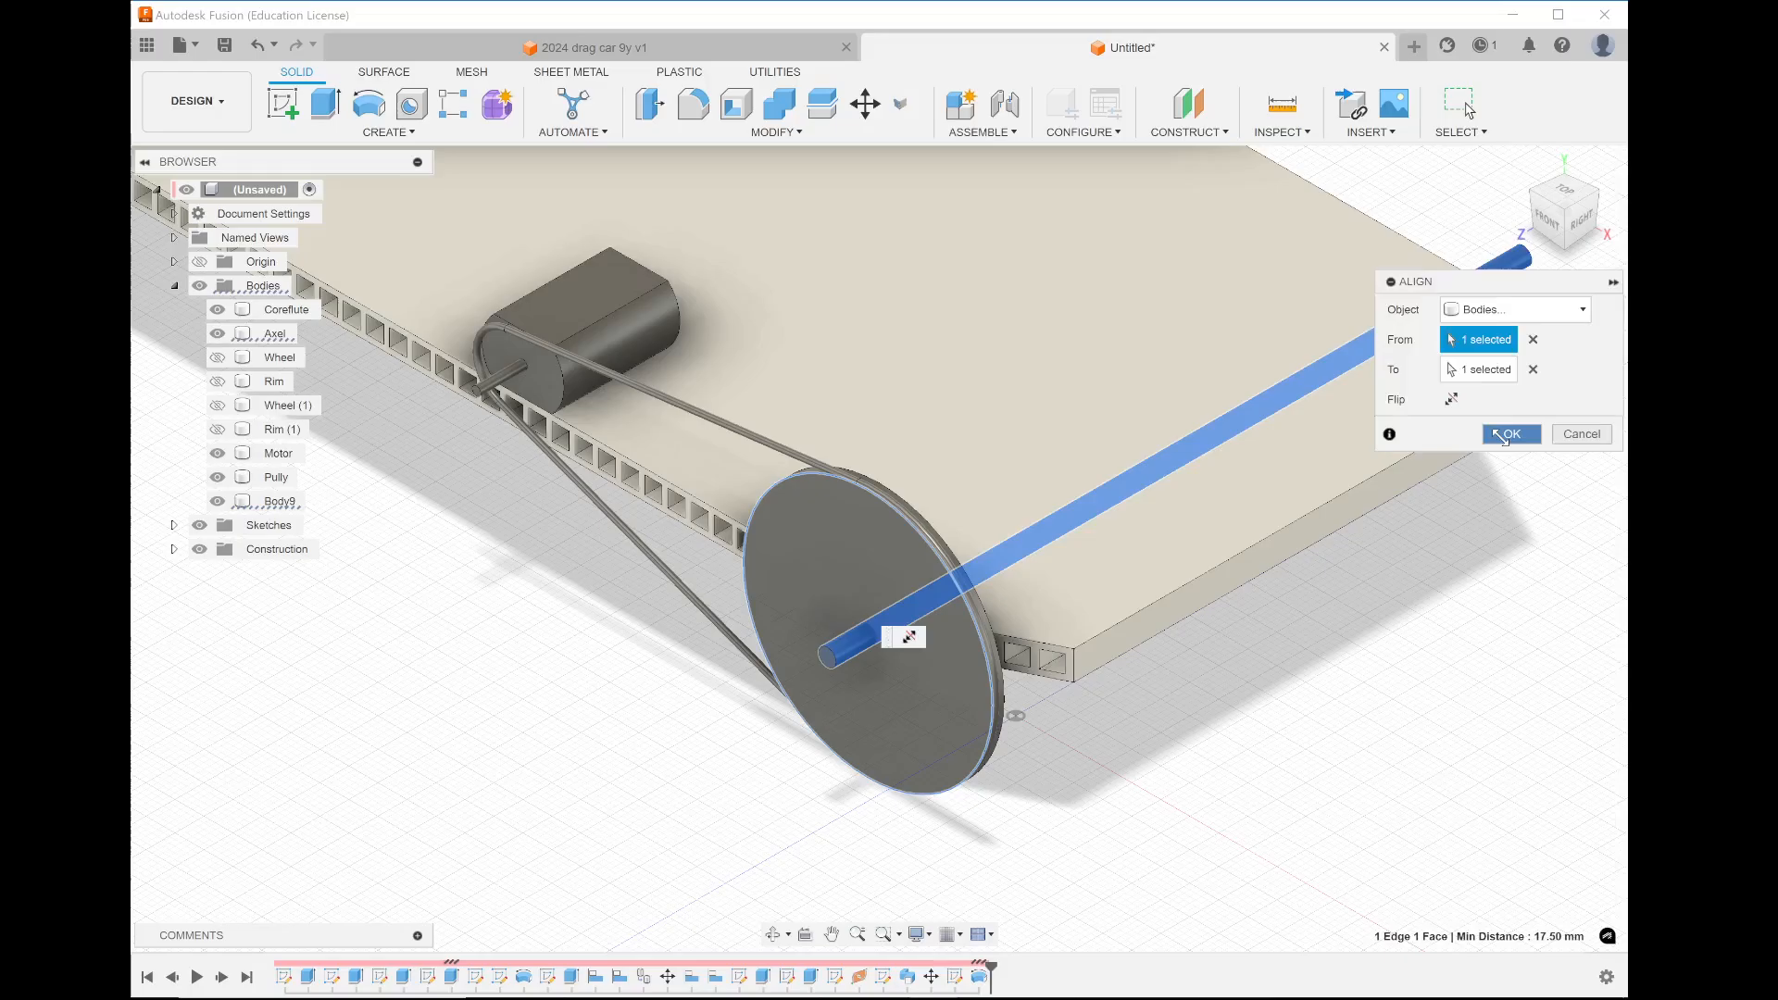
{"action": "left_click", "coordinate": [1505, 435]}
{"action": "scroll", "coordinate": [1058, 695], "scroll_direction": "up", "scroll_amount": 5}
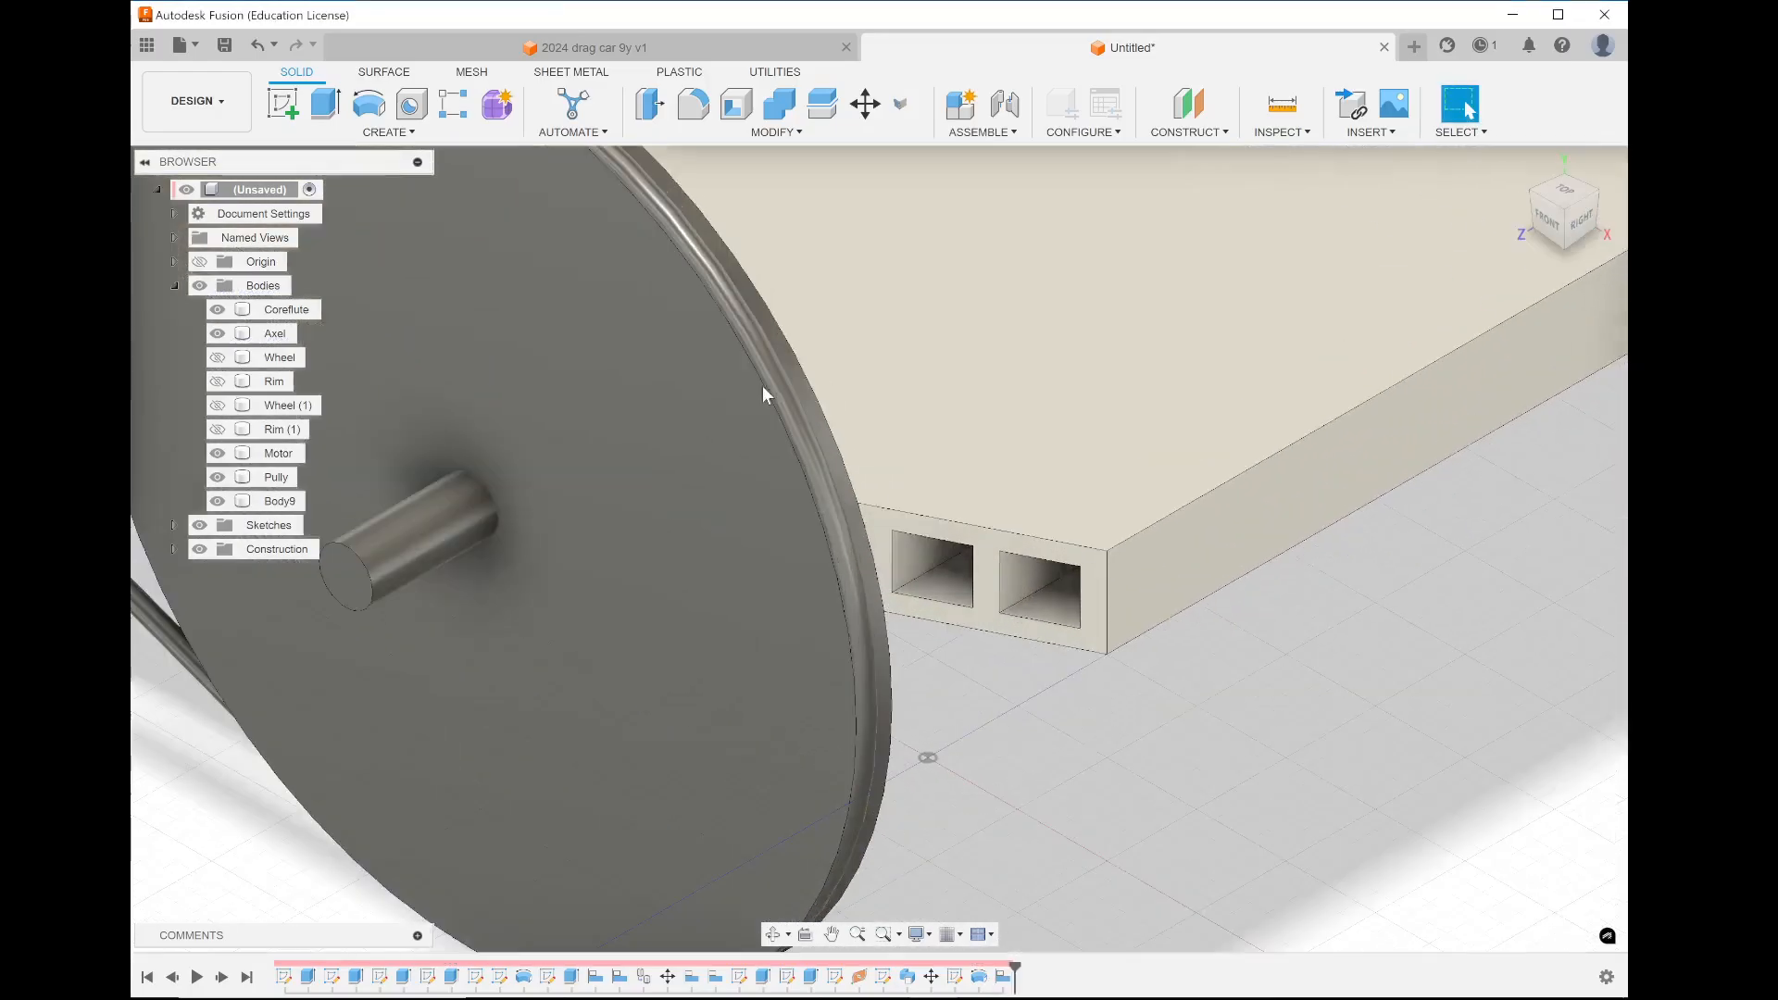
{"action": "left_click", "coordinate": [865, 682]}
{"action": "scroll", "coordinate": [865, 682], "scroll_direction": "down", "scroll_amount": 4}
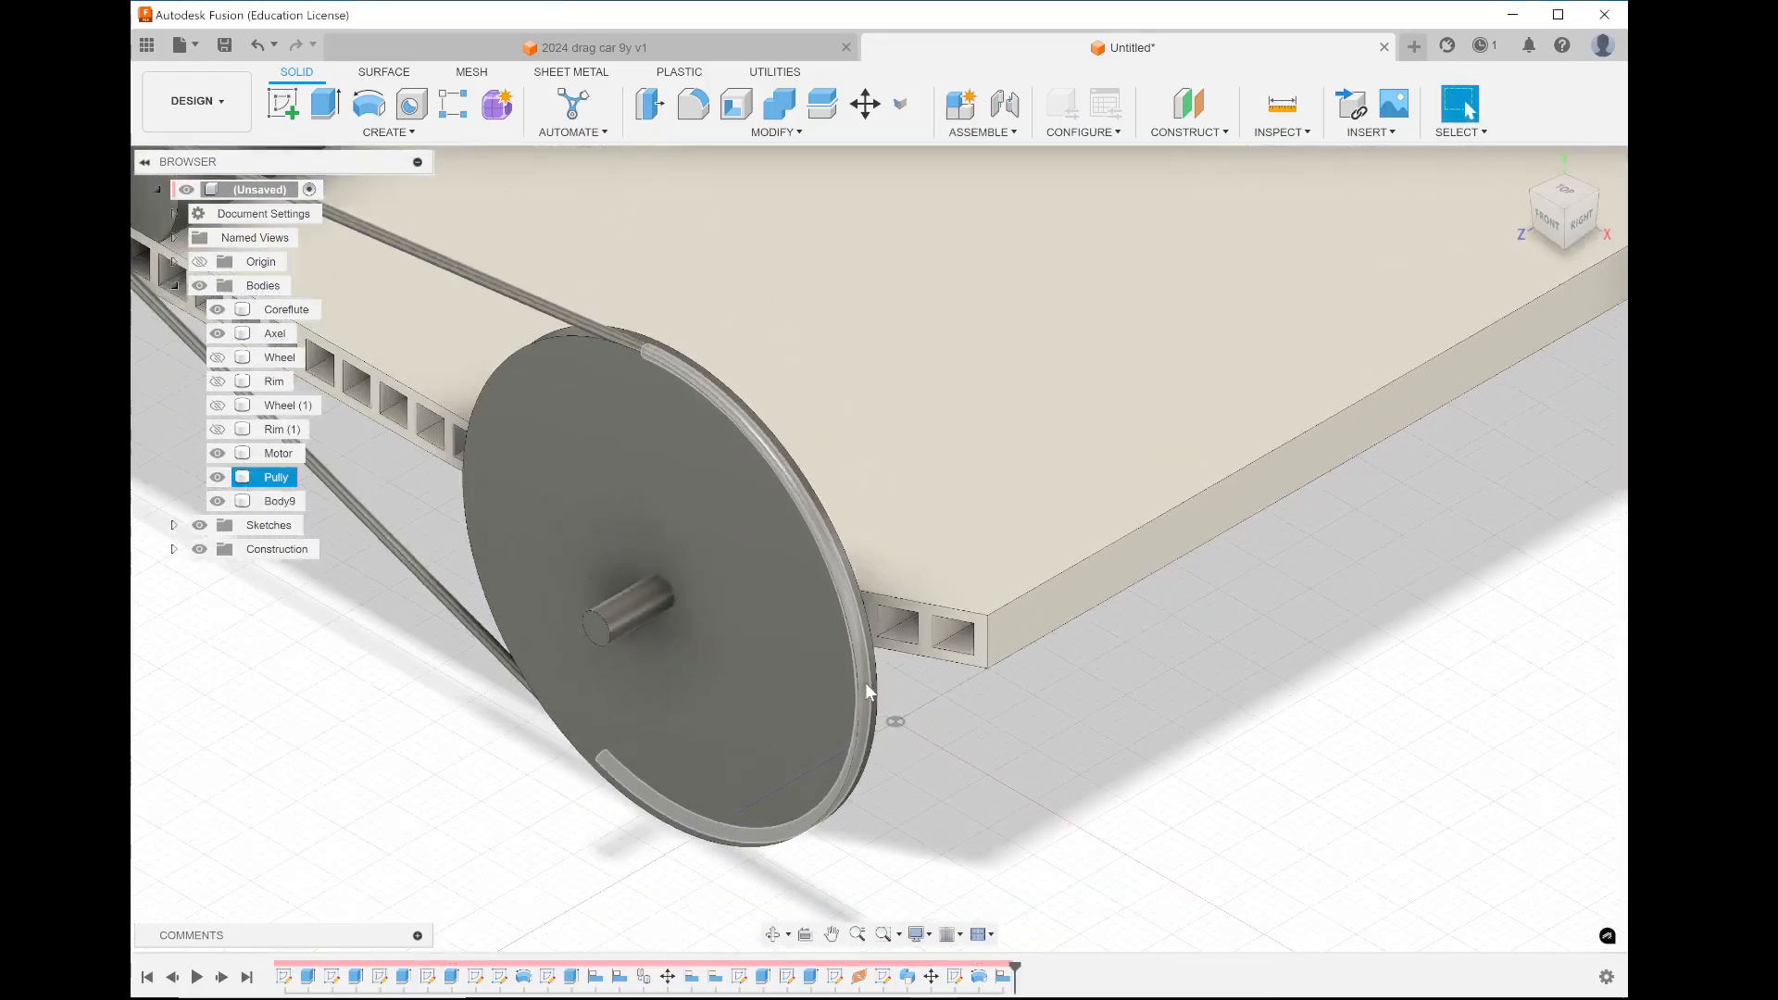
{"action": "scroll", "coordinate": [865, 682], "scroll_direction": "down", "scroll_amount": 3}
{"action": "left_click", "coordinate": [413, 399]}
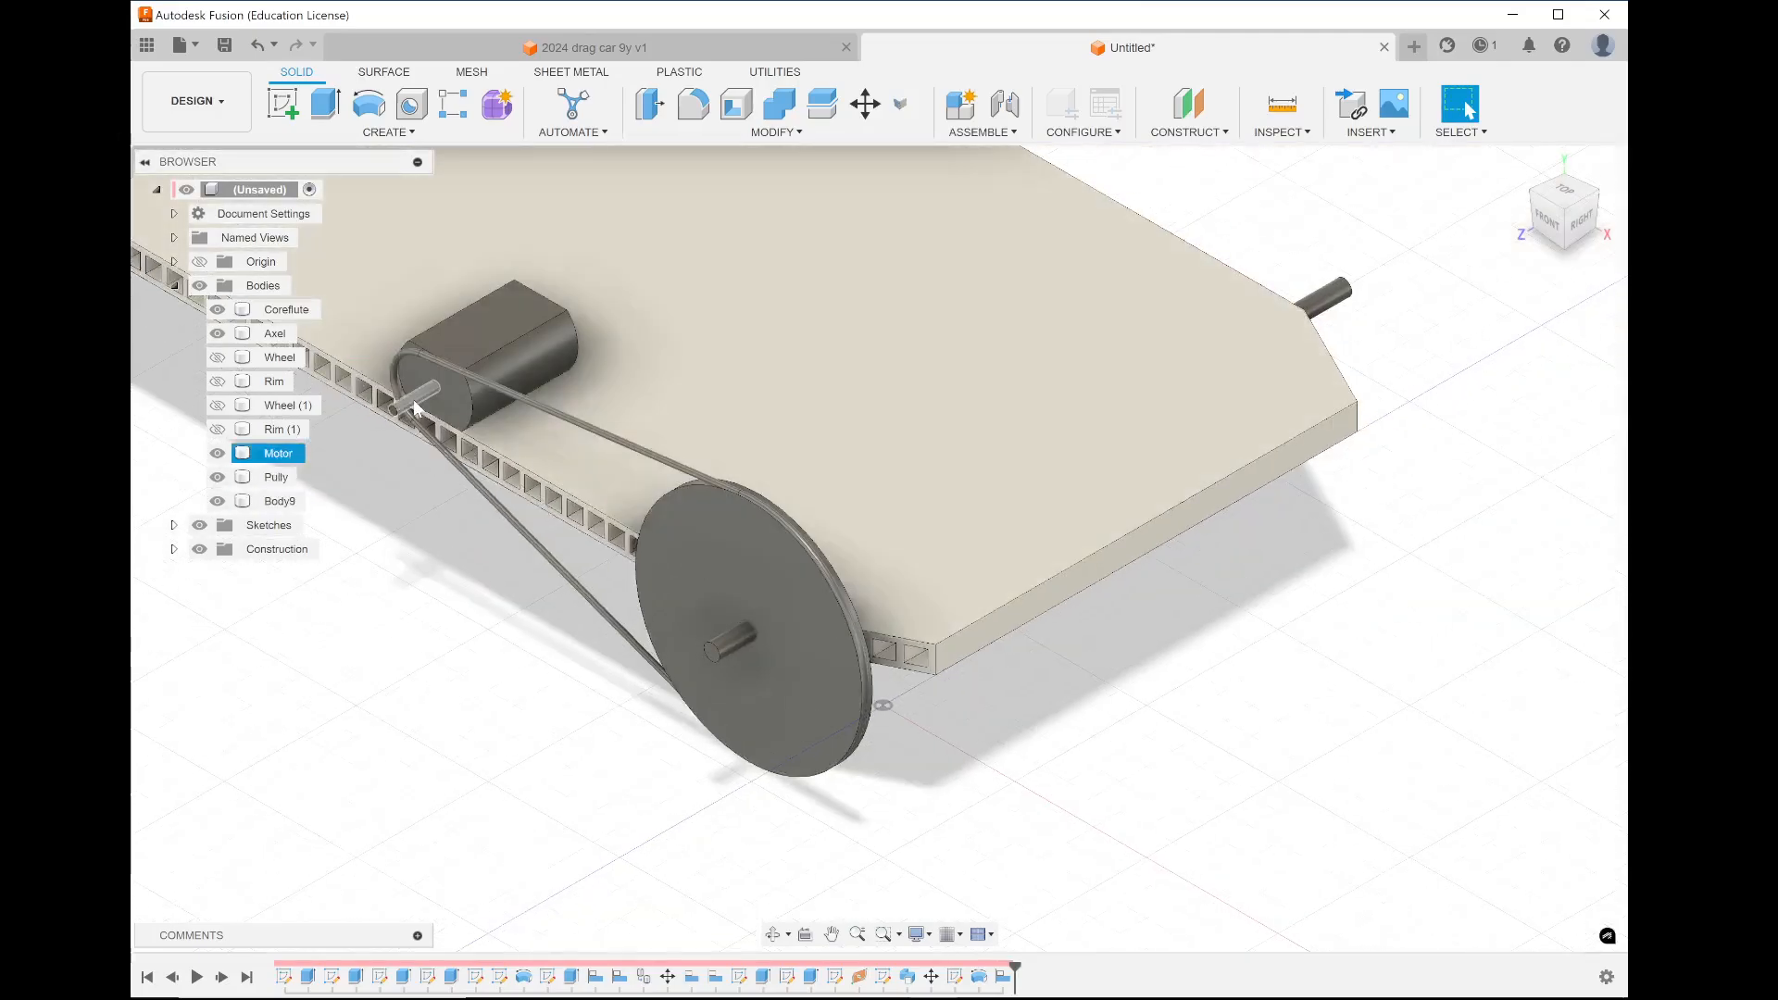
{"action": "key", "text": "Escape"}
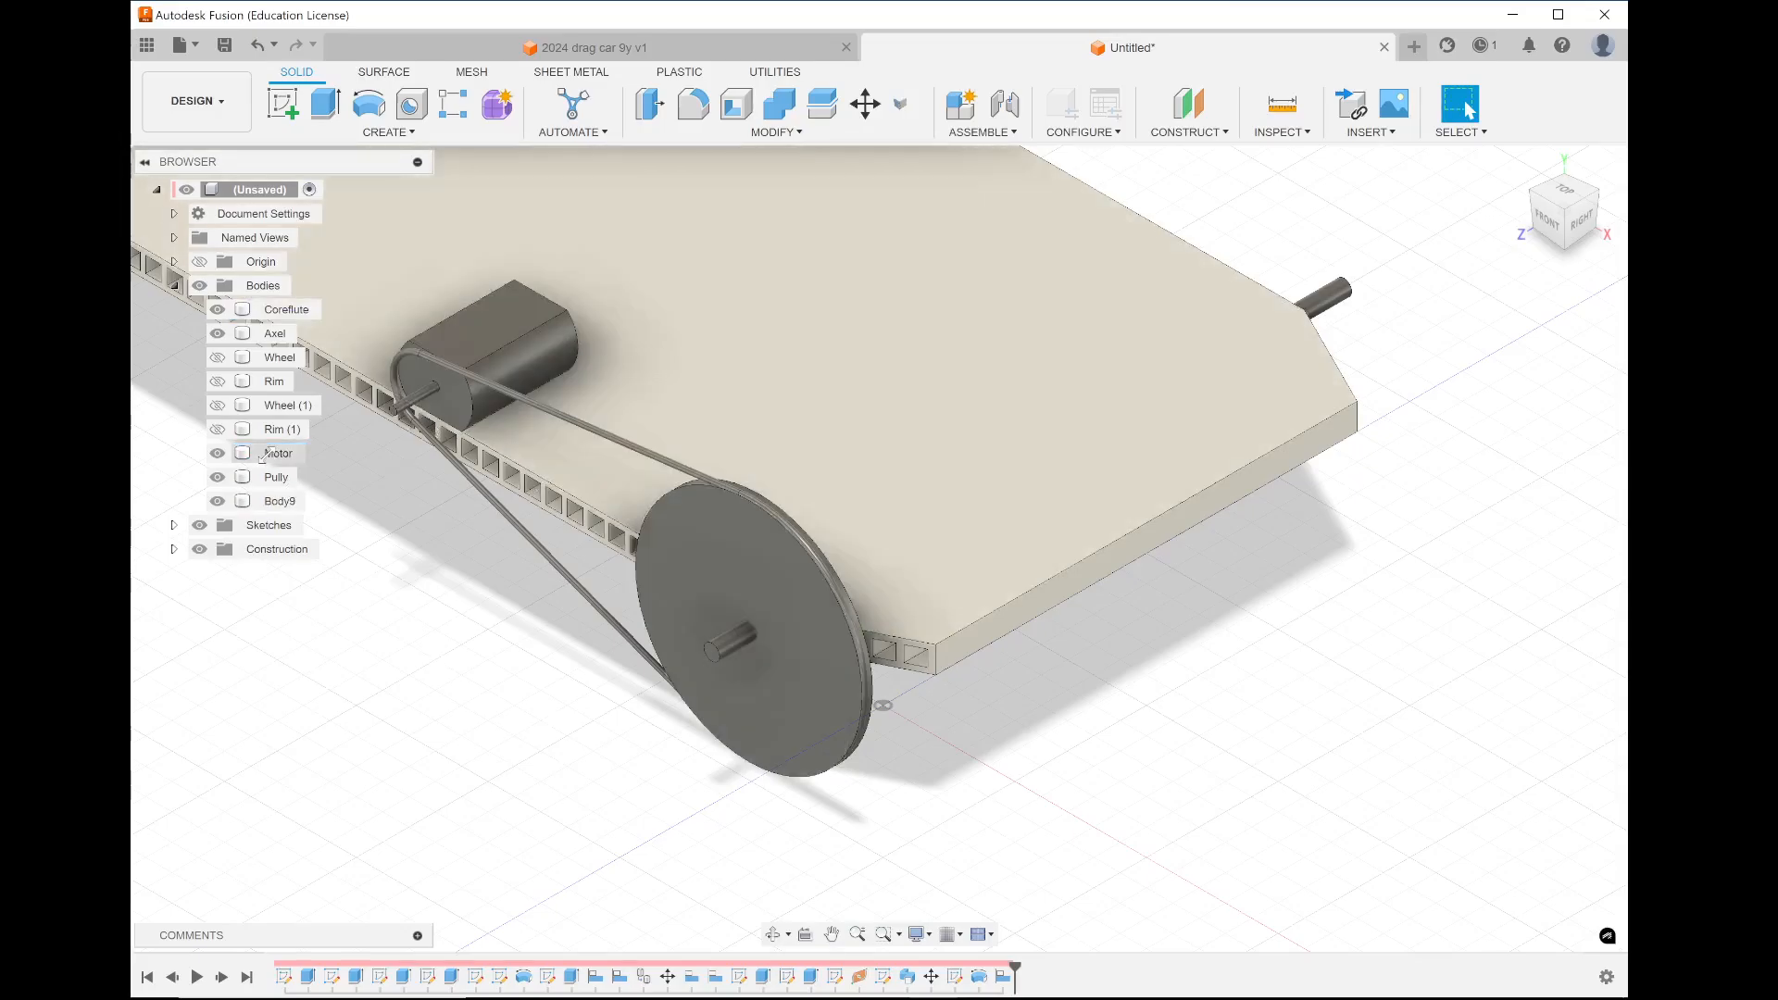
Show the Wheel, Rim, Wheel (1) and Rim (1) bodies again to view the car with both wheels
{"action": "left_click", "coordinate": [218, 358]}
{"action": "left_click", "coordinate": [218, 381]}
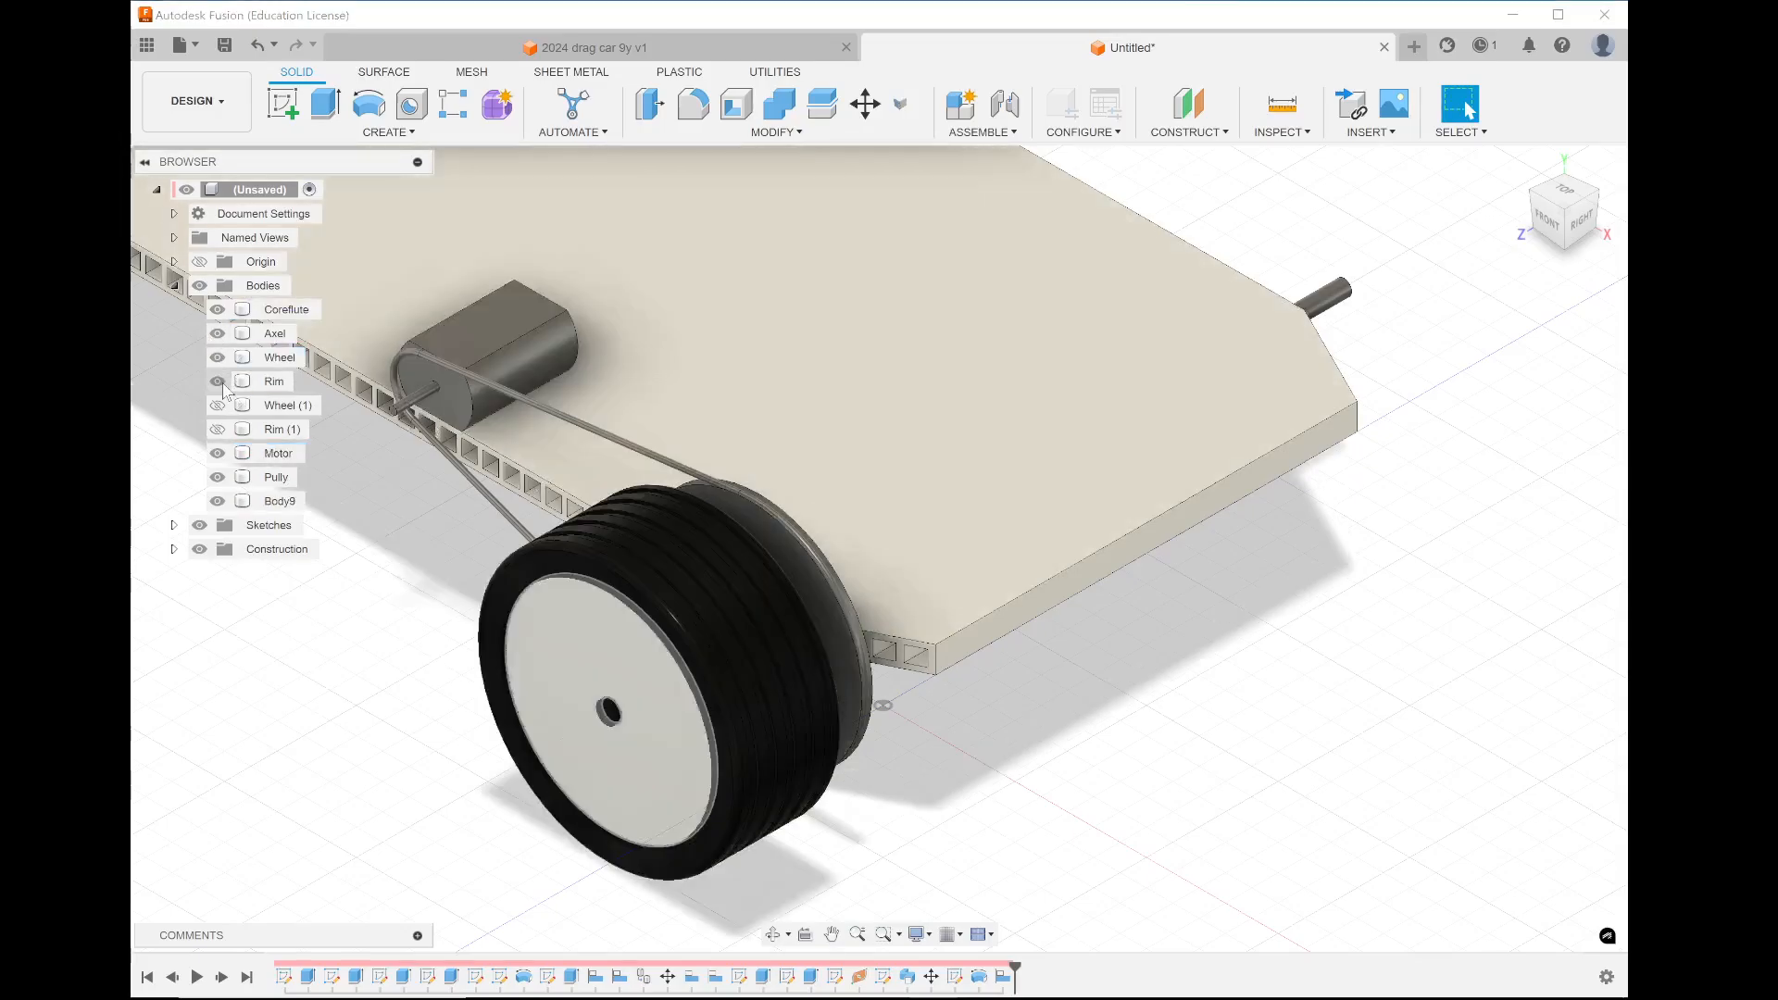
{"action": "left_click", "coordinate": [218, 406]}
{"action": "left_click", "coordinate": [217, 430]}
{"action": "left_click", "coordinate": [280, 357]}
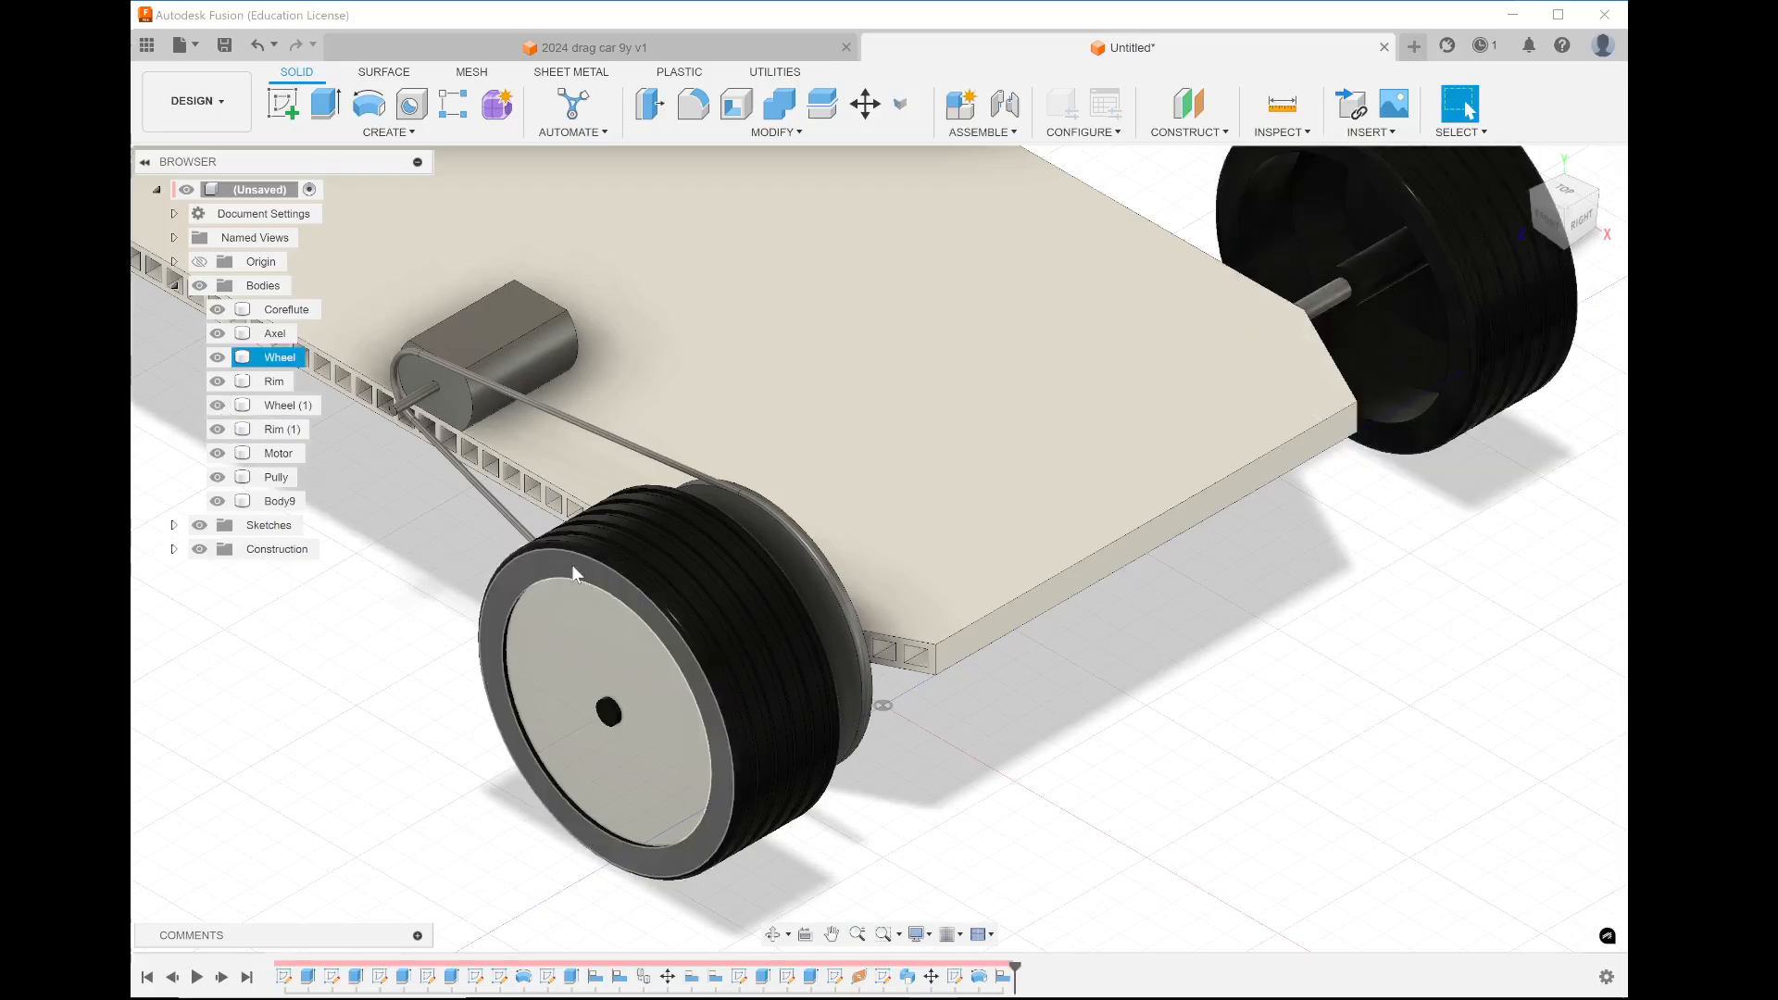
{"action": "scroll", "coordinate": [571, 564], "scroll_direction": "down", "scroll_amount": 3}
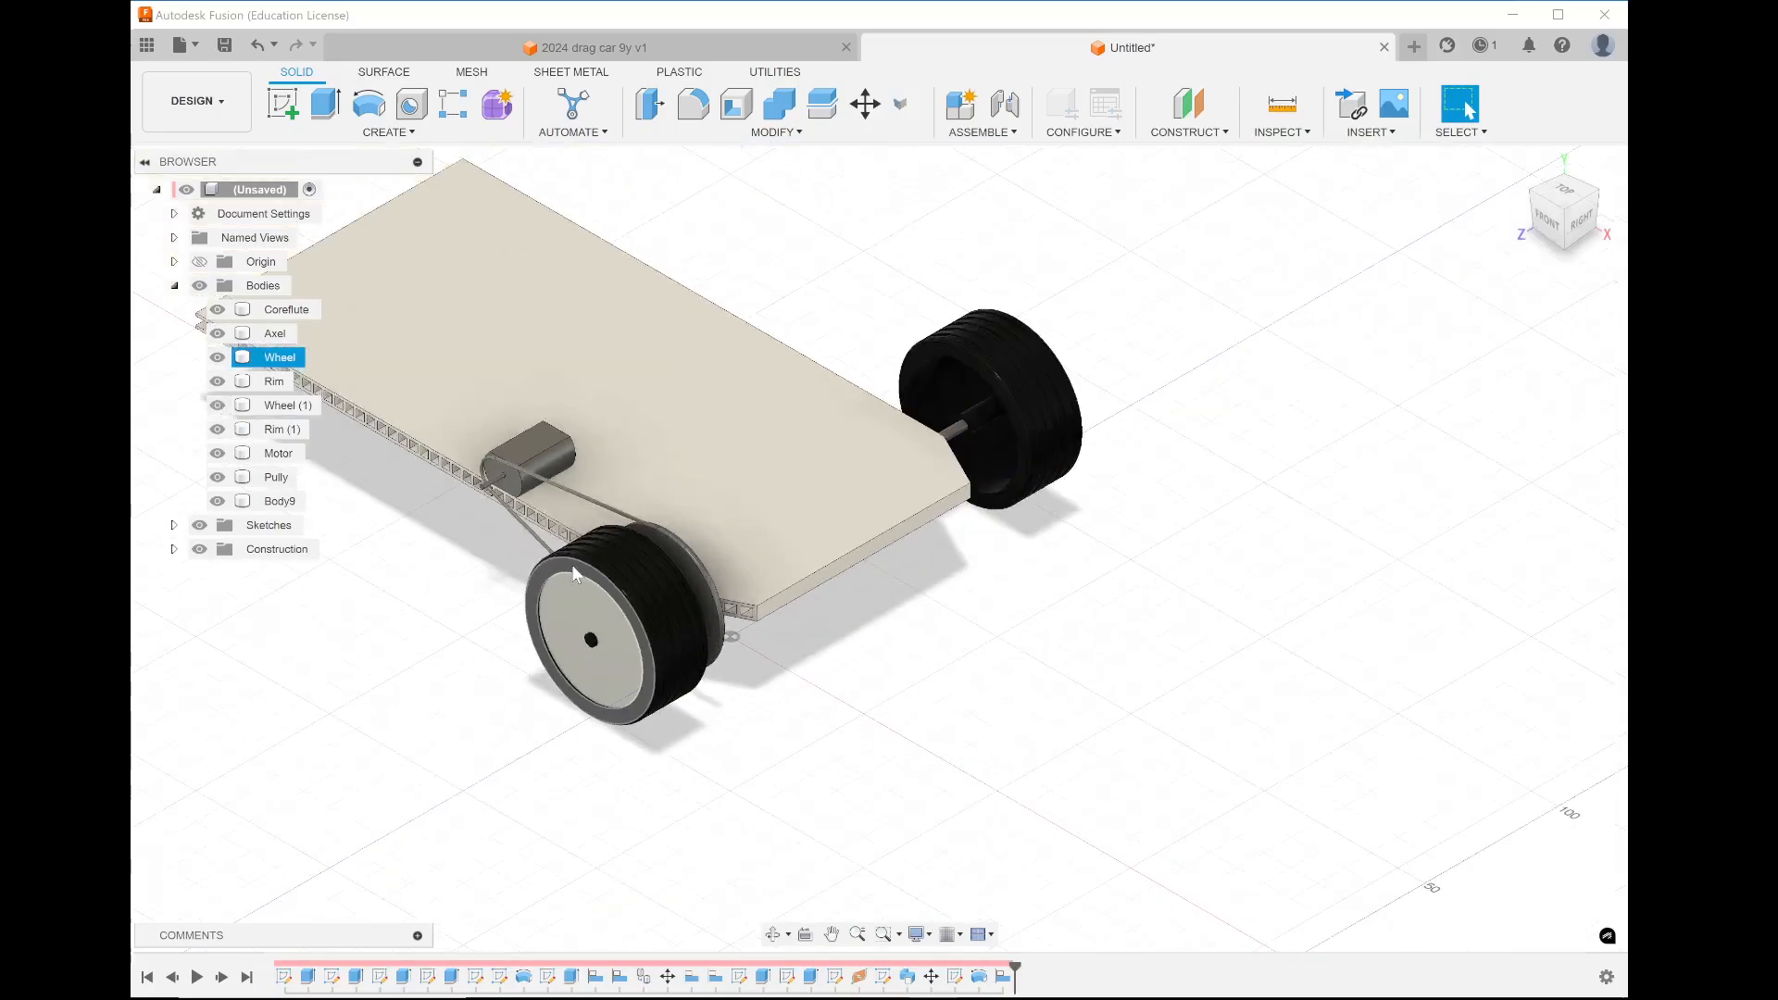
Sketch a long, narrow rectangle lengthwise near the middle of the Coreflute board's top face and finish the sketch
{"action": "left_click", "coordinate": [283, 103]}
{"action": "left_click", "coordinate": [570, 313]}
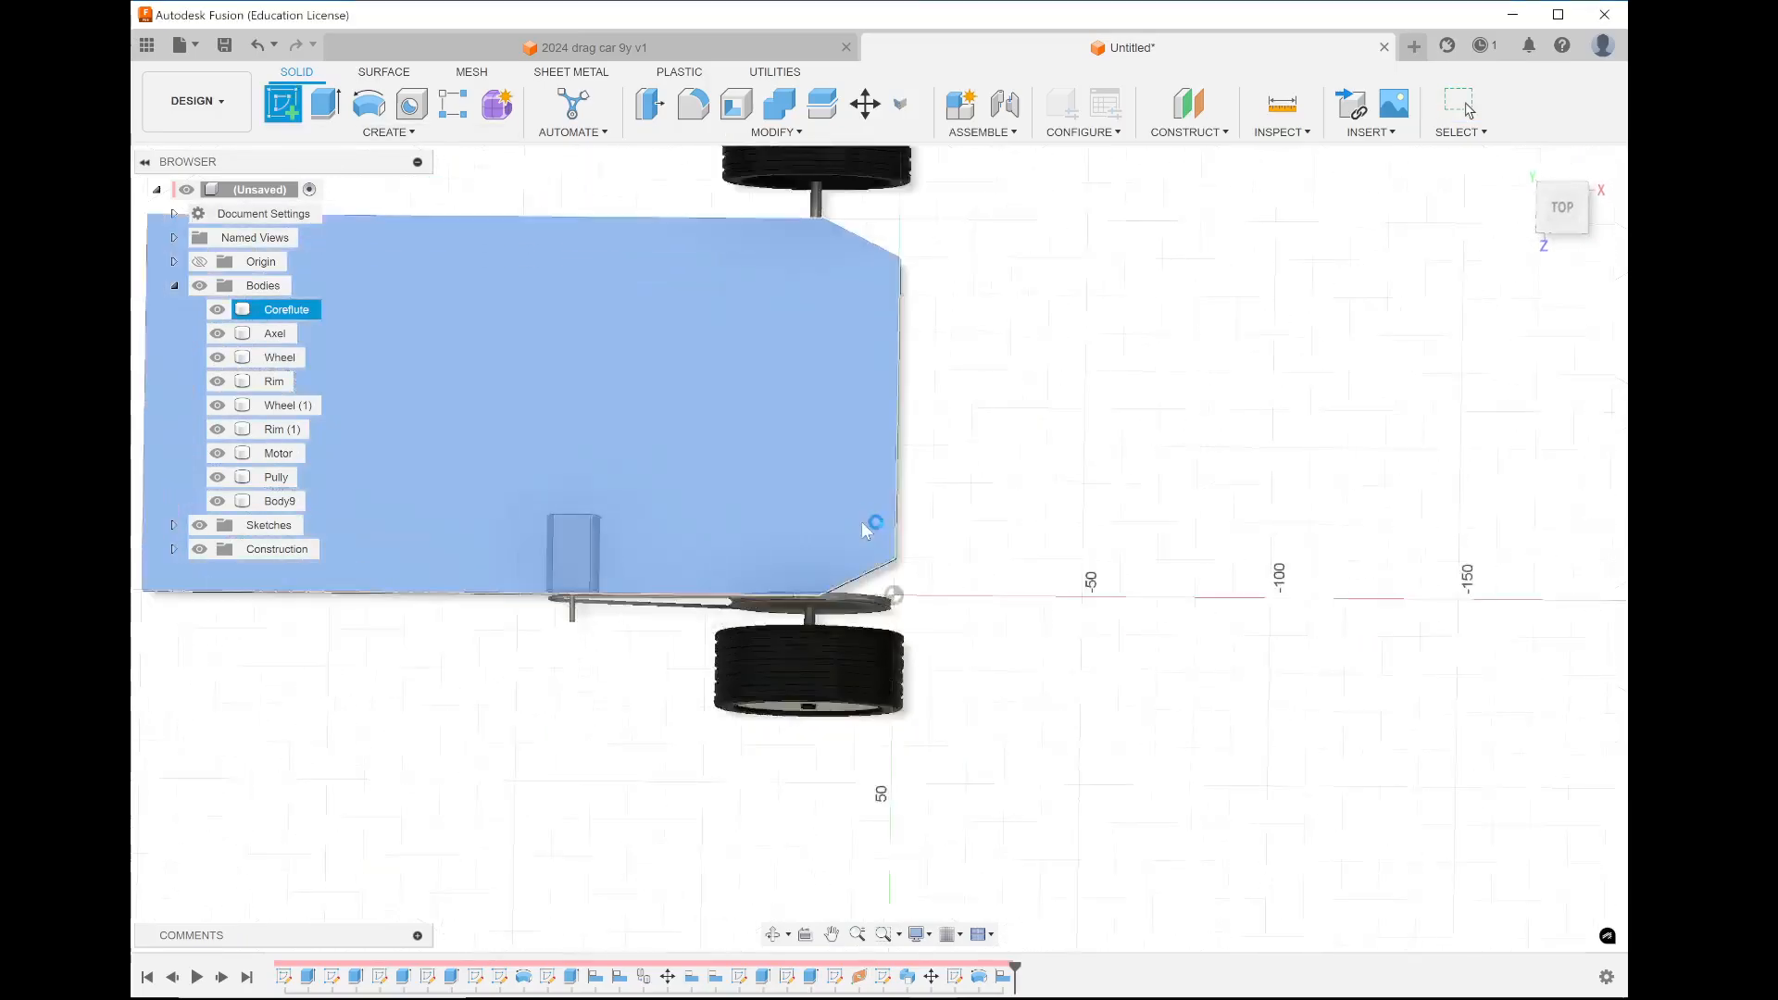
{"action": "scroll", "coordinate": [635, 441], "scroll_direction": "up", "scroll_amount": 5}
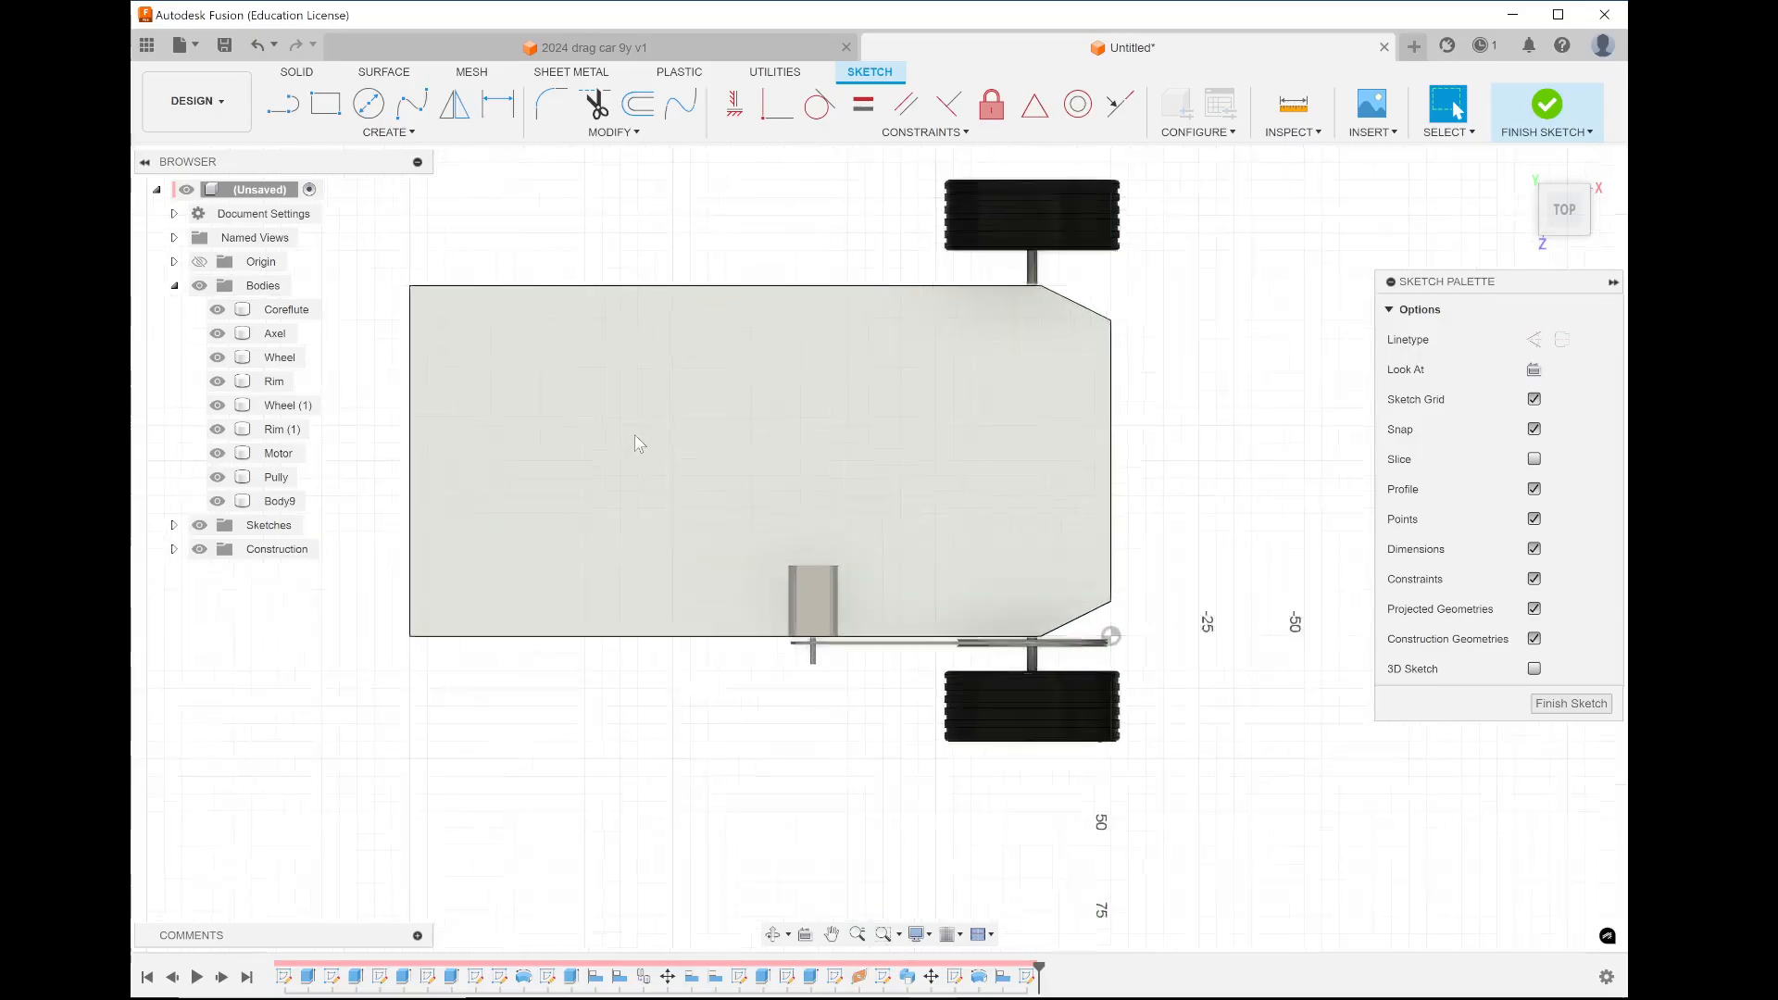
{"action": "left_click", "coordinate": [326, 104]}
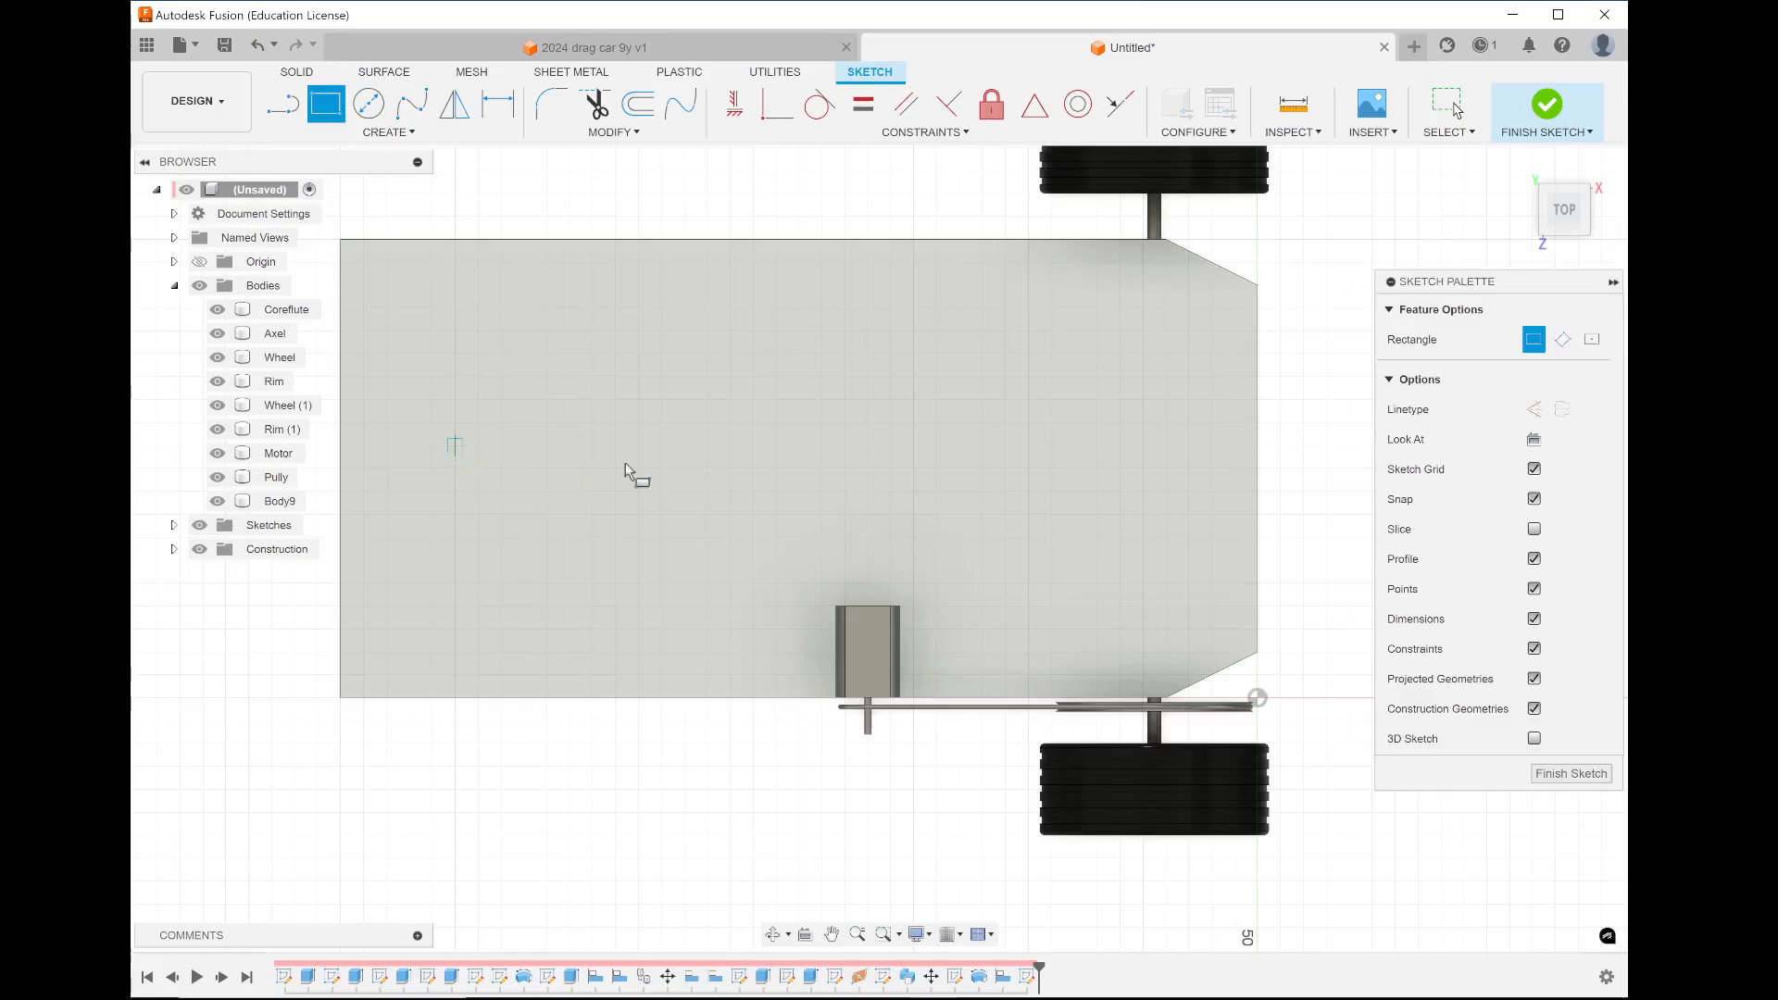
{"action": "left_click", "coordinate": [1145, 474]}
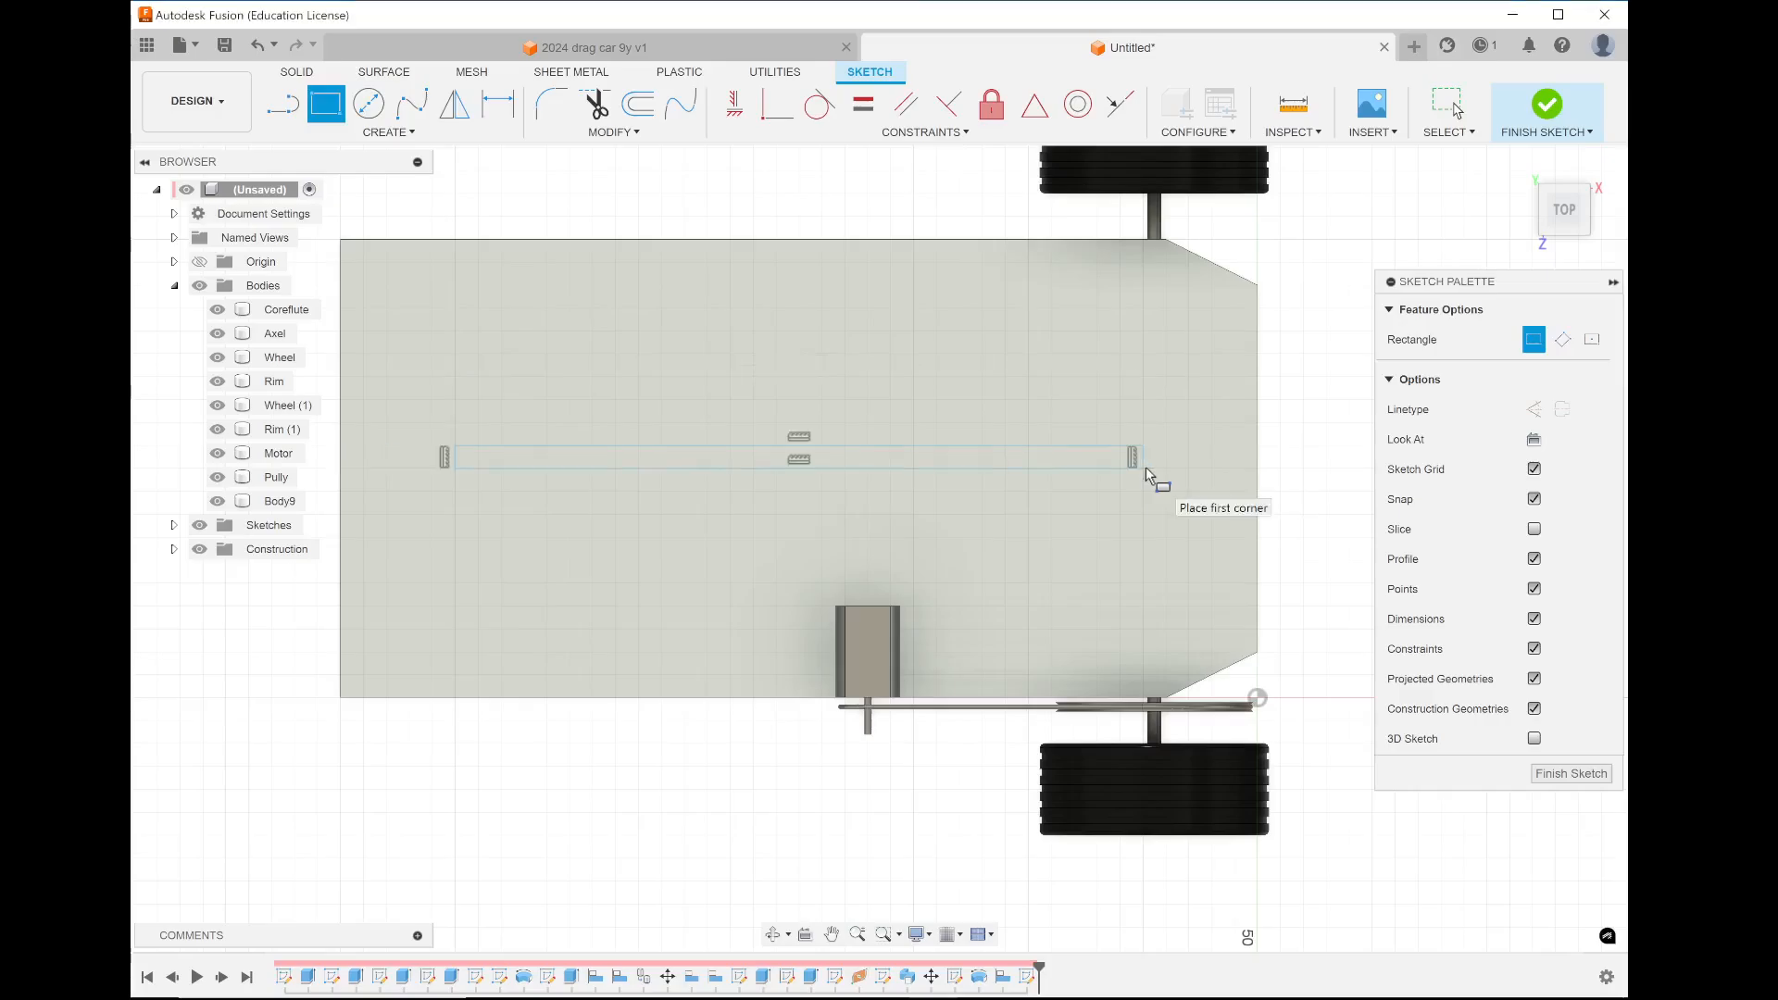
{"action": "left_click", "coordinate": [1542, 107]}
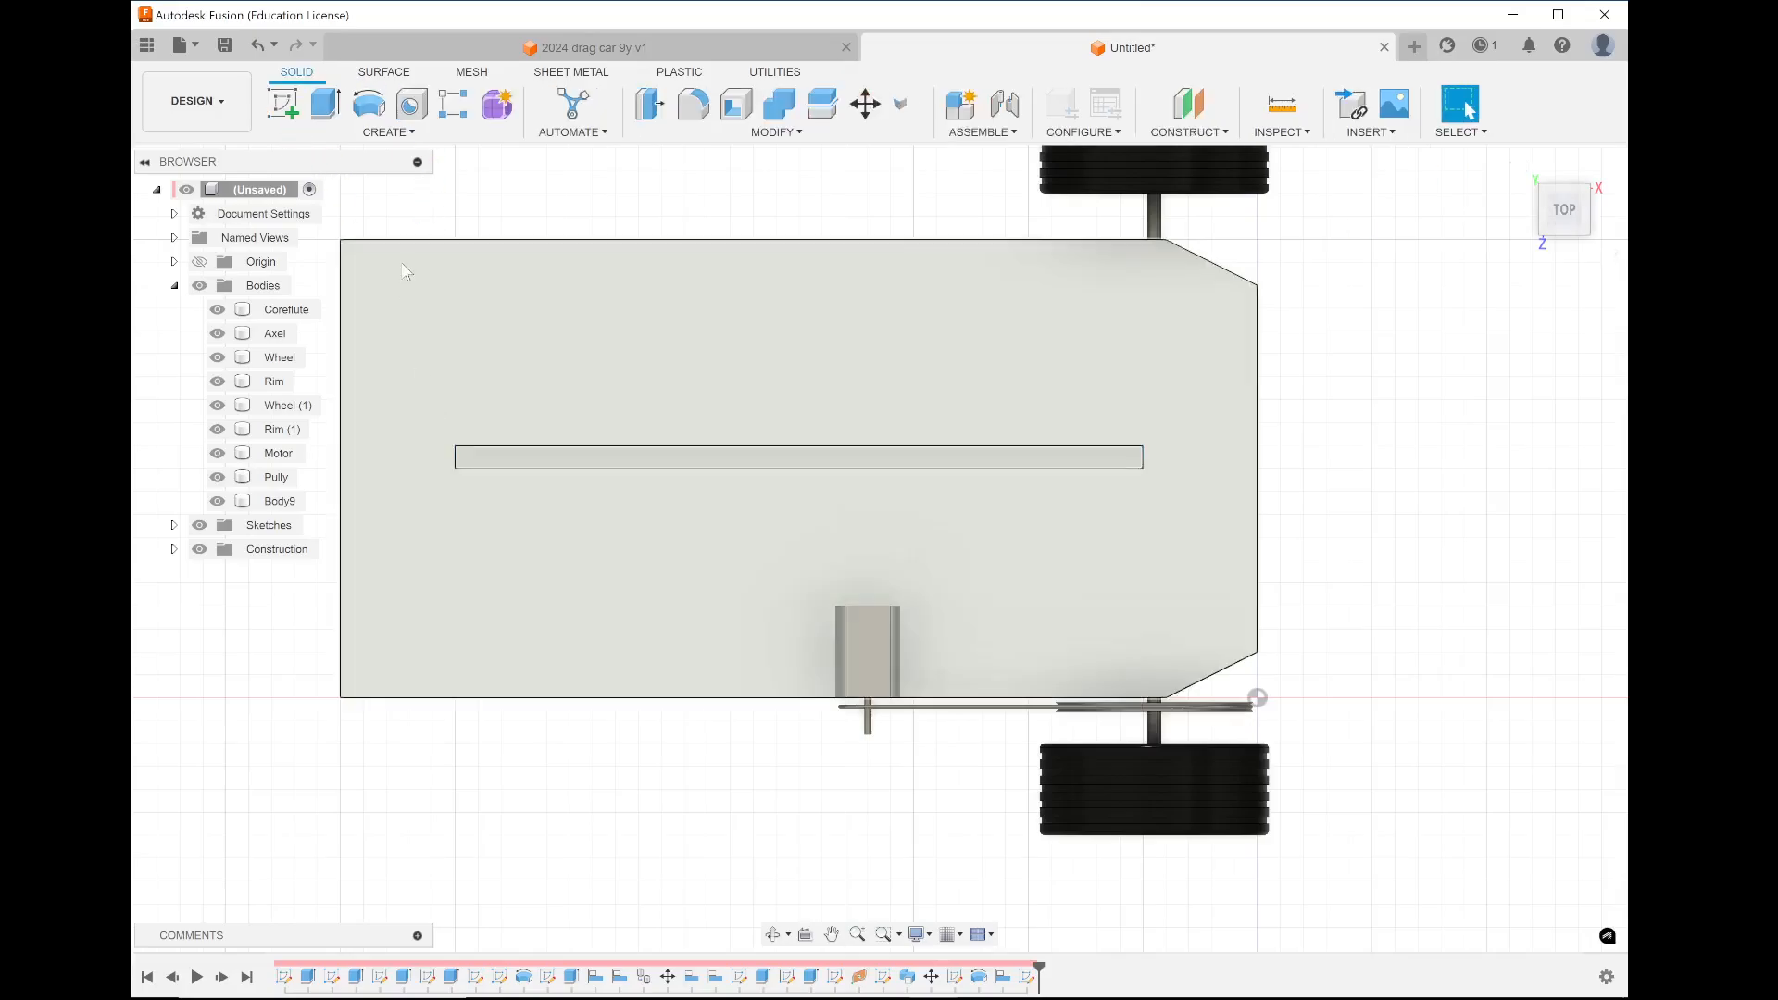
Start a new sketch on the board's top face and draw a small square inside the strip's end farthest from the axle
{"action": "left_click", "coordinate": [498, 453]}
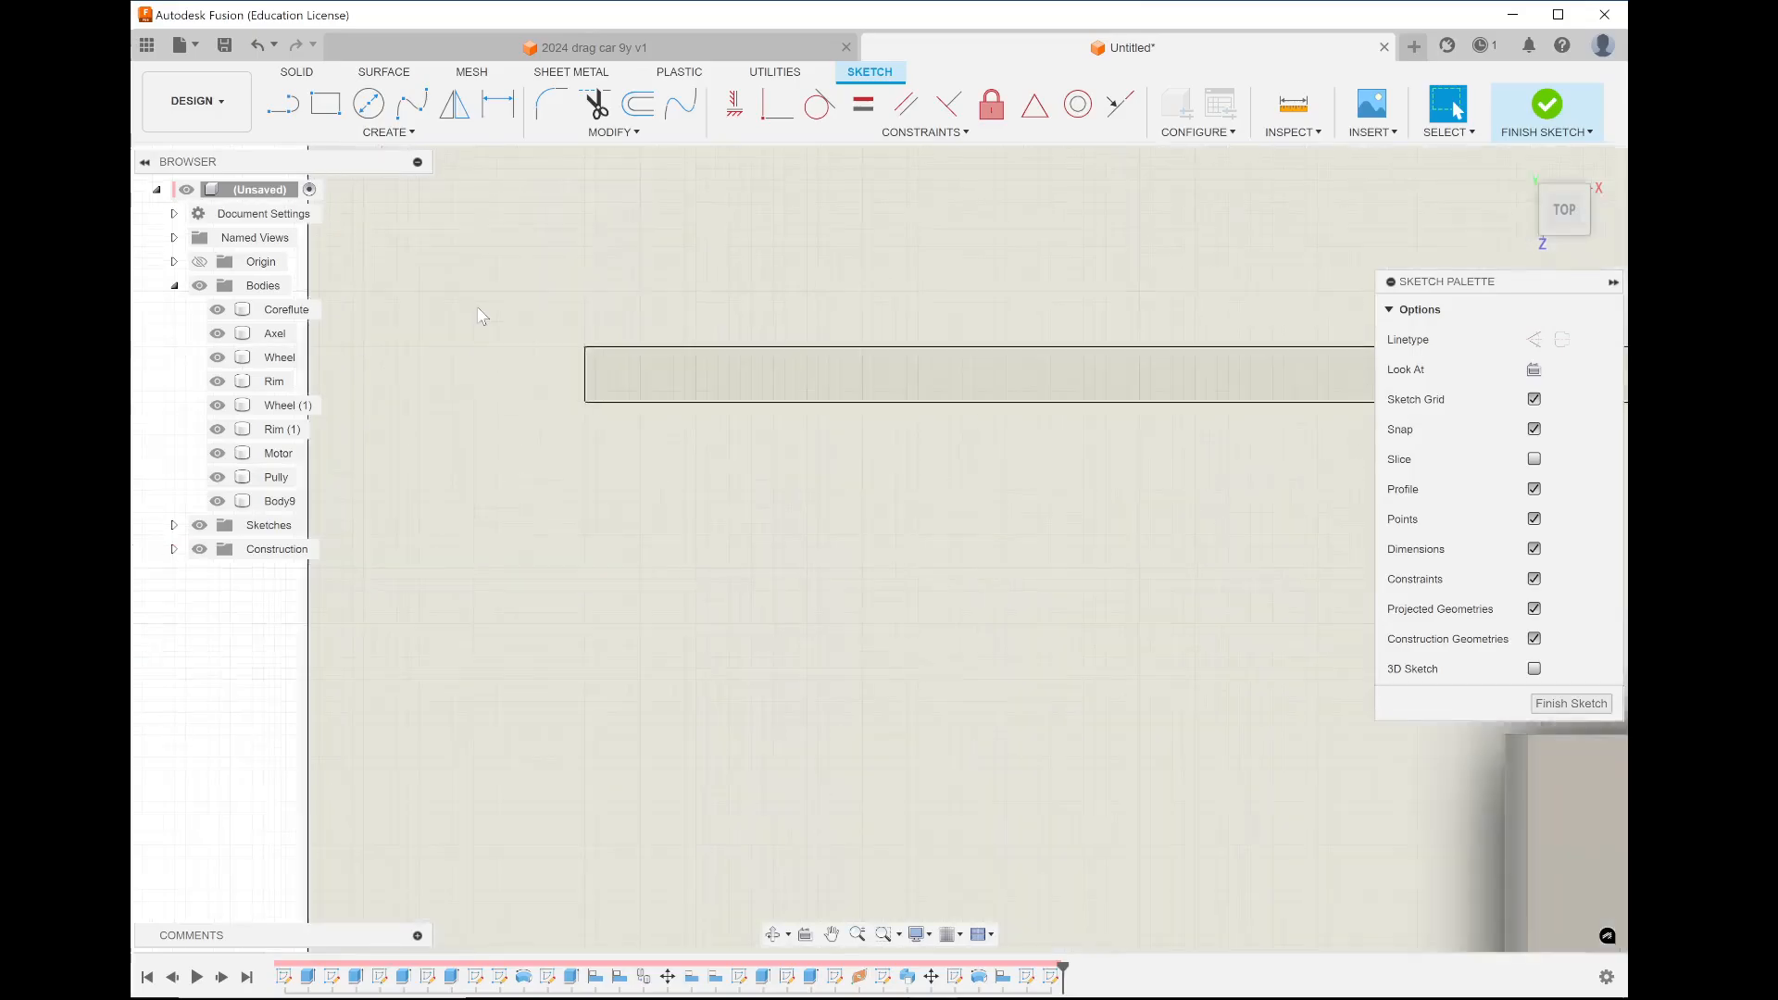
{"action": "key", "text": "r"}
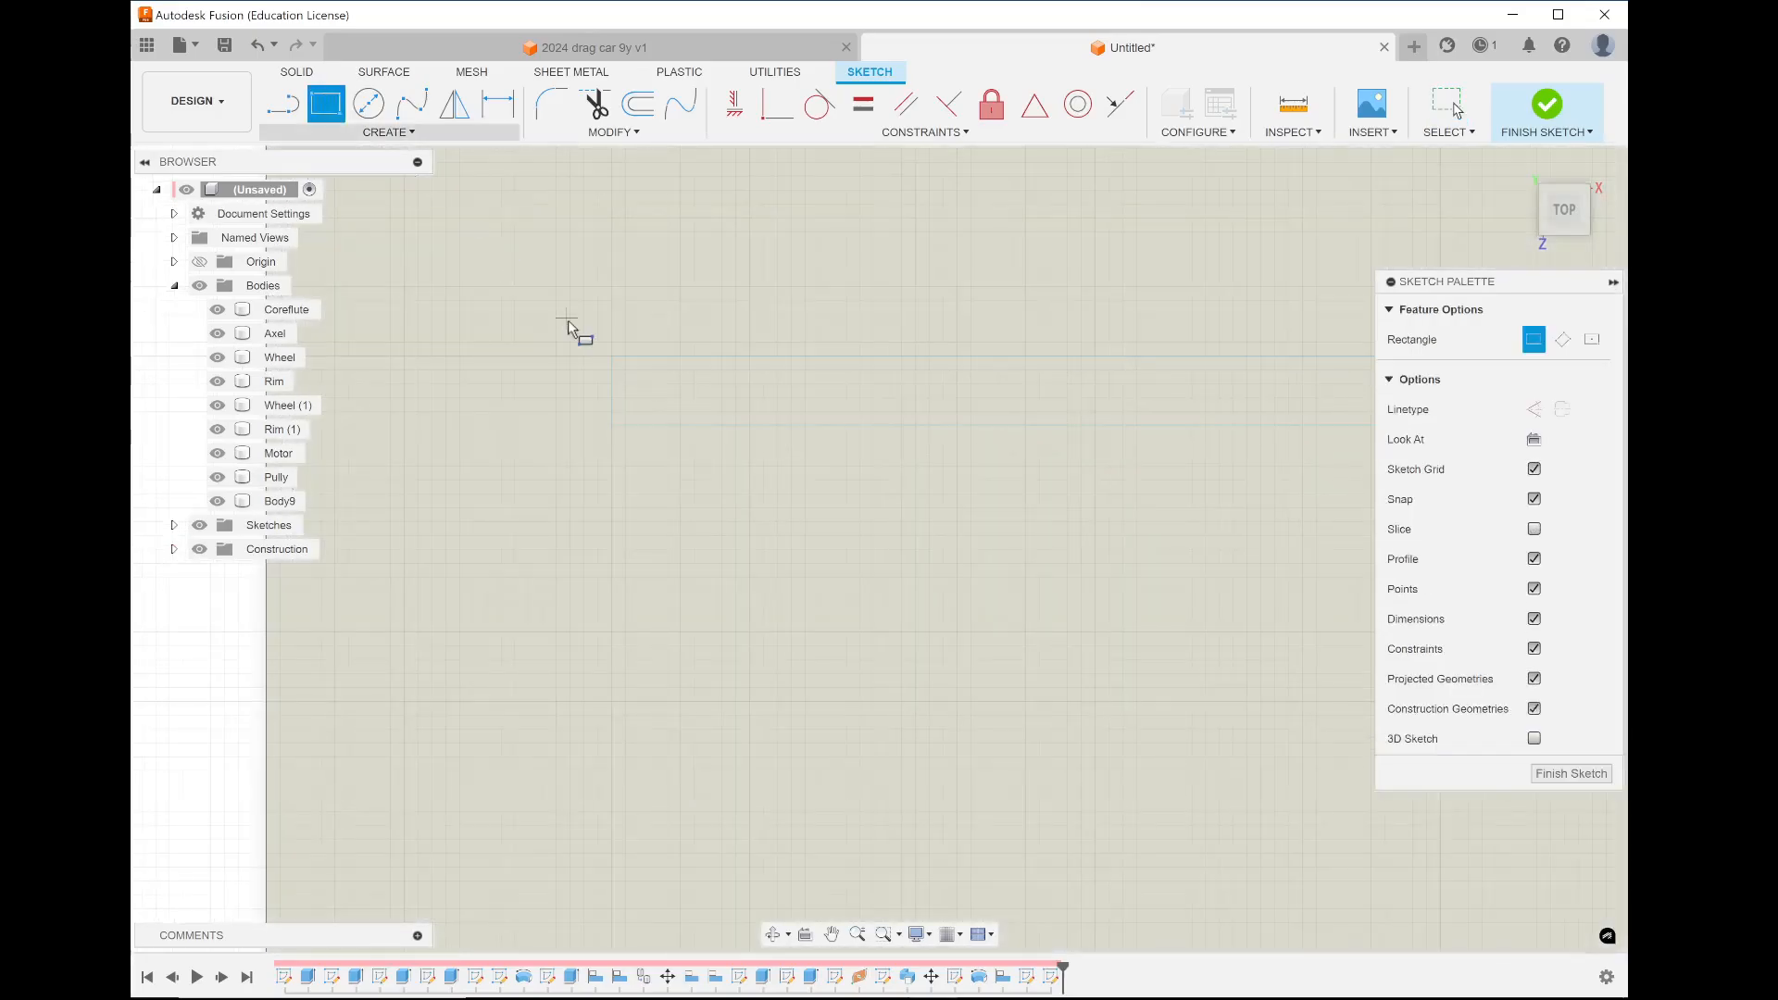
{"action": "scroll", "coordinate": [568, 321], "scroll_direction": "up", "scroll_amount": 2}
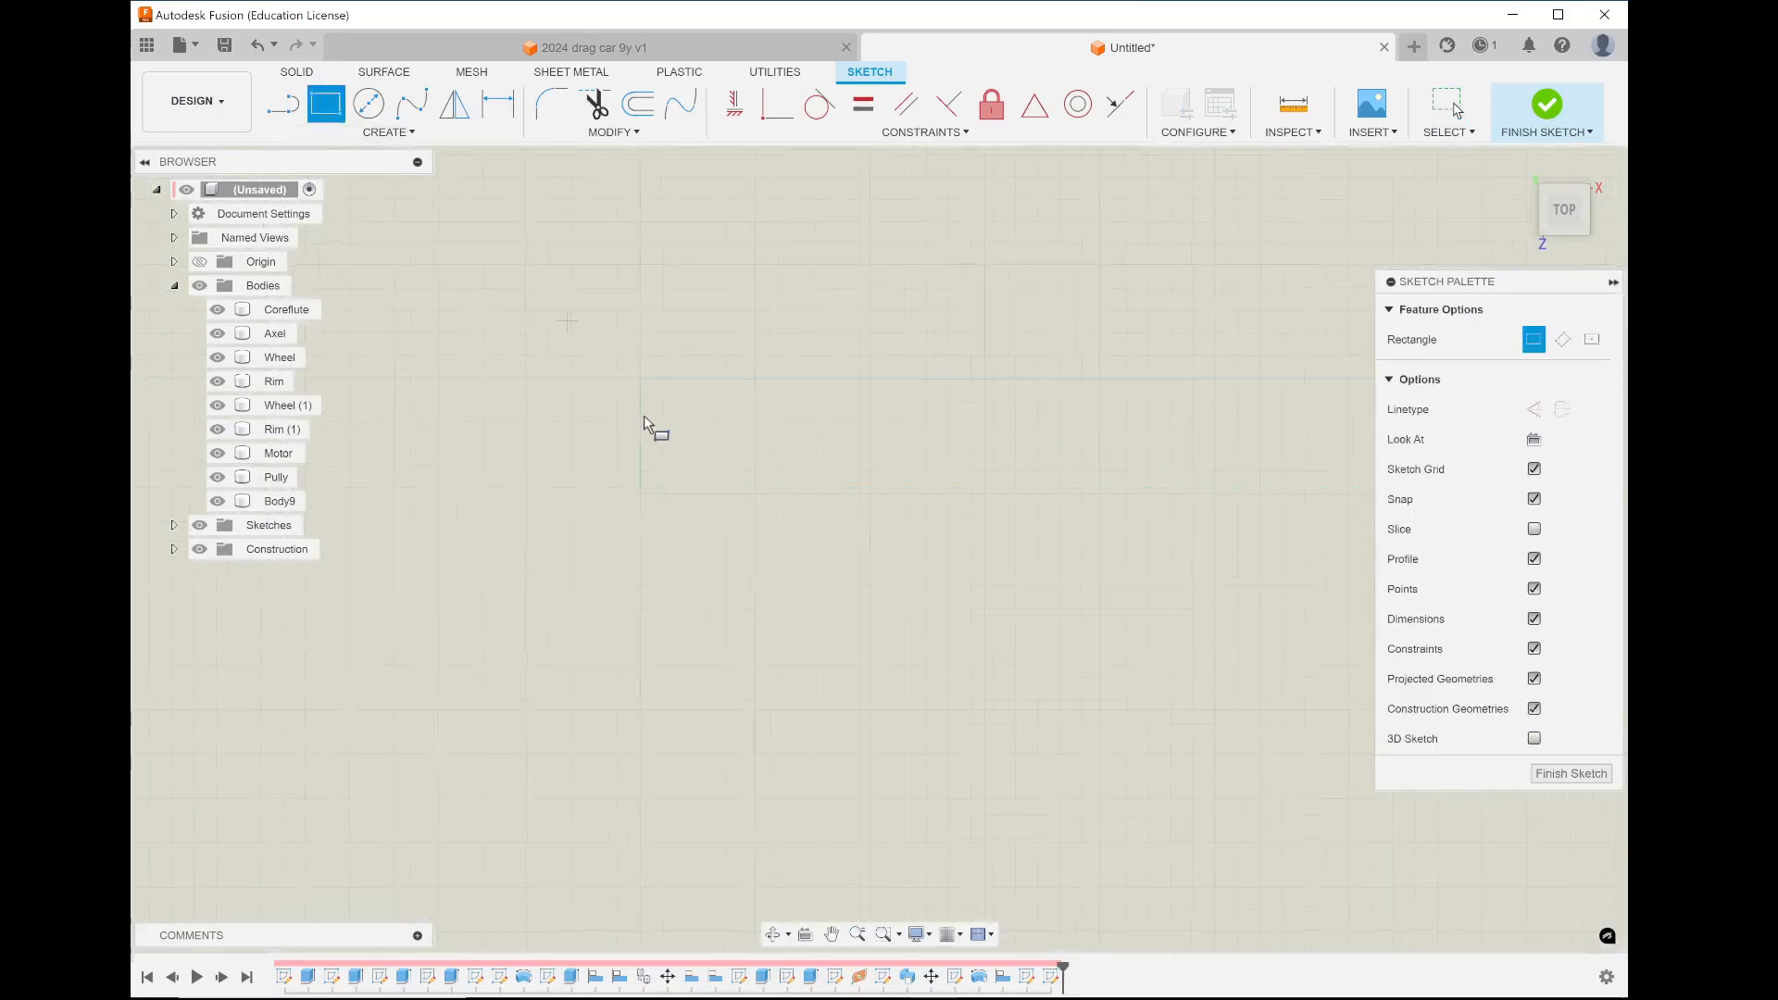
{"action": "left_click", "coordinate": [667, 477]}
{"action": "left_click", "coordinate": [738, 406]}
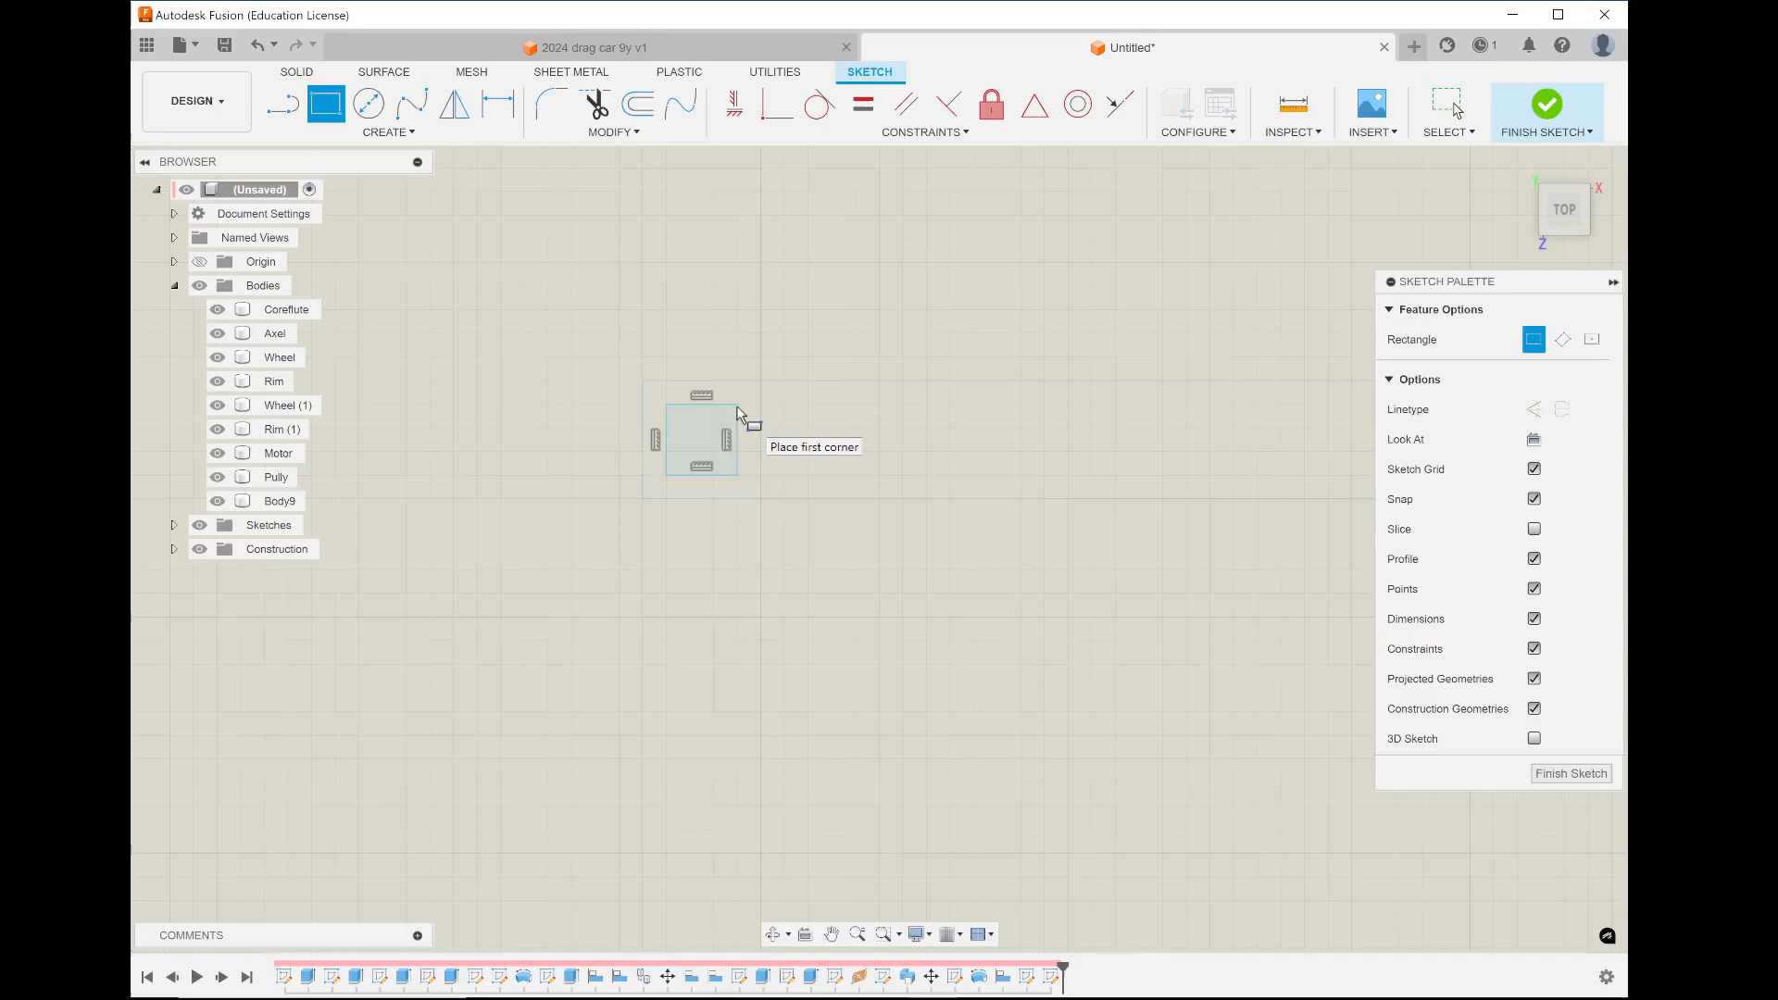
Start a rectangular sketch pattern of the small square's four sides with the distribution set to Spacing
{"action": "left_click", "coordinate": [411, 135]}
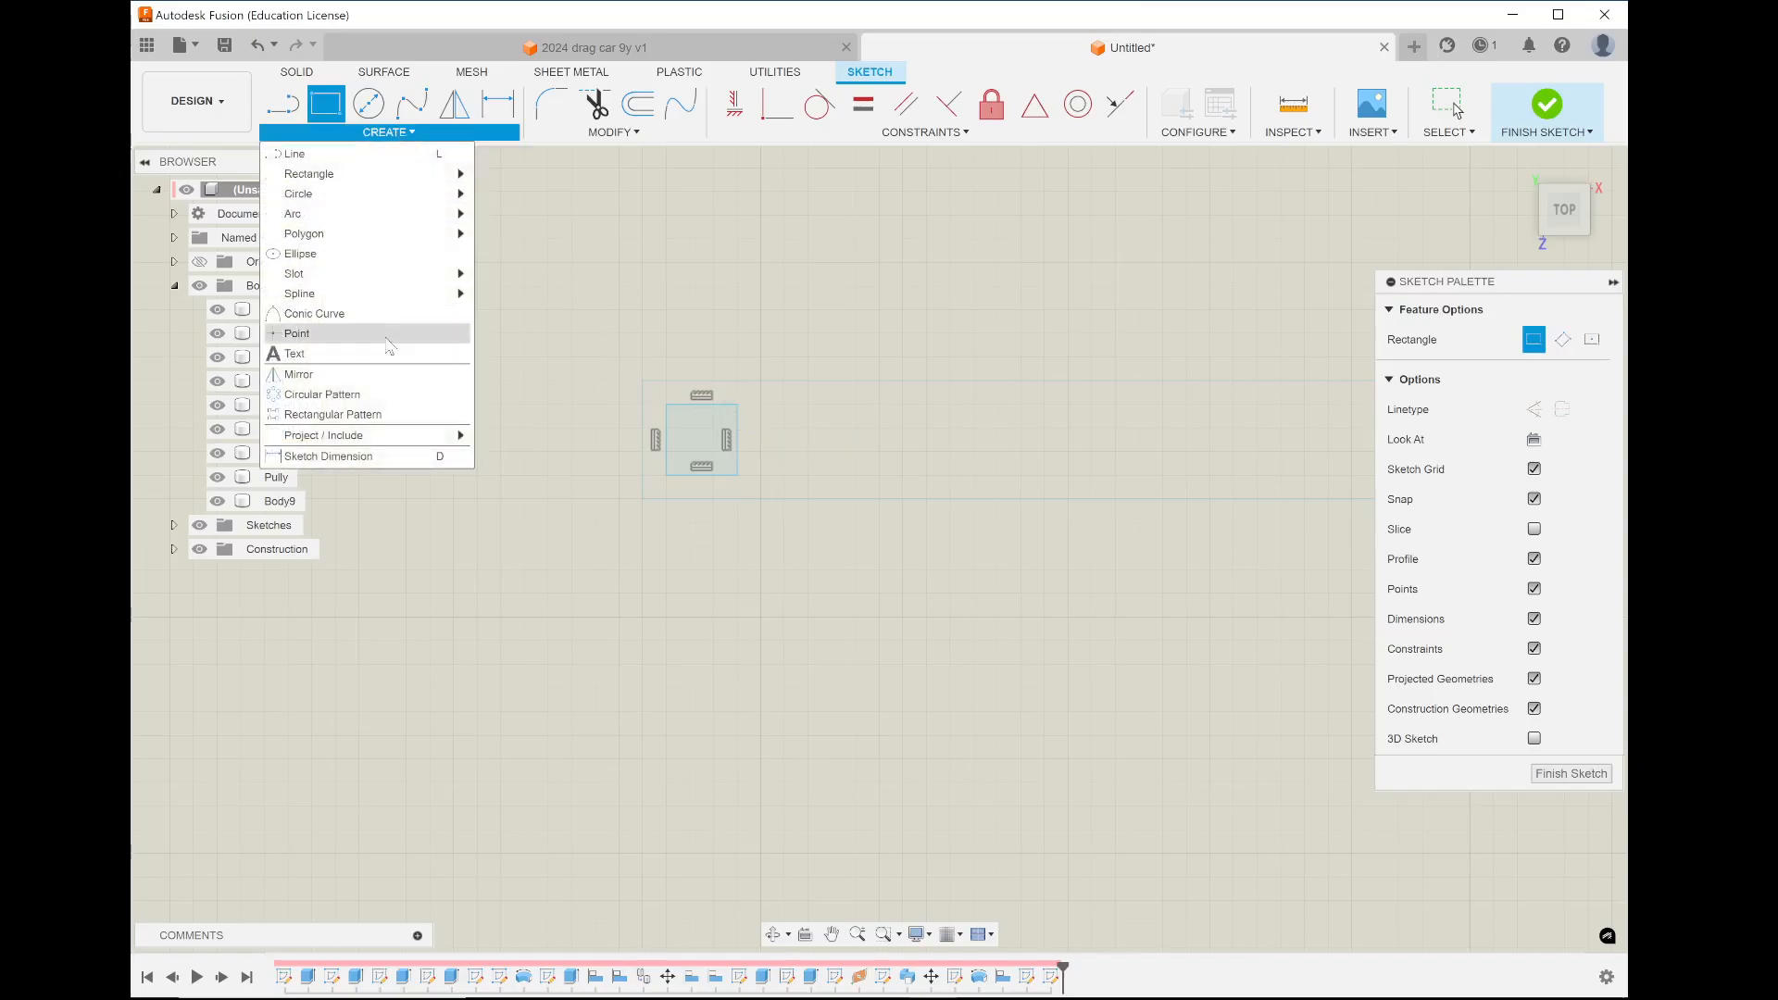
{"action": "left_click", "coordinate": [353, 415]}
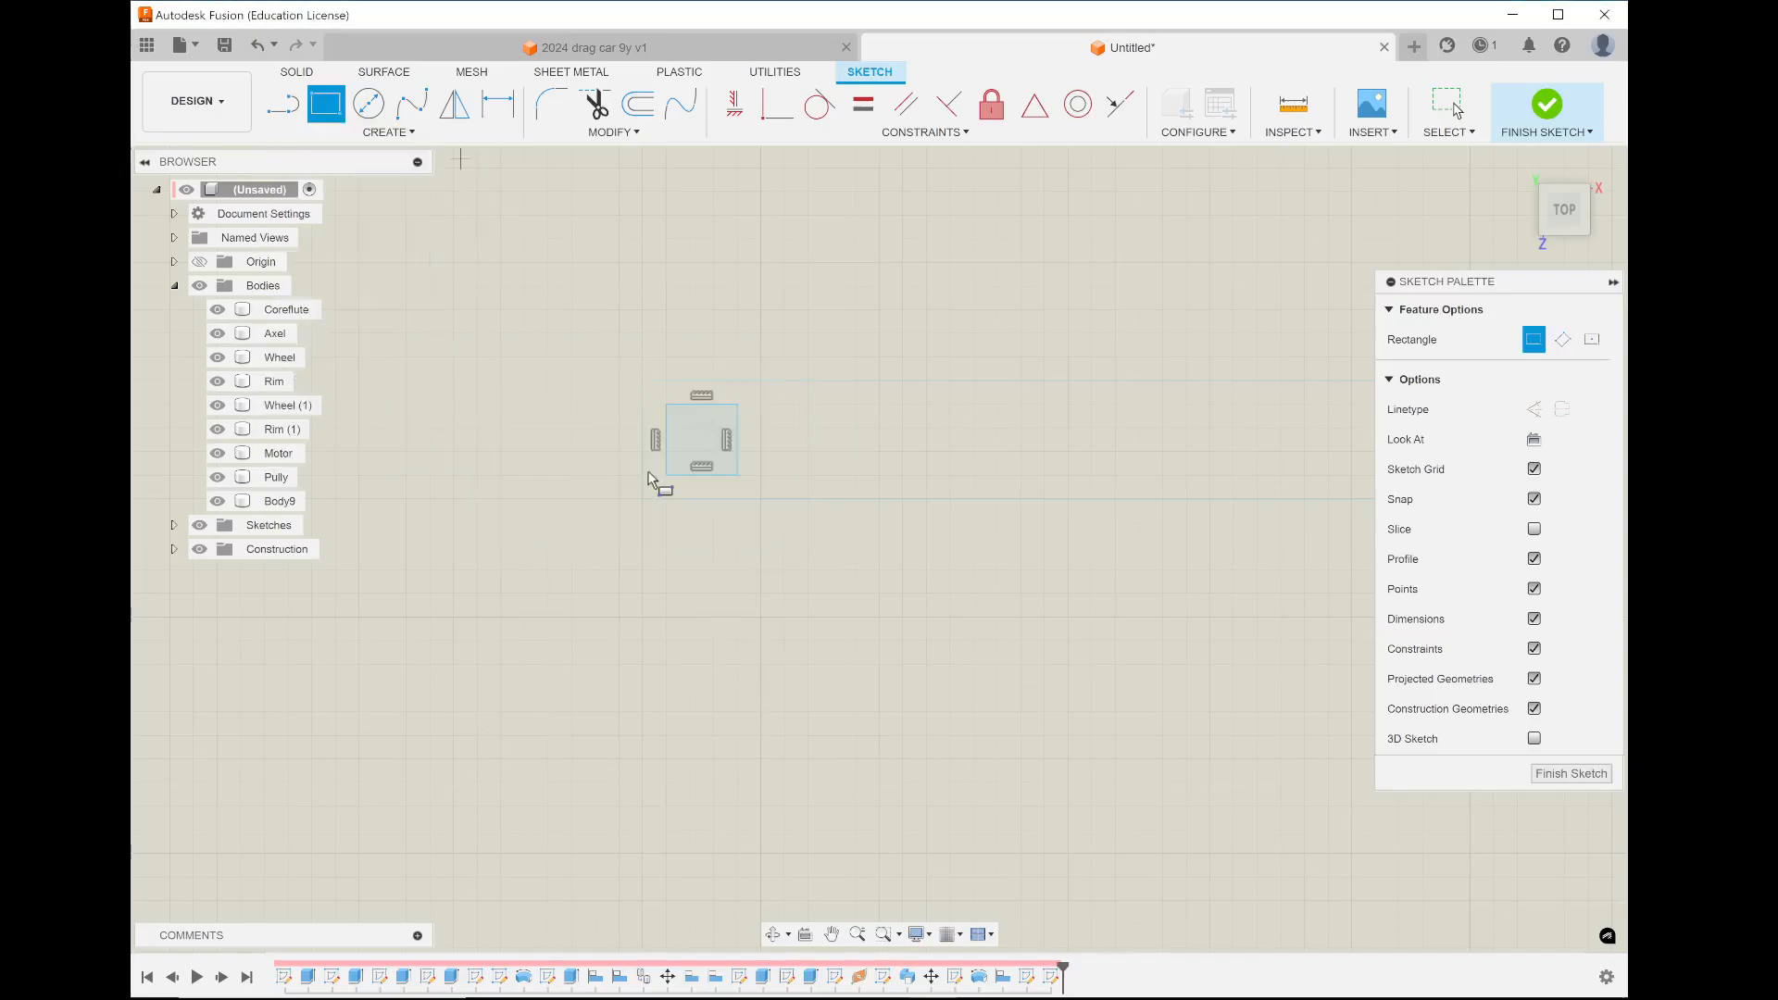
{"action": "left_click", "coordinate": [724, 405]}
{"action": "left_click", "coordinate": [738, 422]}
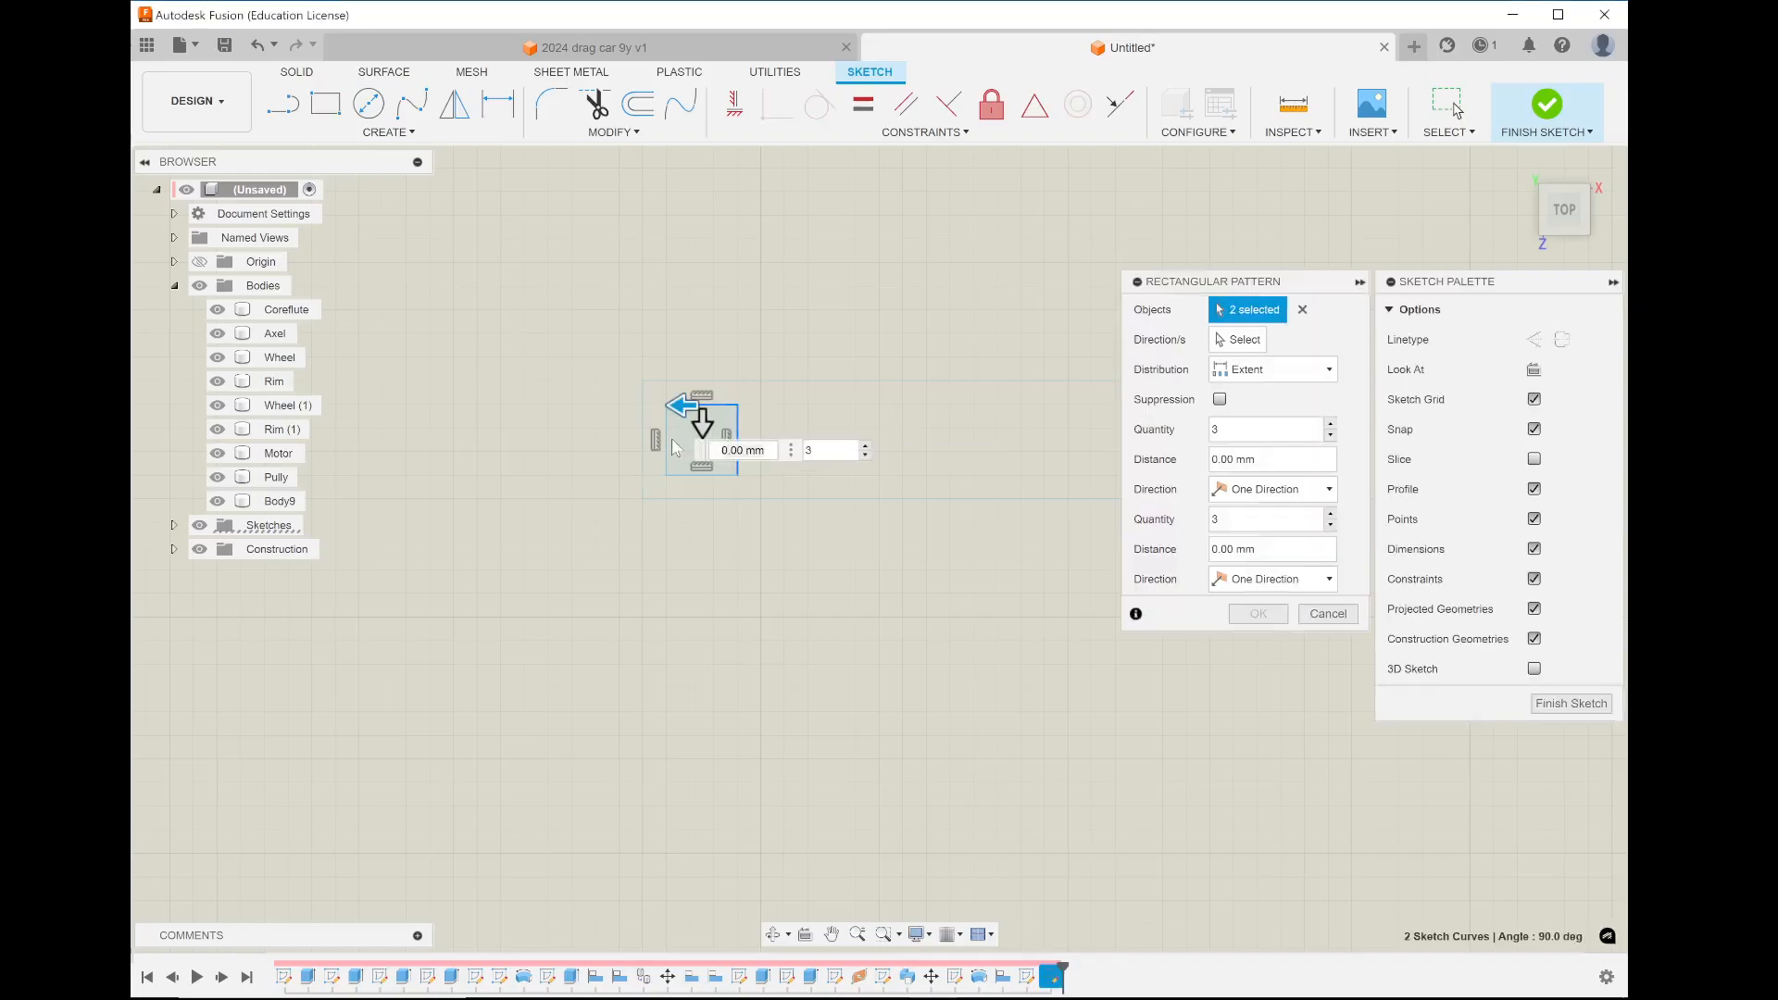
{"action": "left_click", "coordinate": [671, 449]}
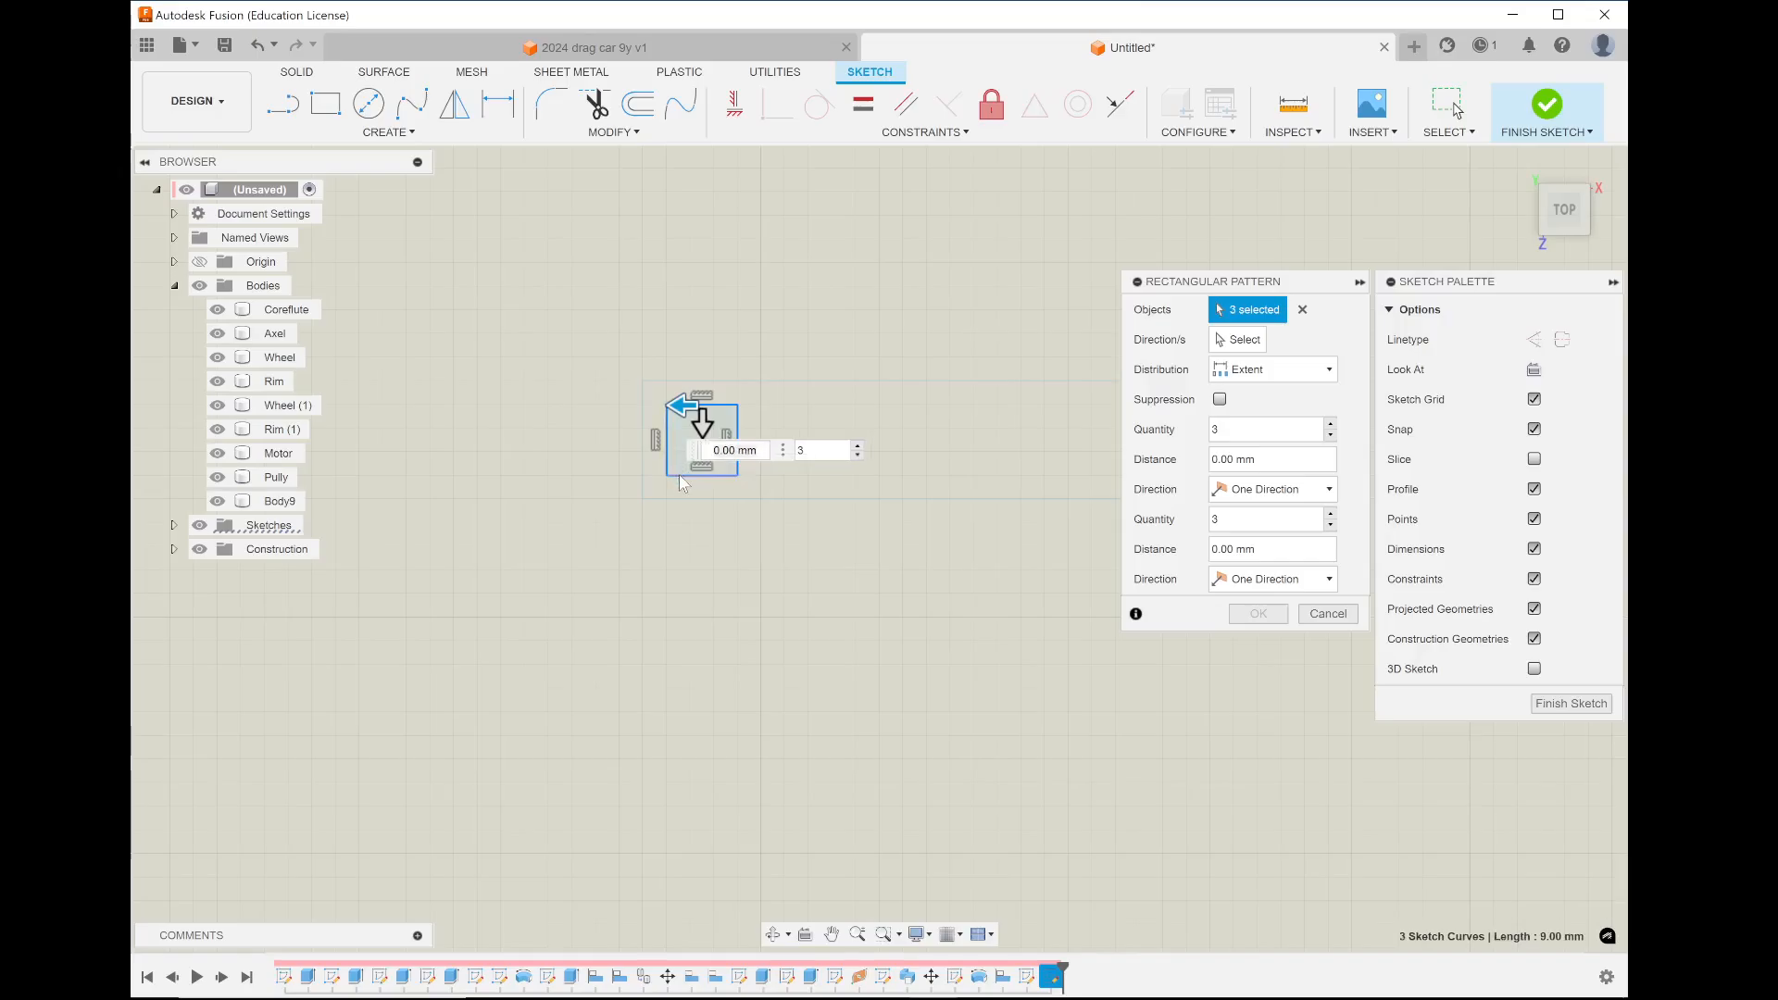
{"action": "left_click", "coordinate": [682, 476]}
{"action": "scroll", "coordinate": [502, 542], "scroll_direction": "down", "scroll_amount": 5}
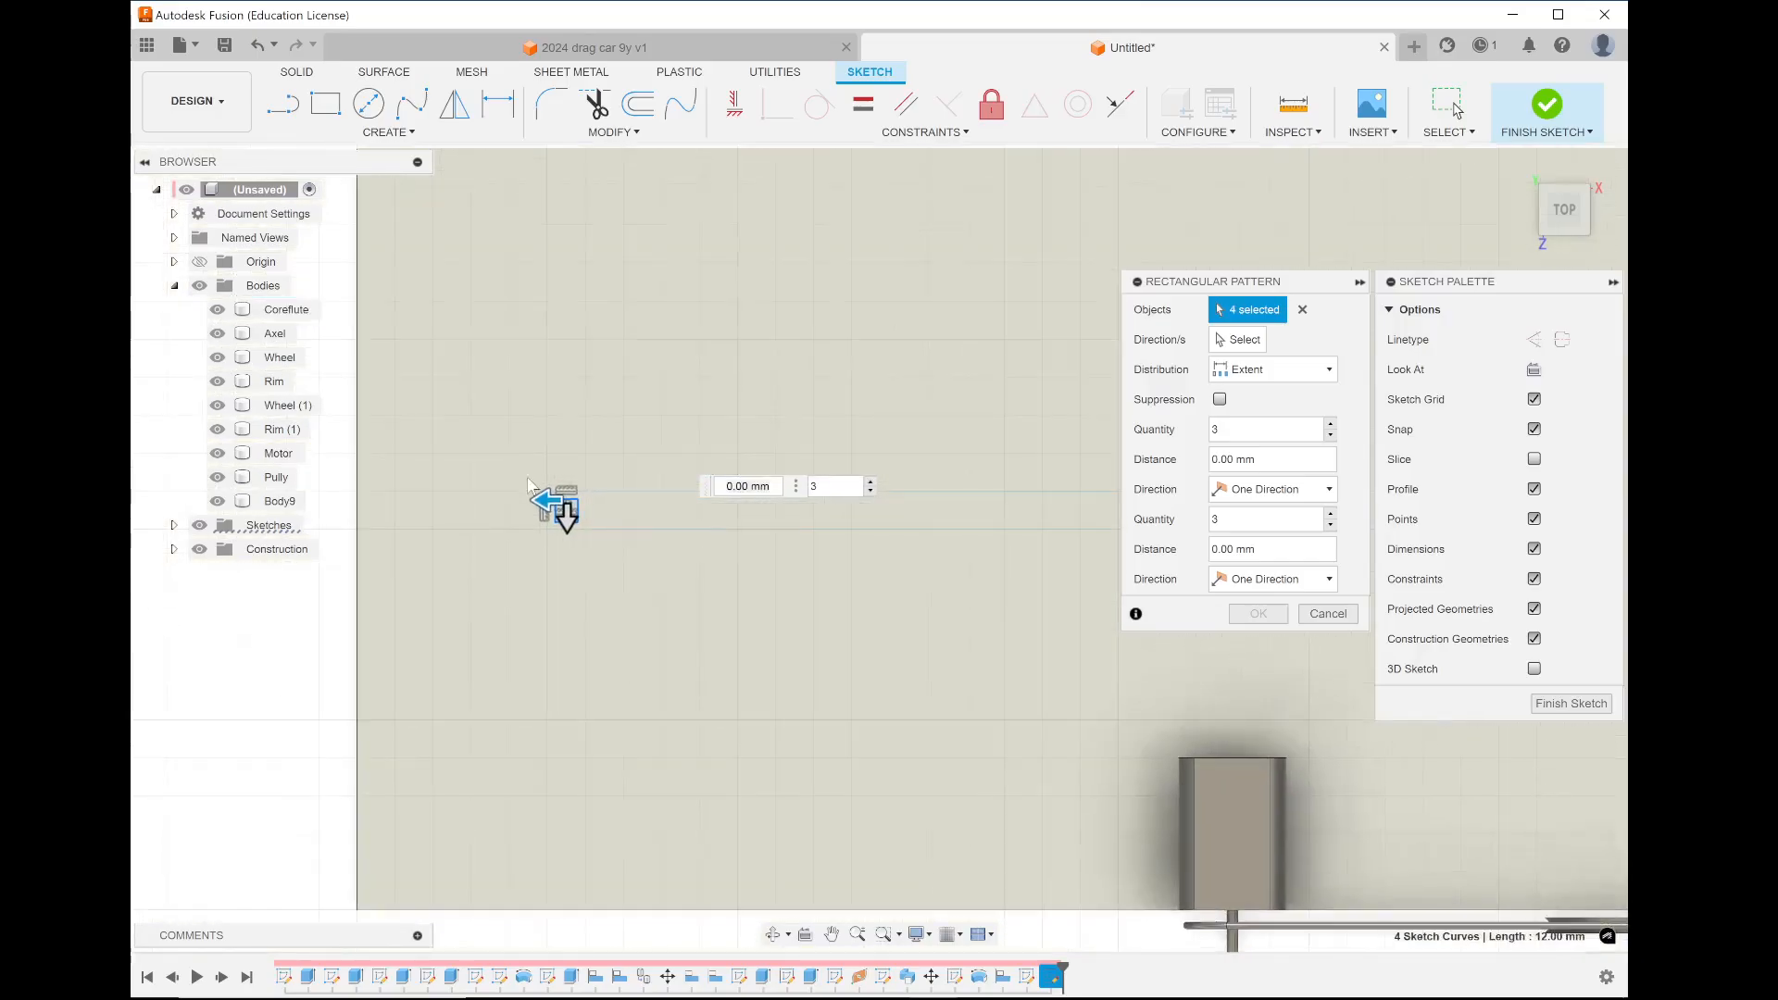
{"action": "left_click", "coordinate": [1286, 370]}
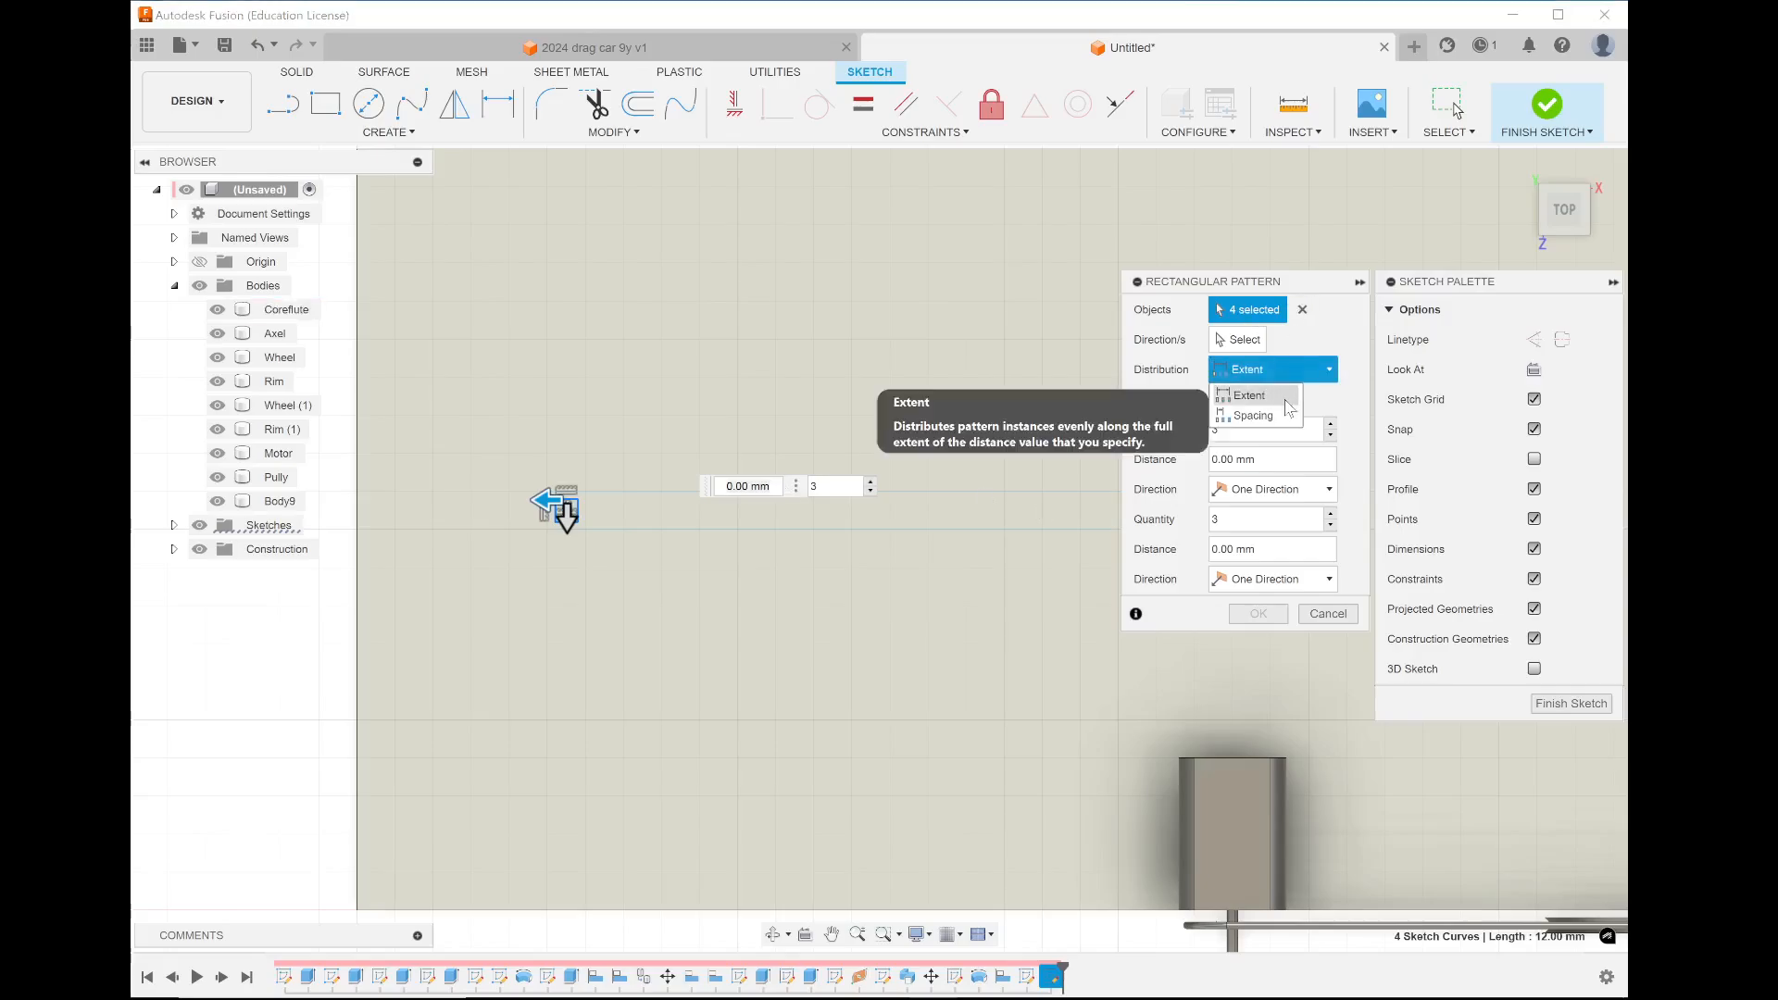
{"action": "left_click", "coordinate": [1285, 417]}
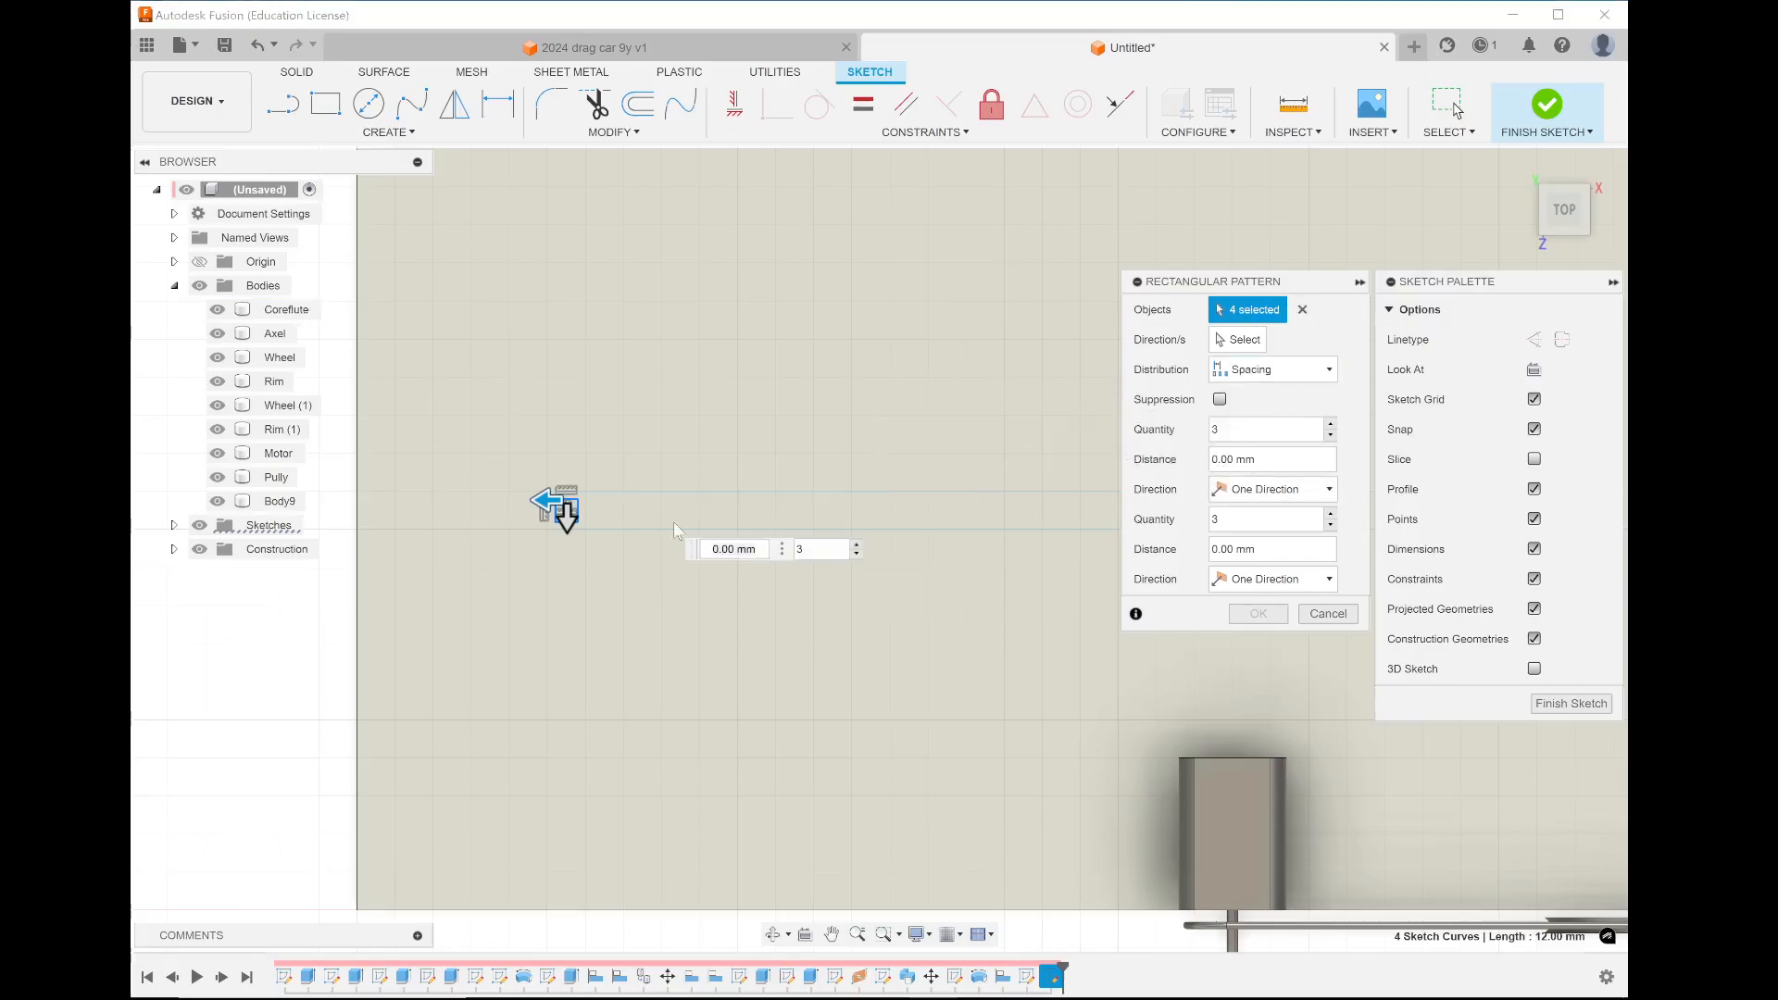
Pattern the square lengthwise along the strip toward the axle with a quantity of 40 and a spacing distance of -4 mm
{"action": "left_click_drag", "start_coordinate": [546, 501], "coordinate": [654, 503]}
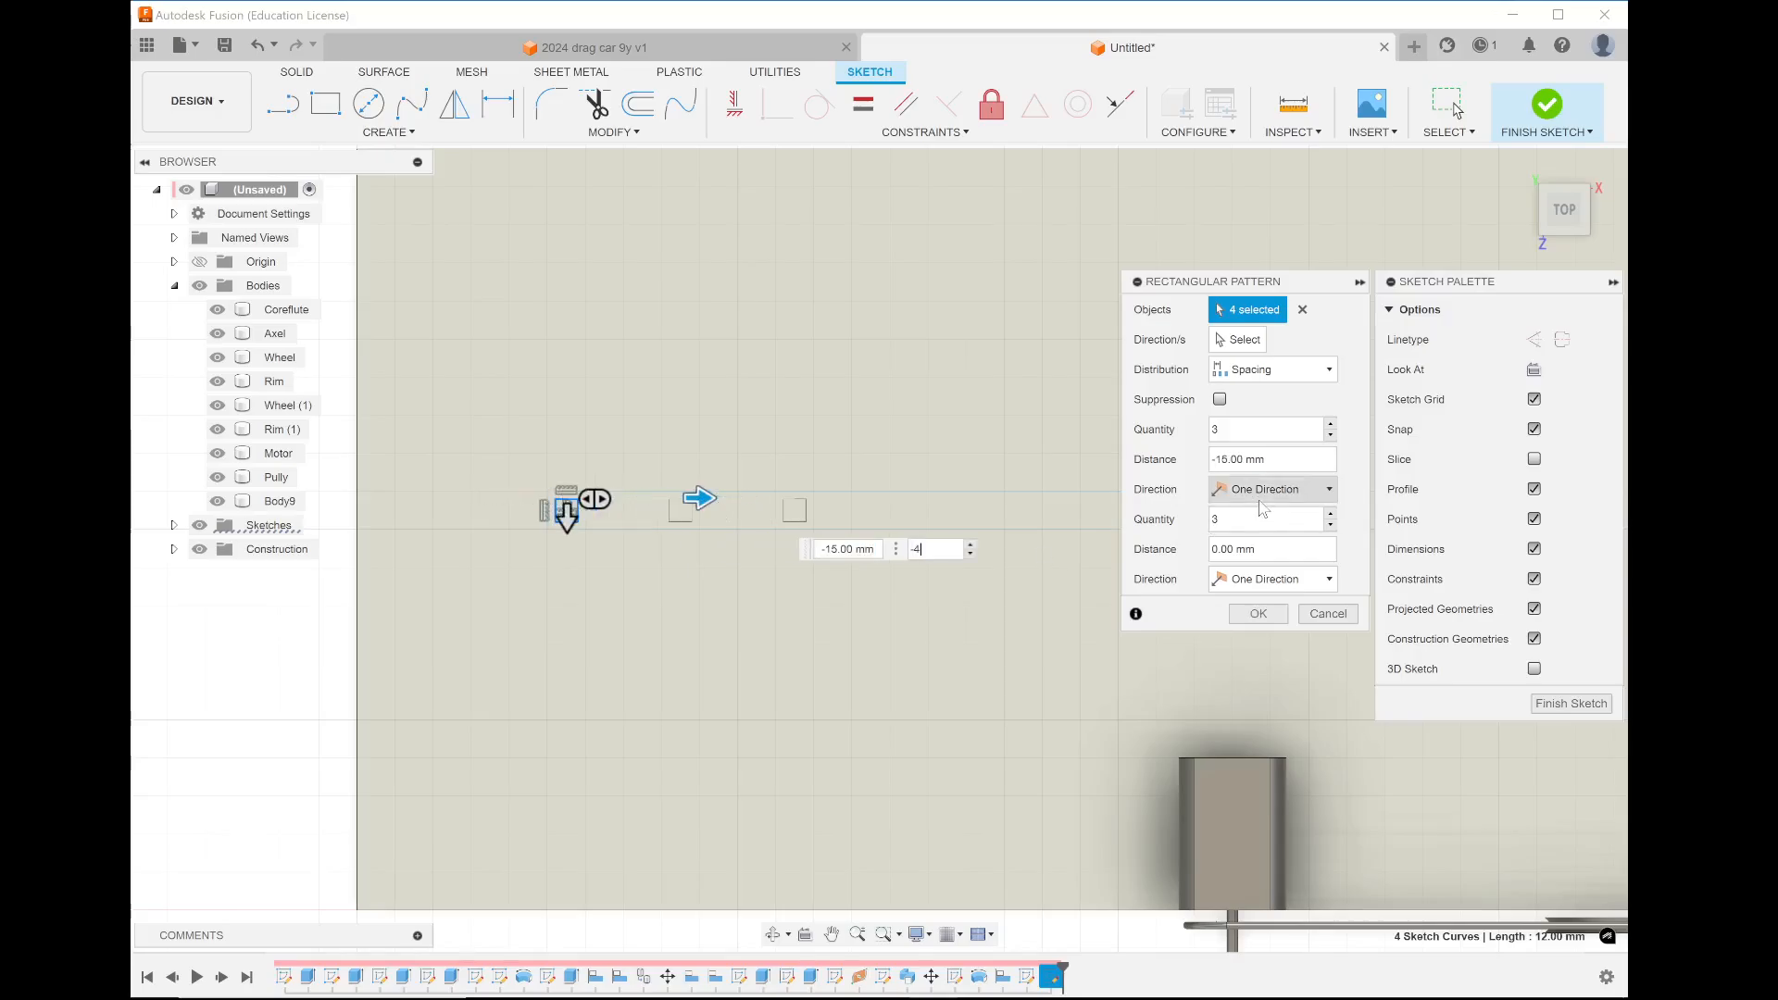
{"action": "type", "text": "-4"}
{"action": "key", "text": "Tab"}
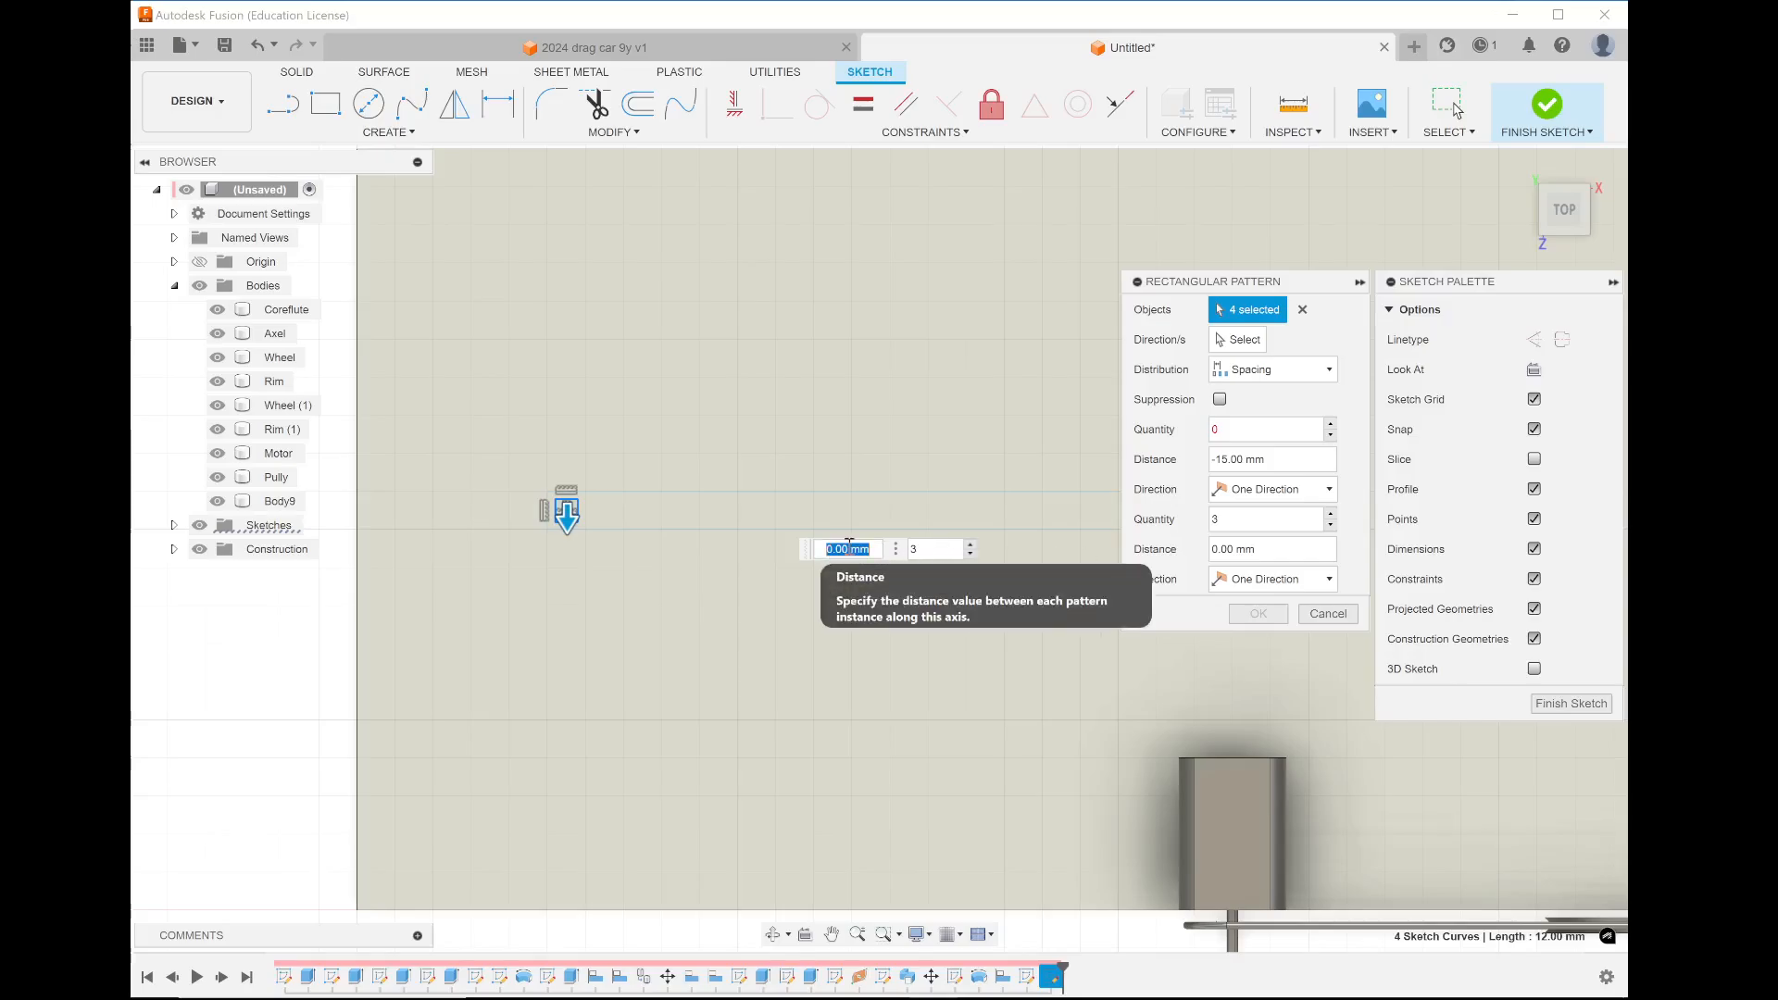
{"action": "double_click", "coordinate": [1241, 428]}
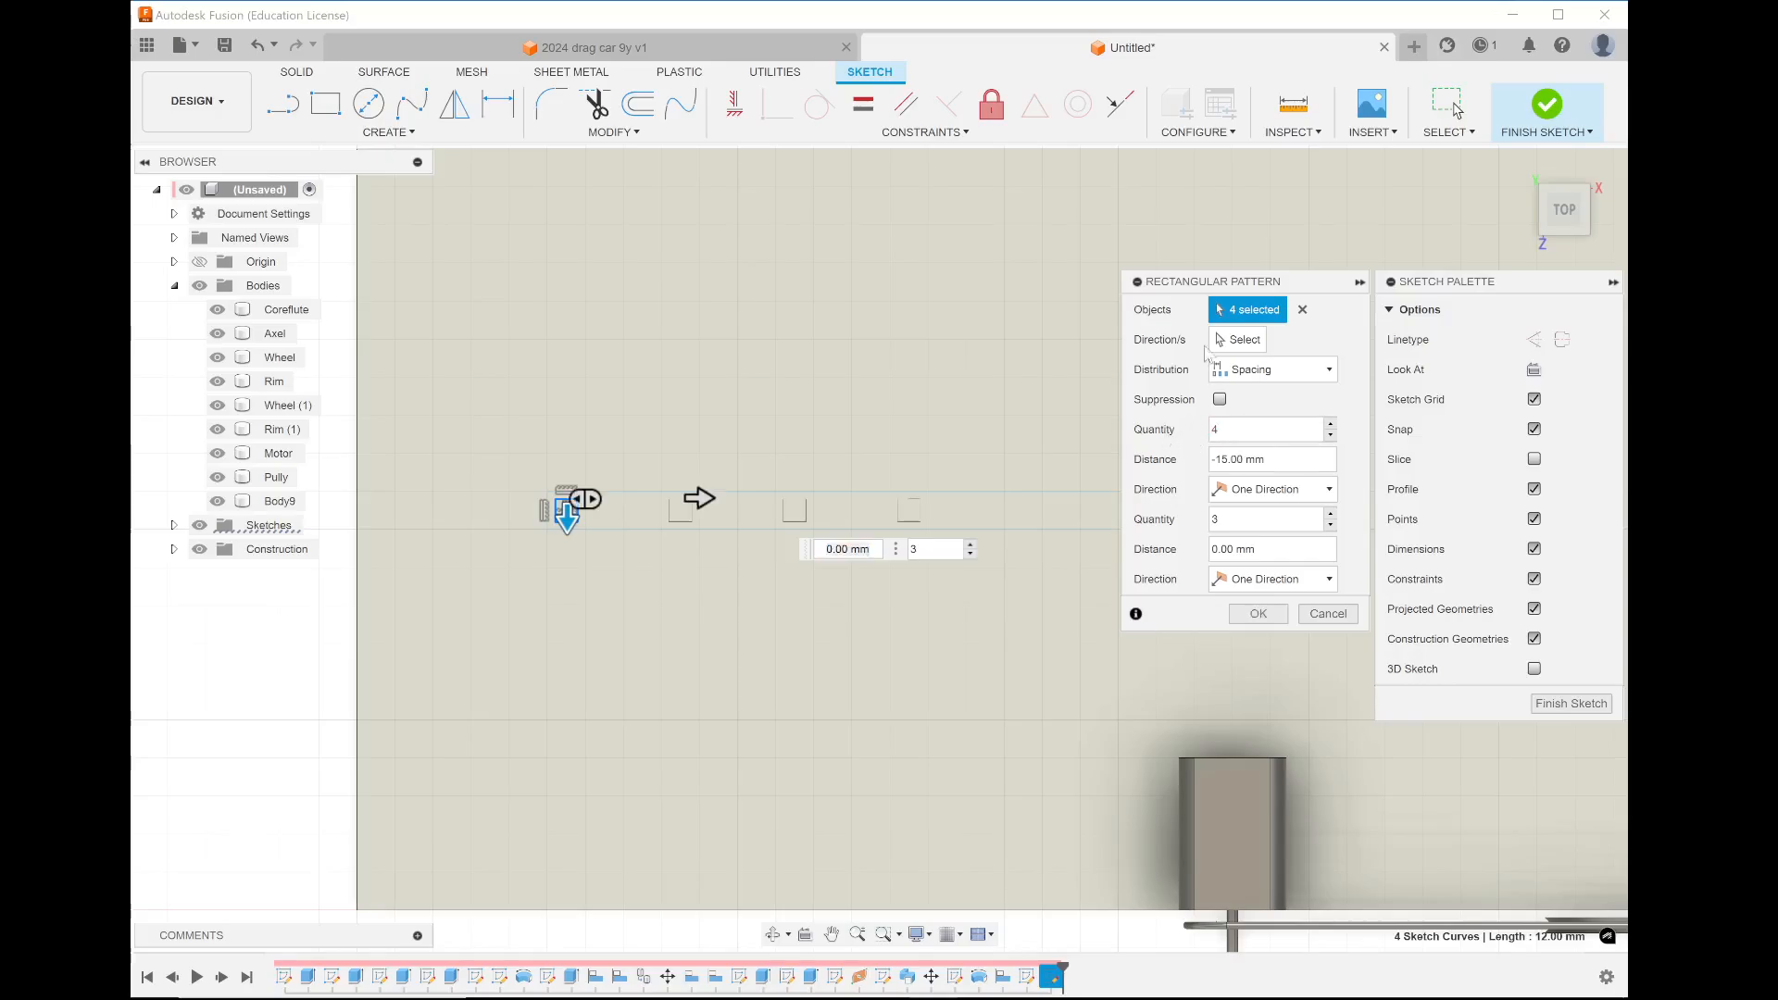
{"action": "double_click", "coordinate": [1246, 459]}
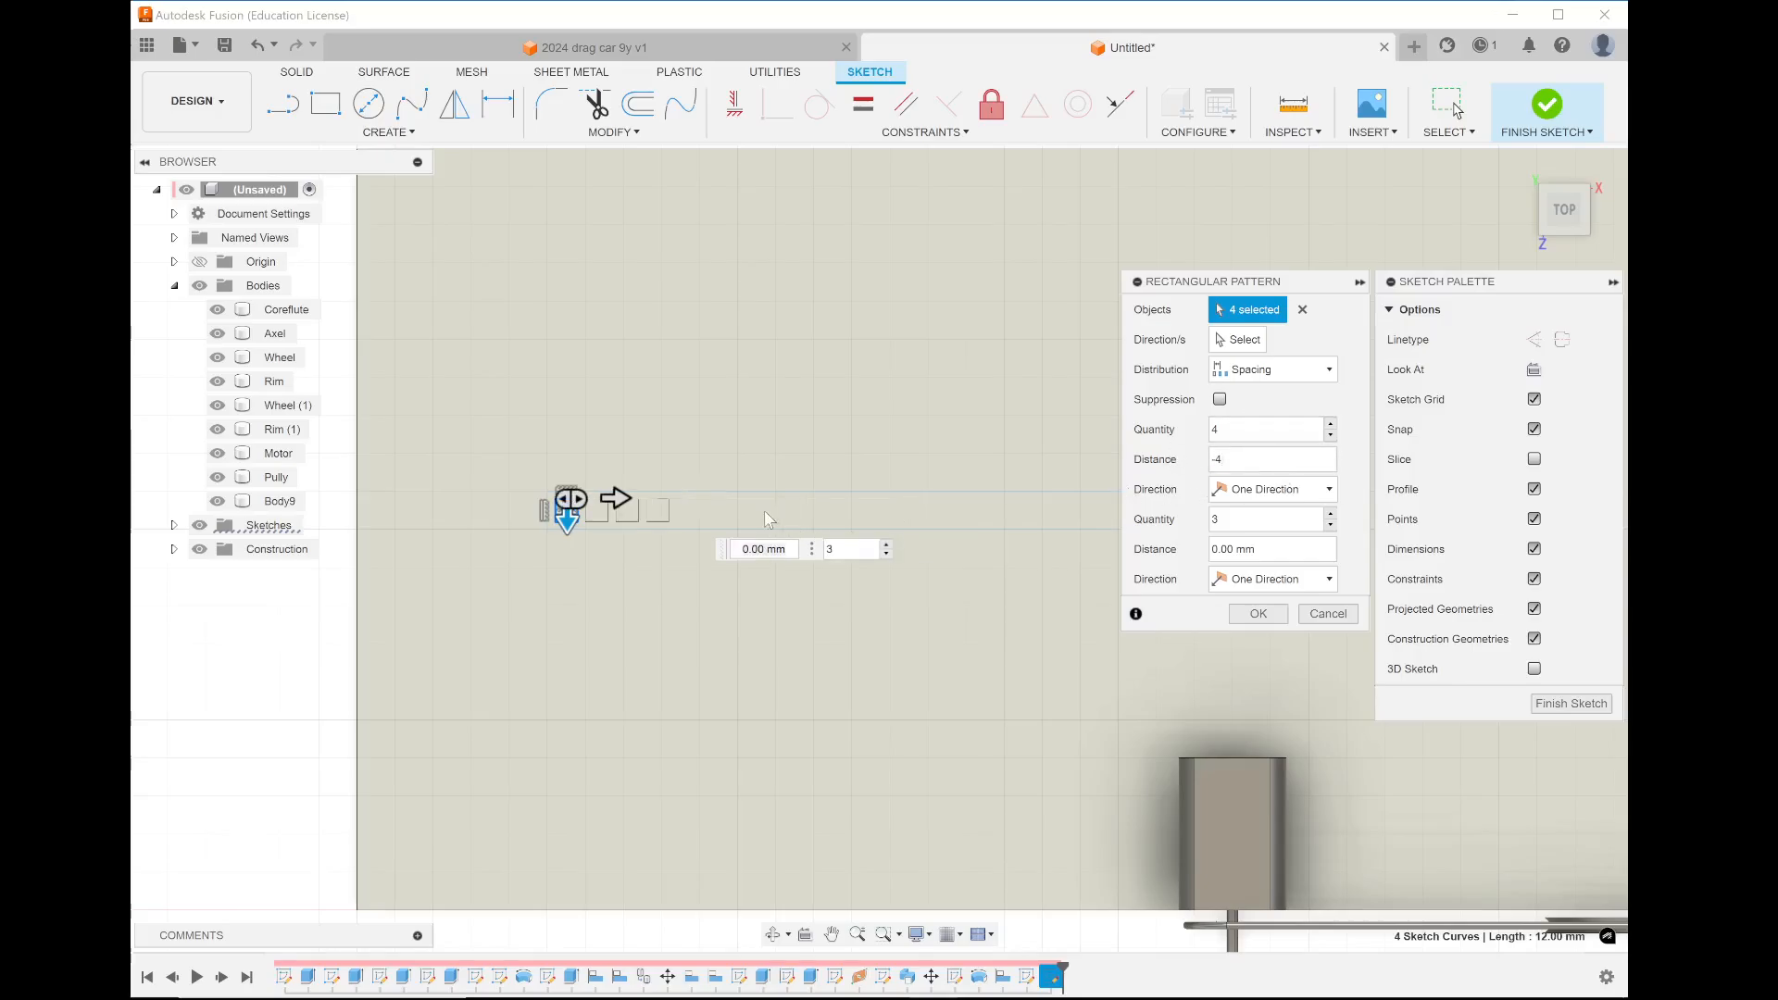
{"action": "double_click", "coordinate": [1241, 428]}
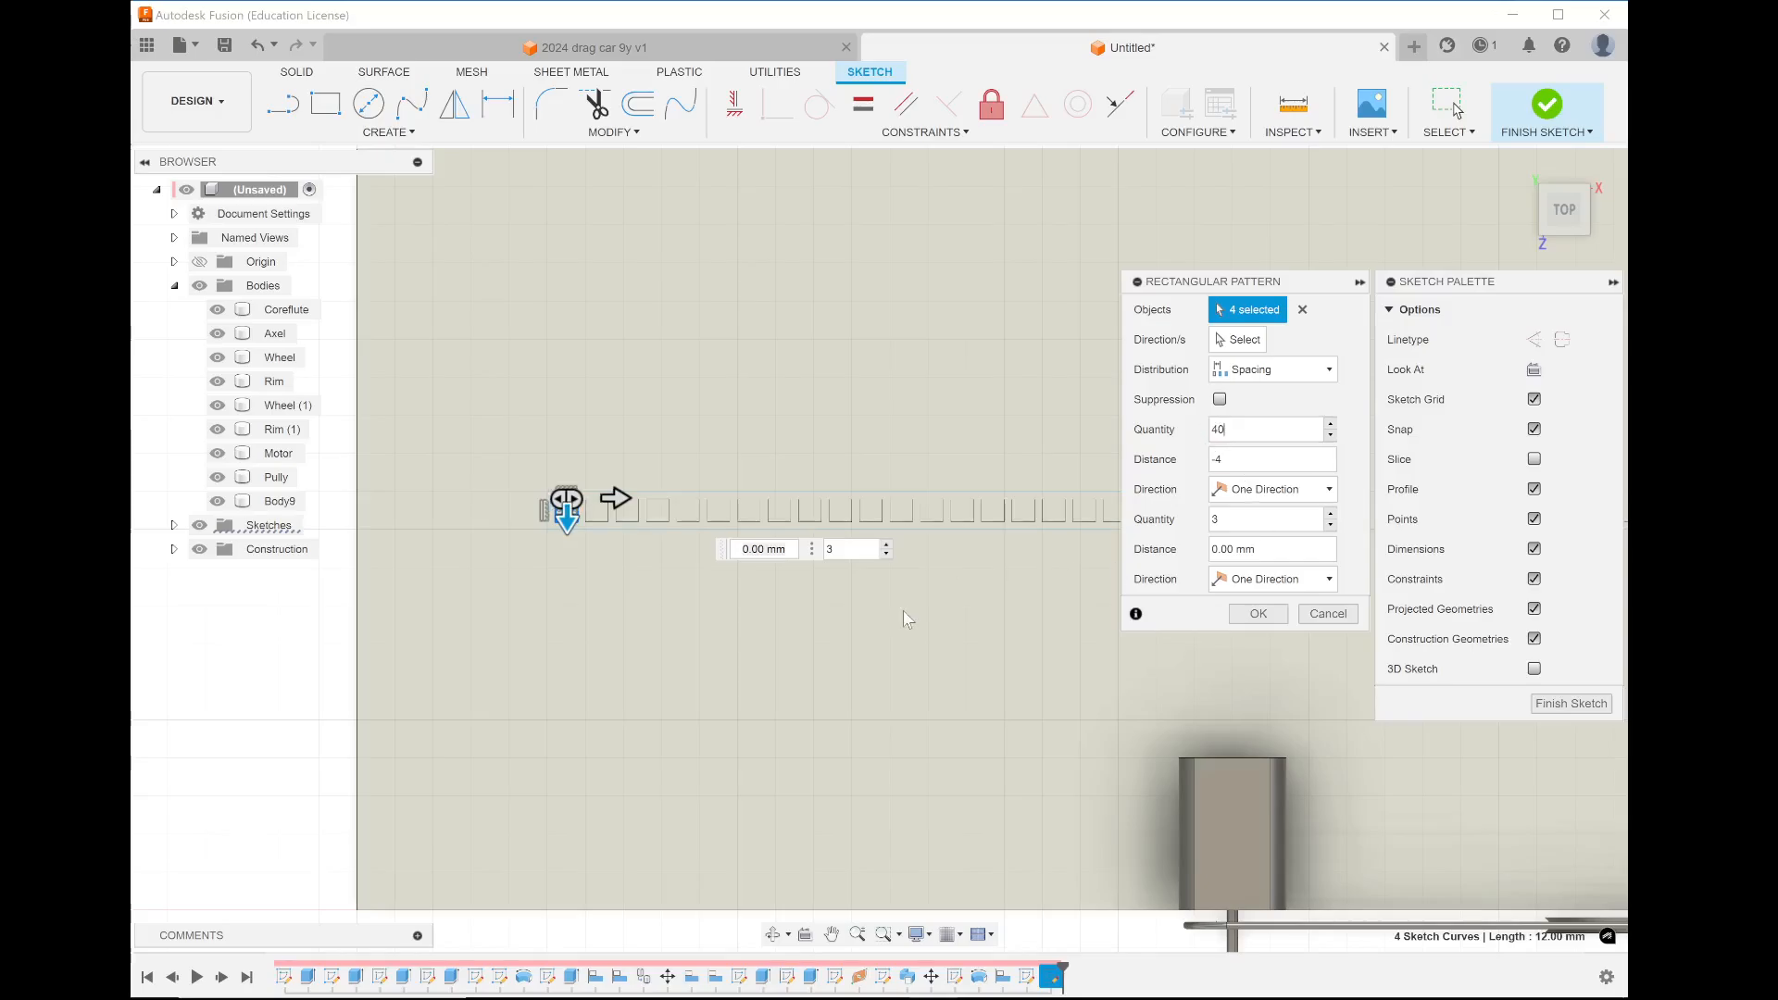
{"action": "scroll", "coordinate": [903, 609], "scroll_direction": "down", "scroll_amount": 5}
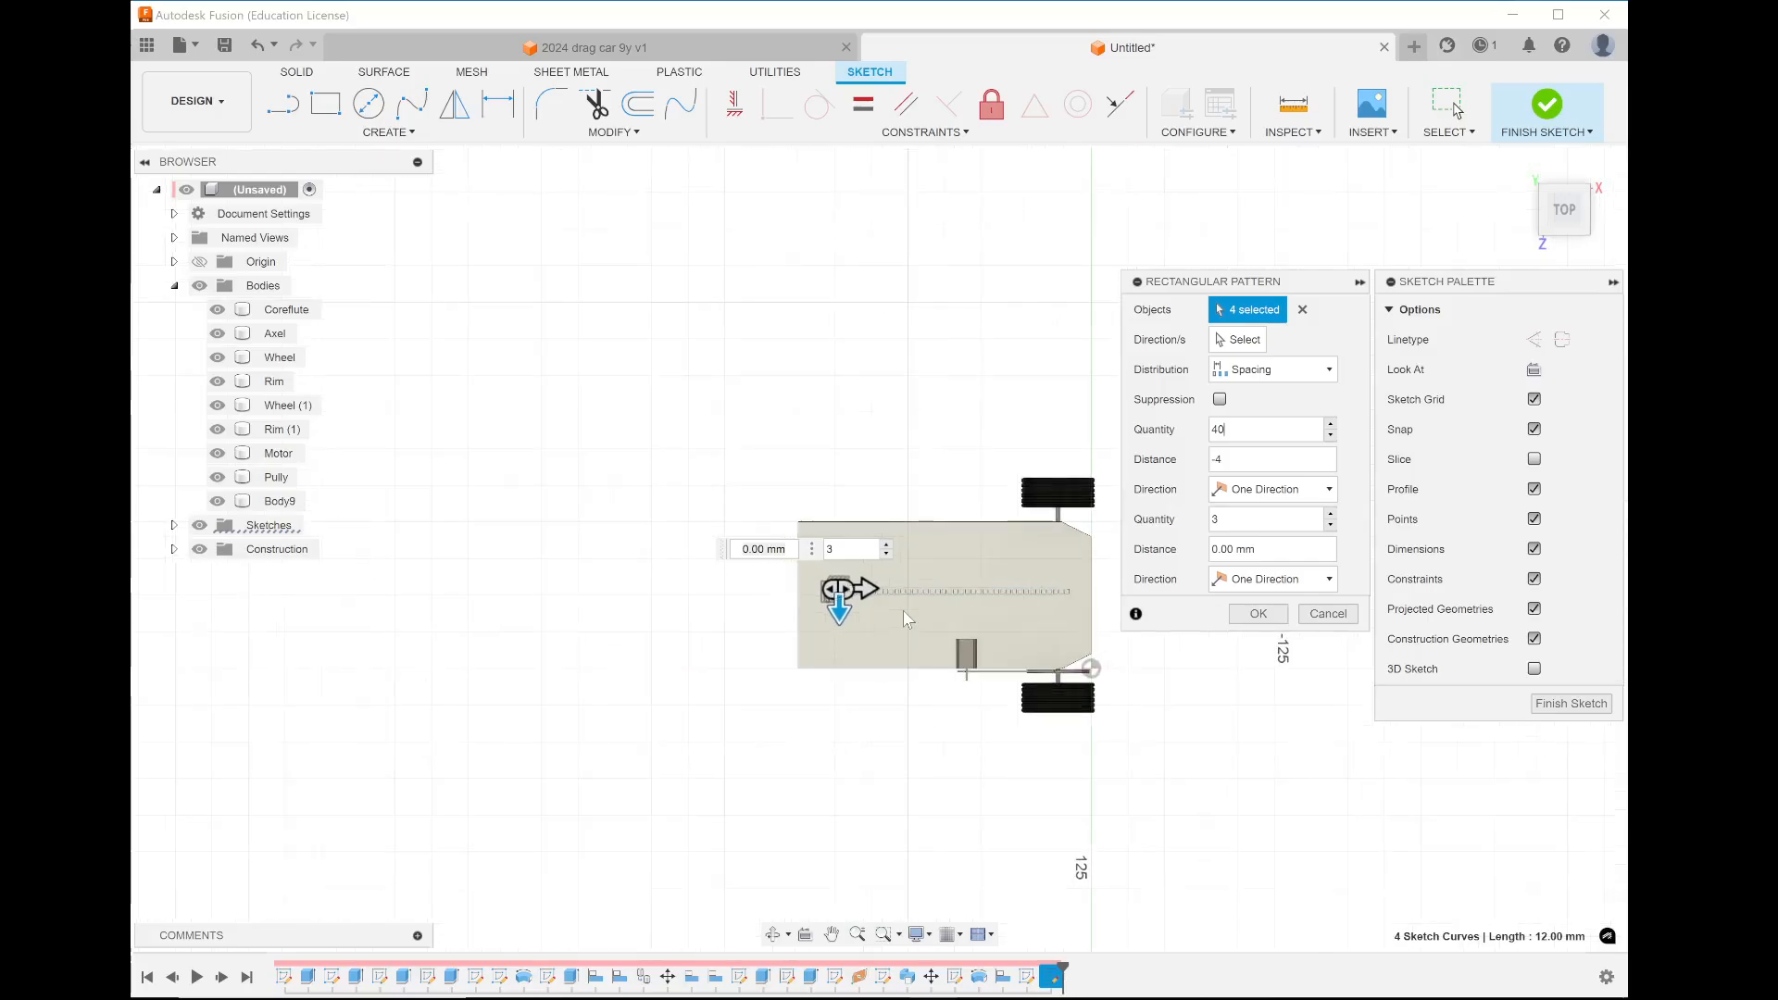
{"action": "scroll", "coordinate": [1110, 646], "scroll_direction": "up", "scroll_amount": 1}
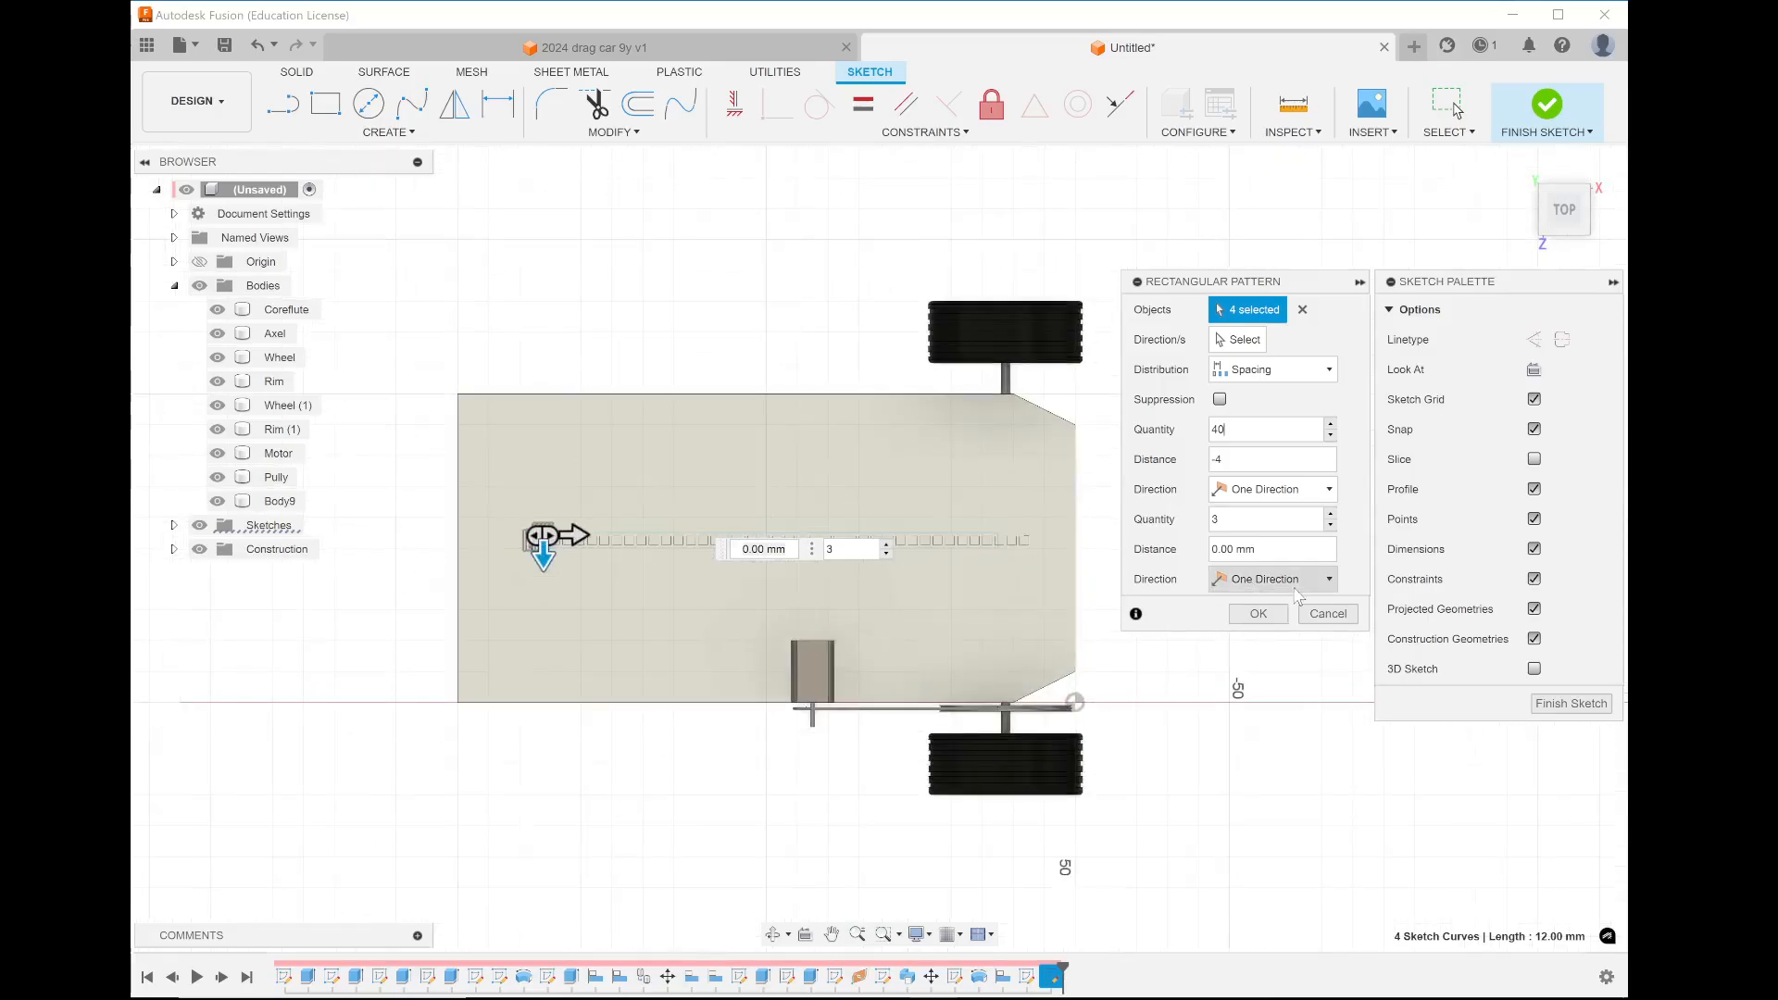
{"action": "left_click", "coordinate": [1268, 614]}
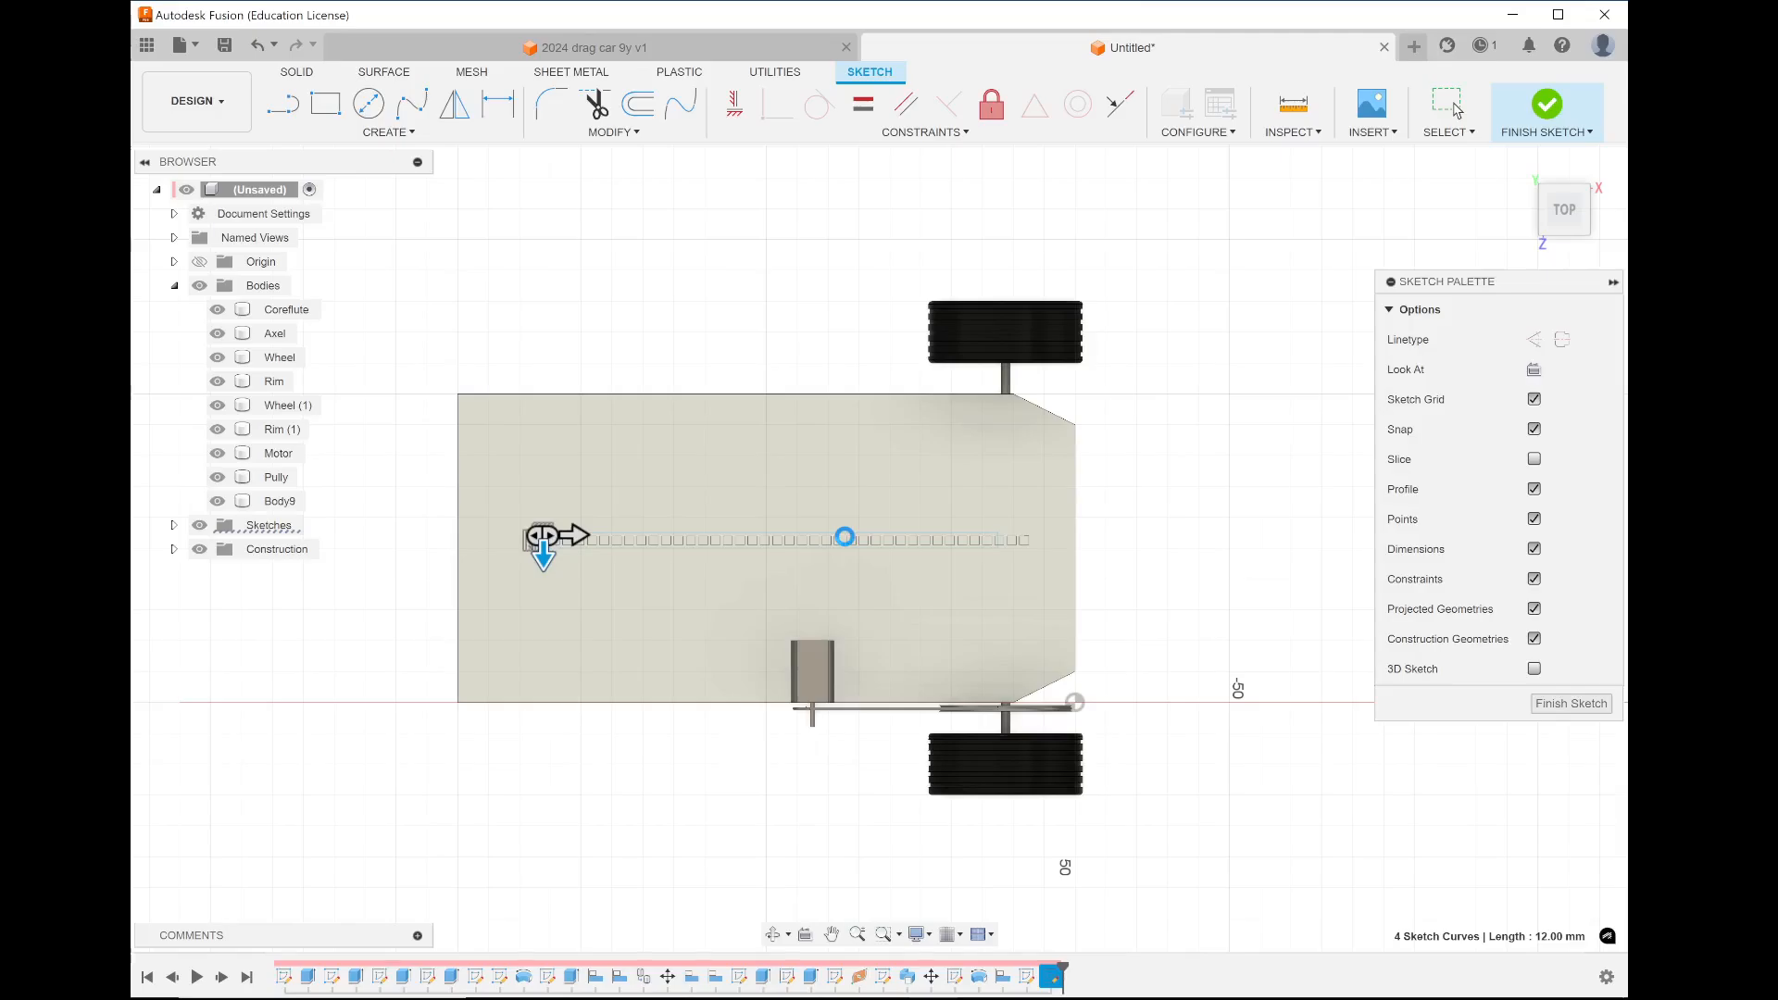
Check the row of patterned squares up close and finish the sketch
{"action": "scroll", "coordinate": [846, 544], "scroll_direction": "up", "scroll_amount": 10}
{"action": "scroll", "coordinate": [849, 544], "scroll_direction": "down", "scroll_amount": 3}
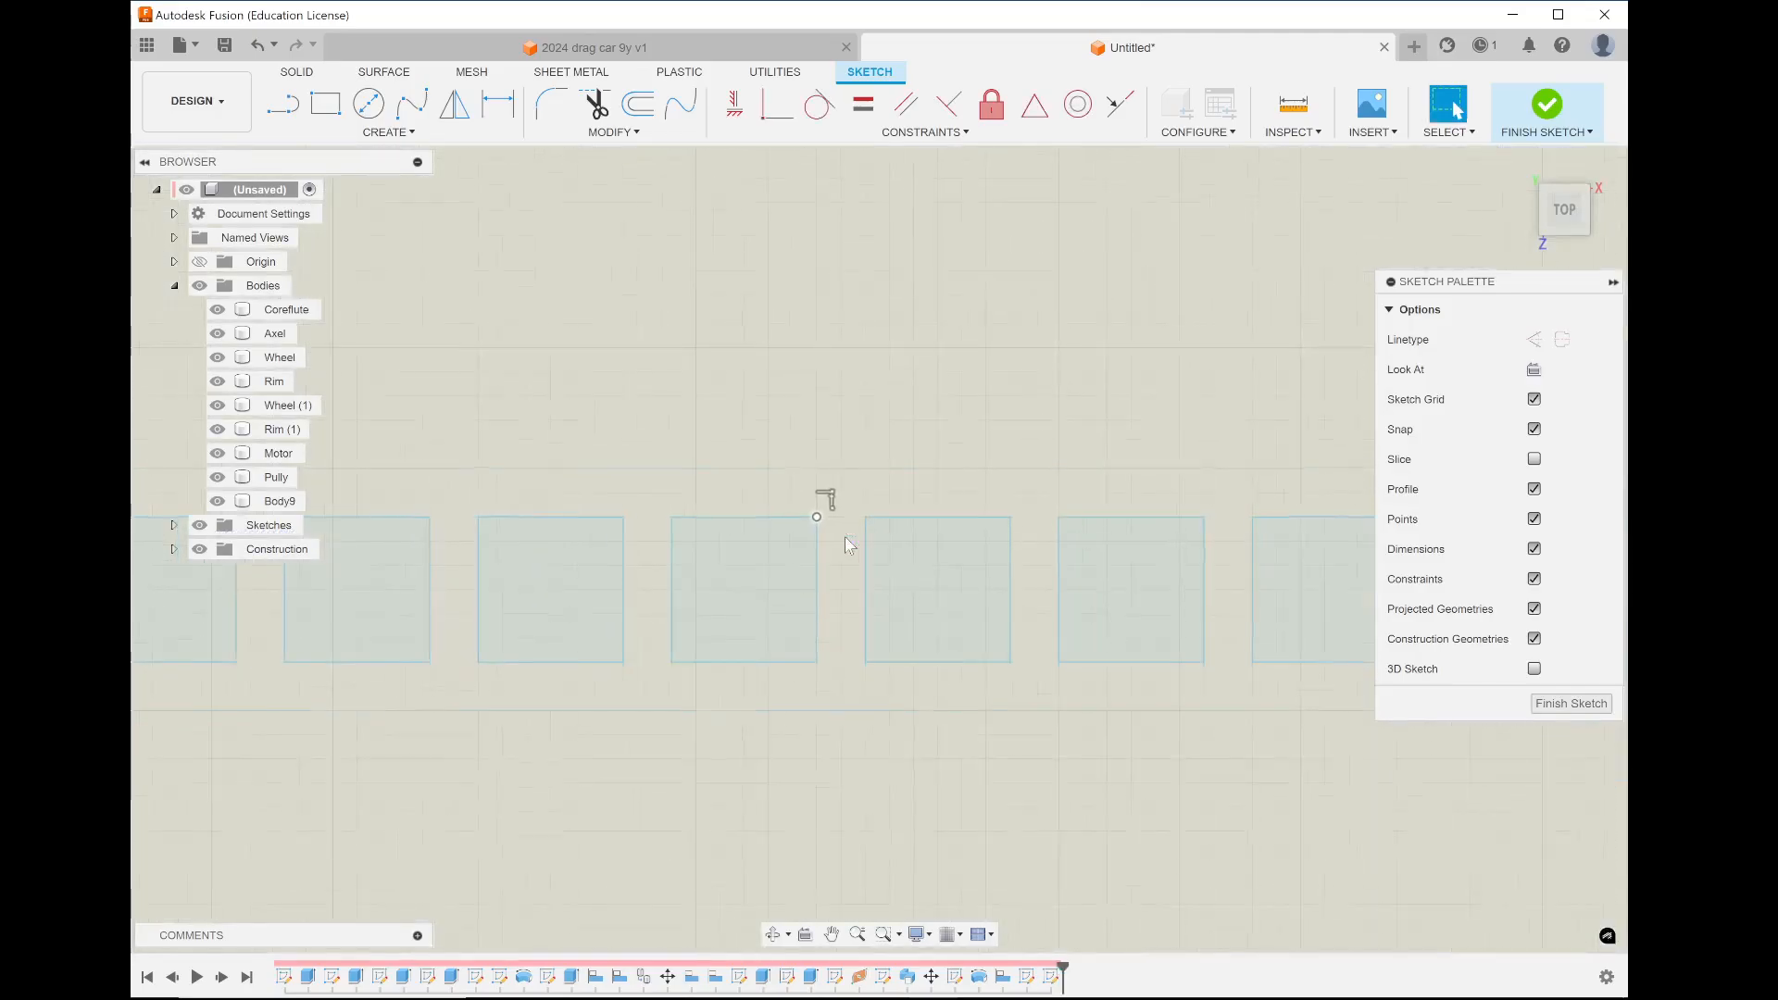
{"action": "scroll", "coordinate": [848, 545], "scroll_direction": "down", "scroll_amount": 5}
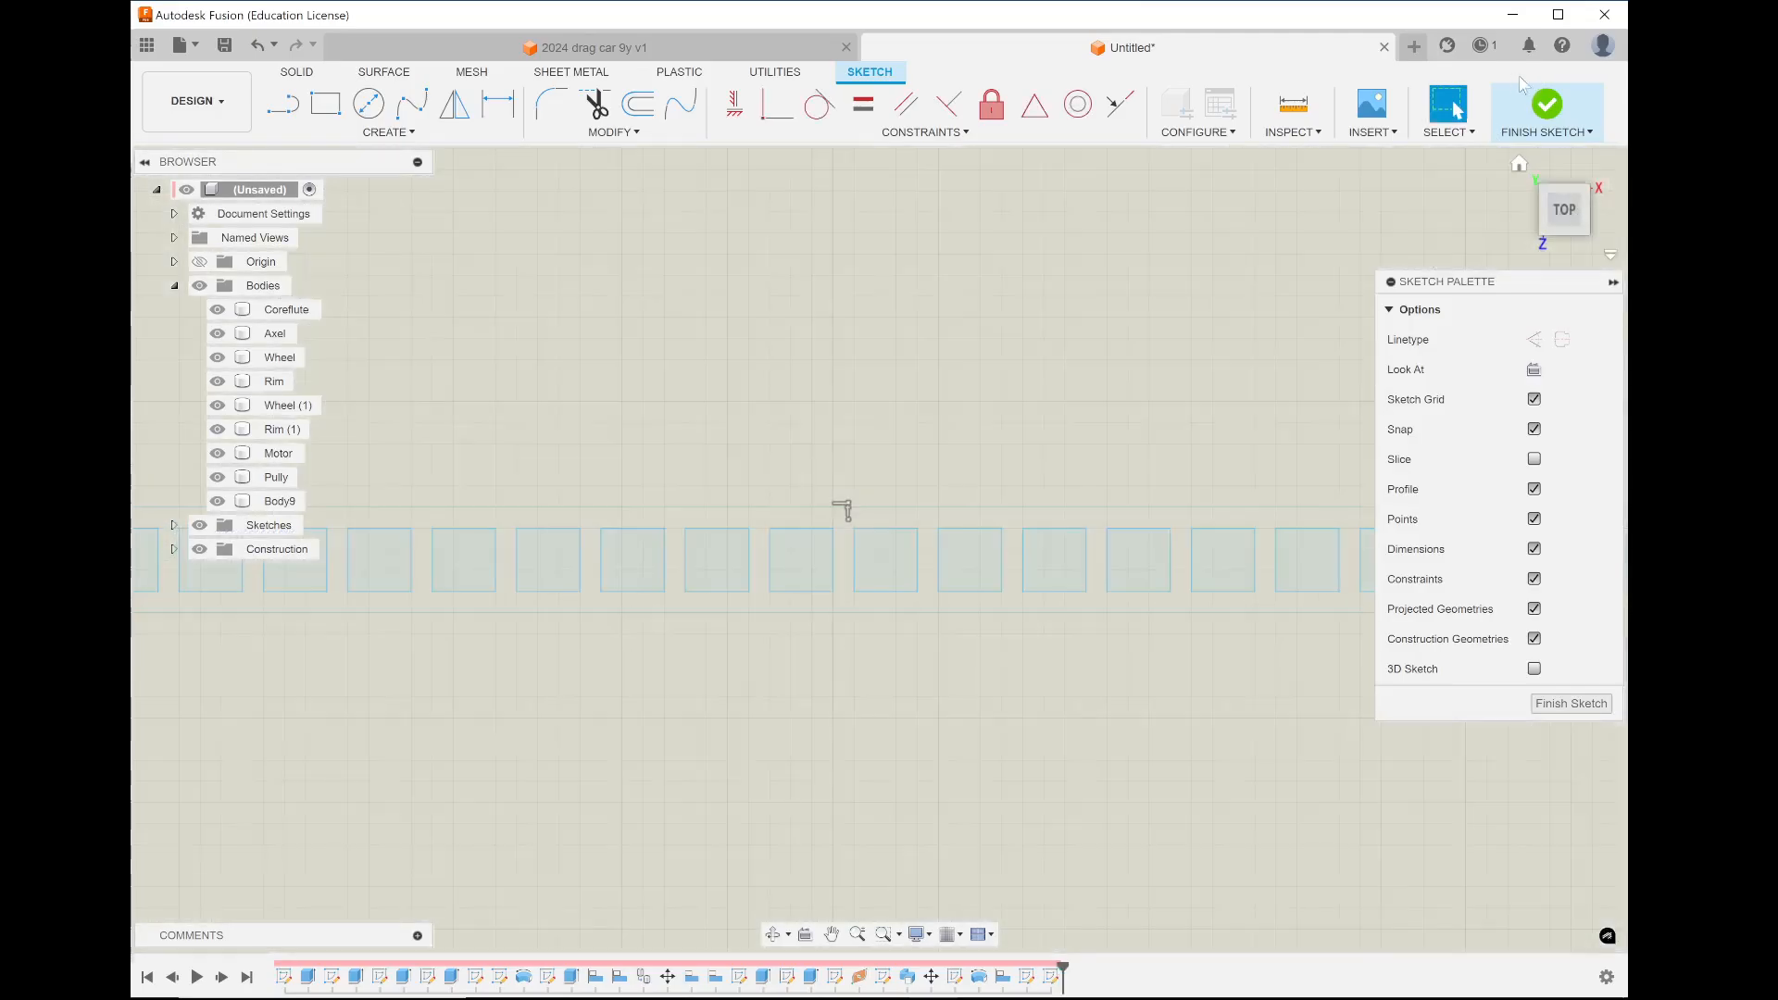
{"action": "left_click", "coordinate": [1548, 105]}
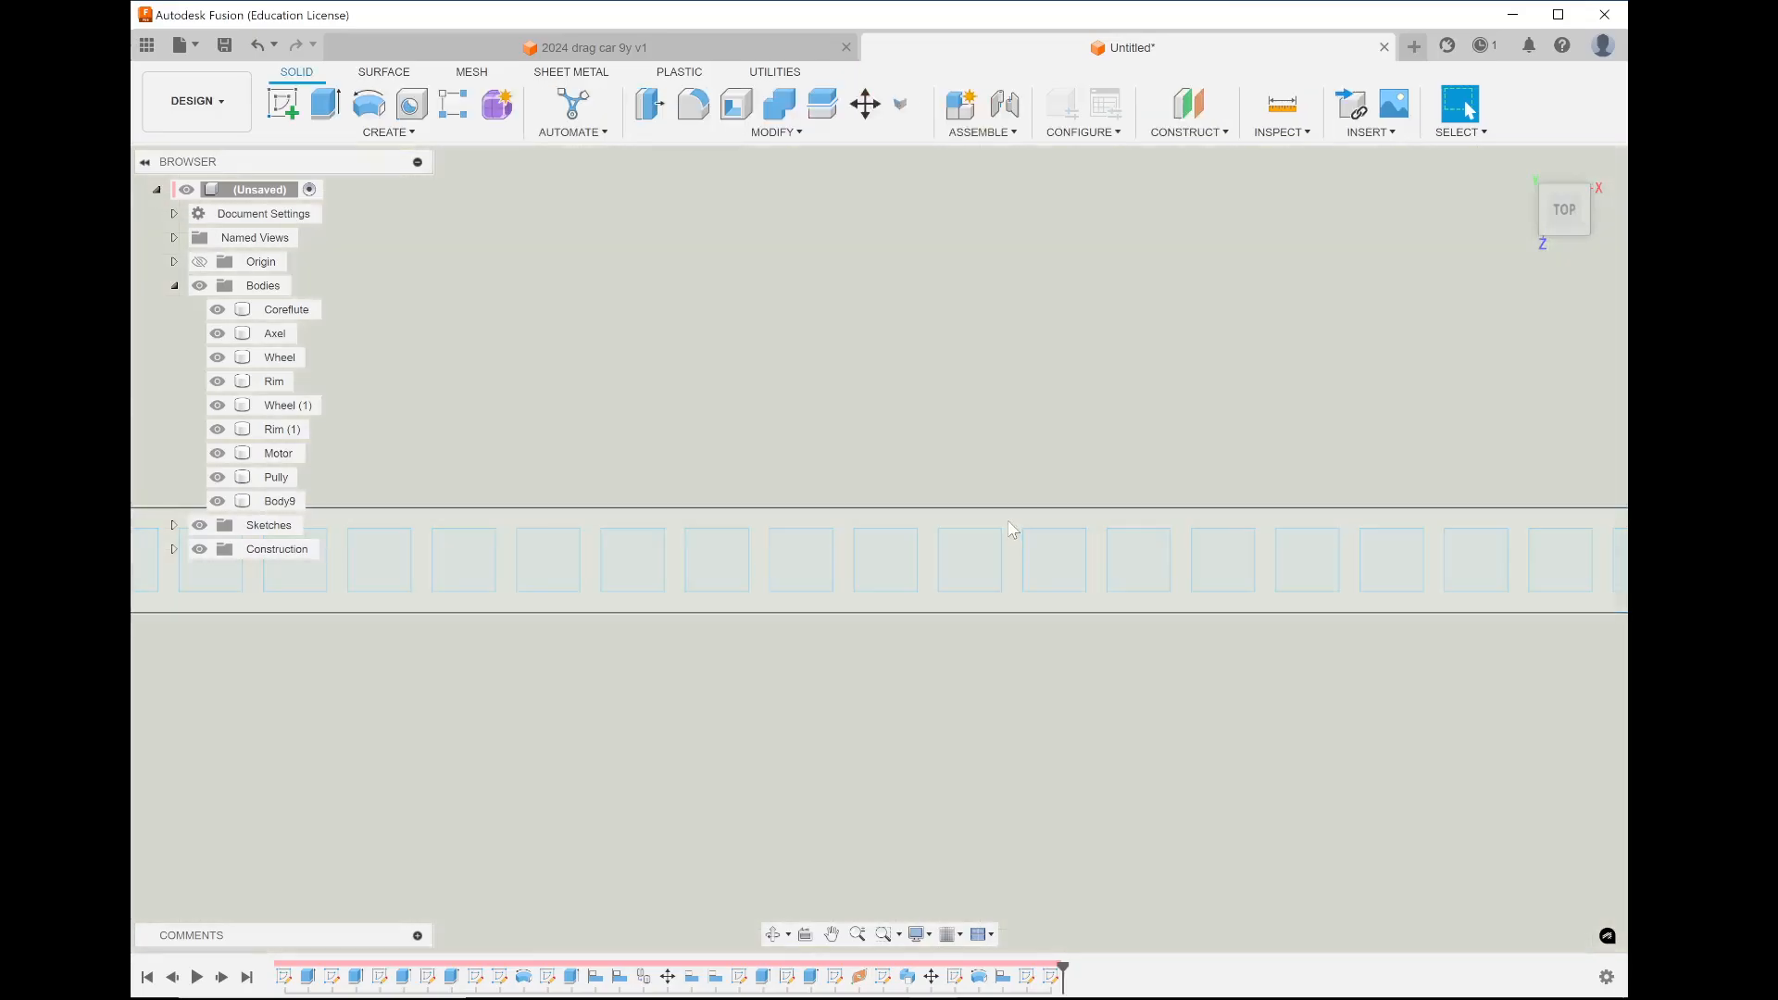
Select the strip's profile to compare it with the row of squares, and reopen Sketch14 for editing
{"action": "left_click", "coordinate": [1012, 528]}
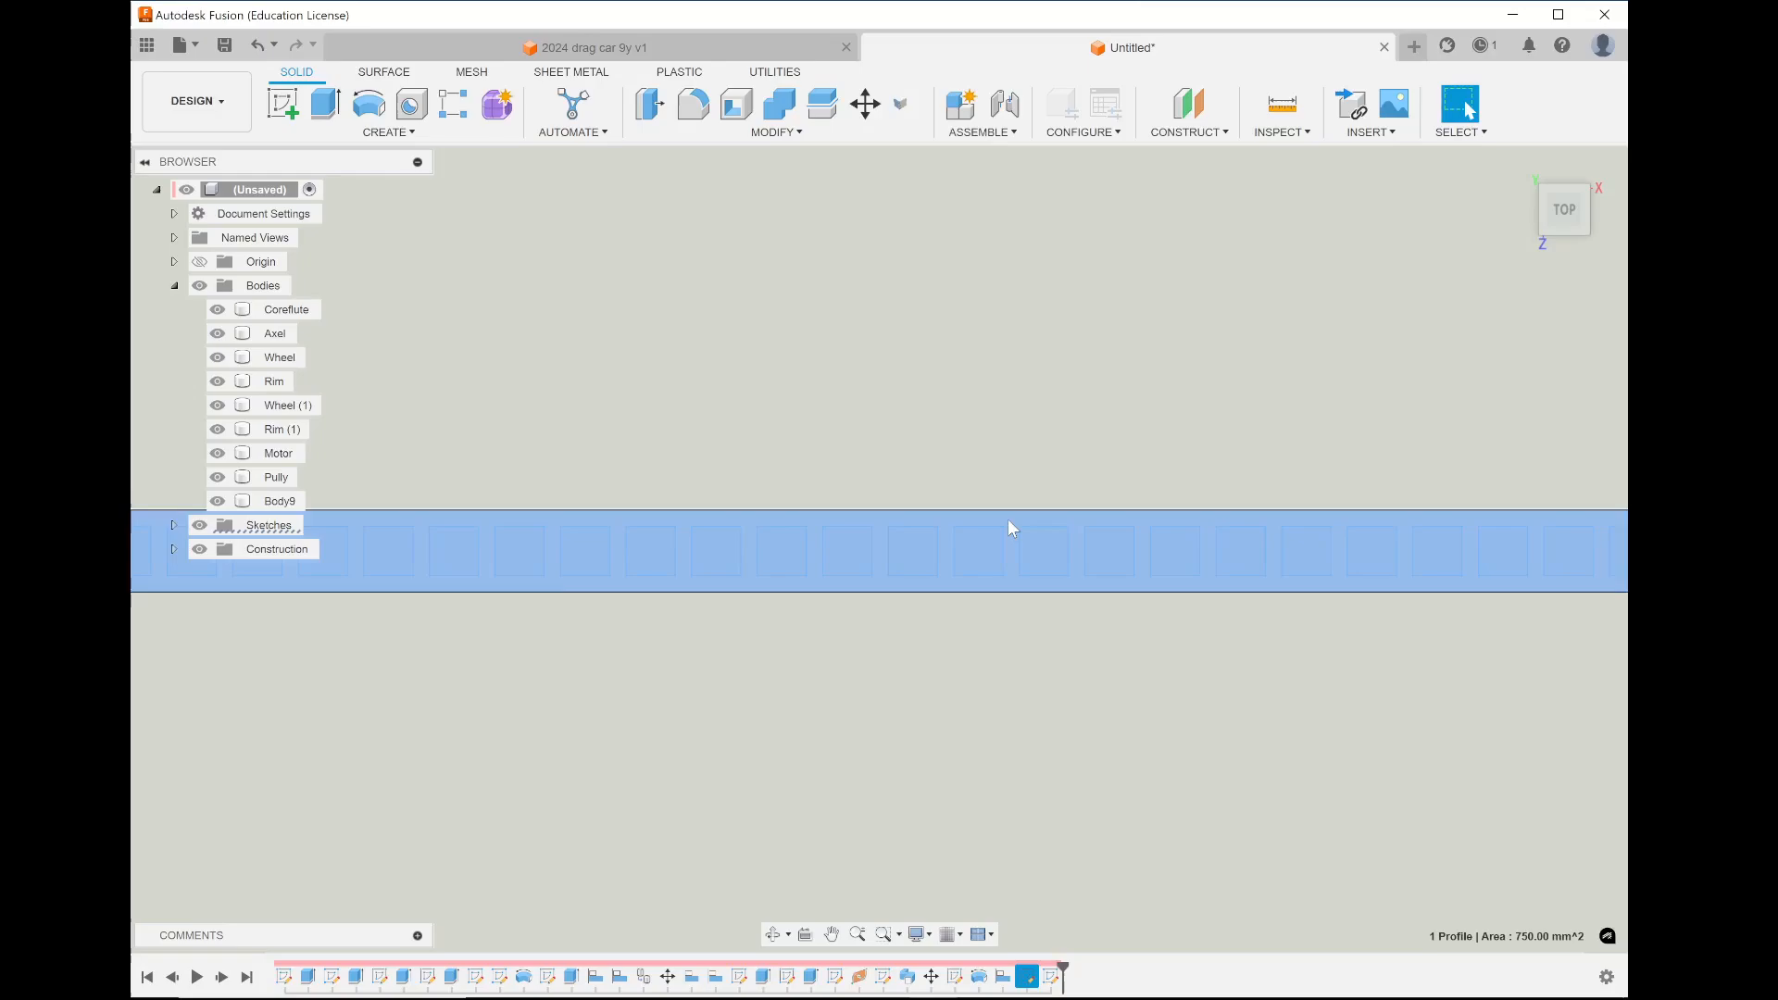
{"action": "scroll", "coordinate": [1013, 528], "scroll_direction": "down", "scroll_amount": 5}
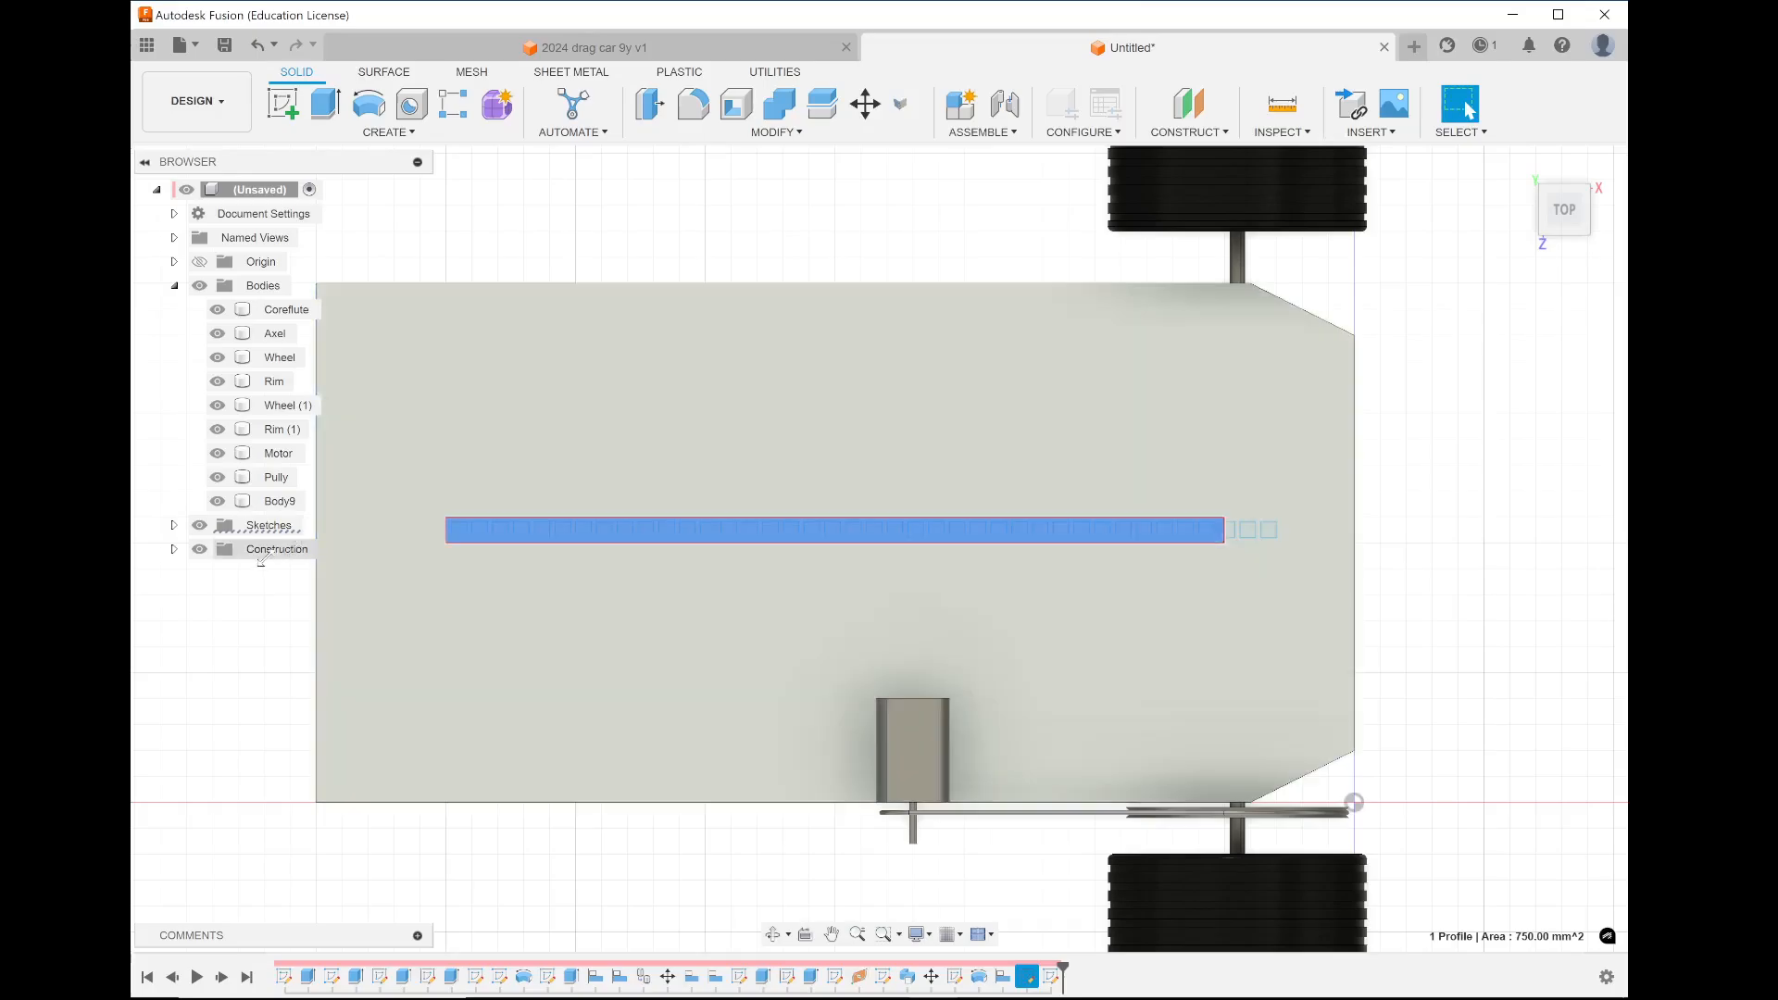
{"action": "left_click", "coordinate": [174, 526]}
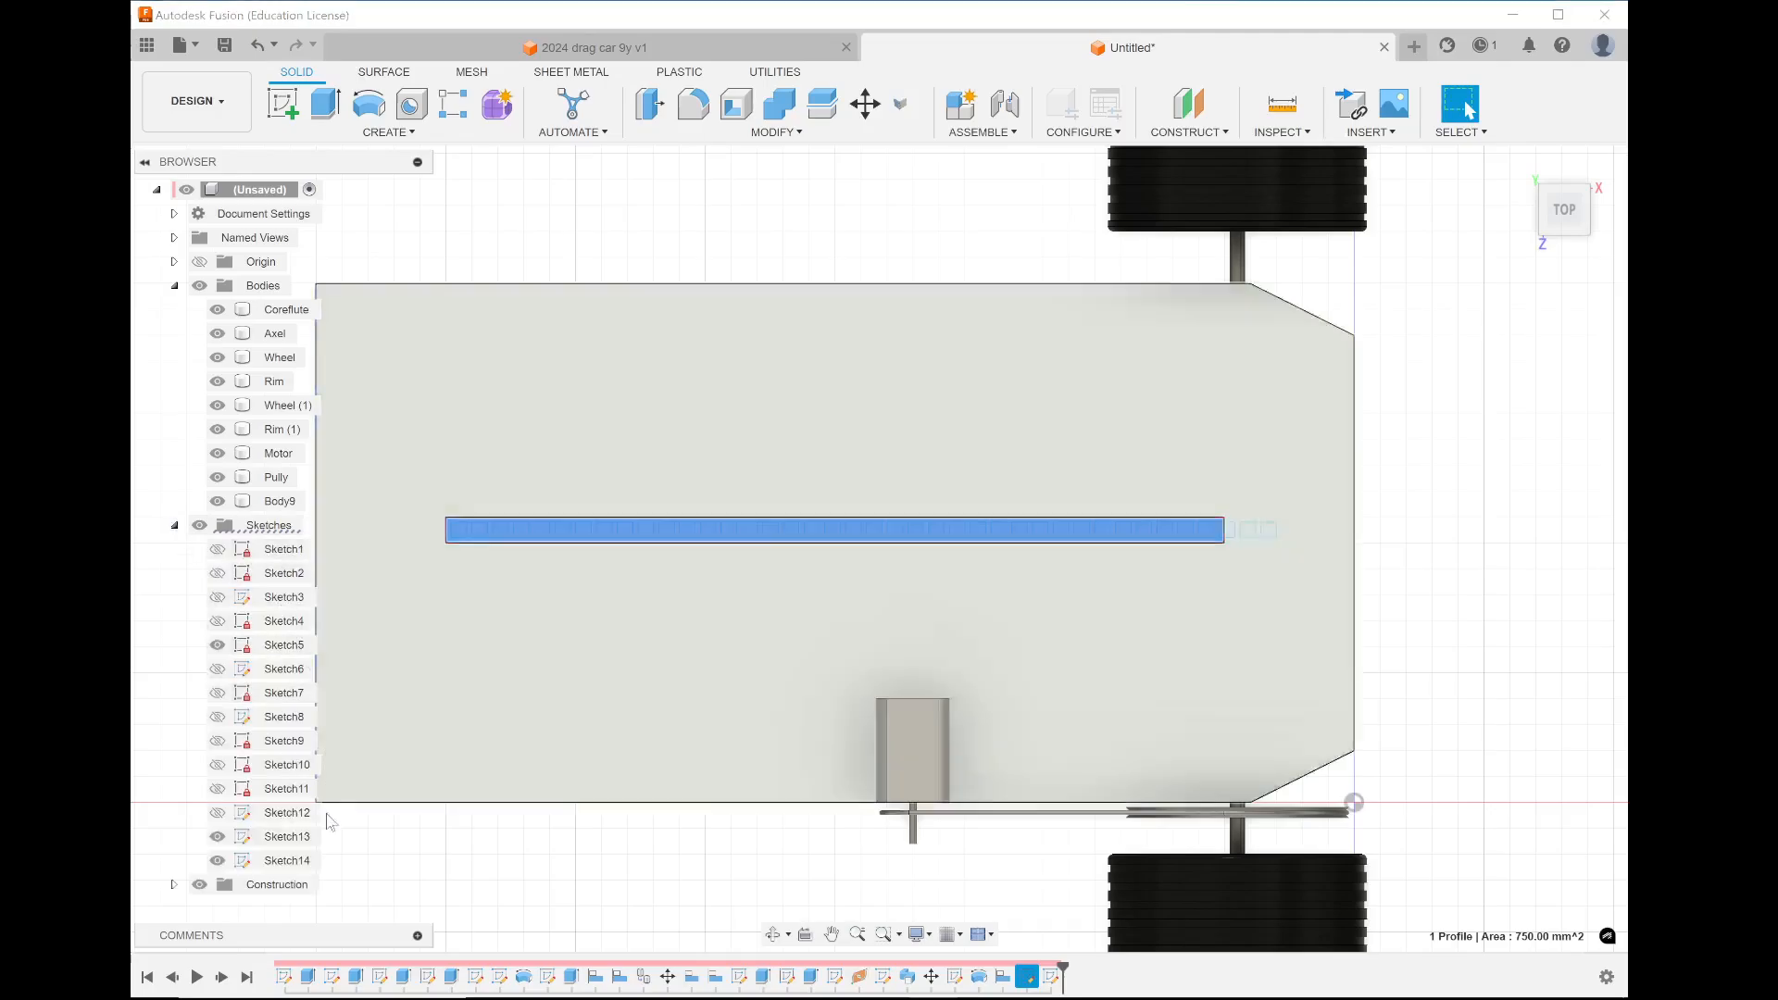
{"action": "double_click", "coordinate": [294, 861]}
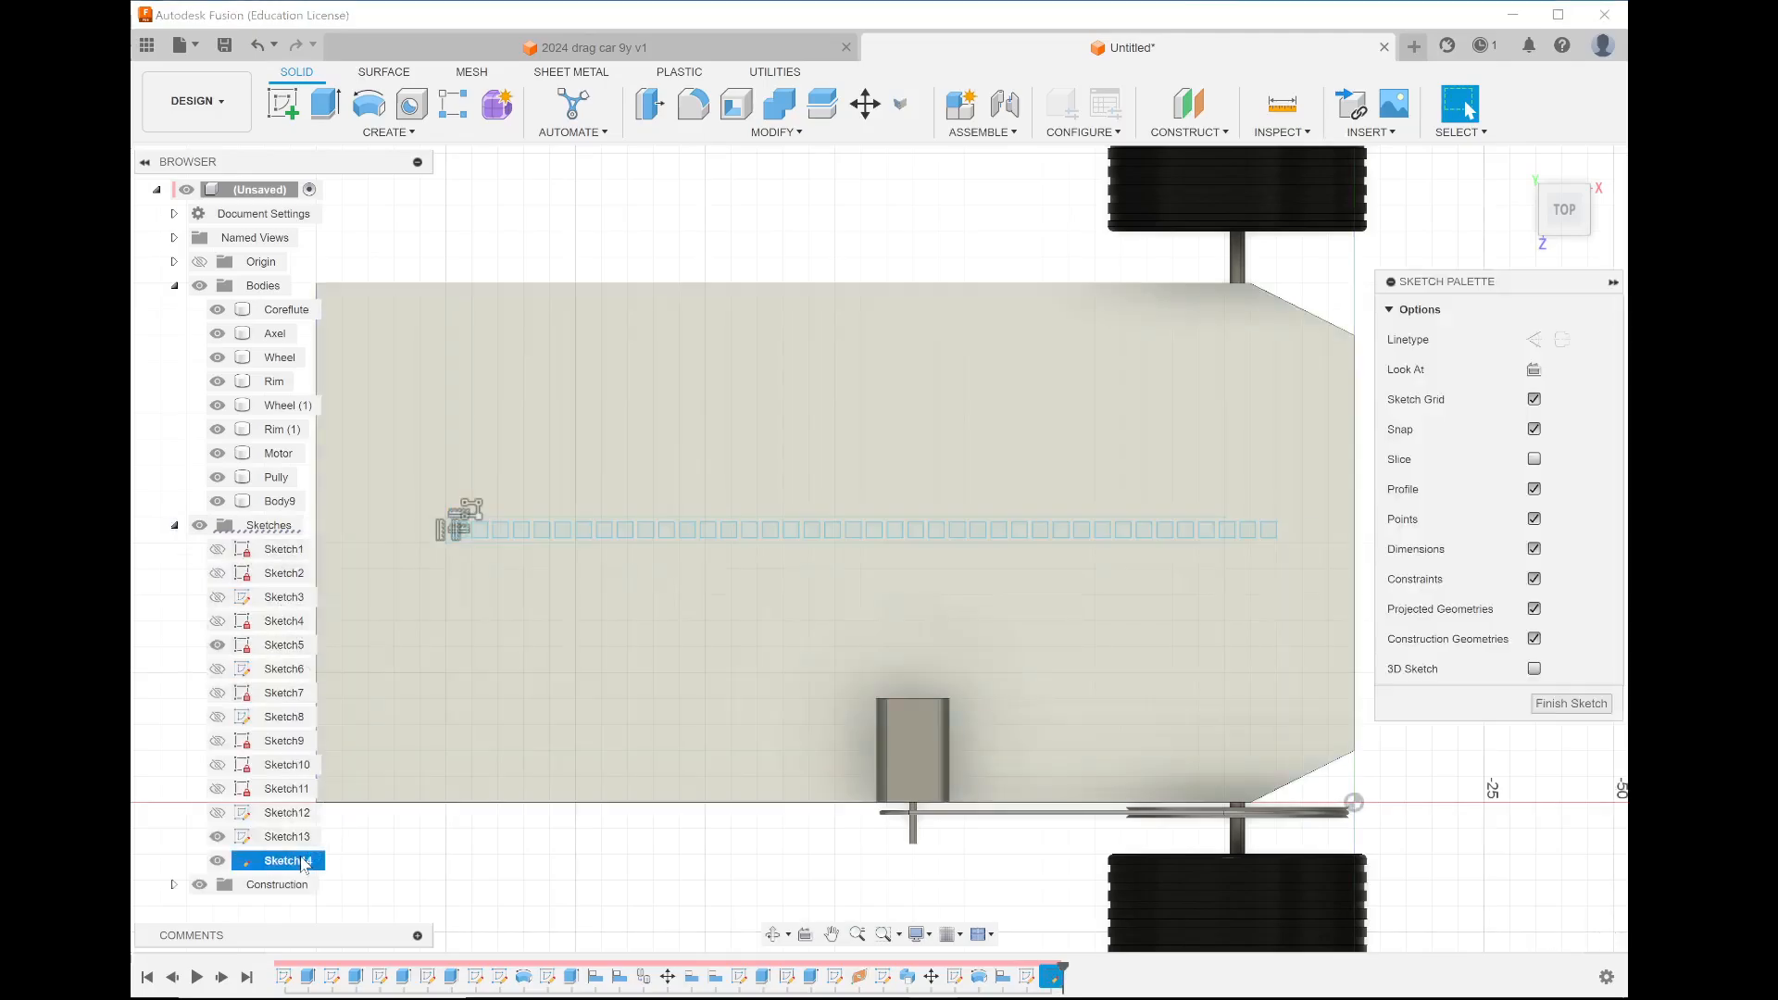
{"action": "scroll", "coordinate": [542, 632], "scroll_direction": "up", "scroll_amount": 3}
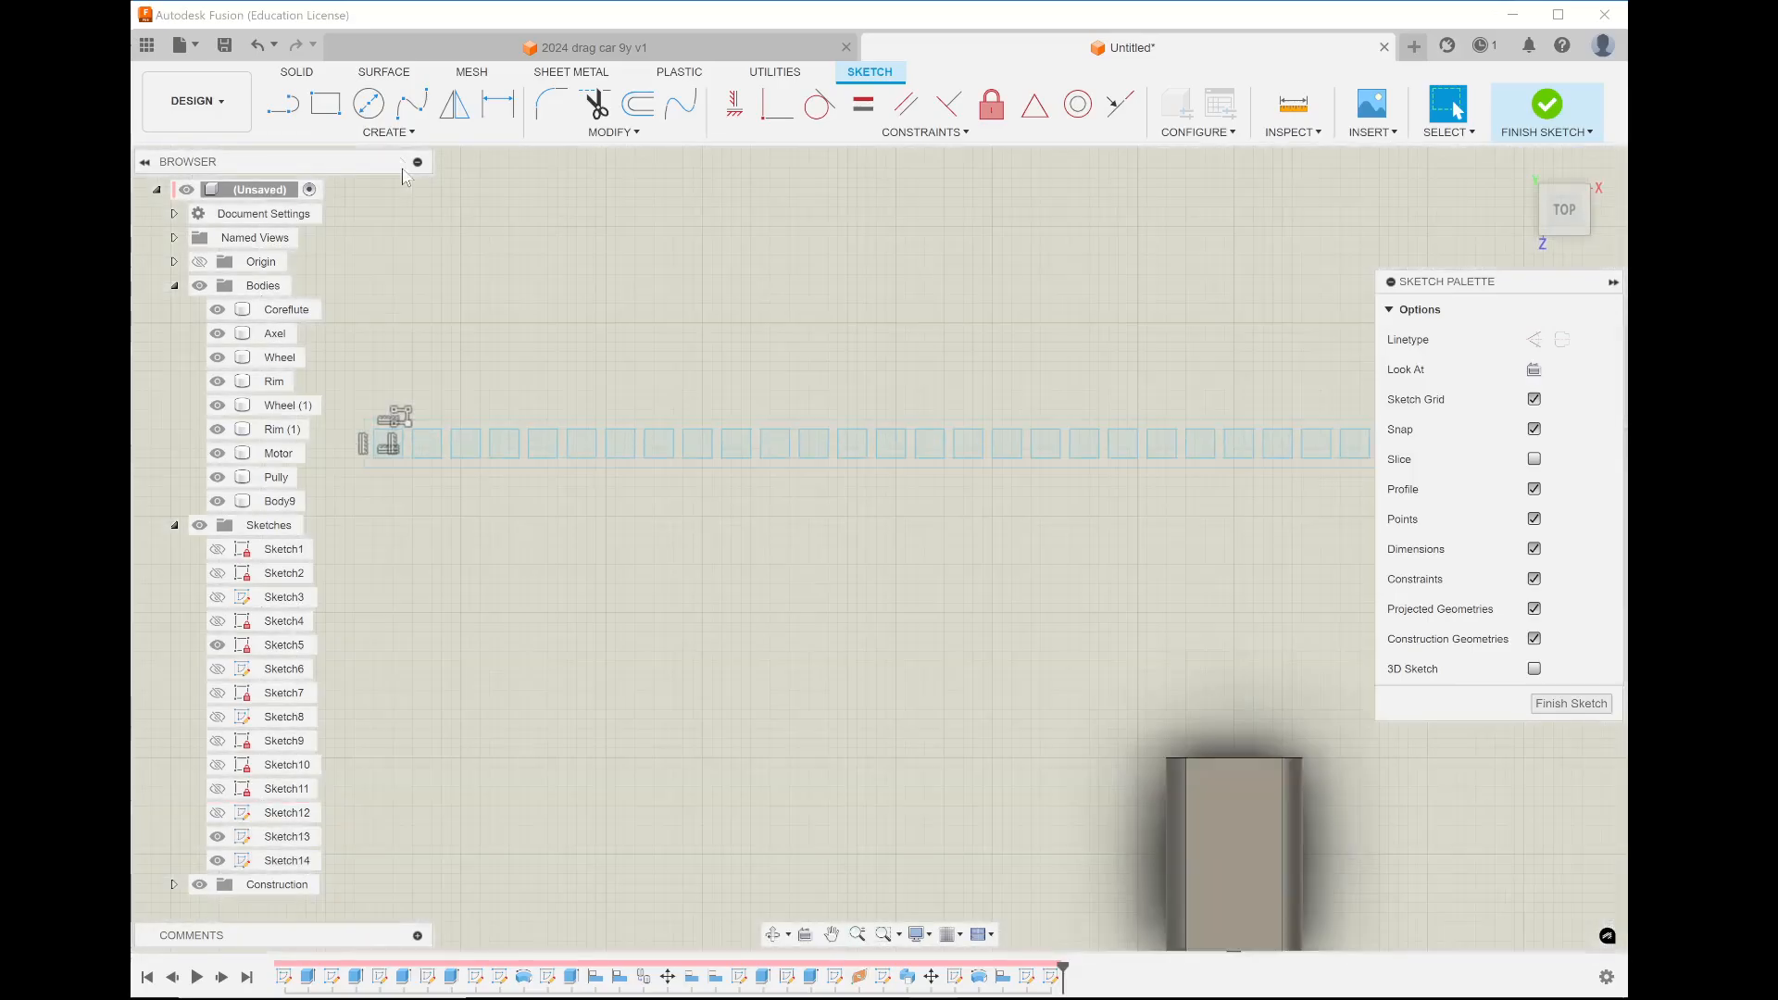
Start a Project of individual entities, picking the strip's two long edges and its short edge farthest from the axle
{"action": "left_click", "coordinate": [389, 131]}
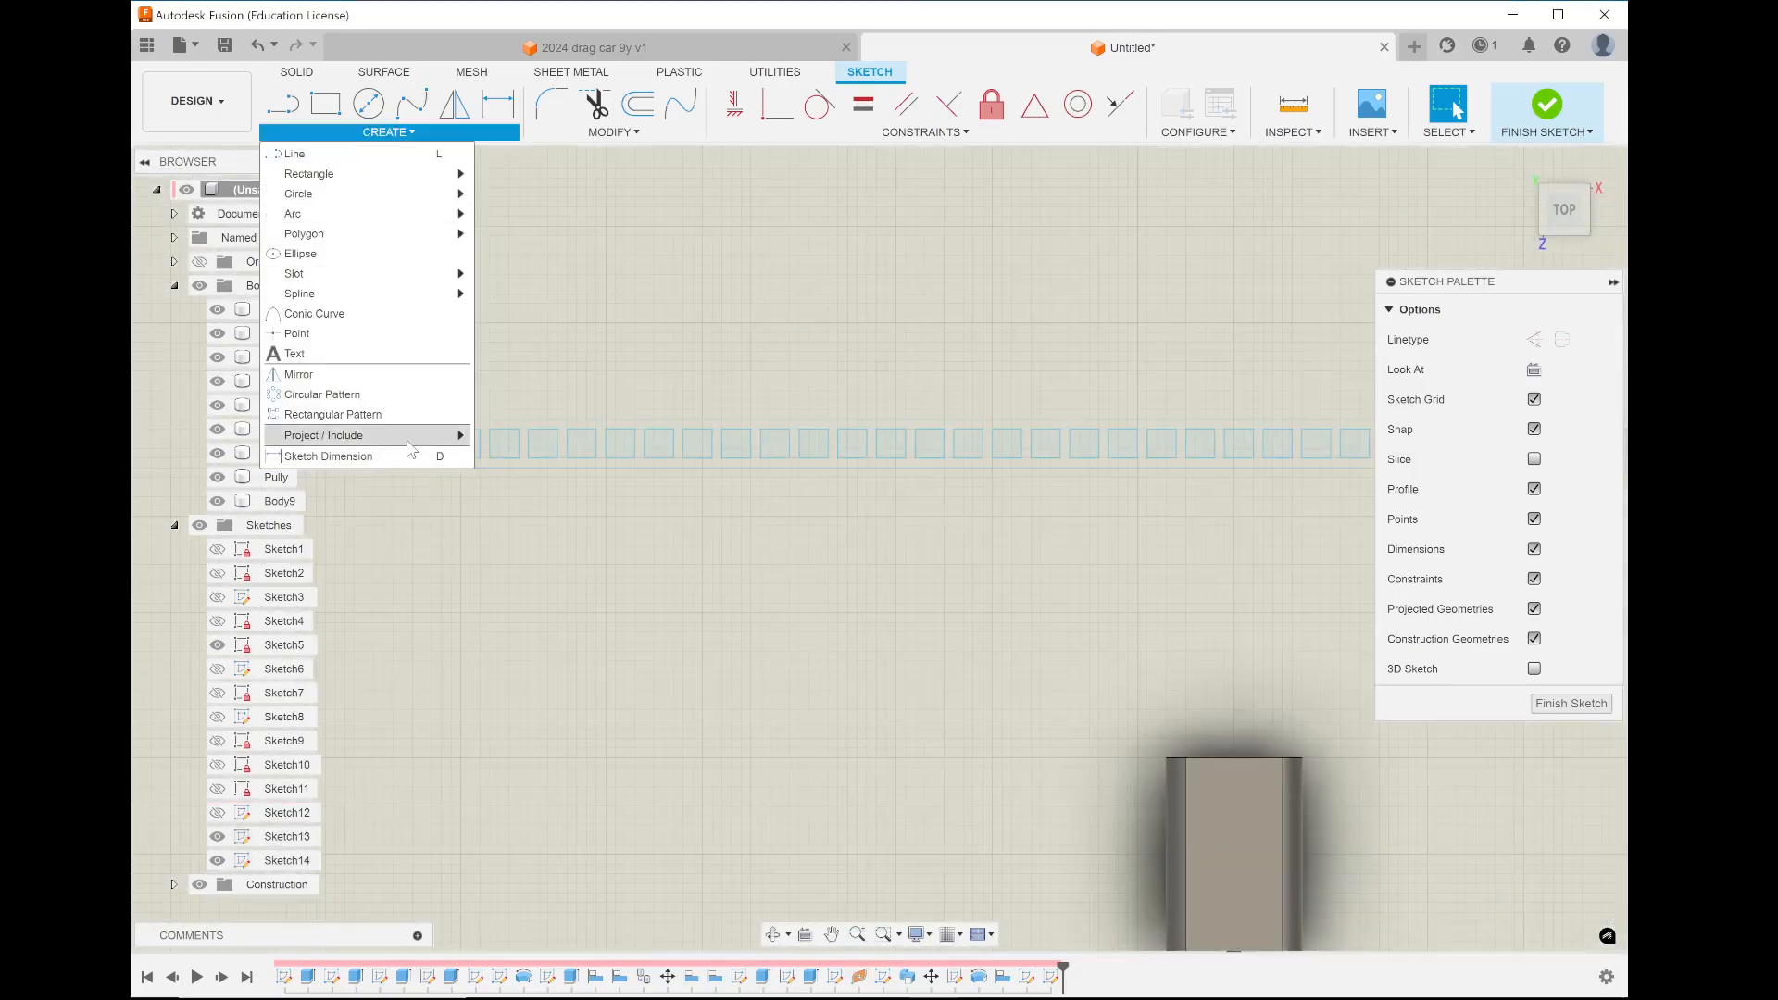
{"action": "mouse_move", "coordinate": [417, 435]}
{"action": "left_click", "coordinate": [514, 436]}
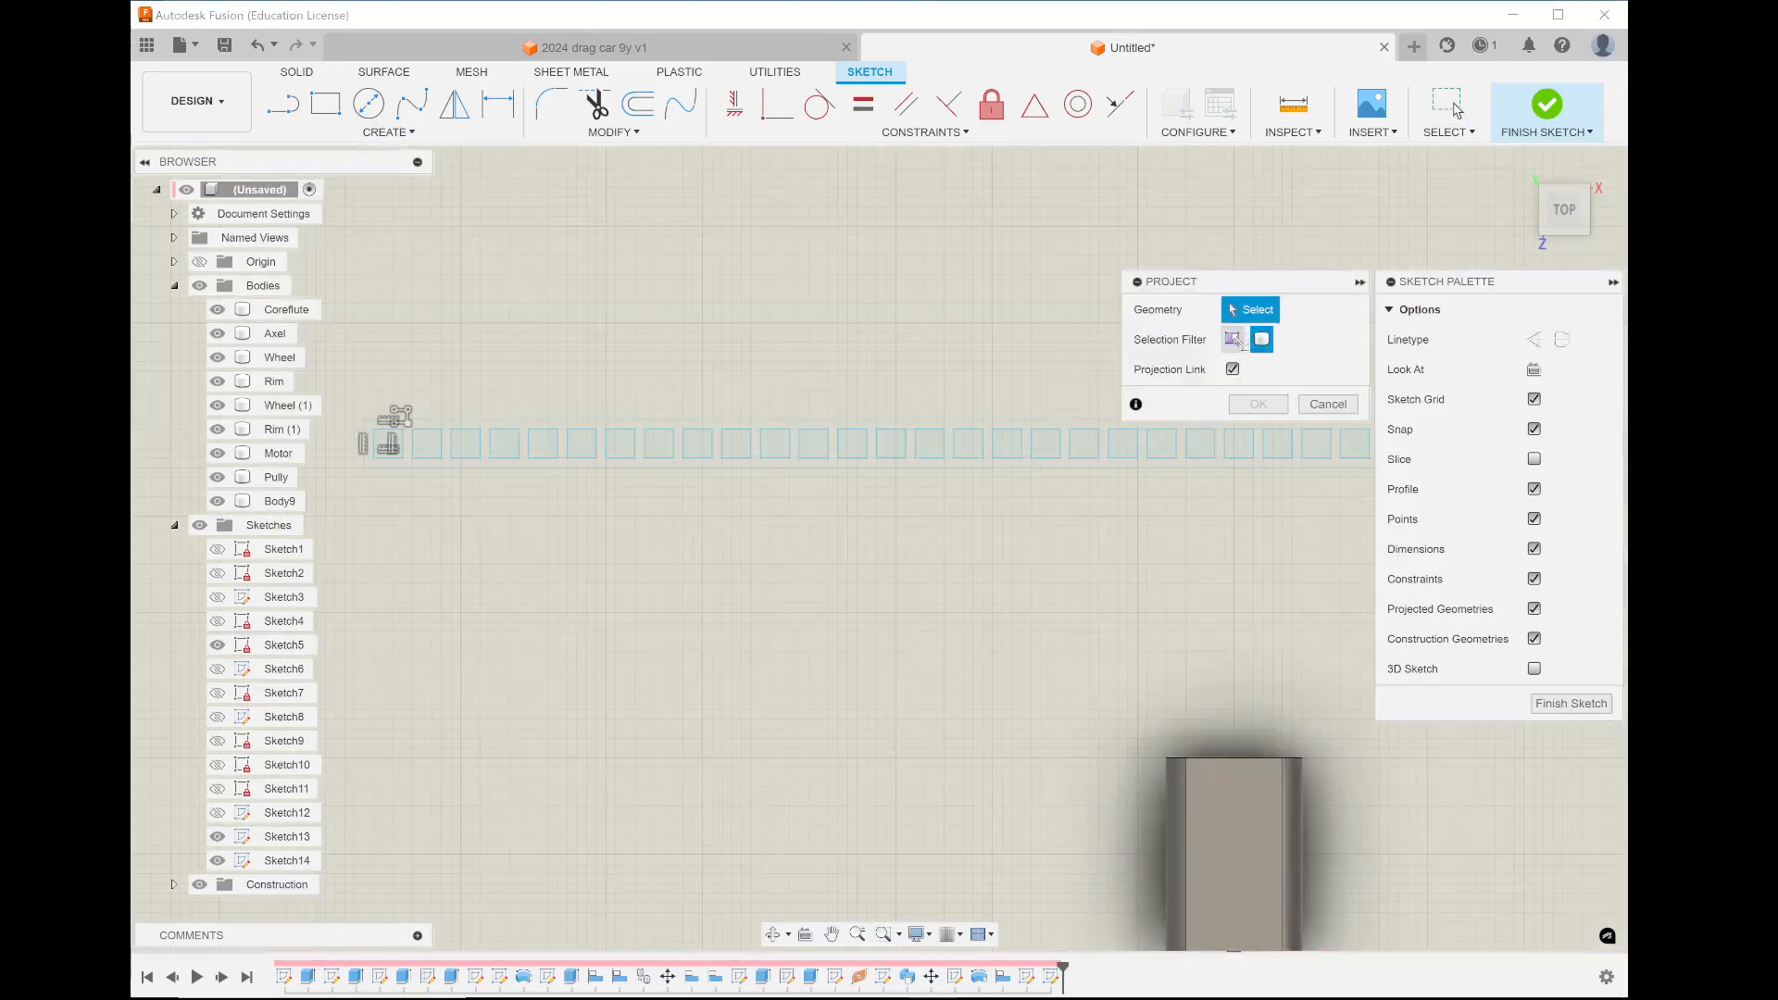
{"action": "left_click", "coordinate": [1233, 339]}
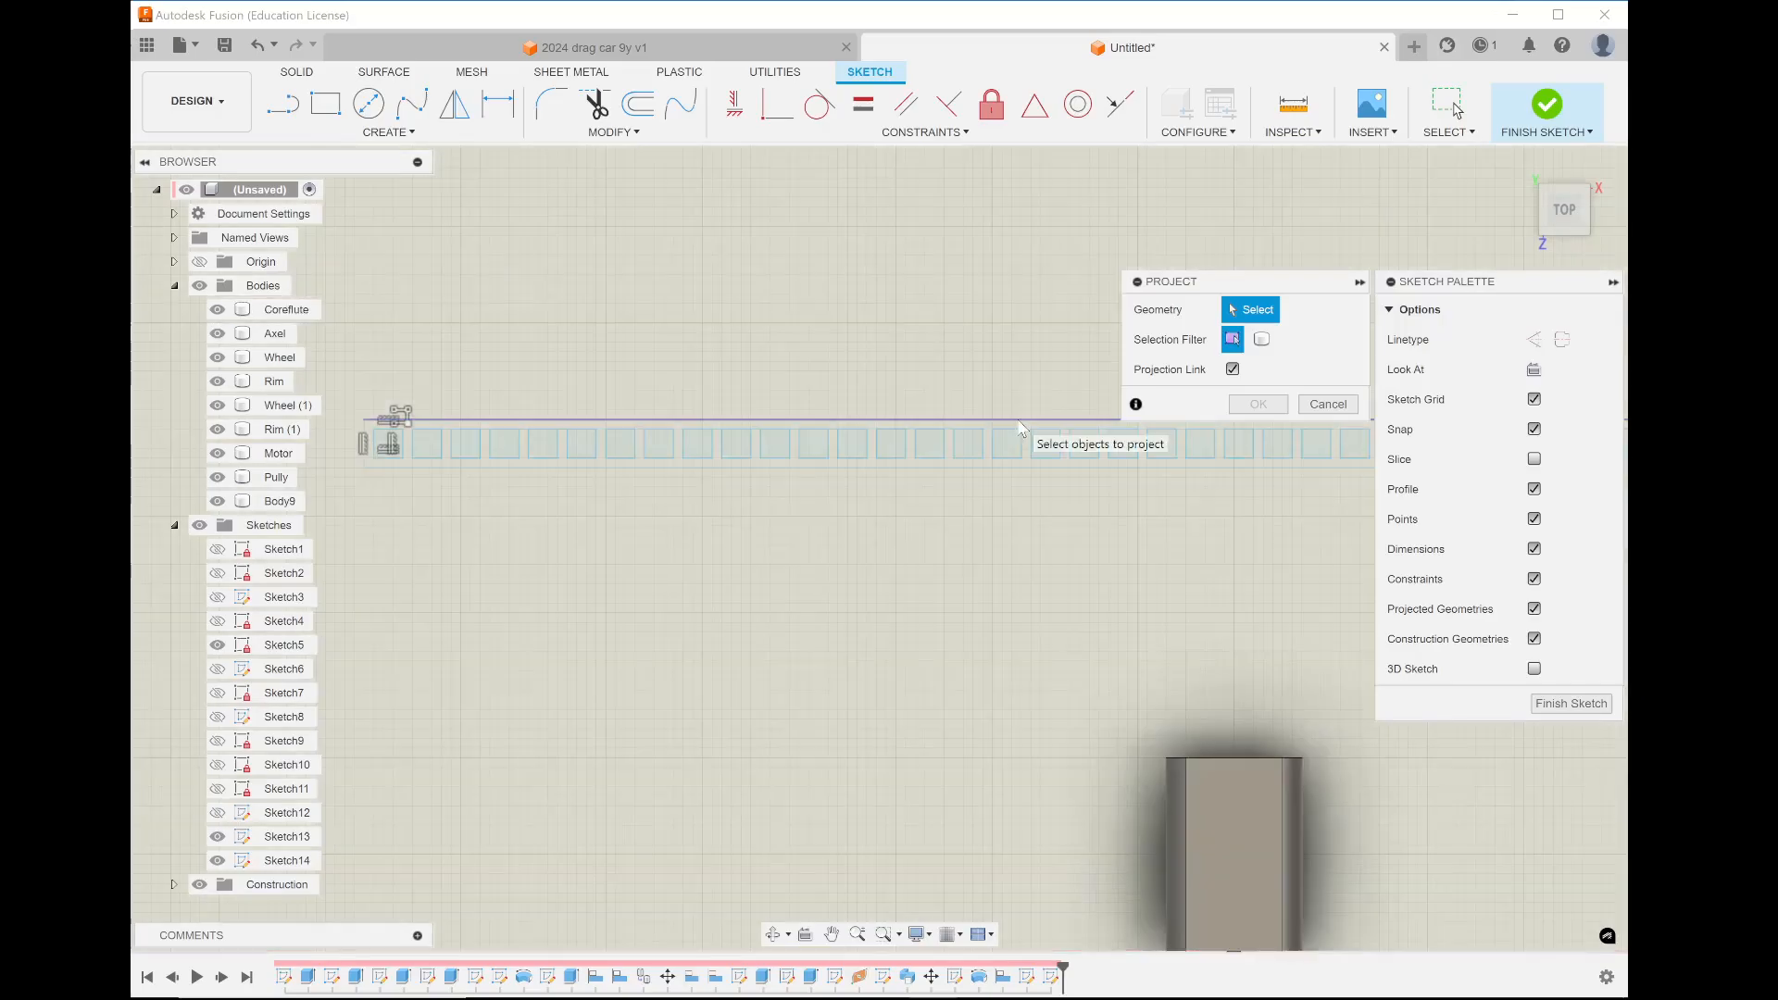
{"action": "left_click", "coordinate": [1019, 470]}
{"action": "left_click", "coordinate": [1019, 469]}
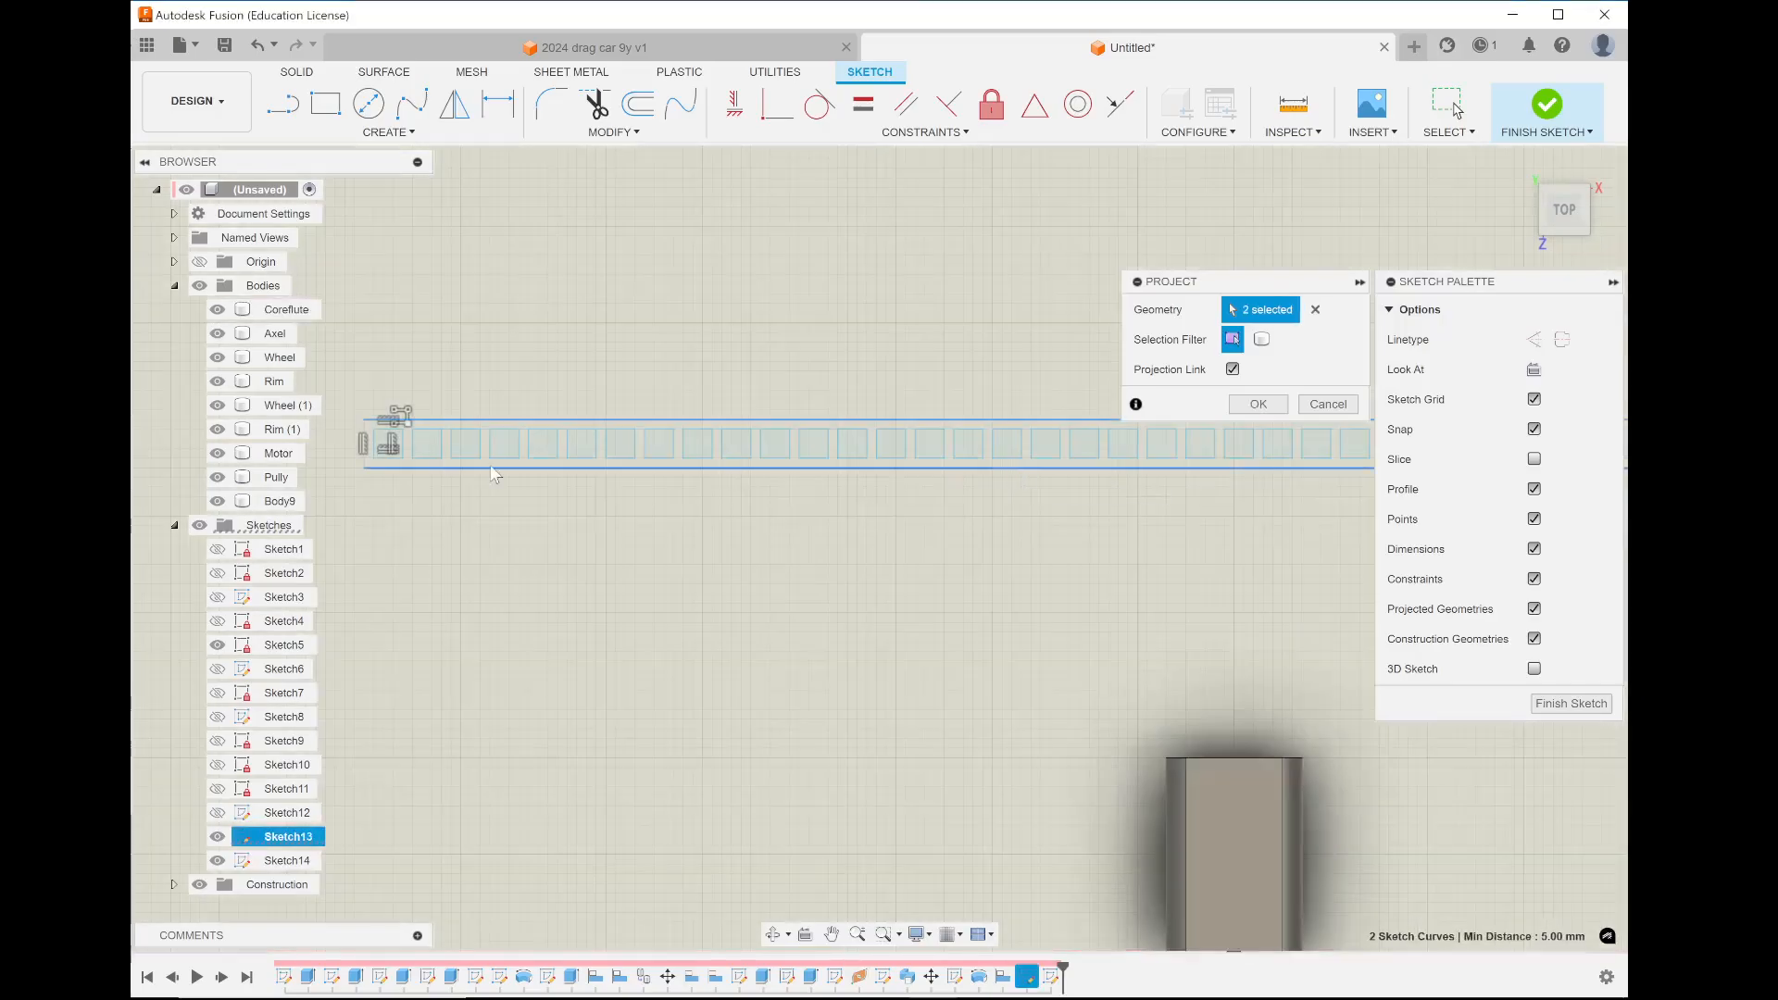
{"action": "scroll", "coordinate": [363, 436], "scroll_direction": "up", "scroll_amount": 2}
{"action": "left_click", "coordinate": [363, 429]}
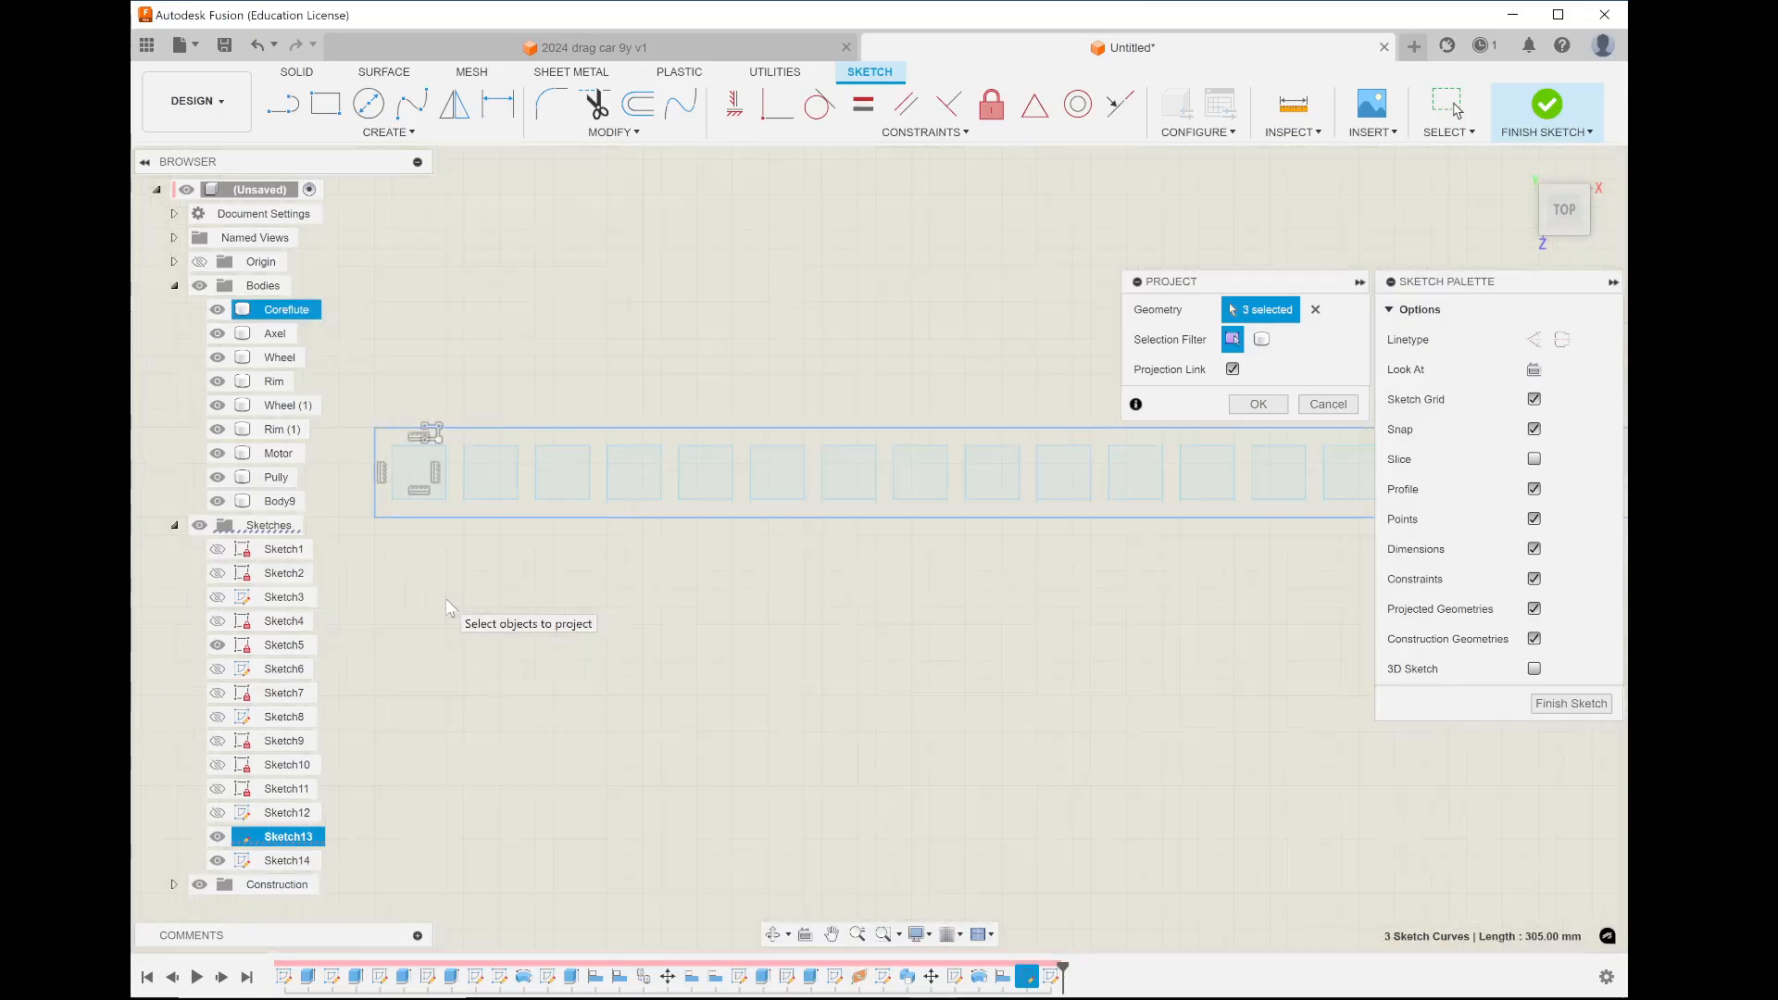
Add the strip's short edge nearest the axle, complete the linked projection of its outline and finish the sketch
{"action": "scroll", "coordinate": [448, 608], "scroll_direction": "down", "scroll_amount": 4}
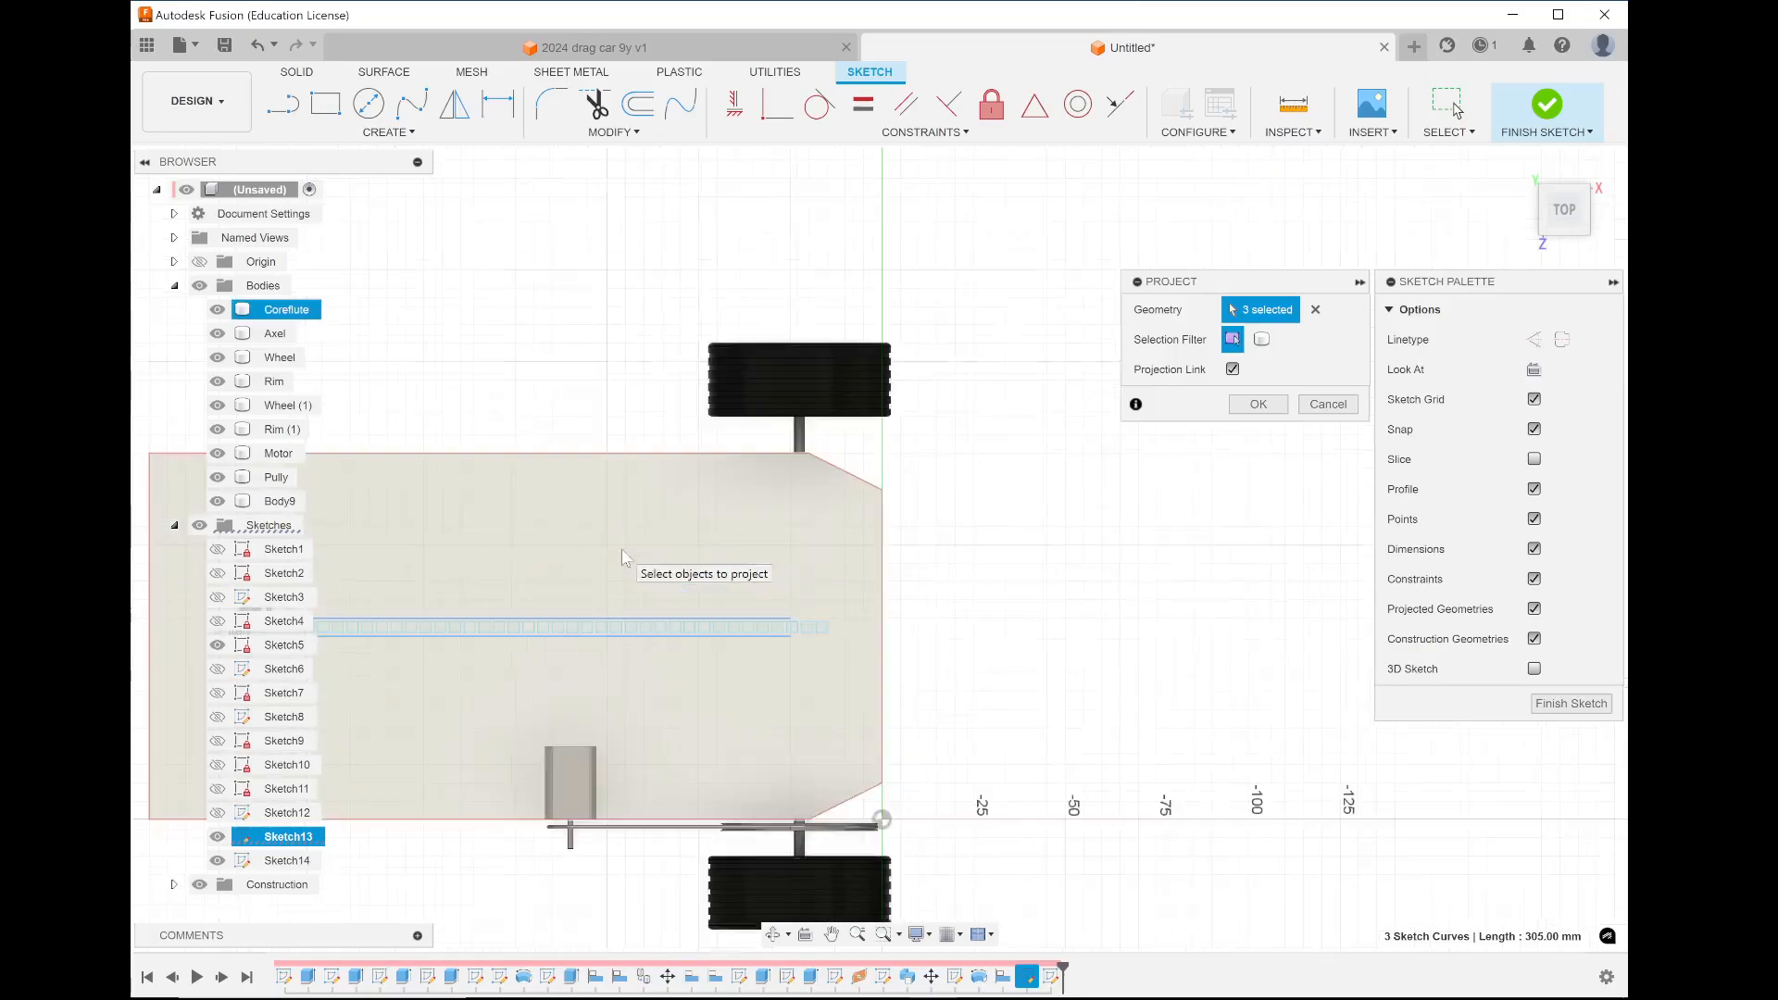
{"action": "scroll", "coordinate": [623, 556], "scroll_direction": "up", "scroll_amount": 2}
{"action": "scroll", "coordinate": [982, 755], "scroll_direction": "up", "scroll_amount": 4}
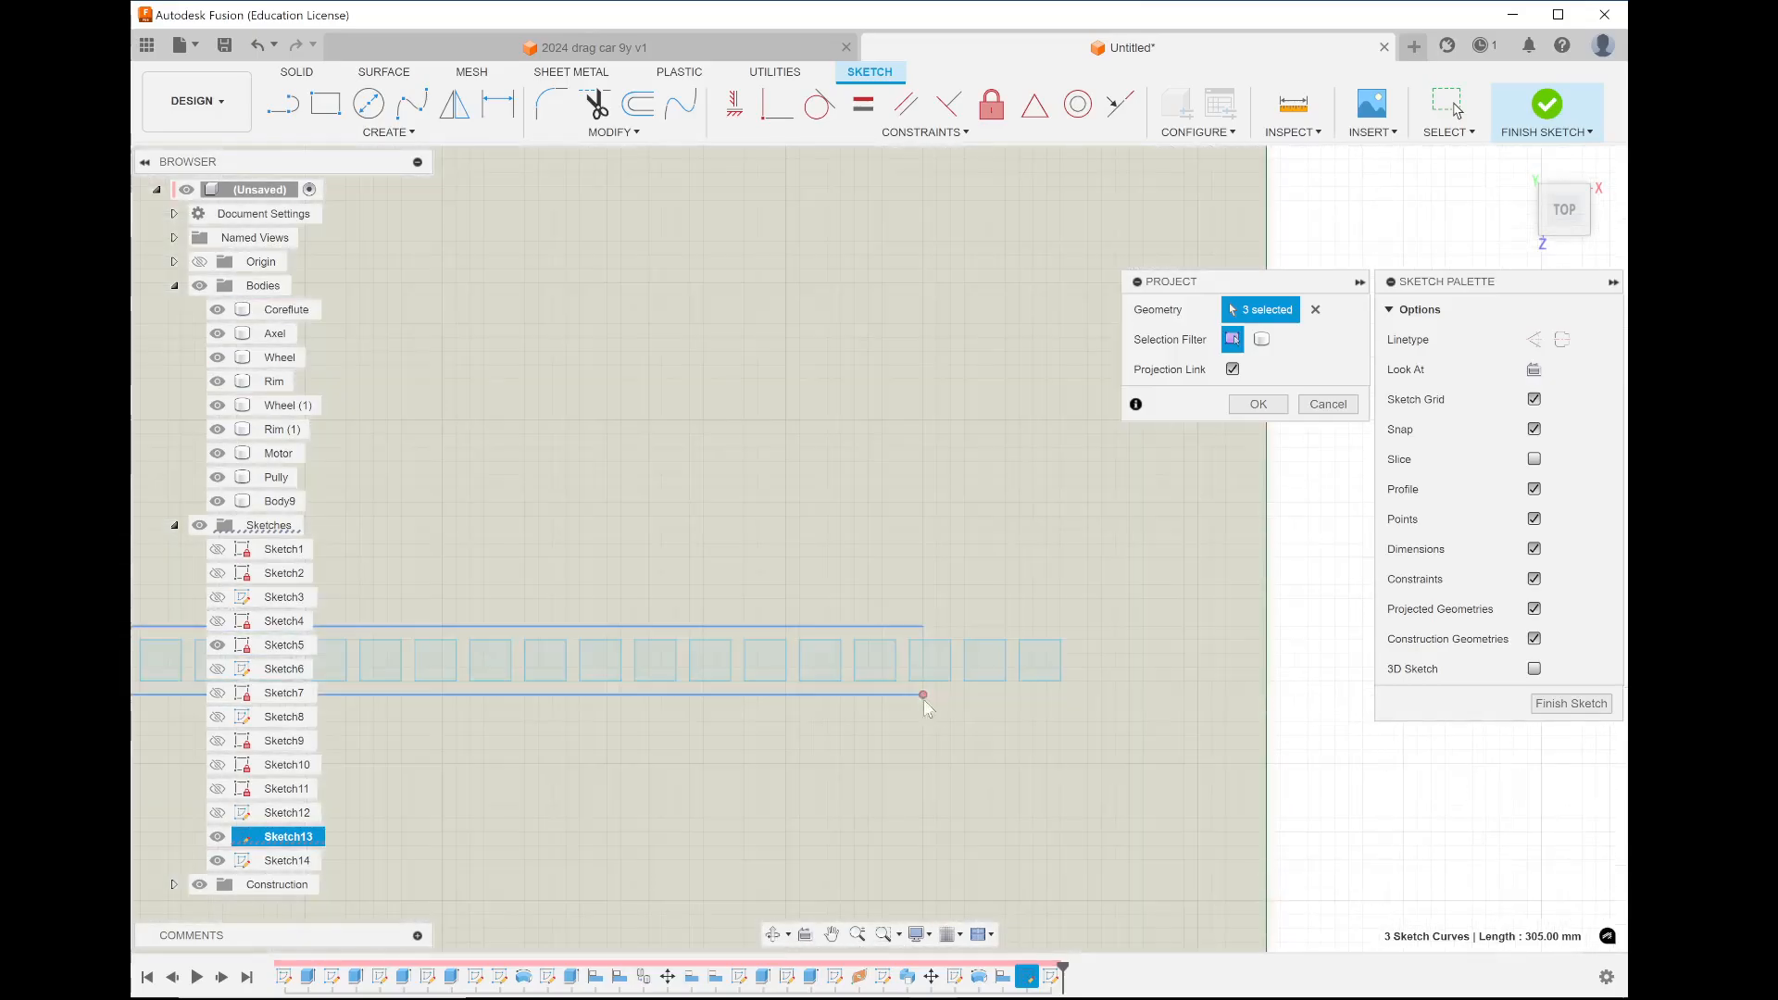
{"action": "scroll", "coordinate": [929, 686], "scroll_direction": "up", "scroll_amount": 4}
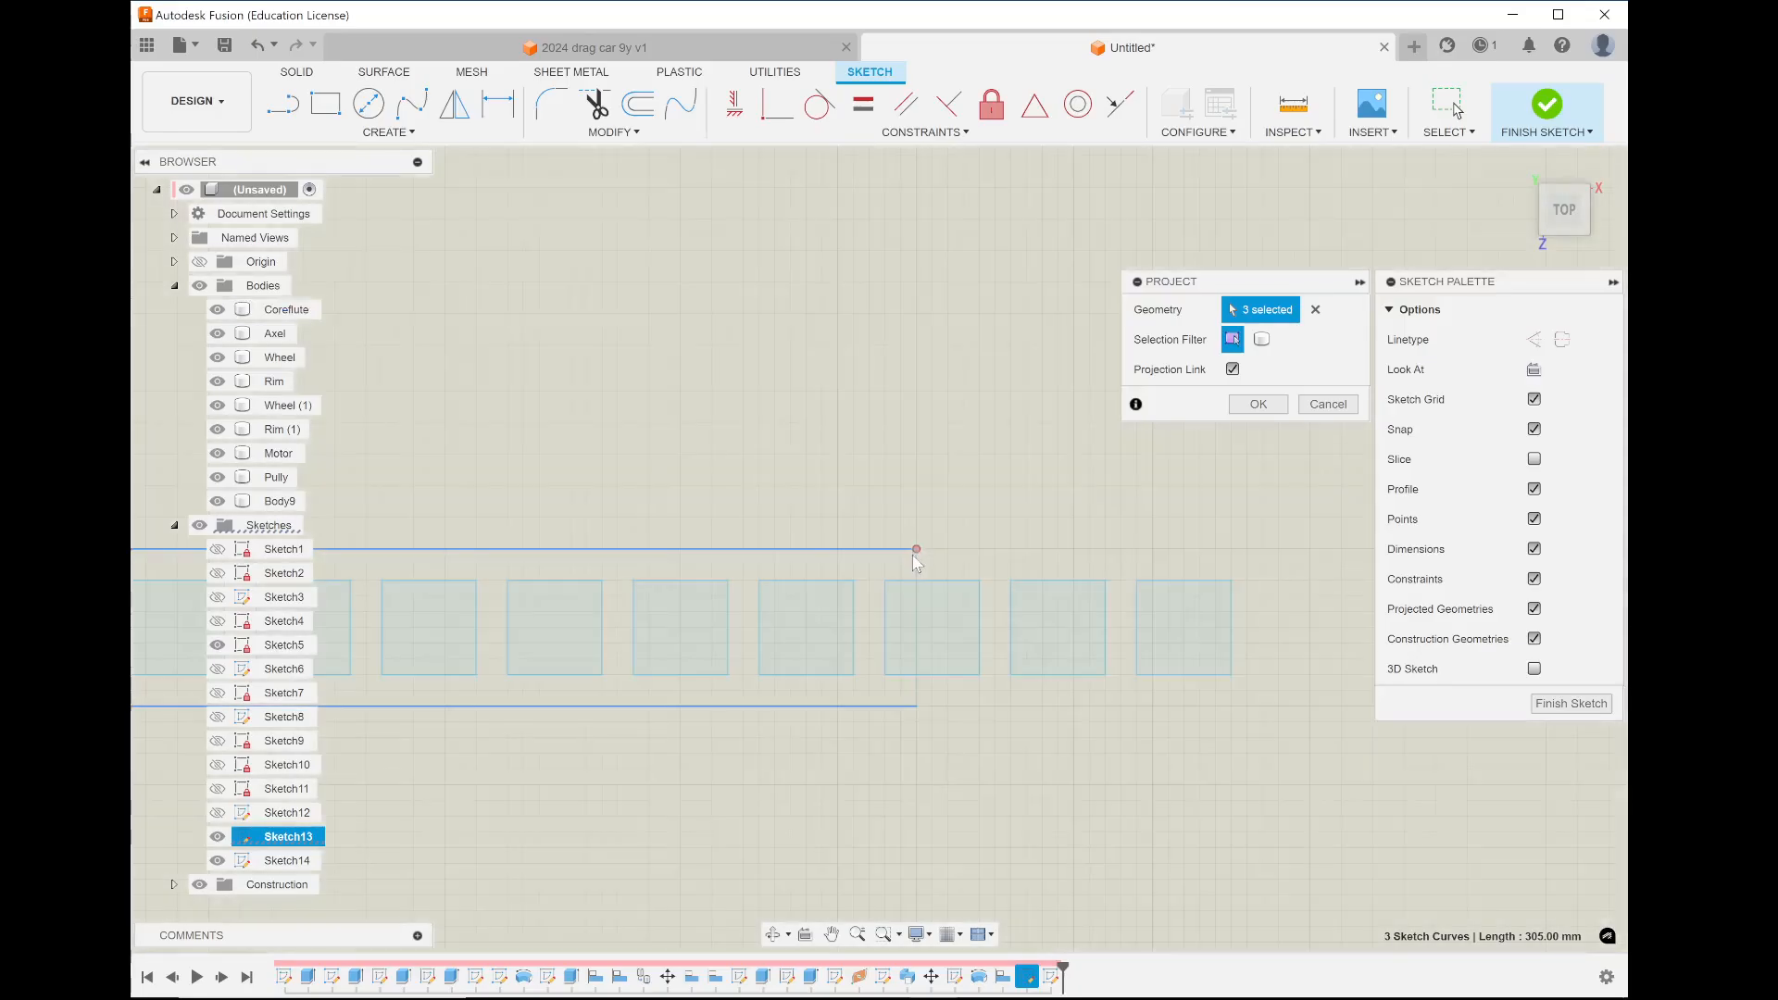
{"action": "left_click", "coordinate": [919, 564]}
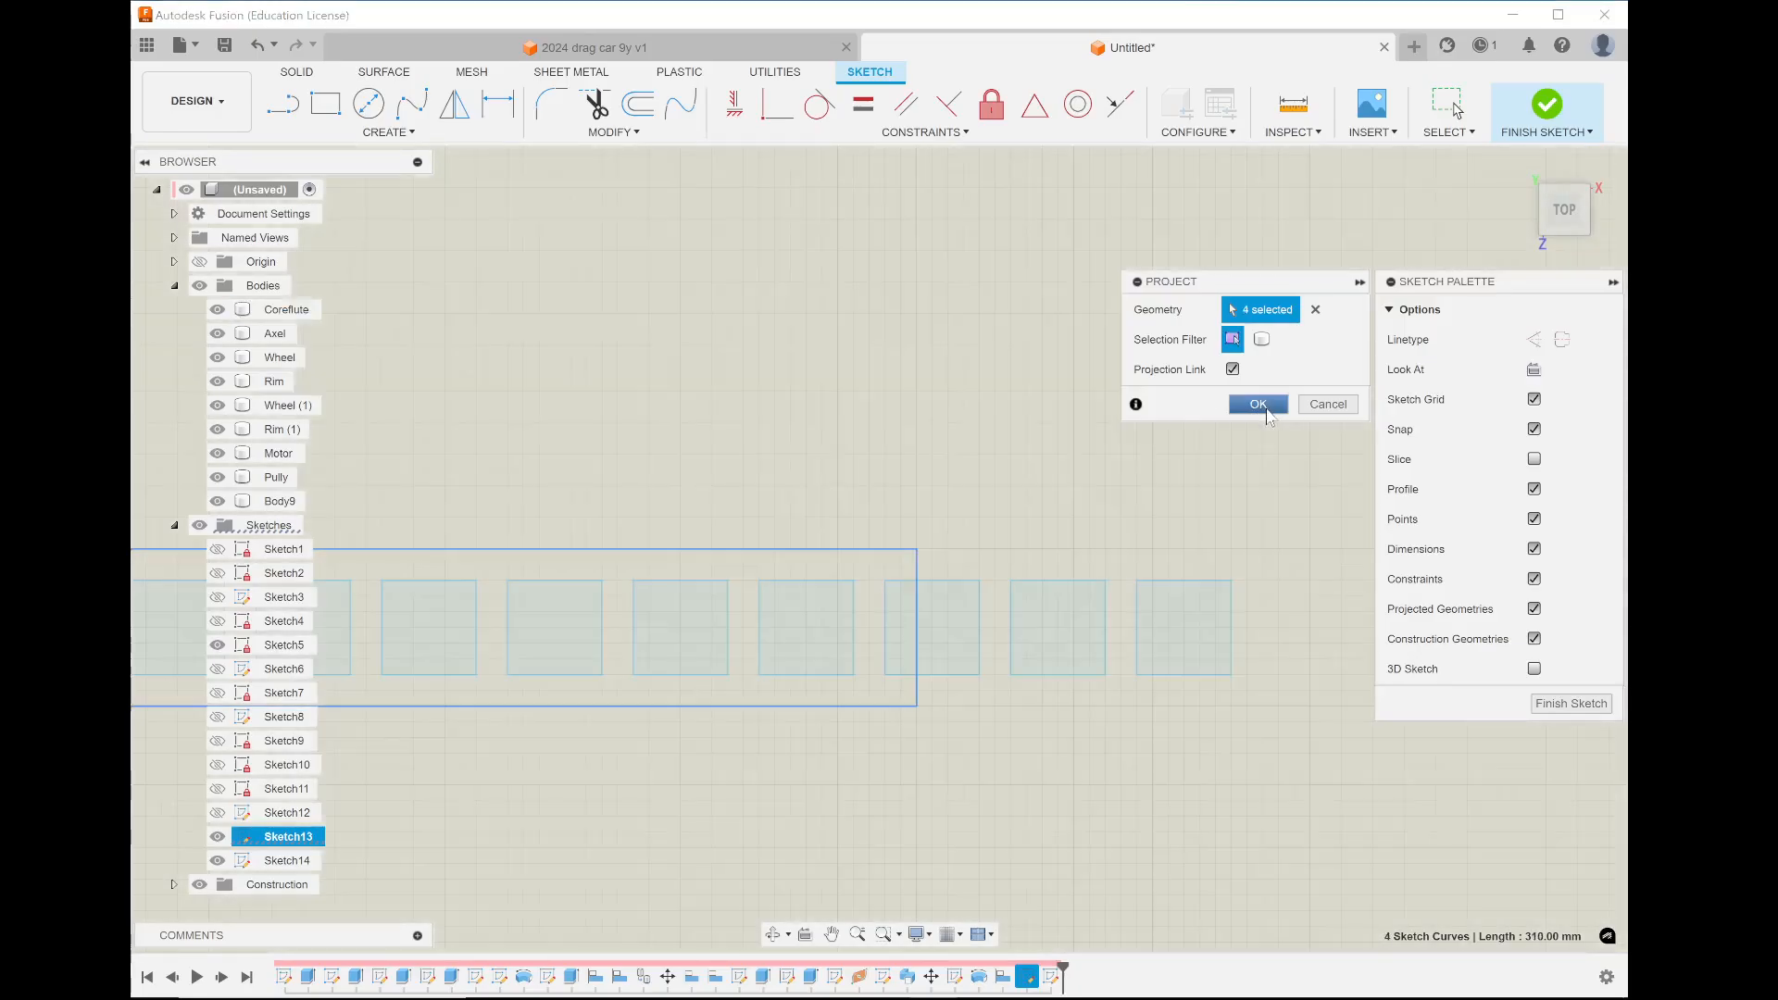
{"action": "left_click", "coordinate": [1257, 404]}
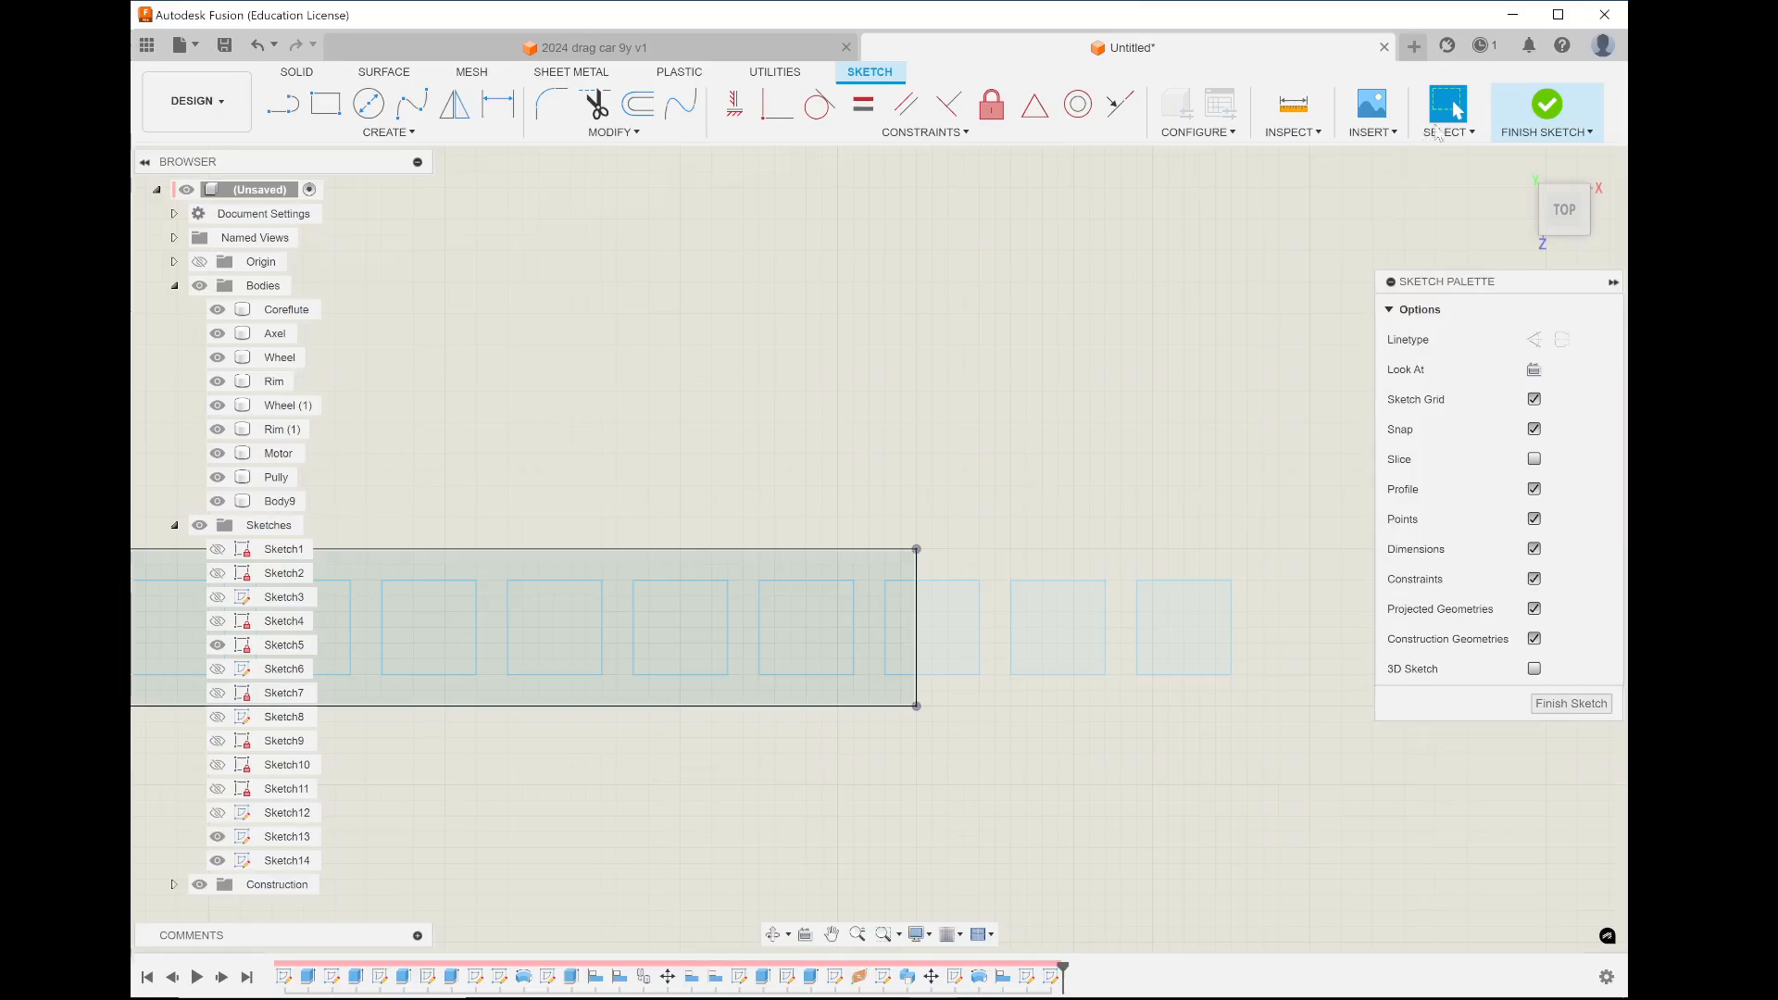
{"action": "left_click", "coordinate": [1545, 106]}
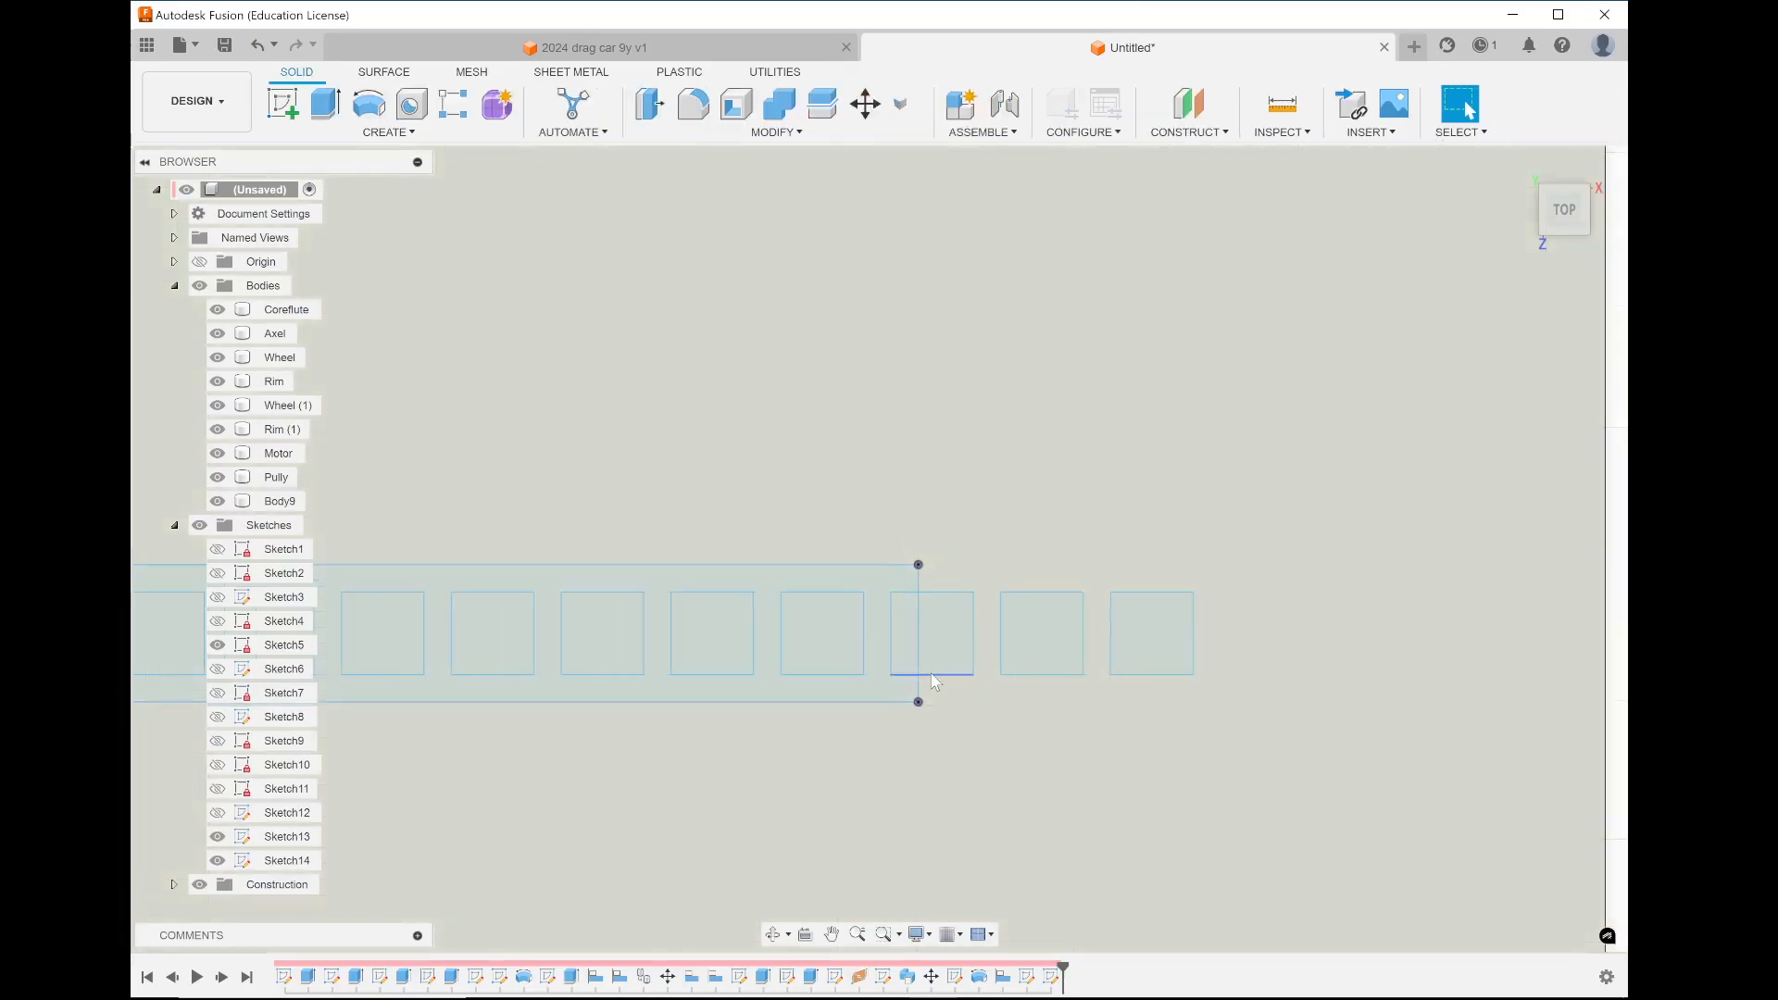
{"action": "scroll", "coordinate": [908, 630], "scroll_direction": "down", "scroll_amount": 3}
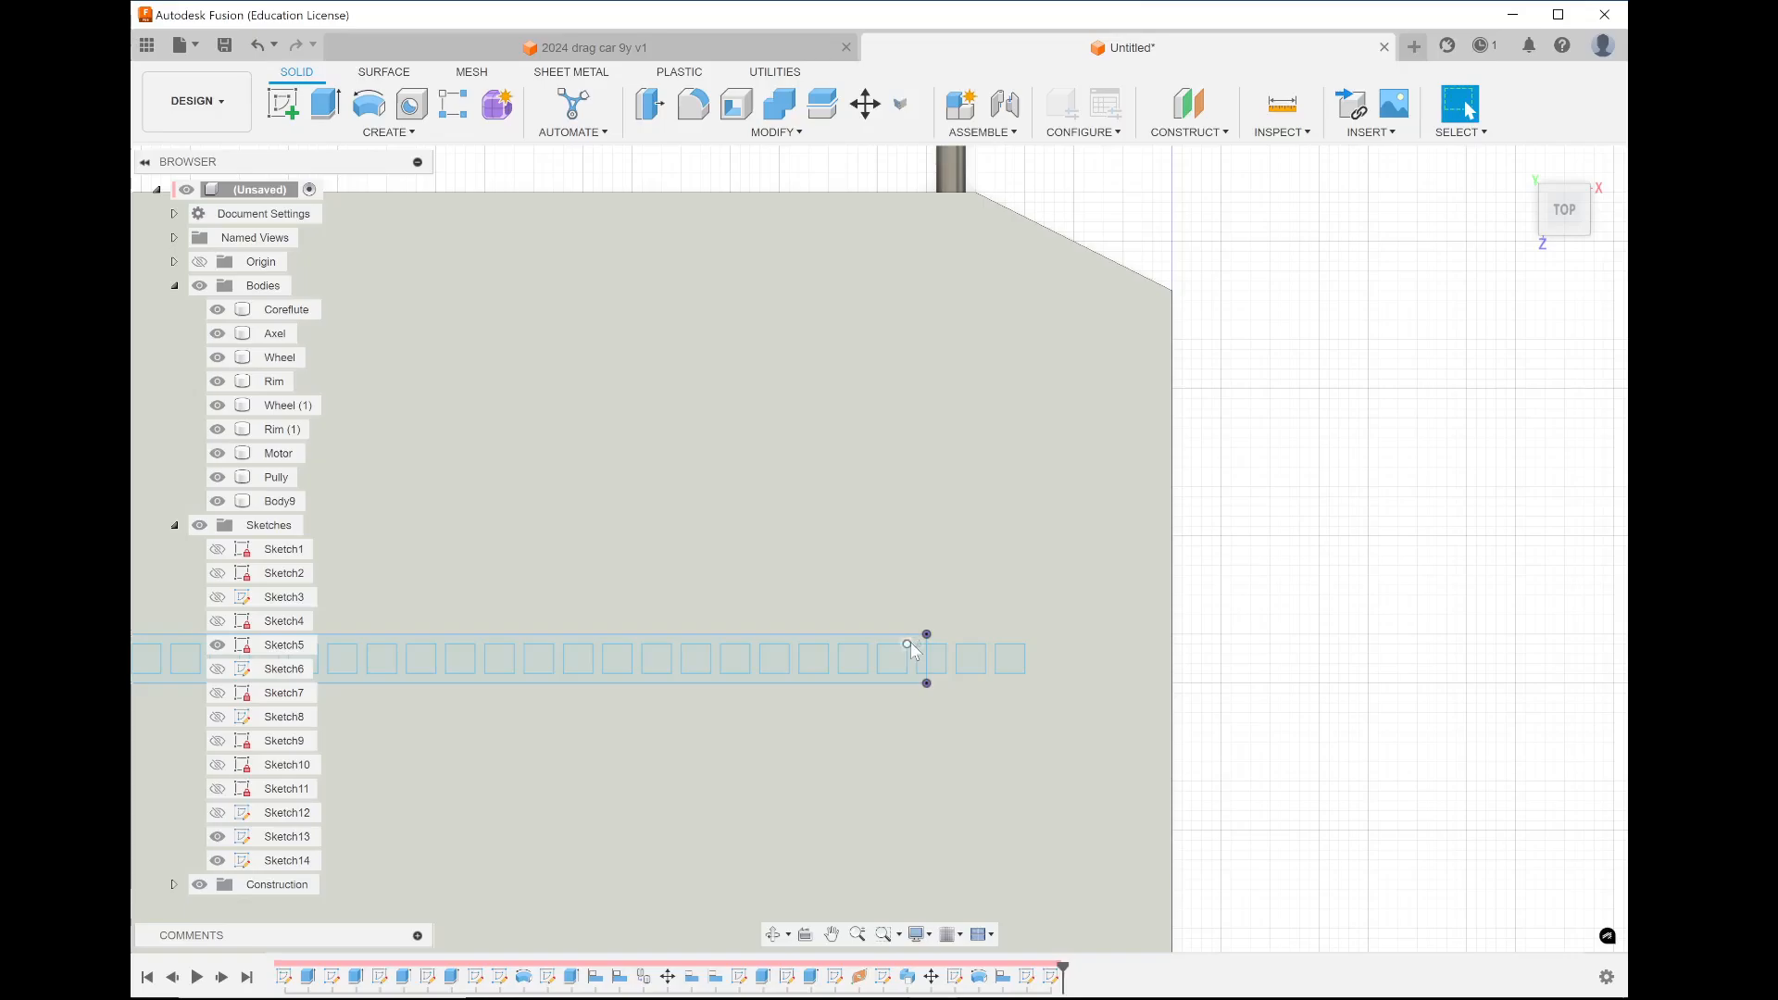
Extrude the strip profile surrounding the row of squares 40 mm upward from the Coreflute board with the Join operation
{"action": "scroll", "coordinate": [908, 639], "scroll_direction": "up", "scroll_amount": 4}
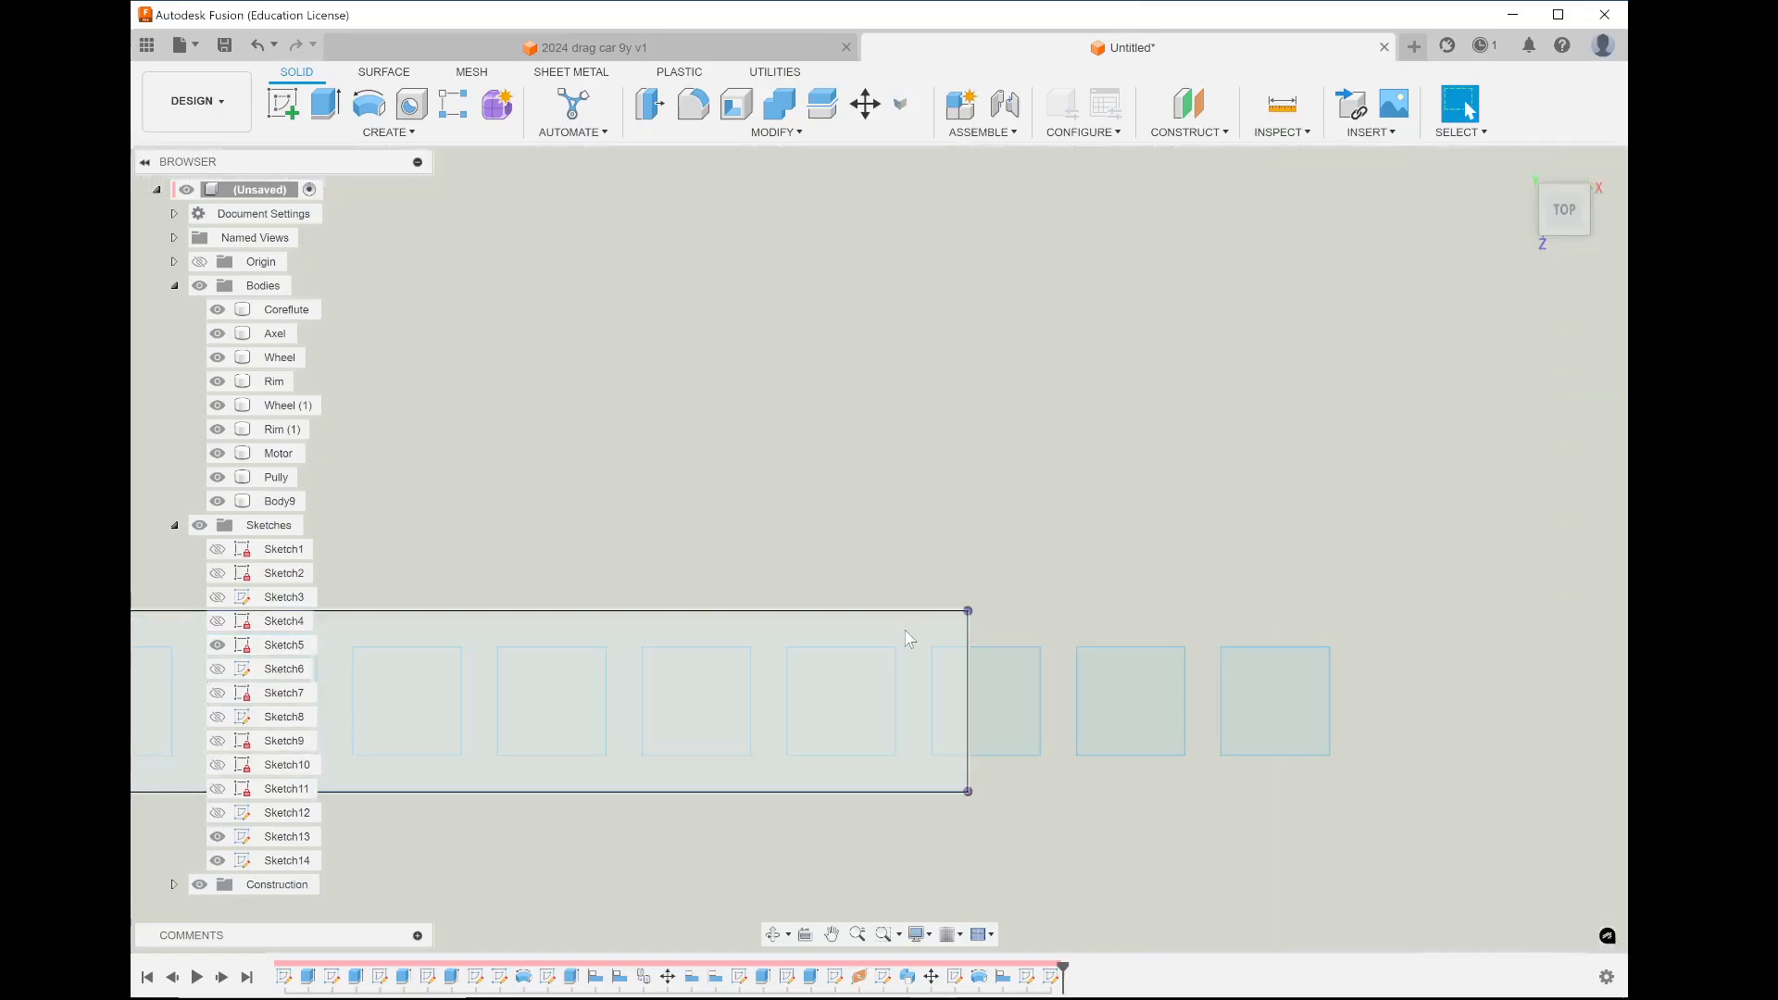
{"action": "left_click", "coordinate": [907, 634]}
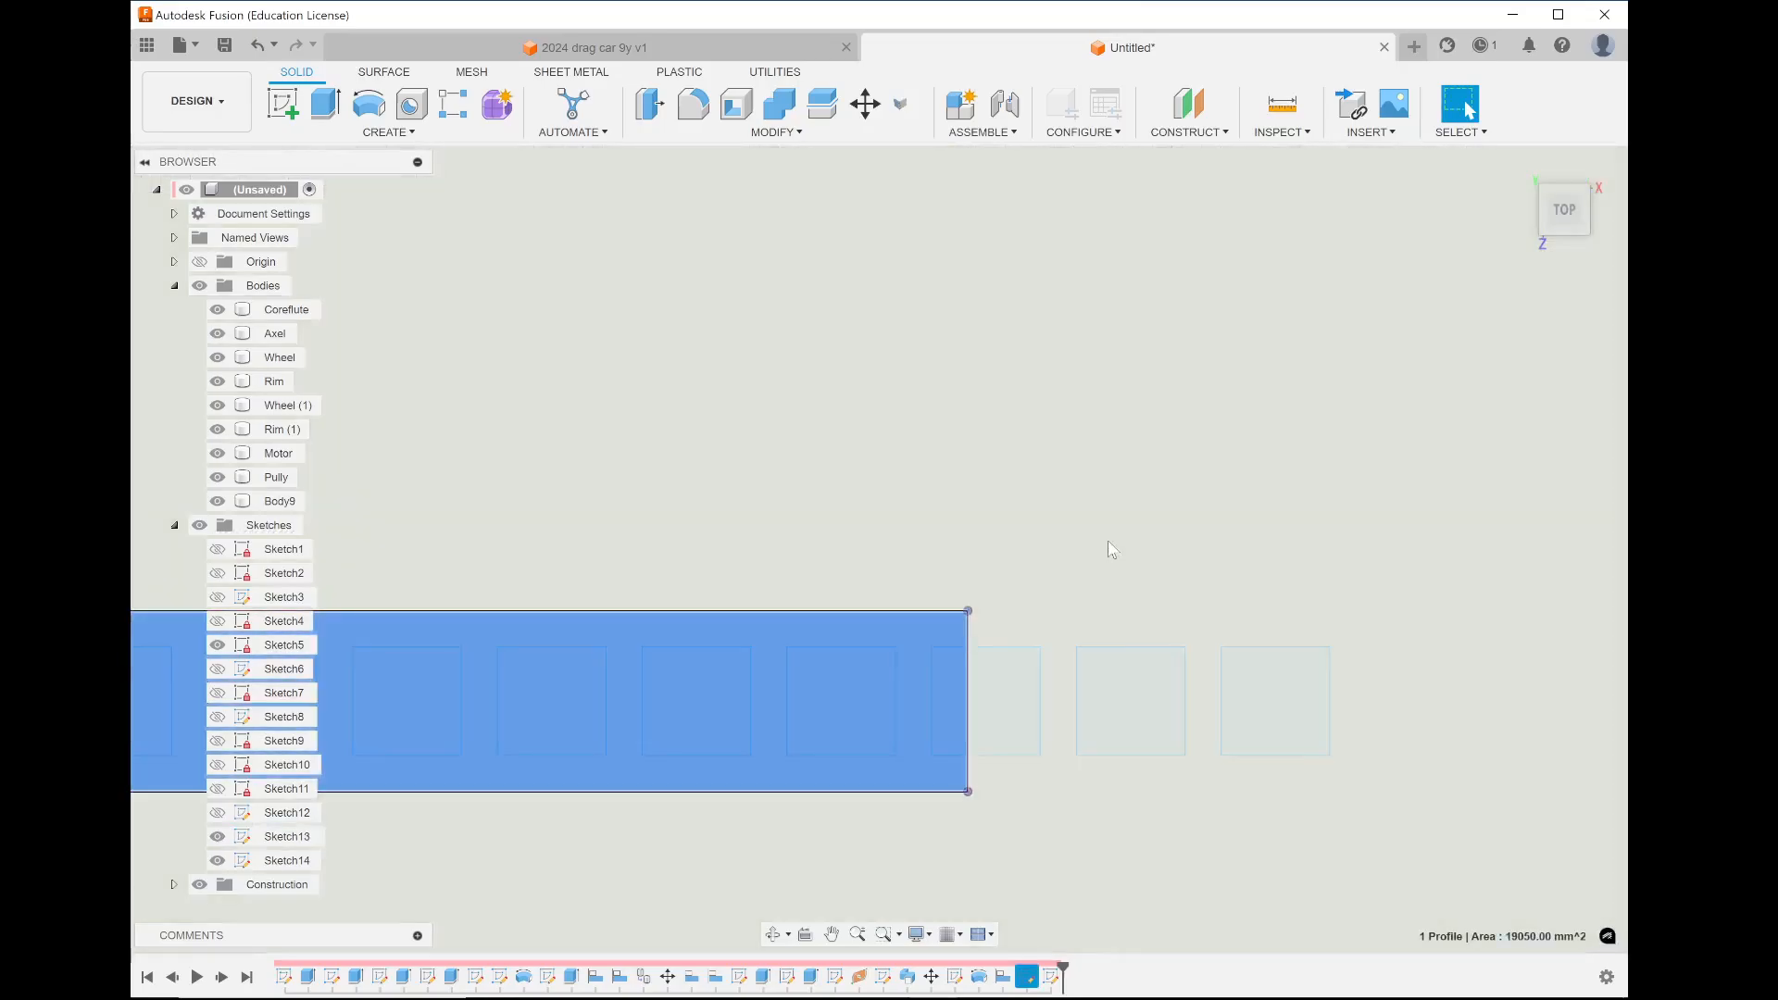
{"action": "left_click", "coordinate": [970, 622]}
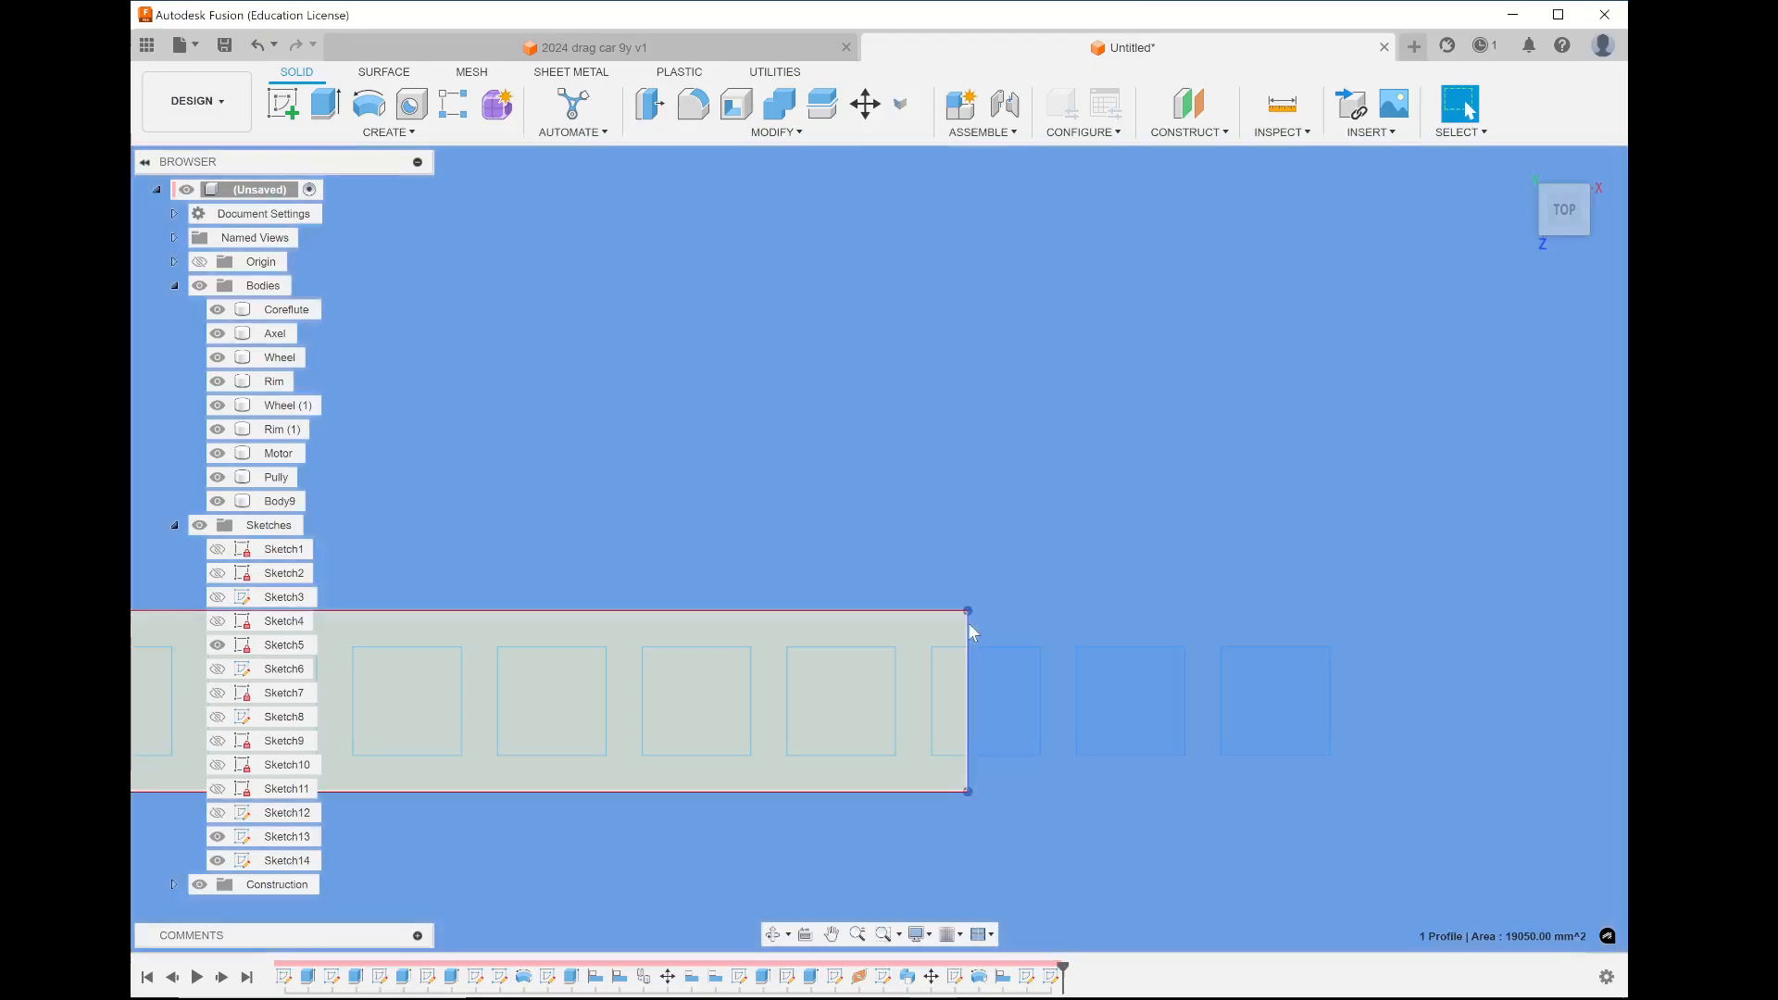
{"action": "left_click", "coordinate": [918, 634]}
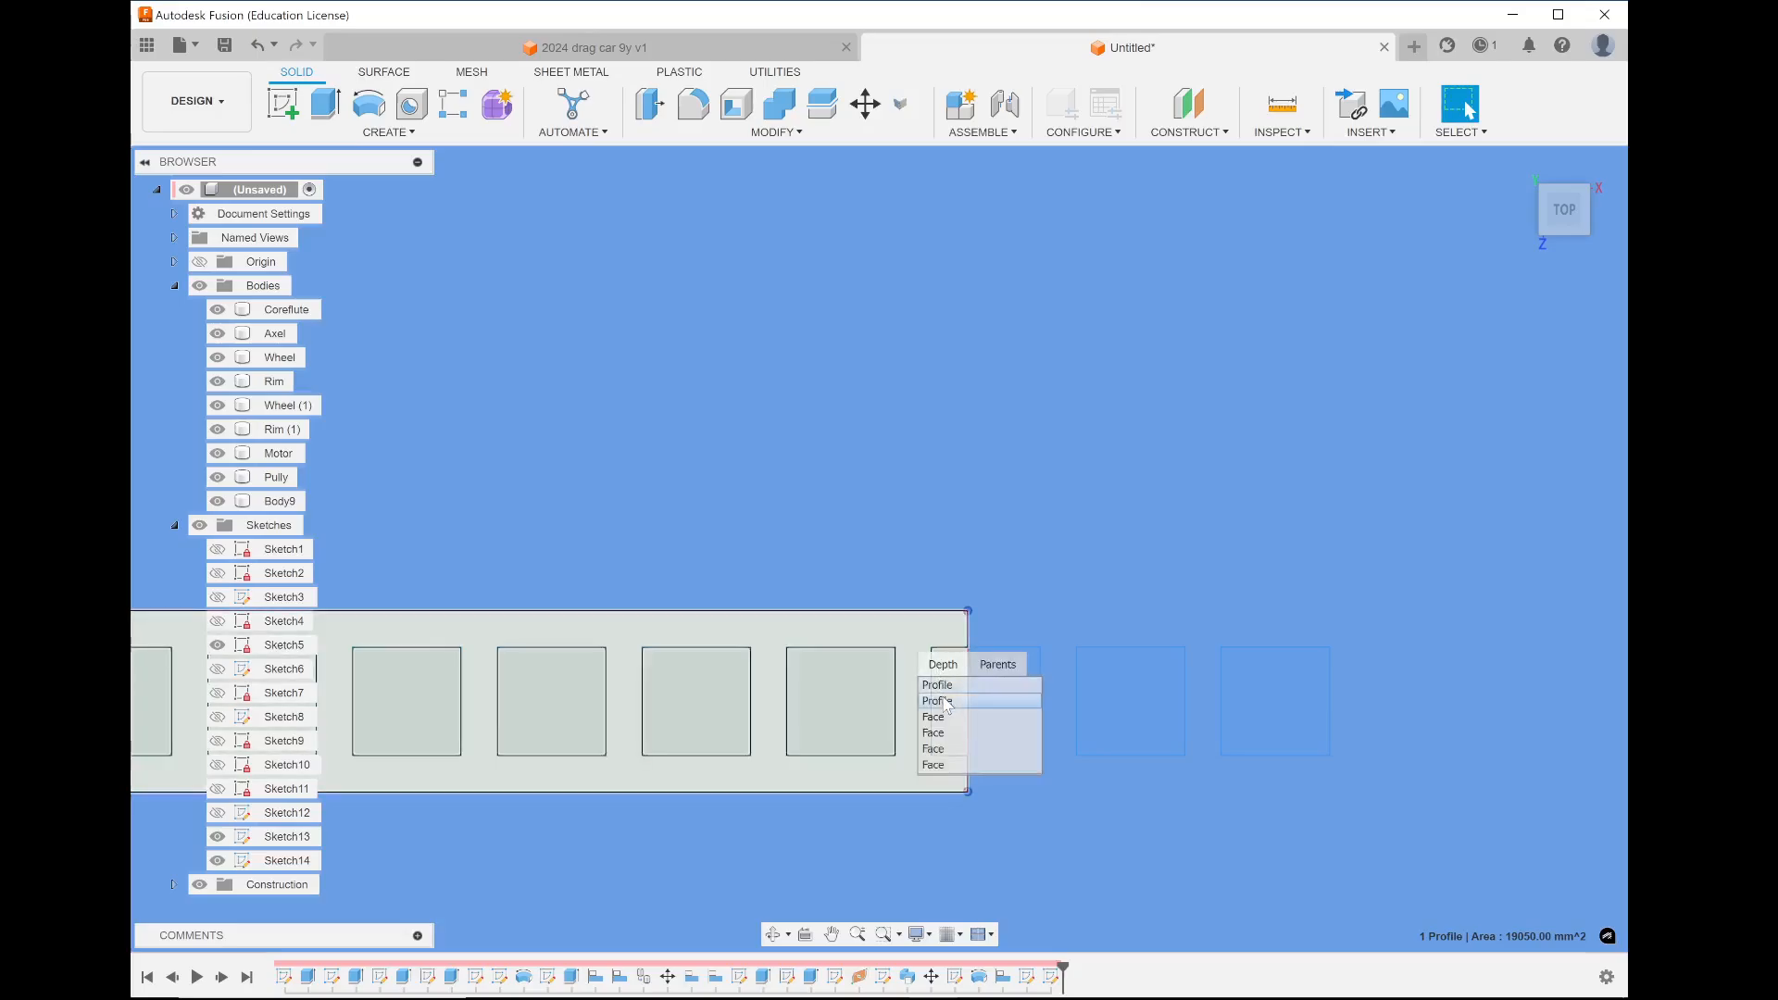
{"action": "left_click", "coordinate": [944, 701]}
{"action": "scroll", "coordinate": [824, 669], "scroll_direction": "down", "scroll_amount": 1}
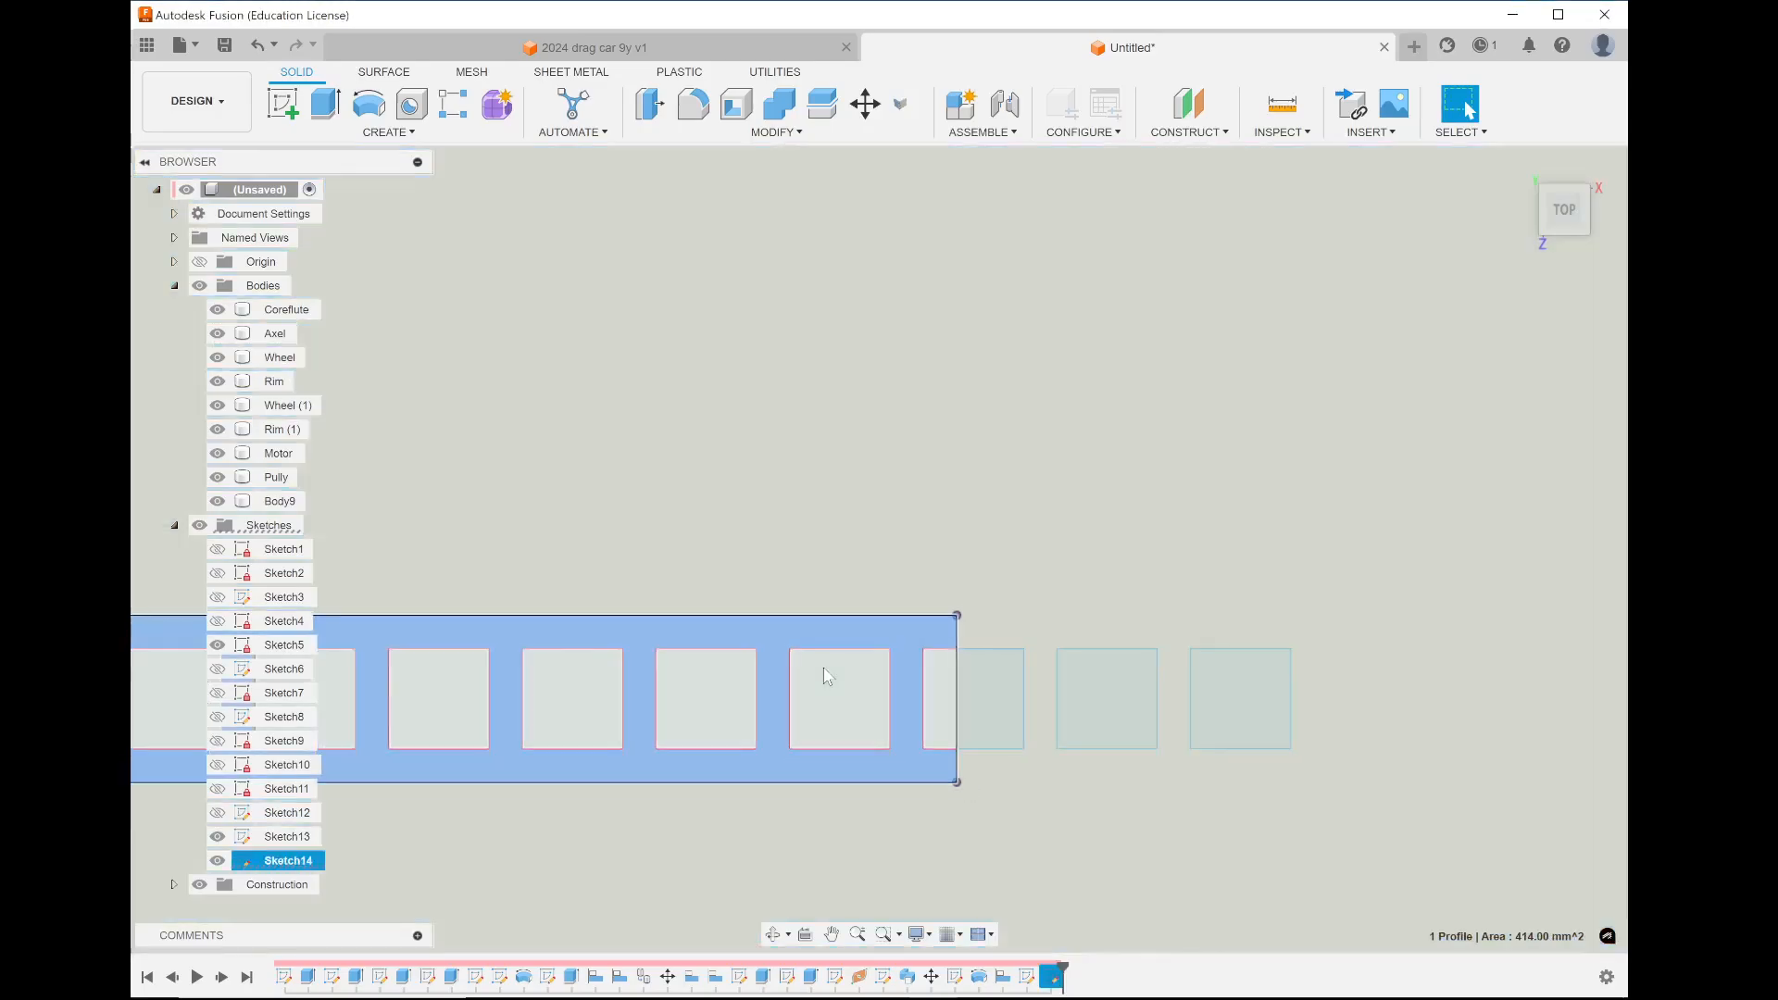
{"action": "scroll", "coordinate": [824, 668], "scroll_direction": "down", "scroll_amount": 10}
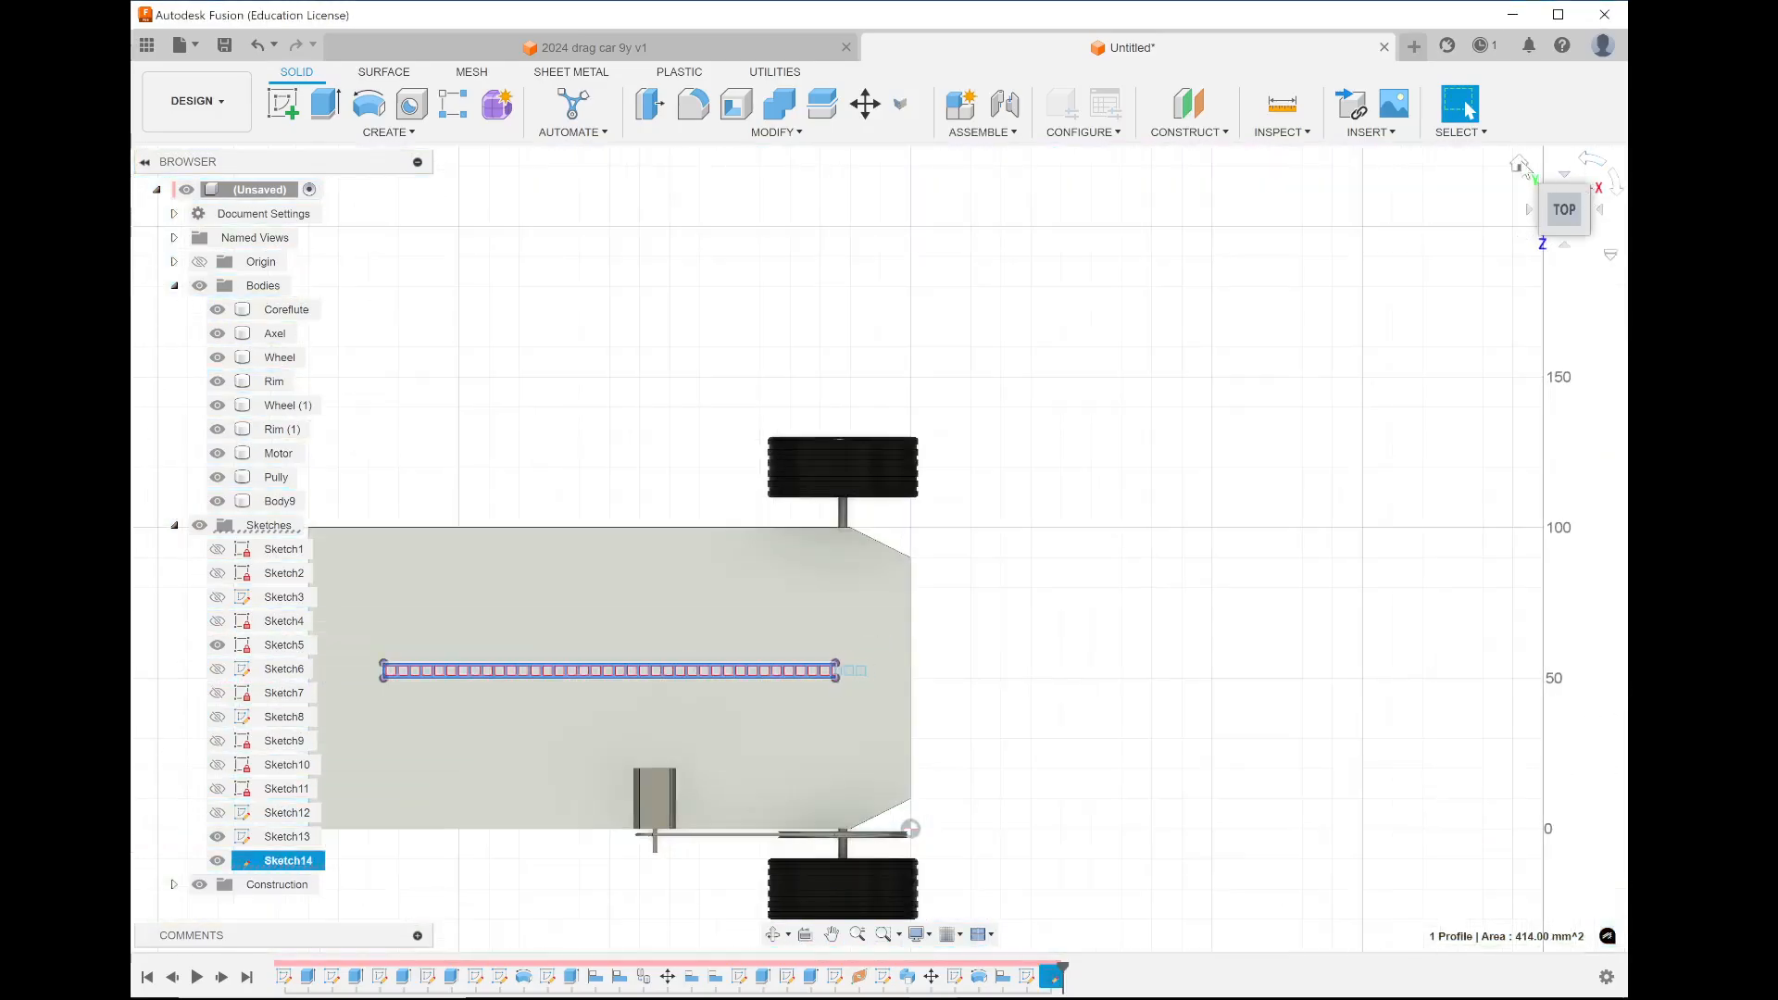
{"action": "left_click", "coordinate": [1519, 164]}
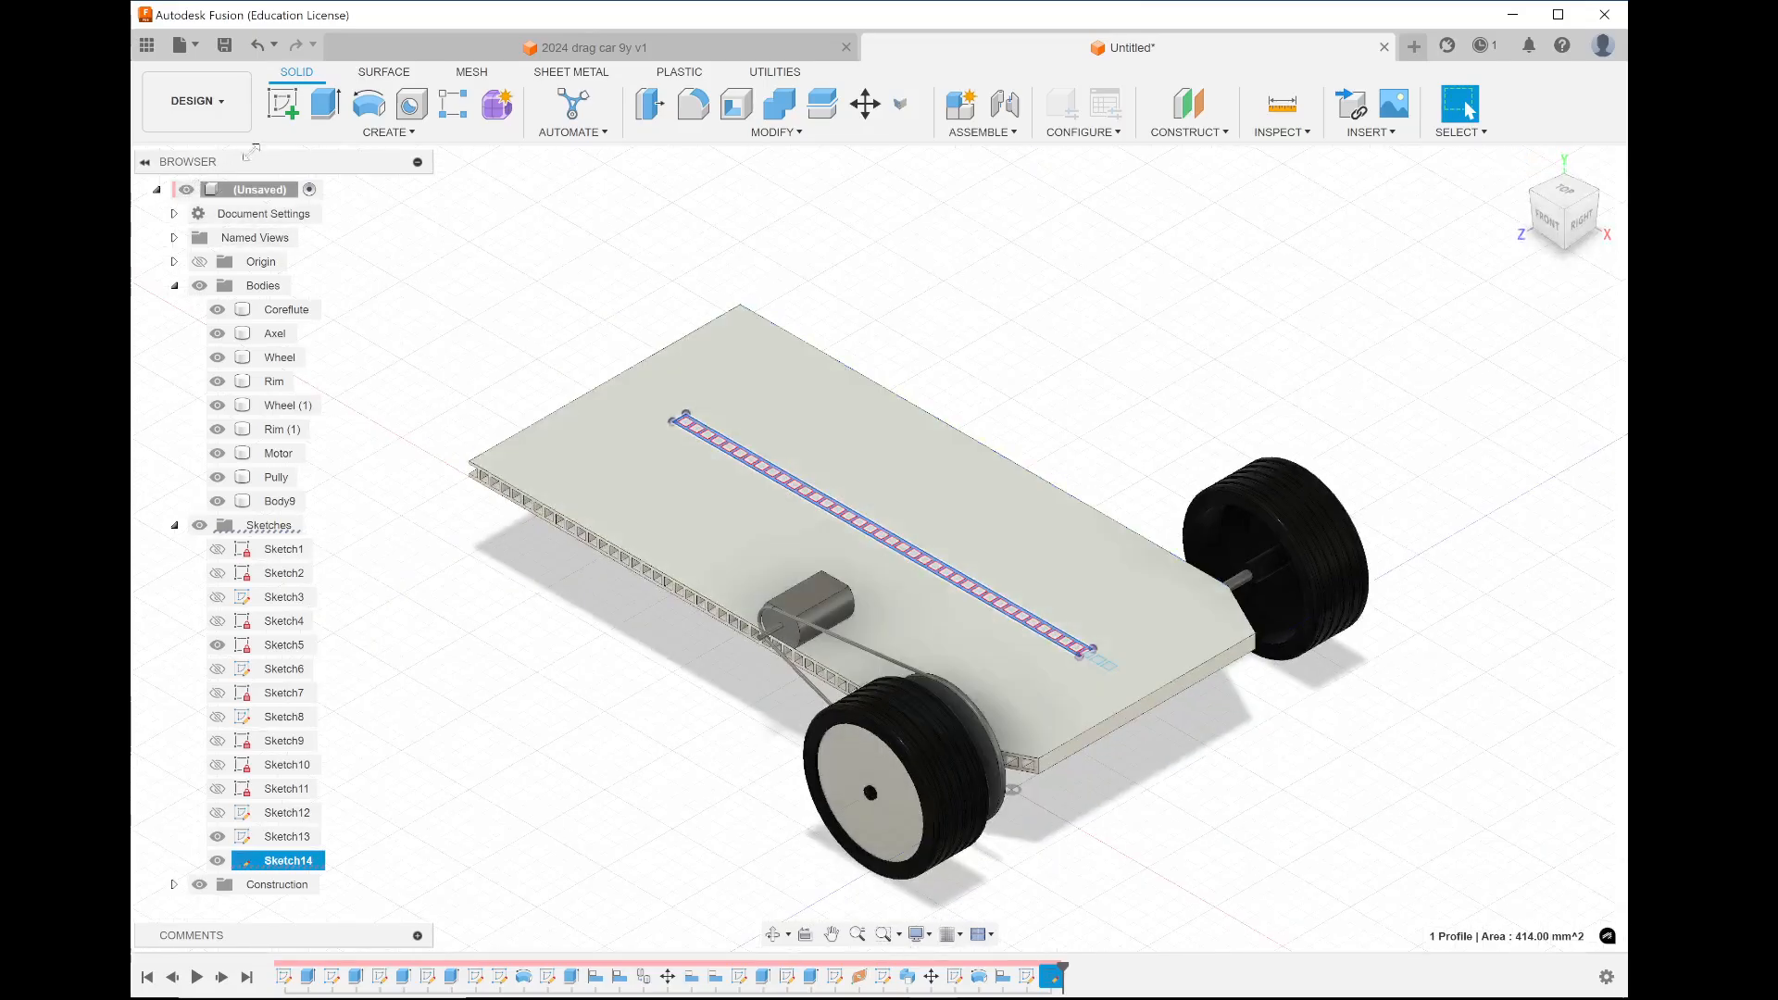
{"action": "left_click", "coordinate": [317, 115]}
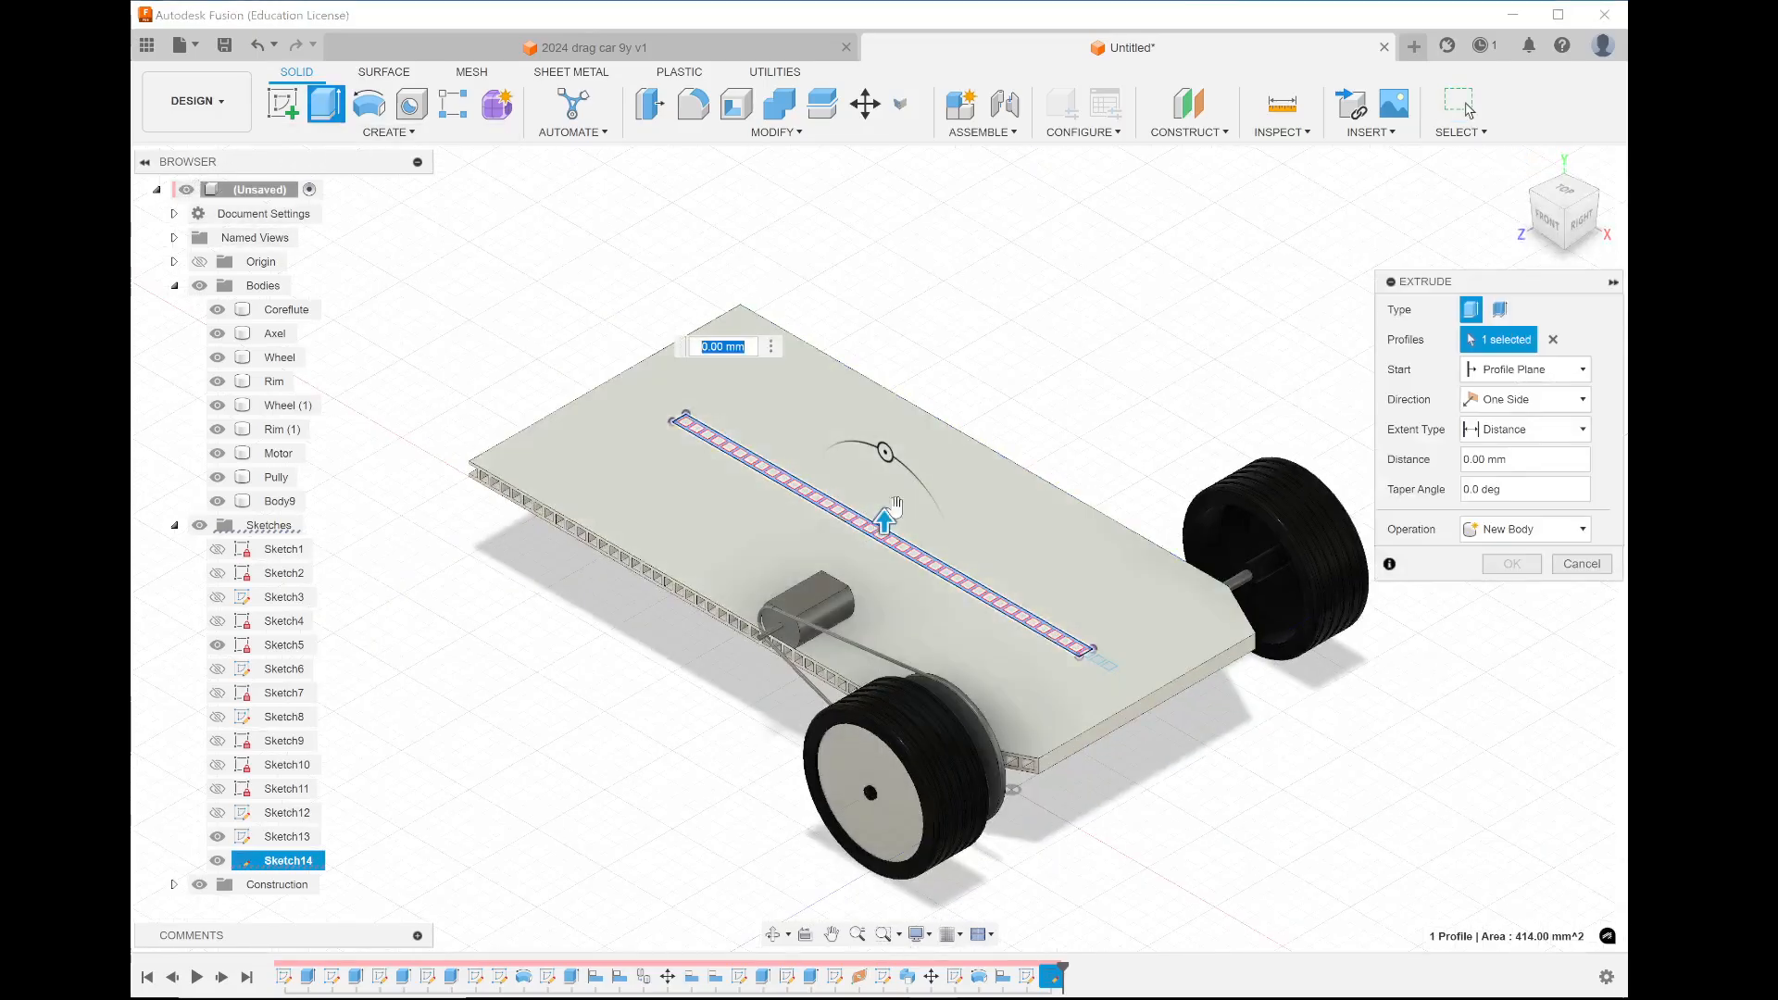
{"action": "left_click_drag", "start_coordinate": [891, 525], "coordinate": [909, 389]}
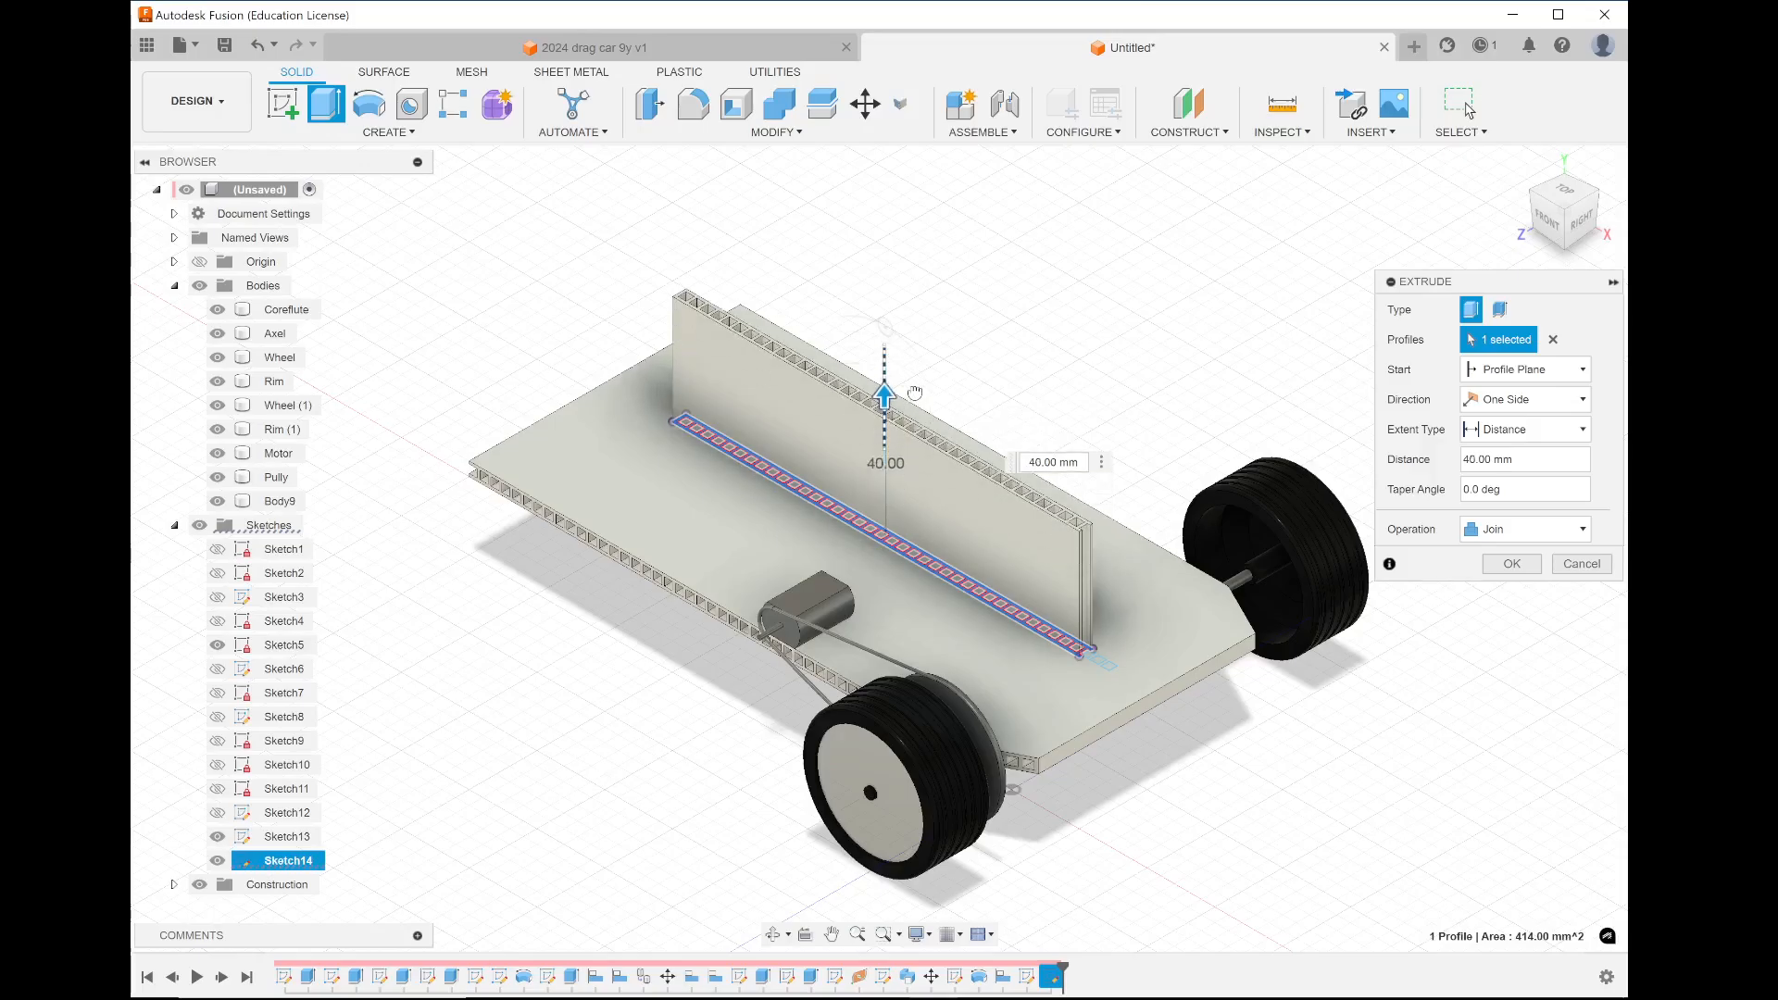
{"action": "left_click", "coordinate": [1511, 564]}
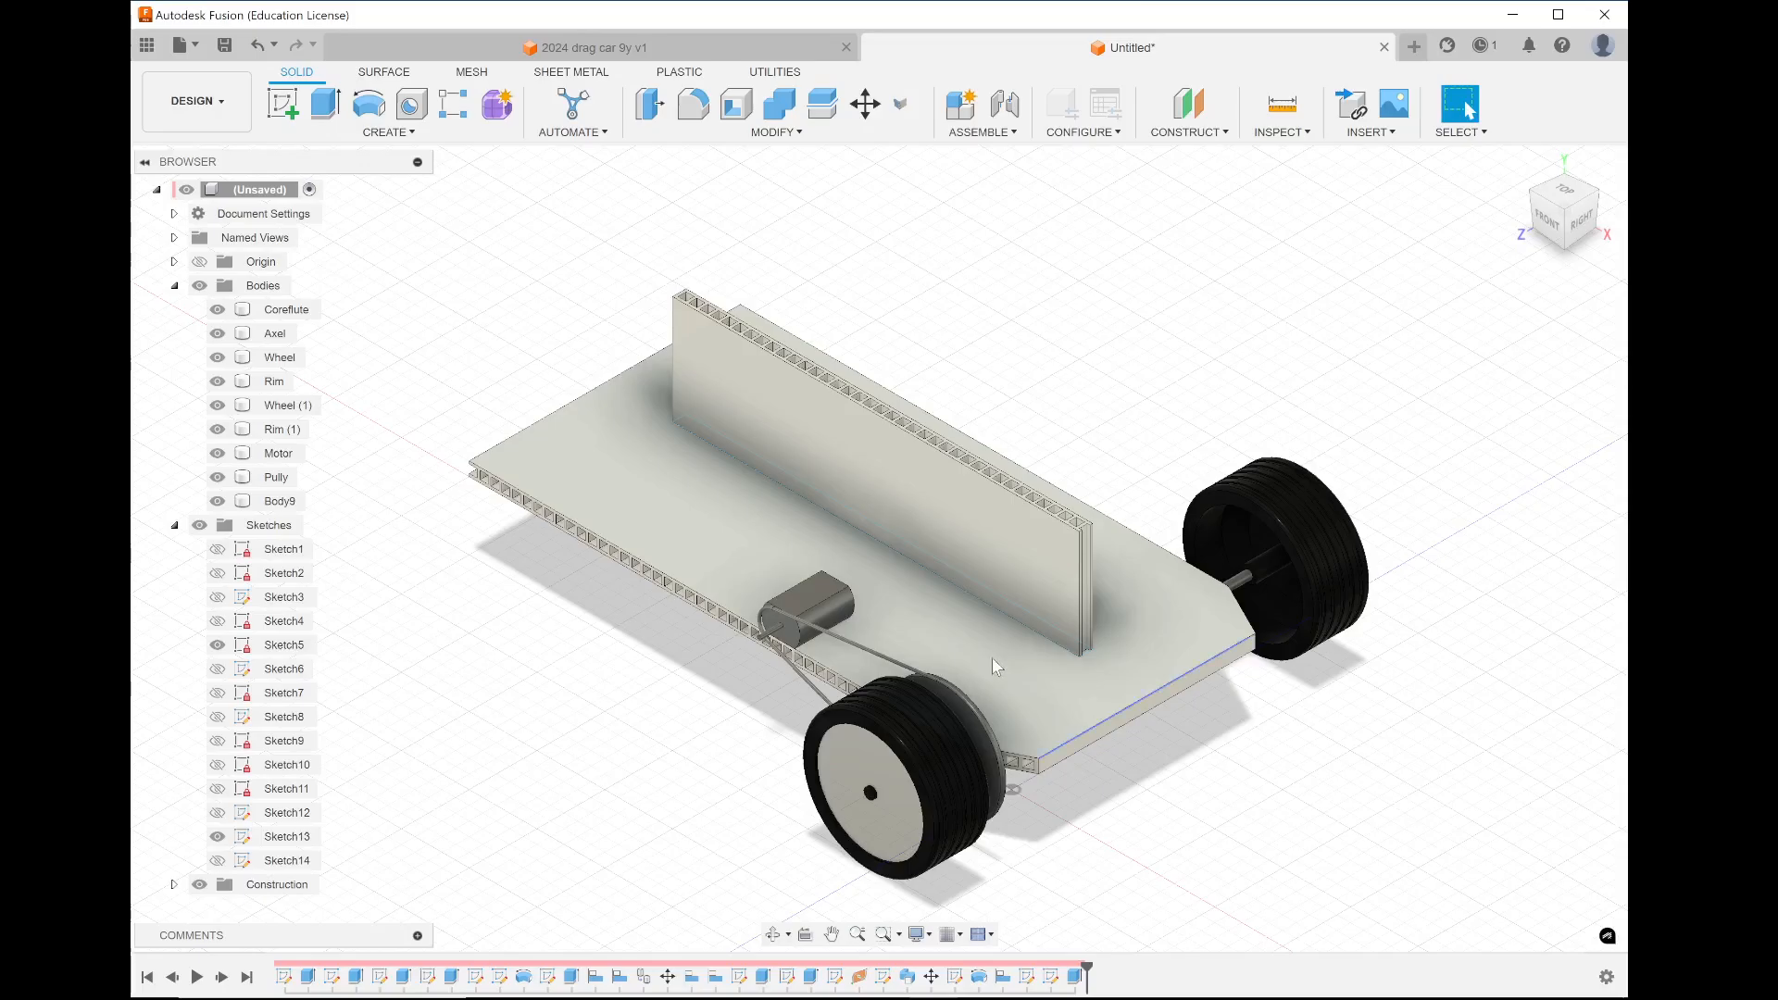
{"action": "left_click", "coordinate": [304, 410]}
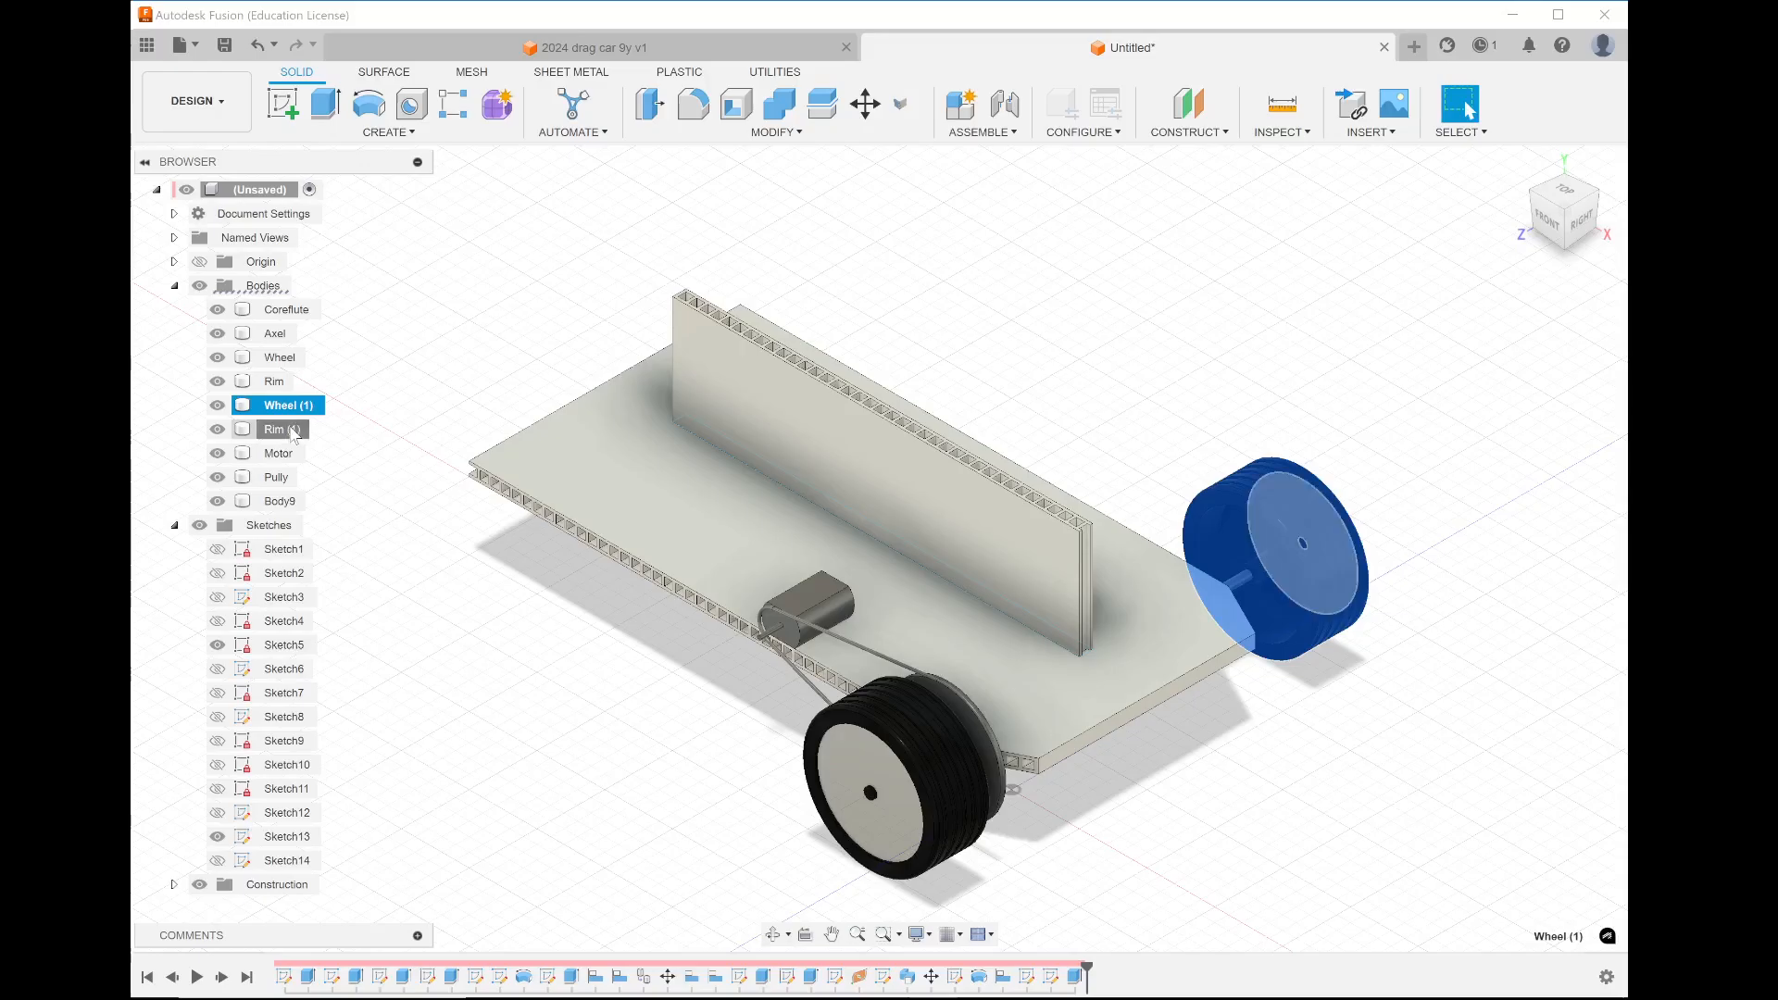
{"action": "left_click", "coordinate": [284, 381], "text": "shift"}
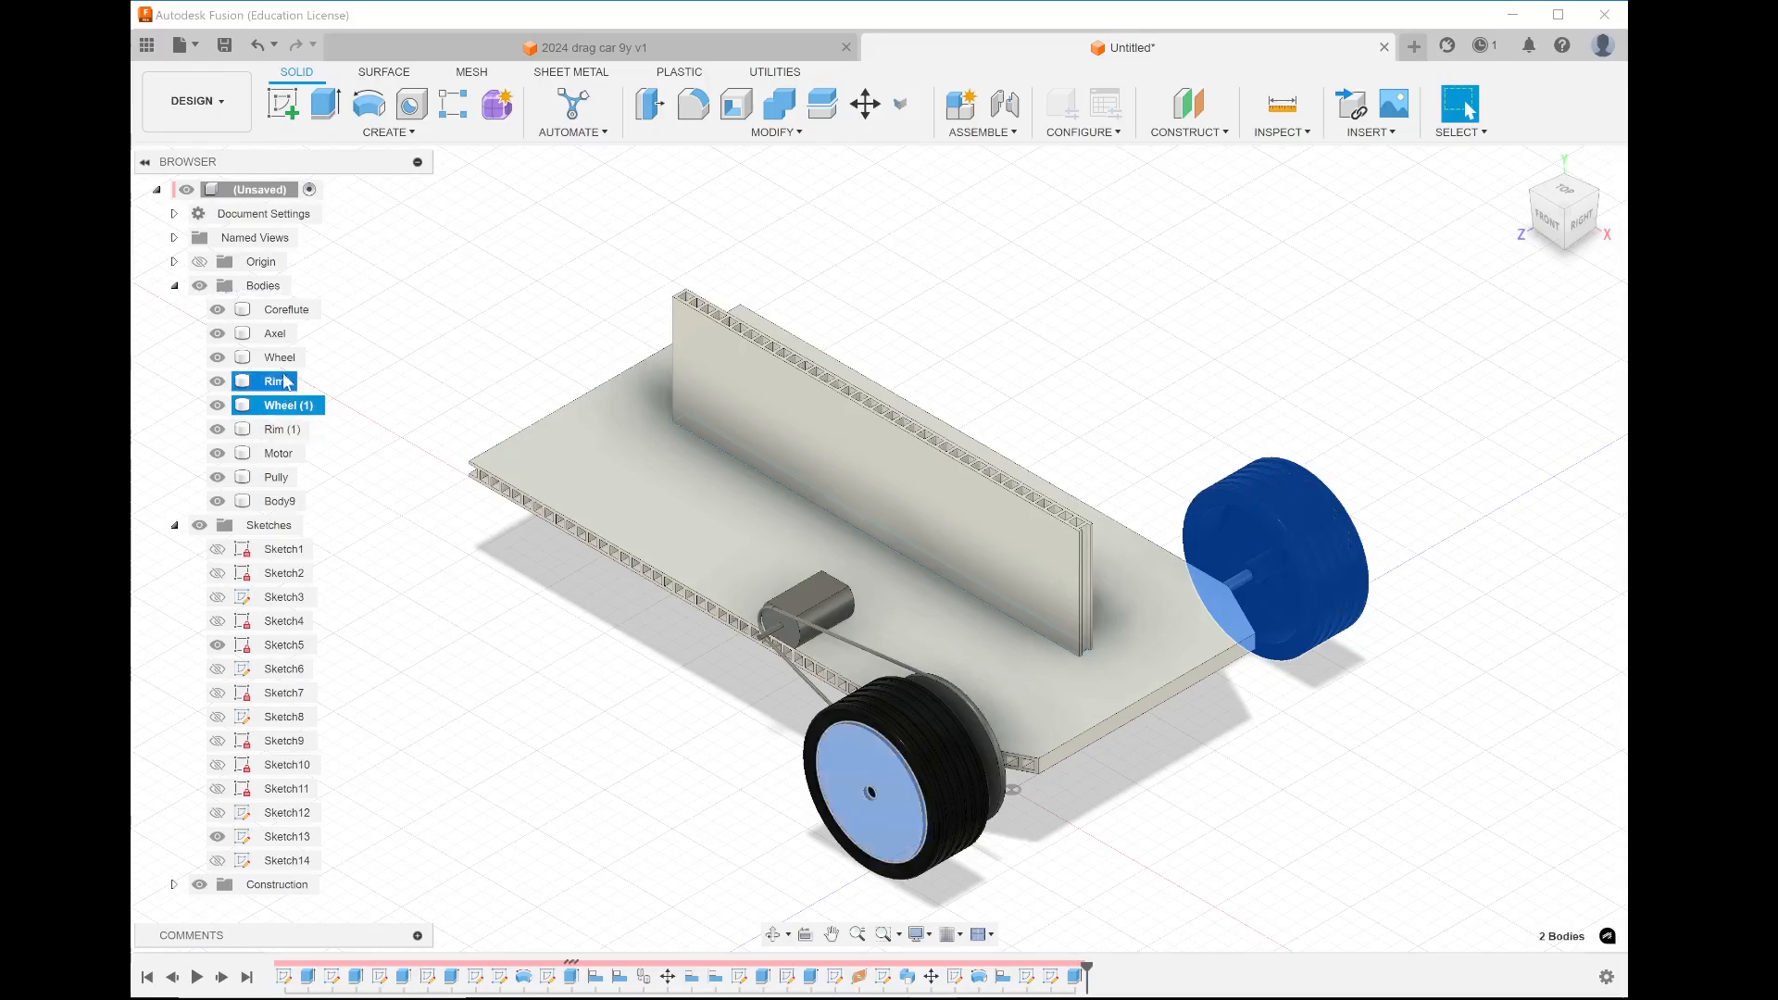
{"action": "left_click", "coordinate": [280, 358], "text": "shift"}
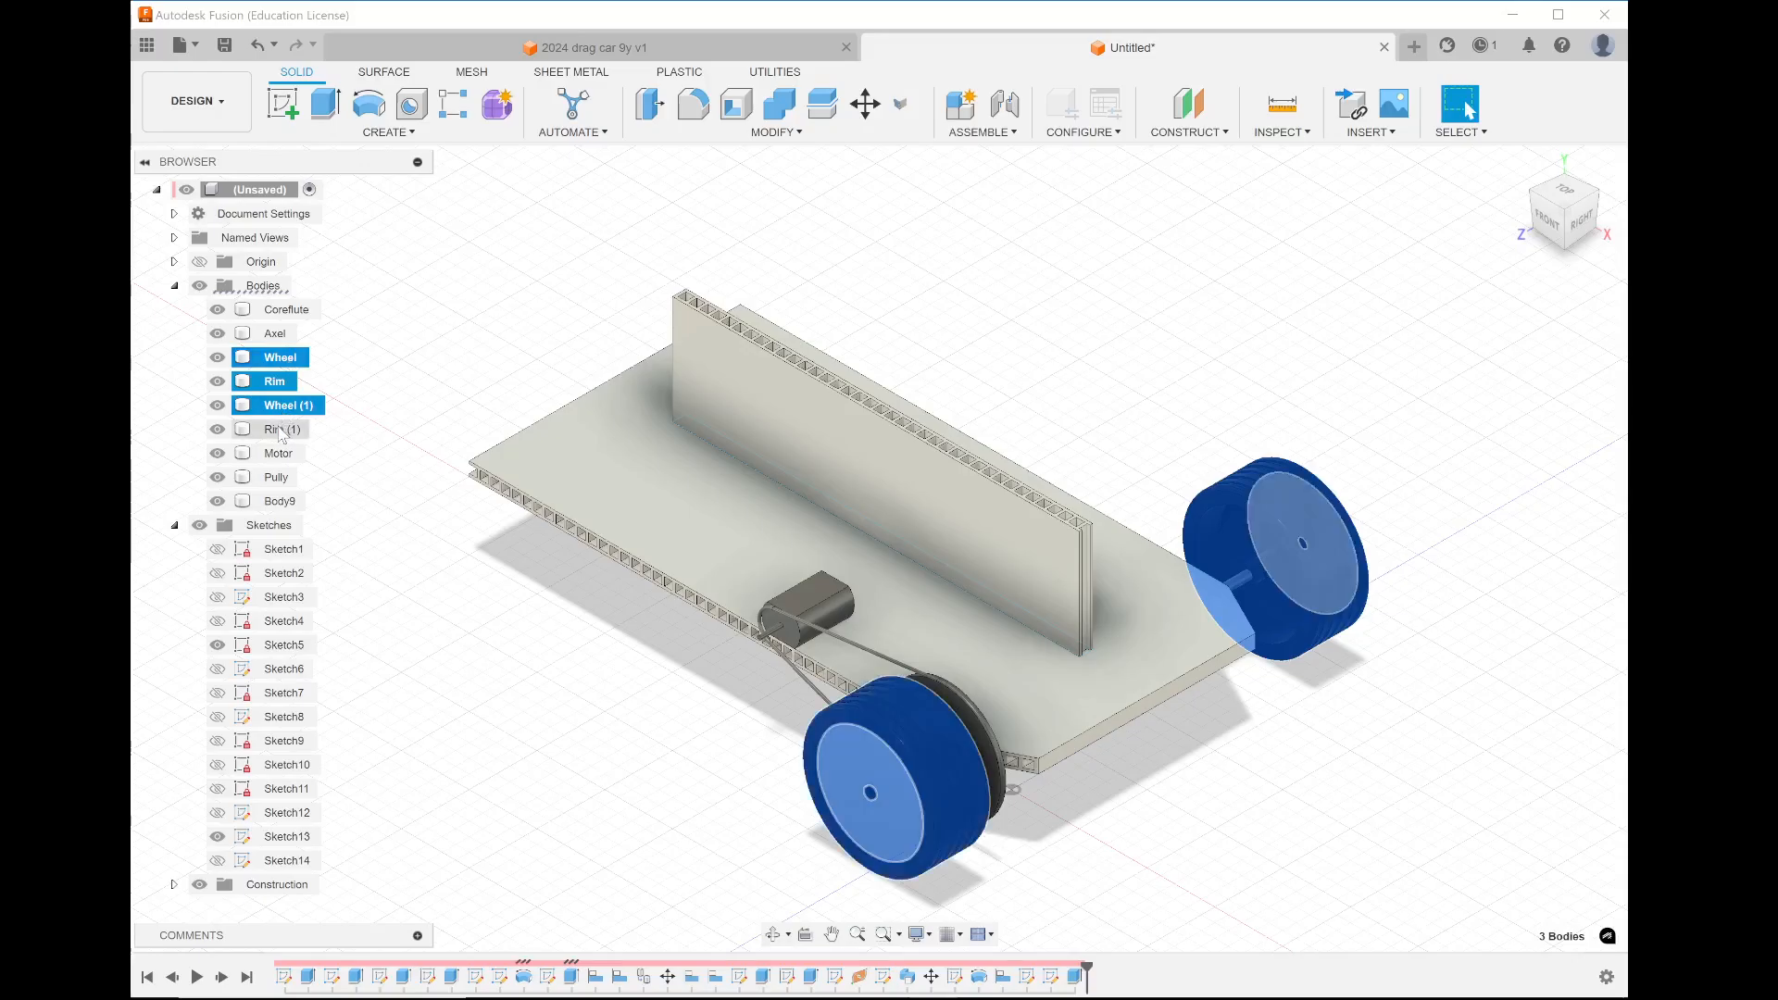
{"action": "left_click", "coordinate": [281, 430], "text": "shift"}
{"action": "left_click", "coordinate": [280, 358], "text": "shift"}
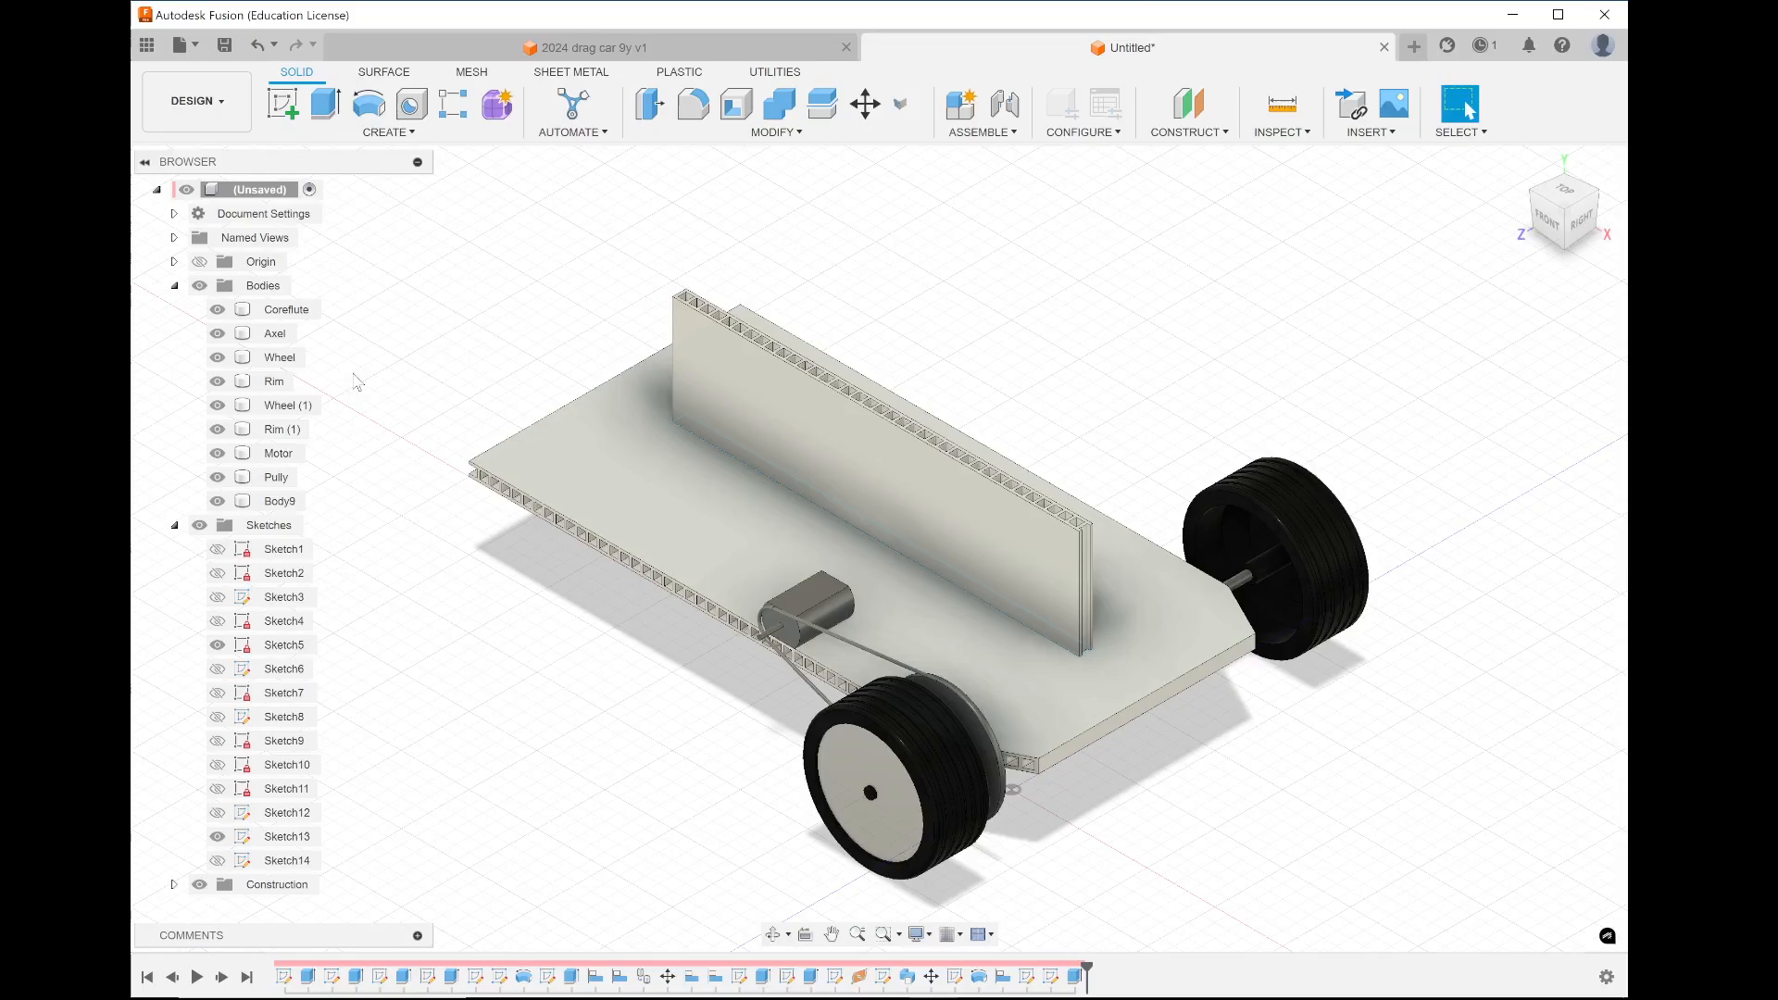
Copy the axle with both wheels and both rims to the board's other end, offset -155 mm in X
{"action": "left_click", "coordinate": [281, 358]}
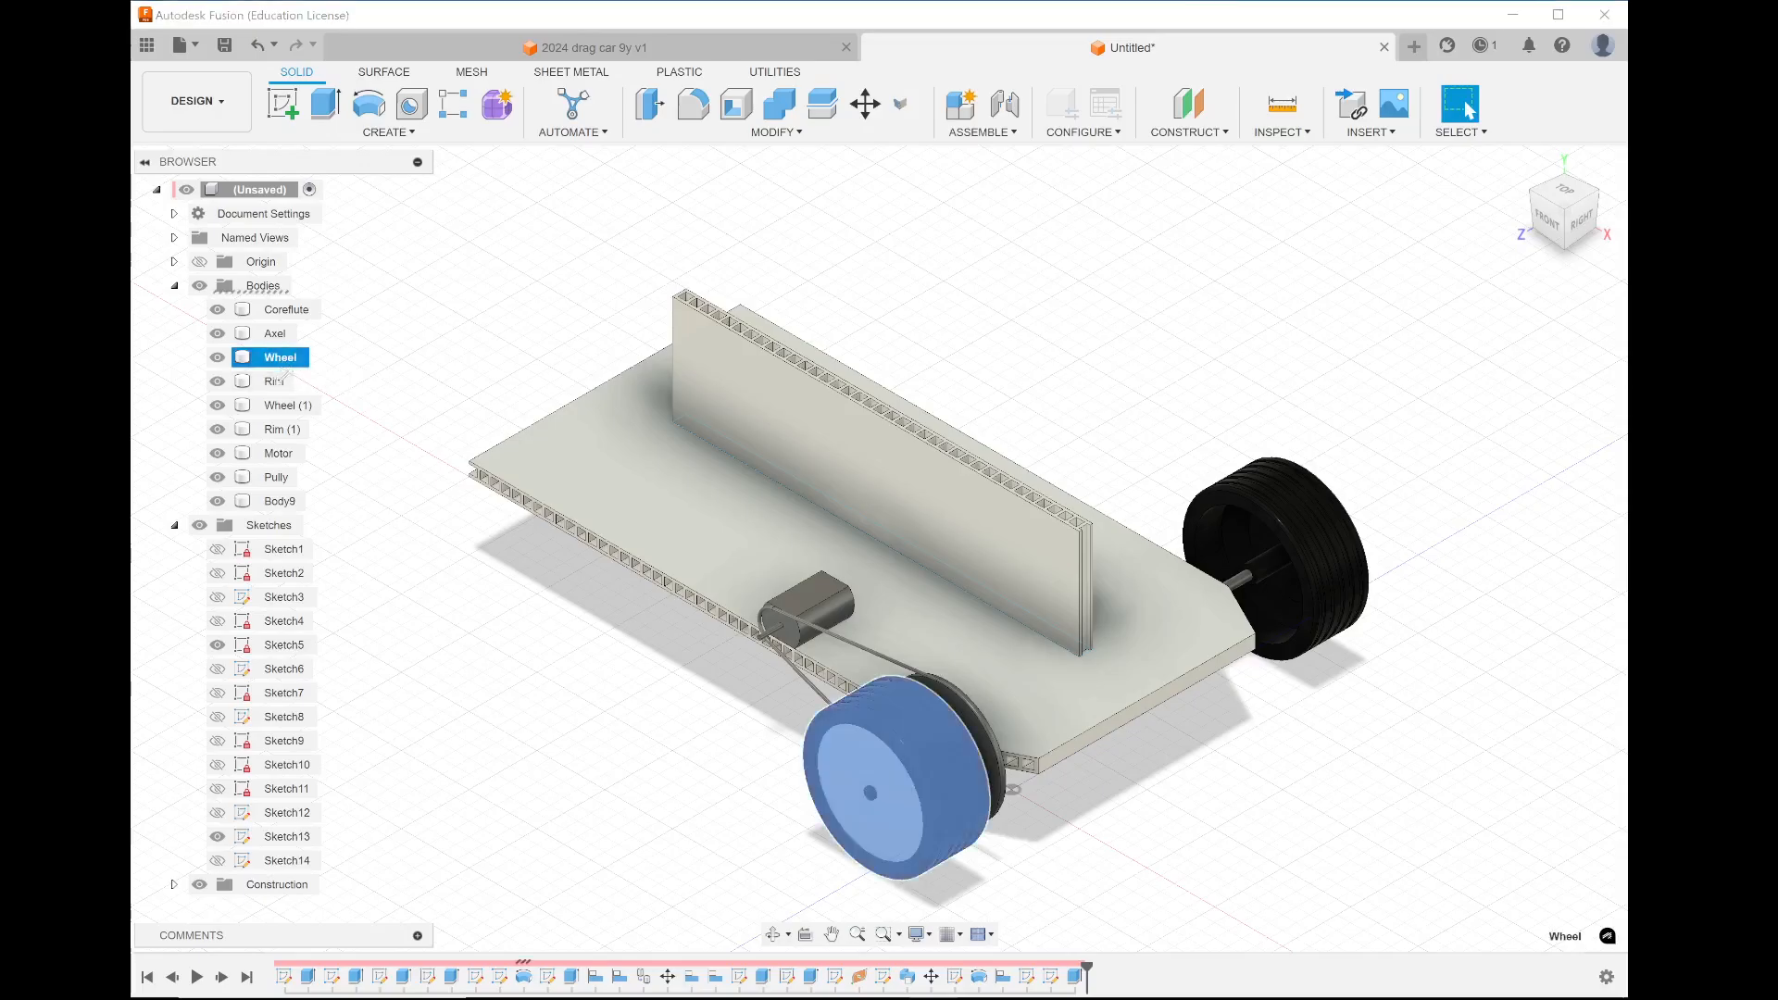
{"action": "left_click", "coordinate": [276, 429], "text": "shift"}
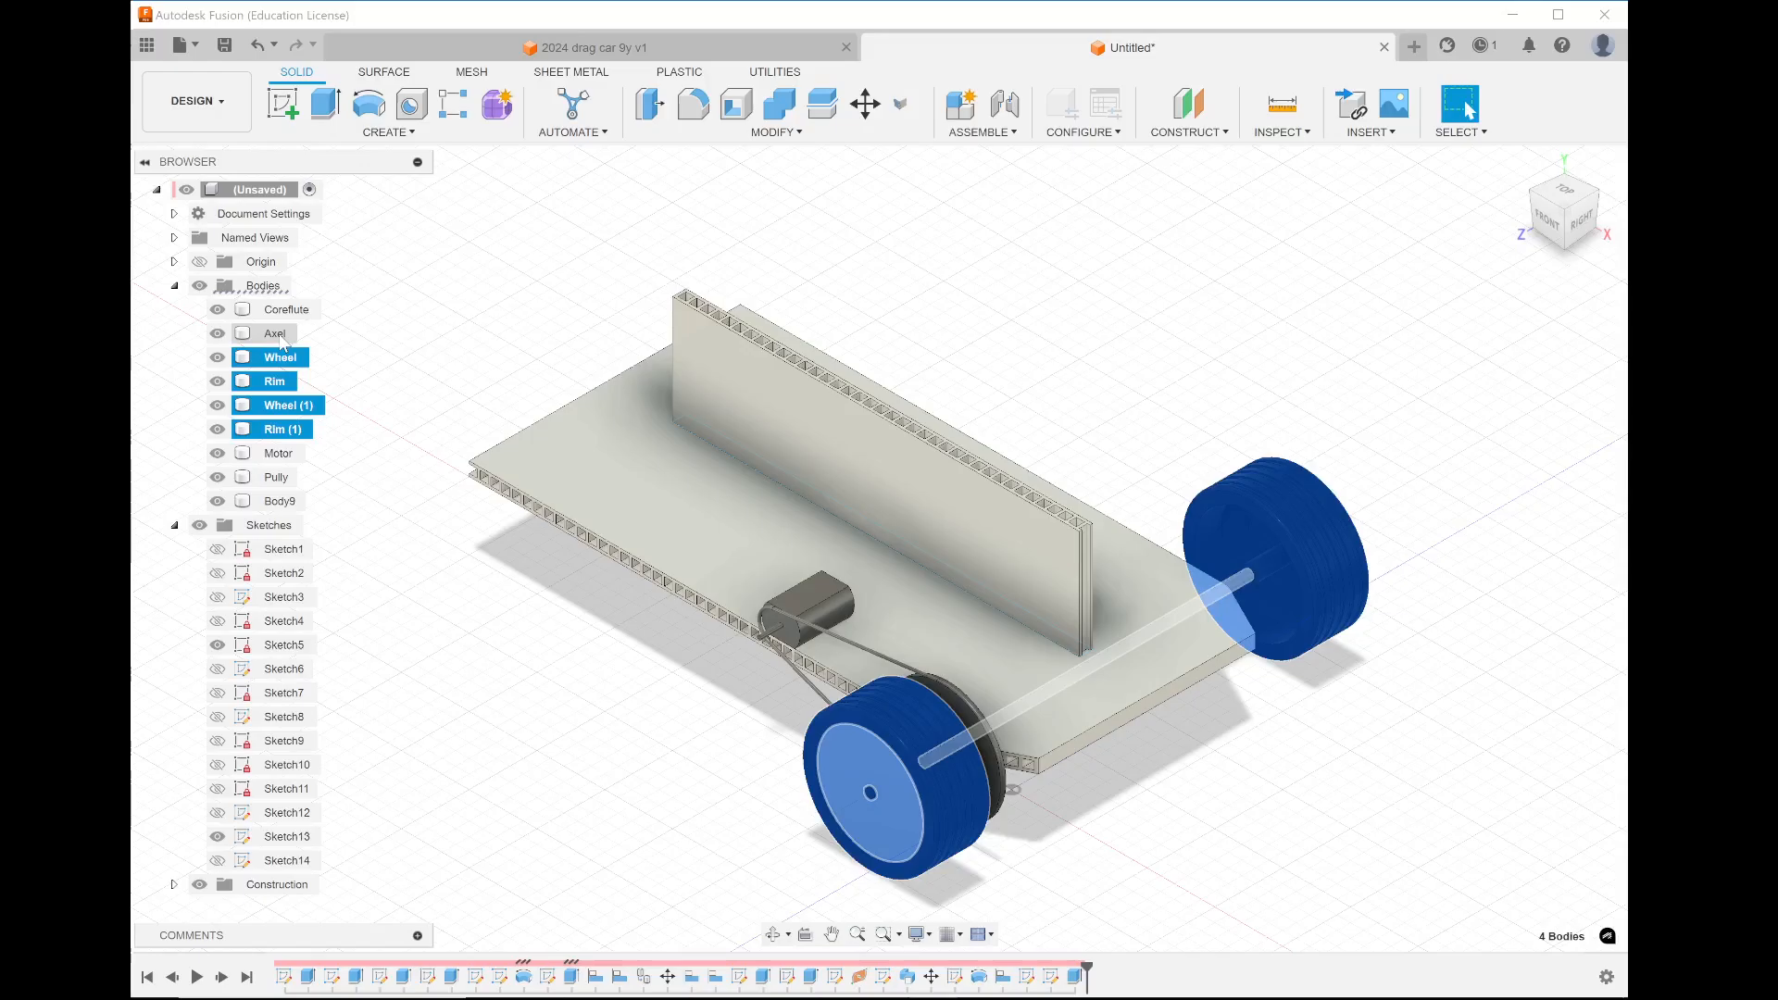
{"action": "left_click", "coordinate": [276, 334], "text": "shift"}
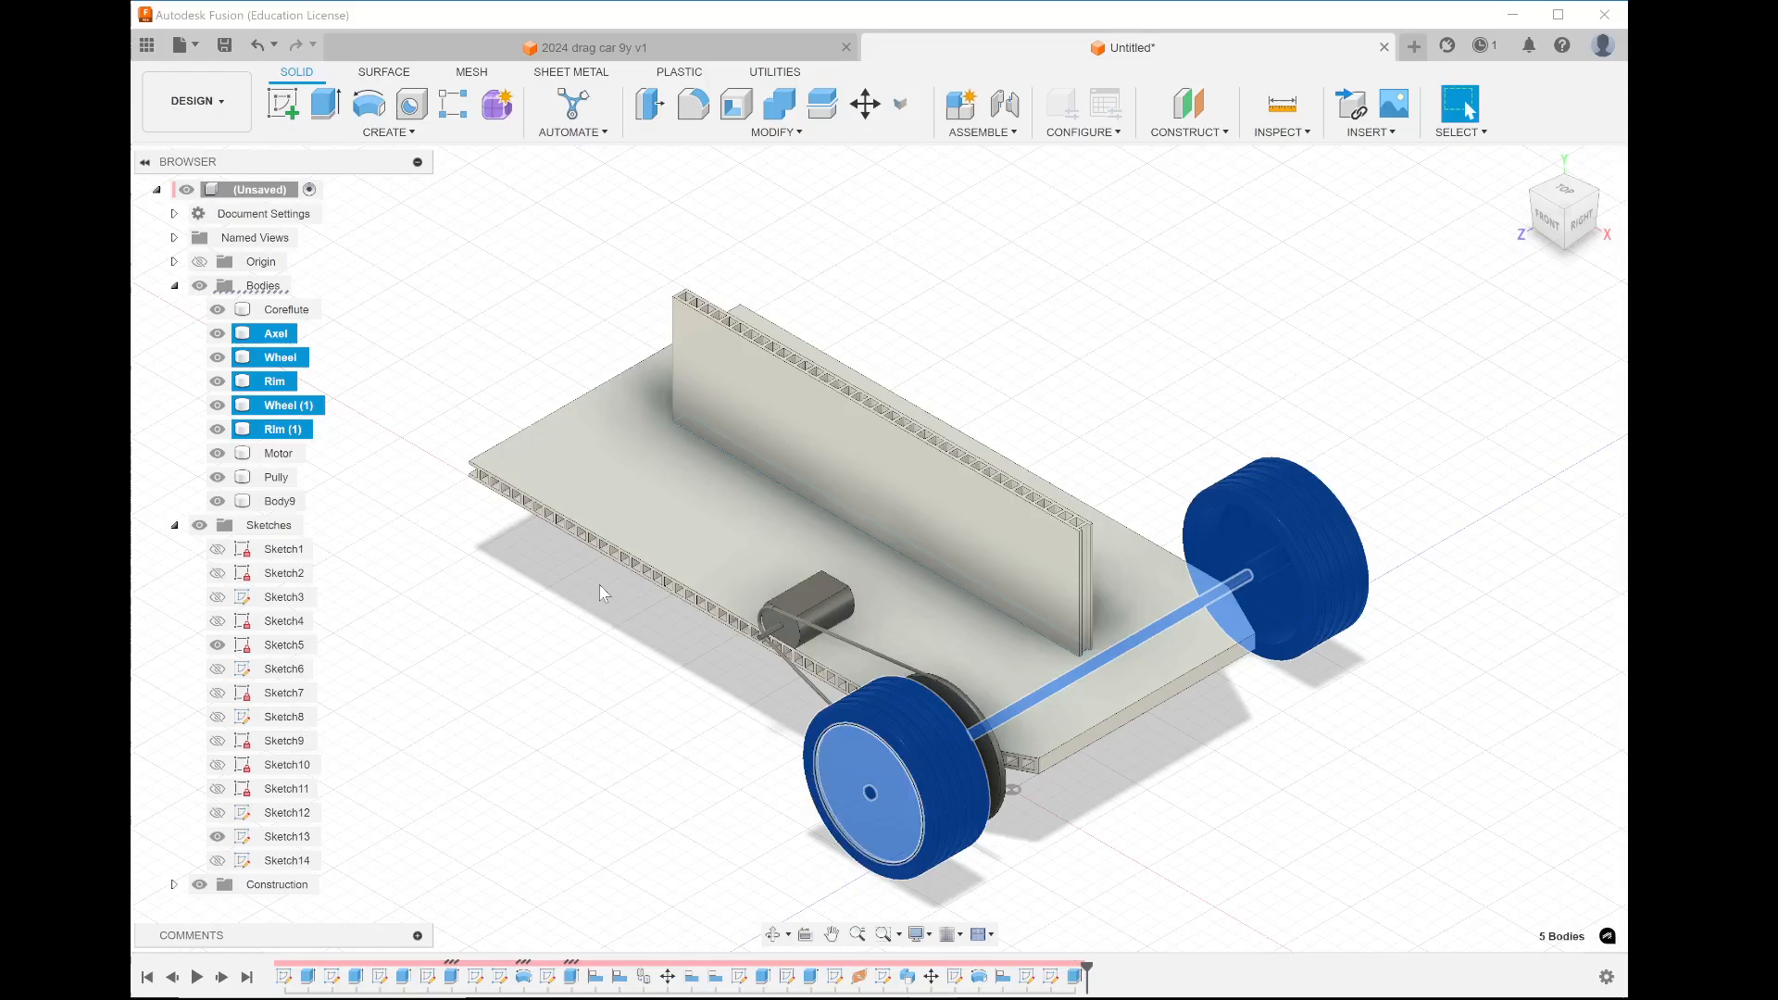
{"action": "left_click", "coordinate": [866, 105]}
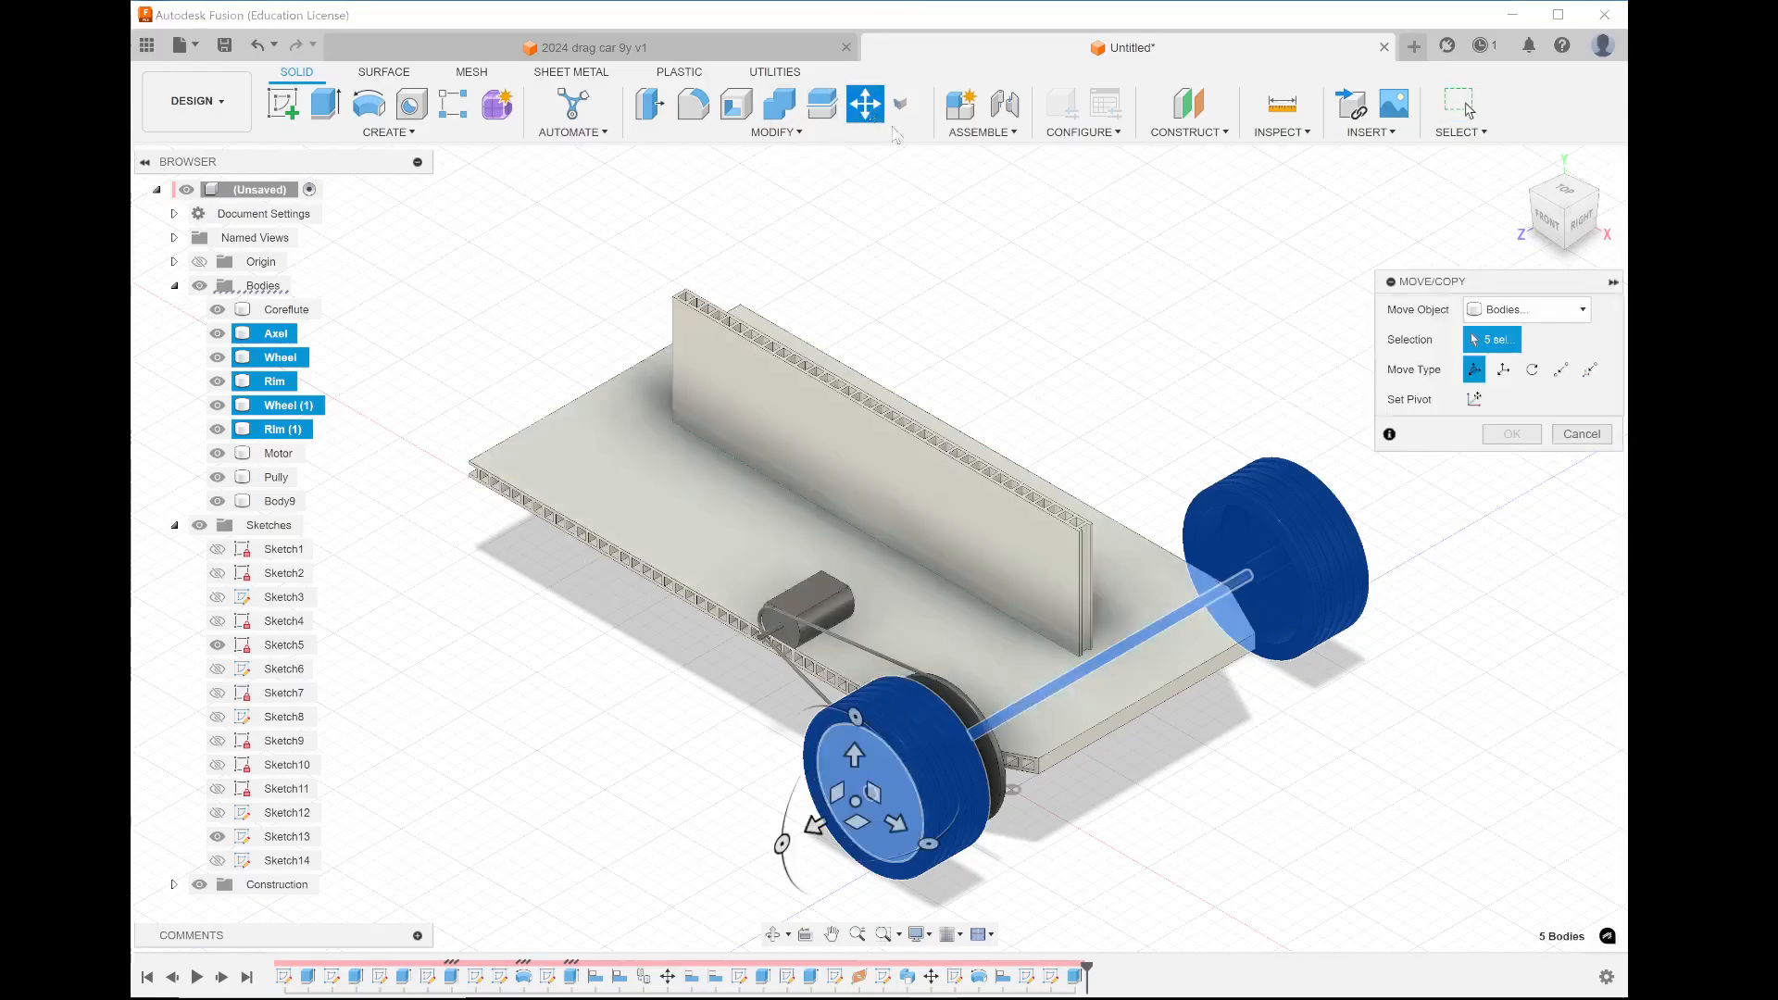
{"action": "left_click", "coordinate": [1477, 609]}
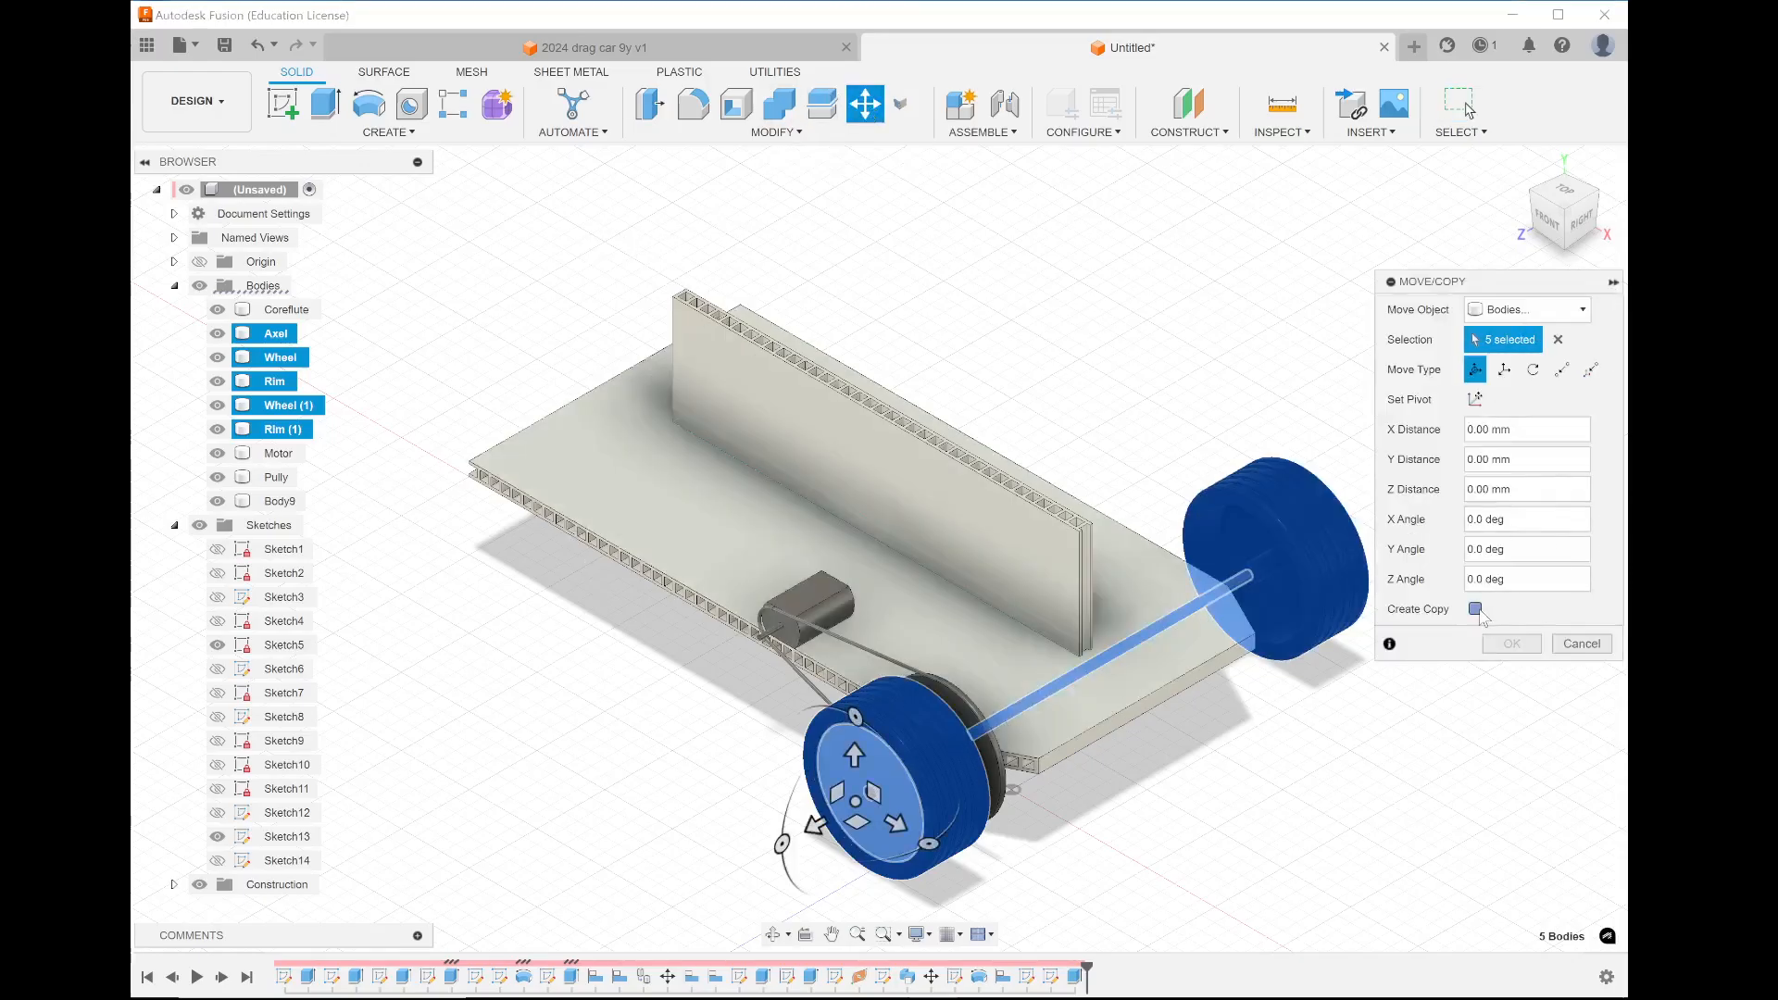
{"action": "left_click_drag", "start_coordinate": [899, 827], "coordinate": [518, 528]}
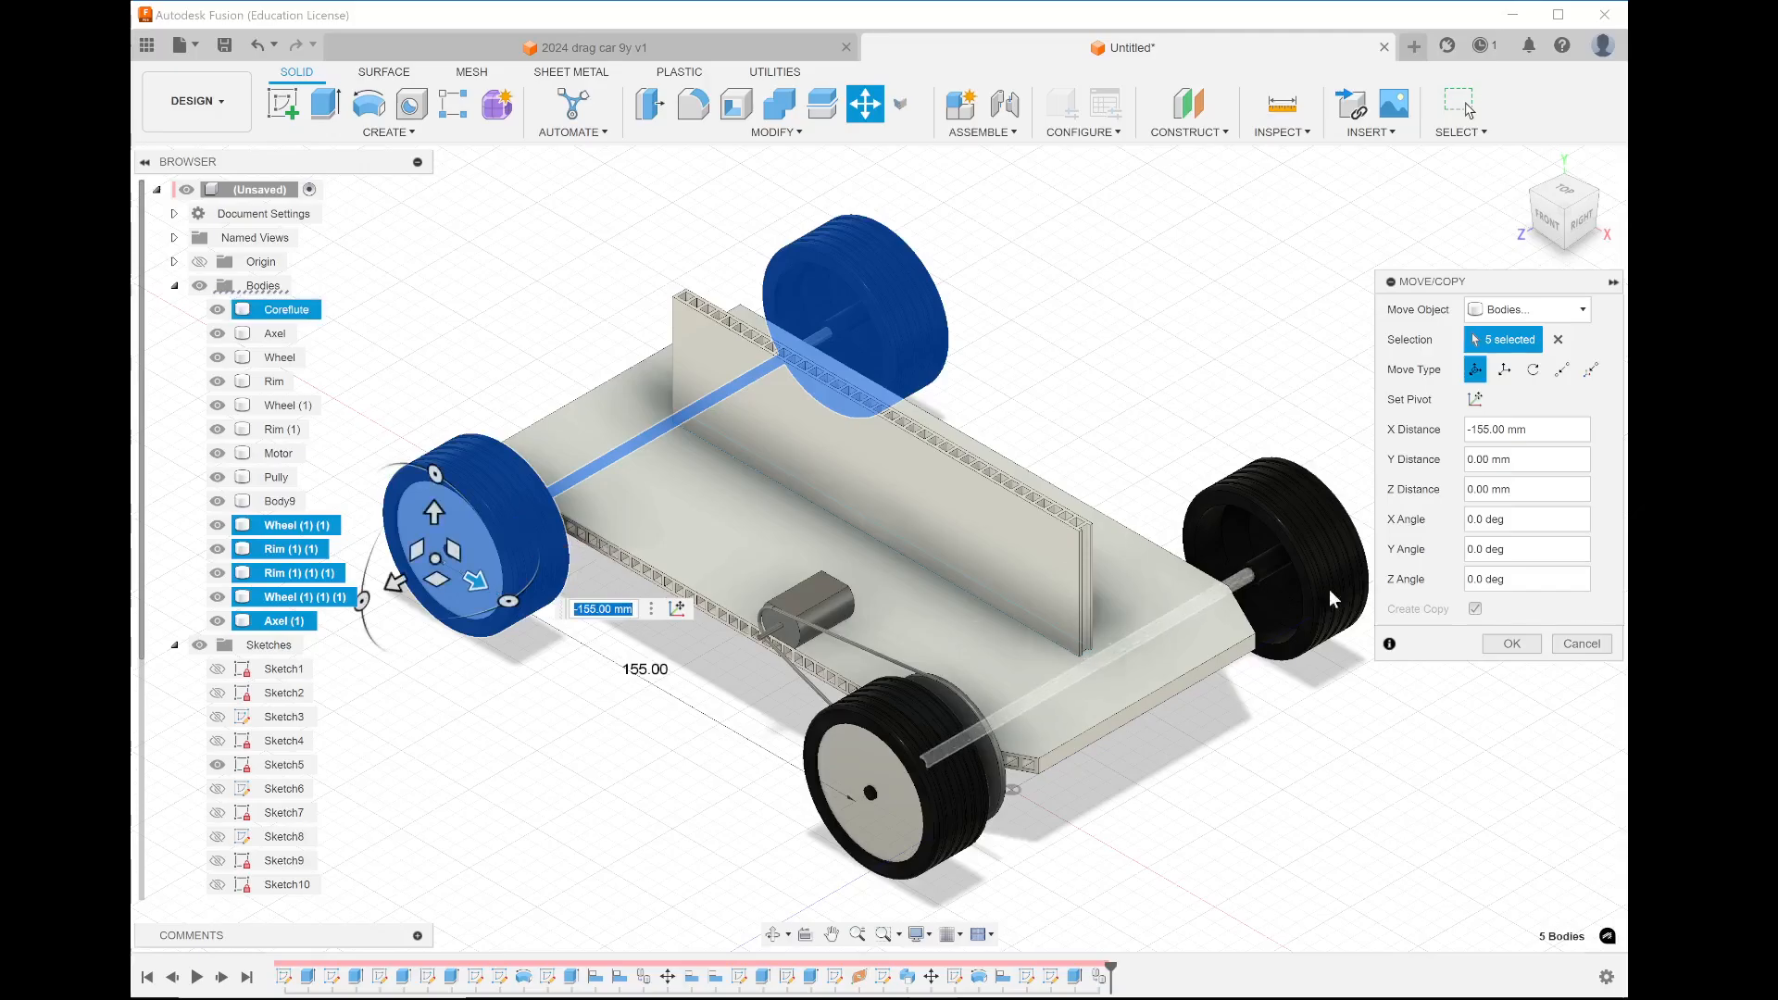
{"action": "left_click", "coordinate": [1513, 645]}
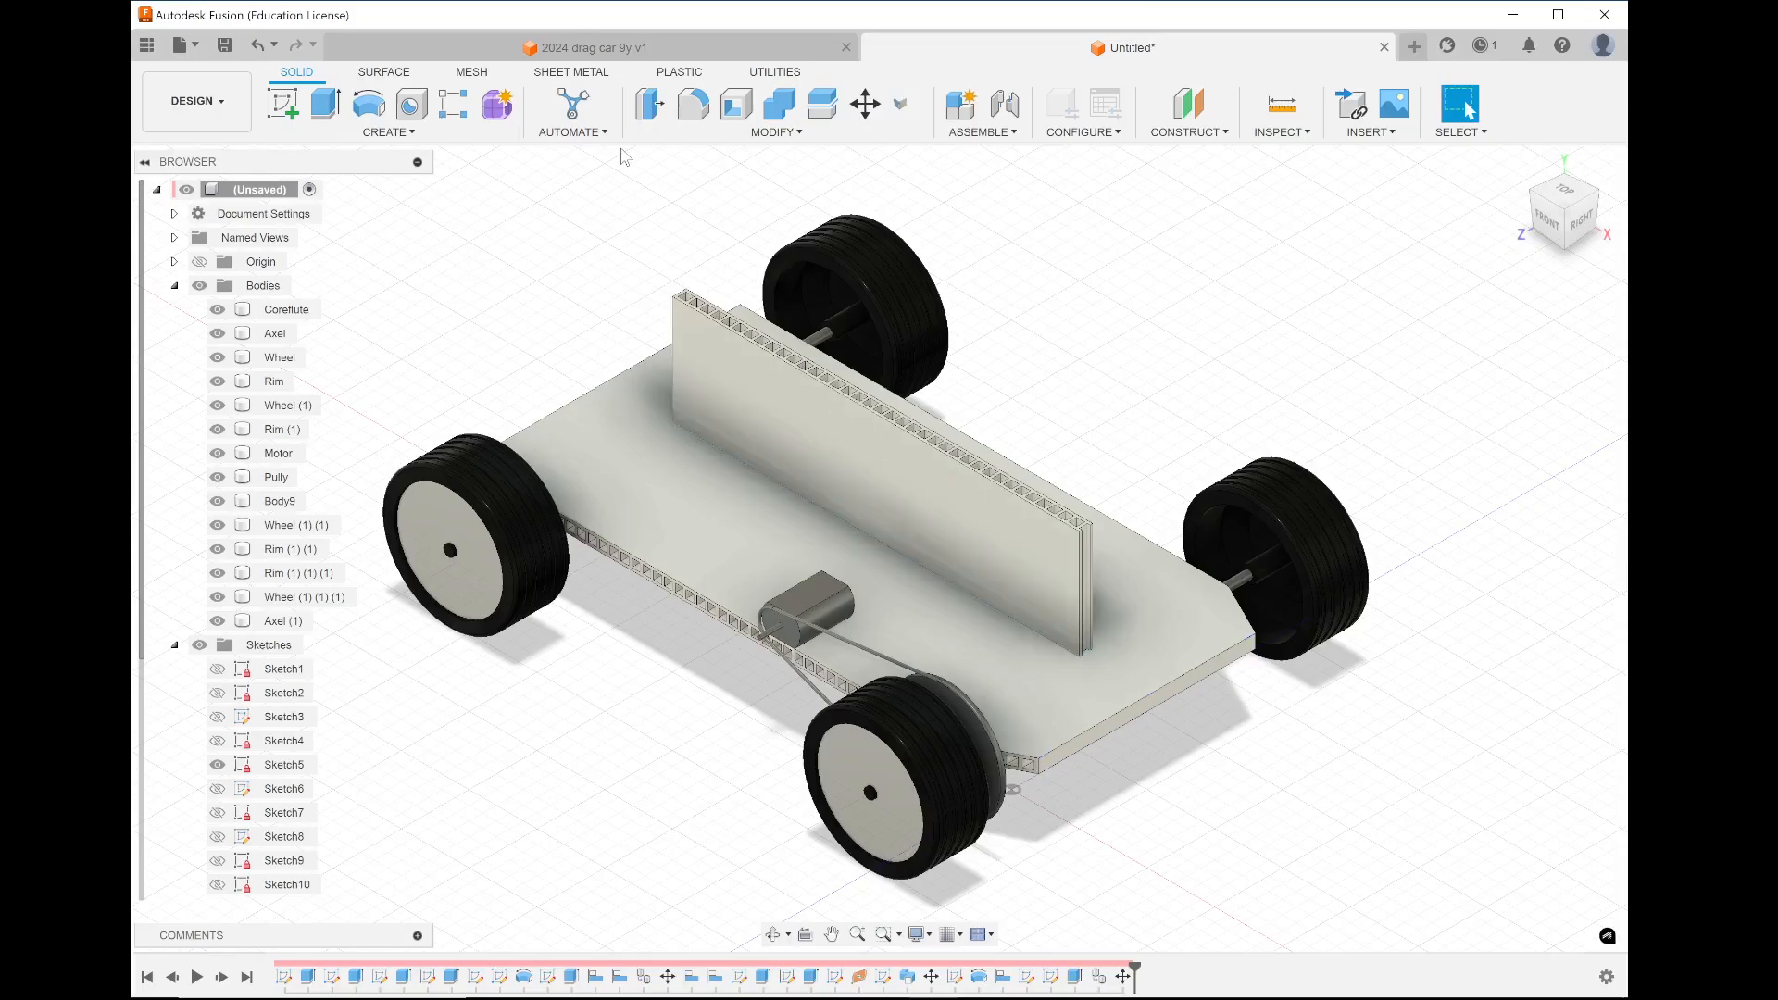
Save the design as "2024 drag car 9z" in the Stage 5 Engineering location
{"action": "left_click", "coordinate": [226, 48]}
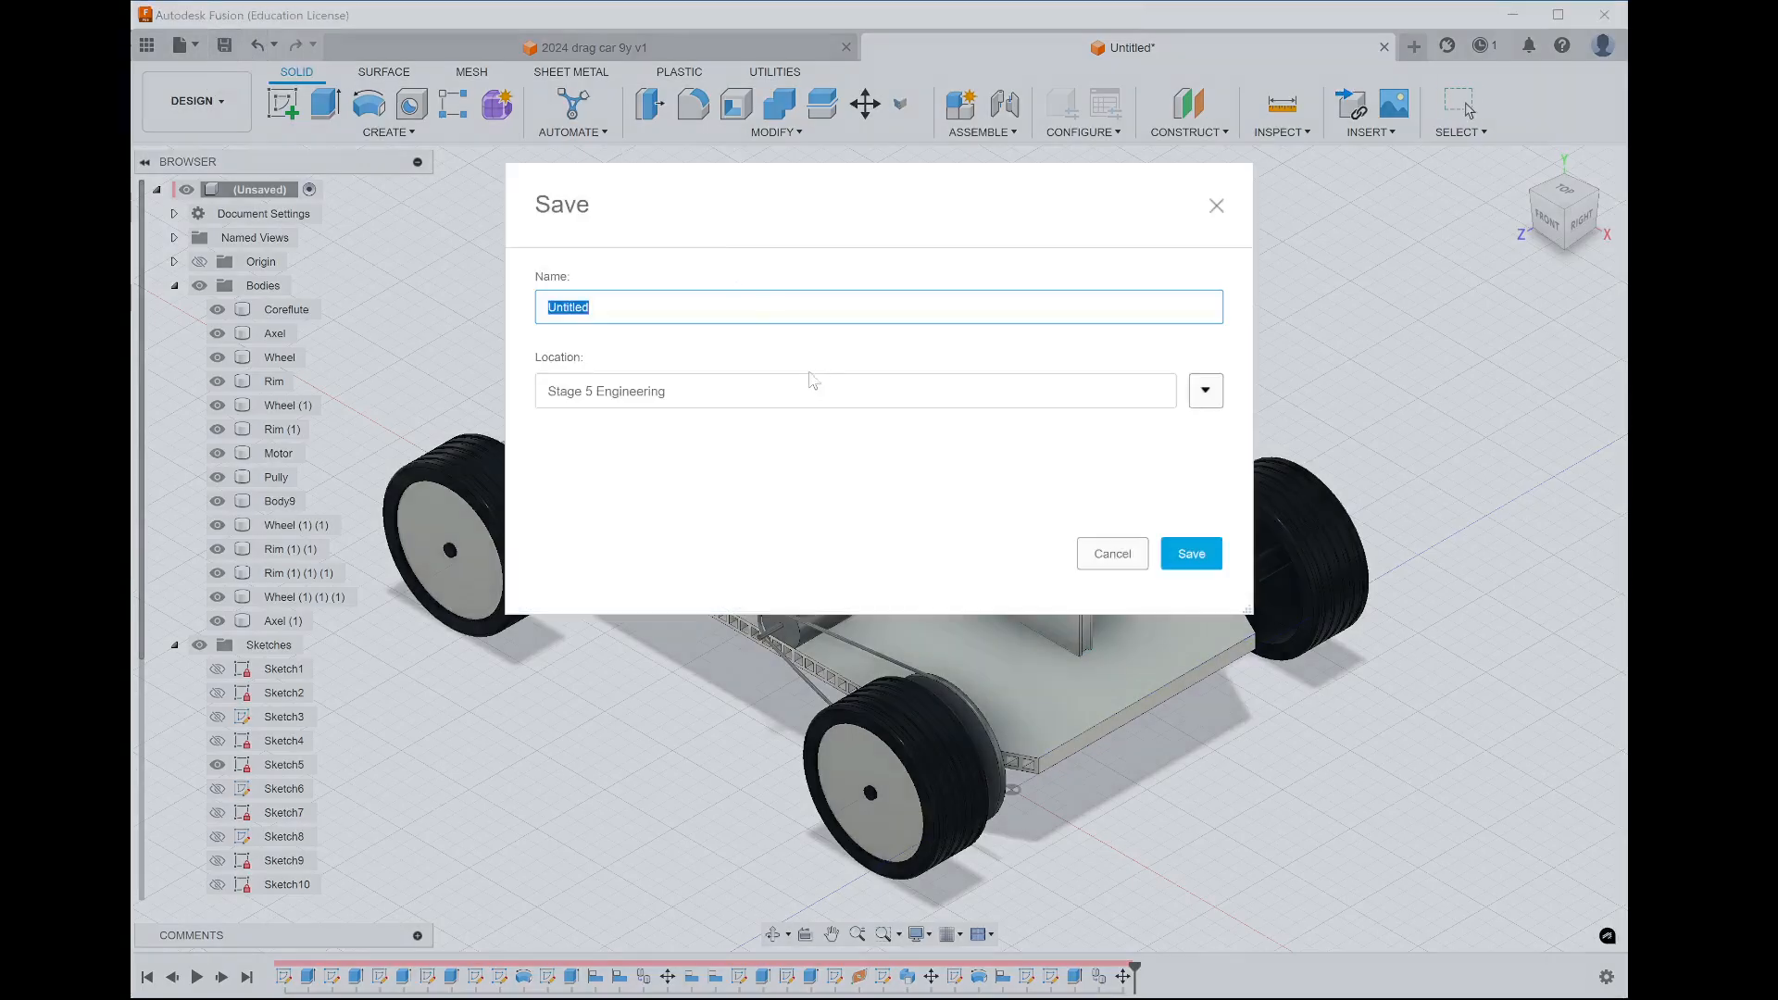
{"action": "type", "text": "29"}
{"action": "type", "text": "24 dr"}
{"action": "key", "text": "BackSpace"}
{"action": "type", "text": "9z"}
{"action": "left_click", "coordinate": [1185, 555]}
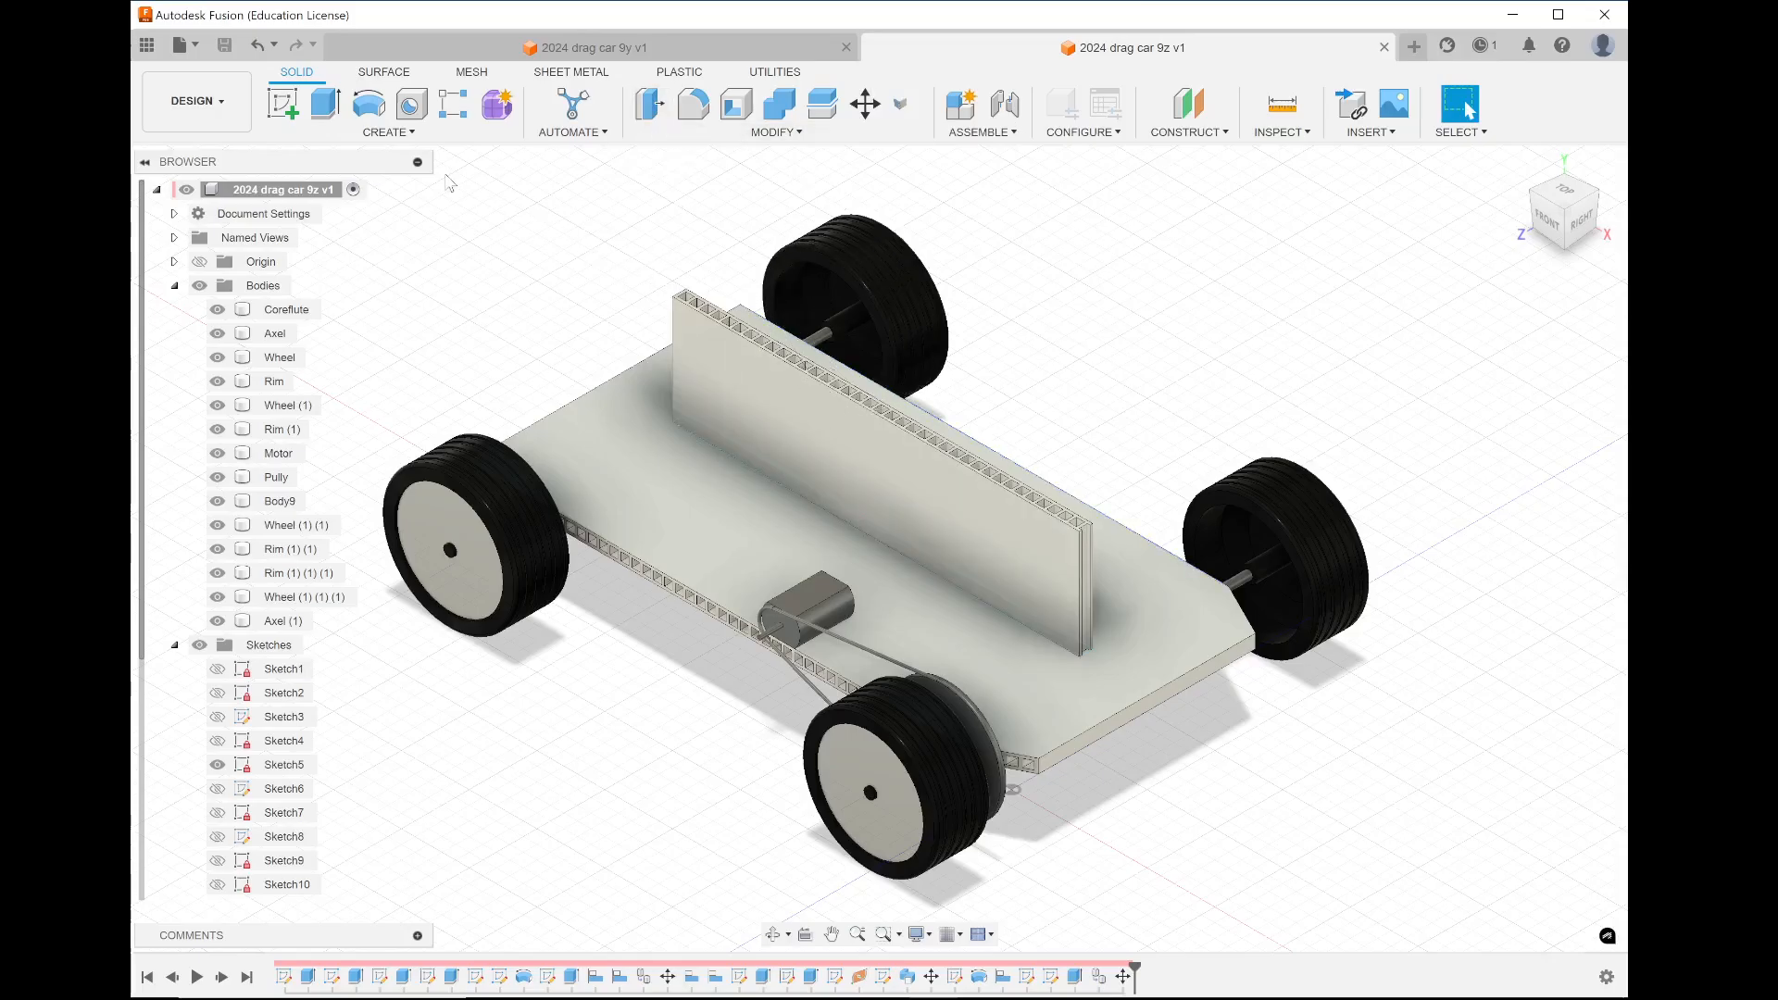
Create a manual A3 landscape drawing of the full assembly from scratch, using the ISO standard and millimetres
{"action": "left_click", "coordinate": [196, 100]}
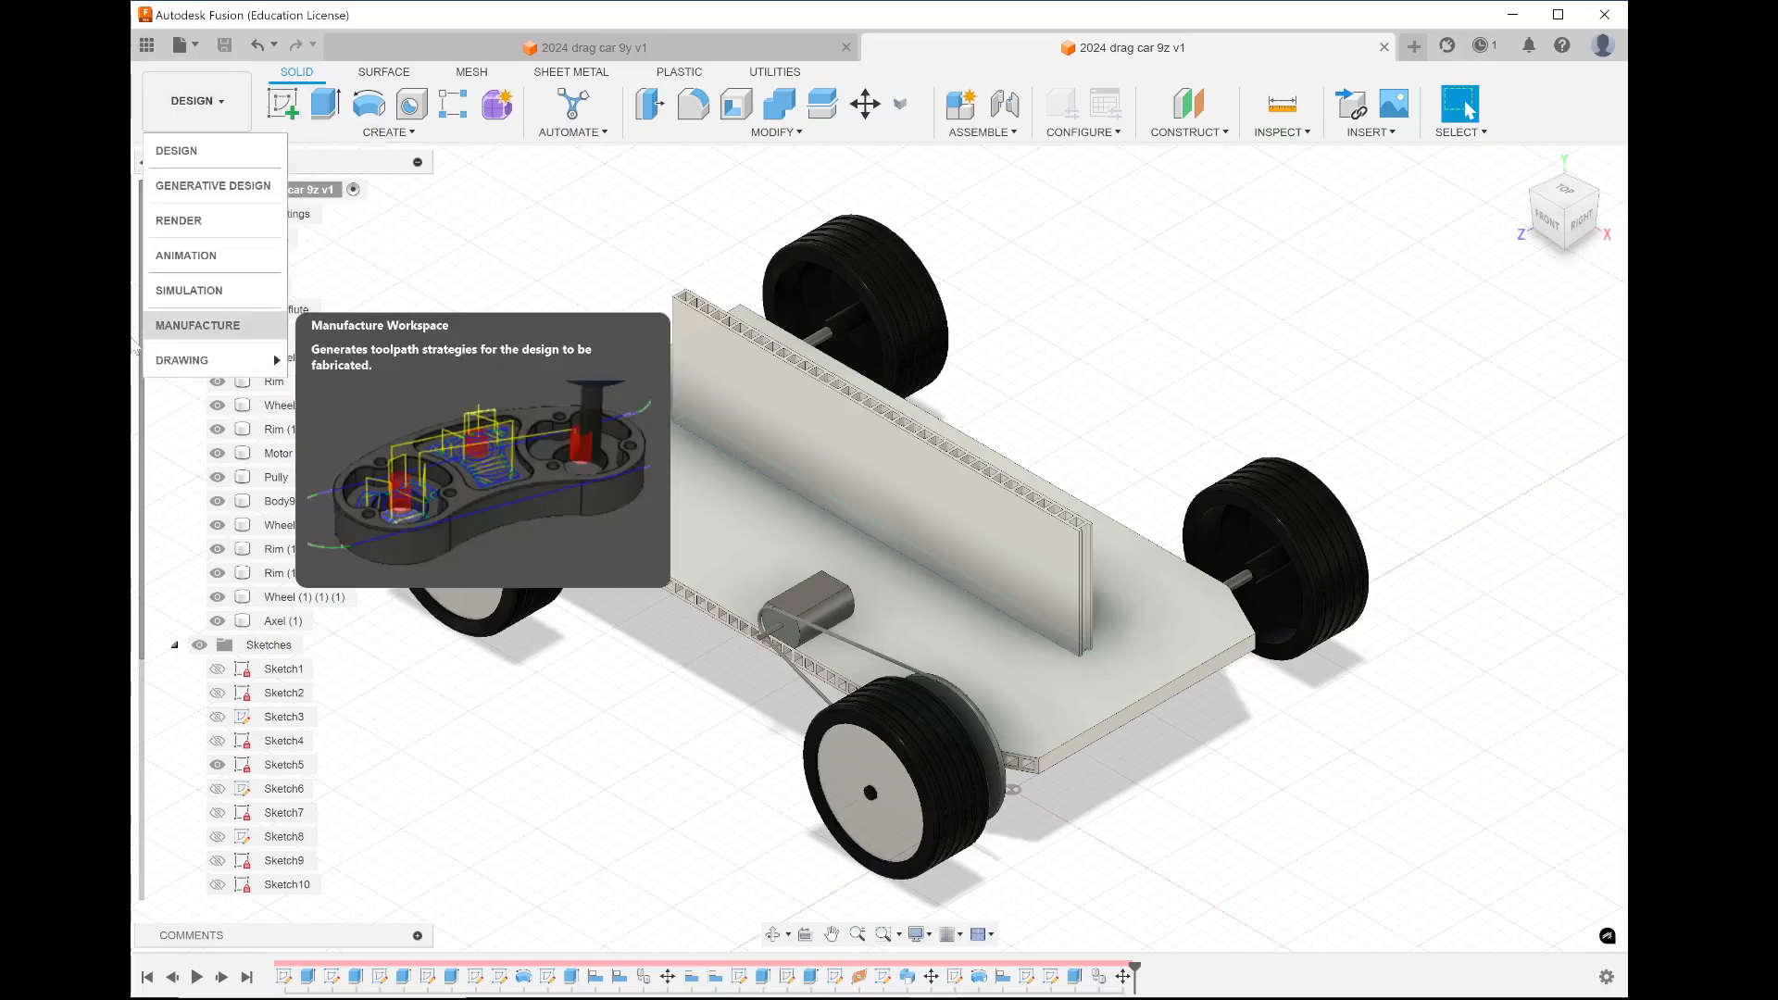
{"action": "mouse_move", "coordinate": [264, 360]}
{"action": "left_click", "coordinate": [324, 369]}
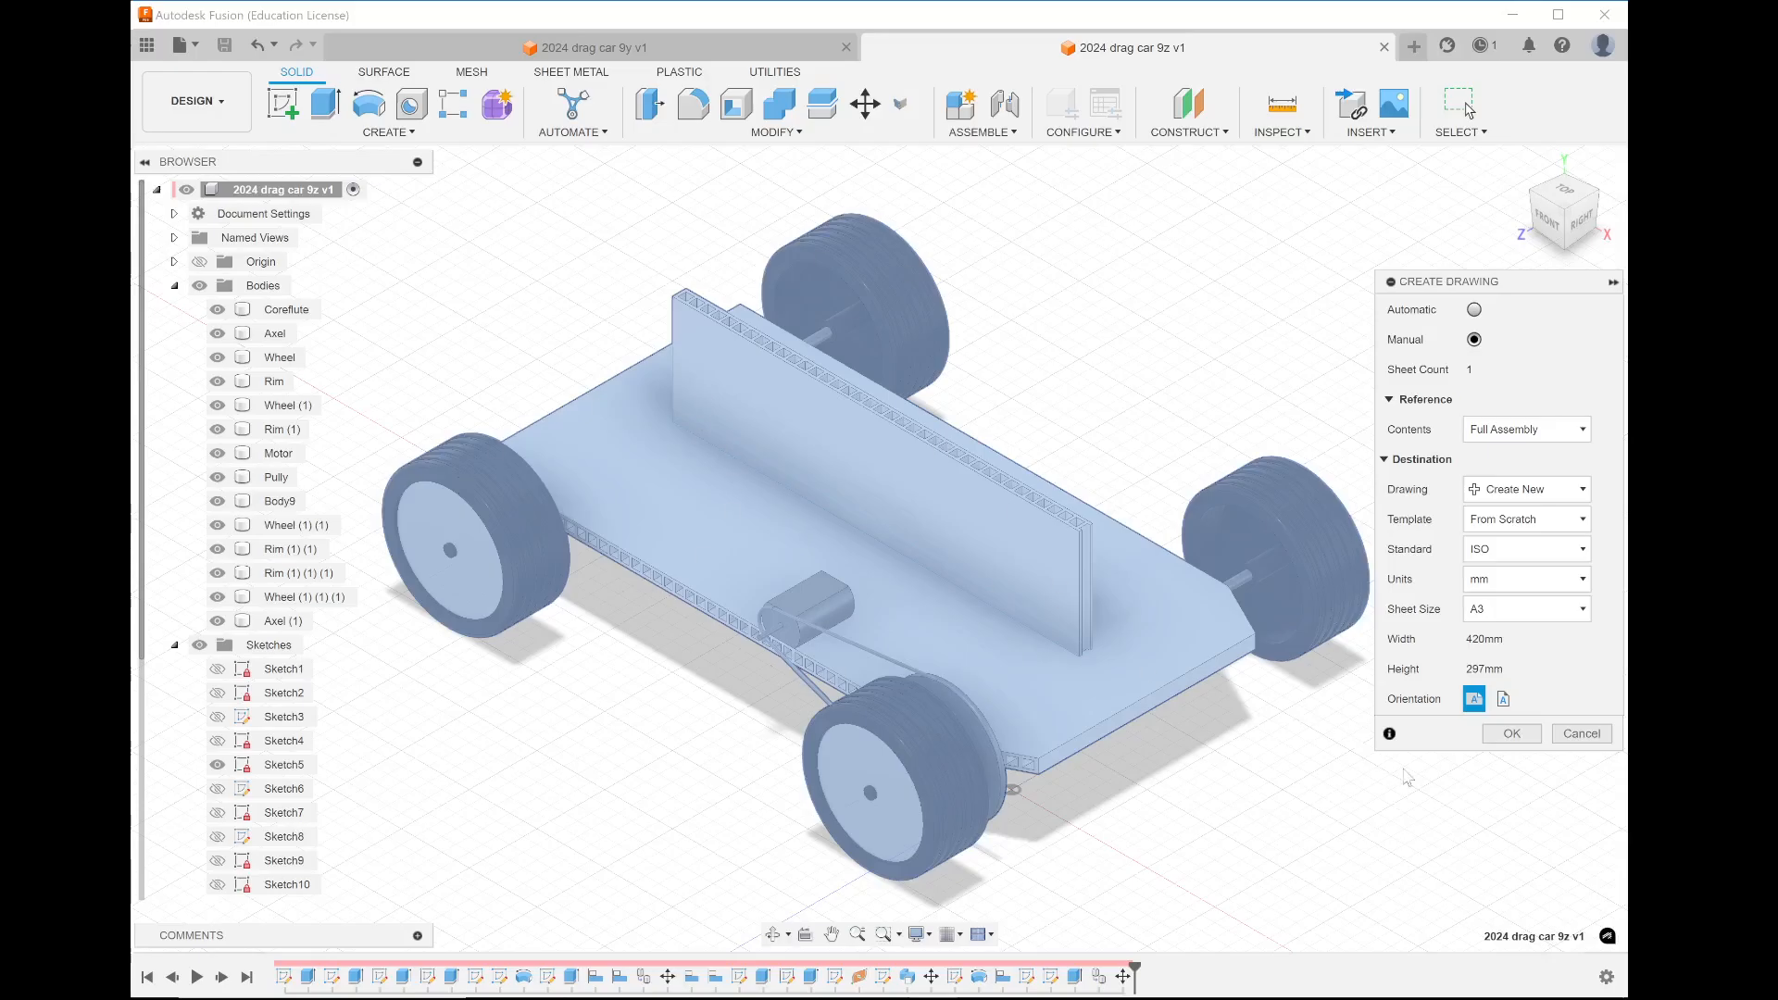
{"action": "left_click", "coordinate": [1510, 736]}
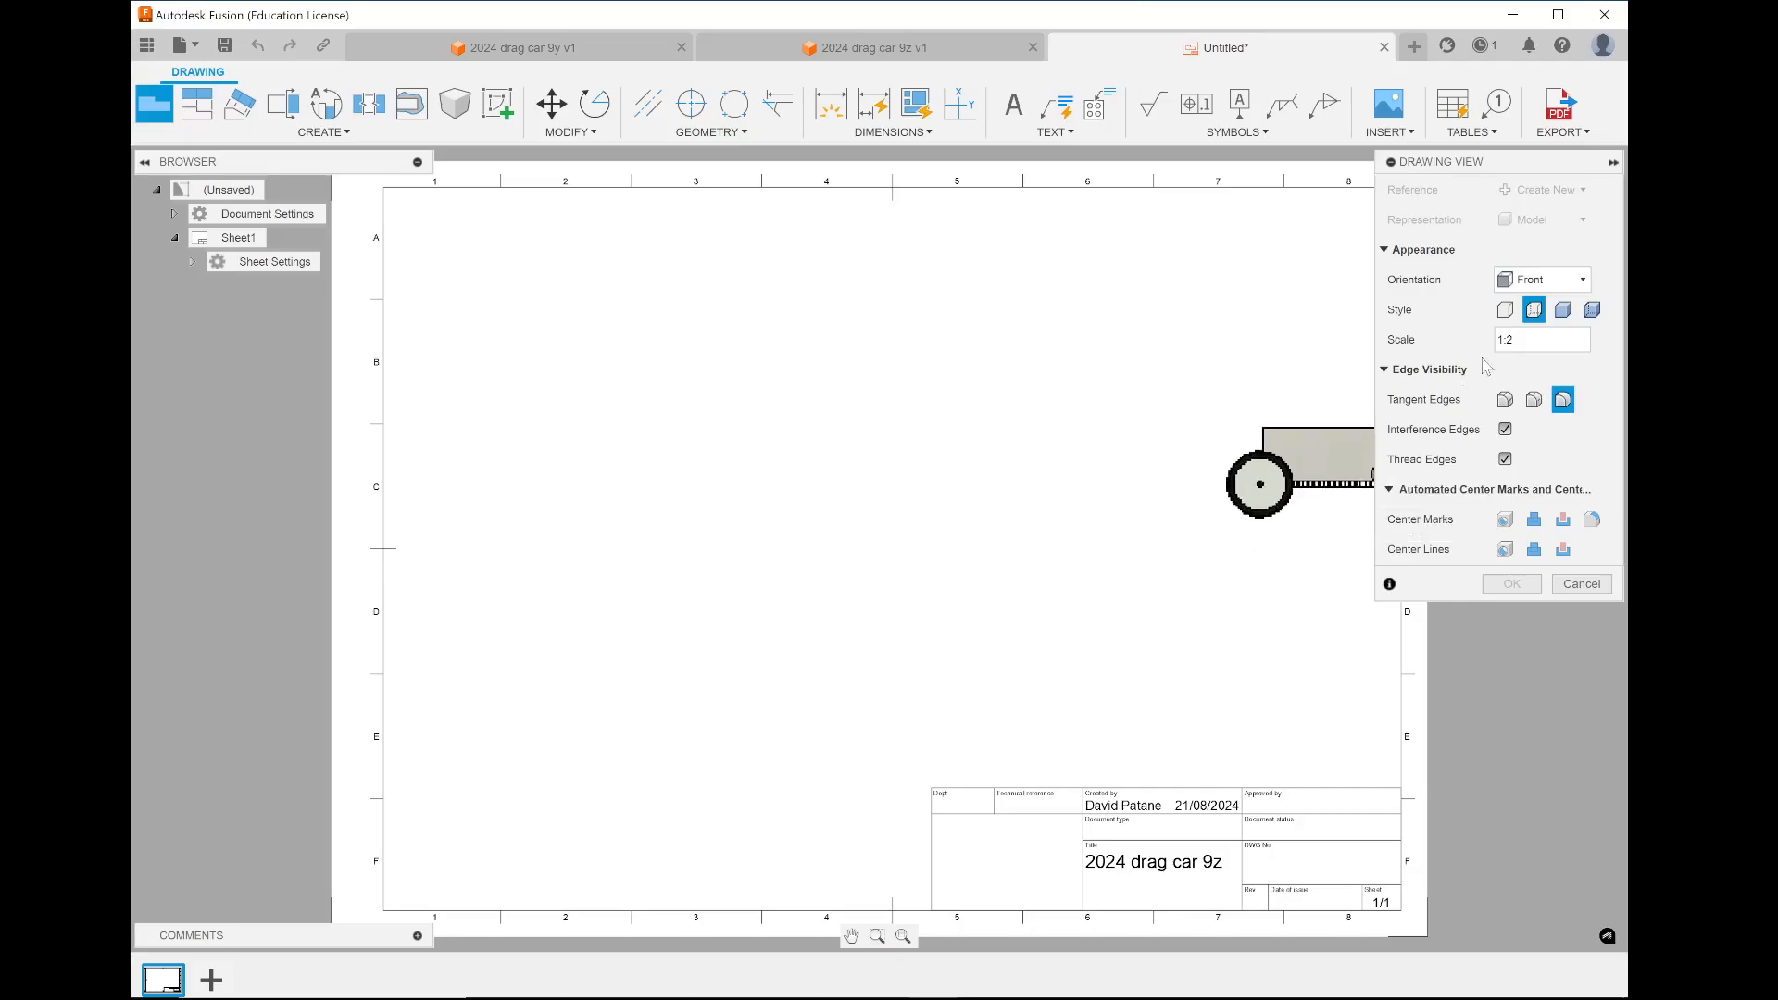
Place the front base view near the sheet's centre at 1:2 scale, showing visible edges only
{"action": "left_click", "coordinate": [1505, 311]}
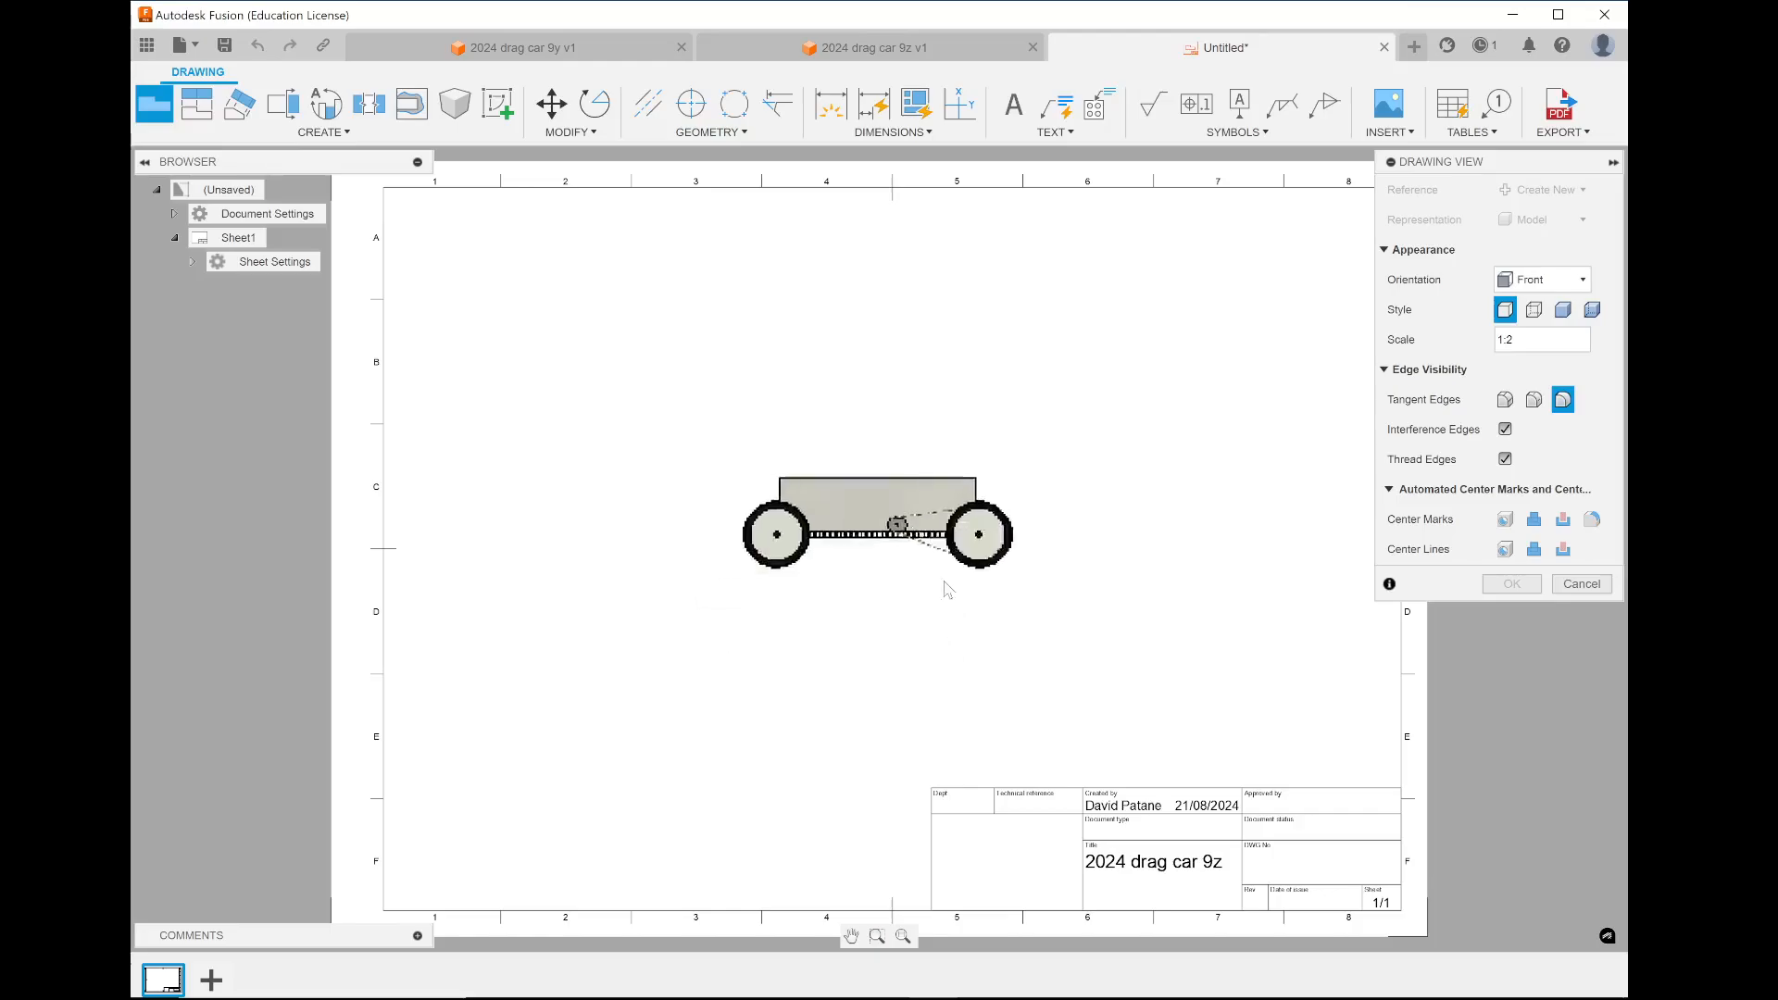
{"action": "left_click", "coordinate": [843, 630]}
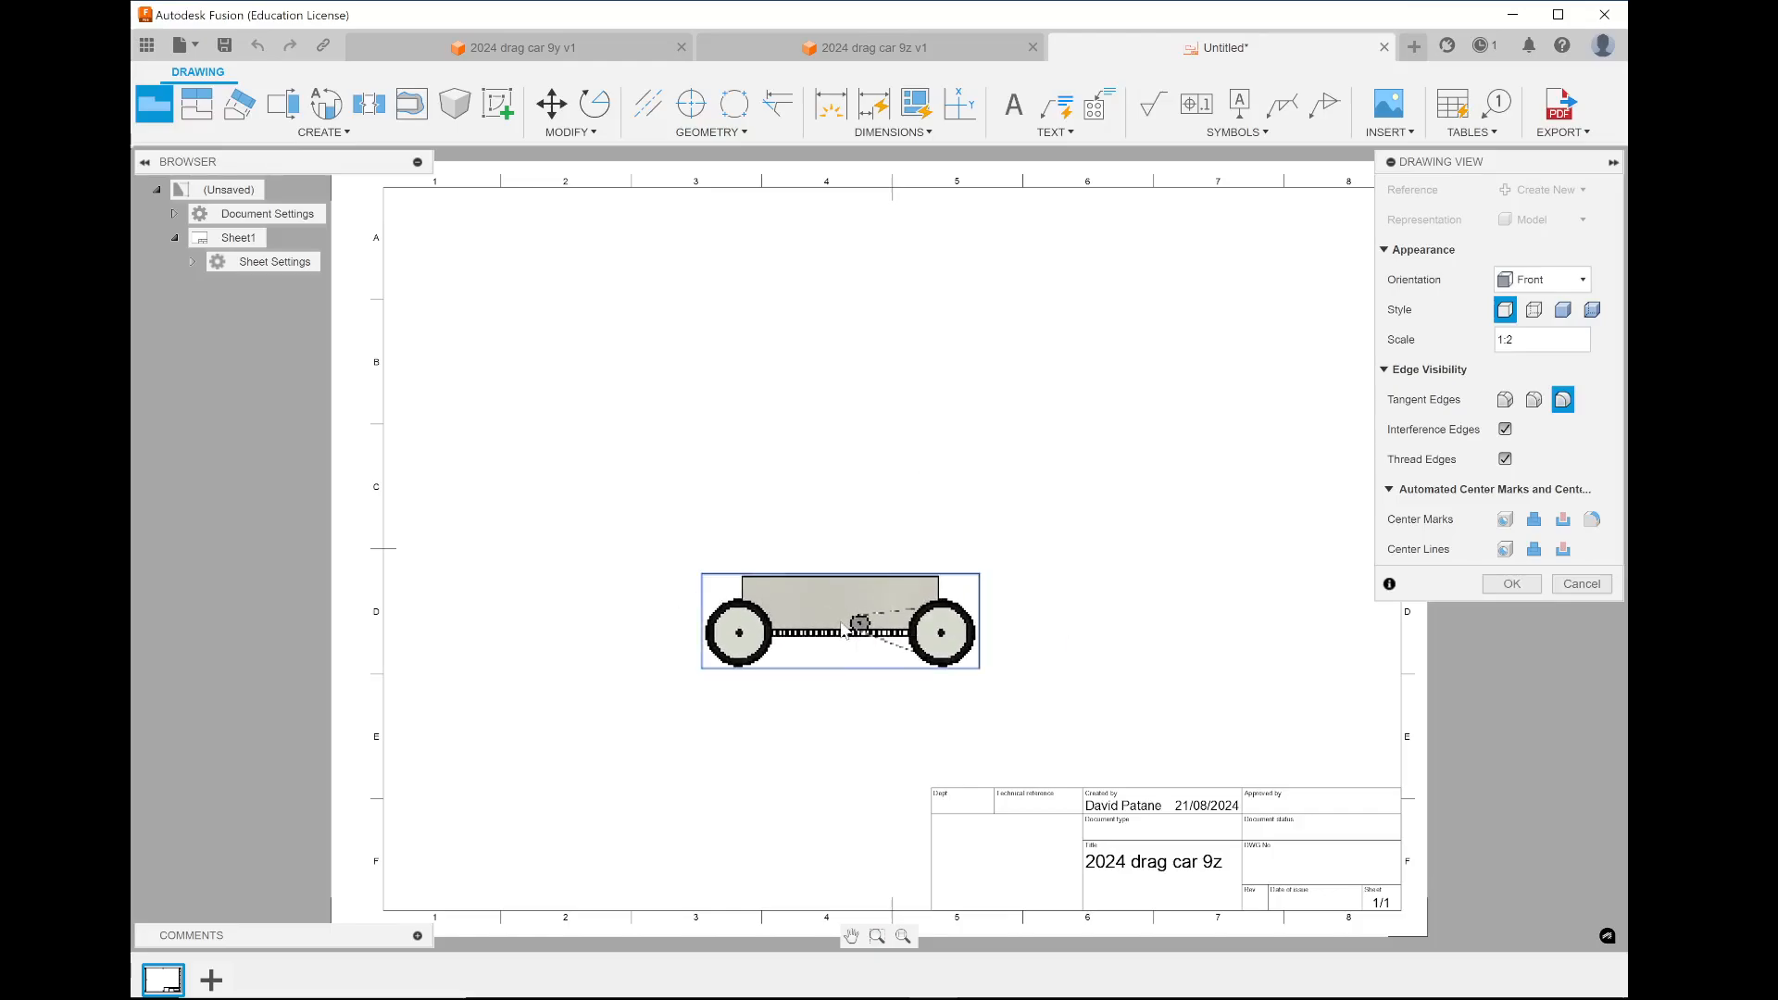
{"action": "left_click", "coordinate": [1506, 586]}
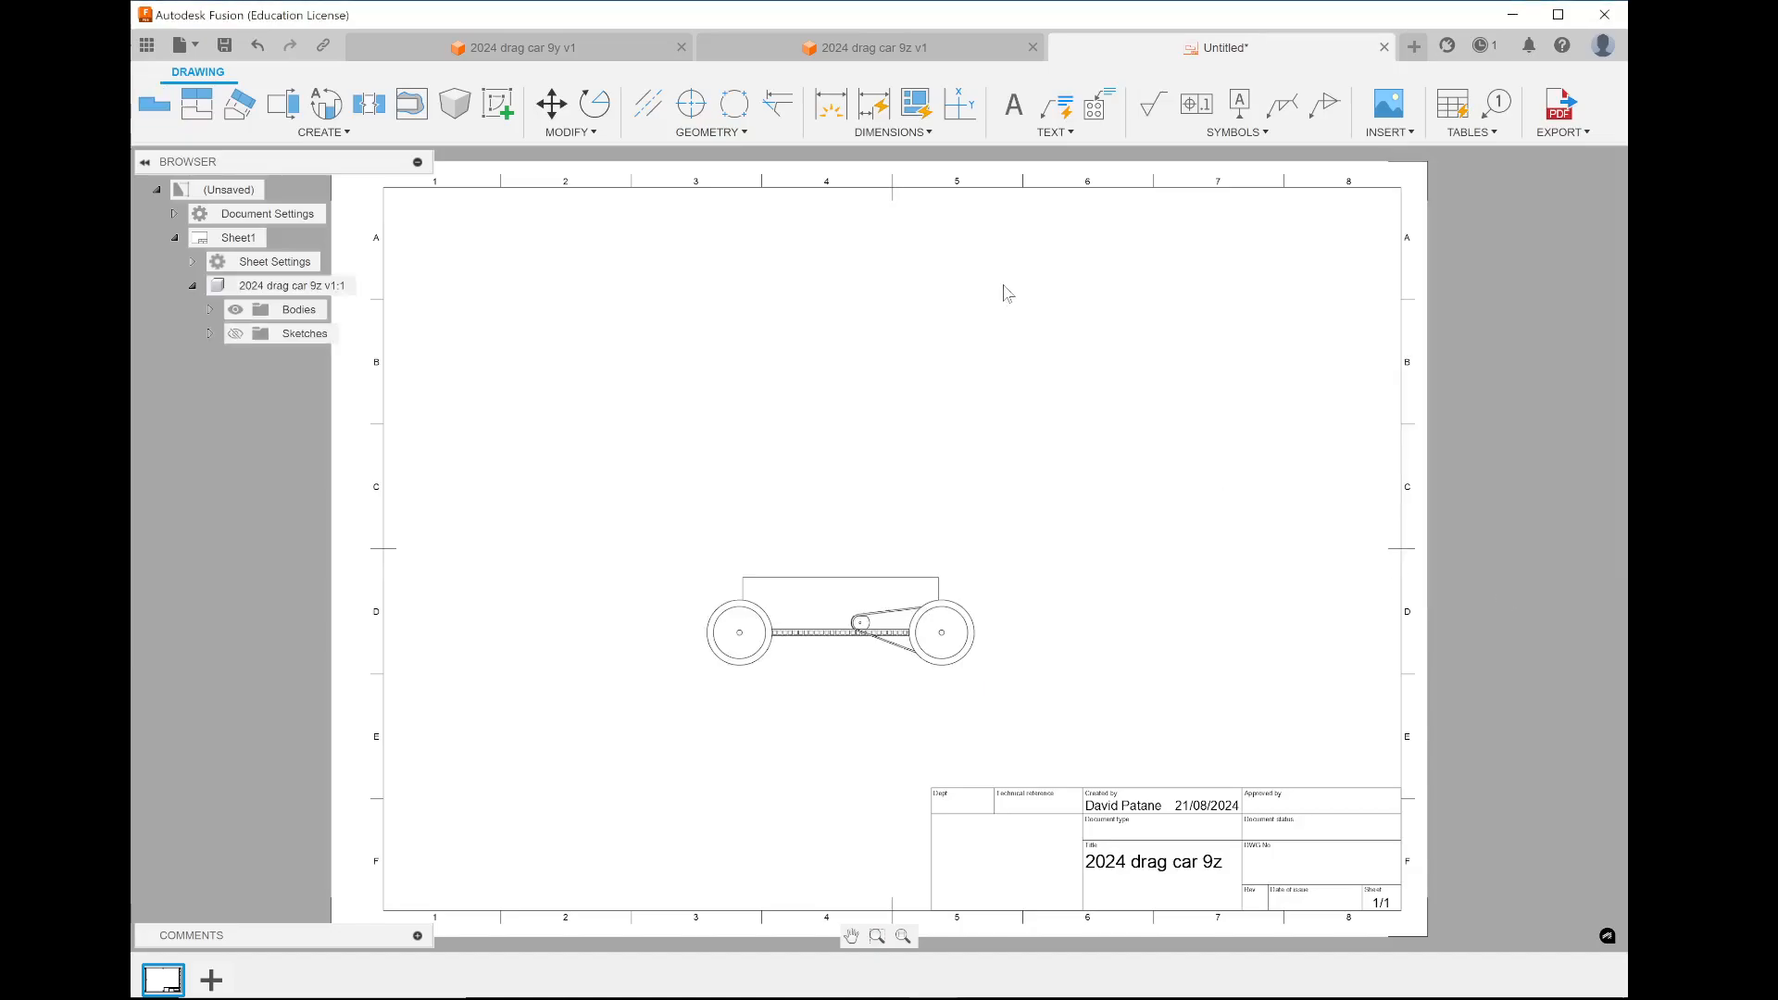
Project the top, both side, bottom and isometric views from the front view, placing the isometric in the sheet's upper-right area
{"action": "left_click", "coordinate": [192, 106]}
{"action": "left_click", "coordinate": [798, 616]}
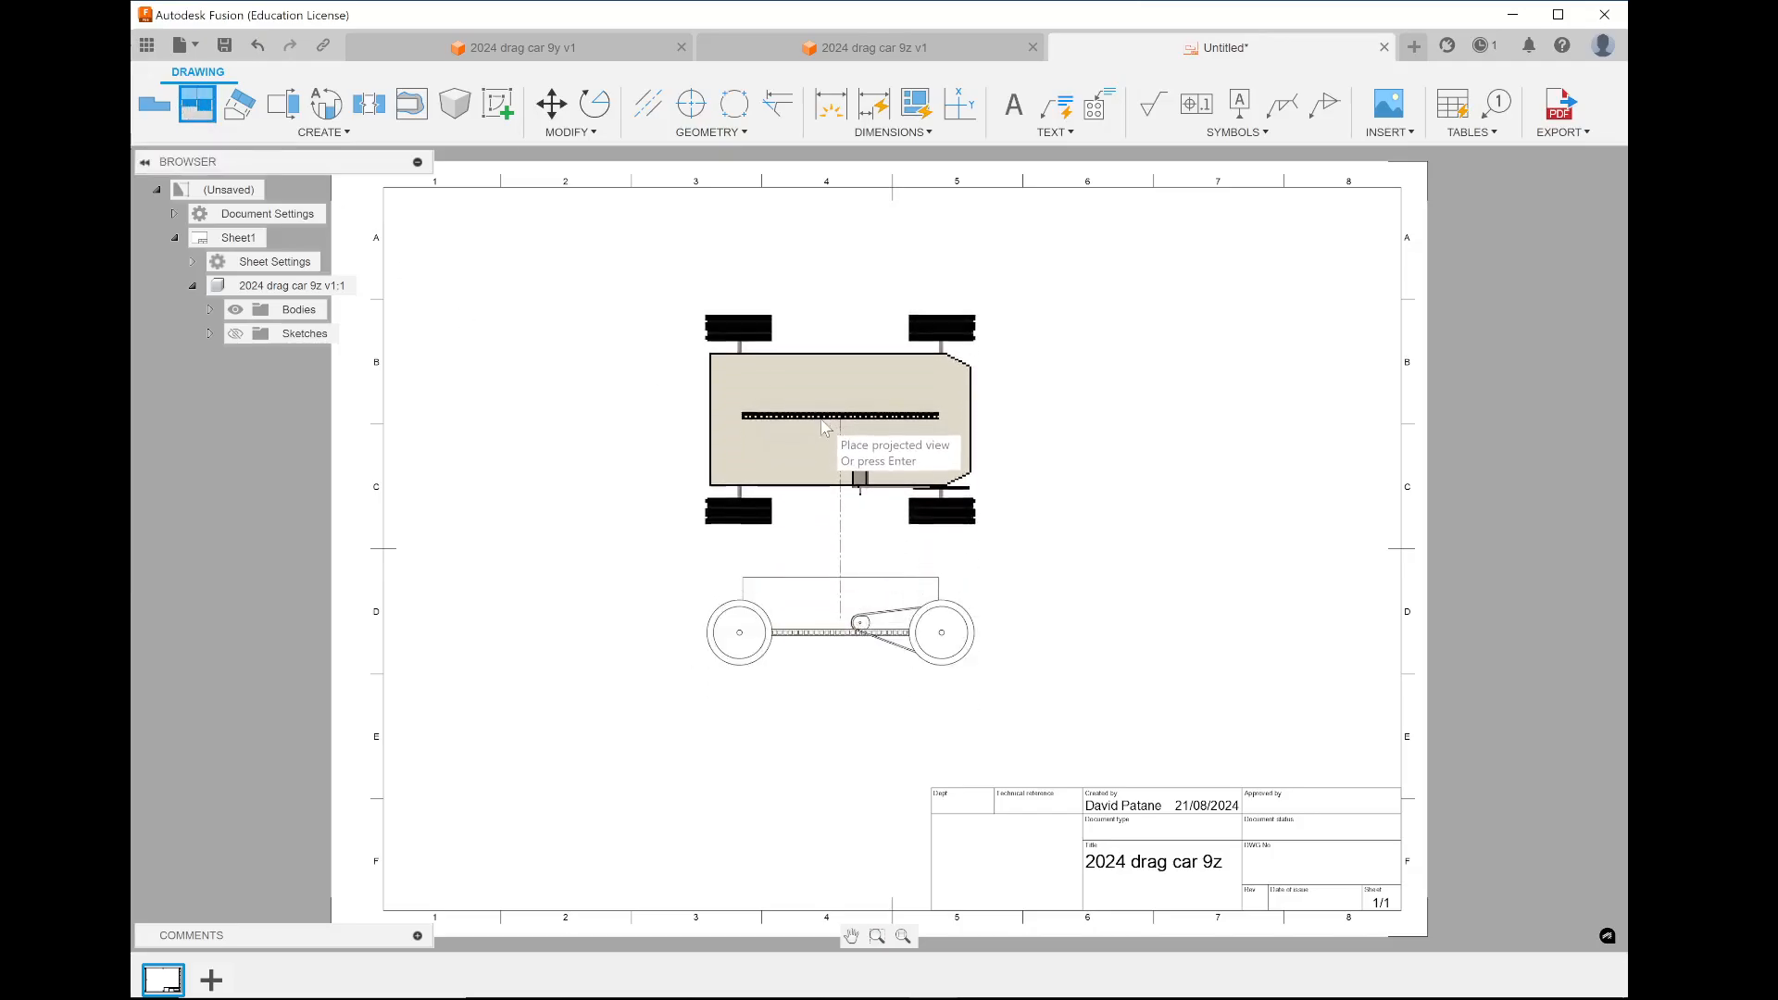
{"action": "left_click", "coordinate": [825, 428]}
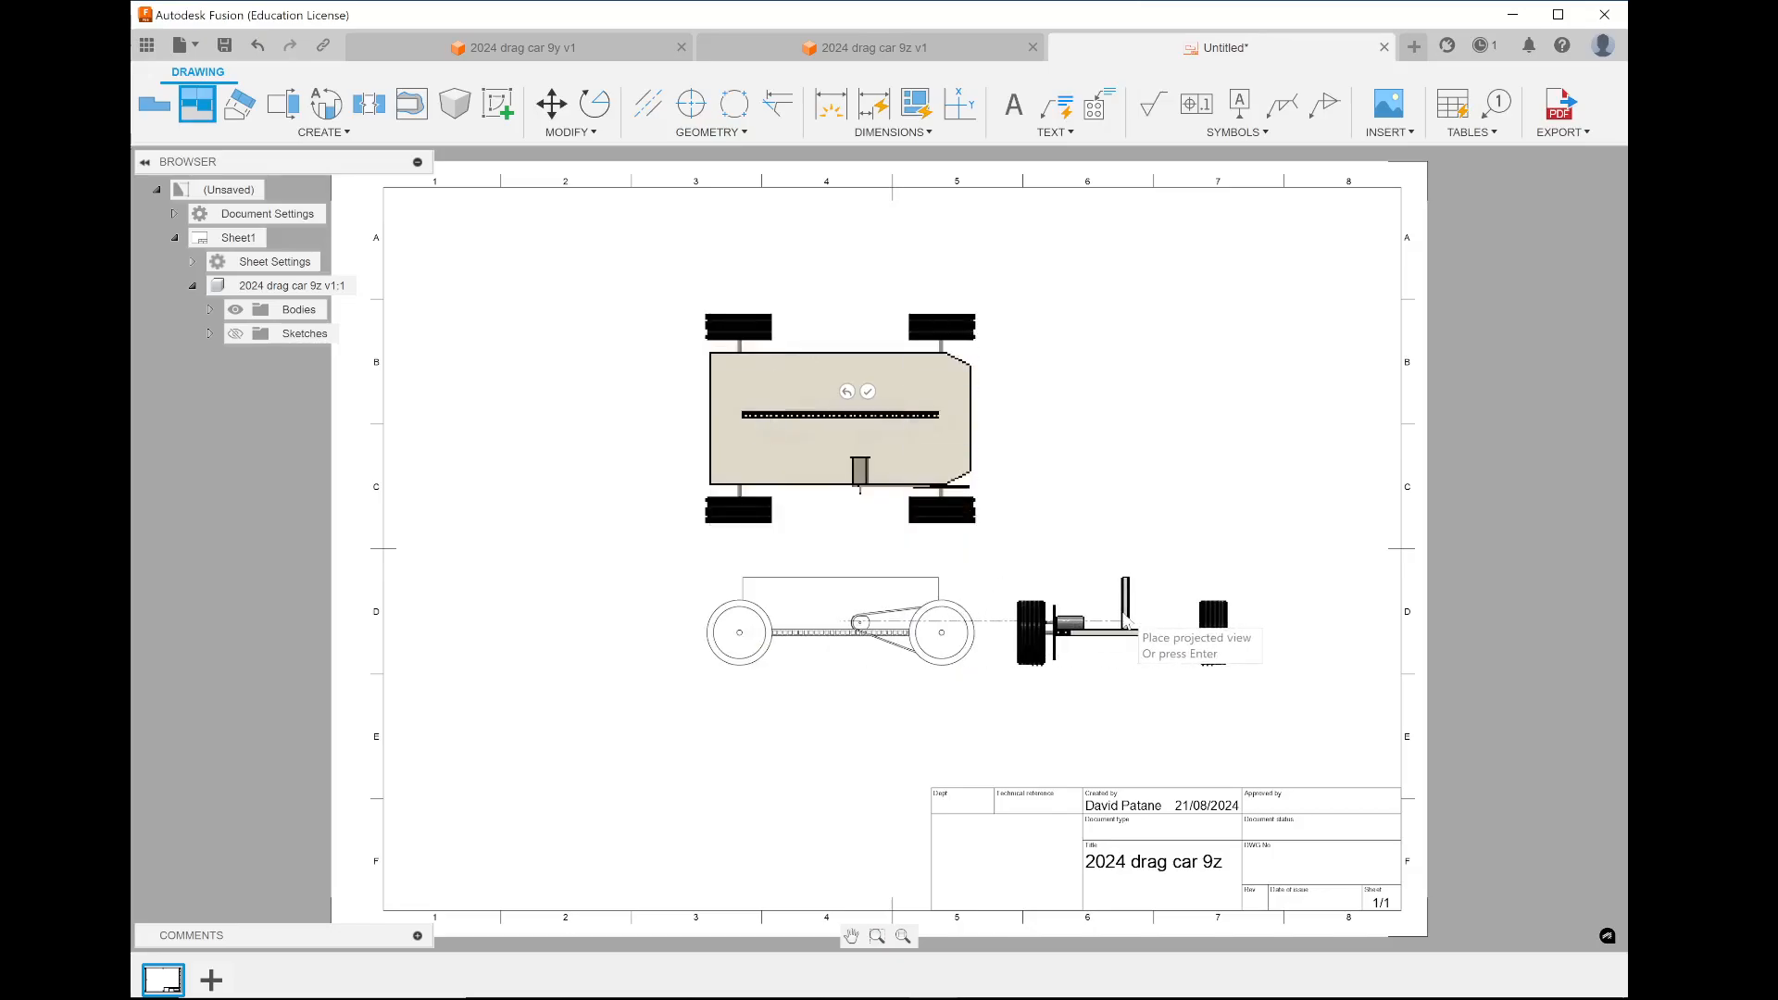
{"action": "left_click", "coordinate": [1126, 621]}
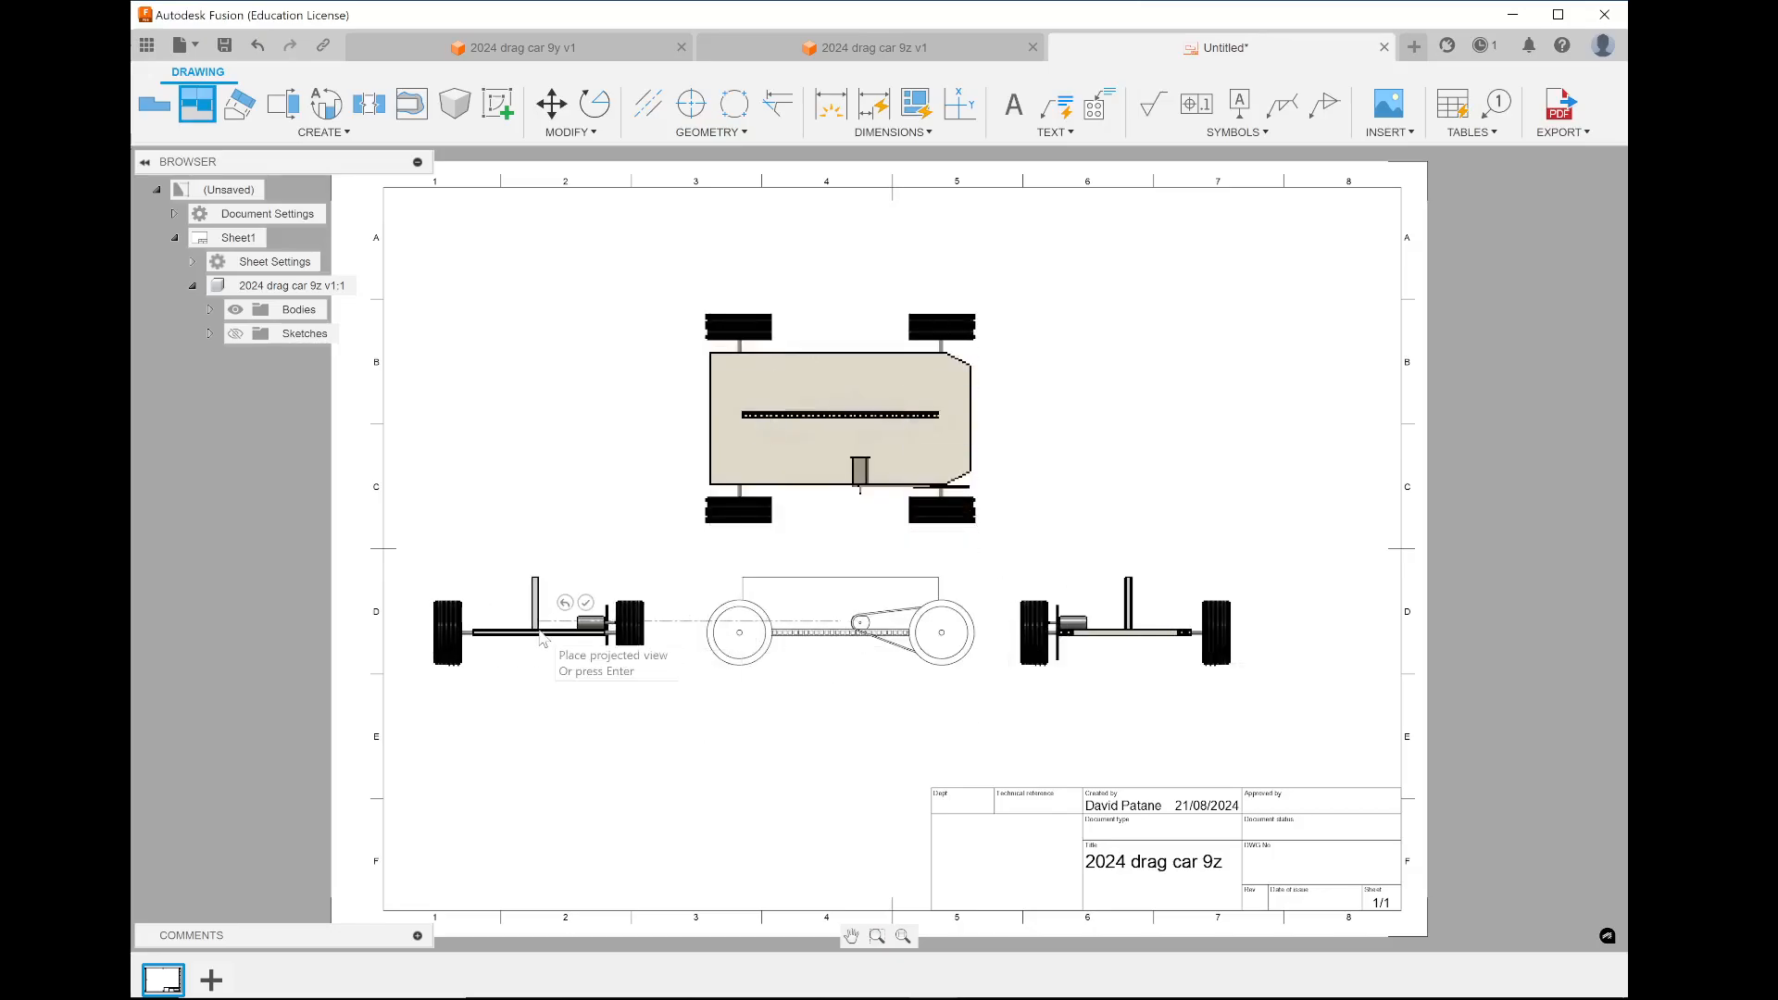
{"action": "left_click", "coordinate": [542, 638]}
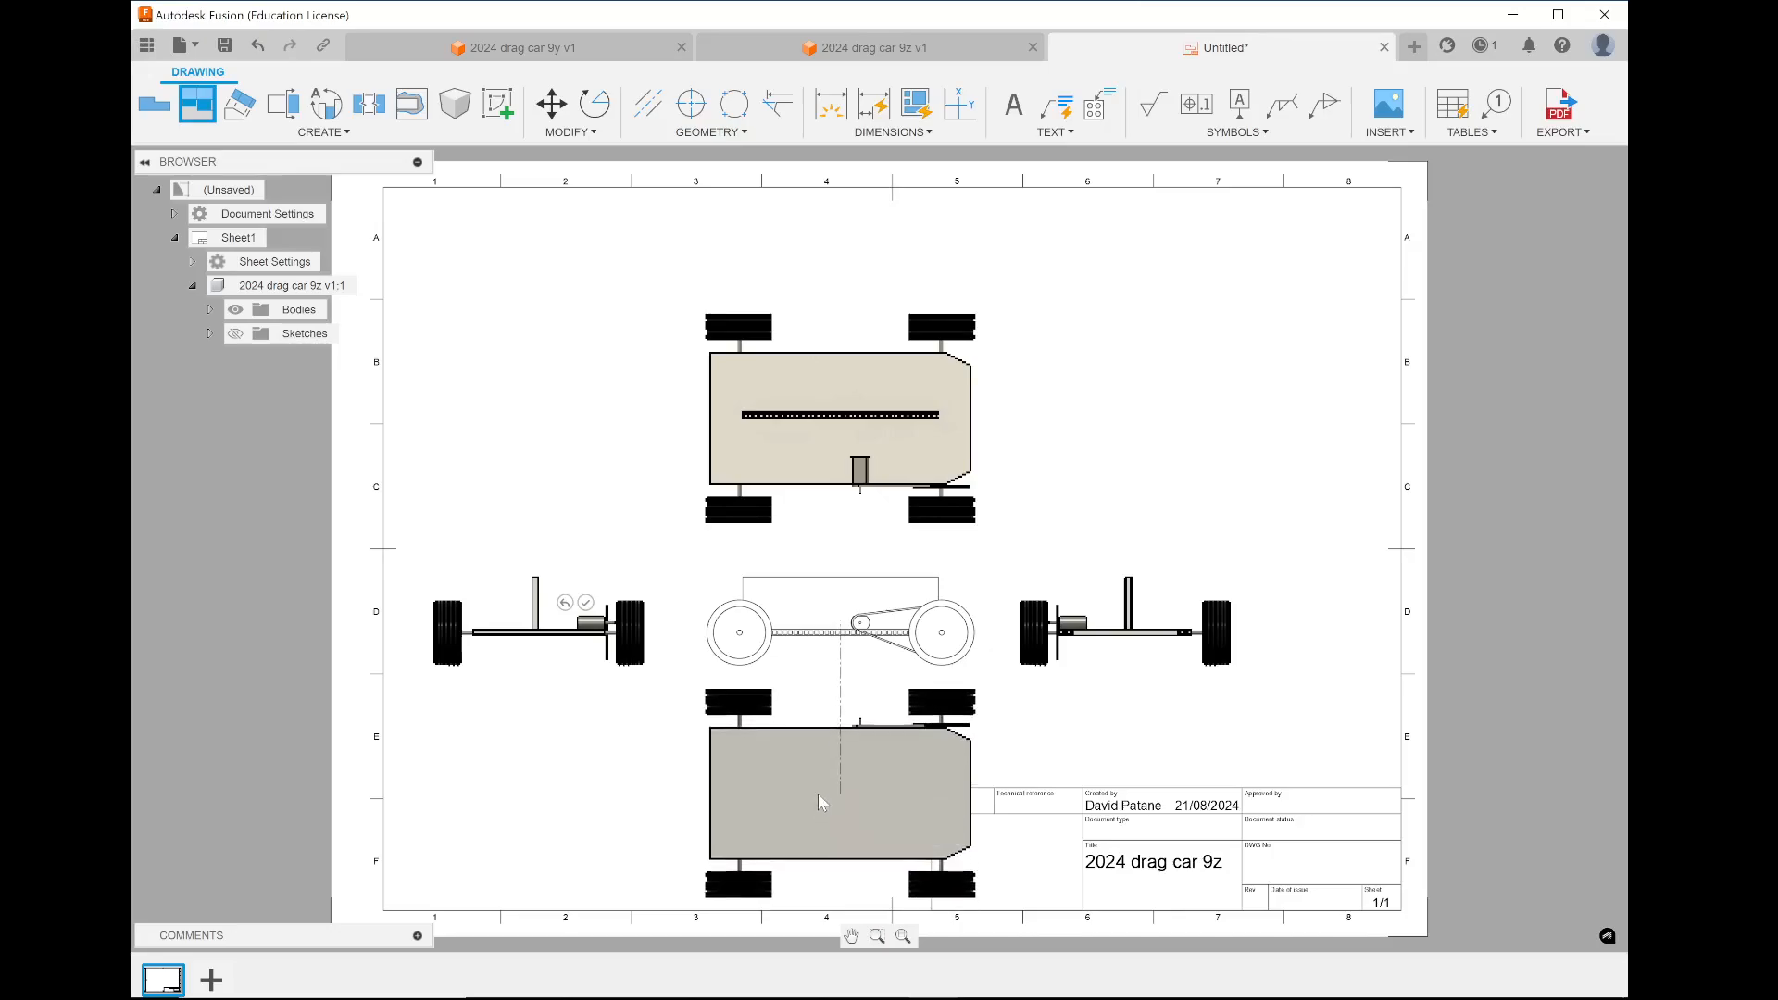
{"action": "left_click", "coordinate": [819, 793]}
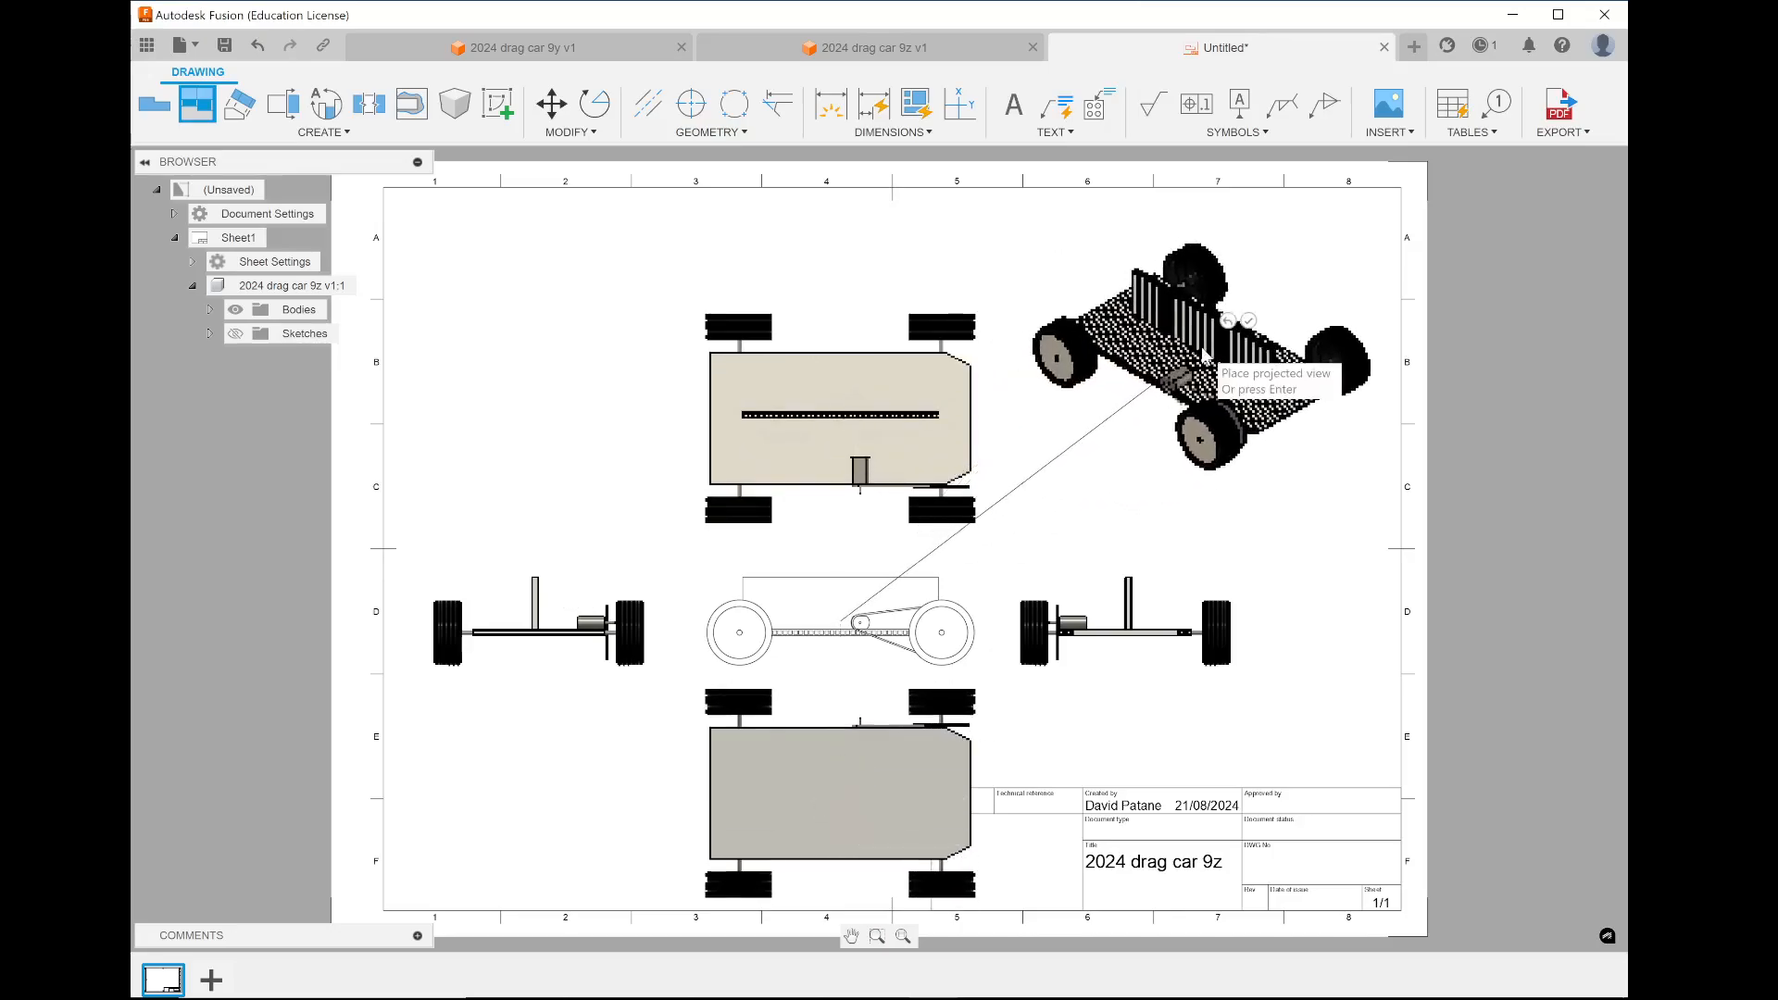
{"action": "left_click", "coordinate": [1204, 354]}
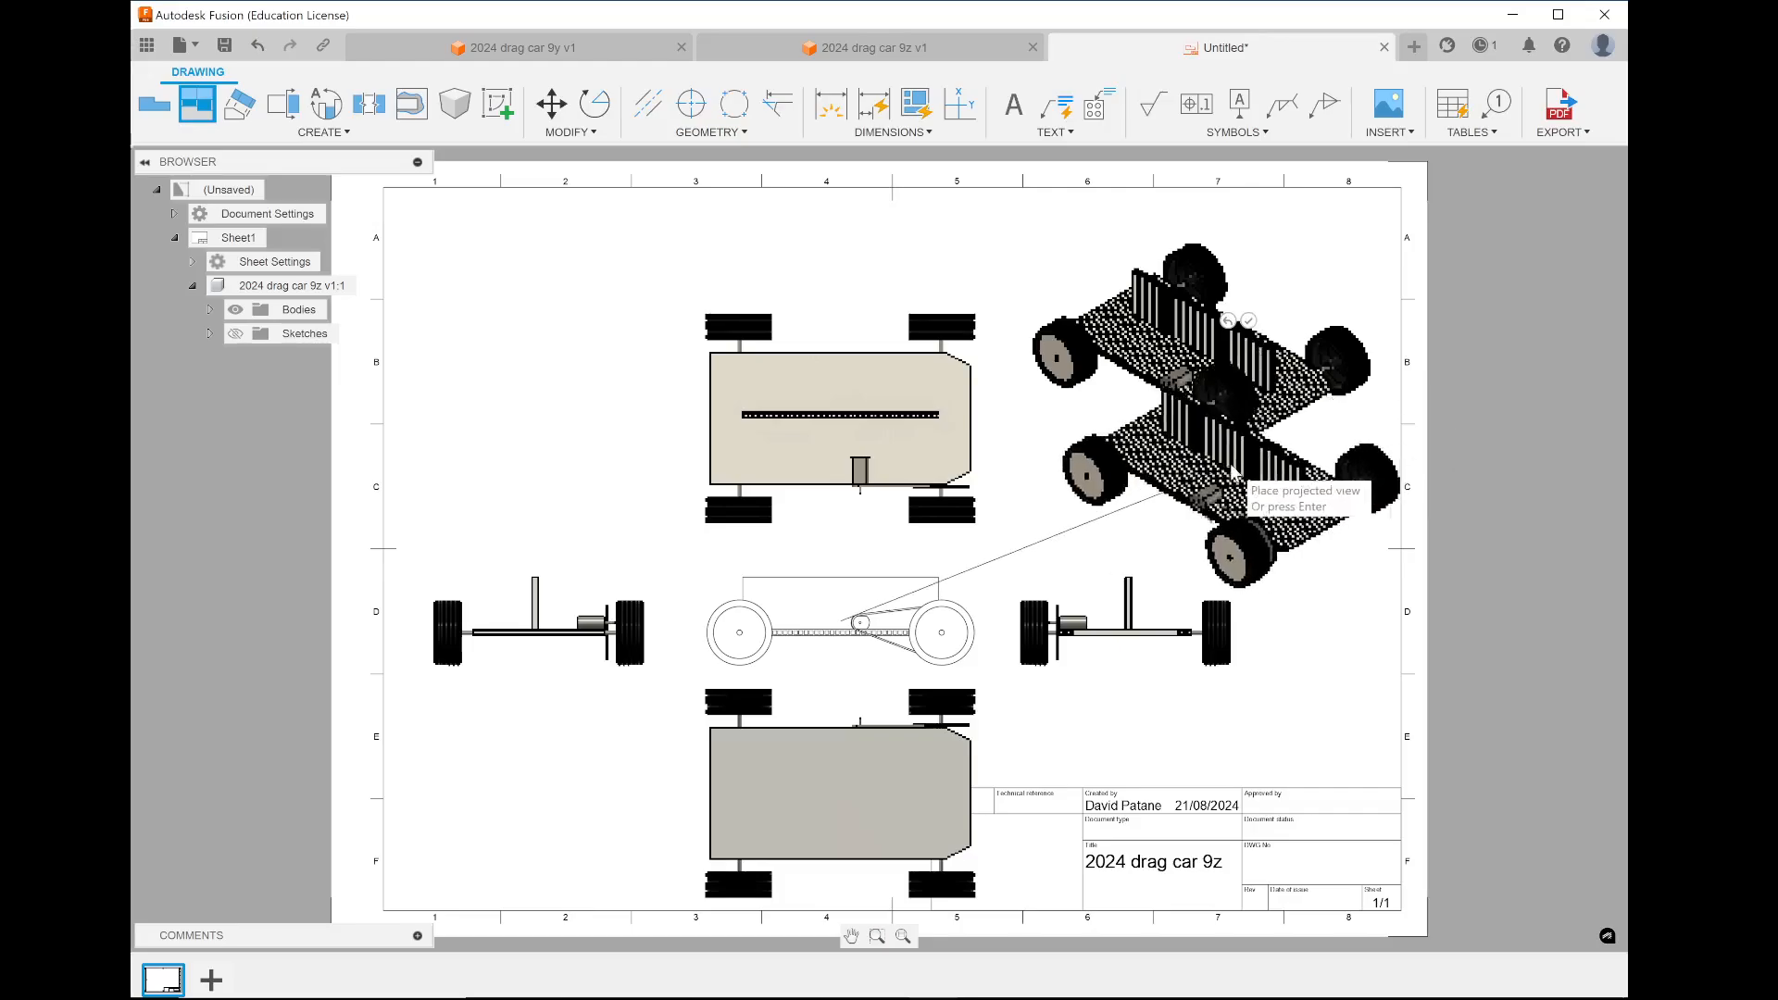
{"action": "left_click", "coordinate": [1249, 321]}
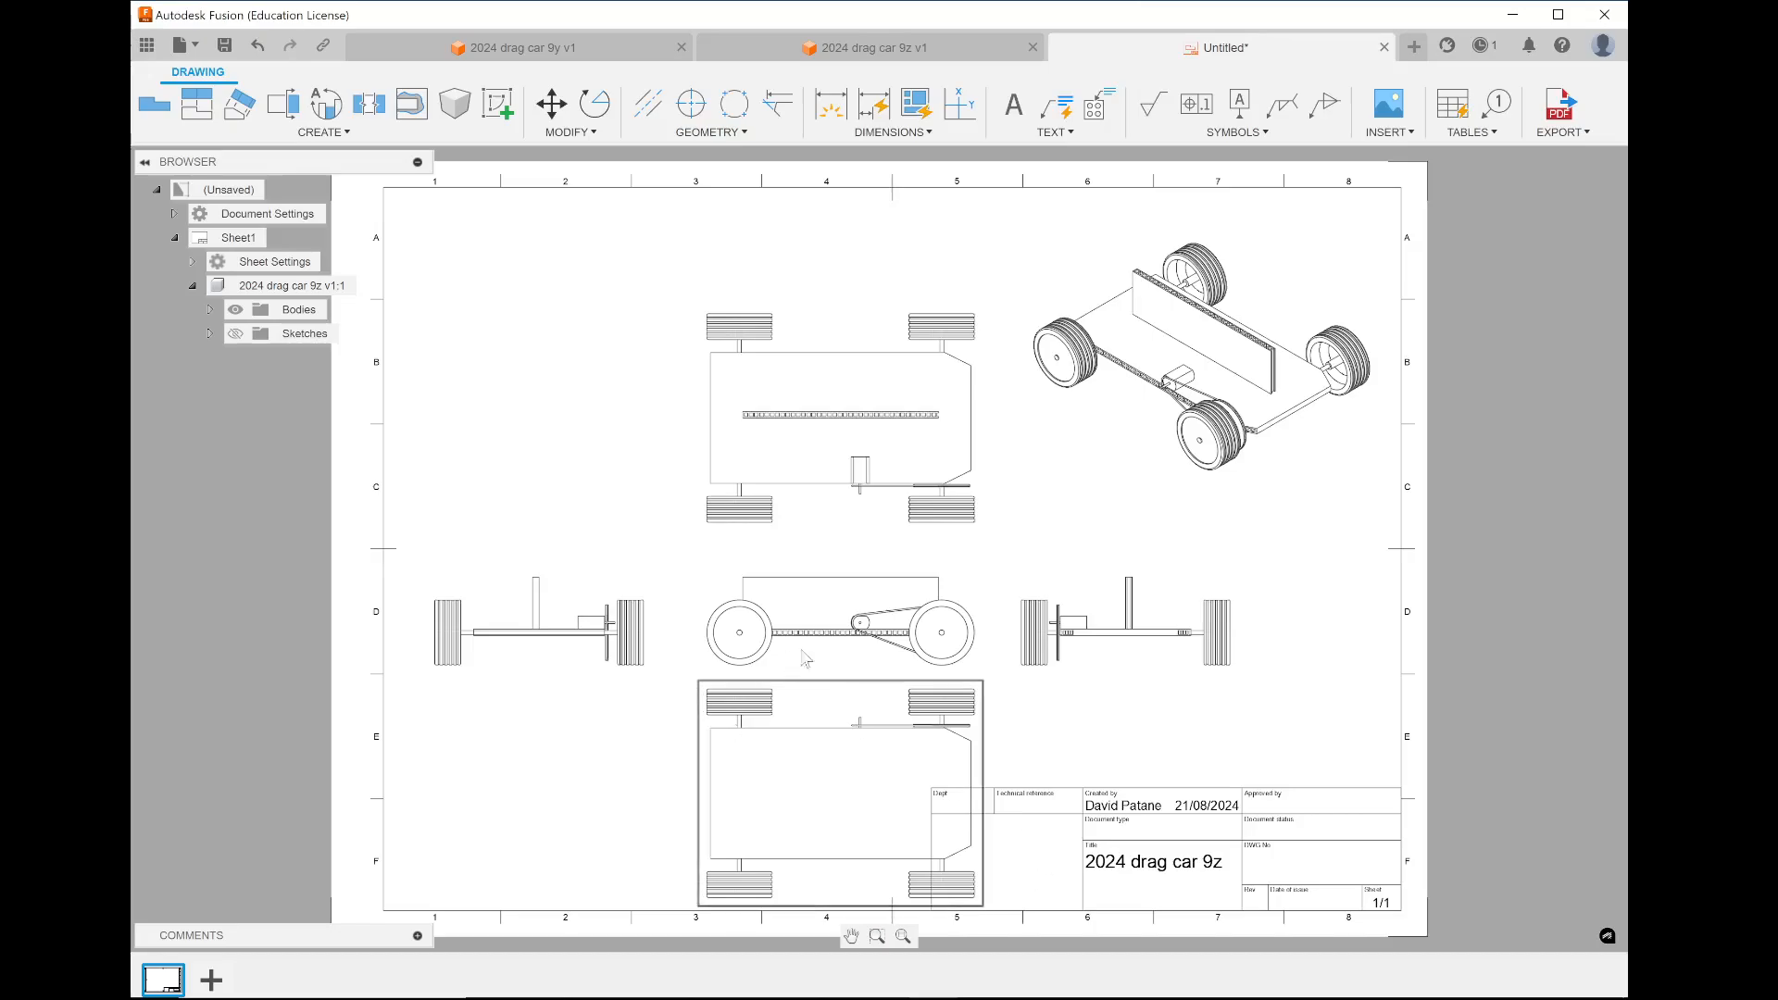
Move the bottom view slightly up, closer to the front view
{"action": "left_click", "coordinate": [824, 804]}
{"action": "left_click", "coordinate": [841, 793]}
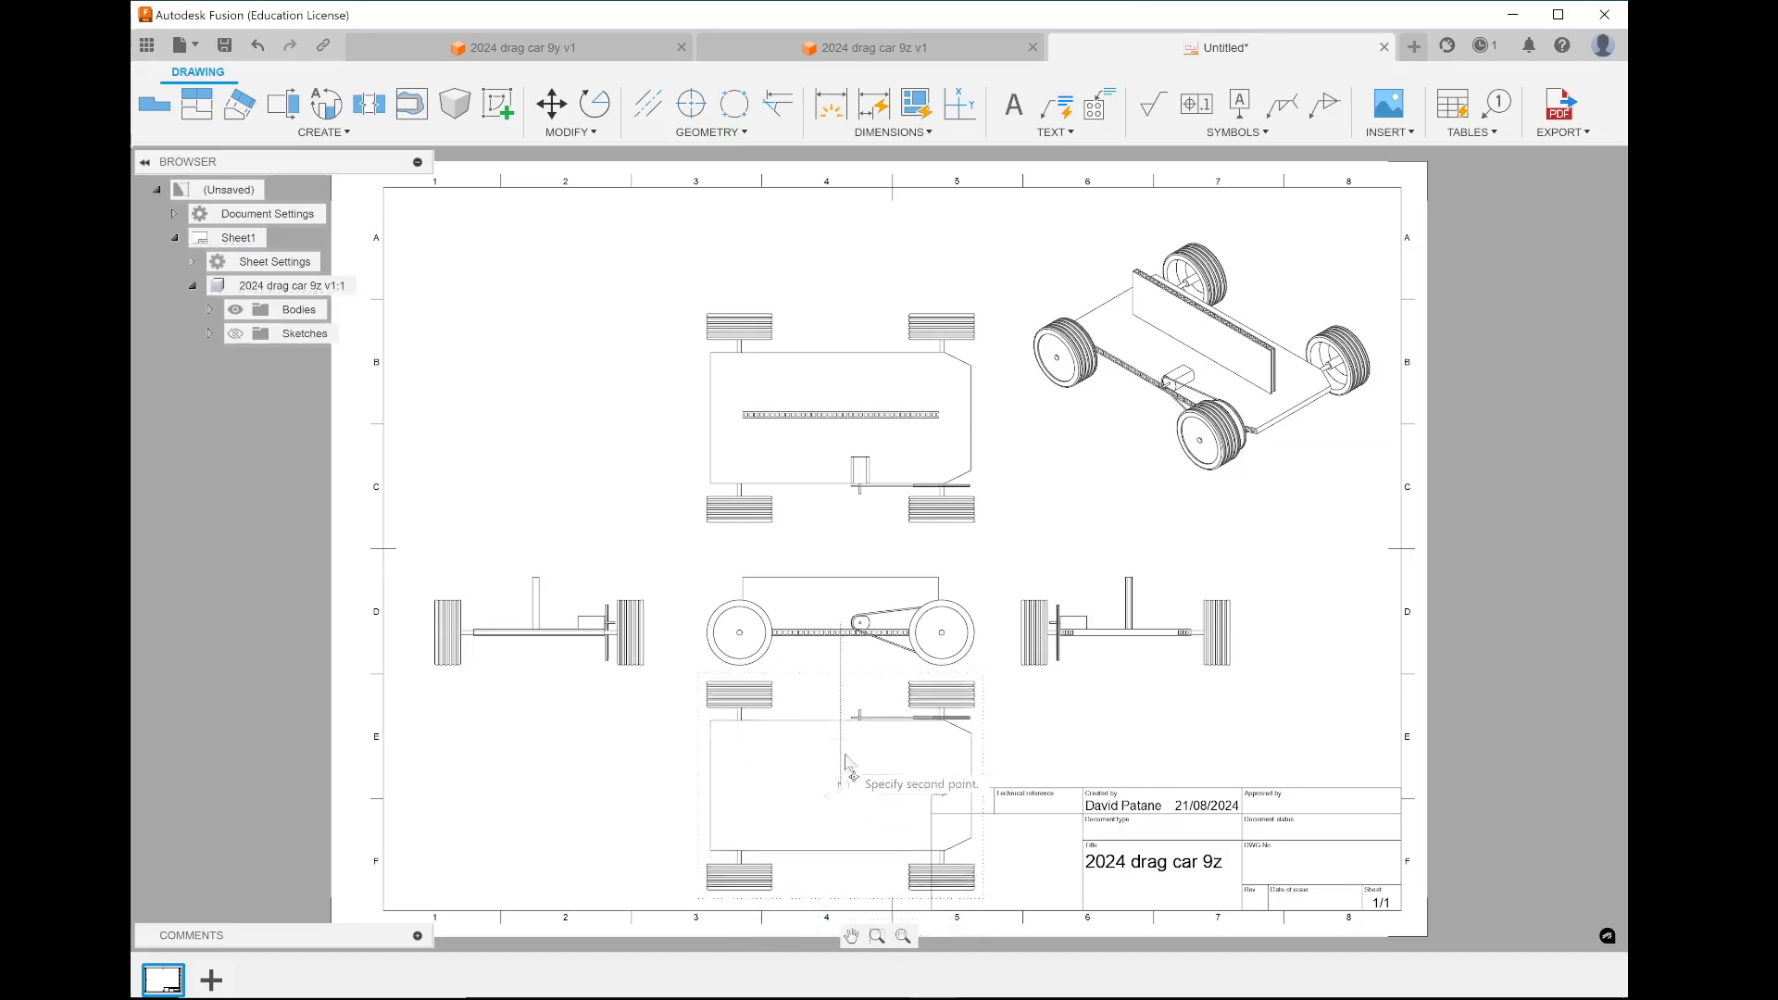
{"action": "left_click", "coordinate": [845, 790]}
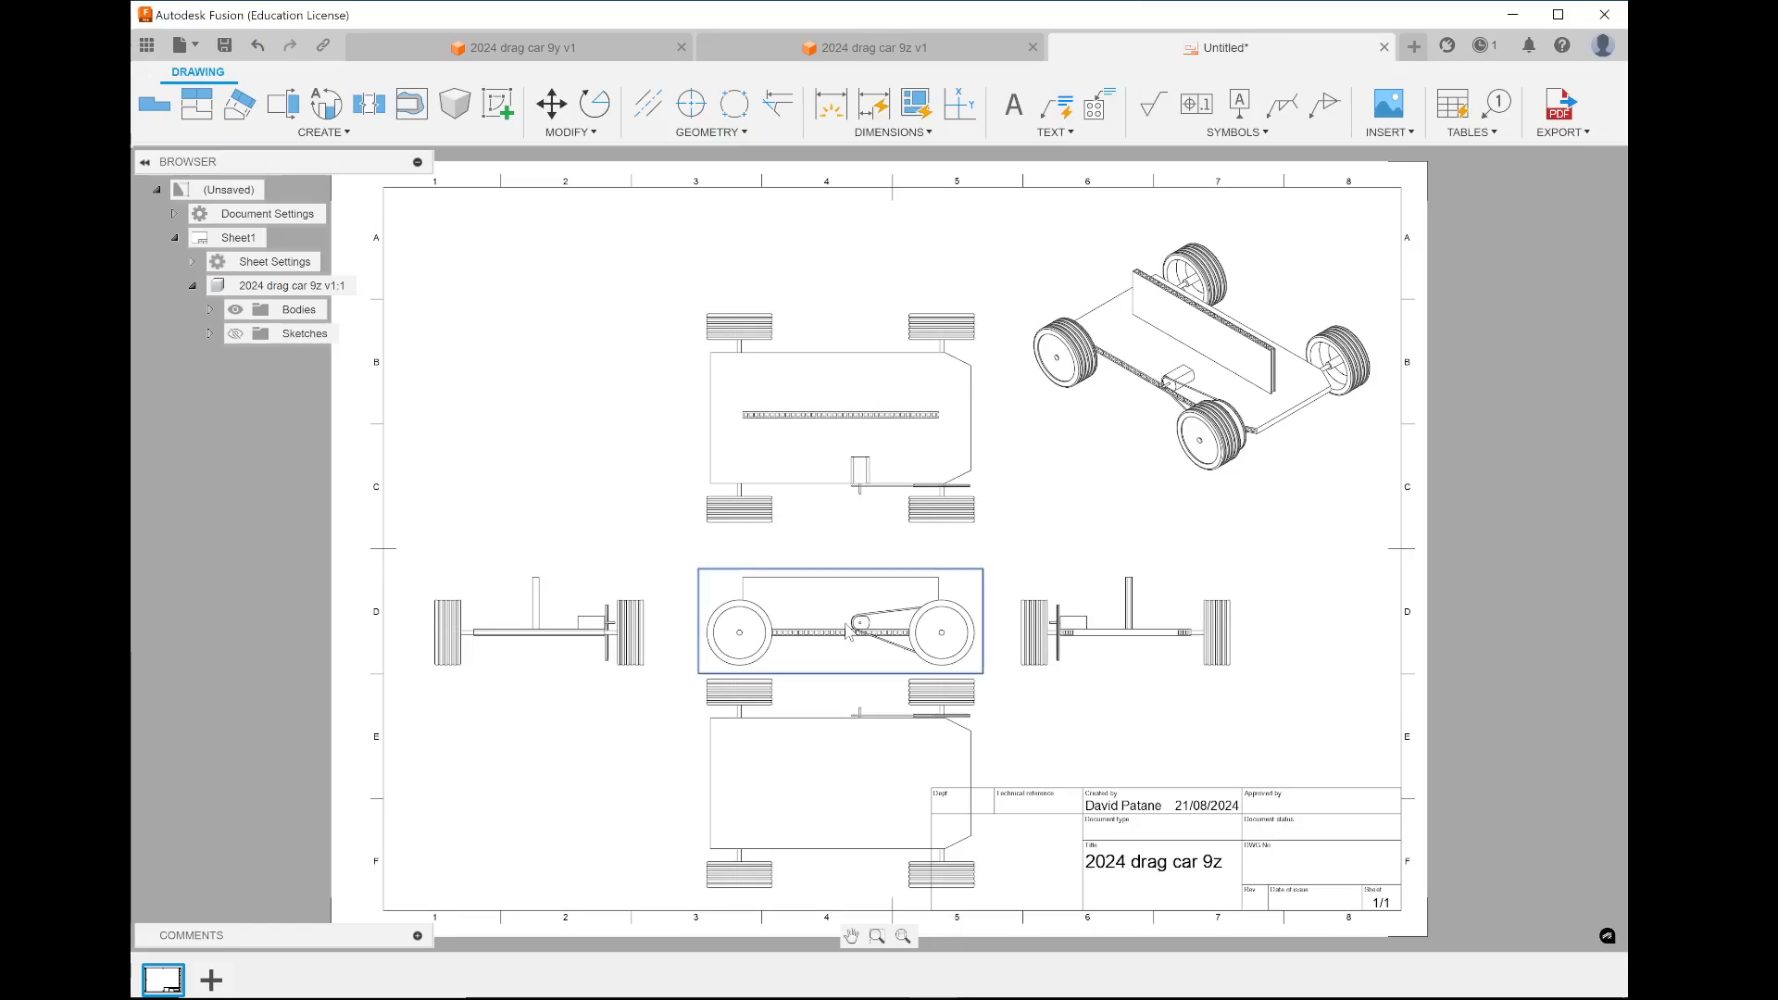
Move the front view left and slightly up on the sheet, keeping its projected views aligned
{"action": "left_click", "coordinate": [843, 617]}
{"action": "left_click", "coordinate": [841, 620]}
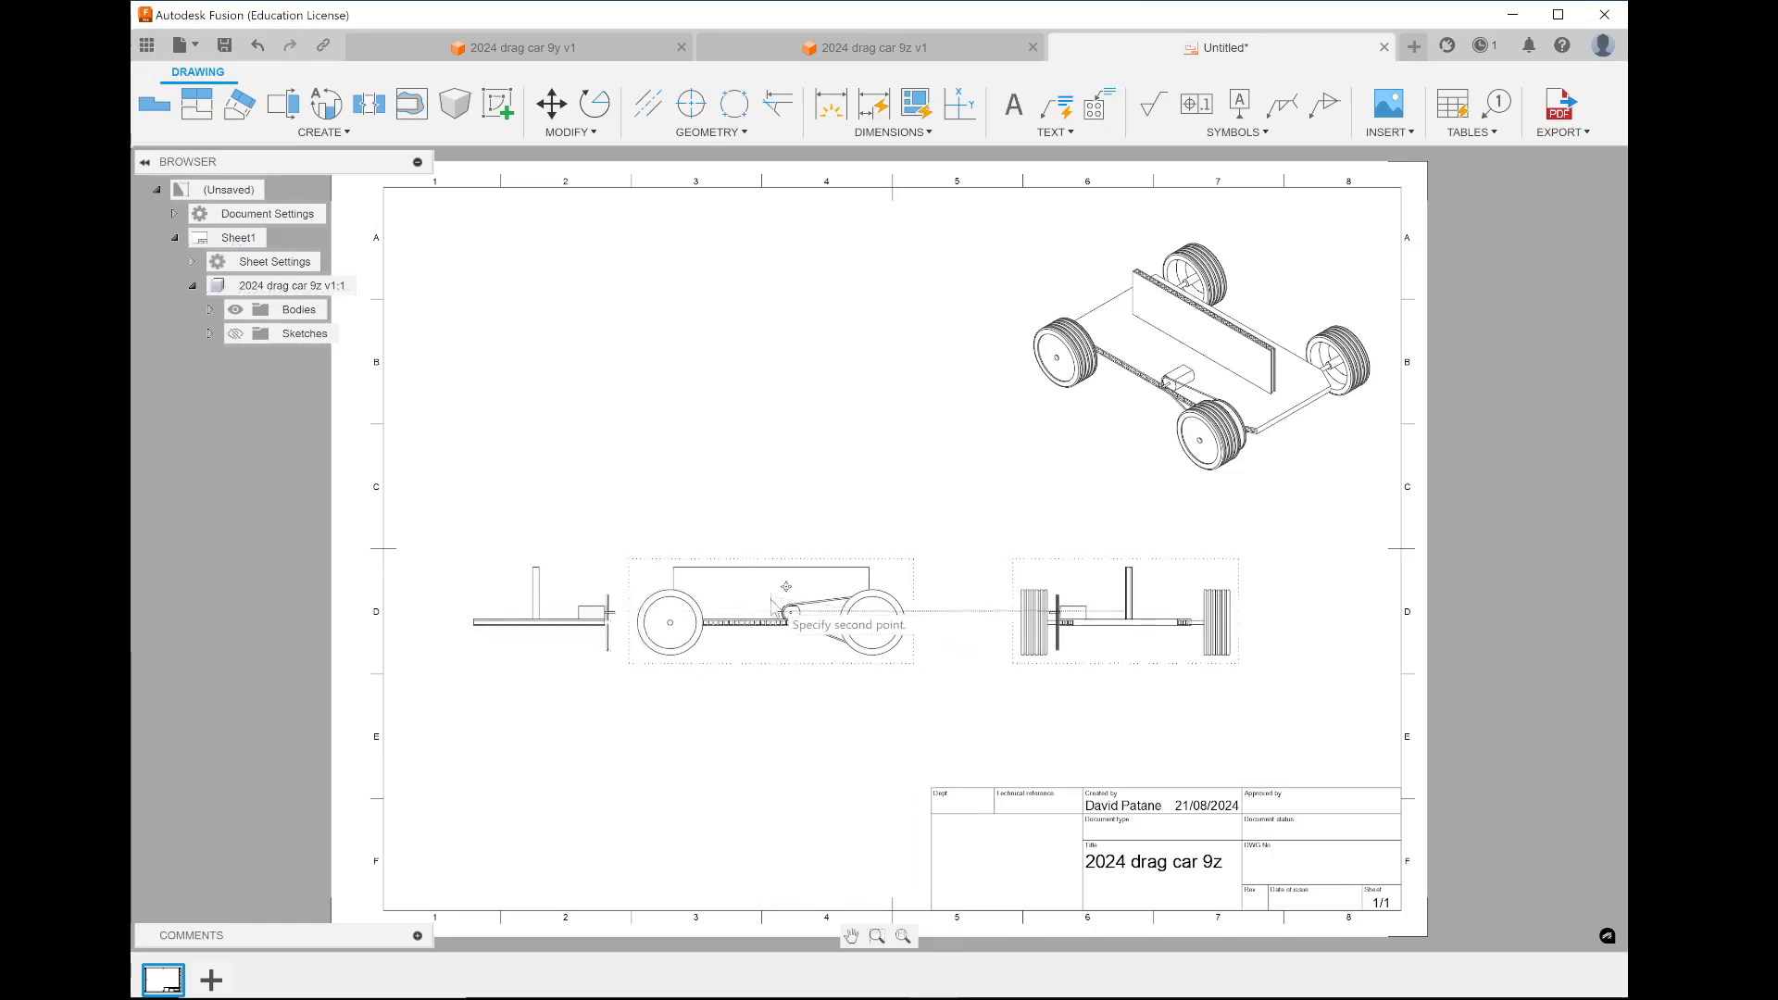
{"action": "left_click", "coordinate": [738, 576]}
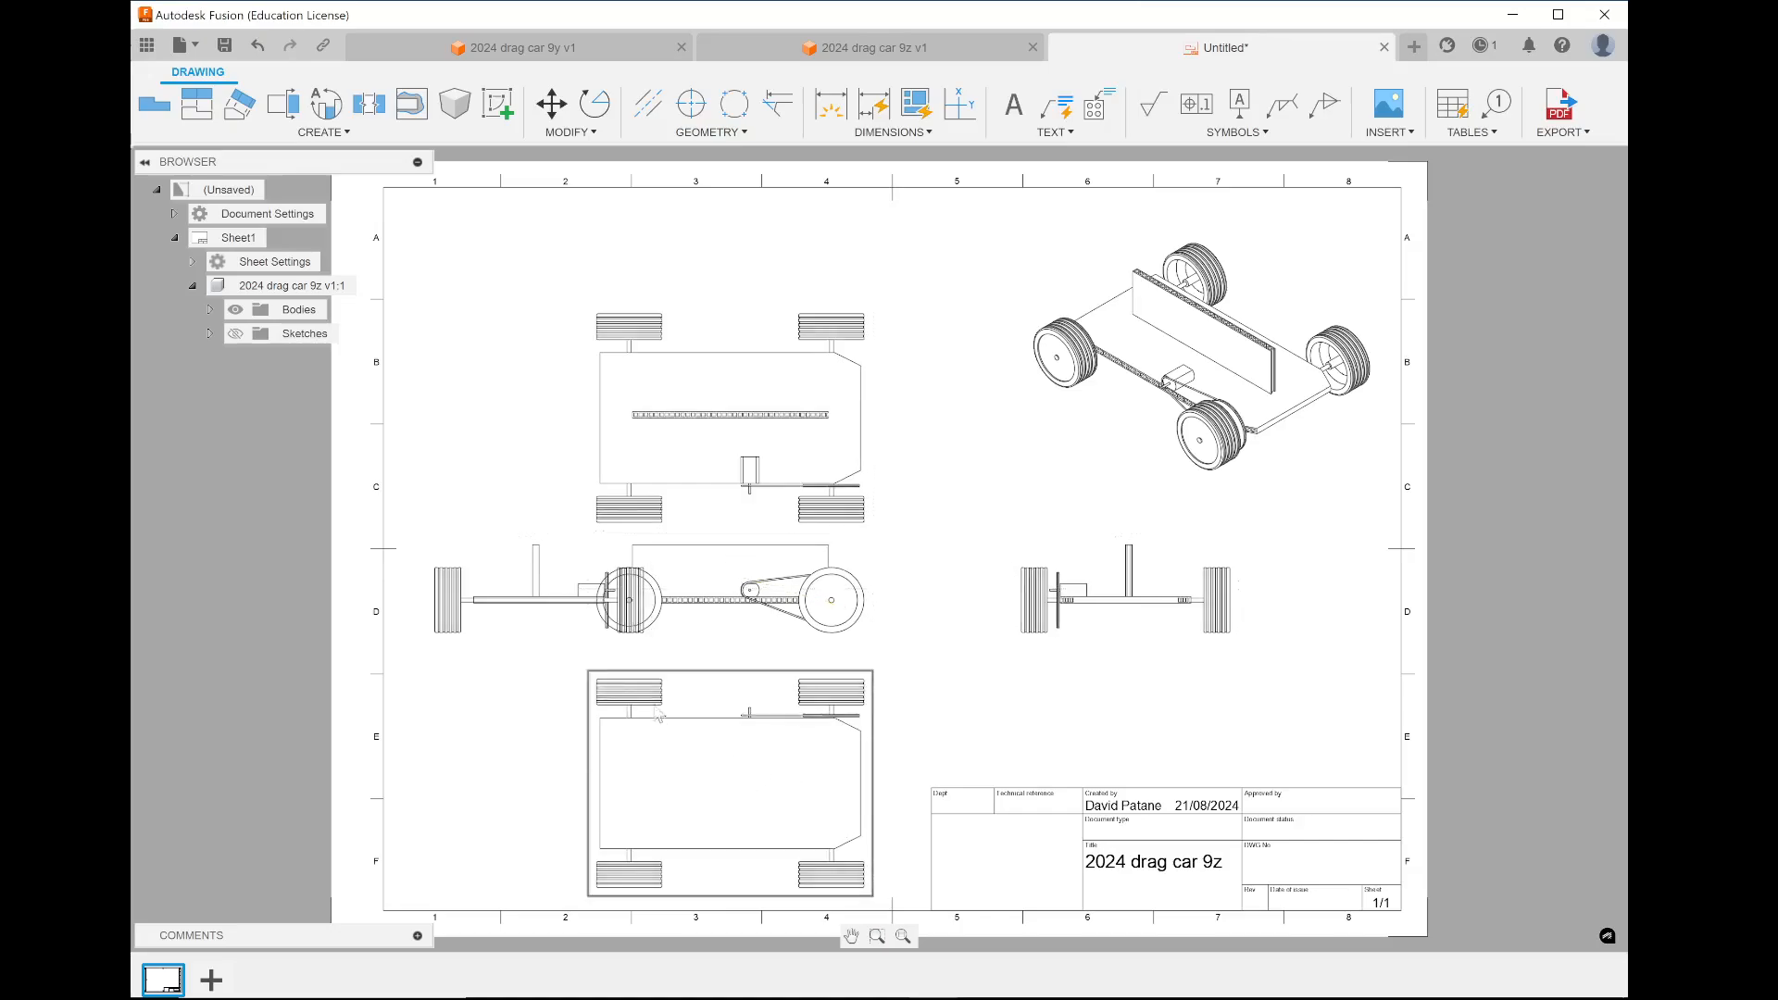
{"action": "left_click", "coordinate": [767, 620]}
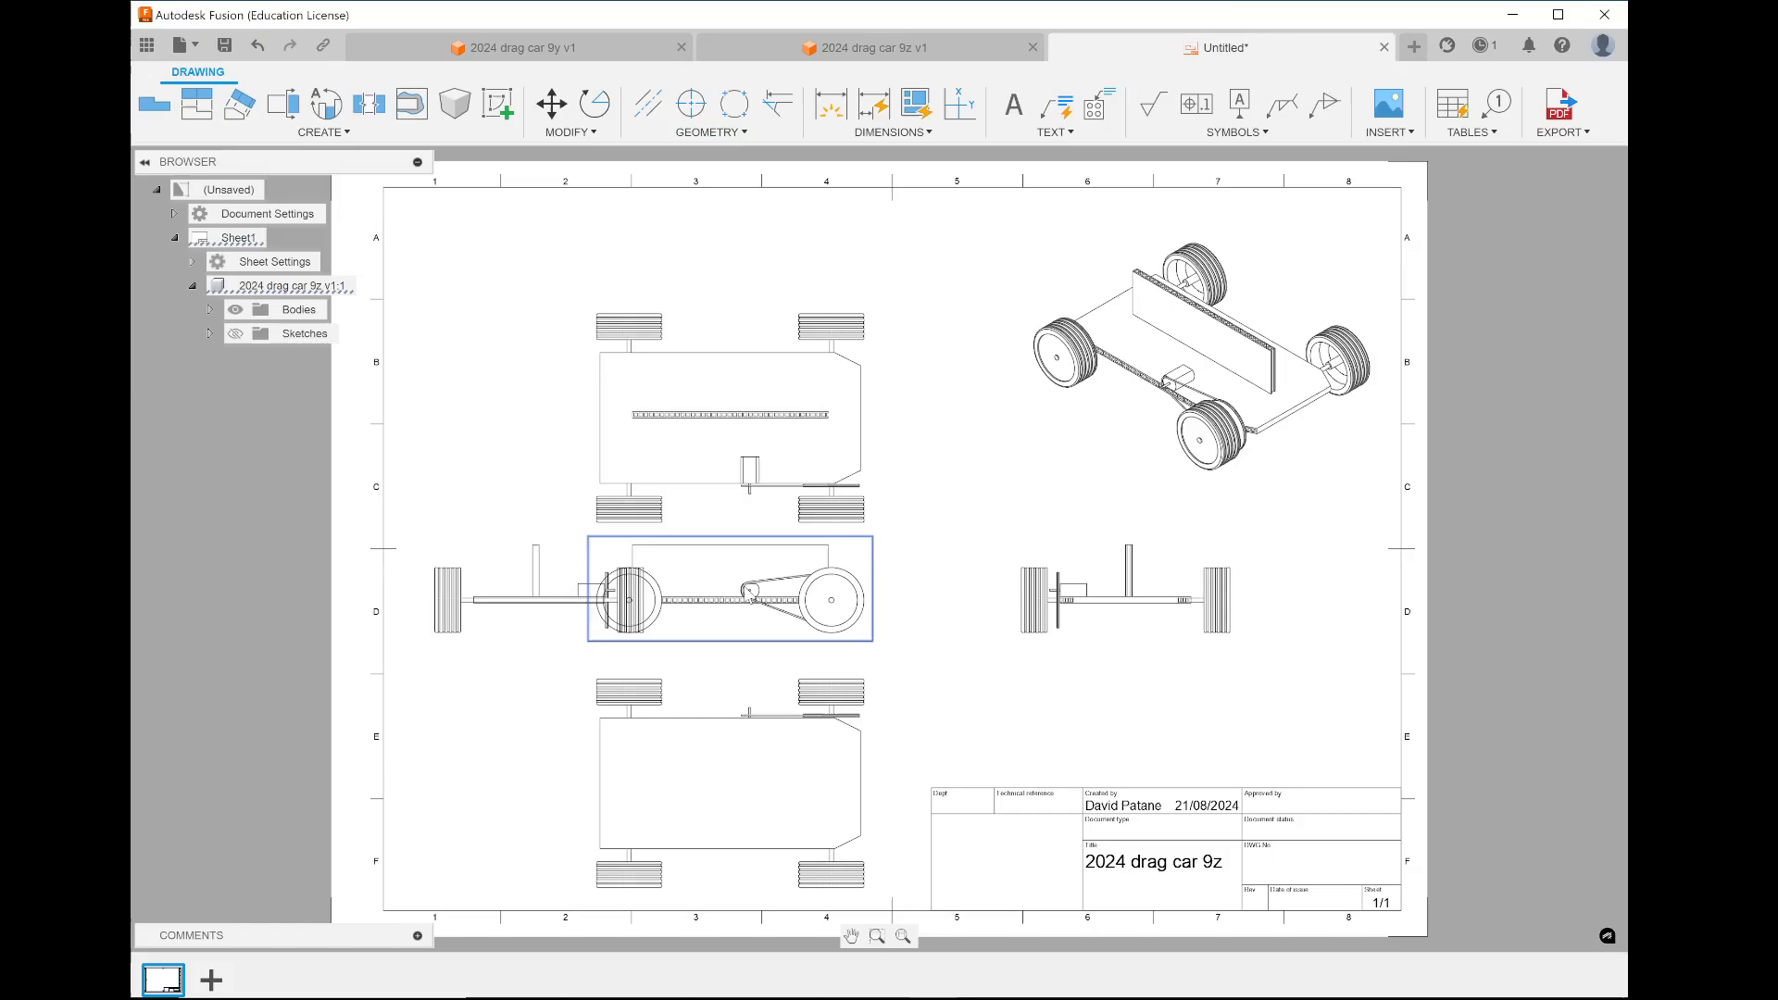
{"action": "left_click", "coordinate": [749, 594]}
{"action": "left_click", "coordinate": [796, 571]}
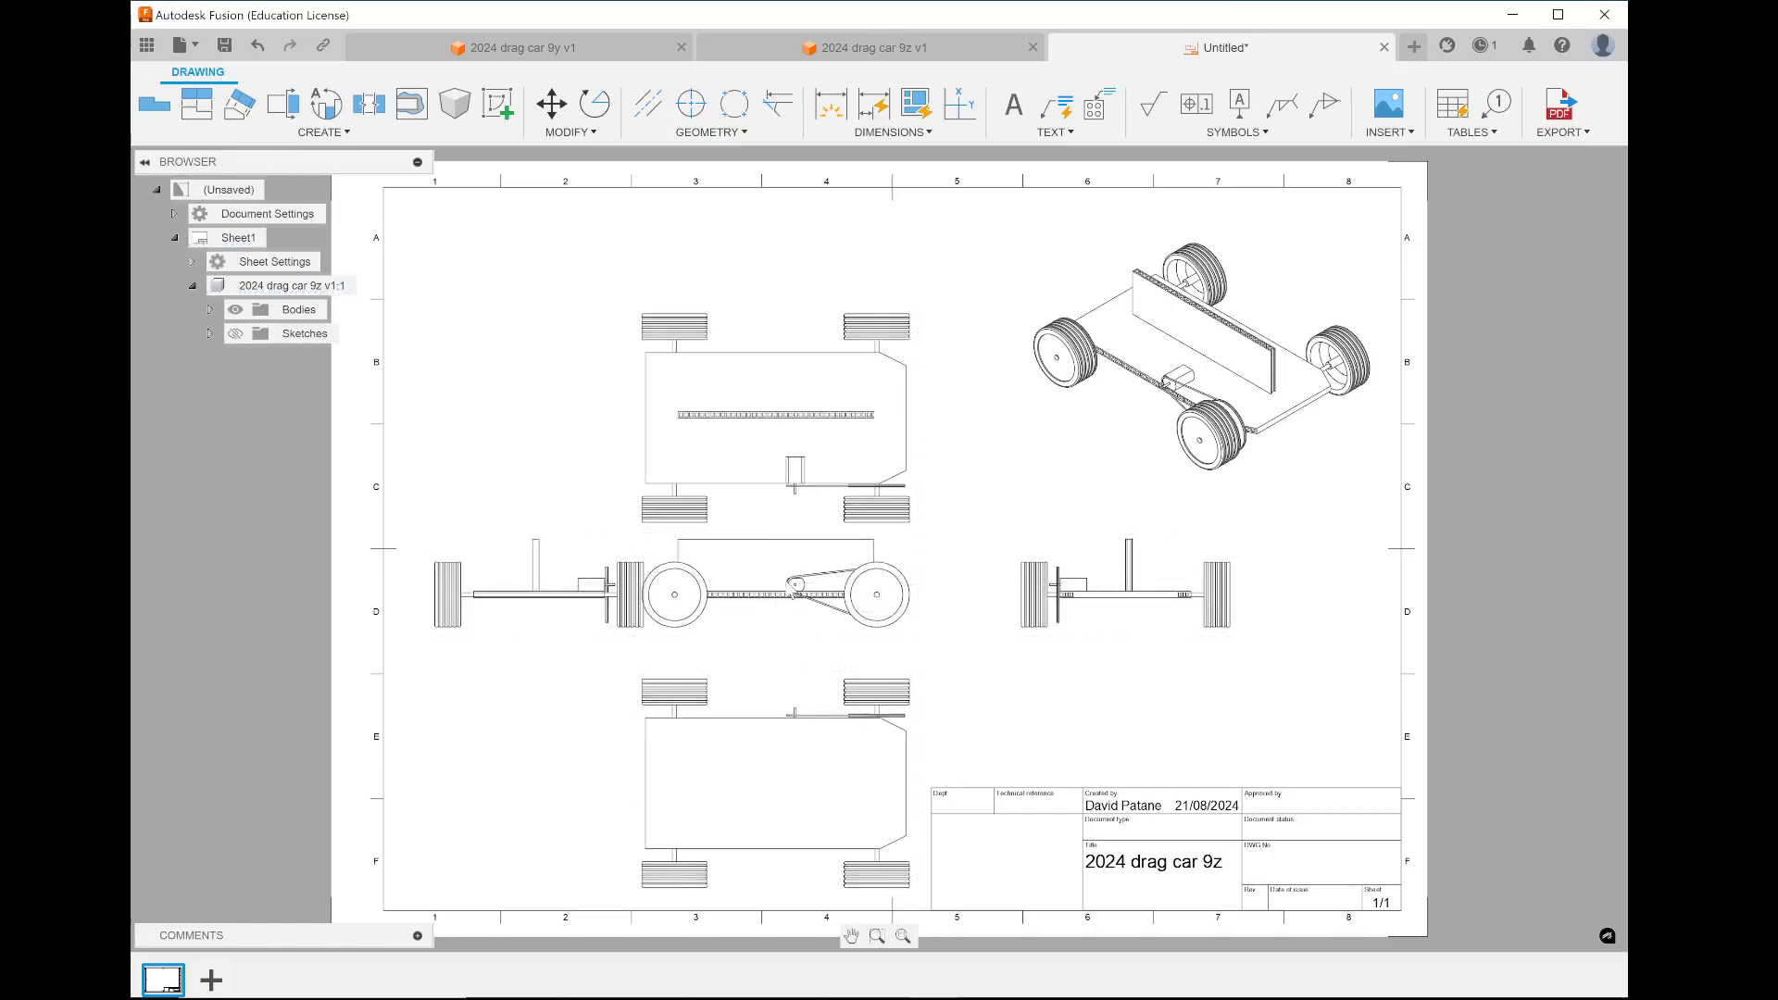
Shift both side views left along the front view's row so they sit clear on either side of it
{"action": "double_click", "coordinate": [517, 582]}
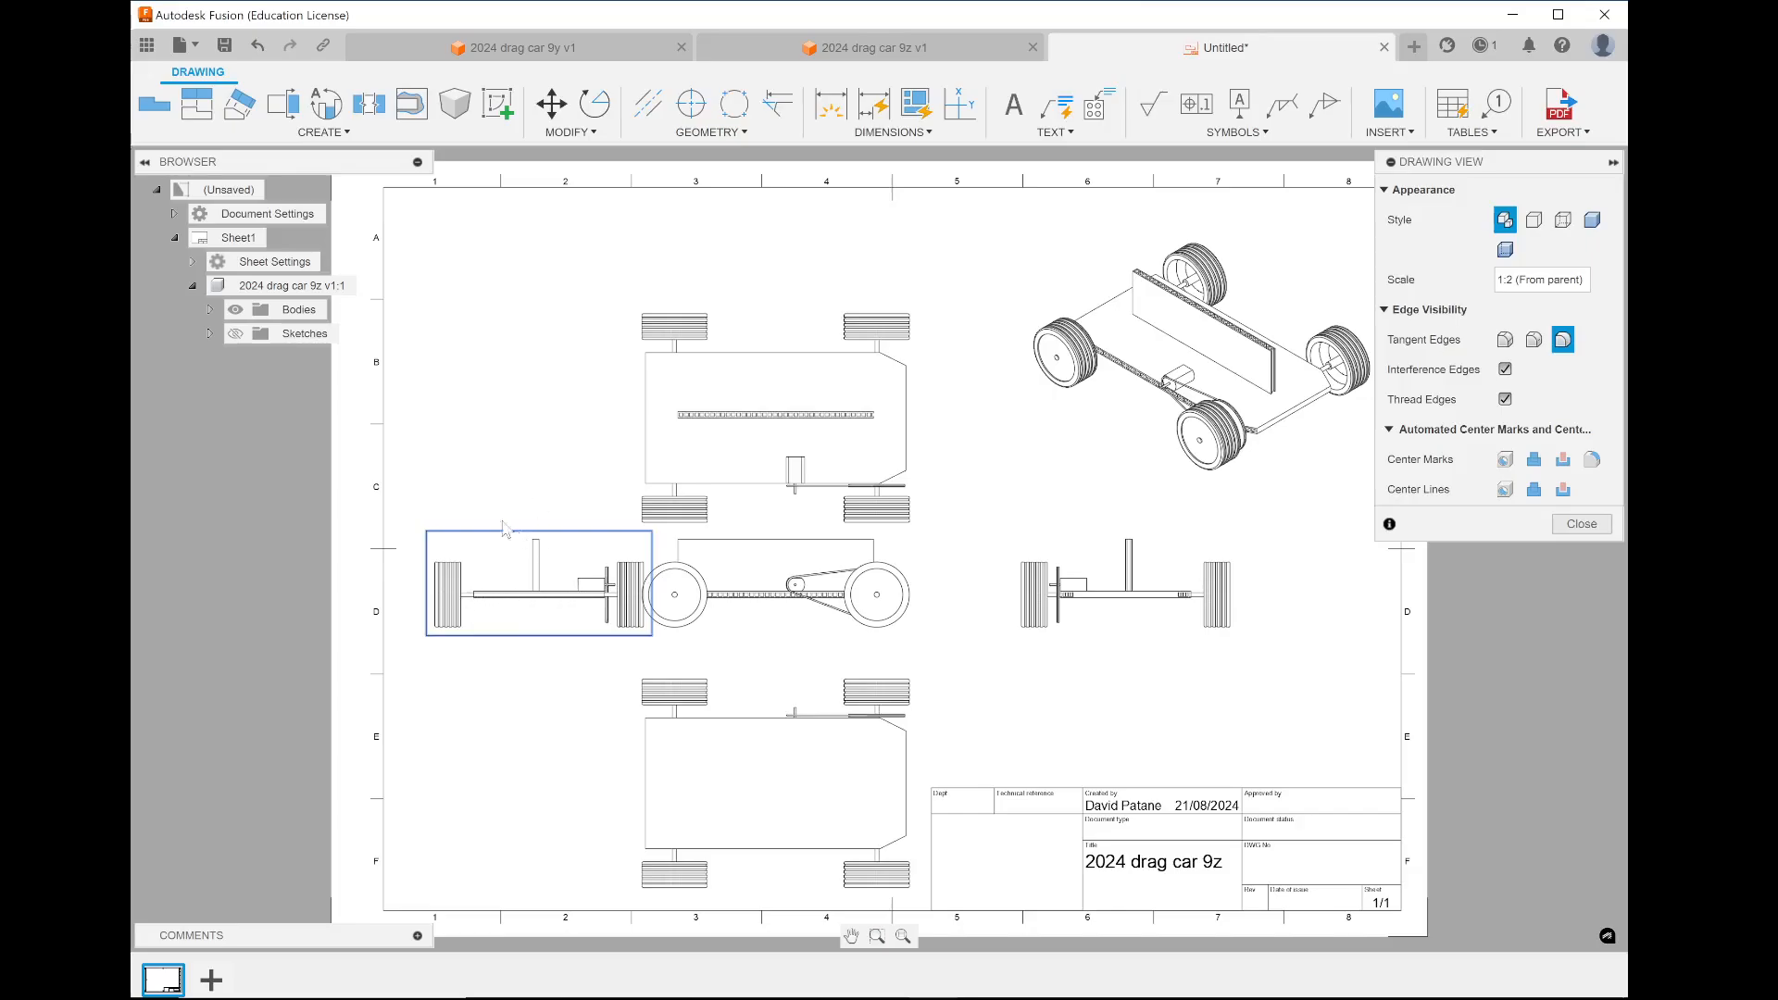
{"action": "left_click", "coordinate": [1591, 524]}
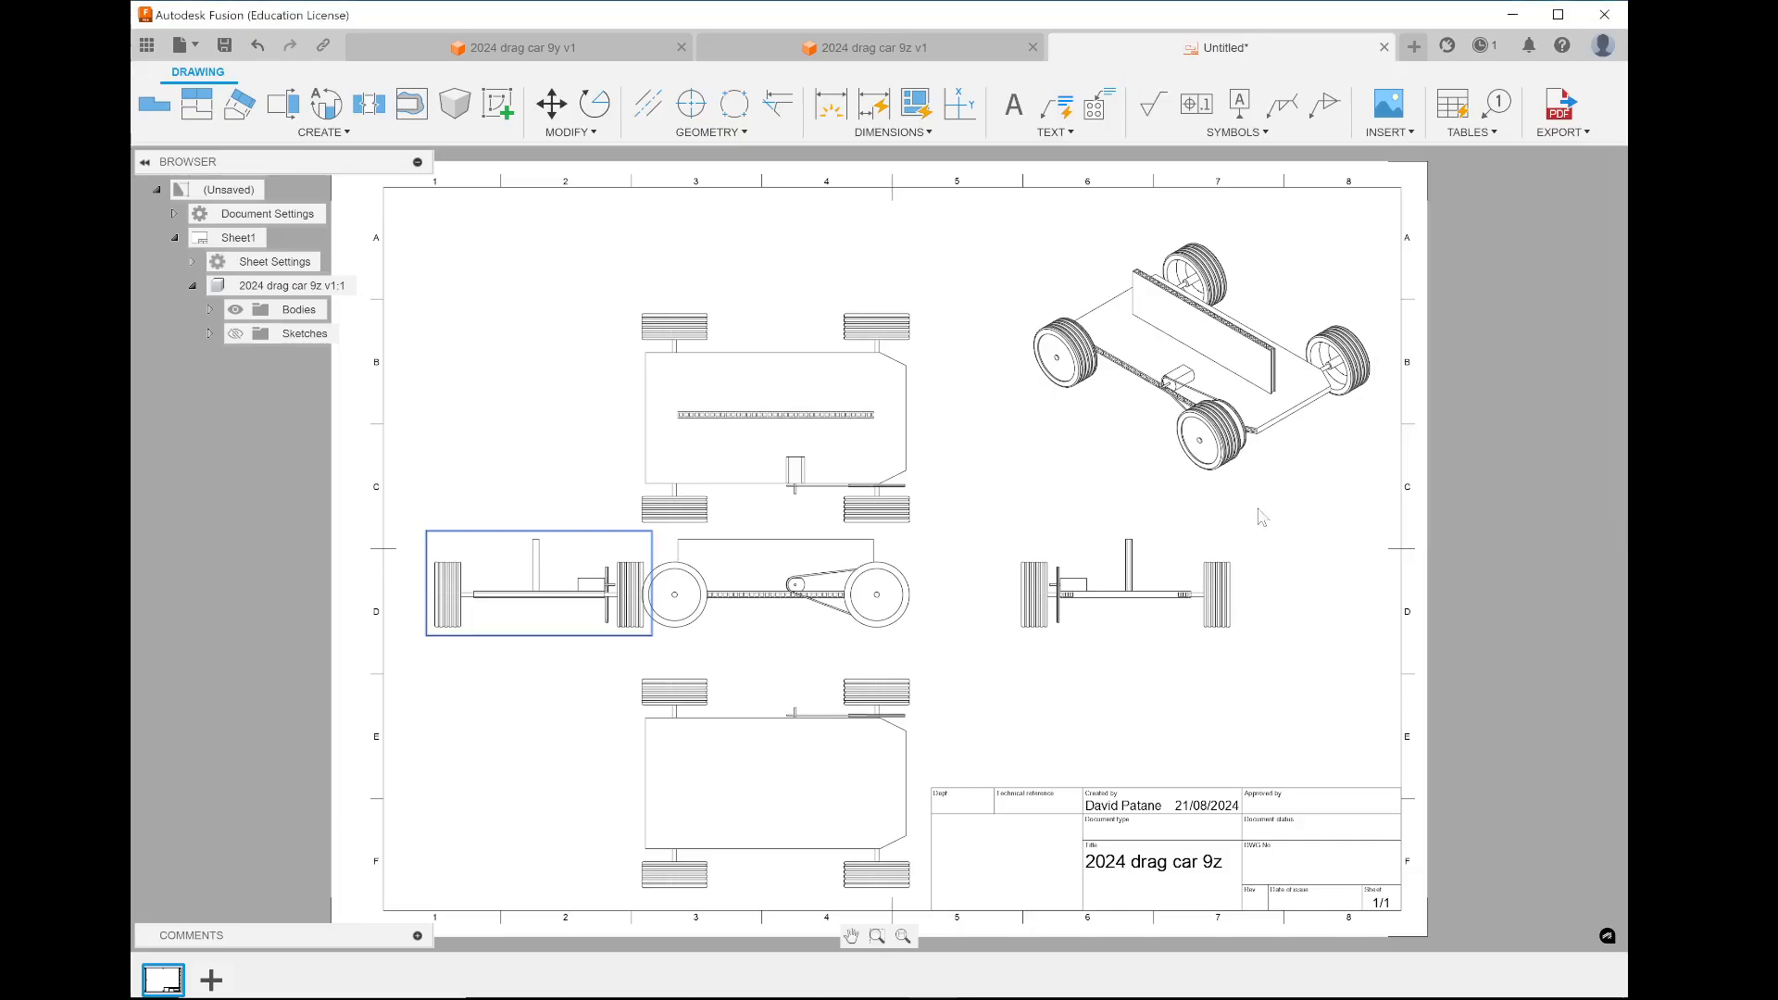
{"action": "left_click_drag", "start_coordinate": [539, 571], "coordinate": [524, 574]}
{"action": "left_click", "coordinate": [516, 574]}
{"action": "left_click", "coordinate": [1067, 560]}
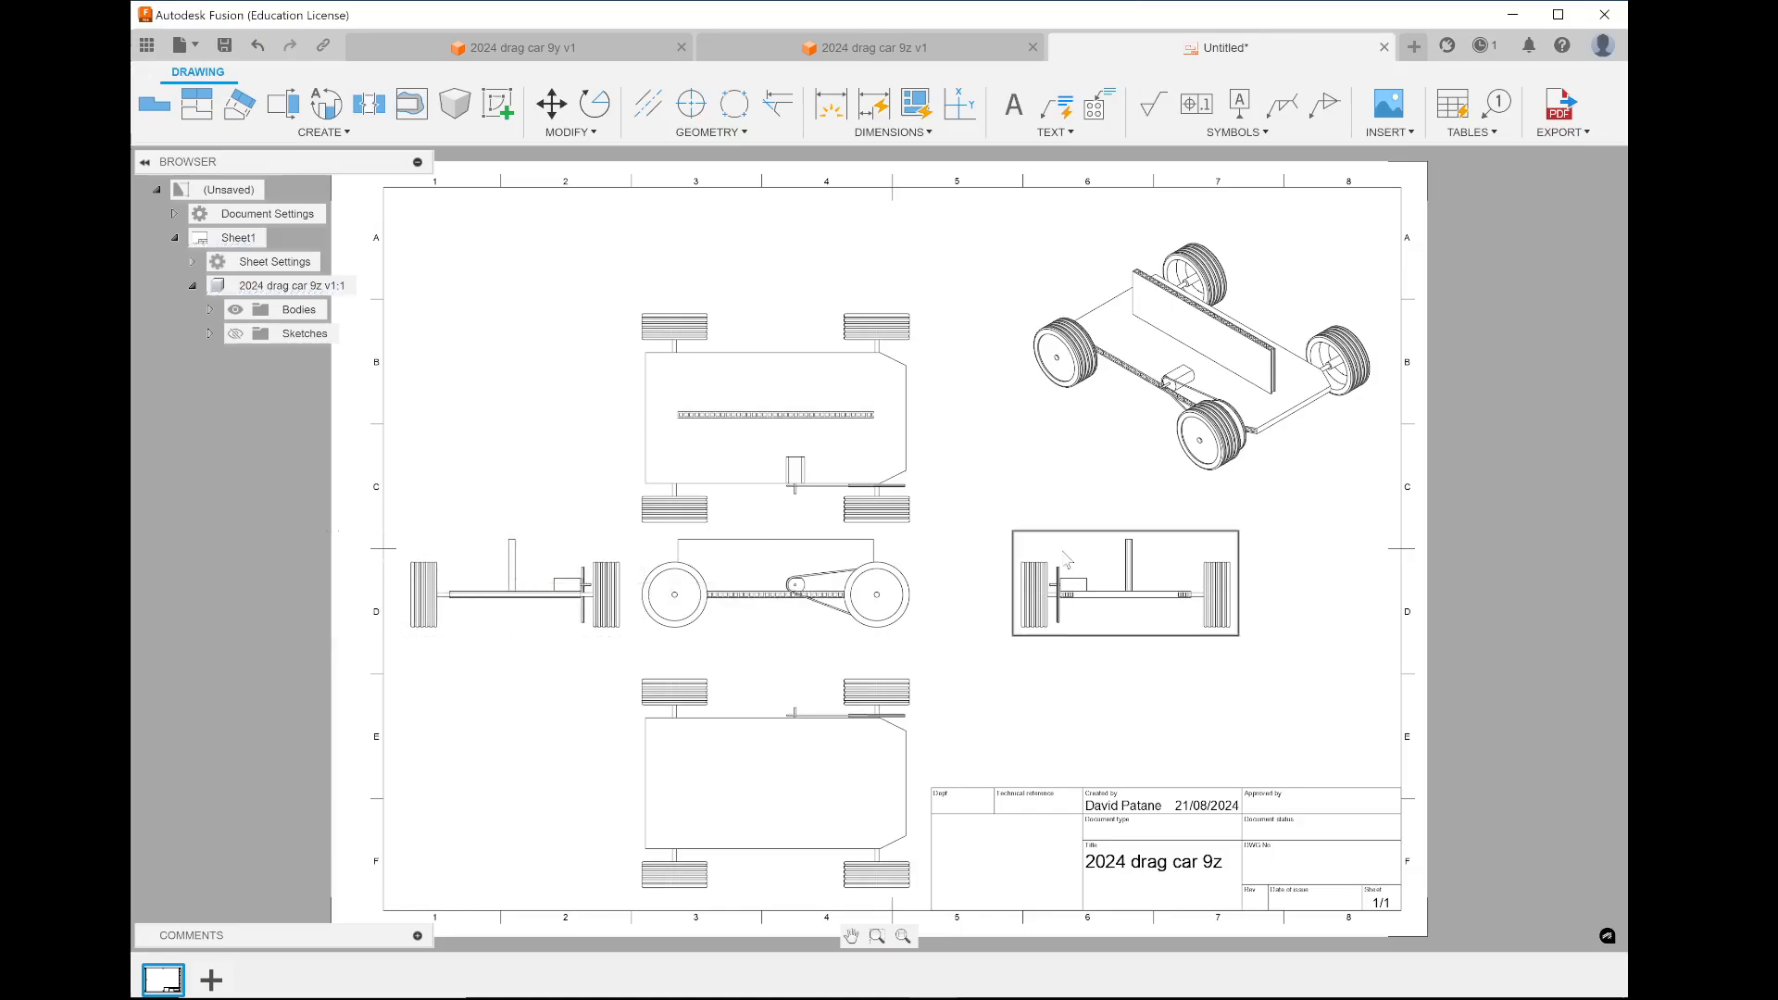
{"action": "left_click_drag", "start_coordinate": [1128, 600], "coordinate": [1069, 600]}
Edit the isometric view and set its appearance style to shaded
{"action": "left_click", "coordinate": [1187, 305]}
{"action": "double_click", "coordinate": [1186, 305]}
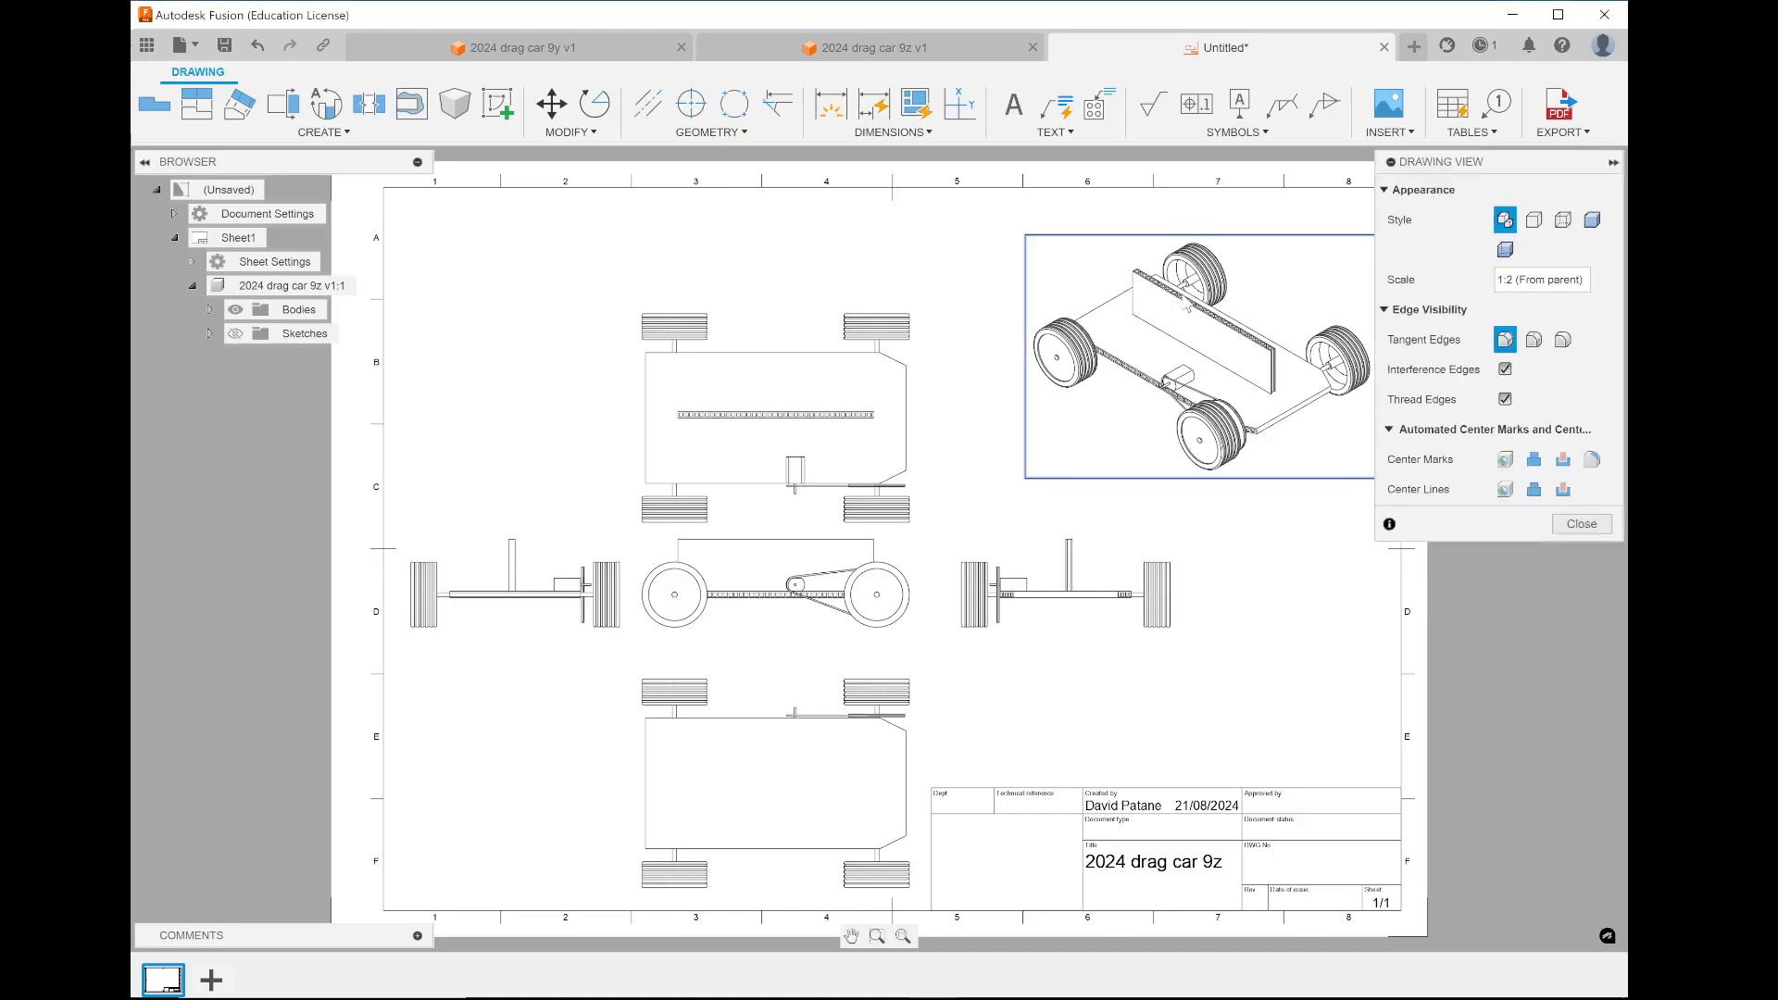
{"action": "right_click", "coordinate": [1187, 306]}
{"action": "left_click", "coordinate": [1251, 324]}
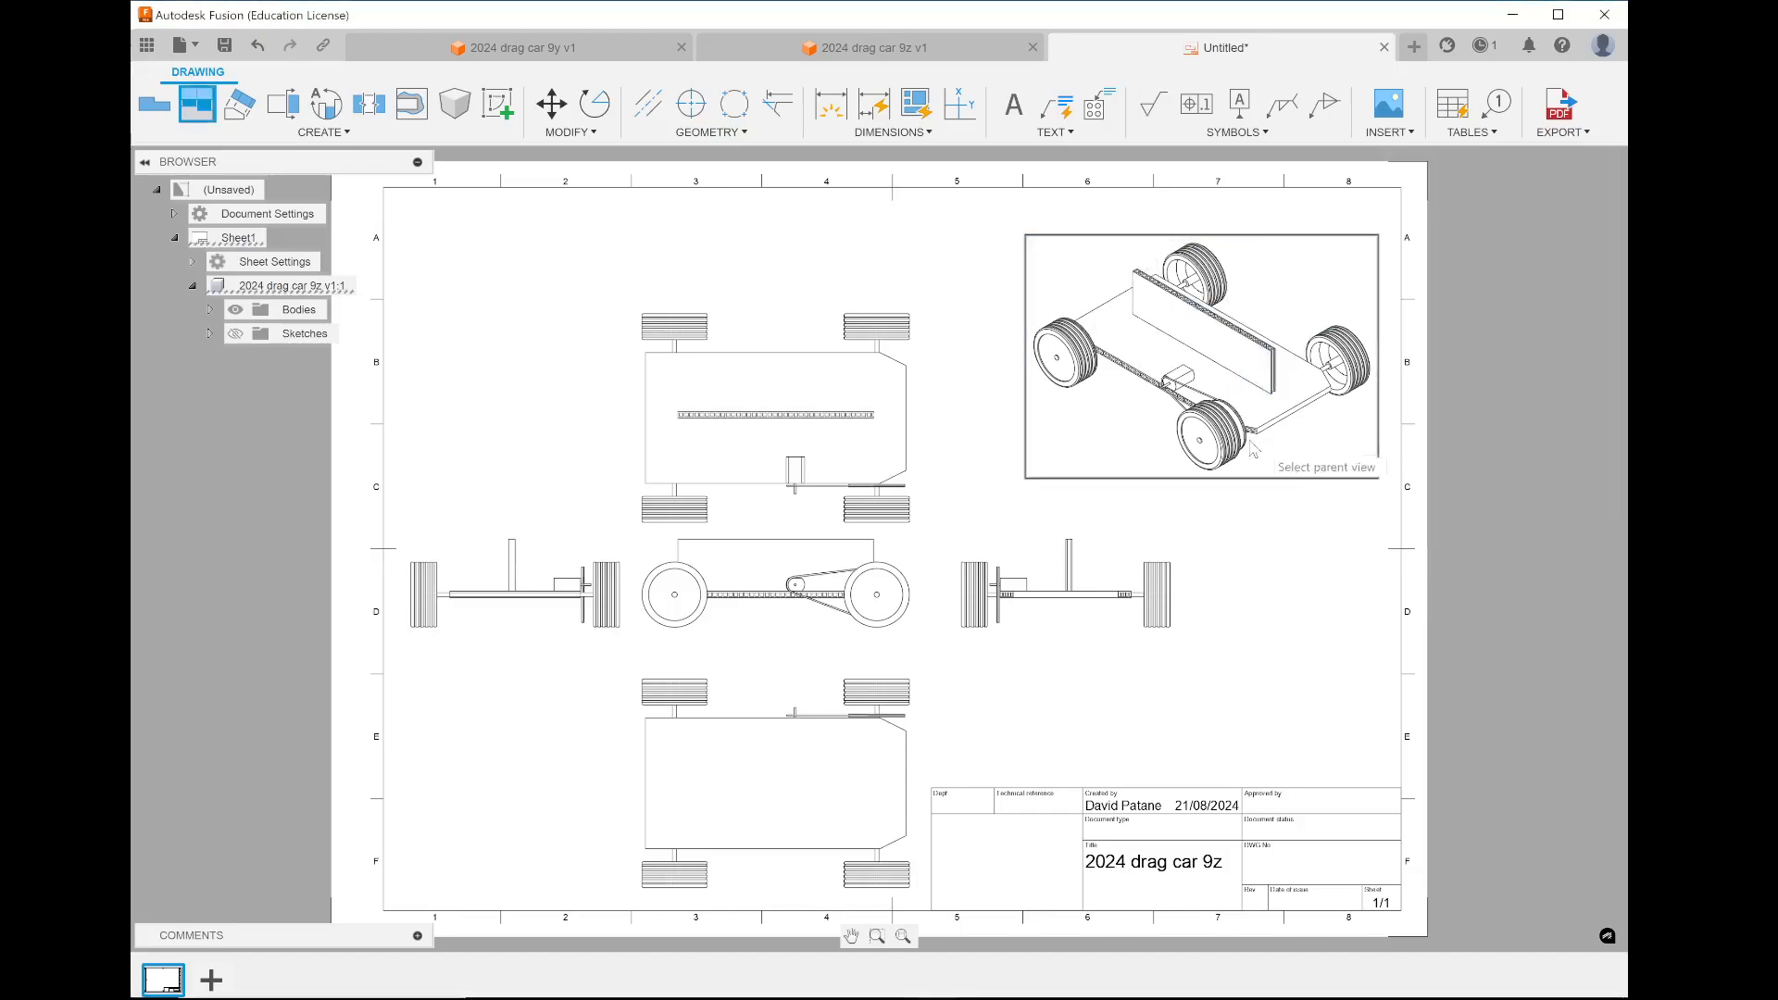
{"action": "key", "text": "Escape"}
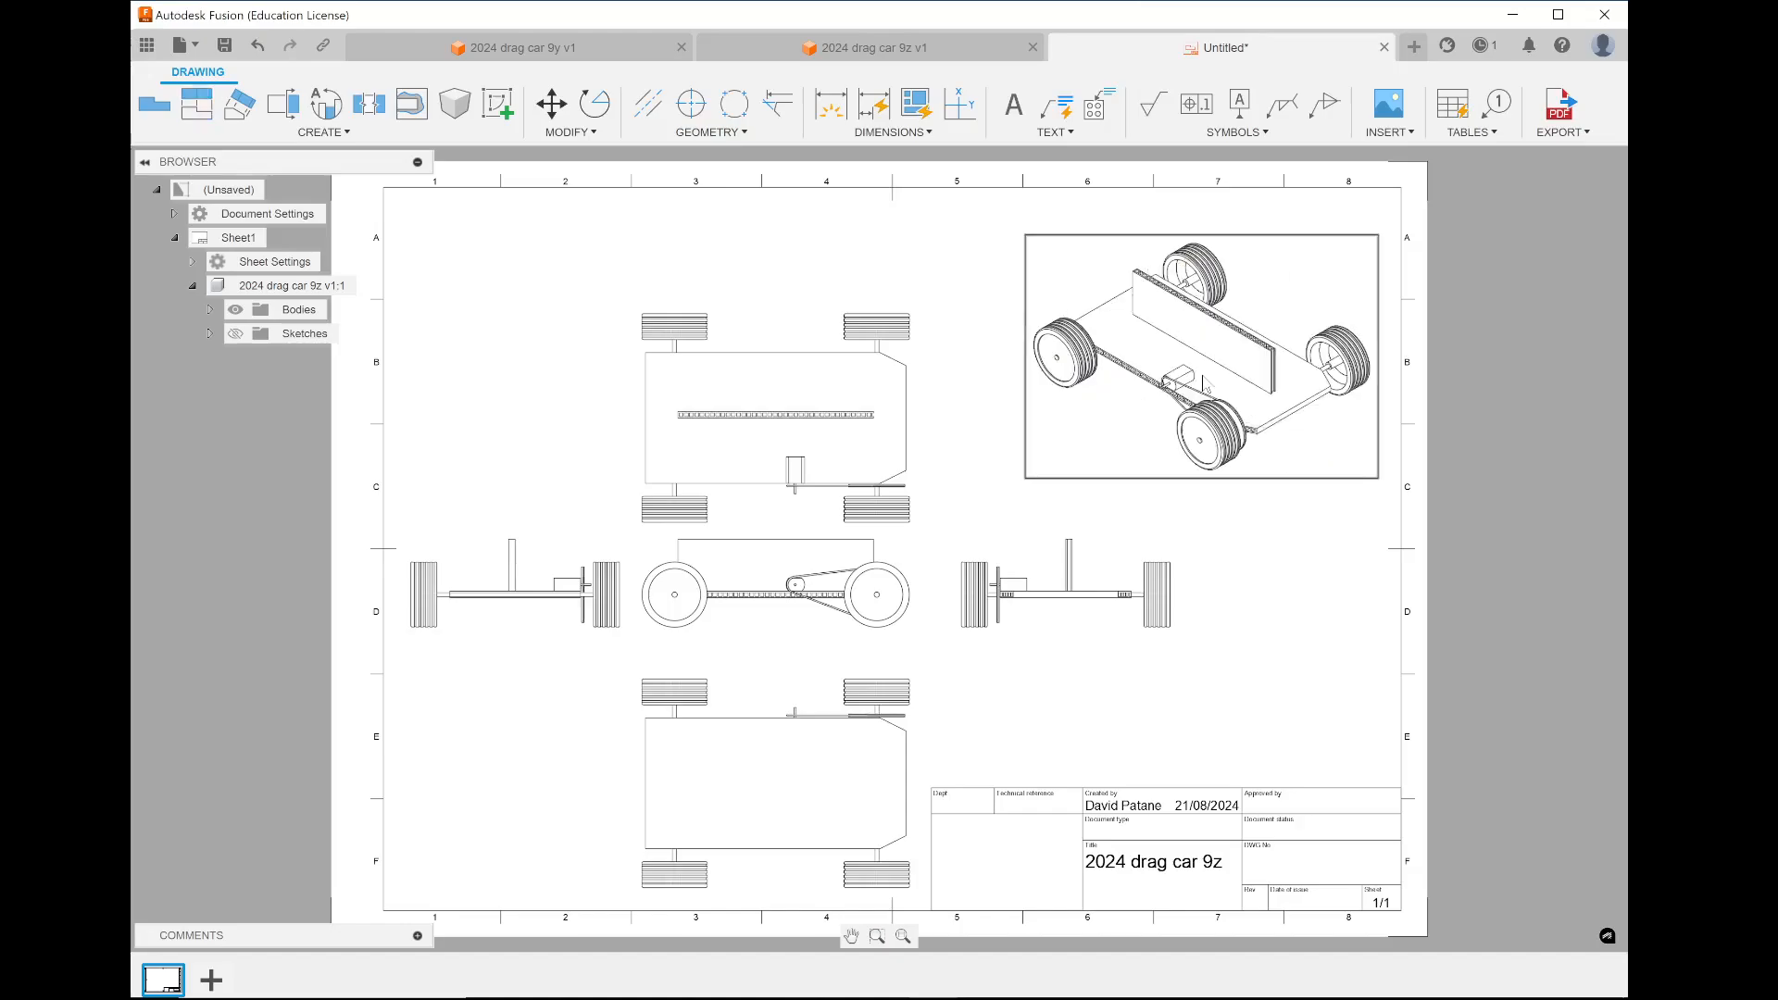
{"action": "right_click", "coordinate": [1220, 375]}
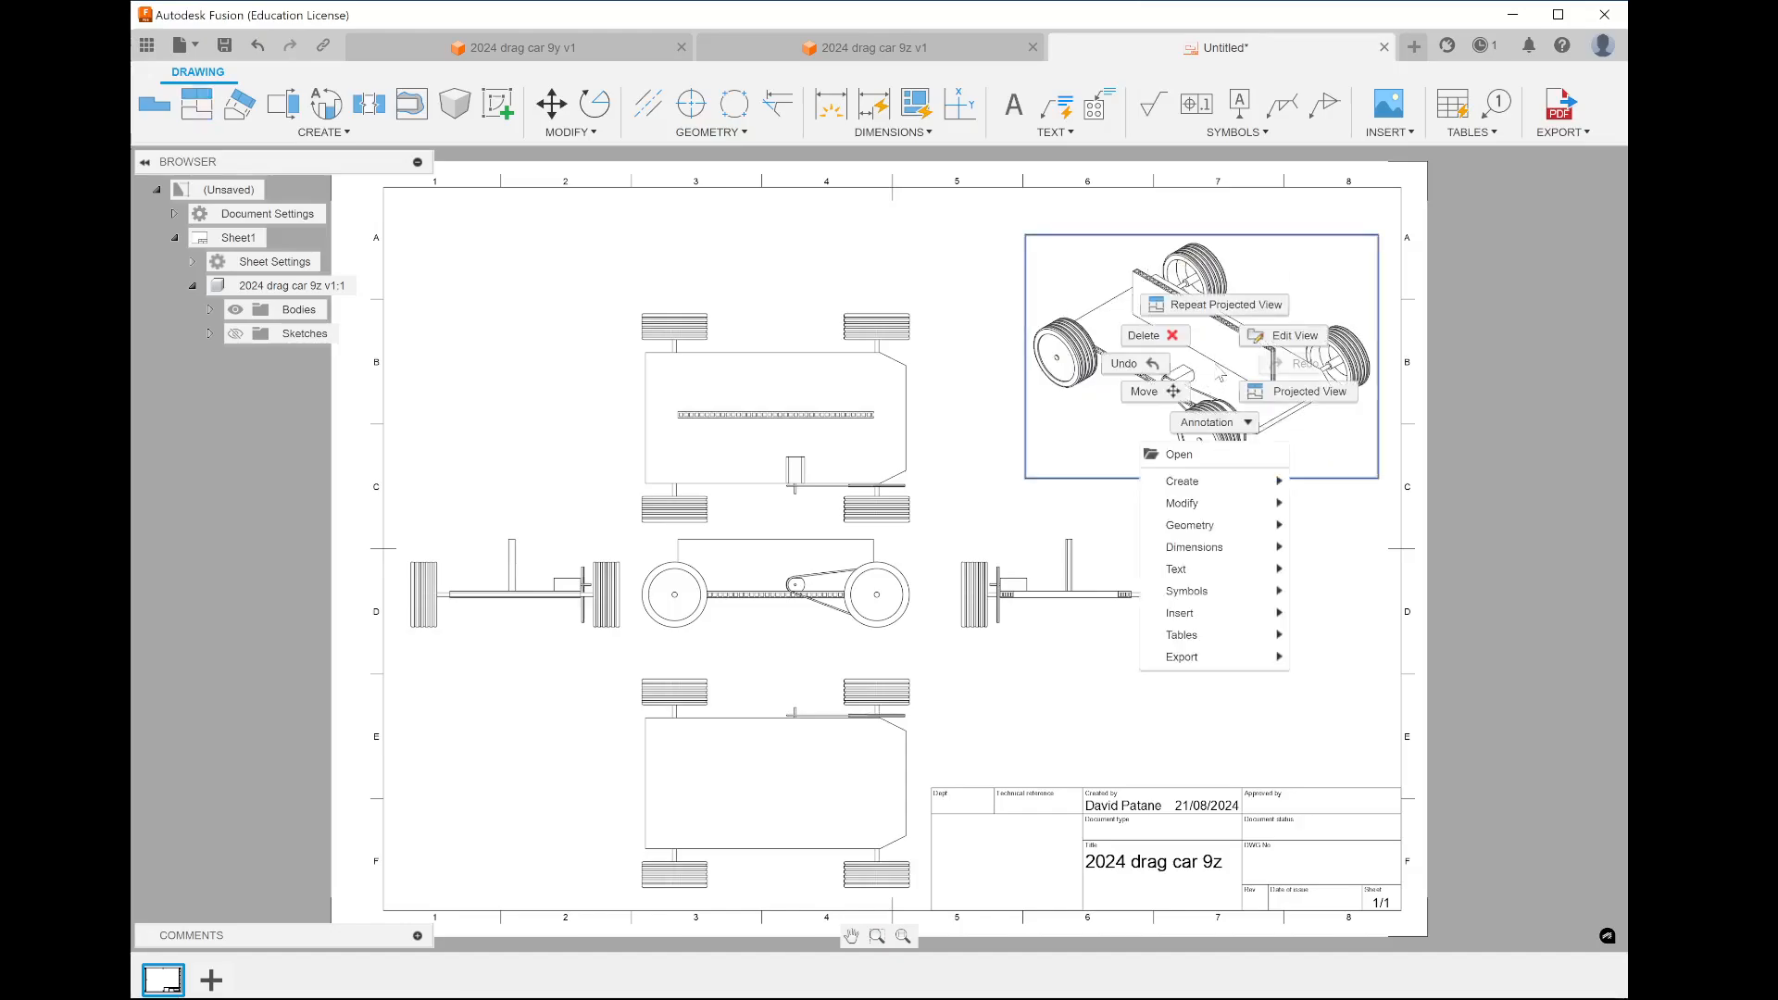
{"action": "left_click", "coordinate": [1301, 342]}
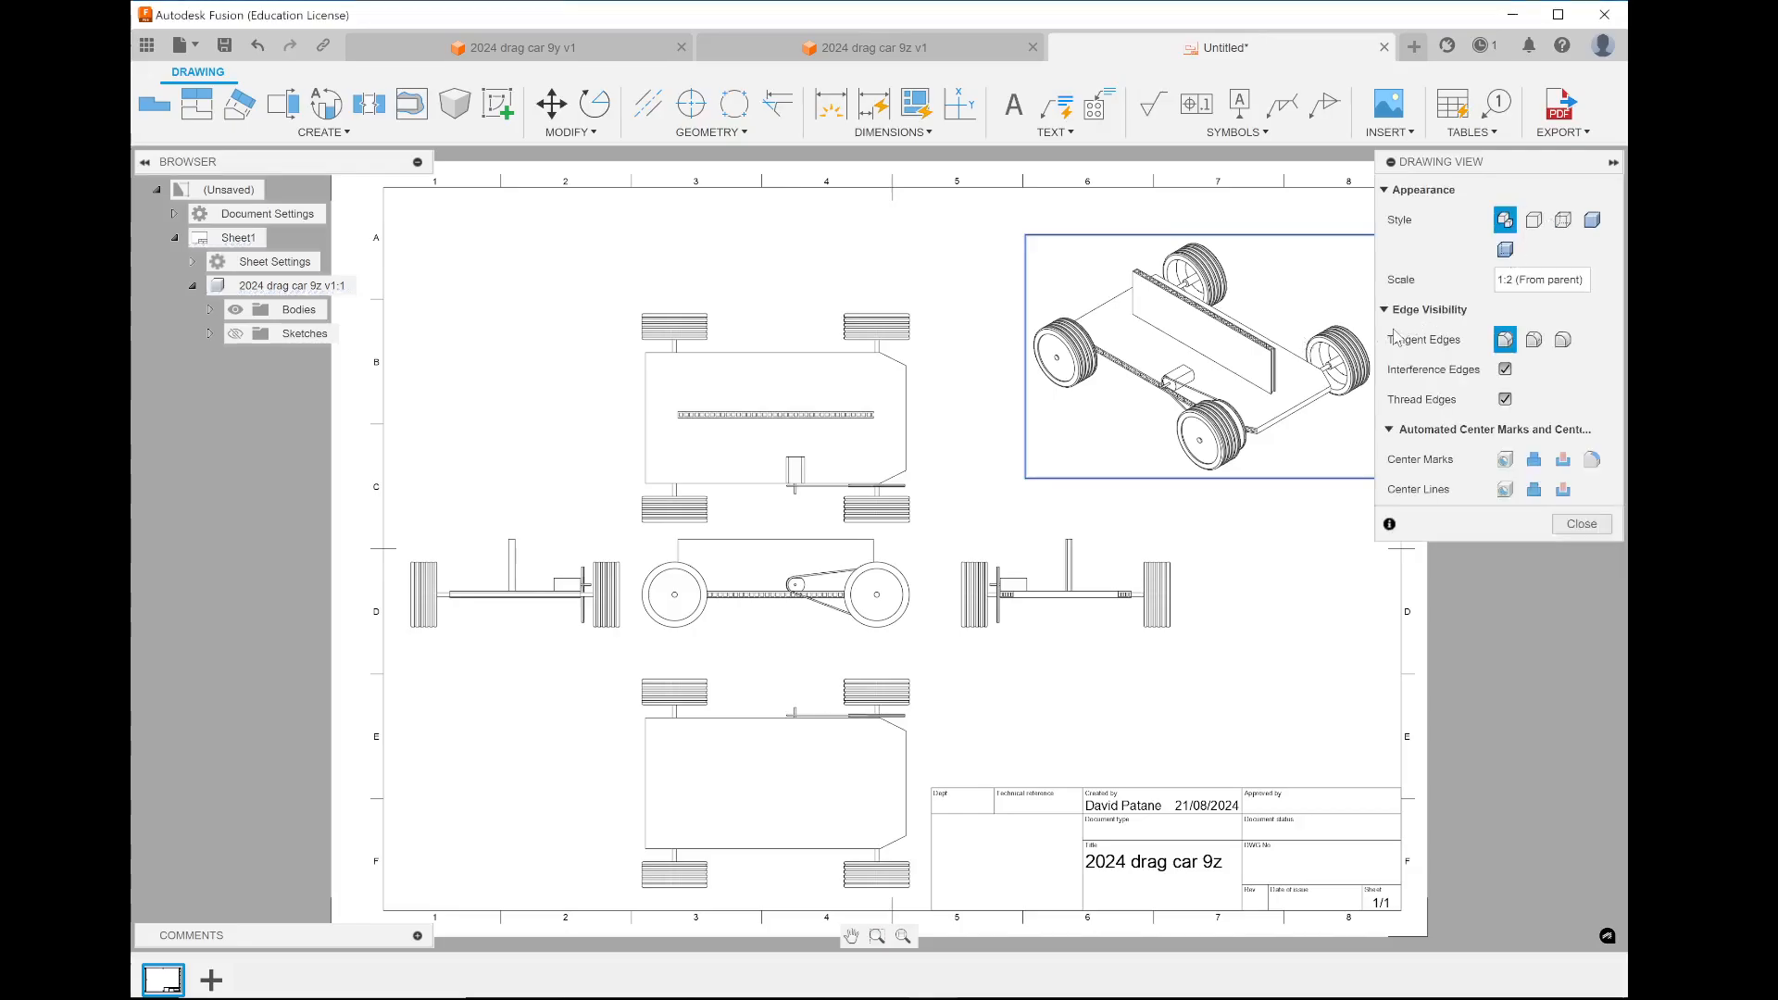
{"action": "left_click", "coordinate": [1595, 223]}
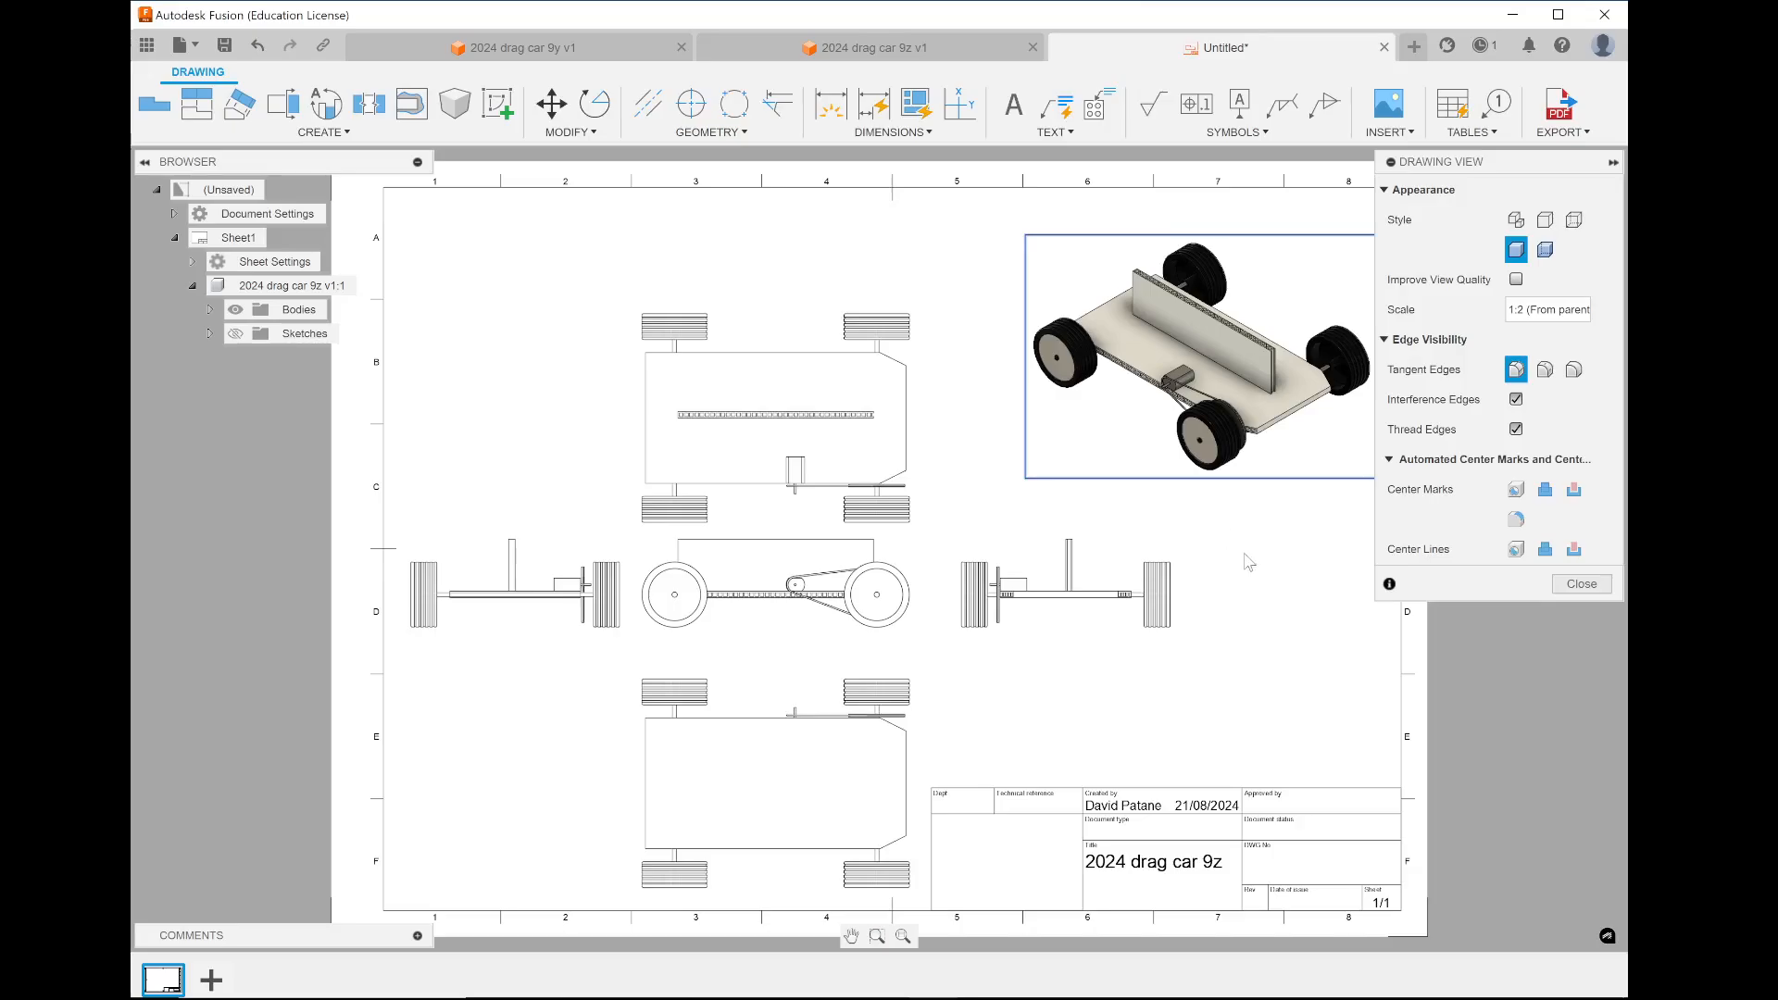
{"action": "left_click", "coordinate": [1581, 583]}
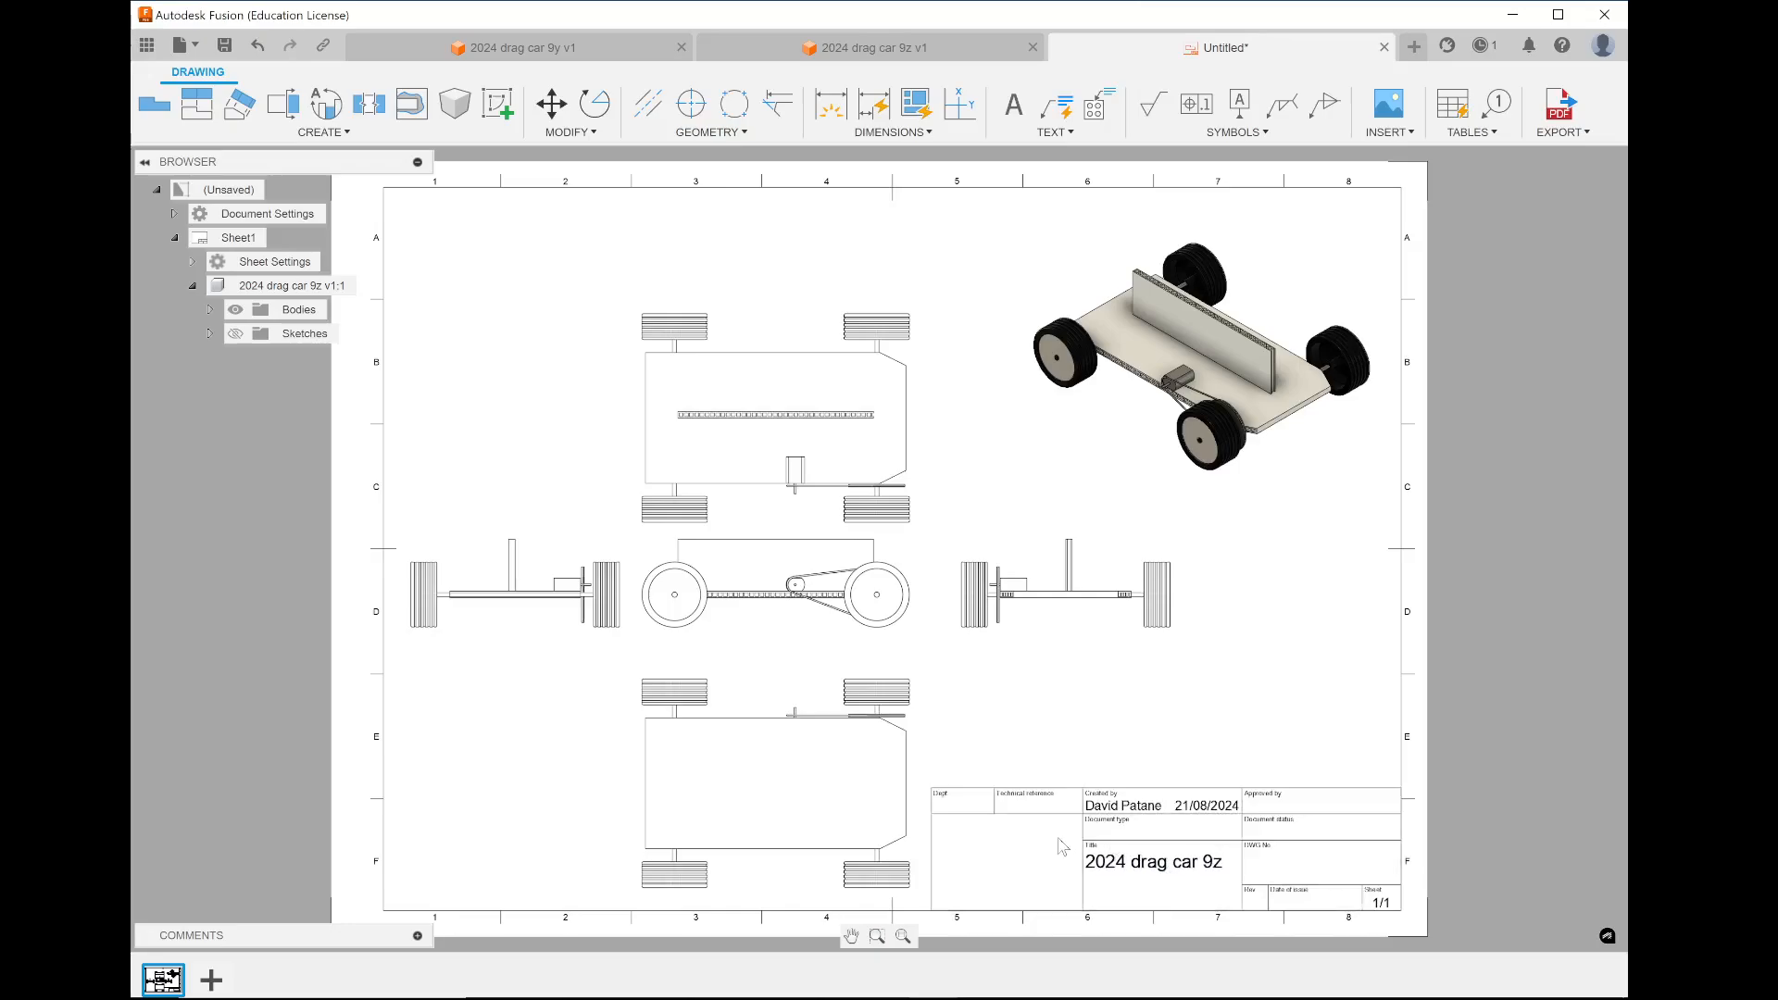
Add the text "Scale: 1:2" in the title block's empty cell and position it near the cell's upper-left corner
{"action": "left_click", "coordinate": [1013, 104]}
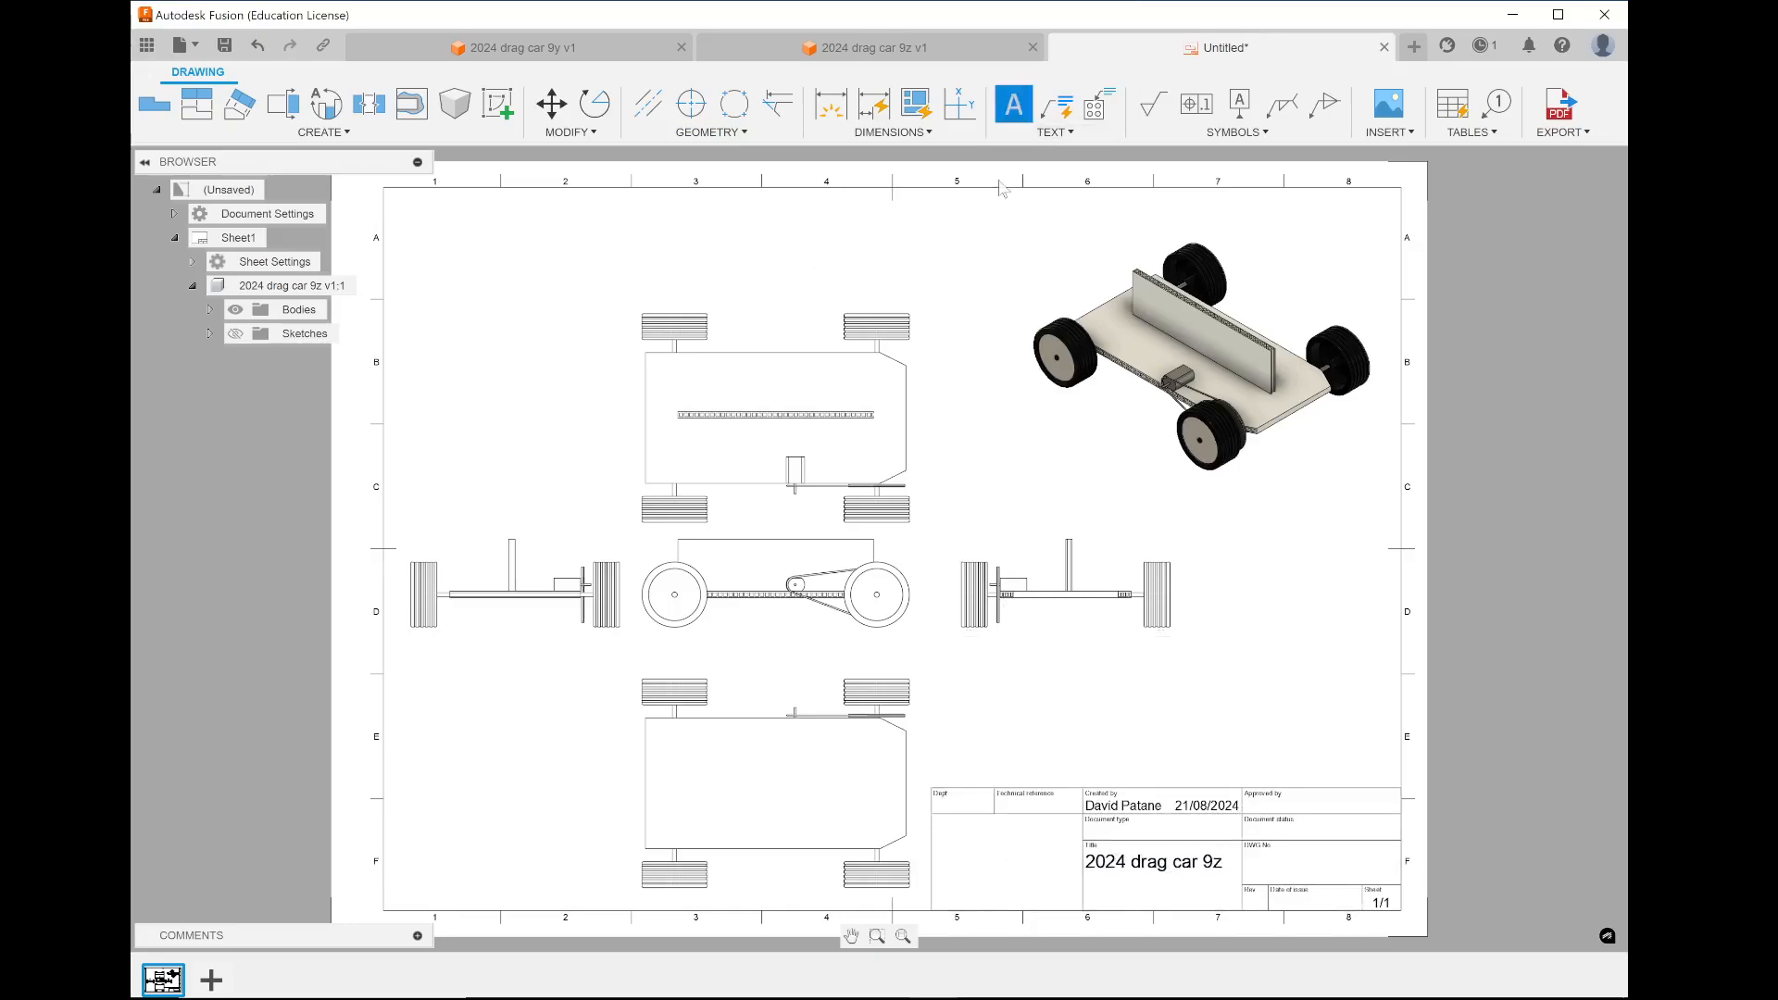
{"action": "left_click", "coordinate": [964, 842]}
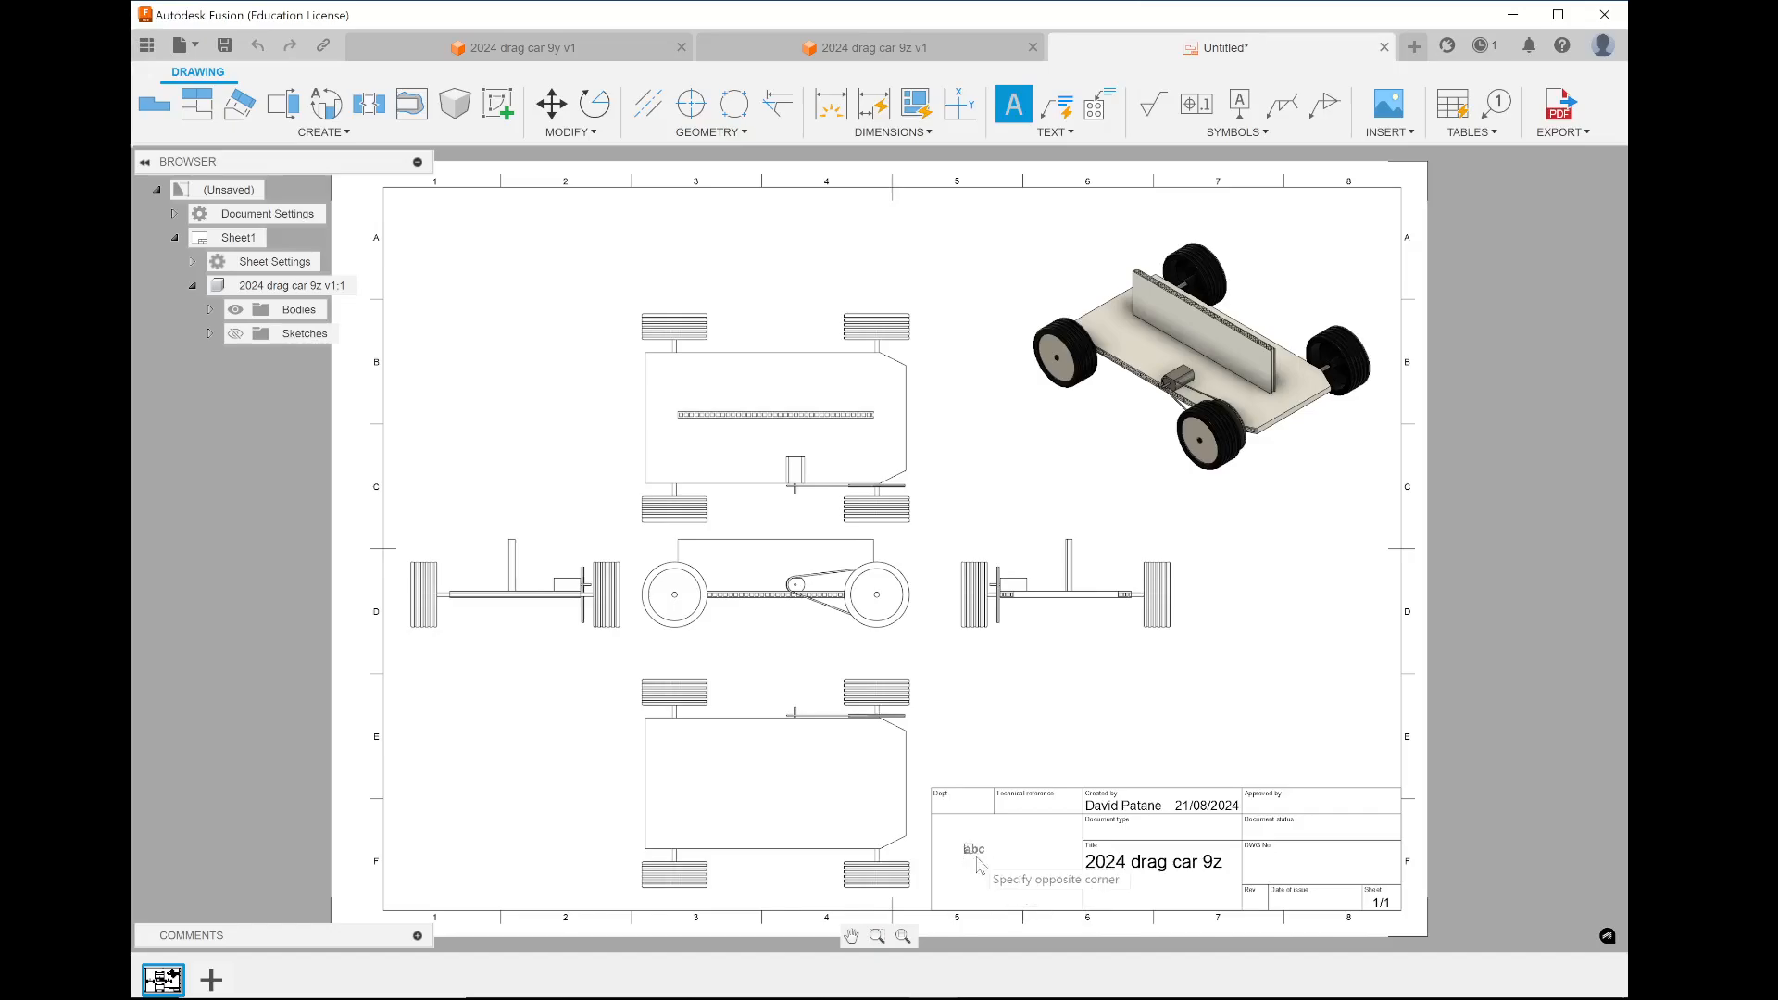
{"action": "left_click", "coordinate": [1028, 895]}
{"action": "type", "text": "Scale"}
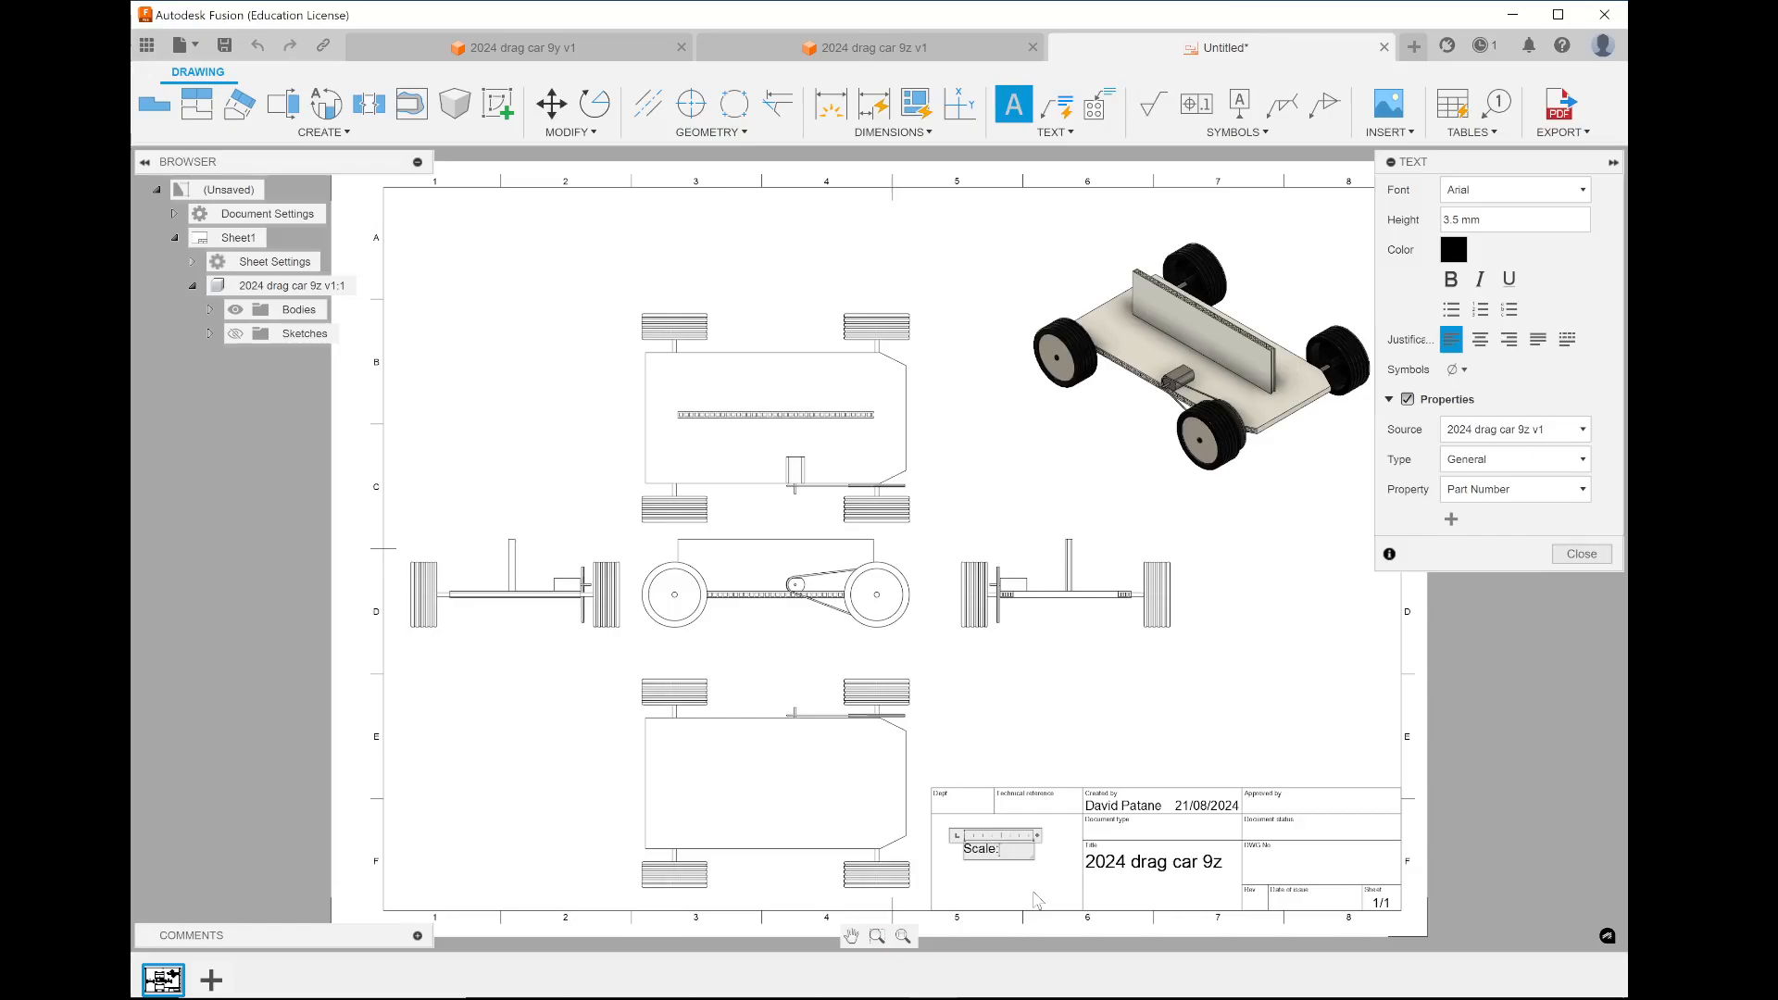
{"action": "type", "text": ": 1:1"}
{"action": "left_click", "coordinate": [1076, 874]}
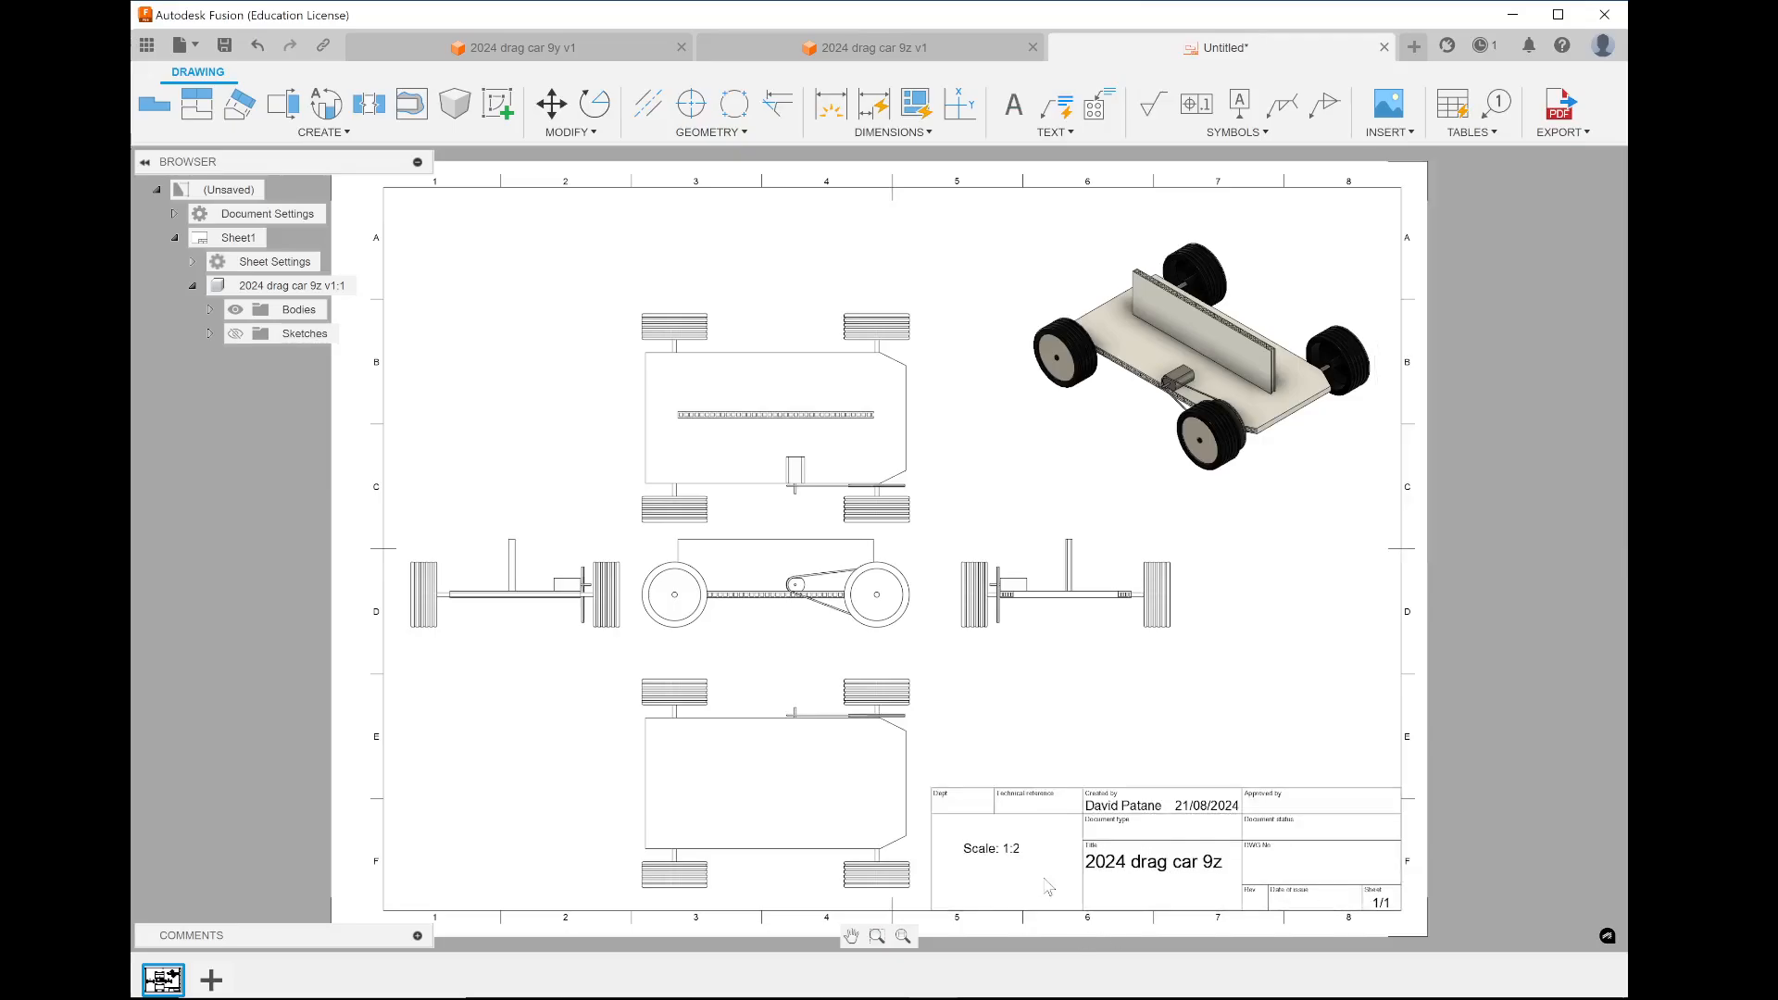
{"action": "left_click", "coordinate": [995, 854]}
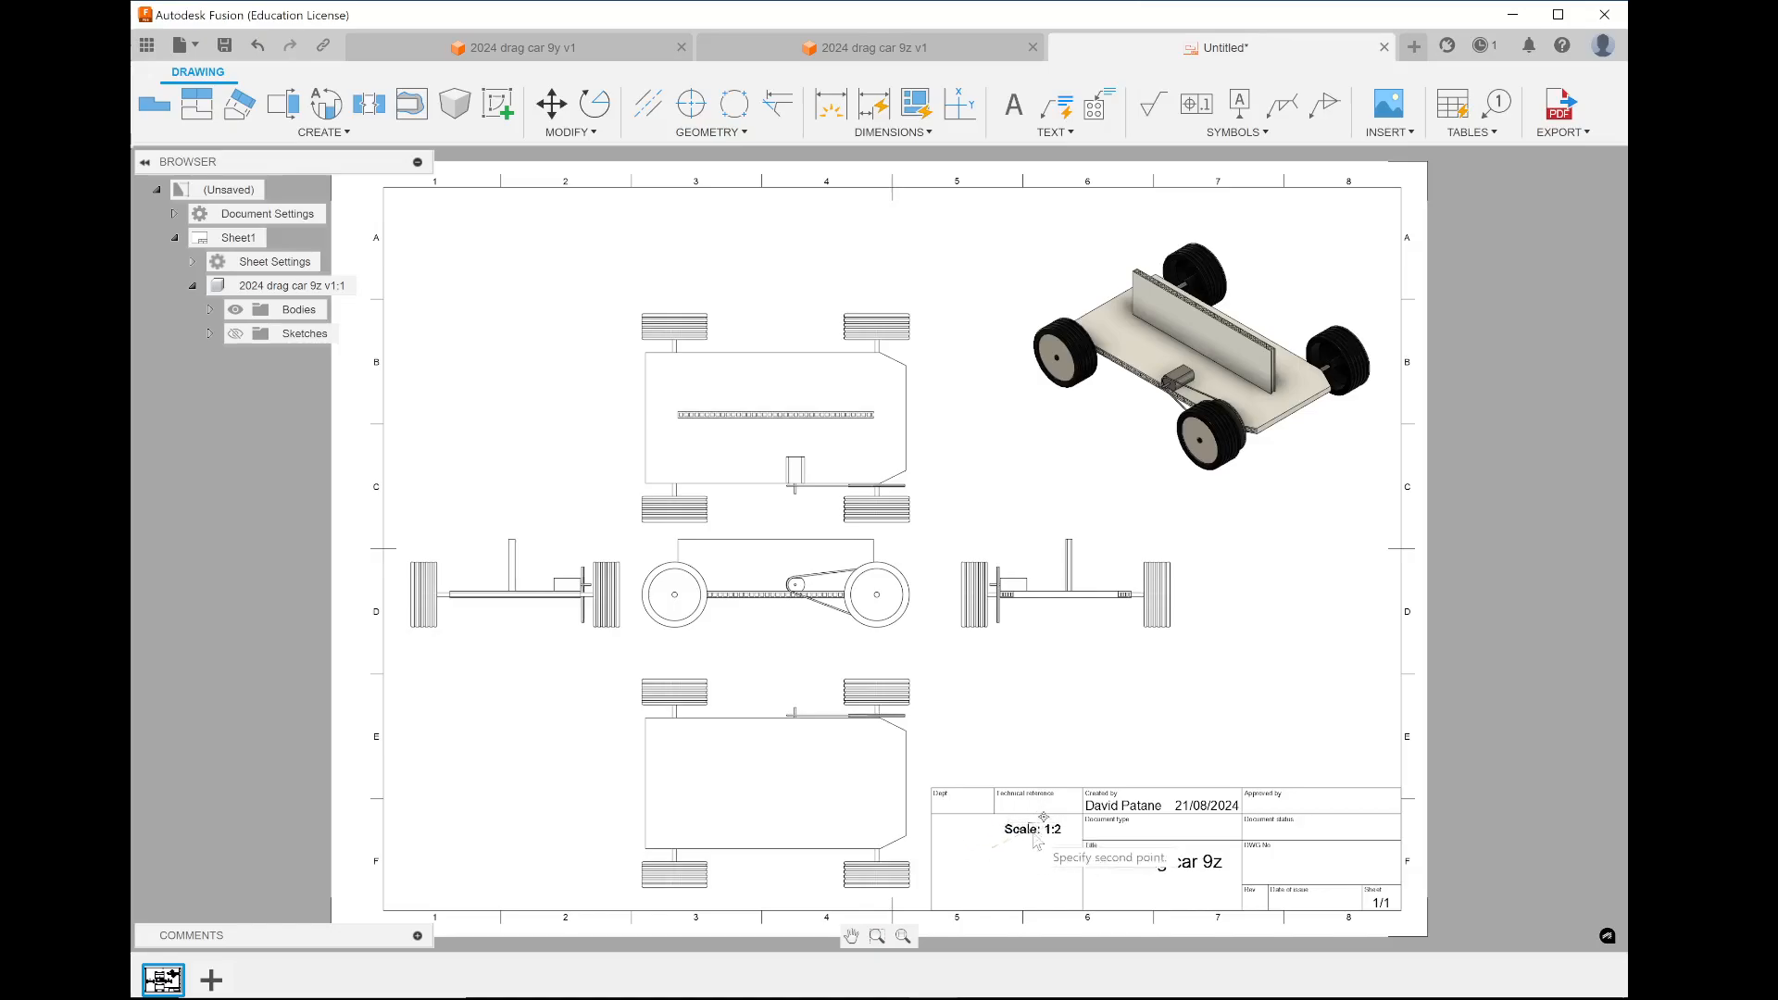
{"action": "left_click", "coordinate": [977, 839]}
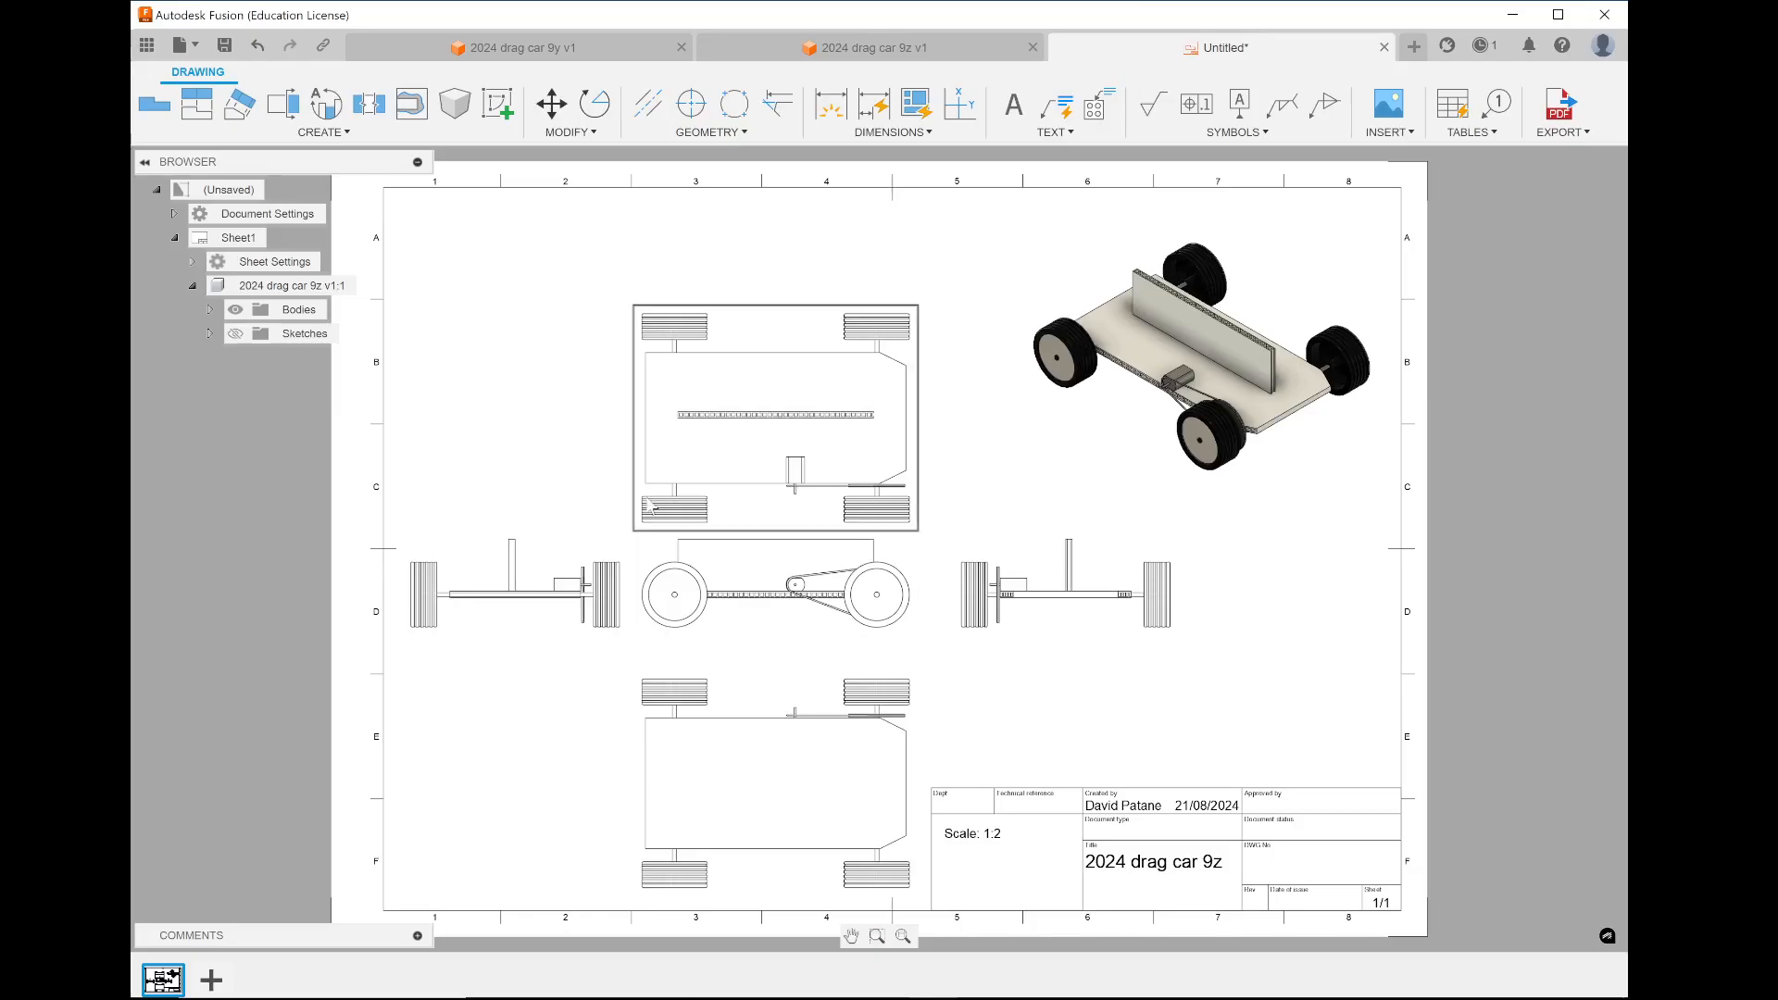
Dimension the board's straight end edge opposite the chamfered corners in the top view, placing the dimension outside the board
{"action": "scroll", "coordinate": [648, 505], "scroll_direction": "up", "scroll_amount": 5}
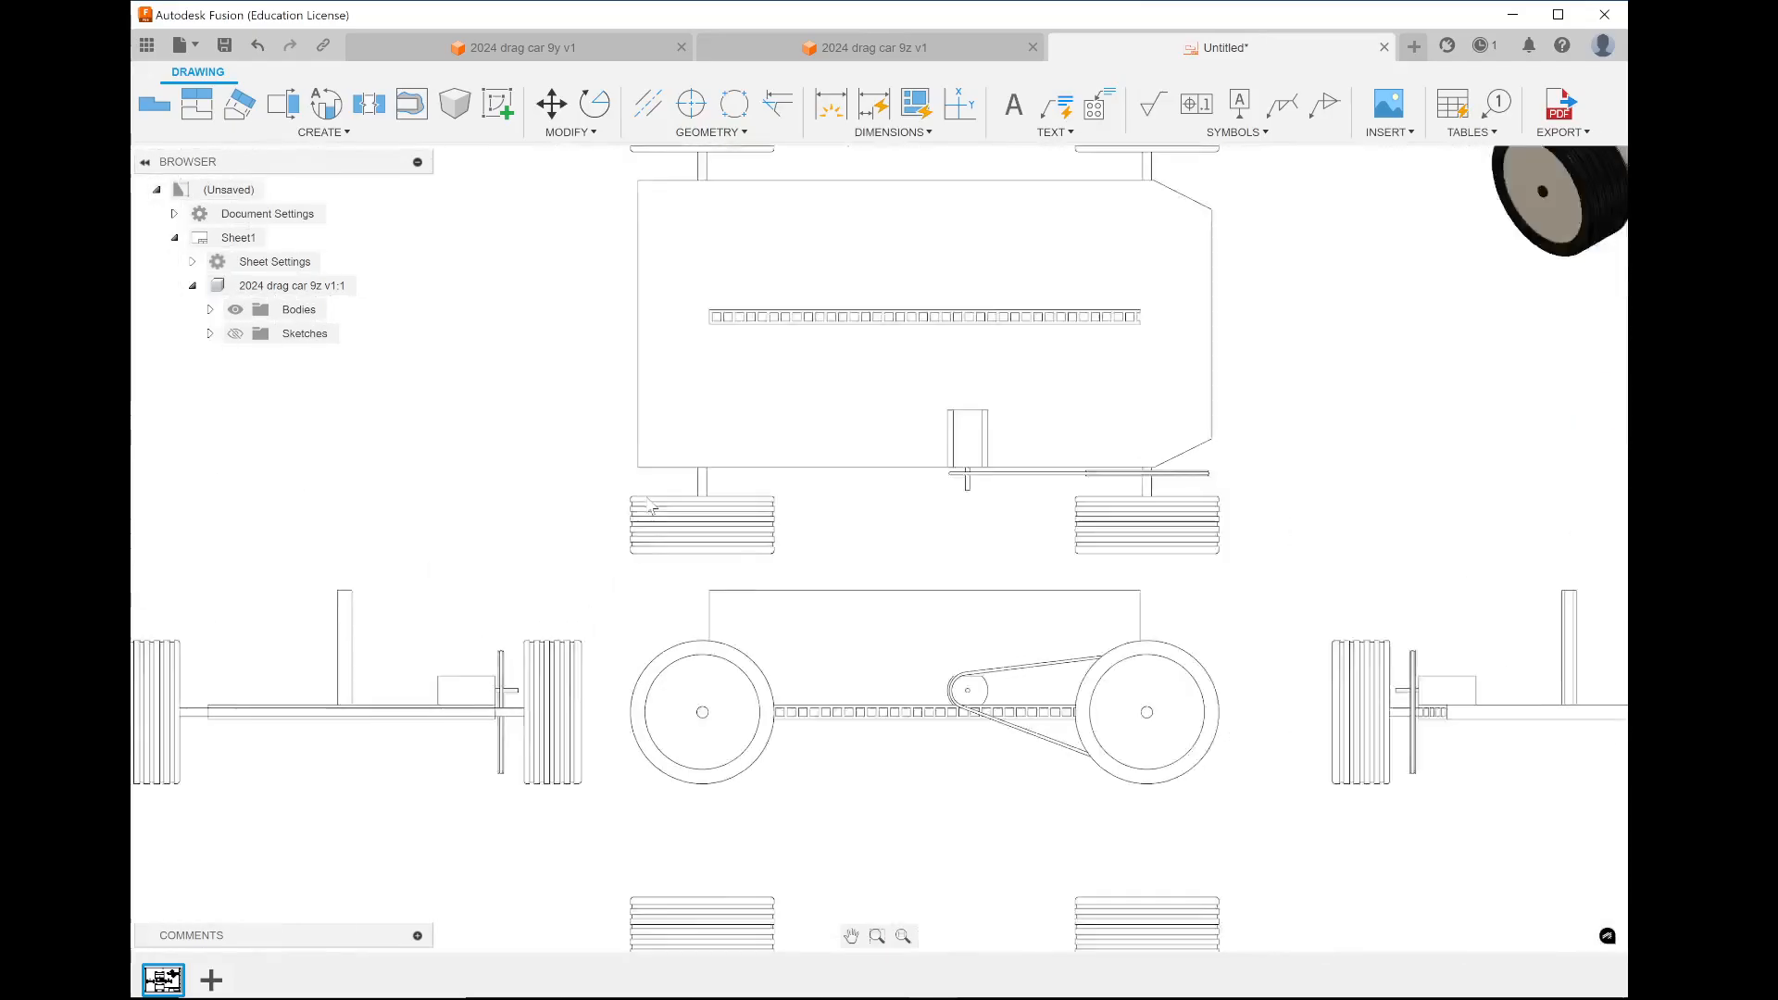
{"action": "scroll", "coordinate": [731, 241], "scroll_direction": "down", "scroll_amount": 5}
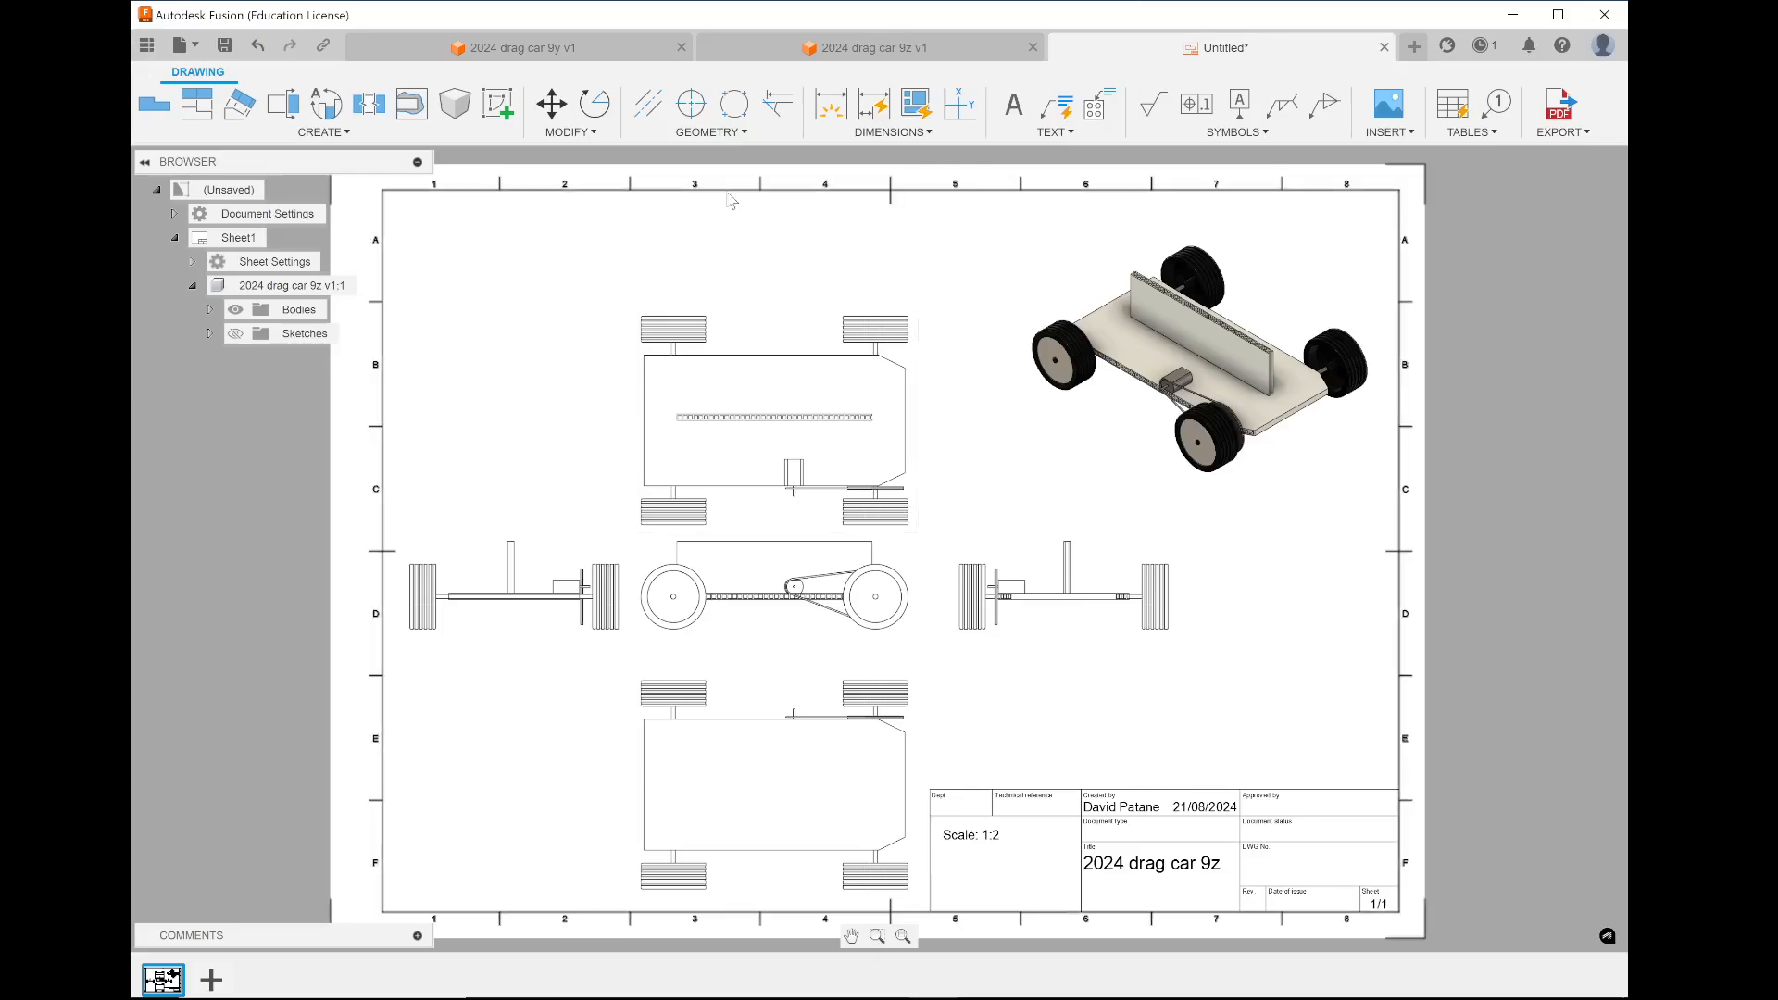
{"action": "left_click", "coordinate": [831, 105]}
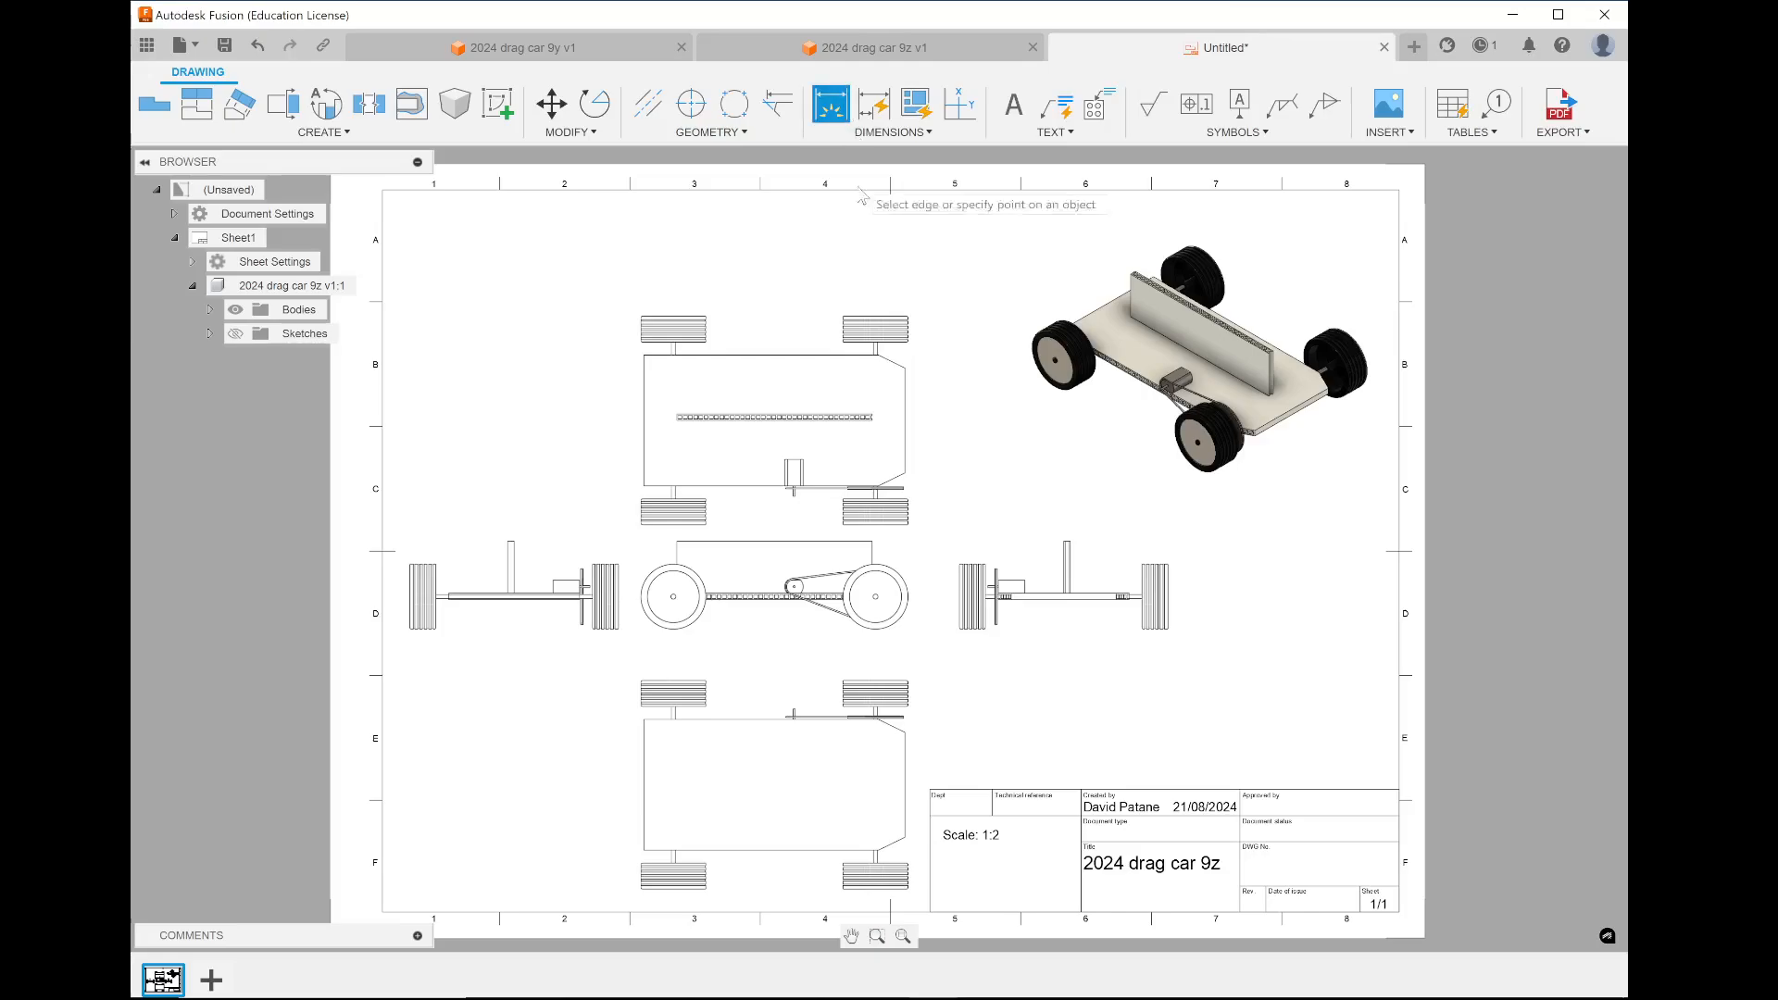
{"action": "left_click", "coordinate": [645, 414]}
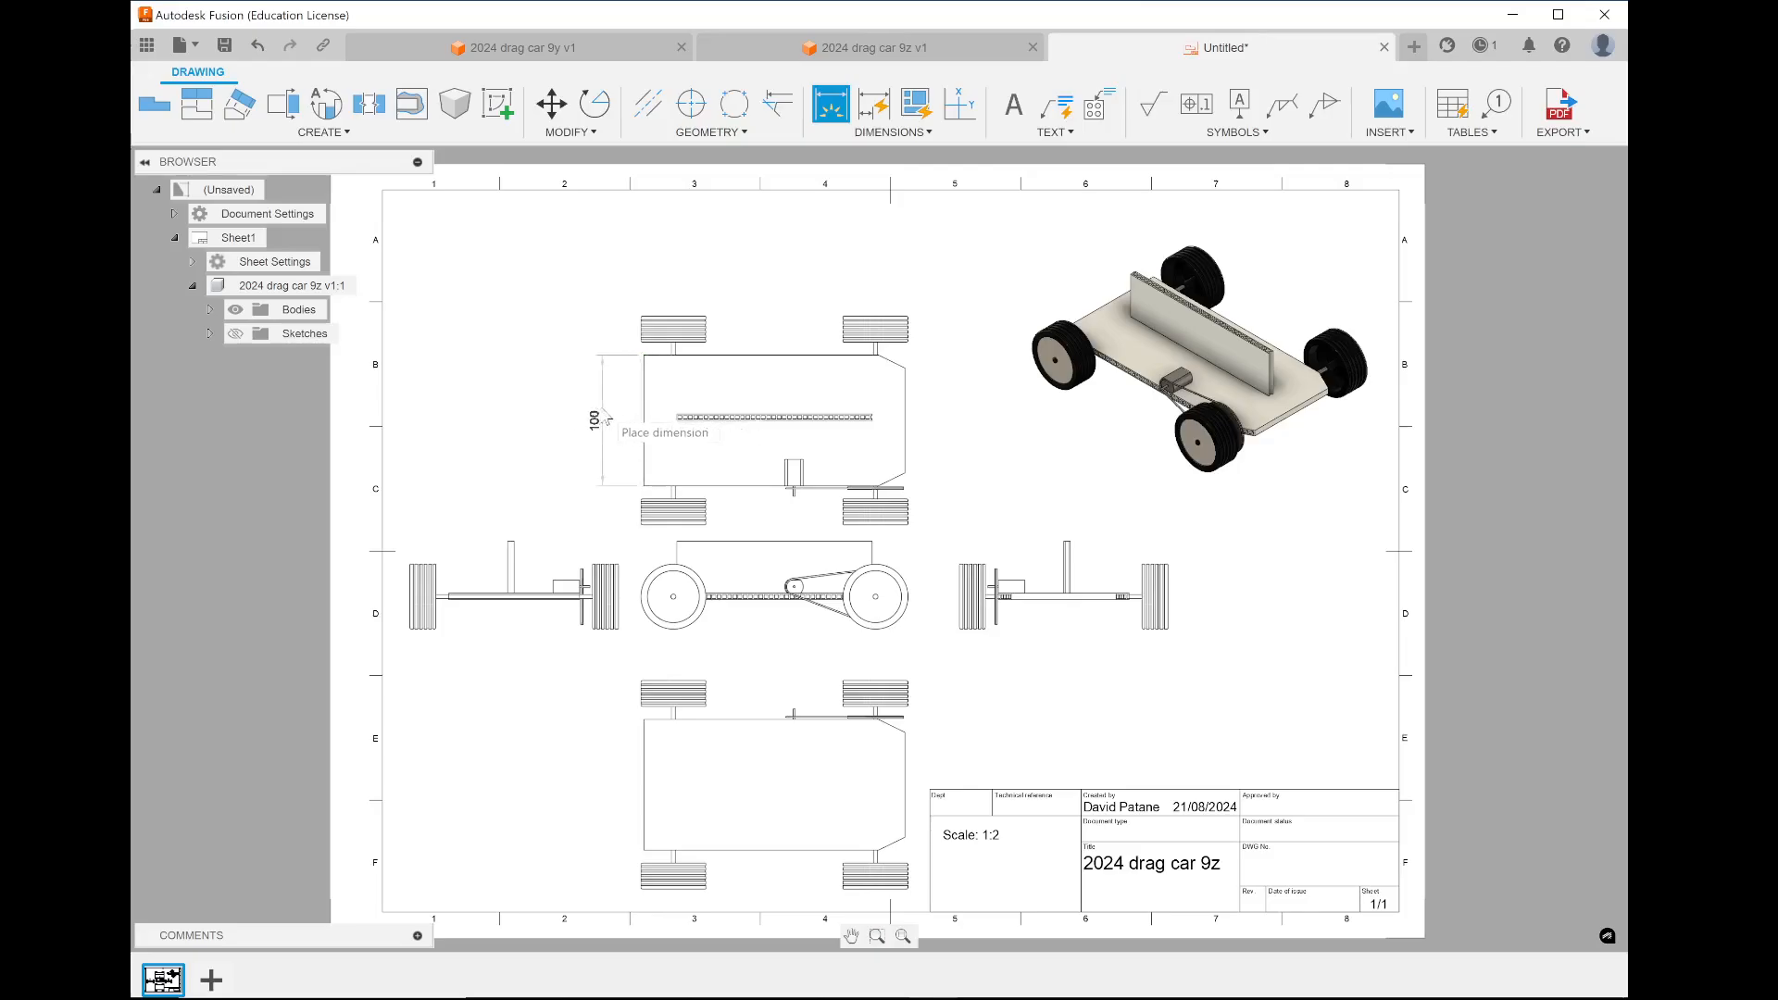
{"action": "left_click", "coordinate": [594, 418]}
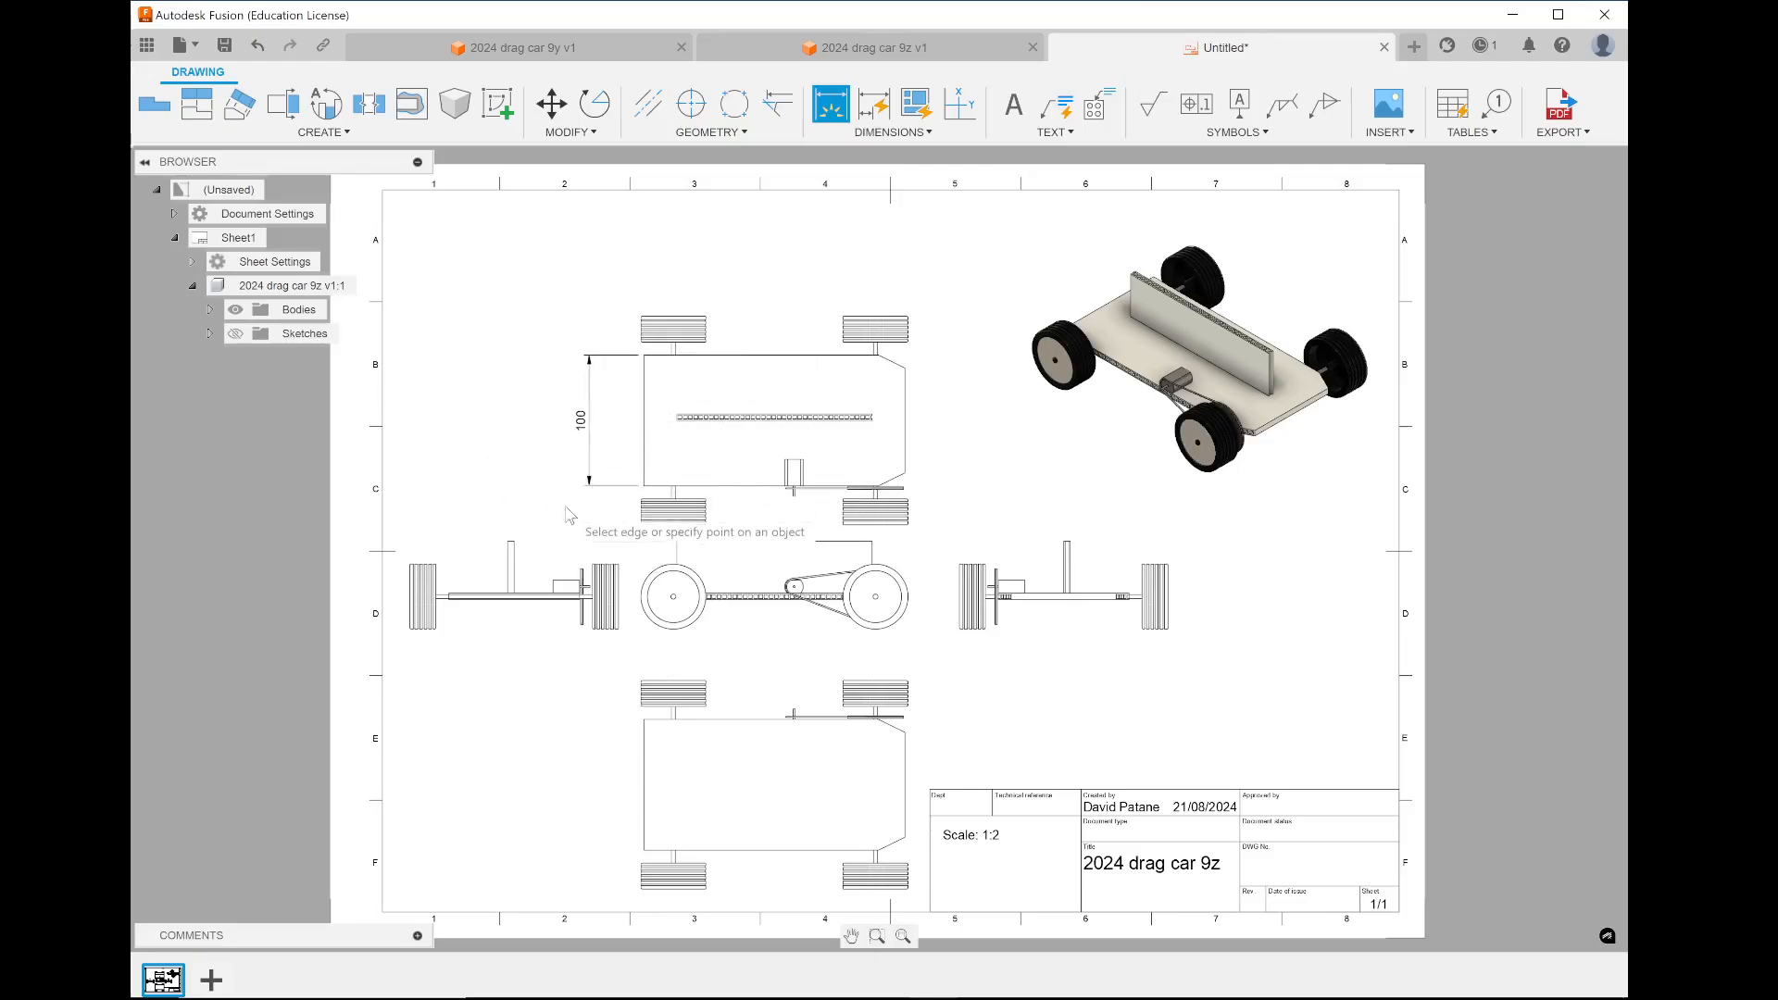
{"action": "scroll", "coordinate": [781, 401], "scroll_direction": "up", "scroll_amount": 4}
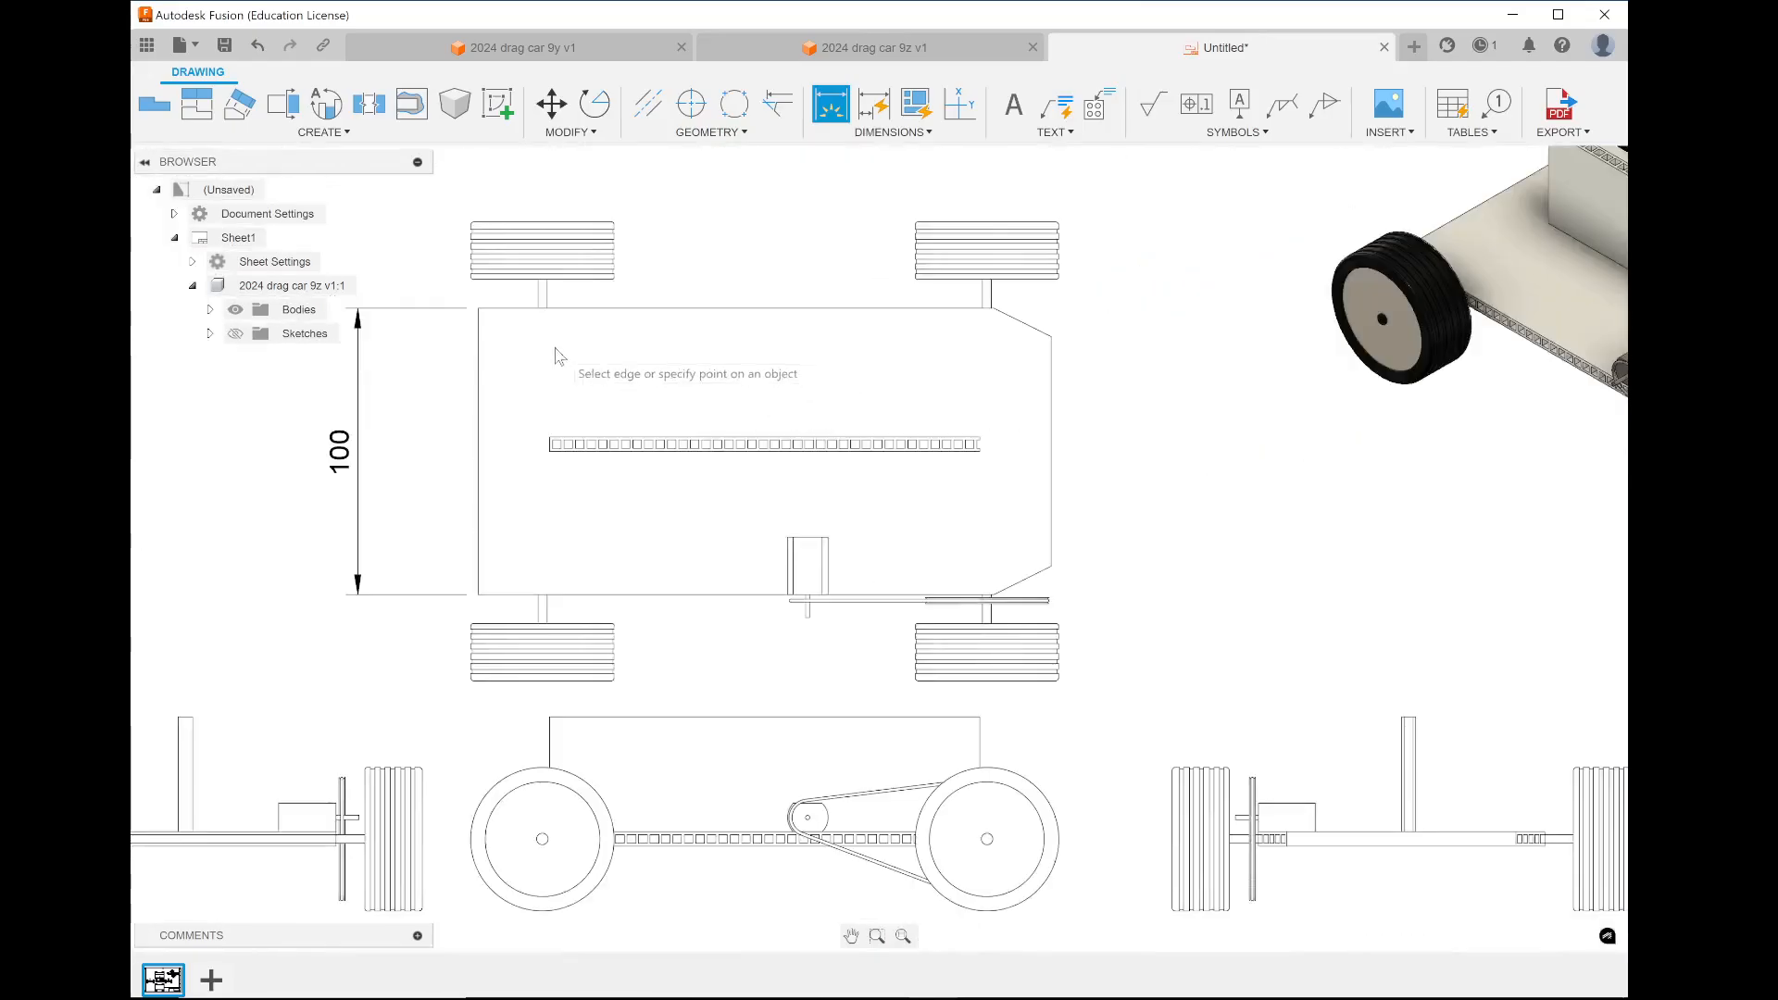
Dimension the board's overall length in the top view, placing the dimension beyond the pair of wheels farthest from the motor
{"action": "left_click", "coordinate": [478, 362]}
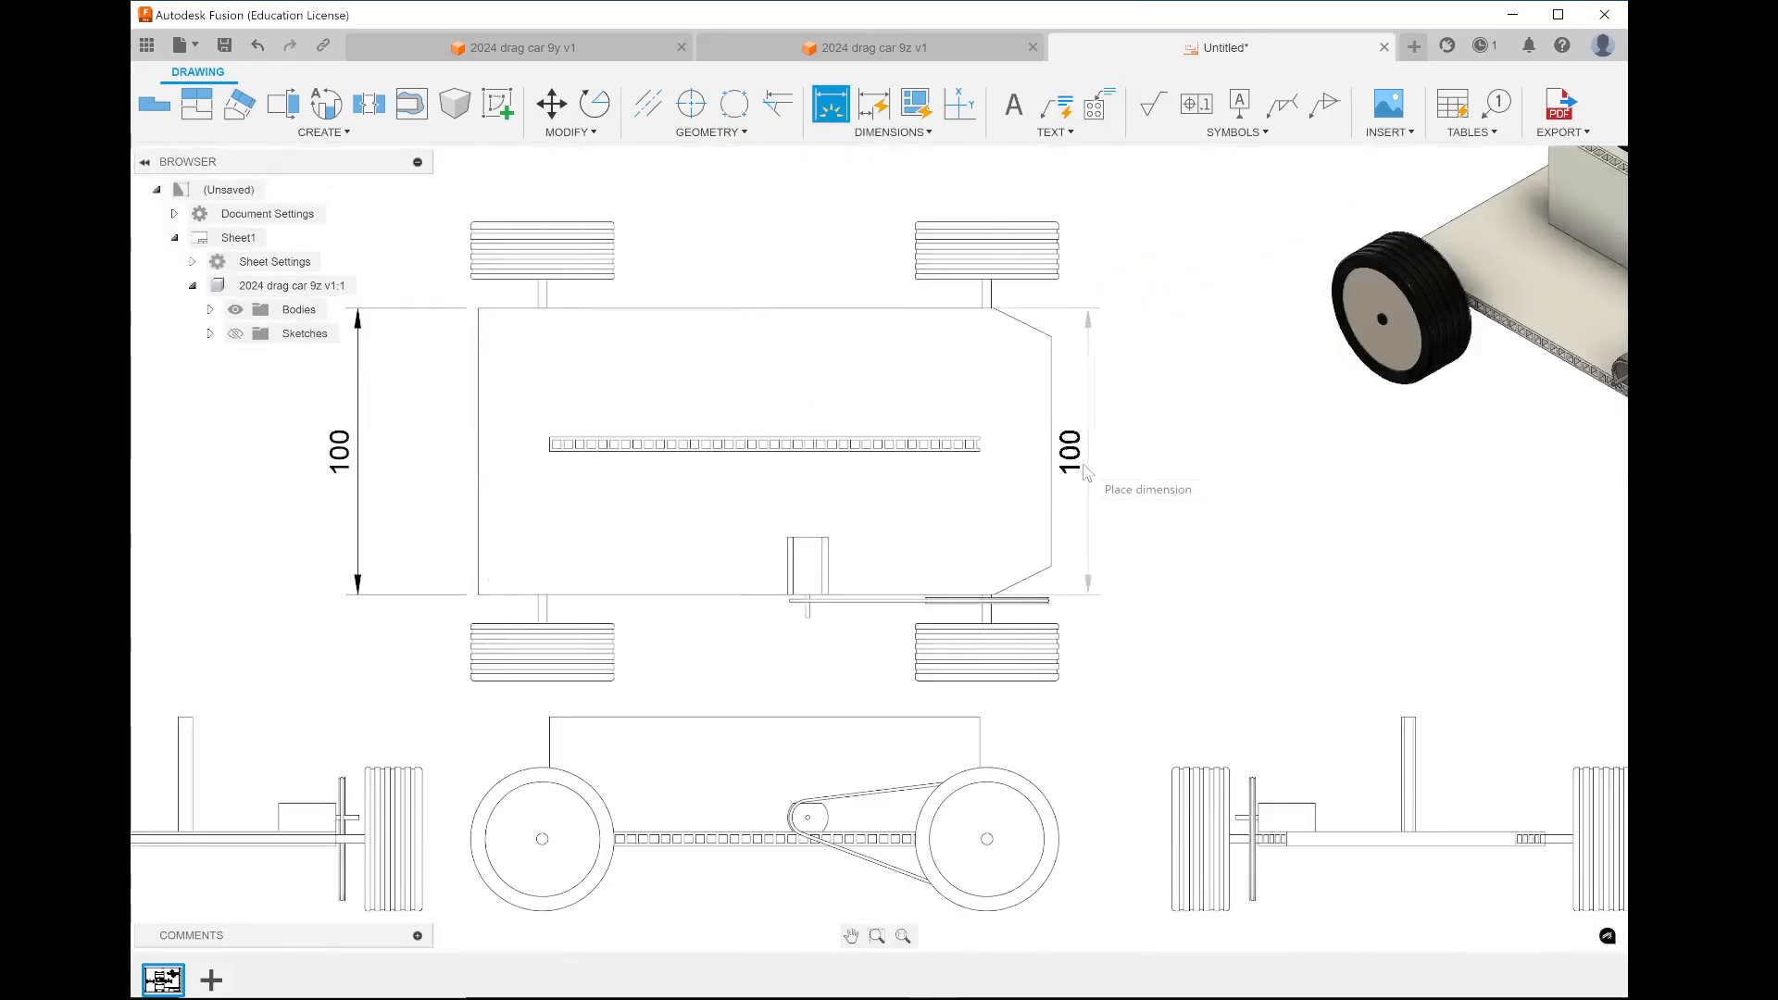
{"action": "left_click", "coordinate": [1051, 443]}
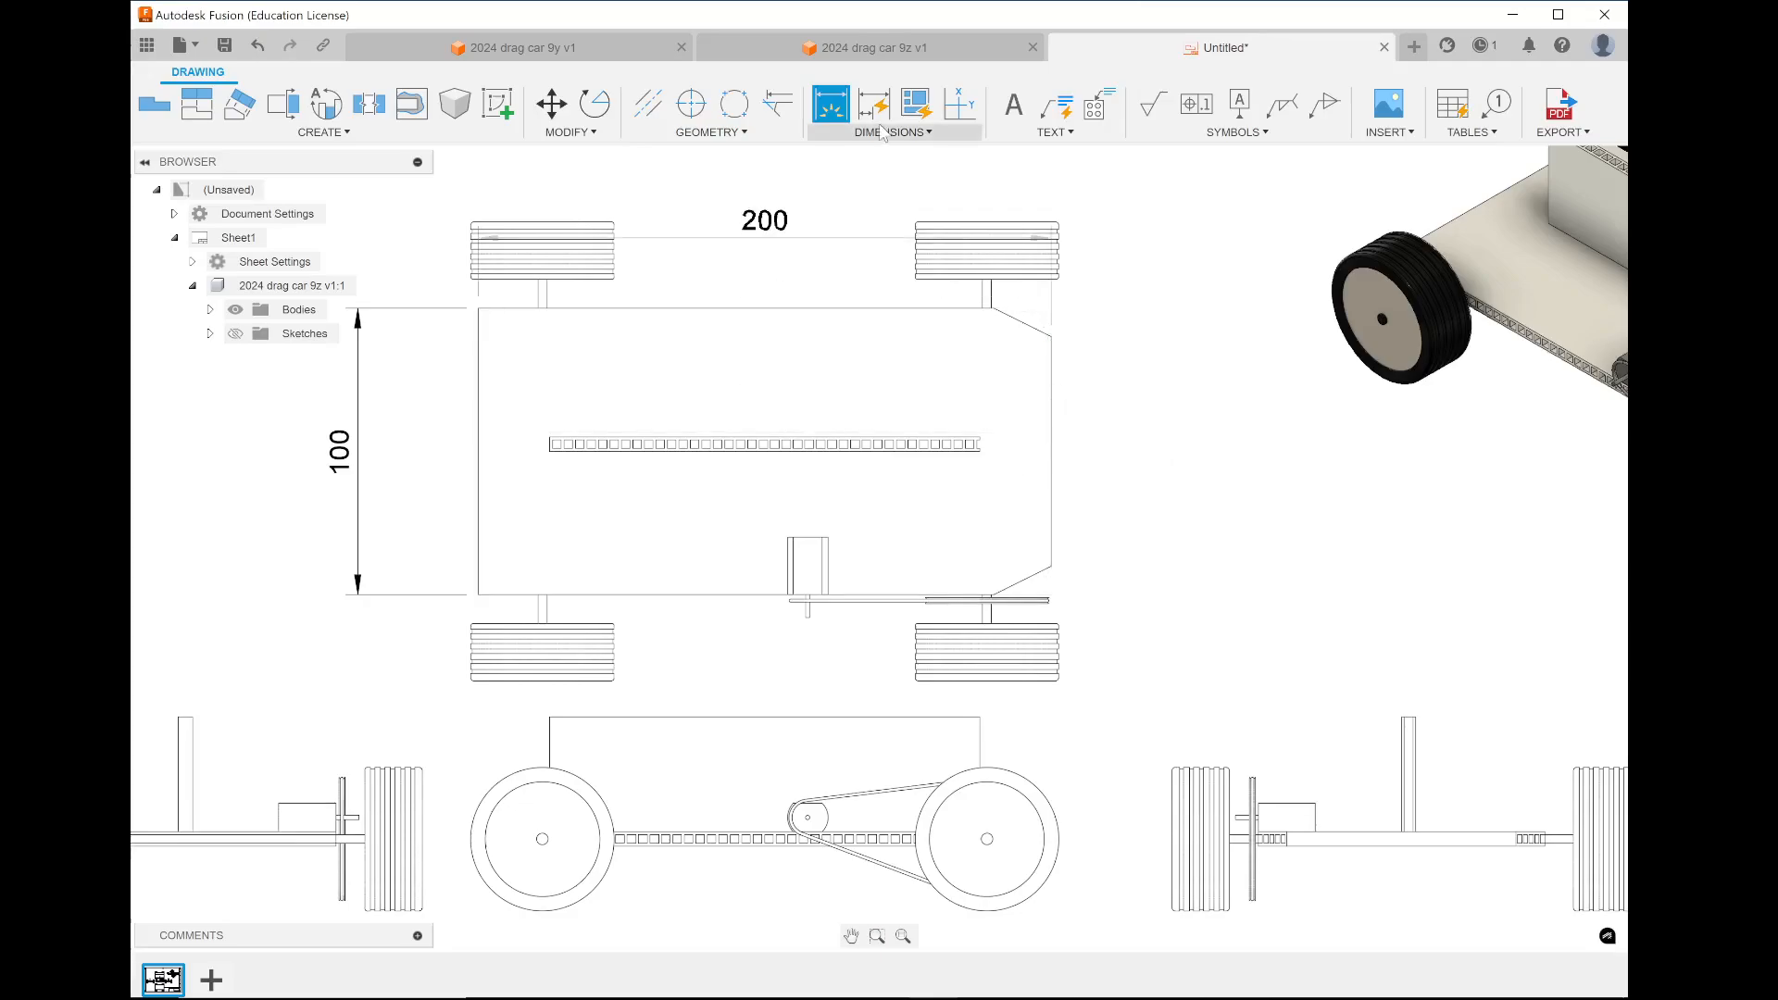
{"action": "left_click", "coordinate": [963, 239]}
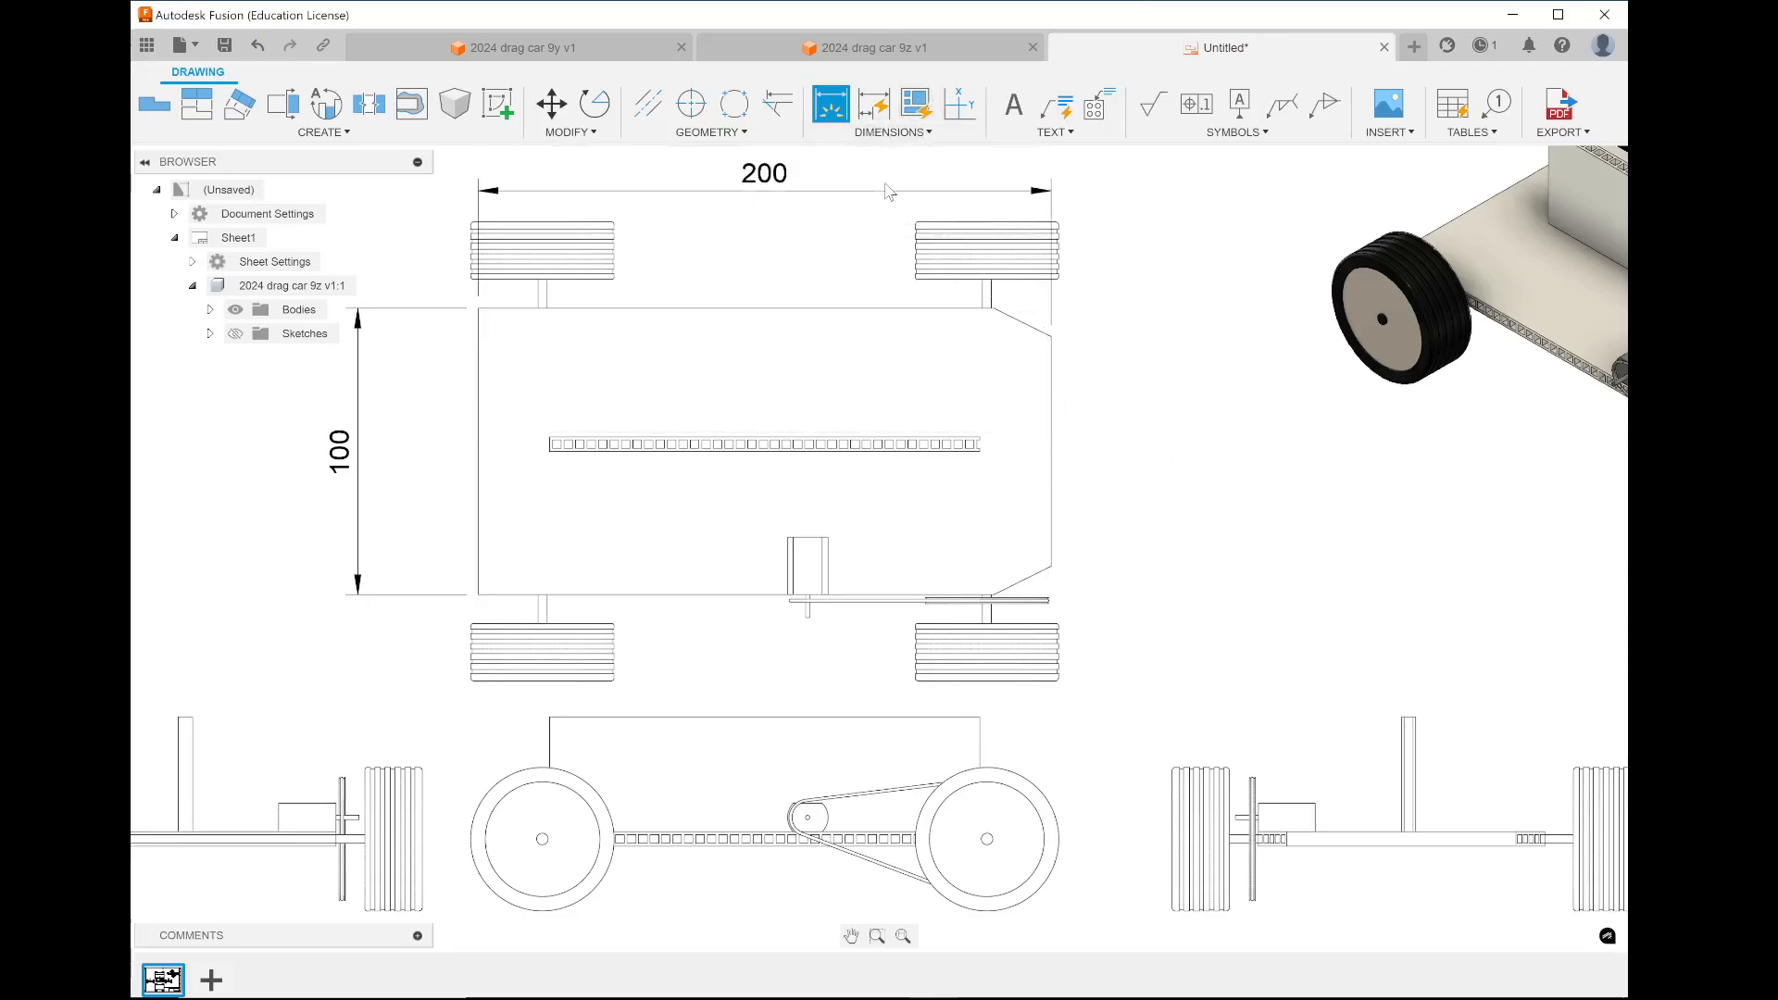
{"action": "left_click", "coordinate": [888, 191]}
{"action": "scroll", "coordinate": [1045, 193], "scroll_direction": "up", "scroll_amount": 5}
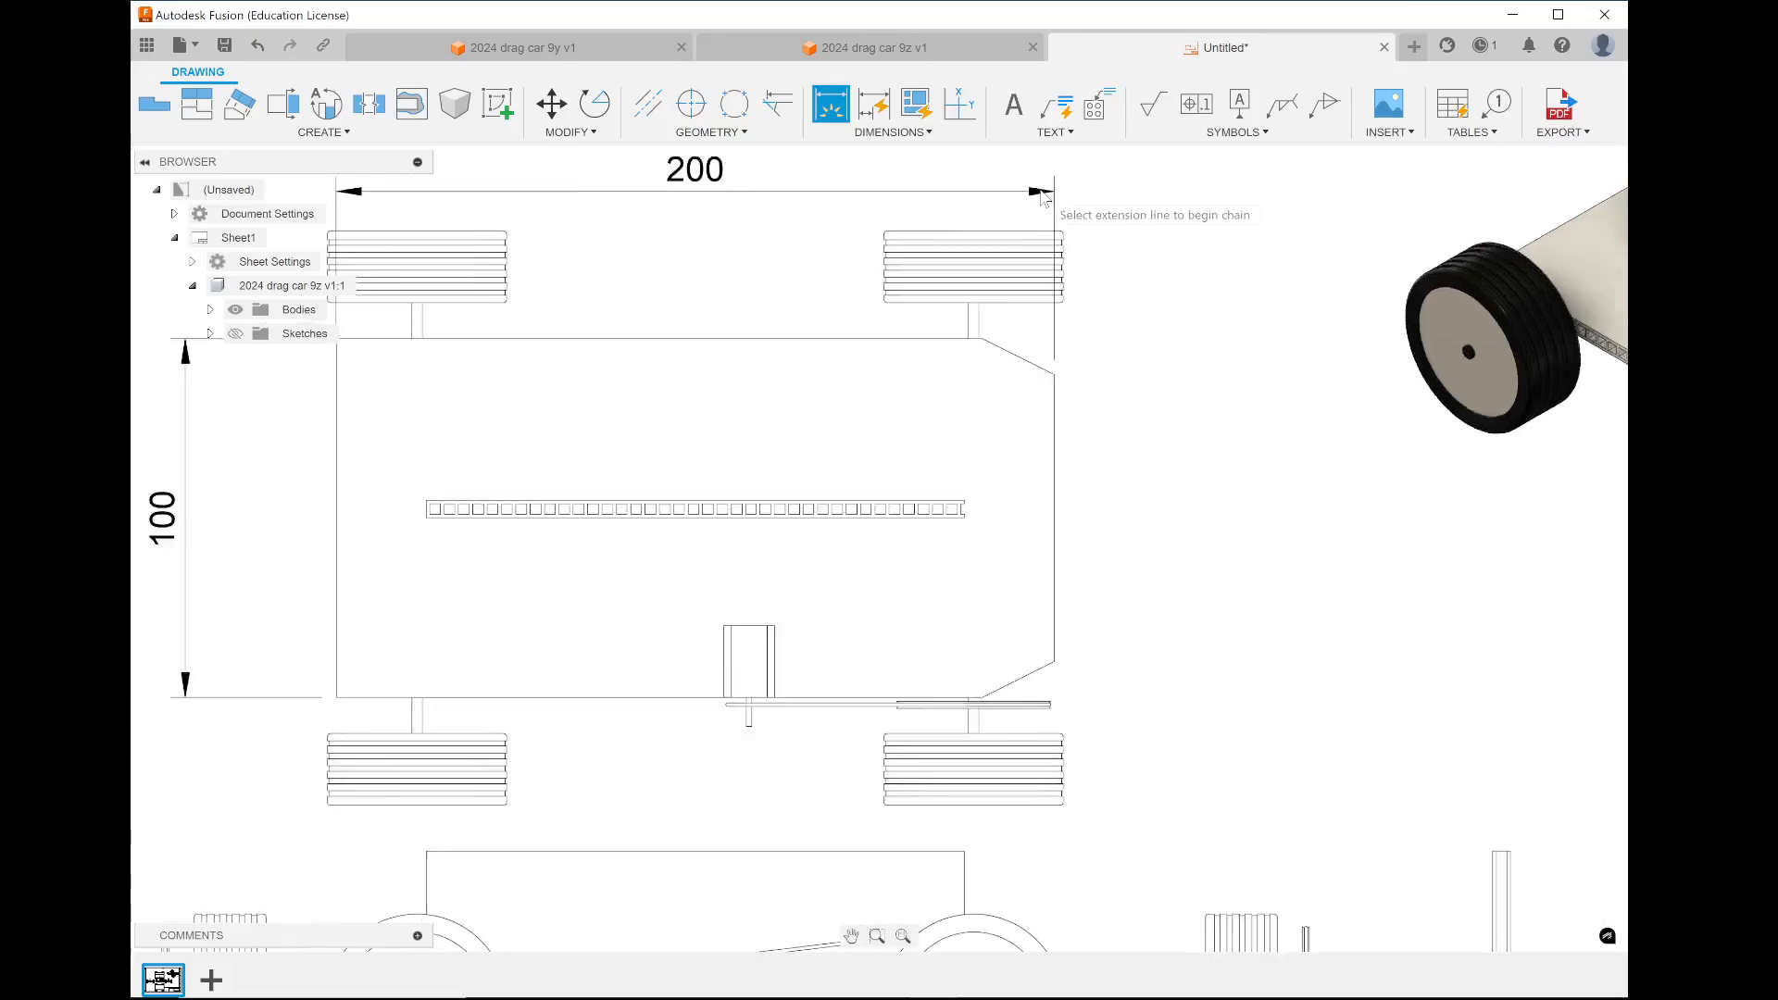
{"action": "left_click", "coordinate": [1039, 194]}
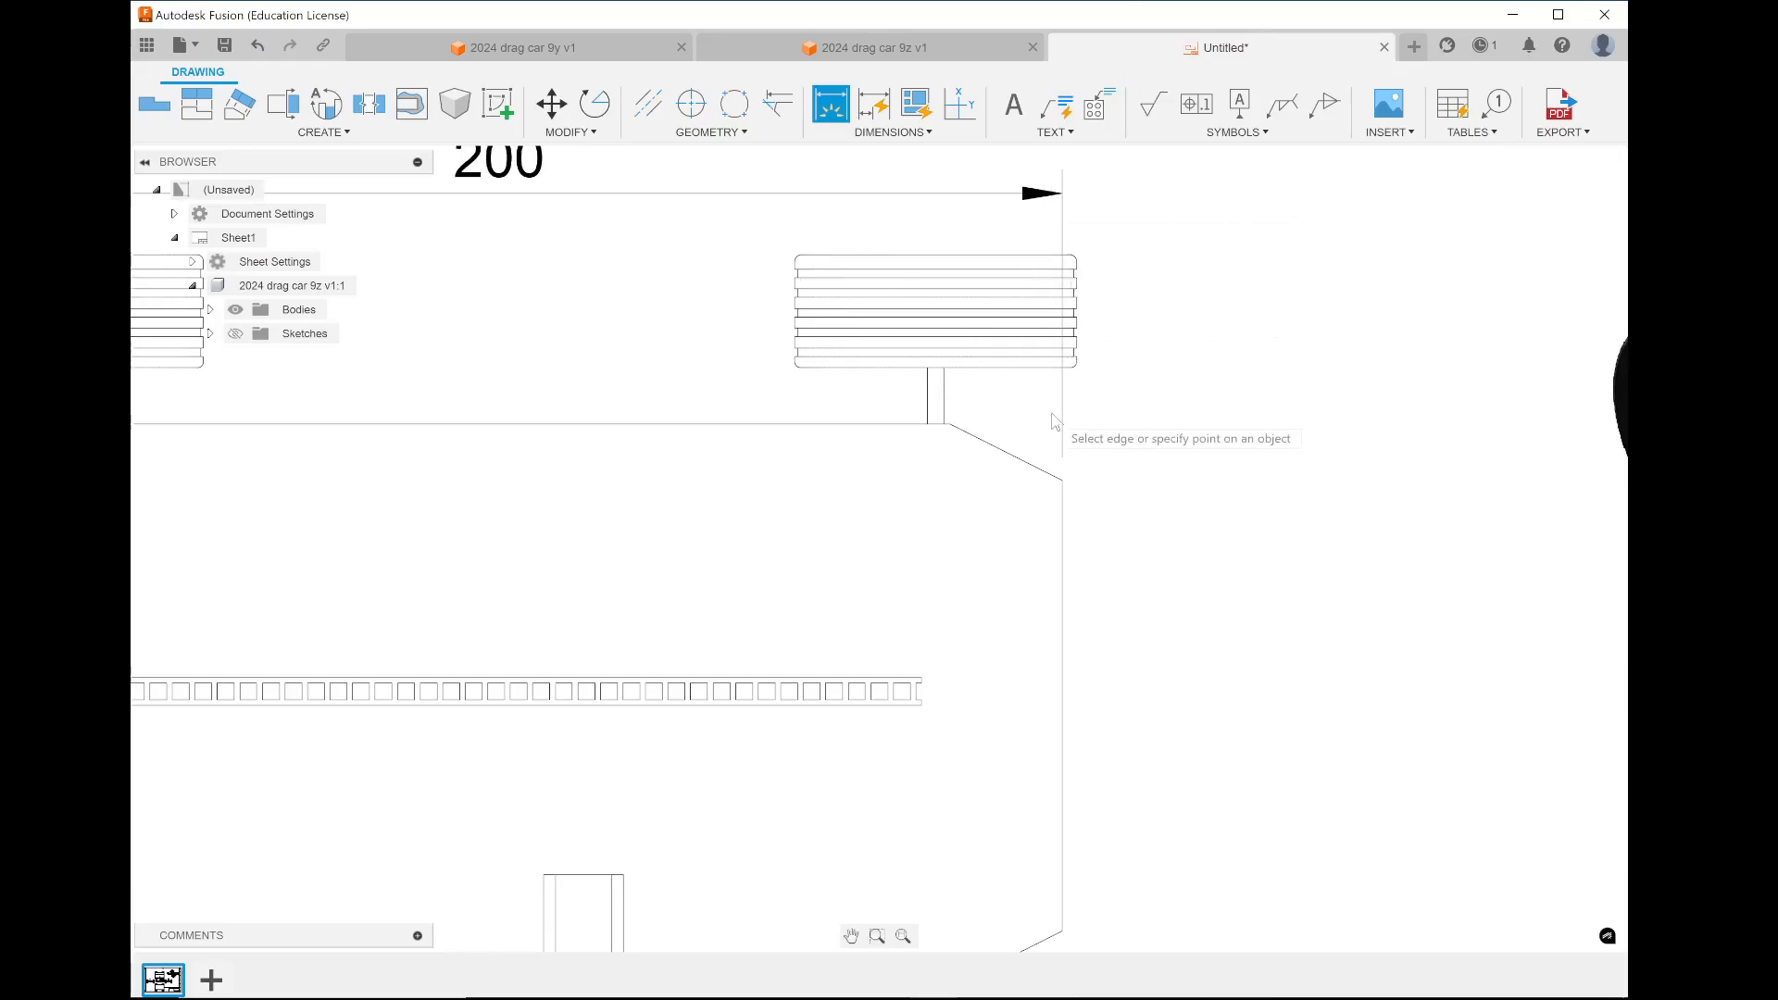
Add a diameter dimension to the belt-driven wheel in the front view, placing its text diagonally outside the wheel
{"action": "scroll", "coordinate": [1054, 422], "scroll_direction": "down", "scroll_amount": 5}
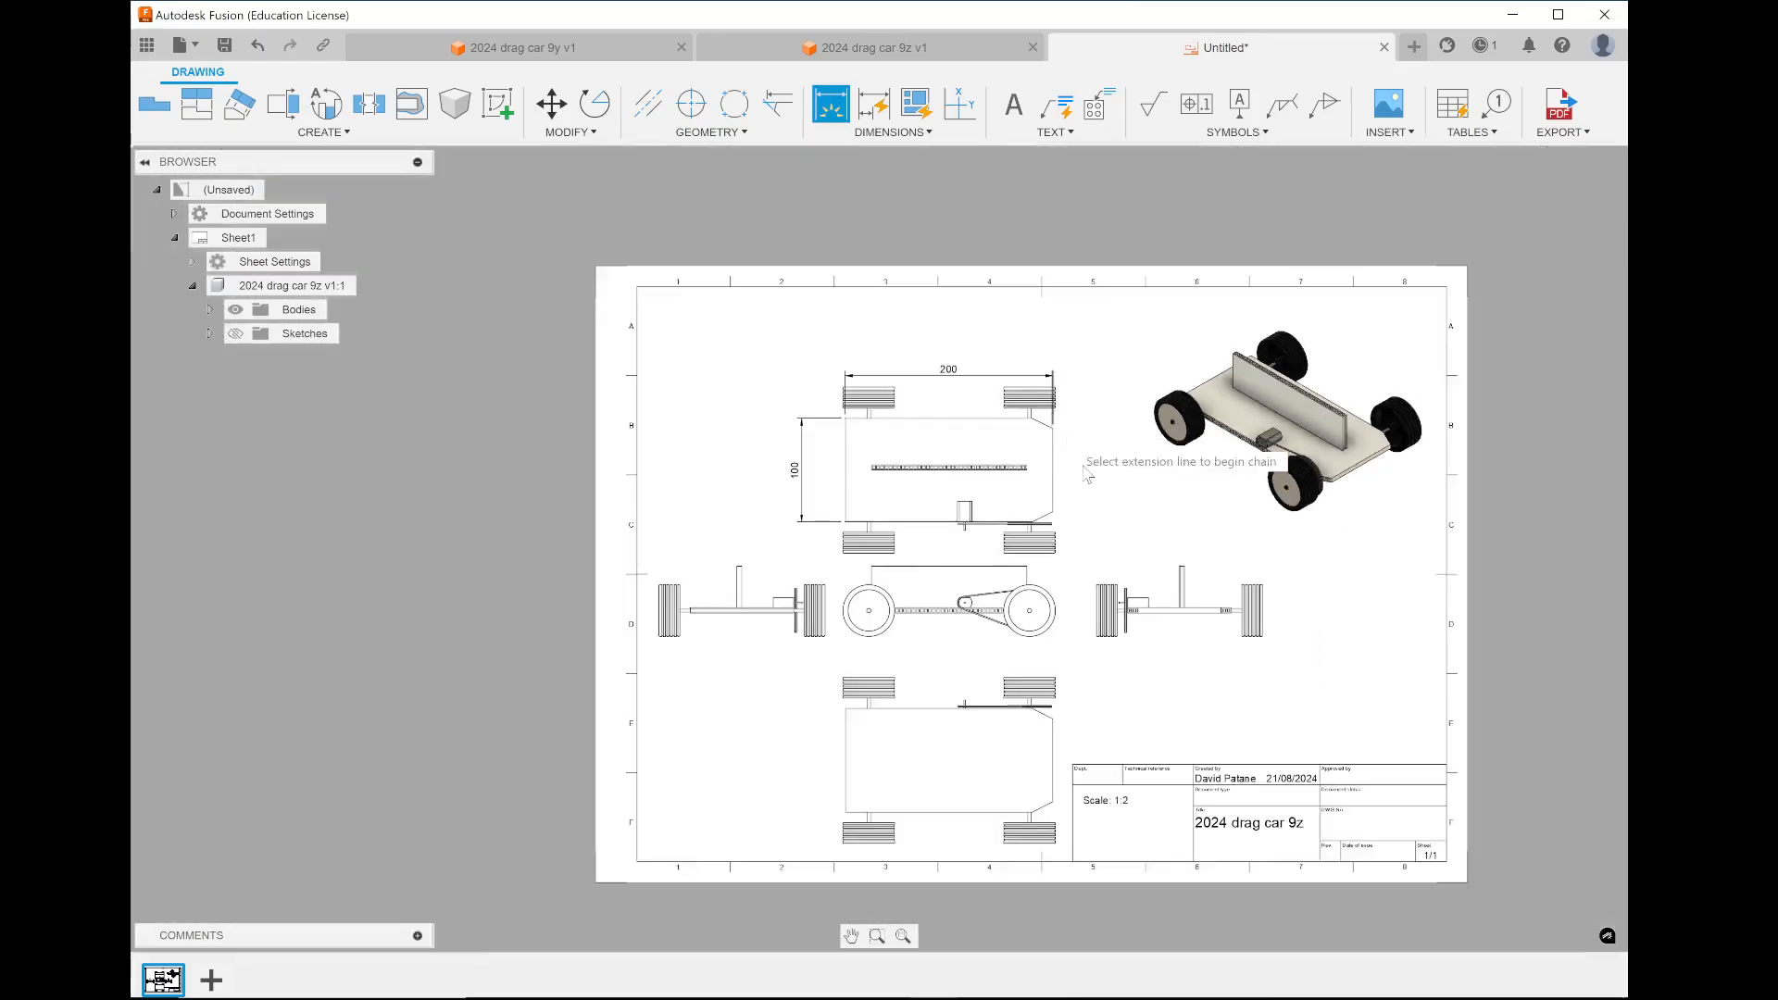
{"action": "scroll", "coordinate": [1088, 602], "scroll_direction": "up", "scroll_amount": 2}
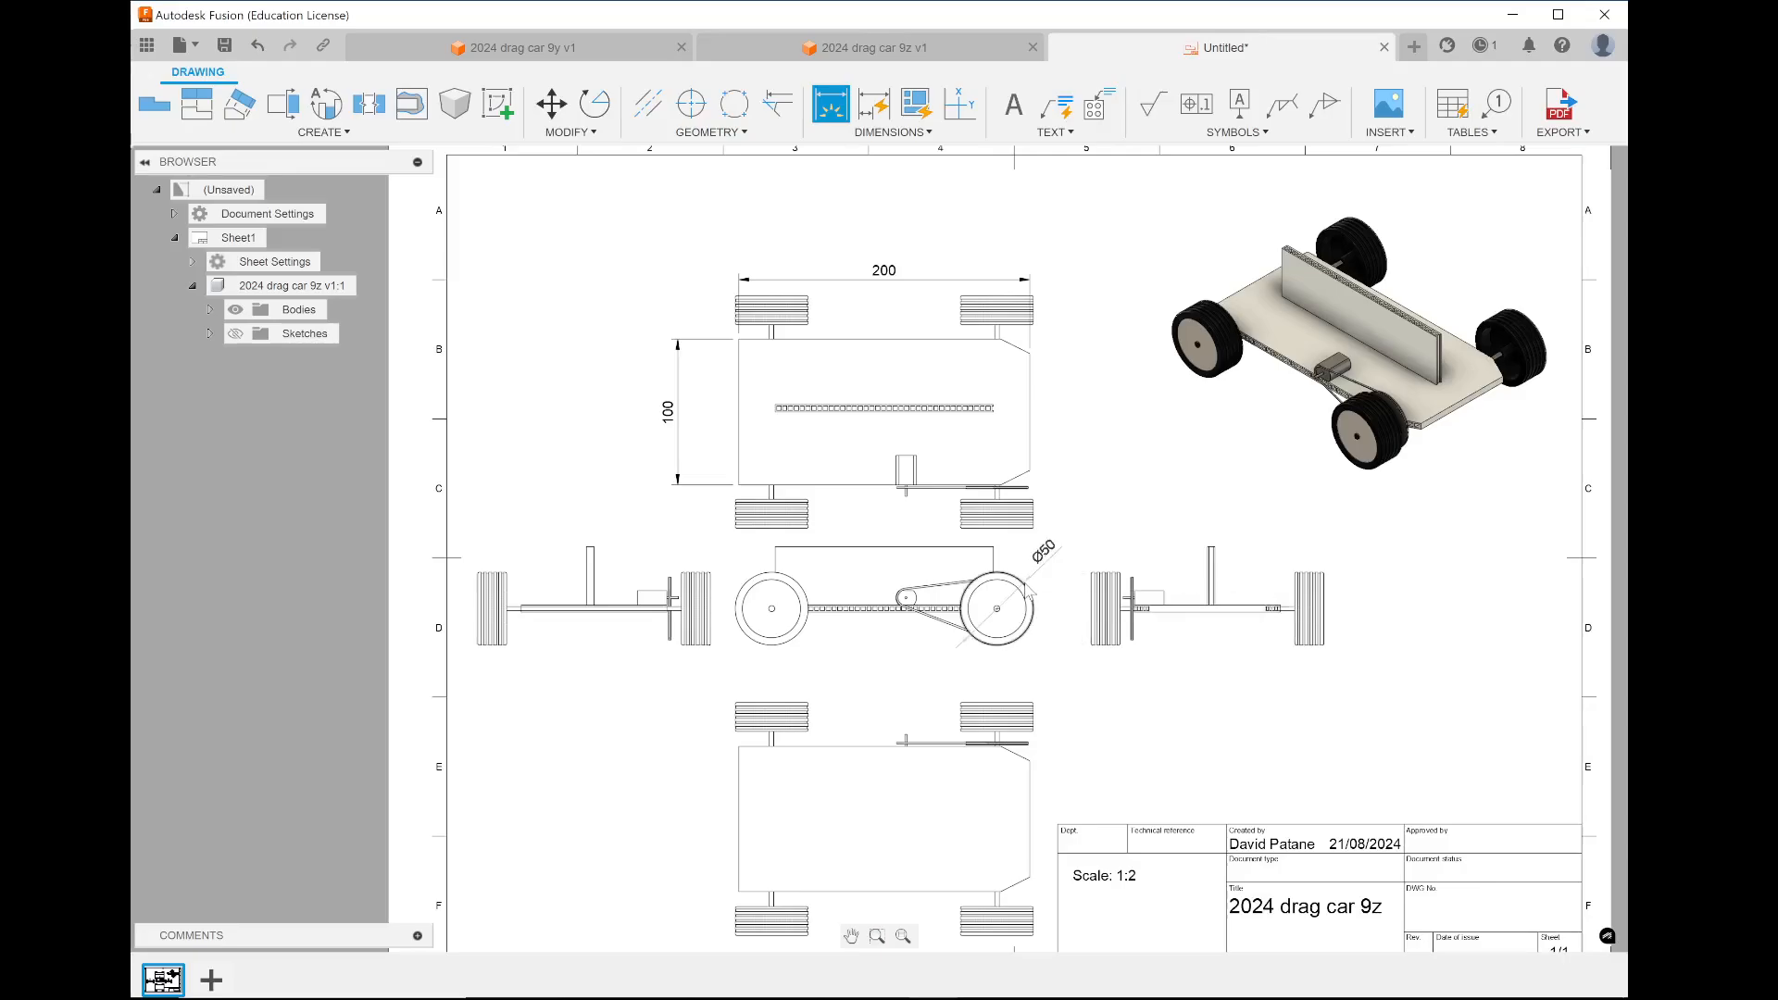
{"action": "left_click", "coordinate": [1051, 555]}
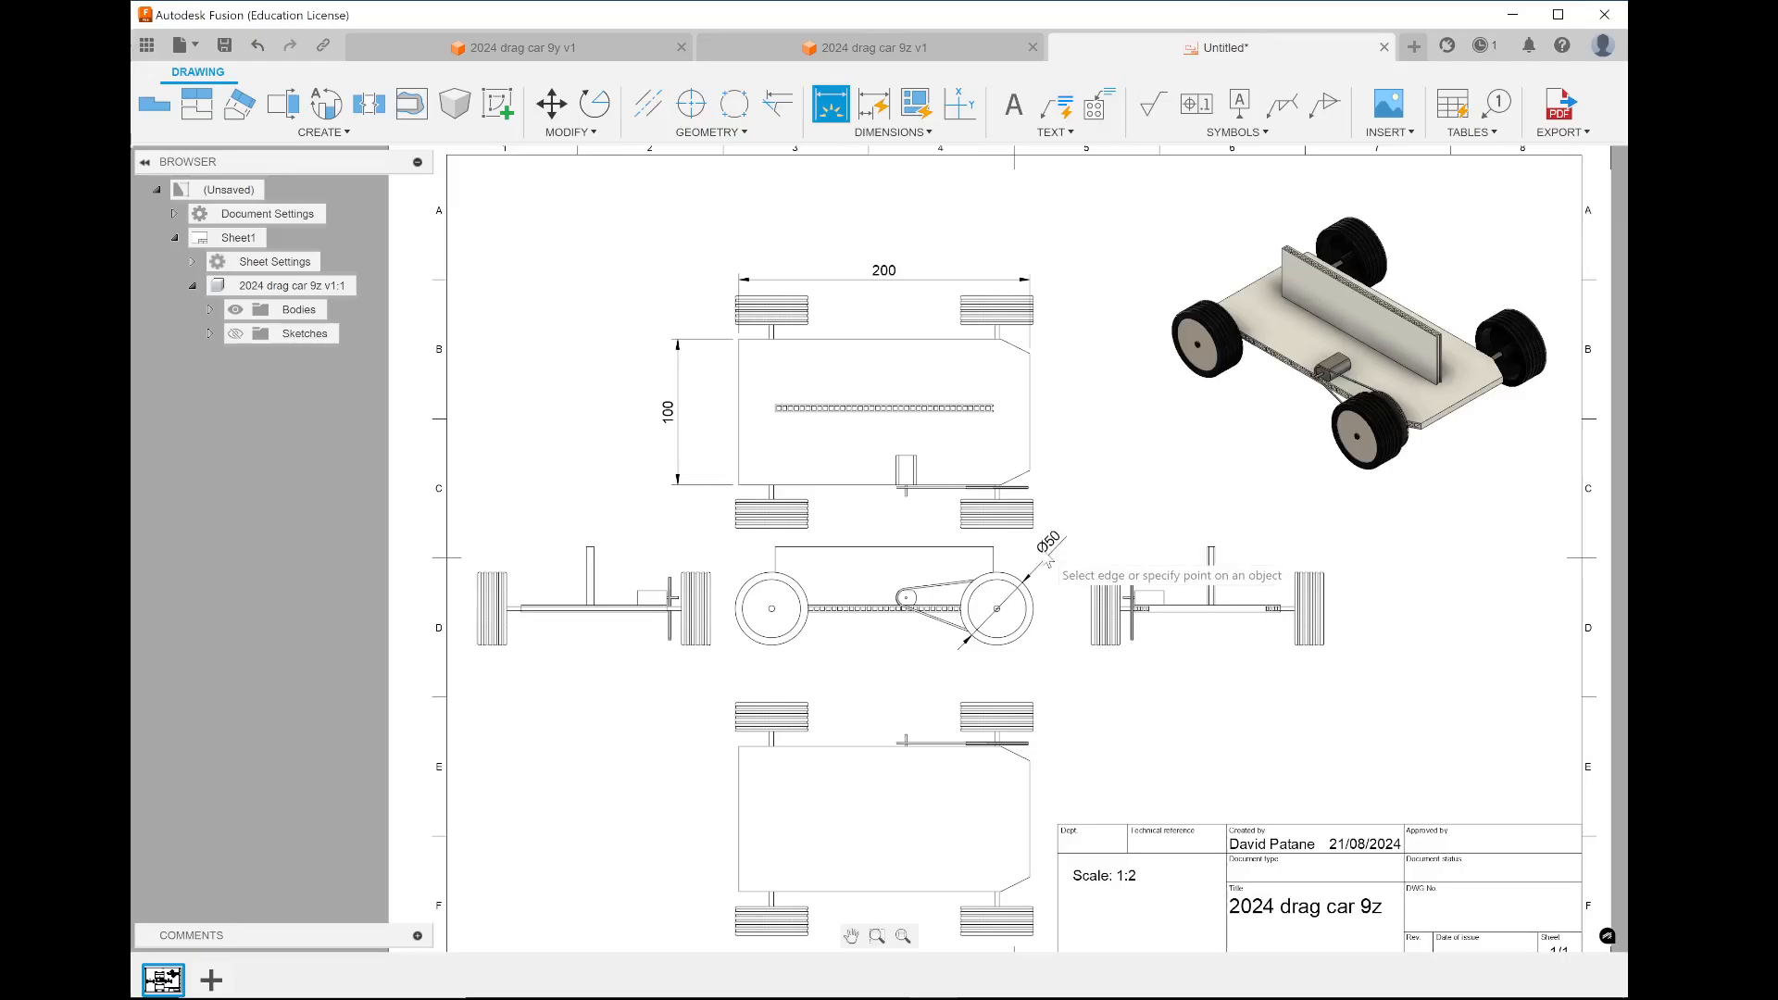
{"action": "scroll", "coordinate": [896, 645], "scroll_direction": "down", "scroll_amount": 3}
{"action": "scroll", "coordinate": [896, 646], "scroll_direction": "up", "scroll_amount": 4}
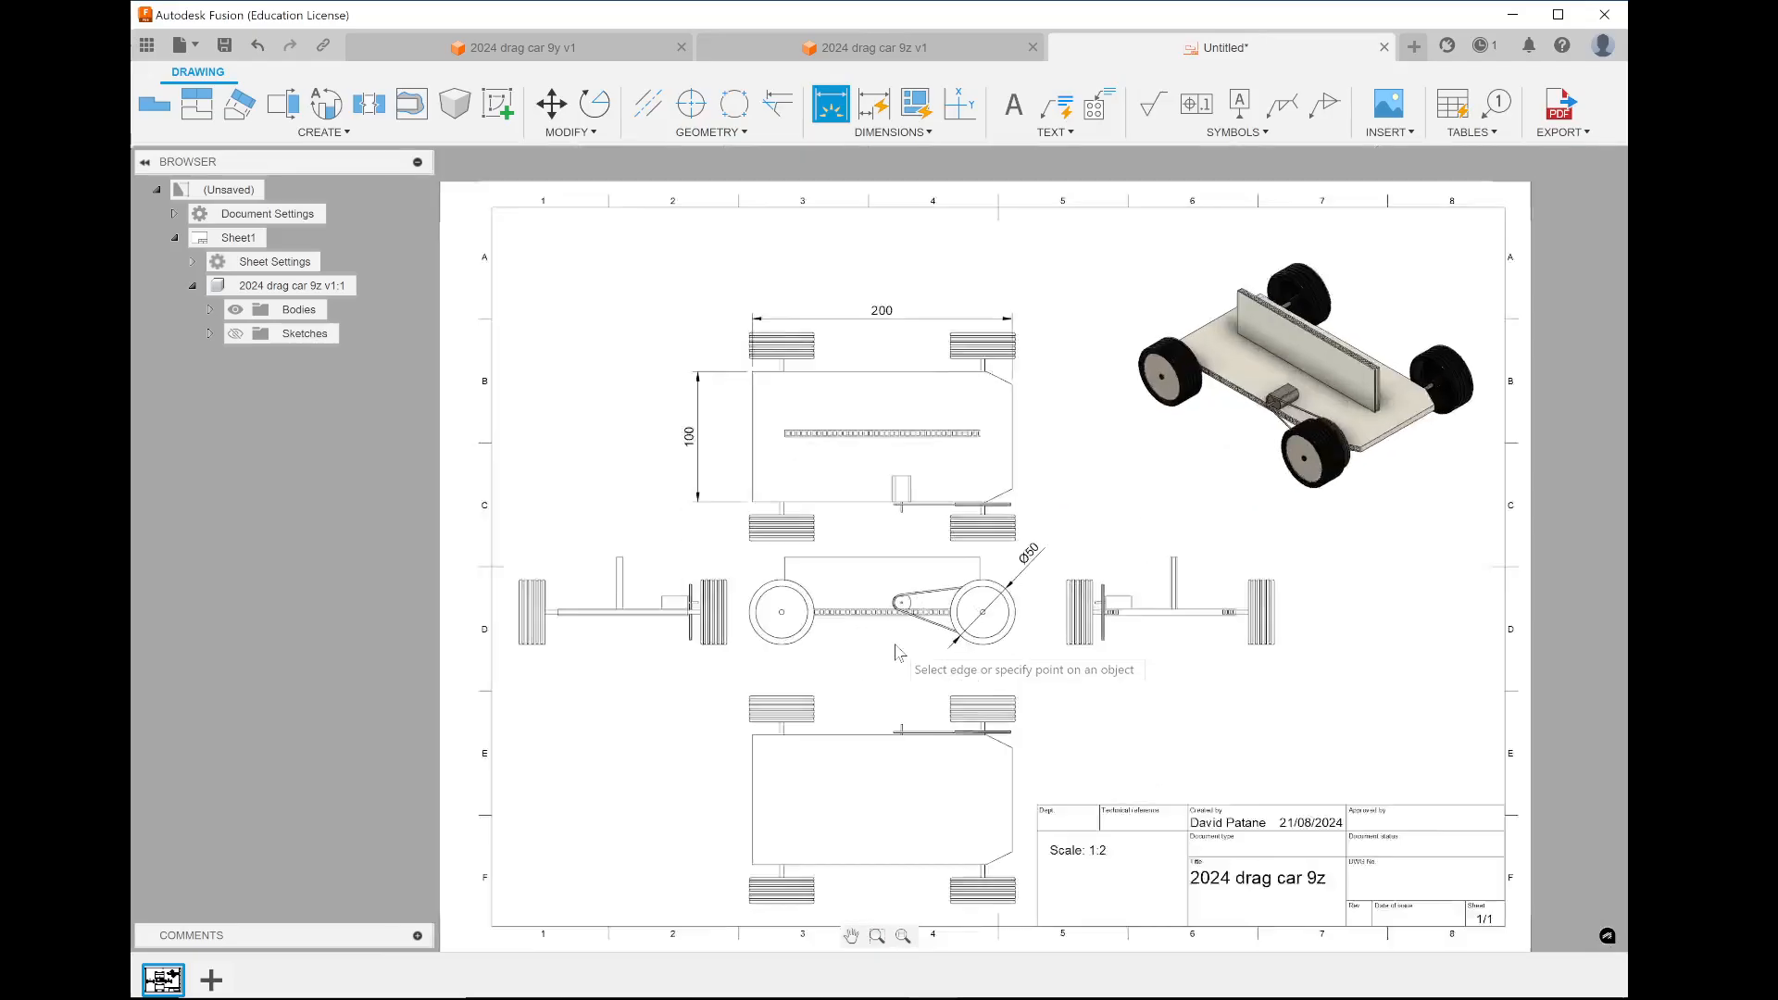
{"action": "scroll", "coordinate": [896, 646], "scroll_direction": "up", "scroll_amount": 2}
{"action": "scroll", "coordinate": [1194, 415], "scroll_direction": "up", "scroll_amount": 4}
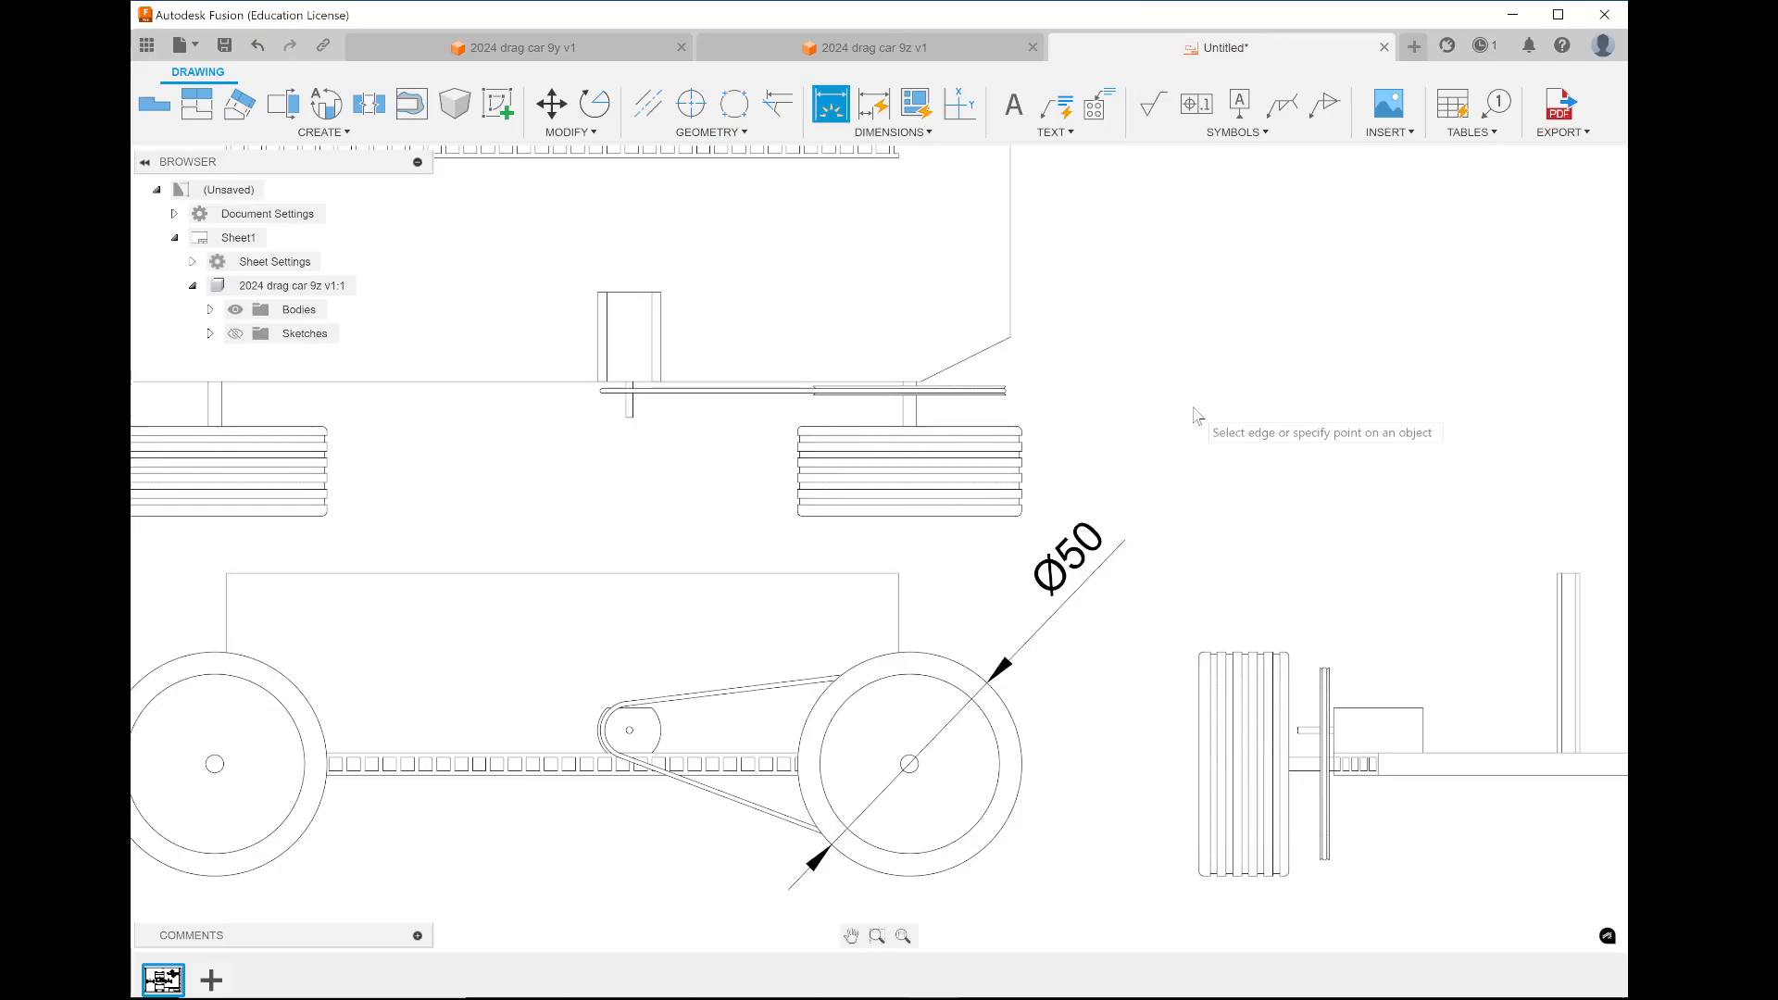
Dimension the distance from the board's straight end to the motor's near side in the top view, placing it between the top and front views
{"action": "scroll", "coordinate": [1193, 416], "scroll_direction": "down", "scroll_amount": 5}
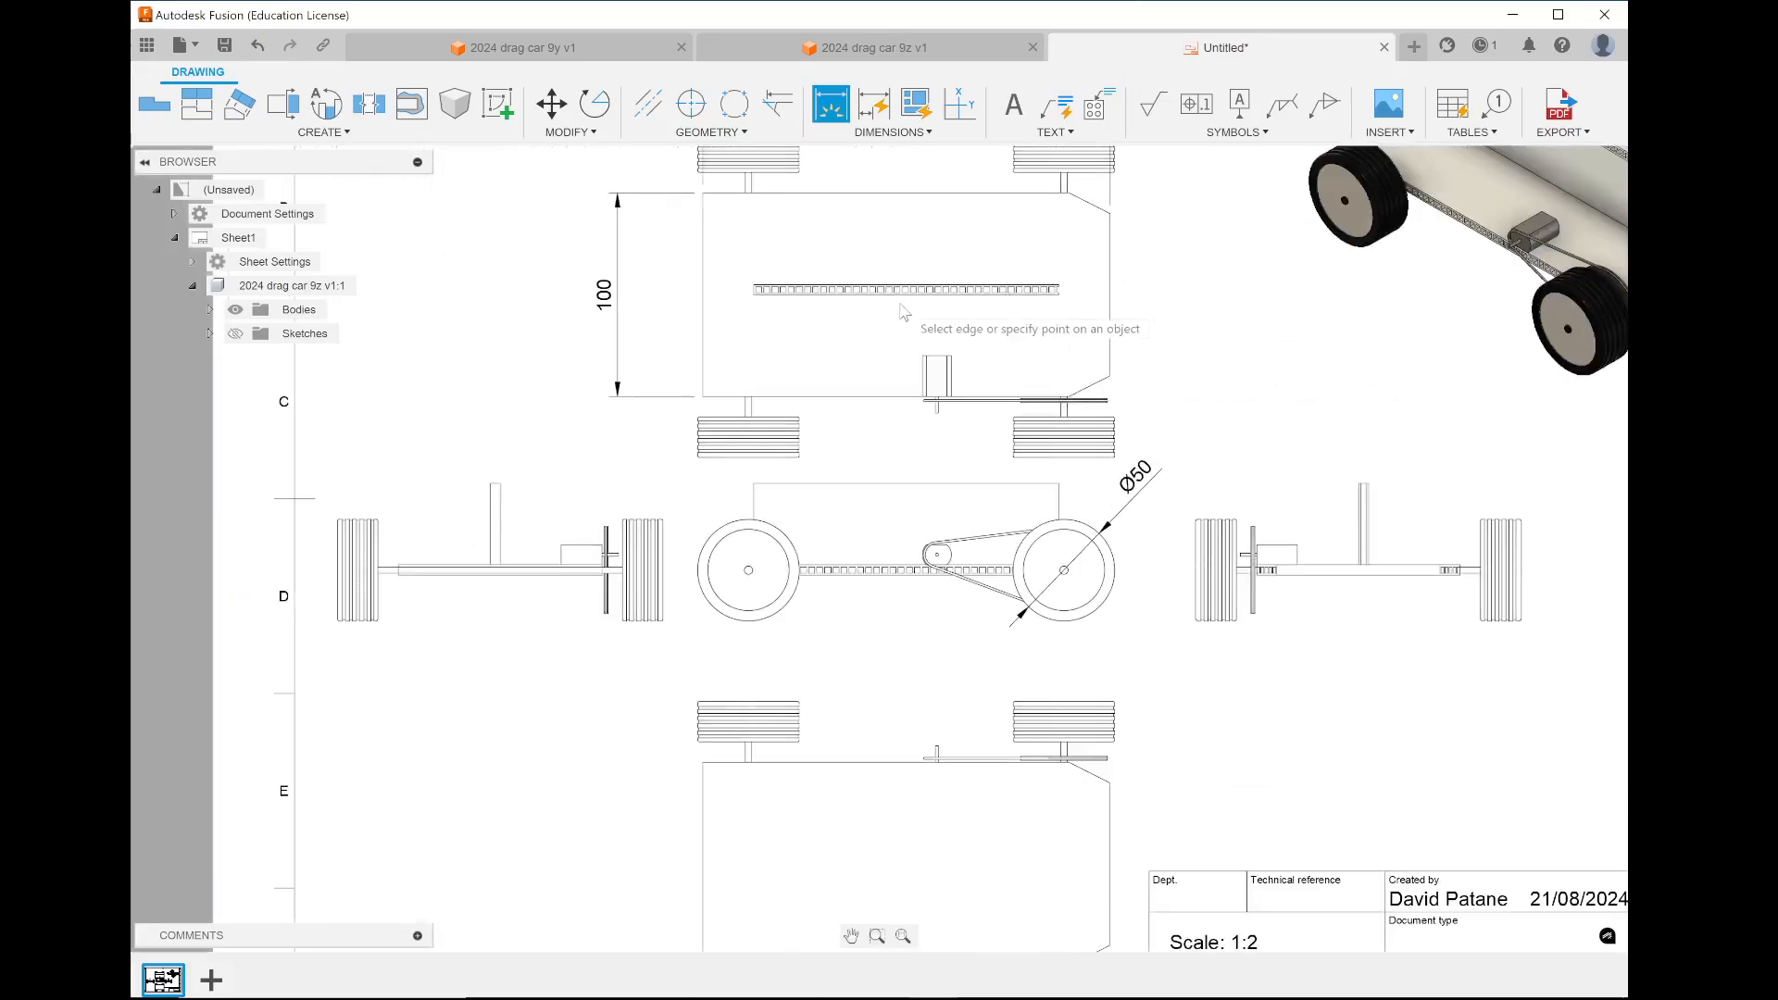
{"action": "scroll", "coordinate": [903, 314], "scroll_direction": "up", "scroll_amount": 2}
{"action": "scroll", "coordinate": [903, 313], "scroll_direction": "up", "scroll_amount": 3}
{"action": "left_click", "coordinate": [961, 477]}
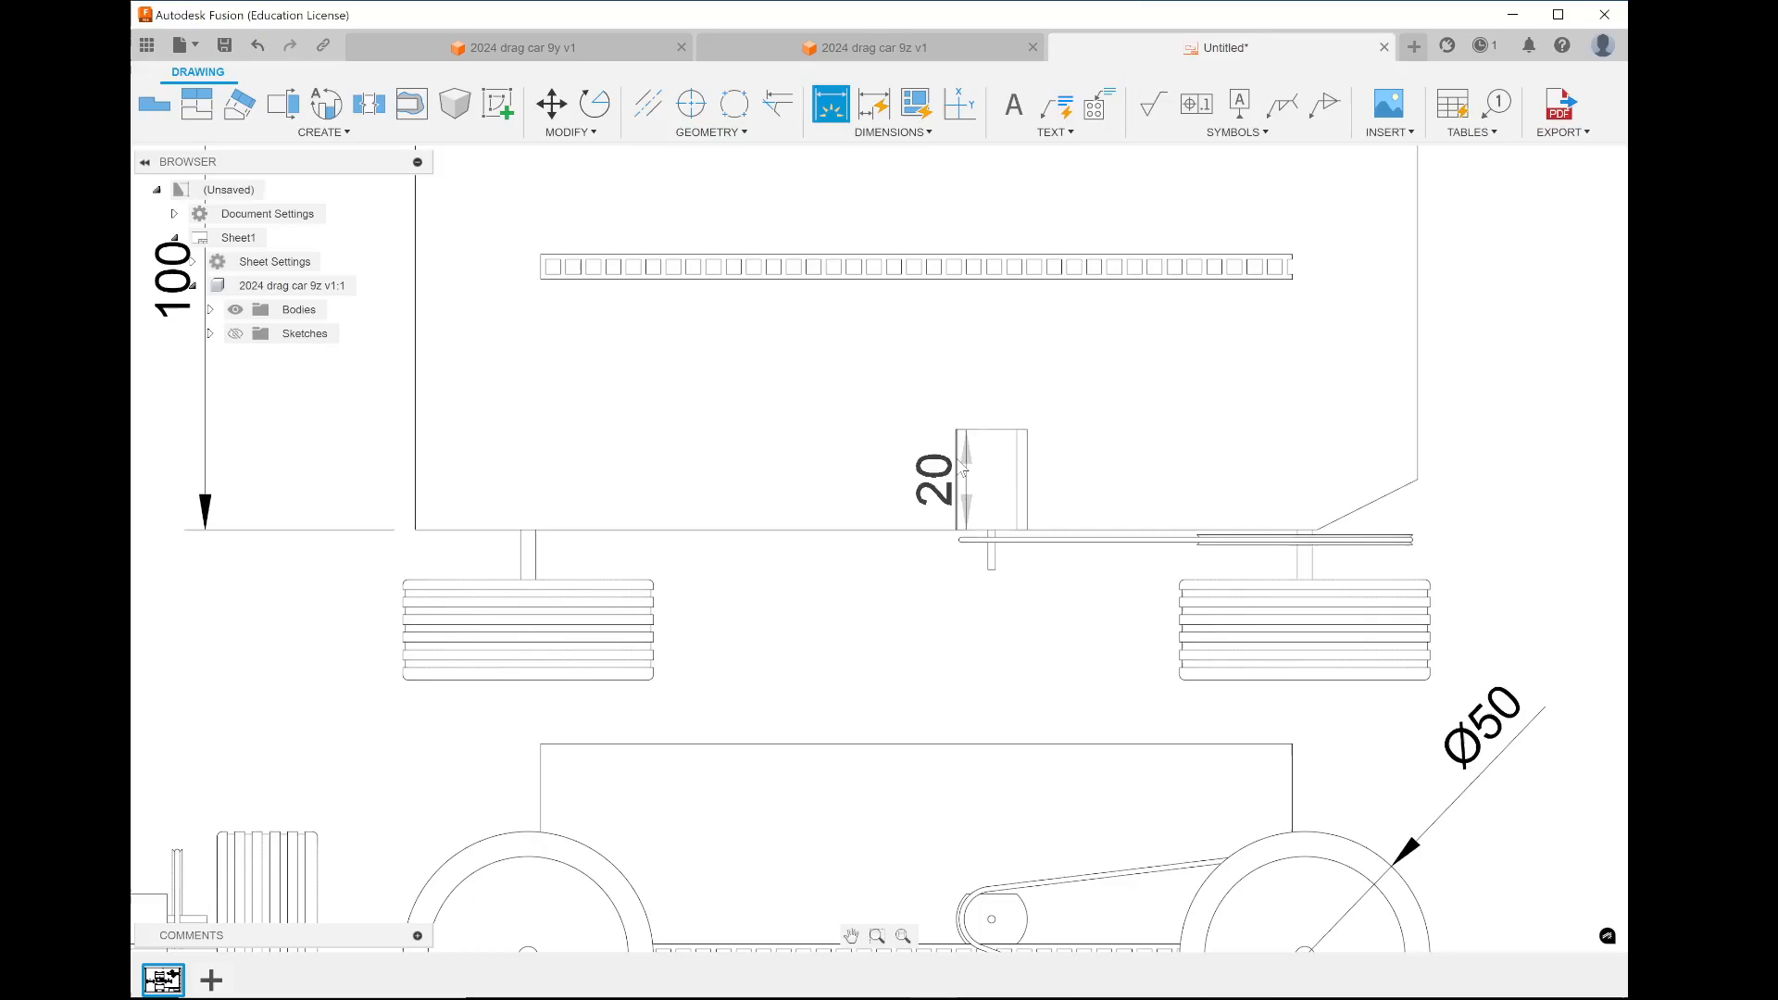
{"action": "left_click", "coordinate": [416, 484]}
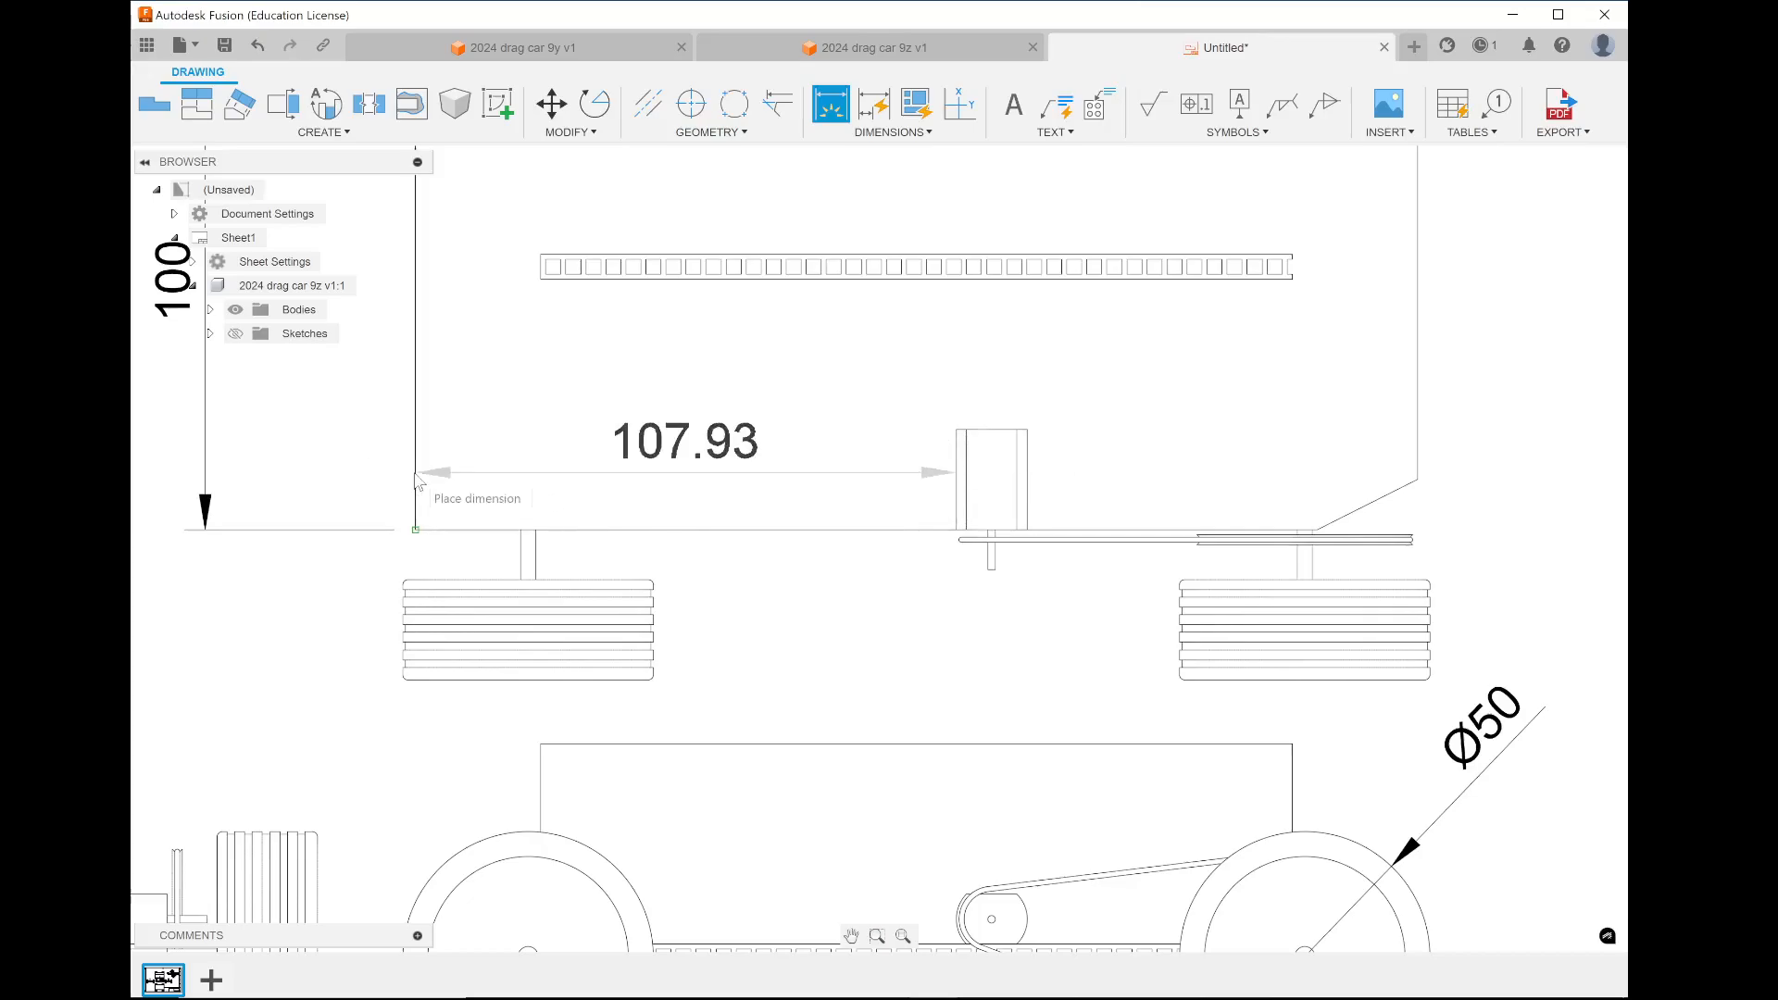
{"action": "left_click", "coordinate": [492, 715]}
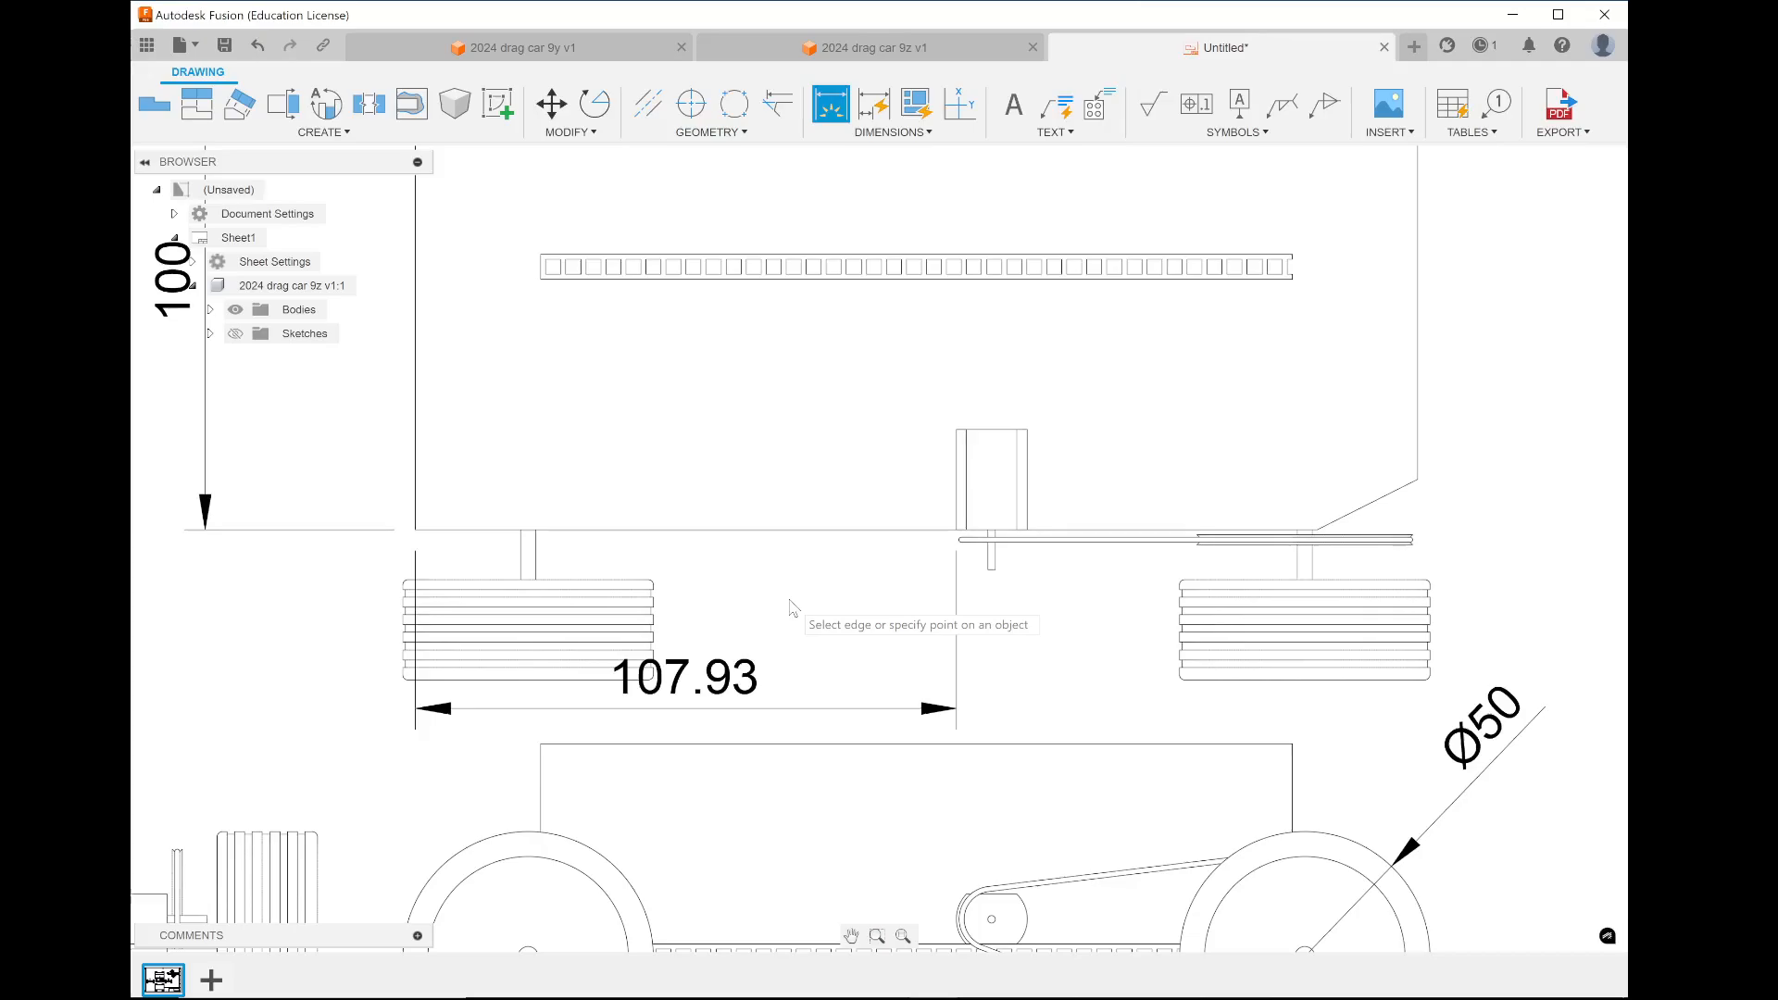
{"action": "scroll", "coordinate": [791, 608], "scroll_direction": "down", "scroll_amount": 6}
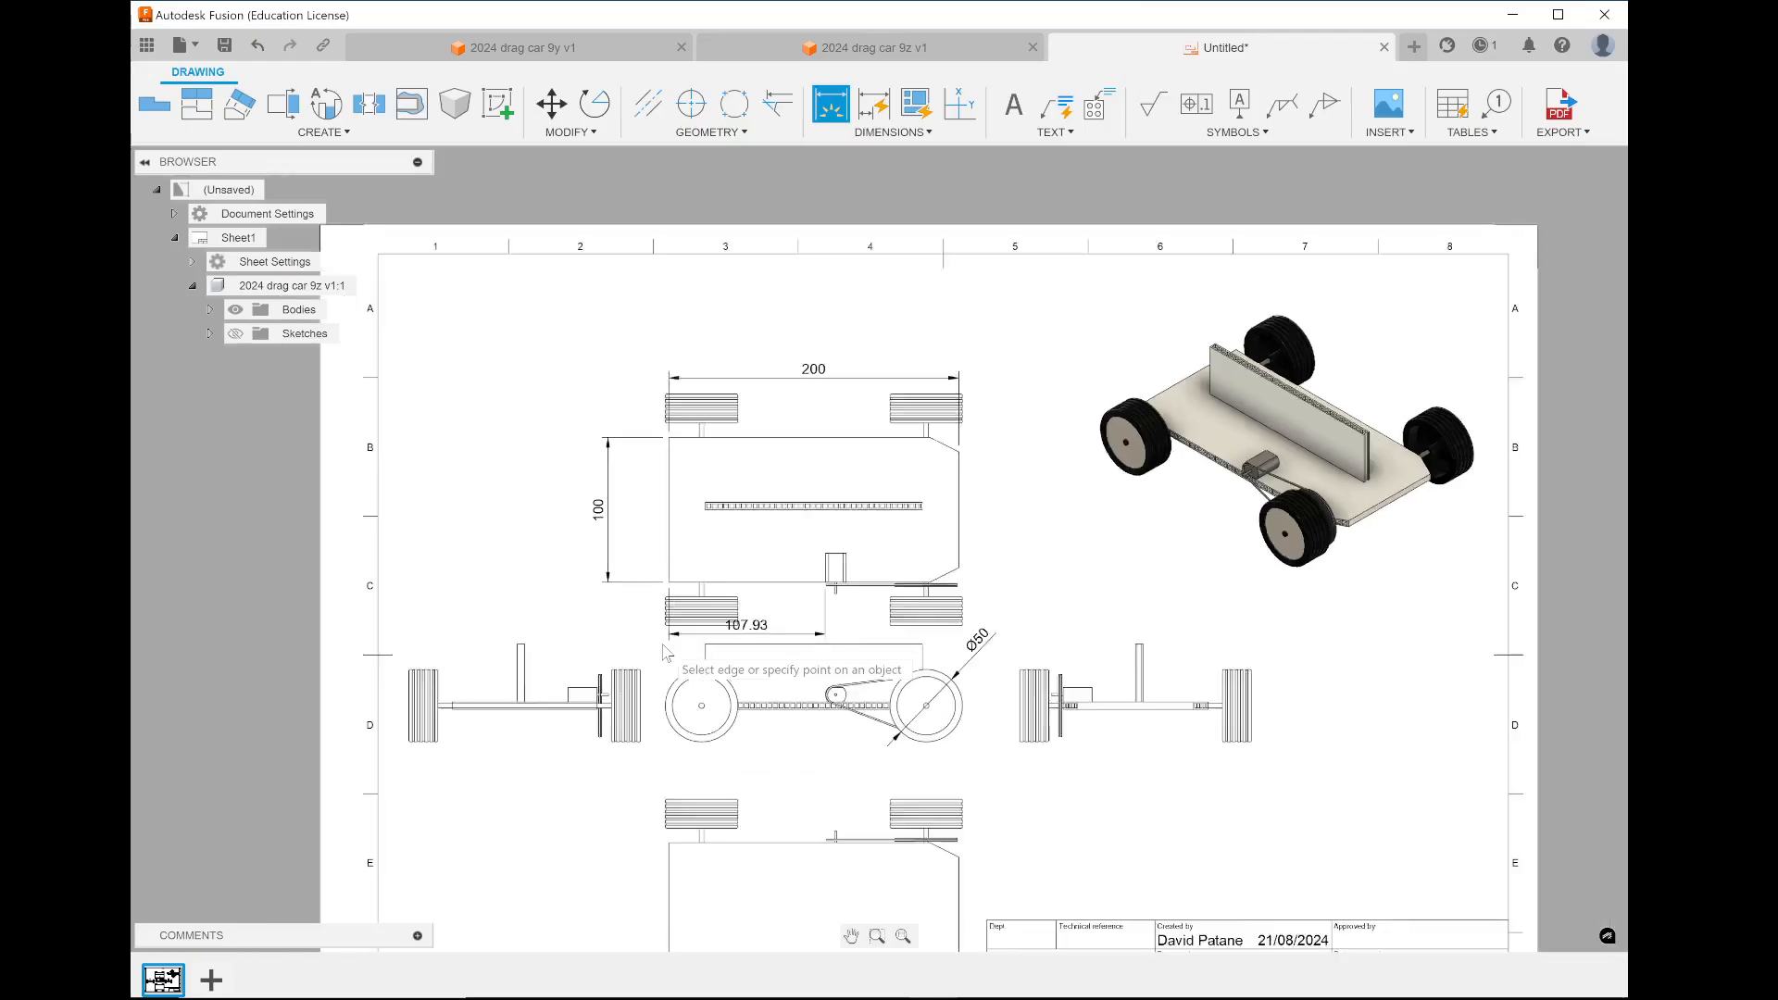
{"action": "scroll", "coordinate": [663, 652], "scroll_direction": "down", "scroll_amount": 2}
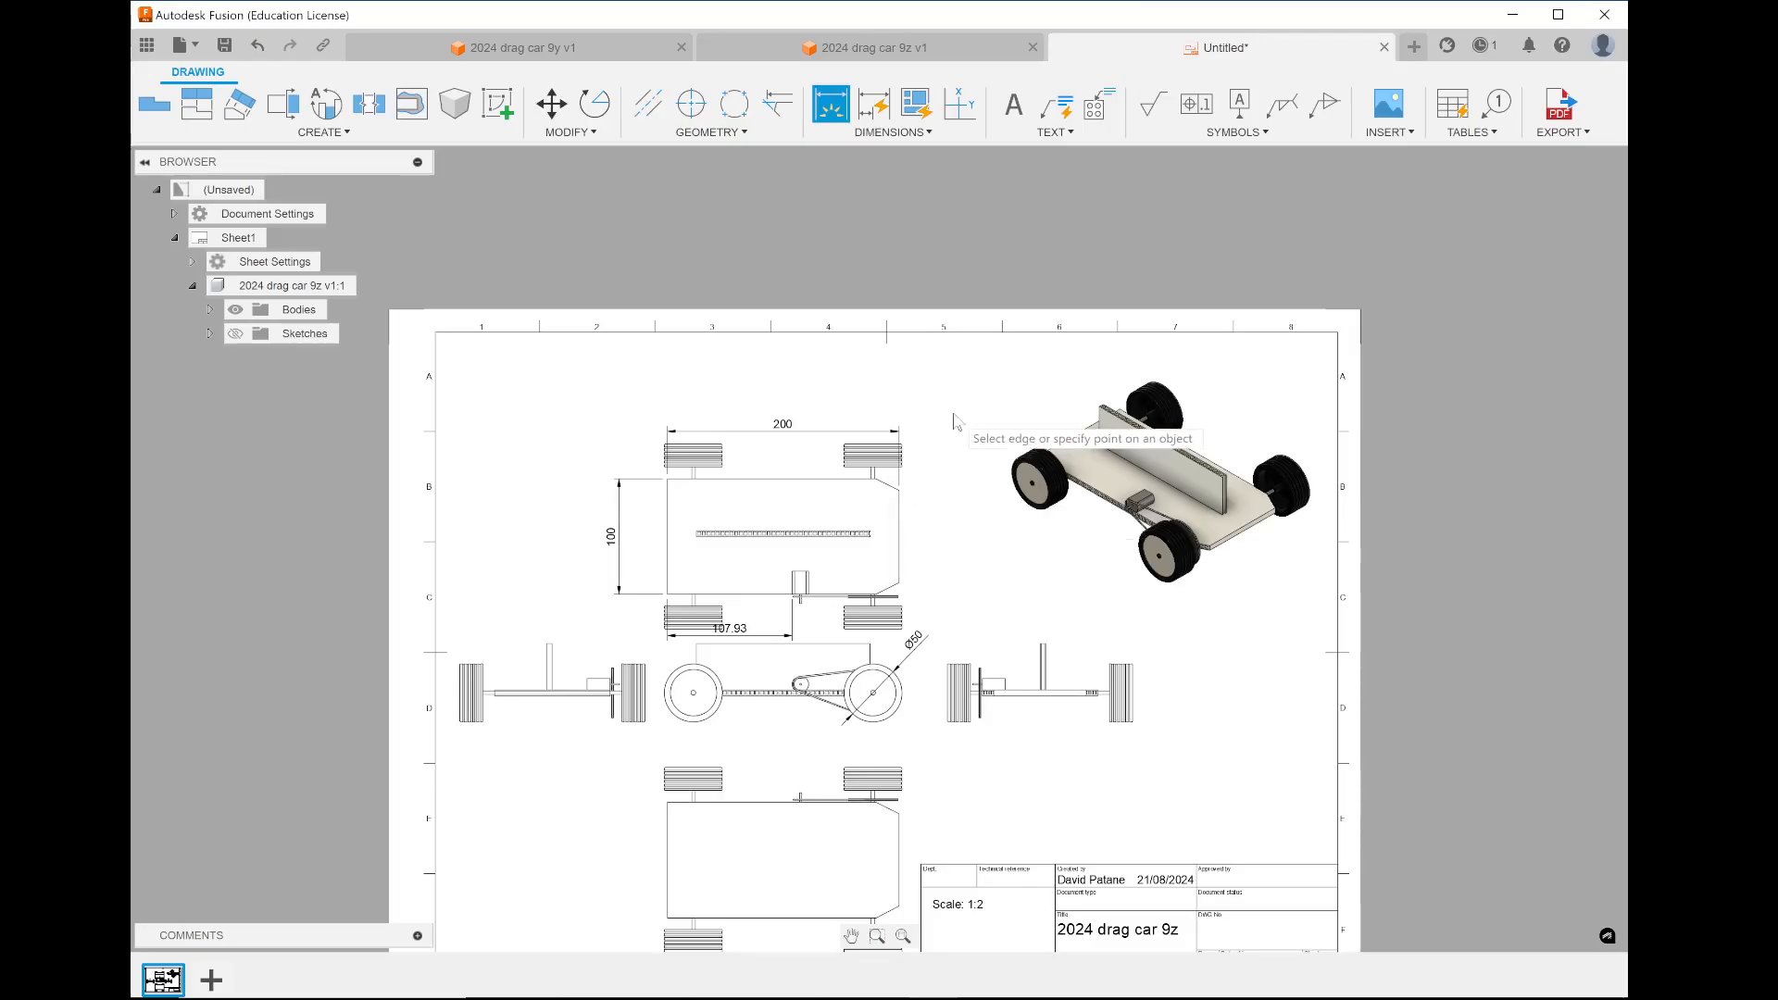
{"action": "scroll", "coordinate": [949, 420], "scroll_direction": "up", "scroll_amount": 2}
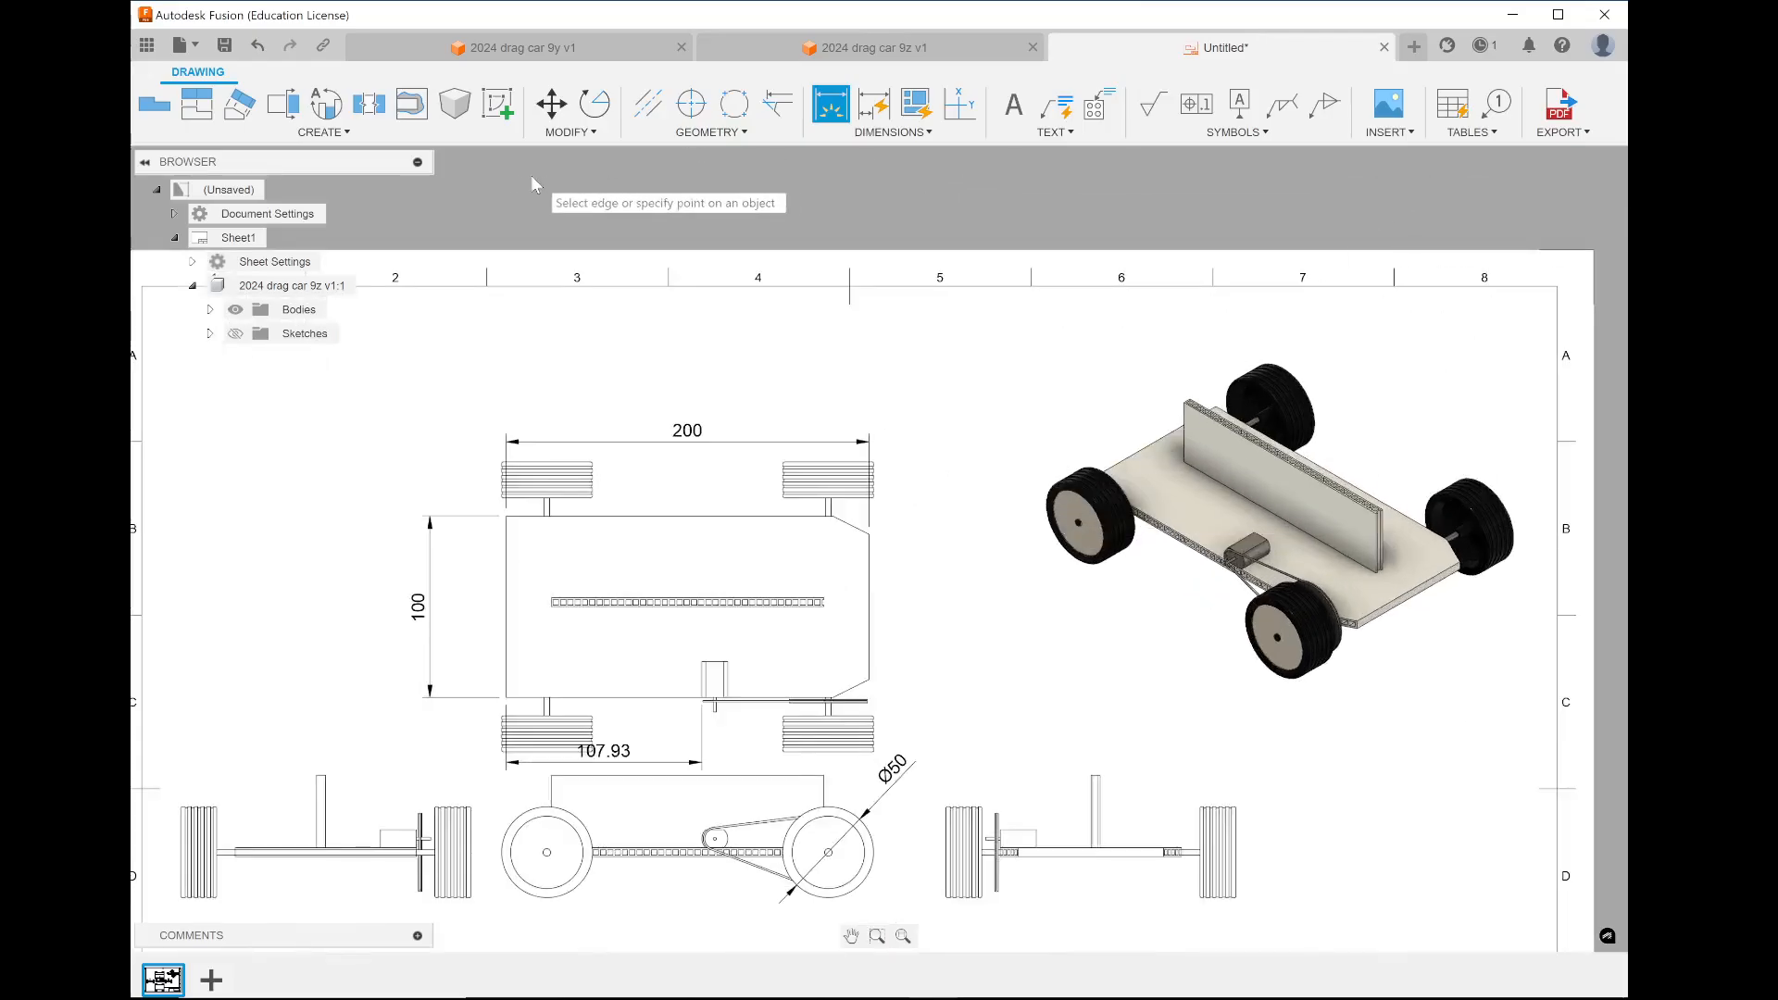
Save the drawing as 2024 drag car 9z Drawing
{"action": "left_click", "coordinate": [1585, 133]}
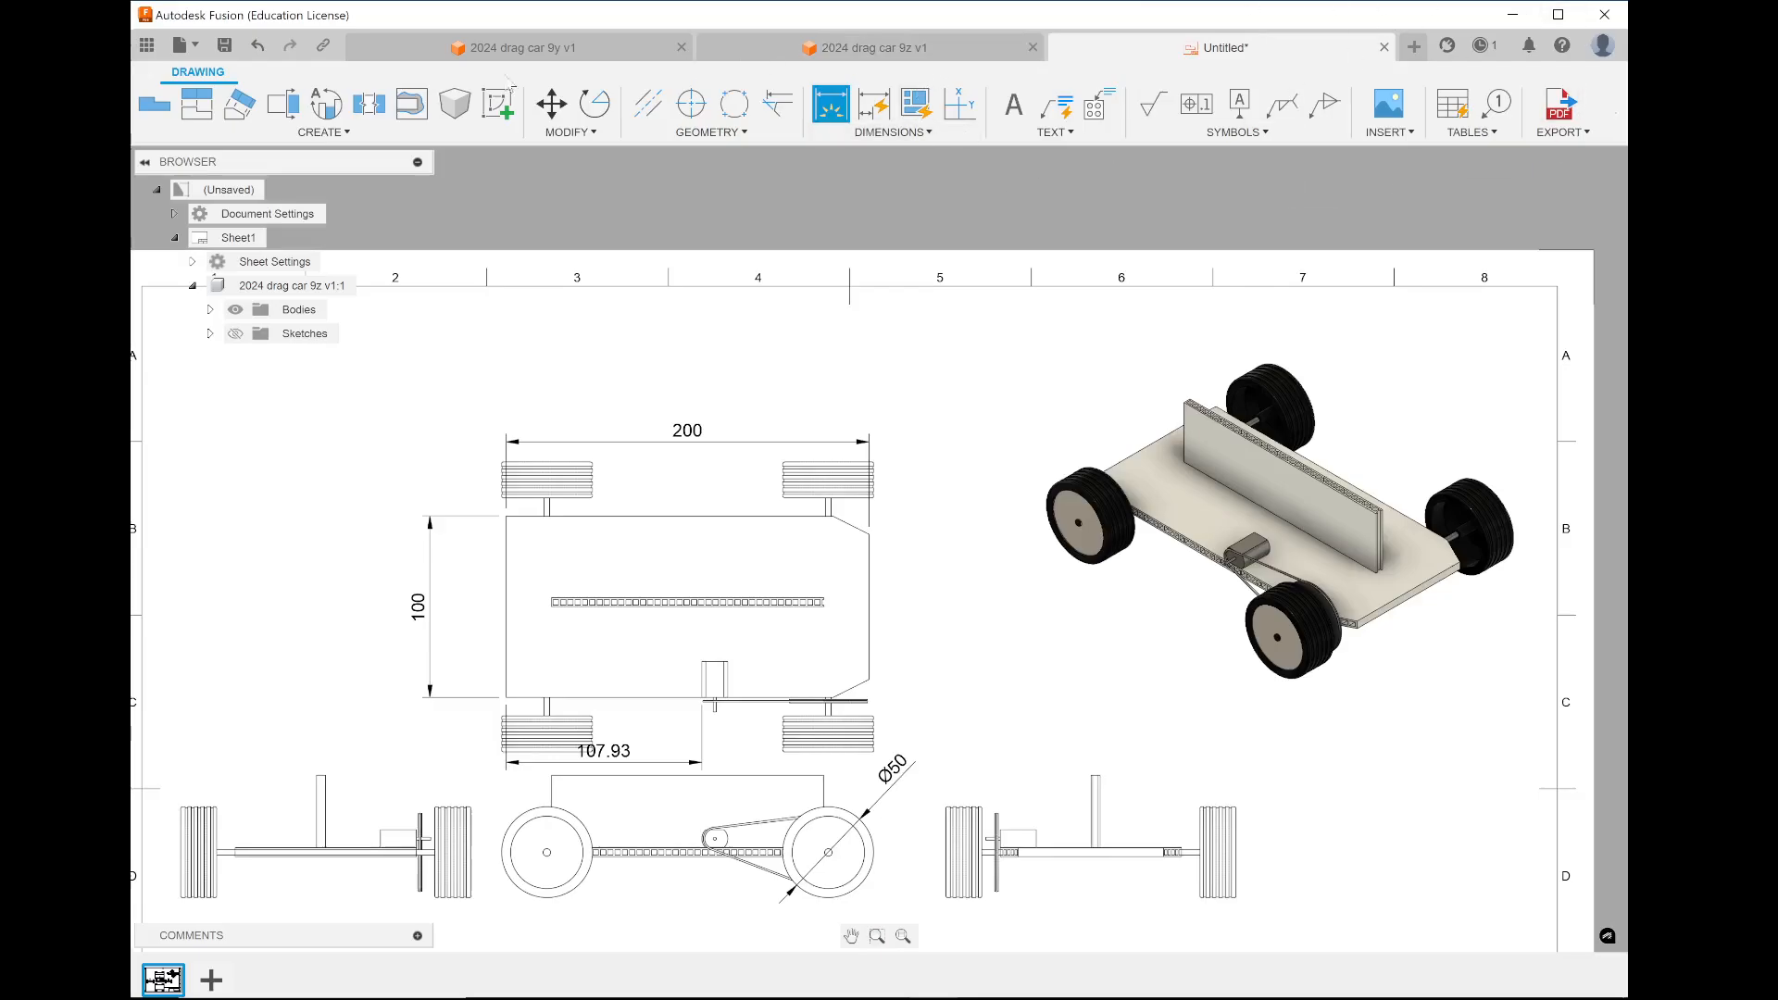
{"action": "left_click", "coordinate": [225, 44]}
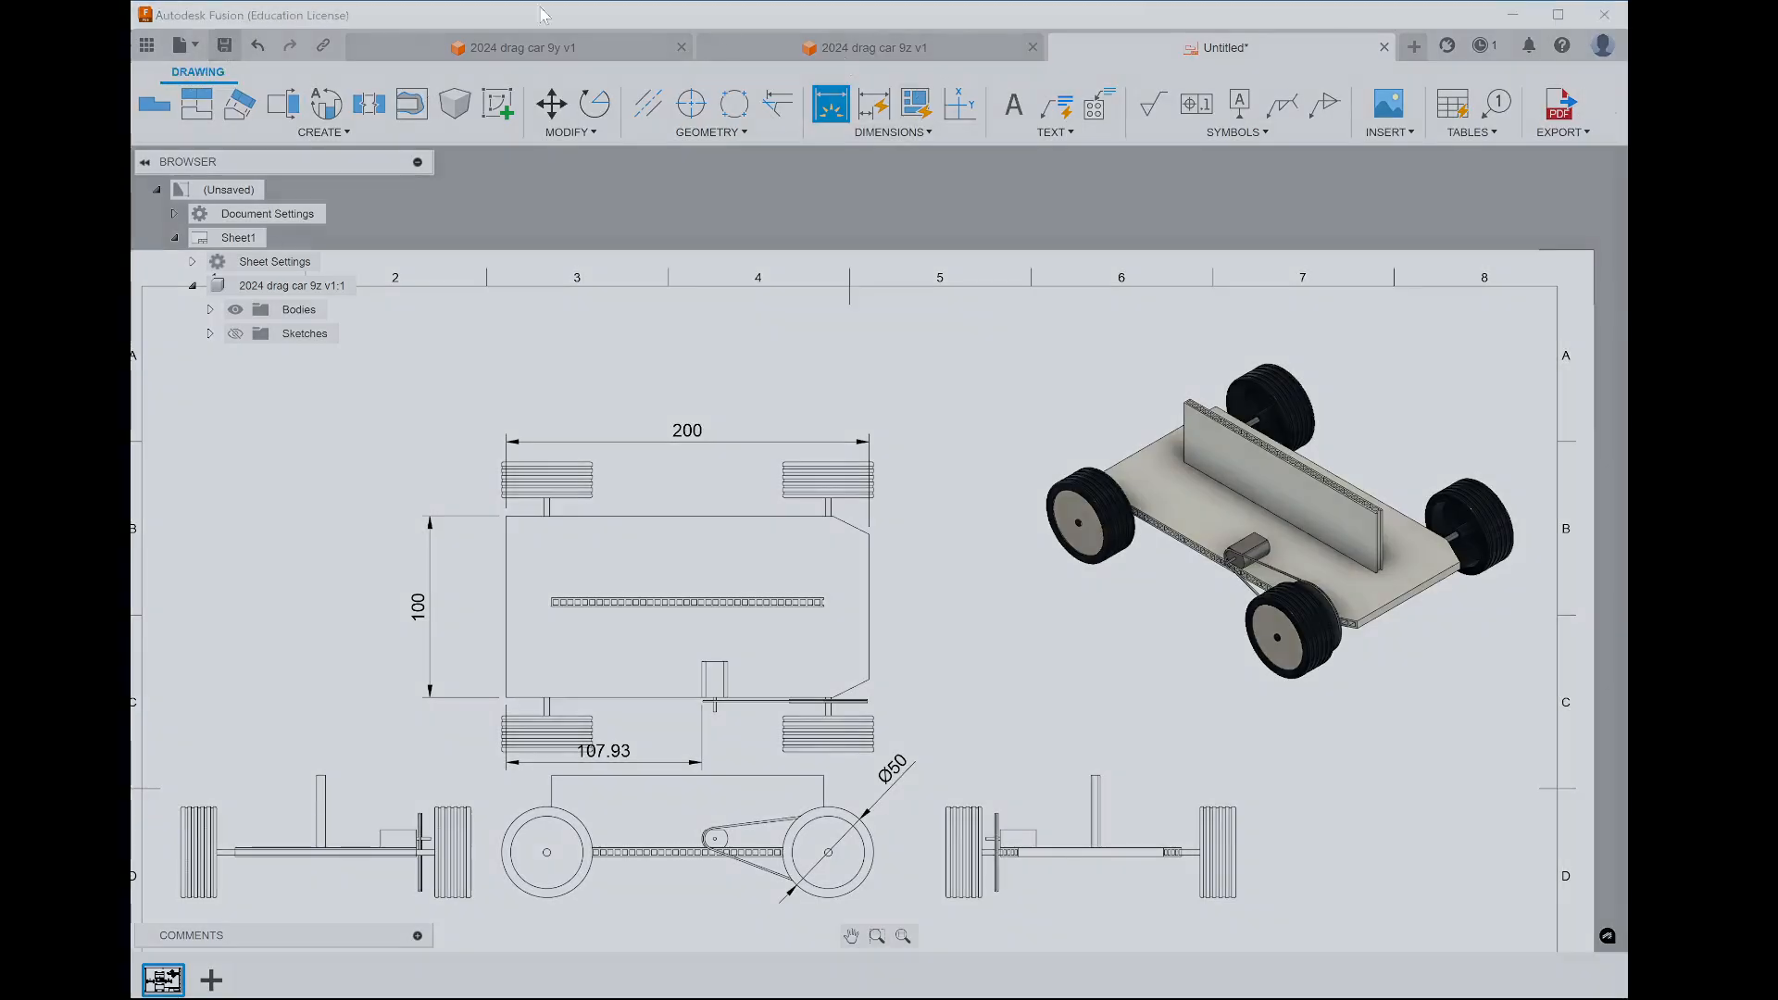
{"action": "left_click", "coordinate": [1195, 554]}
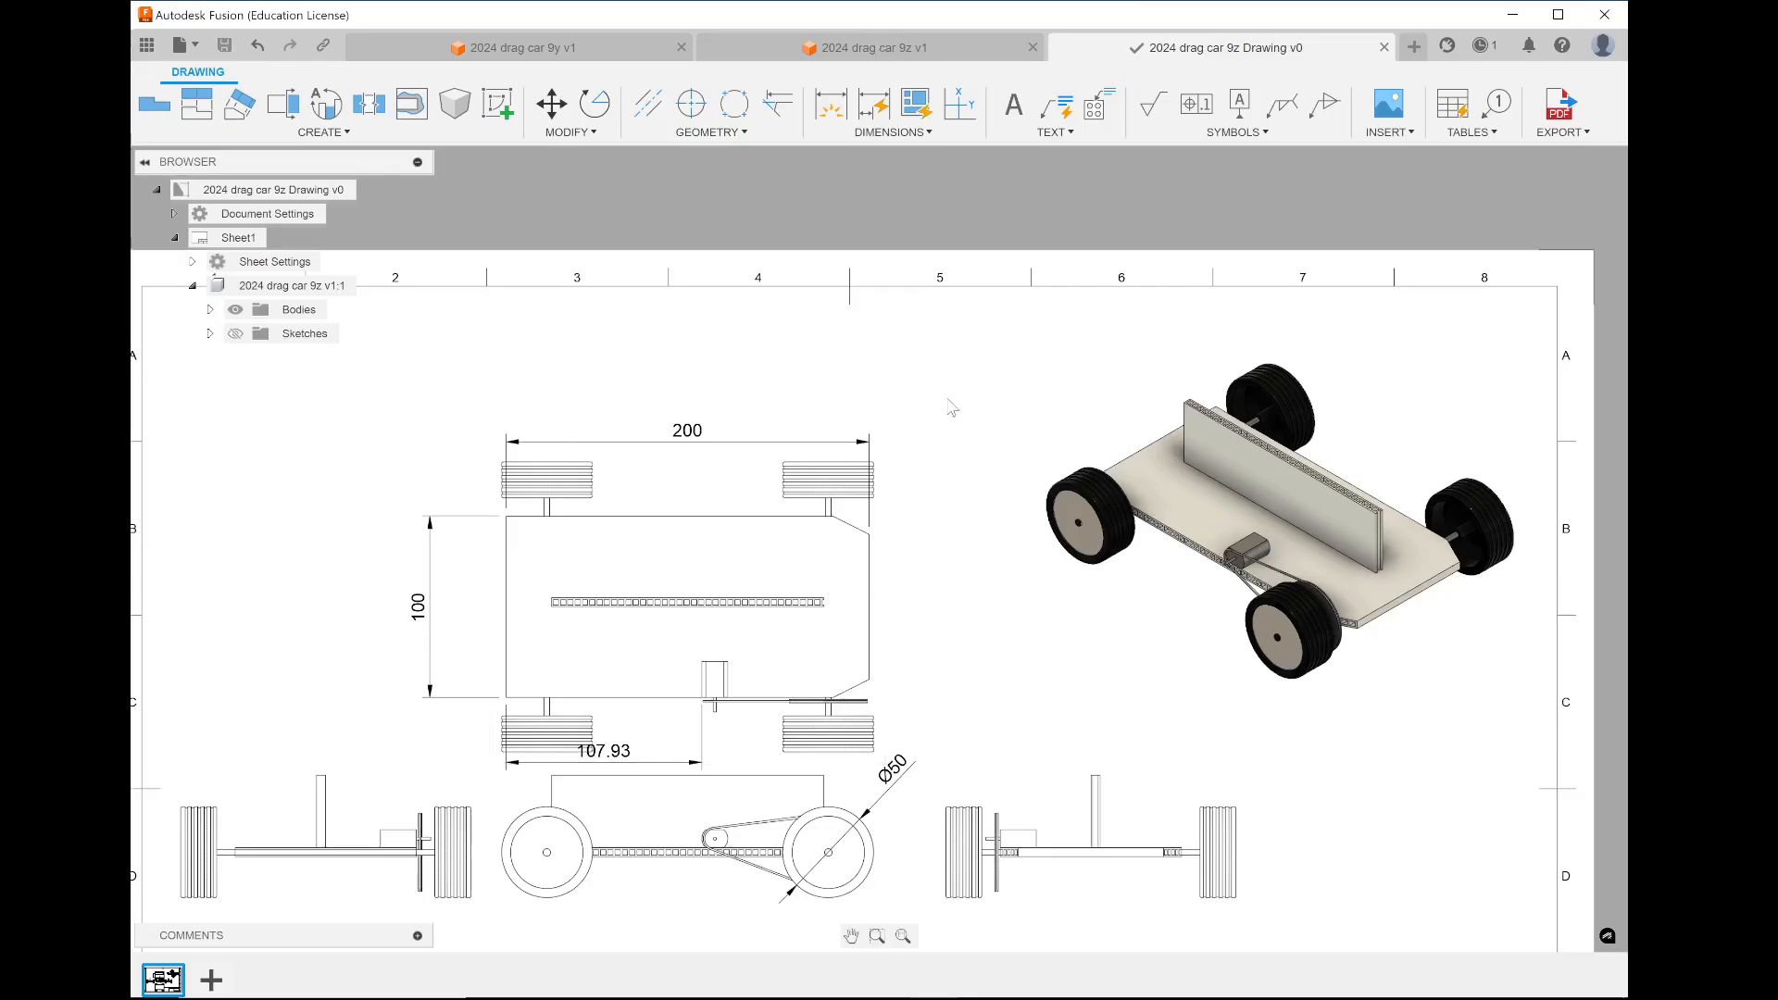
Switch to the 2024 drag car 9z design and start a sketch on the board's top face
{"action": "left_click", "coordinate": [911, 54]}
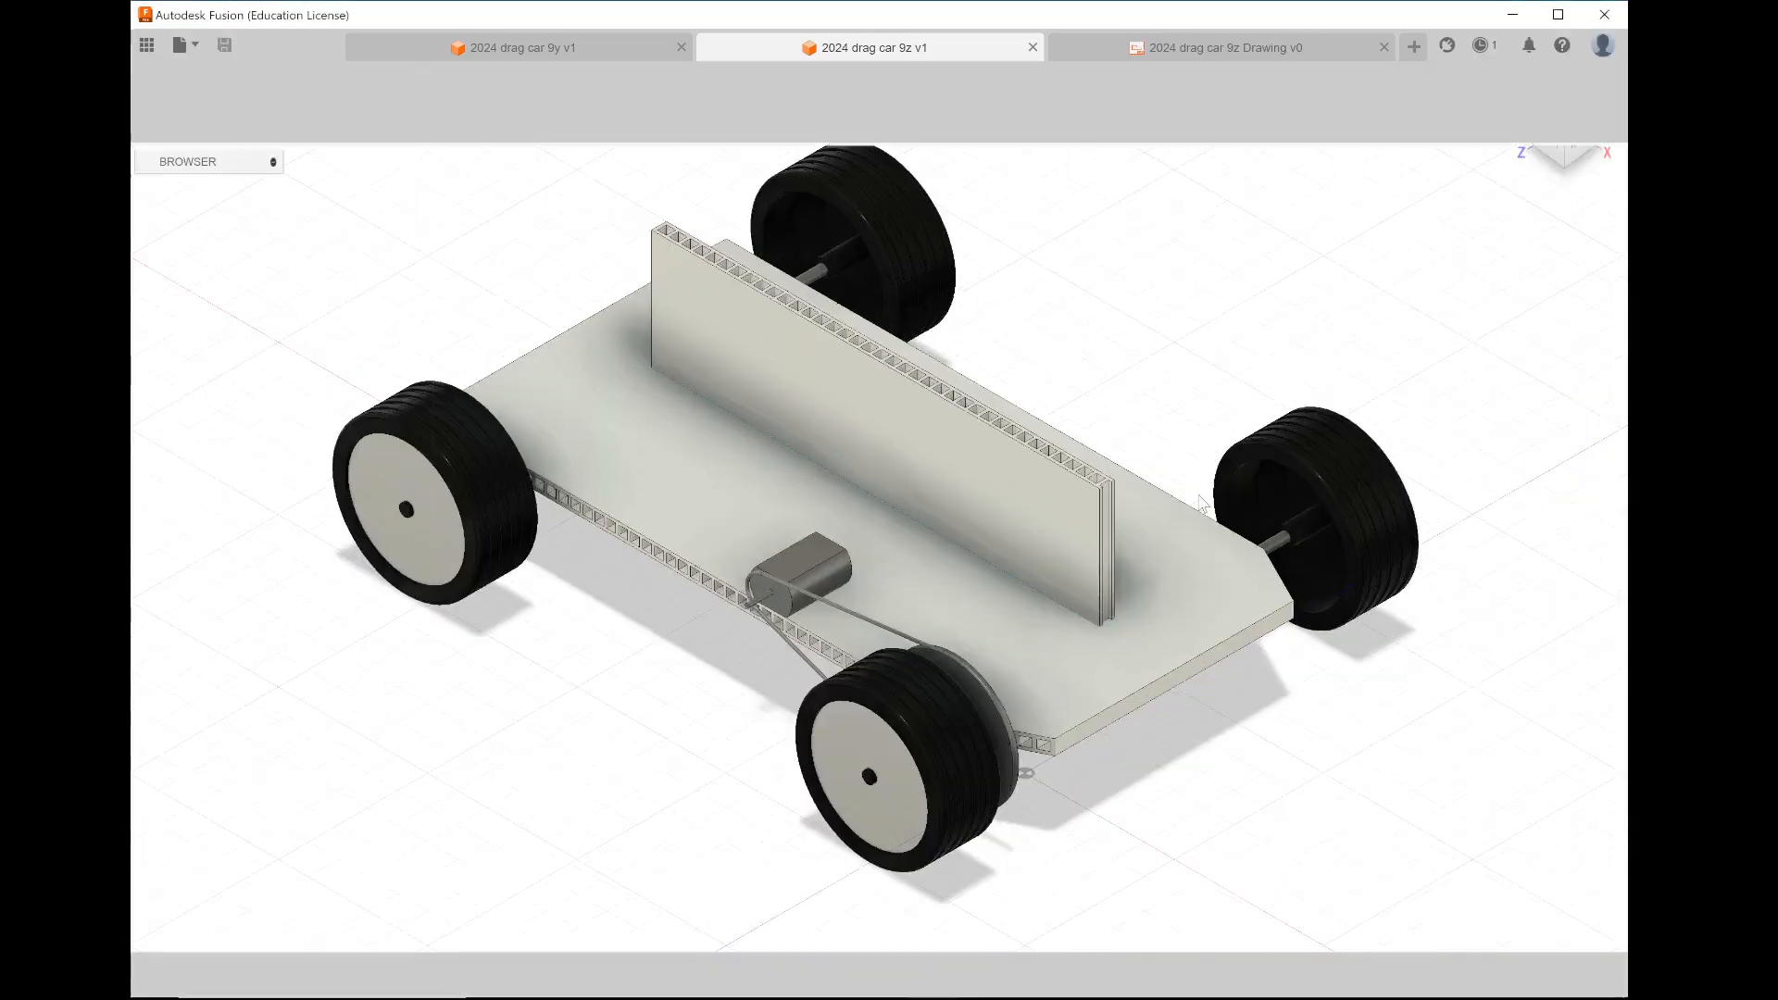
{"action": "scroll", "coordinate": [749, 447], "scroll_direction": "up", "scroll_amount": 2}
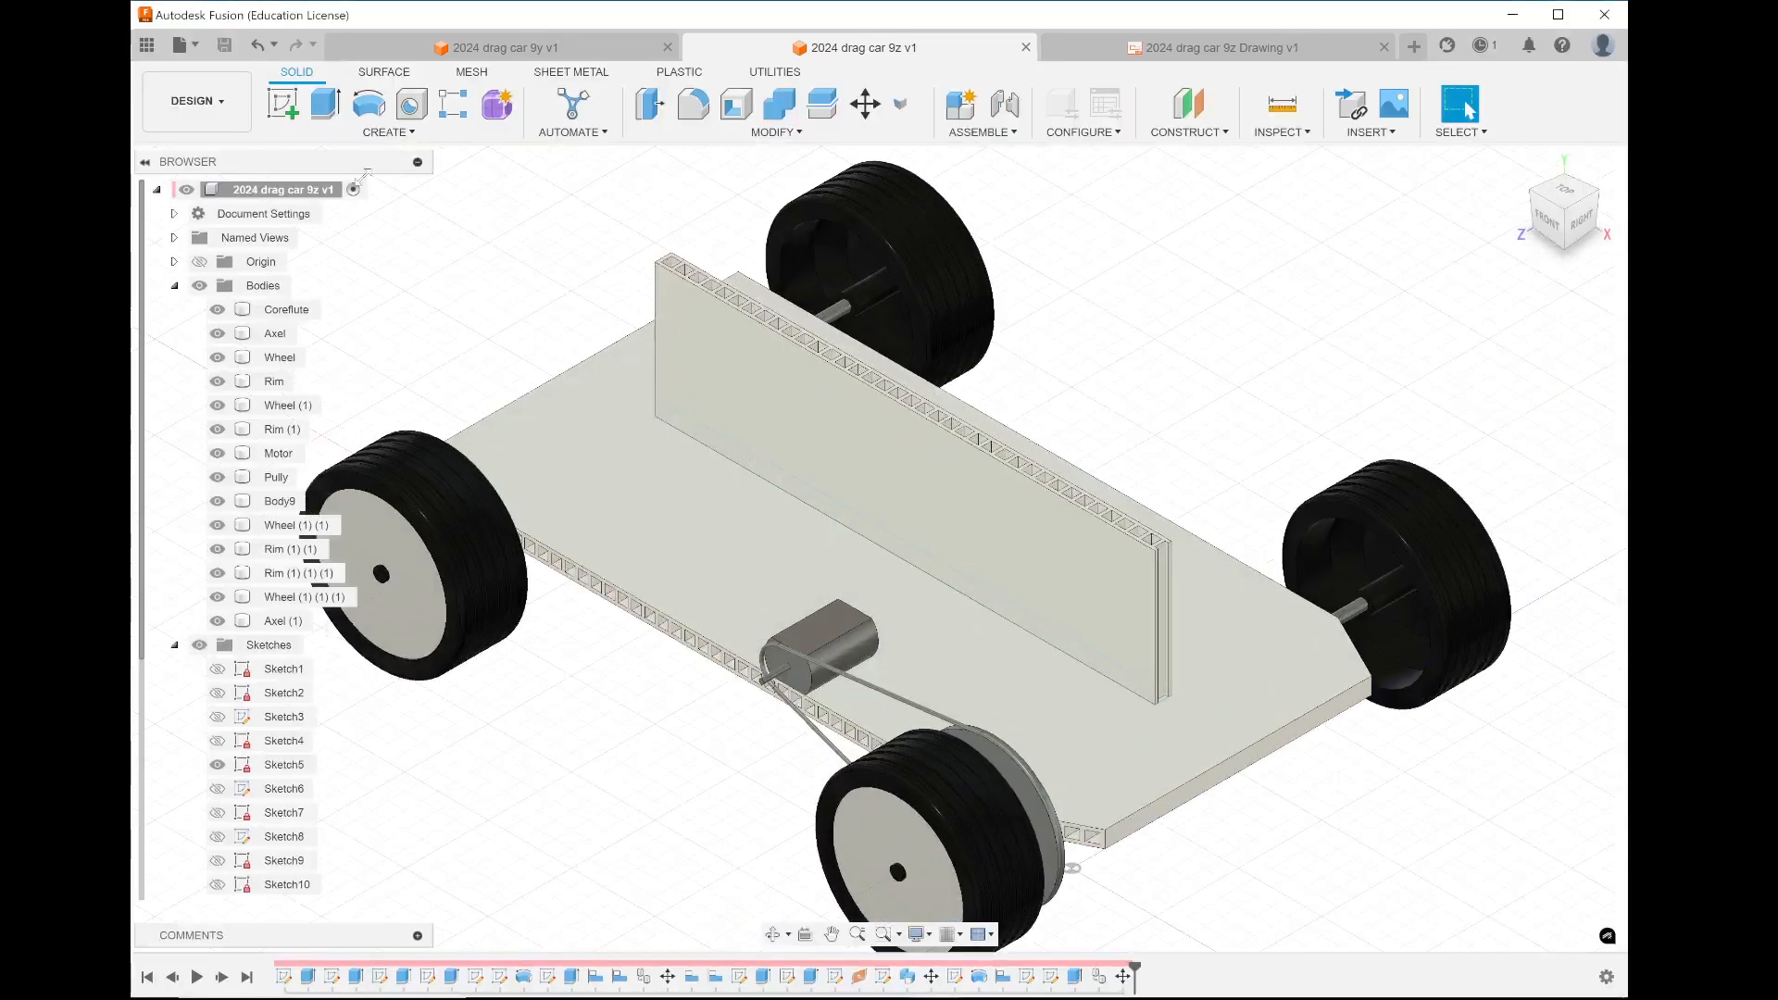
{"action": "left_click", "coordinate": [282, 104]}
{"action": "left_click", "coordinate": [626, 447]}
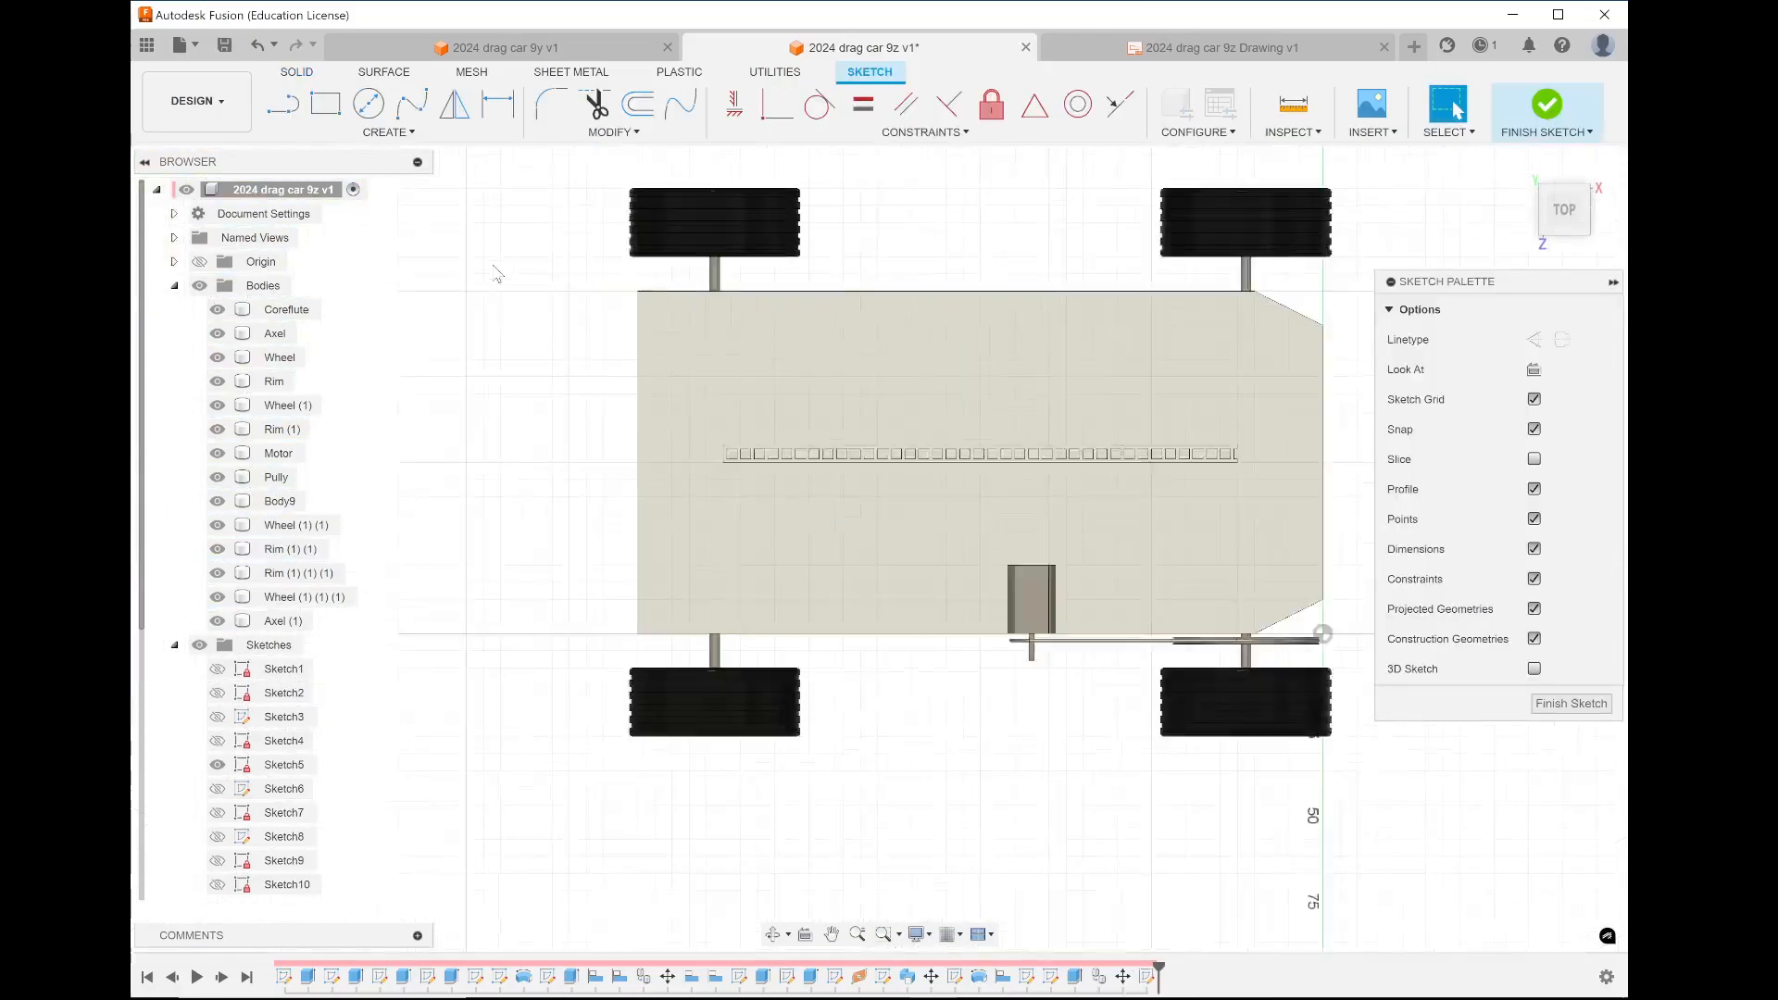
Sketch a lengthwise center-to-center slot 20 mm wide on the board, between the upright panel and the long edge opposite the motor
{"action": "left_click", "coordinate": [369, 104]}
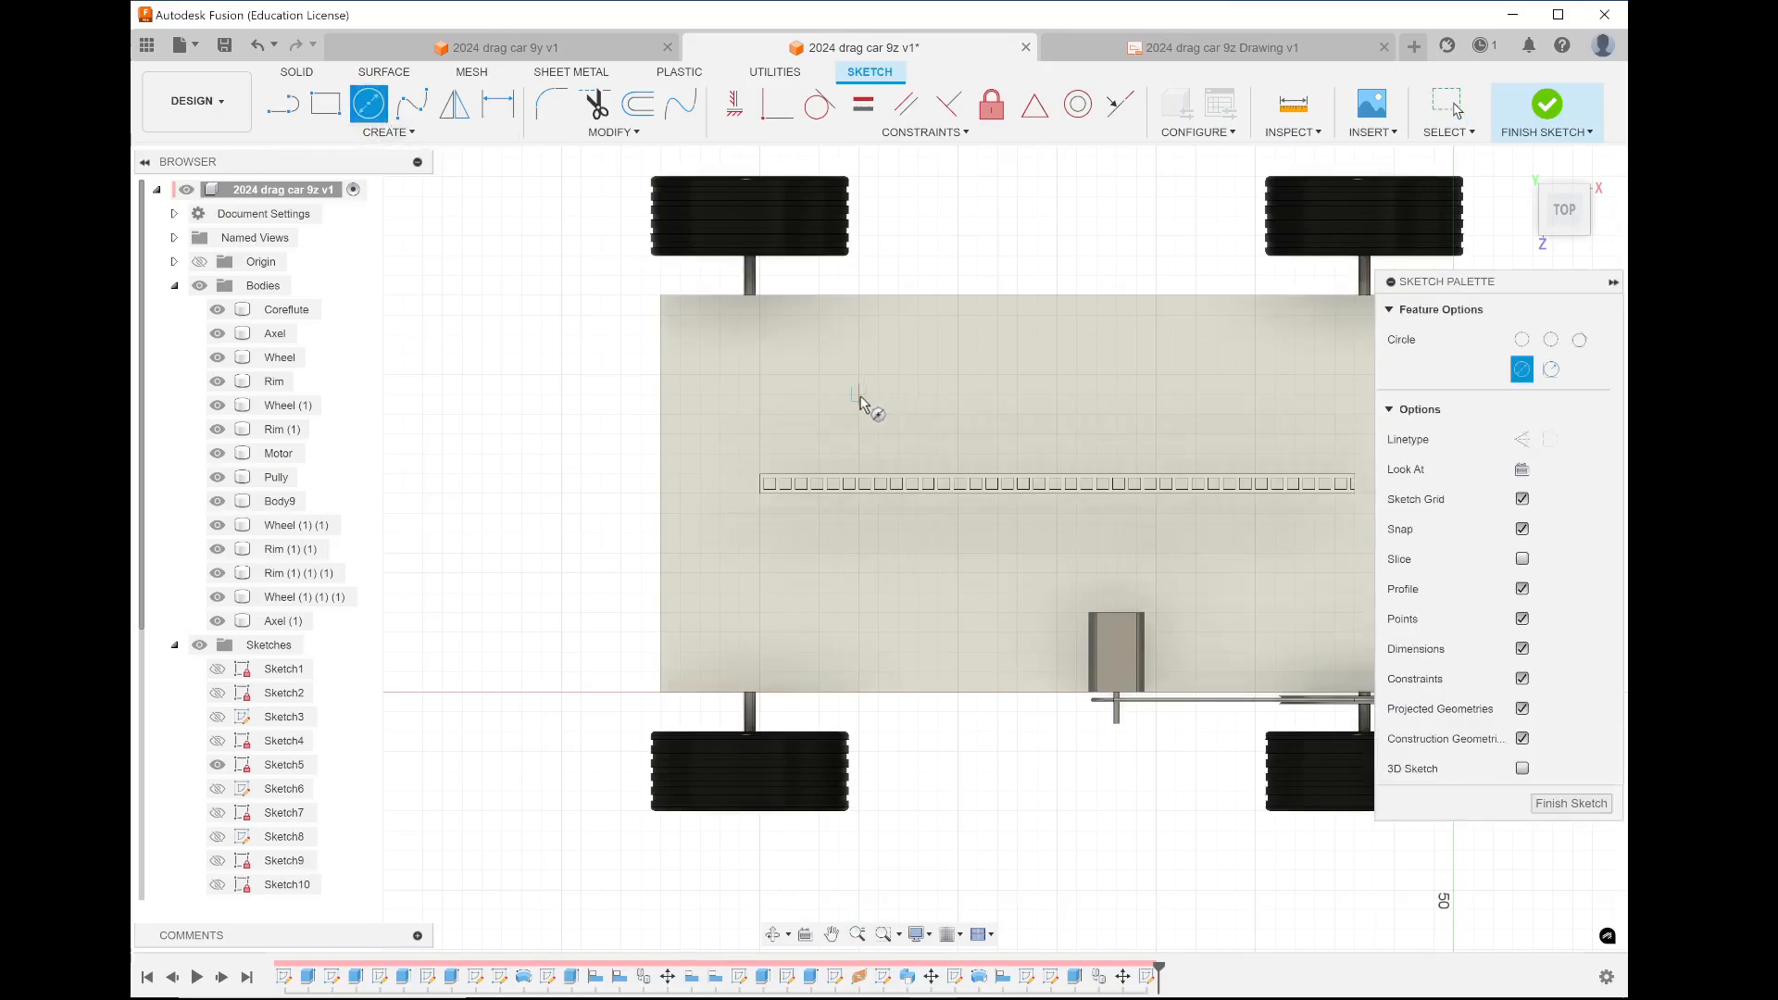
{"action": "left_click", "coordinate": [404, 135]}
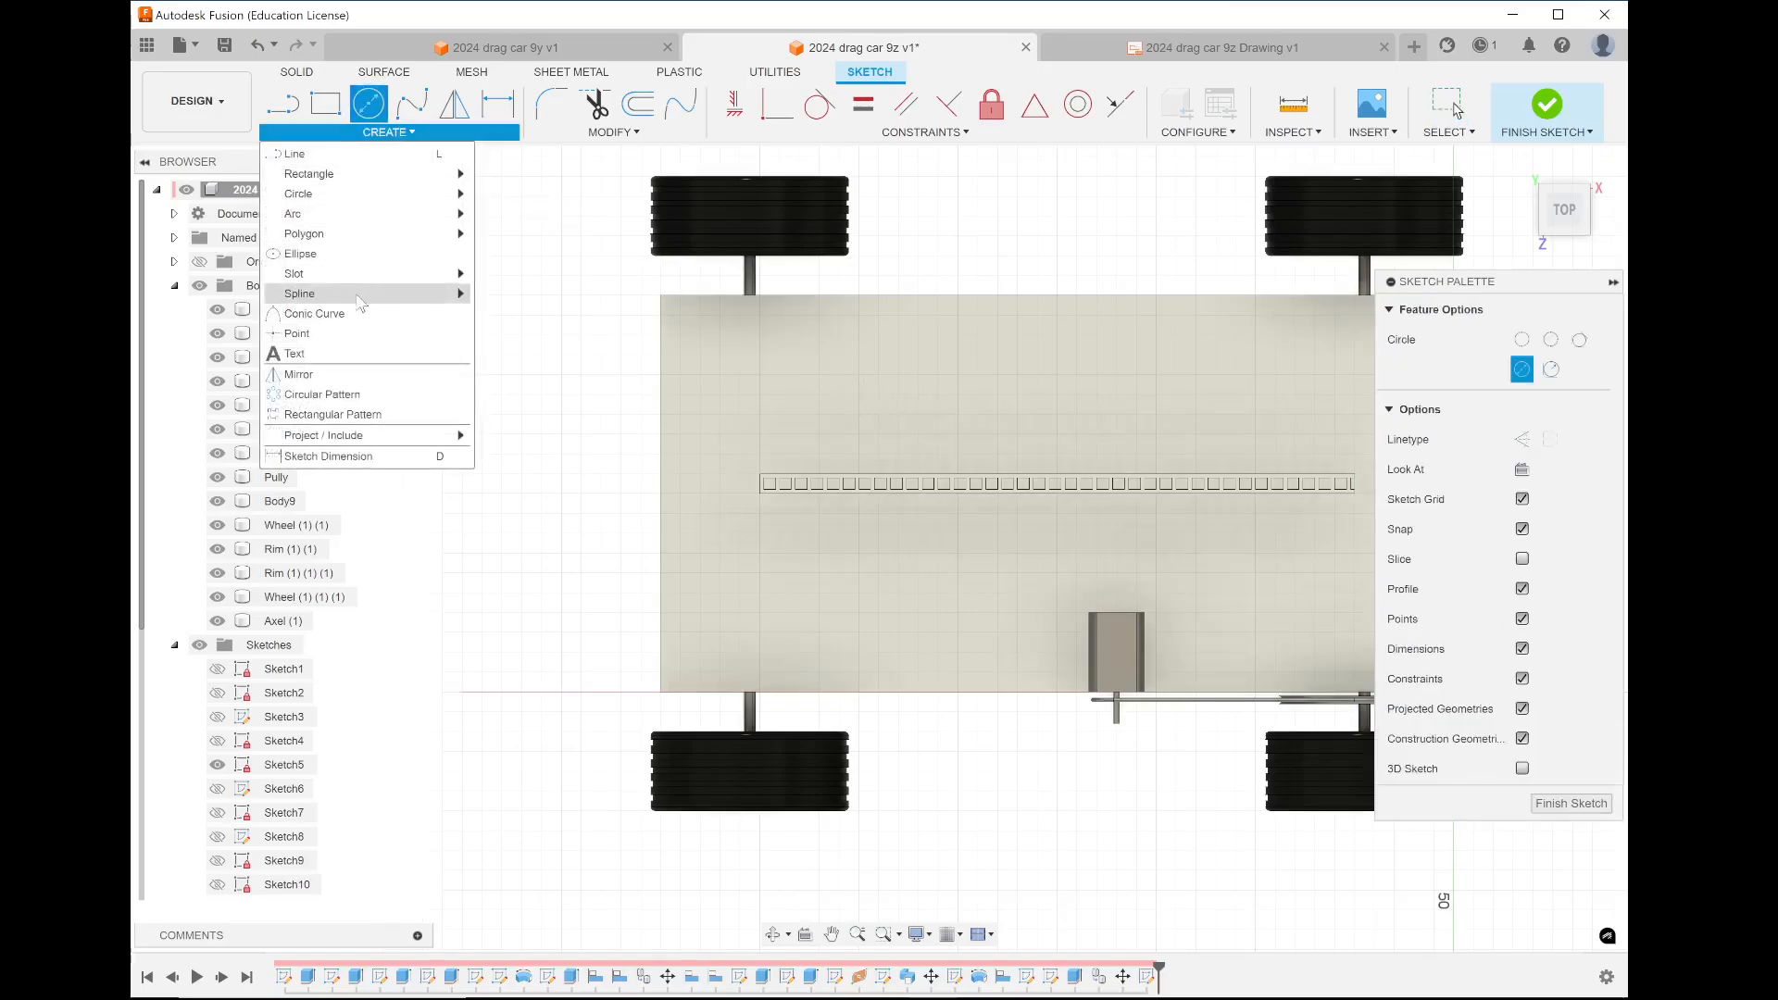
{"action": "mouse_move", "coordinate": [296, 273]}
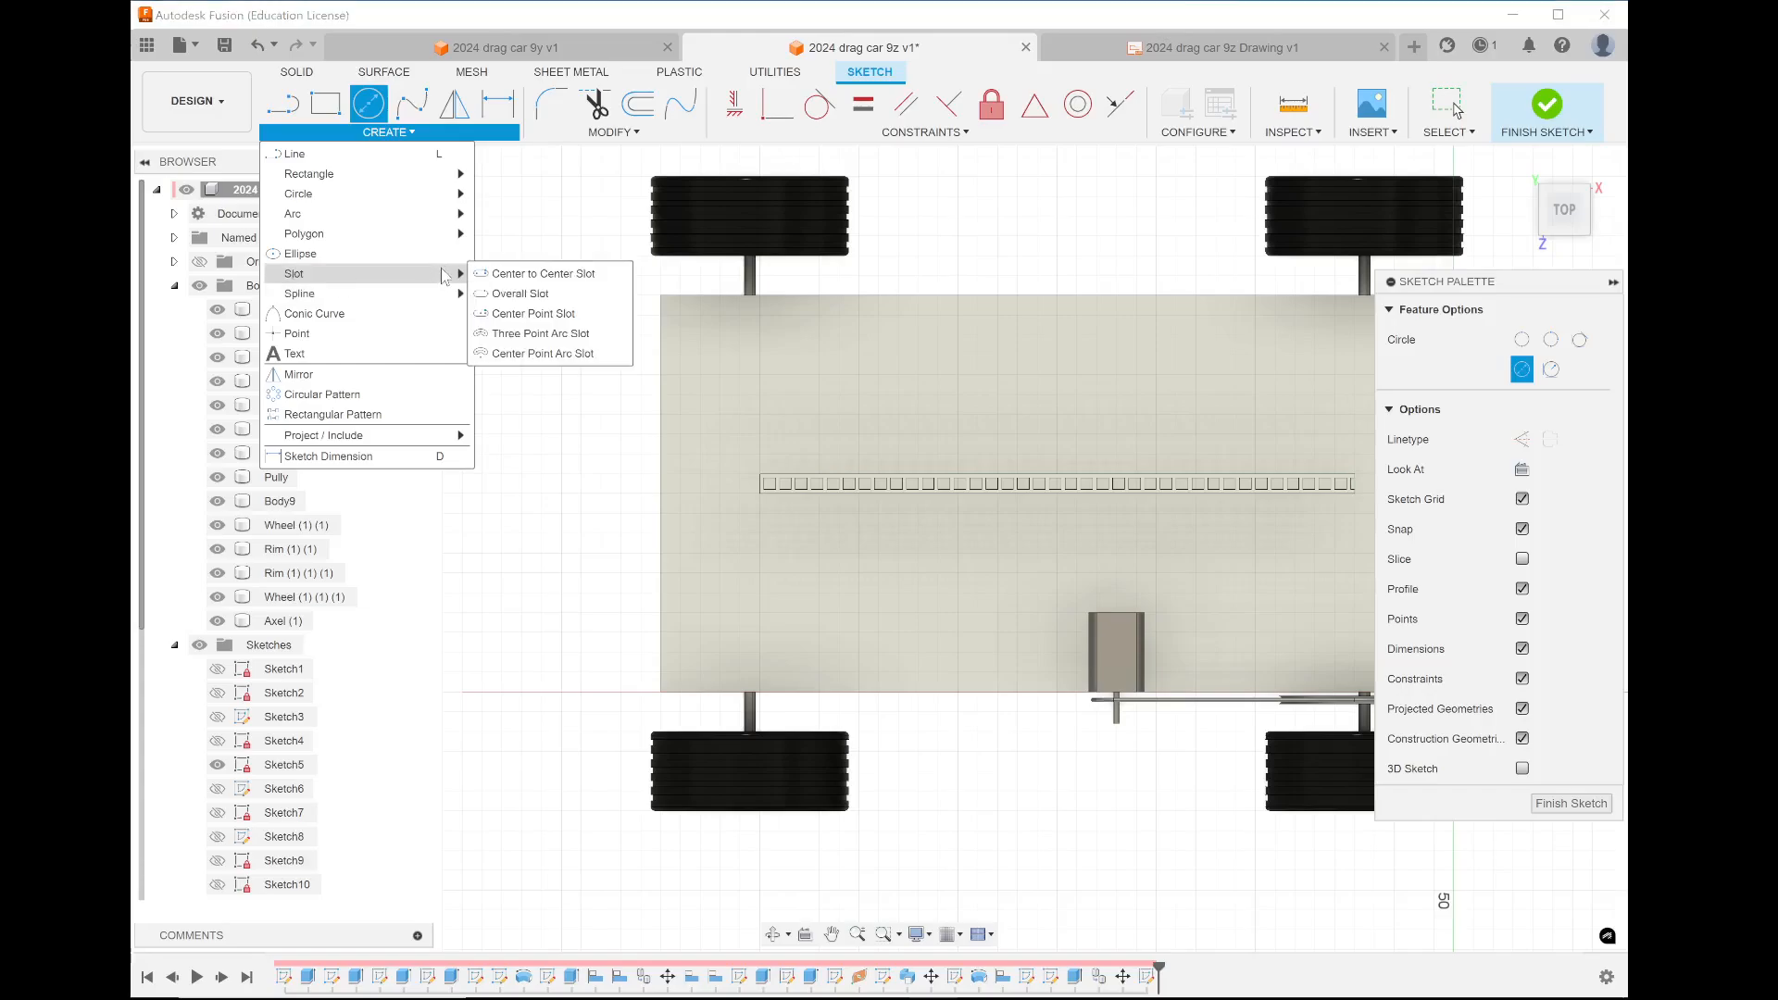
{"action": "left_click", "coordinate": [537, 273]}
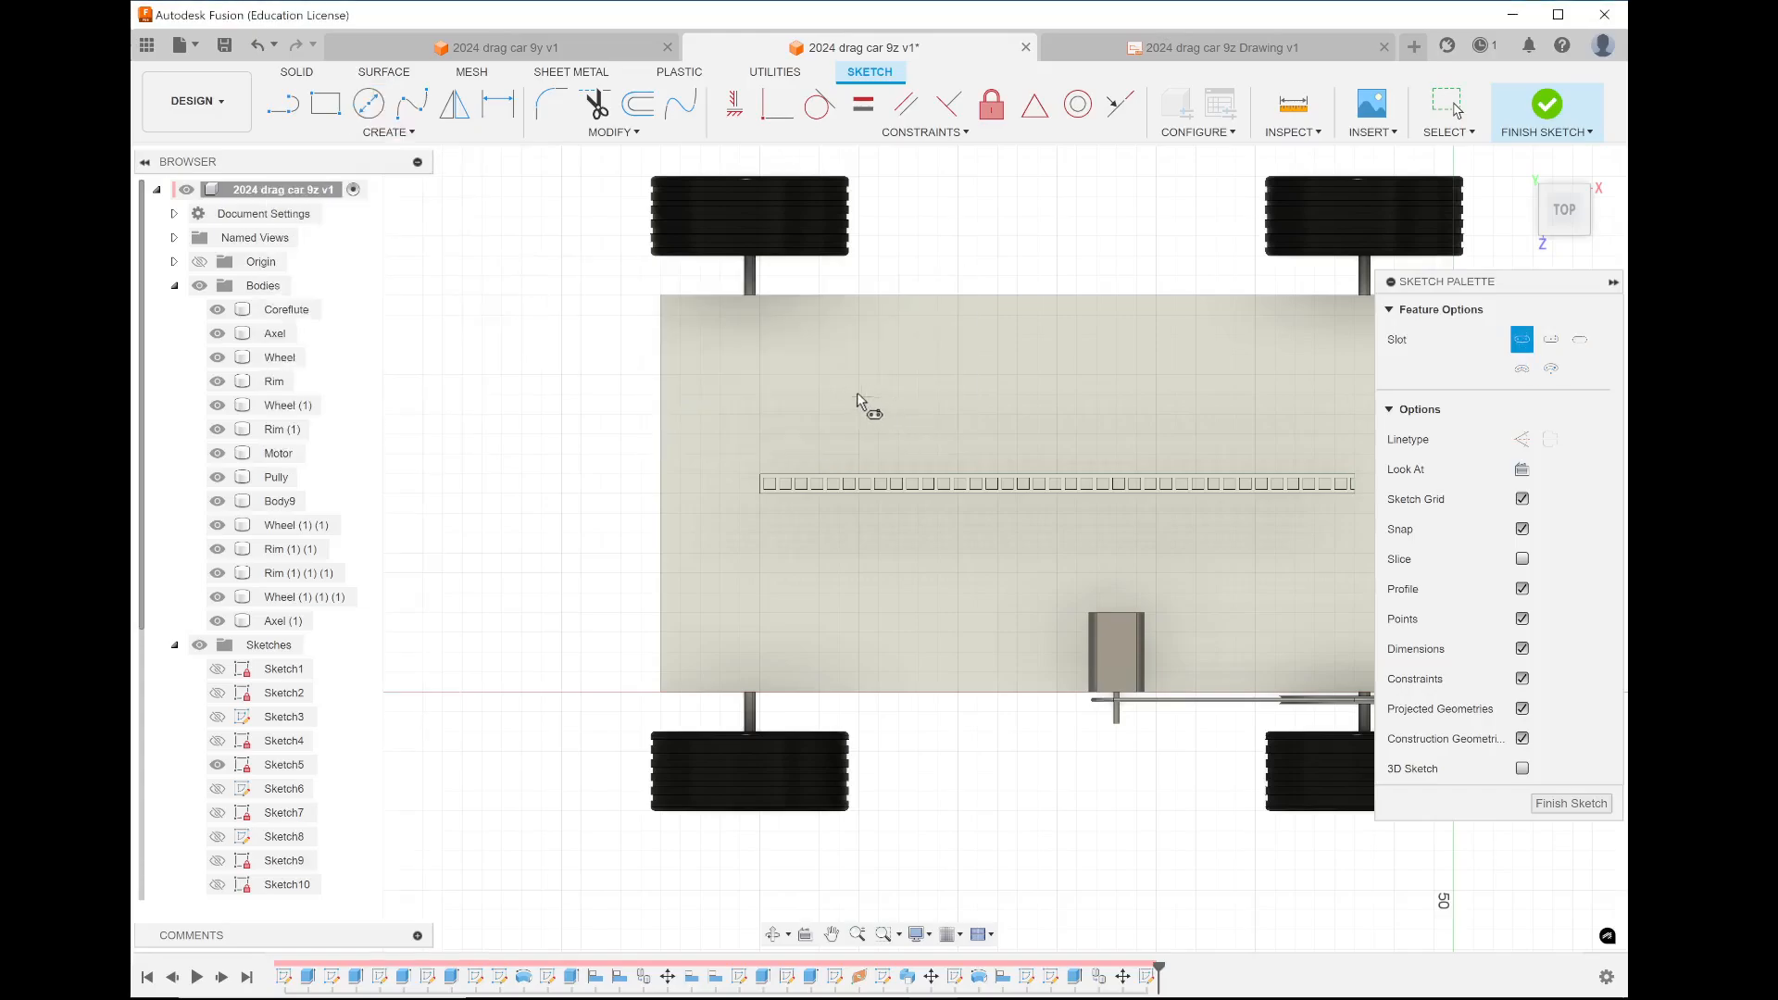
{"action": "left_click", "coordinate": [858, 394]}
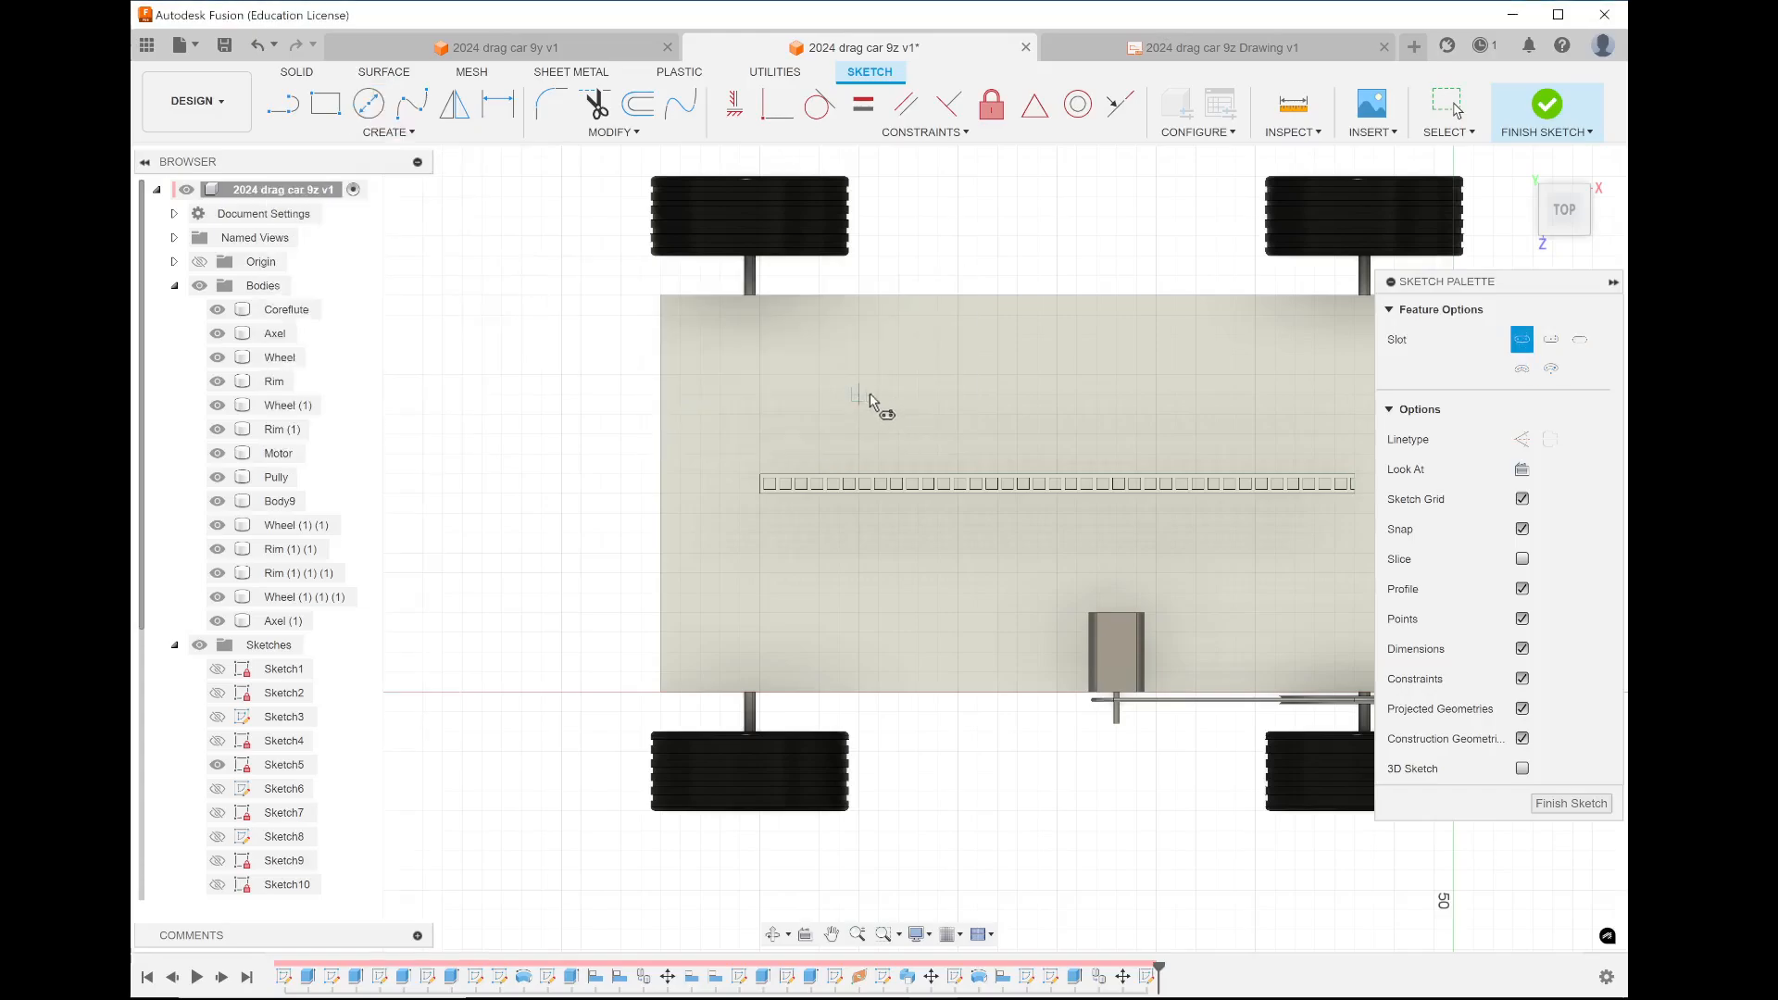
{"action": "left_click", "coordinate": [1059, 396]}
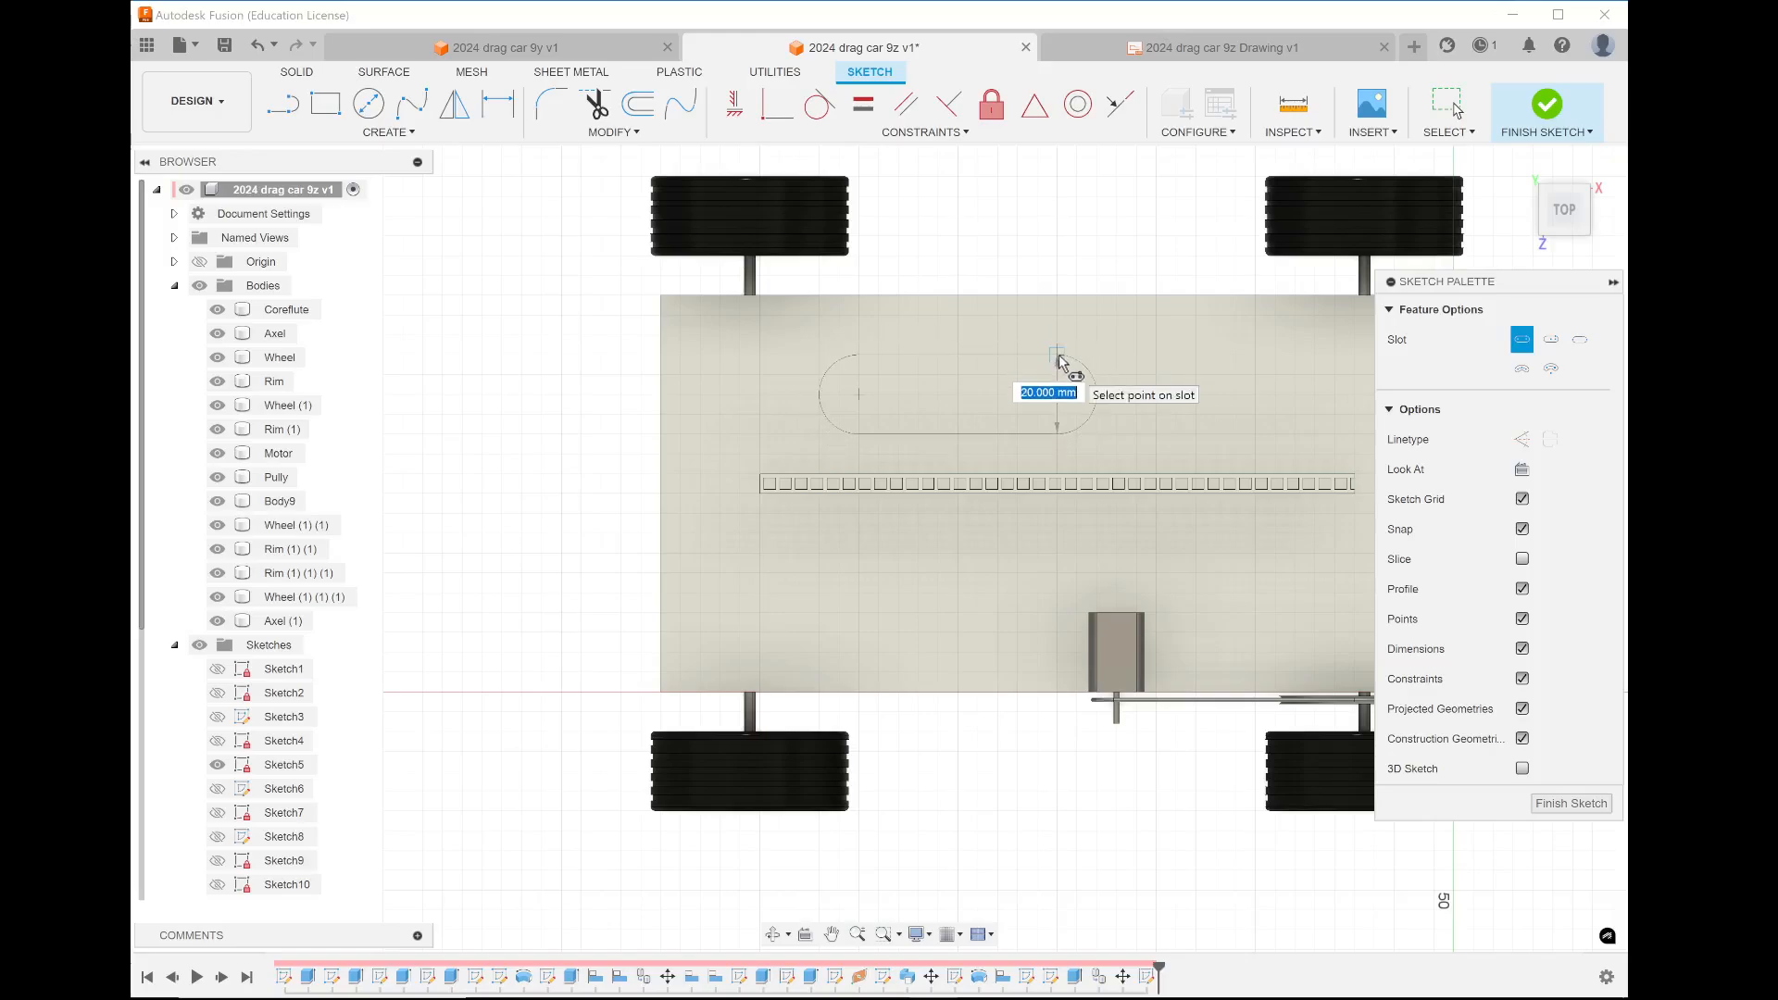
{"action": "left_click", "coordinate": [1058, 354]}
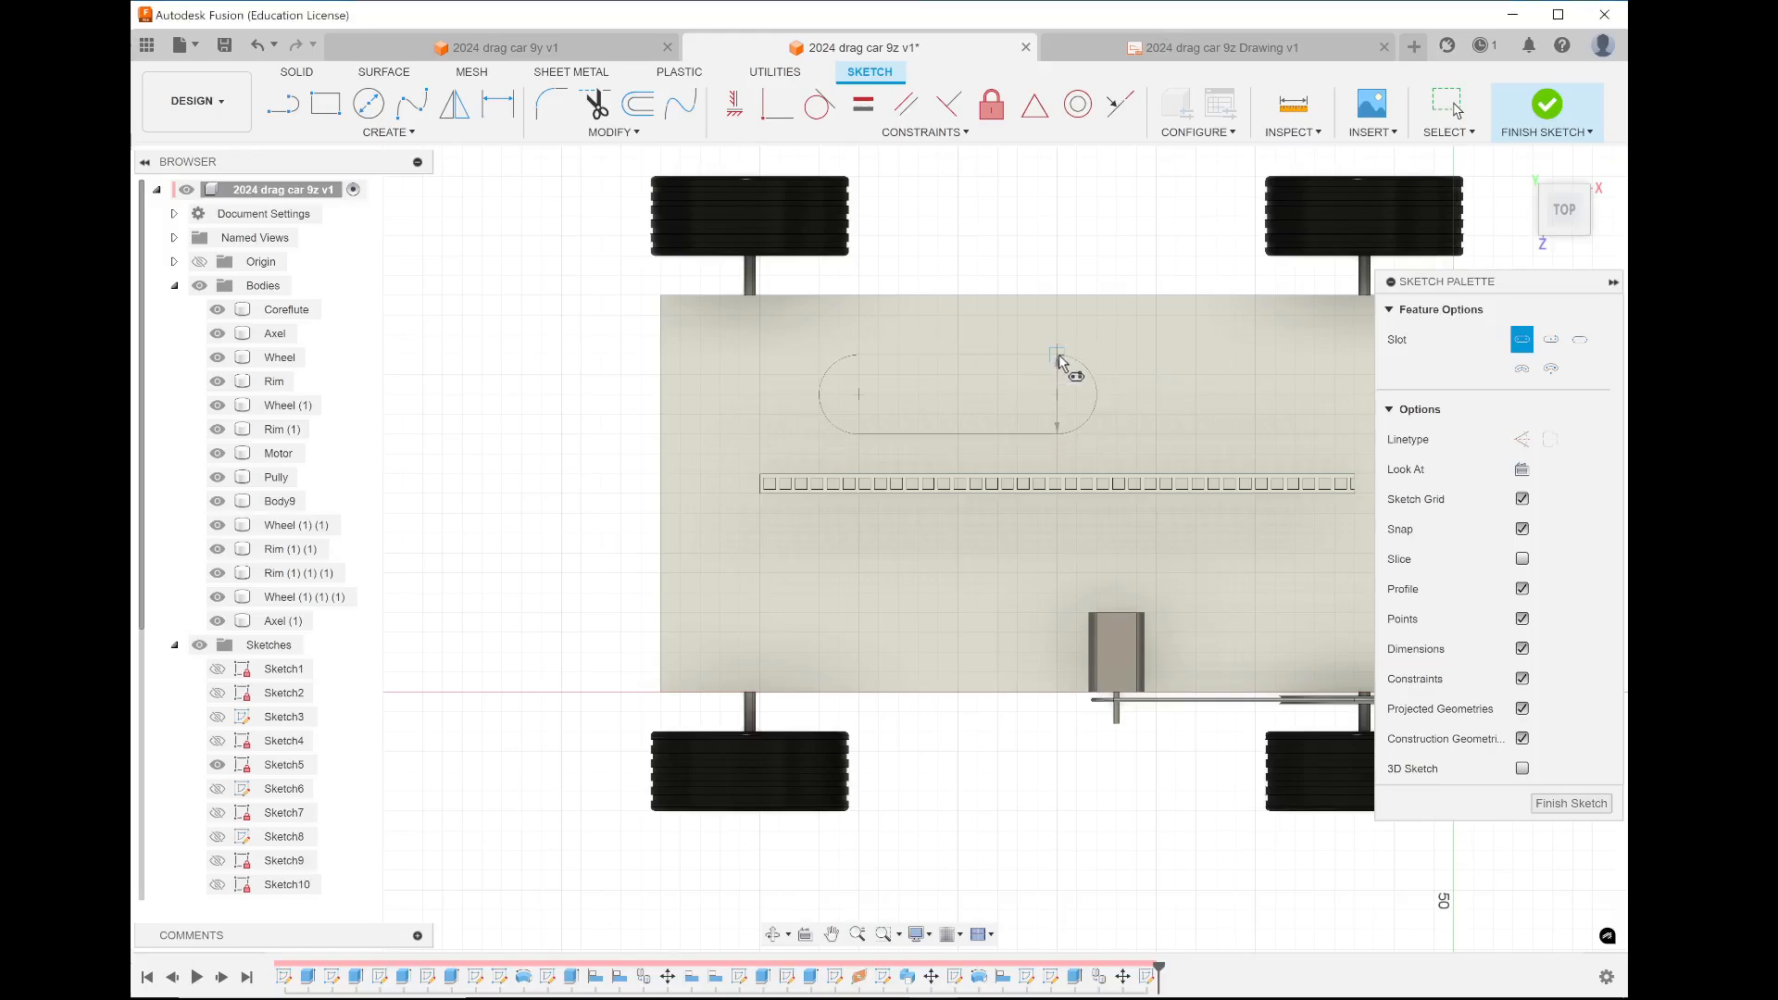
Sketch a shorter parallel slot of the same width between the upright panel and the motor-side edge, and finish the sketch
{"action": "left_click", "coordinate": [860, 594]}
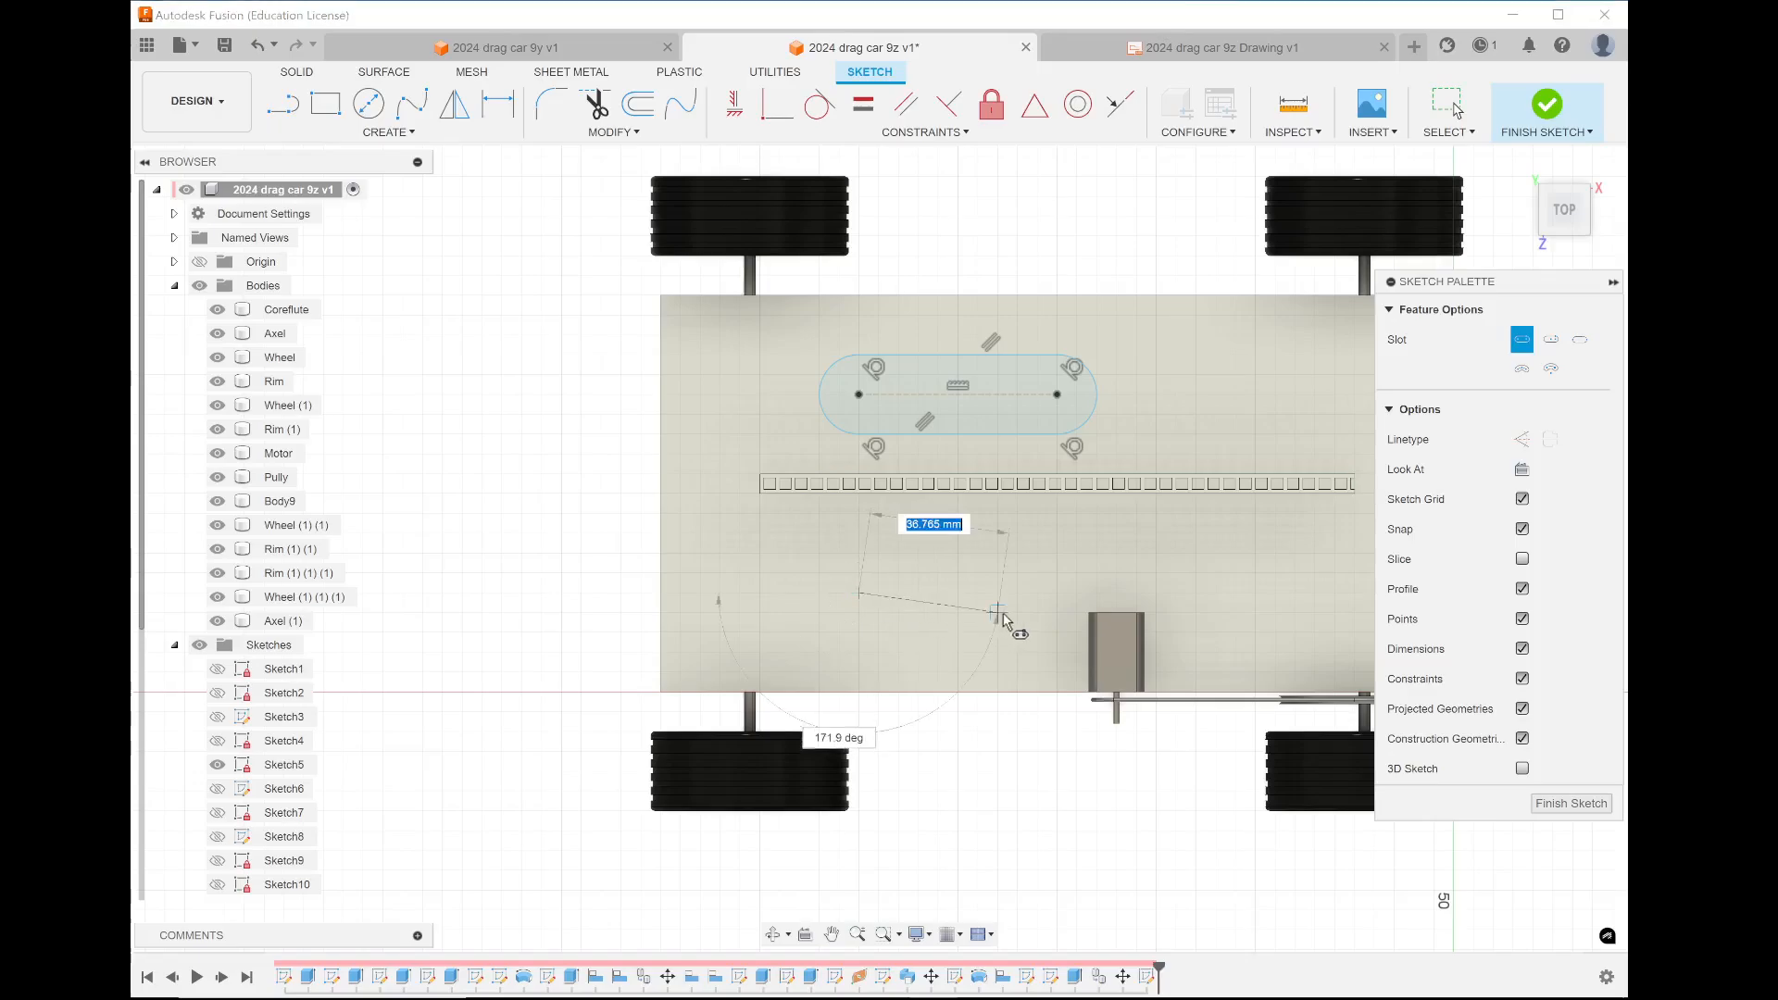
{"action": "left_click", "coordinate": [1018, 594]}
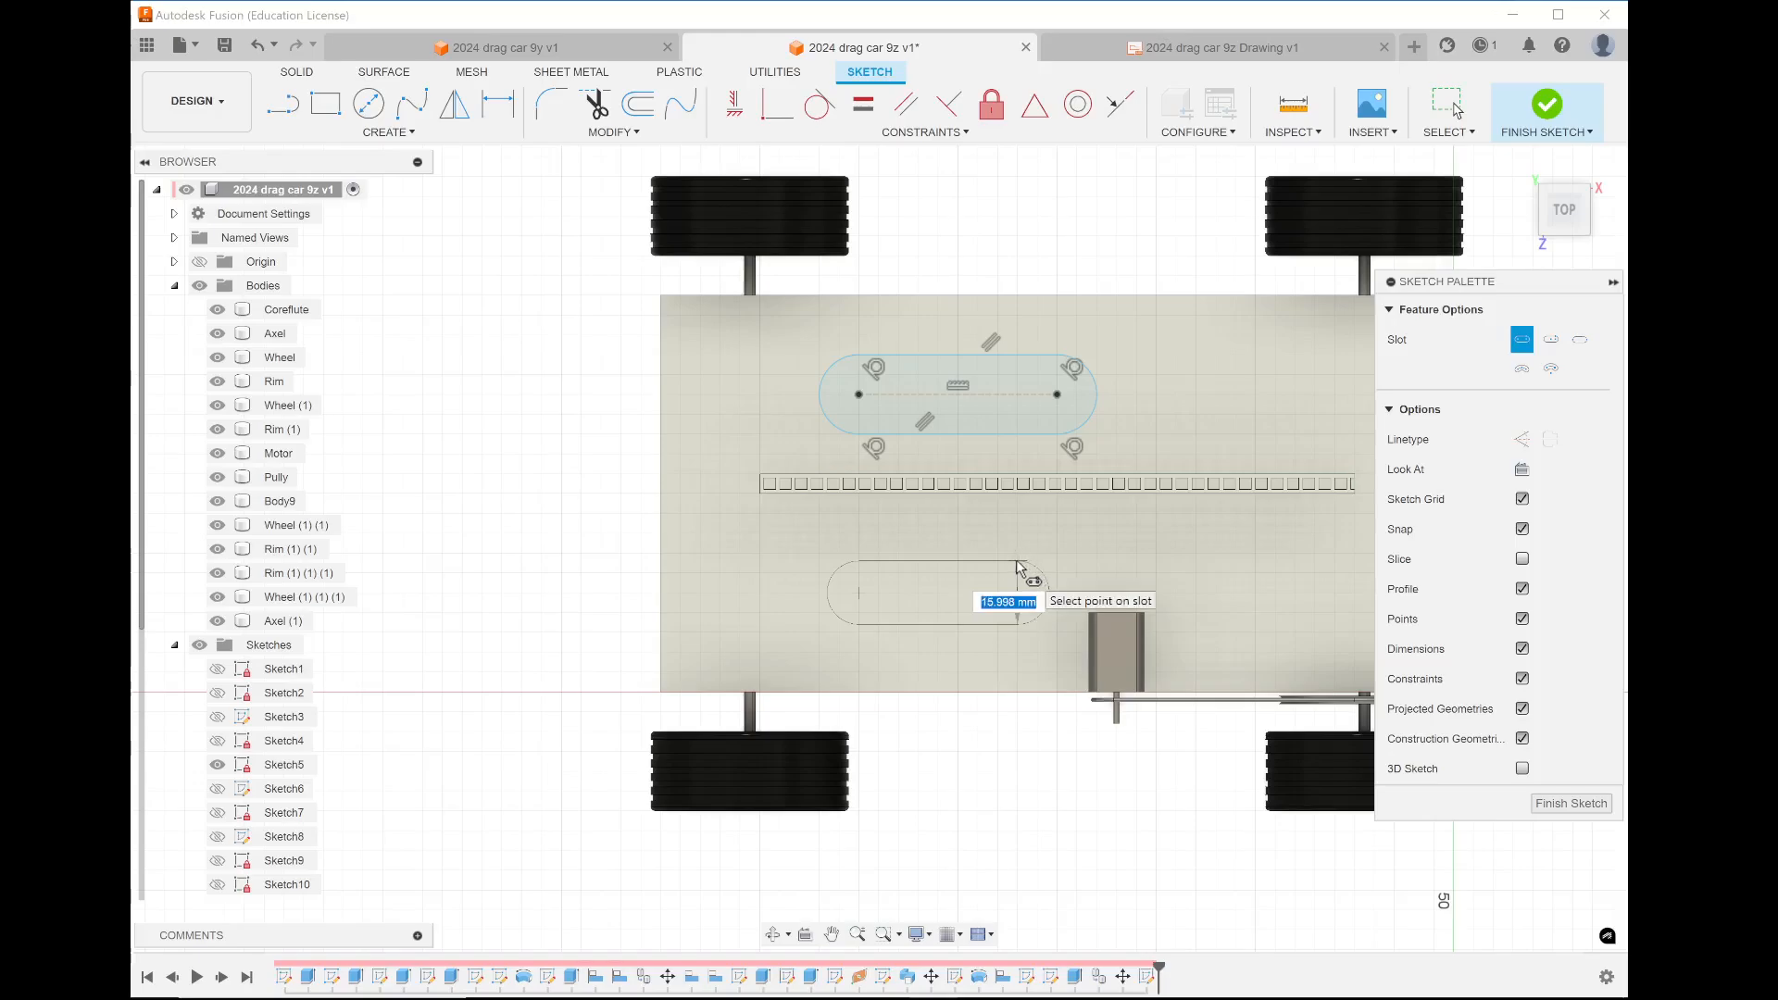
{"action": "left_click", "coordinate": [1017, 554]}
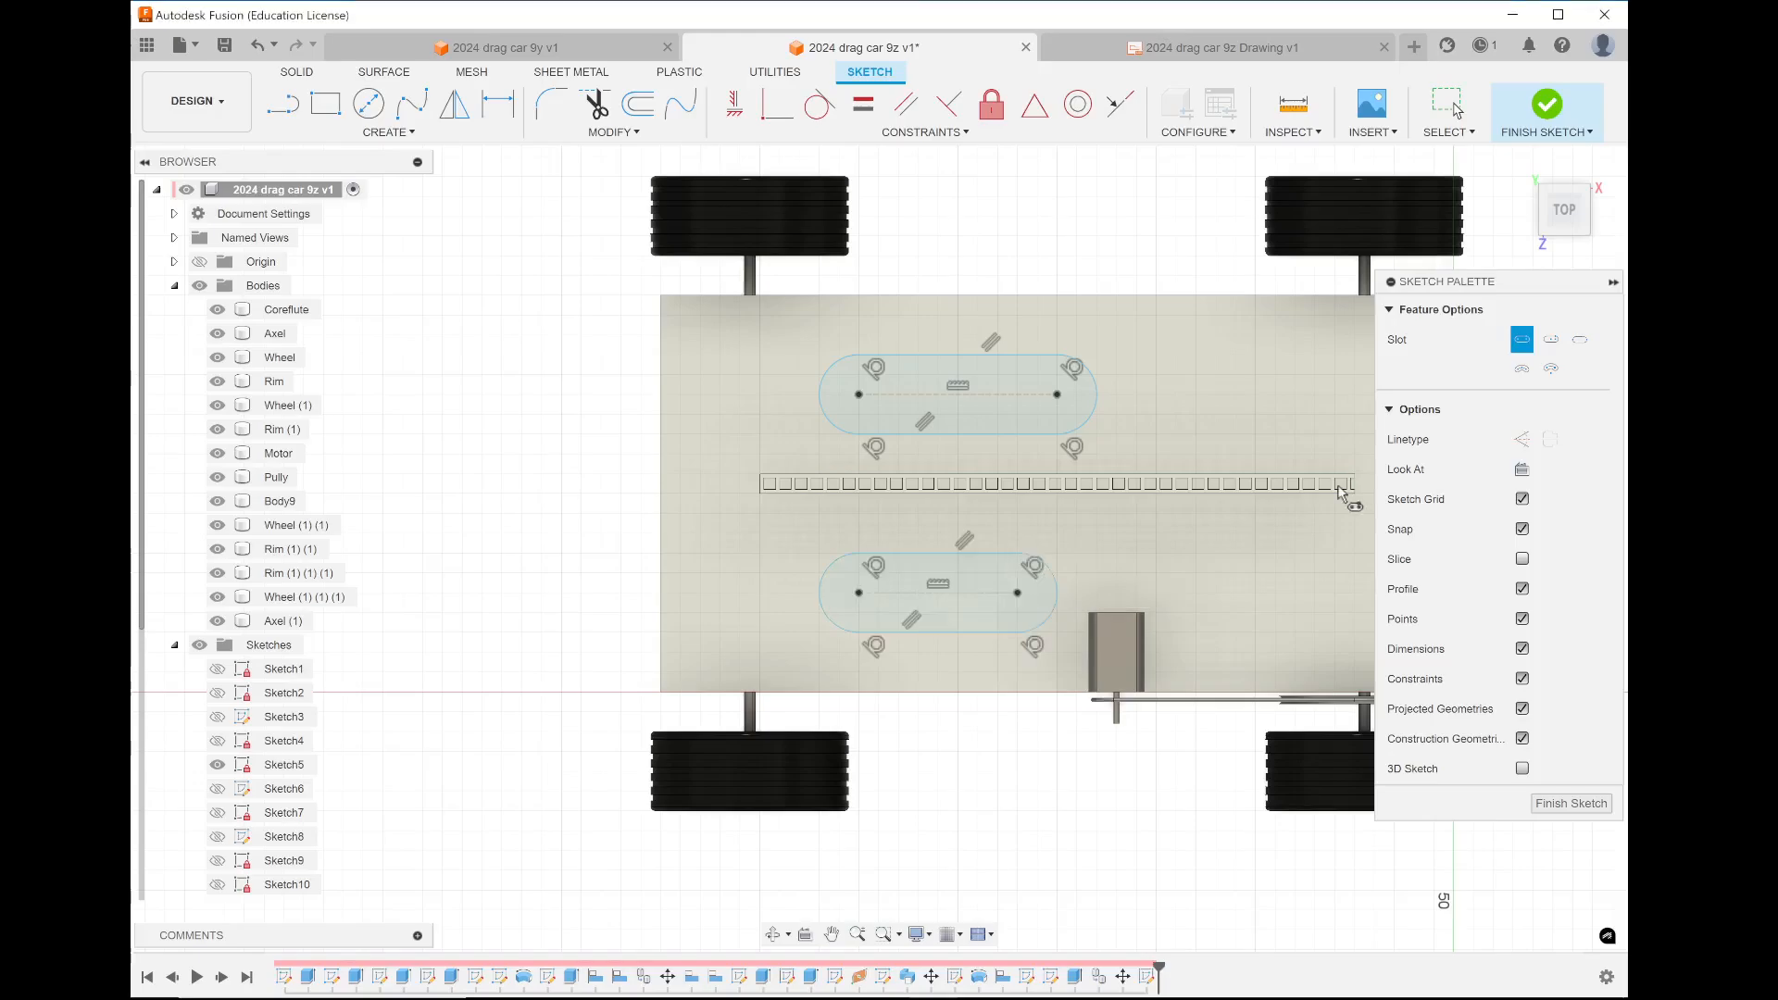
{"action": "left_click", "coordinate": [1542, 104]}
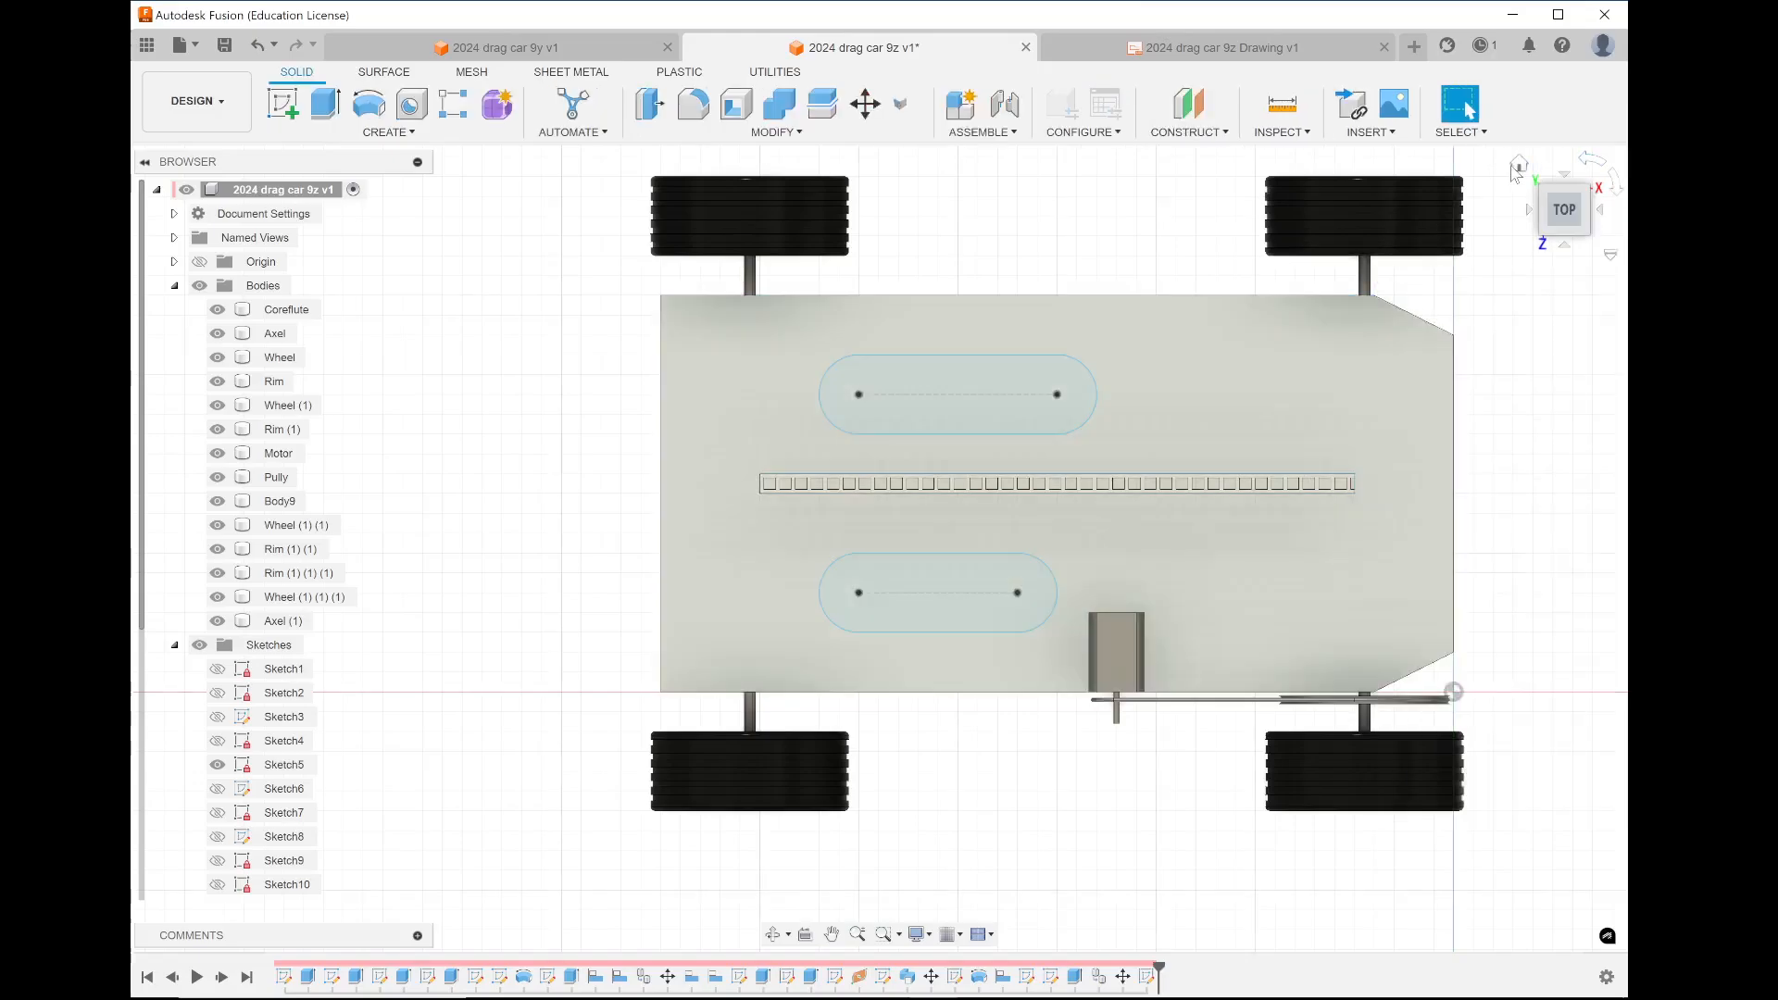
{"action": "left_click", "coordinate": [1528, 172]}
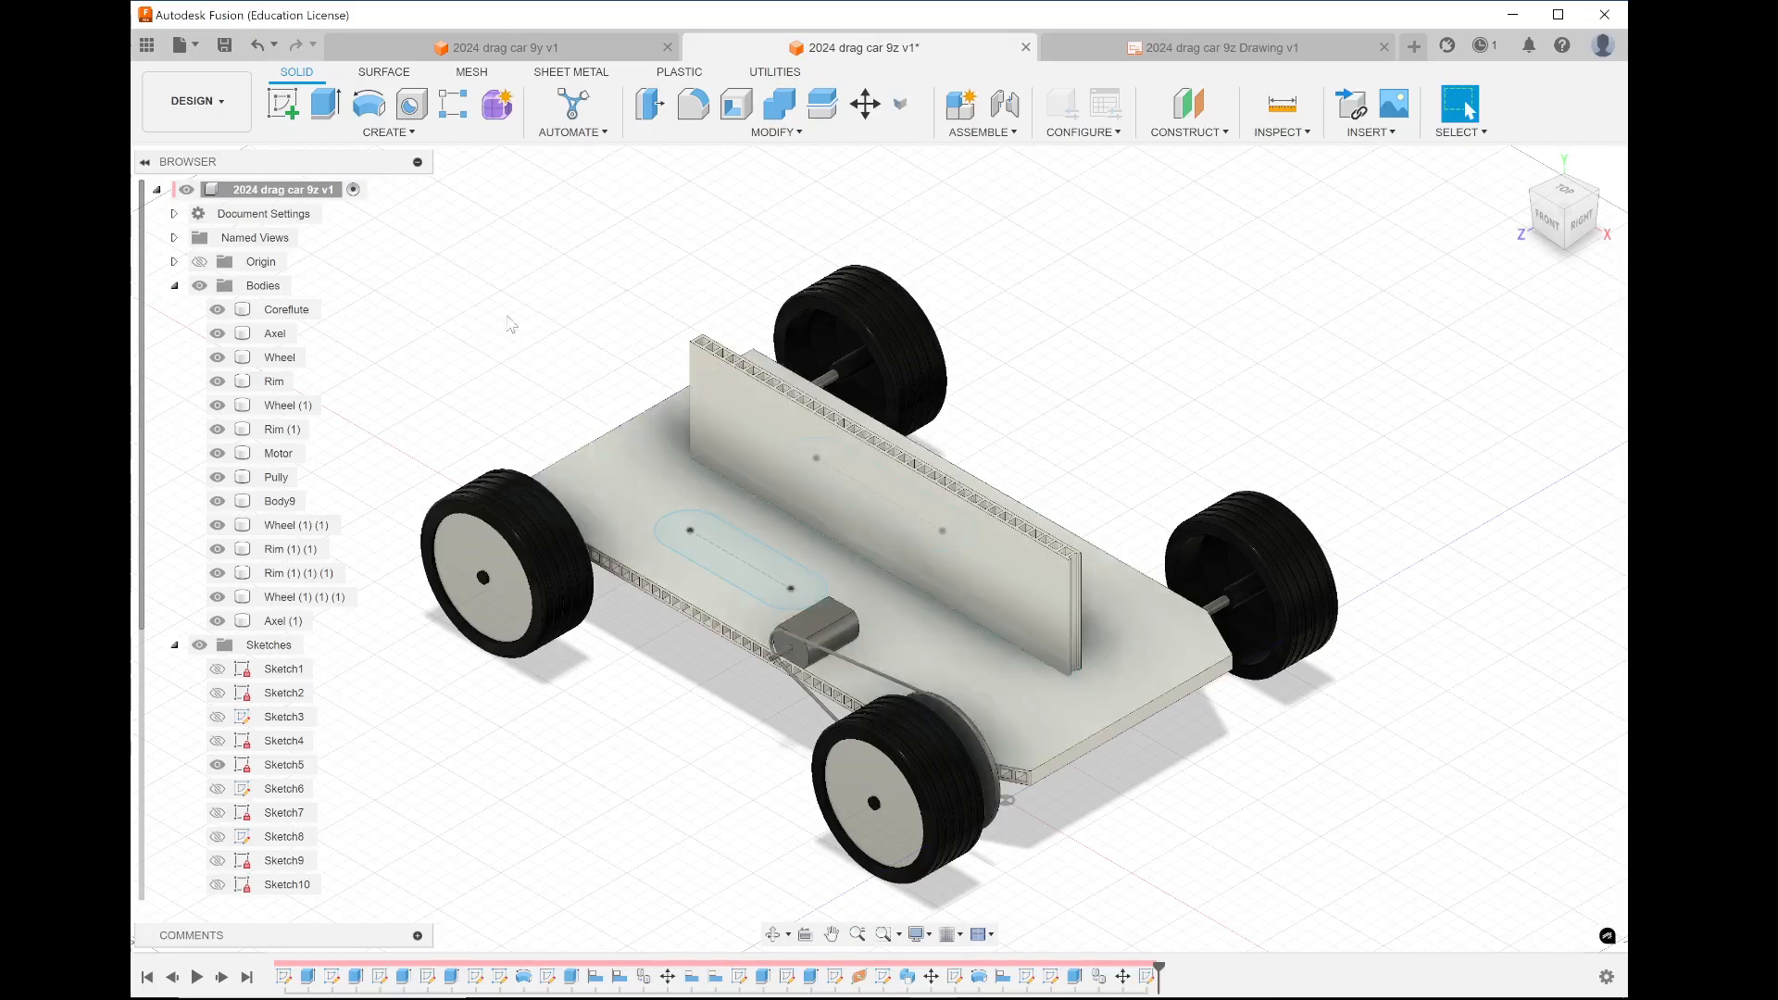
Extrude both slot profiles downward through the board to cut two slot-shaped openings either side of the upright panel
{"action": "left_click", "coordinate": [326, 104]}
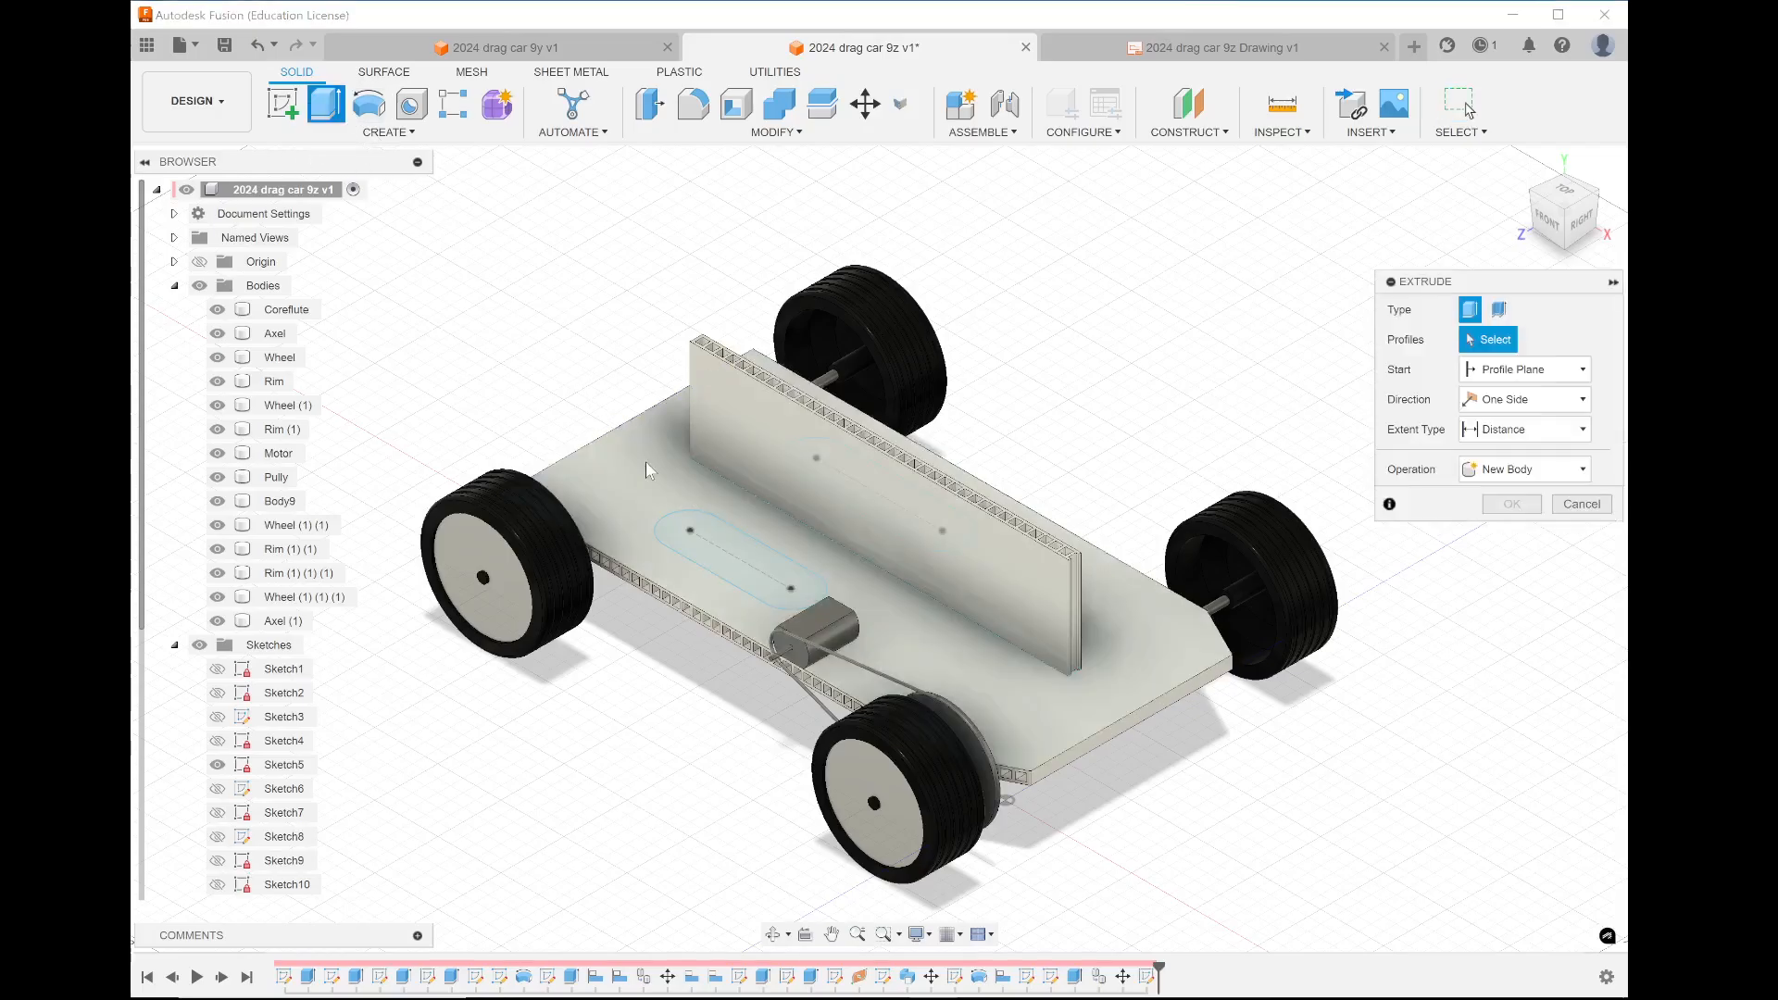
{"action": "left_click", "coordinate": [665, 542]}
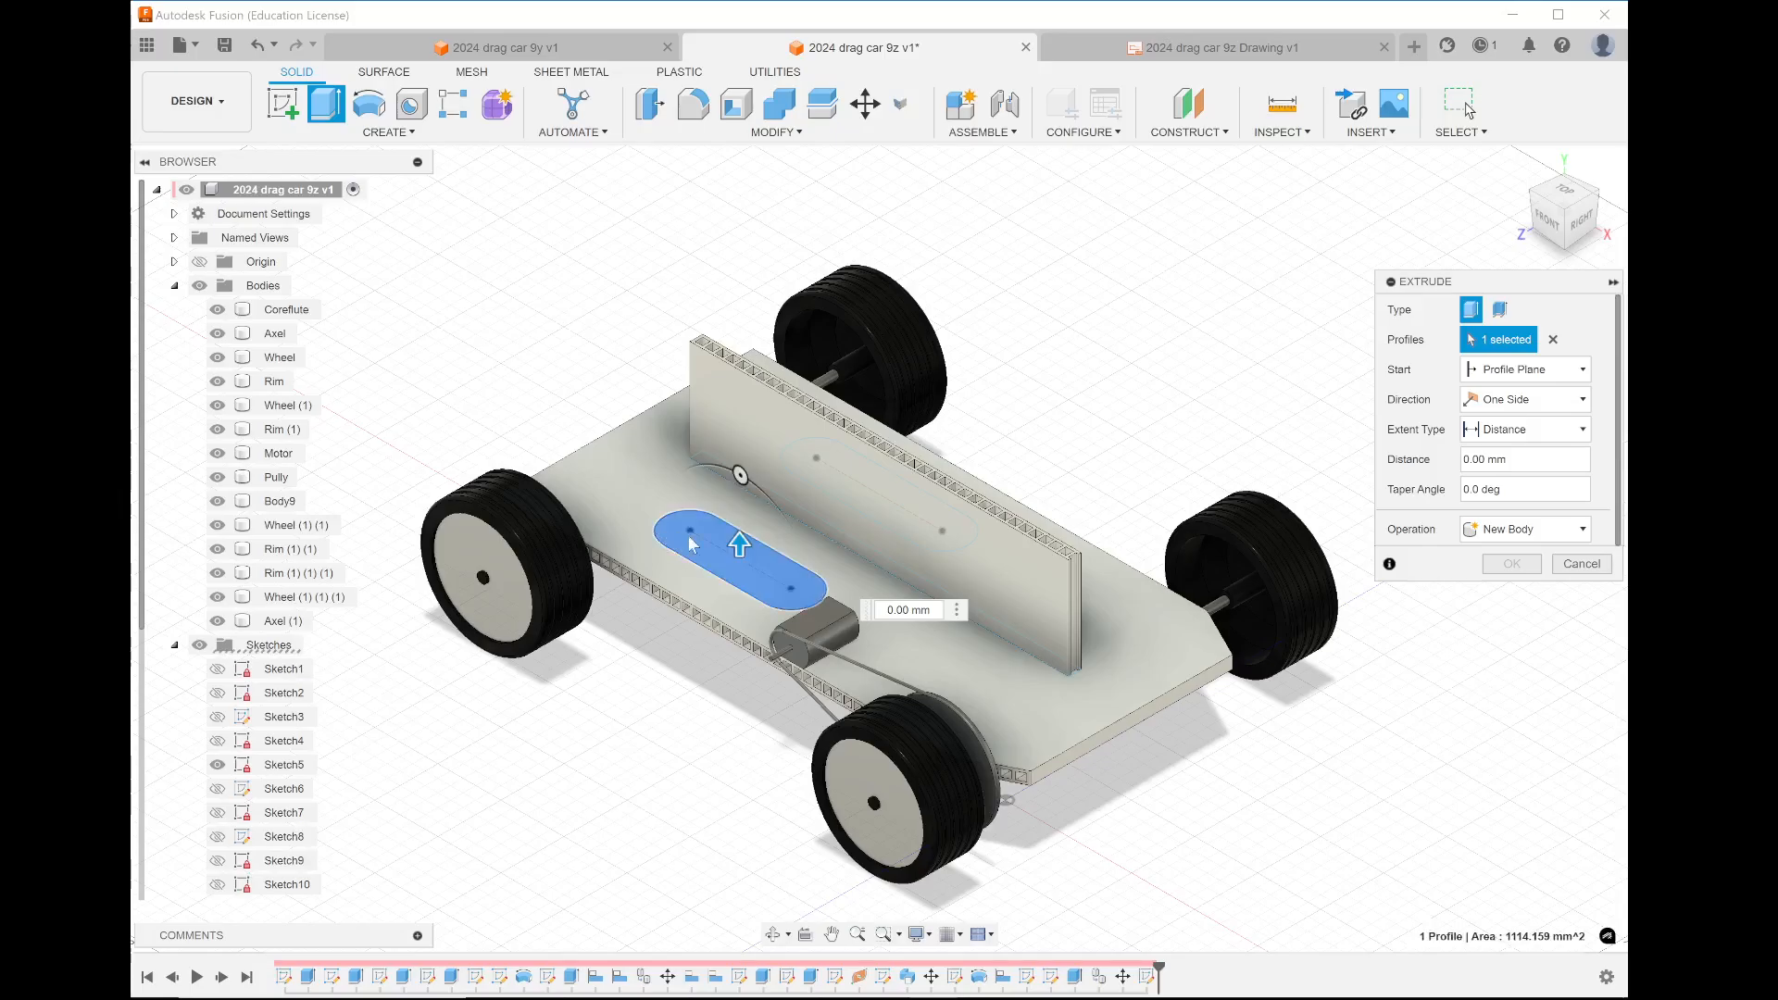
{"action": "left_click", "coordinate": [1594, 194]}
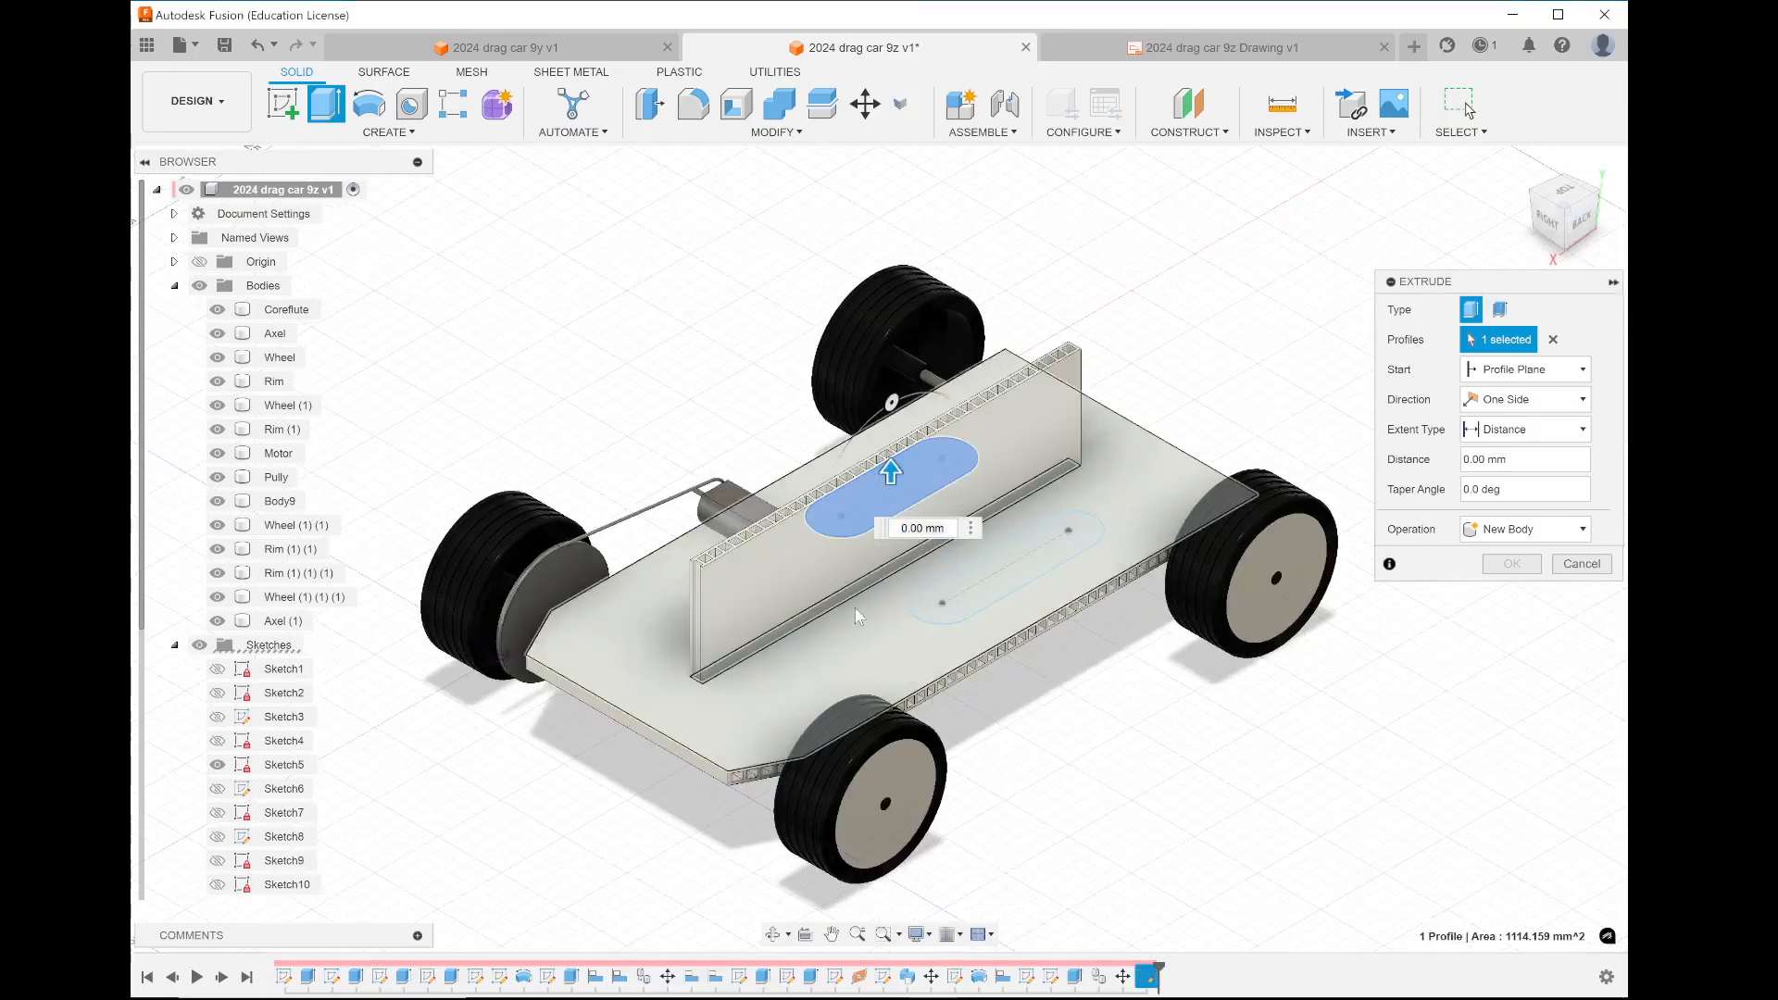
{"action": "left_click", "coordinate": [975, 619]}
{"action": "left_click_drag", "start_coordinate": [1008, 560], "coordinate": [1006, 685]}
{"action": "left_click", "coordinate": [1510, 595]}
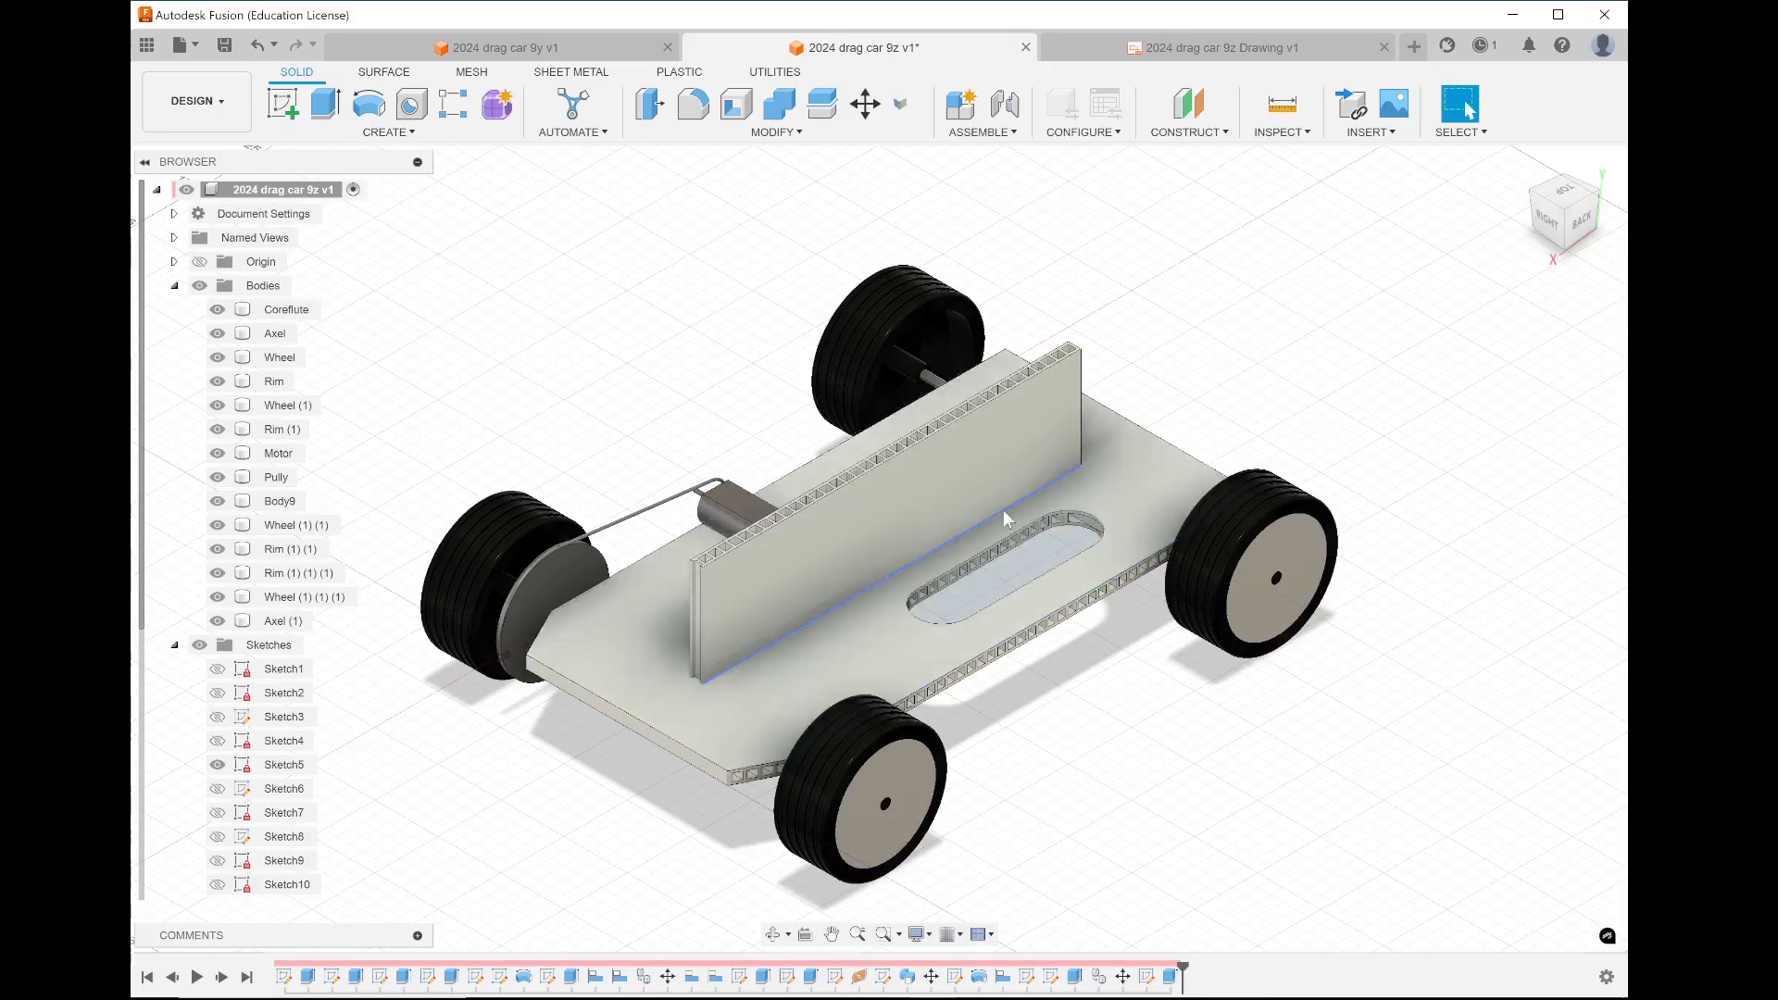
Save the revised 2024 drag car 9z design and update the 2024 drag car 9z Drawing to its latest version
{"action": "left_click", "coordinate": [226, 47]}
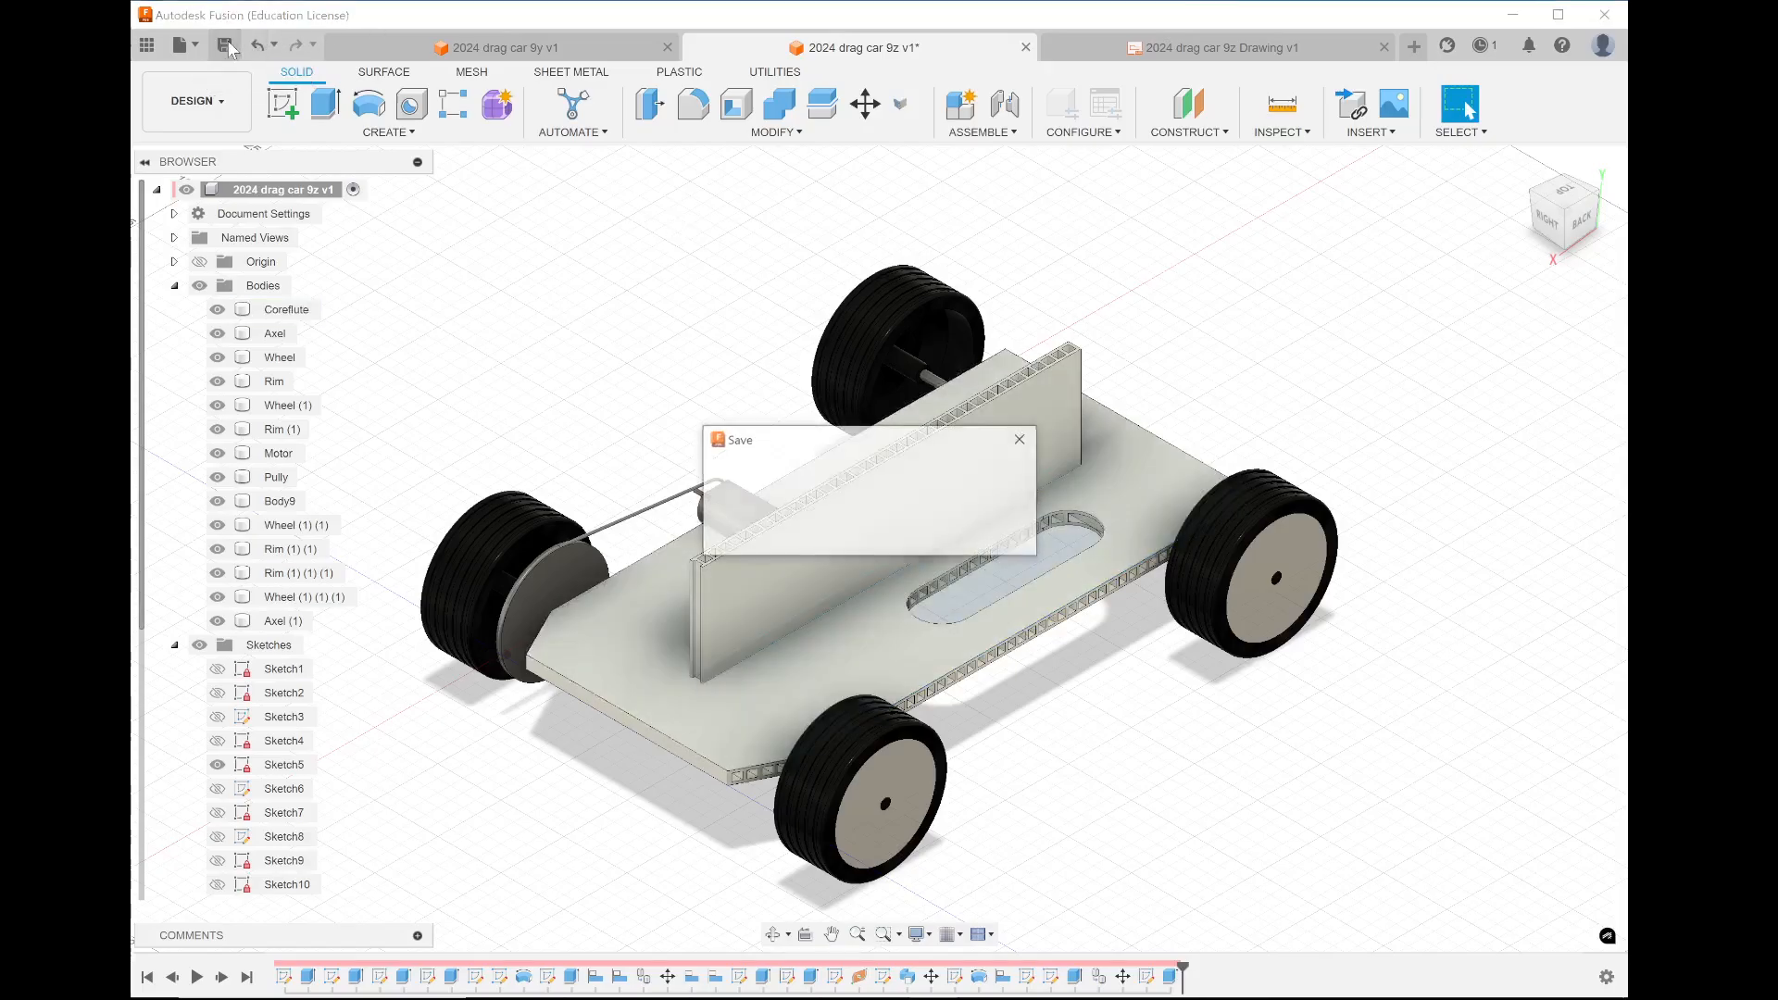
{"action": "left_click", "coordinate": [907, 543]}
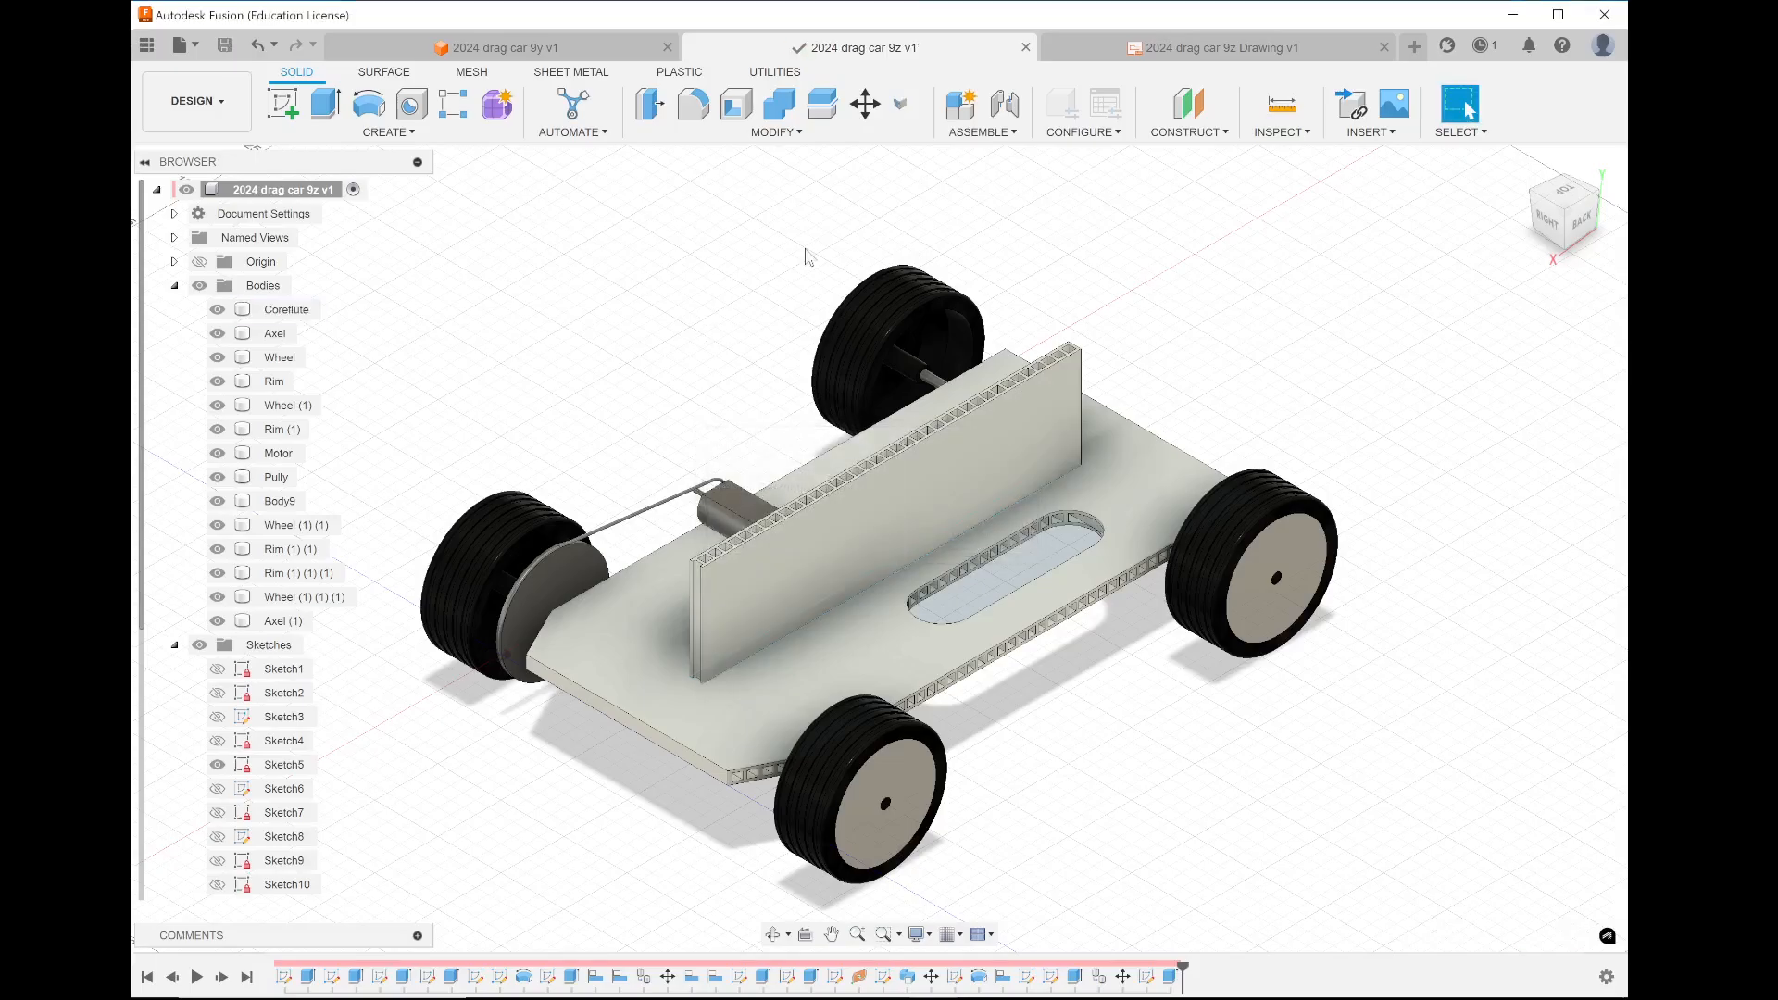
{"action": "left_click", "coordinate": [1190, 48]}
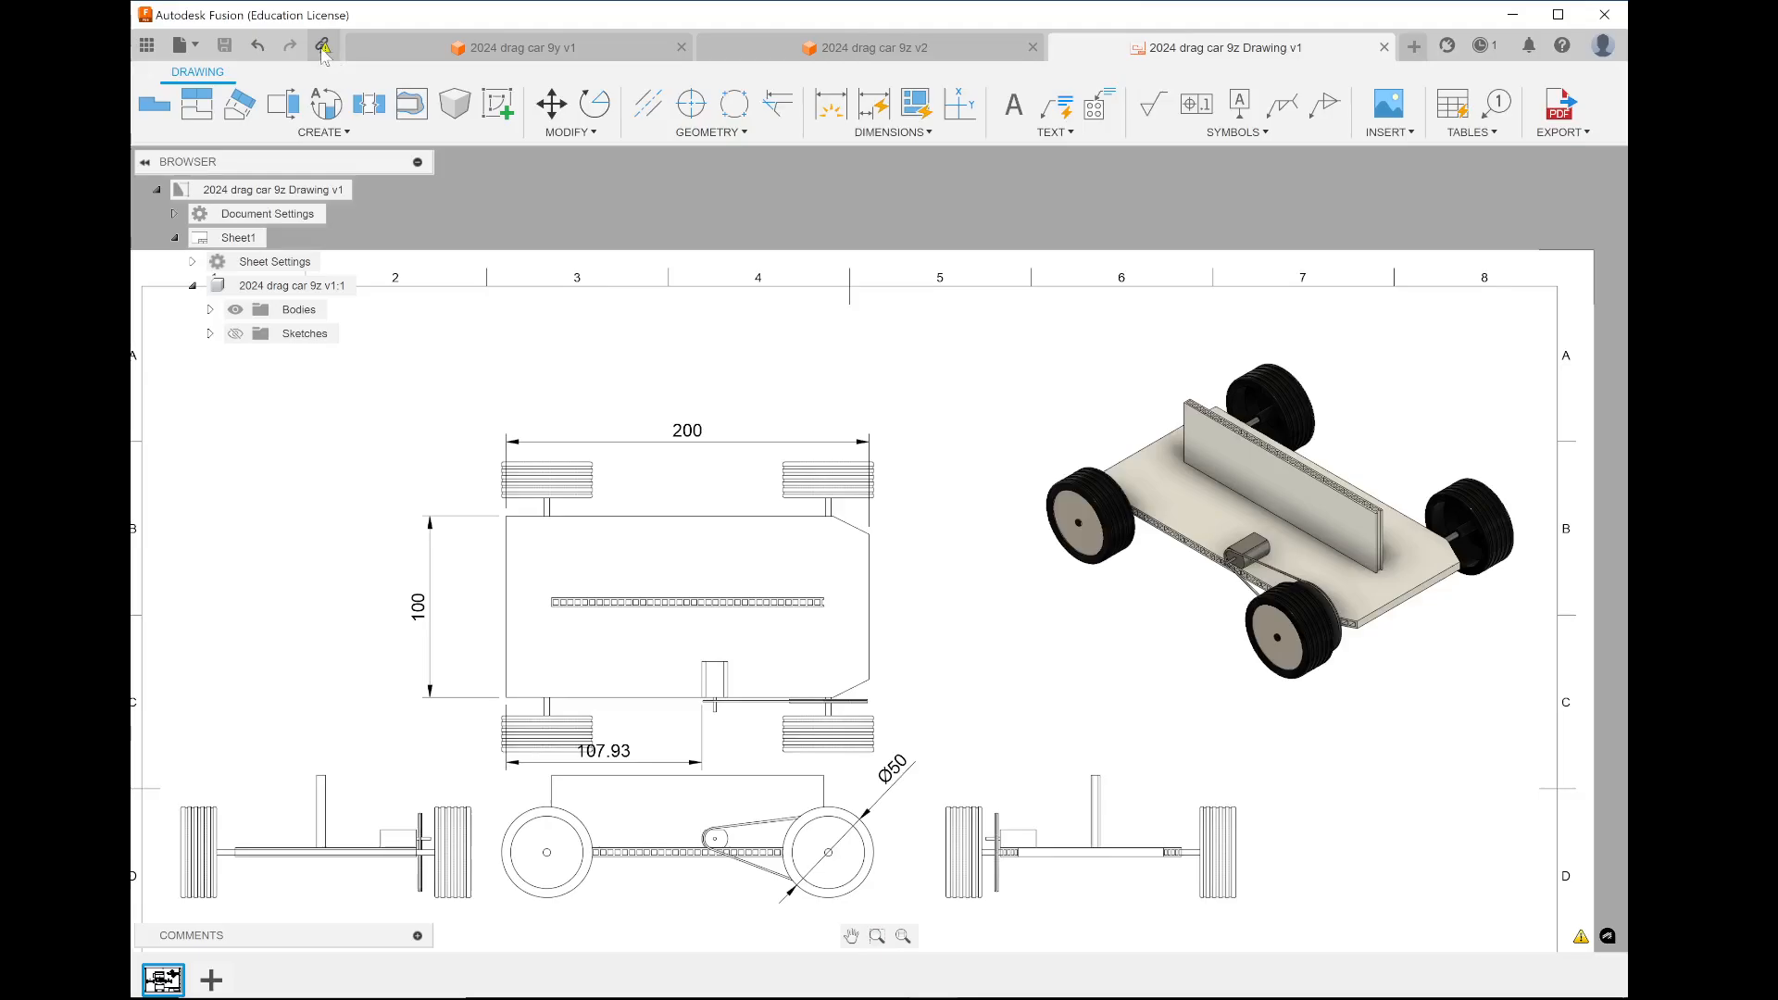
{"action": "left_click", "coordinate": [328, 50]}
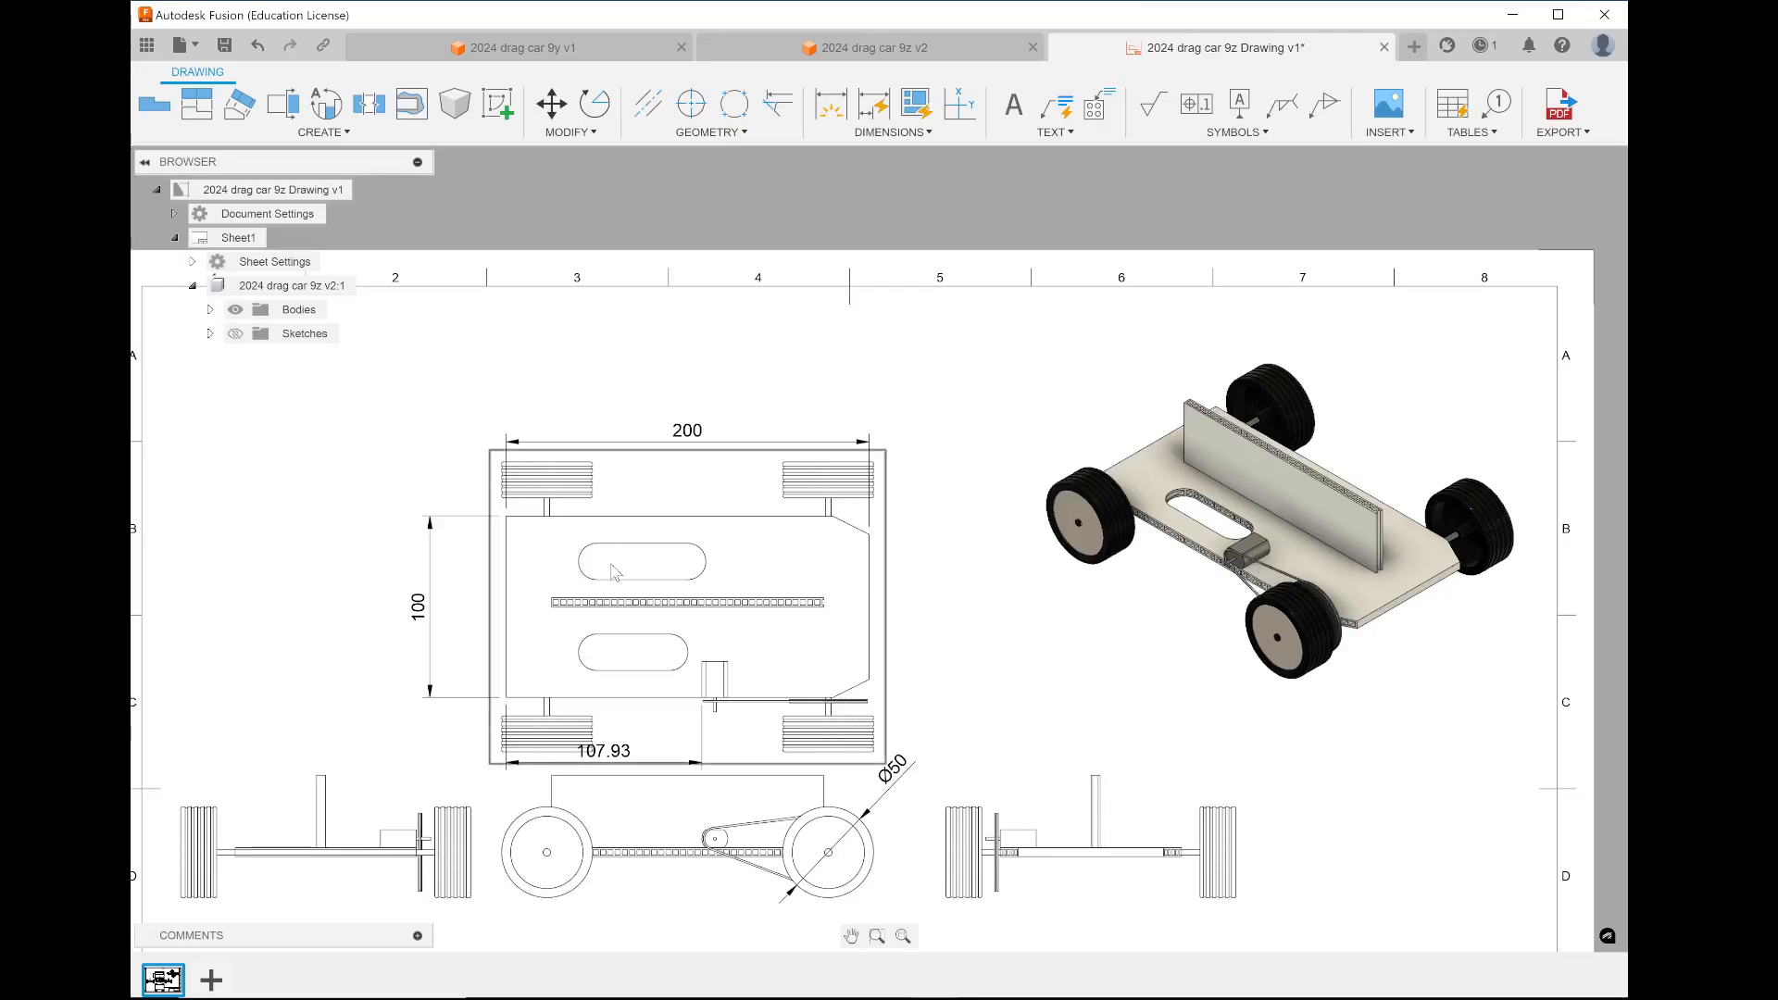
{"action": "scroll", "coordinate": [612, 571], "scroll_direction": "down", "scroll_amount": 3}
{"action": "scroll", "coordinate": [627, 865], "scroll_direction": "up", "scroll_amount": 2}
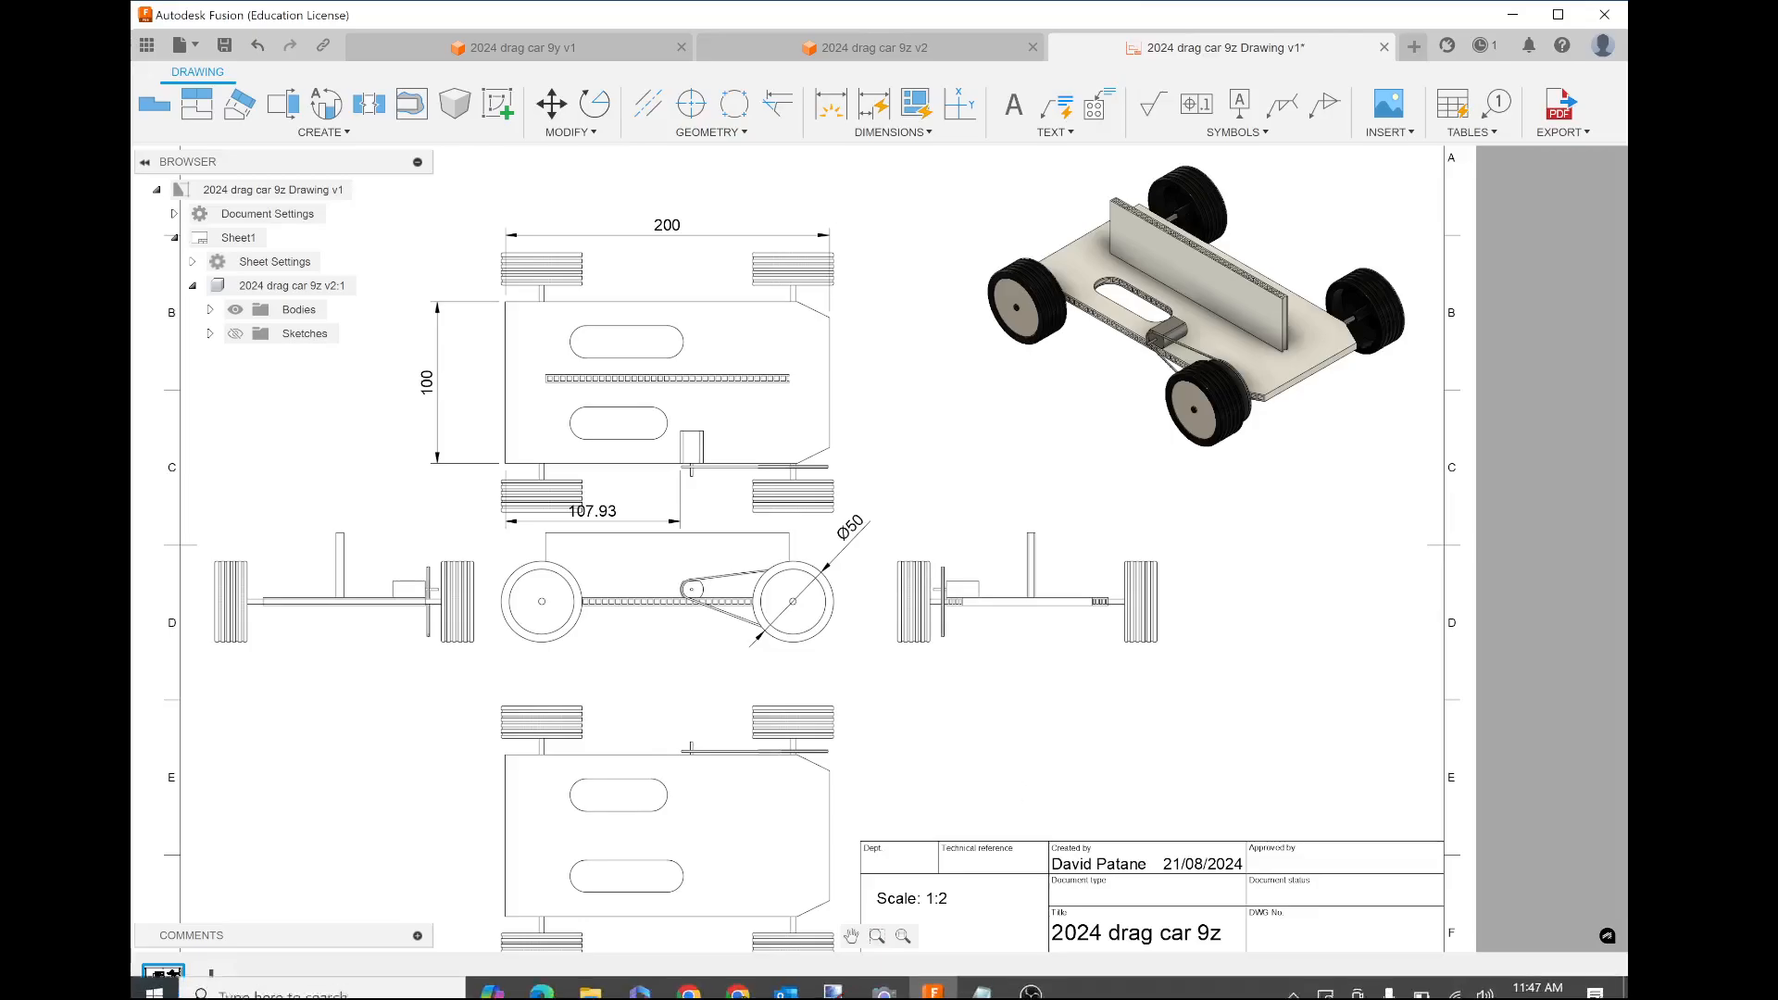
{"action": "mouse_move", "coordinate": [1139, 995]}
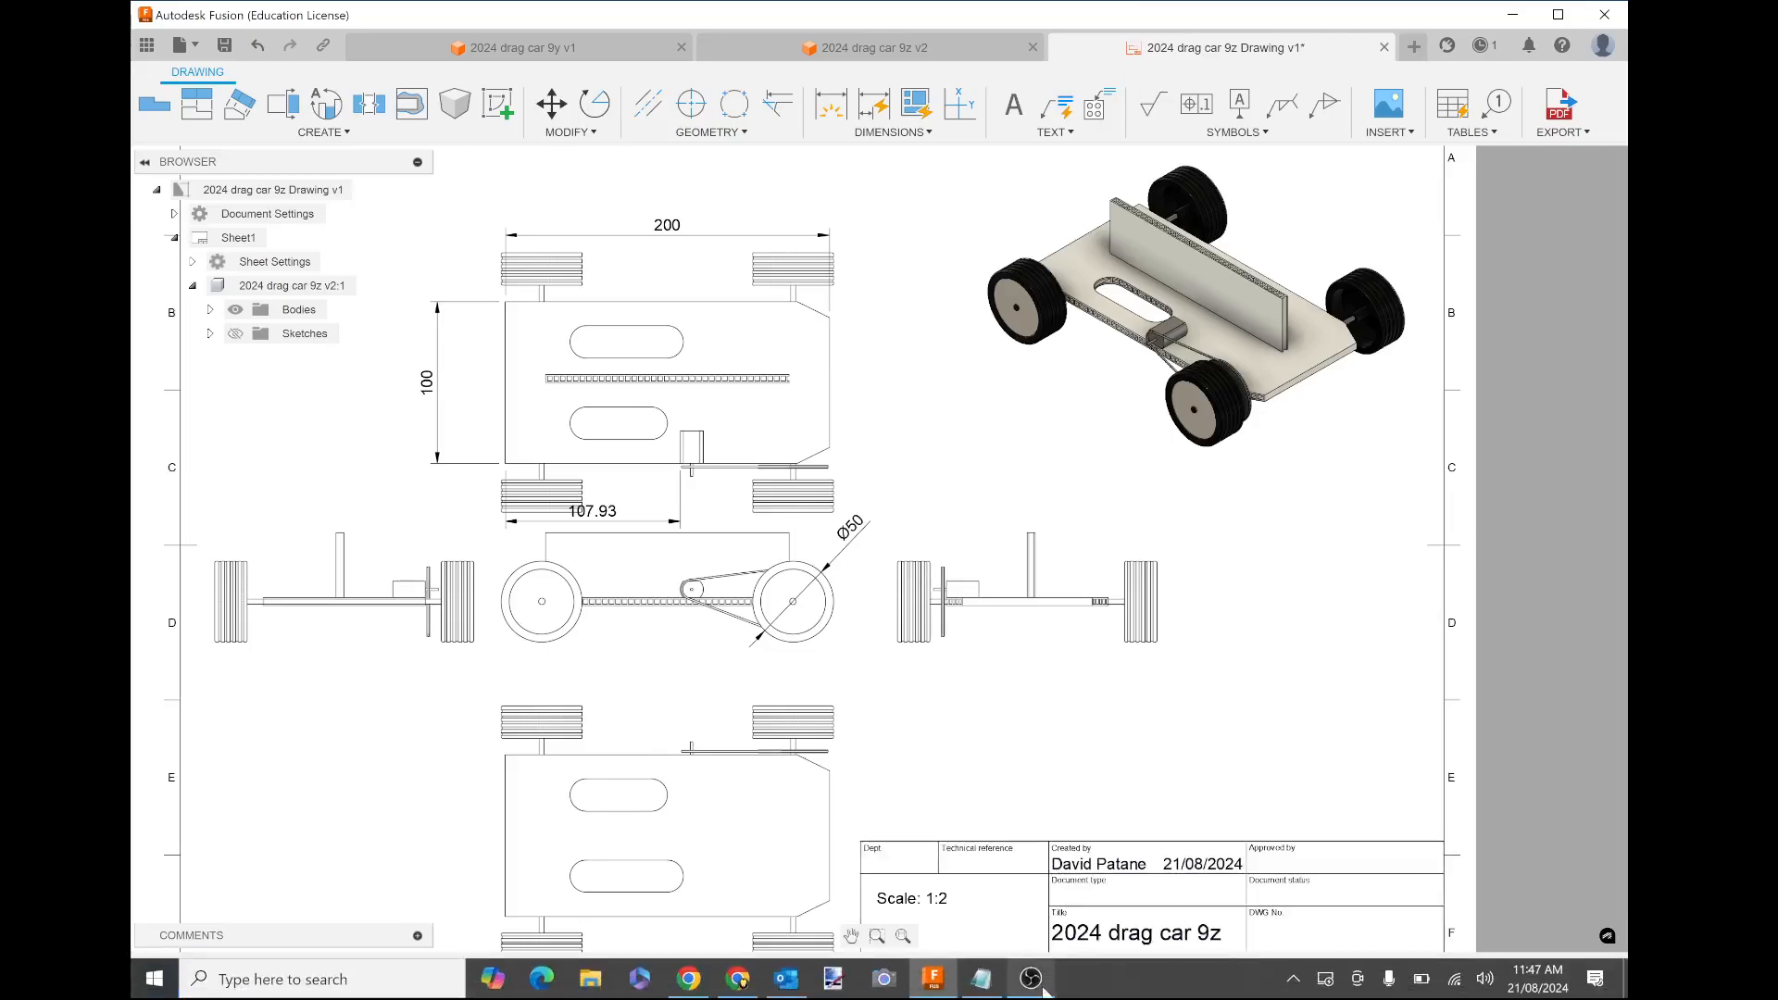
{"action": "mouse_move", "coordinate": [1043, 989]}
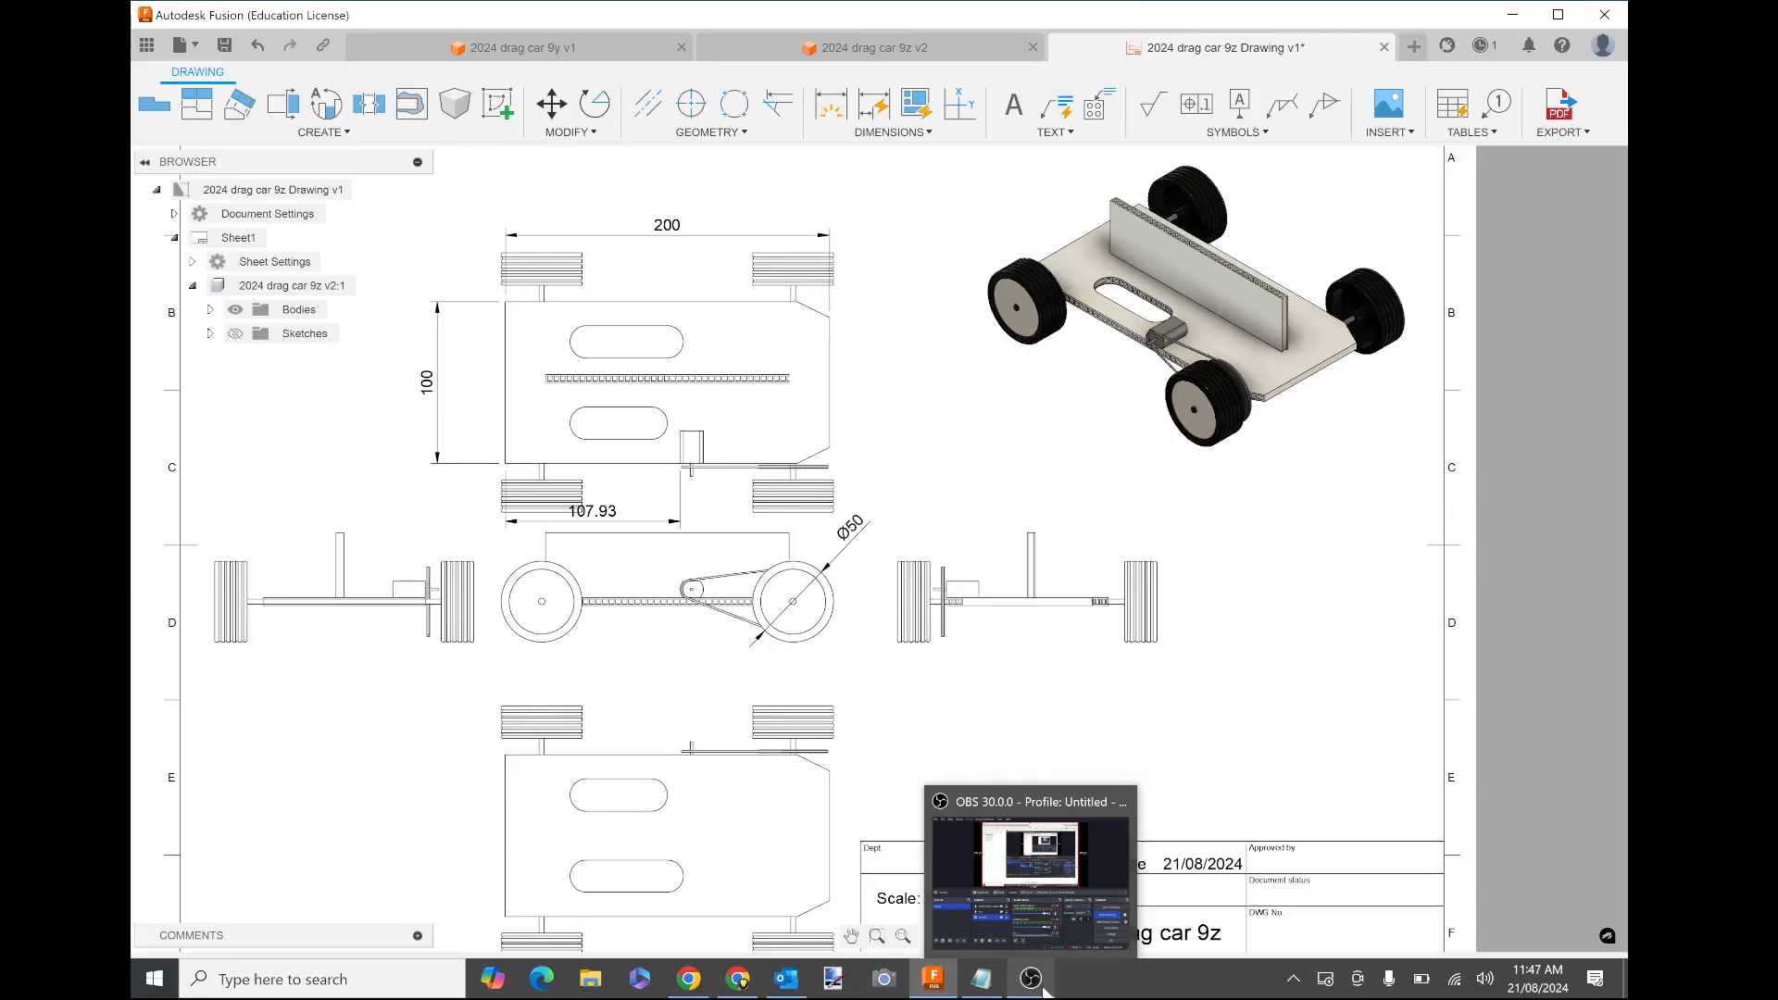
{"action": "left_click", "coordinate": [1043, 990]}
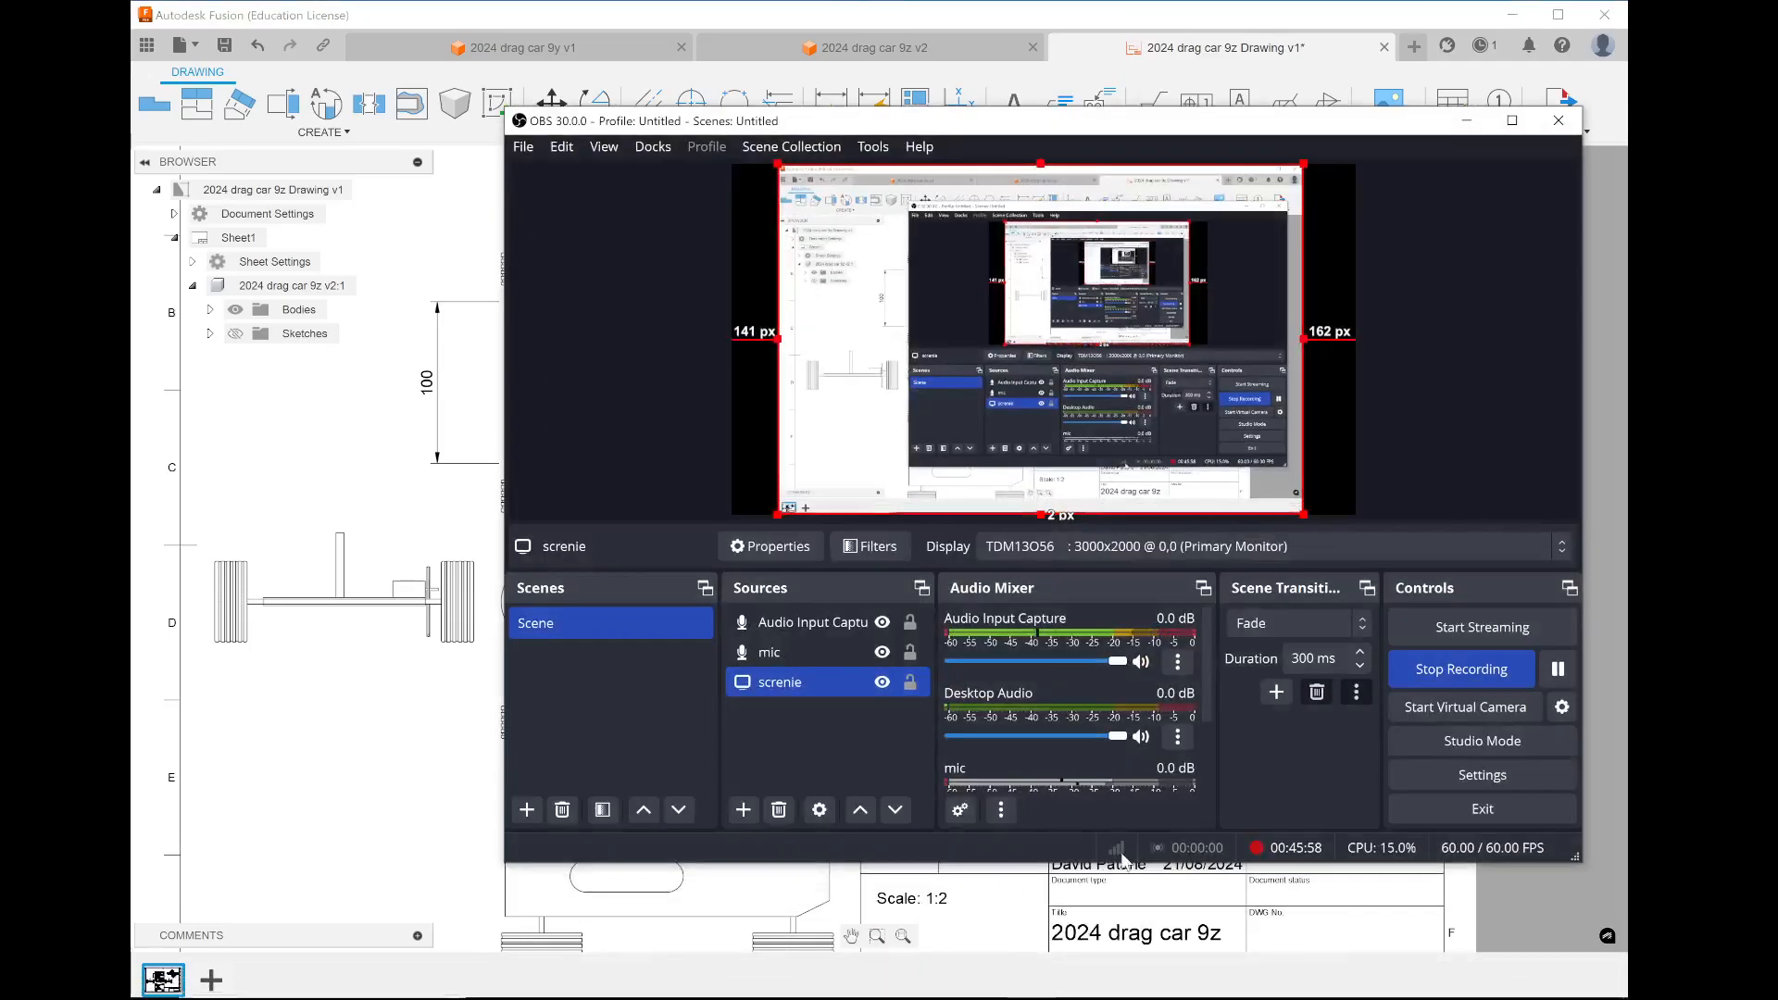